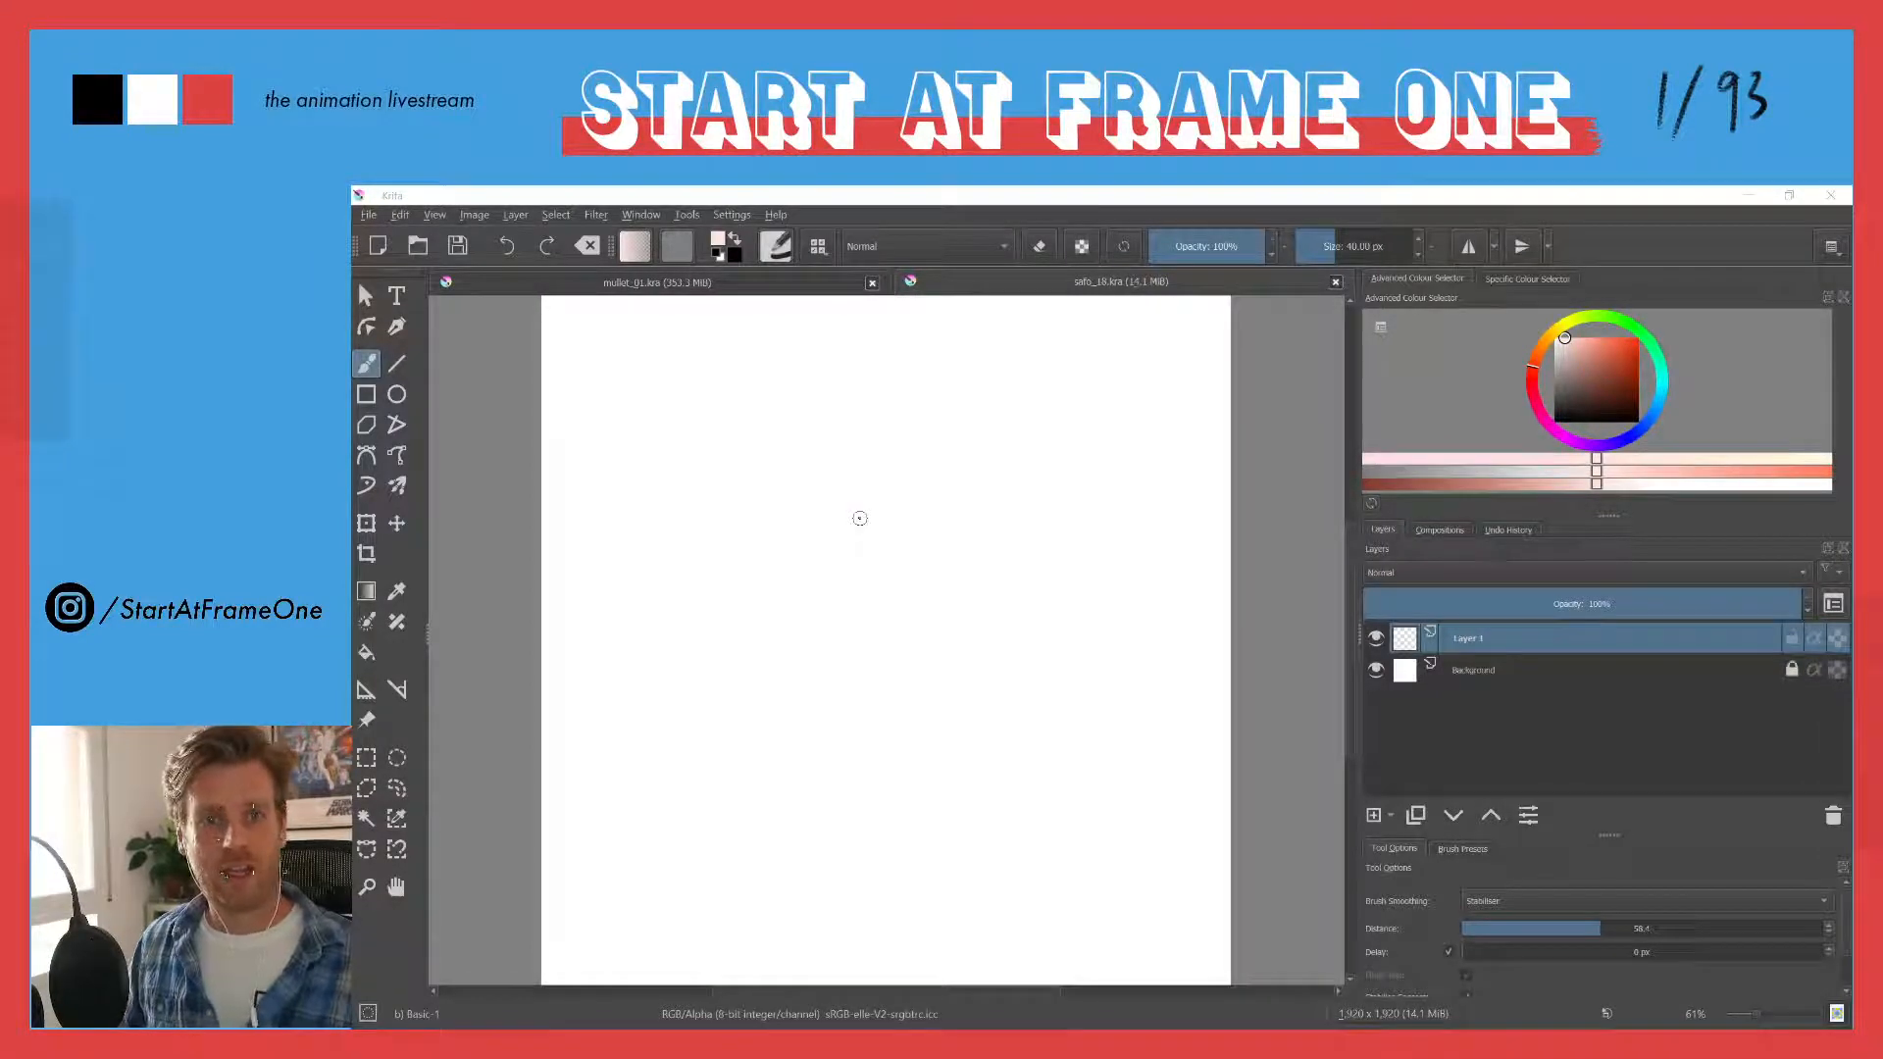
# - Review the mullet_01.kra illustration, hiding the layer directly above Layer 11 and showing it again
pyautogui.click(618, 286)
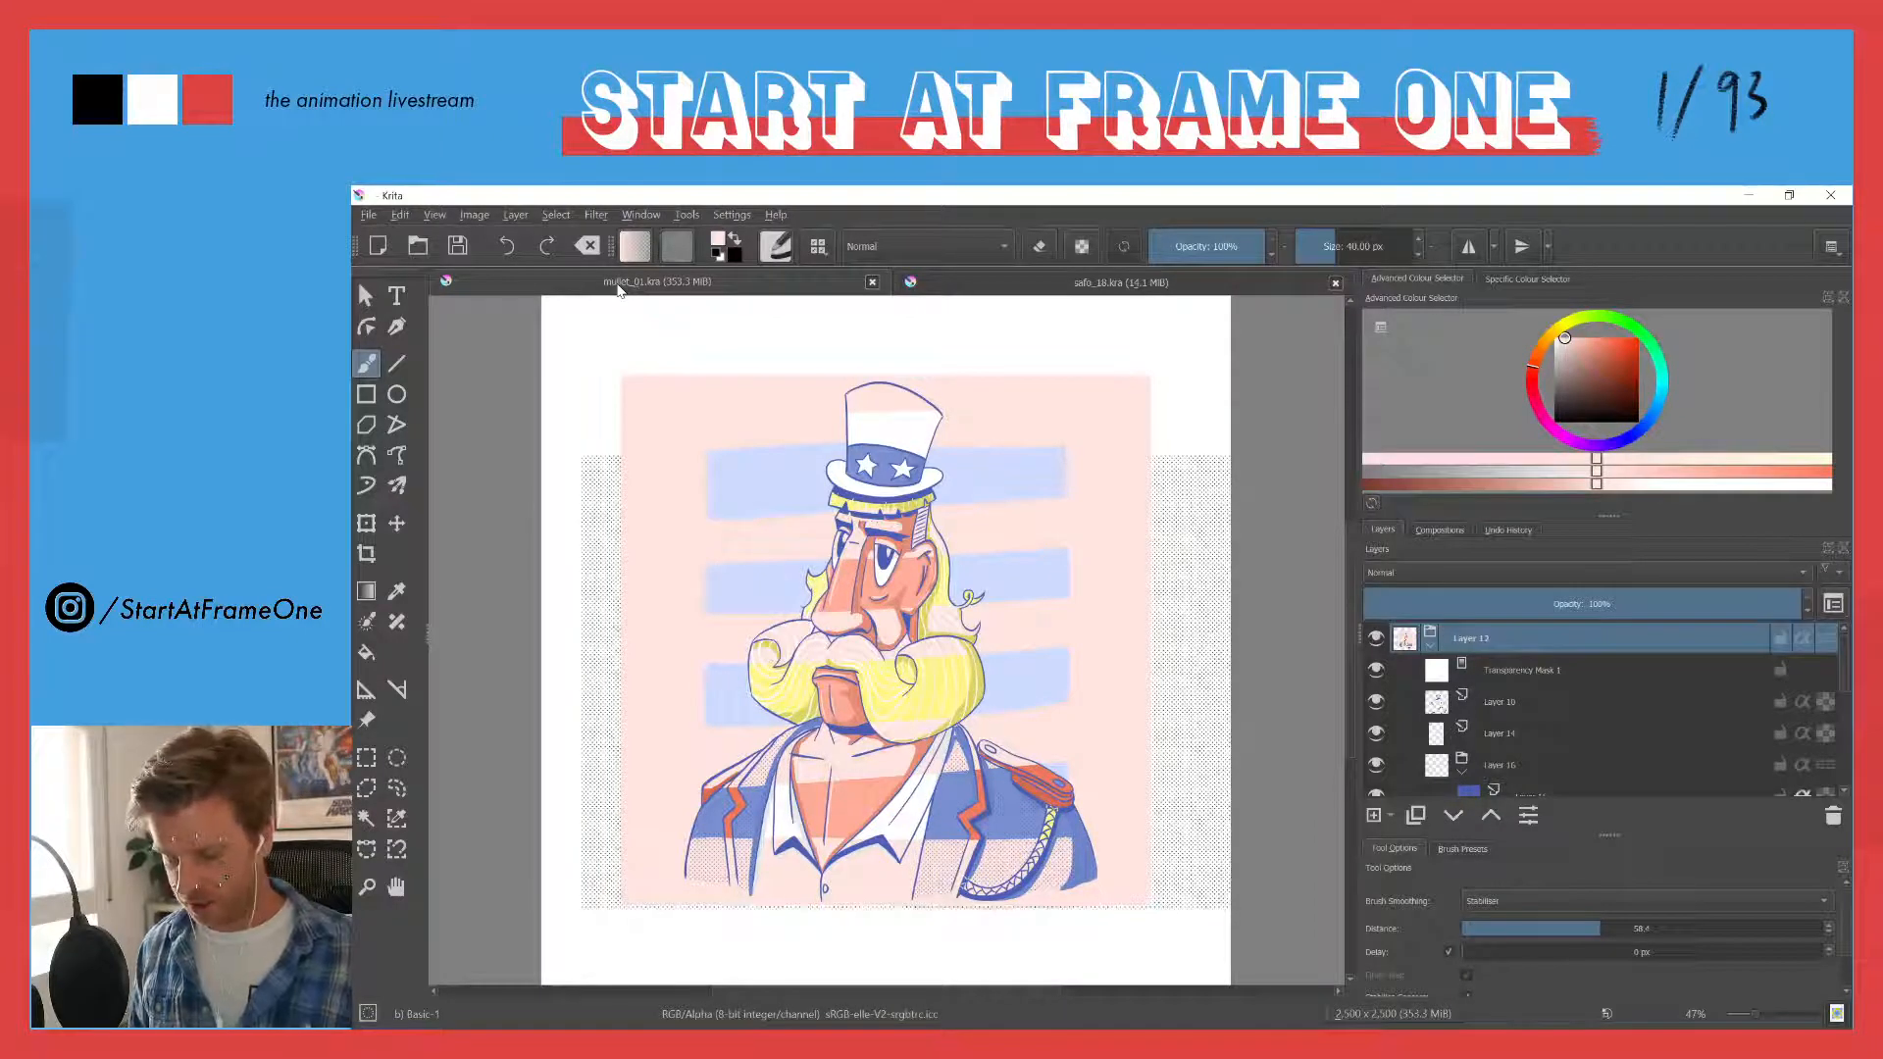
pyautogui.scroll(-5, 1650, 703)
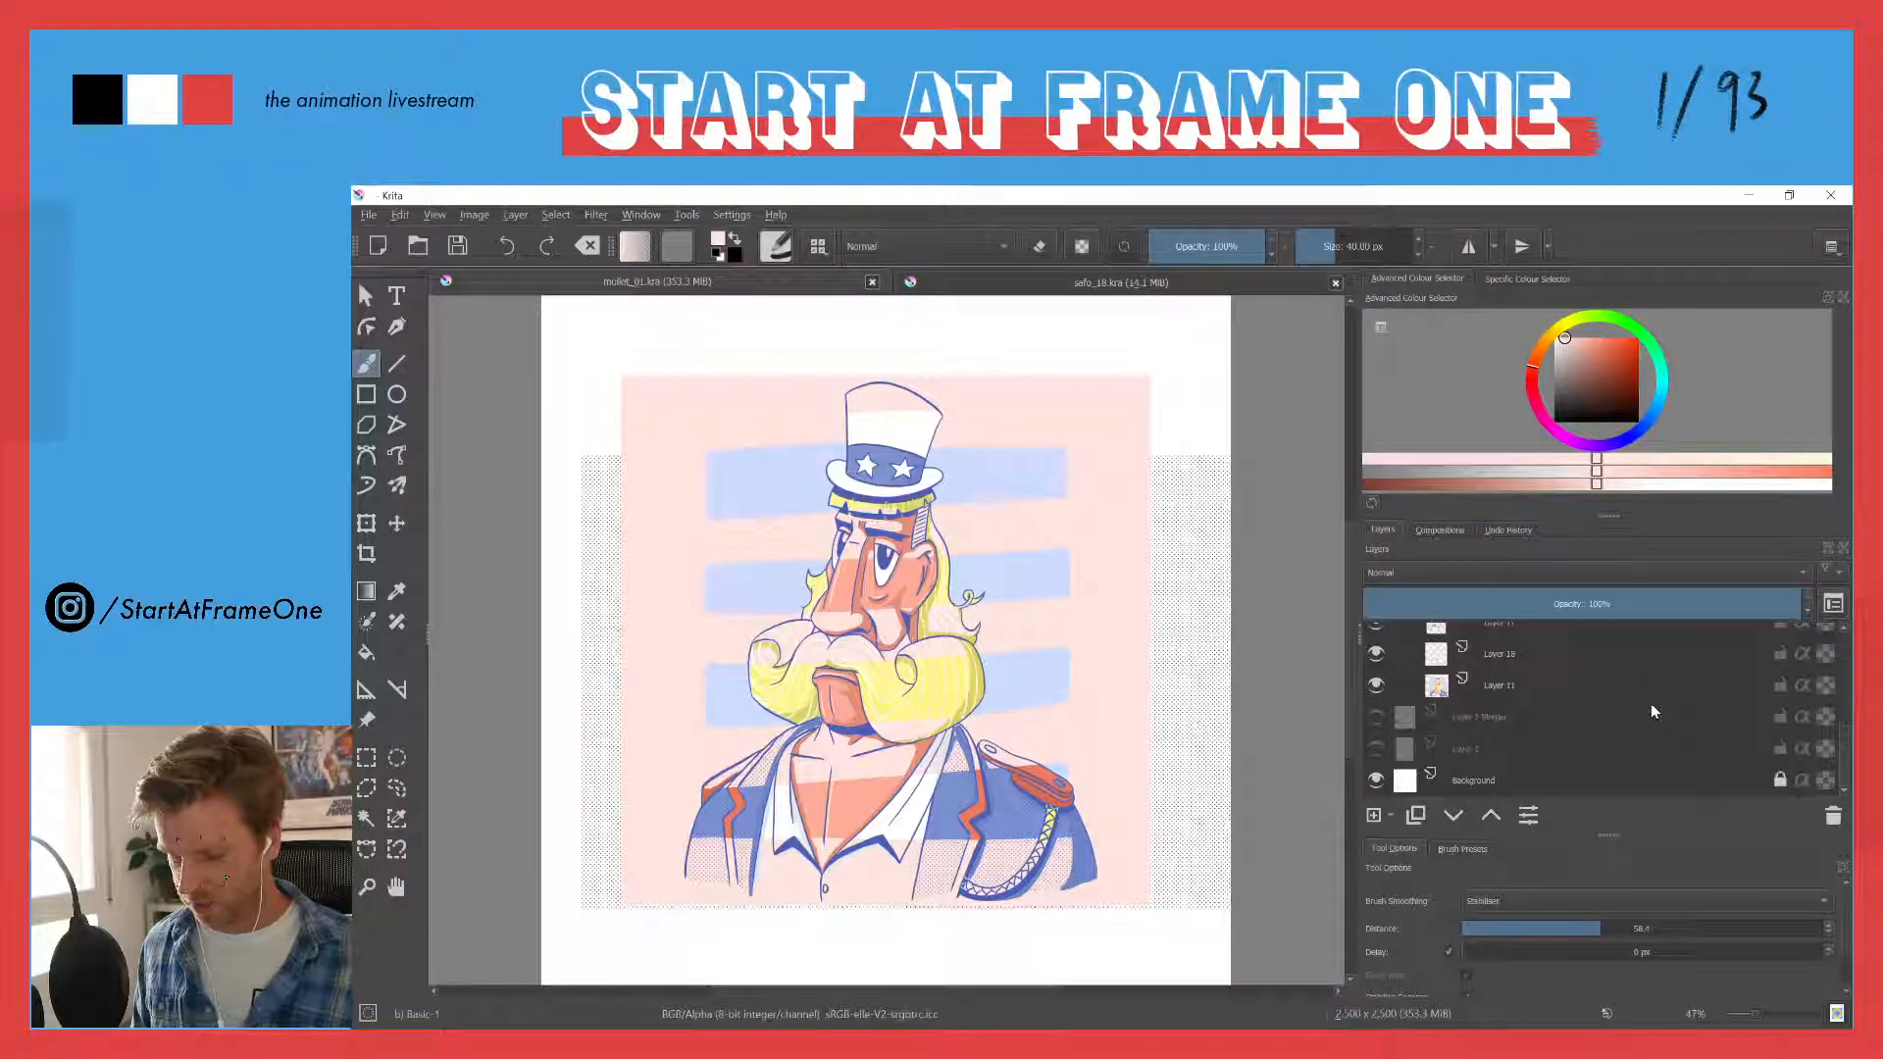
pyautogui.click(1375, 653)
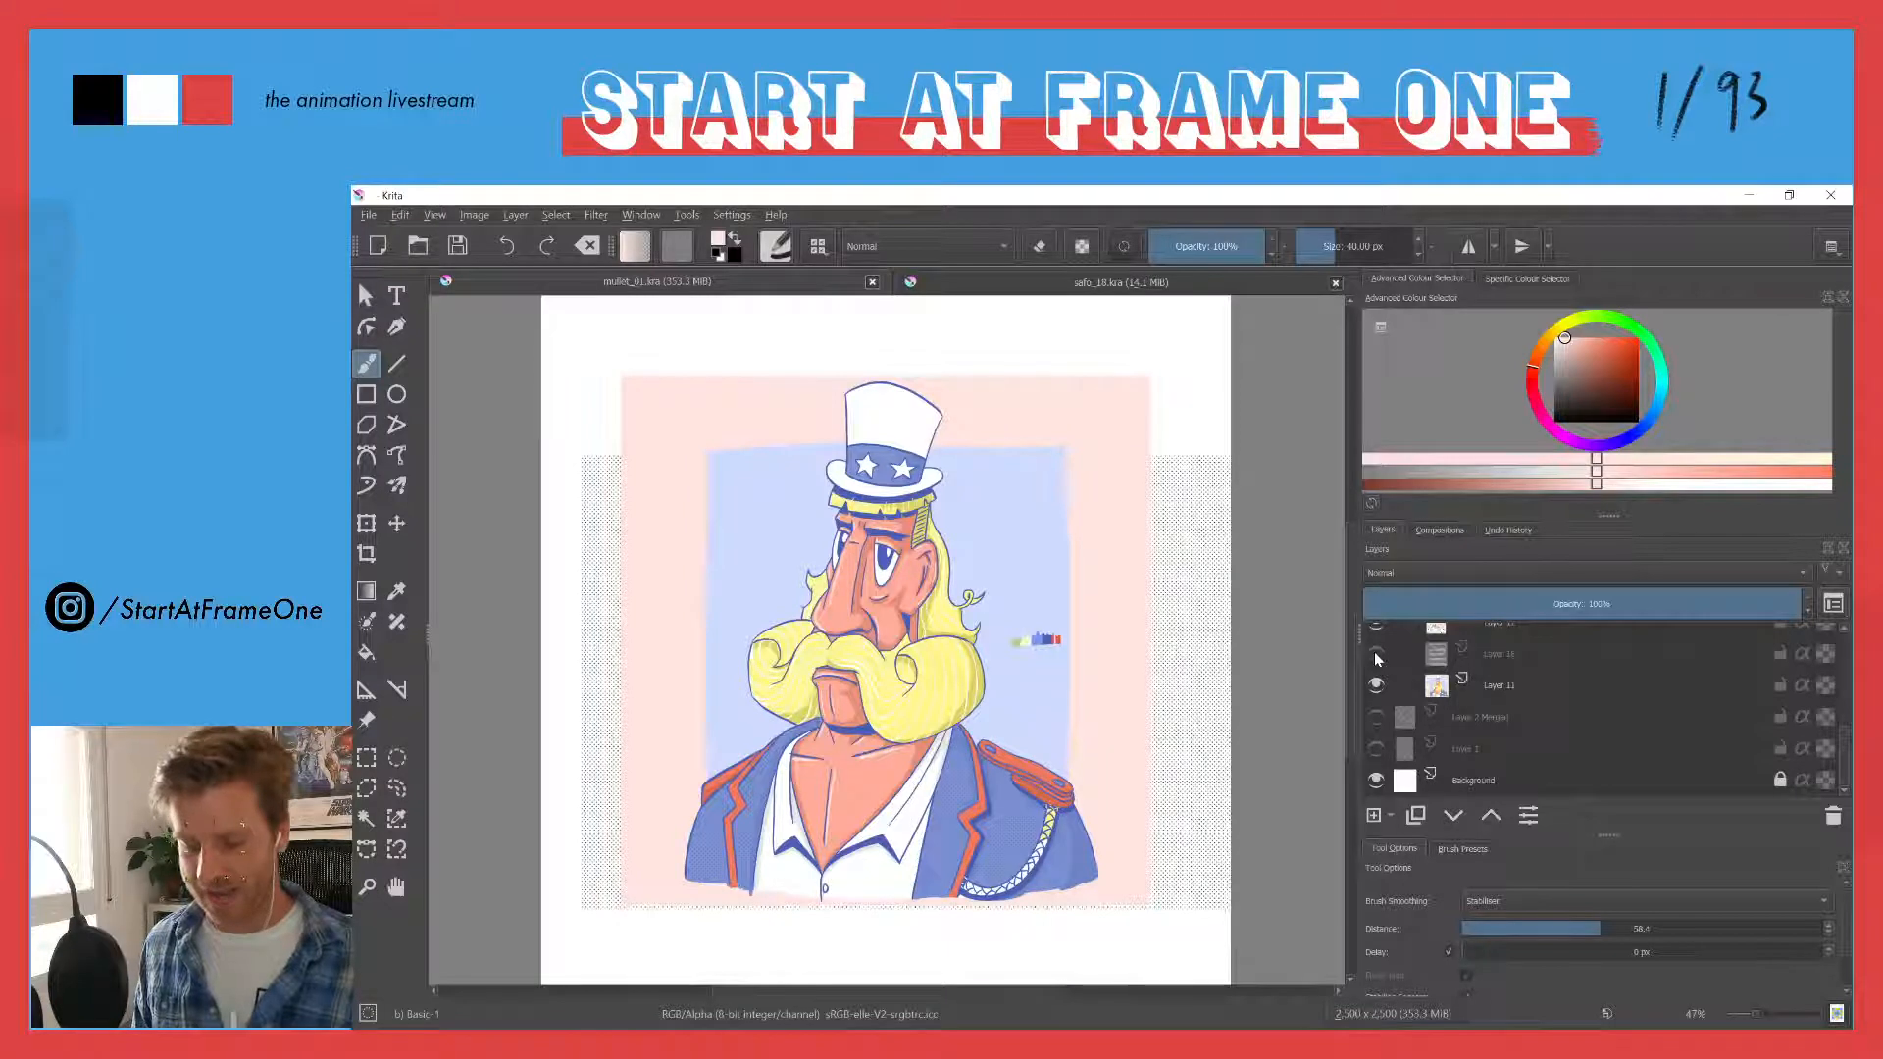
pyautogui.click(1375, 654)
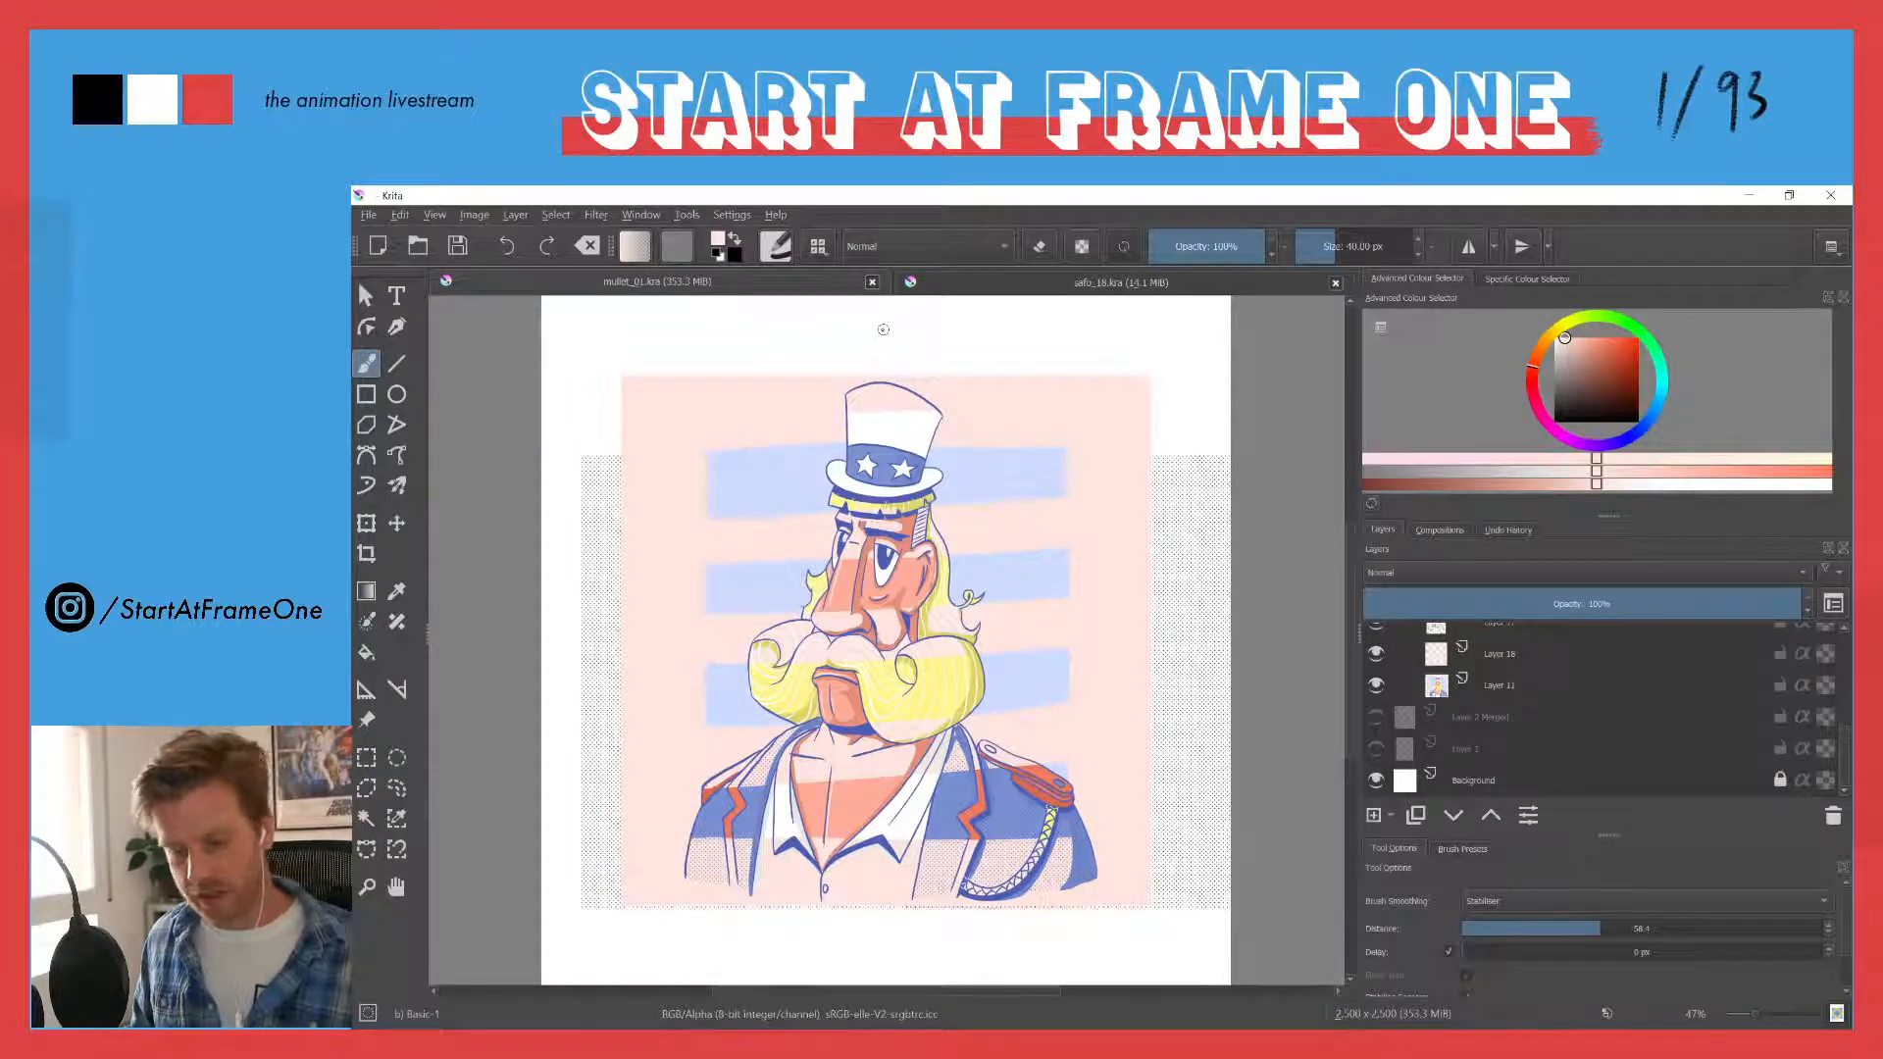
# - Return to the blank safo_18.kra canvas and set the foreground colour to a medium blue
pyautogui.click(1002, 288)
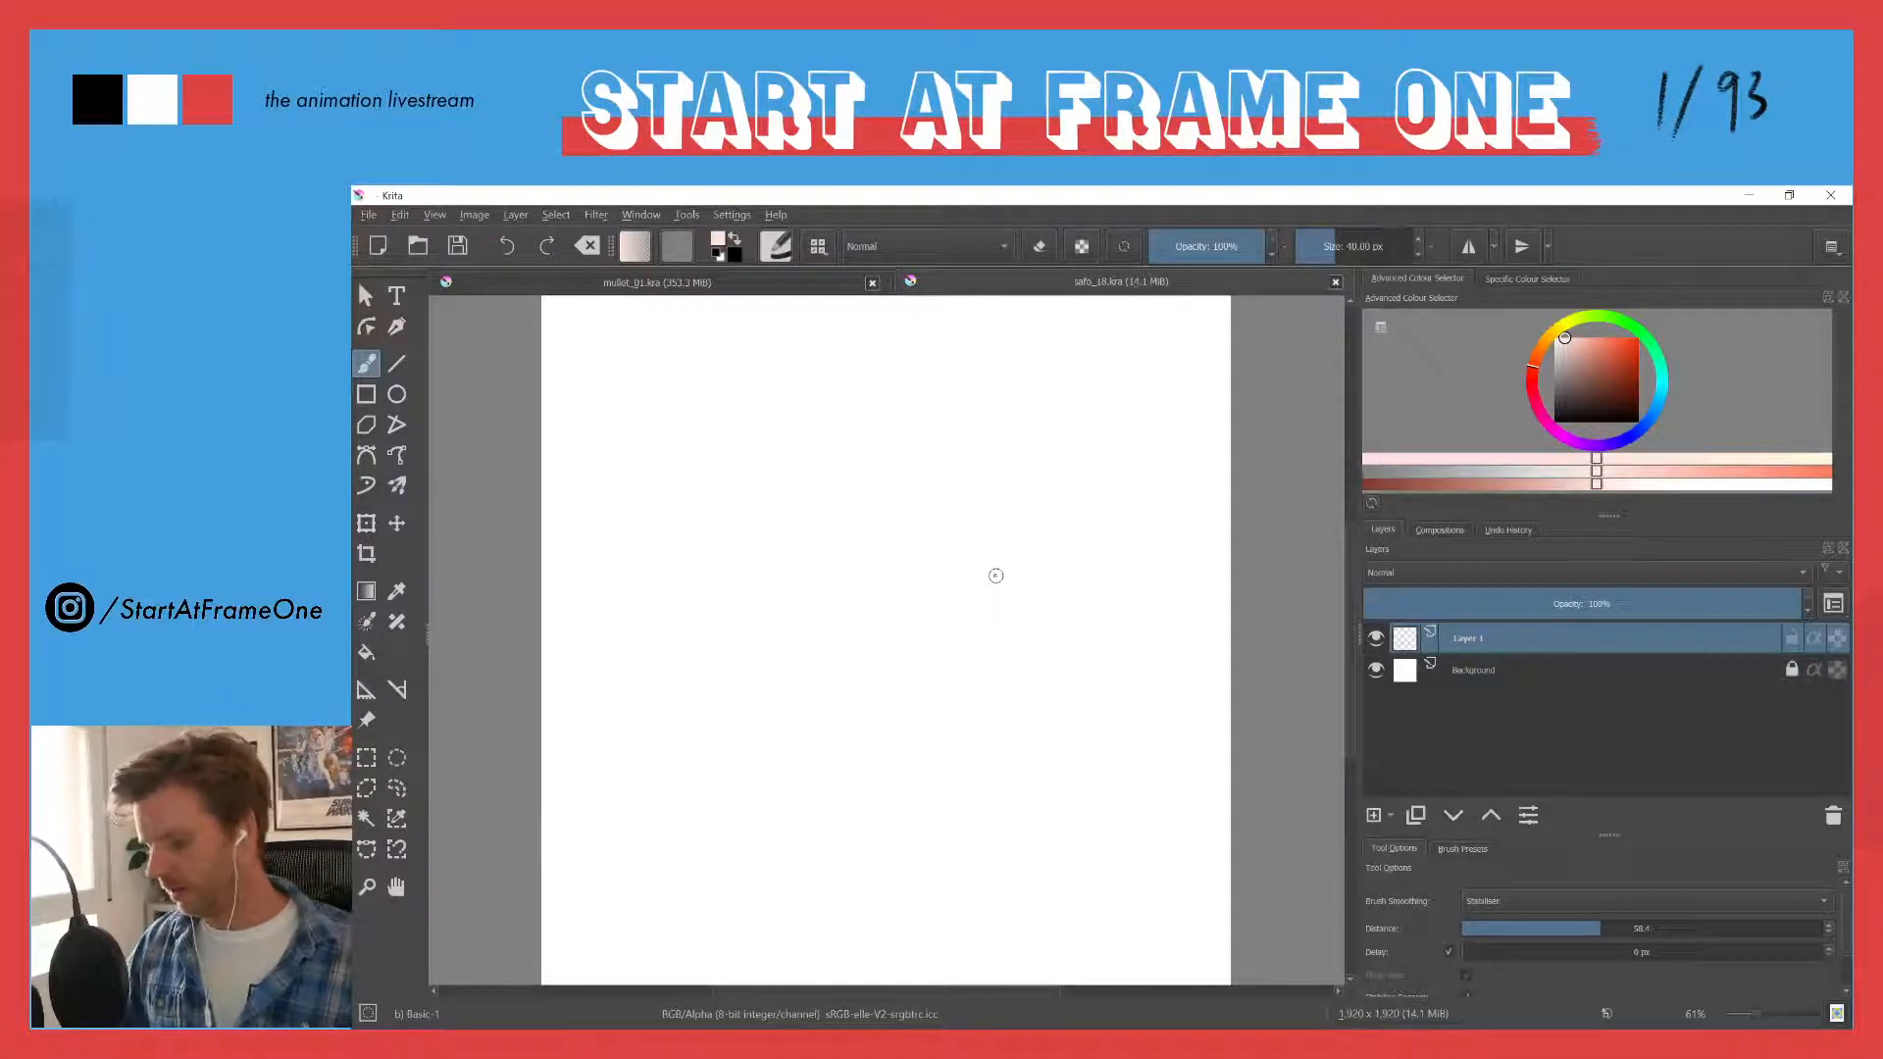
pyautogui.click(1628, 434)
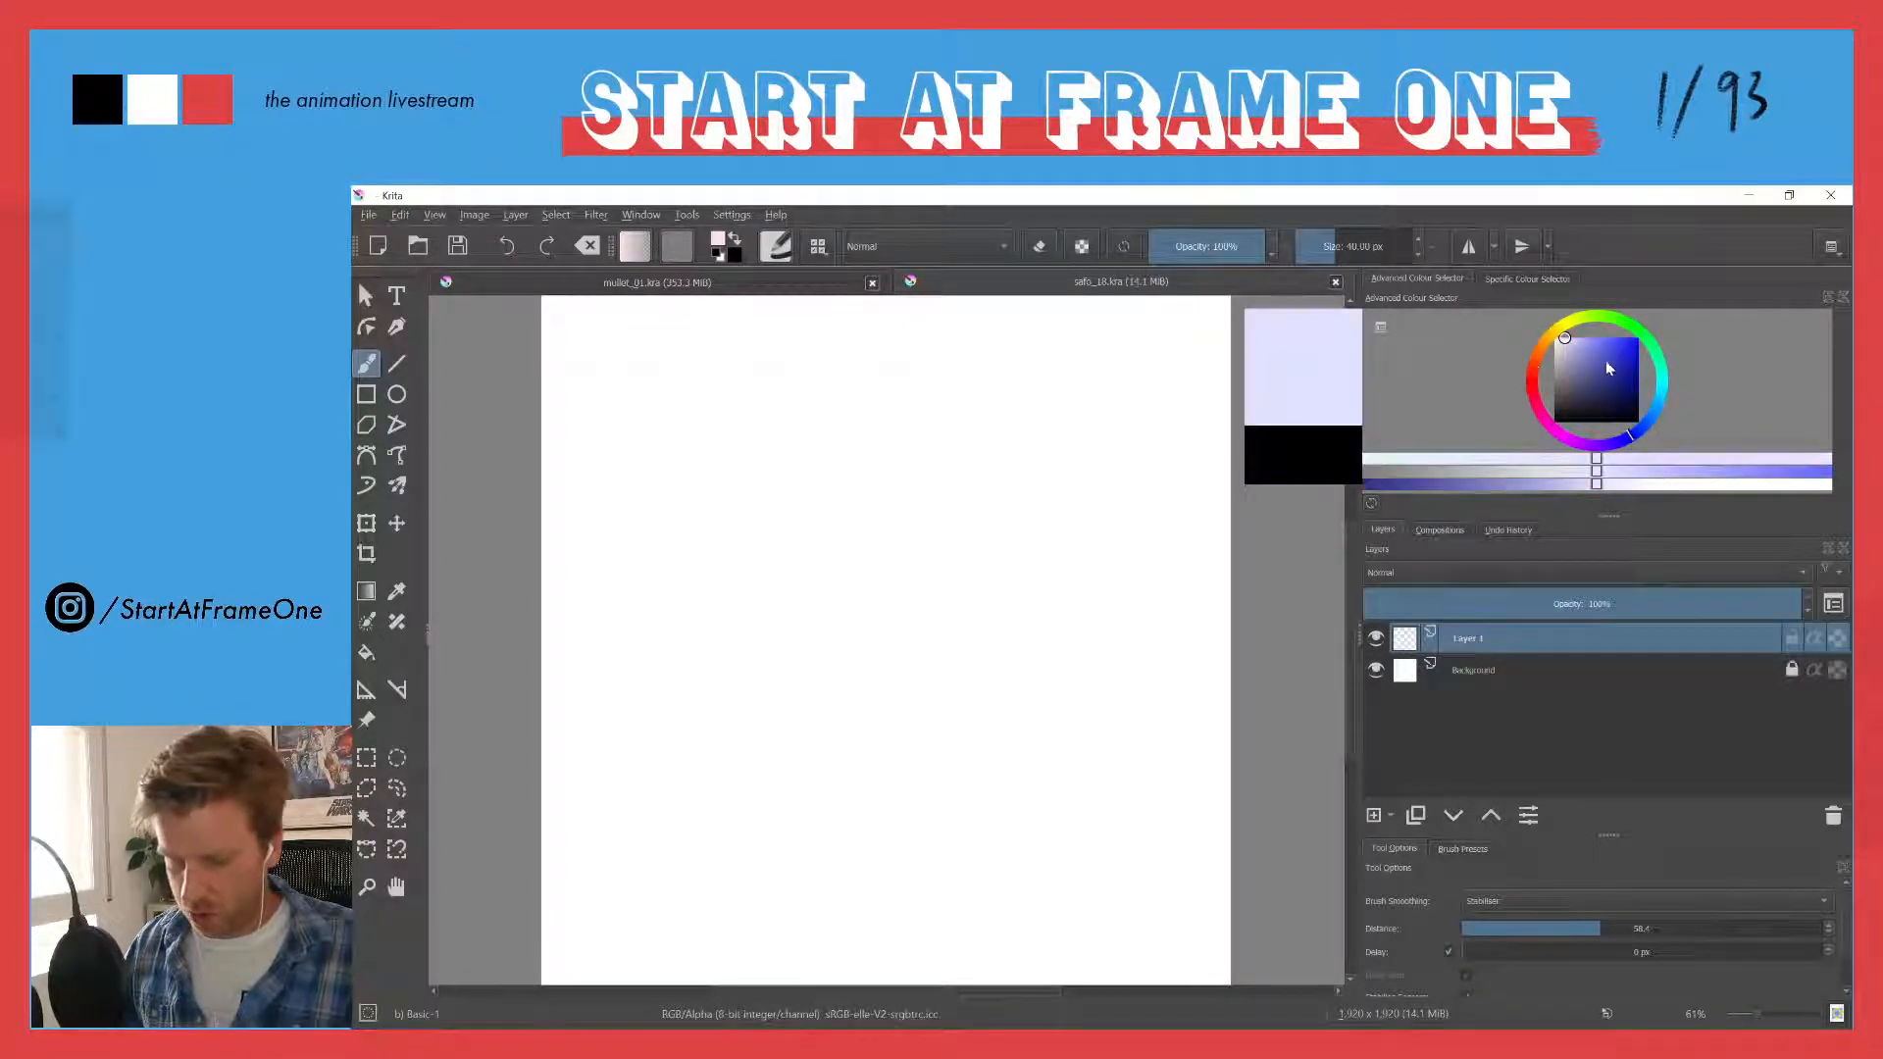
pyautogui.click(1611, 351)
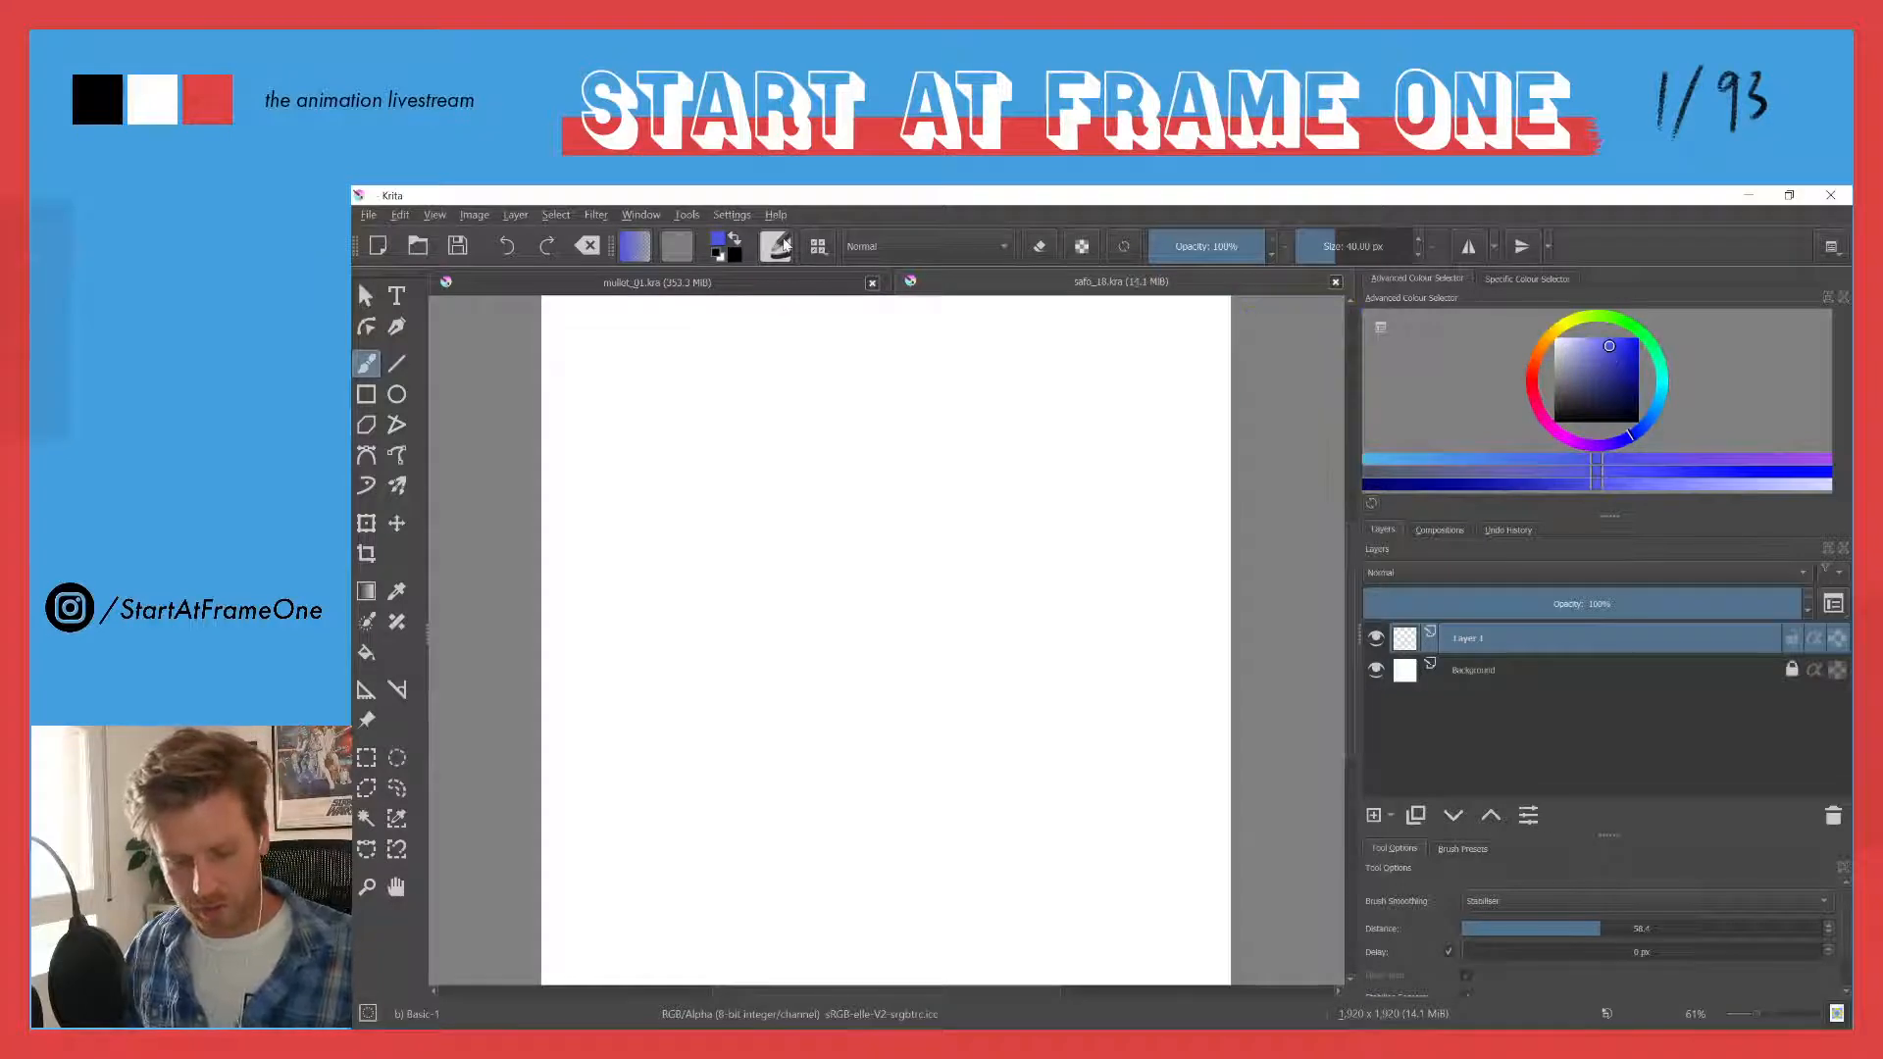
# - Look over the current brush's settings and the Ink presets, and compare the mullet_01.kra illustration with the blank canvas
pyautogui.click(766, 243)
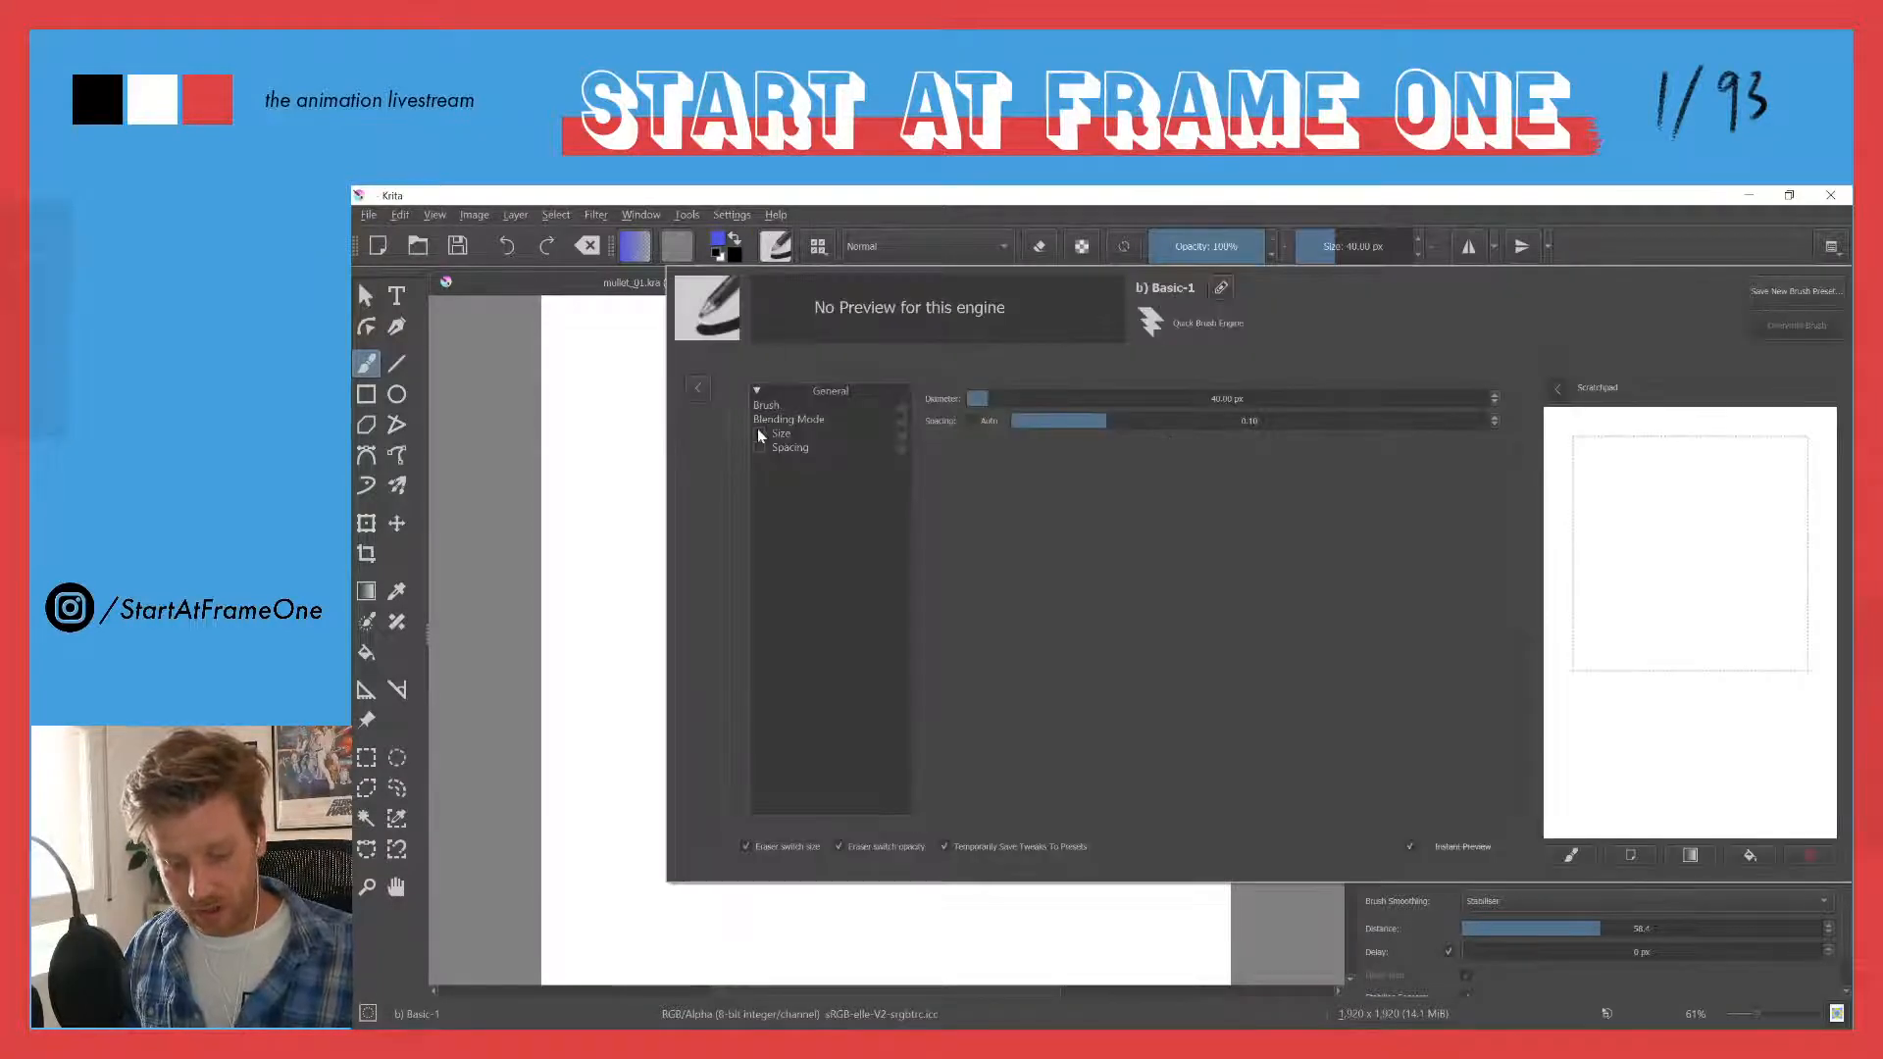
pyautogui.click(818, 246)
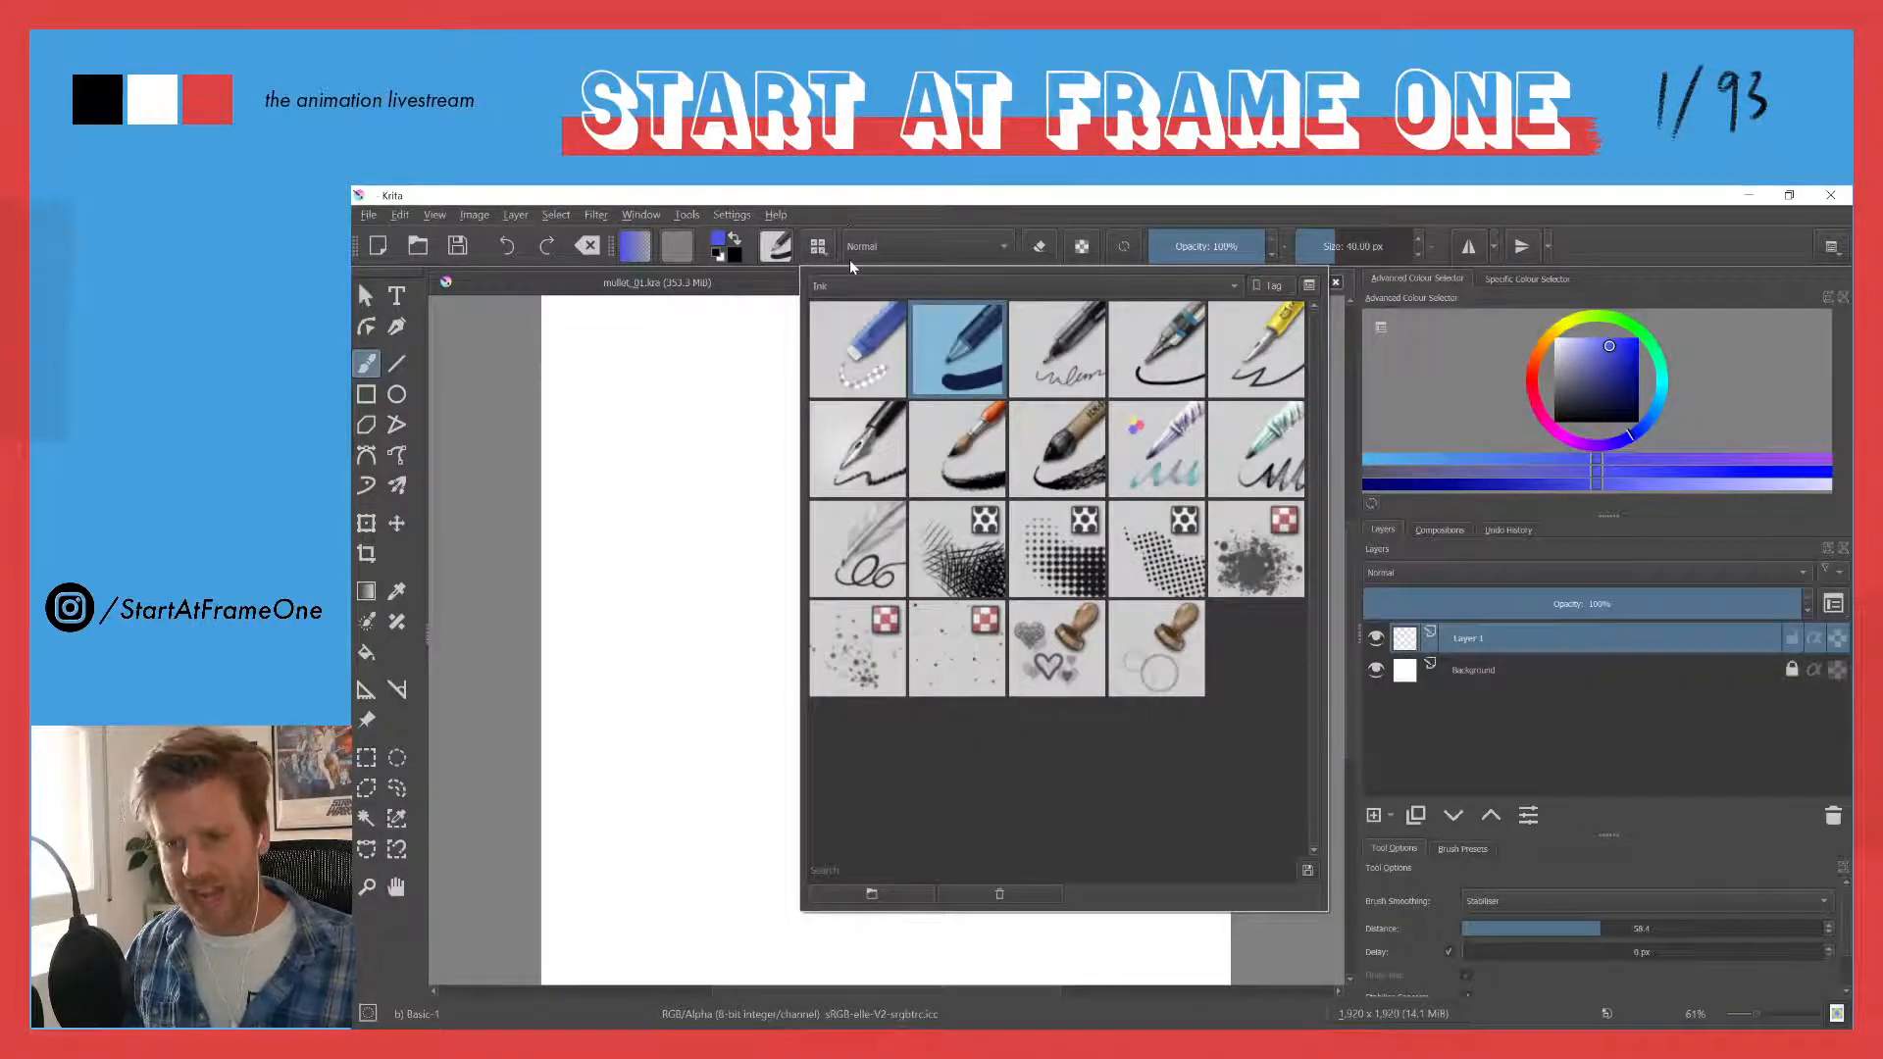
pyautogui.click(581, 284)
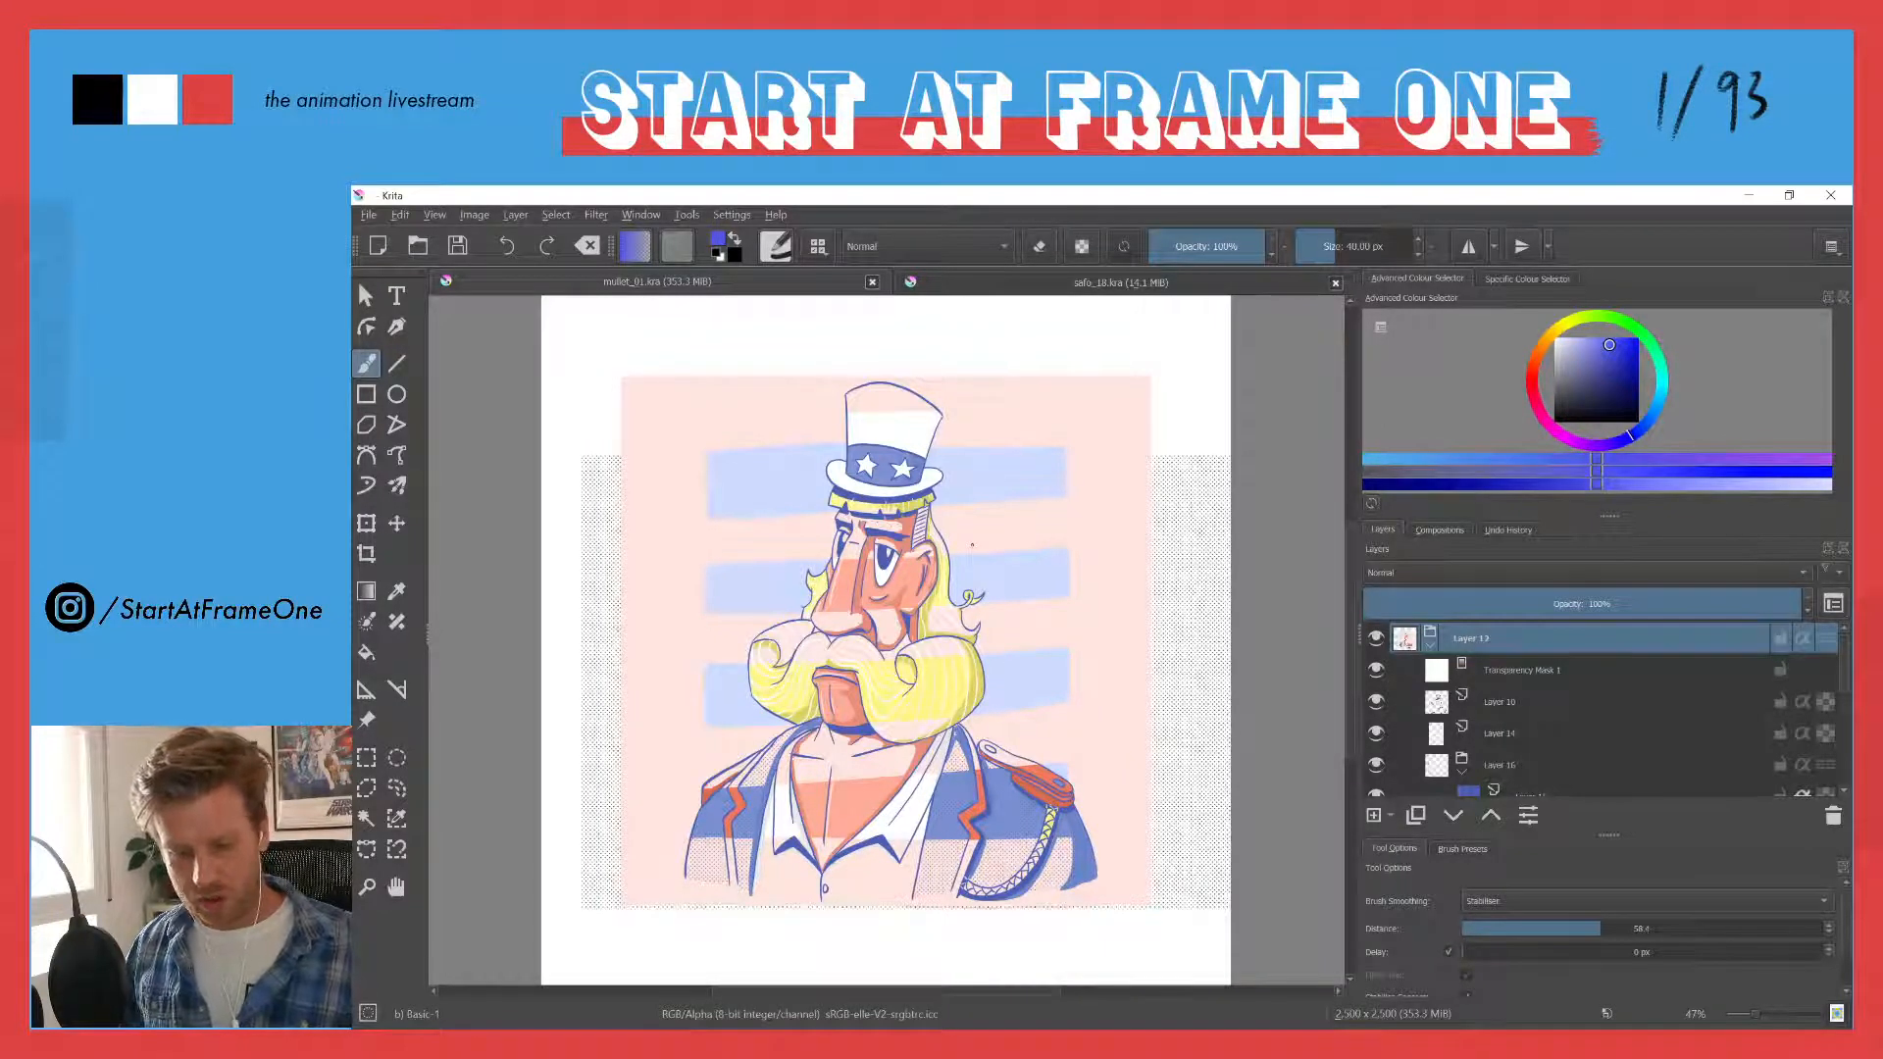
pyautogui.click(961, 284)
pyautogui.click(678, 288)
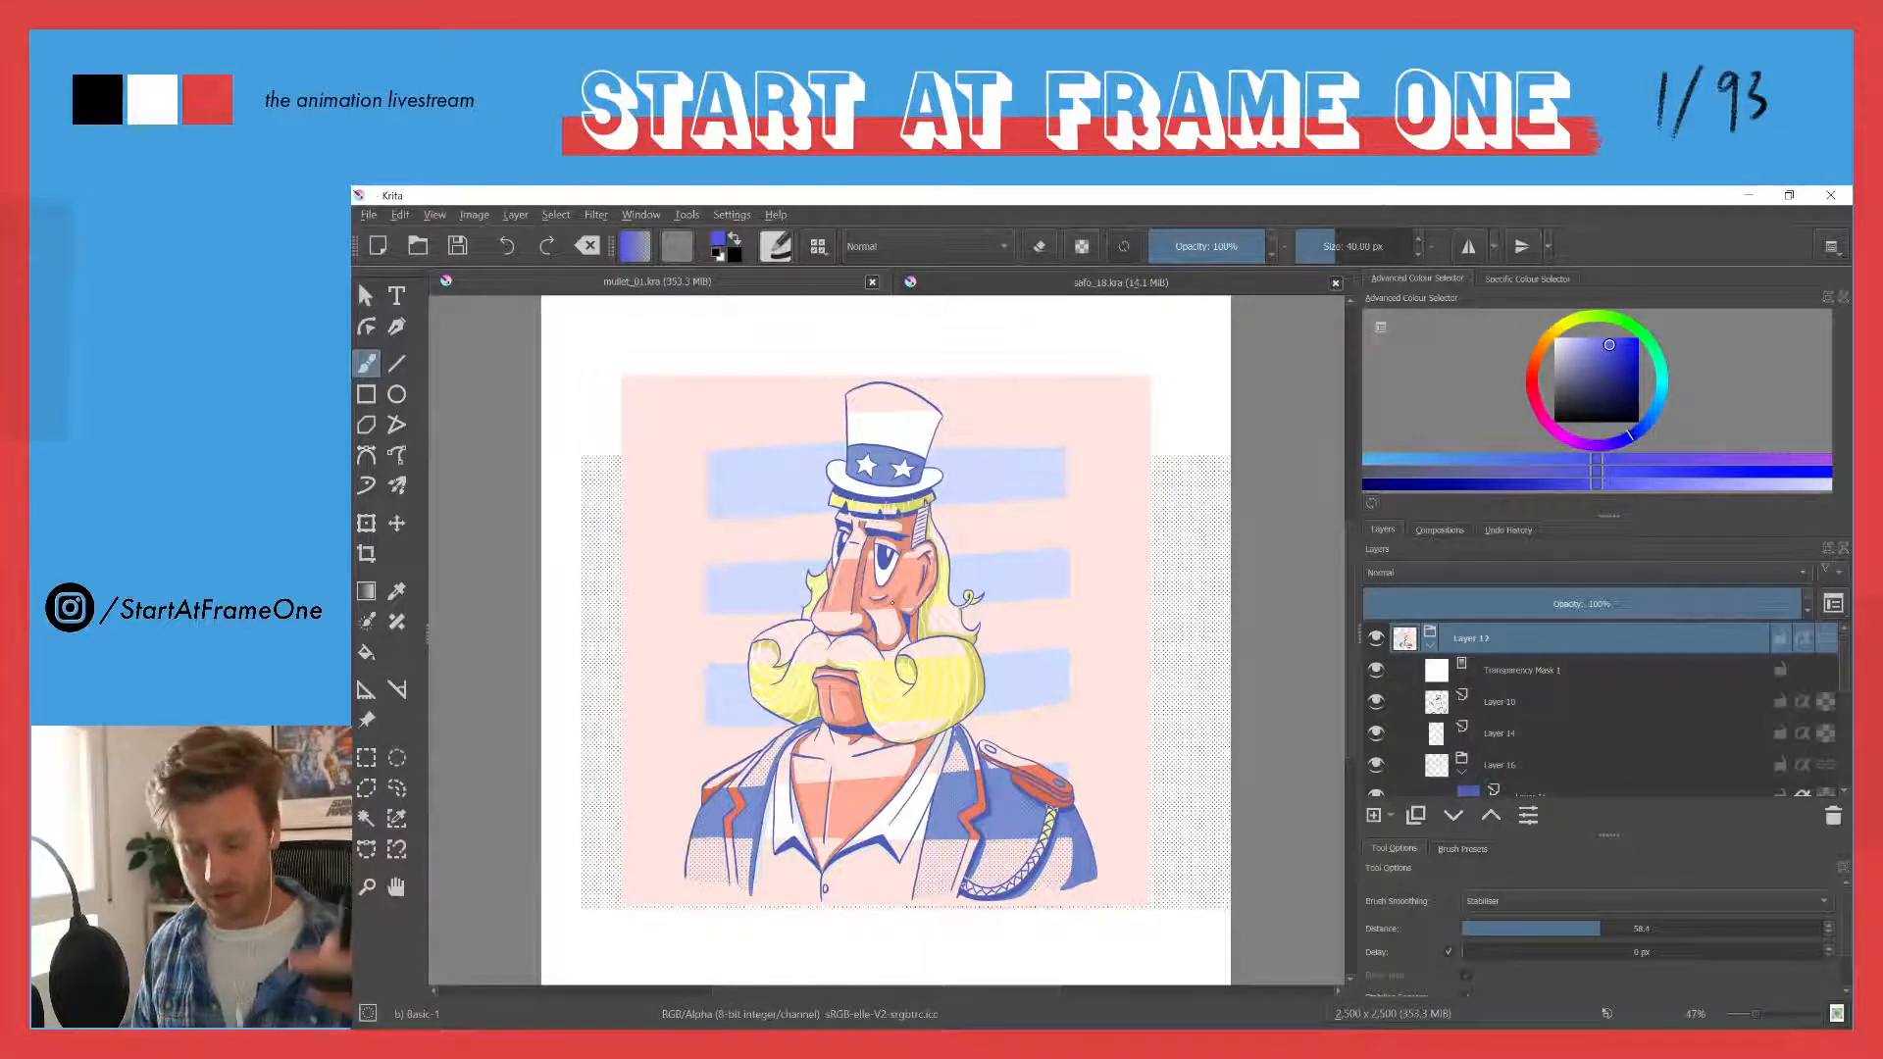
pyautogui.click(1006, 284)
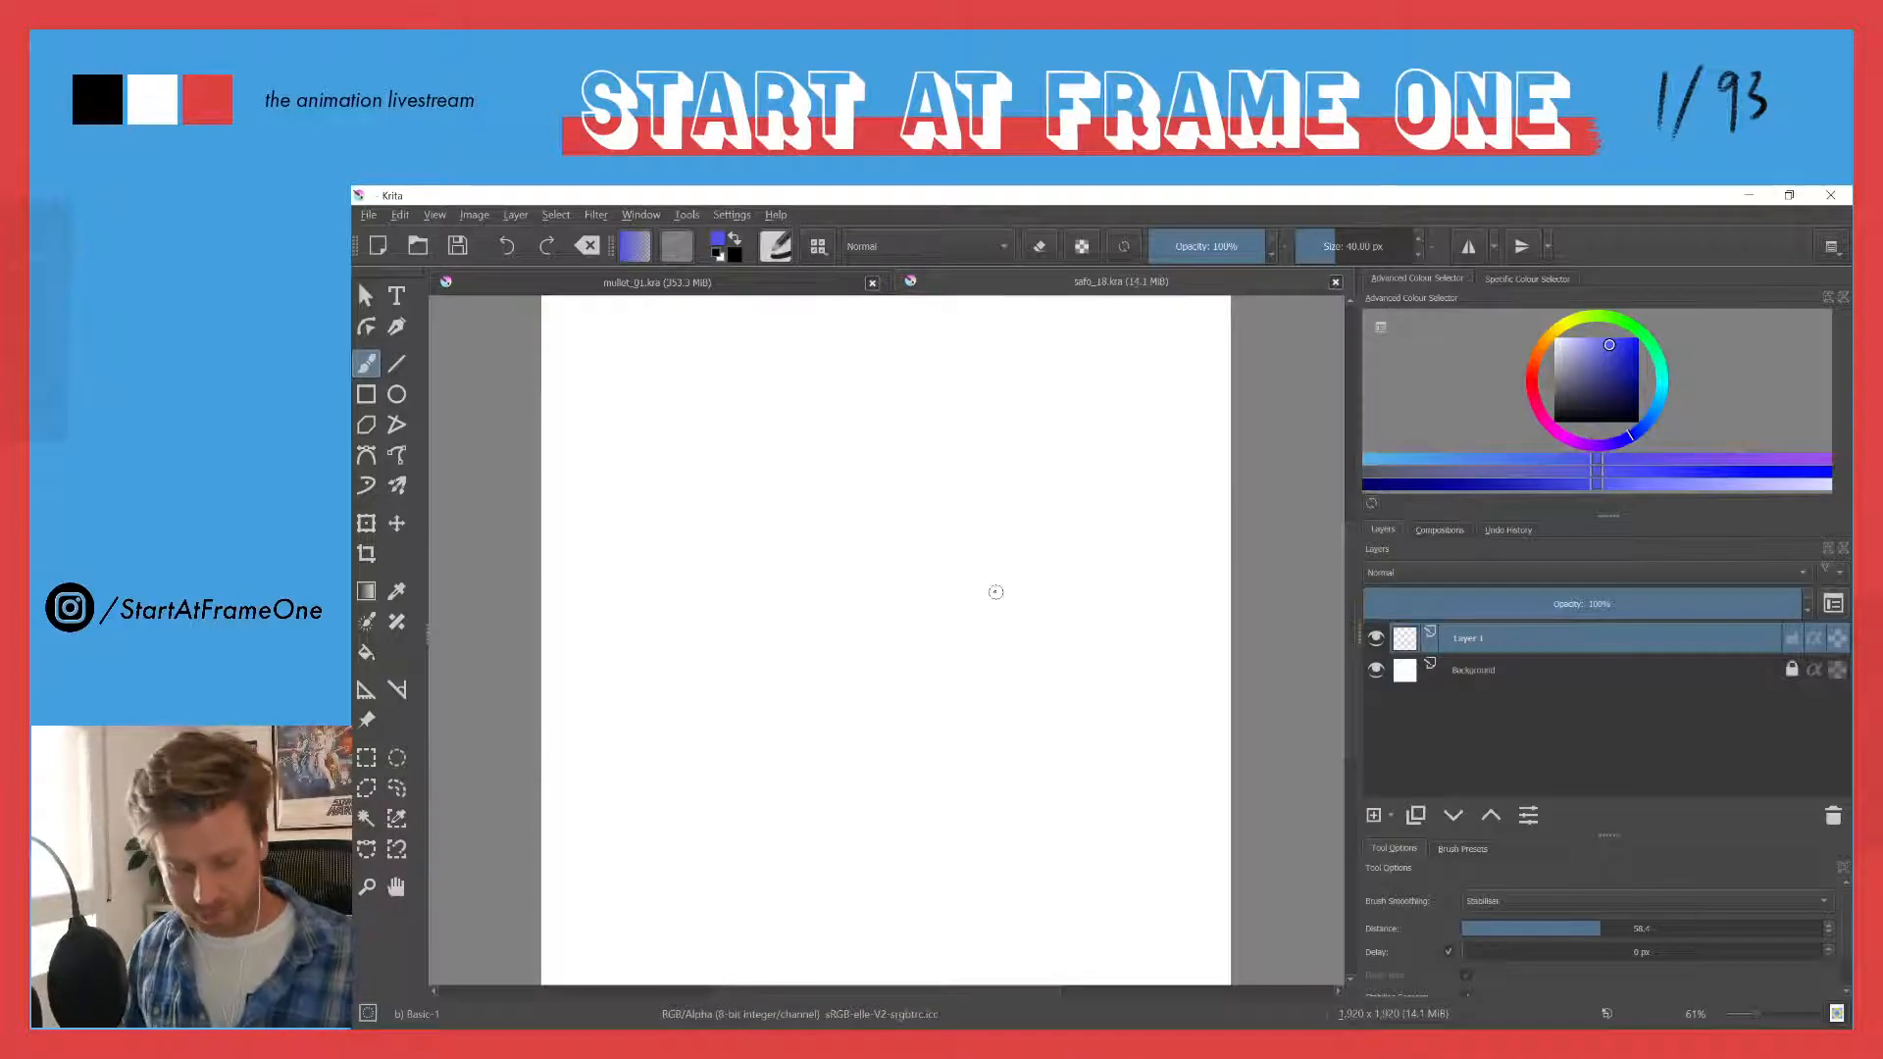
# - Switch the brush presets to the Sketch set and choose the Pencil-2 preset
pyautogui.click(815, 248)
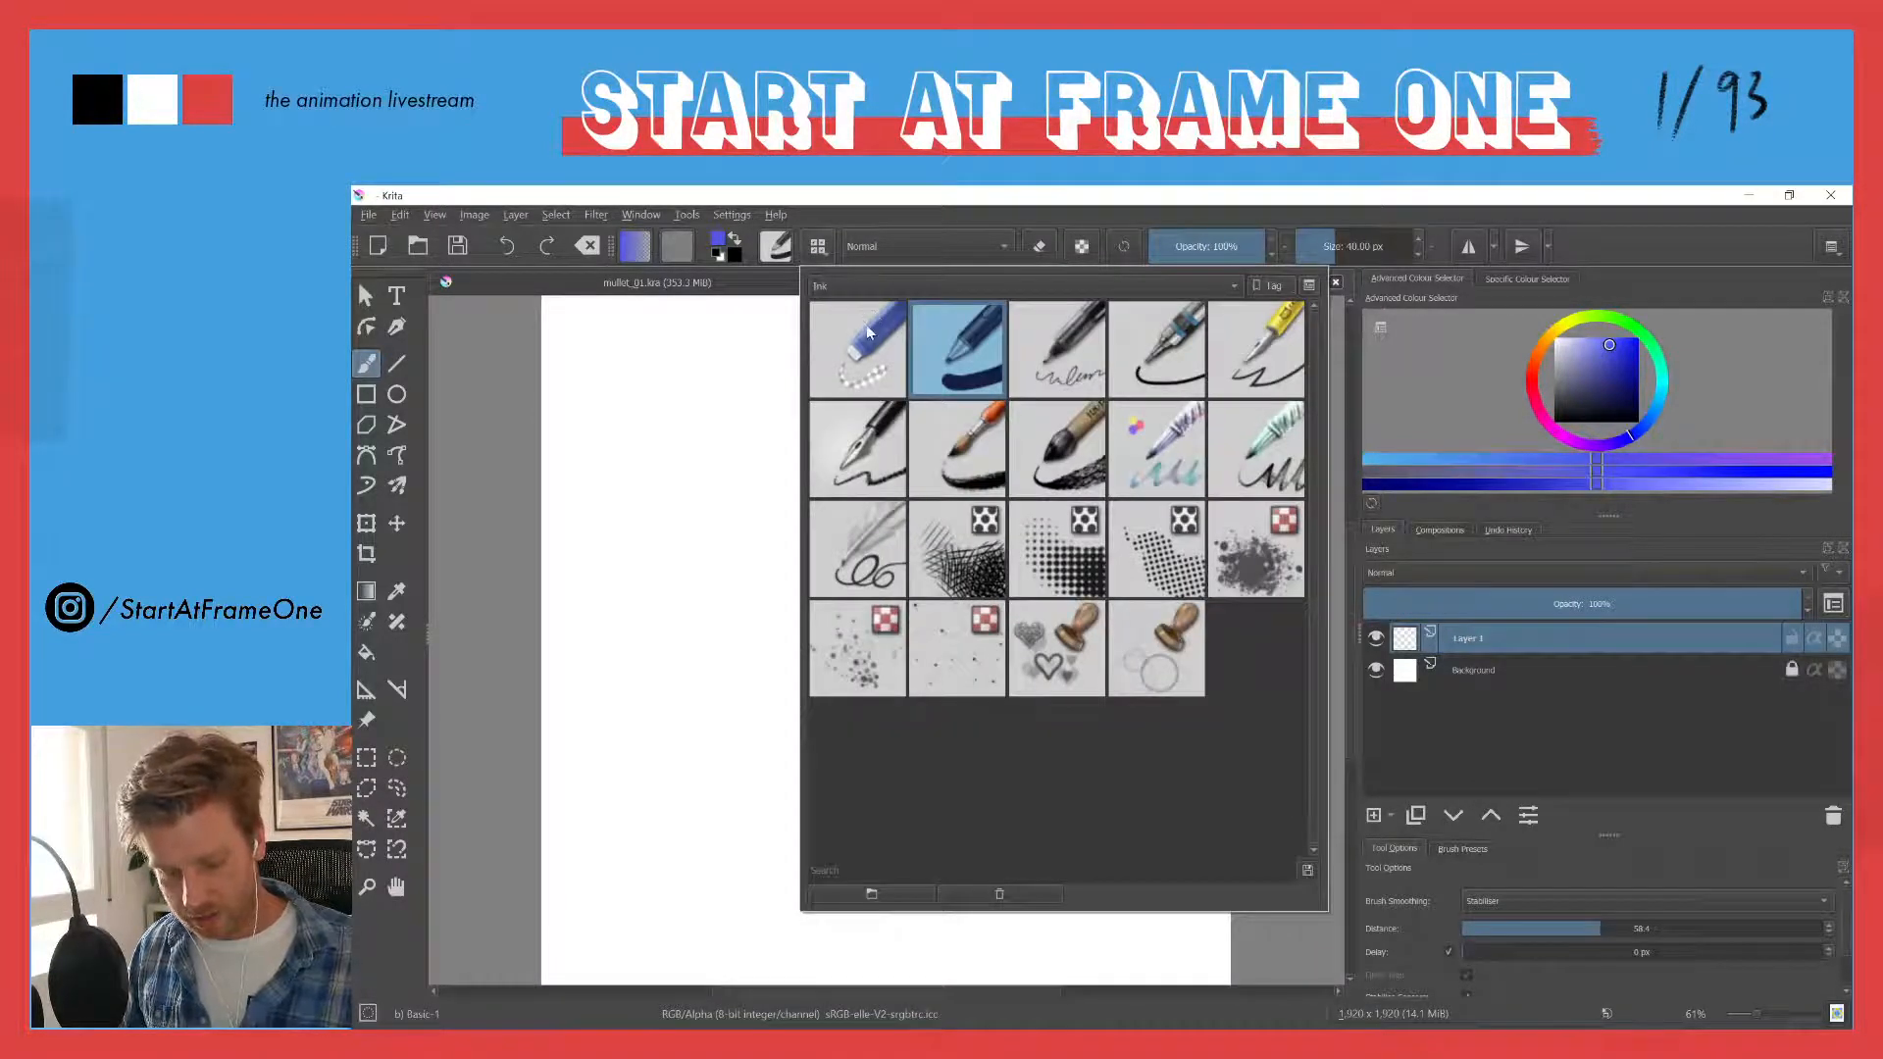
pyautogui.click(824, 286)
pyautogui.click(833, 320)
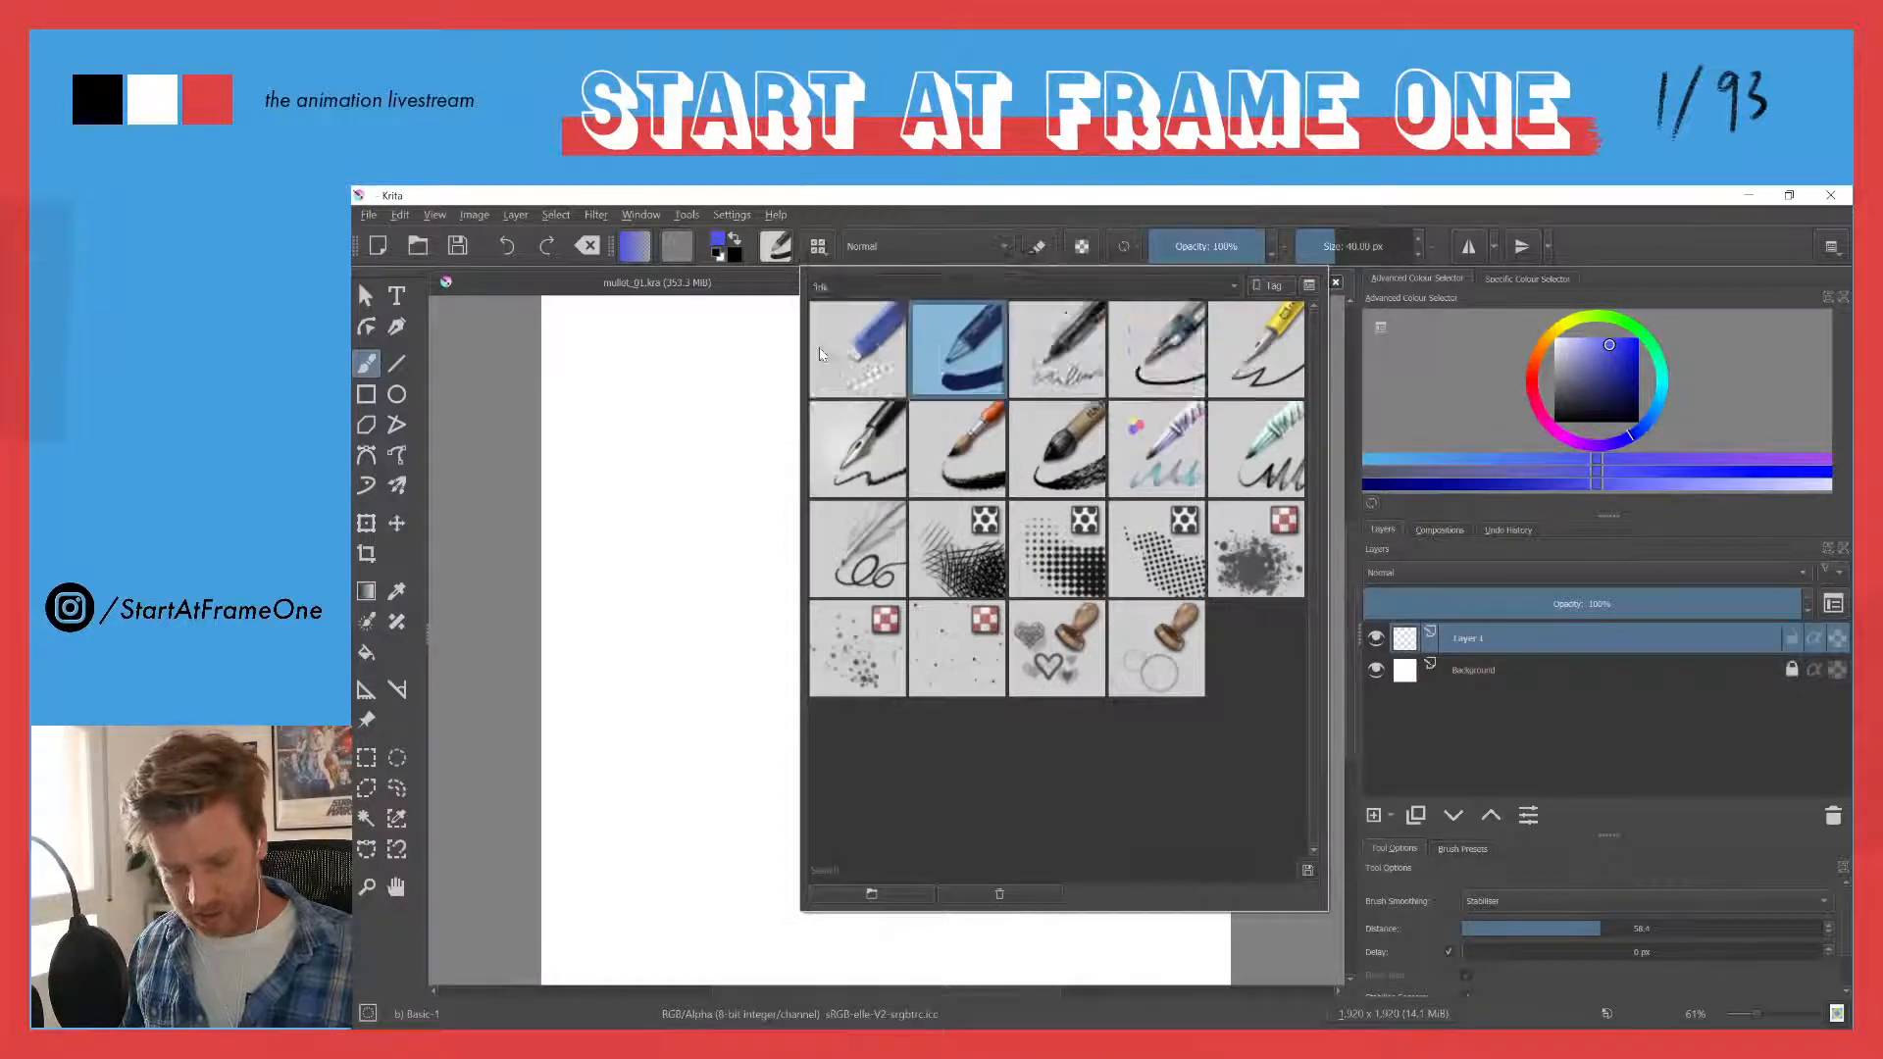
pyautogui.click(1095, 436)
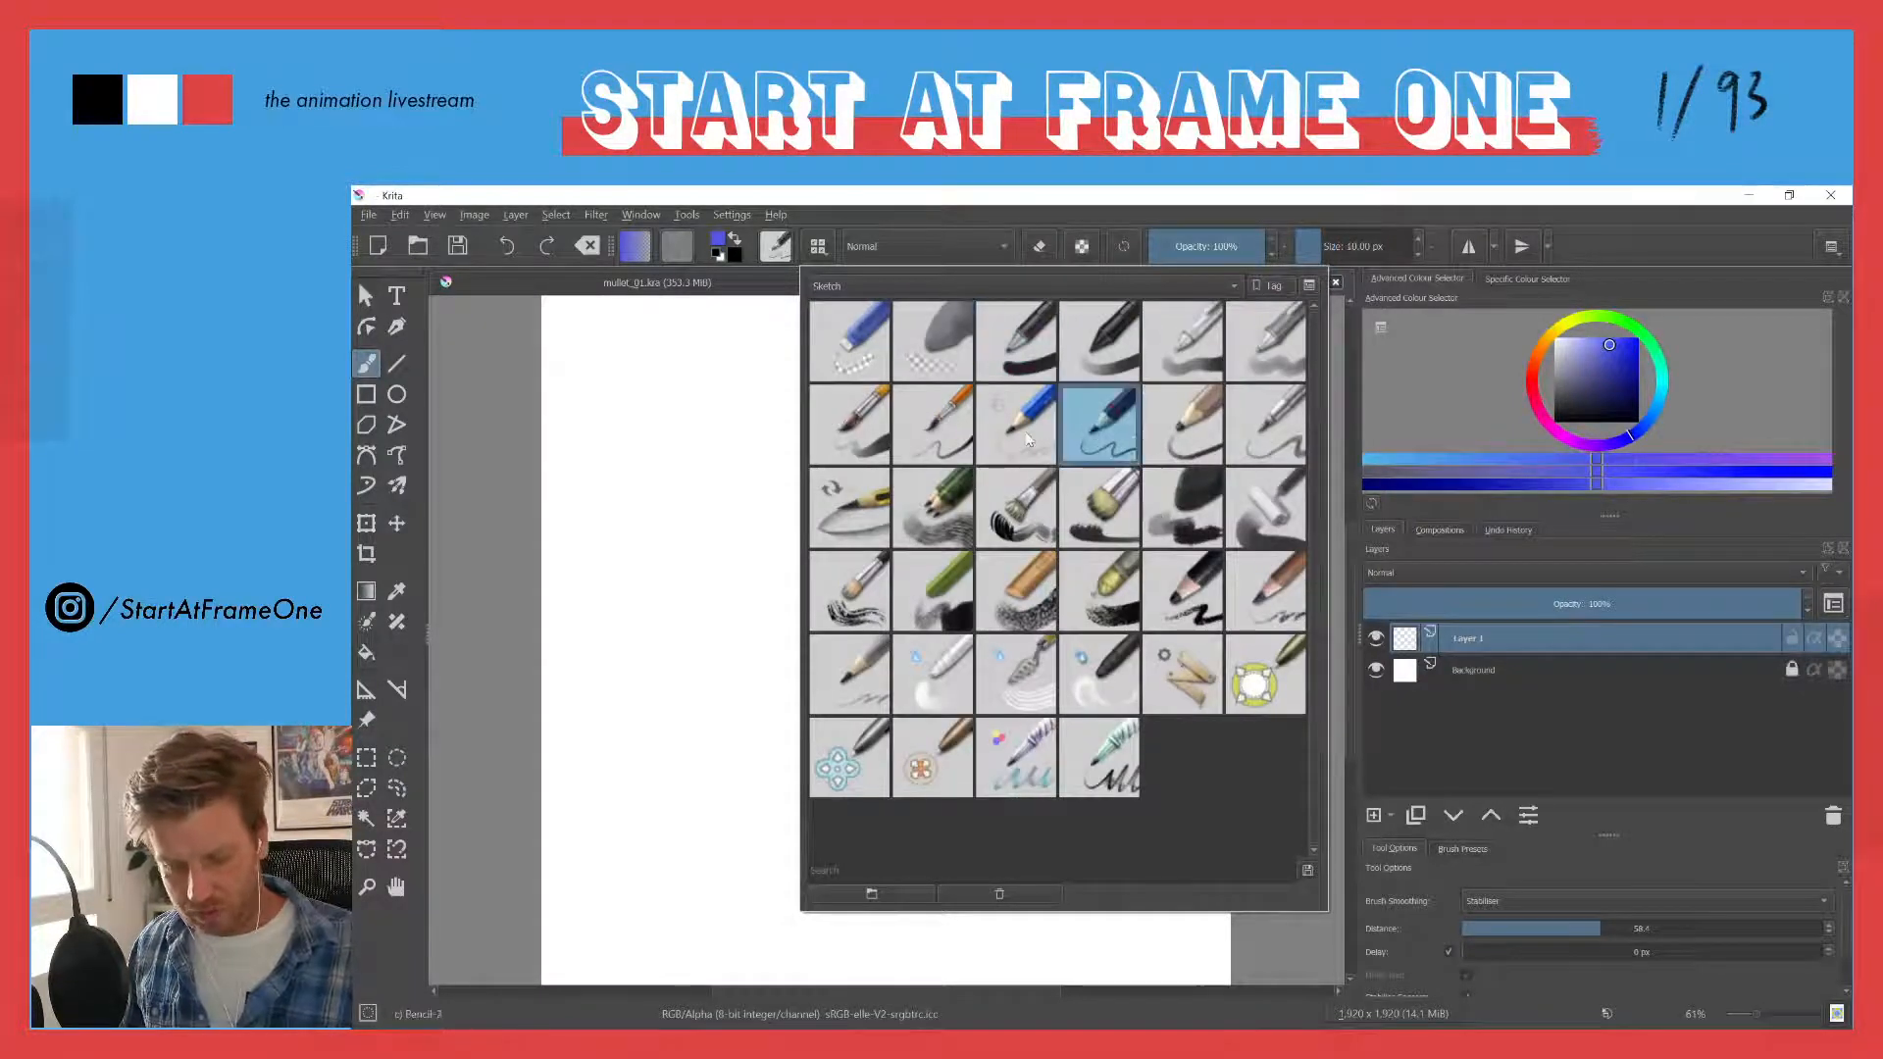
pyautogui.click(697, 397)
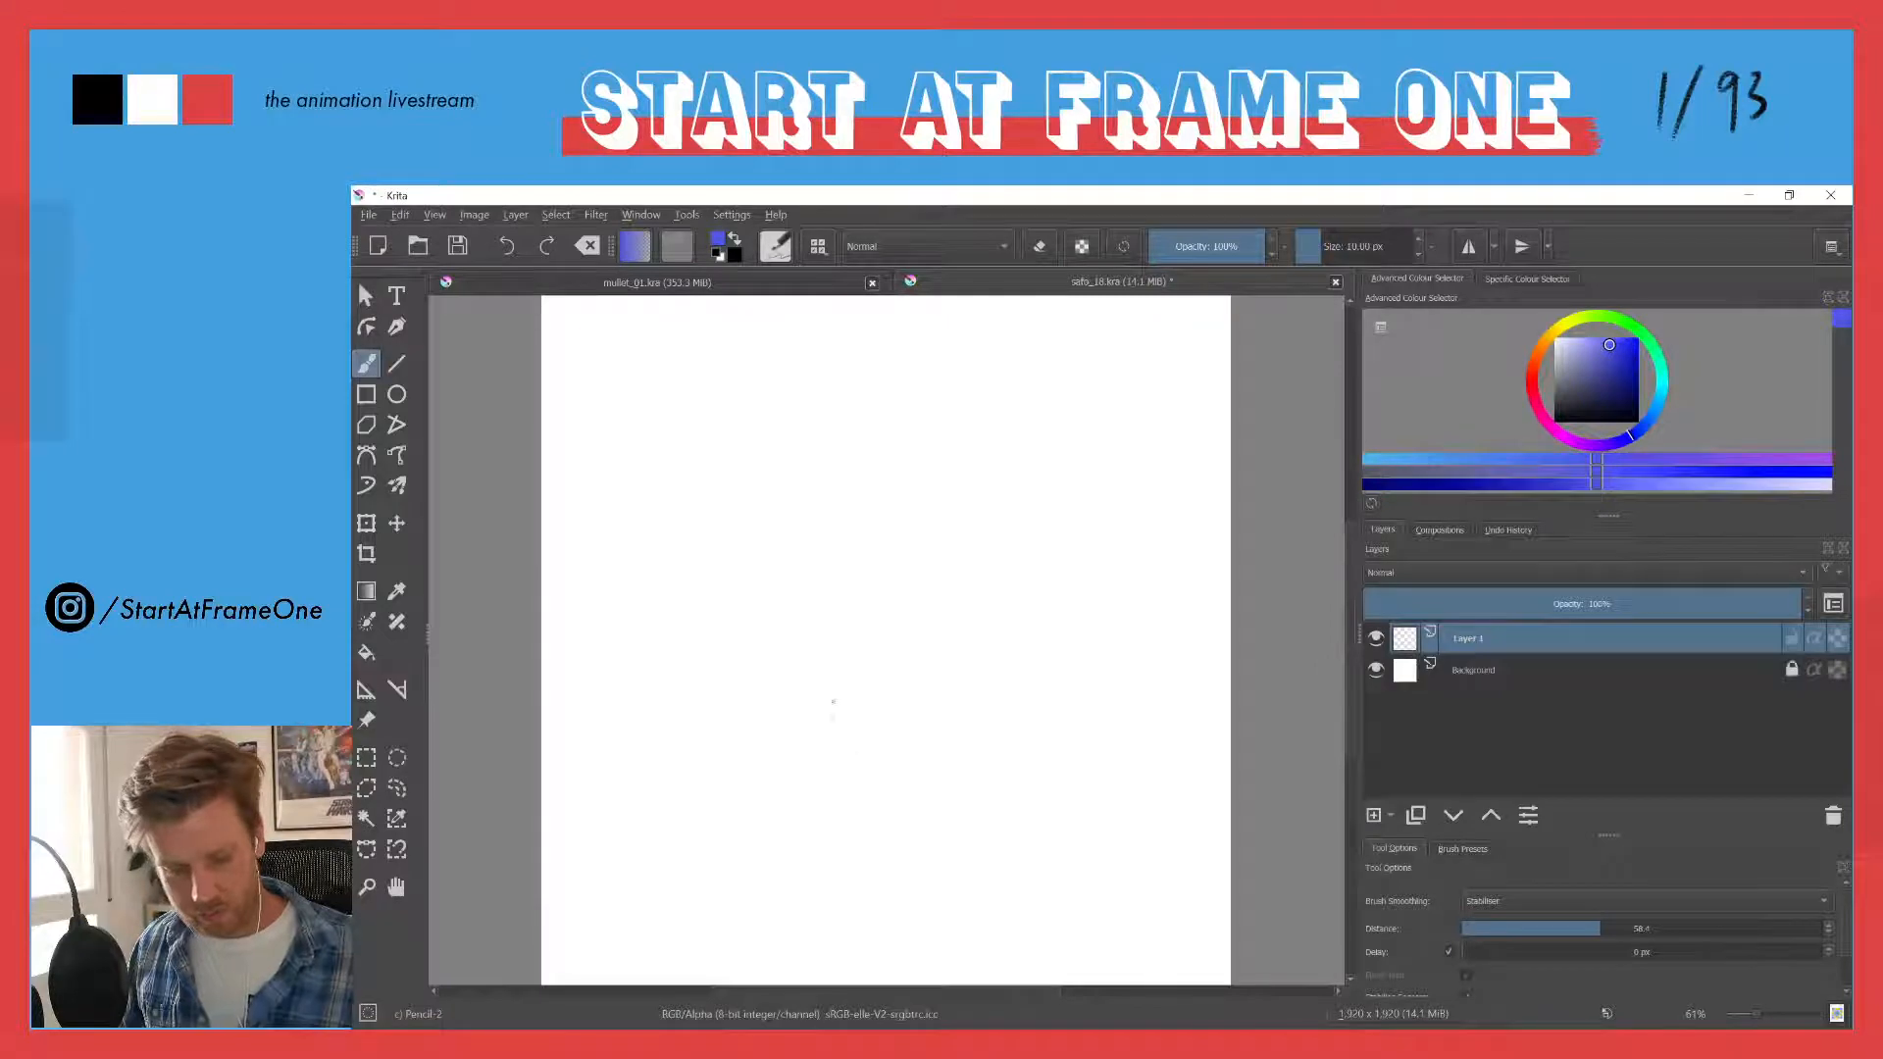
# - Undo a first large head curve and sketch a smaller rough circle with a curved guideline inside its left side
pyautogui.moveTo(851, 422)
pyautogui.mouseDown()
pyautogui.moveTo(845, 714)
pyautogui.moveTo(820, 736)
pyautogui.moveTo(959, 598)
pyautogui.mouseUp()
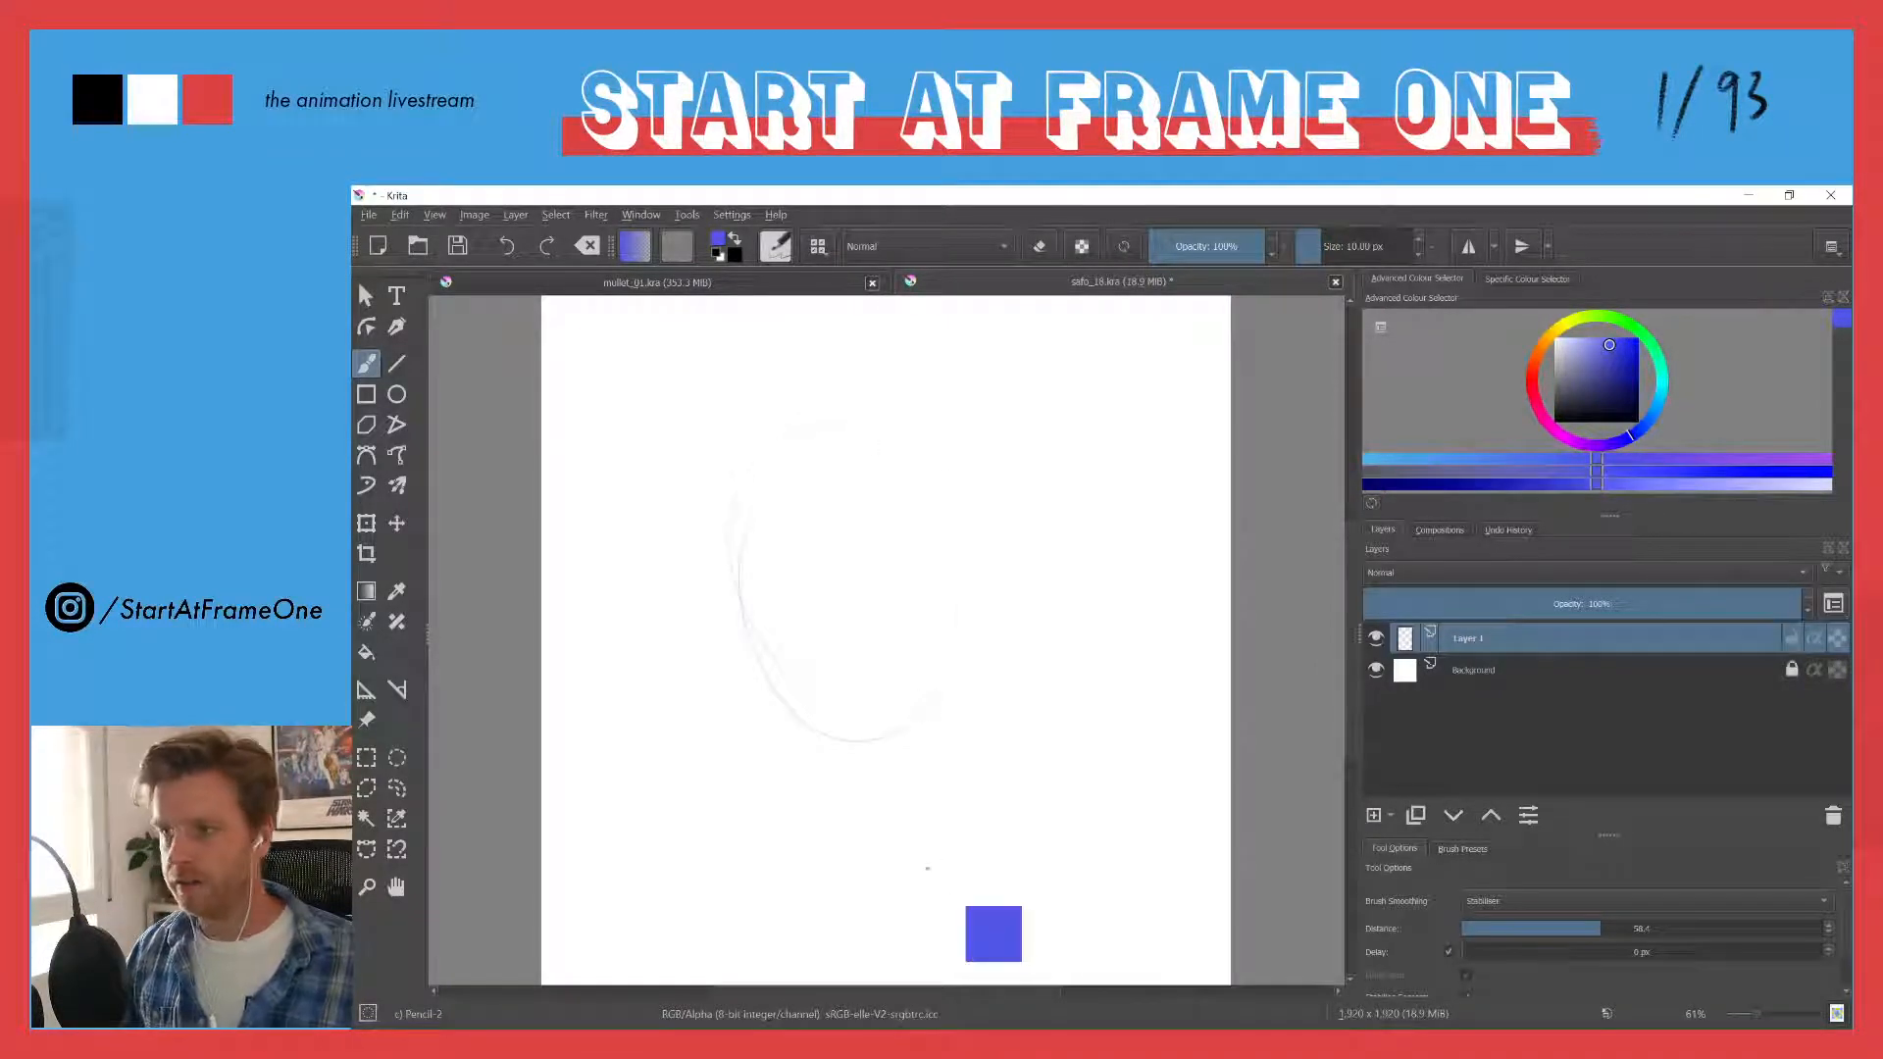
pyautogui.hotkey('ctrl', 'z')
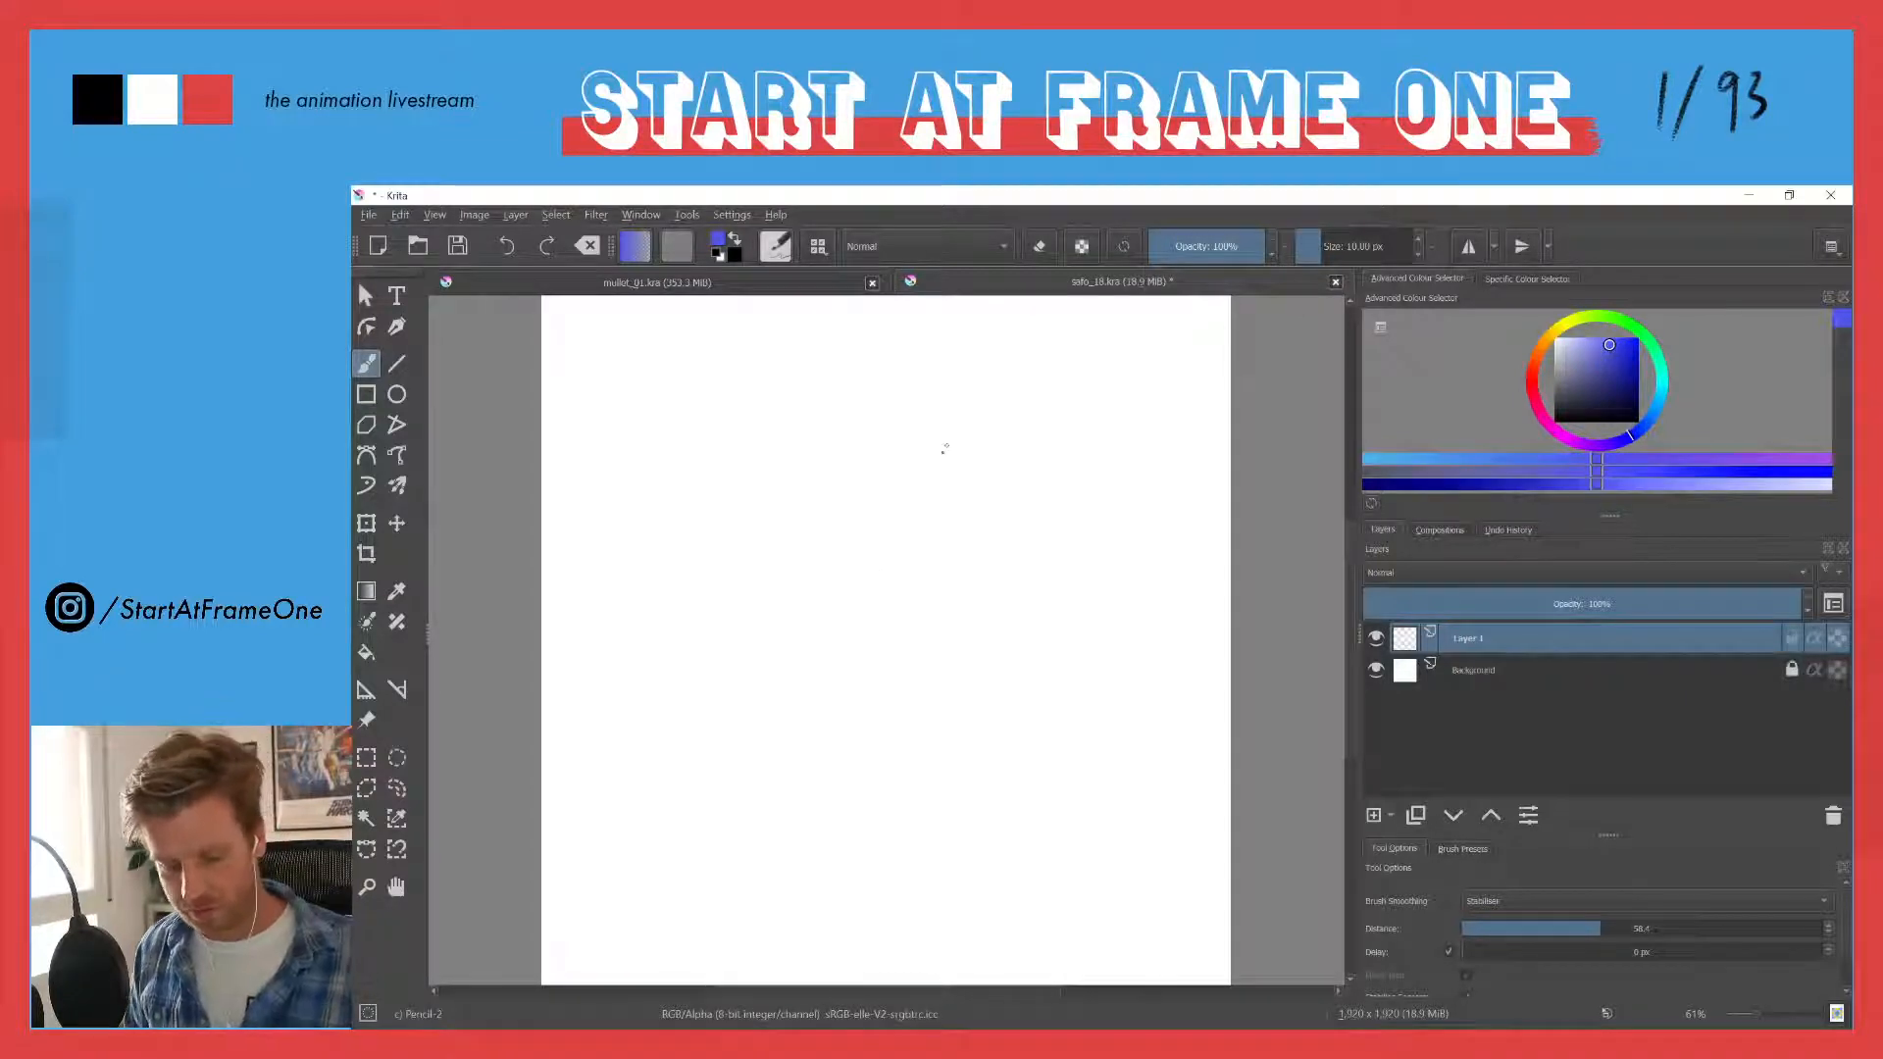
pyautogui.moveTo(889, 420); pyautogui.dragTo(966, 470)
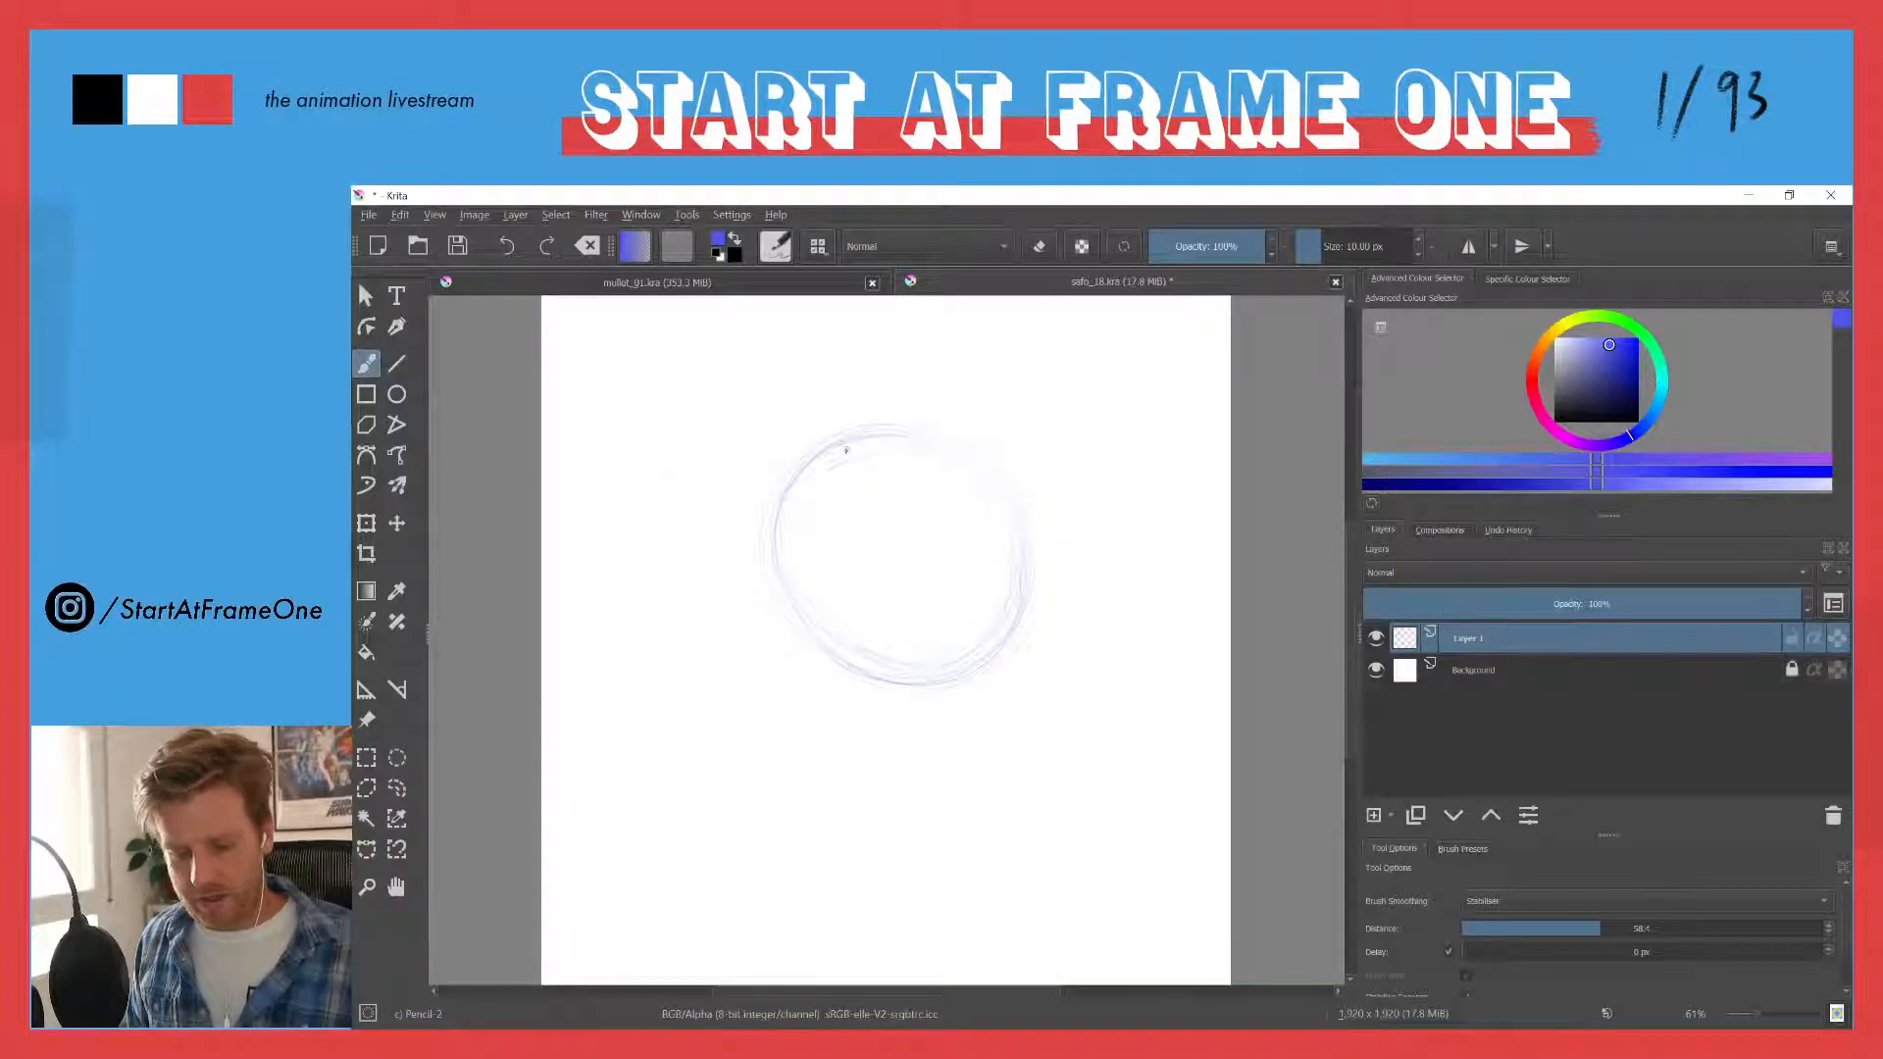
pyautogui.moveTo(834, 608)
pyautogui.mouseDown()
pyautogui.moveTo(836, 471)
pyautogui.moveTo(858, 659)
pyautogui.moveTo(869, 428)
pyautogui.moveTo(823, 593)
pyautogui.moveTo(813, 522)
pyautogui.moveTo(853, 463)
pyautogui.moveTo(863, 676)
pyautogui.mouseUp()
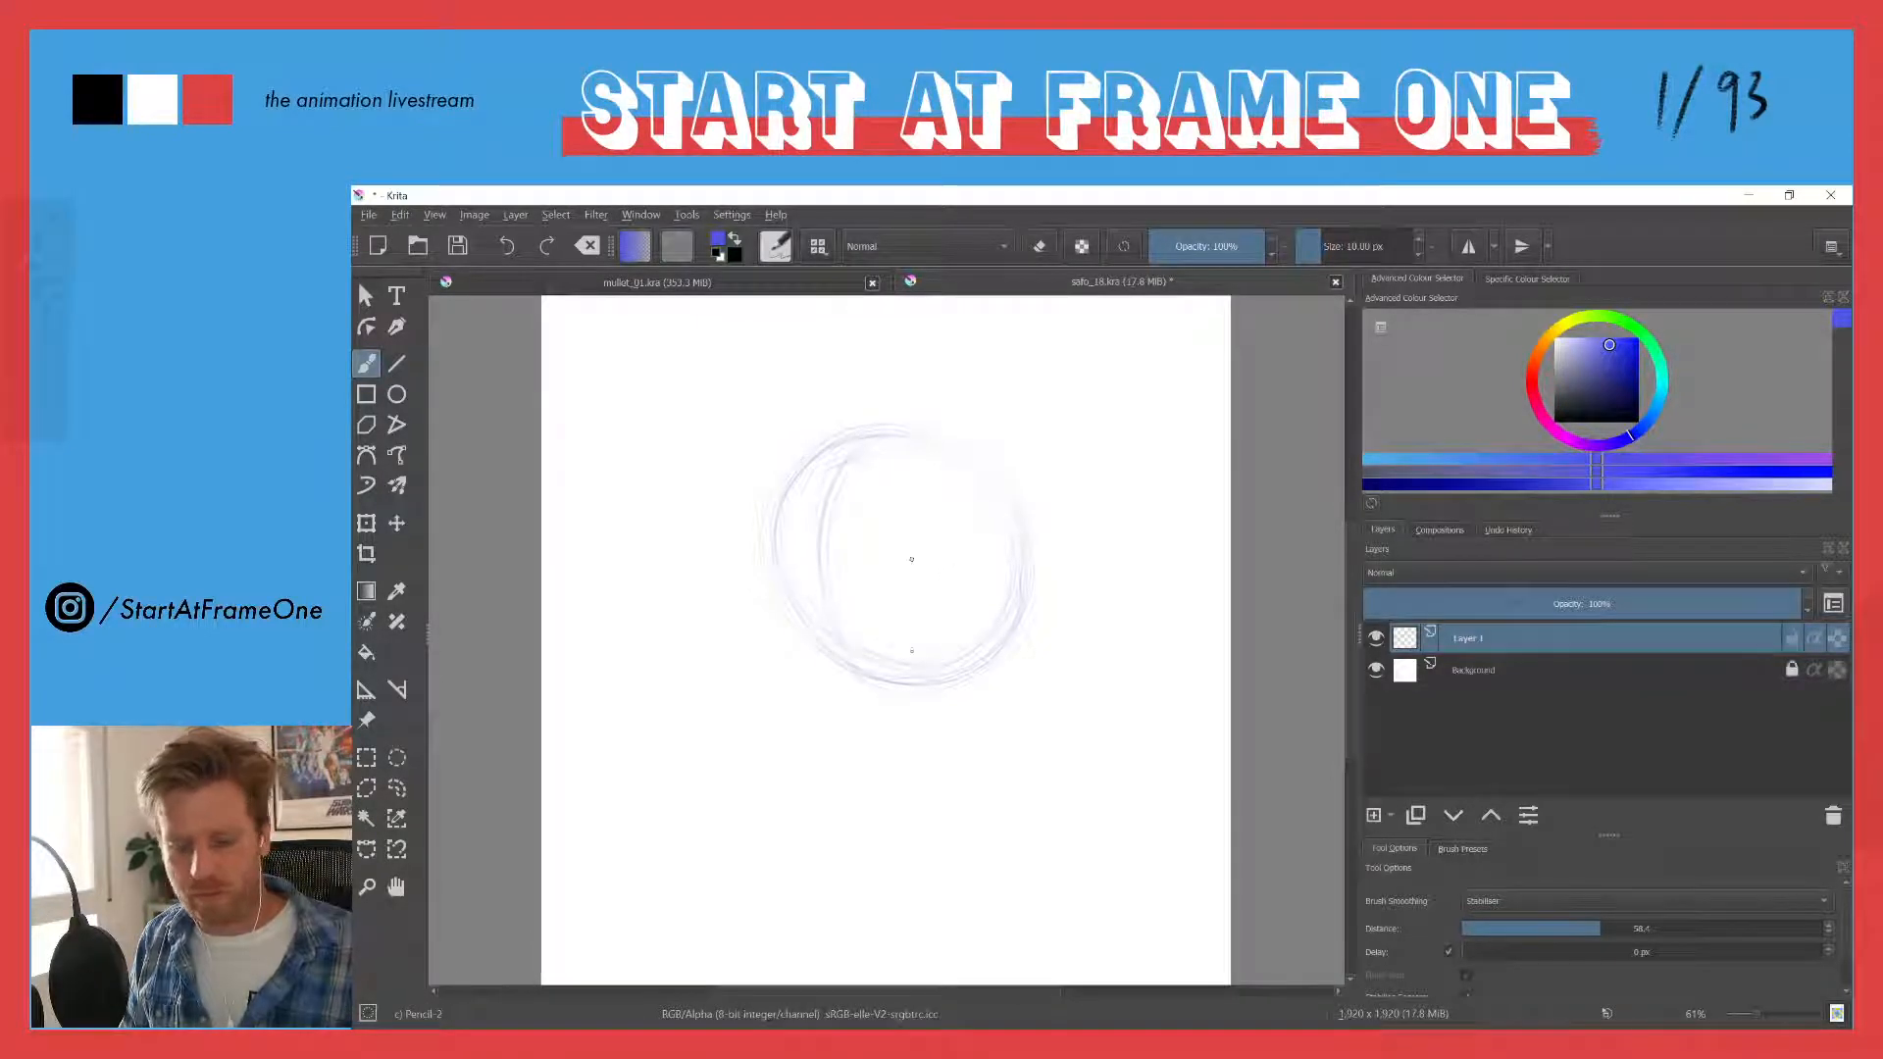
# - Move the circle sketch up towards the upper part of the canvas and return to the Brush tool
pyautogui.press('t')
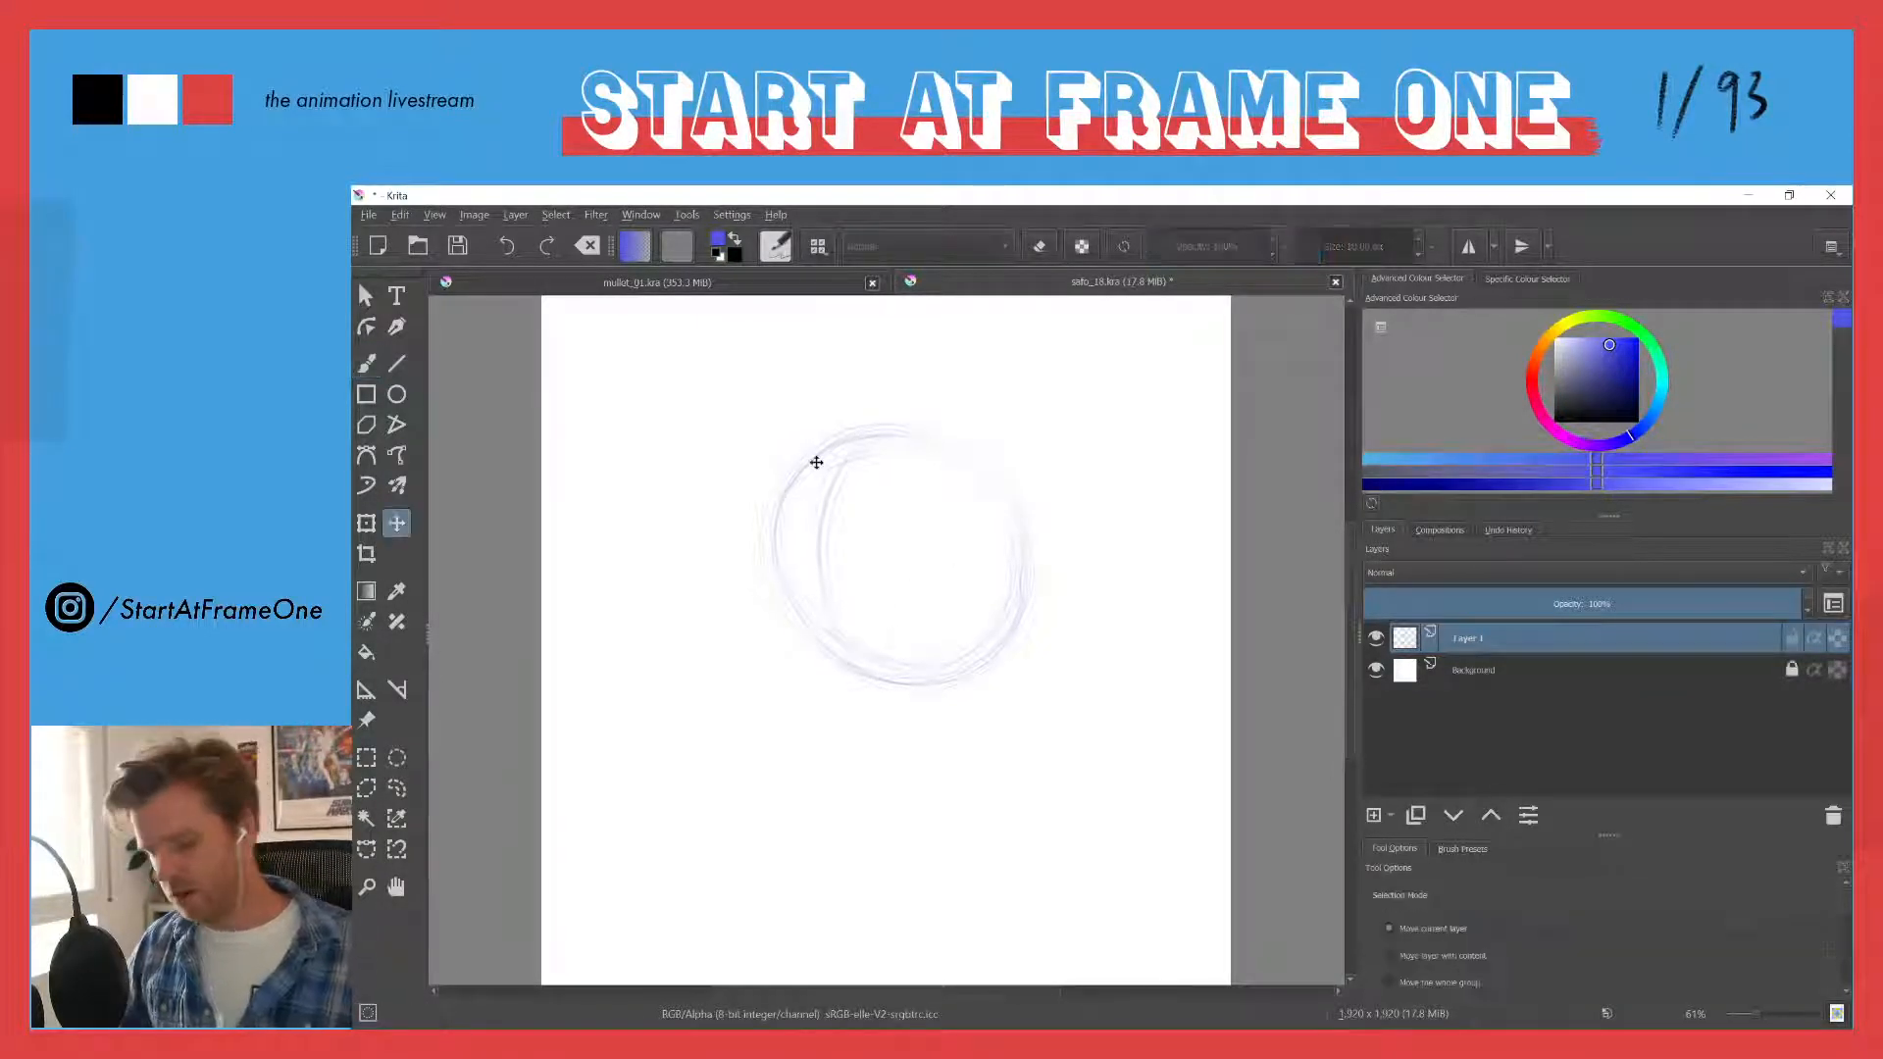
pyautogui.moveTo(791, 487); pyautogui.dragTo(785, 404)
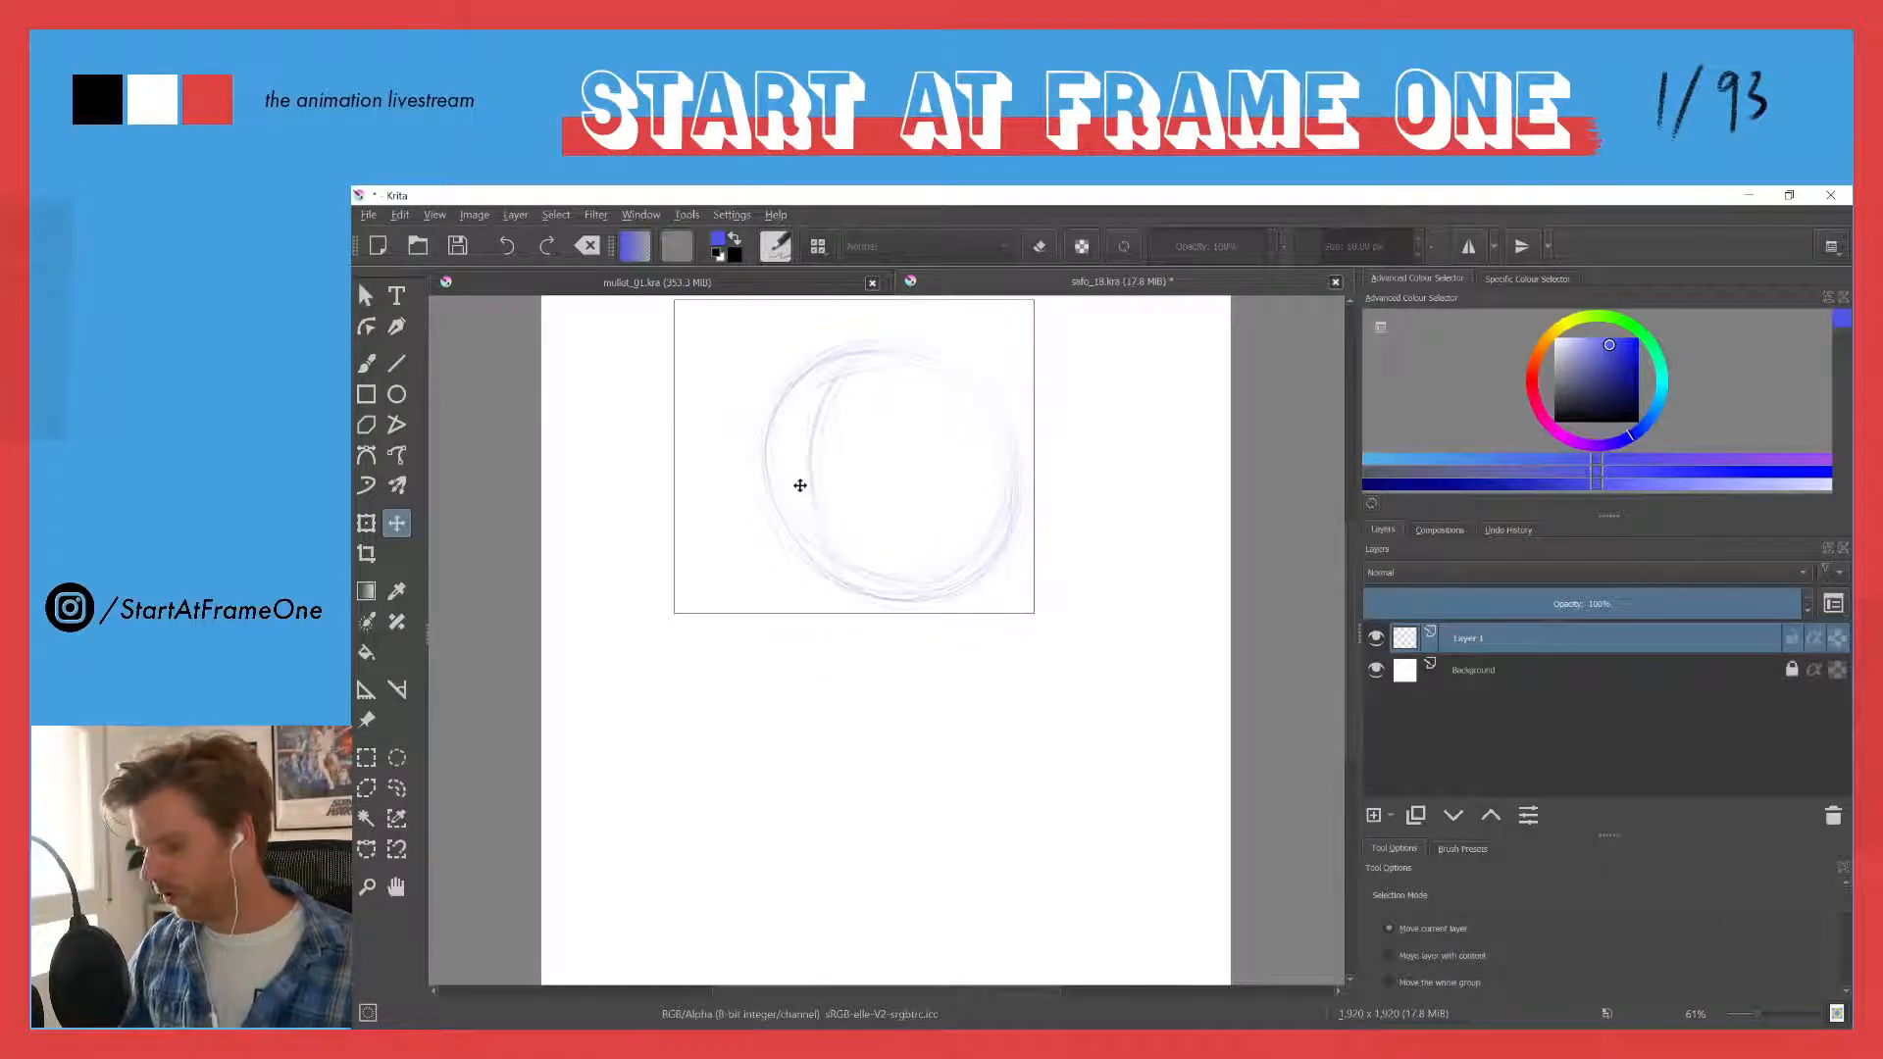
pyautogui.press('b')
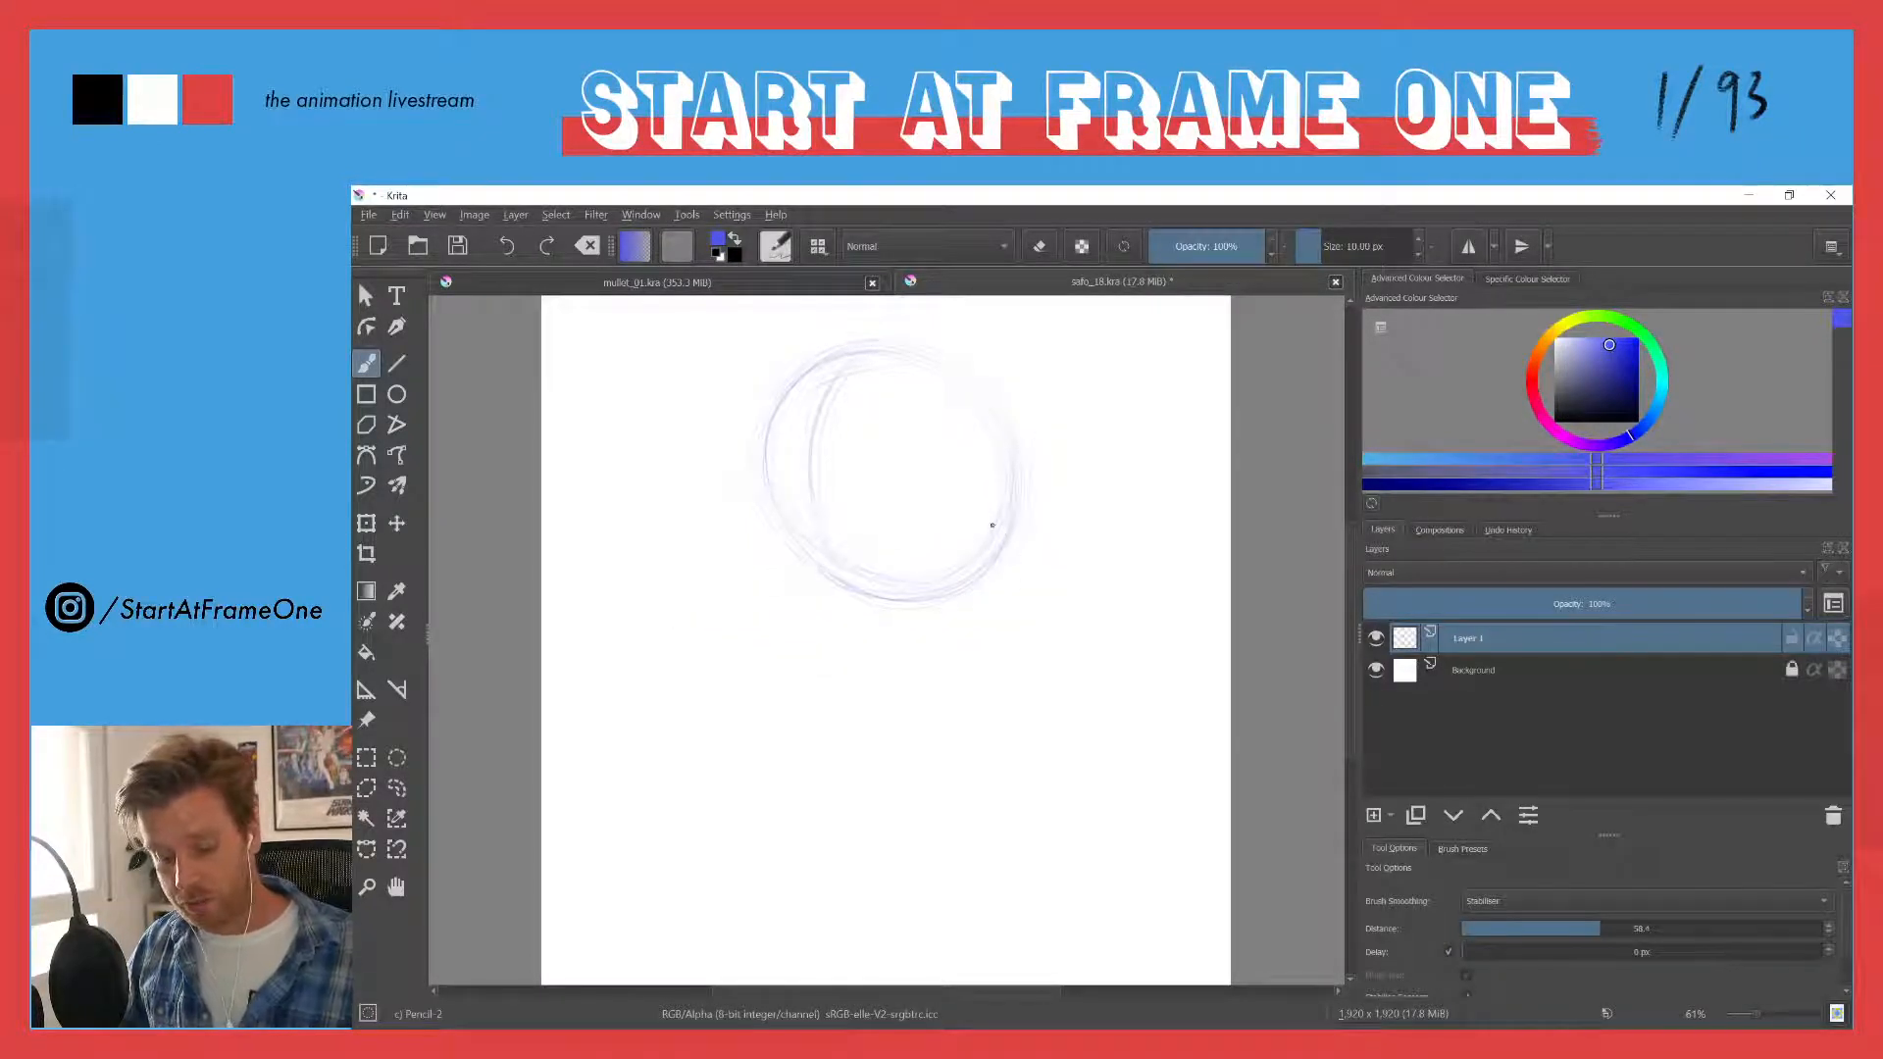
# - Sketch both sides of the face descending from the circle, checking the mullet_01.kra illustration as a reference
pyautogui.moveTo(998, 589); pyautogui.dragTo(996, 724)
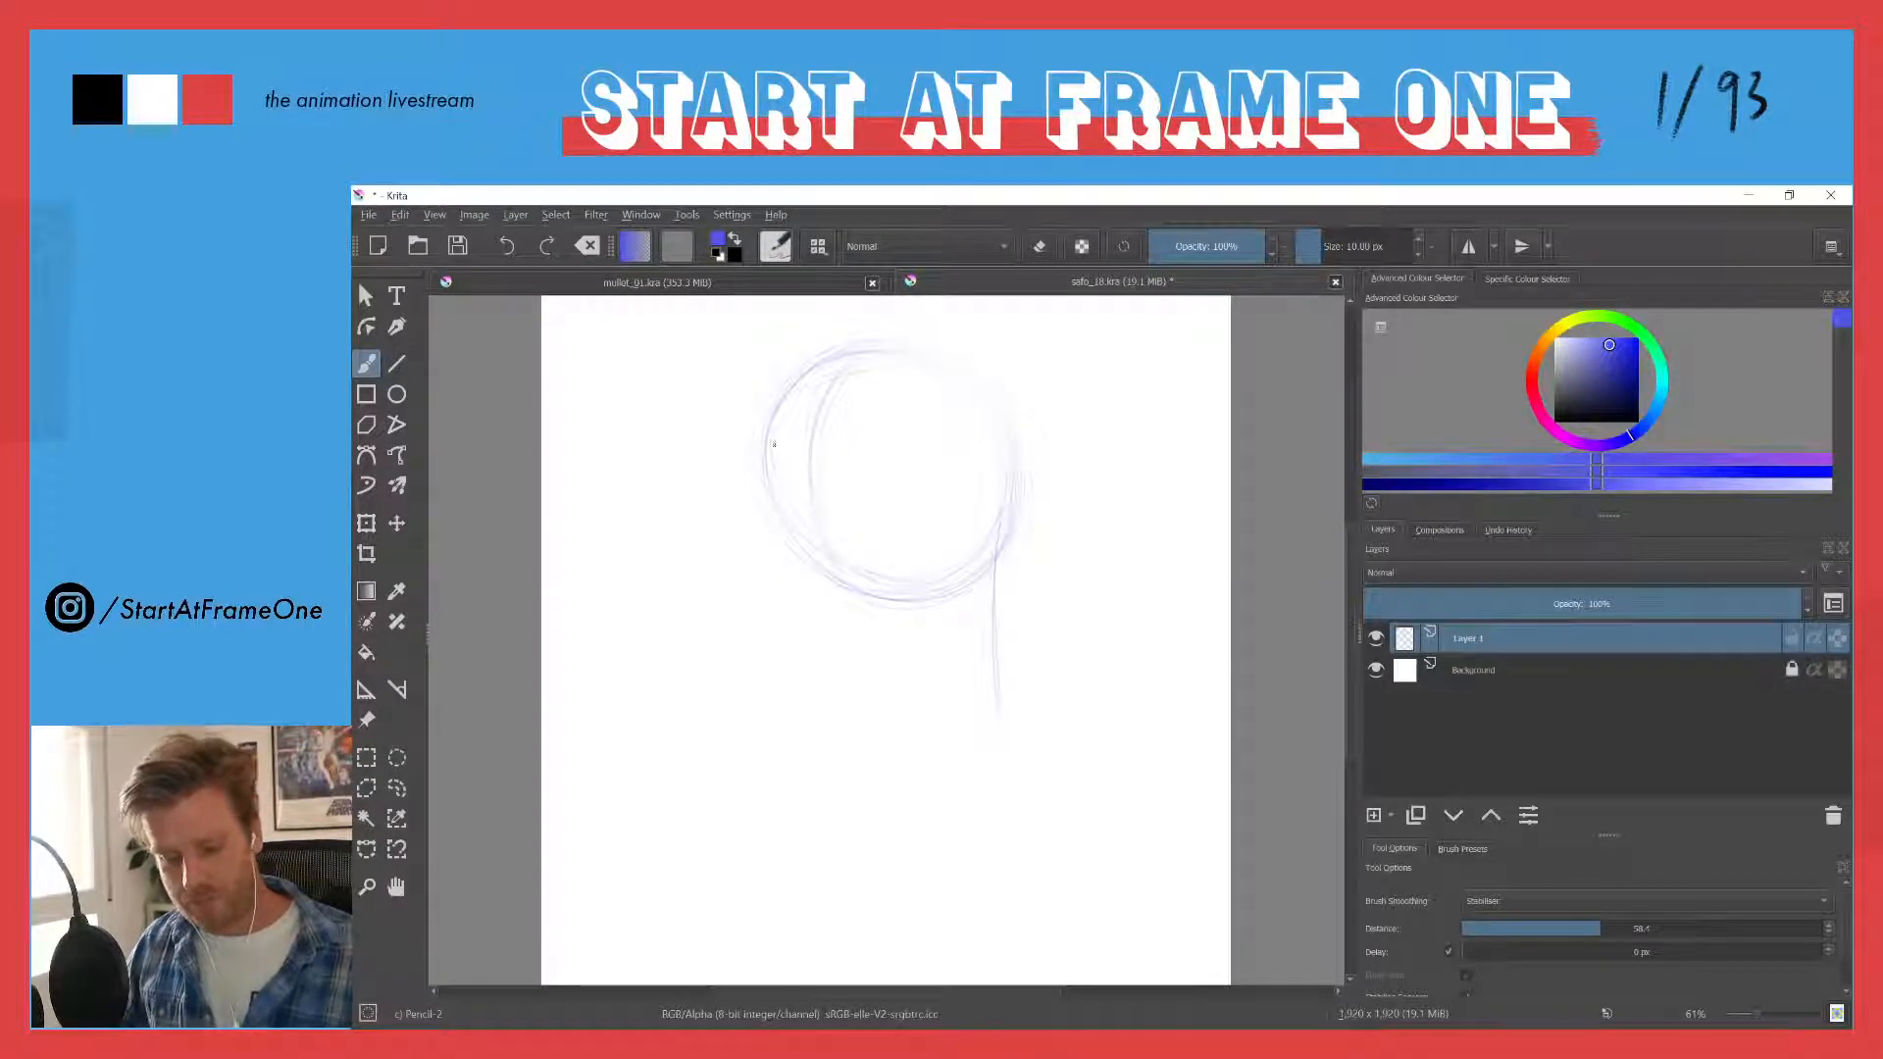
pyautogui.moveTo(760, 443); pyautogui.dragTo(879, 744)
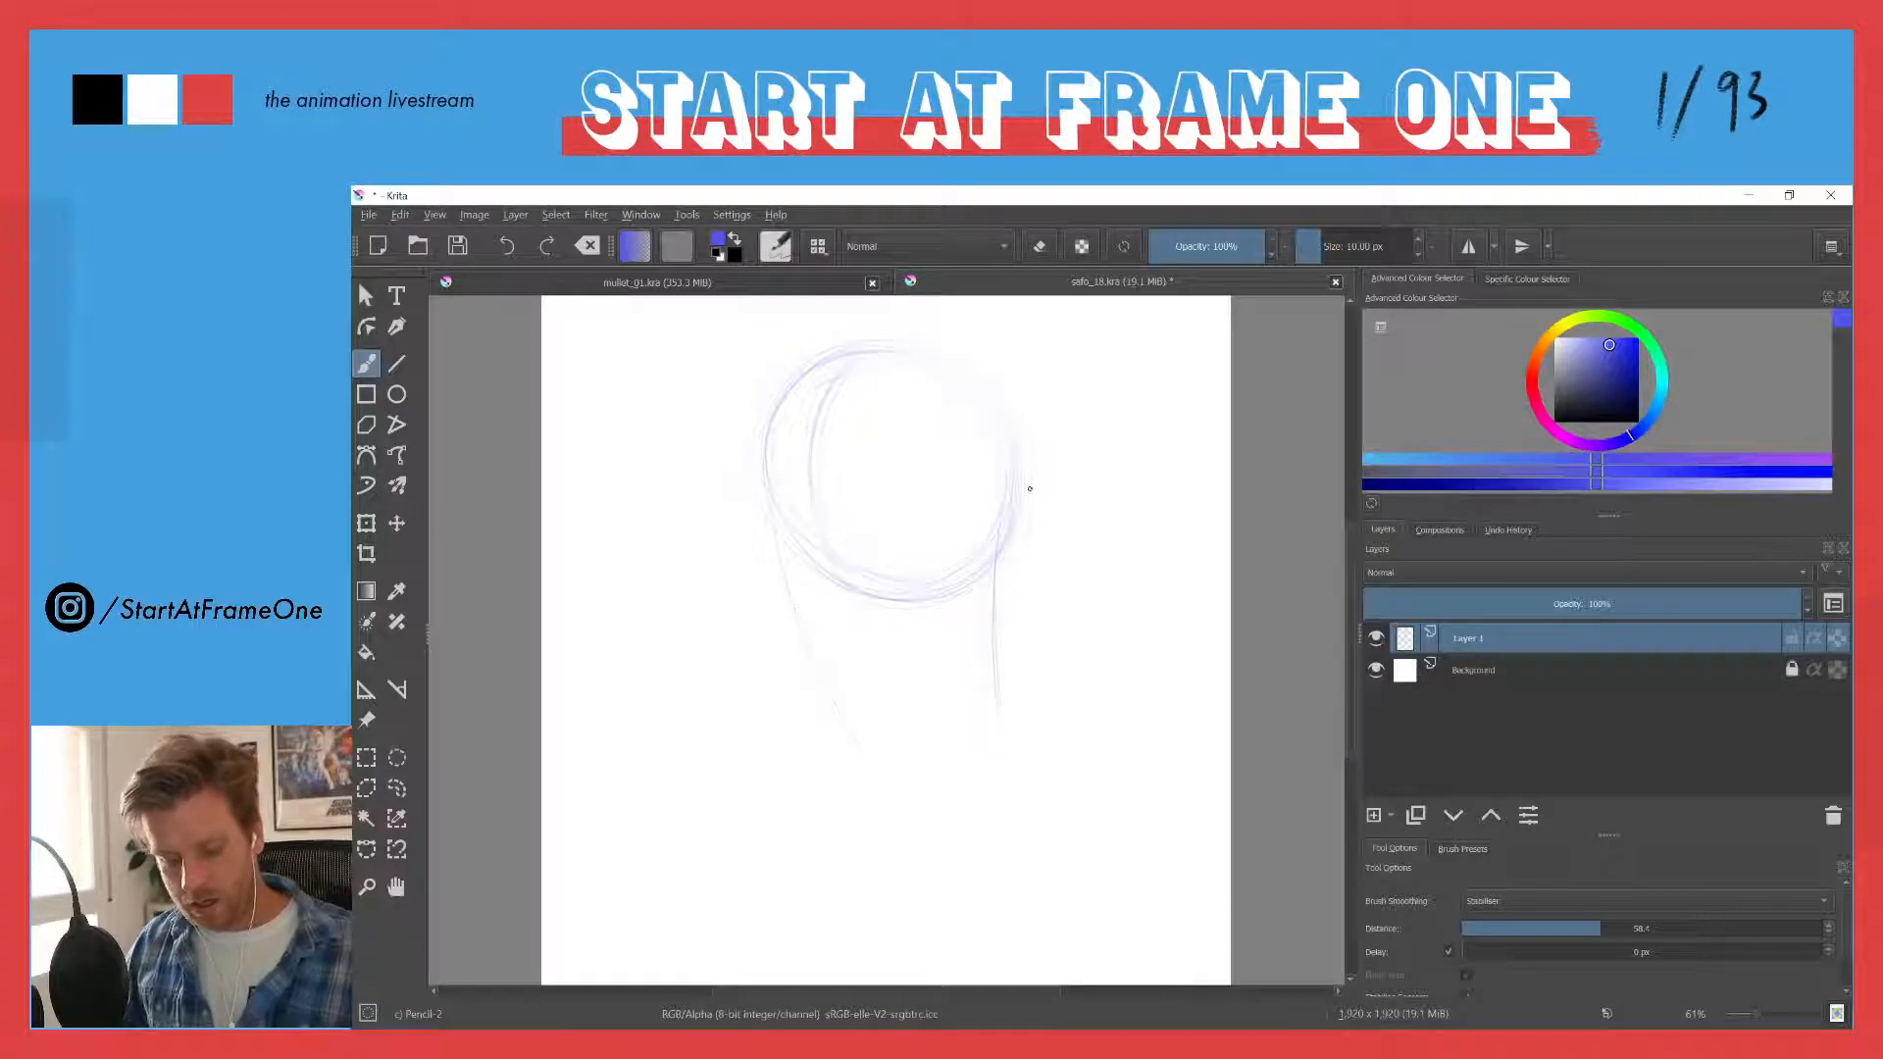
pyautogui.moveTo(1030, 489); pyautogui.dragTo(1020, 540)
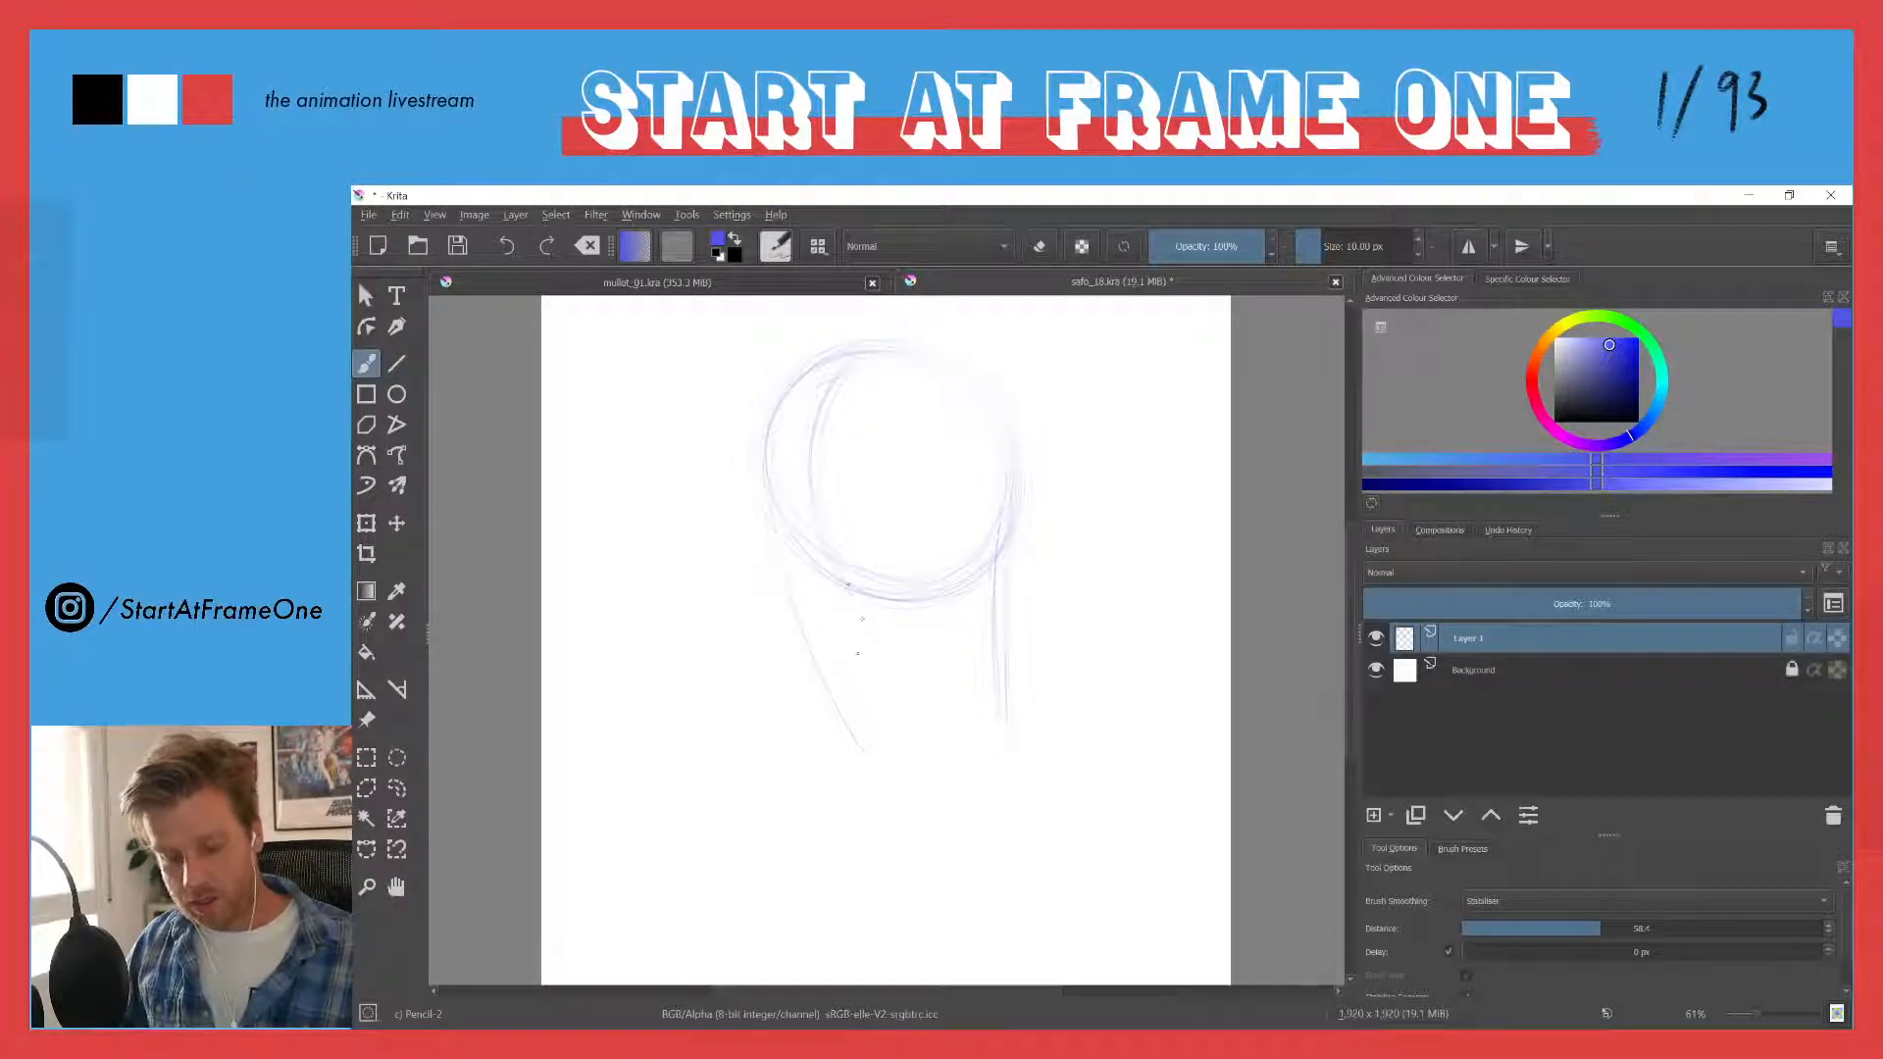
pyautogui.click(592, 277)
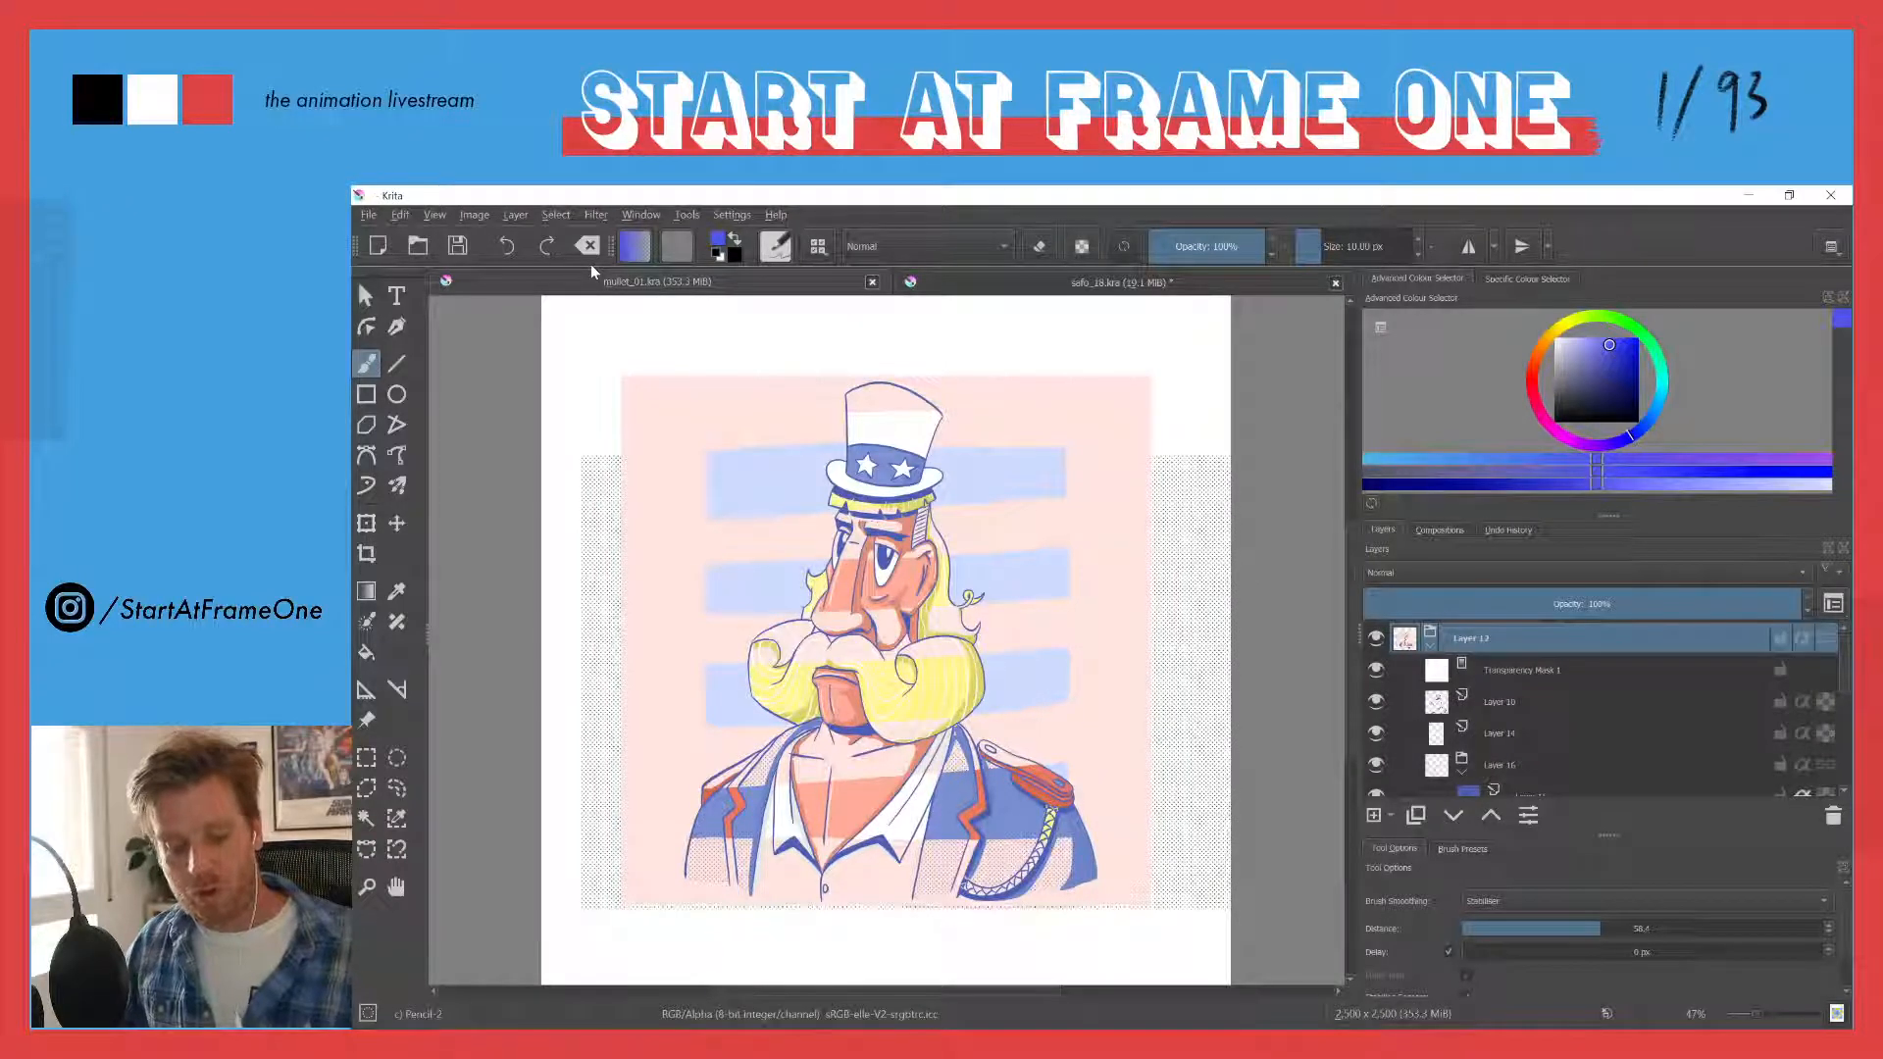
pyautogui.click(949, 284)
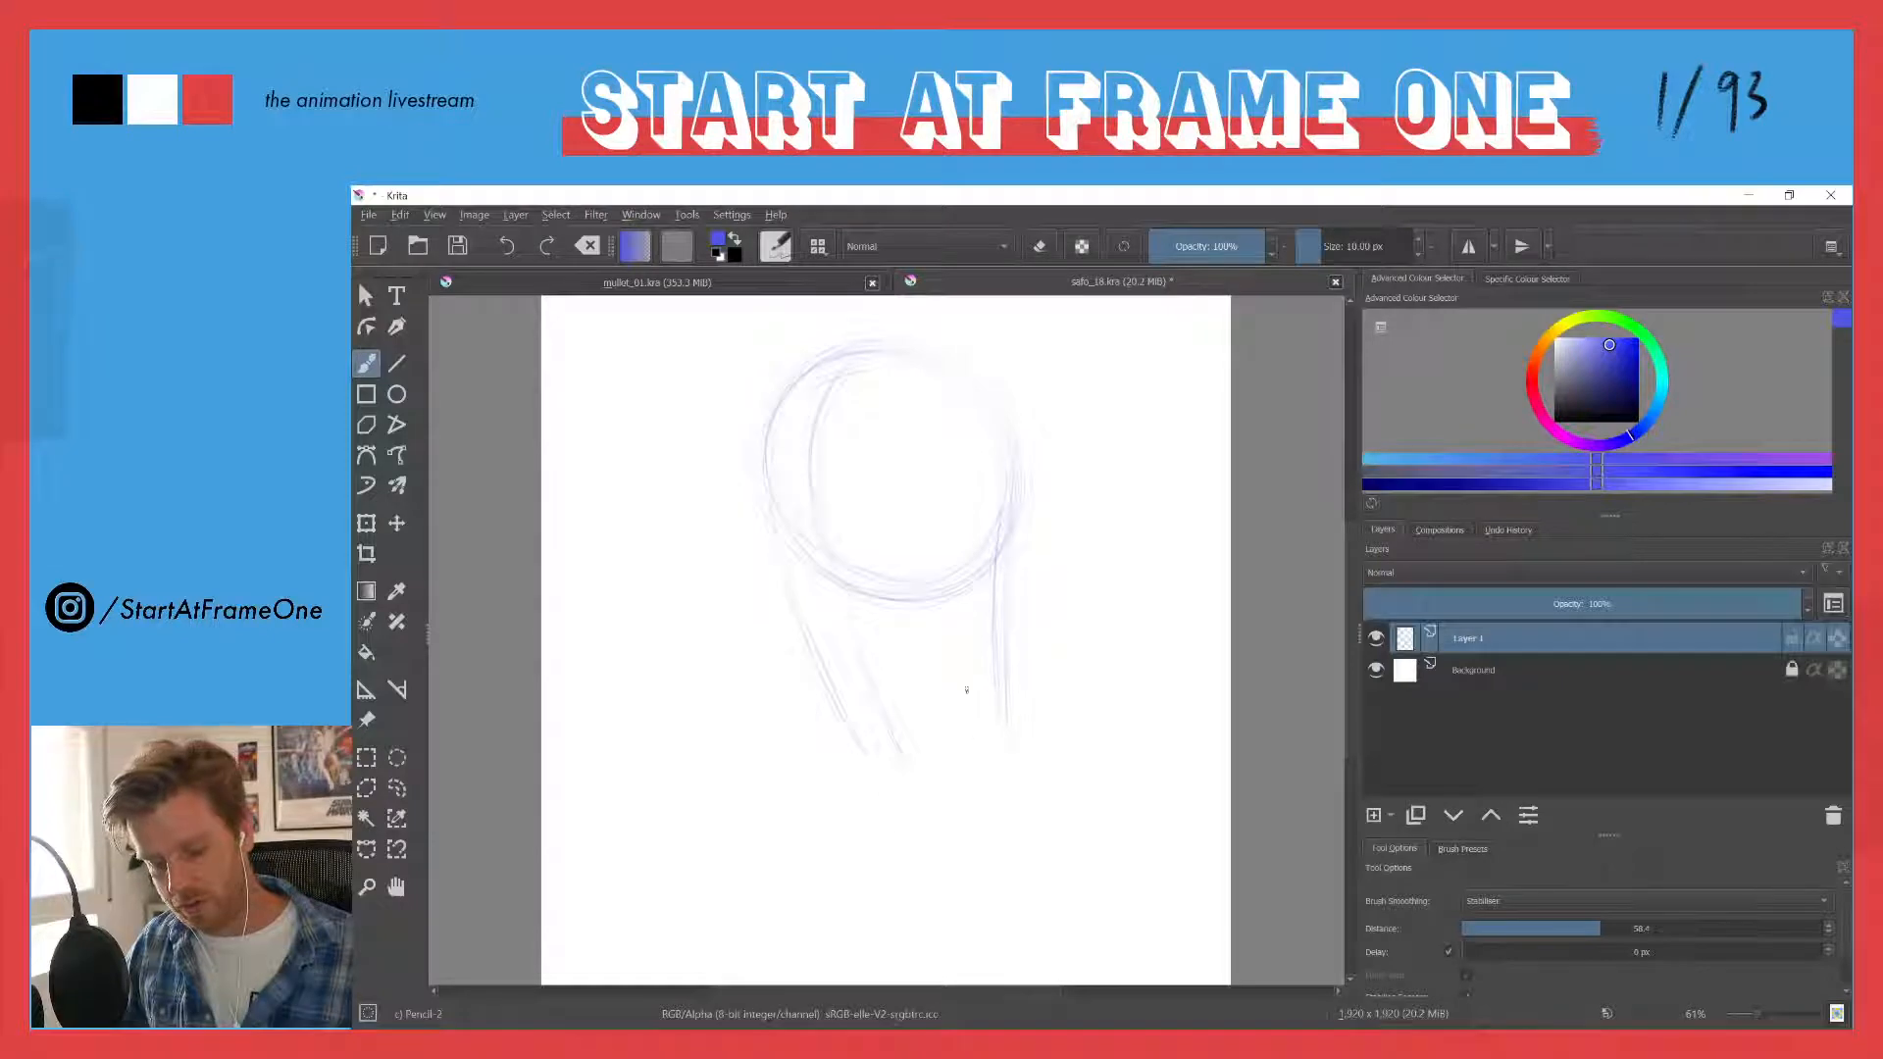
# - Sketch the chin line joining the two face sides, and reinforce the jaw side and the circle's upper-right contour
pyautogui.moveTo(898, 785); pyautogui.dragTo(1005, 740)
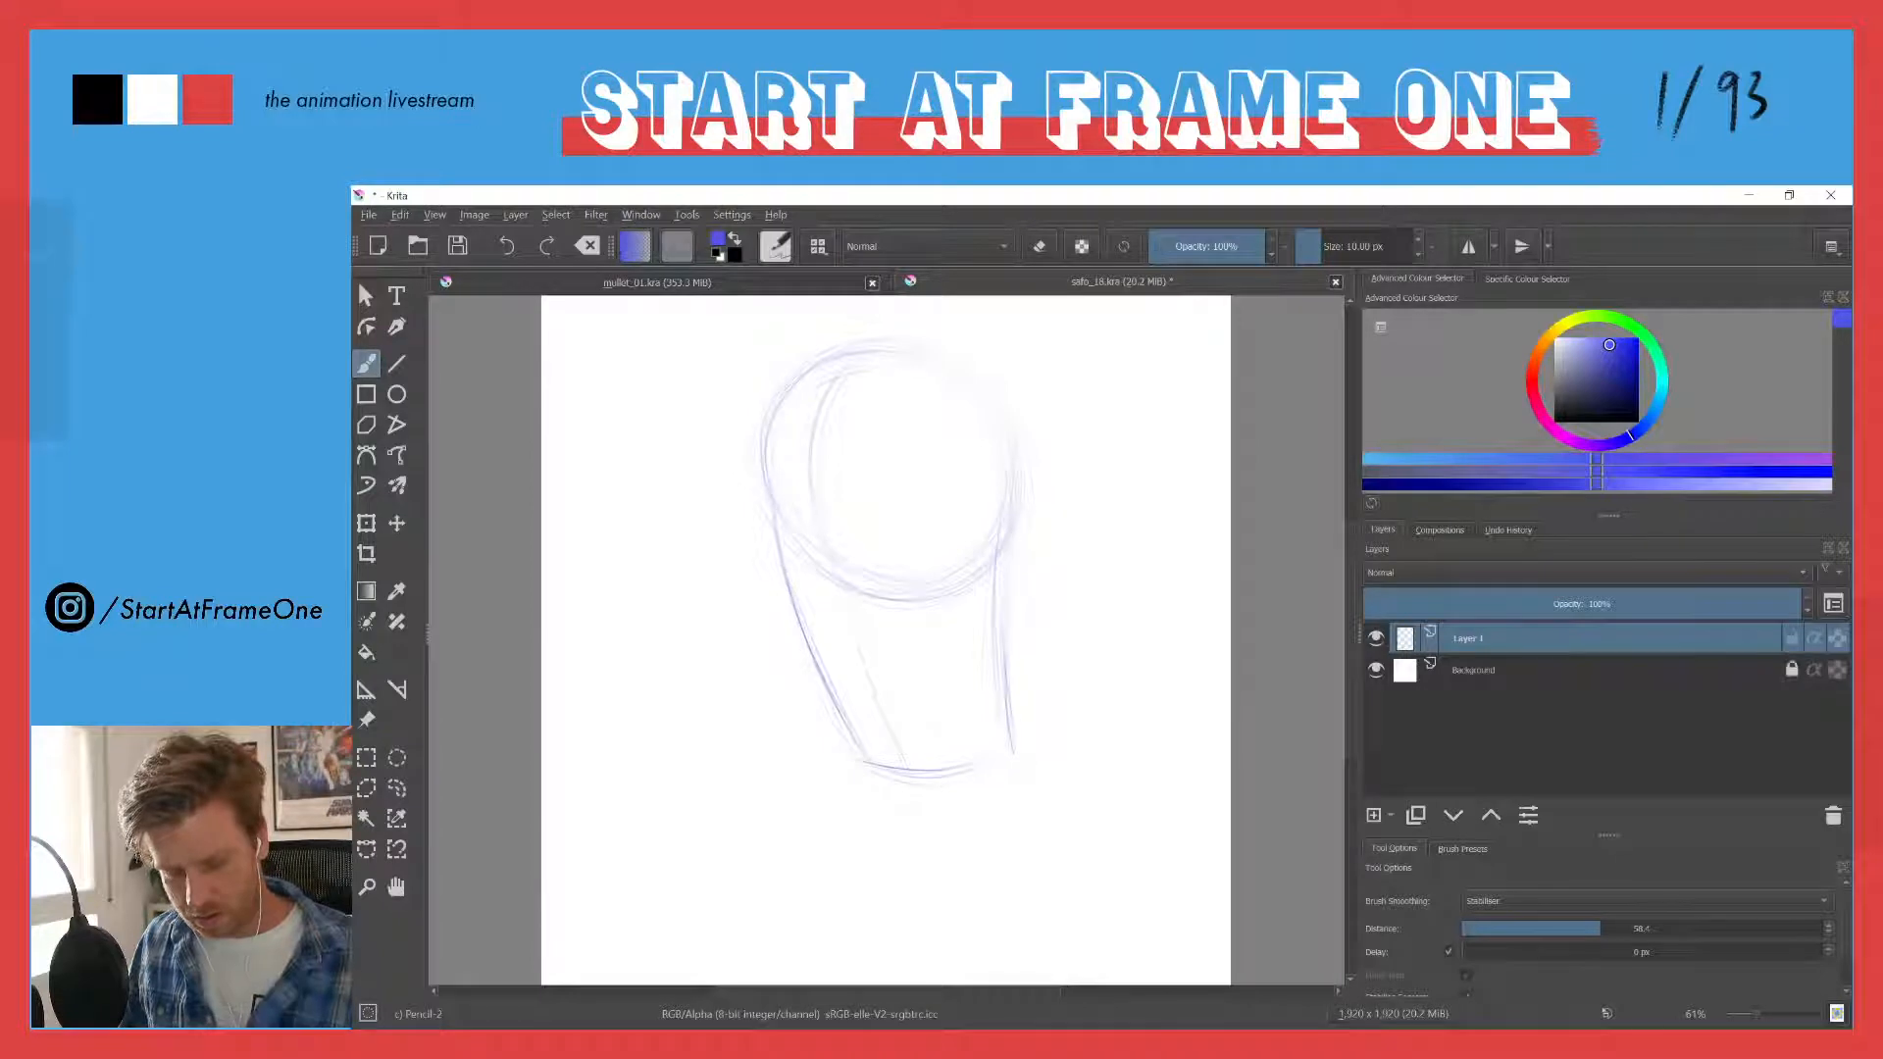
pyautogui.moveTo(990, 611); pyautogui.dragTo(1007, 731)
pyautogui.moveTo(1000, 574); pyautogui.dragTo(1012, 740)
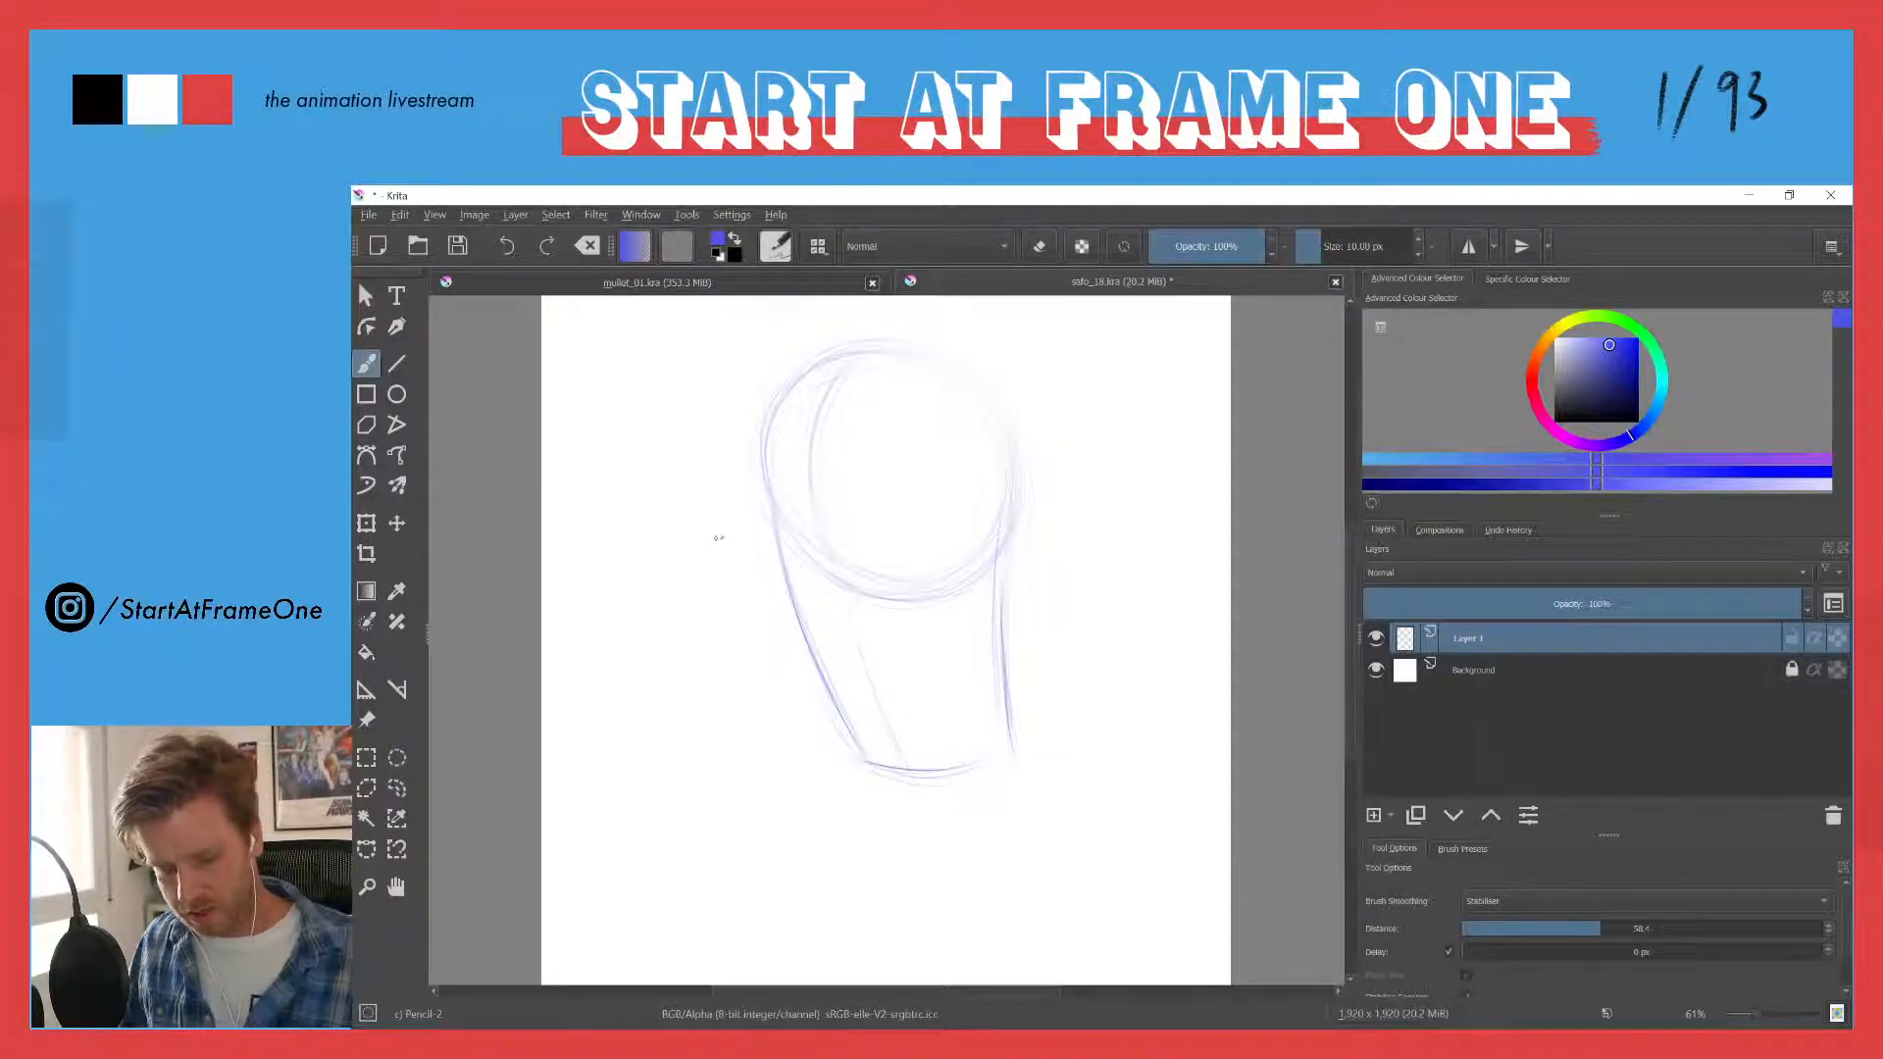
pyautogui.moveTo(948, 373); pyautogui.dragTo(1006, 441)
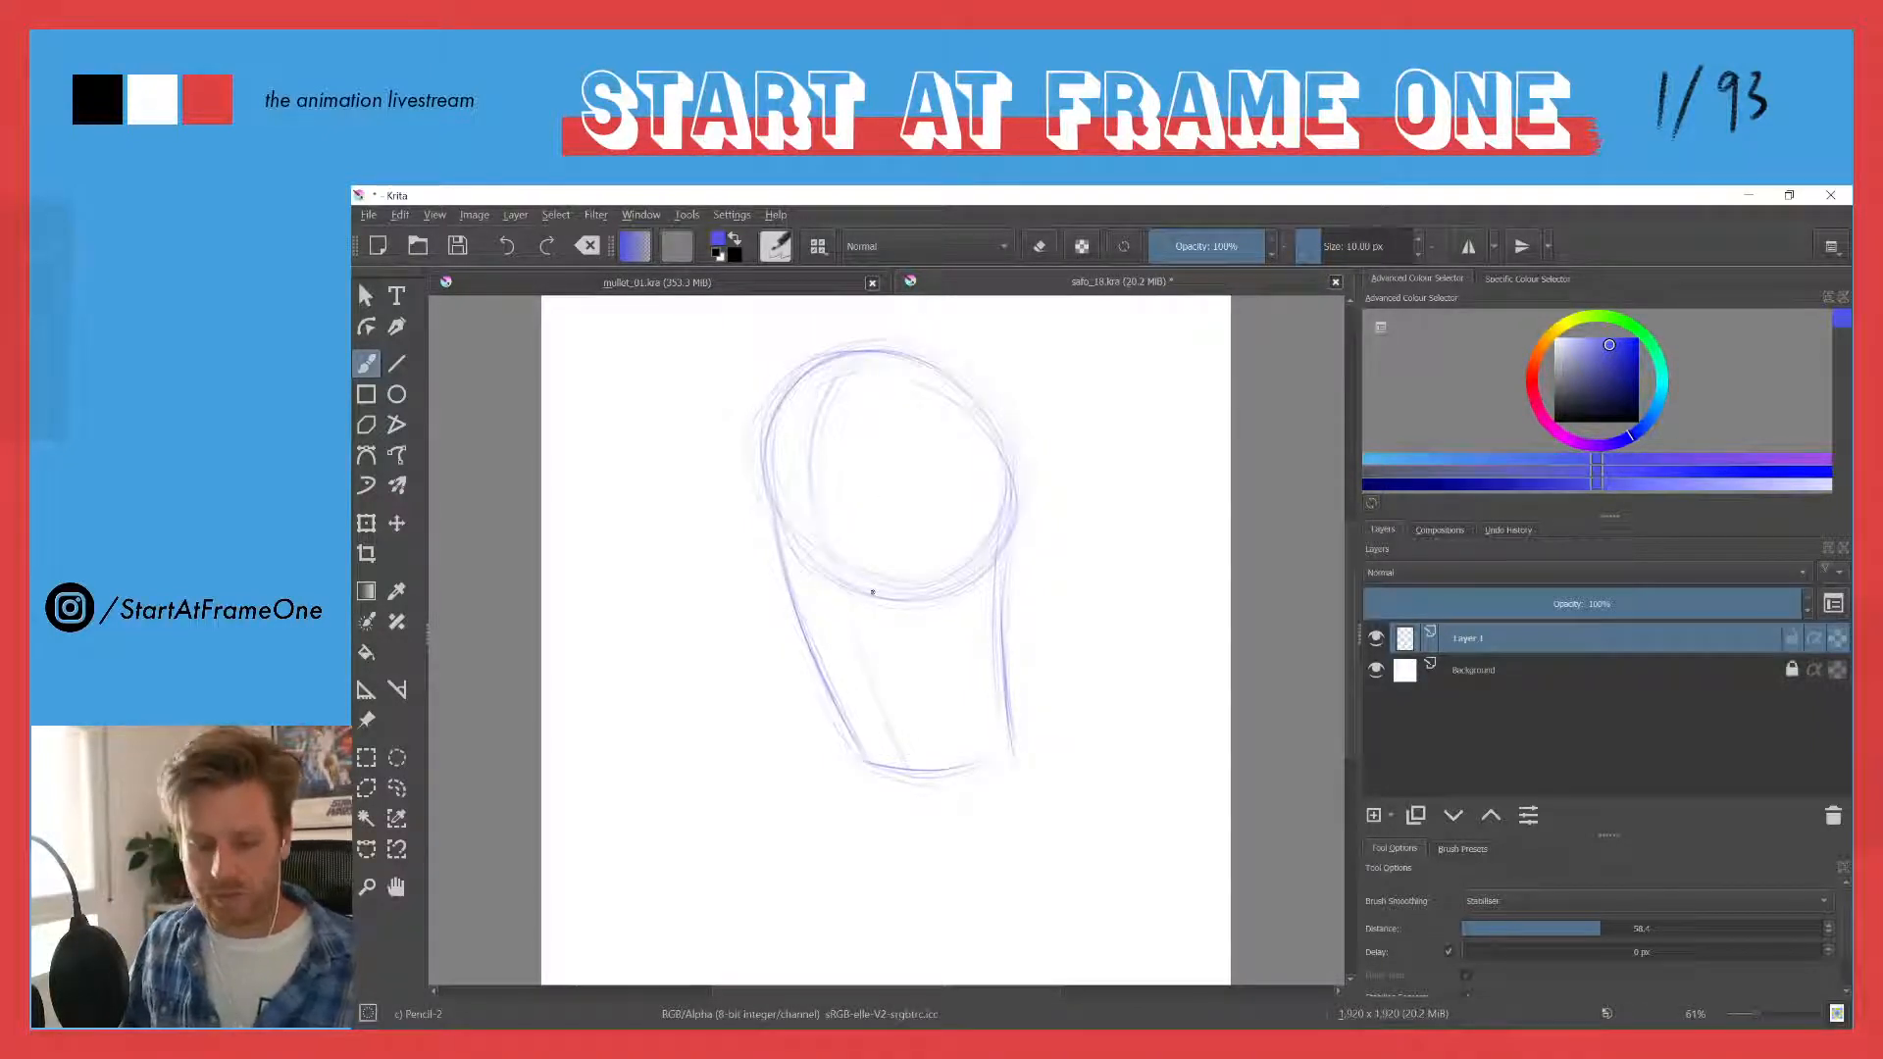
# - Open the recently used drawing SAFO_15_2.kra
pyautogui.click(365, 216)
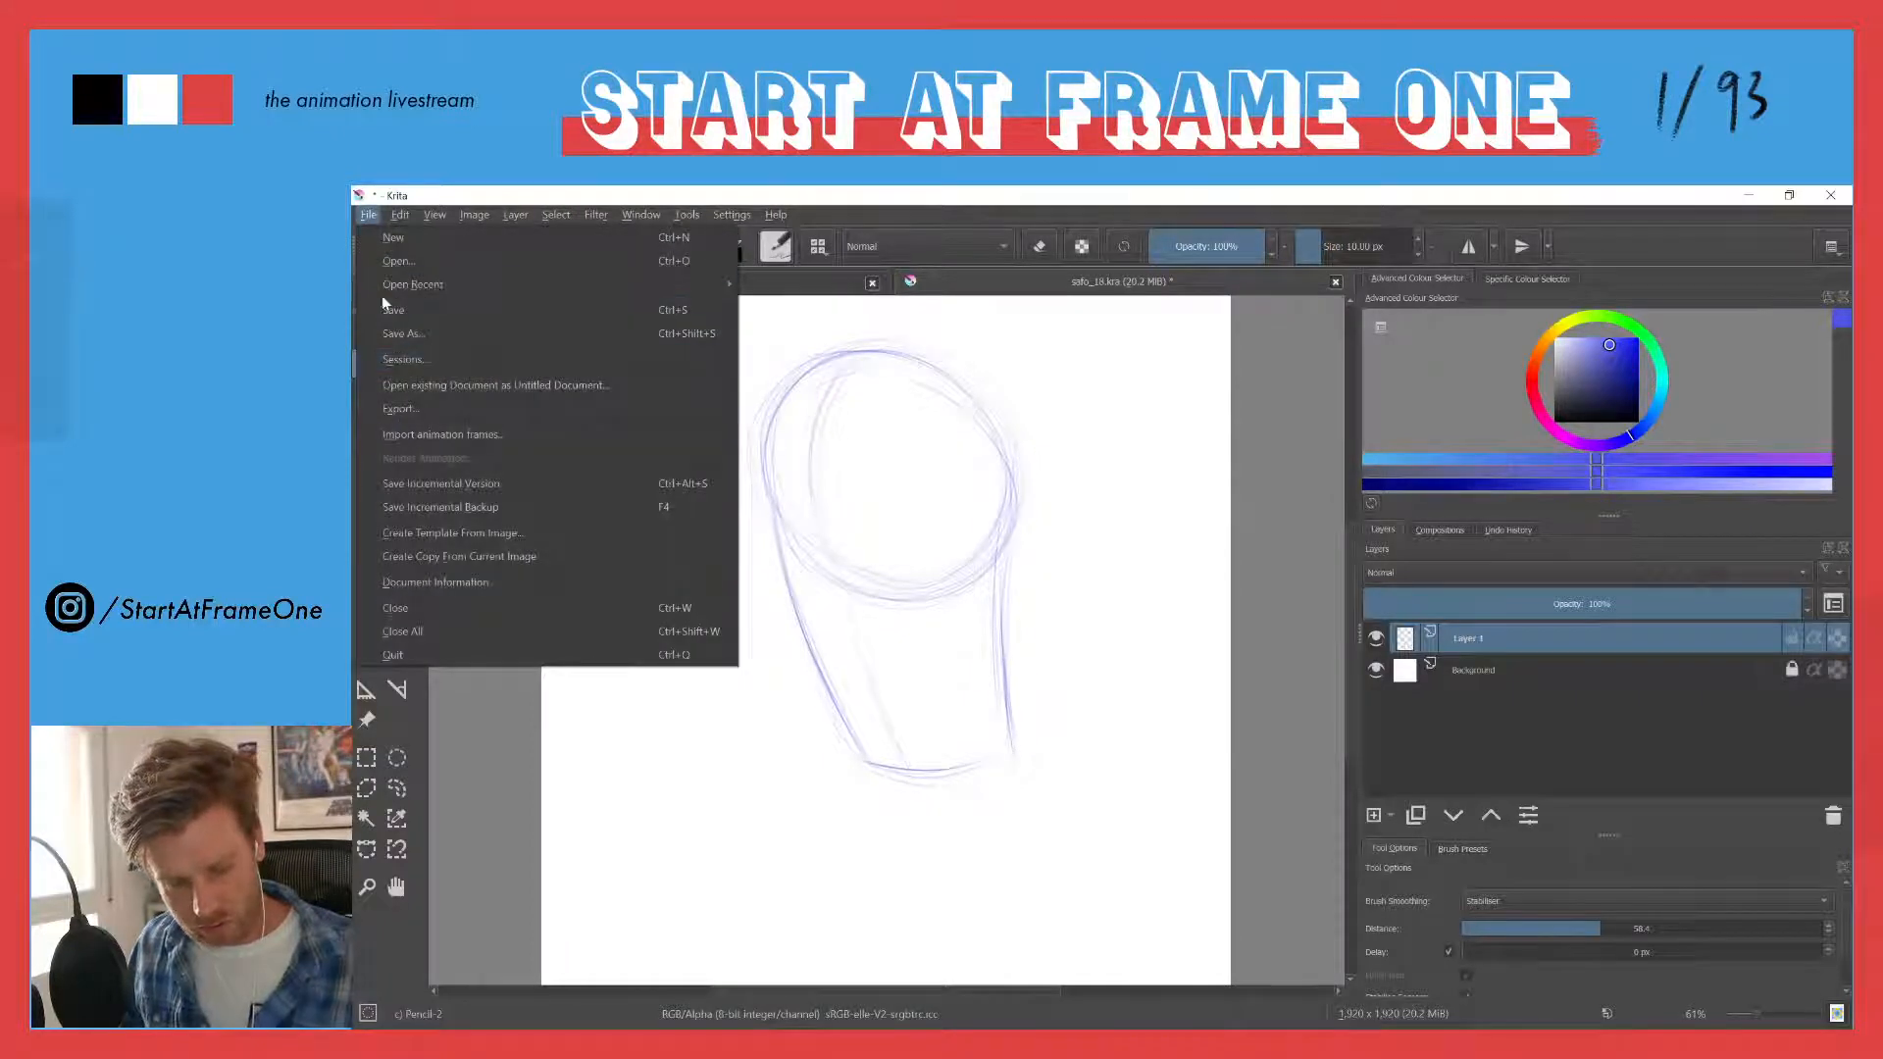
pyautogui.moveTo(412, 284)
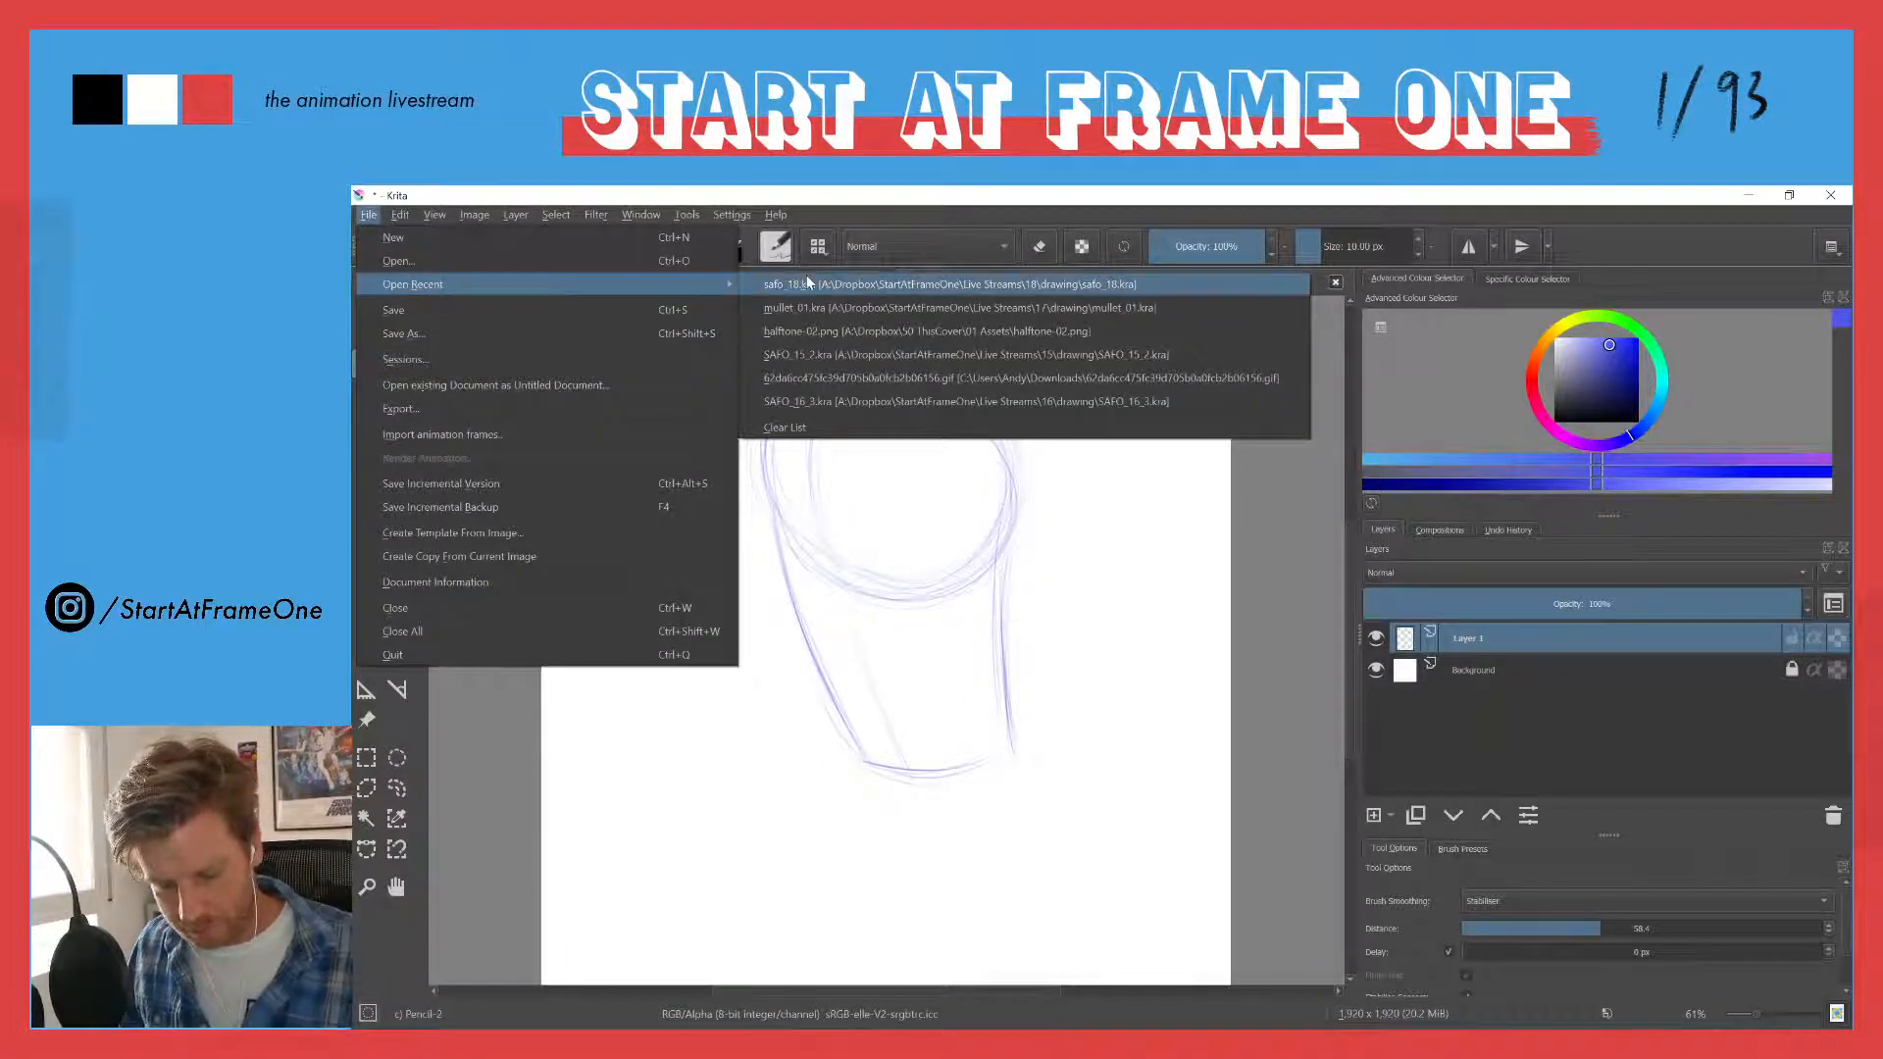
pyautogui.click(813, 355)
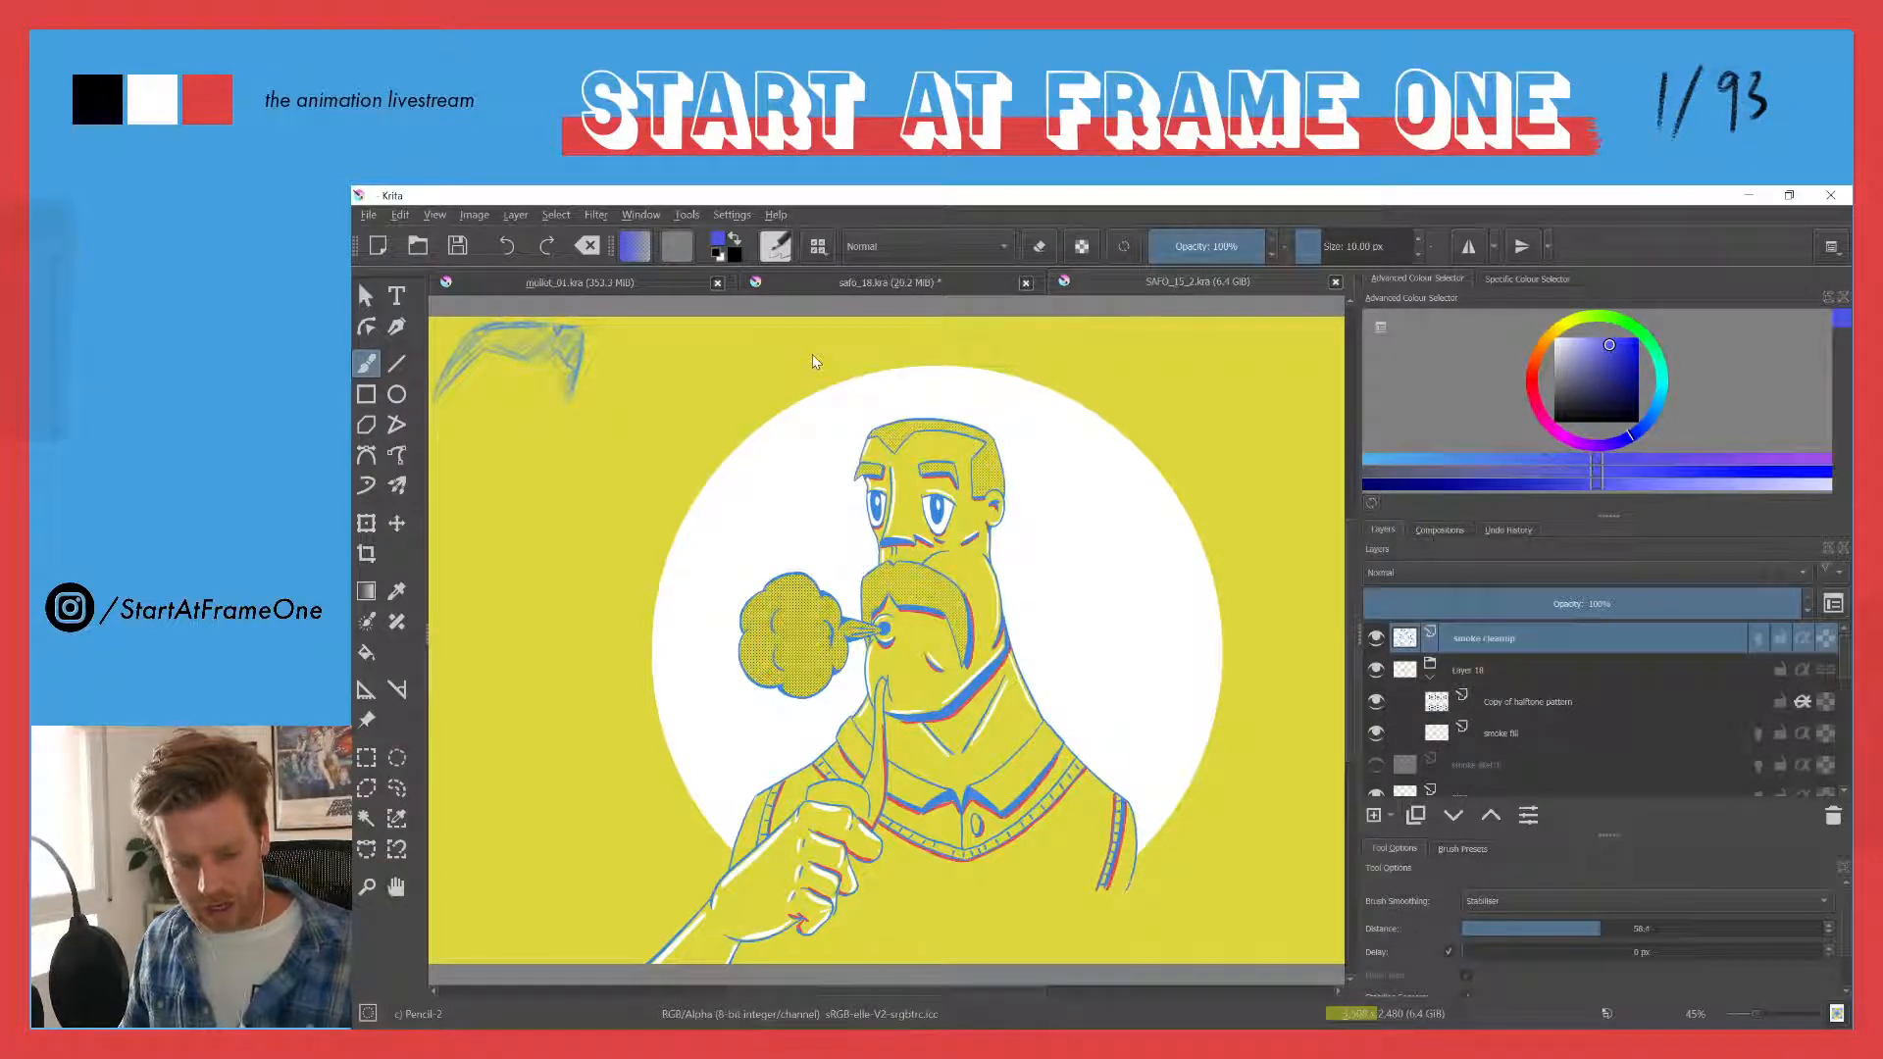
# - Show the Timeline docker for the SAFO_15_2.kra animation
pyautogui.click(729, 220)
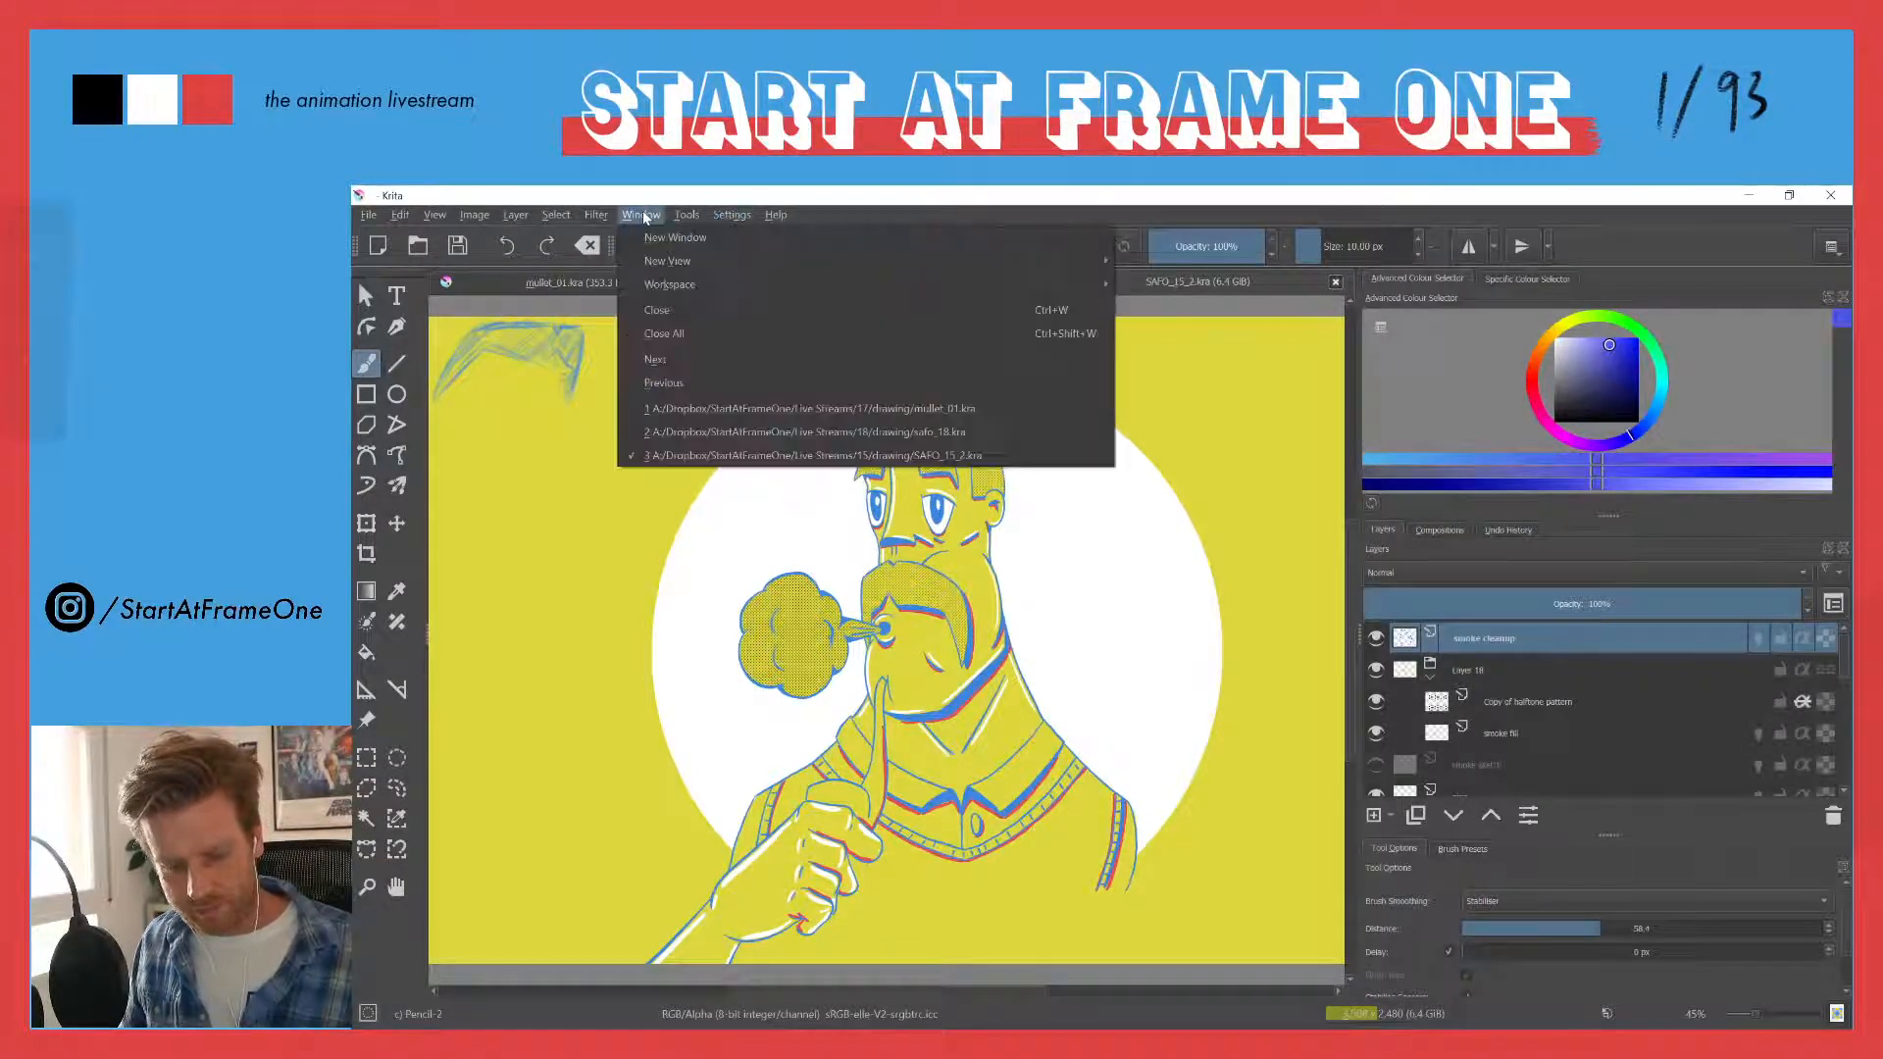
pyautogui.click(642, 215)
pyautogui.click(723, 218)
pyautogui.click(726, 218)
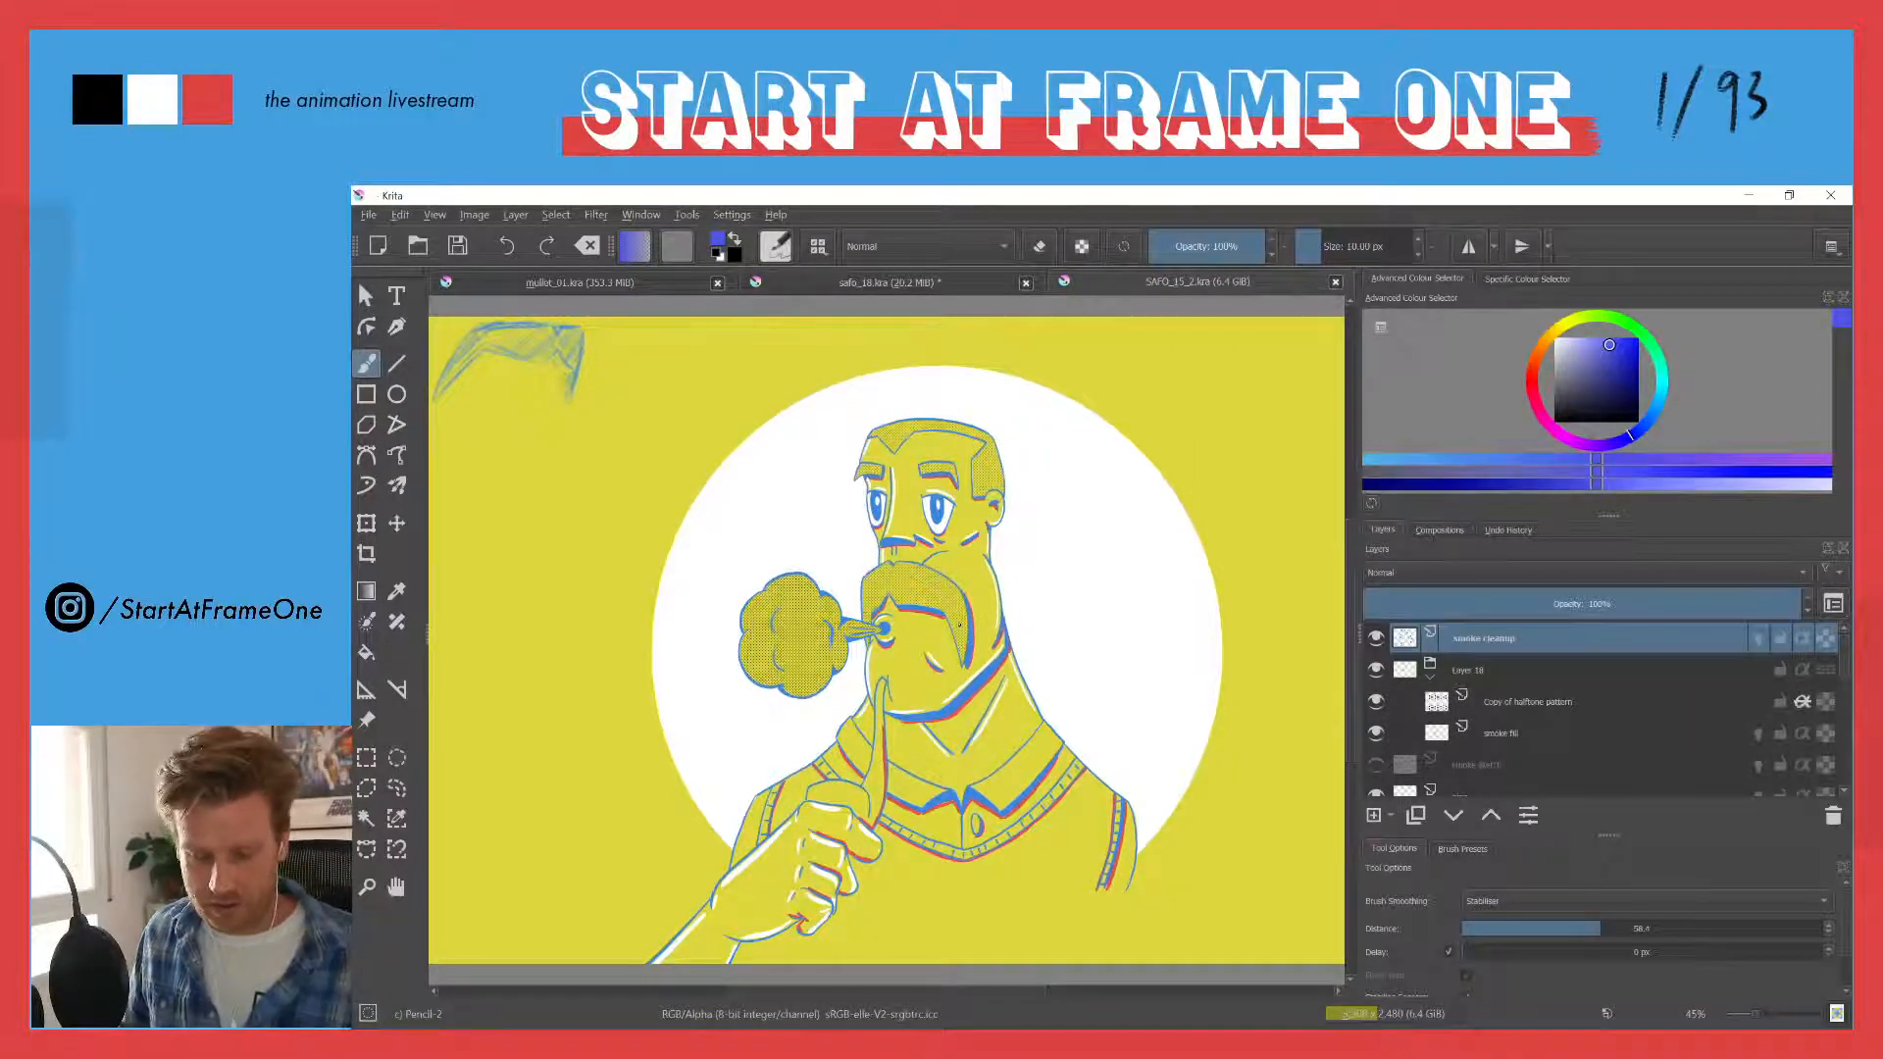
pyautogui.click(723, 218)
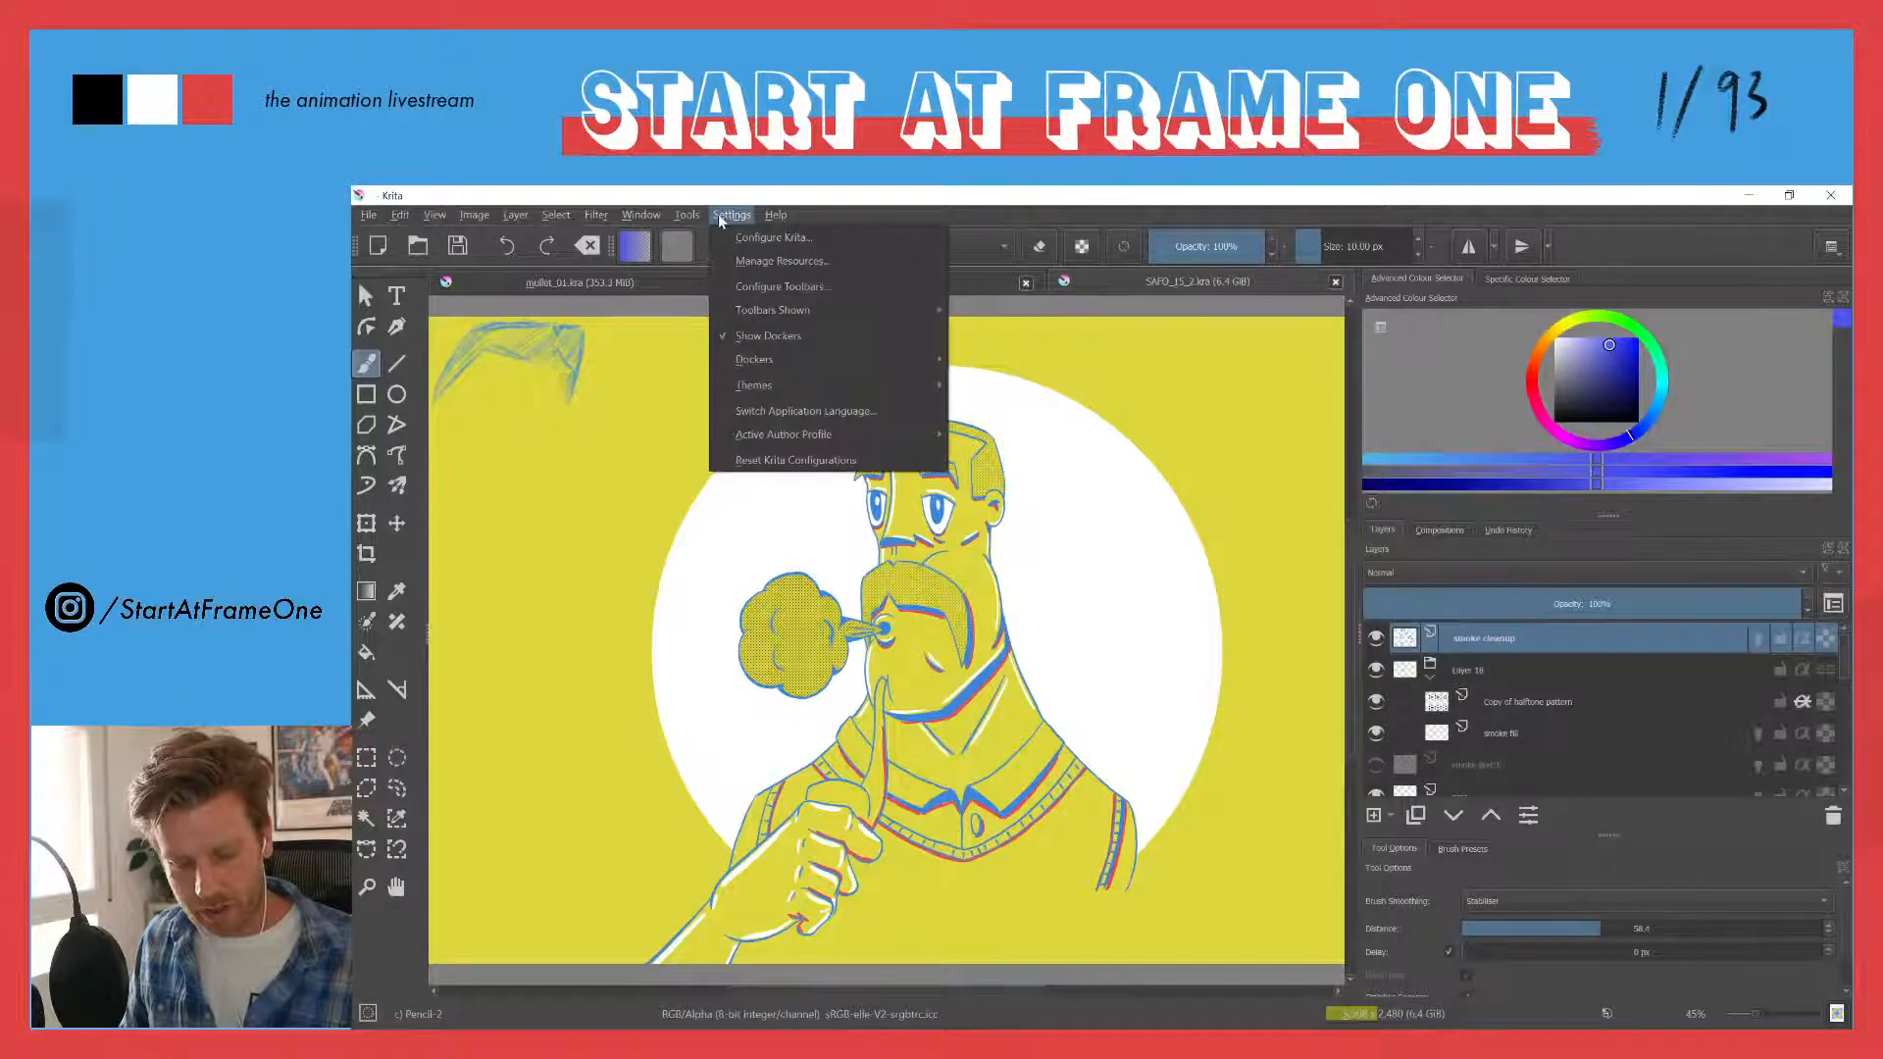
pyautogui.moveTo(795, 366)
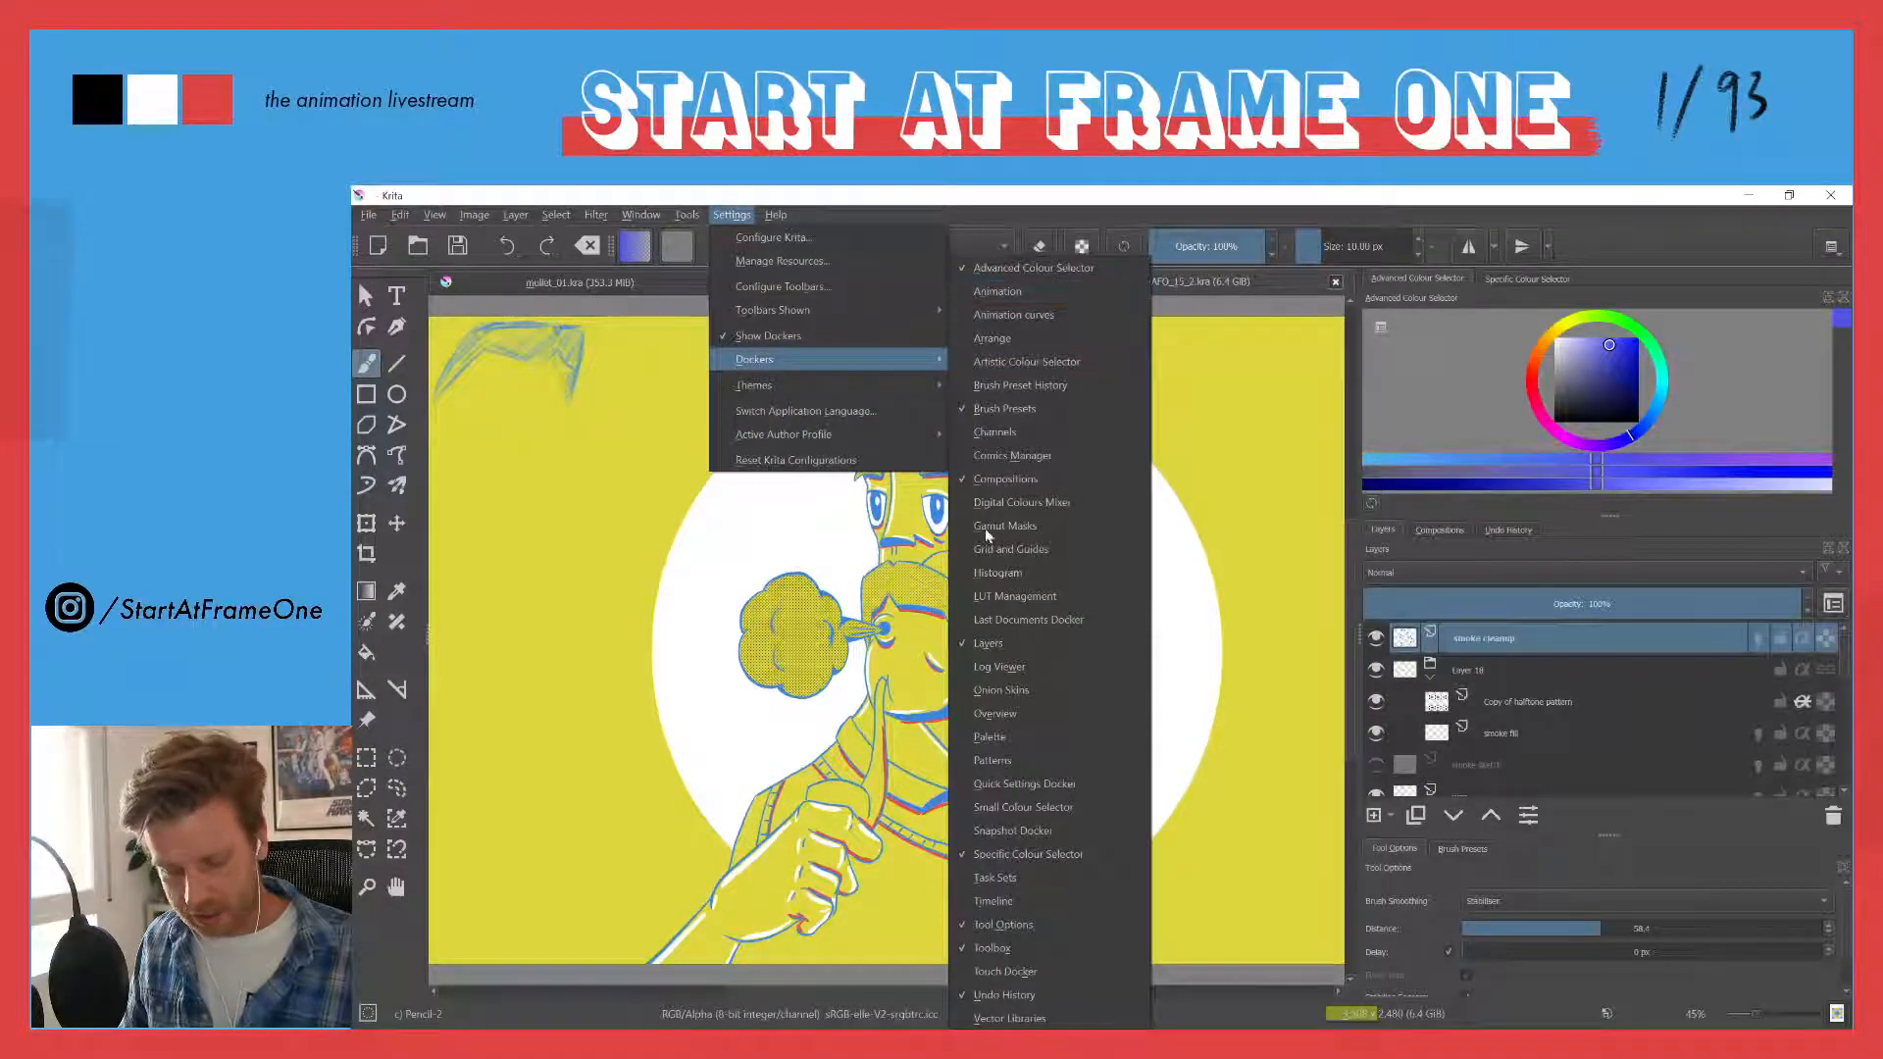
pyautogui.click(961, 902)
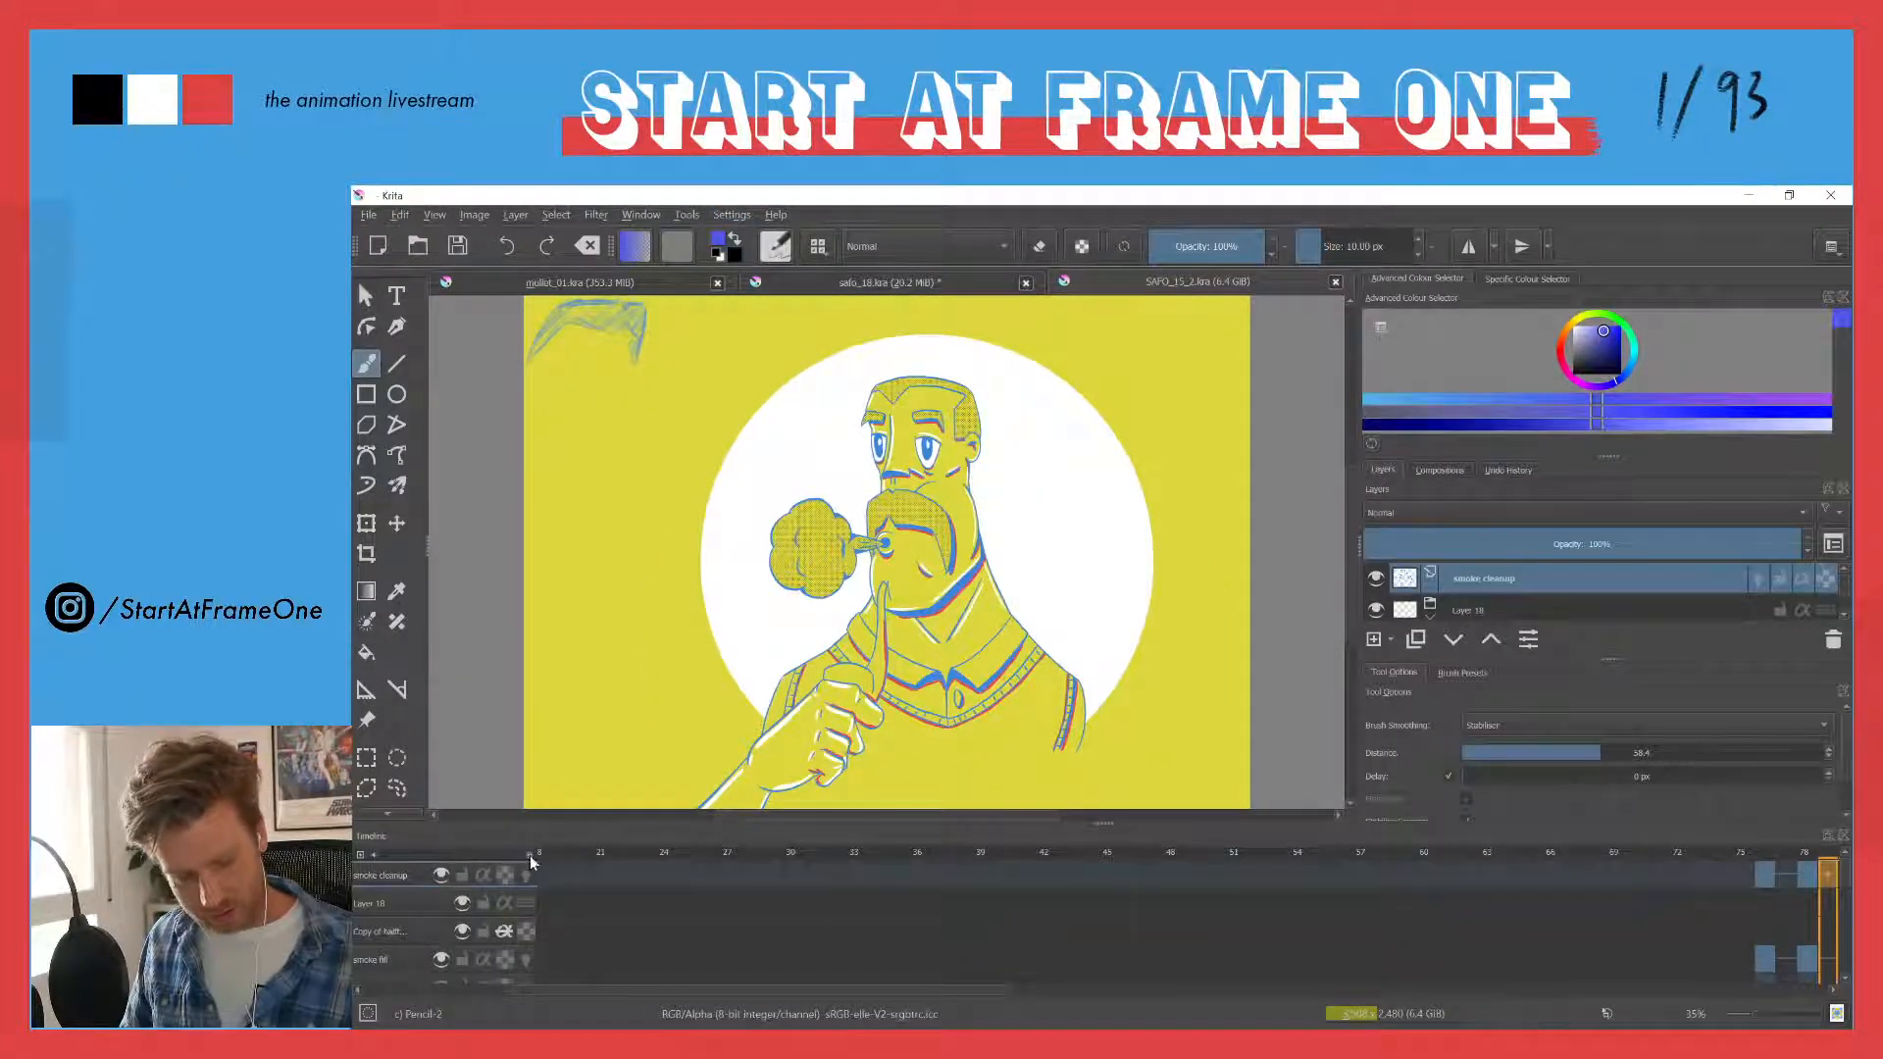
# - Zoom out the timeline and scrub through the pipe-smoking character's animation frames from the start
pyautogui.moveTo(529, 856); pyautogui.dragTo(354, 858)
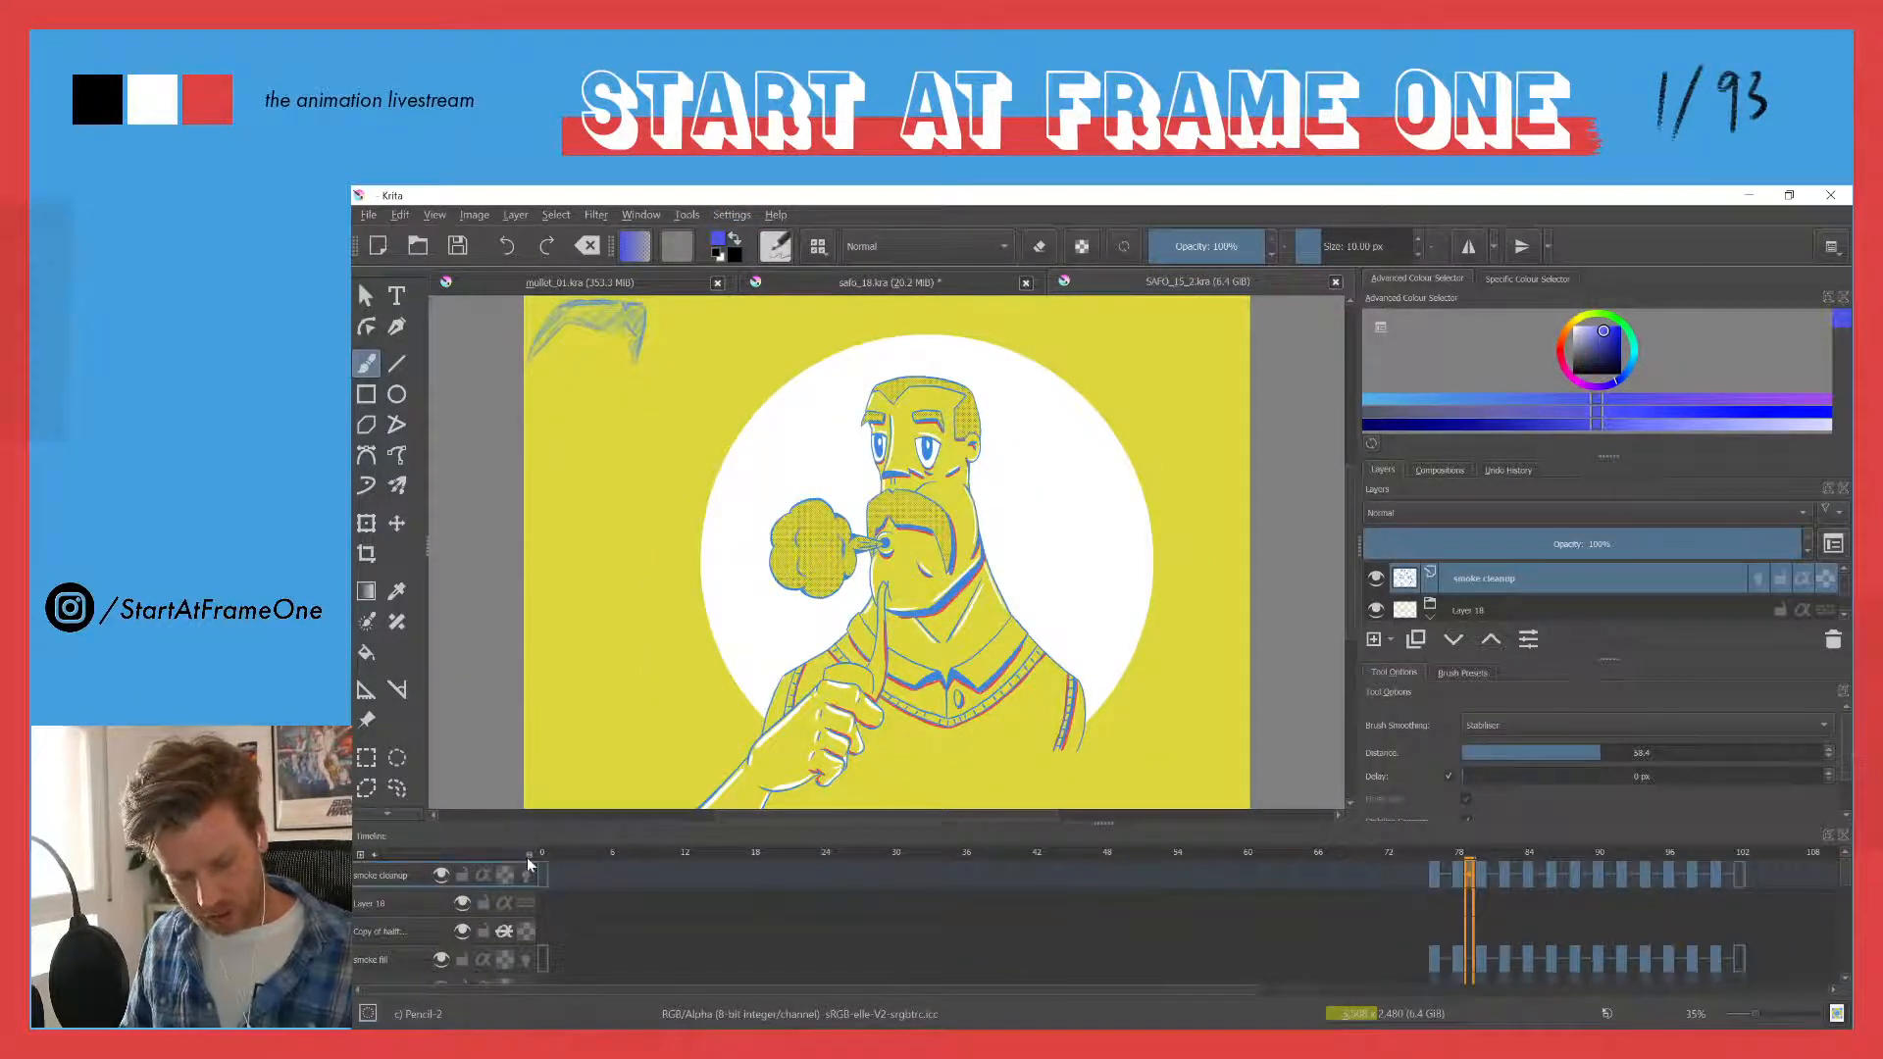
pyautogui.moveTo(527, 857); pyautogui.dragTo(373, 869)
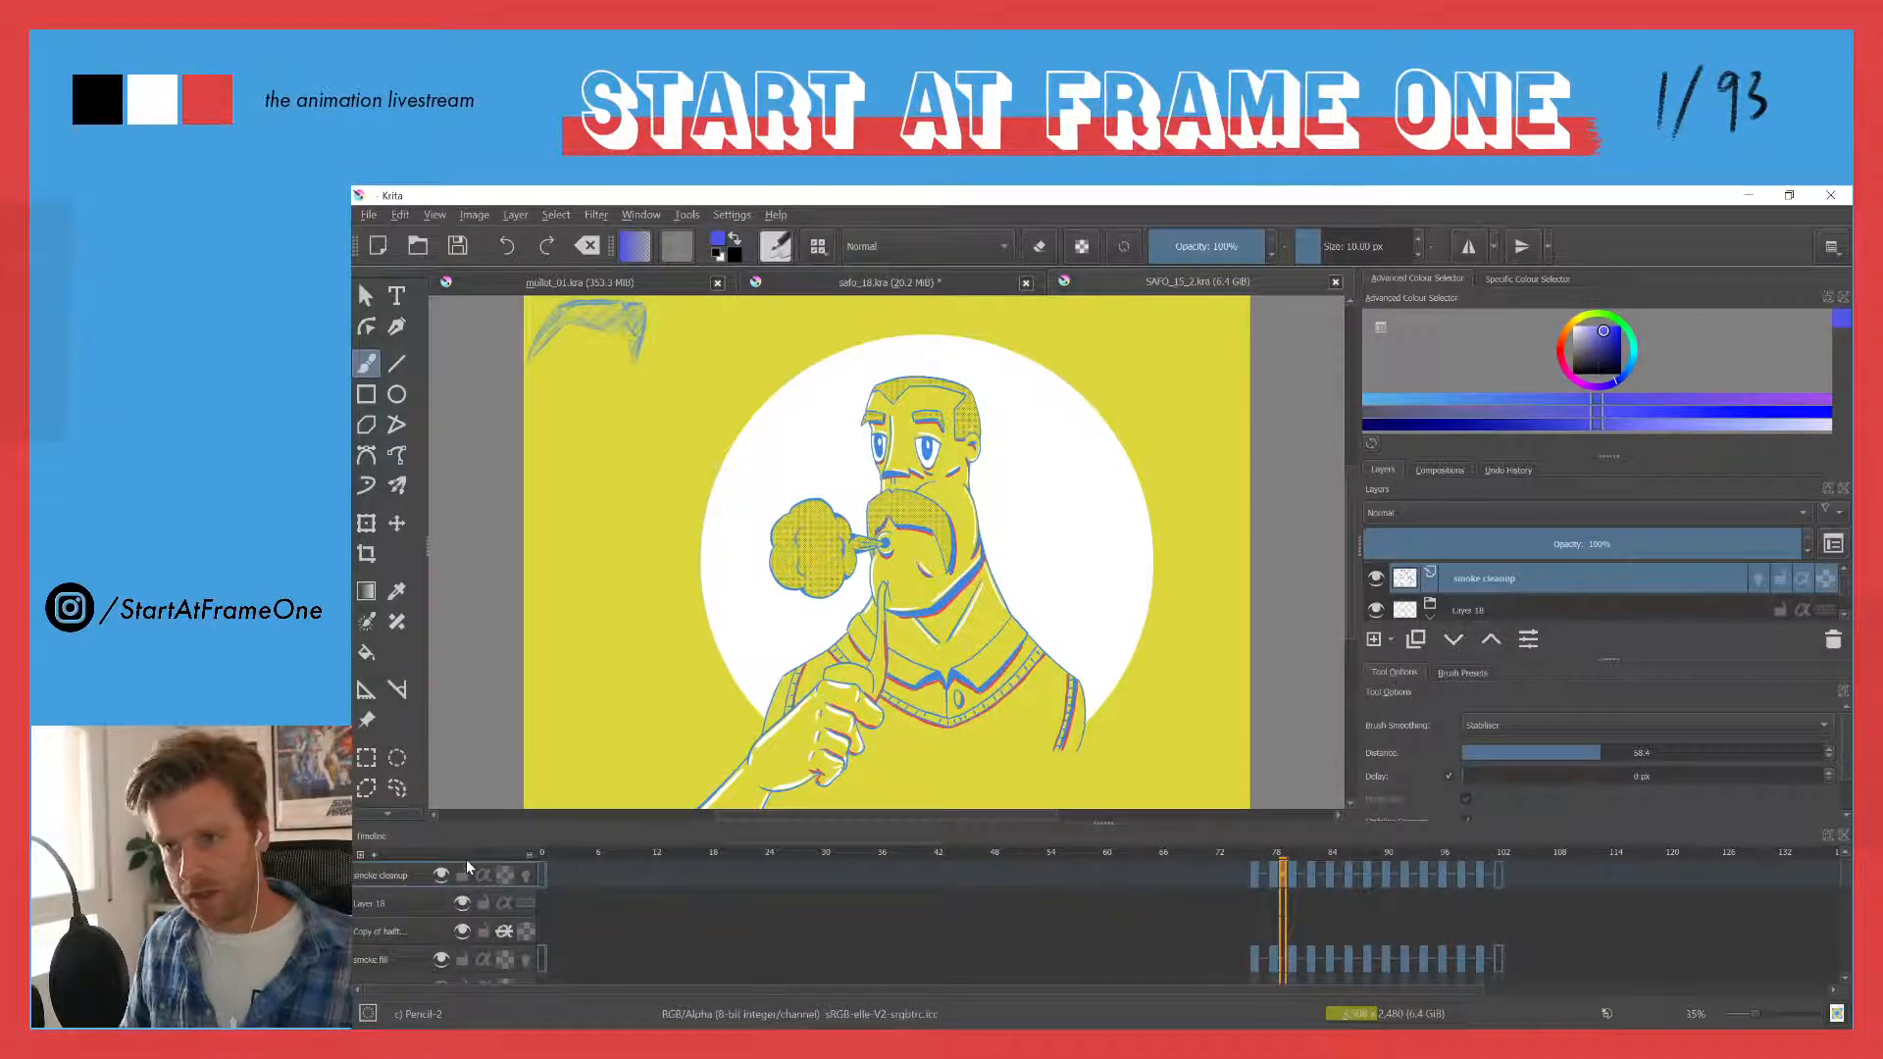
pyautogui.moveTo(570, 849)
pyautogui.mouseDown()
pyautogui.moveTo(590, 849)
pyautogui.moveTo(551, 849)
pyautogui.mouseUp()
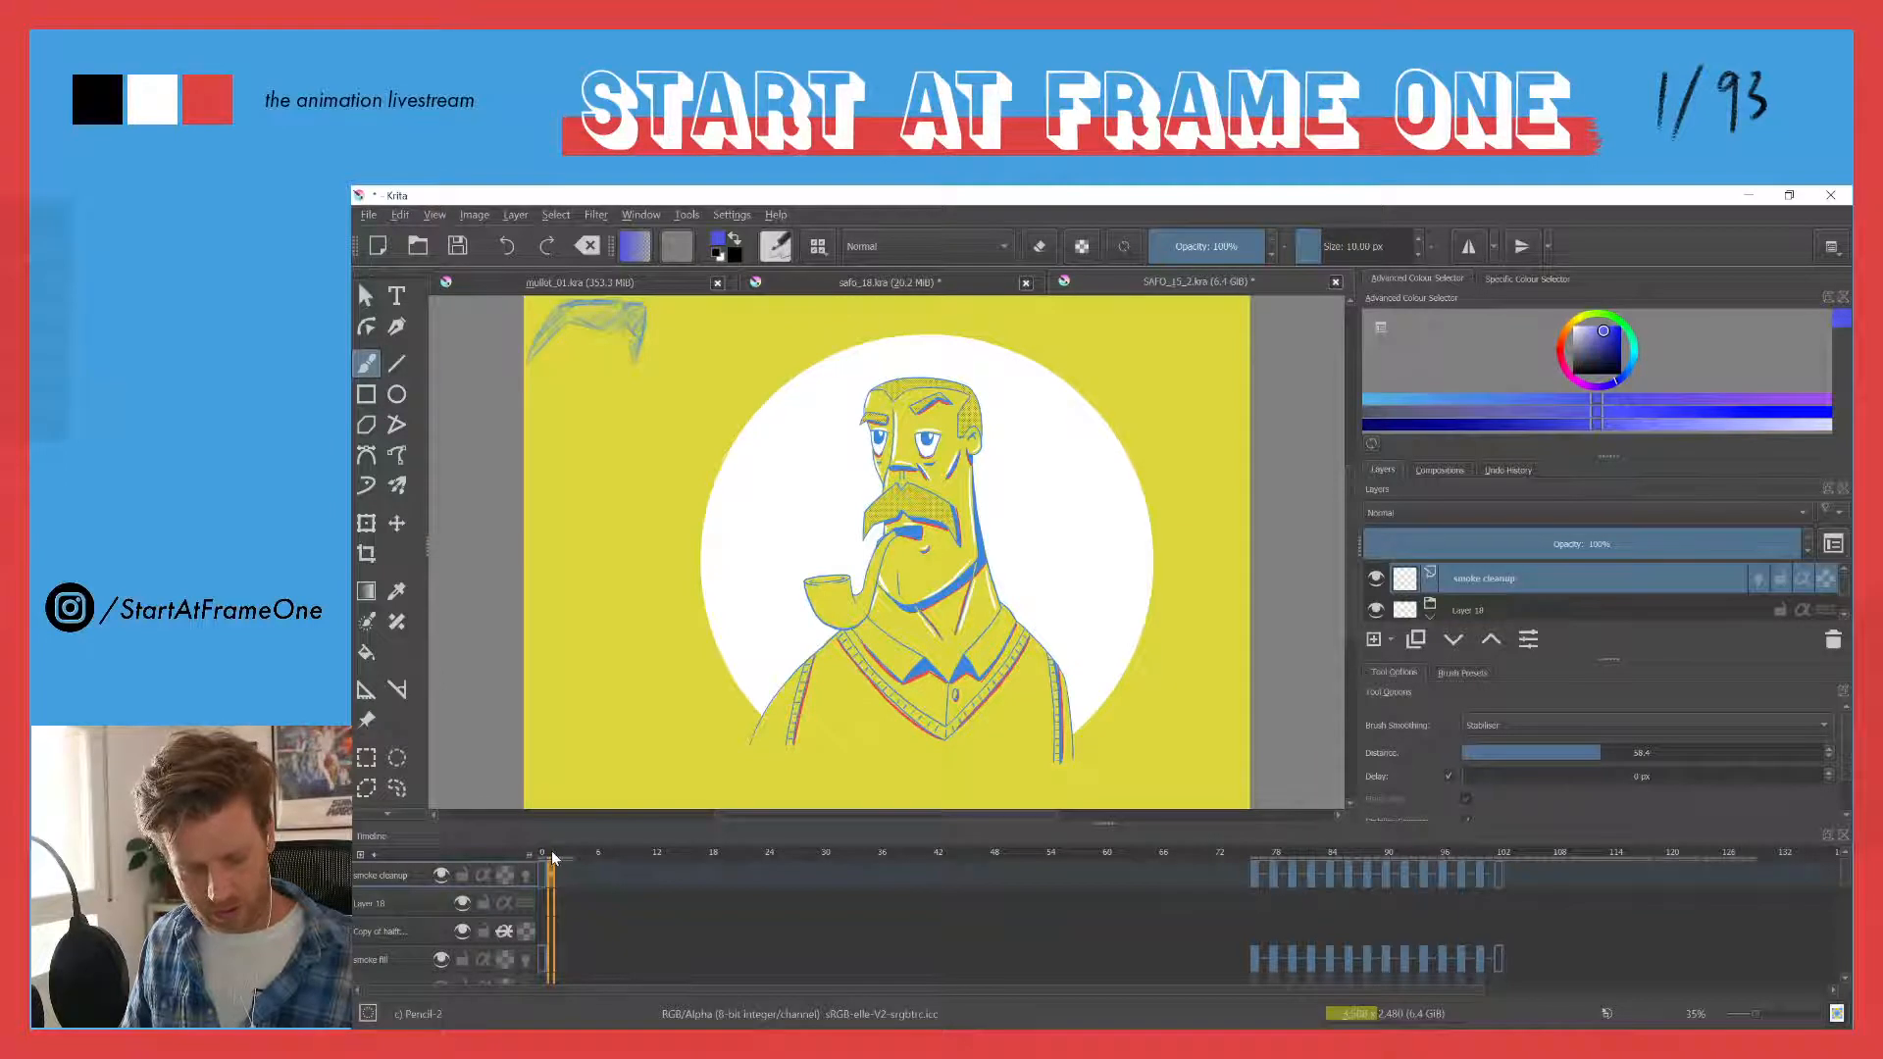
pyautogui.moveTo(552, 850)
pyautogui.mouseDown()
pyautogui.moveTo(767, 823)
pyautogui.moveTo(1381, 834)
pyautogui.moveTo(434, 866)
pyautogui.mouseUp()
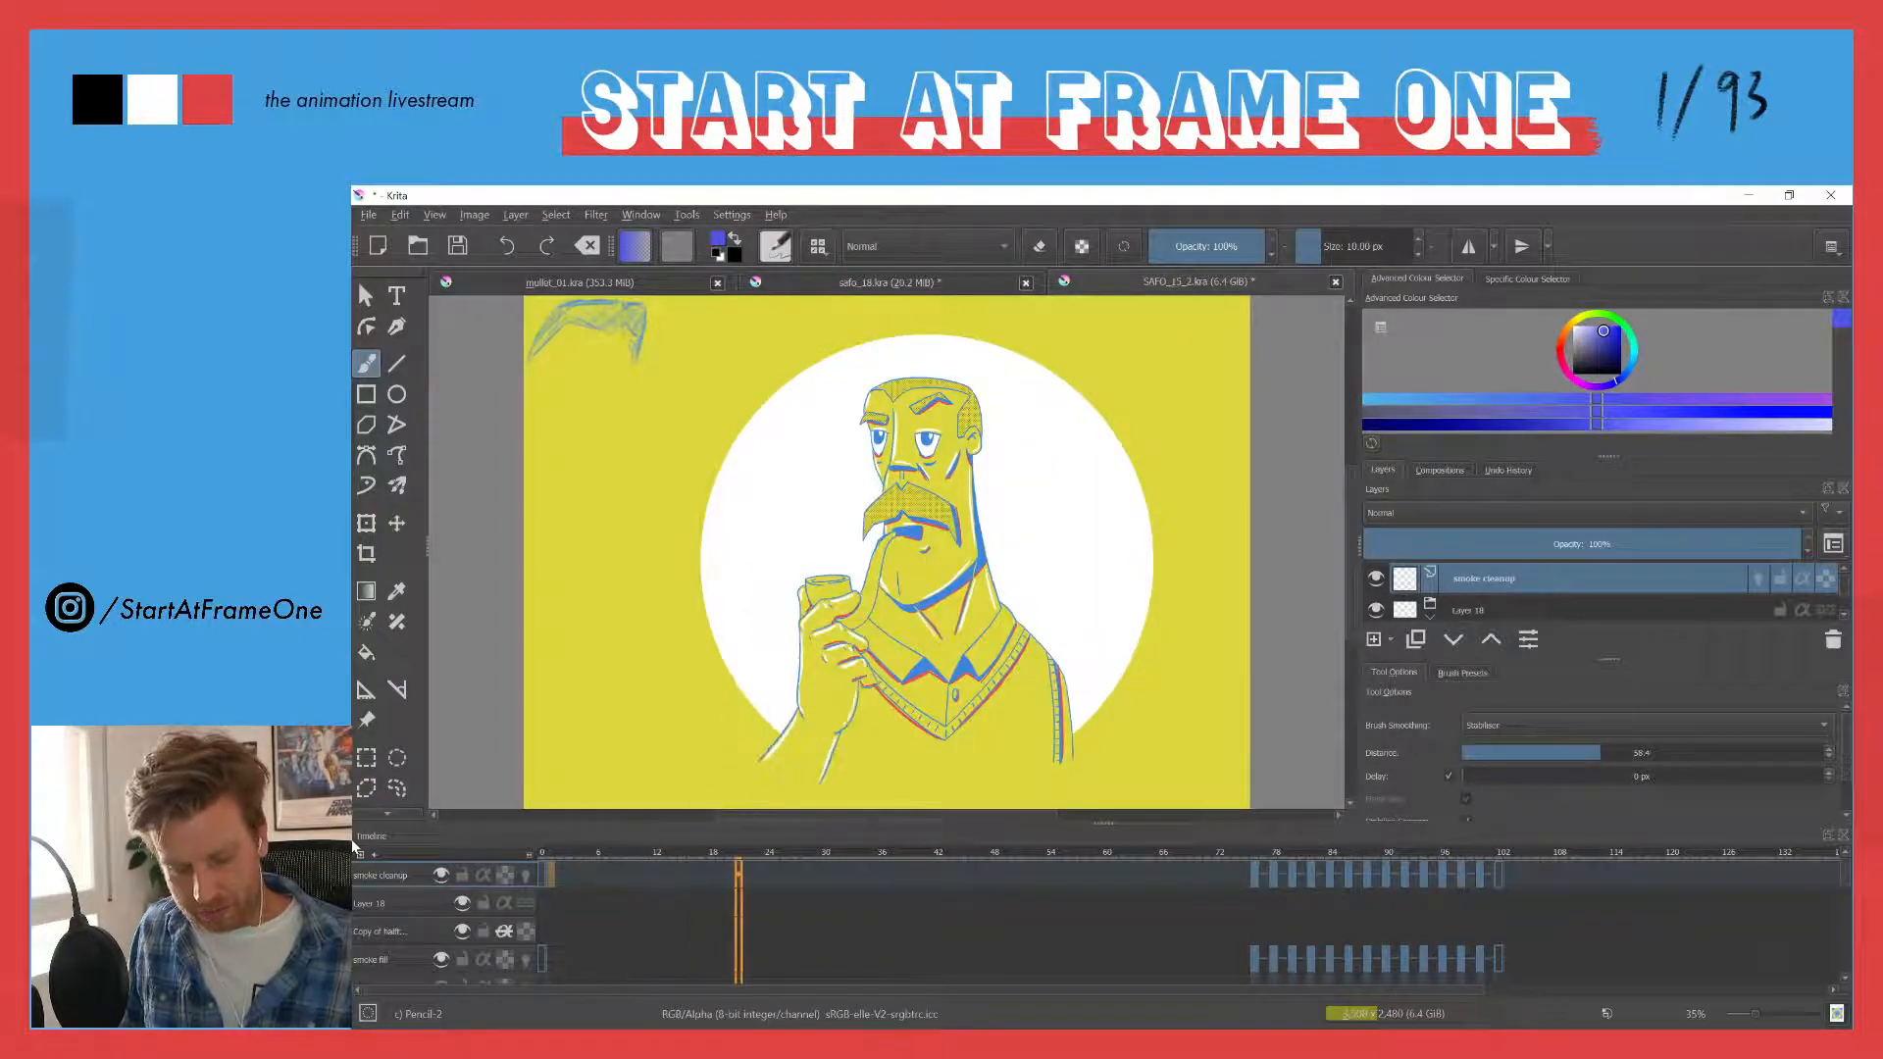
pyautogui.press('space')
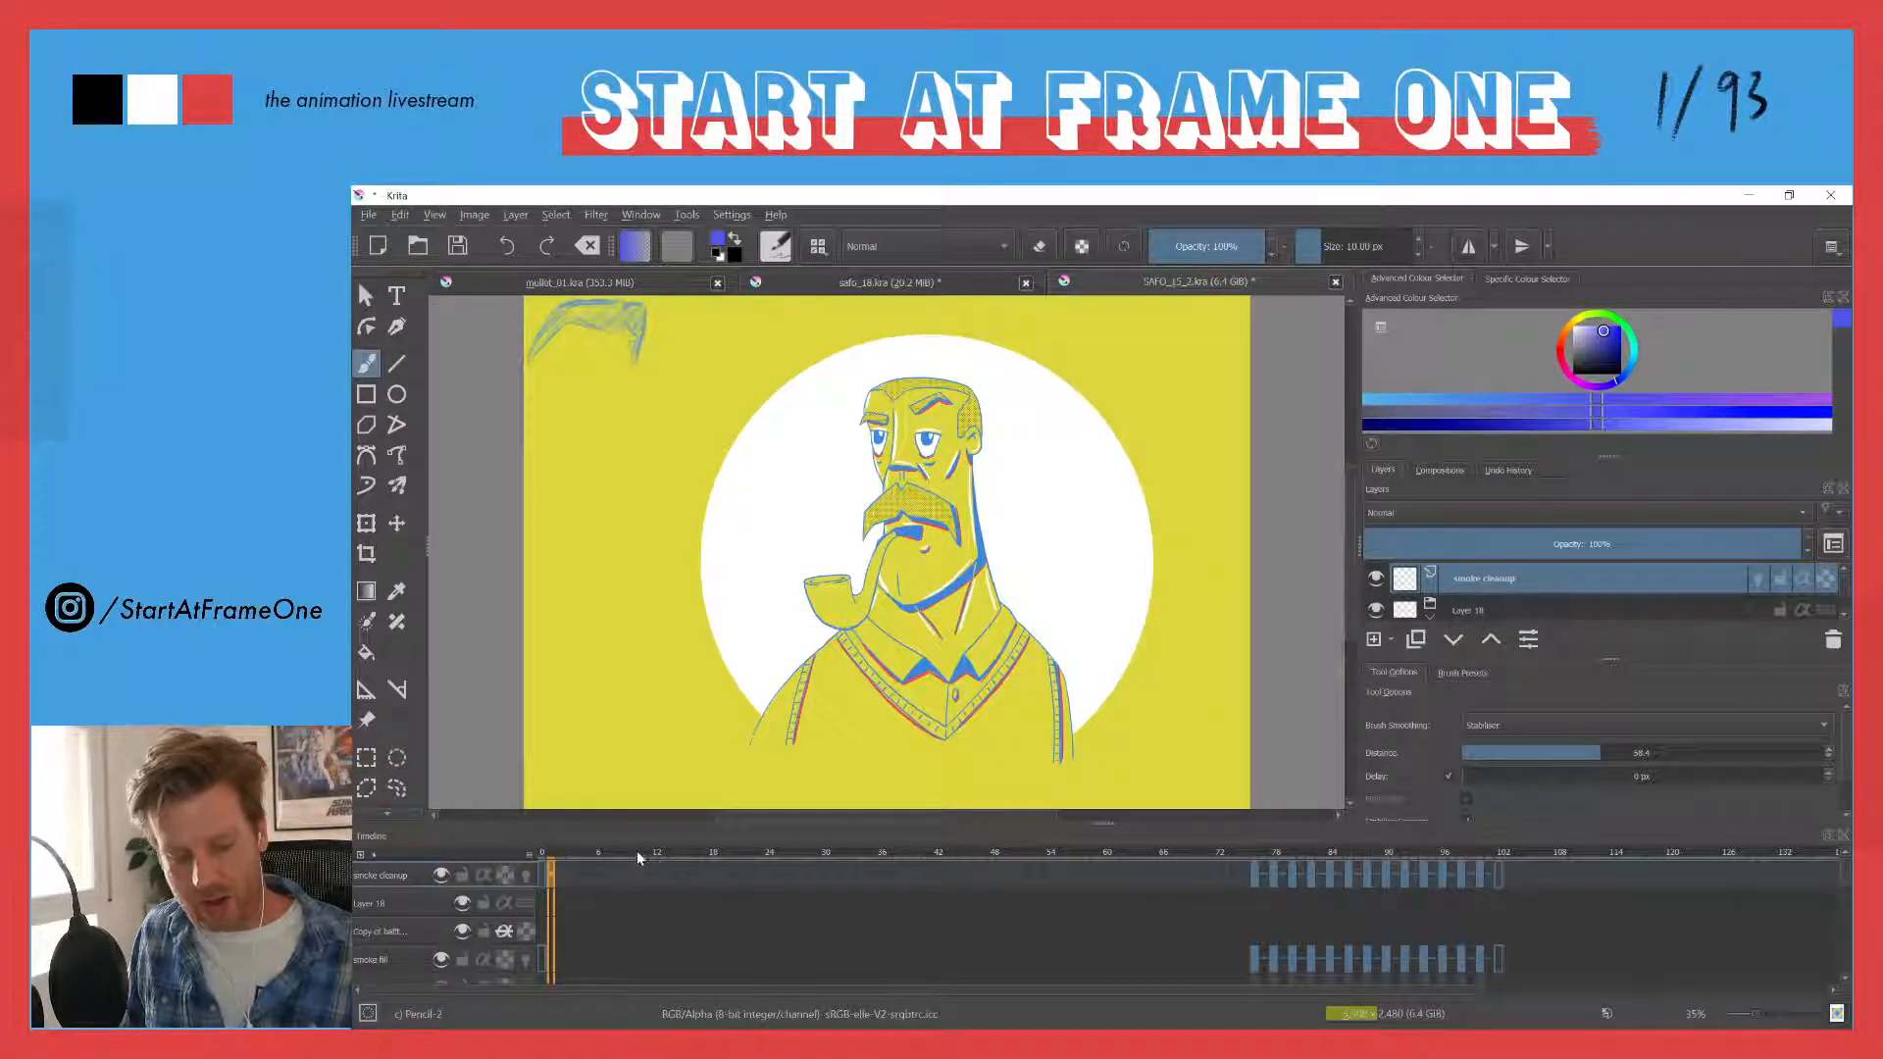
pyautogui.moveTo(638, 850); pyautogui.dragTo(1005, 817)
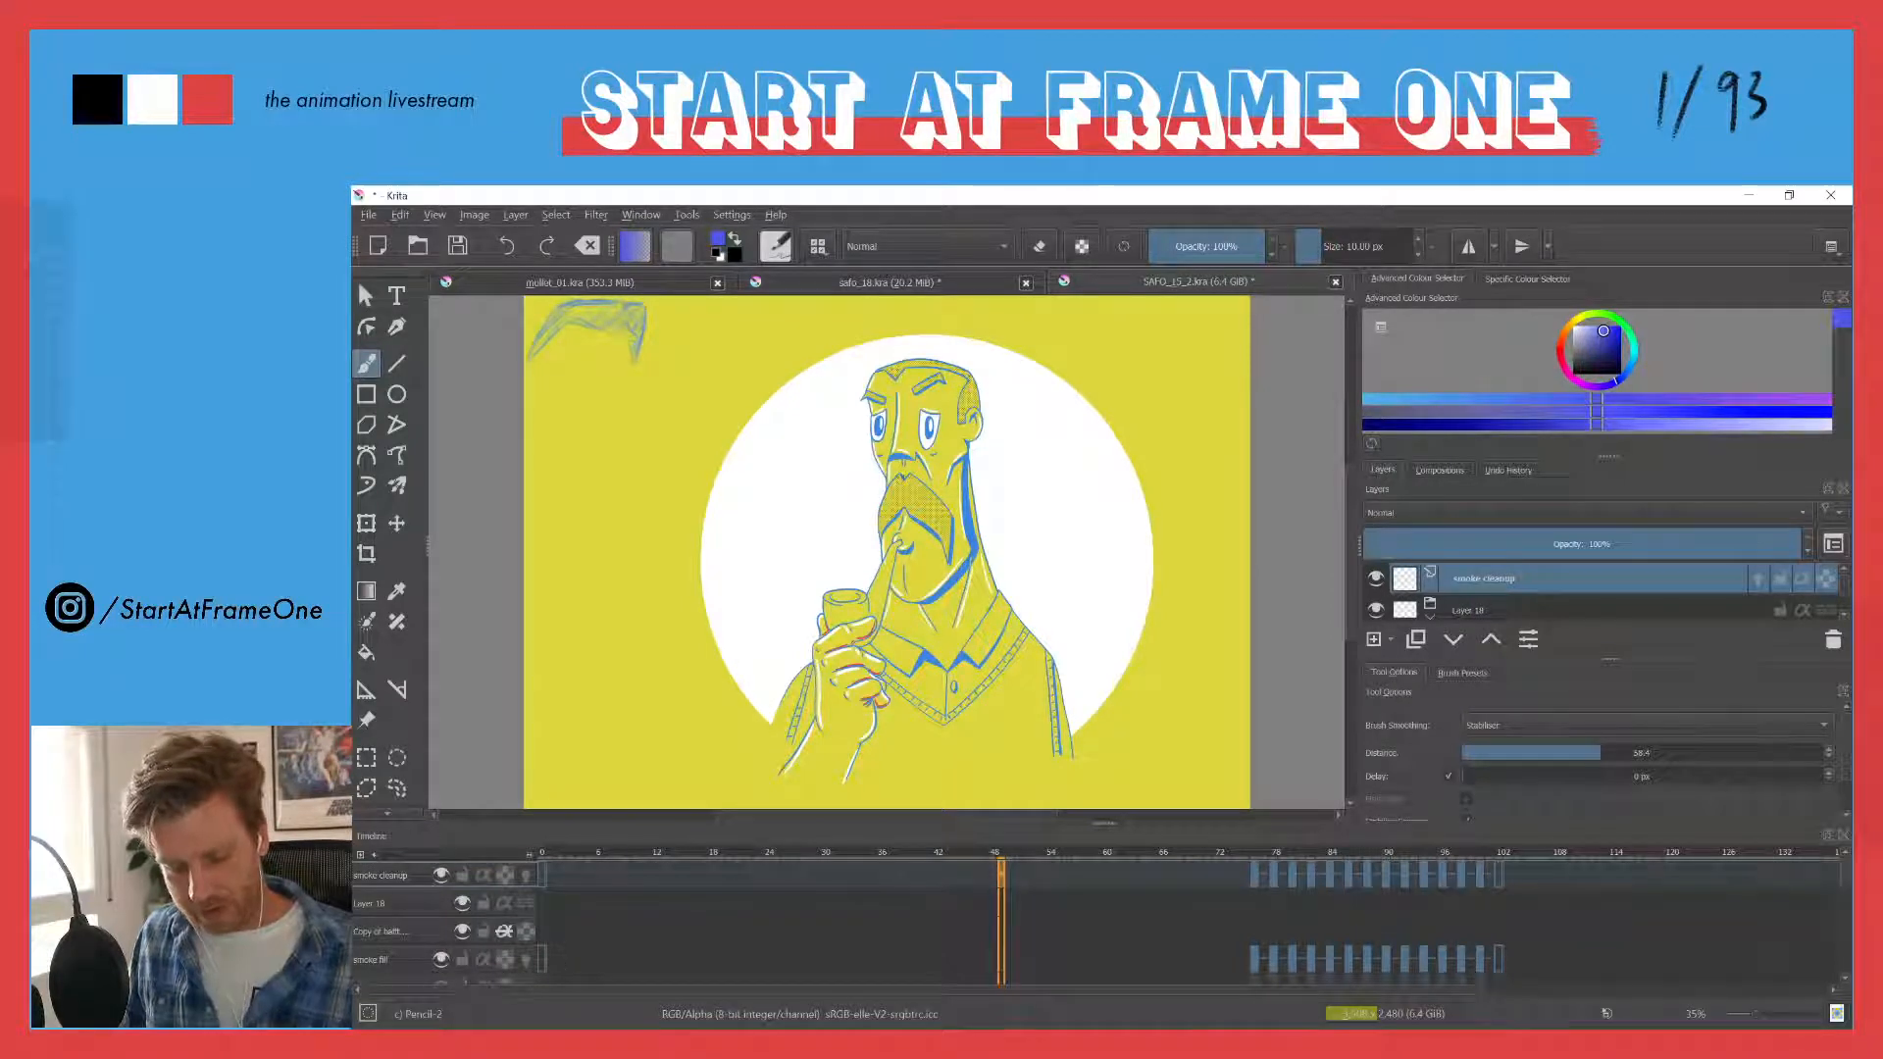
pyautogui.moveTo(862, 850); pyautogui.dragTo(796, 834)
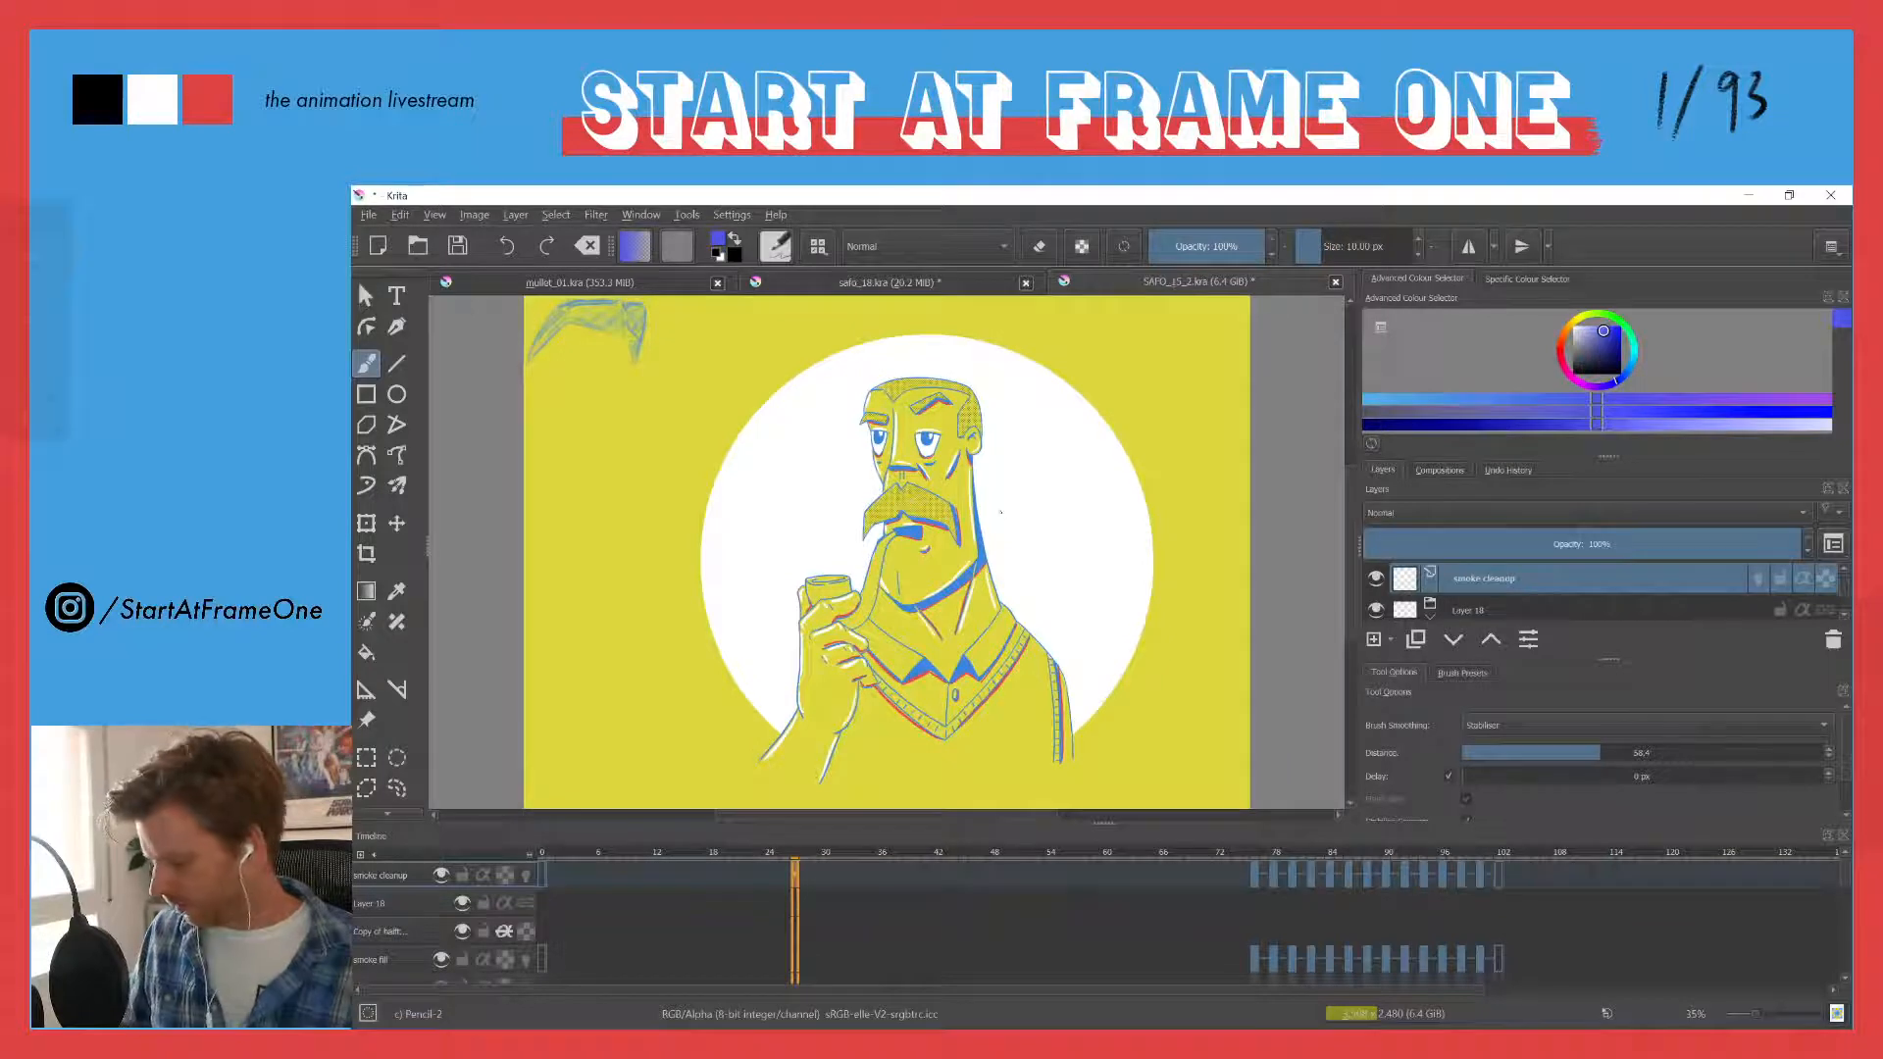
# - Examine the line work of the character's jaw and neck up close on the animation's opening frame
pyautogui.moveTo(969, 613); pyautogui.dragTo(921, 539)
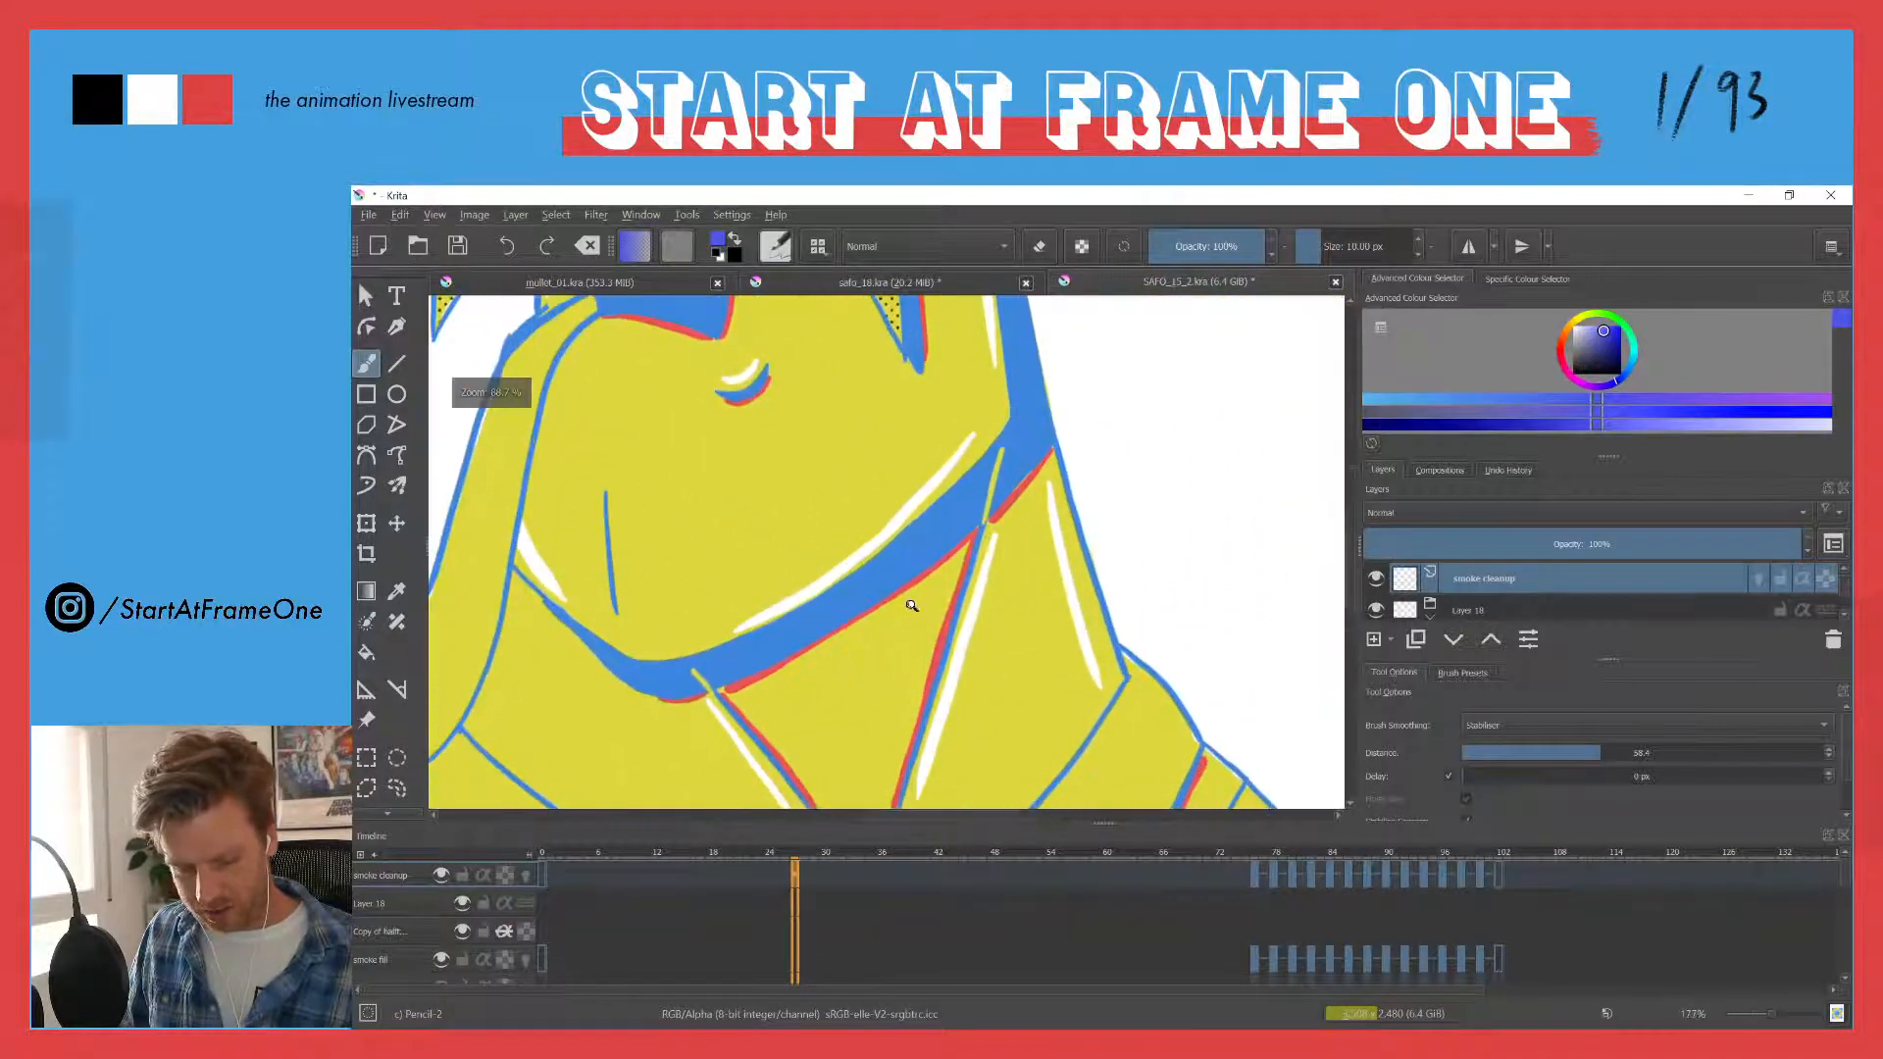
pyautogui.click(550, 857)
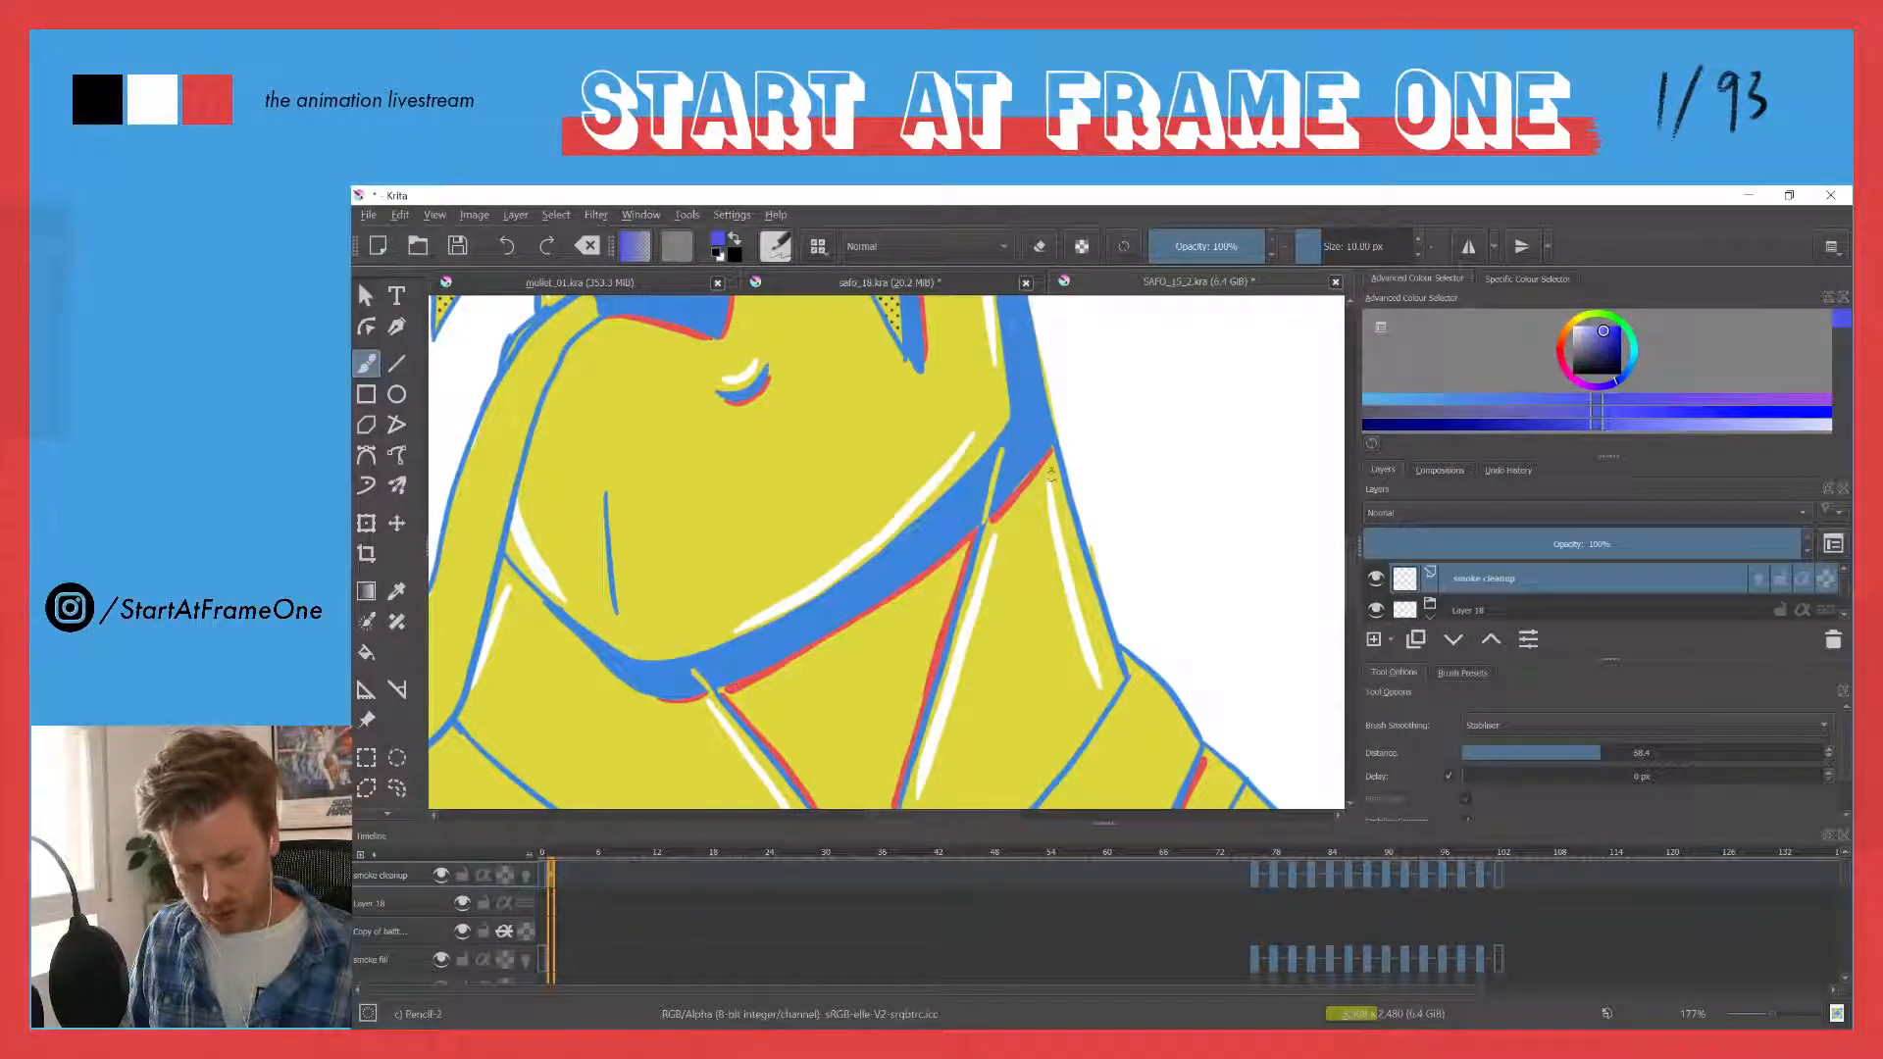
pyautogui.moveTo(929, 460); pyautogui.dragTo(855, 575)
pyautogui.moveTo(796, 483); pyautogui.dragTo(908, 589)
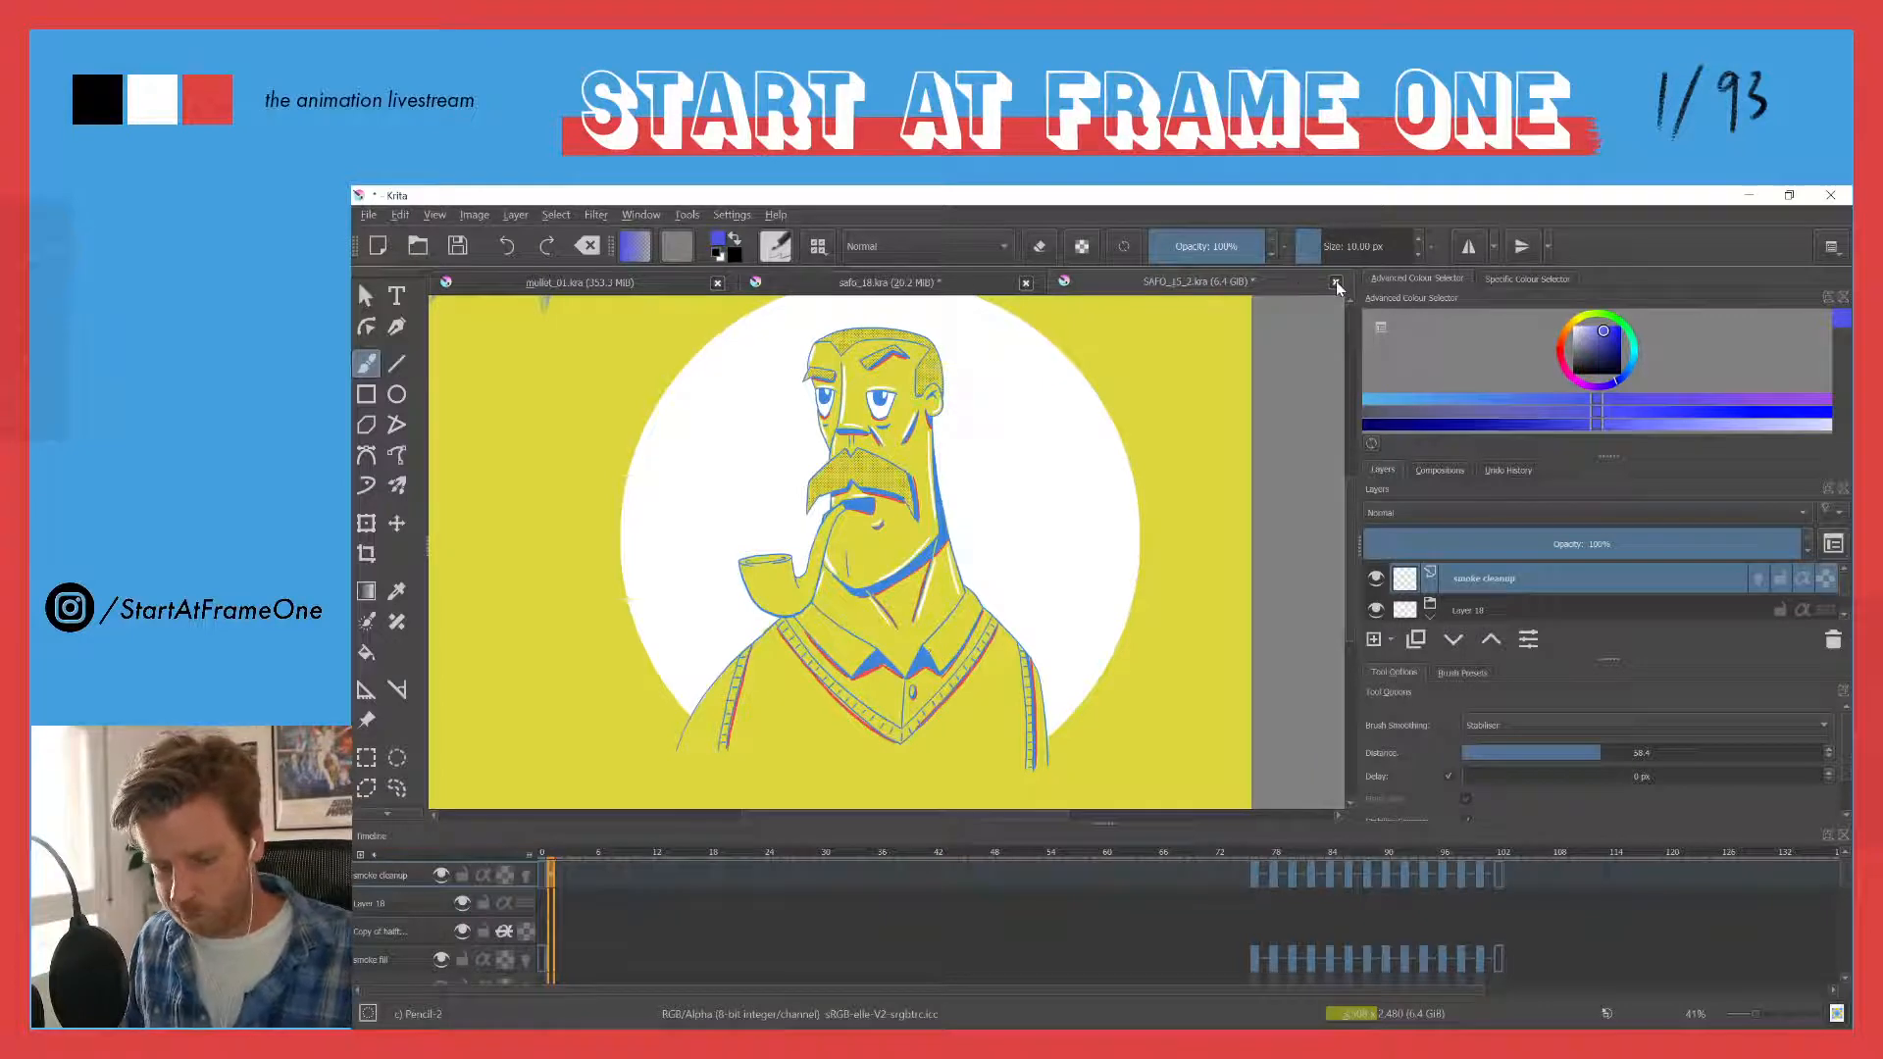
# - Return to safo_18.kra and sketch slanting lines descending from the right side of the head circle
pyautogui.click(810, 287)
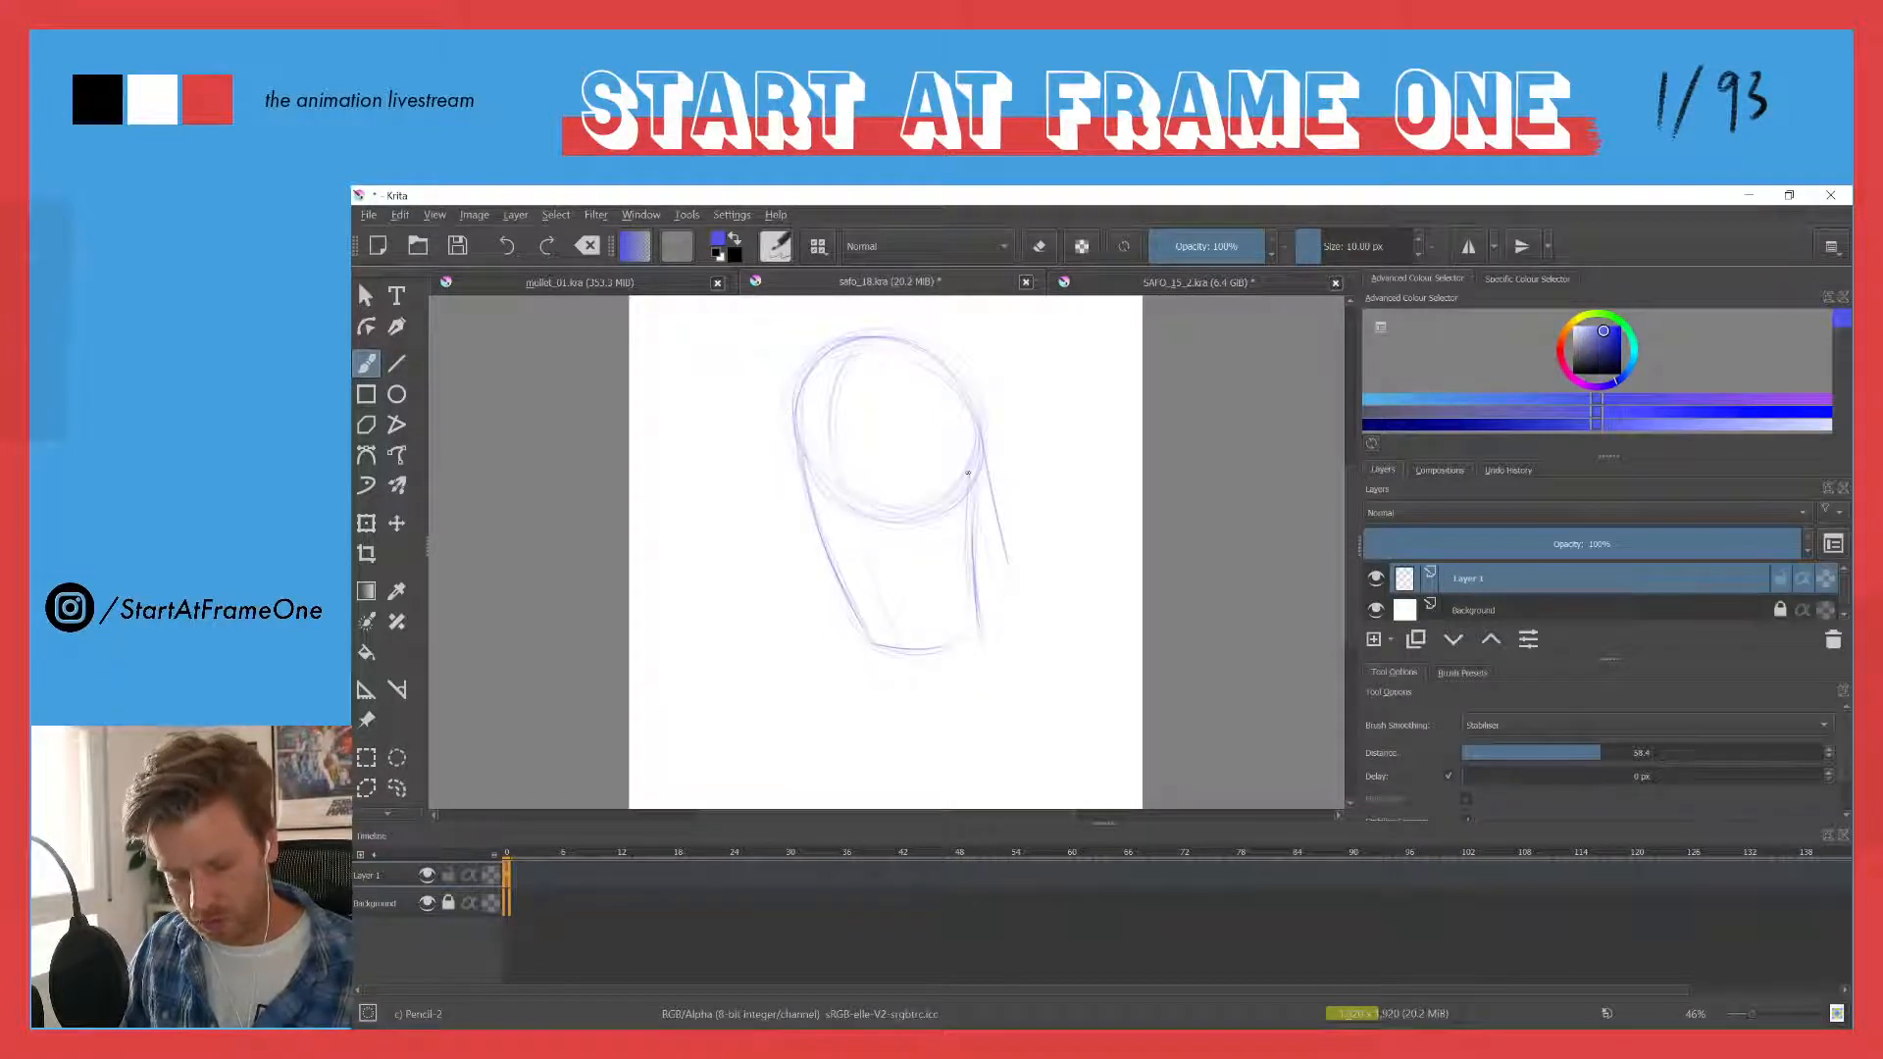
pyautogui.moveTo(968, 472); pyautogui.dragTo(998, 575)
pyautogui.moveTo(988, 489); pyautogui.dragTo(1007, 569)
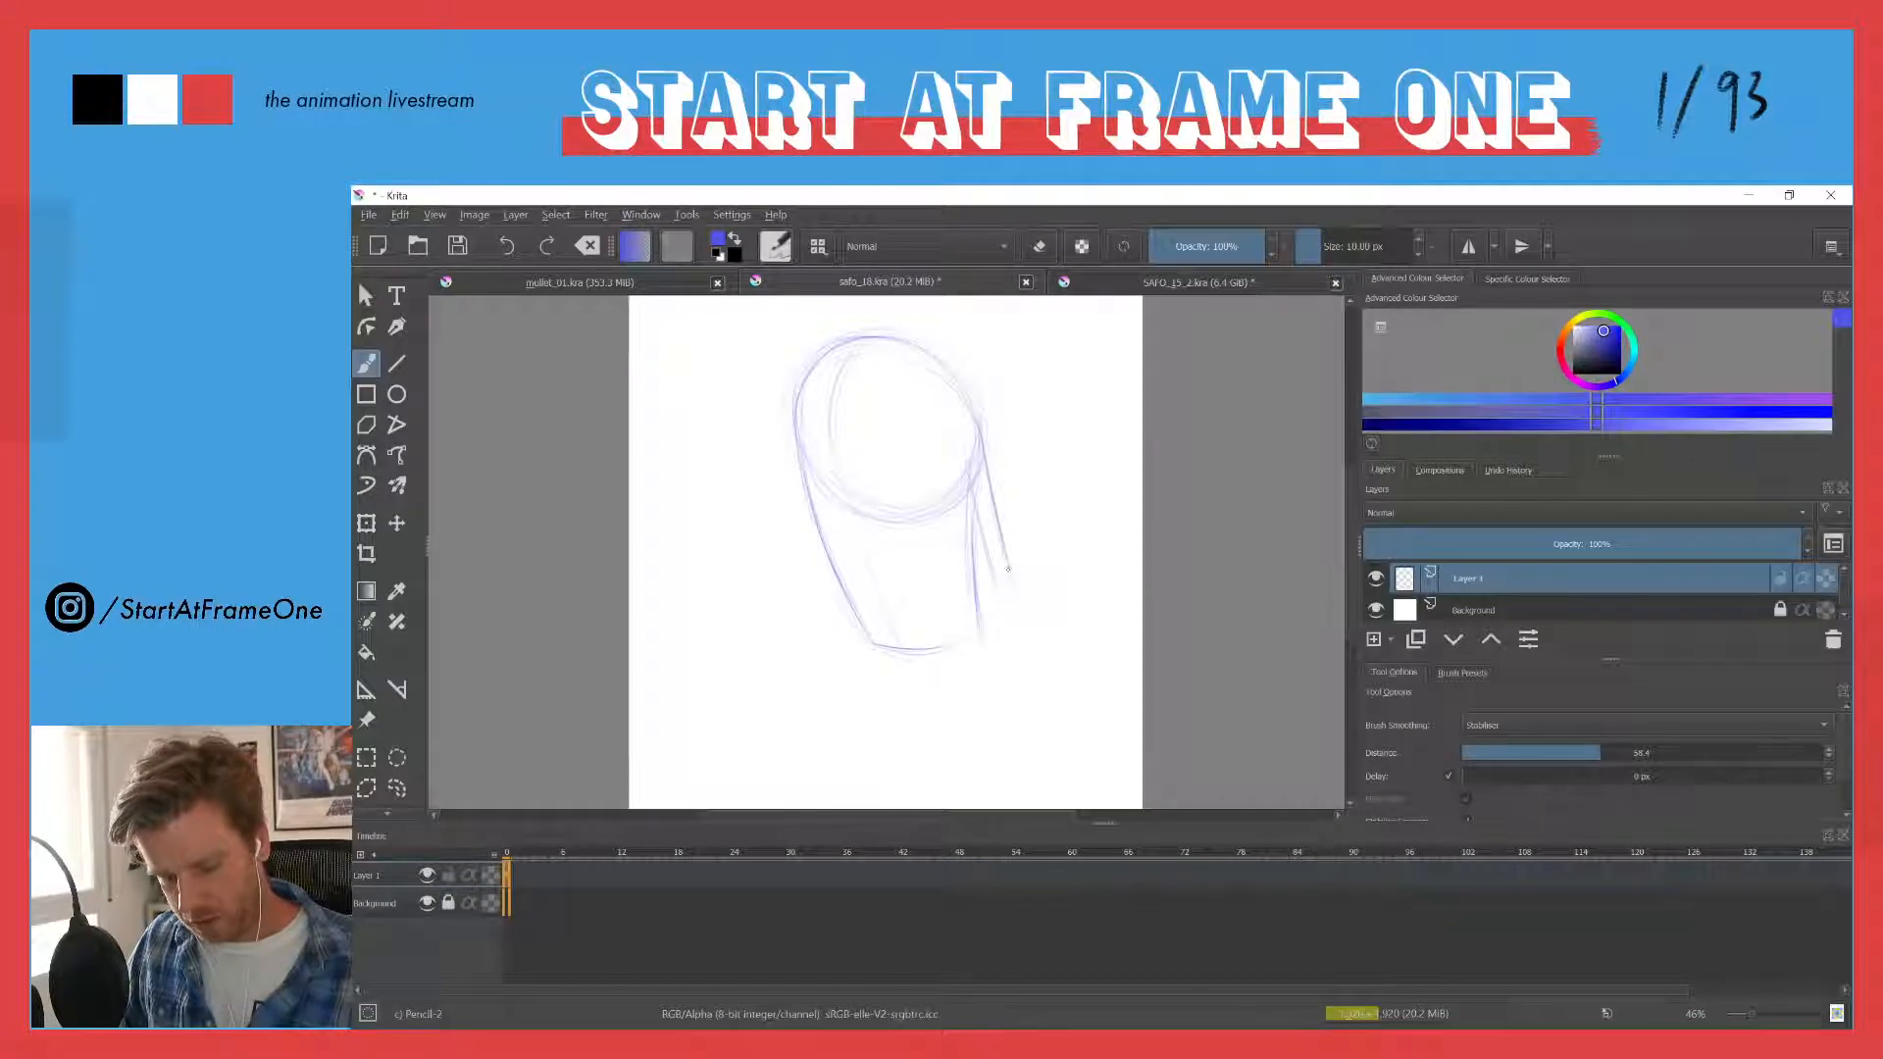
pyautogui.moveTo(976, 498); pyautogui.dragTo(1000, 587)
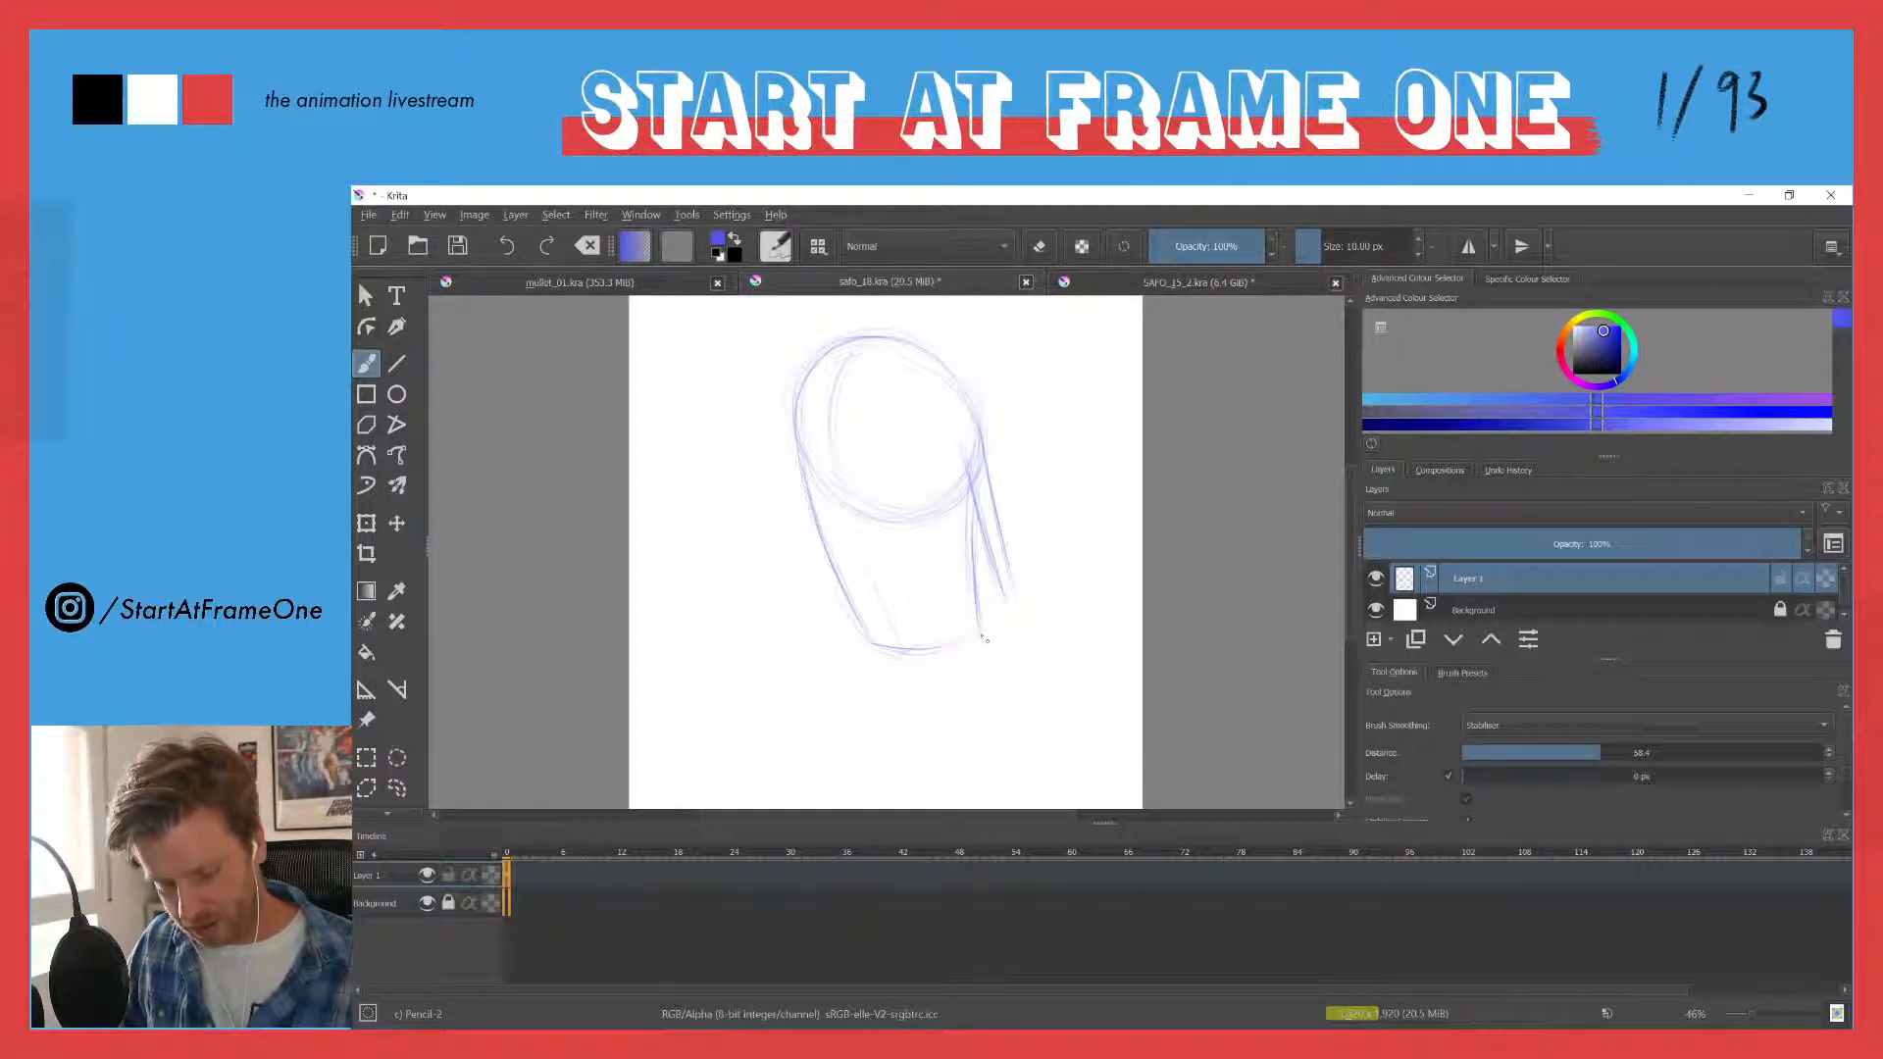
# - Sketch two rounded, overlapping shapes beneath the chin line and reinforce their contours
pyautogui.moveTo(900, 651); pyautogui.dragTo(983, 655)
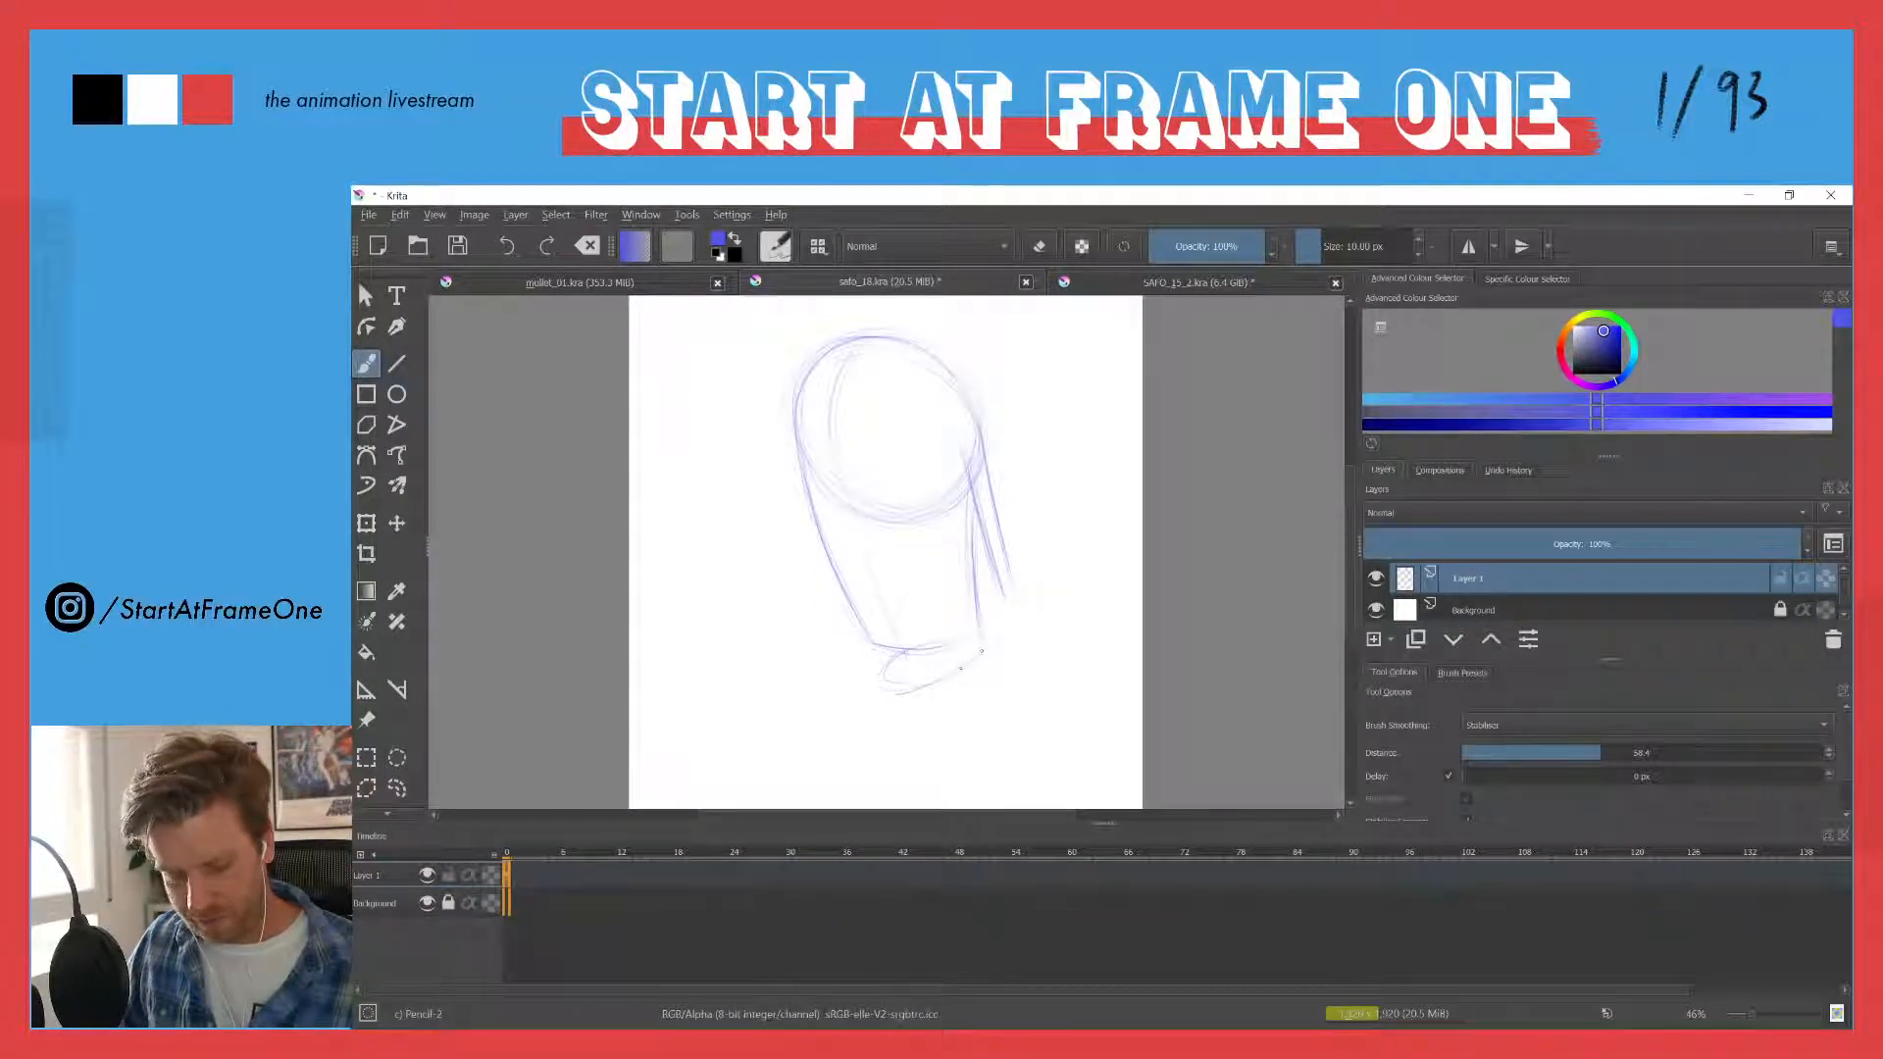
pyautogui.moveTo(976, 662)
pyautogui.mouseDown()
pyautogui.moveTo(871, 698)
pyautogui.moveTo(981, 651)
pyautogui.mouseUp()
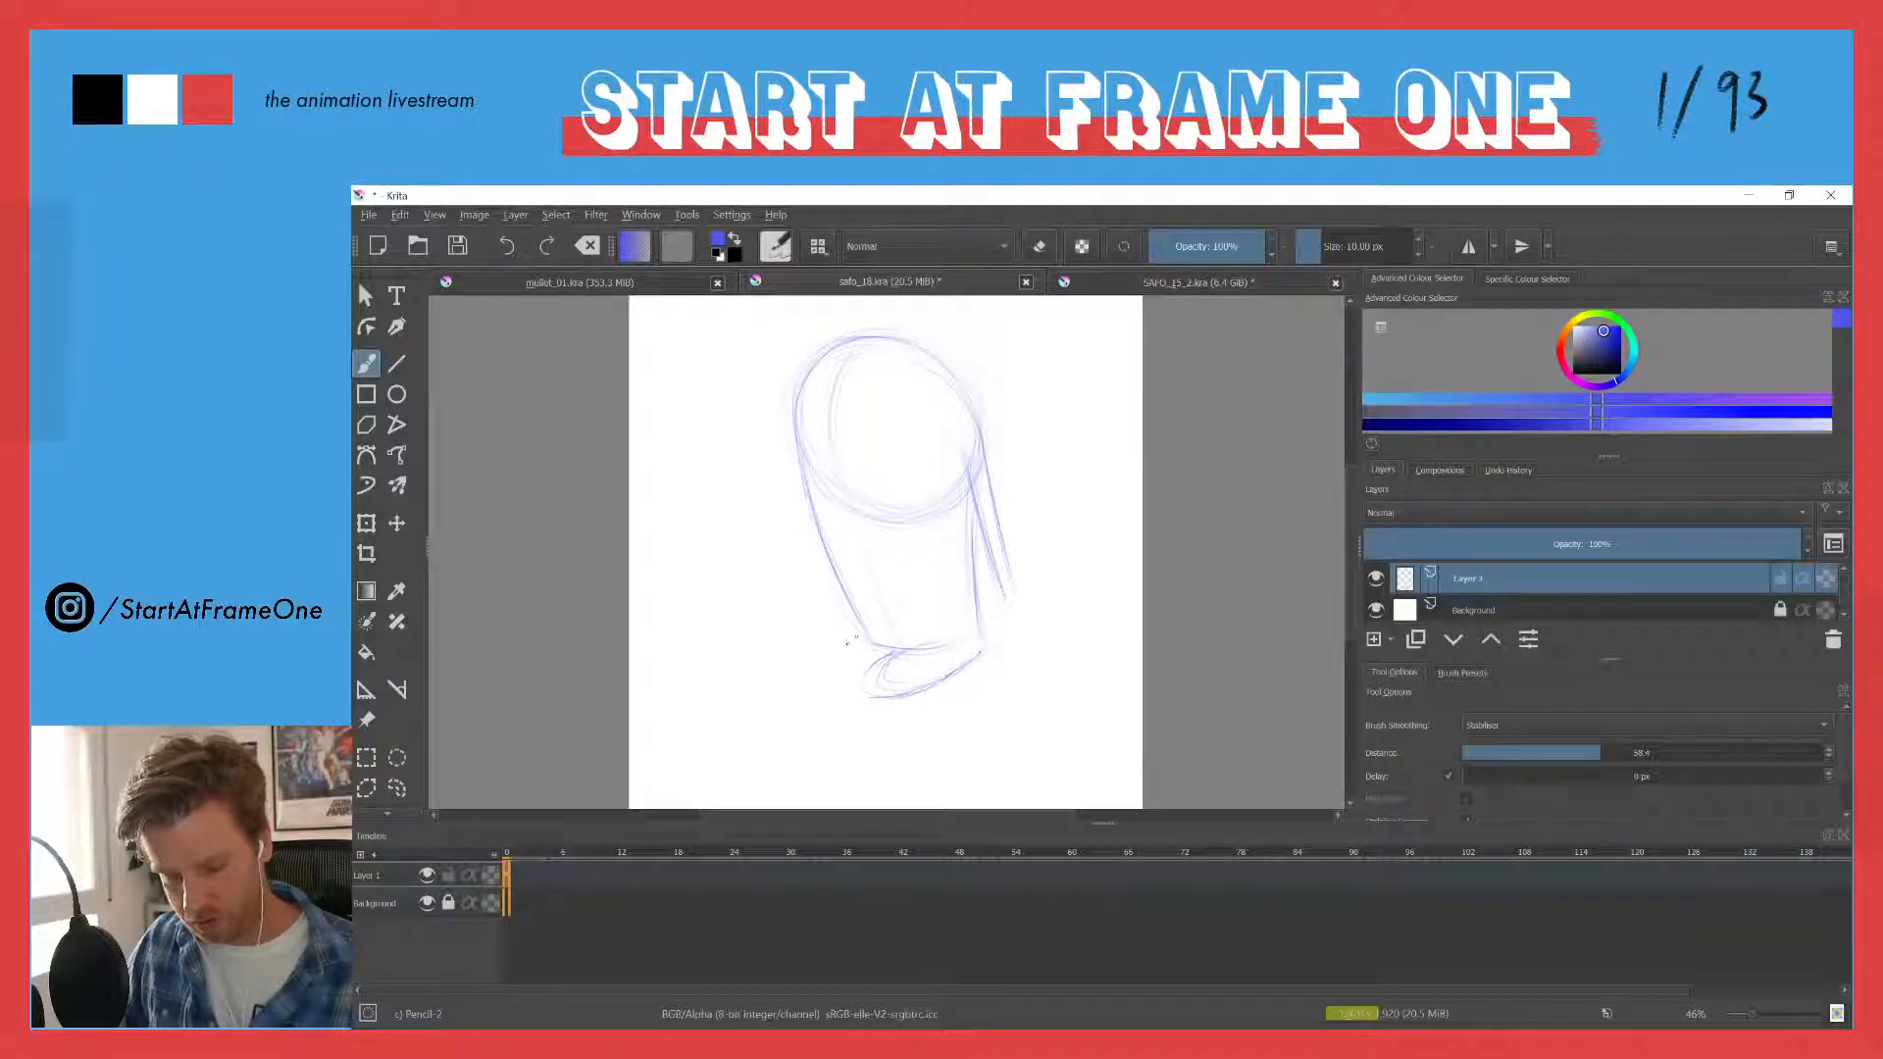
pyautogui.moveTo(820, 656); pyautogui.dragTo(841, 642)
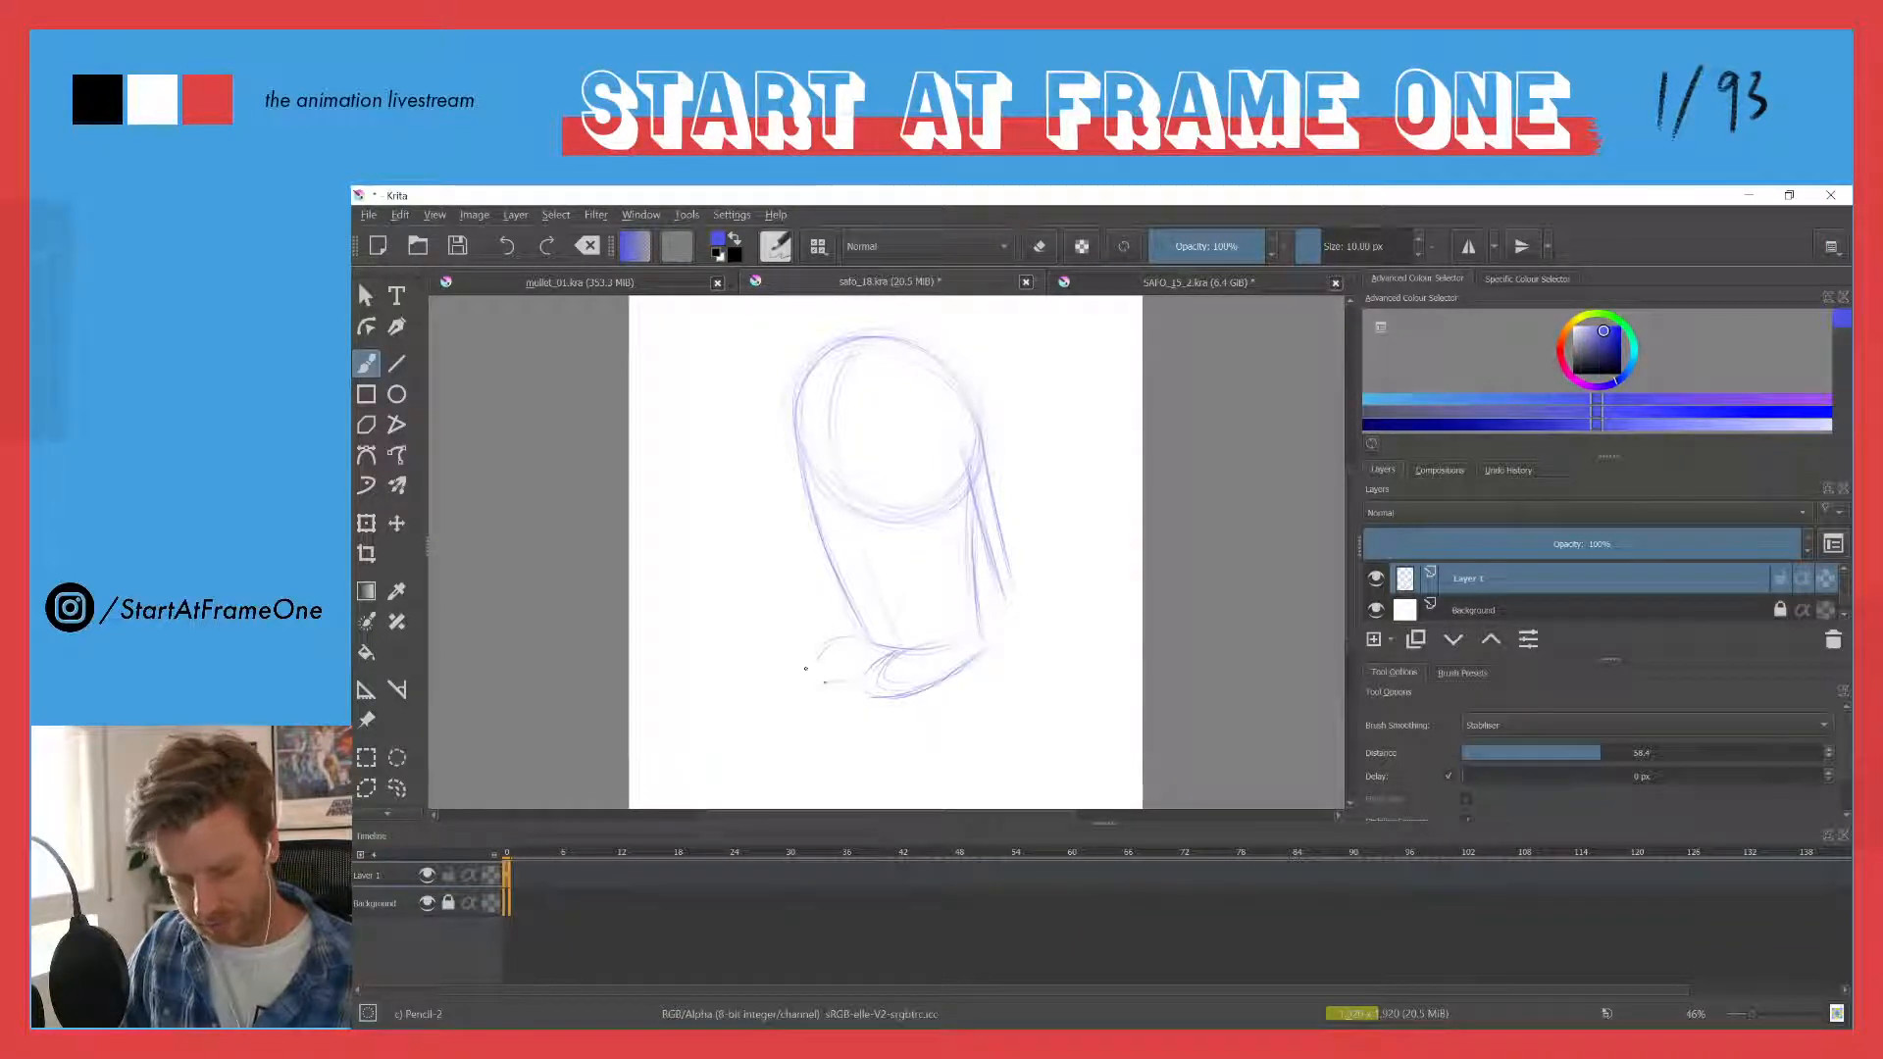
pyautogui.moveTo(820, 684)
pyautogui.mouseDown()
pyautogui.moveTo(905, 680)
pyautogui.moveTo(861, 672)
pyautogui.moveTo(866, 696)
pyautogui.moveTo(998, 647)
pyautogui.moveTo(892, 701)
pyautogui.moveTo(901, 645)
pyautogui.moveTo(943, 645)
pyautogui.moveTo(893, 642)
pyautogui.moveTo(906, 694)
pyautogui.moveTo(984, 647)
pyautogui.mouseUp()
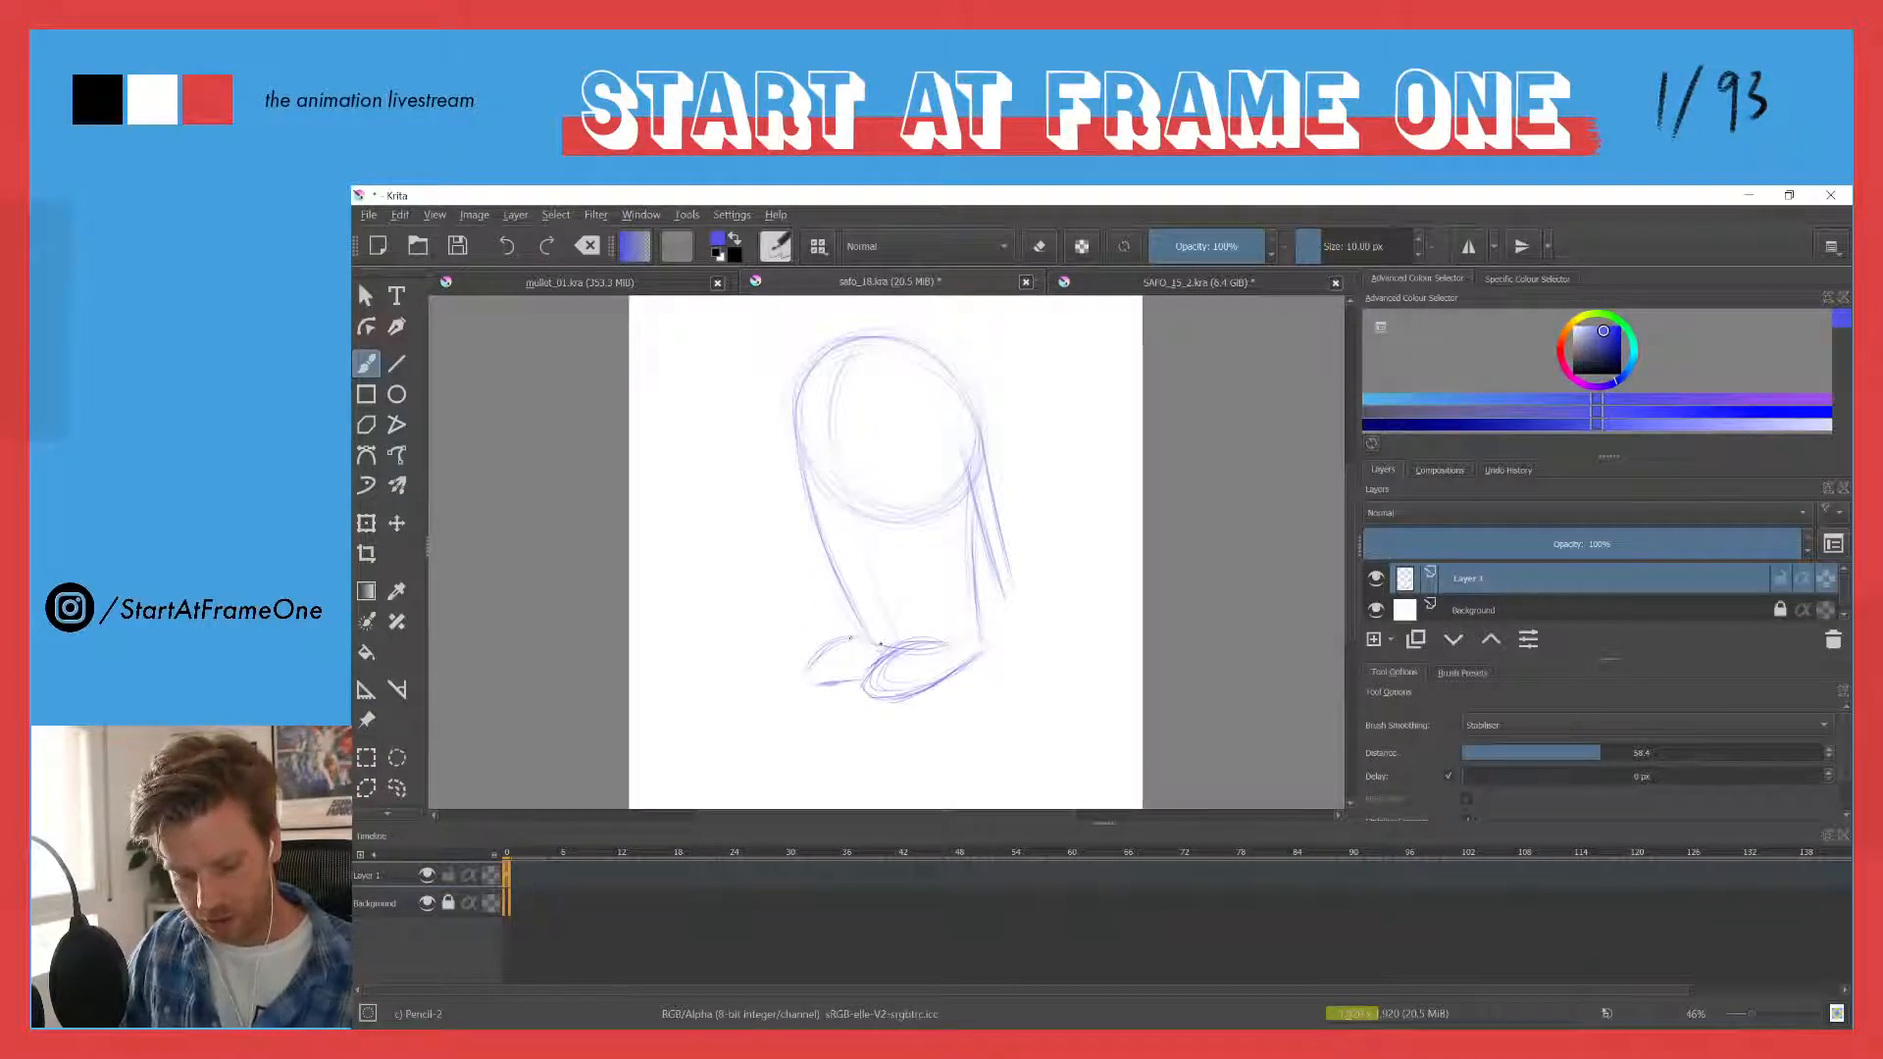
pyautogui.moveTo(852, 638); pyautogui.dragTo(807, 677)
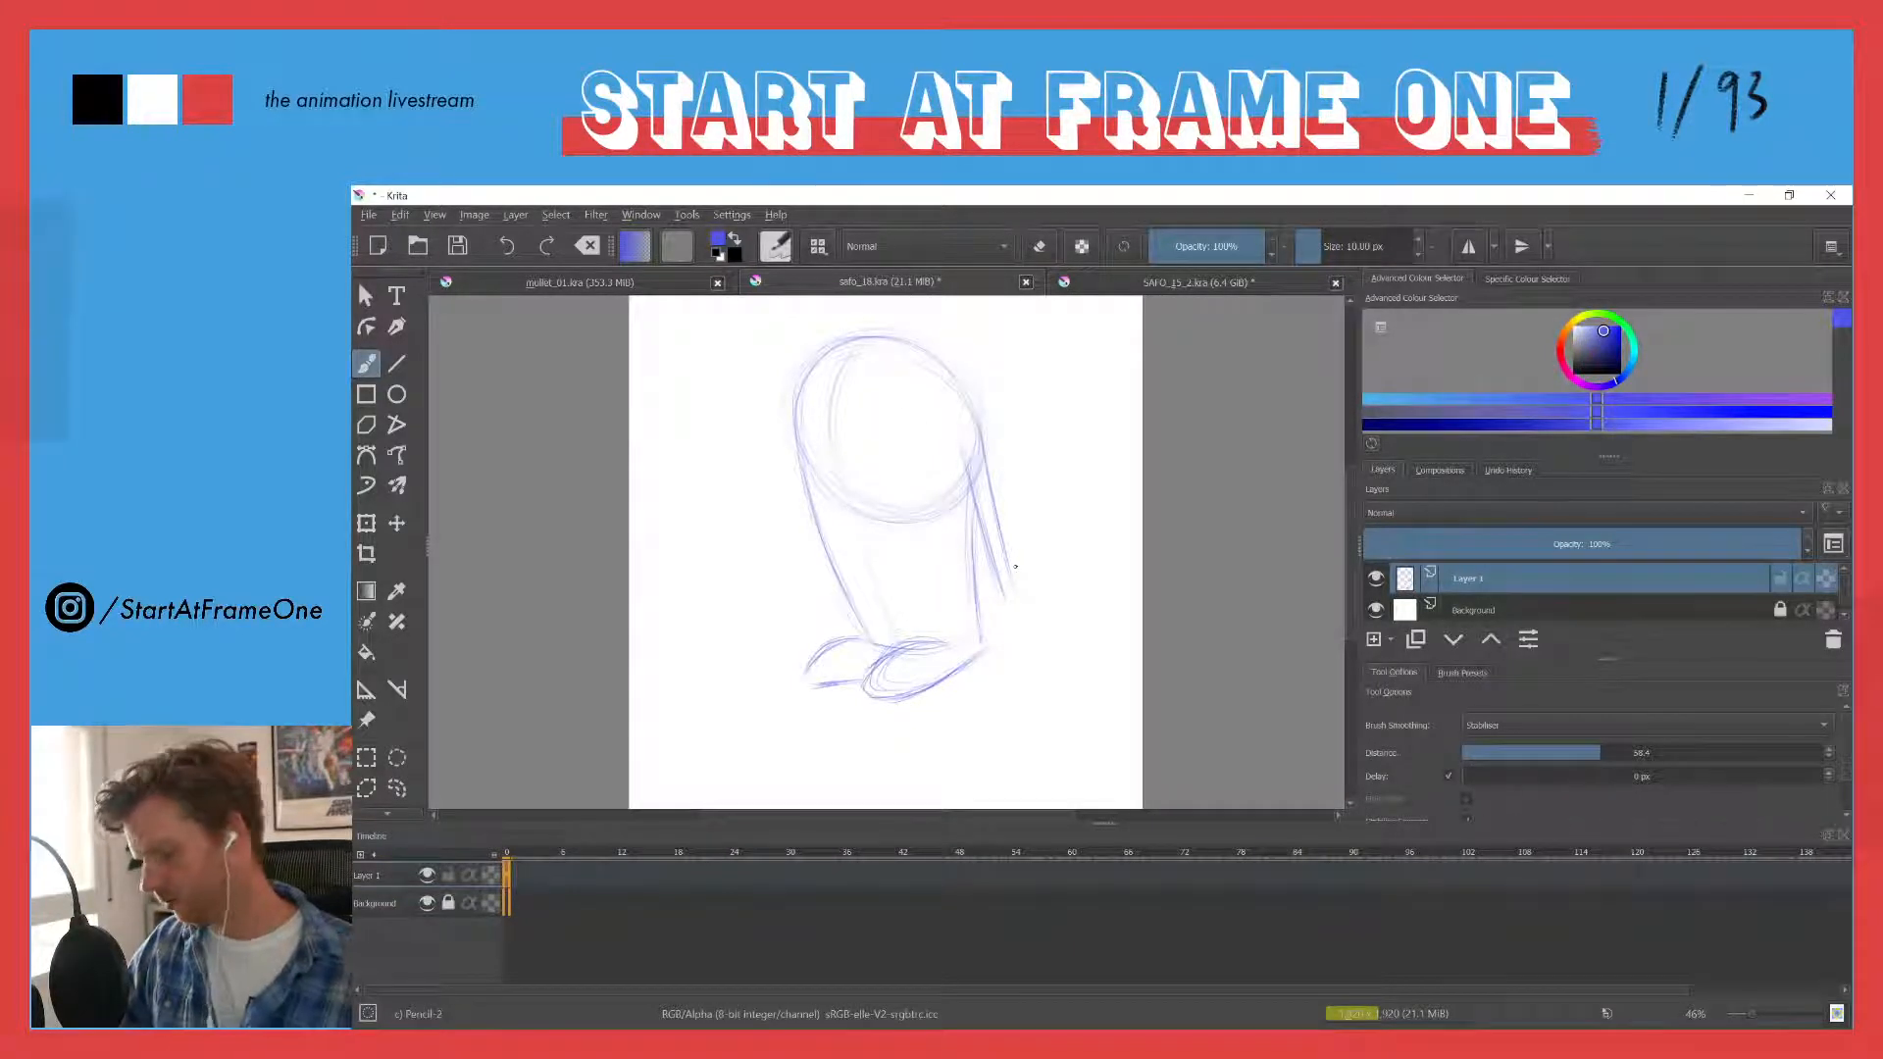
# - Fade the rounded shapes under the chin with the eraser, and redraw the chin line with the pencil
pyautogui.press('e')
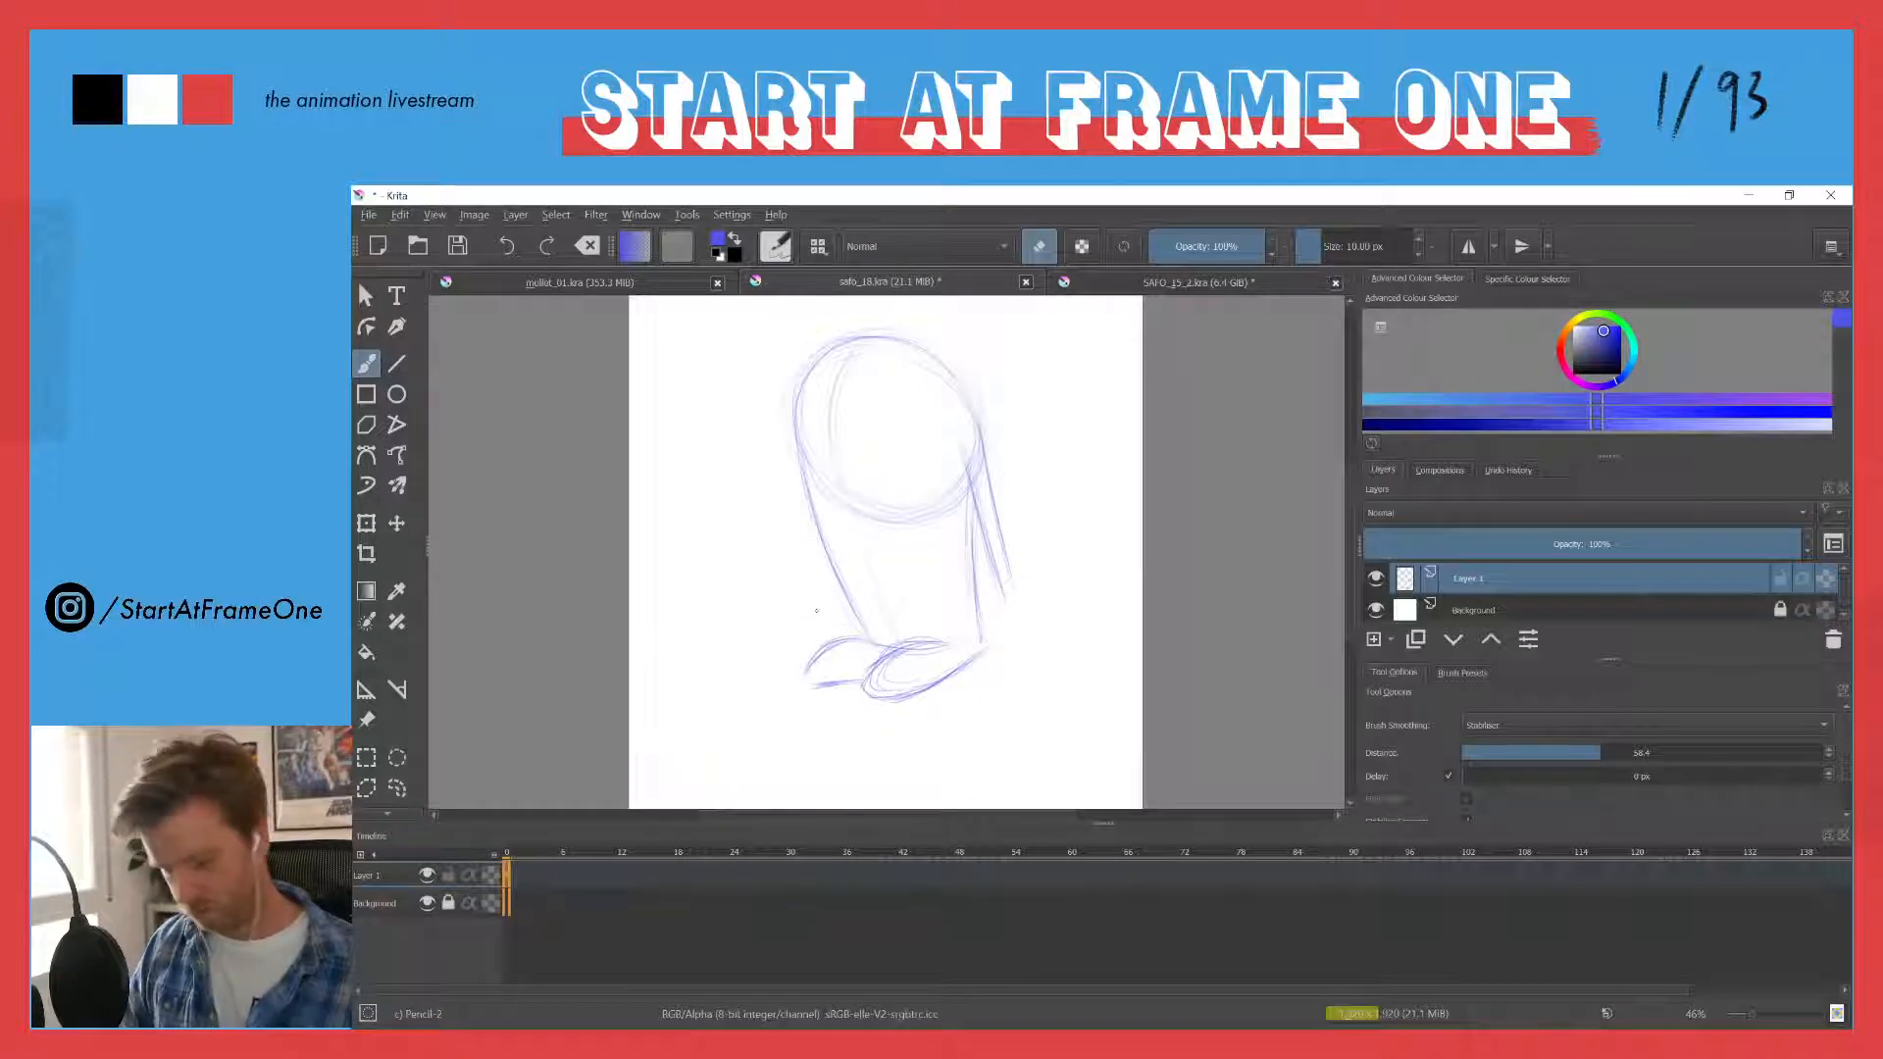
pyautogui.keyDown('shift'); pyautogui.moveTo(816, 611); pyautogui.dragTo(911, 594); pyautogui.keyUp('shift')
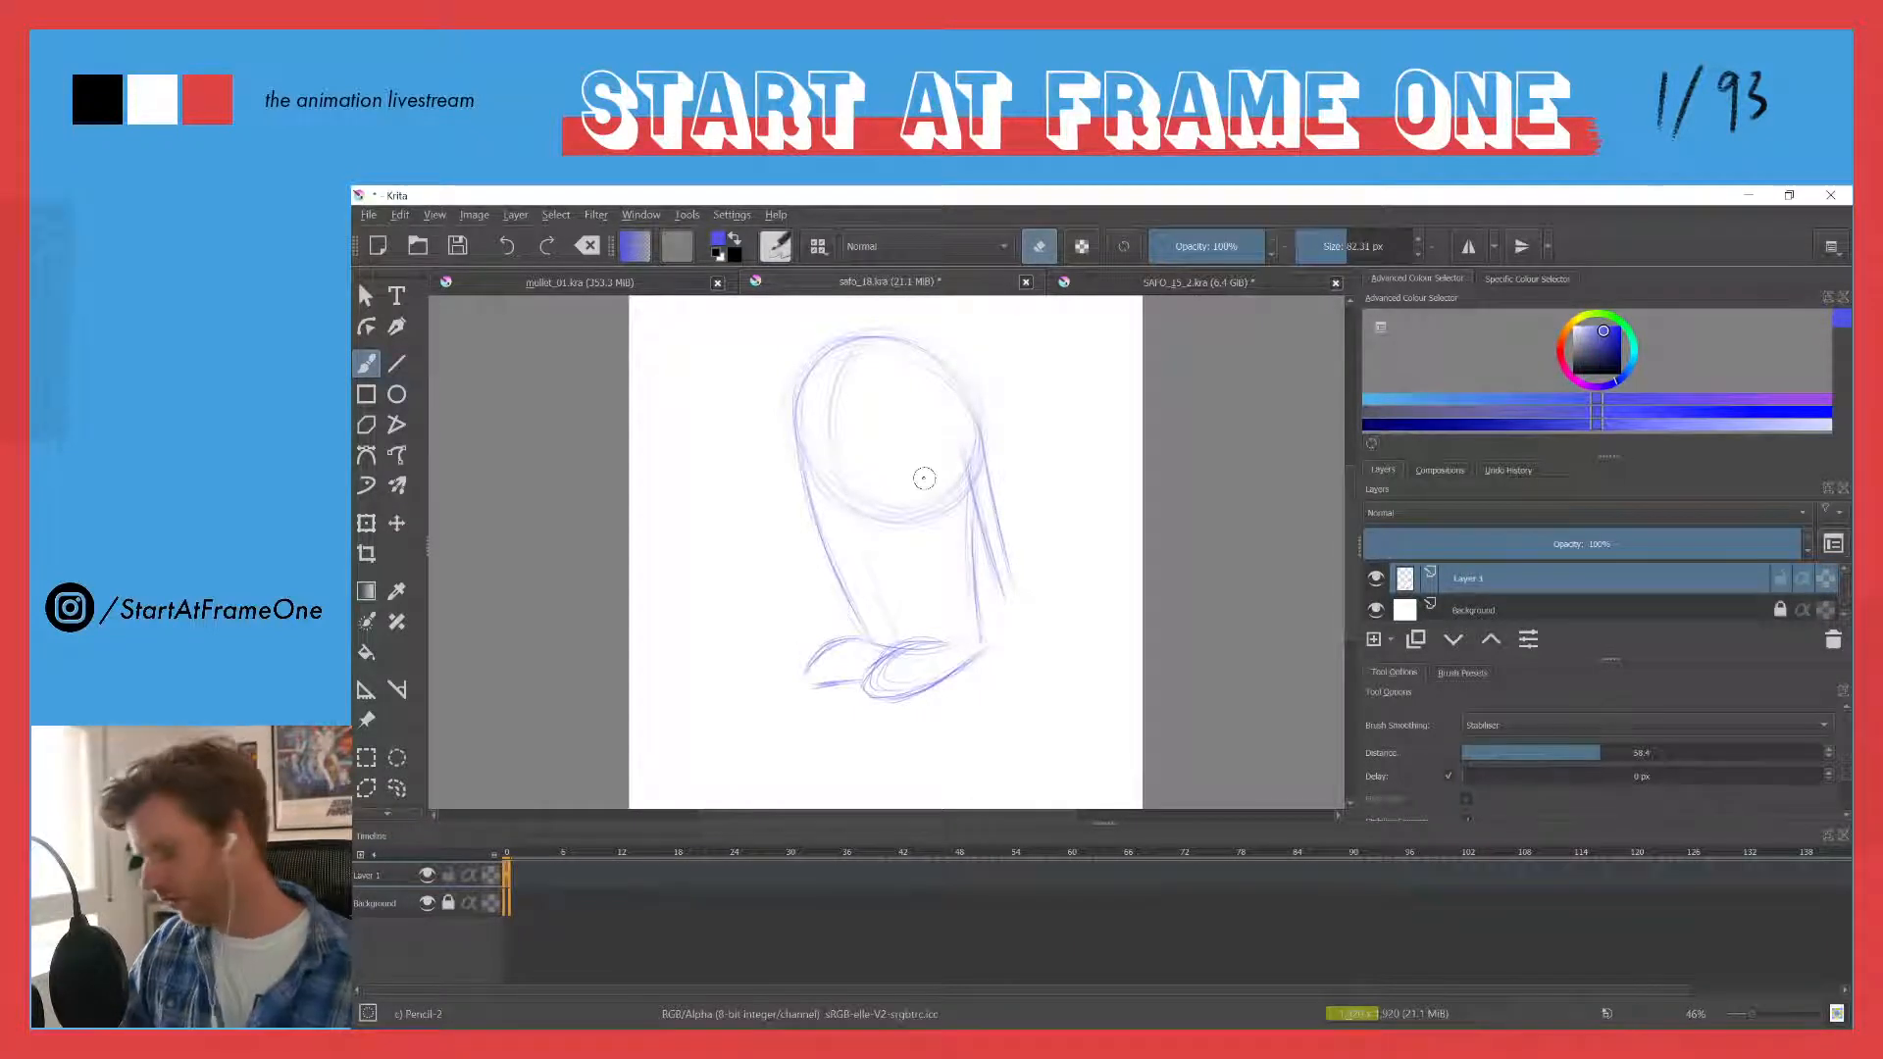
pyautogui.moveTo(814, 657)
pyautogui.mouseDown()
pyautogui.moveTo(848, 638)
pyautogui.moveTo(806, 694)
pyautogui.moveTo(887, 674)
pyautogui.moveTo(869, 706)
pyautogui.moveTo(976, 655)
pyautogui.moveTo(944, 691)
pyautogui.moveTo(944, 636)
pyautogui.moveTo(913, 641)
pyautogui.mouseUp()
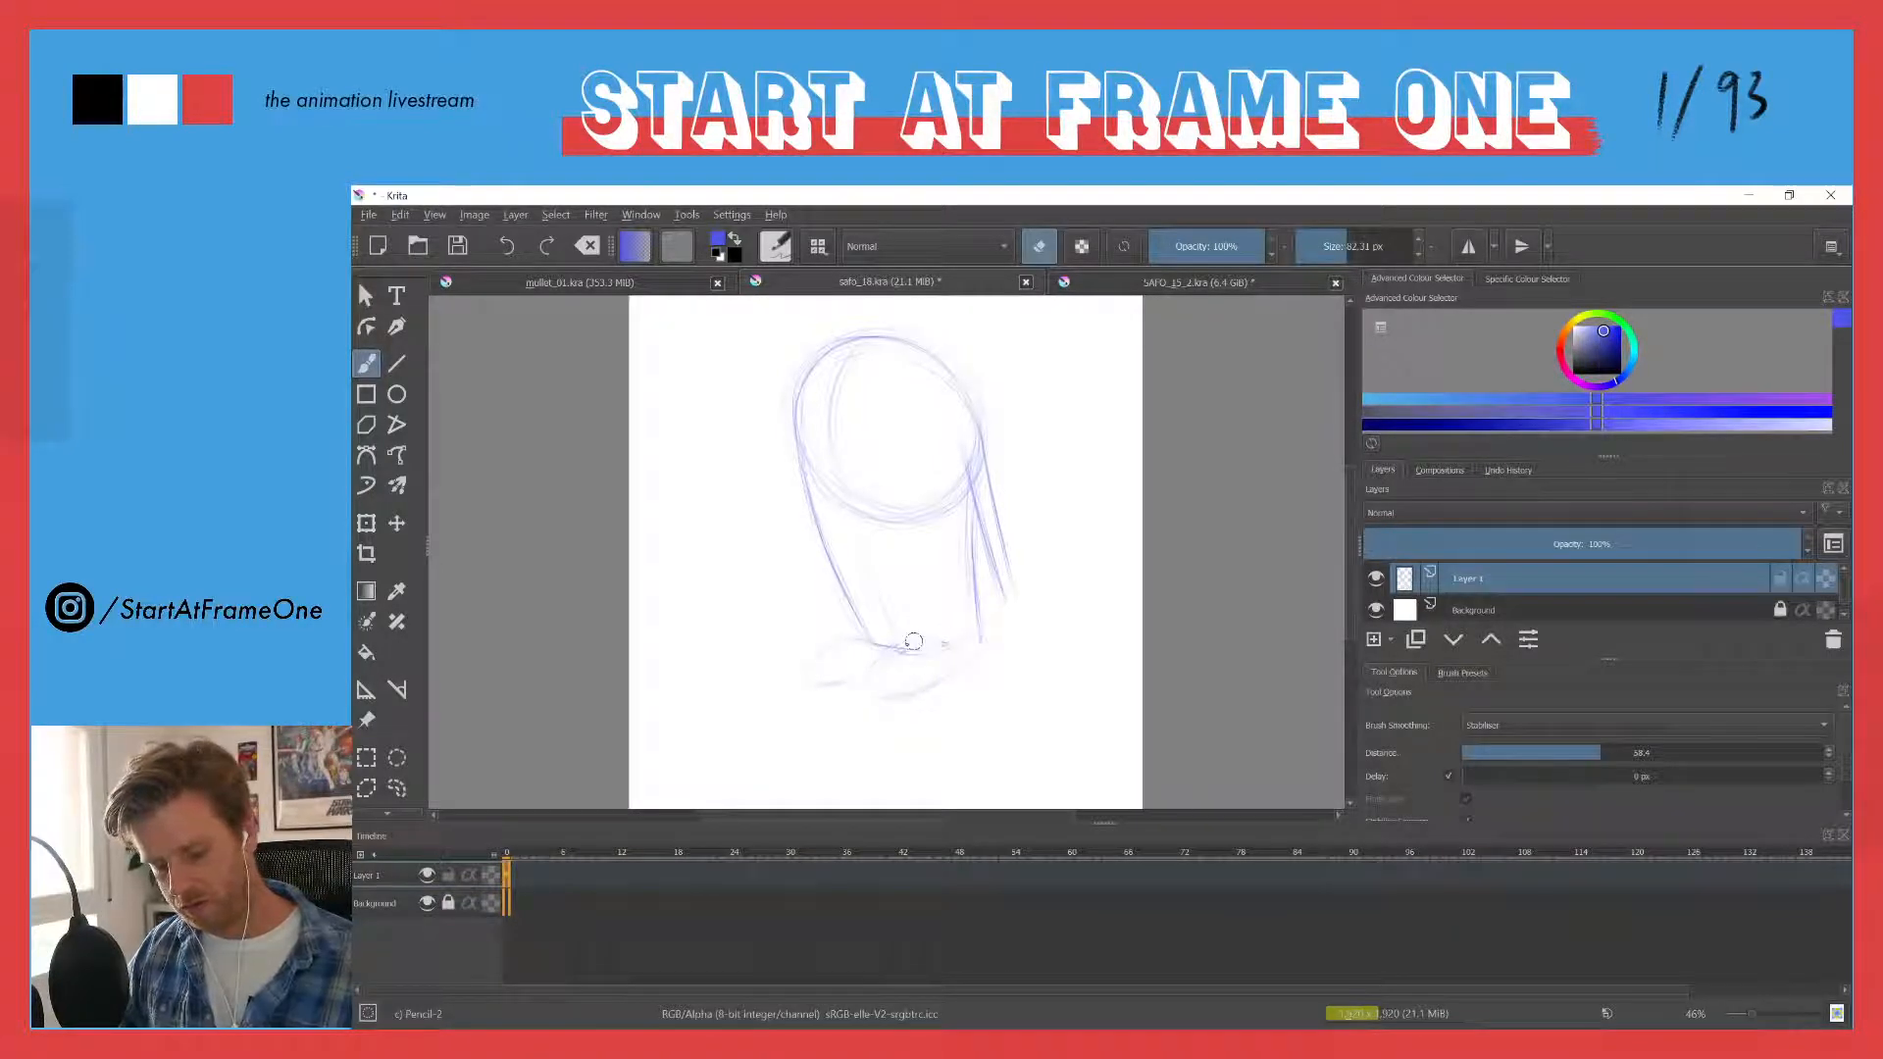
pyautogui.press('e')
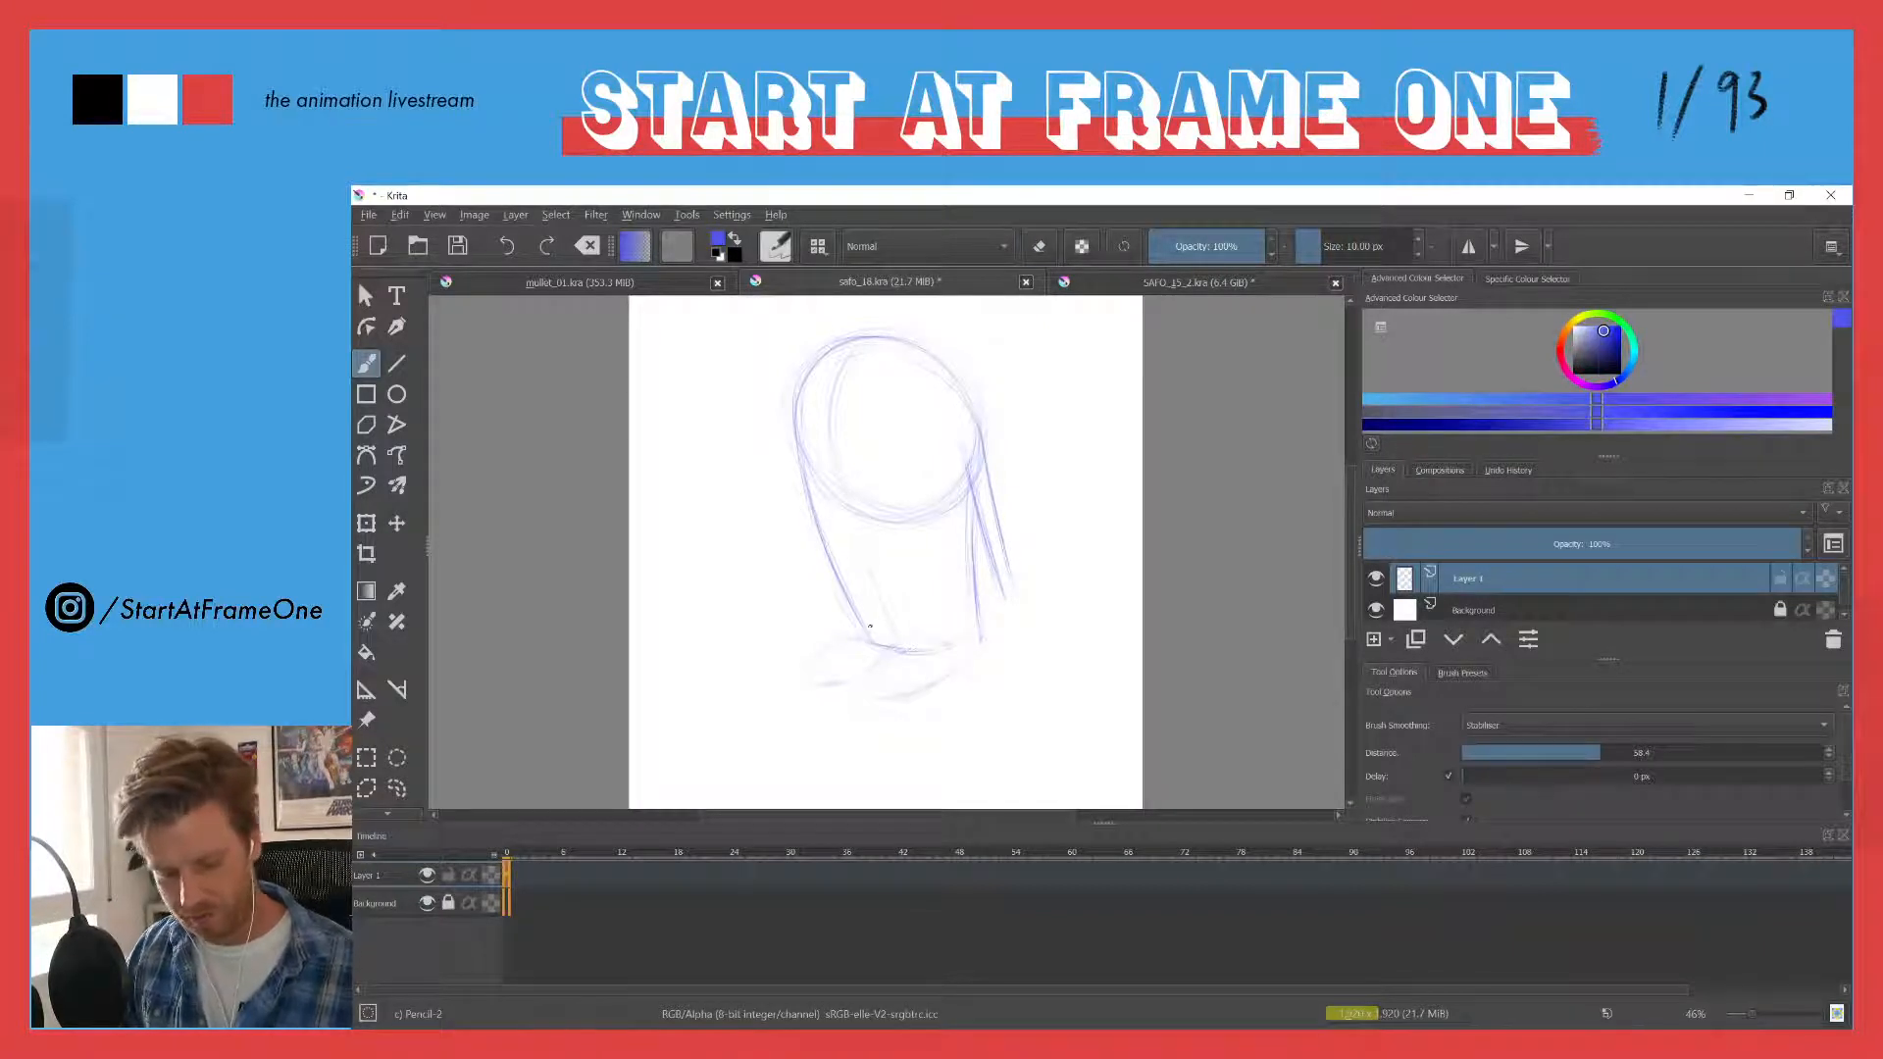
pyautogui.moveTo(870, 626); pyautogui.dragTo(966, 637)
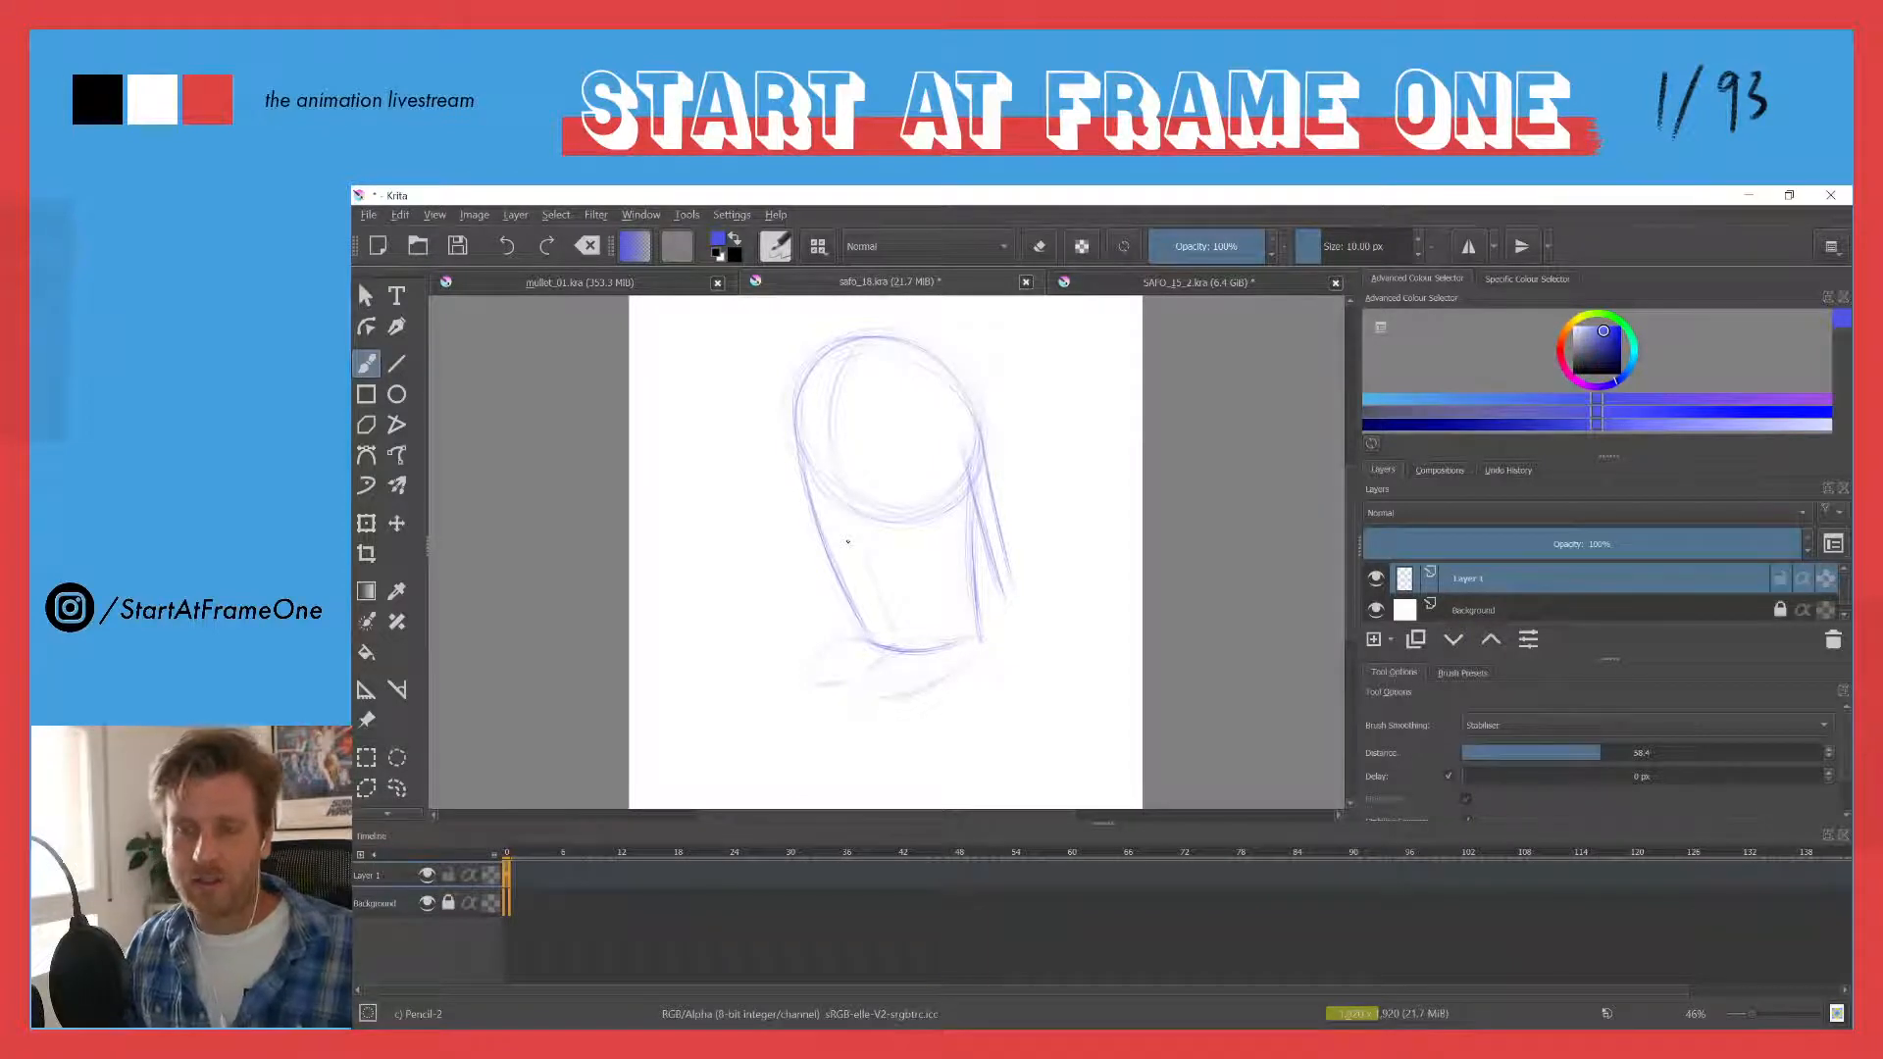
# - Erase the slanting lines outside the right side of the face and return to drawing mode
pyautogui.press('e')
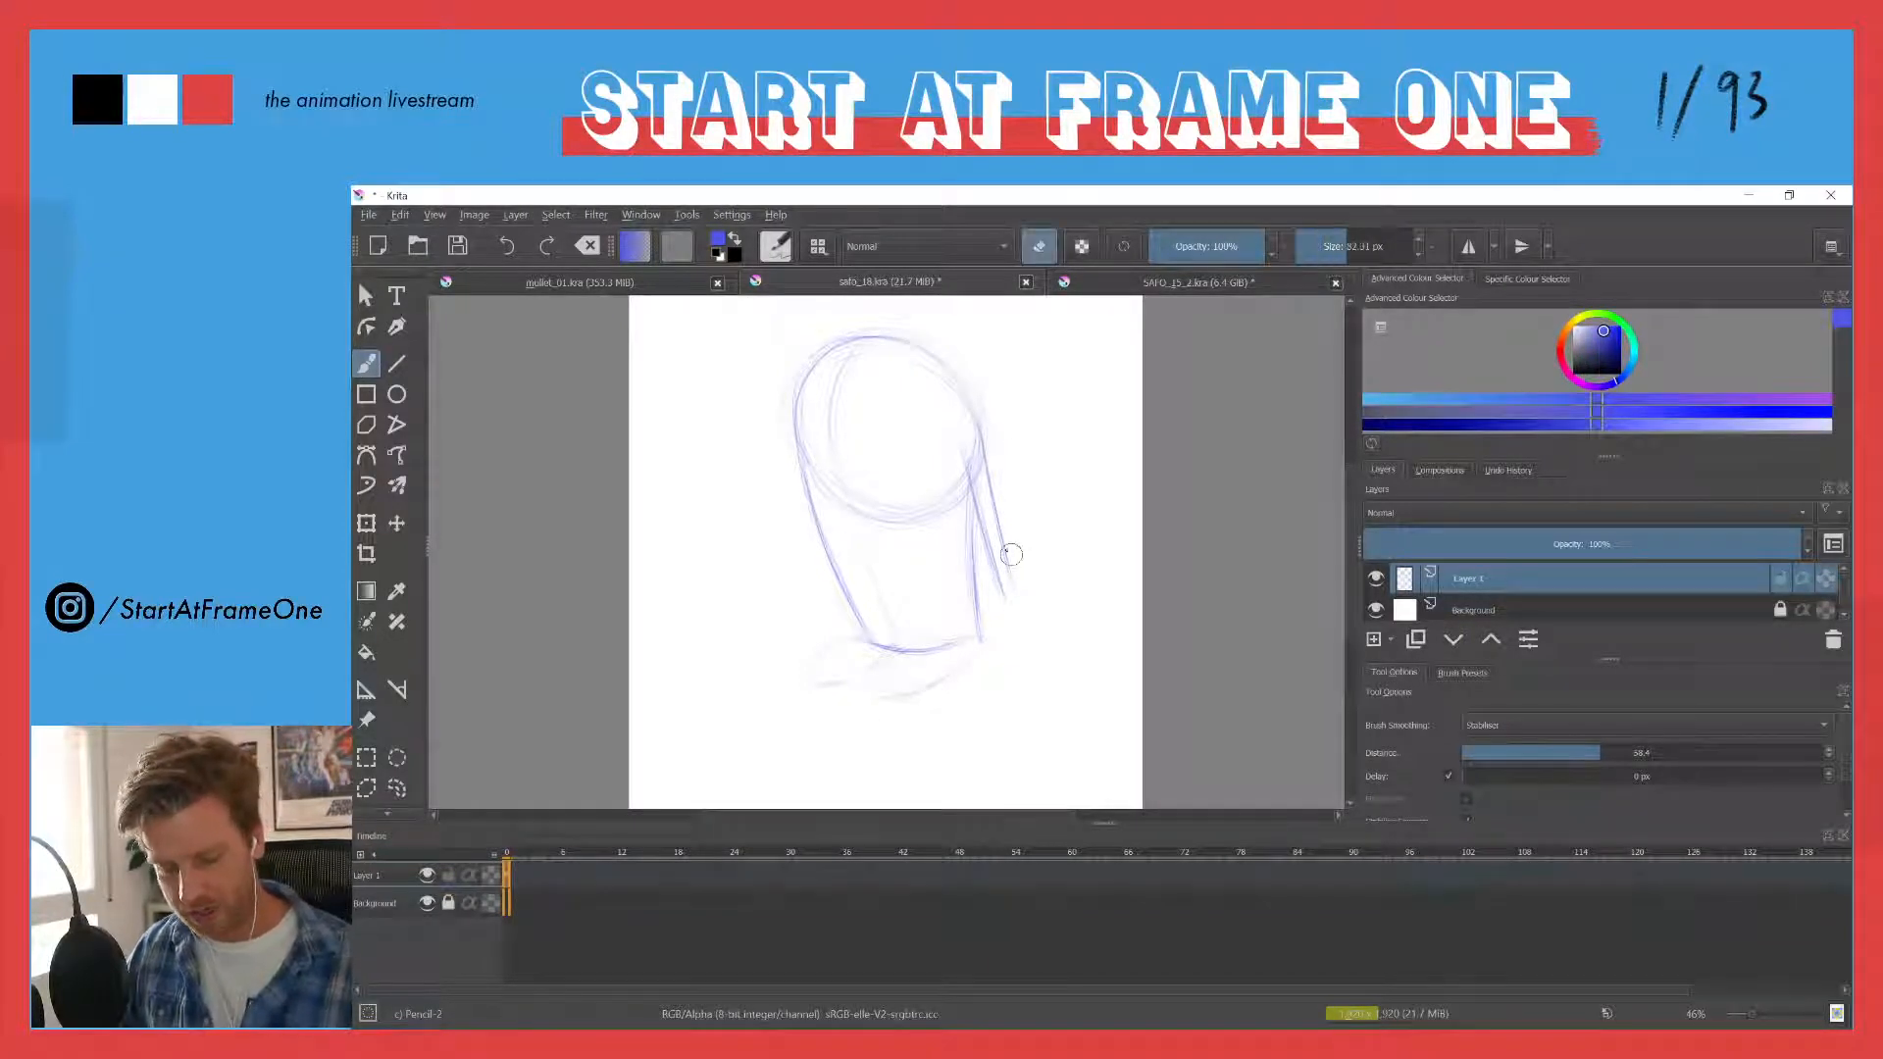
pyautogui.moveTo(996, 510)
pyautogui.mouseDown()
pyautogui.moveTo(955, 438)
pyautogui.moveTo(964, 467)
pyautogui.moveTo(987, 435)
pyautogui.moveTo(989, 452)
pyautogui.moveTo(986, 415)
pyautogui.moveTo(978, 498)
pyautogui.mouseUp()
pyautogui.press('e')
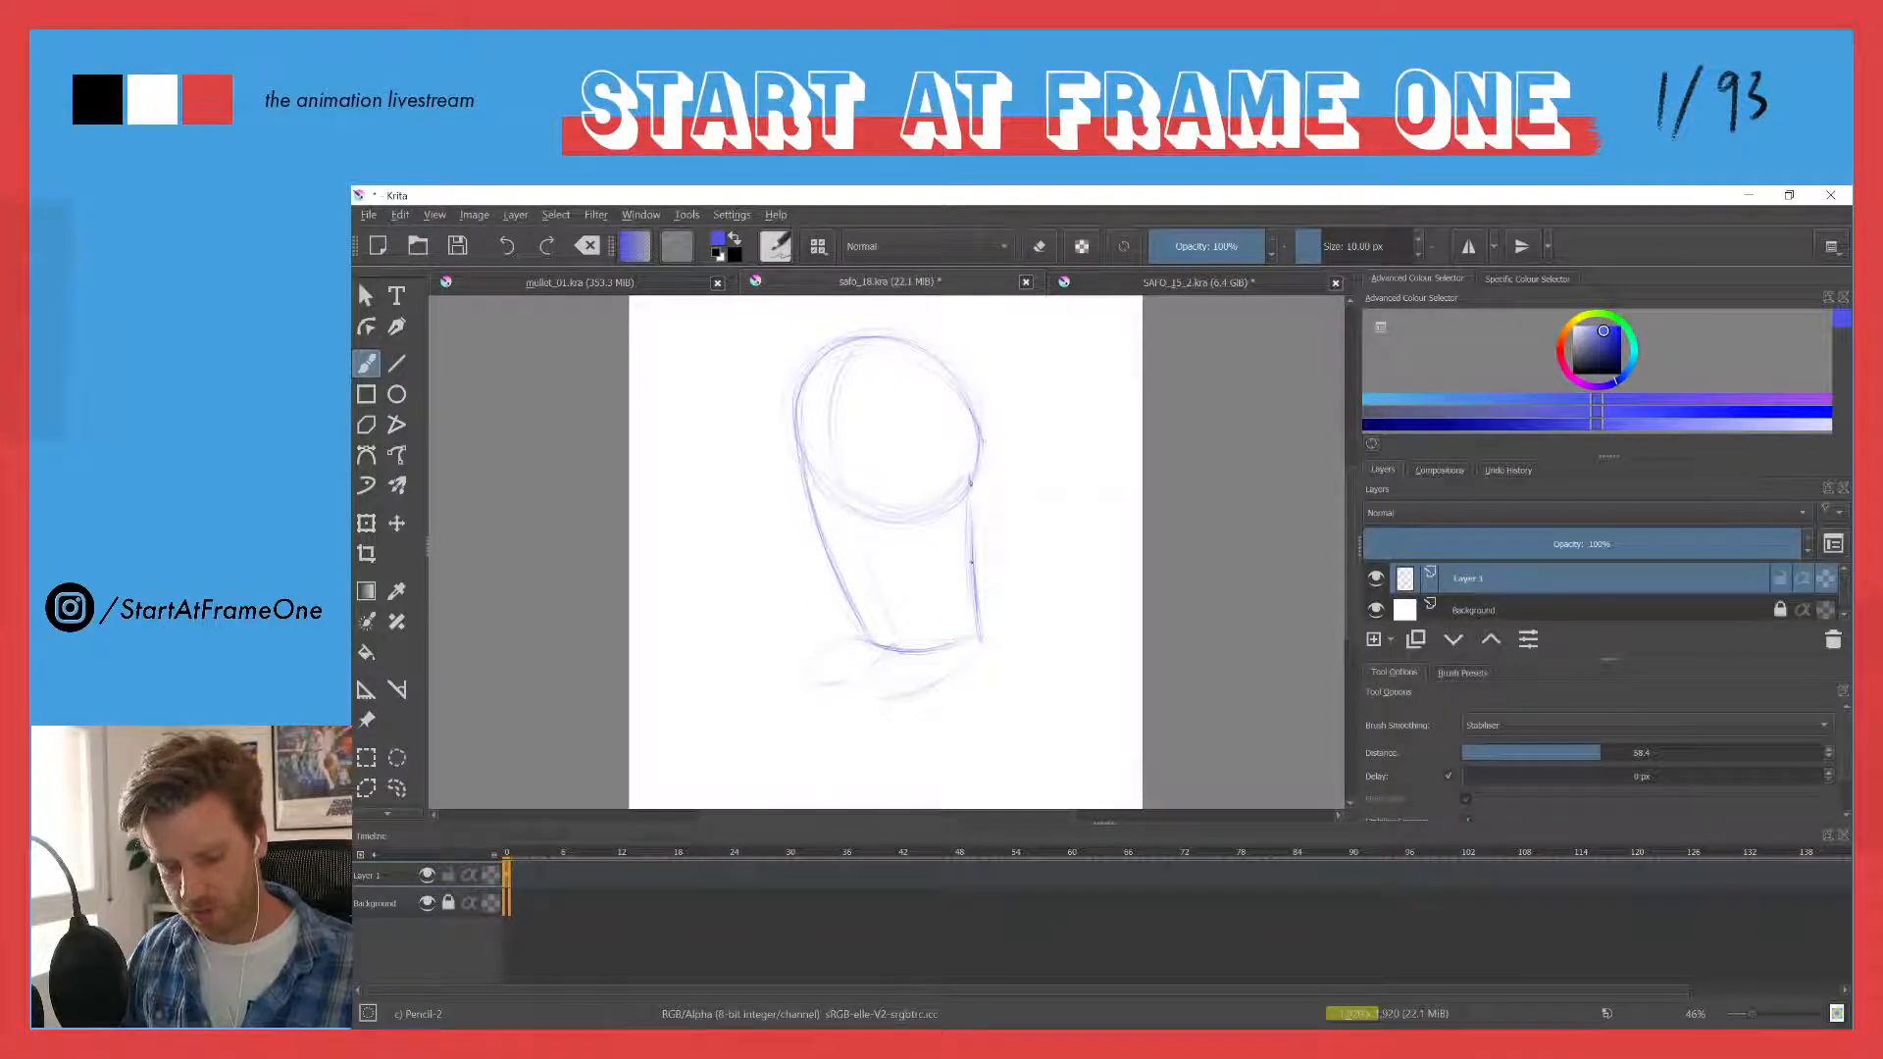
# - Reinforce the curved guide line running down the face to the chin, and sketch a curve across the upper part of the head circle
pyautogui.moveTo(853, 353); pyautogui.dragTo(833, 474)
pyautogui.moveTo(829, 408); pyautogui.dragTo(865, 641)
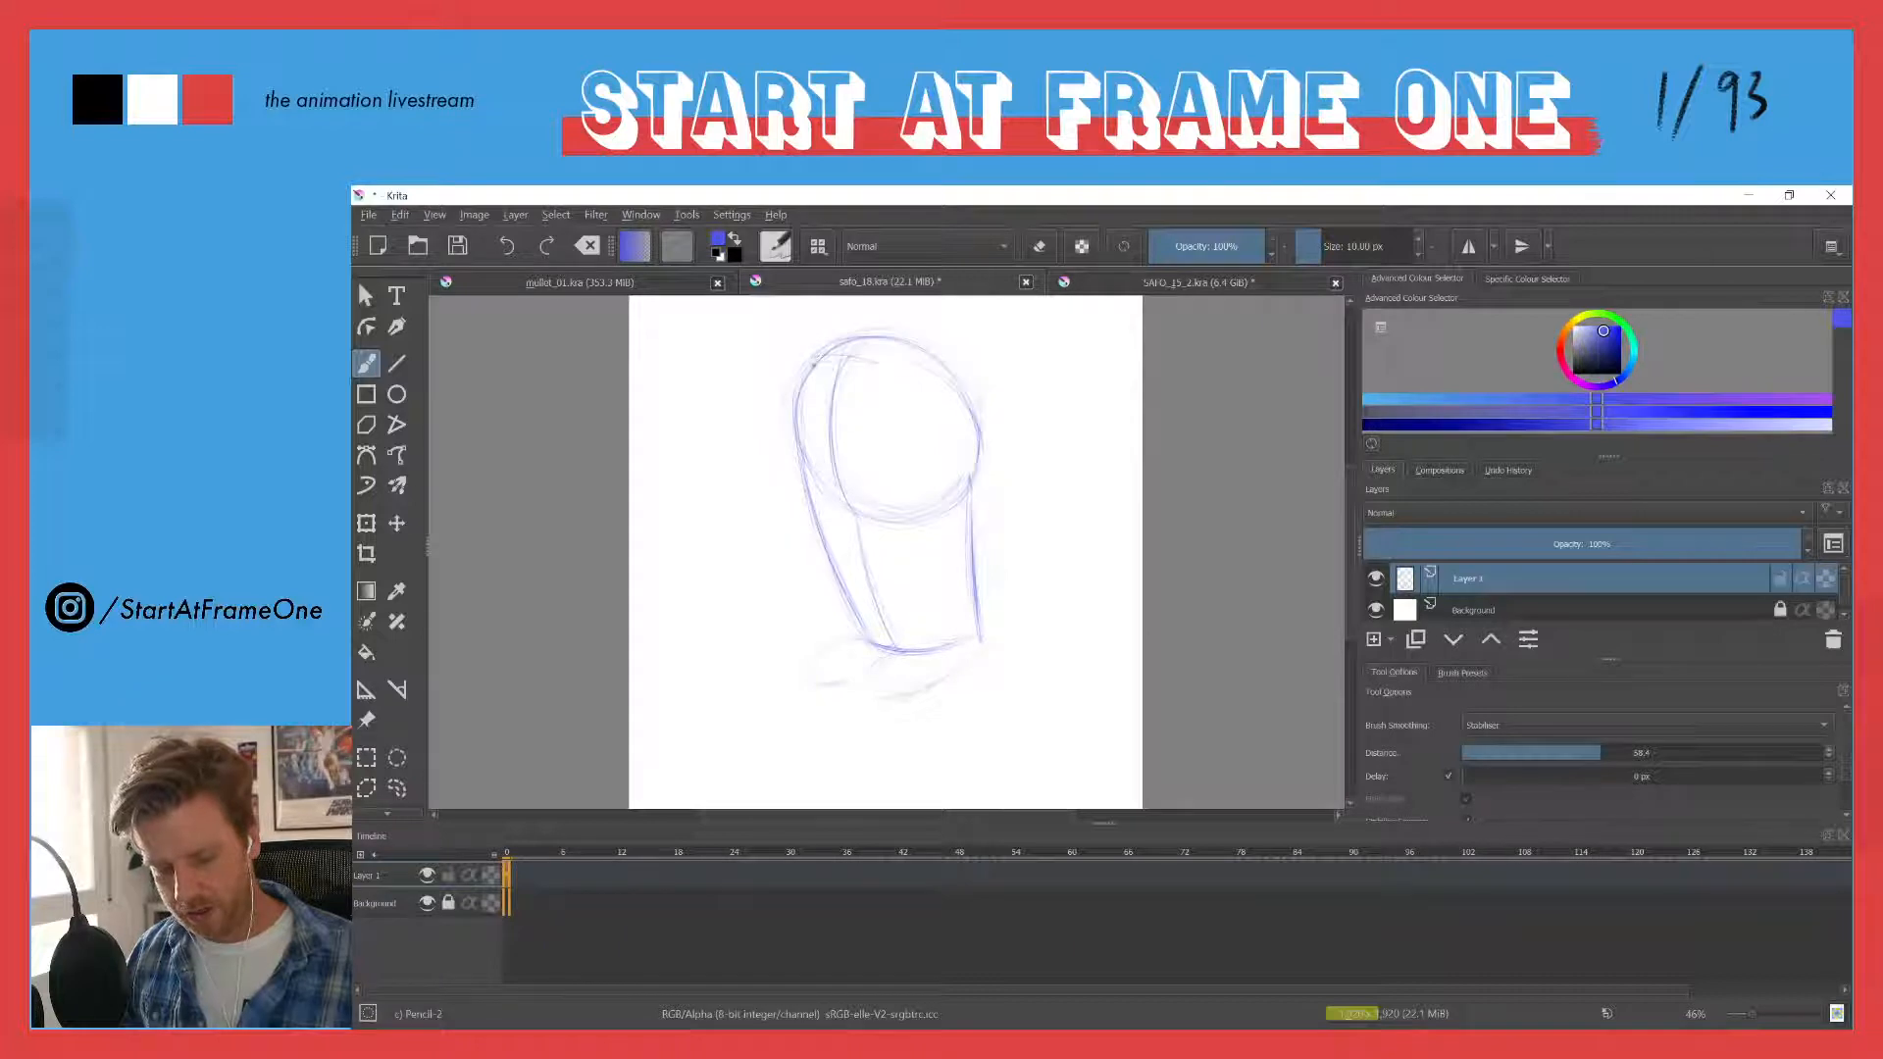
pyautogui.moveTo(809, 364)
pyautogui.mouseDown()
pyautogui.moveTo(922, 373)
pyautogui.moveTo(818, 364)
pyautogui.moveTo(964, 409)
pyautogui.mouseUp()
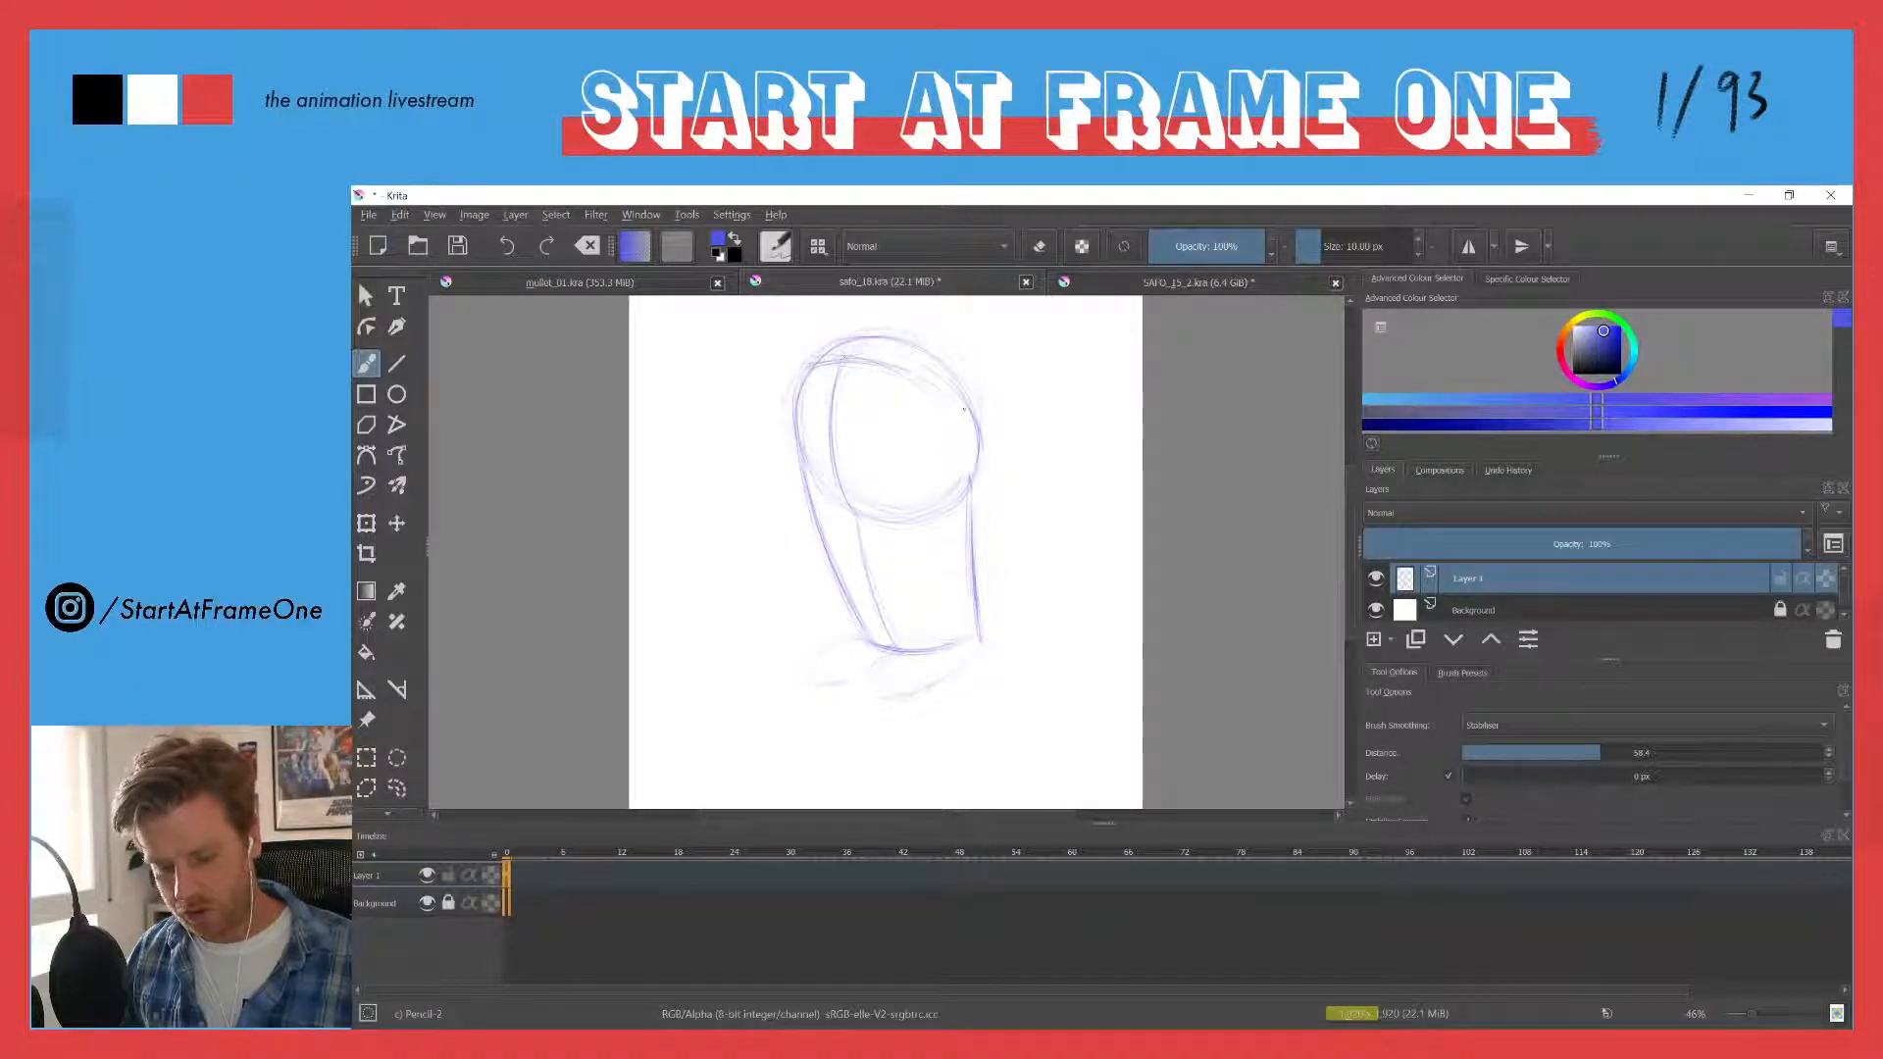
pyautogui.moveTo(807, 371); pyautogui.dragTo(962, 410)
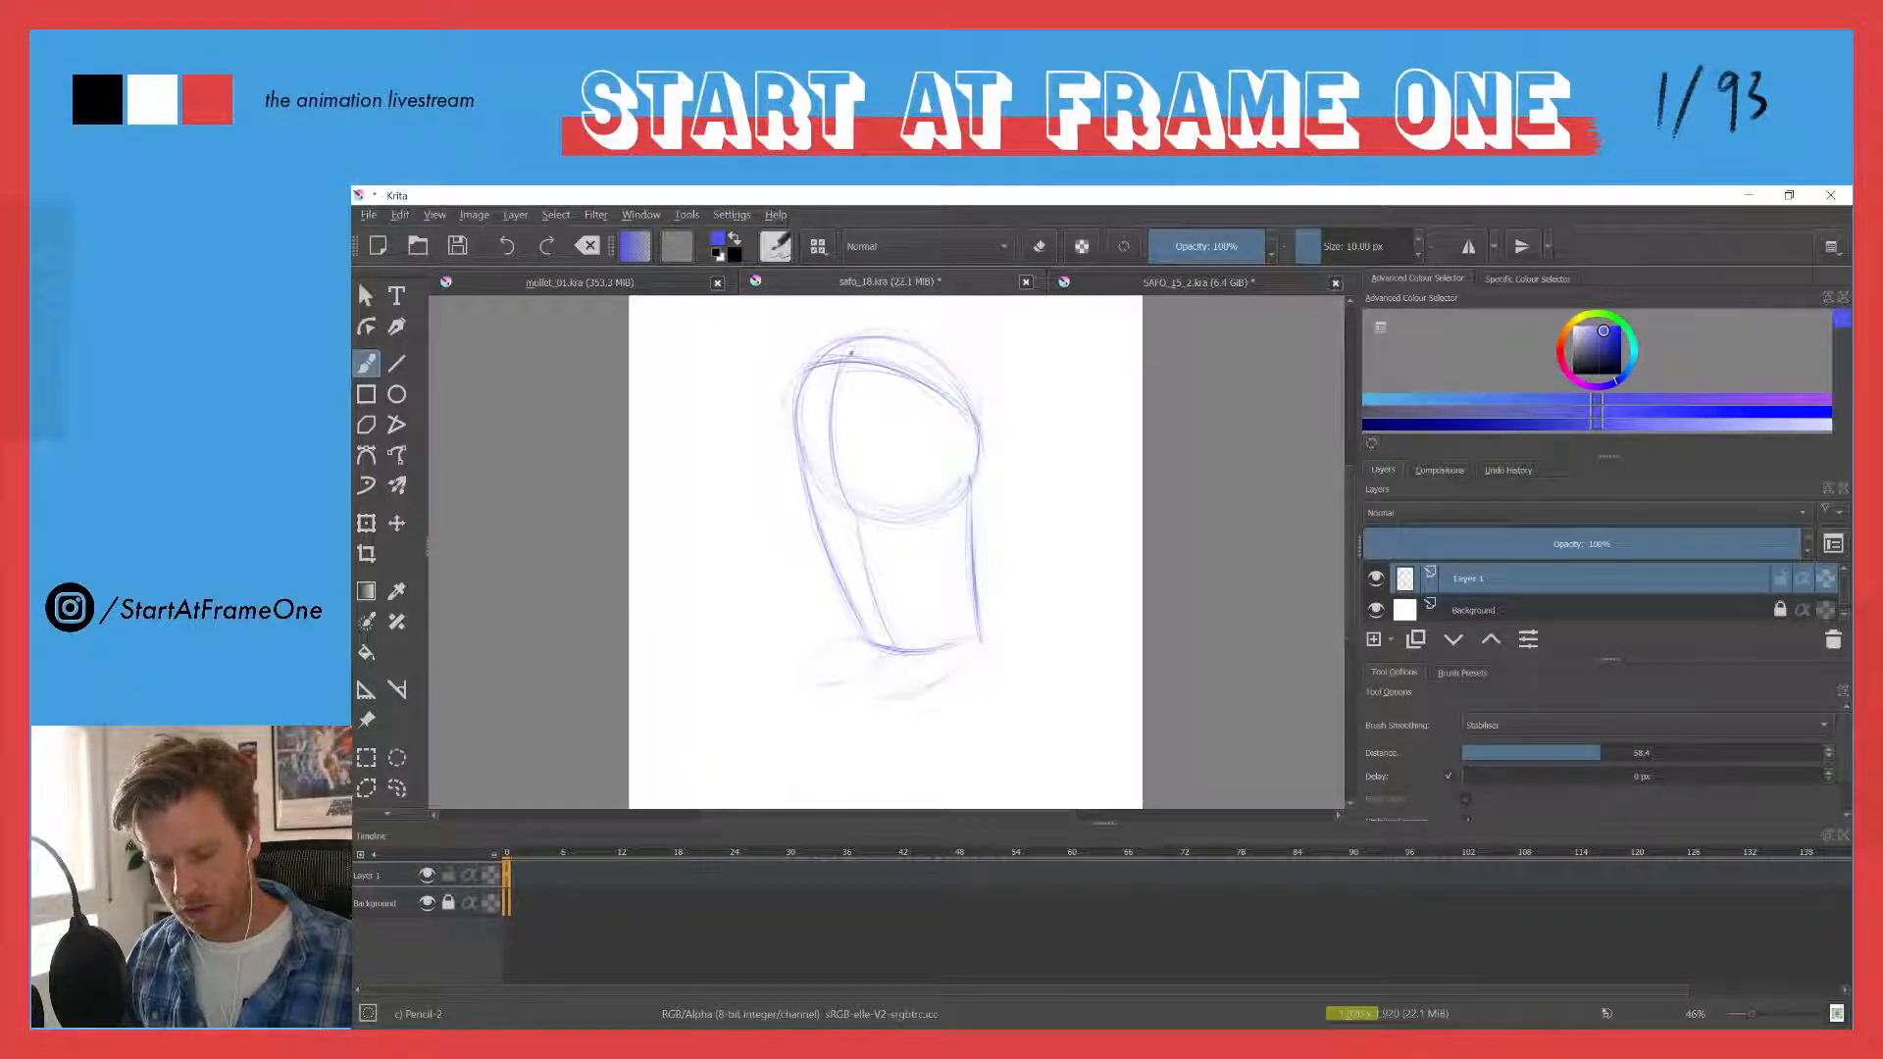
# - Sketch two small overlapping circles at the upper left of the head as rough volumes
pyautogui.moveTo(820, 388)
pyautogui.mouseDown()
pyautogui.moveTo(898, 388)
pyautogui.moveTo(888, 372)
pyautogui.mouseUp()
pyautogui.moveTo(849, 307); pyautogui.dragTo(879, 339)
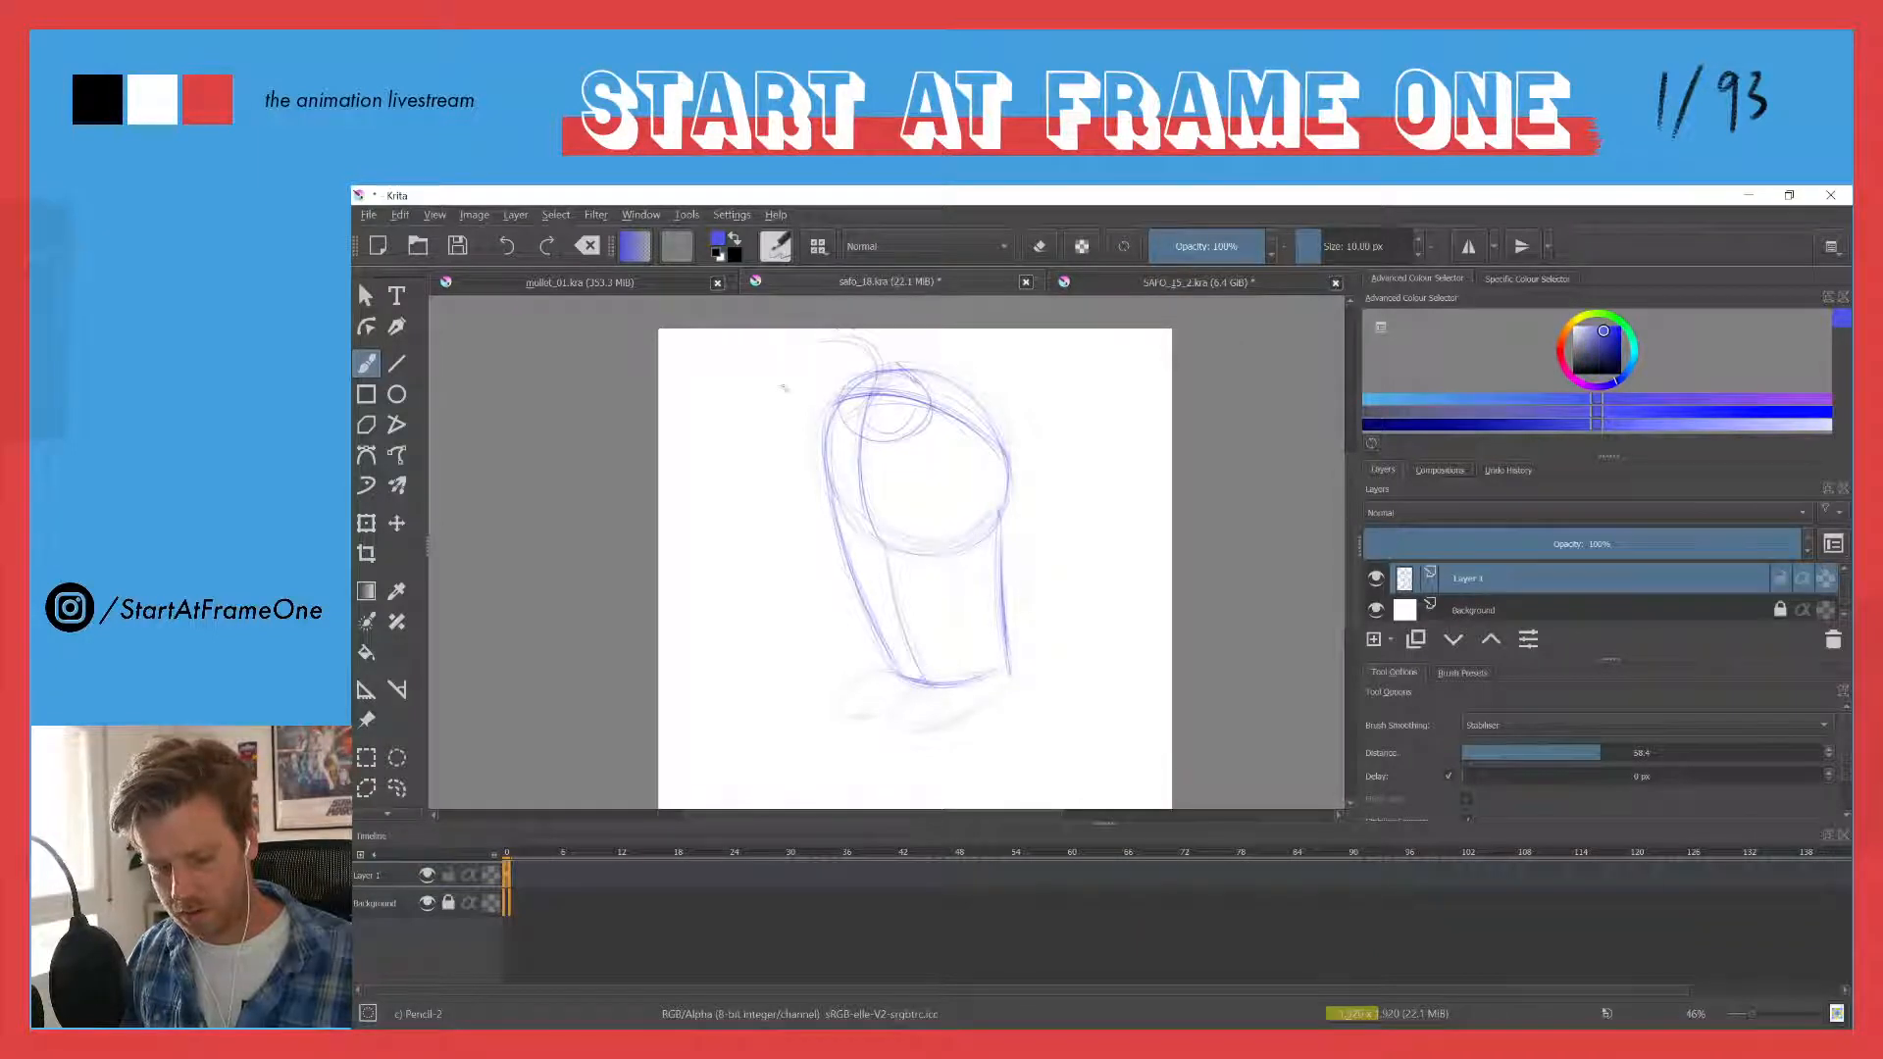
pyautogui.moveTo(849, 339); pyautogui.dragTo(868, 420)
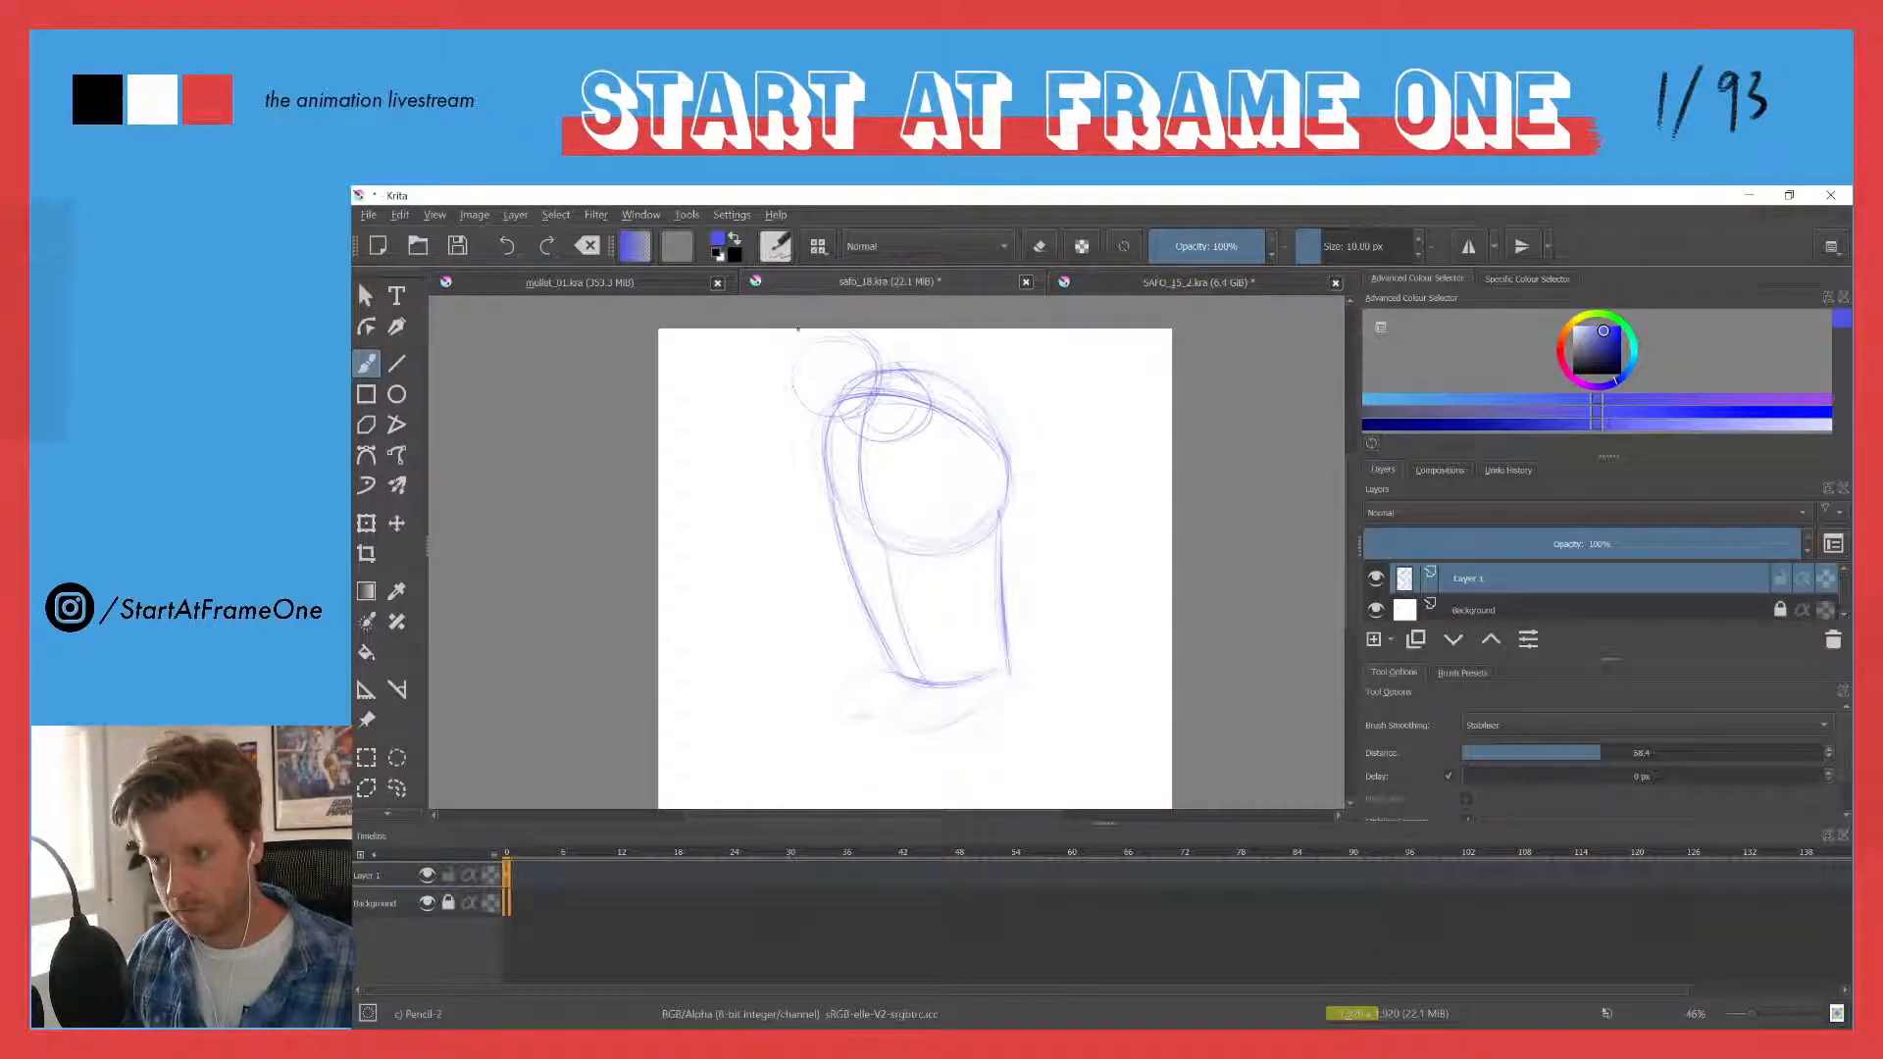
# - Darken the two overlapping circles at the upper left of the figure and erase the lines where they overlap
pyautogui.moveTo(793, 371)
pyautogui.mouseDown()
pyautogui.moveTo(879, 343)
pyautogui.moveTo(928, 402)
pyautogui.moveTo(910, 434)
pyautogui.mouseUp()
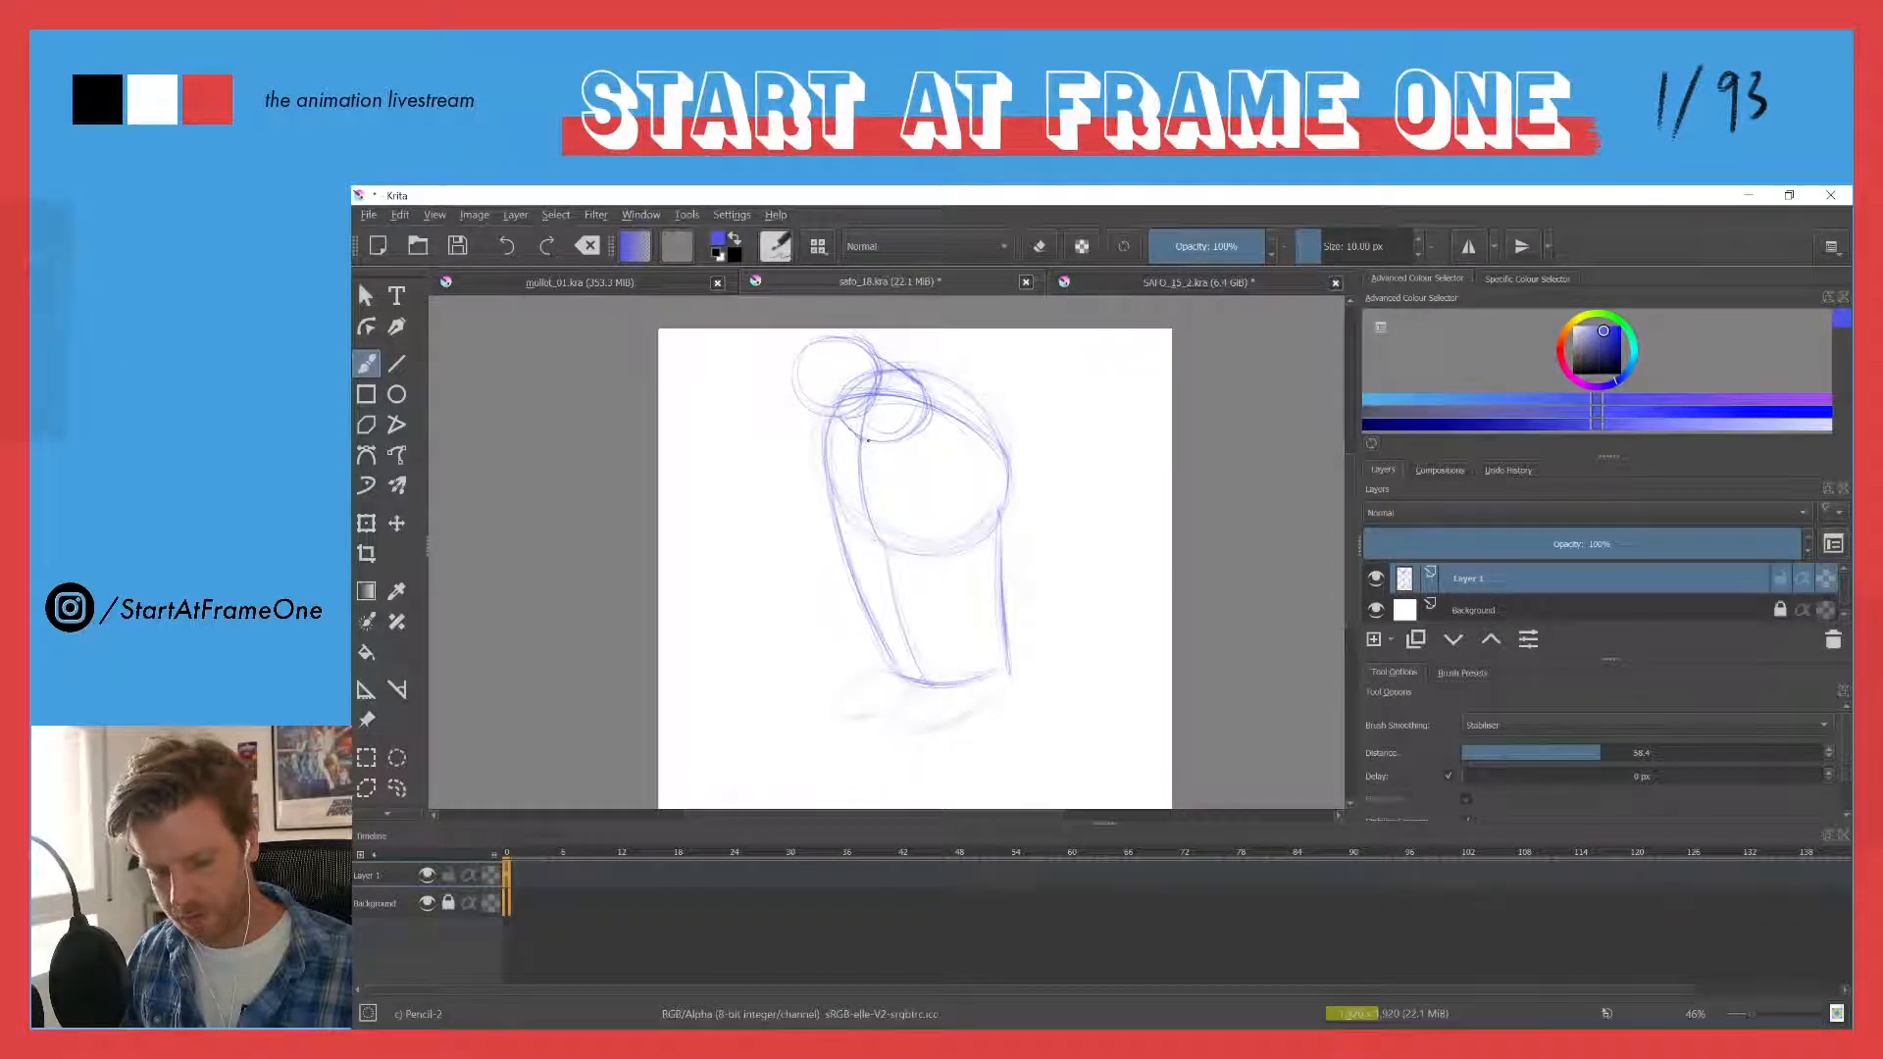
pyautogui.moveTo(878, 354)
pyautogui.mouseDown()
pyautogui.moveTo(923, 377)
pyautogui.moveTo(912, 434)
pyautogui.mouseUp()
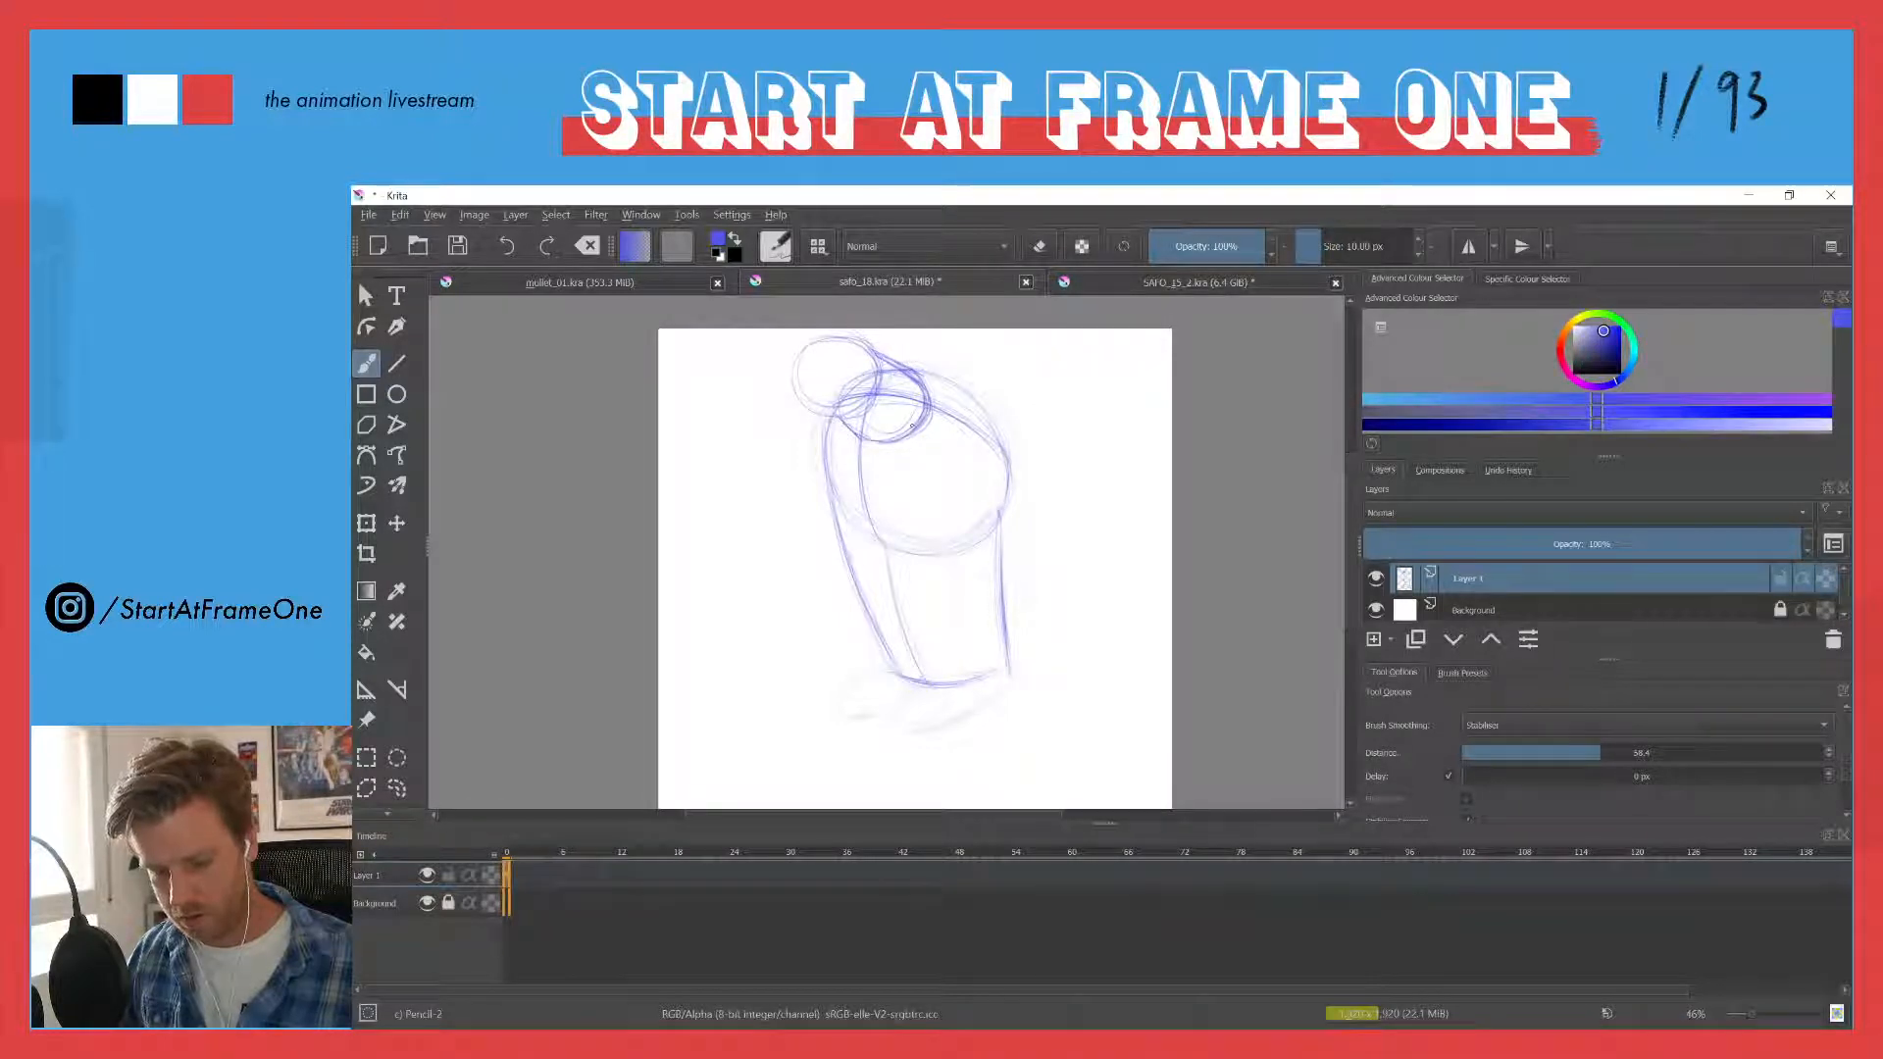
pyautogui.press('e')
pyautogui.moveTo(854, 367)
pyautogui.mouseDown()
pyautogui.moveTo(870, 417)
pyautogui.moveTo(885, 383)
pyautogui.moveTo(914, 408)
pyautogui.moveTo(865, 429)
pyautogui.mouseUp()
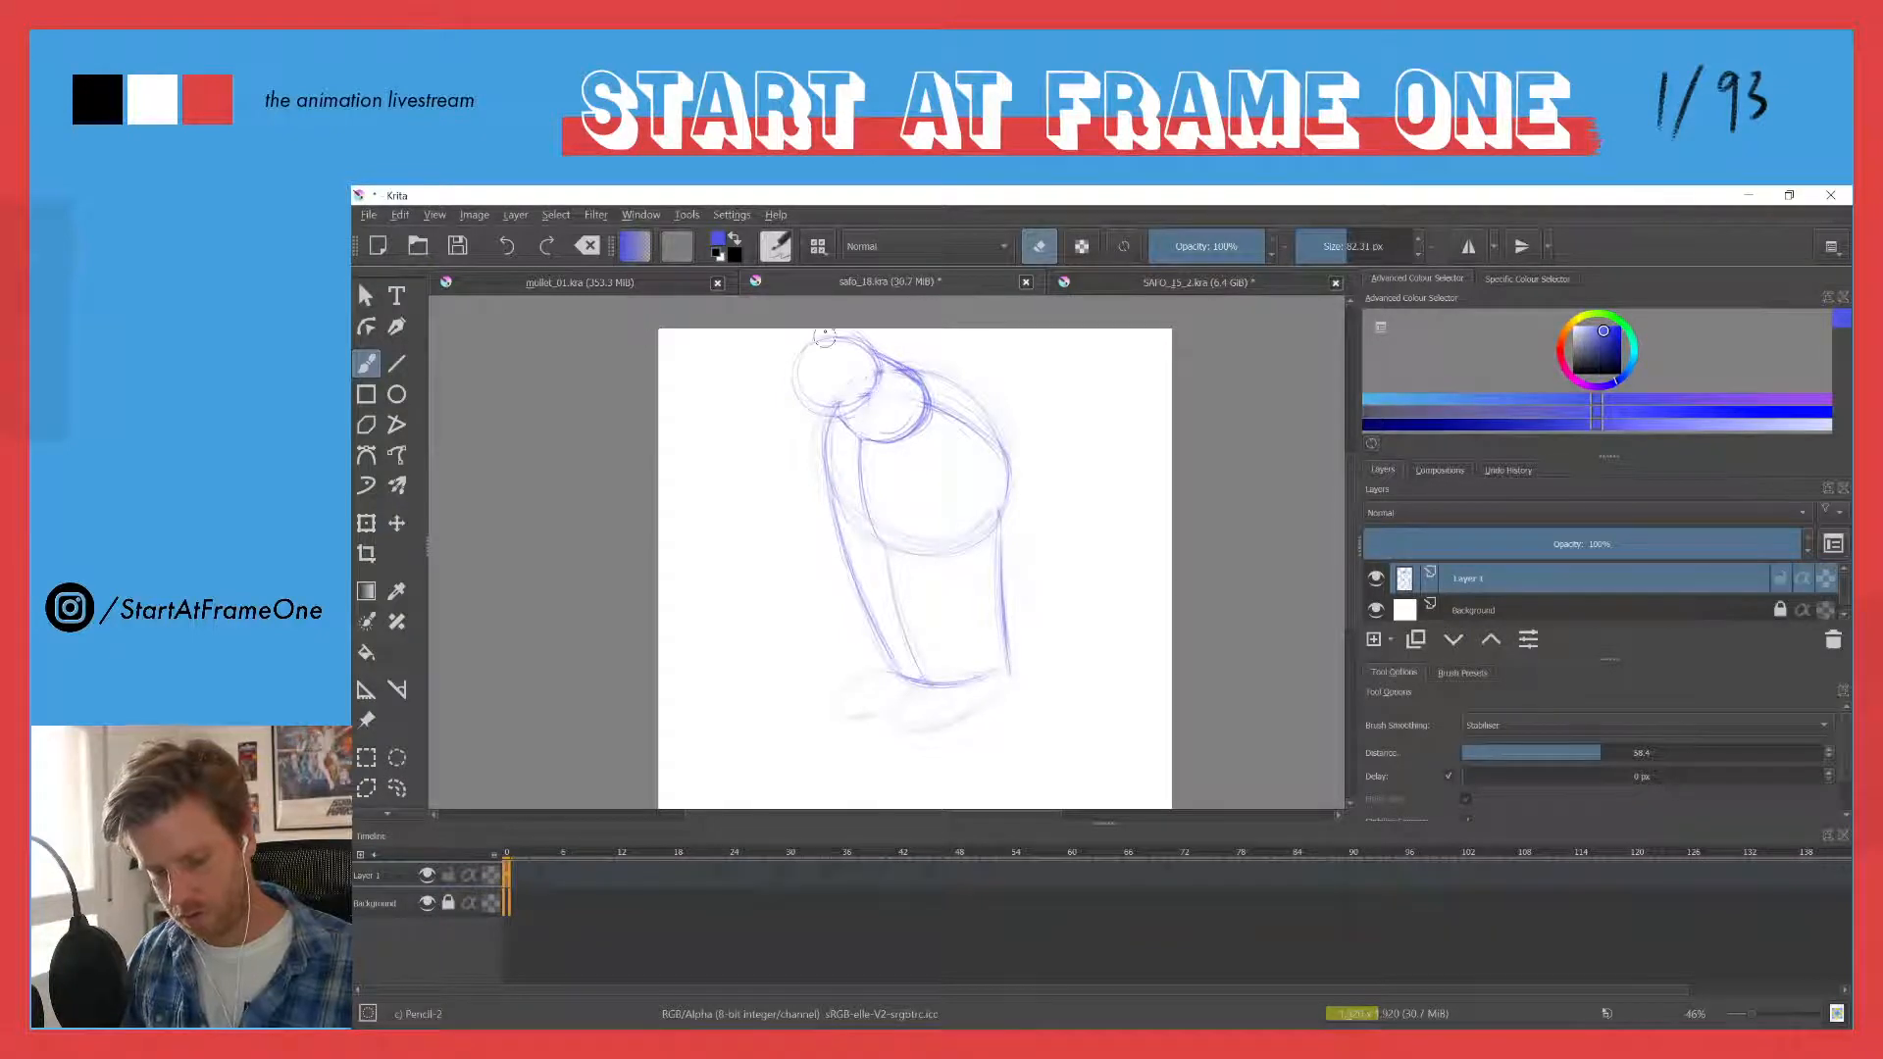
pyautogui.press('e')
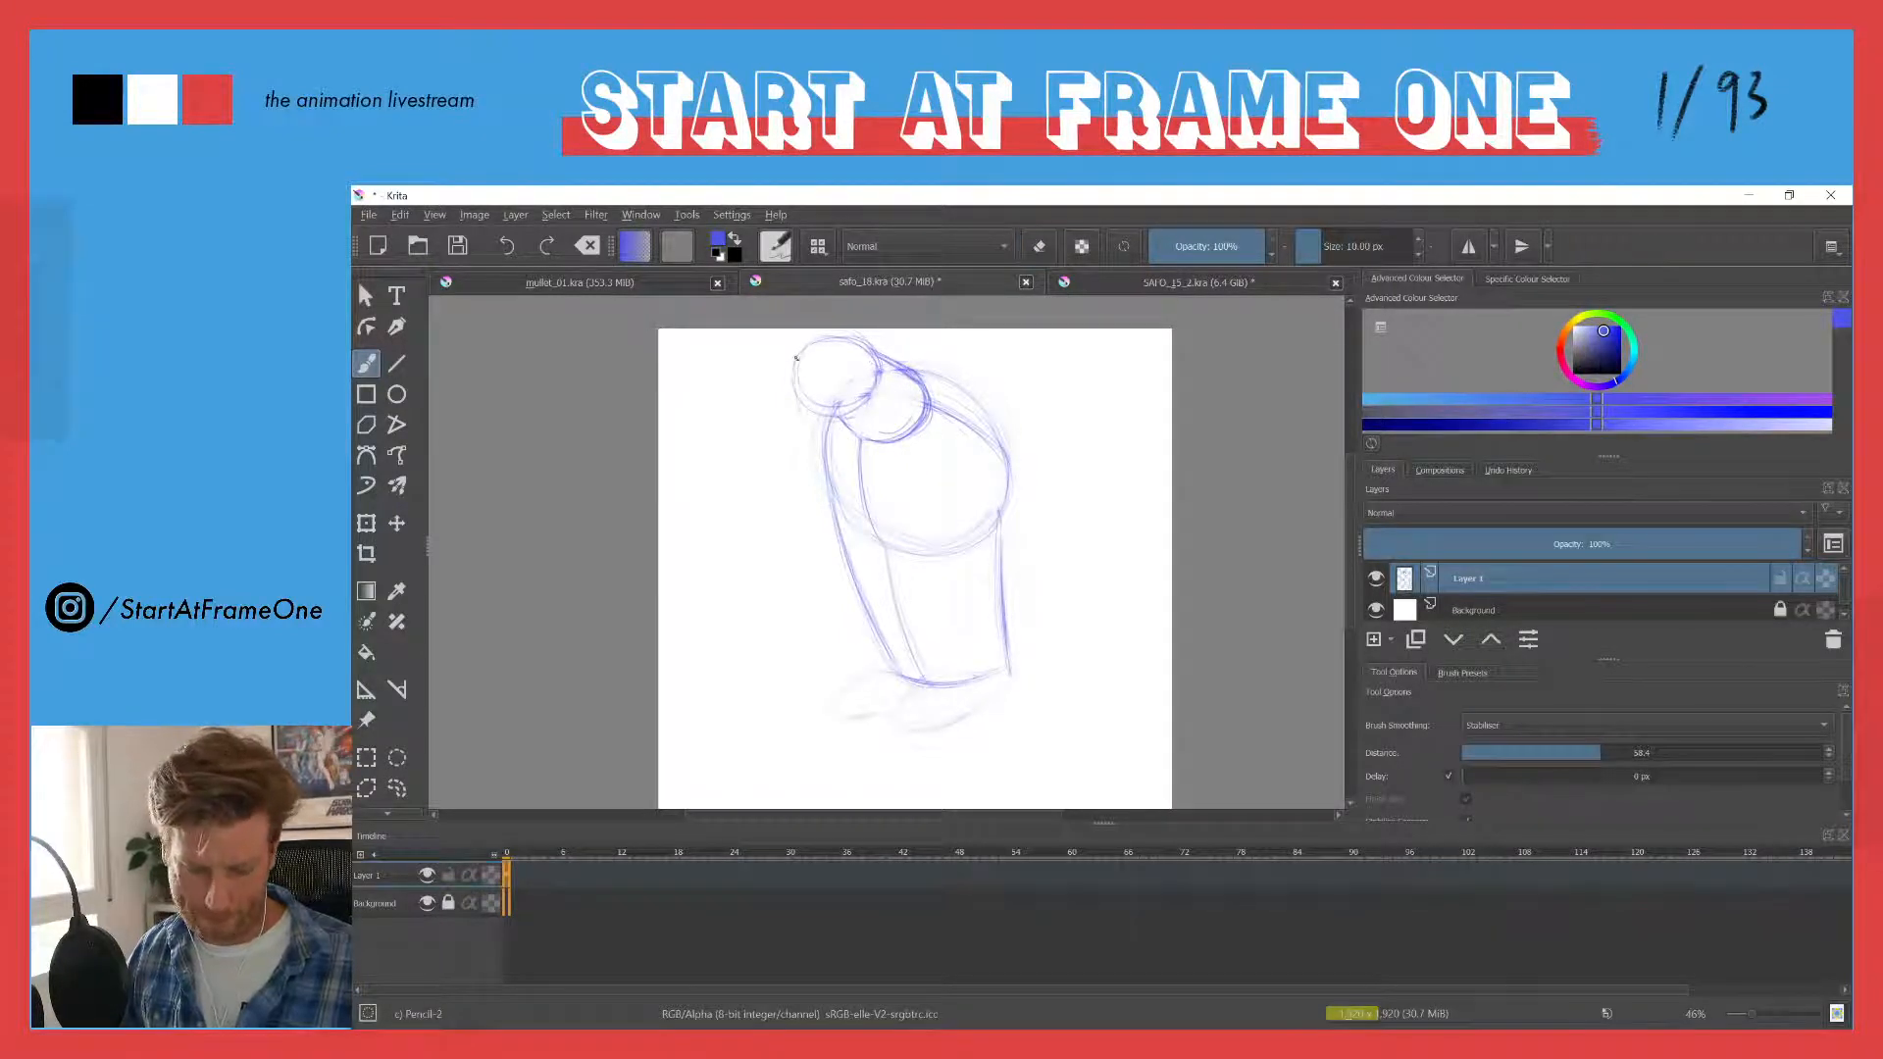
# - Sketch straight sides and a flat jaw line below the upper-left circle to turn it into a blocky head
pyautogui.moveTo(797, 359); pyautogui.dragTo(820, 434)
pyautogui.moveTo(797, 364)
pyautogui.mouseDown()
pyautogui.moveTo(798, 435)
pyautogui.moveTo(875, 449)
pyautogui.mouseUp()
pyautogui.moveTo(879, 374); pyautogui.dragTo(872, 442)
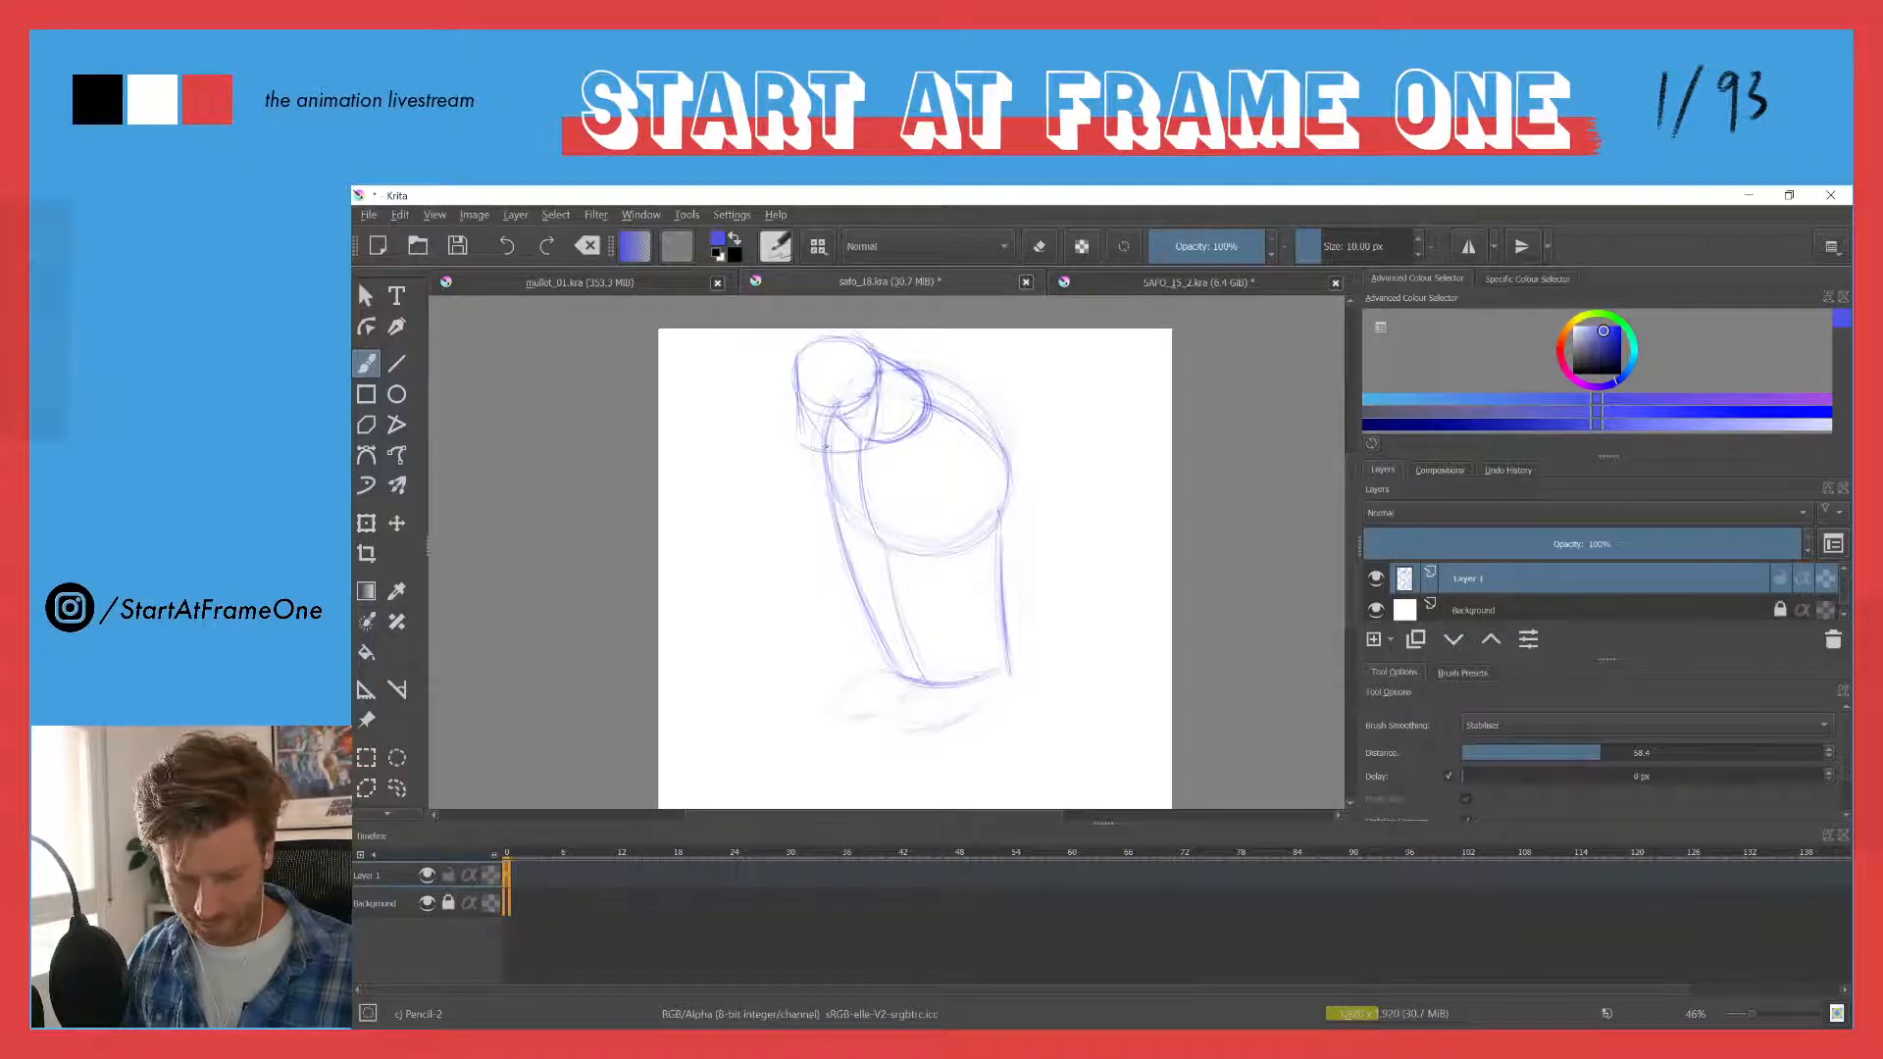
pyautogui.moveTo(790, 350)
pyautogui.mouseDown()
pyautogui.moveTo(810, 451)
pyautogui.moveTo(866, 370)
pyautogui.moveTo(806, 347)
pyautogui.mouseUp()
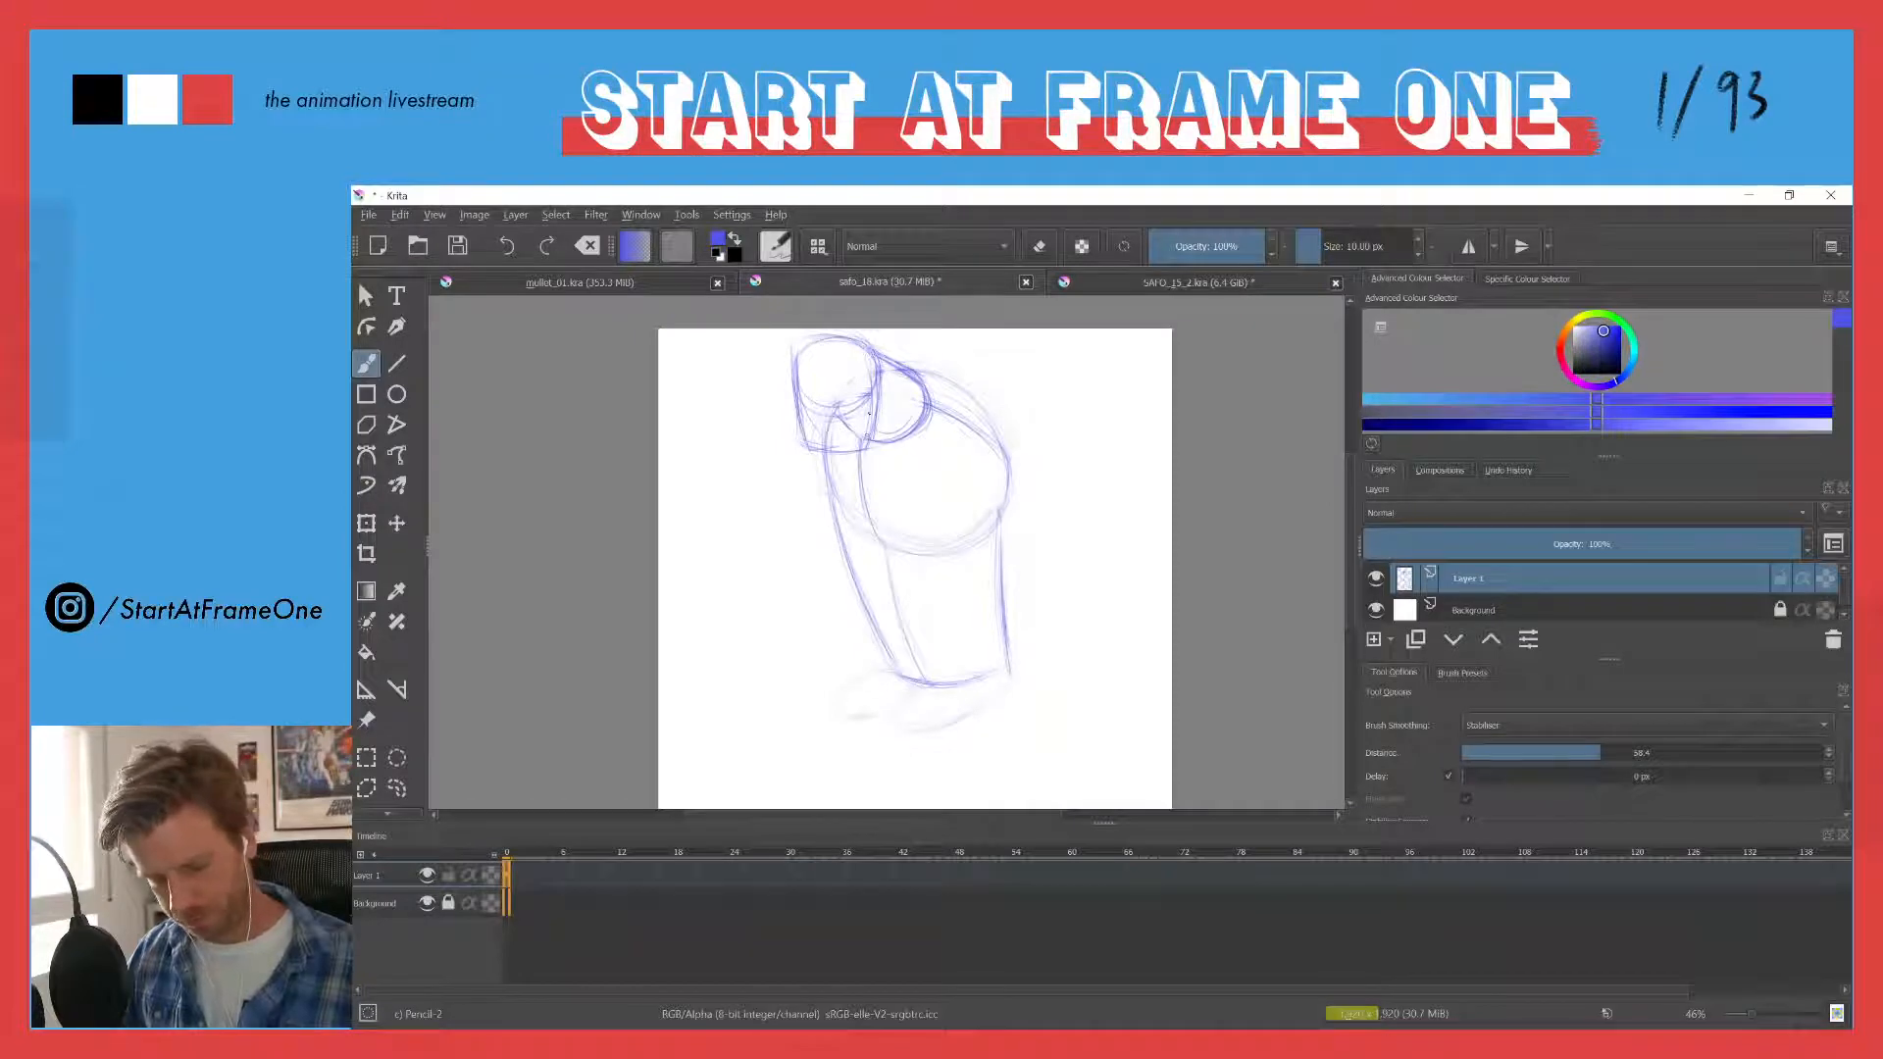
pyautogui.moveTo(807, 452); pyautogui.dragTo(793, 380)
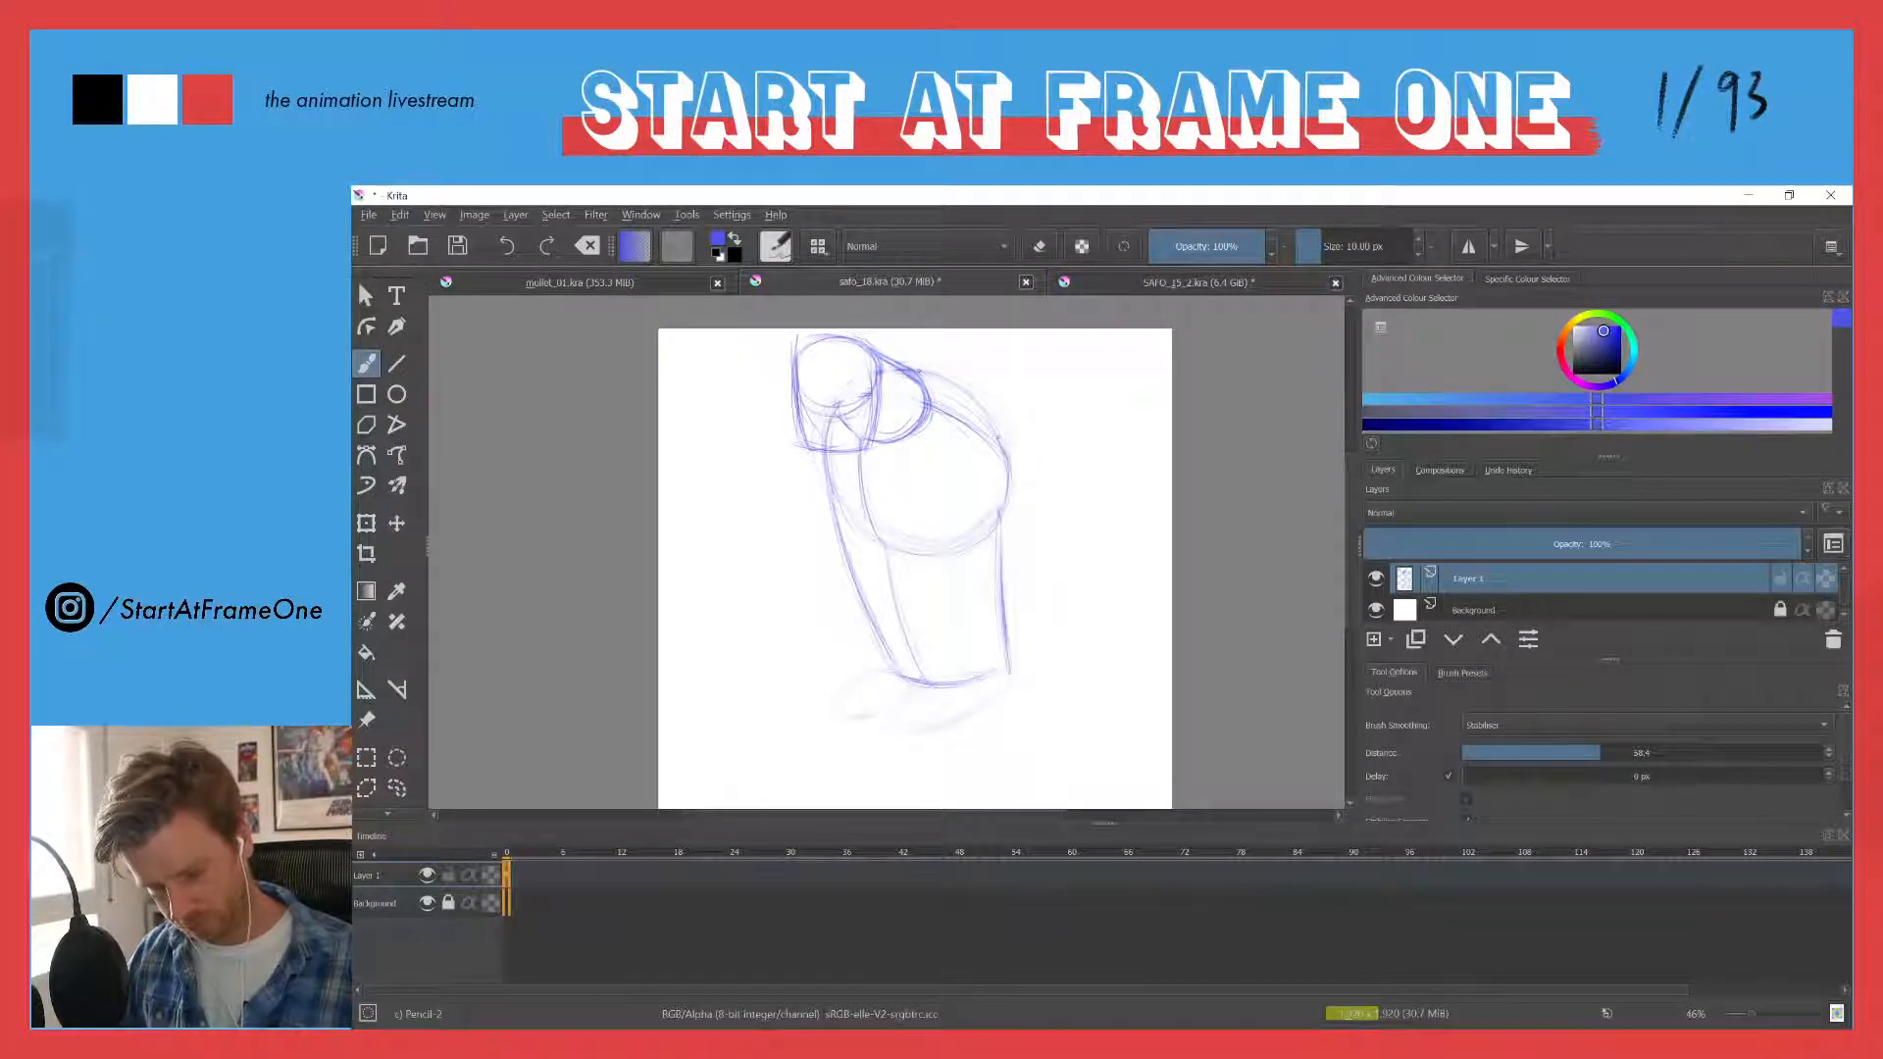
# - Reinforce the outline of the large body circle and fade the leftover circle lines inside the small head
pyautogui.moveTo(922, 372); pyautogui.dragTo(1009, 502)
pyautogui.moveTo(855, 532); pyautogui.dragTo(827, 463)
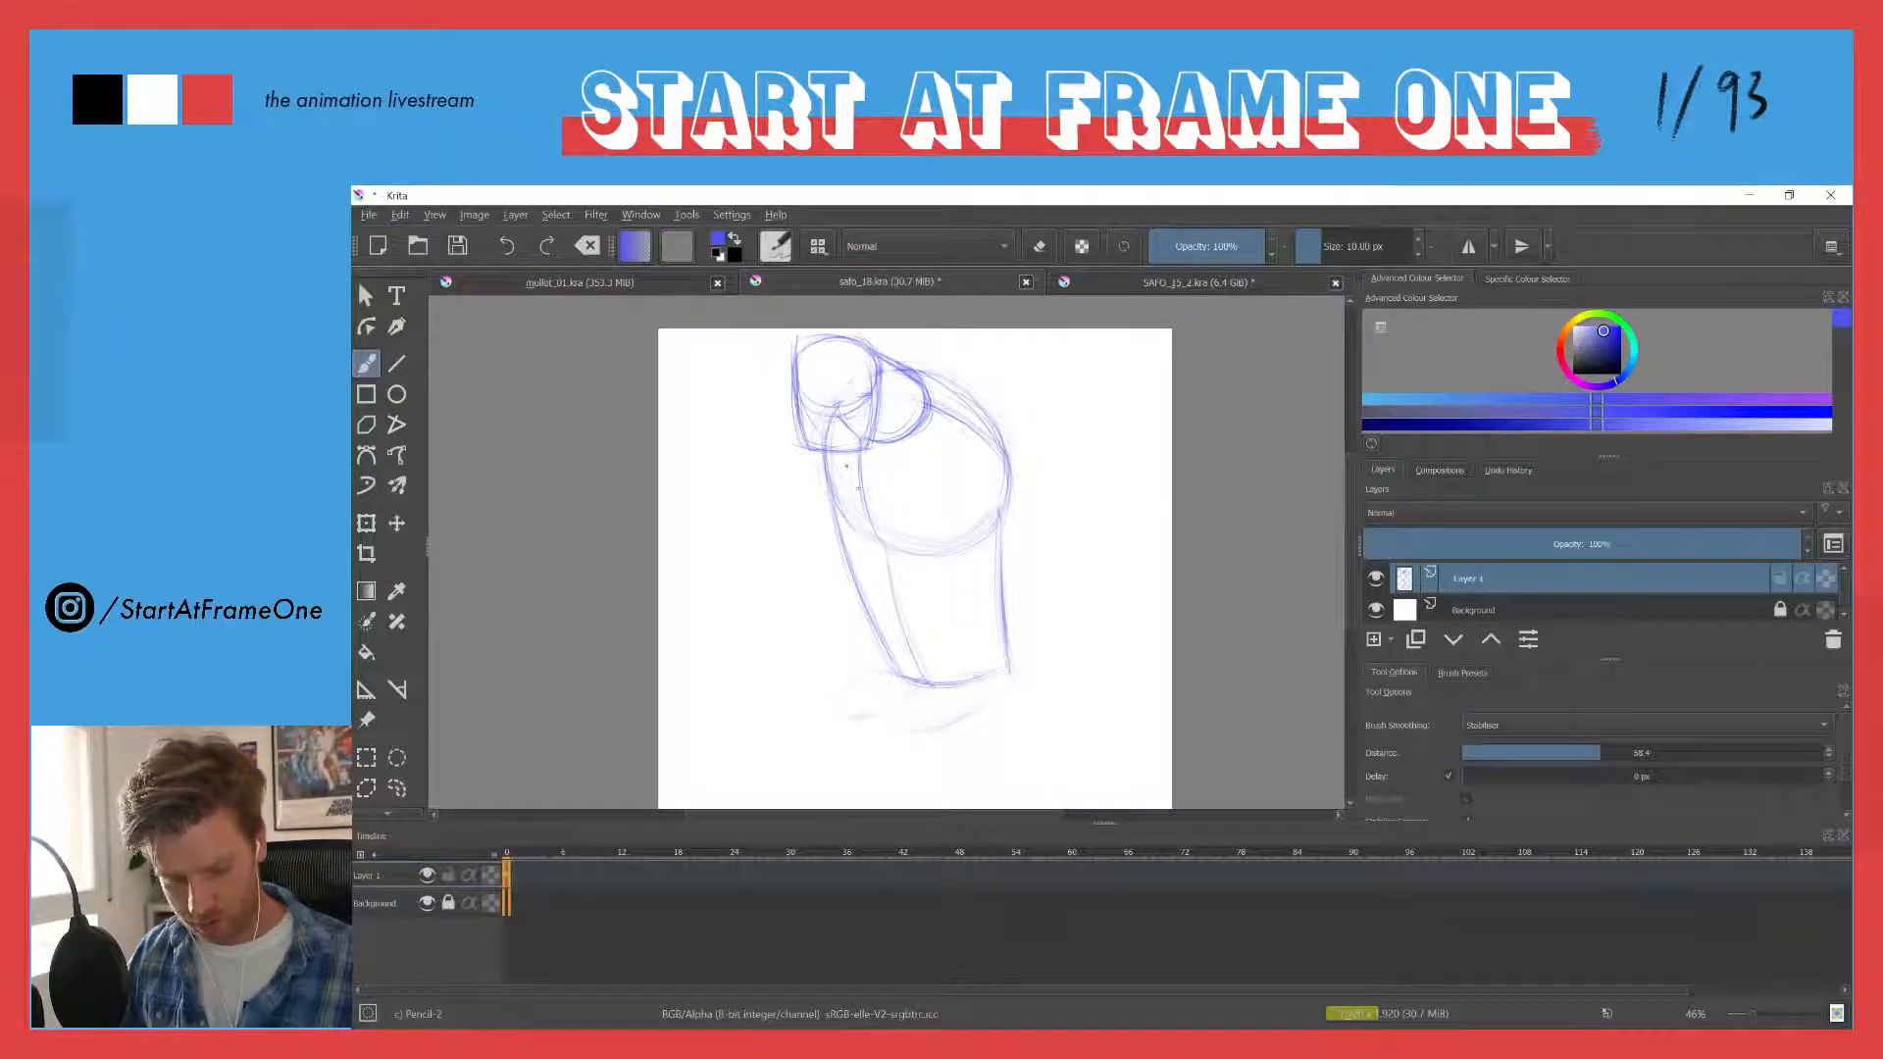
pyautogui.press('e')
pyautogui.moveTo(809, 396)
pyautogui.mouseDown()
pyautogui.moveTo(852, 429)
pyautogui.moveTo(867, 368)
pyautogui.mouseUp()
pyautogui.press('e')
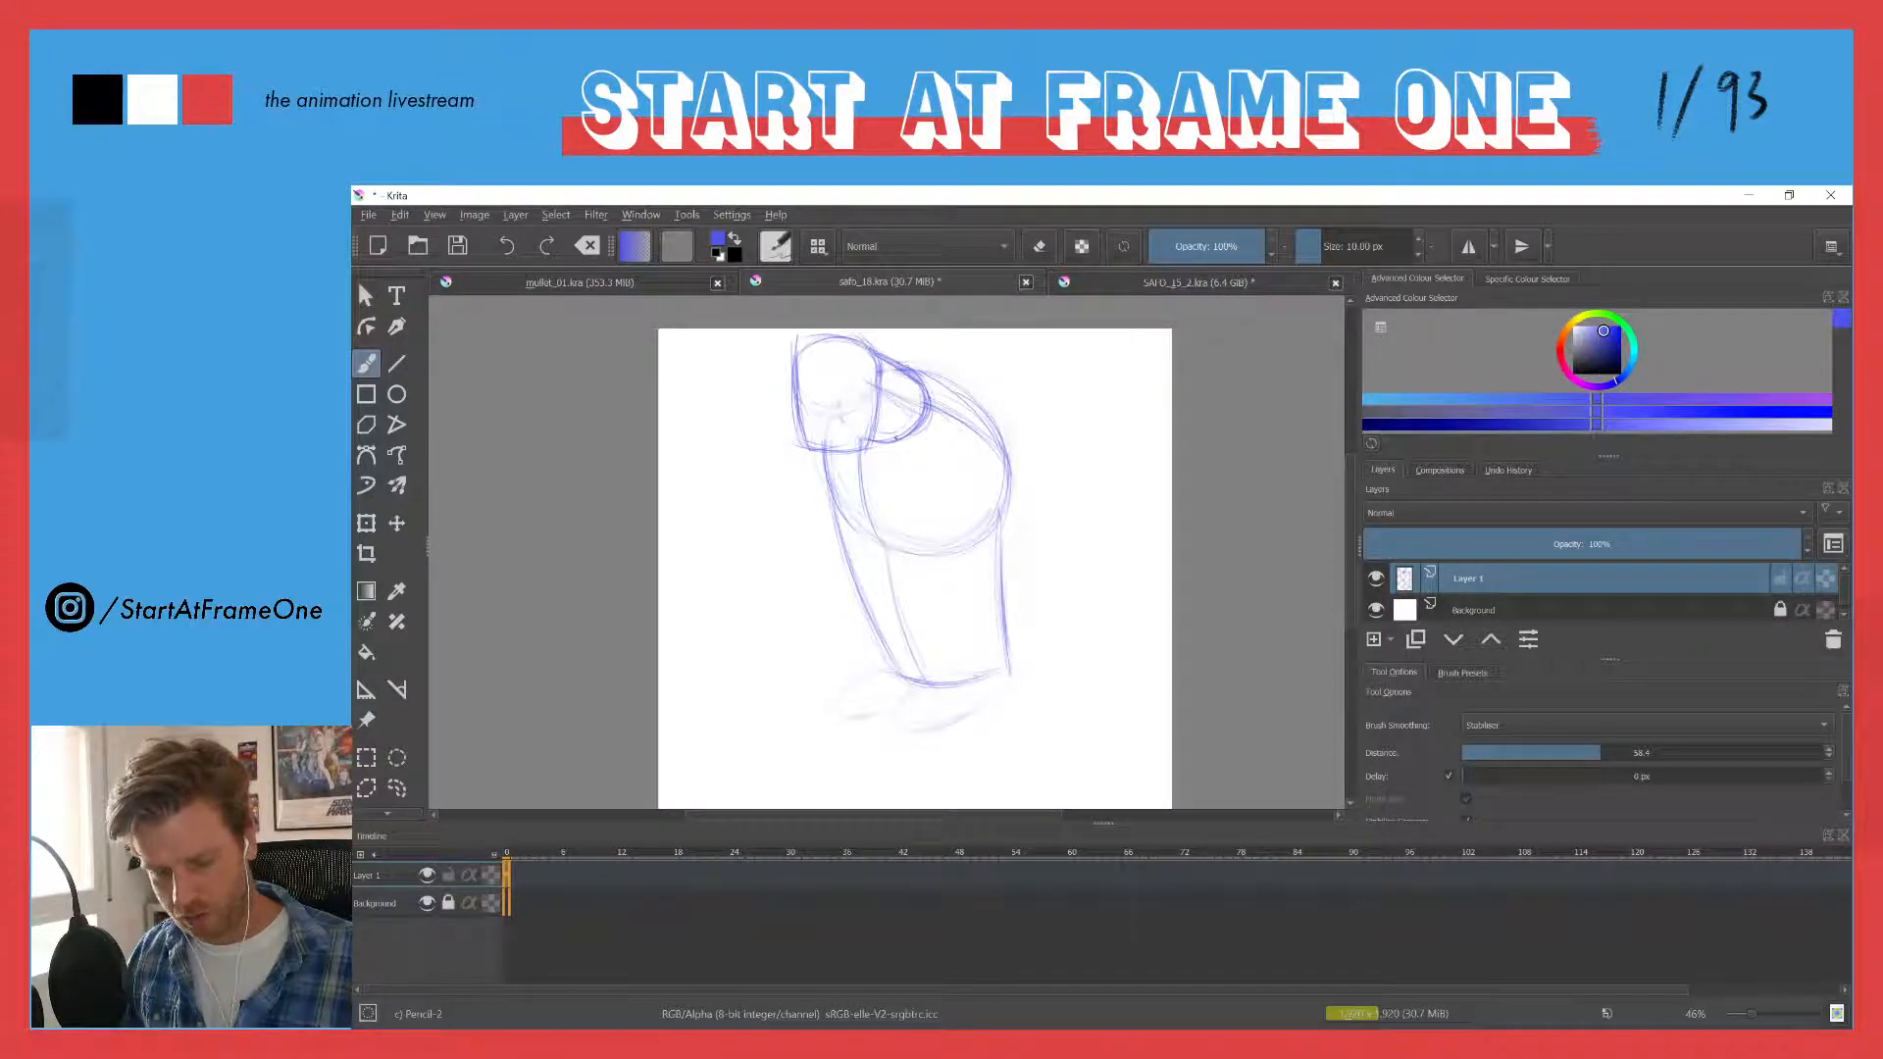
# - Strengthen the back and front contours of the body, and draw a vertical guide line down the face
pyautogui.moveTo(904, 369)
pyautogui.mouseDown()
pyautogui.moveTo(1004, 501)
pyautogui.moveTo(1003, 462)
pyautogui.mouseUp()
pyautogui.moveTo(1000, 565); pyautogui.dragTo(1016, 669)
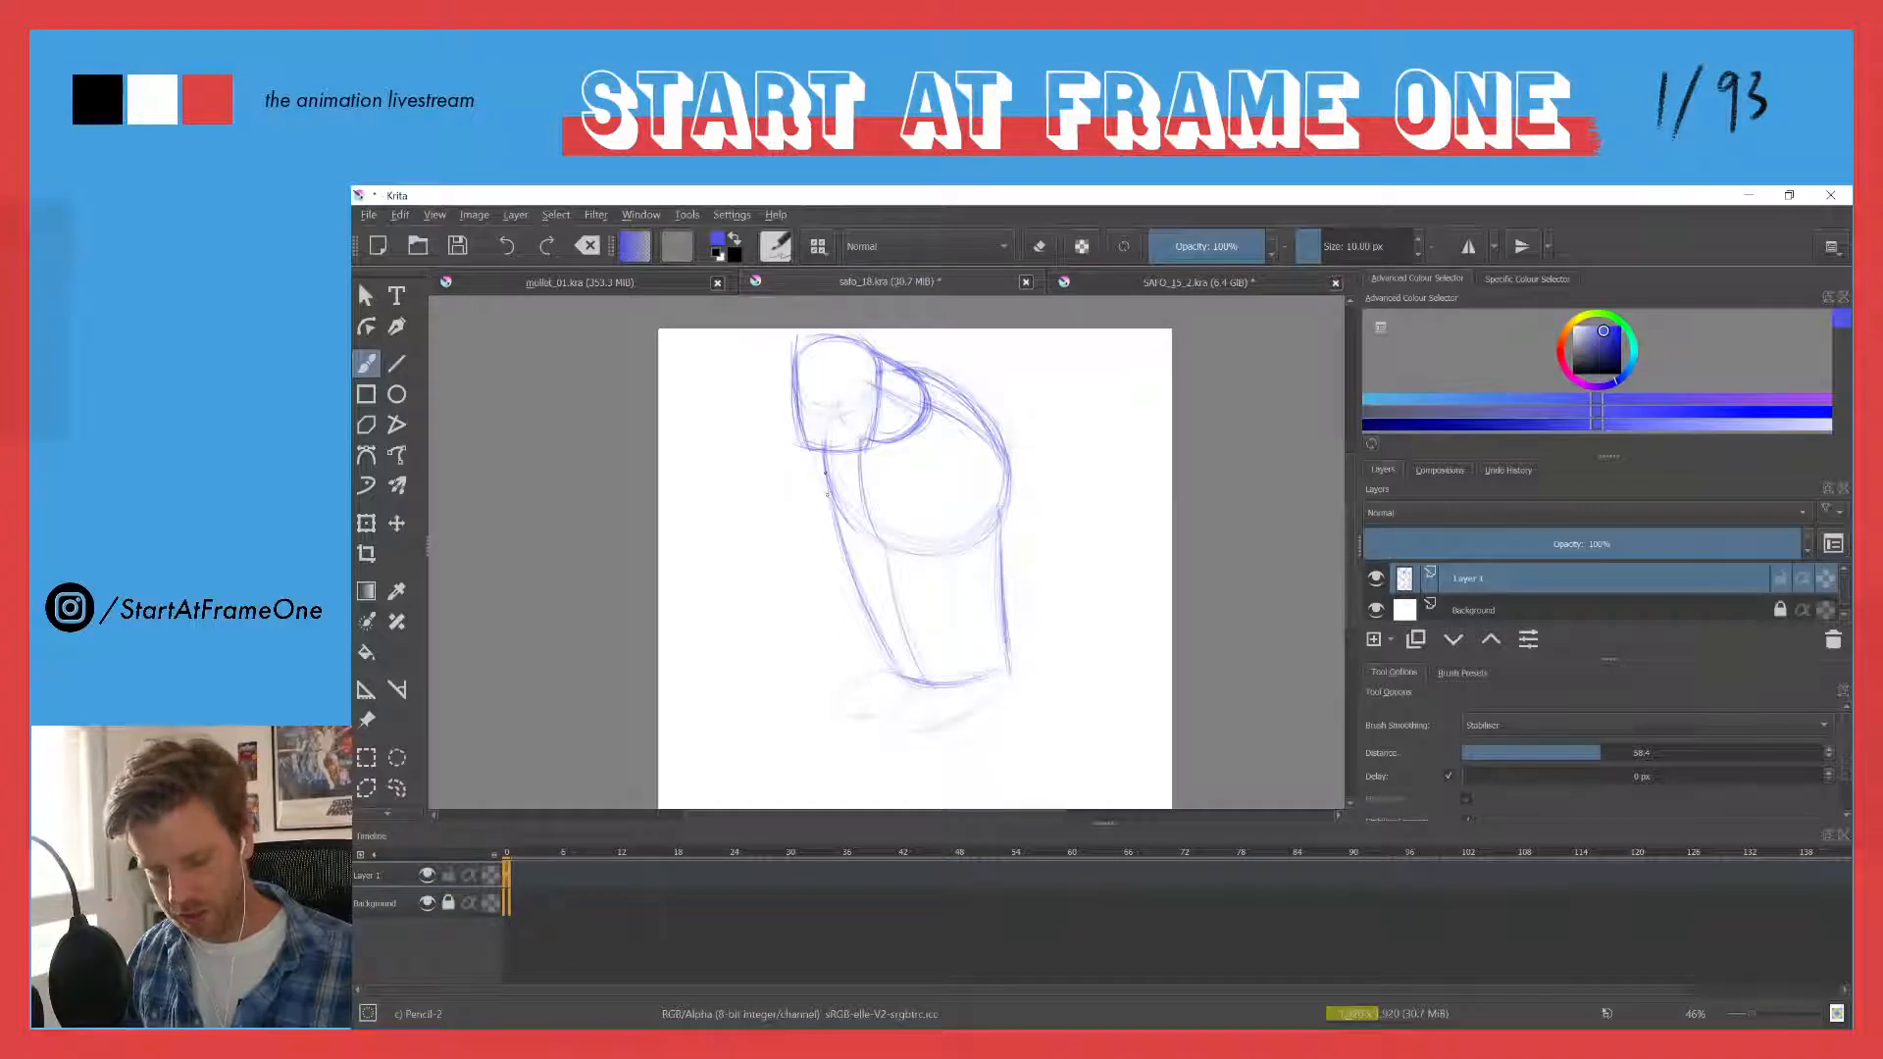
pyautogui.moveTo(838, 506); pyautogui.dragTo(862, 531)
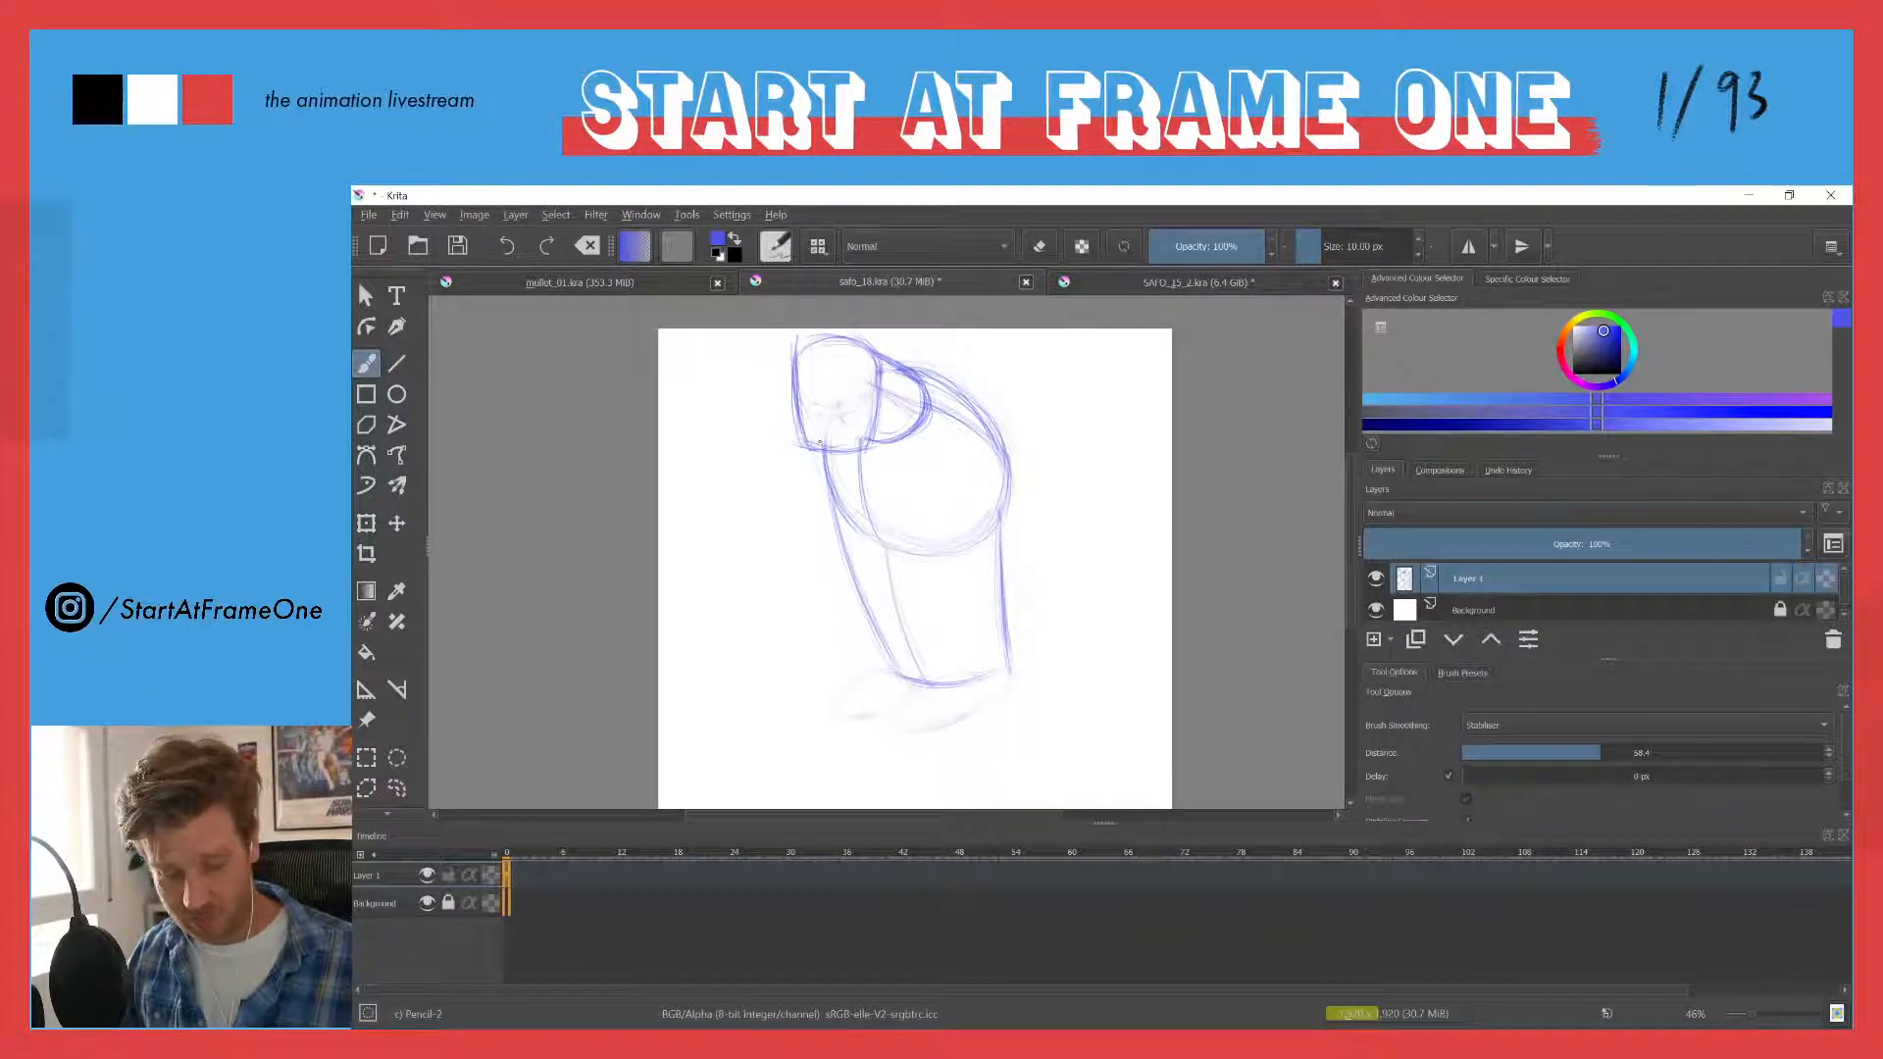
pyautogui.moveTo(813, 359); pyautogui.dragTo(820, 438)
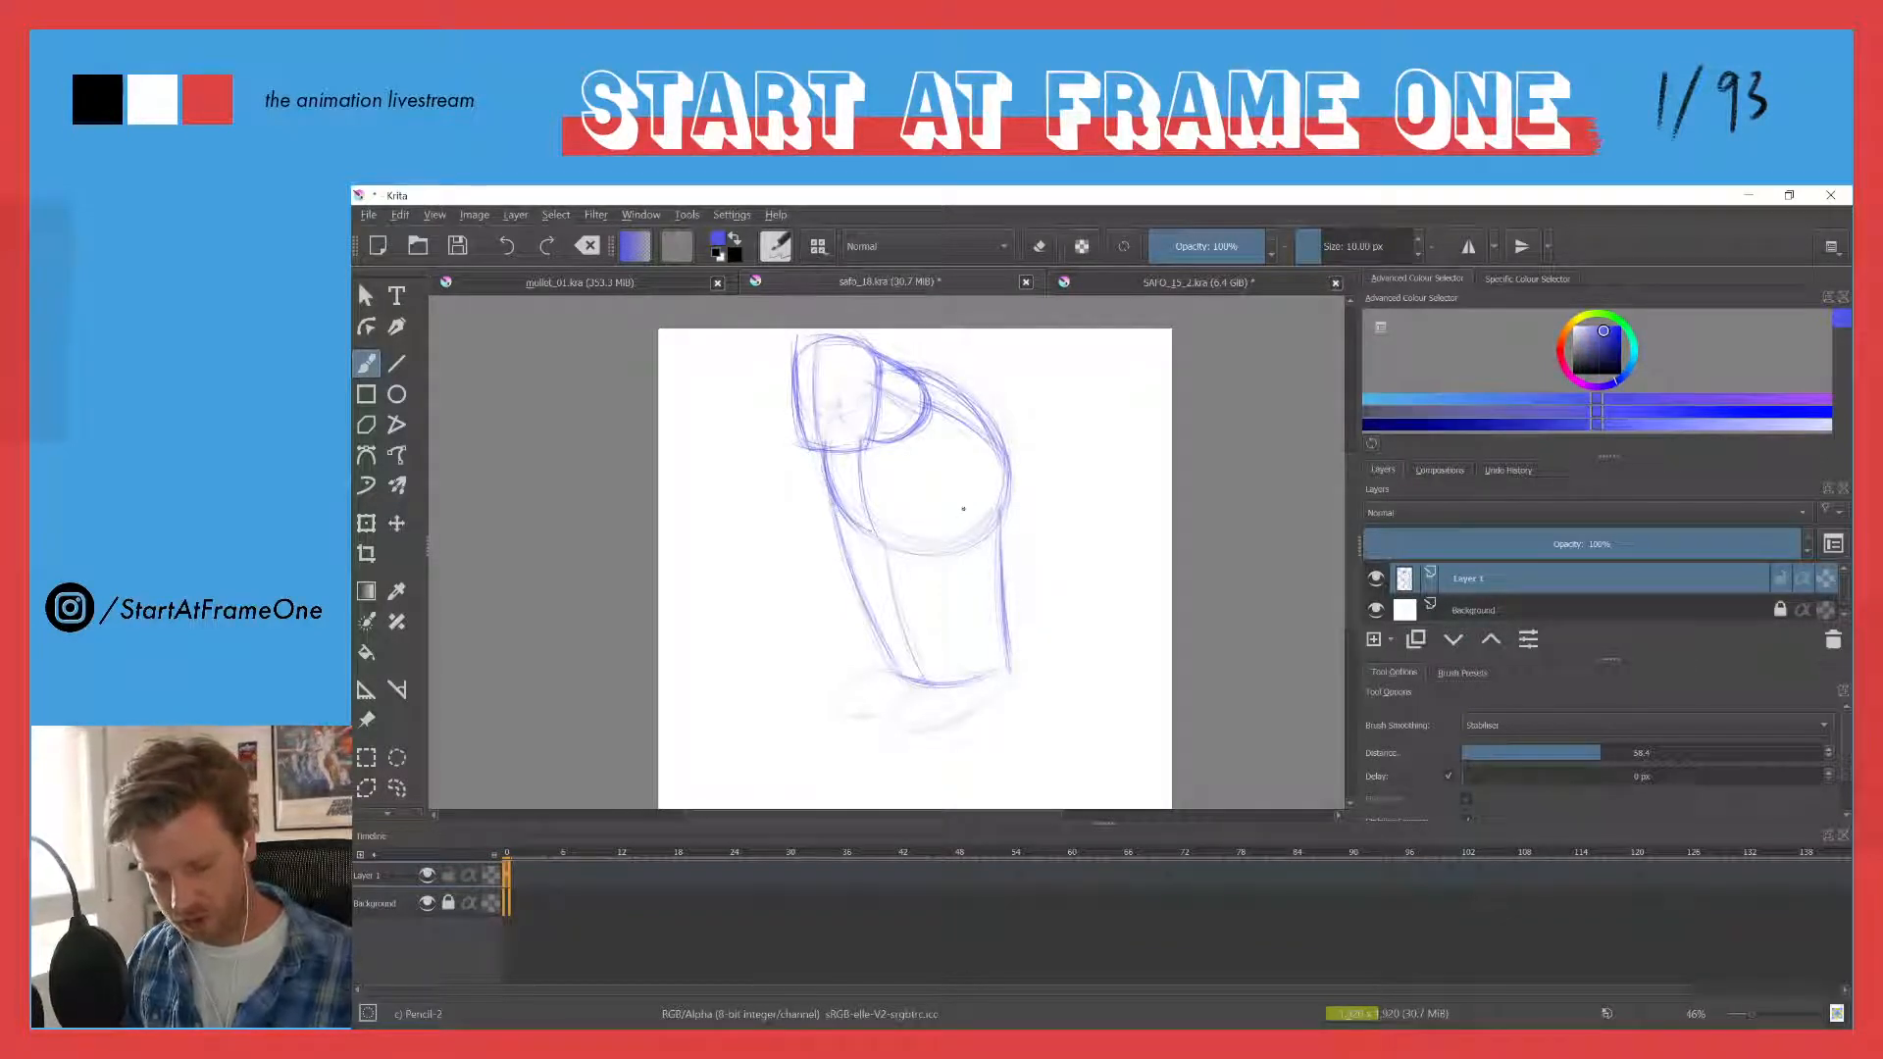
# - Sketch an oval shoulder socket on the body's right edge, and outline the chest's lower curve and the waist block below it
pyautogui.moveTo(985, 443)
pyautogui.mouseDown()
pyautogui.moveTo(995, 517)
pyautogui.moveTo(1009, 495)
pyautogui.moveTo(997, 517)
pyautogui.mouseUp()
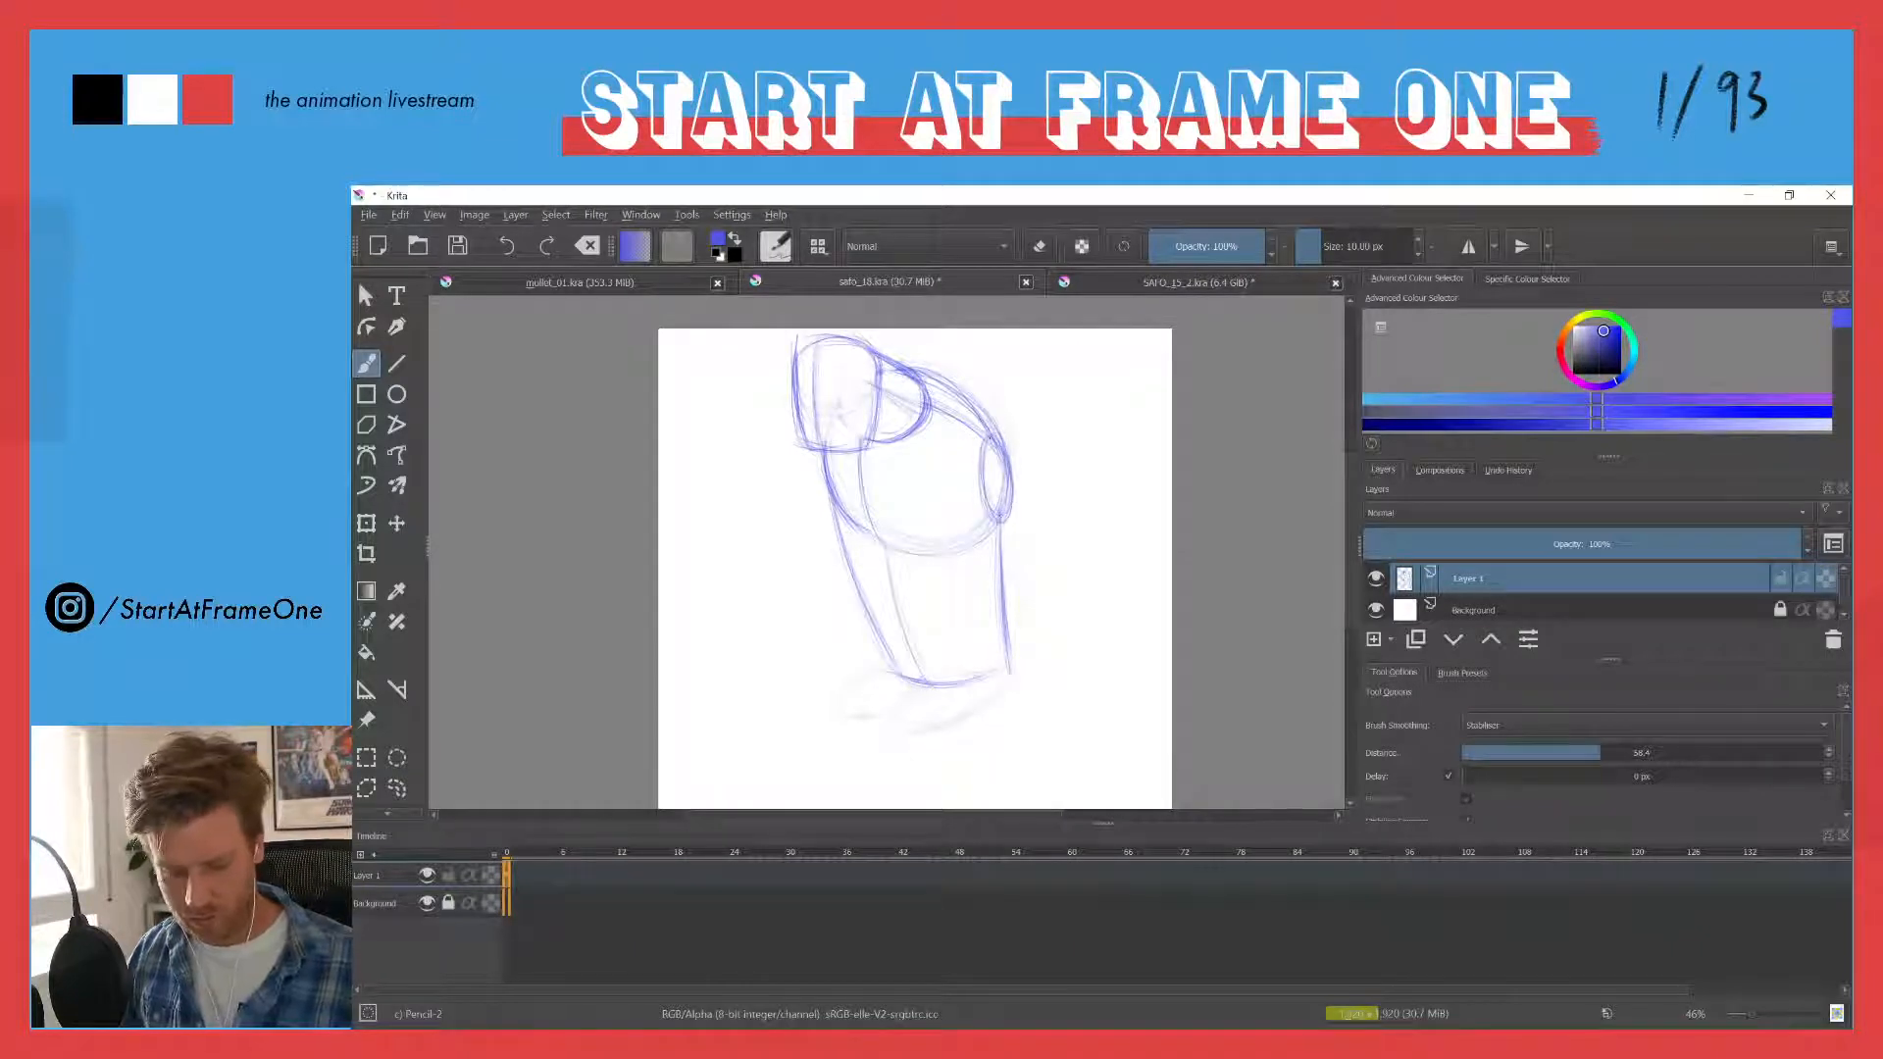
pyautogui.moveTo(822, 473)
pyautogui.mouseDown()
pyautogui.moveTo(858, 538)
pyautogui.moveTo(821, 522)
pyautogui.moveTo(940, 382)
pyautogui.moveTo(844, 542)
pyautogui.mouseUp()
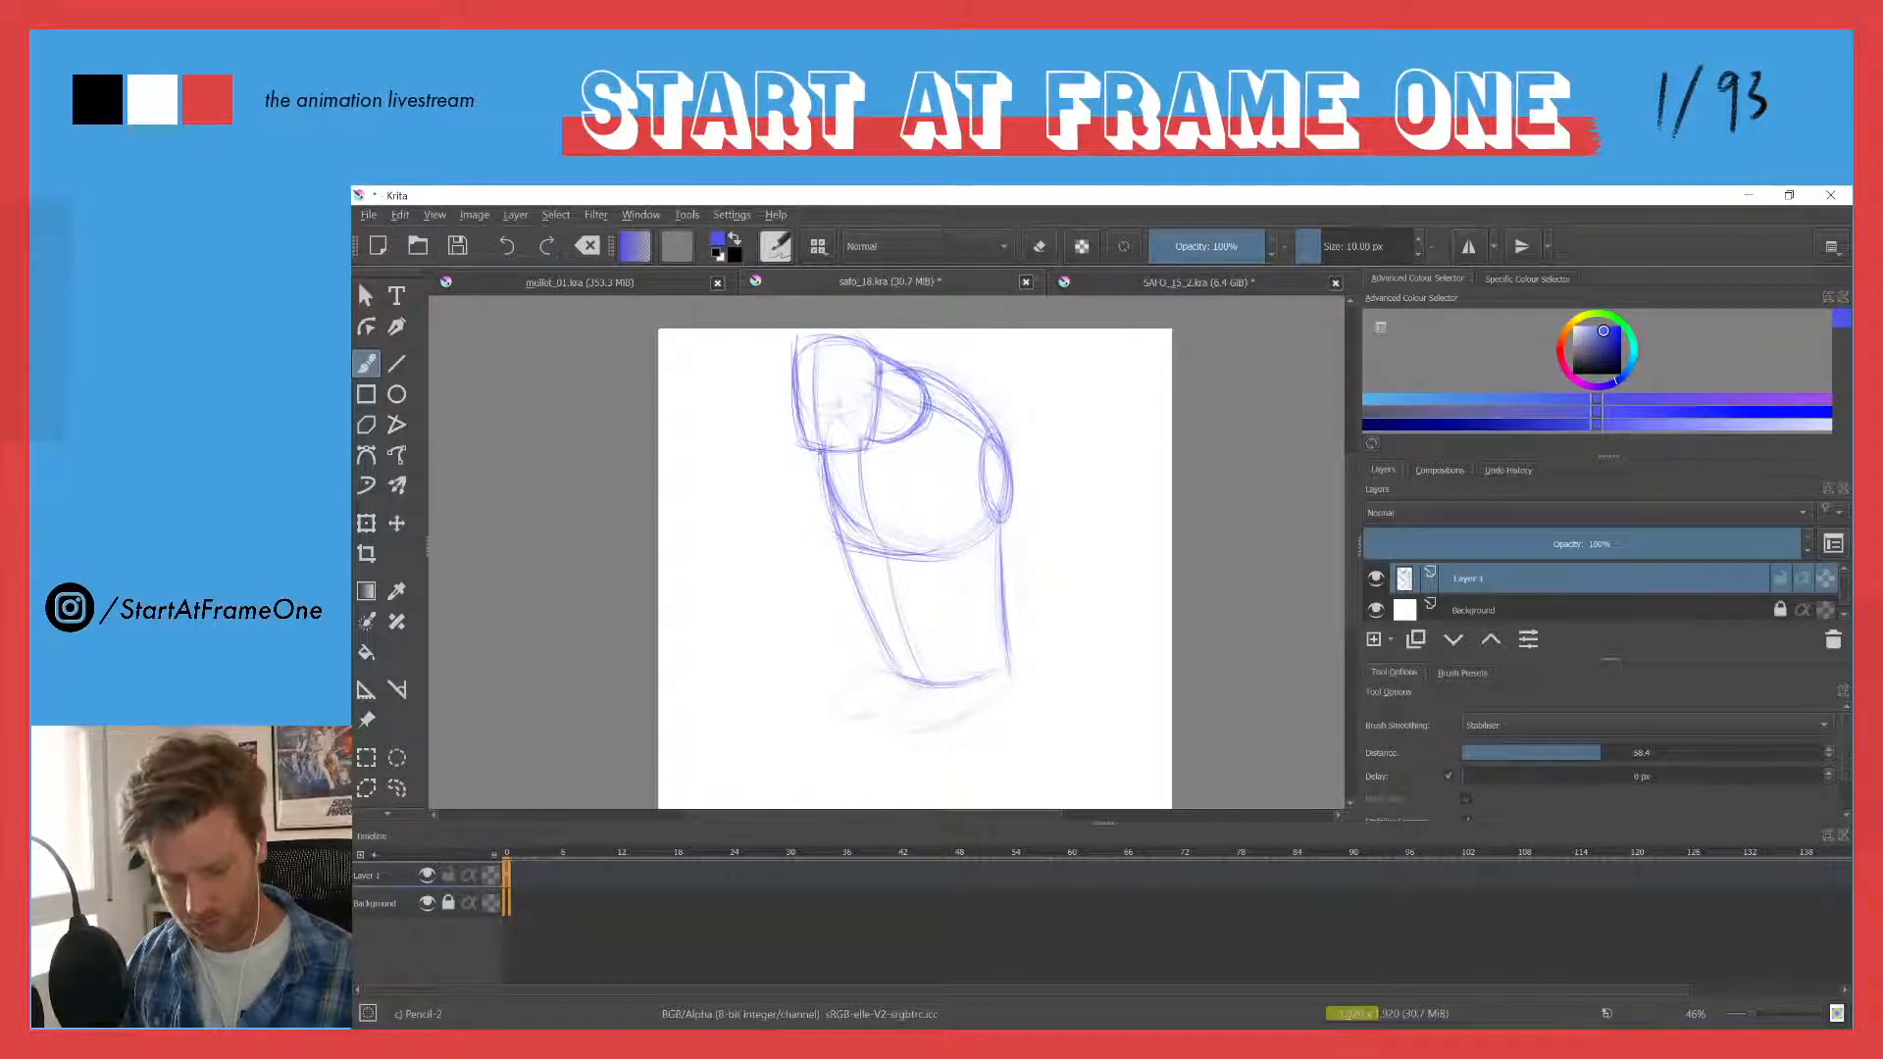
pyautogui.moveTo(843, 529); pyautogui.dragTo(958, 551)
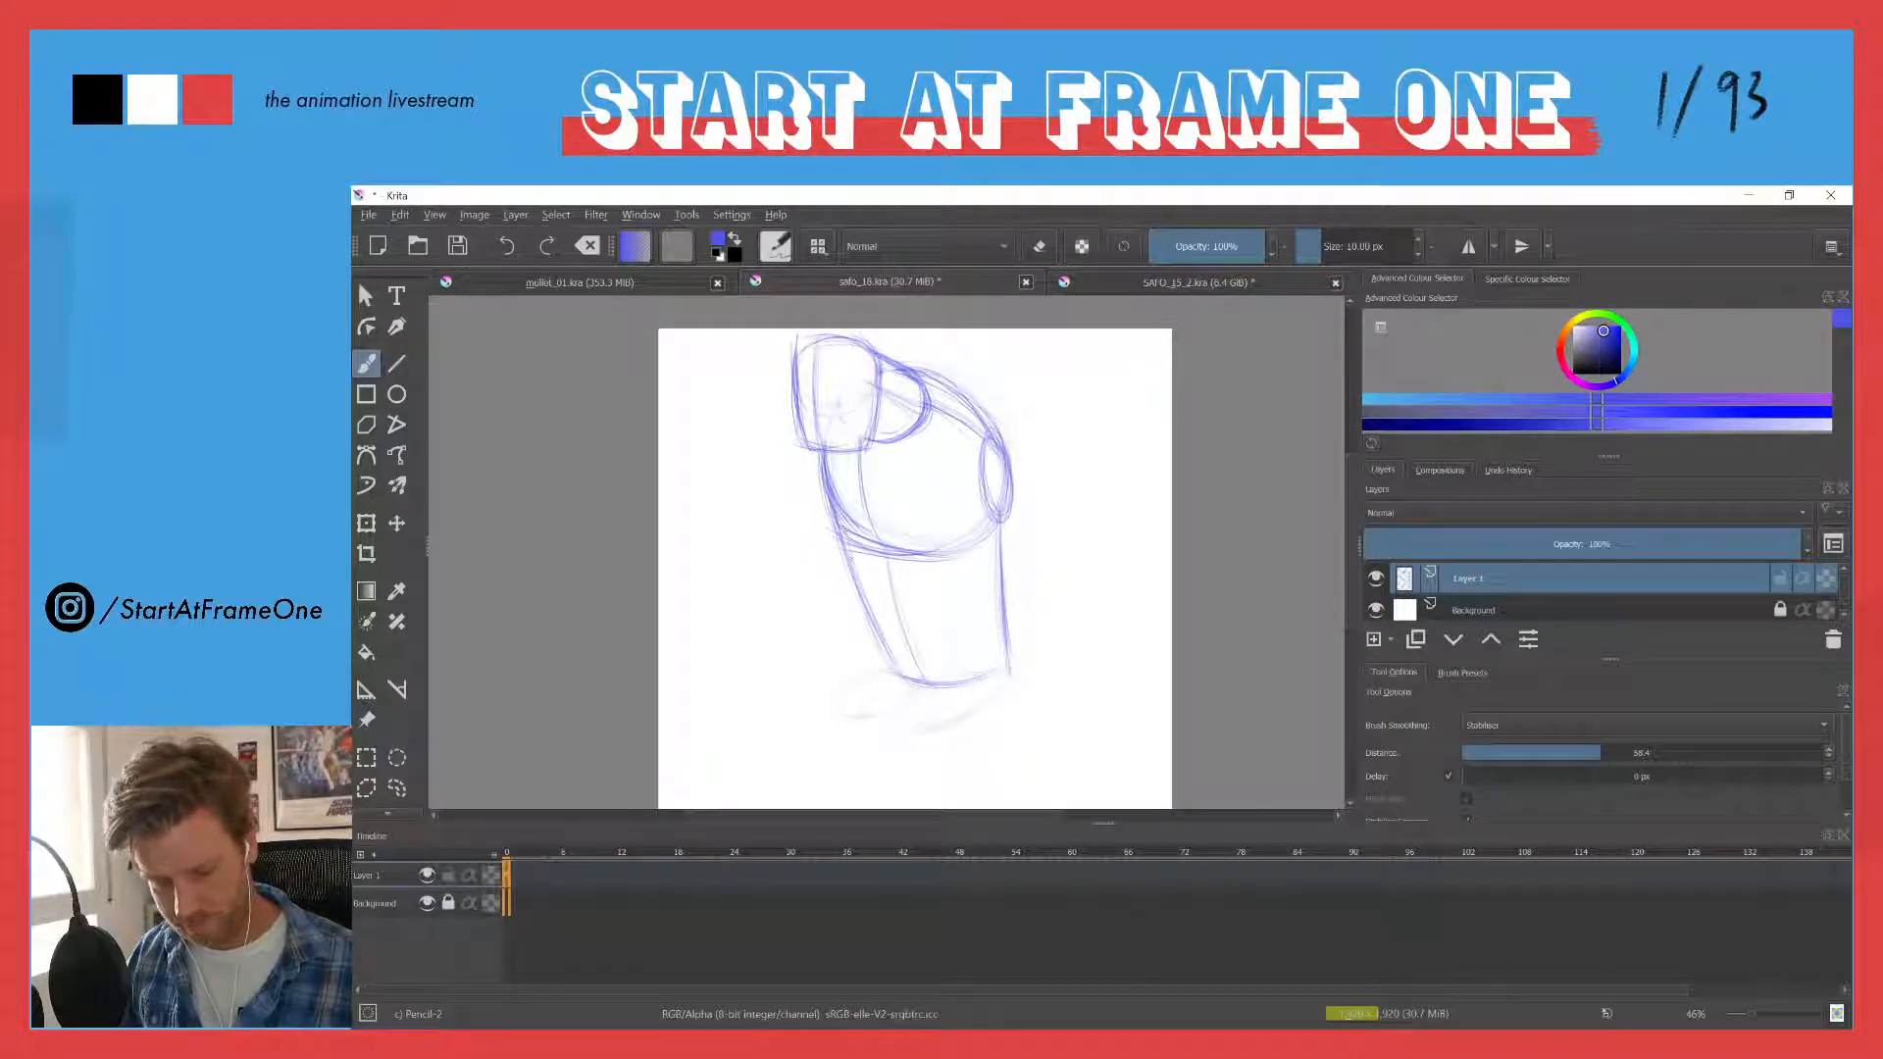
pyautogui.moveTo(851, 580)
pyautogui.mouseDown()
pyautogui.moveTo(872, 659)
pyautogui.moveTo(1000, 657)
pyautogui.mouseUp()
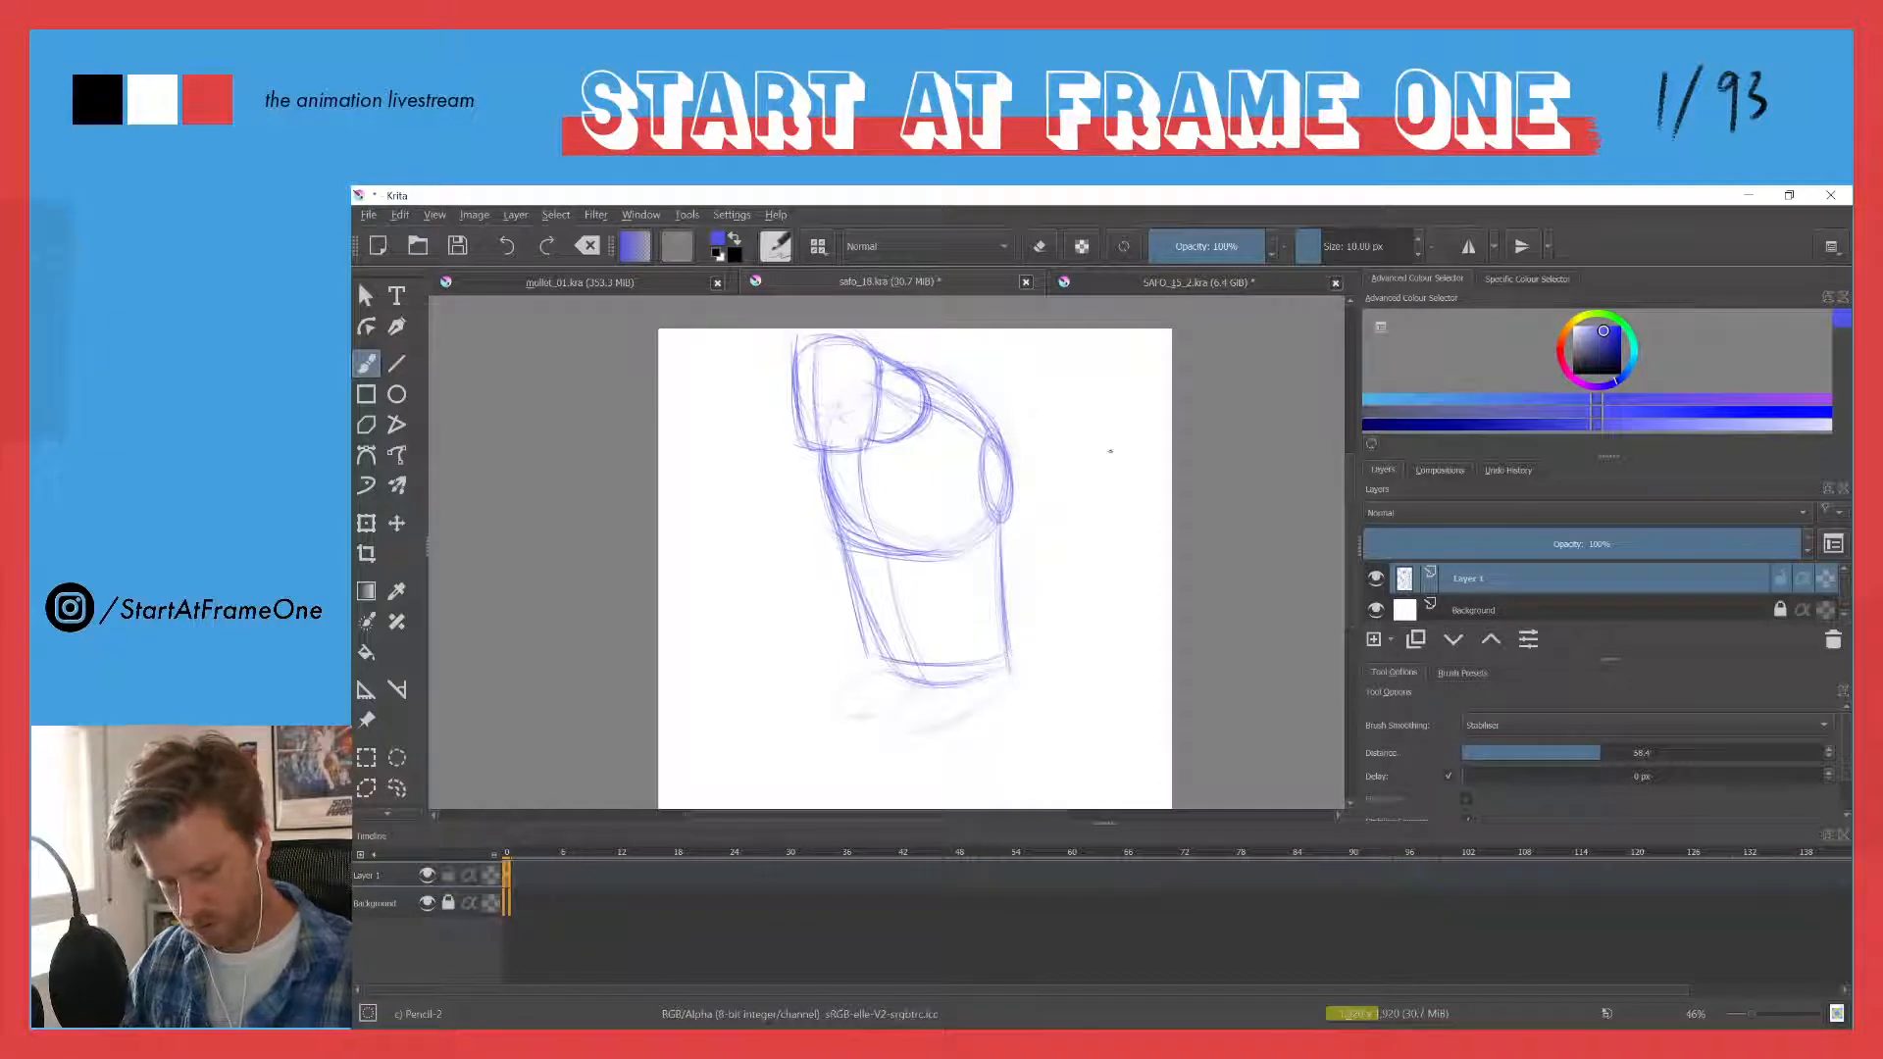
# - Erase the old slanting guide lines inside the chest and waist block
pyautogui.press('e')
pyautogui.moveTo(859, 564)
pyautogui.mouseDown()
pyautogui.moveTo(880, 642)
pyautogui.moveTo(900, 628)
pyautogui.mouseUp()
pyautogui.moveTo(852, 468)
pyautogui.mouseDown()
pyautogui.moveTo(857, 518)
pyautogui.moveTo(840, 513)
pyautogui.moveTo(900, 534)
pyautogui.mouseUp()
pyautogui.press('e')
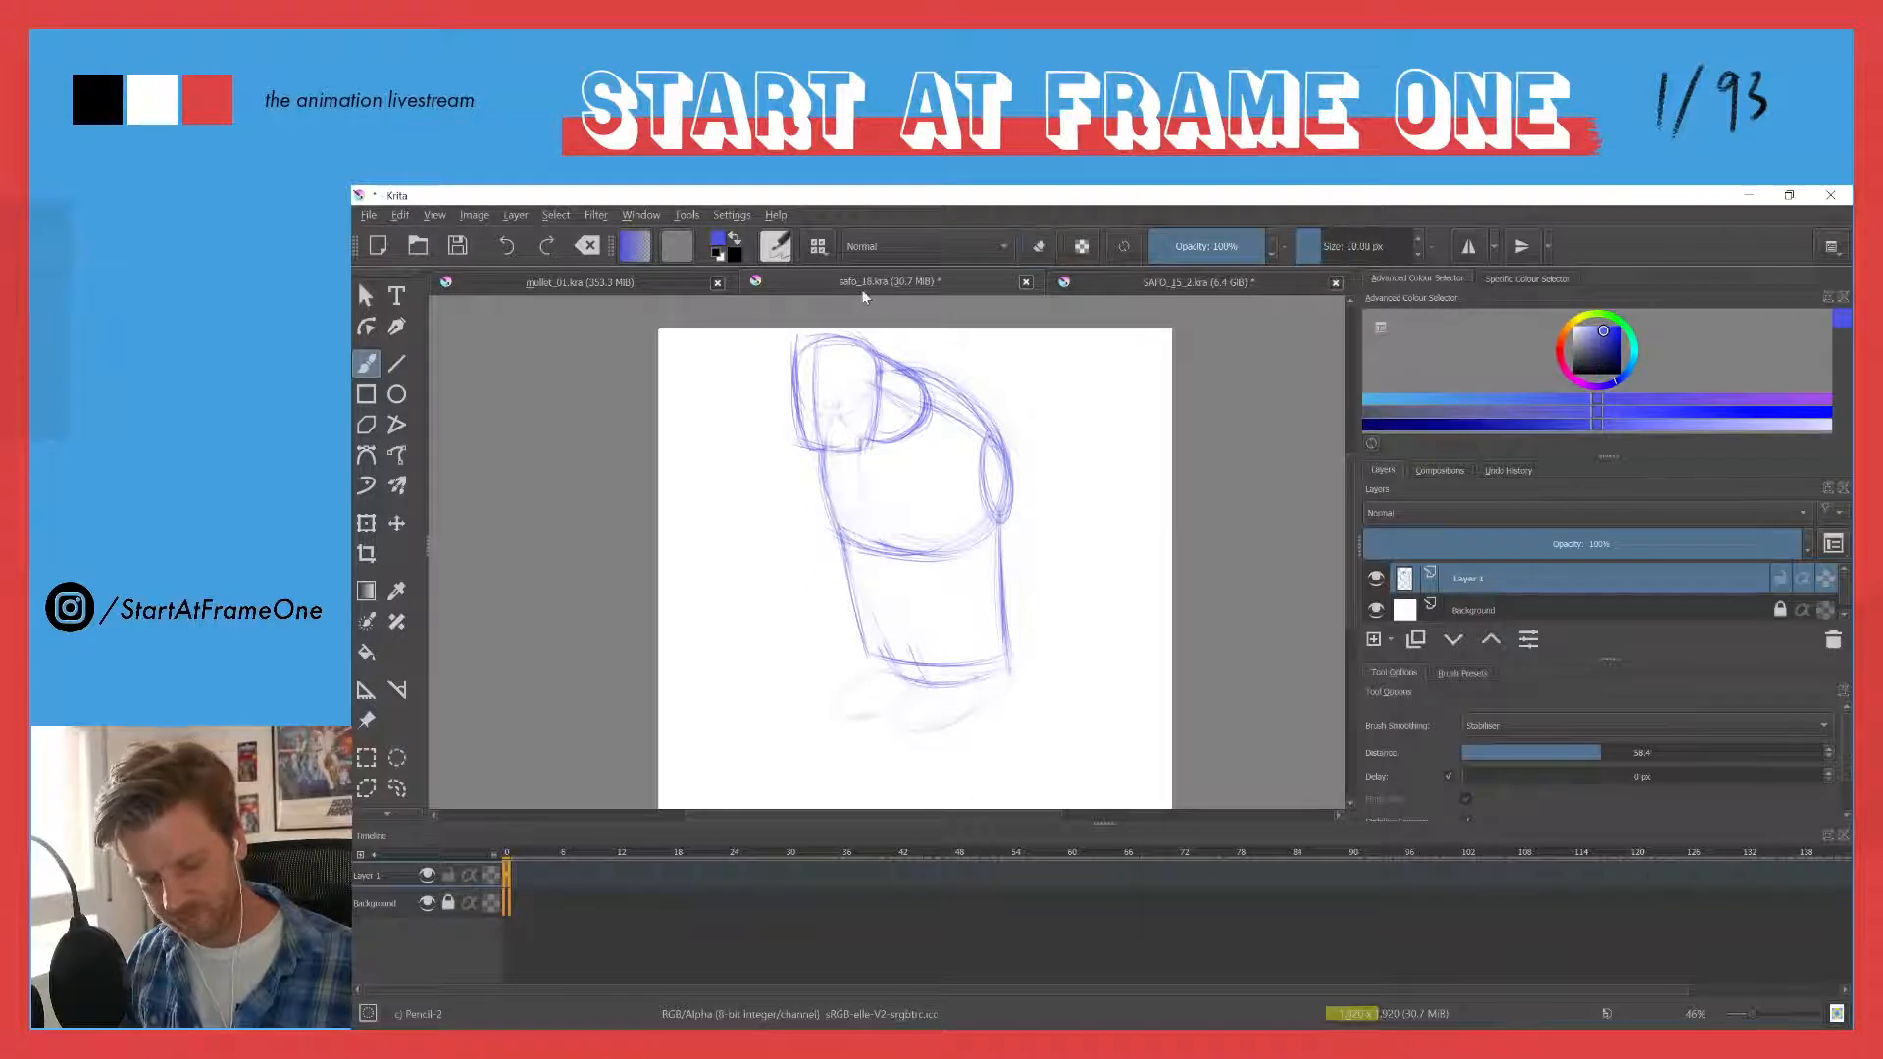
# - Draw two narrow oval eyes on the face and a smaller oval inside the shoulder socket
pyautogui.moveTo(829, 374)
pyautogui.mouseDown()
pyautogui.moveTo(835, 402)
pyautogui.moveTo(802, 365)
pyautogui.moveTo(801, 394)
pyautogui.moveTo(836, 394)
pyautogui.mouseUp()
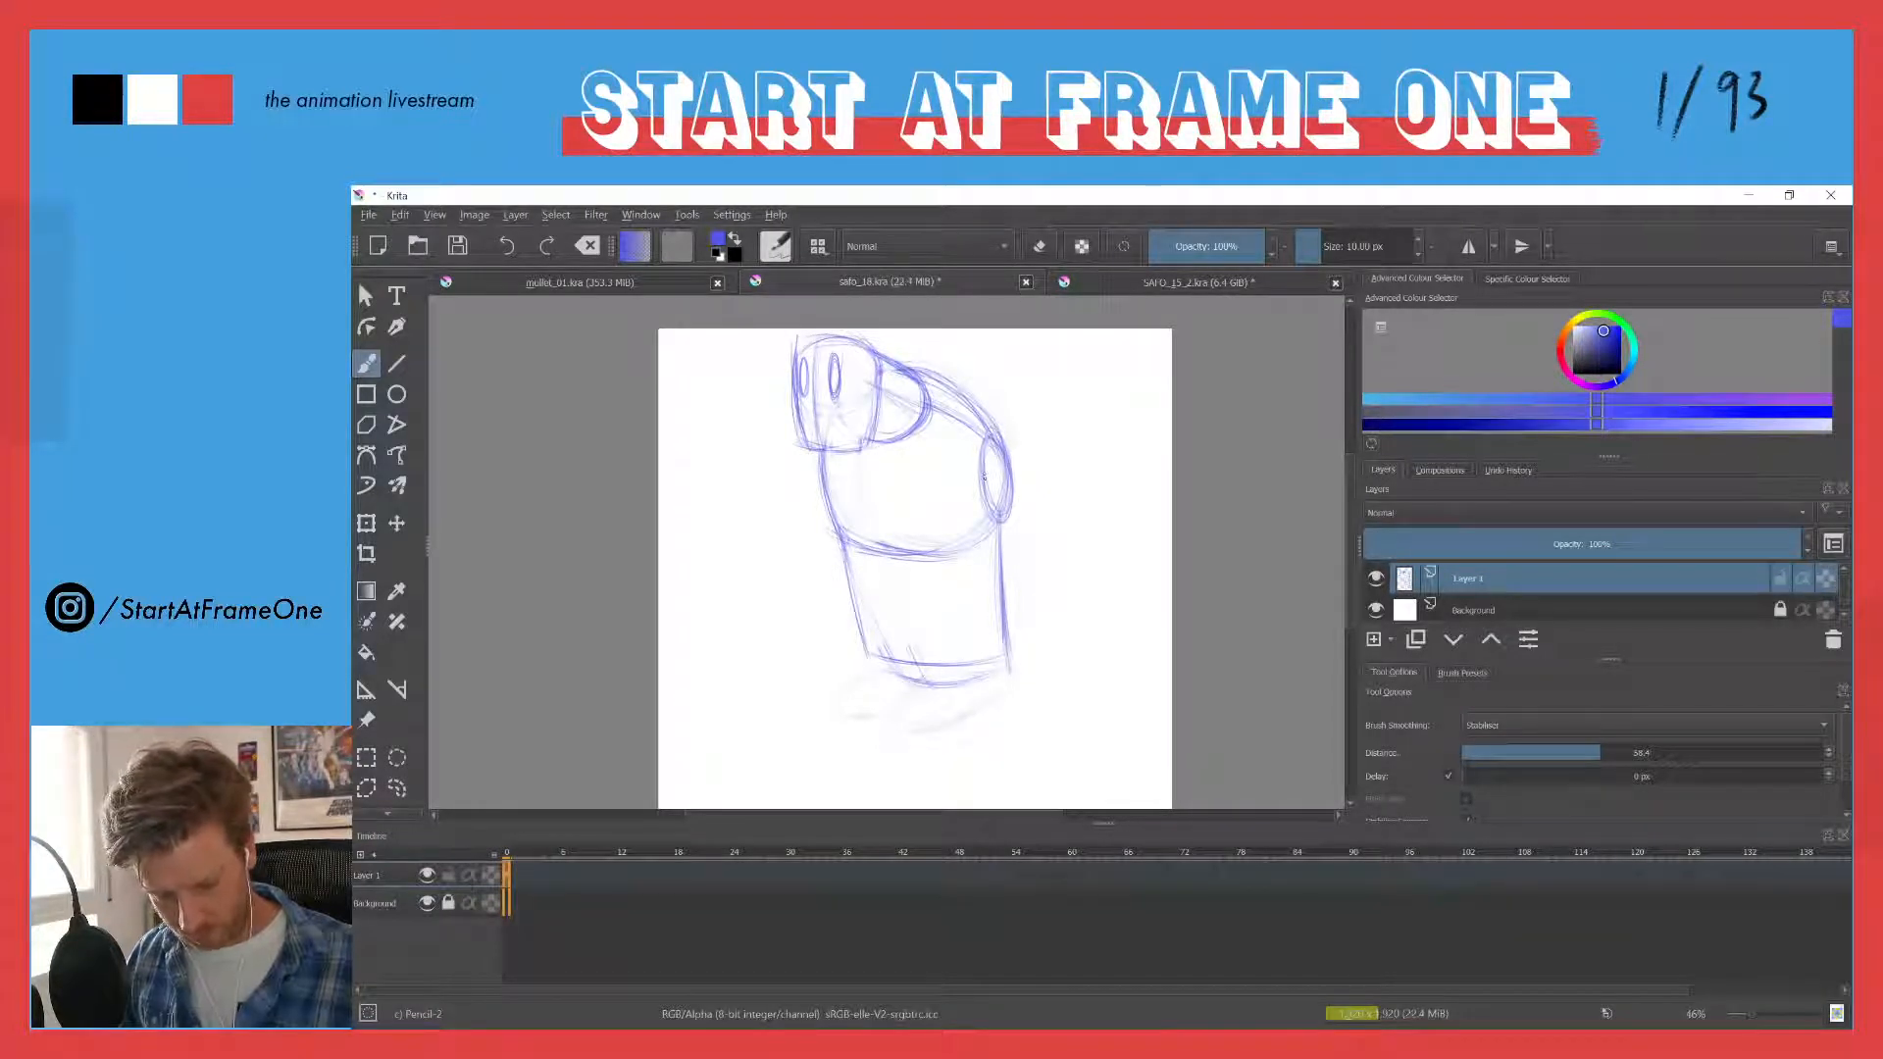
pyautogui.moveTo(988, 459); pyautogui.dragTo(988, 478)
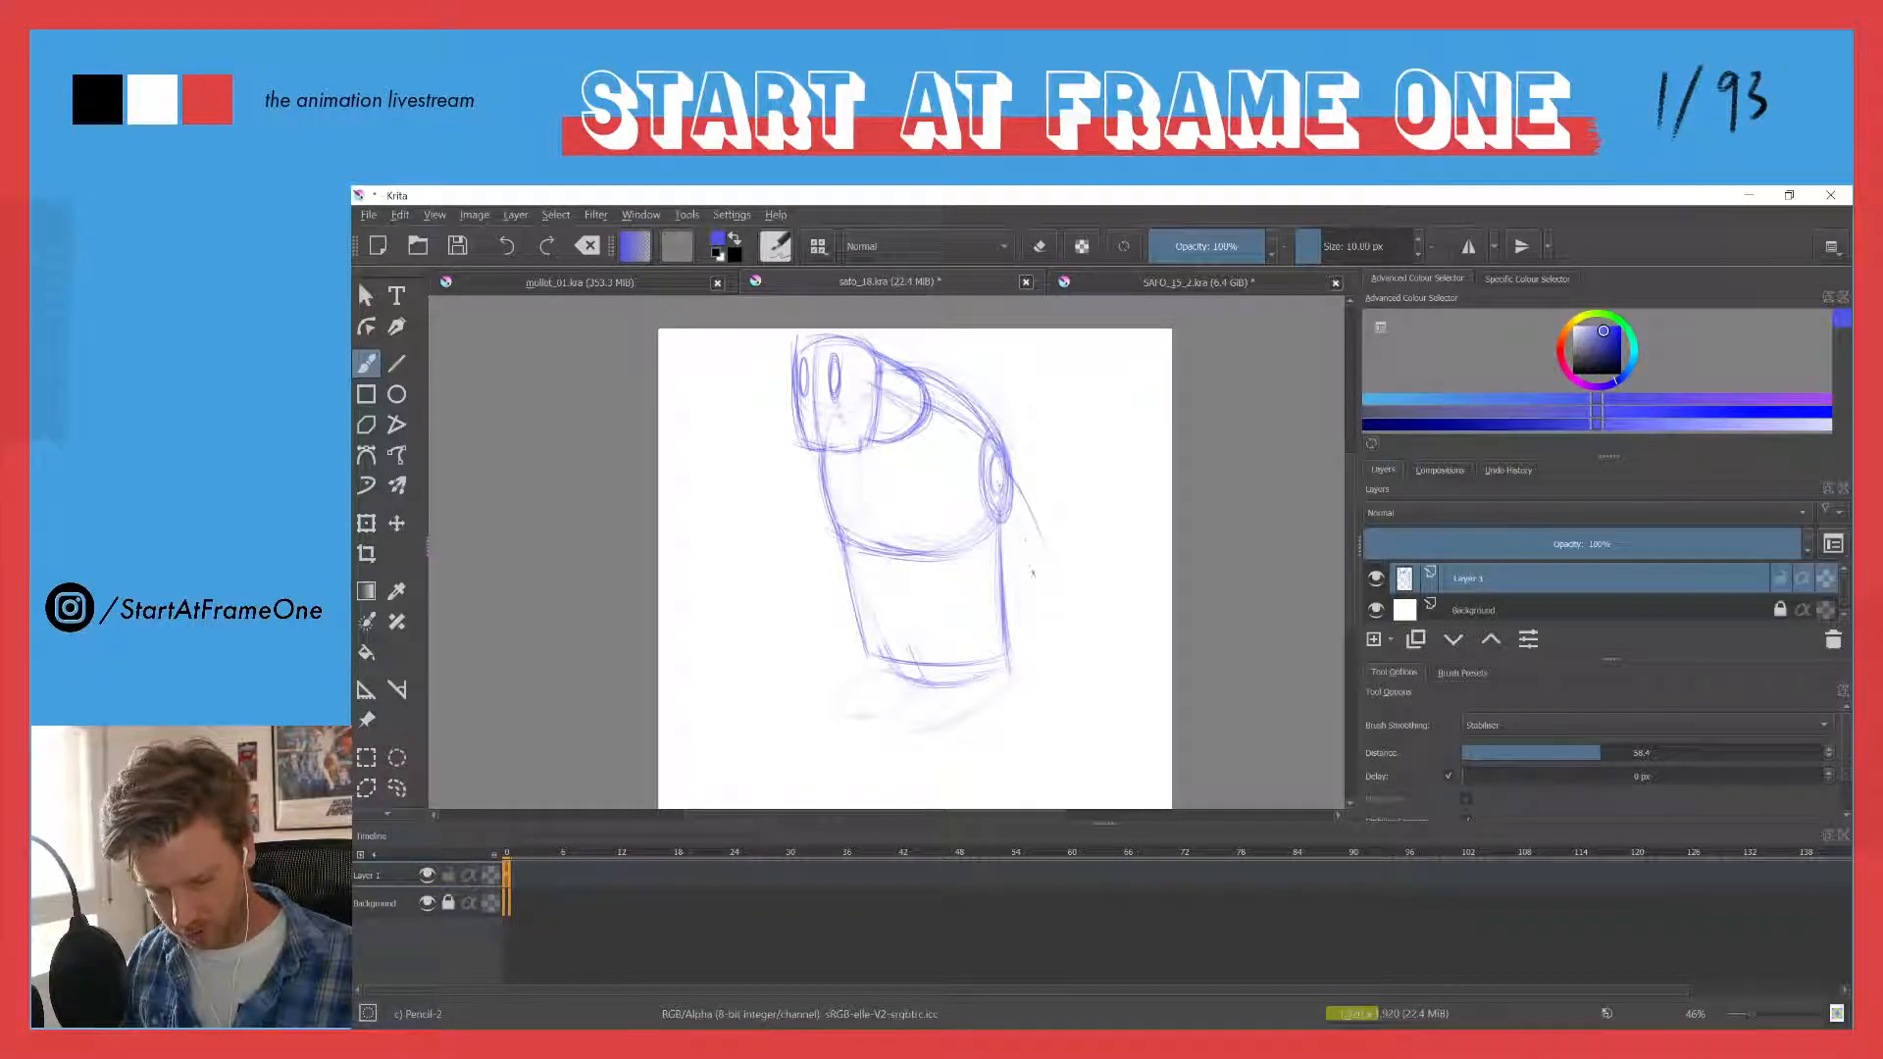
# - Sketch the upper arms hanging from both sides of the body, and redraw the torso's centre curve and waist lines
pyautogui.moveTo(1010, 504)
pyautogui.mouseDown()
pyautogui.moveTo(1054, 580)
pyautogui.moveTo(1049, 564)
pyautogui.moveTo(1039, 589)
pyautogui.mouseUp()
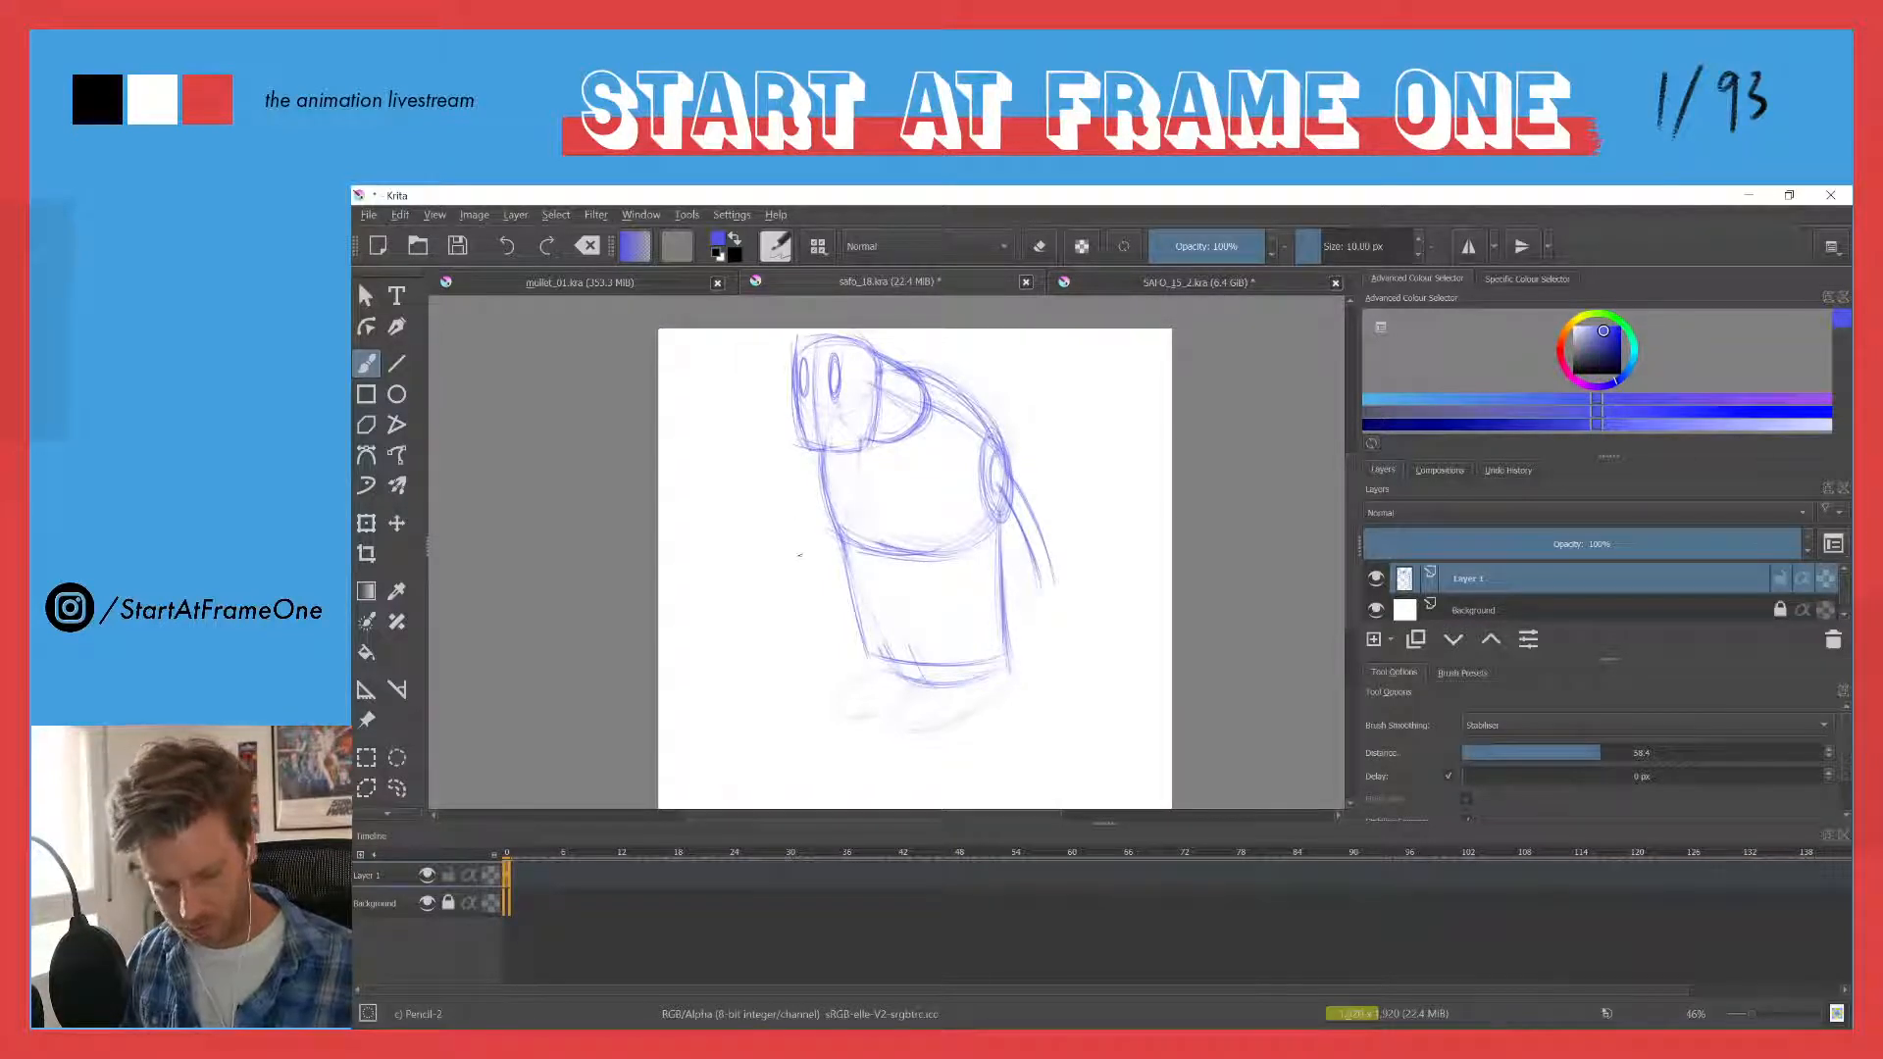
pyautogui.moveTo(813, 498); pyautogui.dragTo(814, 594)
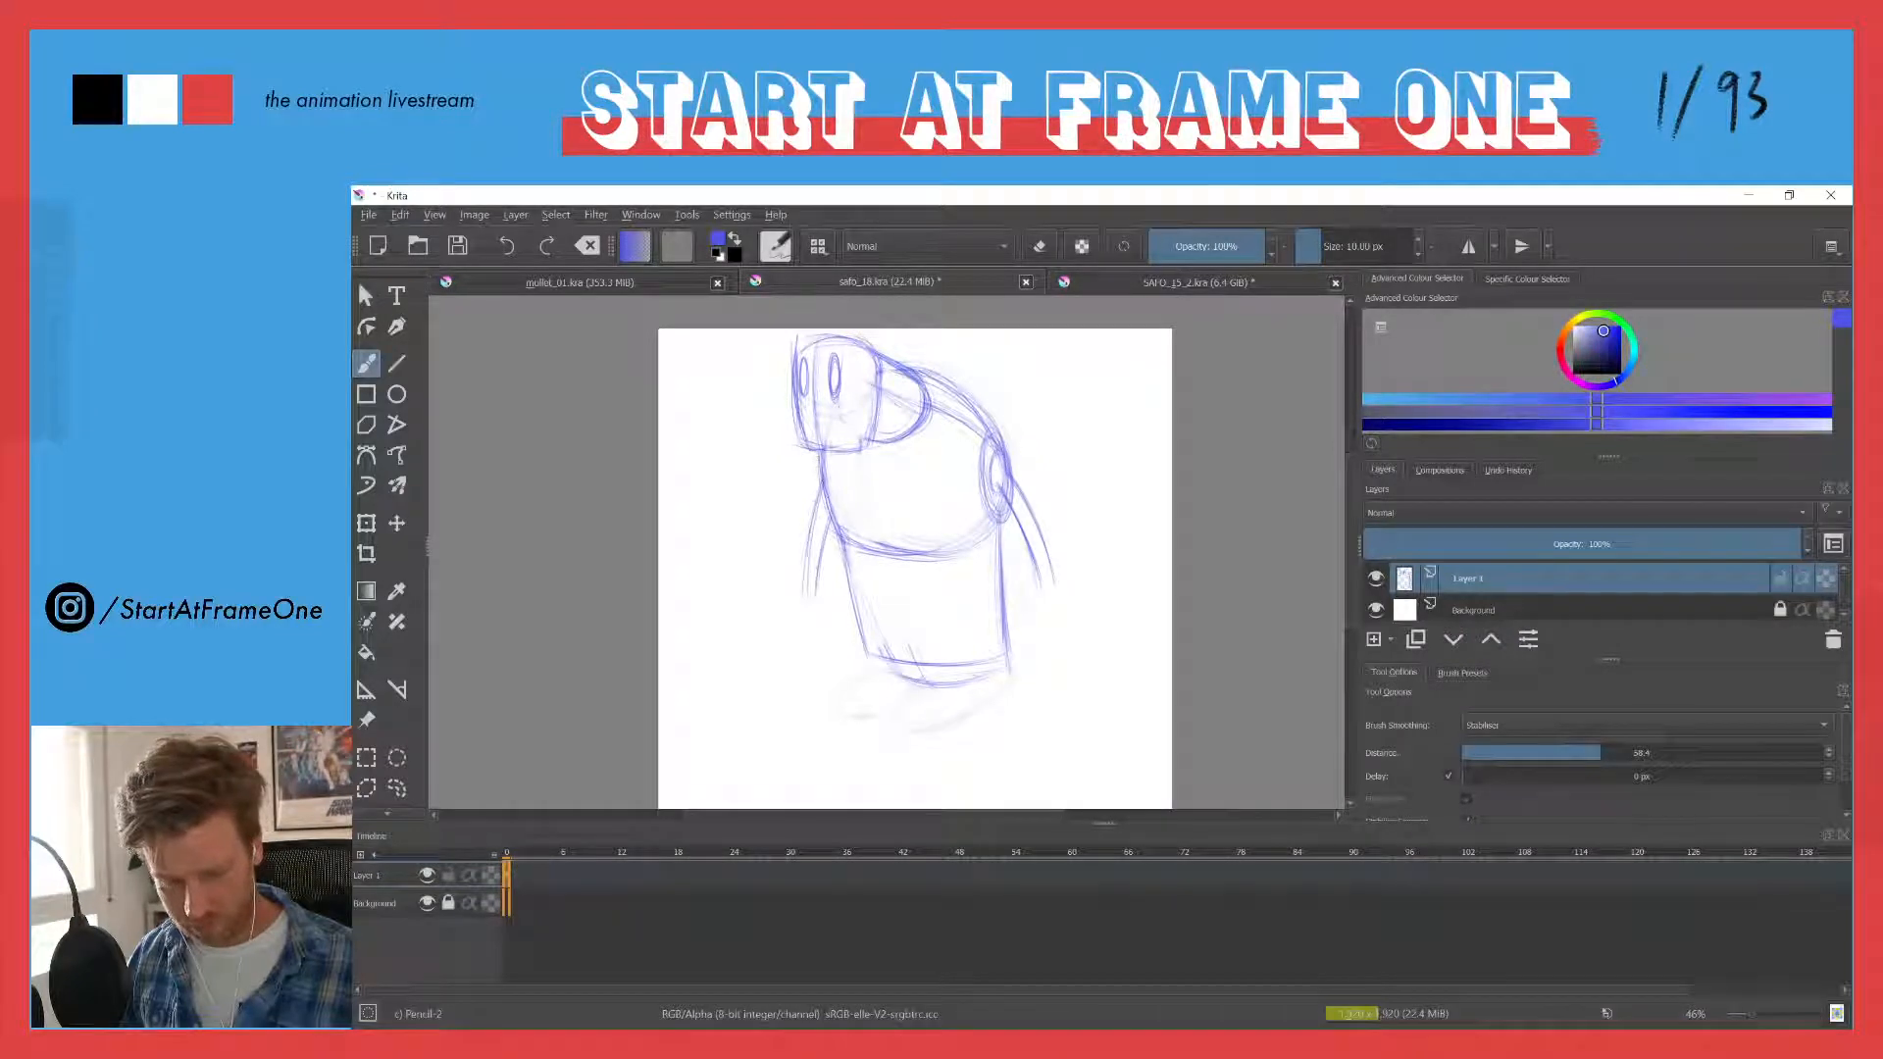
pyautogui.moveTo(817, 484); pyautogui.dragTo(804, 561)
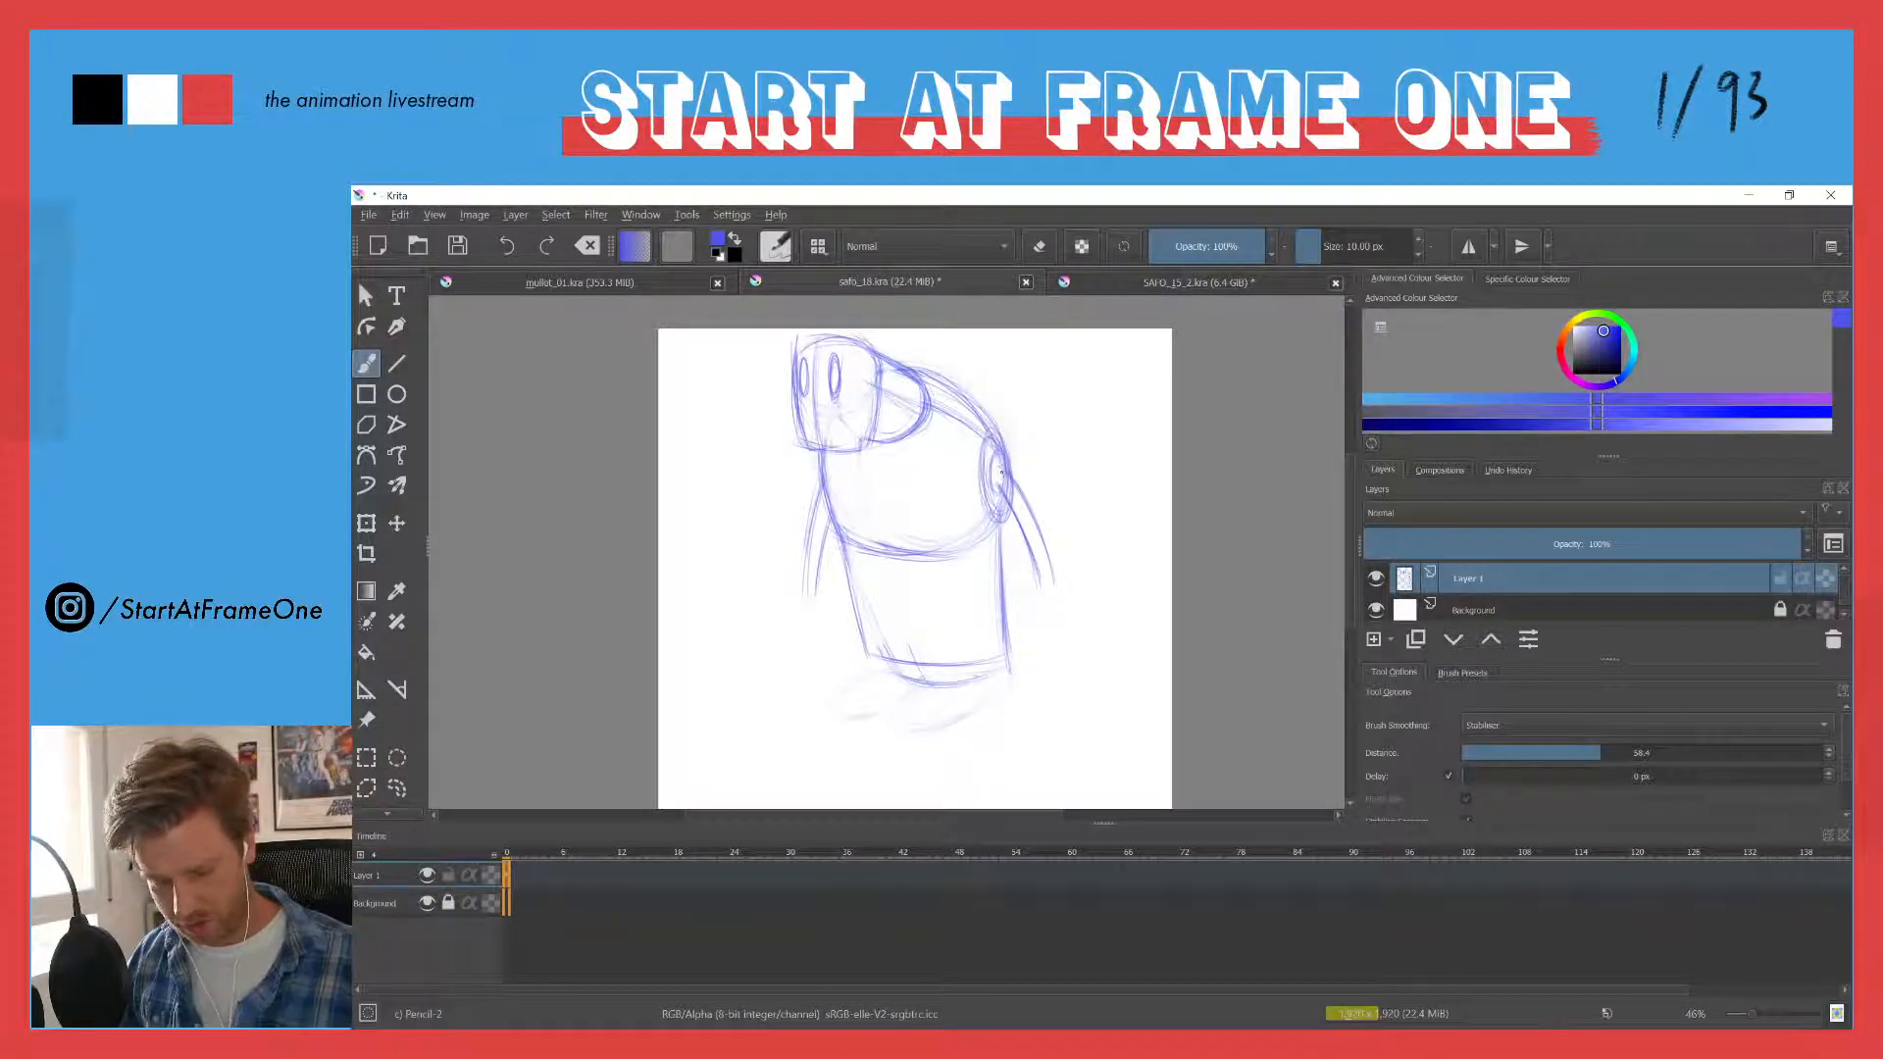
pyautogui.moveTo(1020, 495); pyautogui.dragTo(1052, 586)
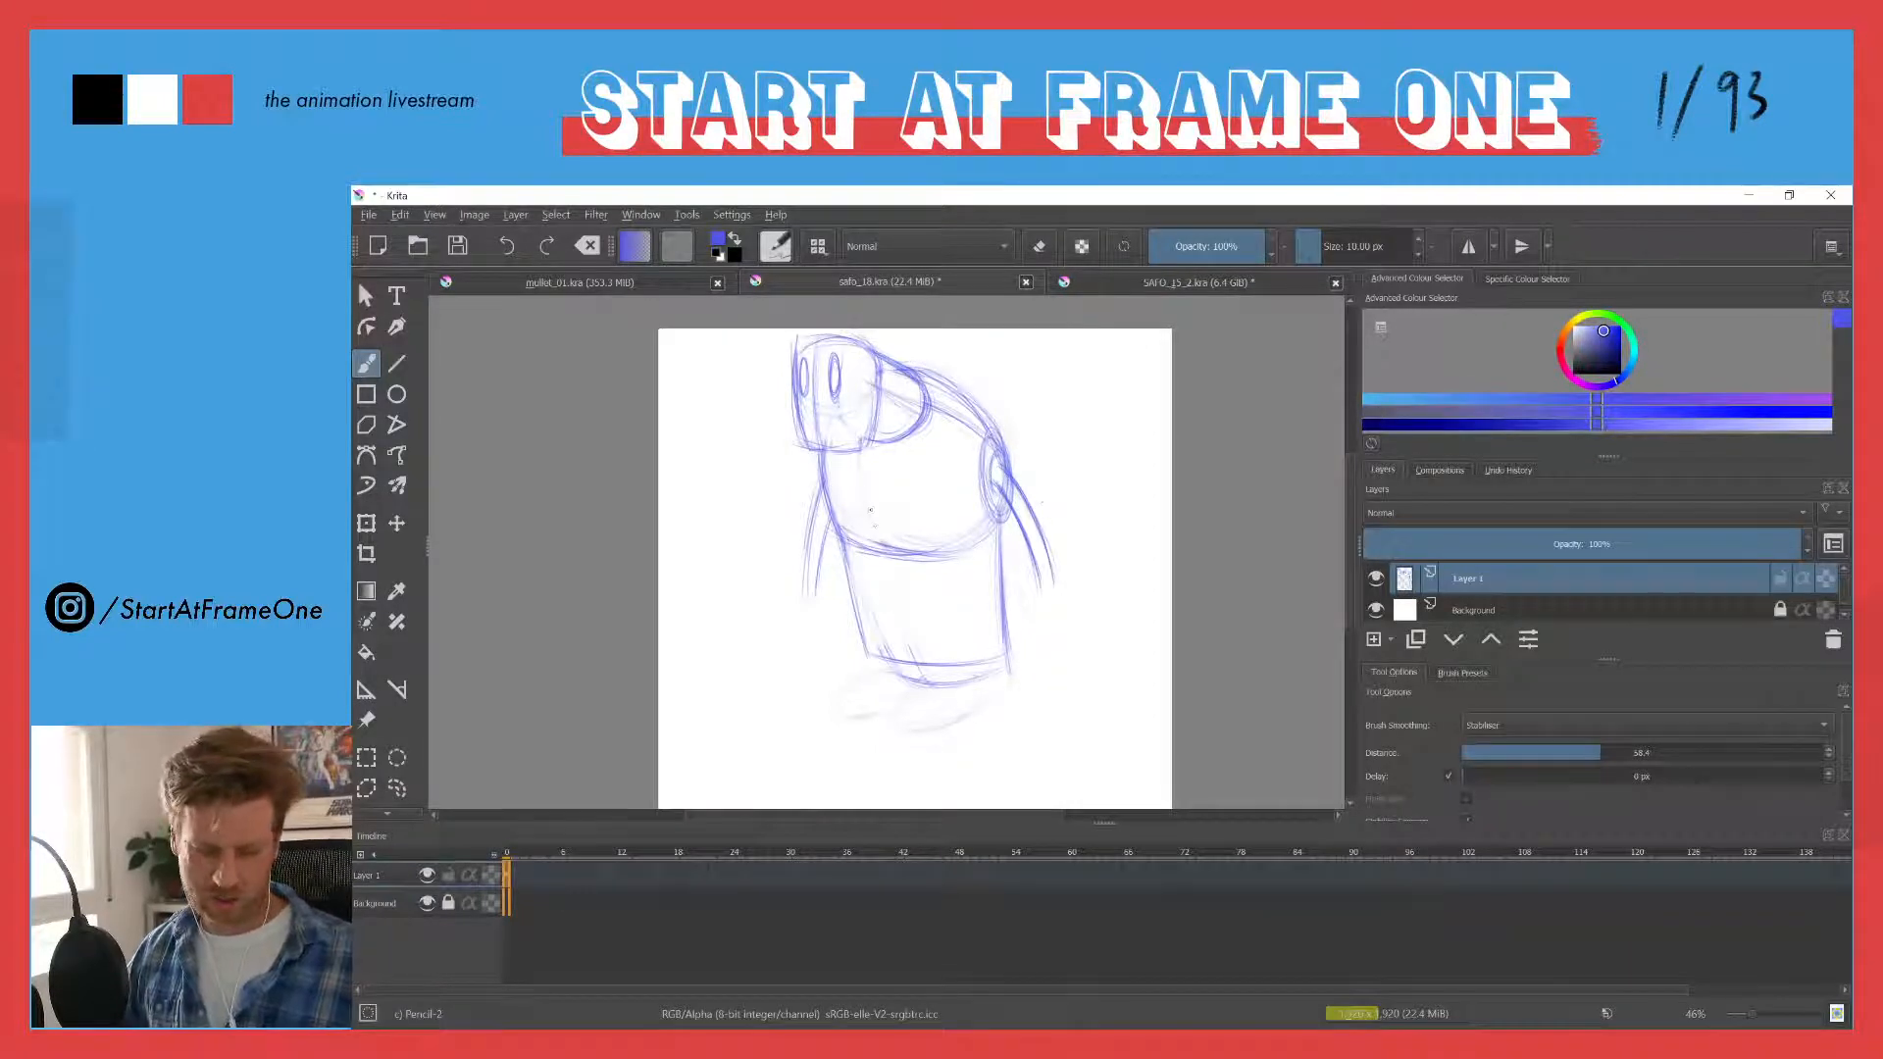
pyautogui.moveTo(870, 509)
pyautogui.mouseDown()
pyautogui.moveTo(875, 548)
pyautogui.moveTo(927, 561)
pyautogui.moveTo(862, 631)
pyautogui.mouseUp()
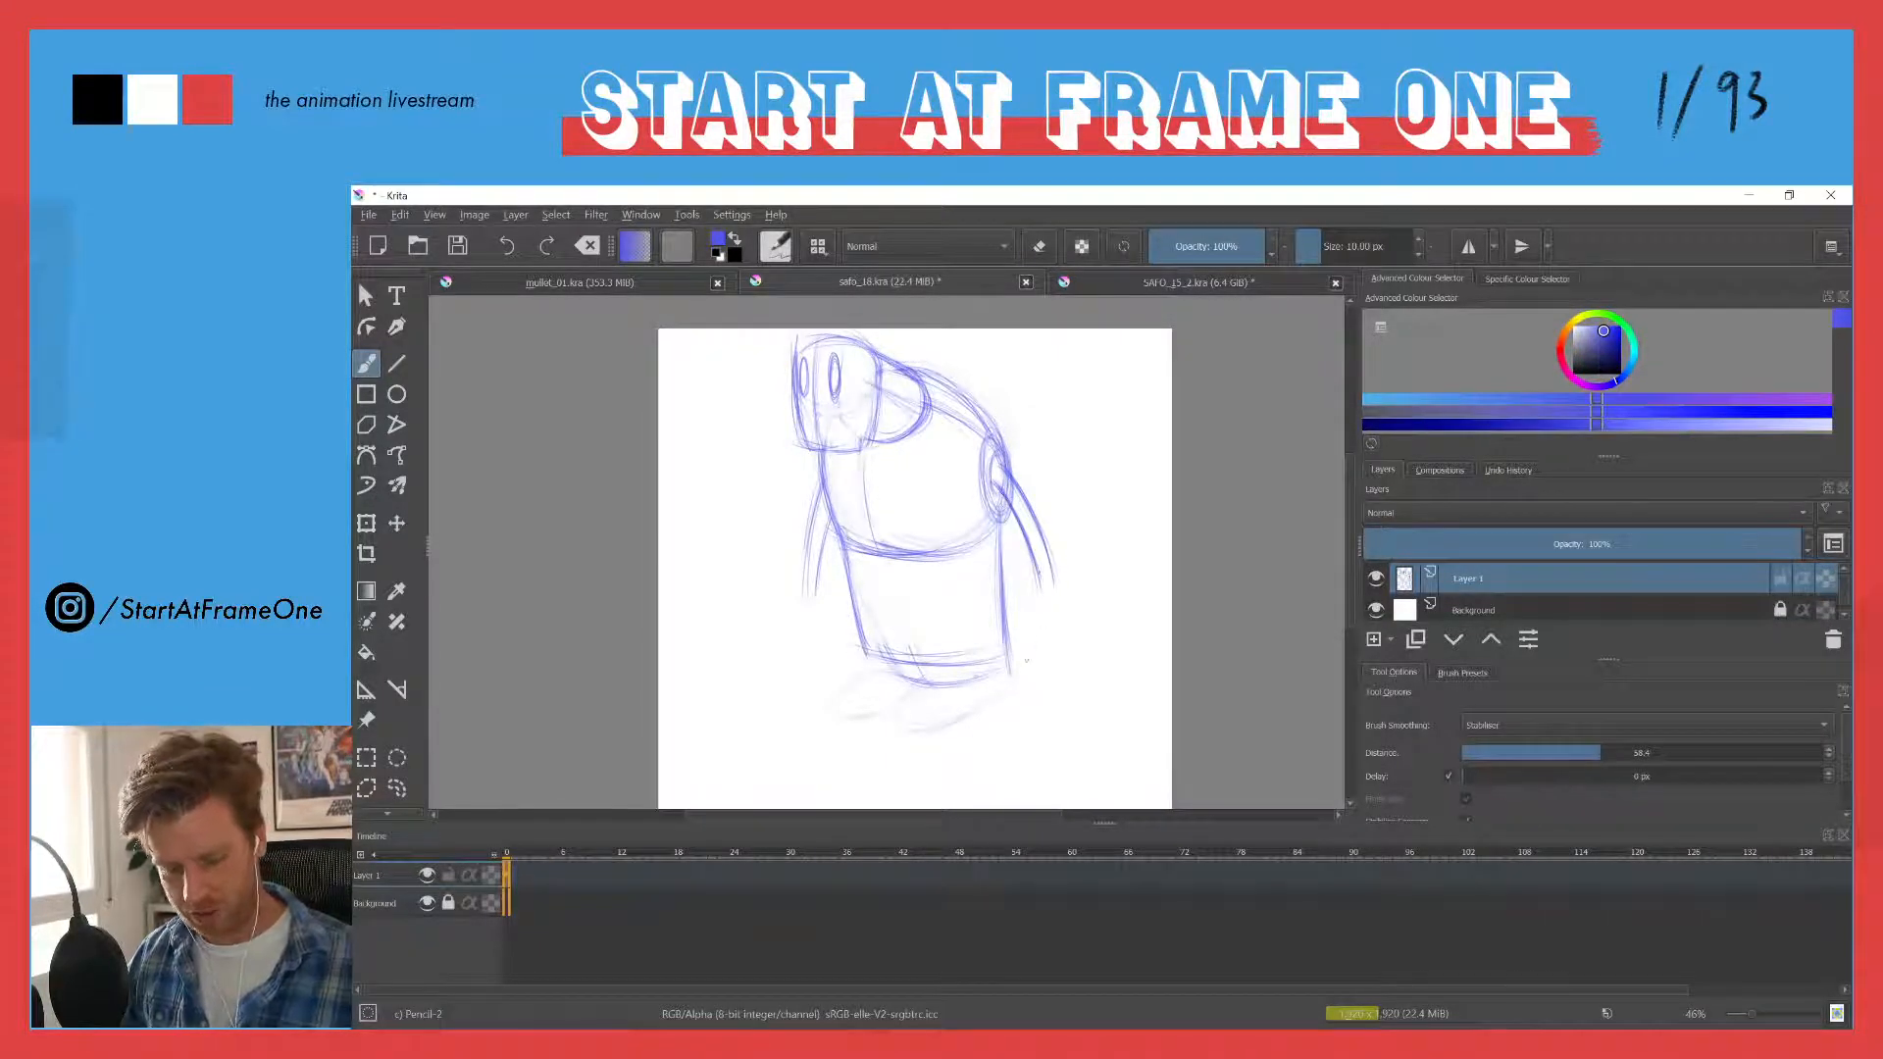
# - Extend both arms with curved forearms reaching down to the base of the waist block
pyautogui.moveTo(1040, 585); pyautogui.dragTo(1027, 672)
pyautogui.moveTo(1054, 585)
pyautogui.mouseDown()
pyautogui.moveTo(1039, 674)
pyautogui.moveTo(1016, 670)
pyautogui.mouseUp()
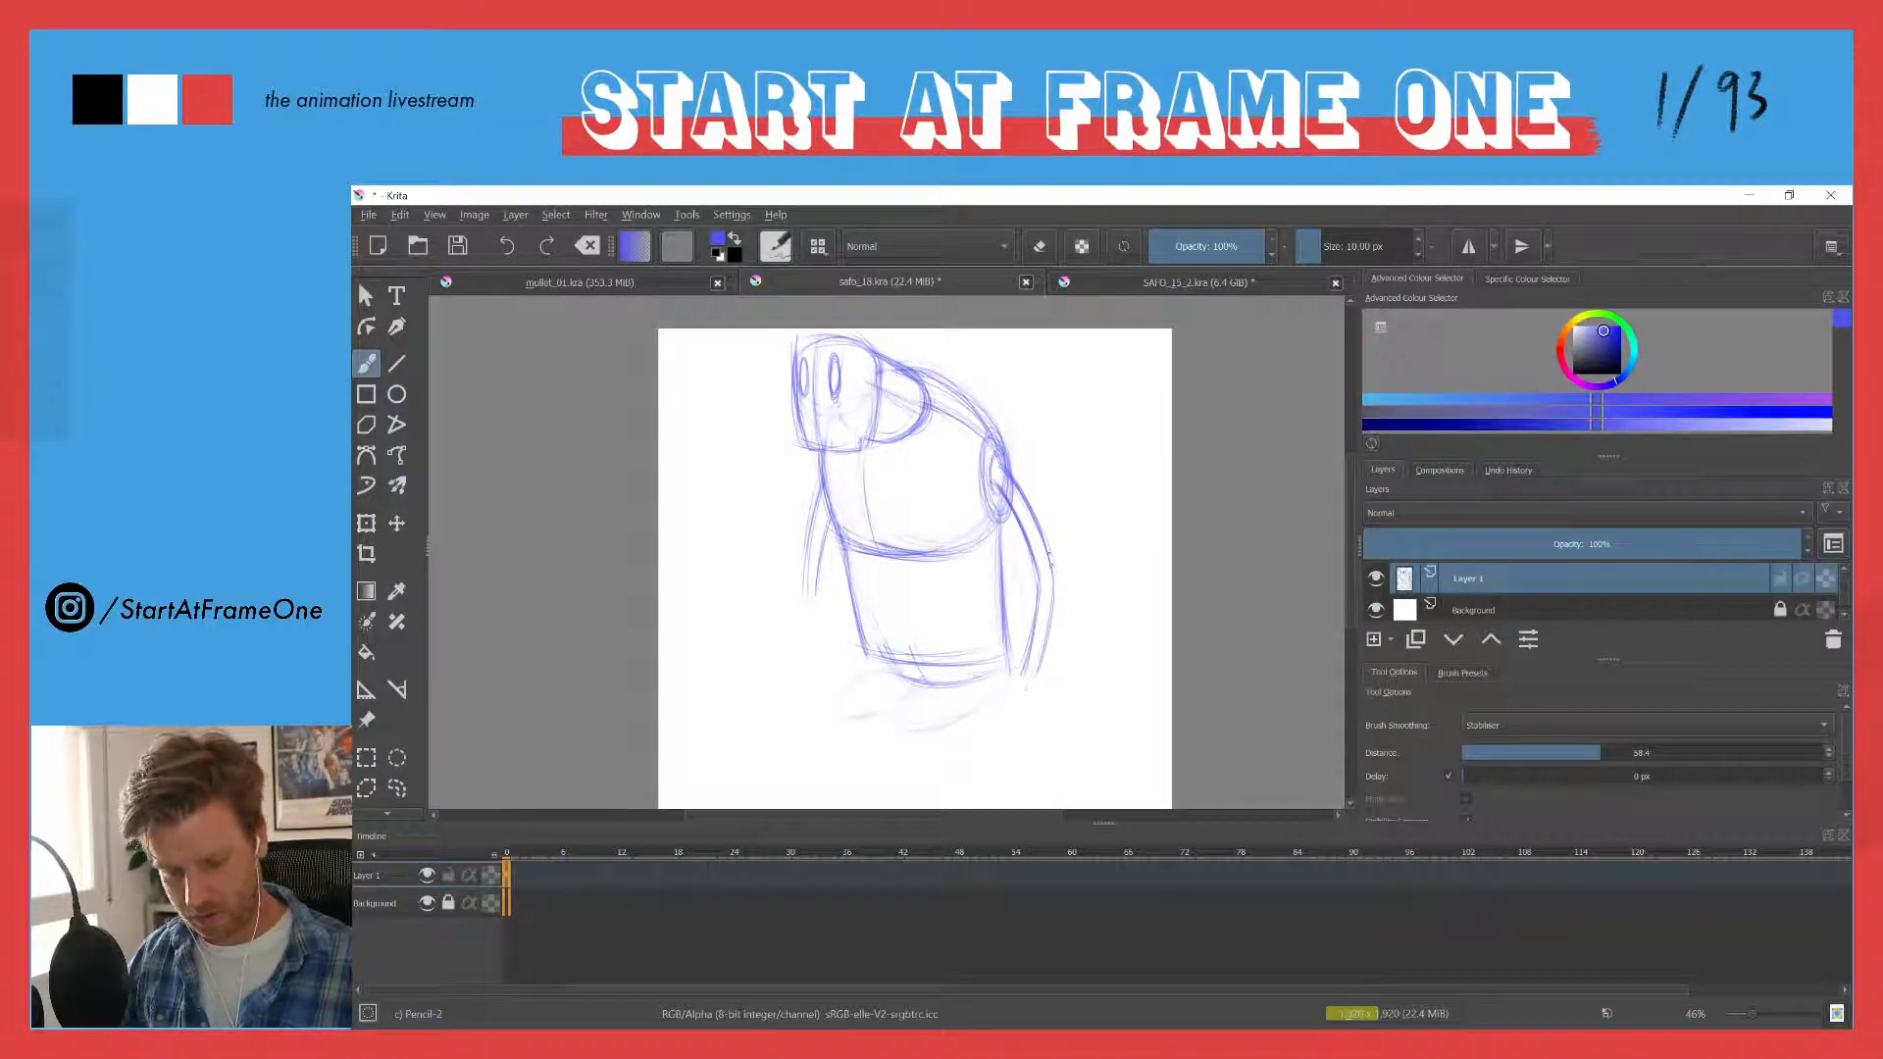
pyautogui.moveTo(1039, 538); pyautogui.dragTo(1051, 574)
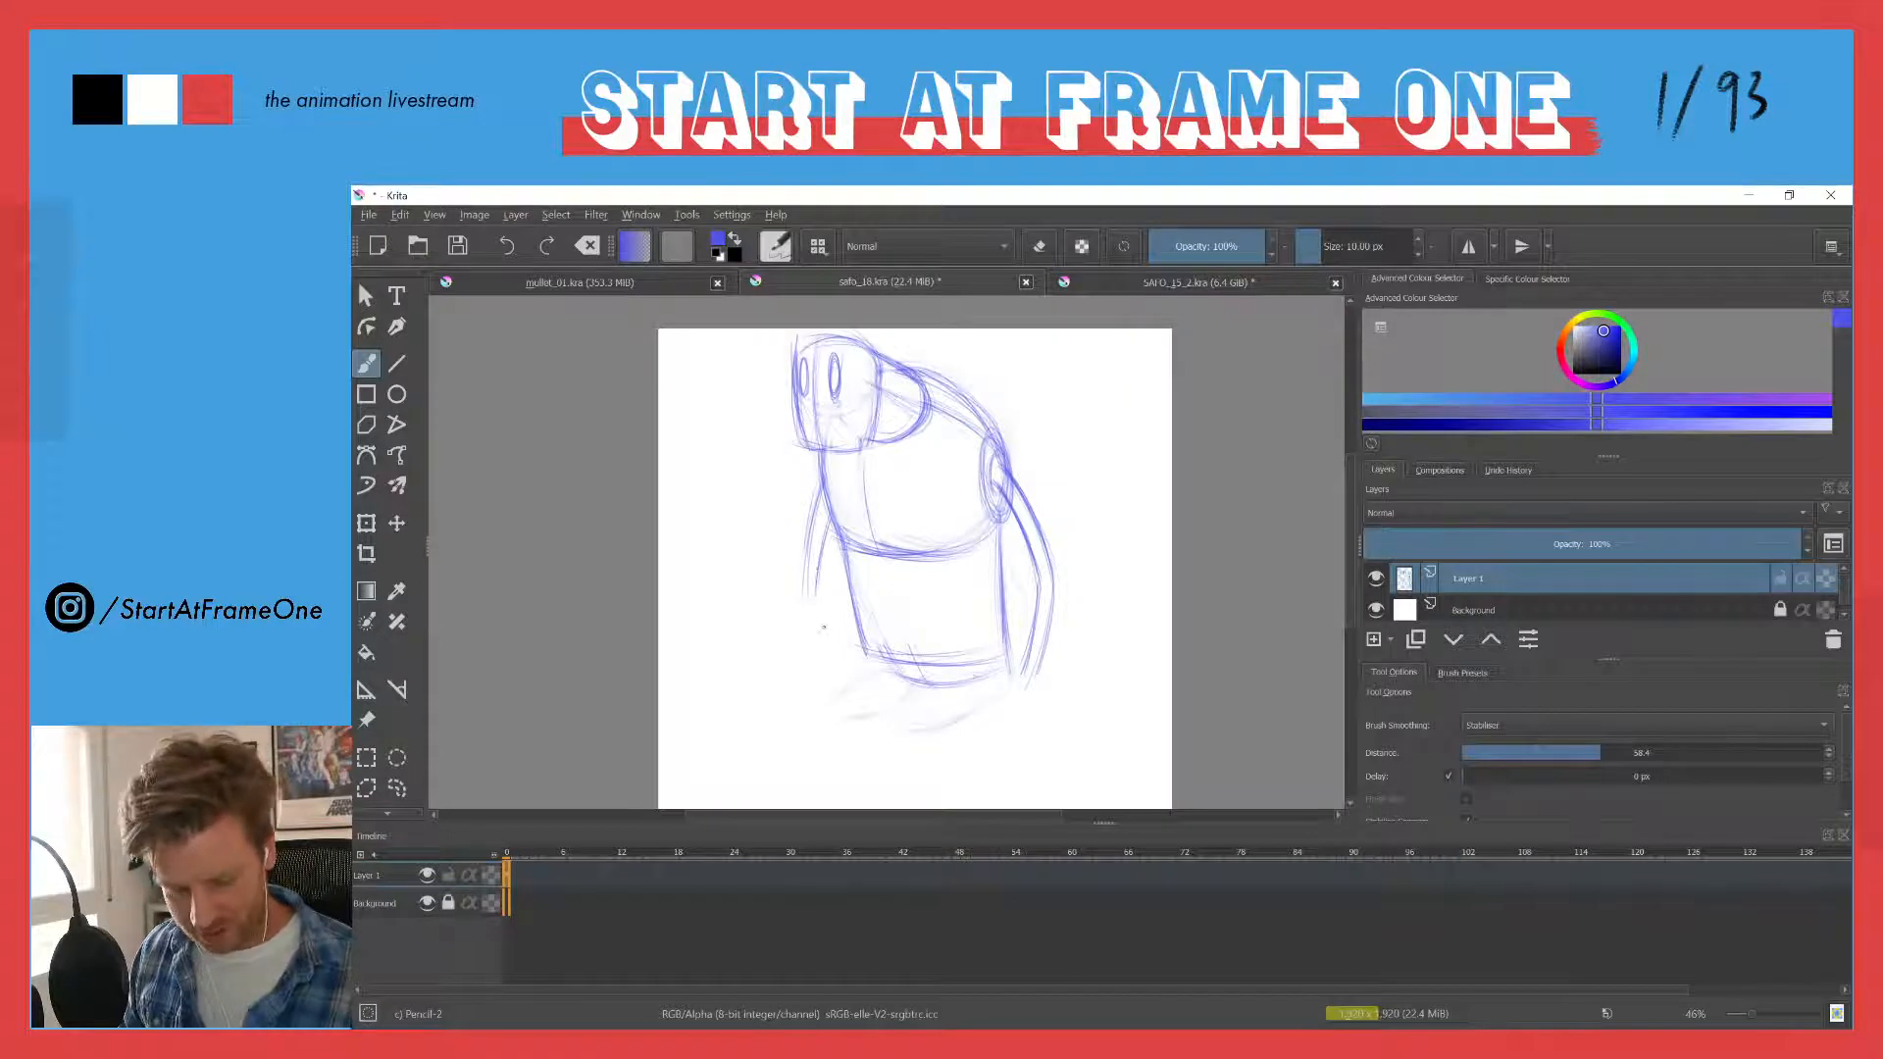
pyautogui.moveTo(825, 625); pyautogui.dragTo(819, 577)
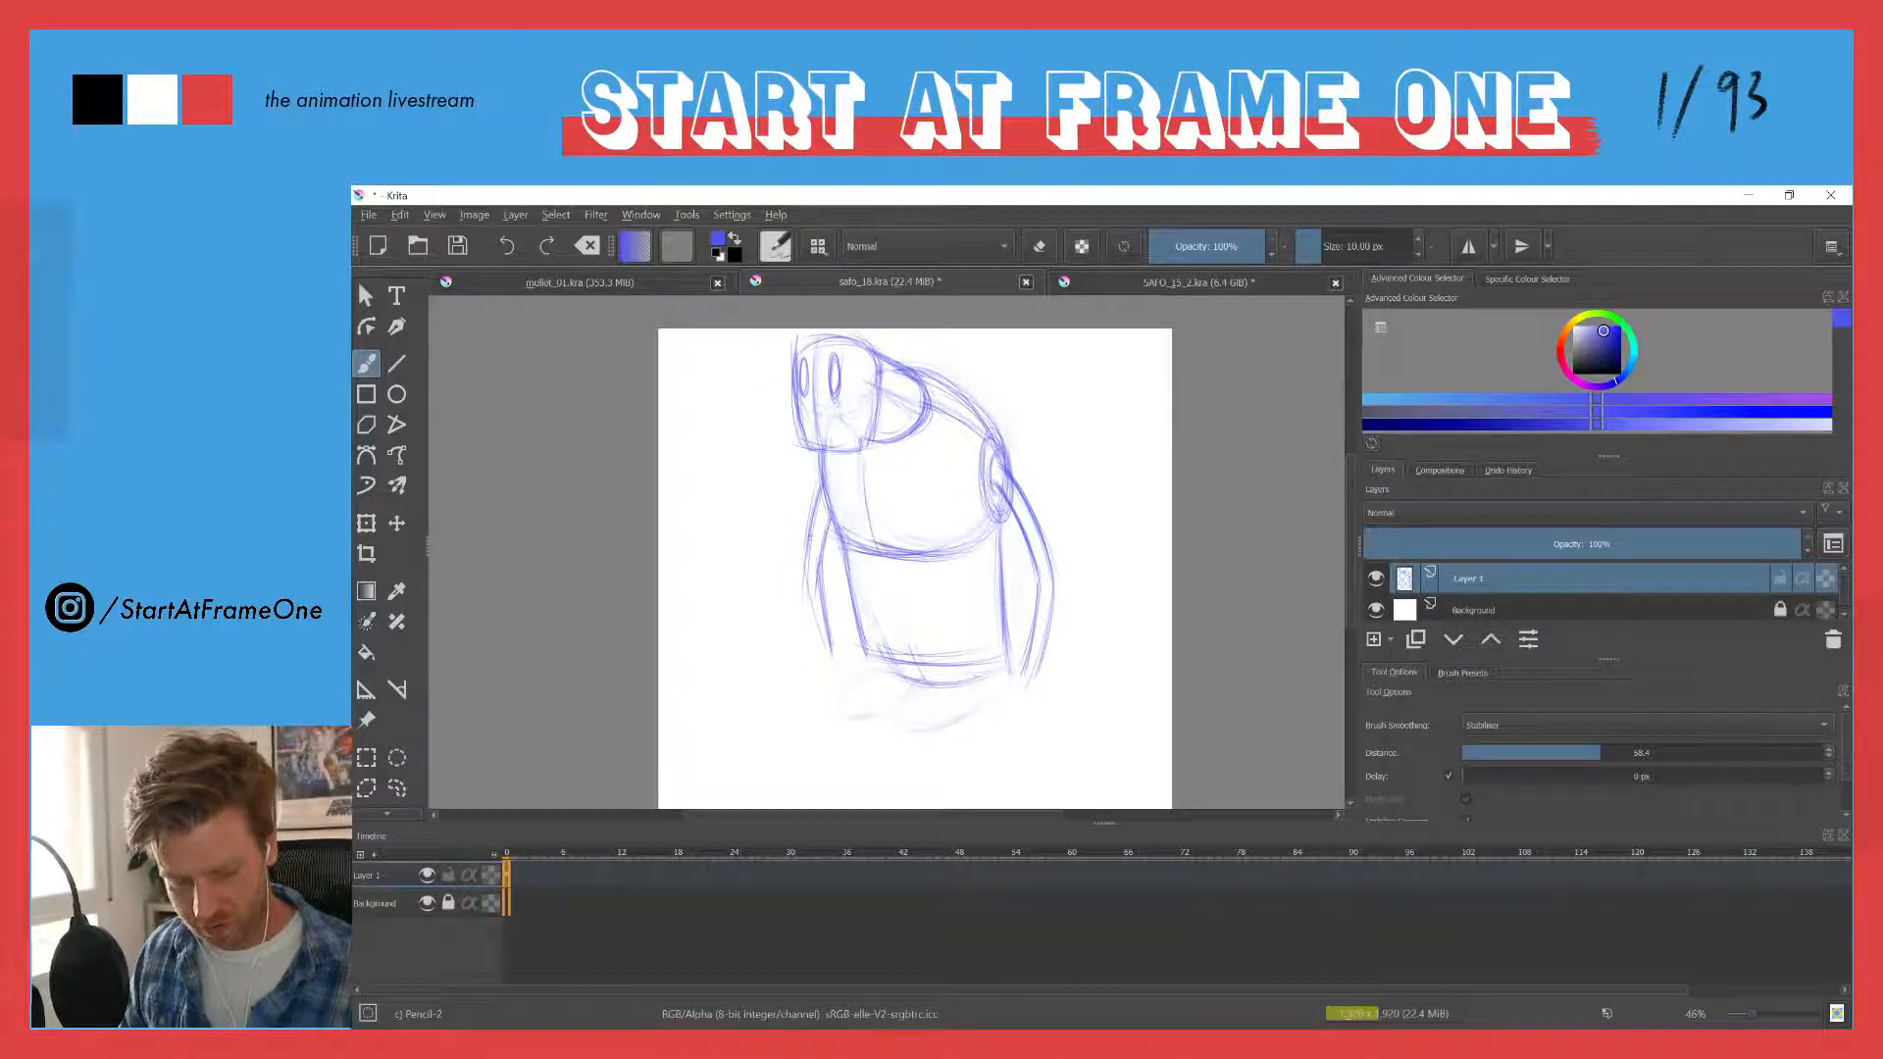
pyautogui.moveTo(827, 583); pyautogui.dragTo(816, 663)
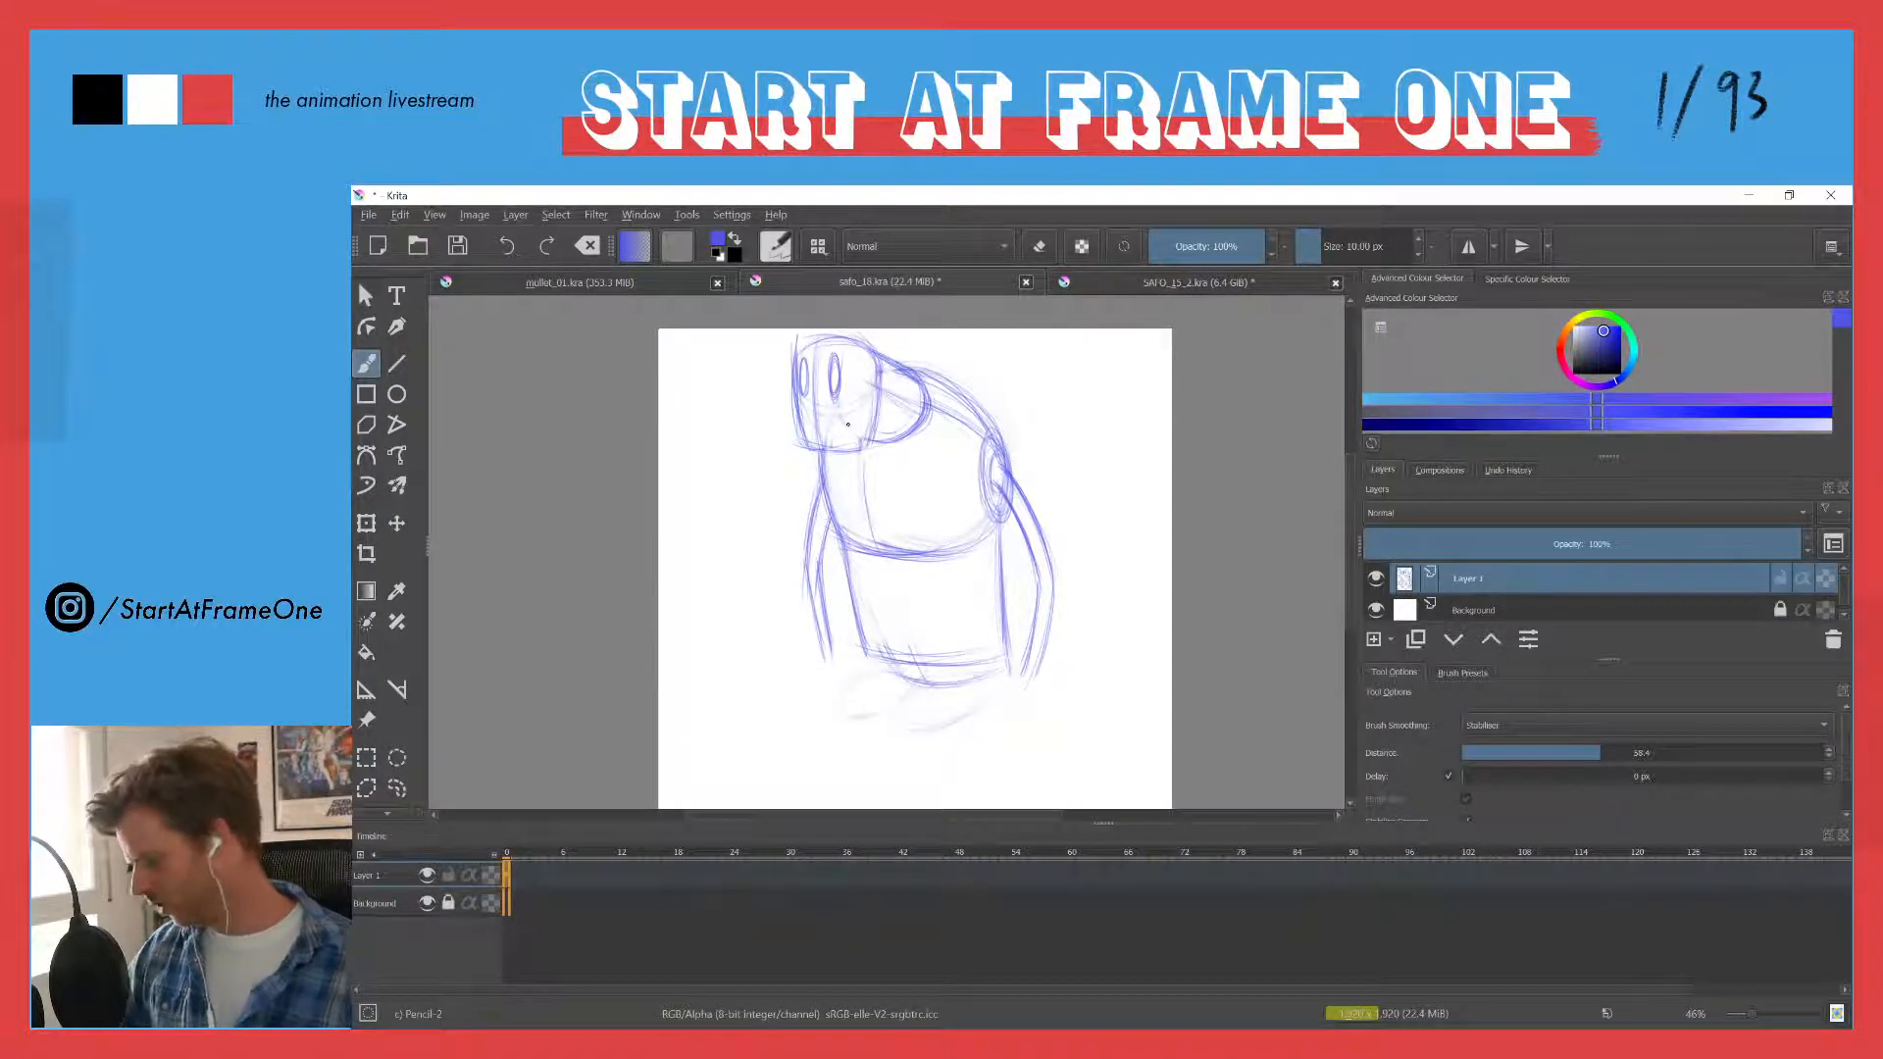
# - Fade both arms with the eraser and reinforce the head and jaw outline with the pencil
pyautogui.press('e')
pyautogui.moveTo(829, 480)
pyautogui.mouseDown()
pyautogui.moveTo(822, 559)
pyautogui.moveTo(802, 526)
pyautogui.moveTo(824, 598)
pyautogui.moveTo(843, 579)
pyautogui.mouseUp()
pyautogui.moveTo(1027, 515)
pyautogui.mouseDown()
pyautogui.moveTo(999, 473)
pyautogui.moveTo(1026, 522)
pyautogui.moveTo(1022, 508)
pyautogui.moveTo(1039, 676)
pyautogui.moveTo(1027, 628)
pyautogui.mouseUp()
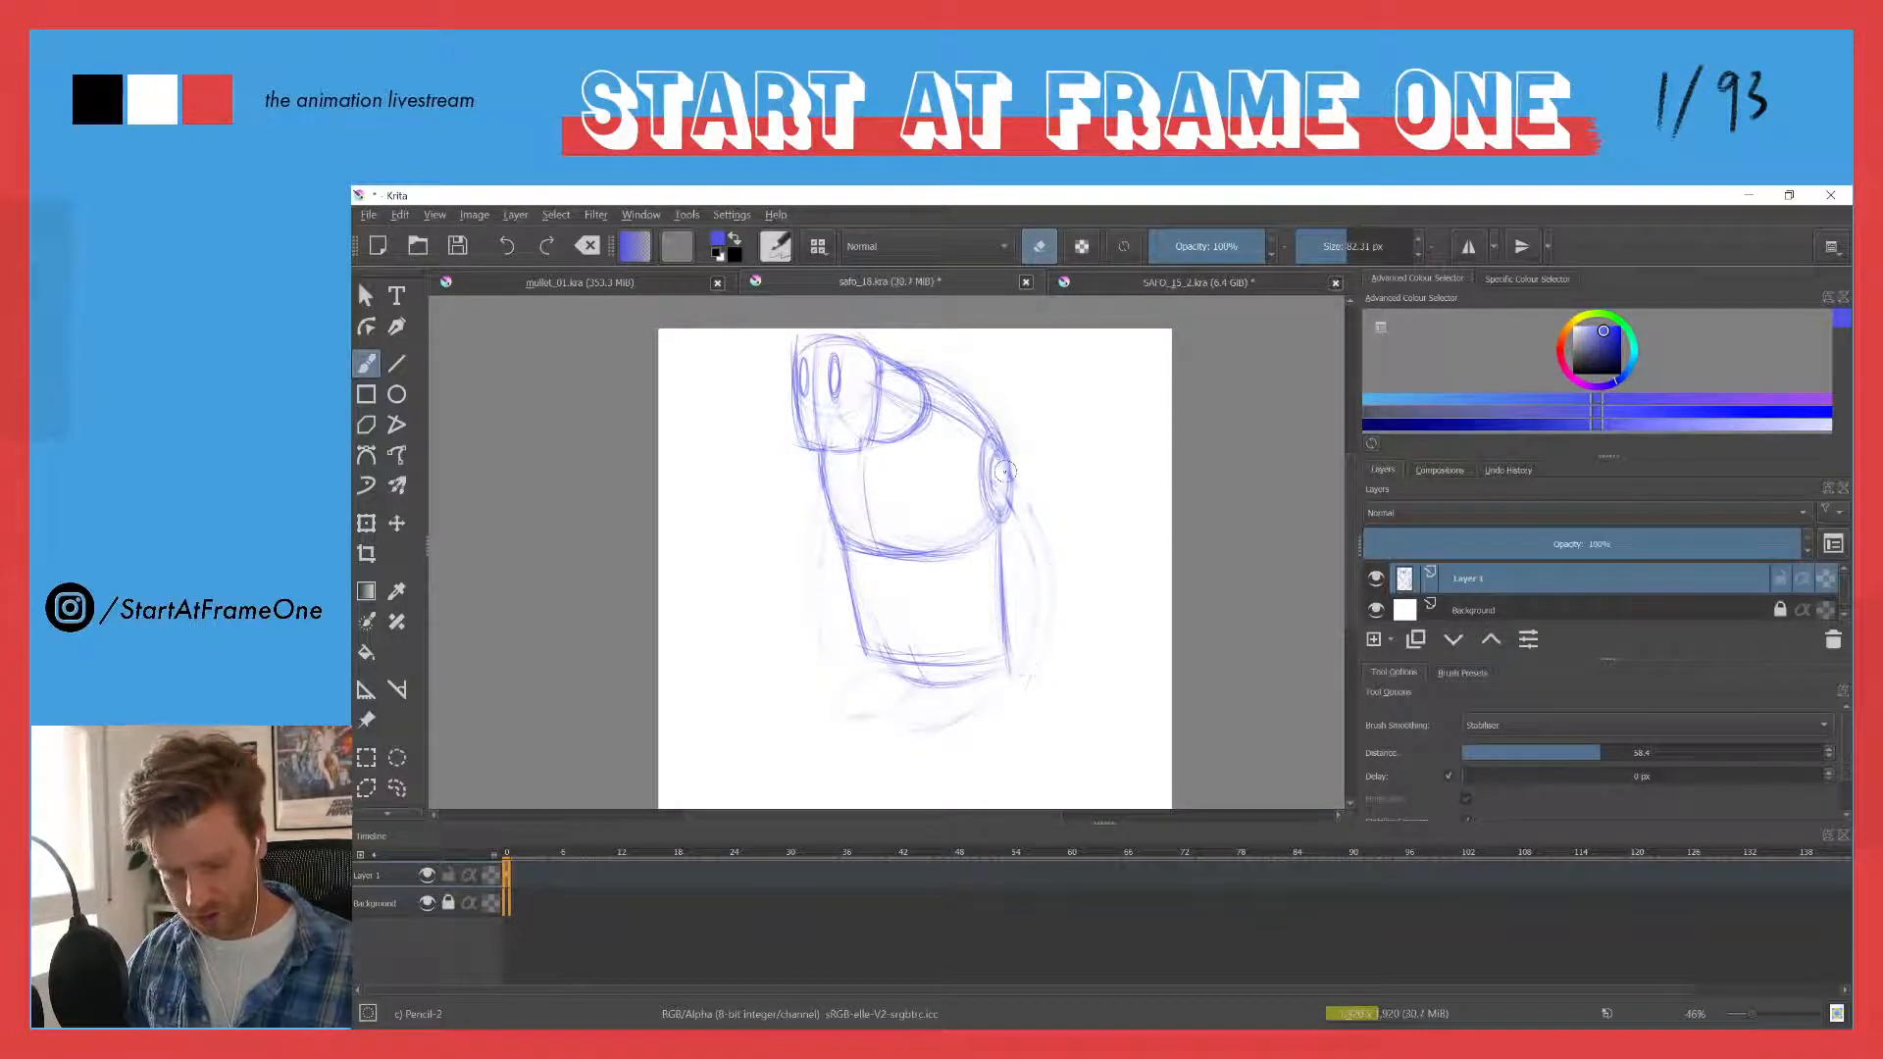
pyautogui.press('e')
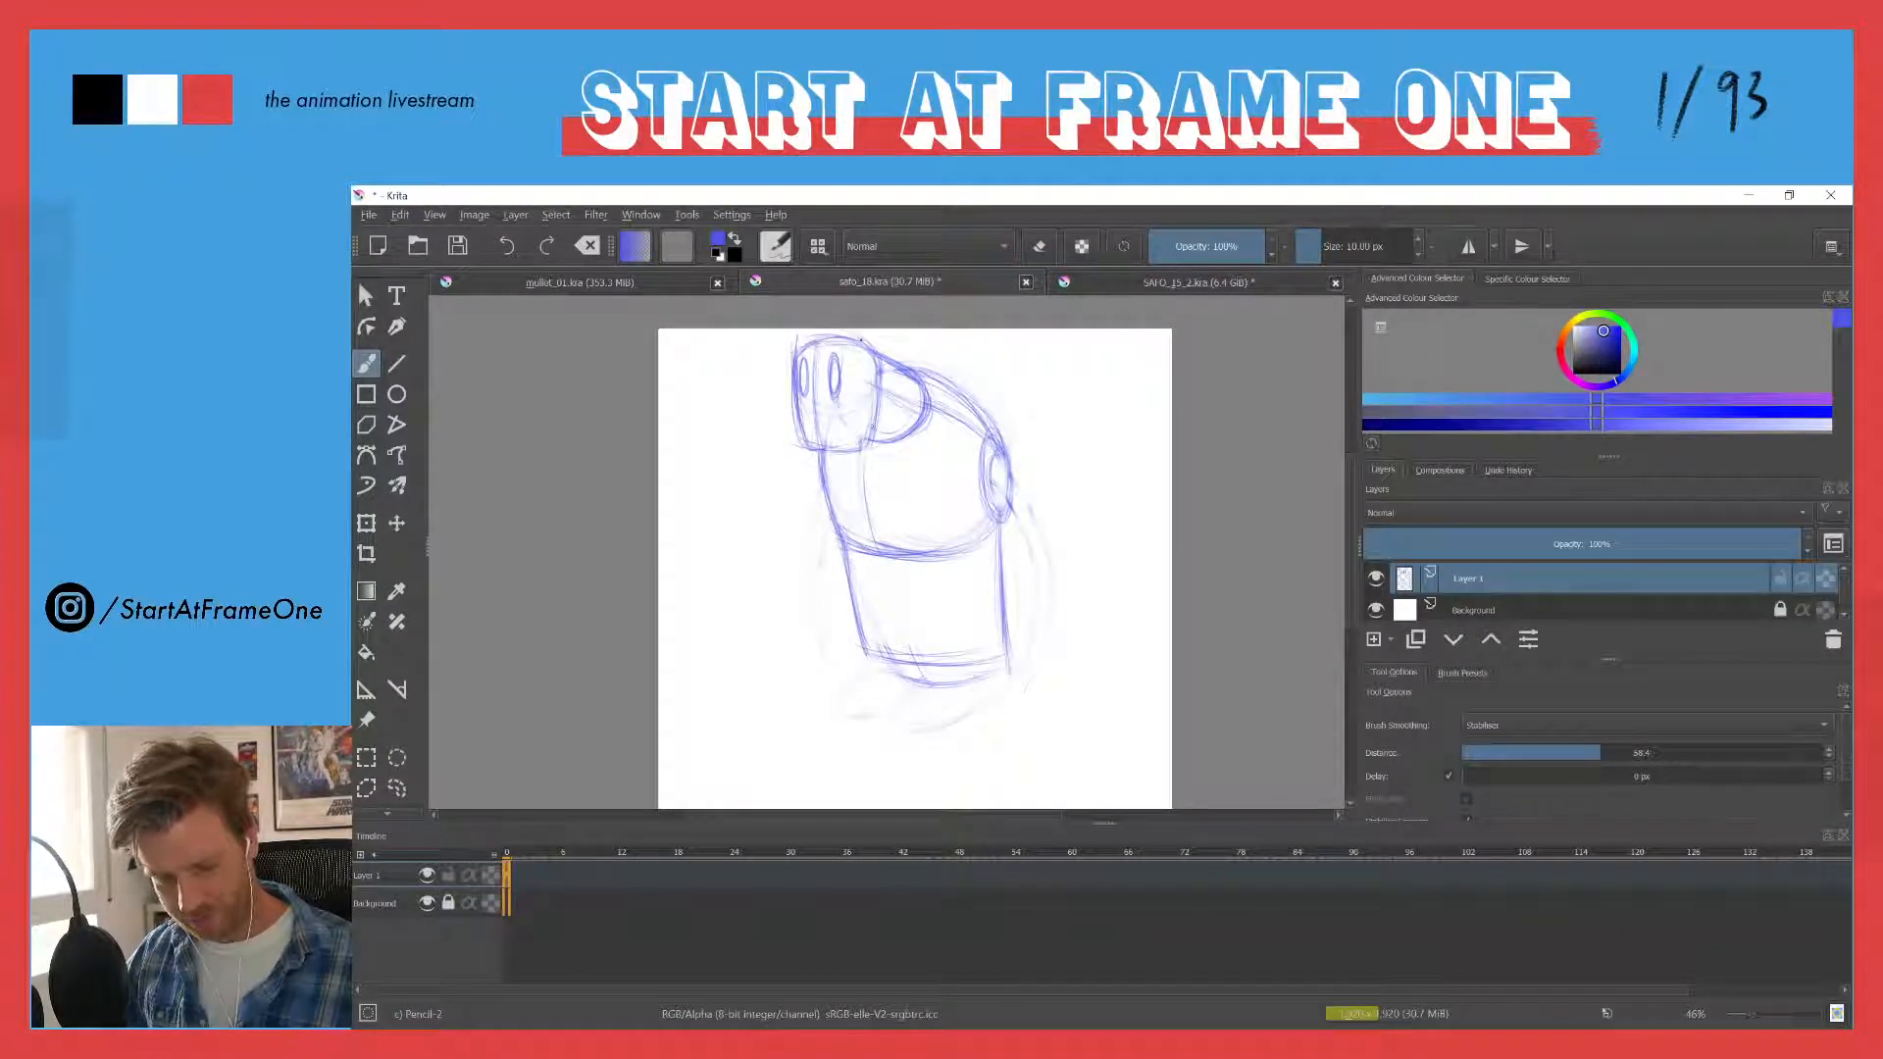
pyautogui.moveTo(877, 387); pyautogui.dragTo(861, 449)
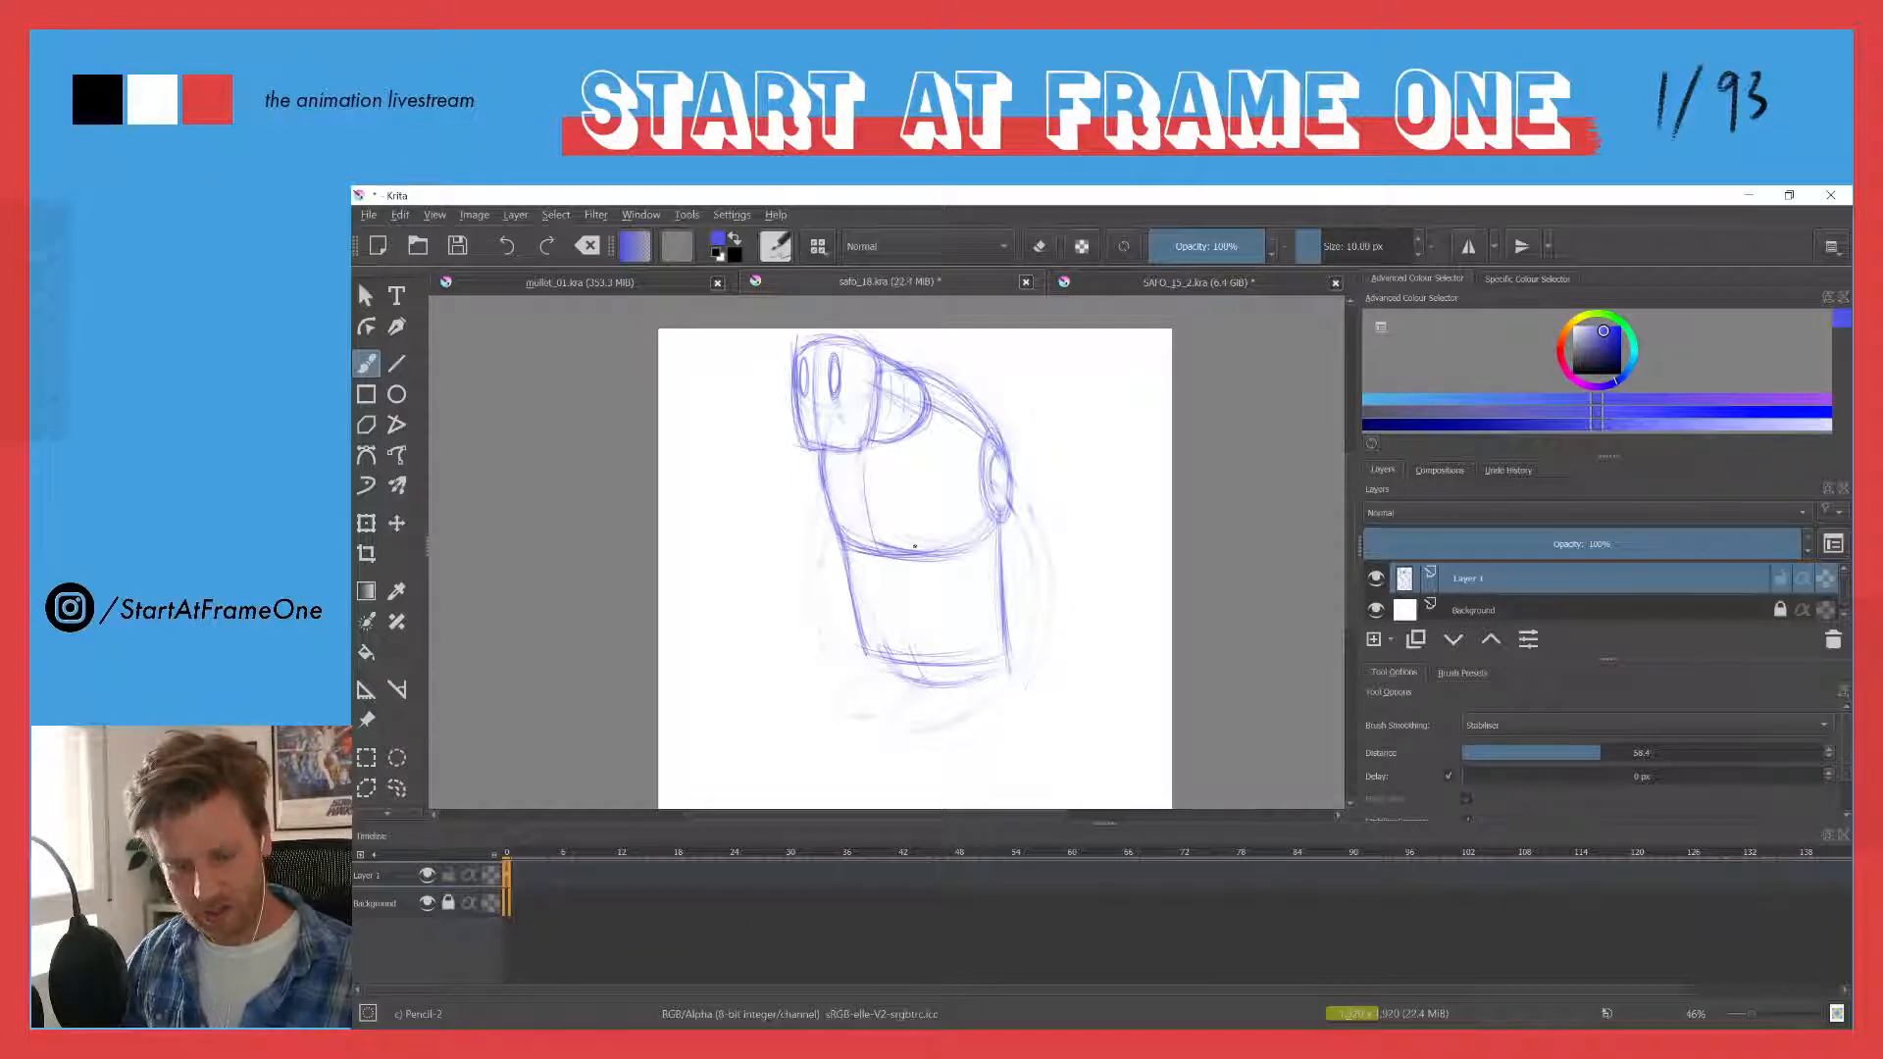
# - Examine the layer stack of the top-hat character illustration in mullet_01.kra, and return to safo_18.kra
pyautogui.click(539, 285)
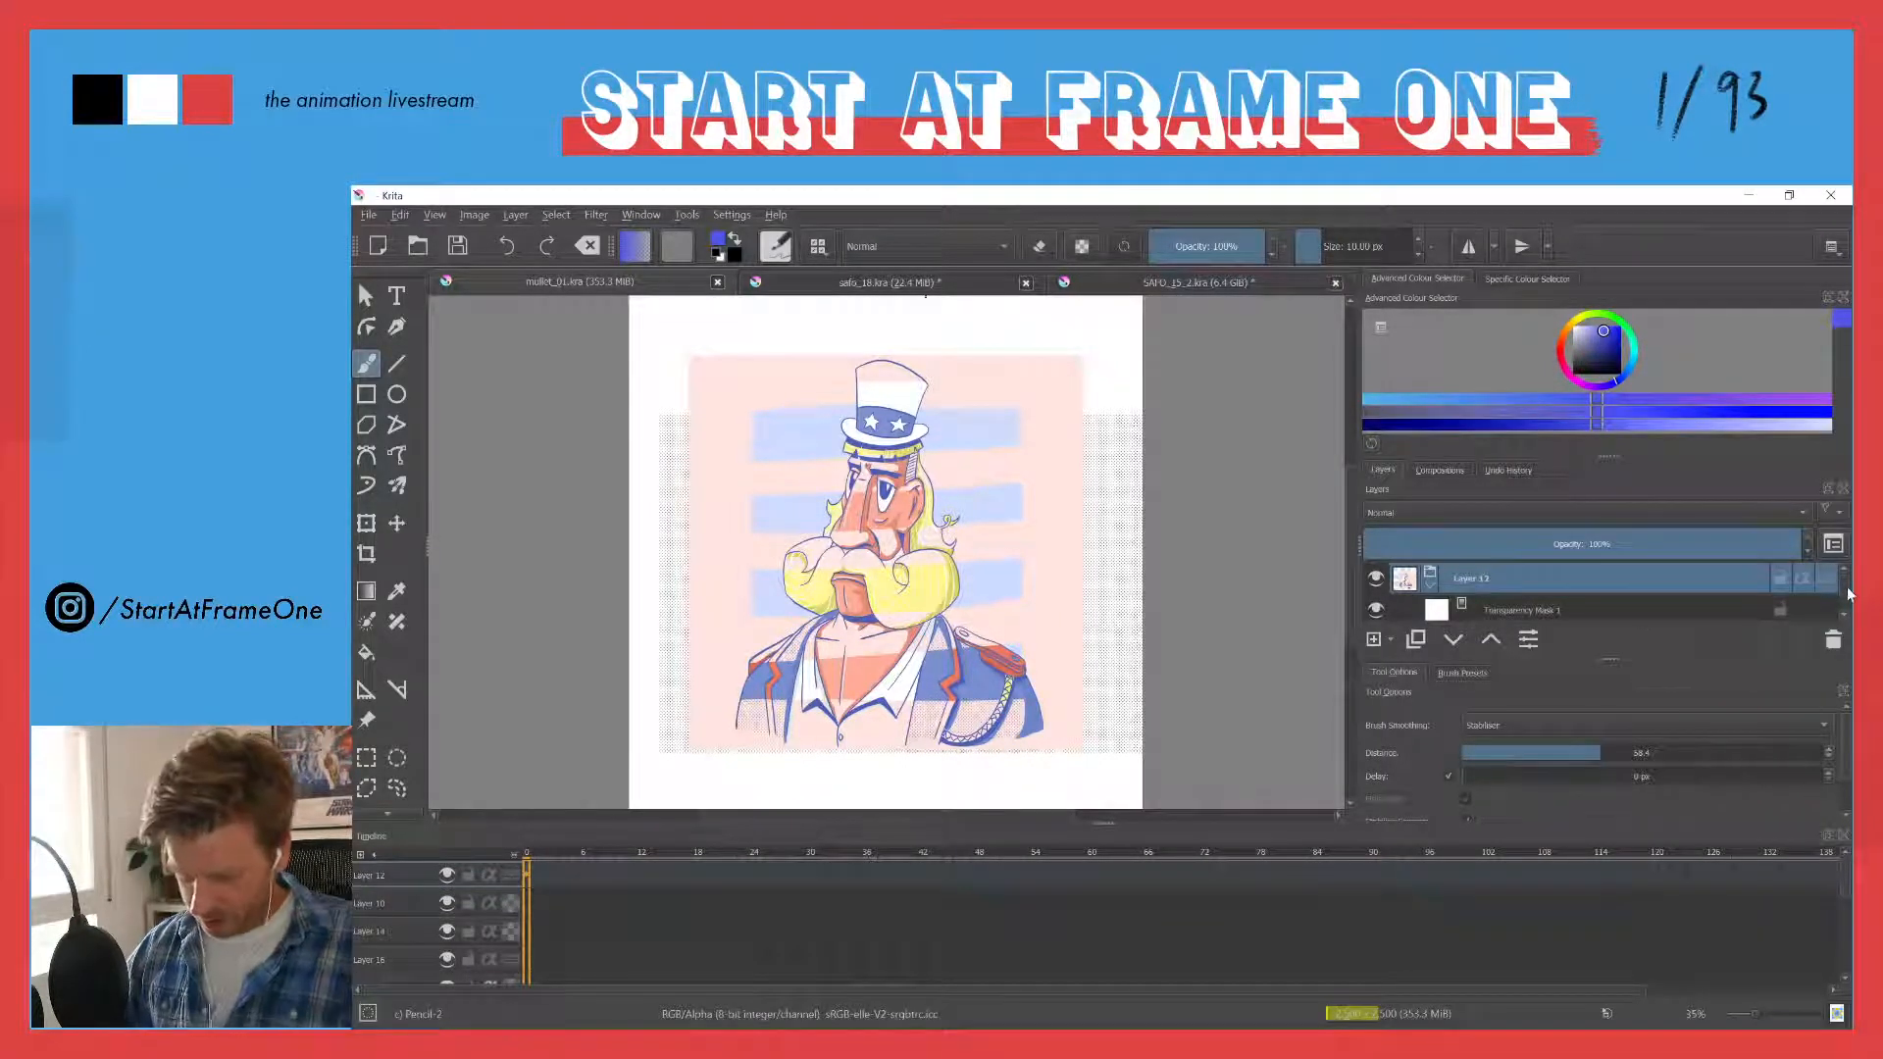
pyautogui.moveTo(1844, 586); pyautogui.dragTo(1845, 620)
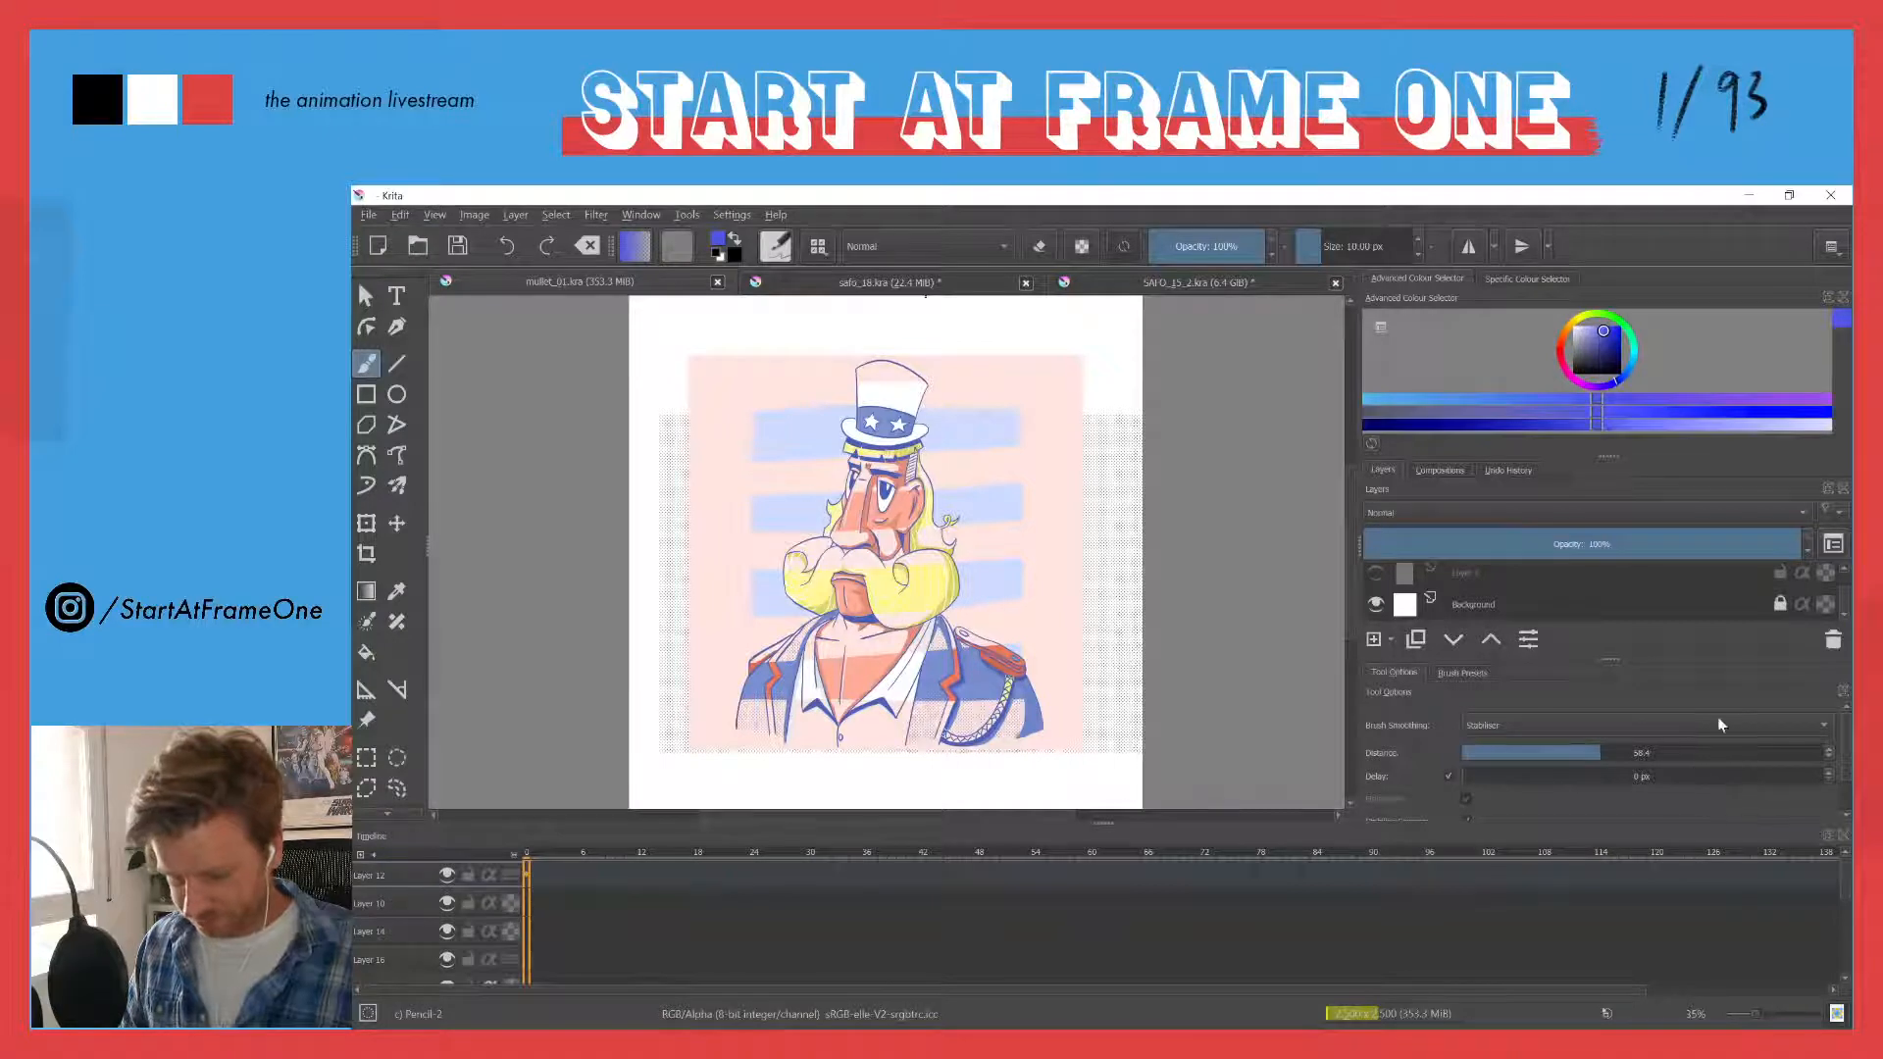
pyautogui.scroll(5, 1846, 595)
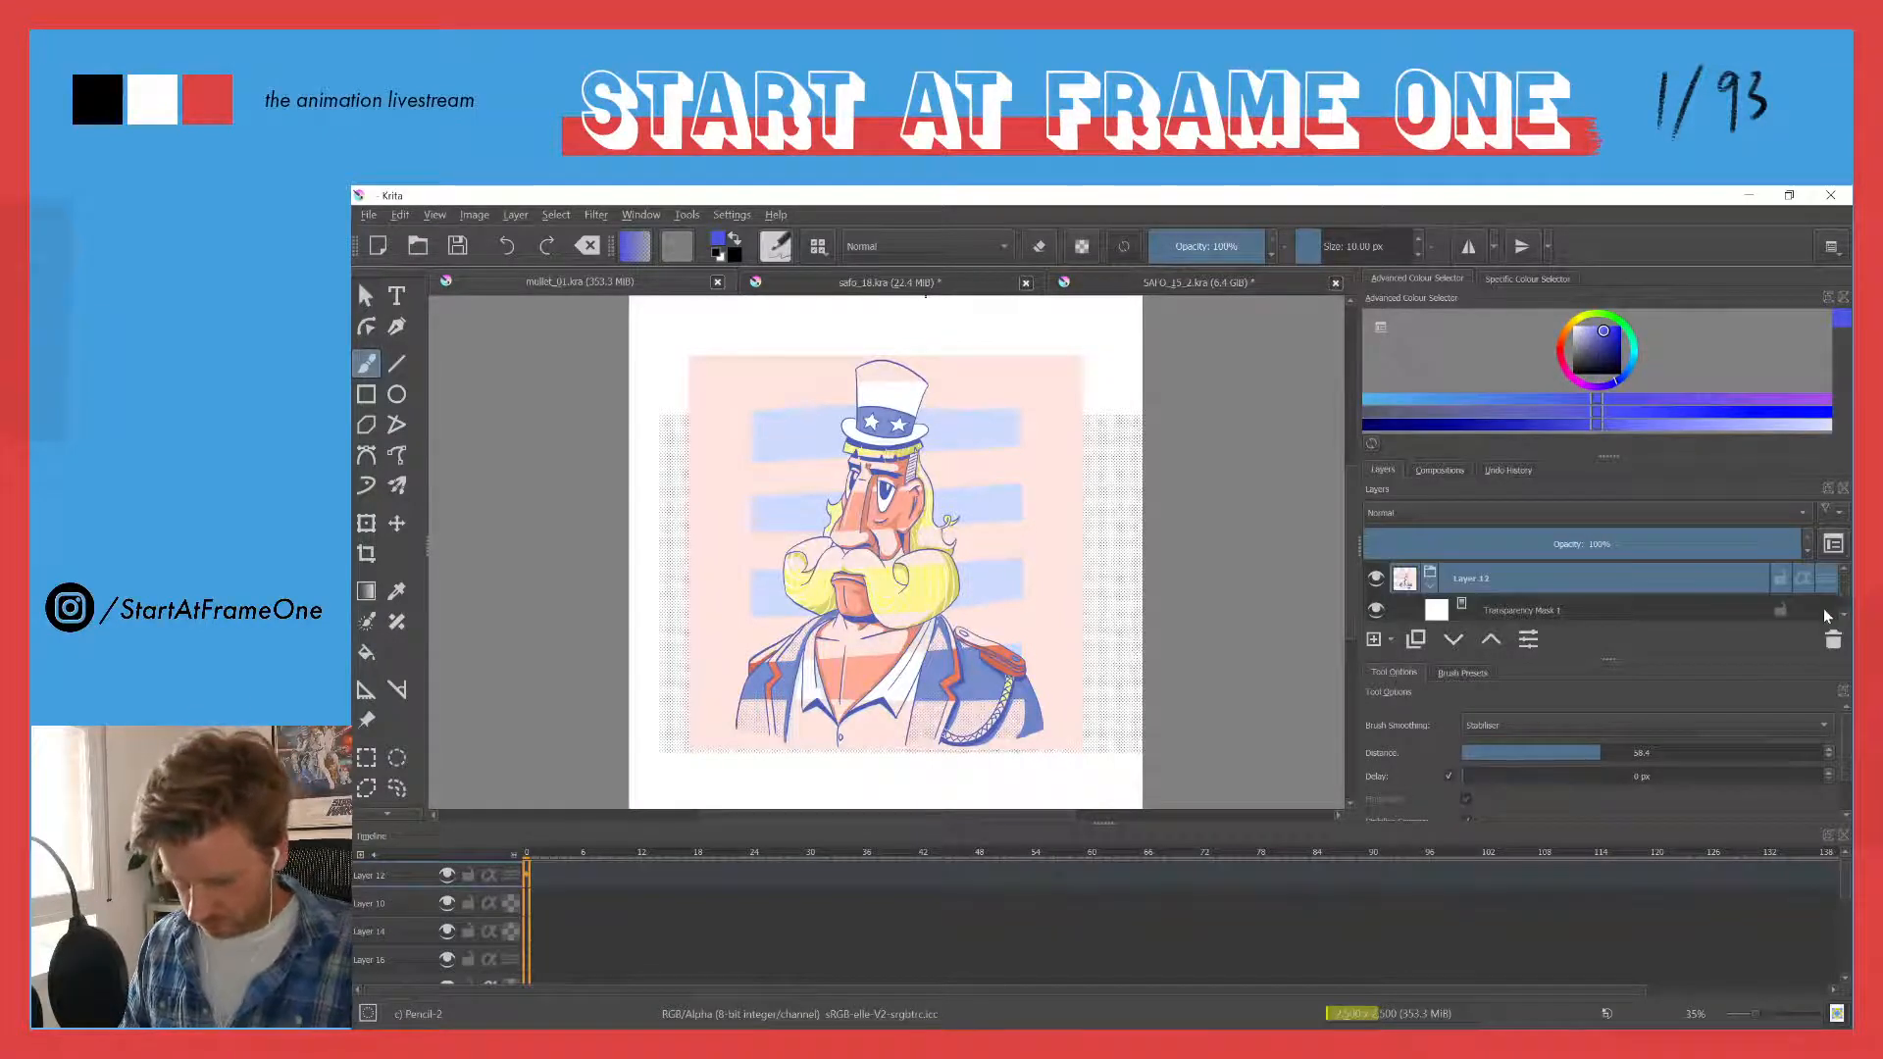
pyautogui.scroll(-5, 1844, 616)
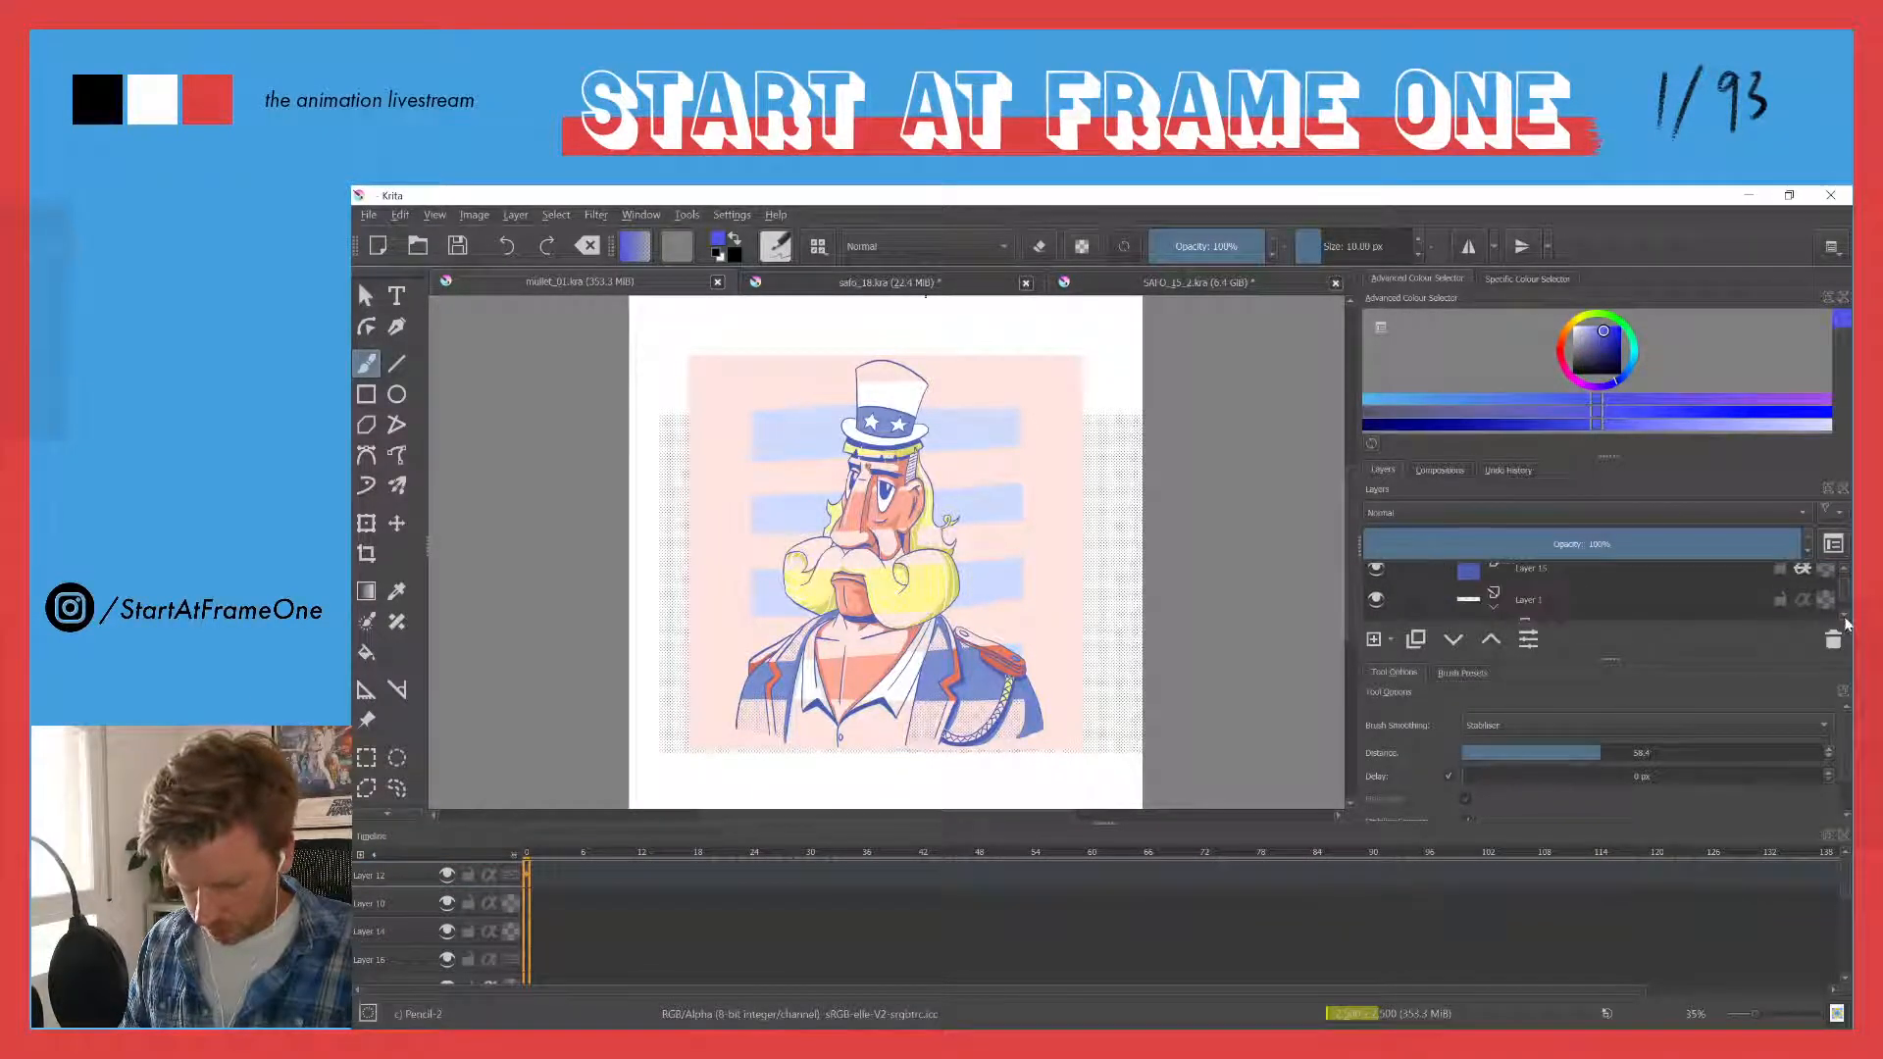
pyautogui.click(1844, 617)
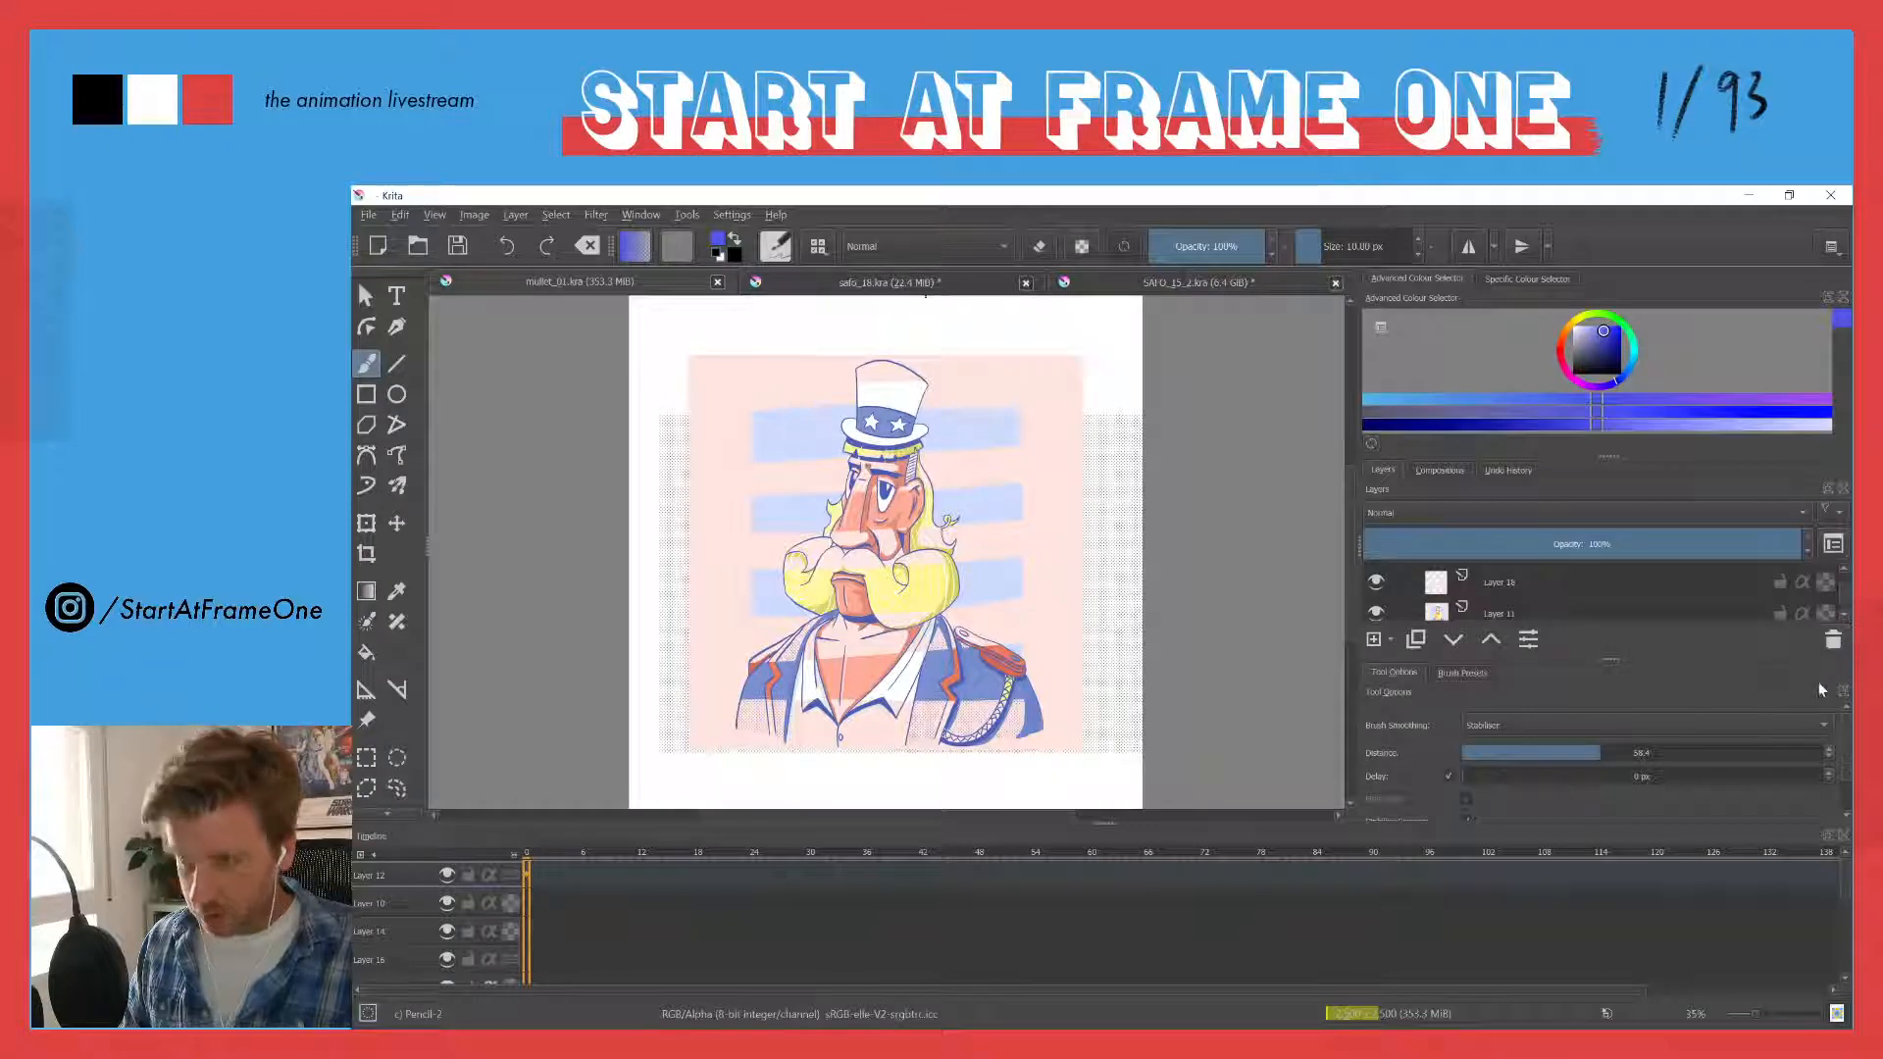
pyautogui.moveTo(1694, 926)
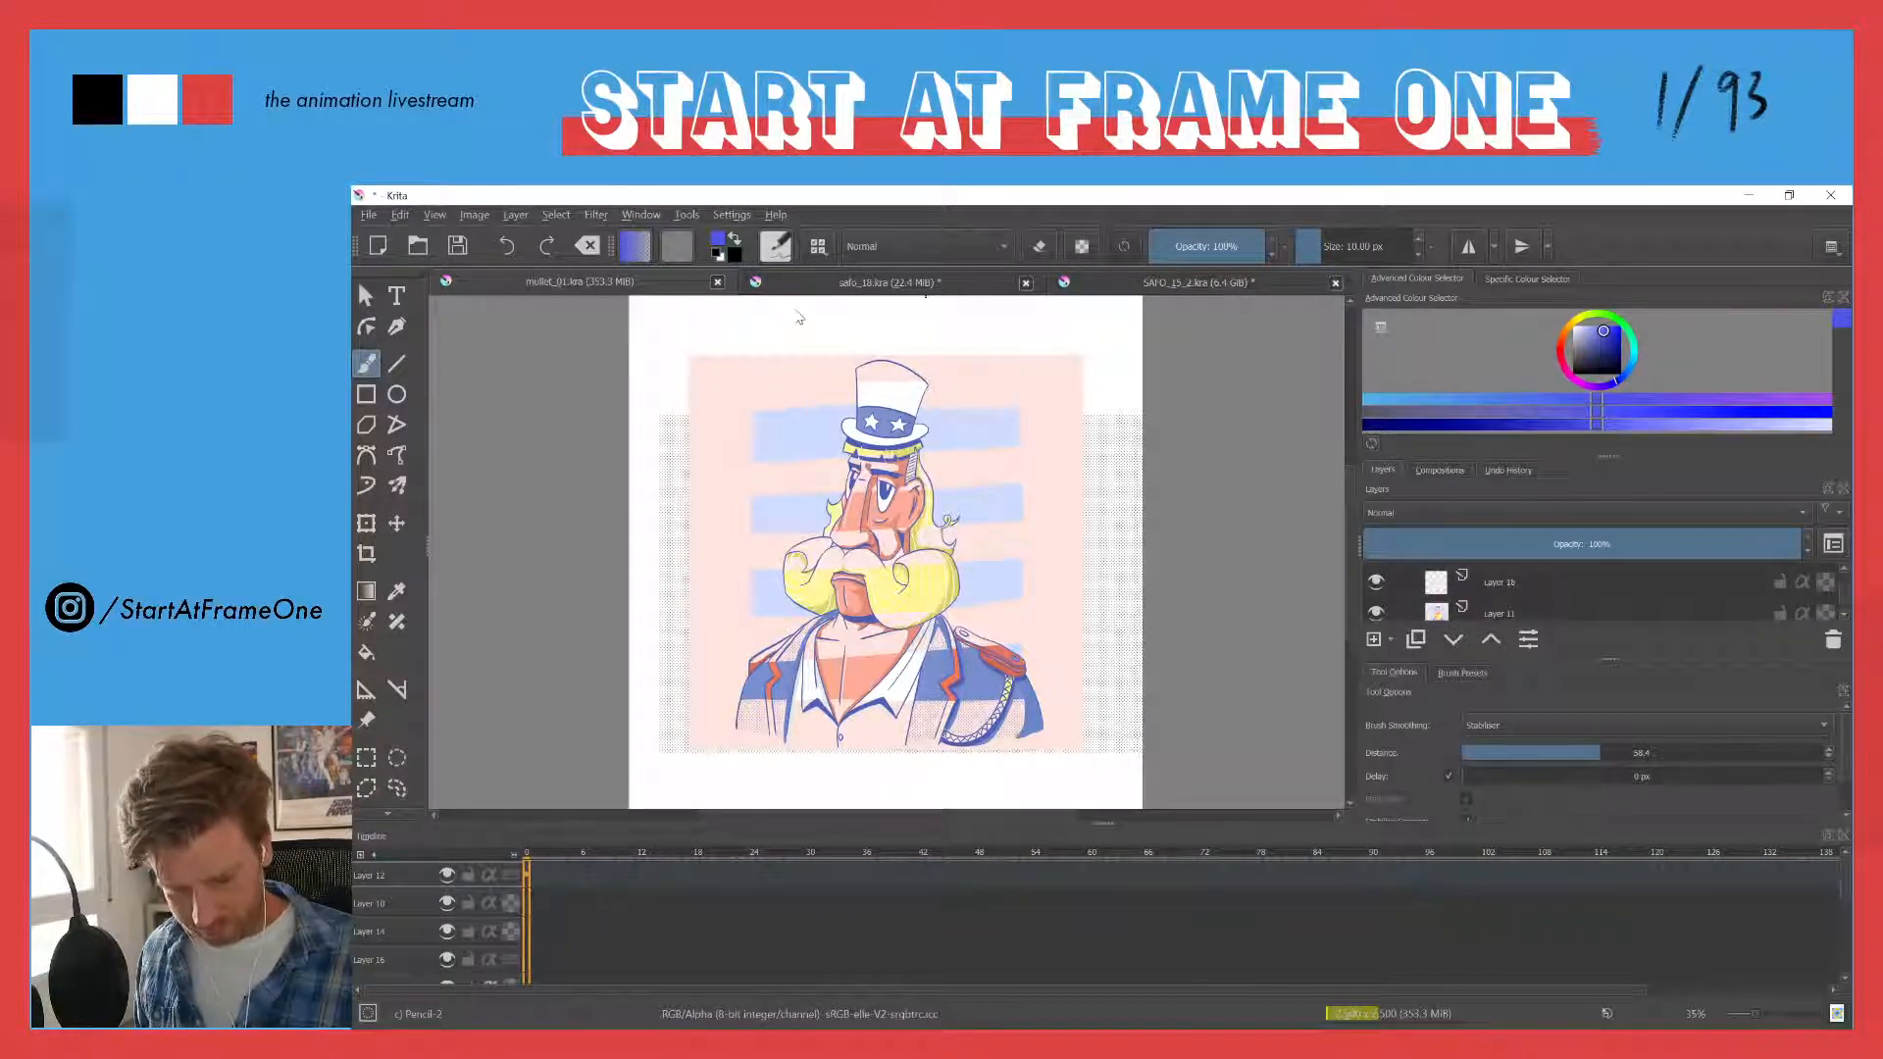
pyautogui.click(814, 285)
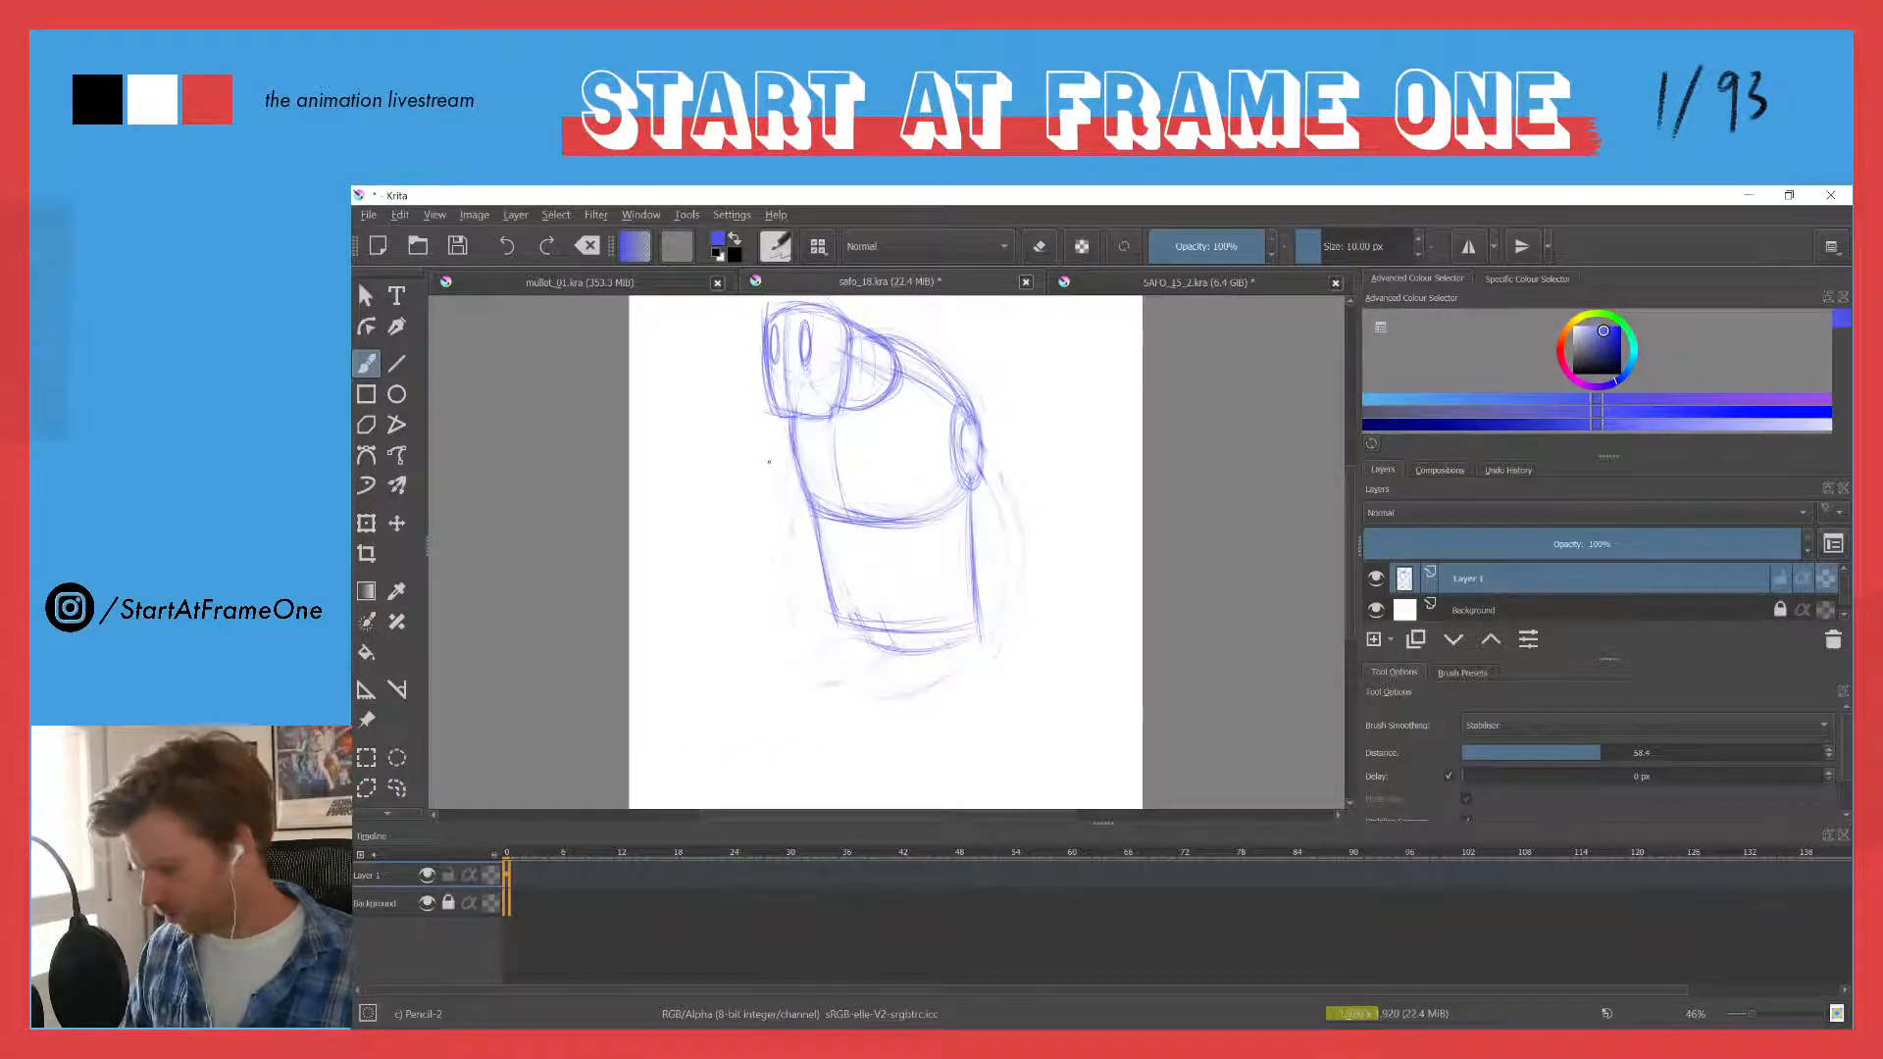
# - Draw a row of pointed, tooth-like shapes hanging below the jaw and redraw the head with a rounder crown and sides
pyautogui.moveTo(770, 457); pyautogui.dragTo(817, 470)
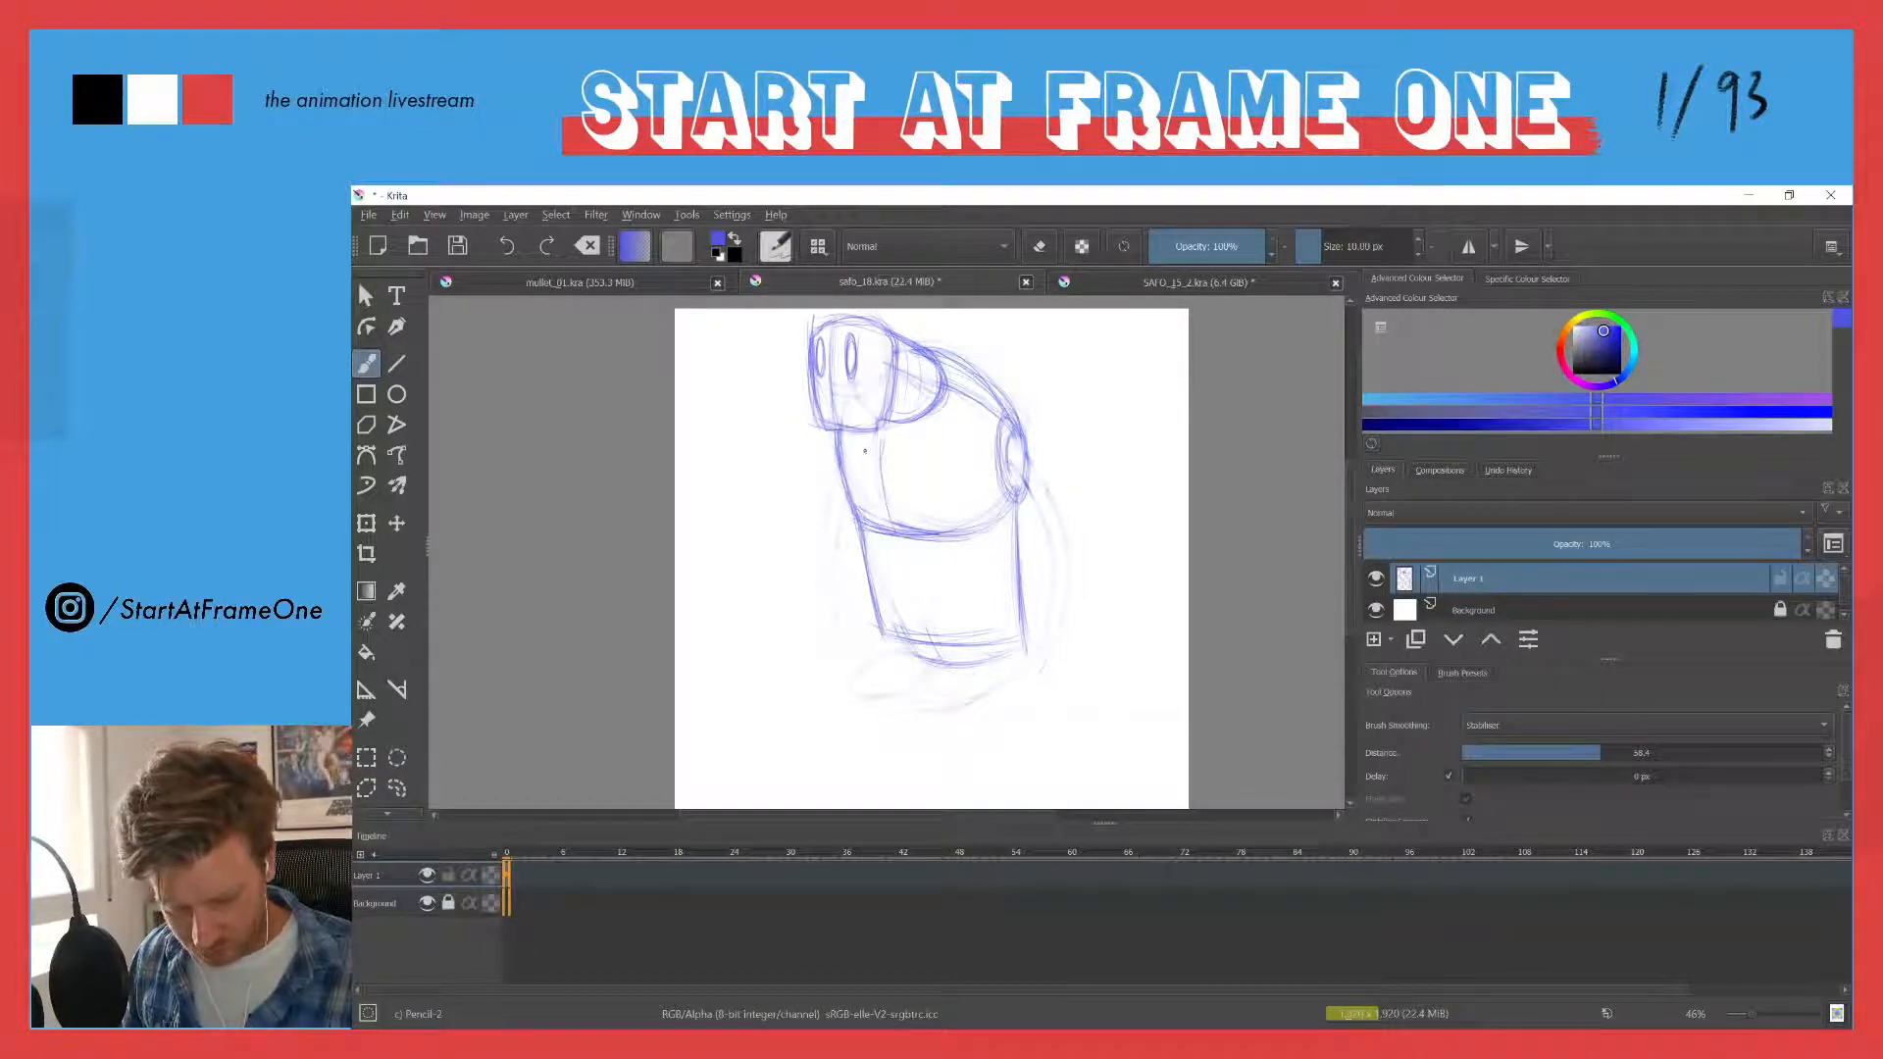
pyautogui.moveTo(860, 433)
pyautogui.mouseDown()
pyautogui.moveTo(882, 429)
pyautogui.moveTo(829, 458)
pyautogui.mouseUp()
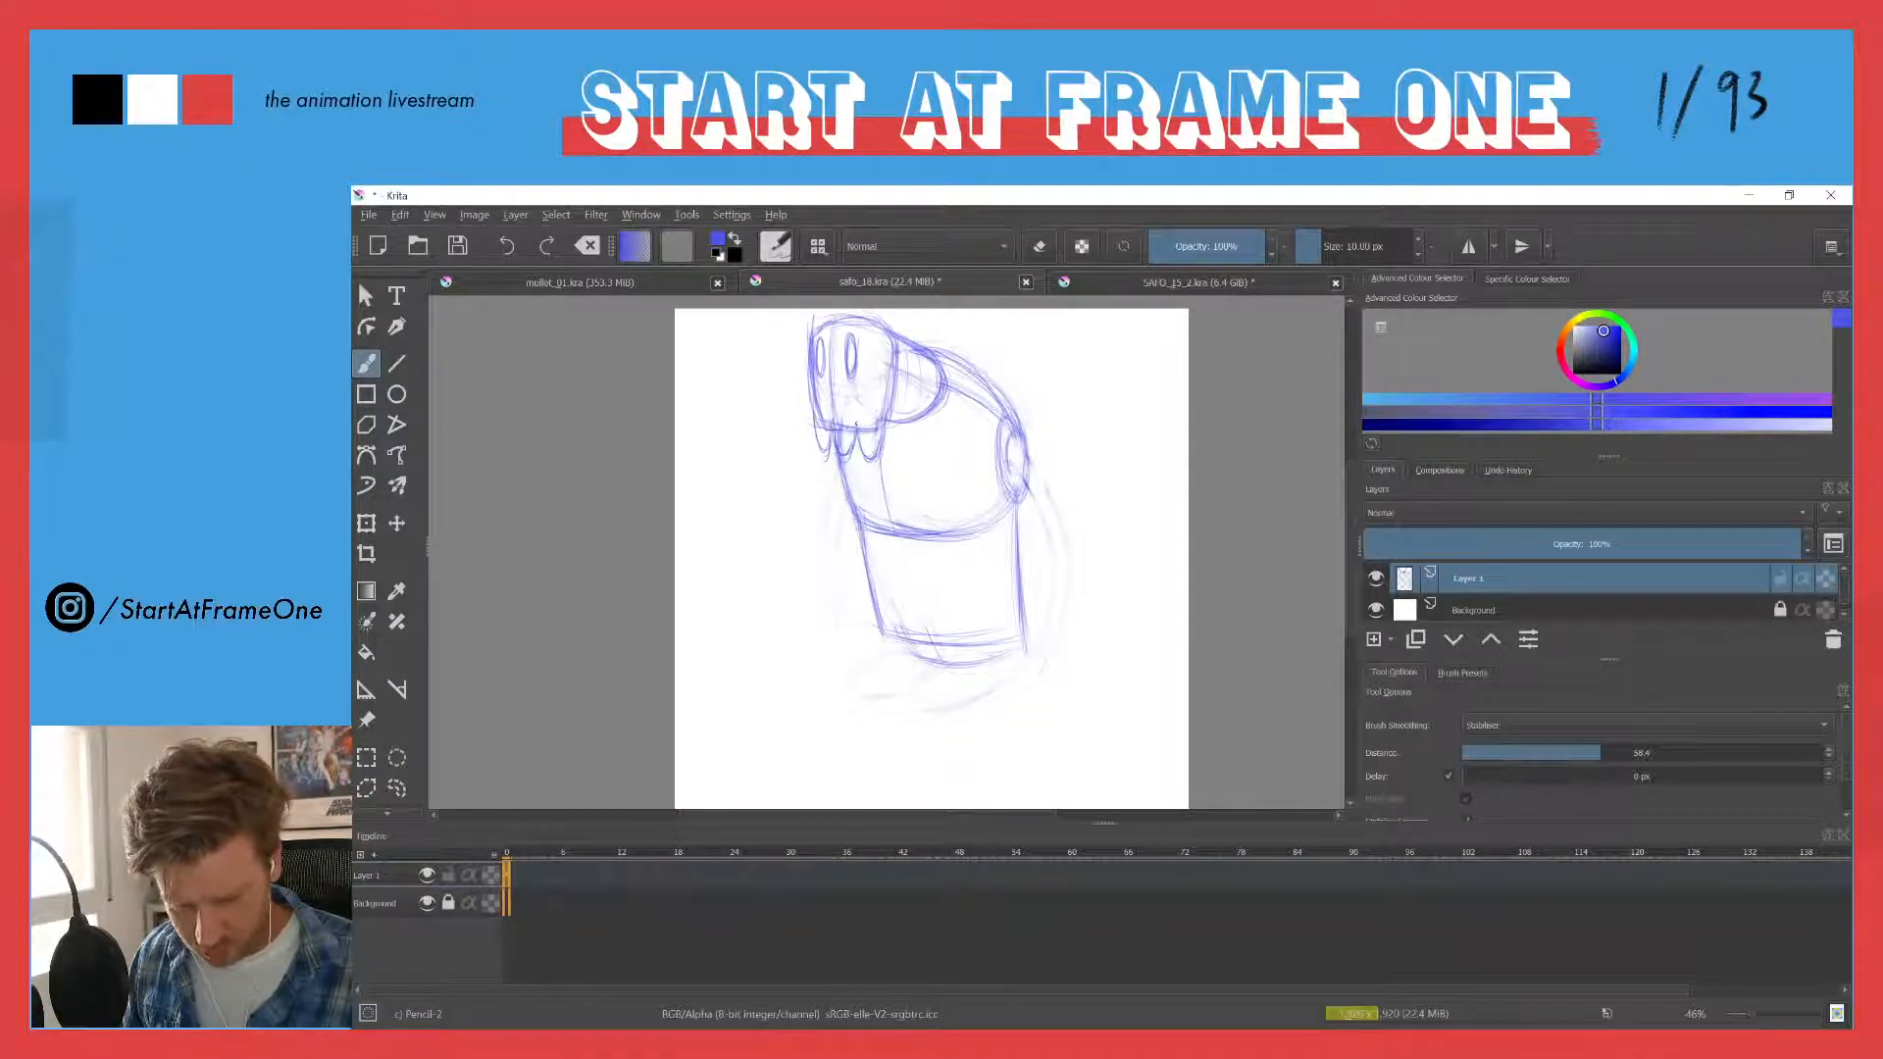
pyautogui.moveTo(890, 391); pyautogui.dragTo(882, 446)
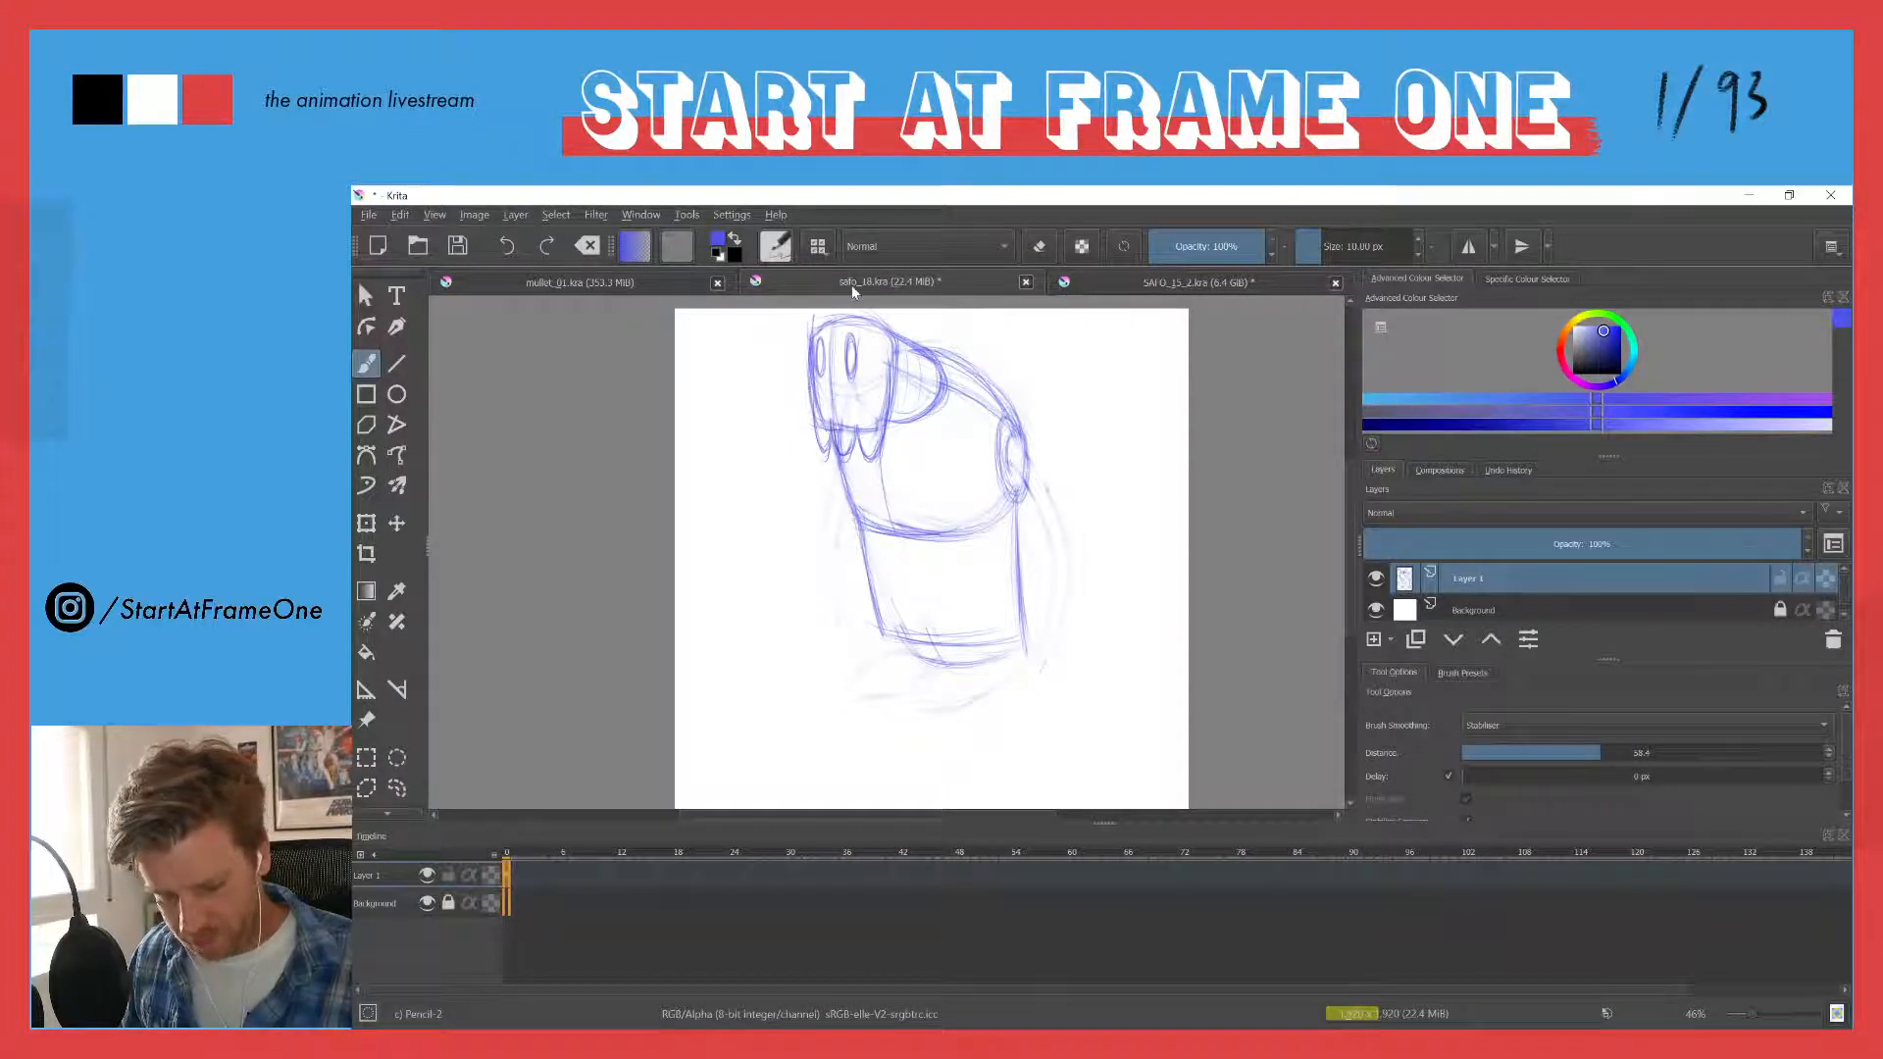
pyautogui.moveTo(888, 326); pyautogui.dragTo(881, 402)
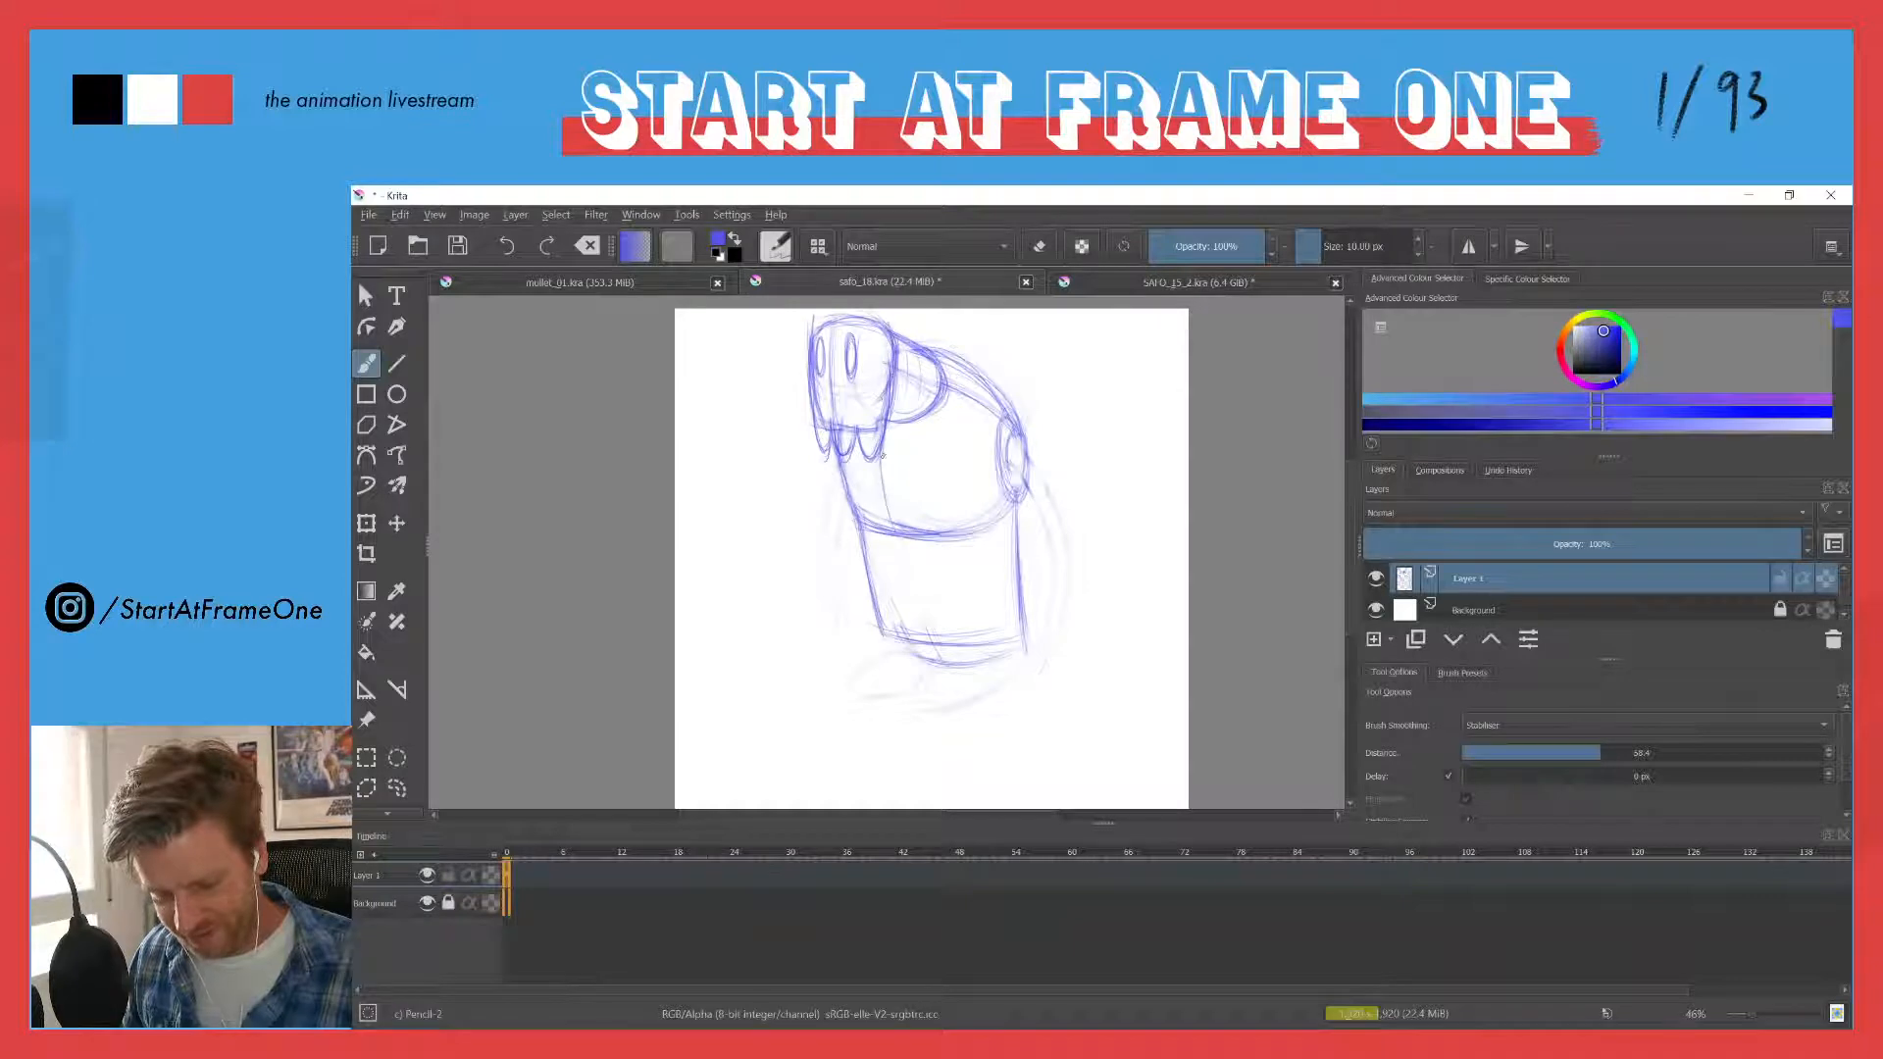
pyautogui.moveTo(816, 322); pyautogui.dragTo(805, 393)
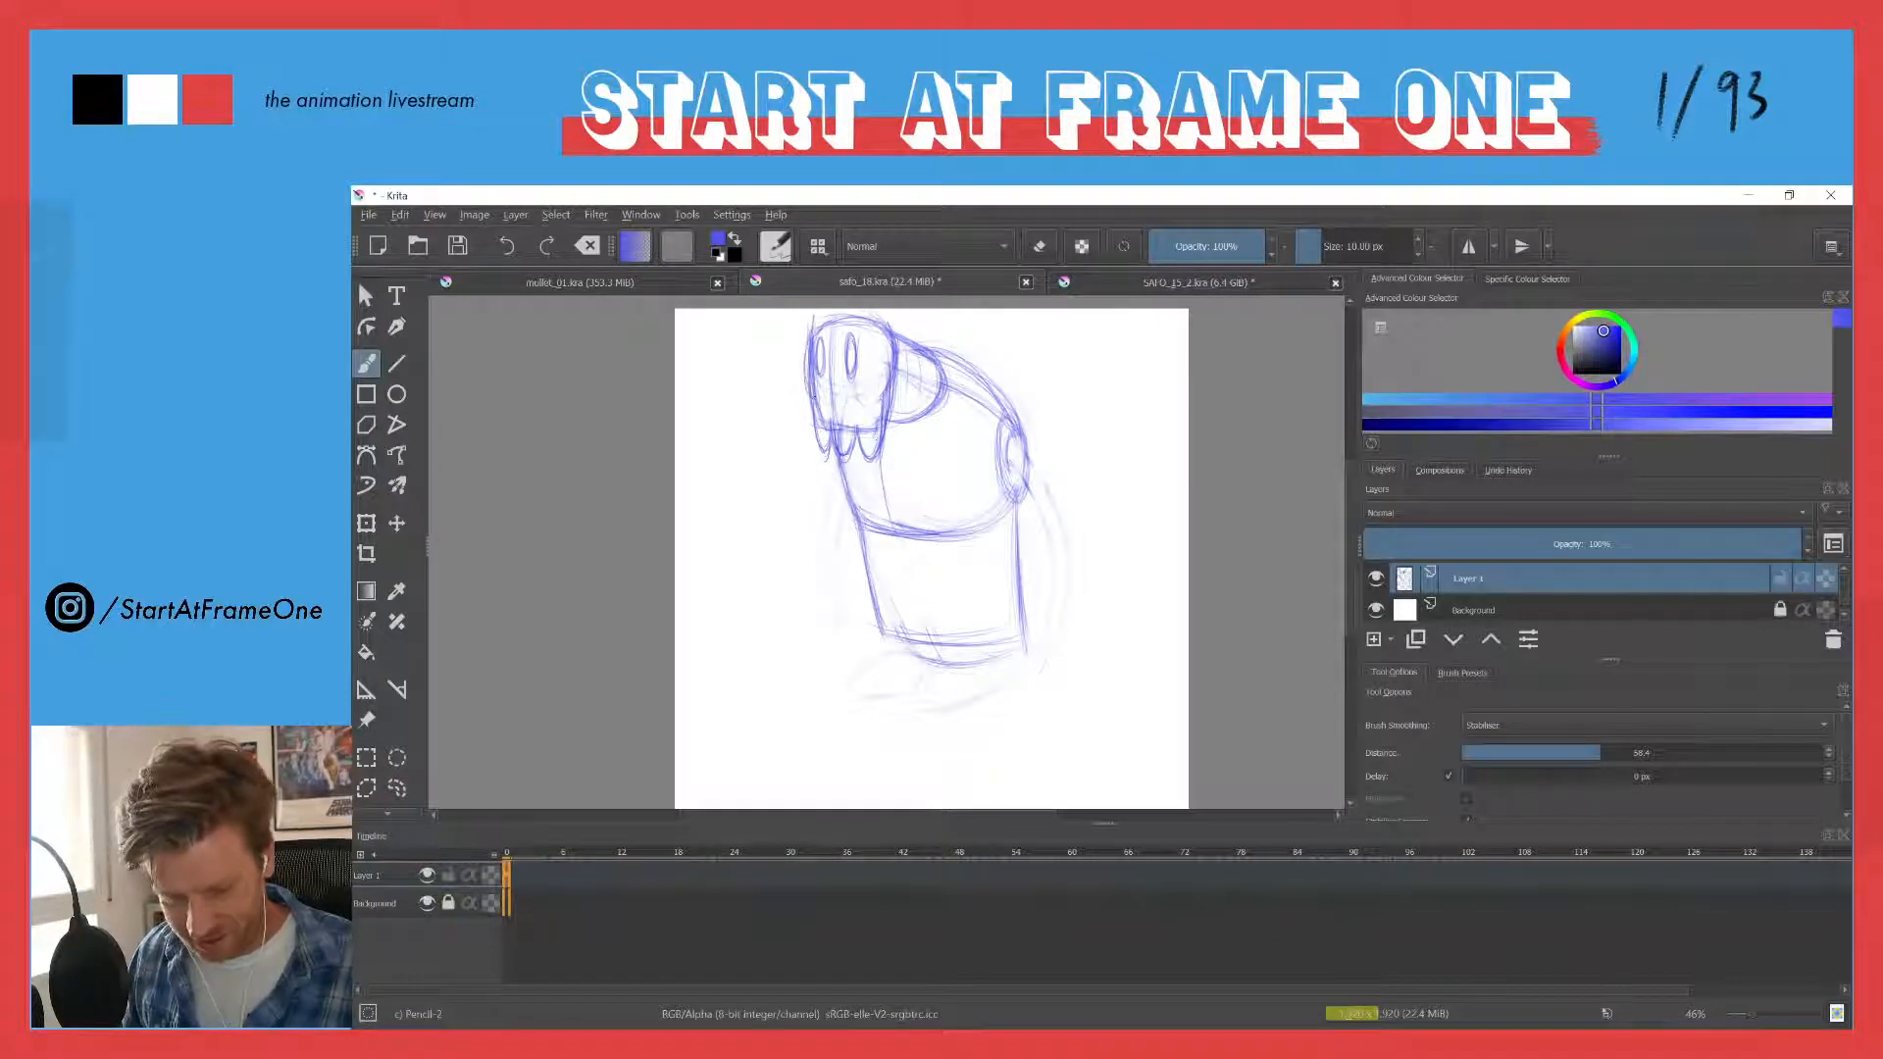
pyautogui.moveTo(849, 314)
pyautogui.mouseDown()
pyautogui.moveTo(807, 338)
pyautogui.moveTo(804, 396)
pyautogui.mouseUp()
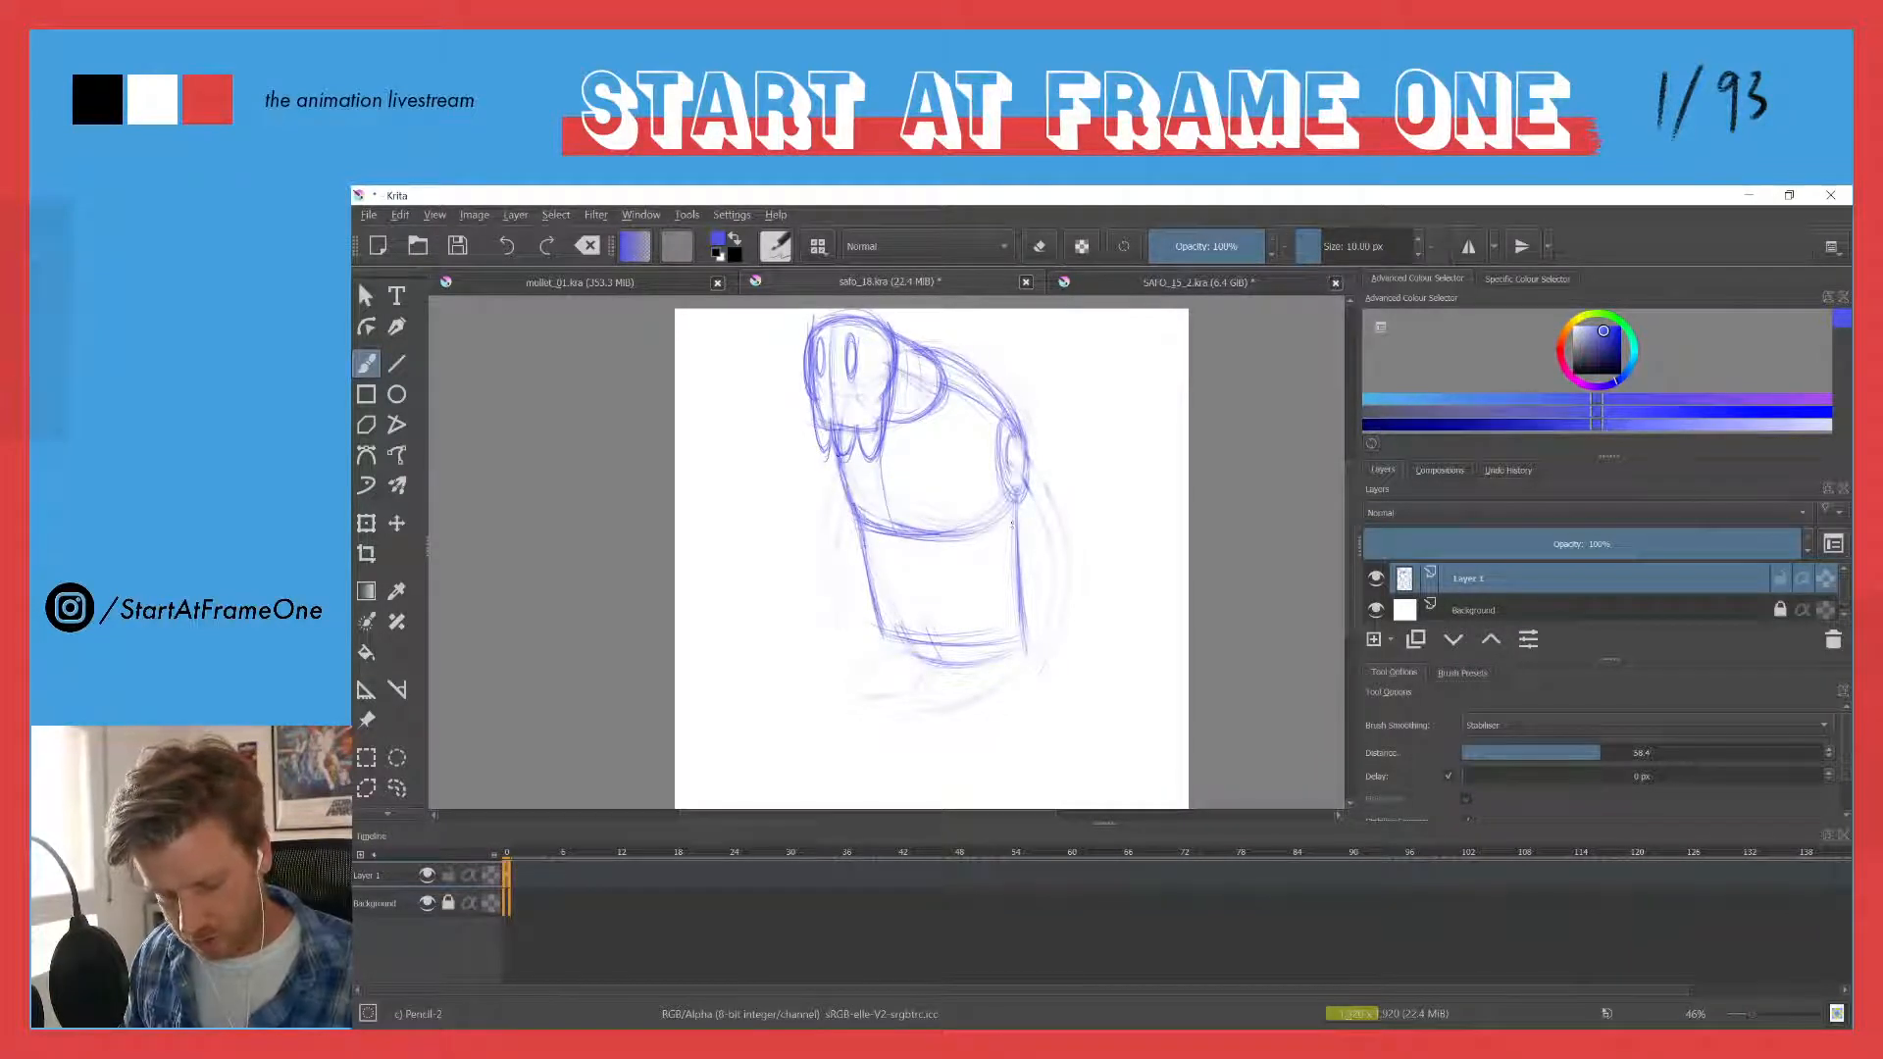
# - Reinforce the torso's lower back corner and the front of the head, and draw a small pointed nose below the eyes
pyautogui.moveTo(1018, 506); pyautogui.dragTo(991, 528)
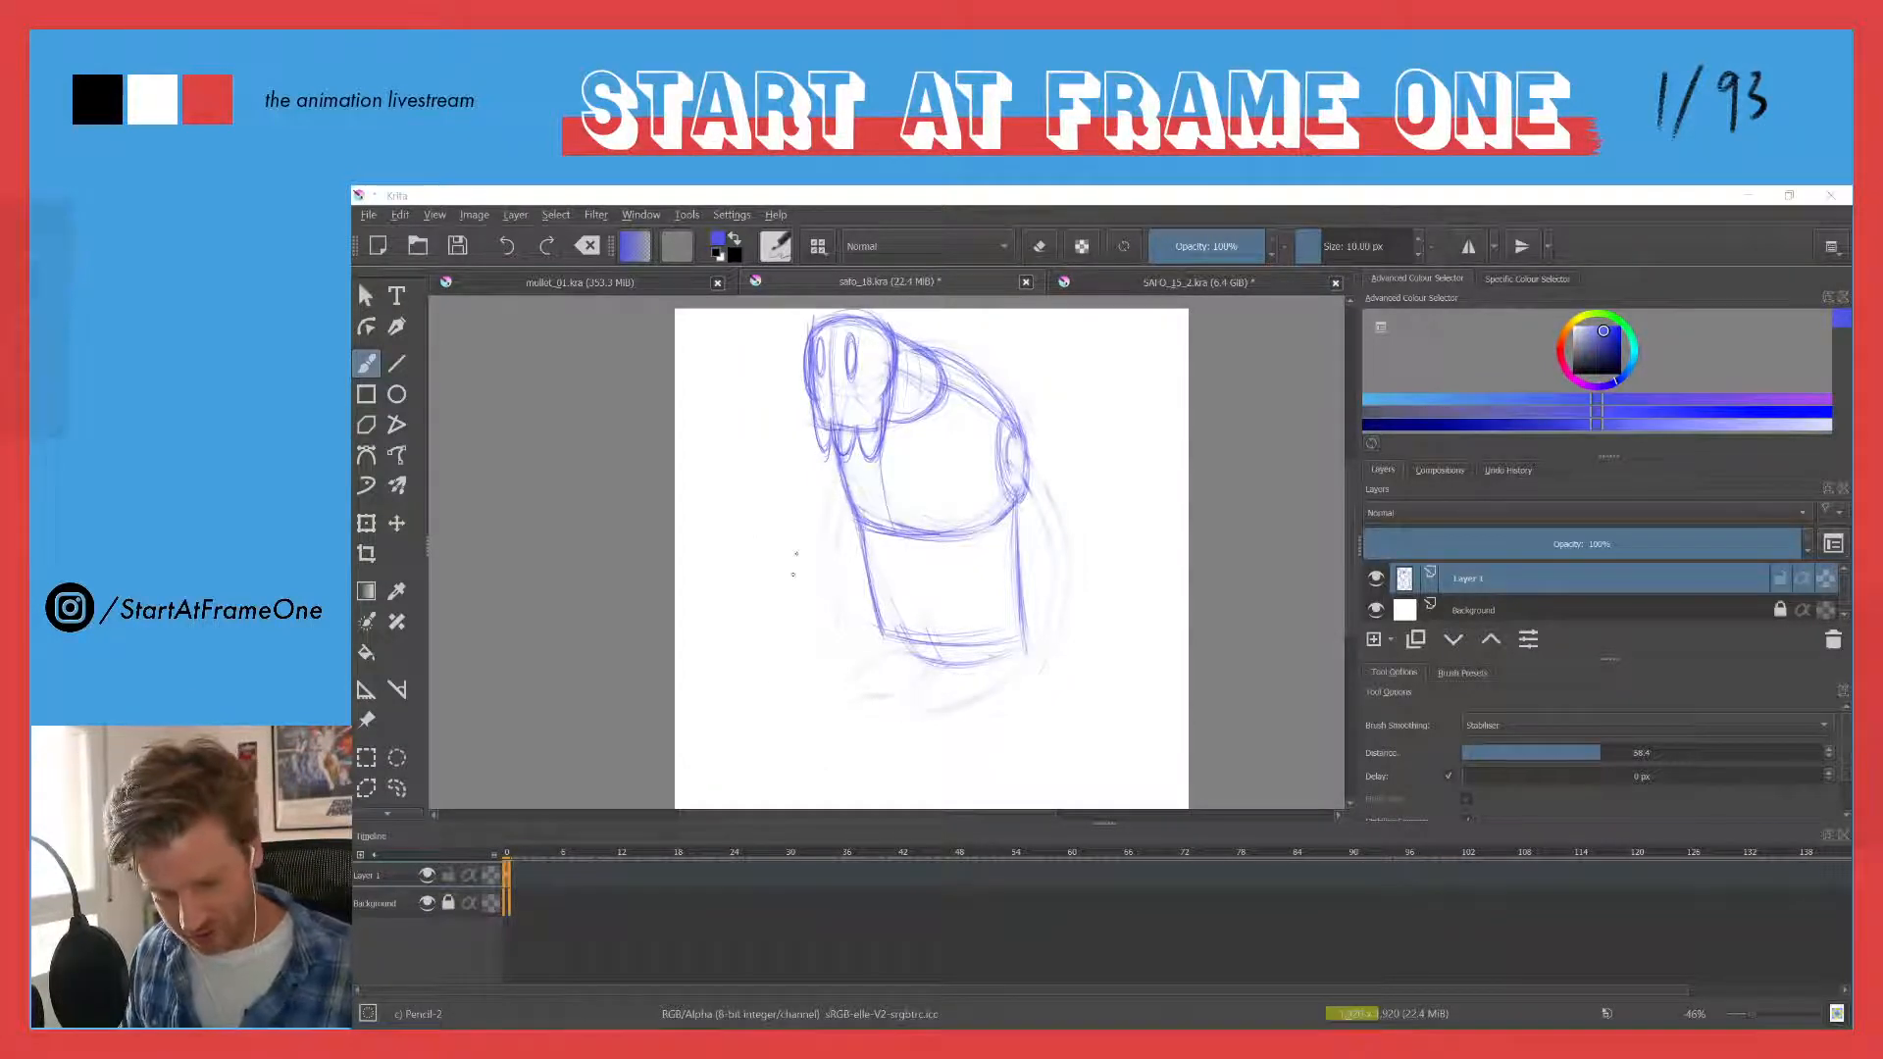
pyautogui.moveTo(820, 331); pyautogui.dragTo(823, 447)
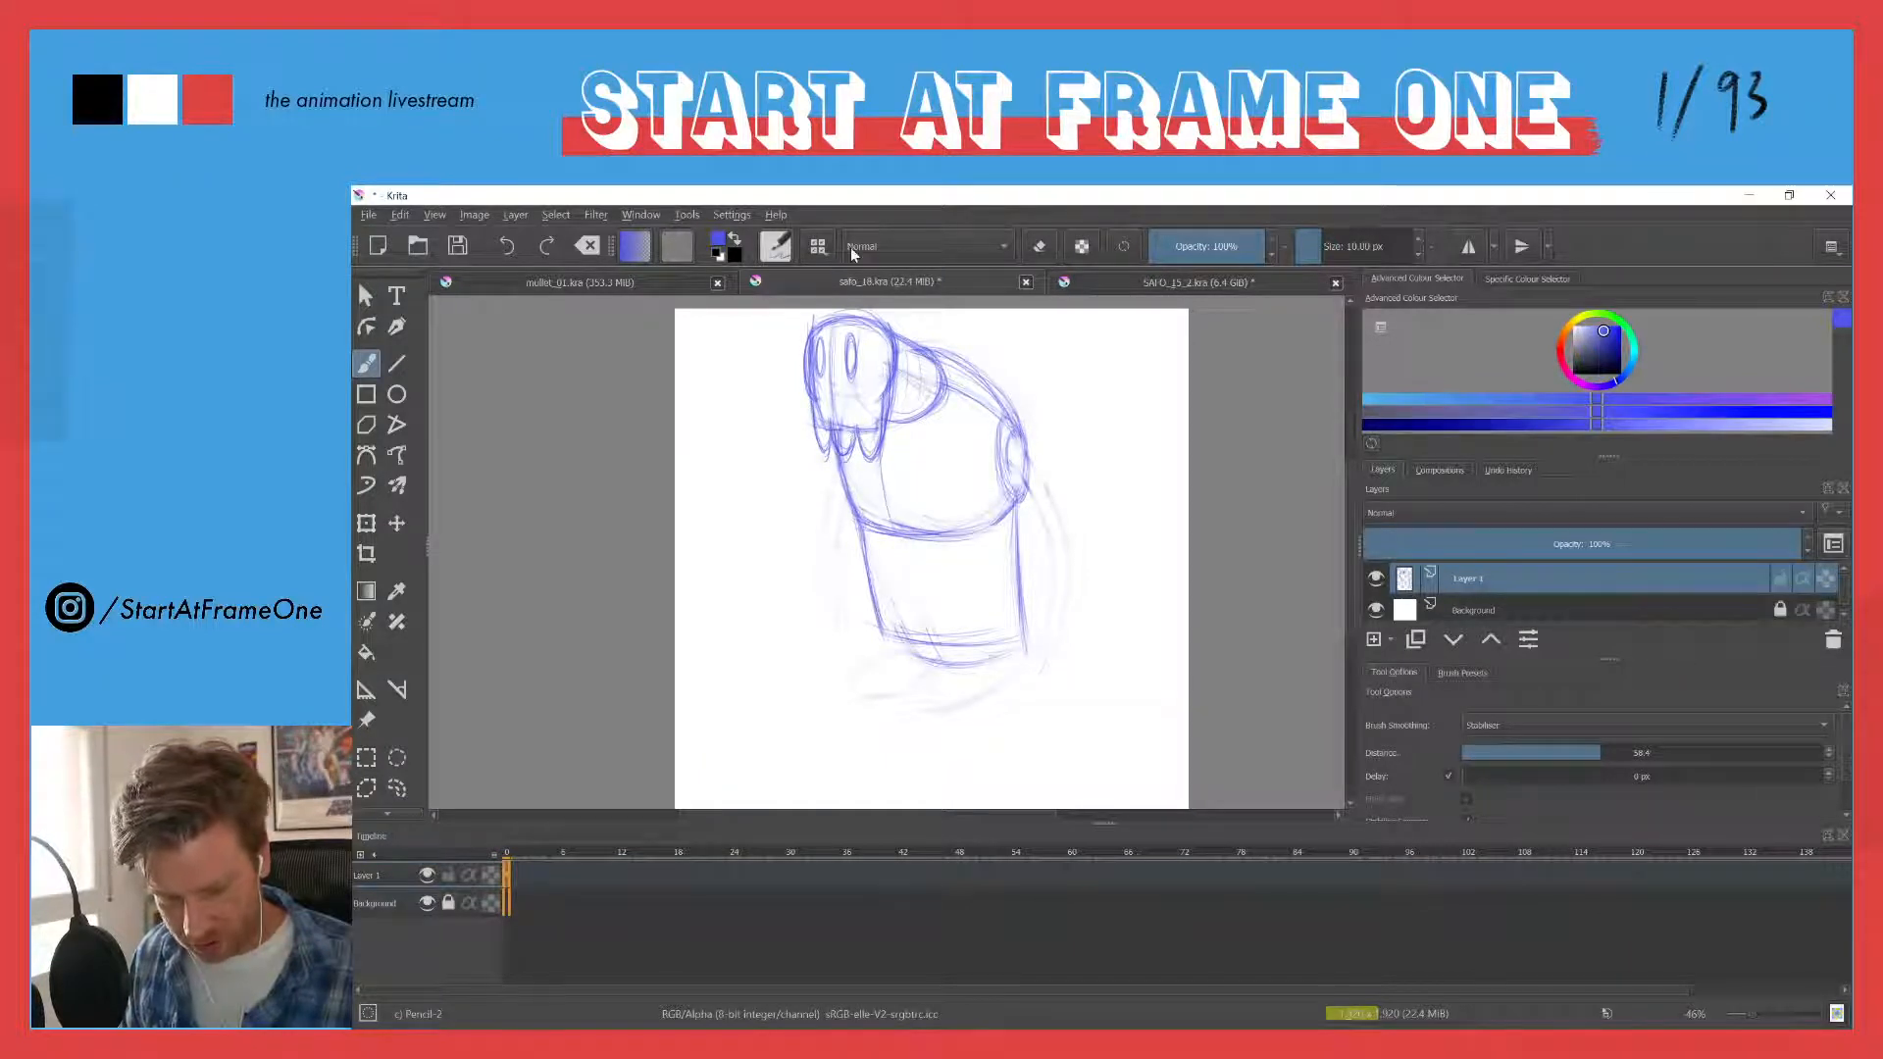
pyautogui.moveTo(810, 342); pyautogui.dragTo(806, 383)
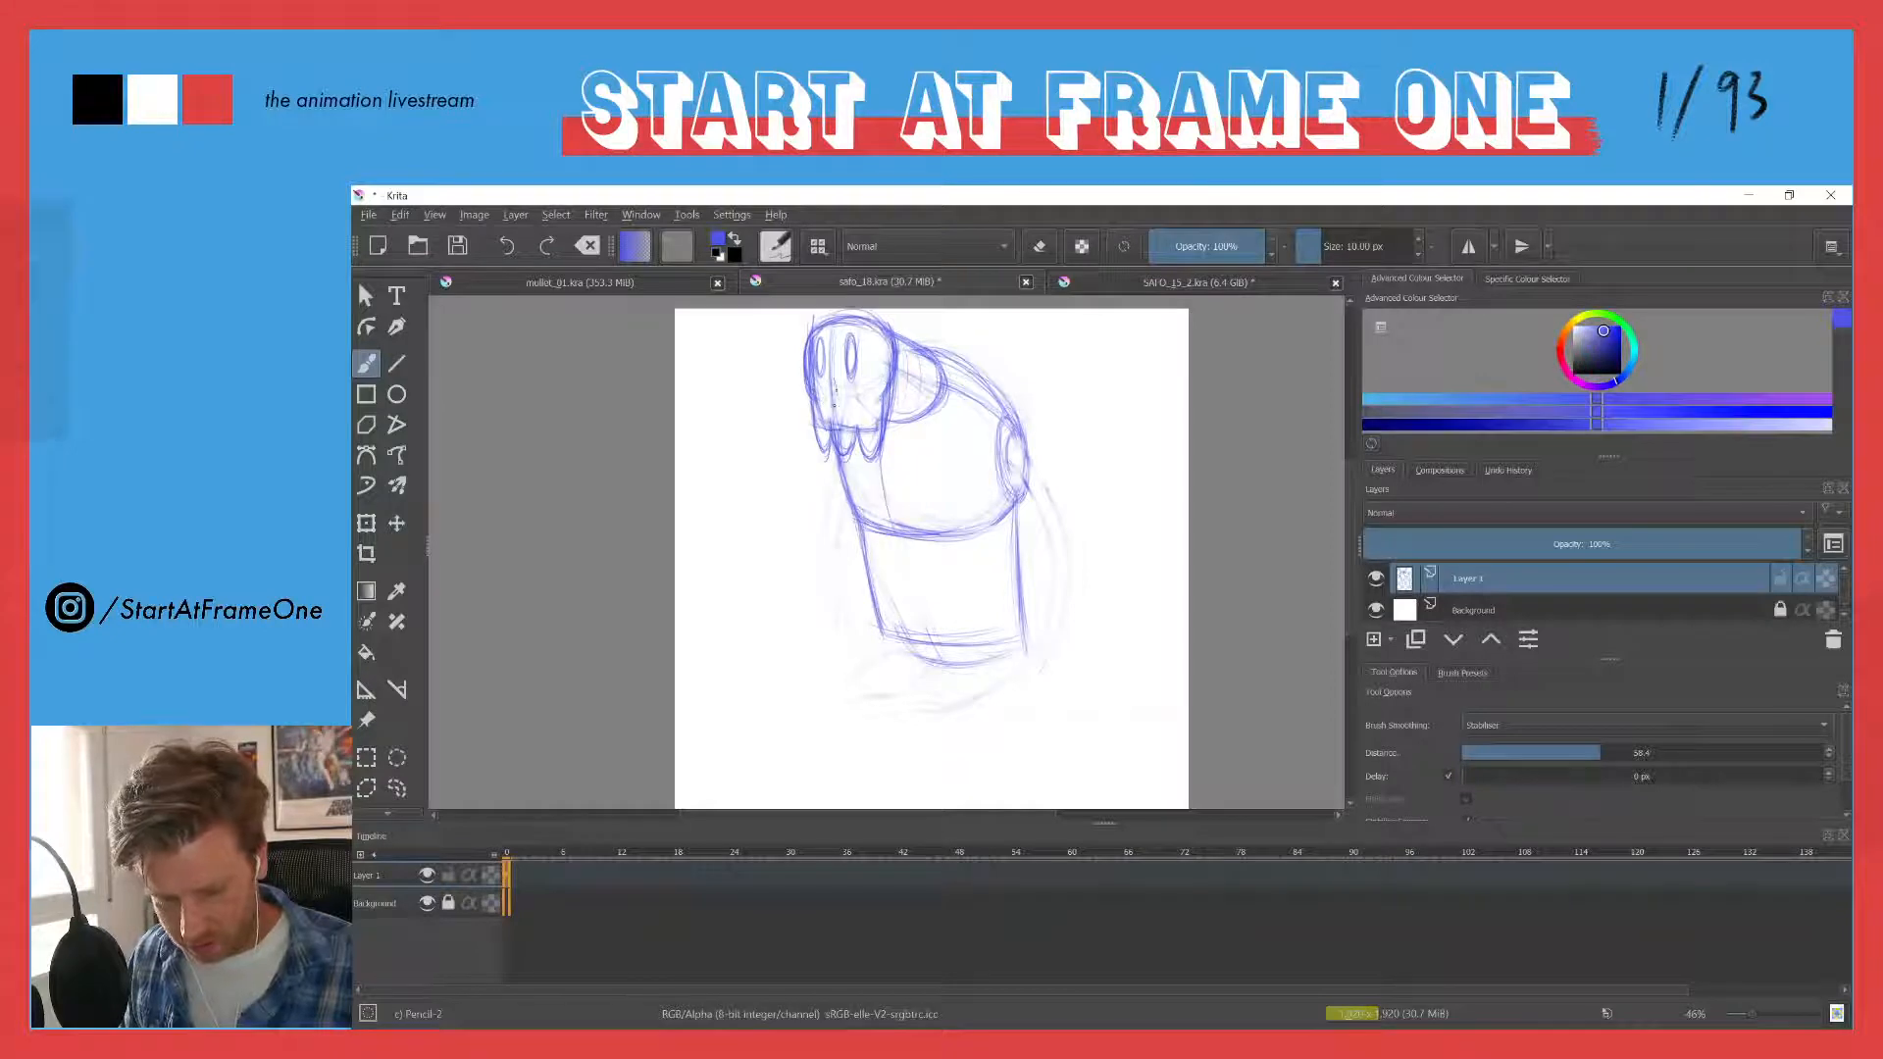
pyautogui.moveTo(832, 372); pyautogui.dragTo(839, 398)
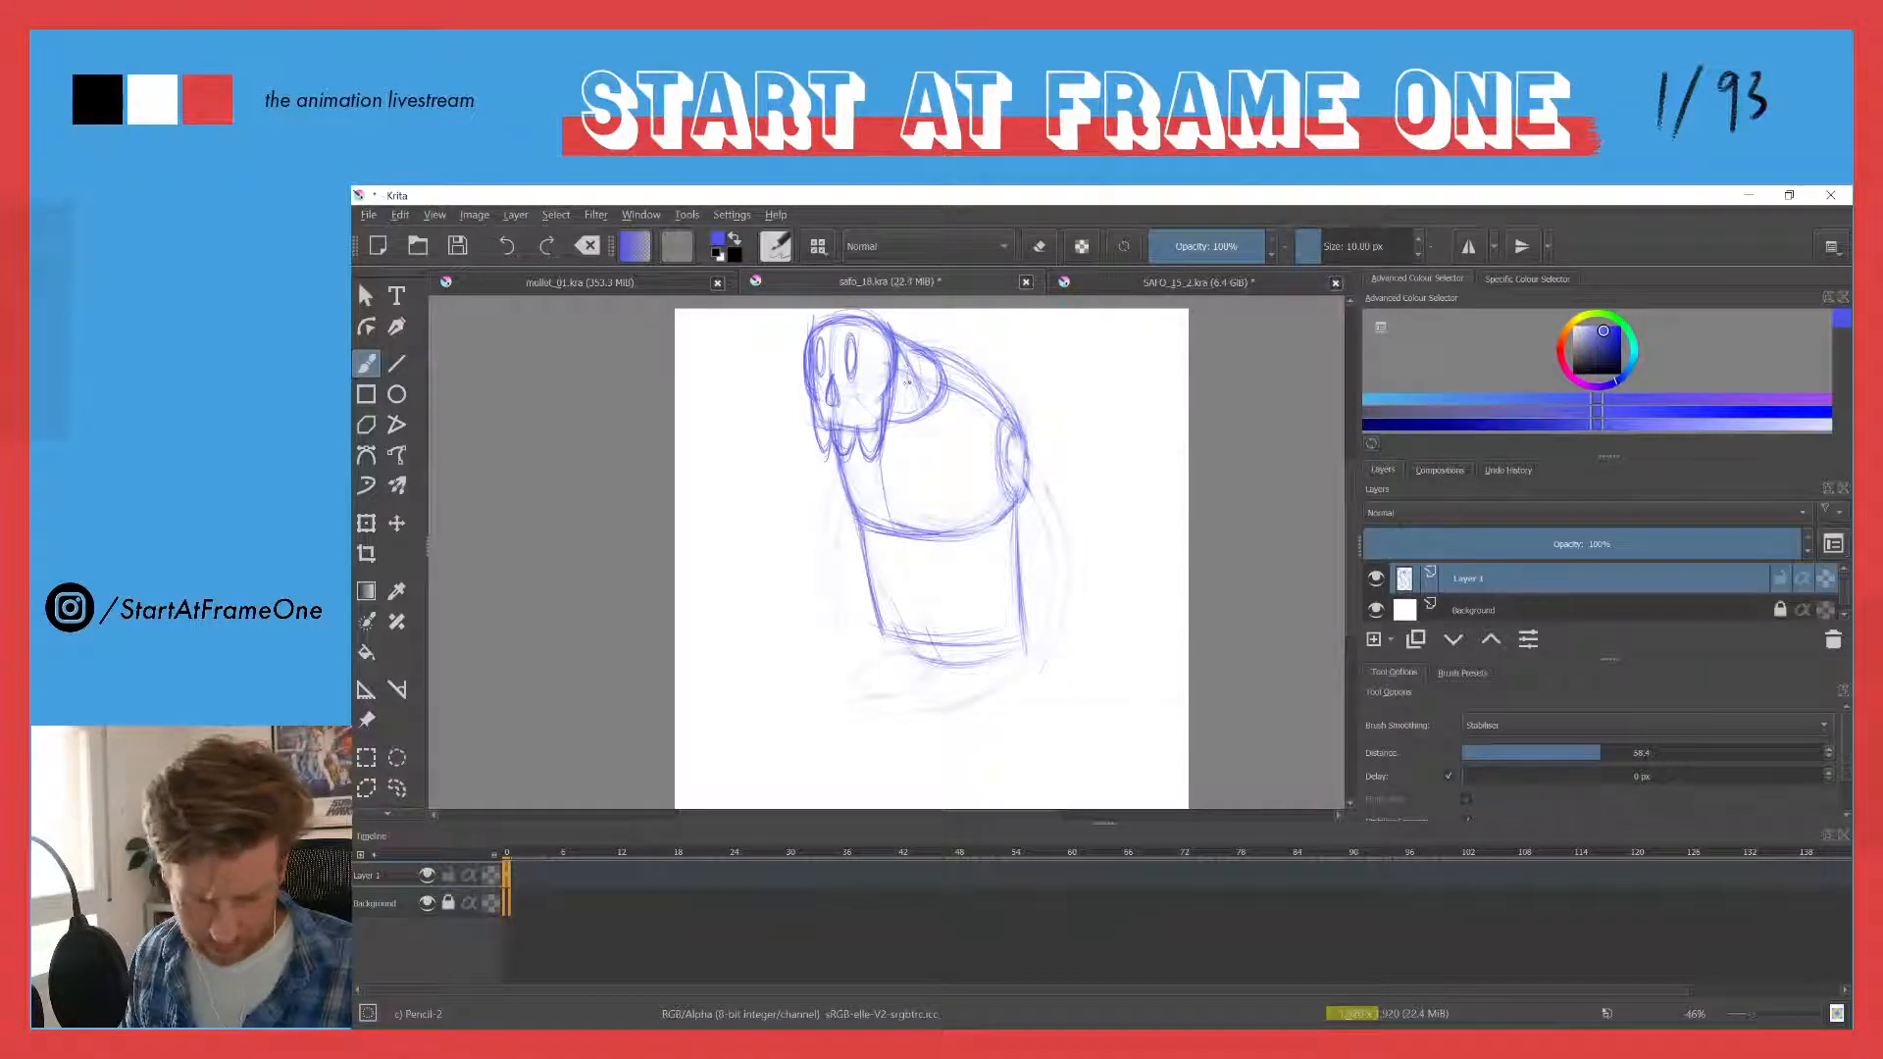
# - Draw a small curved ear attached to the back edge of the head
pyautogui.moveTo(903, 356); pyautogui.dragTo(936, 375)
pyautogui.moveTo(901, 350); pyautogui.dragTo(939, 377)
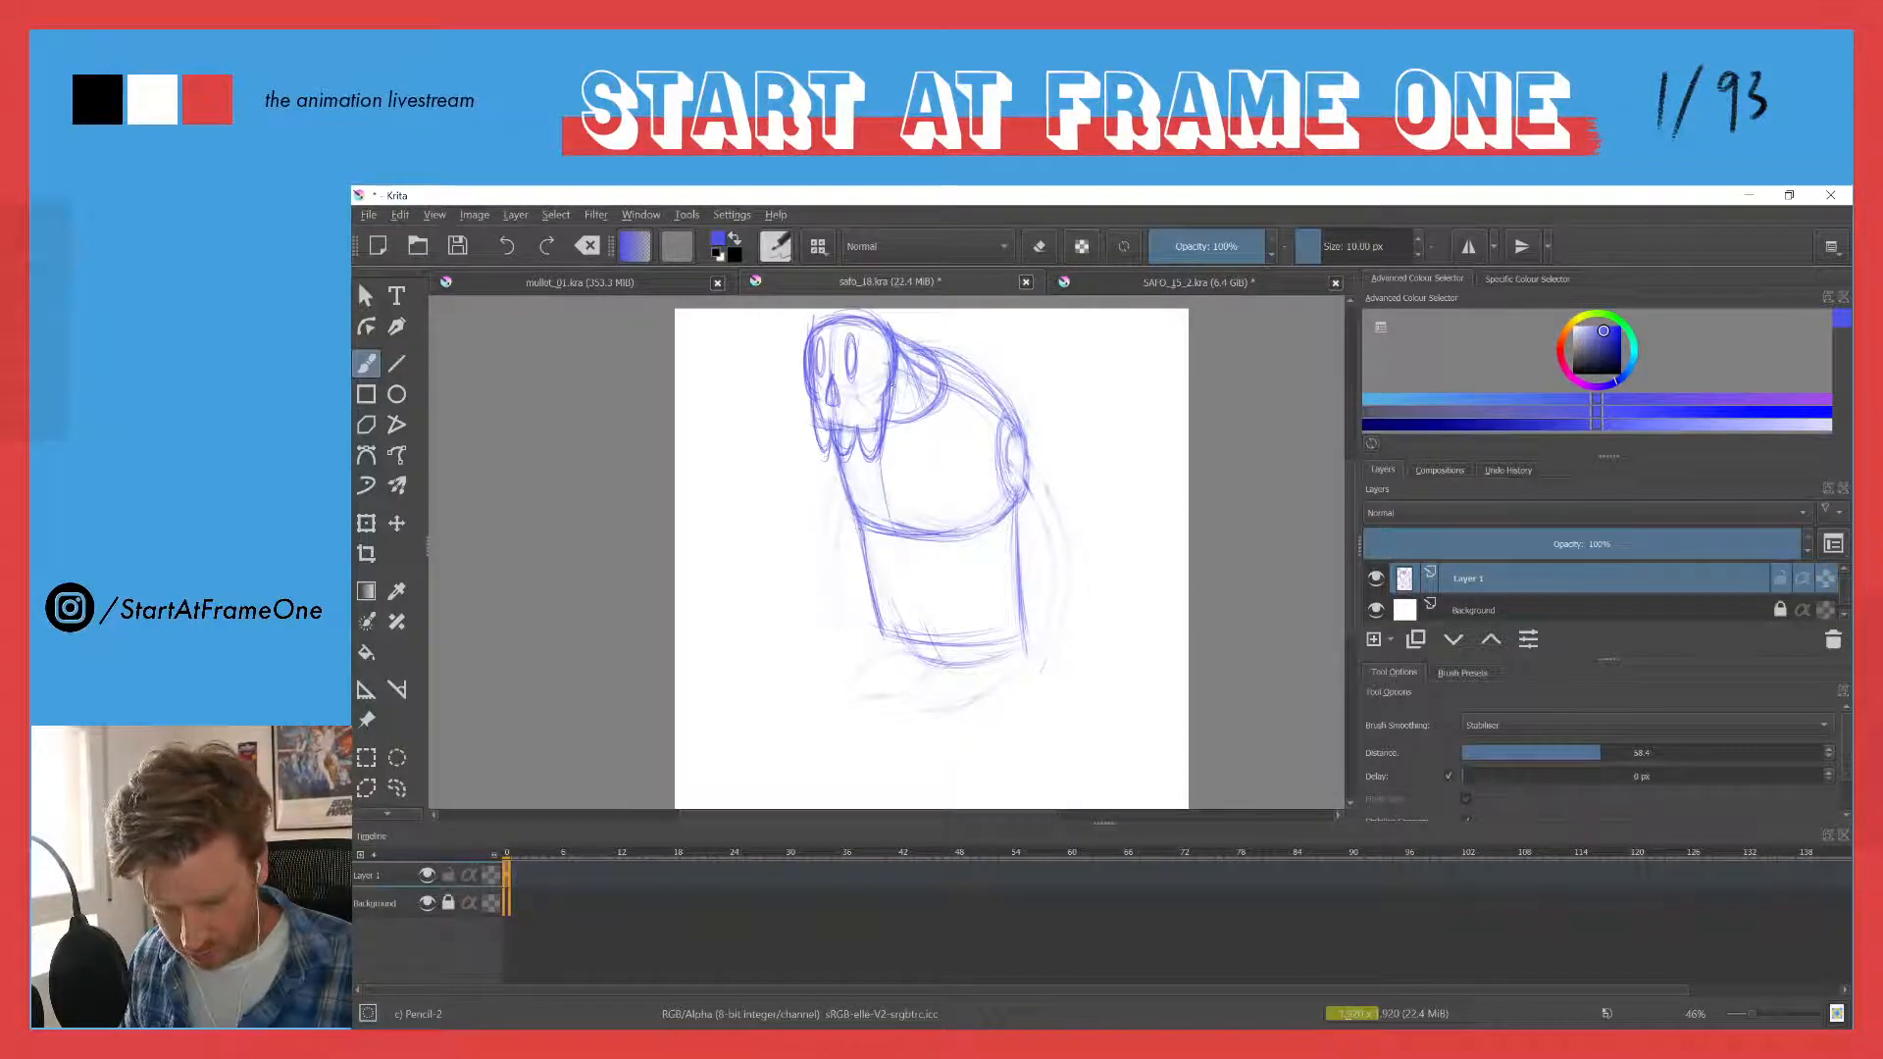
pyautogui.moveTo(901, 371)
pyautogui.mouseDown()
pyautogui.moveTo(884, 337)
pyautogui.moveTo(904, 396)
pyautogui.mouseUp()
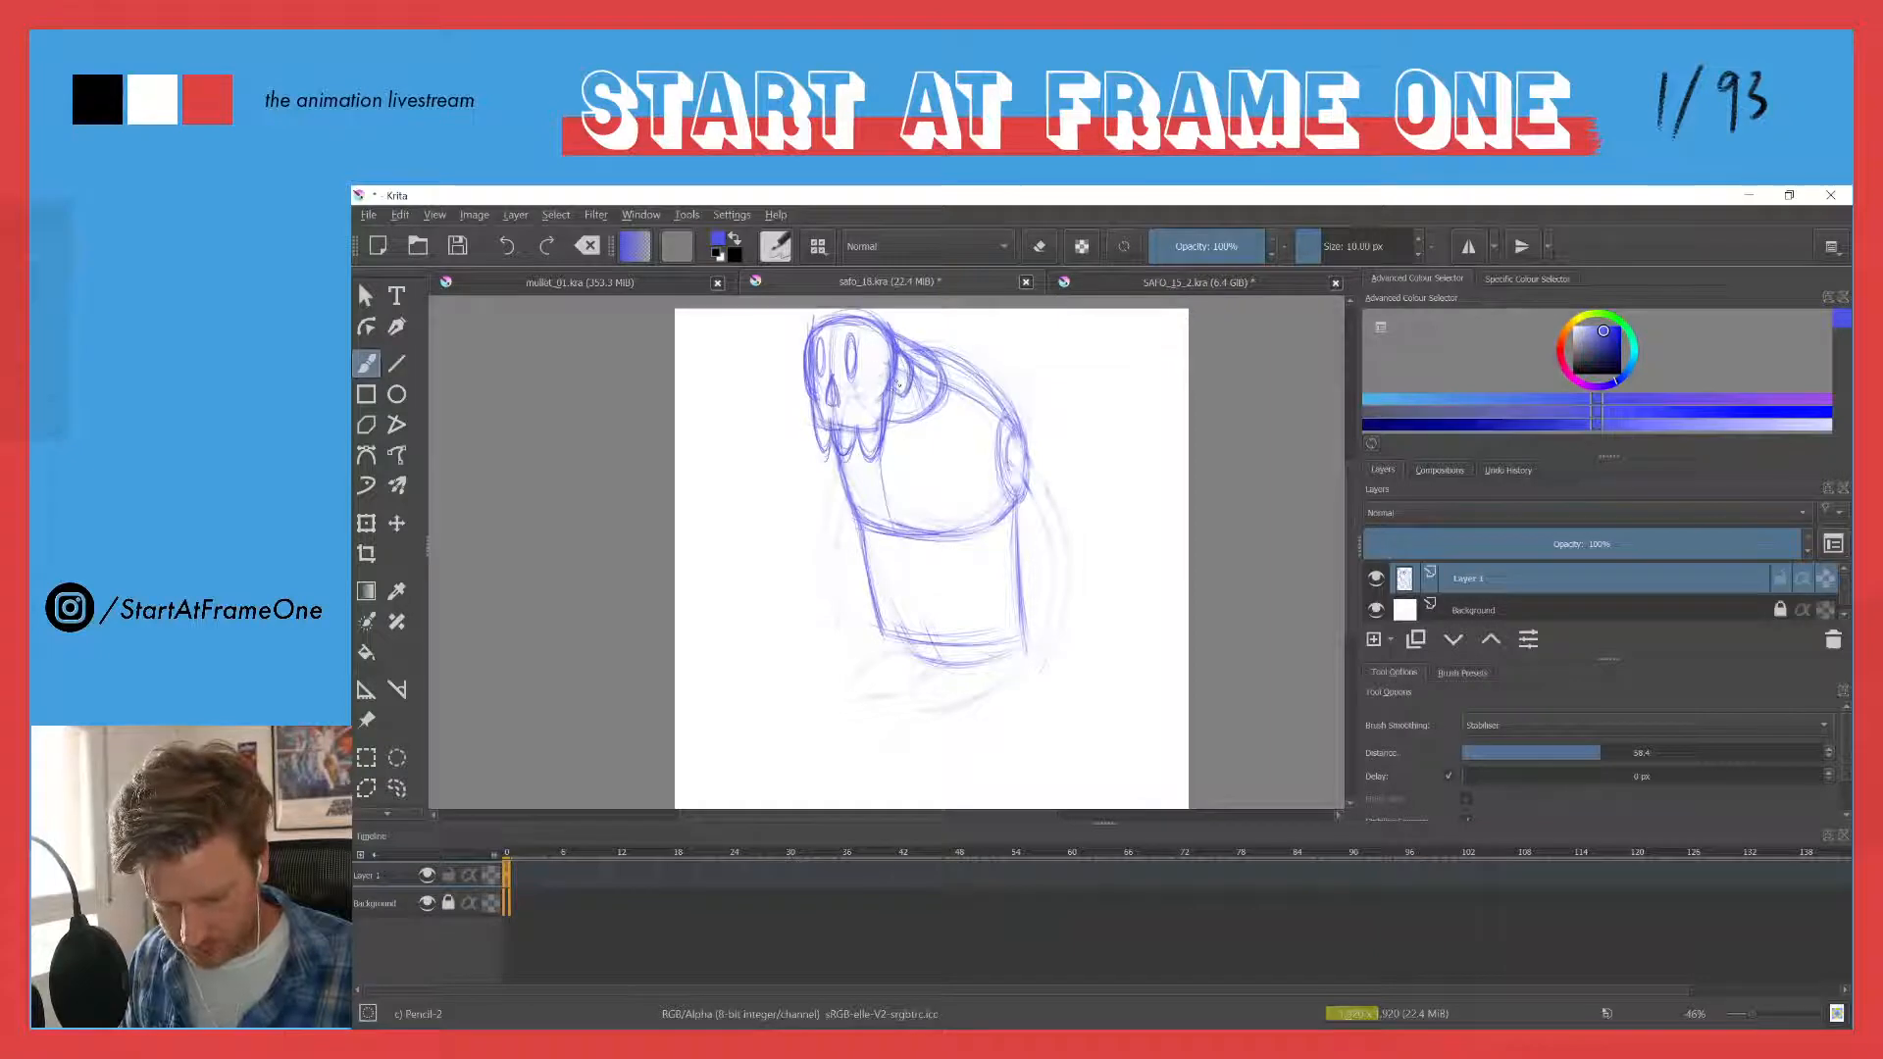
# - Erase the neck lines behind the head and redraw the shoulder line from the ear to the upper back
pyautogui.press('e')
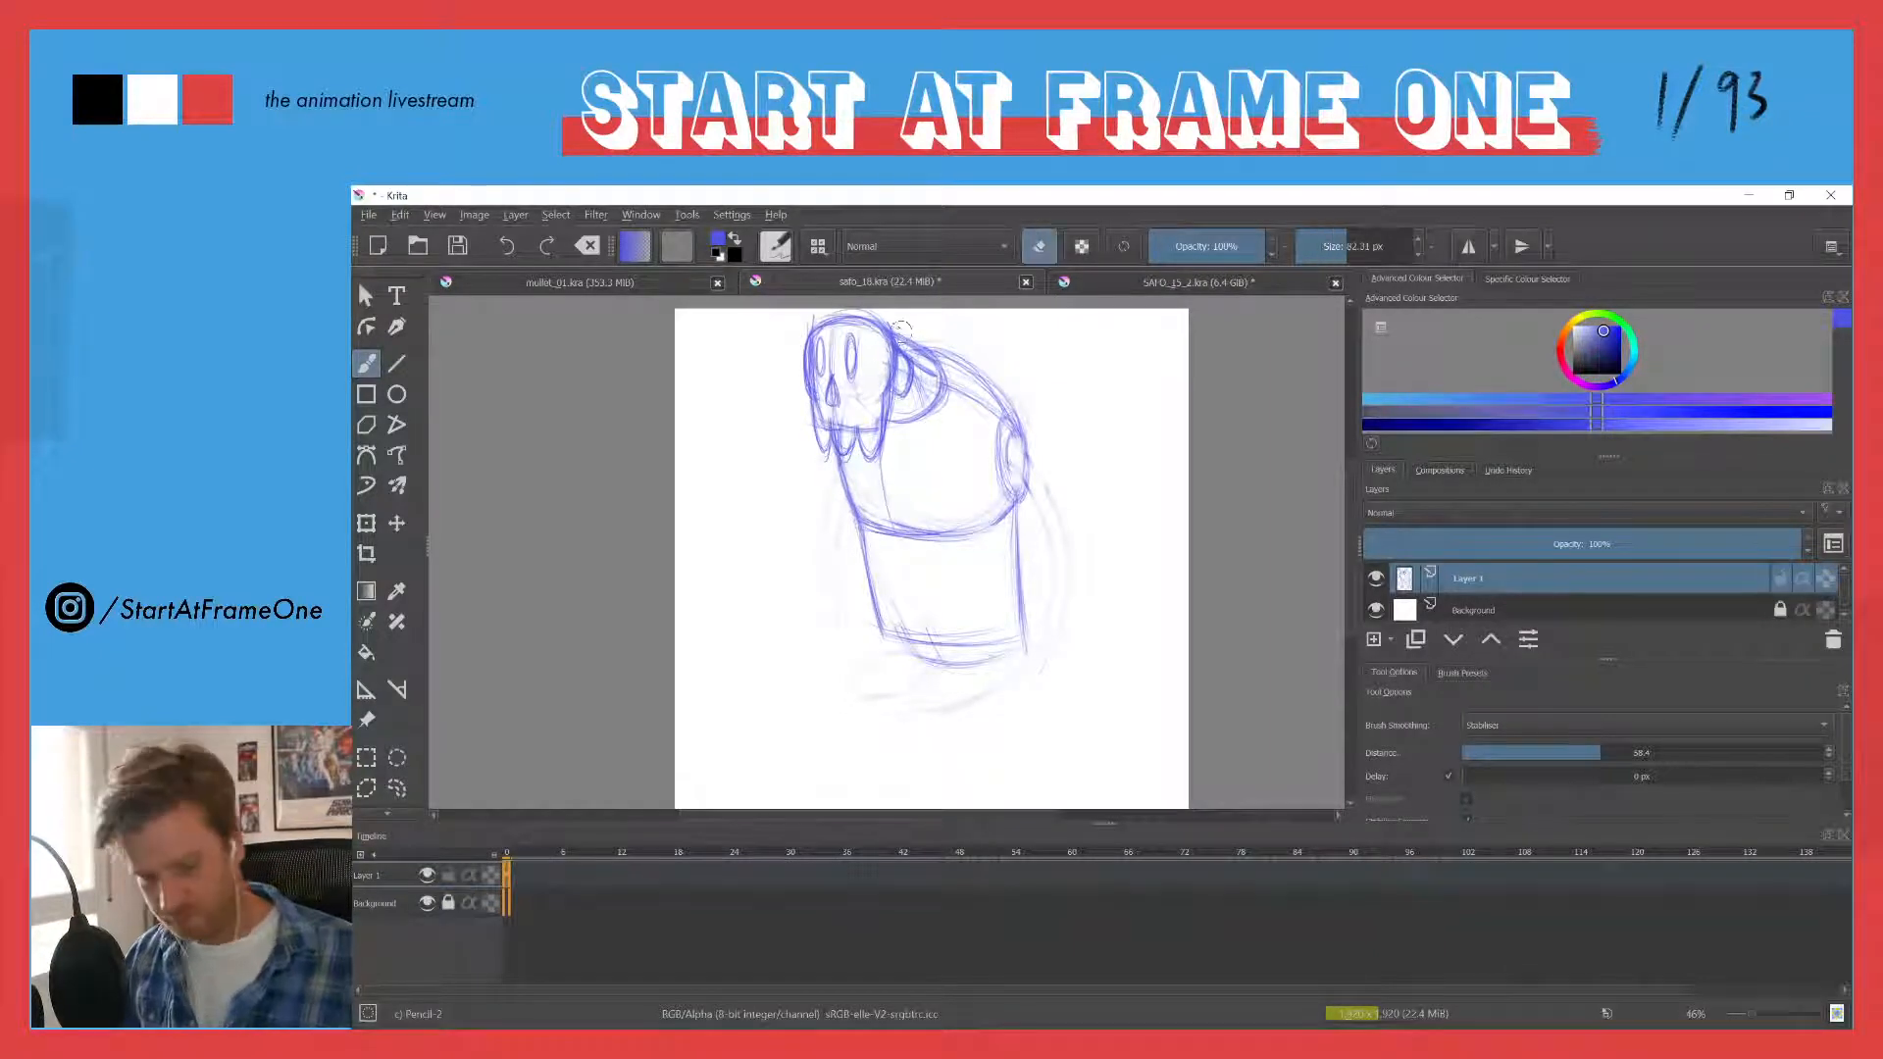
pyautogui.moveTo(900, 324)
pyautogui.mouseDown()
pyautogui.moveTo(933, 397)
pyautogui.moveTo(894, 421)
pyautogui.mouseUp()
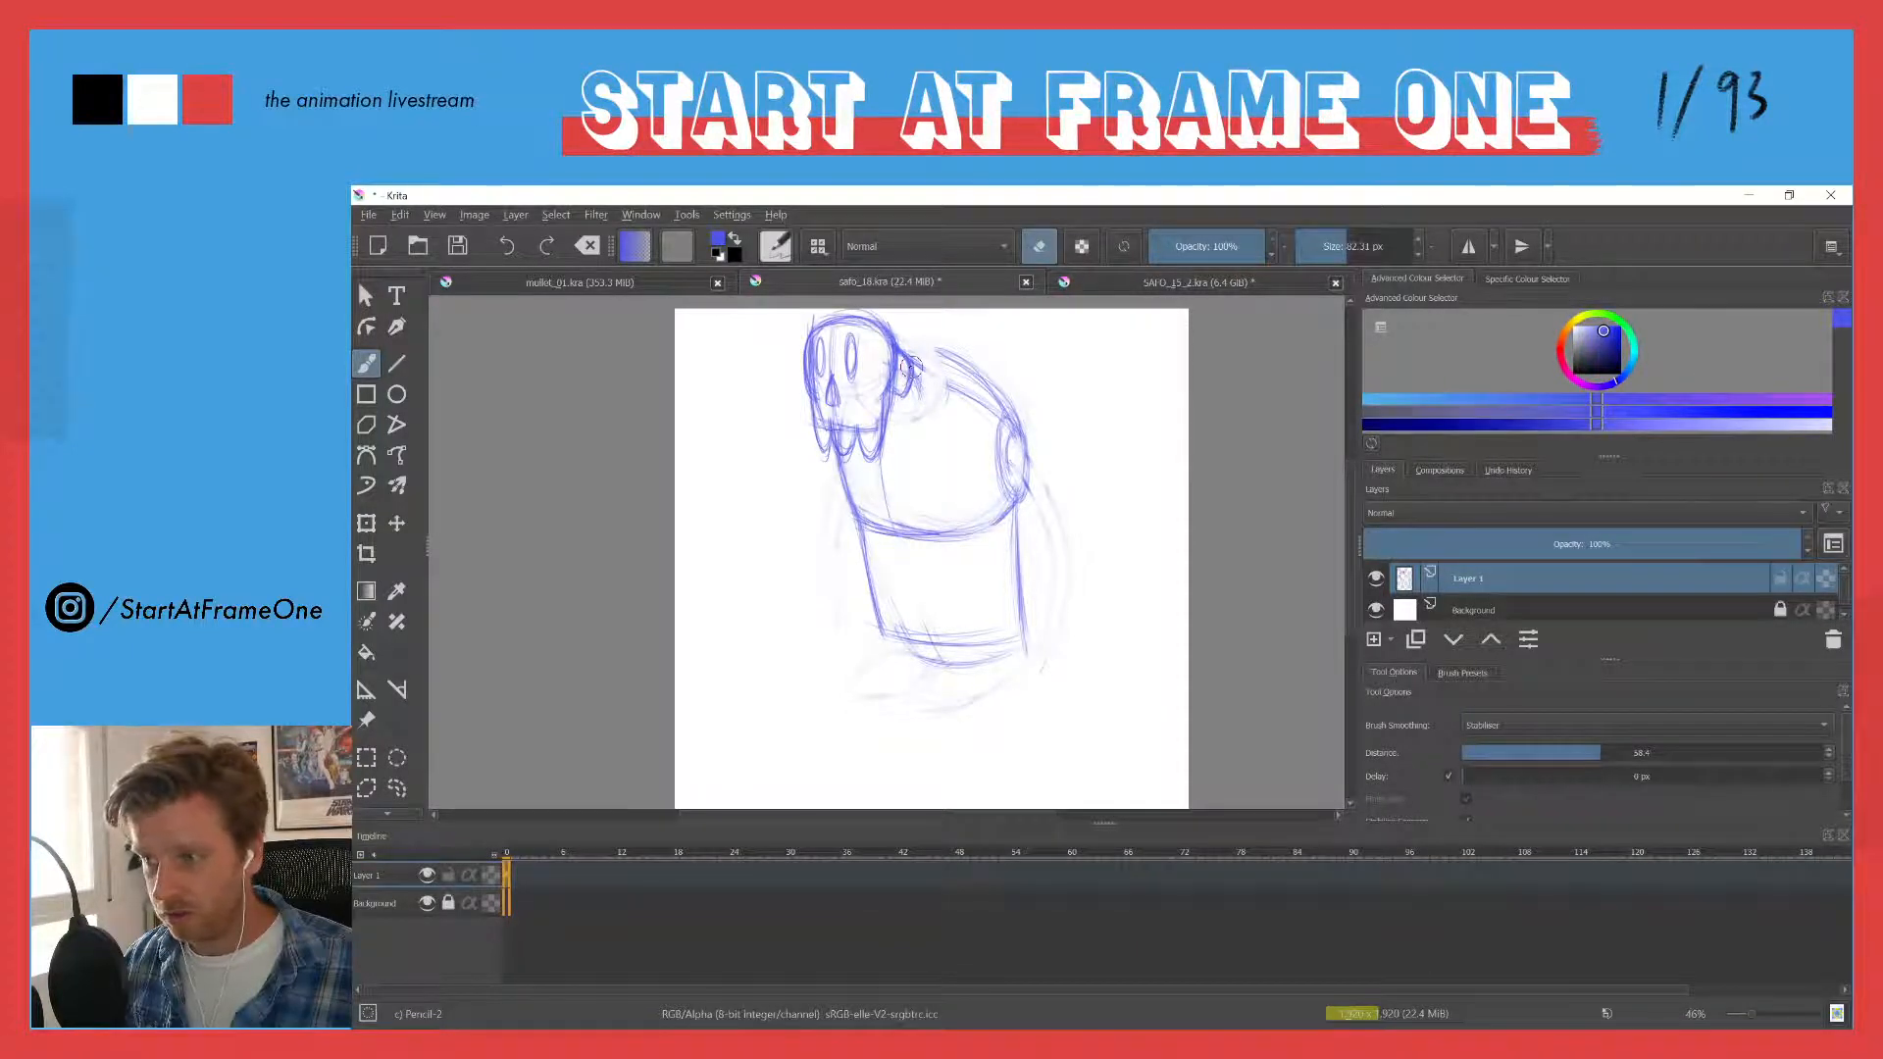
pyautogui.press('e')
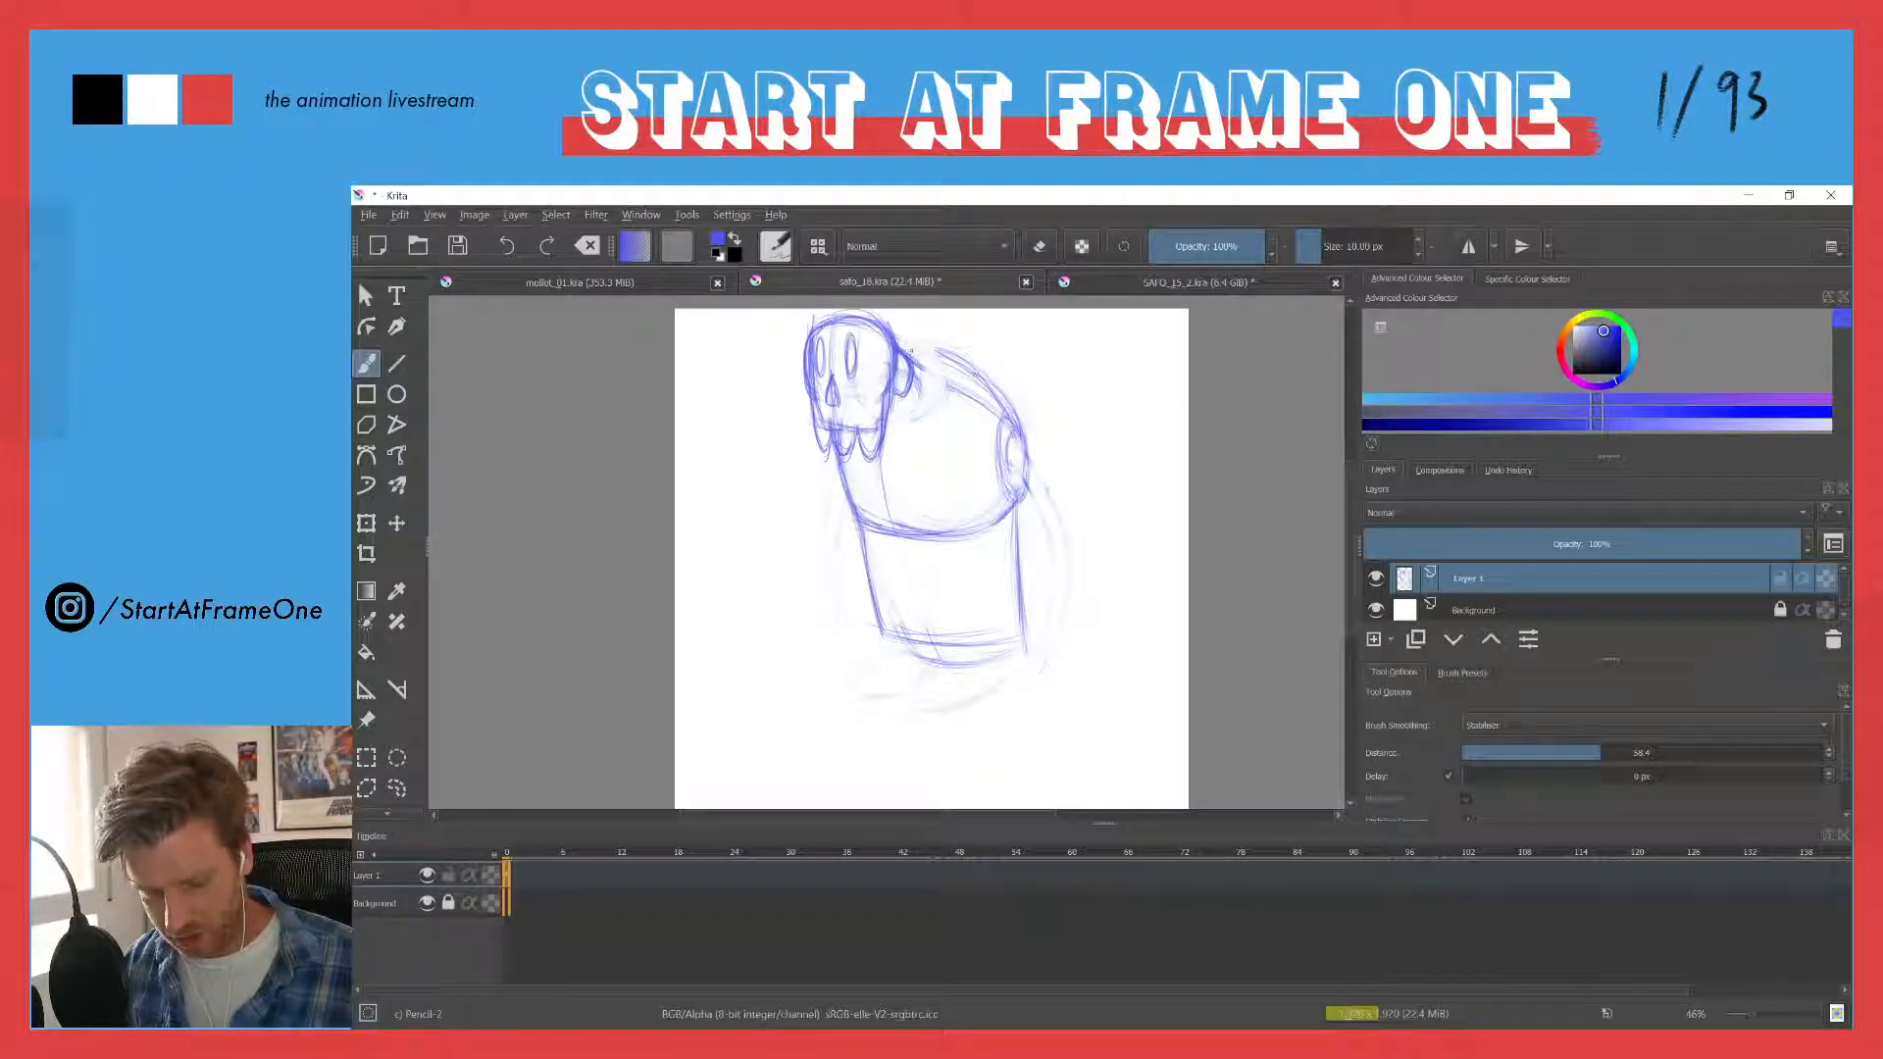
pyautogui.moveTo(986, 355); pyautogui.dragTo(942, 387)
pyautogui.moveTo(909, 360)
pyautogui.mouseDown()
pyautogui.moveTo(949, 351)
pyautogui.moveTo(967, 398)
pyautogui.mouseUp()
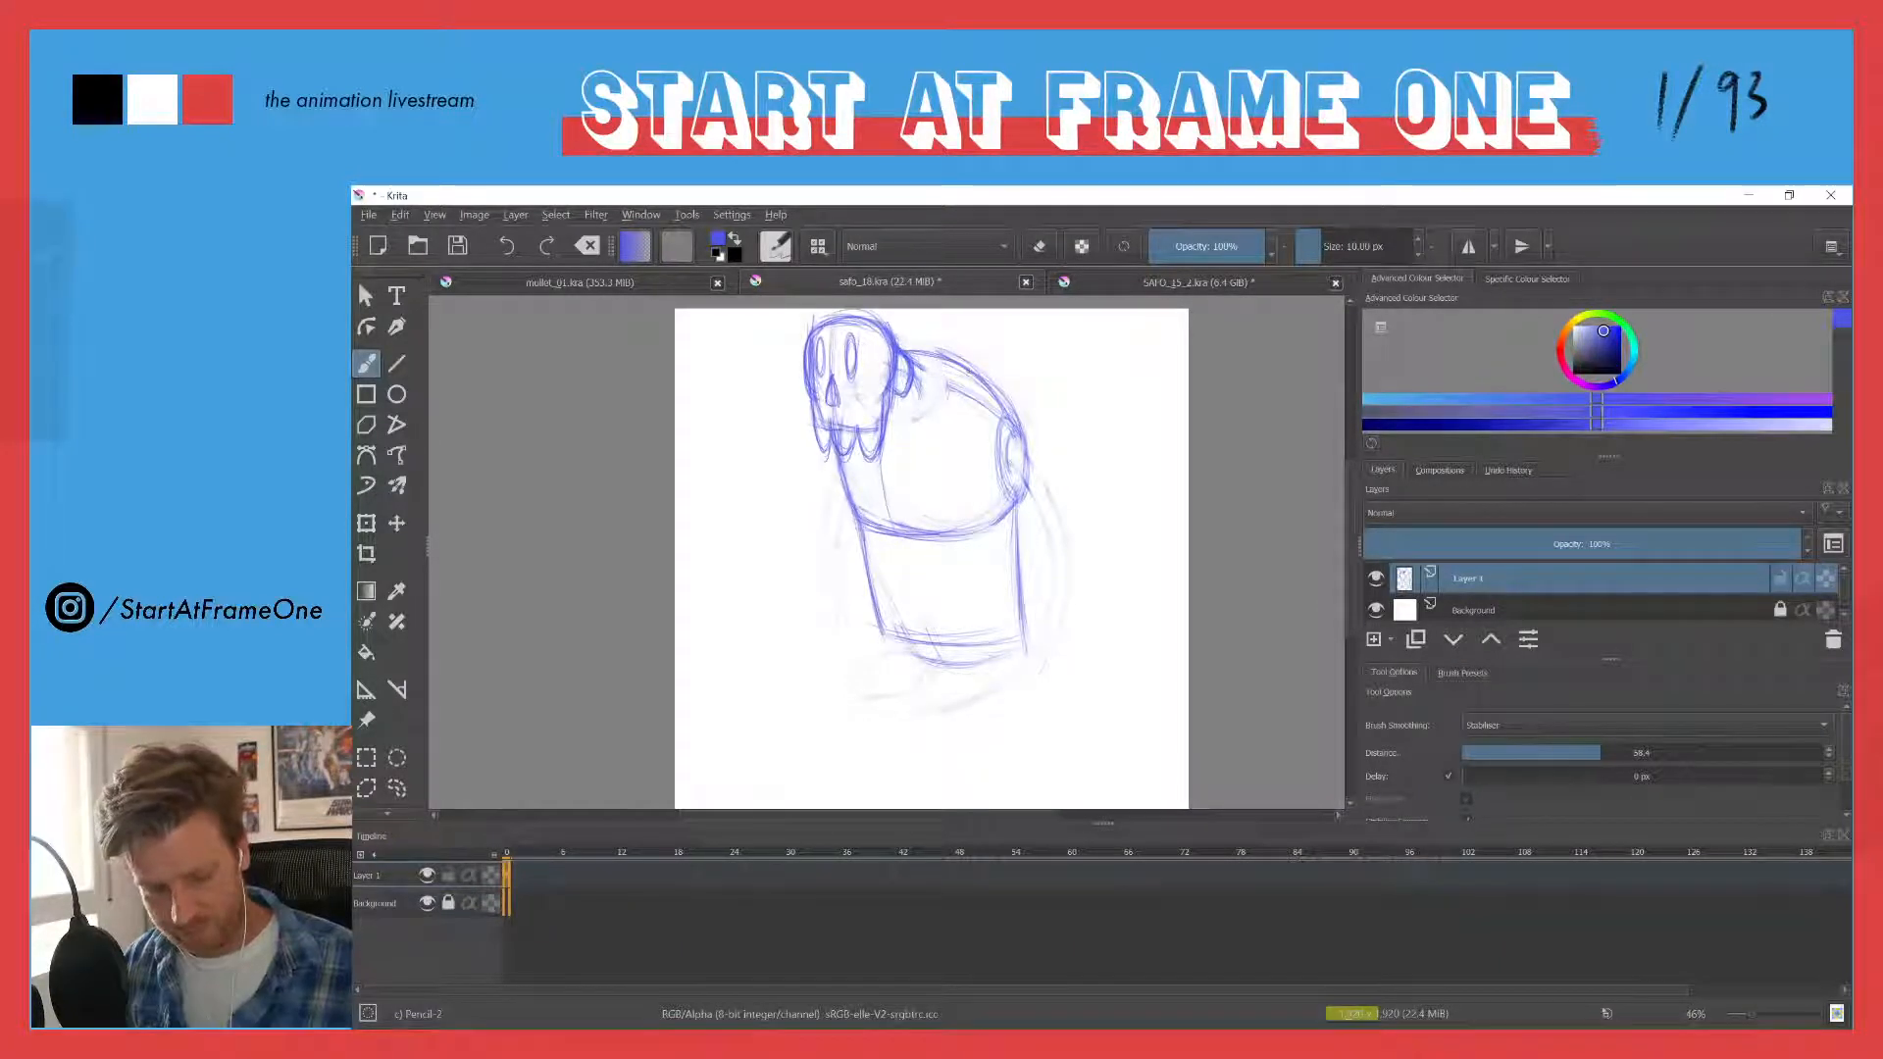
# - Strengthen the chest's lower curve, upper back and front edge with pencil strokes
pyautogui.moveTo(851, 515); pyautogui.dragTo(967, 529)
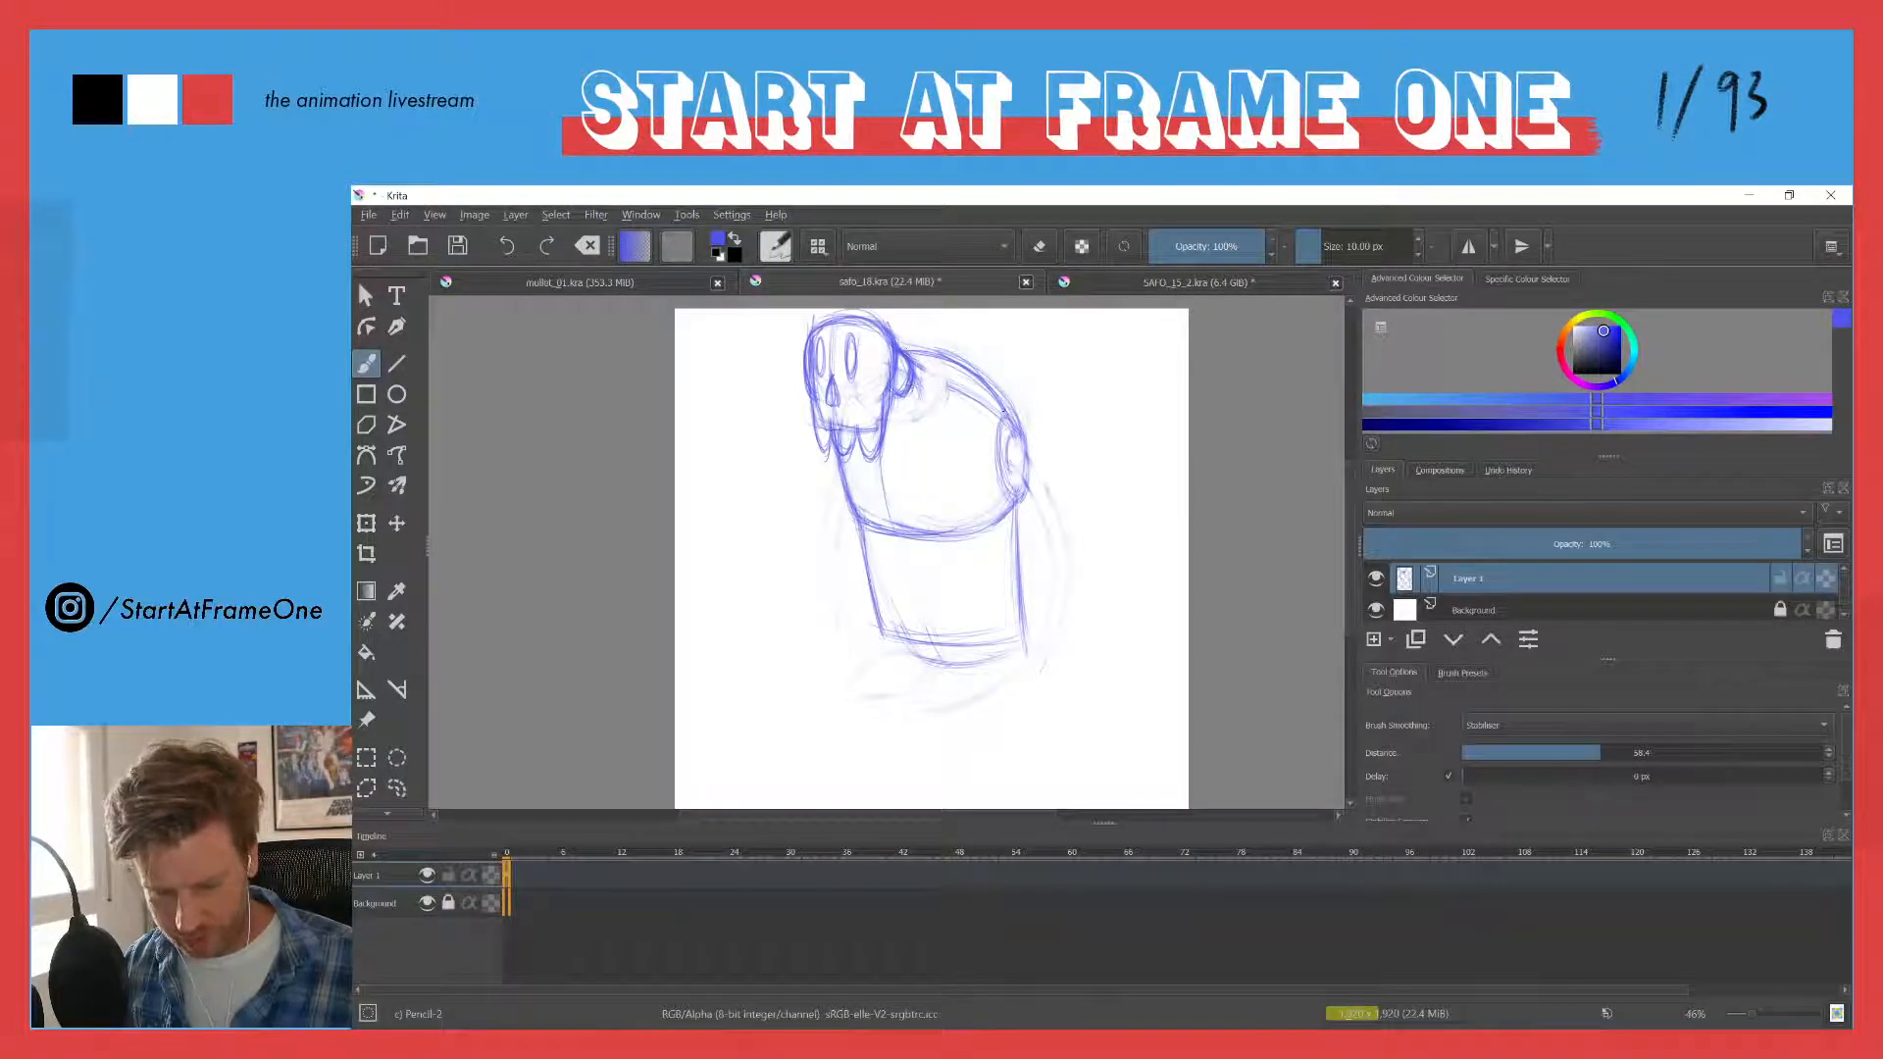
pyautogui.moveTo(1003, 410)
pyautogui.mouseDown()
pyautogui.moveTo(981, 518)
pyautogui.moveTo(995, 417)
pyautogui.mouseUp()
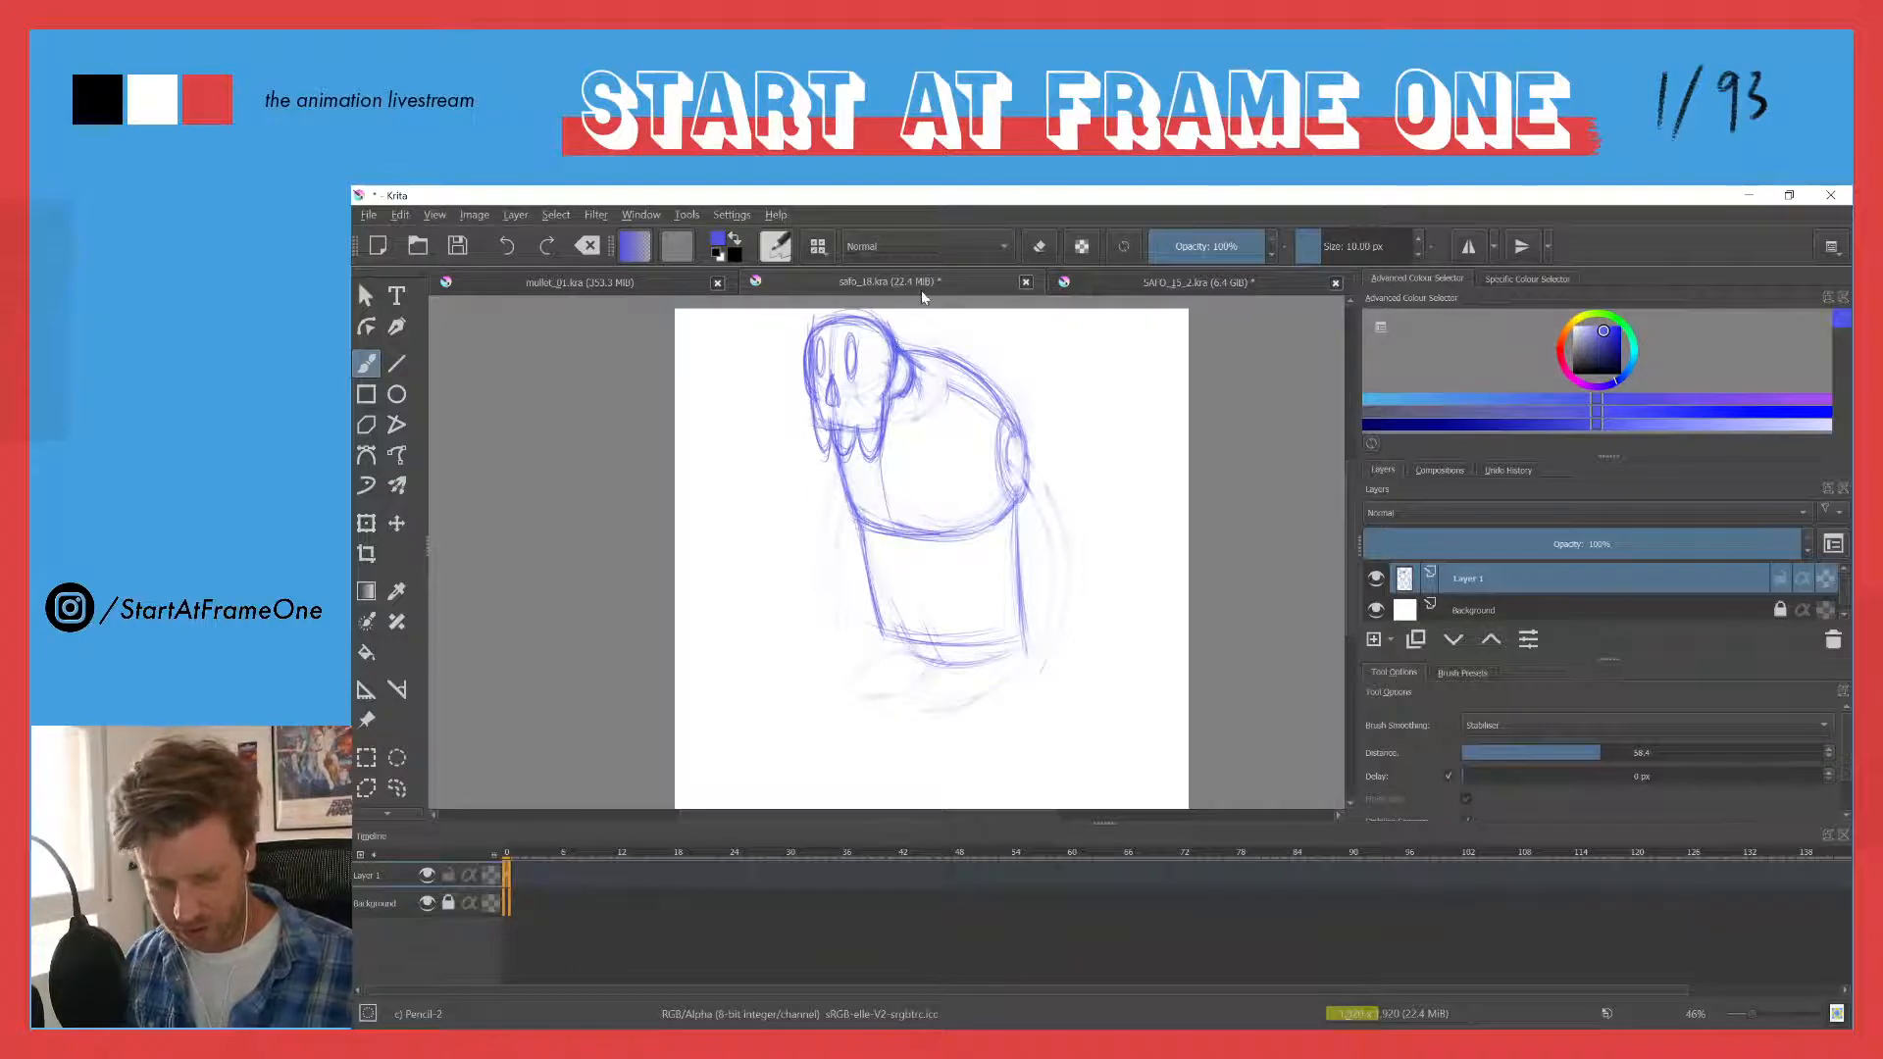
pyautogui.moveTo(840, 471); pyautogui.dragTo(847, 503)
# - Erase the leftover construction line inside the upper back and clean up the chest outline around the waist
pyautogui.press('e')
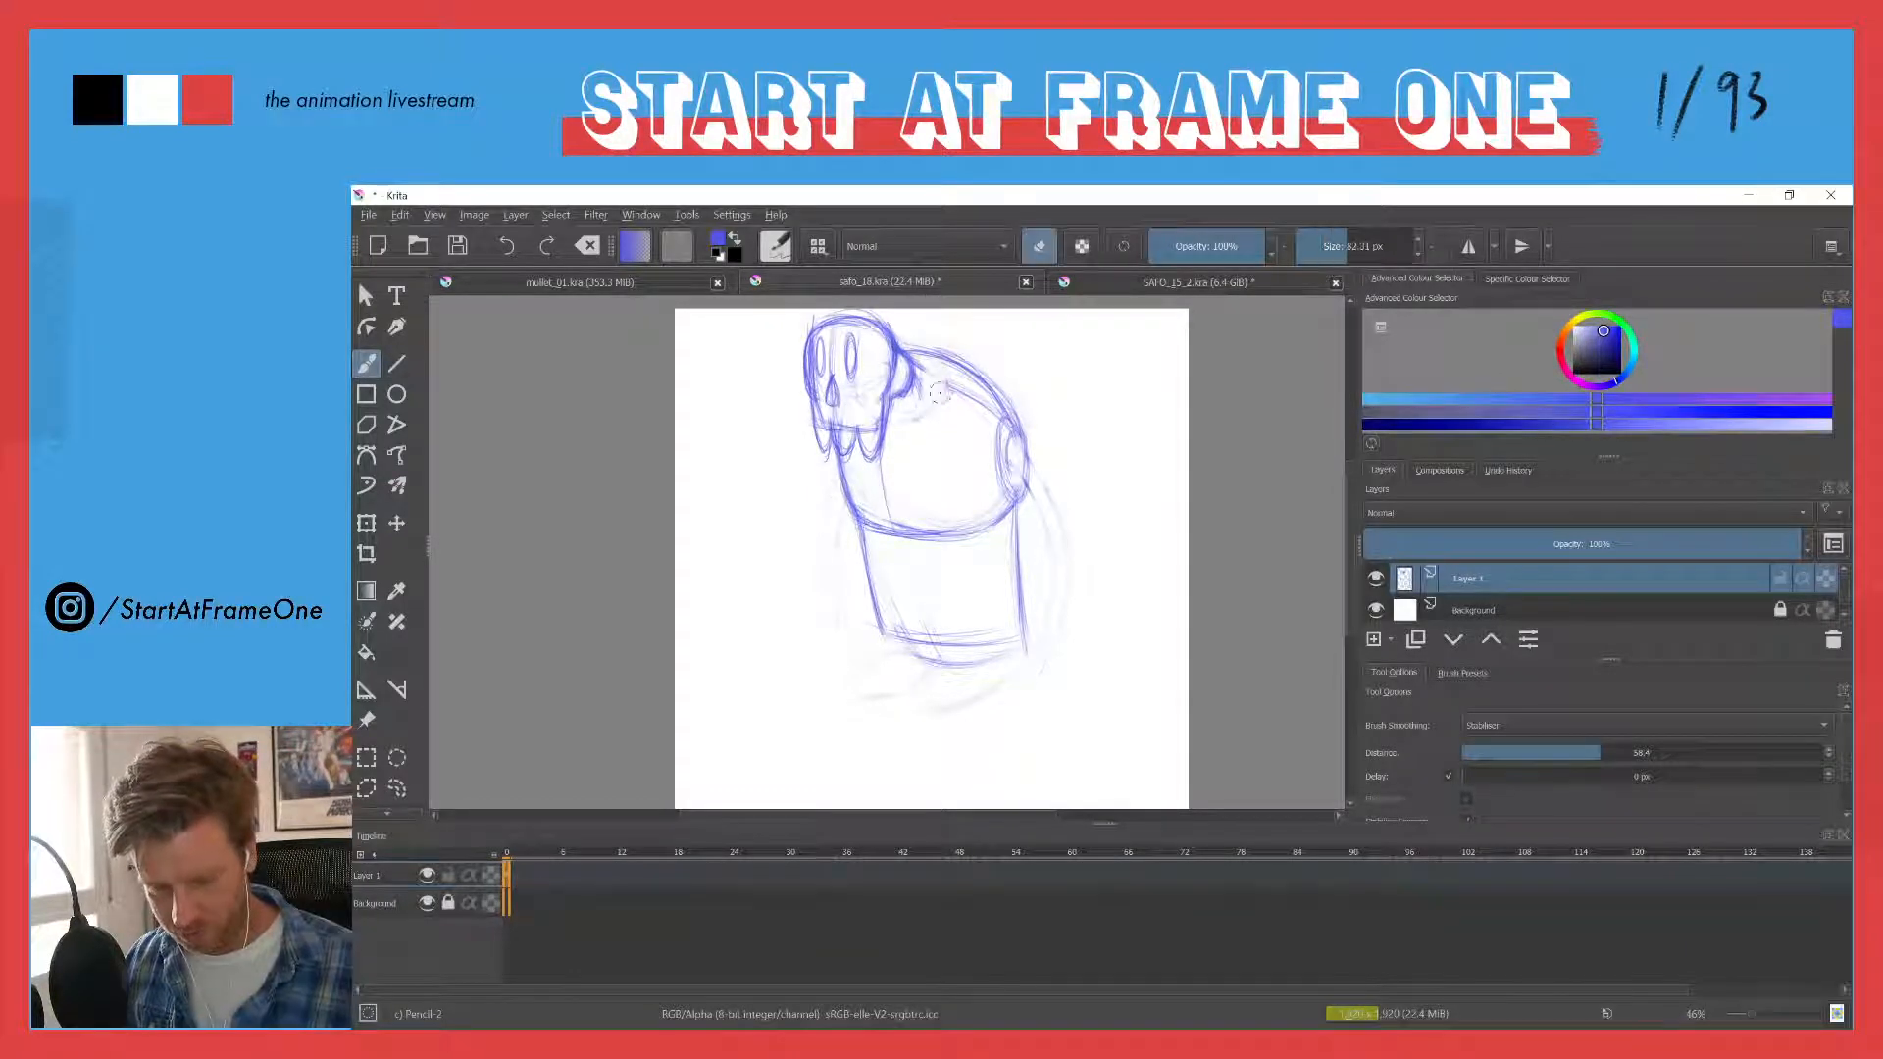
pyautogui.moveTo(926, 373); pyautogui.dragTo(986, 398)
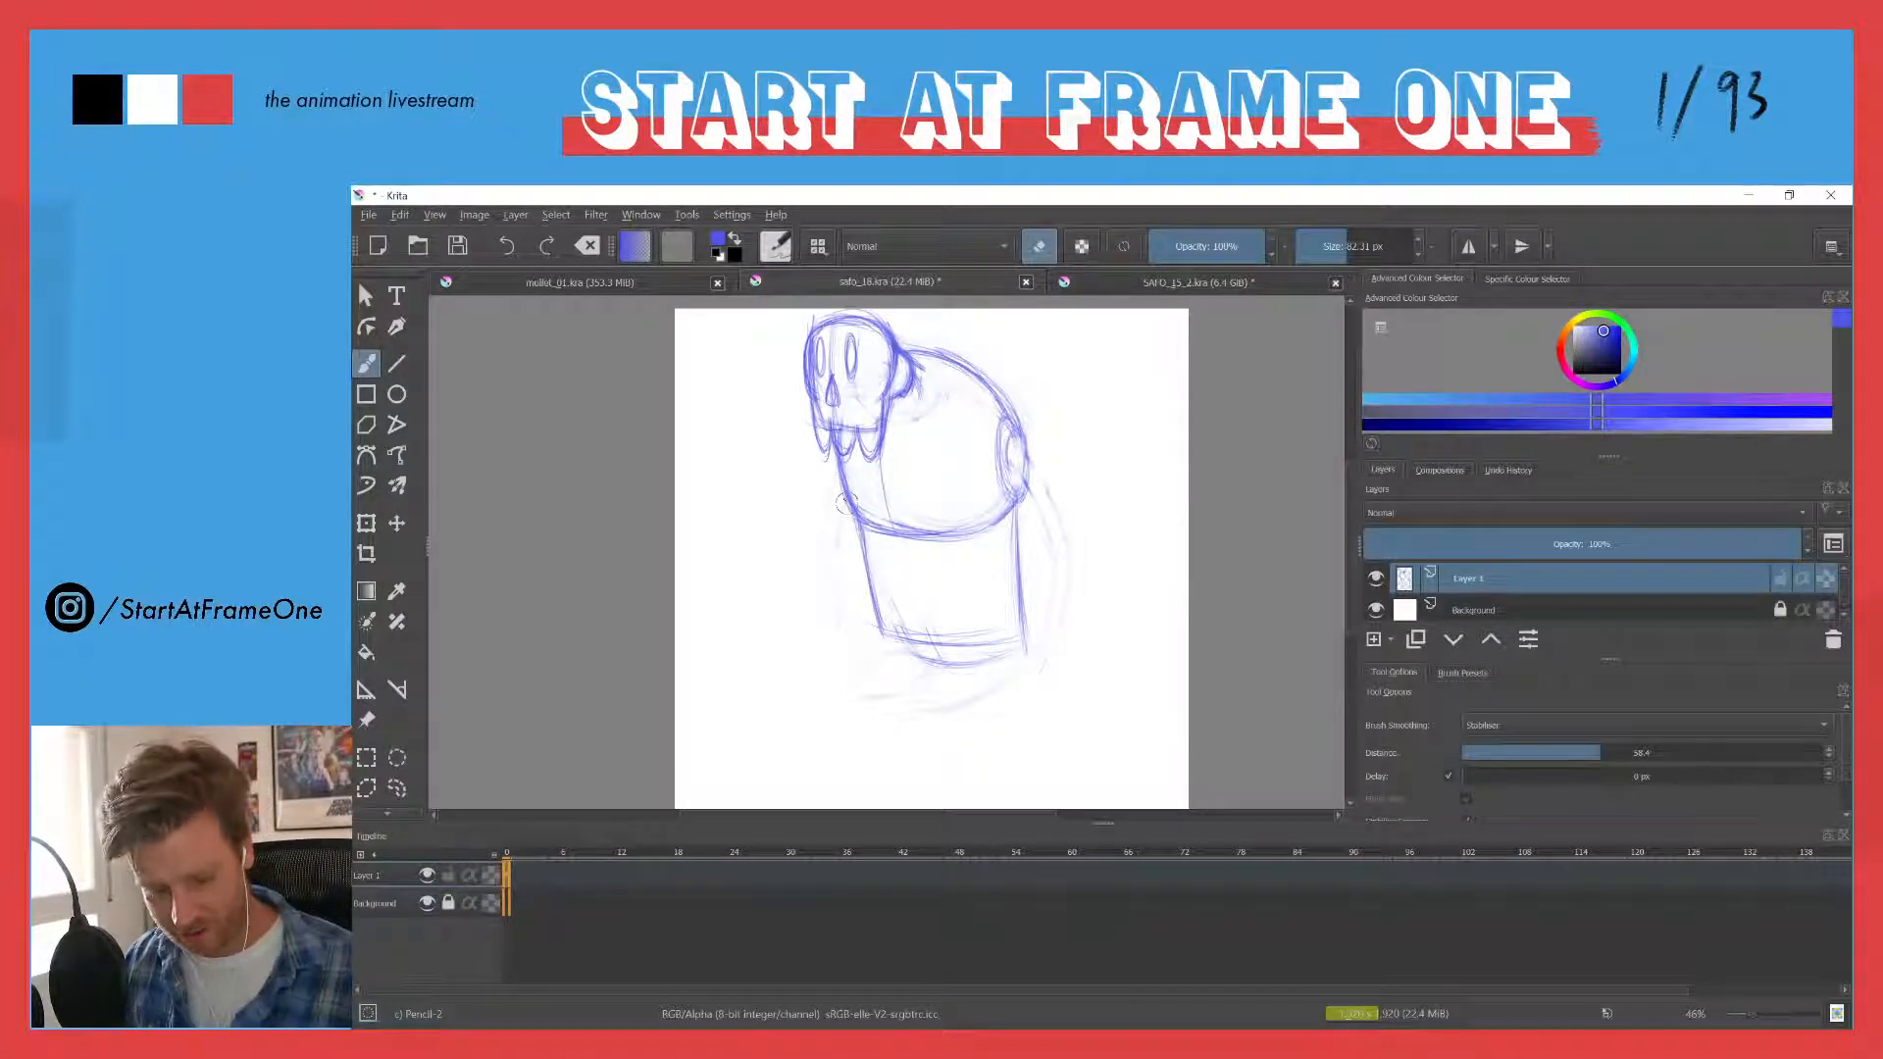
pyautogui.press('e')
pyautogui.press('e')
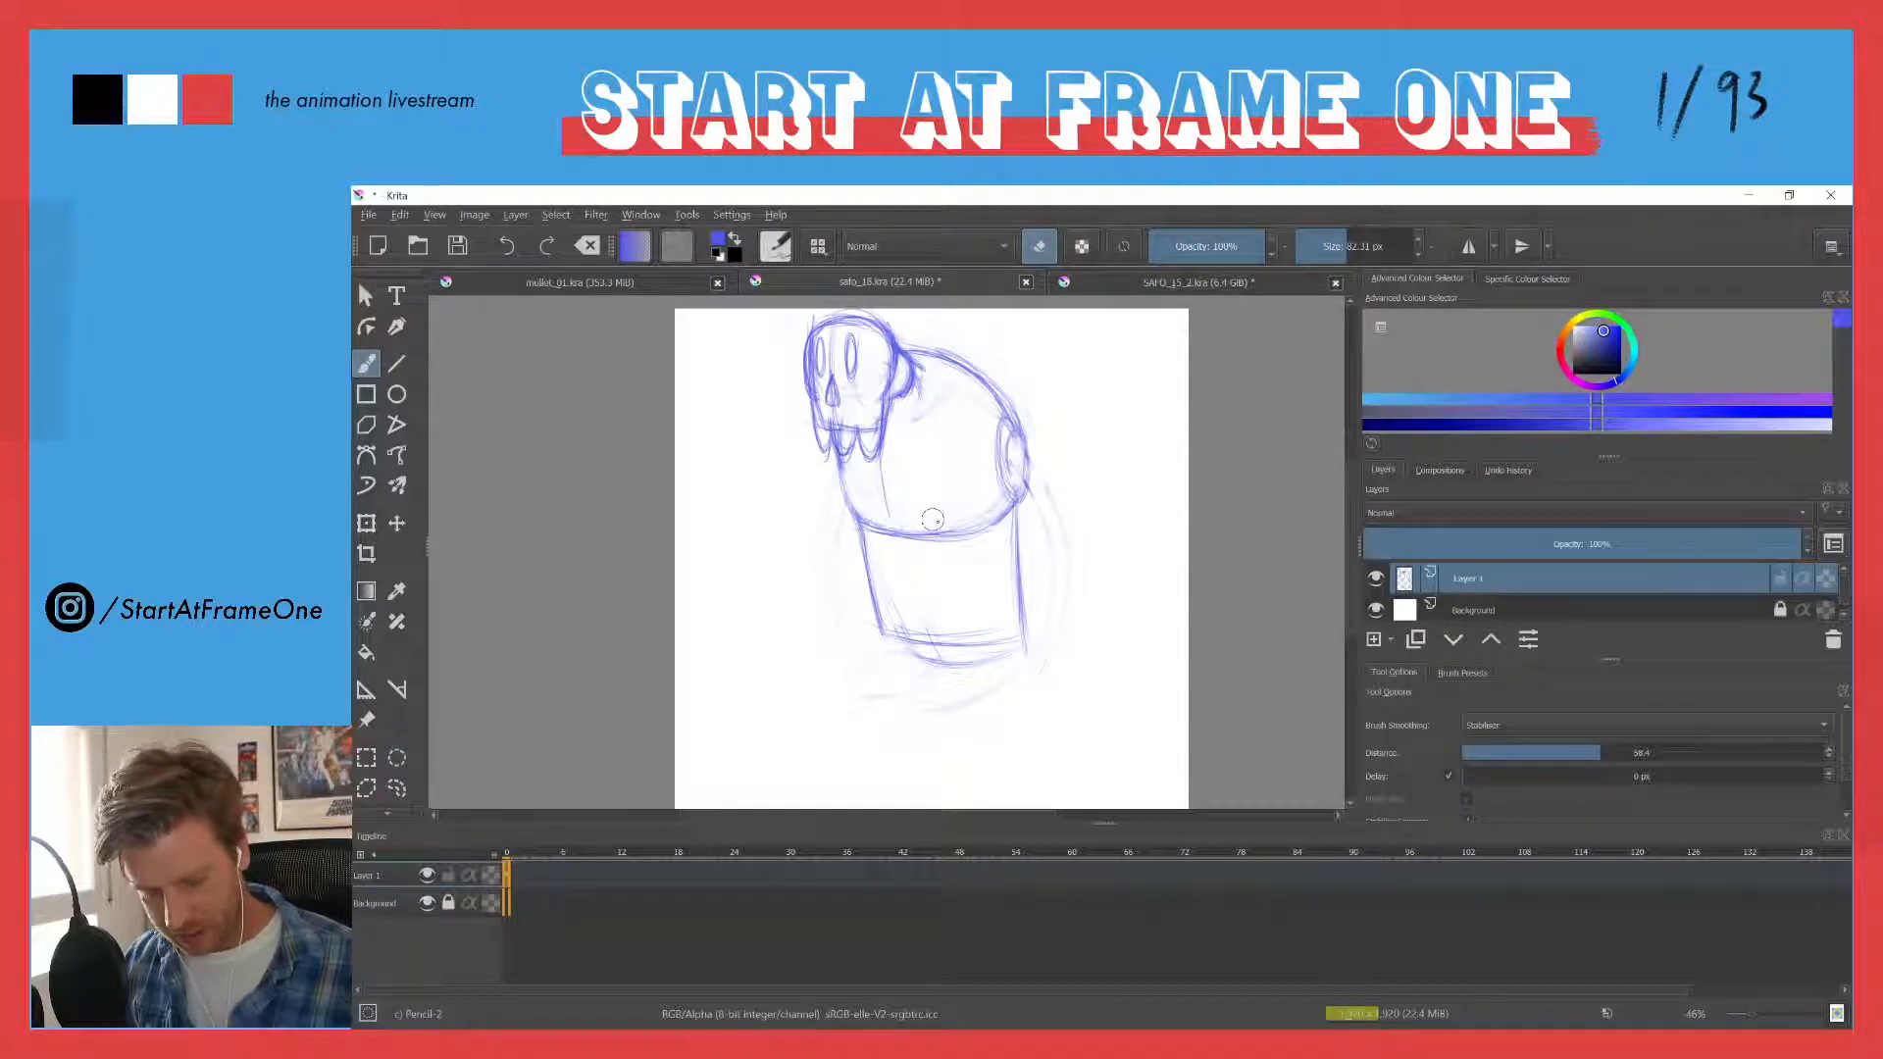
pyautogui.press('e')
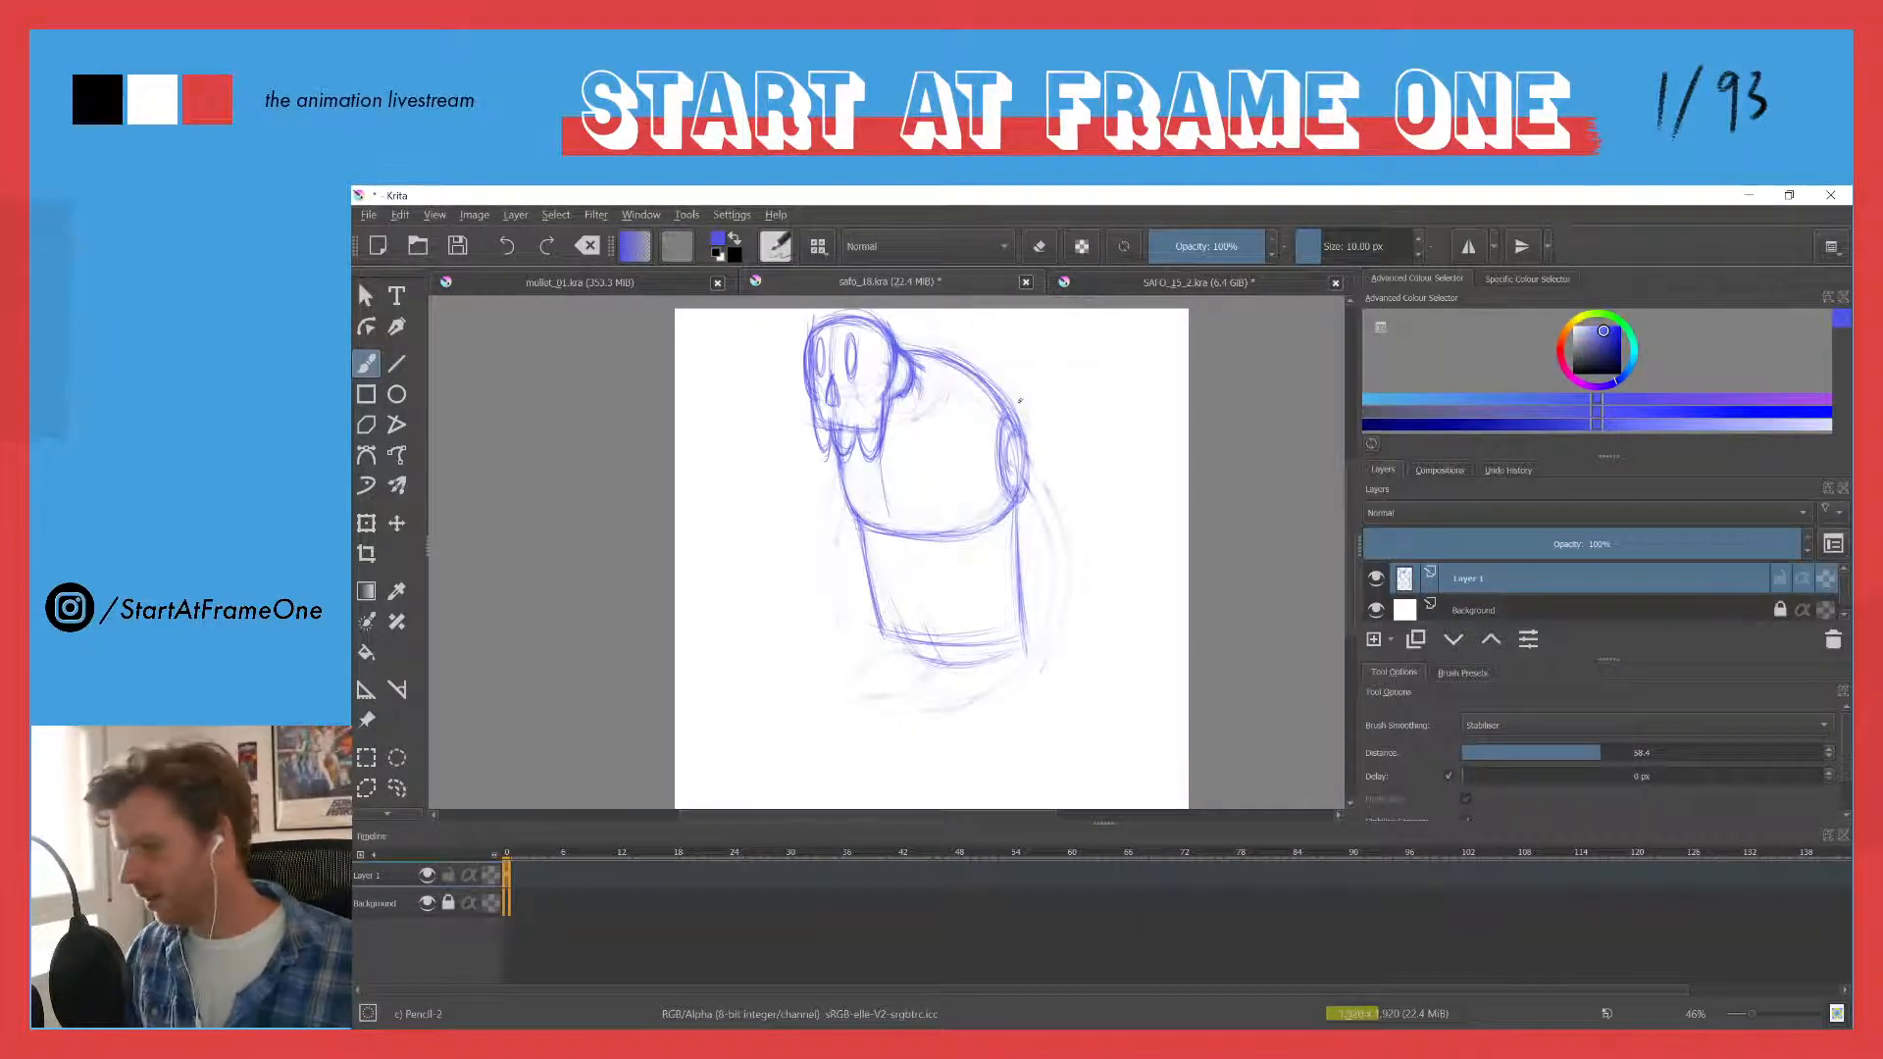
# - Erase the shoulder socket oval, and redraw the torso's centre line down through the waist block
pyautogui.press('e')
pyautogui.moveTo(1006, 432)
pyautogui.mouseDown()
pyautogui.moveTo(1009, 490)
pyautogui.moveTo(990, 412)
pyautogui.moveTo(1003, 486)
pyautogui.moveTo(1029, 472)
pyautogui.mouseUp()
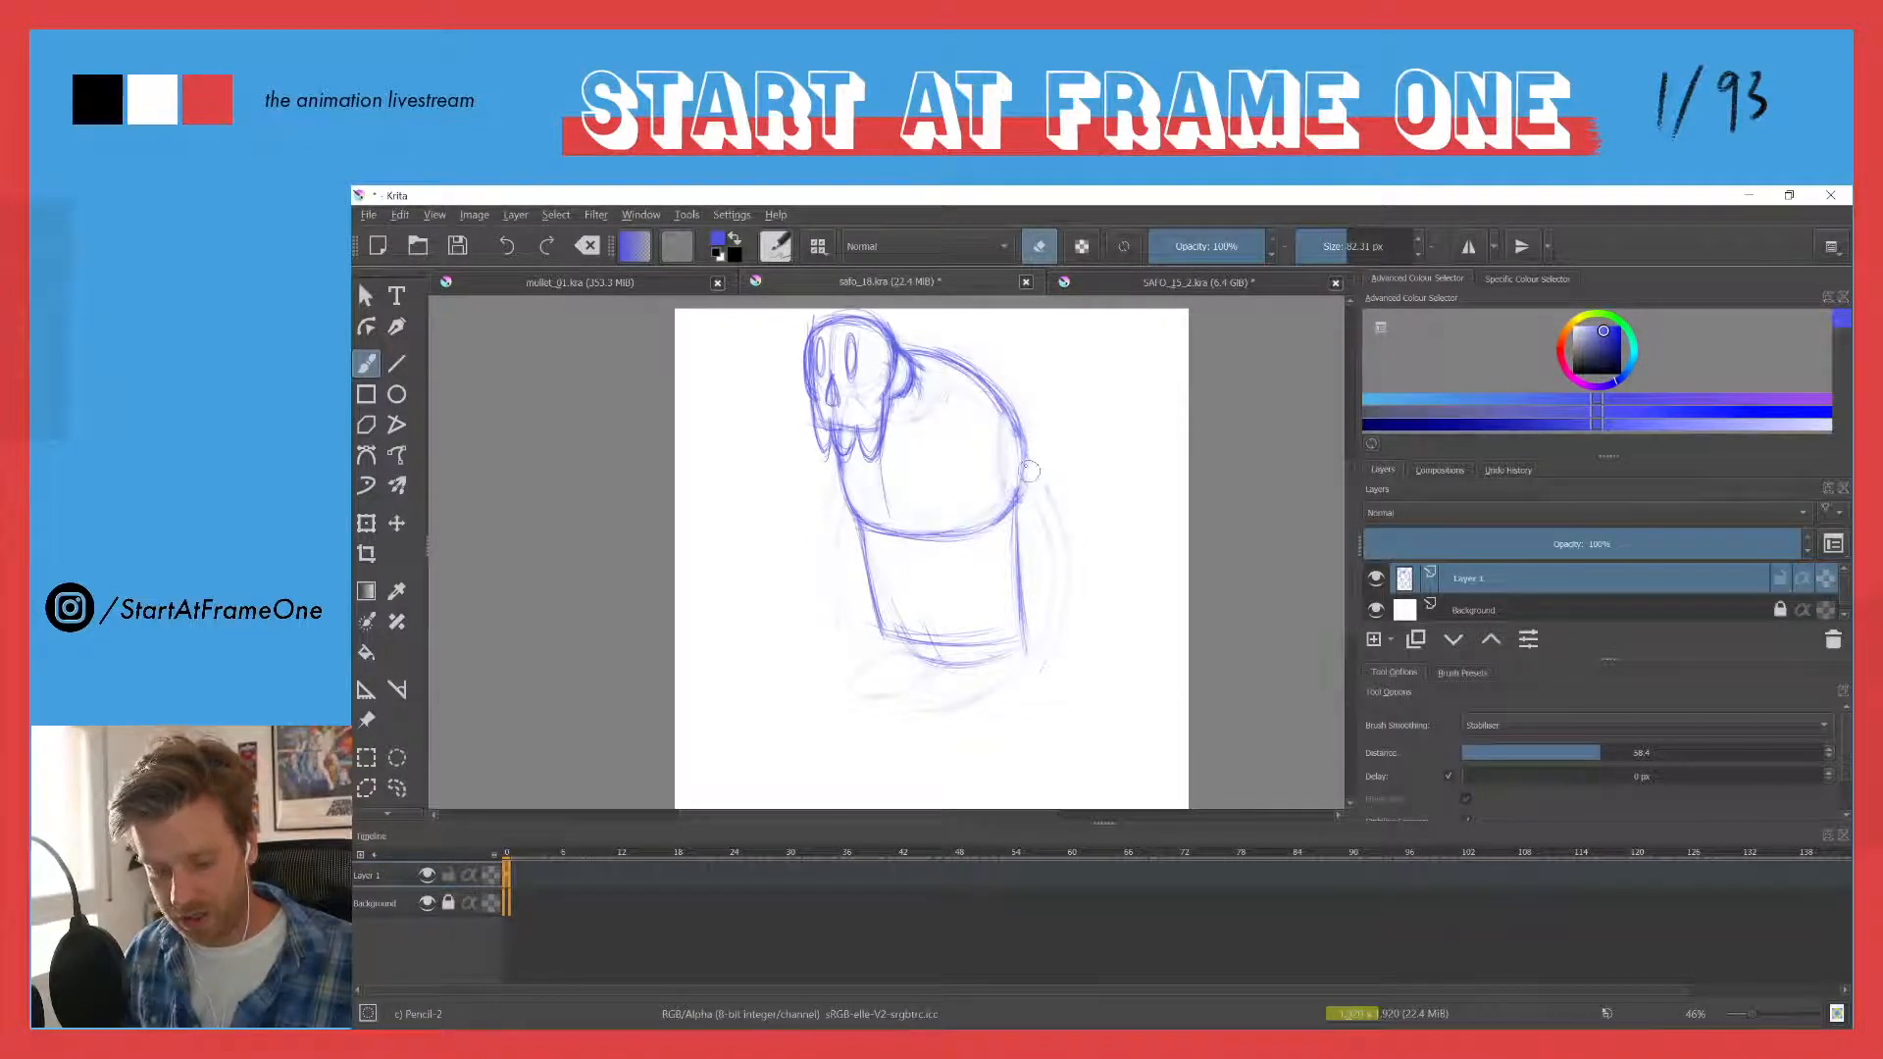
pyautogui.press('e')
pyautogui.moveTo(873, 530); pyautogui.dragTo(965, 512)
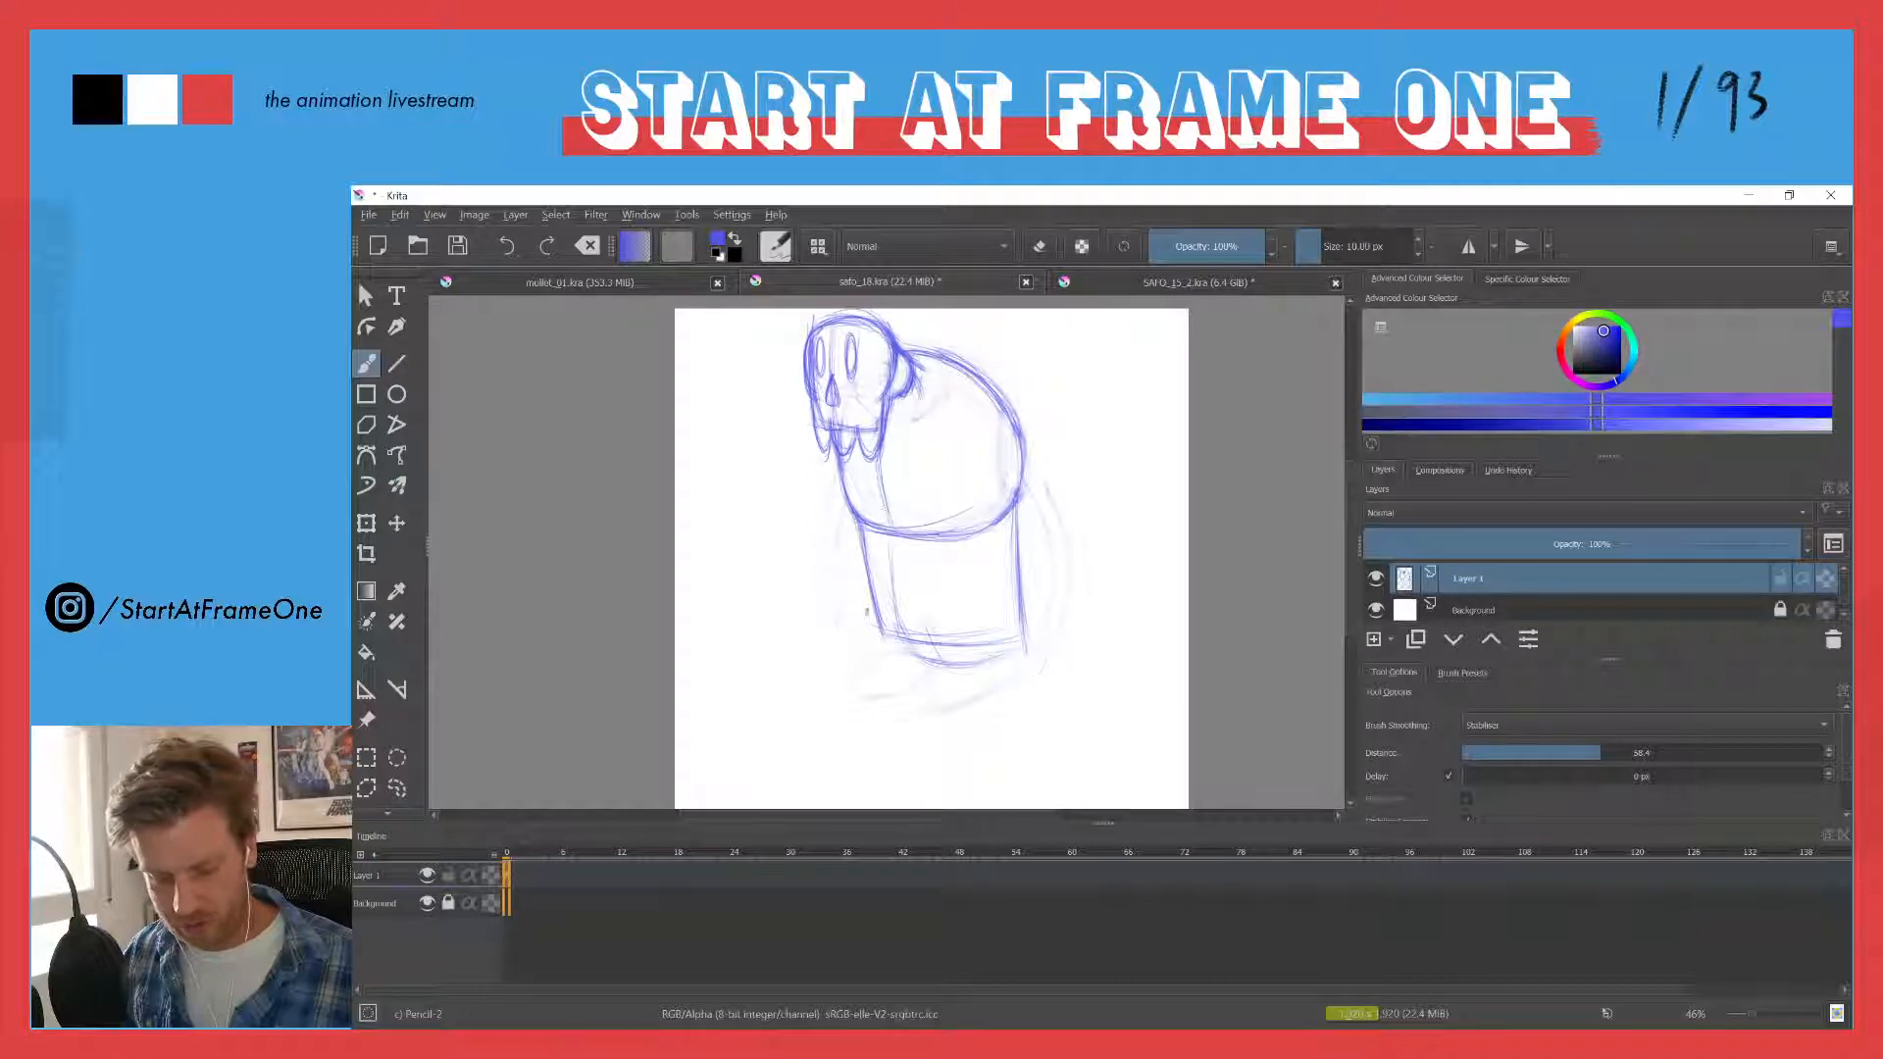
pyautogui.press('e')
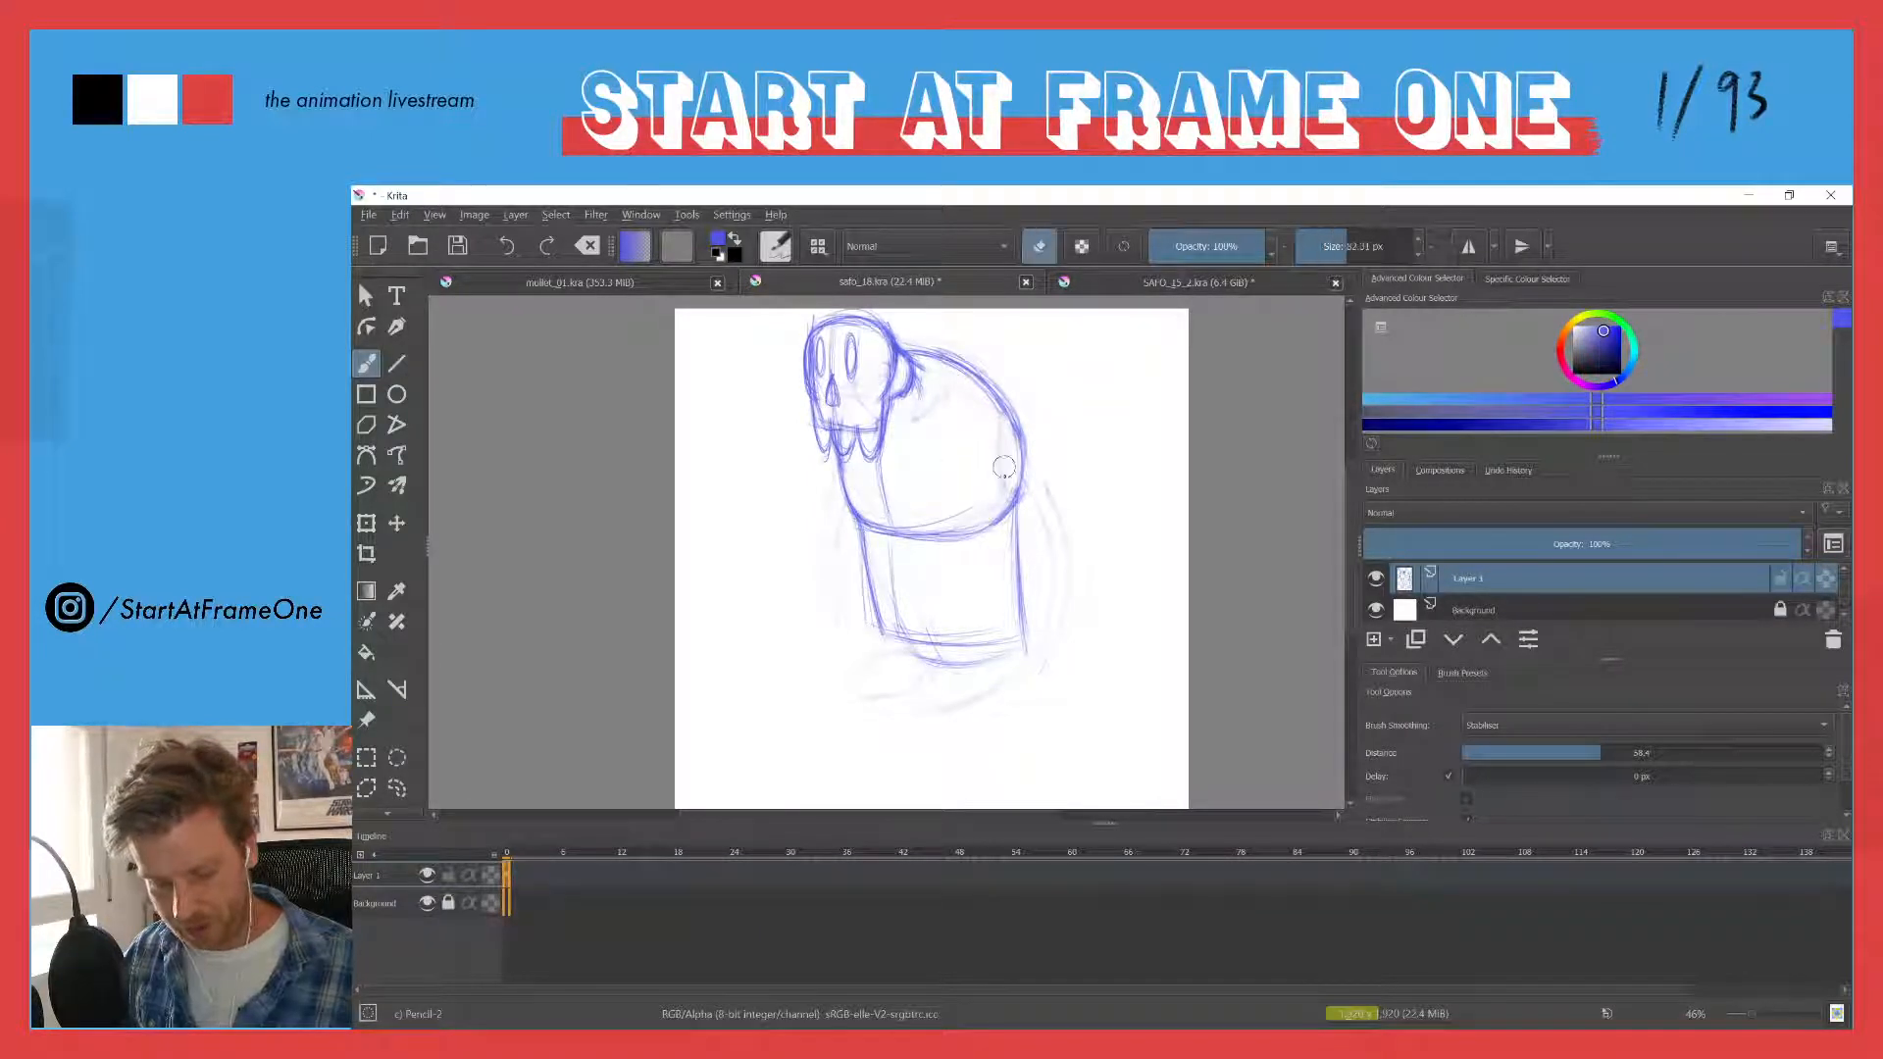
# - Select the waist block below the chest with a freehand outline, delete it and clear the selection
pyautogui.press('l')
pyautogui.moveTo(852, 522)
pyautogui.mouseDown()
pyautogui.moveTo(986, 550)
pyautogui.moveTo(1010, 666)
pyautogui.moveTo(808, 538)
pyautogui.mouseUp()
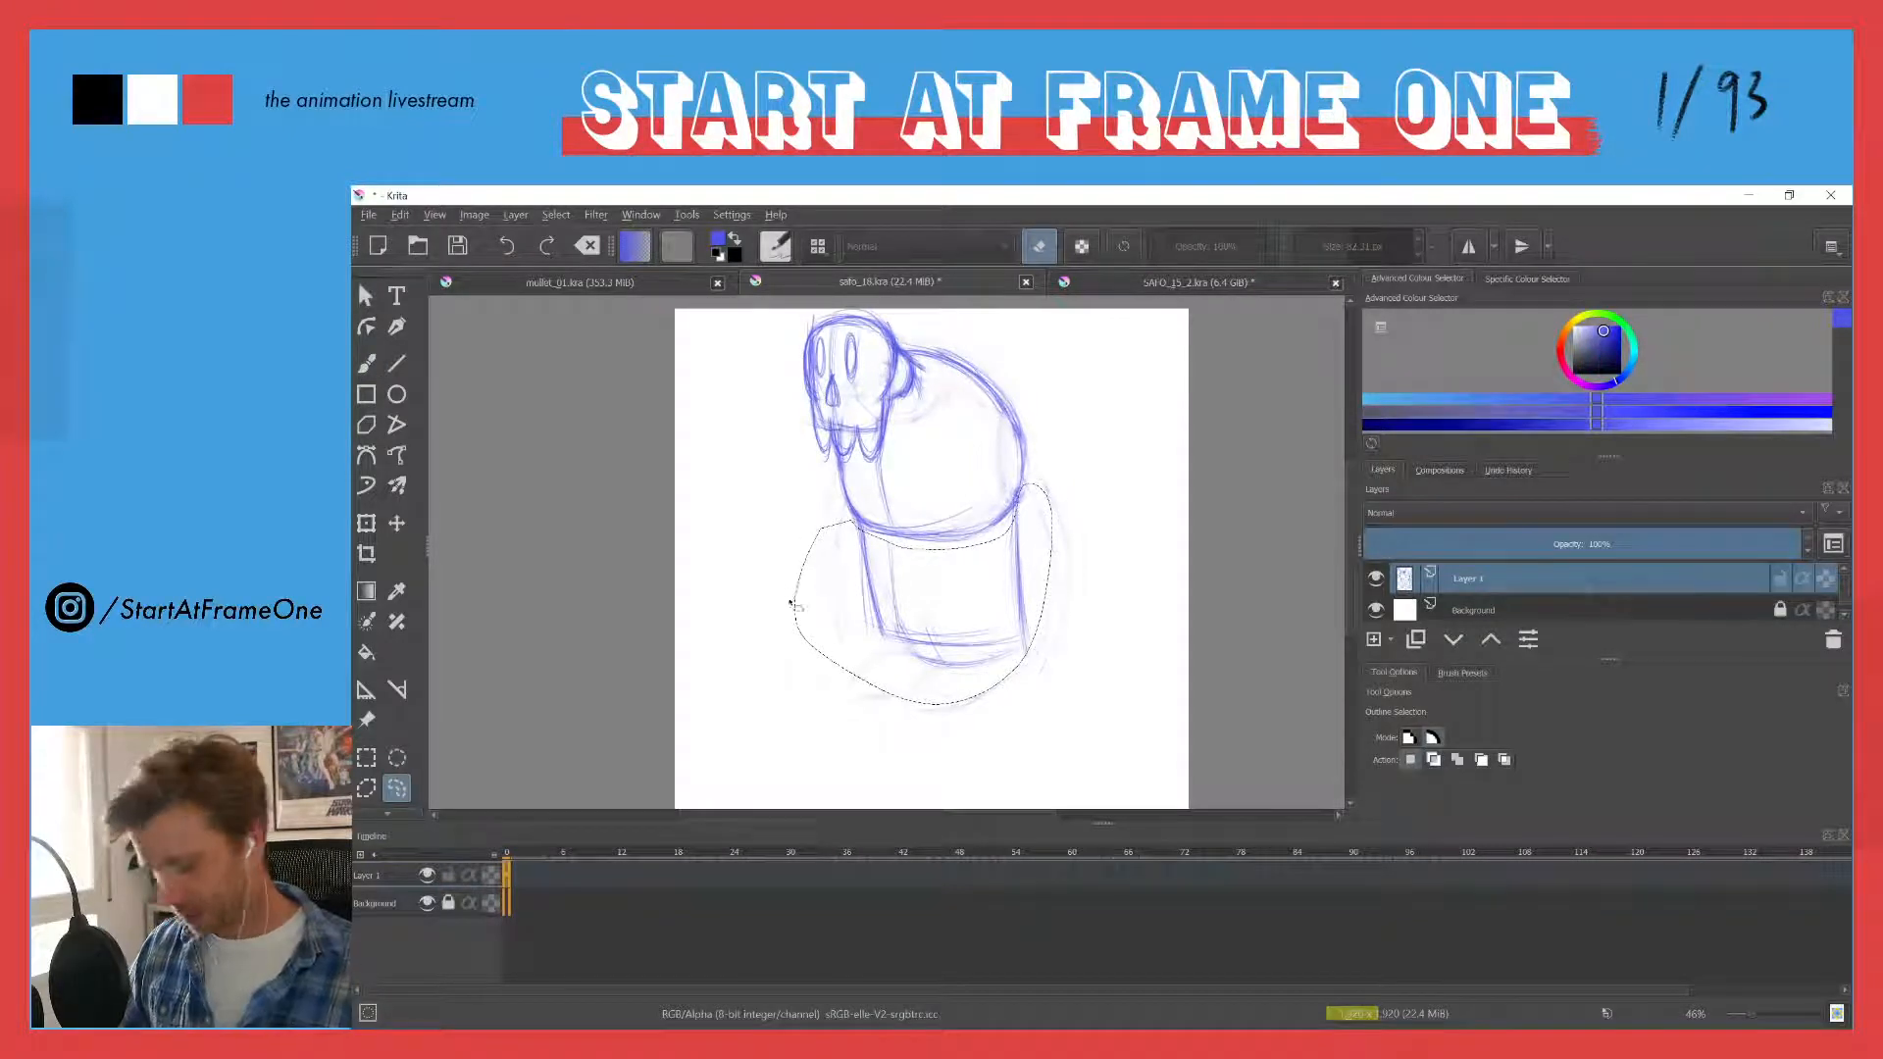
pyautogui.press('Delete')
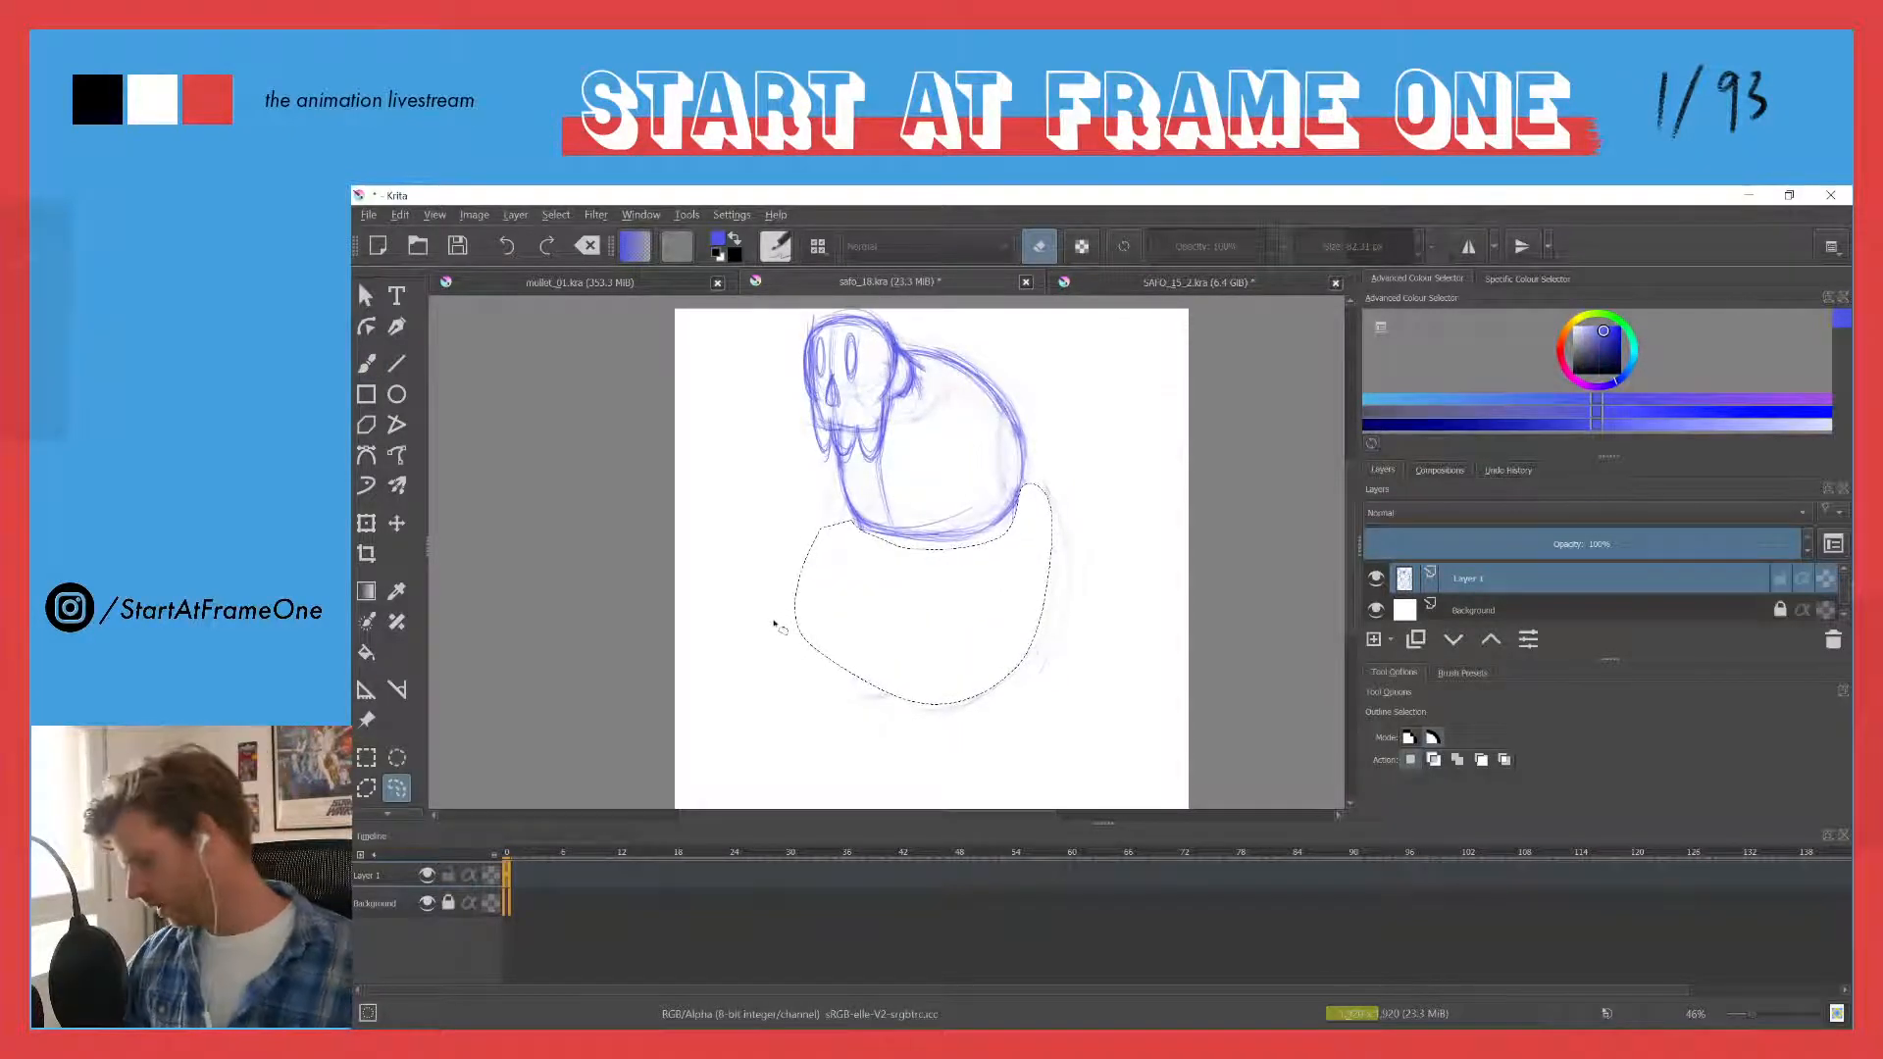
pyautogui.hotkey('ctrl', 'shift', 'a')
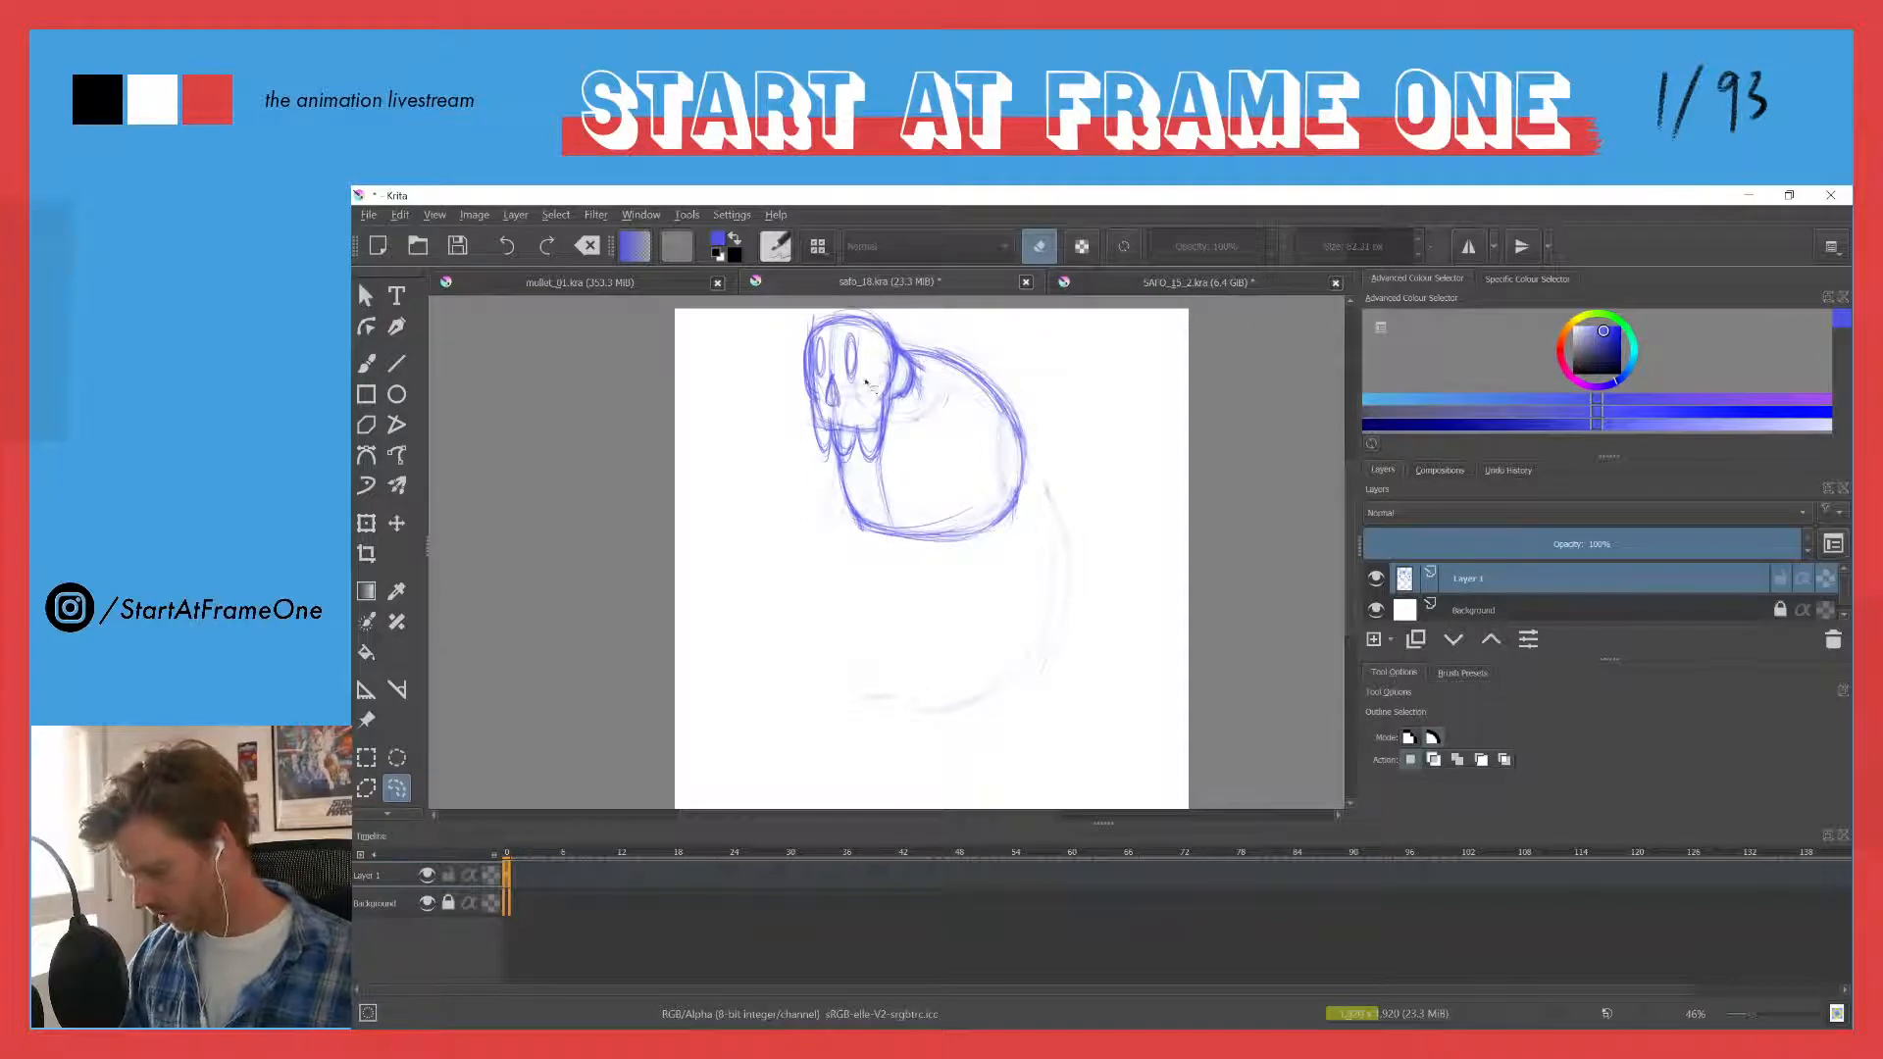
# - Strengthen the outline of the upper back and the chest's lower front curve with pencil strokes
pyautogui.press('b')
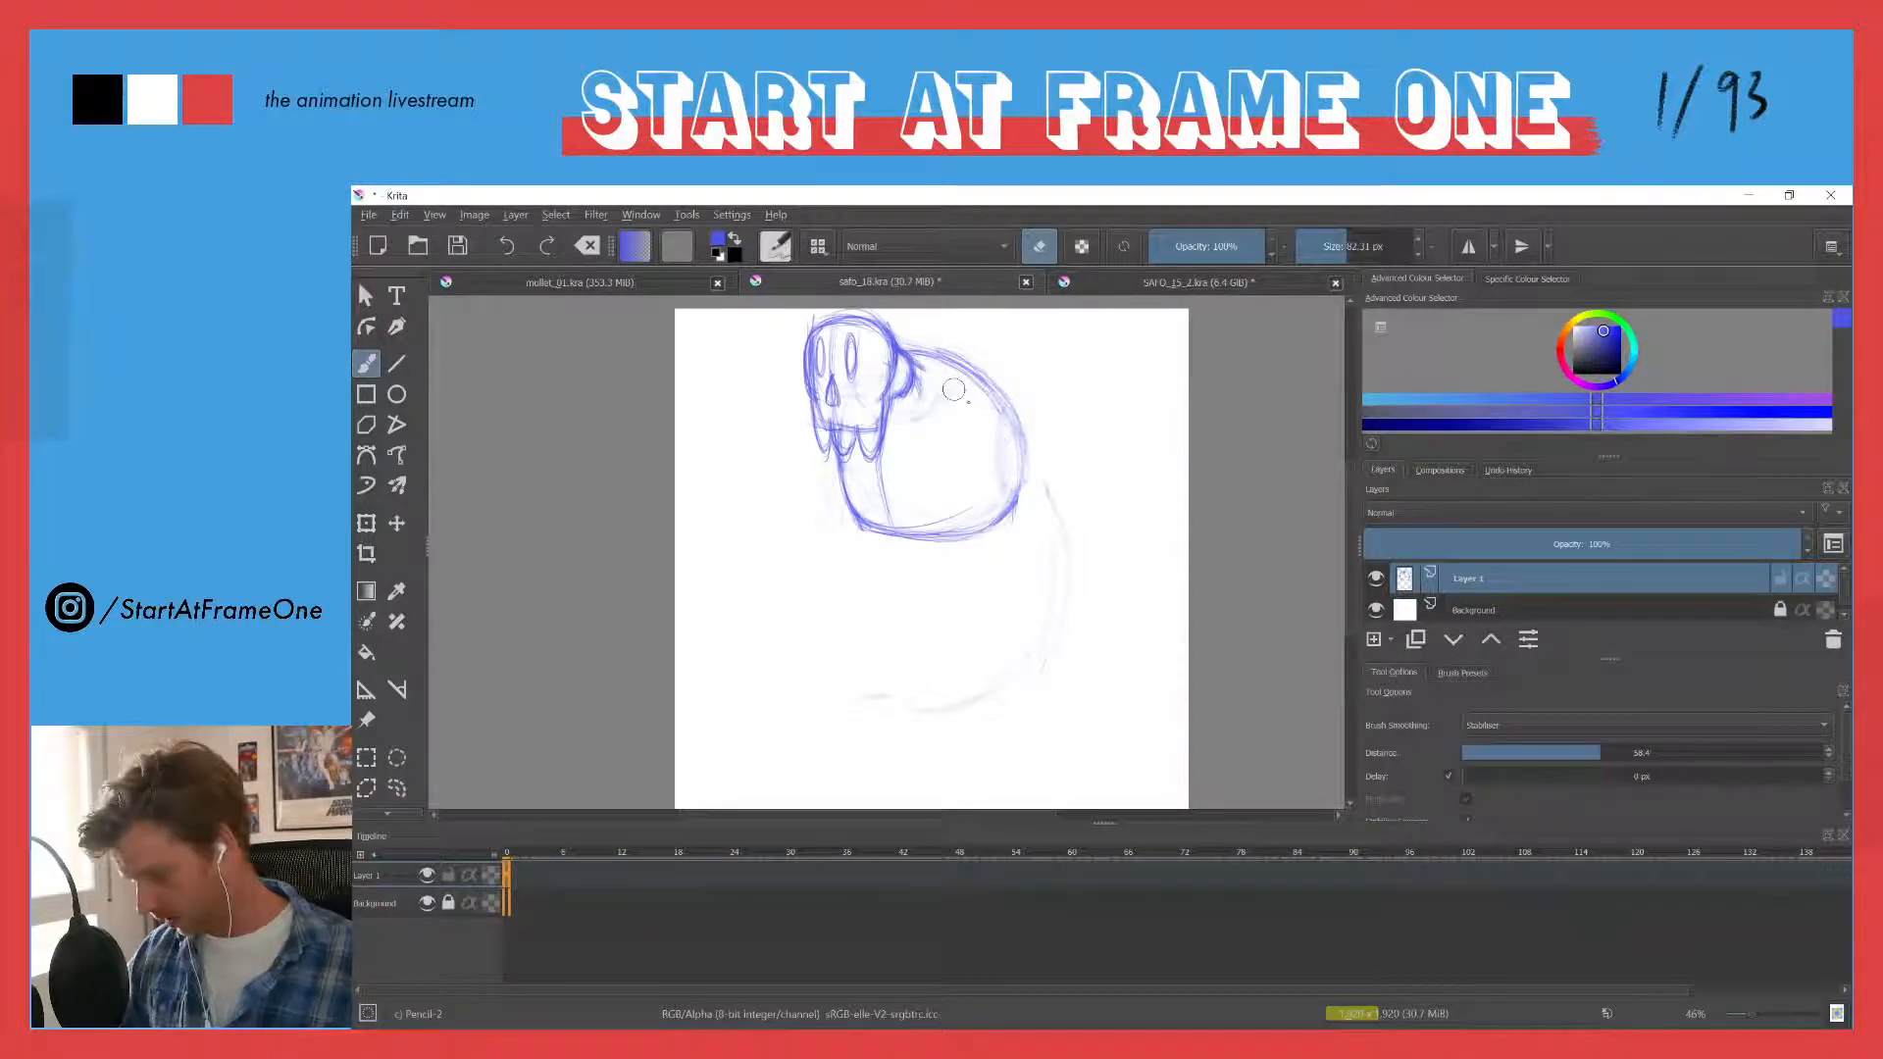
pyautogui.press('e')
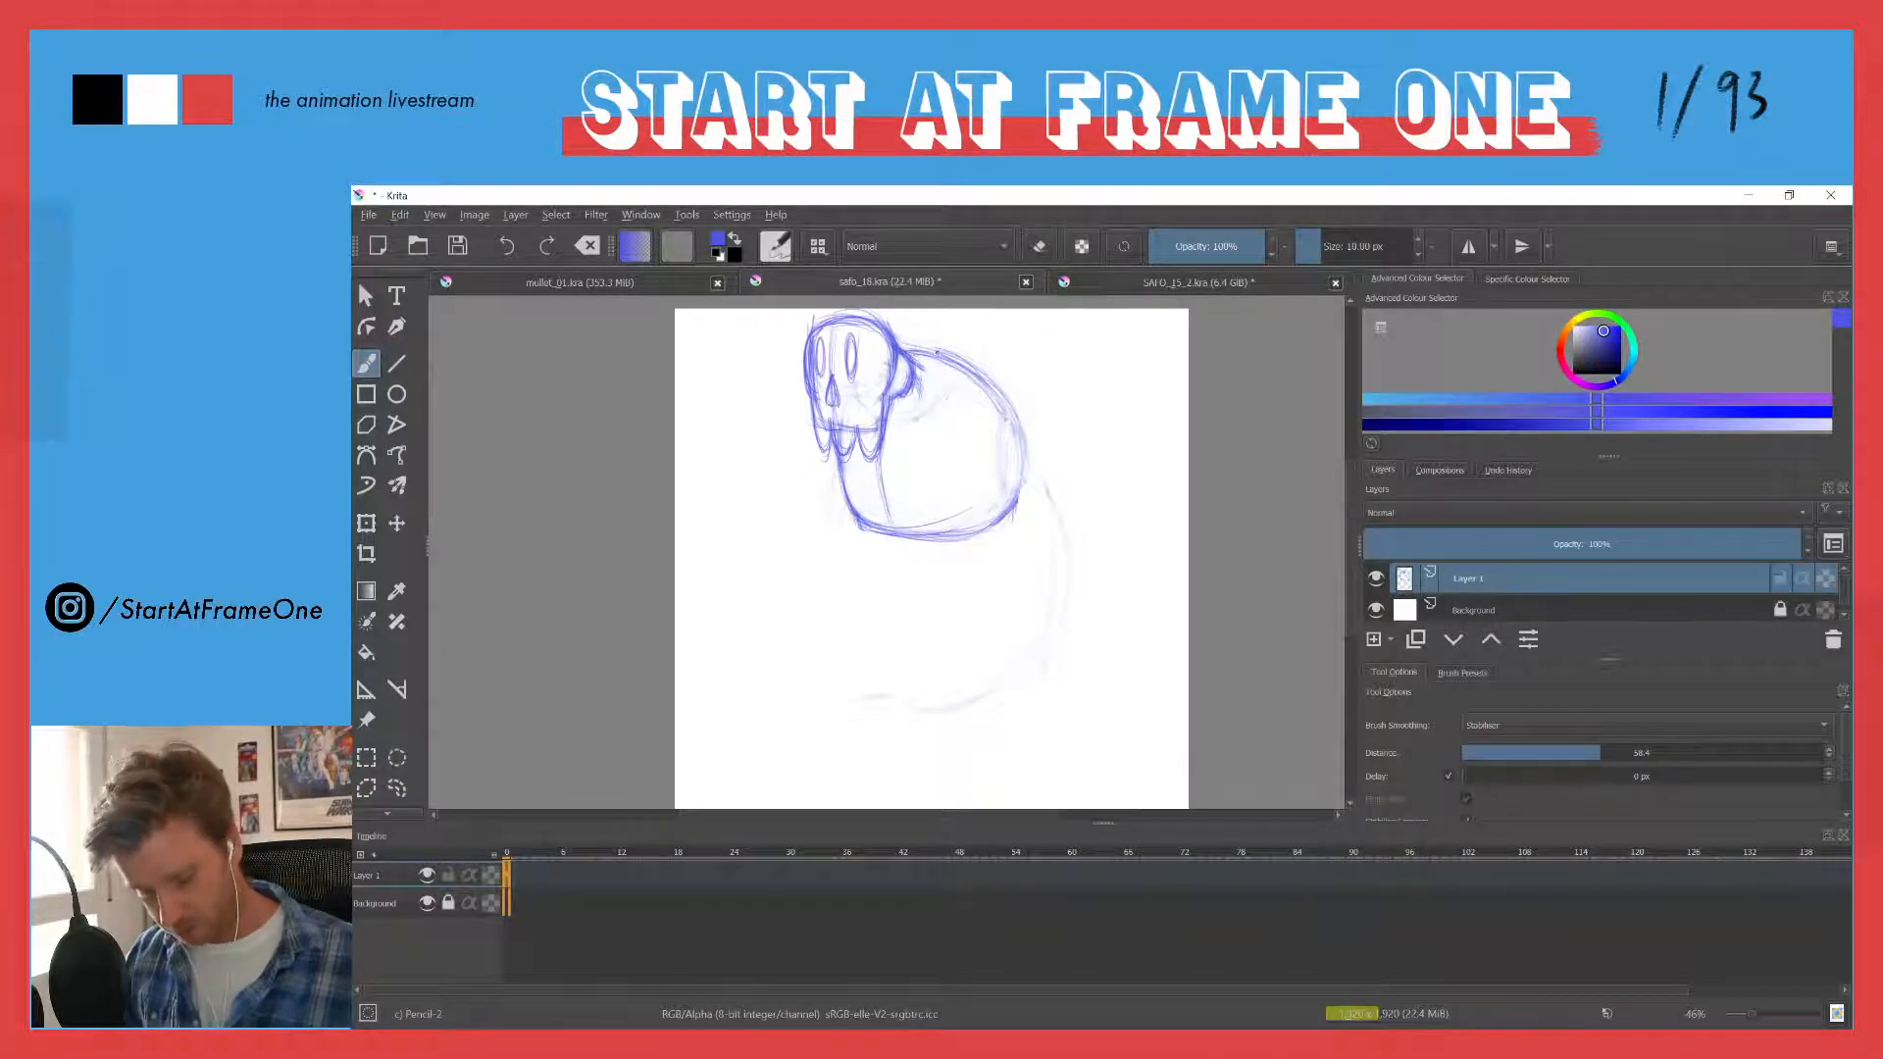
pyautogui.moveTo(930, 353); pyautogui.dragTo(1015, 457)
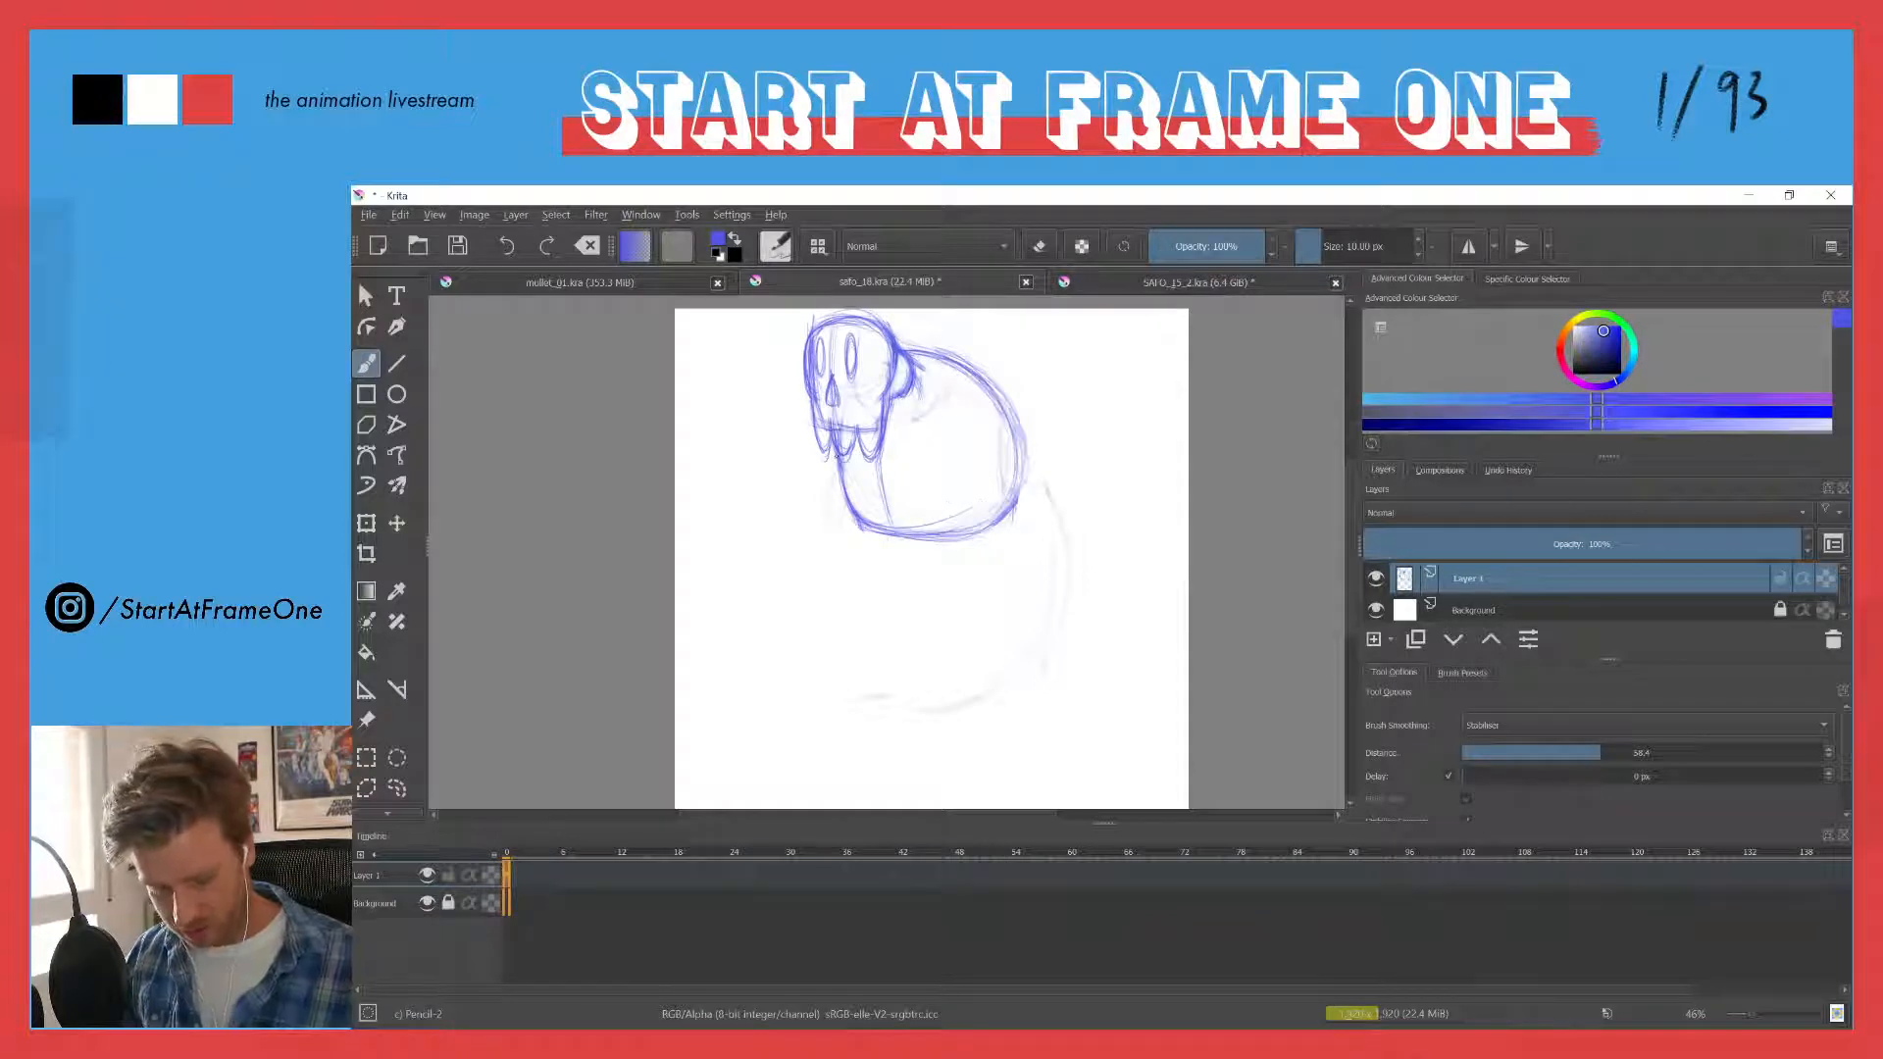
pyautogui.moveTo(835, 471)
pyautogui.mouseDown()
pyautogui.moveTo(850, 503)
pyautogui.moveTo(959, 539)
pyautogui.mouseUp()
# - Erase the rough outer lines around the chest's lower curve, and redraw the lower back and belly curve more tightly
pyautogui.press('e')
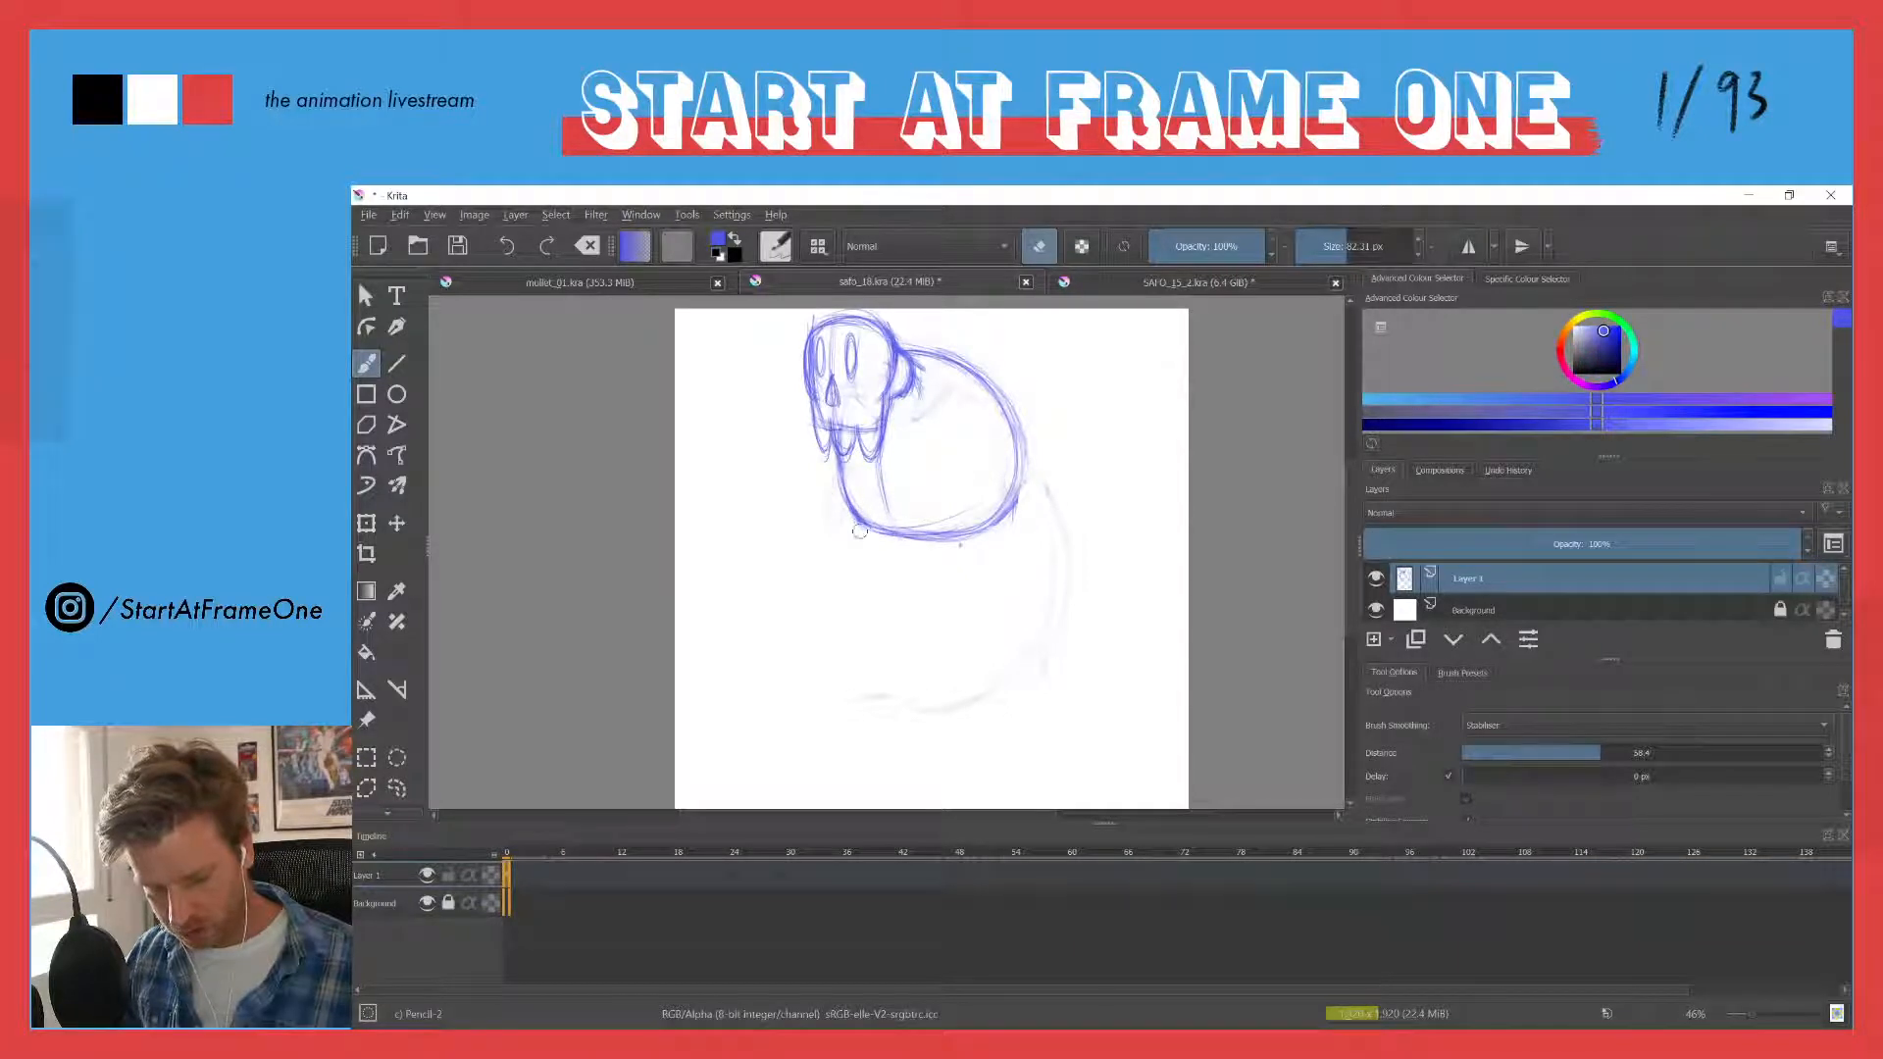
pyautogui.press('e')
pyautogui.moveTo(1032, 463)
pyautogui.mouseDown()
pyautogui.moveTo(1016, 388)
pyautogui.moveTo(983, 513)
pyautogui.mouseUp()
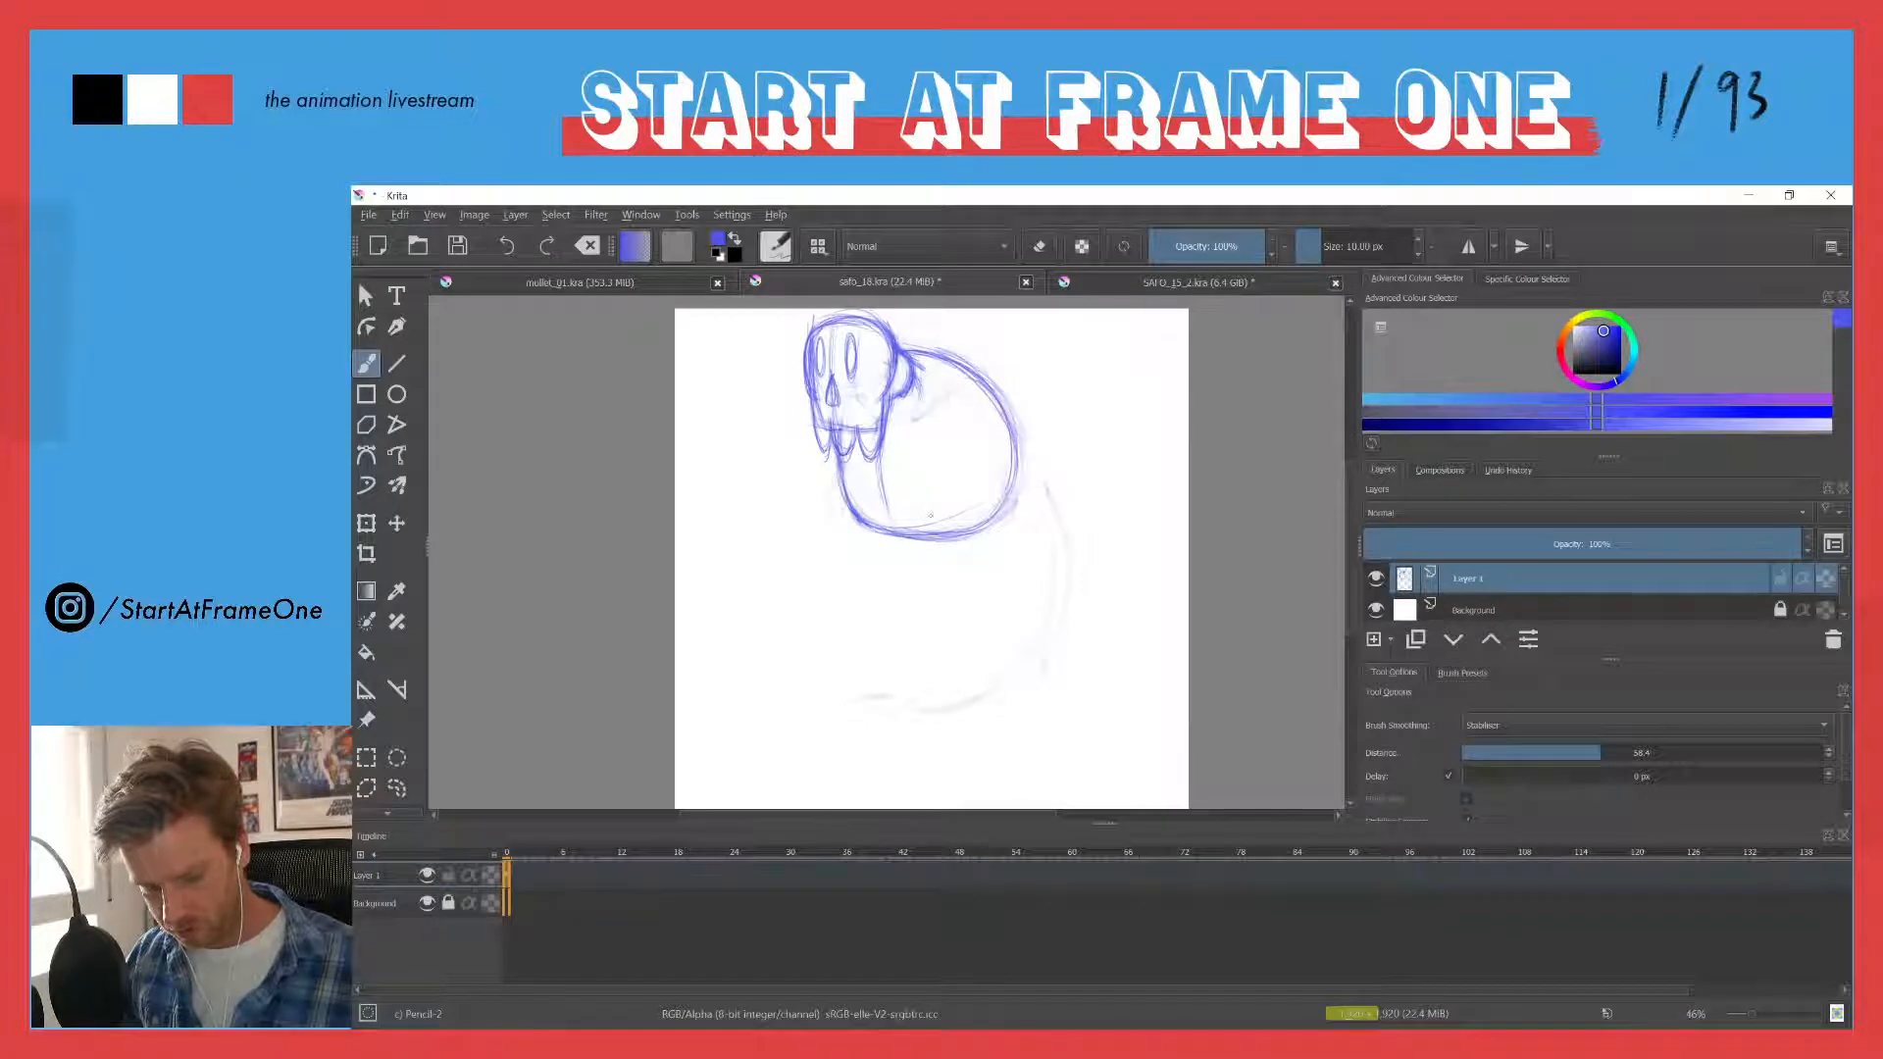
pyautogui.moveTo(850, 508); pyautogui.dragTo(977, 528)
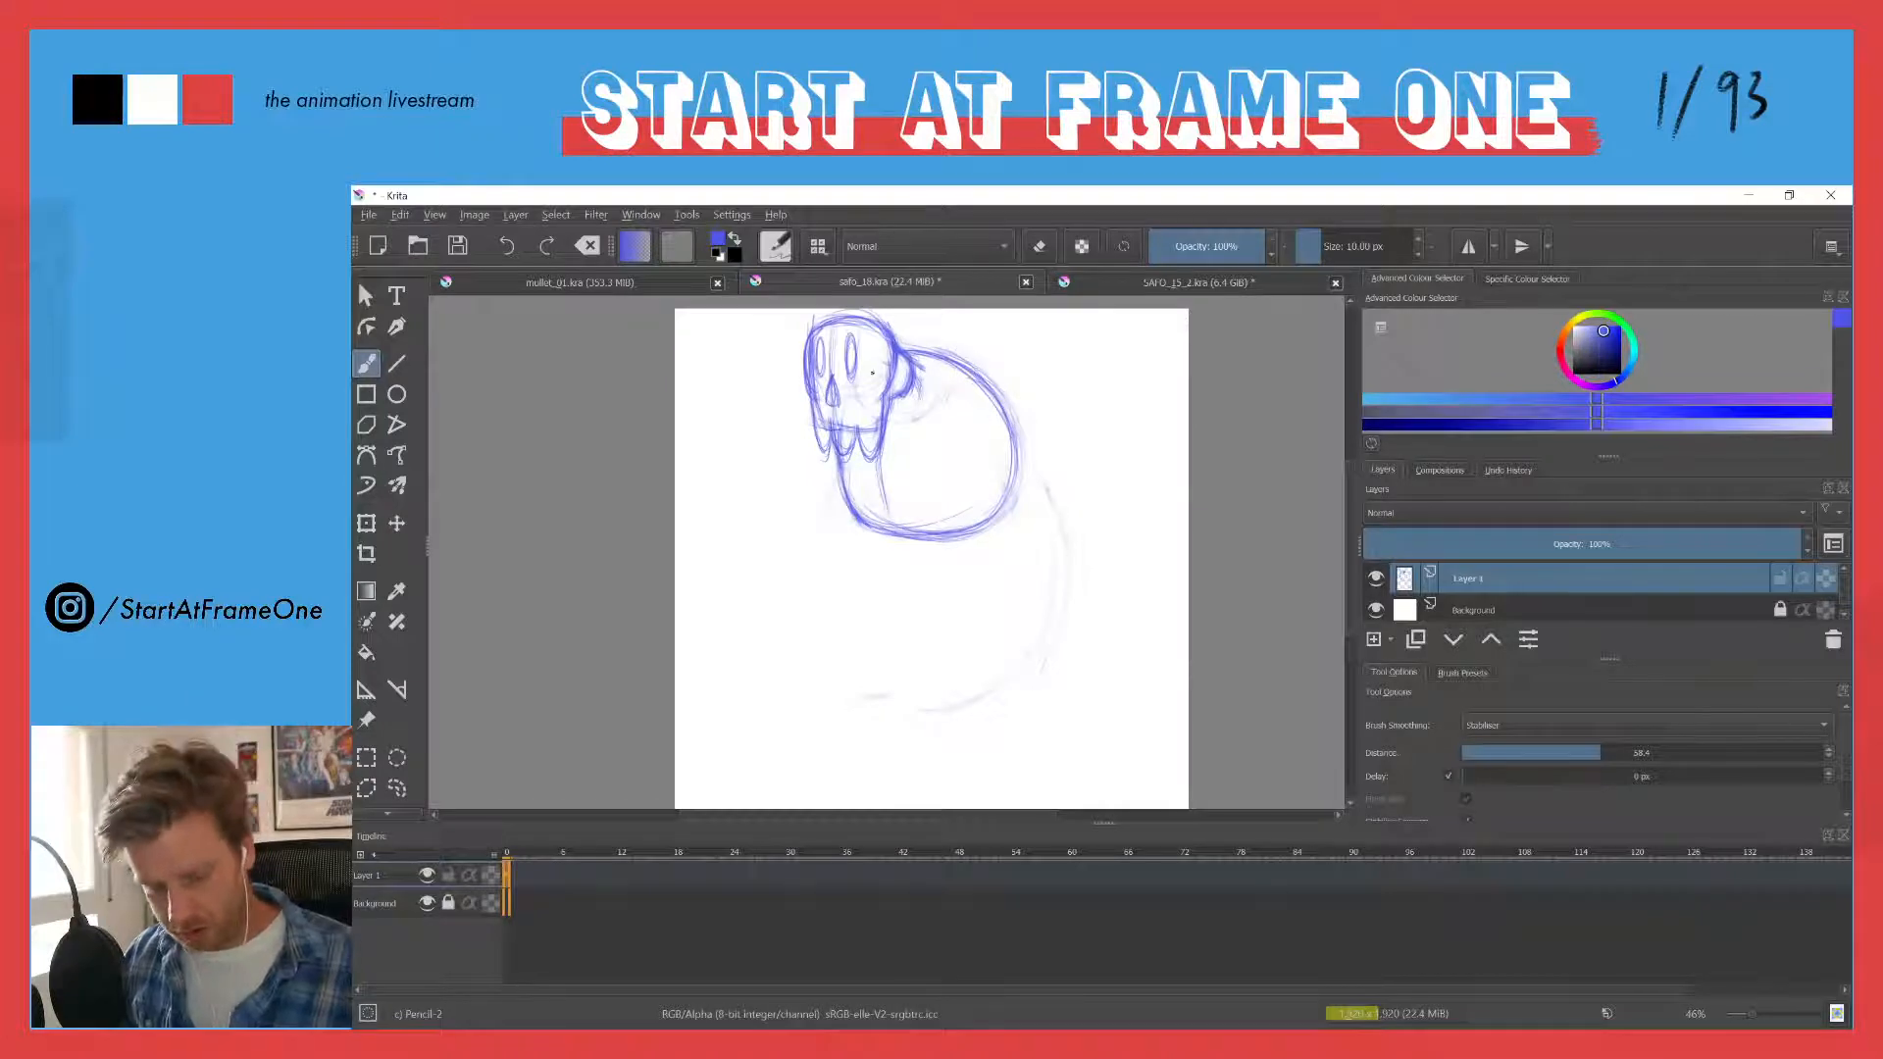
# - Draw two thin, nearly vertical legs below the torso, each as a pair of lines
pyautogui.press('e')
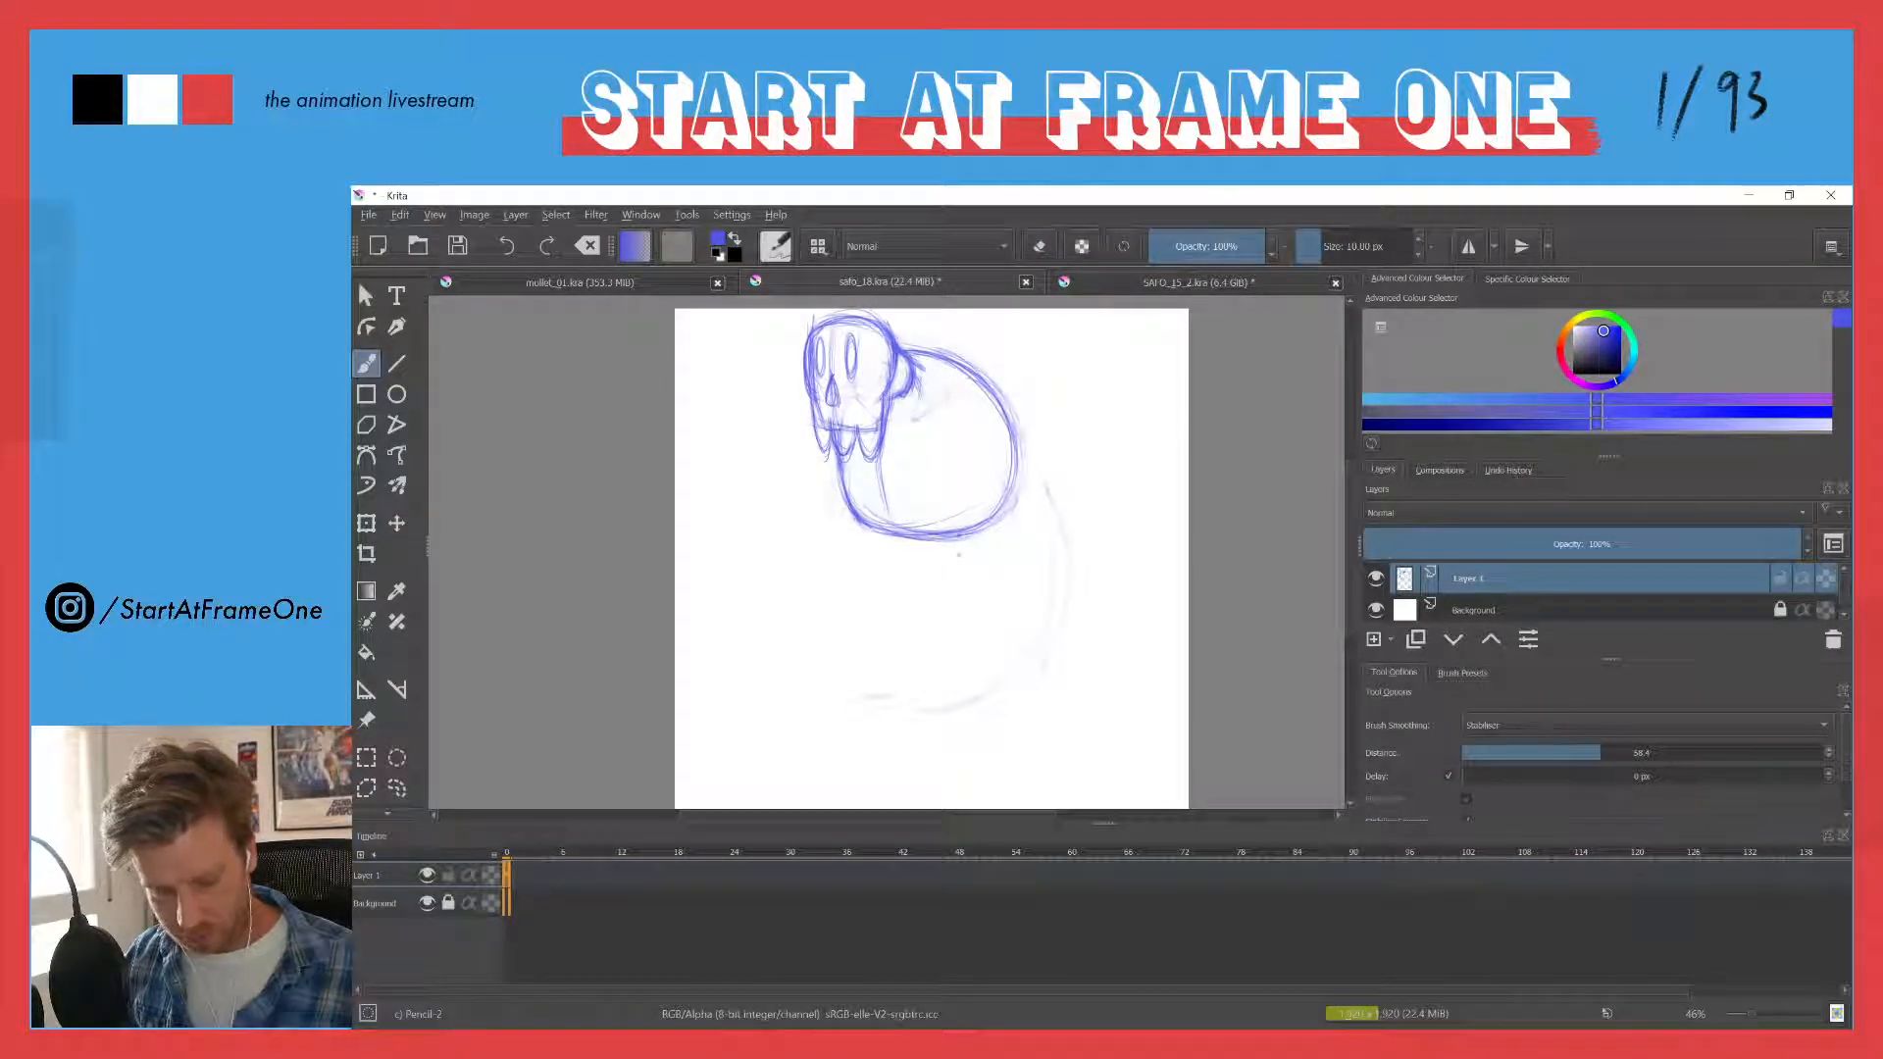
pyautogui.moveTo(961, 545); pyautogui.dragTo(971, 676)
pyautogui.moveTo(938, 565)
pyautogui.mouseDown()
pyautogui.moveTo(947, 675)
pyautogui.moveTo(934, 604)
pyautogui.moveTo(946, 673)
pyautogui.mouseUp()
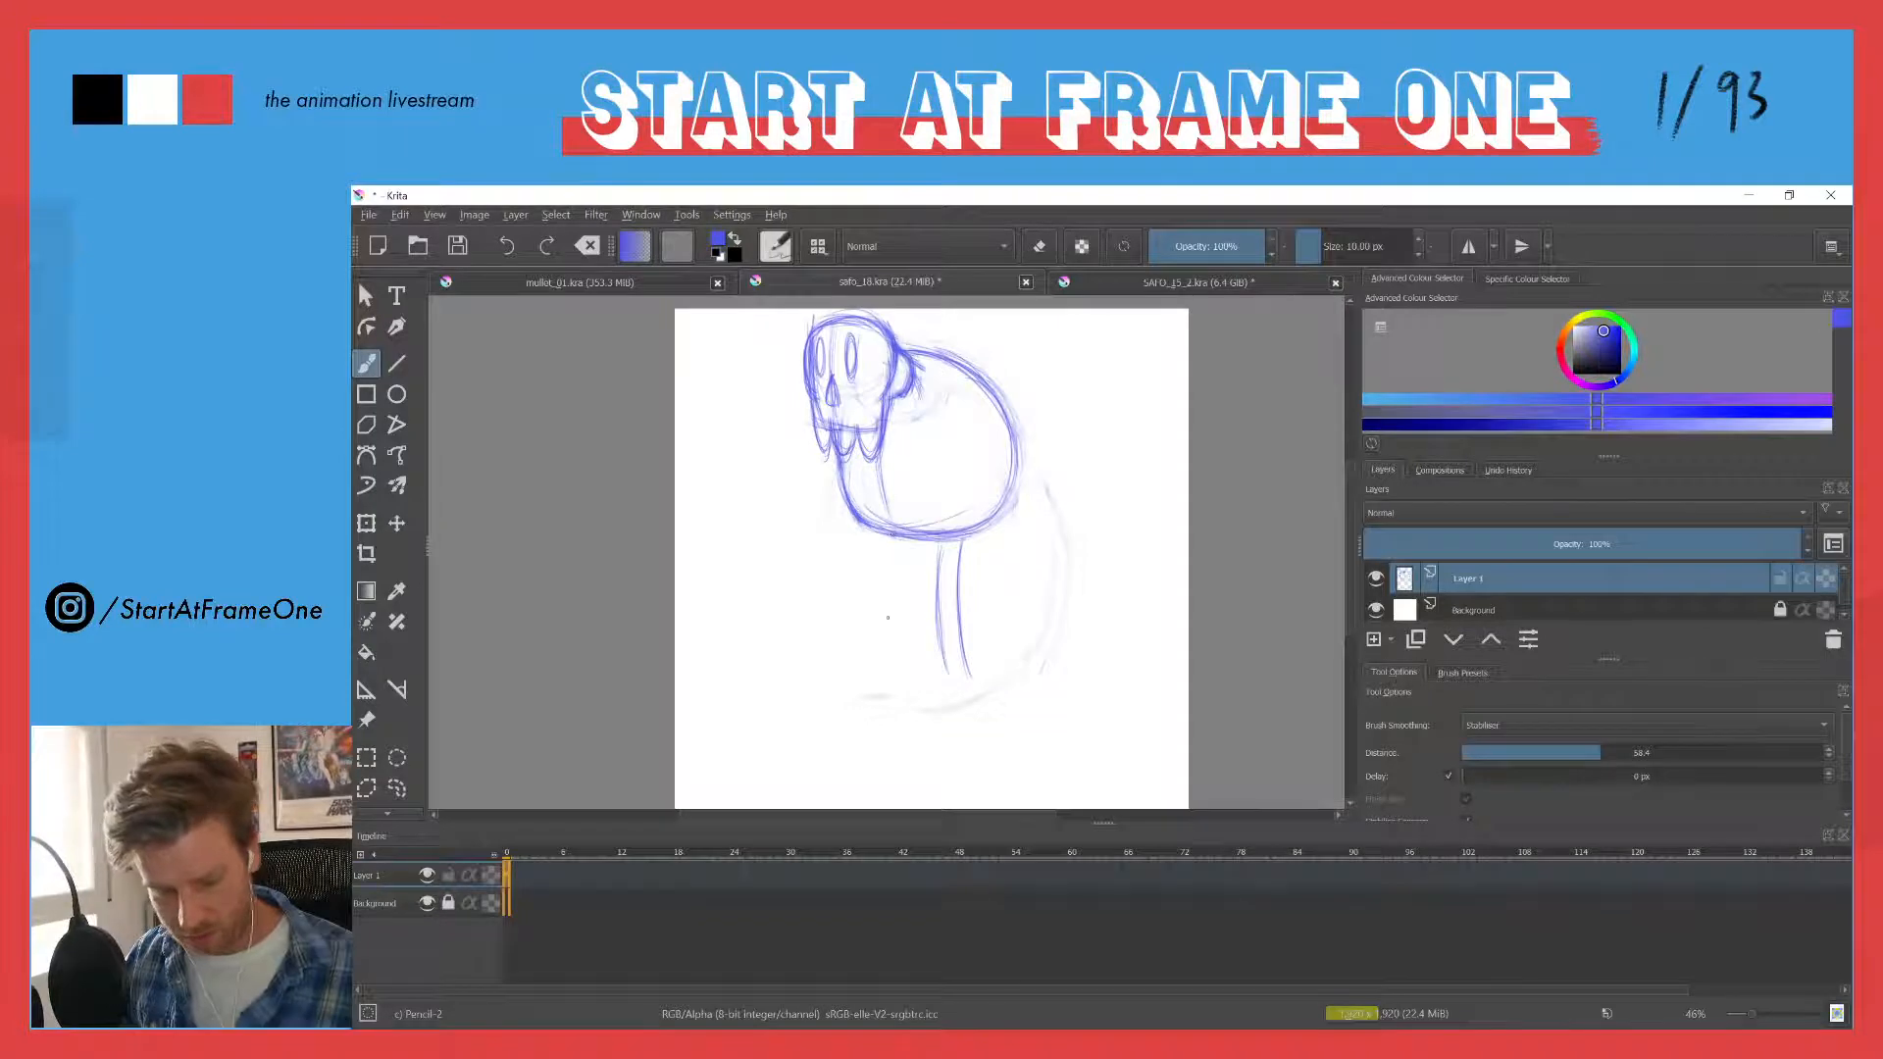
pyautogui.moveTo(892, 562); pyautogui.dragTo(898, 677)
pyautogui.moveTo(876, 576); pyautogui.dragTo(873, 626)
pyautogui.moveTo(899, 545); pyautogui.dragTo(896, 674)
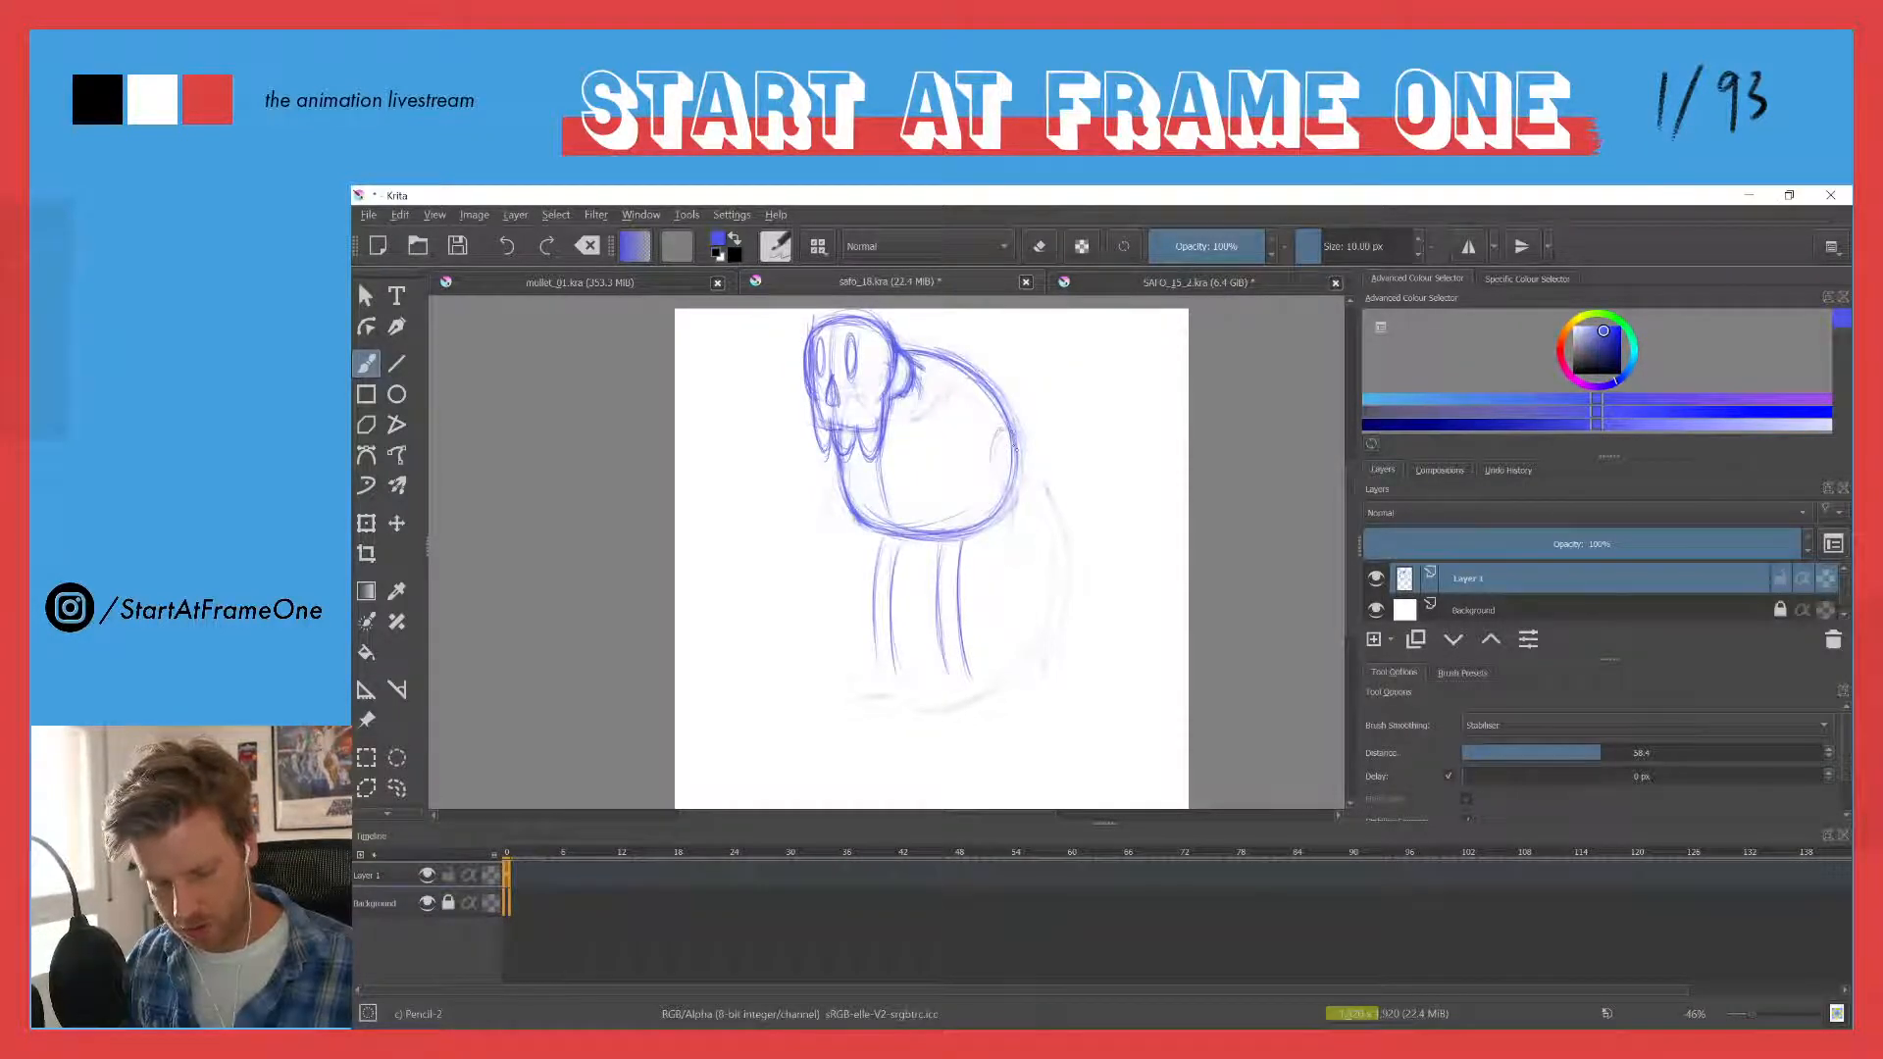
# - Draw the near arm as two long vertical lines hanging from the shoulder at the torso's back edge
pyautogui.moveTo(1018, 582)
pyautogui.mouseDown()
pyautogui.moveTo(1018, 505)
pyautogui.moveTo(998, 590)
pyautogui.mouseUp()
pyautogui.moveTo(1018, 495); pyautogui.dragTo(1018, 585)
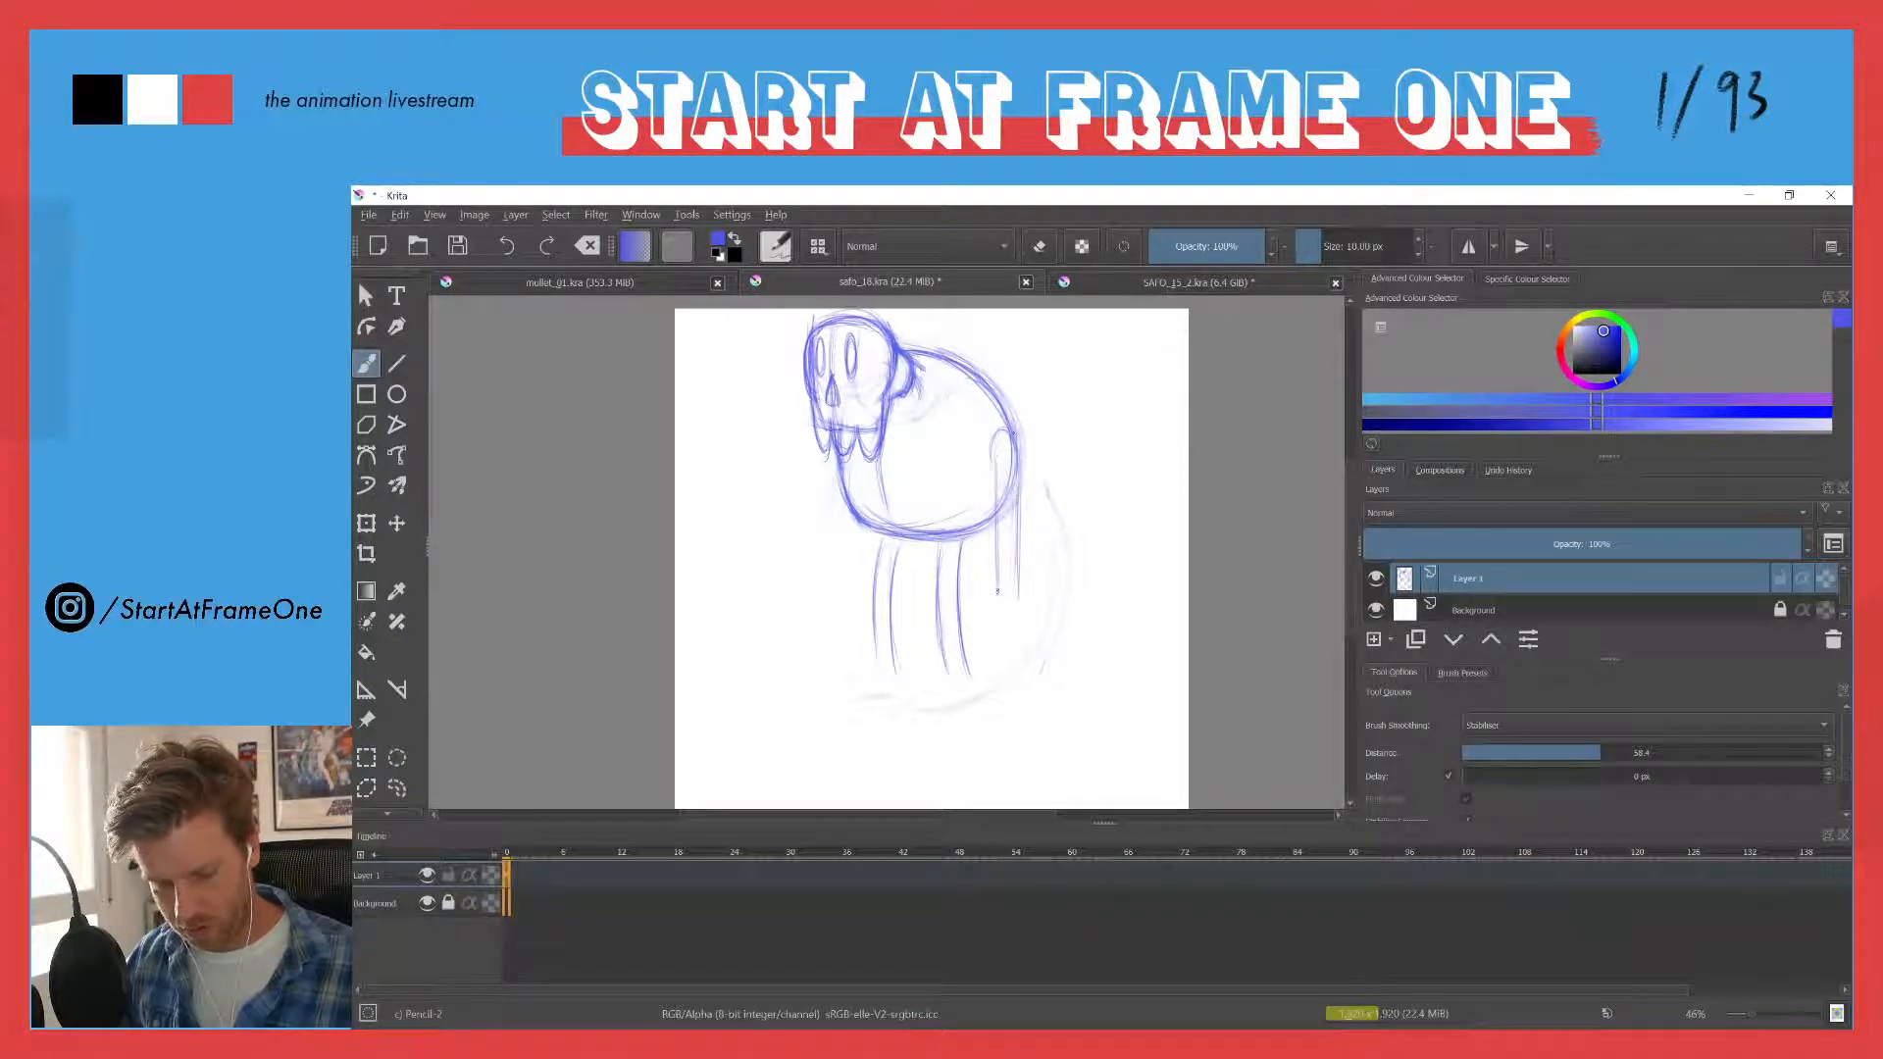
pyautogui.moveTo(1017, 481); pyautogui.dragTo(1019, 589)
pyautogui.moveTo(1000, 497); pyautogui.dragTo(1000, 599)
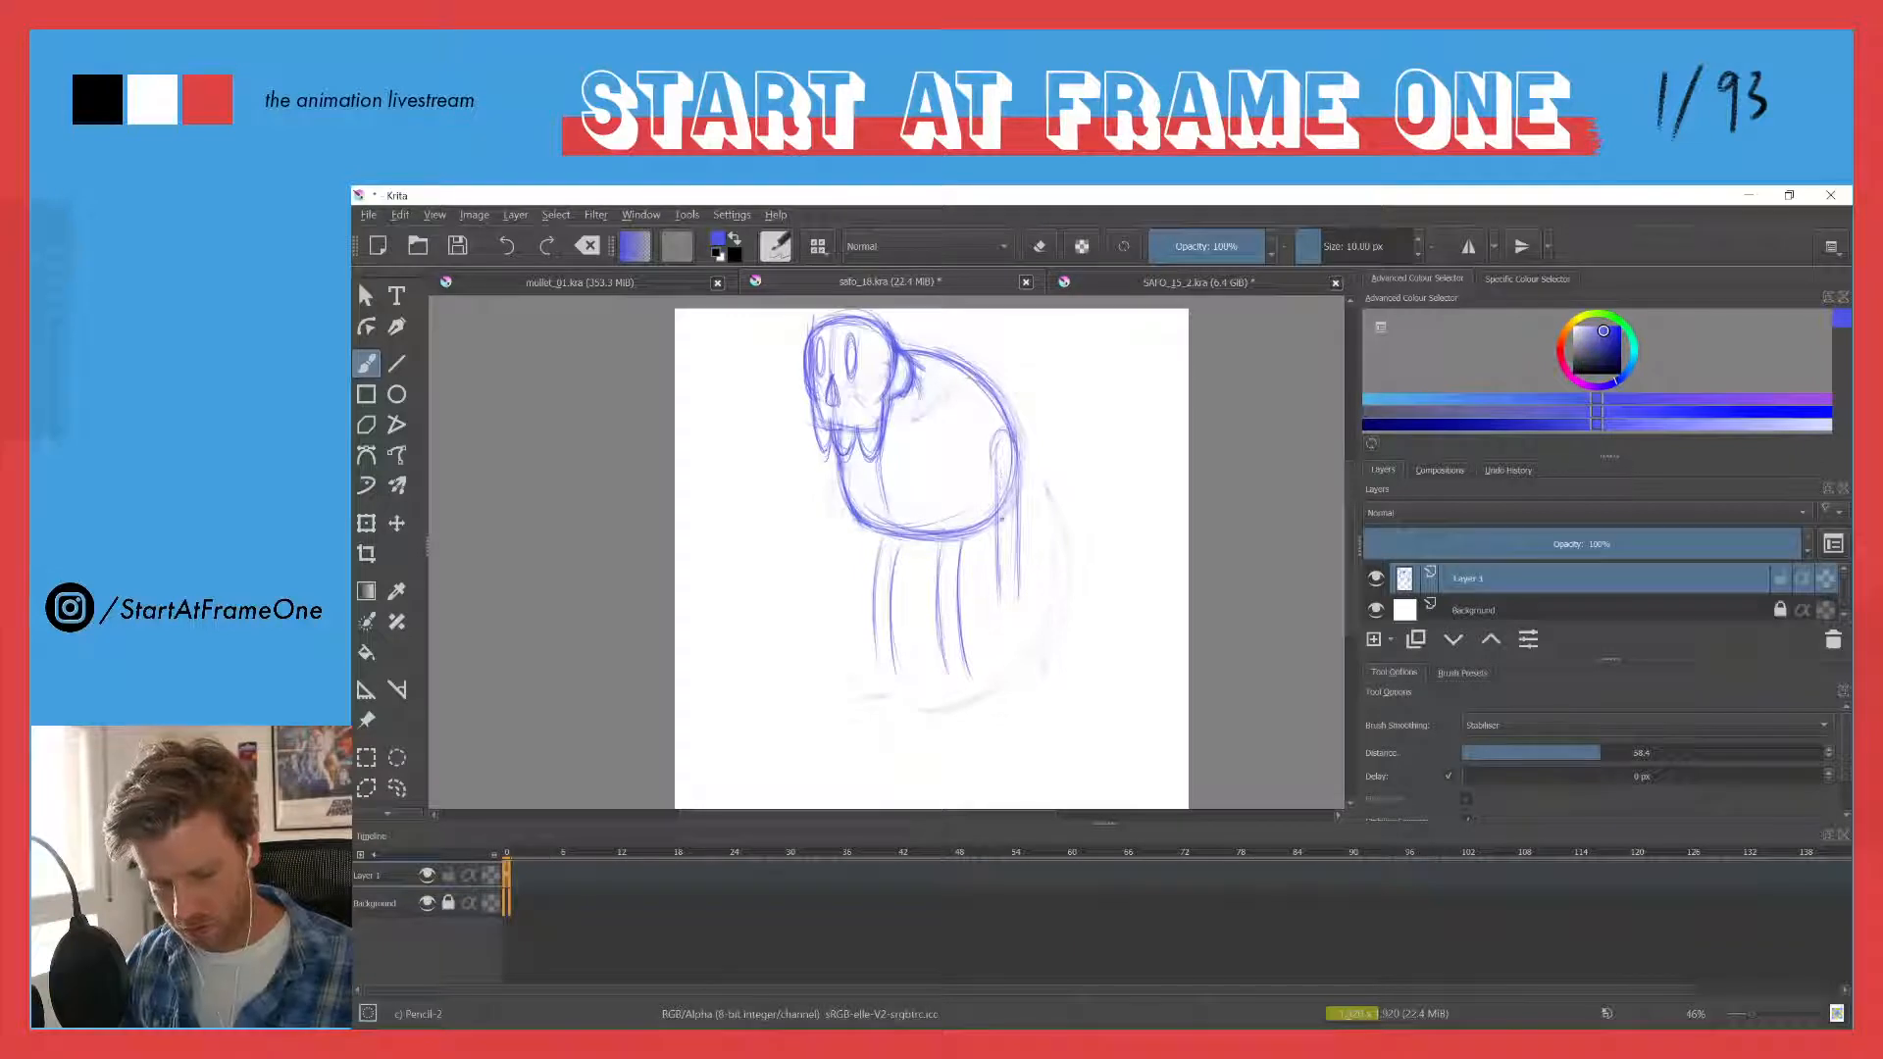
pyautogui.moveTo(1016, 479); pyautogui.dragTo(1018, 600)
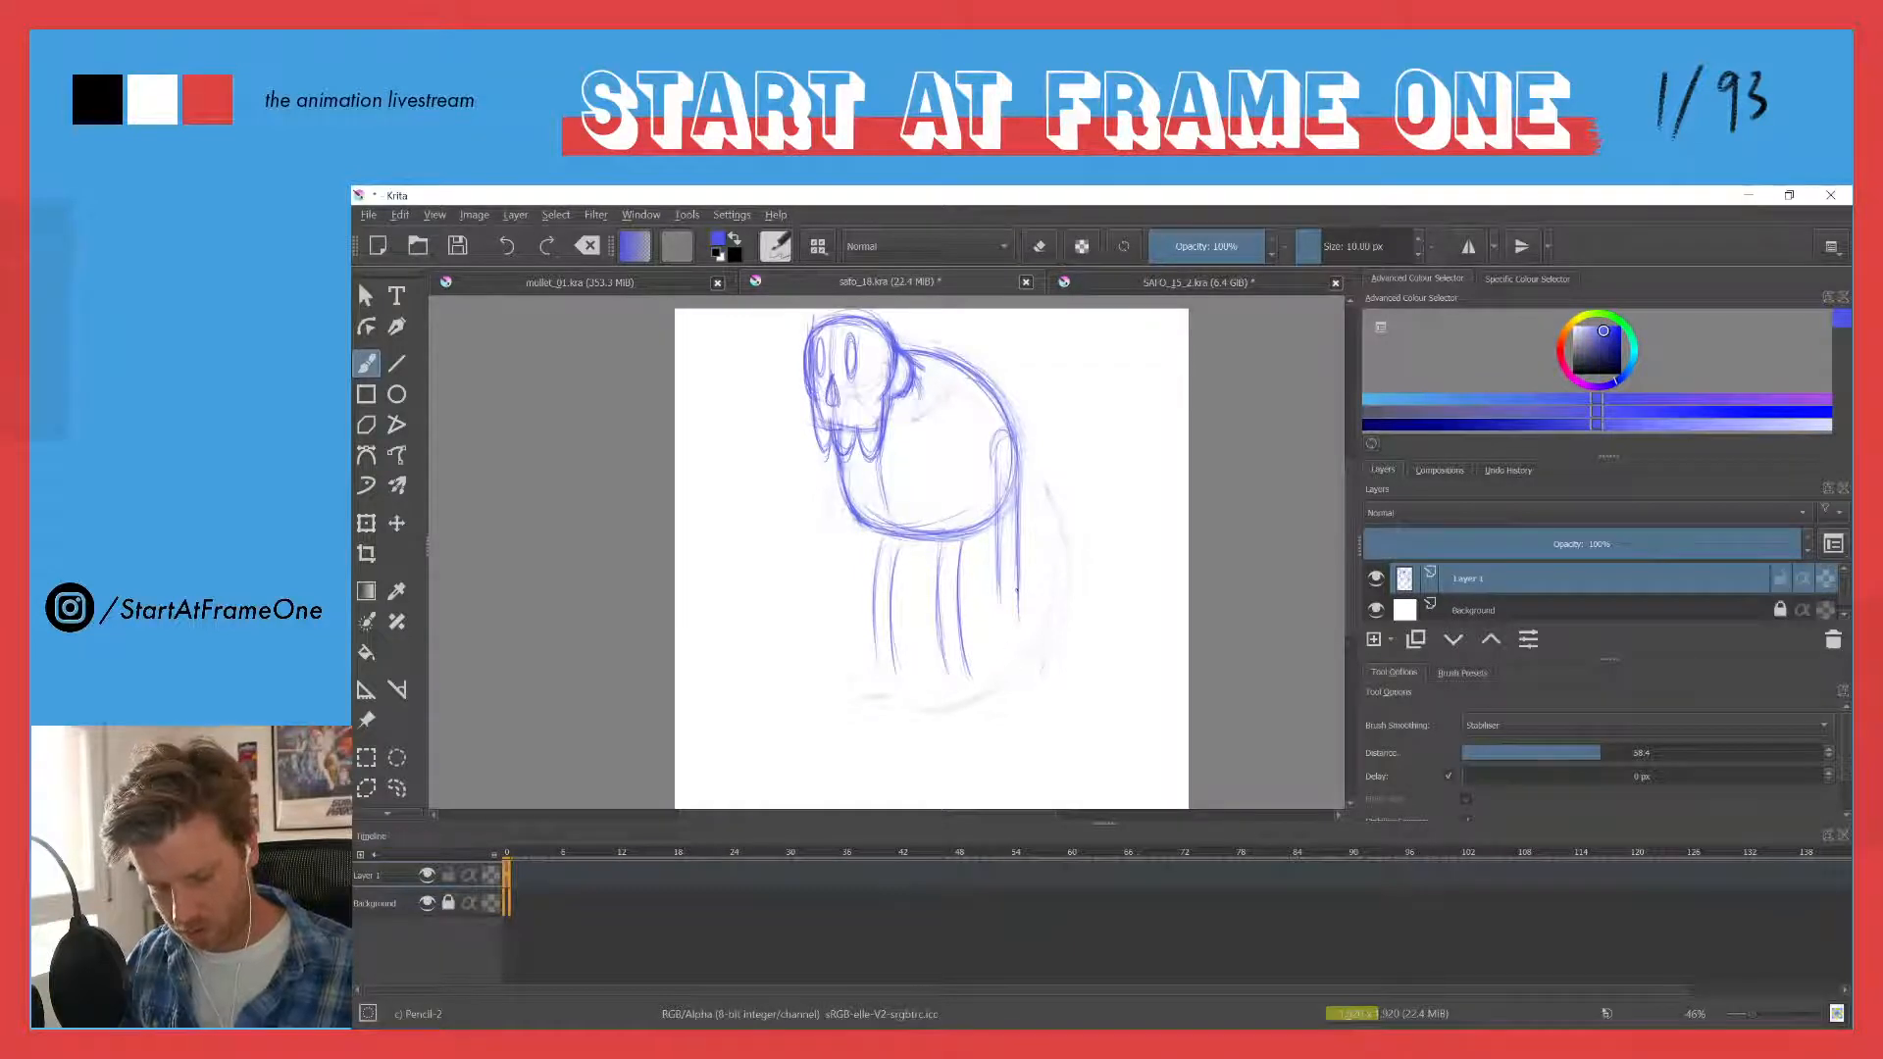
# - Draw the far arm hanging straight down from the chest's front edge, erasing rough lines and retracing its outer edge
pyautogui.moveTo(841, 503)
pyautogui.mouseDown()
pyautogui.moveTo(840, 605)
pyautogui.moveTo(861, 550)
pyautogui.moveTo(841, 495)
pyautogui.moveTo(855, 606)
pyautogui.mouseUp()
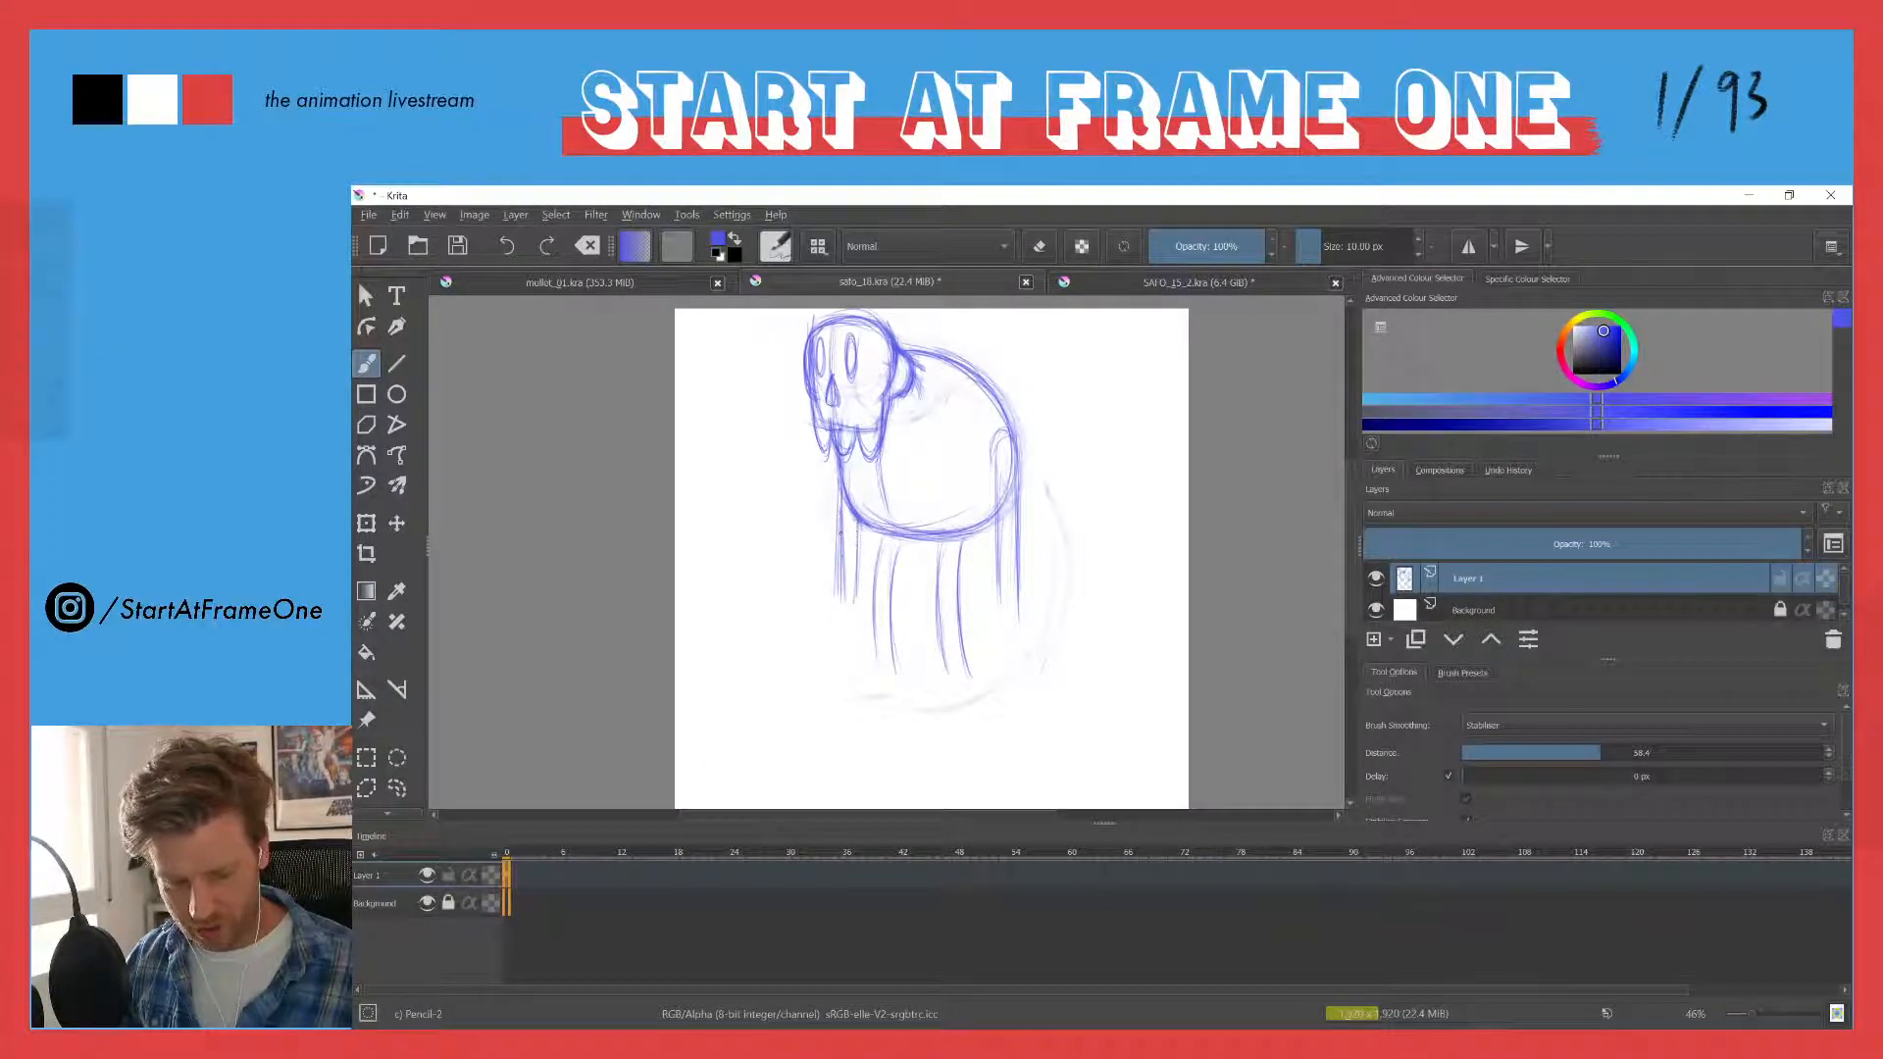
pyautogui.moveTo(840, 533); pyautogui.dragTo(840, 600)
pyautogui.press('e')
pyautogui.moveTo(847, 521); pyautogui.dragTo(841, 604)
pyautogui.press('e')
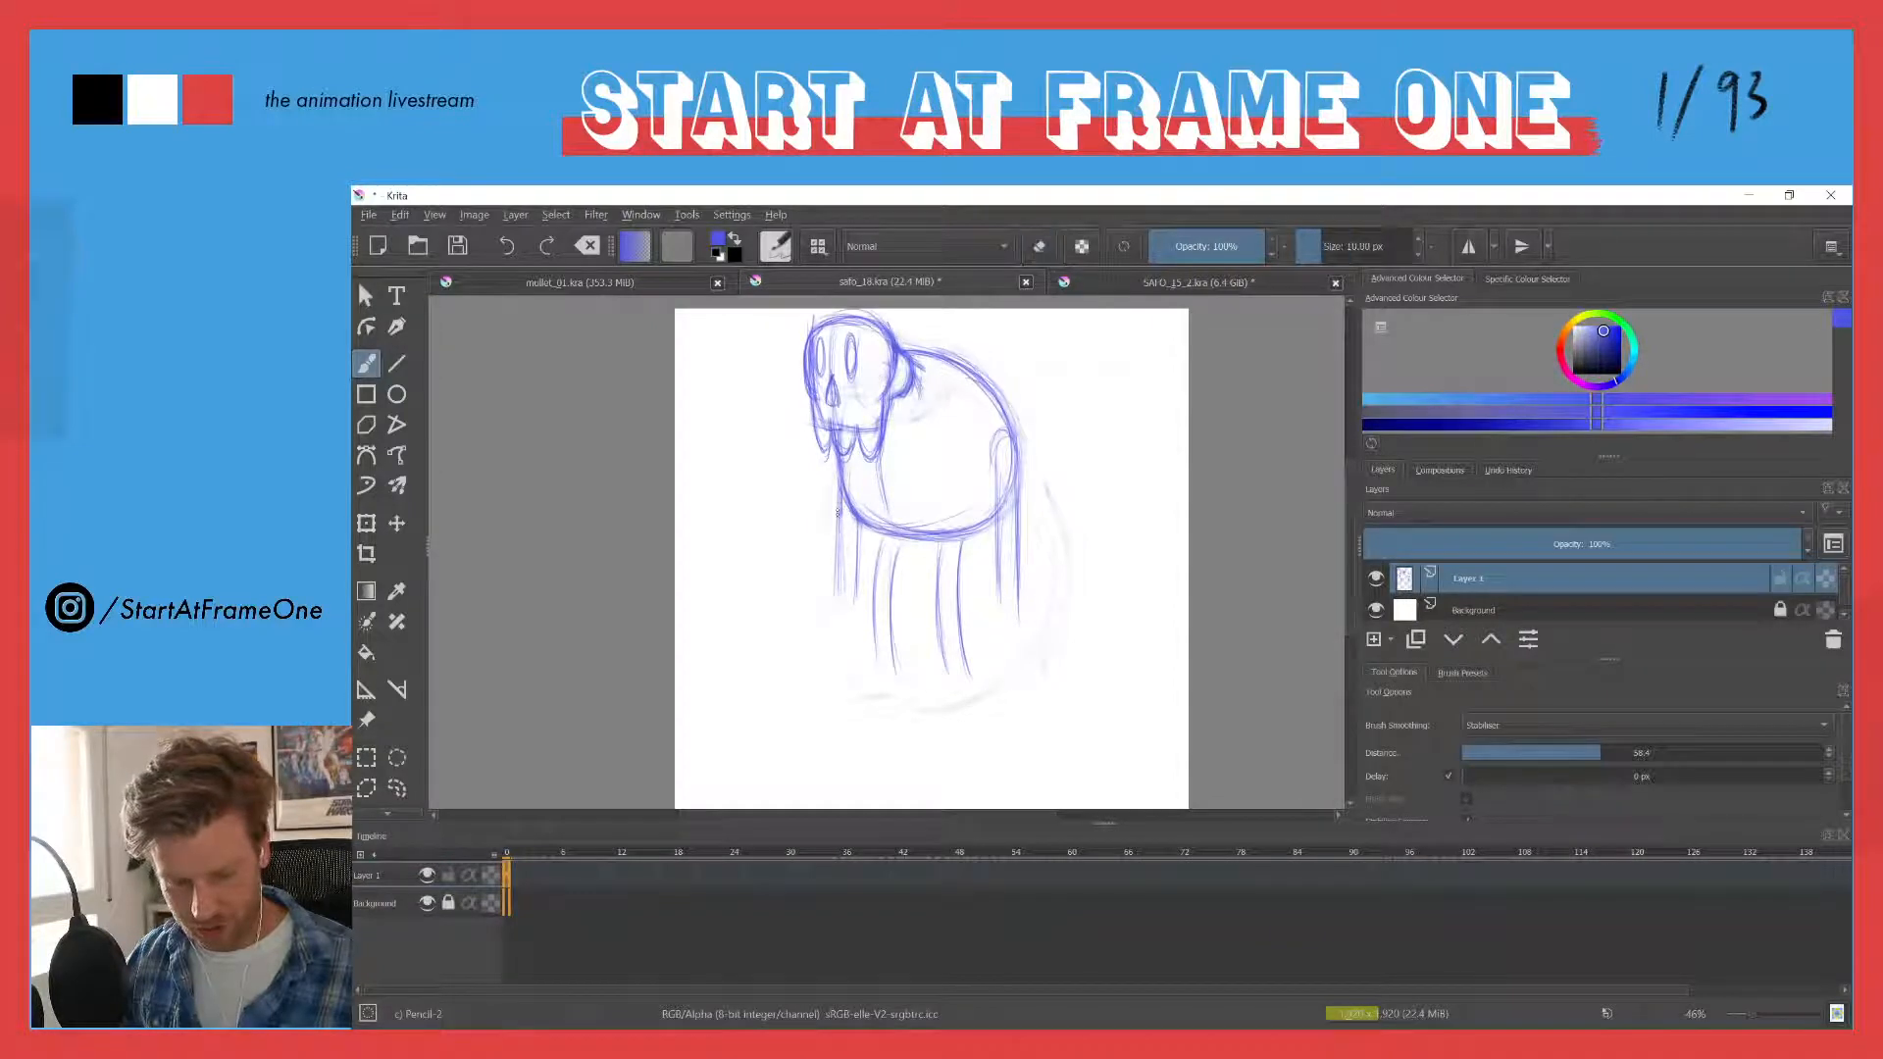
pyautogui.moveTo(841, 491); pyautogui.dragTo(842, 577)
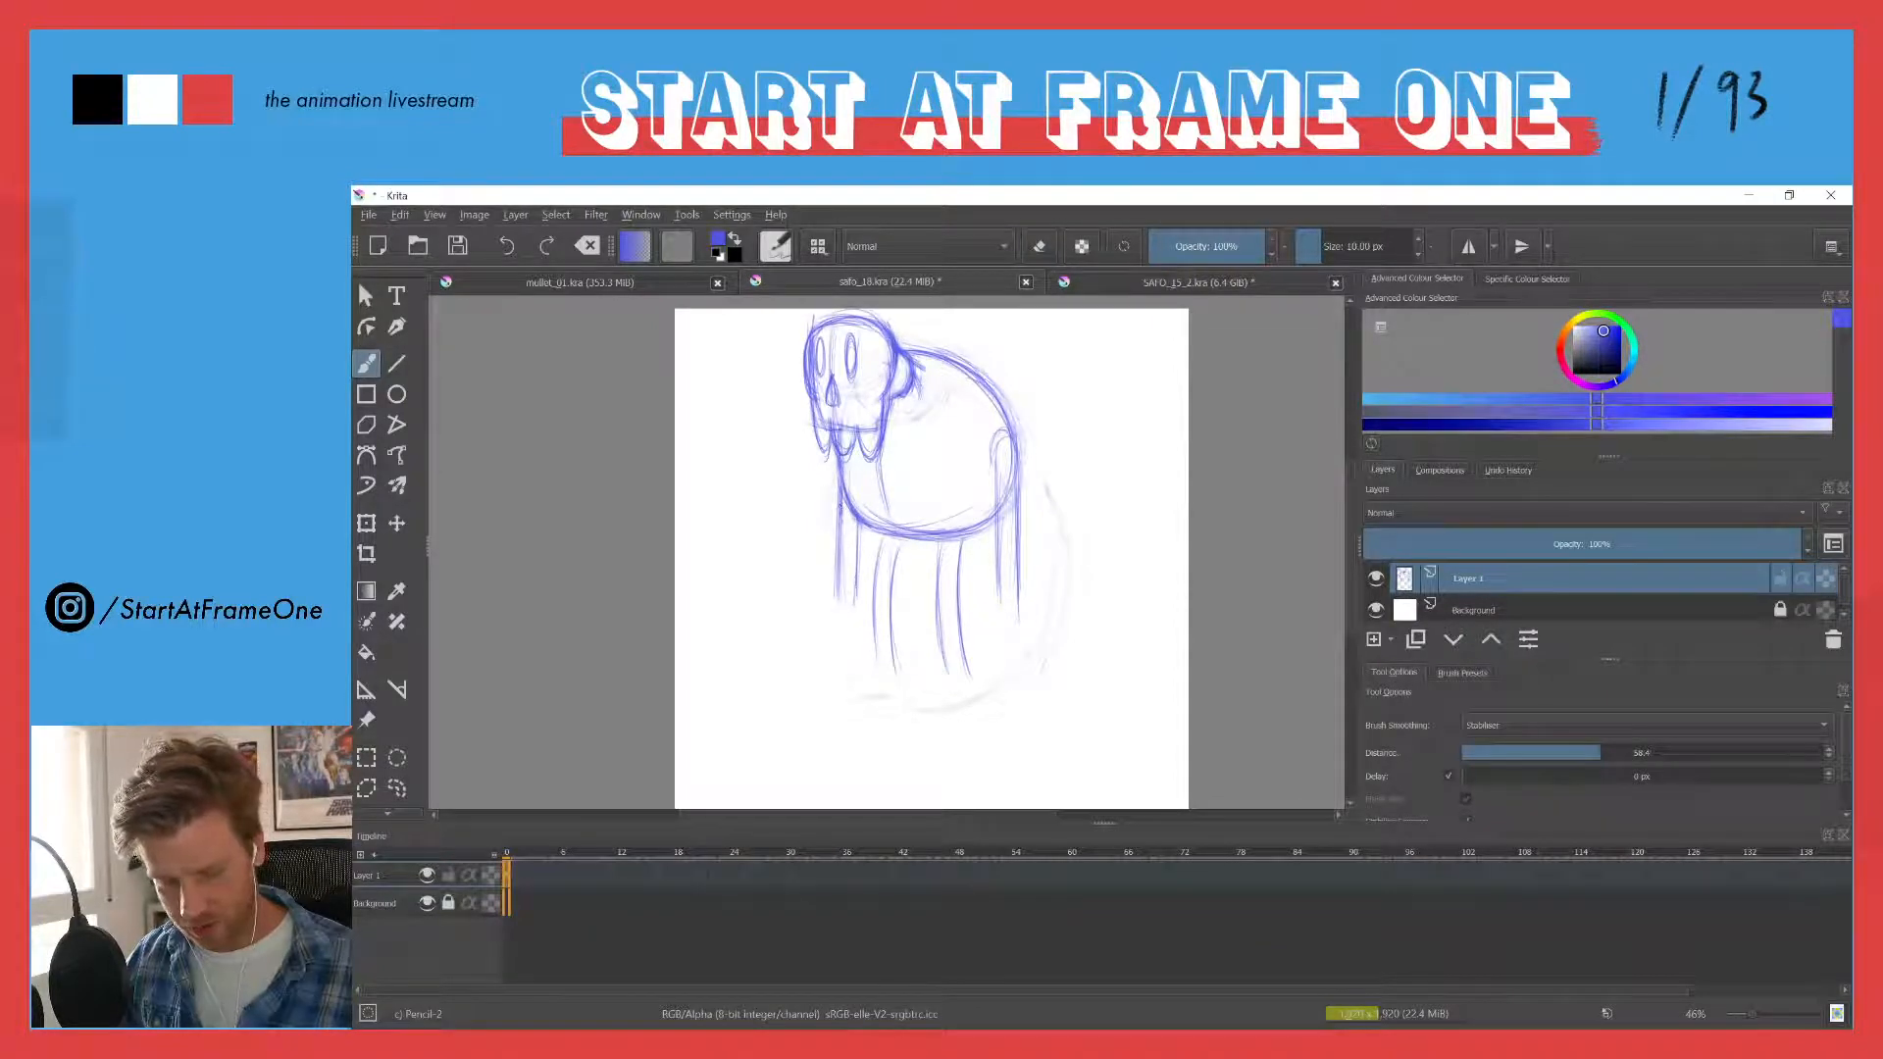
pyautogui.moveTo(840, 506); pyautogui.dragTo(843, 553)
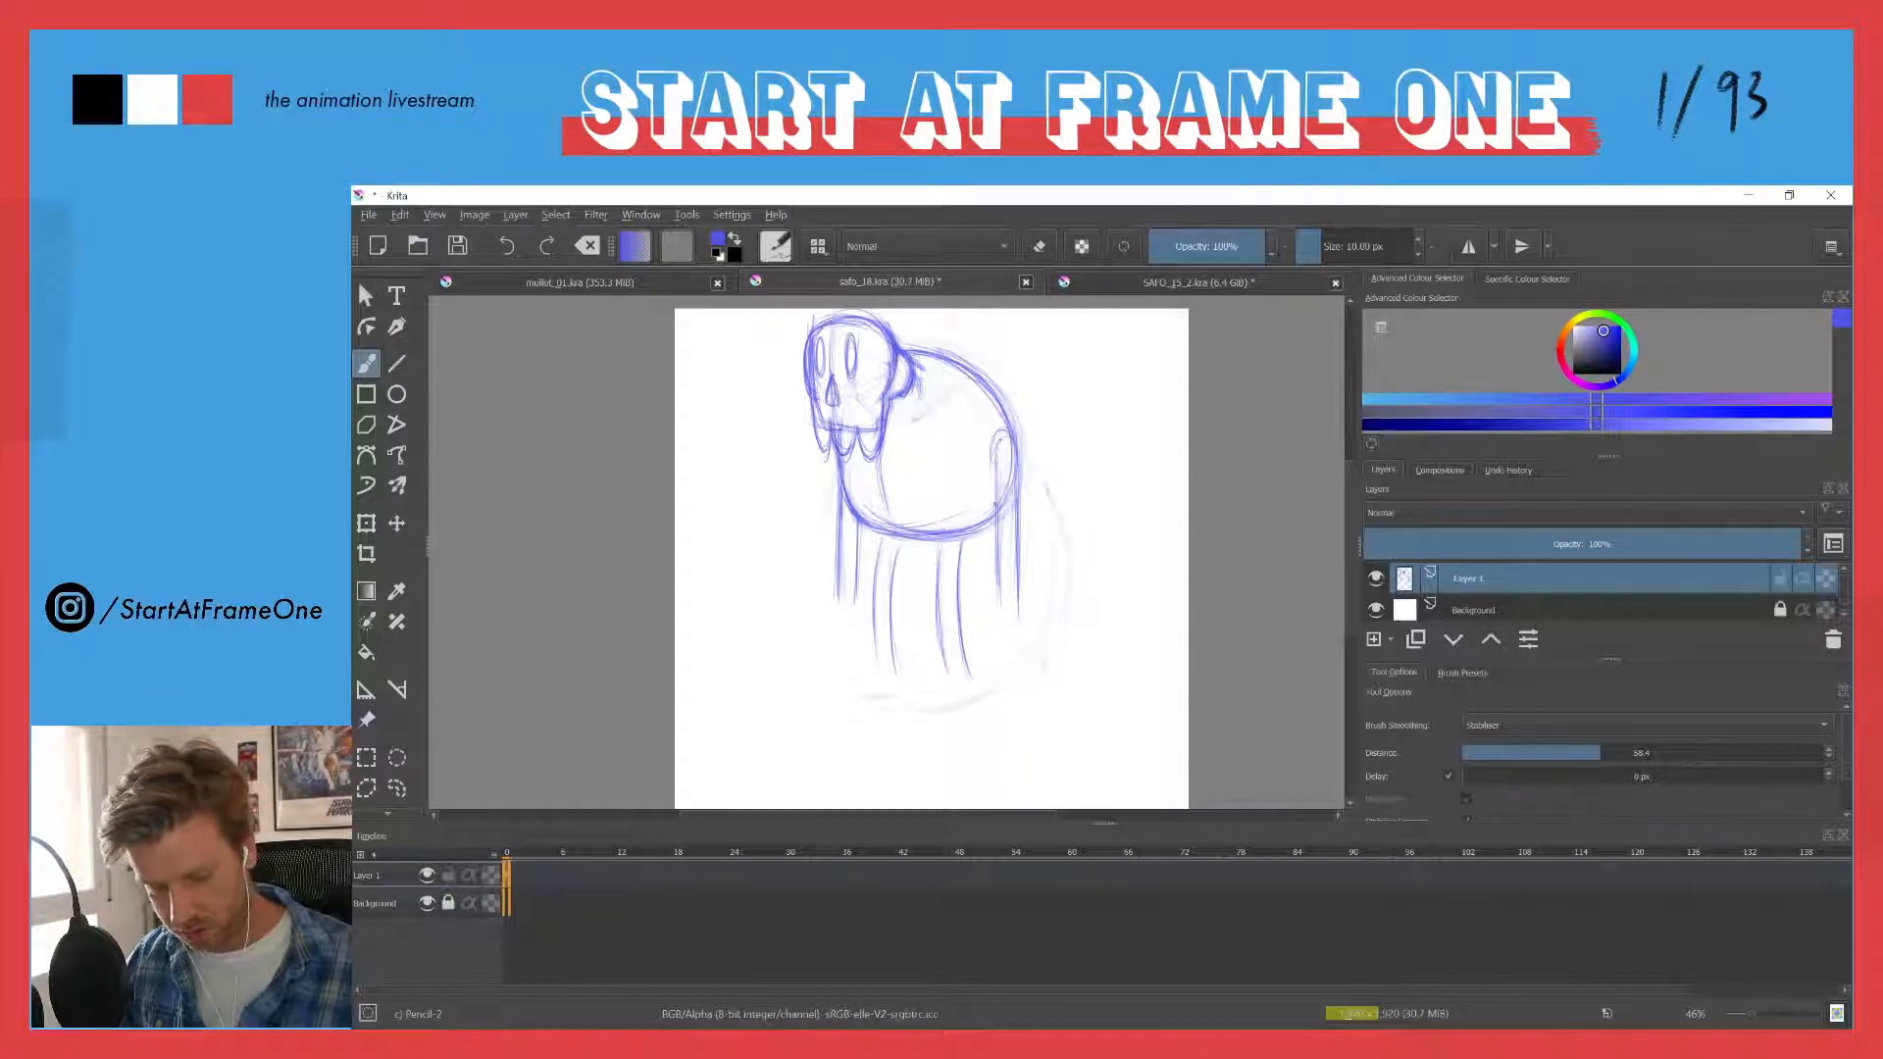
# - Erase the torso outline running through the near arm, then extend and darken the arm's edges and rounded shoulder
pyautogui.moveTo(996, 490); pyautogui.dragTo(999, 580)
pyautogui.press('e')
pyautogui.moveTo(1009, 468); pyautogui.dragTo(1004, 505)
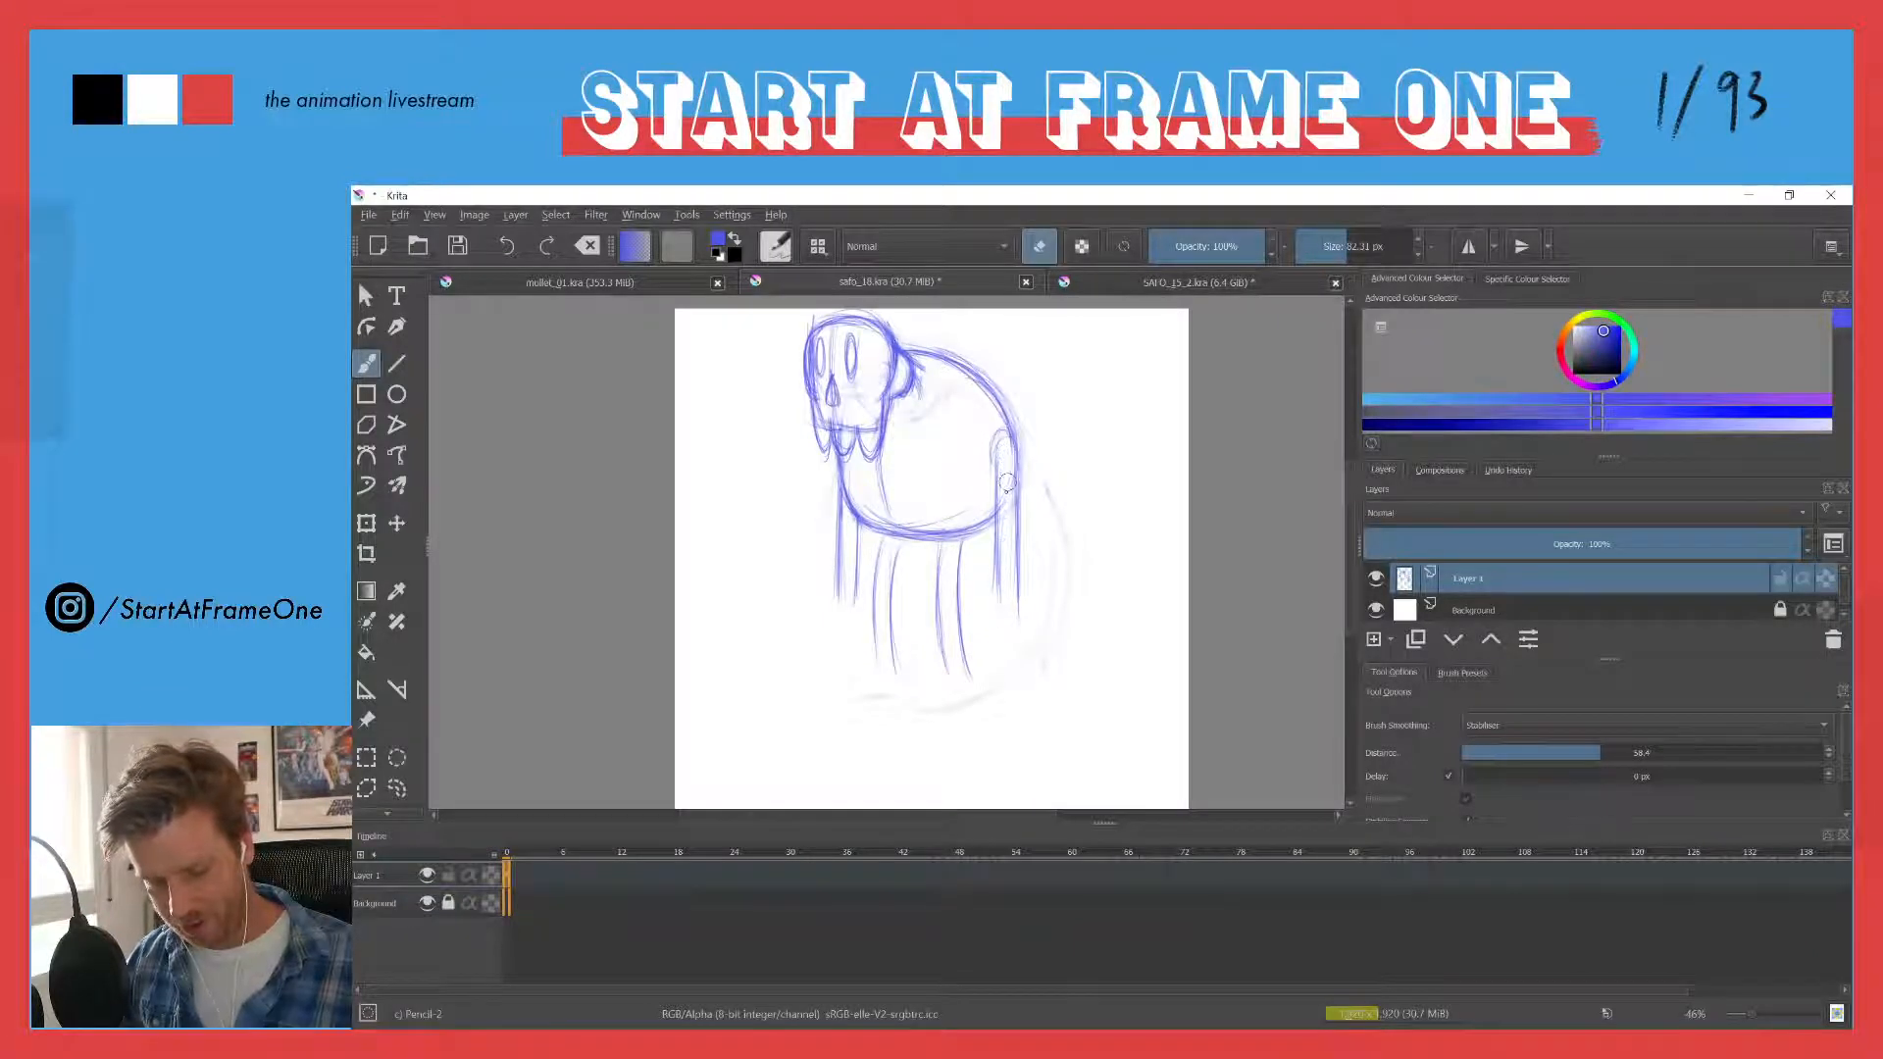
pyautogui.press('e')
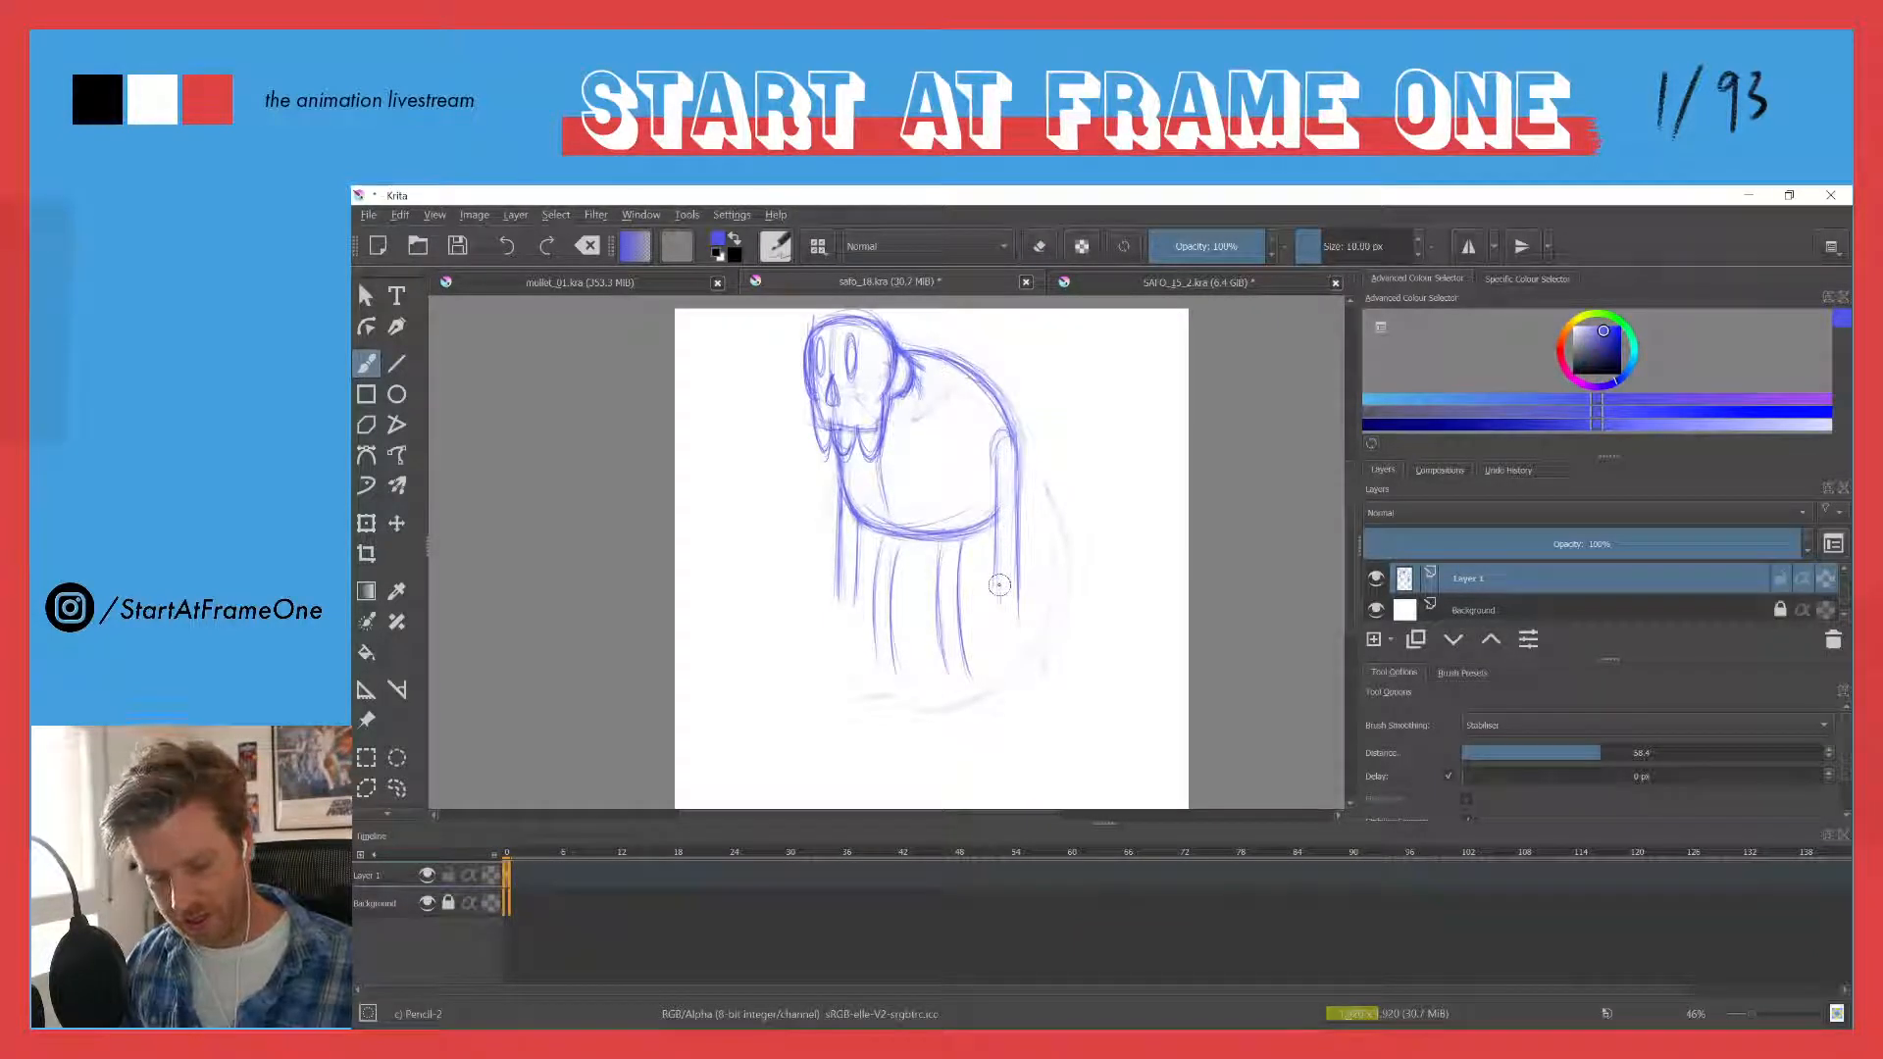
pyautogui.moveTo(998, 567); pyautogui.dragTo(1000, 629)
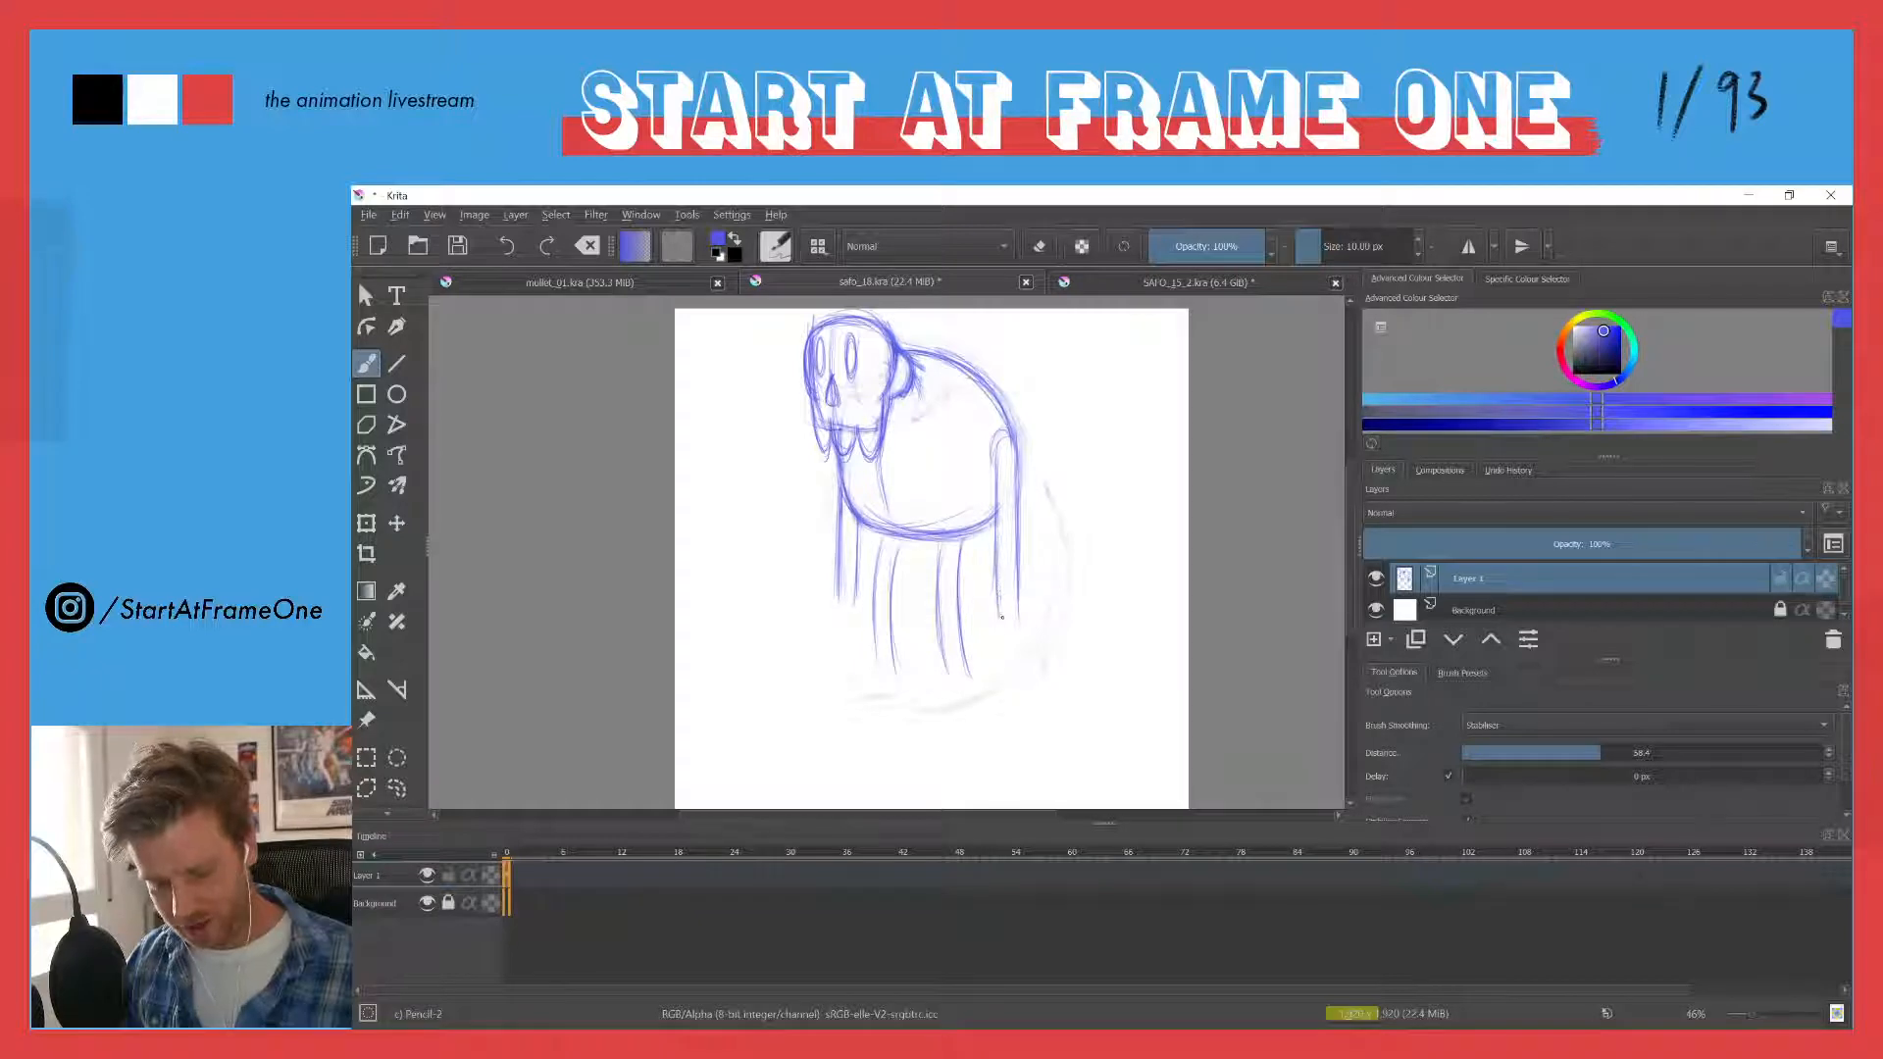
pyautogui.moveTo(1016, 461); pyautogui.dragTo(1017, 558)
pyautogui.moveTo(1017, 466); pyautogui.dragTo(993, 447)
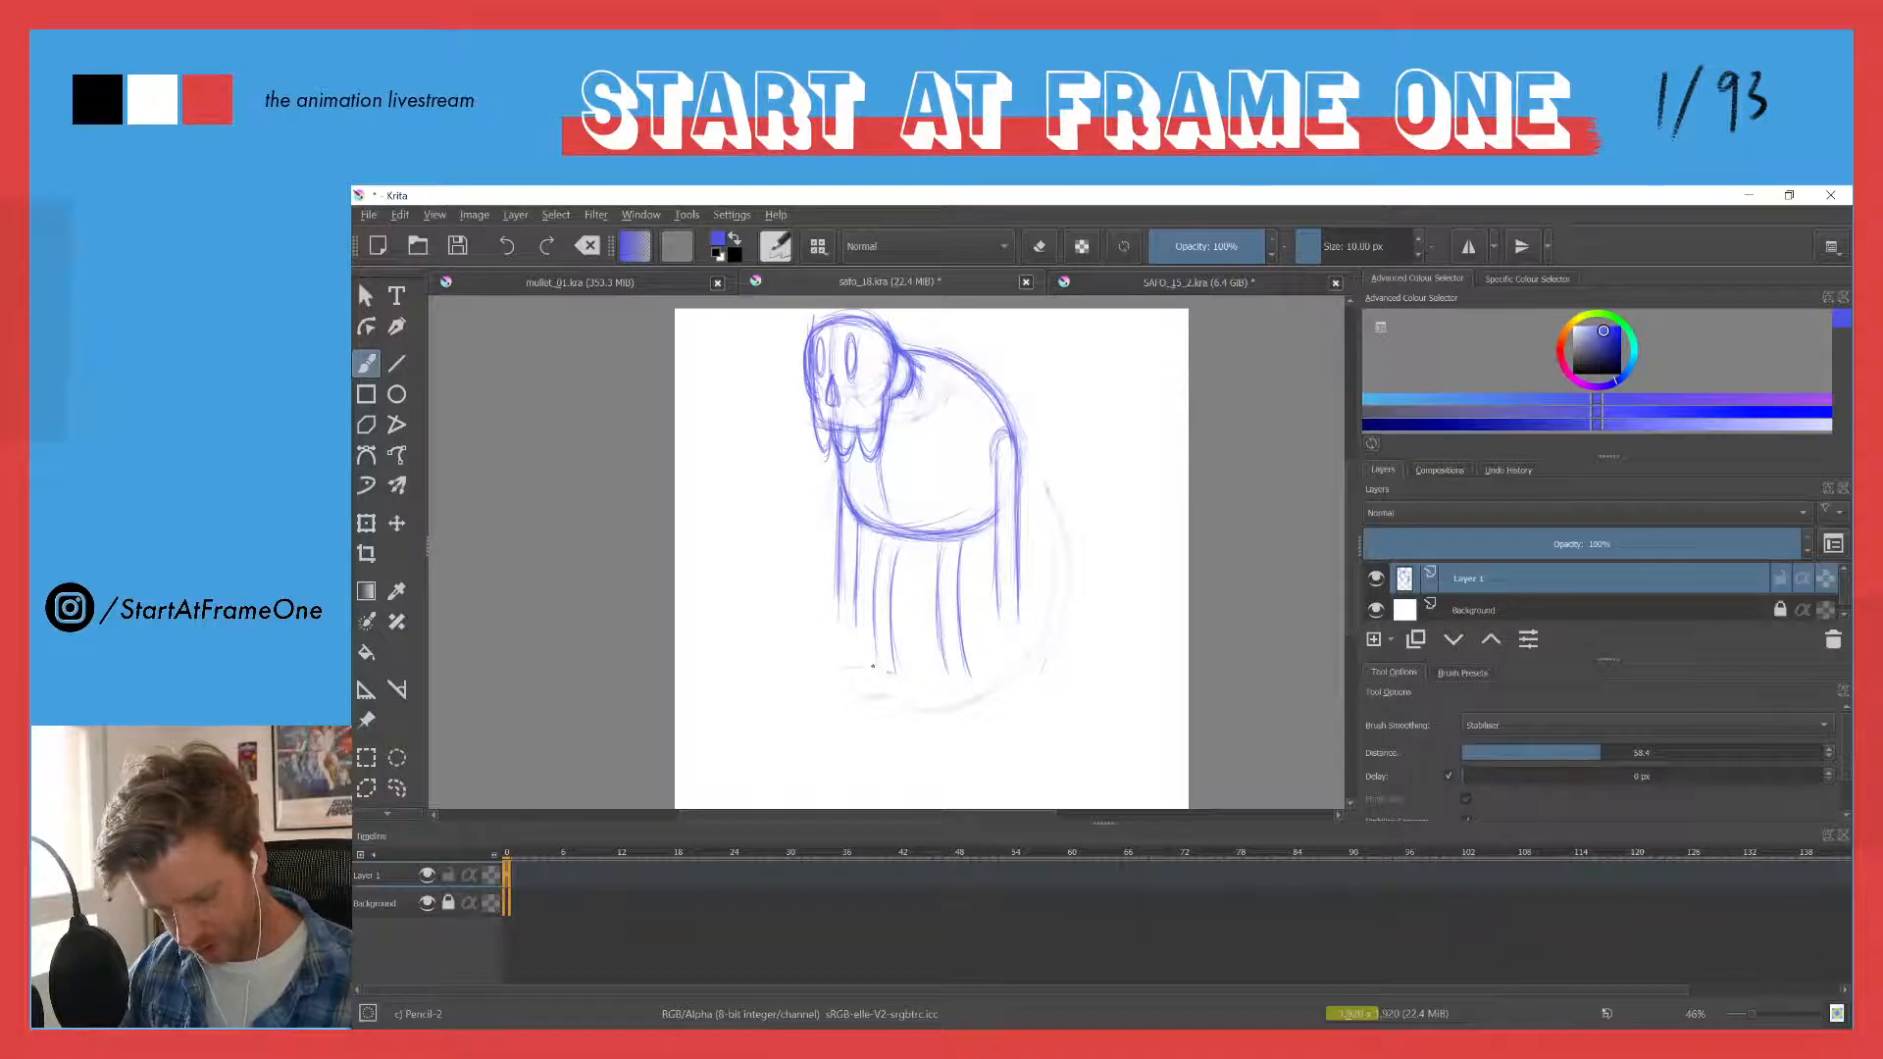
# - Draw a rounded foot pointing forward beneath the front leg and darken its outline
pyautogui.moveTo(869, 667); pyautogui.dragTo(827, 677)
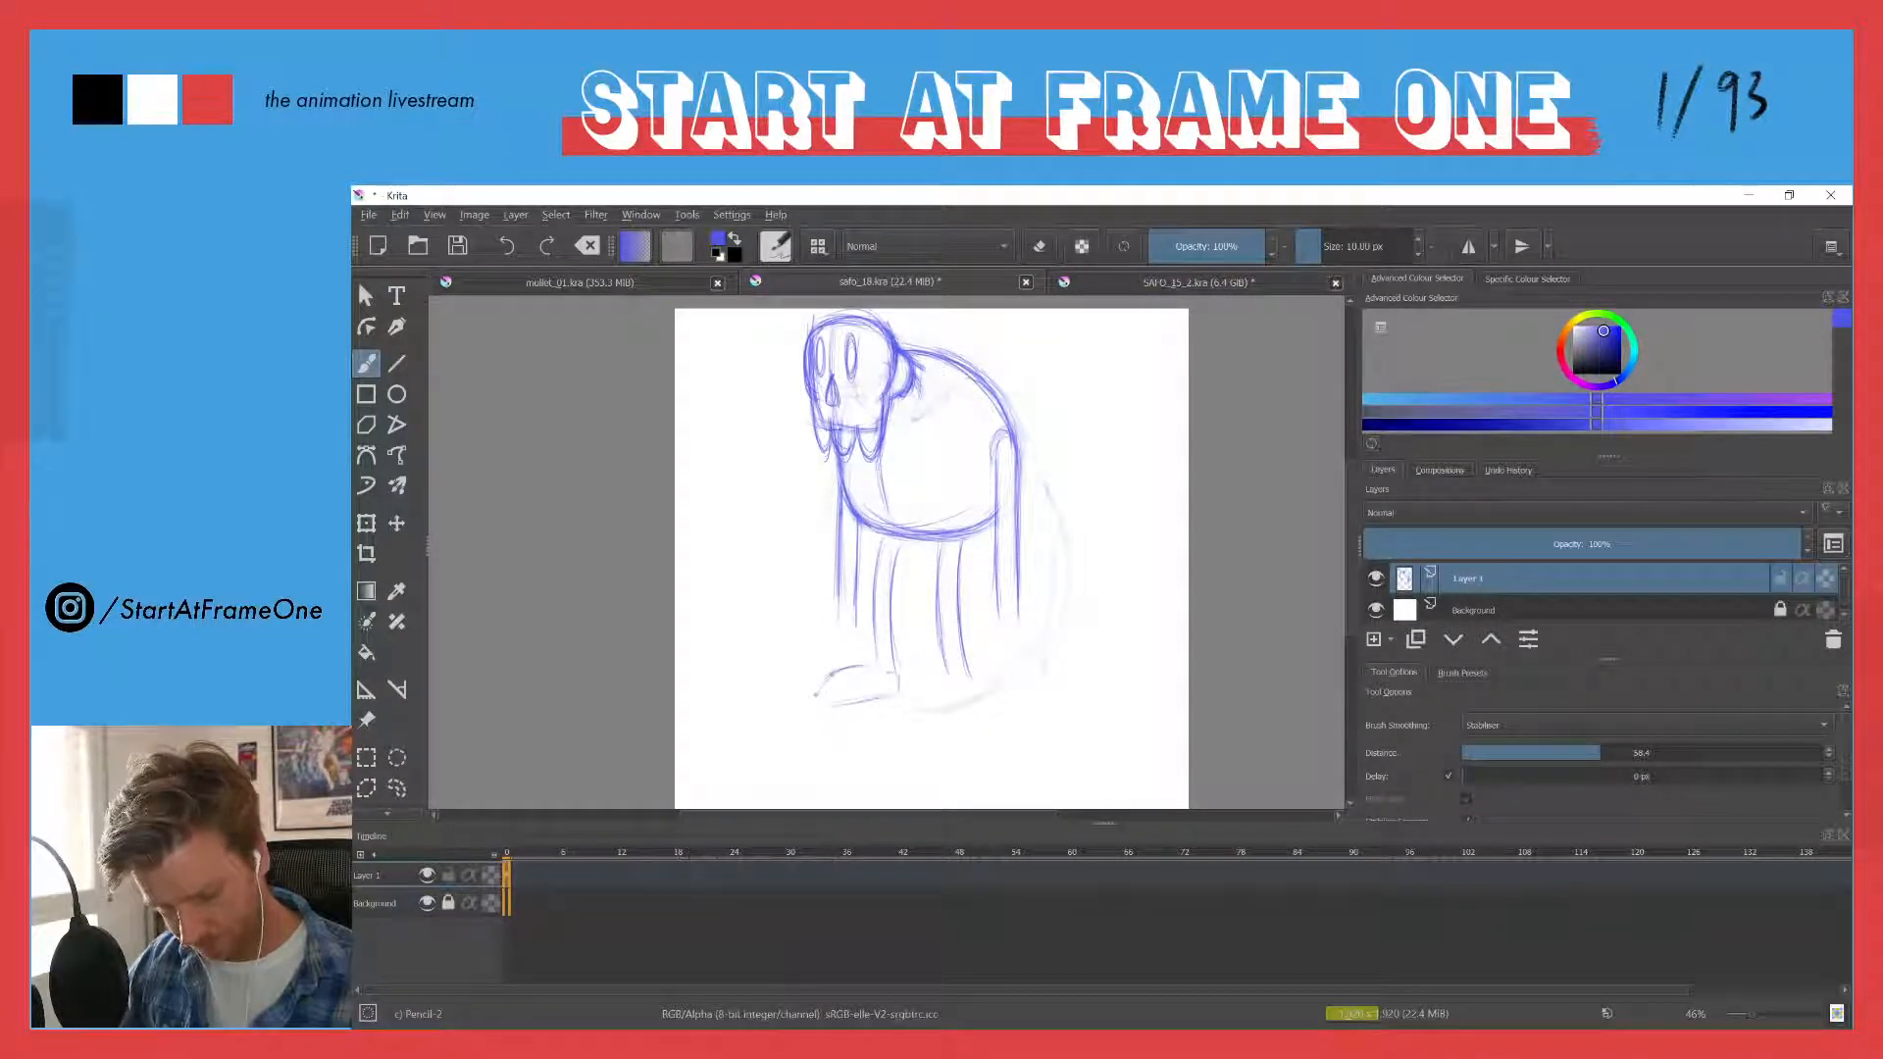
pyautogui.moveTo(832, 670); pyautogui.dragTo(837, 703)
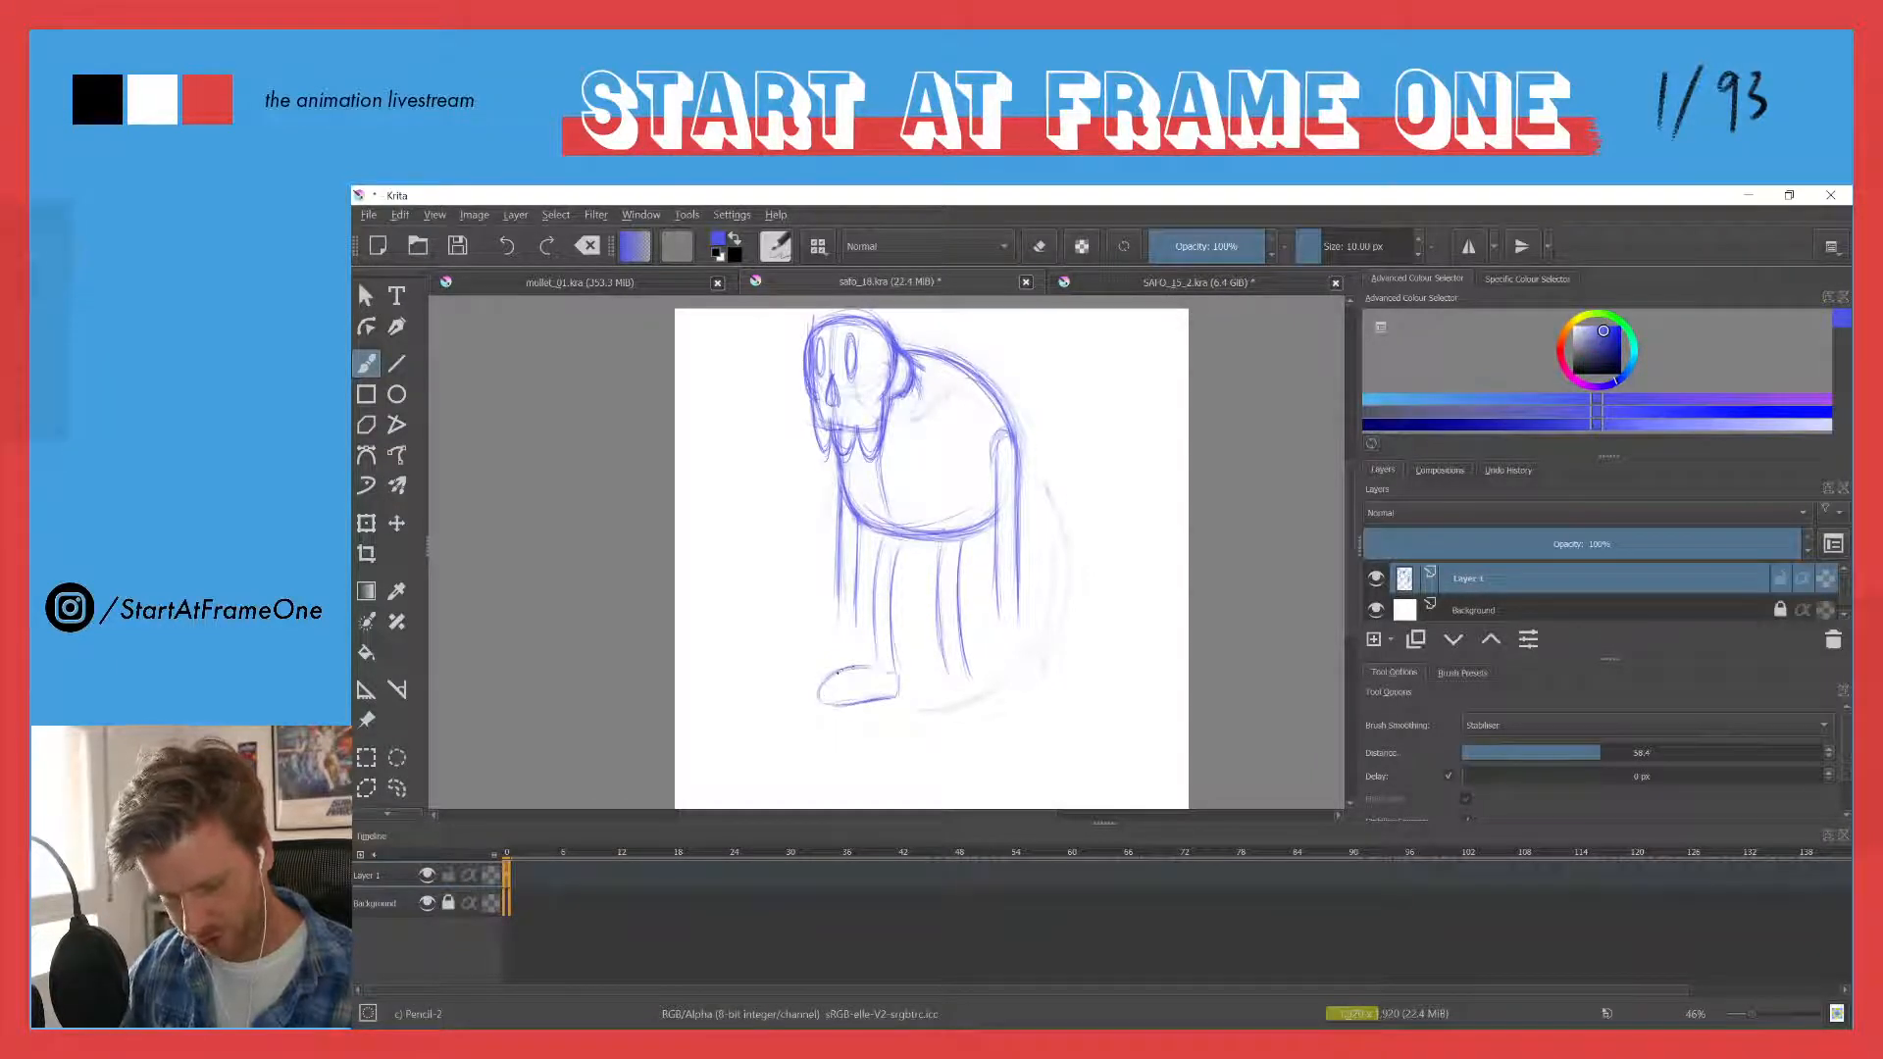
pyautogui.moveTo(836, 672); pyautogui.dragTo(892, 673)
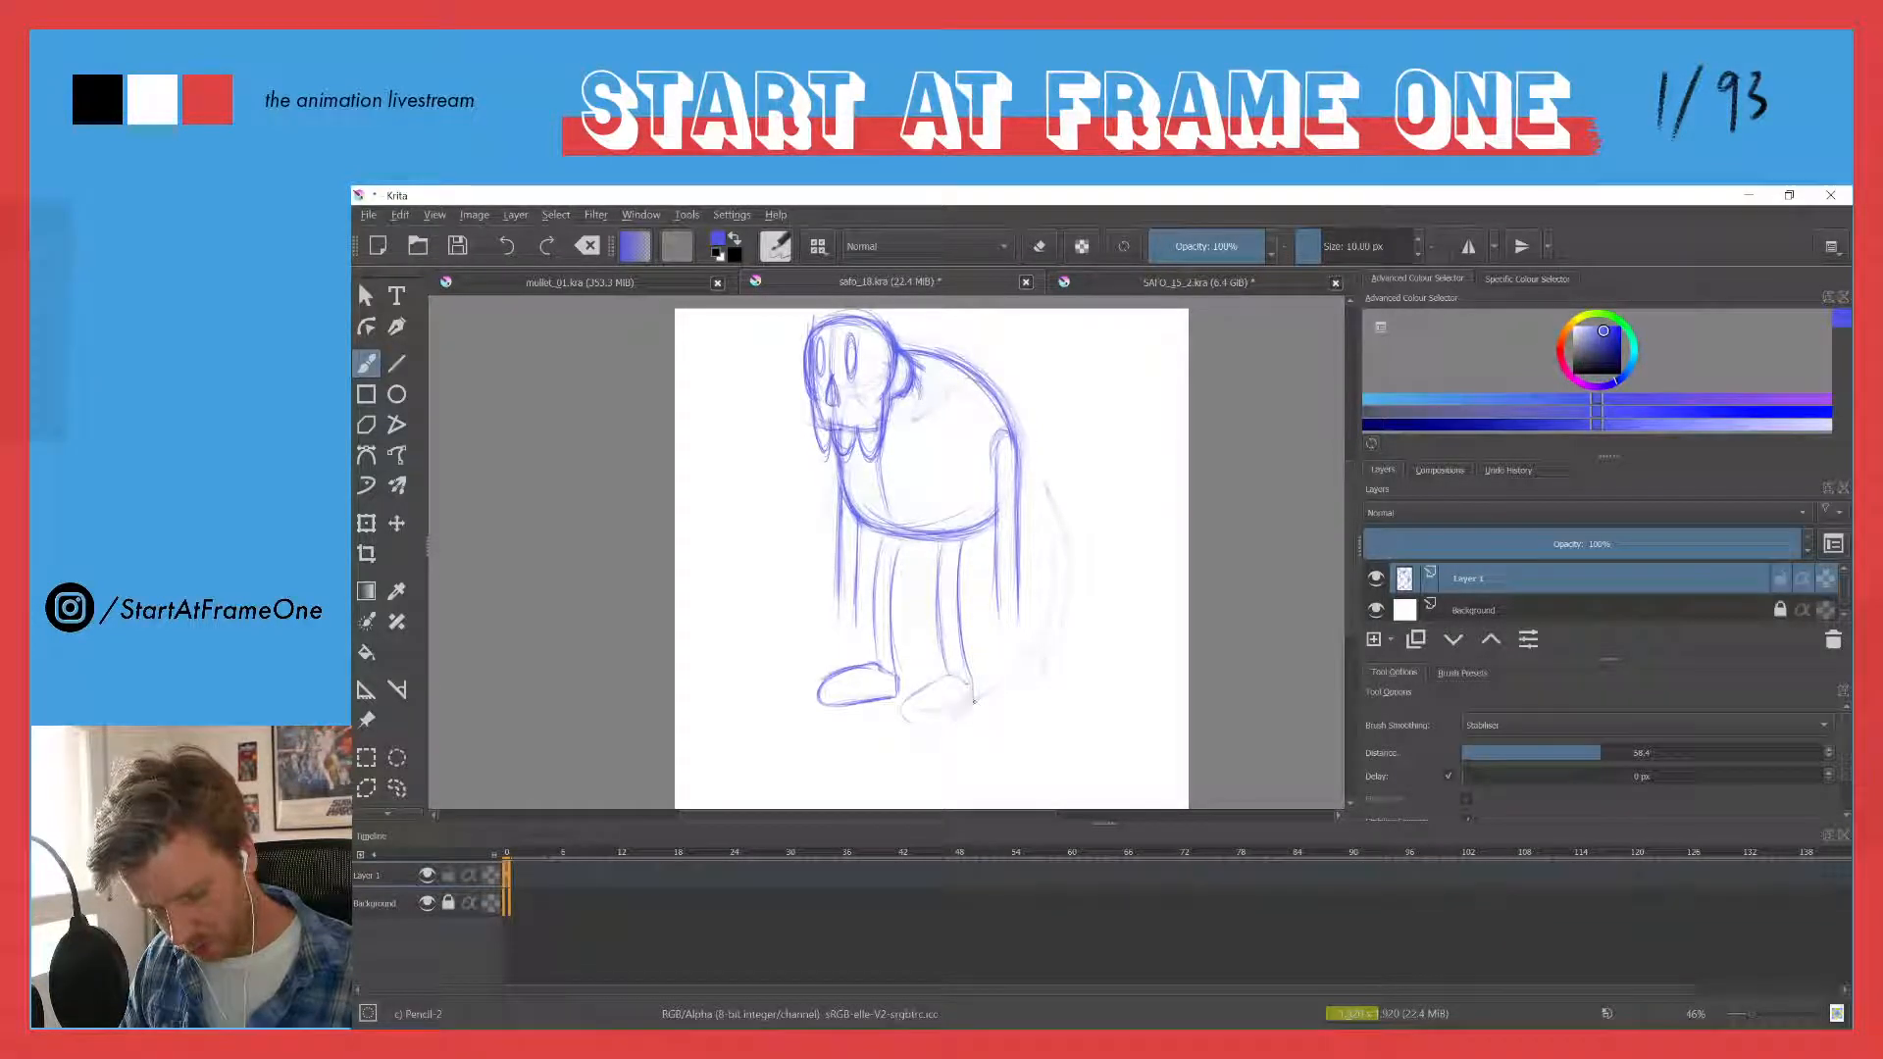
# - Outline a second foot beneath the rear leg and add sole lines along both feet
pyautogui.moveTo(916, 731)
pyautogui.mouseDown()
pyautogui.moveTo(929, 683)
pyautogui.moveTo(901, 722)
pyautogui.moveTo(965, 706)
pyautogui.moveTo(922, 731)
pyautogui.mouseUp()
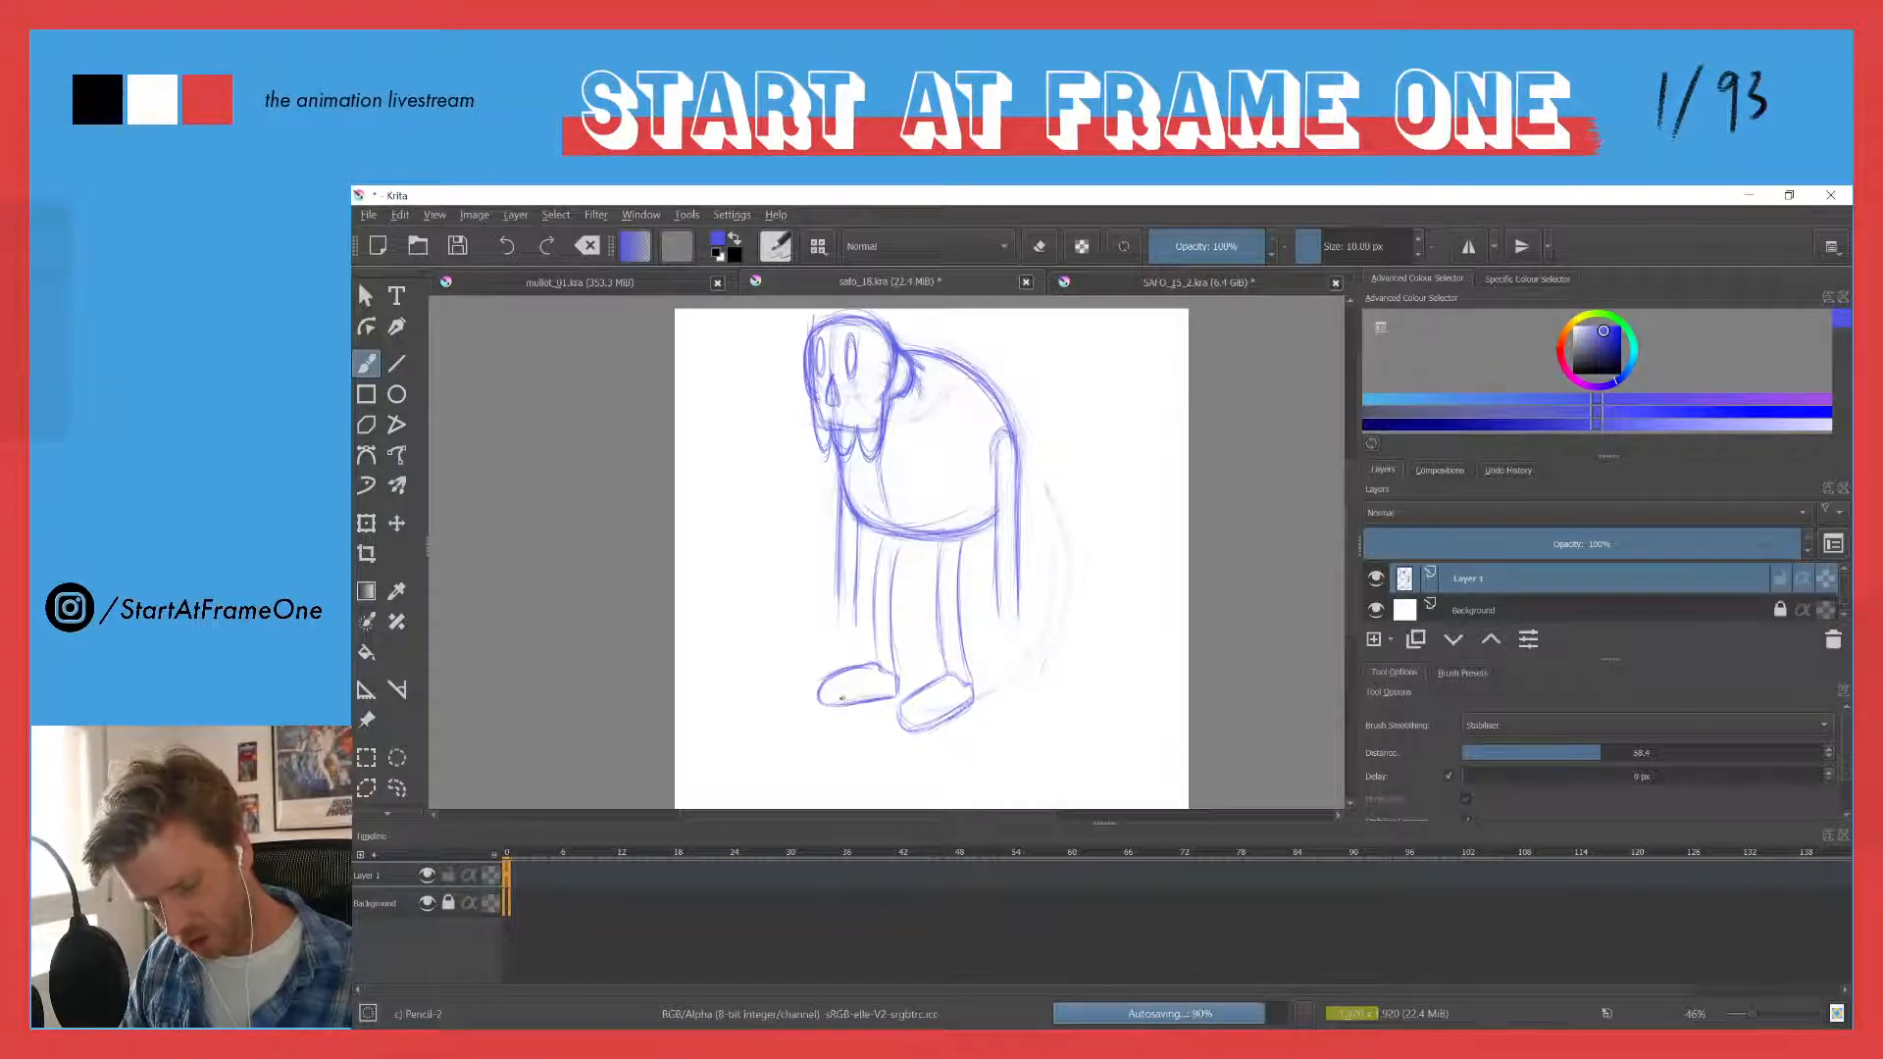
pyautogui.moveTo(876, 693); pyautogui.dragTo(821, 700)
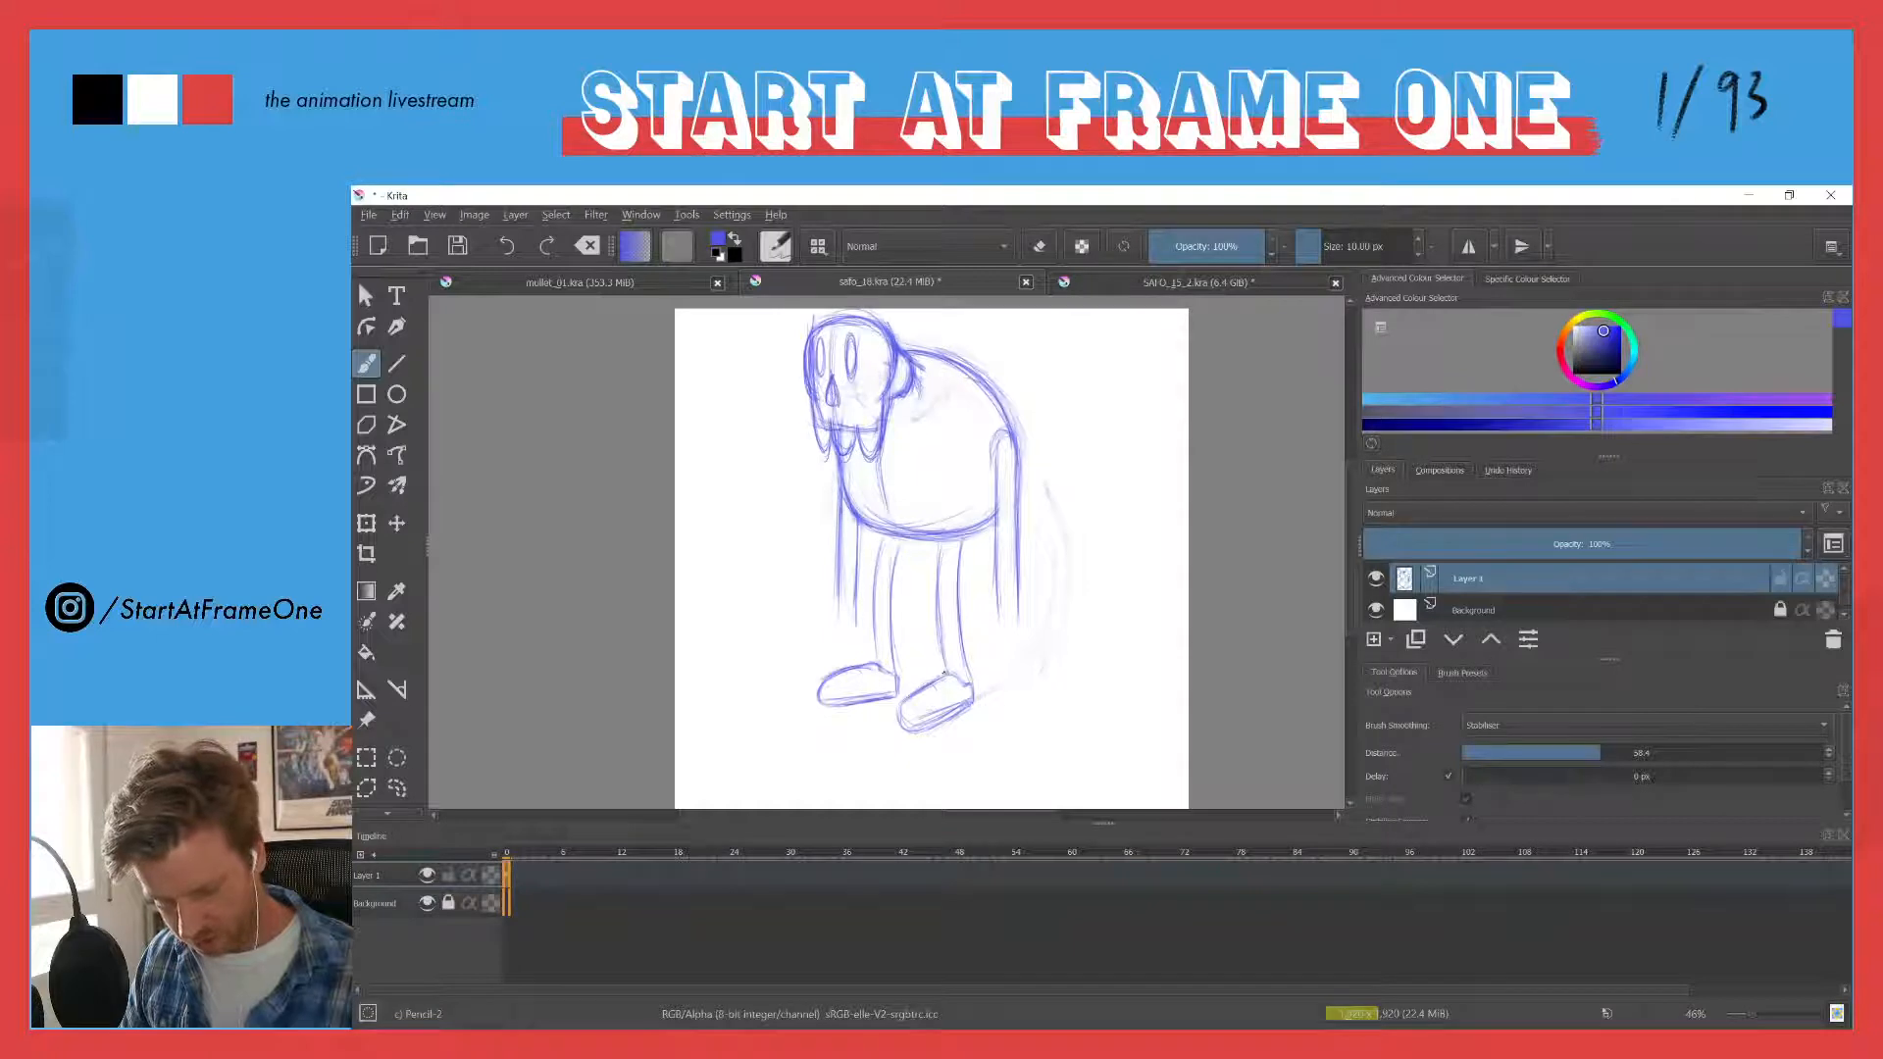
pyautogui.moveTo(950, 708); pyautogui.dragTo(903, 726)
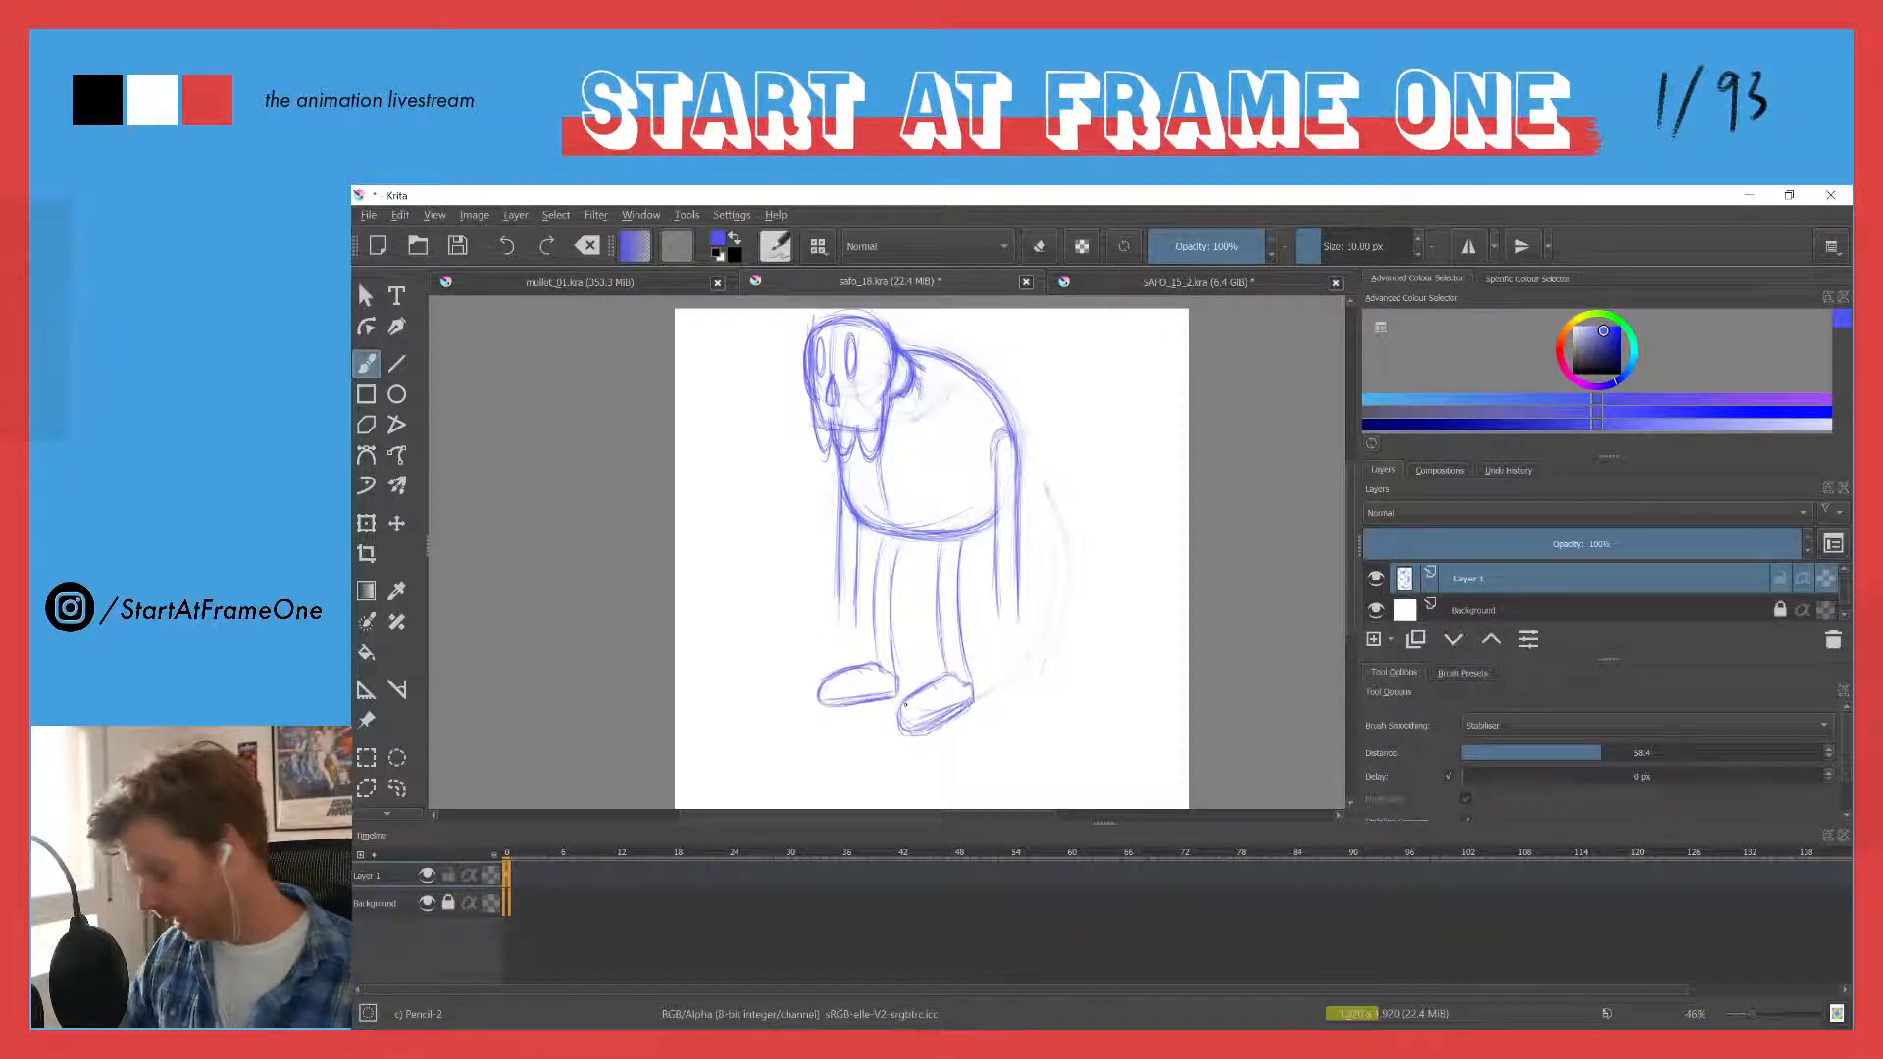
# - Lighten the rear leg's foot with the eraser, then redraw its top edge, toe and sole
pyautogui.press('e')
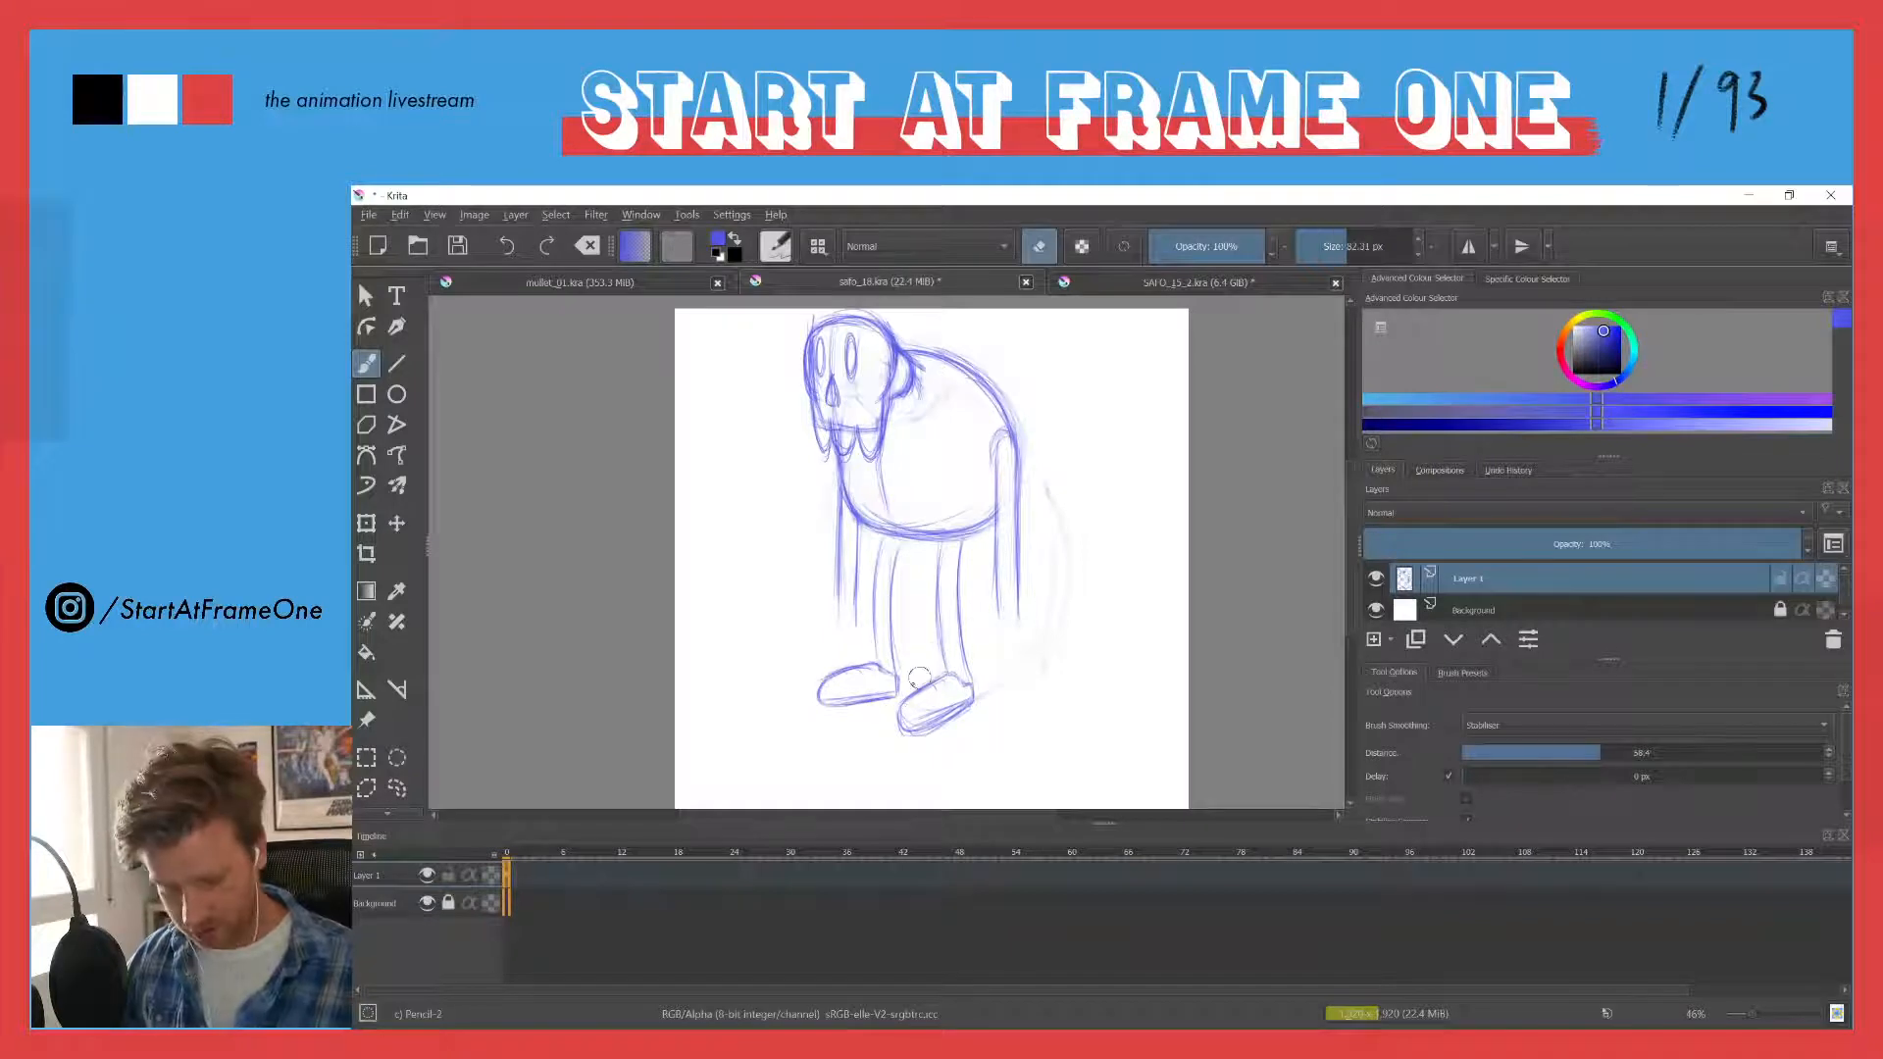
pyautogui.moveTo(944, 712)
pyautogui.mouseDown()
pyautogui.moveTo(917, 718)
pyautogui.moveTo(951, 684)
pyautogui.mouseUp()
pyautogui.press('e')
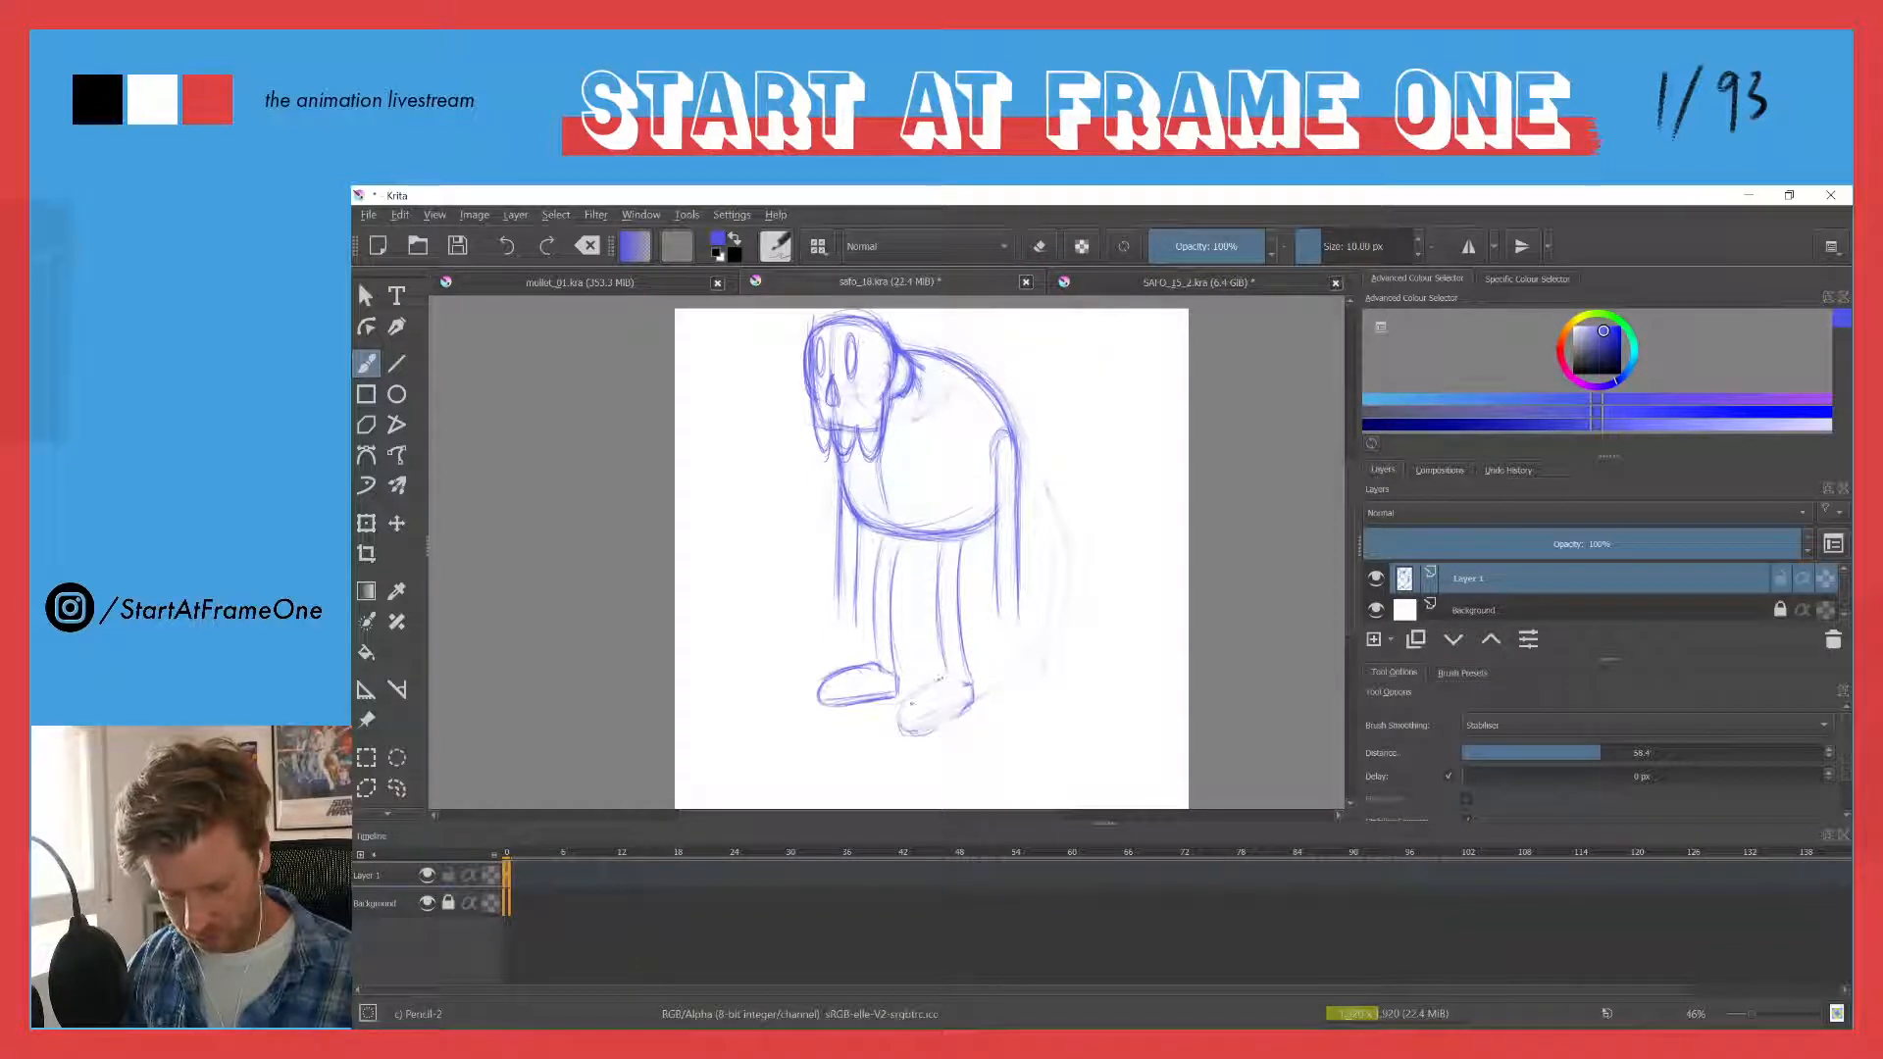
pyautogui.moveTo(926, 691)
pyautogui.mouseDown()
pyautogui.moveTo(944, 731)
pyautogui.moveTo(916, 730)
pyautogui.moveTo(931, 684)
pyautogui.moveTo(902, 716)
pyautogui.moveTo(931, 685)
pyautogui.moveTo(951, 723)
pyautogui.moveTo(965, 709)
pyautogui.moveTo(939, 730)
pyautogui.moveTo(945, 675)
pyautogui.mouseUp()
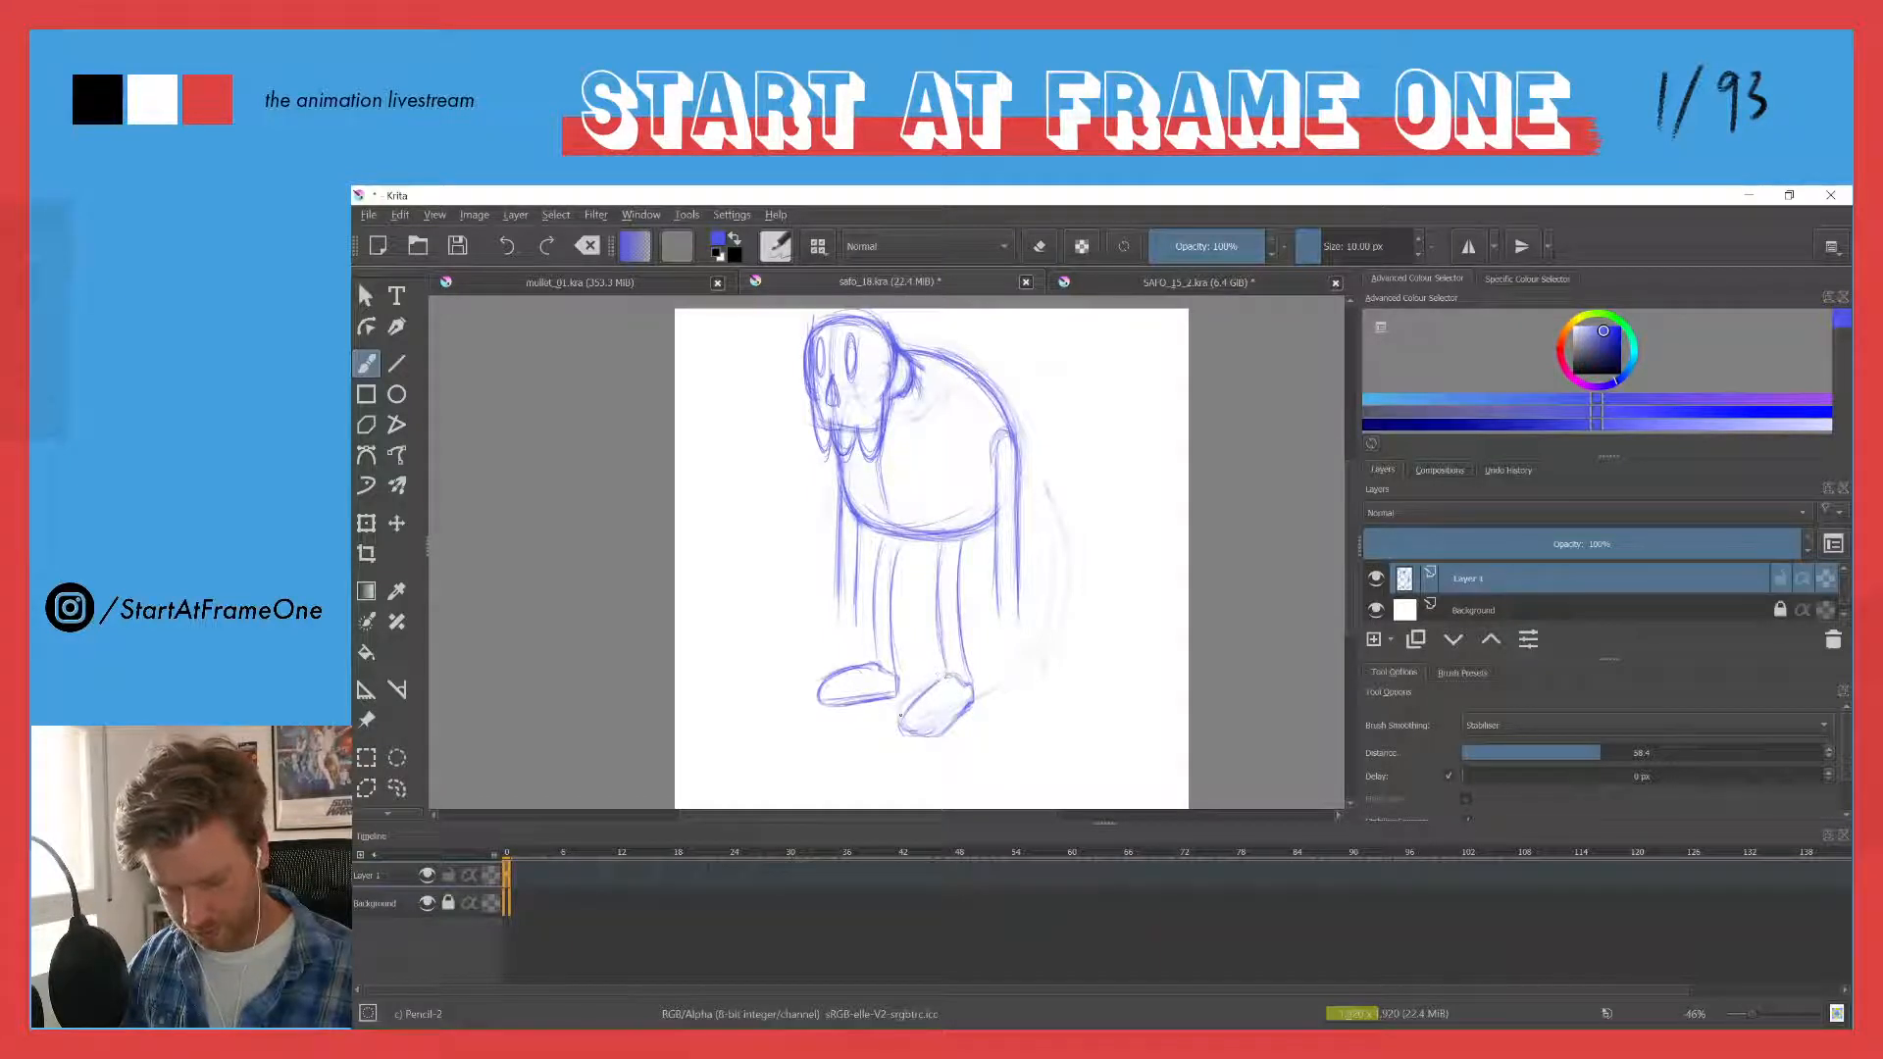
pyautogui.moveTo(941, 731); pyautogui.dragTo(903, 730)
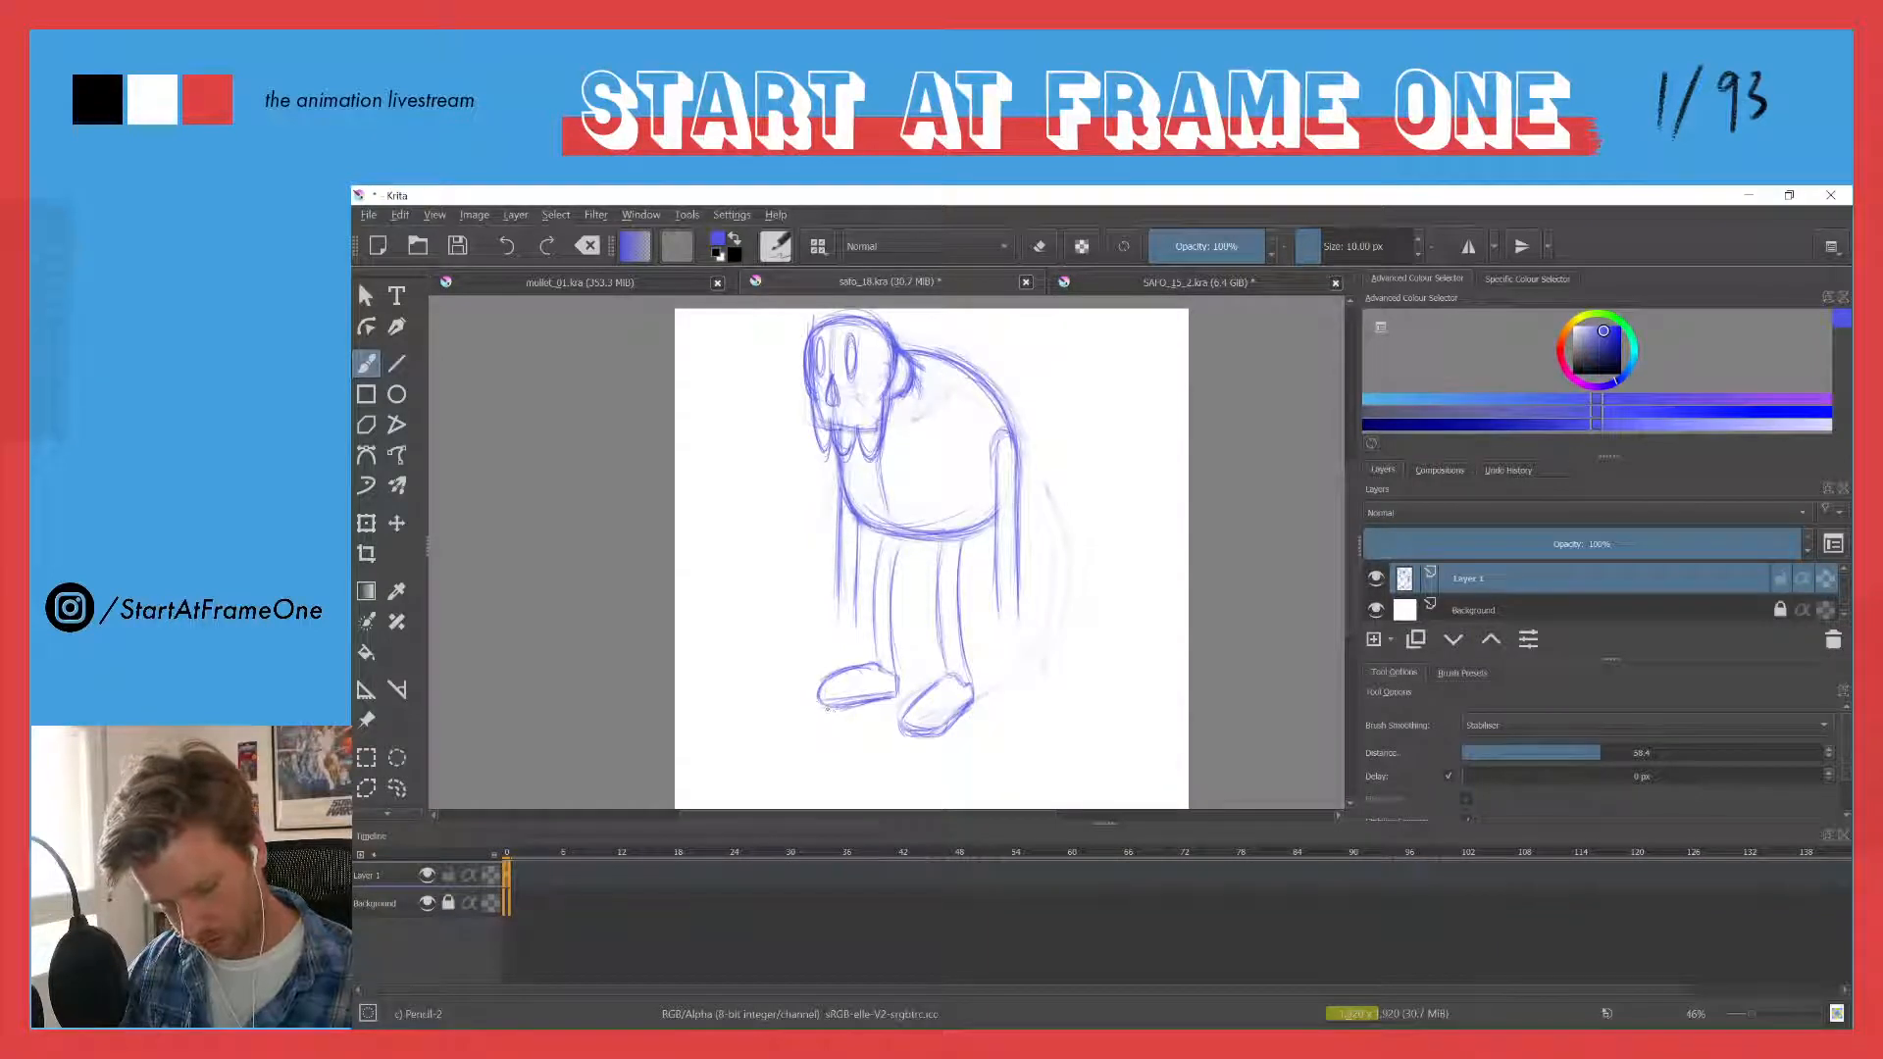
# - Reshape the front leg's foot with a longer, lower toe and sole, erasing the old inner lines
pyautogui.moveTo(861, 708); pyautogui.dragTo(811, 690)
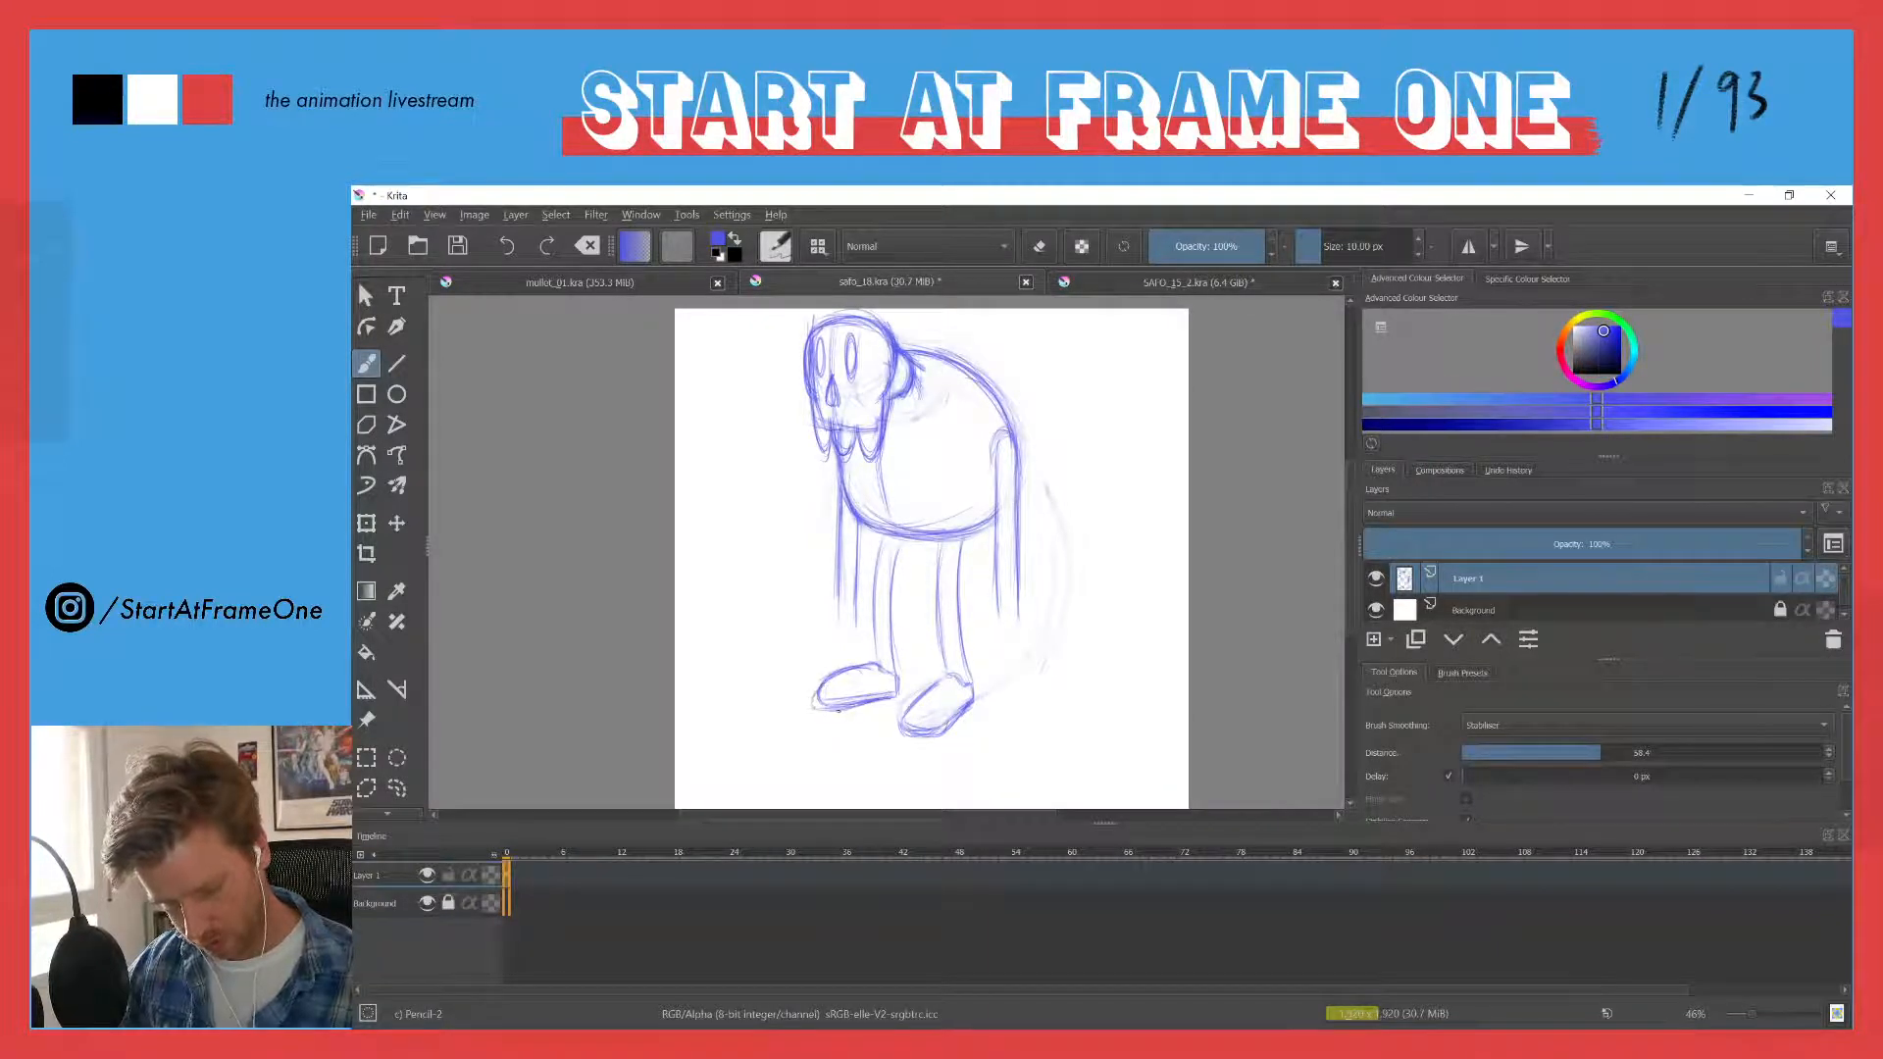
pyautogui.press('e')
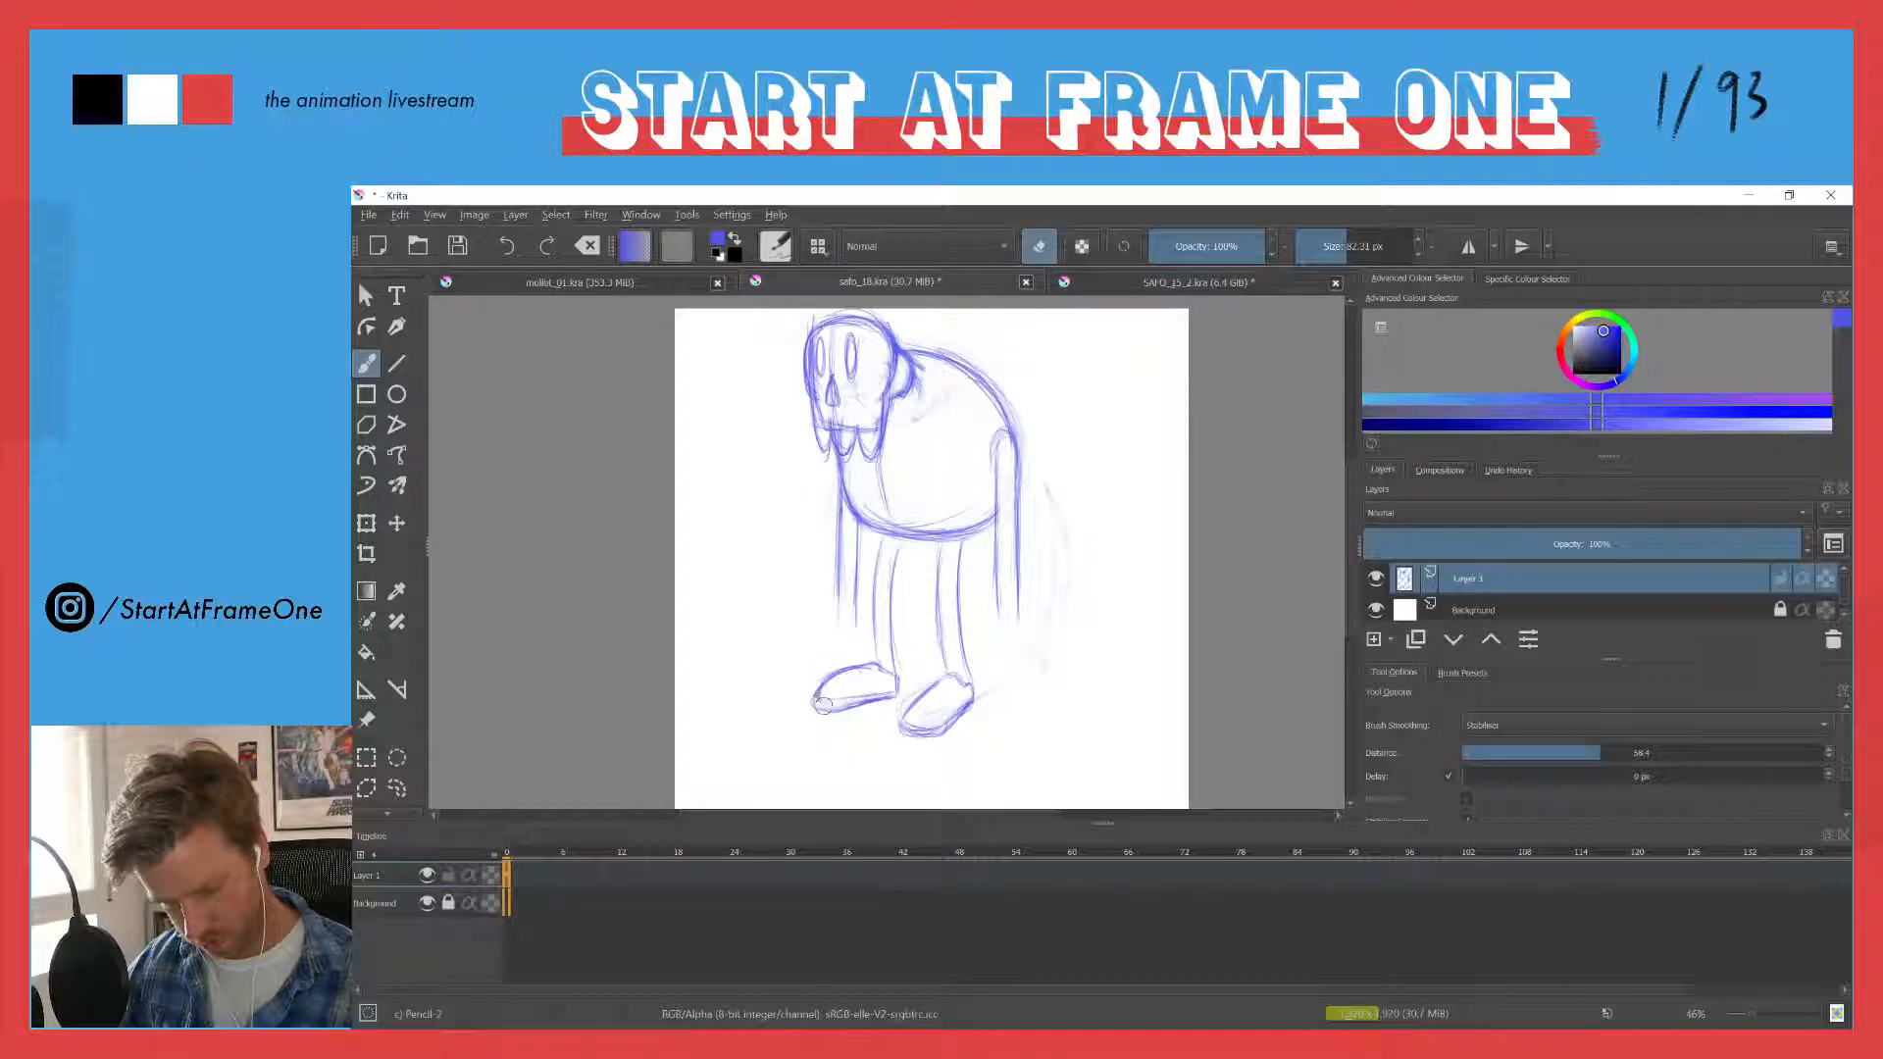
pyautogui.press('e')
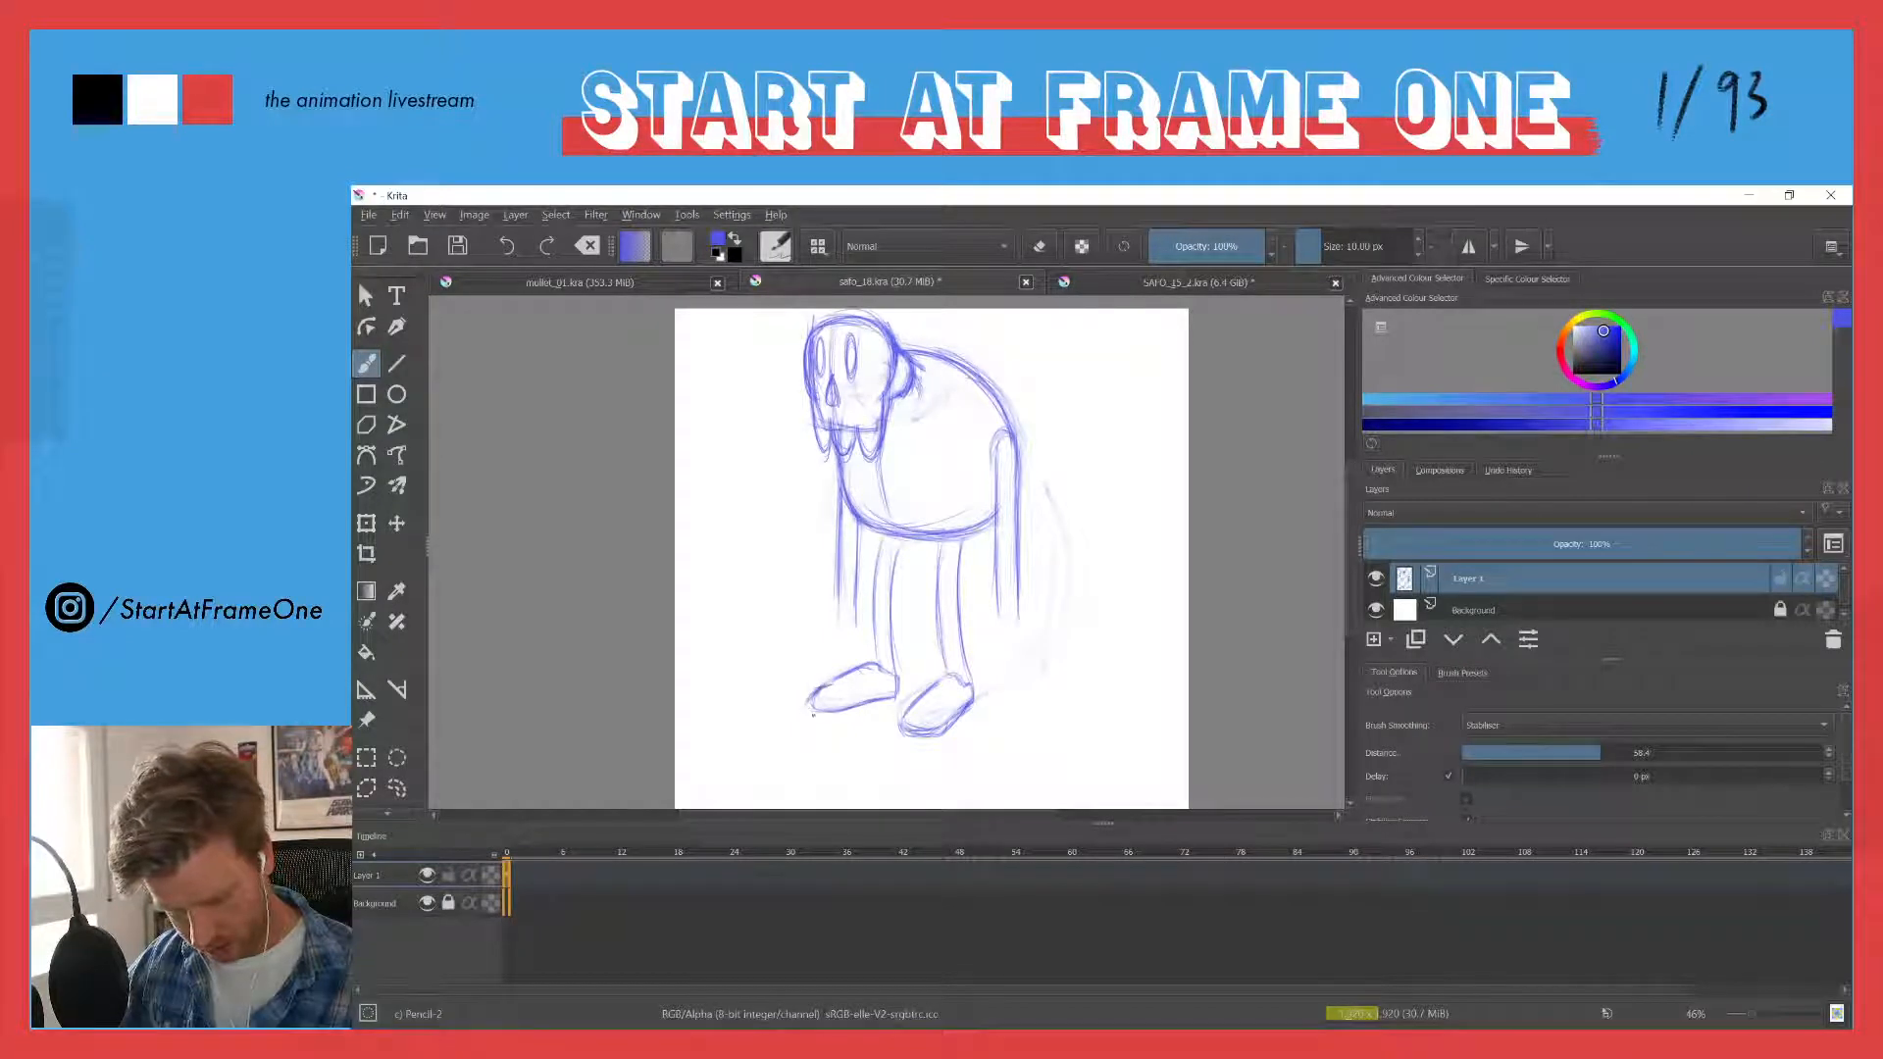
pyautogui.press('e')
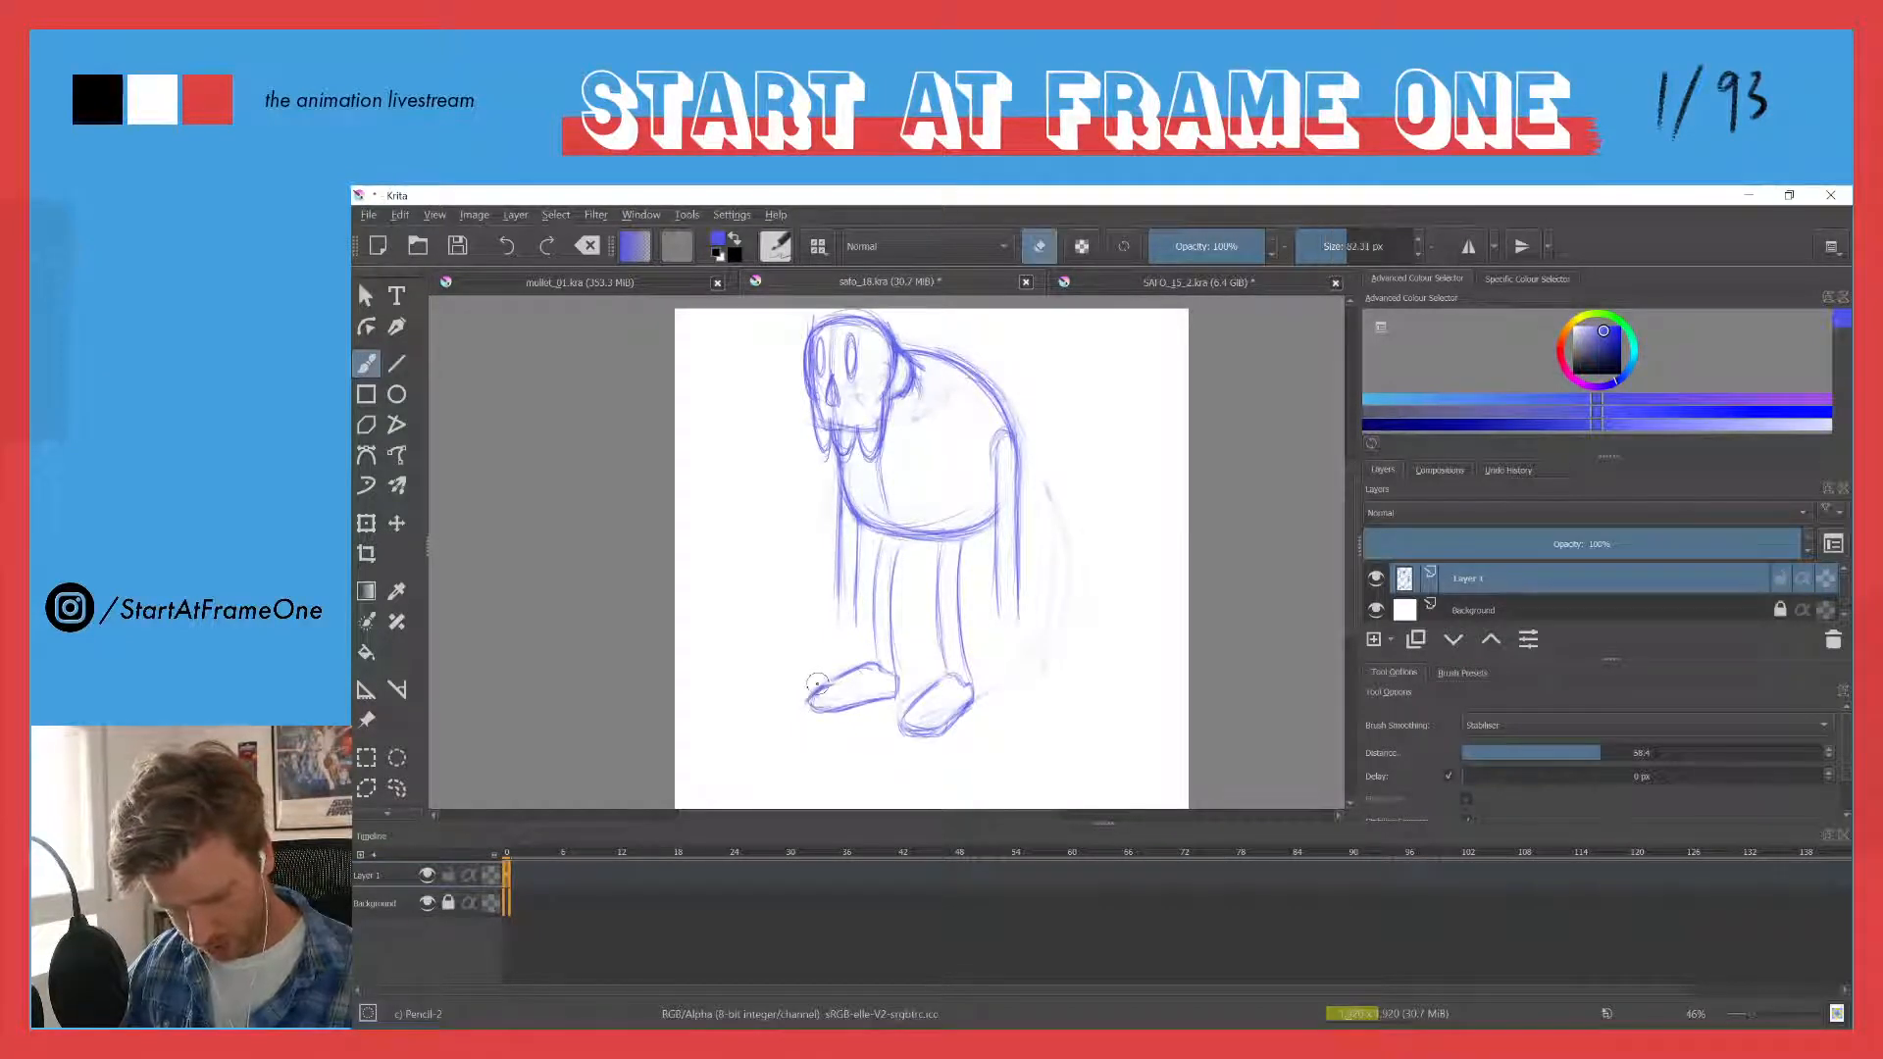
pyautogui.press('e')
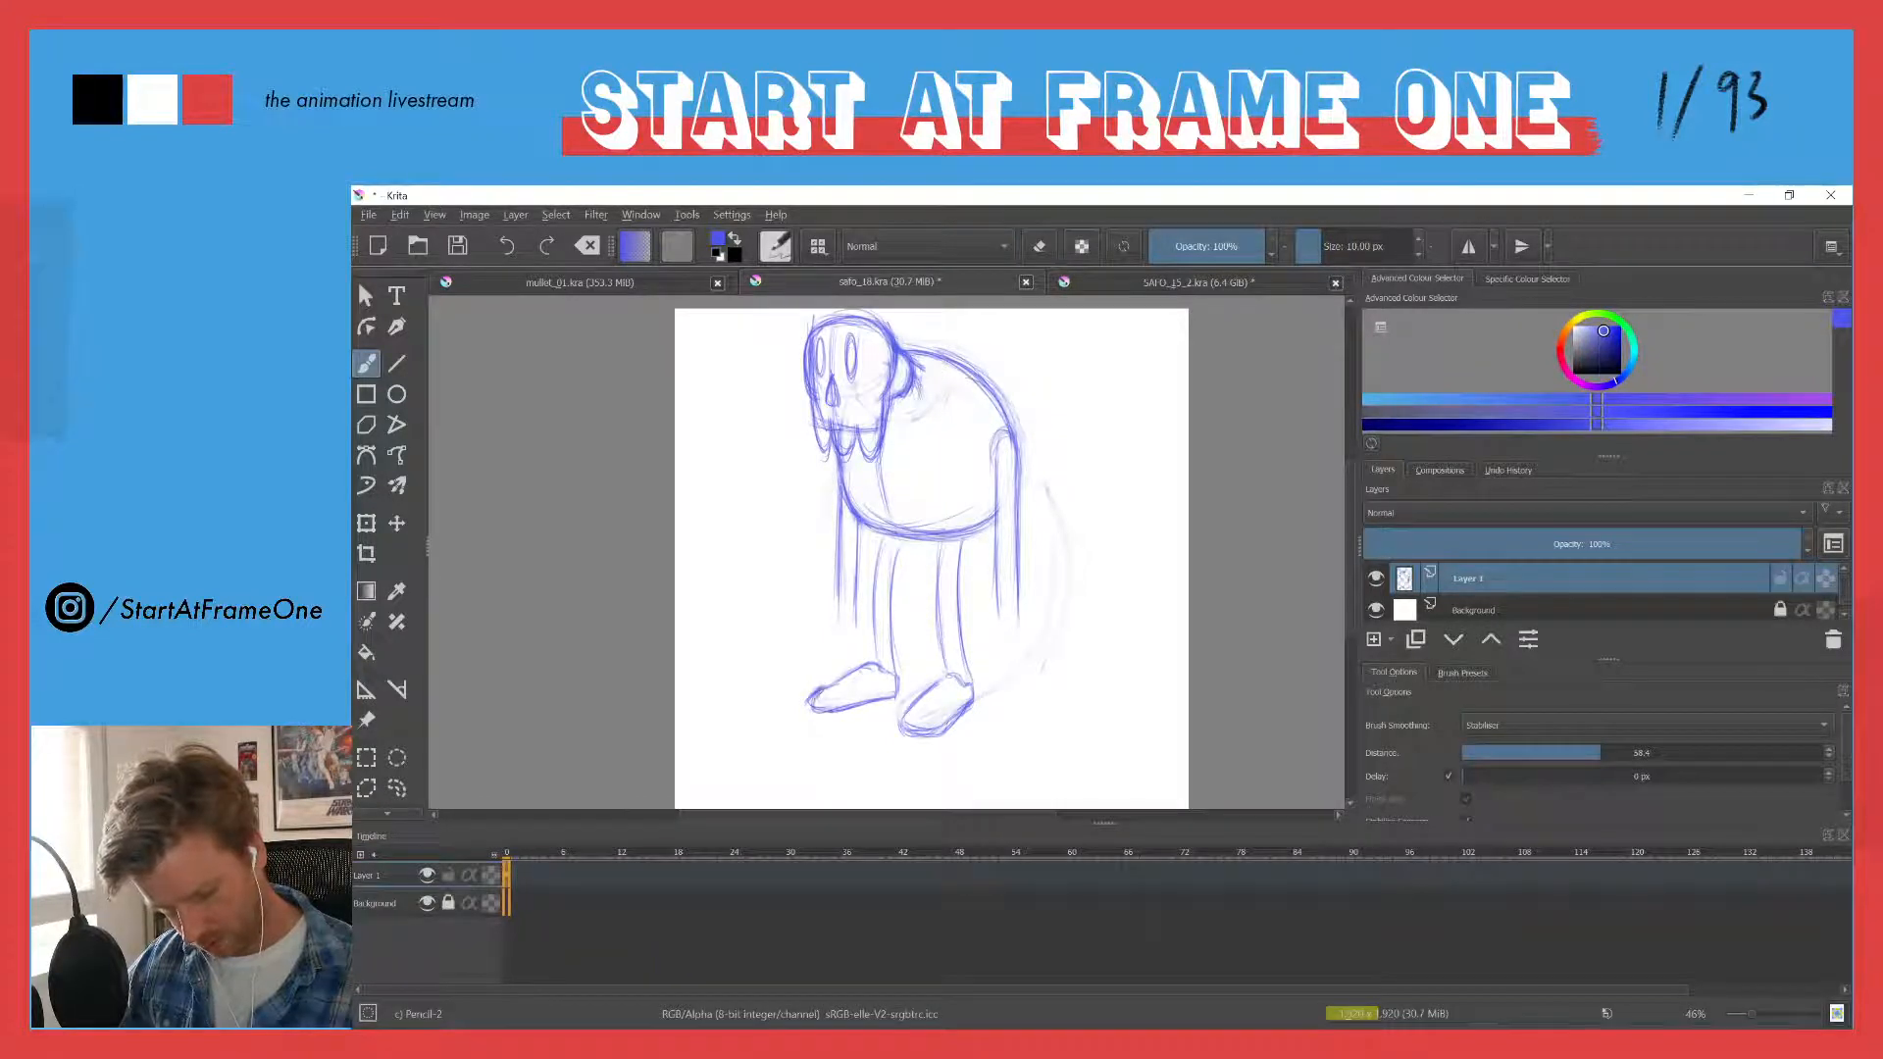
# - Clean up the nearer leg's lines with the eraser, then darken the heel and sole of its foot
pyautogui.press('e')
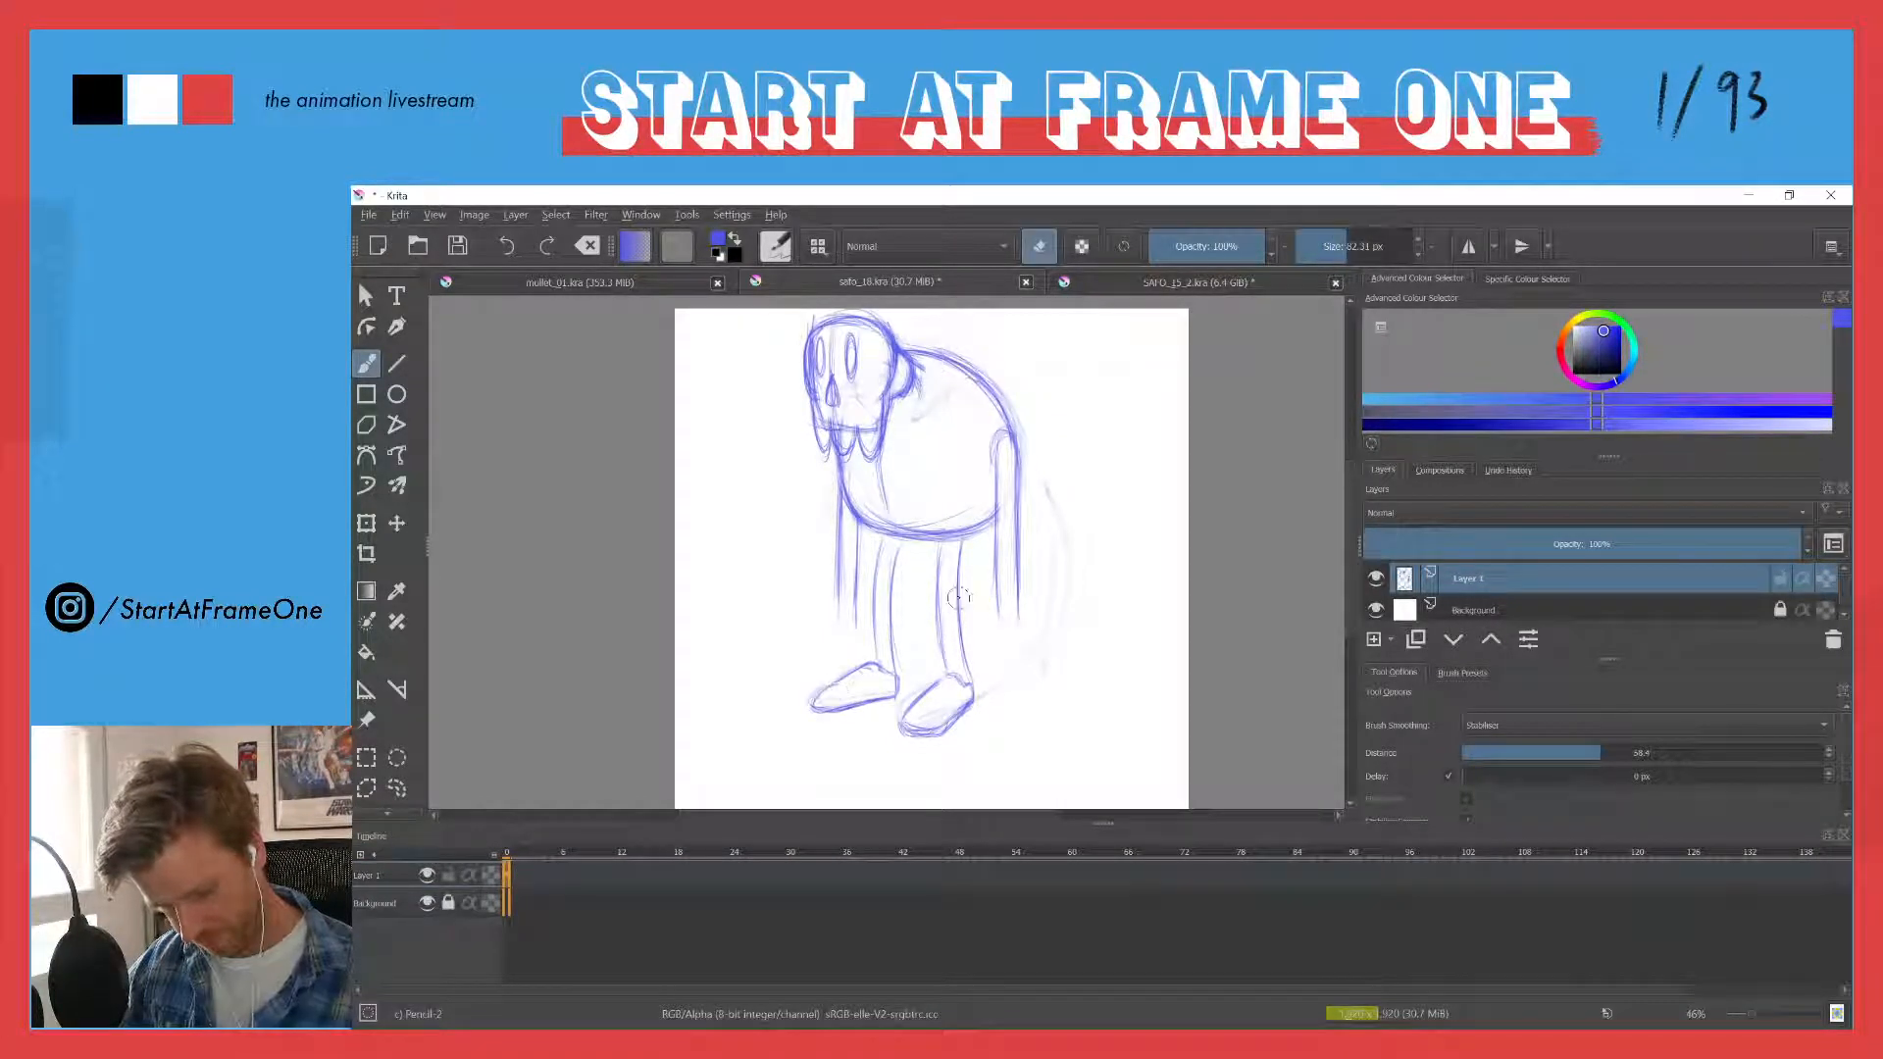
pyautogui.press('e')
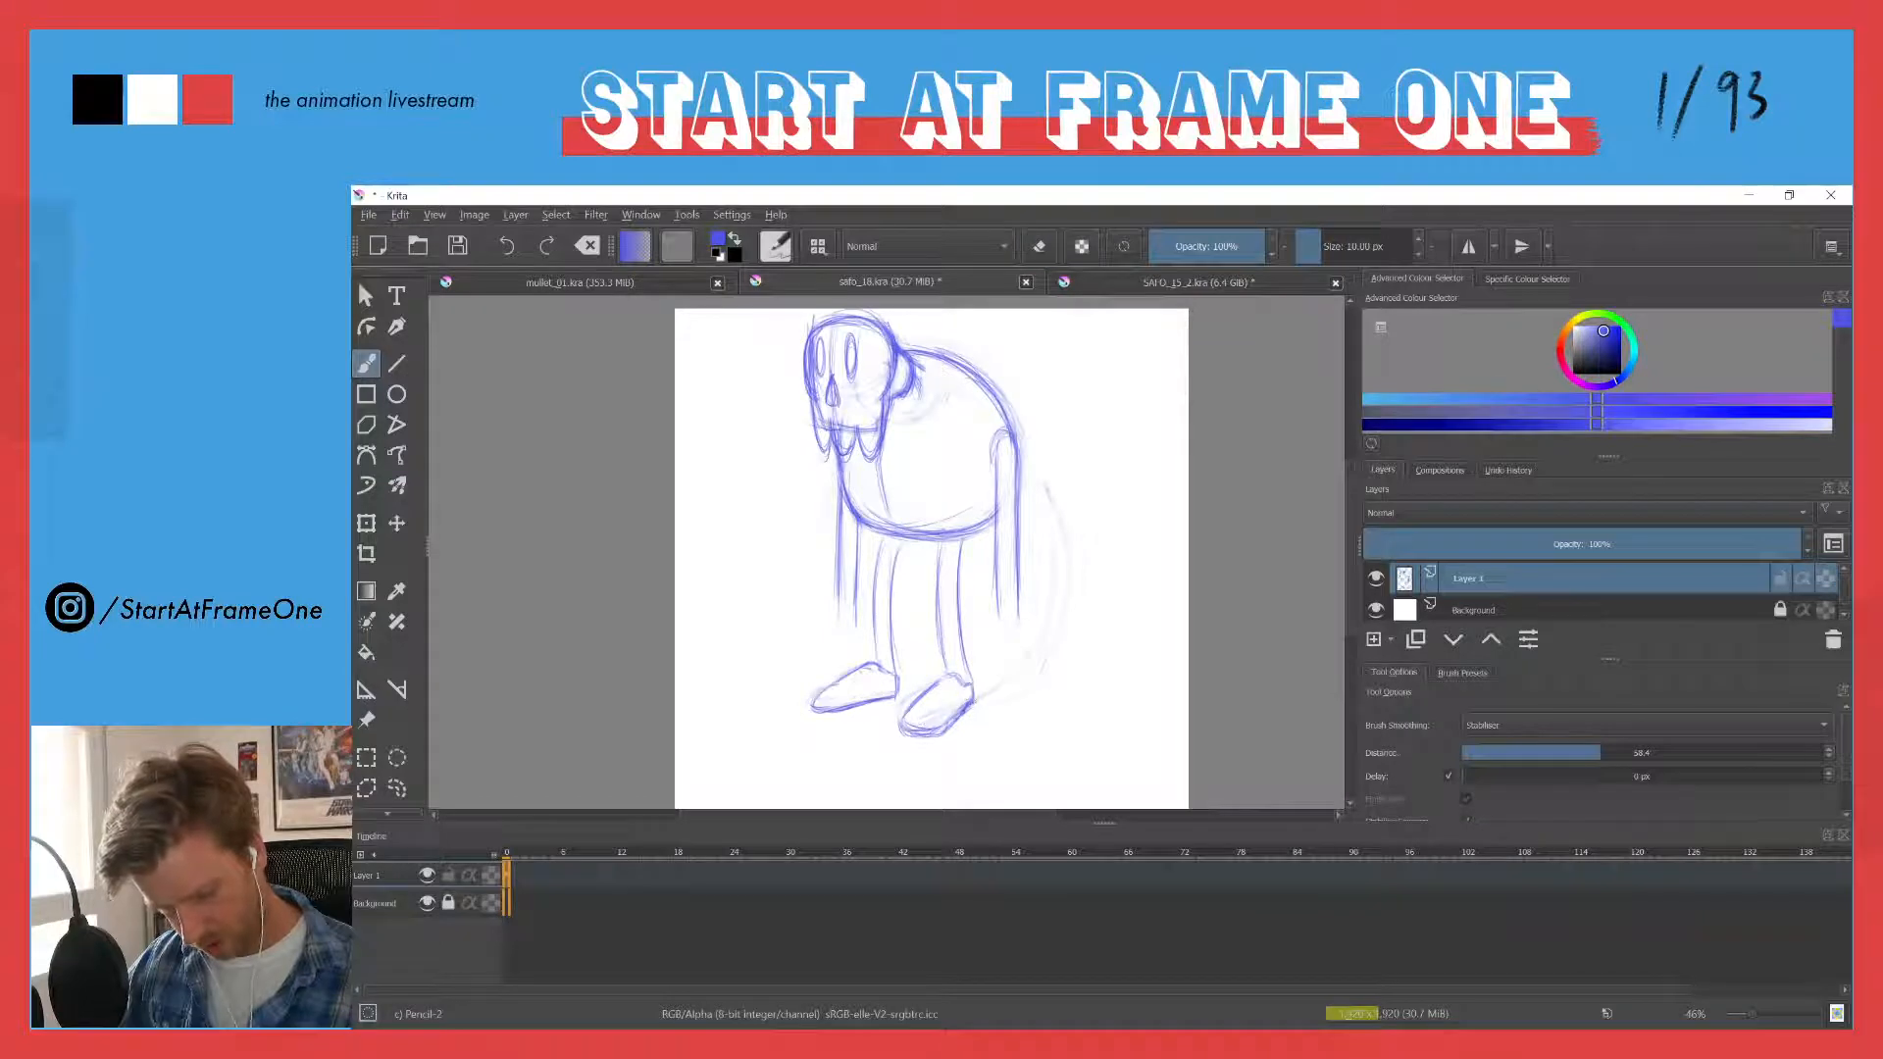
pyautogui.moveTo(971, 701); pyautogui.dragTo(952, 727)
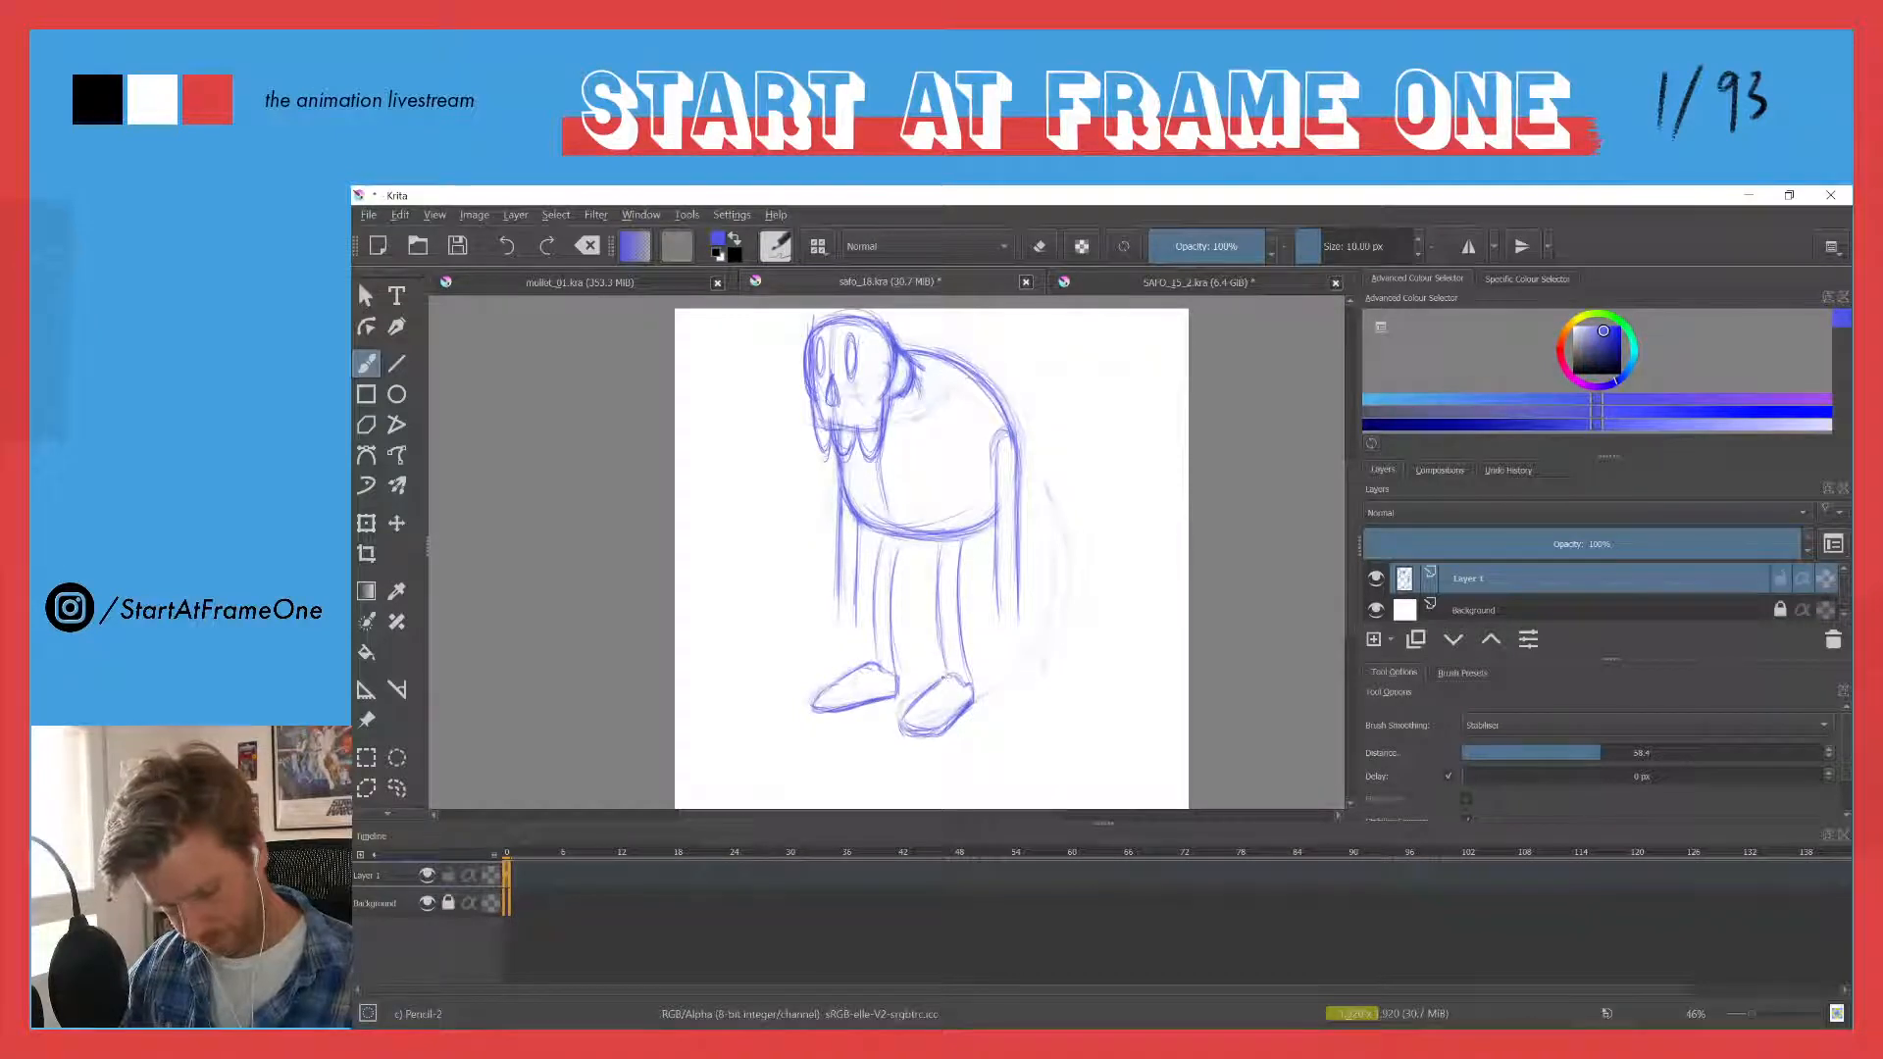
pyautogui.moveTo(914, 708)
pyautogui.mouseDown()
pyautogui.moveTo(905, 725)
pyautogui.moveTo(943, 726)
pyautogui.mouseUp()
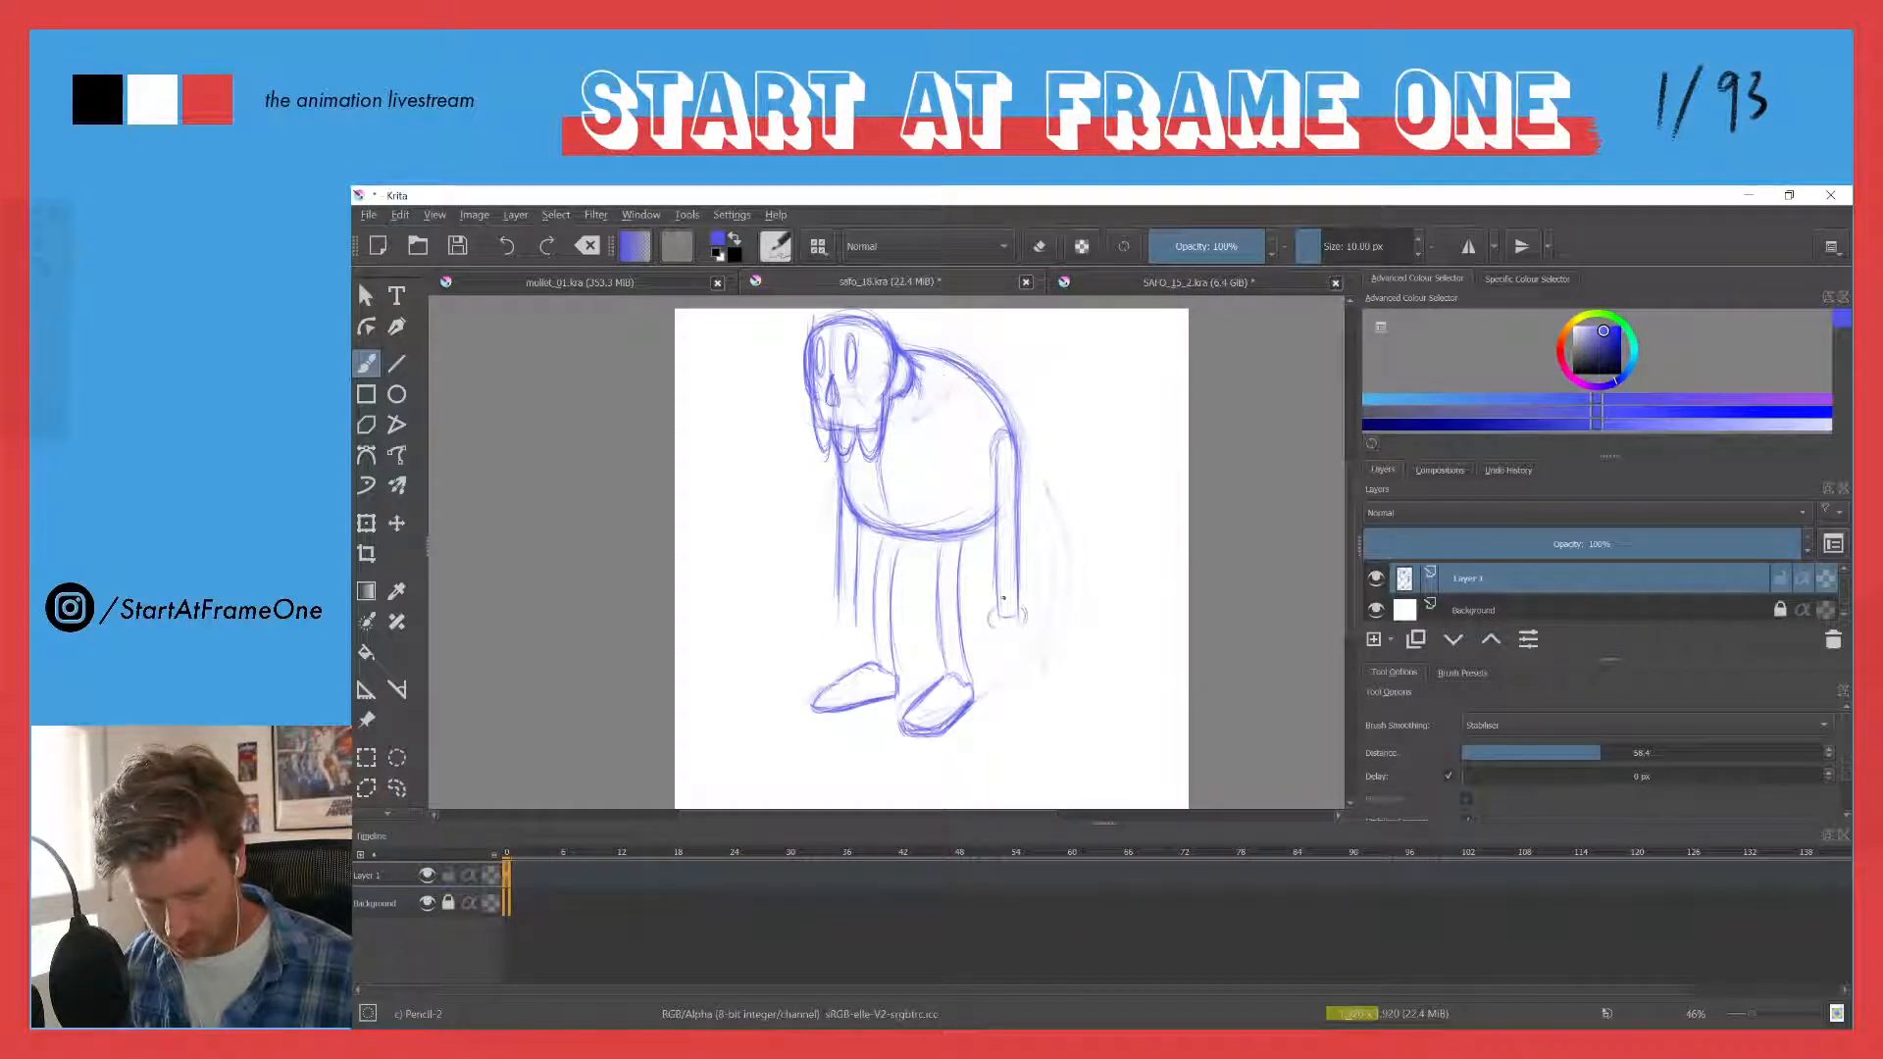
# - Draw a cuffed, gloved hand hanging from the near arm, with rounded fingers, a thumb and knuckle lines
pyautogui.moveTo(1021, 614); pyautogui.dragTo(1028, 655)
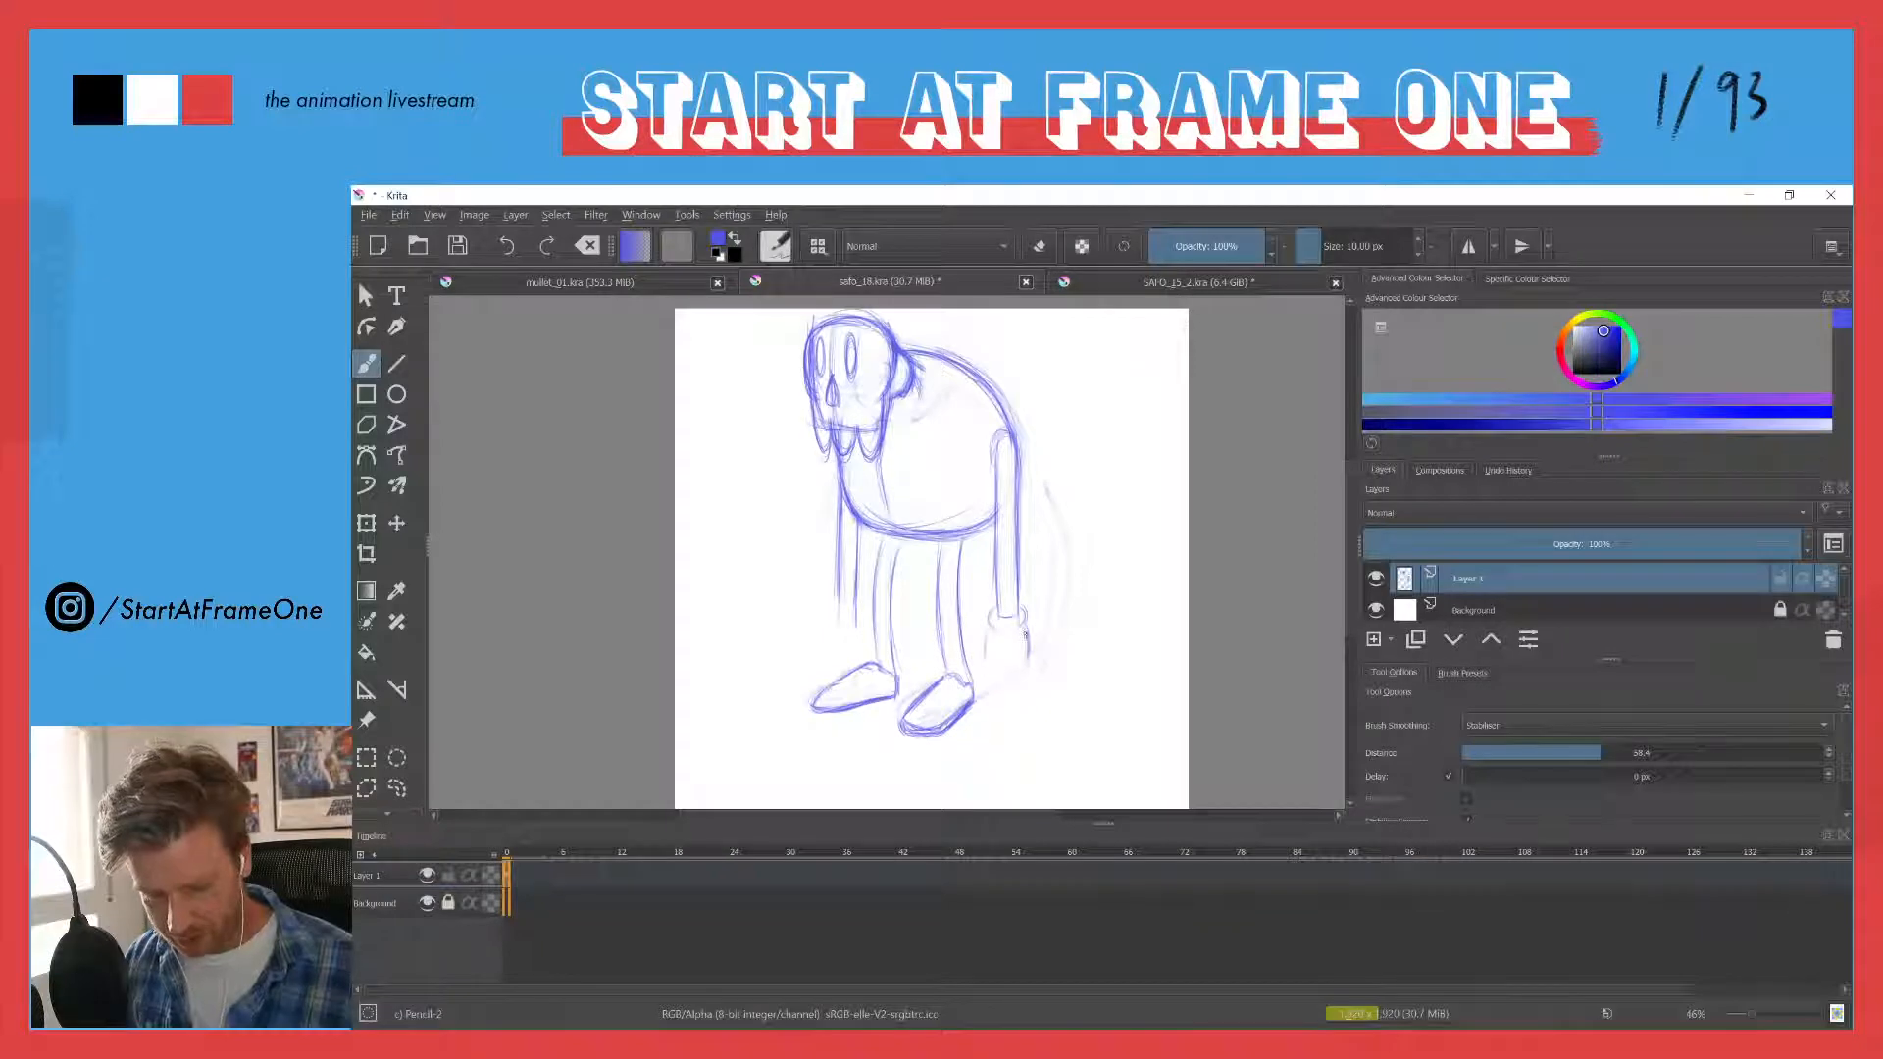
pyautogui.moveTo(1021, 620); pyautogui.dragTo(1028, 661)
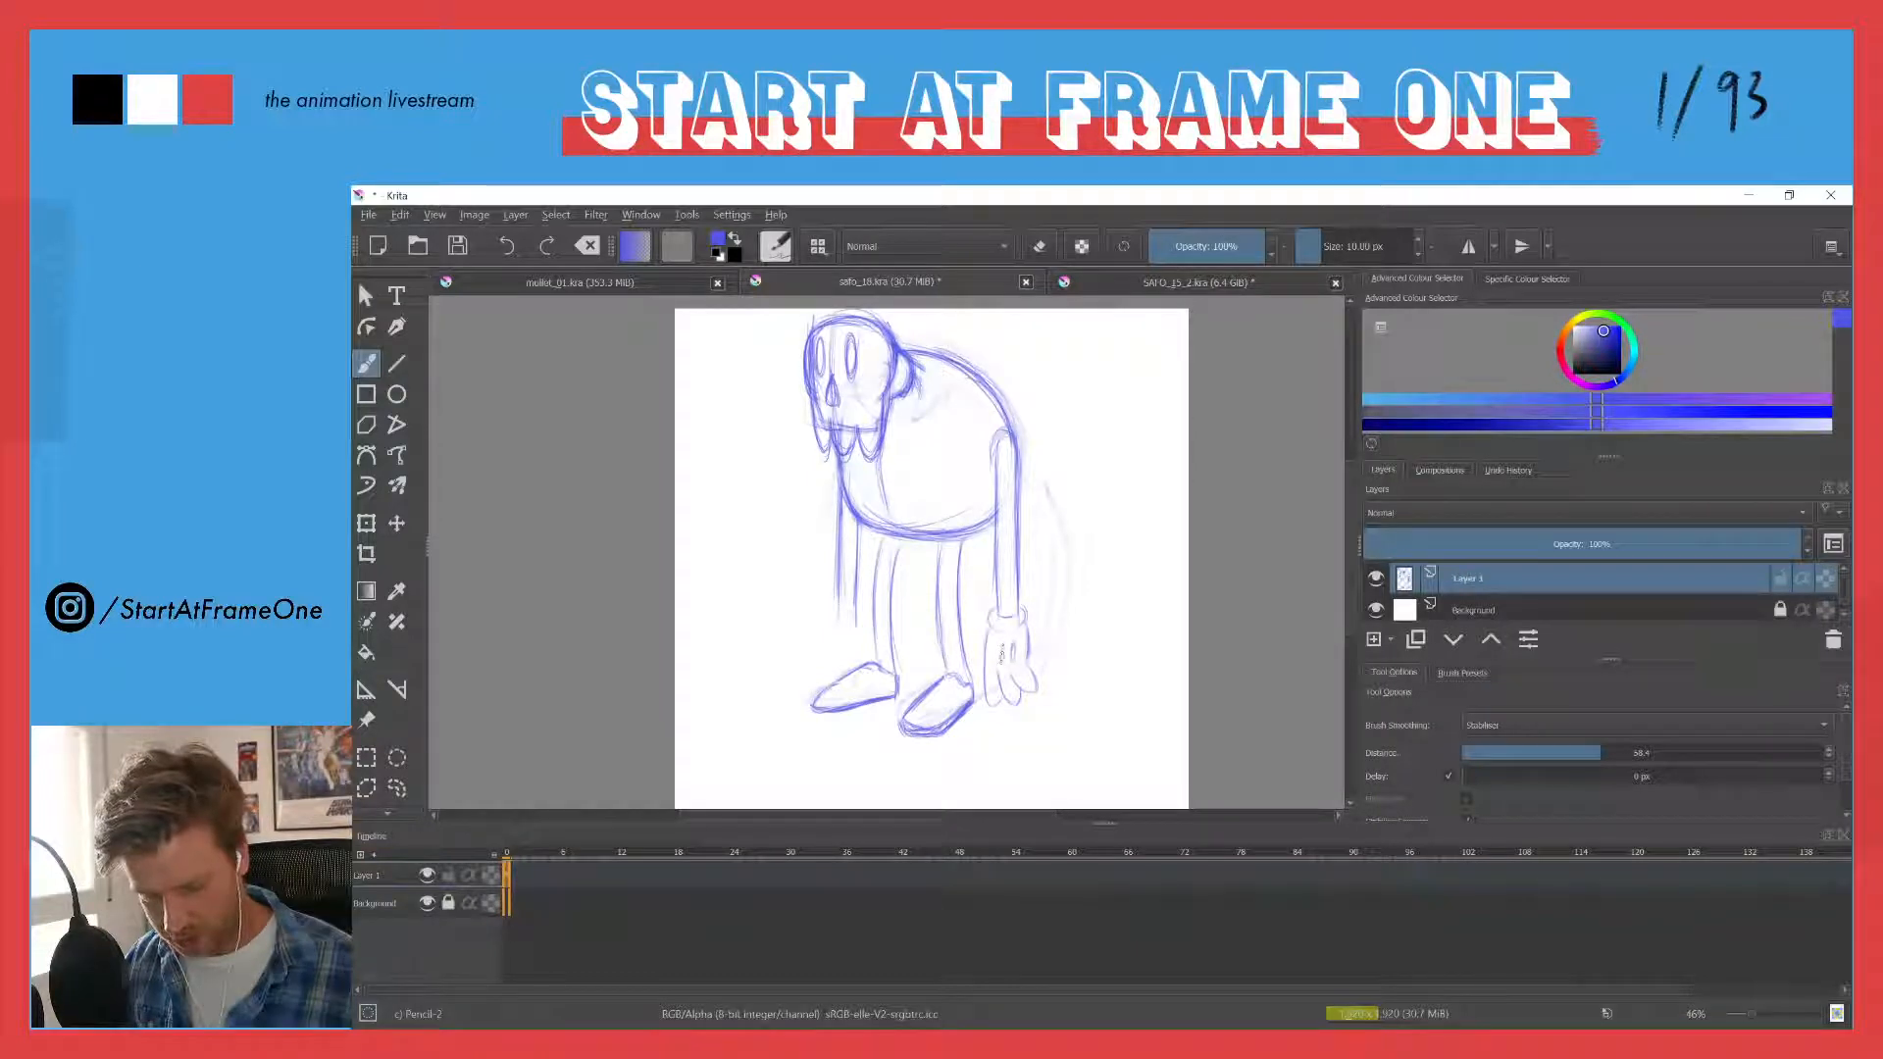
pyautogui.moveTo(997, 643); pyautogui.dragTo(993, 661)
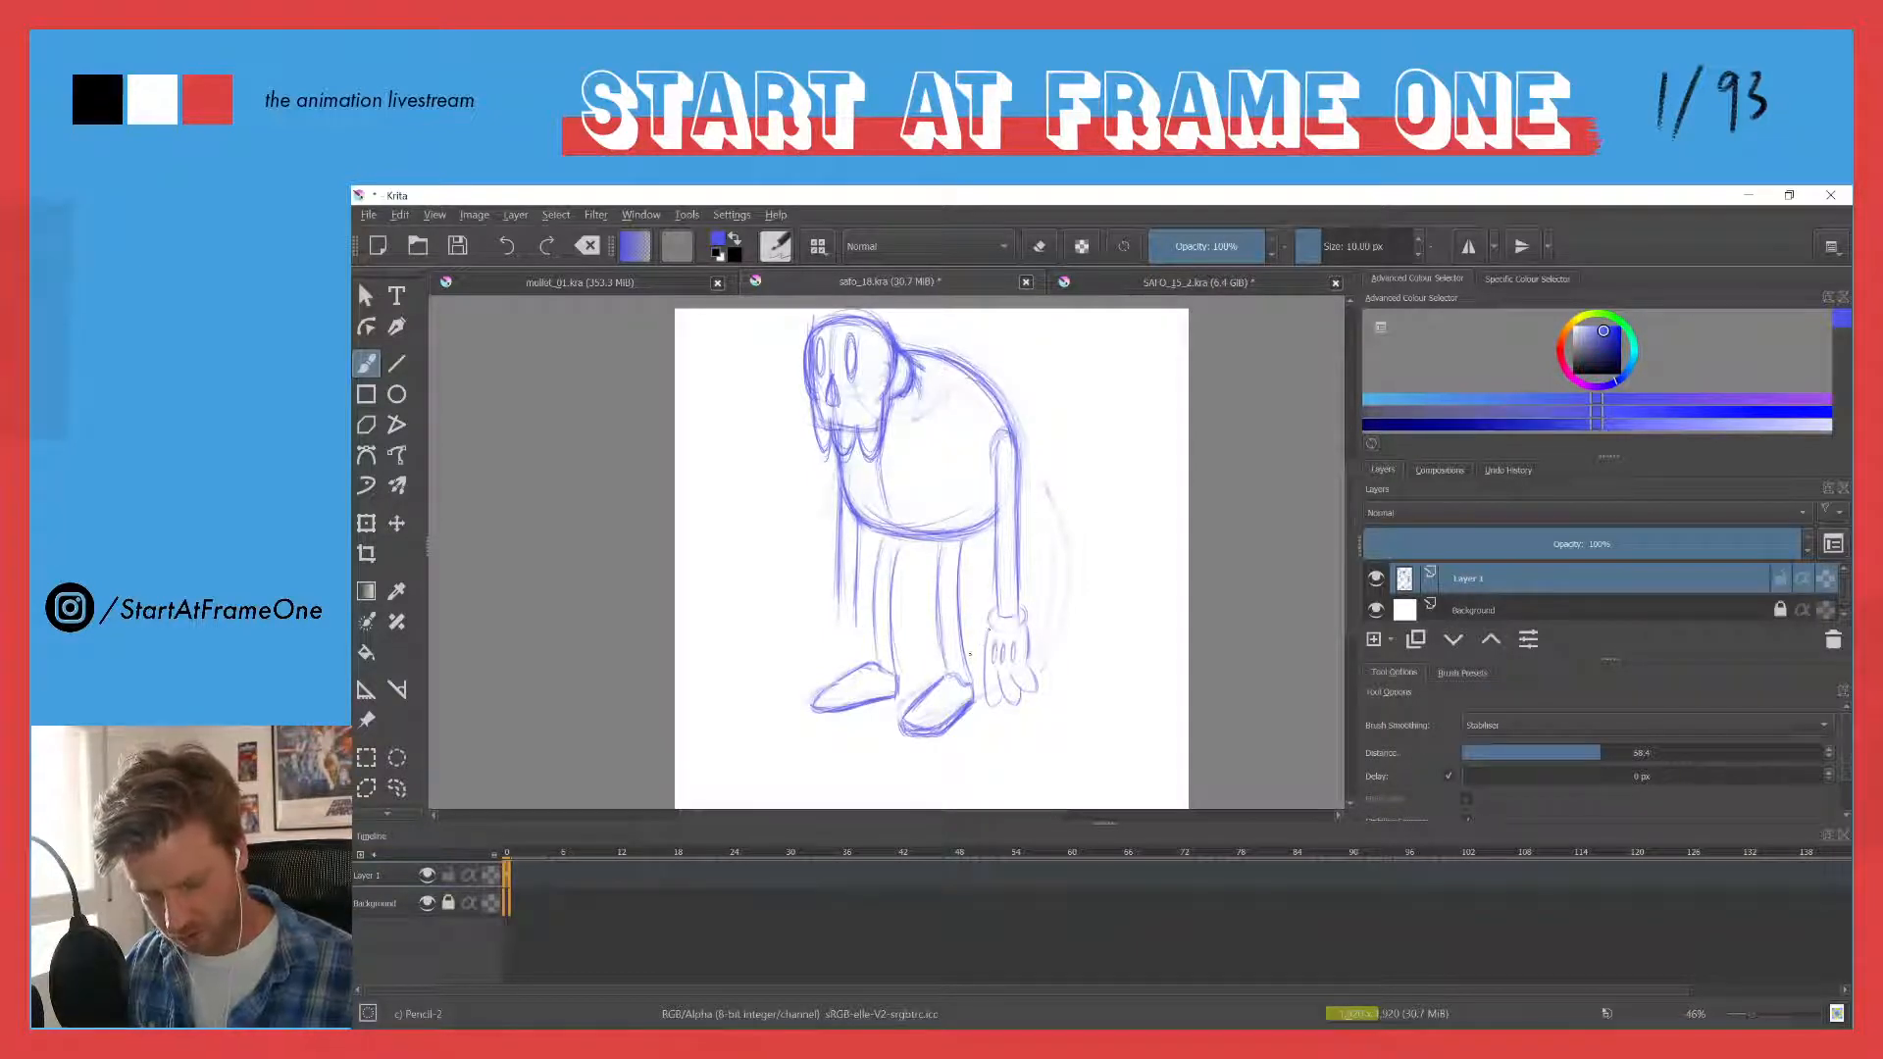
pyautogui.moveTo(988, 631)
pyautogui.mouseDown()
pyautogui.moveTo(968, 660)
pyautogui.moveTo(1031, 667)
pyautogui.mouseUp()
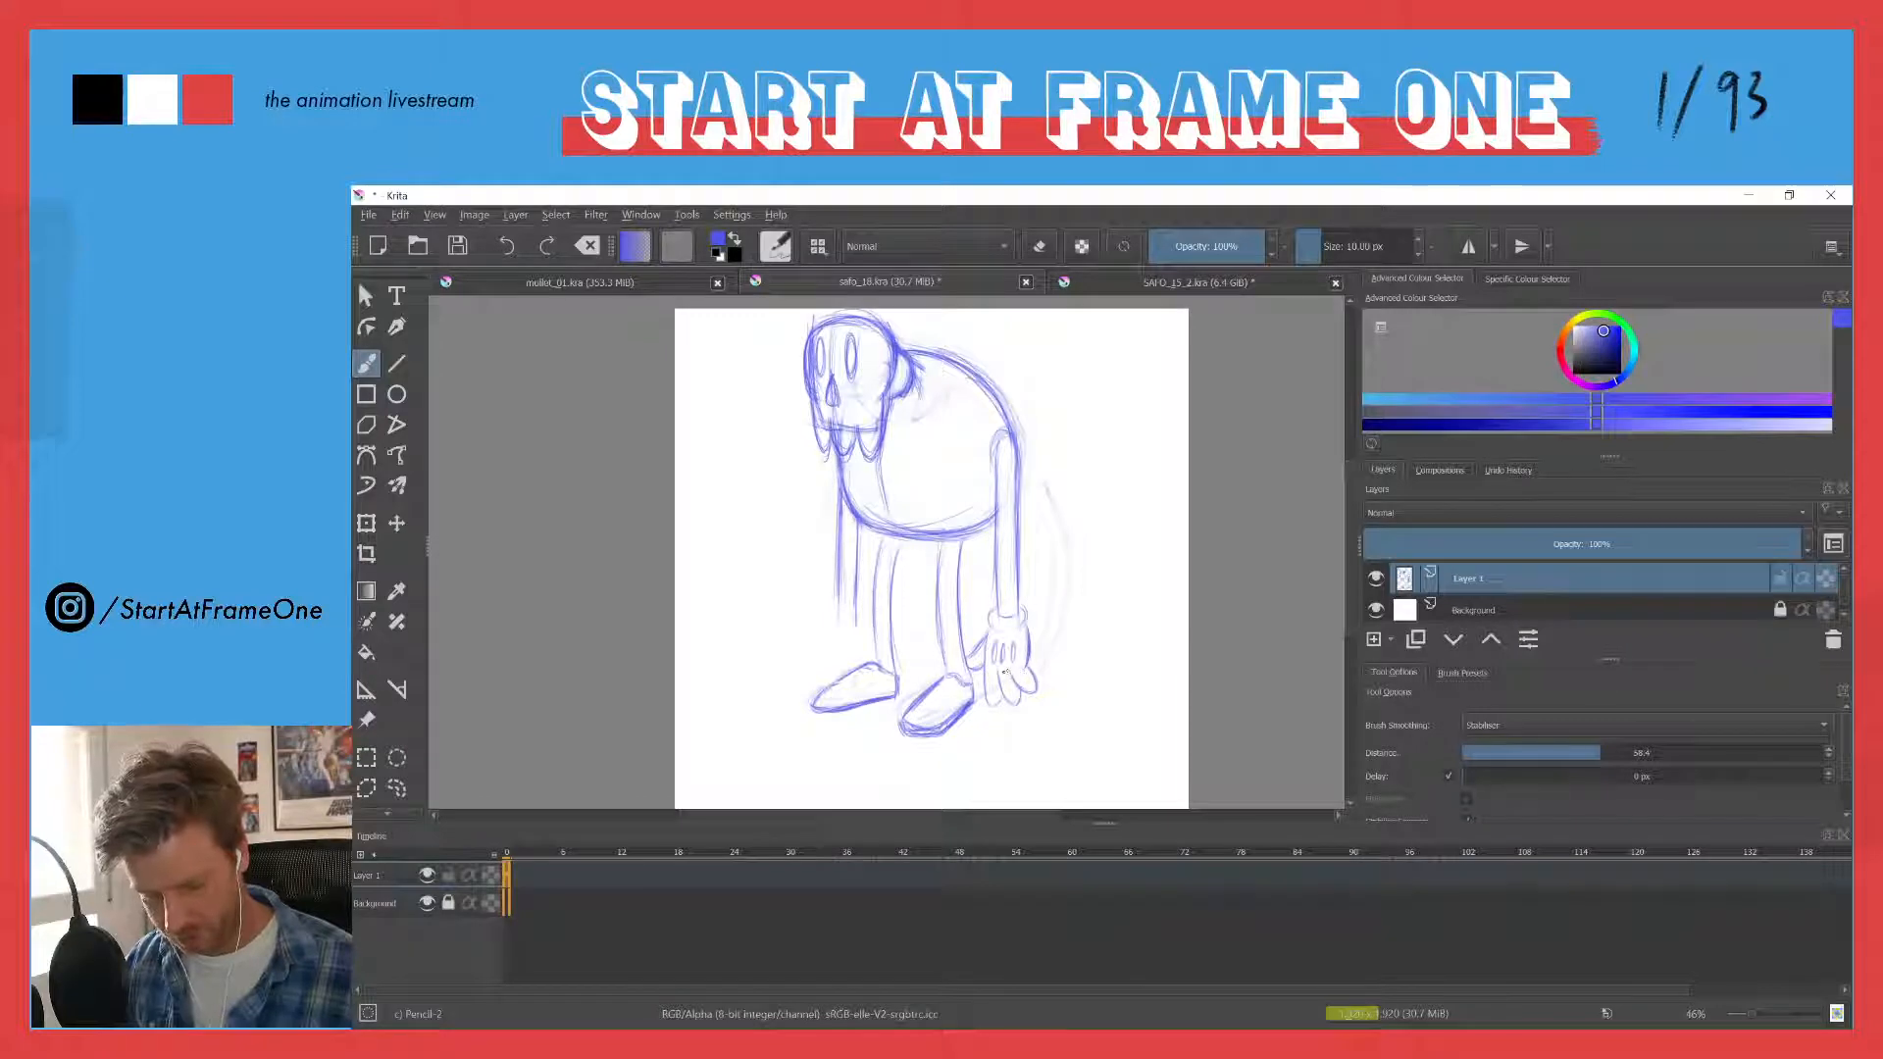
pyautogui.moveTo(998, 630); pyautogui.dragTo(990, 624)
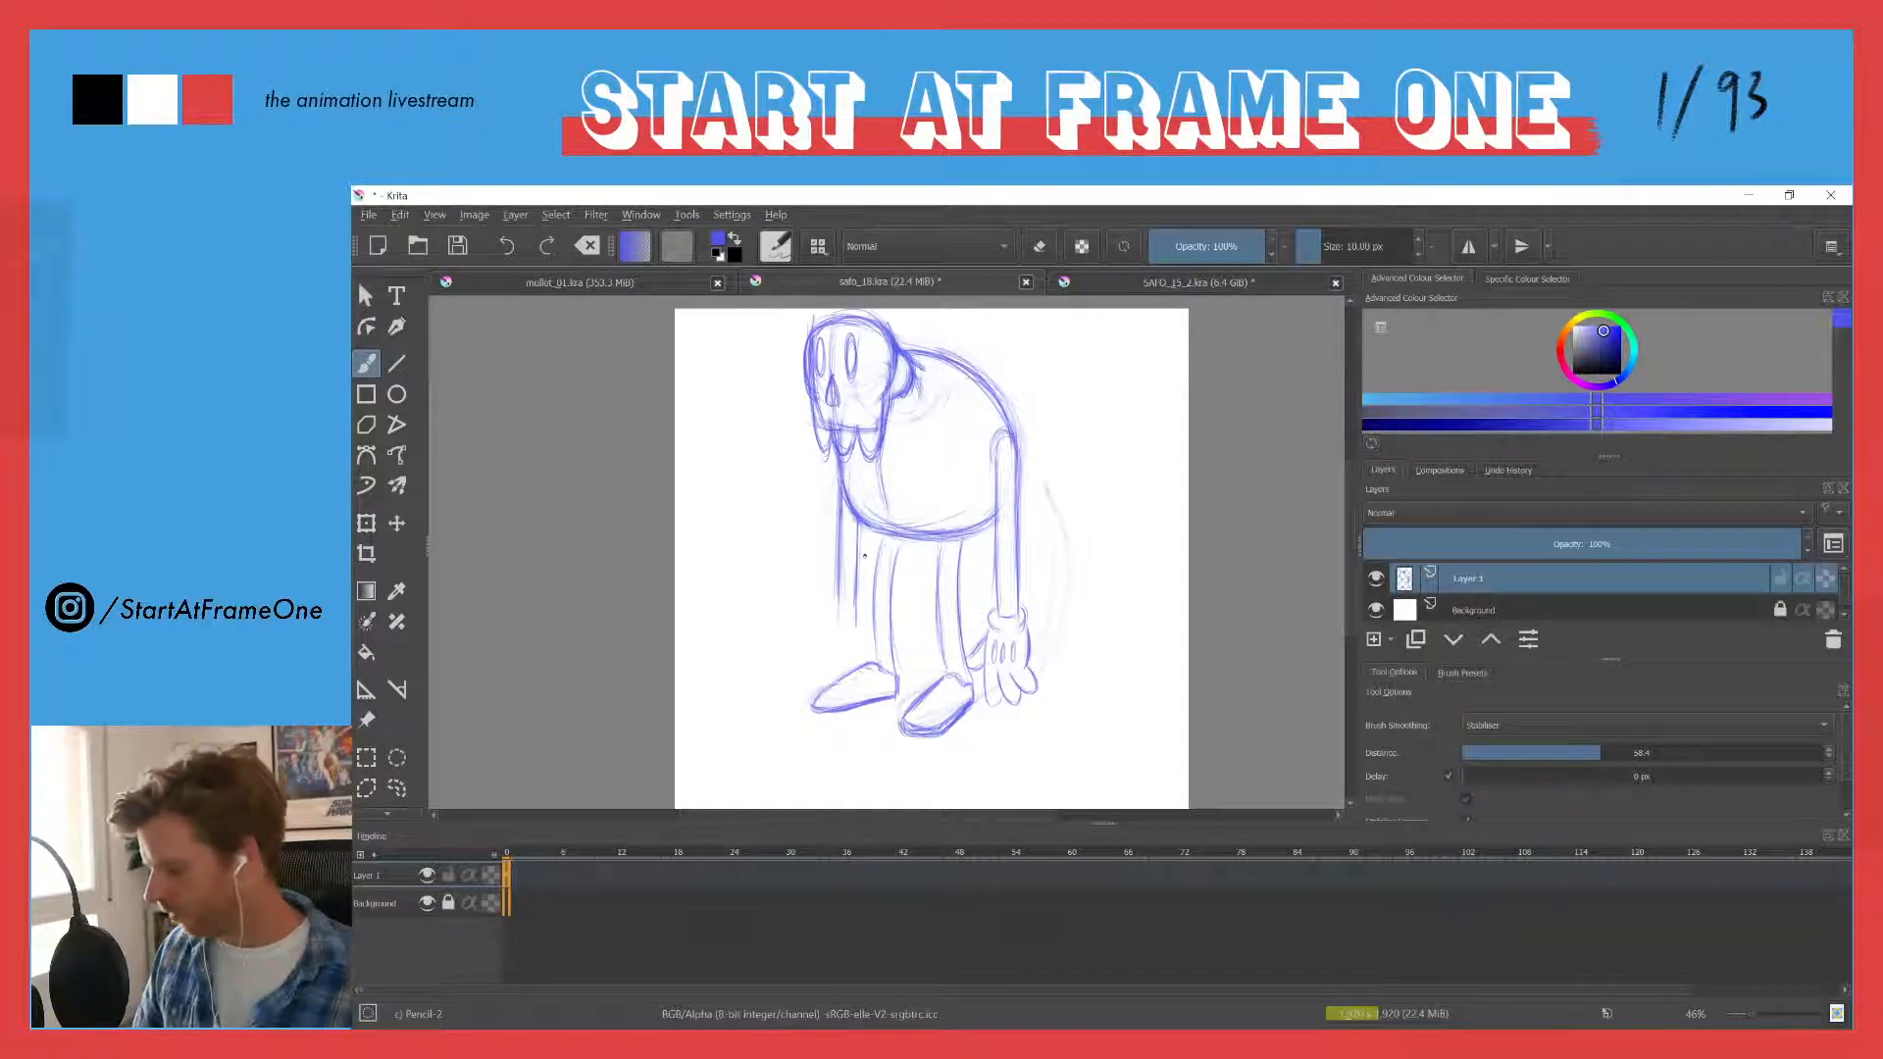
# - Close off the far arm's wrist in canvas-only mode and draw a cuffed glove with thumb and fingers below it
pyautogui.moveTo(849, 553); pyautogui.dragTo(888, 463)
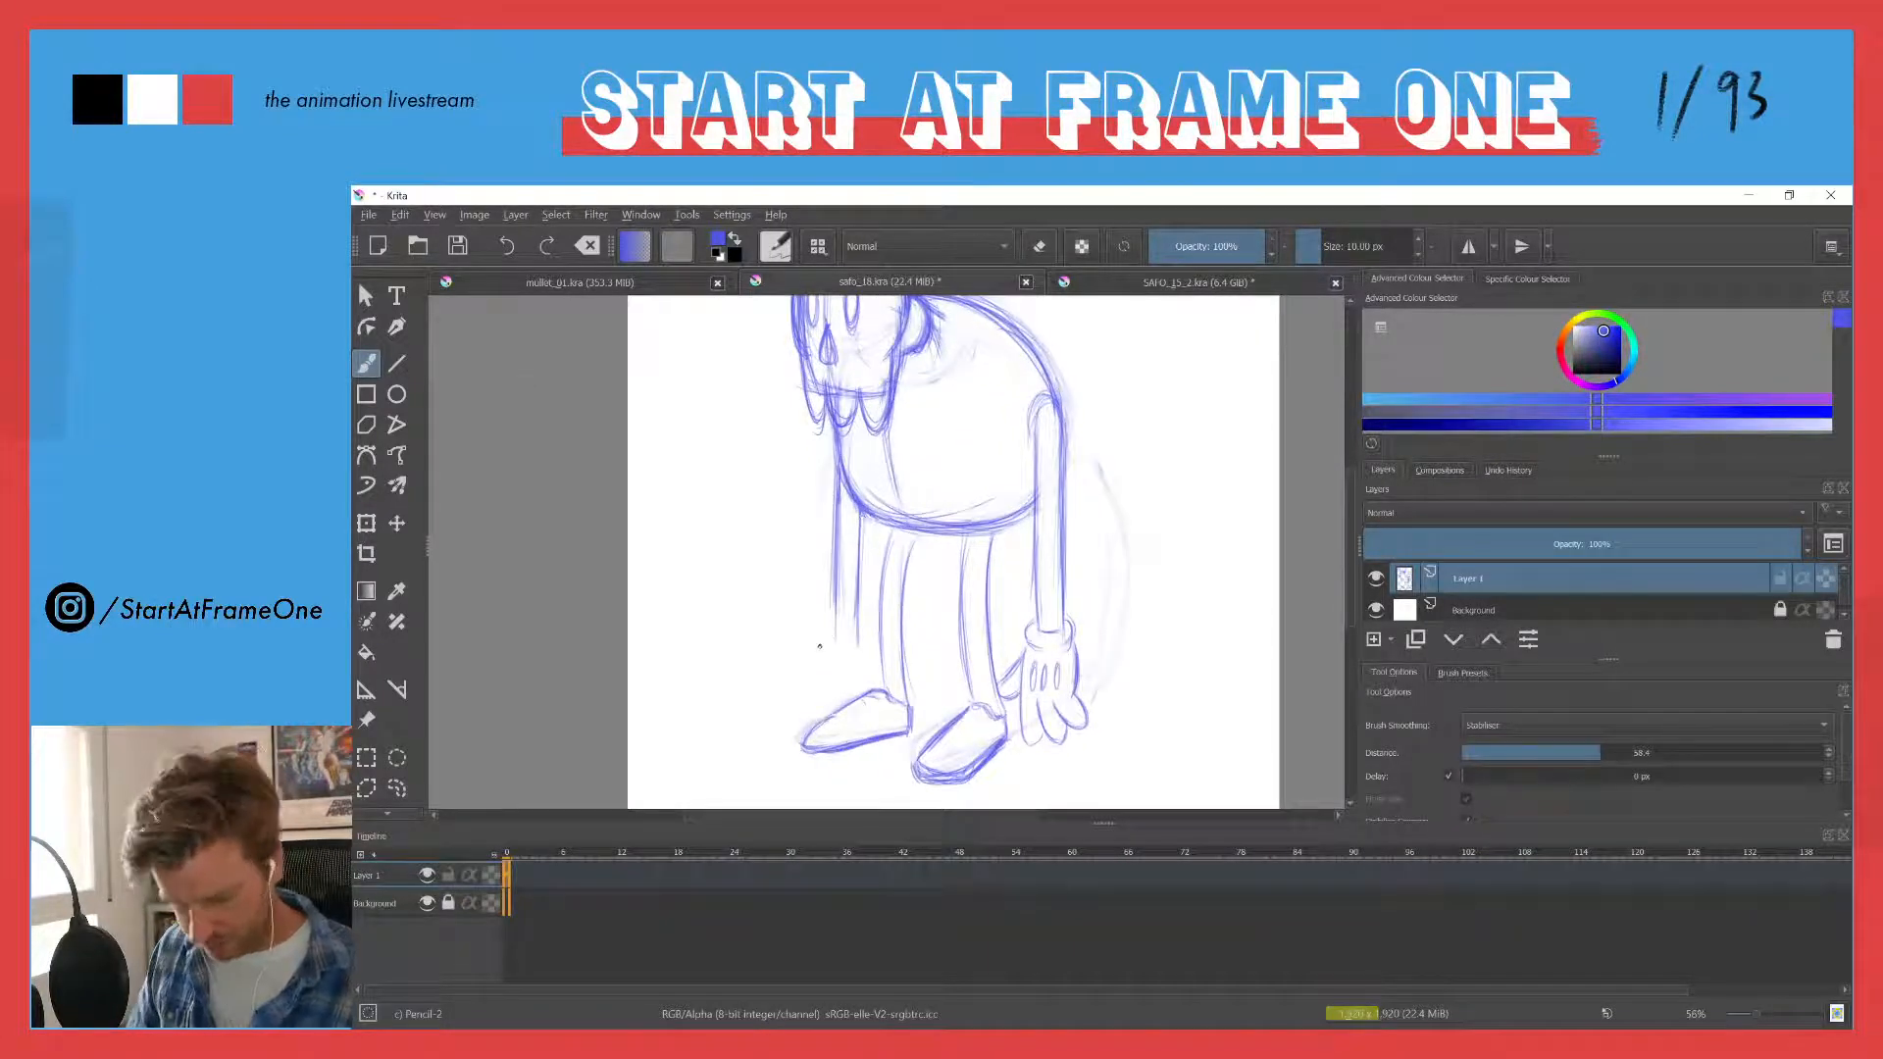
pyautogui.press('Tab')
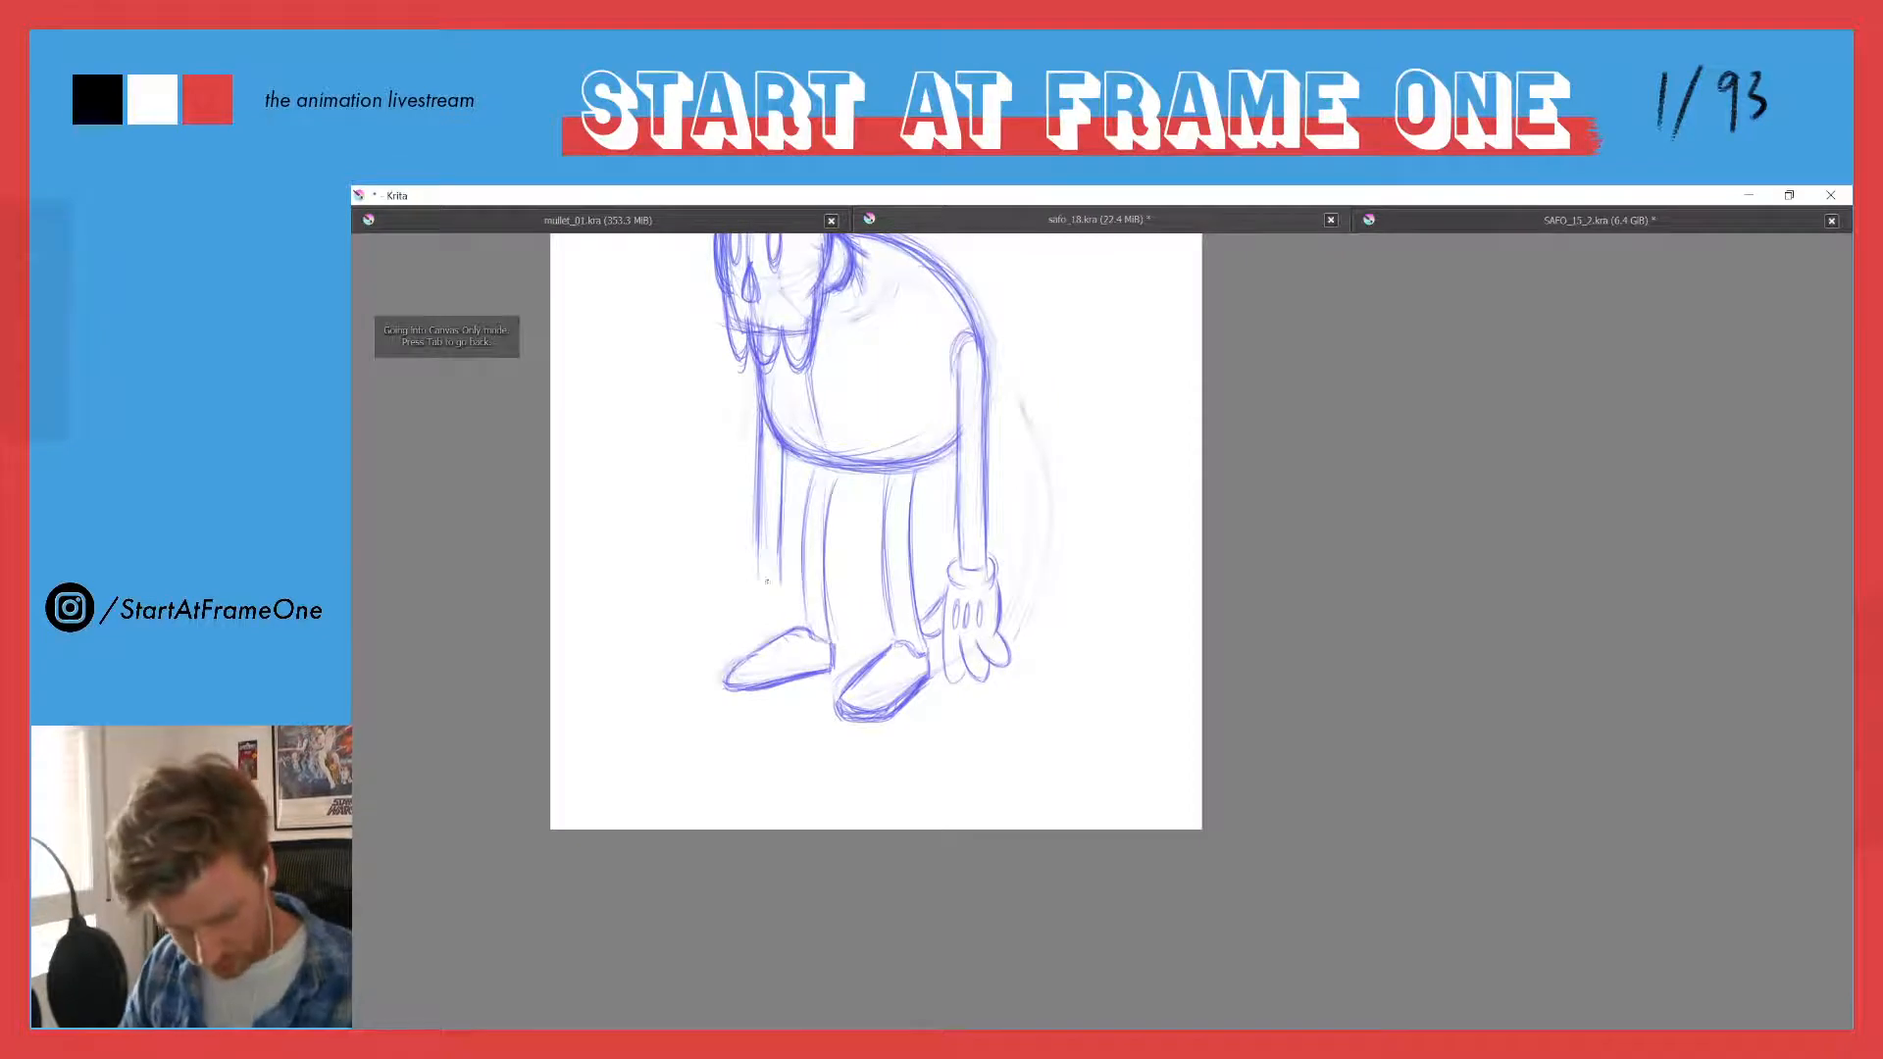
pyautogui.moveTo(756, 574); pyautogui.dragTo(781, 571)
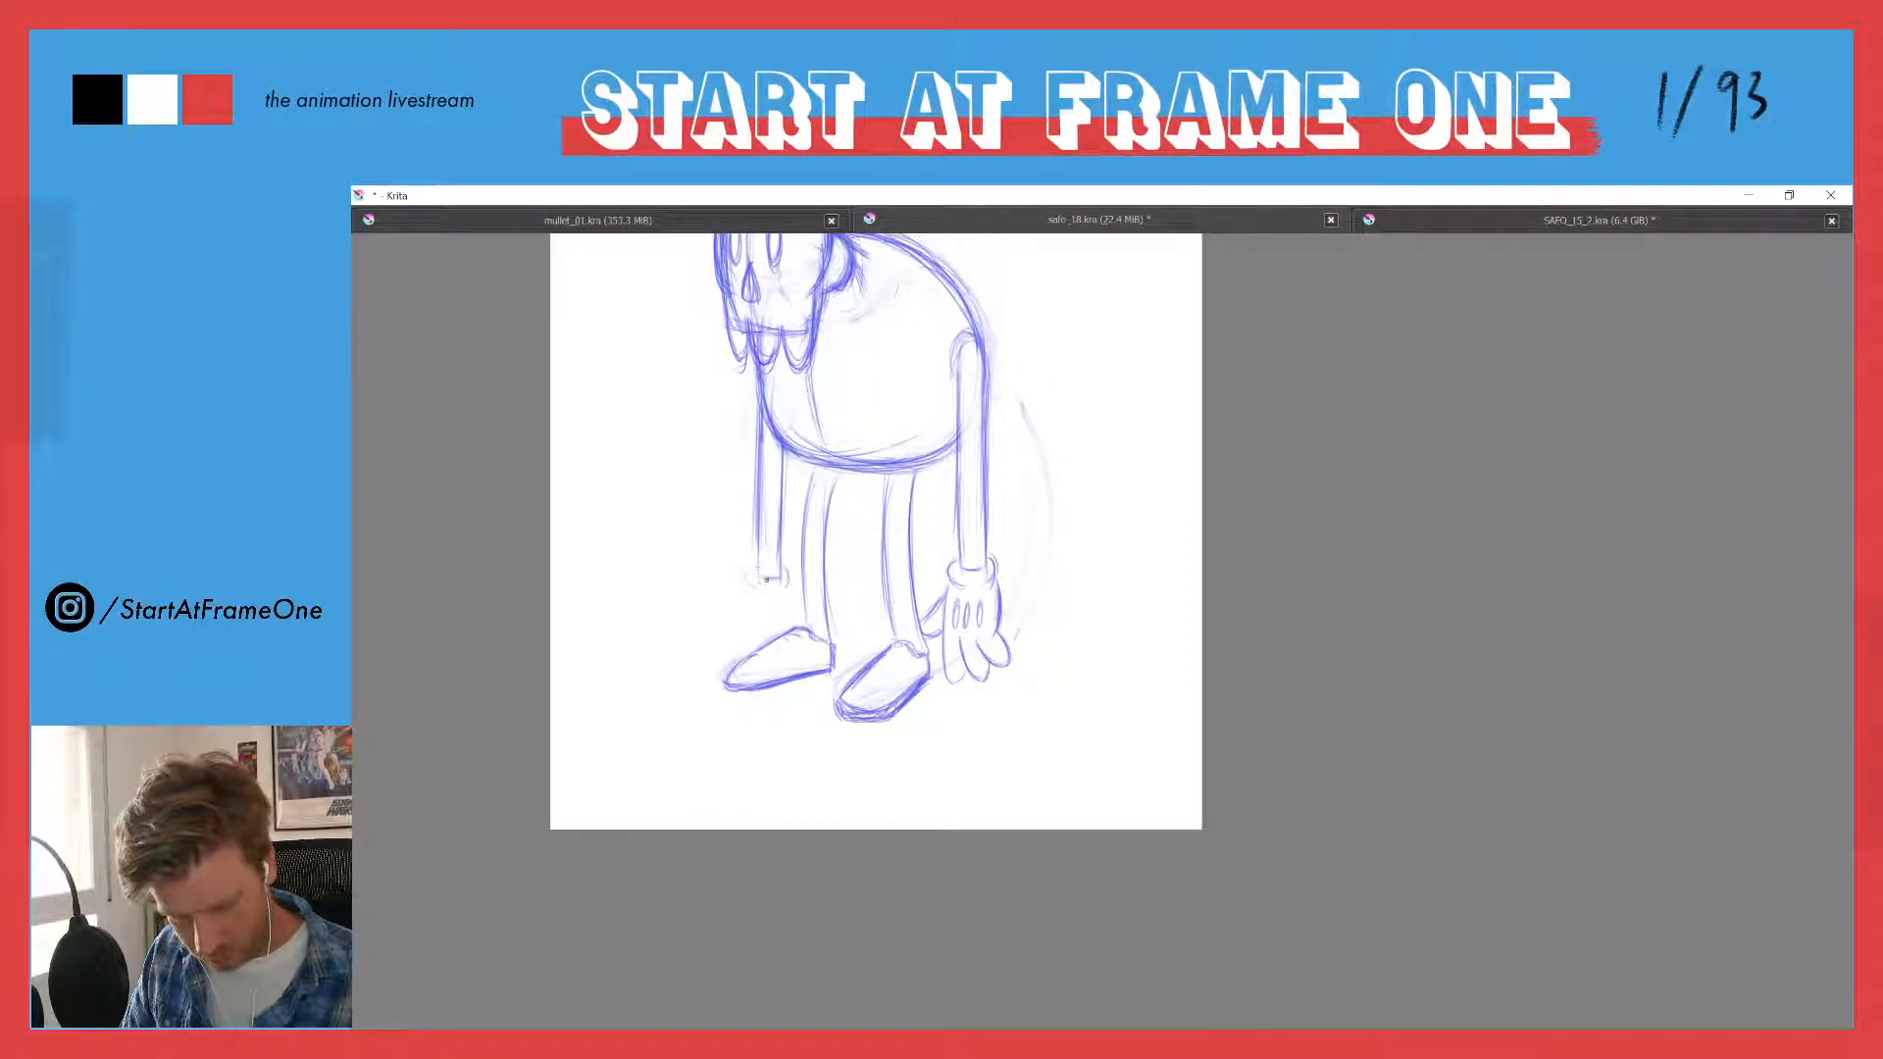
pyautogui.moveTo(748, 576); pyautogui.dragTo(782, 573)
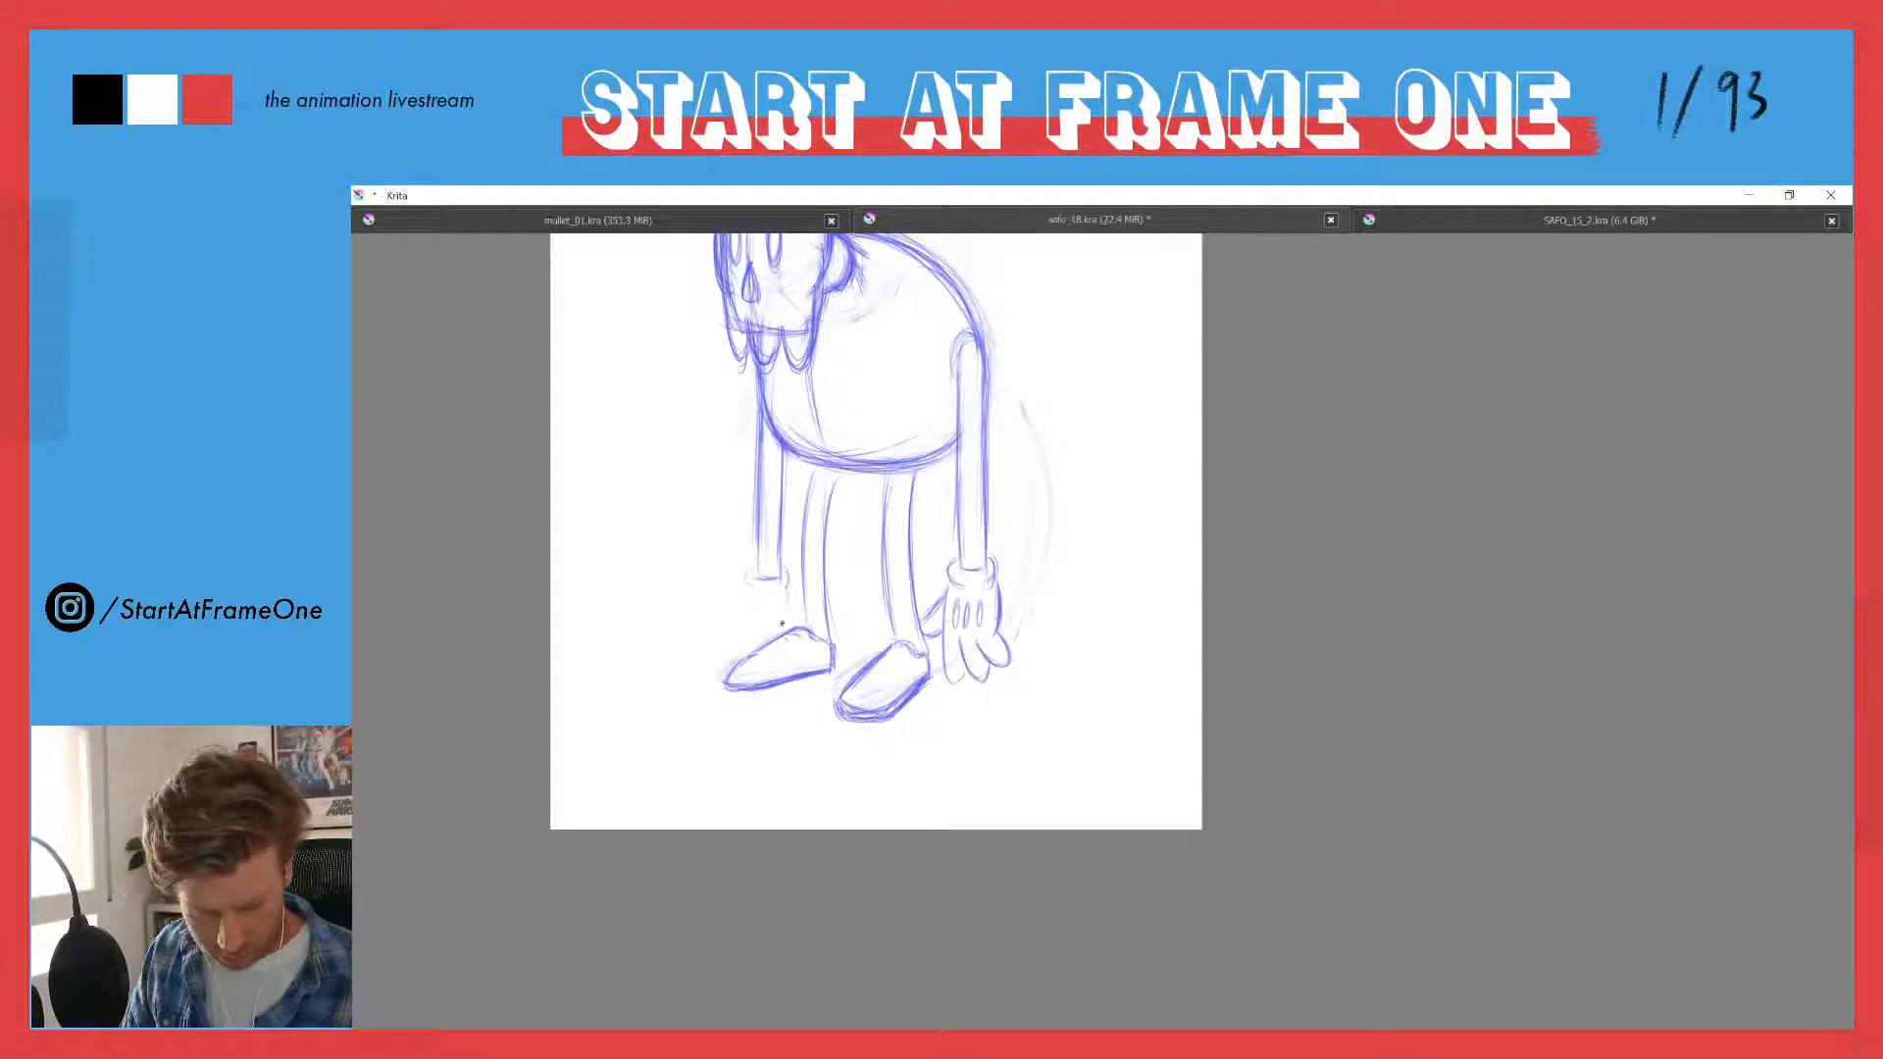
pyautogui.moveTo(784, 600); pyautogui.dragTo(794, 625)
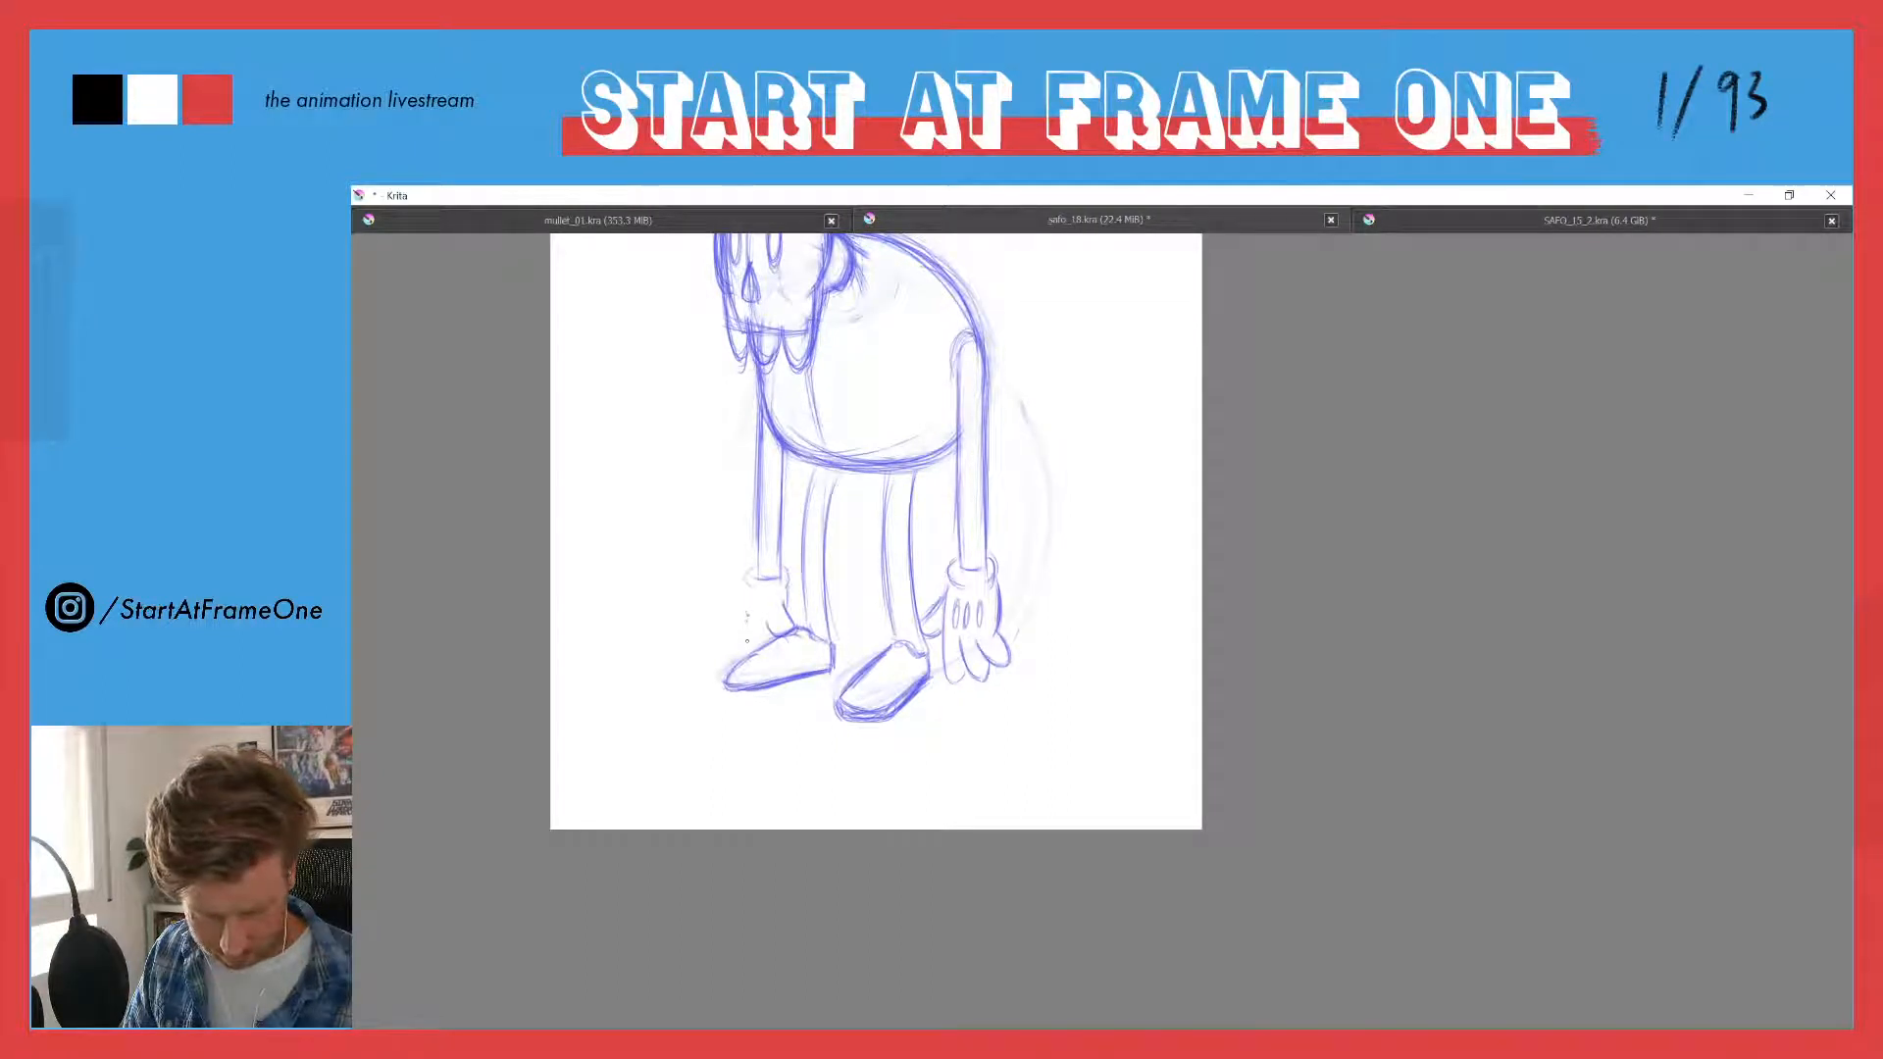
pyautogui.moveTo(747, 616); pyautogui.dragTo(746, 642)
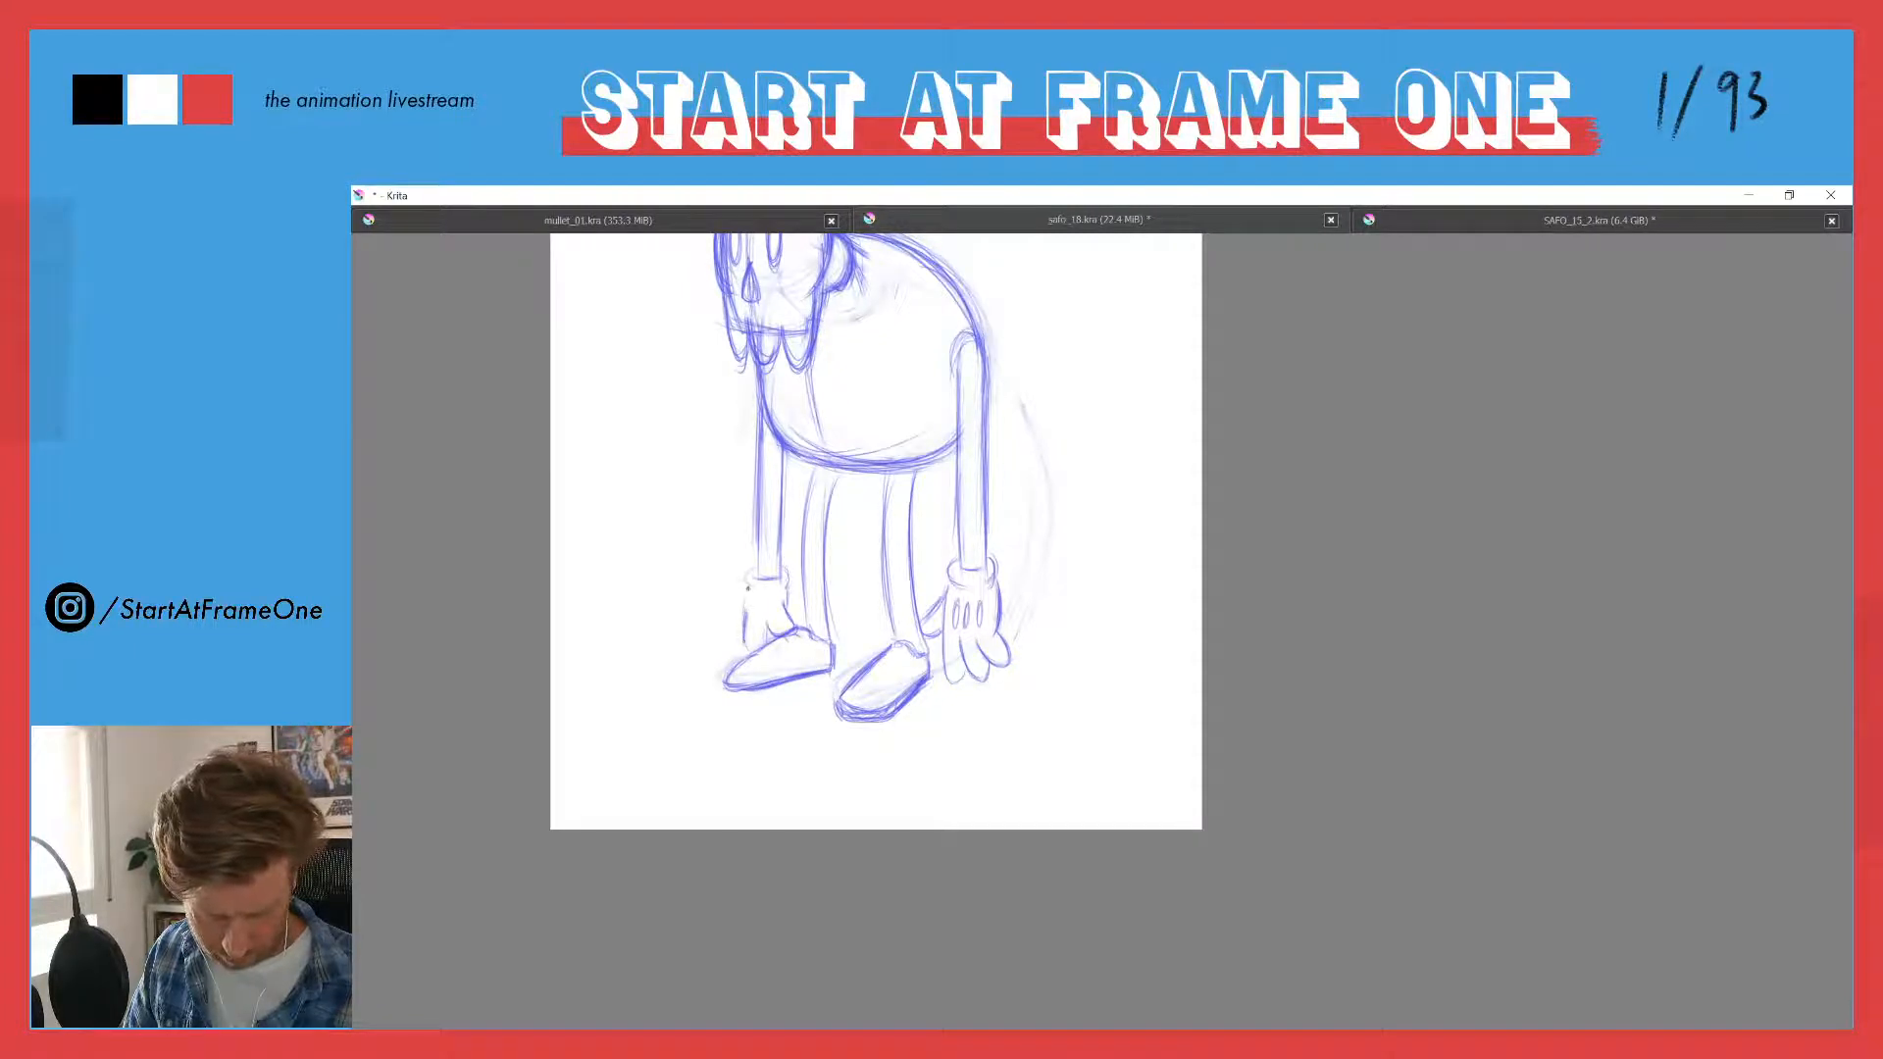
pyautogui.moveTo(745, 628); pyautogui.dragTo(742, 655)
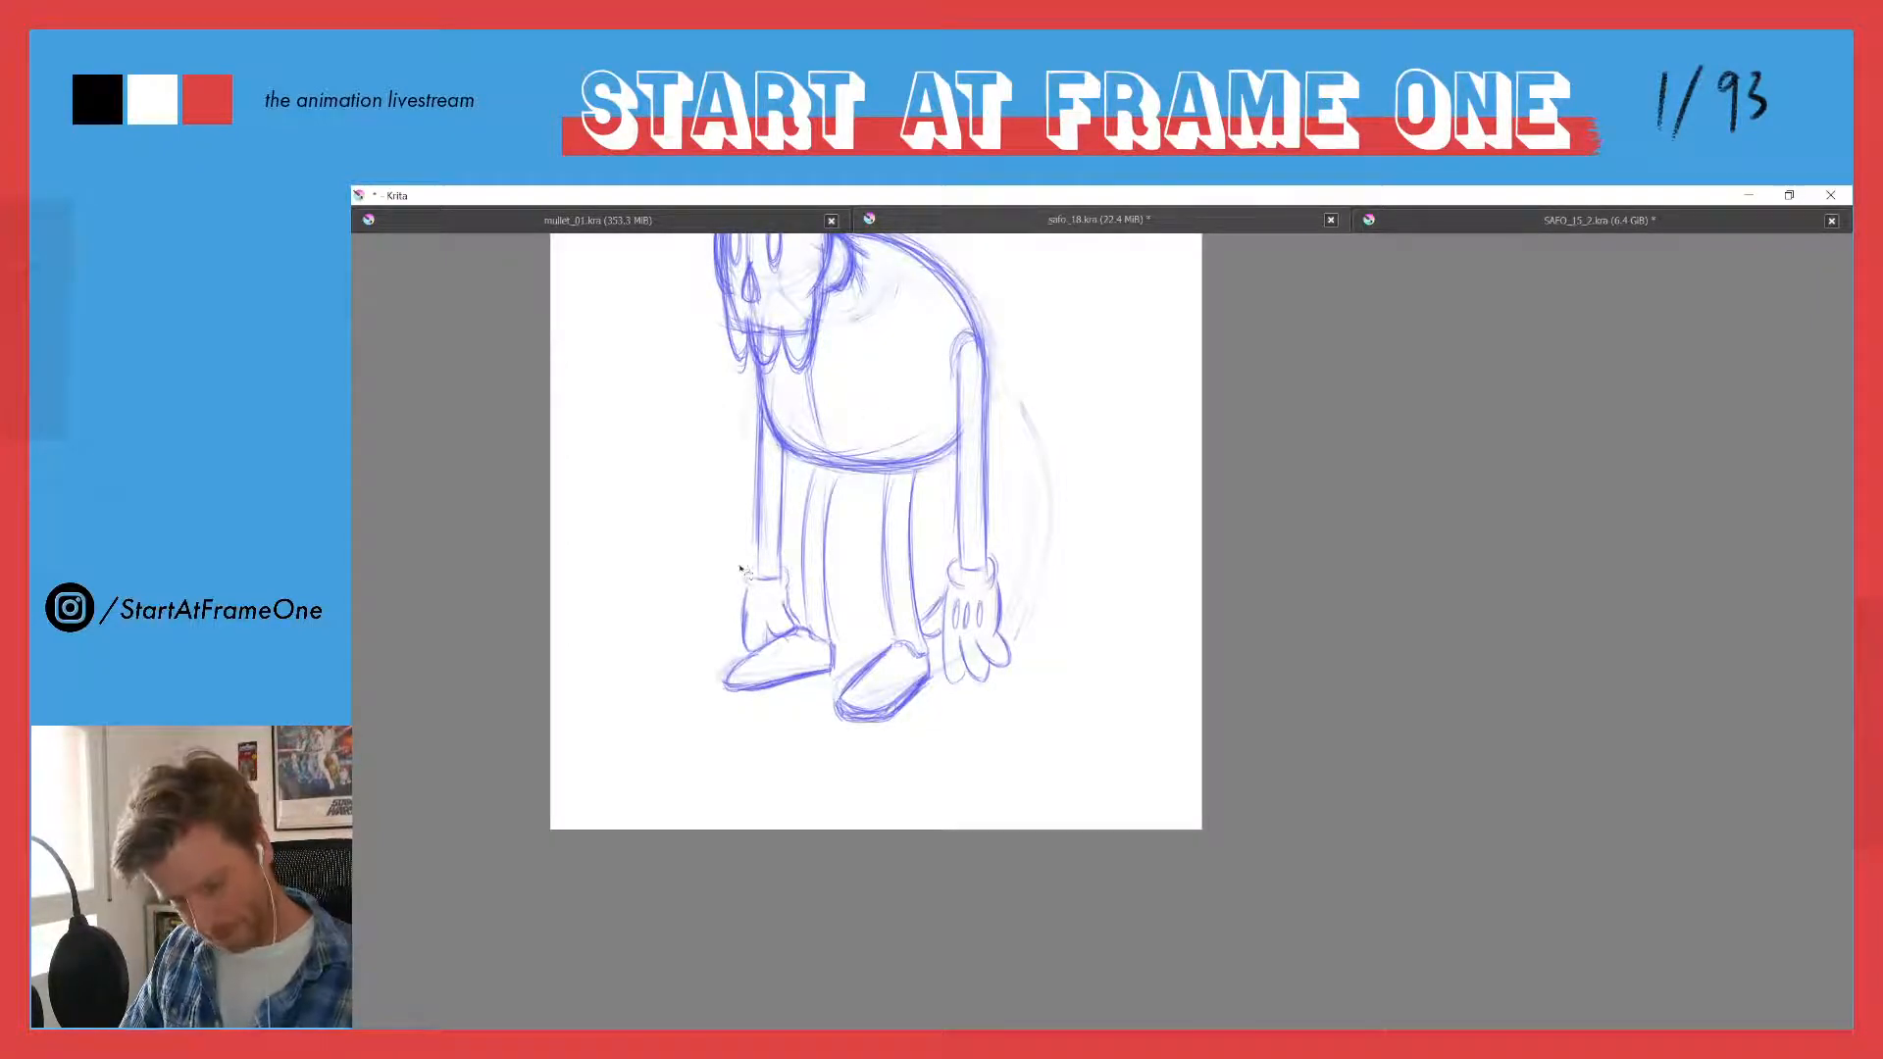
# - Select the far hand with its cuff using a freehand outline, move it up to shorten the forearm, and deselect
pyautogui.moveTo(743, 566)
pyautogui.mouseDown()
pyautogui.moveTo(790, 556)
pyautogui.moveTo(801, 615)
pyautogui.moveTo(785, 645)
pyautogui.moveTo(736, 659)
pyautogui.moveTo(743, 550)
pyautogui.mouseUp()
pyautogui.hotkey('ctrl', 't')
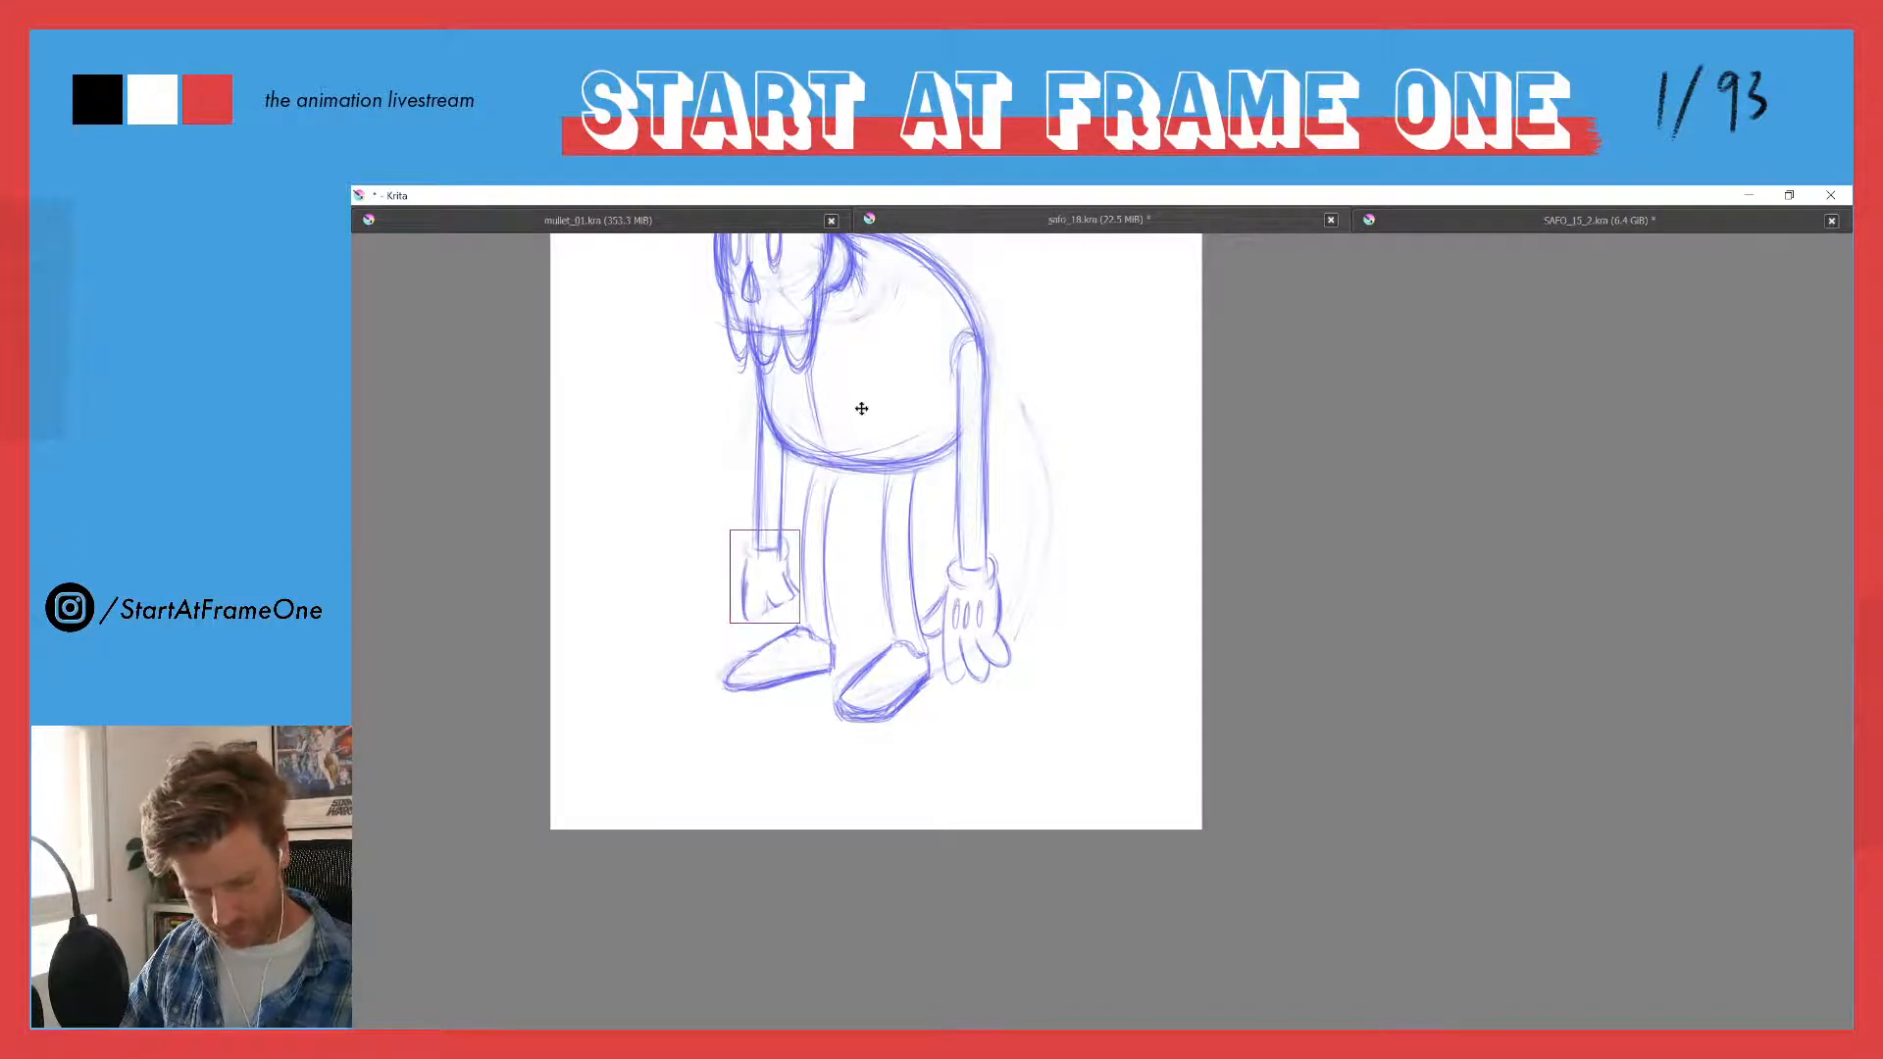
pyautogui.press('Return')
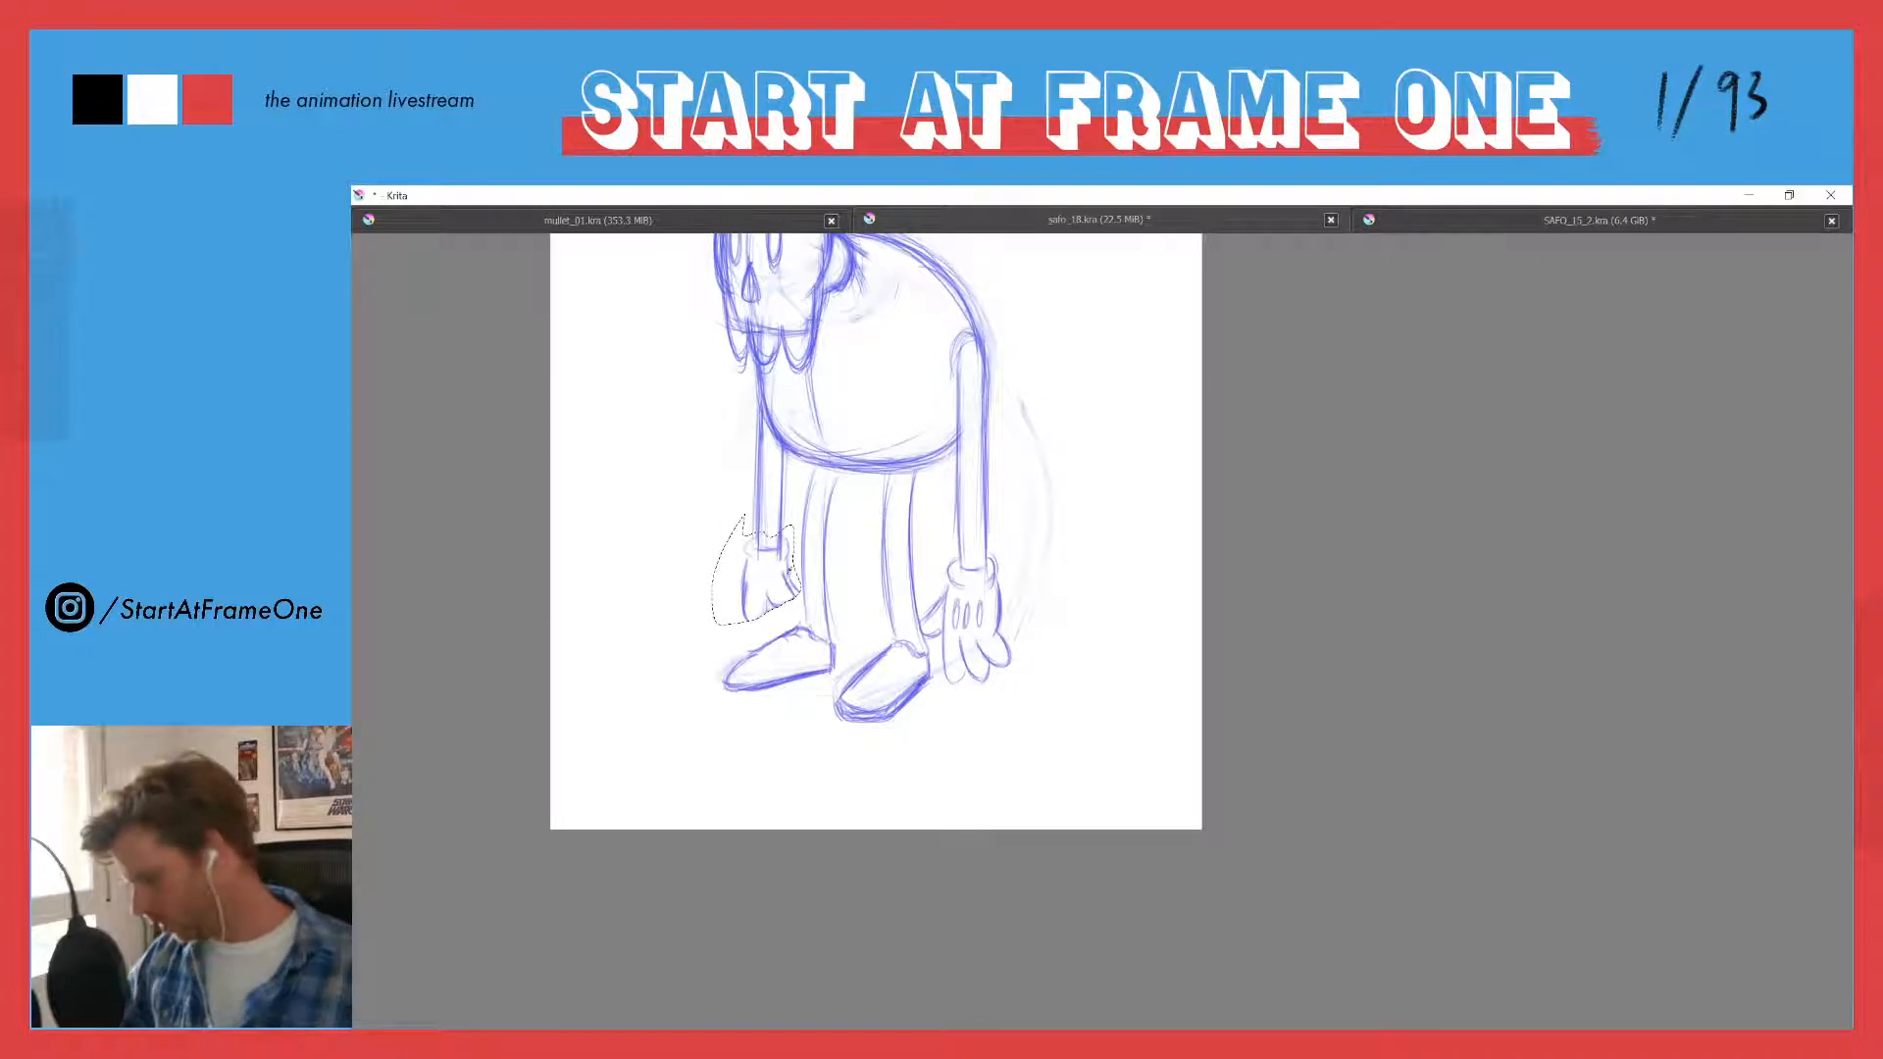
pyautogui.hotkey('ctrl', 'shift', 'a')
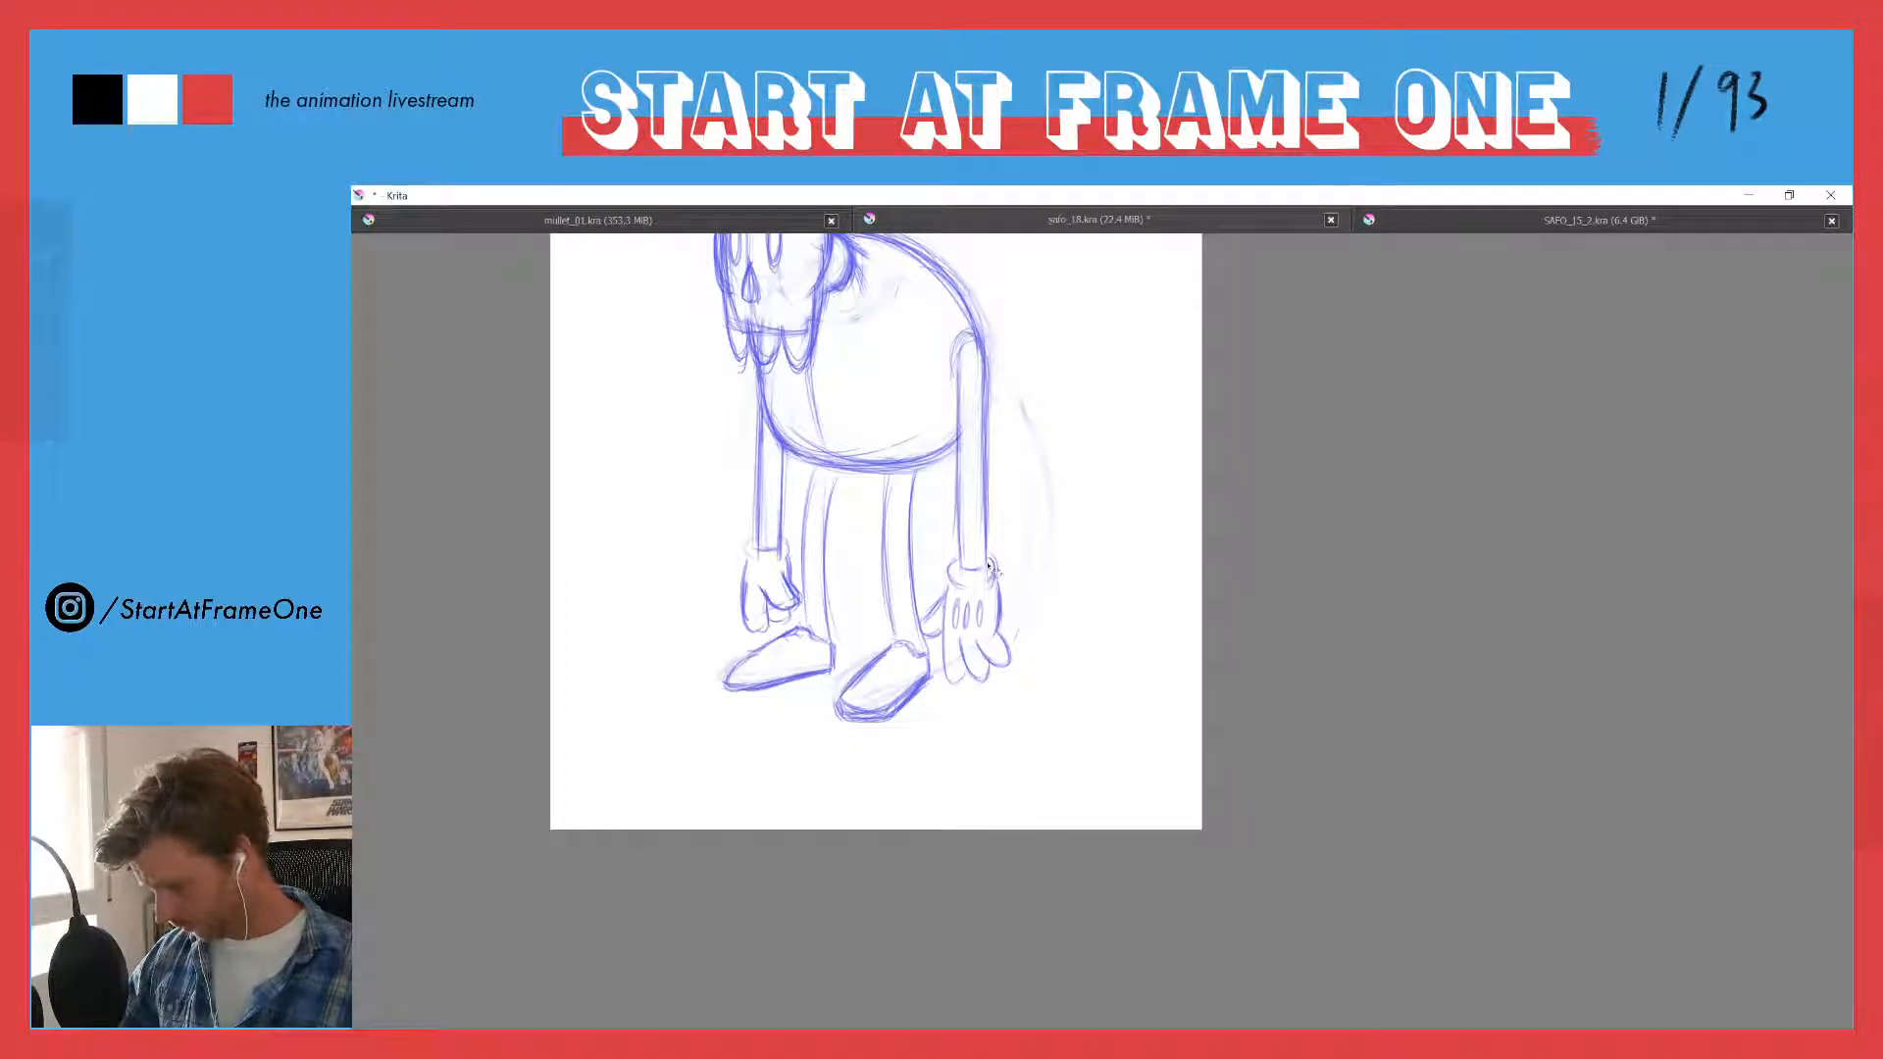
# - Erase the near hand's long fingers and redraw it with a squarer palm and short, curled fingers
pyautogui.moveTo(936, 608)
pyautogui.mouseDown()
pyautogui.moveTo(937, 632)
pyautogui.moveTo(951, 588)
pyautogui.moveTo(966, 657)
pyautogui.moveTo(996, 623)
pyautogui.moveTo(947, 682)
pyautogui.moveTo(980, 594)
pyautogui.moveTo(998, 616)
pyautogui.moveTo(995, 576)
pyautogui.moveTo(949, 609)
pyautogui.moveTo(998, 620)
pyautogui.moveTo(995, 567)
pyautogui.mouseUp()
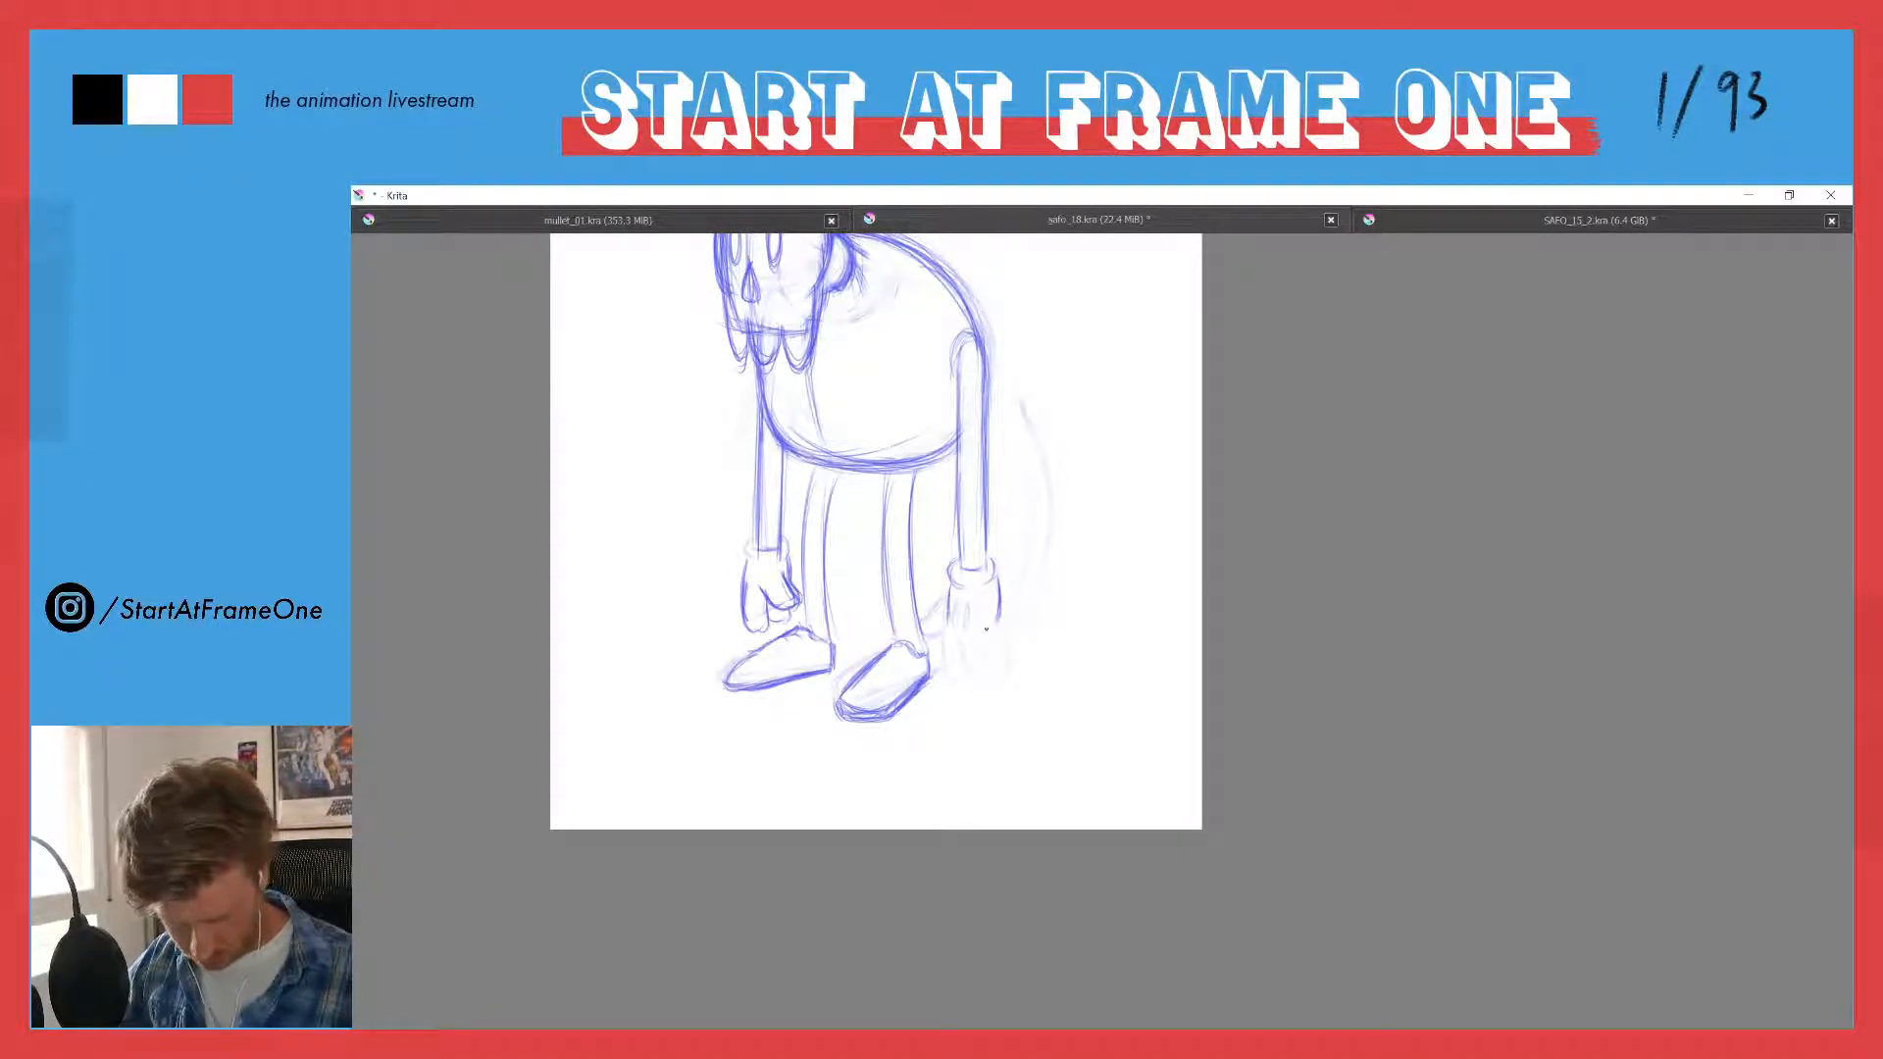
pyautogui.moveTo(950, 590); pyautogui.dragTo(953, 632)
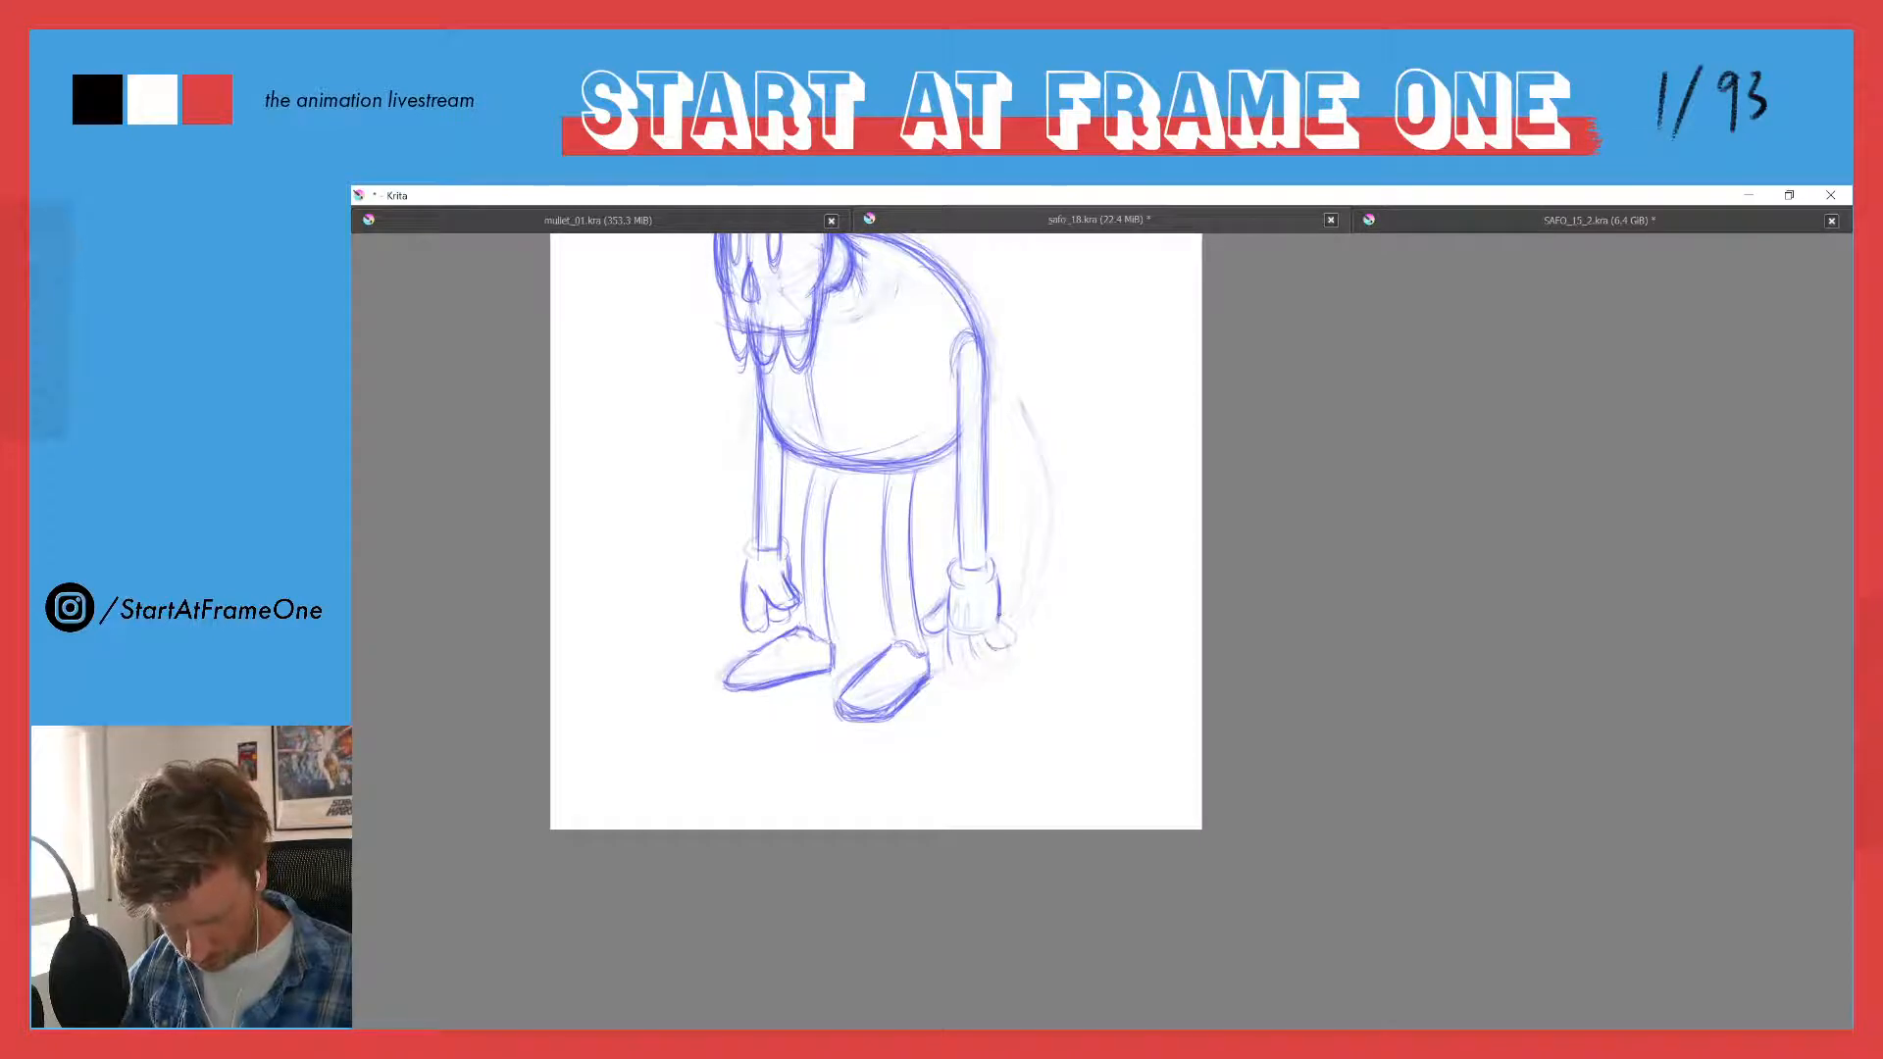
pyautogui.moveTo(999, 616); pyautogui.dragTo(986, 638)
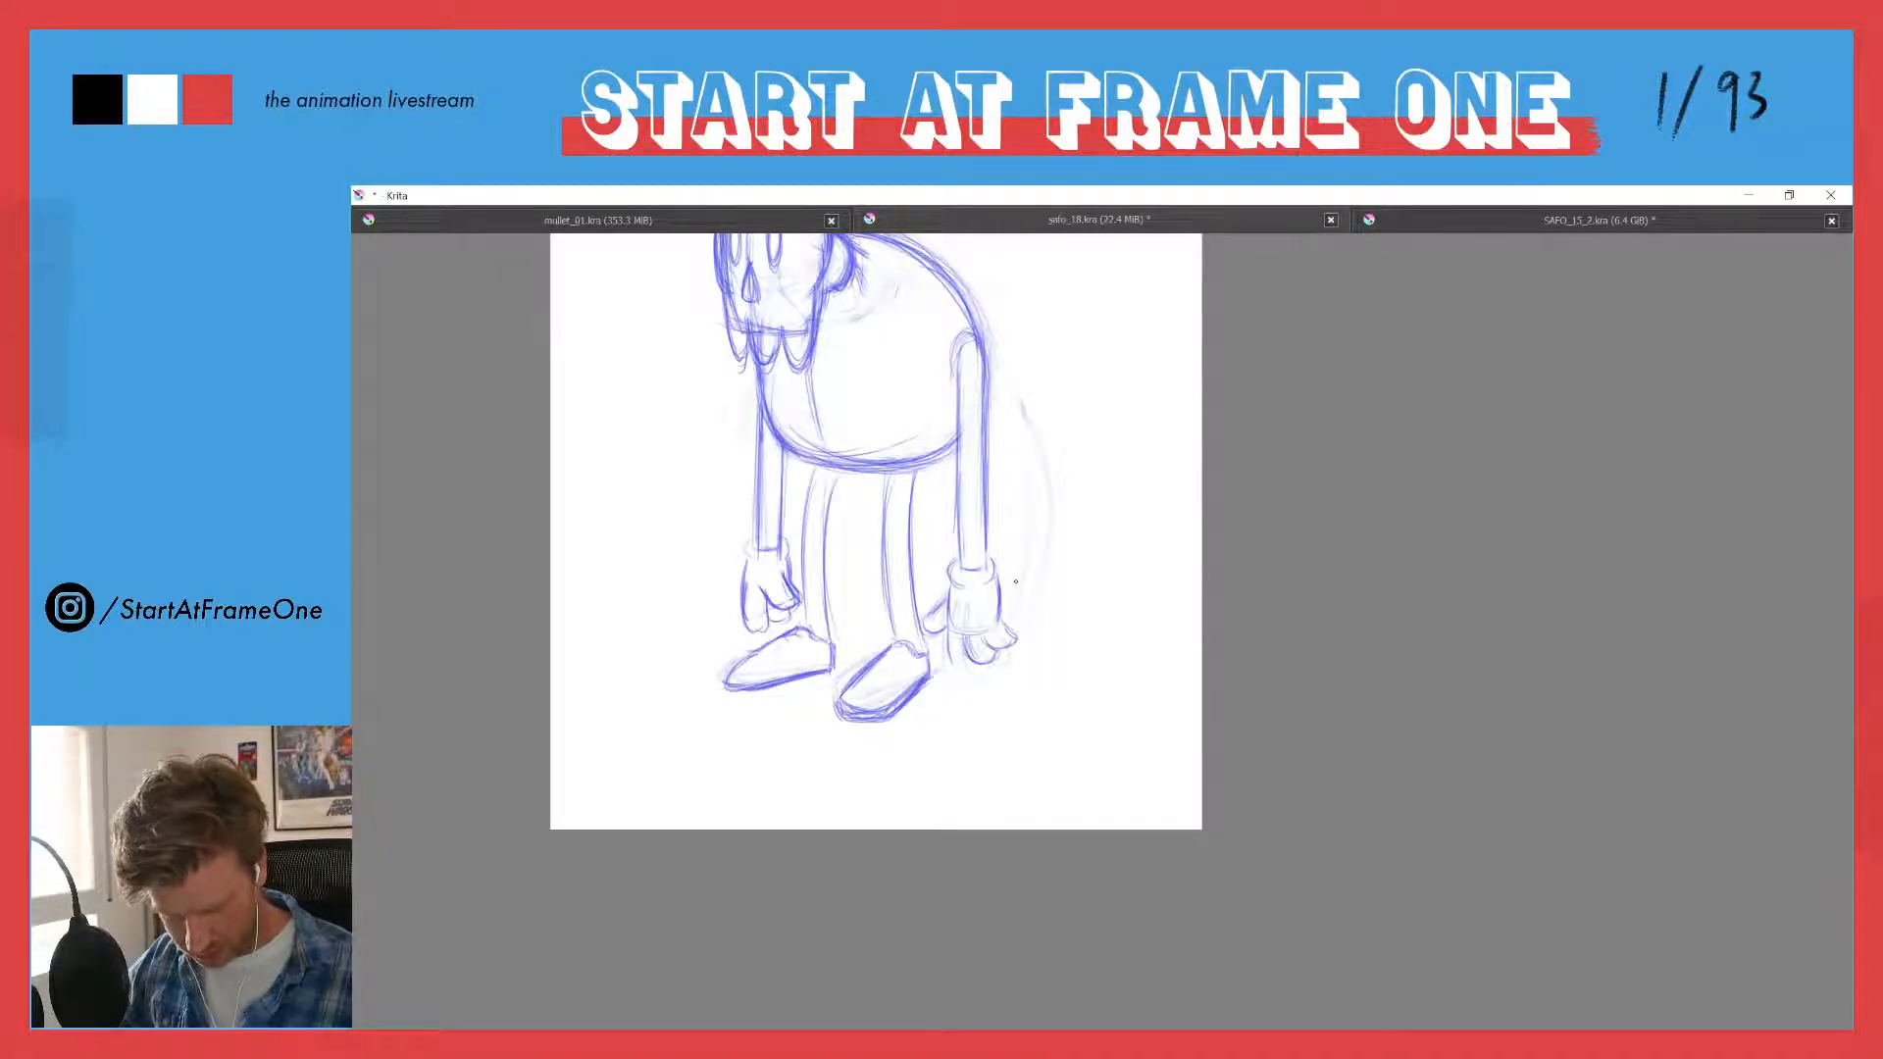
pyautogui.moveTo(949, 644); pyautogui.dragTo(963, 674)
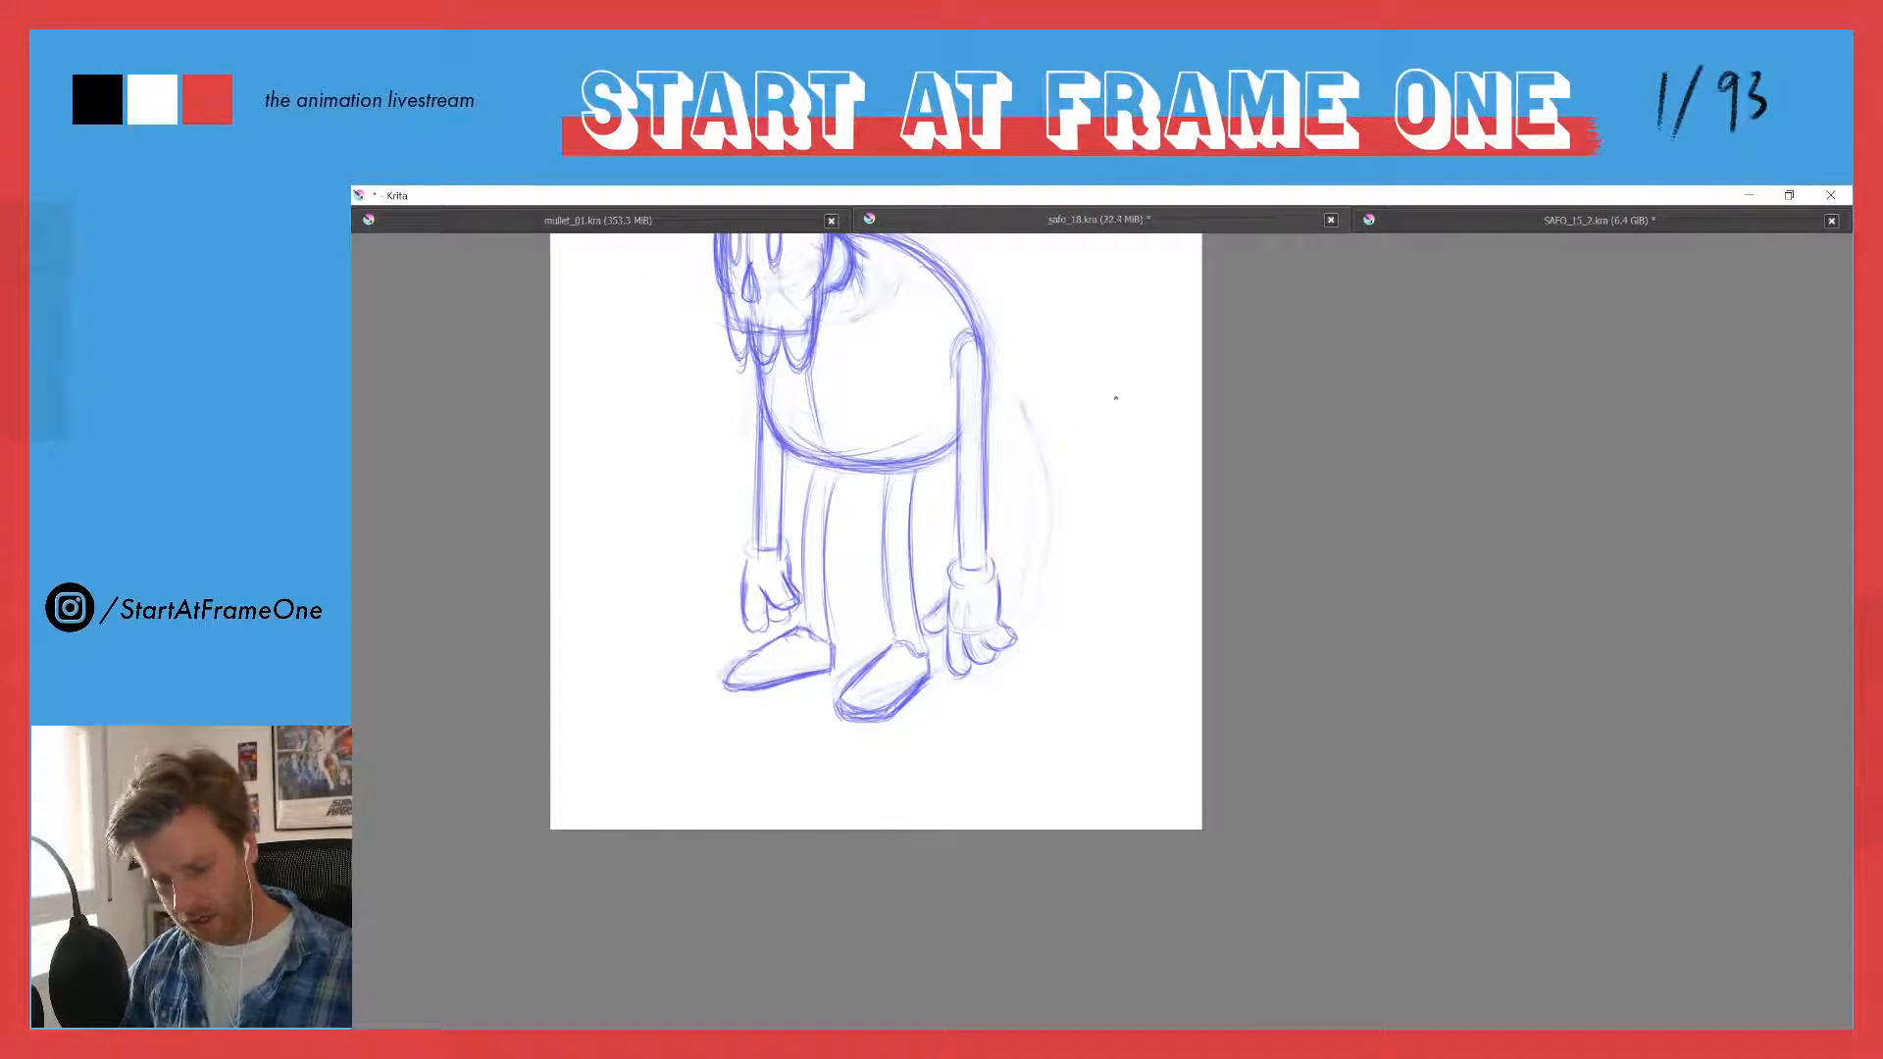
# - Sketch a separate reference hand in the empty space behind the body, with three fingers and a thumb
pyautogui.moveTo(1126, 423); pyautogui.dragTo(1099, 459)
pyautogui.moveTo(1071, 392)
pyautogui.mouseDown()
pyautogui.moveTo(1080, 484)
pyautogui.moveTo(1061, 455)
pyautogui.moveTo(1080, 477)
pyautogui.moveTo(1081, 462)
pyautogui.moveTo(1068, 451)
pyautogui.moveTo(1082, 517)
pyautogui.moveTo(1092, 462)
pyautogui.moveTo(1117, 451)
pyautogui.moveTo(1114, 504)
pyautogui.mouseUp()
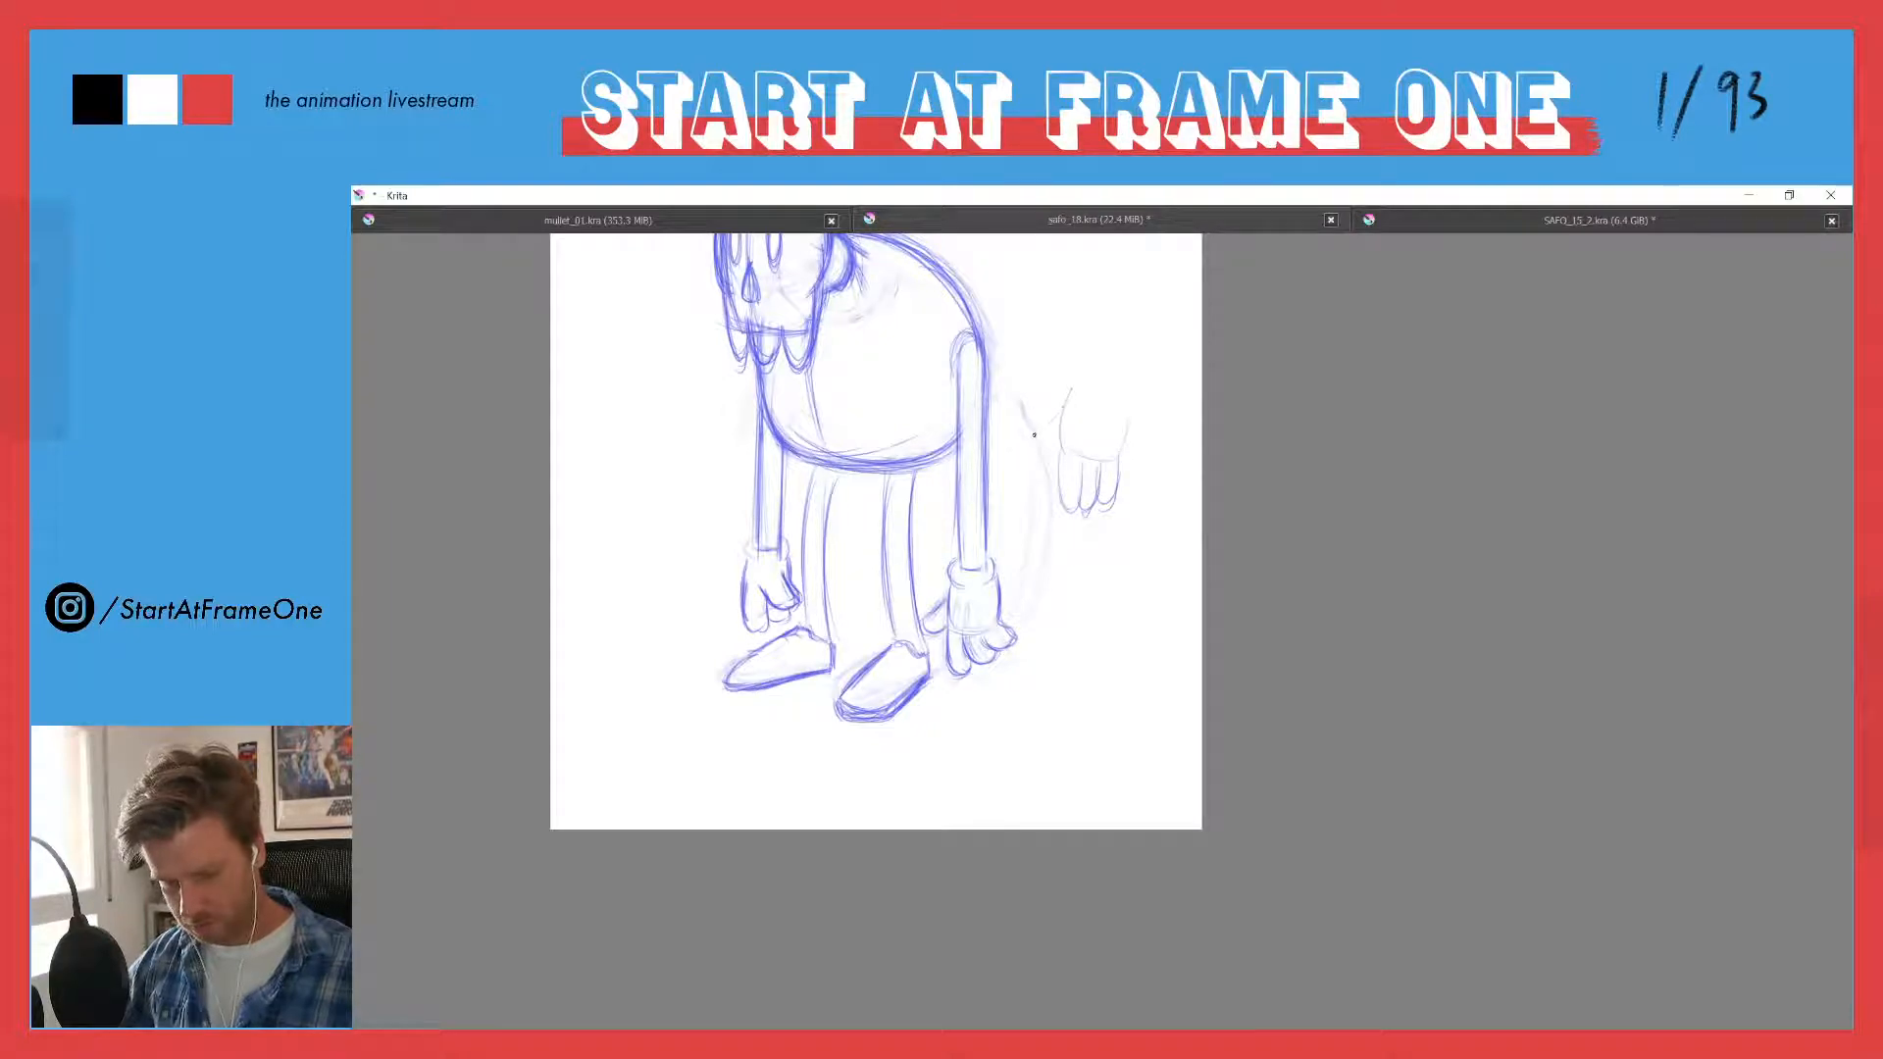
pyautogui.moveTo(1034, 434)
pyautogui.mouseDown()
pyautogui.moveTo(1060, 400)
pyautogui.moveTo(1024, 438)
pyautogui.moveTo(1068, 429)
pyautogui.moveTo(1066, 392)
pyautogui.moveTo(1095, 503)
pyautogui.mouseUp()
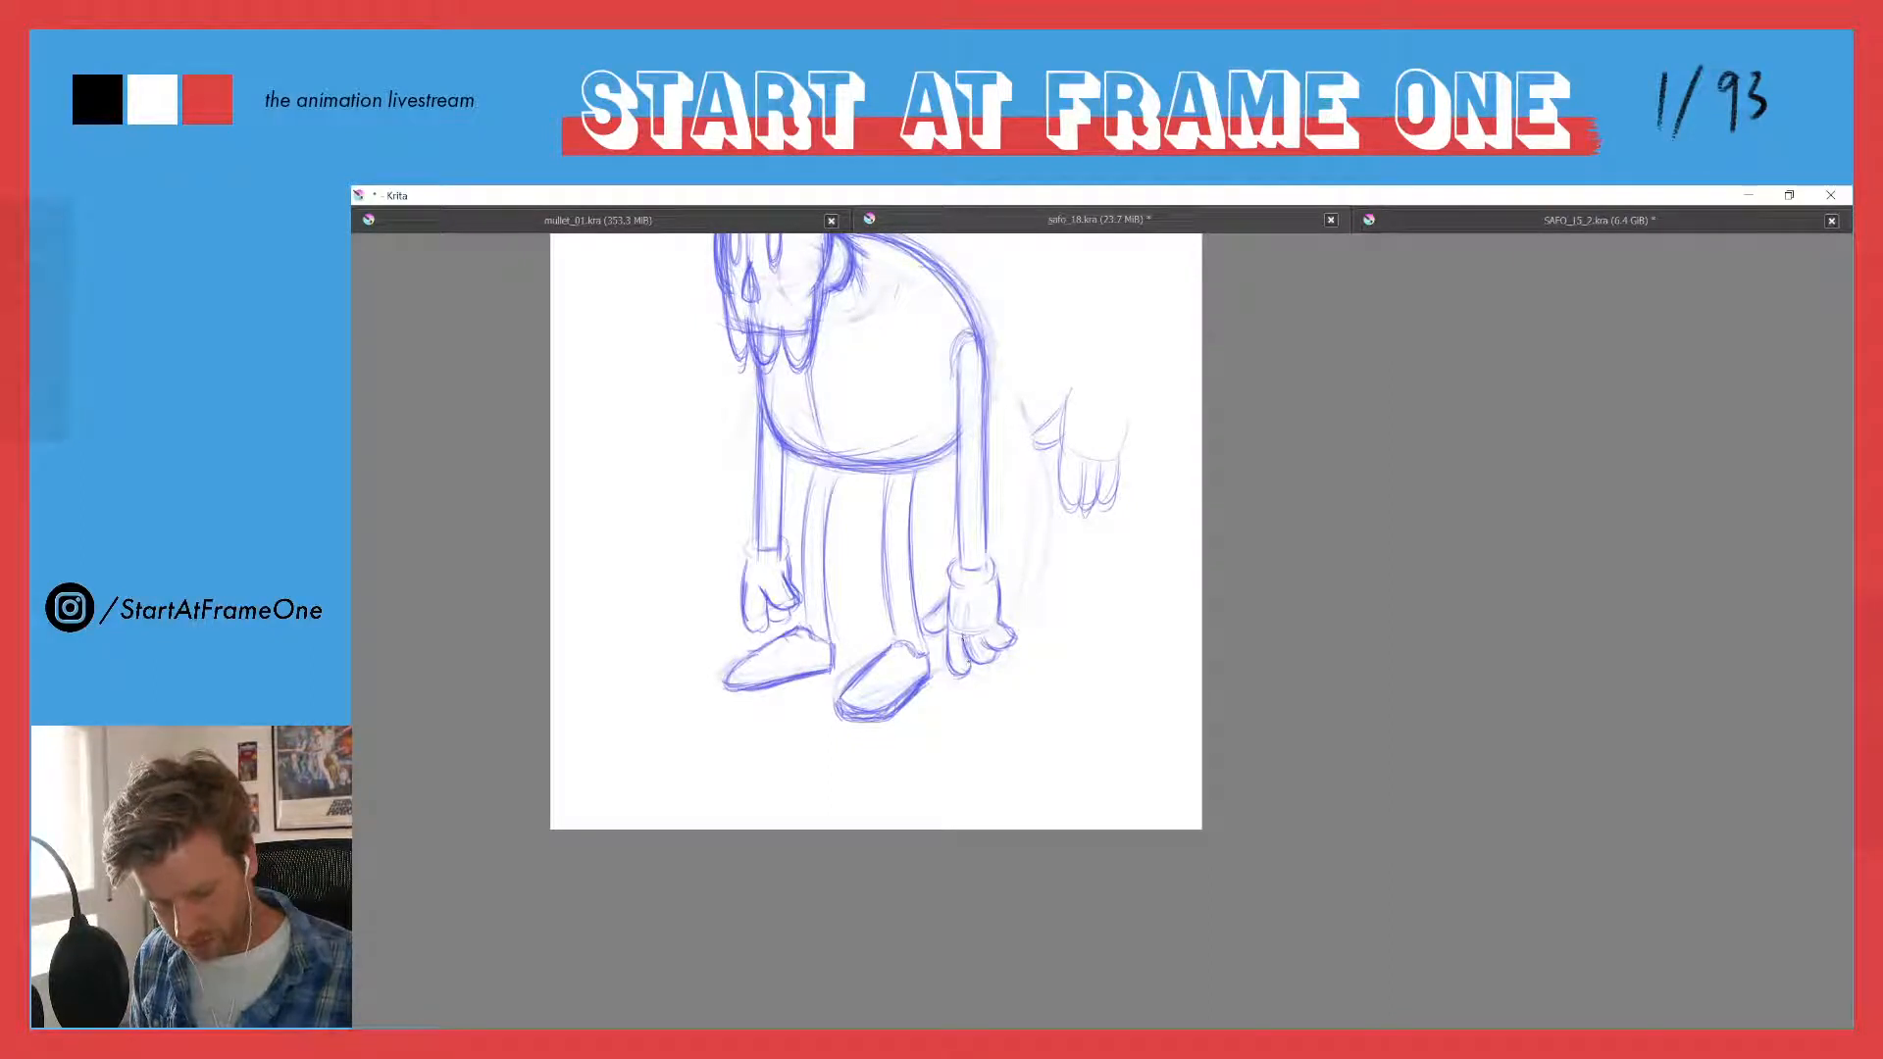
# - Darken the near hand's fingers, then select the hand freehand, nudge it up towards the cuff, and deselect
pyautogui.moveTo(948, 633); pyautogui.dragTo(969, 663)
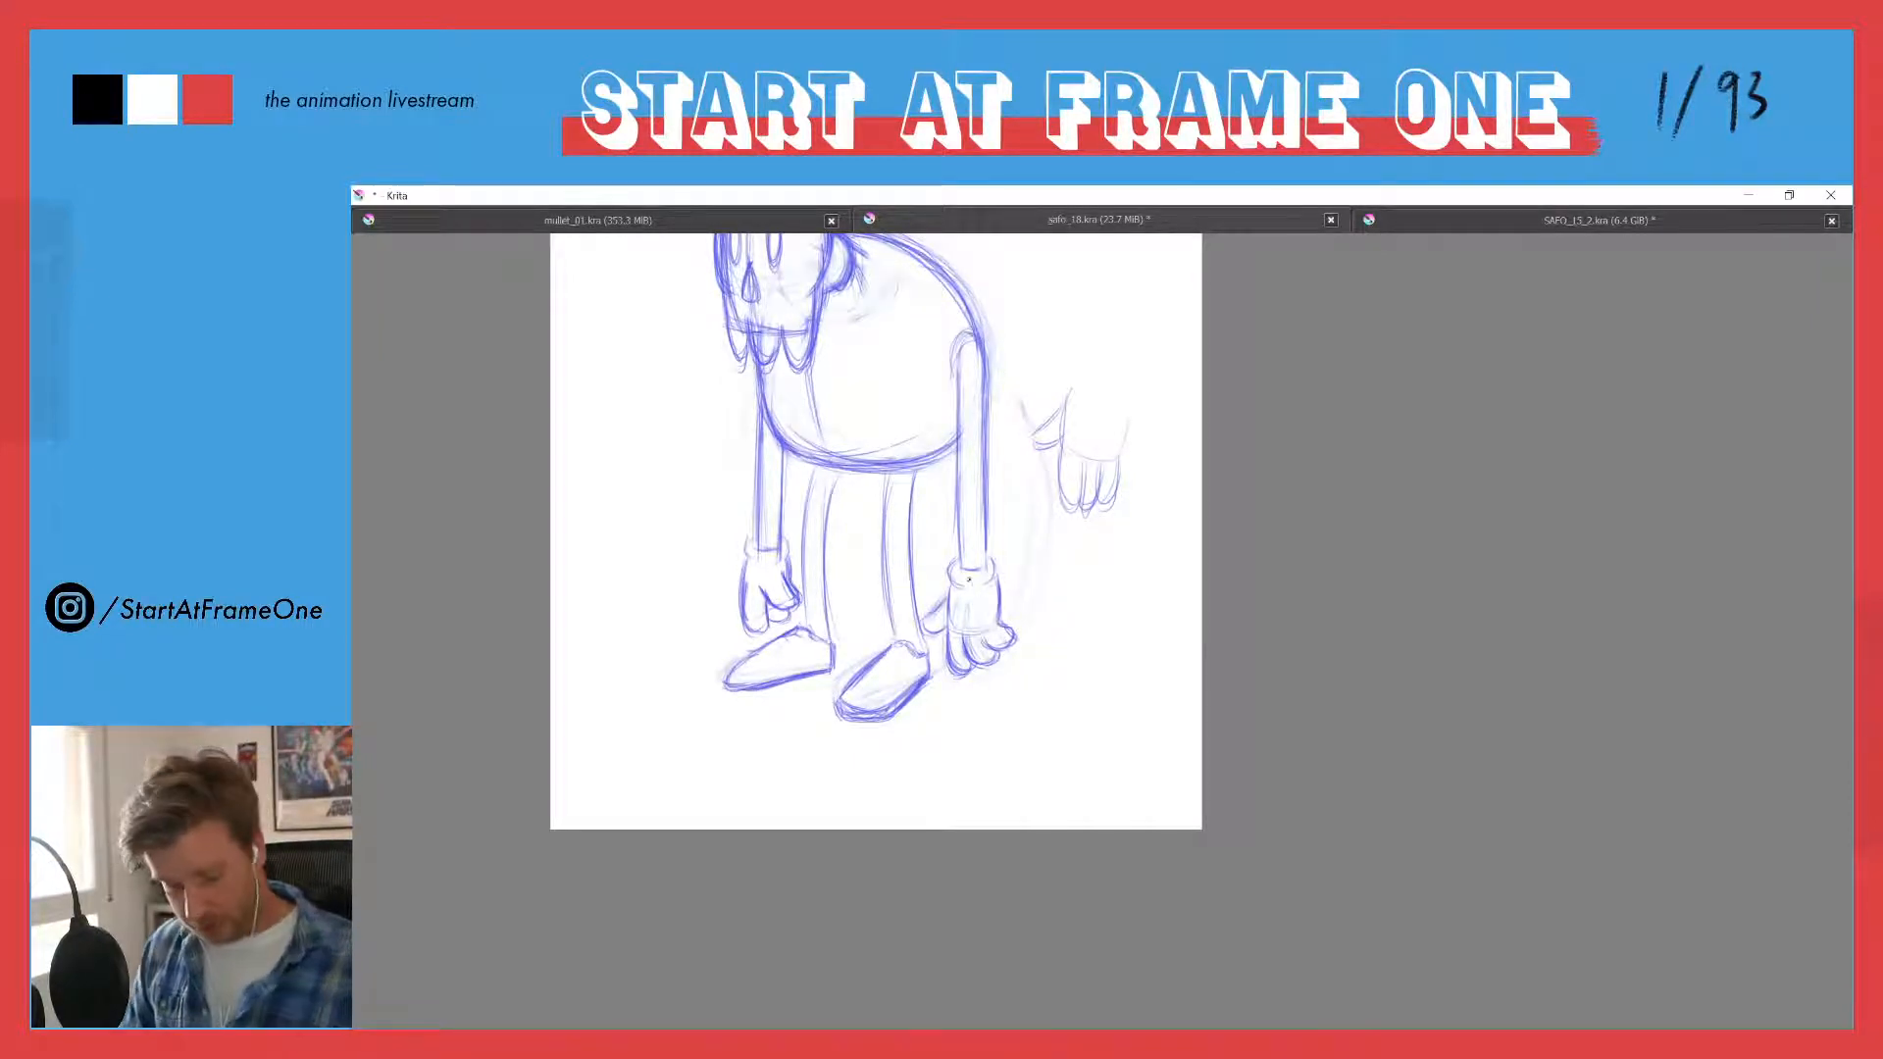
pyautogui.moveTo(943, 595)
pyautogui.mouseDown()
pyautogui.moveTo(993, 589)
pyautogui.moveTo(990, 693)
pyautogui.moveTo(934, 652)
pyautogui.moveTo(941, 590)
pyautogui.moveTo(945, 619)
pyautogui.mouseUp()
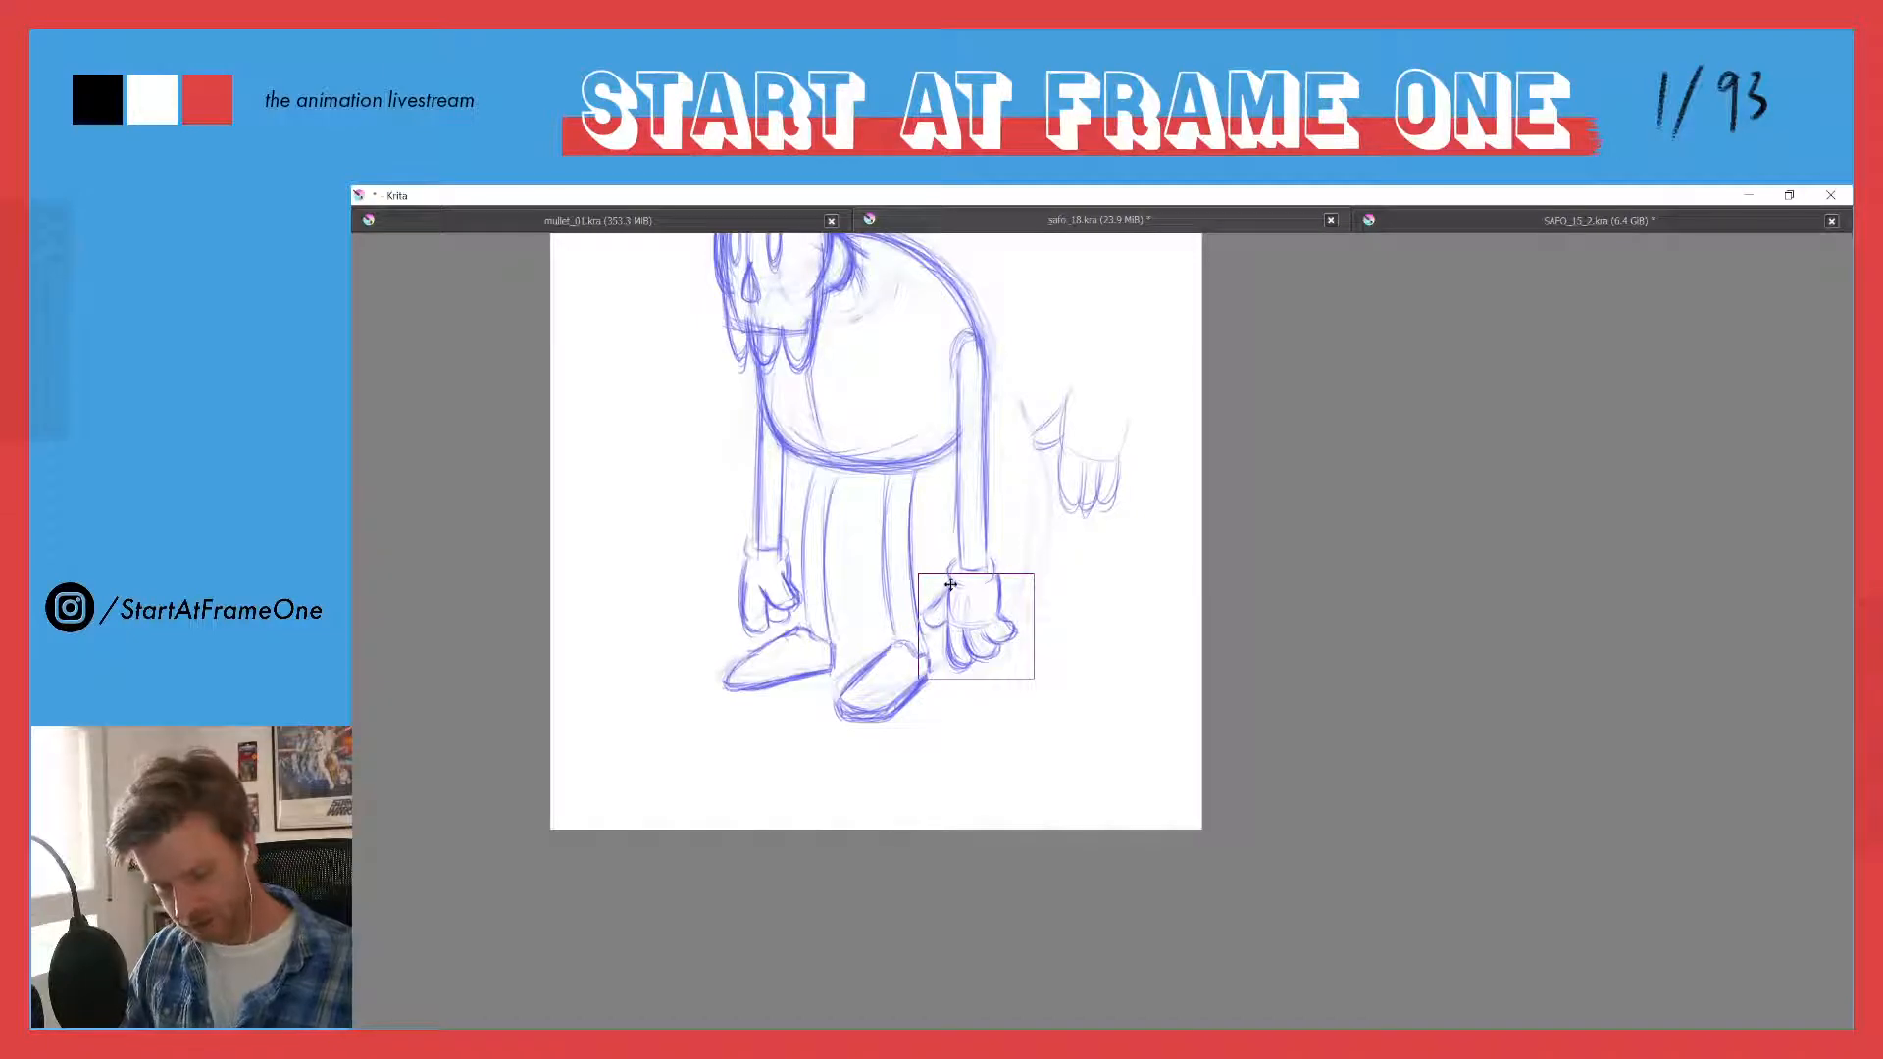
pyautogui.press('b')
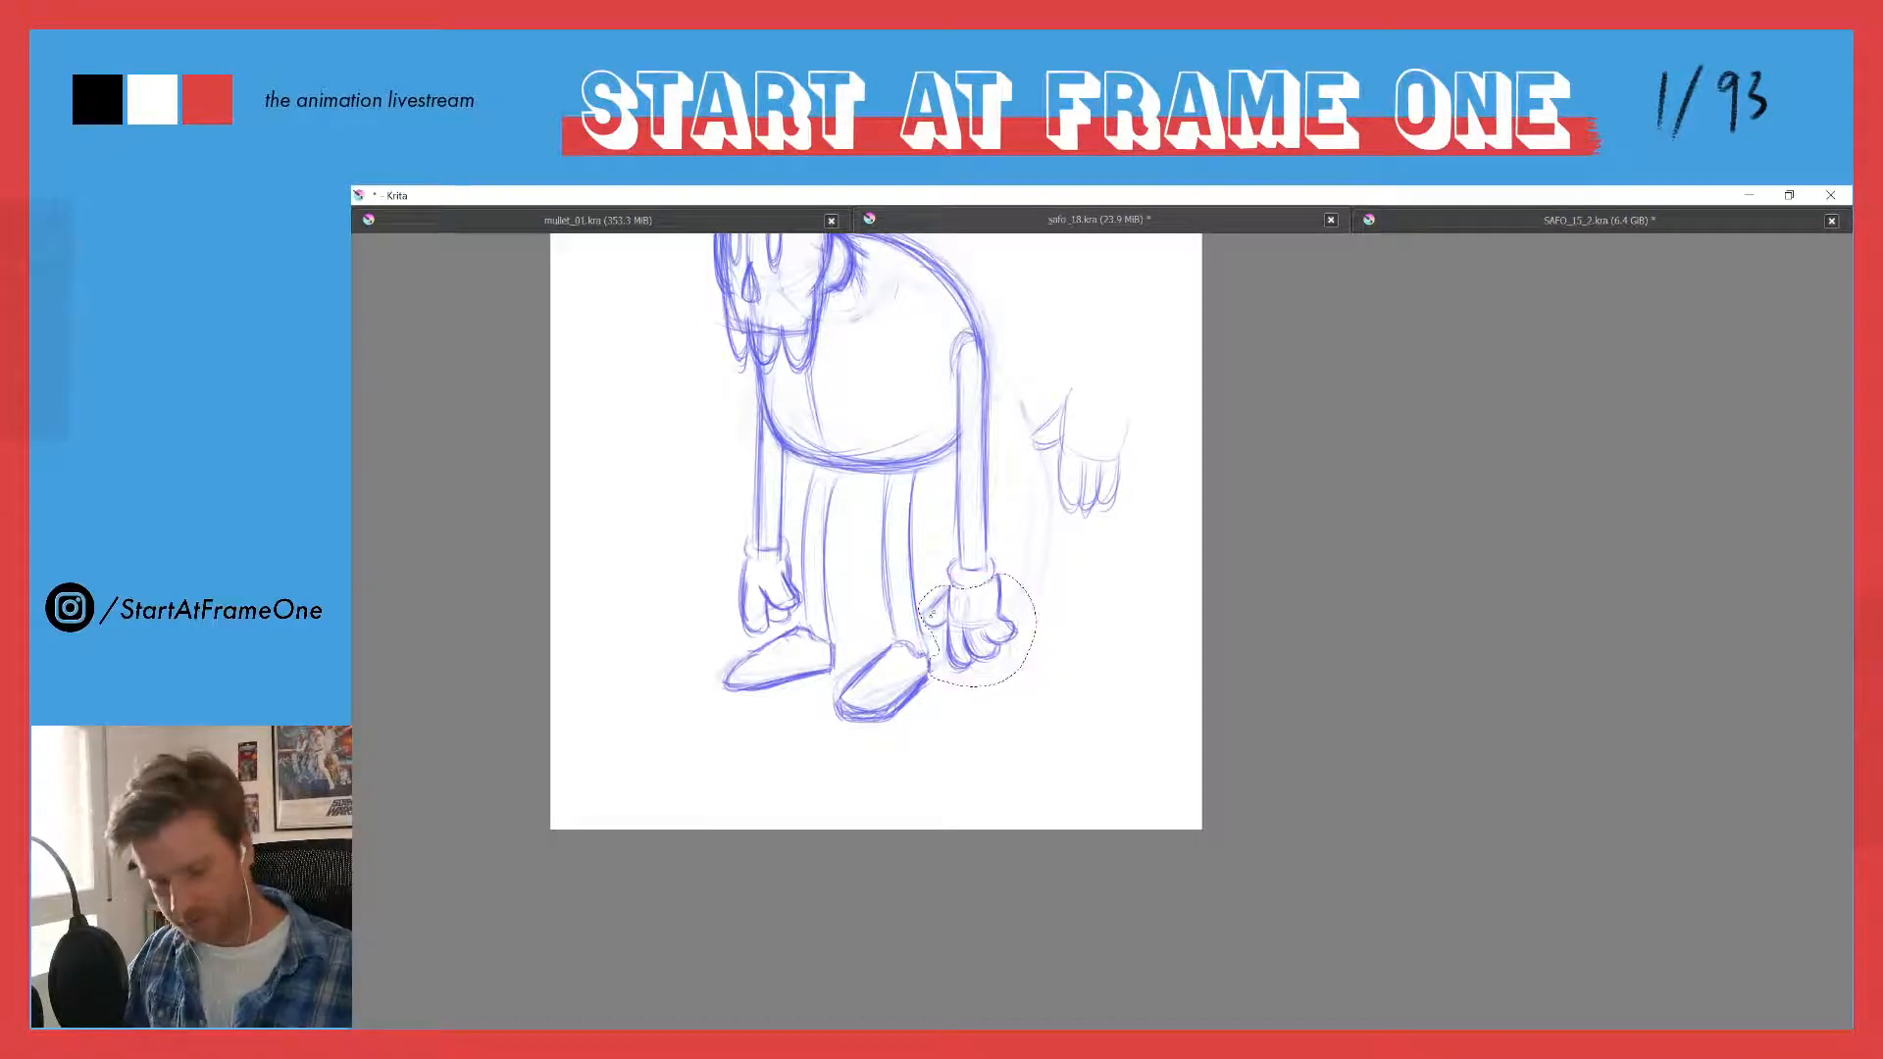
pyautogui.hotkey('ctrl', 'shift', 'a')
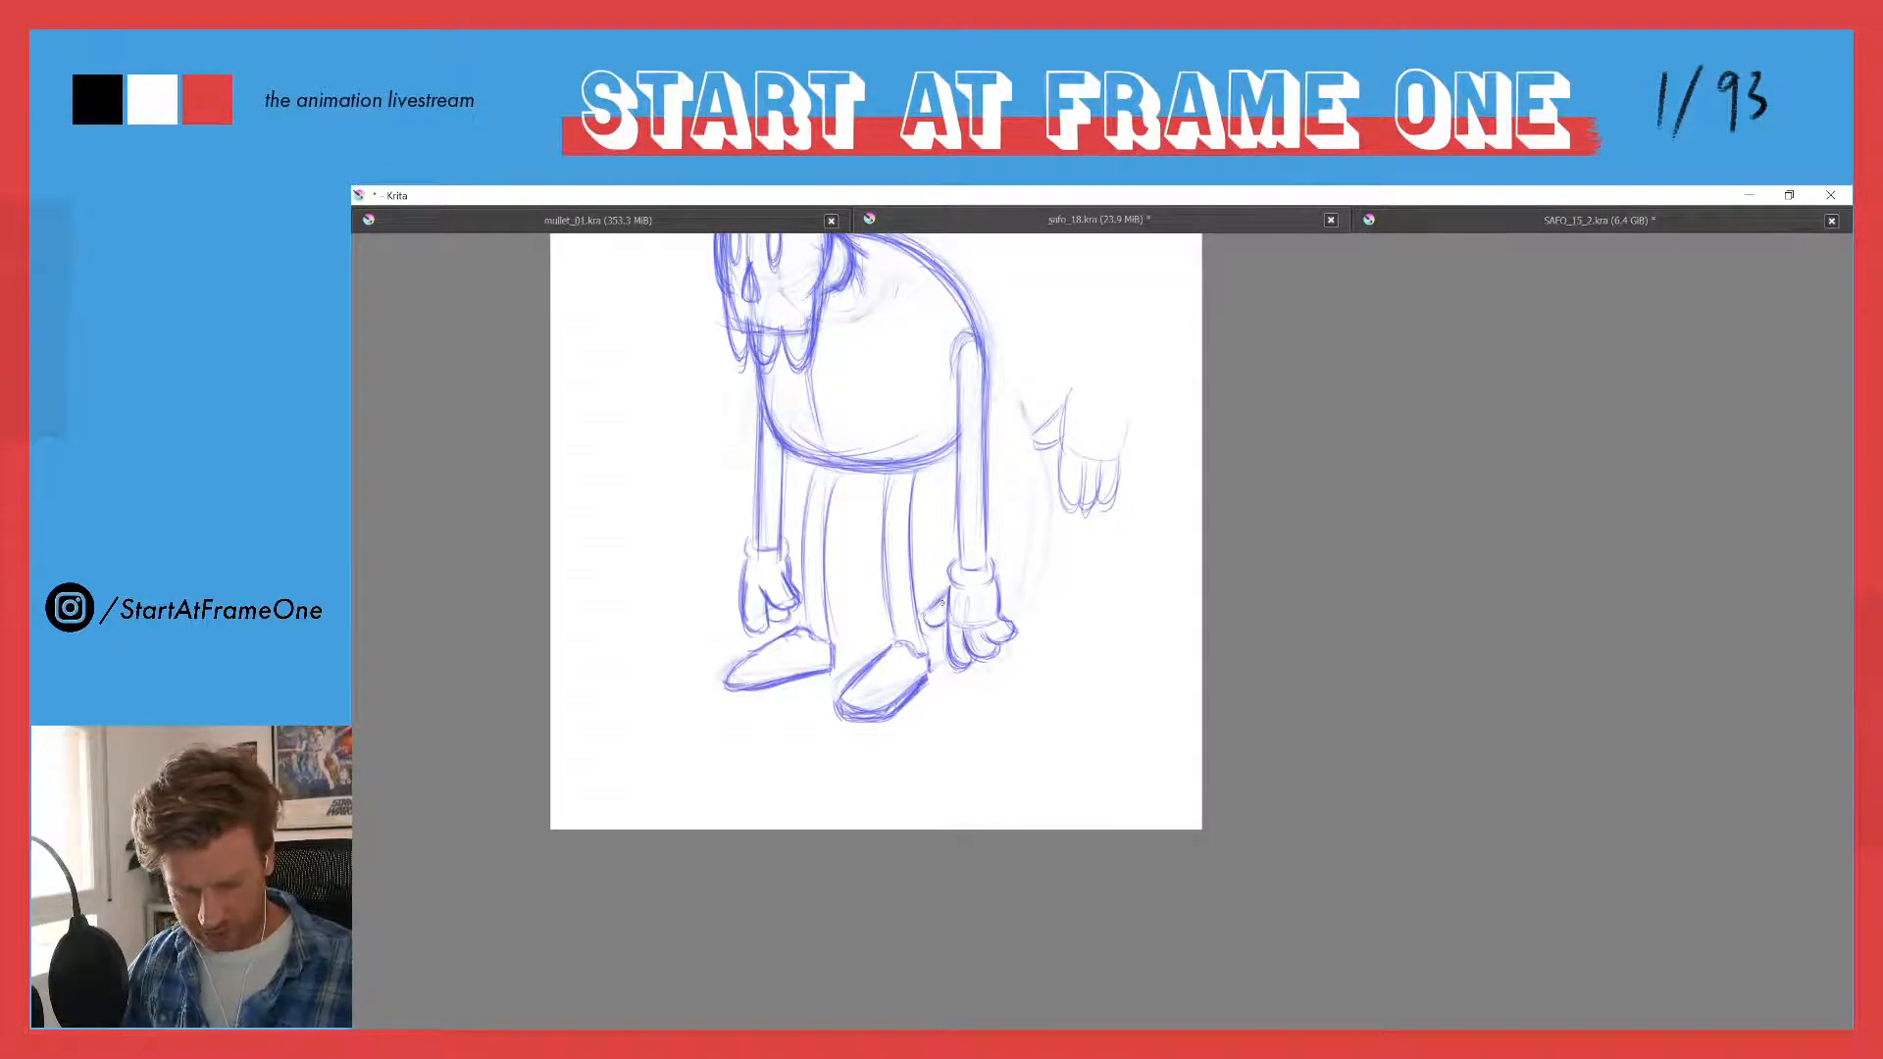
# - Redraw the near hand's thumb closer to the palm and tidy its stray lines with the eraser
pyautogui.moveTo(943, 595)
pyautogui.mouseDown()
pyautogui.moveTo(928, 626)
pyautogui.moveTo(949, 627)
pyautogui.moveTo(932, 606)
pyautogui.moveTo(931, 626)
pyautogui.mouseUp()
pyautogui.press('e')
pyautogui.press('e')
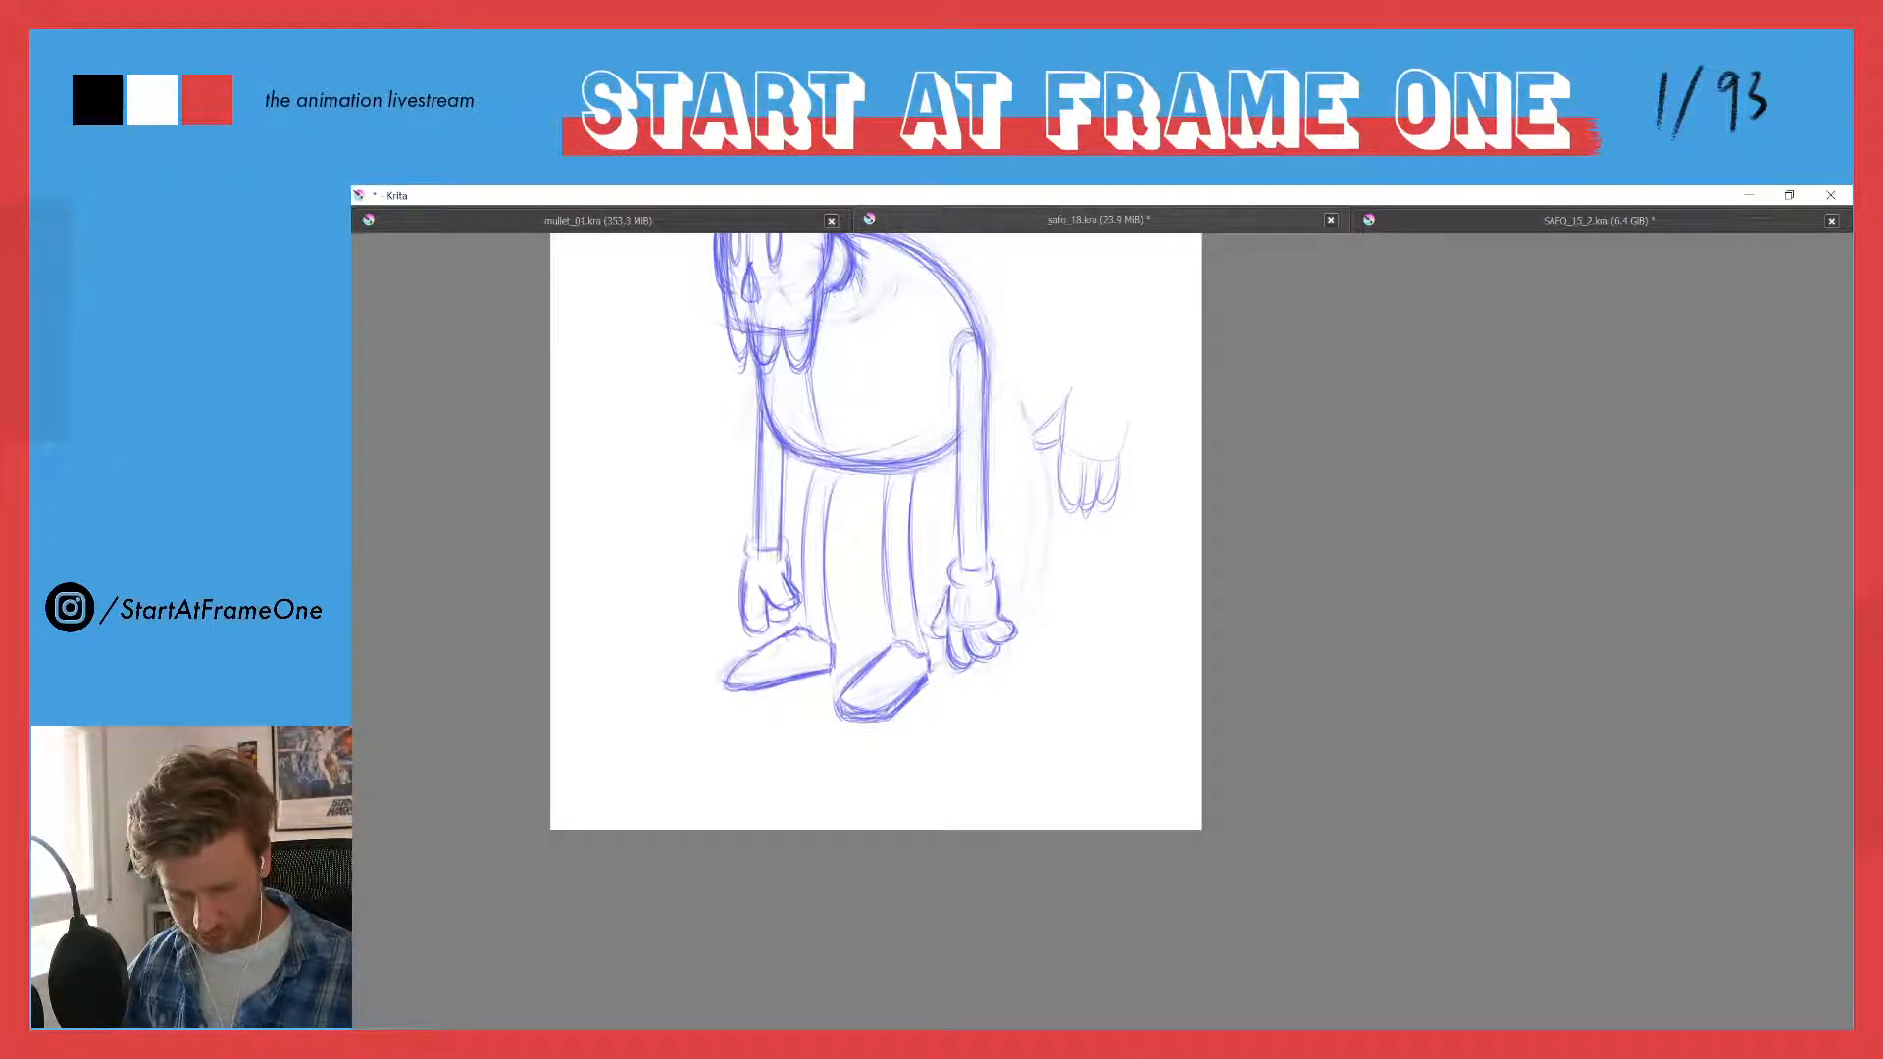
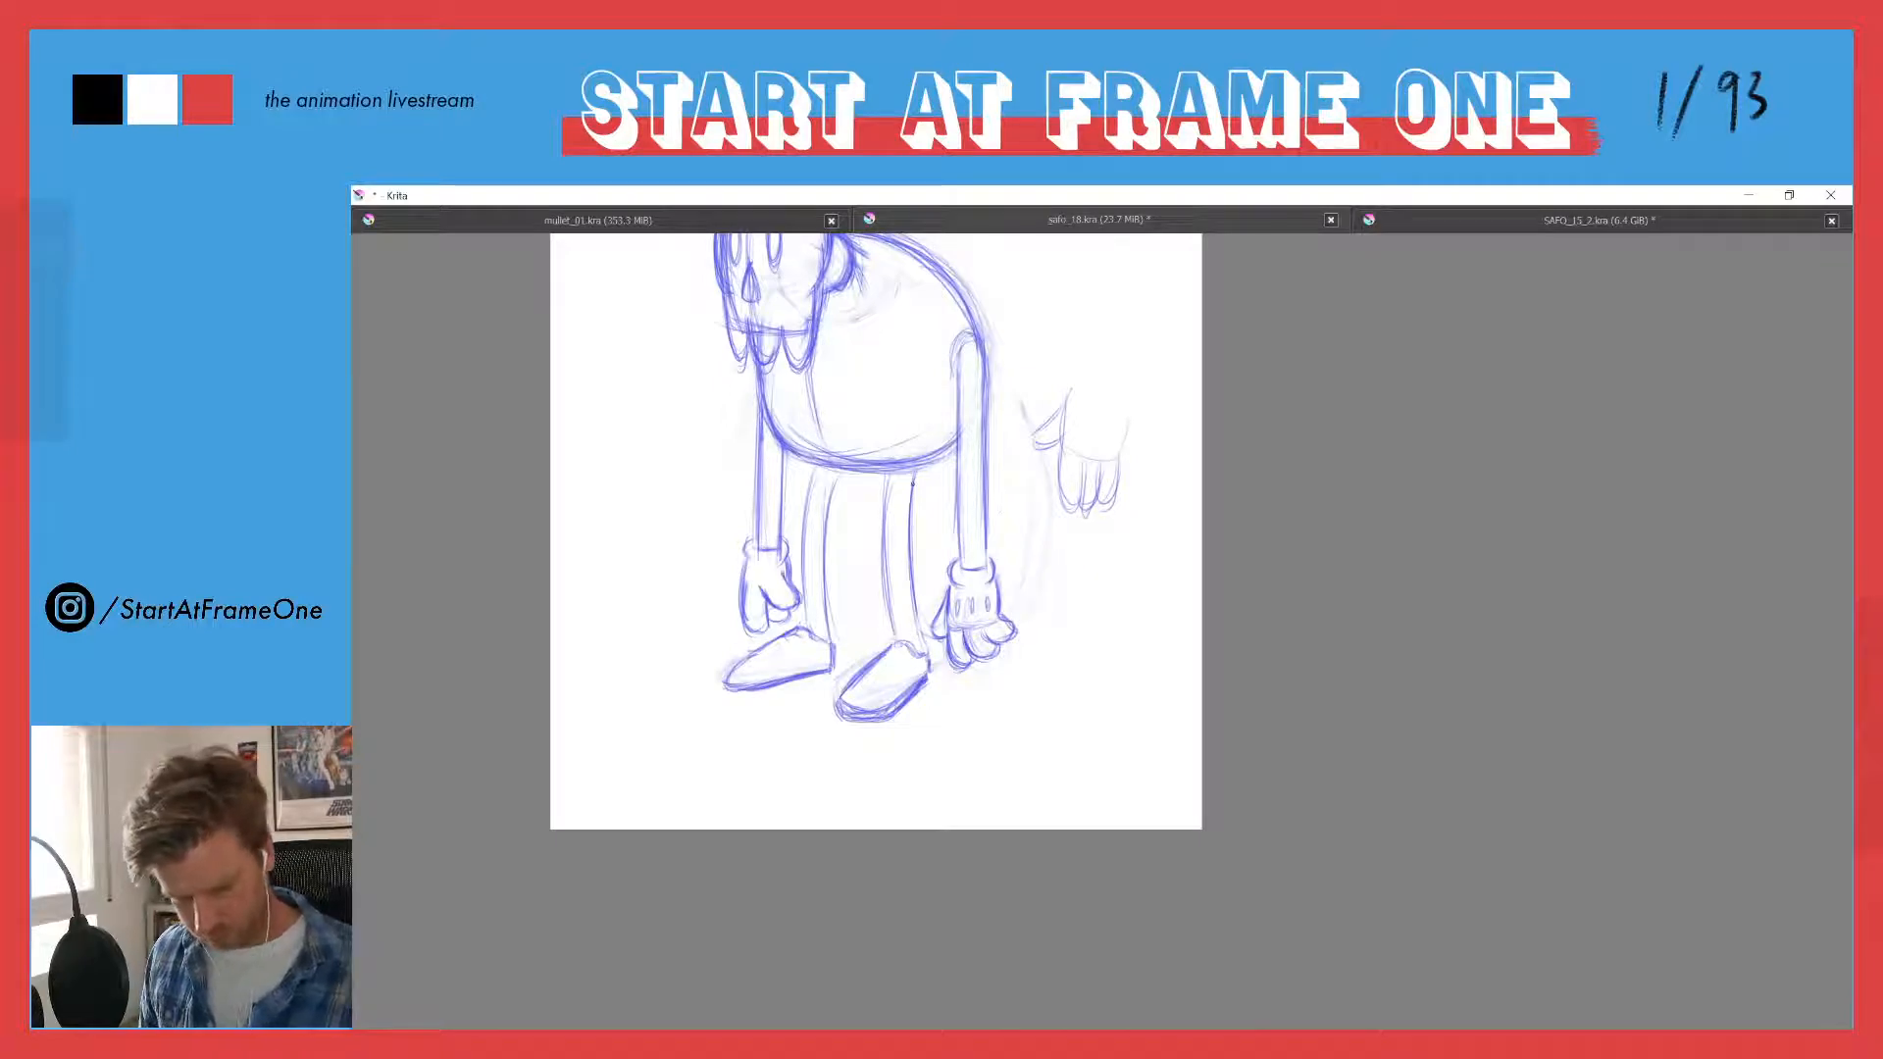
# - Darken the outlines of both legs and hatch a shadow across the top of each leg beneath the body
pyautogui.moveTo(916, 474); pyautogui.dragTo(912, 559)
pyautogui.moveTo(890, 474)
pyautogui.mouseDown()
pyautogui.moveTo(896, 629)
pyautogui.moveTo(824, 541)
pyautogui.moveTo(826, 620)
pyautogui.mouseUp()
pyautogui.moveTo(810, 494); pyautogui.dragTo(802, 627)
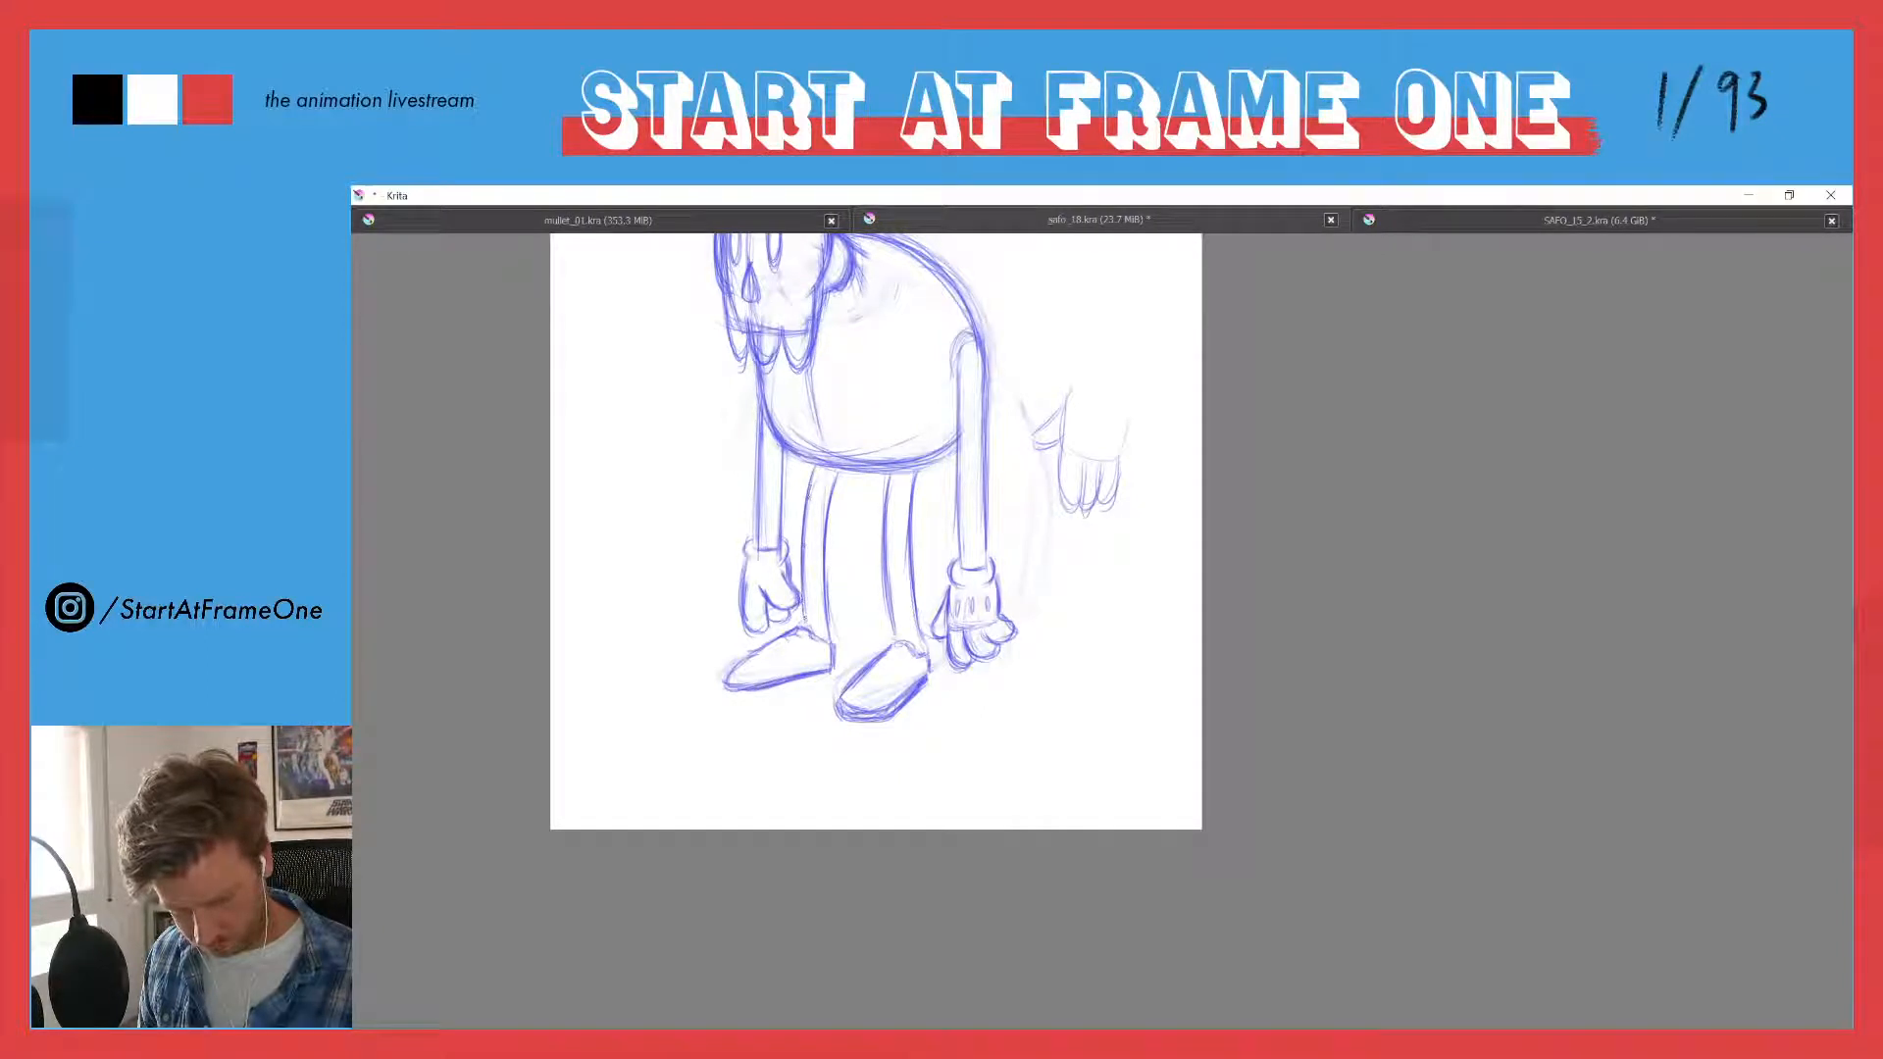
pyautogui.moveTo(887, 488); pyautogui.dragTo(911, 485)
pyautogui.moveTo(895, 473)
pyautogui.mouseDown()
pyautogui.moveTo(909, 495)
pyautogui.moveTo(830, 493)
pyautogui.mouseUp()
pyautogui.moveTo(818, 471); pyautogui.dragTo(831, 493)
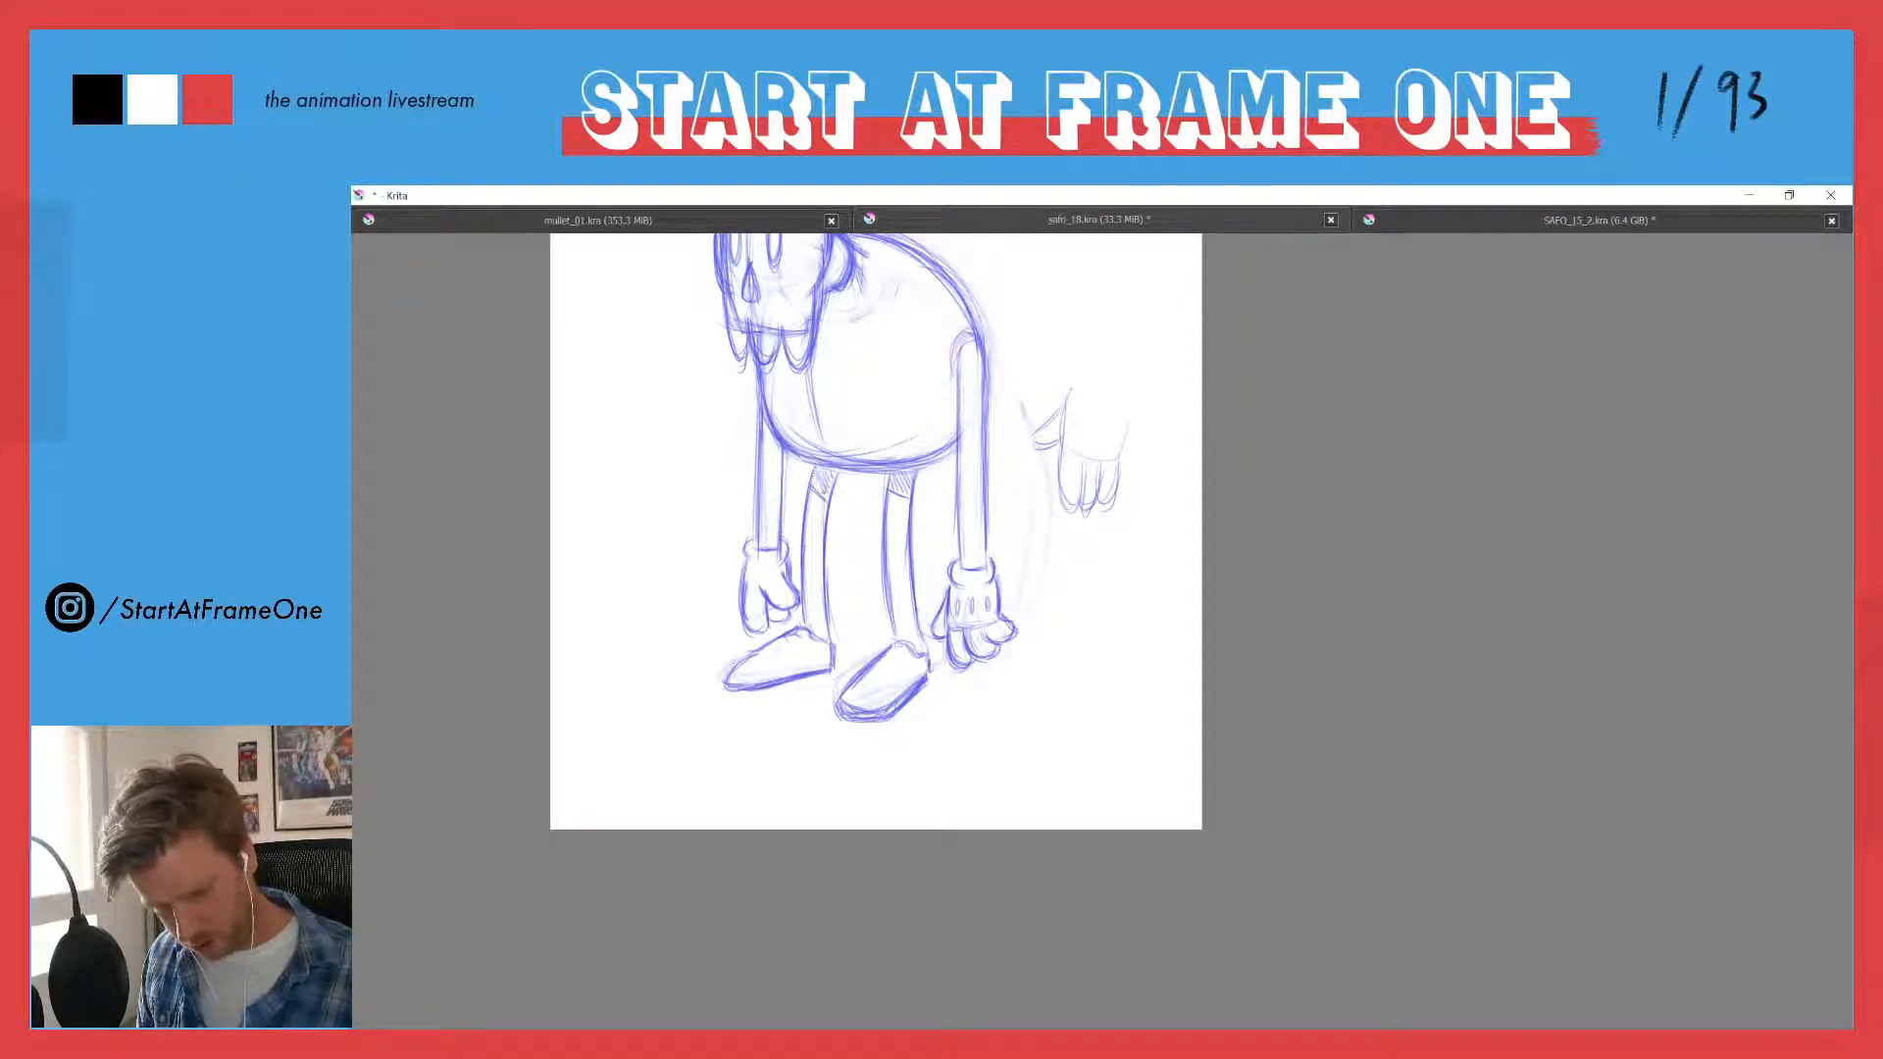
# - Shade the gap between the body and the near arm, and strengthen the lines of both arms
pyautogui.moveTo(951, 393); pyautogui.dragTo(945, 438)
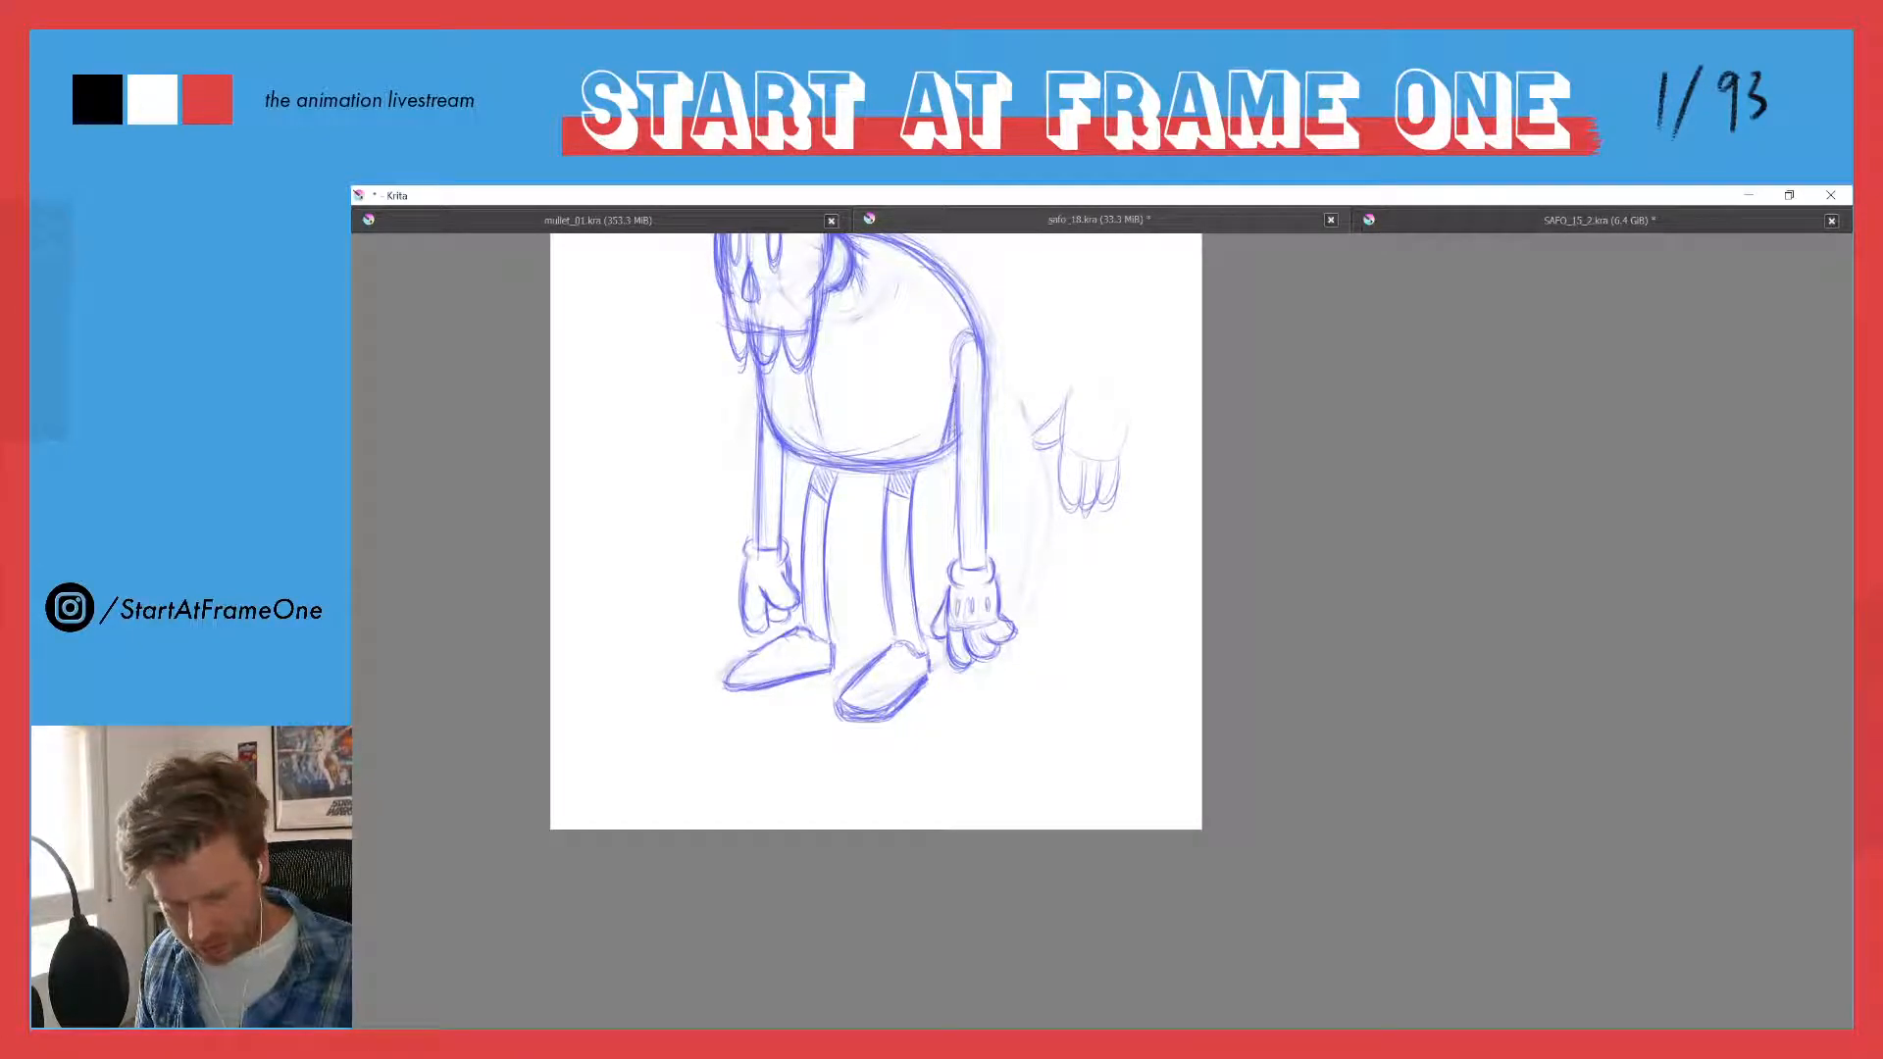
pyautogui.moveTo(961, 350)
pyautogui.mouseDown()
pyautogui.moveTo(987, 464)
pyautogui.moveTo(961, 540)
pyautogui.mouseUp()
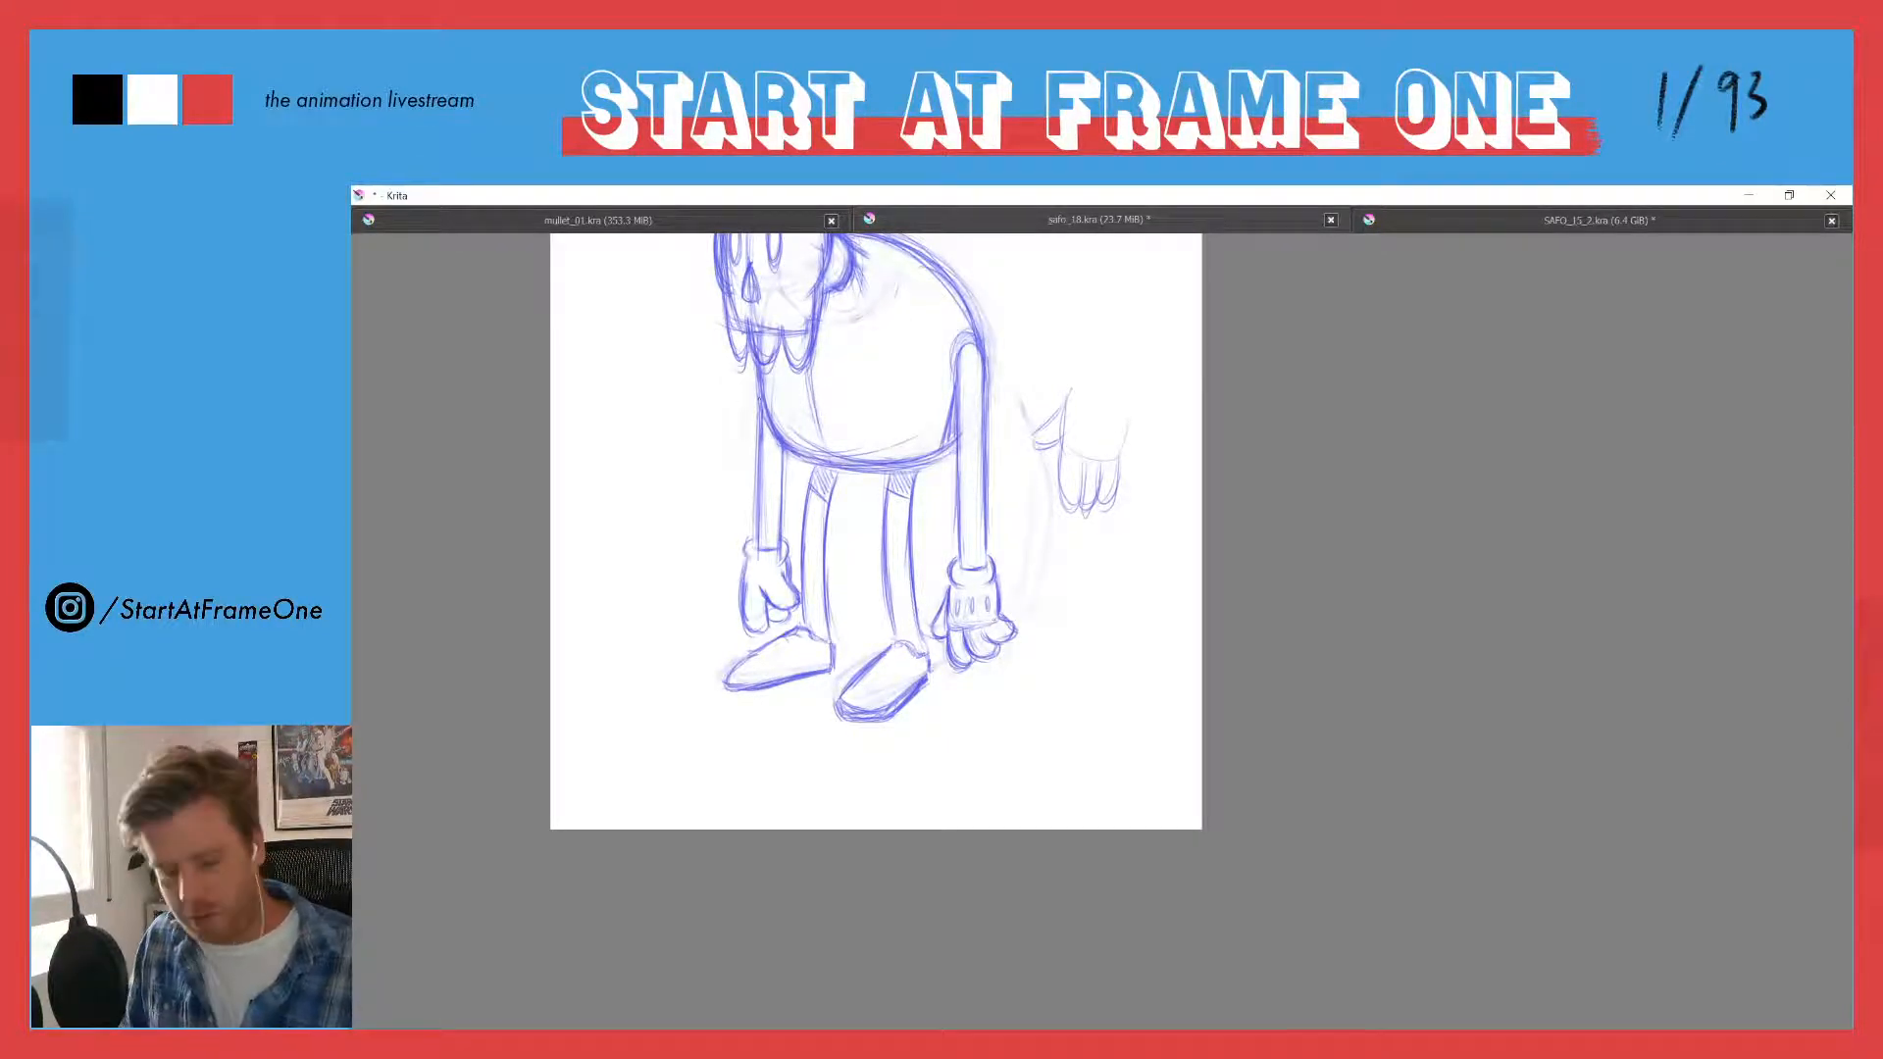
pyautogui.moveTo(746, 416)
pyautogui.mouseDown()
pyautogui.moveTo(805, 619)
pyautogui.moveTo(803, 586)
pyautogui.mouseUp()
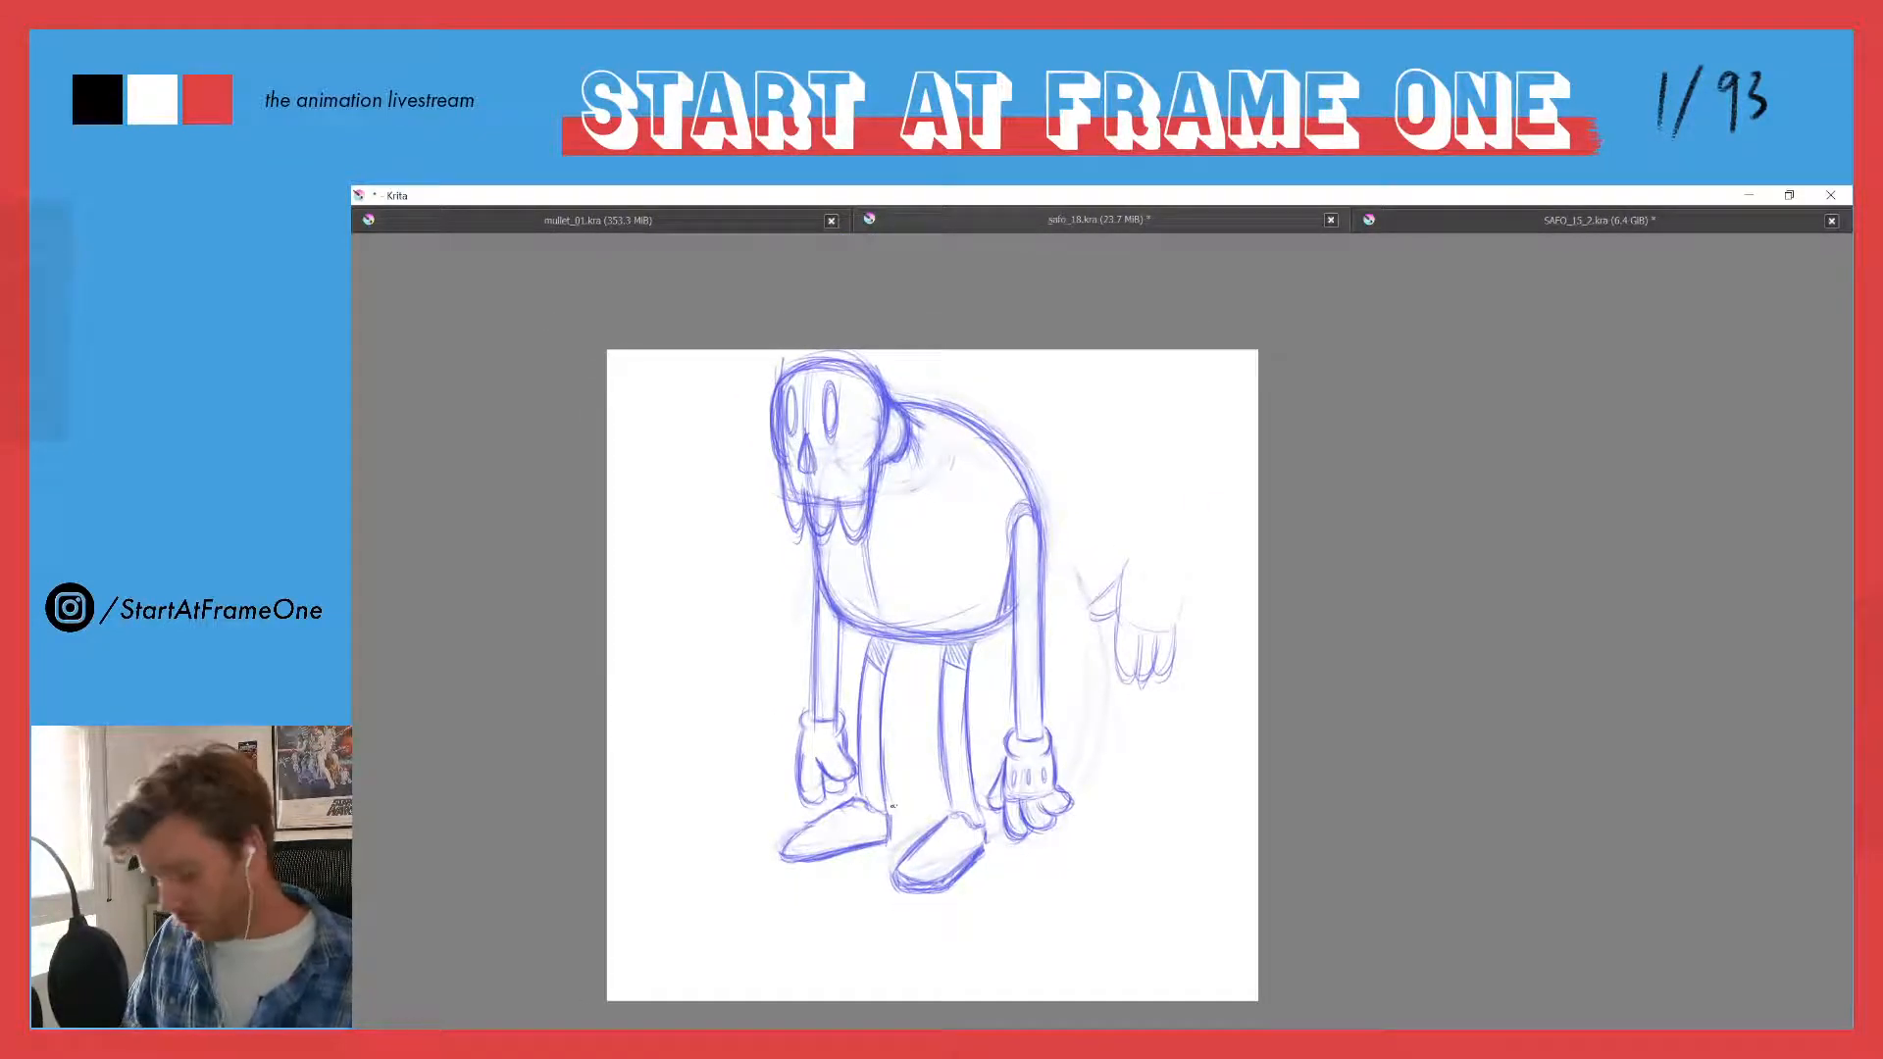
# - Fade the pointed feet to a faint sketch and redraw the near foot with a rounder toe
pyautogui.moveTo(825, 834)
pyautogui.mouseDown()
pyautogui.moveTo(795, 846)
pyautogui.moveTo(862, 821)
pyautogui.moveTo(870, 848)
pyautogui.moveTo(885, 843)
pyautogui.moveTo(816, 861)
pyautogui.moveTo(902, 810)
pyautogui.moveTo(923, 836)
pyautogui.moveTo(951, 819)
pyautogui.moveTo(983, 843)
pyautogui.moveTo(939, 893)
pyautogui.moveTo(937, 824)
pyautogui.mouseUp()
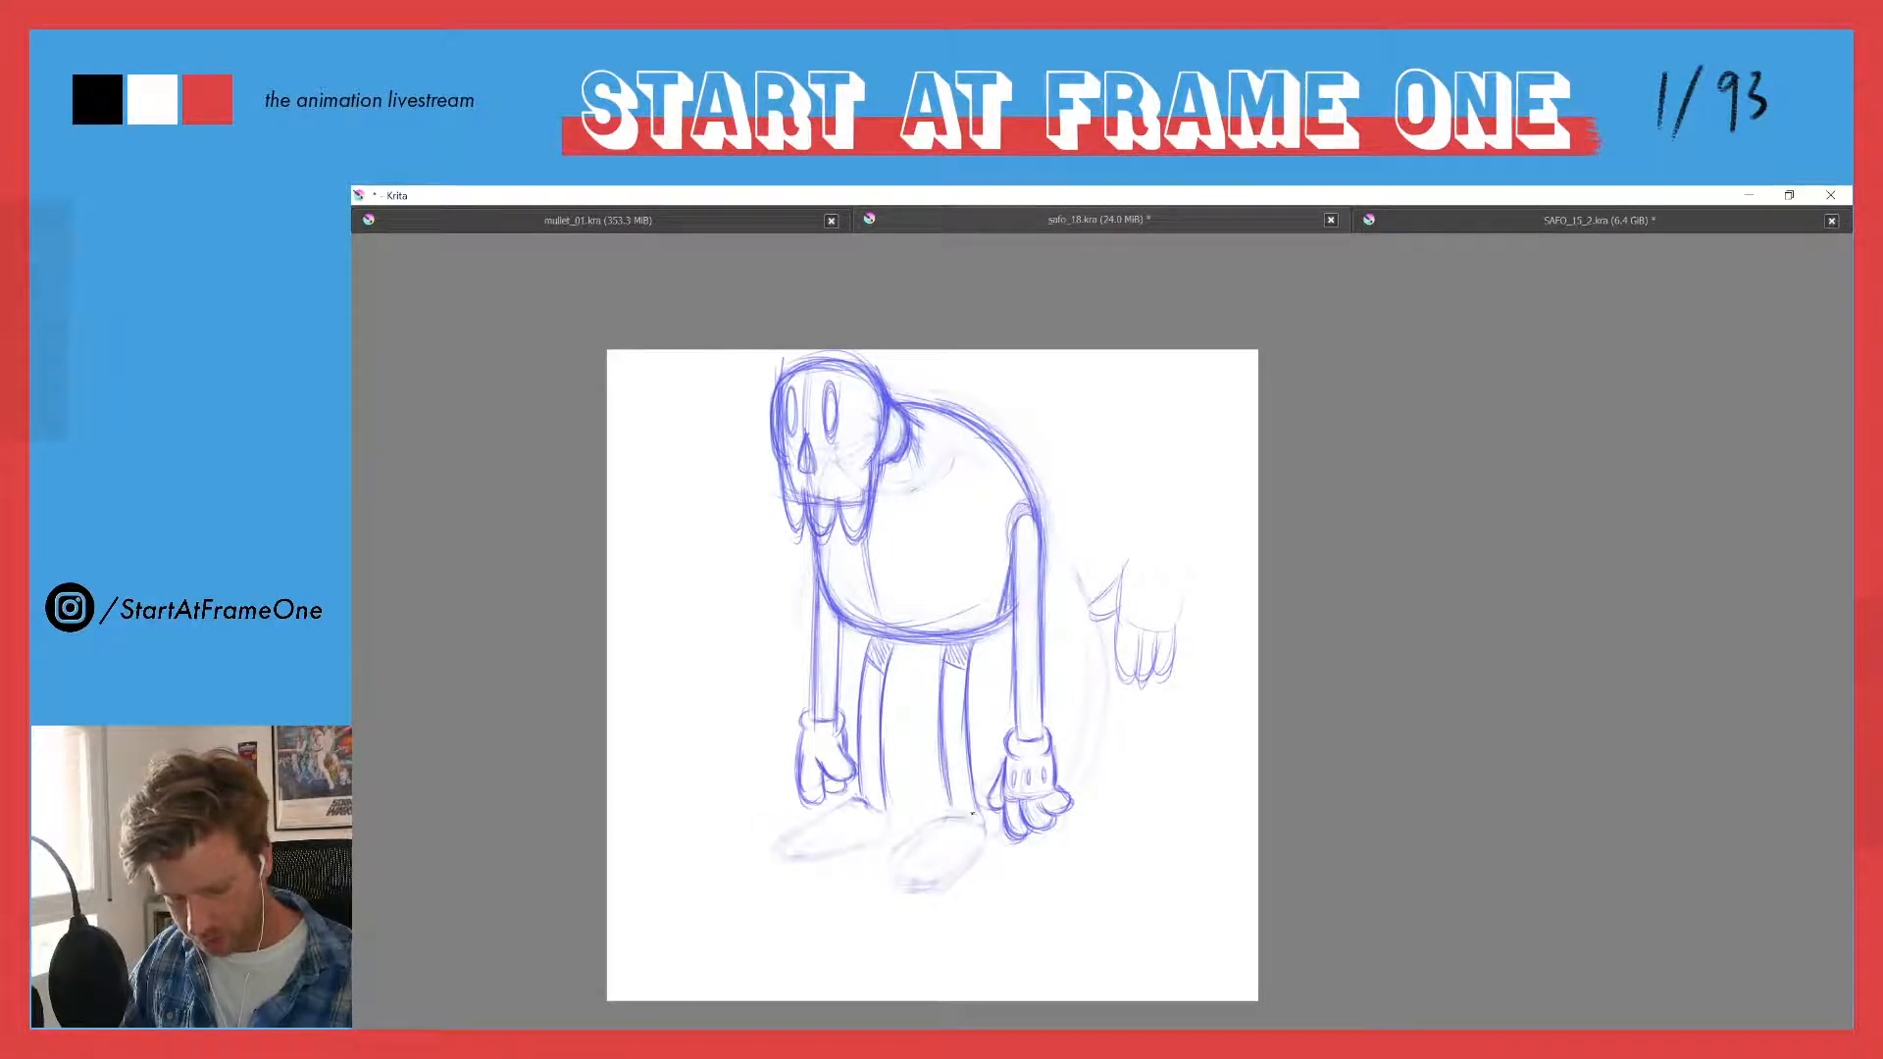
pyautogui.moveTo(917, 832)
pyautogui.mouseDown()
pyautogui.moveTo(891, 866)
pyautogui.moveTo(910, 889)
pyautogui.mouseUp()
pyautogui.moveTo(982, 837); pyautogui.dragTo(944, 886)
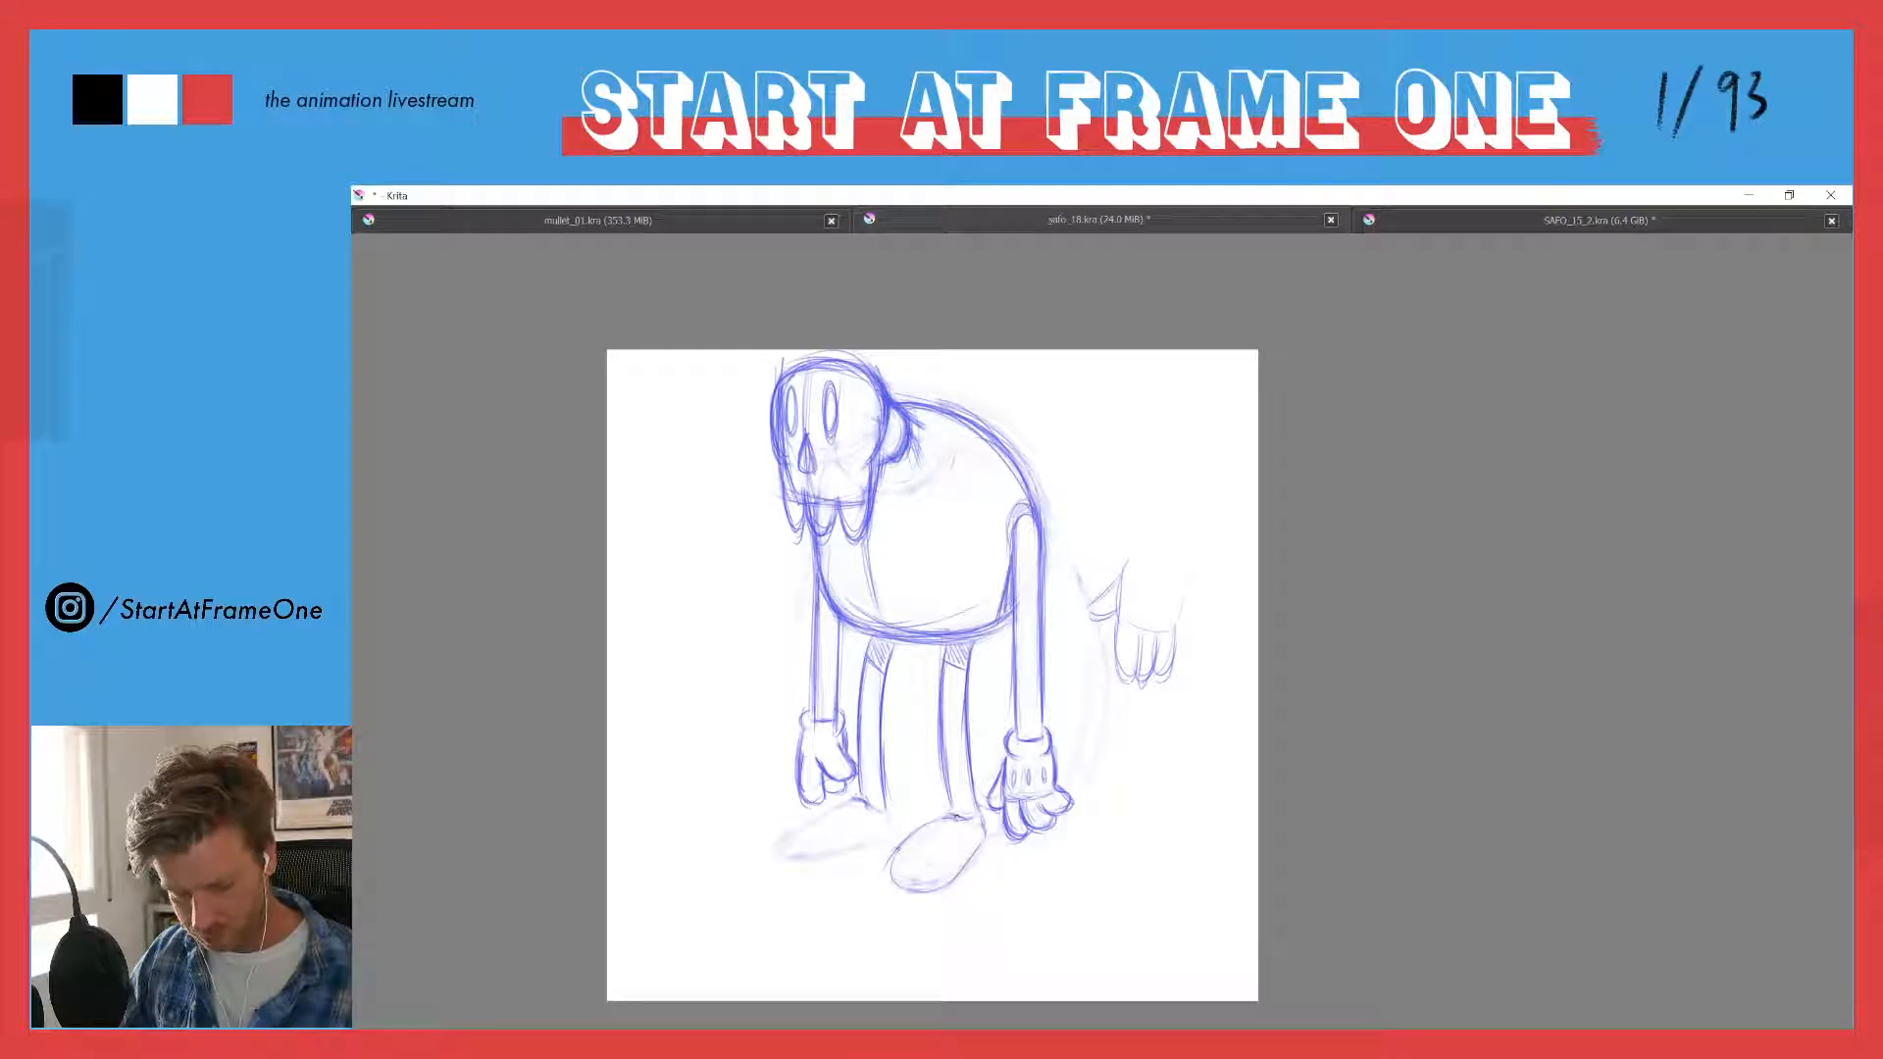
pyautogui.moveTo(934, 817)
pyautogui.mouseDown()
pyautogui.moveTo(893, 879)
pyautogui.moveTo(944, 886)
pyautogui.mouseUp()
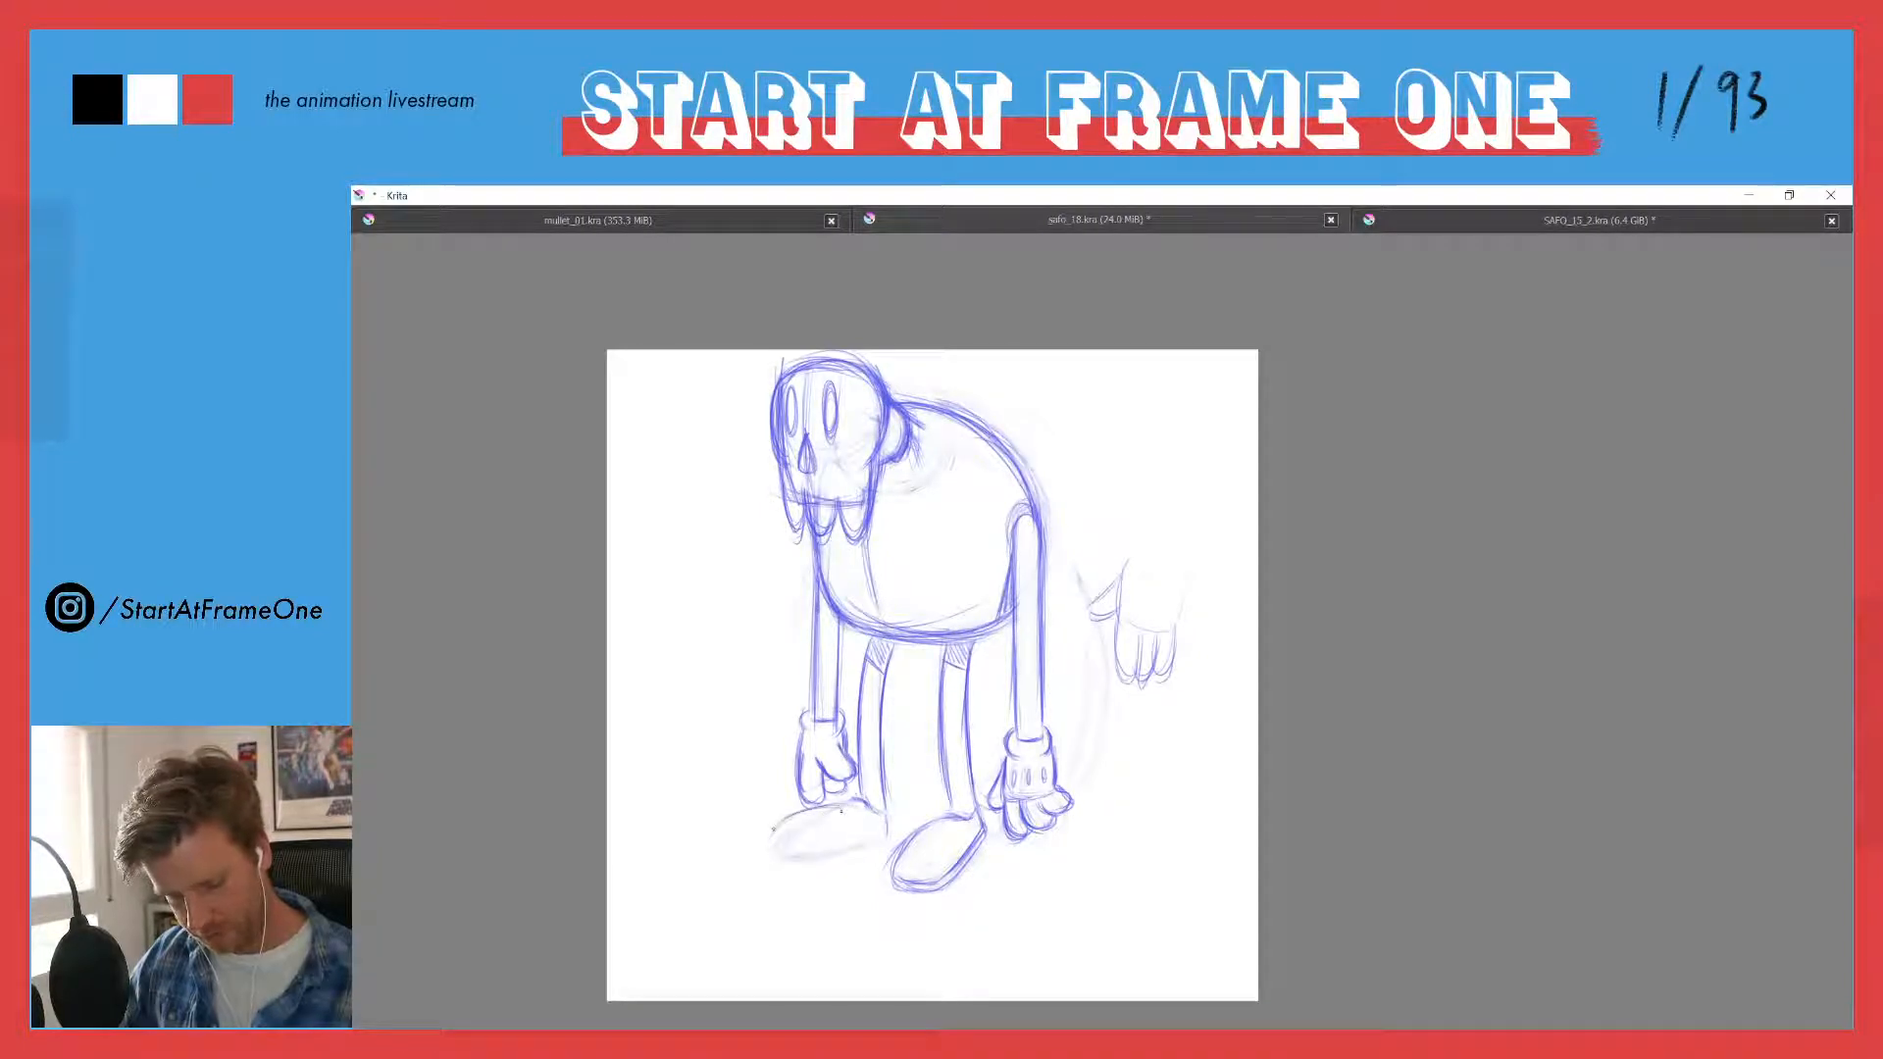
# - Redraw the far foot with a rounded toe, then clean up and darken the near foot's outline
pyautogui.moveTo(773, 830)
pyautogui.mouseDown()
pyautogui.moveTo(807, 861)
pyautogui.moveTo(871, 846)
pyautogui.moveTo(806, 858)
pyautogui.moveTo(772, 825)
pyautogui.moveTo(811, 856)
pyautogui.moveTo(847, 849)
pyautogui.moveTo(804, 862)
pyautogui.moveTo(782, 855)
pyautogui.moveTo(819, 810)
pyautogui.moveTo(774, 828)
pyautogui.moveTo(844, 854)
pyautogui.moveTo(856, 844)
pyautogui.moveTo(777, 857)
pyautogui.moveTo(845, 804)
pyautogui.moveTo(890, 834)
pyautogui.mouseUp()
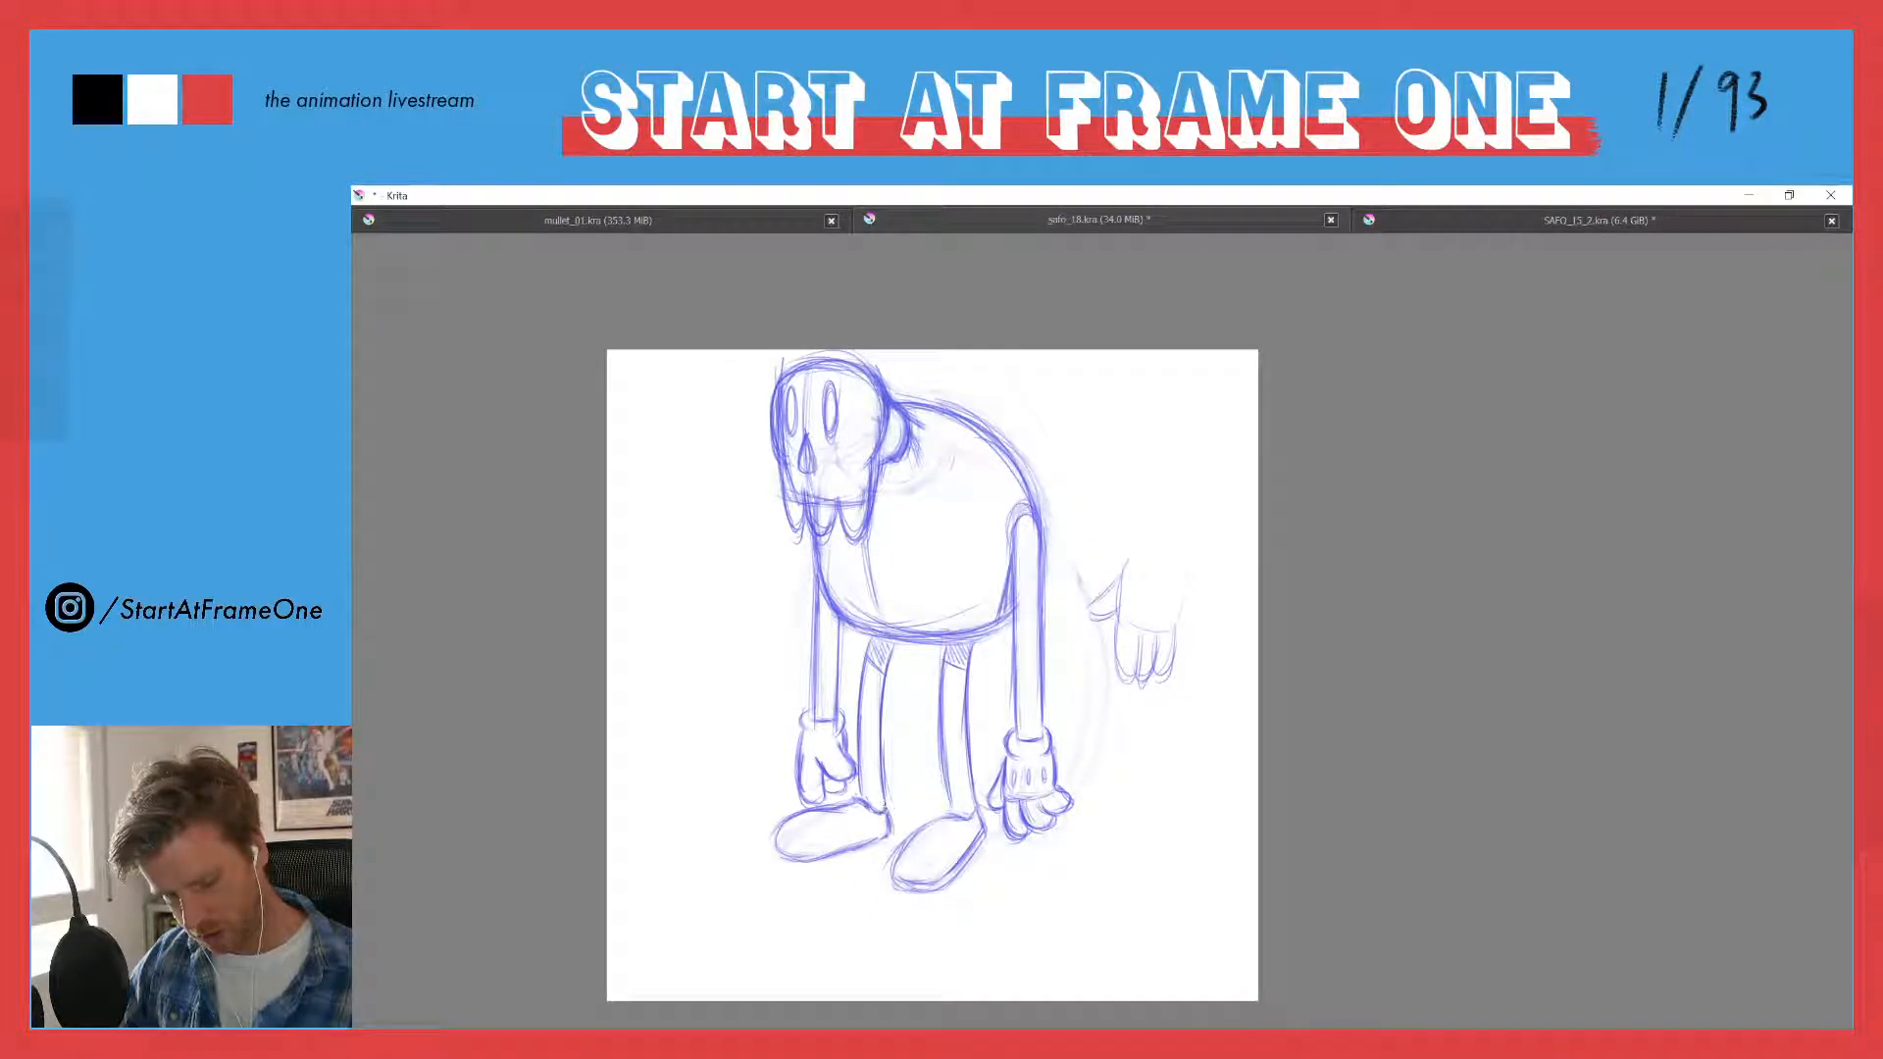
pyautogui.moveTo(774, 833); pyautogui.dragTo(802, 862)
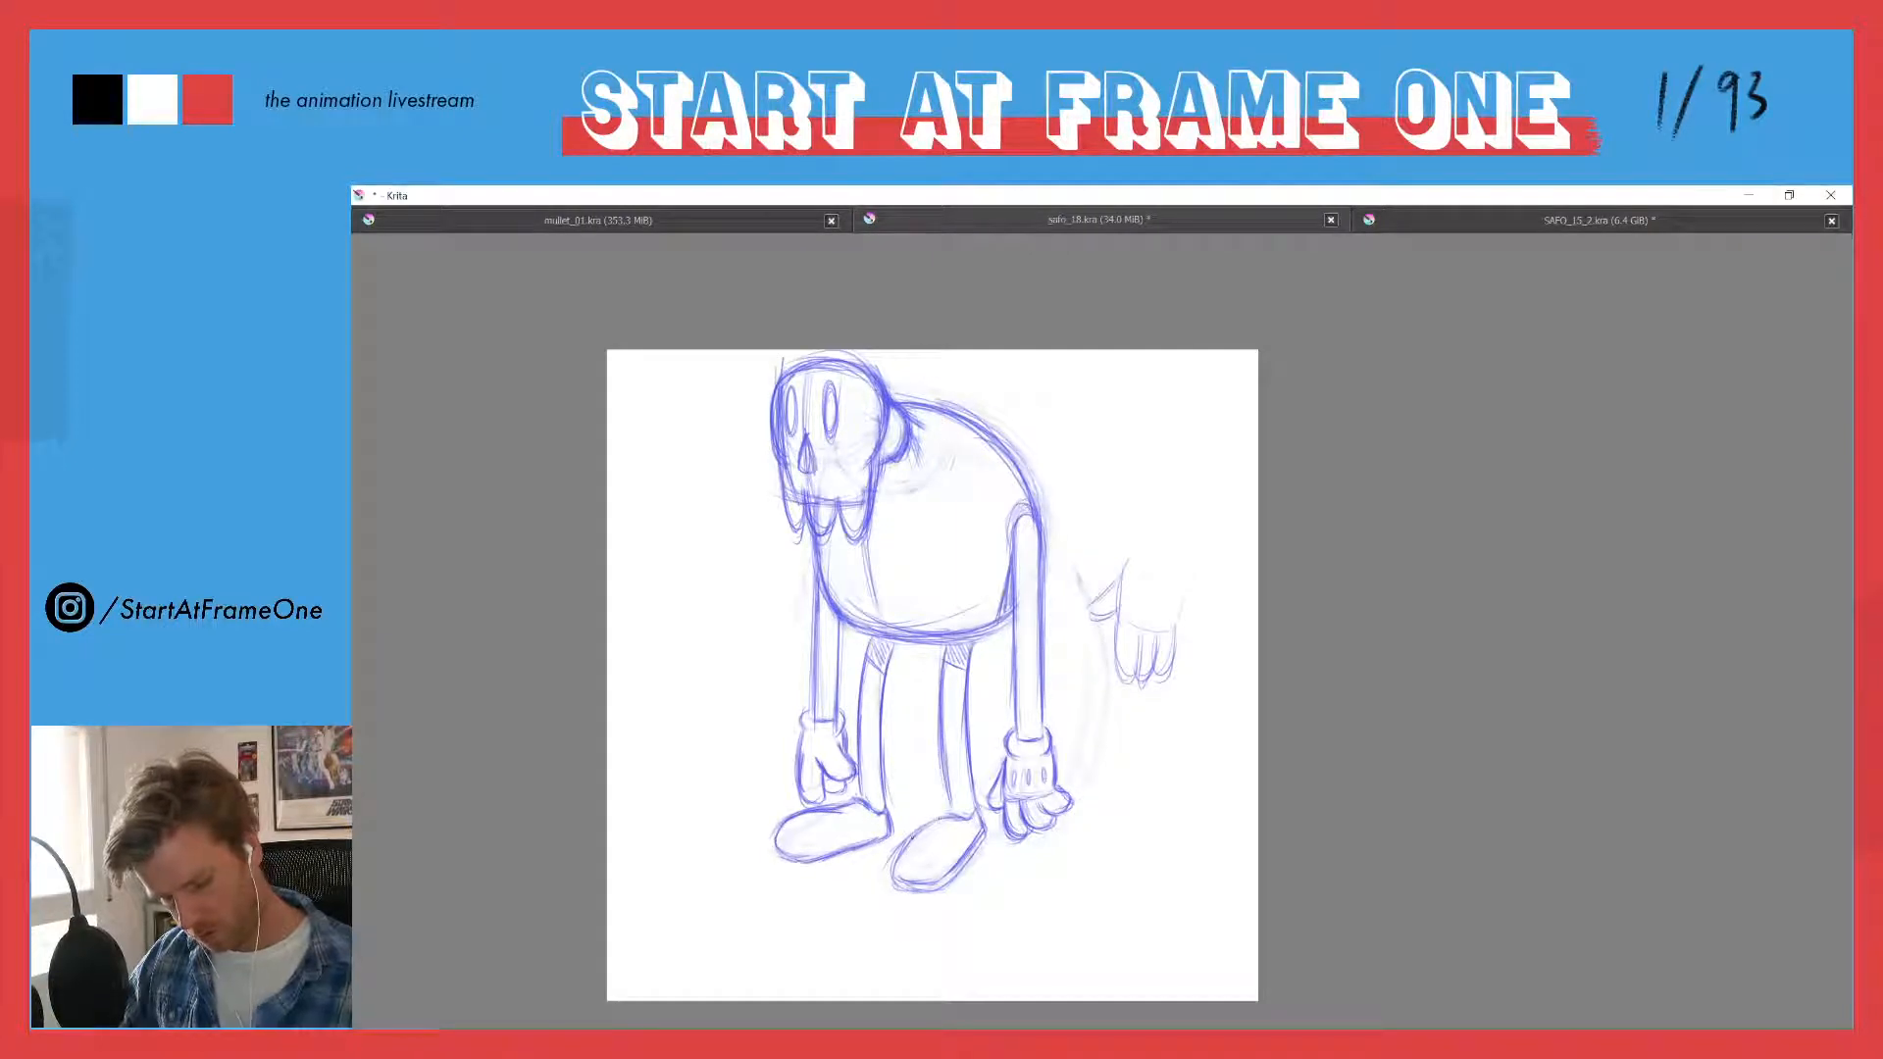
pyautogui.moveTo(934, 829)
pyautogui.mouseDown()
pyautogui.moveTo(888, 867)
pyautogui.moveTo(904, 891)
pyautogui.moveTo(931, 814)
pyautogui.mouseUp()
pyautogui.press('e')
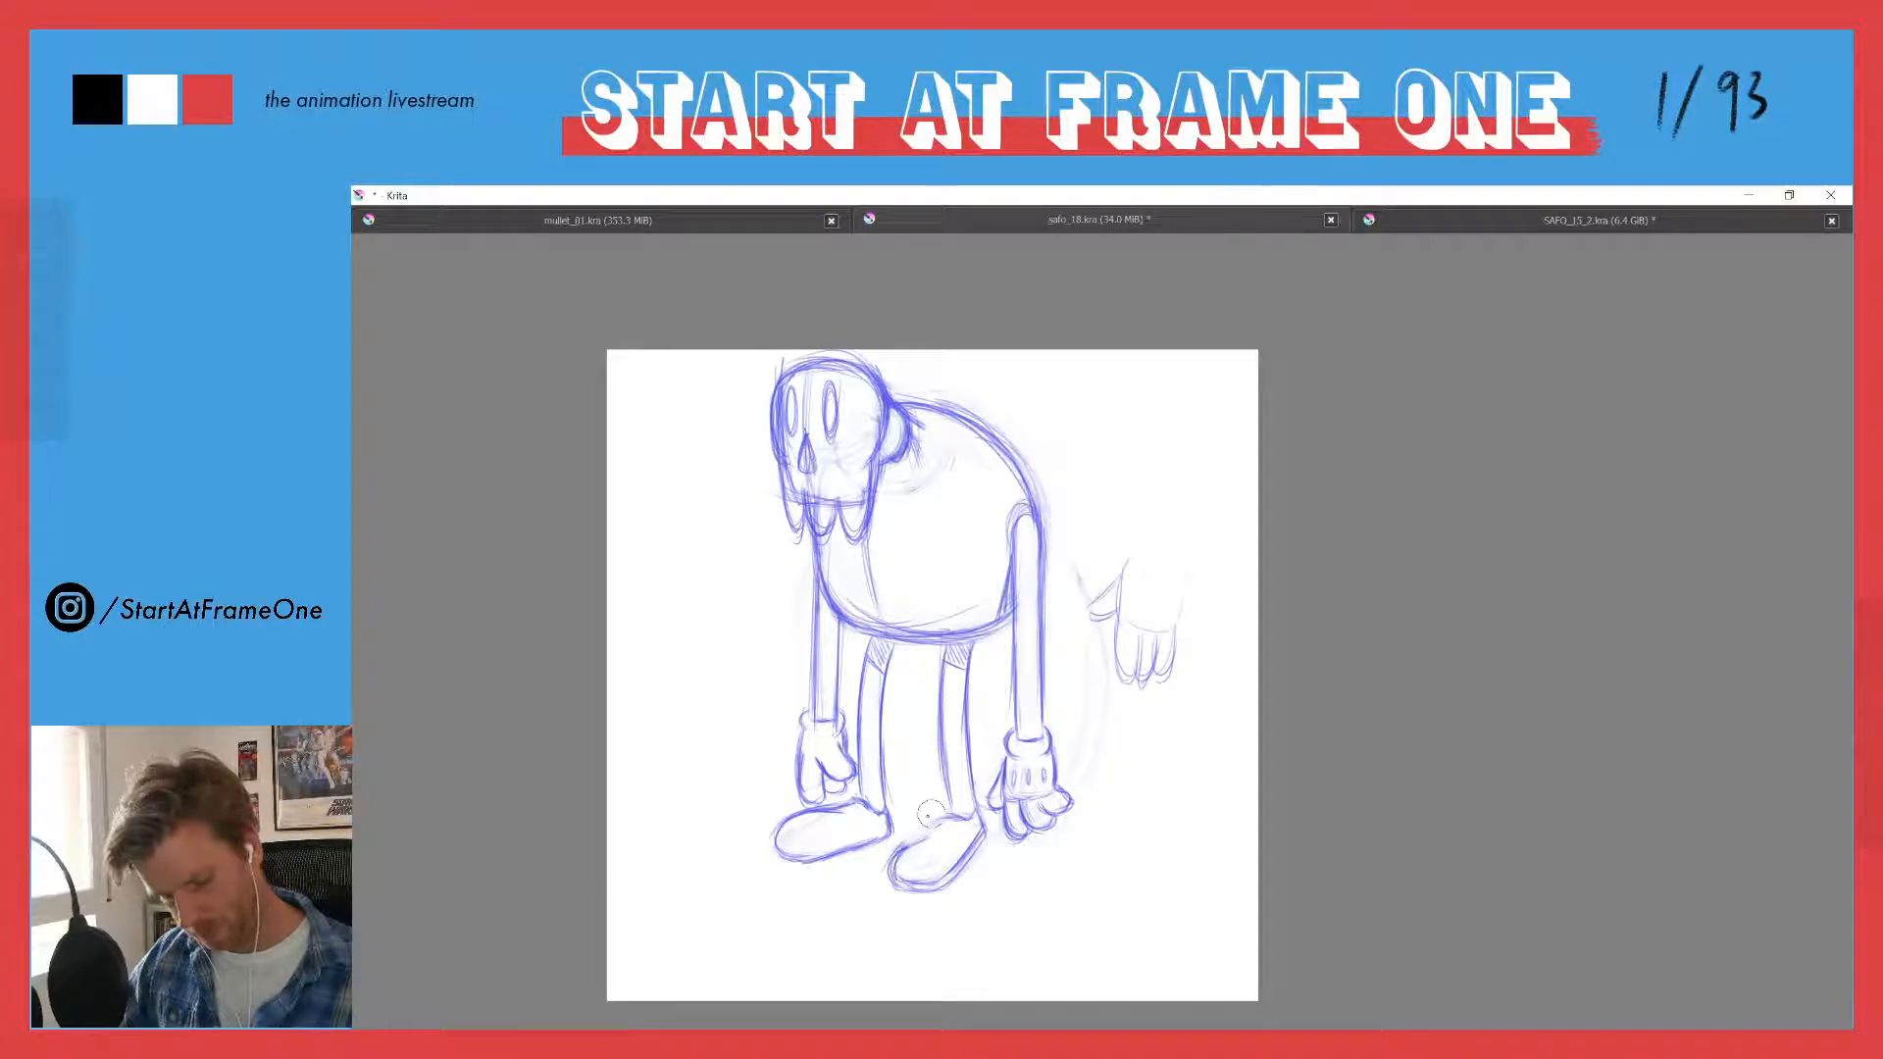
pyautogui.press('e')
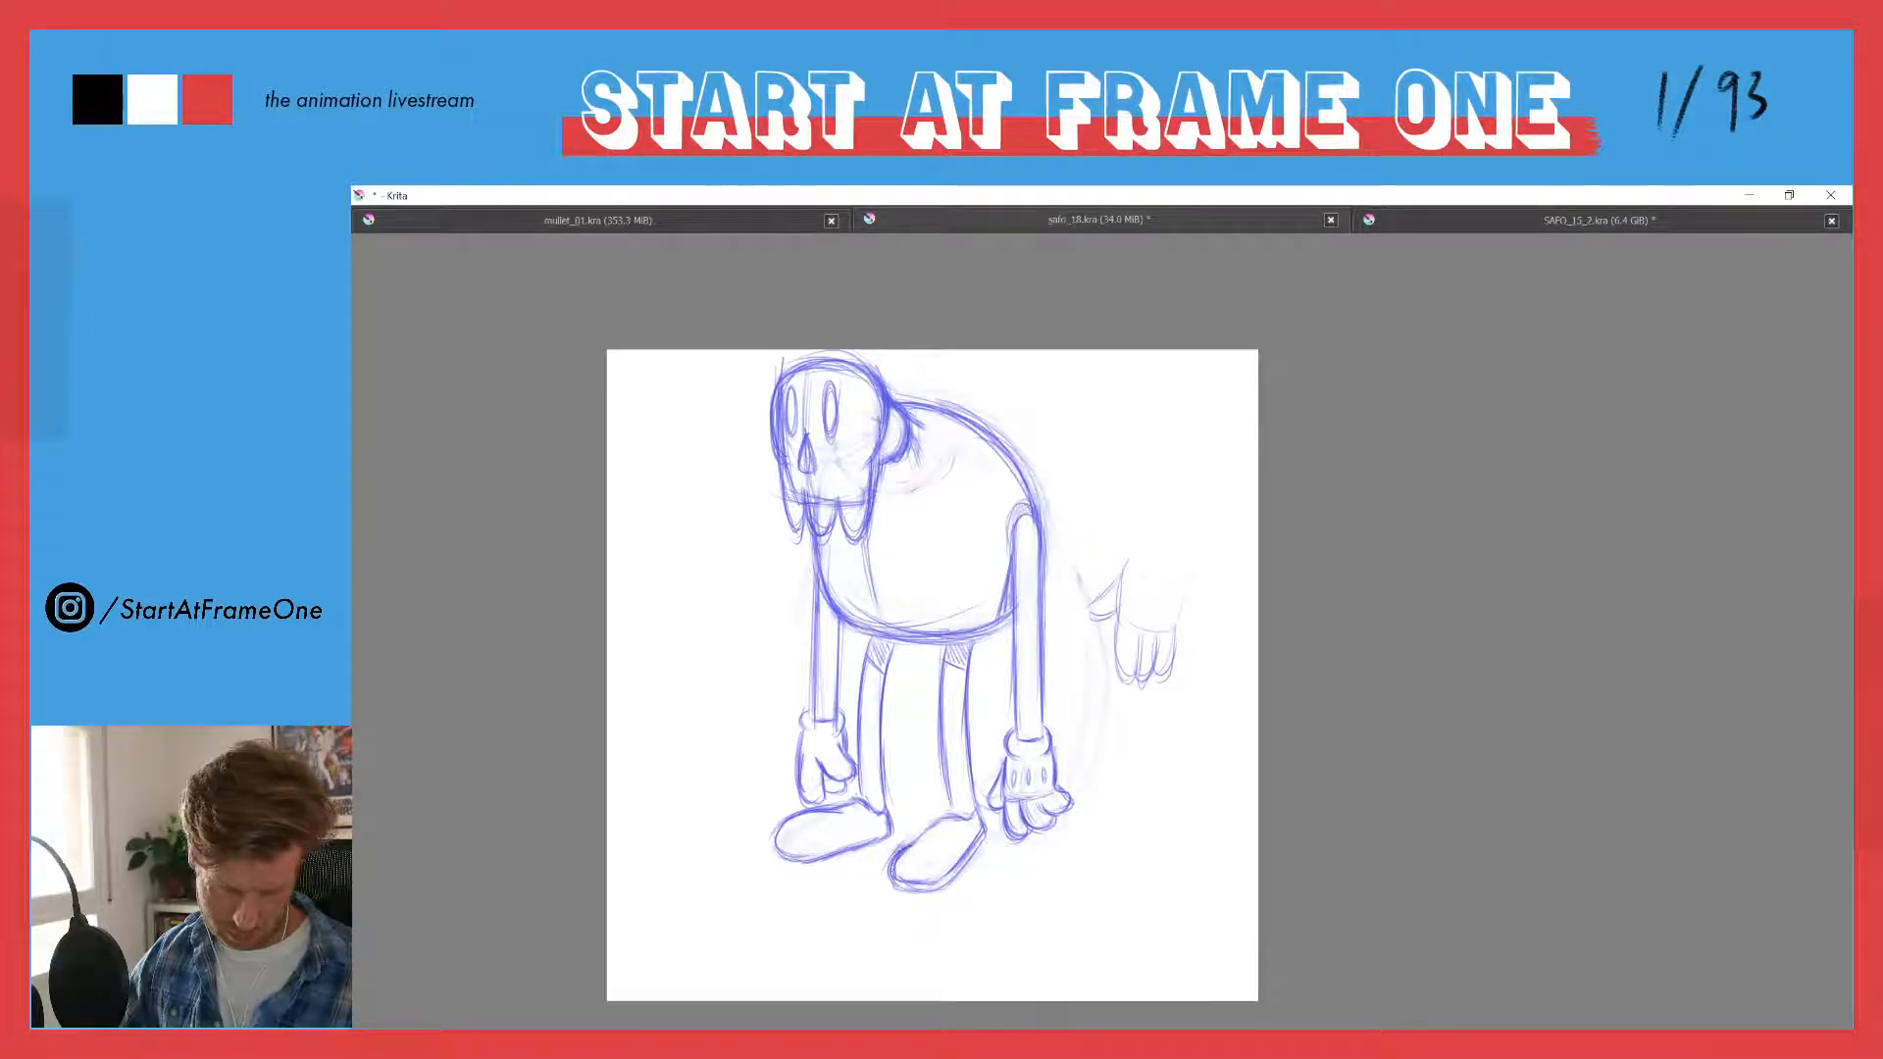
pyautogui.moveTo(895, 872)
pyautogui.mouseDown()
pyautogui.moveTo(937, 886)
pyautogui.moveTo(980, 833)
pyautogui.mouseUp()
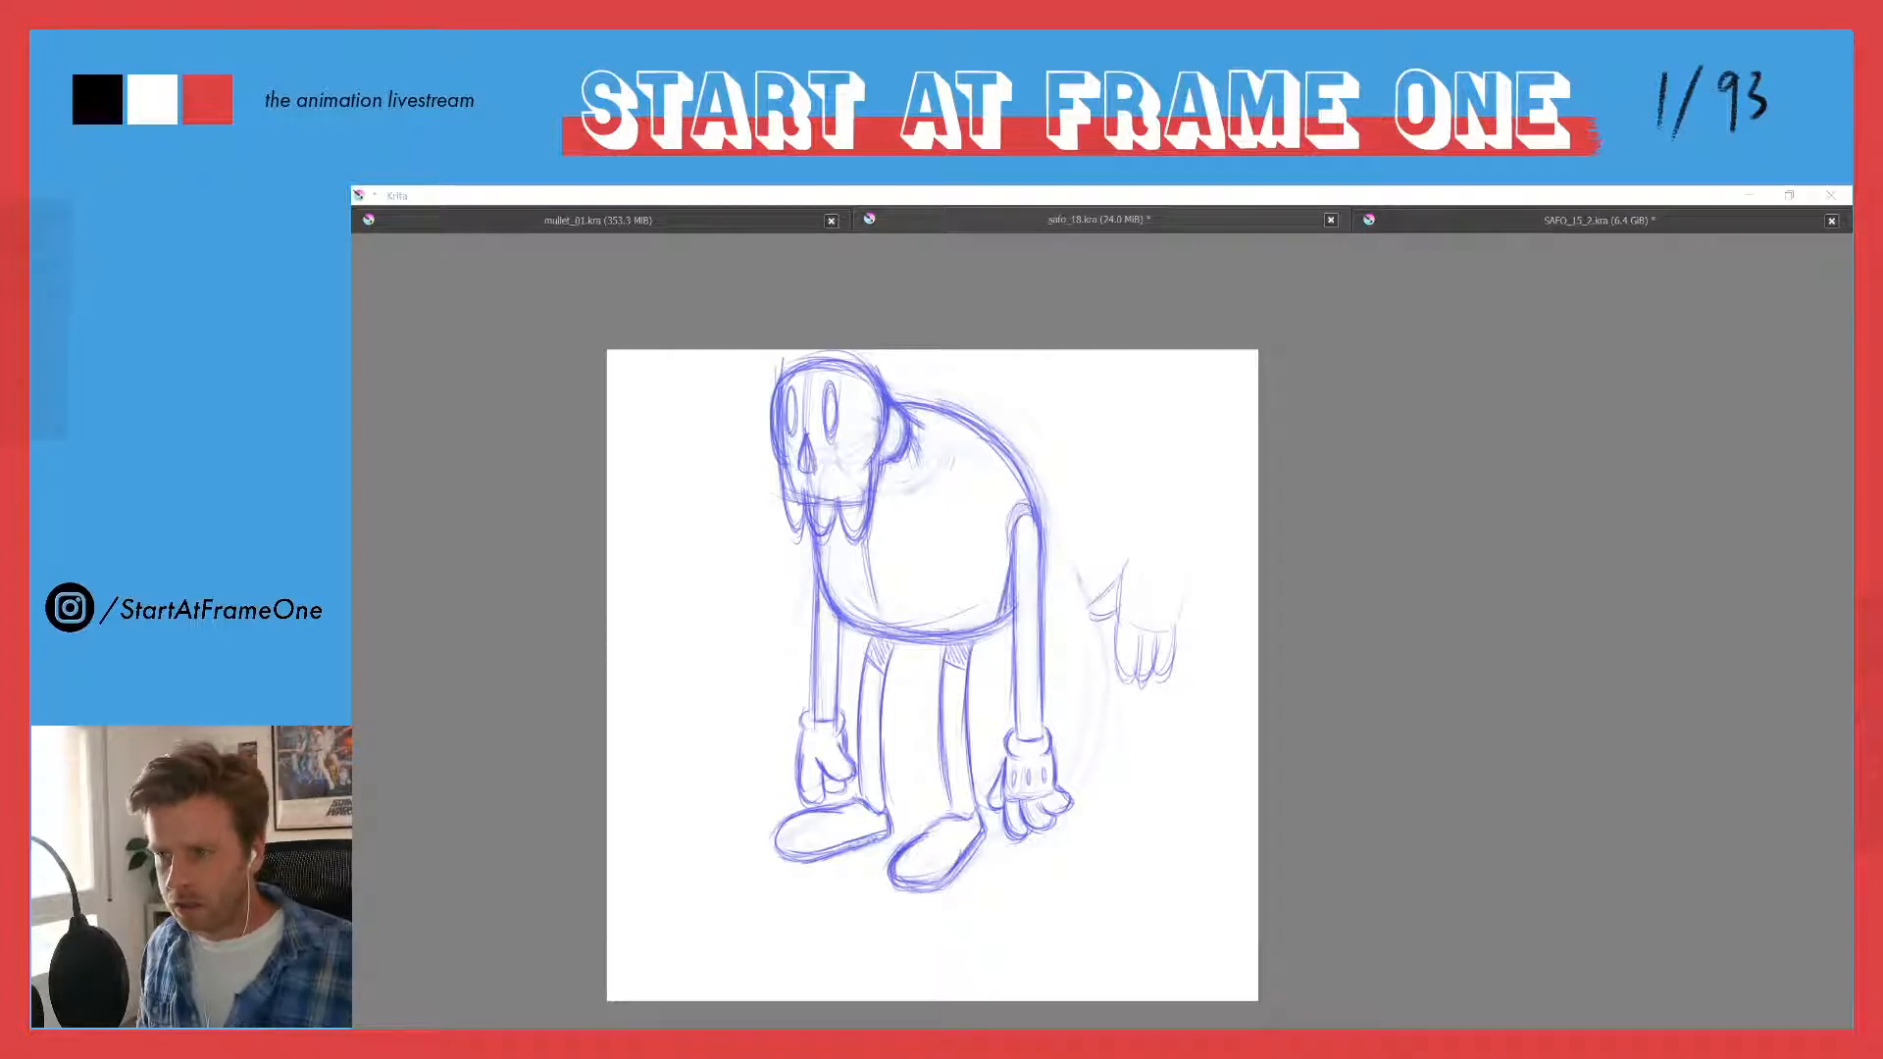
# - Select the separate reference hand behind the body freehand and delete it
pyautogui.click(735, 198)
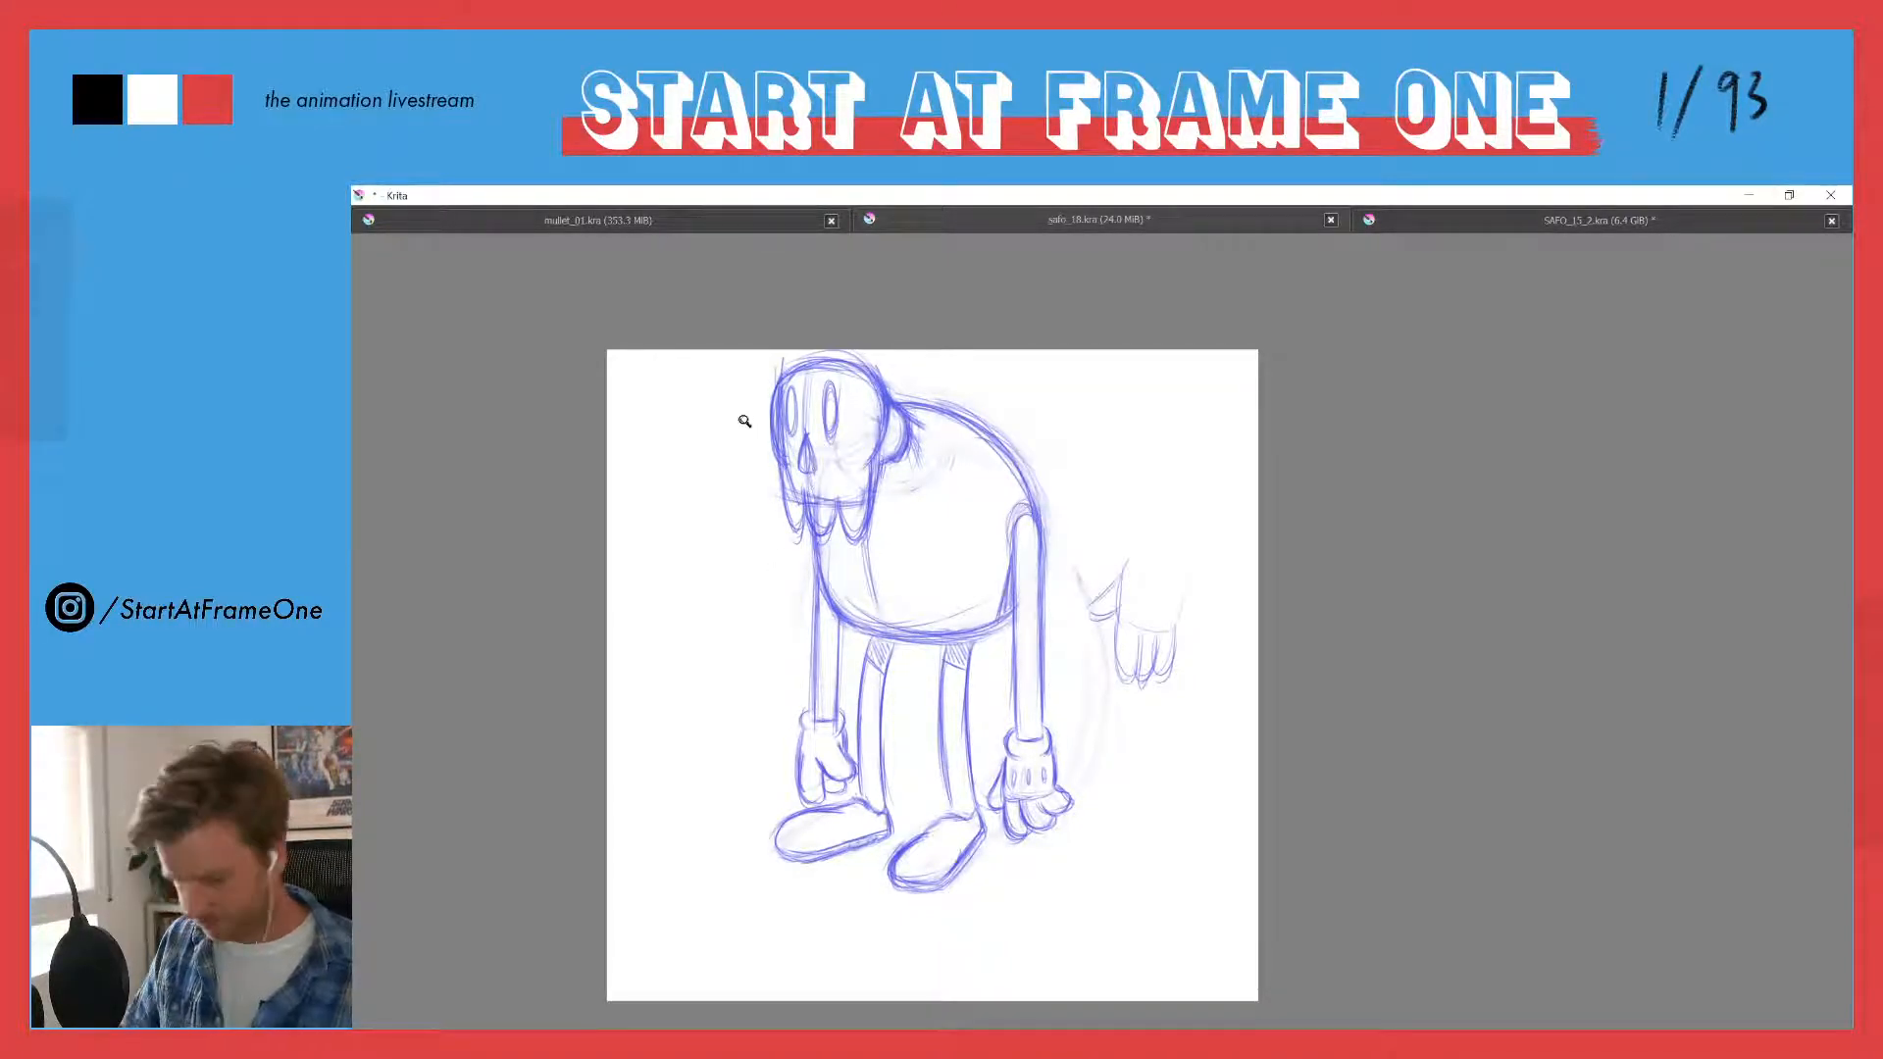
pyautogui.scroll(-5, 742, 417)
pyautogui.scroll(2, 762, 488)
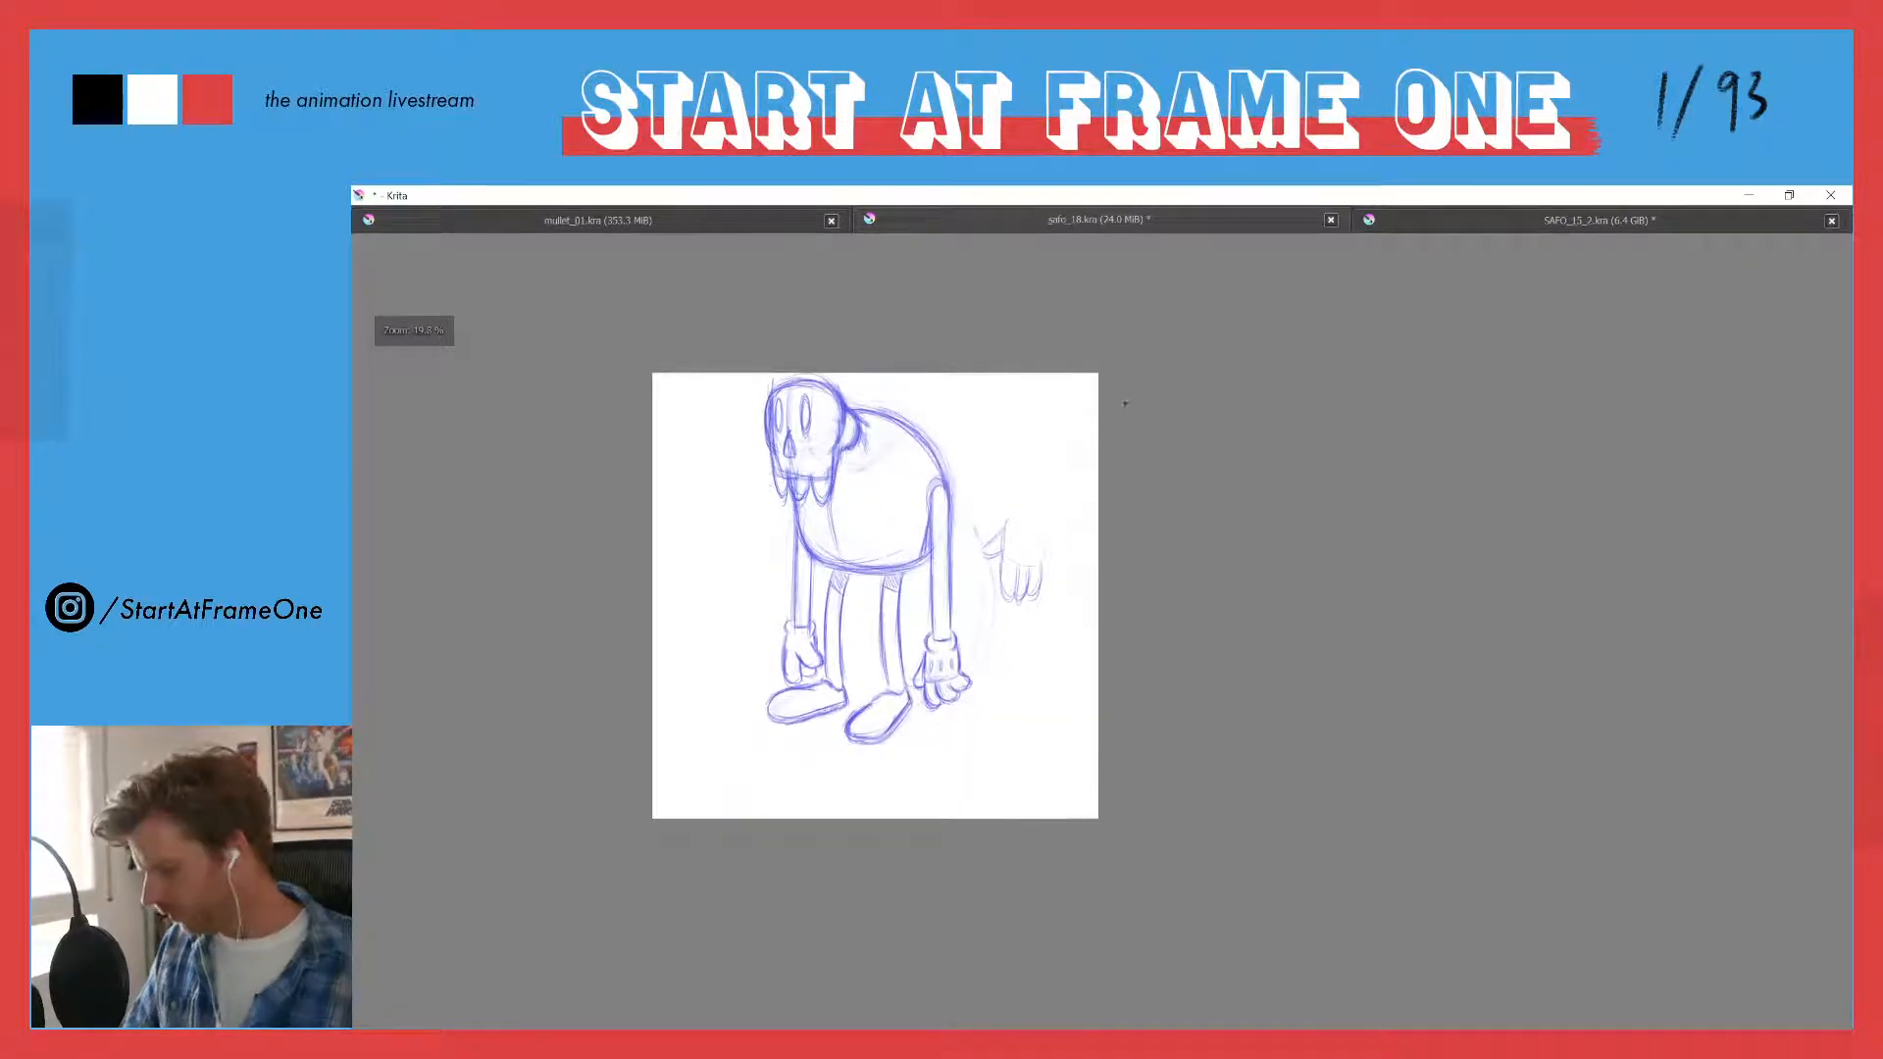
pyautogui.moveTo(997, 473)
pyautogui.mouseDown()
pyautogui.moveTo(1025, 638)
pyautogui.moveTo(998, 472)
pyautogui.mouseUp()
pyautogui.press('Delete')
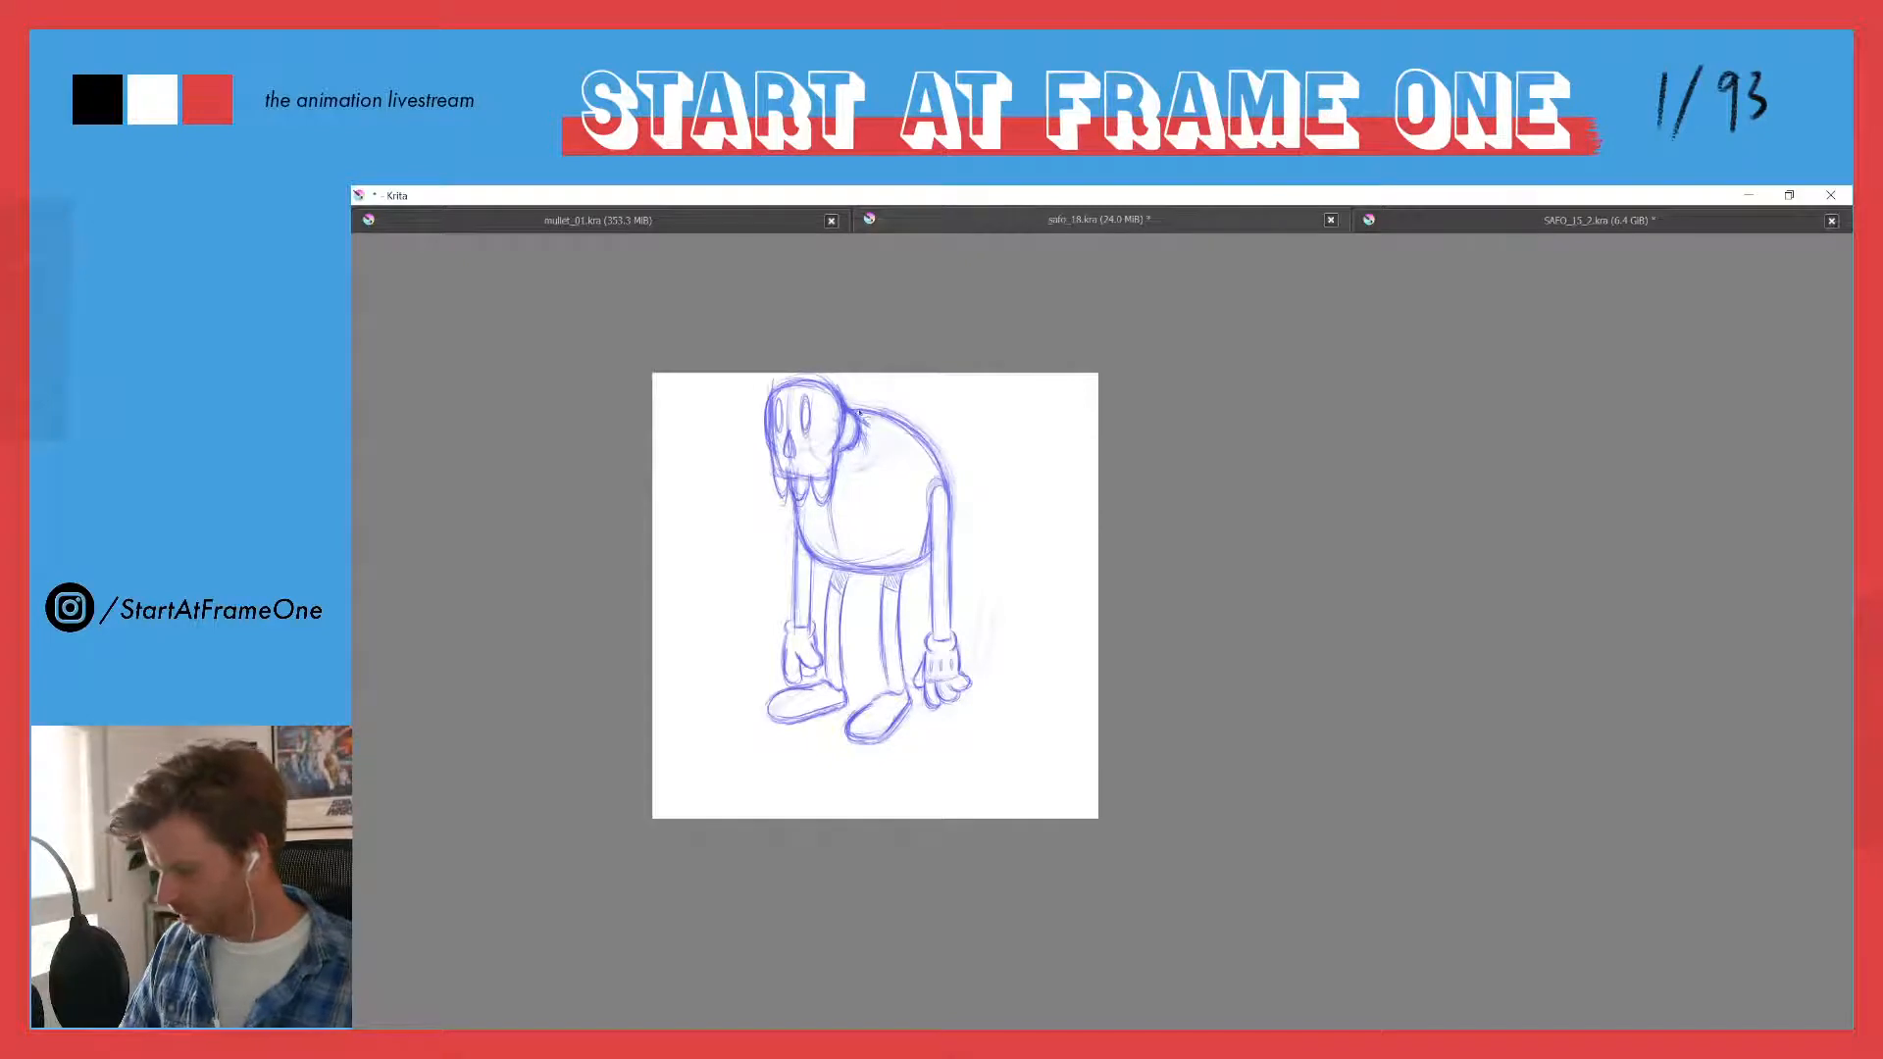
# - Reinforce the long side lines of both legs from the hatched tops down towards the feet
pyautogui.scroll(2, 805, 460)
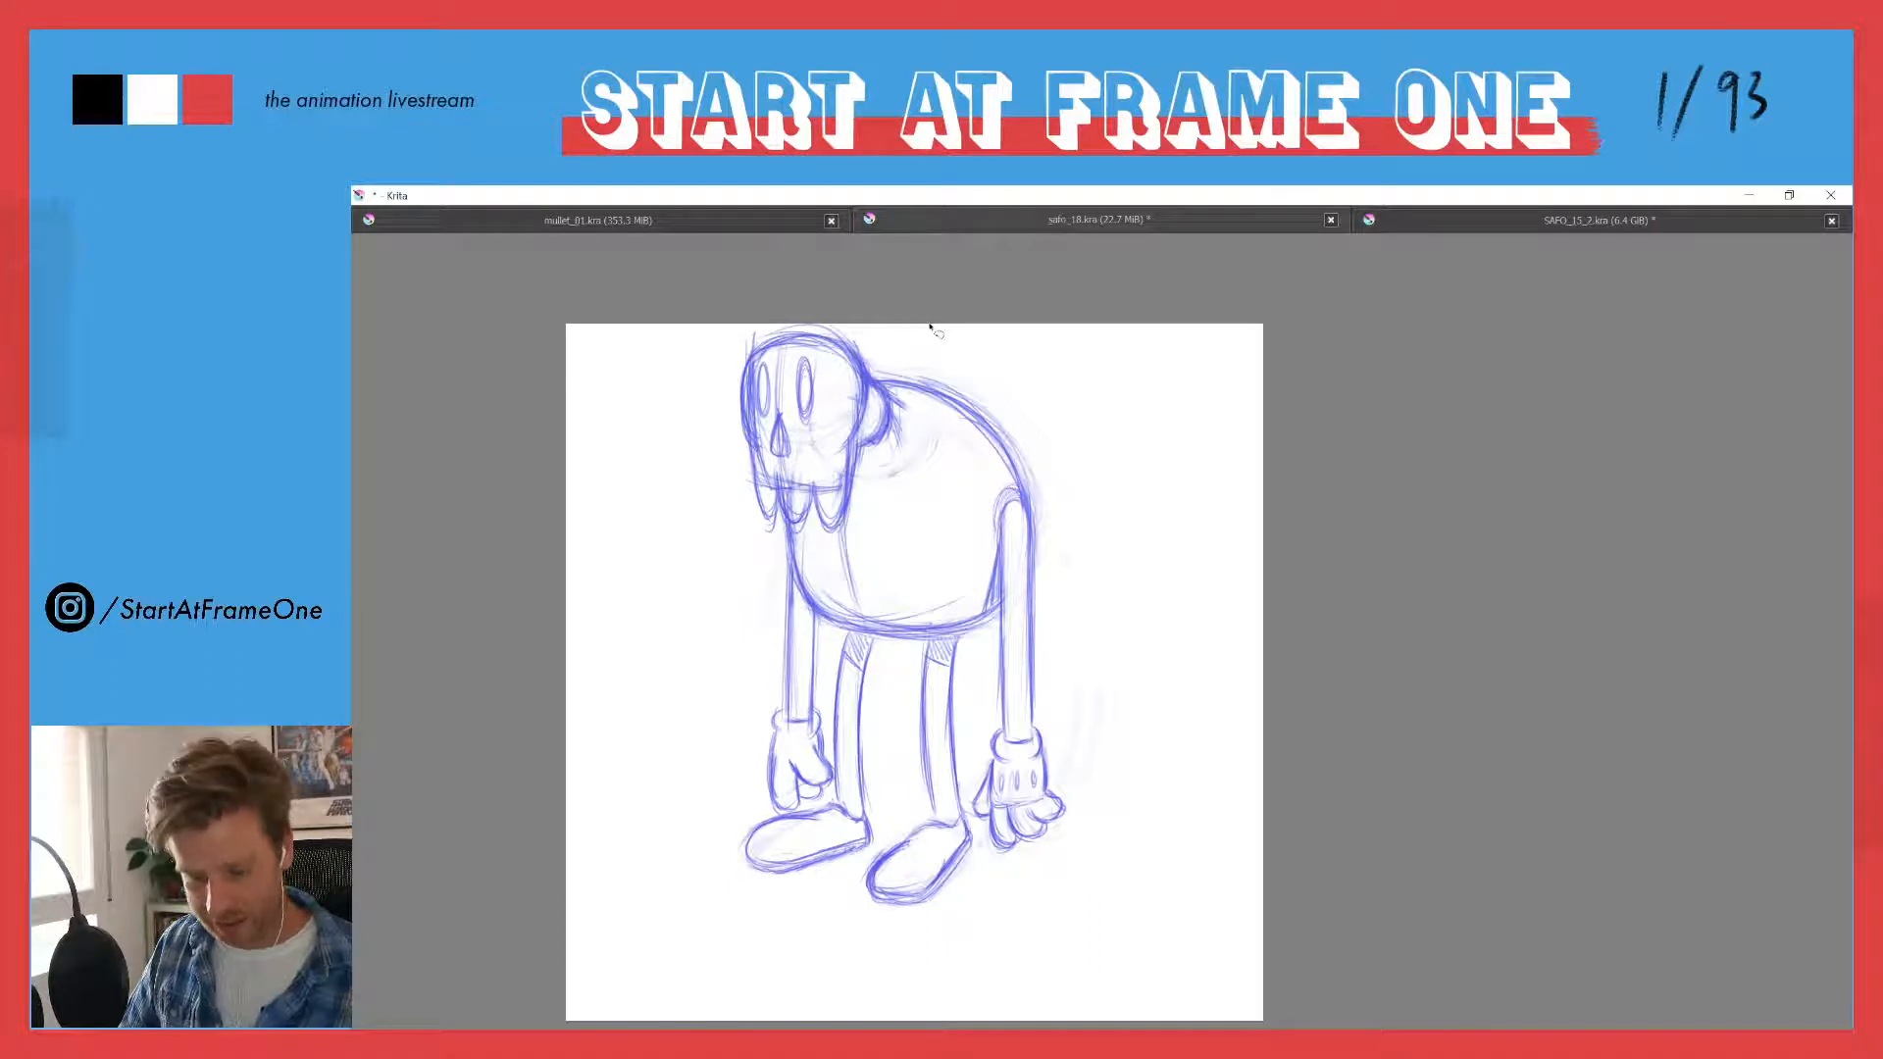
pyautogui.moveTo(952, 648)
pyautogui.mouseDown()
pyautogui.moveTo(955, 792)
pyautogui.moveTo(922, 725)
pyautogui.moveTo(935, 823)
pyautogui.mouseUp()
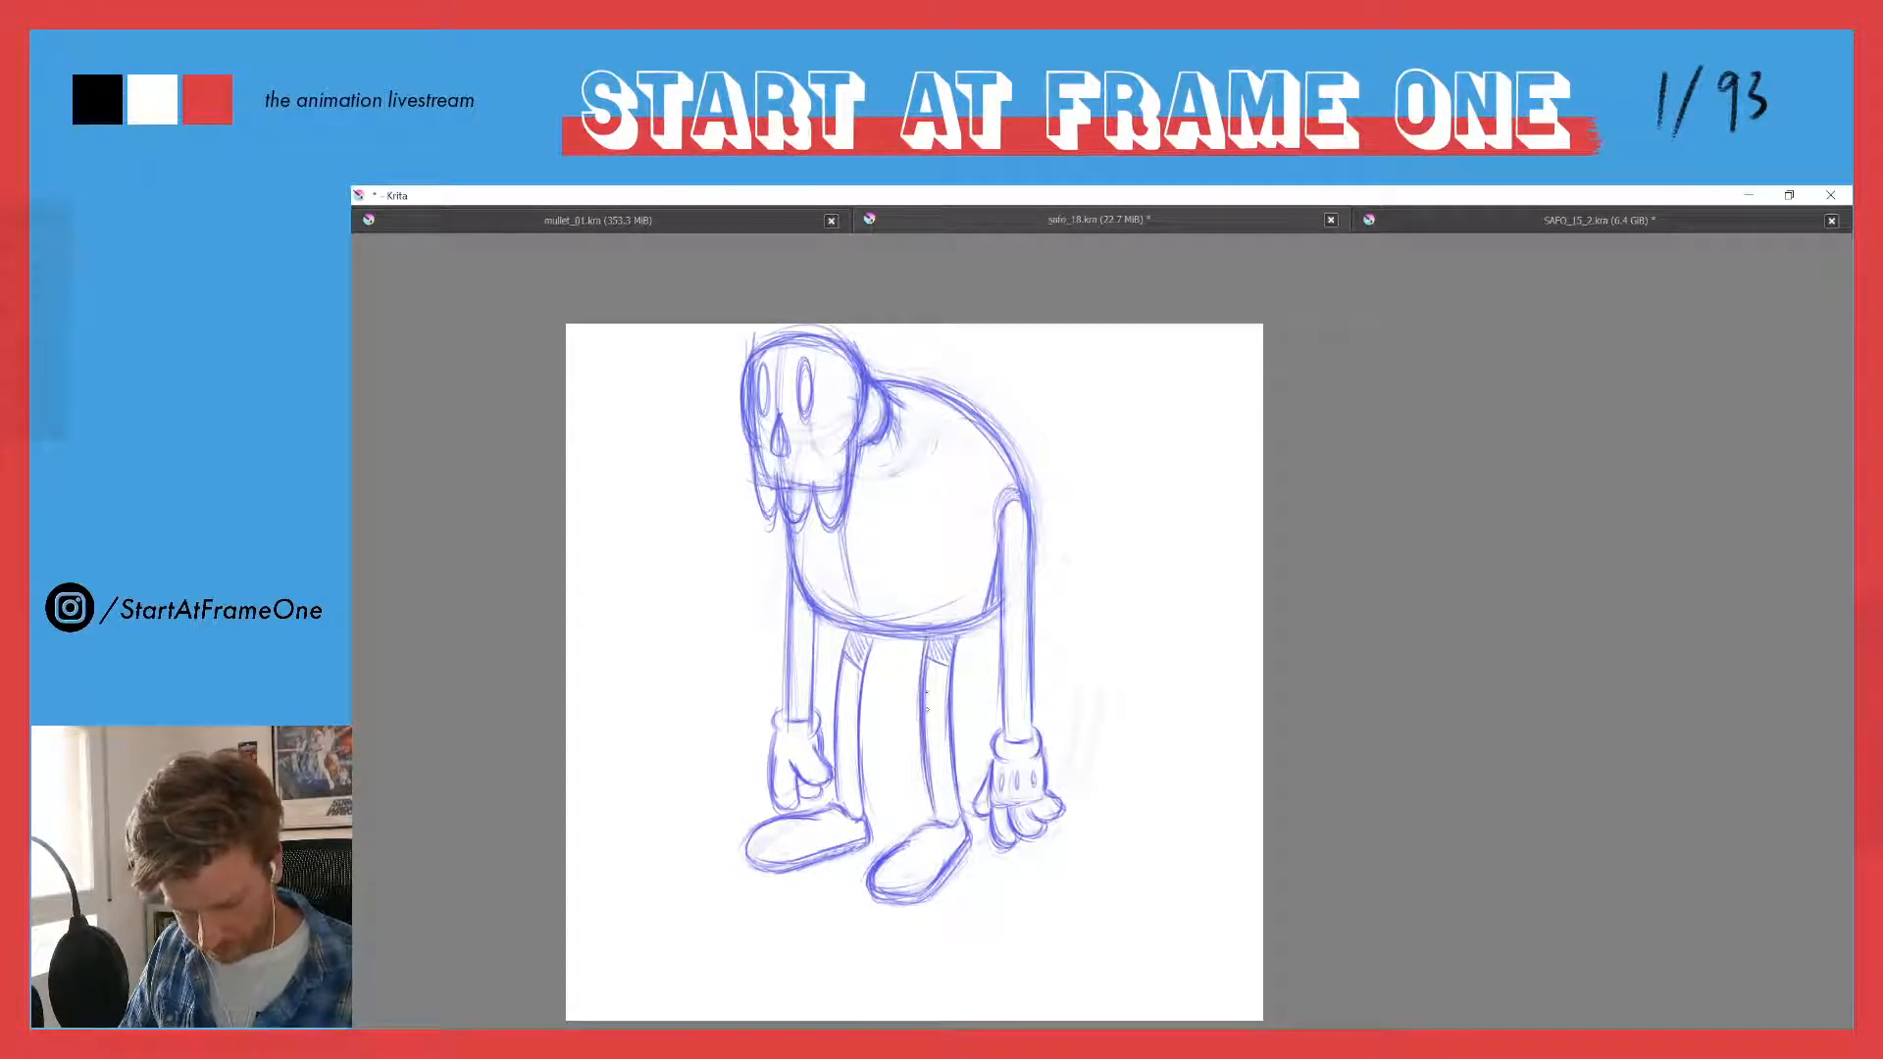
pyautogui.moveTo(875, 633); pyautogui.dragTo(865, 795)
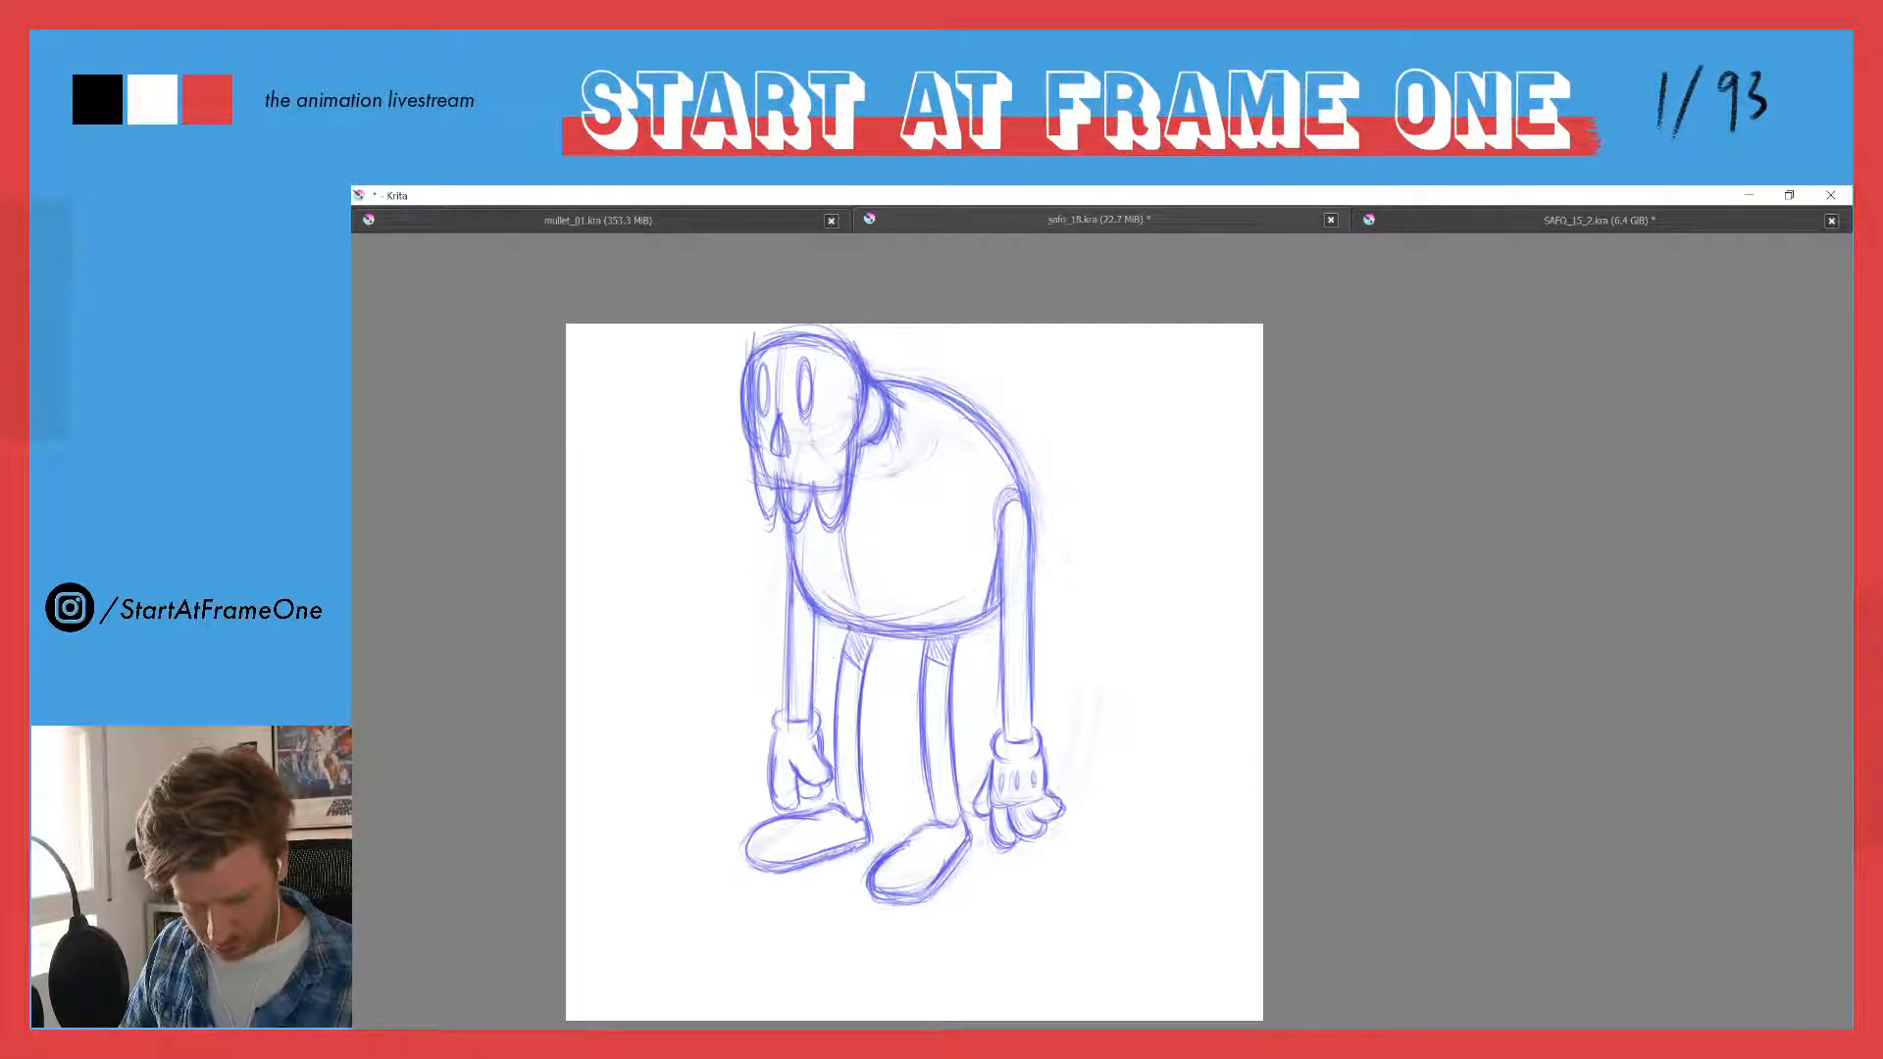
pyautogui.moveTo(845, 630); pyautogui.dragTo(829, 765)
pyautogui.moveTo(835, 686); pyautogui.dragTo(830, 762)
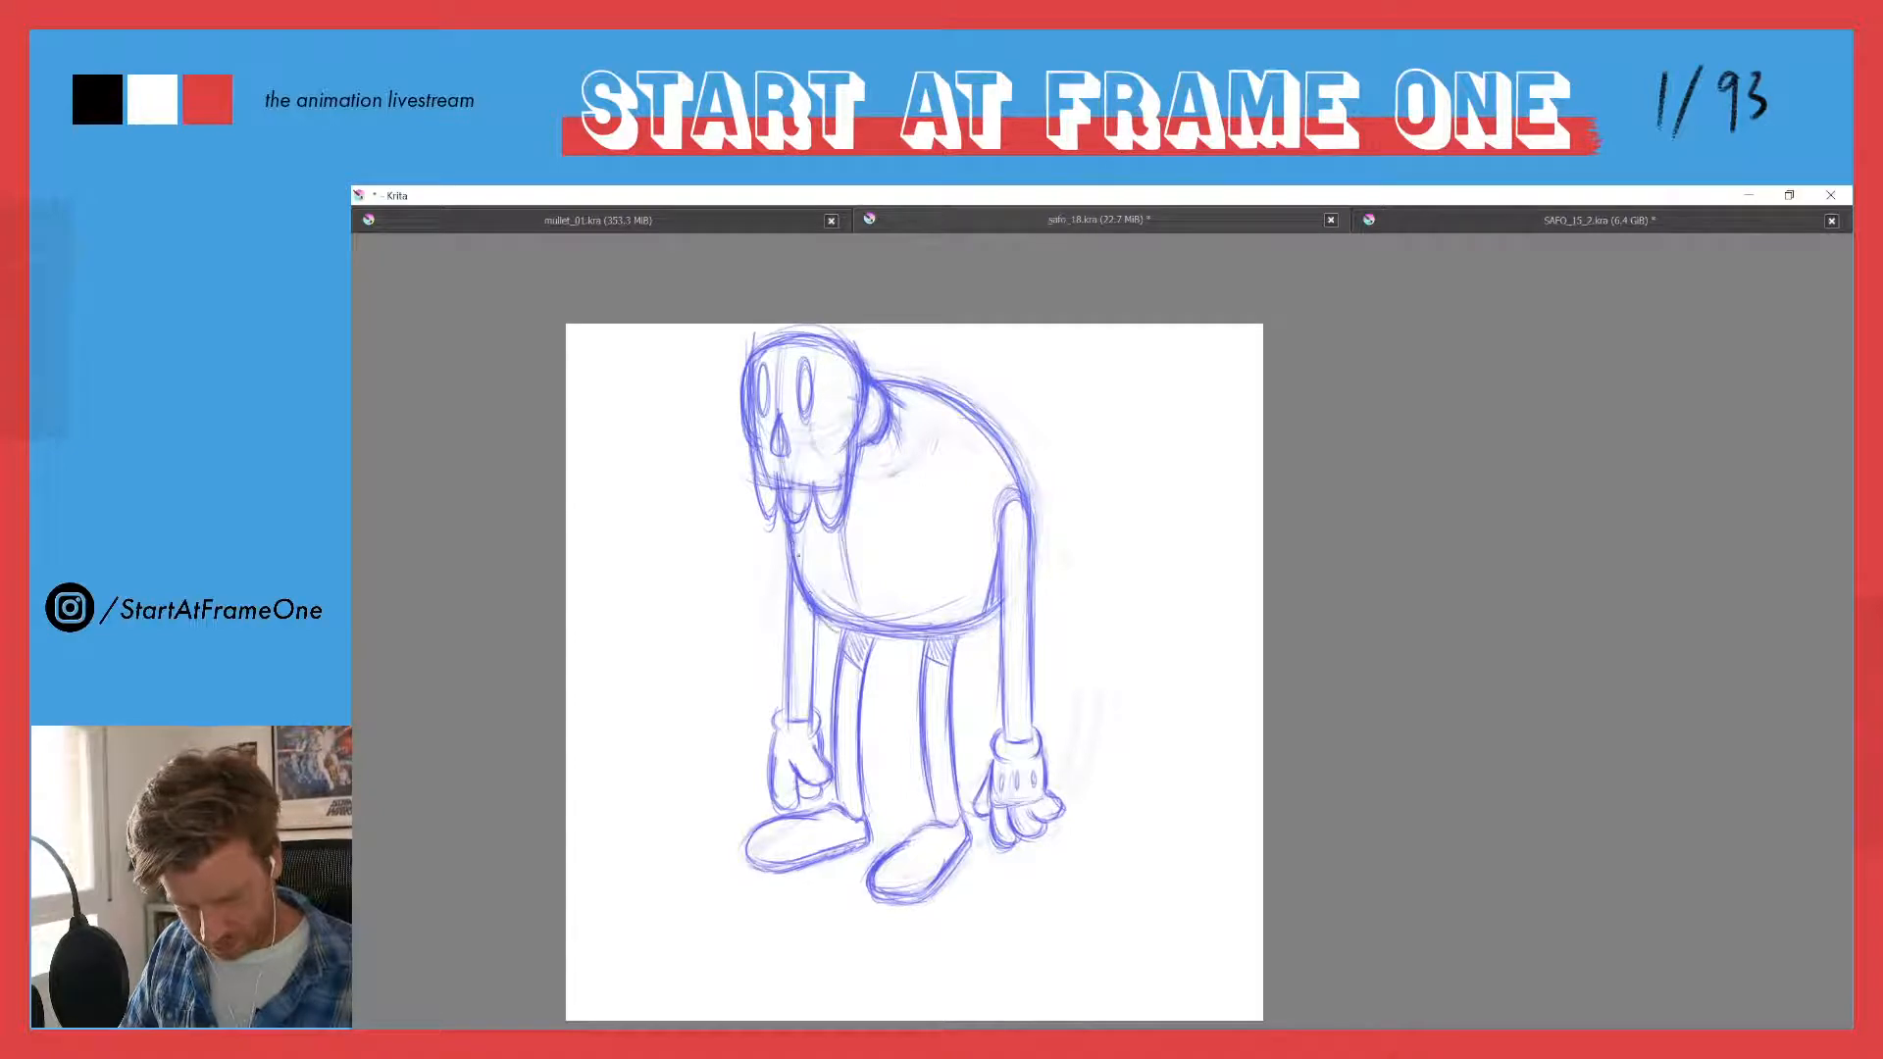
# - Darken the lower front curve of the belly and erase the construction lines inside the upper body
pyautogui.moveTo(800, 573)
pyautogui.mouseDown()
pyautogui.moveTo(856, 633)
pyautogui.moveTo(824, 603)
pyautogui.moveTo(946, 611)
pyautogui.moveTo(836, 612)
pyautogui.mouseUp()
pyautogui.press('e')
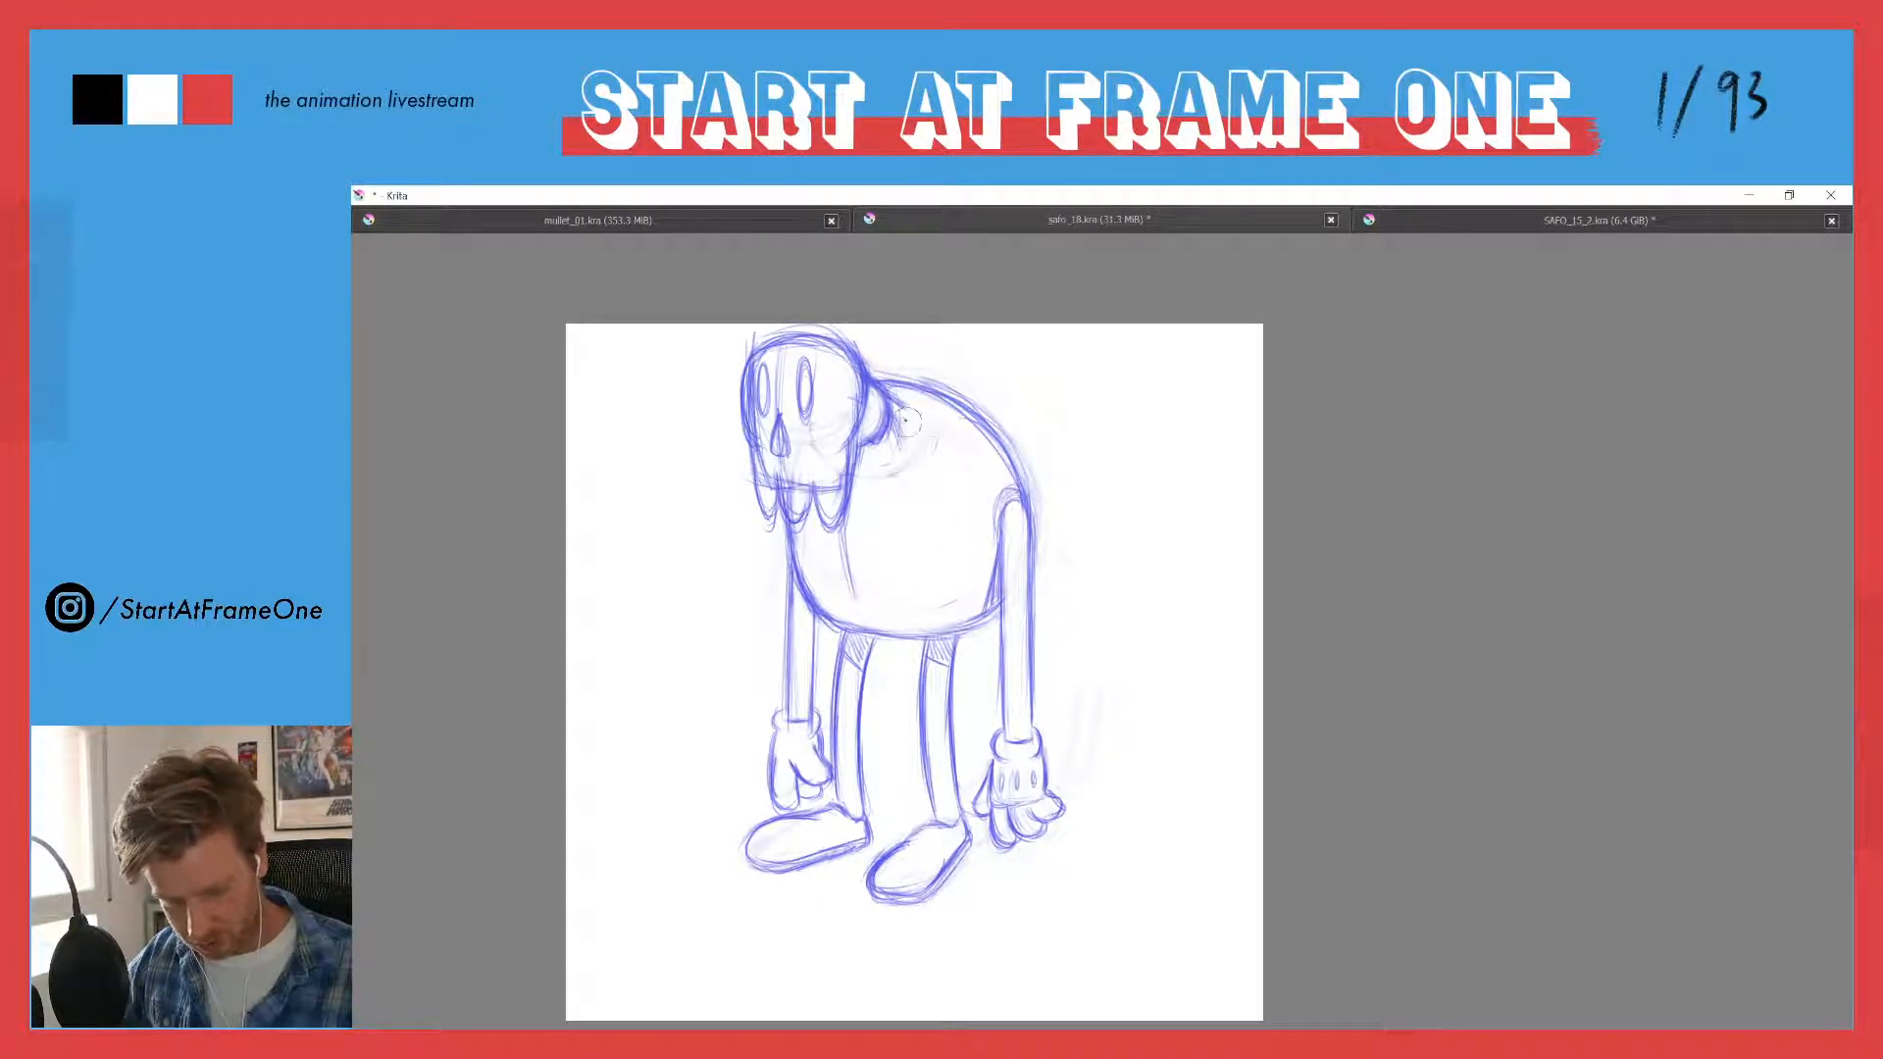
pyautogui.moveTo(908, 417)
pyautogui.mouseDown()
pyautogui.moveTo(882, 467)
pyautogui.moveTo(868, 455)
pyautogui.moveTo(914, 409)
pyautogui.moveTo(890, 450)
pyautogui.moveTo(895, 394)
pyautogui.moveTo(1001, 484)
pyautogui.moveTo(986, 559)
pyautogui.mouseUp()
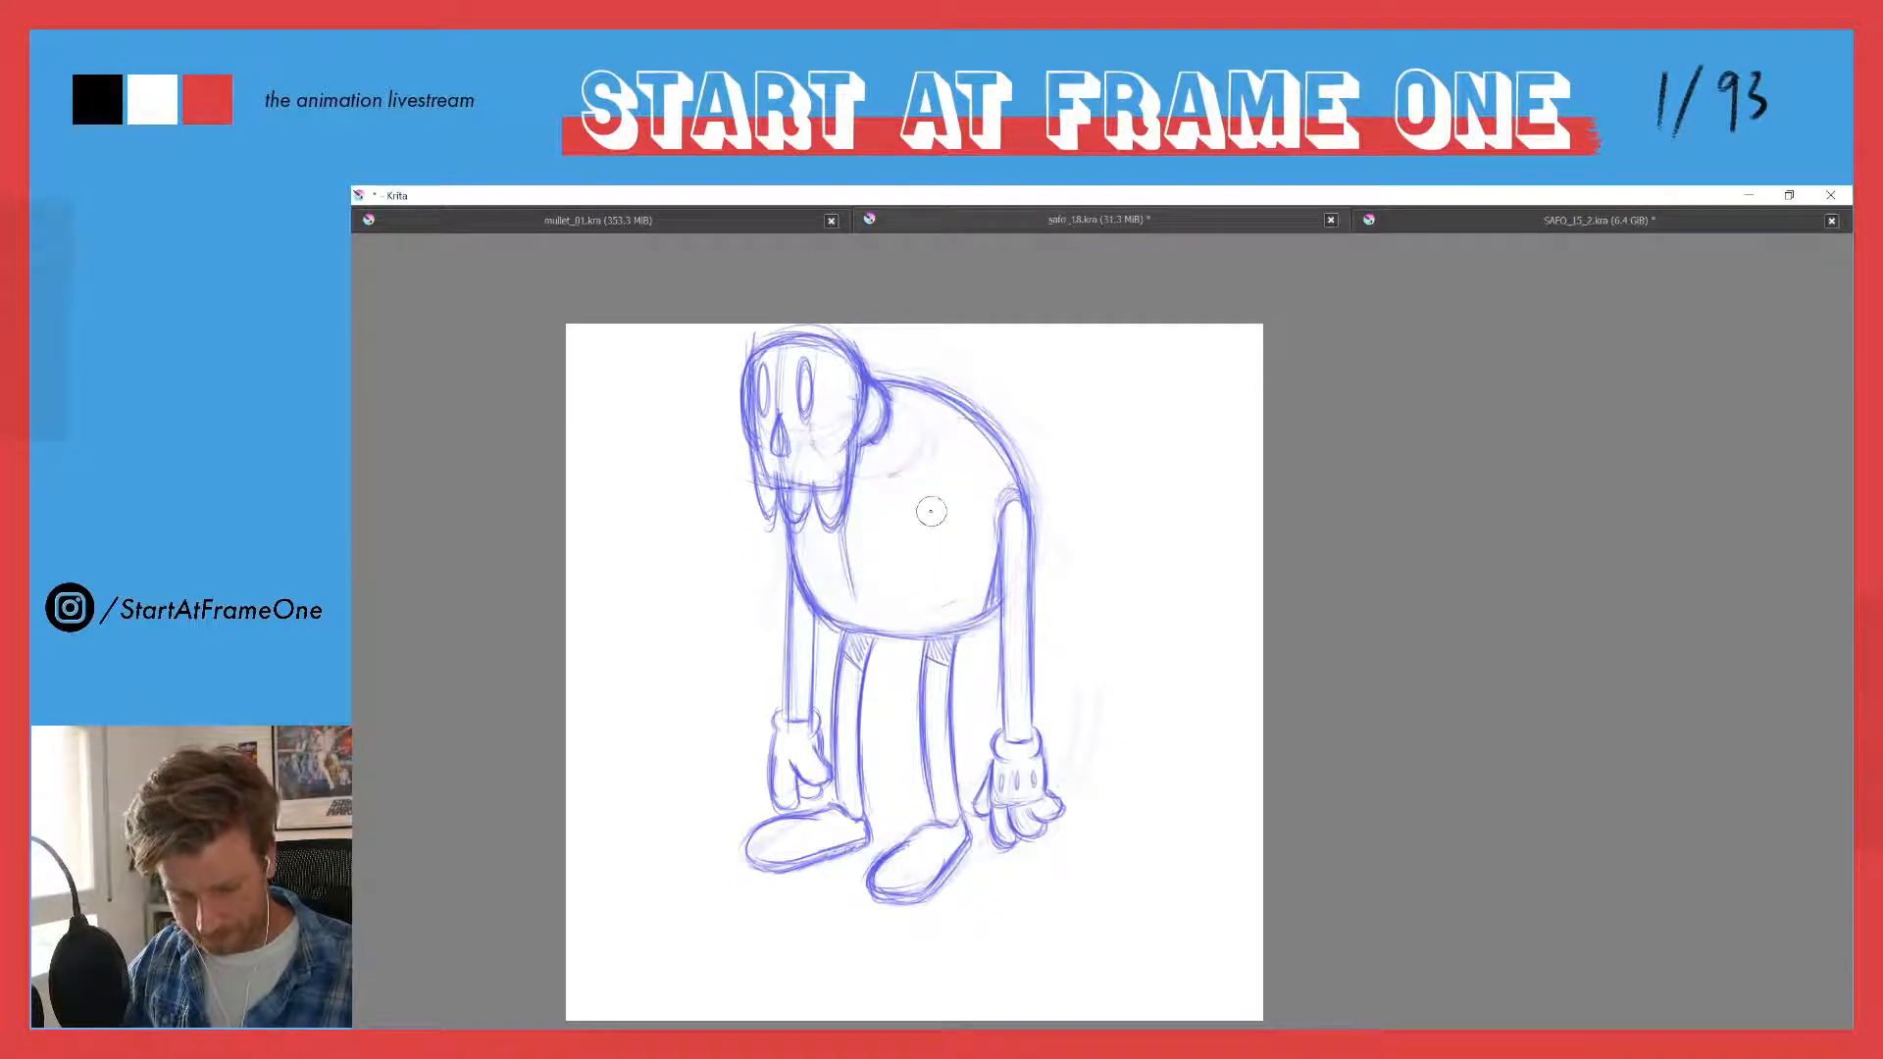
# - Fade the head sketch and redraw the hanging teeth as shorter, rounded lobes joined to the cheek
pyautogui.moveTo(787, 472)
pyautogui.mouseDown()
pyautogui.moveTo(829, 498)
pyautogui.moveTo(805, 413)
pyautogui.moveTo(753, 498)
pyautogui.moveTo(744, 377)
pyautogui.moveTo(820, 360)
pyautogui.moveTo(844, 427)
pyautogui.moveTo(828, 385)
pyautogui.moveTo(758, 373)
pyautogui.moveTo(734, 403)
pyautogui.moveTo(767, 495)
pyautogui.moveTo(783, 472)
pyautogui.moveTo(798, 497)
pyautogui.moveTo(778, 402)
pyautogui.moveTo(818, 458)
pyautogui.moveTo(883, 438)
pyautogui.moveTo(815, 441)
pyautogui.mouseUp()
pyautogui.moveTo(792, 519)
pyautogui.mouseDown()
pyautogui.moveTo(797, 554)
pyautogui.moveTo(781, 522)
pyautogui.moveTo(822, 511)
pyautogui.mouseUp()
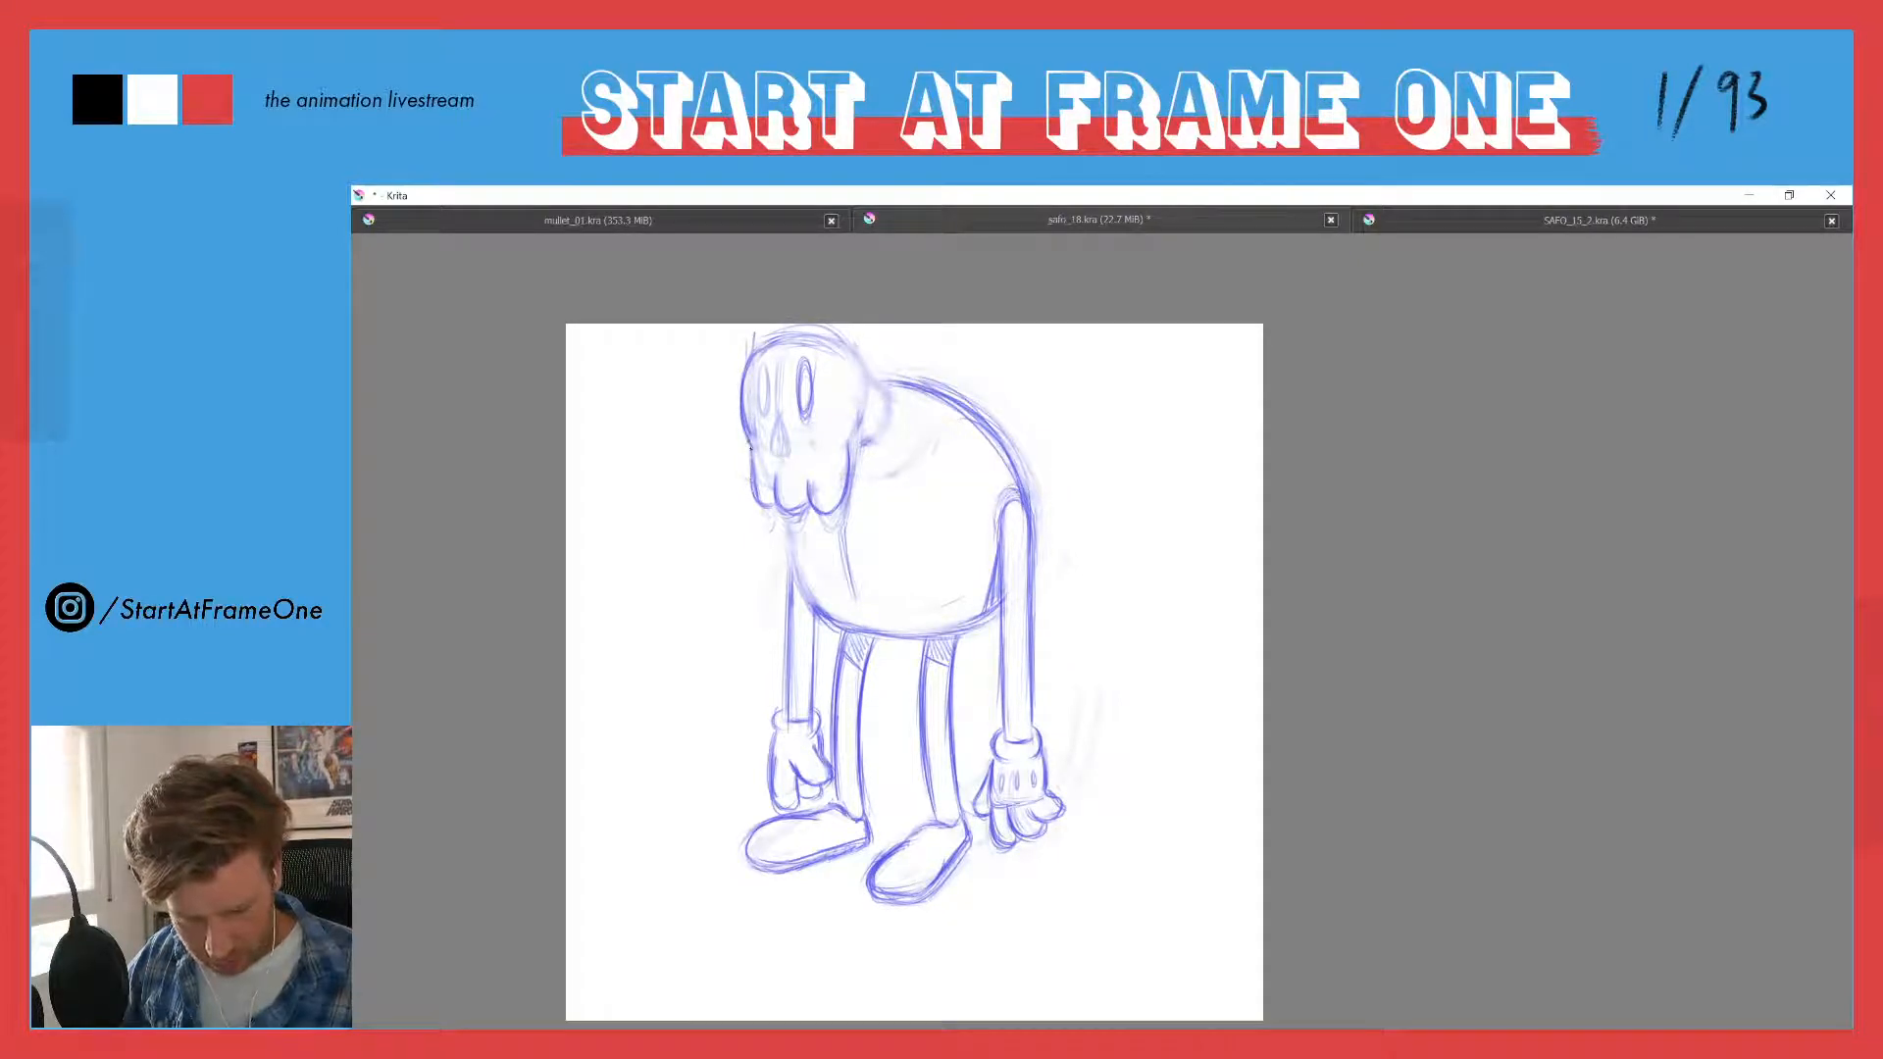
pyautogui.moveTo(751, 448); pyautogui.dragTo(754, 472)
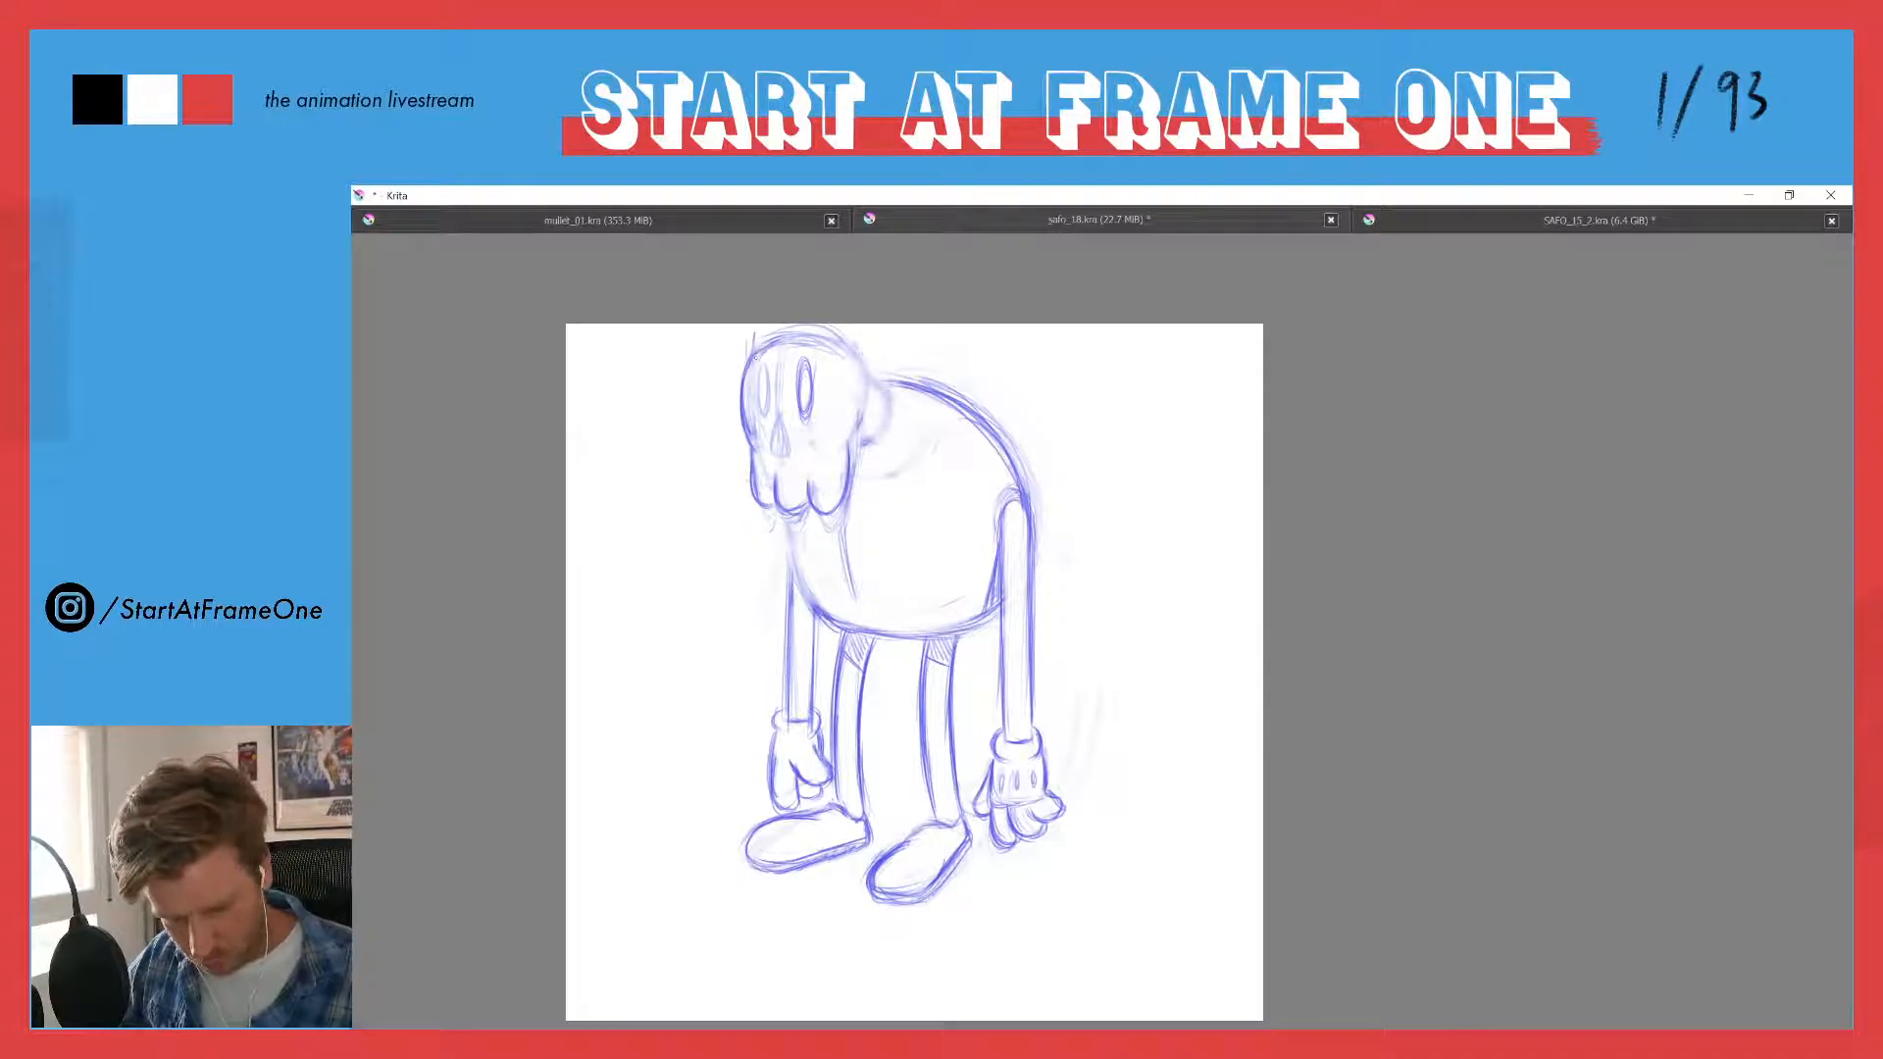
# - Redraw the skull's rounded outline with clean lines, and redefine the oval eye sockets and pointed nose hole
pyautogui.moveTo(764, 345)
pyautogui.mouseDown()
pyautogui.moveTo(816, 334)
pyautogui.moveTo(856, 362)
pyautogui.moveTo(865, 414)
pyautogui.moveTo(842, 443)
pyautogui.mouseUp()
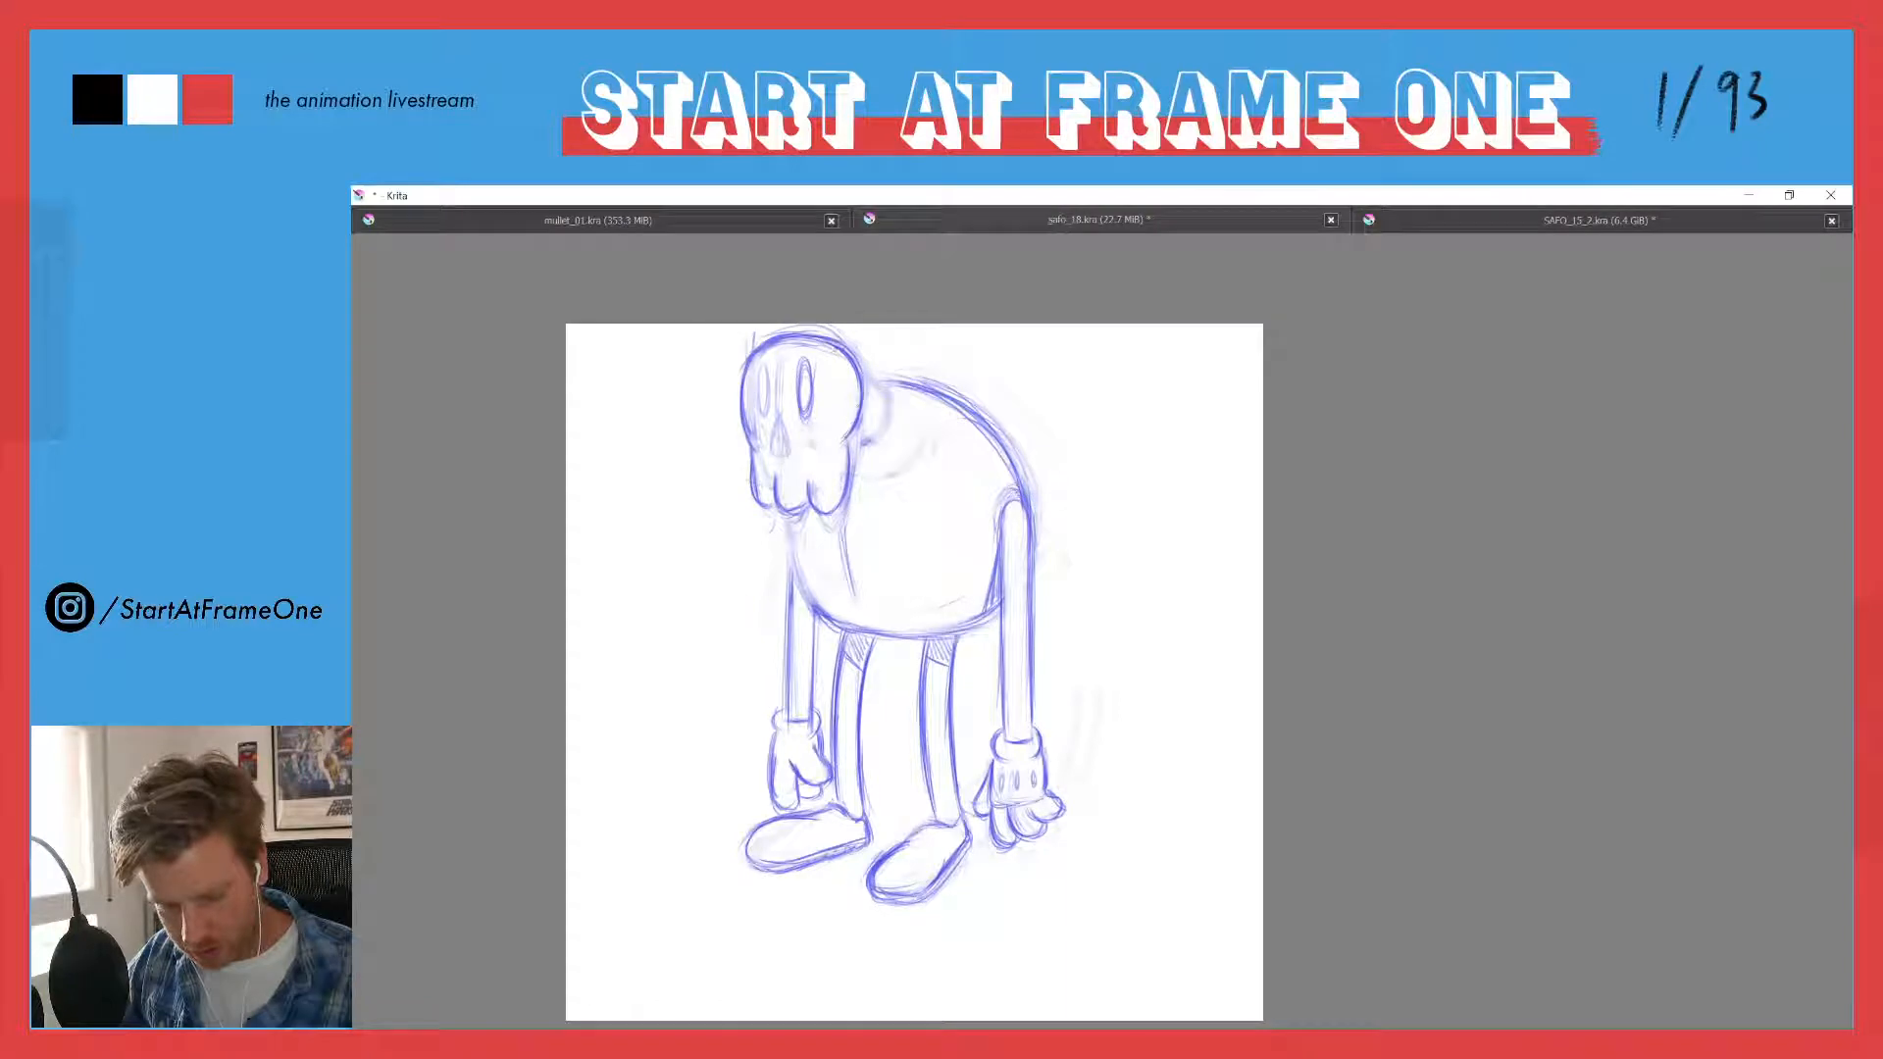
pyautogui.moveTo(854, 368); pyautogui.dragTo(860, 409)
pyautogui.moveTo(767, 366)
pyautogui.mouseDown()
pyautogui.moveTo(787, 451)
pyautogui.moveTo(770, 430)
pyautogui.moveTo(772, 448)
pyautogui.moveTo(802, 377)
pyautogui.moveTo(803, 403)
pyautogui.moveTo(807, 331)
pyautogui.moveTo(811, 403)
pyautogui.moveTo(763, 408)
pyautogui.mouseUp()
# - Erase the stray neck lines behind the skull and draw a small rounded ear there
pyautogui.press('e')
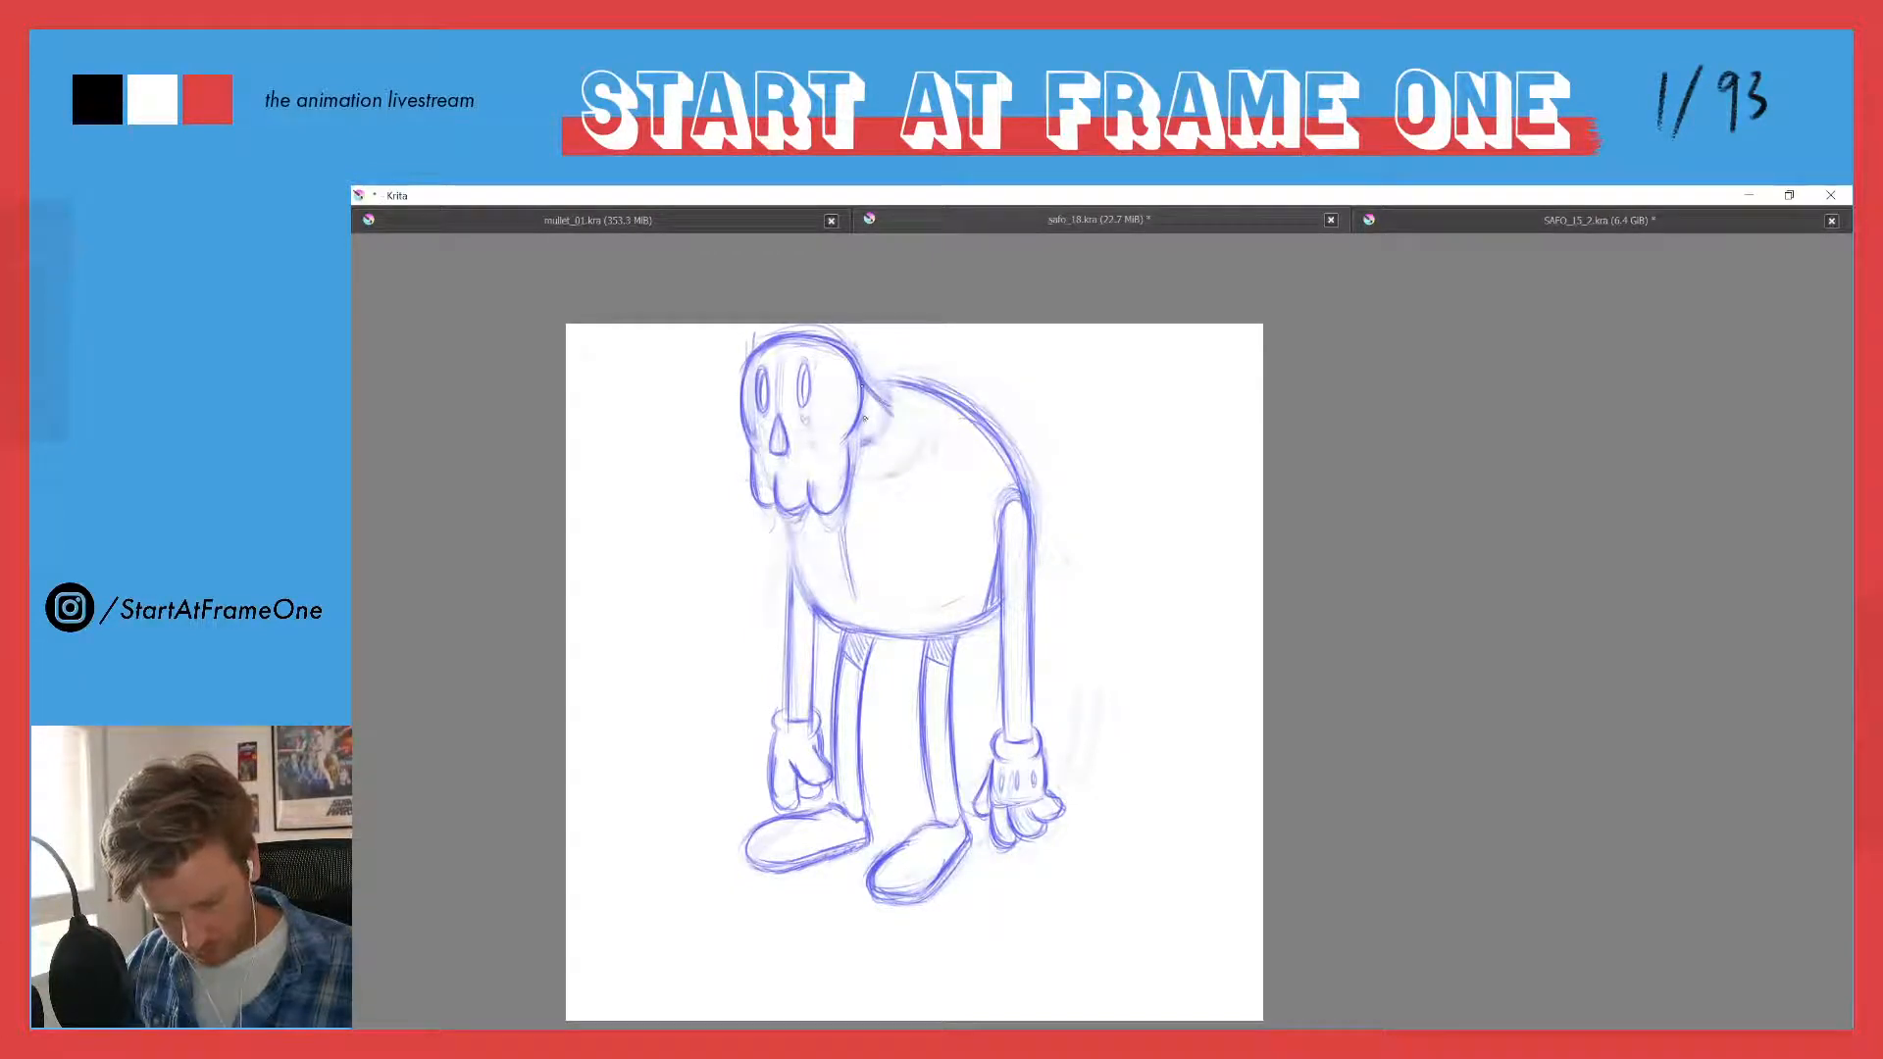
pyautogui.moveTo(863, 424); pyautogui.dragTo(878, 432)
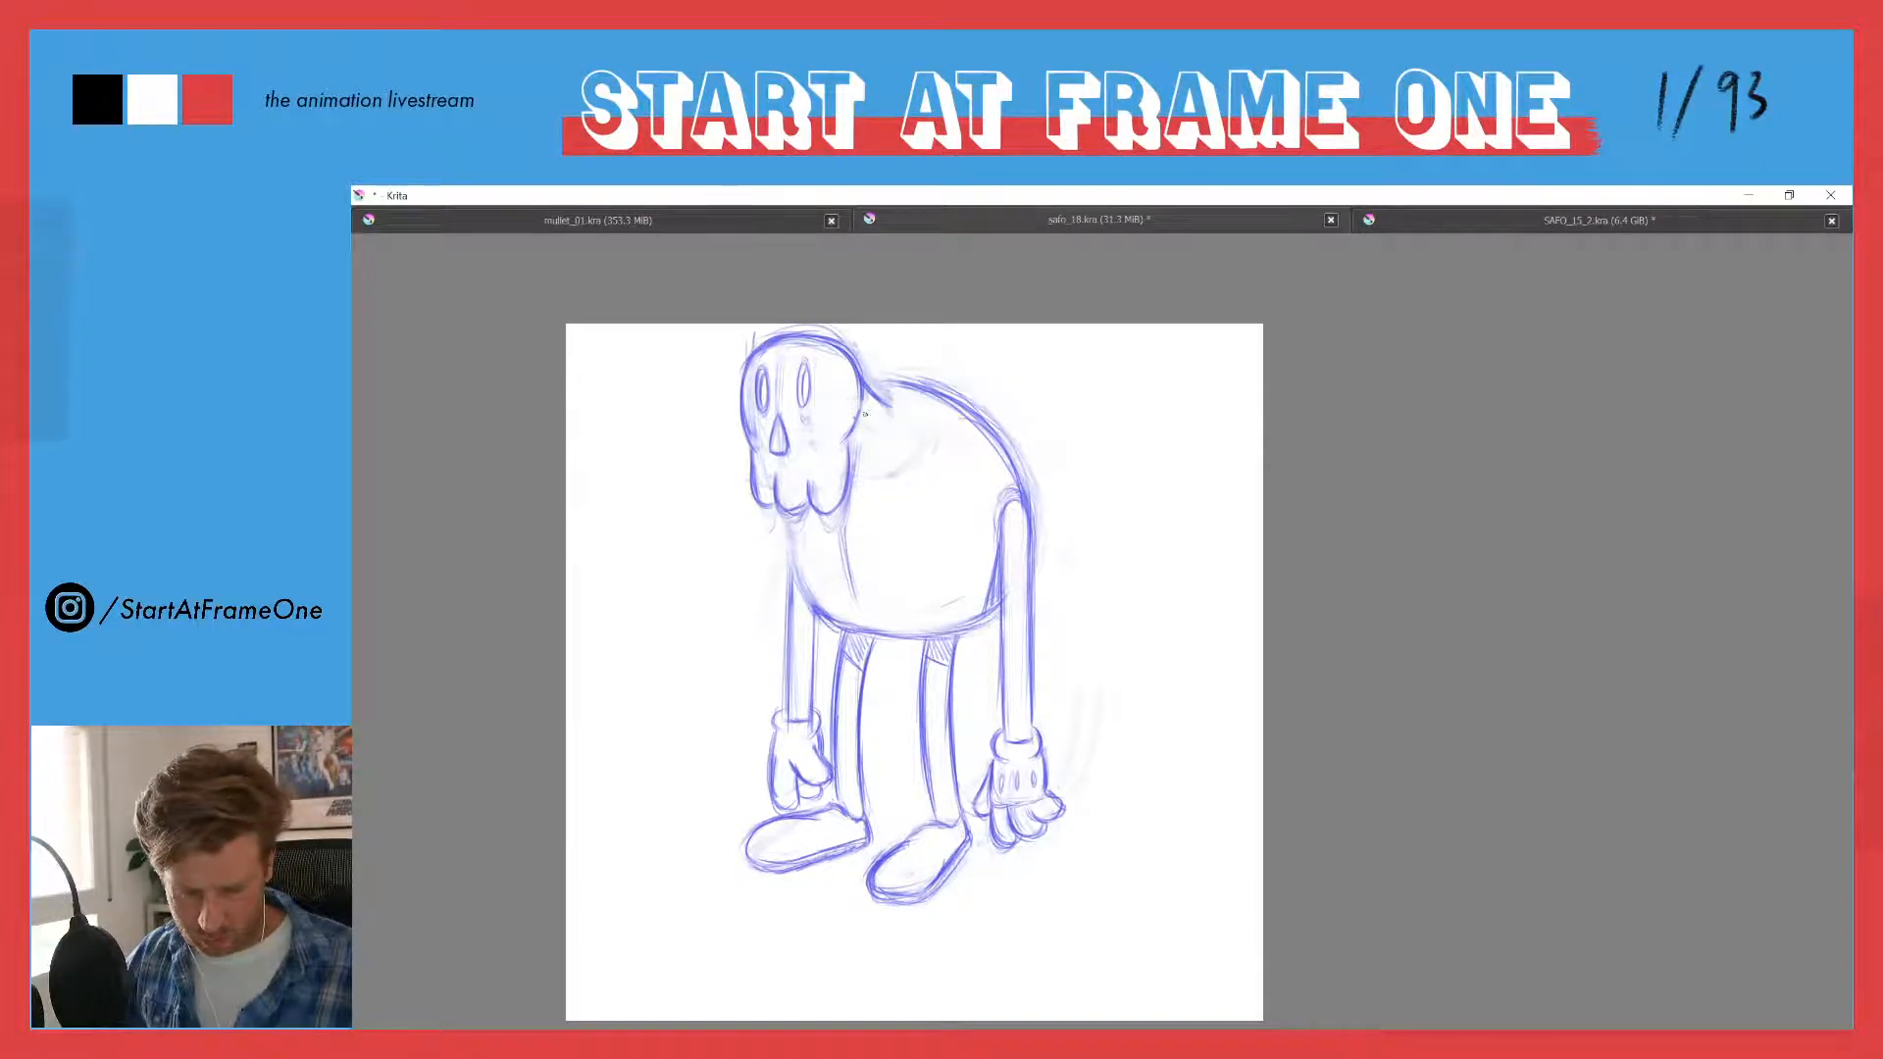
pyautogui.moveTo(867, 401); pyautogui.dragTo(864, 433)
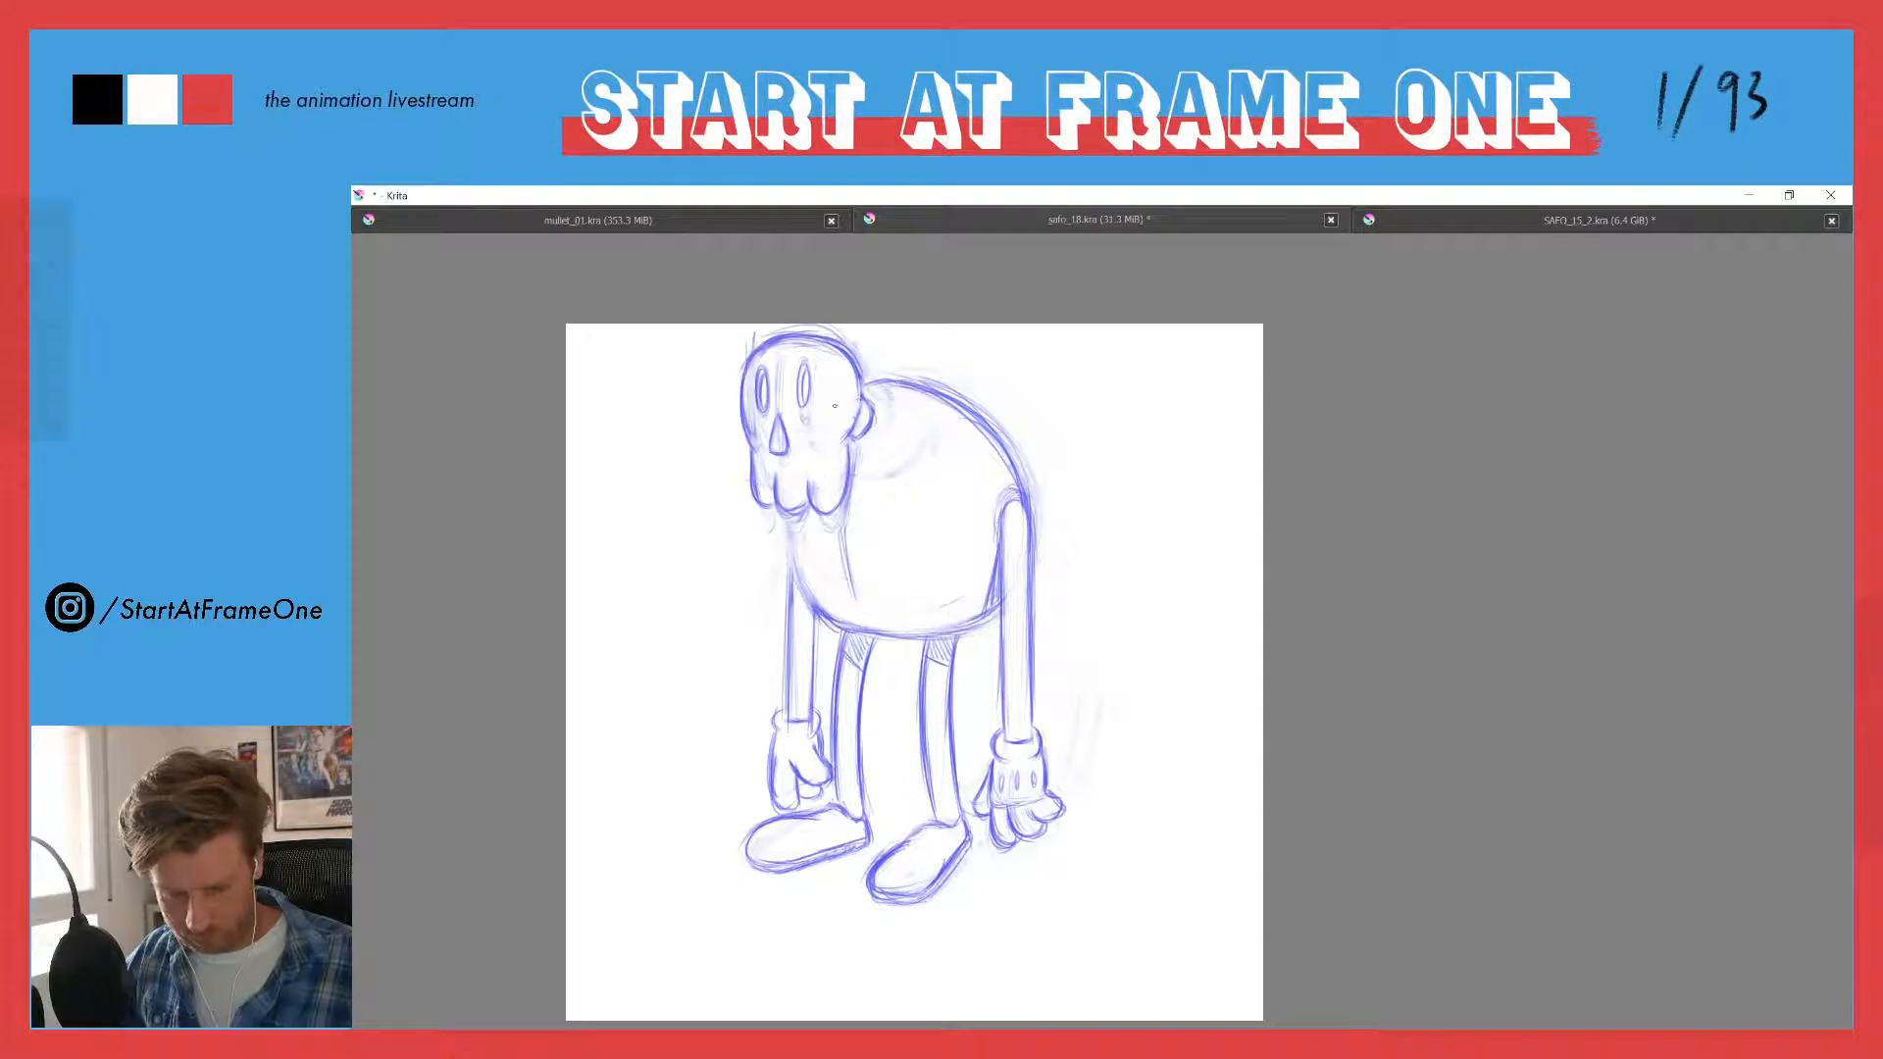
# - Erase the leftover chest lines below the head and redraw the body's front curve down to the belly
pyautogui.press('e')
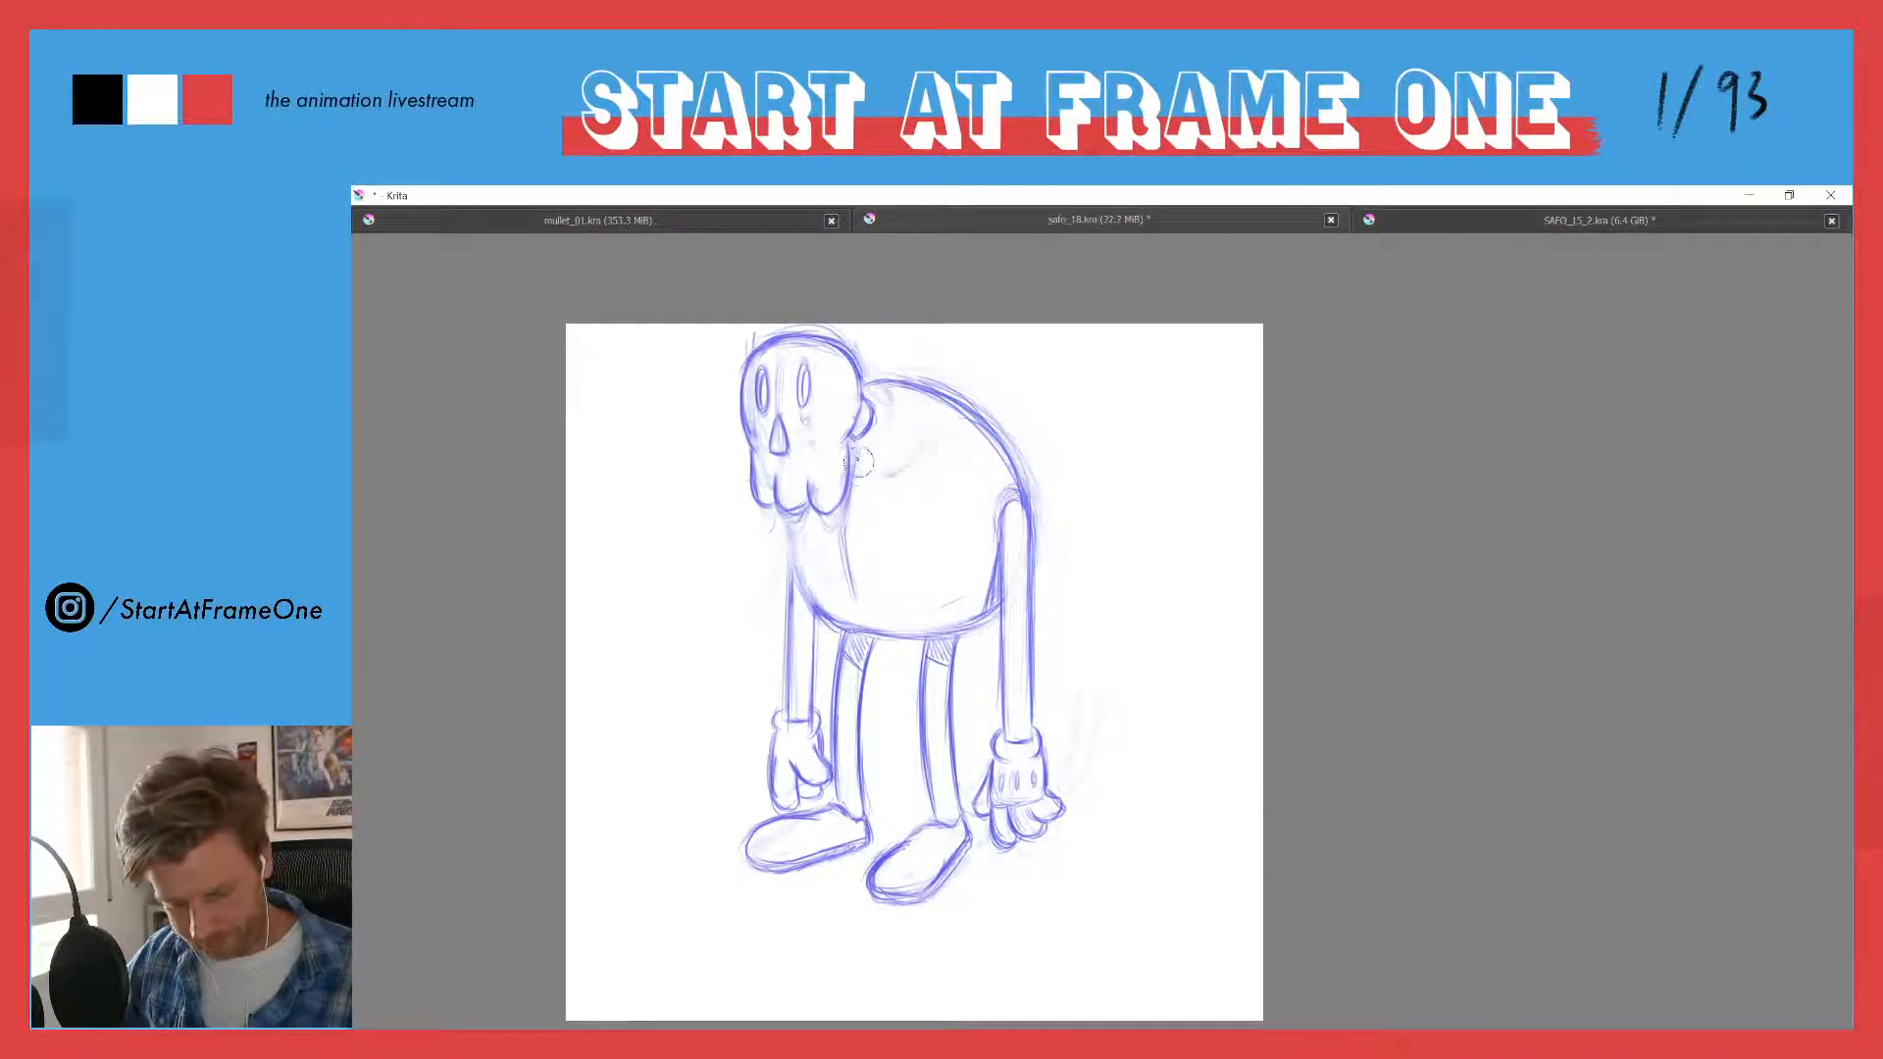
pyautogui.moveTo(863, 472)
pyautogui.mouseDown()
pyautogui.moveTo(828, 531)
pyautogui.moveTo(850, 579)
pyautogui.moveTo(803, 525)
pyautogui.moveTo(812, 589)
pyautogui.moveTo(784, 520)
pyautogui.moveTo(806, 595)
pyautogui.mouseUp()
pyautogui.press('e')
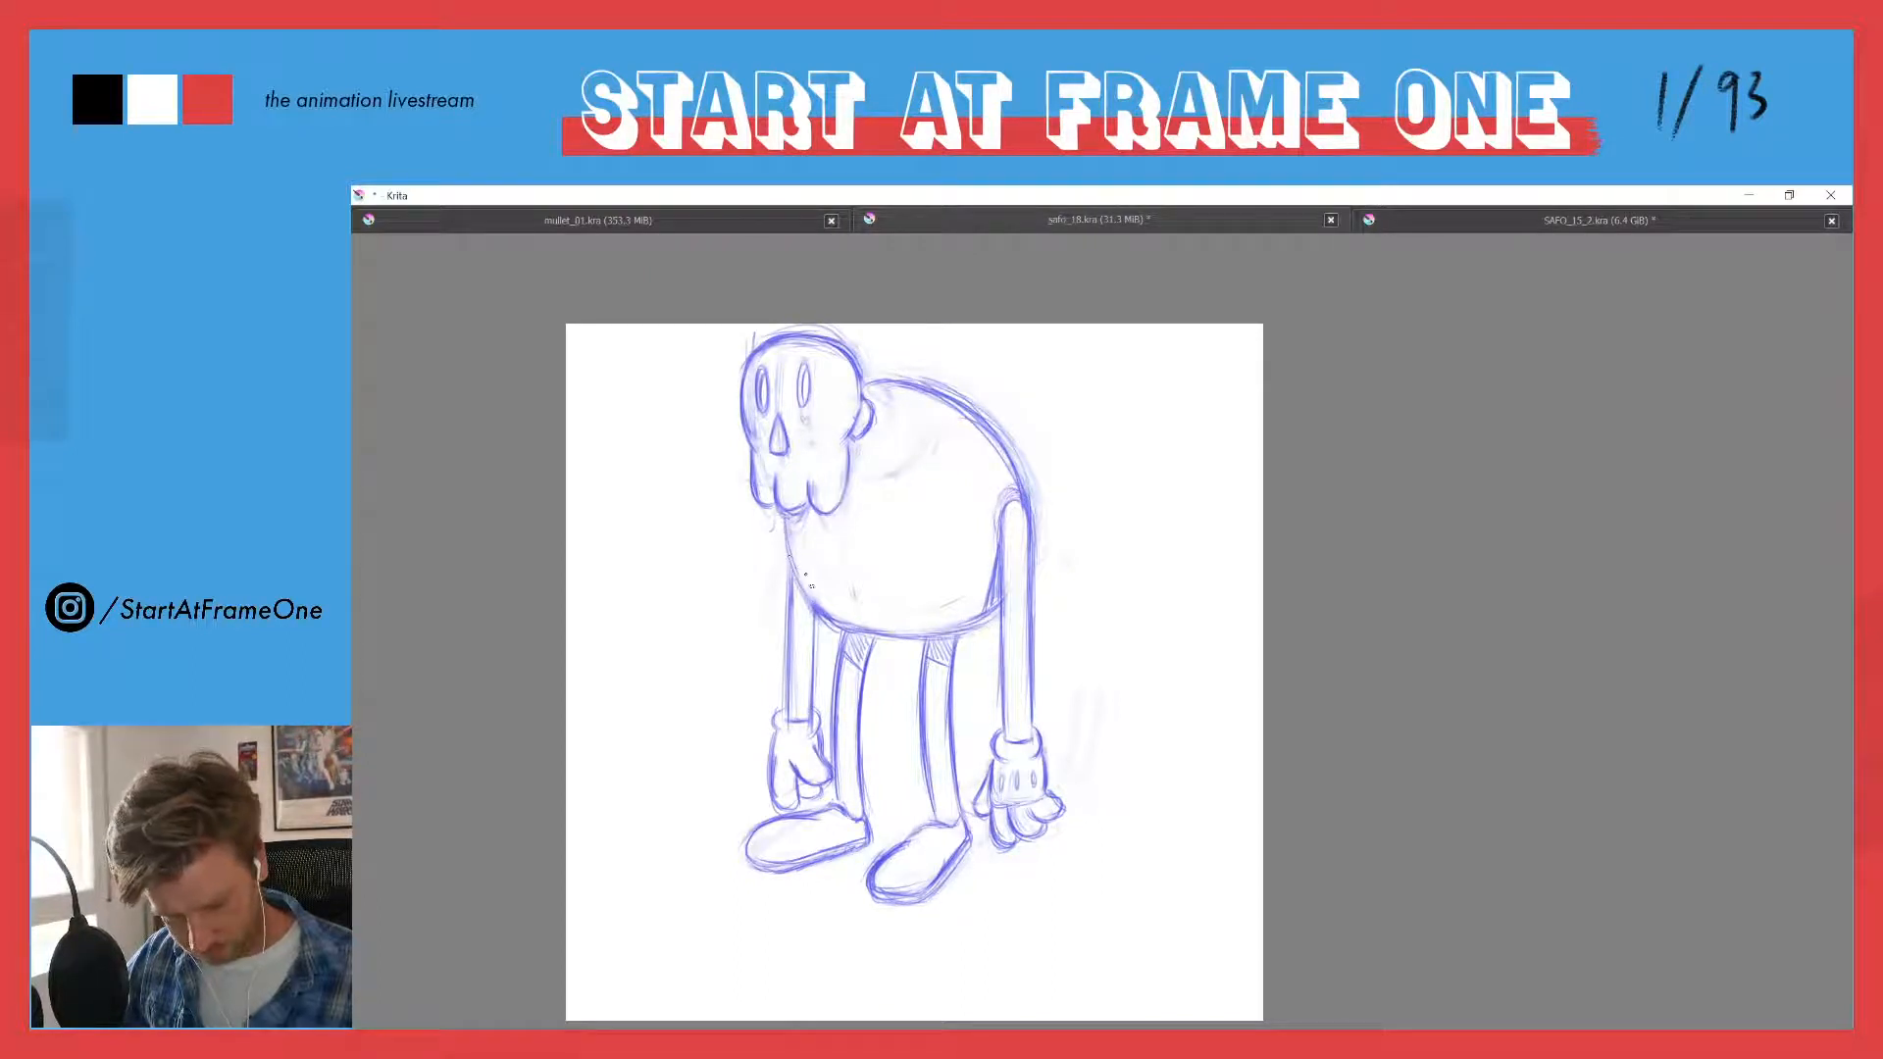
pyautogui.moveTo(786, 526); pyautogui.dragTo(835, 619)
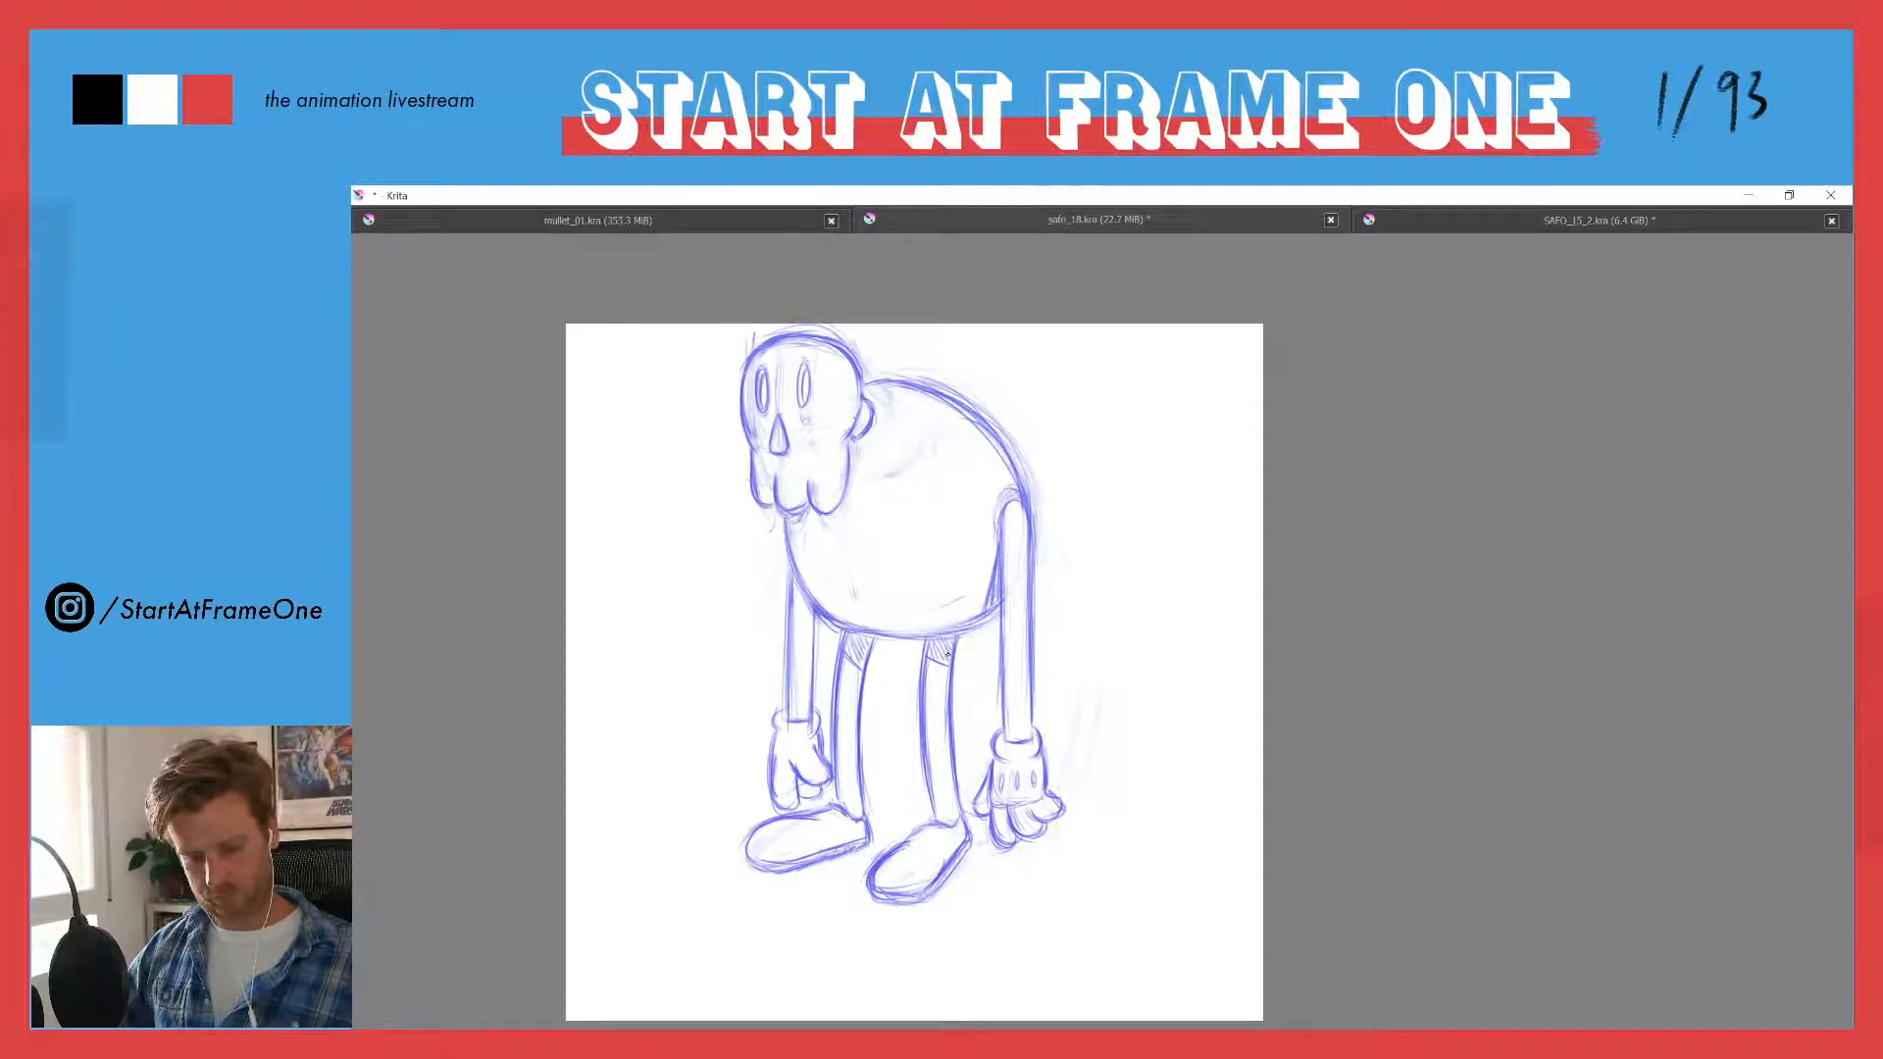
# - Clean up the stray back lines and redraw the hunched back as one smooth curve running down into the near arm
pyautogui.moveTo(882, 384)
pyautogui.mouseDown()
pyautogui.moveTo(927, 391)
pyautogui.moveTo(997, 459)
pyautogui.mouseUp()
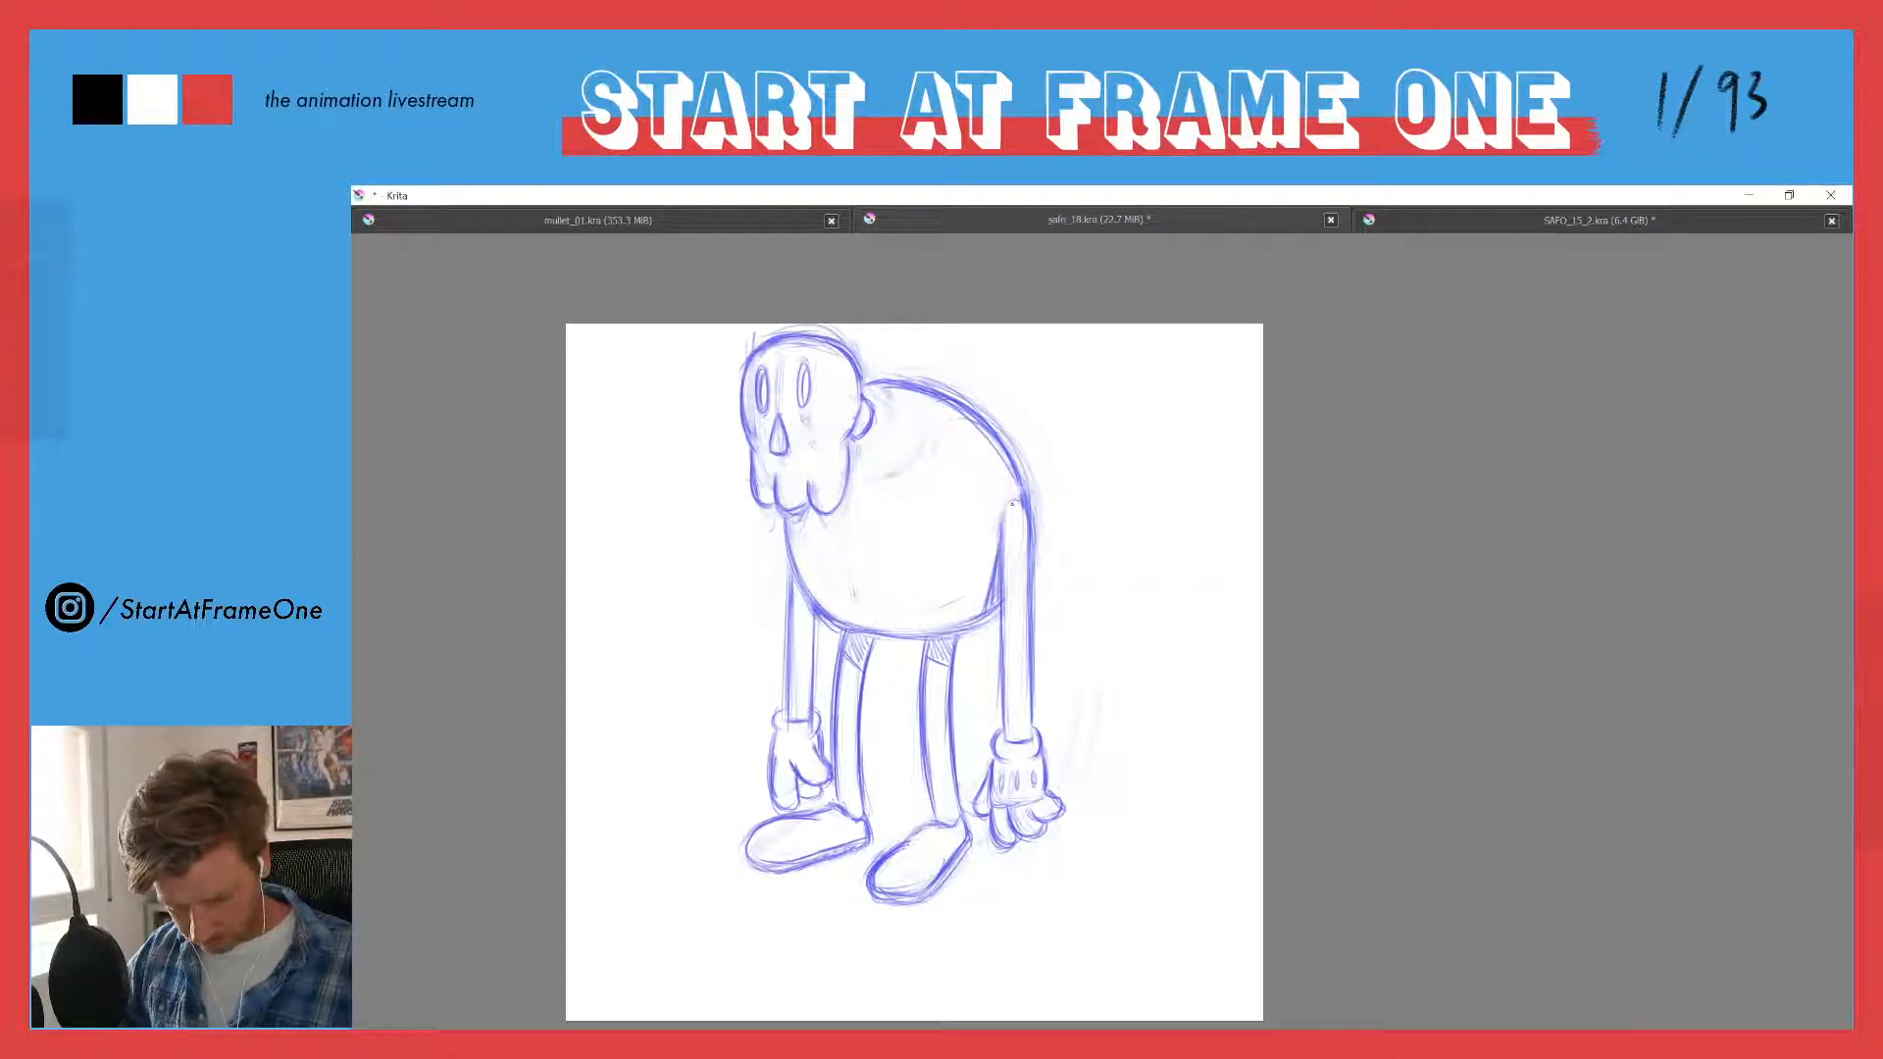
pyautogui.moveTo(999, 525)
pyautogui.mouseDown()
pyautogui.moveTo(1011, 496)
pyautogui.moveTo(995, 539)
pyautogui.mouseUp()
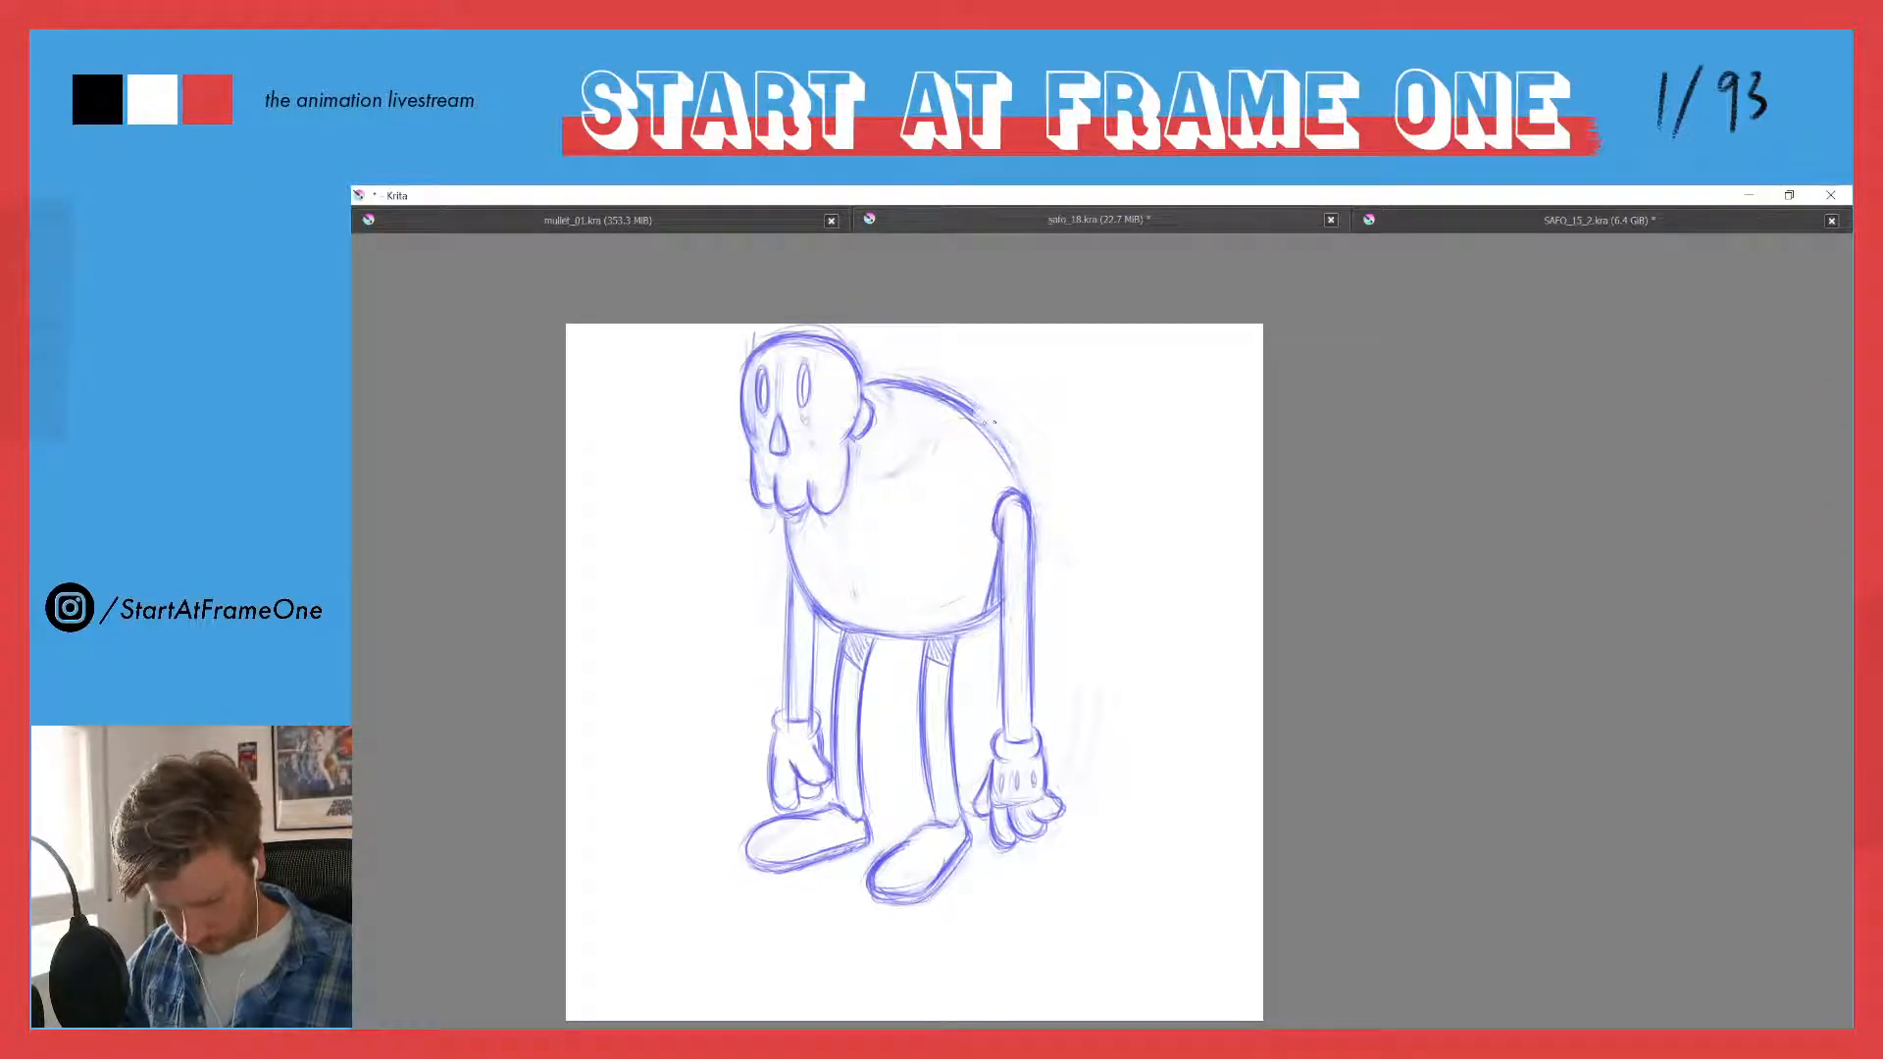
pyautogui.moveTo(966, 402); pyautogui.dragTo(1019, 487)
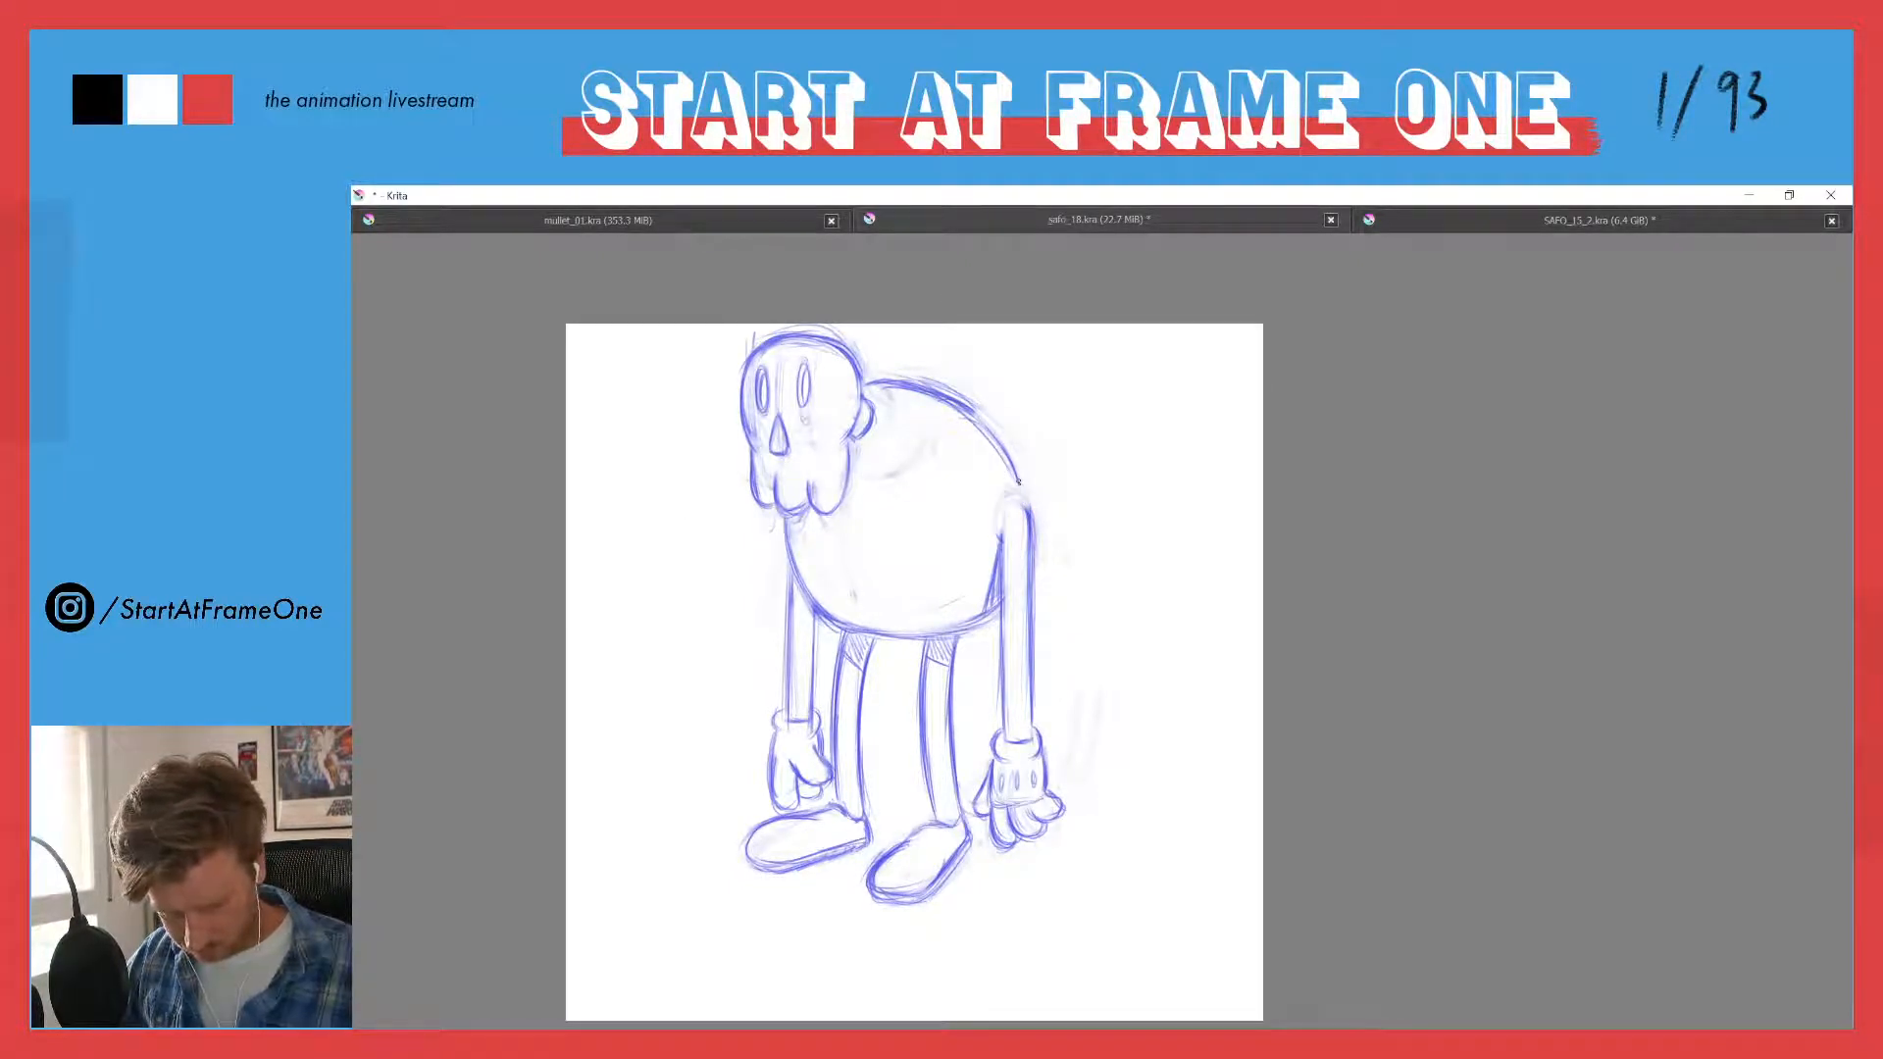
pyautogui.moveTo(1005, 454); pyautogui.dragTo(1028, 561)
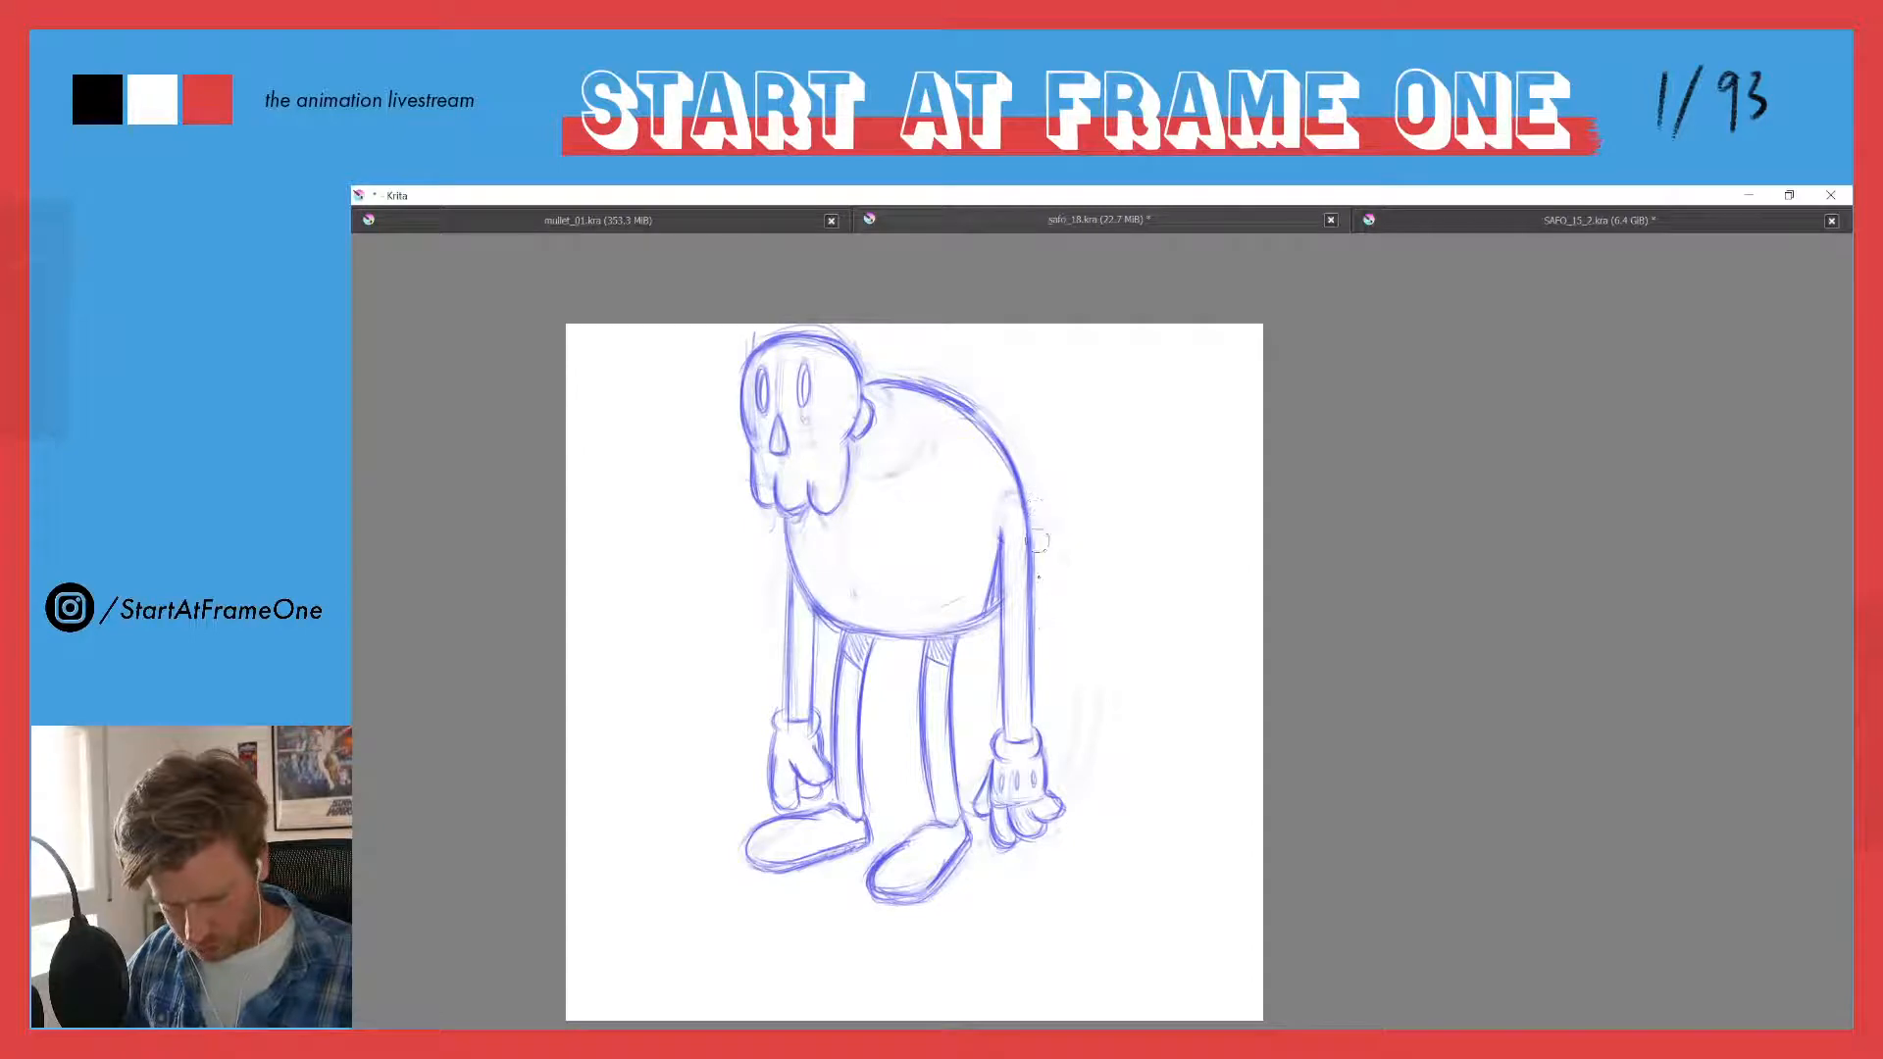
pyautogui.moveTo(1022, 495); pyautogui.dragTo(1031, 565)
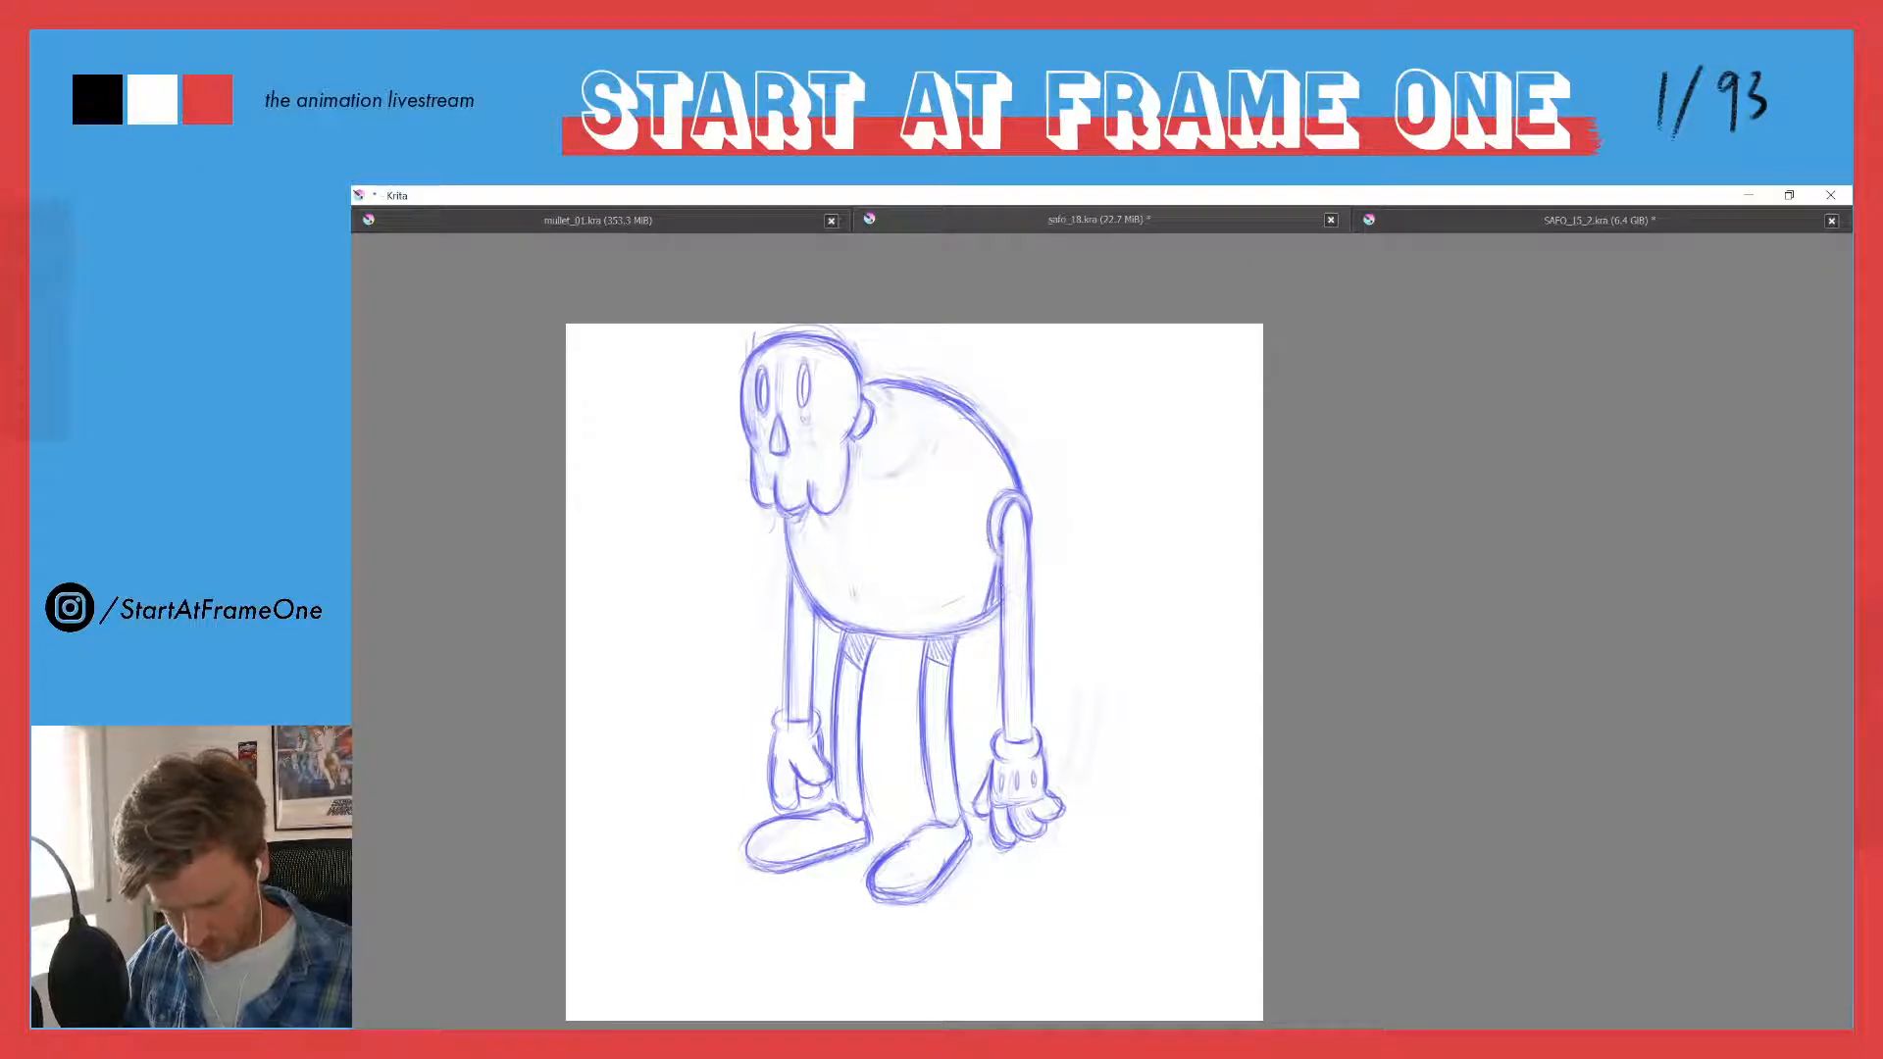
# - Draw a rounded armhole around the top of the near arm and reinforce the shoulder cap and the body line beneath it
pyautogui.moveTo(988, 548); pyautogui.dragTo(1001, 559)
pyautogui.moveTo(993, 505); pyautogui.dragTo(999, 557)
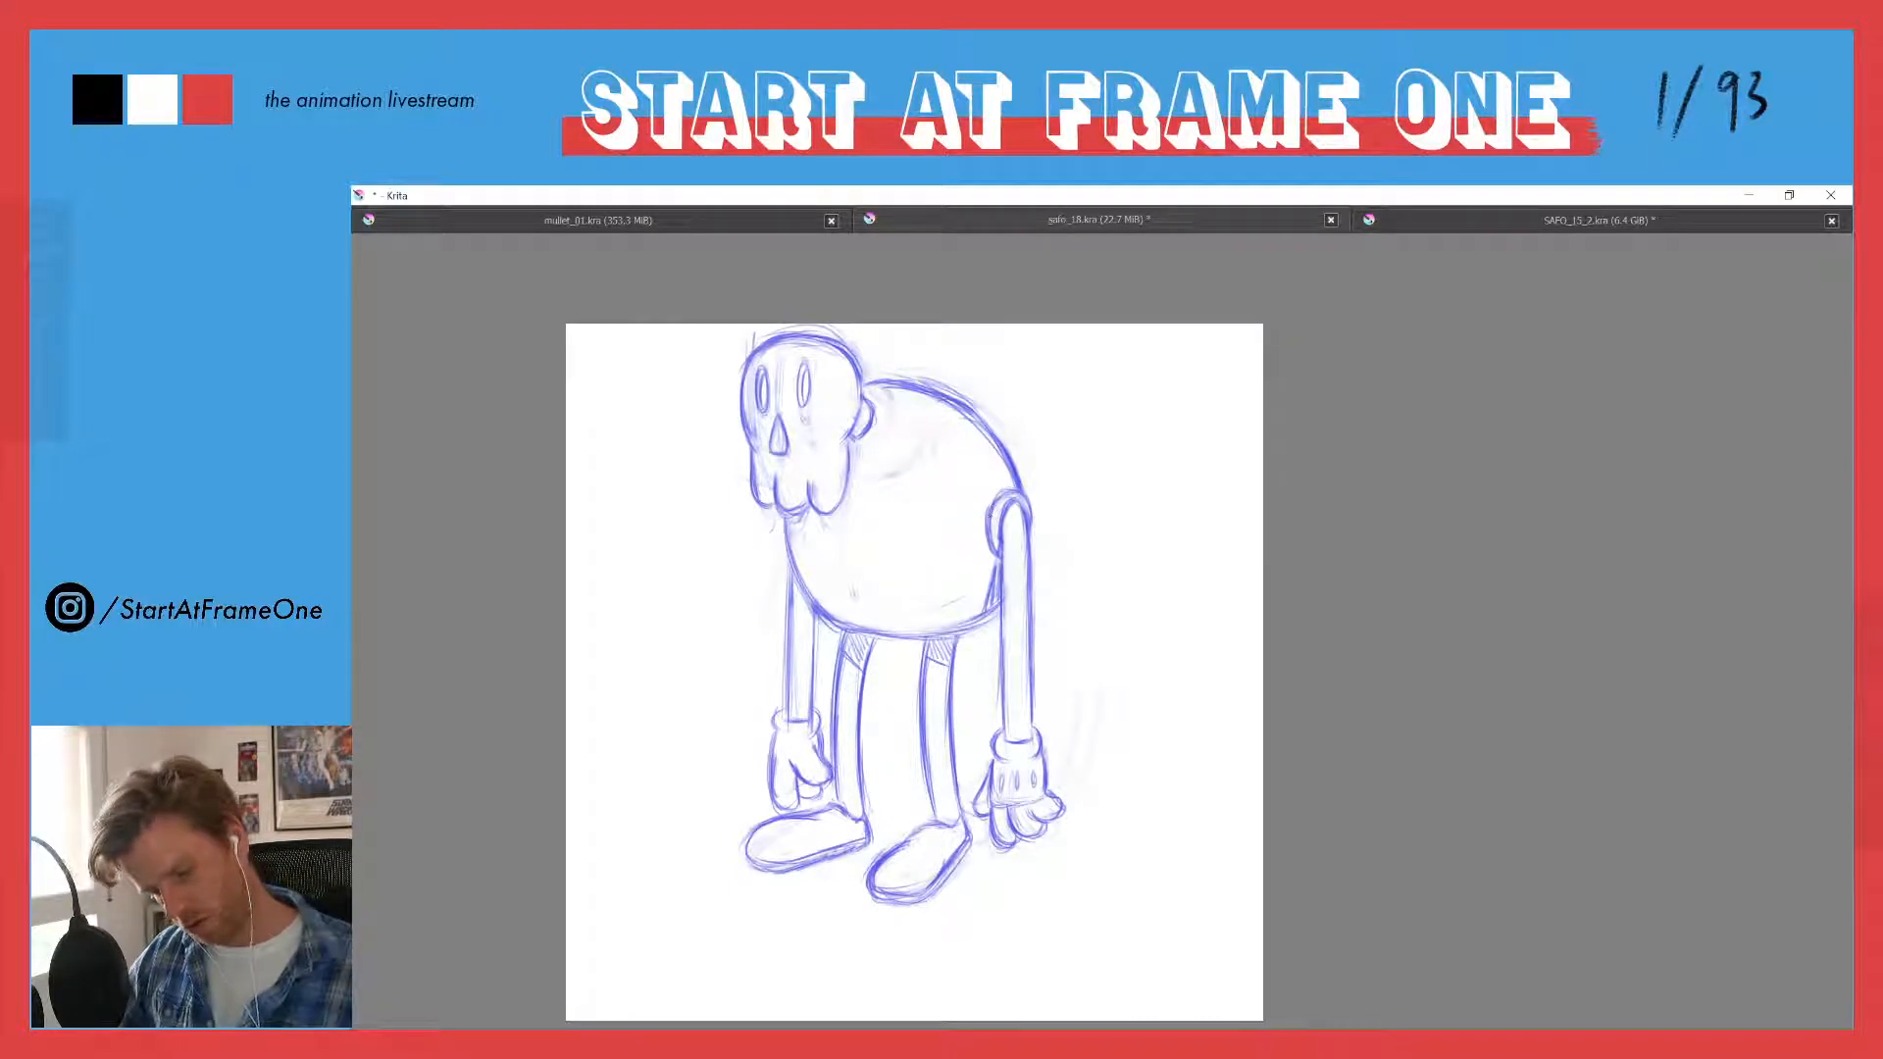
pyautogui.moveTo(1008, 504); pyautogui.dragTo(1028, 527)
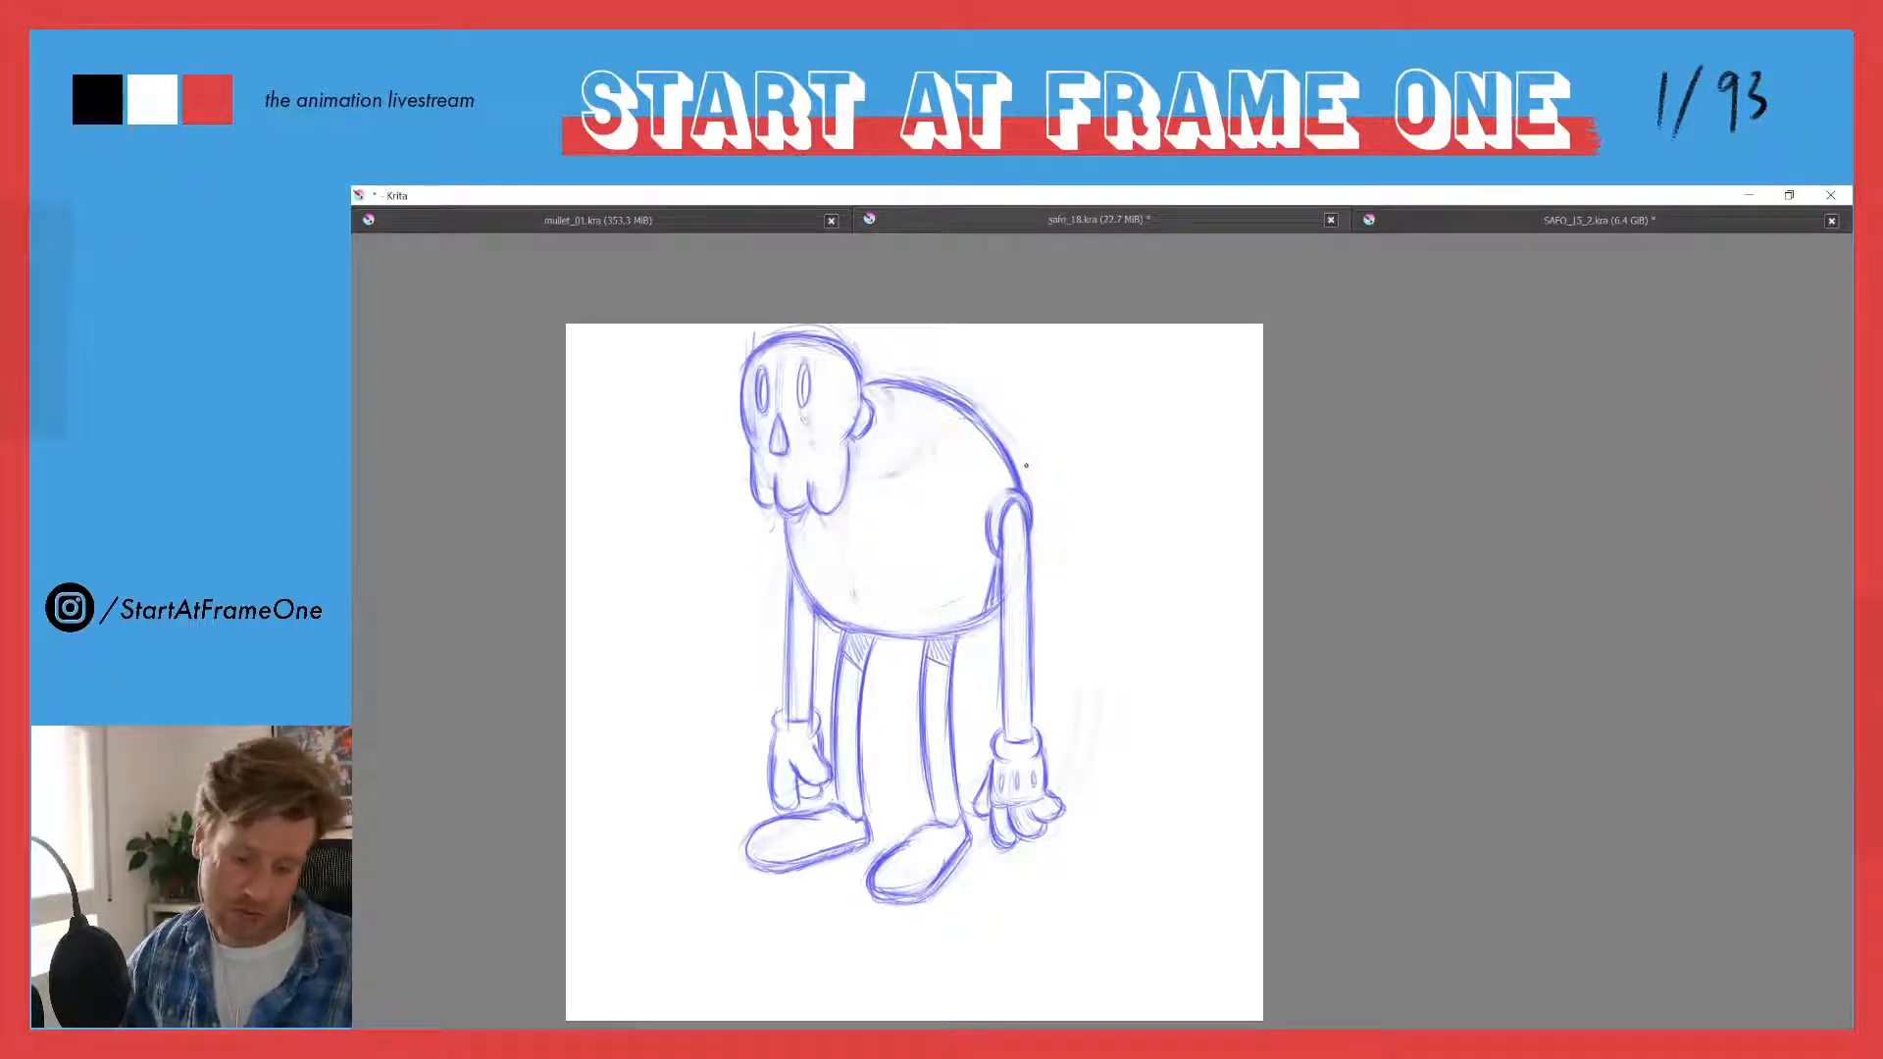
pyautogui.moveTo(998, 568); pyautogui.dragTo(995, 589)
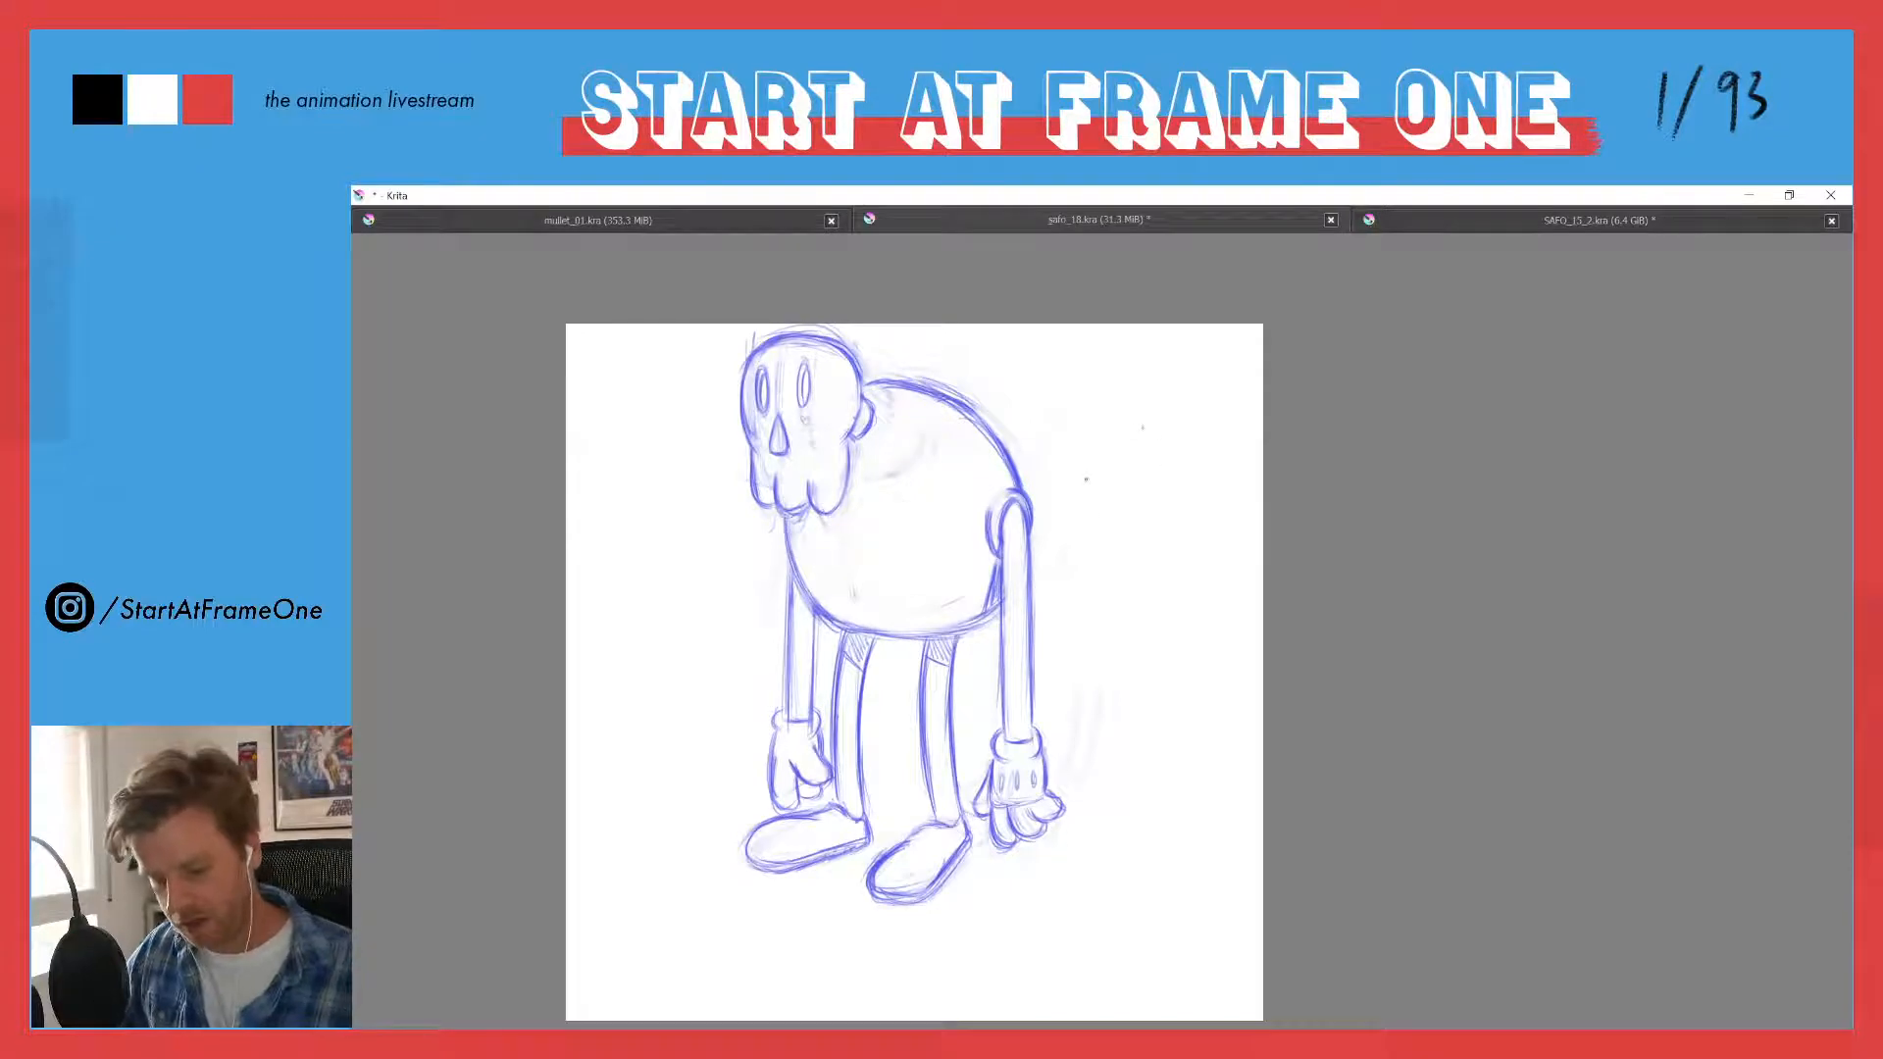
# - Sketch a small circle with a little oval on its side in the blank space beside the figure and remove it
pyautogui.moveTo(1086, 479); pyautogui.dragTo(1167, 461)
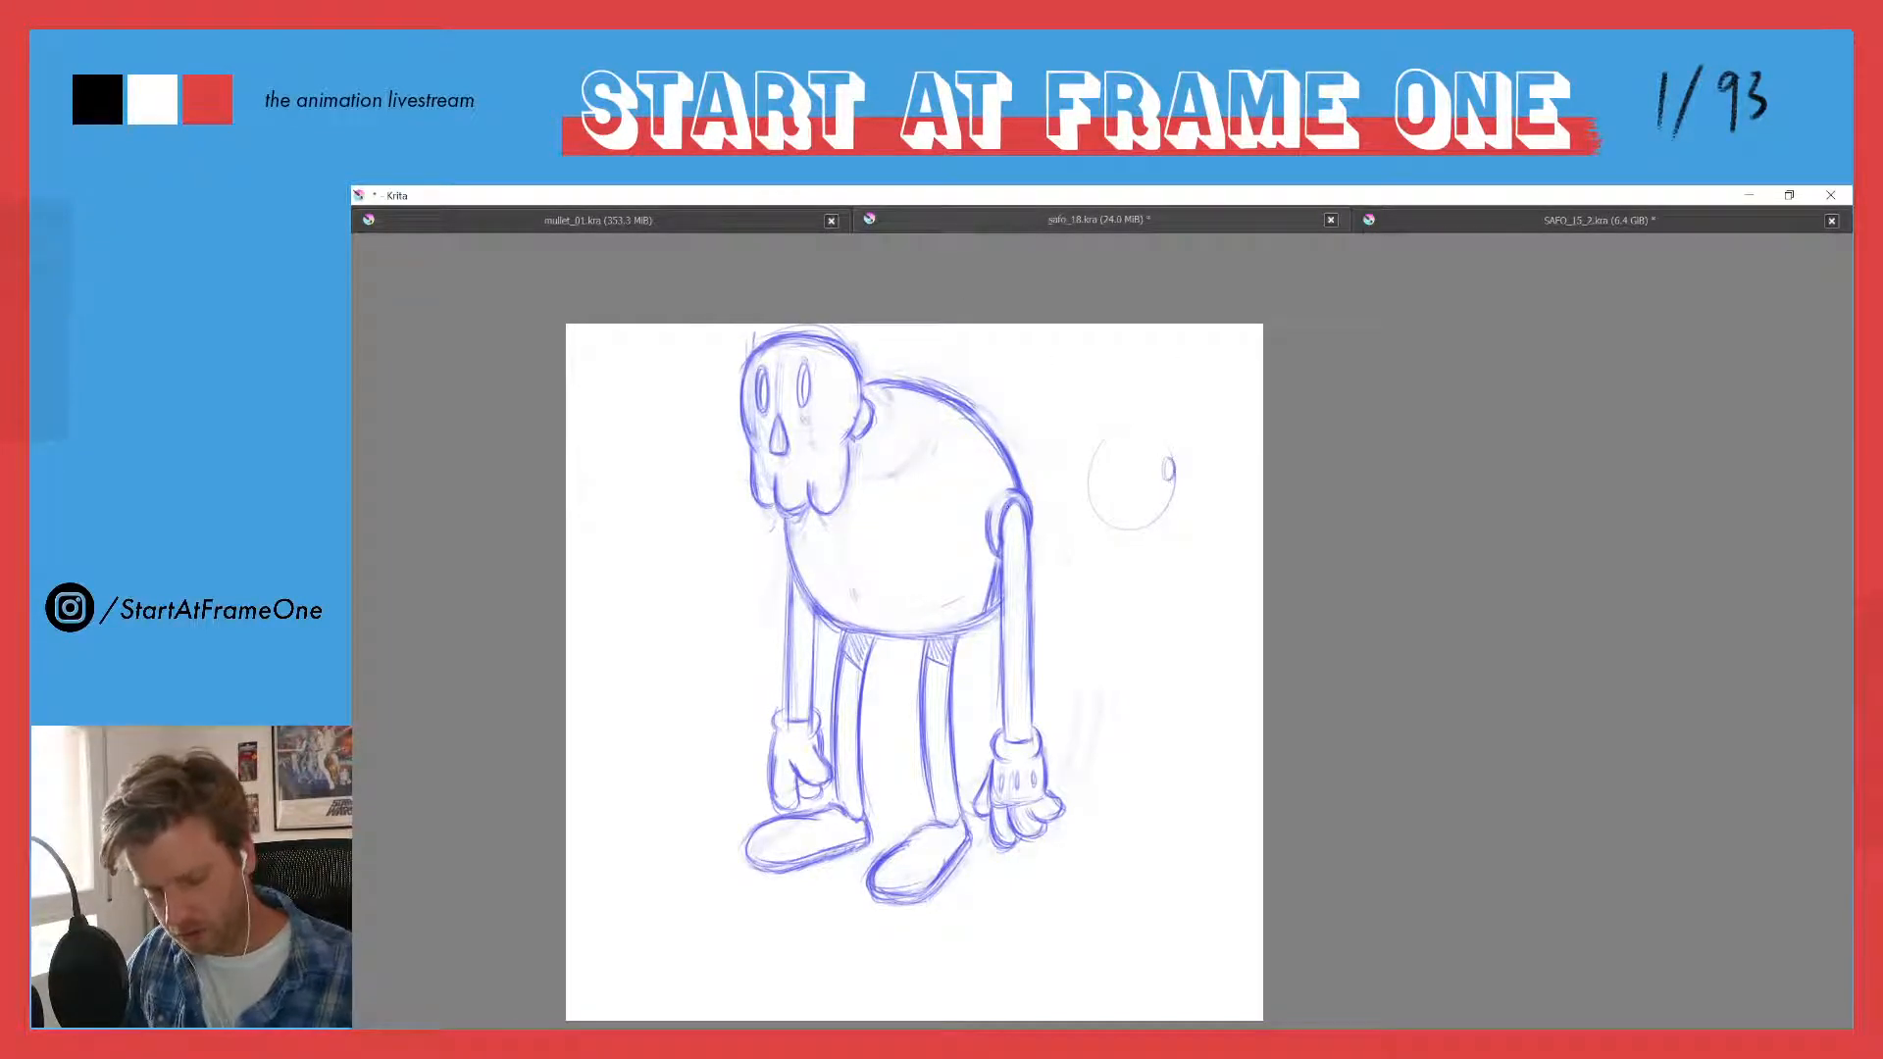
pyautogui.moveTo(1172, 440)
pyautogui.mouseDown()
pyautogui.moveTo(1163, 504)
pyautogui.moveTo(1154, 451)
pyautogui.moveTo(1094, 526)
pyautogui.moveTo(1095, 435)
pyautogui.moveTo(1134, 492)
pyautogui.mouseUp()
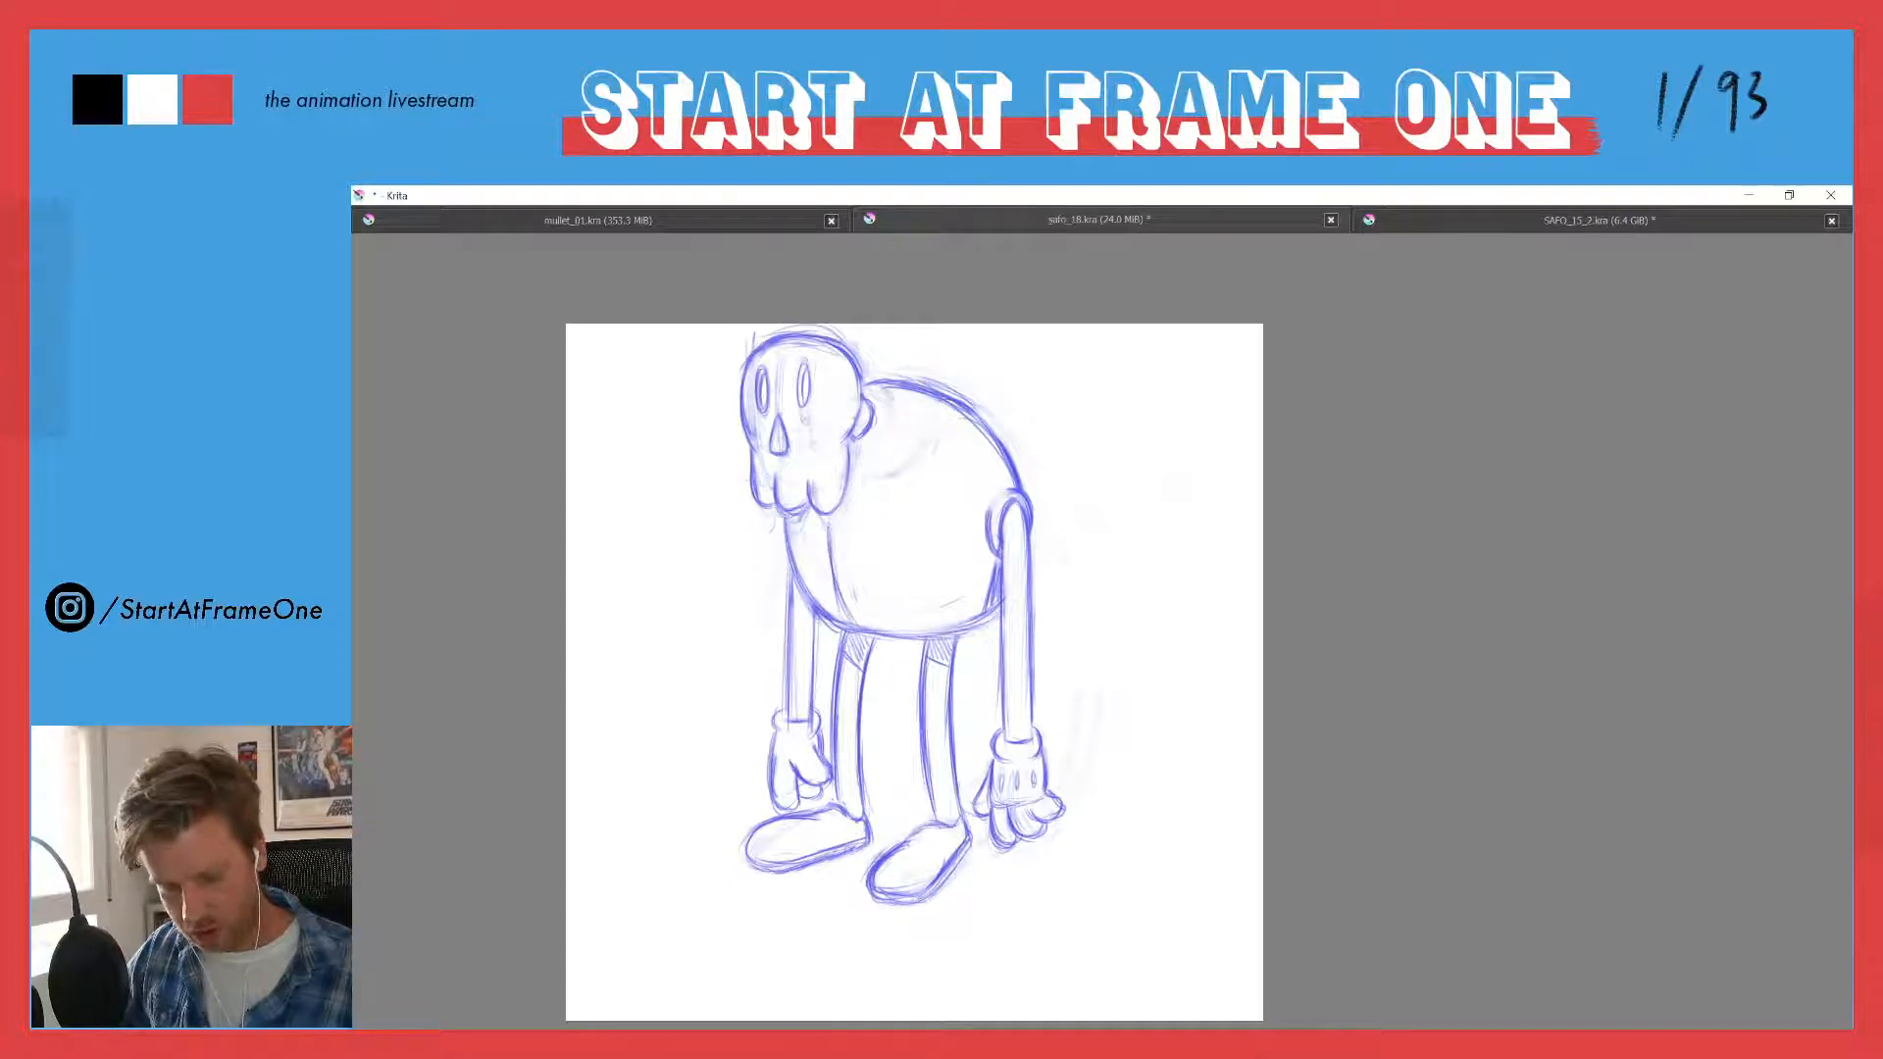
# - Draw inner contour lines along the back and the belly's front, and redraw the body's outer back and bottom curves
pyautogui.moveTo(896, 405); pyautogui.dragTo(975, 442)
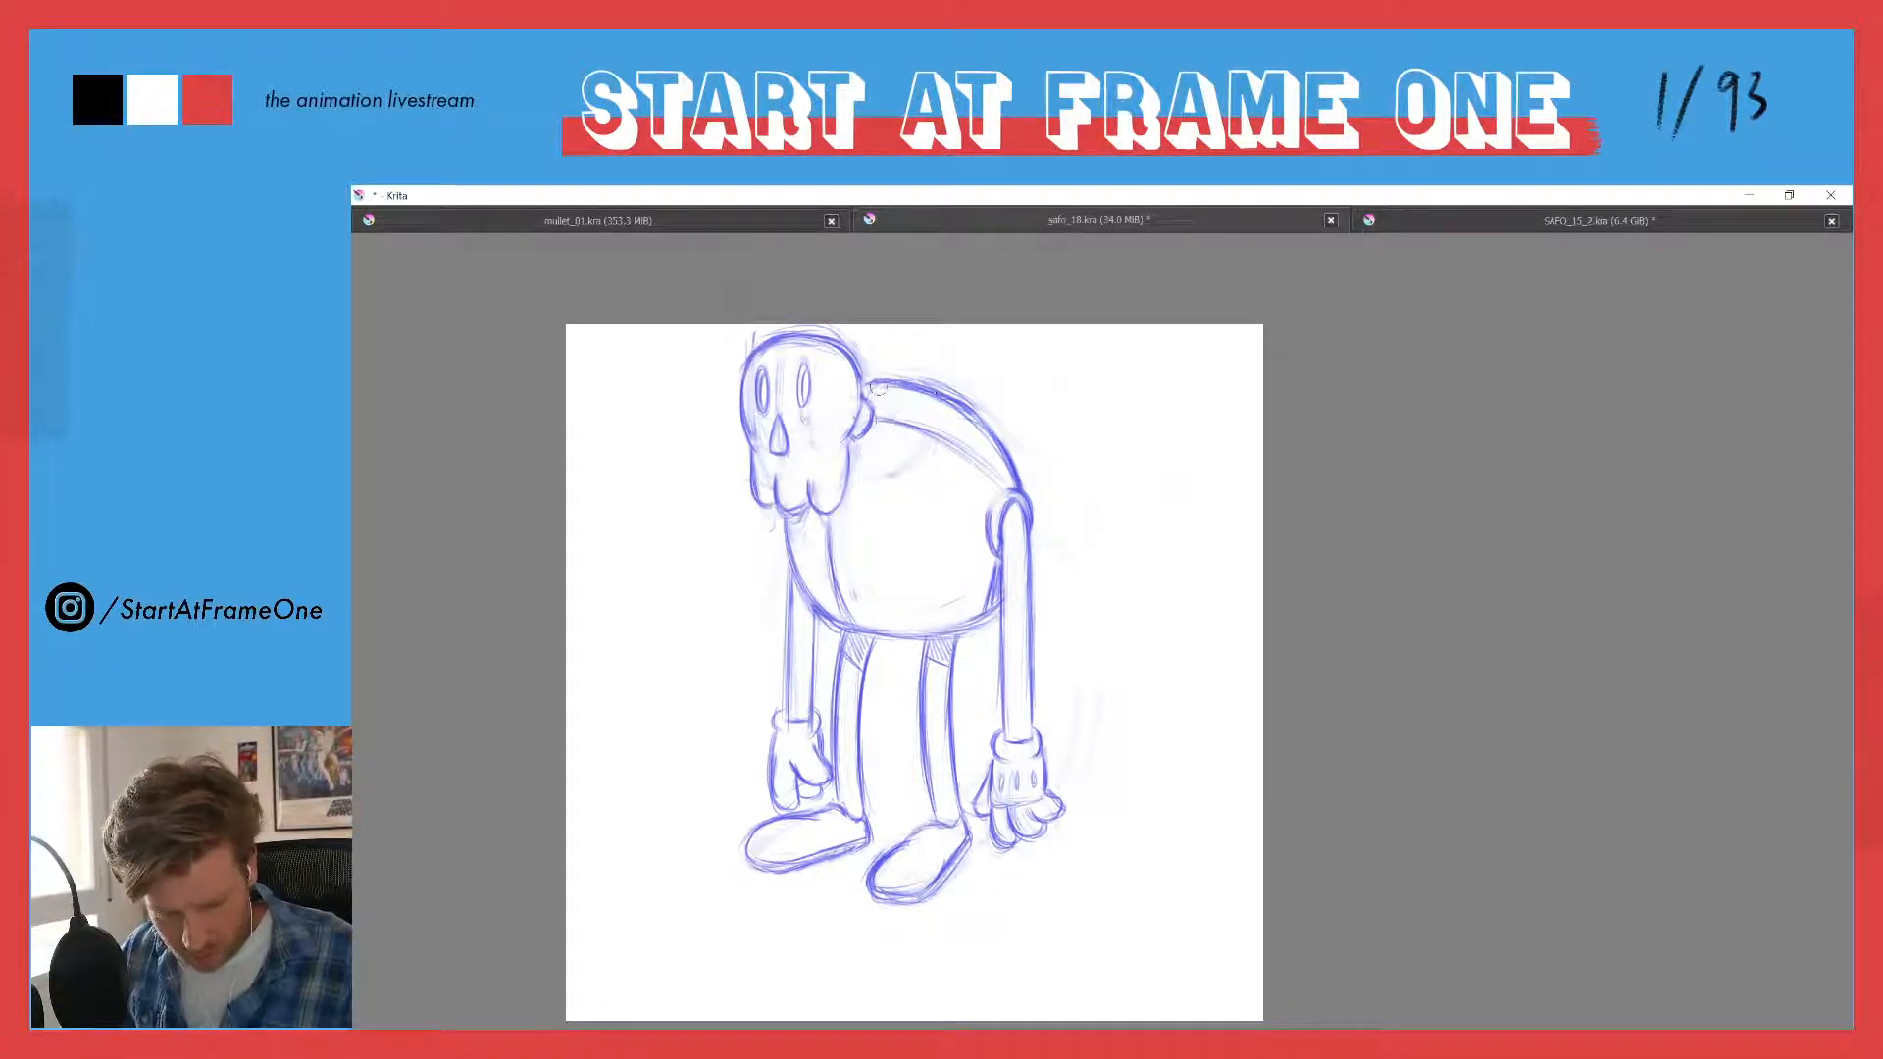
pyautogui.moveTo(870, 384)
pyautogui.mouseDown()
pyautogui.moveTo(993, 425)
pyautogui.moveTo(1017, 461)
pyautogui.mouseUp()
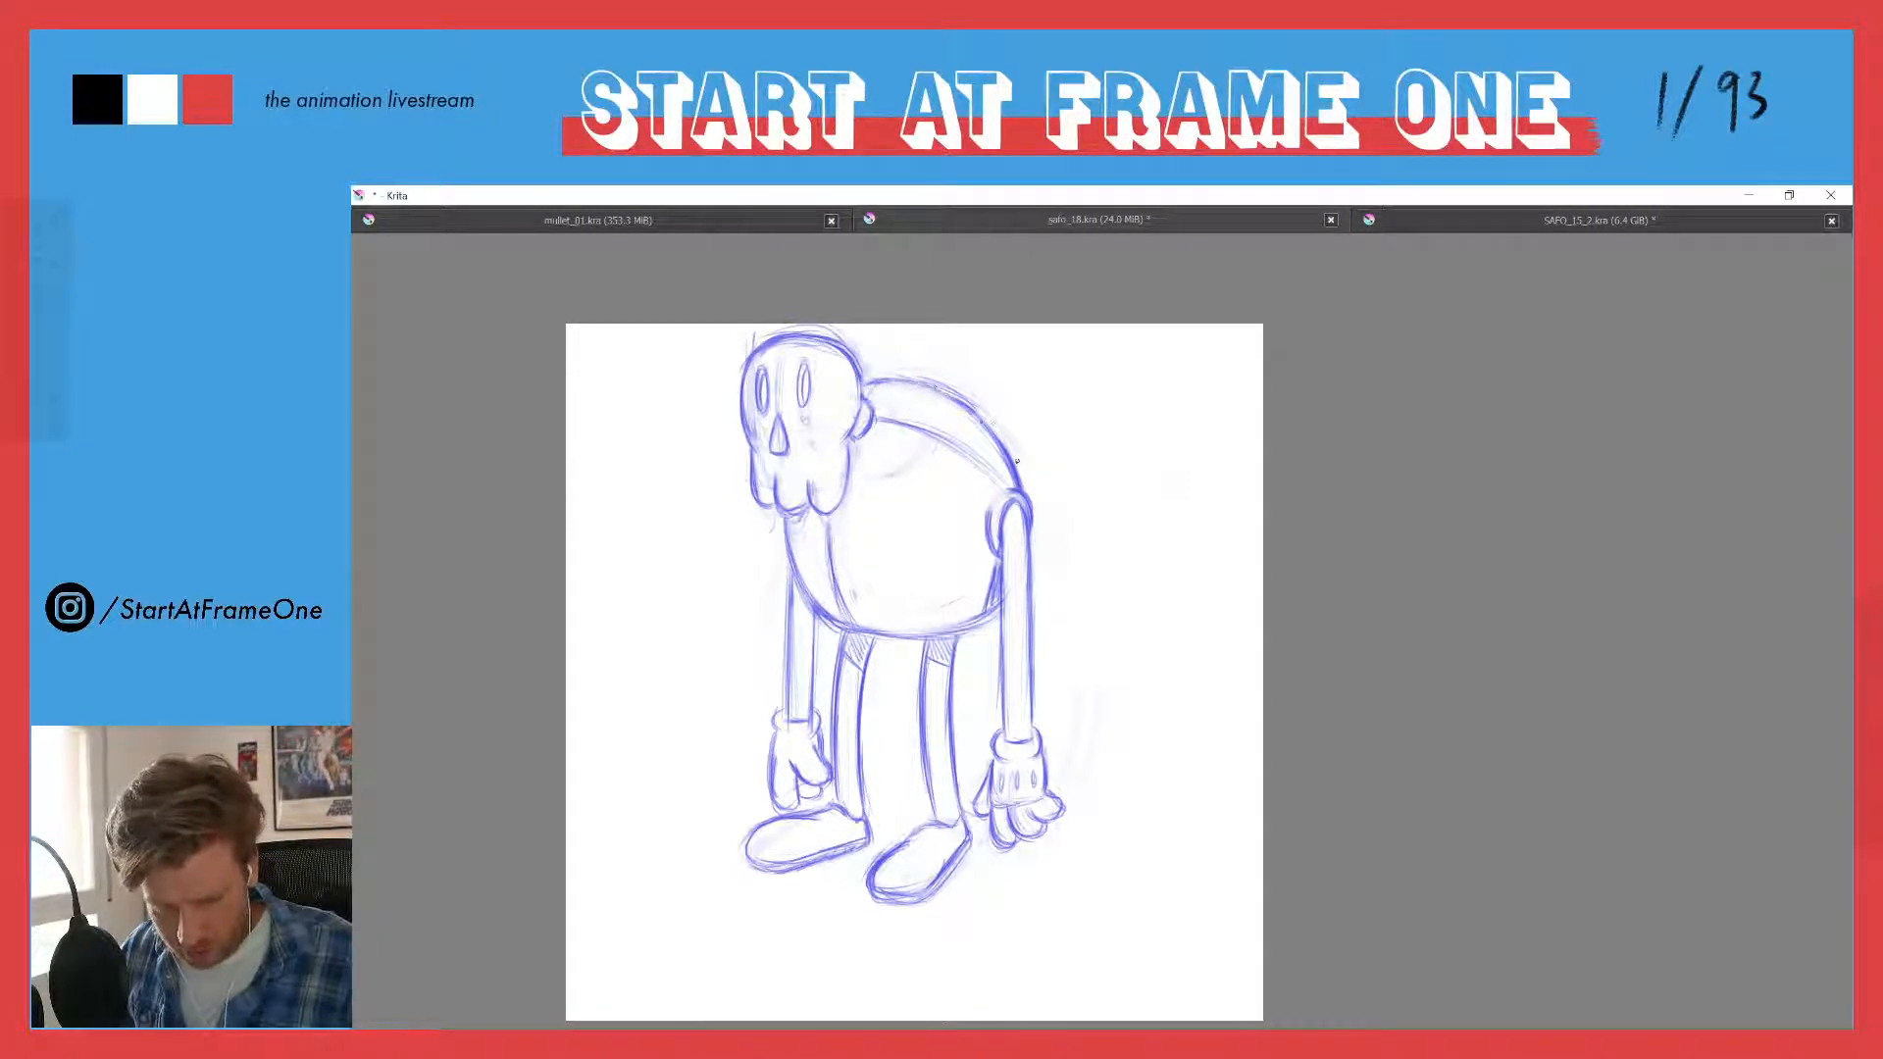
pyautogui.moveTo(953, 402); pyautogui.dragTo(976, 418)
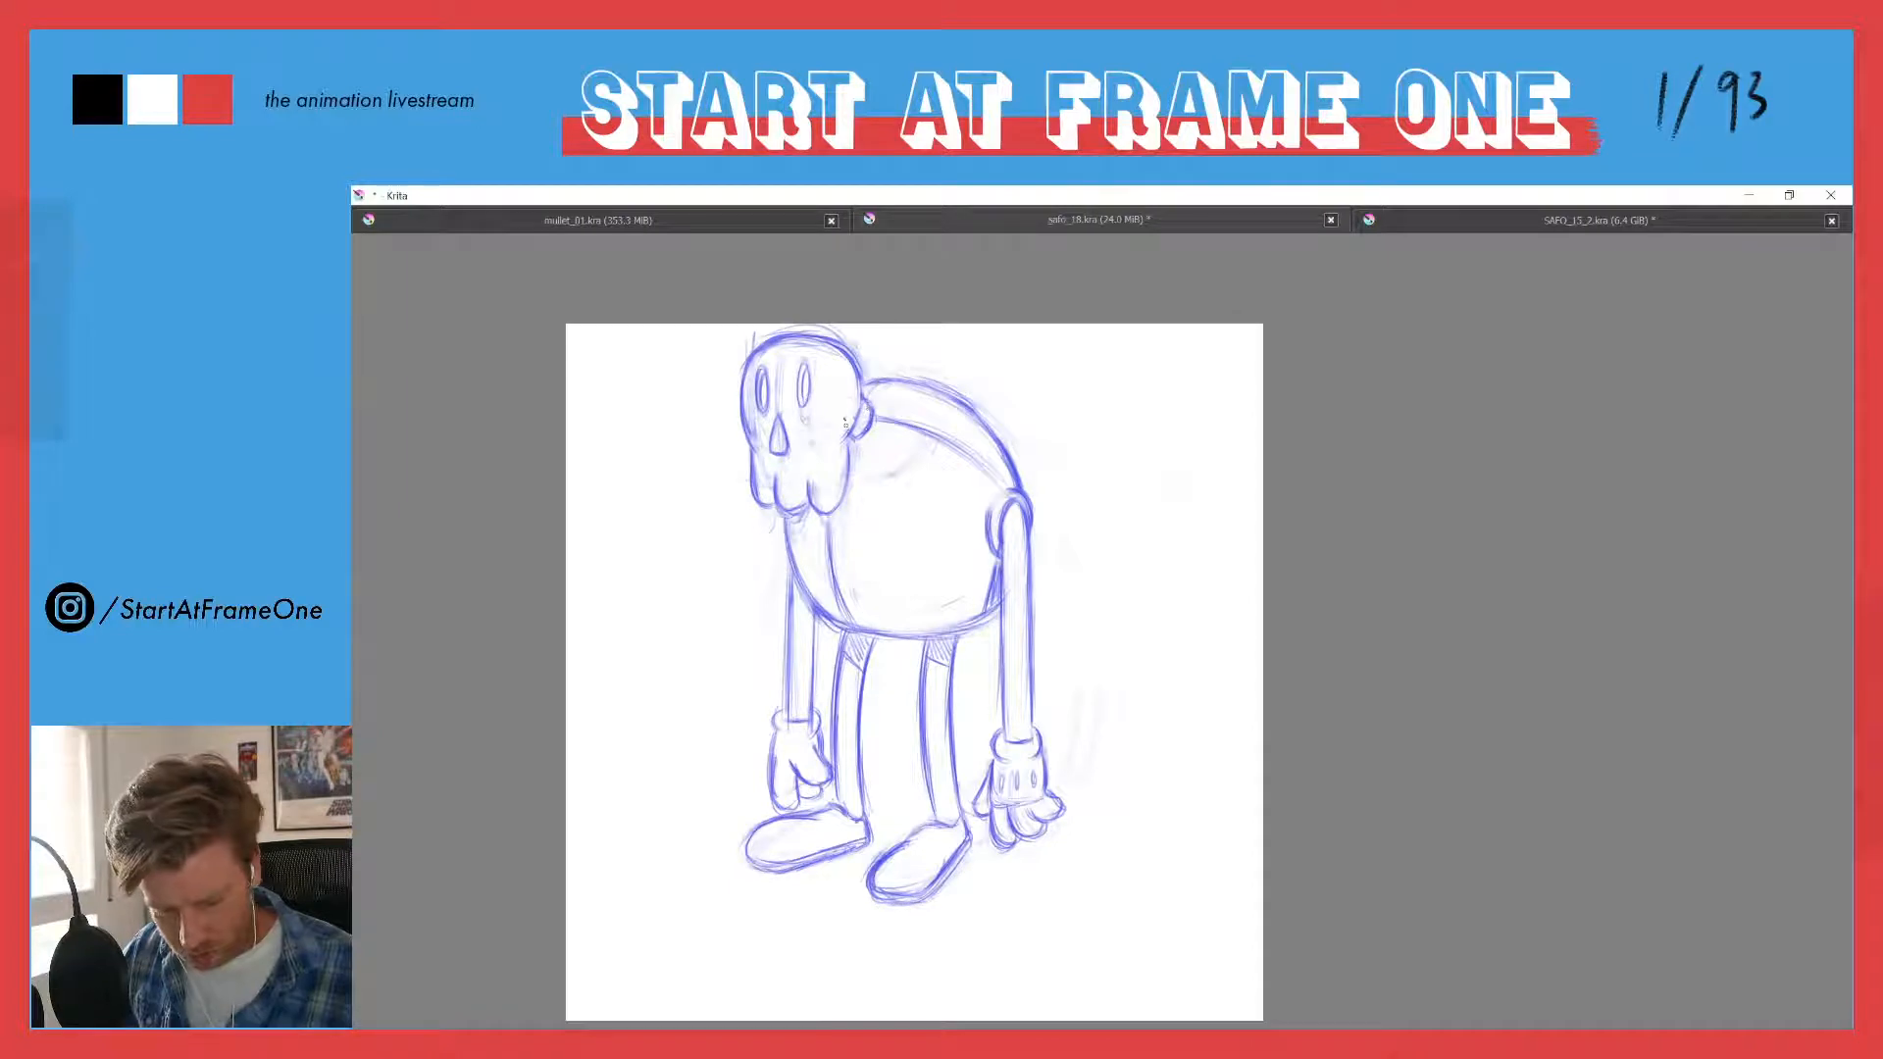
pyautogui.moveTo(884, 384)
pyautogui.mouseDown()
pyautogui.moveTo(865, 397)
pyautogui.moveTo(895, 376)
pyautogui.mouseUp()
pyautogui.moveTo(825, 524); pyautogui.dragTo(851, 618)
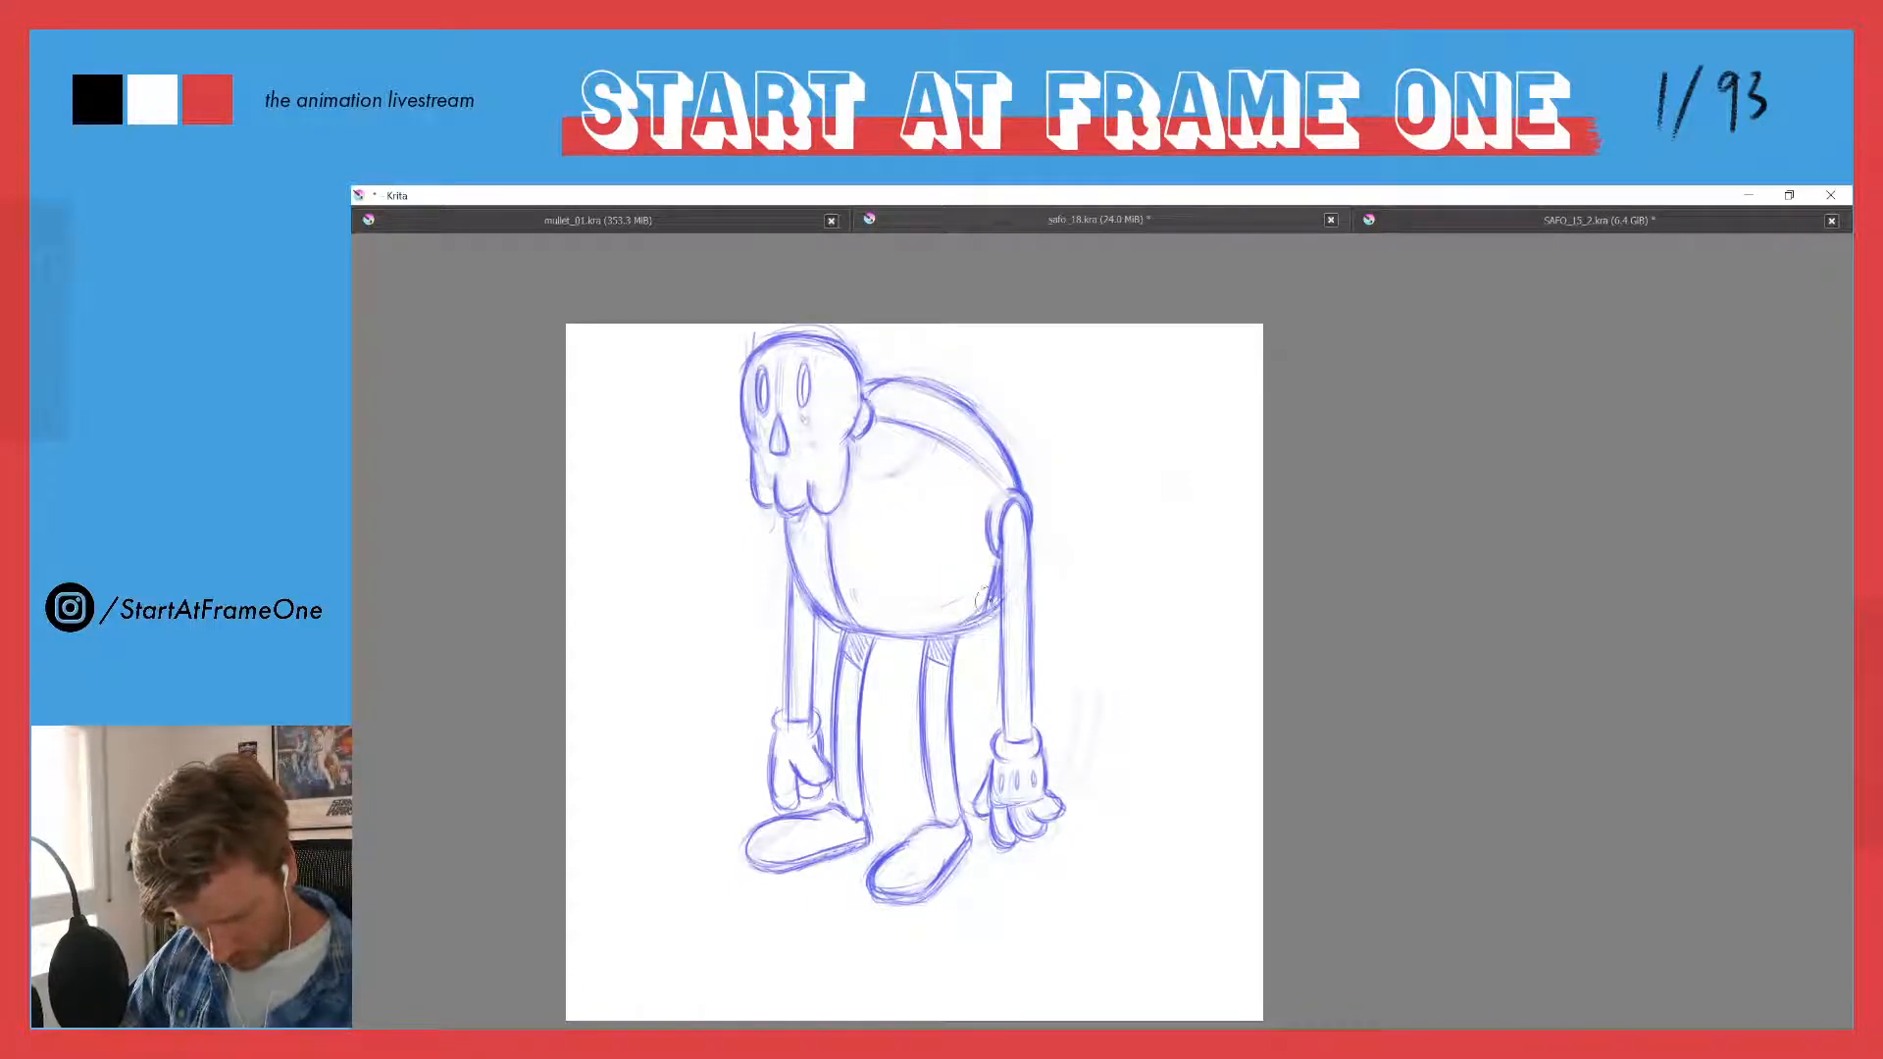
pyautogui.moveTo(997, 586)
pyautogui.mouseDown()
pyautogui.moveTo(960, 628)
pyautogui.moveTo(904, 636)
pyautogui.mouseUp()
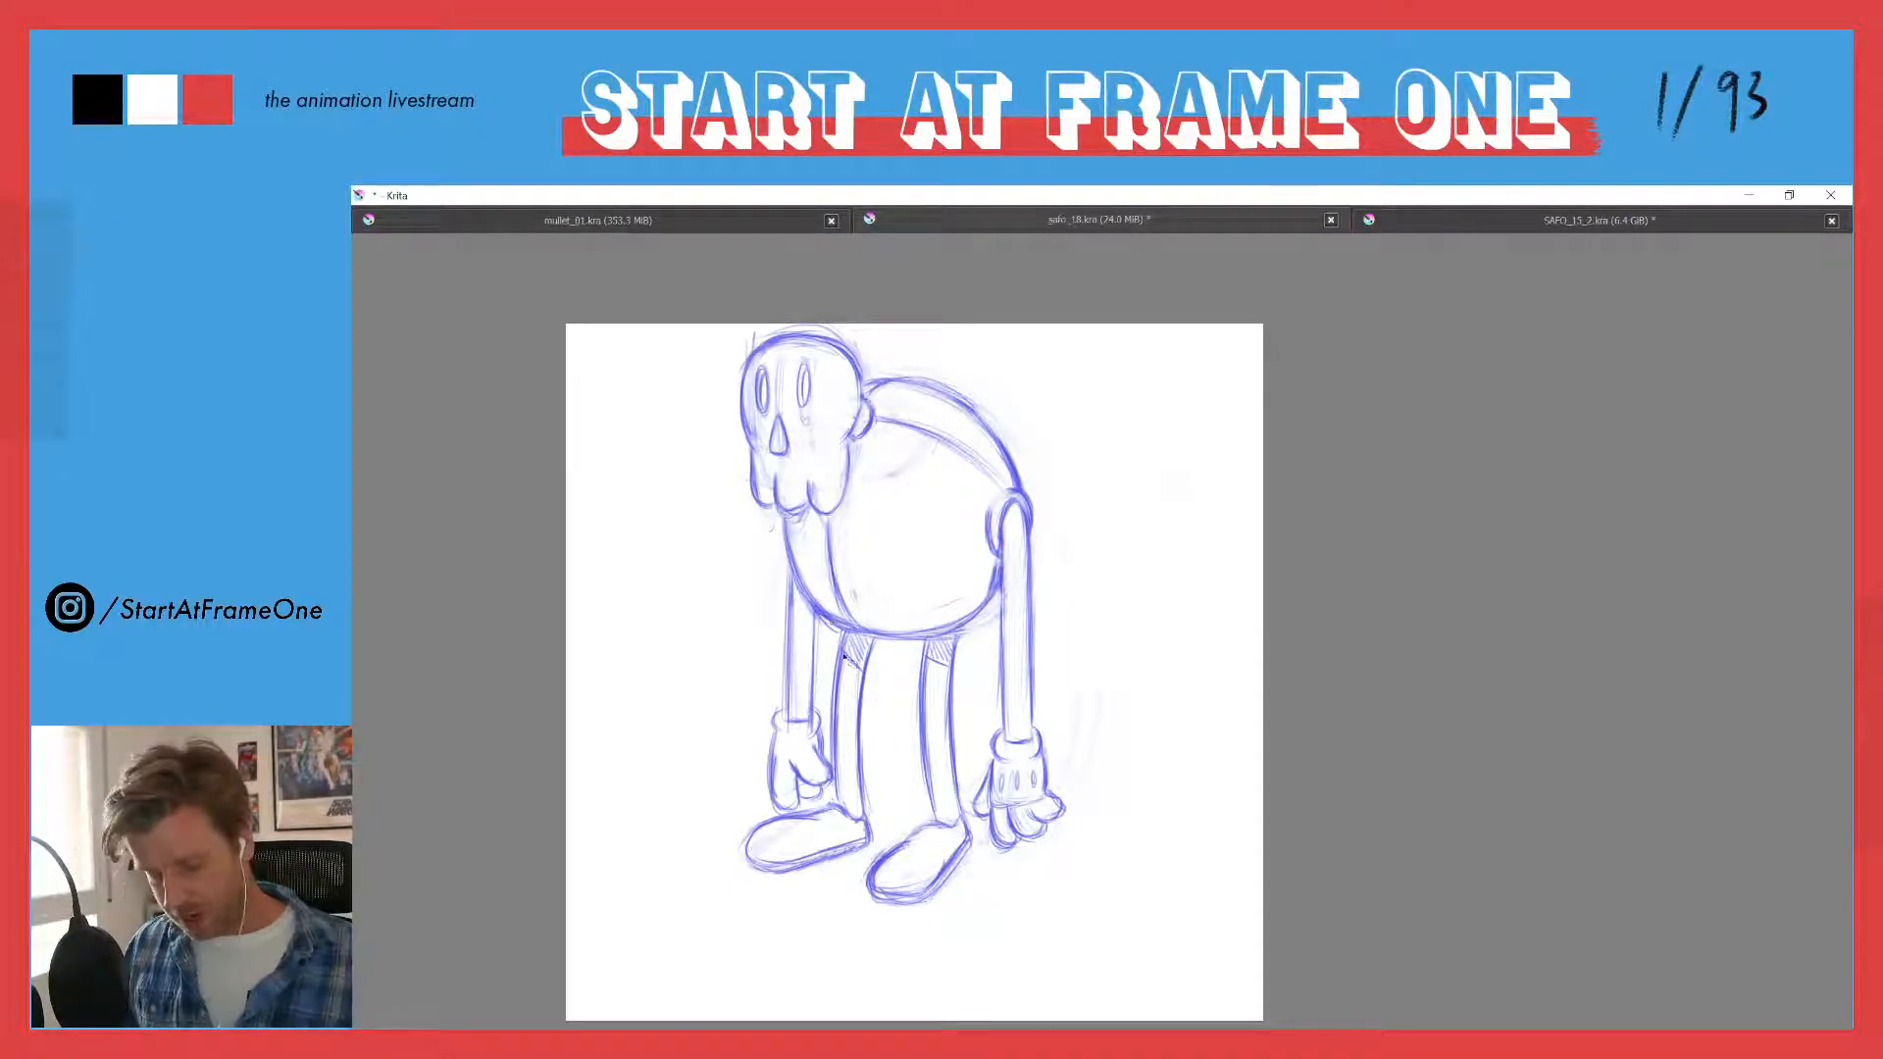
# - Fade both legs and feet to a faint guide with the eraser
pyautogui.moveTo(835, 633)
pyautogui.mouseDown()
pyautogui.moveTo(962, 641)
pyautogui.moveTo(986, 877)
pyautogui.moveTo(882, 940)
pyautogui.moveTo(730, 888)
pyautogui.moveTo(734, 837)
pyautogui.moveTo(822, 811)
pyautogui.mouseUp()
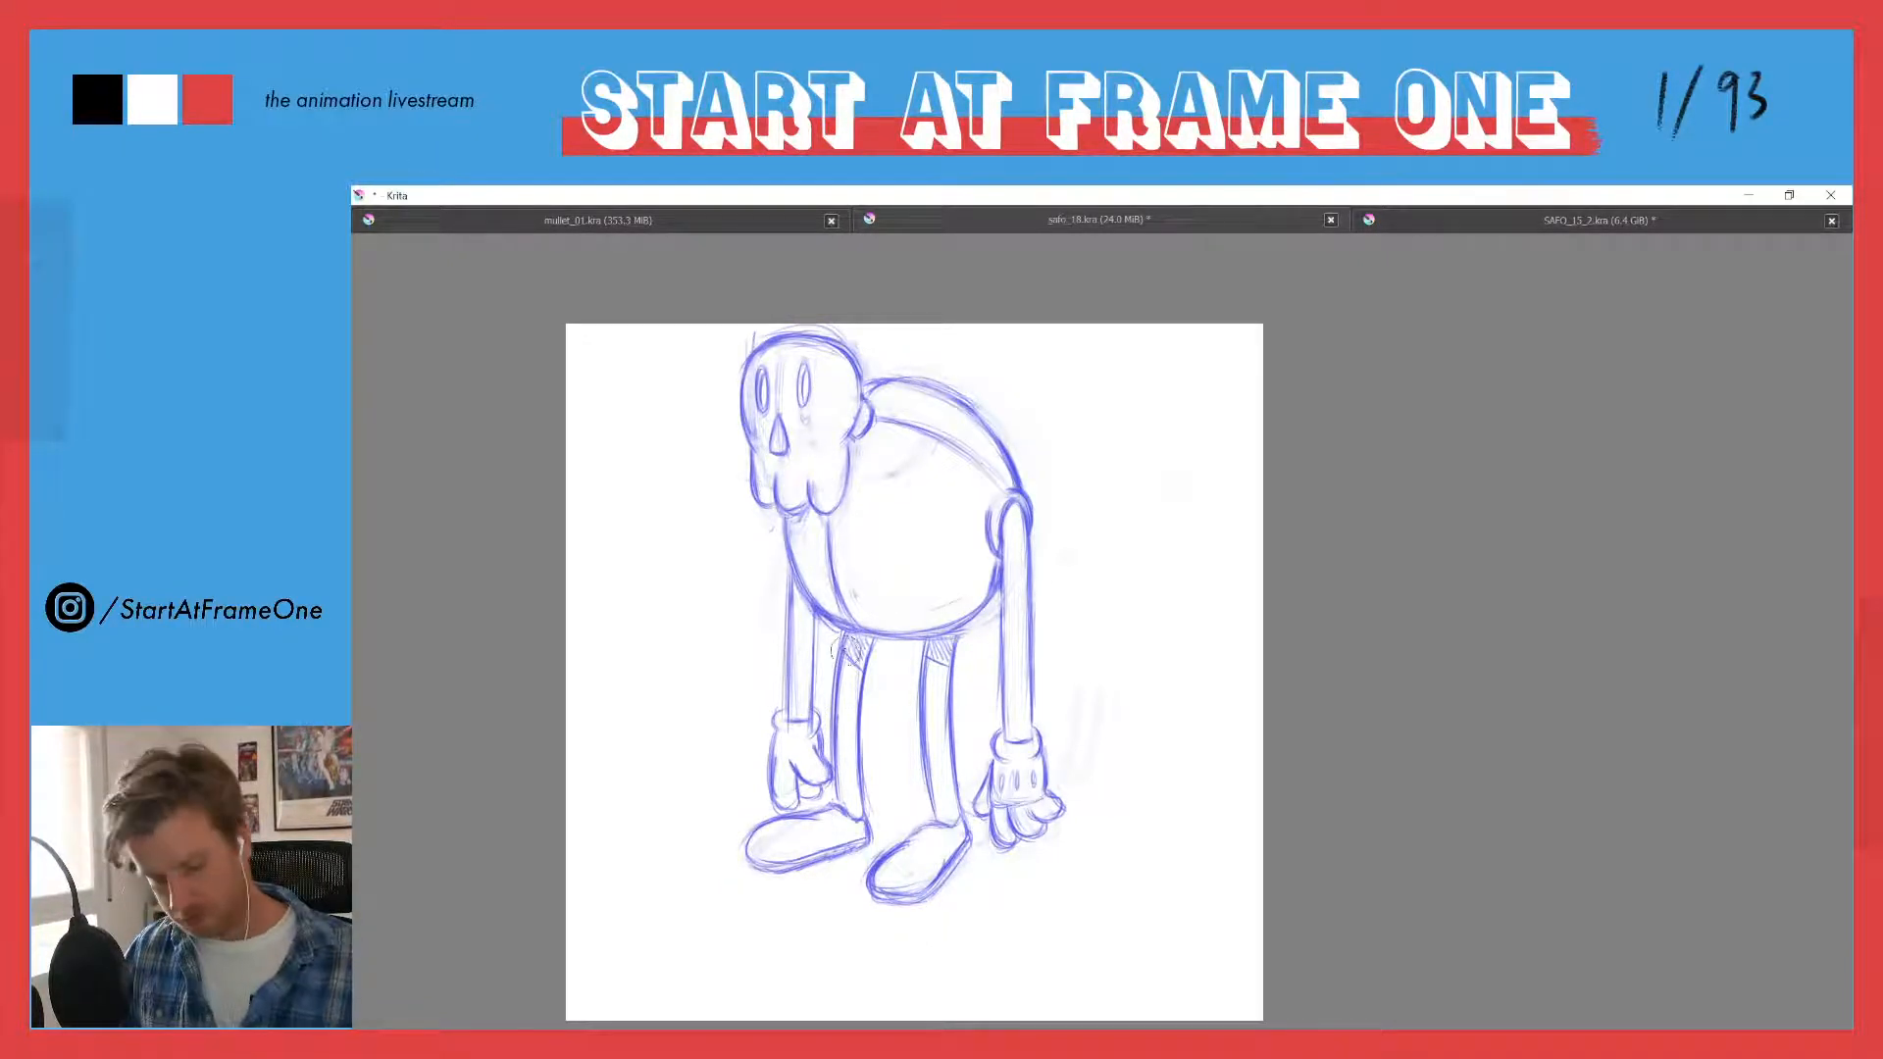
pyautogui.moveTo(843, 637)
pyautogui.mouseDown()
pyautogui.moveTo(835, 751)
pyautogui.moveTo(839, 816)
pyautogui.moveTo(860, 807)
pyautogui.moveTo(866, 835)
pyautogui.moveTo(802, 871)
pyautogui.moveTo(817, 806)
pyautogui.moveTo(758, 818)
pyautogui.moveTo(785, 858)
pyautogui.mouseUp()
pyautogui.moveTo(947, 657)
pyautogui.mouseDown()
pyautogui.moveTo(921, 723)
pyautogui.moveTo(925, 748)
pyautogui.moveTo(951, 663)
pyautogui.moveTo(949, 894)
pyautogui.moveTo(911, 900)
pyautogui.moveTo(925, 815)
pyautogui.moveTo(858, 878)
pyautogui.mouseUp()
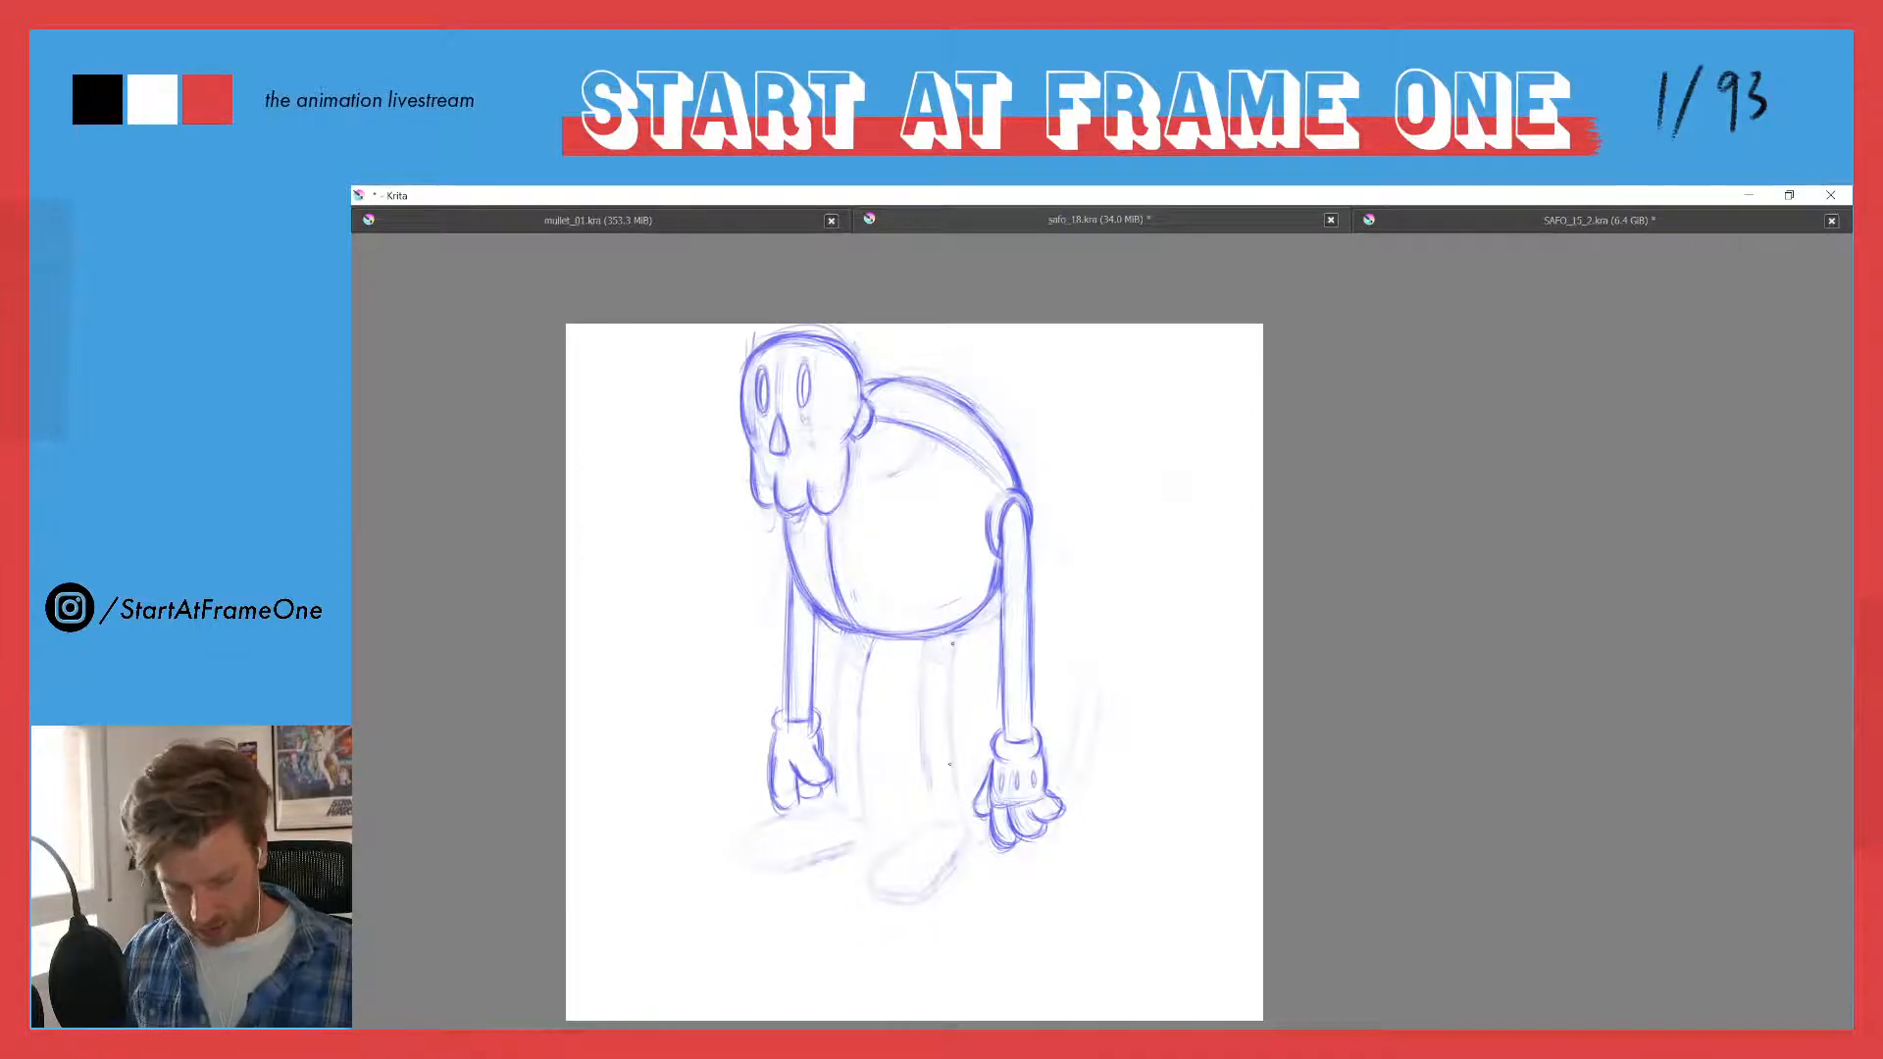
# - Redraw the near leg as two straight vertical lines from the belly down to the foot
pyautogui.moveTo(952, 643); pyautogui.dragTo(953, 861)
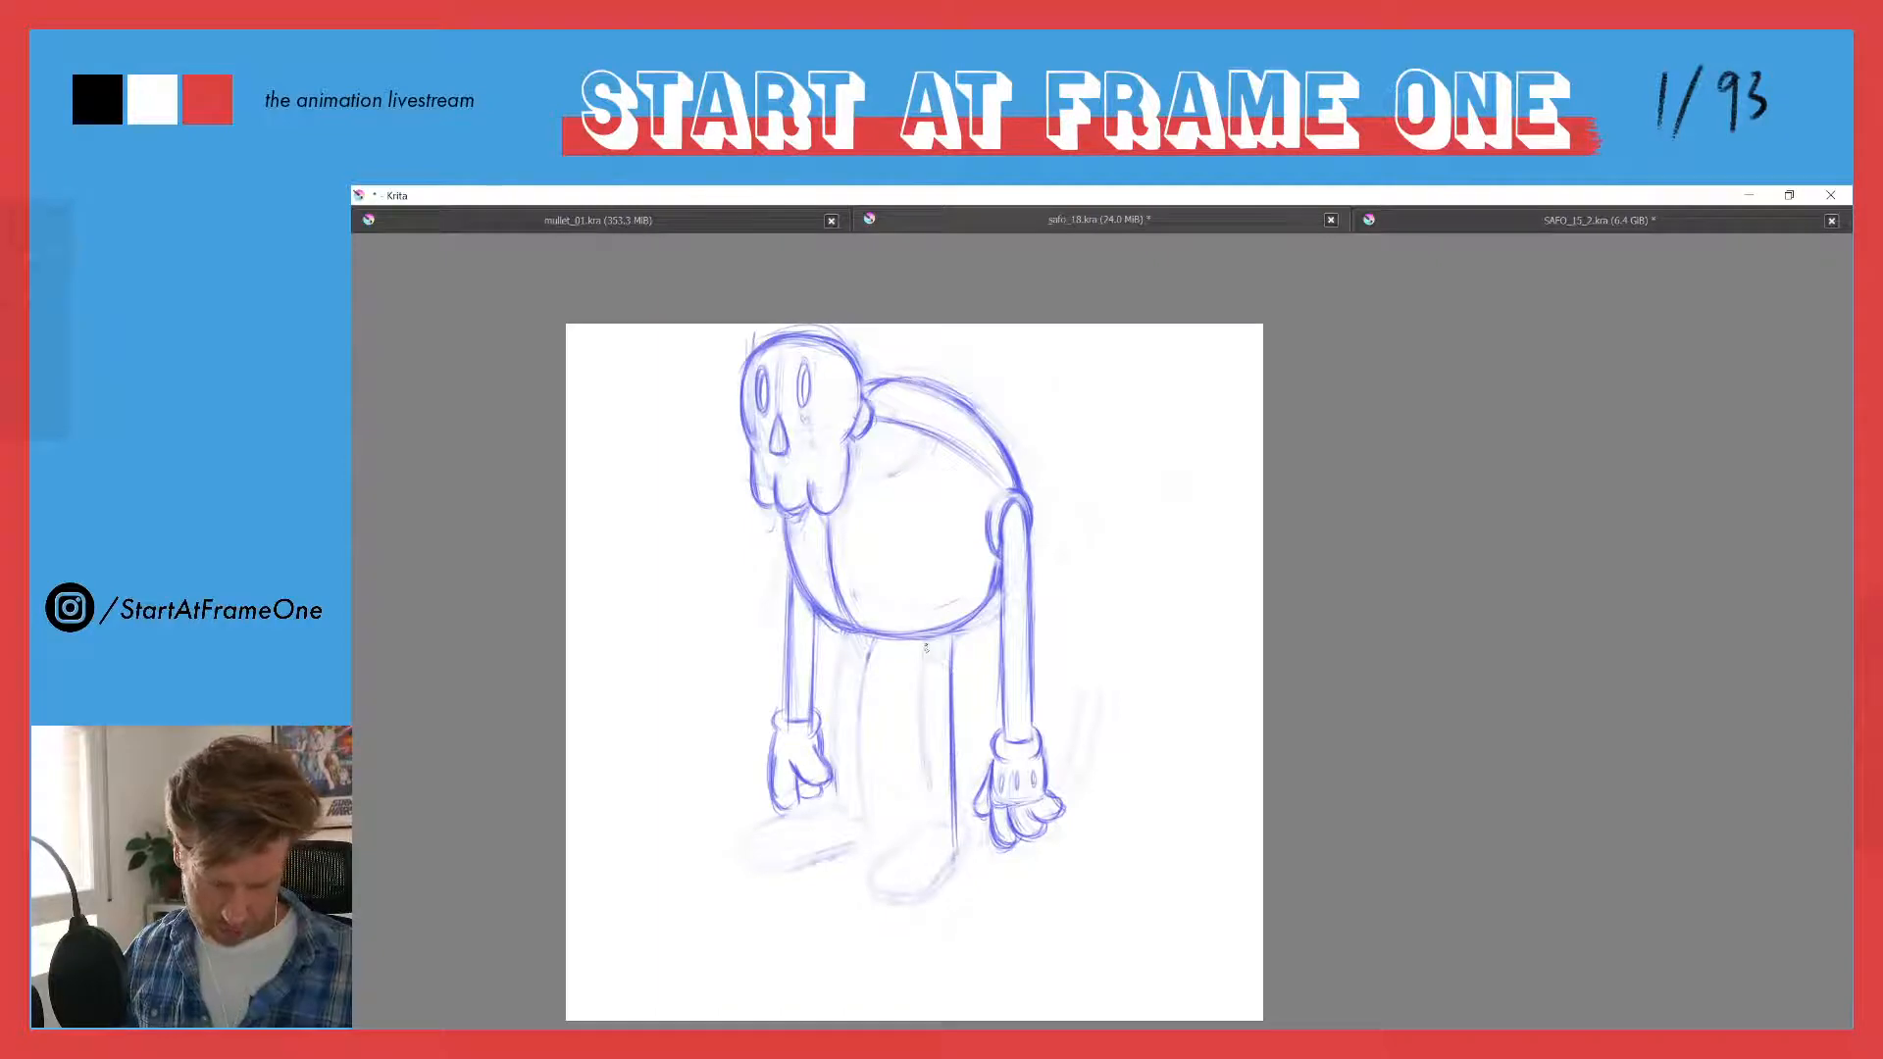
pyautogui.moveTo(926, 647); pyautogui.dragTo(928, 833)
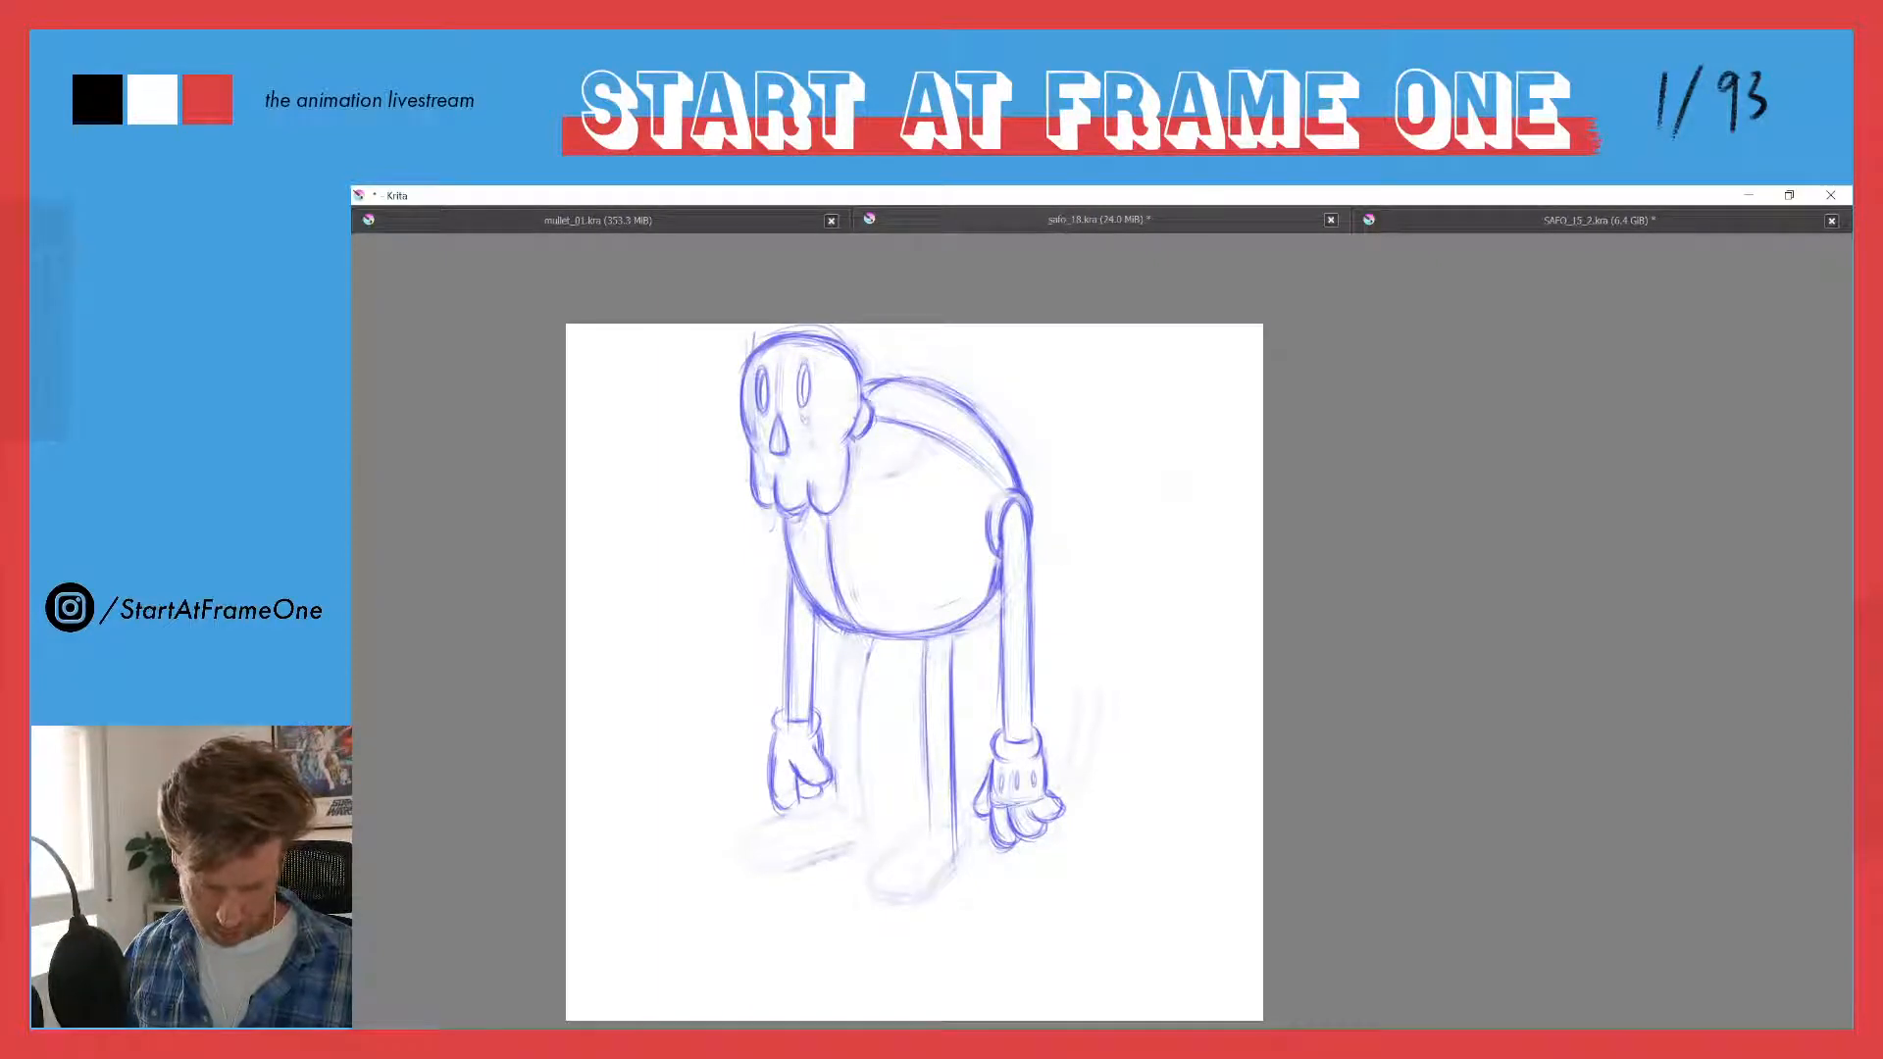
pyautogui.moveTo(927, 698); pyautogui.dragTo(928, 847)
pyautogui.moveTo(926, 659)
pyautogui.mouseDown()
pyautogui.moveTo(928, 804)
pyautogui.moveTo(954, 815)
pyautogui.moveTo(956, 860)
pyautogui.mouseUp()
pyautogui.moveTo(924, 695); pyautogui.dragTo(926, 785)
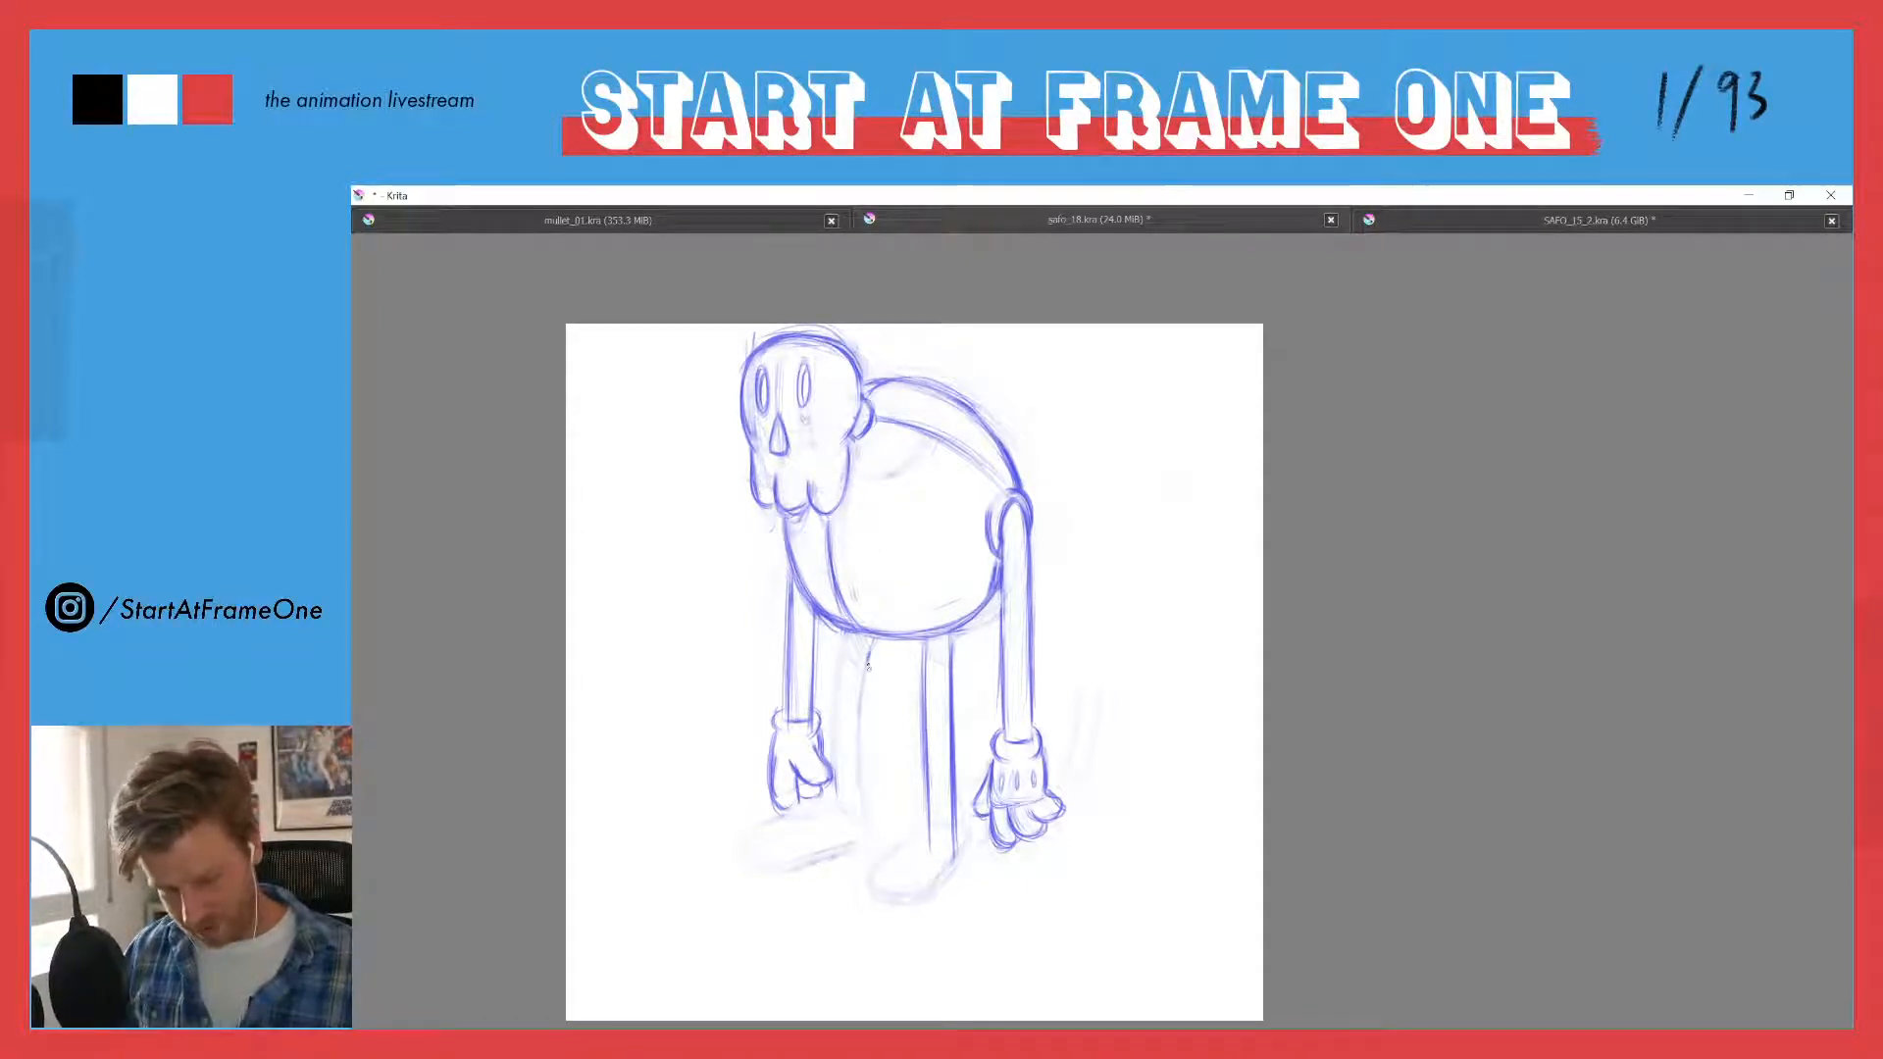
# - Redraw the far leg as two straight parallel lines from the belly to the foot, darkening both edges
pyautogui.moveTo(870, 638); pyautogui.dragTo(868, 785)
pyautogui.moveTo(868, 691)
pyautogui.mouseDown()
pyautogui.moveTo(864, 844)
pyautogui.moveTo(865, 786)
pyautogui.mouseUp()
pyautogui.moveTo(843, 630); pyautogui.dragTo(840, 774)
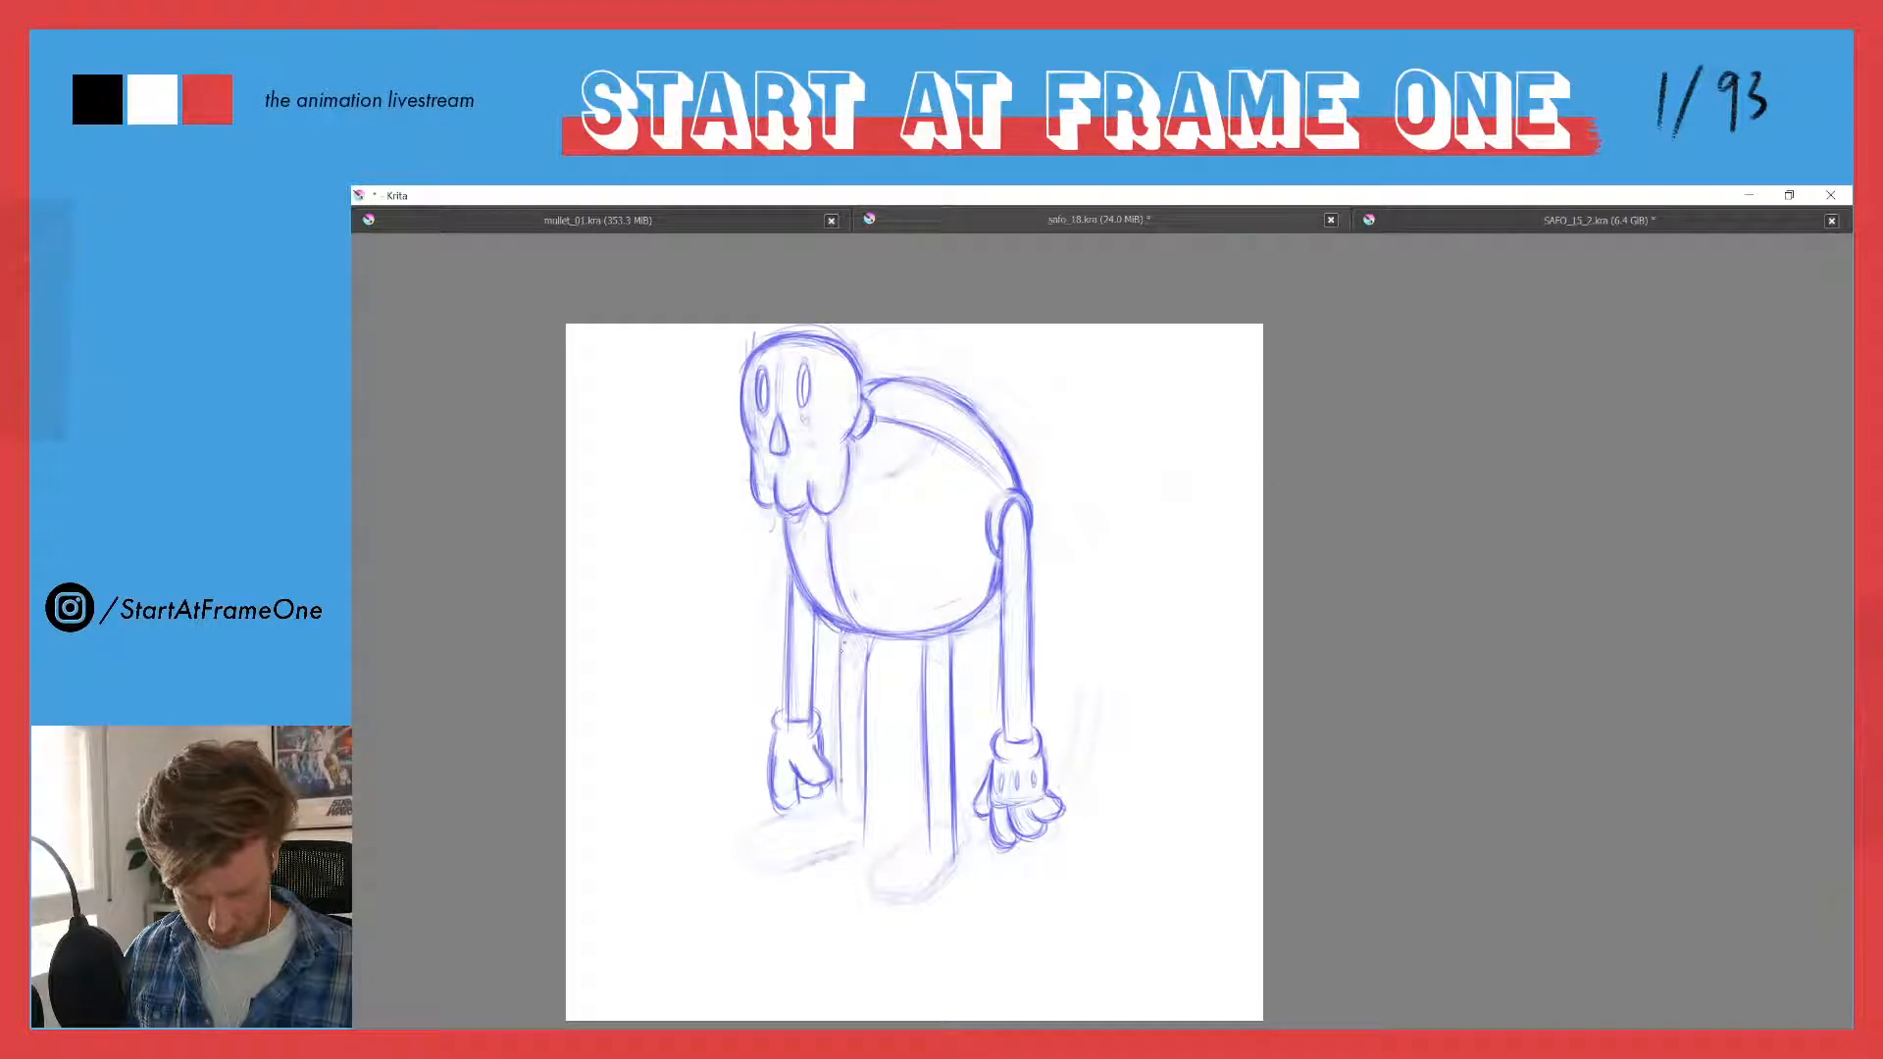
pyautogui.moveTo(842, 662); pyautogui.dragTo(842, 815)
pyautogui.moveTo(843, 721); pyautogui.dragTo(842, 838)
pyautogui.moveTo(870, 680); pyautogui.dragTo(868, 782)
pyautogui.moveTo(871, 639); pyautogui.dragTo(867, 823)
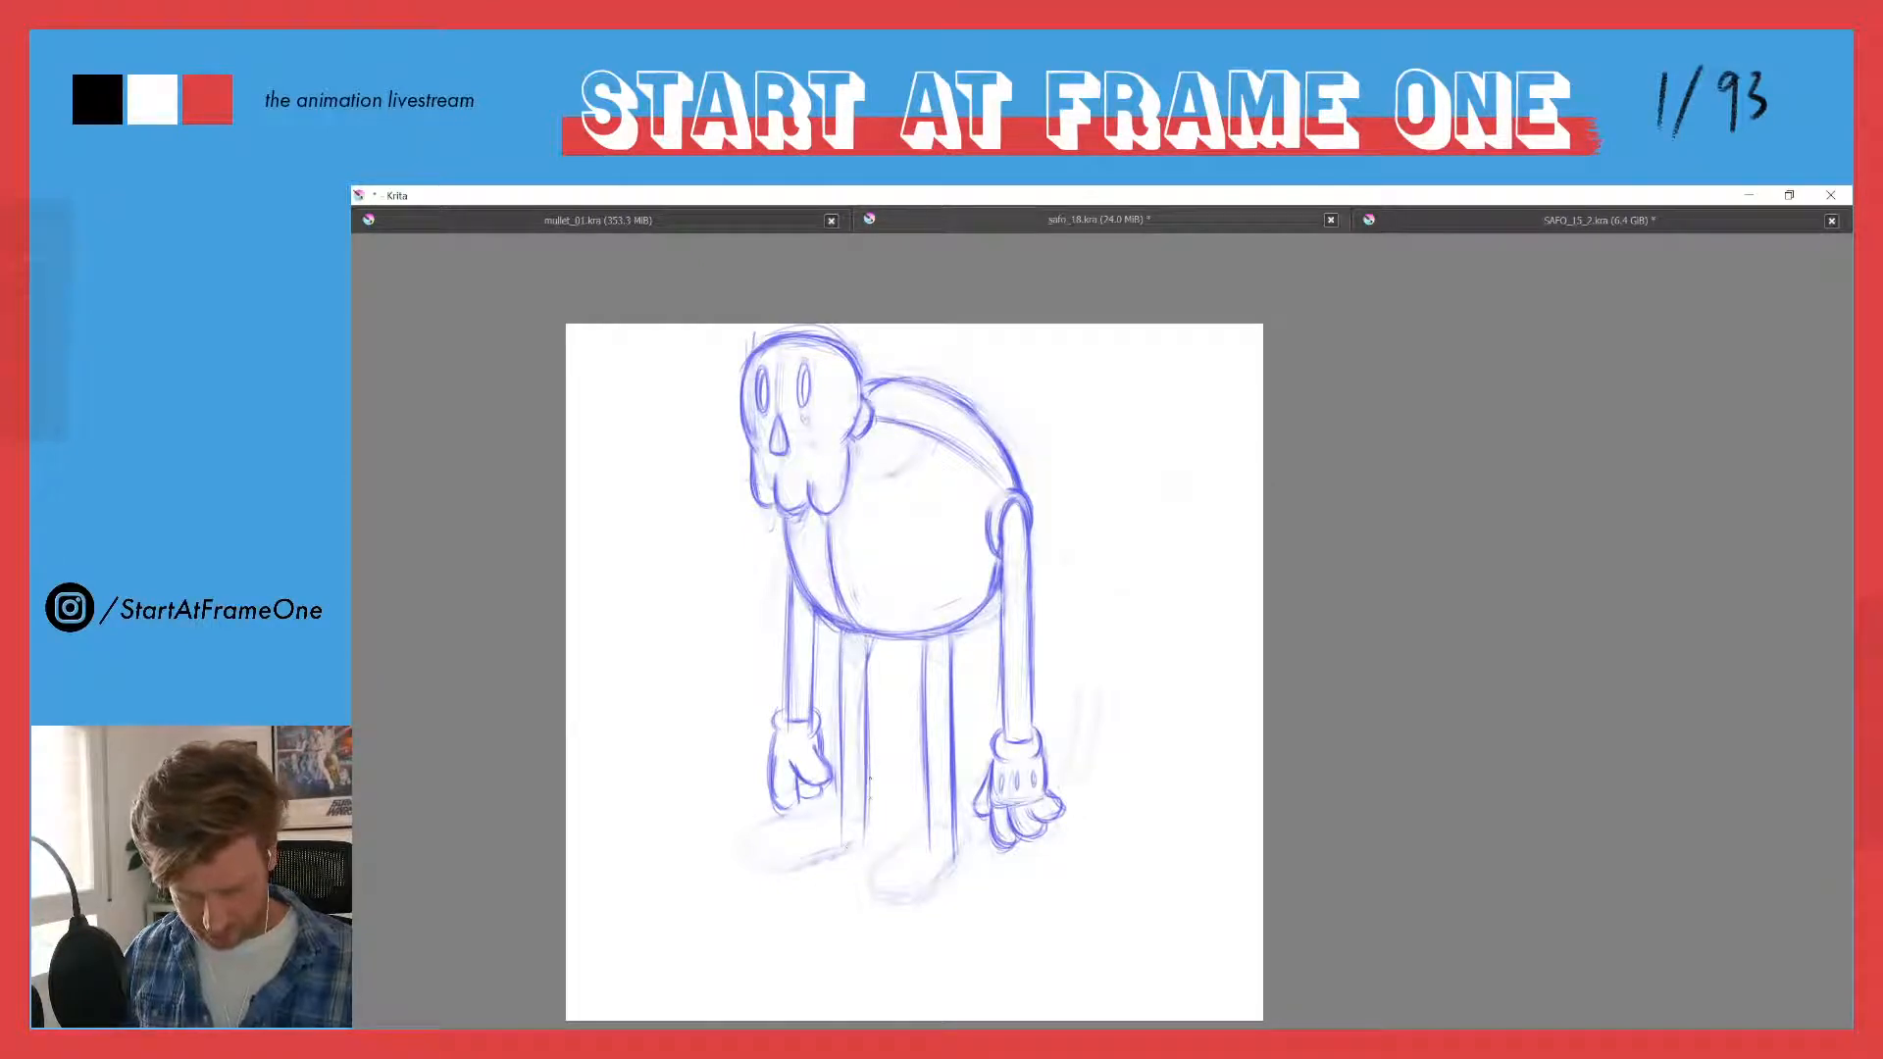
pyautogui.moveTo(868, 724); pyautogui.dragTo(867, 818)
pyautogui.moveTo(844, 686); pyautogui.dragTo(844, 821)
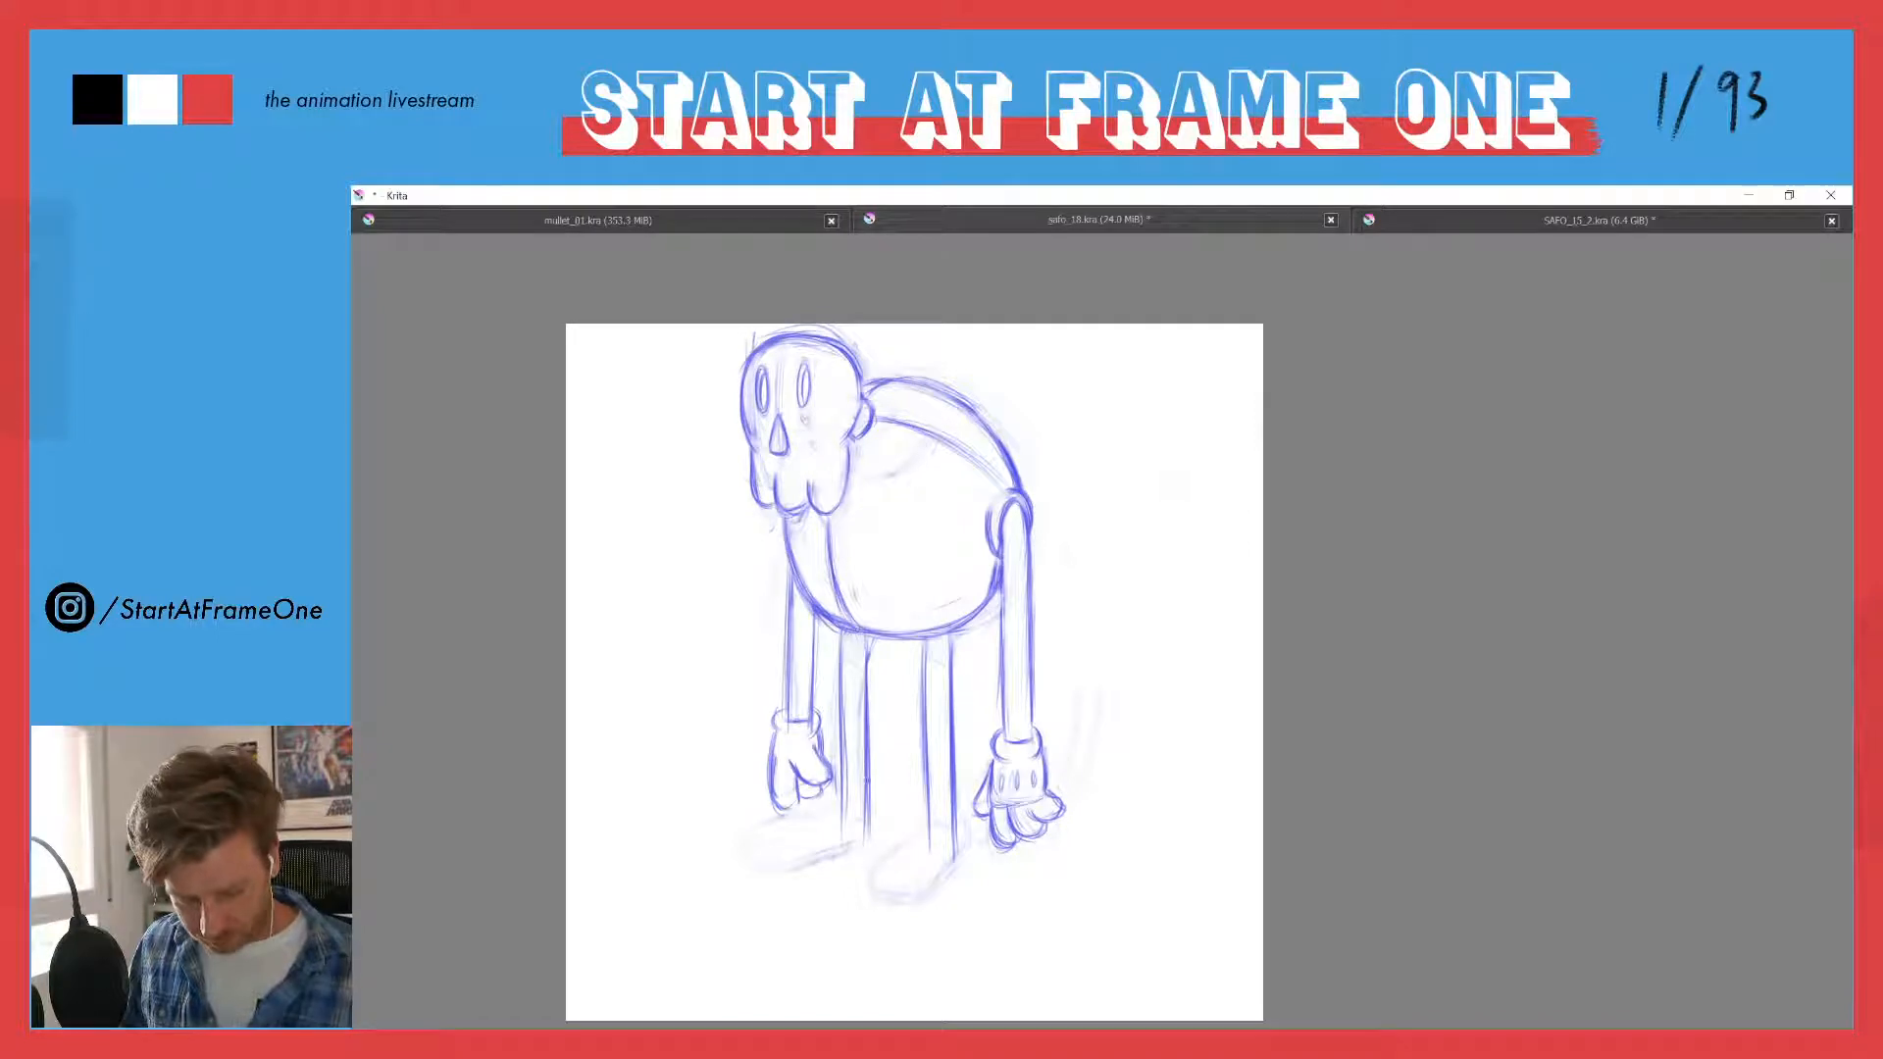
# - Close off the lower ends of both legs and shade short hatched bands at their tops
pyautogui.moveTo(867, 655)
pyautogui.mouseDown()
pyautogui.moveTo(866, 845)
pyautogui.moveTo(842, 836)
pyautogui.mouseUp()
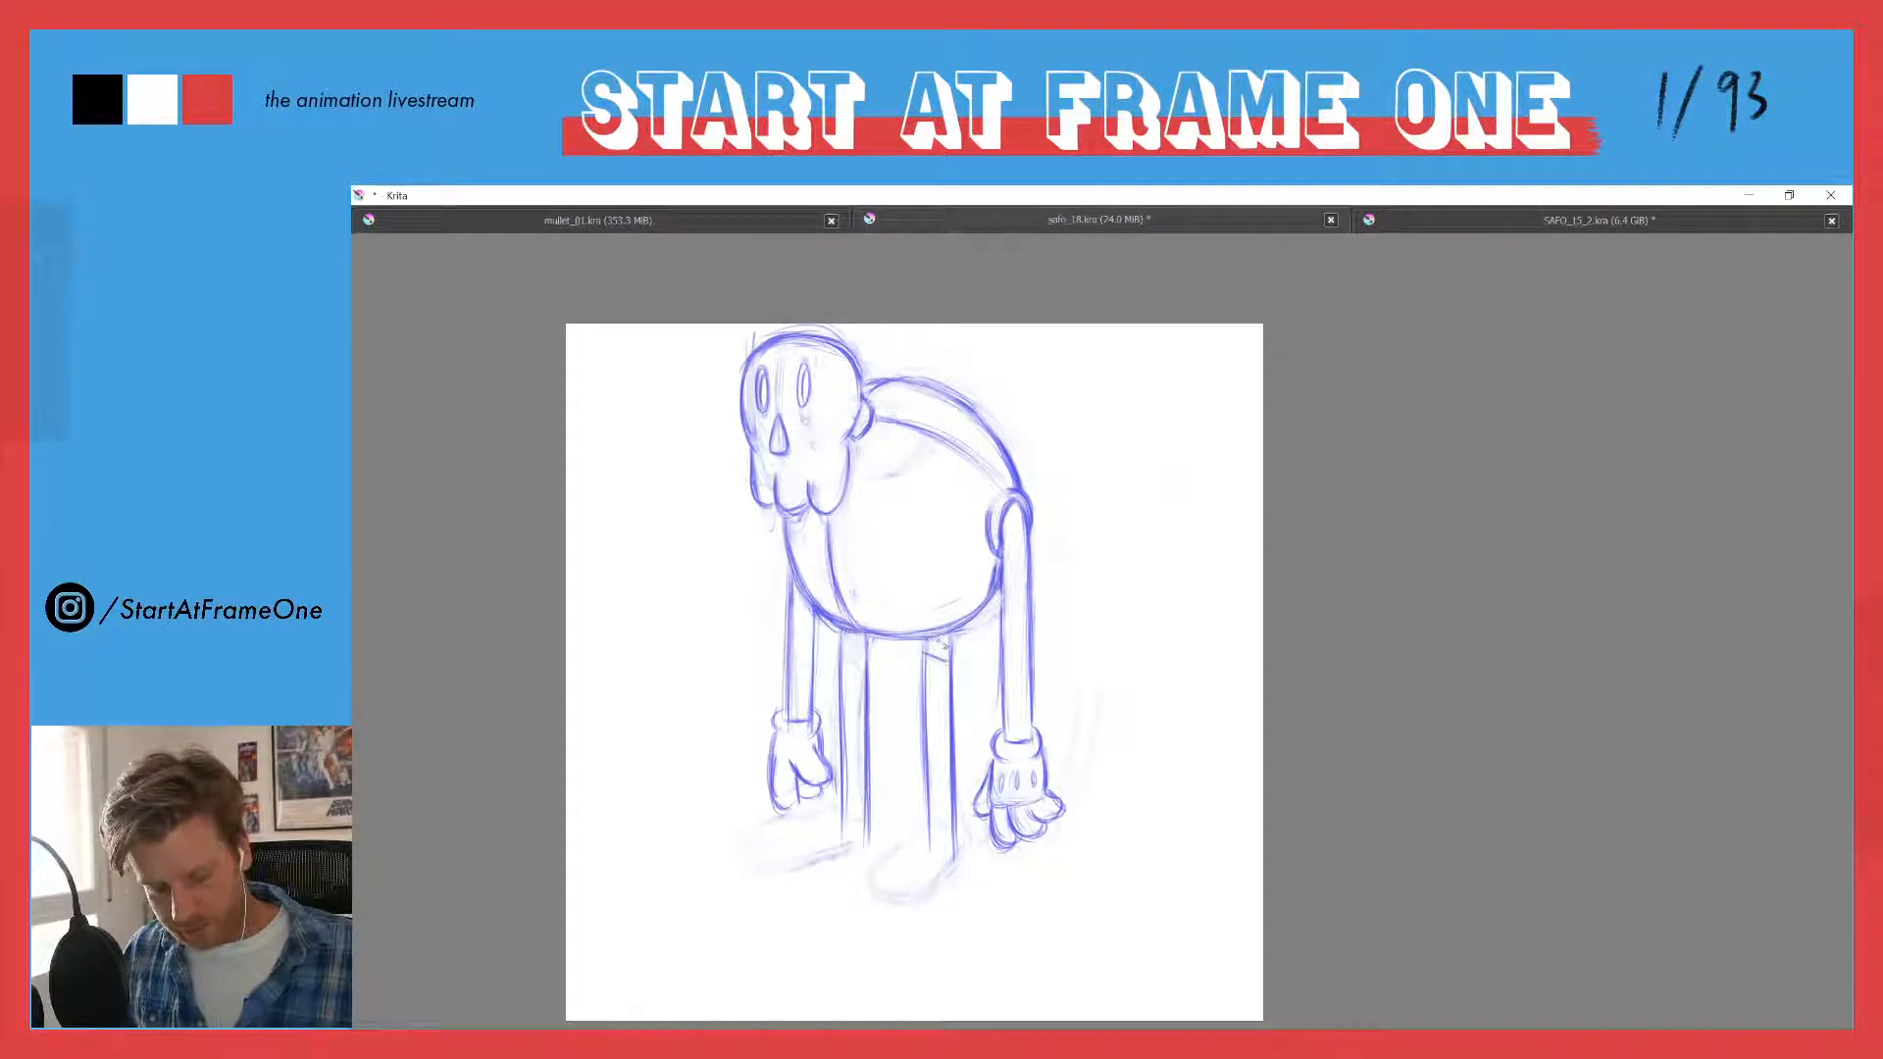
pyautogui.moveTo(942, 645); pyautogui.dragTo(937, 656)
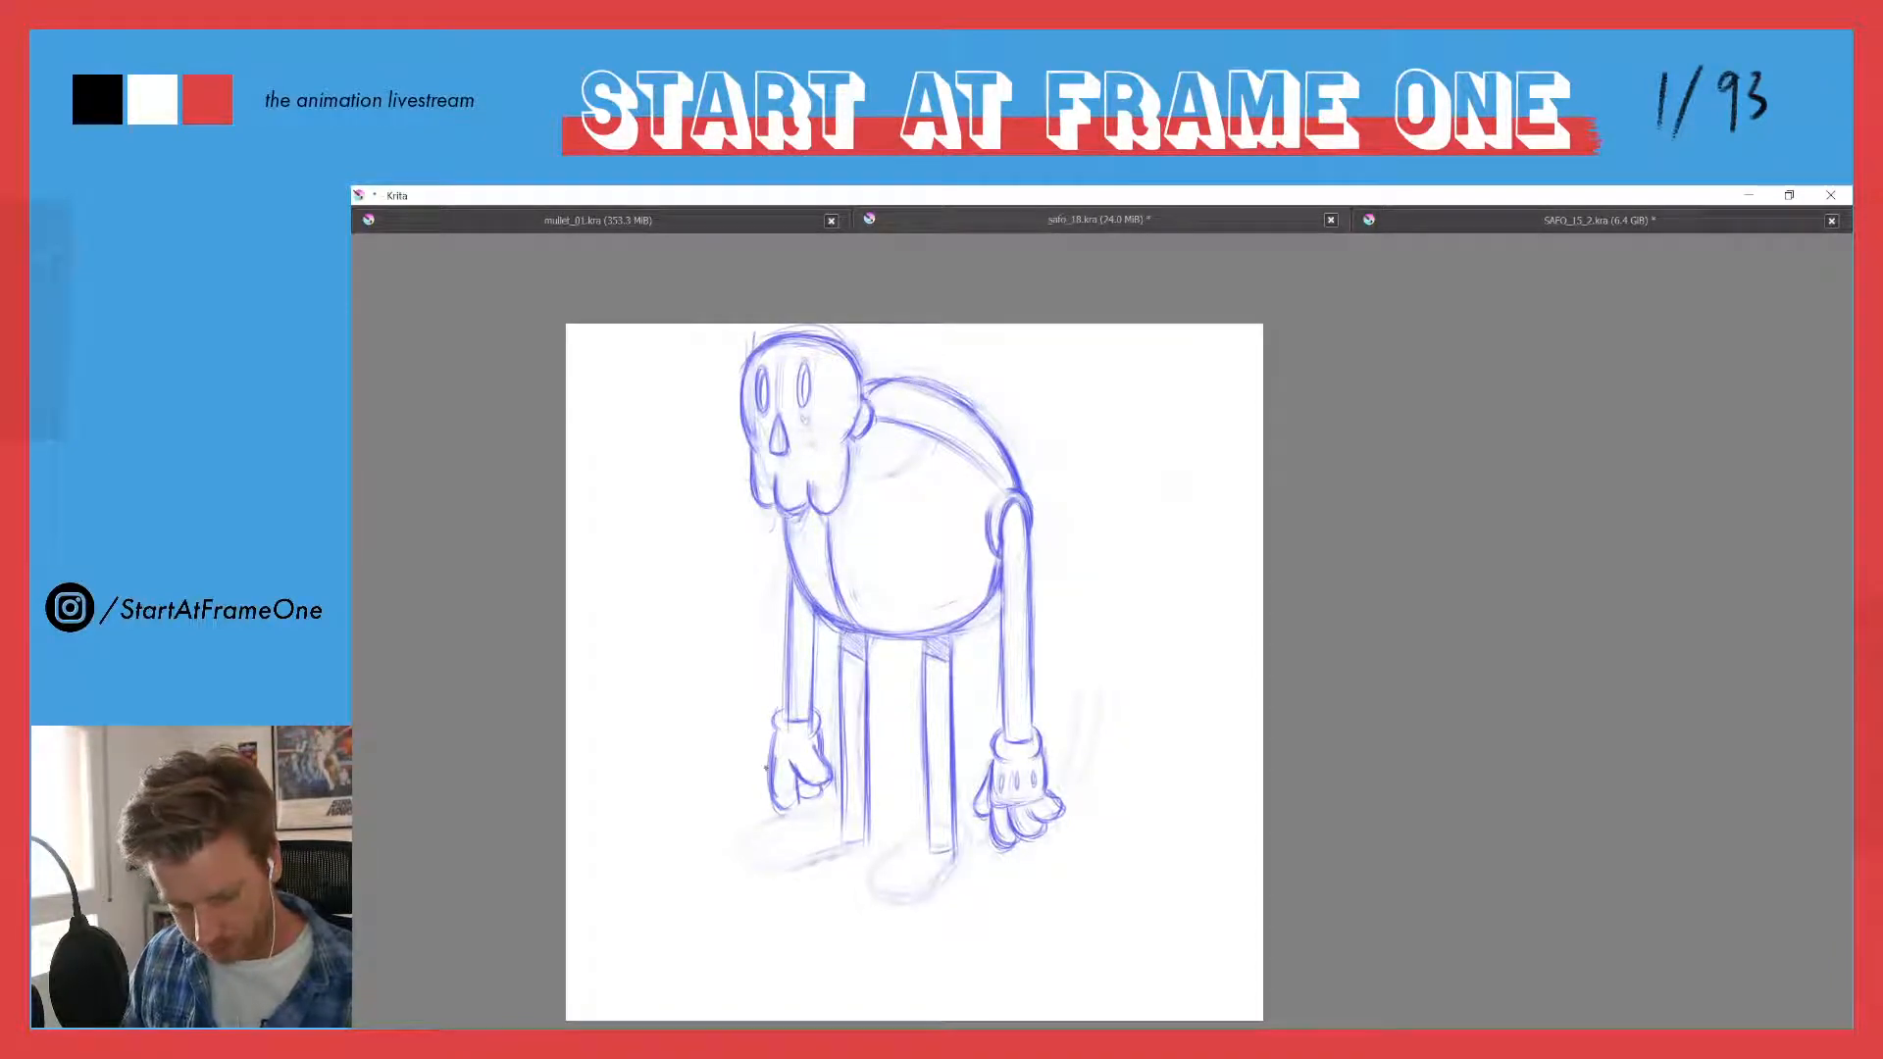
# - Add inner lines to the nose hole and eye socket, and draw a short bent crease at the skull's temple
pyautogui.moveTo(756, 579); pyautogui.dragTo(894, 490)
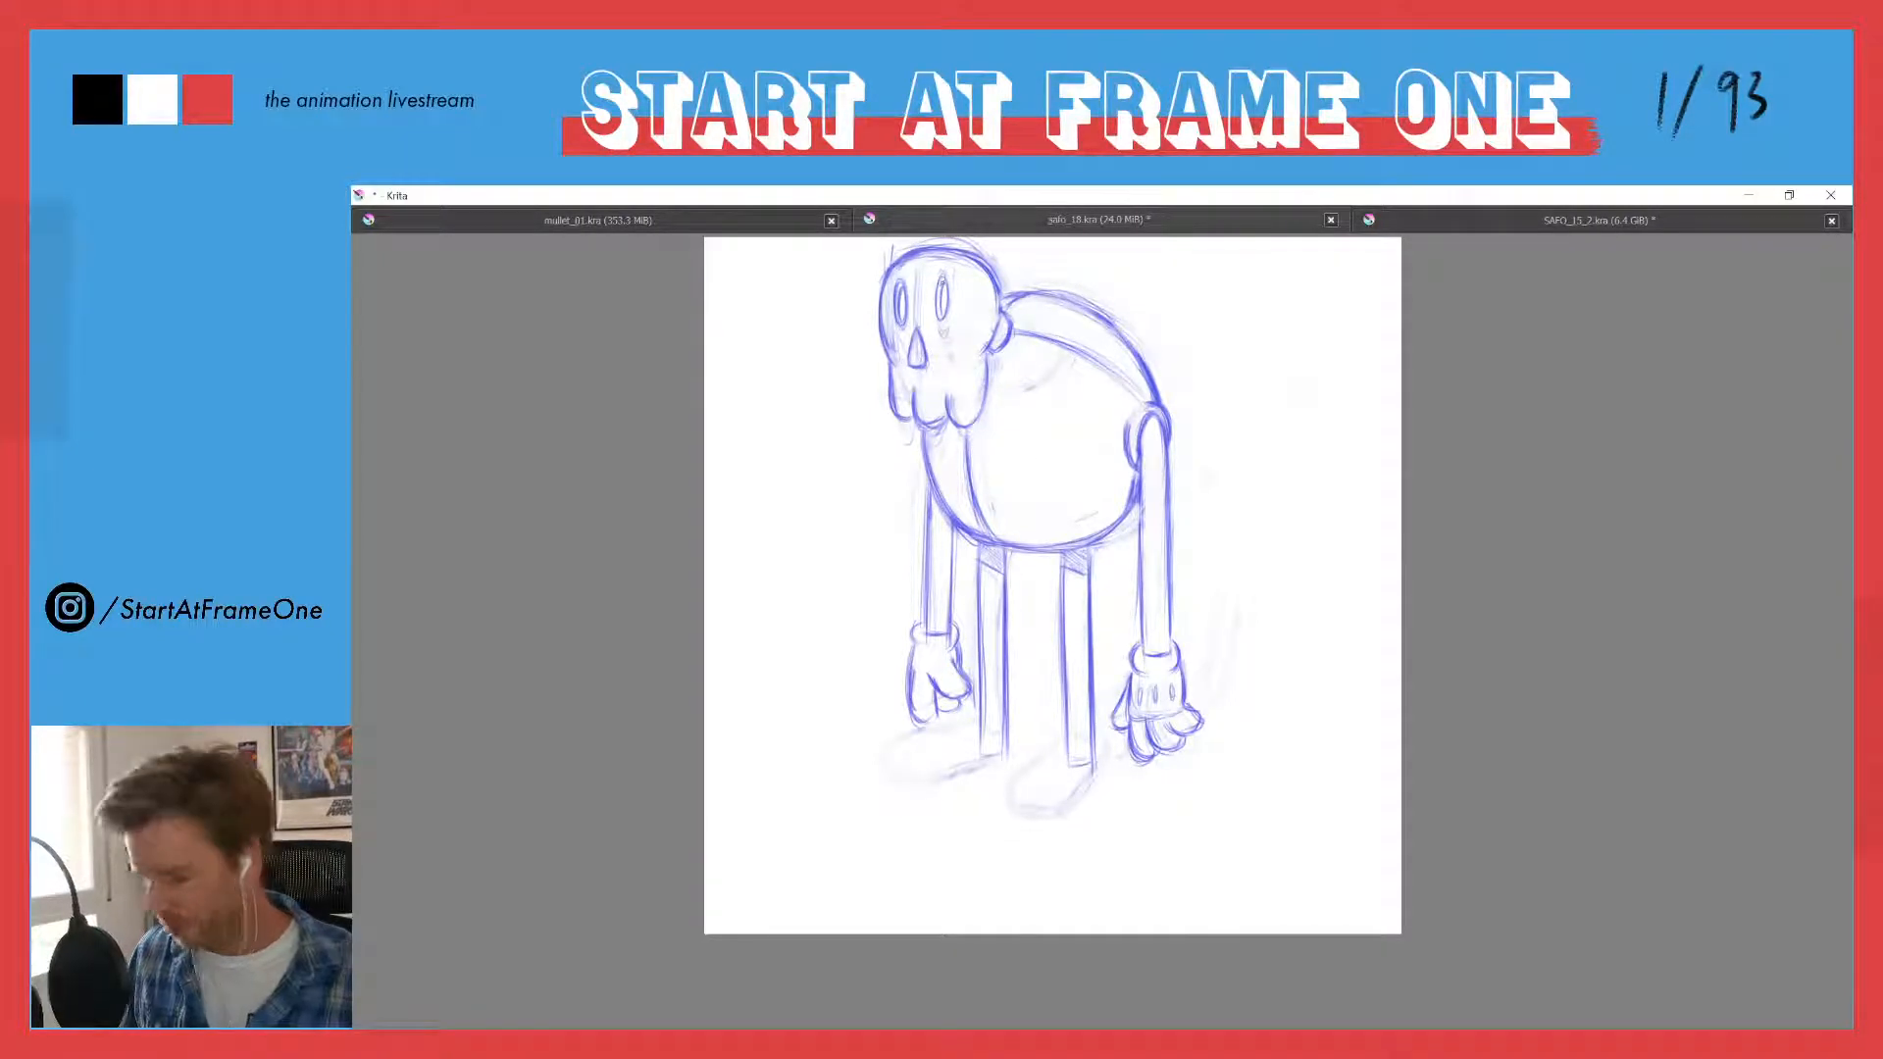
pyautogui.moveTo(942, 279); pyautogui.dragTo(984, 402)
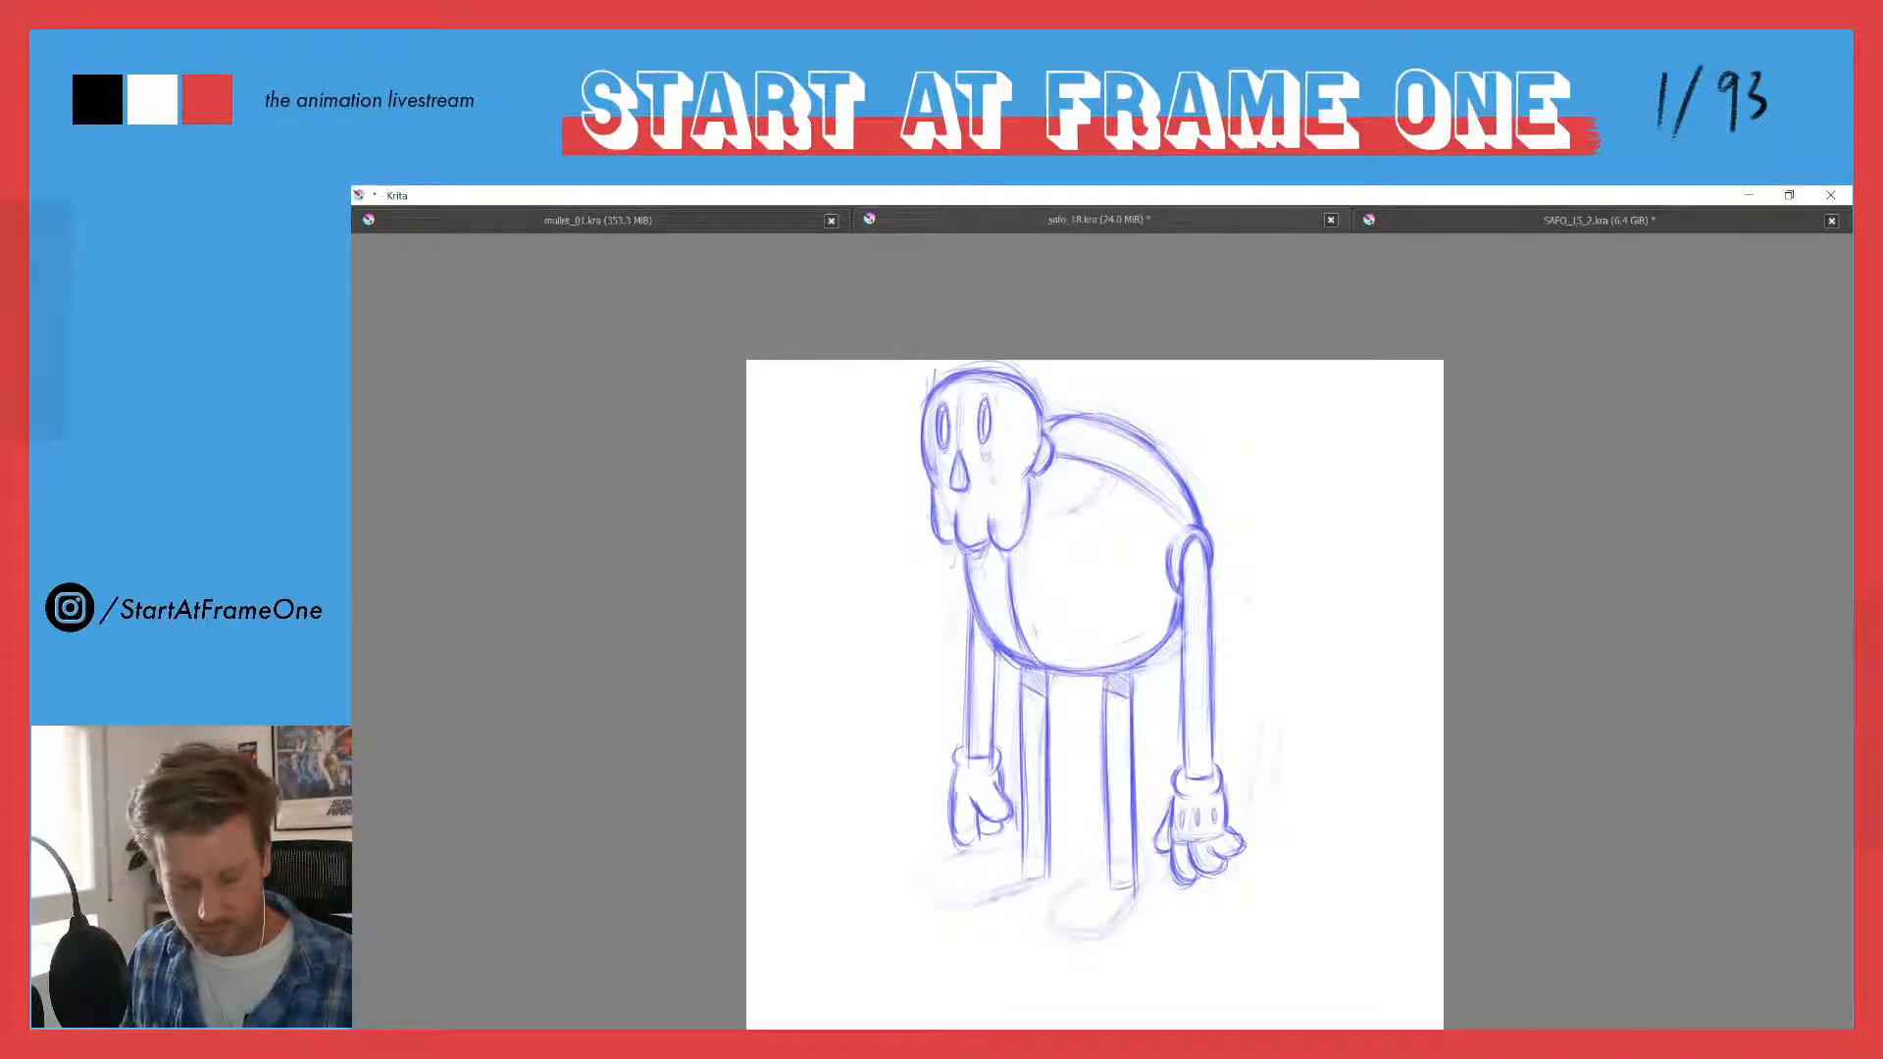
pyautogui.moveTo(960, 470); pyautogui.dragTo(957, 491)
pyautogui.hotkey('ctrl', 'z')
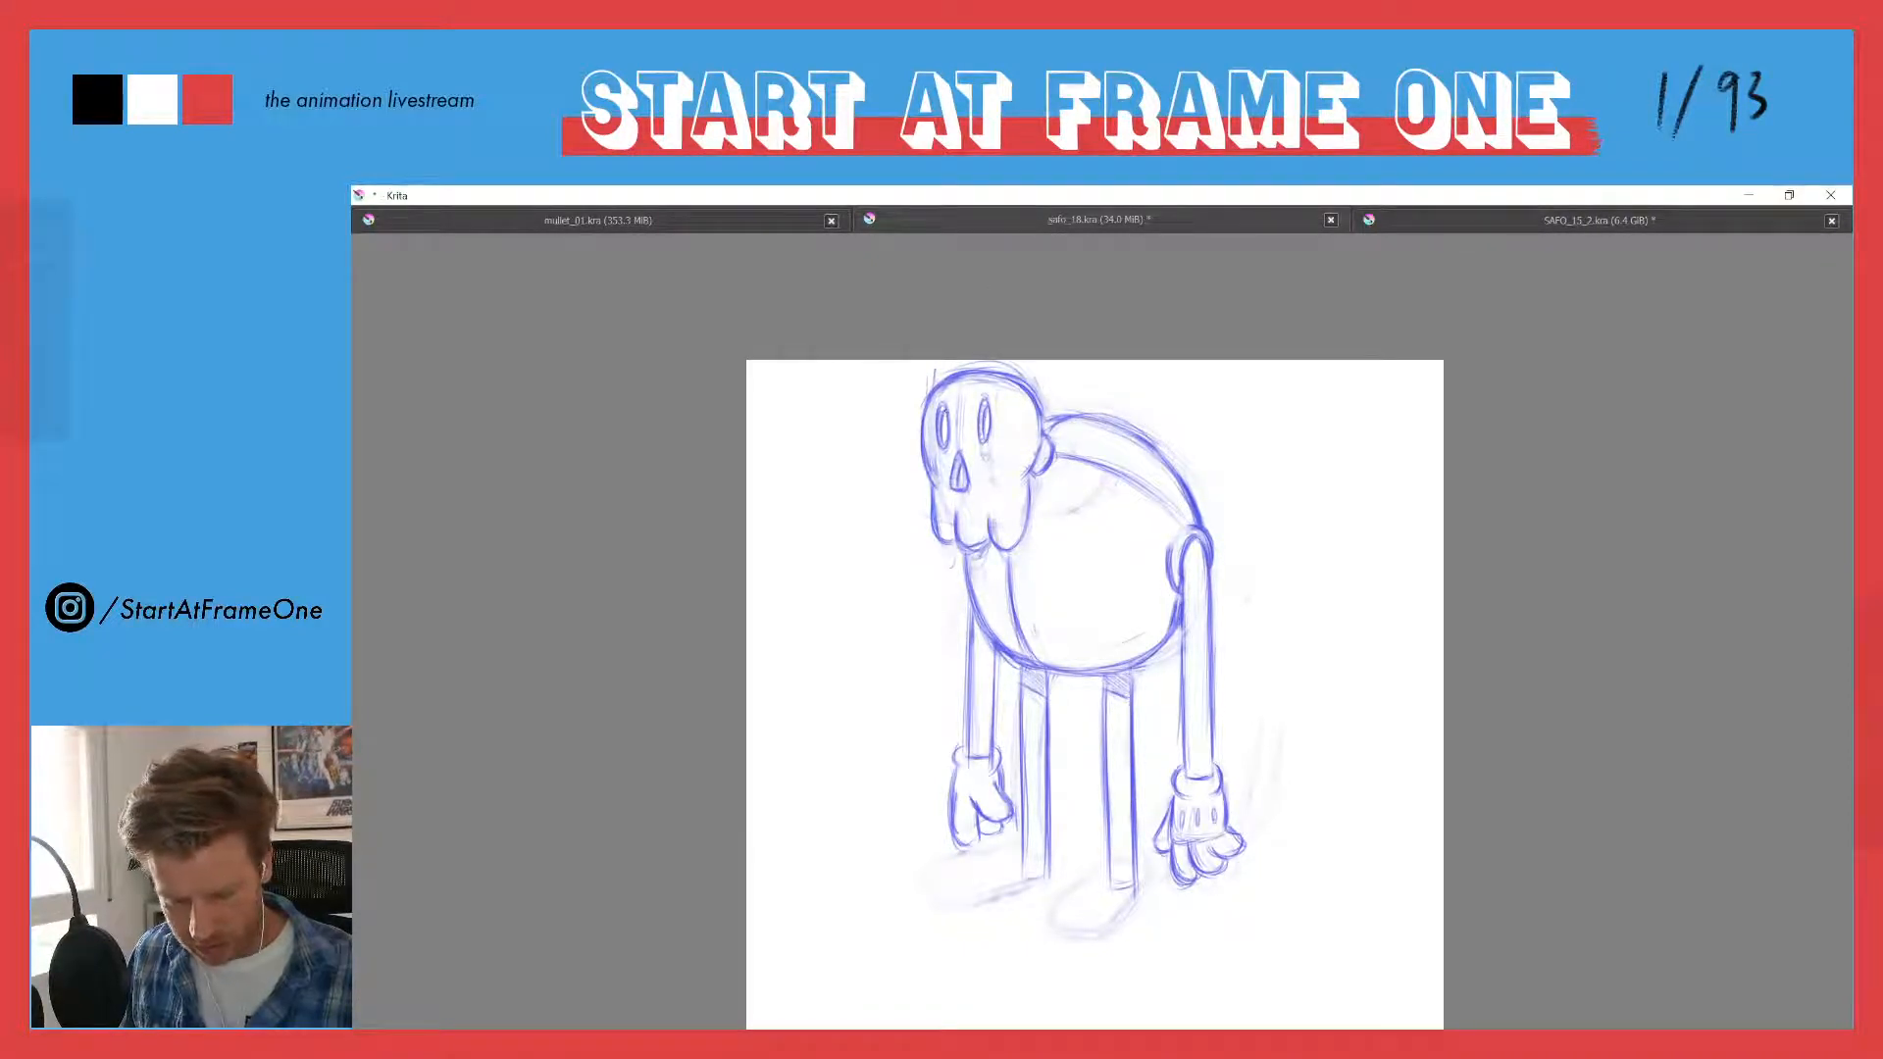
pyautogui.moveTo(943, 407); pyautogui.dragTo(948, 430)
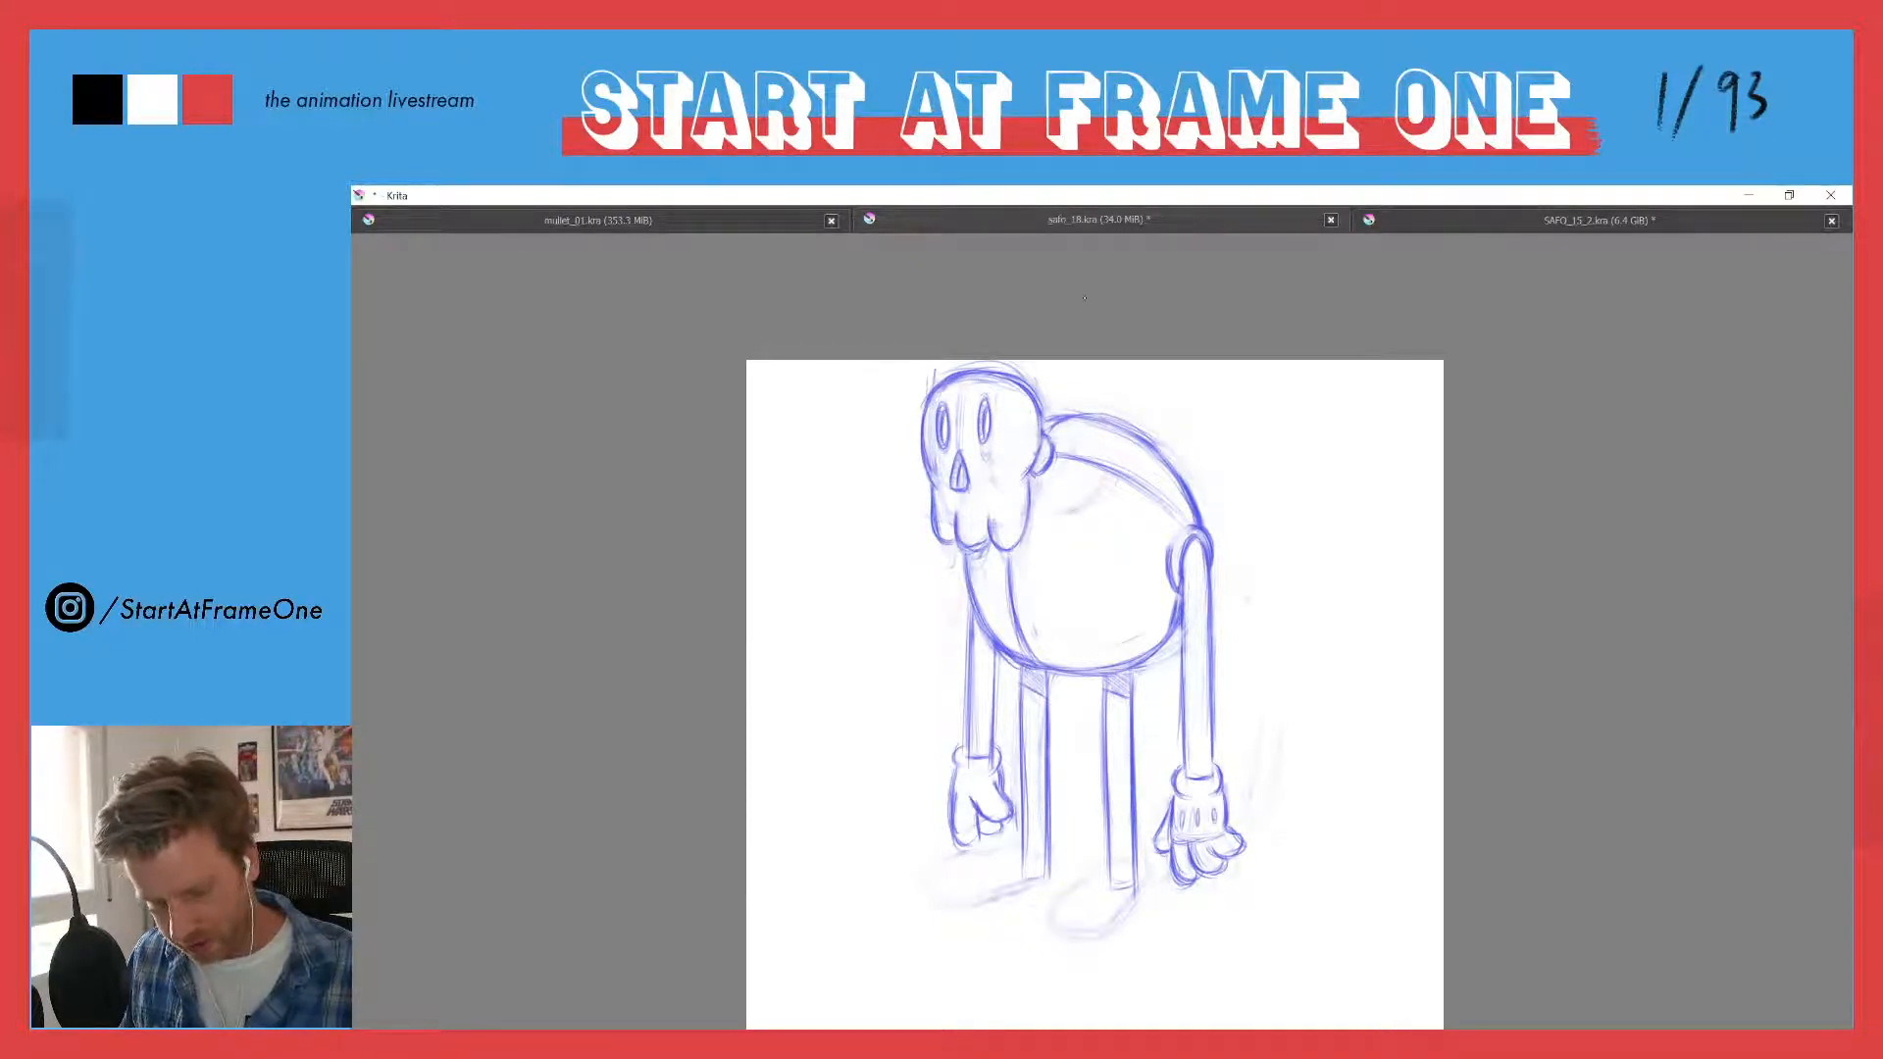
pyautogui.moveTo(1008, 410); pyautogui.dragTo(1010, 434)
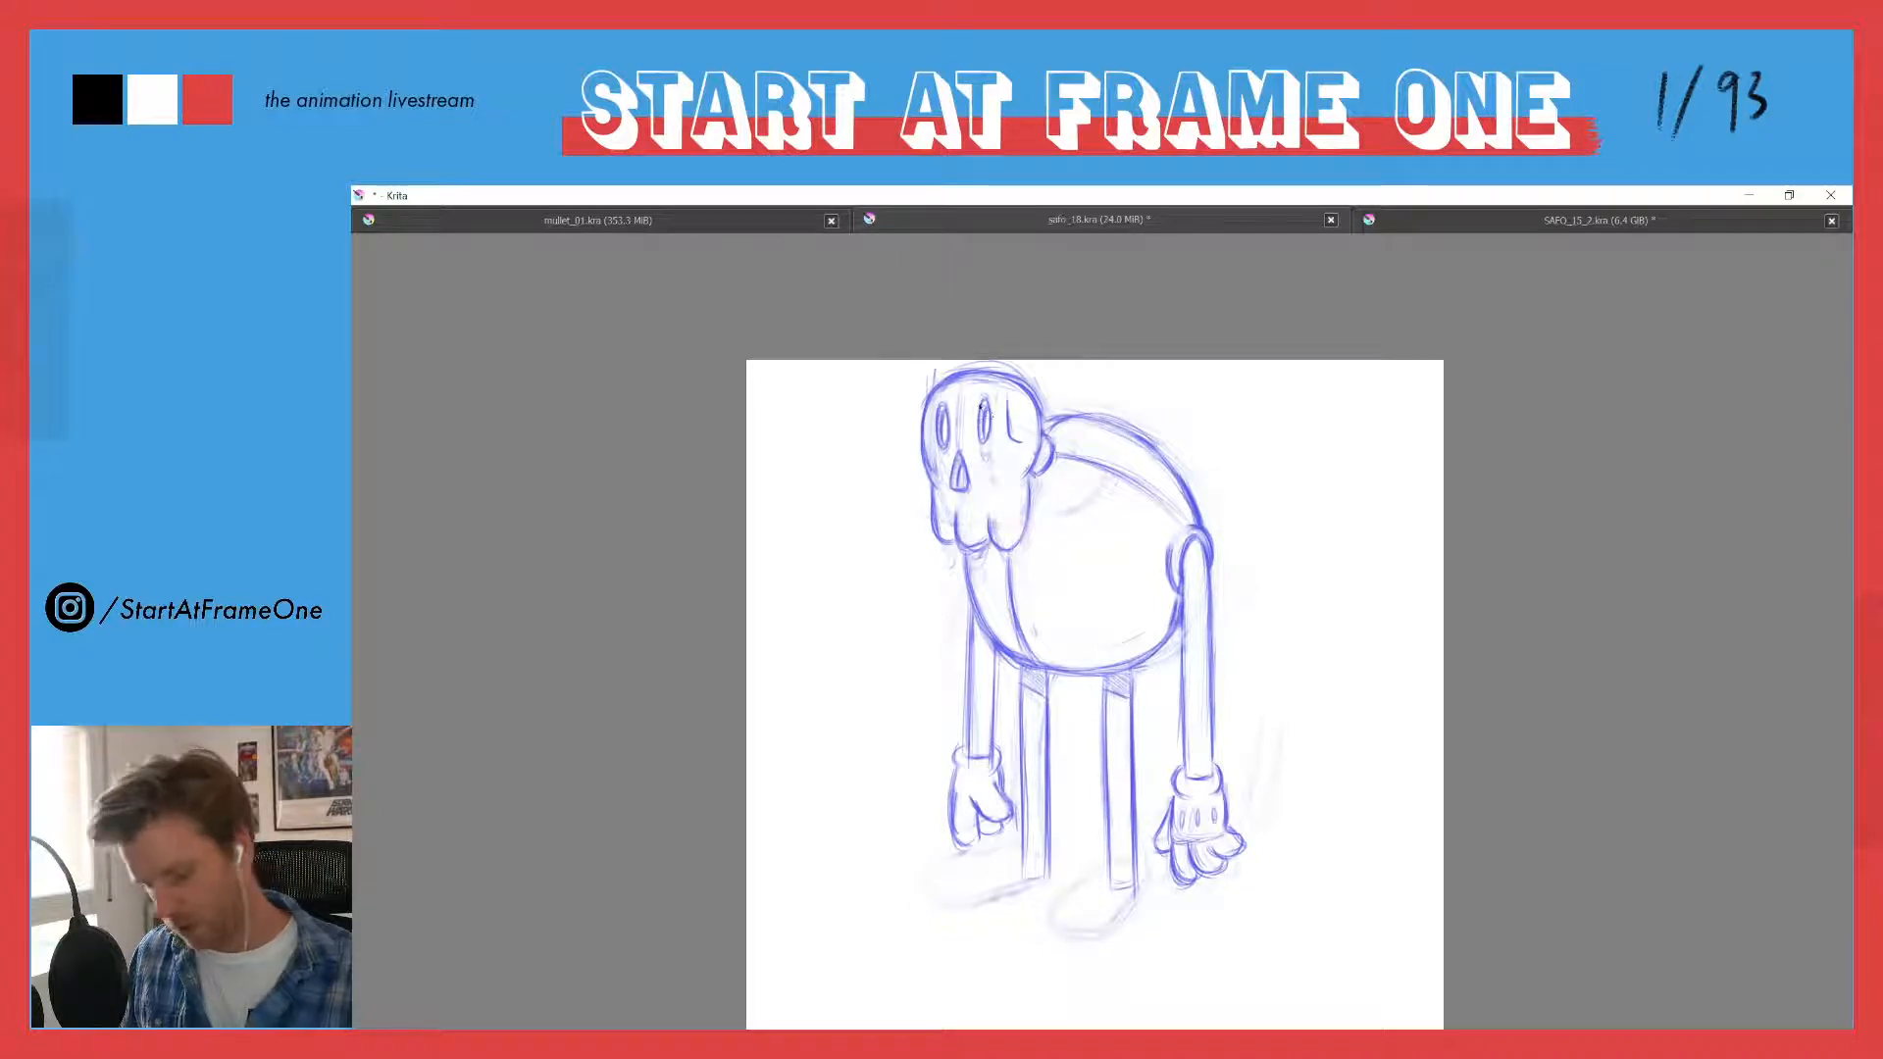
# - Select both eye sockets with a freehand outline, shift them slightly away from the ear, and deselect them
pyautogui.moveTo(980, 405)
pyautogui.mouseDown()
pyautogui.moveTo(997, 394)
pyautogui.moveTo(984, 446)
pyautogui.moveTo(950, 454)
pyautogui.moveTo(935, 412)
pyautogui.mouseUp()
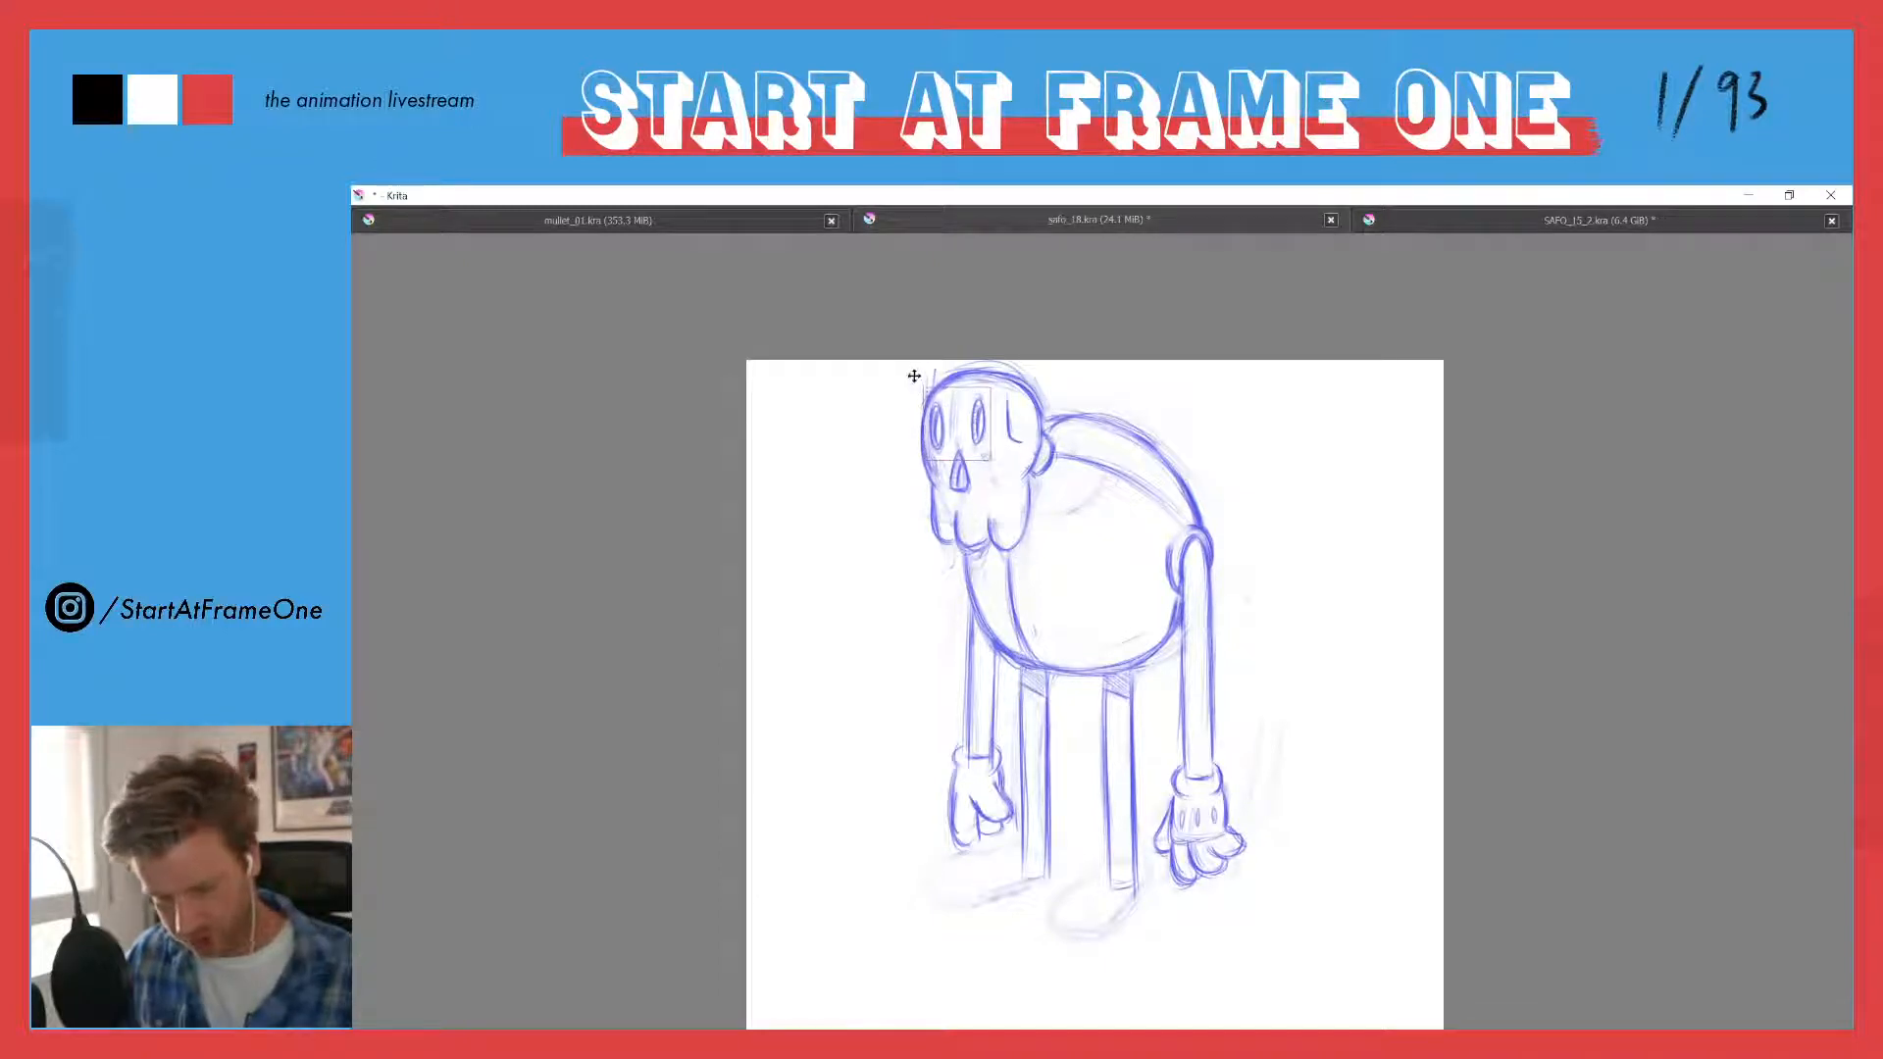
pyautogui.press('l')
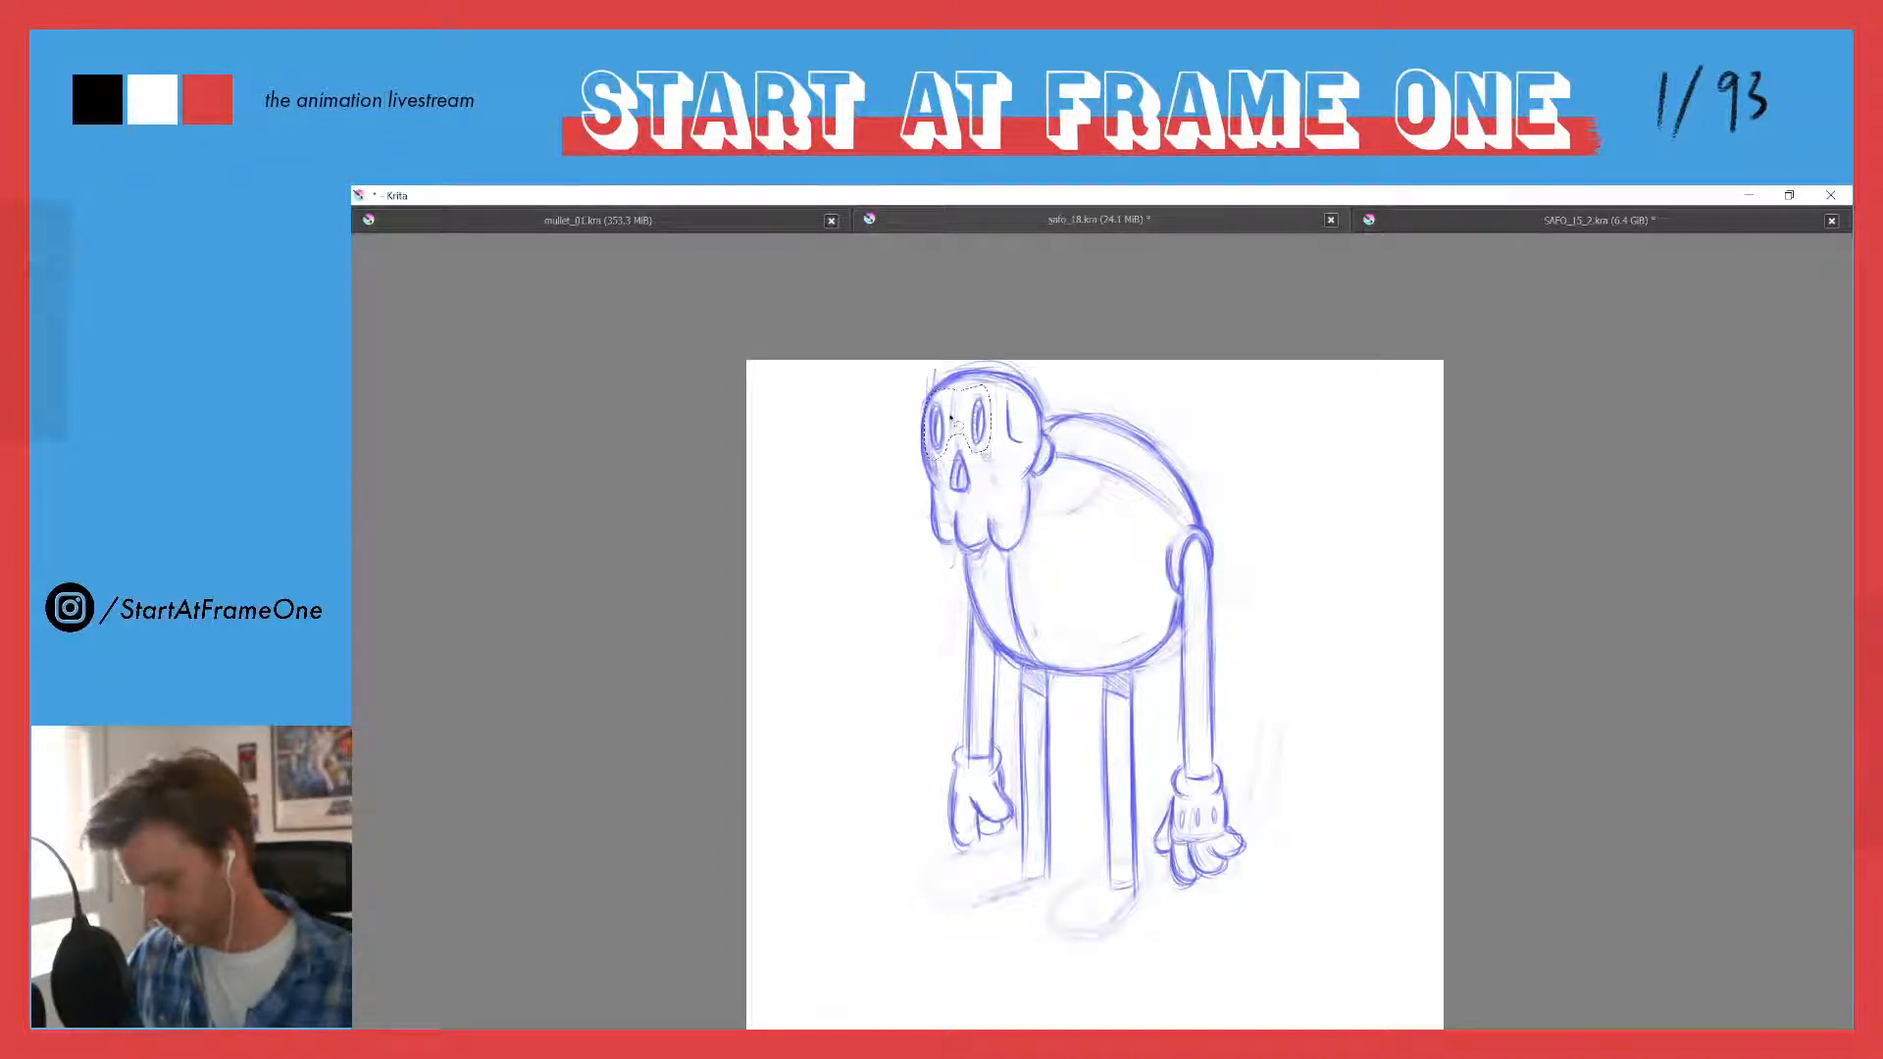
pyautogui.hotkey('ctrl', 'shift', 'a')
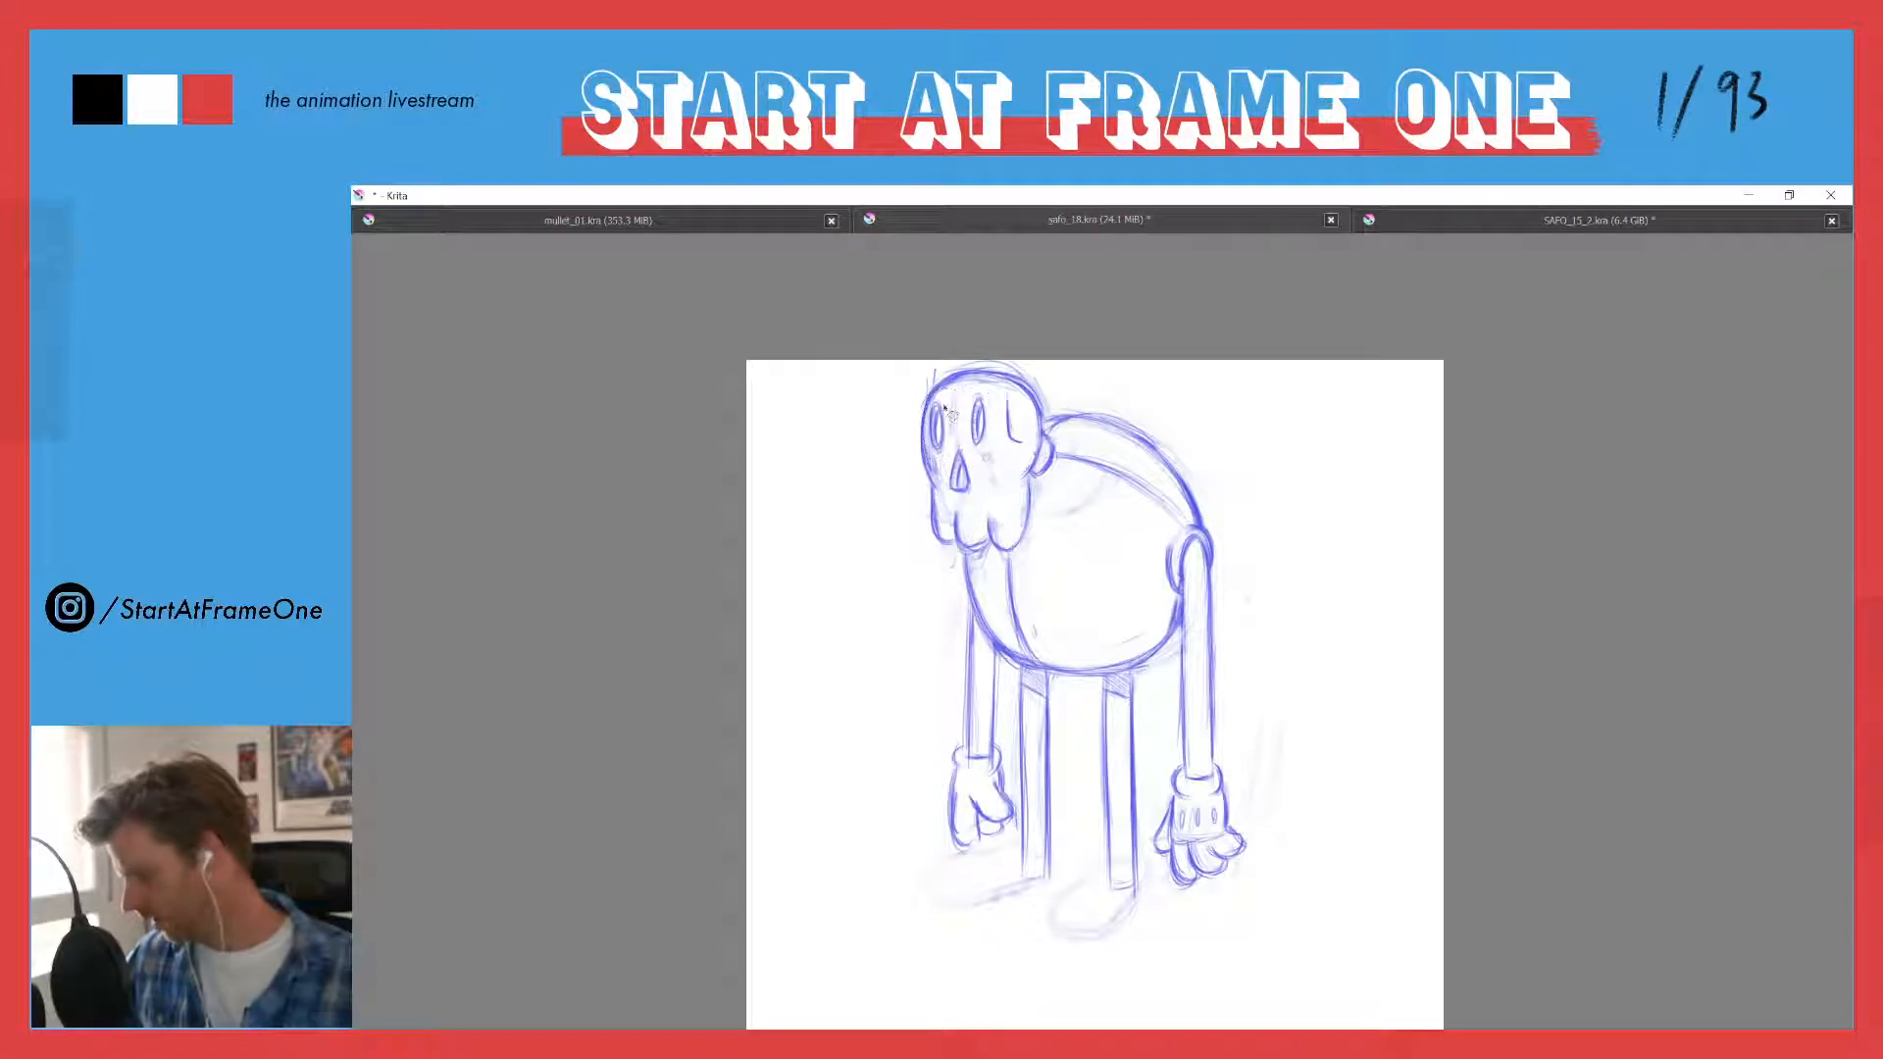
# - Select the eye socket farthest from the ear with a freehand outline and transform it slightly within the skull
pyautogui.moveTo(944, 399)
pyautogui.mouseDown()
pyautogui.moveTo(936, 461)
pyautogui.moveTo(944, 398)
pyautogui.mouseUp()
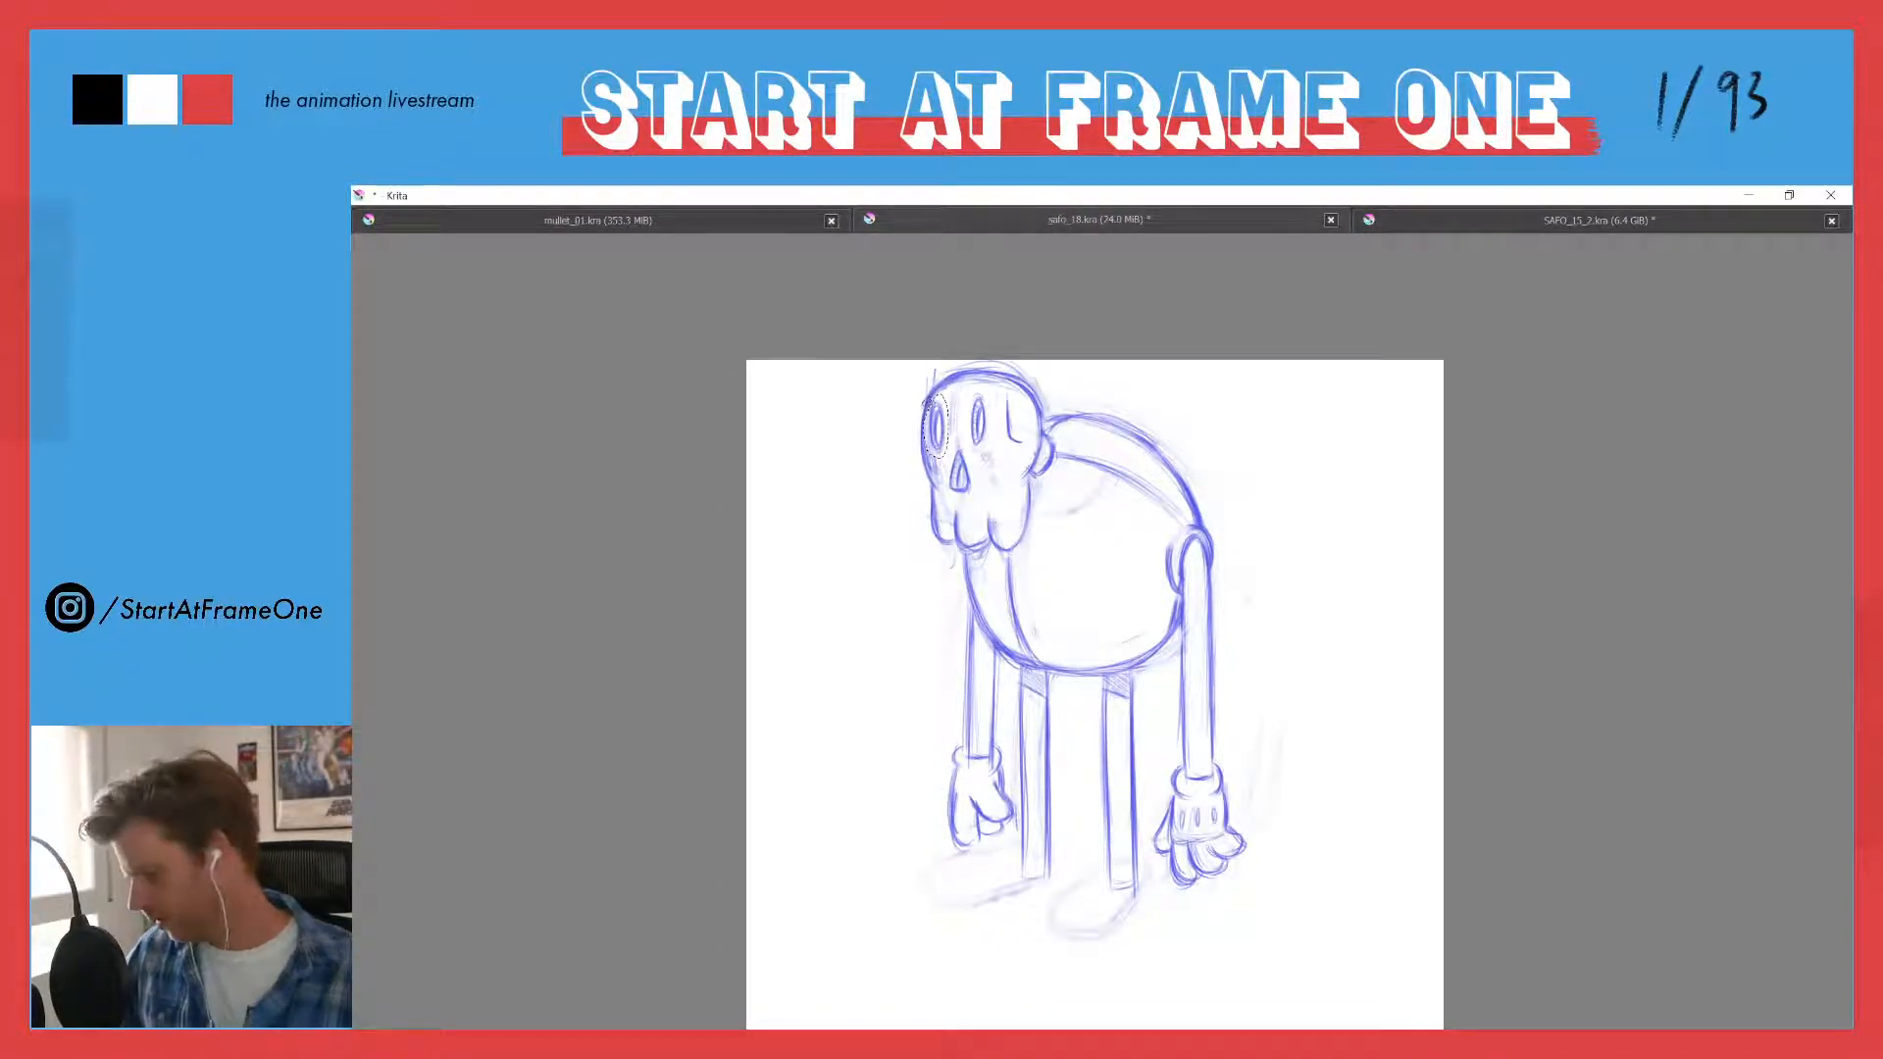
pyautogui.hotkey('ctrl', 't')
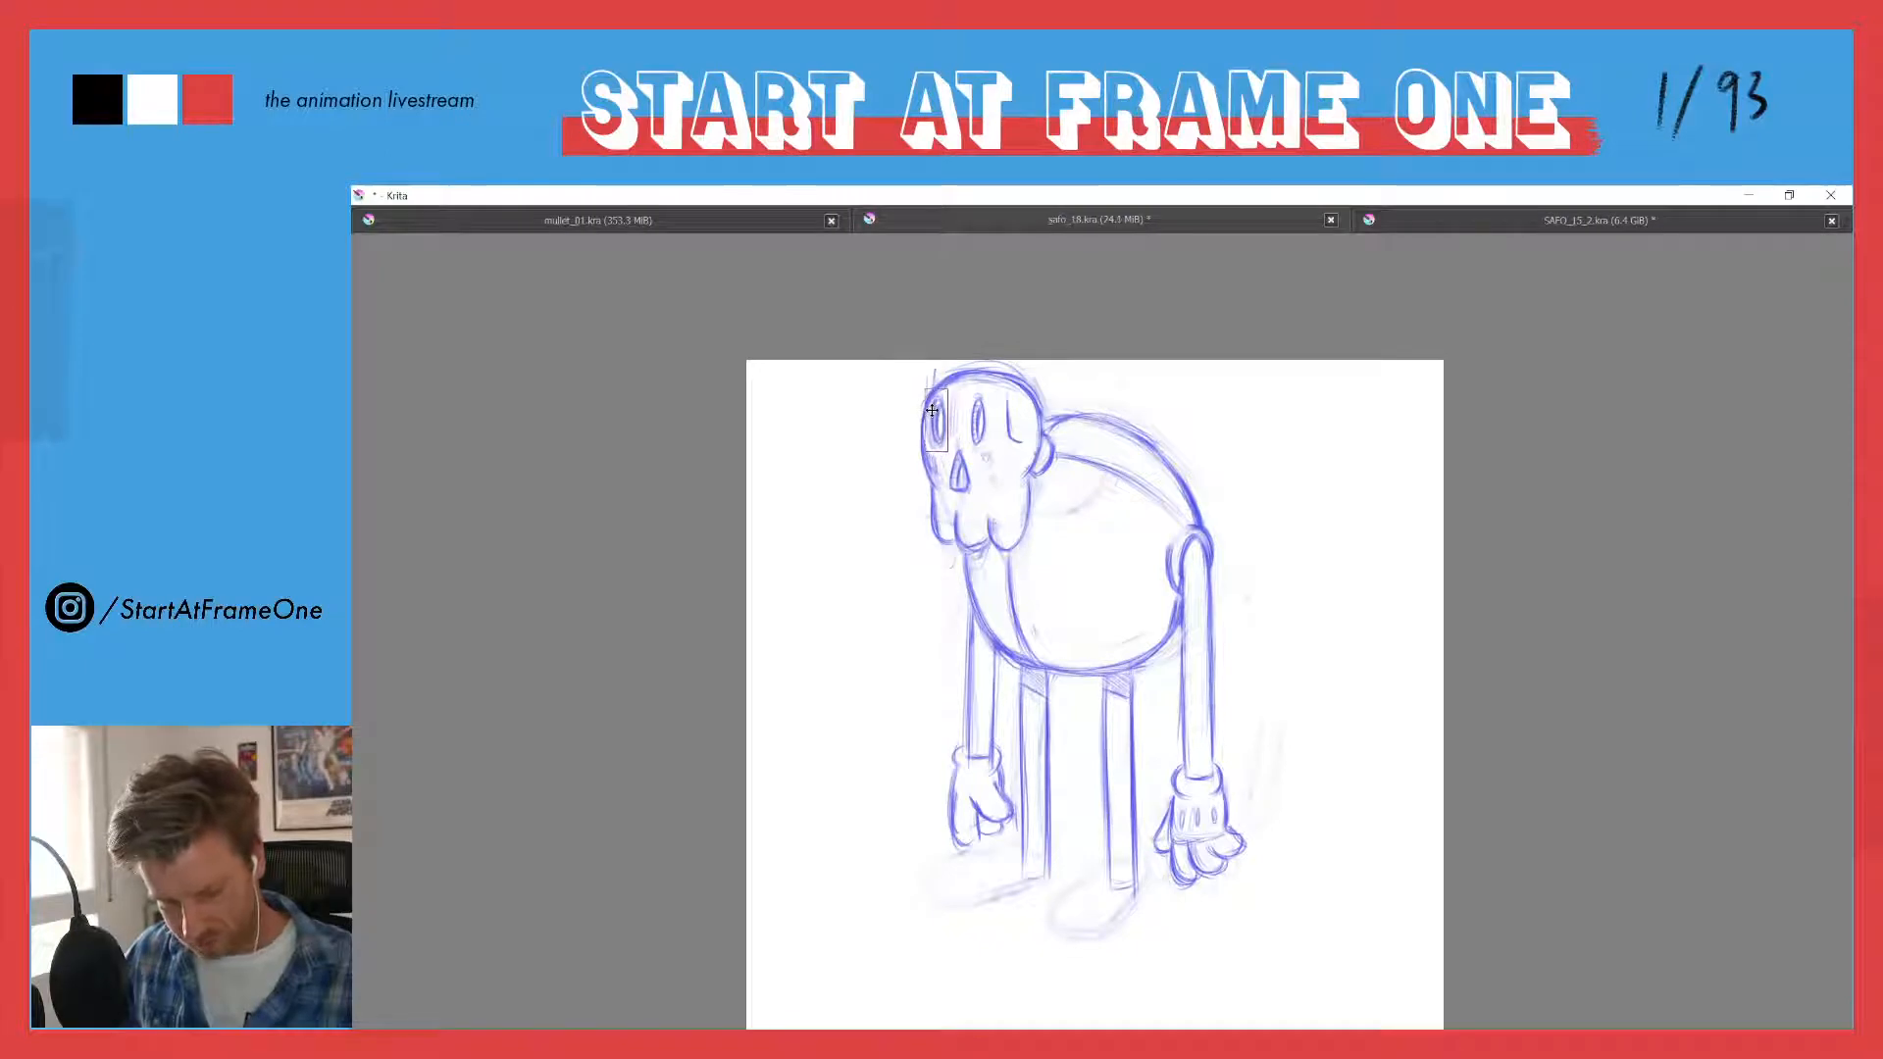
pyautogui.press('Return')
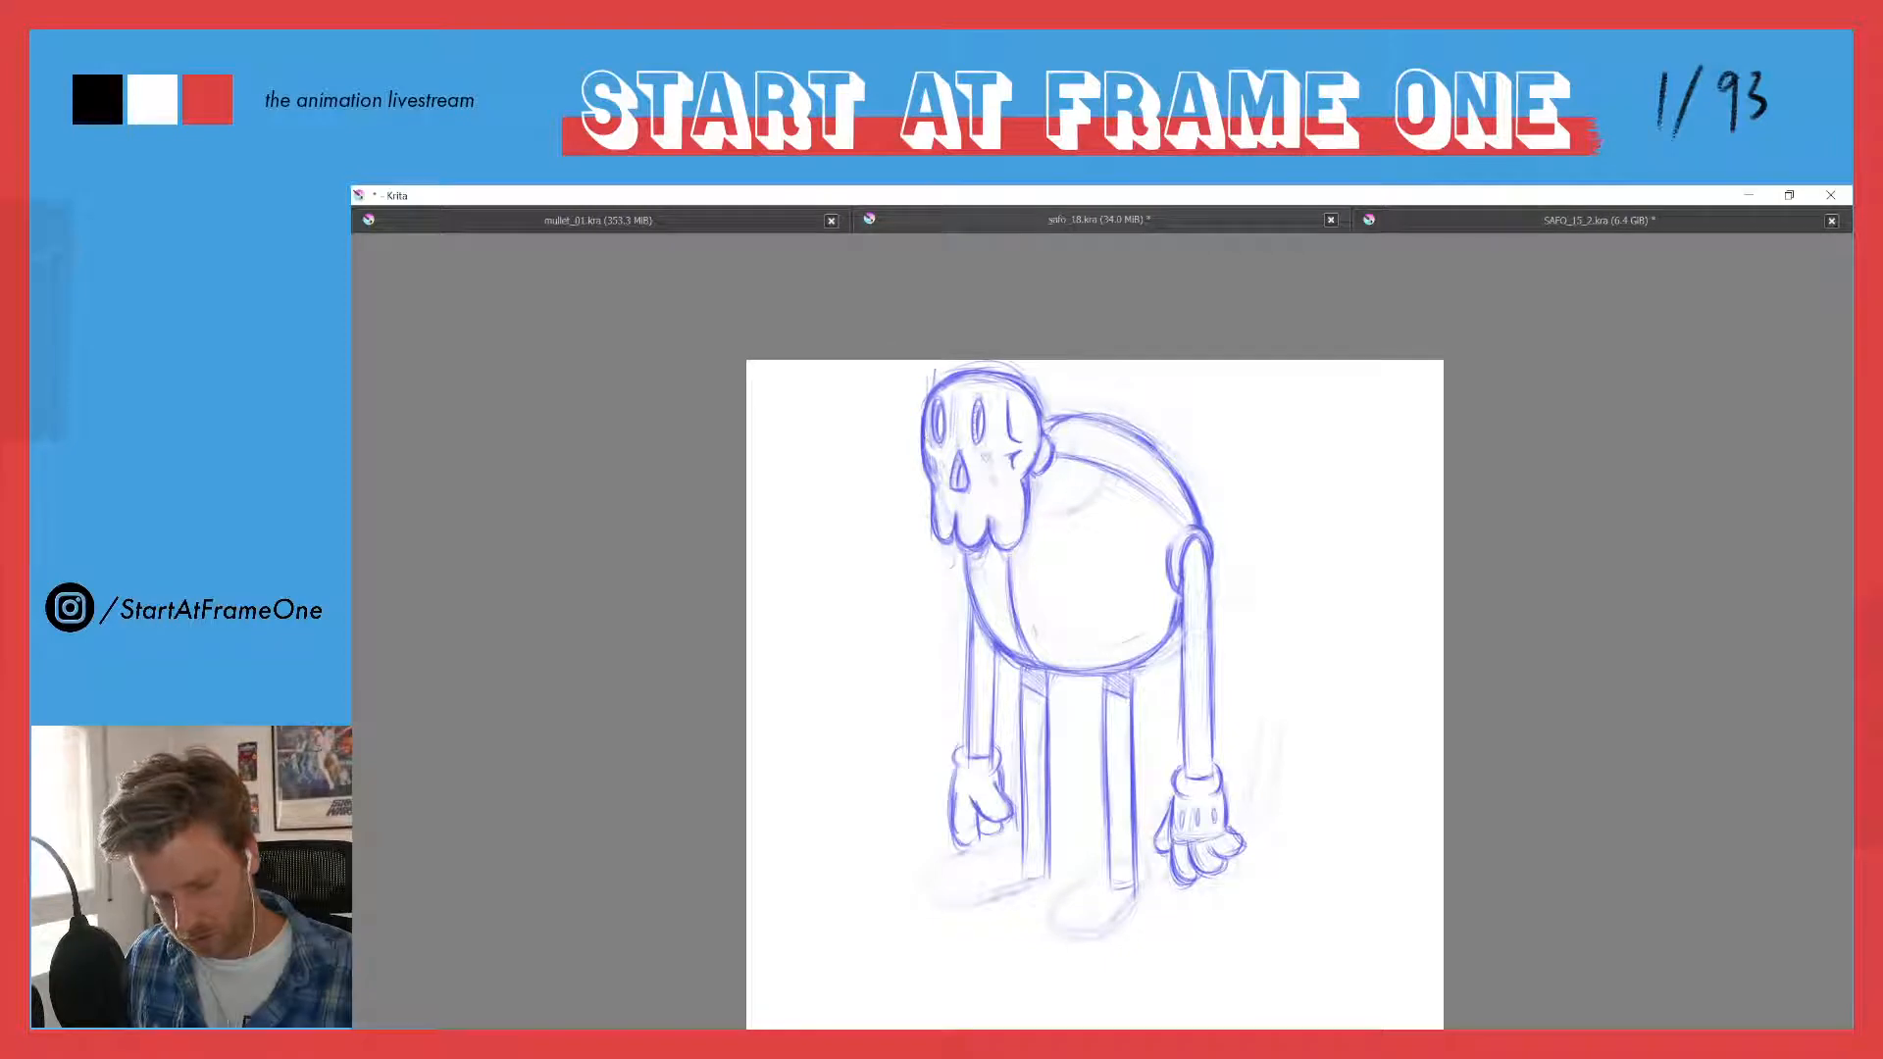
# - Refine the skull's outer contour beside the far eye socket and redraw a fingertip on the far hand
pyautogui.moveTo(923, 441); pyautogui.dragTo(921, 474)
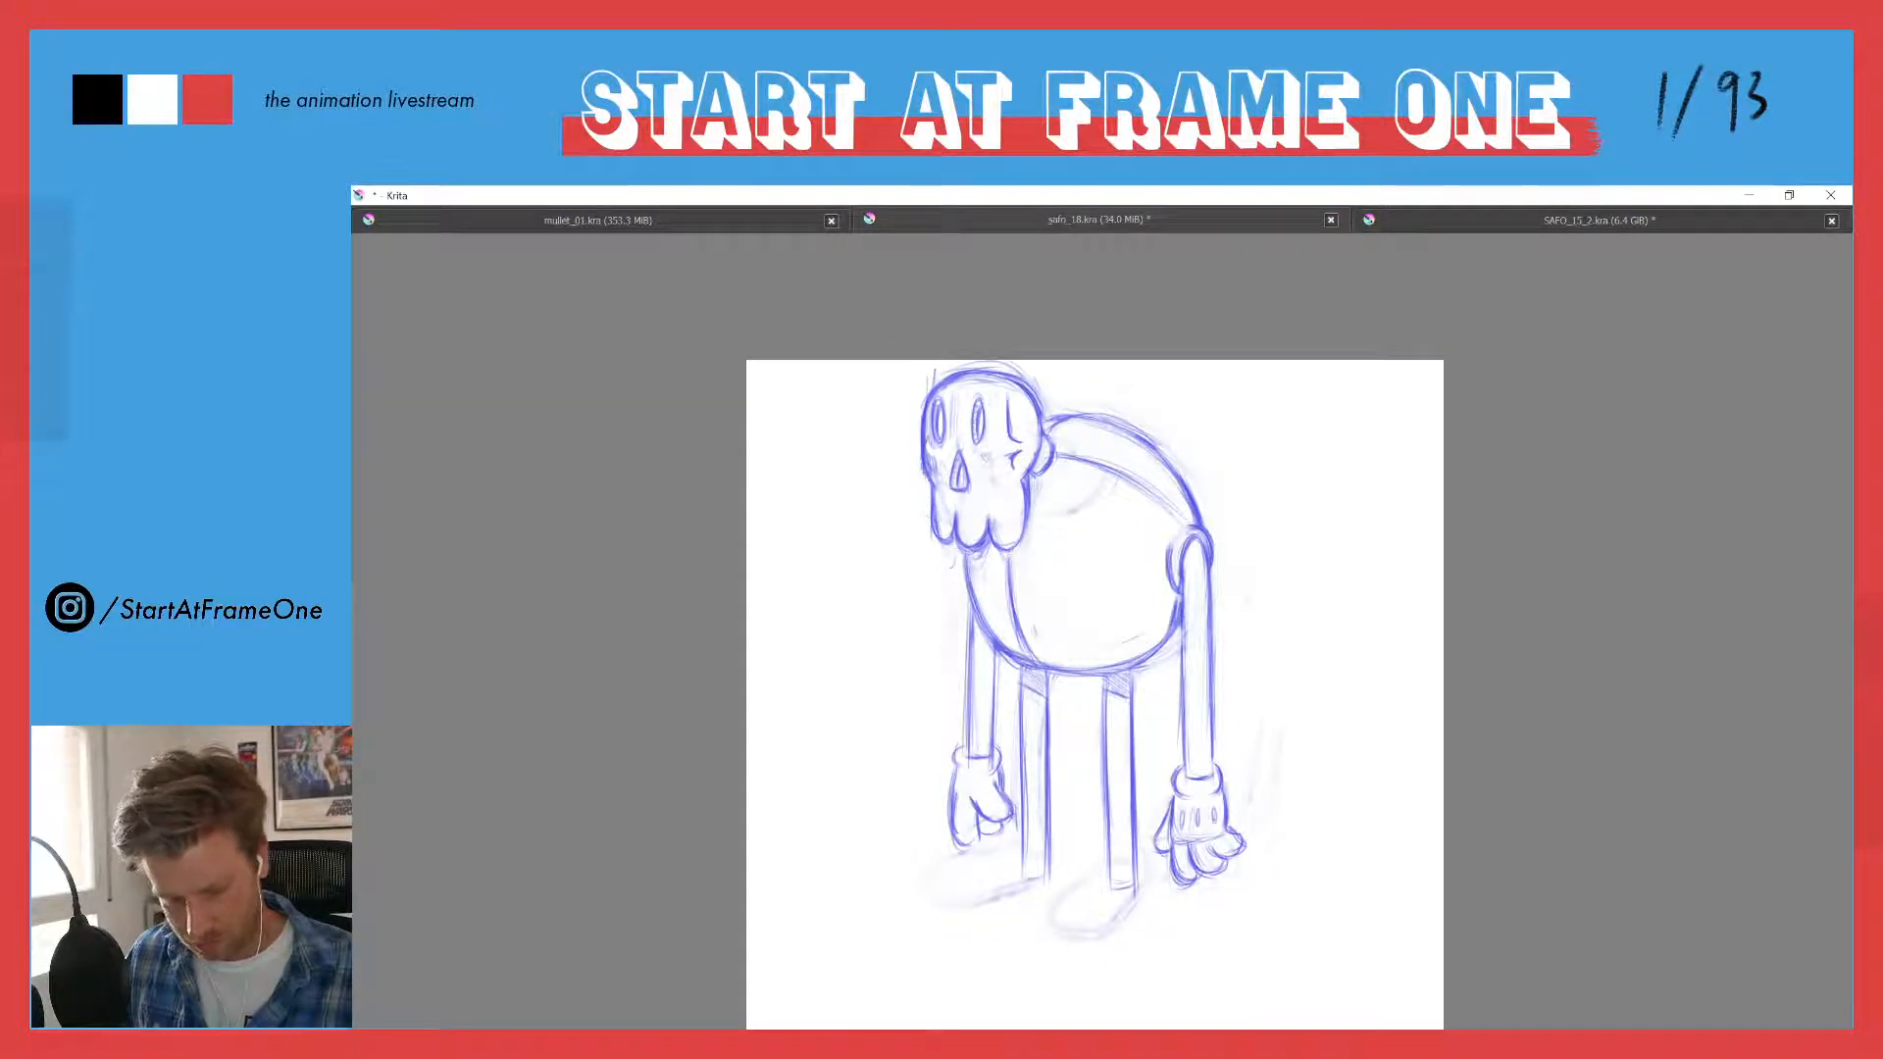
pyautogui.moveTo(932, 381); pyautogui.dragTo(923, 400)
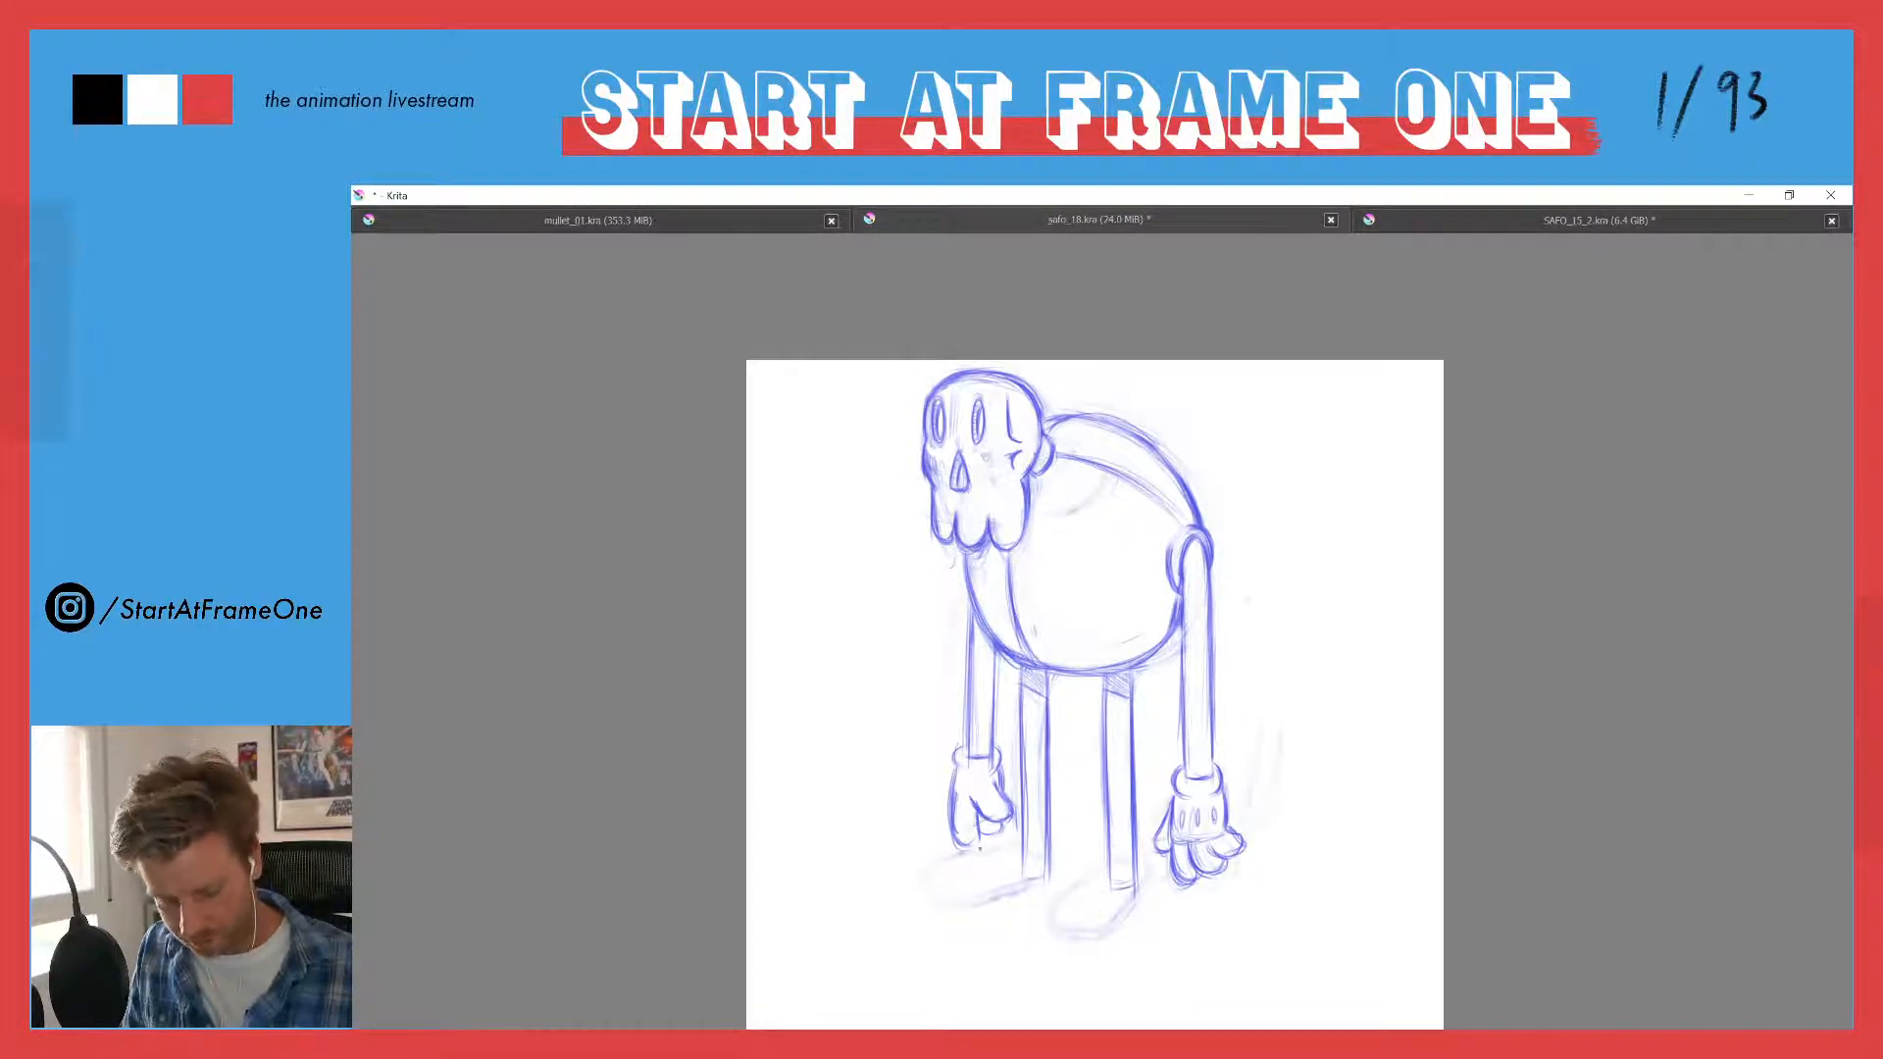
pyautogui.moveTo(979, 831); pyautogui.dragTo(975, 845)
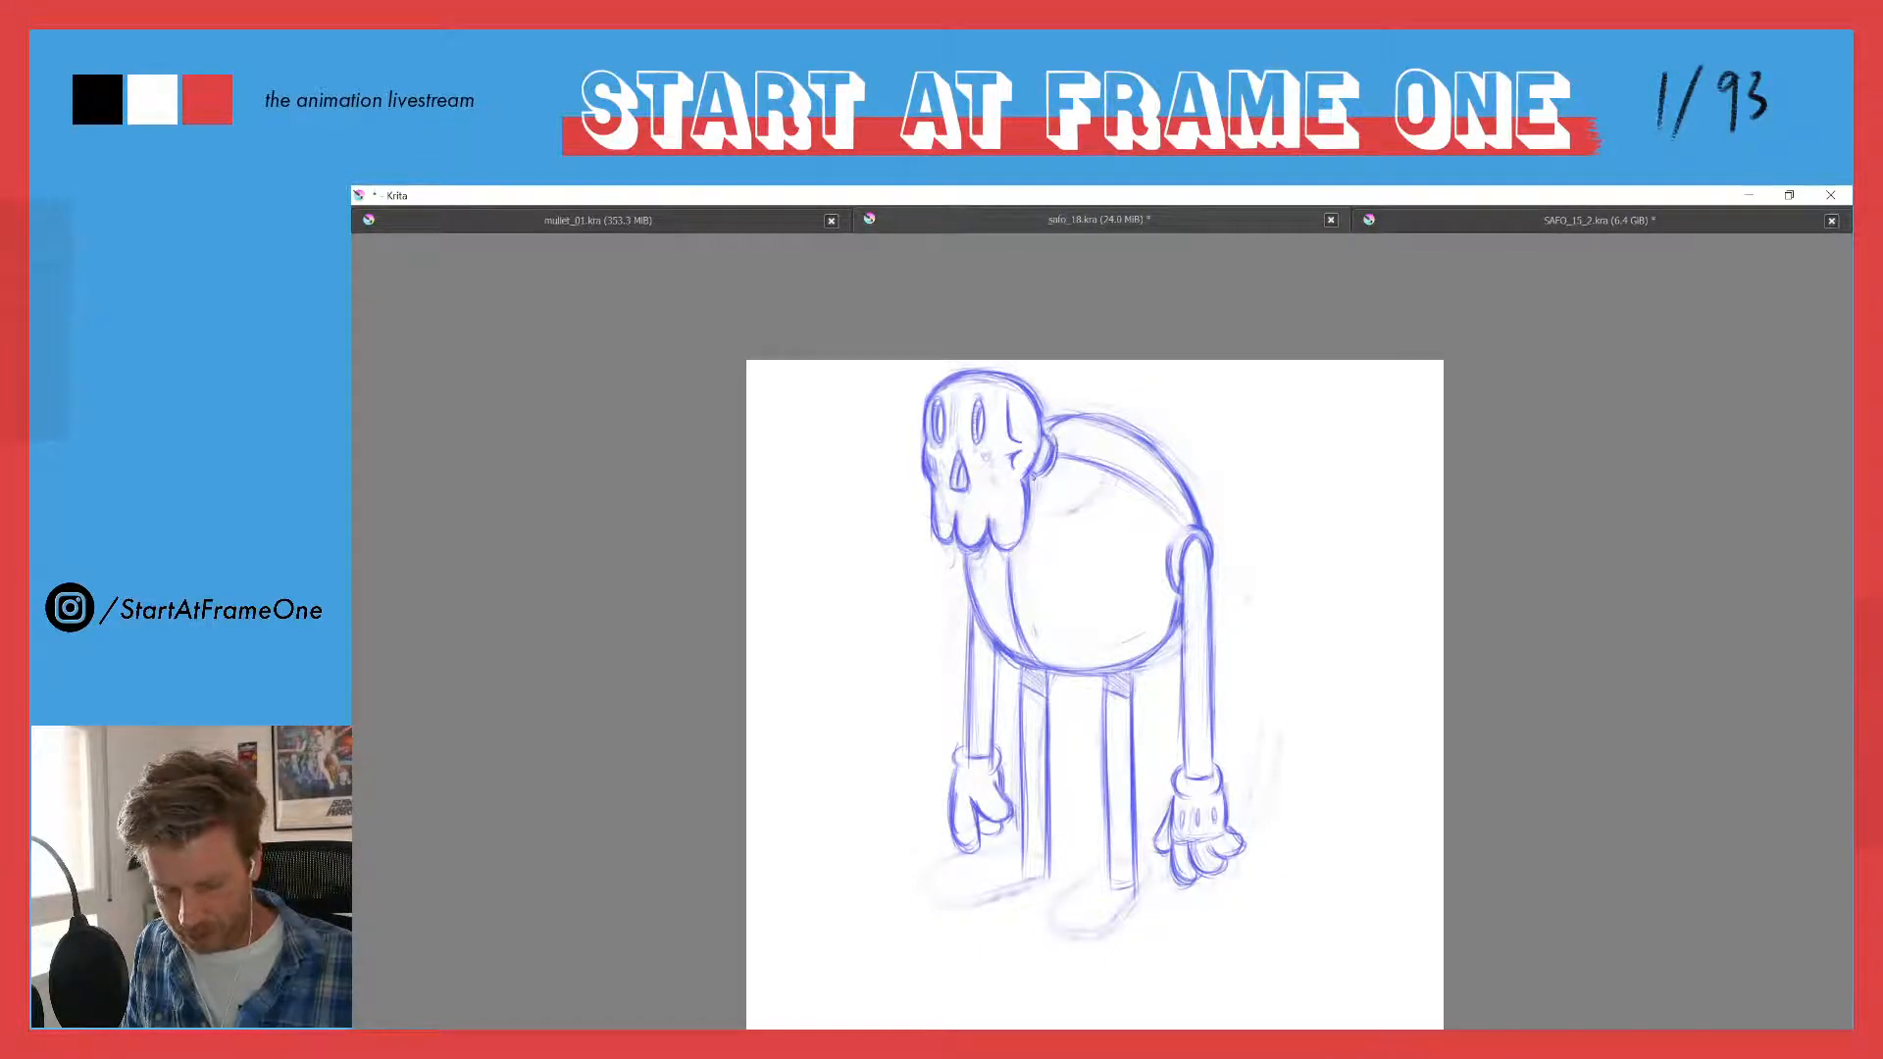
# - Draw a collar below the ear and a long pointed necktie from the jaw past the belly, clearing the body lines behind it
pyautogui.moveTo(1059, 450); pyautogui.dragTo(1038, 483)
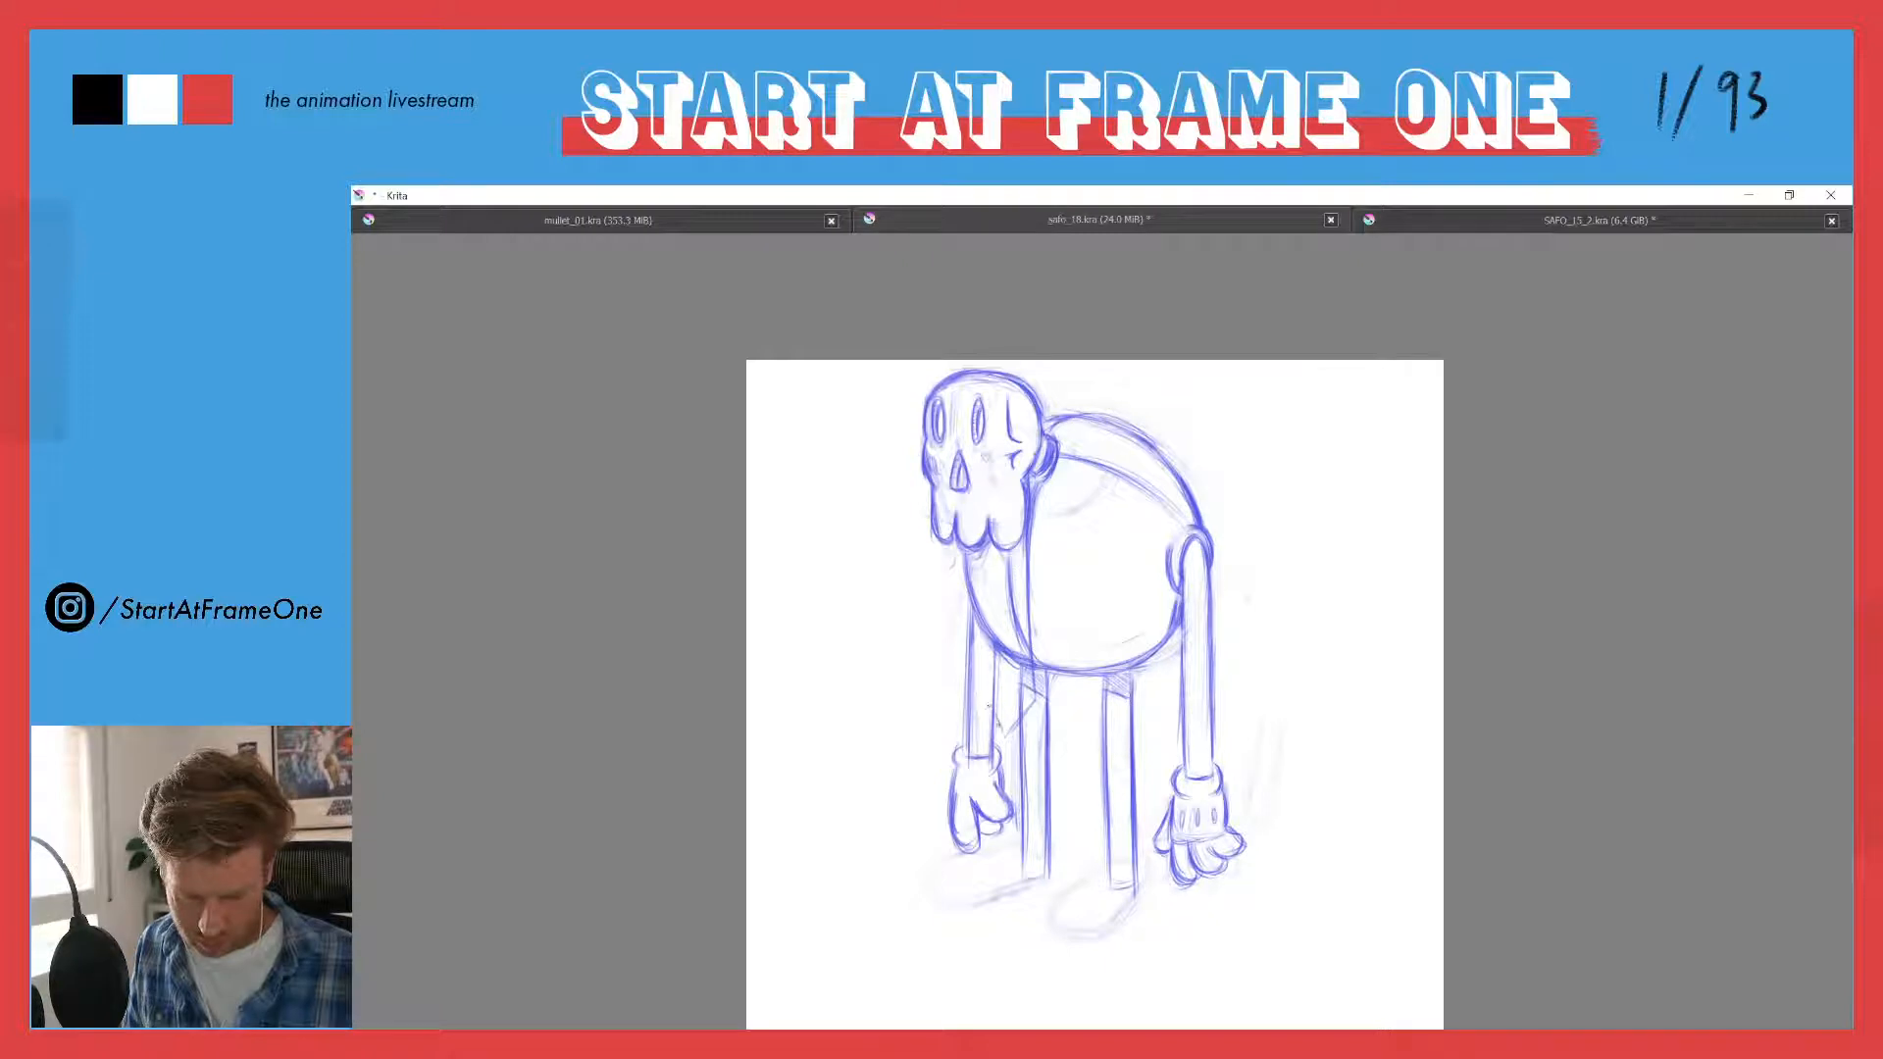
pyautogui.moveTo(989, 705)
pyautogui.mouseDown()
pyautogui.moveTo(1007, 560)
pyautogui.moveTo(995, 638)
pyautogui.mouseUp()
pyautogui.moveTo(1004, 565)
pyautogui.mouseDown()
pyautogui.moveTo(989, 692)
pyautogui.moveTo(1004, 737)
pyautogui.moveTo(1020, 719)
pyautogui.mouseUp()
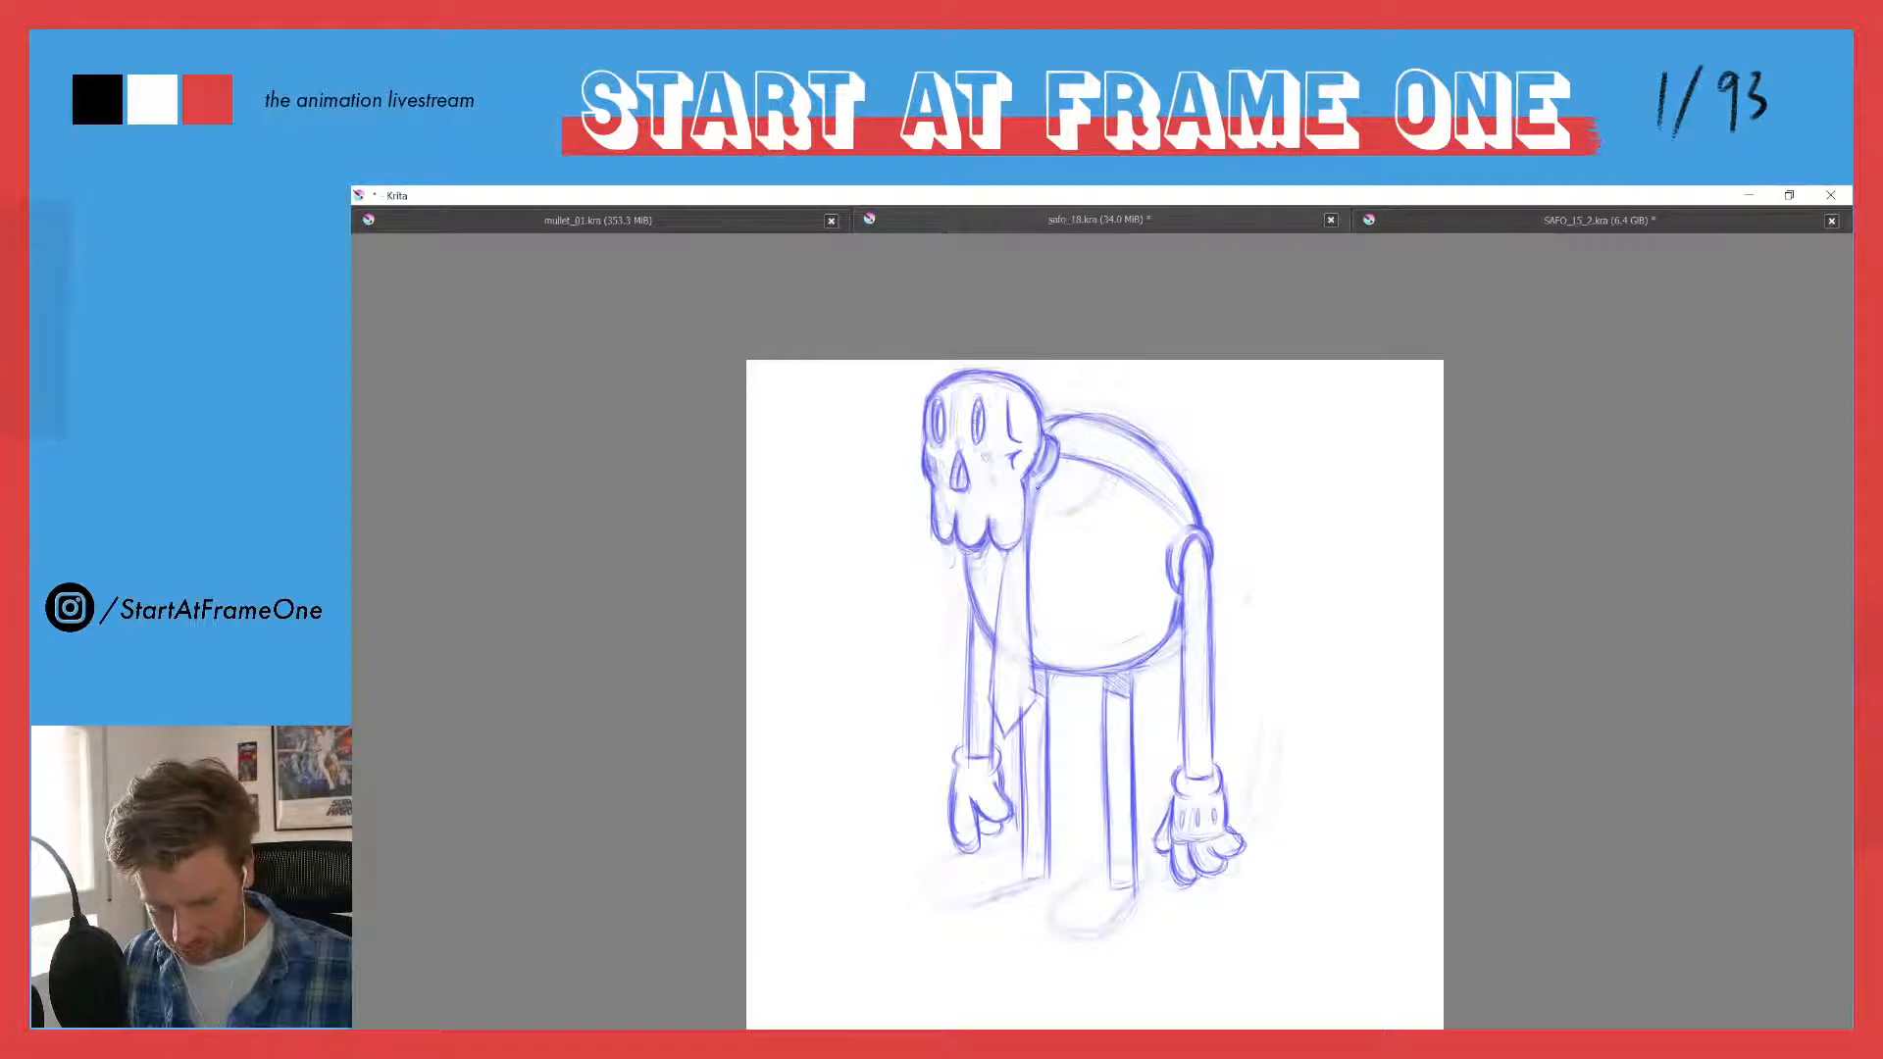
pyautogui.moveTo(1035, 493); pyautogui.dragTo(1029, 594)
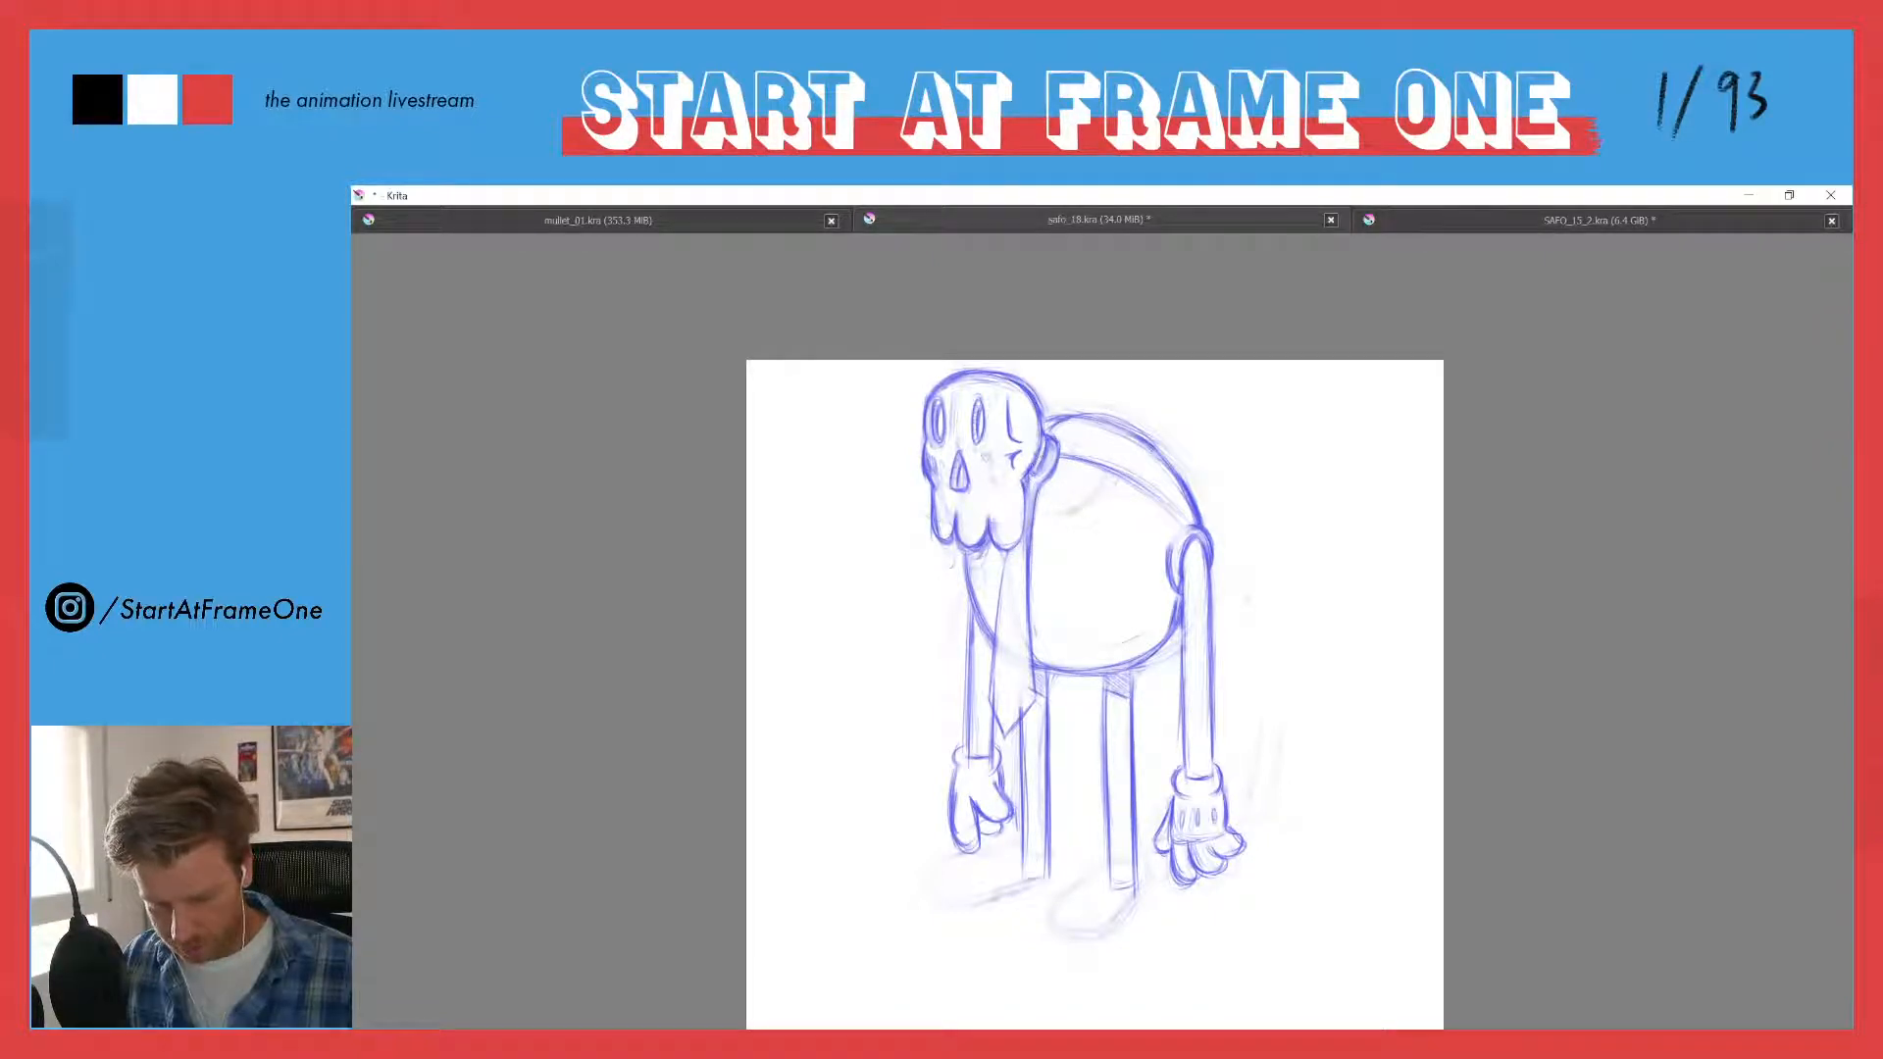
pyautogui.moveTo(1041, 460); pyautogui.dragTo(1032, 475)
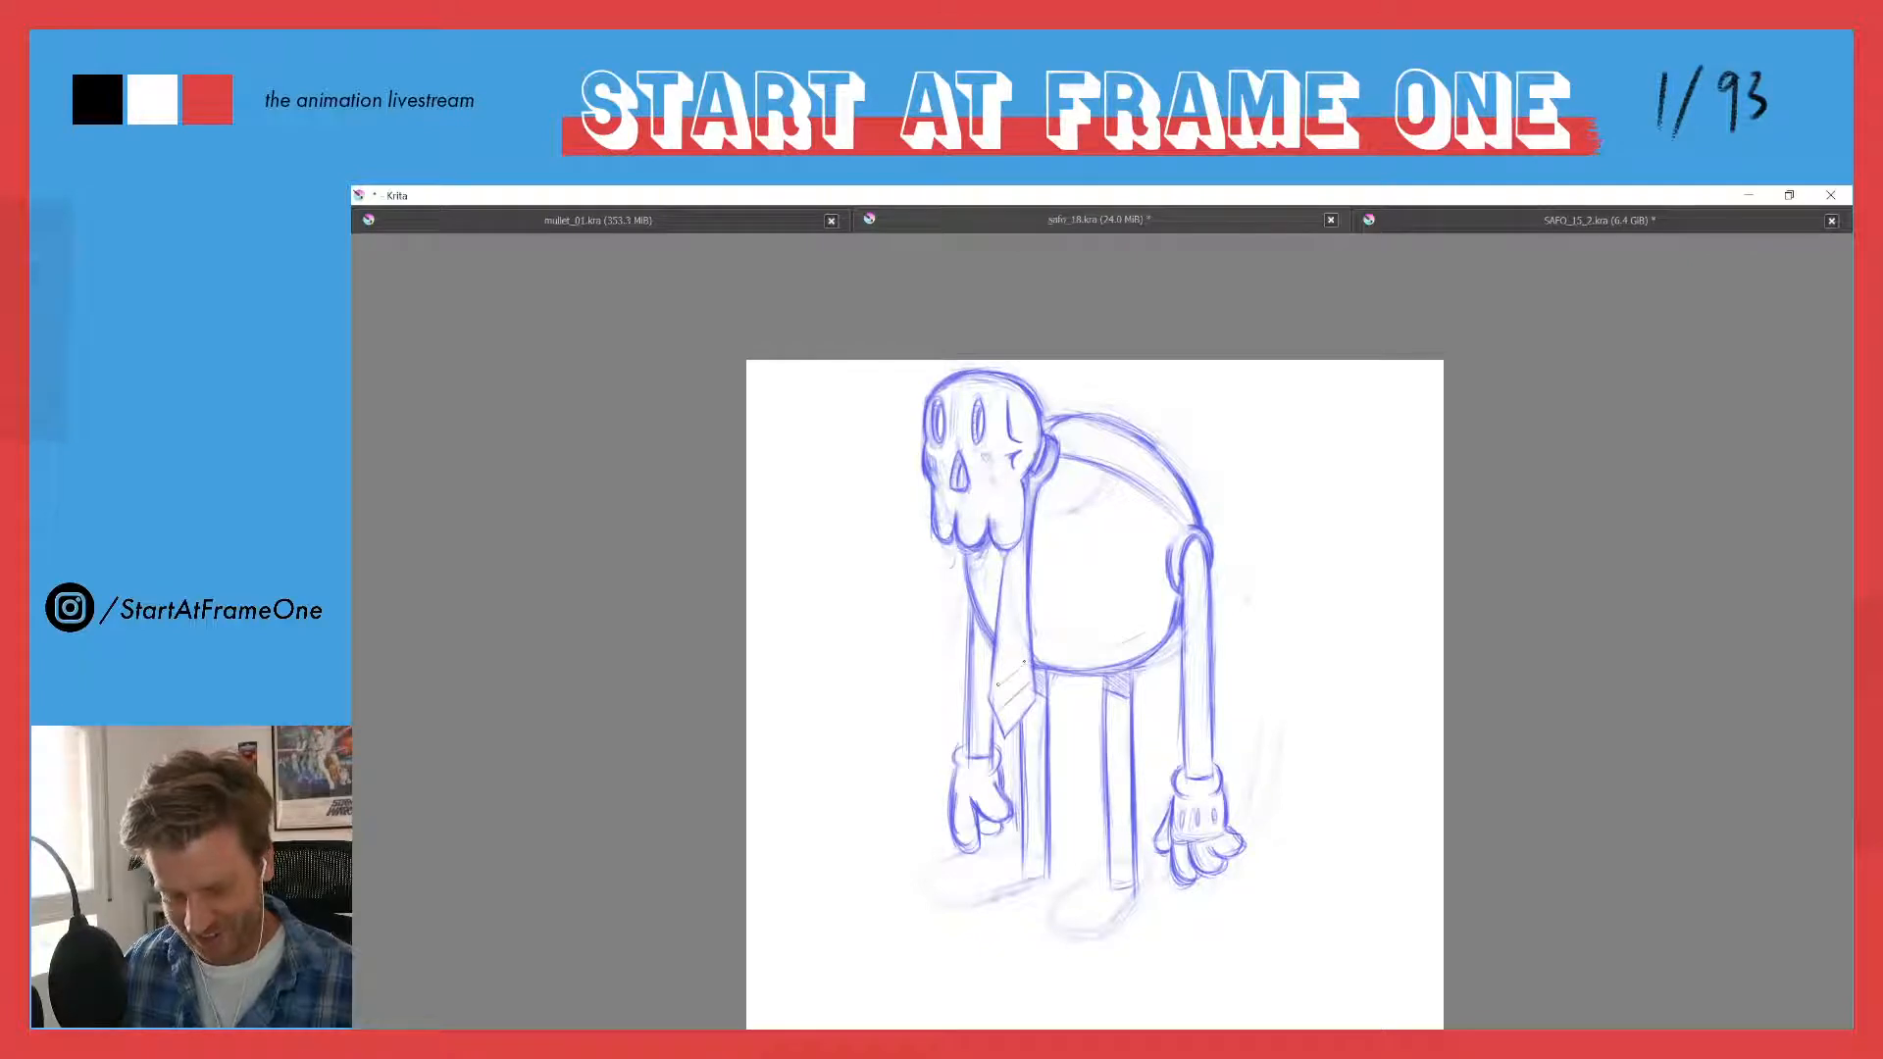
# - Divide the necktie into diagonal stripes and shade alternate bands with hatching
pyautogui.moveTo(1002, 621); pyautogui.dragTo(1026, 602)
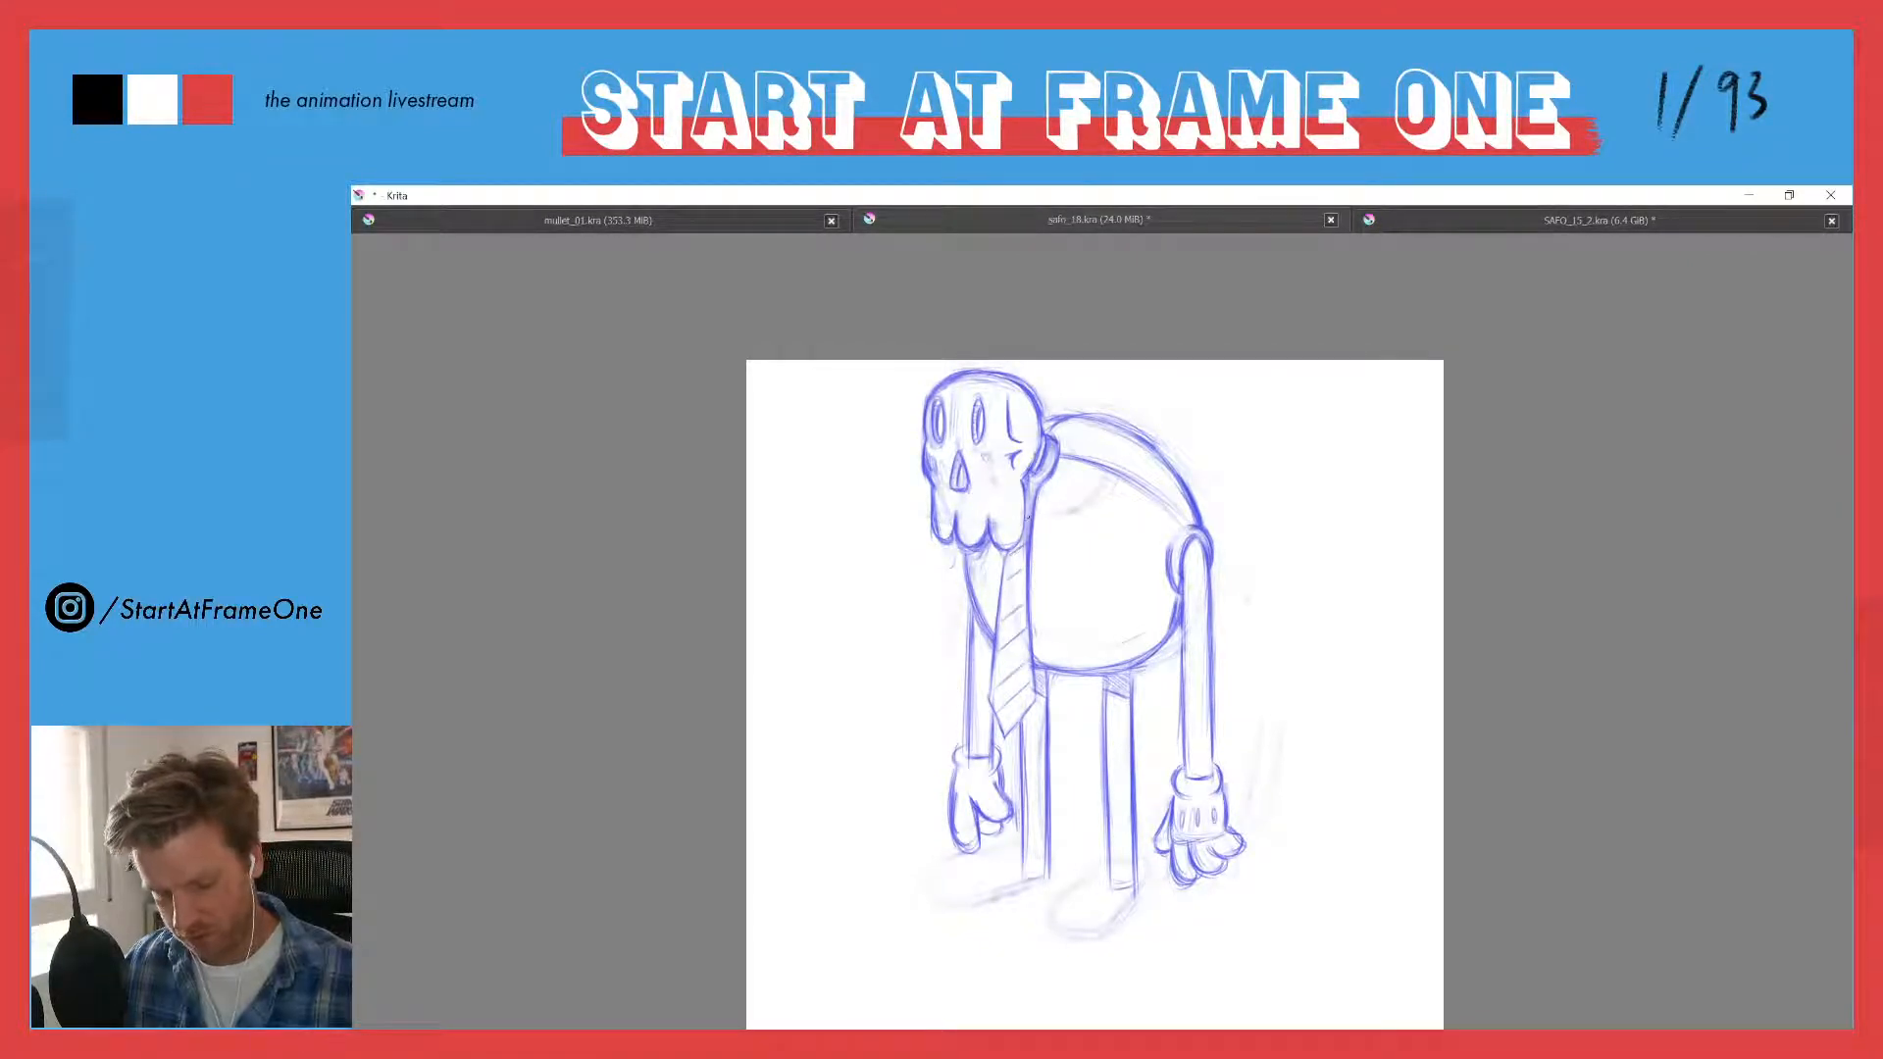
pyautogui.moveTo(1020, 714); pyautogui.dragTo(1027, 572)
pyautogui.moveTo(1005, 617); pyautogui.dragTo(1012, 583)
pyautogui.moveTo(1002, 609); pyautogui.dragTo(1015, 586)
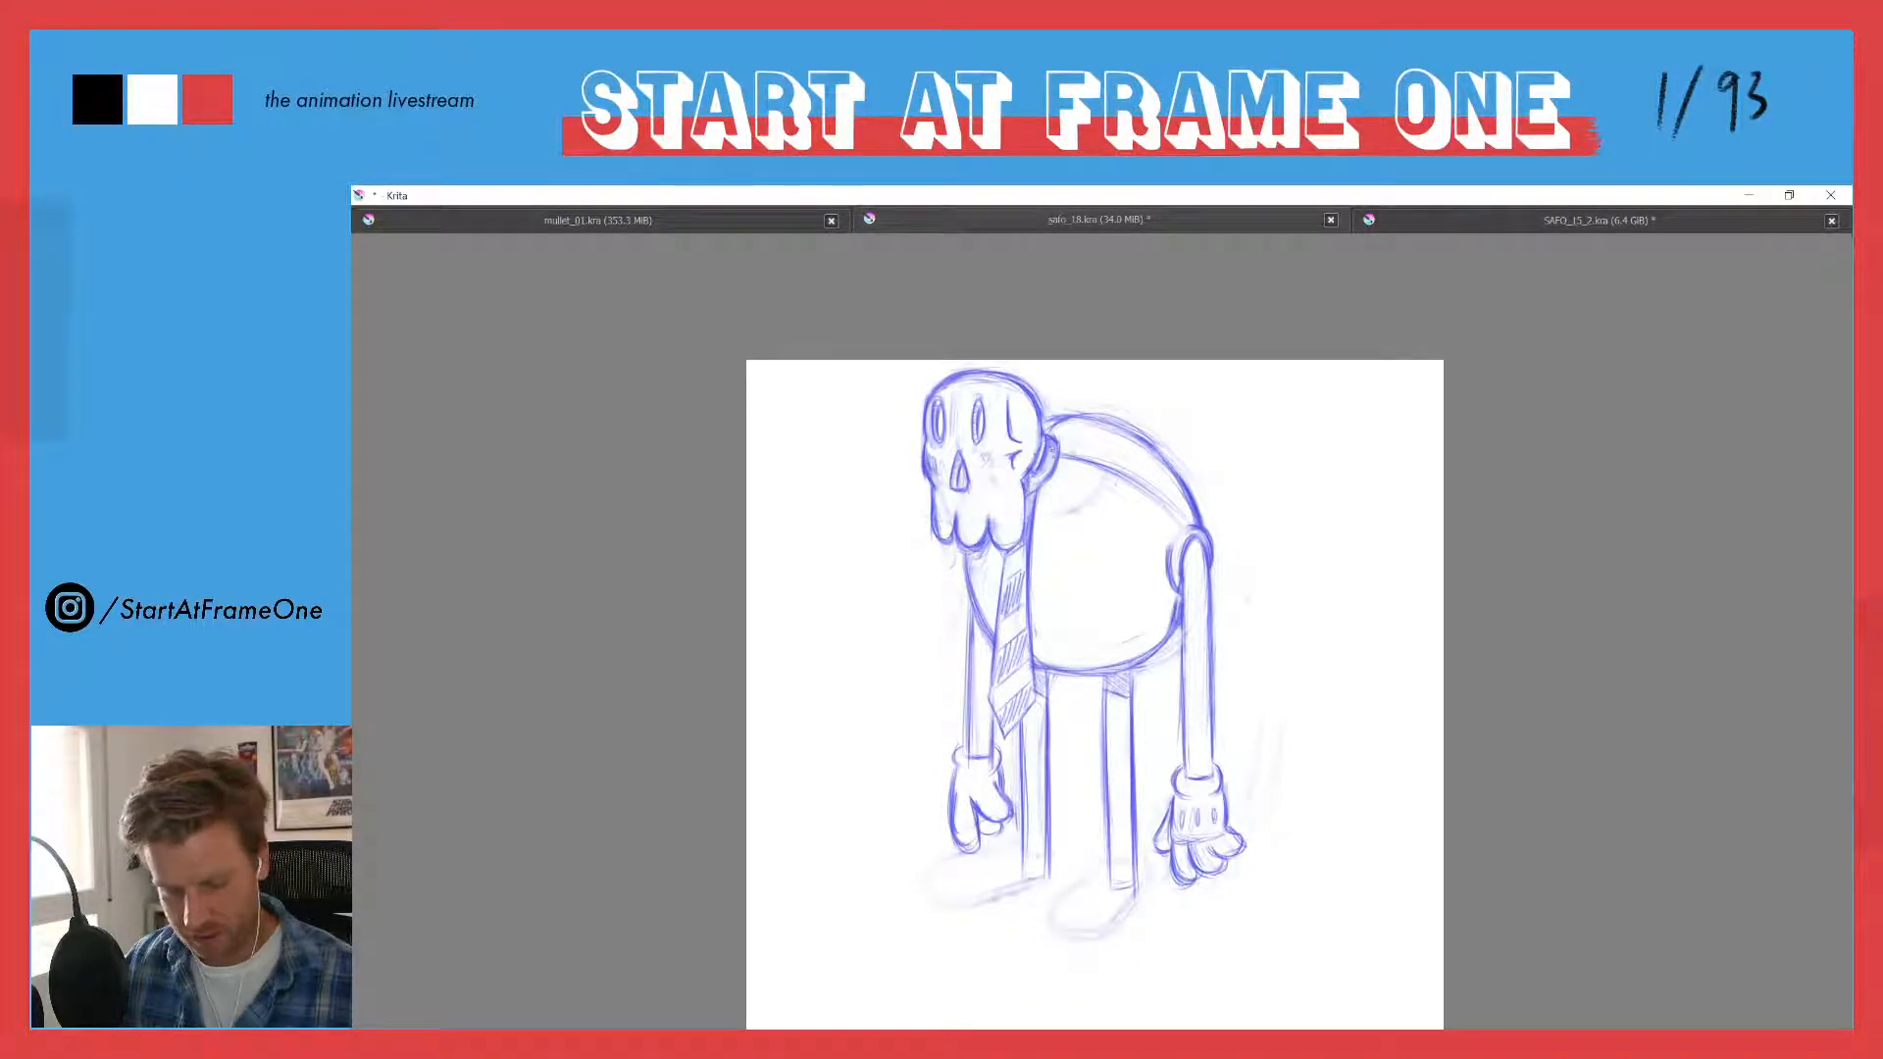
# - Shade the collar below the ear and draw a round-bottomed pocket with a double top edge on the torso
pyautogui.moveTo(1057, 449); pyautogui.dragTo(1046, 472)
pyautogui.moveTo(1057, 457); pyautogui.dragTo(1041, 475)
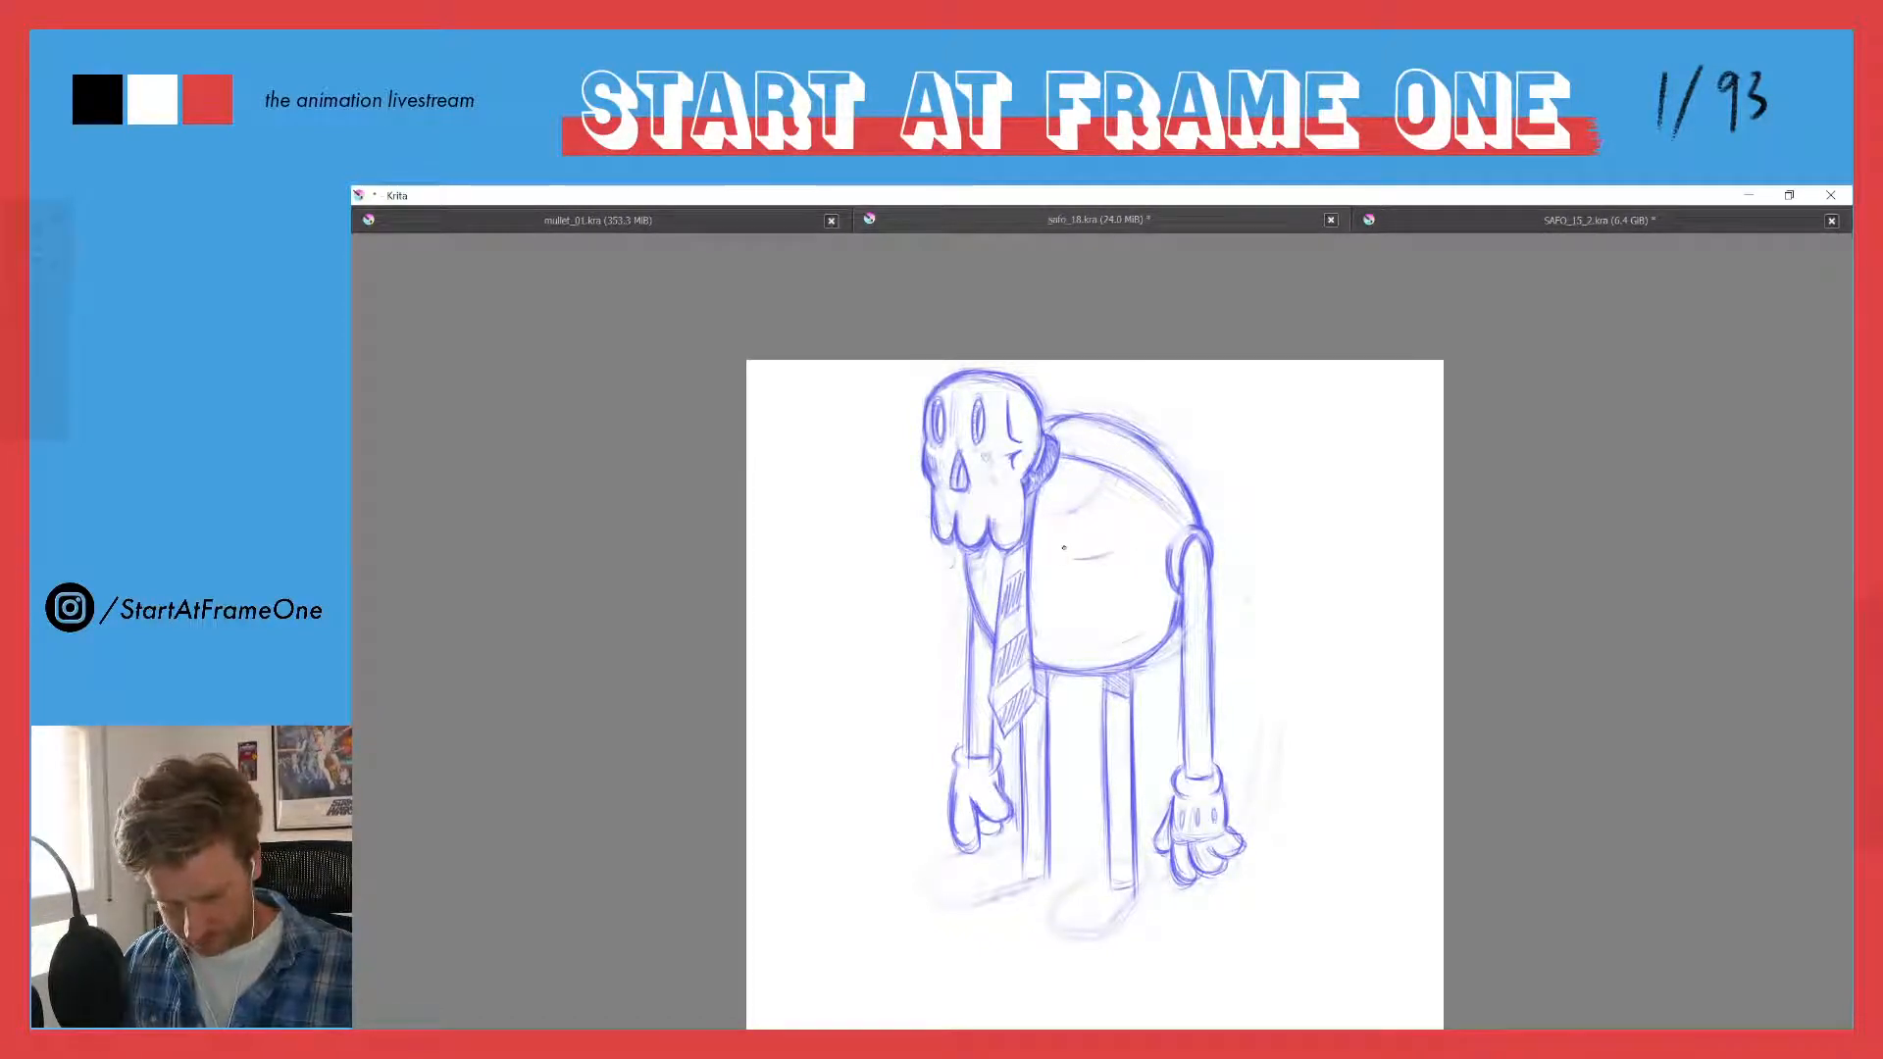
pyautogui.moveTo(1065, 556)
pyautogui.mouseDown()
pyautogui.moveTo(1125, 559)
pyautogui.moveTo(1133, 583)
pyautogui.moveTo(1122, 550)
pyautogui.moveTo(1134, 600)
pyautogui.moveTo(1110, 611)
pyautogui.moveTo(1067, 562)
pyautogui.moveTo(1127, 601)
pyautogui.moveTo(1137, 588)
pyautogui.mouseUp()
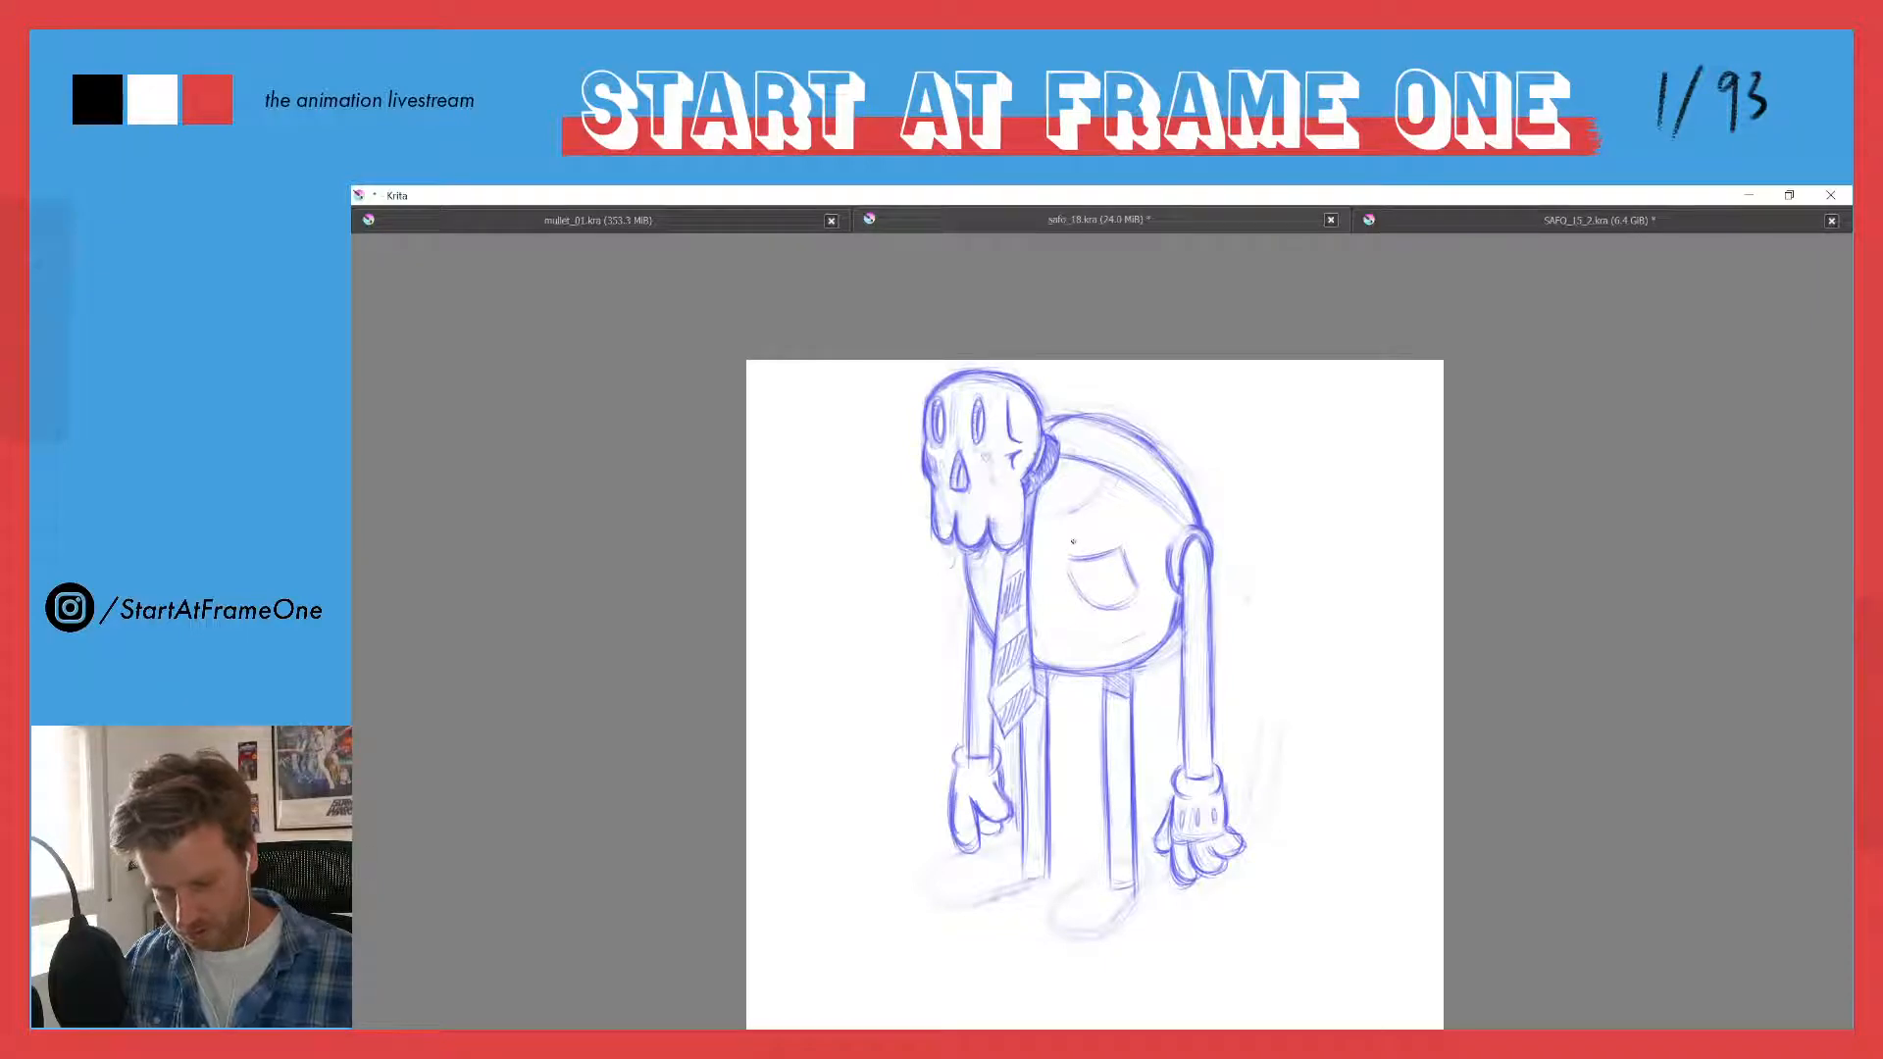
pyautogui.moveTo(1071, 567)
pyautogui.mouseDown()
pyautogui.moveTo(1118, 560)
pyautogui.moveTo(1077, 590)
pyautogui.moveTo(1111, 607)
pyautogui.moveTo(1120, 546)
pyautogui.moveTo(1097, 555)
pyautogui.moveTo(1103, 612)
pyautogui.mouseUp()
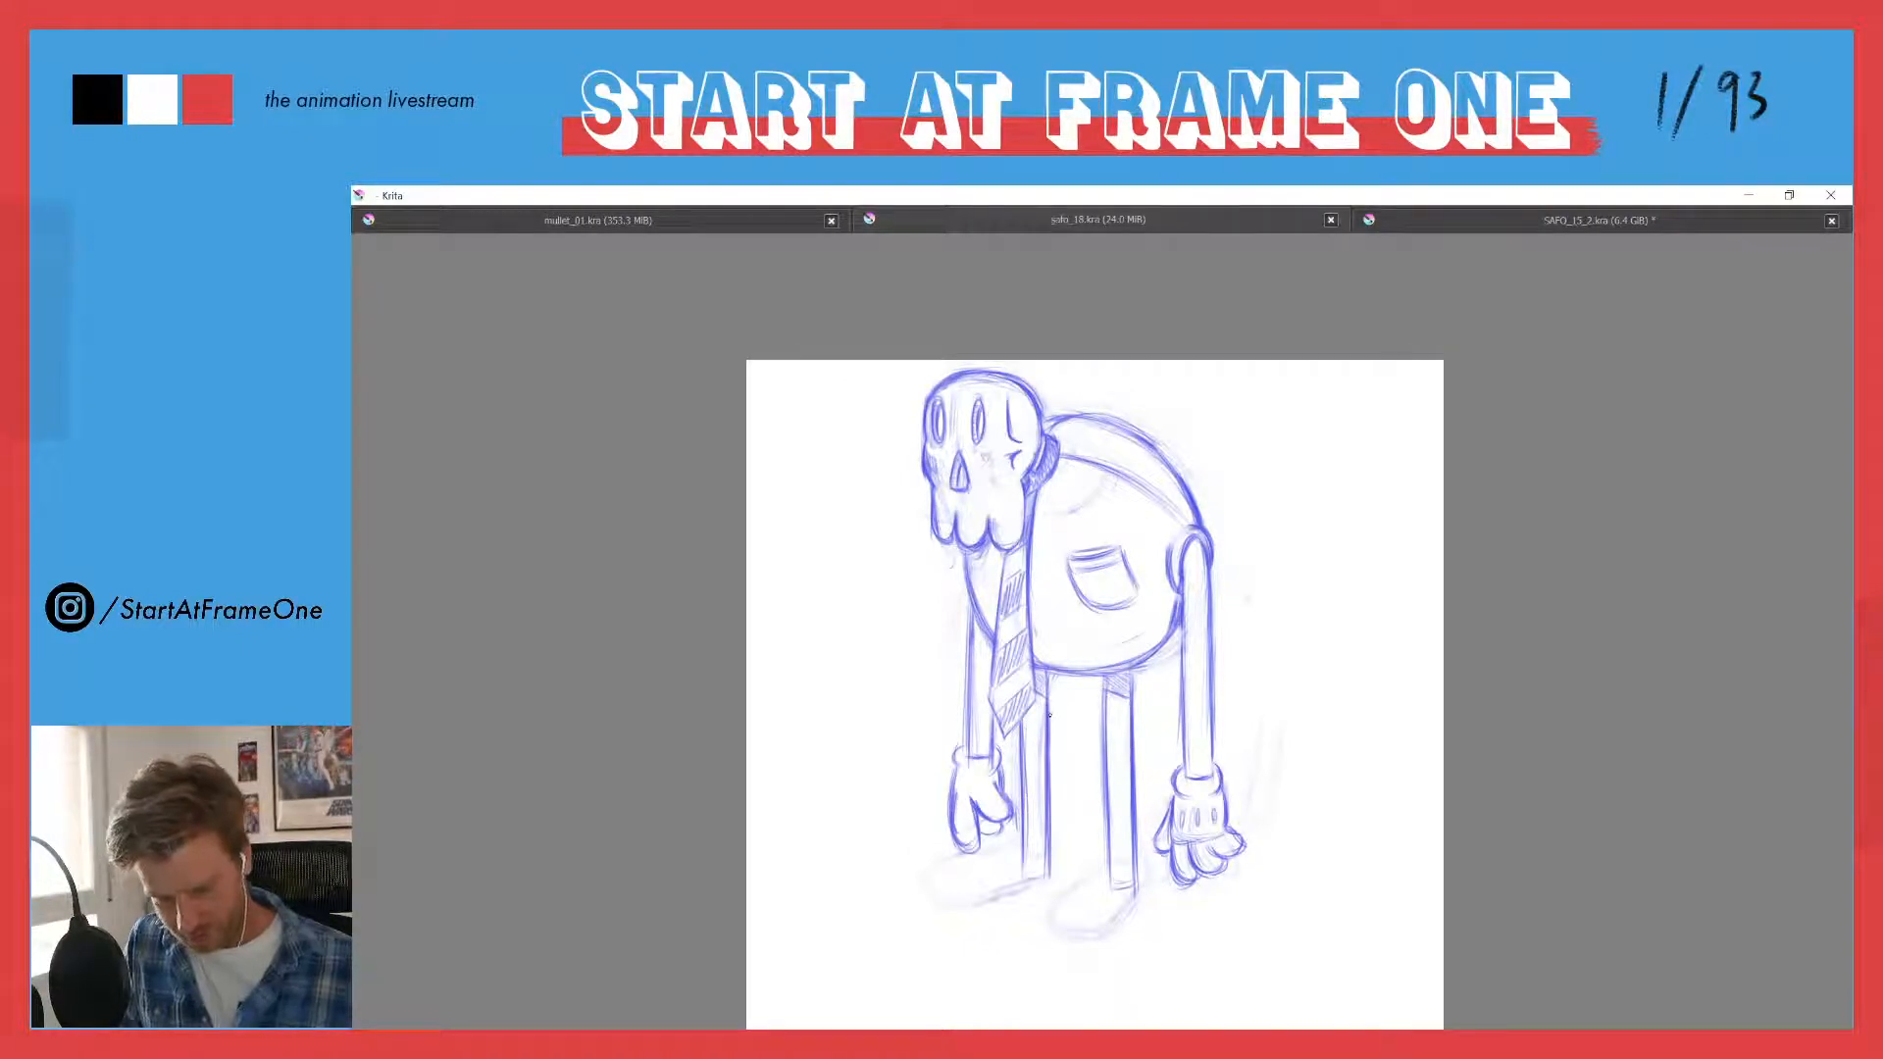
# - Scale the whole character down proportionally and move it up a little, leaving empty canvas space in front of and below it
pyautogui.press('Insert')
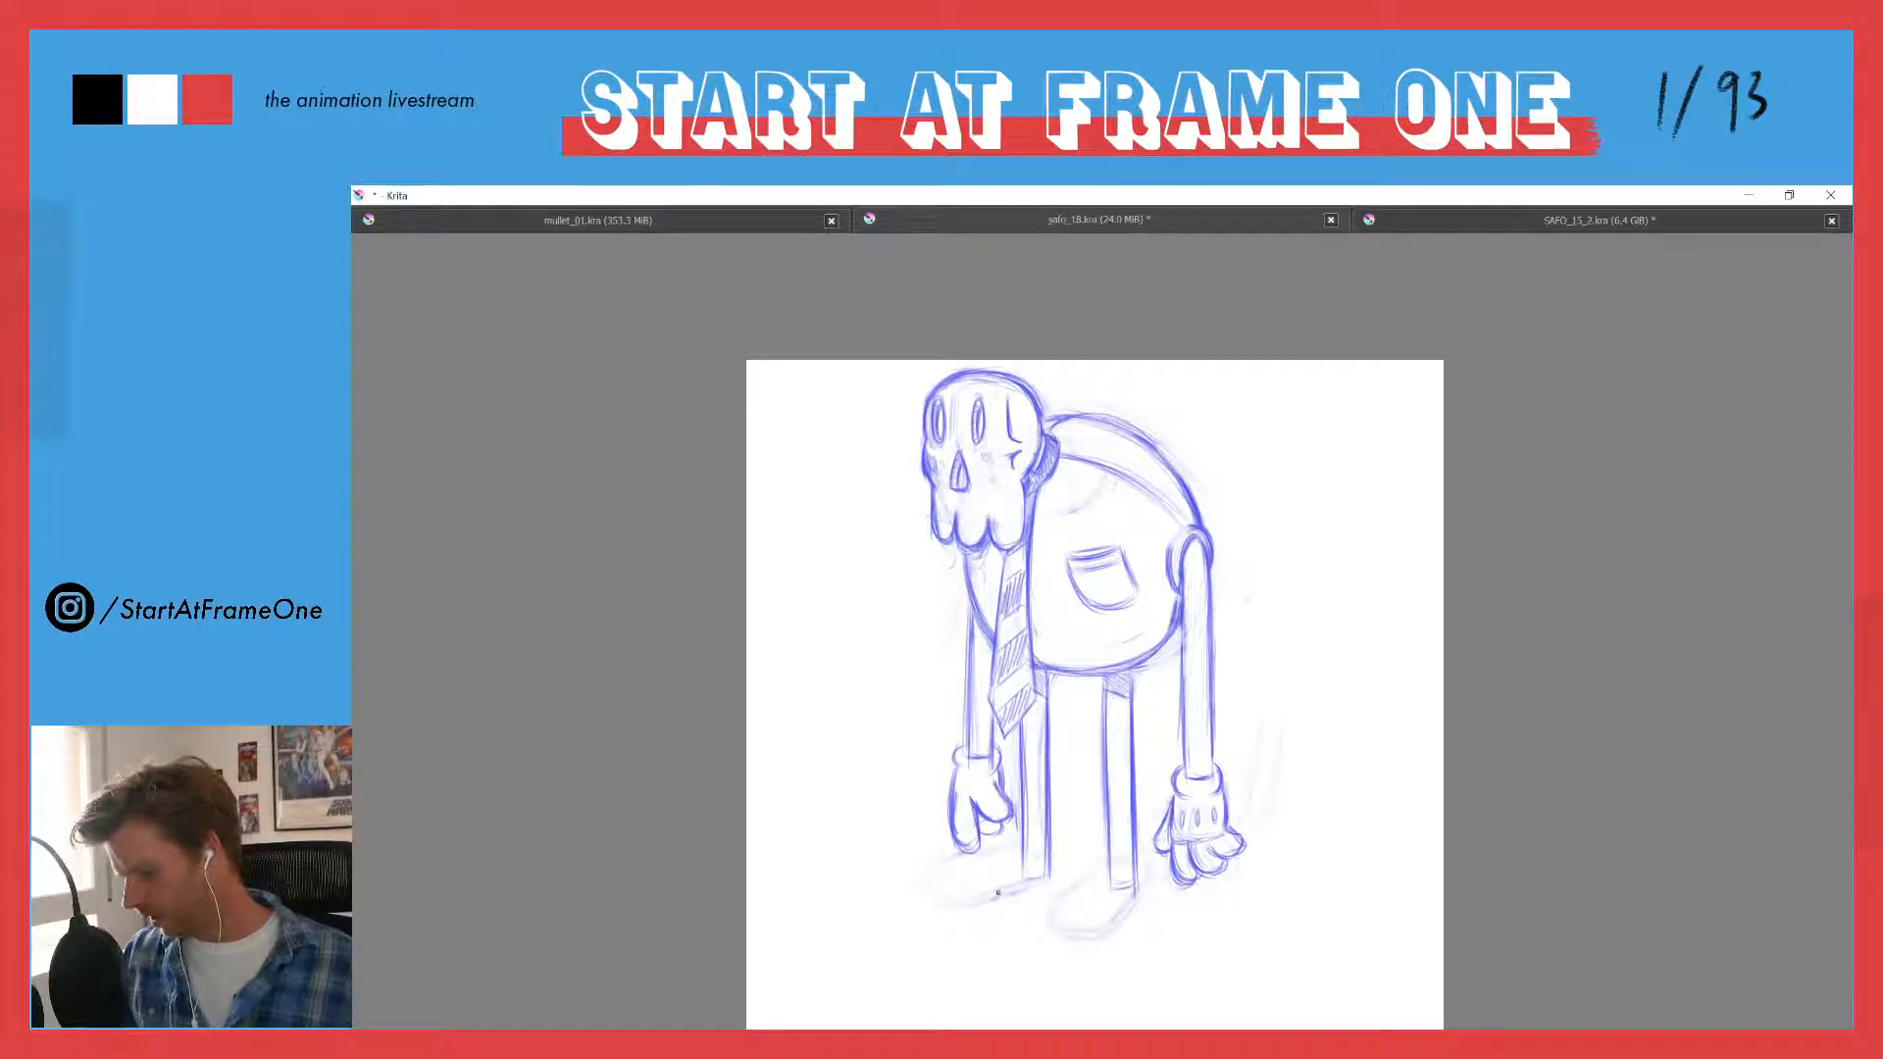
pyautogui.hotkey('ctrl', 't')
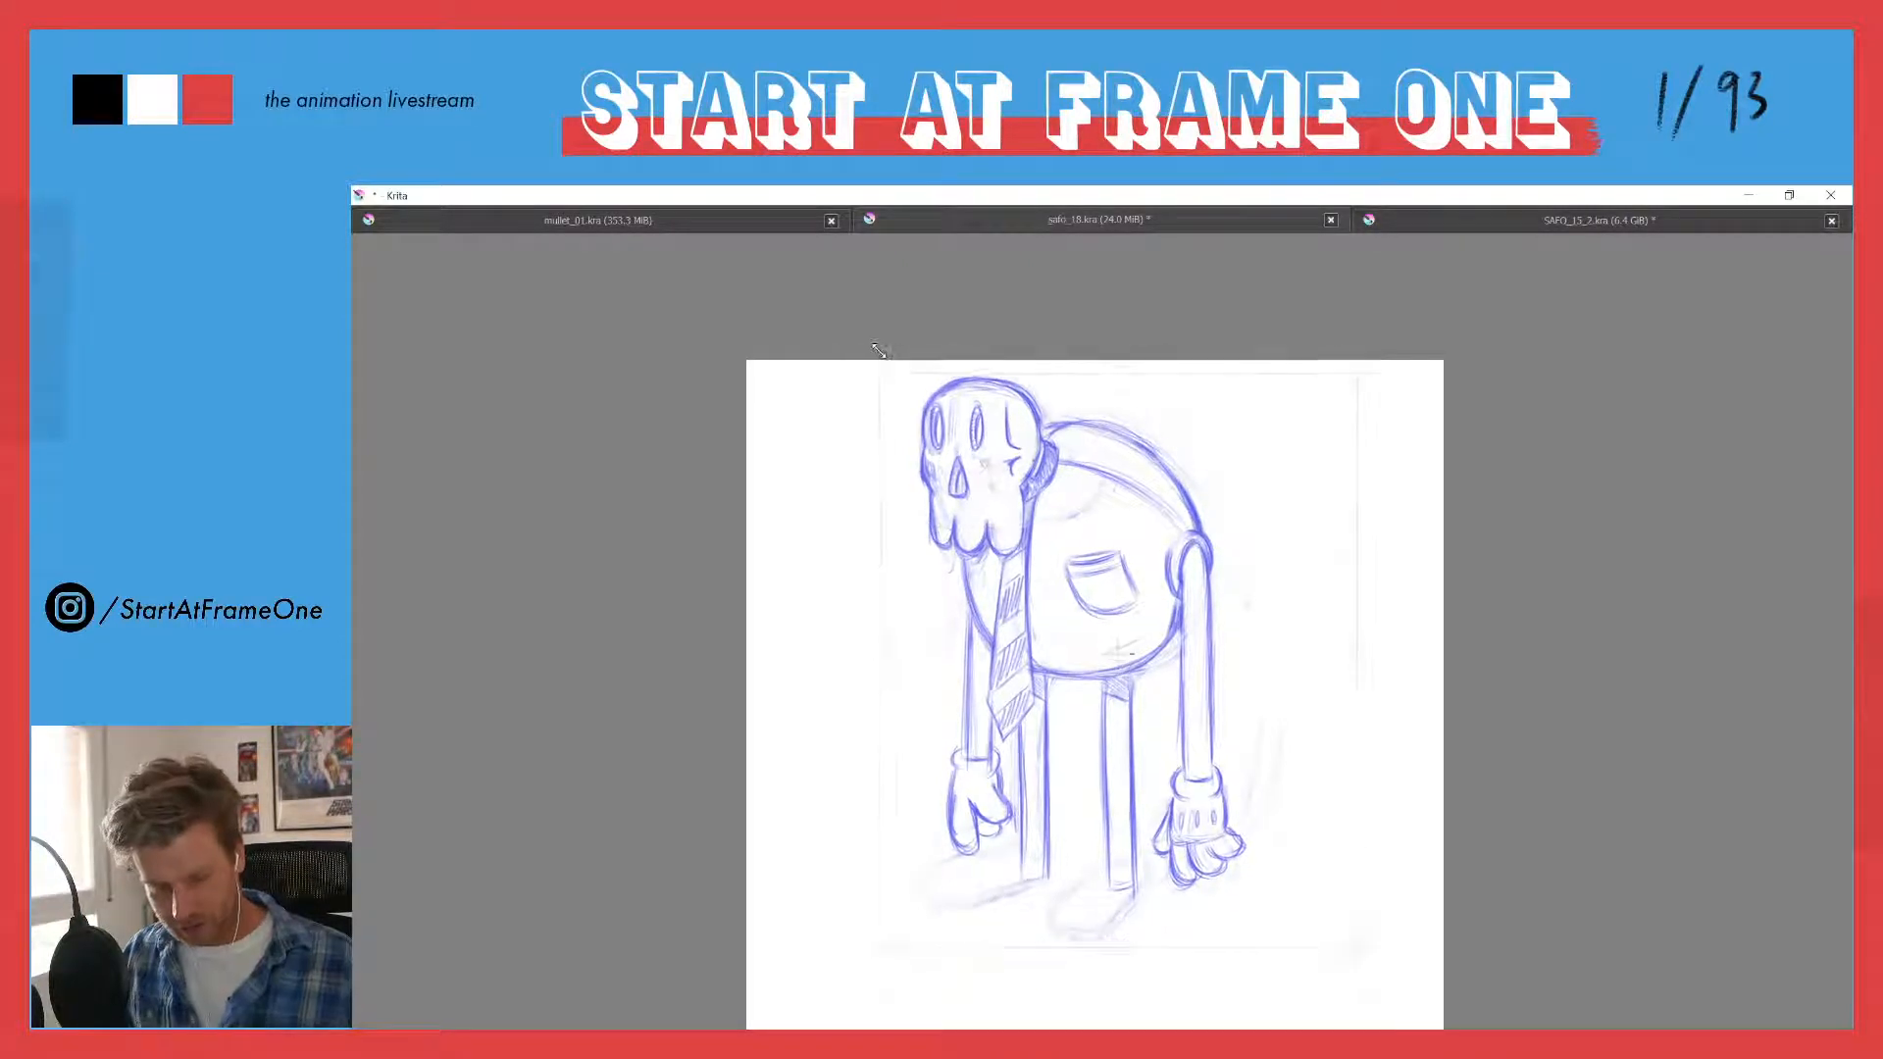
pyautogui.moveTo(877, 350); pyautogui.dragTo(963, 483)
pyautogui.moveTo(1023, 788); pyautogui.dragTo(1023, 721)
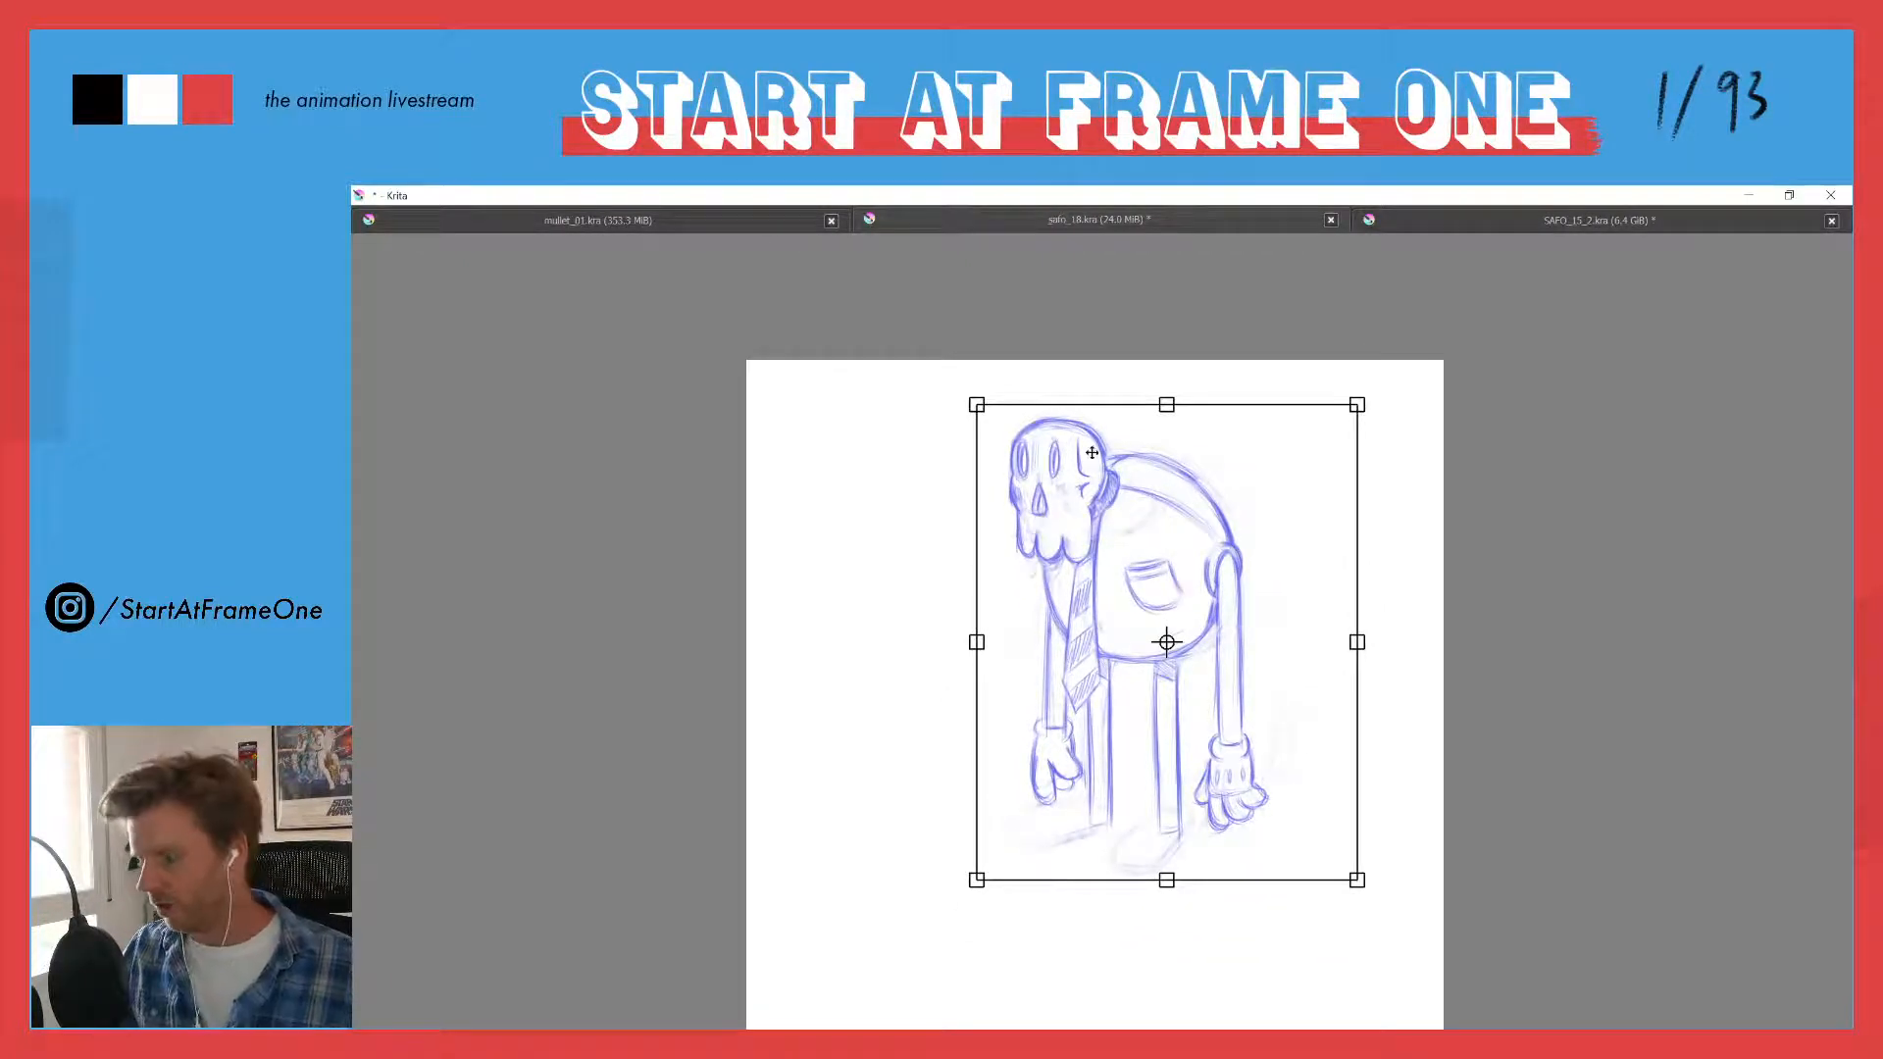
pyautogui.press('Return')
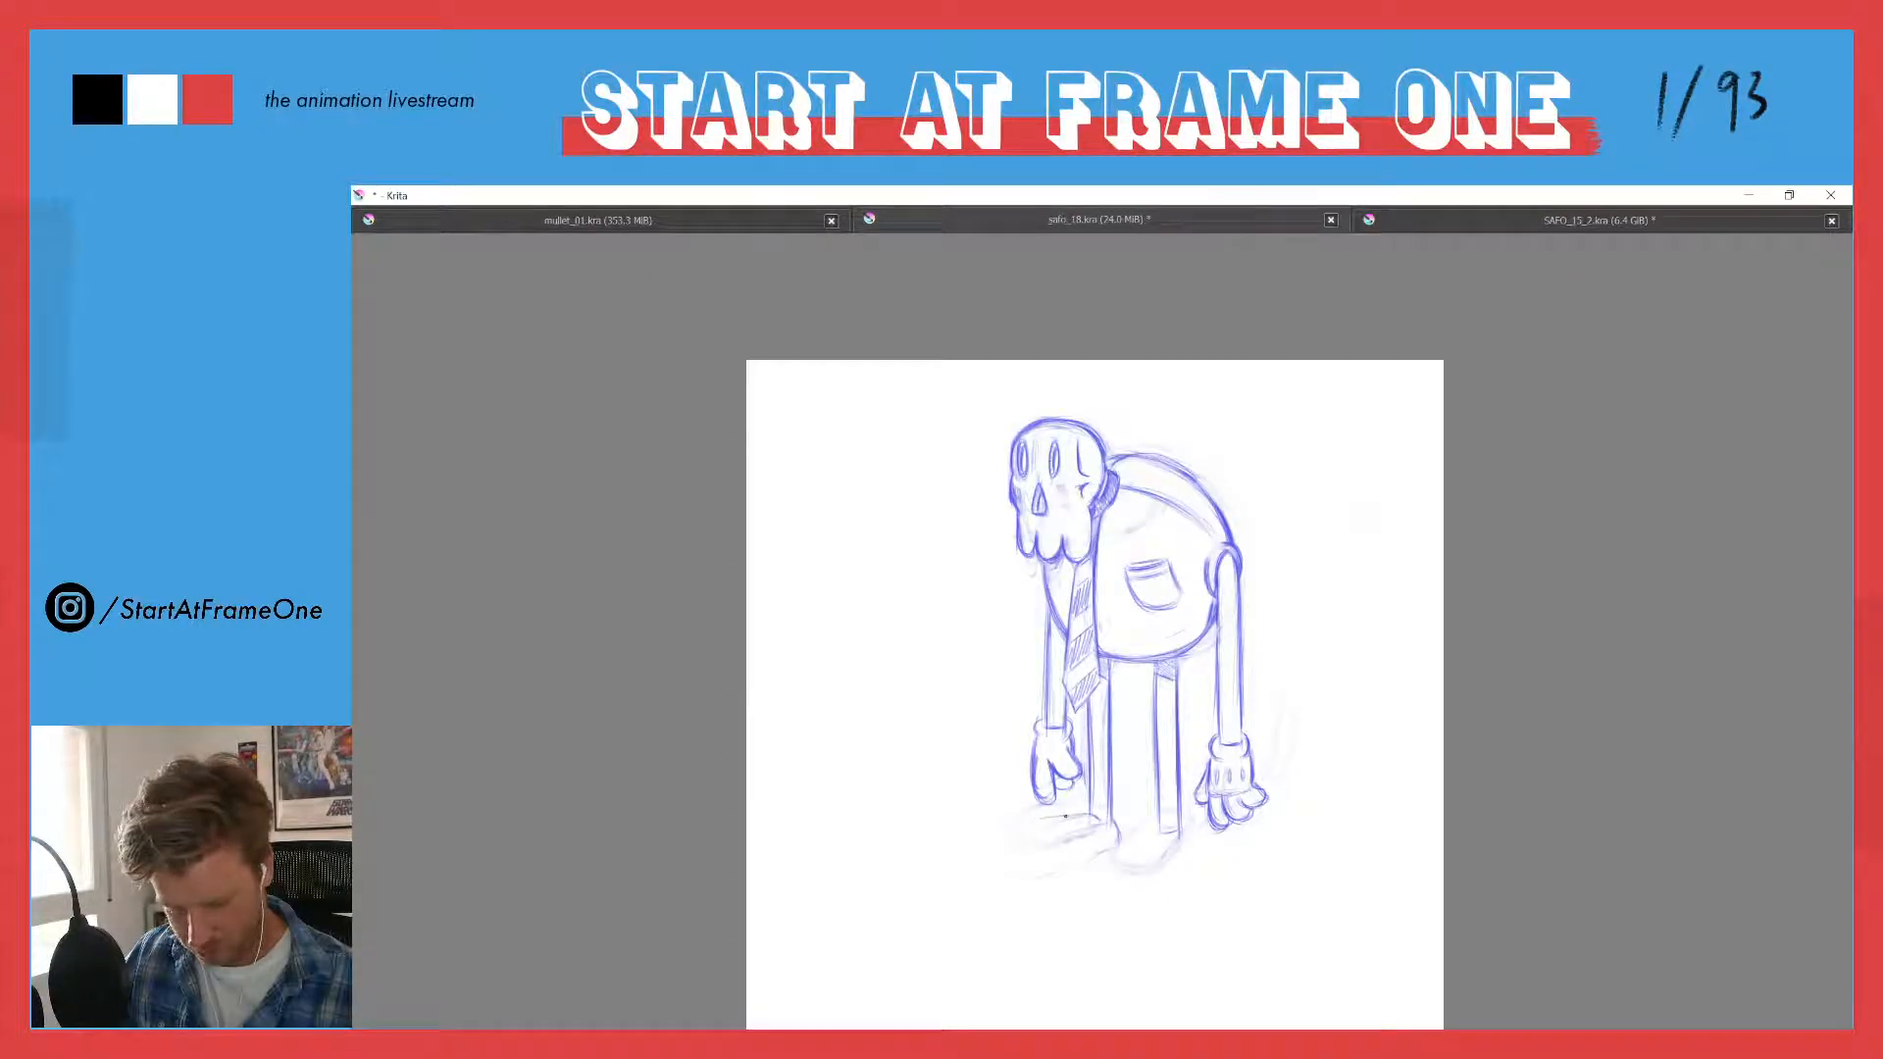
# - Try to outline a large rounded shoe on the far foot
pyautogui.moveTo(1065, 816)
pyautogui.mouseDown()
pyautogui.moveTo(1014, 828)
pyautogui.moveTo(1007, 871)
pyautogui.mouseUp()
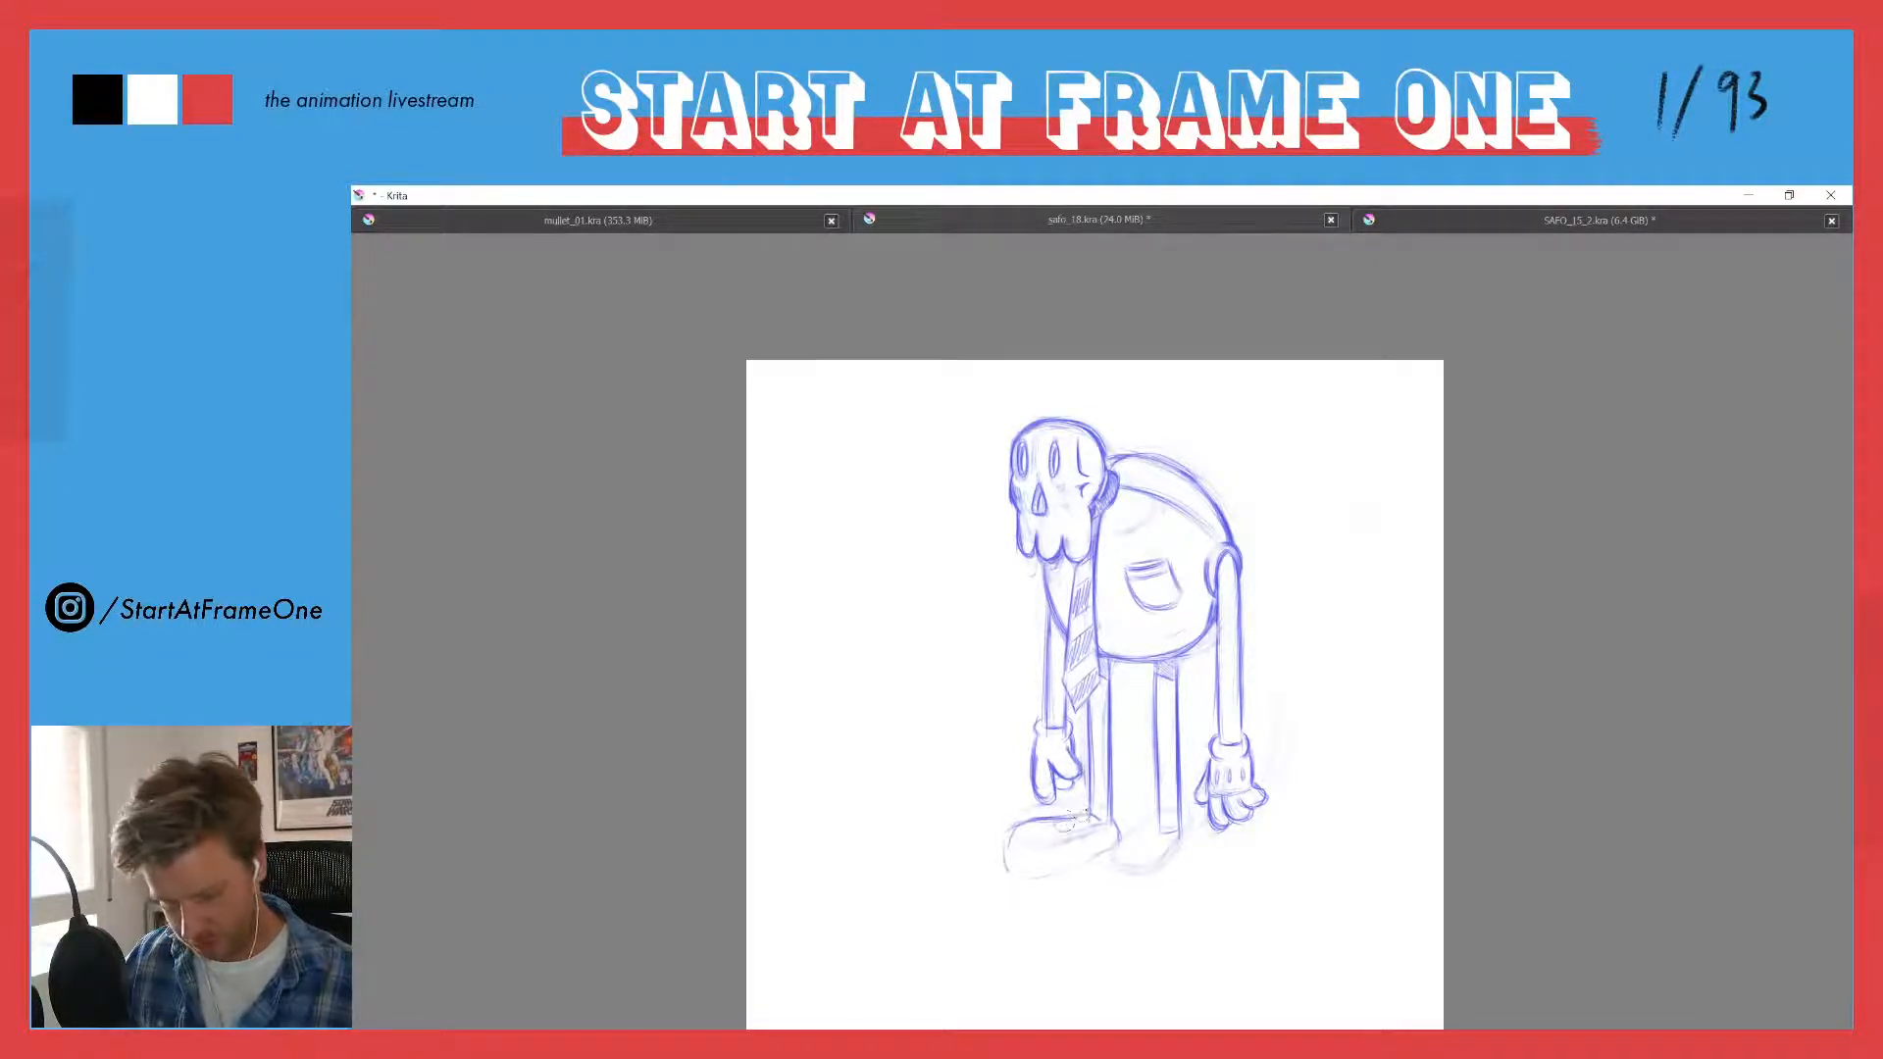
pyautogui.moveTo(1071, 819)
pyautogui.mouseDown()
pyautogui.moveTo(1009, 830)
pyautogui.moveTo(986, 869)
pyautogui.mouseUp()
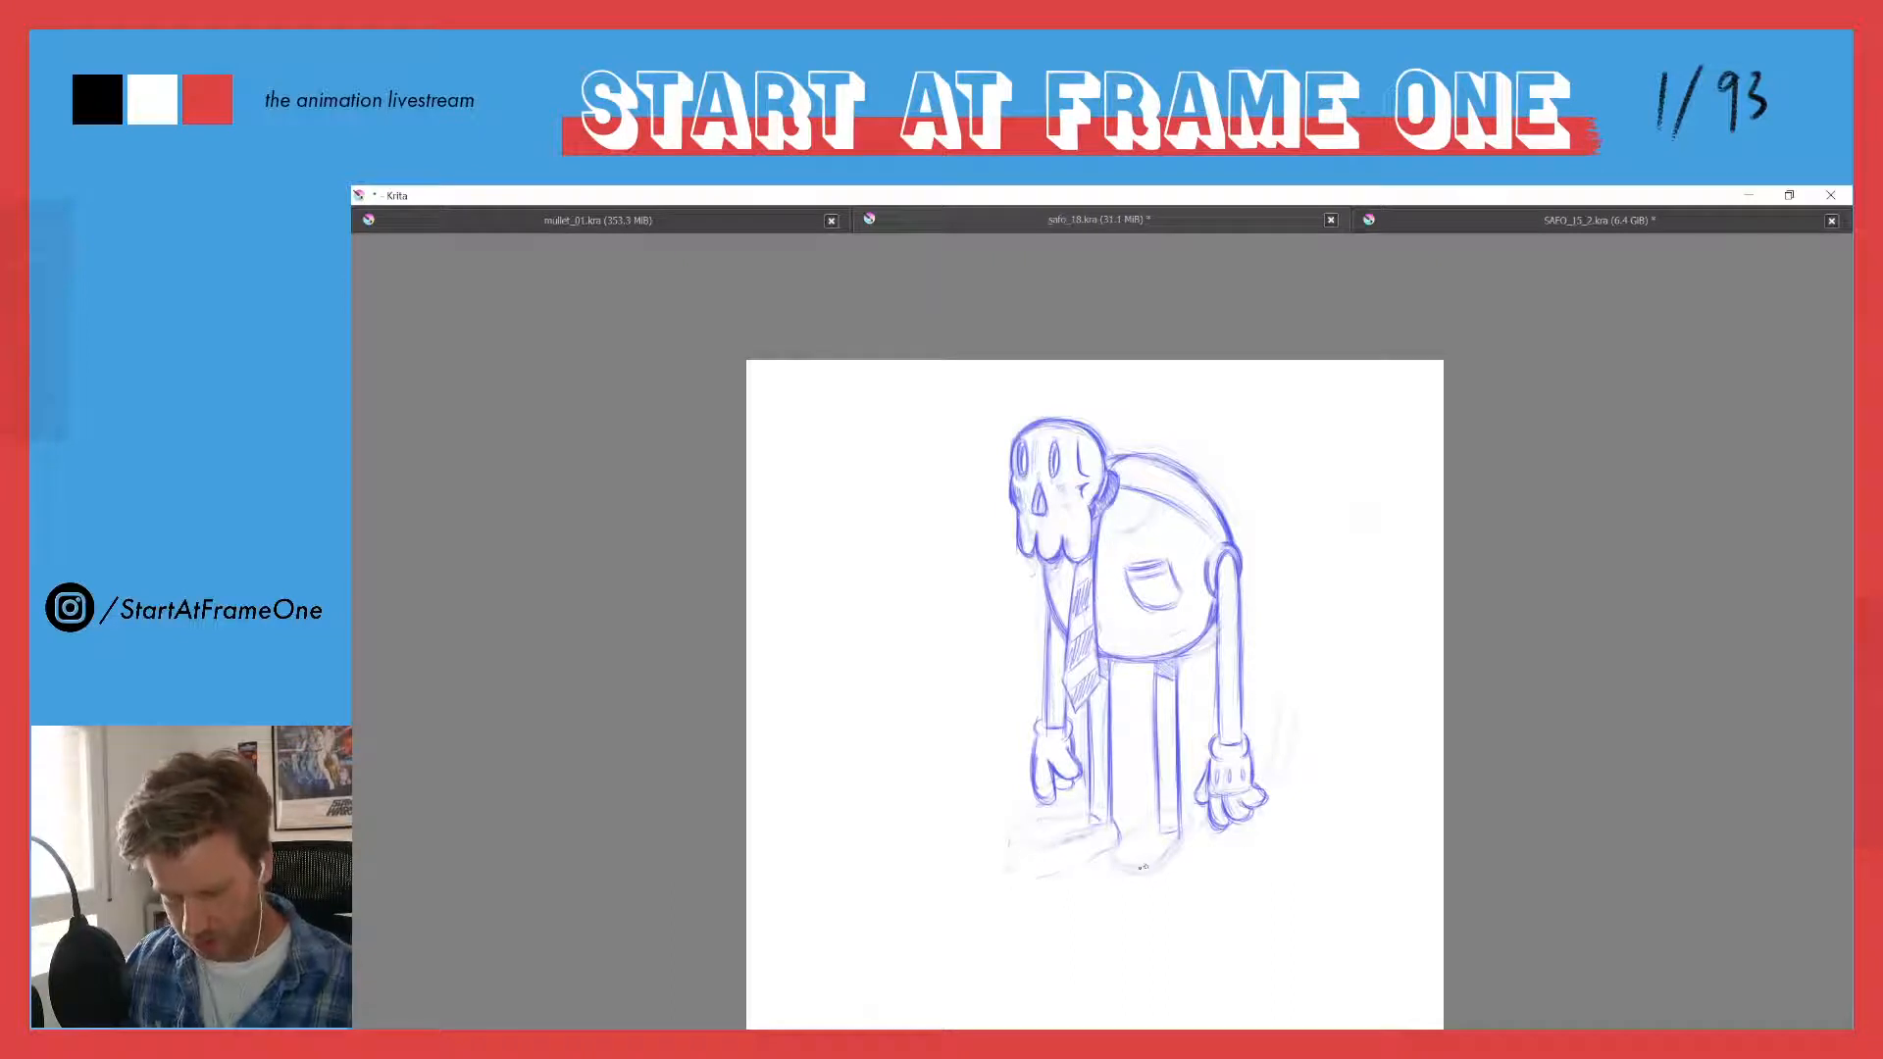
# - Sketch a long four-sided platform in perspective on the ground beneath the character's feet
pyautogui.moveTo(1314, 819); pyautogui.dragTo(1055, 914)
pyautogui.moveTo(1266, 839); pyautogui.dragTo(1089, 907)
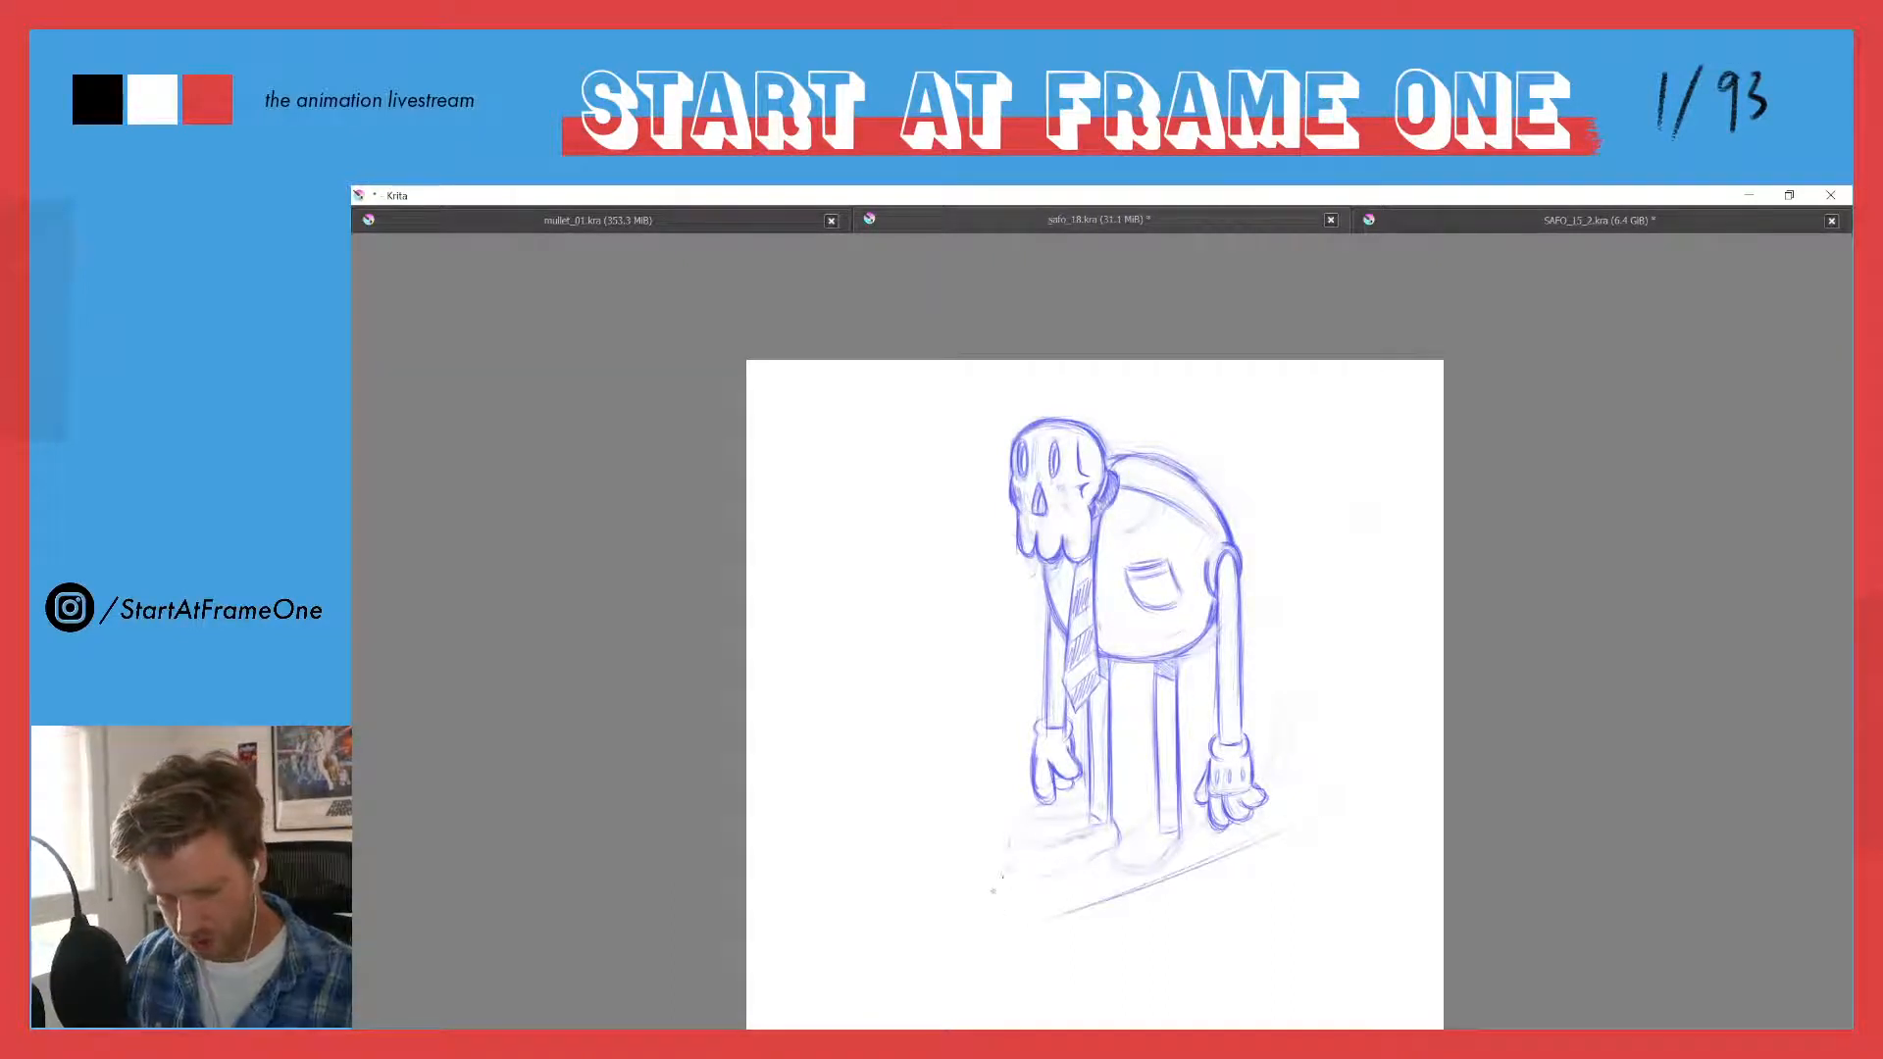
pyautogui.moveTo(944, 836); pyautogui.dragTo(1154, 781)
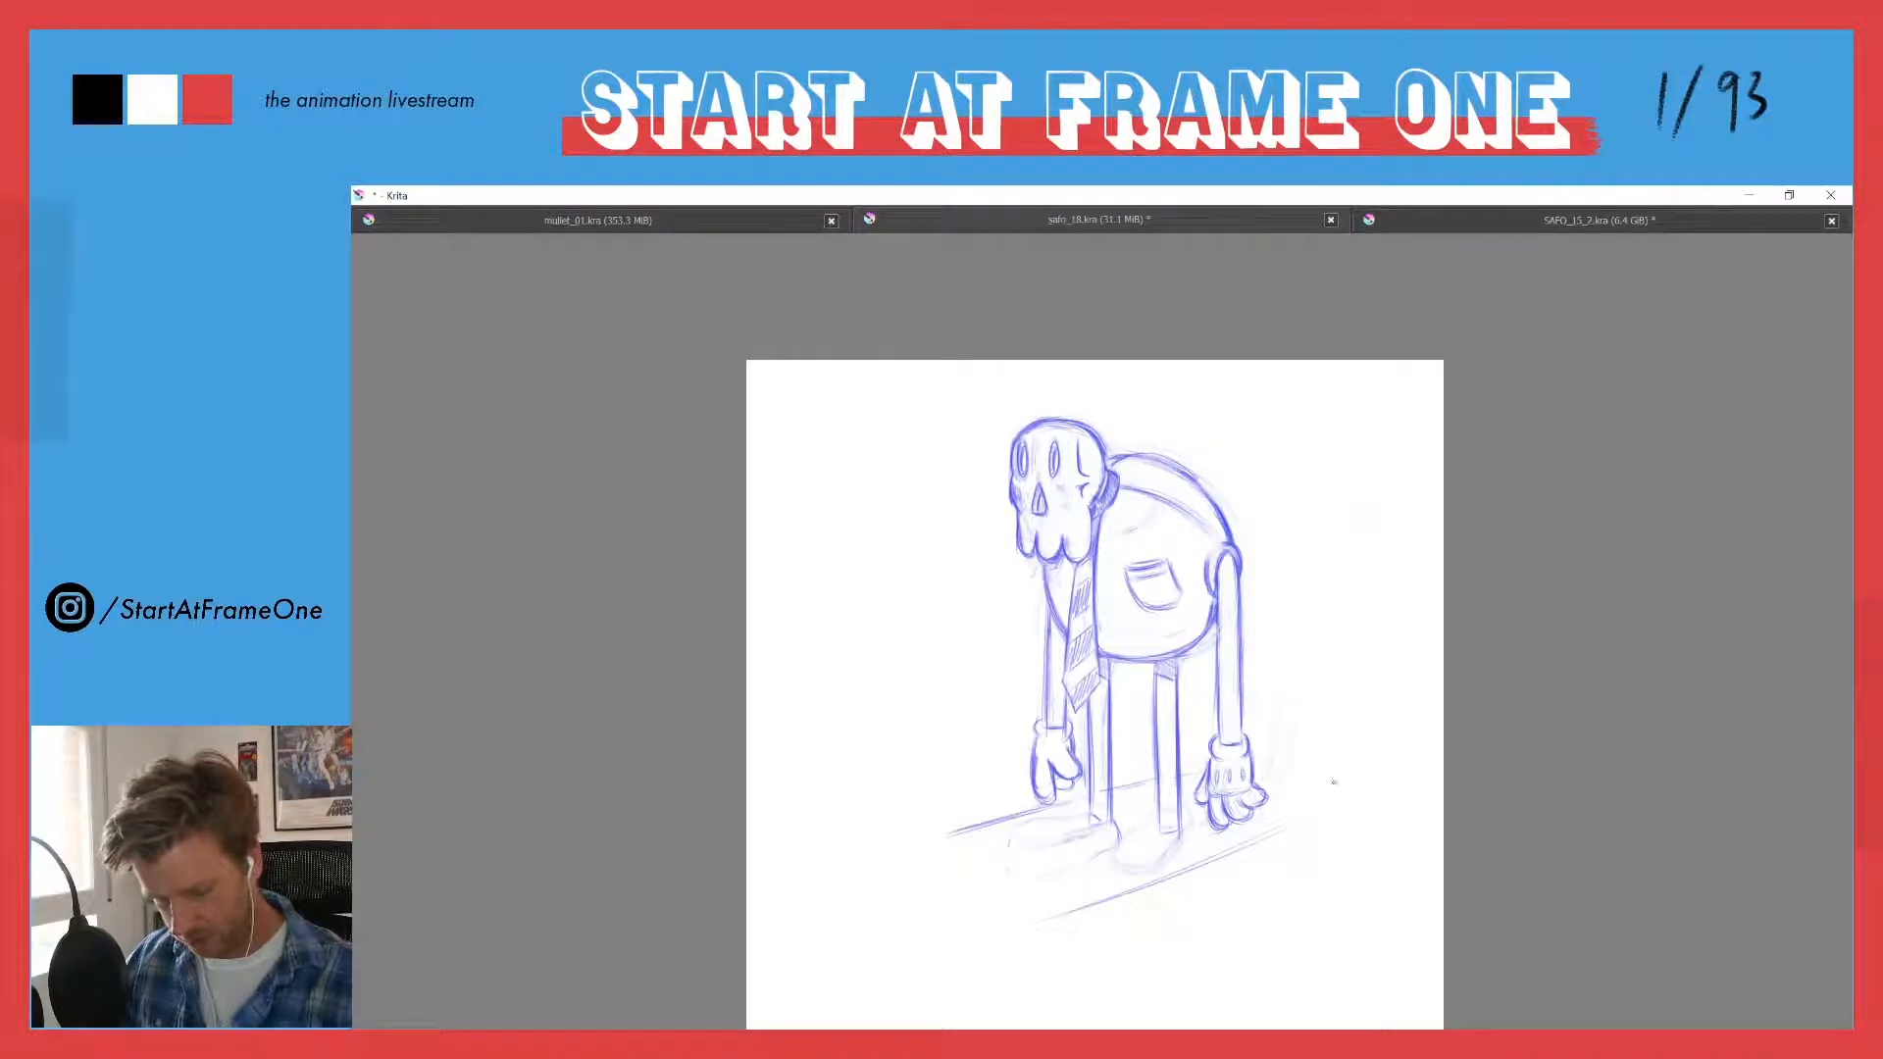
pyautogui.moveTo(1319, 778)
pyautogui.mouseDown()
pyautogui.moveTo(1255, 761)
pyautogui.moveTo(1168, 874)
pyautogui.mouseUp()
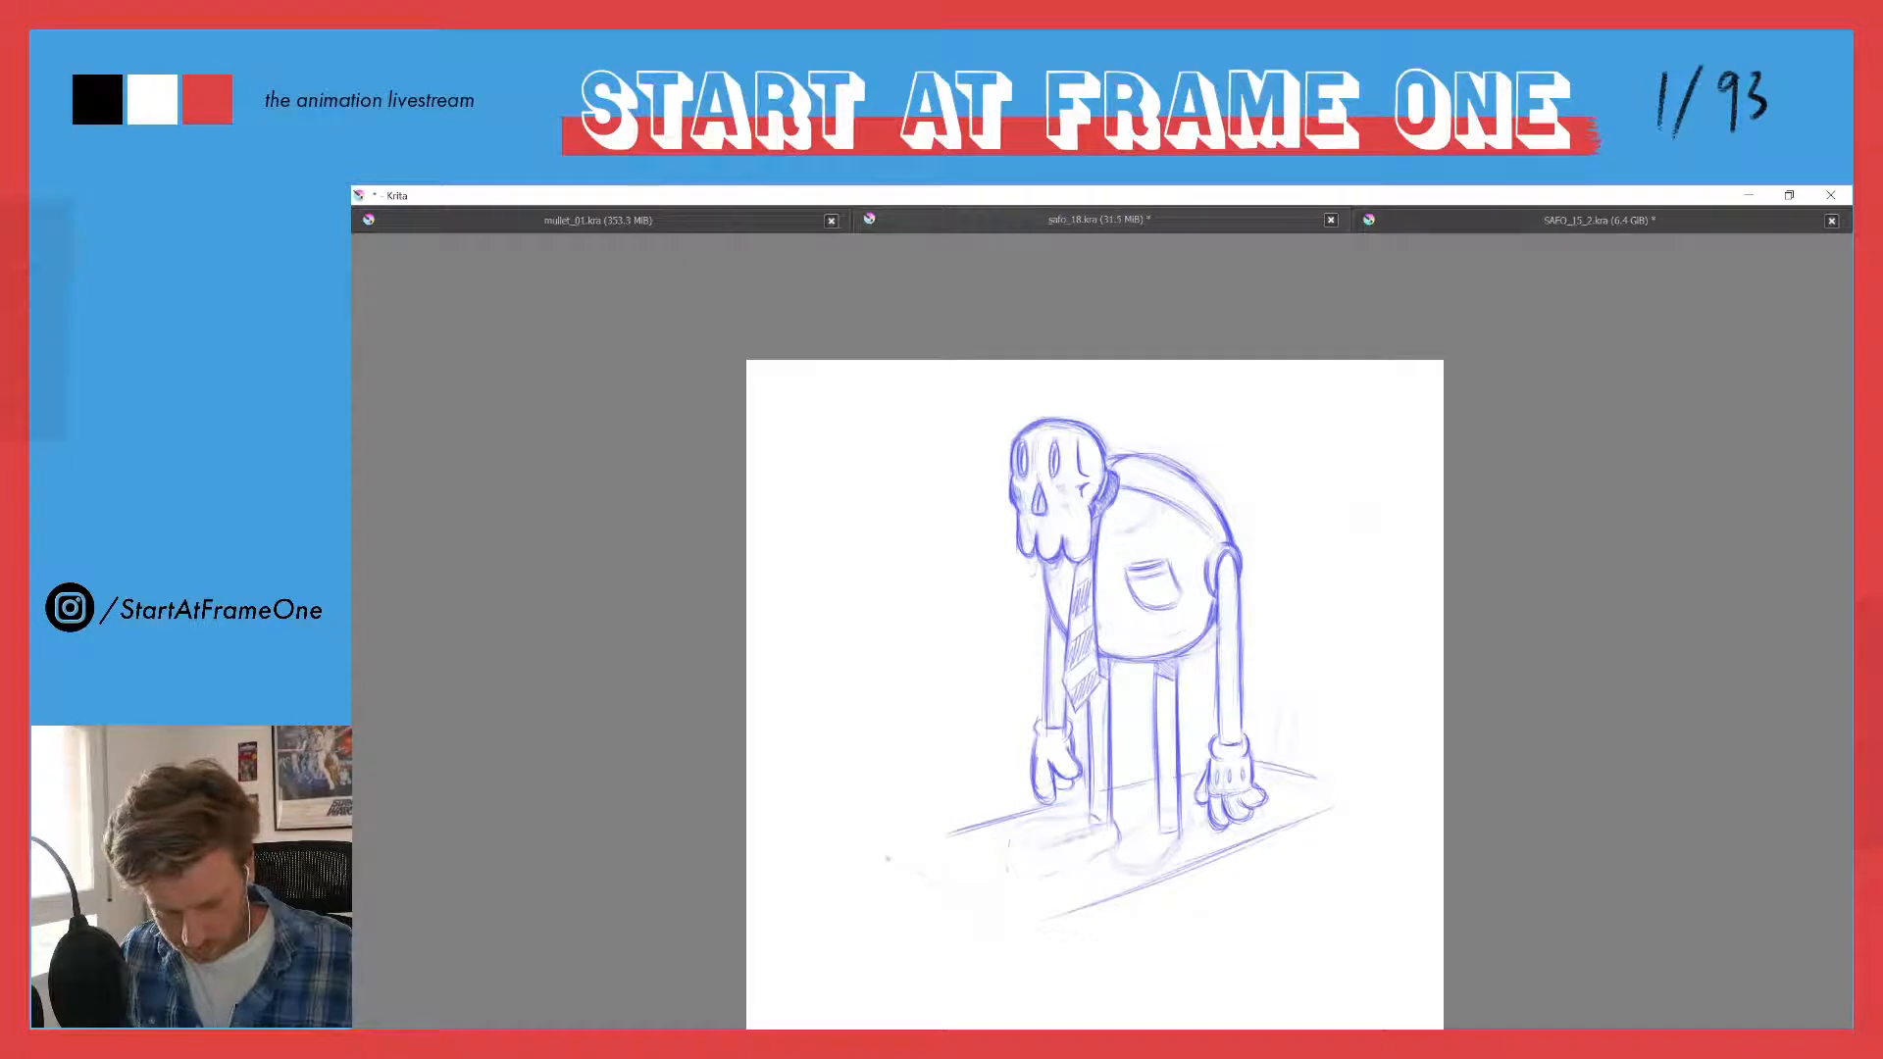
pyautogui.moveTo(903, 867); pyautogui.dragTo(1022, 921)
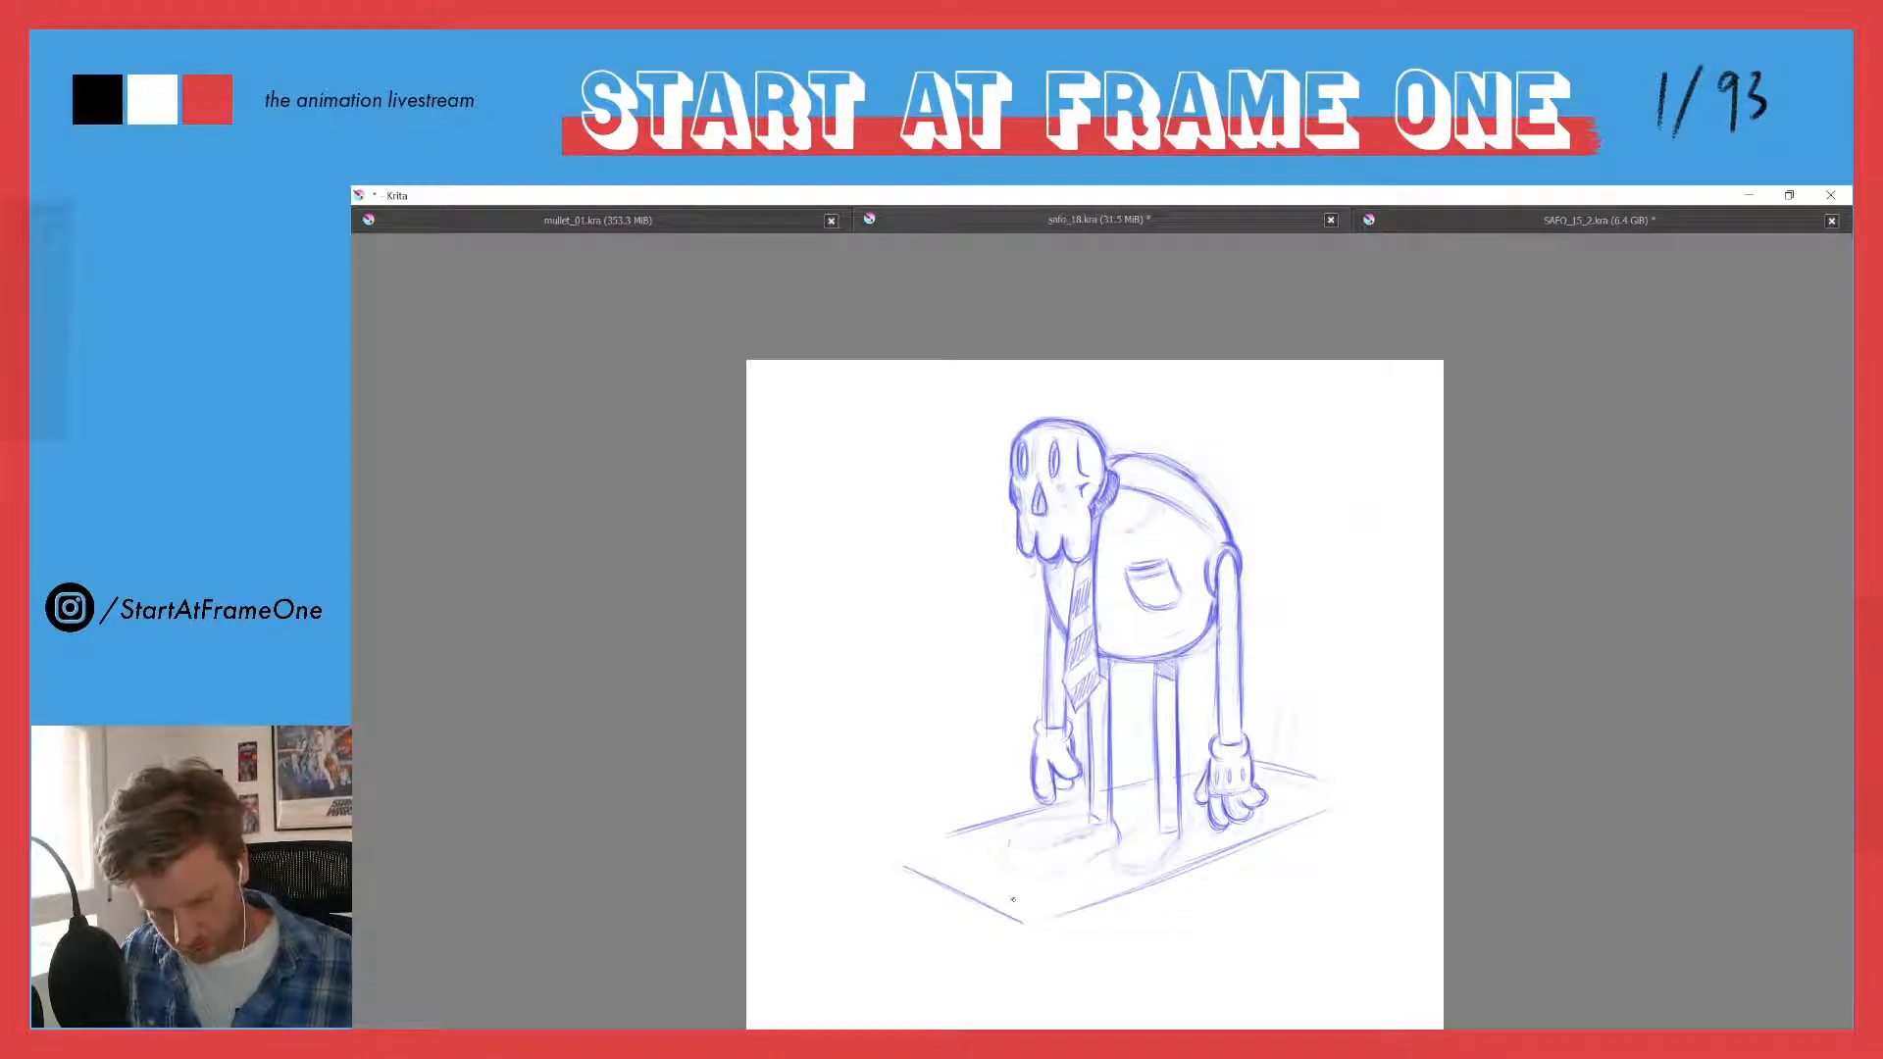
# - Draw a doubled upright post at the platform's front corner that bends into a long bar extending forward from the character
pyautogui.moveTo(1020, 920)
pyautogui.mouseDown()
pyautogui.moveTo(1014, 770)
pyautogui.moveTo(987, 754)
pyautogui.moveTo(1004, 939)
pyautogui.moveTo(1002, 916)
pyautogui.mouseUp()
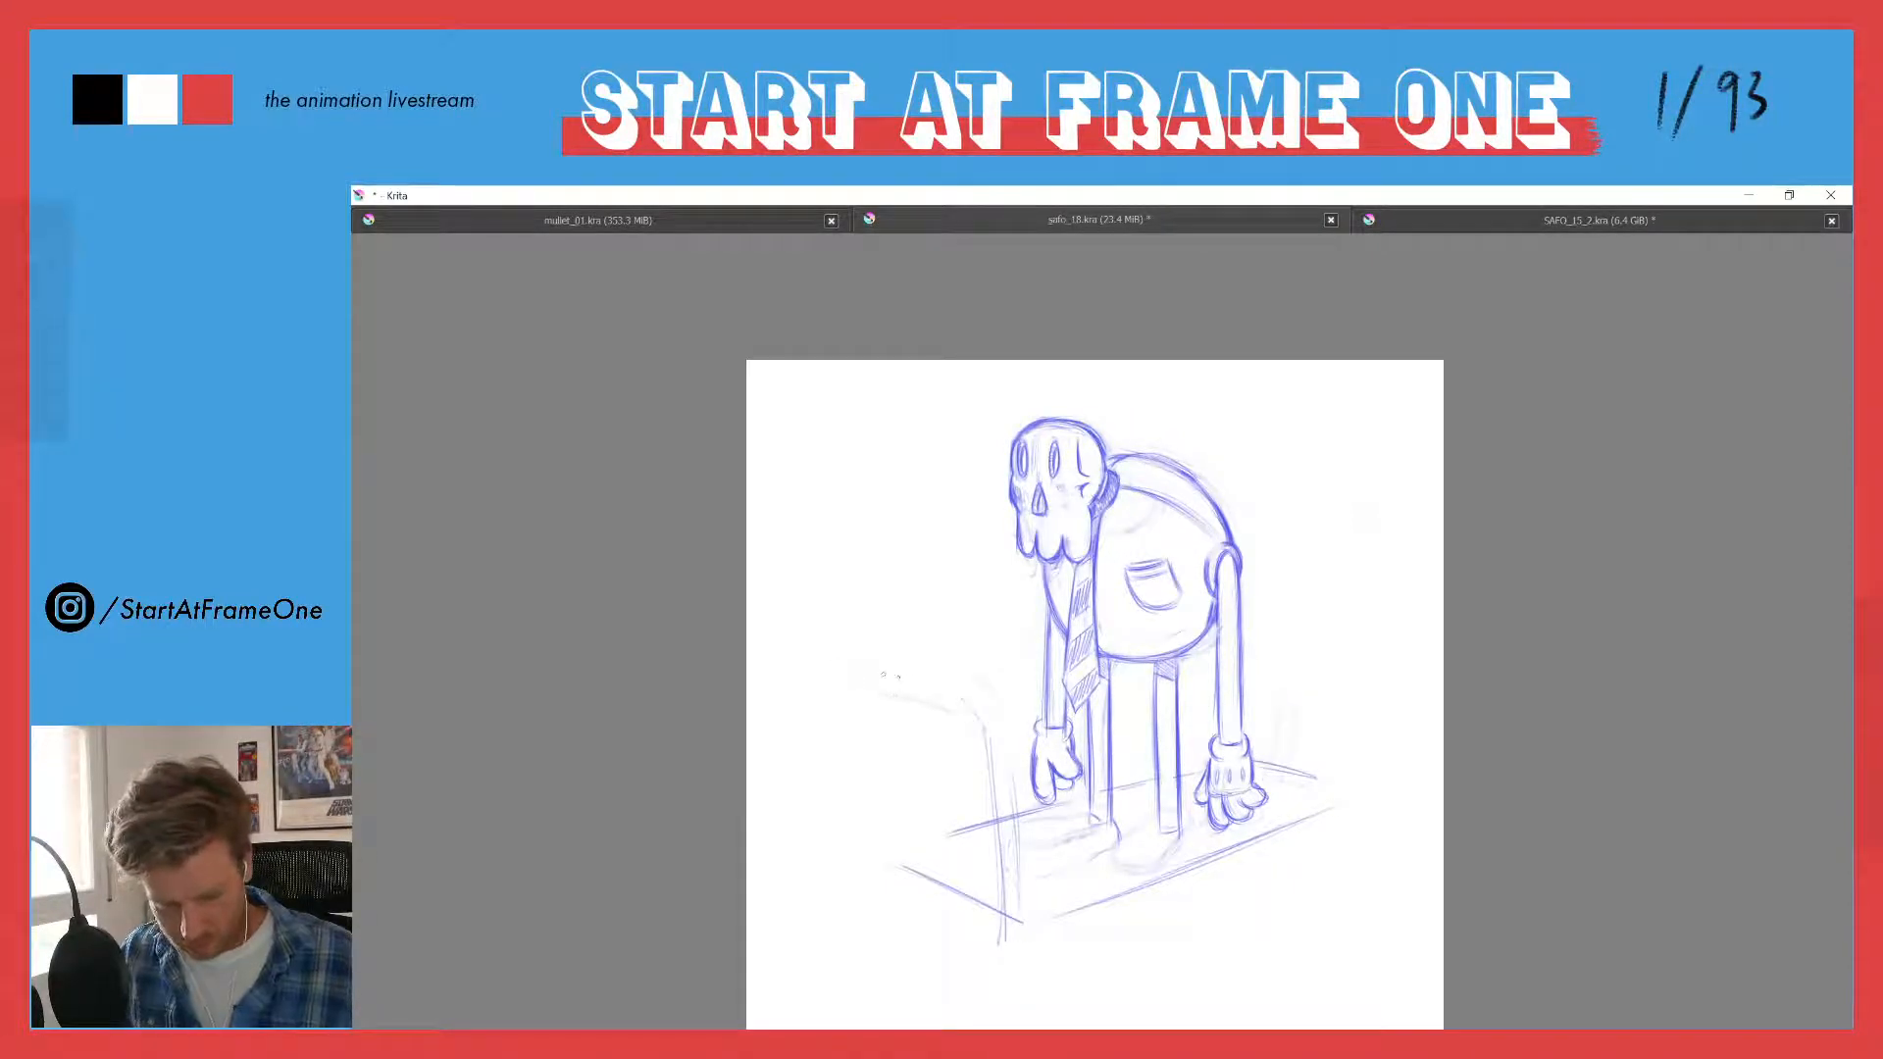
pyautogui.moveTo(818, 662); pyautogui.dragTo(959, 706)
pyautogui.moveTo(860, 645)
pyautogui.mouseDown()
pyautogui.moveTo(802, 657)
pyautogui.moveTo(958, 699)
pyautogui.moveTo(988, 737)
pyautogui.moveTo(965, 678)
pyautogui.moveTo(1007, 721)
pyautogui.mouseUp()
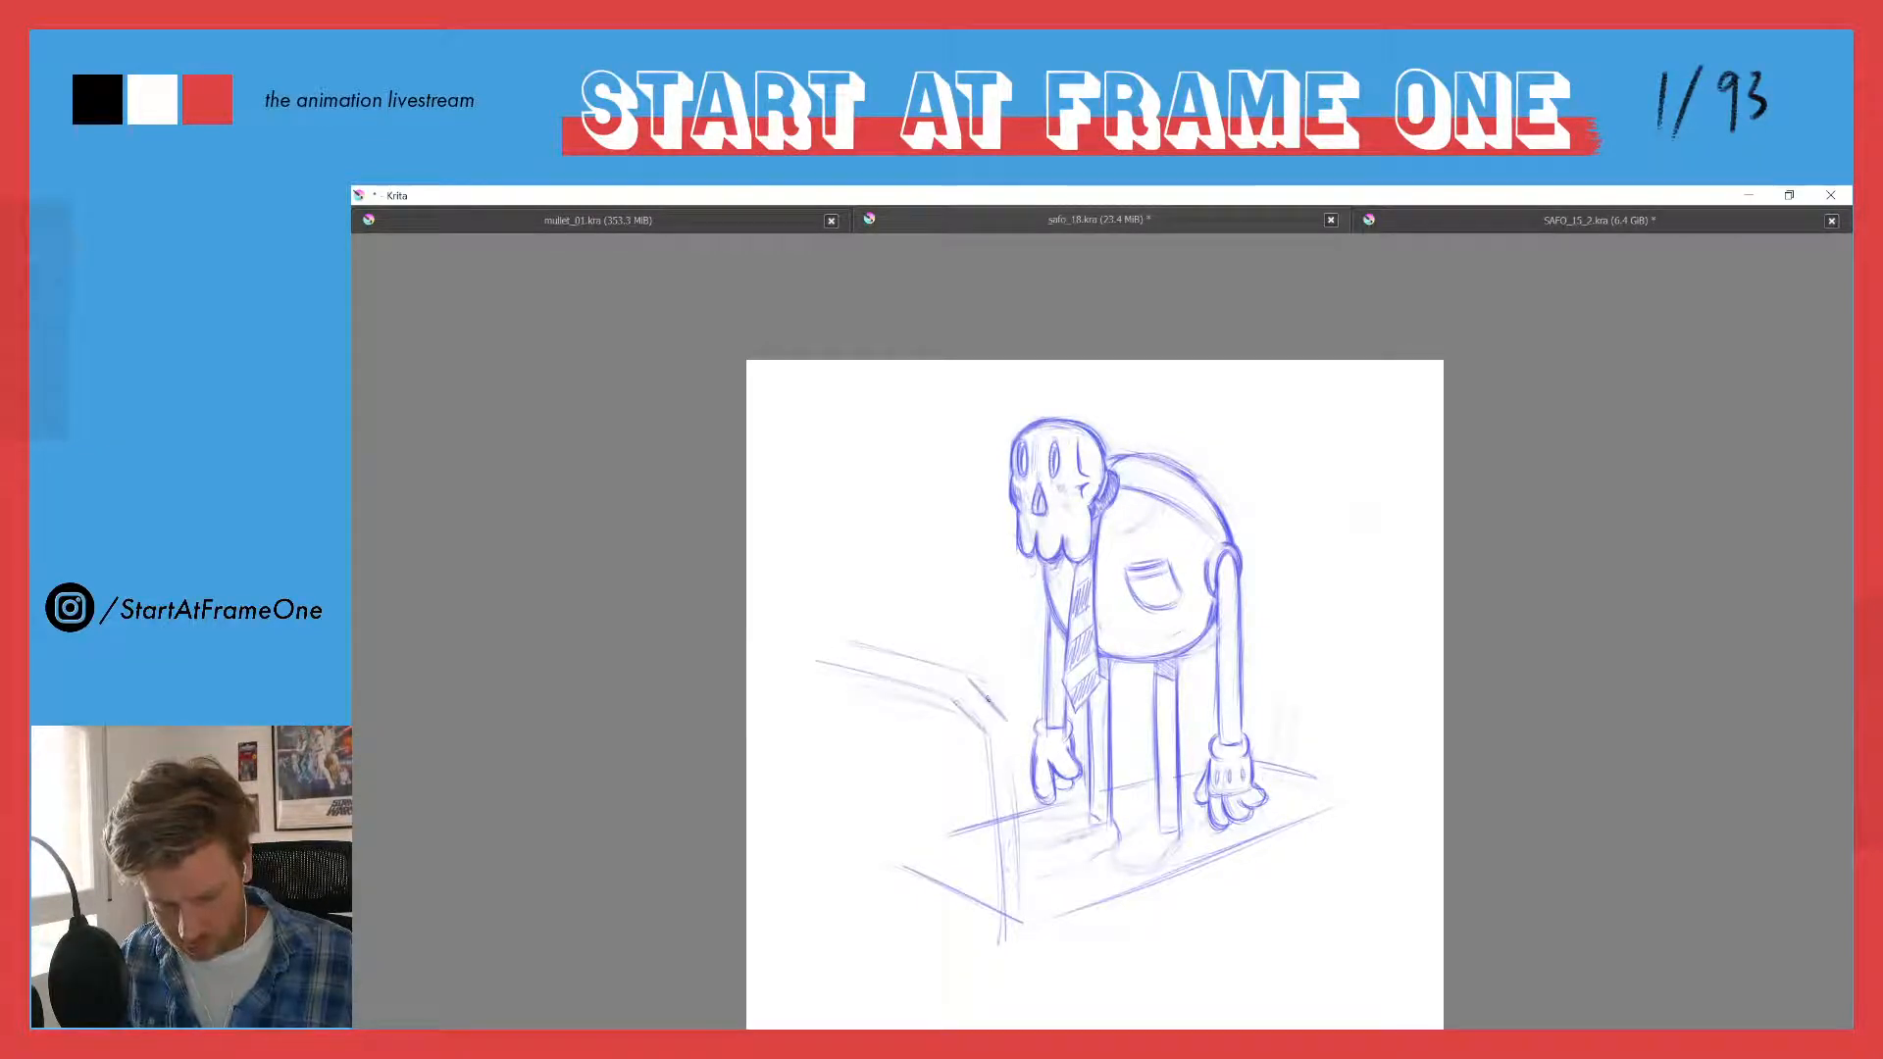
pyautogui.moveTo(1016, 812); pyautogui.dragTo(1020, 927)
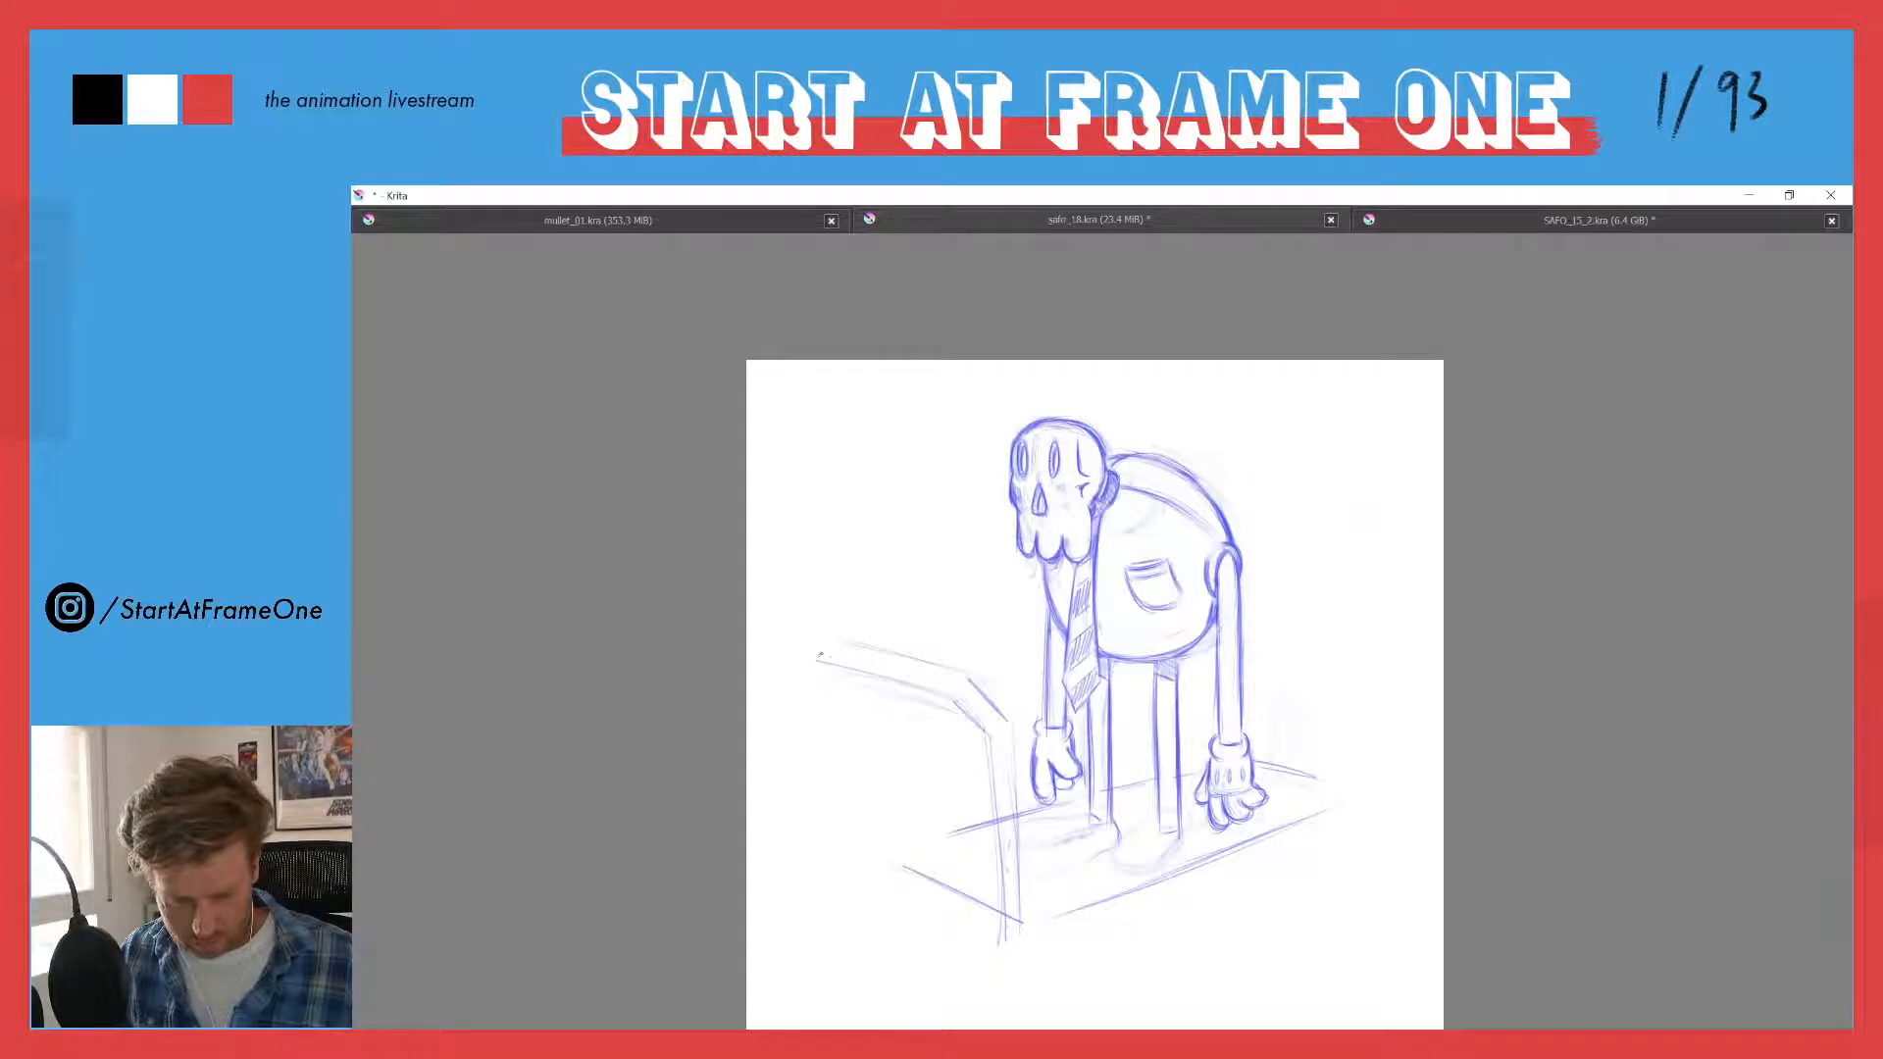
# - Build the upper bar into a thin slanted console with a pointed far end and a beveled corner near the post
pyautogui.moveTo(819, 655)
pyautogui.mouseDown()
pyautogui.moveTo(949, 689)
pyautogui.moveTo(797, 666)
pyautogui.moveTo(976, 737)
pyautogui.moveTo(811, 667)
pyautogui.moveTo(905, 737)
pyautogui.moveTo(835, 694)
pyautogui.moveTo(957, 717)
pyautogui.mouseUp()
pyautogui.moveTo(847, 691); pyautogui.dragTo(976, 734)
pyautogui.moveTo(934, 667); pyautogui.dragTo(969, 679)
pyautogui.moveTo(939, 690); pyautogui.dragTo(963, 692)
# - Draw the console's far post with paired vertical lines and extend the platform's front edge to meet it
pyautogui.press('e')
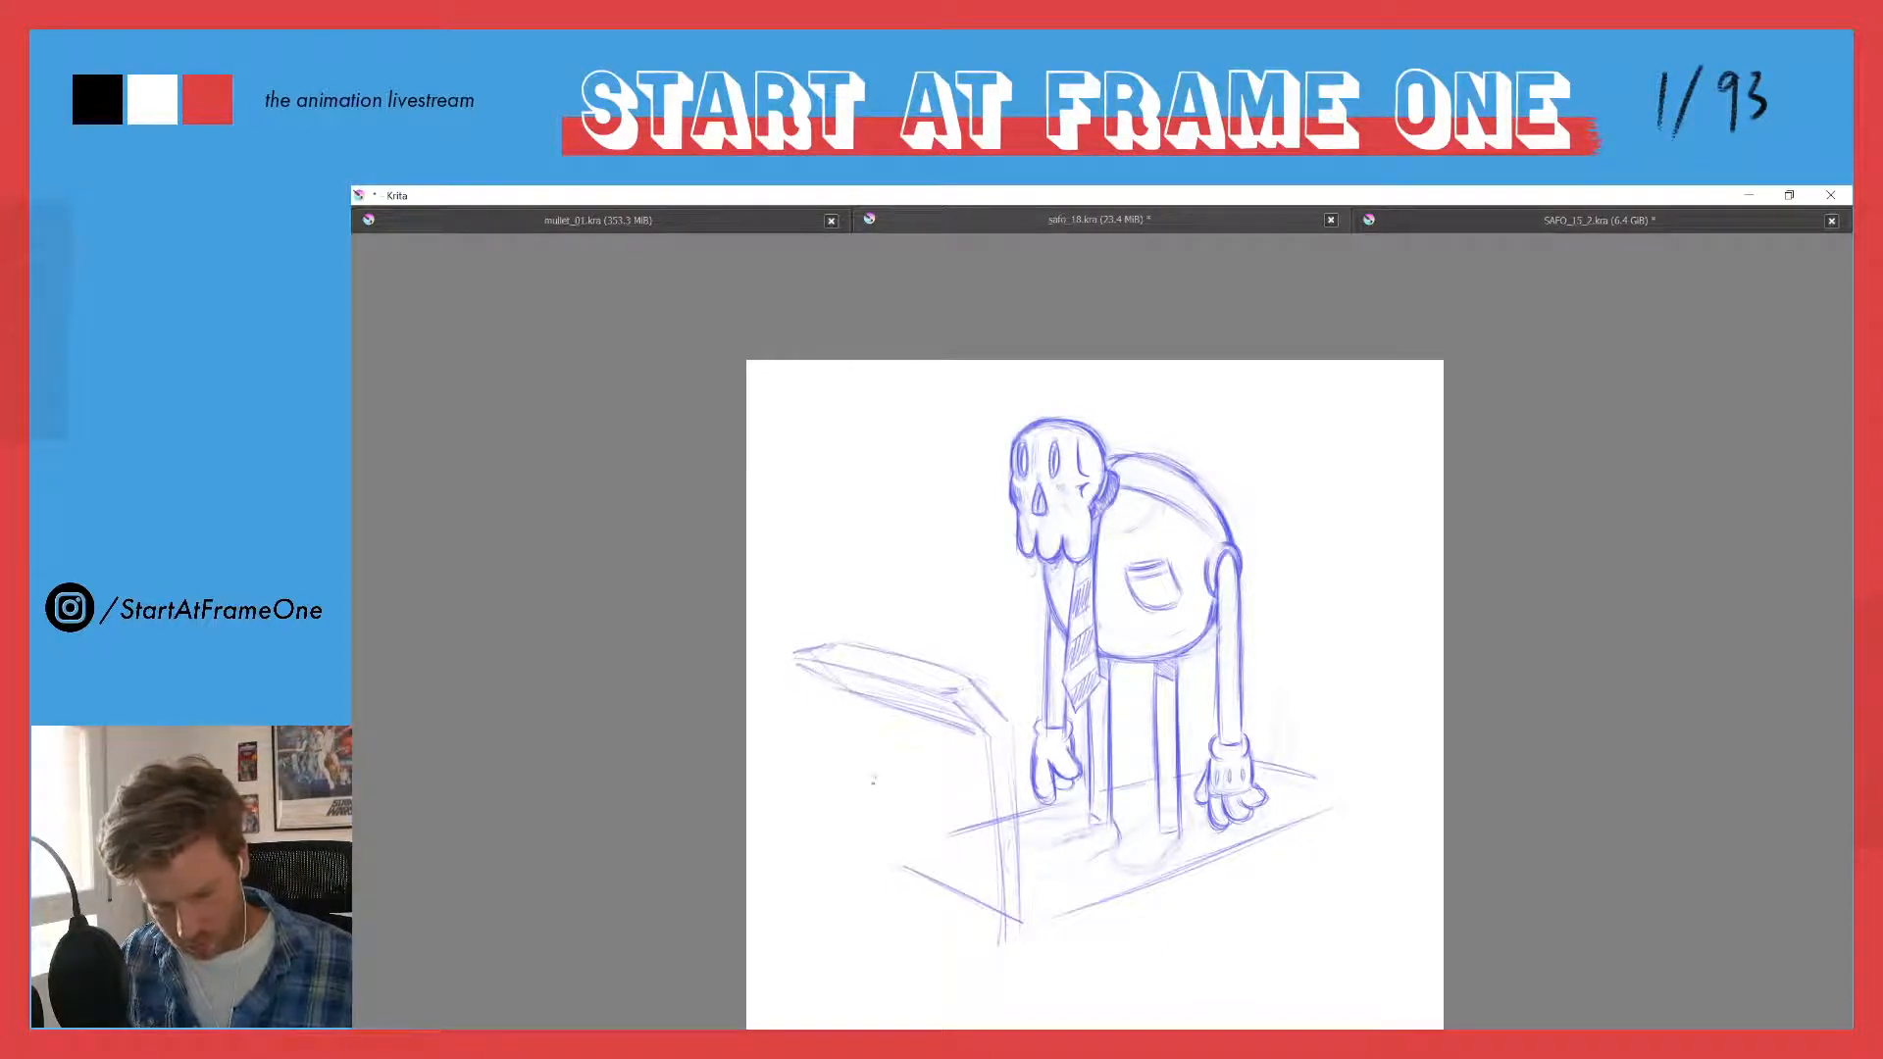
pyautogui.moveTo(833, 689); pyautogui.dragTo(883, 867)
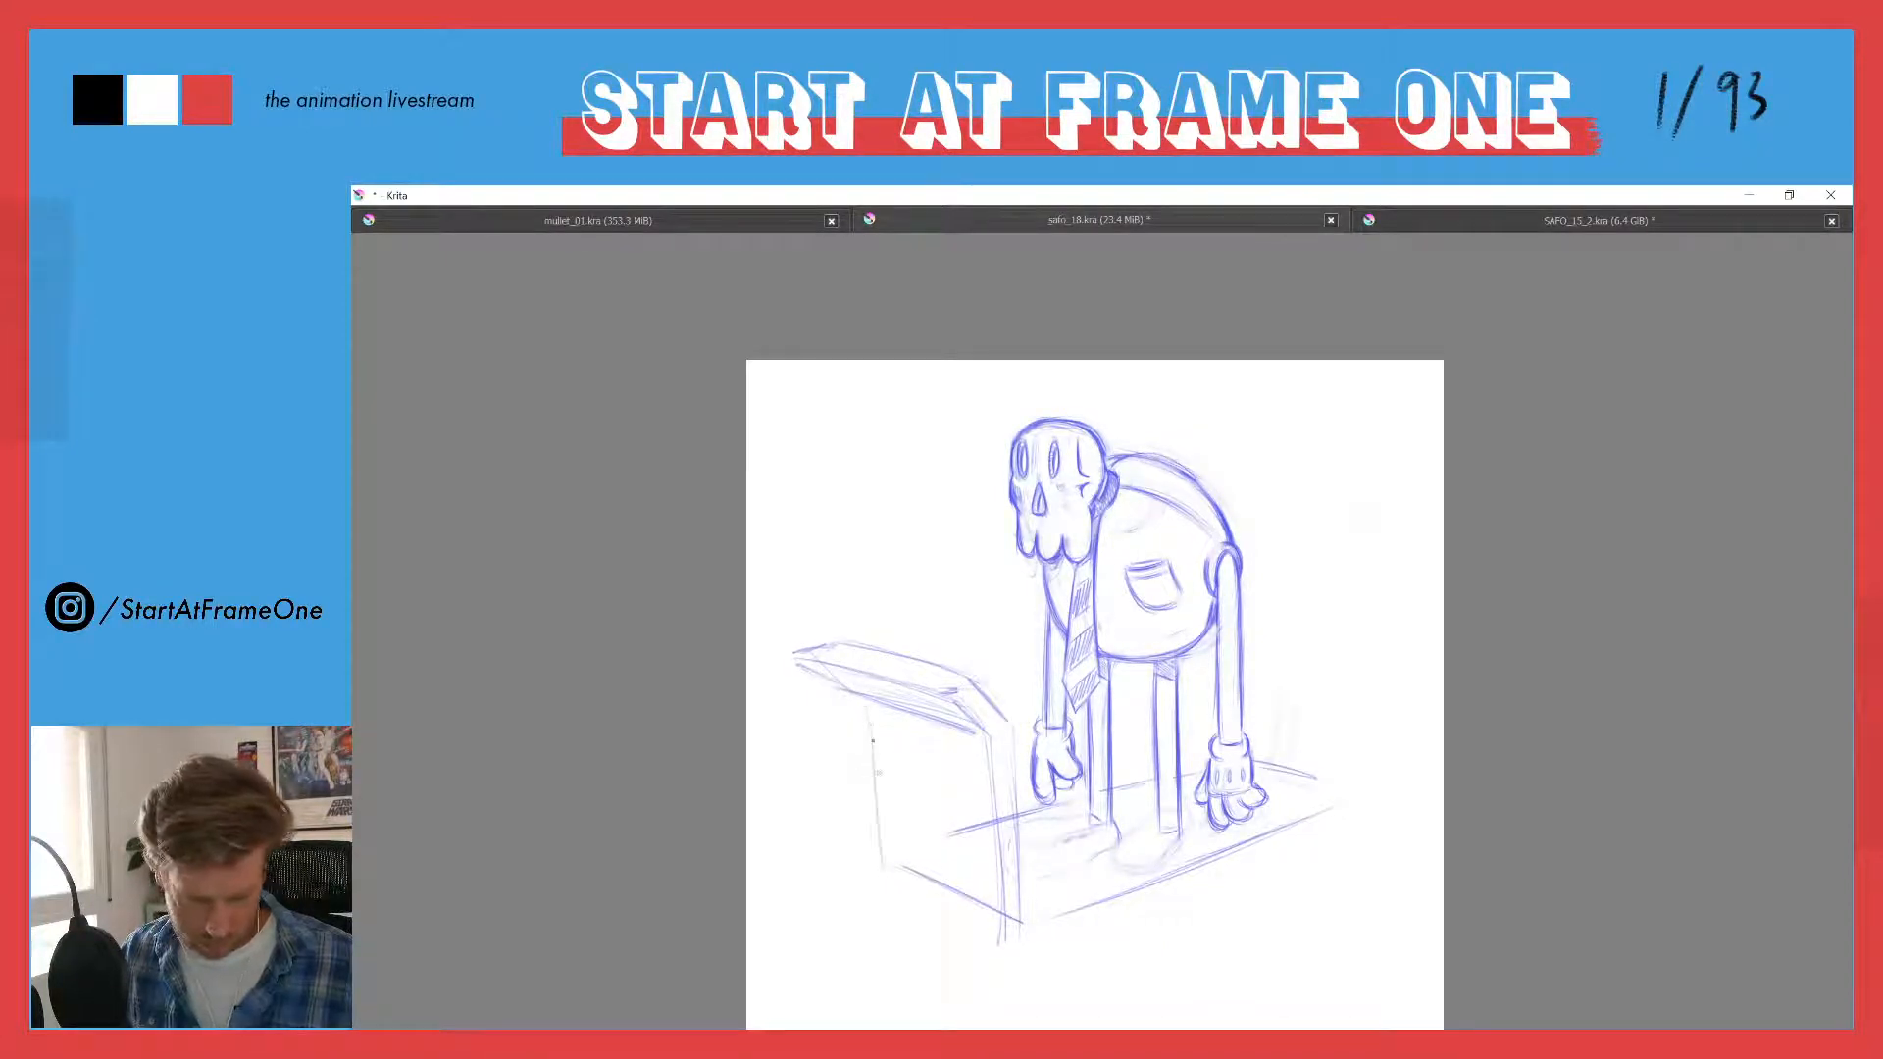
pyautogui.moveTo(869, 755); pyautogui.dragTo(878, 877)
pyautogui.moveTo(856, 704); pyautogui.dragTo(863, 868)
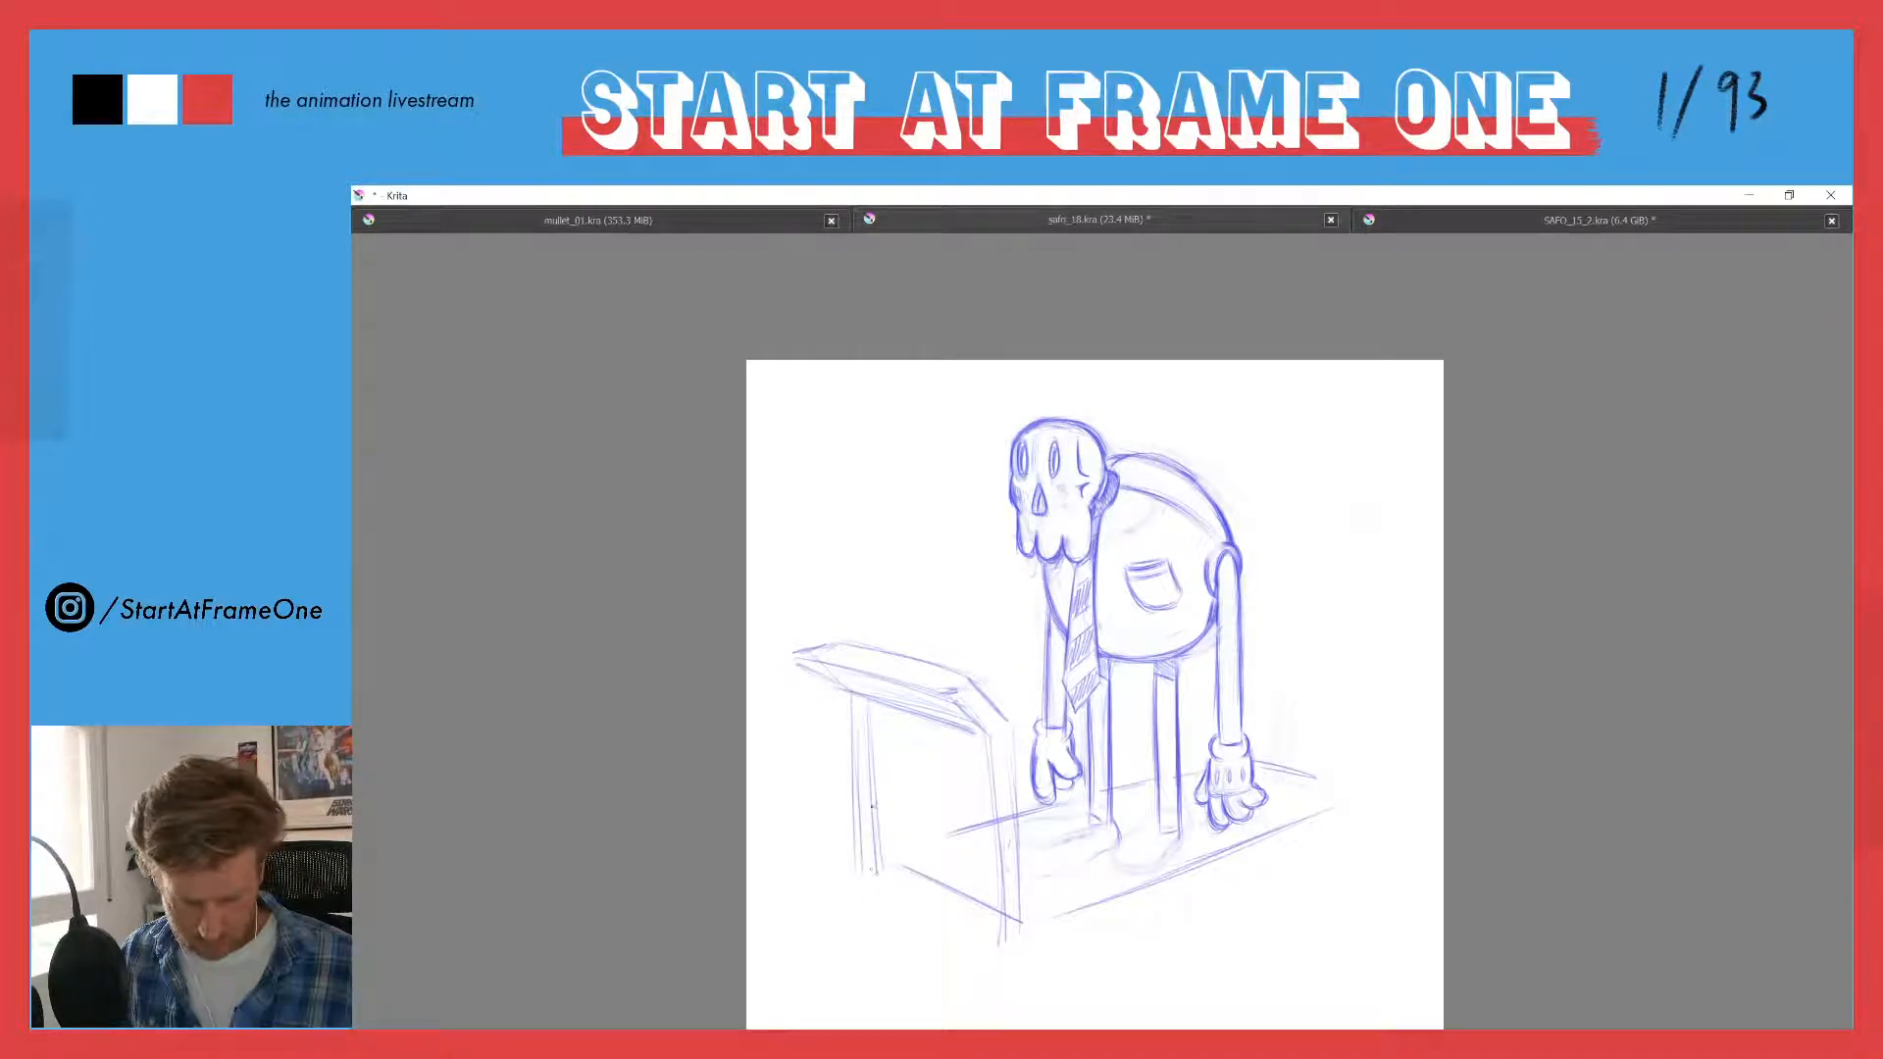
pyautogui.moveTo(870, 786); pyautogui.dragTo(872, 854)
pyautogui.moveTo(852, 754)
pyautogui.mouseDown()
pyautogui.moveTo(860, 888)
pyautogui.moveTo(992, 906)
pyautogui.mouseUp()
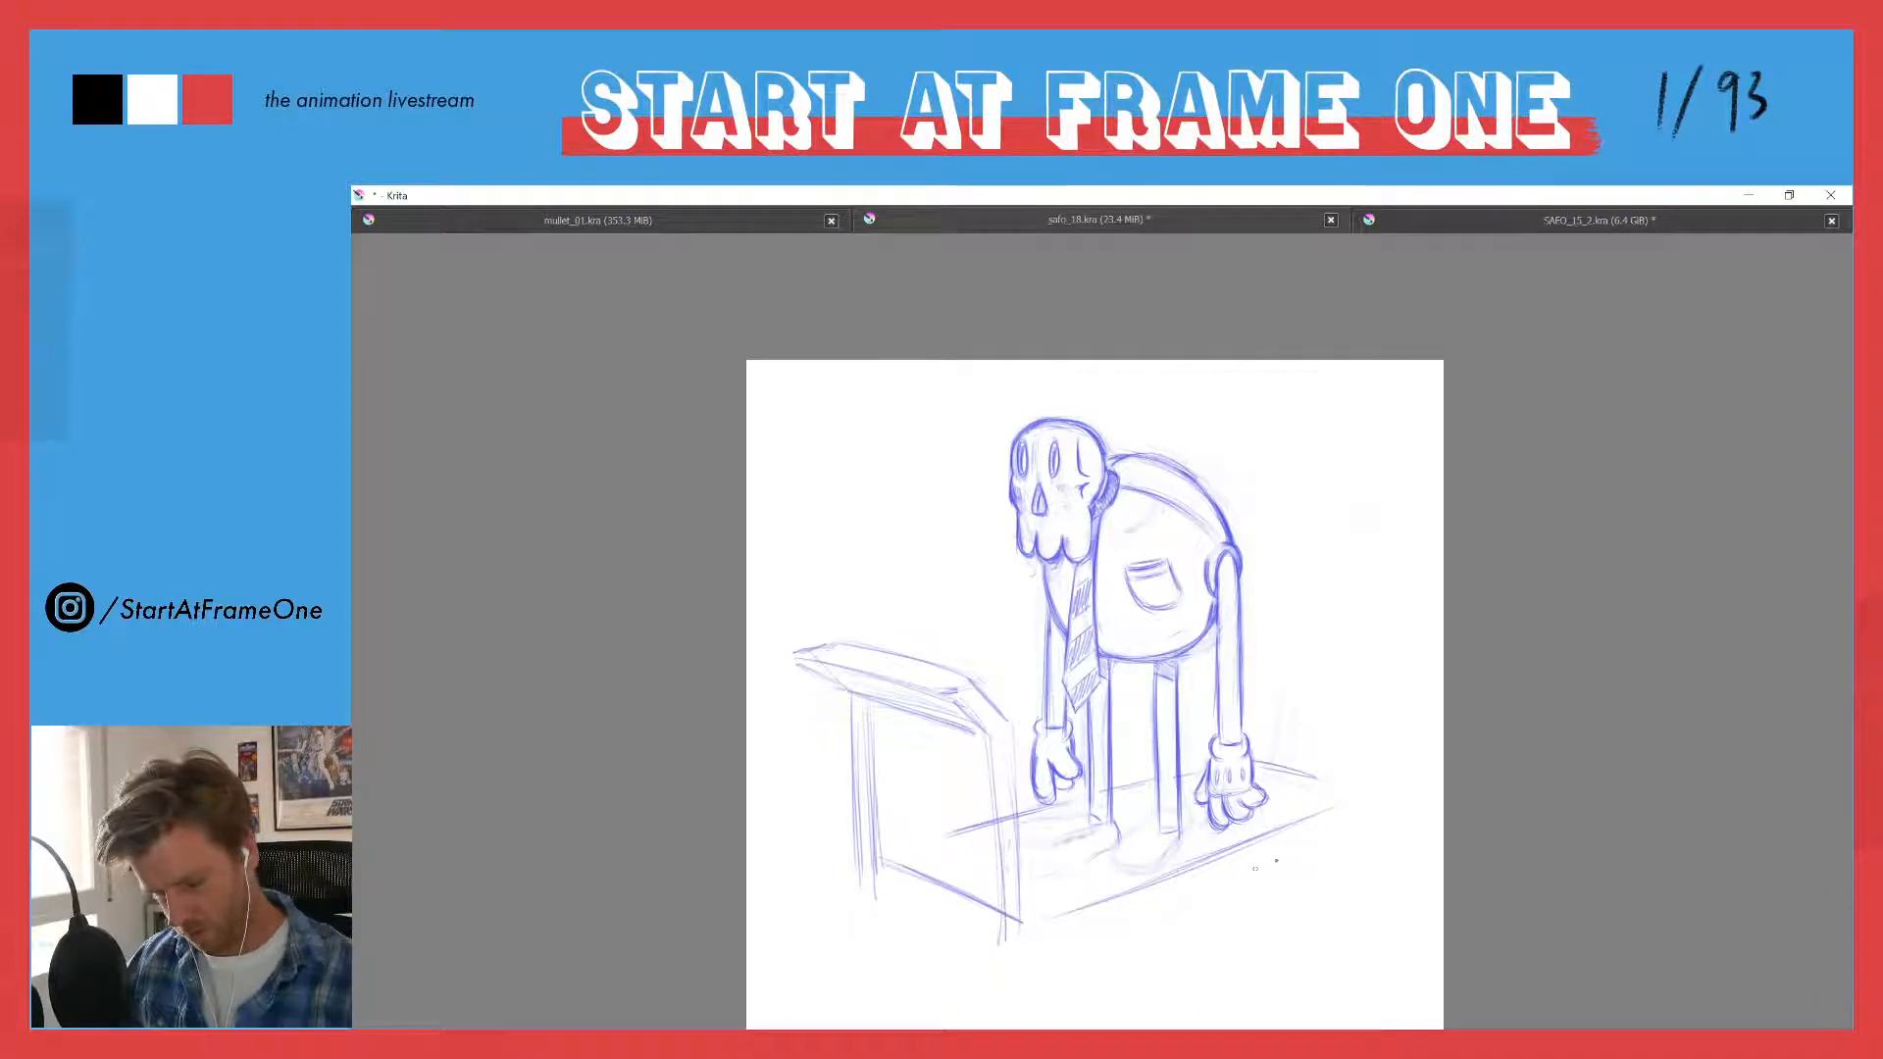
# - Give the platform thickness with lower edges parallel to its long side and front, meeting at the near corner
pyautogui.moveTo(1317, 834)
pyautogui.mouseDown()
pyautogui.moveTo(1036, 947)
pyautogui.moveTo(999, 938)
pyautogui.mouseUp()
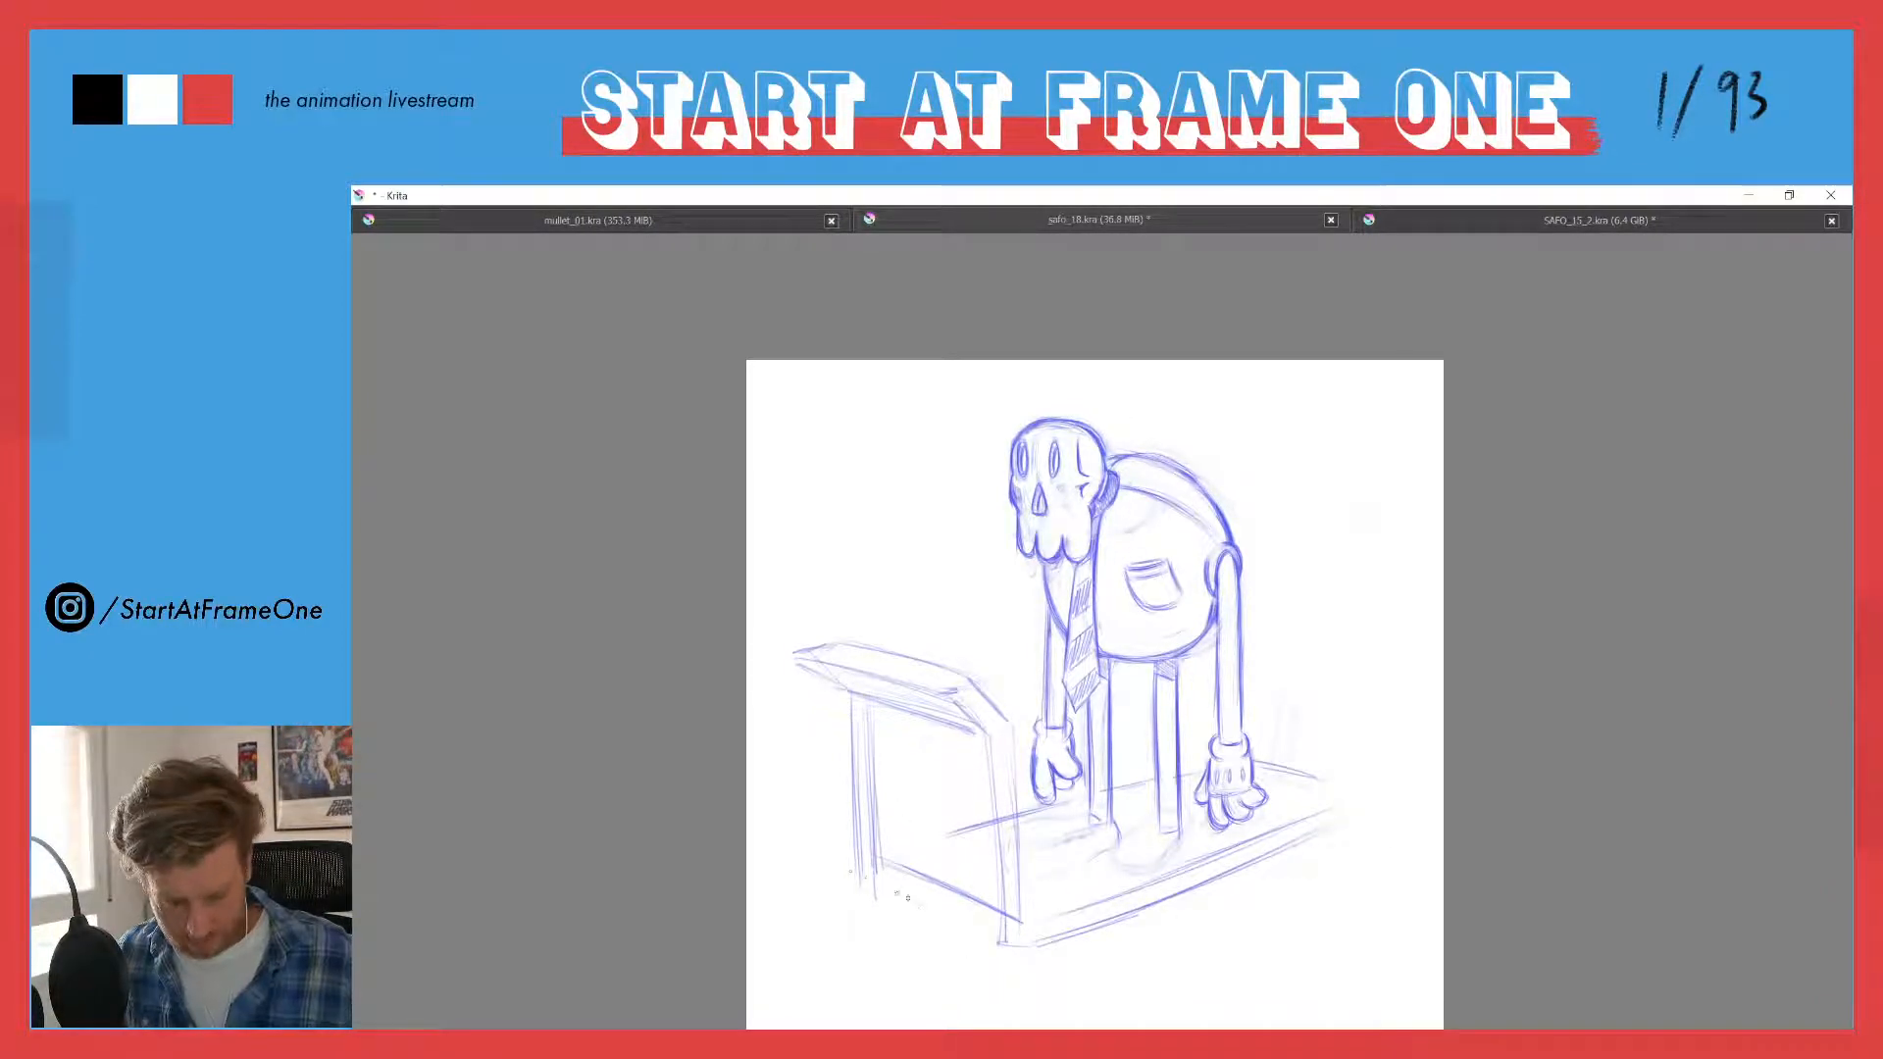
pyautogui.moveTo(863, 874); pyautogui.dragTo(1023, 961)
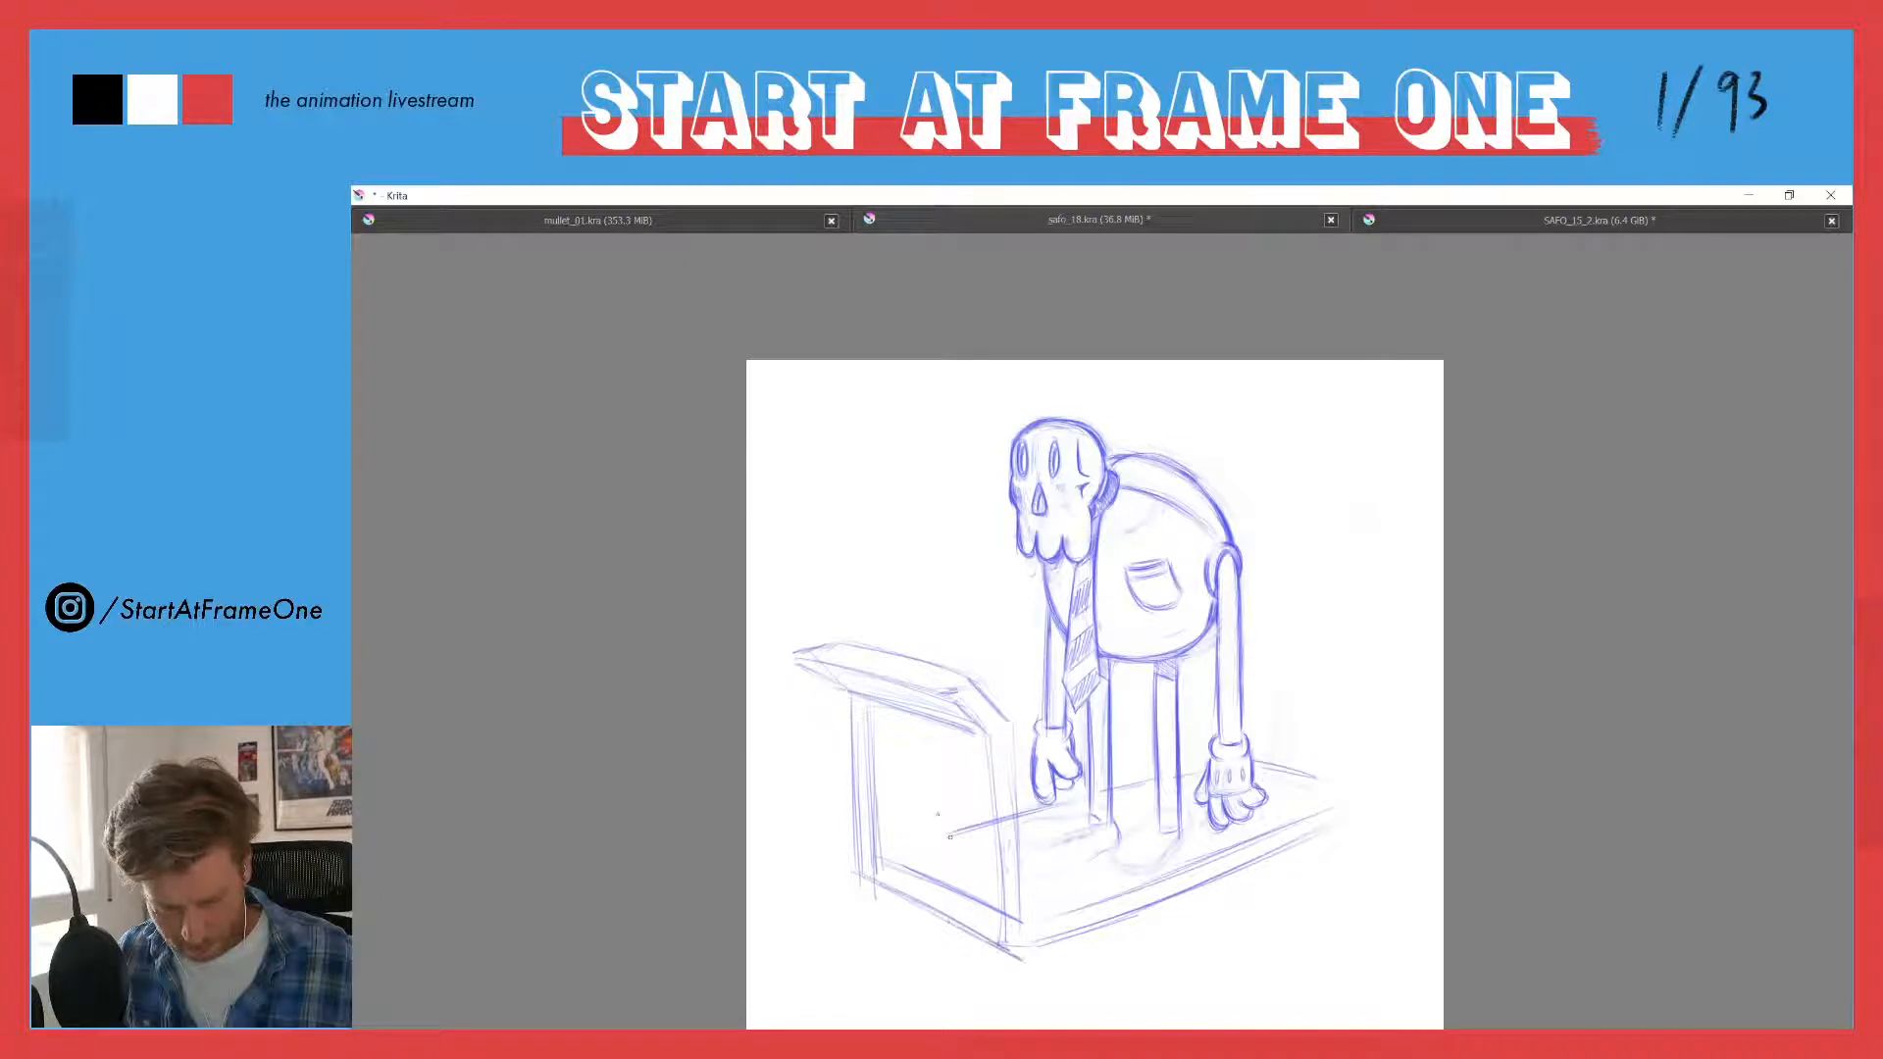
pyautogui.moveTo(1304, 833); pyautogui.dragTo(1059, 947)
pyautogui.moveTo(1189, 888); pyautogui.dragTo(1023, 958)
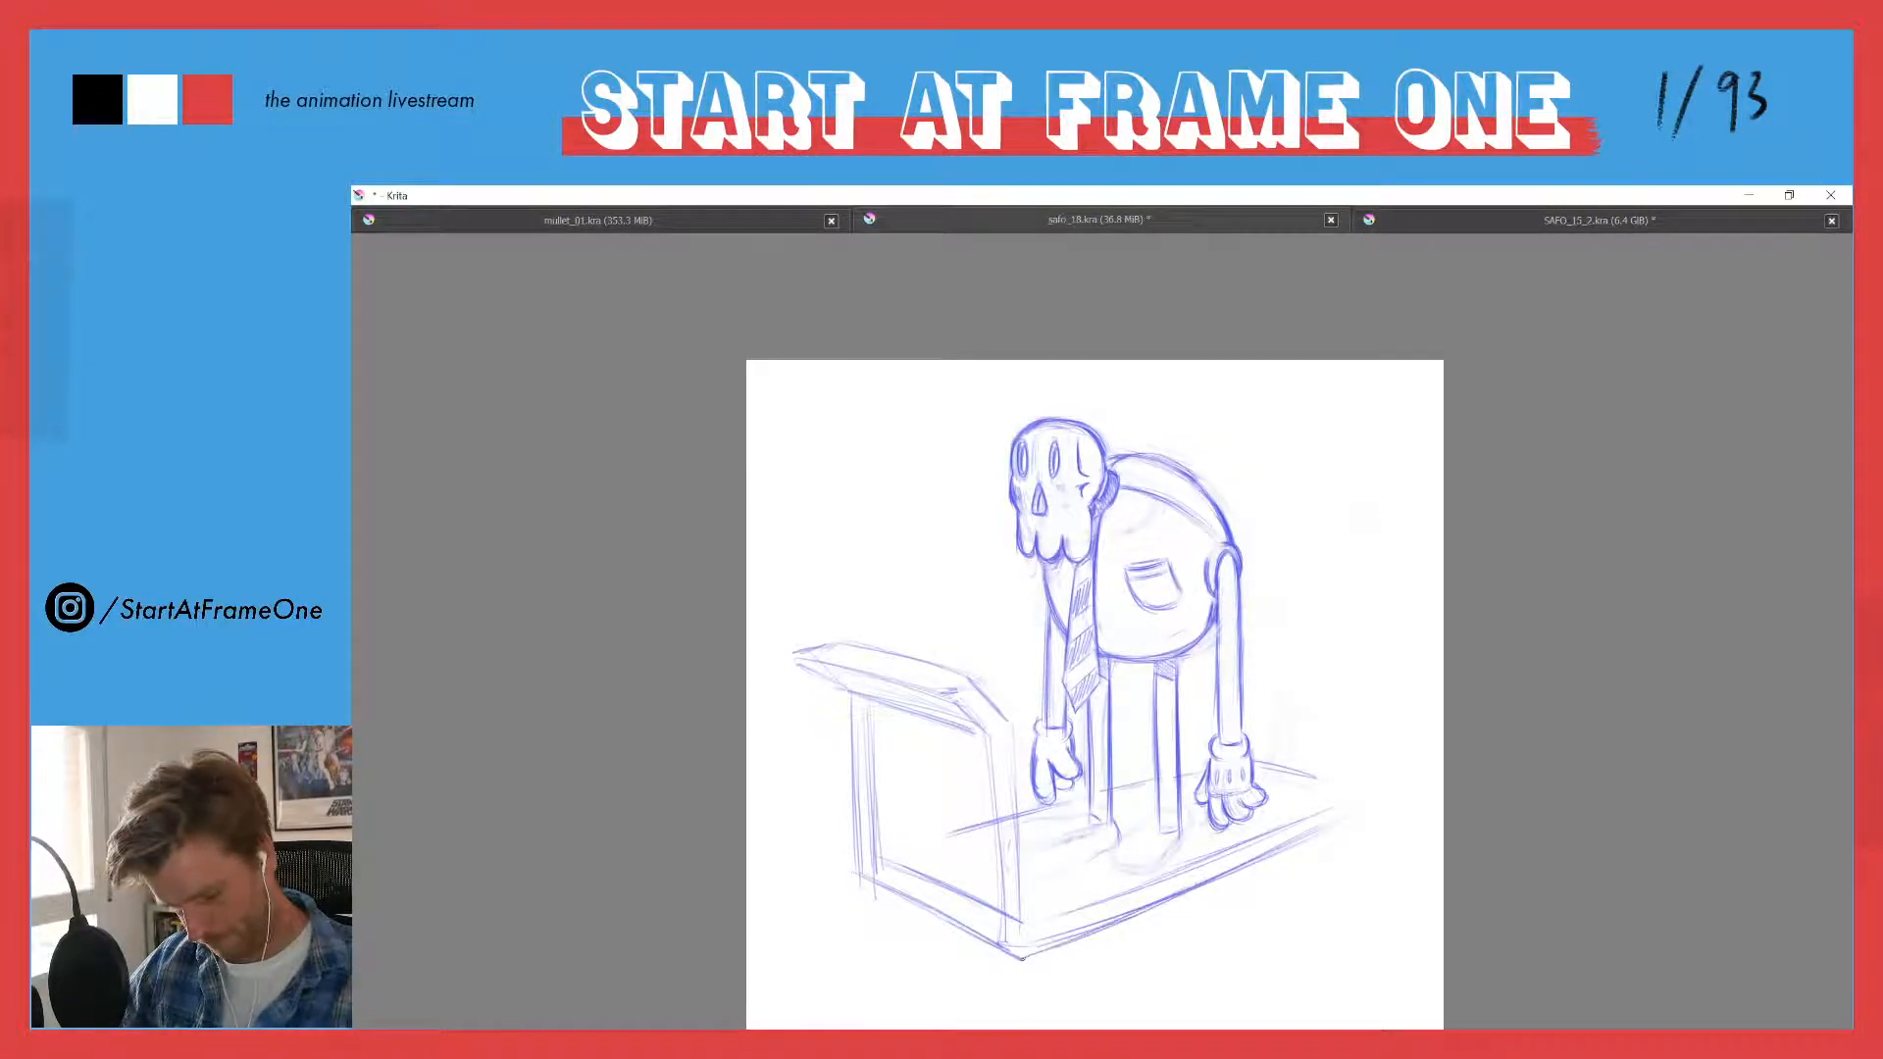
# - Firm up the platform's inner and long edges and close its tapered back end behind the character's feet
pyautogui.moveTo(933, 833)
pyautogui.mouseDown()
pyautogui.moveTo(901, 842)
pyautogui.moveTo(979, 829)
pyautogui.mouseUp()
pyautogui.moveTo(1286, 815); pyautogui.dragTo(1041, 903)
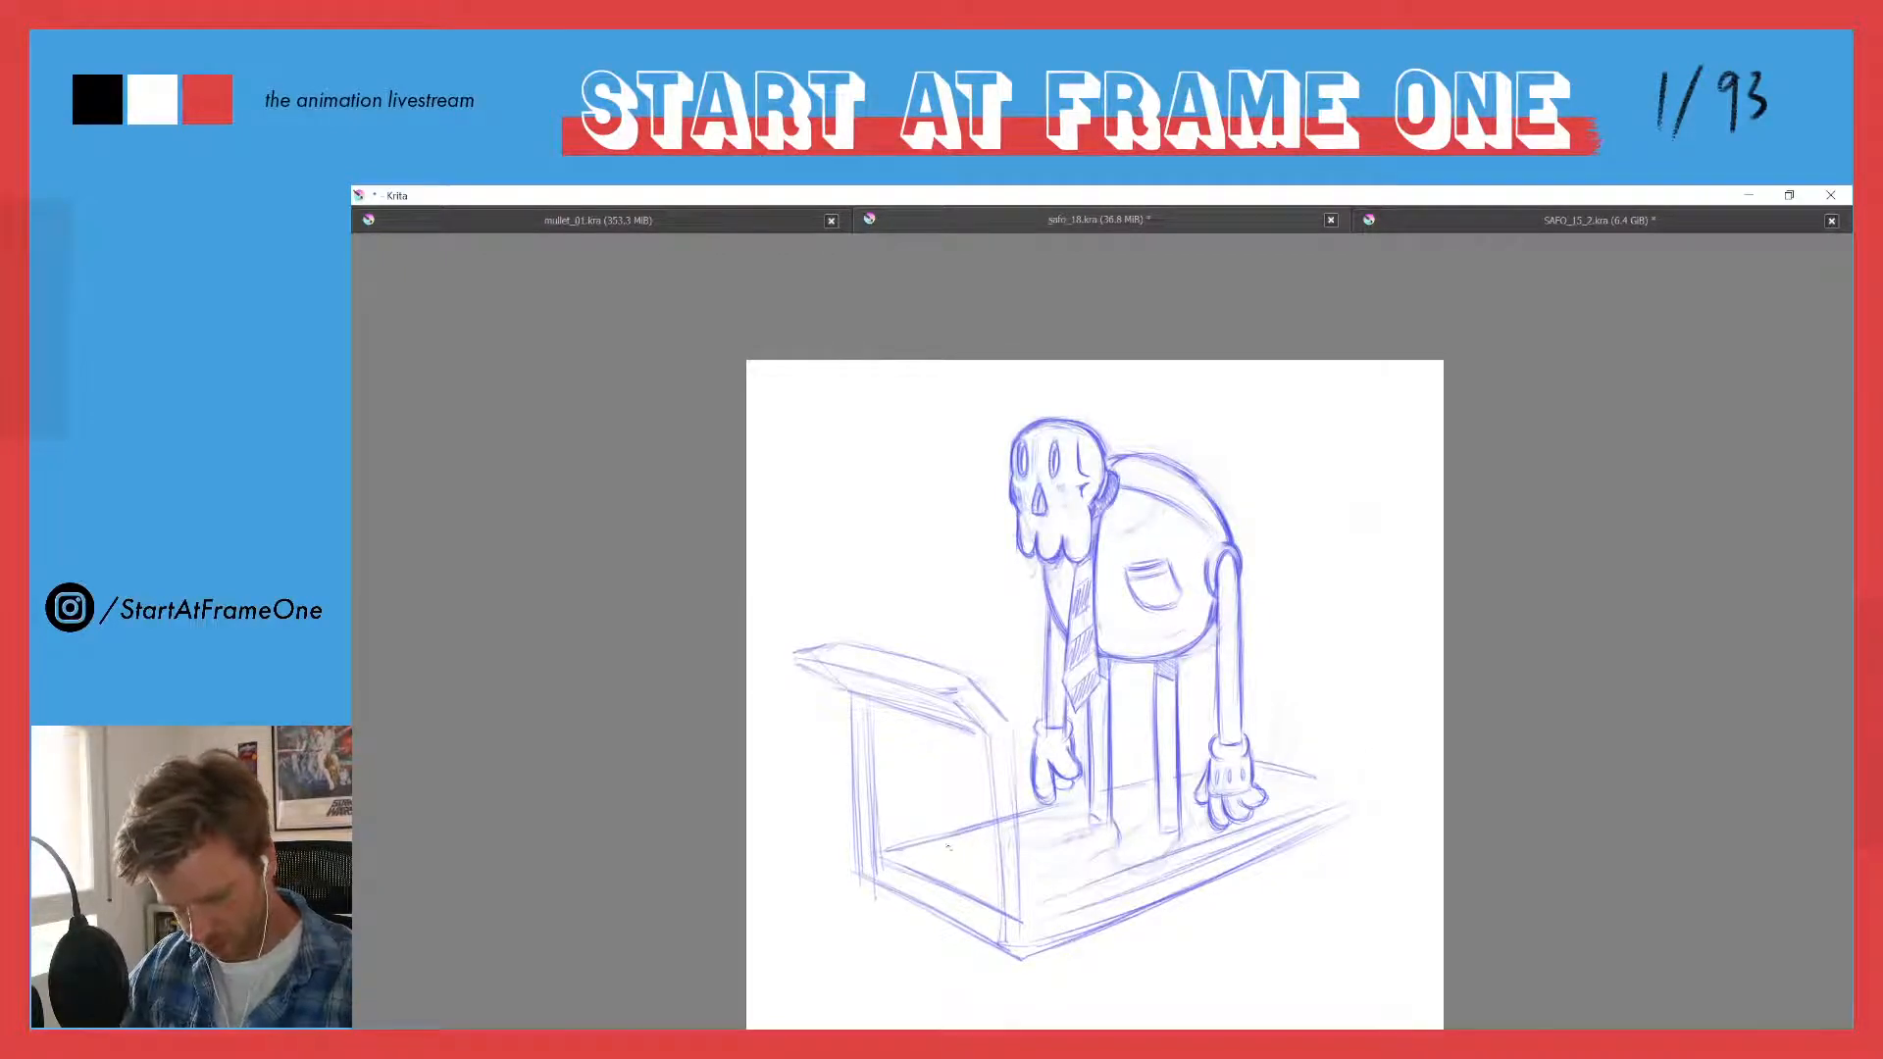
pyautogui.moveTo(920, 853); pyautogui.dragTo(961, 843)
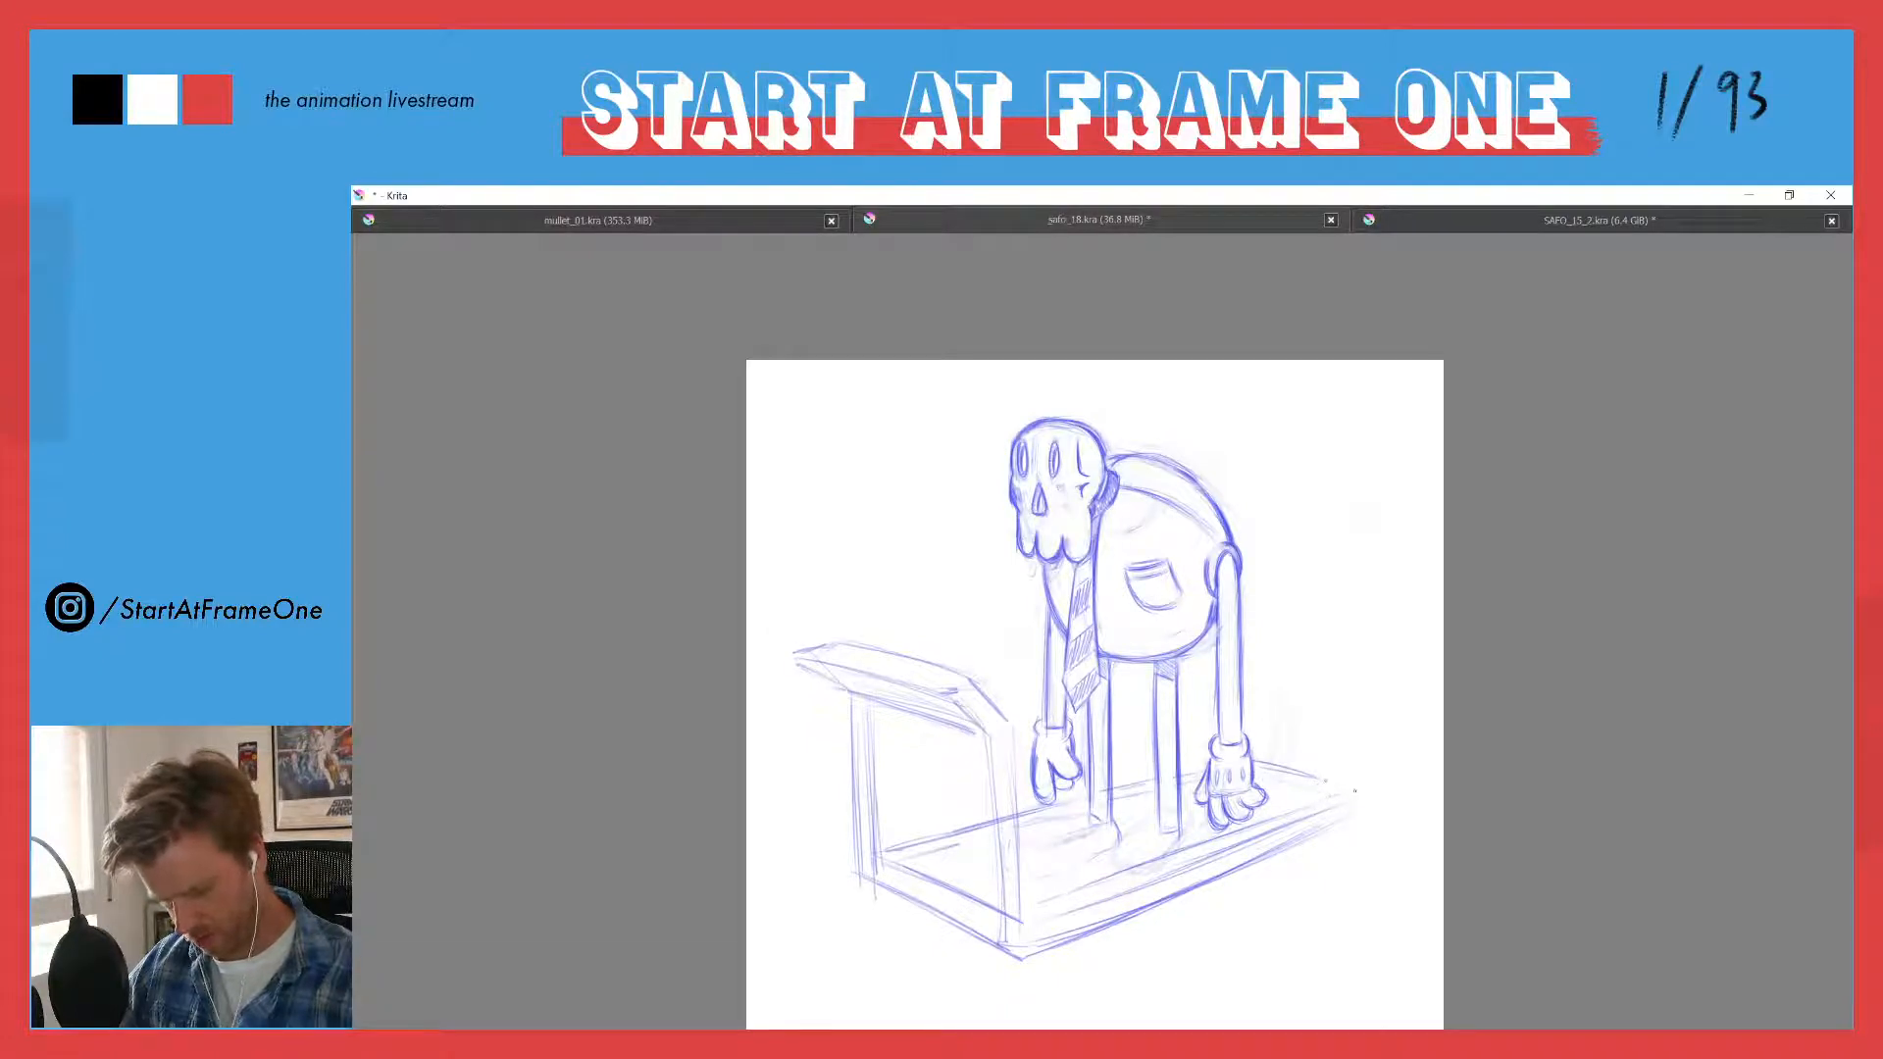
pyautogui.moveTo(1303, 818); pyautogui.dragTo(1363, 798)
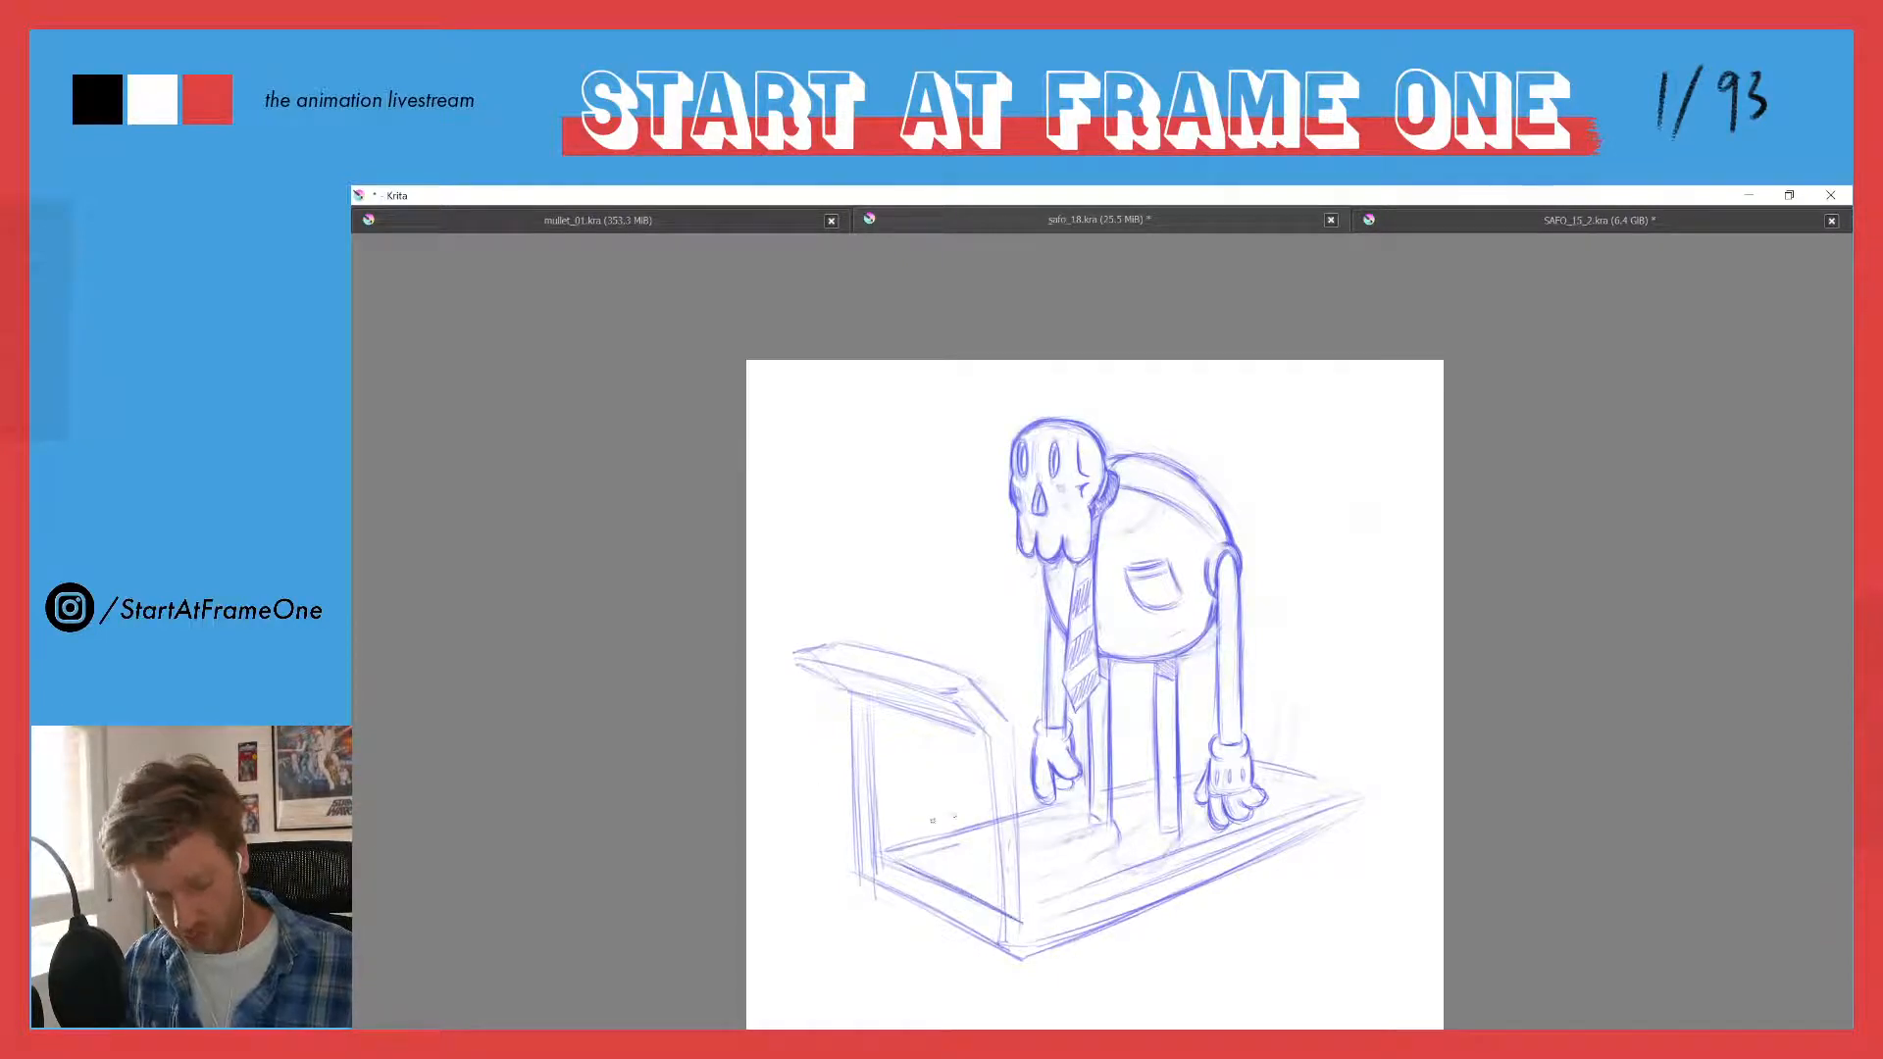
pyautogui.moveTo(946, 832); pyautogui.dragTo(882, 851)
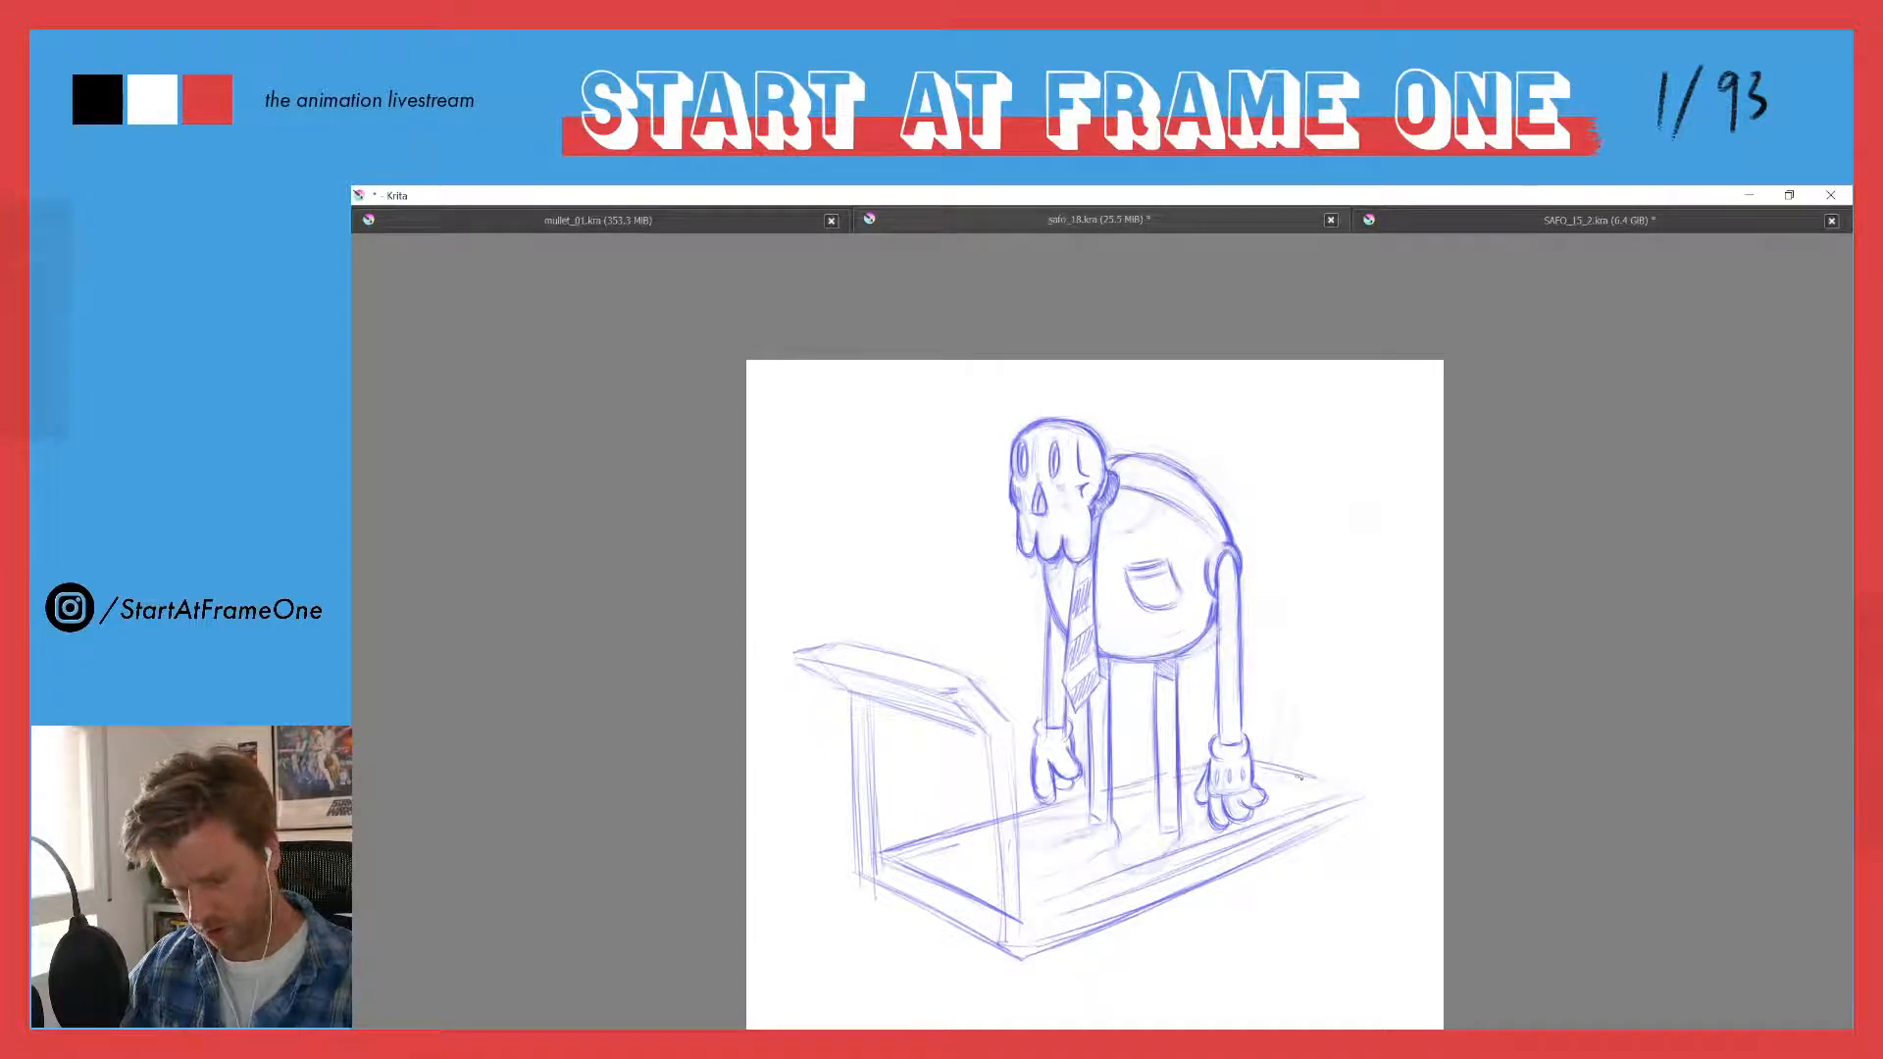
pyautogui.moveTo(1275, 765)
pyautogui.mouseDown()
pyautogui.moveTo(1319, 803)
pyautogui.moveTo(1274, 823)
pyautogui.mouseUp()
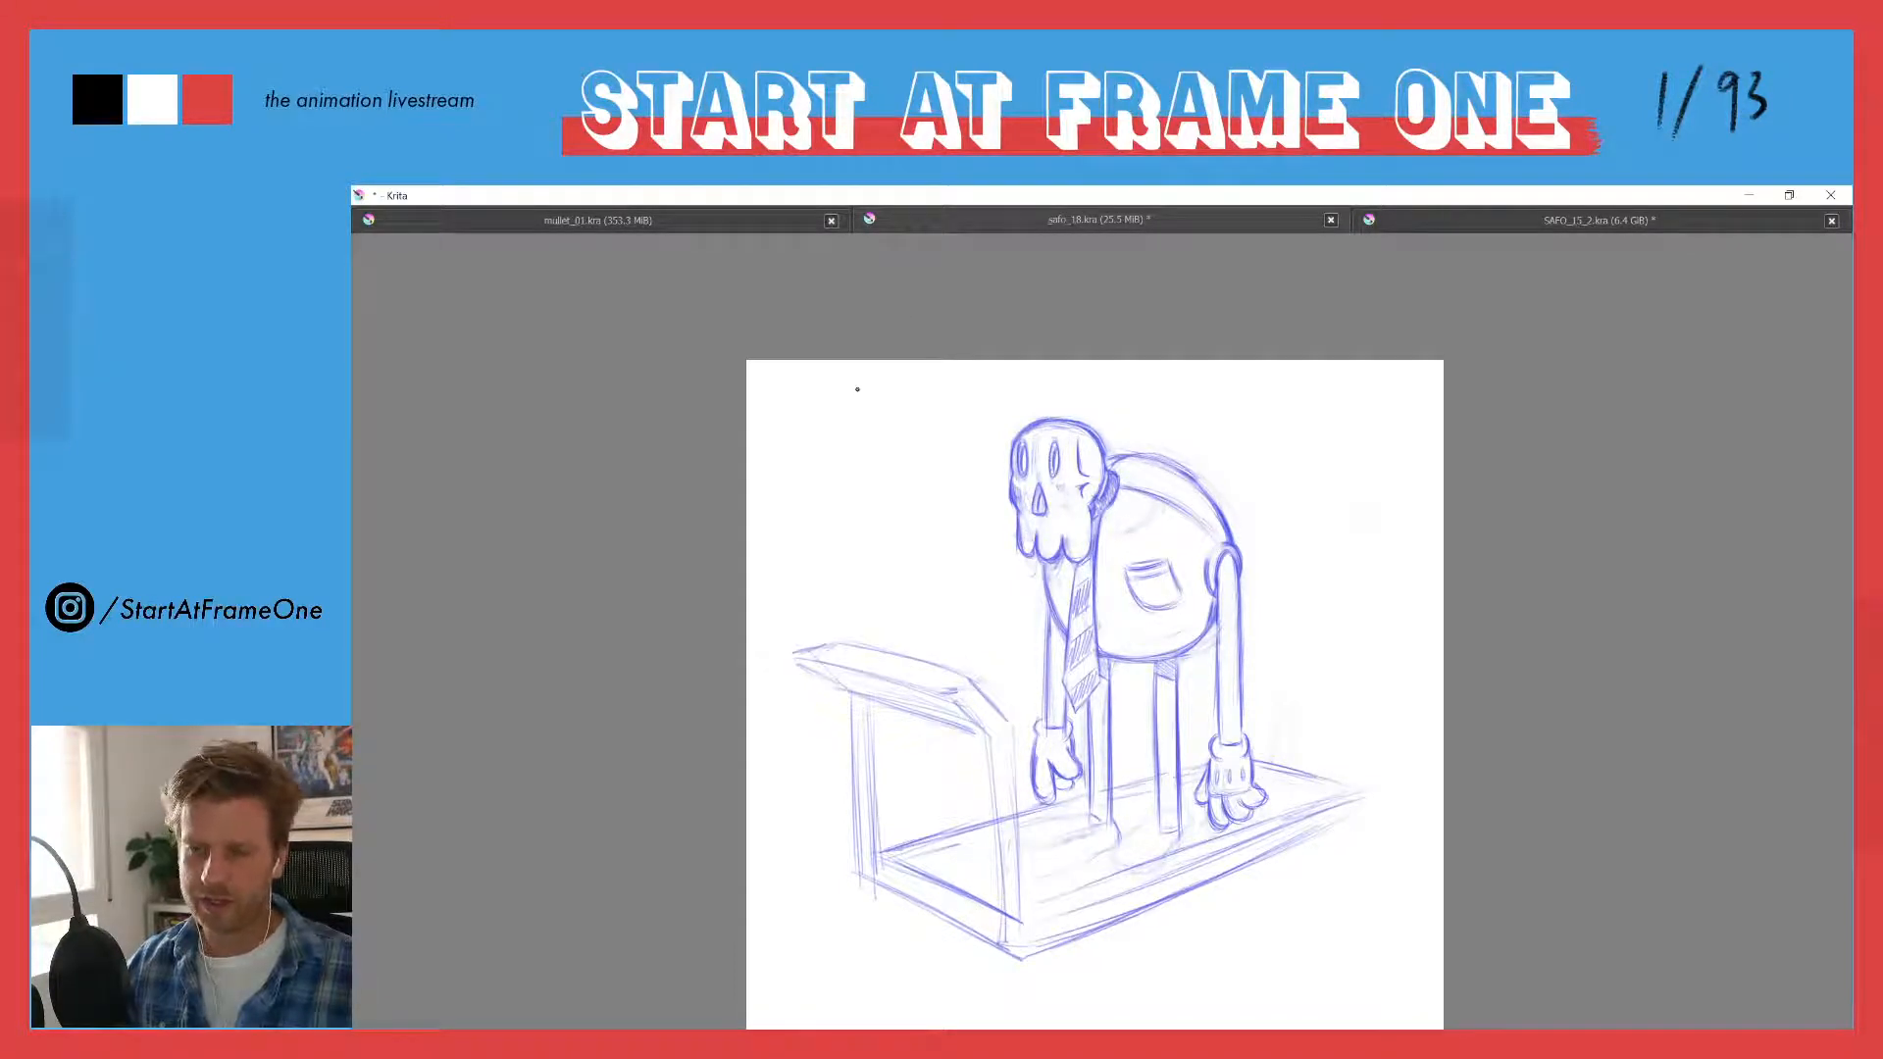
# - Draw a fishing line hanging from the canvas's upper edge in front of the skull, ending in a small knot and hook
pyautogui.moveTo(842, 361); pyautogui.dragTo(849, 461)
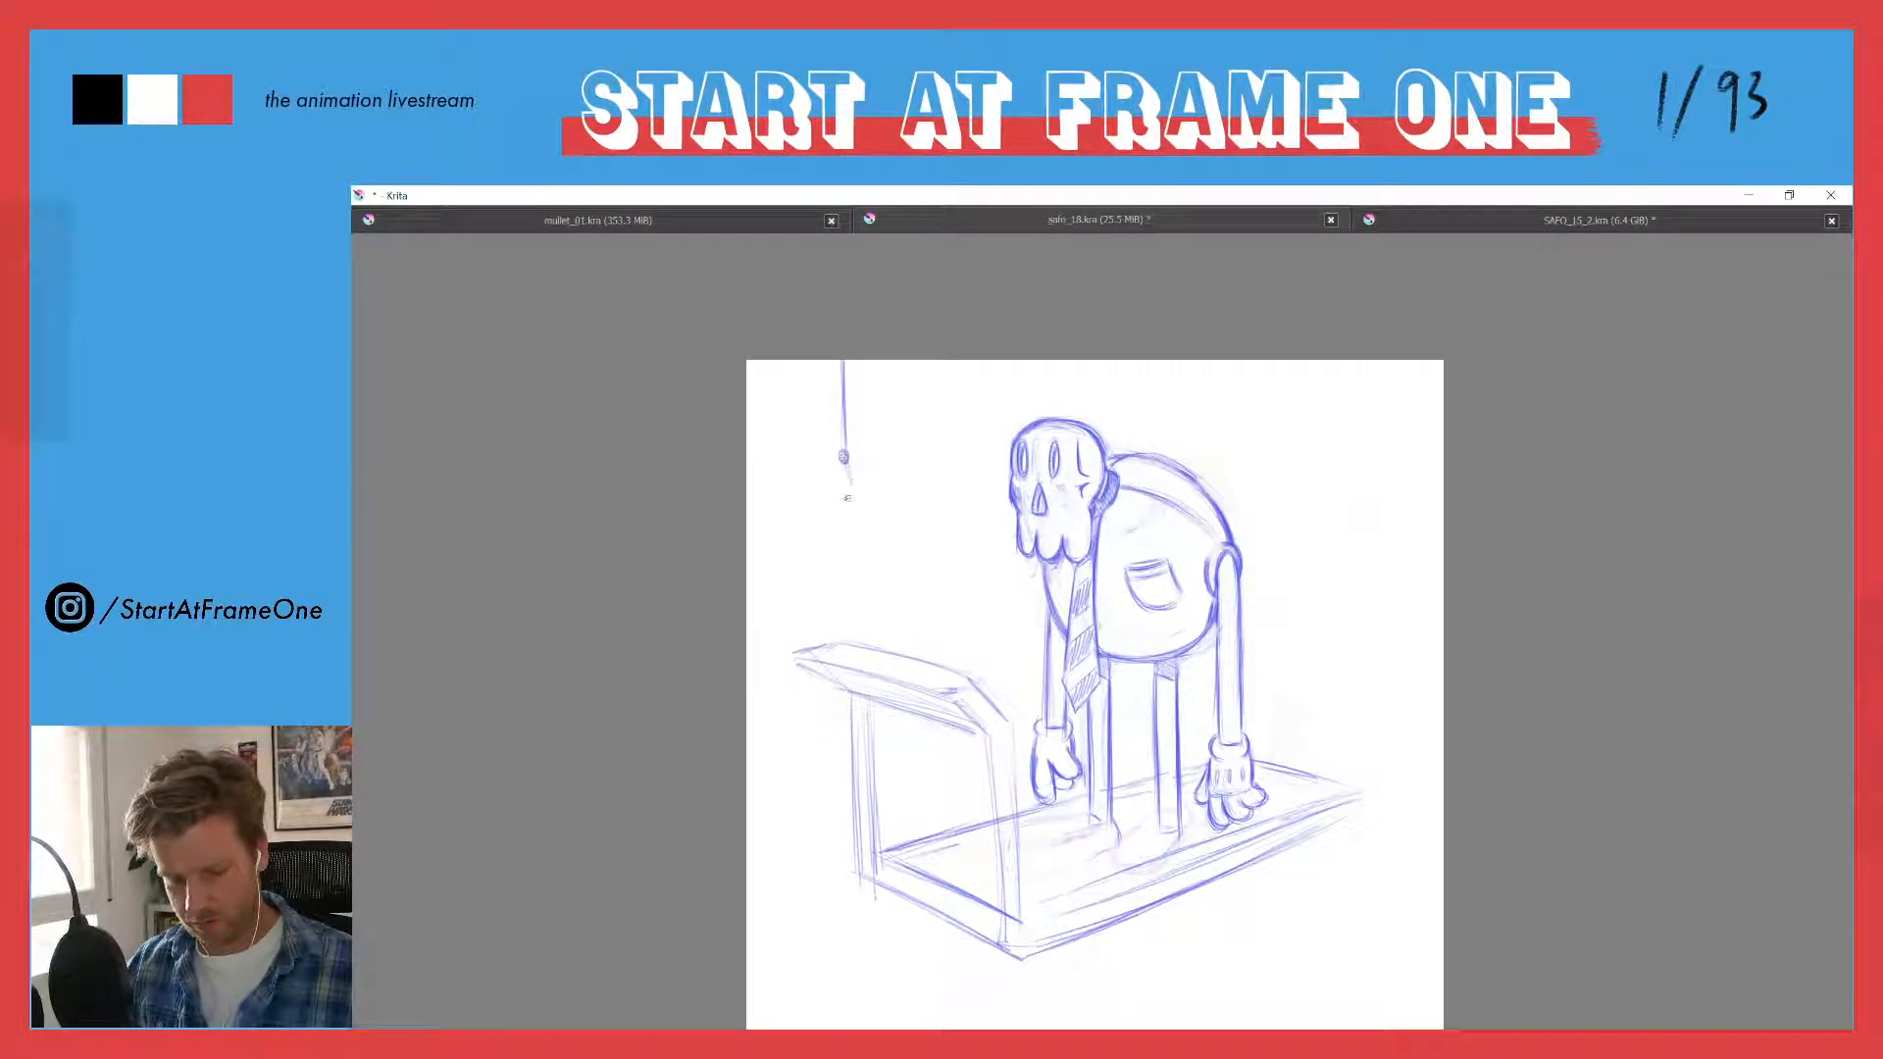
pyautogui.moveTo(844, 470); pyautogui.dragTo(841, 492)
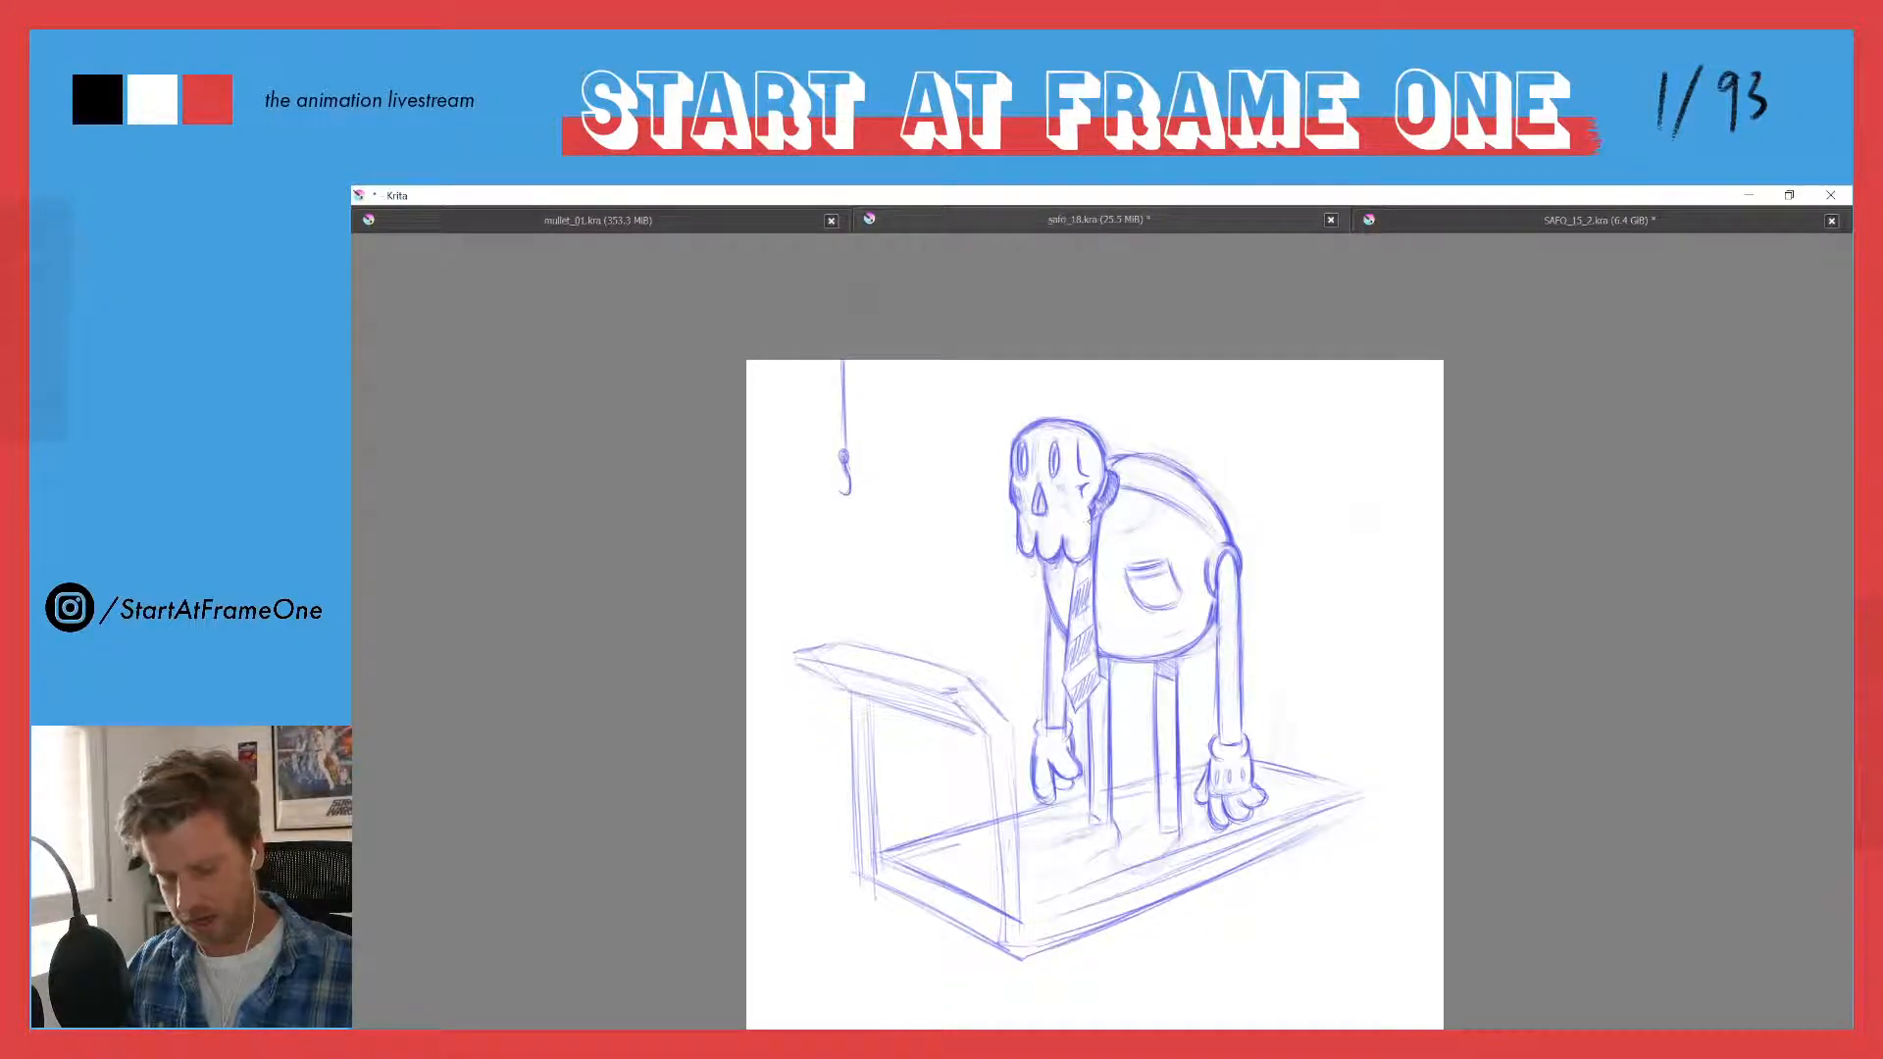
pyautogui.moveTo(843, 361); pyautogui.dragTo(841, 431)
pyautogui.press('e')
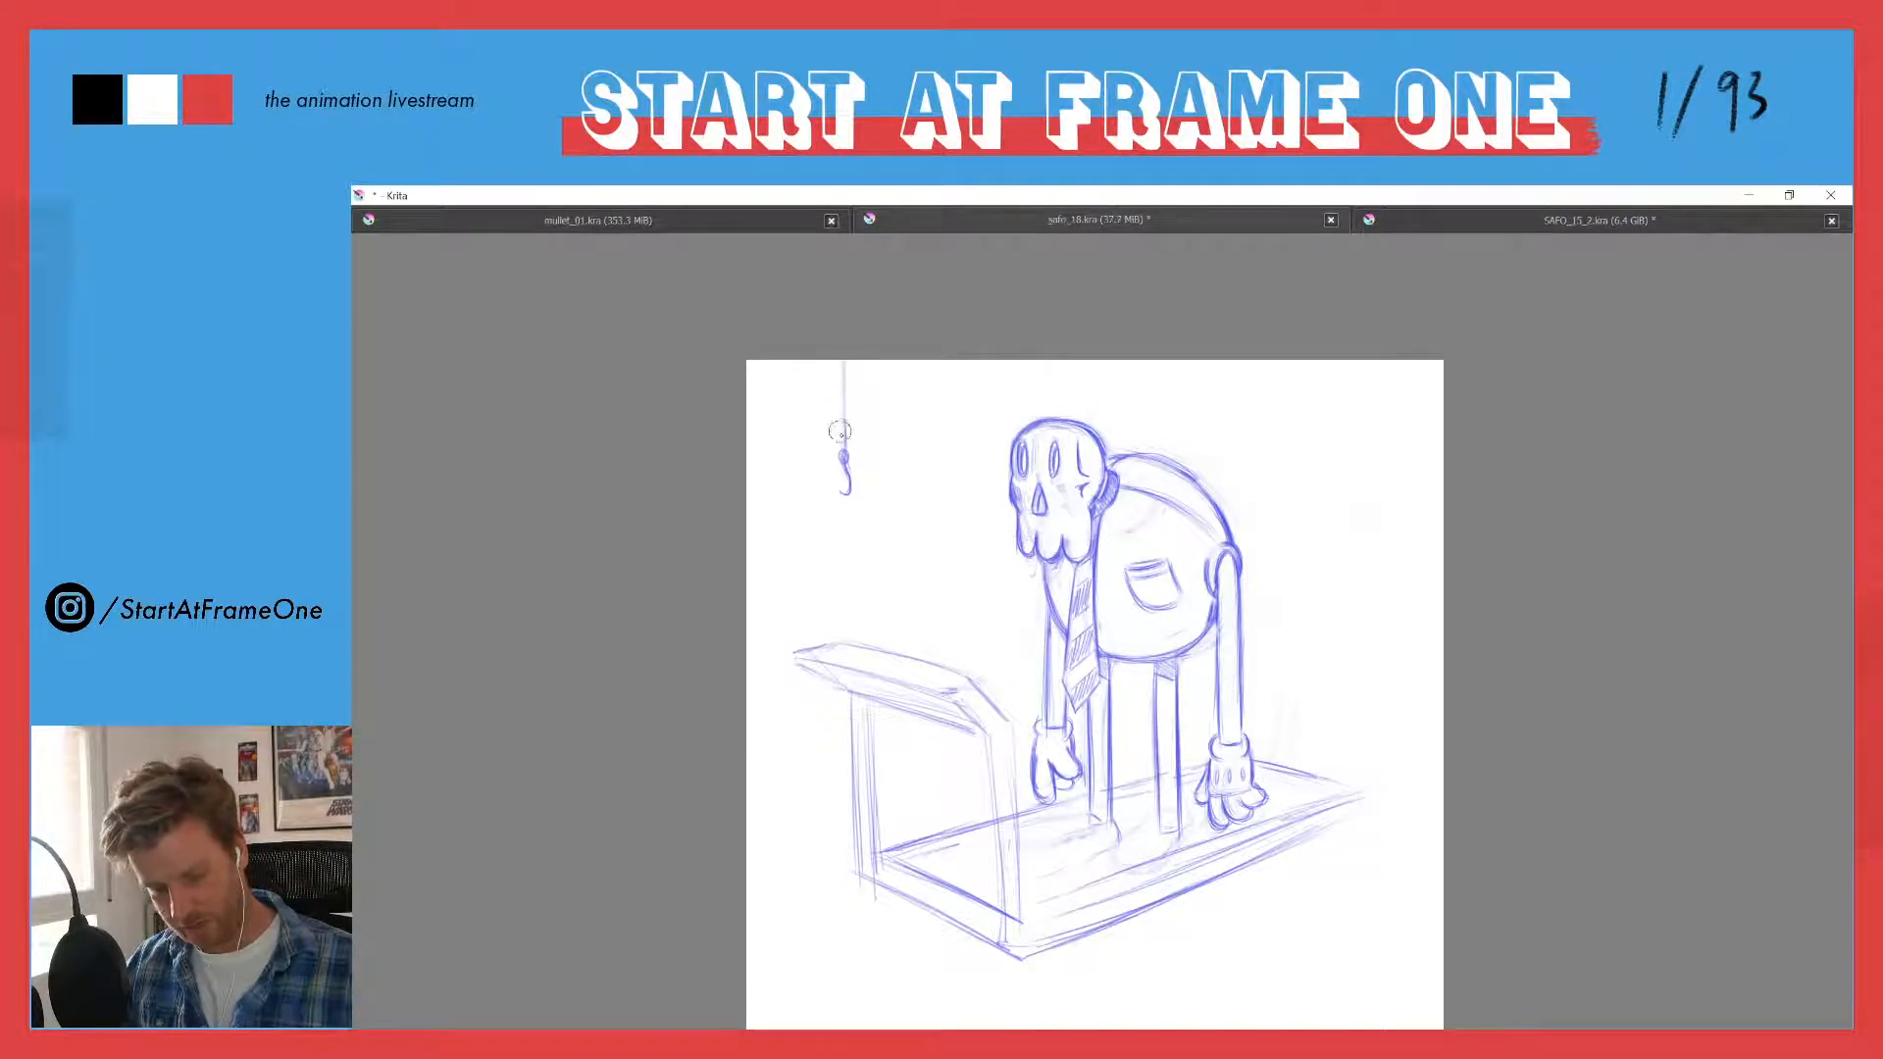
pyautogui.press('e')
pyautogui.moveTo(845, 361); pyautogui.dragTo(839, 494)
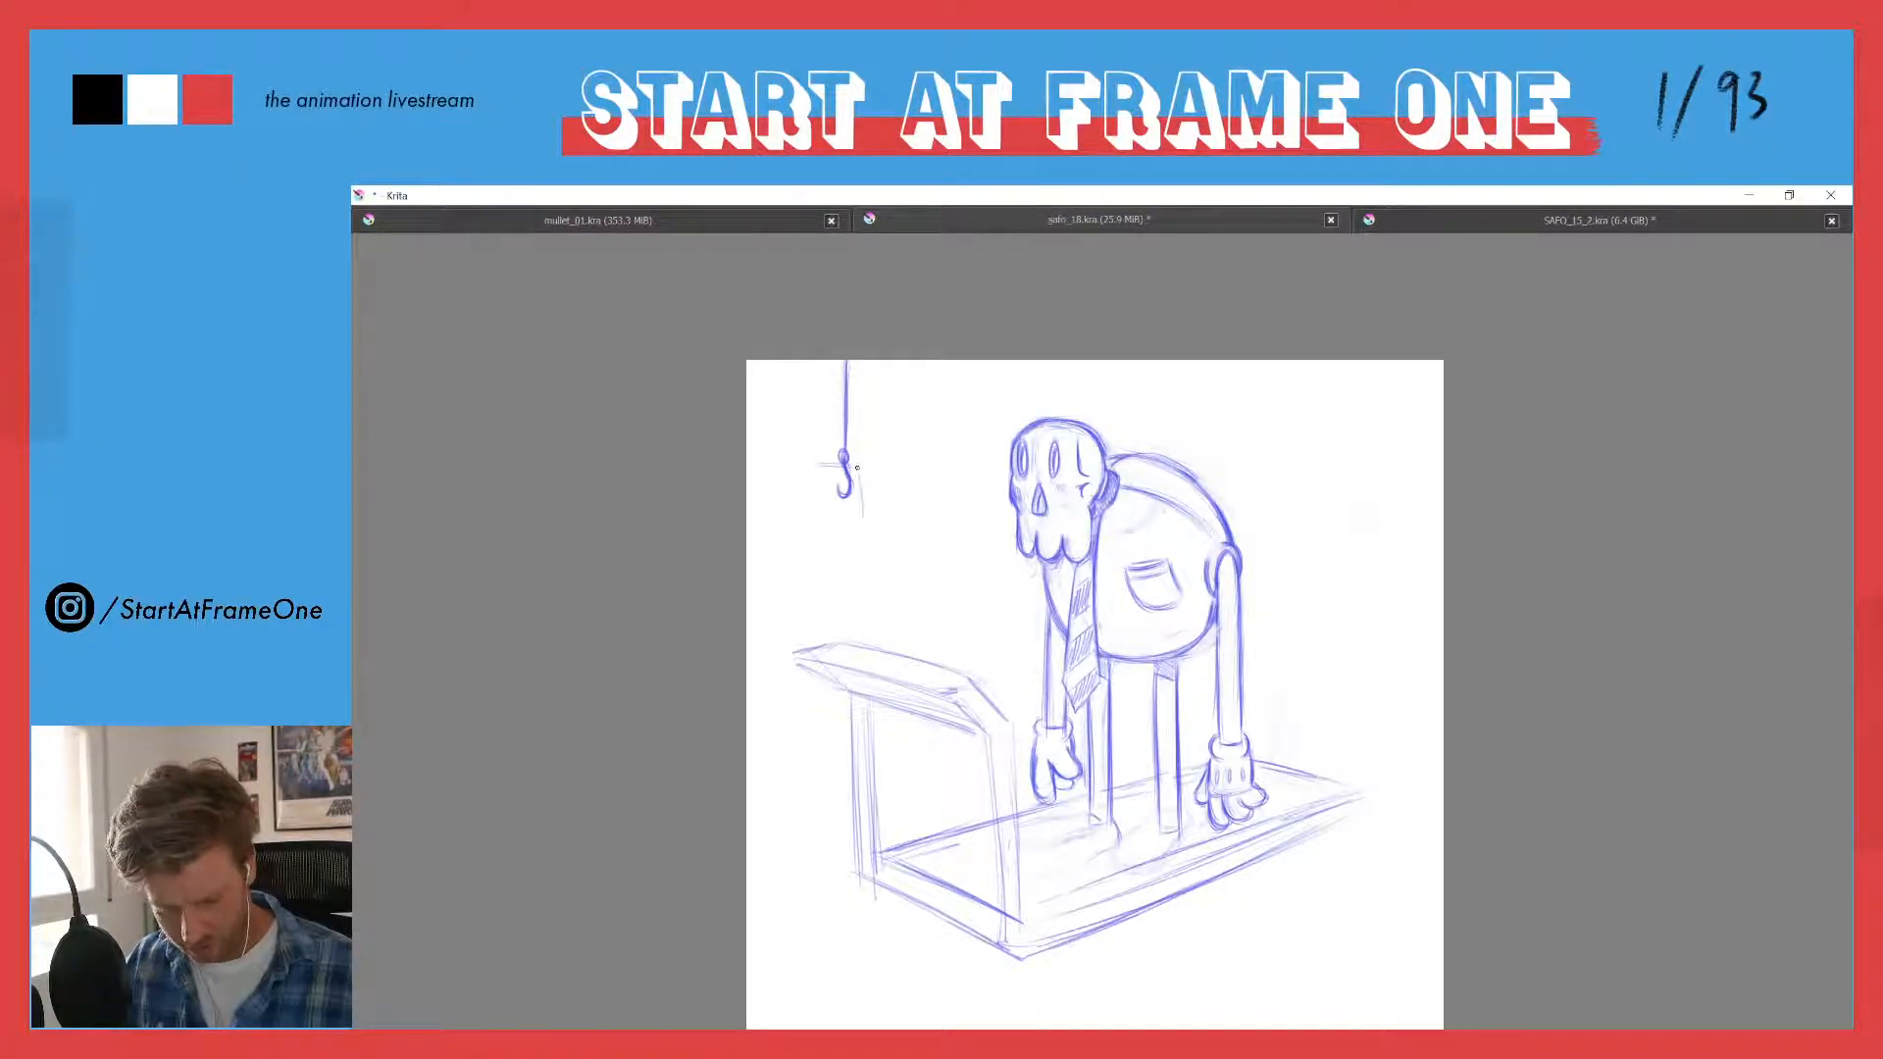
# - Draw an upright rectangular sheet hanging on the hook and erase the part of the hook that passes behind it
pyautogui.moveTo(856, 468)
pyautogui.mouseDown()
pyautogui.moveTo(862, 551)
pyautogui.moveTo(816, 558)
pyautogui.mouseUp()
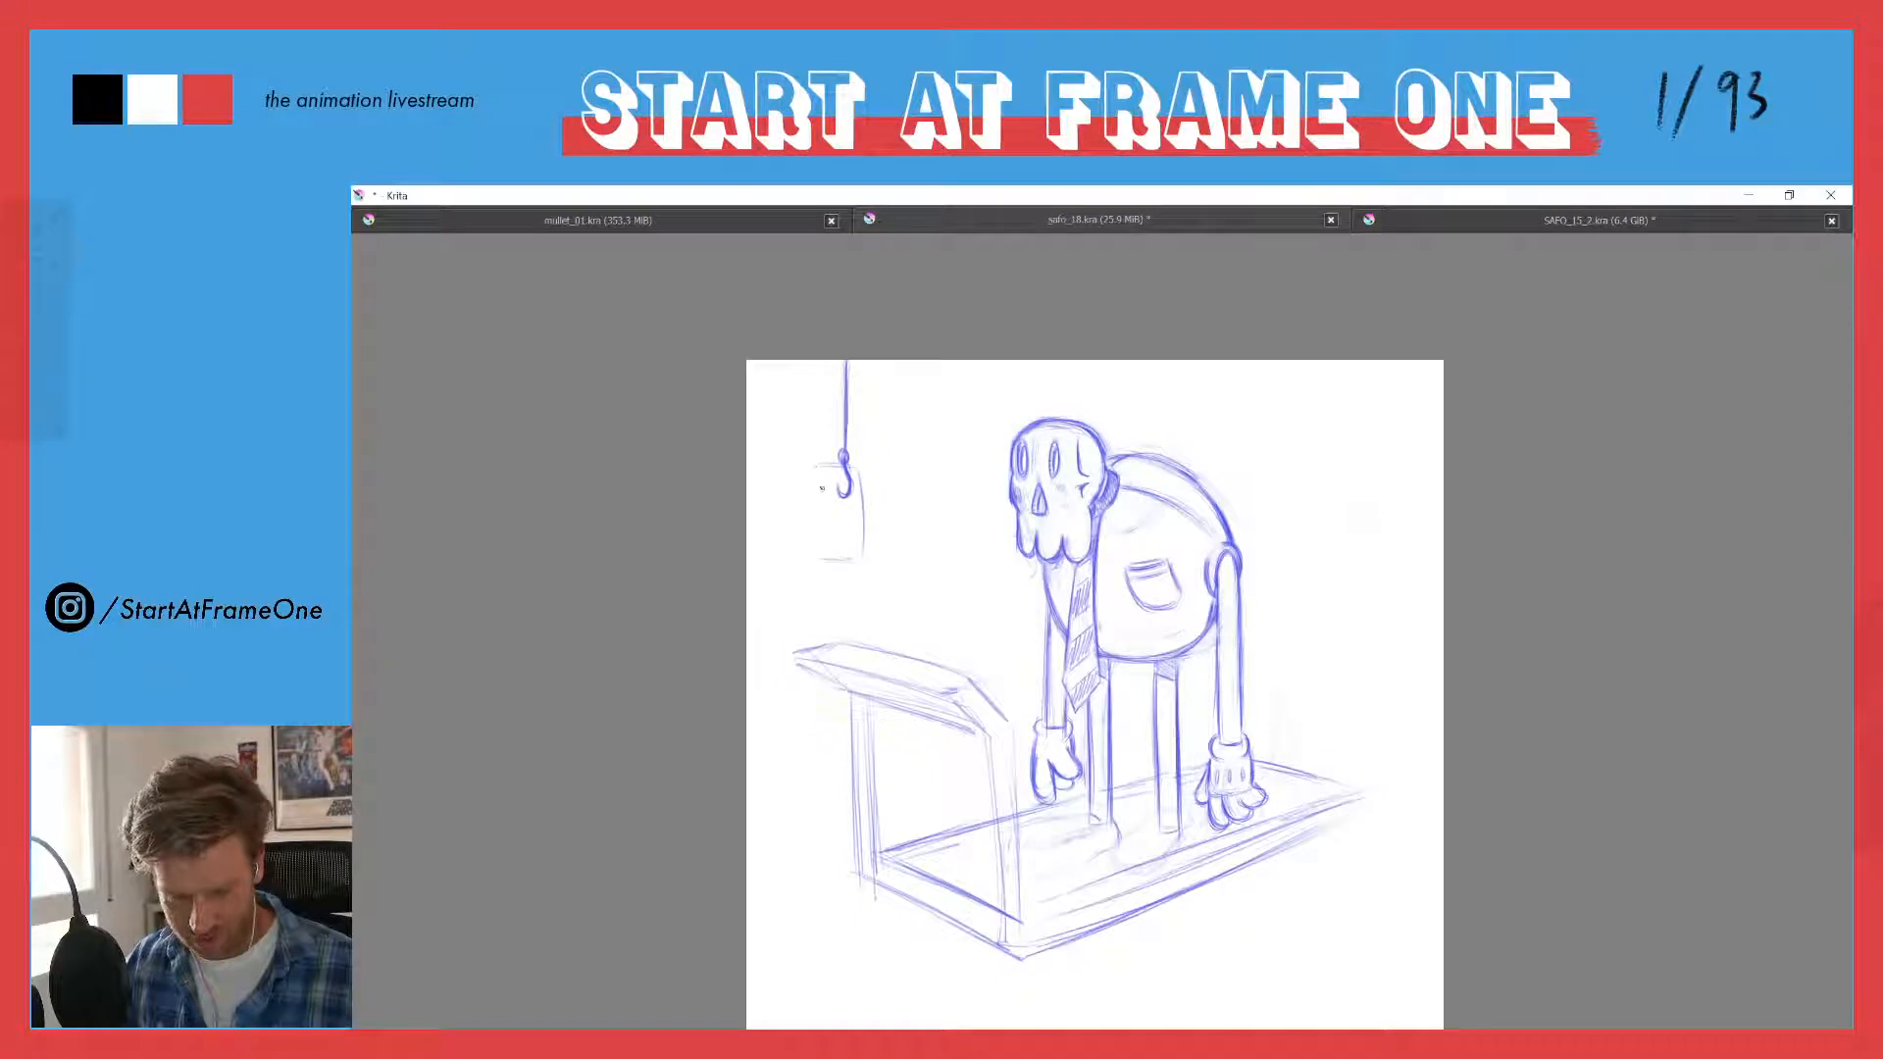
pyautogui.moveTo(814, 464); pyautogui.dragTo(825, 558)
pyautogui.moveTo(860, 484); pyautogui.dragTo(861, 562)
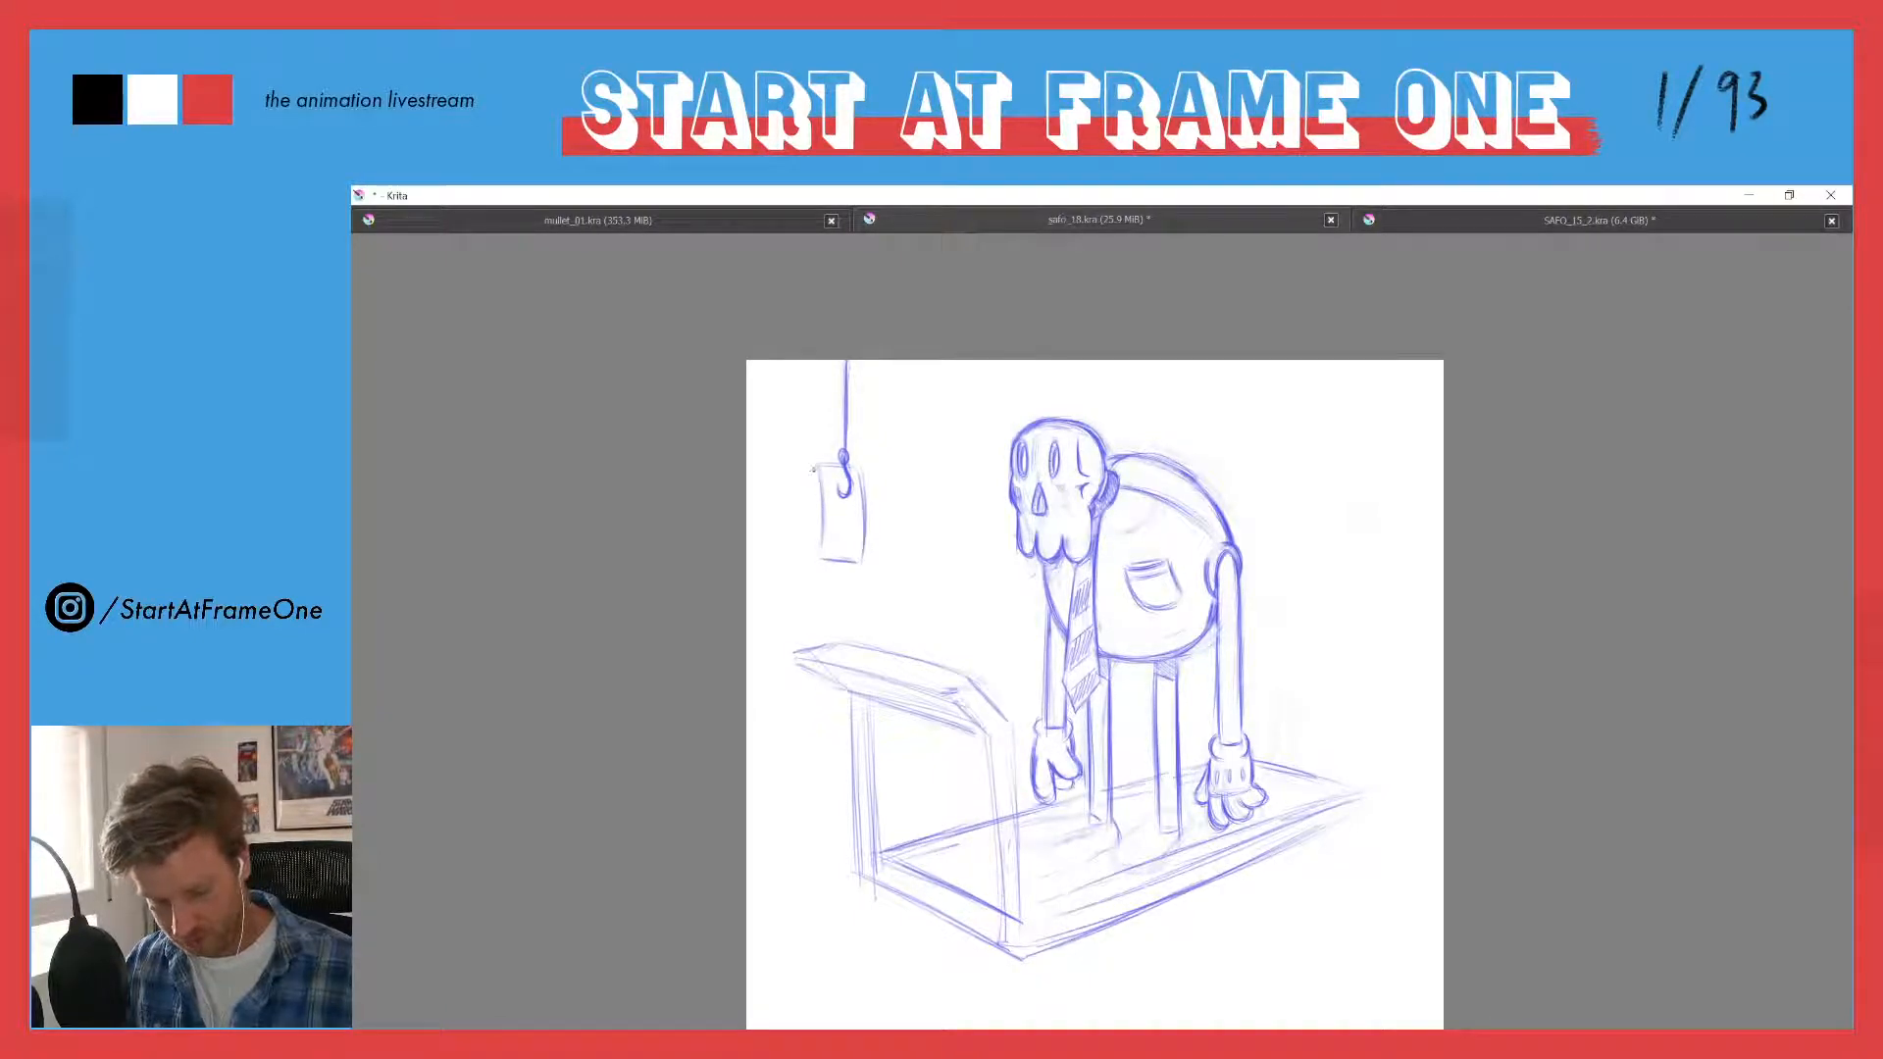
pyautogui.press('e')
pyautogui.moveTo(849, 475); pyautogui.dragTo(848, 484)
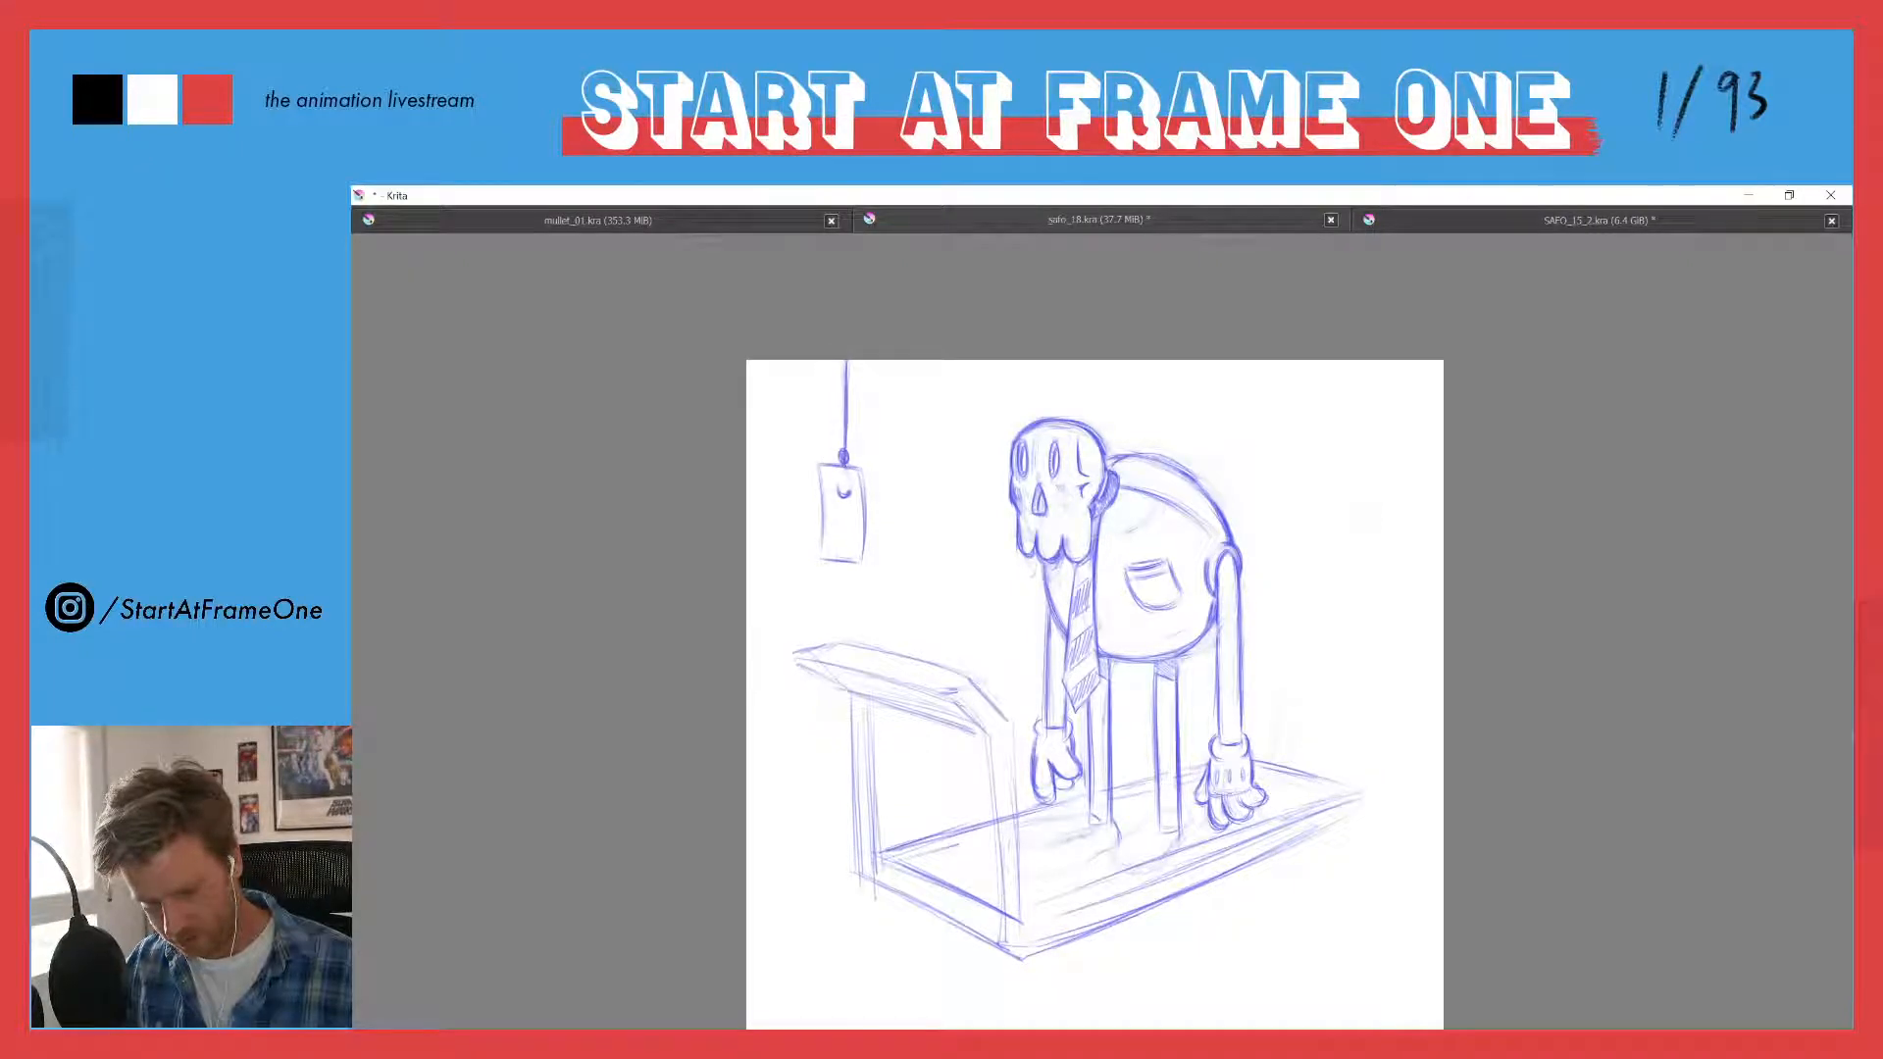
# - Turn the hanging sheet into a banknote with an inner border, corner marks and a central circle, and firm up its outline
pyautogui.moveTo(819, 467); pyautogui.dragTo(821, 514)
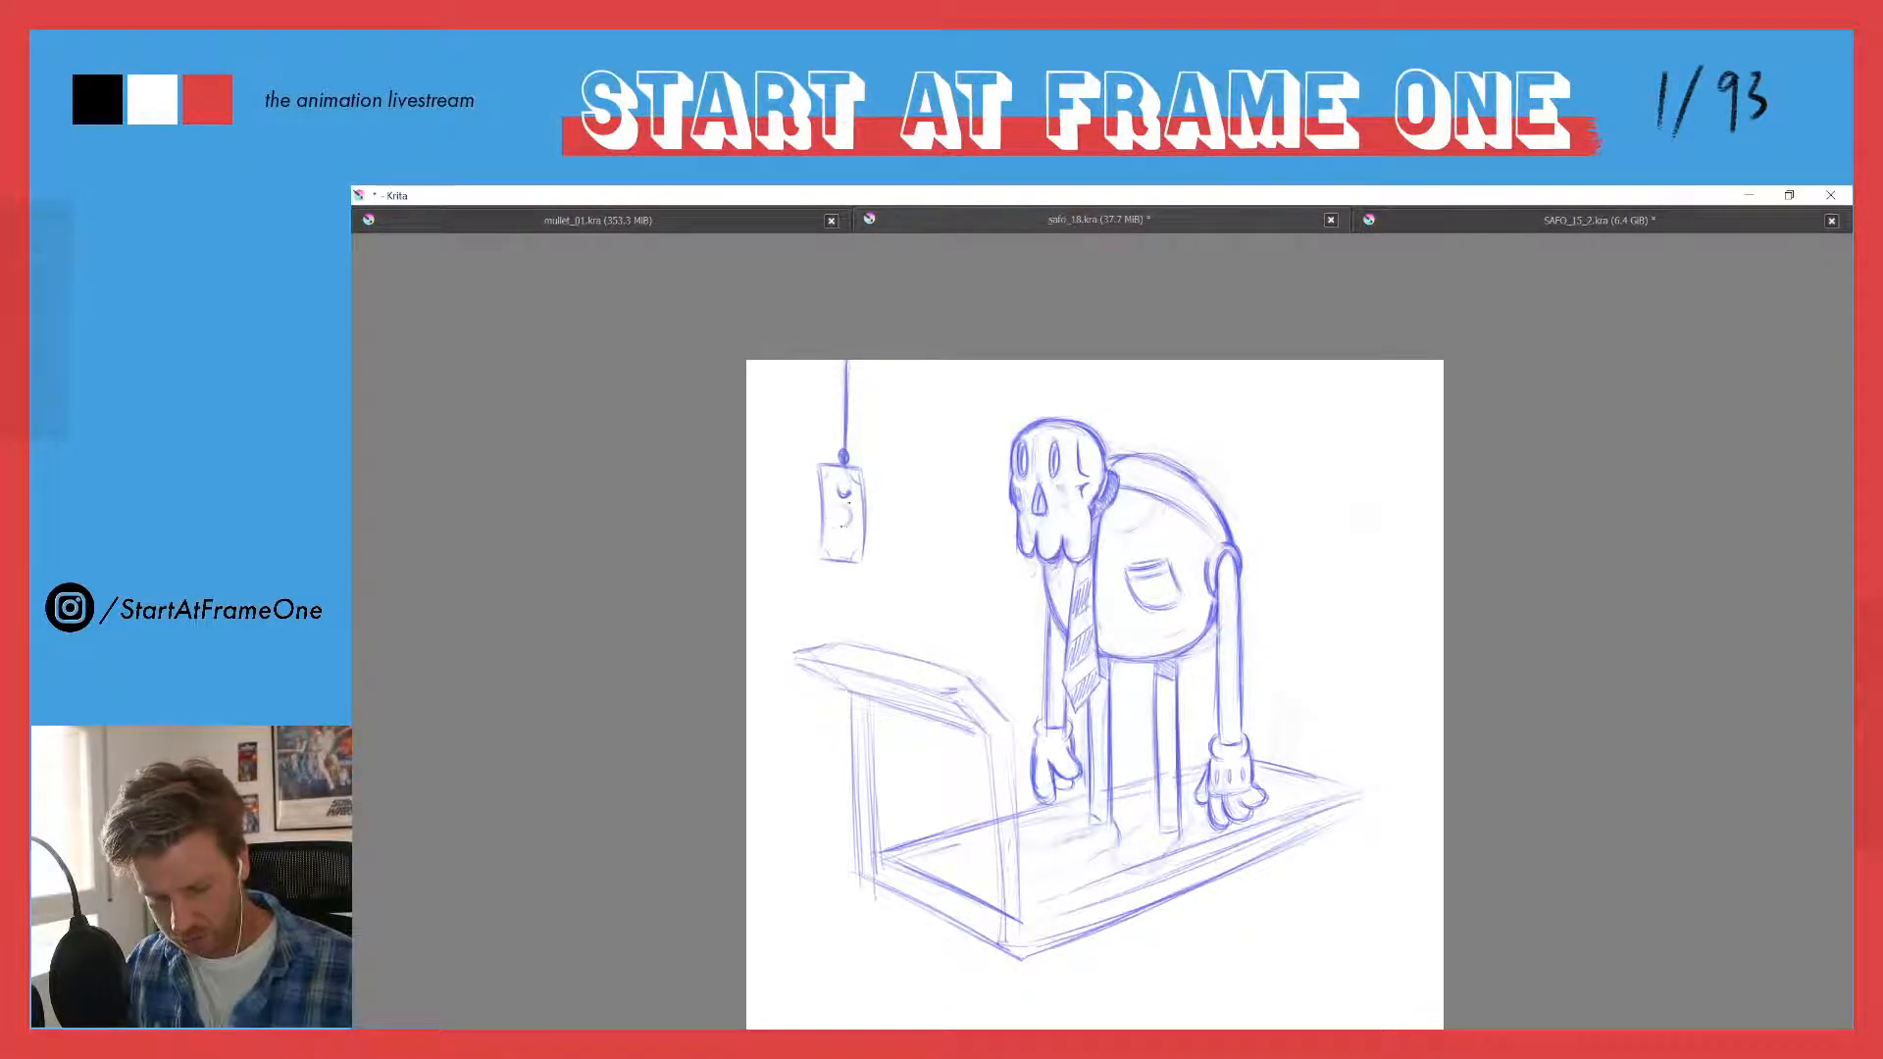
pyautogui.moveTo(833, 505); pyautogui.dragTo(835, 521)
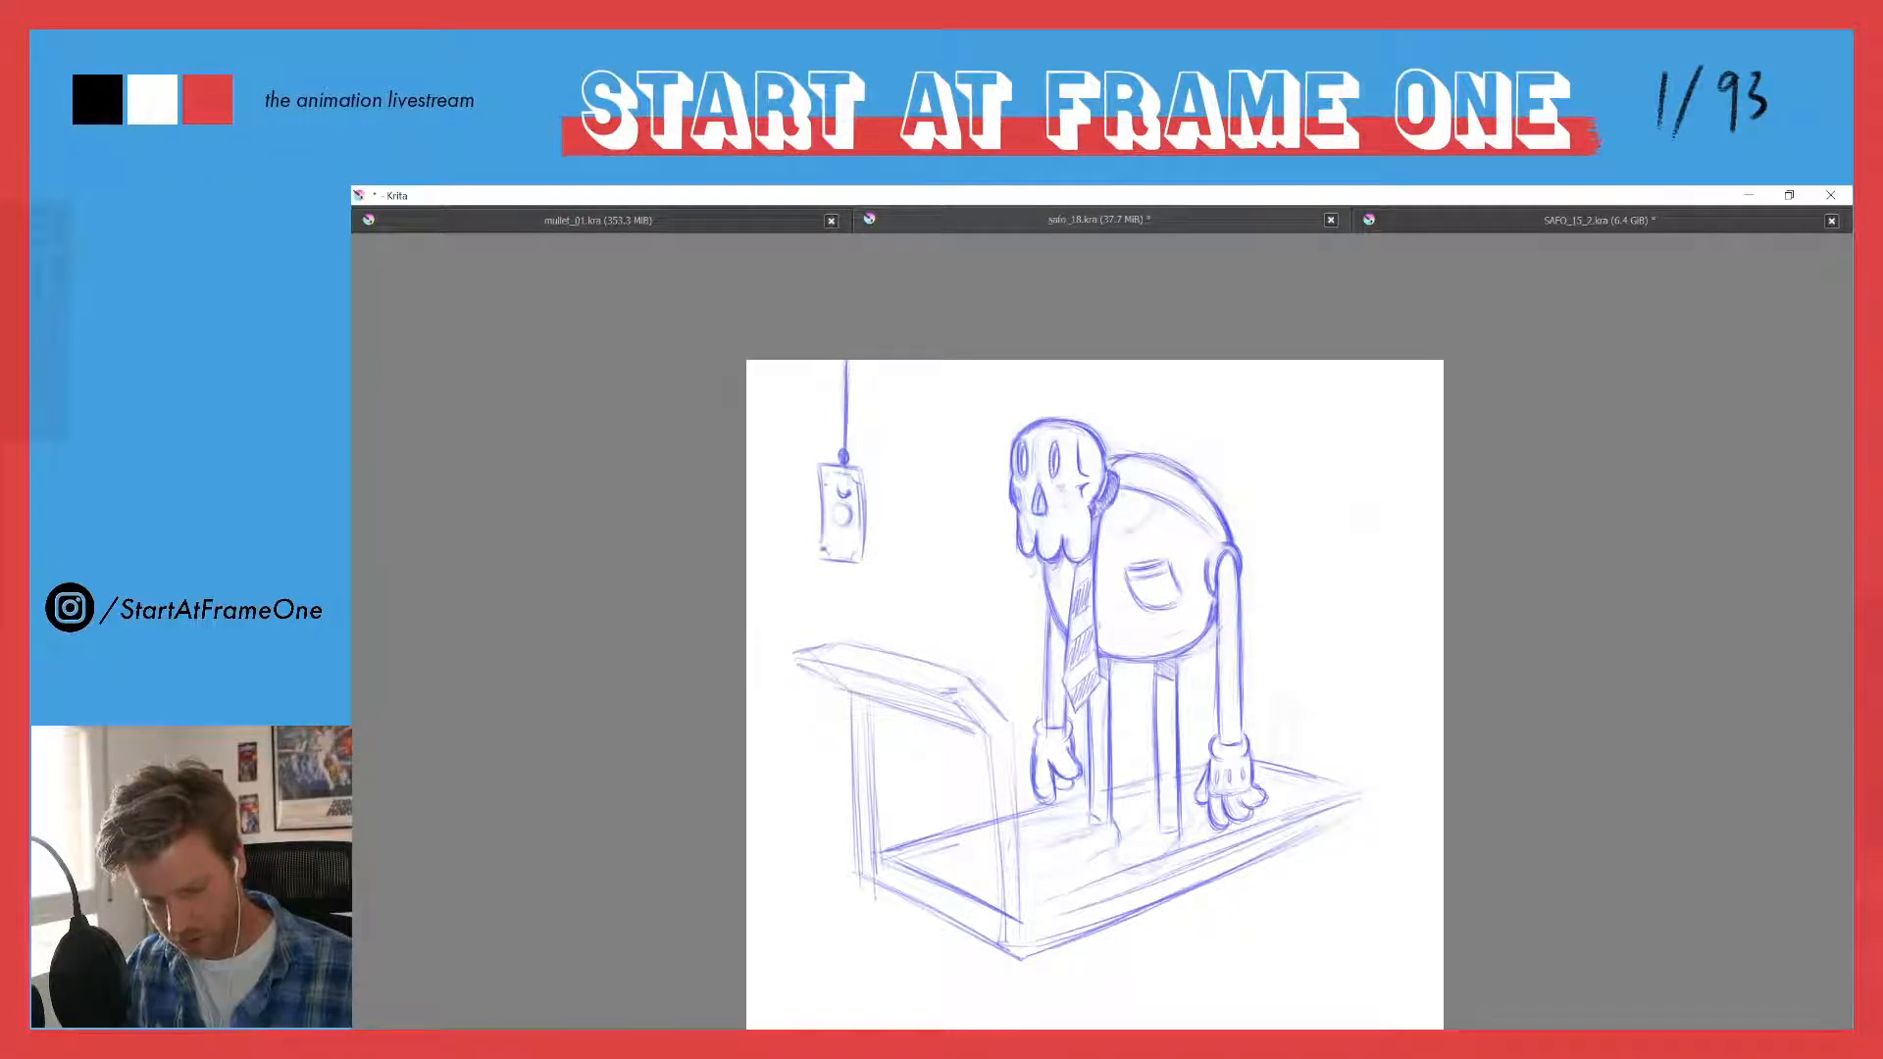
pyautogui.moveTo(826, 503); pyautogui.dragTo(824, 538)
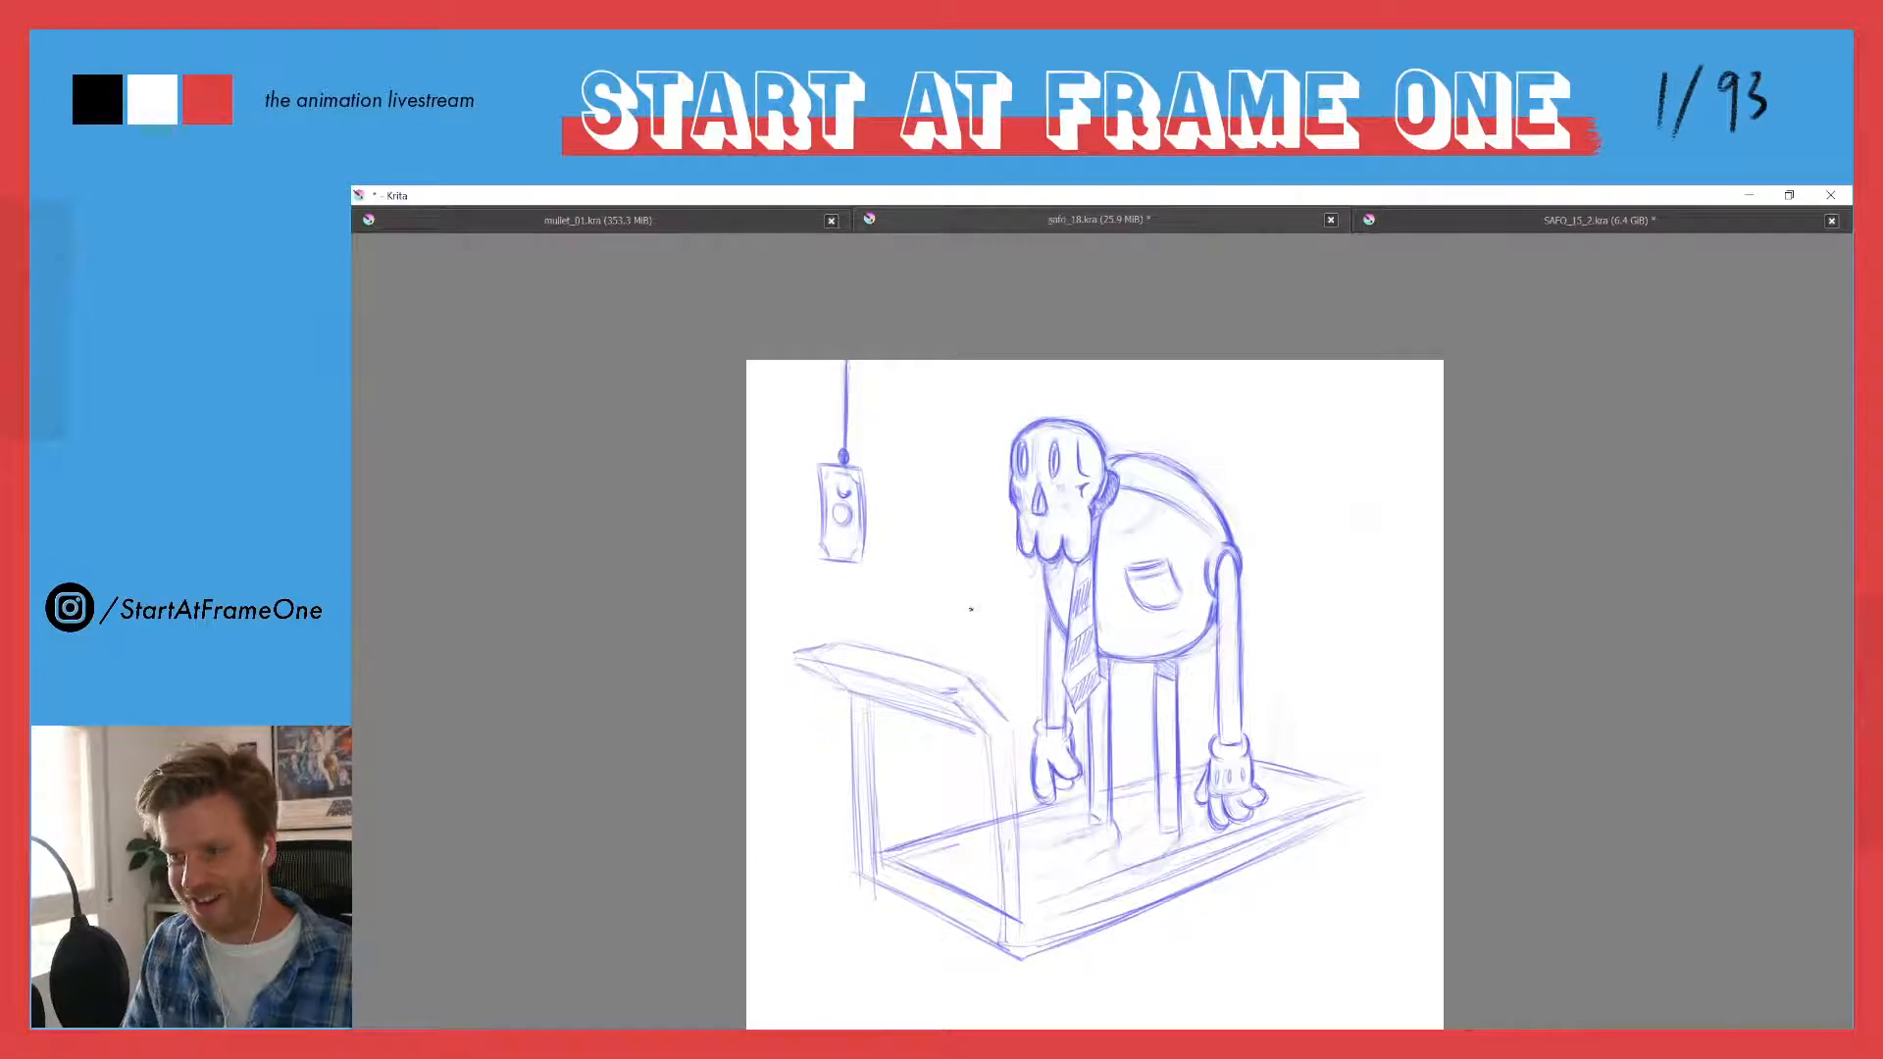
pyautogui.moveTo(971, 607); pyautogui.dragTo(972, 509)
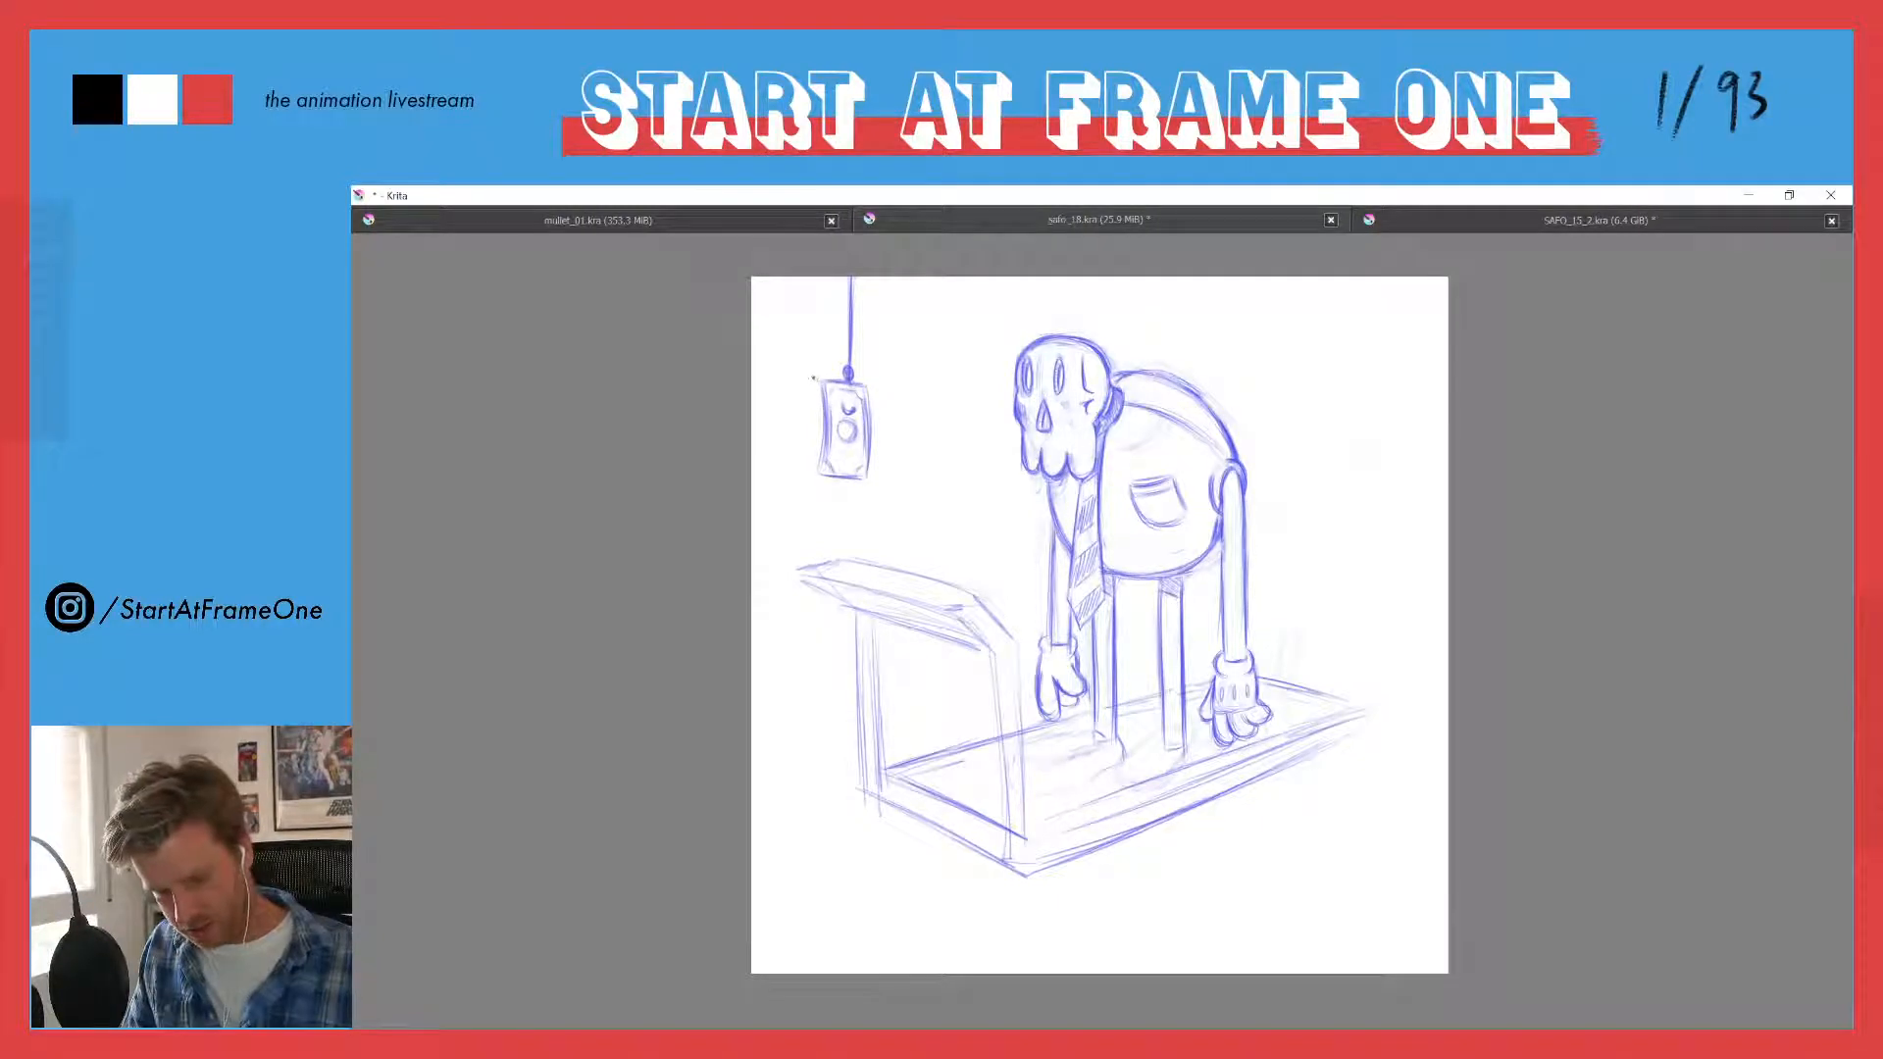
pyautogui.moveTo(821, 441); pyautogui.dragTo(819, 381)
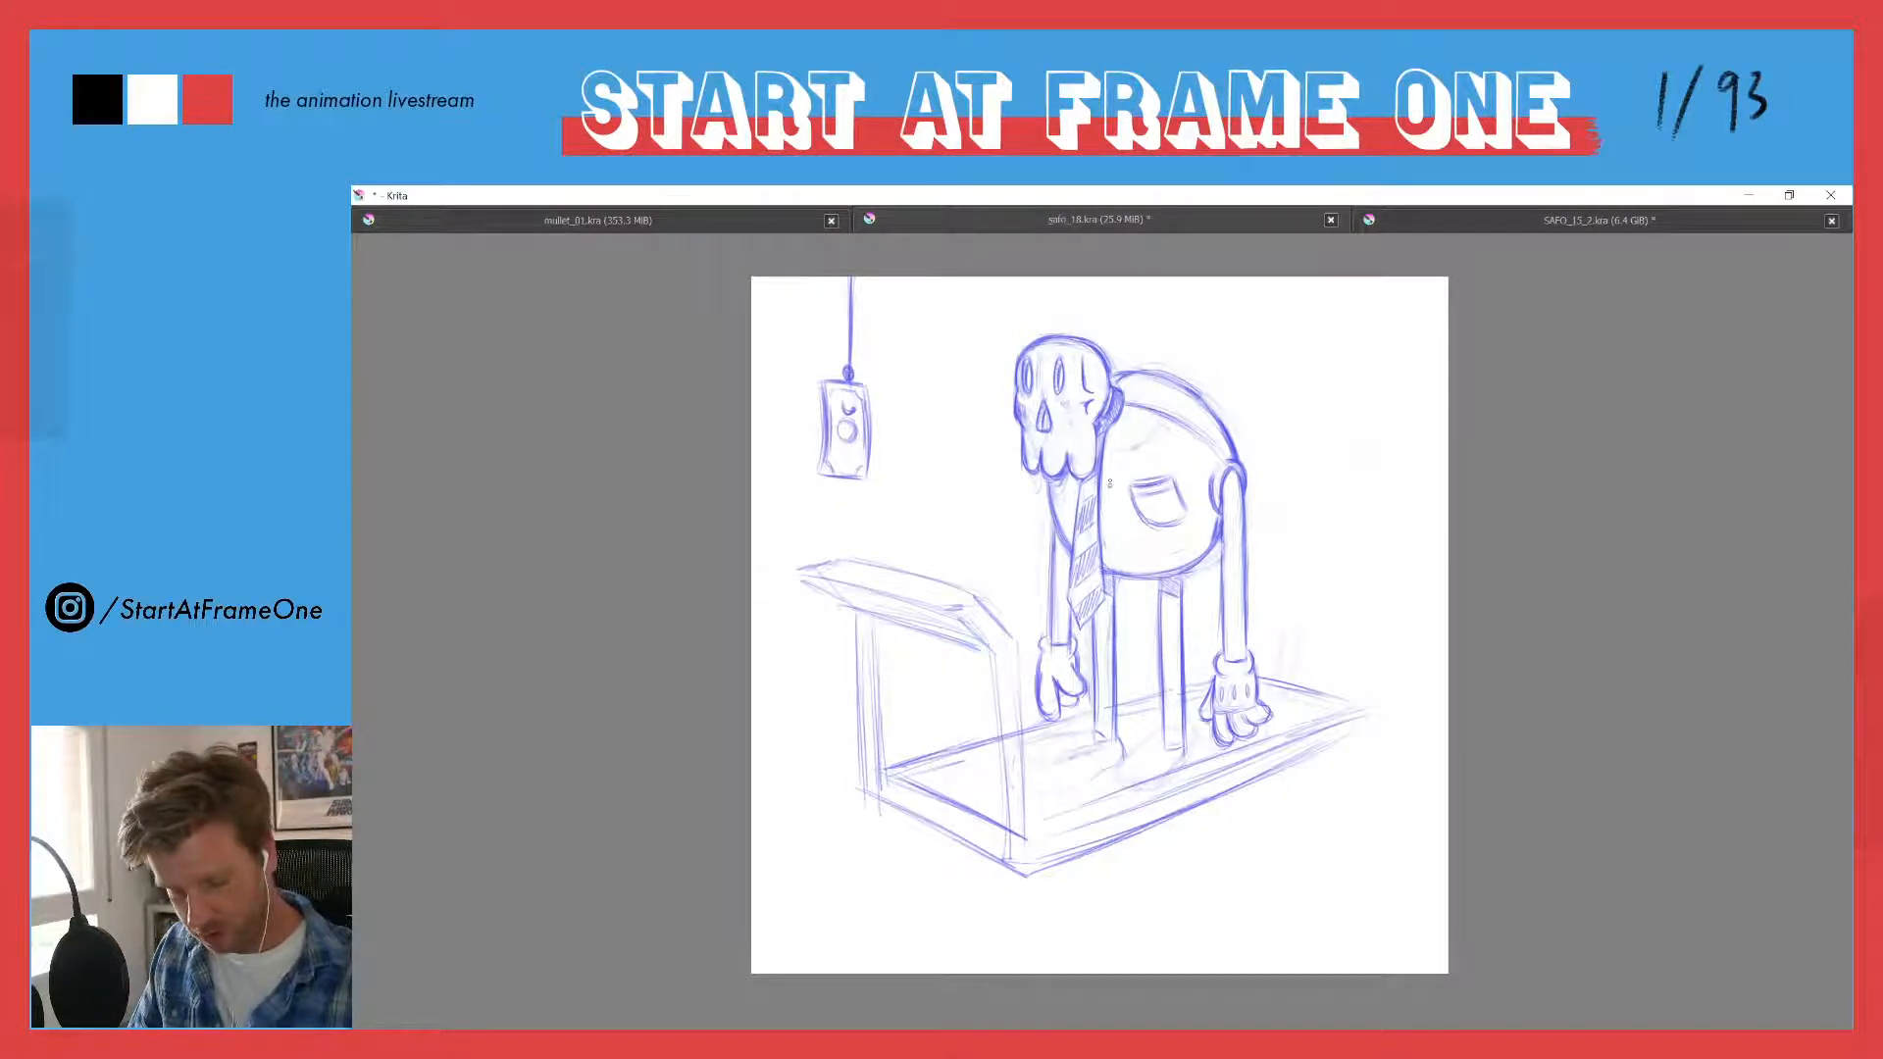
# - Sketch a forearm reaching forward from below the skull, with a gloved hand and curled fingers stretched toward the banknote
pyautogui.moveTo(1008, 473)
pyautogui.mouseDown()
pyautogui.moveTo(954, 476)
pyautogui.moveTo(1044, 488)
pyautogui.moveTo(951, 498)
pyautogui.moveTo(960, 472)
pyautogui.moveTo(934, 482)
pyautogui.moveTo(1026, 477)
pyautogui.moveTo(953, 486)
pyautogui.moveTo(1003, 474)
pyautogui.mouseUp()
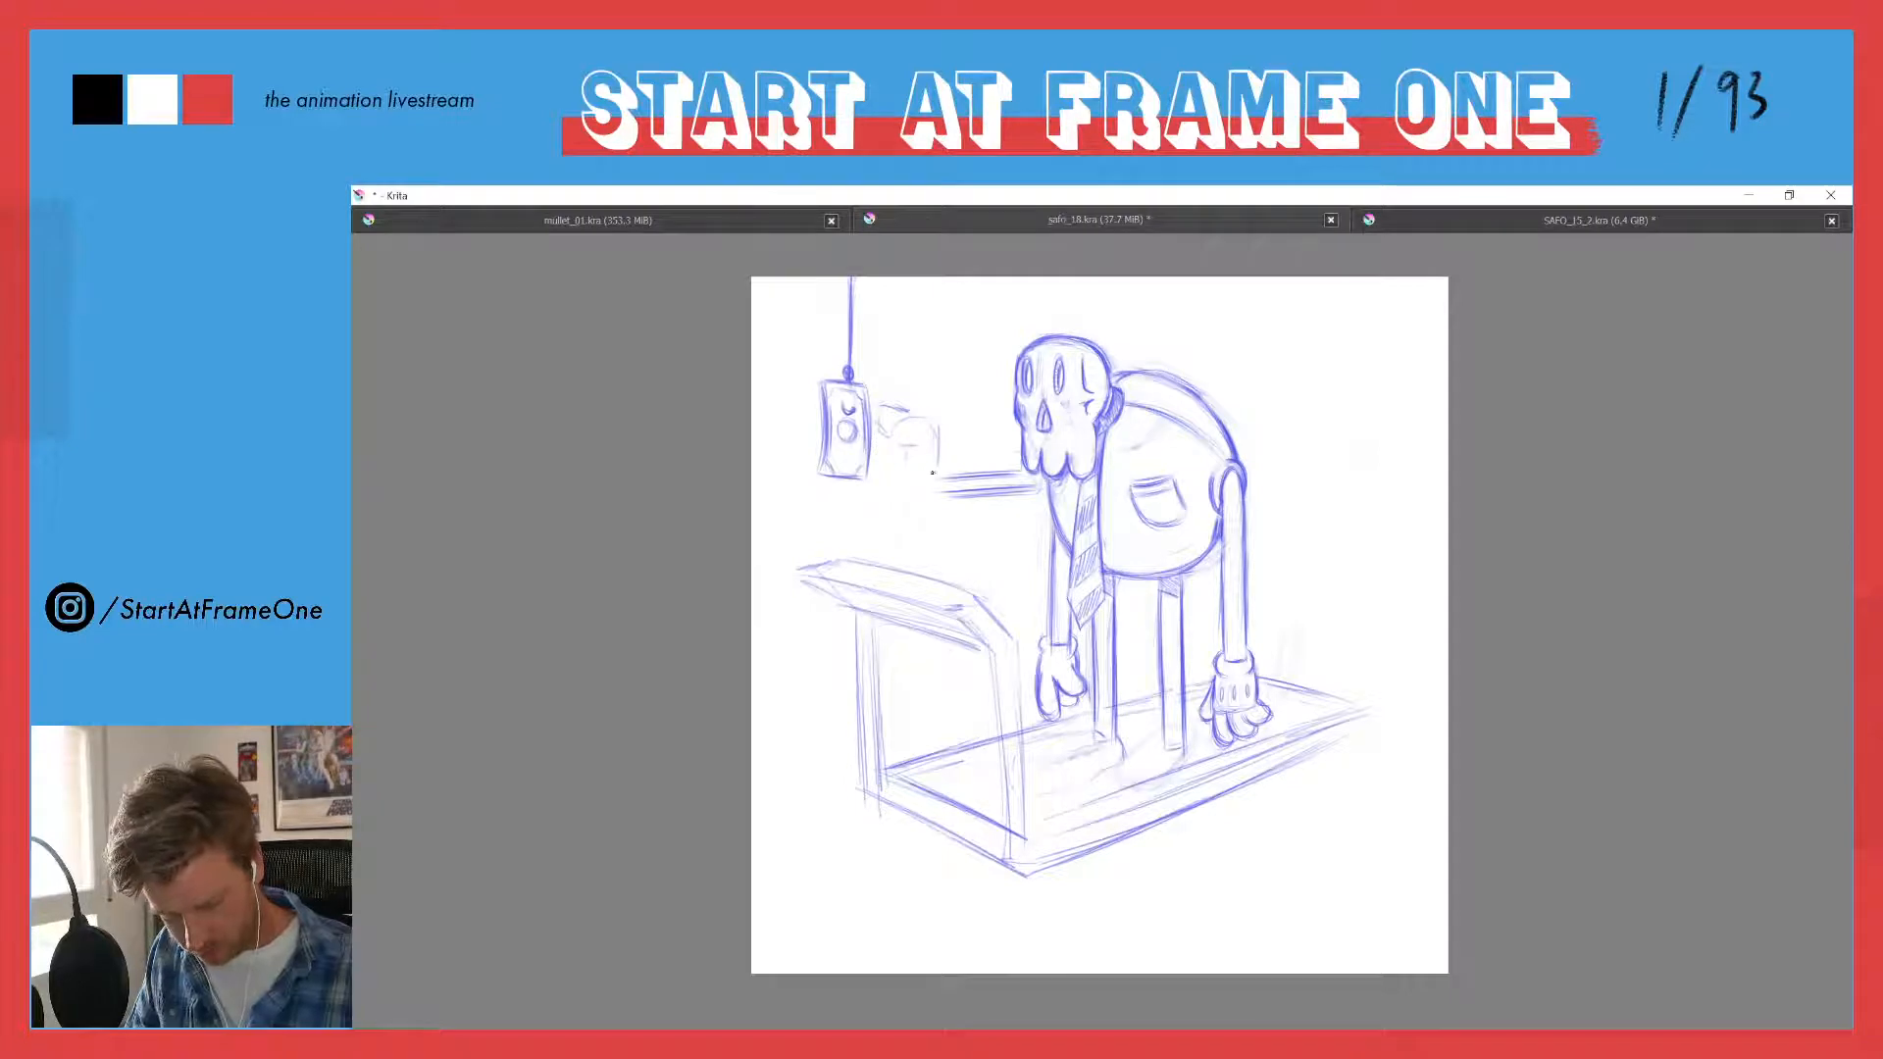
pyautogui.moveTo(938, 469); pyautogui.dragTo(973, 463)
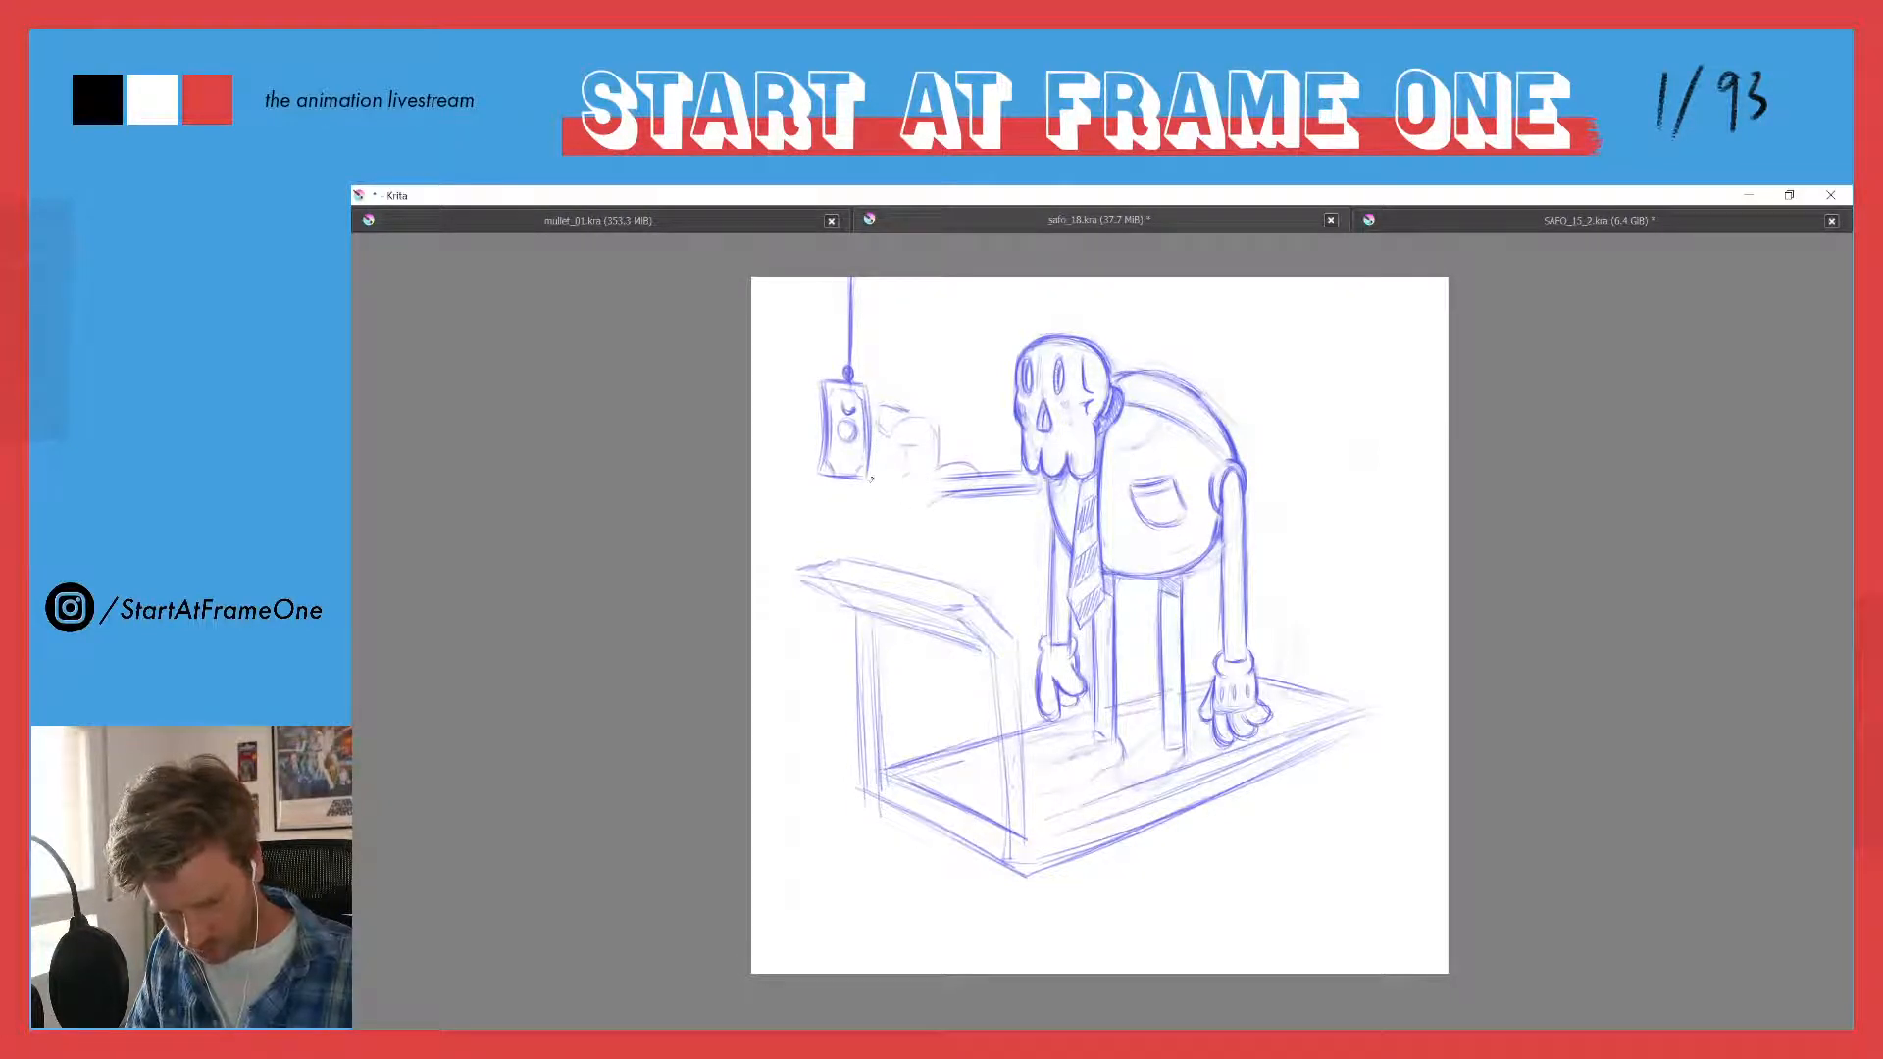
pyautogui.moveTo(874, 477); pyautogui.dragTo(886, 505)
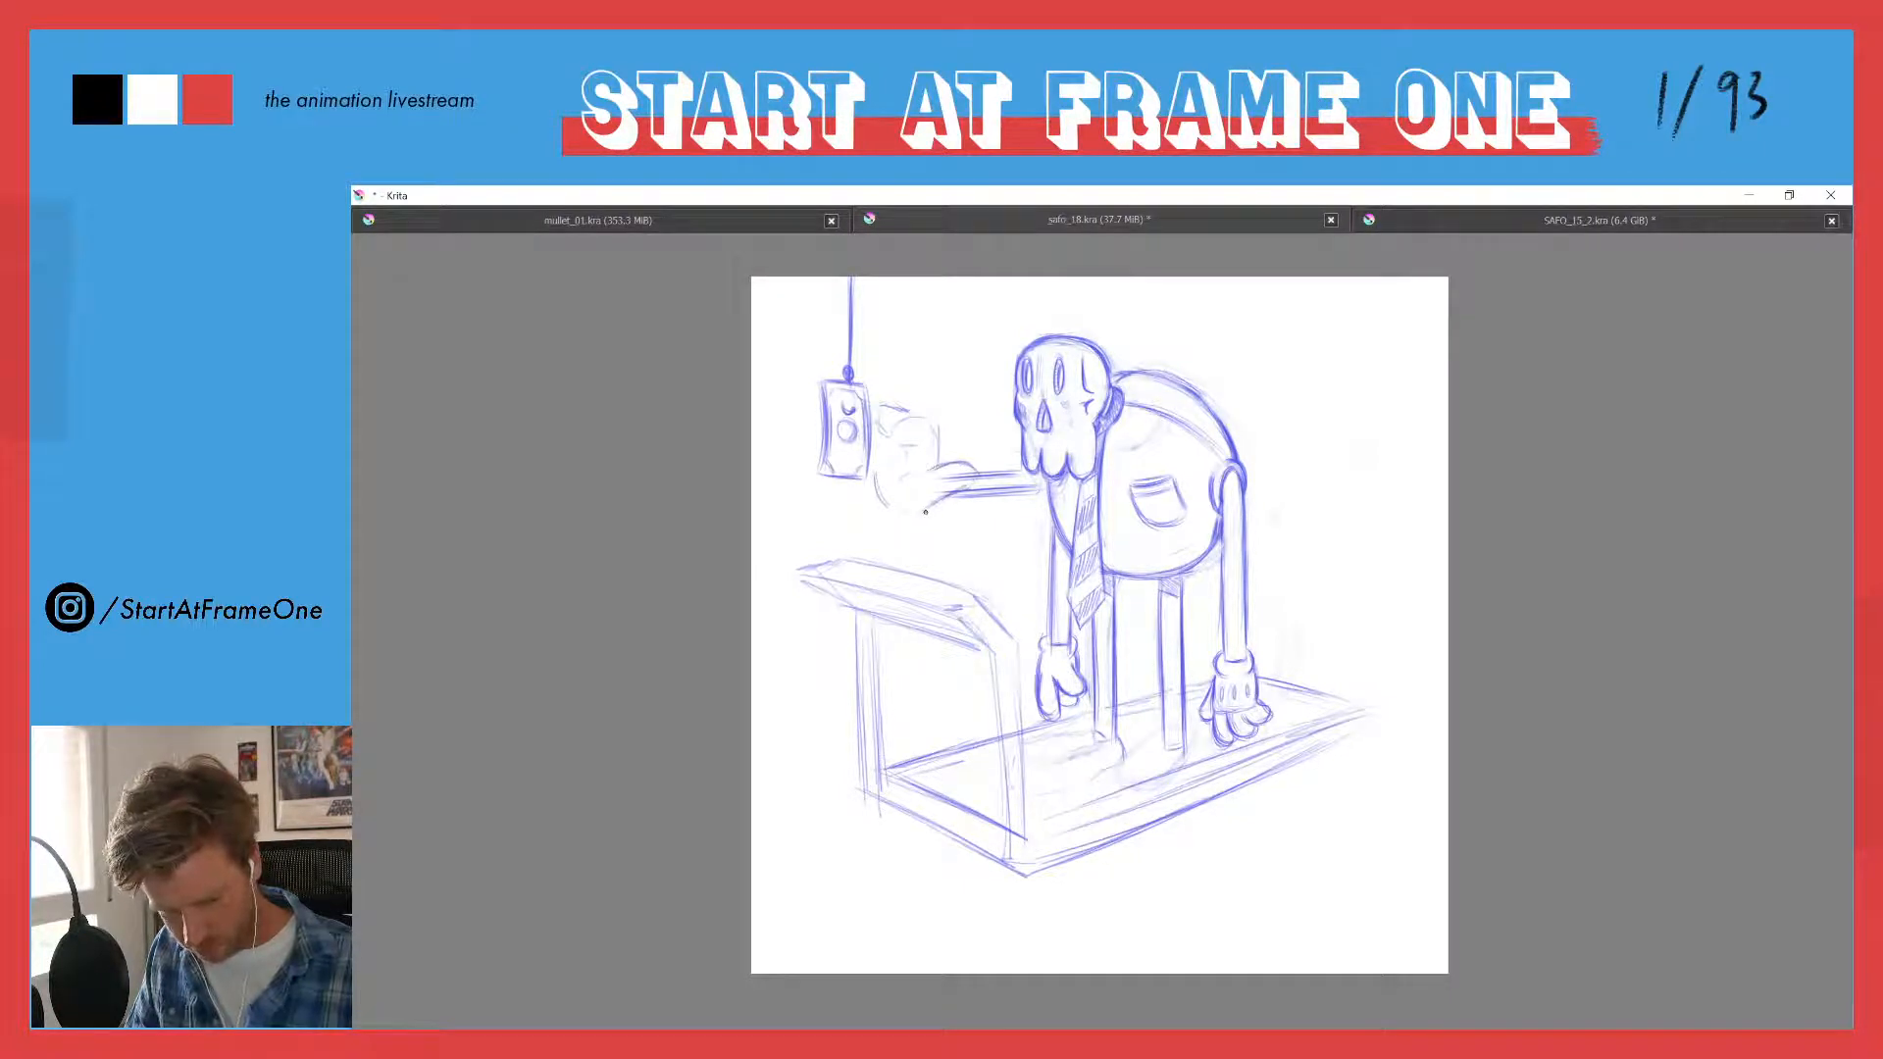
pyautogui.moveTo(922, 419)
pyautogui.mouseDown()
pyautogui.moveTo(904, 458)
pyautogui.moveTo(865, 409)
pyautogui.moveTo(892, 410)
pyautogui.moveTo(878, 467)
pyautogui.mouseUp()
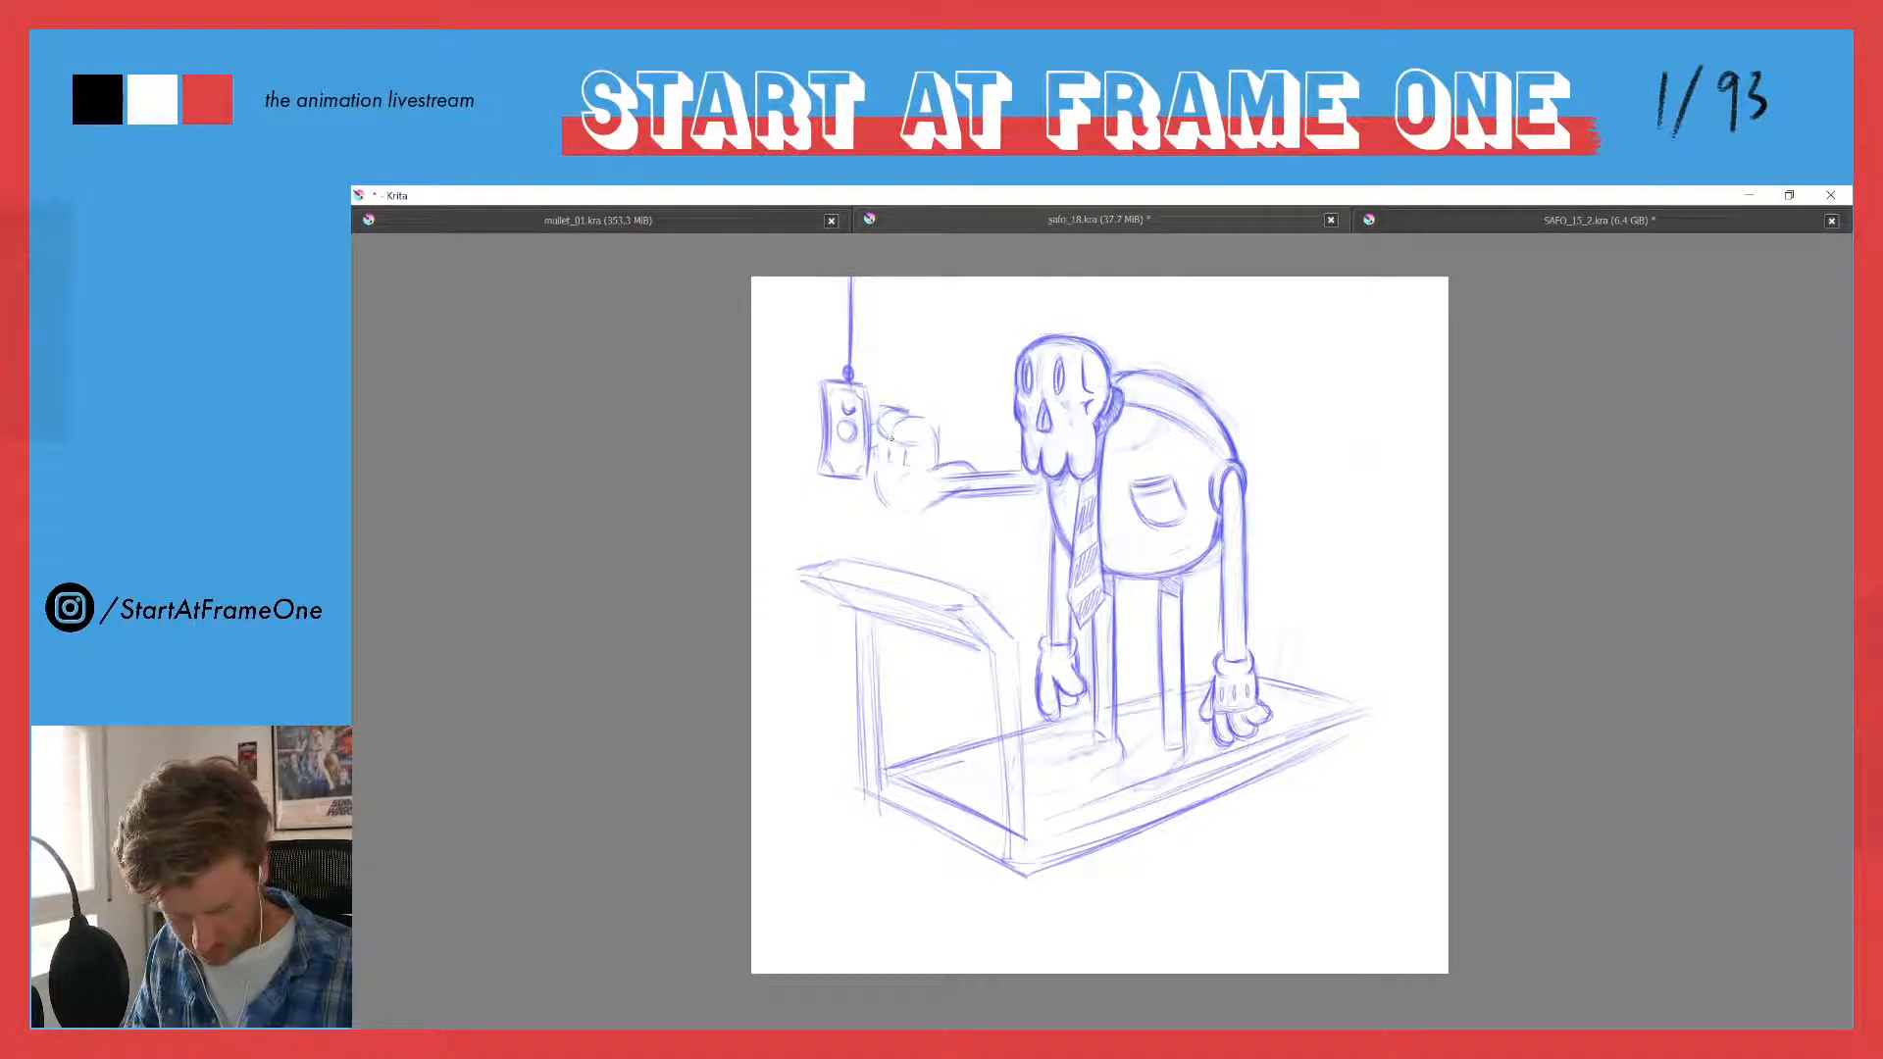
pyautogui.moveTo(888, 507); pyautogui.dragTo(1027, 496)
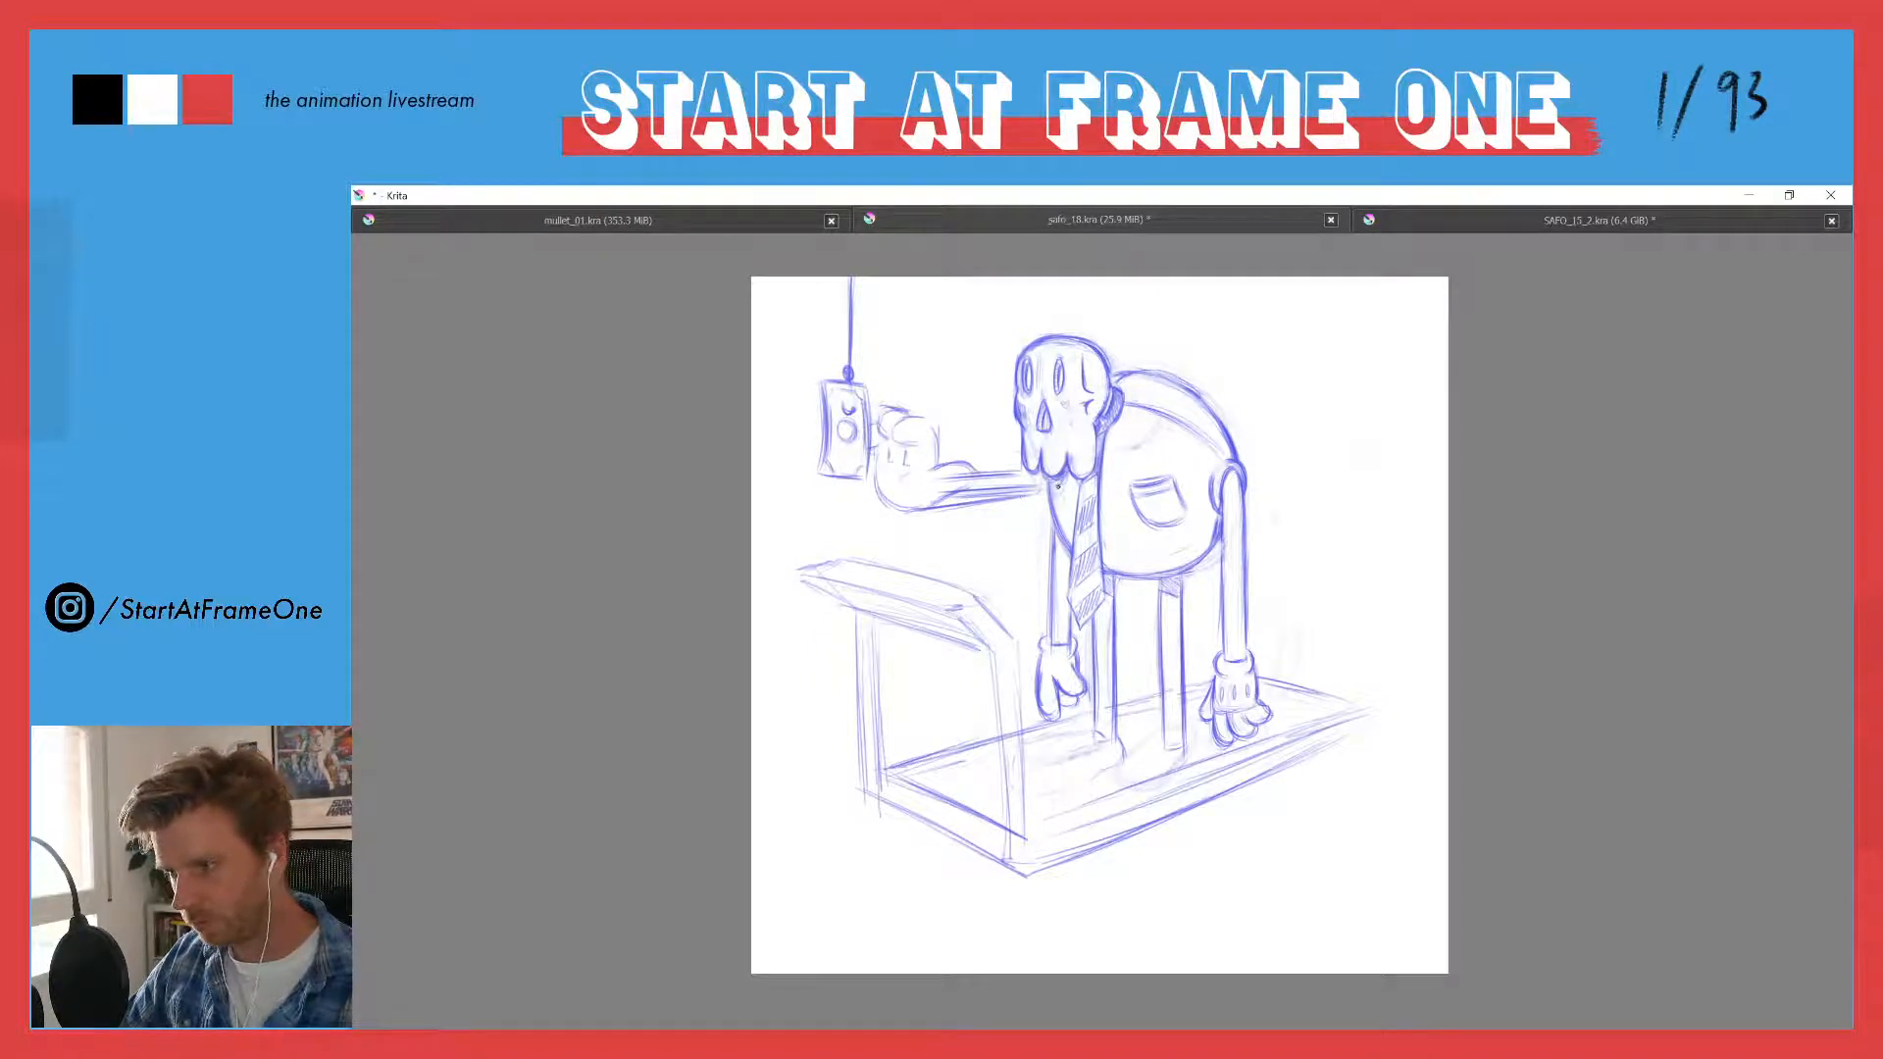
# - Clean up the reaching forearm's overlapping lines and erase the old hanging arm and hand behind the tie
pyautogui.press('e')
pyautogui.moveTo(1020, 485)
pyautogui.mouseDown()
pyautogui.moveTo(933, 481)
pyautogui.moveTo(1032, 480)
pyautogui.moveTo(931, 508)
pyautogui.moveTo(983, 483)
pyautogui.moveTo(932, 469)
pyautogui.moveTo(954, 469)
pyautogui.moveTo(943, 488)
pyautogui.moveTo(974, 476)
pyautogui.moveTo(941, 489)
pyautogui.moveTo(973, 480)
pyautogui.moveTo(934, 473)
pyautogui.moveTo(904, 502)
pyautogui.mouseUp()
pyautogui.press('e')
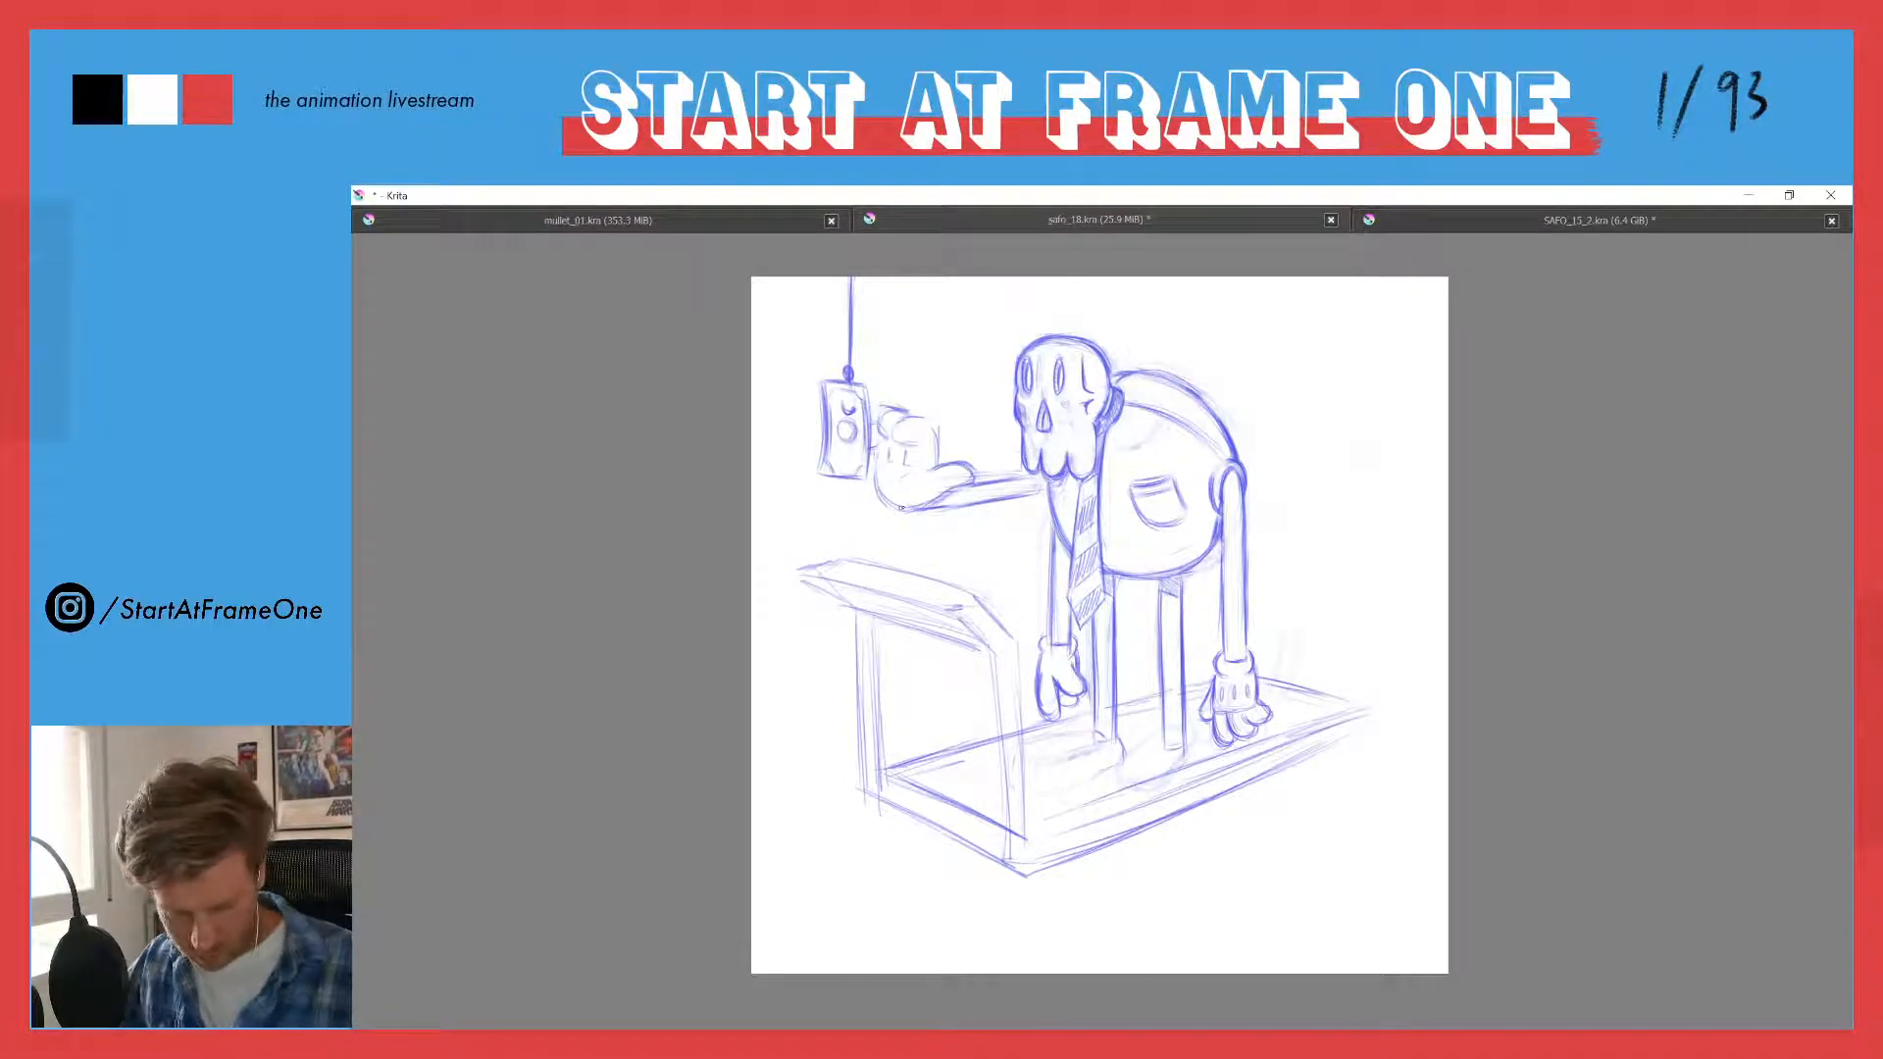
pyautogui.moveTo(1057, 526)
pyautogui.mouseDown()
pyautogui.moveTo(1039, 693)
pyautogui.moveTo(1076, 675)
pyautogui.moveTo(1061, 638)
pyautogui.mouseUp()
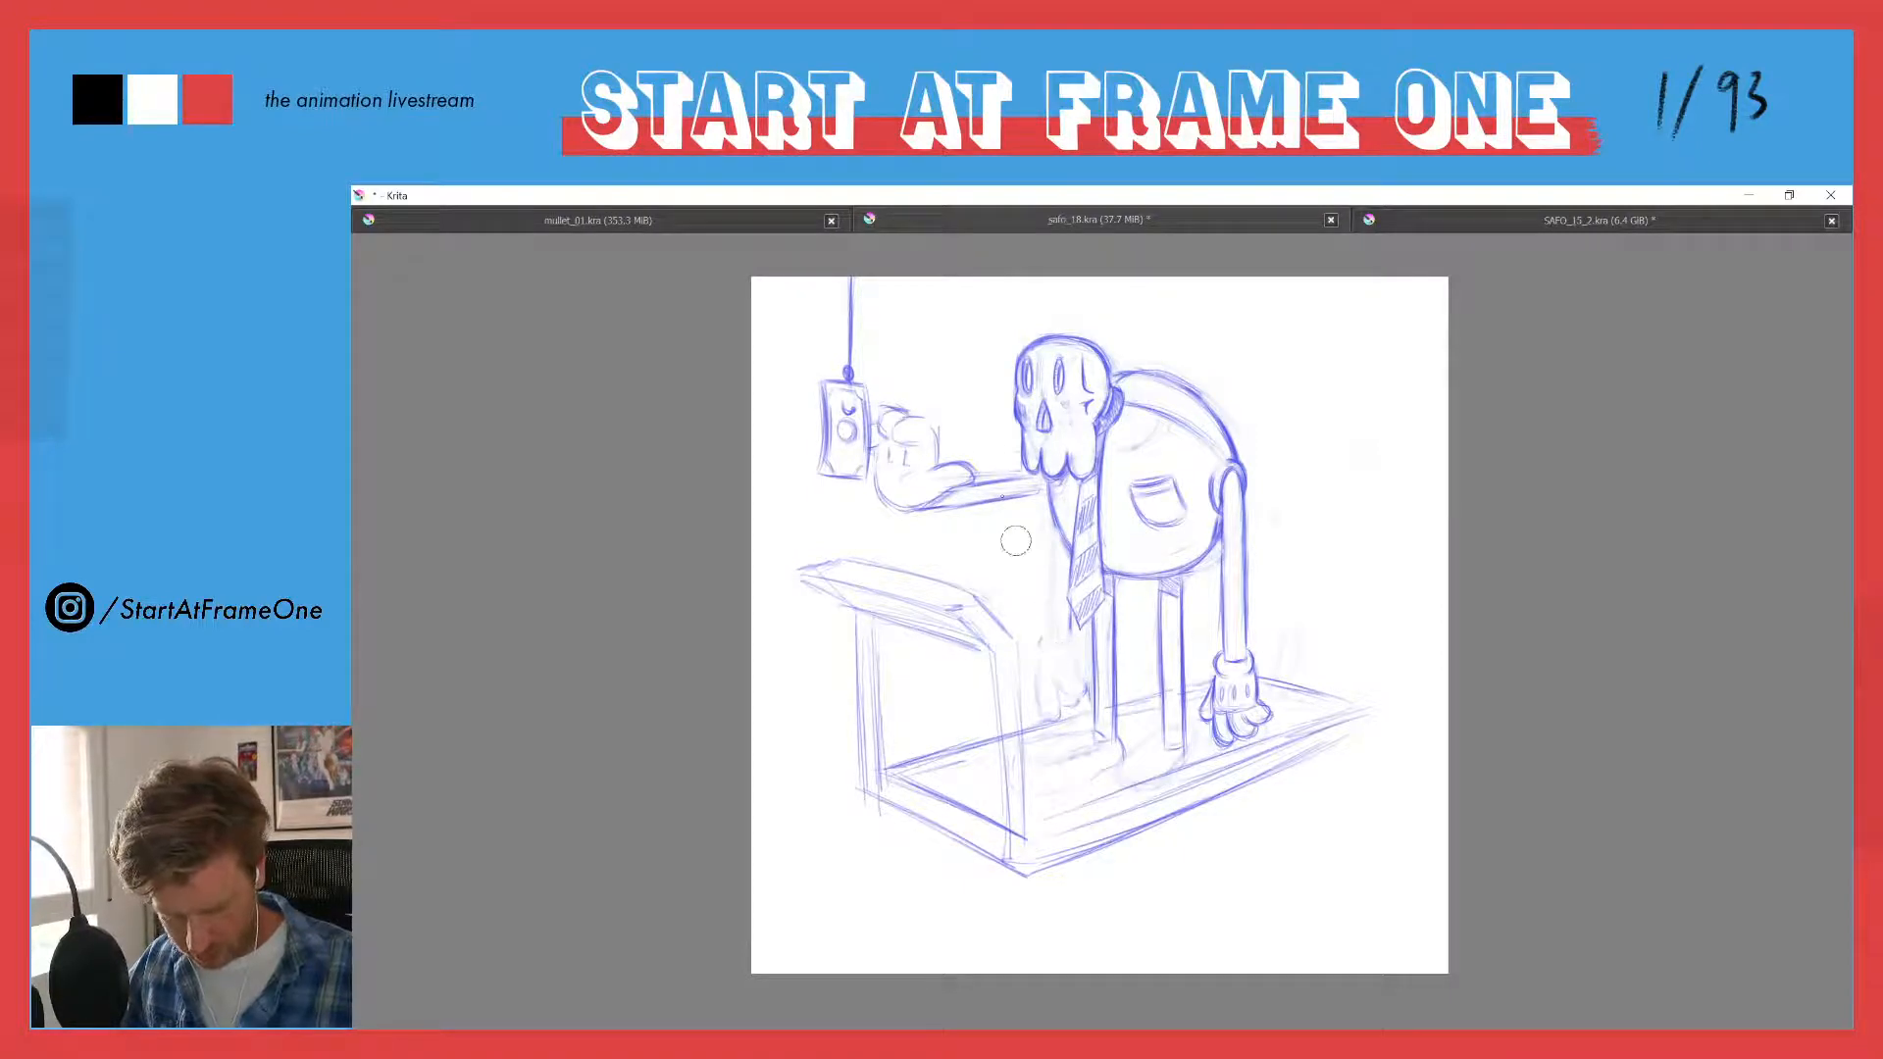
pyautogui.press('e')
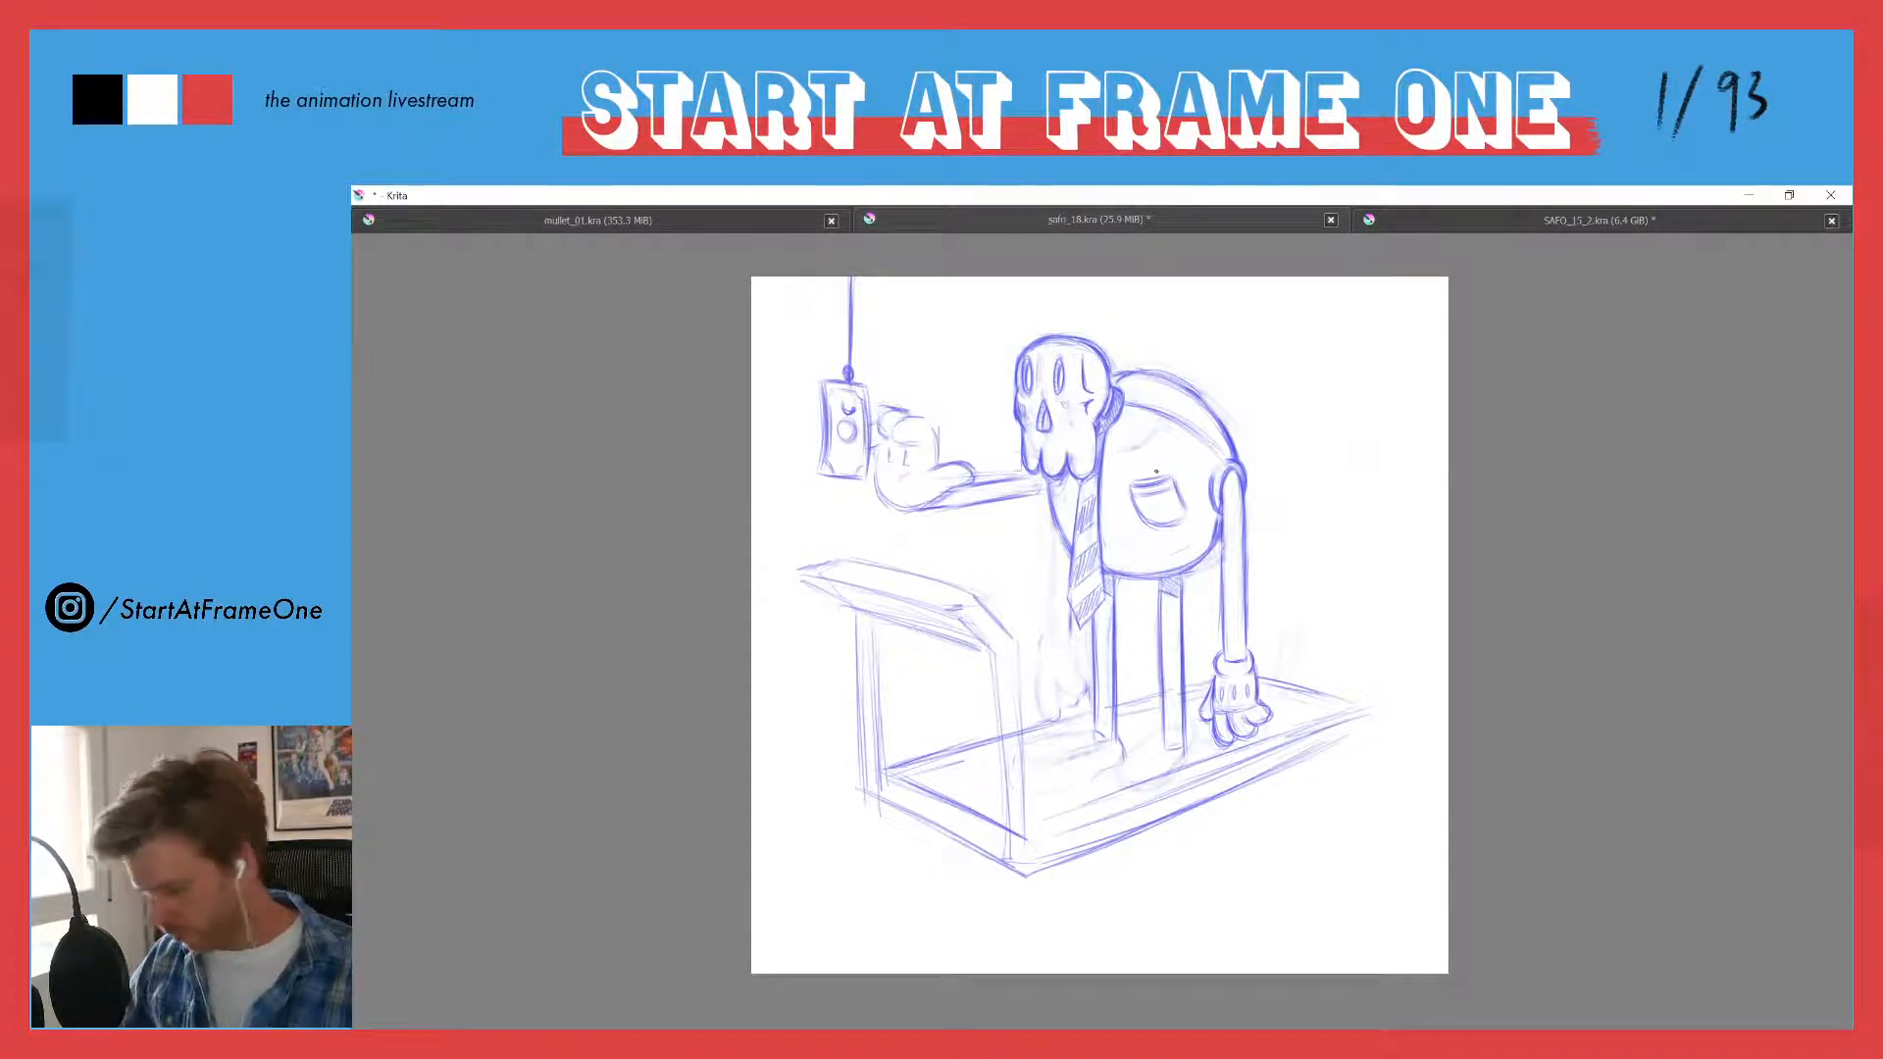
# - Lasso the whole character with the reaching arm, move it slightly back and up on the platform, and clear the selection
pyautogui.press('l')
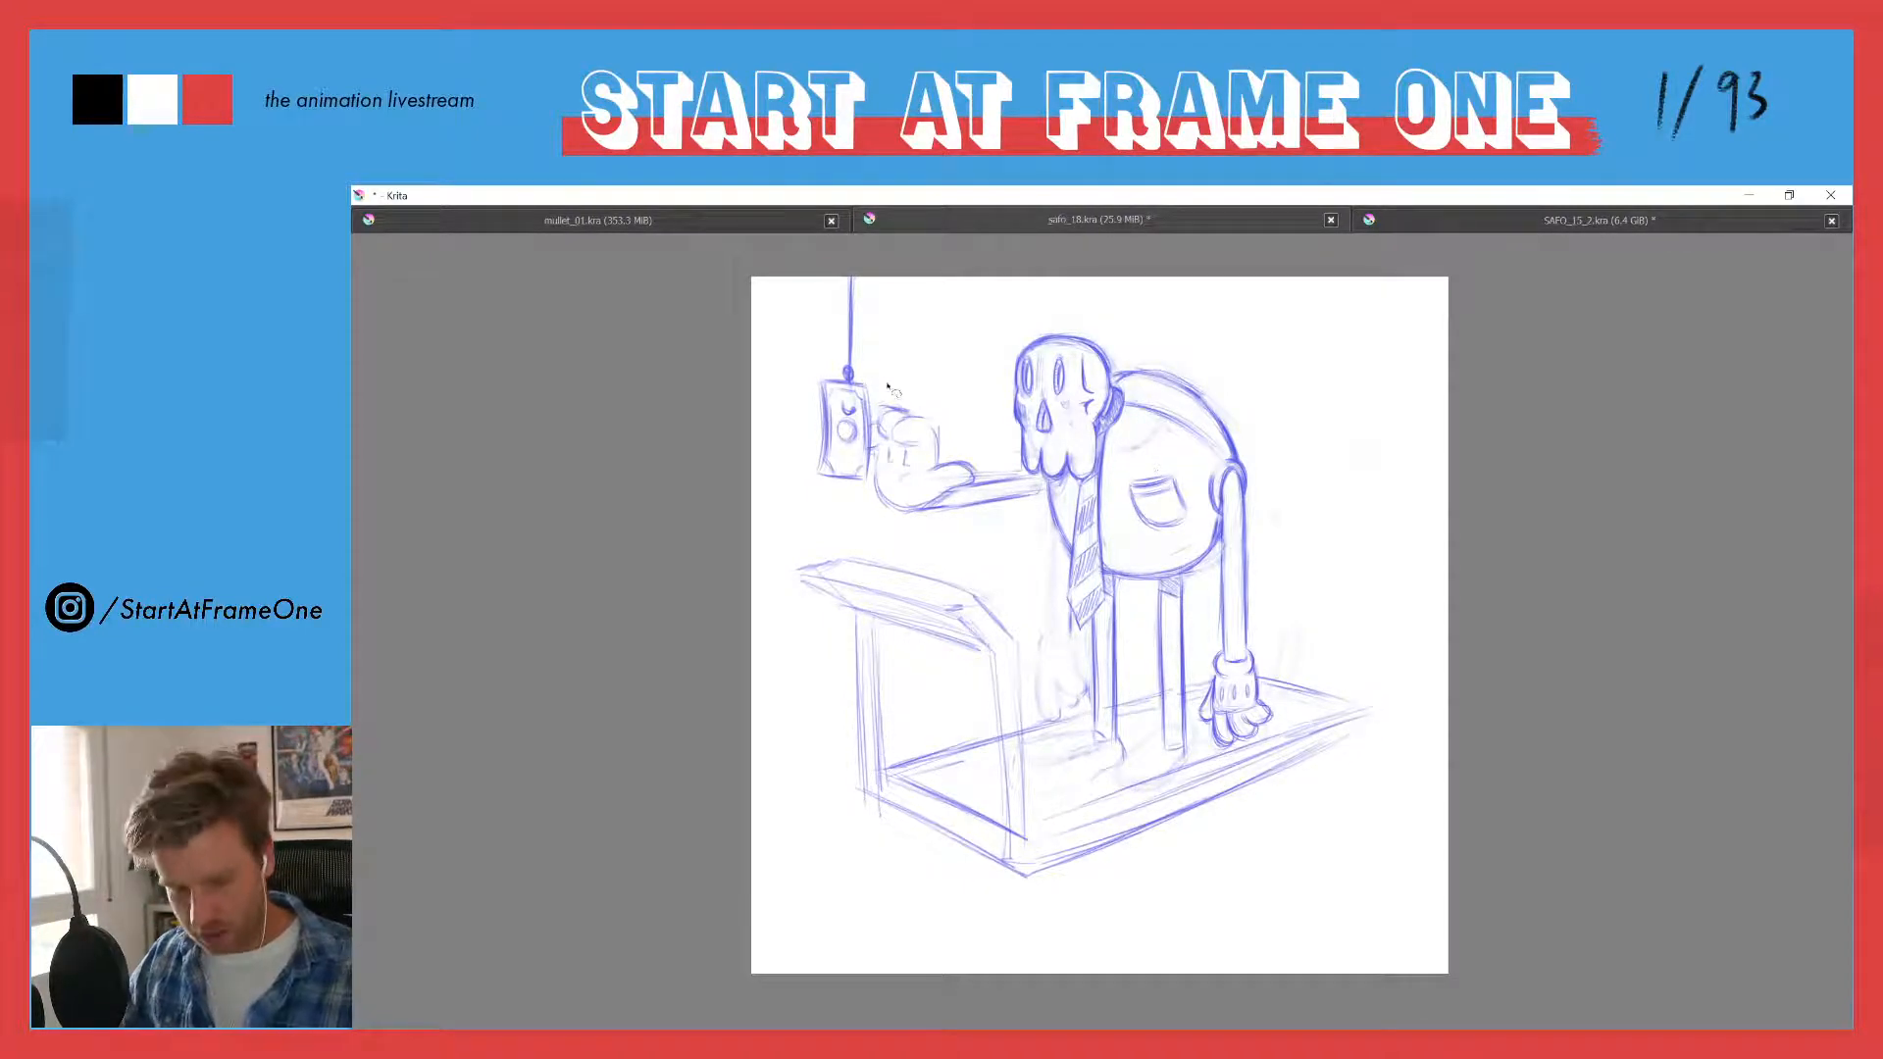
pyautogui.moveTo(880, 382)
pyautogui.mouseDown()
pyautogui.moveTo(867, 504)
pyautogui.moveTo(1038, 595)
pyautogui.moveTo(1092, 681)
pyautogui.moveTo(1078, 784)
pyautogui.moveTo(1283, 732)
pyautogui.moveTo(1257, 633)
pyautogui.moveTo(1261, 479)
pyautogui.moveTo(1198, 350)
pyautogui.moveTo(1079, 297)
pyautogui.moveTo(901, 355)
pyautogui.mouseUp()
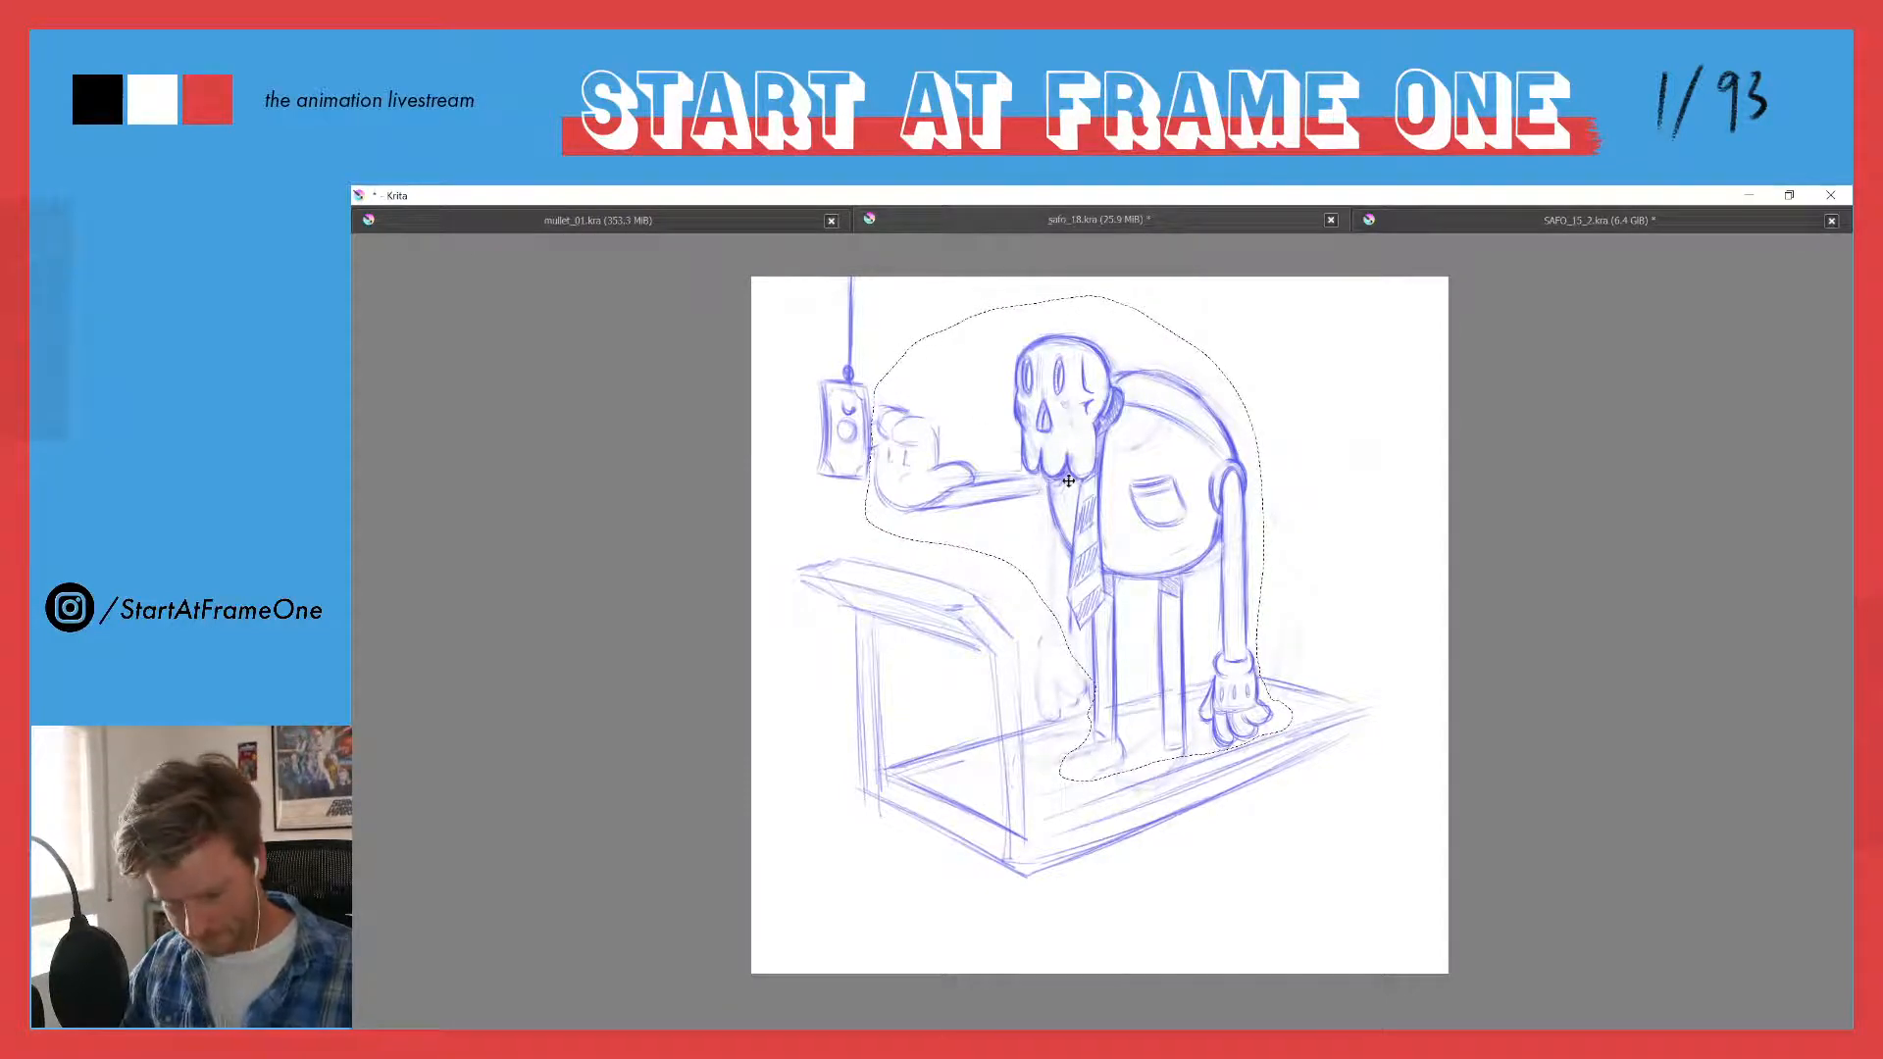
pyautogui.hotkey('ctrl', 't')
pyautogui.moveTo(1069, 483); pyautogui.dragTo(1106, 467)
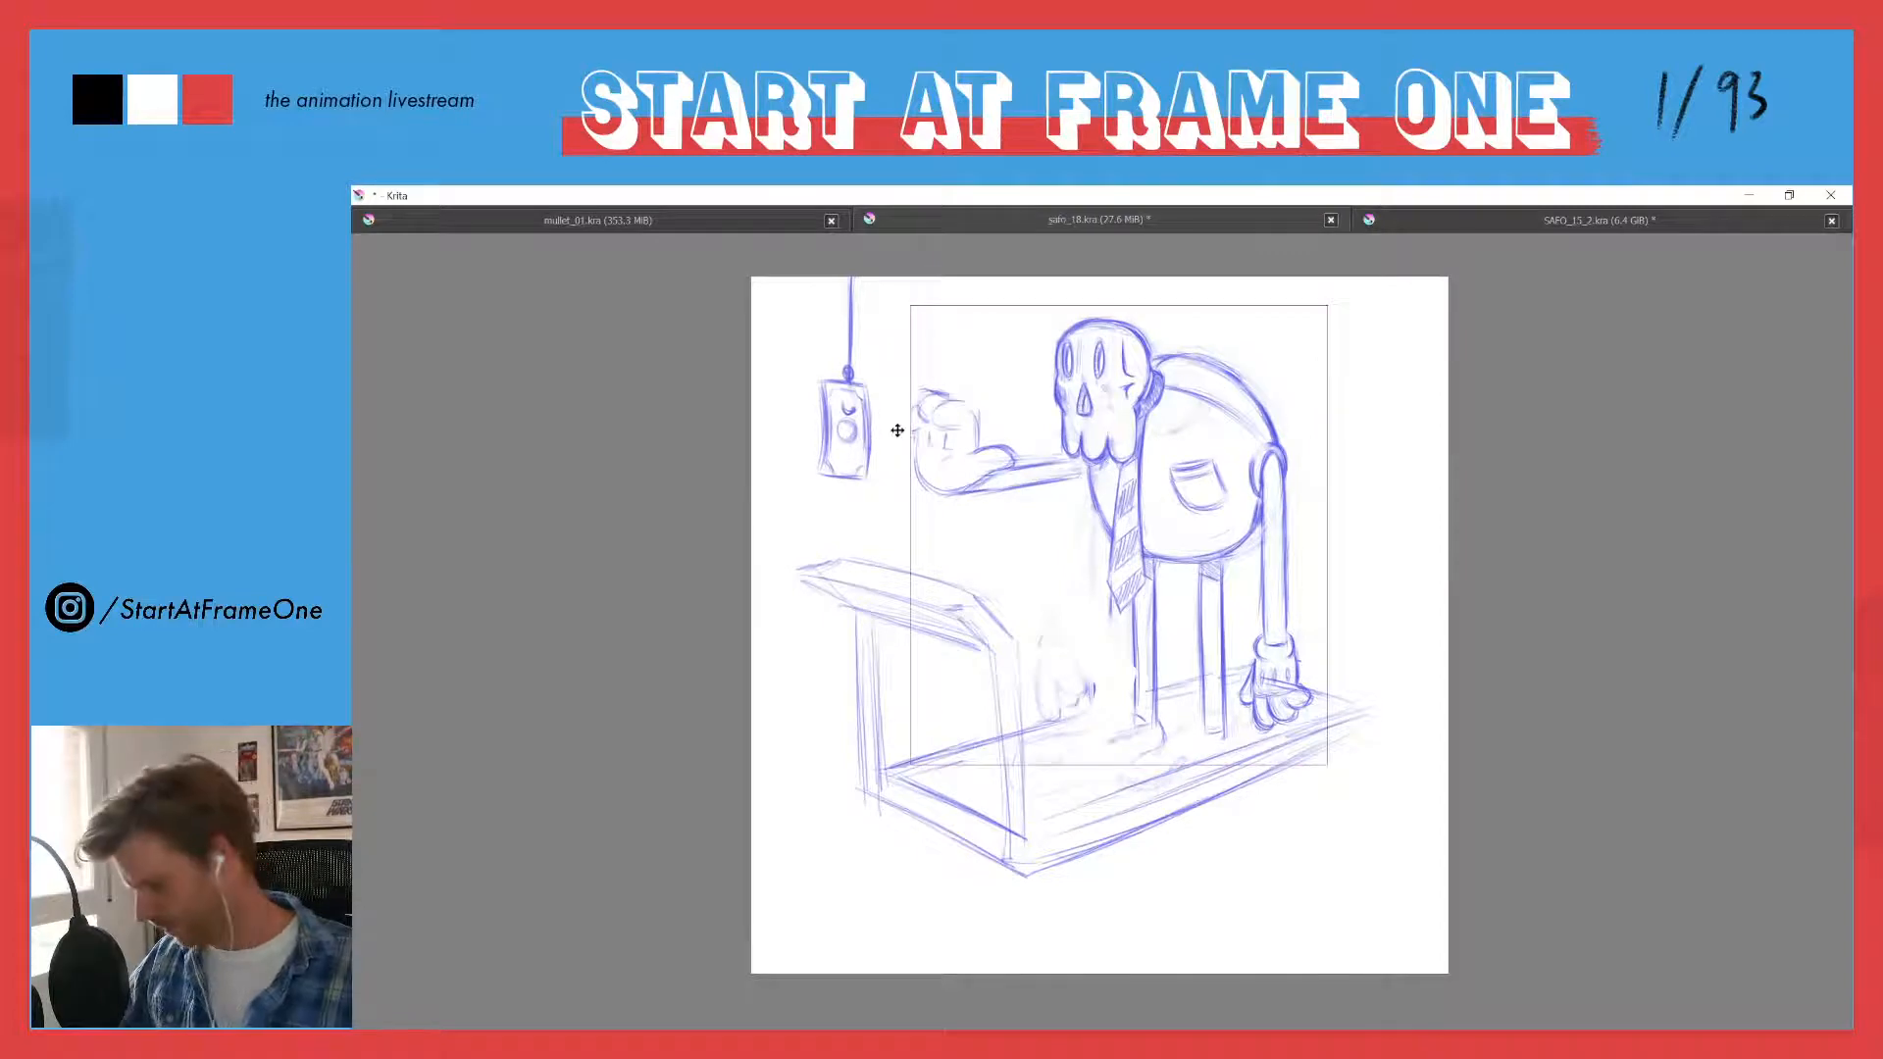
pyautogui.press('Return')
pyautogui.hotkey('ctrl', 'shift', 'a')
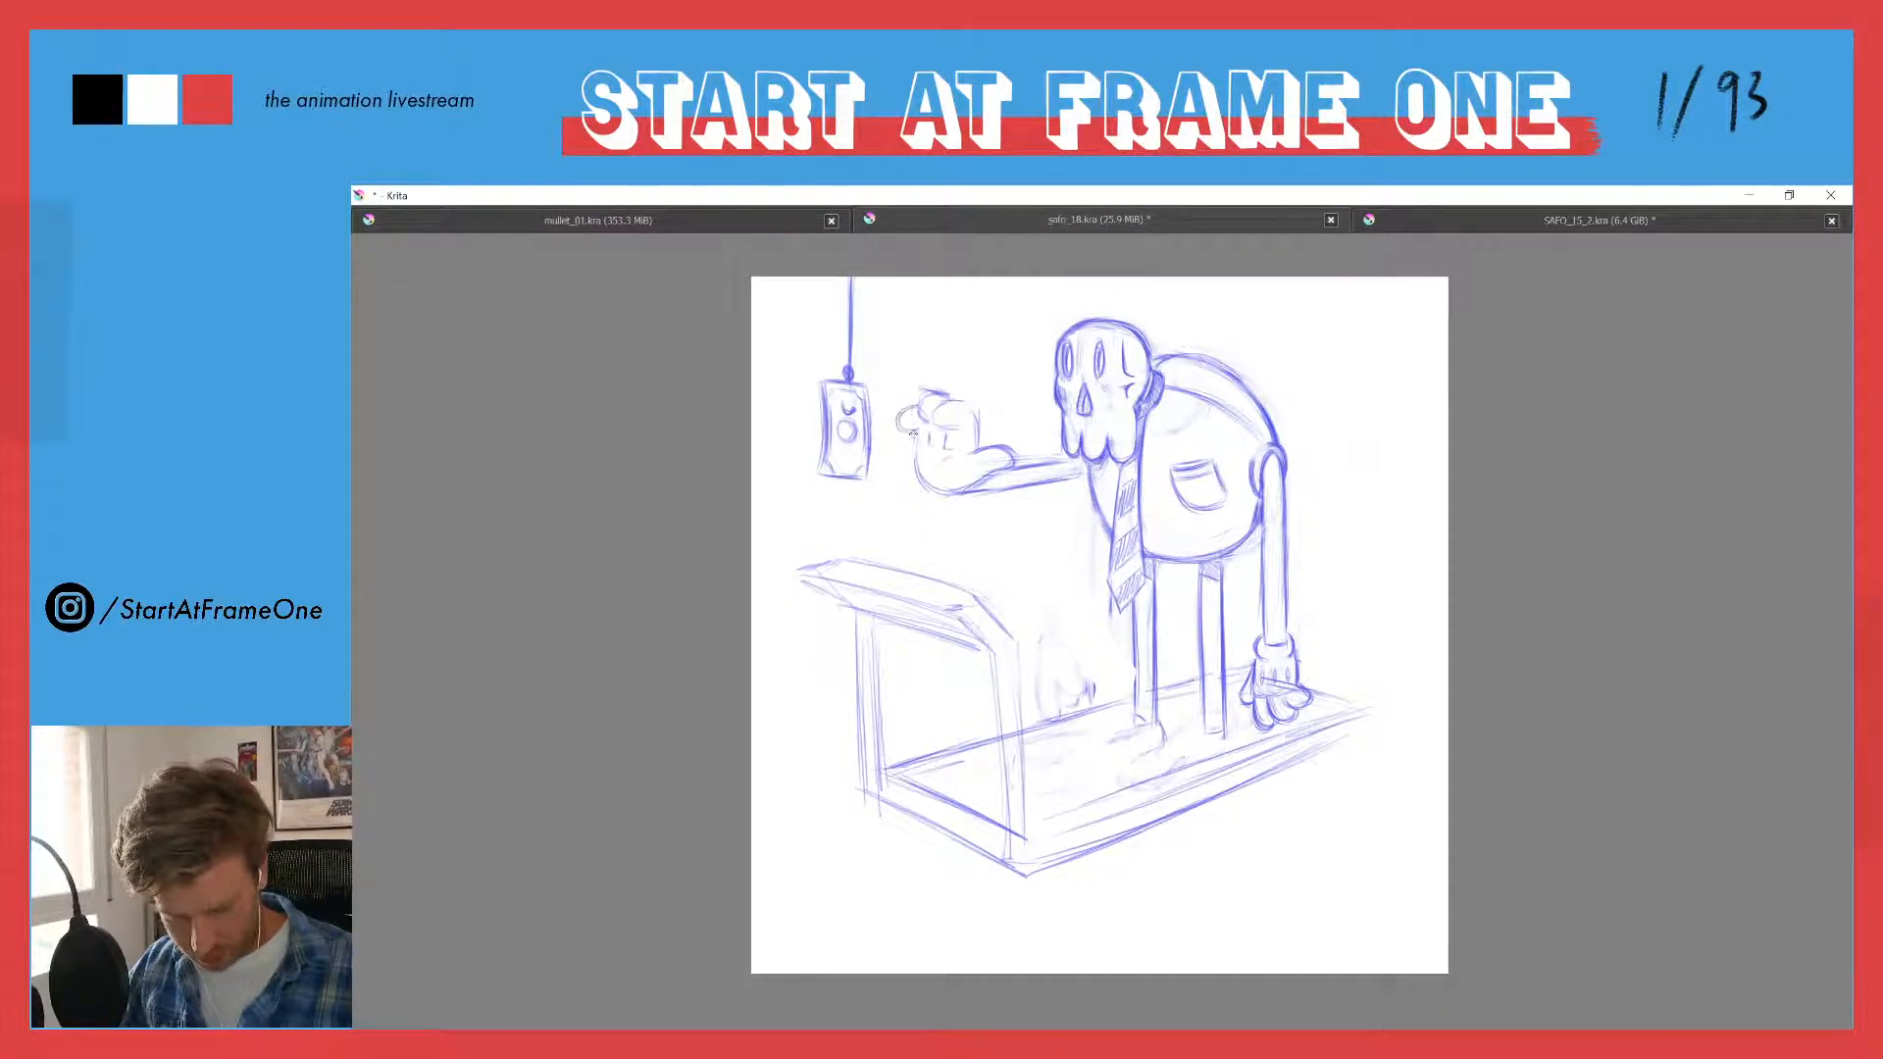
# - Refine the extended fingertips of the reaching hand and check the composition in a mirrored view
pyautogui.moveTo(908, 407)
pyautogui.mouseDown()
pyautogui.moveTo(912, 429)
pyautogui.moveTo(921, 396)
pyautogui.moveTo(977, 413)
pyautogui.moveTo(943, 402)
pyautogui.mouseUp()
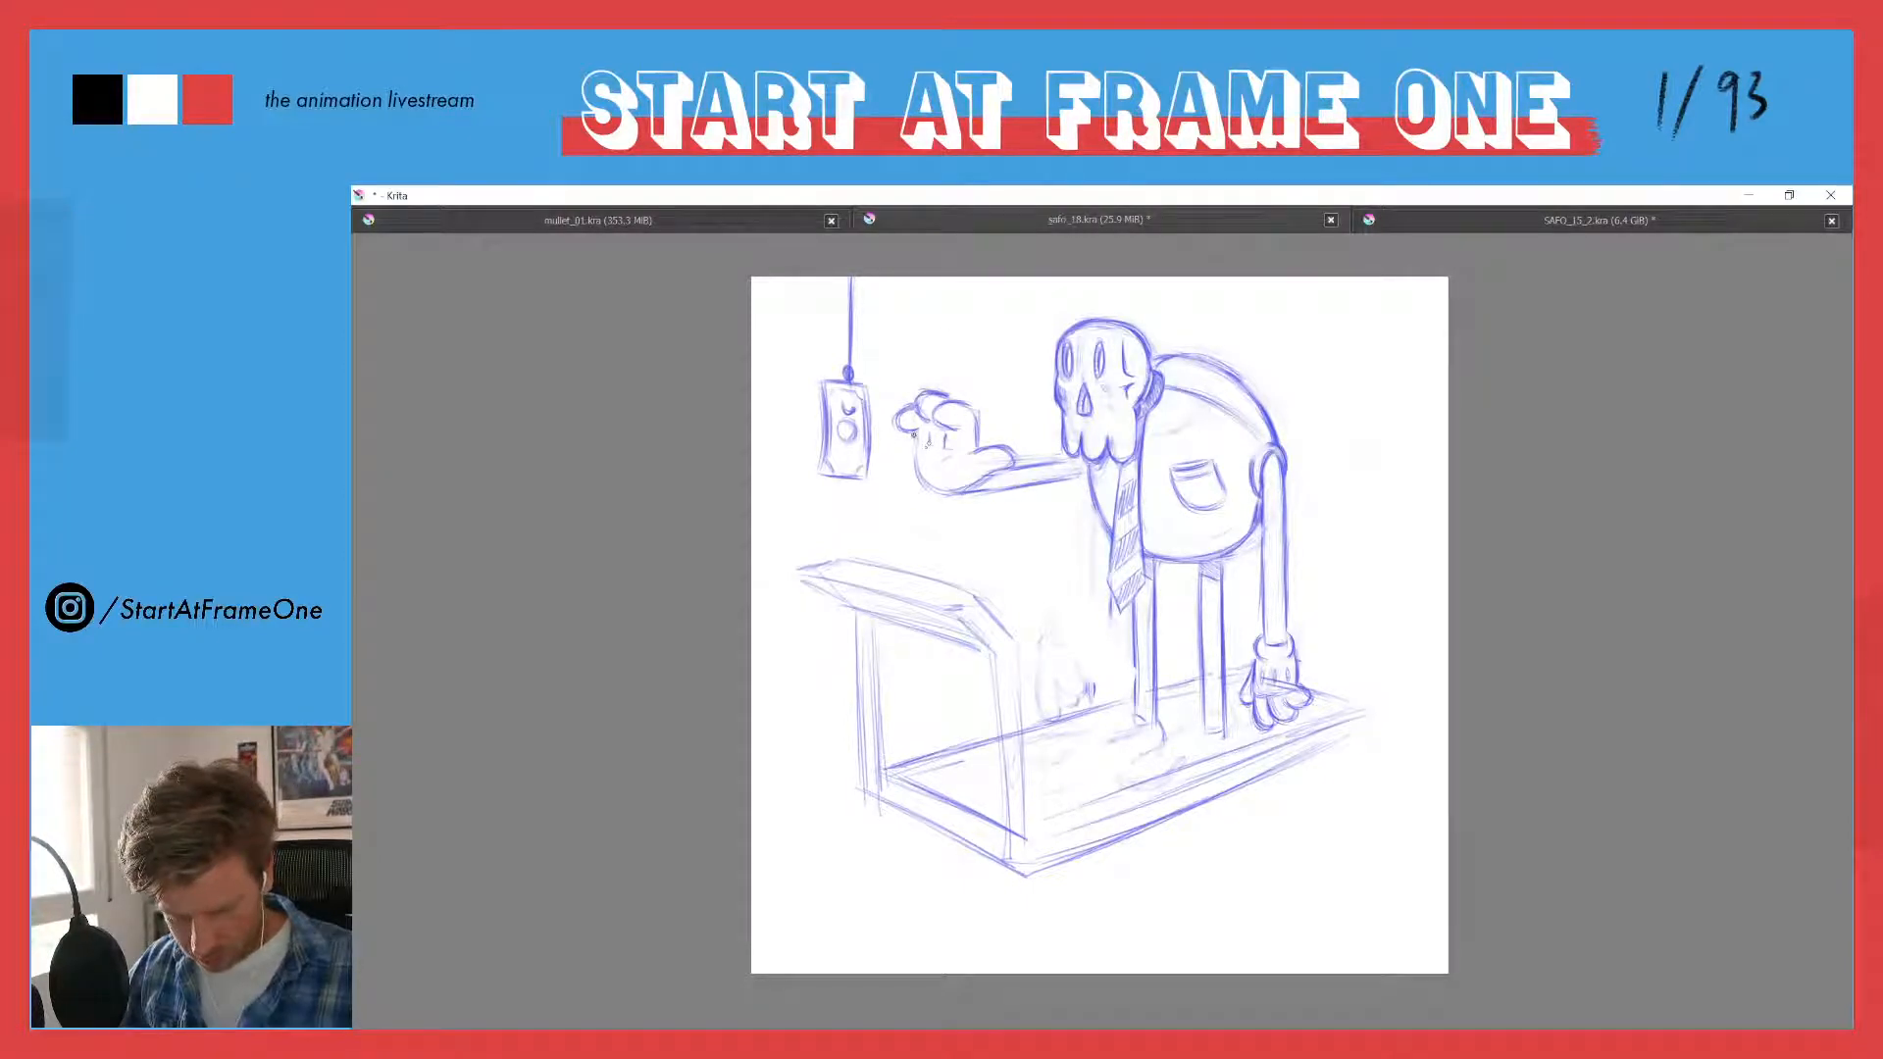
pyautogui.press('m')
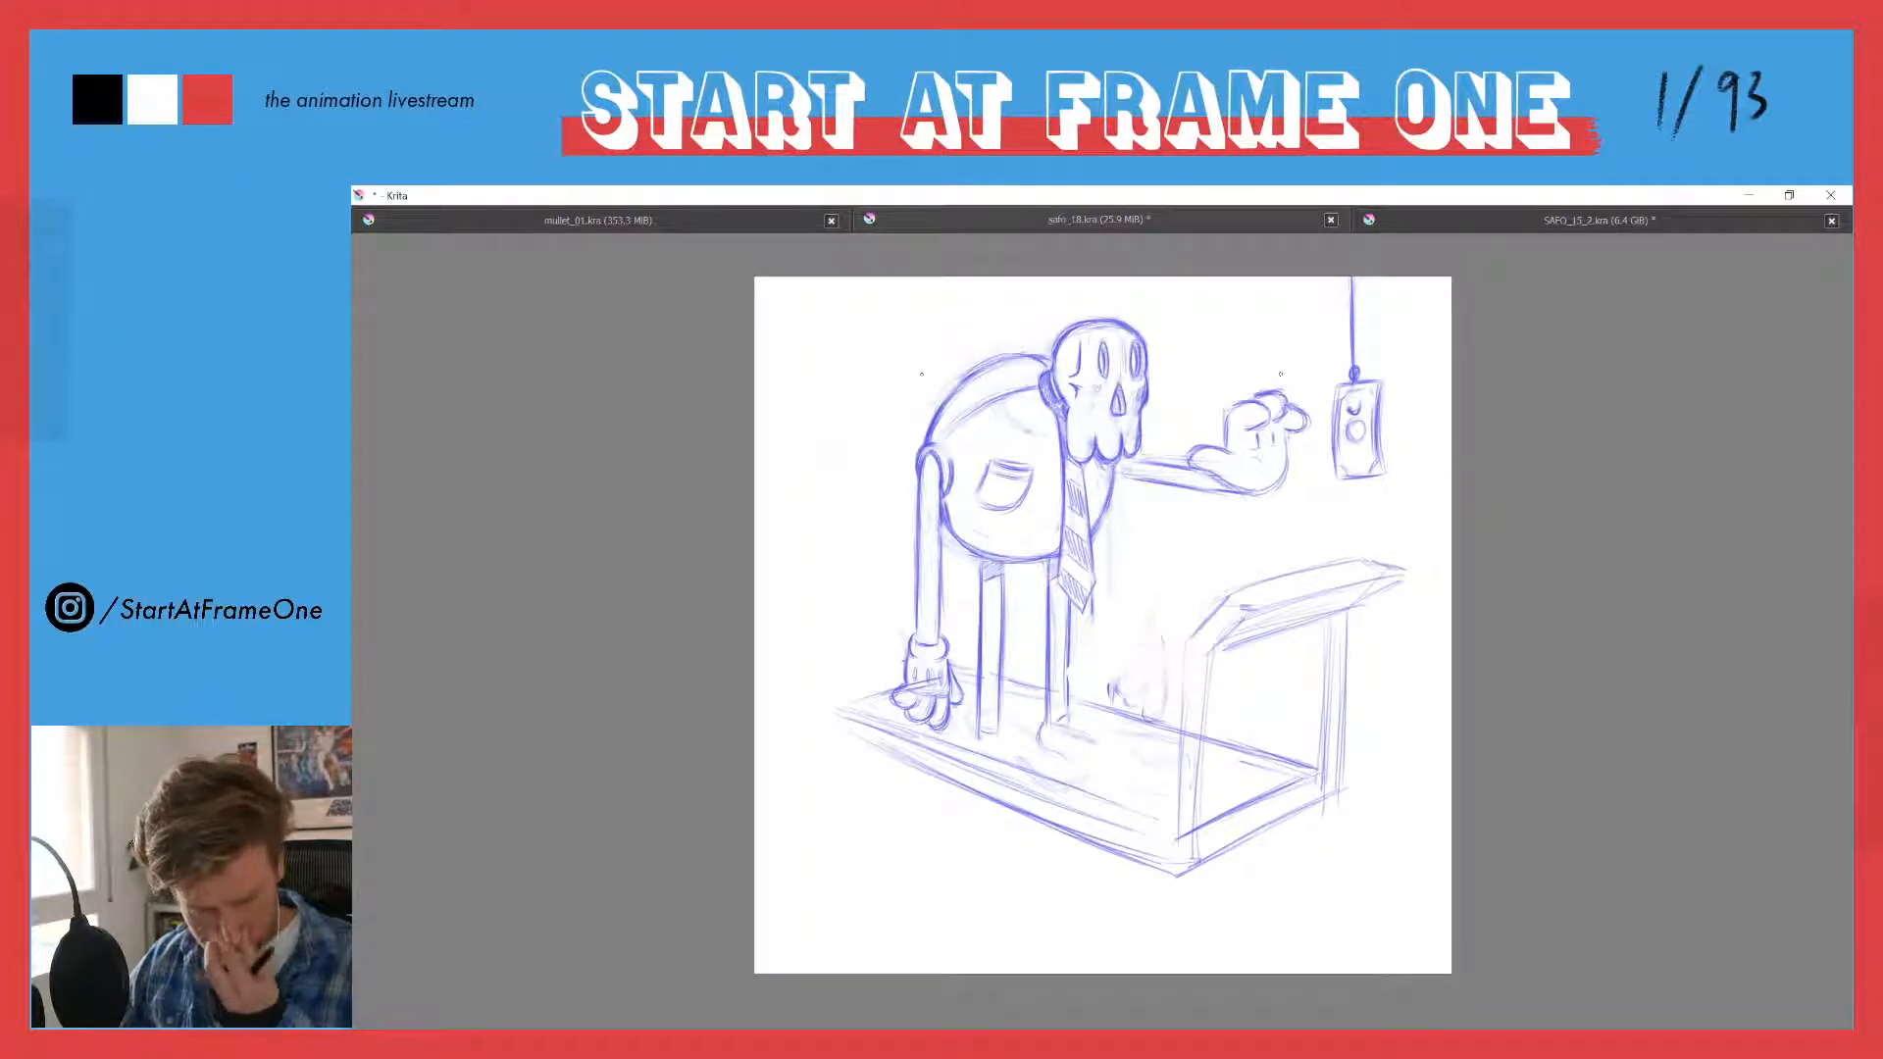
pyautogui.press('m')
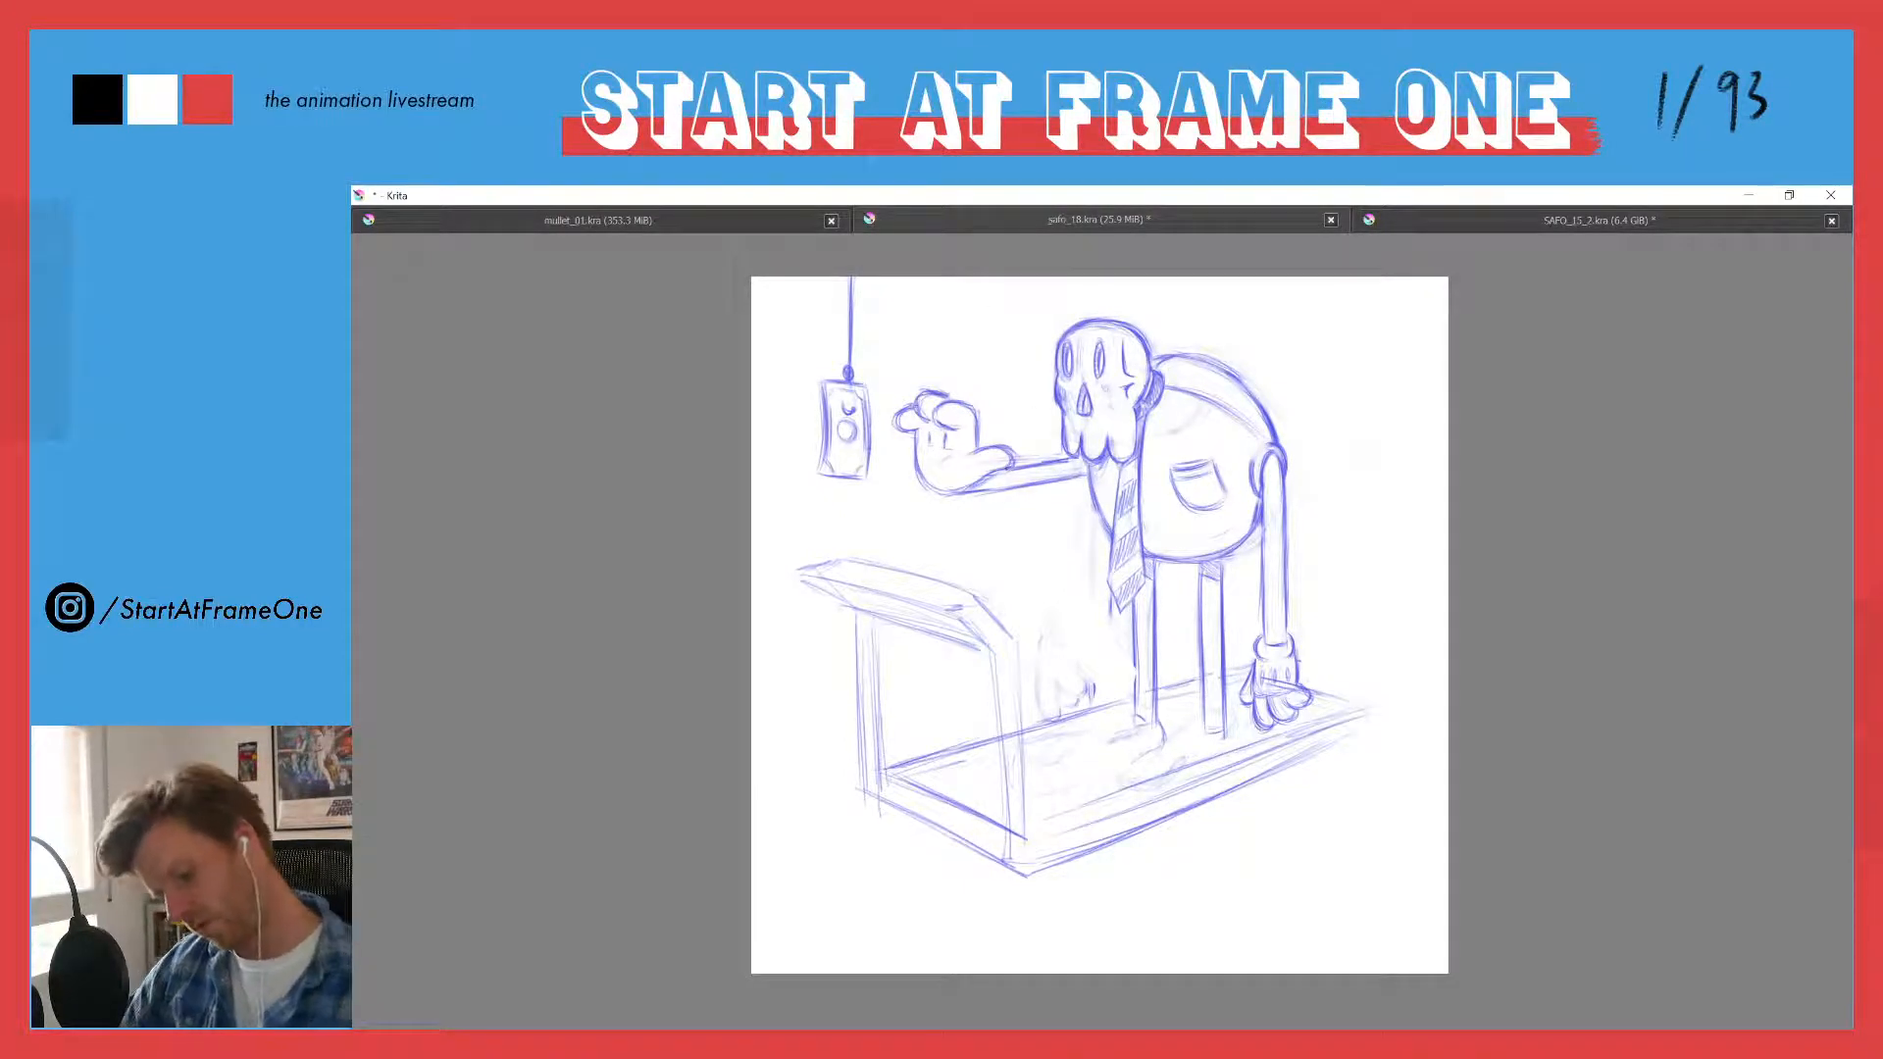
# - Roughly sketch a second gloved hand with curled fingers below the reaching forearm, in front of the tie
pyautogui.moveTo(1014, 467); pyautogui.dragTo(1068, 458)
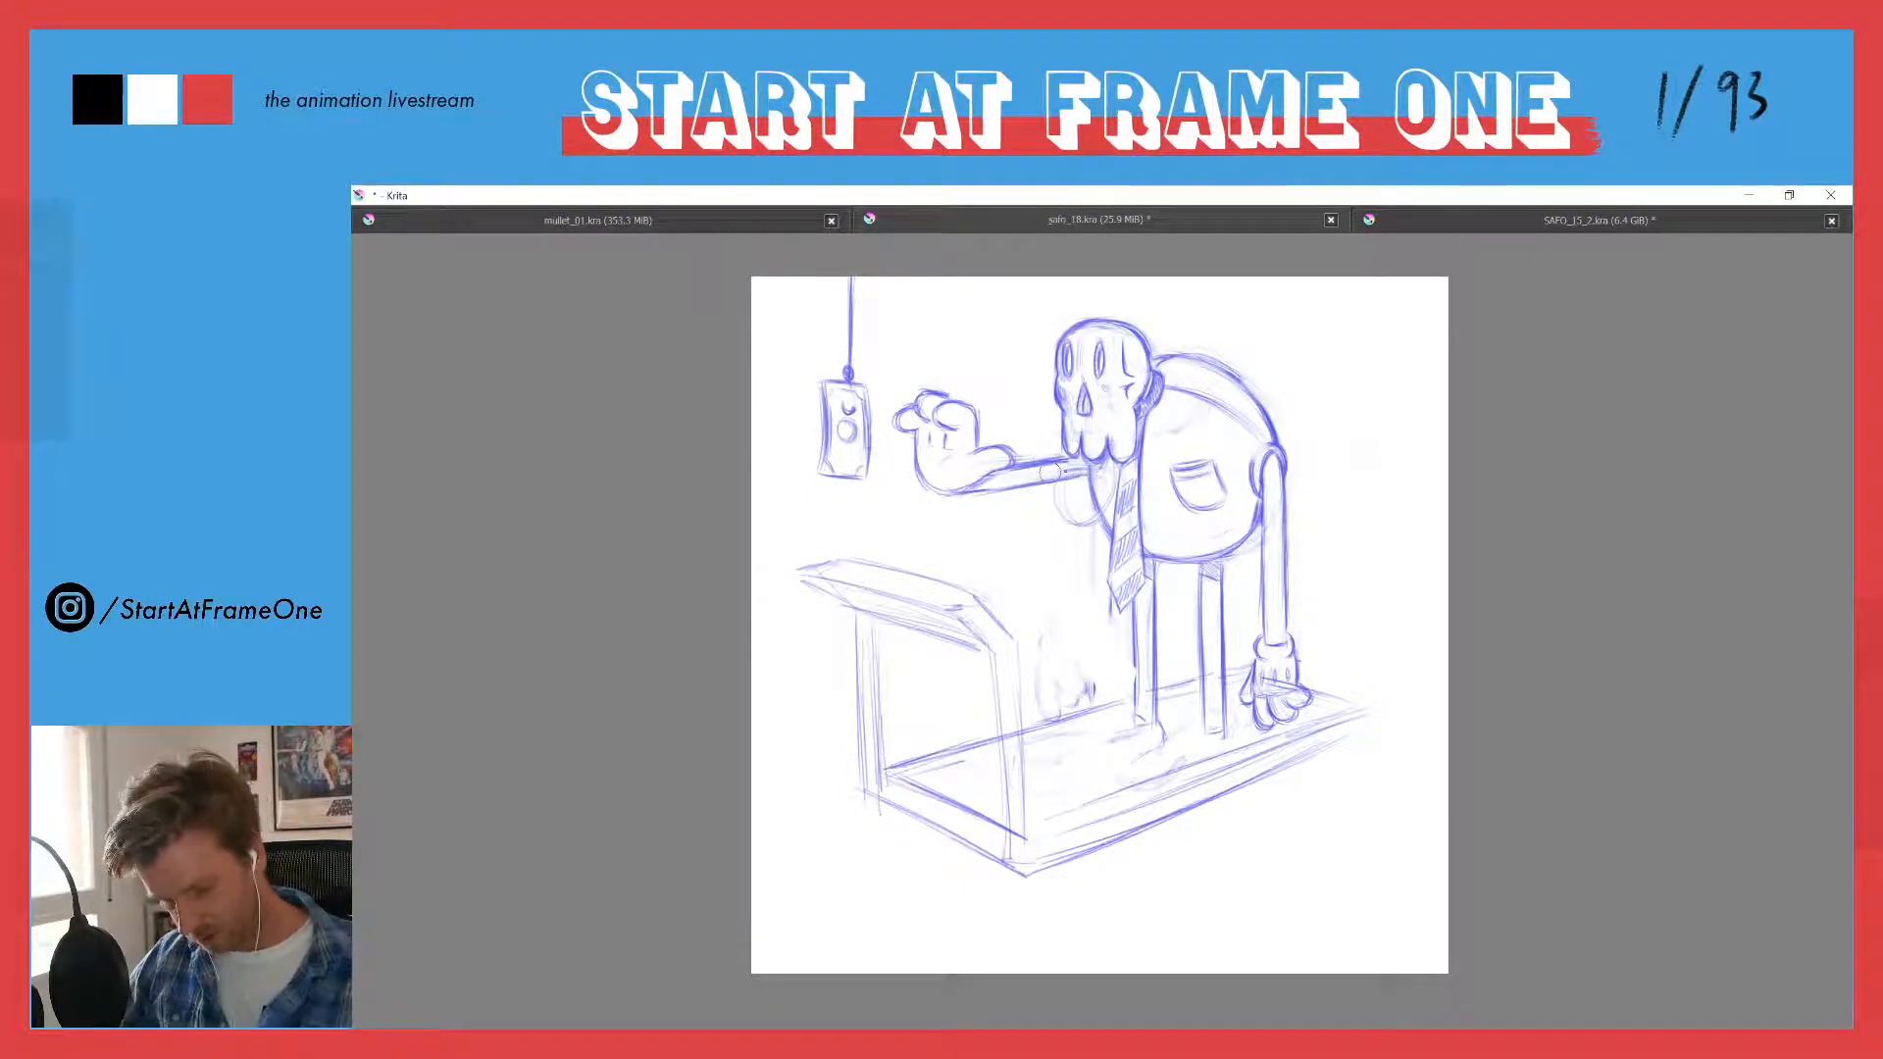
pyautogui.moveTo(1073, 494)
pyautogui.mouseDown()
pyautogui.moveTo(1084, 520)
pyautogui.moveTo(1111, 493)
pyautogui.mouseUp()
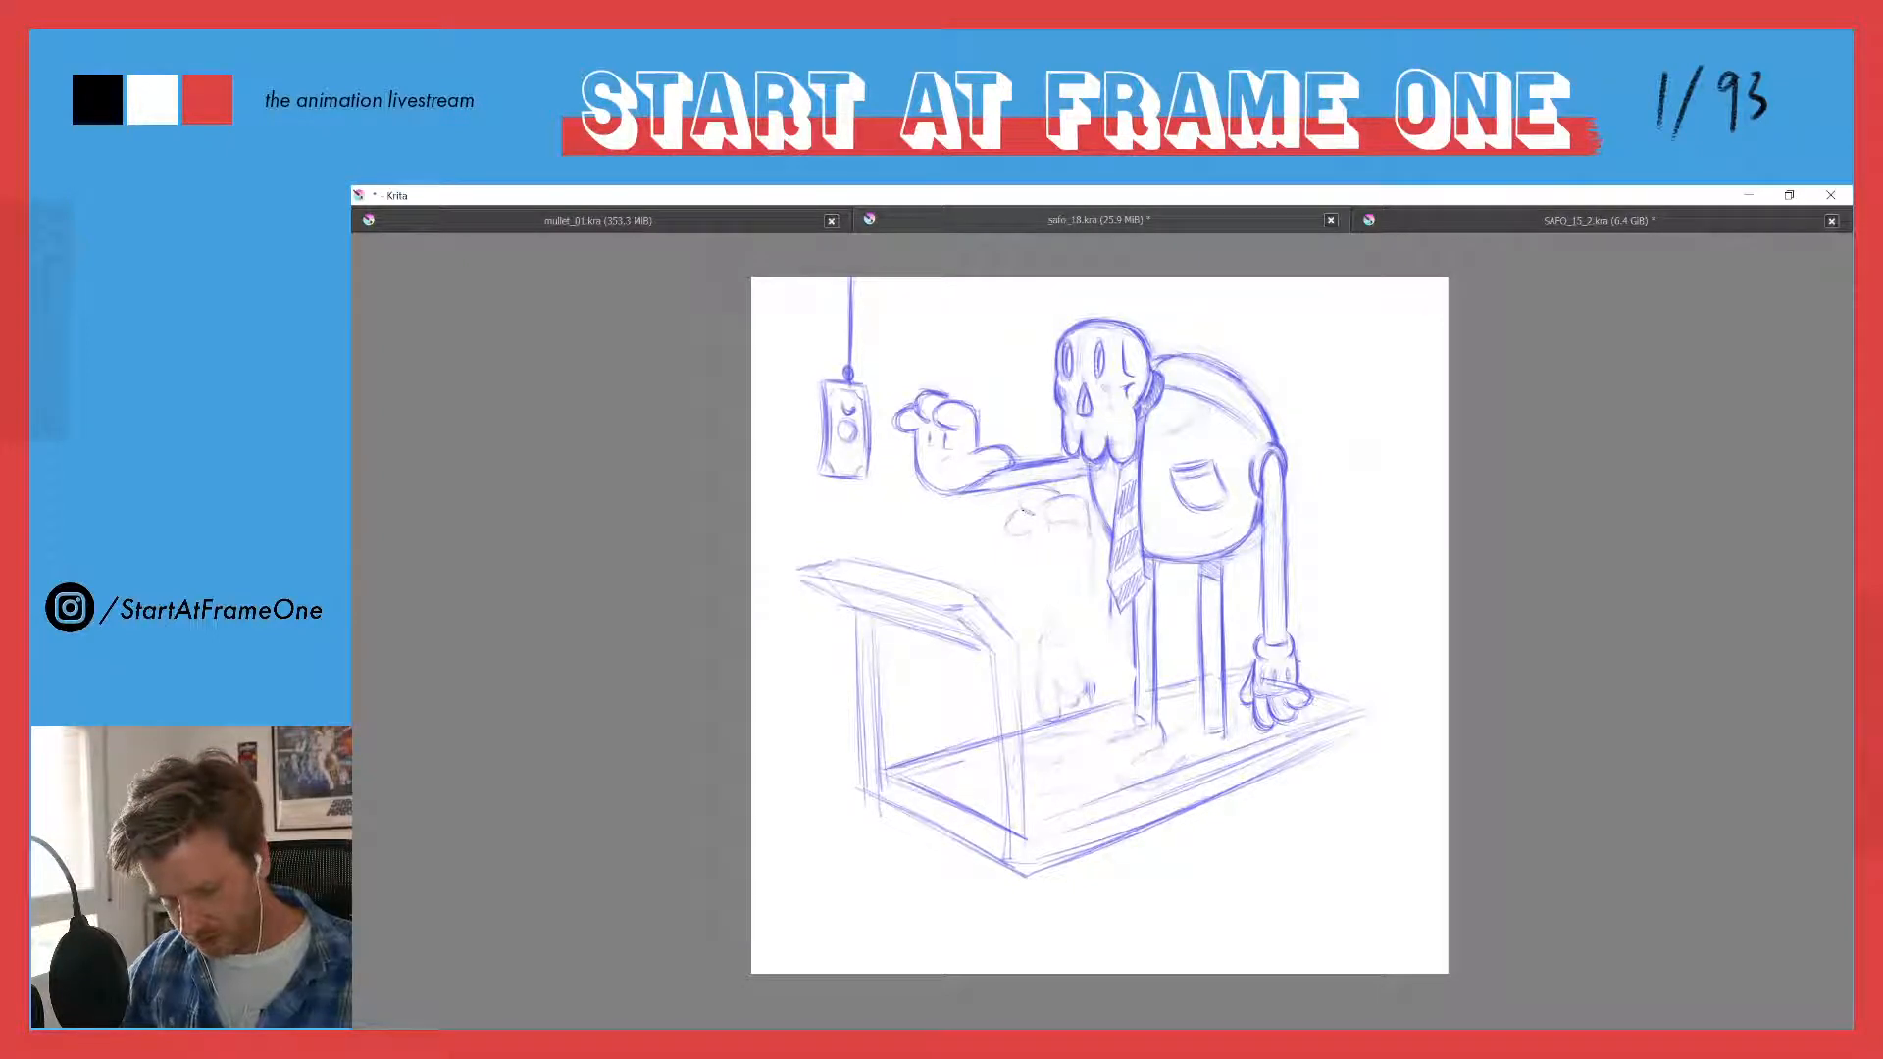
pyautogui.moveTo(1050, 504); pyautogui.dragTo(1041, 521)
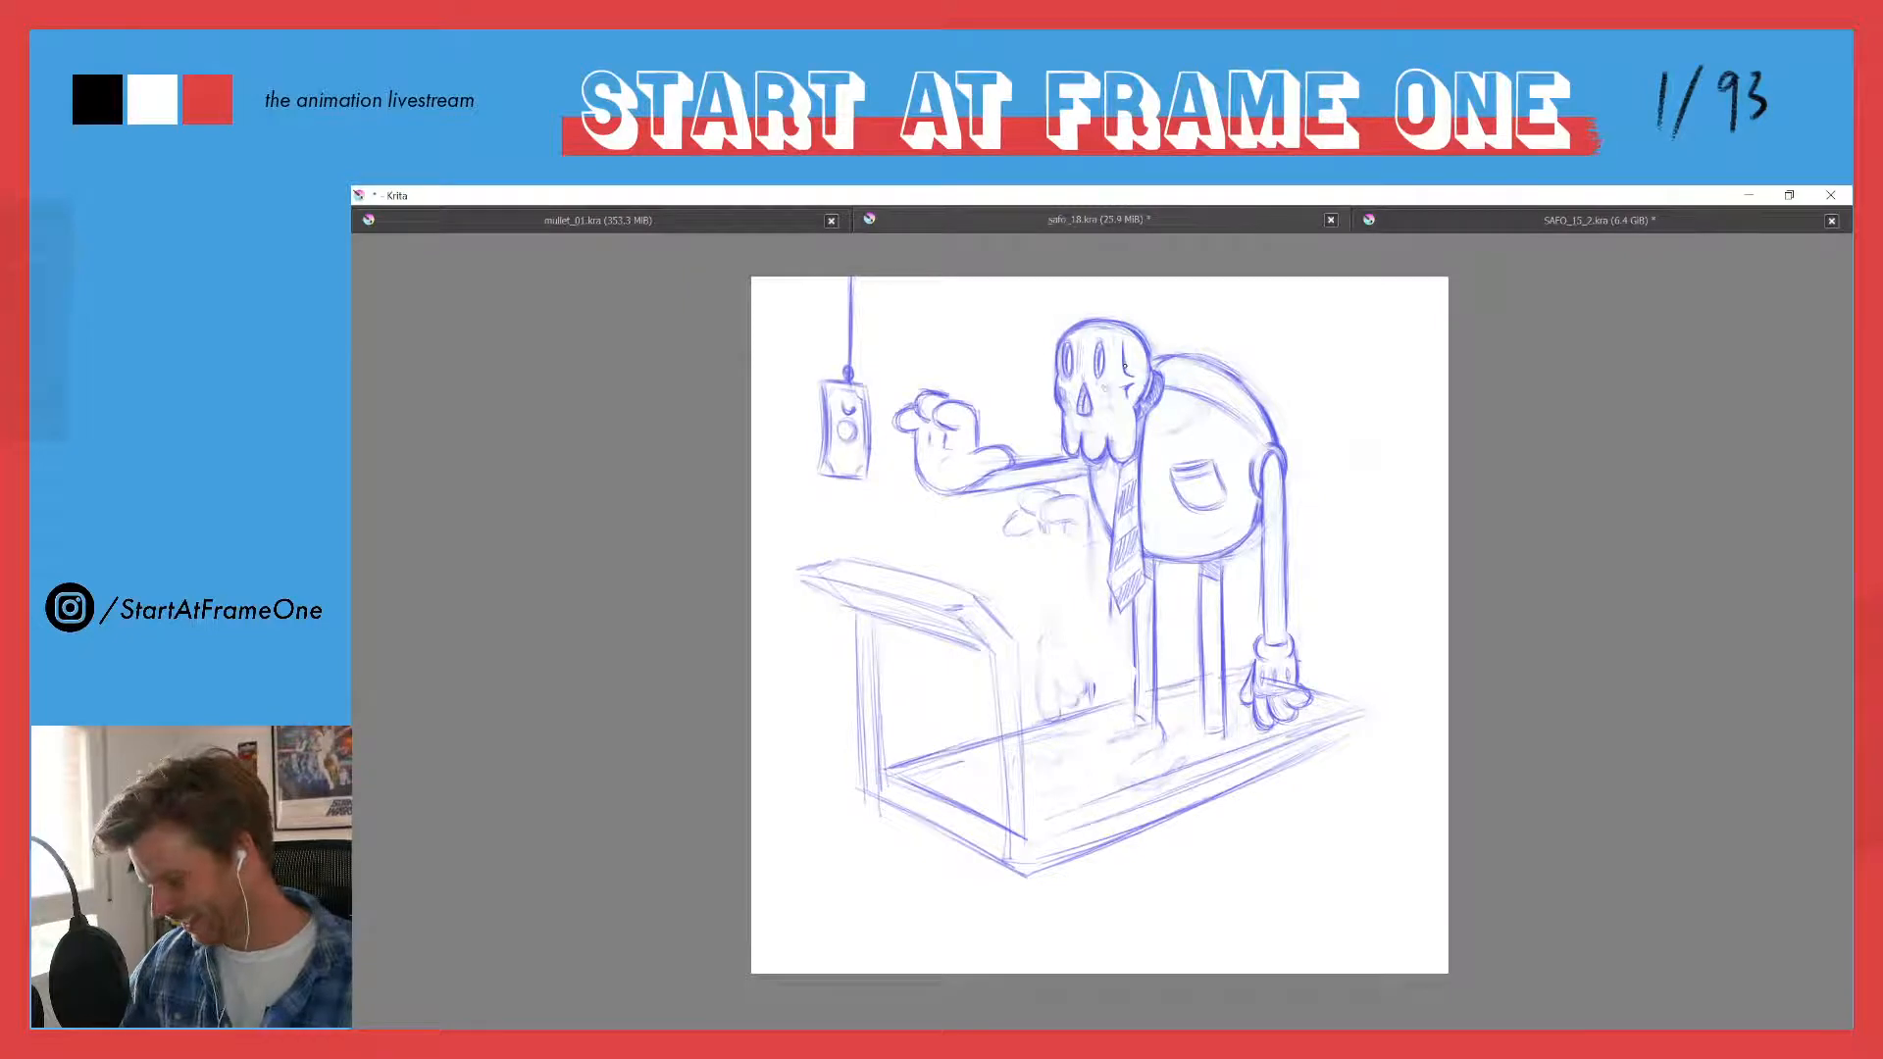
pyautogui.moveTo(1016, 506)
pyautogui.mouseDown()
pyautogui.moveTo(1079, 495)
pyautogui.moveTo(1089, 551)
pyautogui.moveTo(1045, 500)
pyautogui.moveTo(1008, 530)
pyautogui.mouseUp()
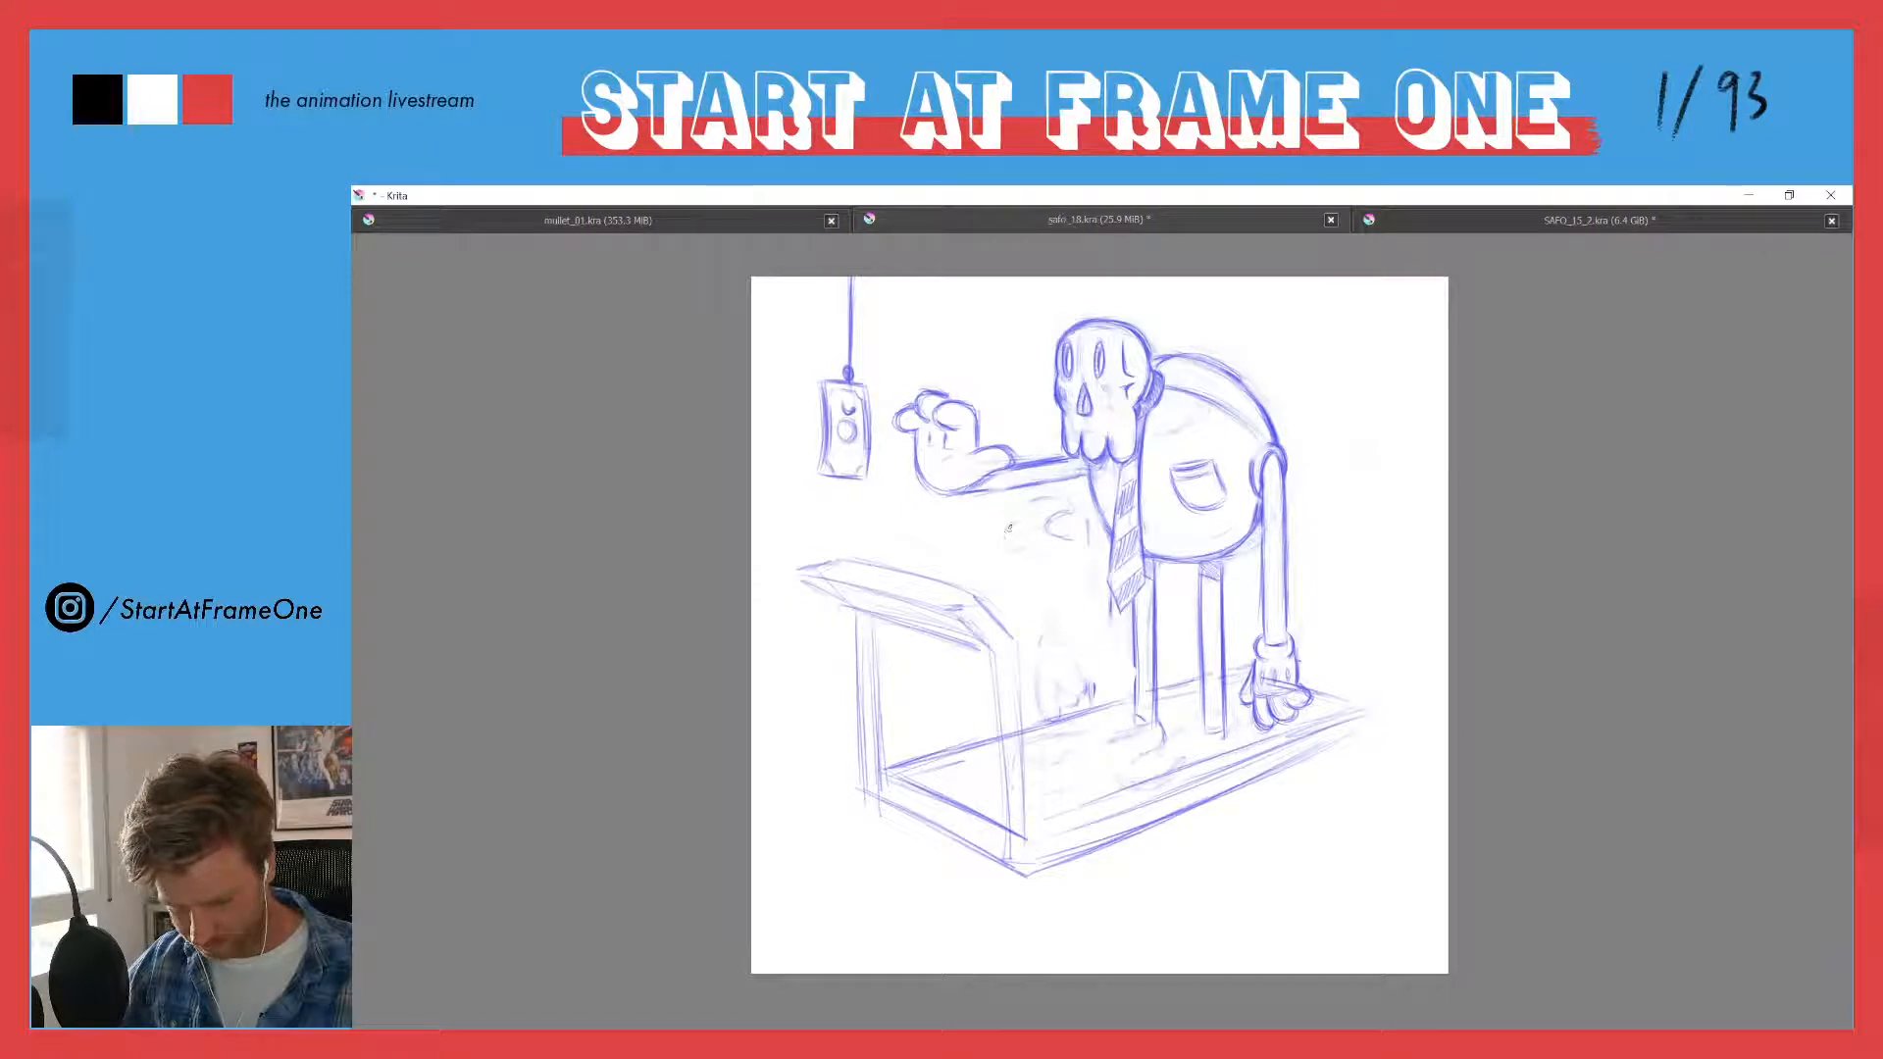
pyautogui.moveTo(1024, 521); pyautogui.dragTo(1006, 539)
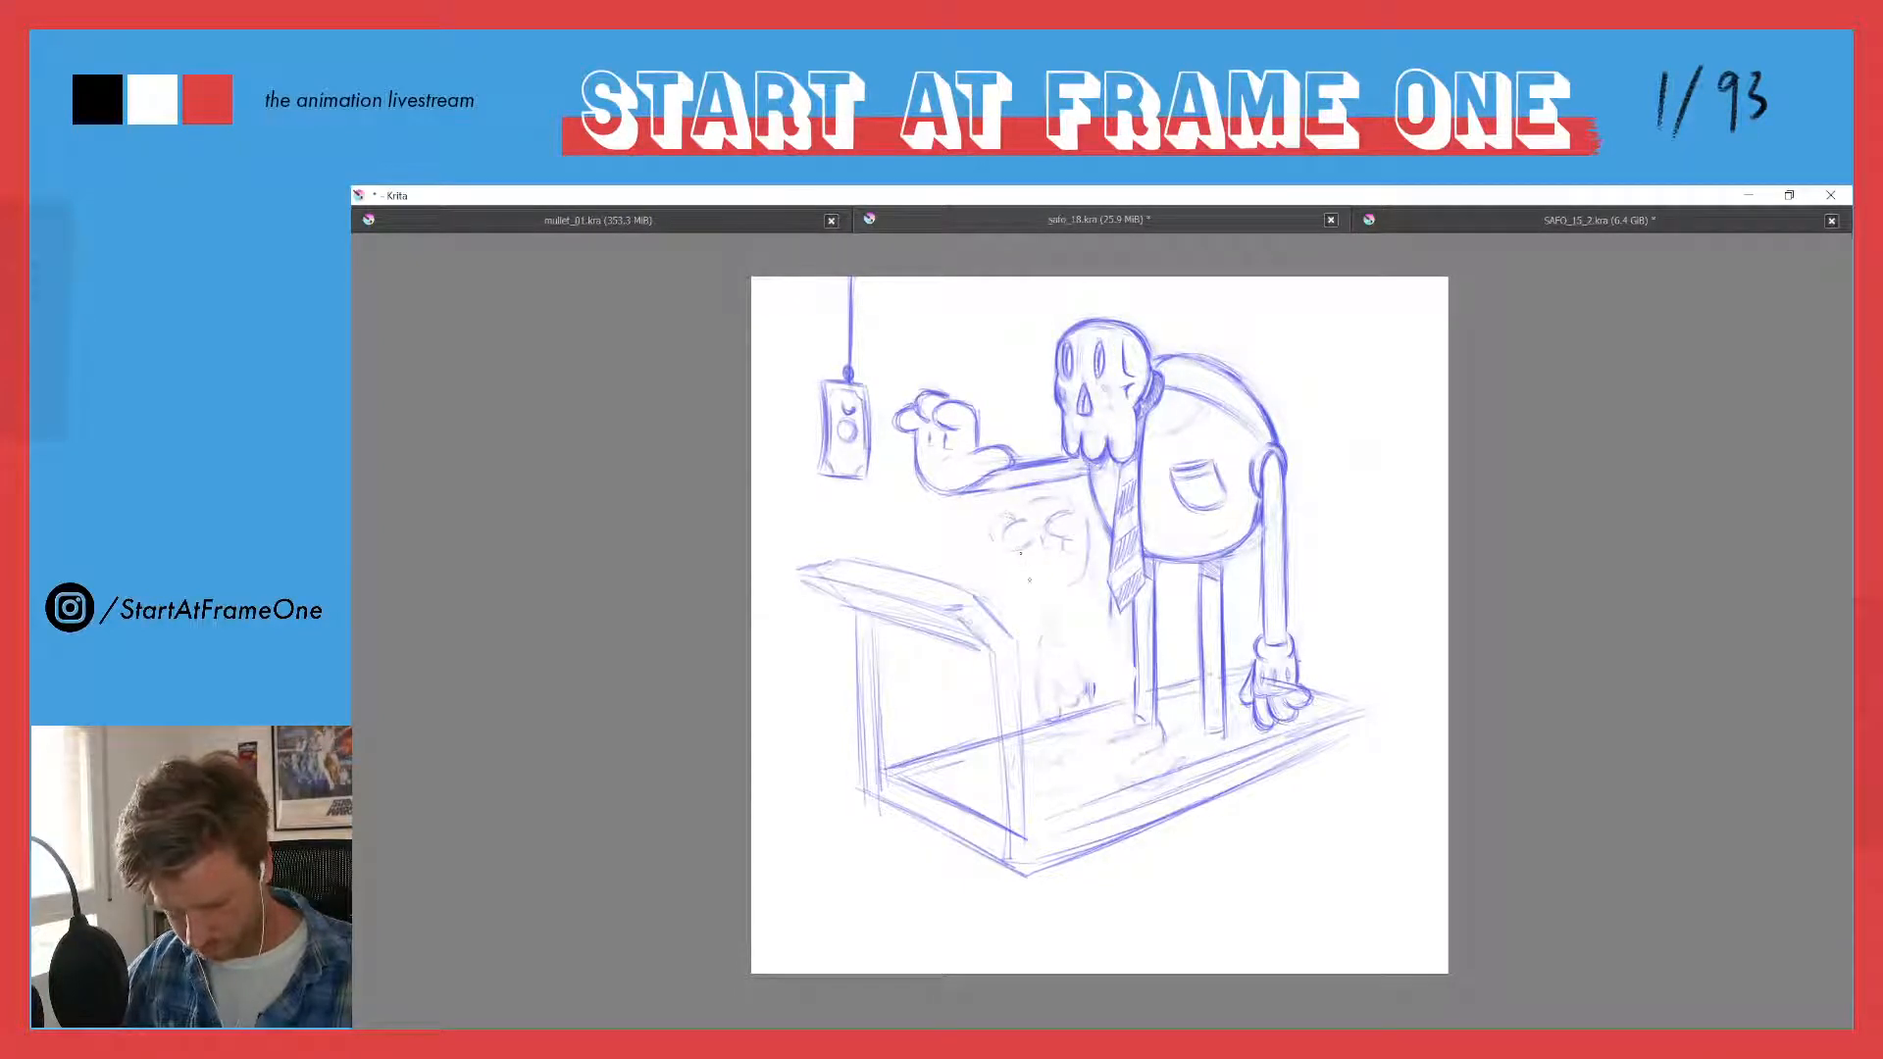
# - Try a straight arm across the torso, linking the second hand to the near shoulder
pyautogui.moveTo(1021, 556)
pyautogui.mouseDown()
pyautogui.moveTo(1073, 587)
pyautogui.moveTo(1055, 588)
pyautogui.moveTo(1191, 530)
pyautogui.moveTo(1183, 502)
pyautogui.mouseUp()
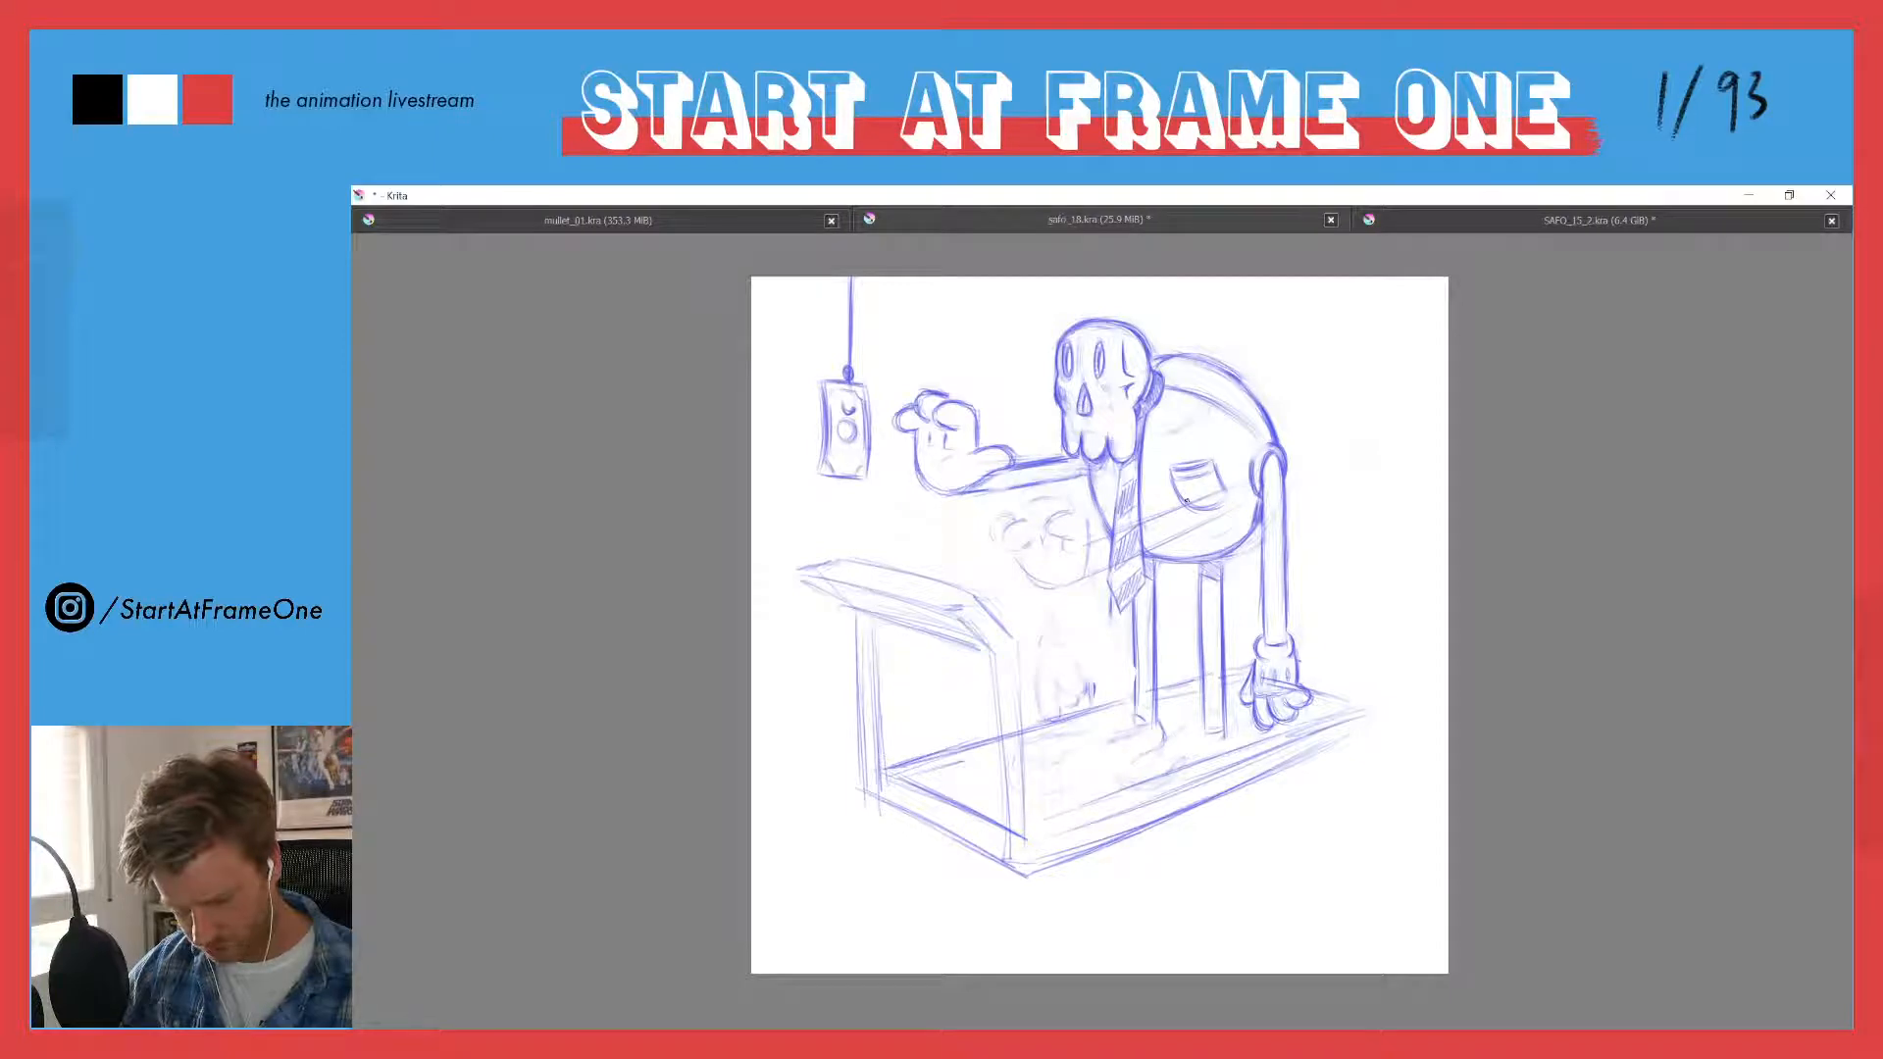
pyautogui.keyDown('ctrl'); pyautogui.click(1274, 435); pyautogui.keyUp('ctrl')
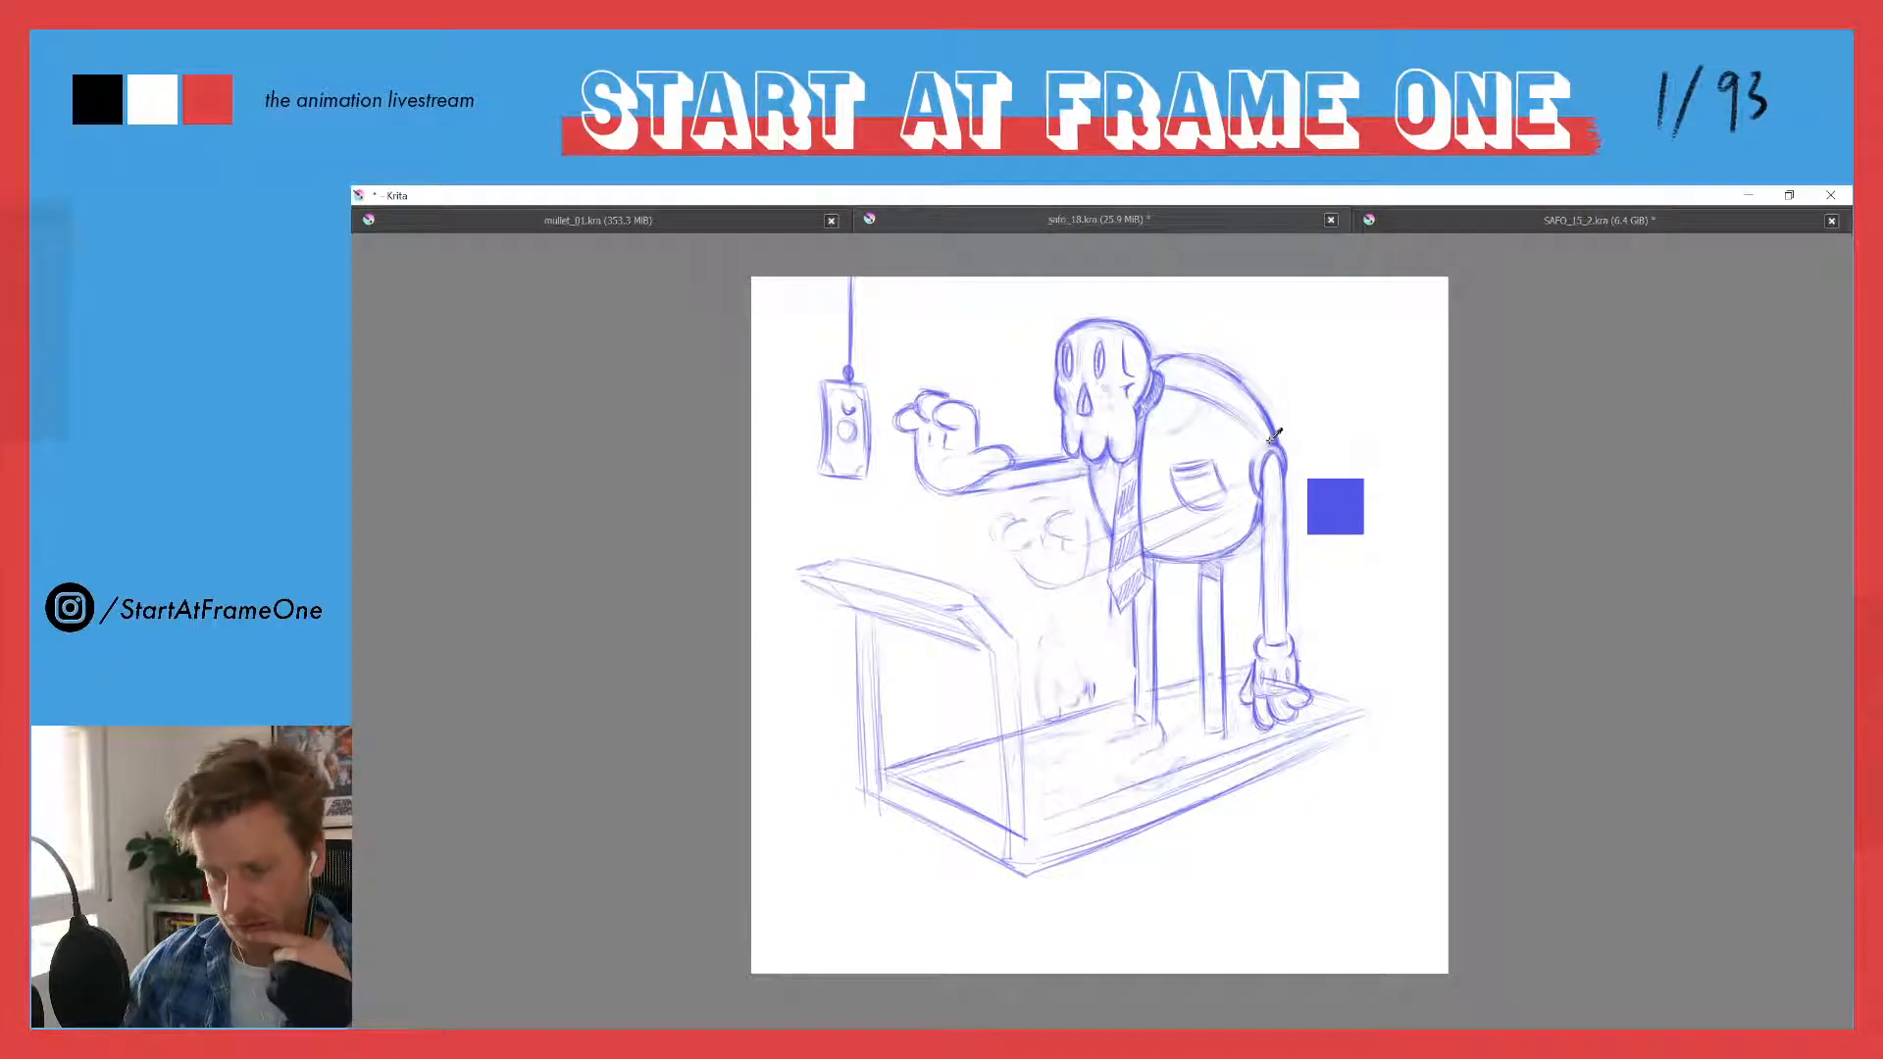
pyautogui.keyDown('ctrl'); pyautogui.click(1273, 435); pyautogui.keyUp('ctrl')
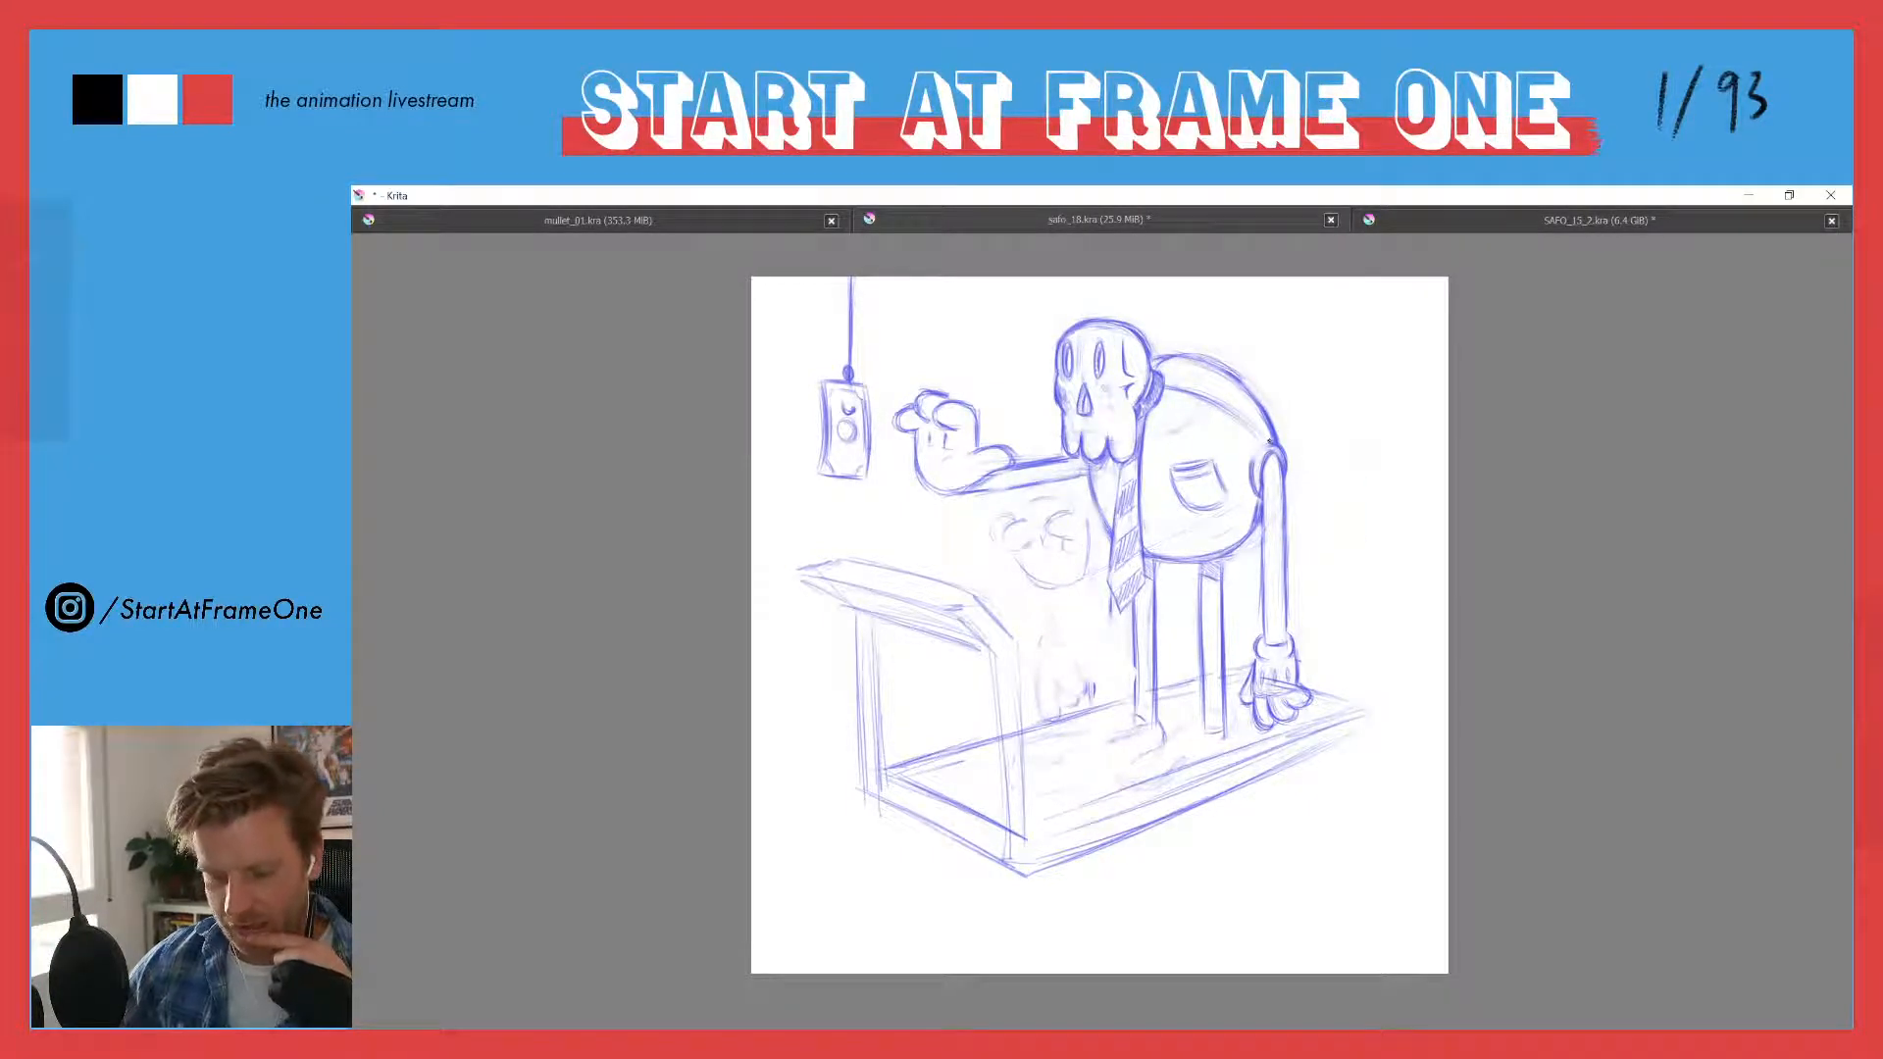
pyautogui.keyDown('ctrl'); pyautogui.click(1270, 441); pyautogui.keyUp('ctrl')
pyautogui.keyDown('ctrl'); pyautogui.click(1270, 441); pyautogui.keyUp('ctrl')
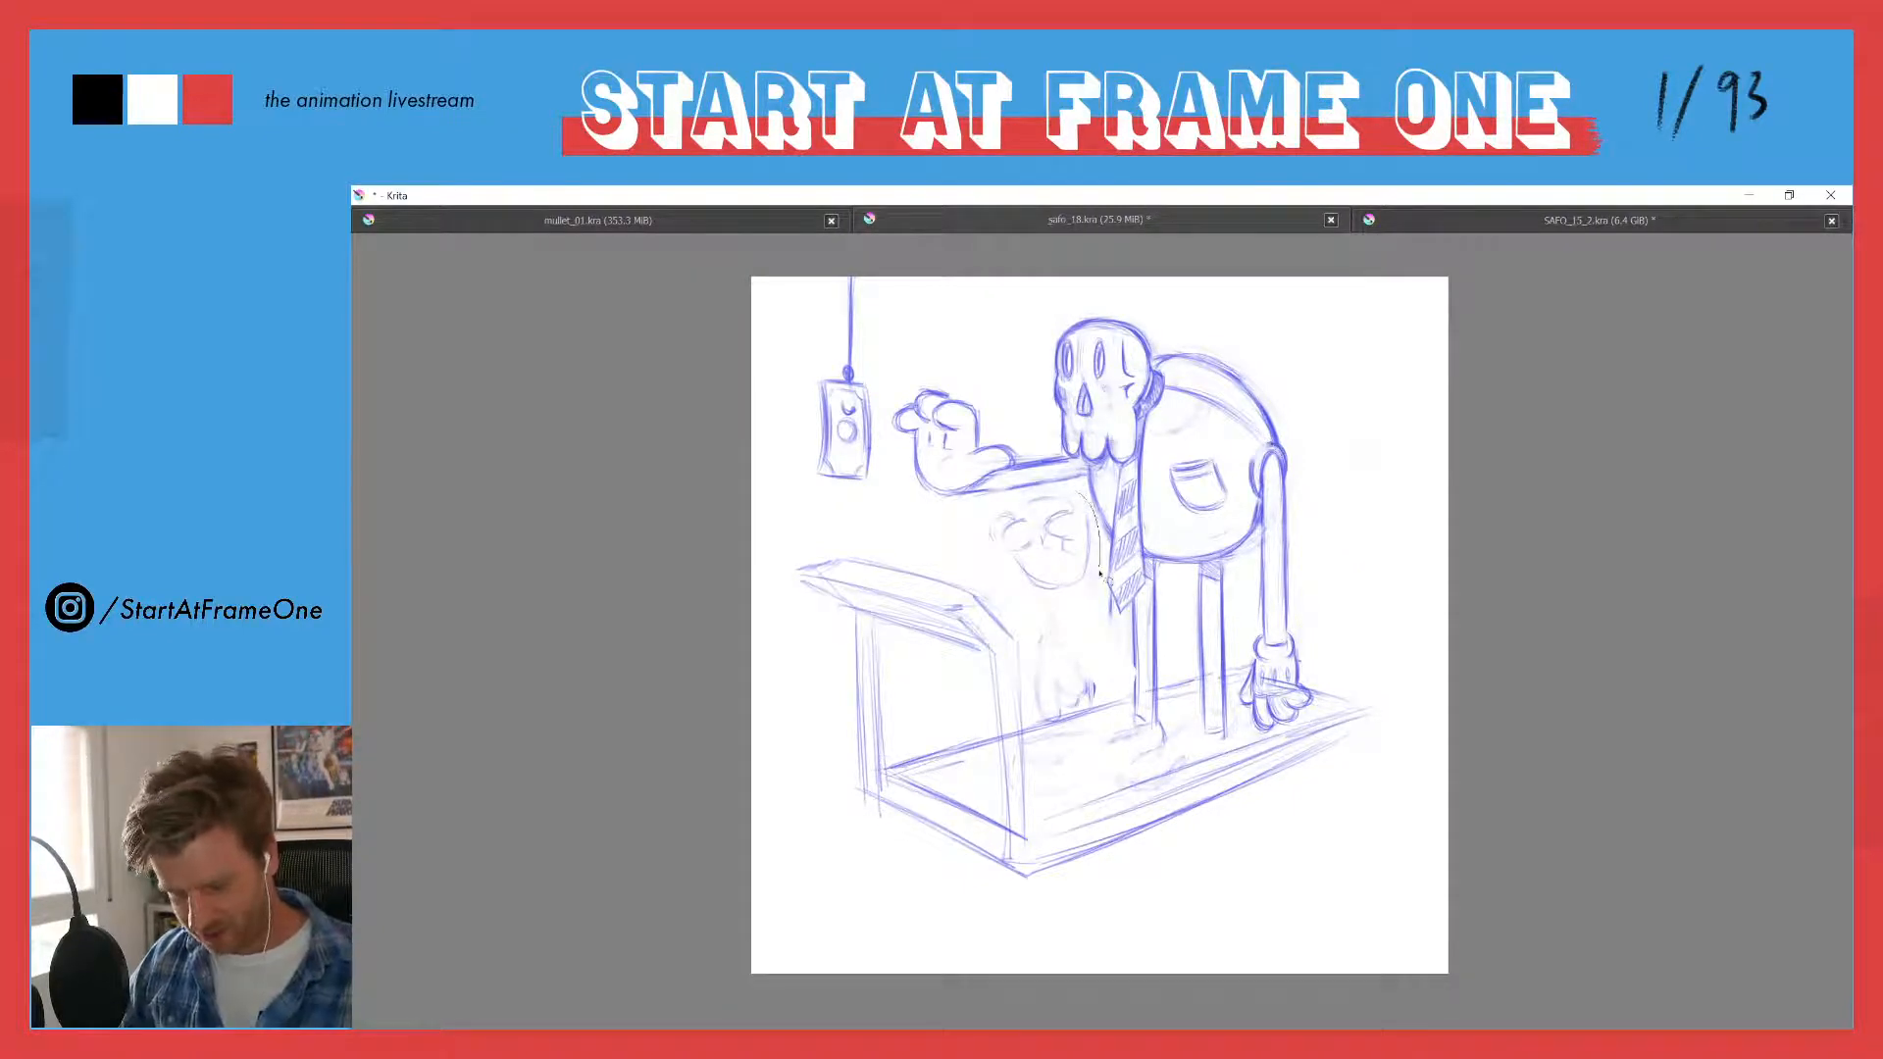
# - Lasso the rough second hand, move it closer to the tie, and clear the selection
pyautogui.moveTo(1073, 487)
pyautogui.mouseDown()
pyautogui.moveTo(1021, 512)
pyautogui.moveTo(1018, 491)
pyautogui.moveTo(995, 498)
pyautogui.mouseUp()
pyautogui.hotkey('ctrl', 't')
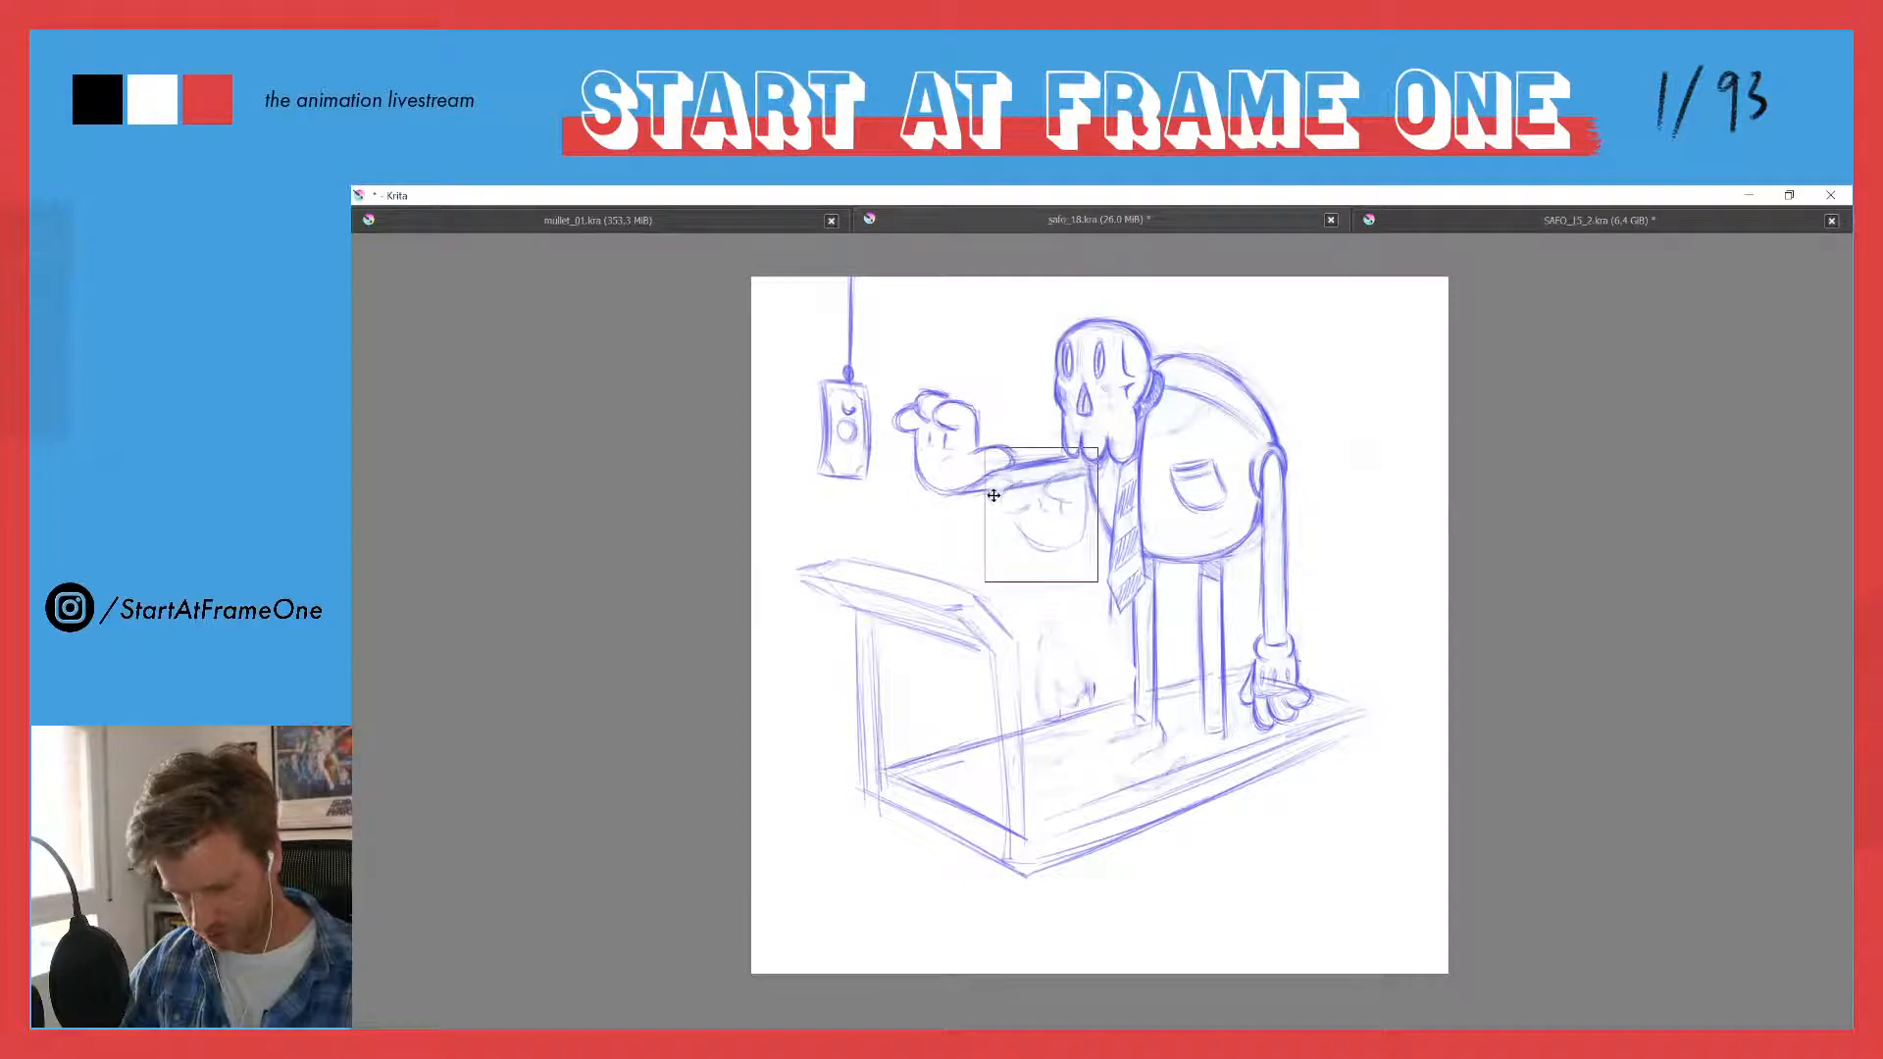
pyautogui.press('Return')
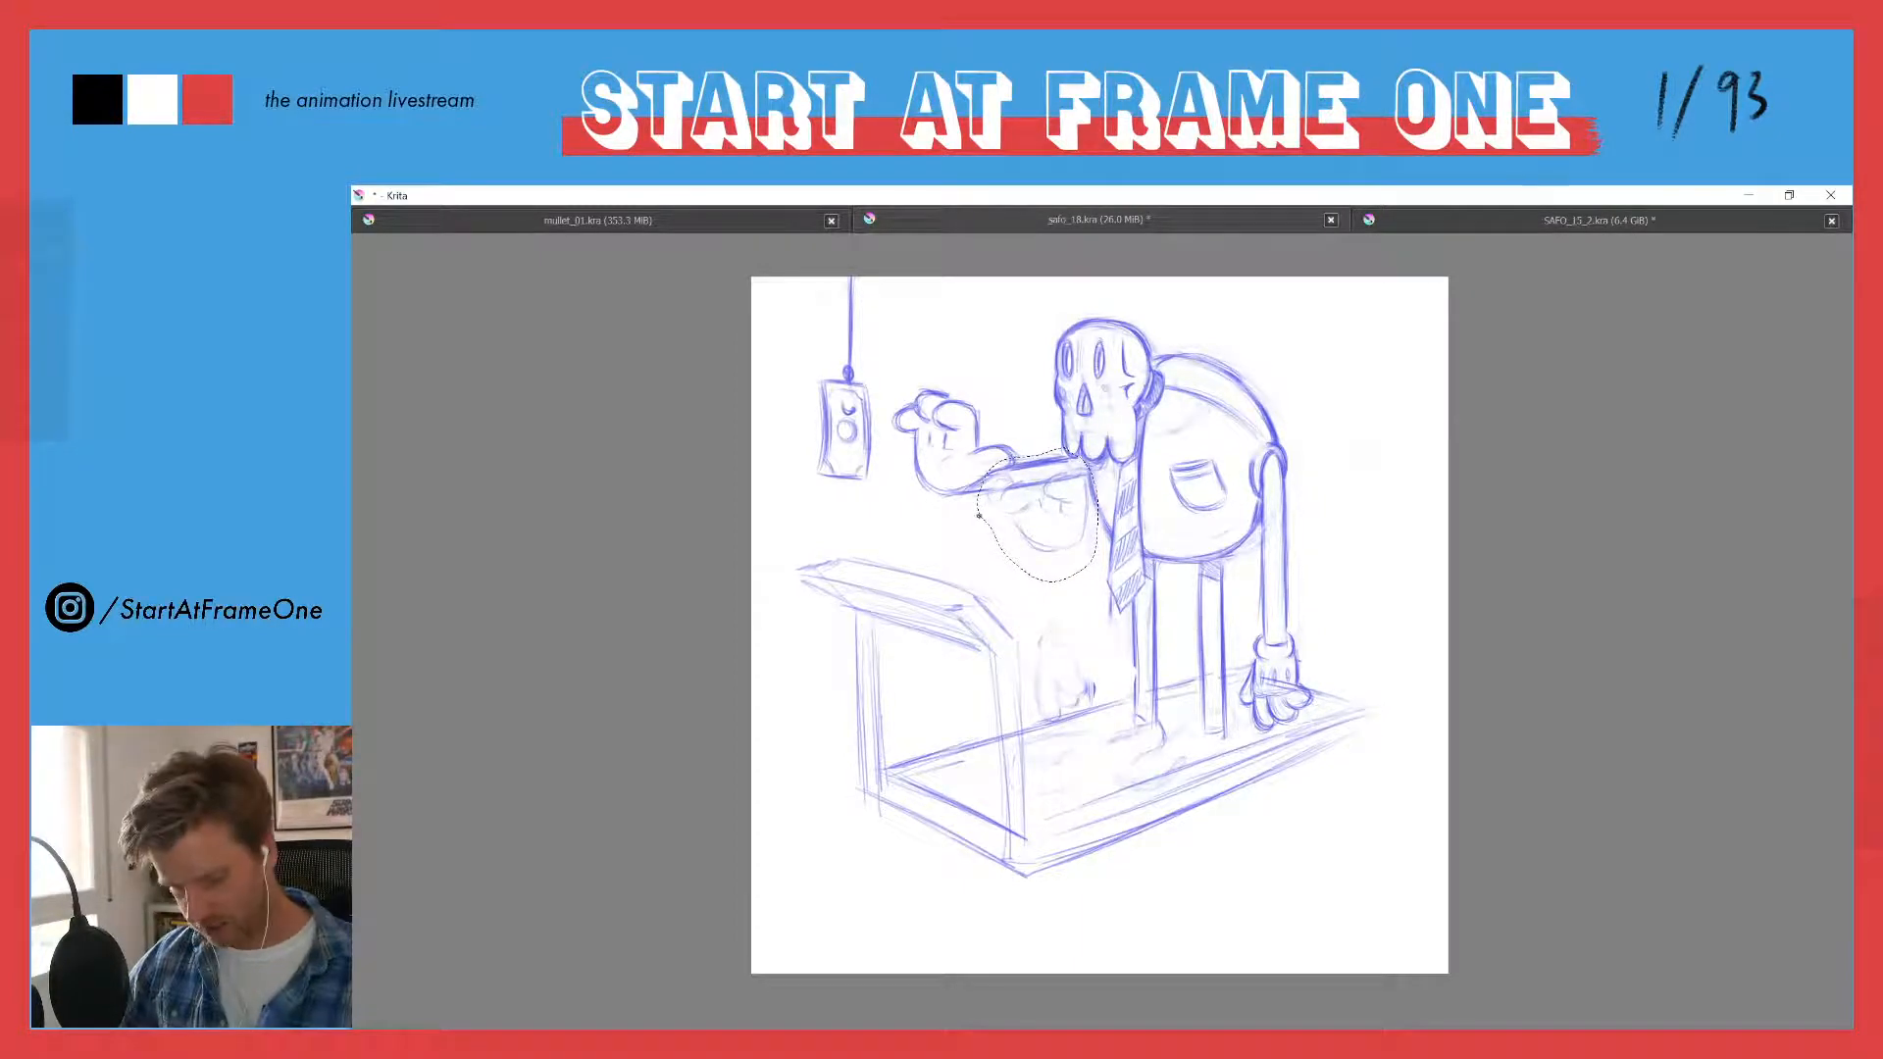
pyautogui.hotkey('ctrl', 'shift', 'a')
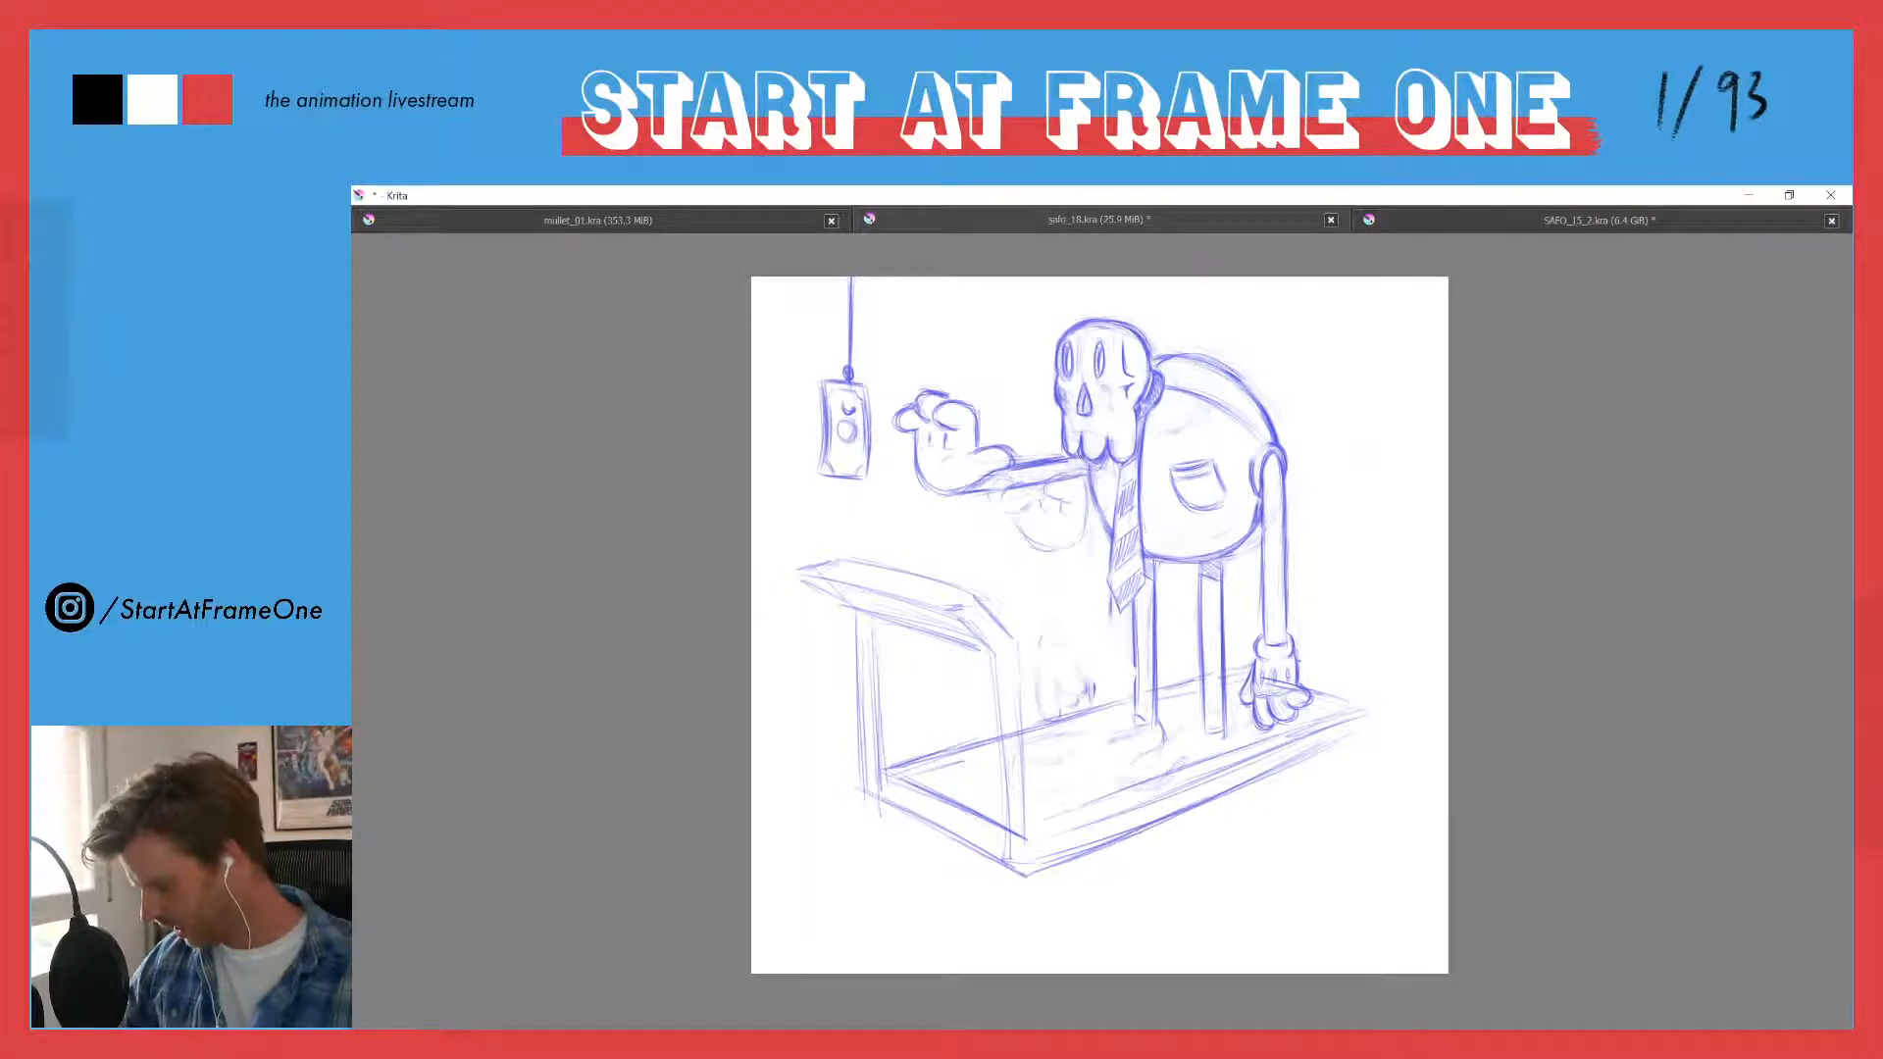
pyautogui.moveTo(1067, 487)
pyautogui.mouseDown()
pyautogui.moveTo(1078, 589)
pyautogui.moveTo(978, 530)
pyautogui.moveTo(1054, 495)
pyautogui.mouseUp()
pyautogui.press('t')
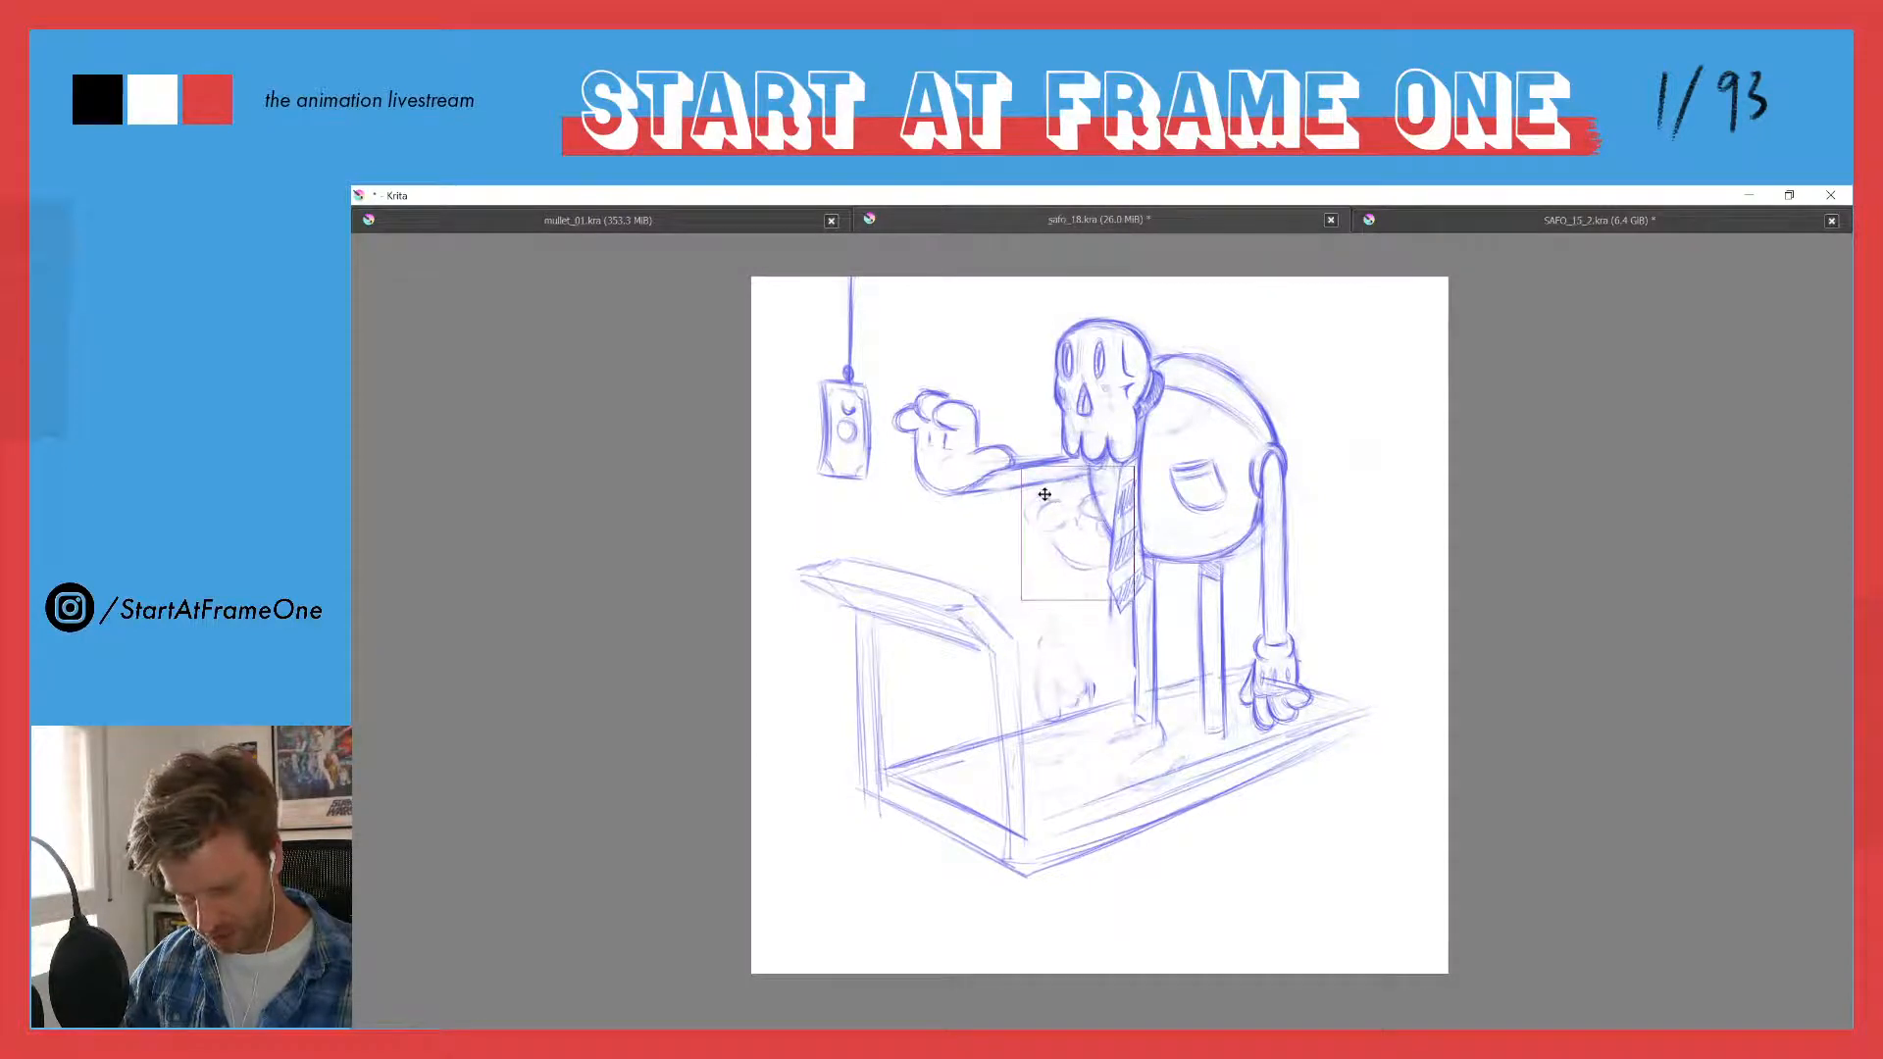
pyautogui.press('Return')
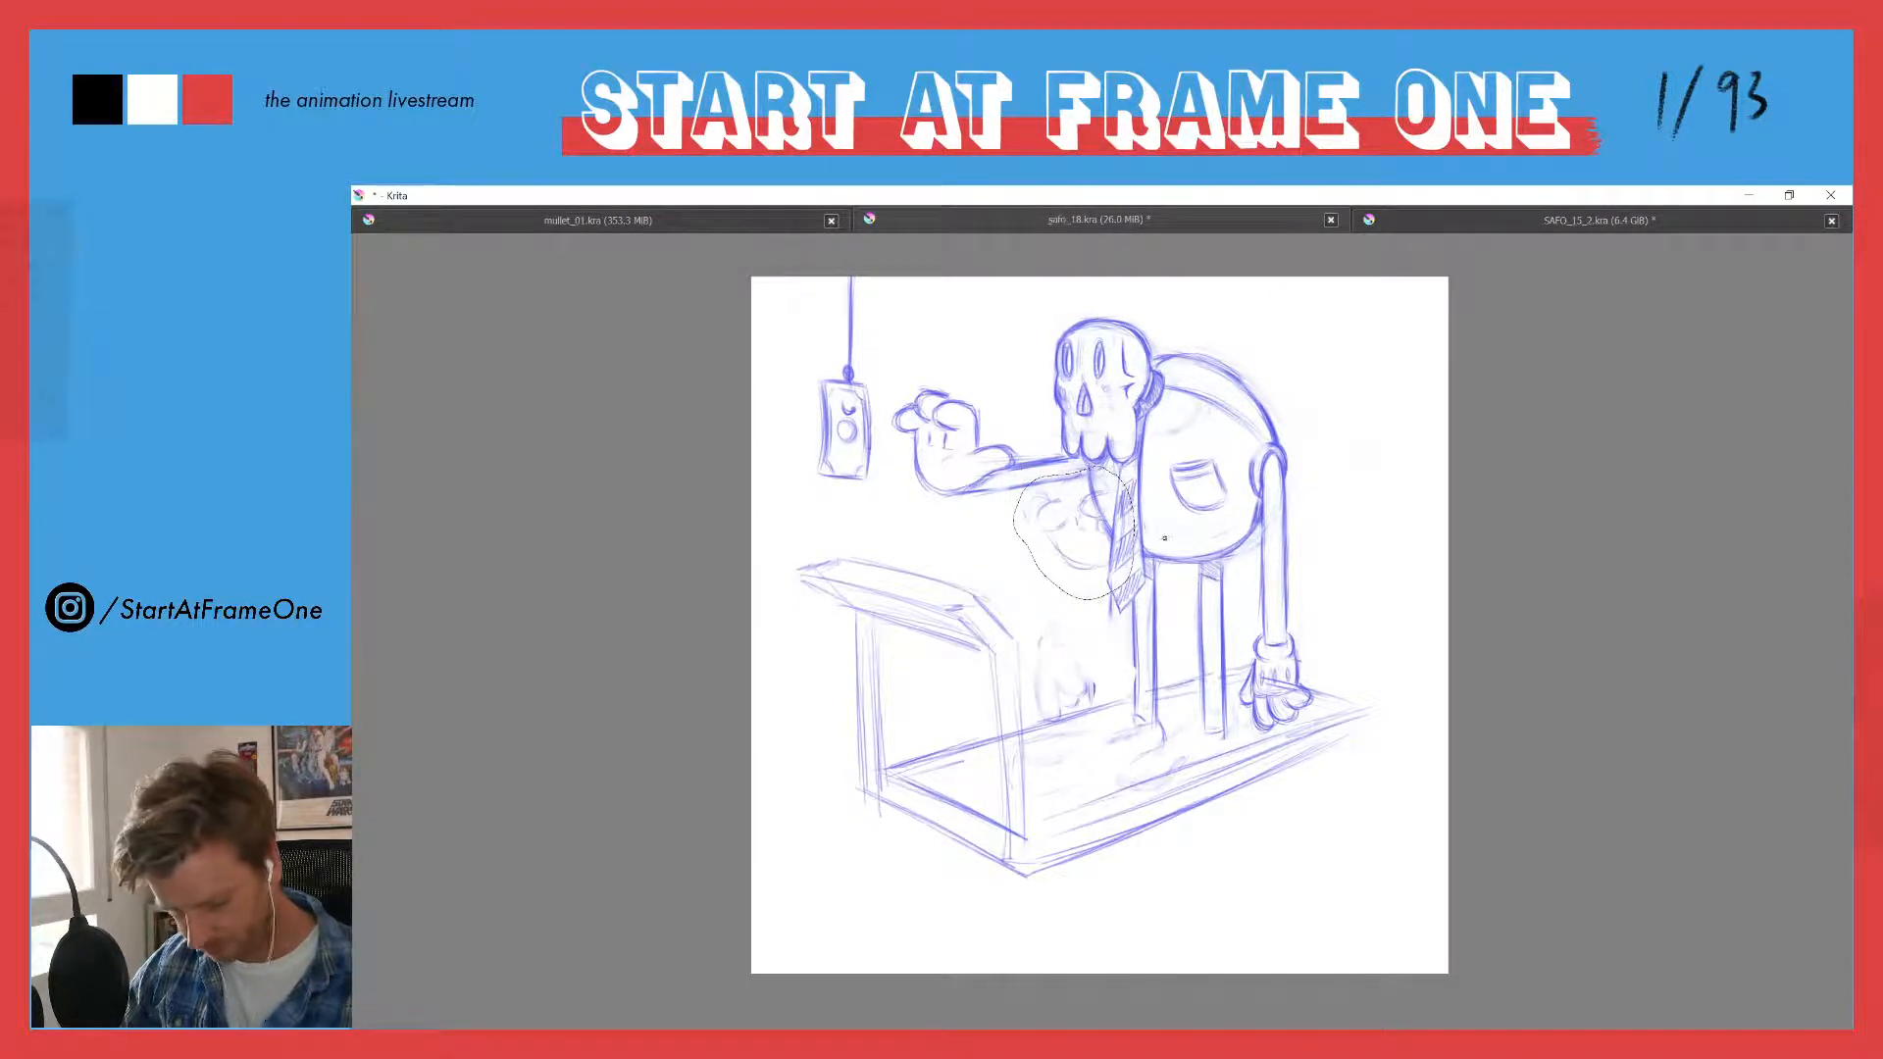
pyautogui.hotkey('ctrl', 'shift', 'a')
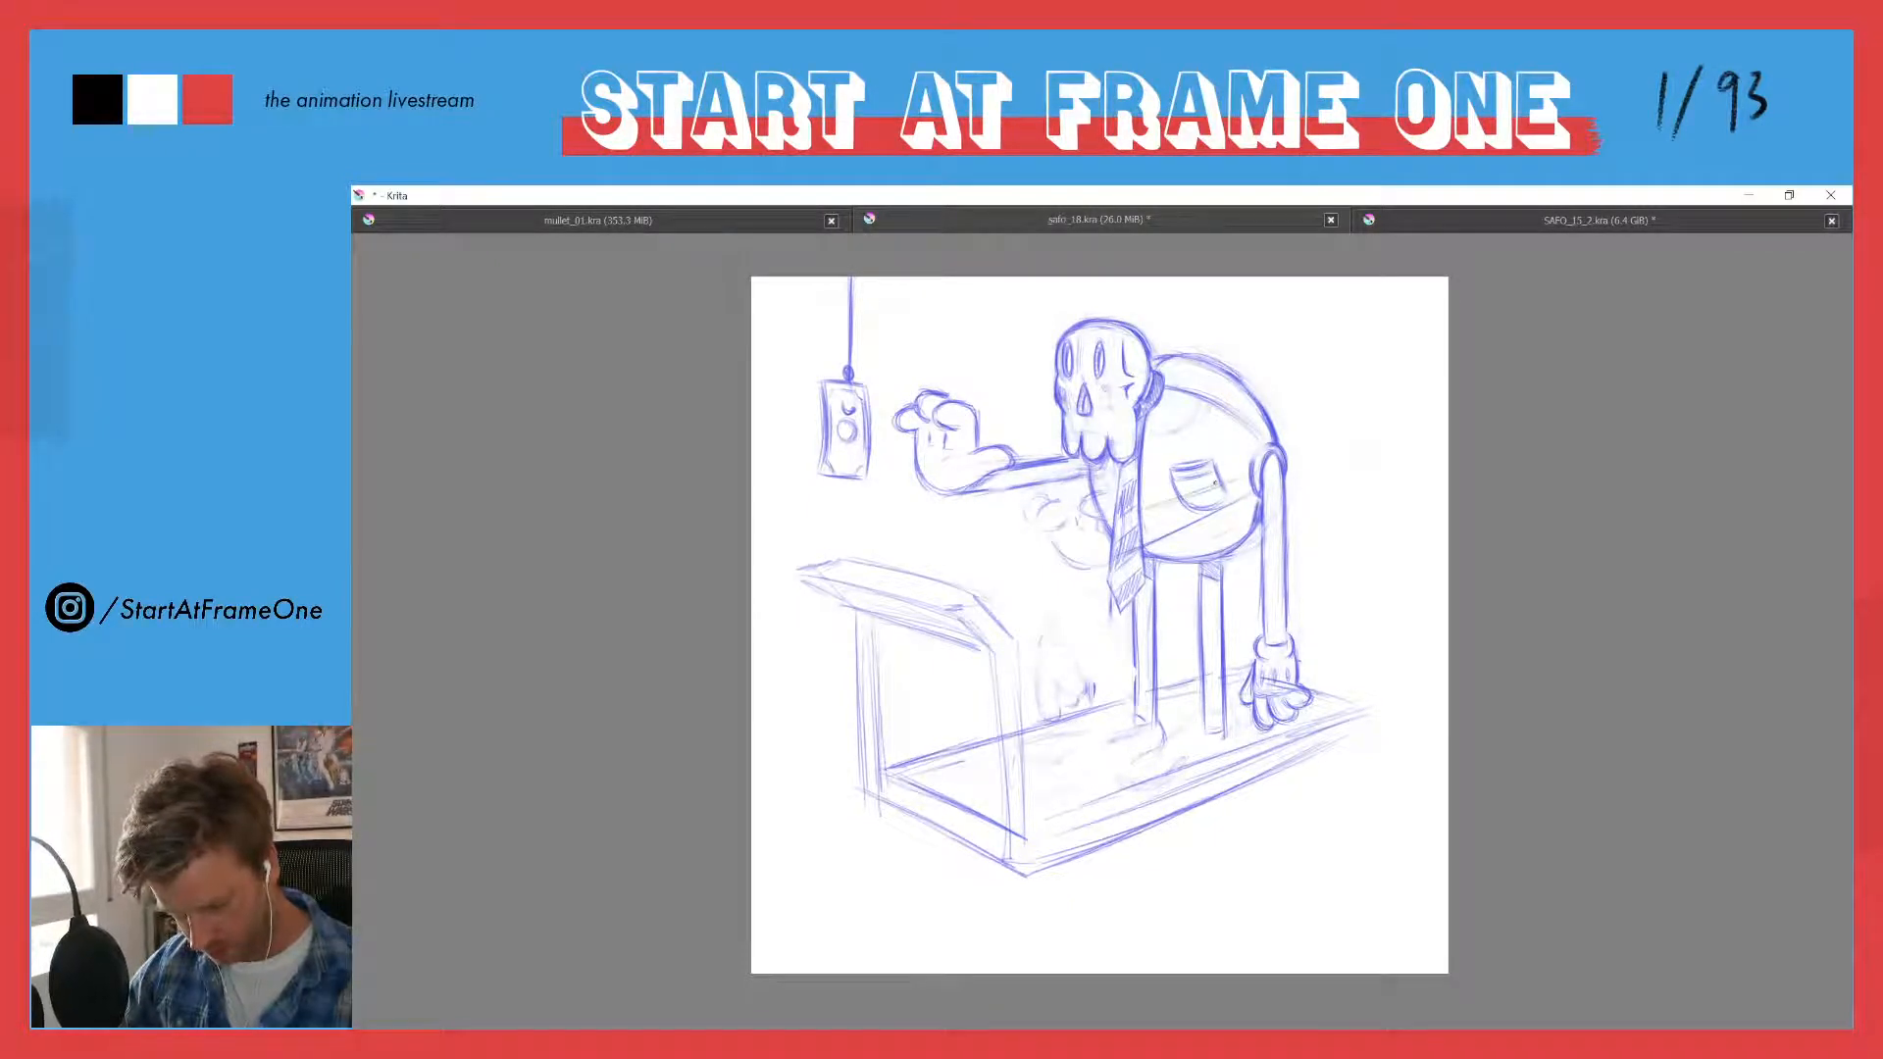
# - Sketch the near arm across the torso from the shoulder to the second hand, and erase the old hanging arm and hand
pyautogui.moveTo(1140, 519); pyautogui.dragTo(1239, 478)
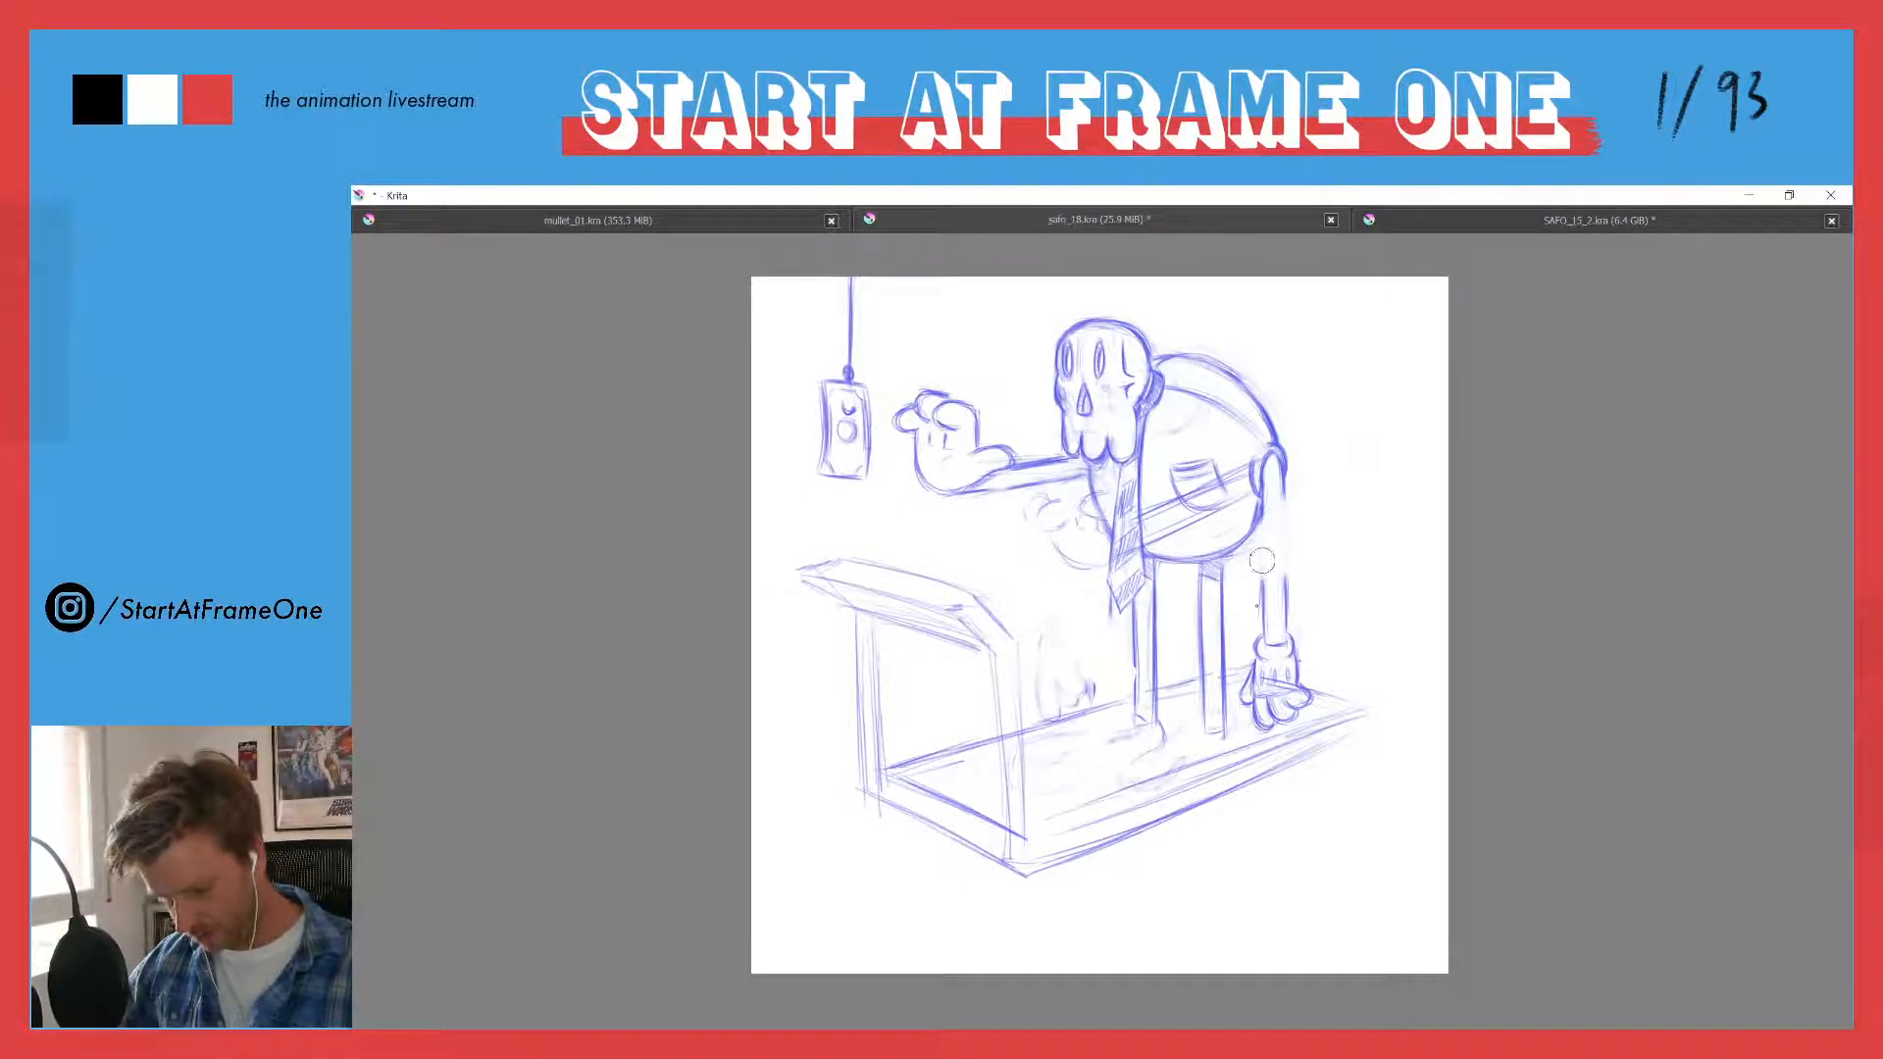
pyautogui.moveTo(1262, 560)
pyautogui.mouseDown()
pyautogui.moveTo(1285, 652)
pyautogui.moveTo(1250, 687)
pyautogui.moveTo(1275, 726)
pyautogui.moveTo(1298, 701)
pyautogui.moveTo(1268, 689)
pyautogui.mouseUp()
pyautogui.press('e')
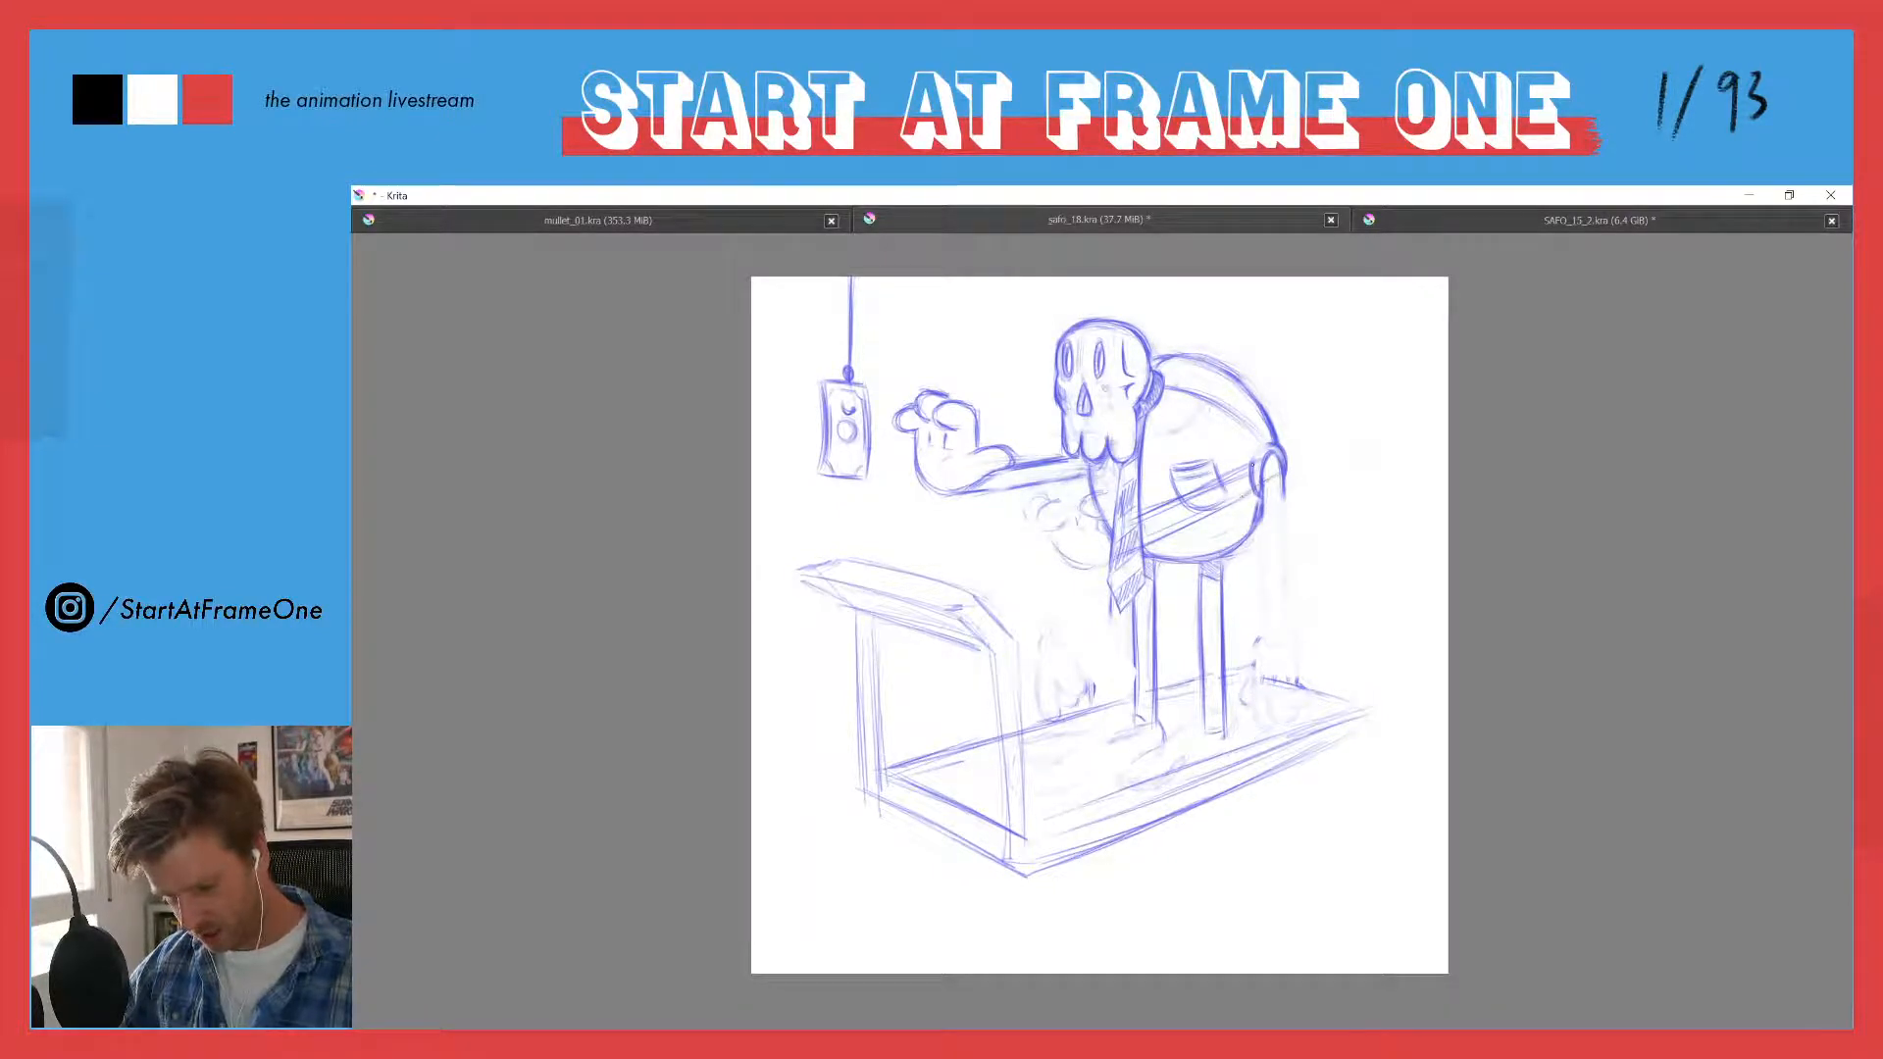
# - Clean up the near arm's edges over the torso and pocket, and round off its shoulder joint
pyautogui.press('e')
pyautogui.moveTo(1267, 469); pyautogui.dragTo(1213, 495)
pyautogui.press('e')
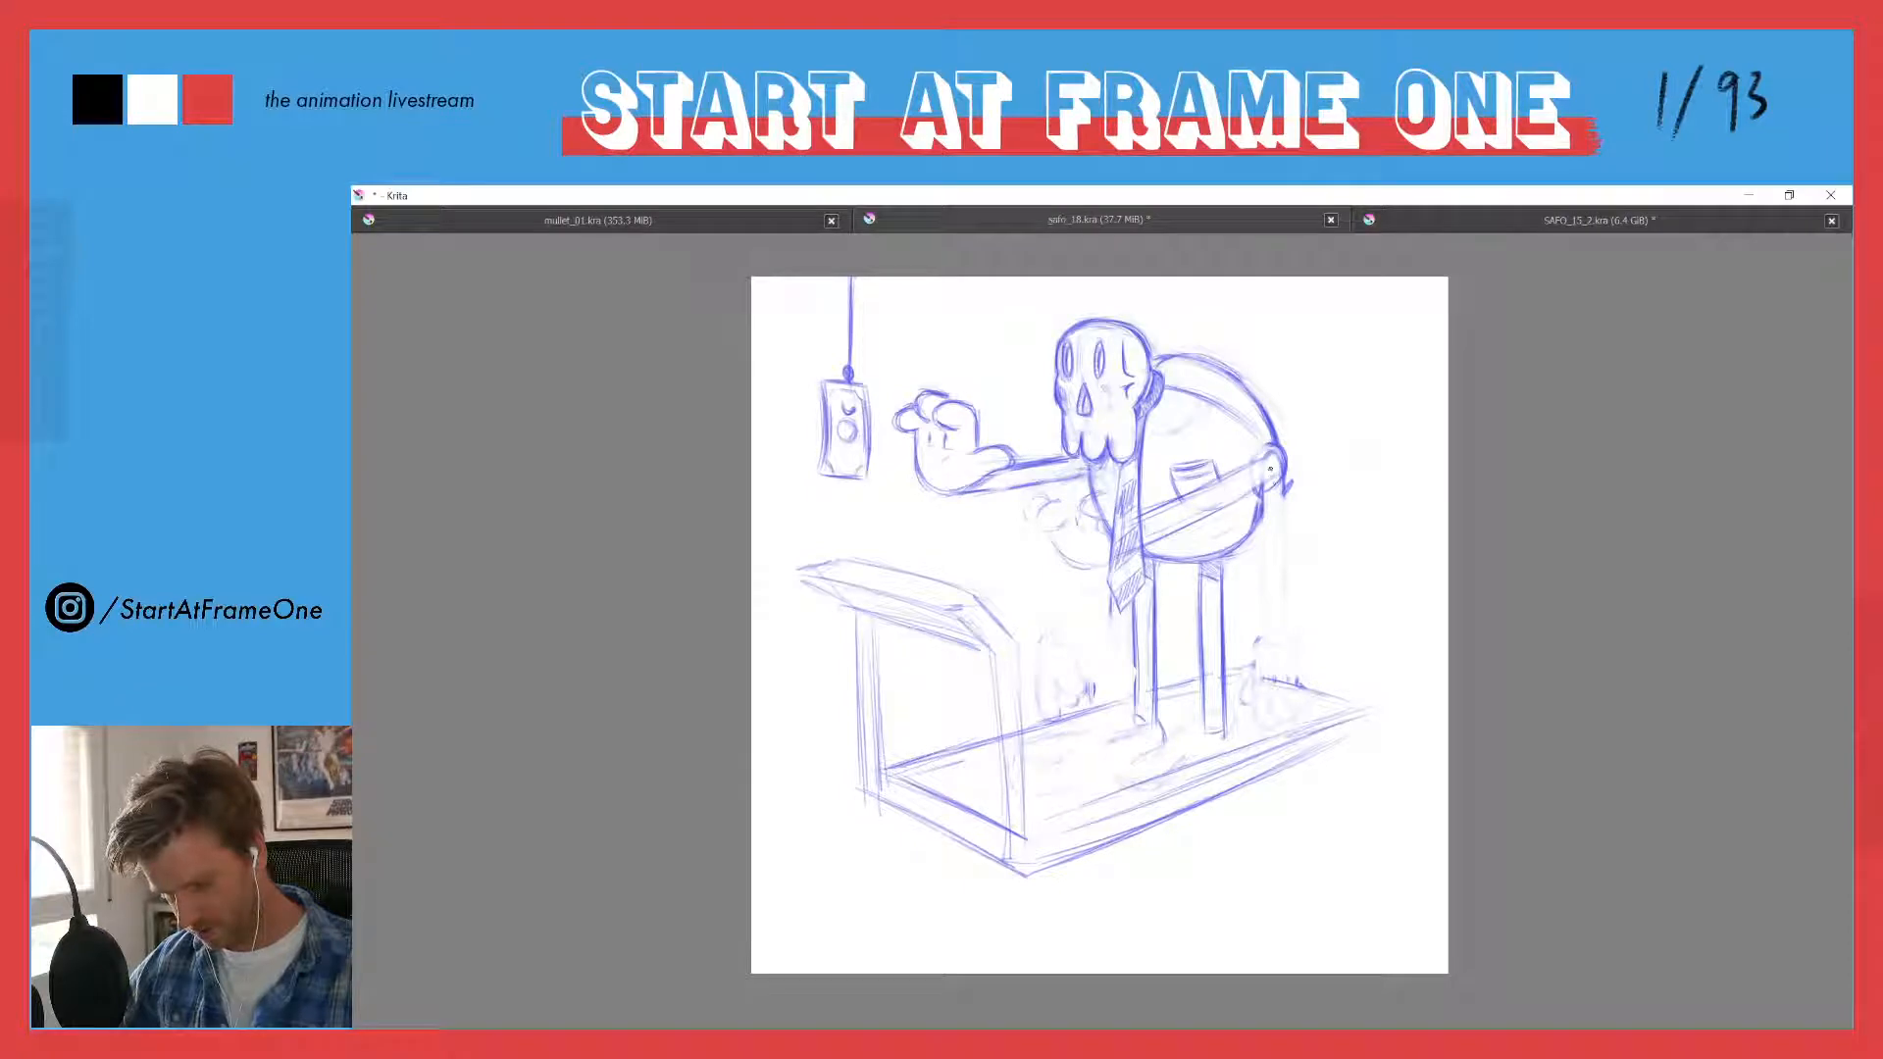
pyautogui.moveTo(1266, 490)
pyautogui.mouseDown()
pyautogui.moveTo(1284, 474)
pyautogui.moveTo(1284, 498)
pyautogui.moveTo(1204, 513)
pyautogui.moveTo(1200, 489)
pyautogui.moveTo(1258, 459)
pyautogui.moveTo(1265, 483)
pyautogui.mouseUp()
pyautogui.press('e')
pyautogui.press('e')
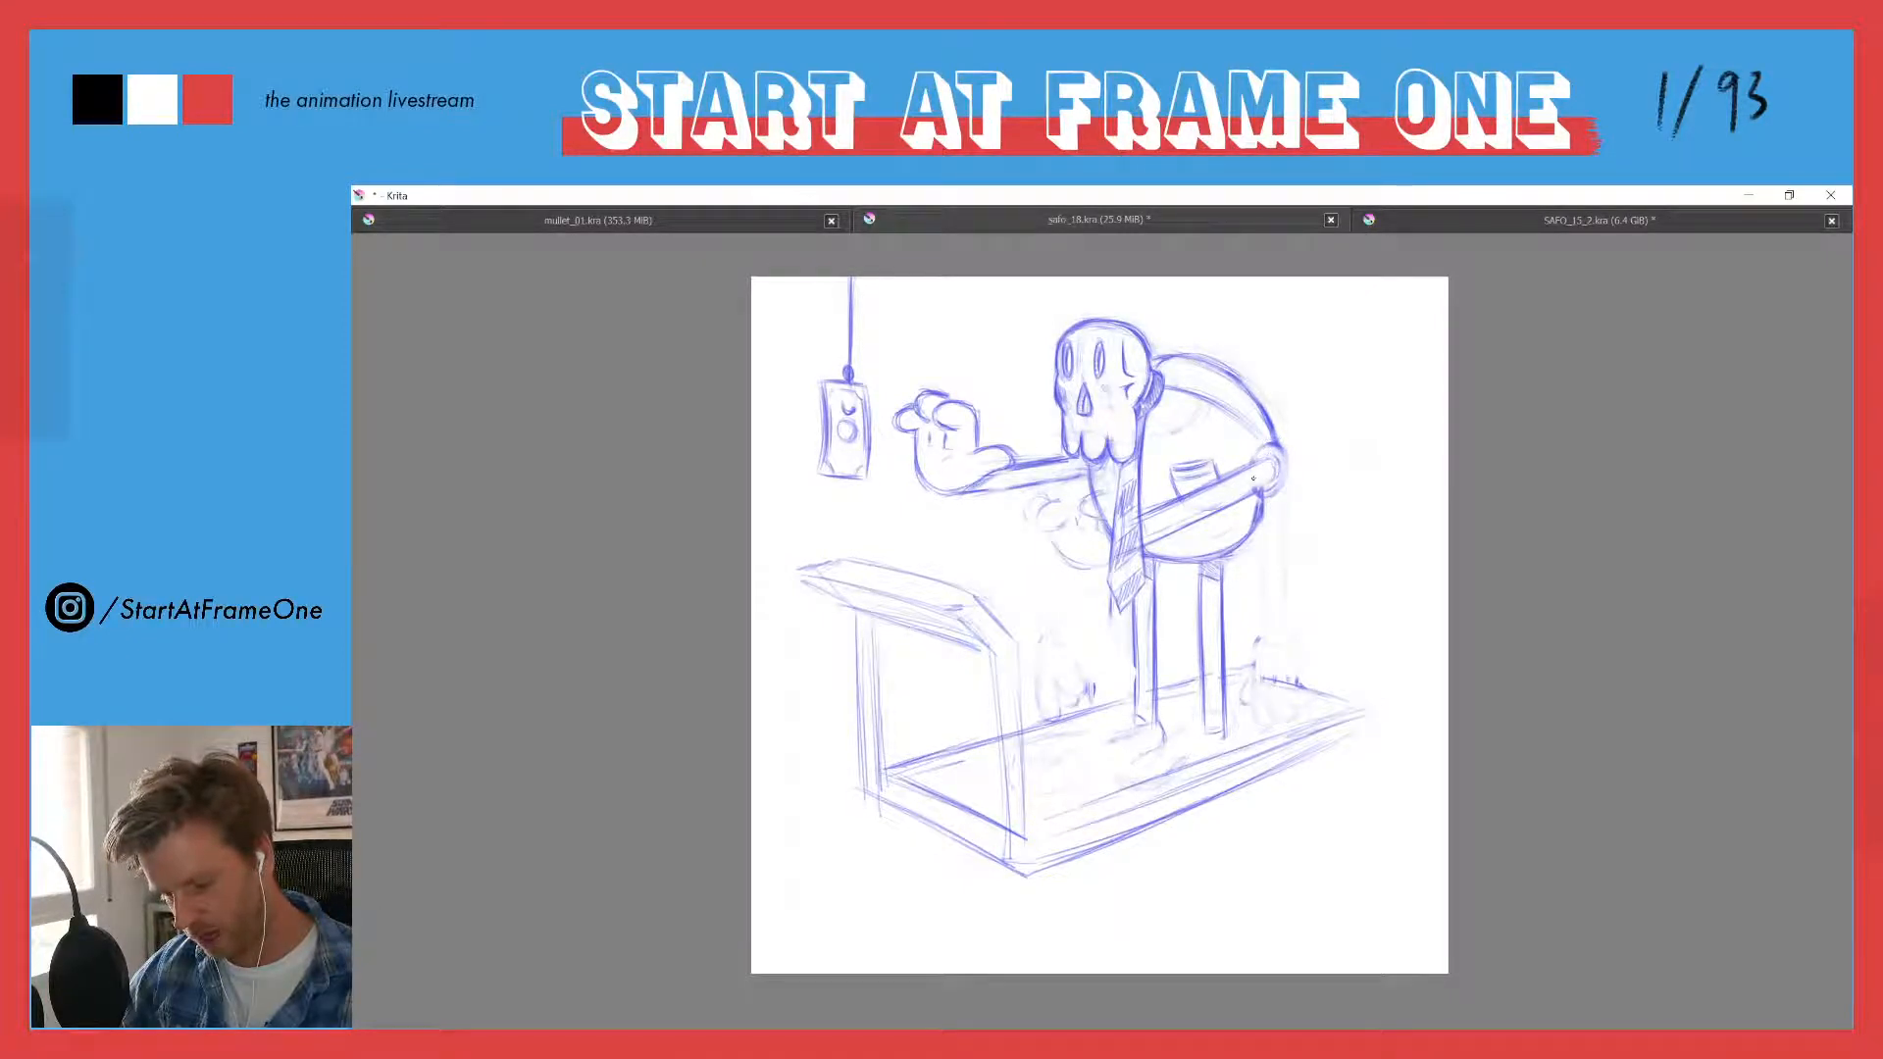
pyautogui.moveTo(1268, 473); pyautogui.dragTo(1277, 474)
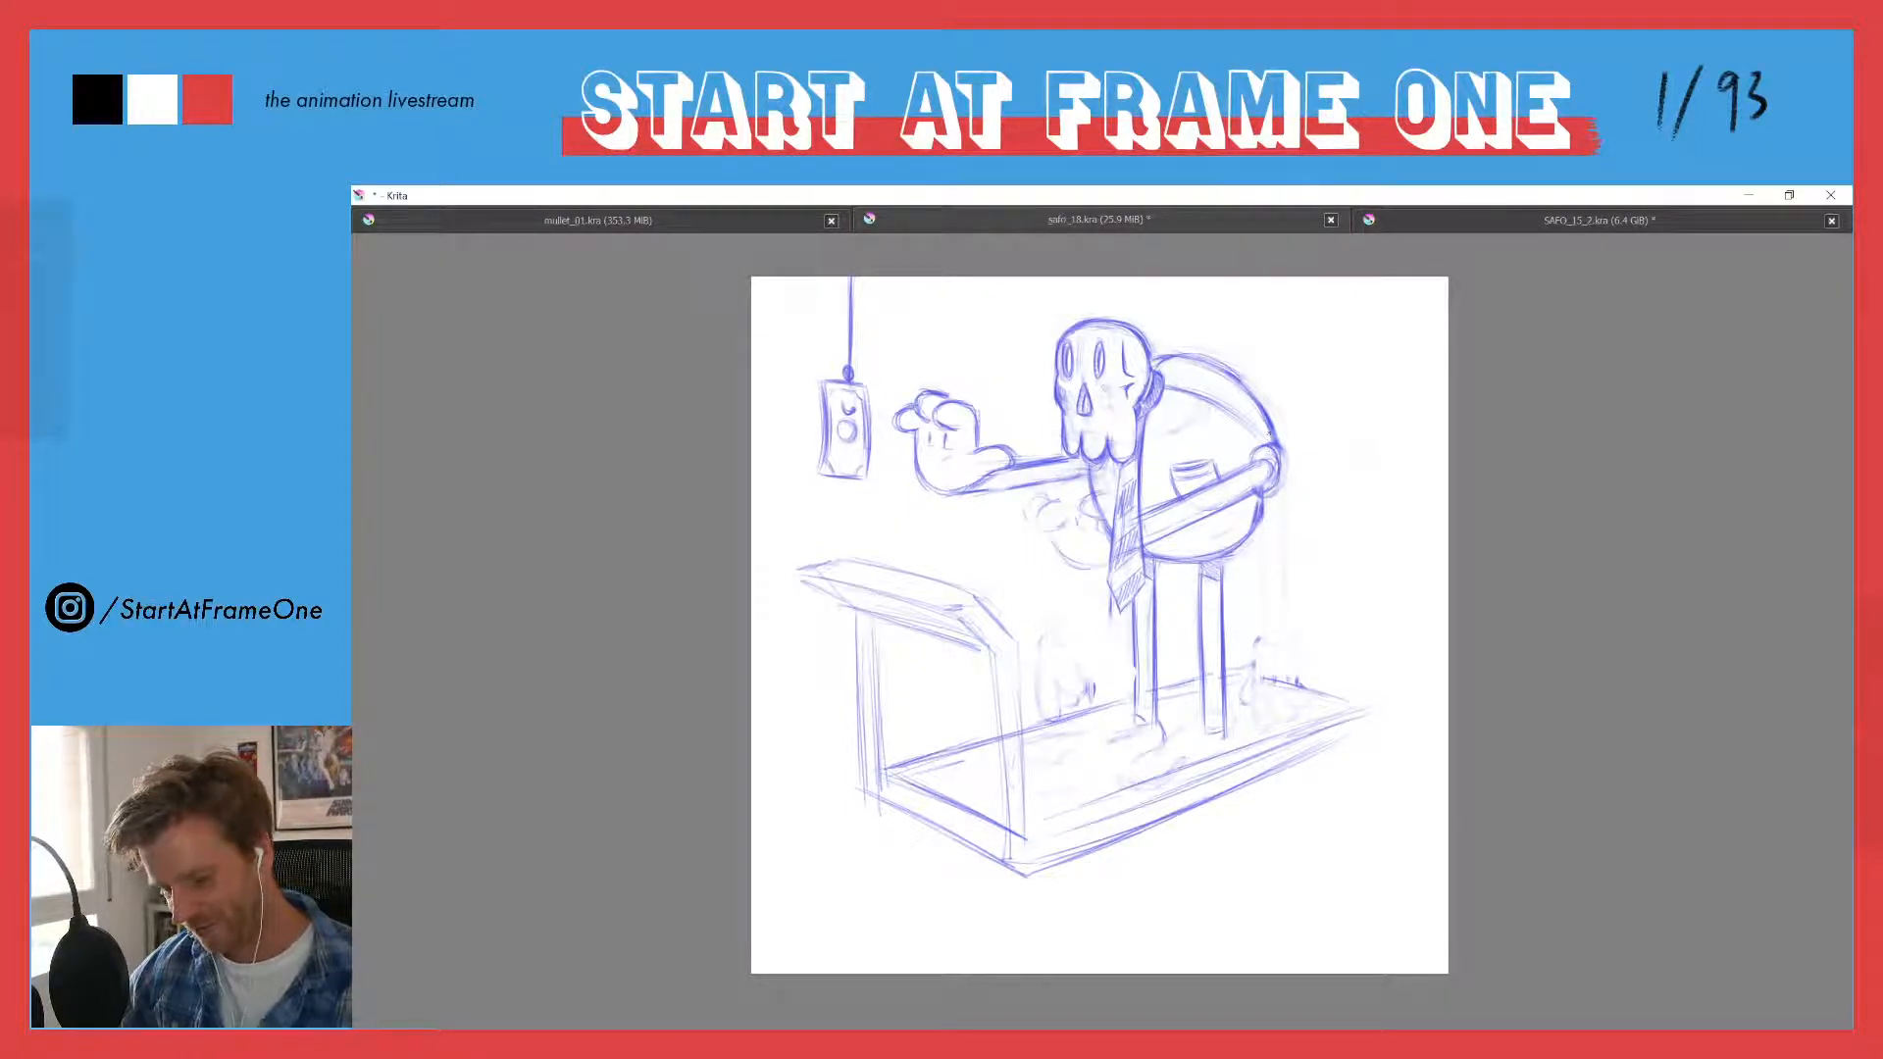
pyautogui.moveTo(1251, 506); pyautogui.dragTo(1251, 515)
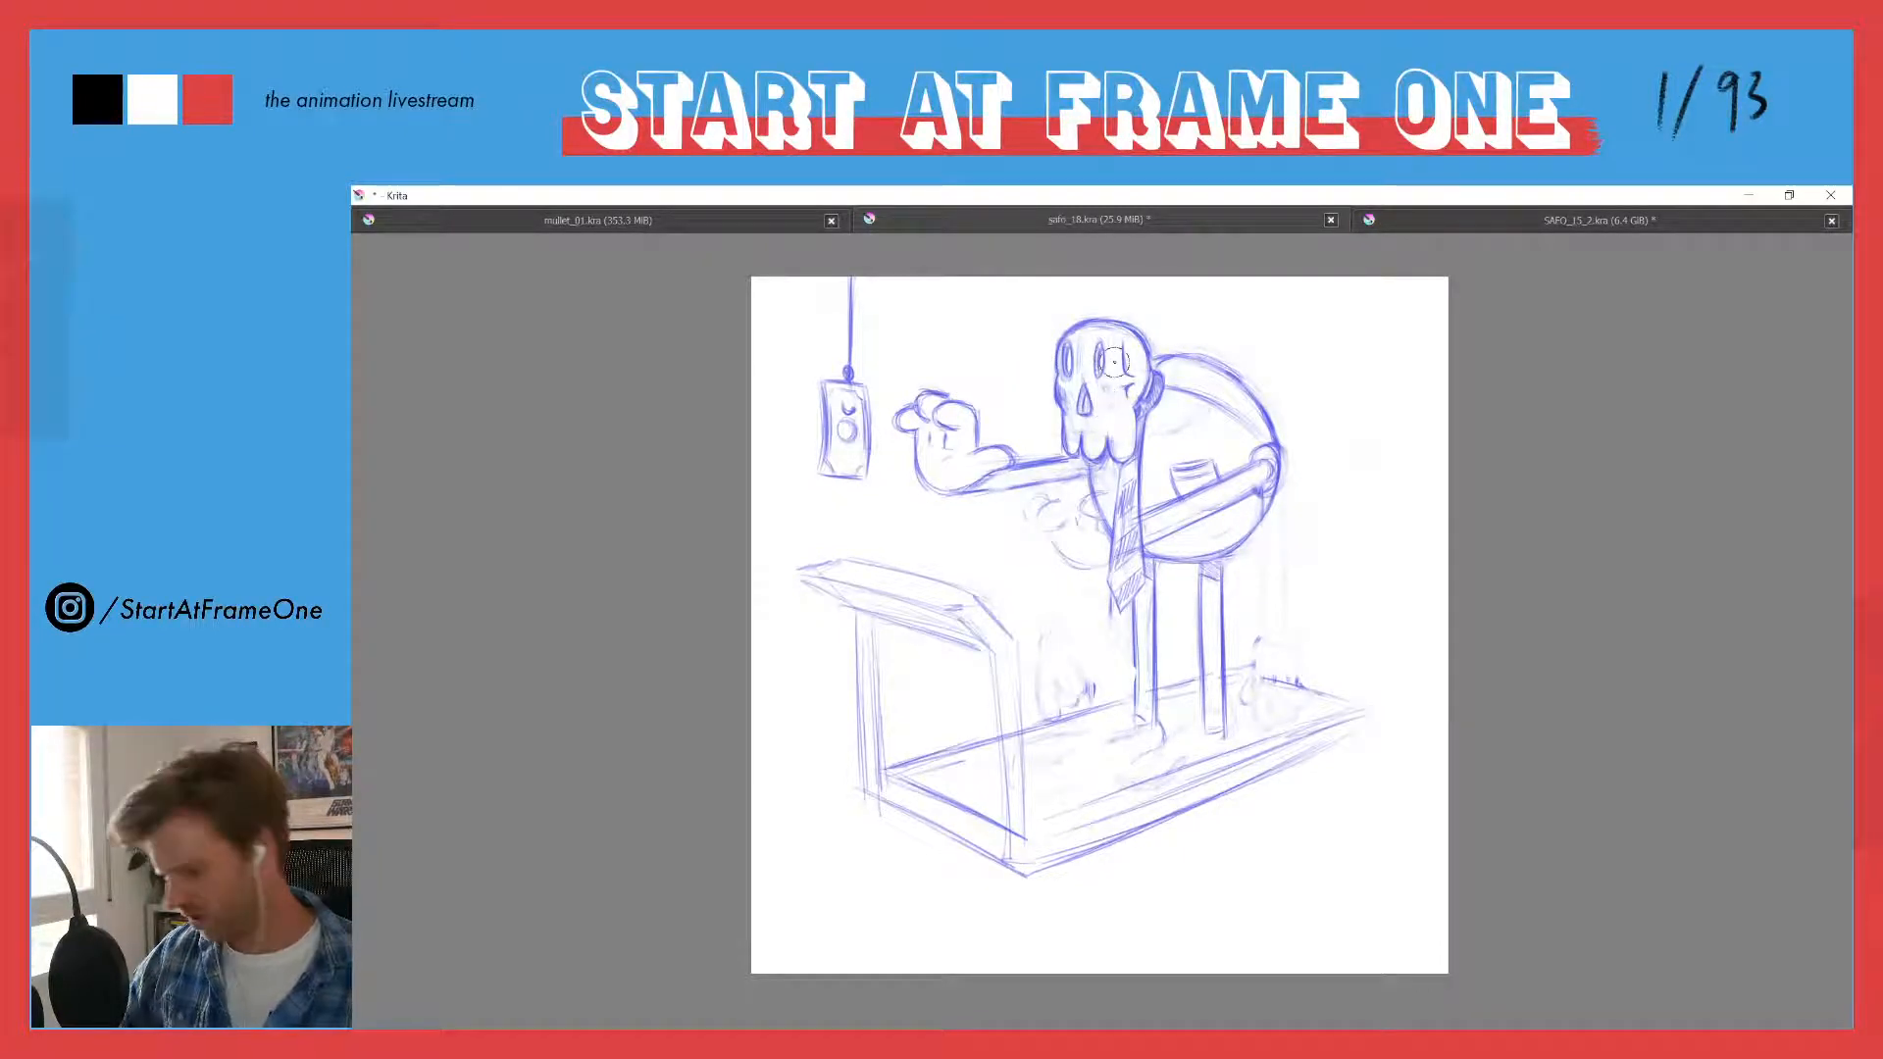
# - Copy and paste Layer 1 as a backup, and hide the lower copy
pyautogui.press('Tab')
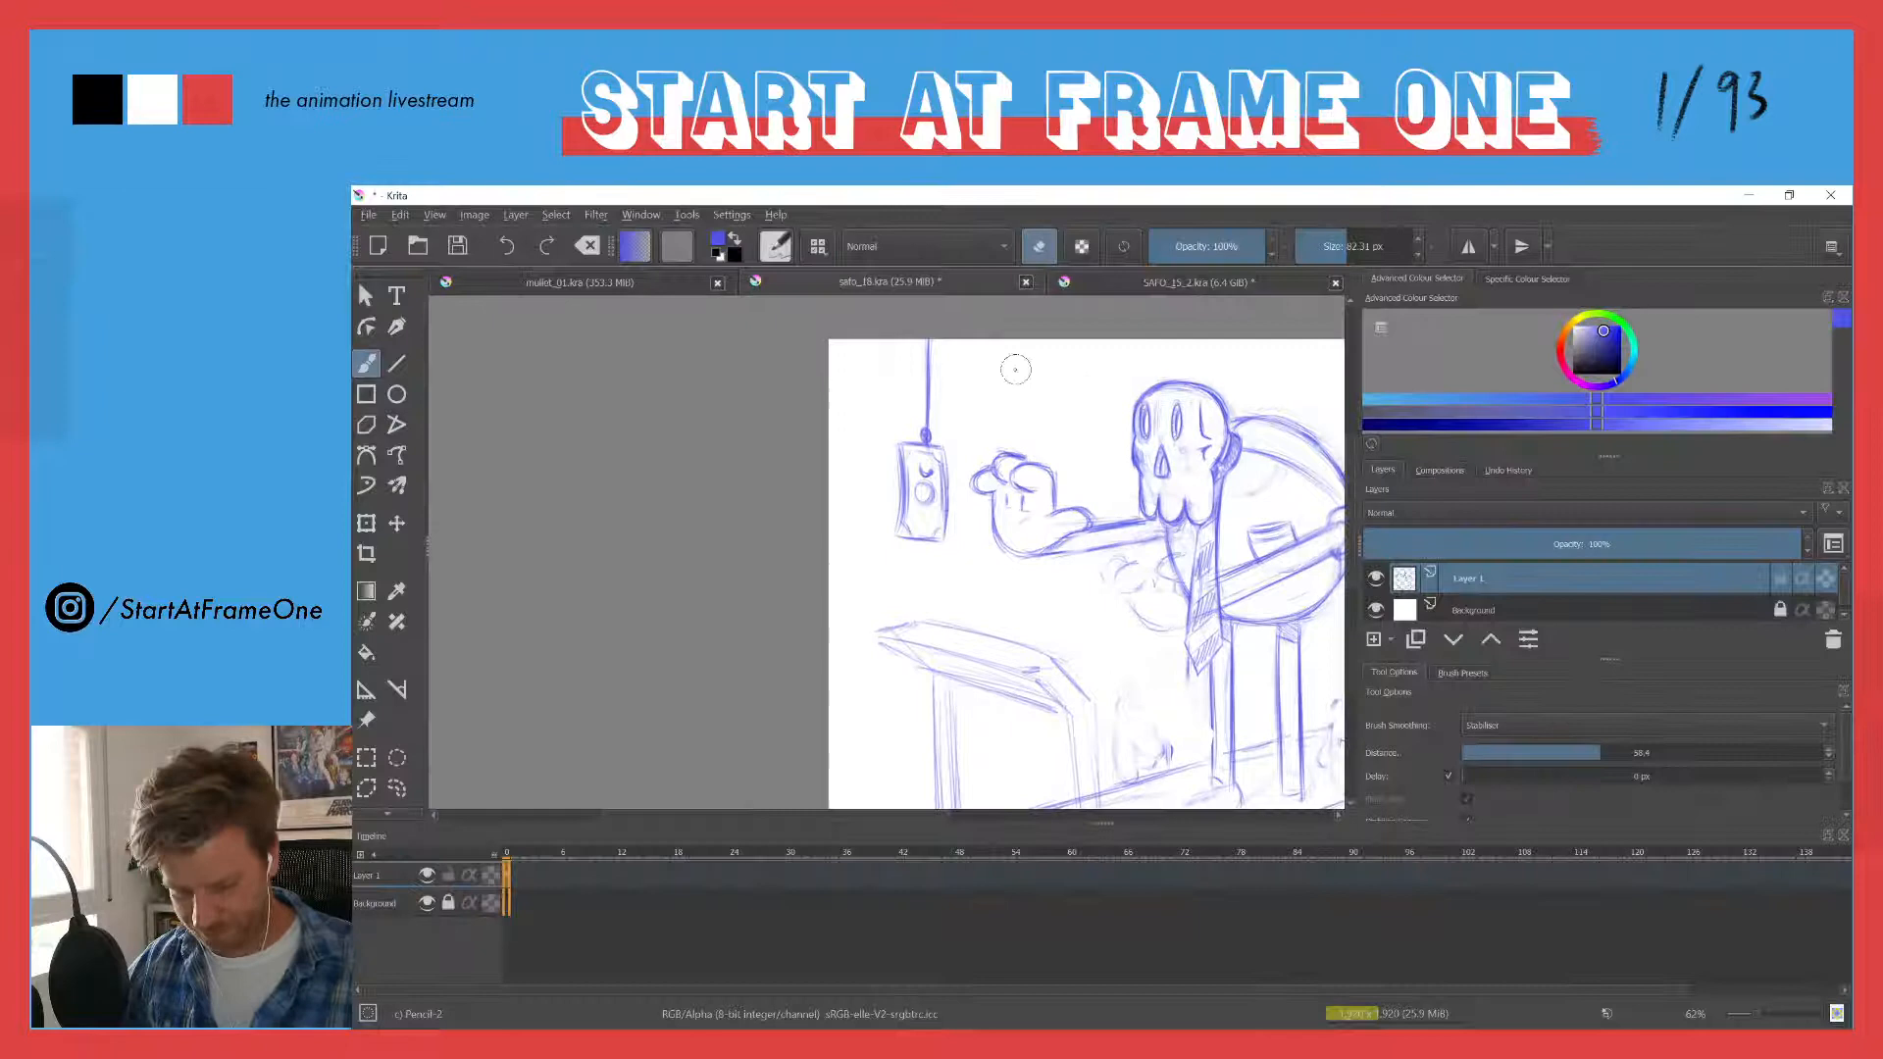
pyautogui.rightClick(1500, 581)
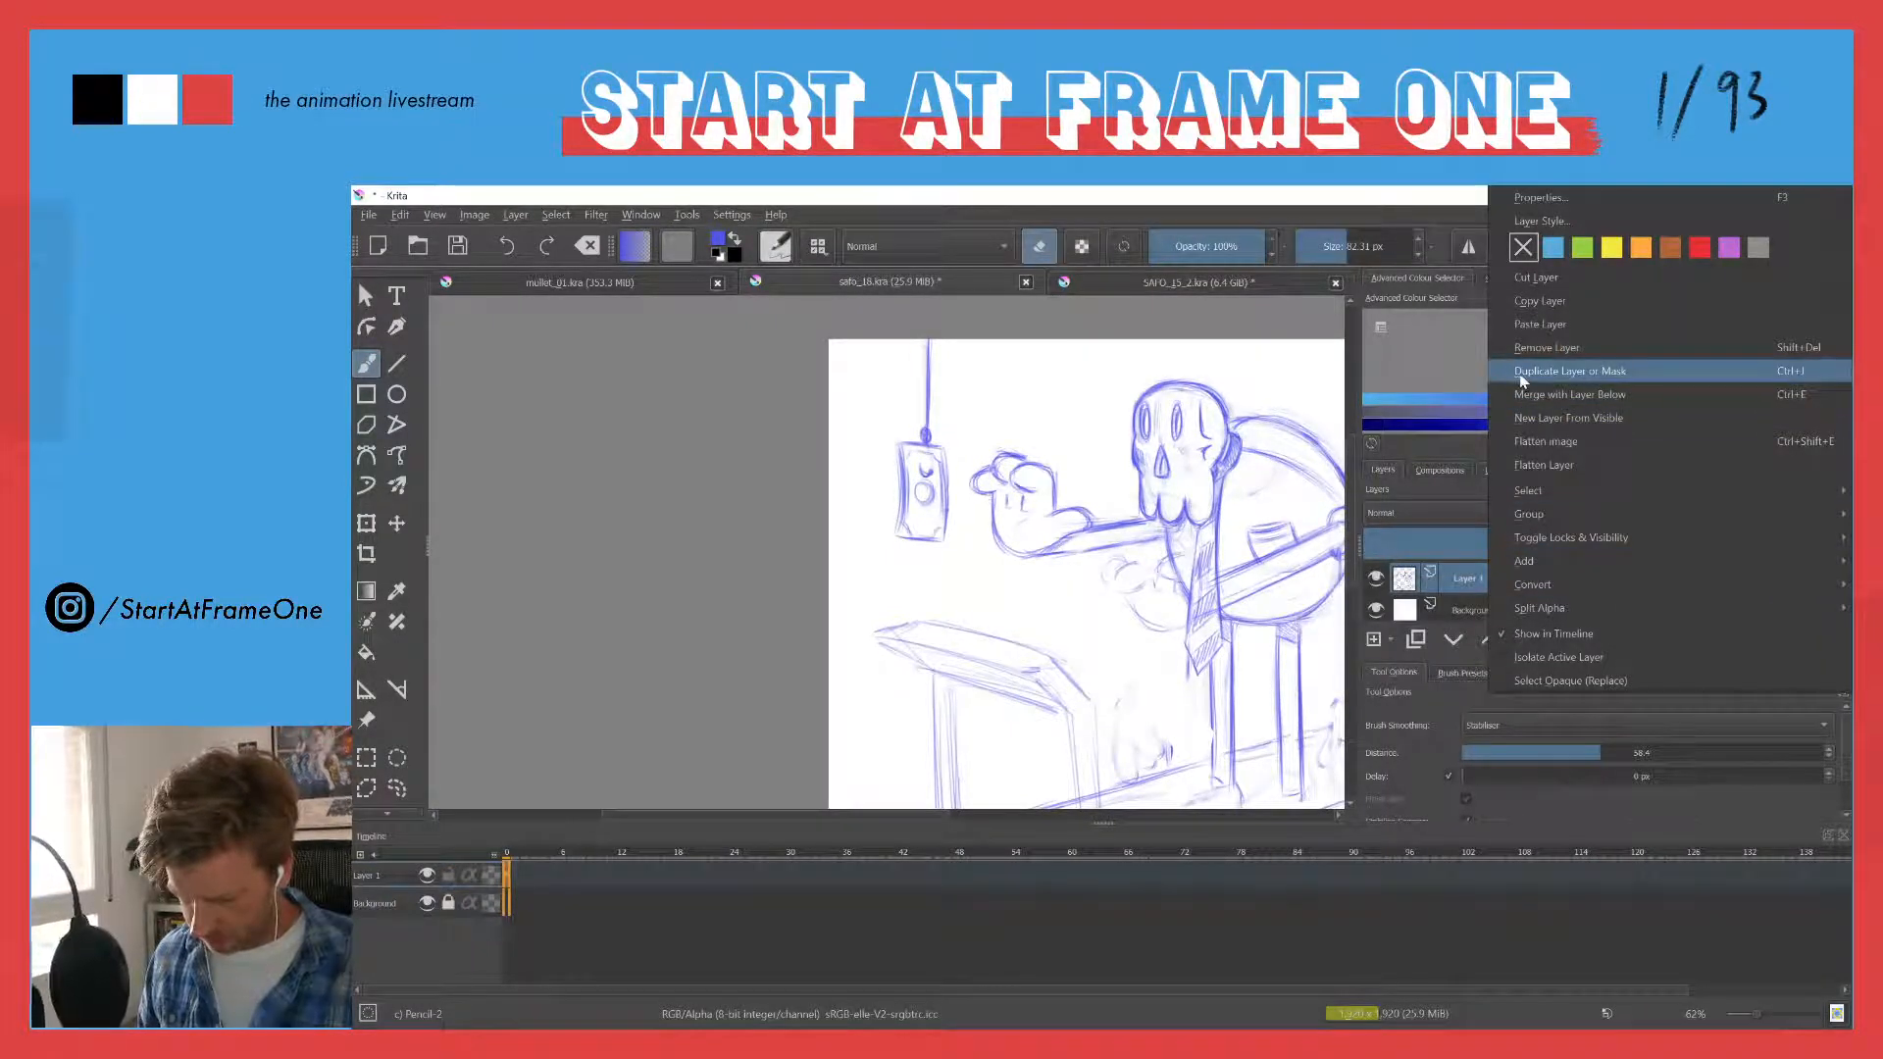
pyautogui.click(1519, 309)
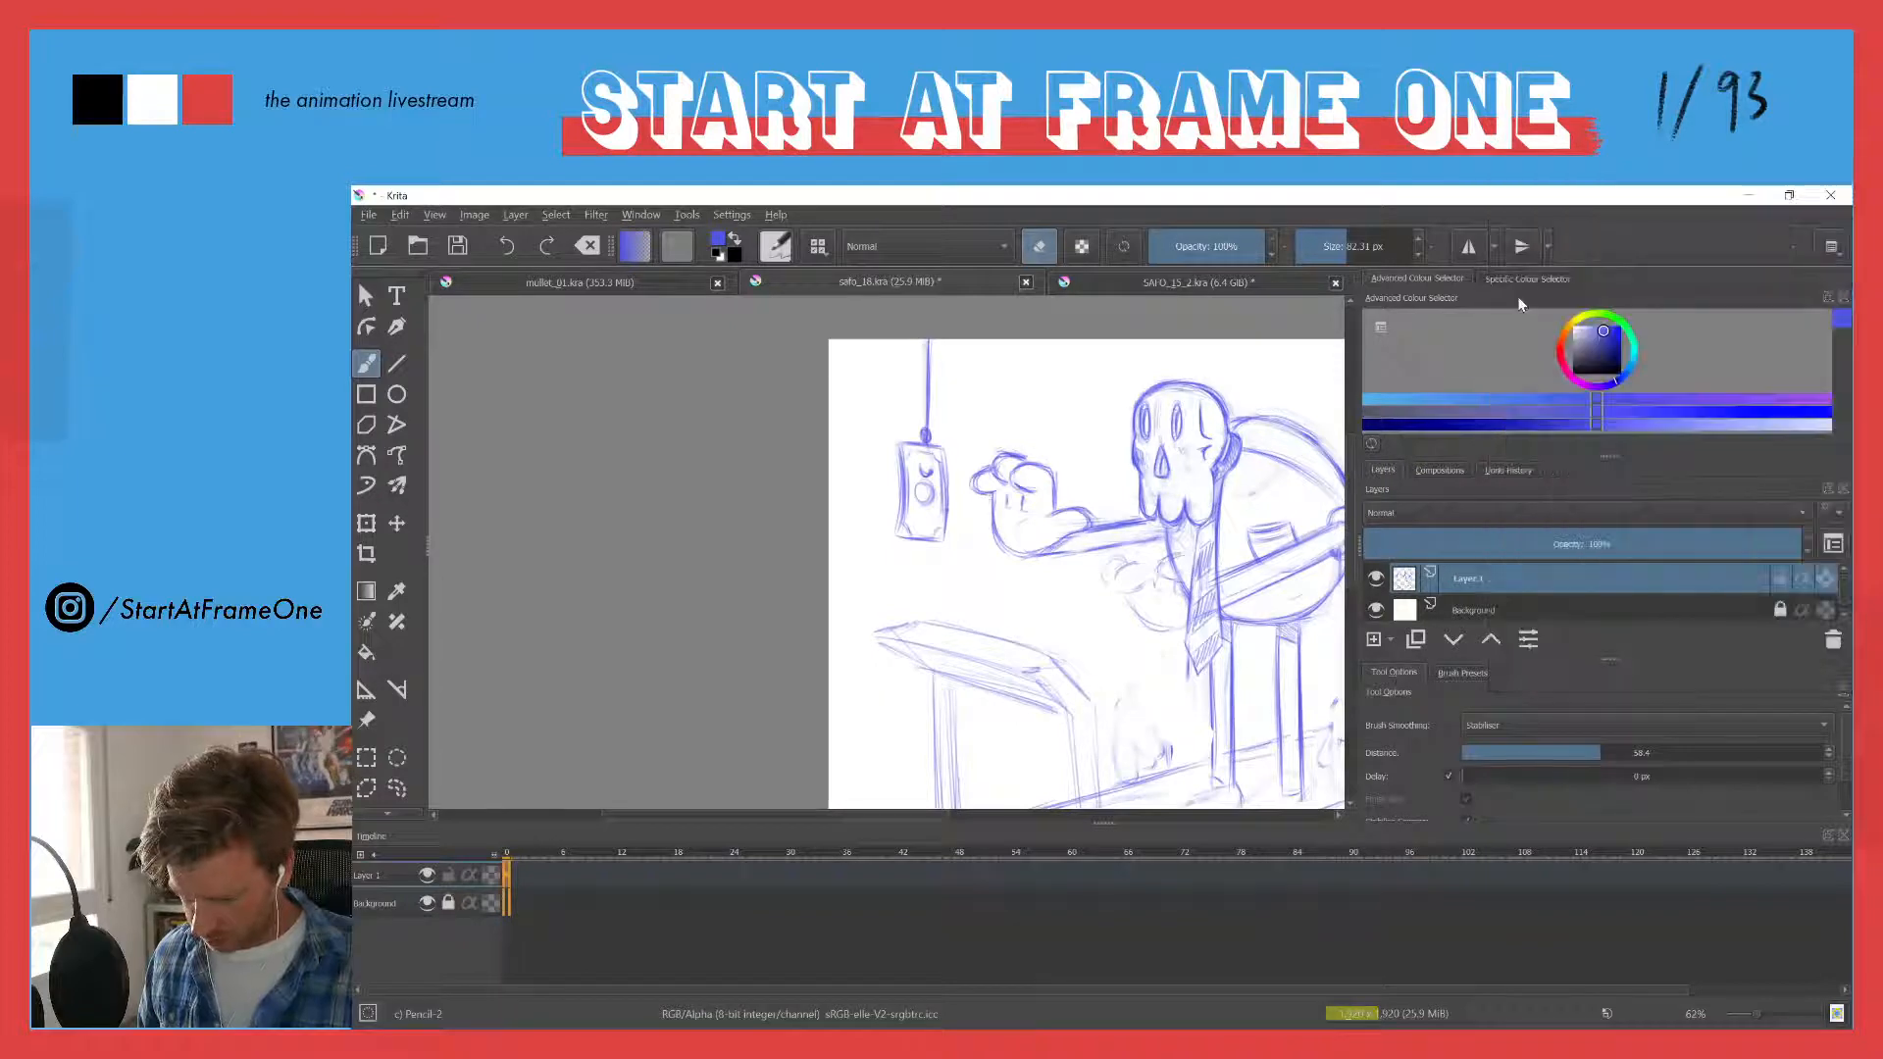
pyautogui.rightClick(1471, 576)
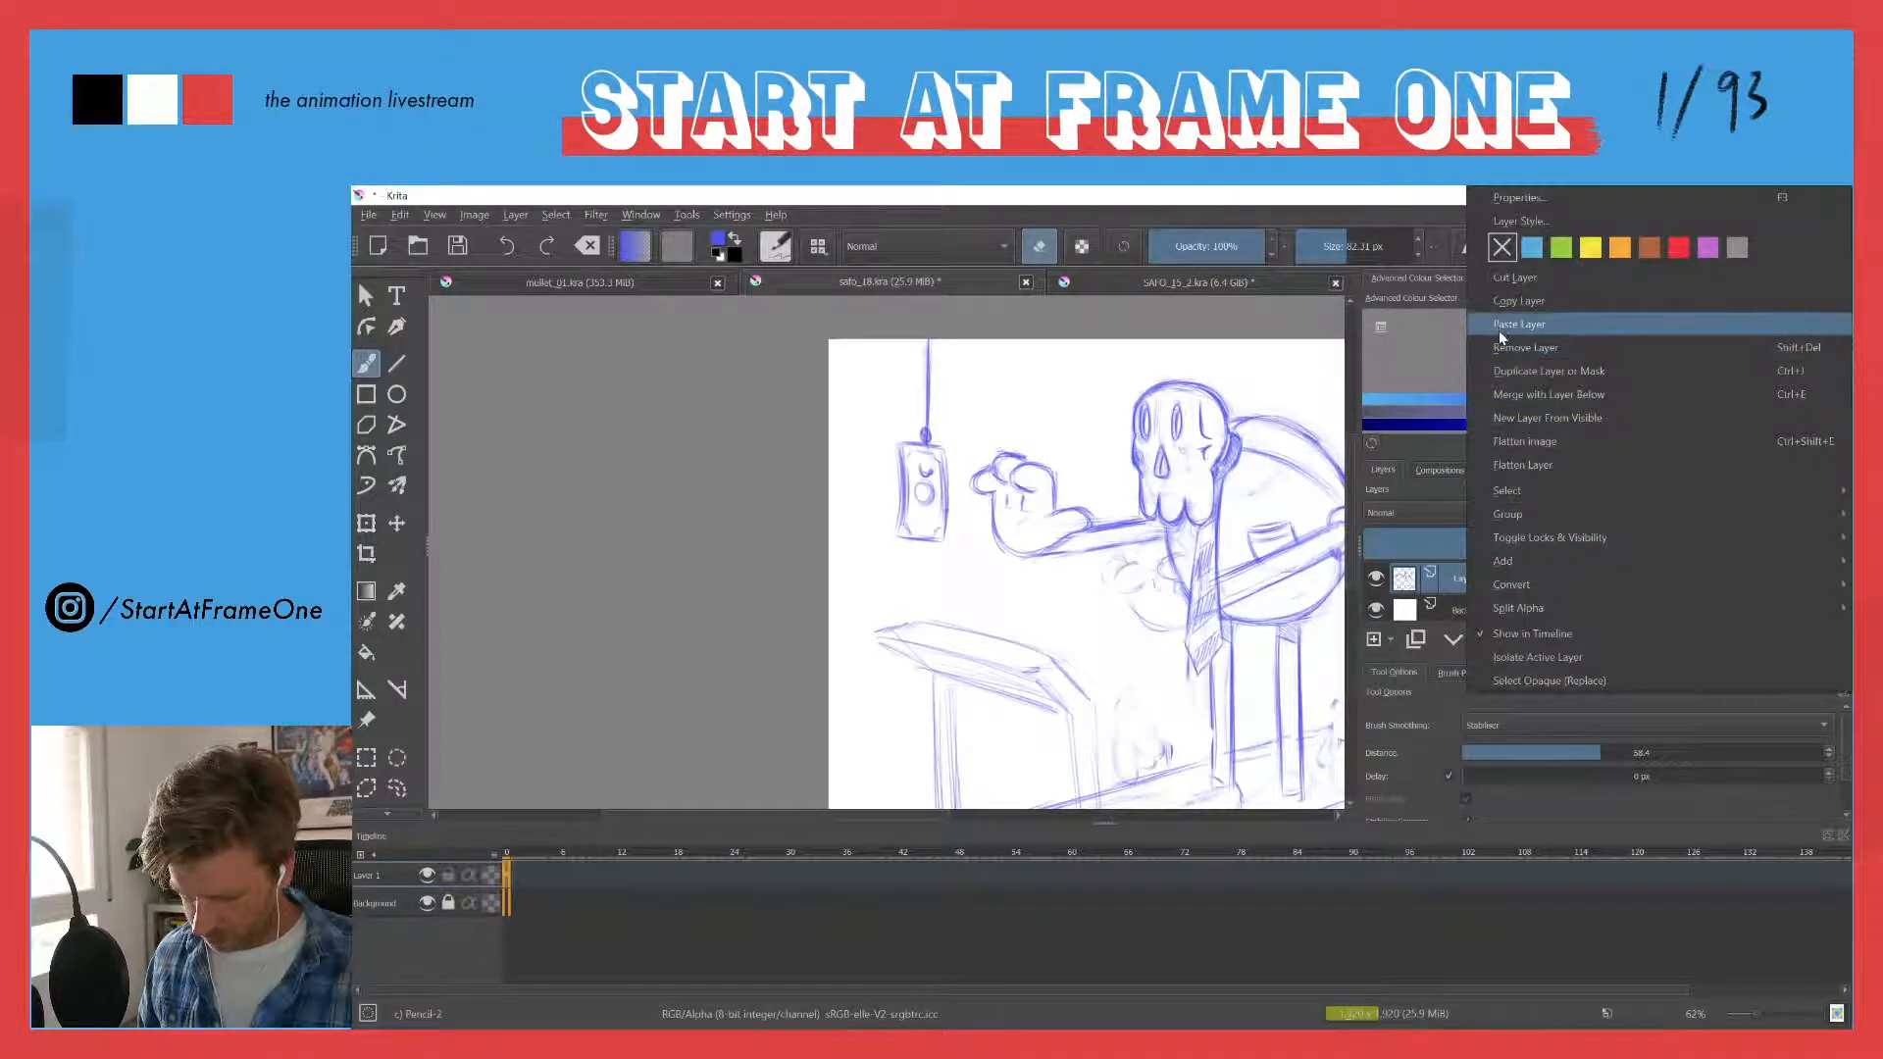
pyautogui.click(1501, 327)
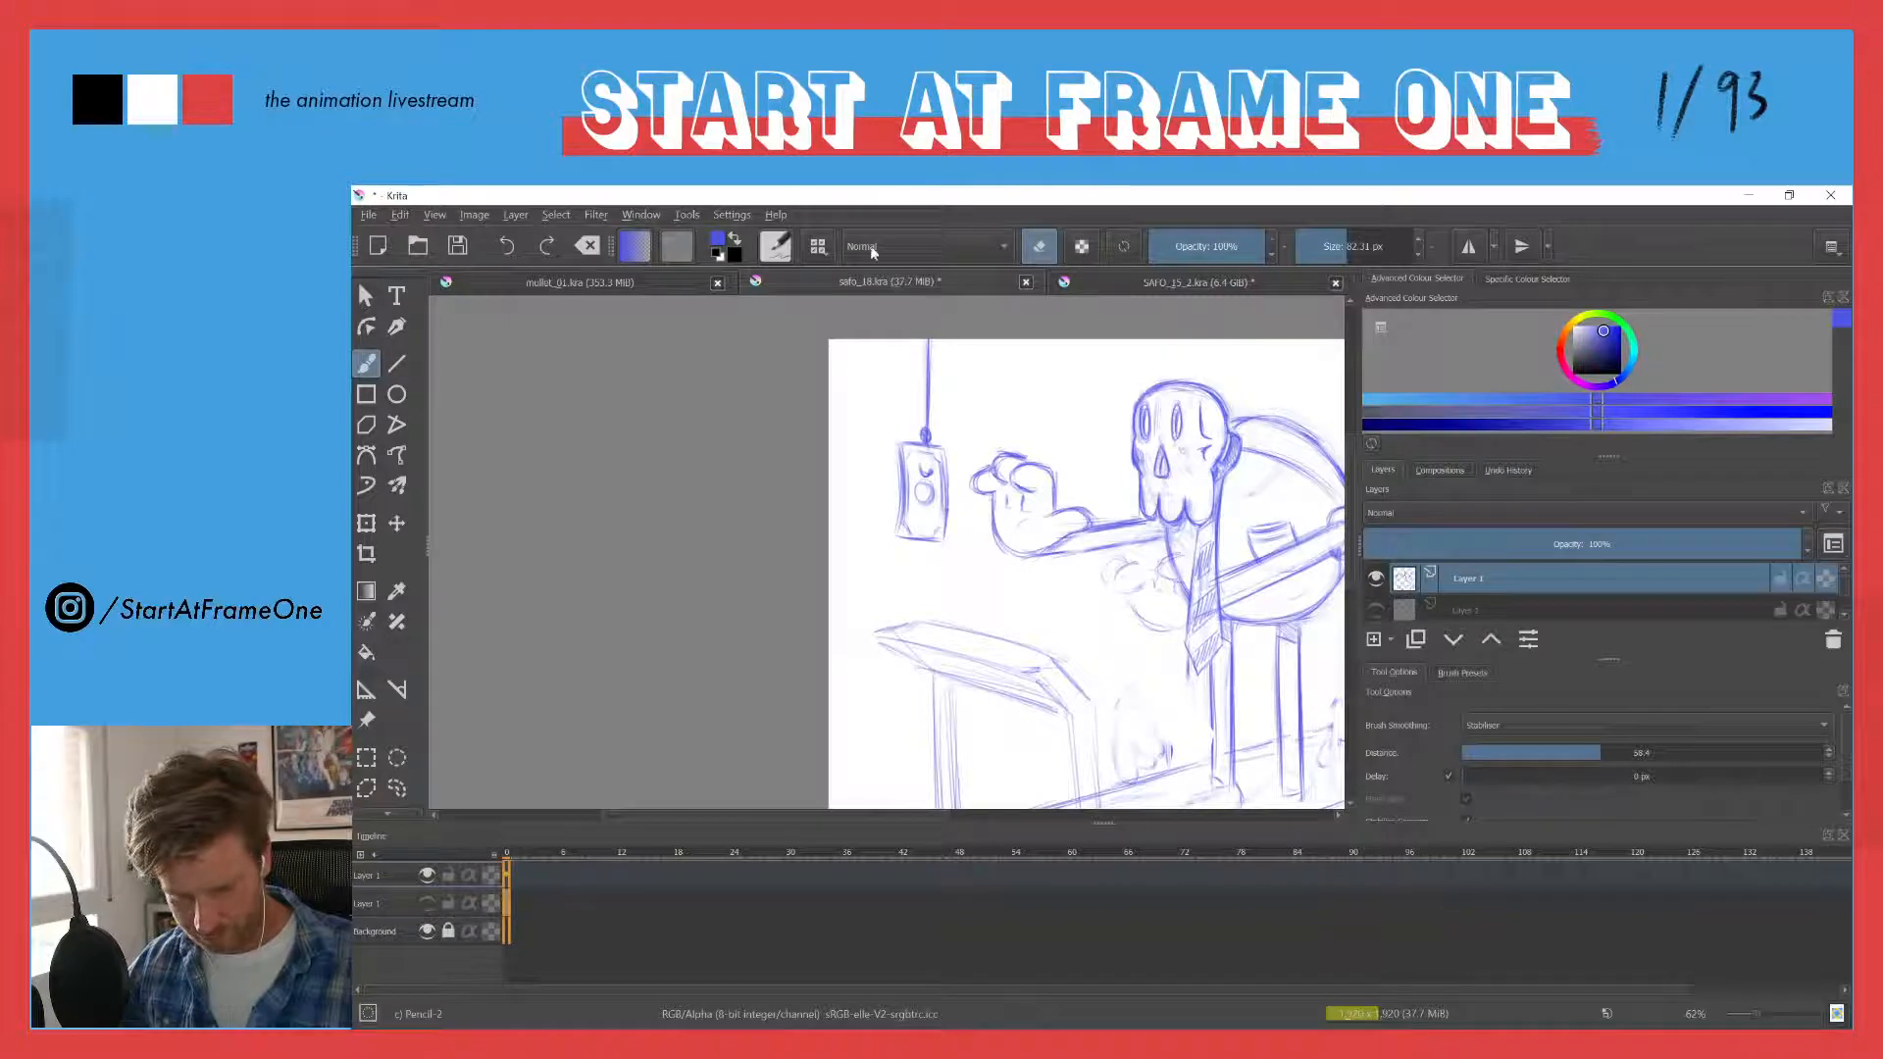
pyautogui.press('Tab')
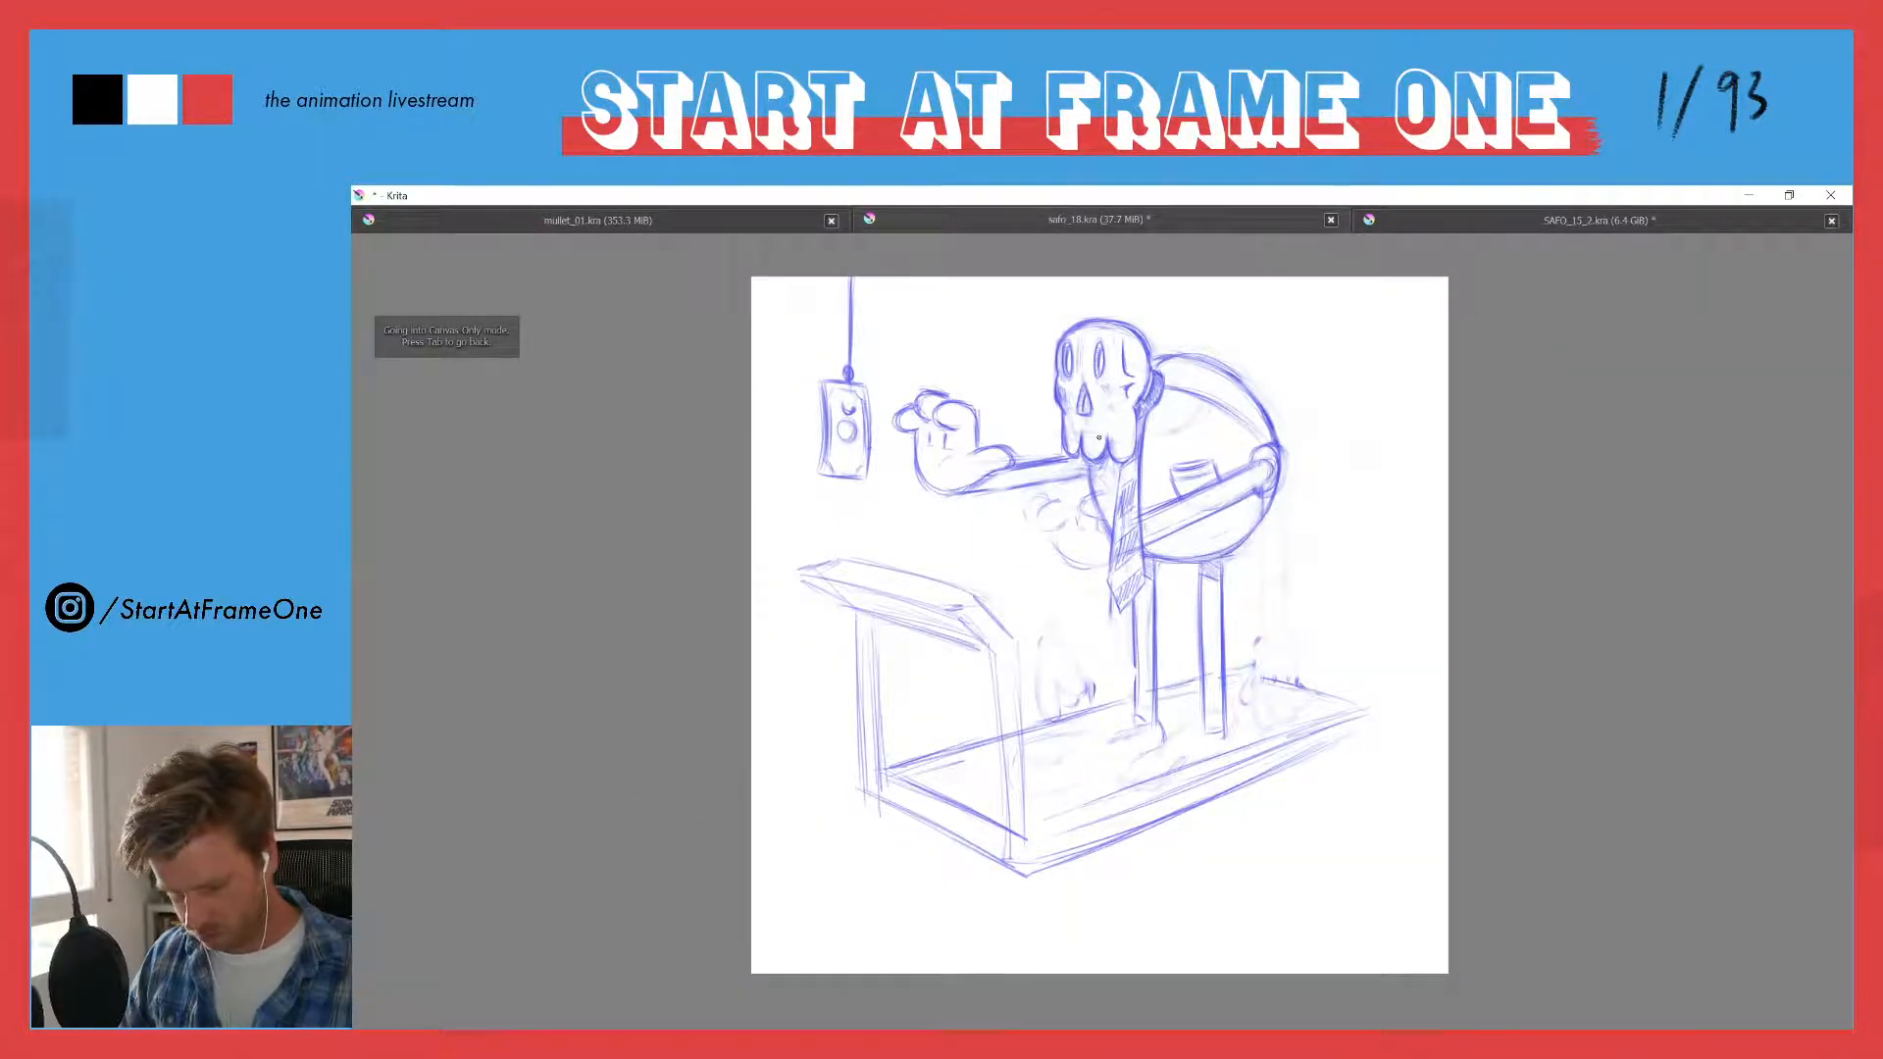
# - Try to outline the near arm where it crosses the torso
pyautogui.moveTo(1095, 439); pyautogui.dragTo(1098, 366)
pyautogui.press('Tab')
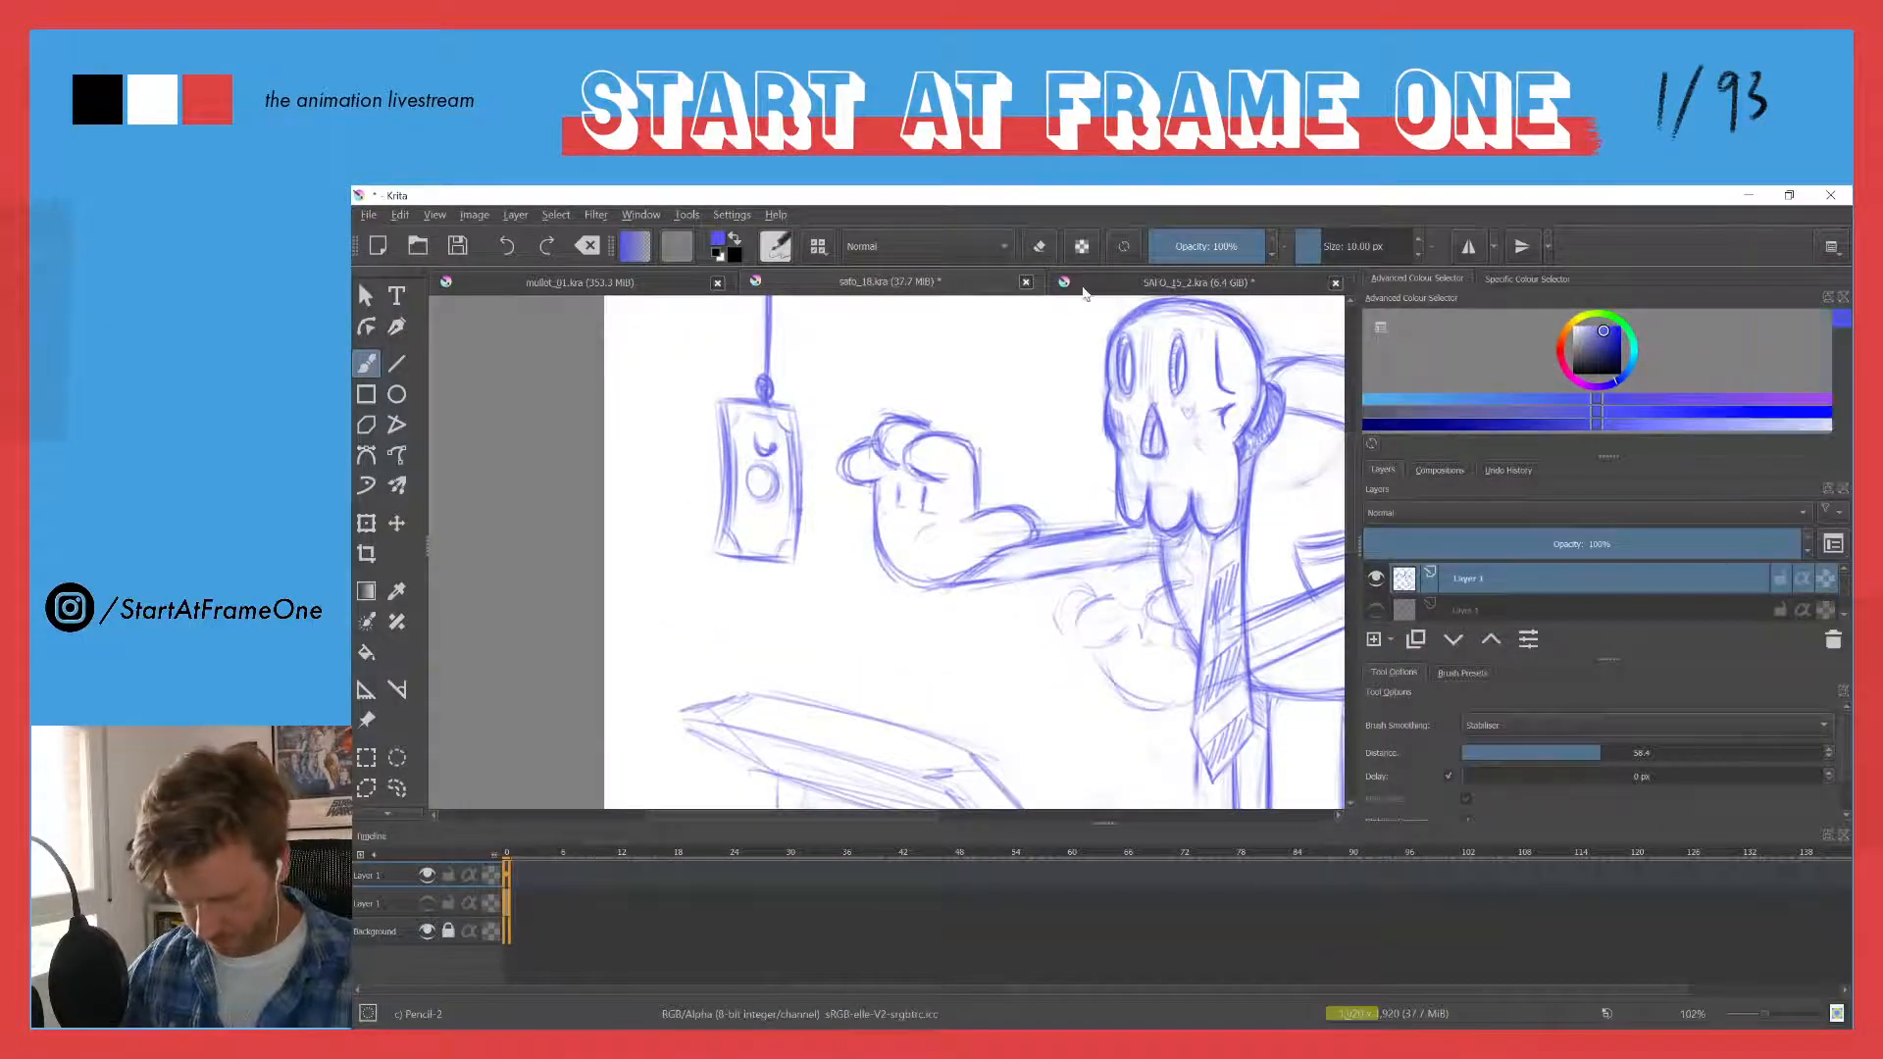
pyautogui.press('Tab')
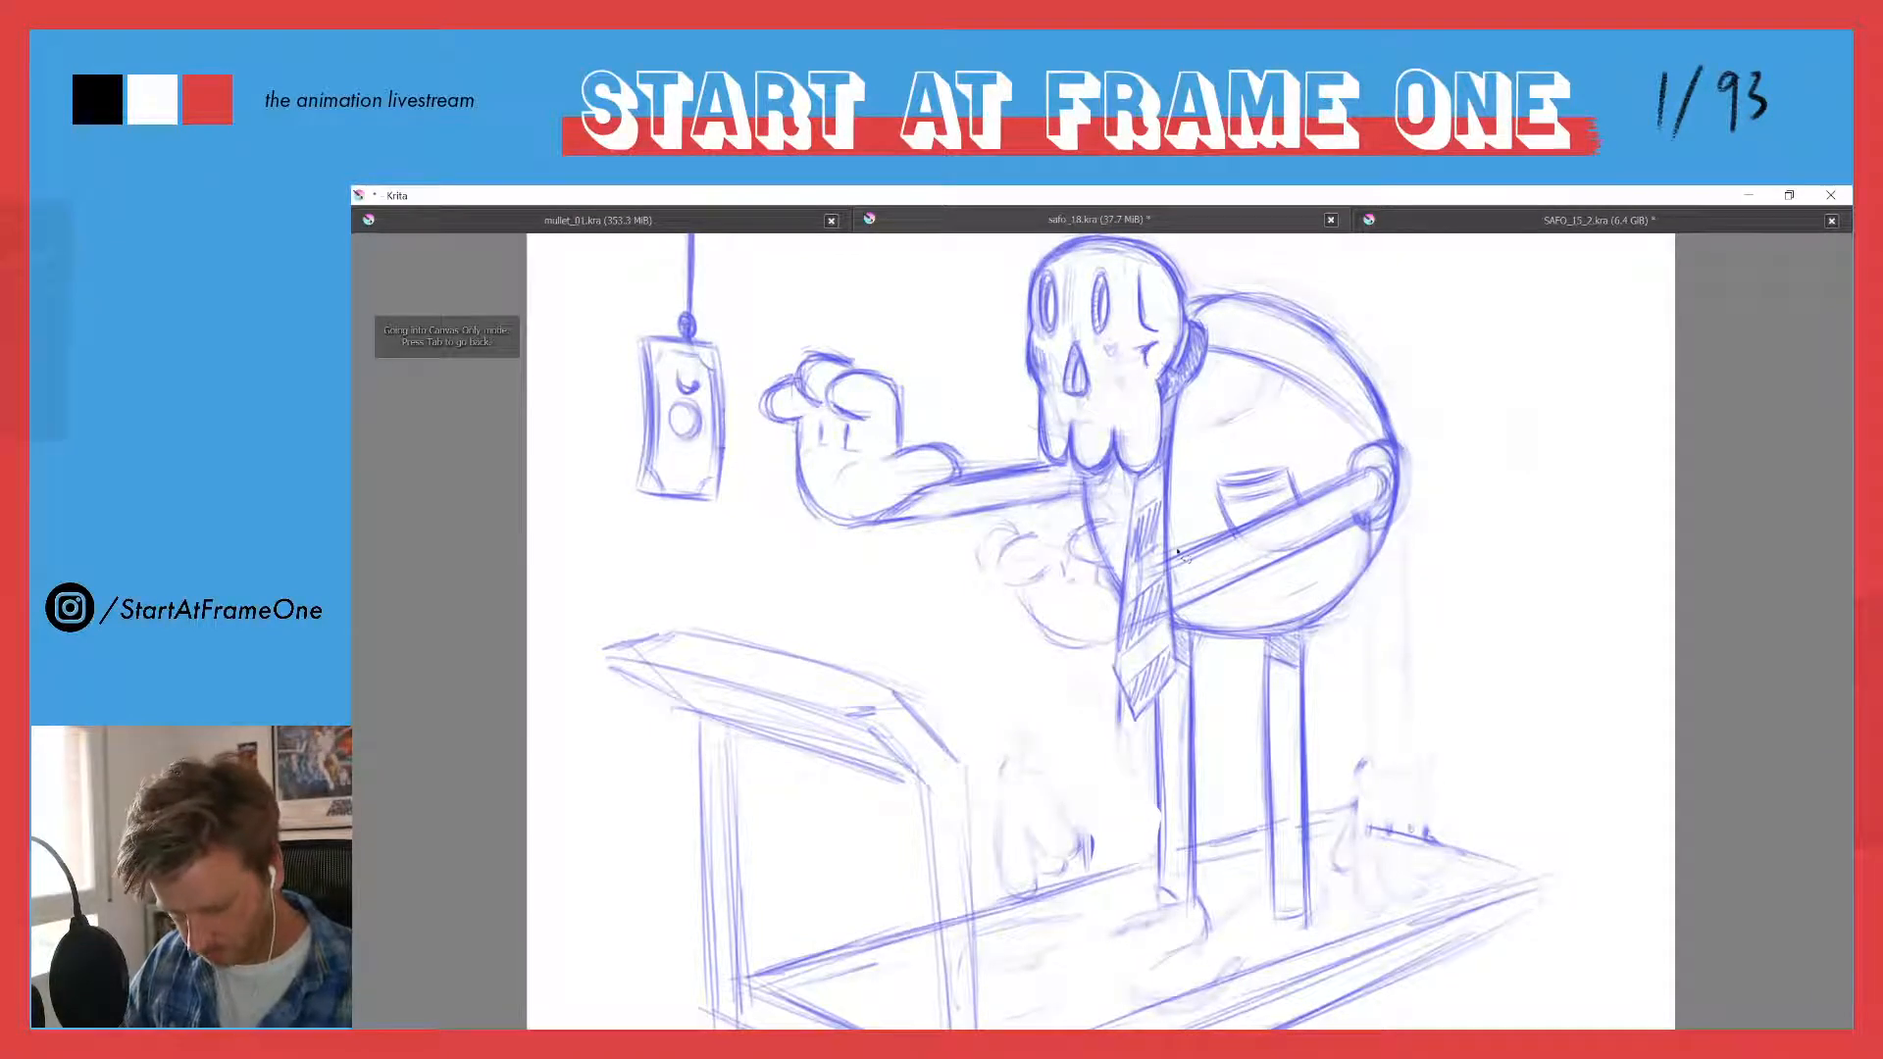
pyautogui.moveTo(1177, 552)
pyautogui.mouseDown()
pyautogui.moveTo(1210, 609)
pyautogui.moveTo(1359, 547)
pyautogui.mouseUp()
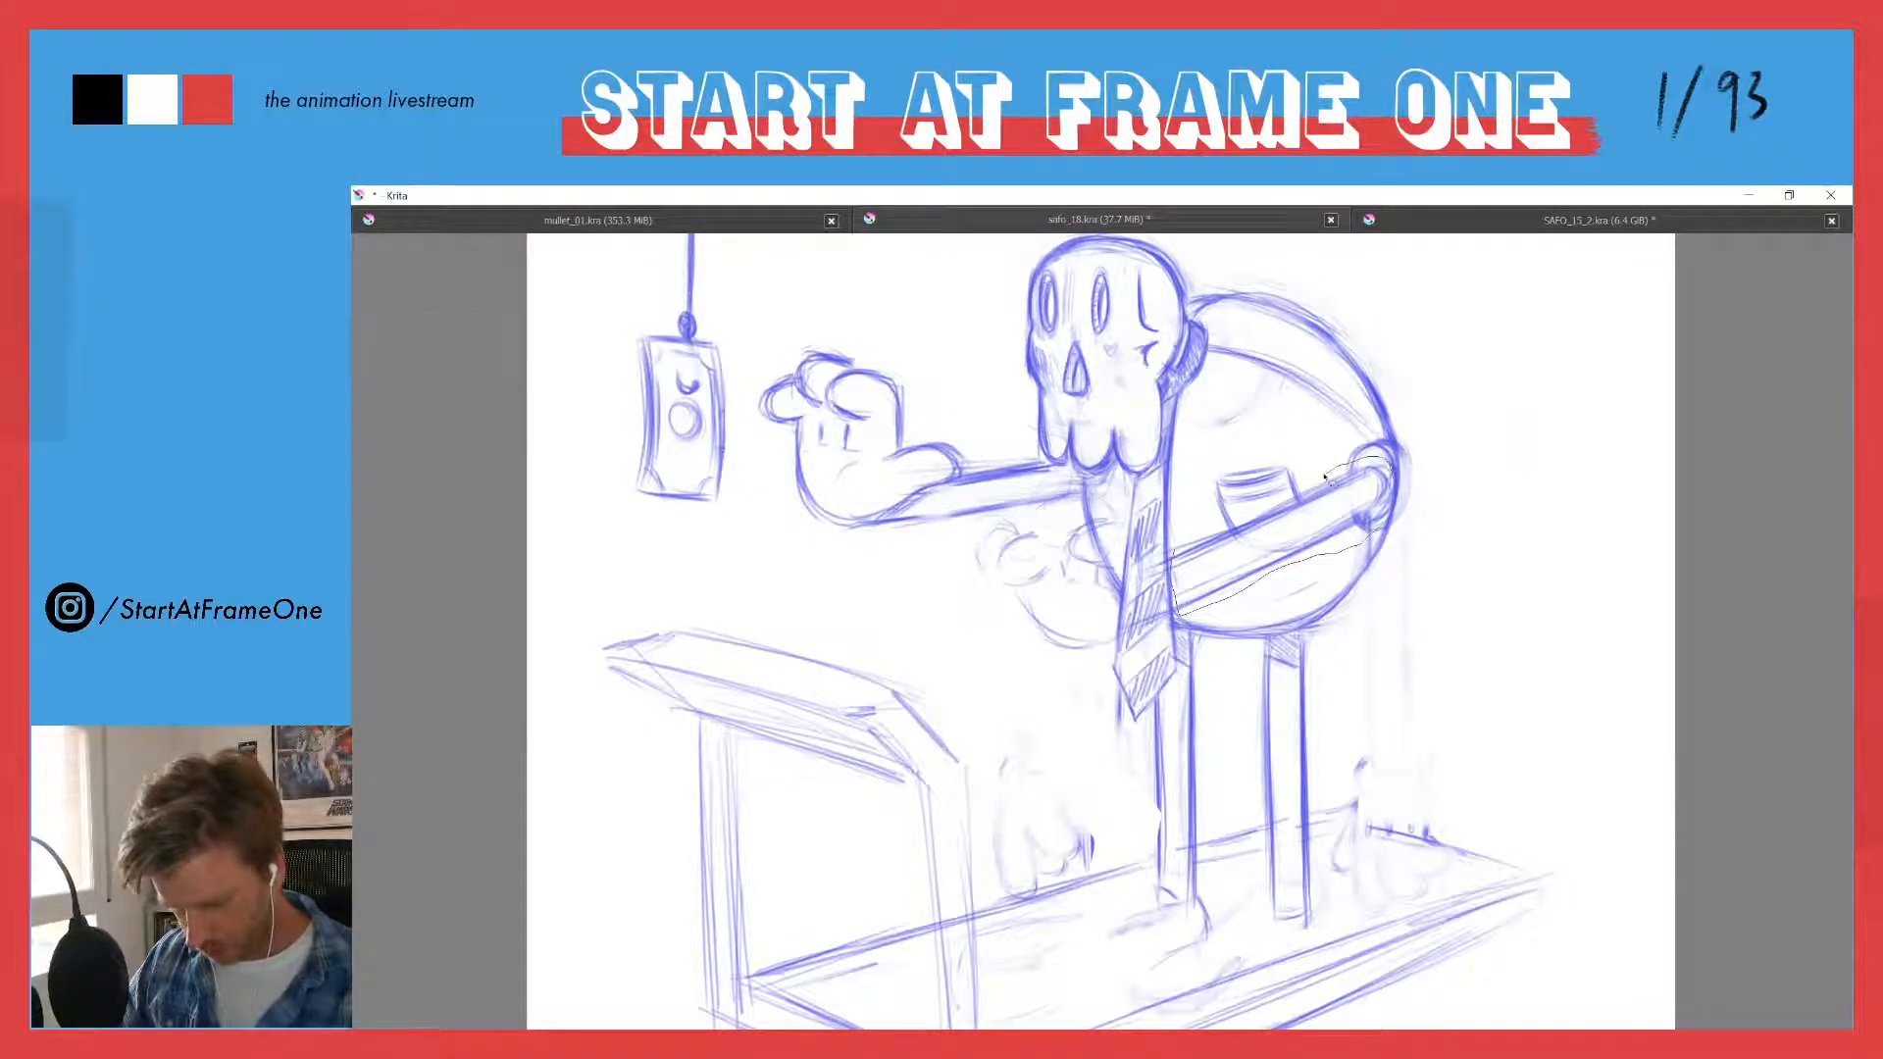
pyautogui.hotkey('ctrl', 'z')
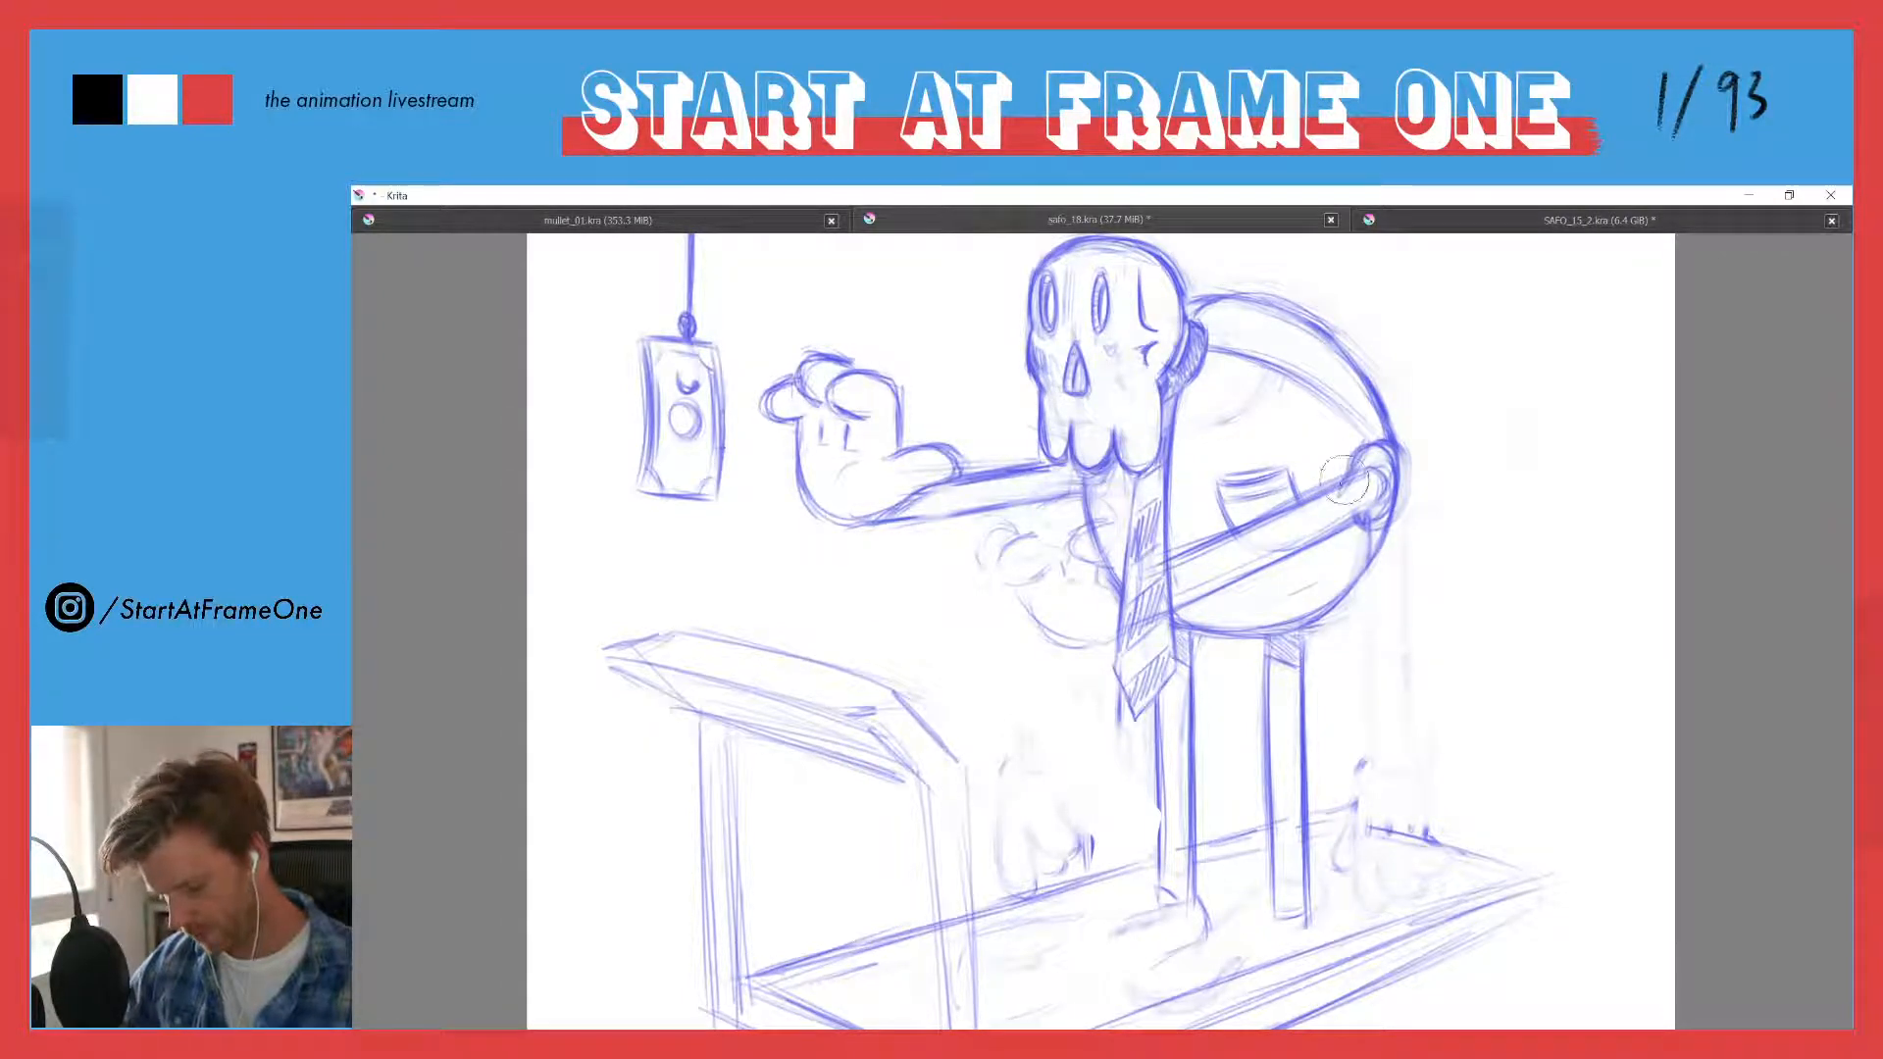
# - Erase the near arm over the torso and sketch it again from a small round shoulder joint beside the pocket to the tie
pyautogui.moveTo(1354, 456)
pyautogui.mouseDown()
pyautogui.moveTo(1355, 546)
pyautogui.moveTo(1373, 486)
pyautogui.moveTo(1293, 555)
pyautogui.moveTo(1232, 573)
pyautogui.moveTo(1255, 507)
pyautogui.moveTo(1198, 549)
pyautogui.moveTo(1189, 605)
pyautogui.moveTo(1234, 565)
pyautogui.moveTo(1176, 552)
pyautogui.moveTo(1195, 495)
pyautogui.moveTo(1053, 525)
pyautogui.moveTo(1119, 546)
pyautogui.moveTo(1102, 502)
pyautogui.mouseUp()
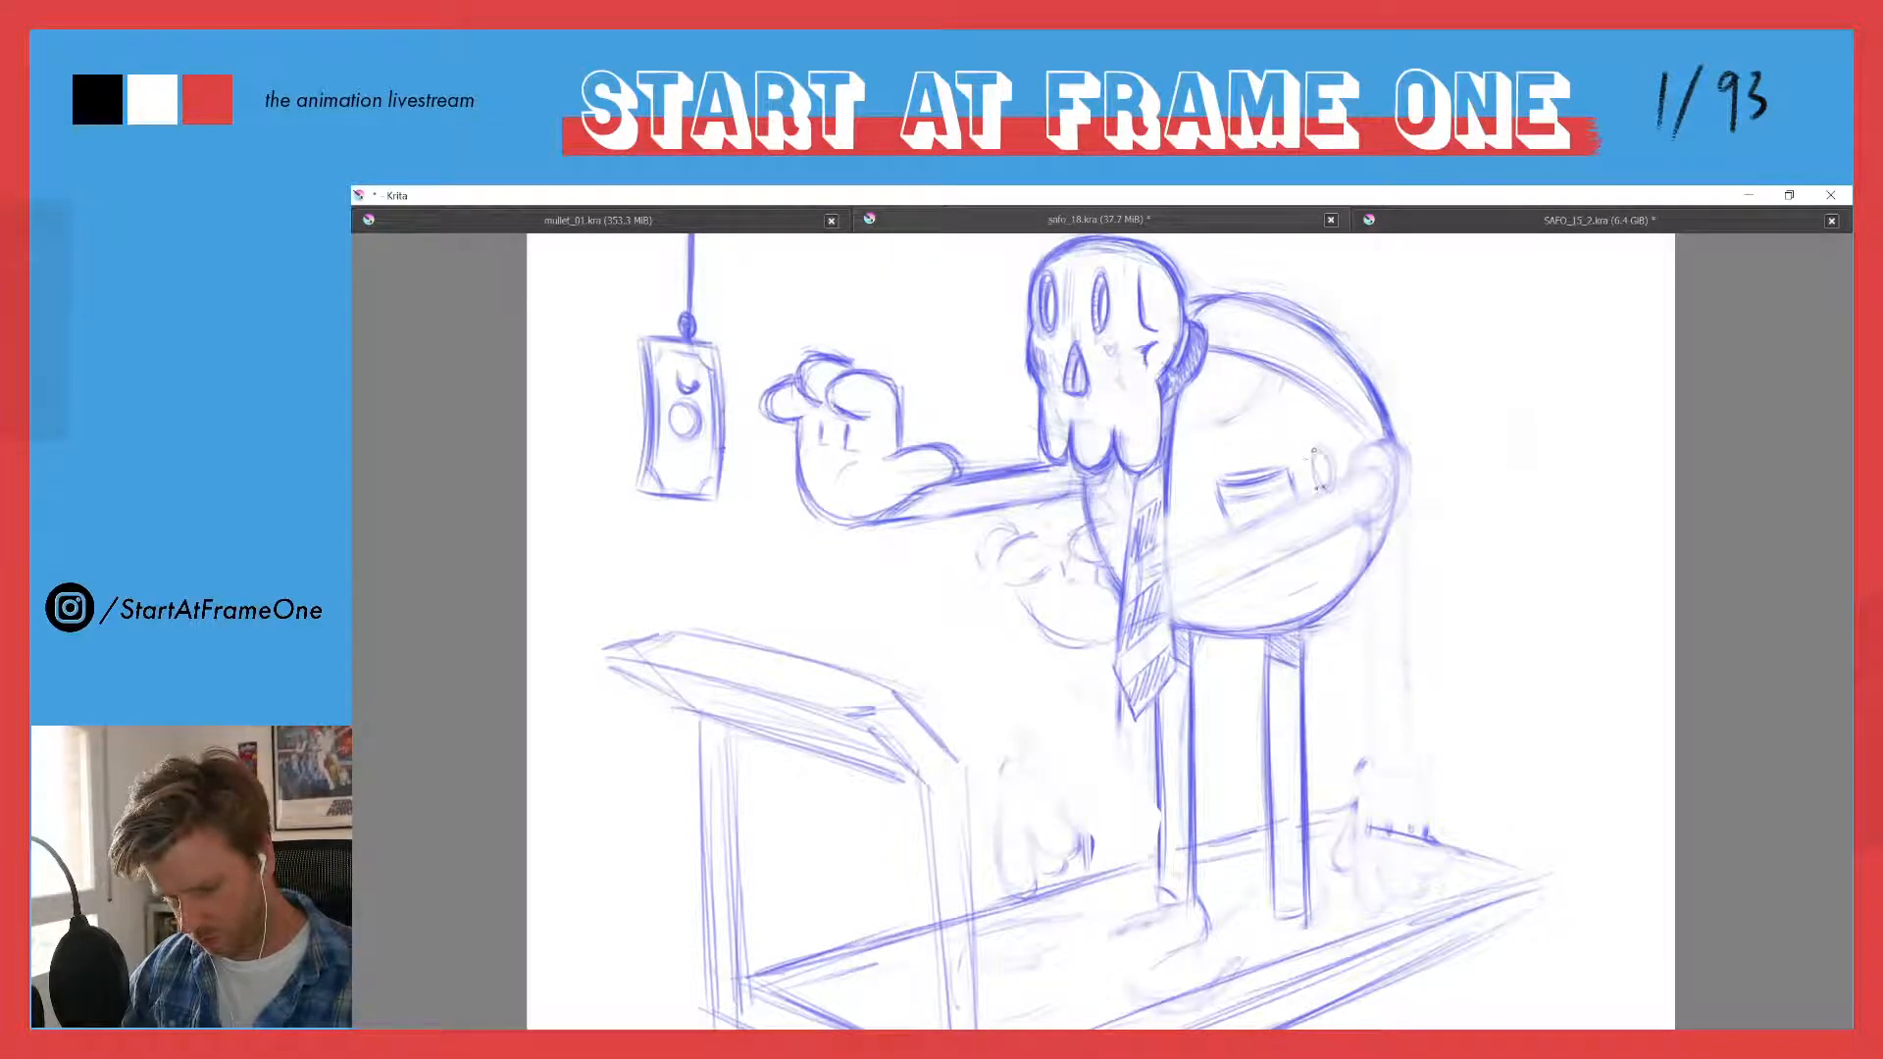
pyautogui.moveTo(1309, 453)
pyautogui.mouseDown()
pyautogui.moveTo(1314, 495)
pyautogui.moveTo(1153, 532)
pyautogui.mouseUp()
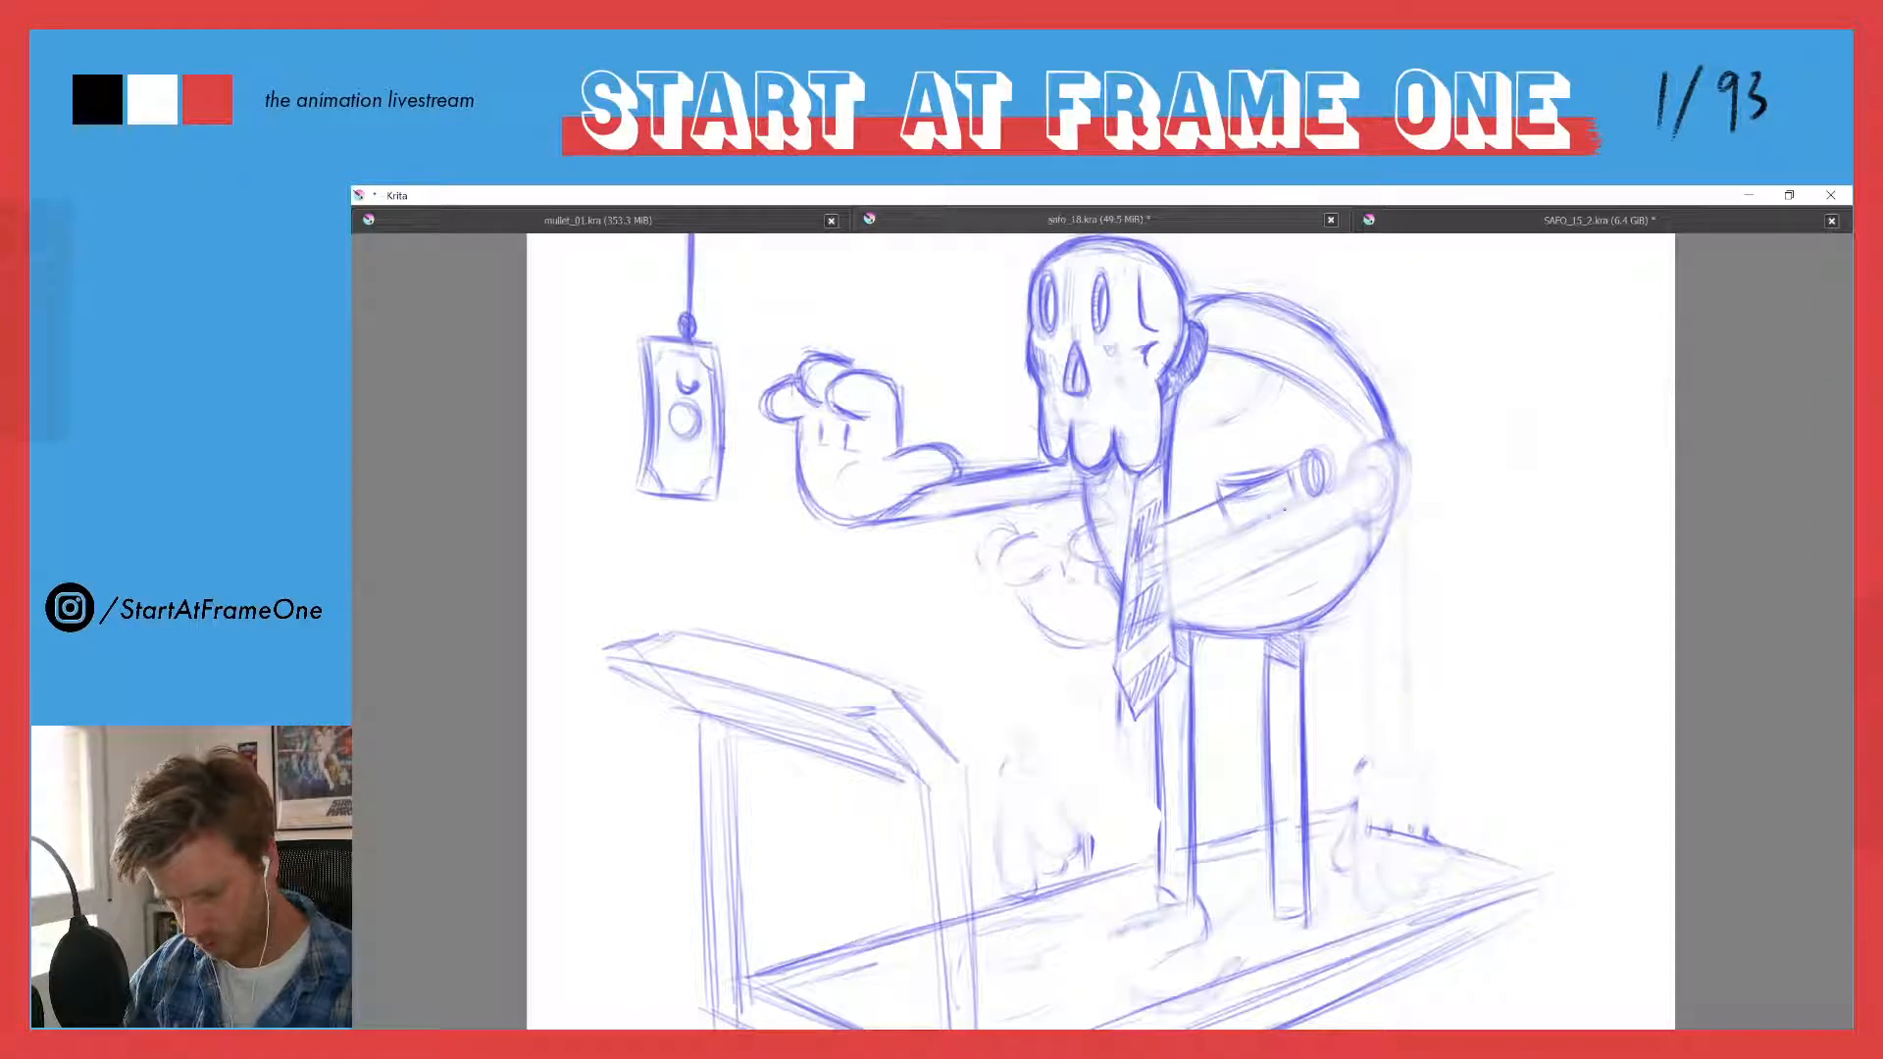
pyautogui.moveTo(1292, 504); pyautogui.dragTo(1156, 567)
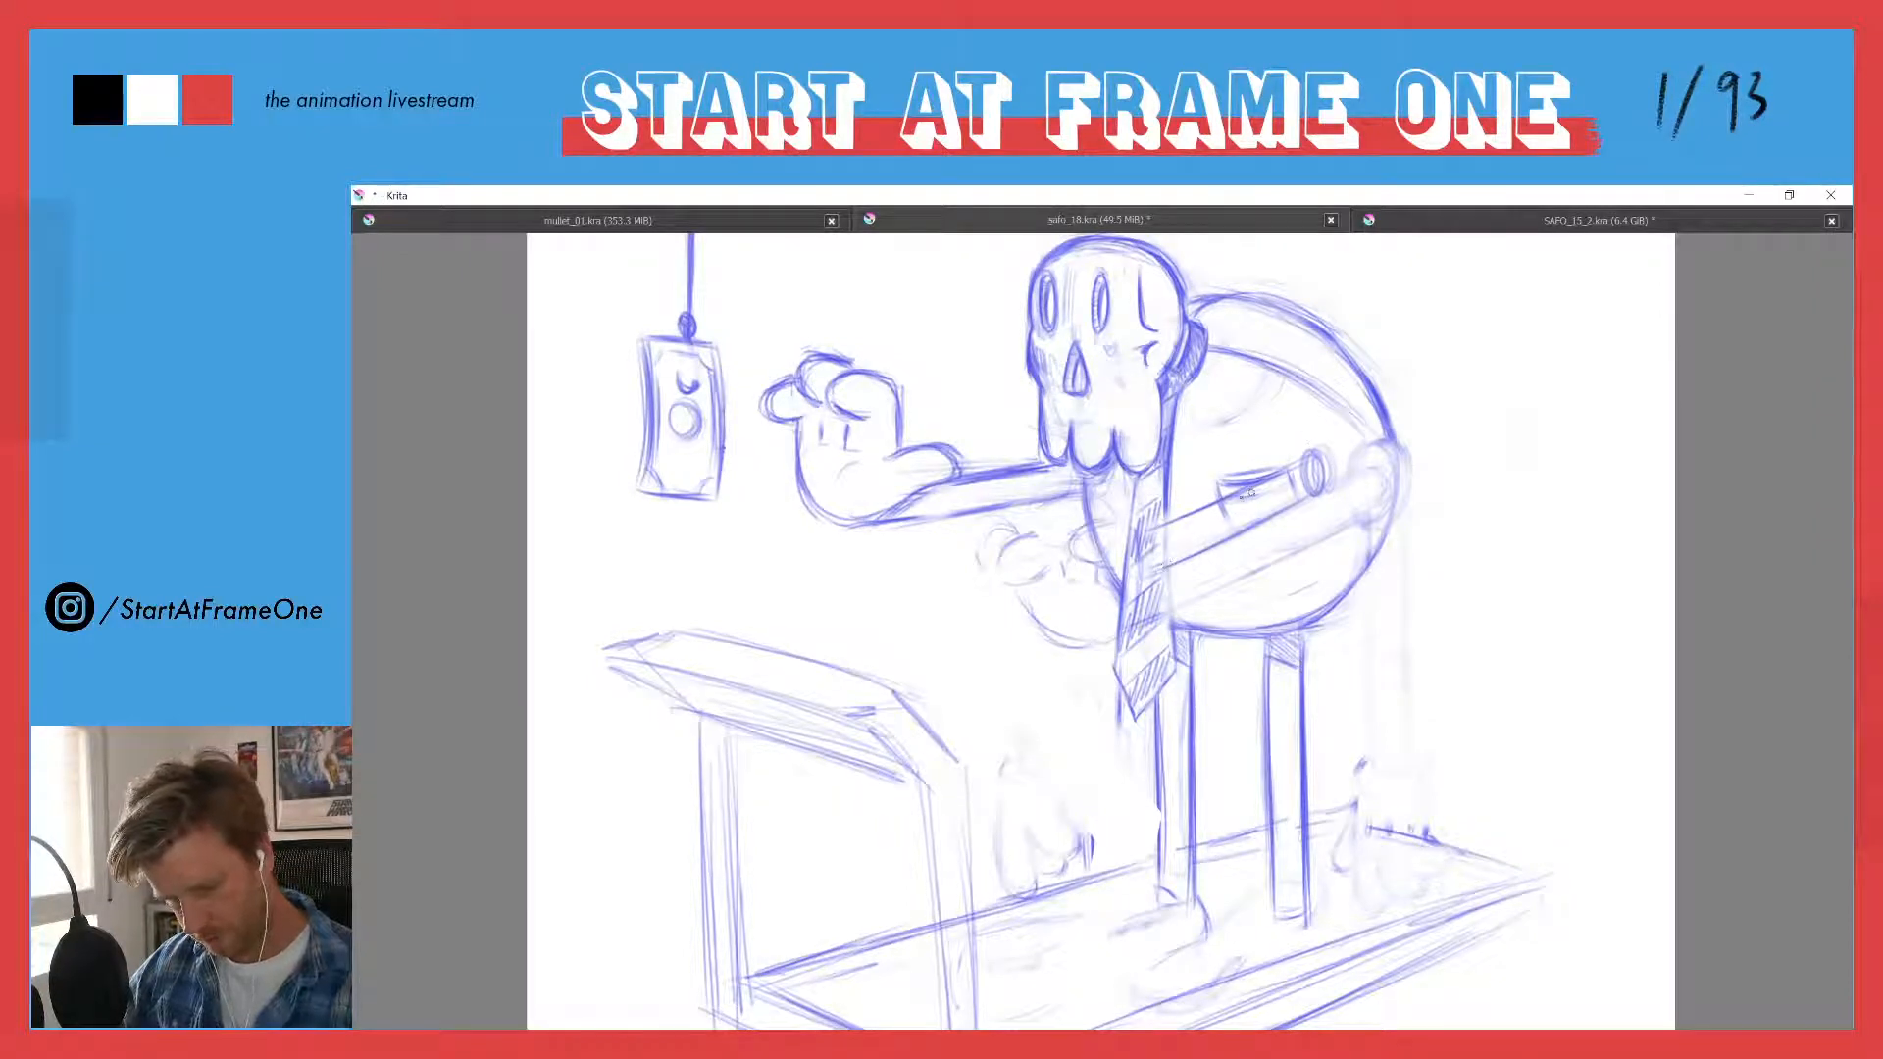
pyautogui.moveTo(1302, 466)
pyautogui.mouseDown()
pyautogui.moveTo(1156, 532)
pyautogui.moveTo(1180, 563)
pyautogui.mouseUp()
pyautogui.moveTo(1286, 502); pyautogui.dragTo(1161, 568)
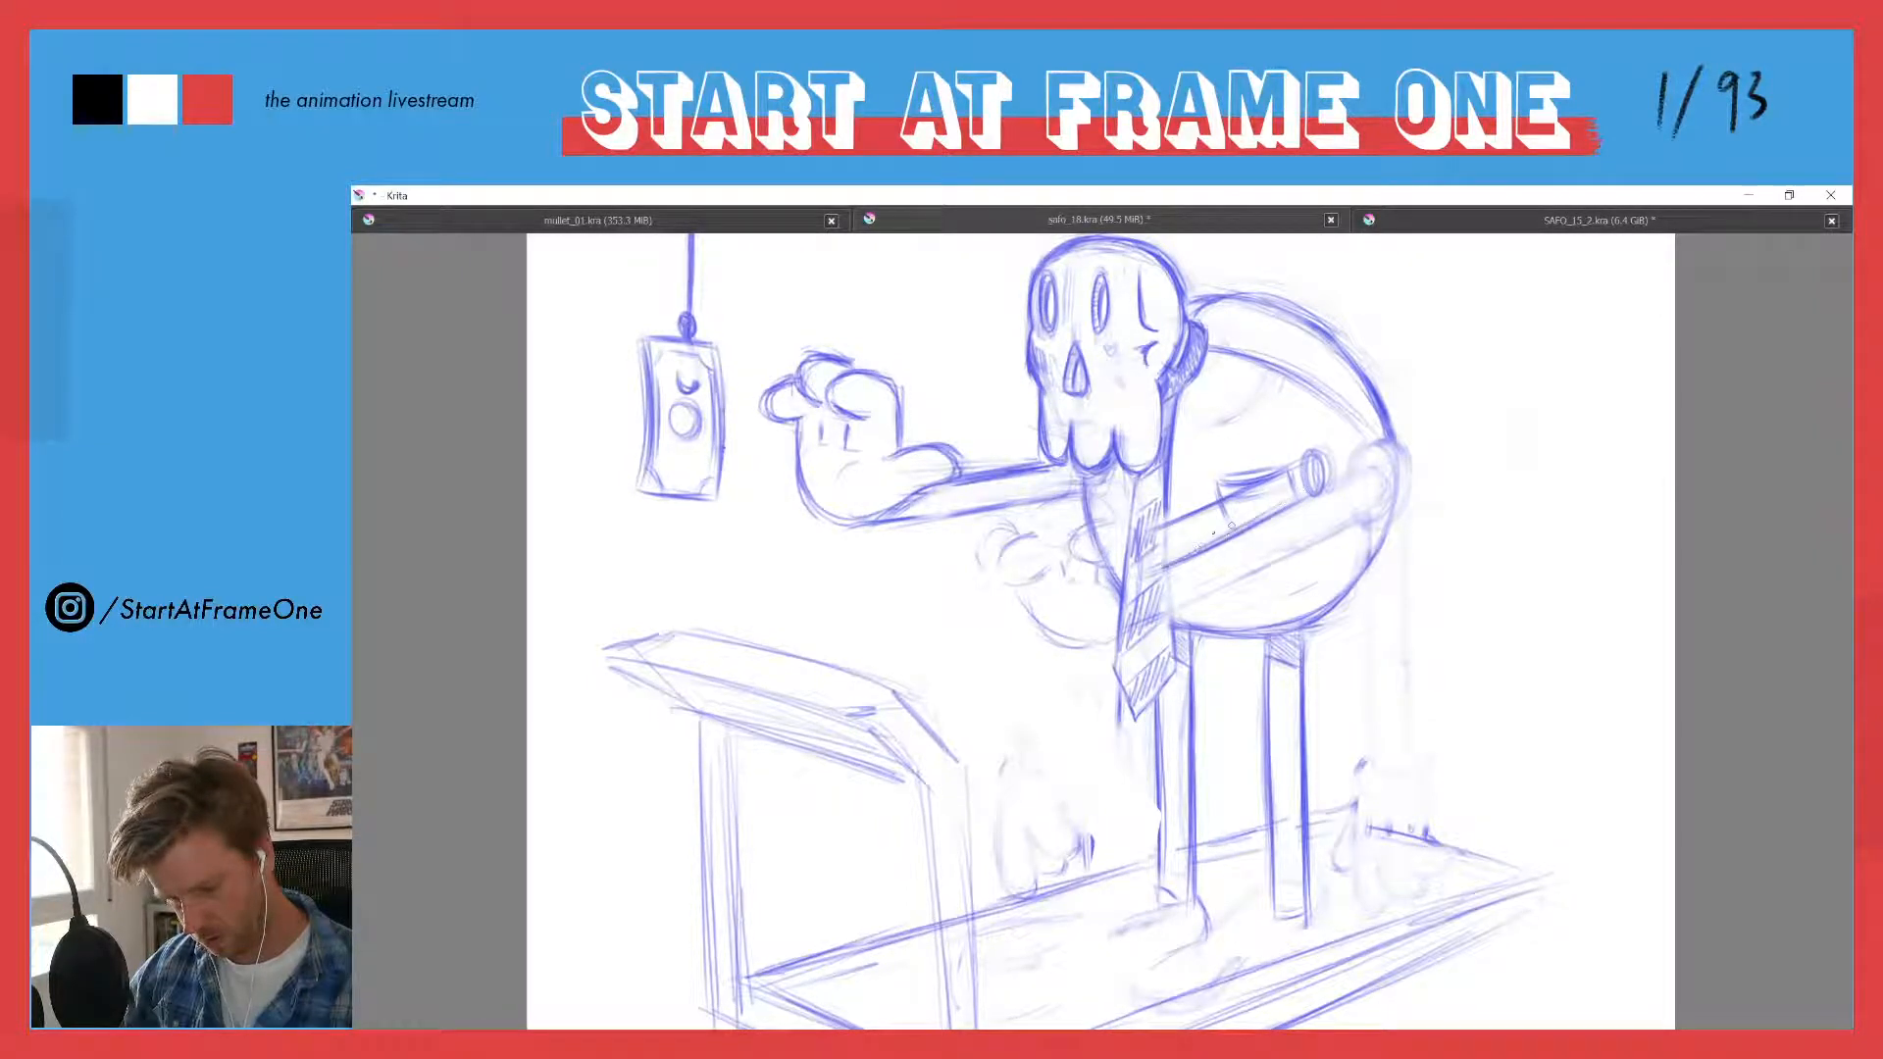
pyautogui.moveTo(1306, 494); pyautogui.dragTo(1173, 558)
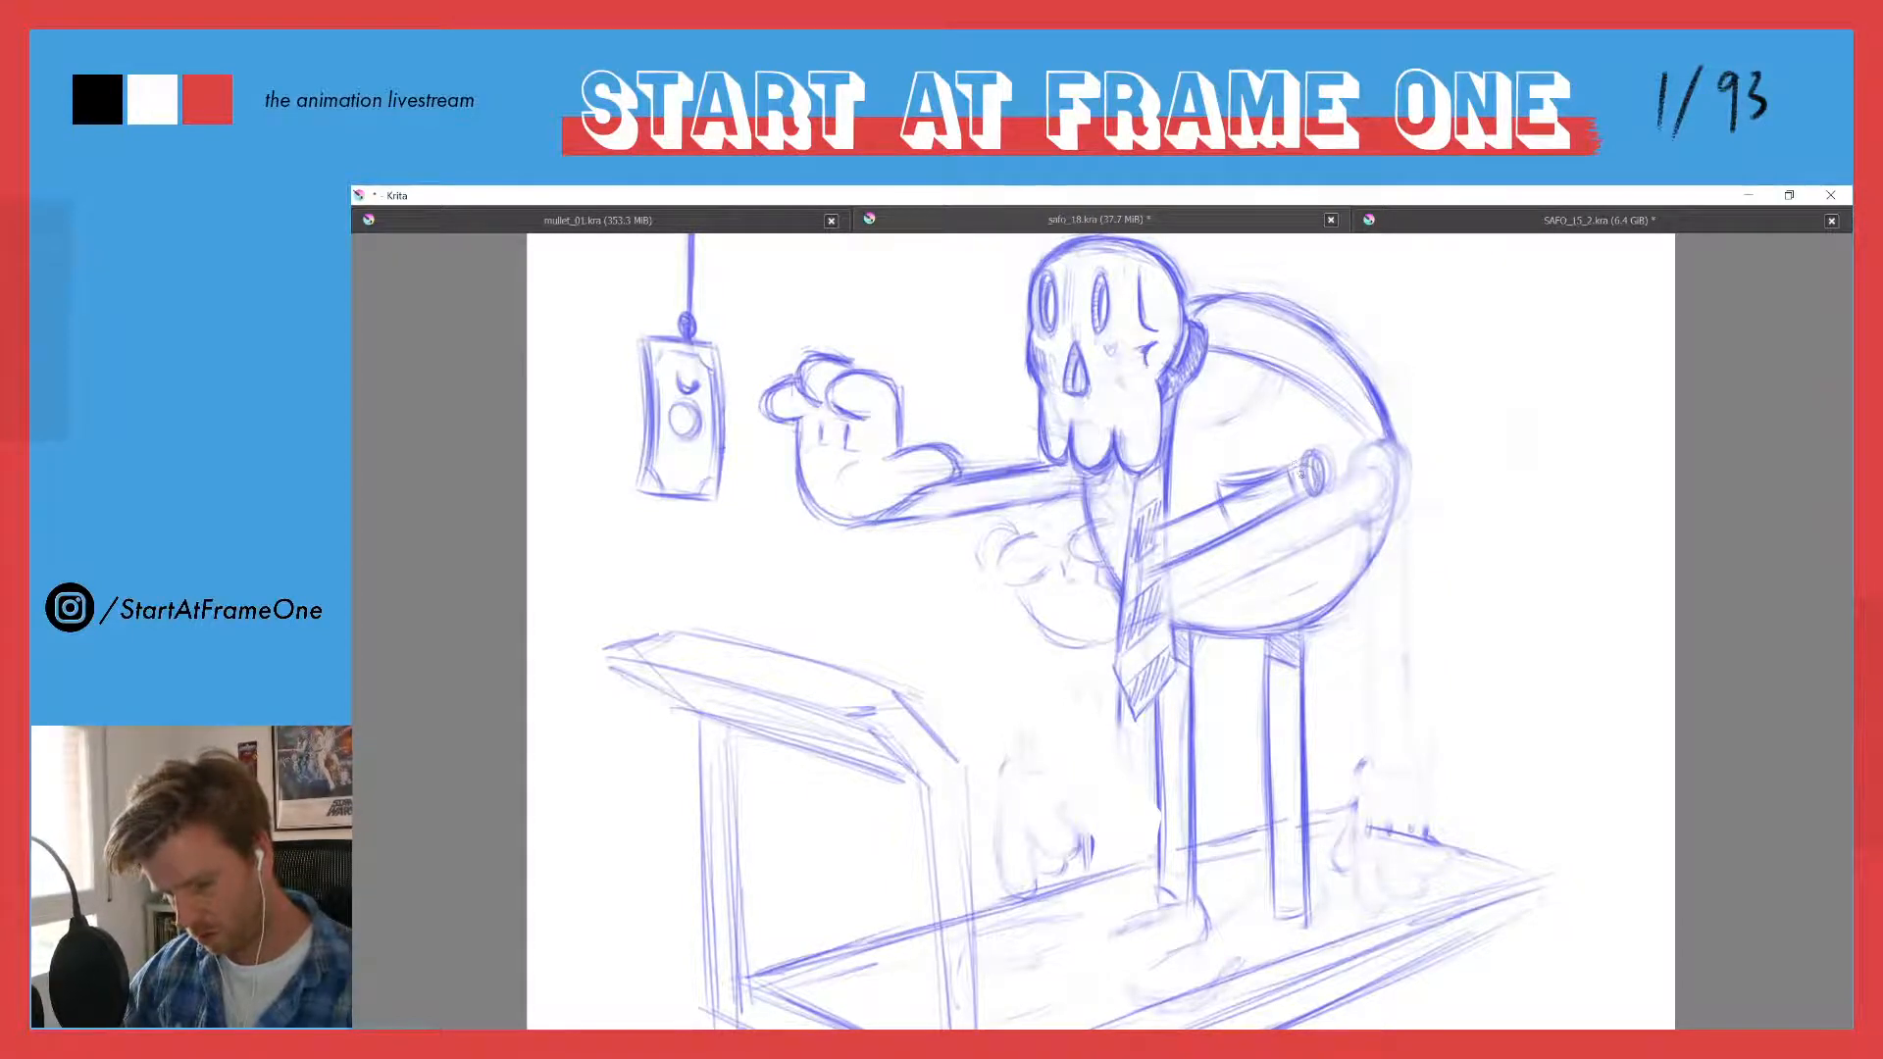
pyautogui.moveTo(1290, 471); pyautogui.dragTo(1320, 451)
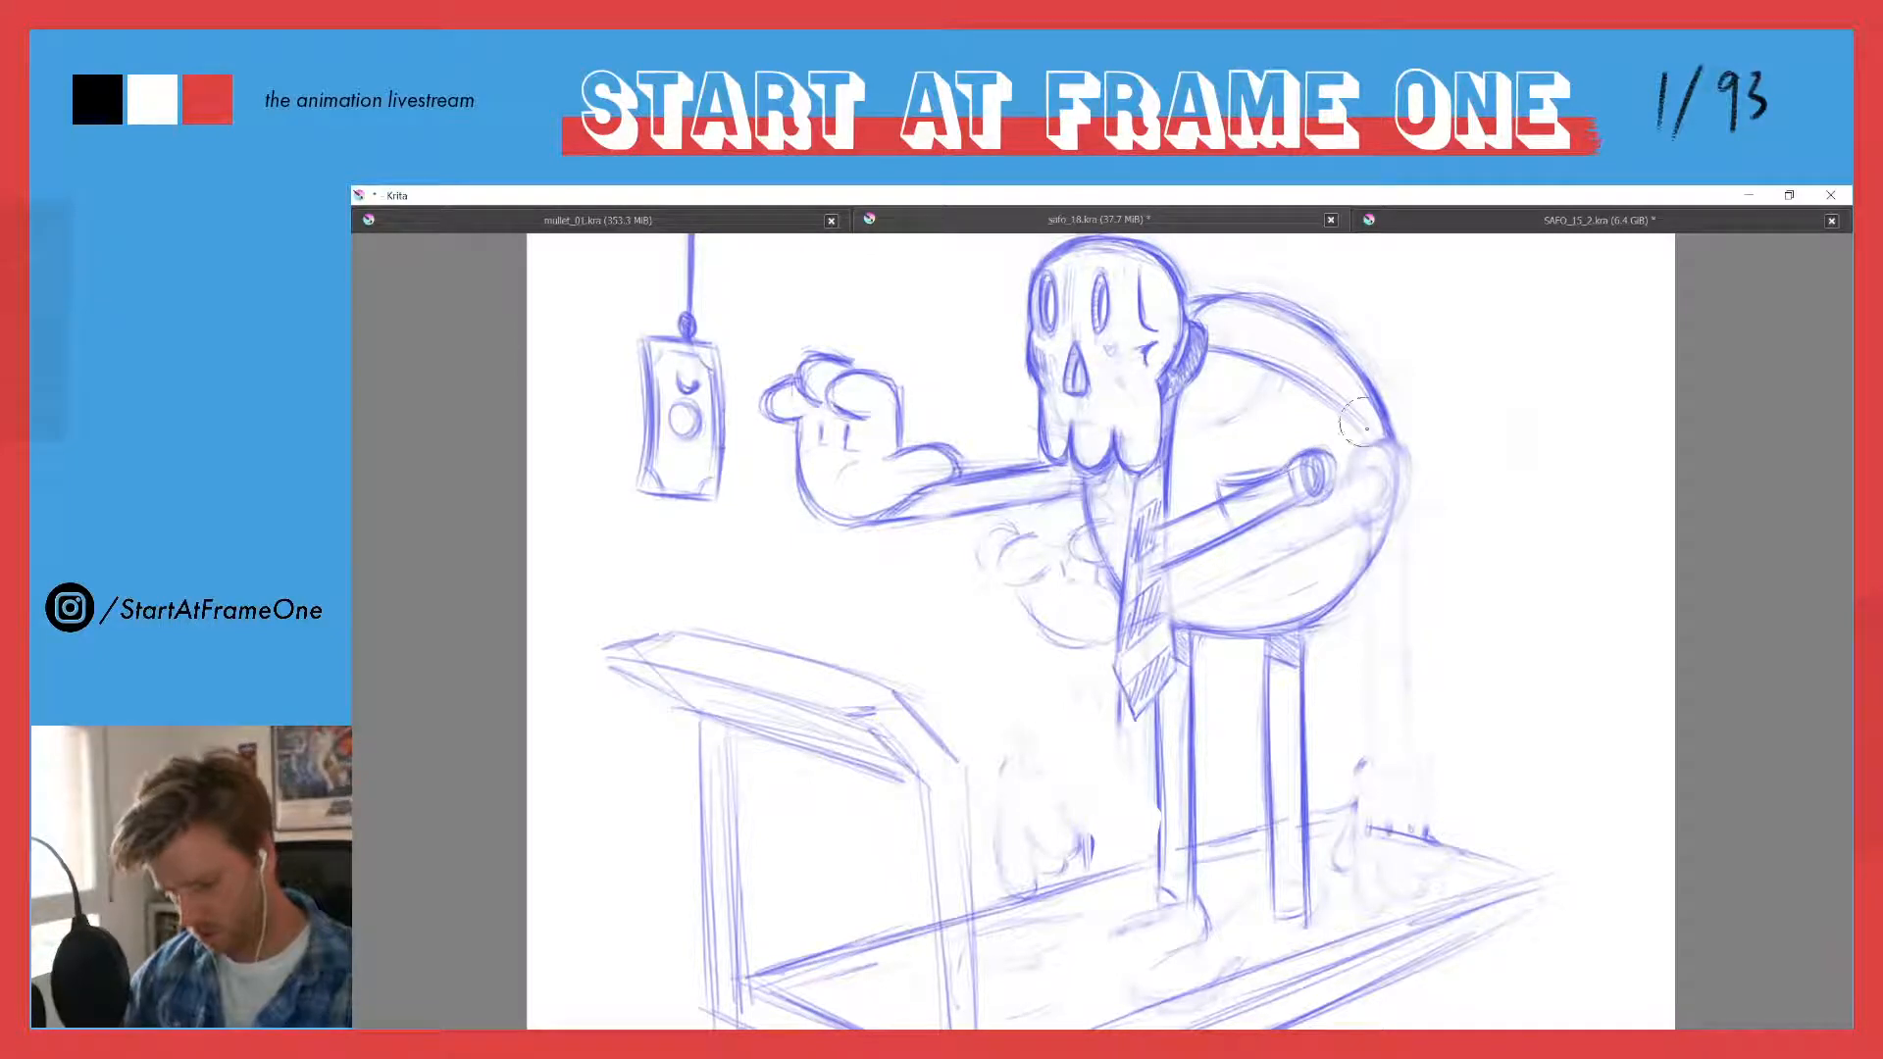
# - Try a curved contour line down the torso's side with a crossing line behind the shoulder joint
pyautogui.moveTo(1387, 431); pyautogui.dragTo(1357, 578)
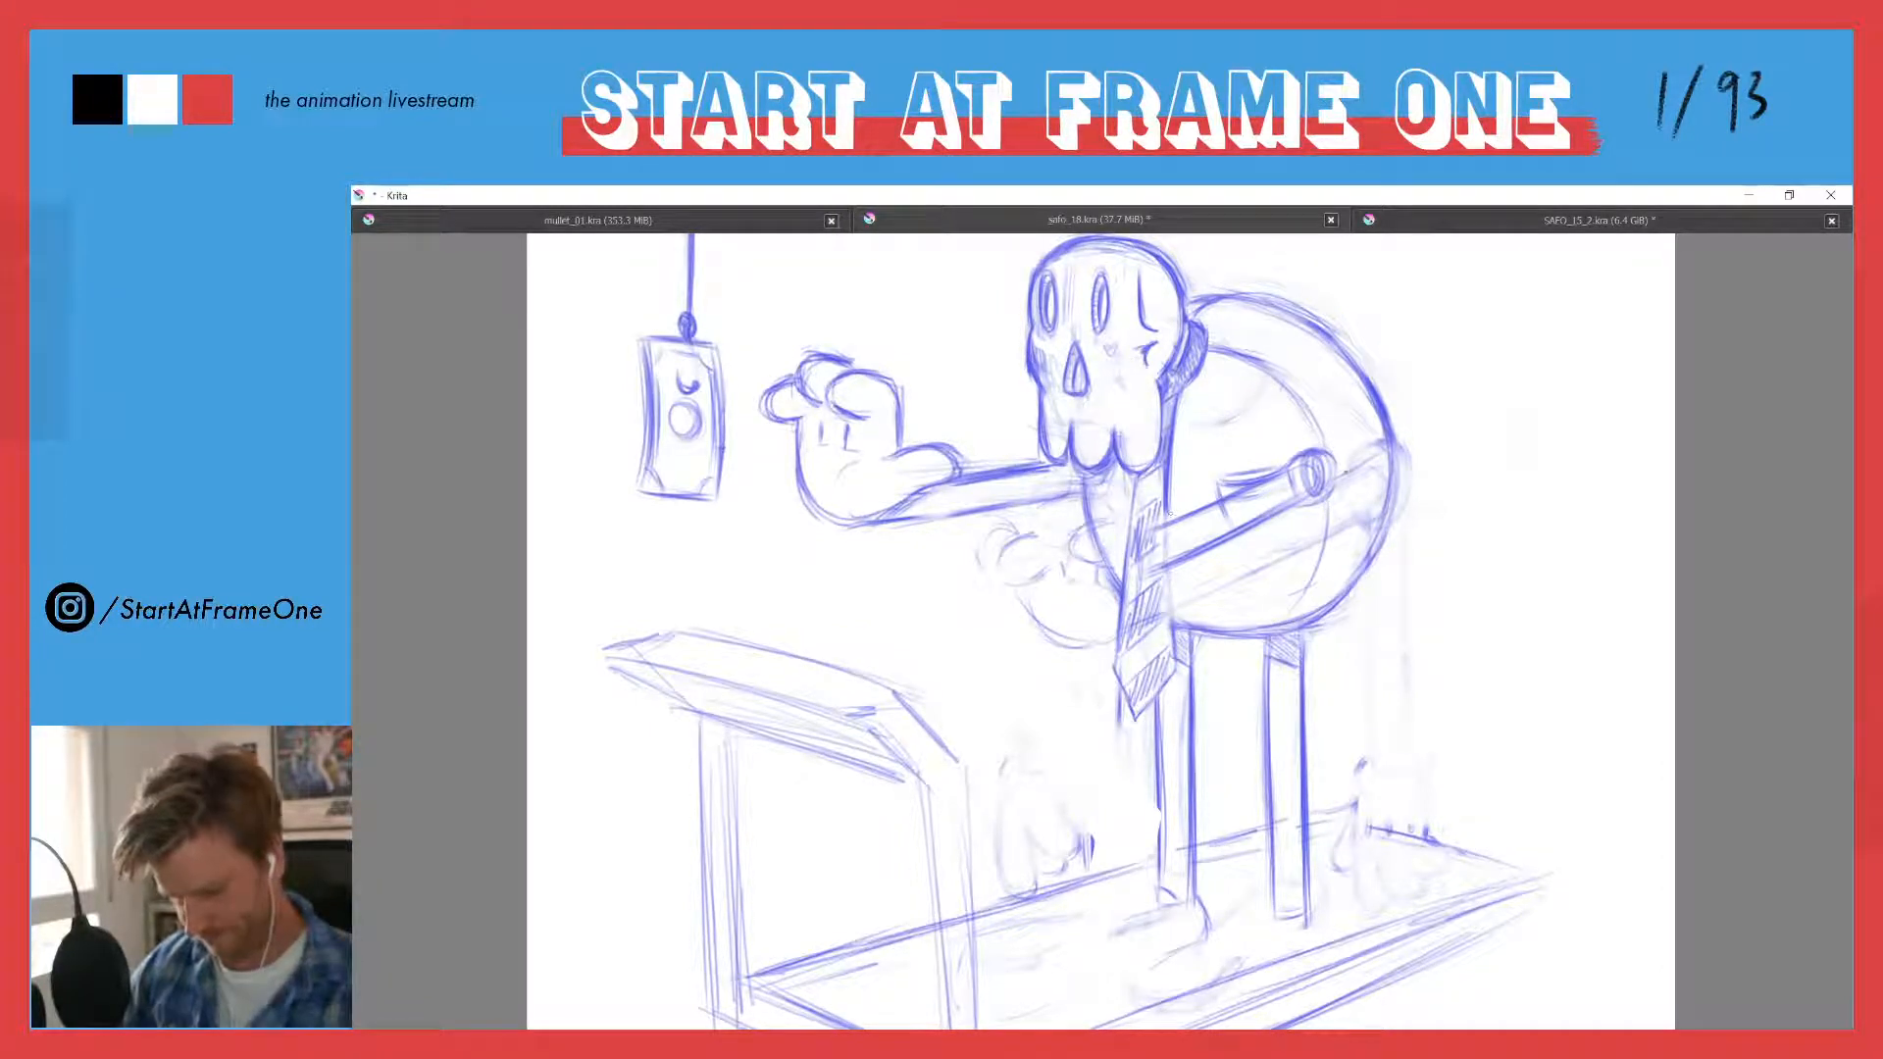
pyautogui.moveTo(1343, 473); pyautogui.dragTo(1380, 448)
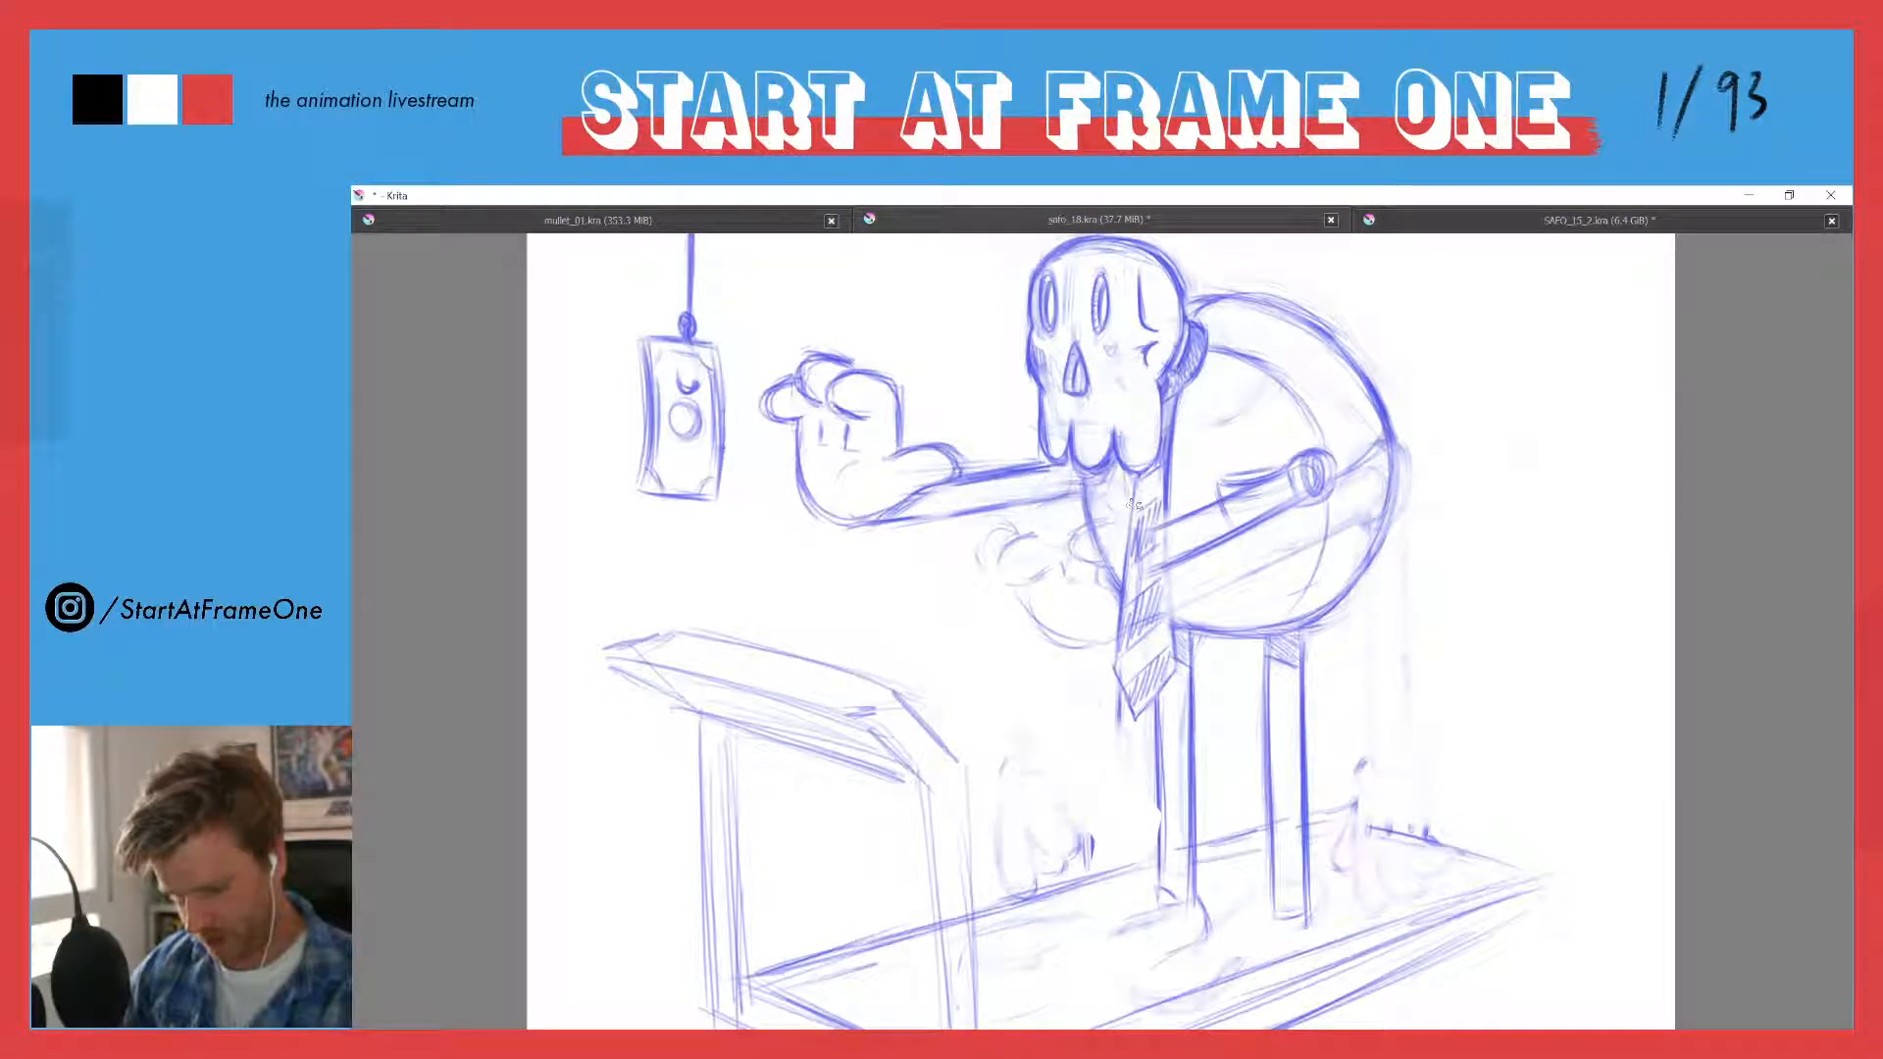
pyautogui.moveTo(1155, 522); pyautogui.dragTo(1248, 507)
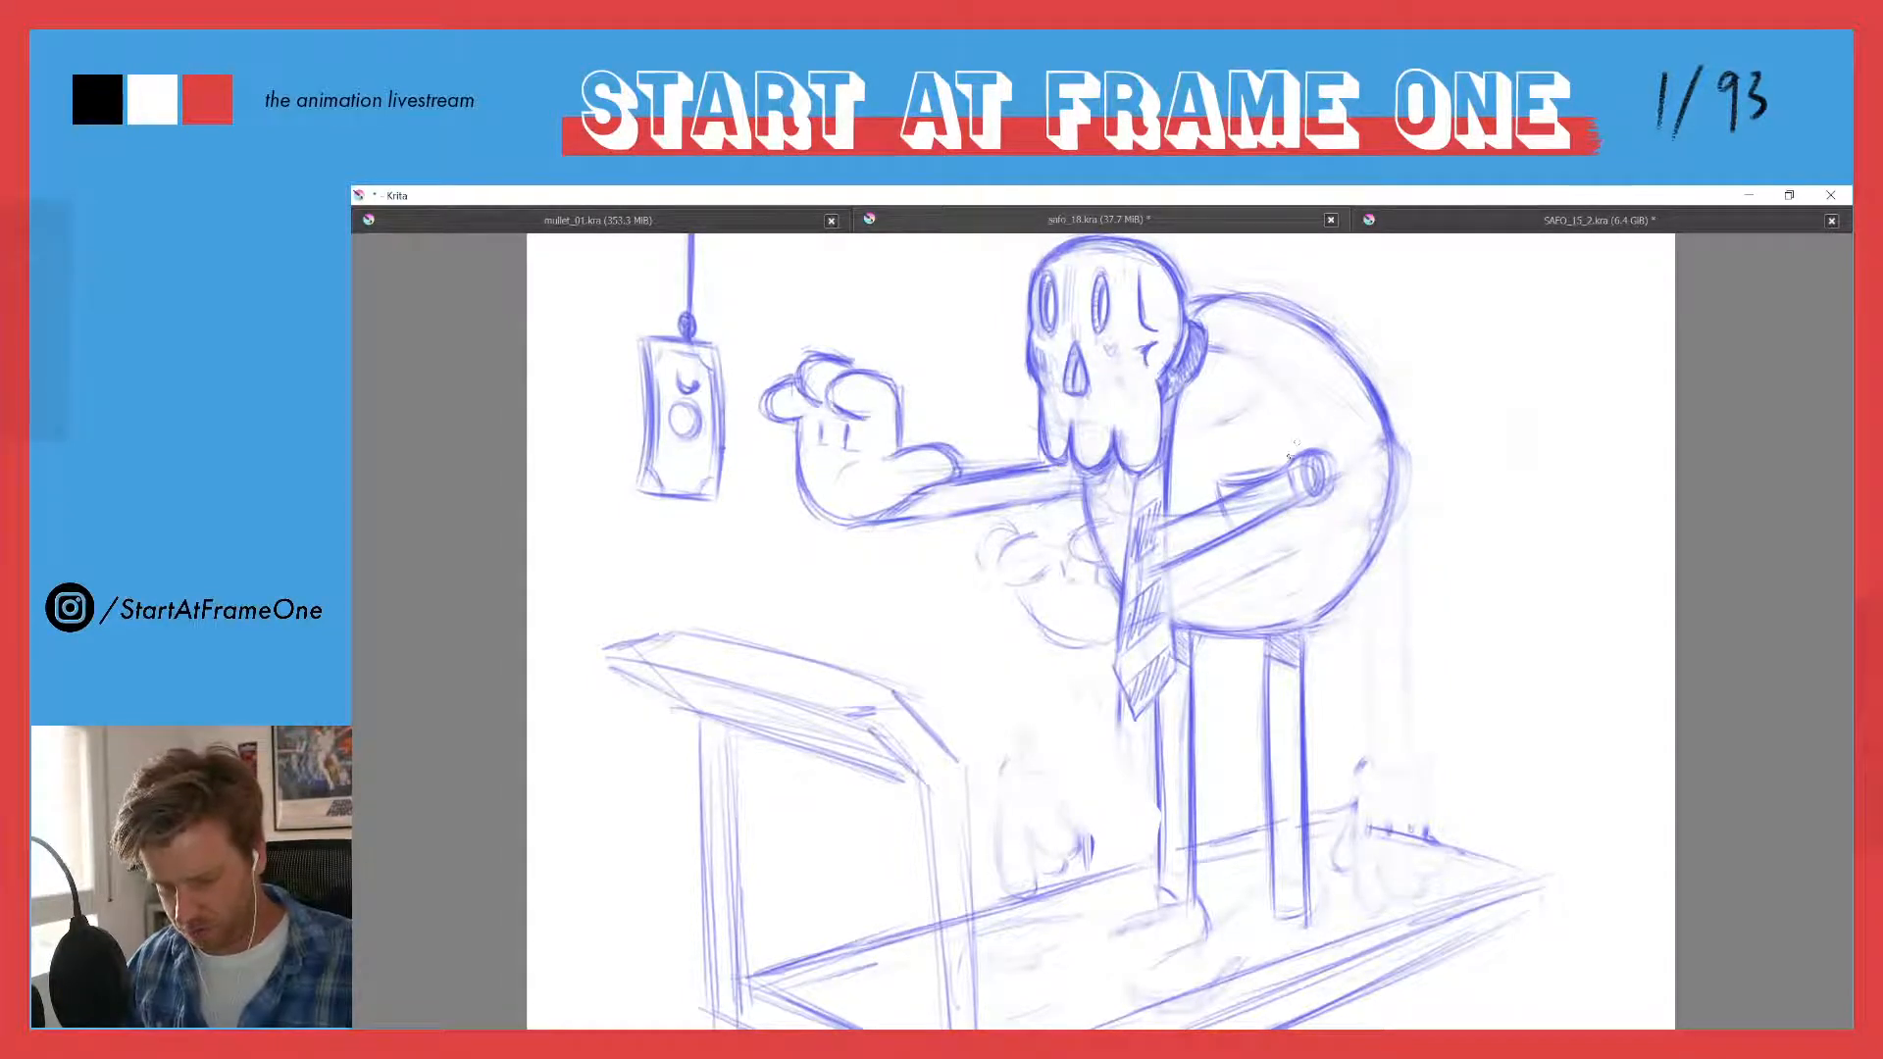
# - Erase the chest pocket and the near arm with its shoulder joint from the torso
pyautogui.press('e')
pyautogui.moveTo(1218, 481)
pyautogui.mouseDown()
pyautogui.moveTo(1245, 487)
pyautogui.moveTo(1236, 508)
pyautogui.moveTo(1258, 497)
pyautogui.mouseUp()
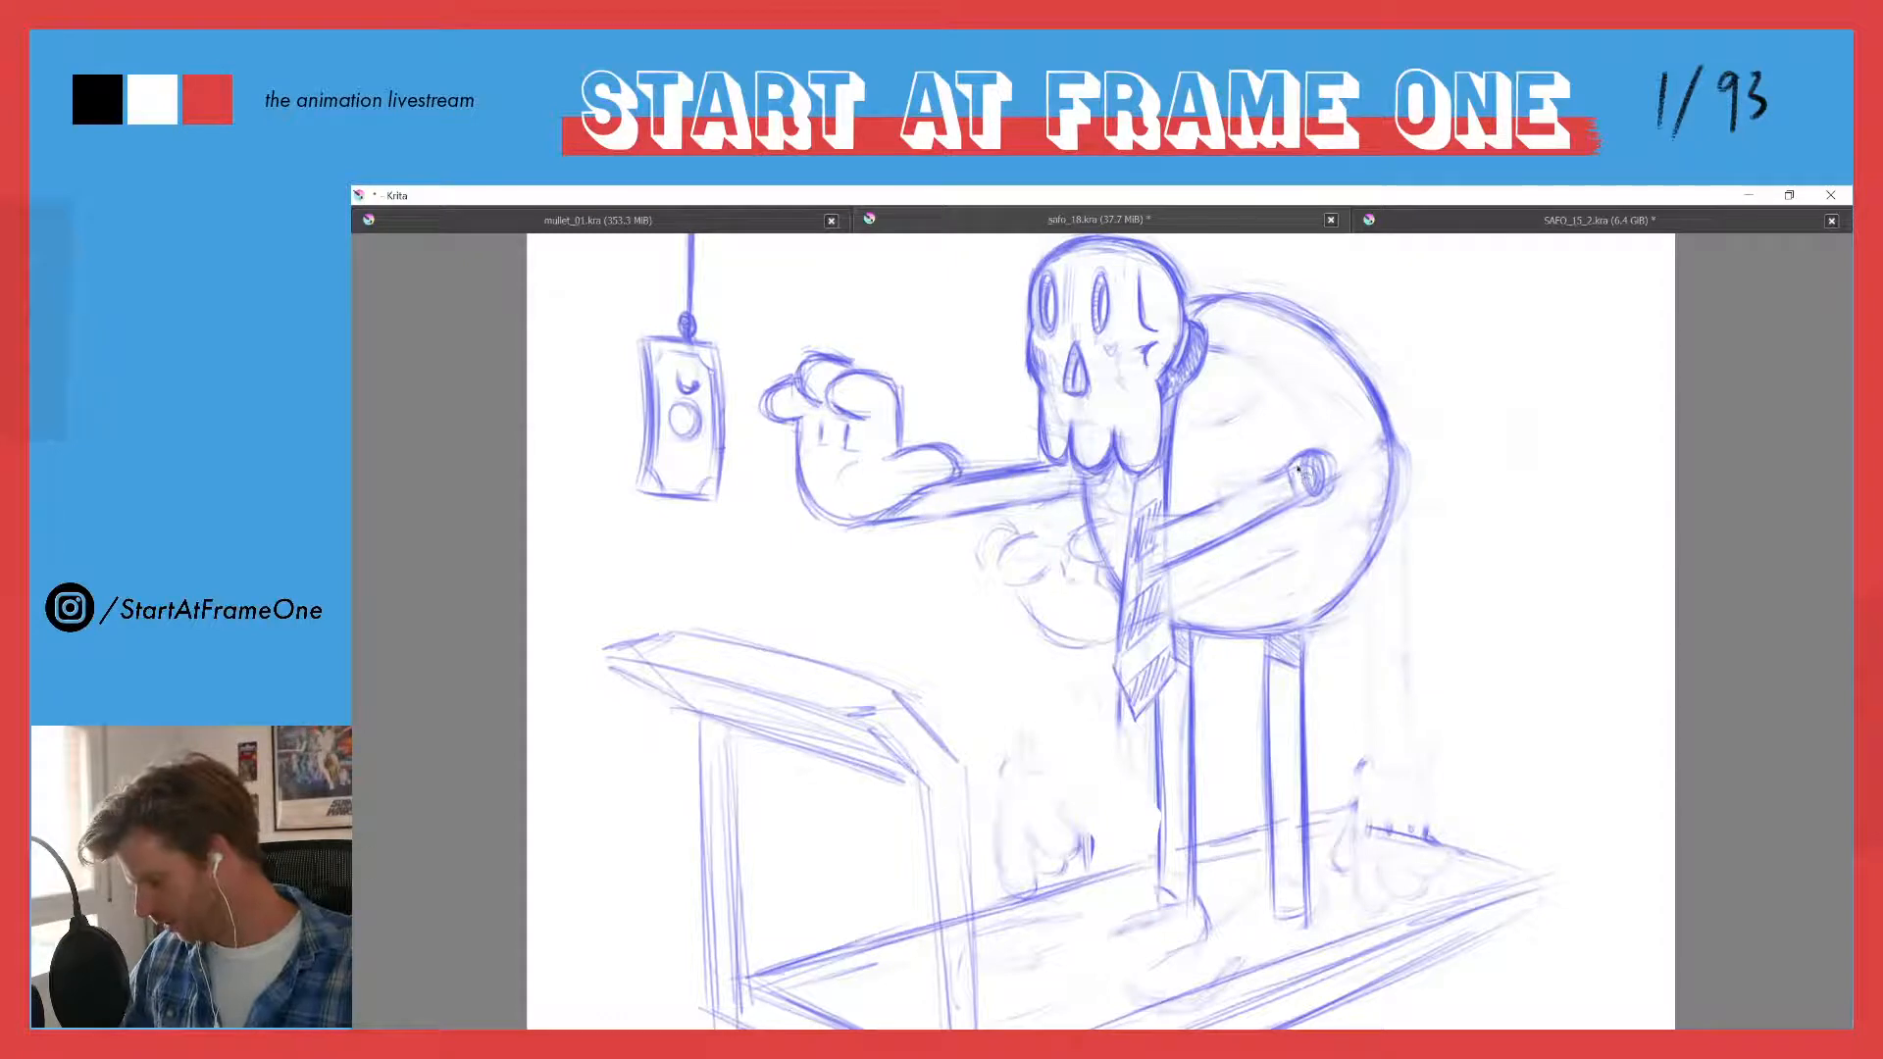
pyautogui.moveTo(1303, 473)
pyautogui.mouseDown()
pyautogui.moveTo(1323, 519)
pyautogui.moveTo(1291, 477)
pyautogui.moveTo(1260, 527)
pyautogui.moveTo(1237, 507)
pyautogui.moveTo(1198, 555)
pyautogui.mouseUp()
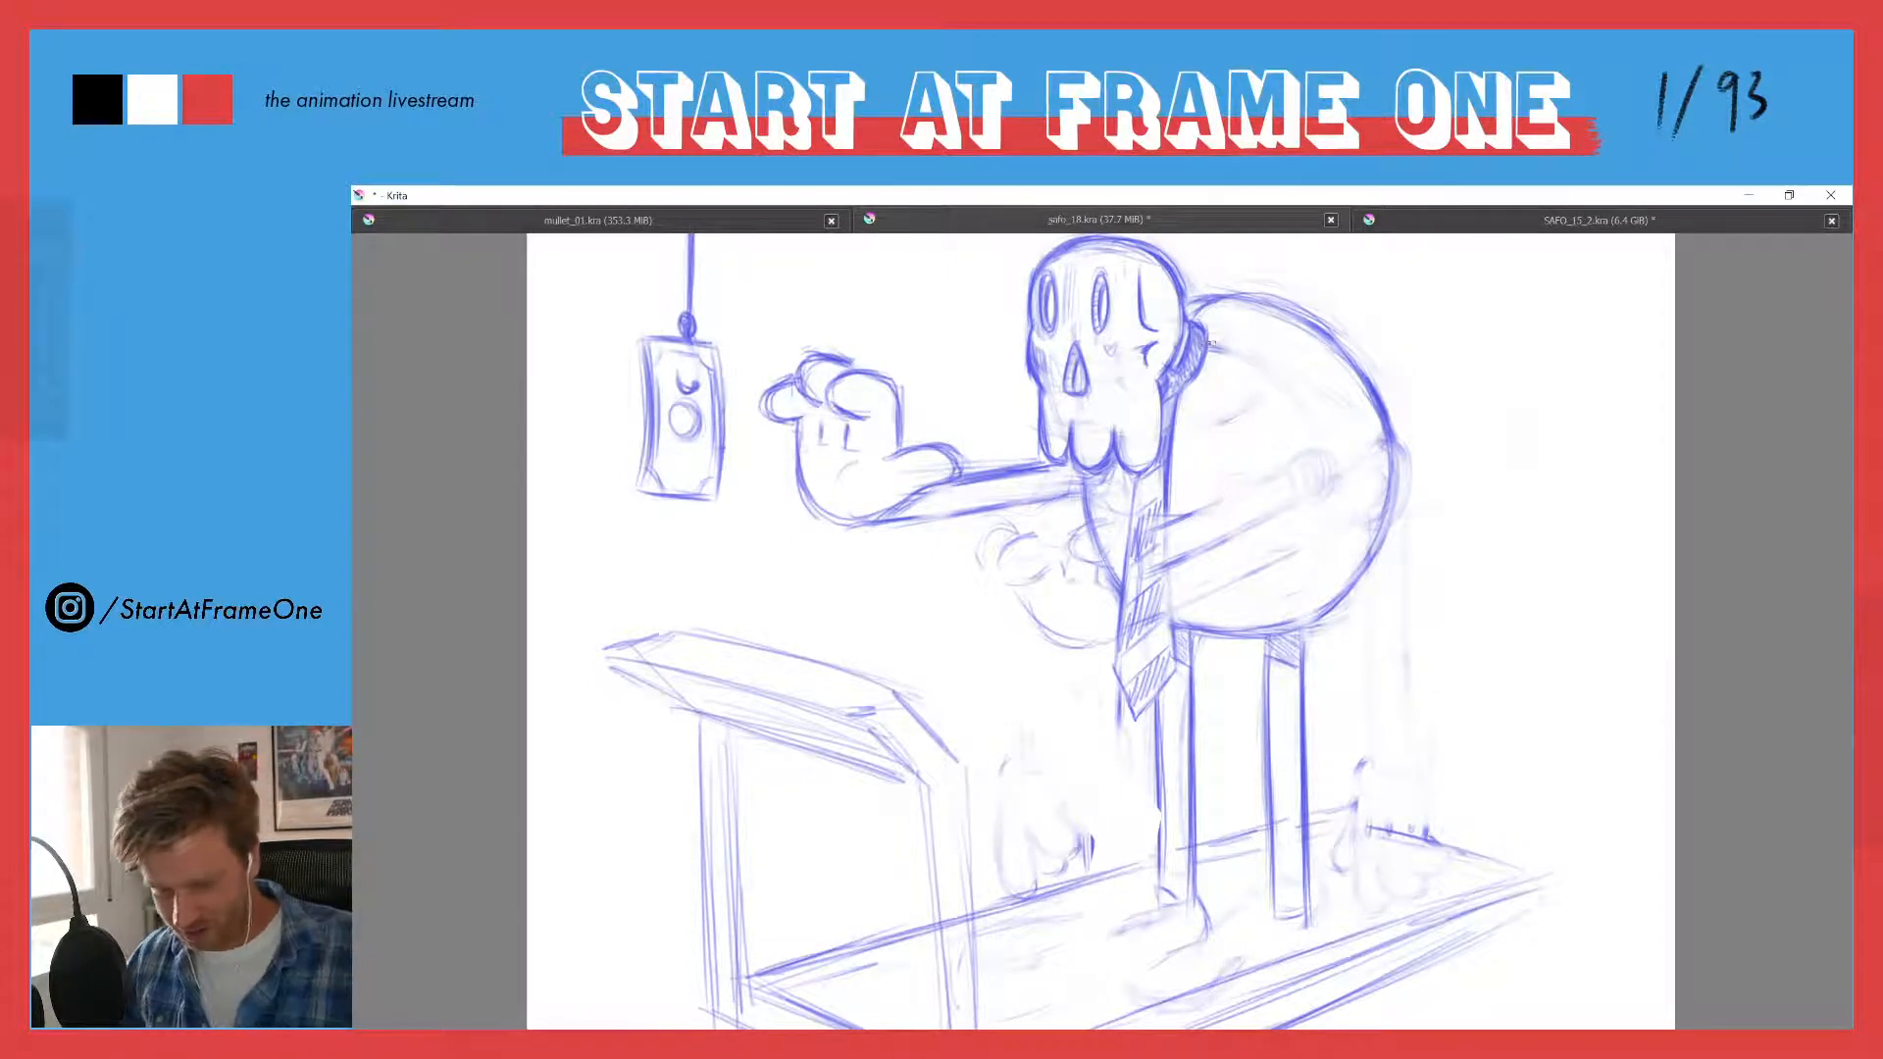
# - Sketch one vertical and one horizontal curved guide line wrapping around the round torso
pyautogui.moveTo(1220, 347)
pyautogui.mouseDown()
pyautogui.moveTo(1336, 514)
pyautogui.moveTo(1218, 348)
pyautogui.moveTo(1308, 456)
pyautogui.moveTo(1342, 555)
pyautogui.moveTo(1283, 377)
pyautogui.moveTo(1314, 558)
pyautogui.moveTo(1288, 625)
pyautogui.mouseUp()
pyautogui.moveTo(1340, 484); pyautogui.dragTo(1297, 625)
pyautogui.moveTo(1287, 392); pyautogui.dragTo(1318, 431)
pyautogui.moveTo(1225, 343); pyautogui.dragTo(1322, 619)
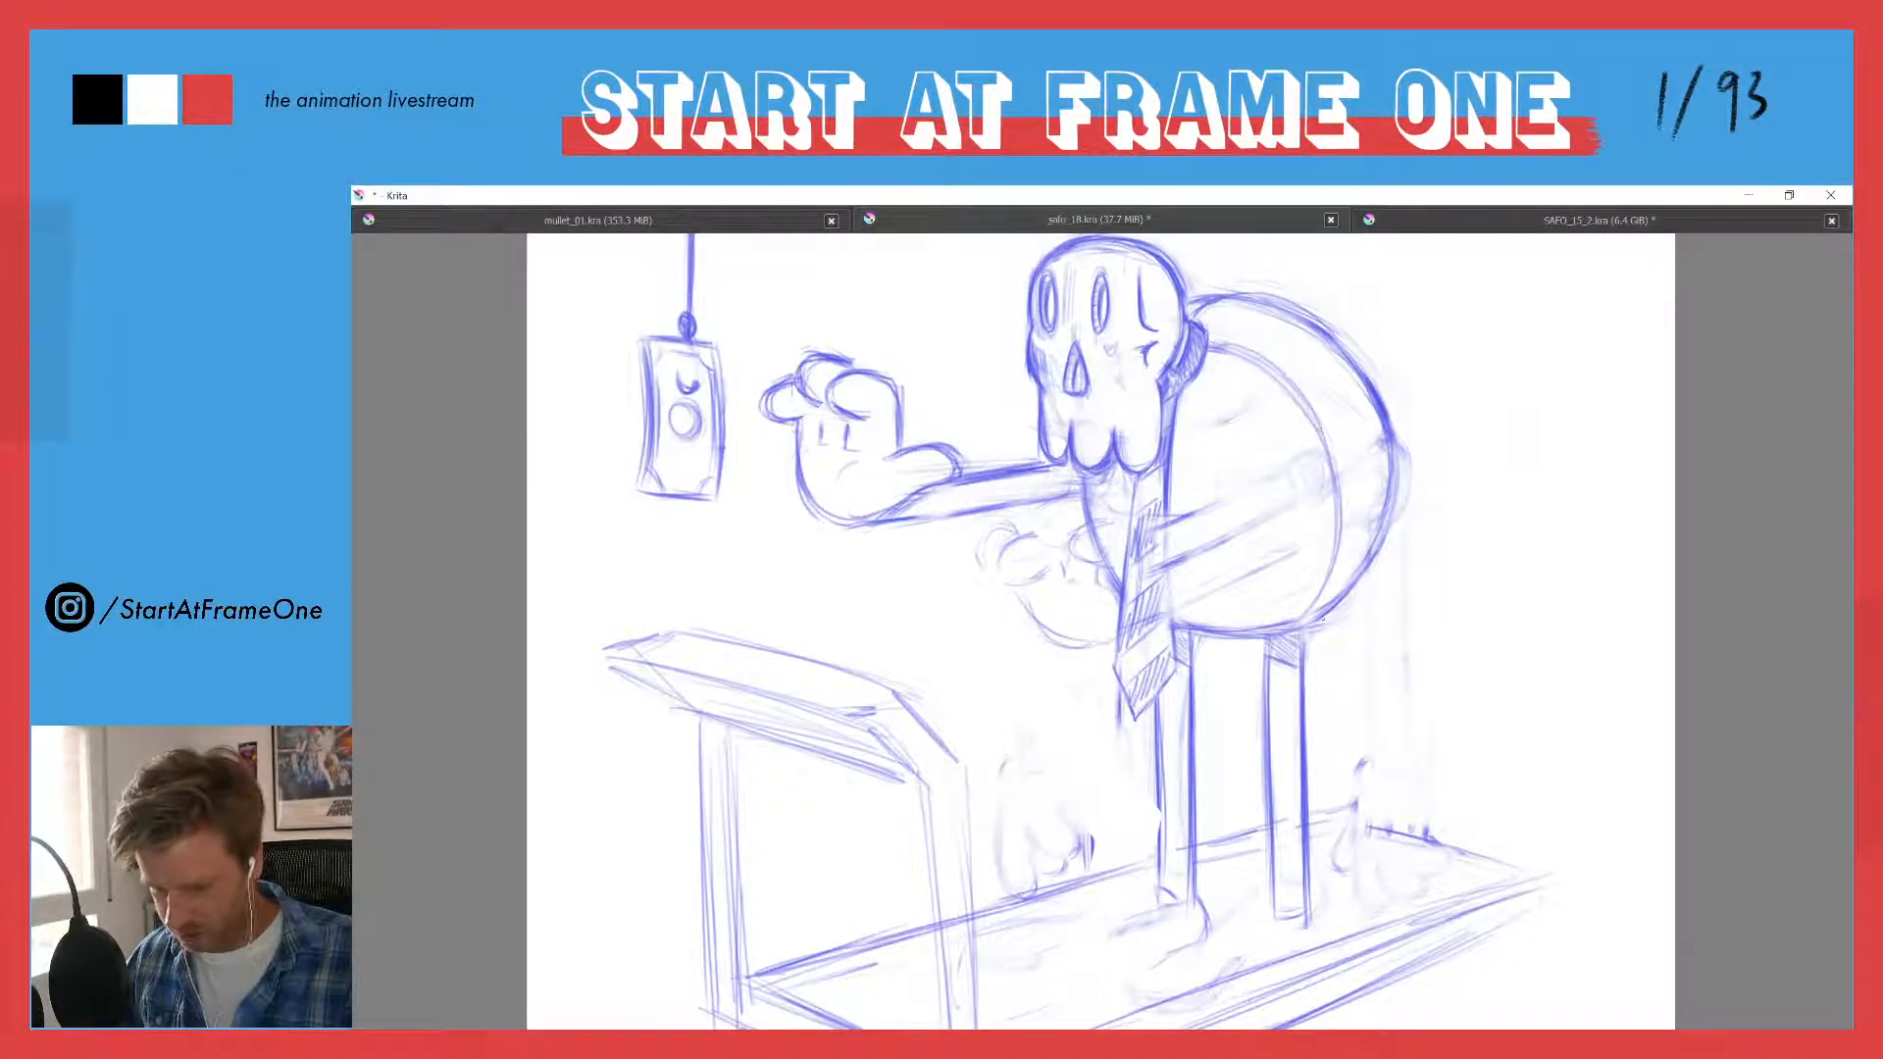
pyautogui.moveTo(1361, 441); pyautogui.dragTo(1190, 530)
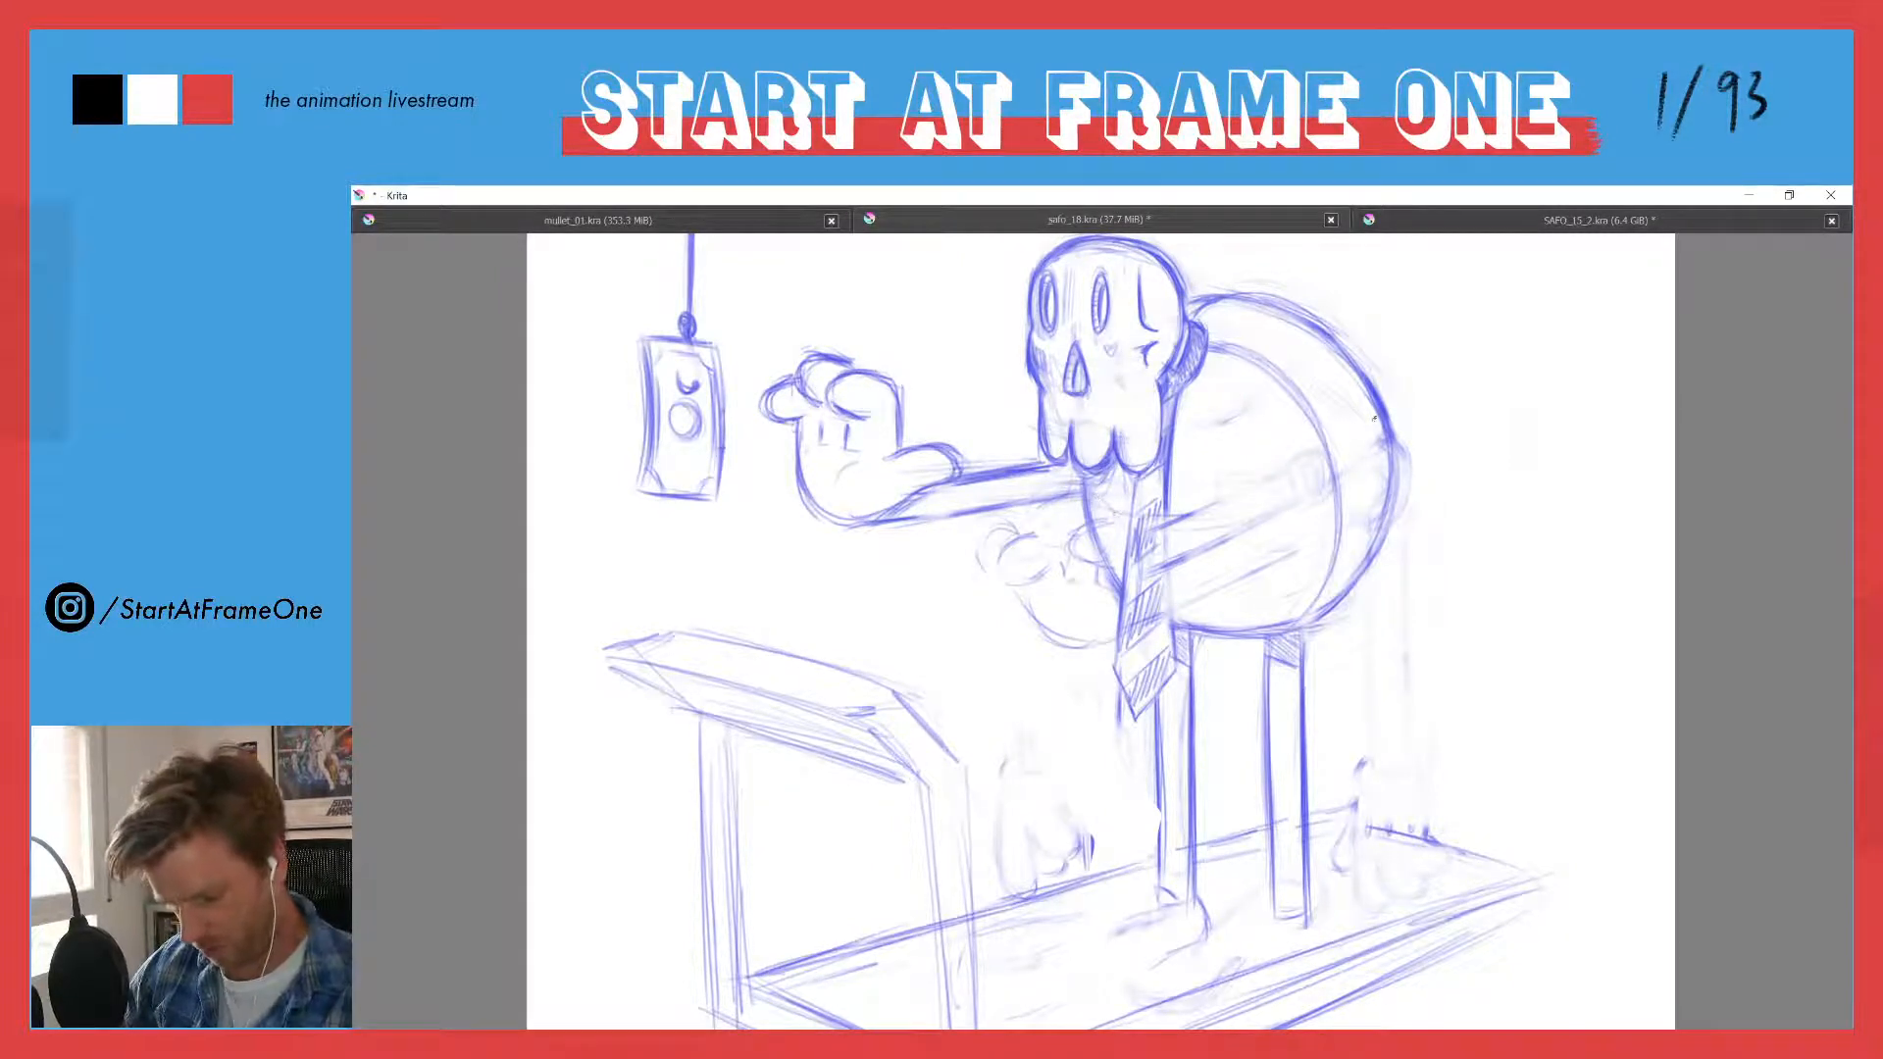
pyautogui.moveTo(1376, 409); pyautogui.dragTo(1189, 529)
pyautogui.moveTo(1091, 488)
pyautogui.mouseDown()
pyautogui.moveTo(1129, 509)
pyautogui.moveTo(1378, 396)
pyautogui.mouseUp()
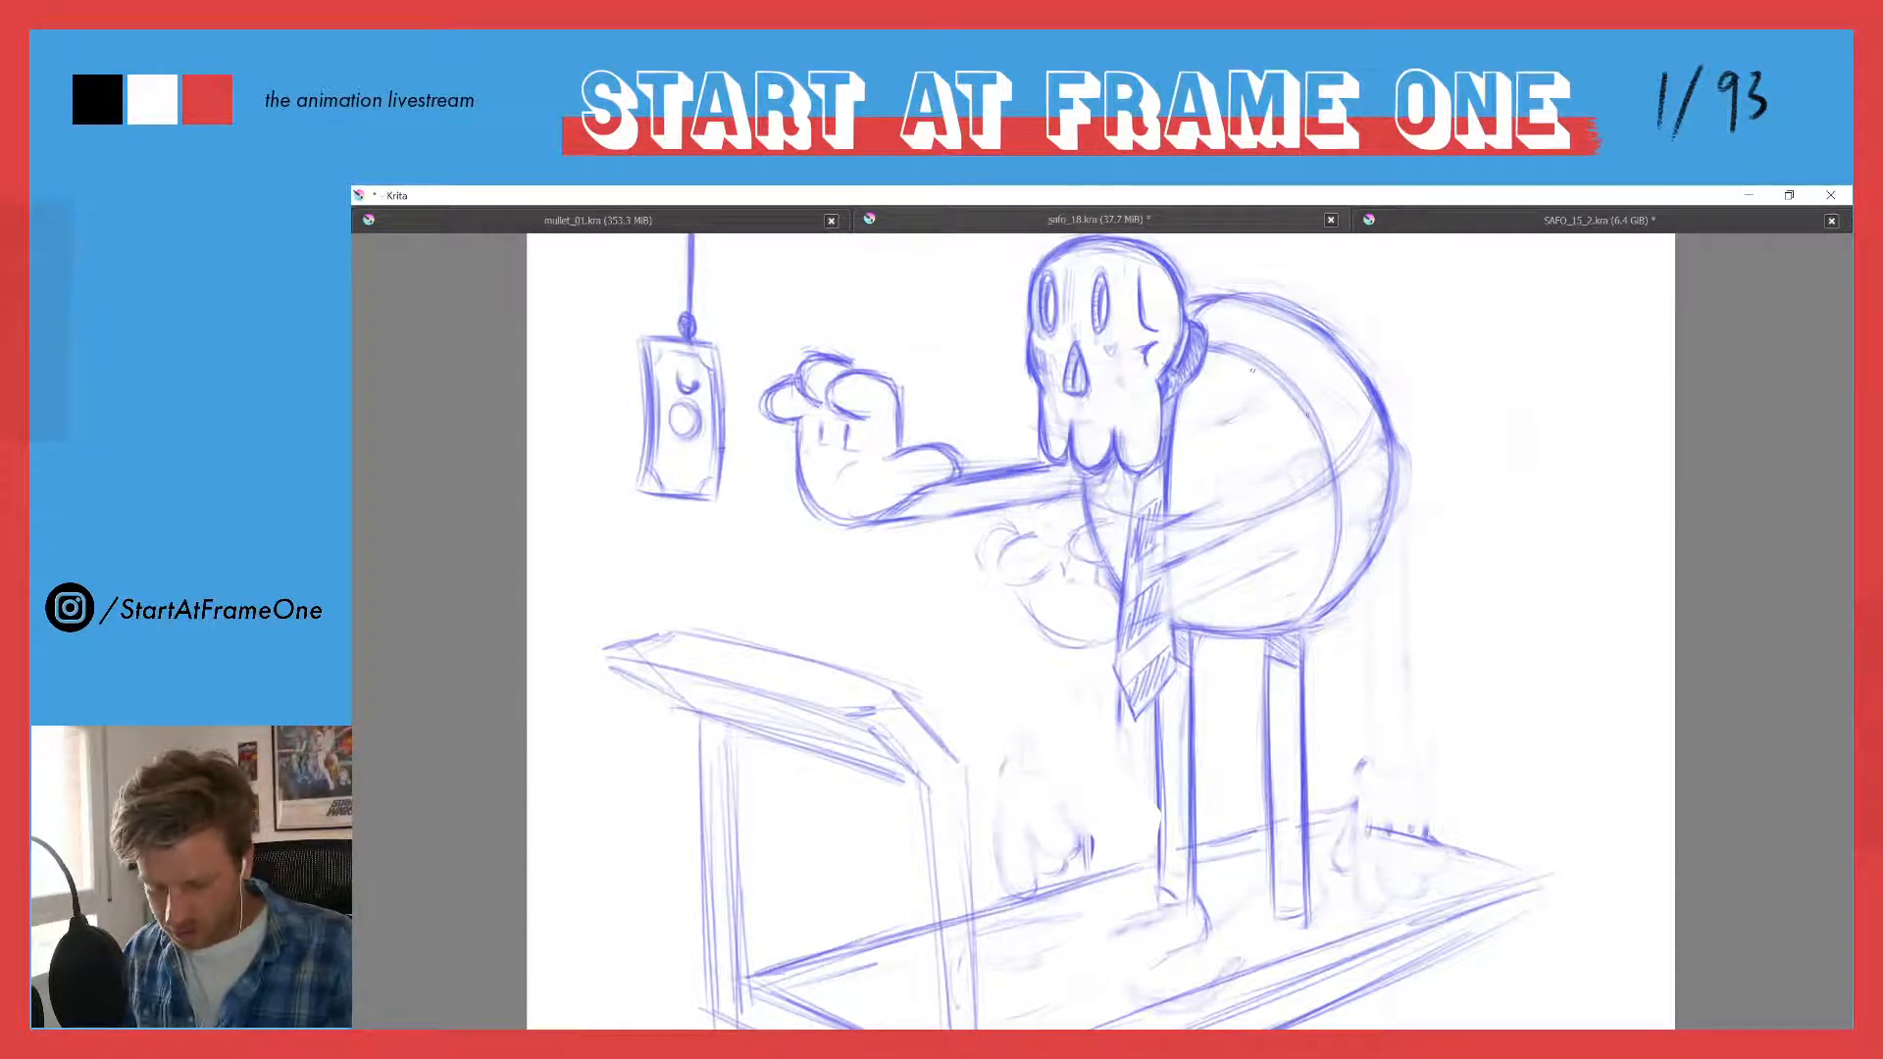
# - Redraw the torso's vertical guide curve closer to the back and erase the stray marks inside it
pyautogui.moveTo(1253, 371)
pyautogui.mouseDown()
pyautogui.moveTo(1297, 444)
pyautogui.moveTo(1338, 595)
pyautogui.mouseUp()
pyautogui.moveTo(1326, 444)
pyautogui.mouseDown()
pyautogui.moveTo(1343, 591)
pyautogui.moveTo(1340, 563)
pyautogui.mouseUp()
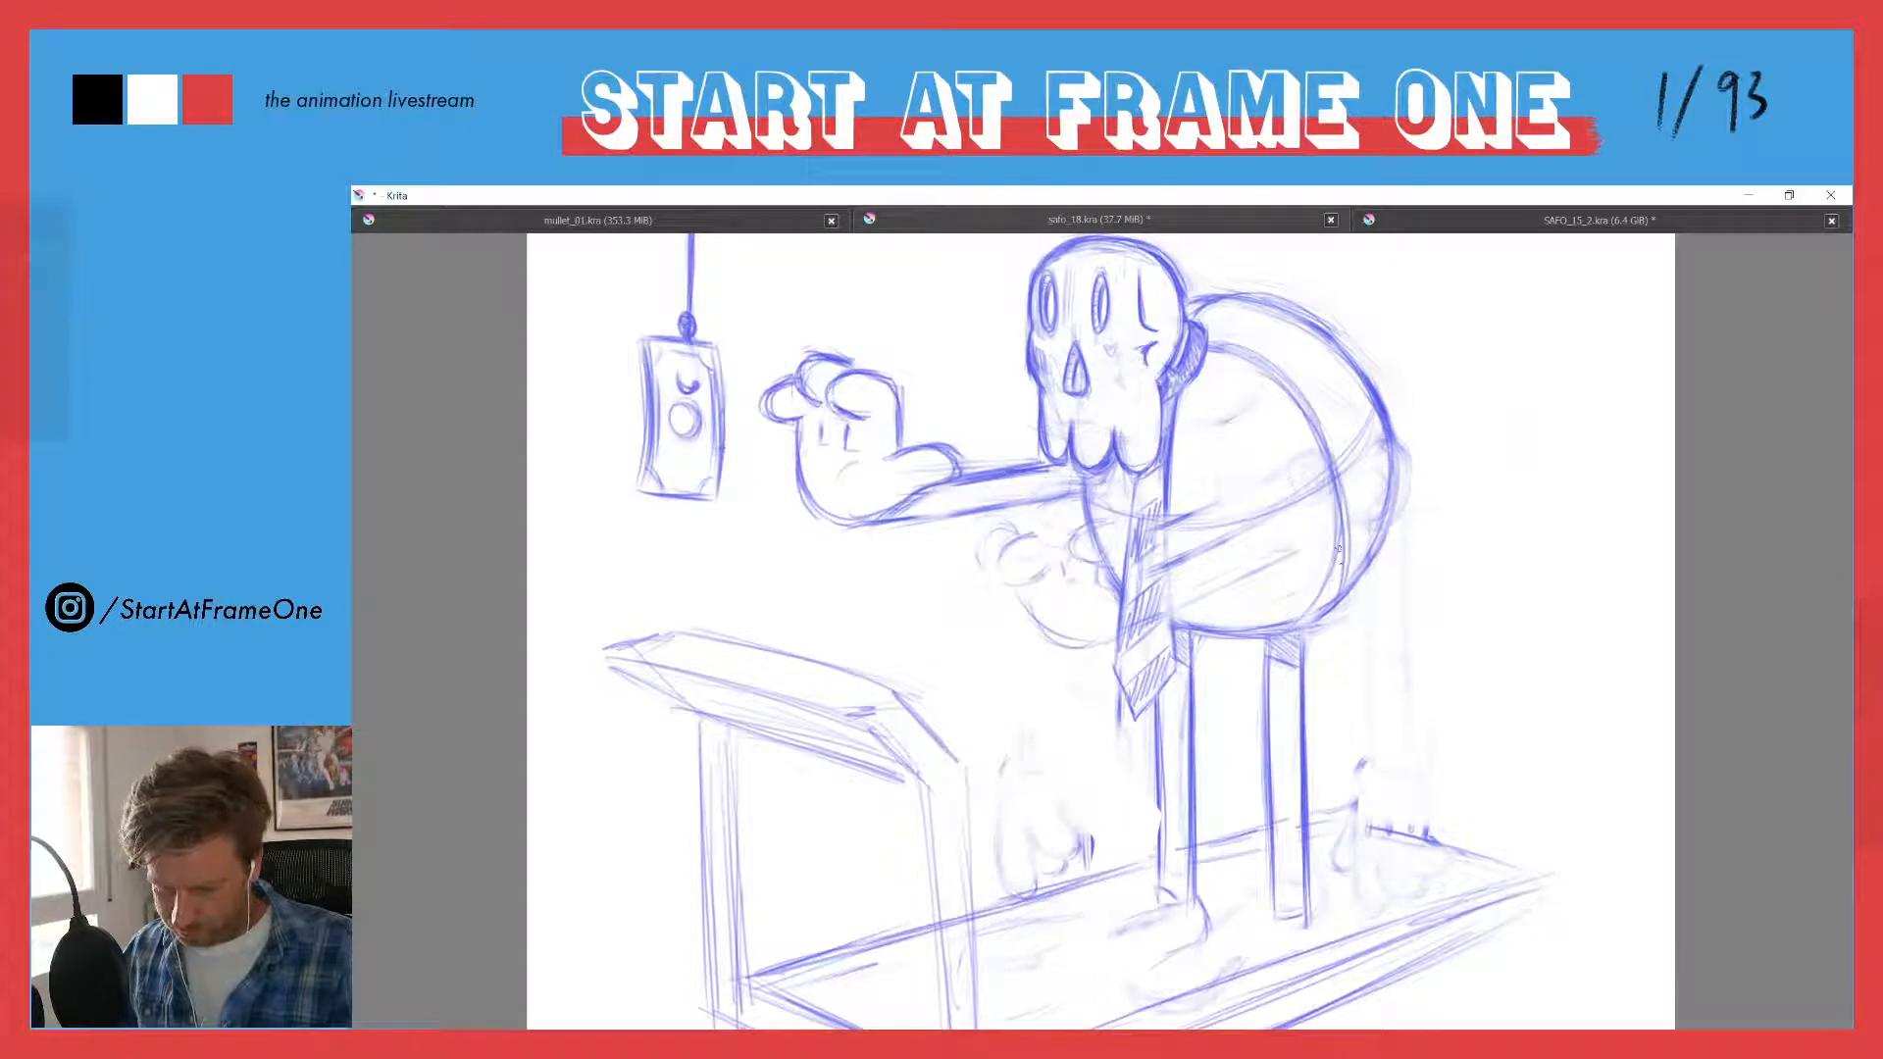
pyautogui.moveTo(1308, 407); pyautogui.dragTo(1350, 578)
pyautogui.press('e')
pyautogui.moveTo(1320, 484); pyautogui.dragTo(1316, 587)
pyautogui.moveTo(1286, 435)
pyautogui.mouseDown()
pyautogui.moveTo(1331, 542)
pyautogui.moveTo(1242, 369)
pyautogui.mouseUp()
pyautogui.moveTo(1243, 368); pyautogui.dragTo(1312, 442)
pyautogui.press('e')
pyautogui.moveTo(1213, 344)
pyautogui.mouseDown()
pyautogui.moveTo(1281, 380)
pyautogui.moveTo(1344, 559)
pyautogui.mouseUp()
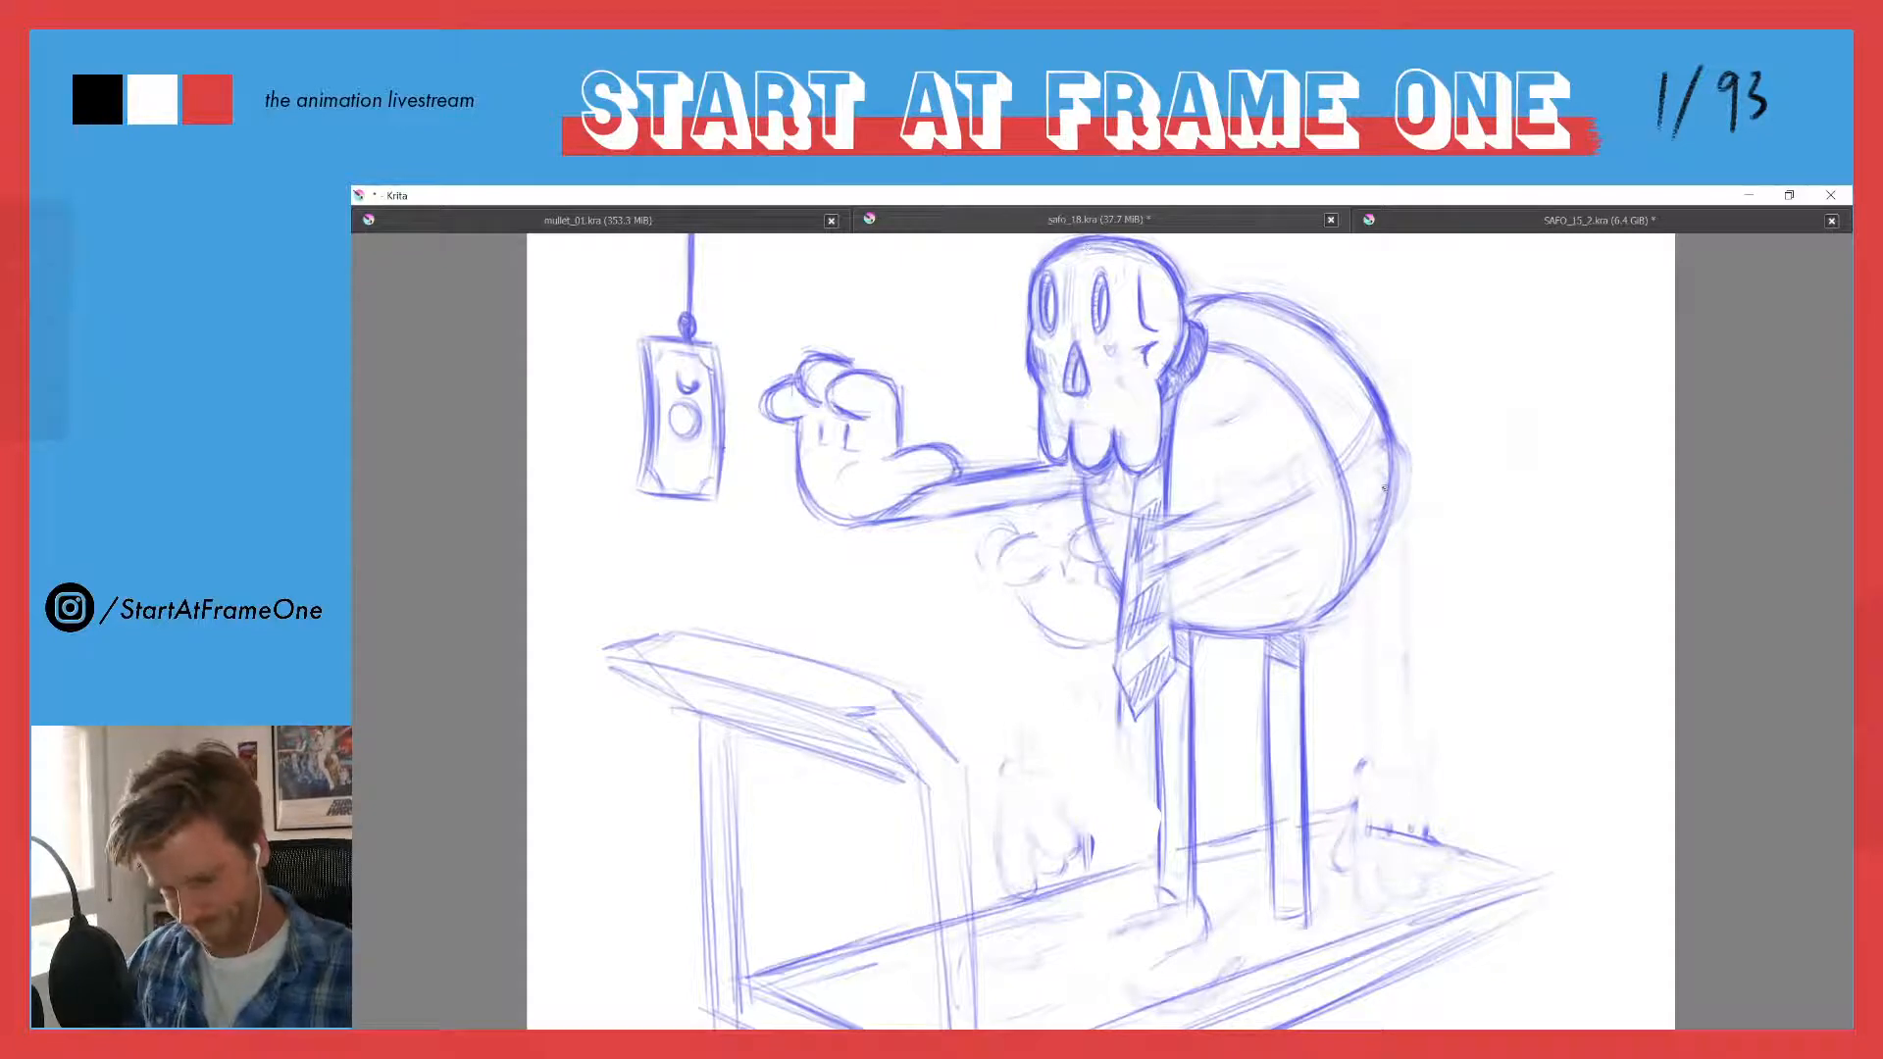
# - Strengthen the horizontal guide curve across the belly and sketch the torso's front contour around the tie
pyautogui.moveTo(1167, 537)
pyautogui.mouseDown()
pyautogui.moveTo(1310, 503)
pyautogui.moveTo(1373, 429)
pyautogui.mouseUp()
pyautogui.moveTo(1265, 520); pyautogui.dragTo(1333, 479)
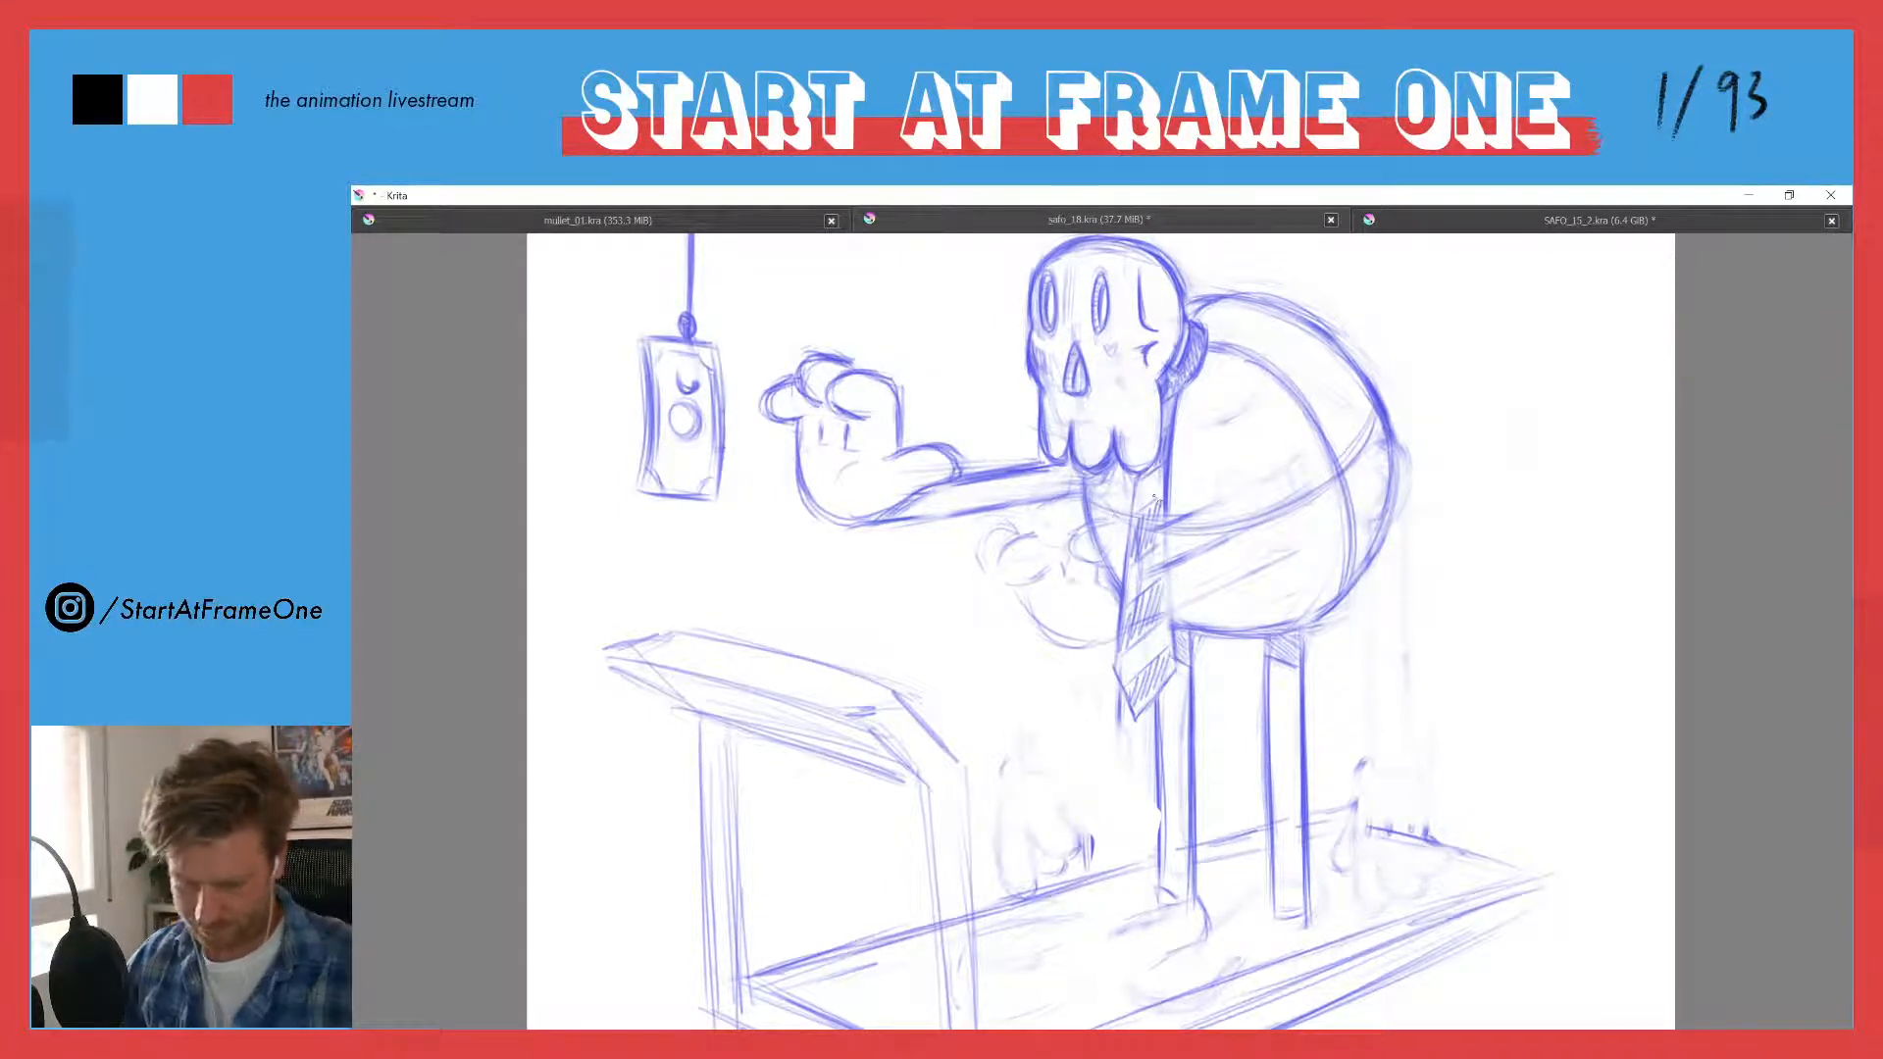
pyautogui.moveTo(1143, 478); pyautogui.dragTo(1172, 616)
pyautogui.moveTo(1155, 529); pyautogui.dragTo(1147, 567)
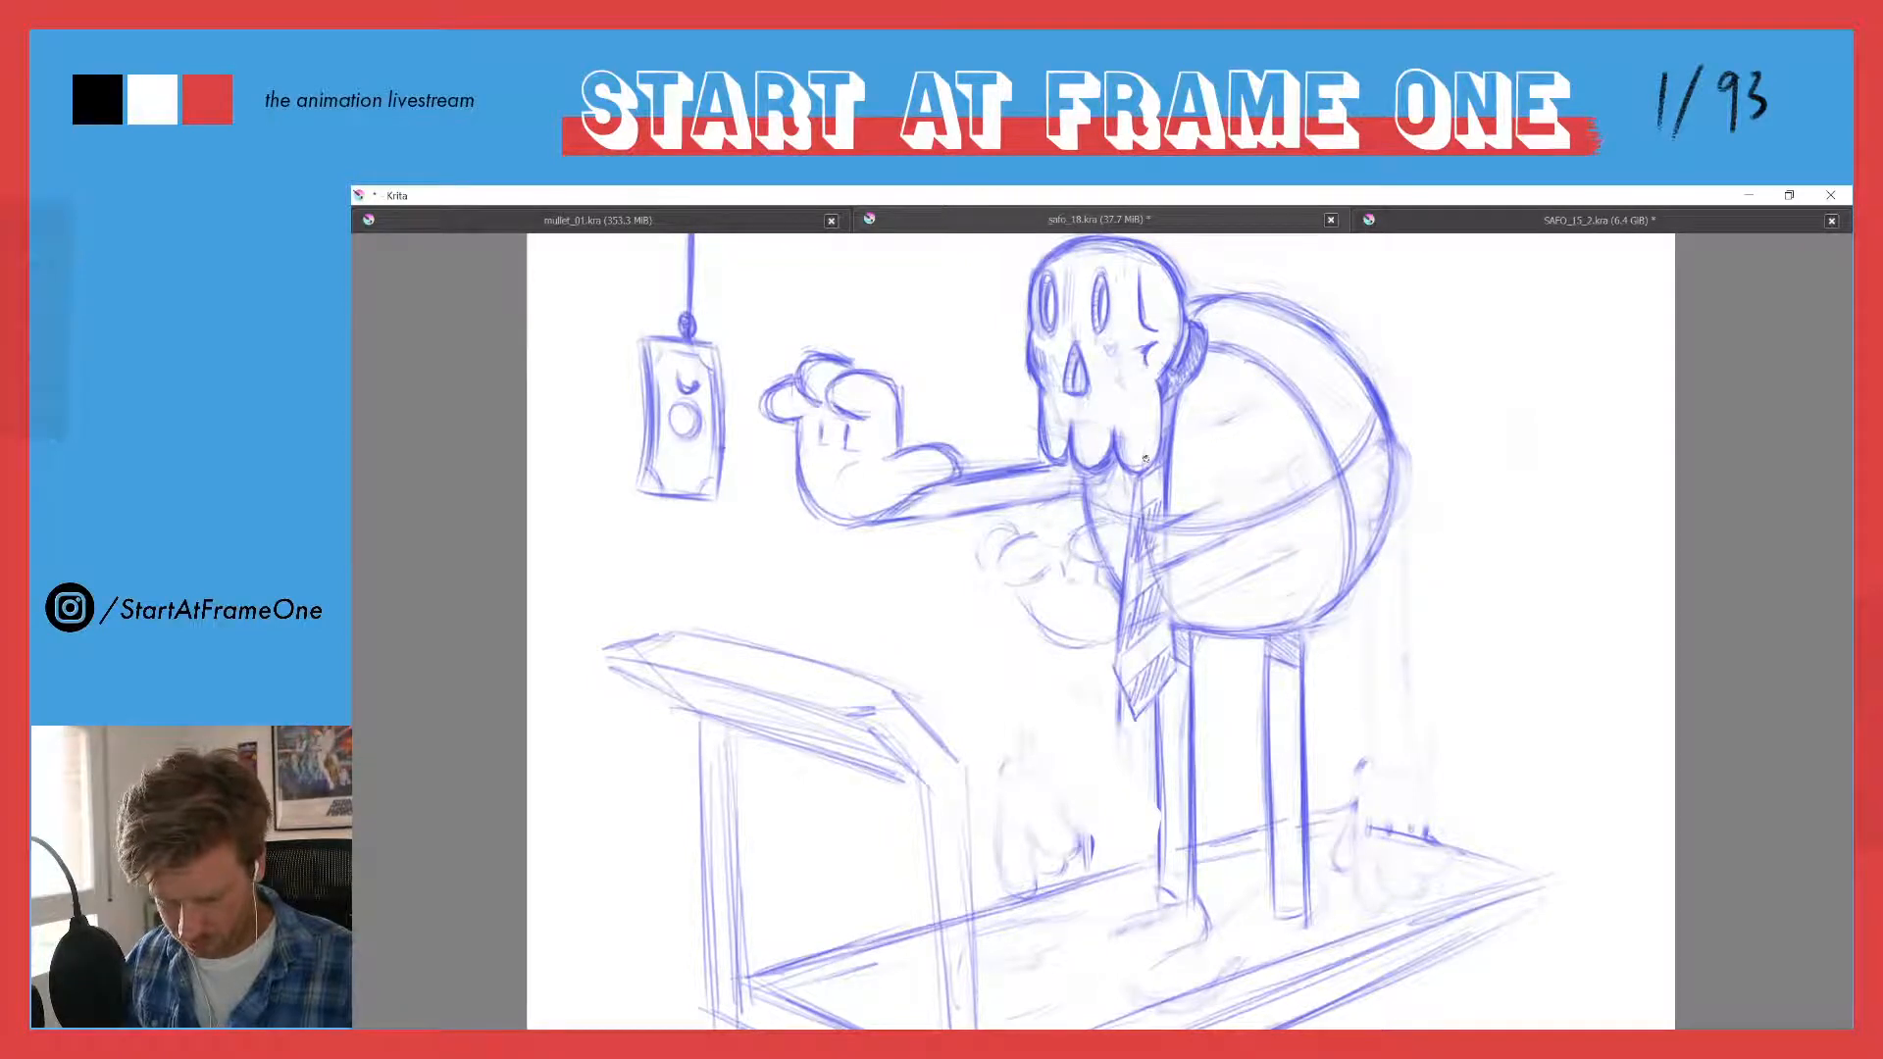
pyautogui.moveTo(1237, 355)
pyautogui.mouseDown()
pyautogui.moveTo(1282, 375)
pyautogui.moveTo(1355, 591)
pyautogui.mouseUp()
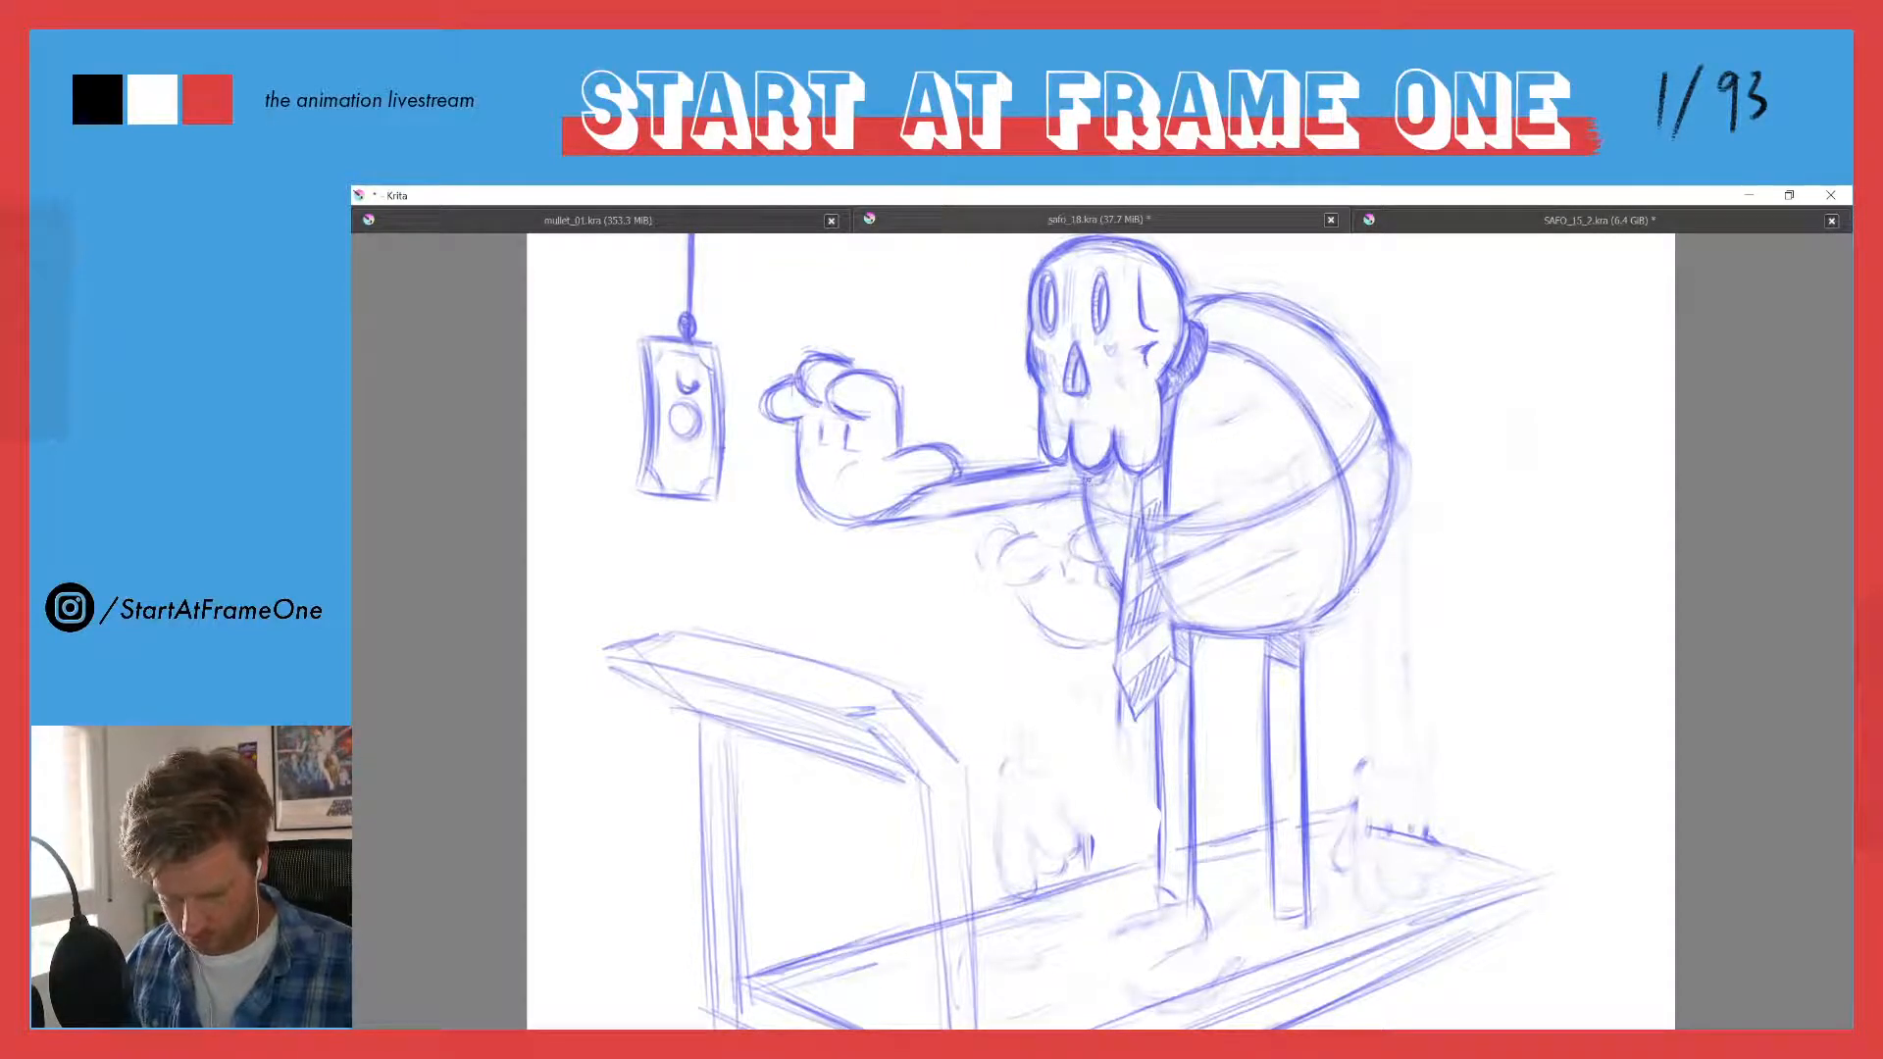
pyautogui.moveTo(1118, 592); pyautogui.dragTo(1092, 535)
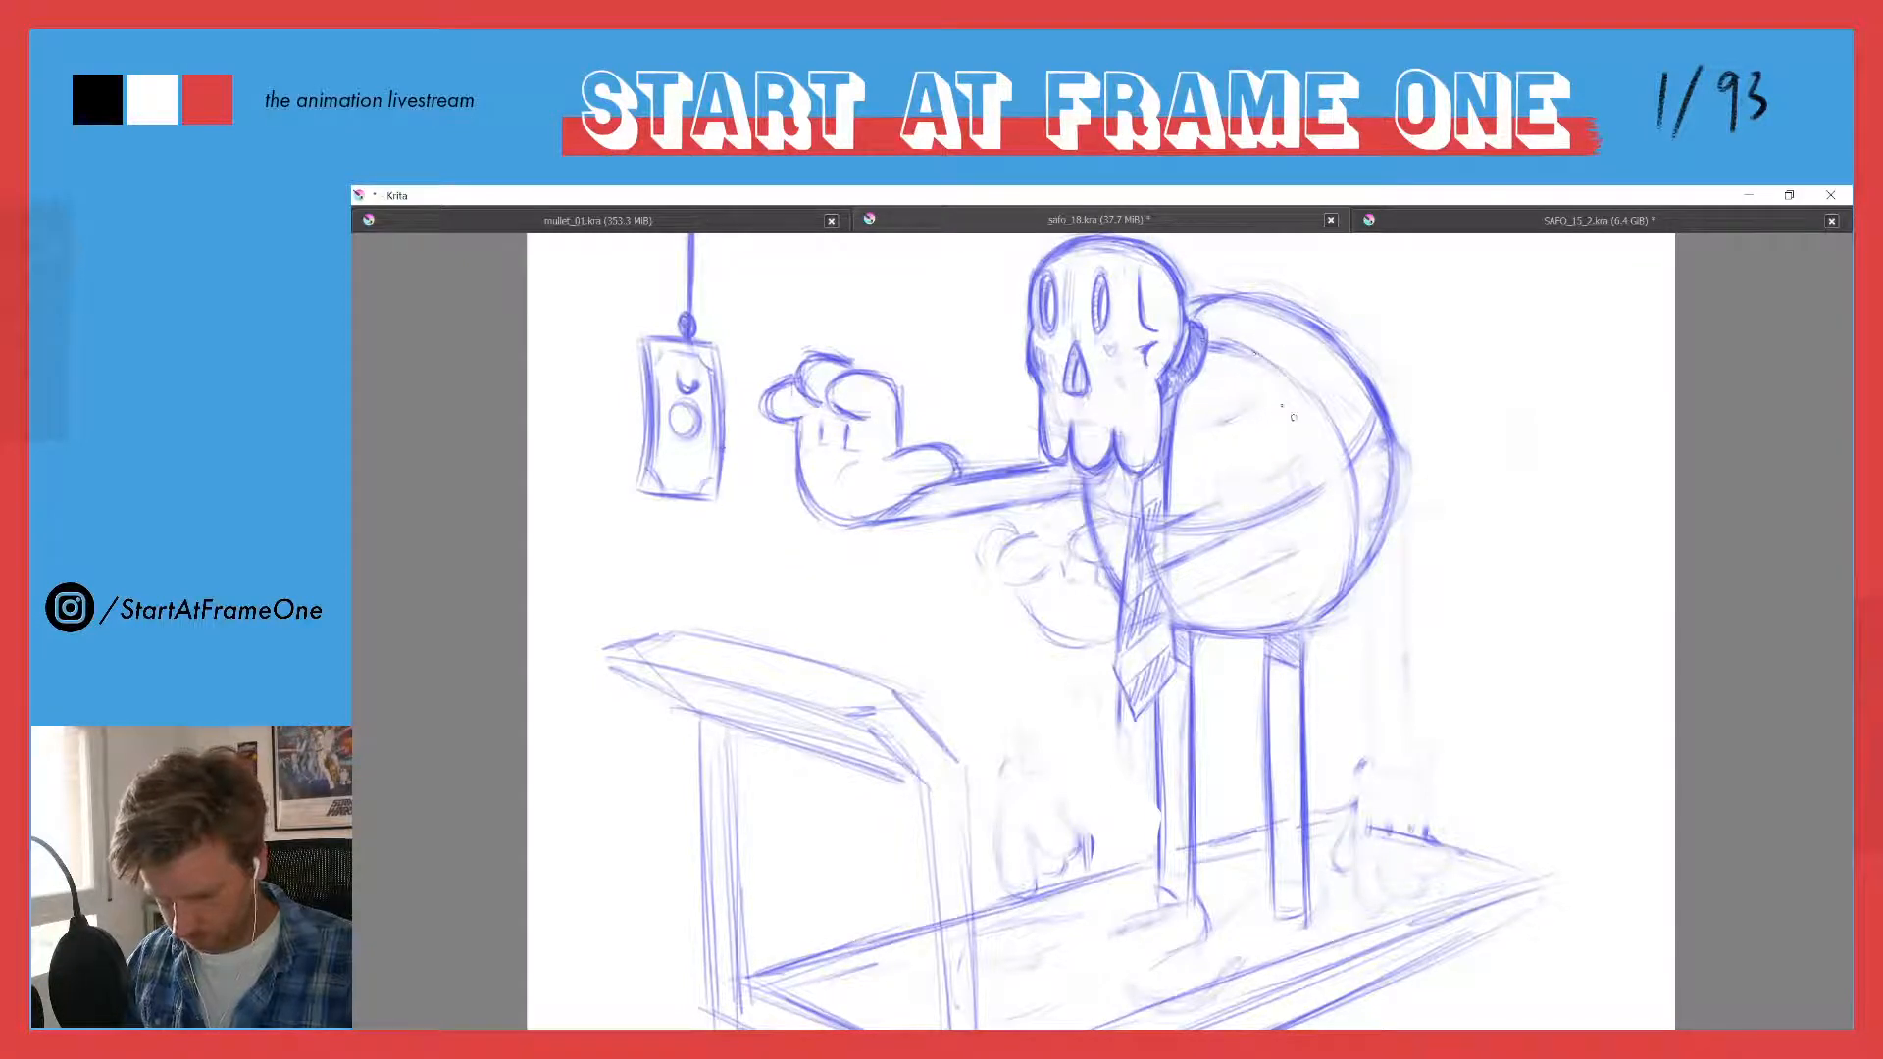
# - Darken the torso's vertical side curve and refine the horizontal curve from the tie to the back
pyautogui.moveTo(1227, 348)
pyautogui.mouseDown()
pyautogui.moveTo(1343, 439)
pyautogui.moveTo(1349, 586)
pyautogui.mouseUp()
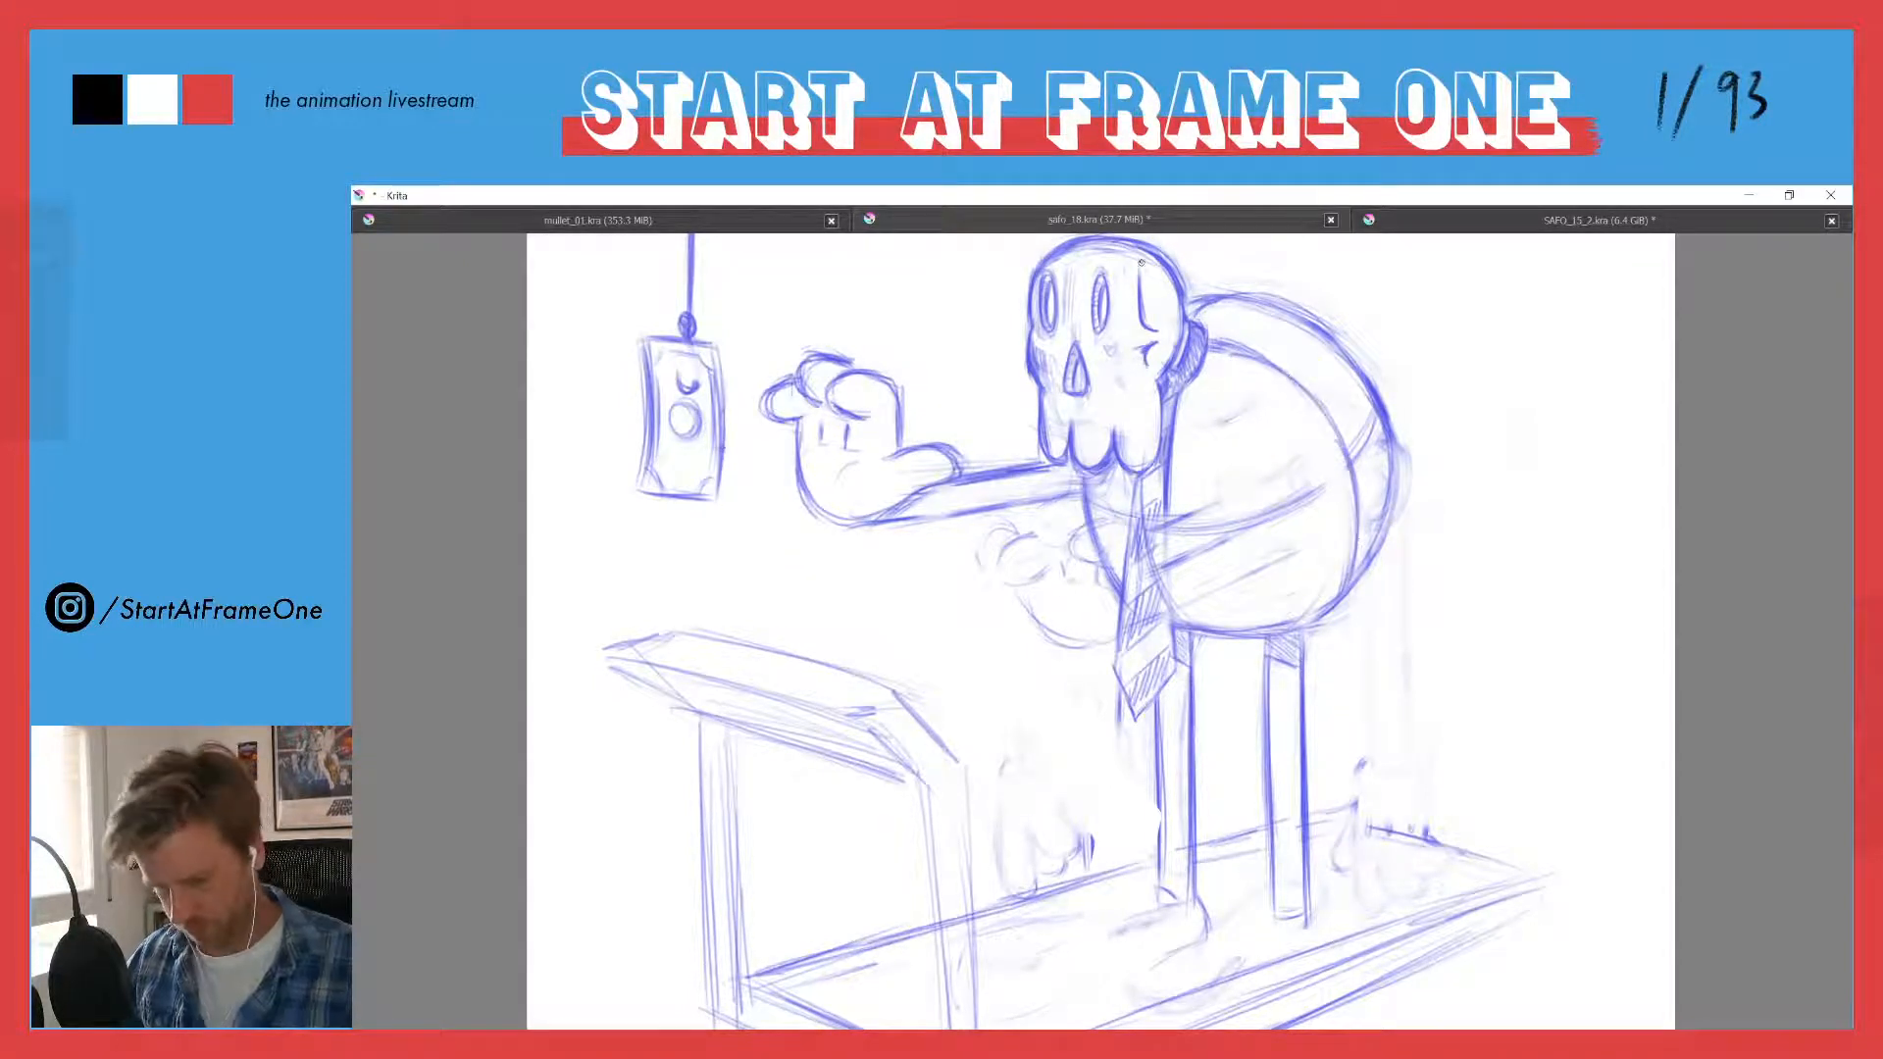
pyautogui.moveTo(1296, 499); pyautogui.dragTo(1372, 419)
pyautogui.moveTo(1389, 499); pyautogui.dragTo(1361, 565)
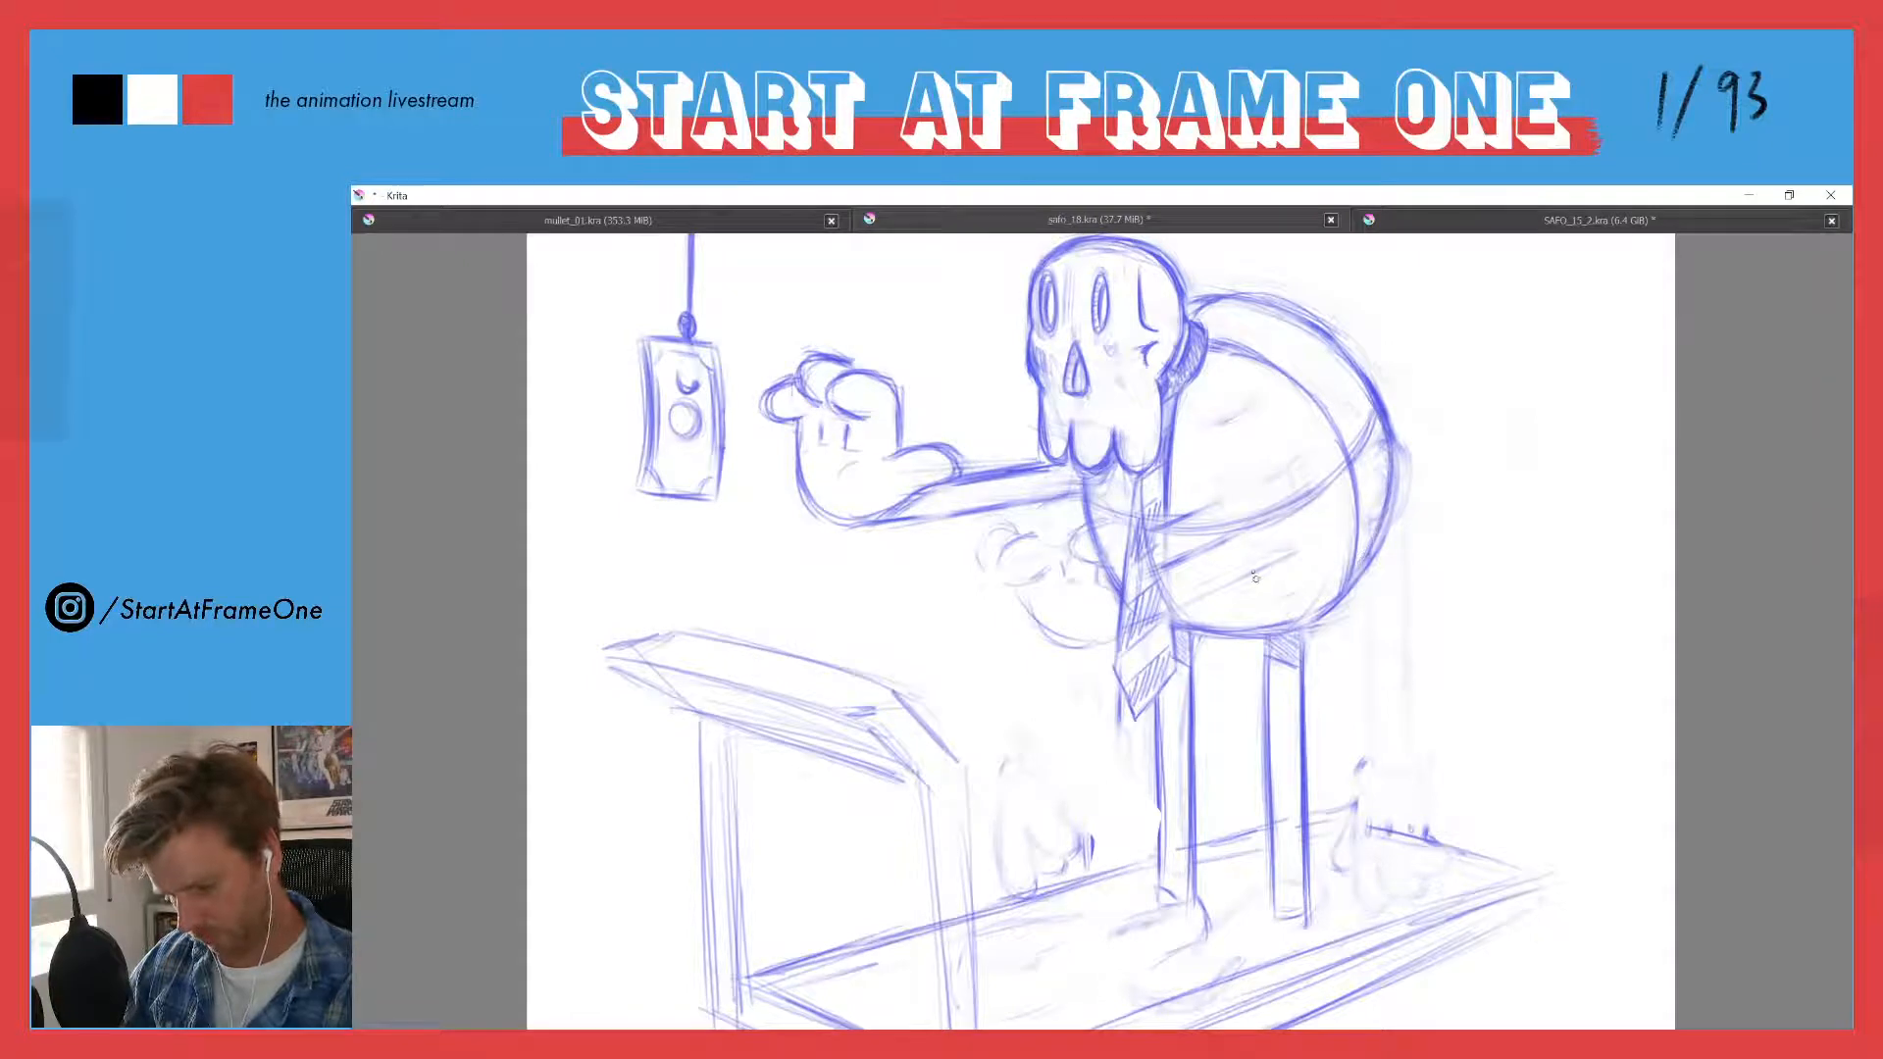
pyautogui.moveTo(1199, 539); pyautogui.dragTo(1303, 501)
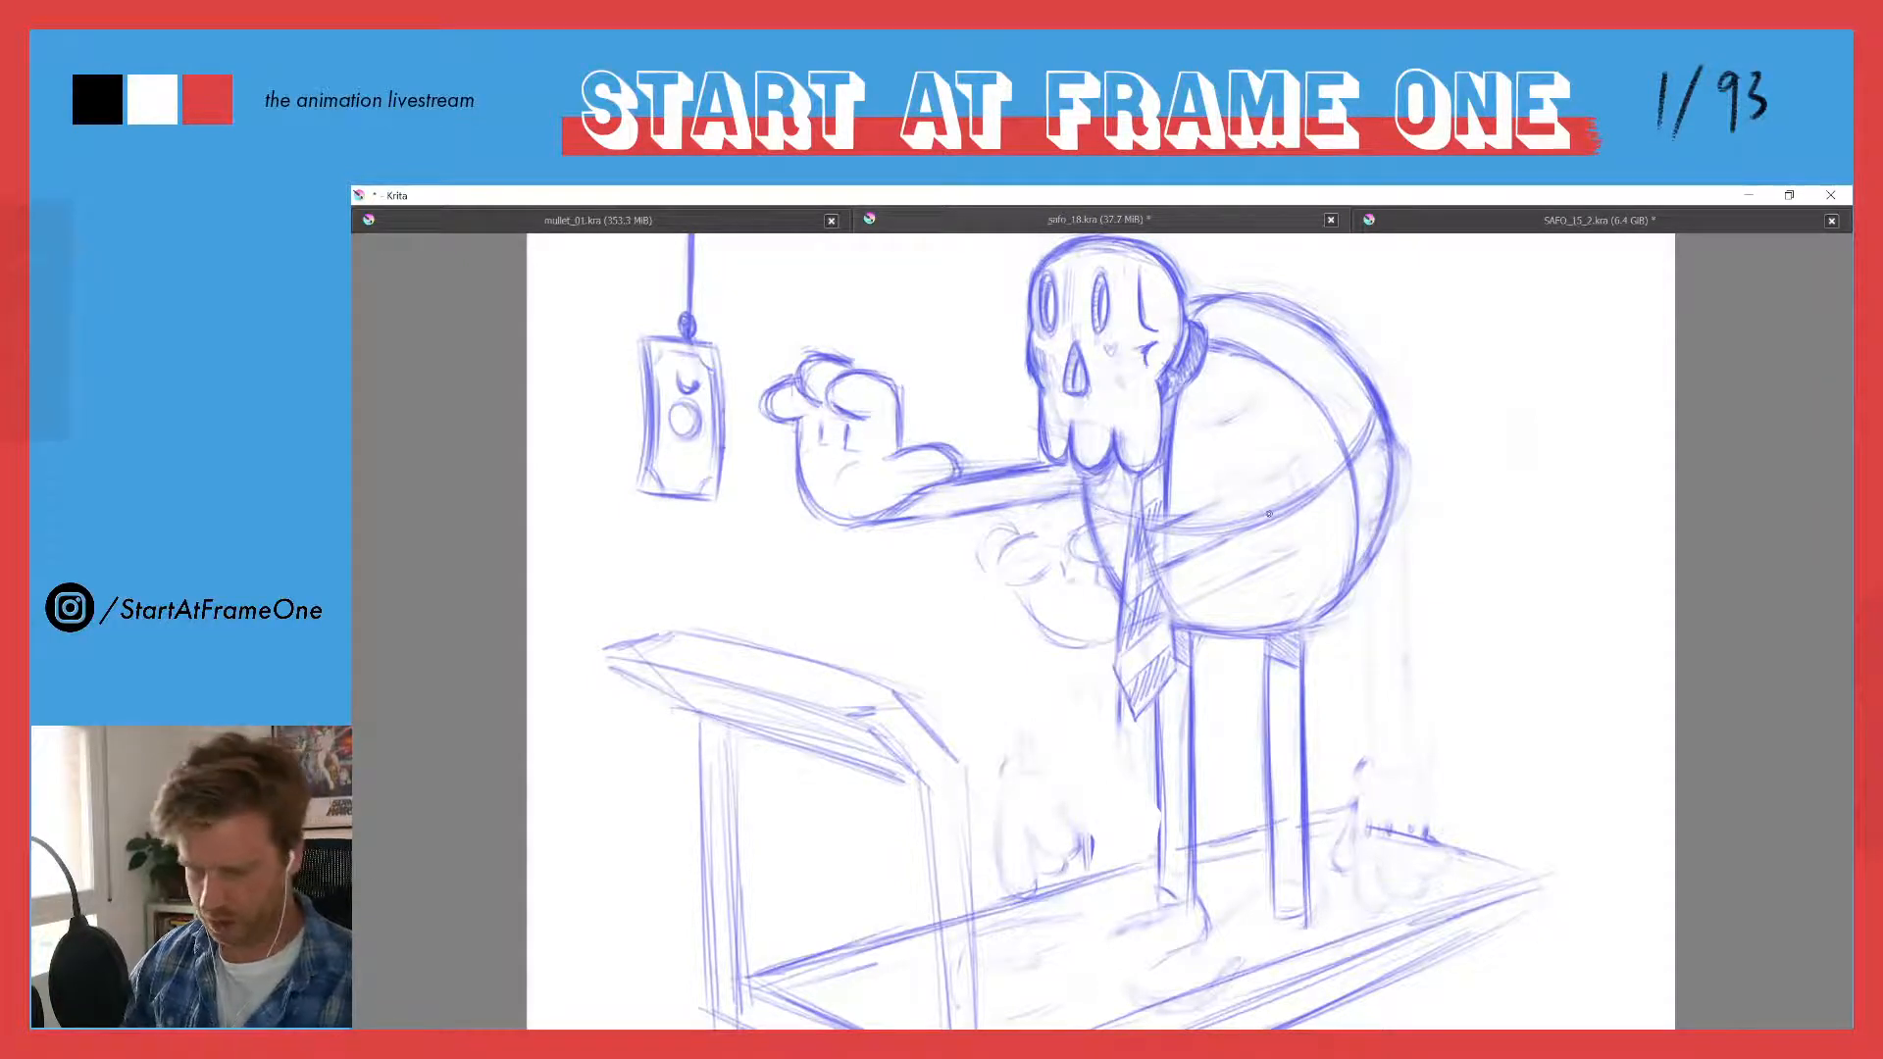
pyautogui.moveTo(1253, 526); pyautogui.dragTo(1107, 511)
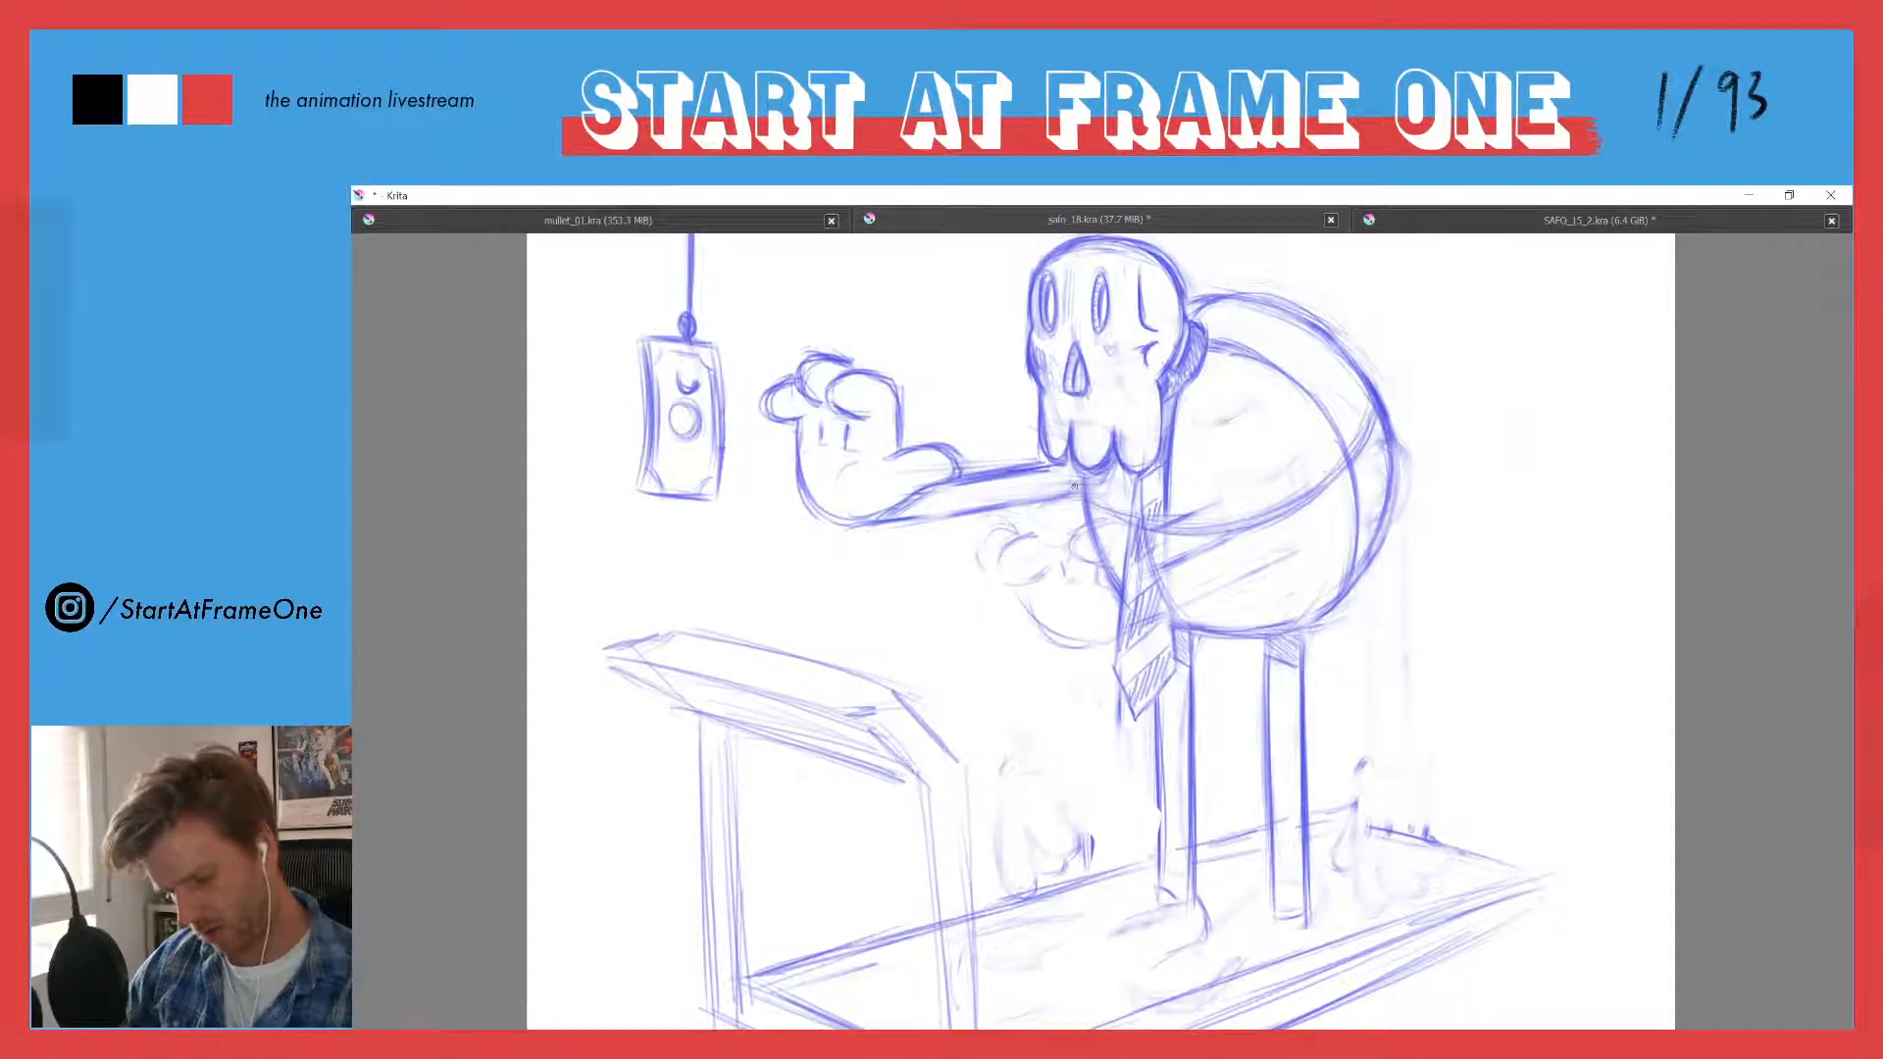
pyautogui.moveTo(1234, 530)
pyautogui.mouseDown()
pyautogui.moveTo(1147, 537)
pyautogui.moveTo(1295, 504)
pyautogui.mouseUp()
pyautogui.moveTo(1371, 400)
pyautogui.mouseDown()
pyautogui.moveTo(1355, 449)
pyautogui.moveTo(1226, 529)
pyautogui.moveTo(1101, 504)
pyautogui.moveTo(1197, 512)
pyautogui.moveTo(1319, 459)
pyautogui.mouseUp()
# - Fade out the horizontal guide curve and the leftover arm lines across the belly, chest and upper tie
pyautogui.press('e')
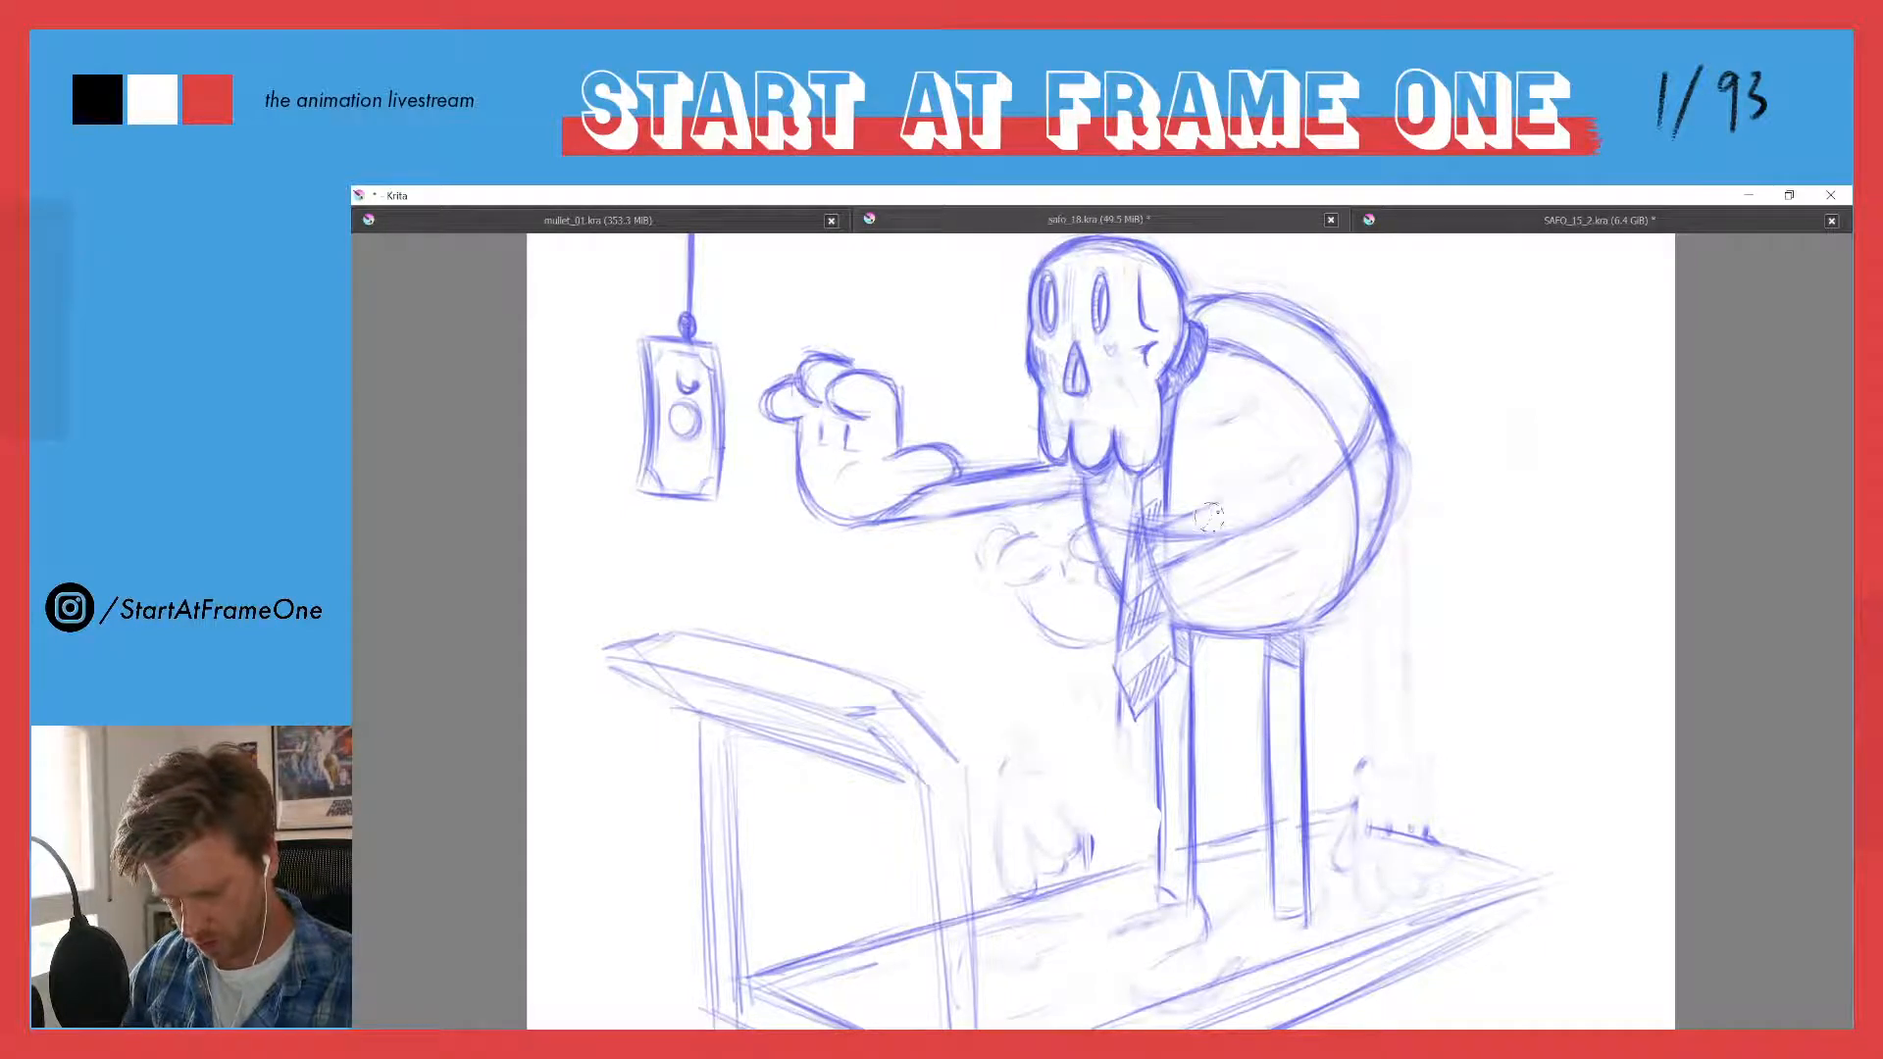
pyautogui.moveTo(1177, 512)
pyautogui.mouseDown()
pyautogui.moveTo(1215, 534)
pyautogui.moveTo(1323, 476)
pyautogui.moveTo(1218, 553)
pyautogui.moveTo(1167, 556)
pyautogui.mouseUp()
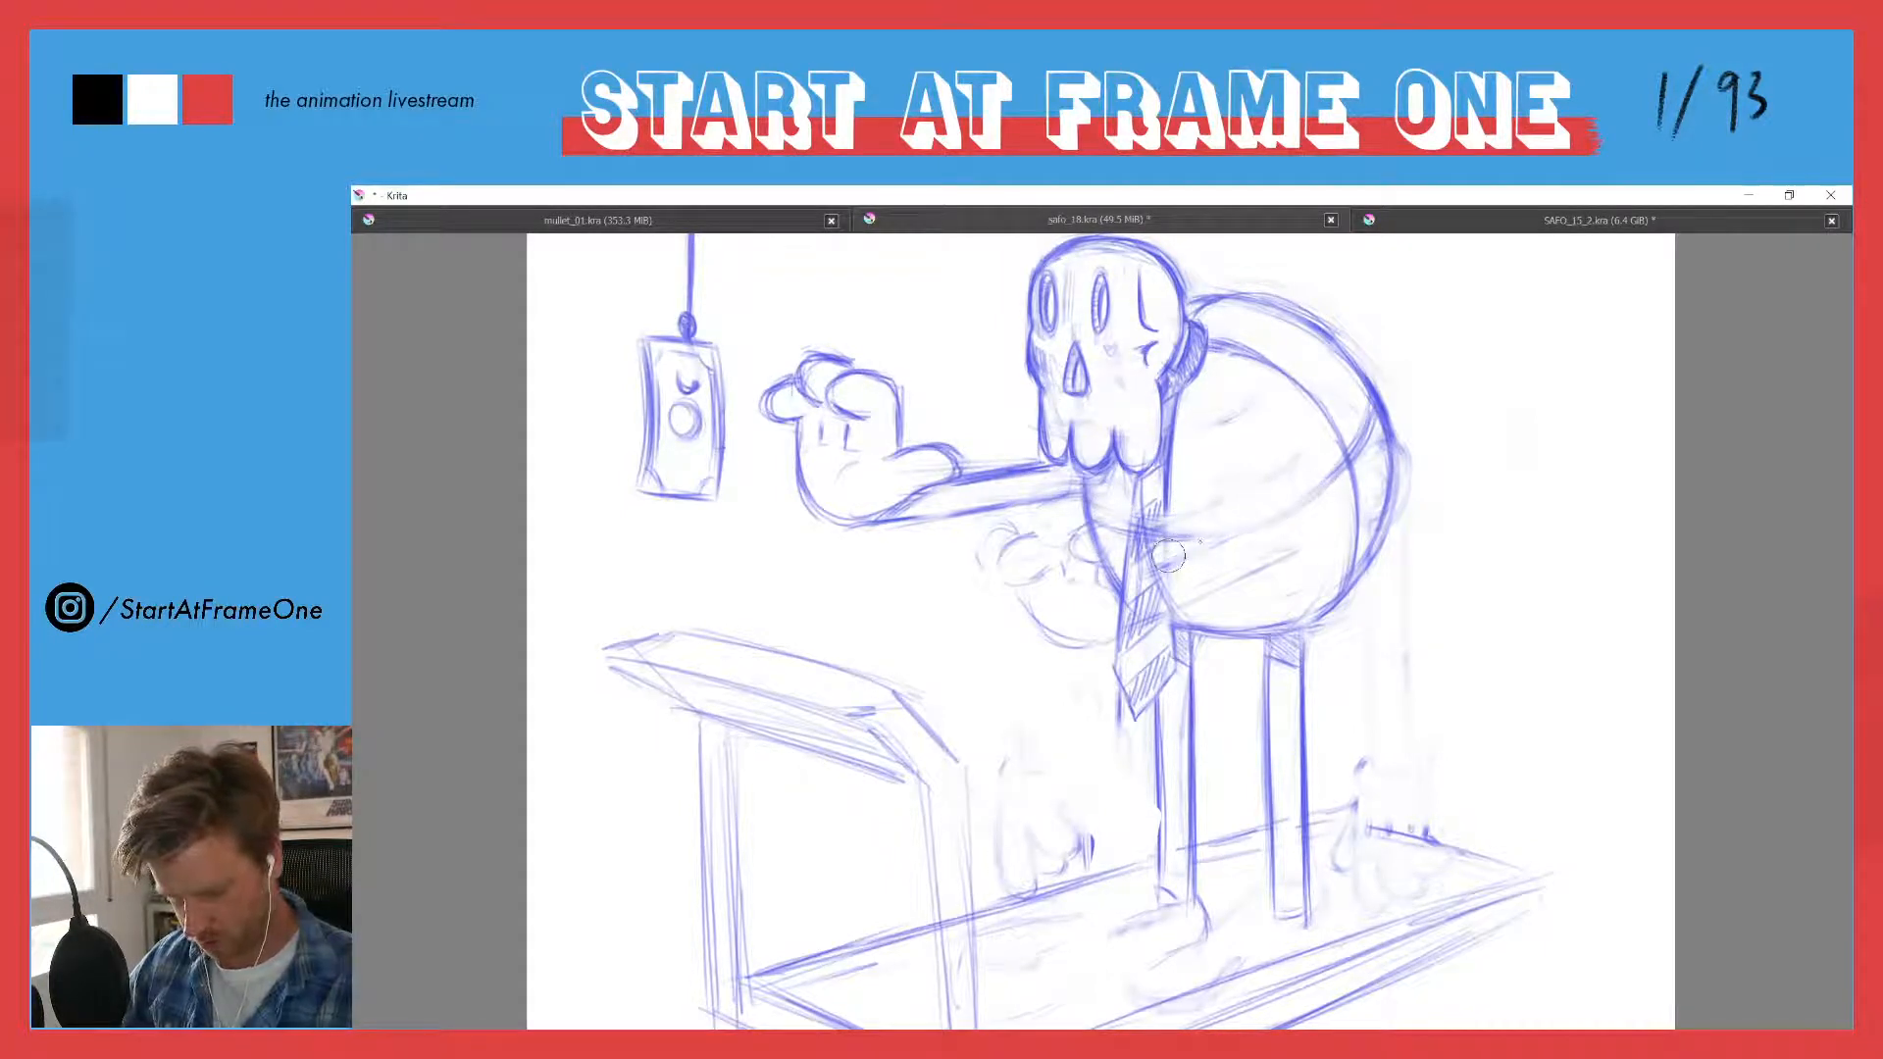
pyautogui.moveTo(1341, 476); pyautogui.dragTo(1368, 402)
pyautogui.moveTo(1156, 542); pyautogui.dragTo(1157, 517)
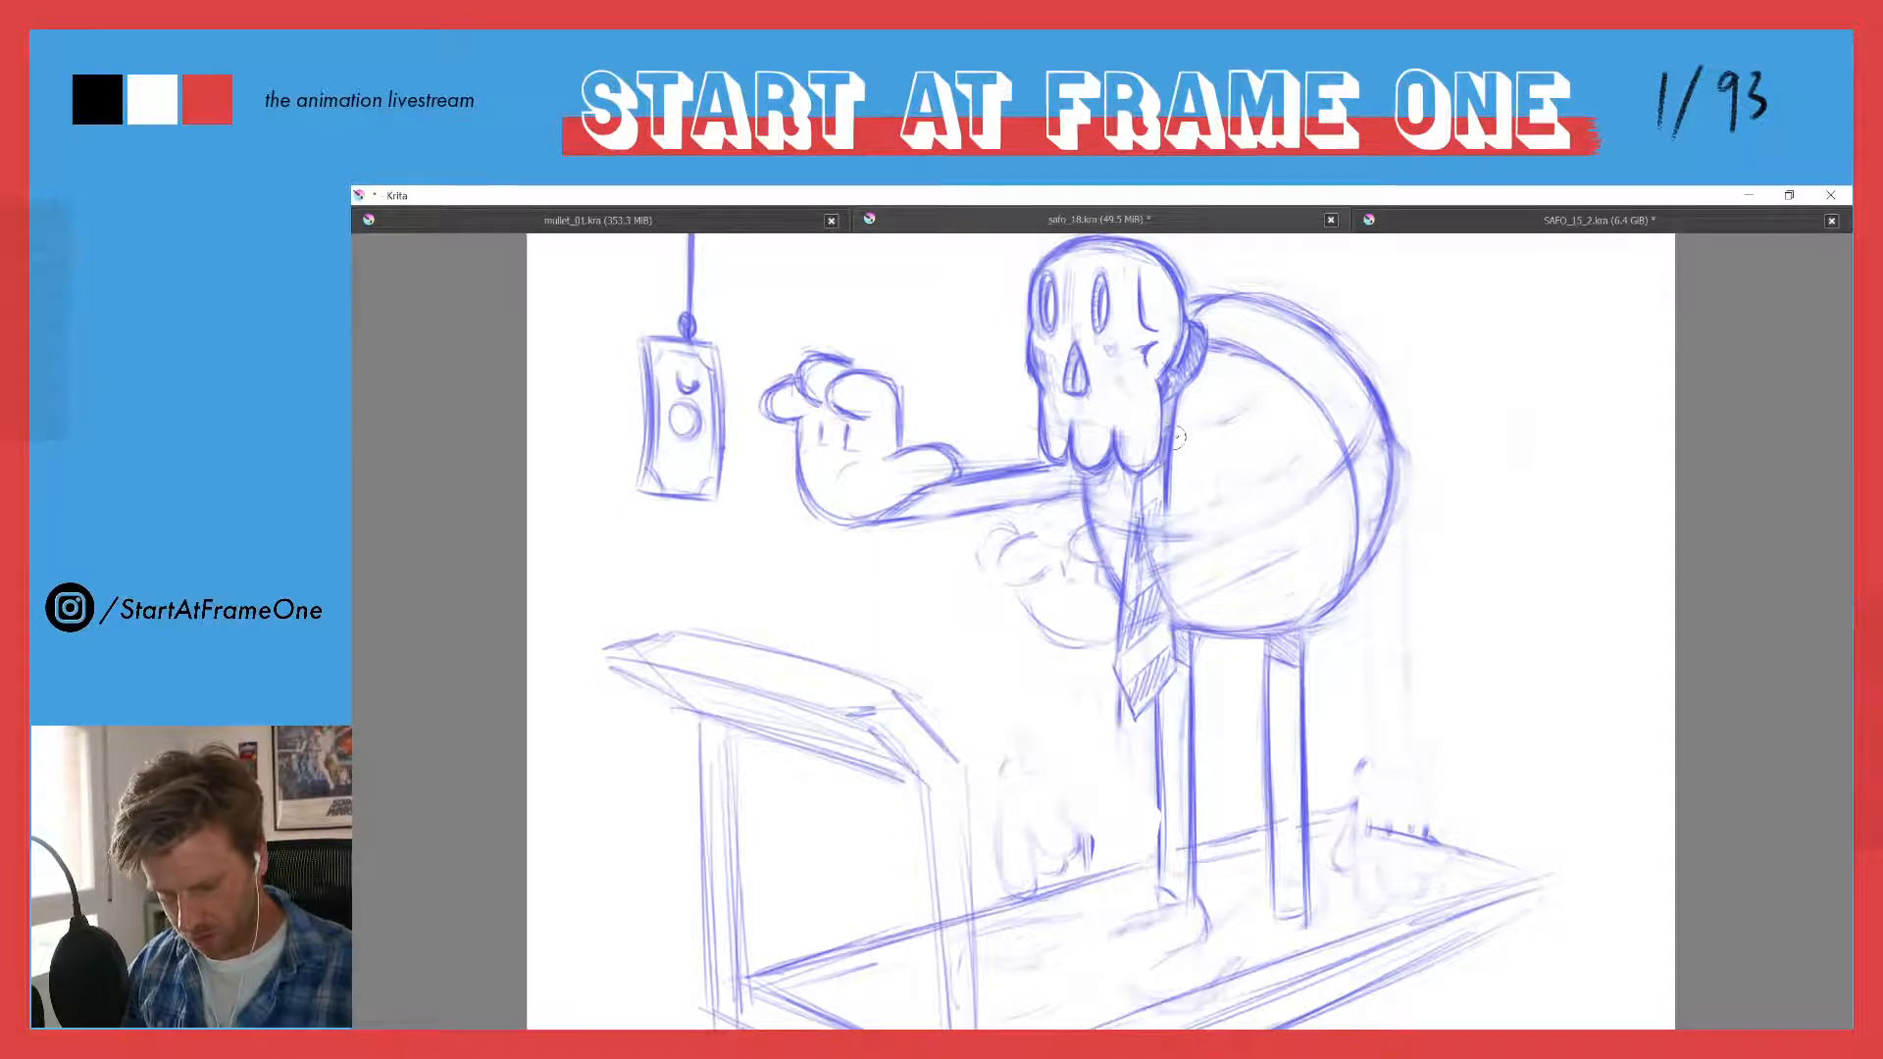
pyautogui.moveTo(1190, 416)
pyautogui.mouseDown()
pyautogui.moveTo(1174, 511)
pyautogui.moveTo(1161, 484)
pyautogui.moveTo(1113, 579)
pyautogui.moveTo(1177, 588)
pyautogui.mouseUp()
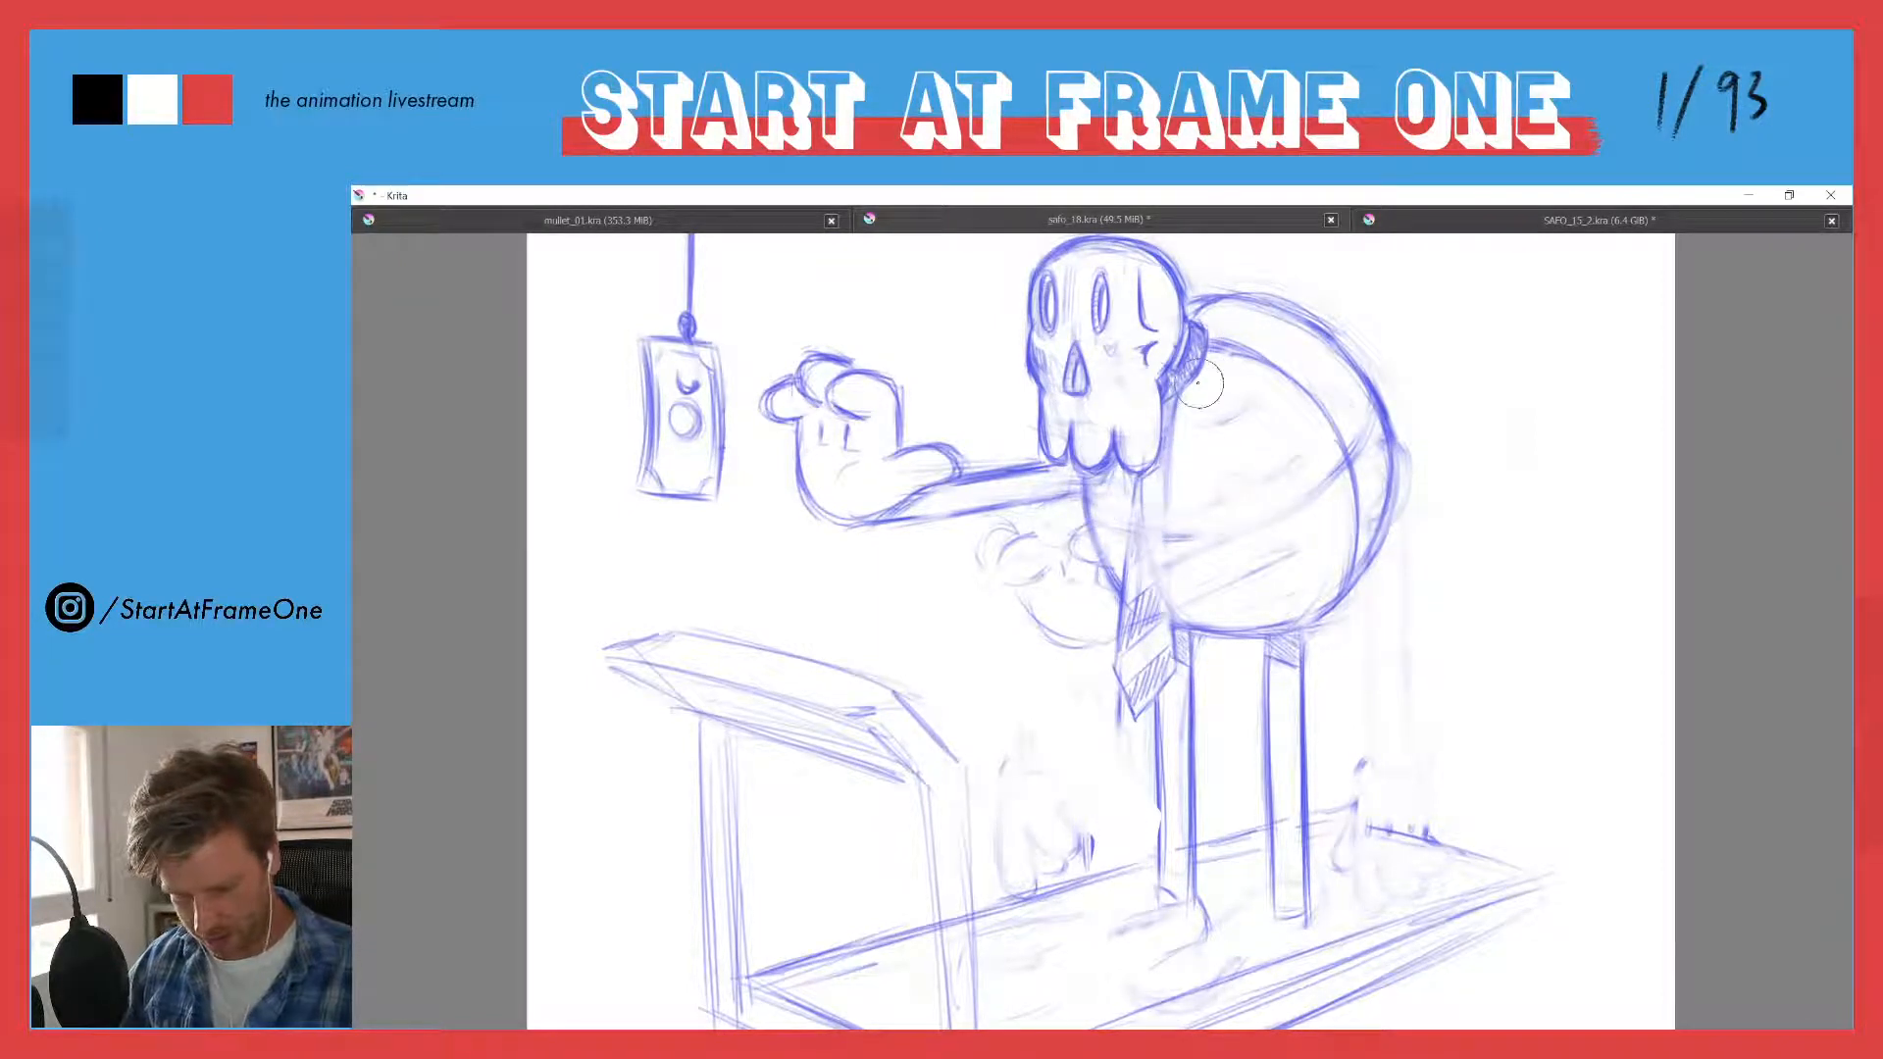
pyautogui.moveTo(1139, 507); pyautogui.dragTo(1094, 480)
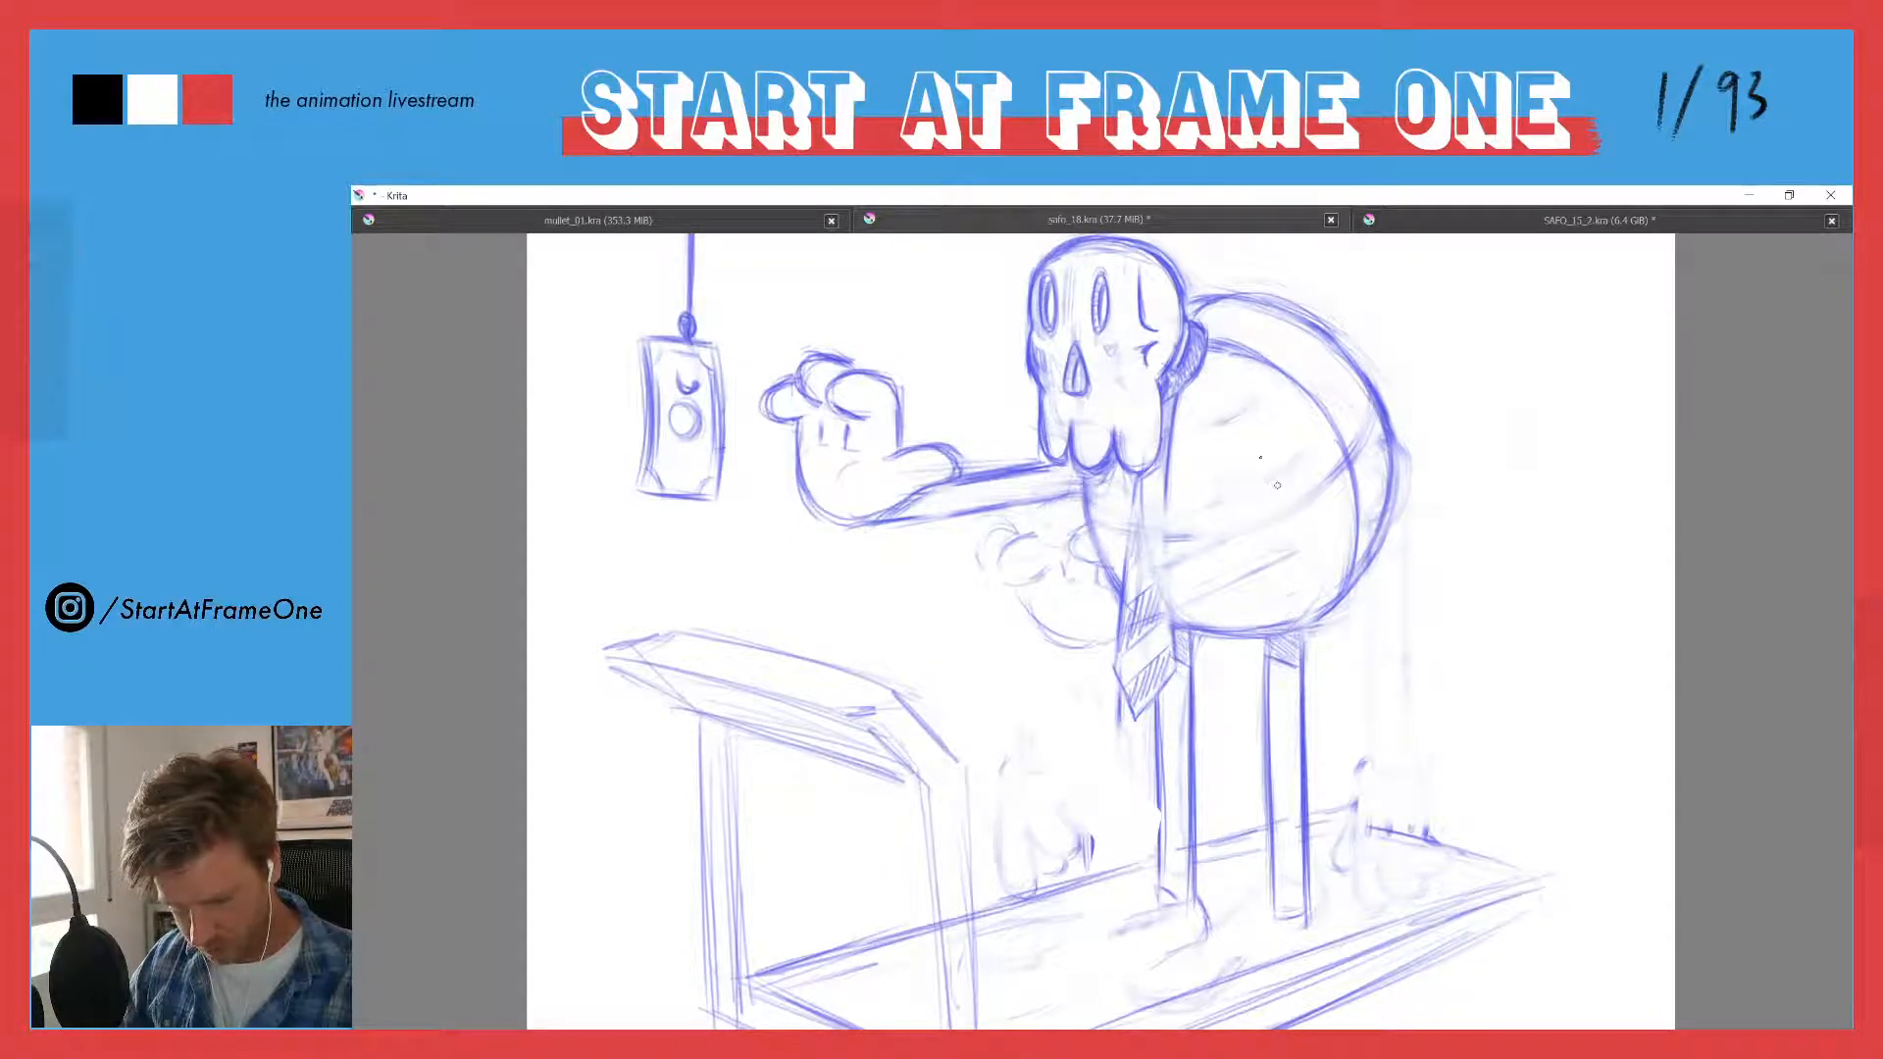
# - Sketch the near arm as two straight edges from a small oval shoulder joint on the torso across the tie
pyautogui.moveTo(1259, 493)
pyautogui.mouseDown()
pyautogui.moveTo(1253, 453)
pyautogui.moveTo(1260, 495)
pyautogui.moveTo(1114, 545)
pyautogui.mouseUp()
pyautogui.moveTo(1226, 509); pyautogui.dragTo(1085, 554)
pyautogui.moveTo(1220, 514); pyautogui.dragTo(1093, 555)
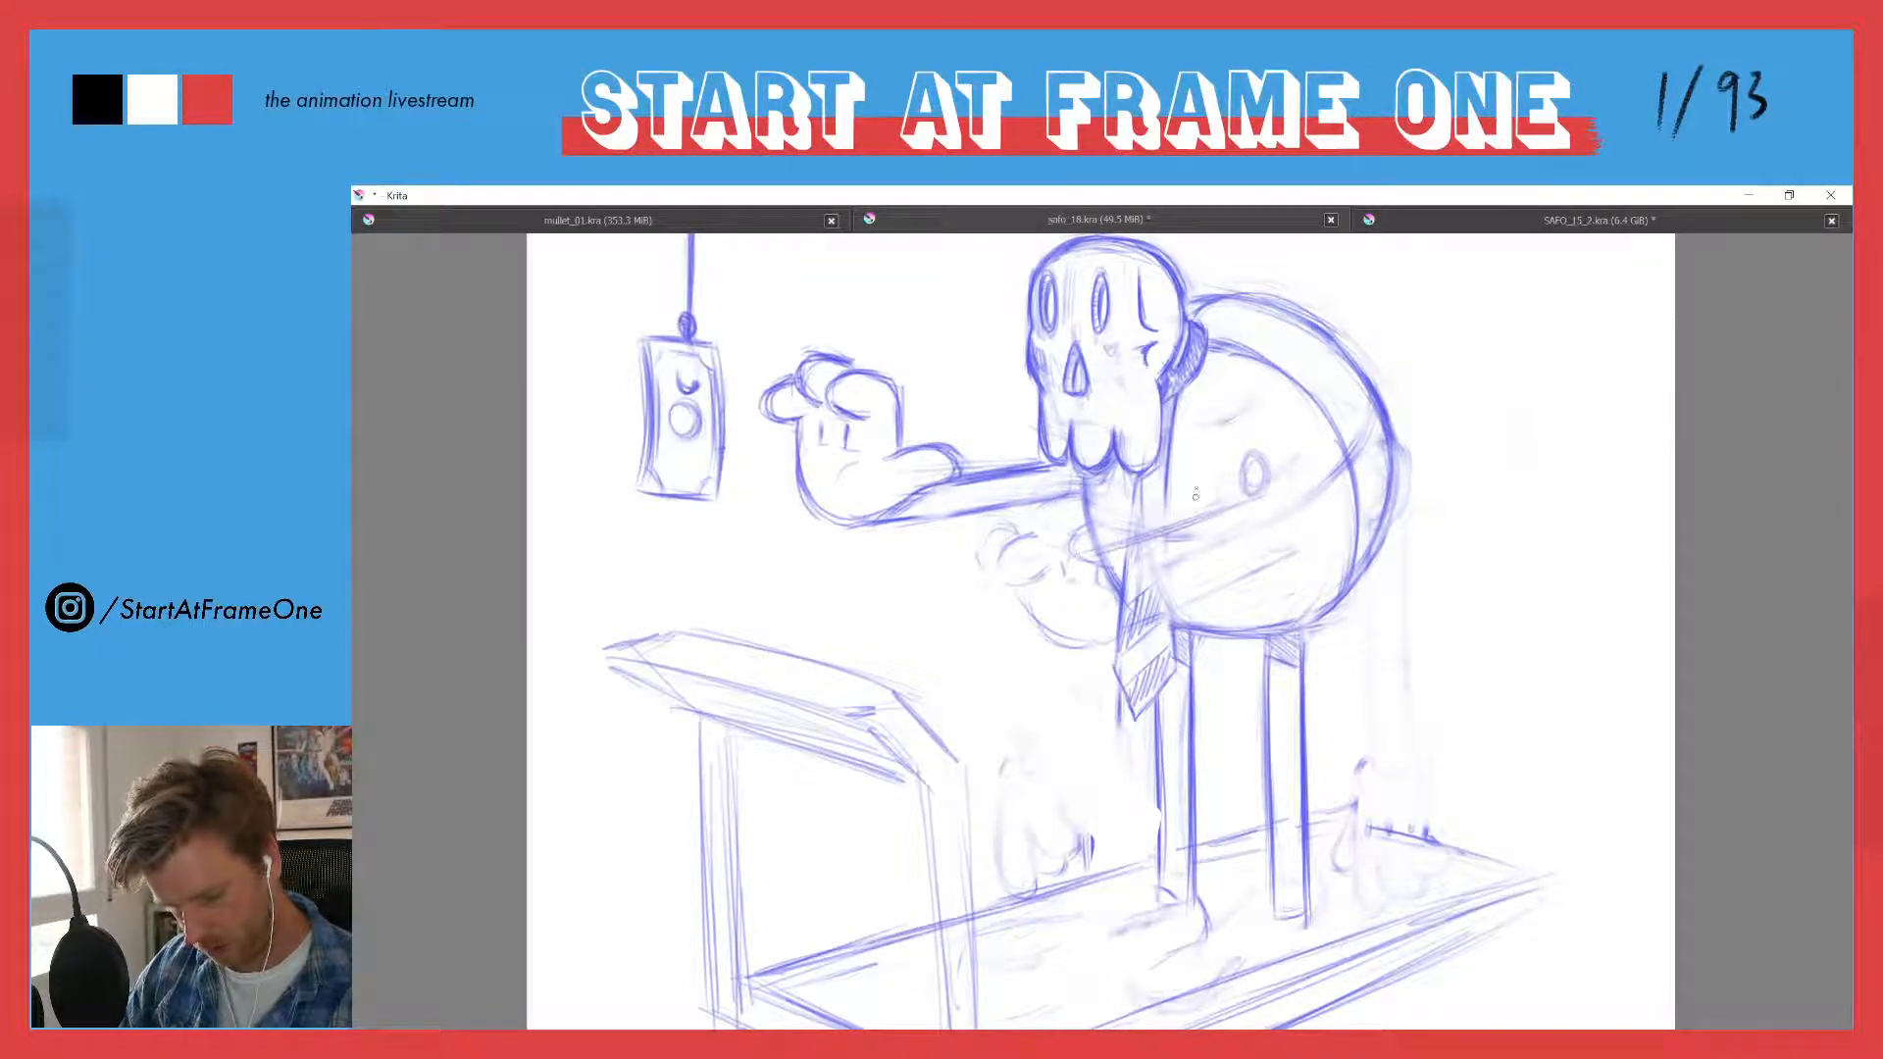
pyautogui.moveTo(1224, 476)
pyautogui.mouseDown()
pyautogui.moveTo(1061, 524)
pyautogui.moveTo(1074, 546)
pyautogui.mouseUp()
pyautogui.moveTo(1196, 485); pyautogui.dragTo(1062, 523)
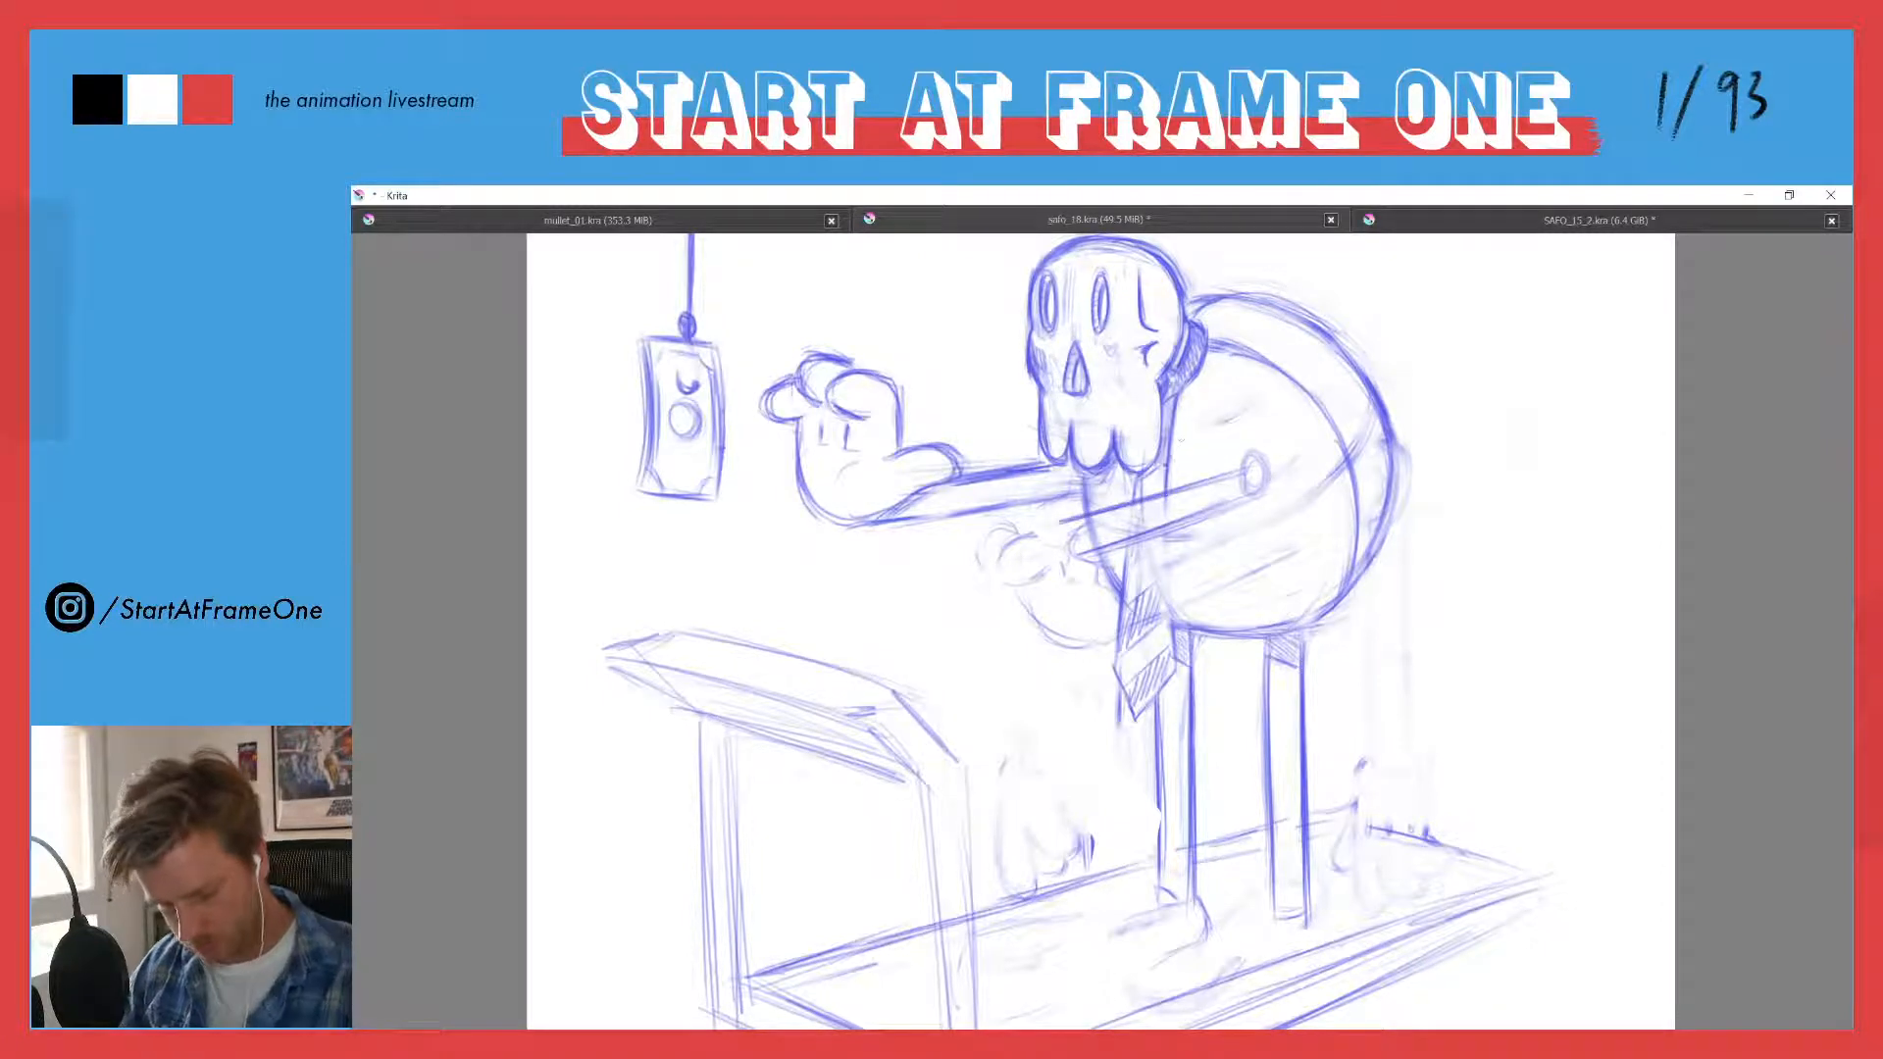
# - Redraw the tie's edges and stripes below the near arm
pyautogui.moveTo(1141, 475); pyautogui.dragTo(1132, 608)
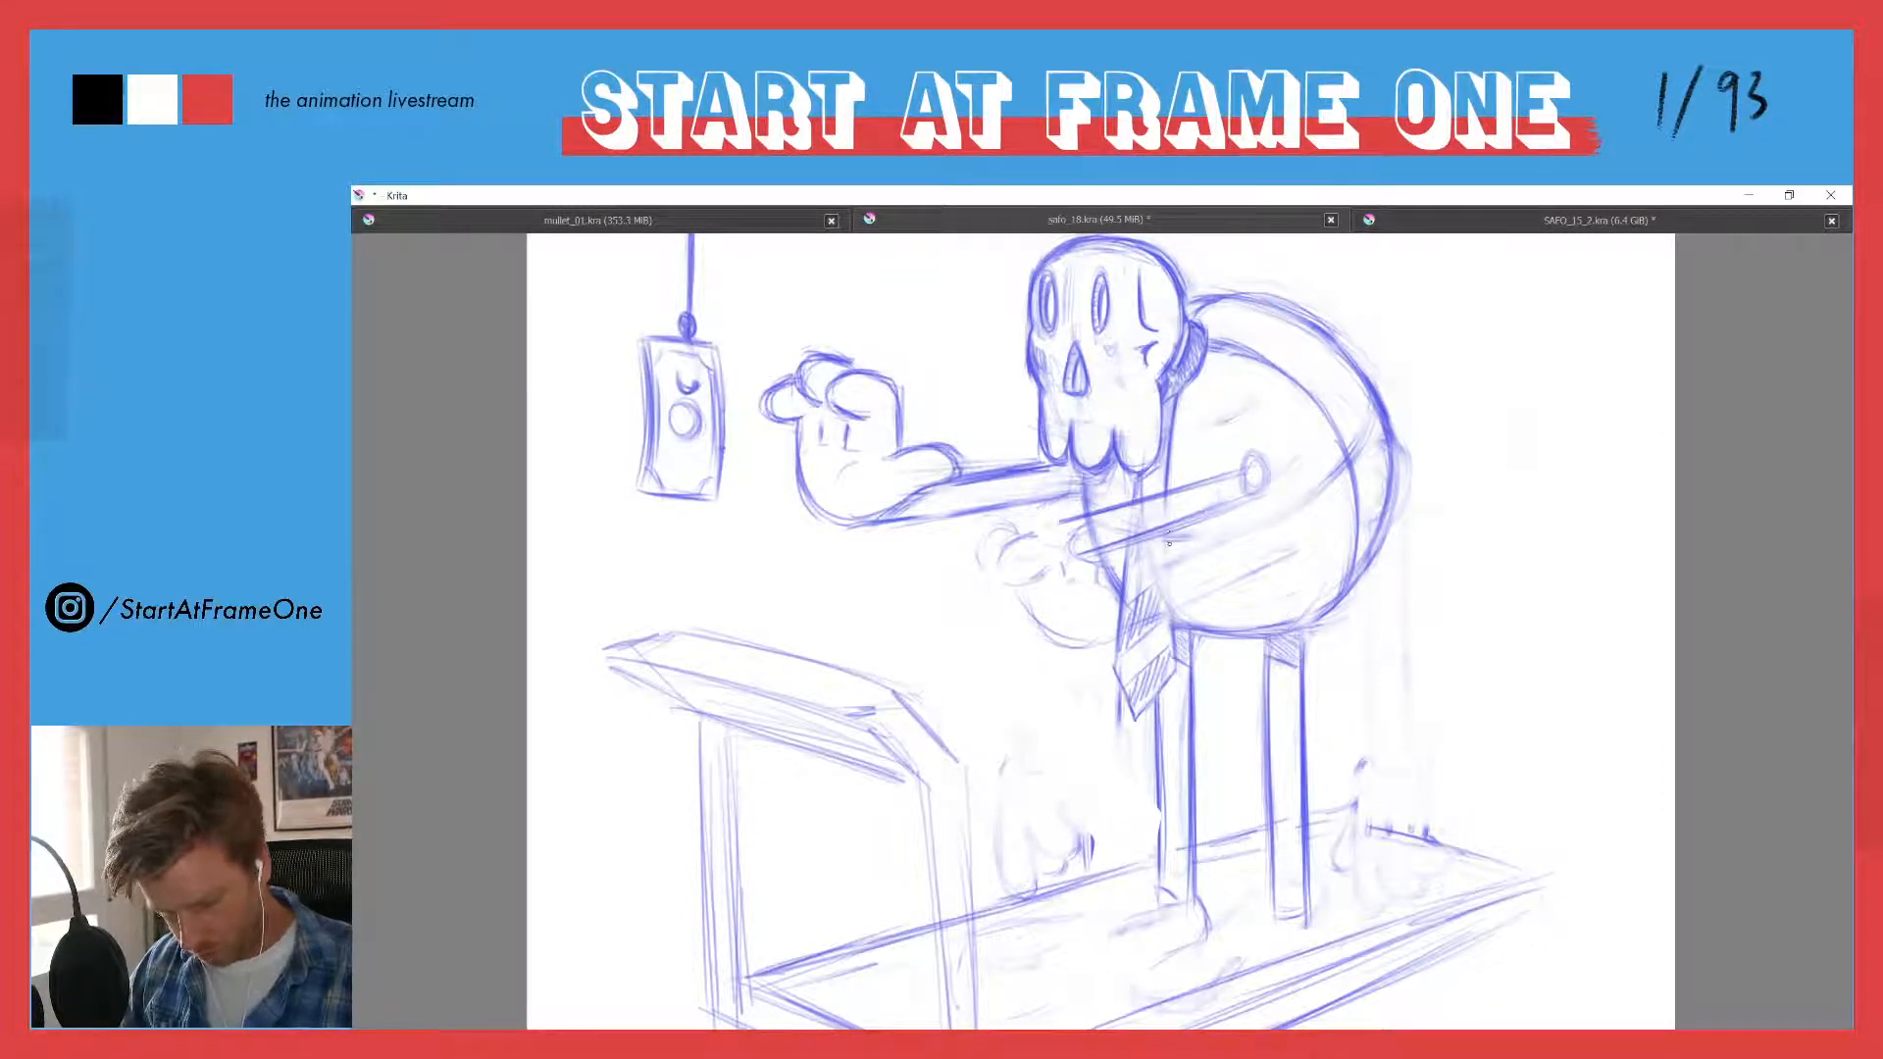
pyautogui.moveTo(1169, 524); pyautogui.dragTo(1181, 629)
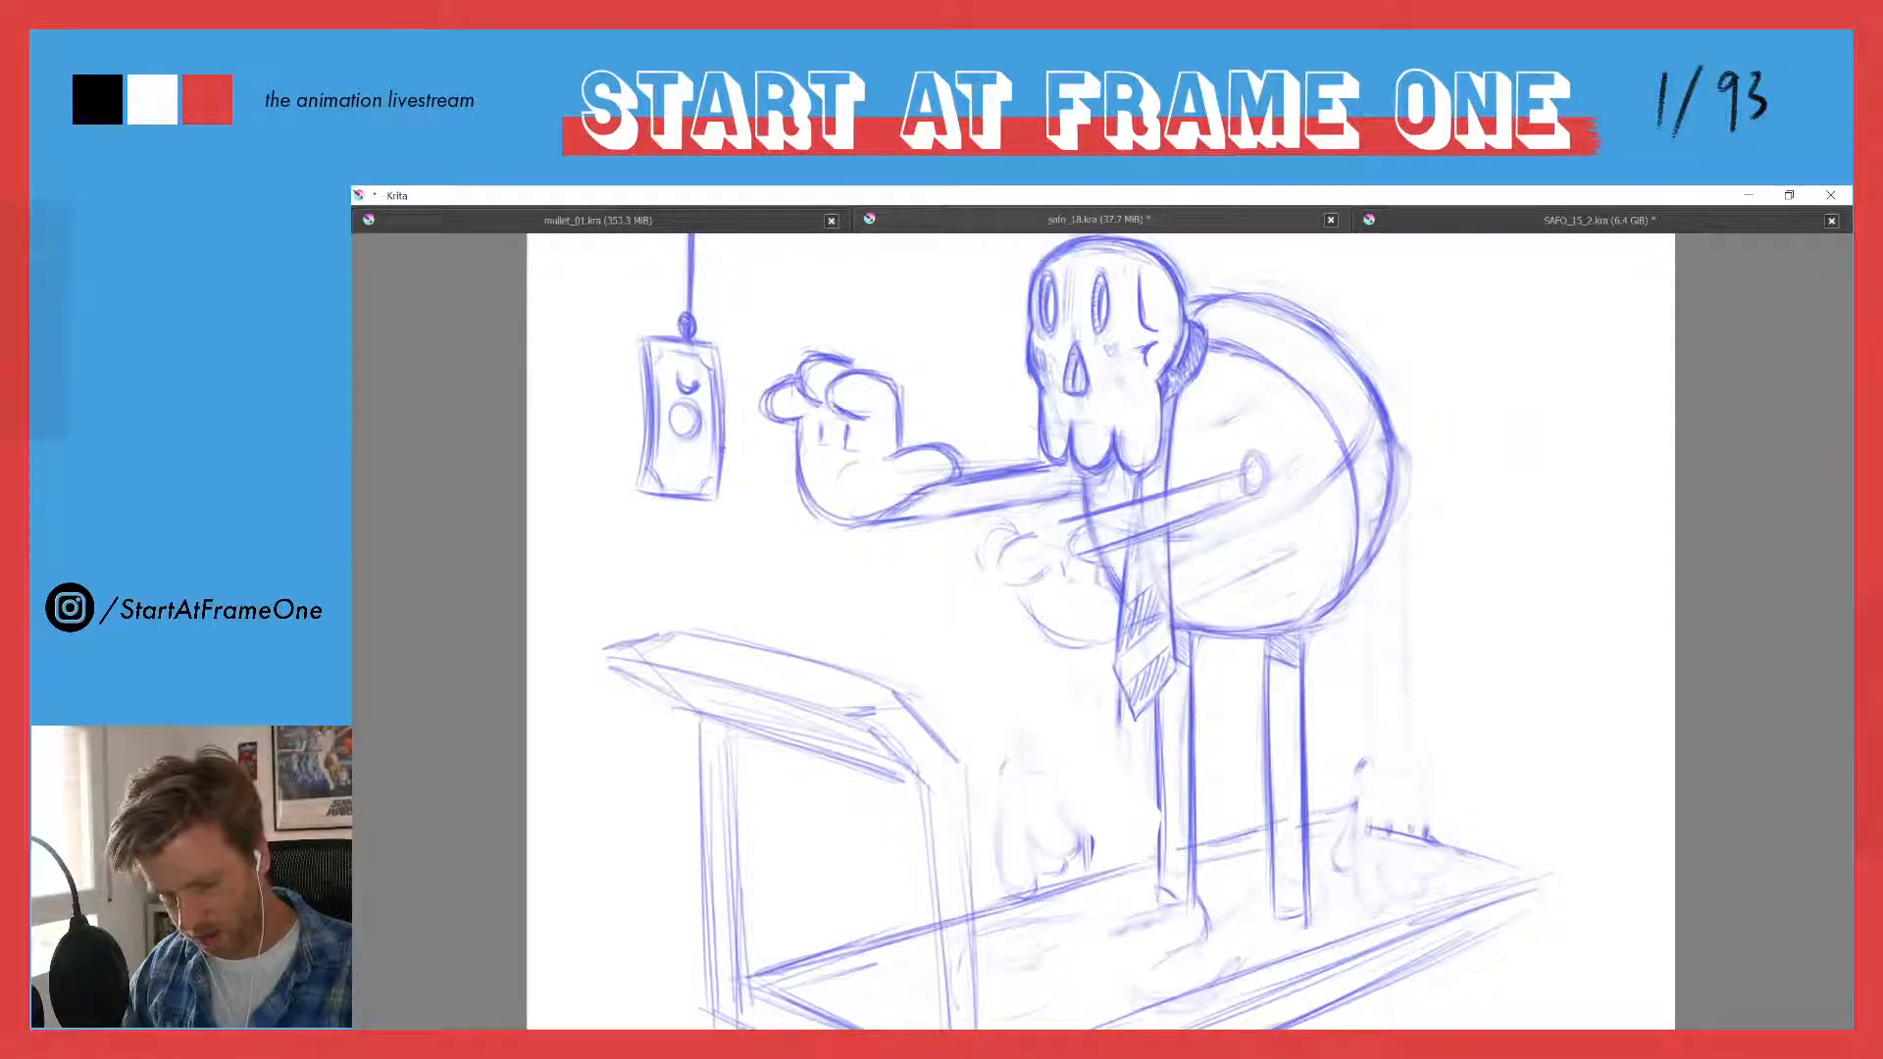
pyautogui.moveTo(1125, 552)
pyautogui.mouseDown()
pyautogui.moveTo(1115, 665)
pyautogui.moveTo(1137, 716)
pyautogui.moveTo(1176, 672)
pyautogui.moveTo(1161, 581)
pyautogui.mouseUp()
pyautogui.moveTo(1125, 651)
pyautogui.mouseDown()
pyautogui.moveTo(1174, 612)
pyautogui.moveTo(1164, 465)
pyautogui.mouseUp()
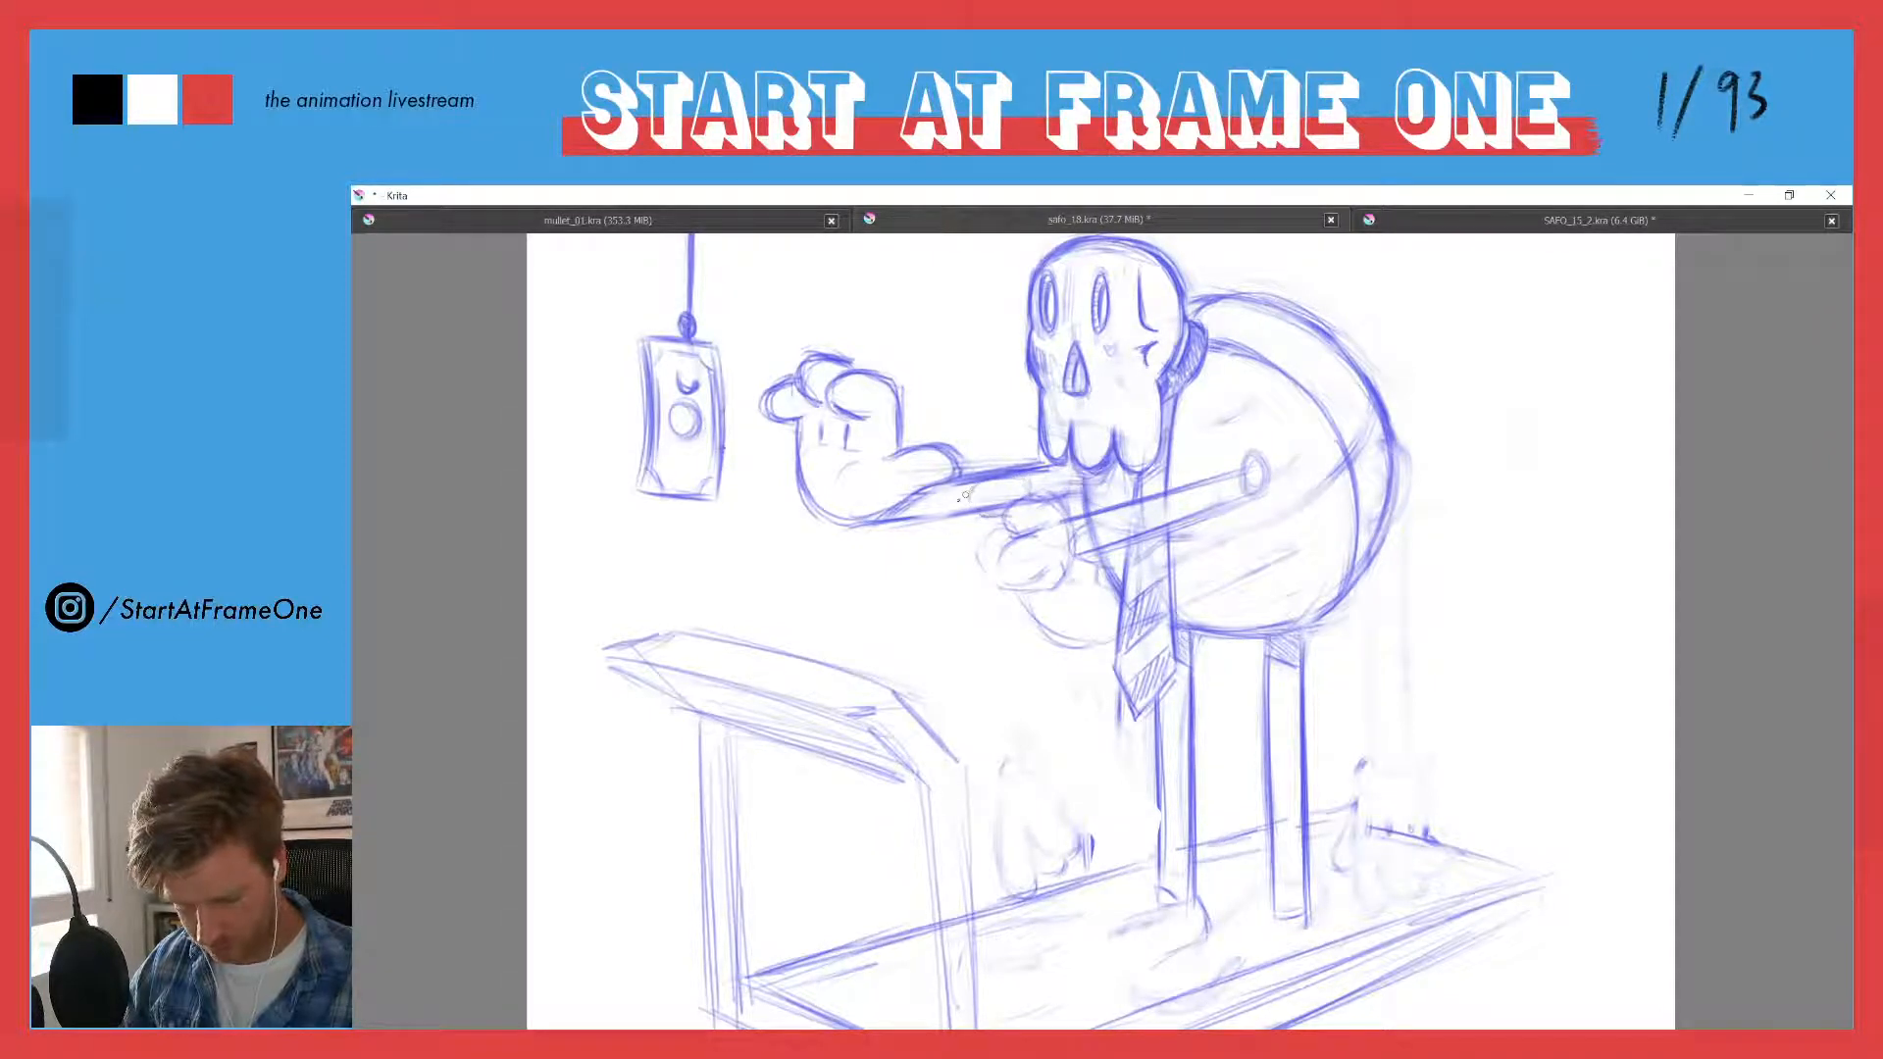
# - Sketch the near hand's rounded palm and reaching fingers at the end of the arm, overlapping the far forearm
pyautogui.moveTo(991, 531)
pyautogui.mouseDown()
pyautogui.moveTo(937, 526)
pyautogui.moveTo(992, 538)
pyautogui.moveTo(1027, 503)
pyautogui.moveTo(1072, 563)
pyautogui.mouseUp()
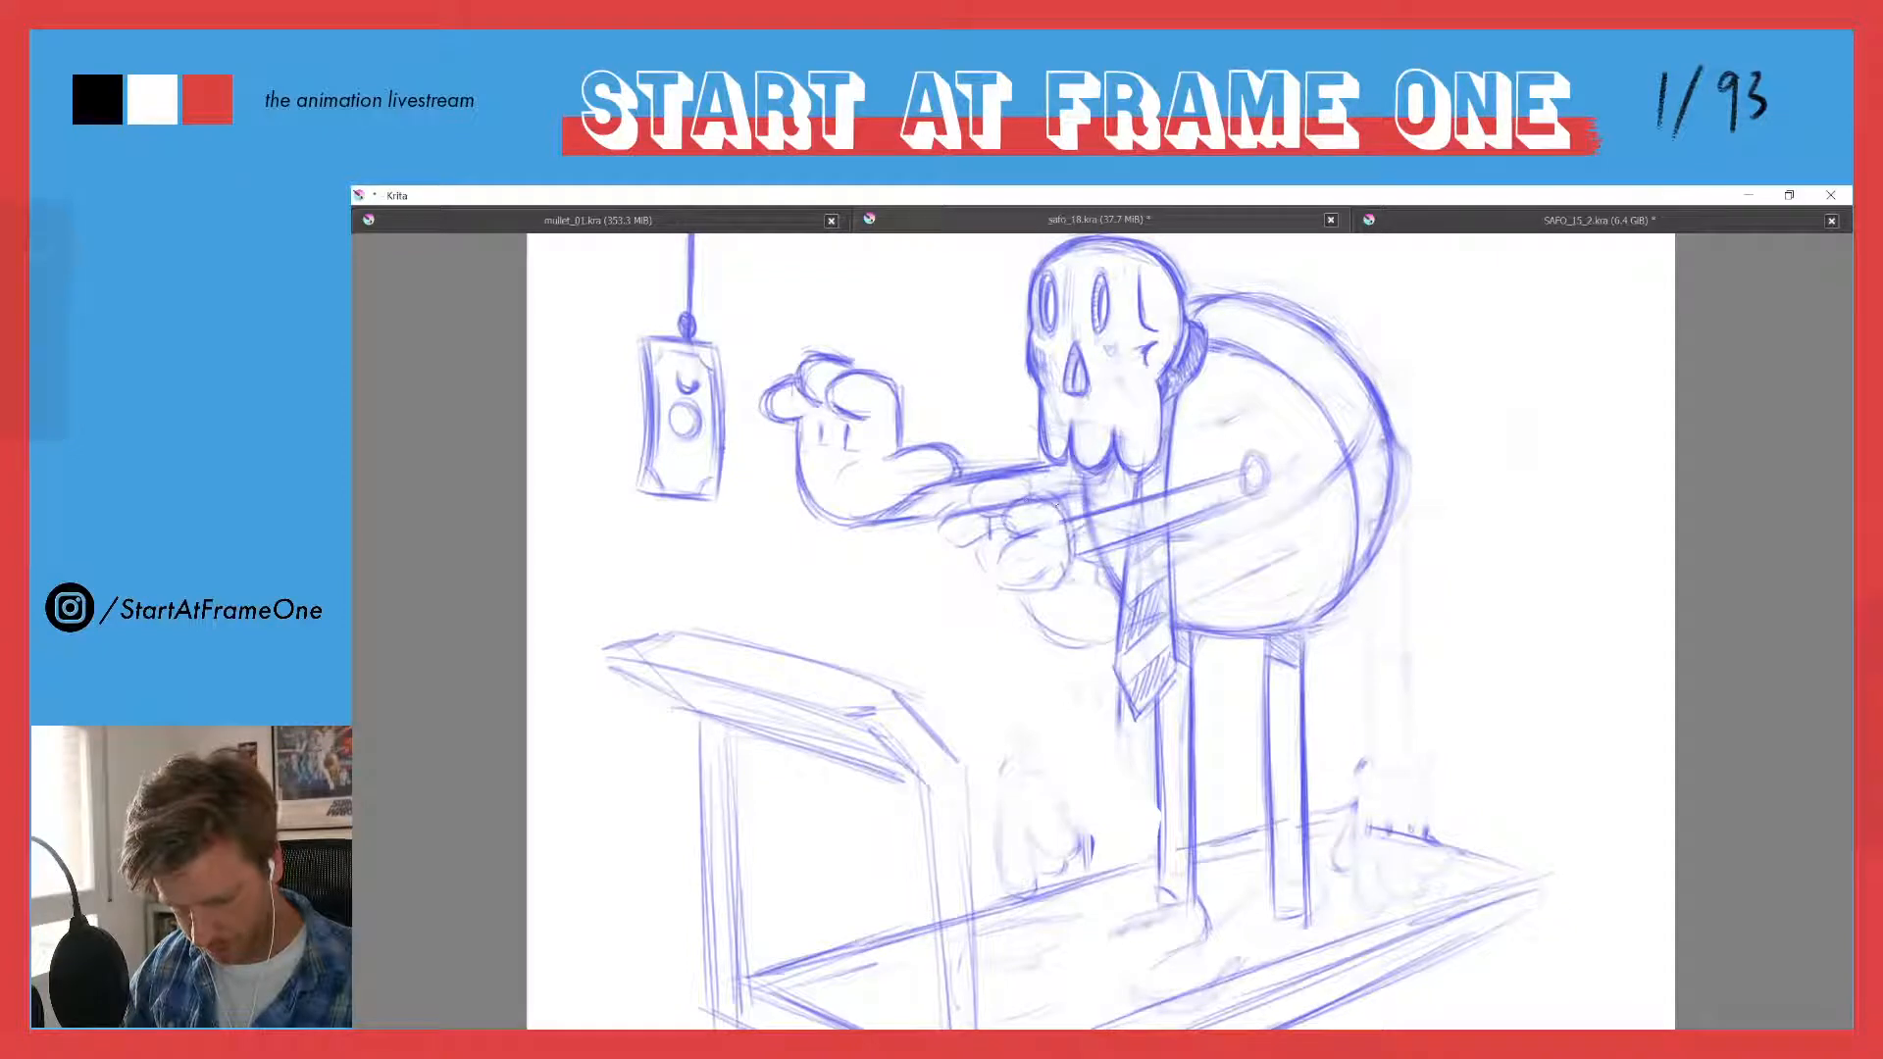
pyautogui.moveTo(978, 483)
pyautogui.mouseDown()
pyautogui.moveTo(939, 526)
pyautogui.moveTo(998, 594)
pyautogui.moveTo(1057, 586)
pyautogui.mouseUp()
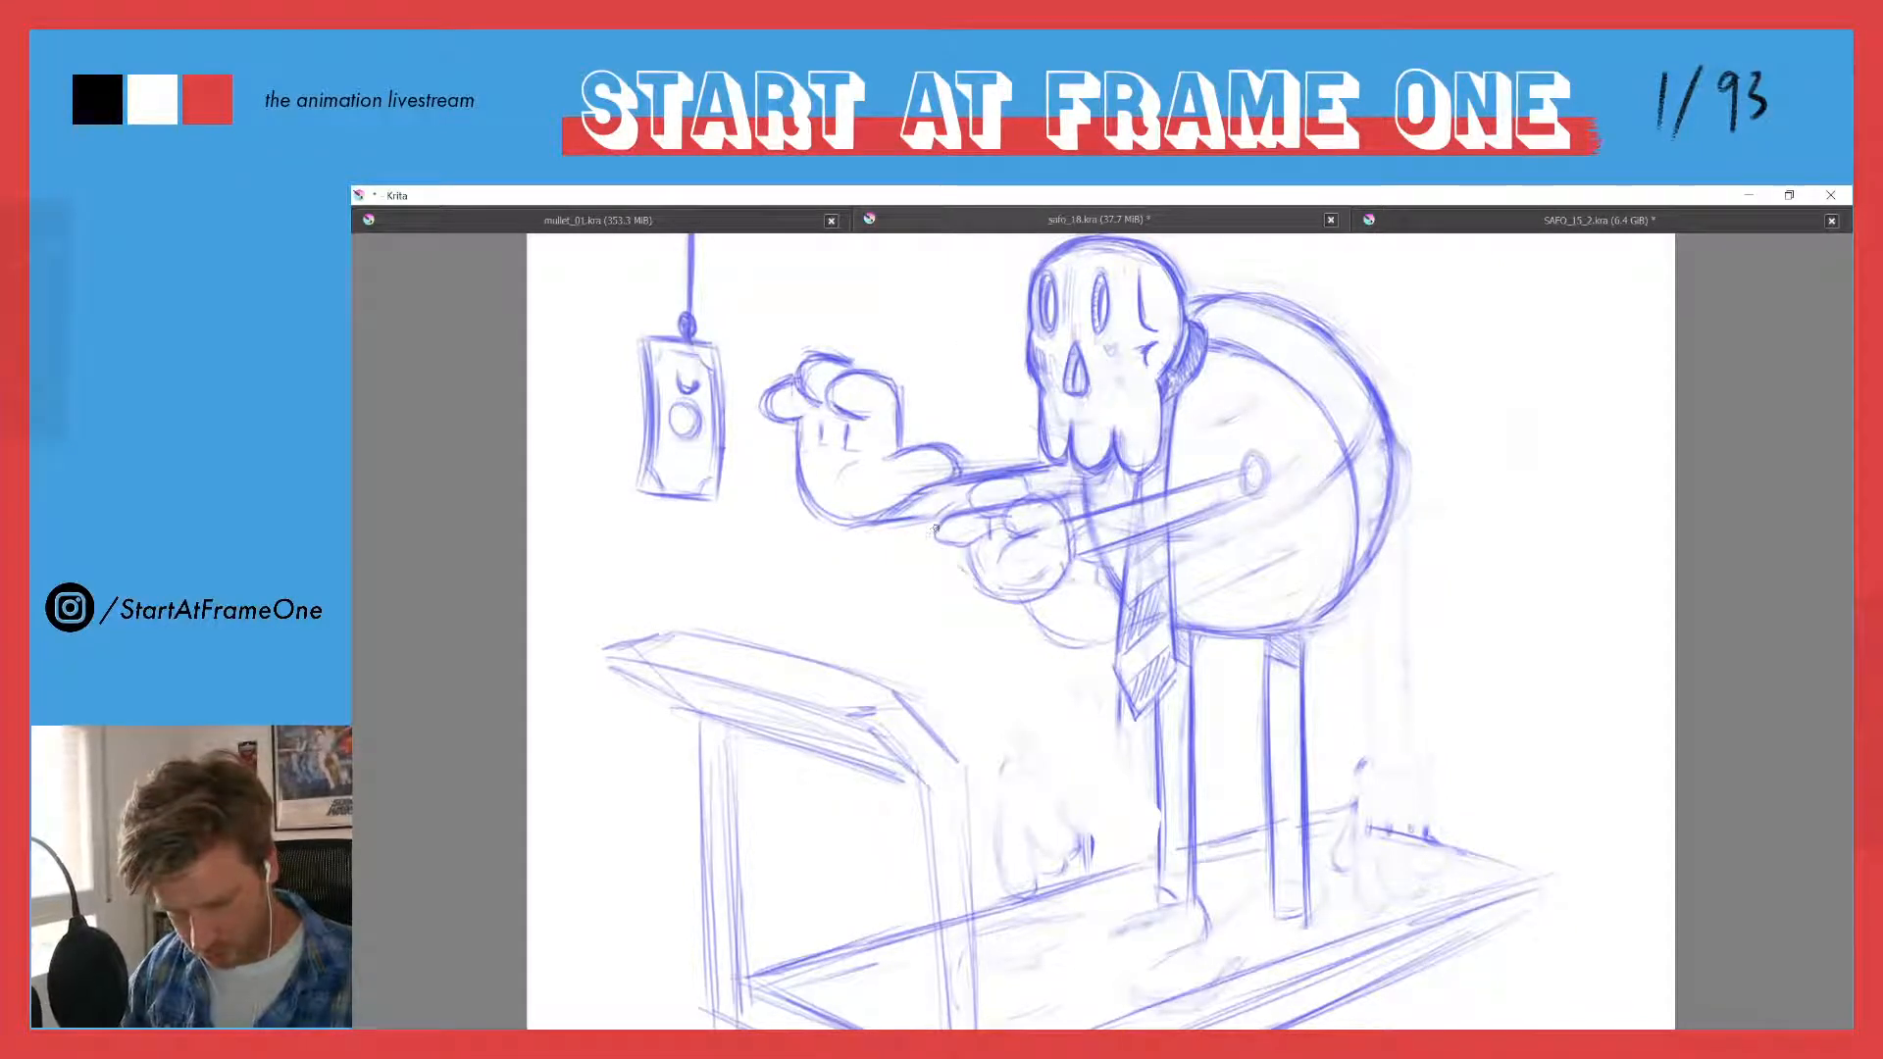
pyautogui.moveTo(934, 551)
pyautogui.mouseDown()
pyautogui.moveTo(971, 581)
pyautogui.moveTo(937, 525)
pyautogui.moveTo(1000, 481)
pyautogui.moveTo(984, 518)
pyautogui.moveTo(1028, 499)
pyautogui.moveTo(1062, 530)
pyautogui.moveTo(1022, 537)
pyautogui.mouseUp()
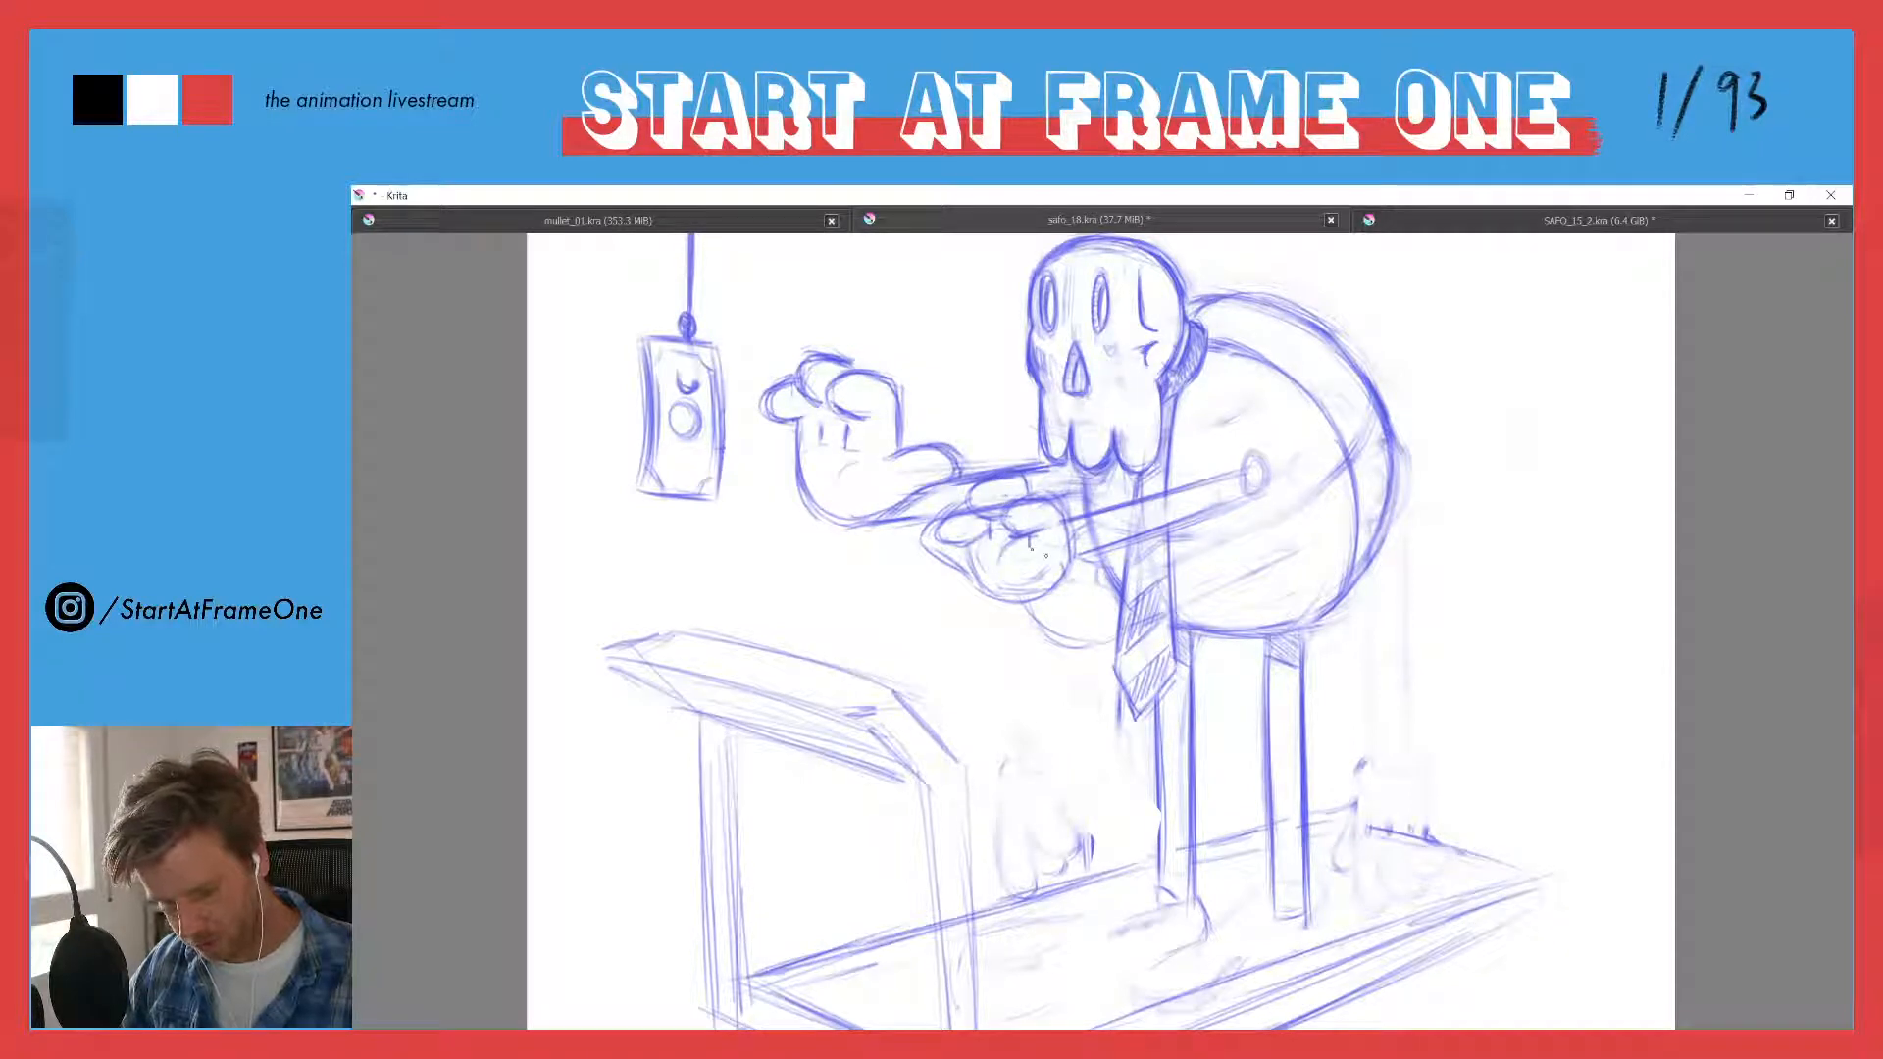
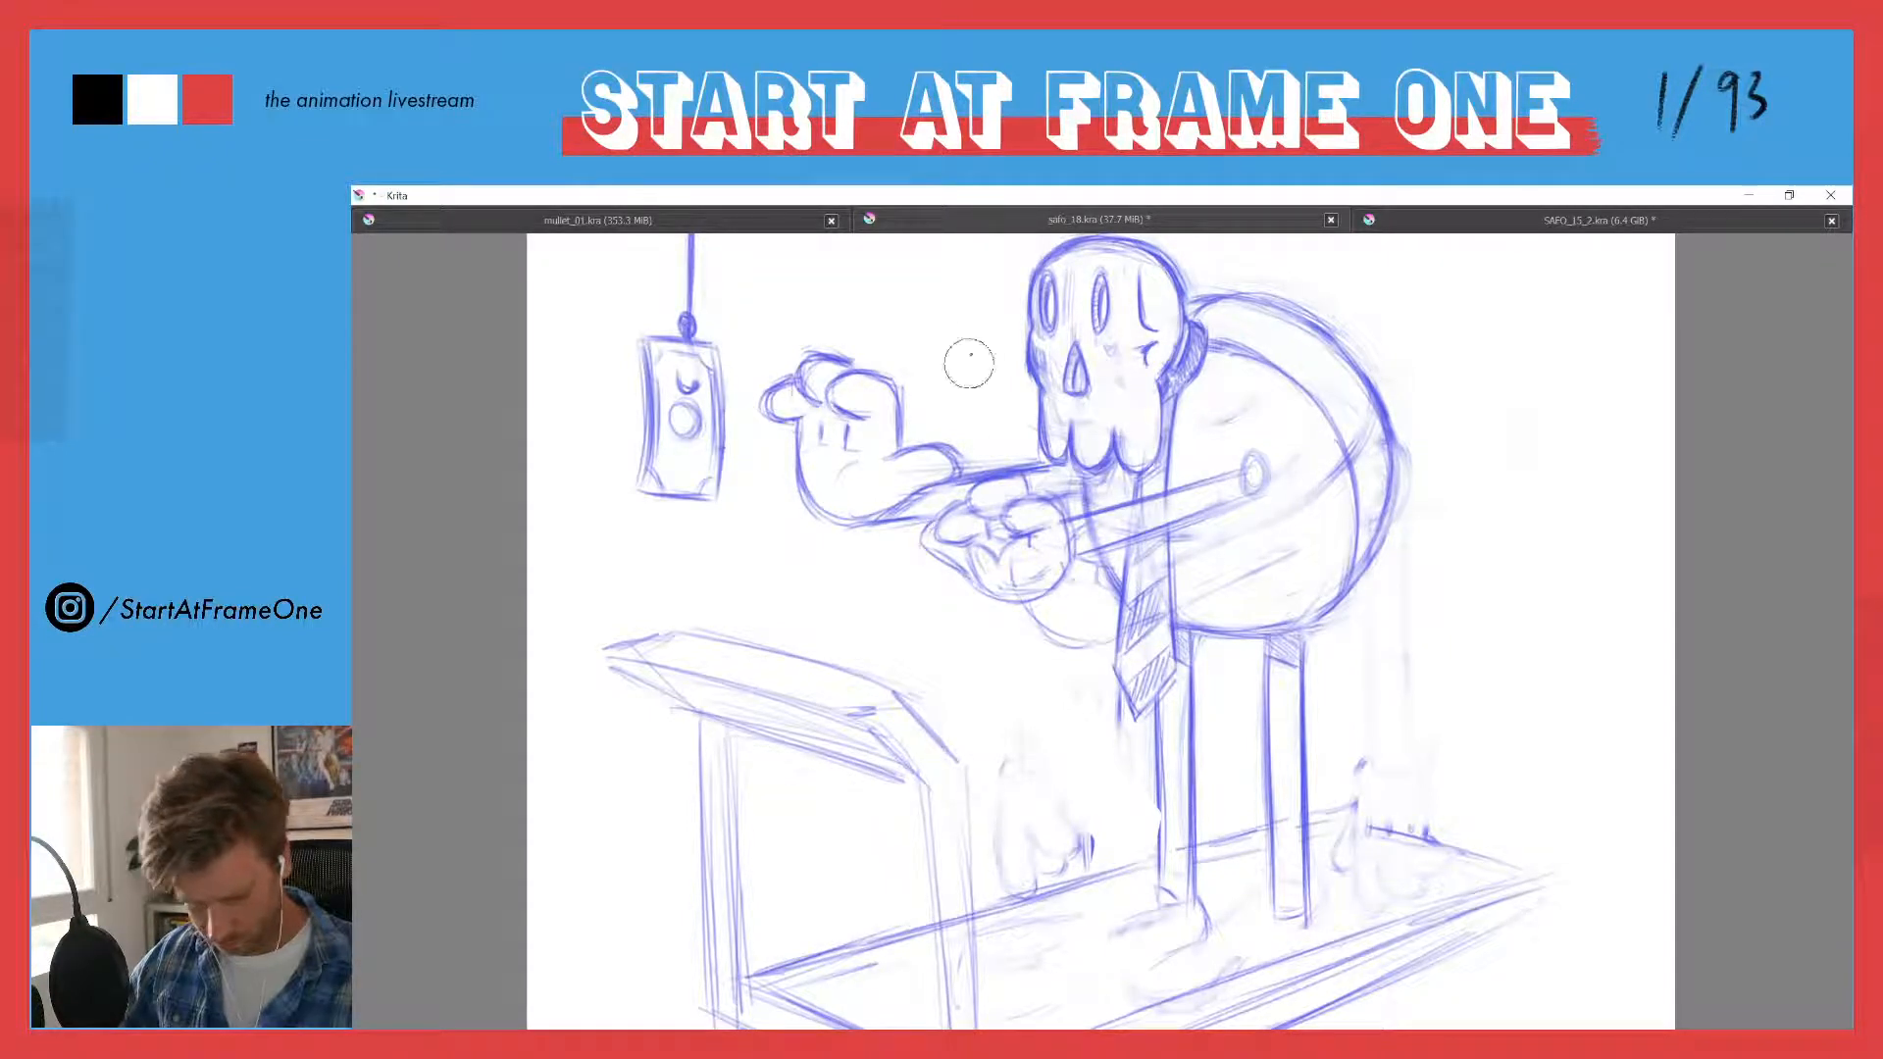
# - Erase the leftover belly curve below the near hand and fade the stray lines along the torso's rear edge
pyautogui.moveTo(1005, 583); pyautogui.dragTo(1013, 563)
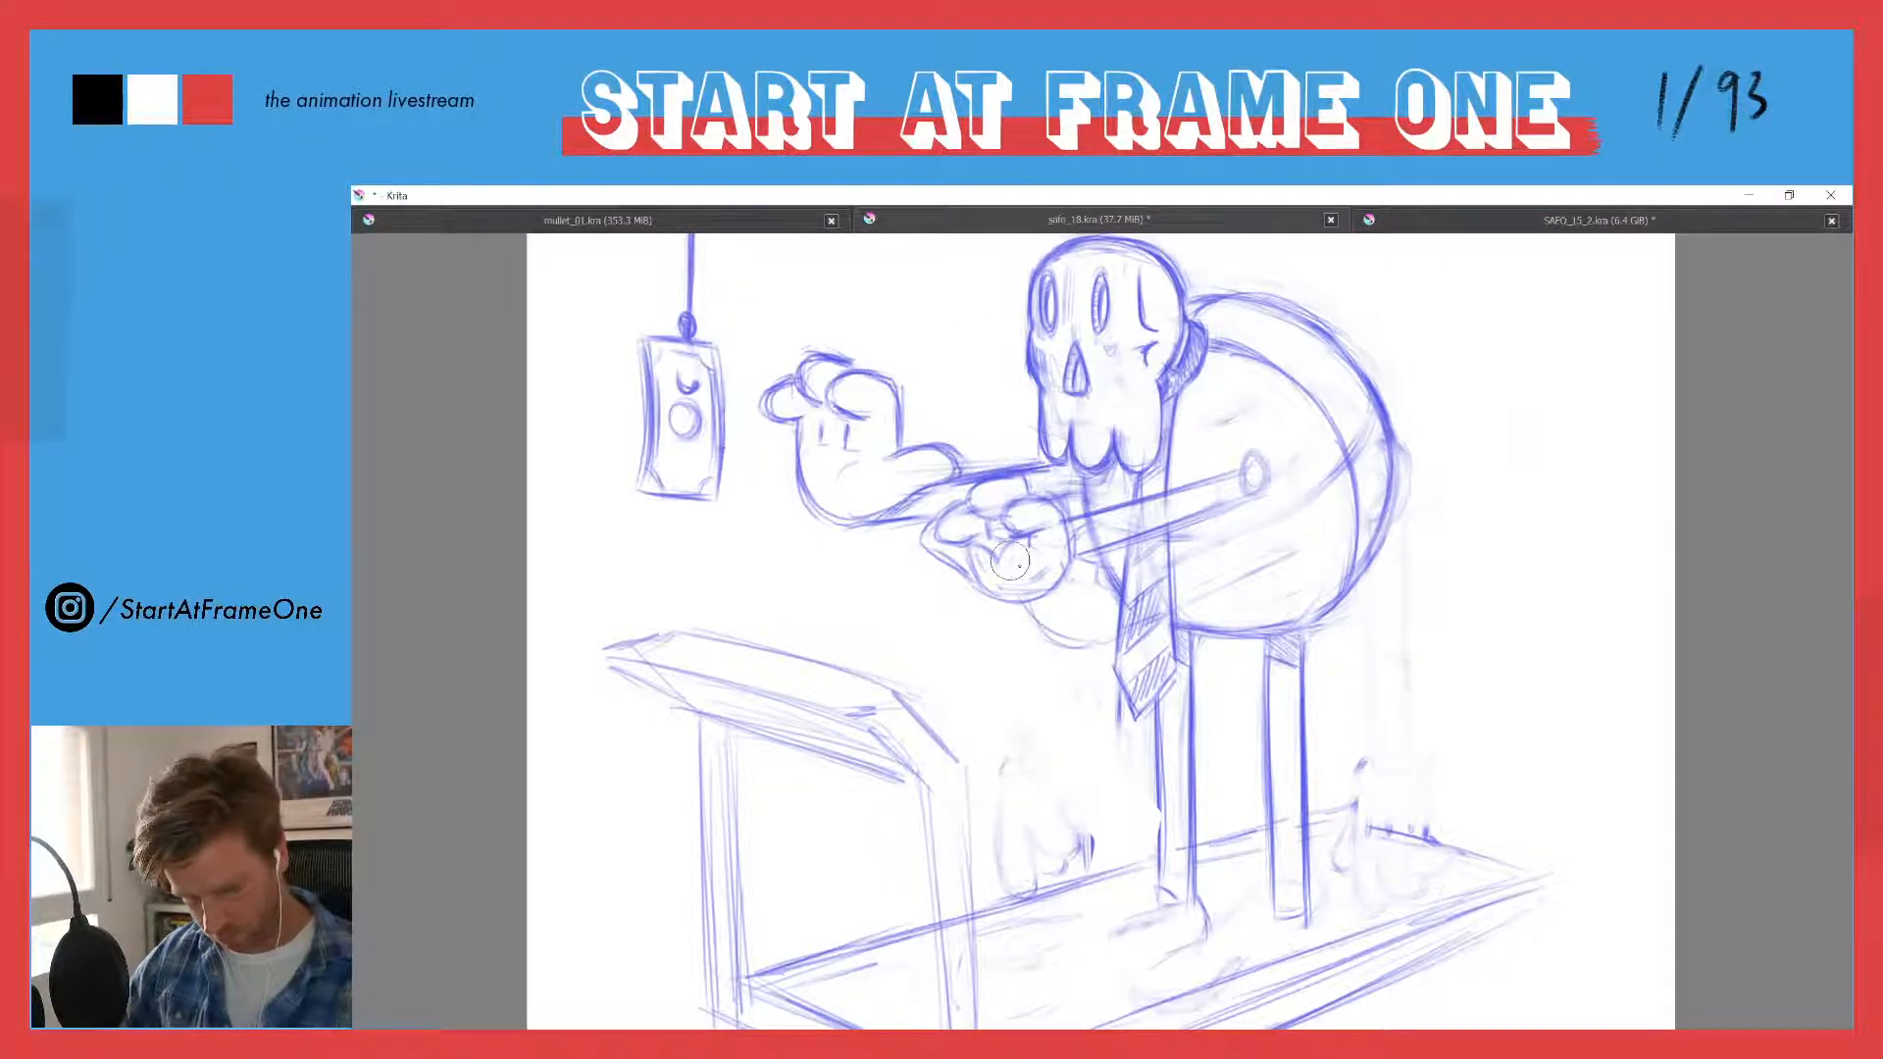
pyautogui.moveTo(1053, 630)
pyautogui.mouseDown()
pyautogui.moveTo(1067, 641)
pyautogui.moveTo(1102, 599)
pyautogui.moveTo(1092, 577)
pyautogui.mouseUp()
pyautogui.moveTo(1190, 537)
pyautogui.mouseDown()
pyautogui.moveTo(1250, 538)
pyautogui.moveTo(1319, 471)
pyautogui.moveTo(1215, 602)
pyautogui.mouseUp()
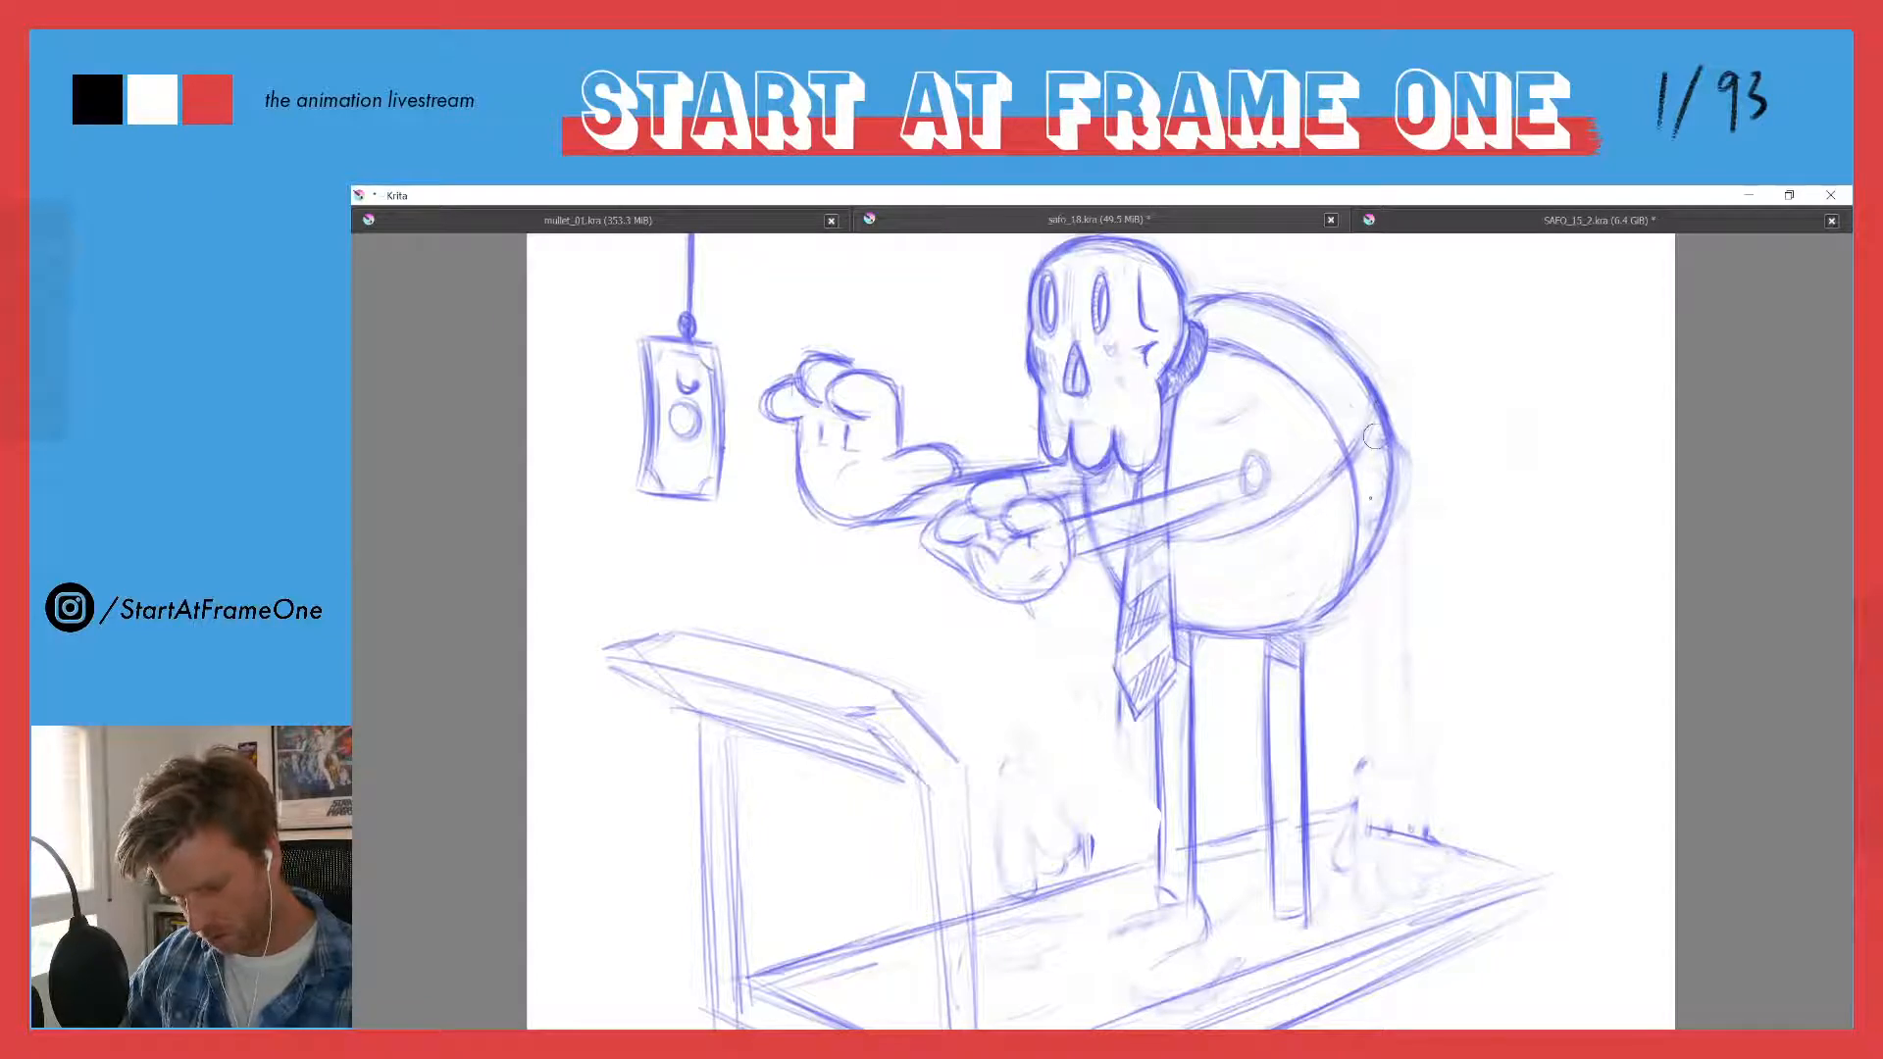
pyautogui.press('e')
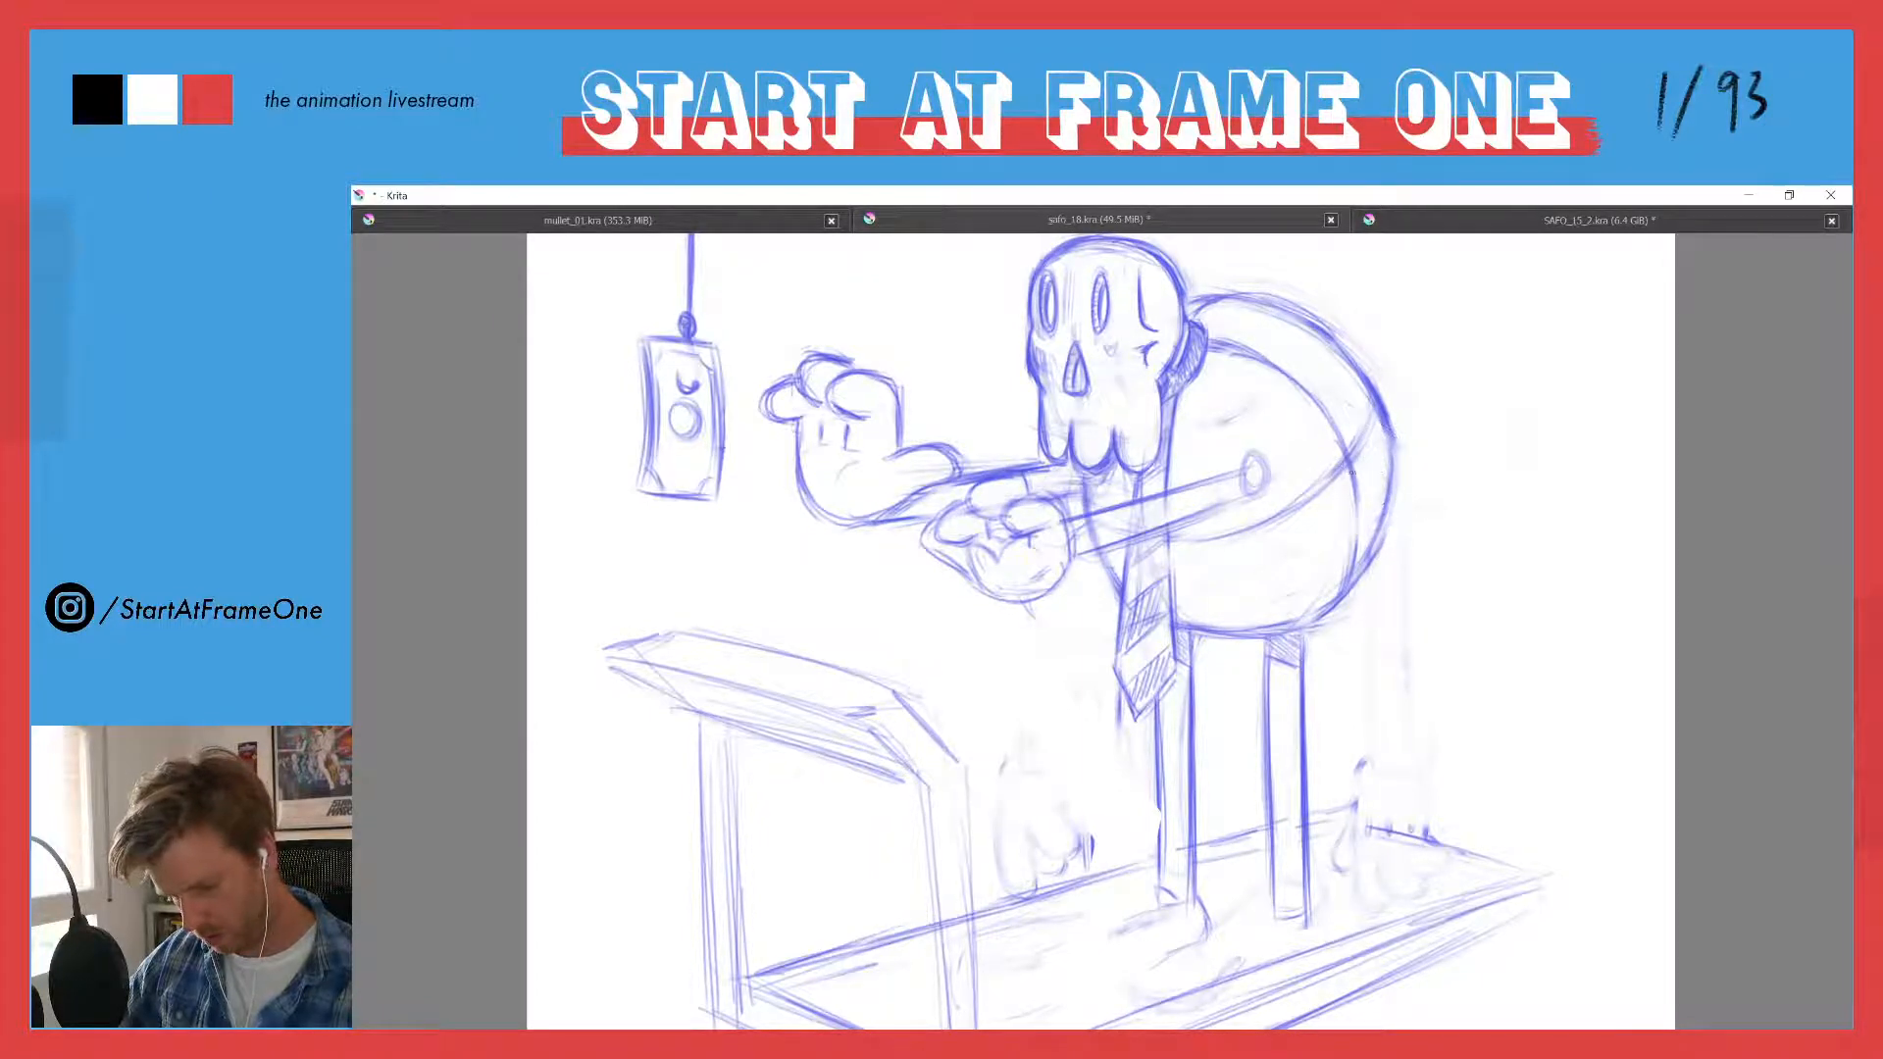
pyautogui.moveTo(1359, 500); pyautogui.dragTo(1348, 571)
pyautogui.moveTo(1393, 437); pyautogui.dragTo(1375, 547)
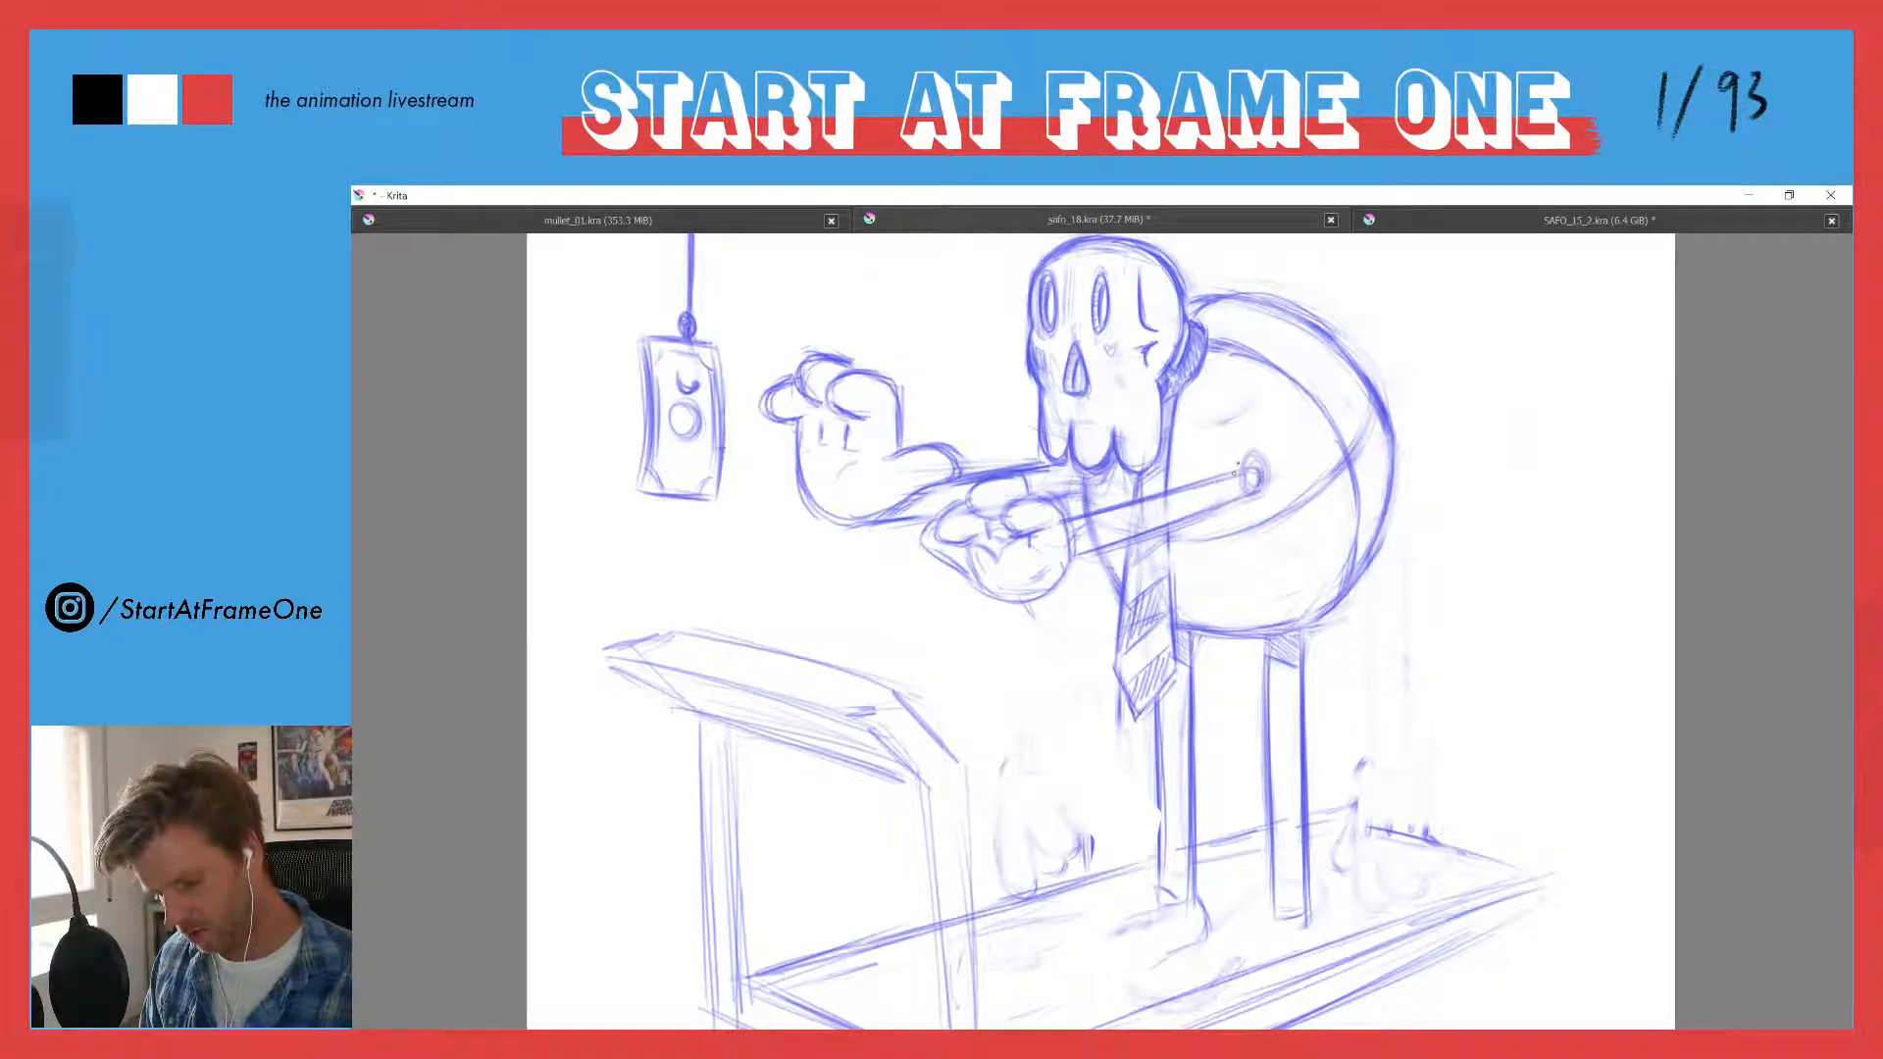
# - Darken the near shoulder joint's oval and add a second, larger arc around it
pyautogui.moveTo(1246, 457)
pyautogui.mouseDown()
pyautogui.moveTo(1261, 490)
pyautogui.moveTo(1244, 496)
pyautogui.mouseUp()
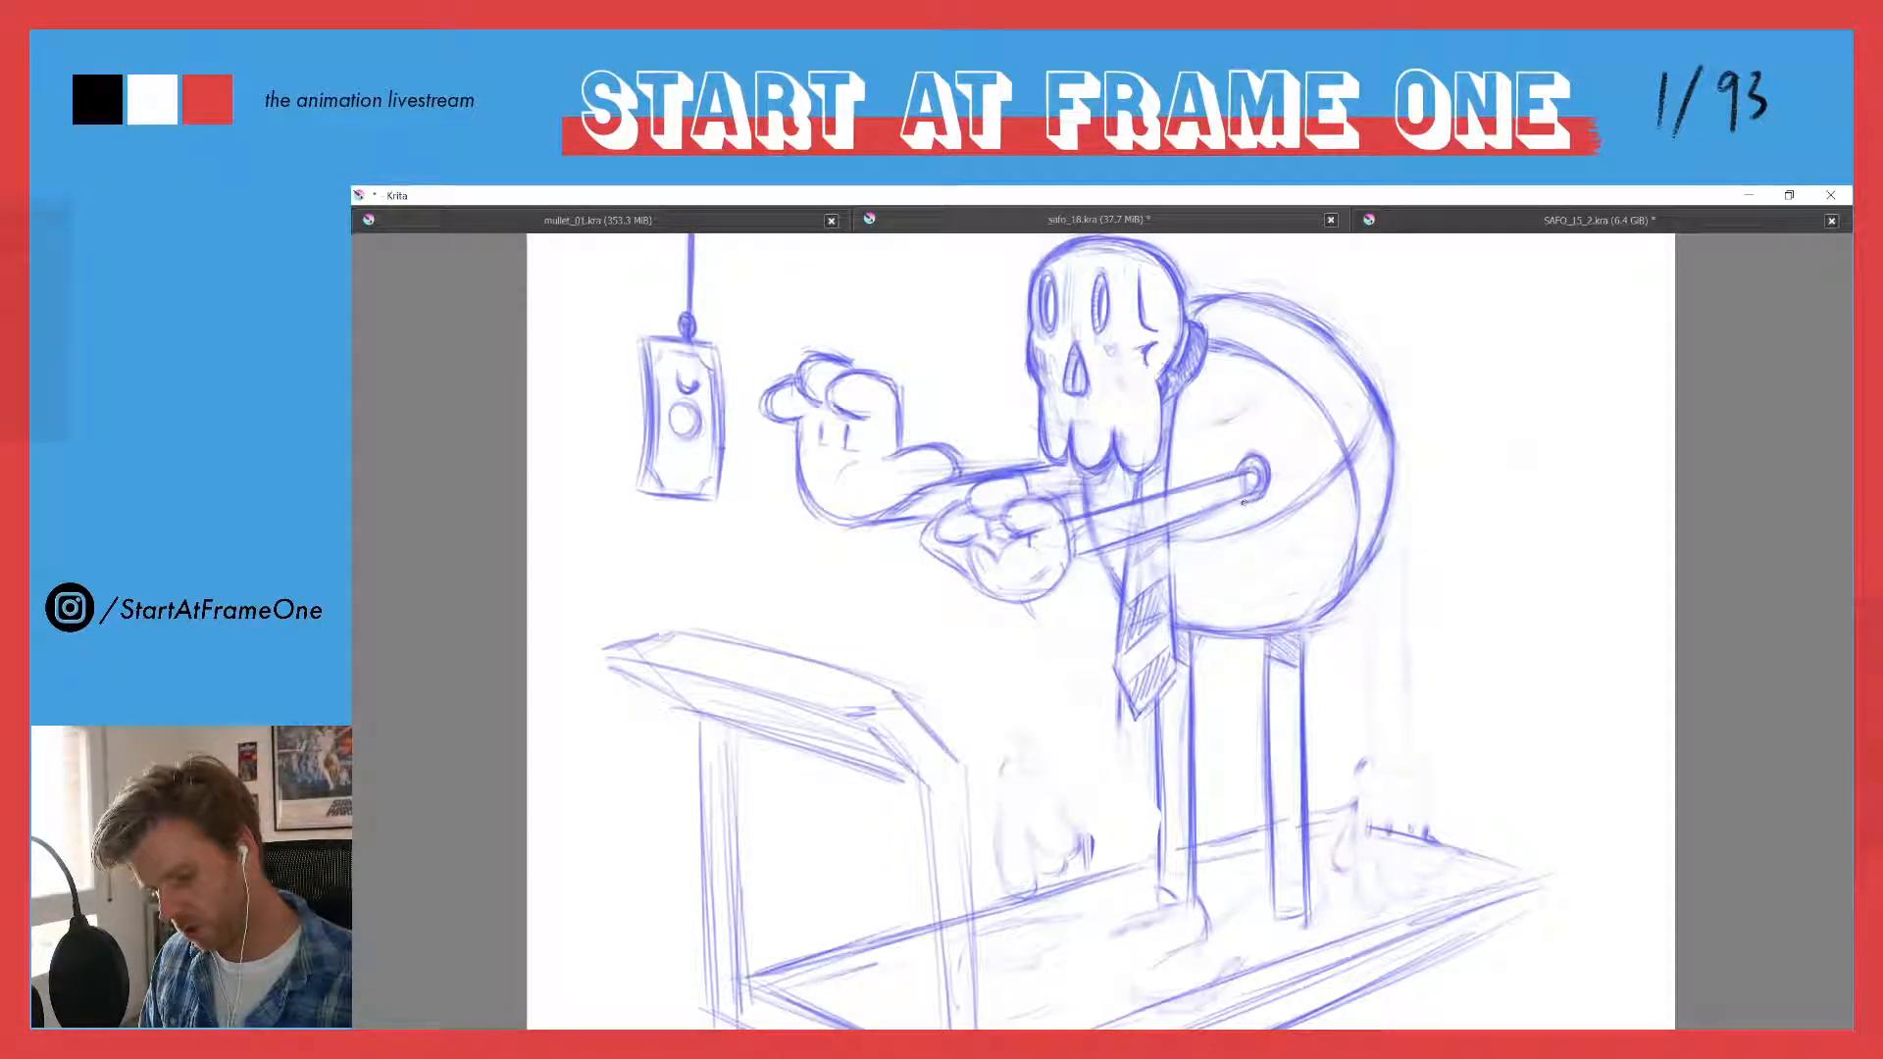
pyautogui.moveTo(1241, 457); pyautogui.dragTo(1258, 500)
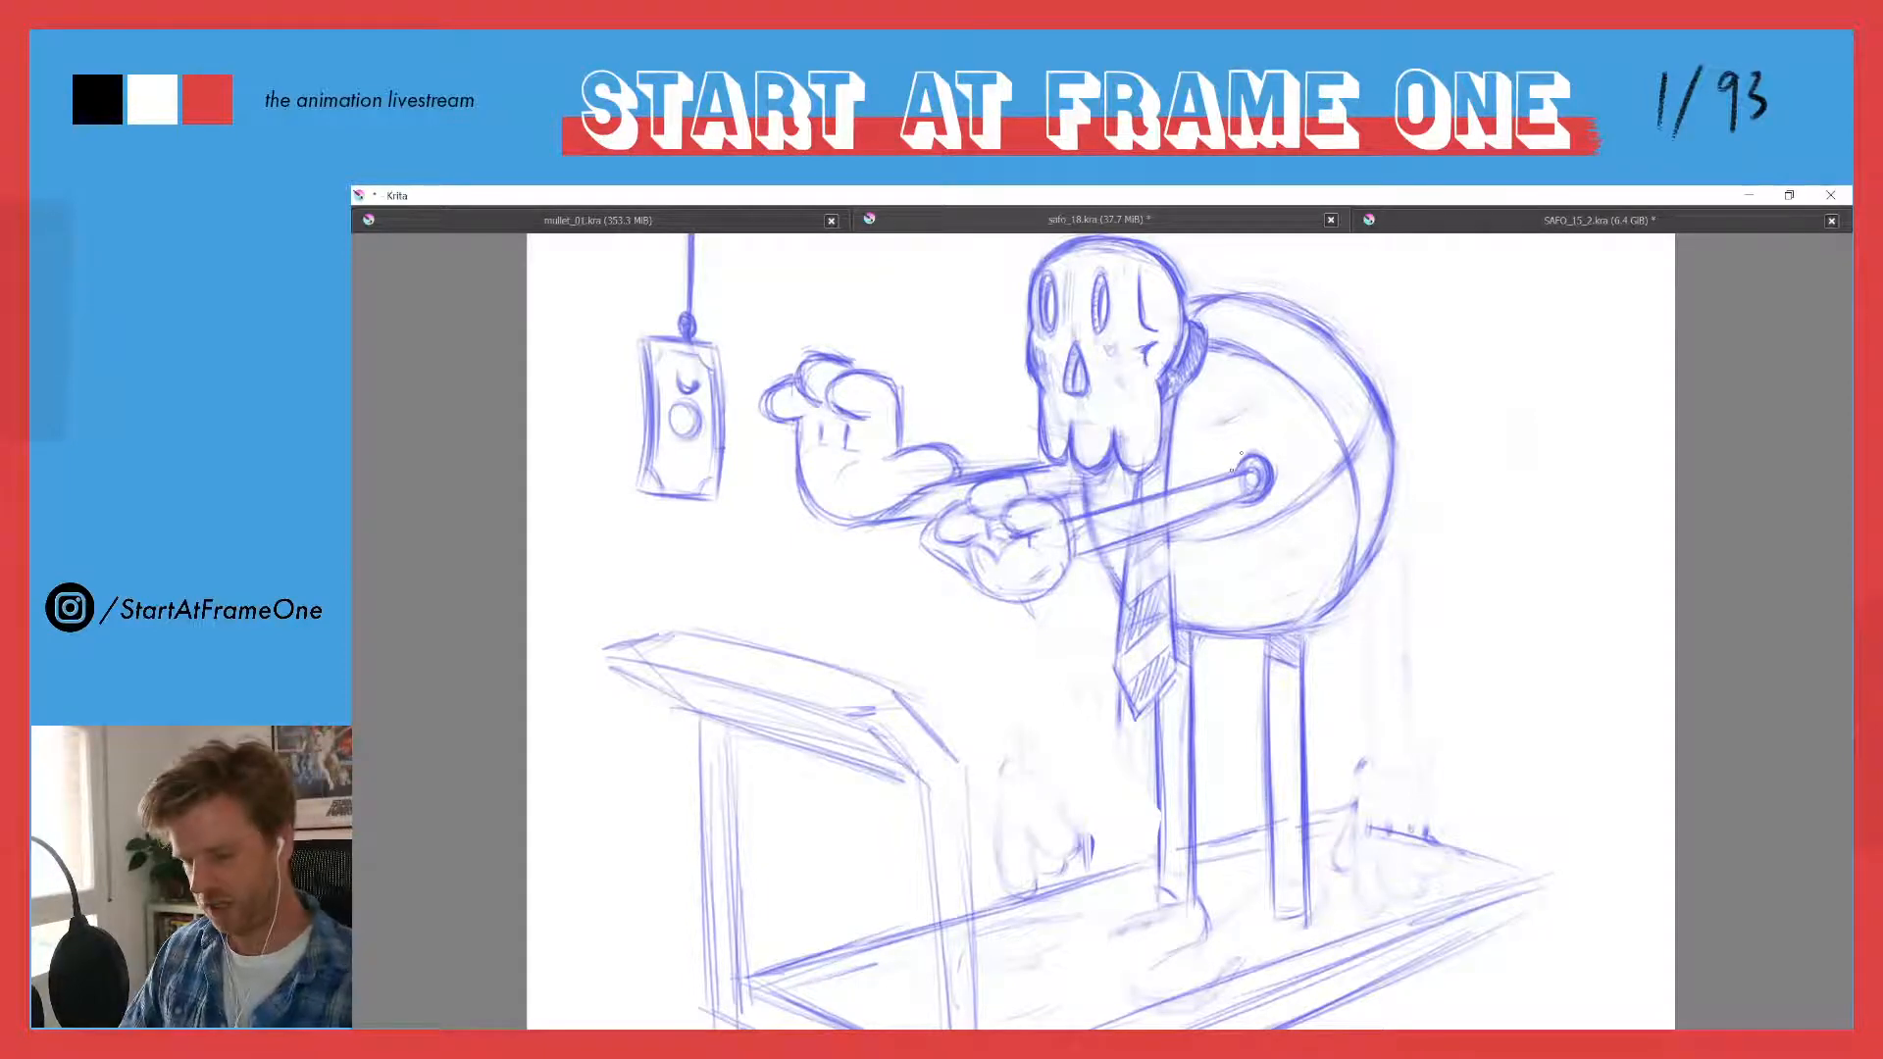
pyautogui.moveTo(1233, 466)
pyautogui.mouseDown()
pyautogui.moveTo(1265, 455)
pyautogui.moveTo(1275, 494)
pyautogui.moveTo(1267, 459)
pyautogui.moveTo(1265, 490)
pyautogui.moveTo(1240, 494)
pyautogui.moveTo(1246, 459)
pyautogui.moveTo(1278, 481)
pyautogui.moveTo(1271, 457)
pyautogui.moveTo(1238, 466)
pyautogui.moveTo(1254, 454)
pyautogui.moveTo(1240, 497)
pyautogui.mouseUp()
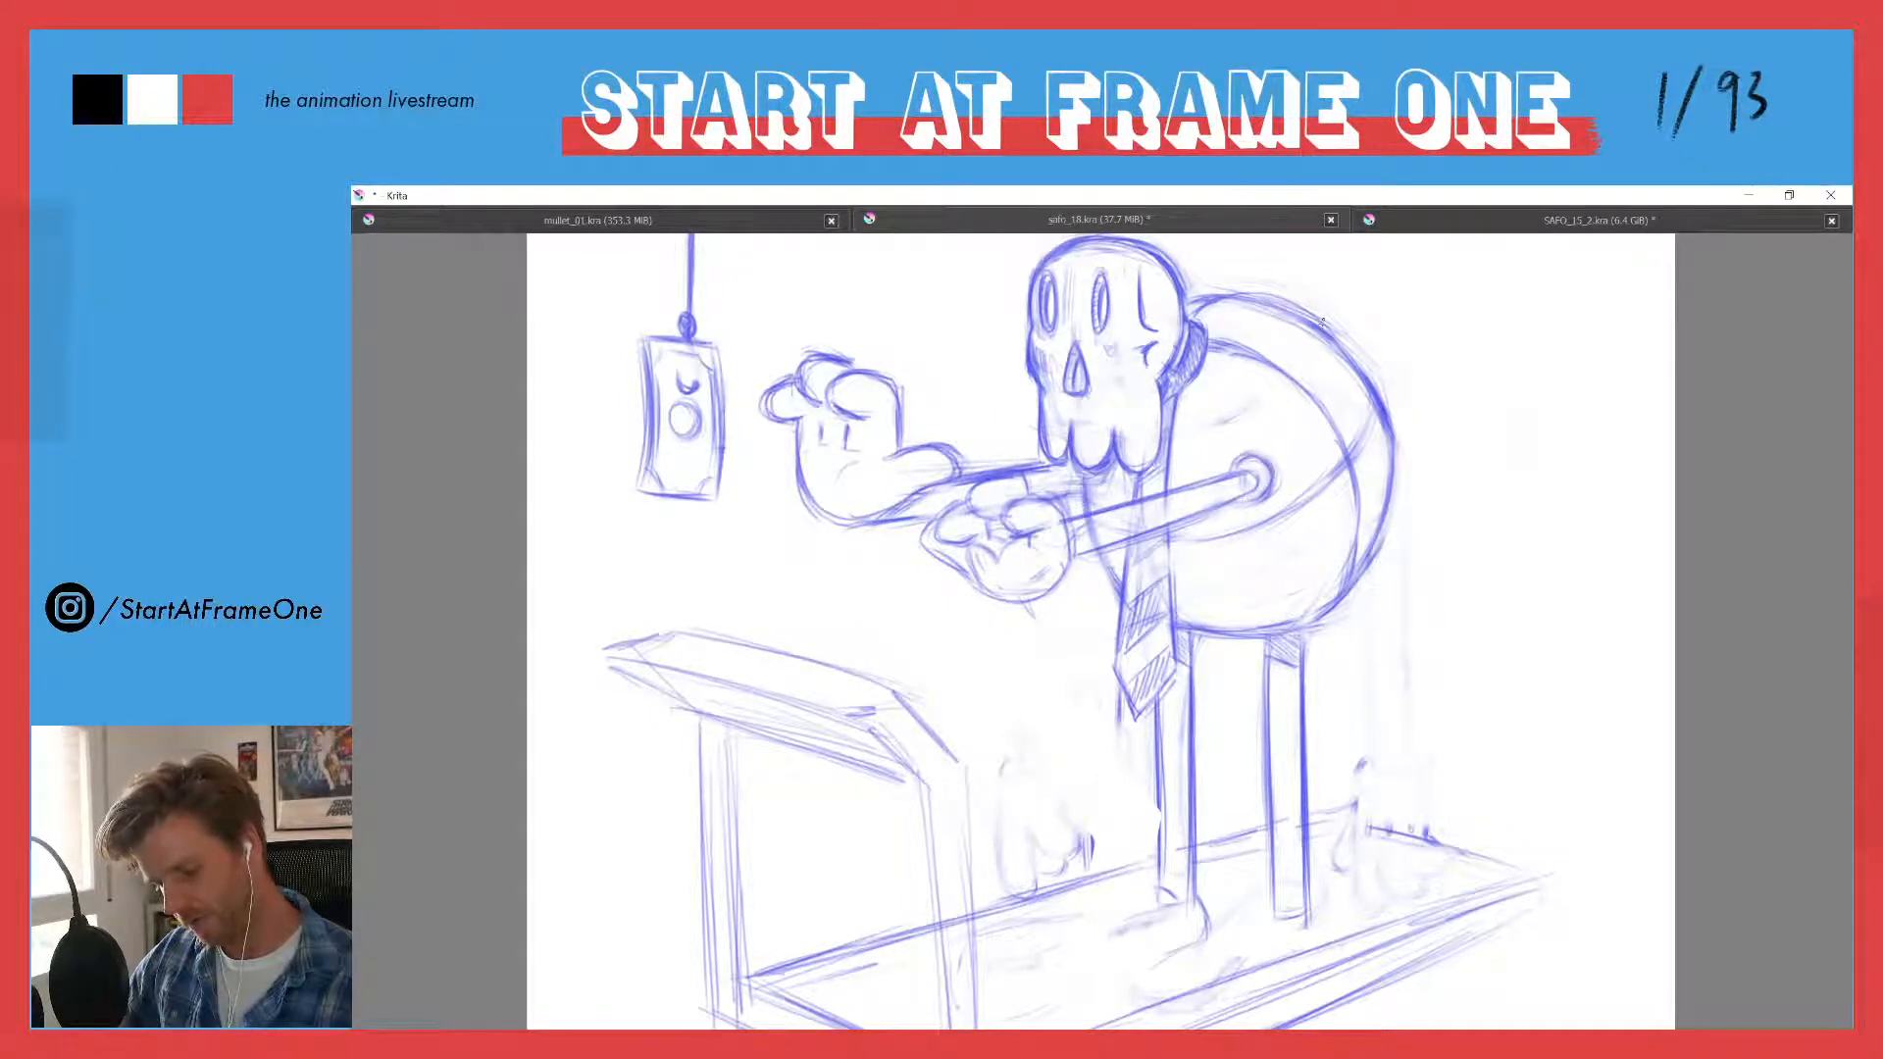
# - Redraw the outer contour of the hunched back as a smoother curve from behind the skull to the torso's rear
pyautogui.moveTo(1368, 454); pyautogui.dragTo(1361, 387)
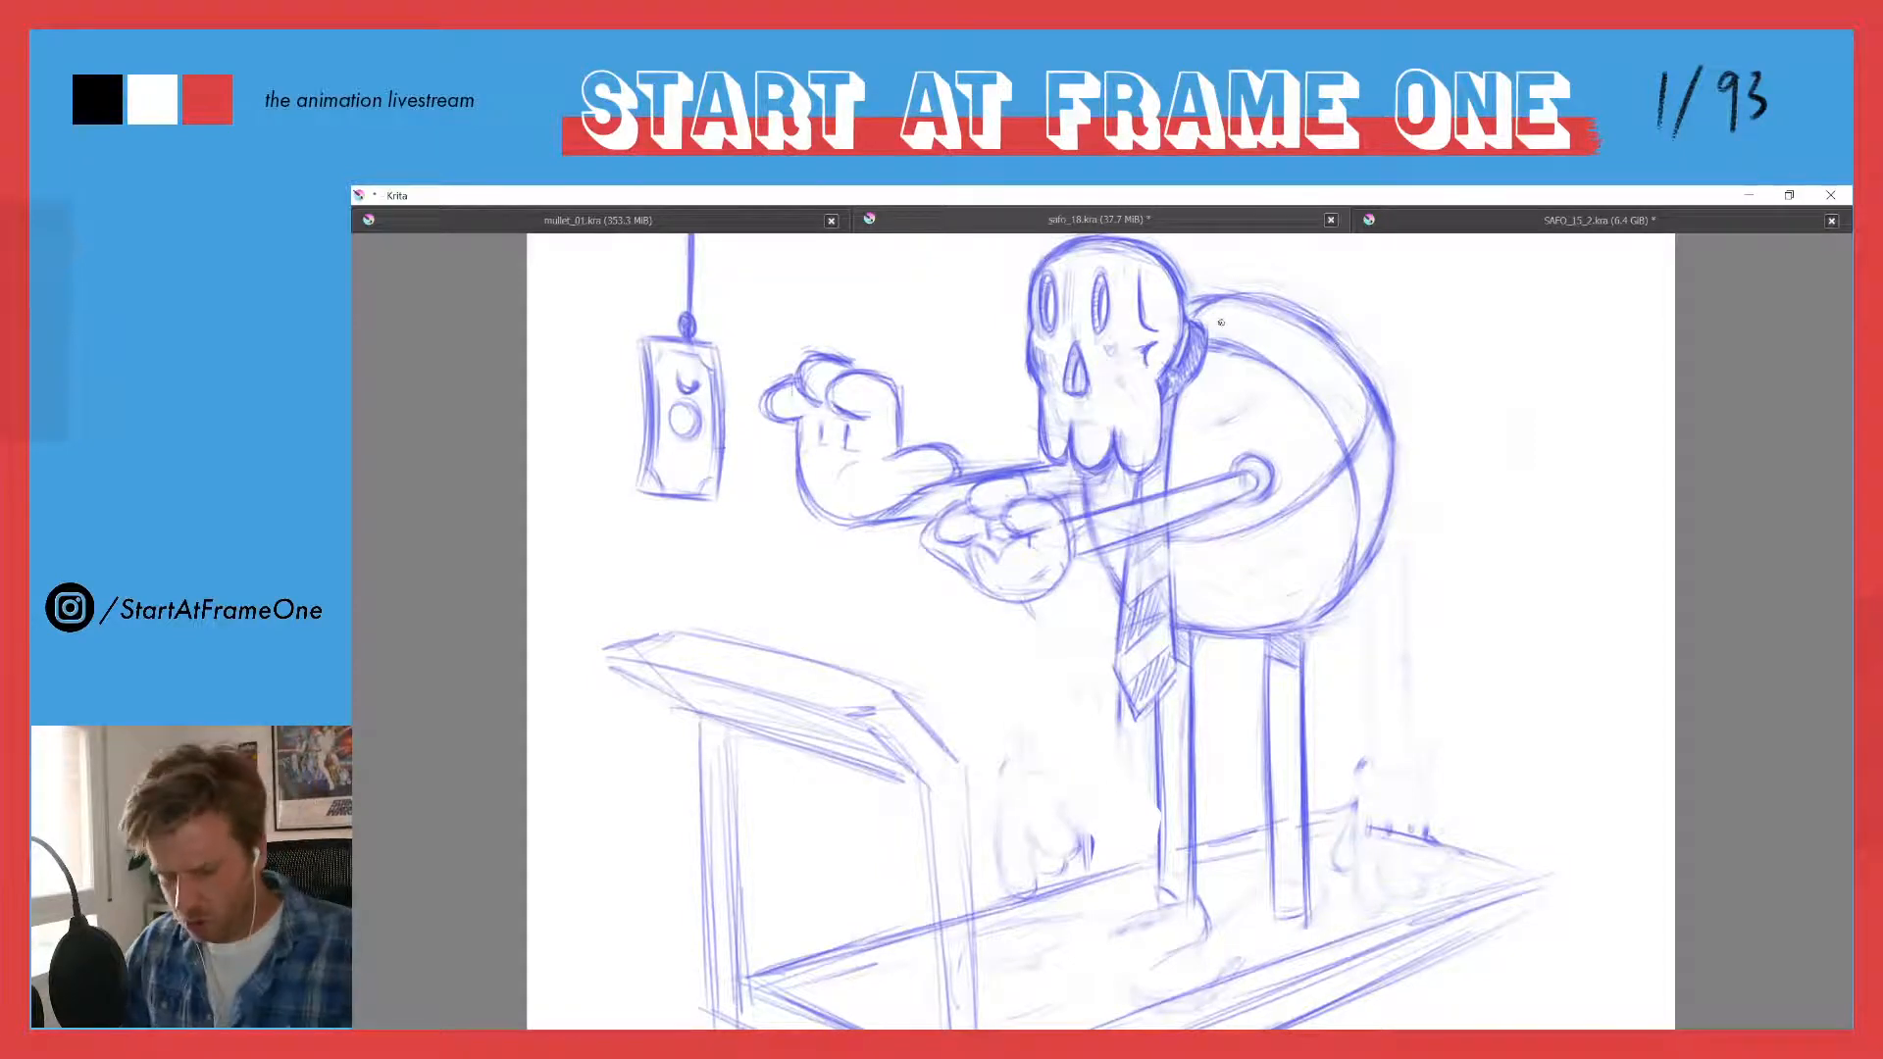
pyautogui.moveTo(1336, 346)
pyautogui.mouseDown()
pyautogui.moveTo(1228, 298)
pyautogui.moveTo(1275, 300)
pyautogui.moveTo(1382, 402)
pyautogui.moveTo(1397, 471)
pyautogui.mouseUp()
pyautogui.moveTo(1226, 296)
pyautogui.mouseDown()
pyautogui.moveTo(1294, 317)
pyautogui.moveTo(1361, 371)
pyautogui.moveTo(1388, 480)
pyautogui.moveTo(1382, 422)
pyautogui.moveTo(1299, 331)
pyautogui.moveTo(1214, 300)
pyautogui.moveTo(1301, 328)
pyautogui.moveTo(1300, 309)
pyautogui.moveTo(1403, 427)
pyautogui.mouseUp()
pyautogui.press('e')
pyautogui.press('e')
pyautogui.moveTo(1200, 300)
pyautogui.mouseDown()
pyautogui.moveTo(1291, 324)
pyautogui.moveTo(1364, 404)
pyautogui.mouseUp()
pyautogui.moveTo(1297, 333); pyautogui.dragTo(1383, 468)
pyautogui.moveTo(1344, 366)
pyautogui.mouseDown()
pyautogui.moveTo(1376, 538)
pyautogui.moveTo(1378, 477)
pyautogui.mouseUp()
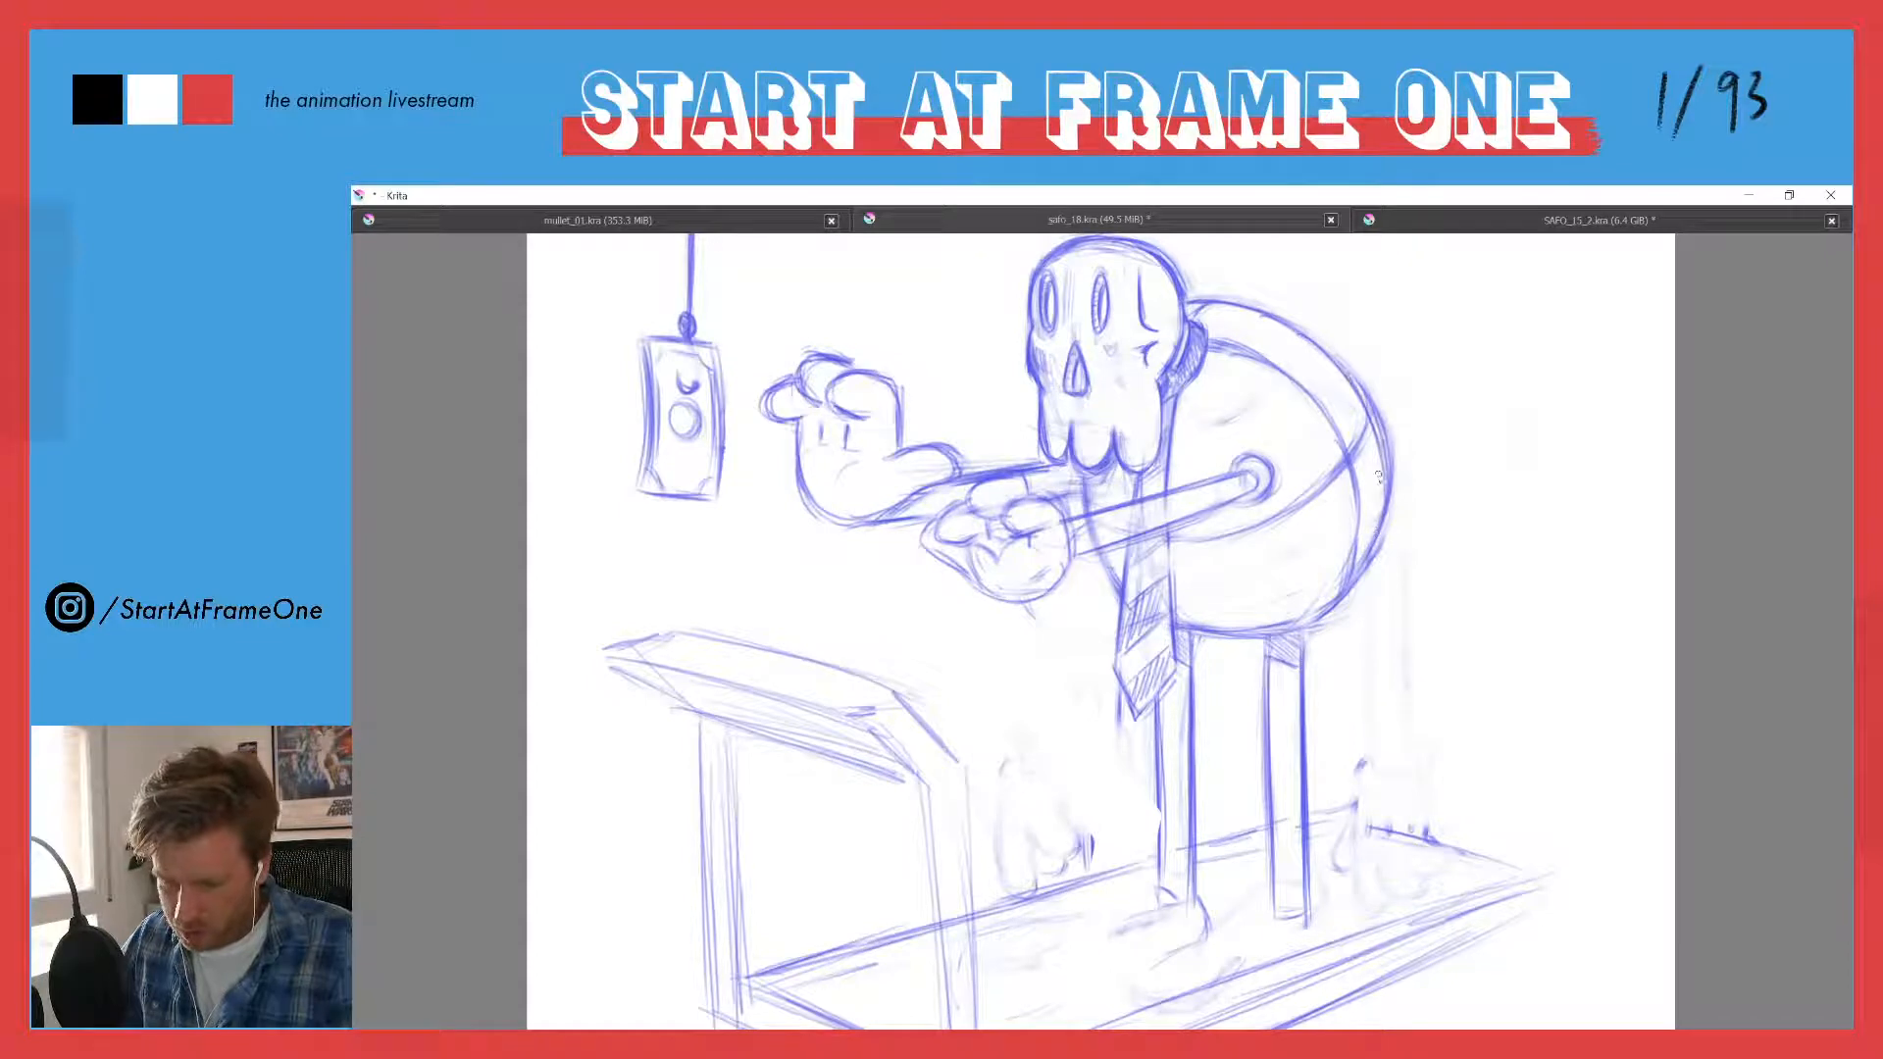
# - Erase the old outer line of the back, and darken the new contour and the curve crossing the torso
pyautogui.press('e')
pyautogui.moveTo(1316, 328); pyautogui.dragTo(1397, 500)
pyautogui.press('e')
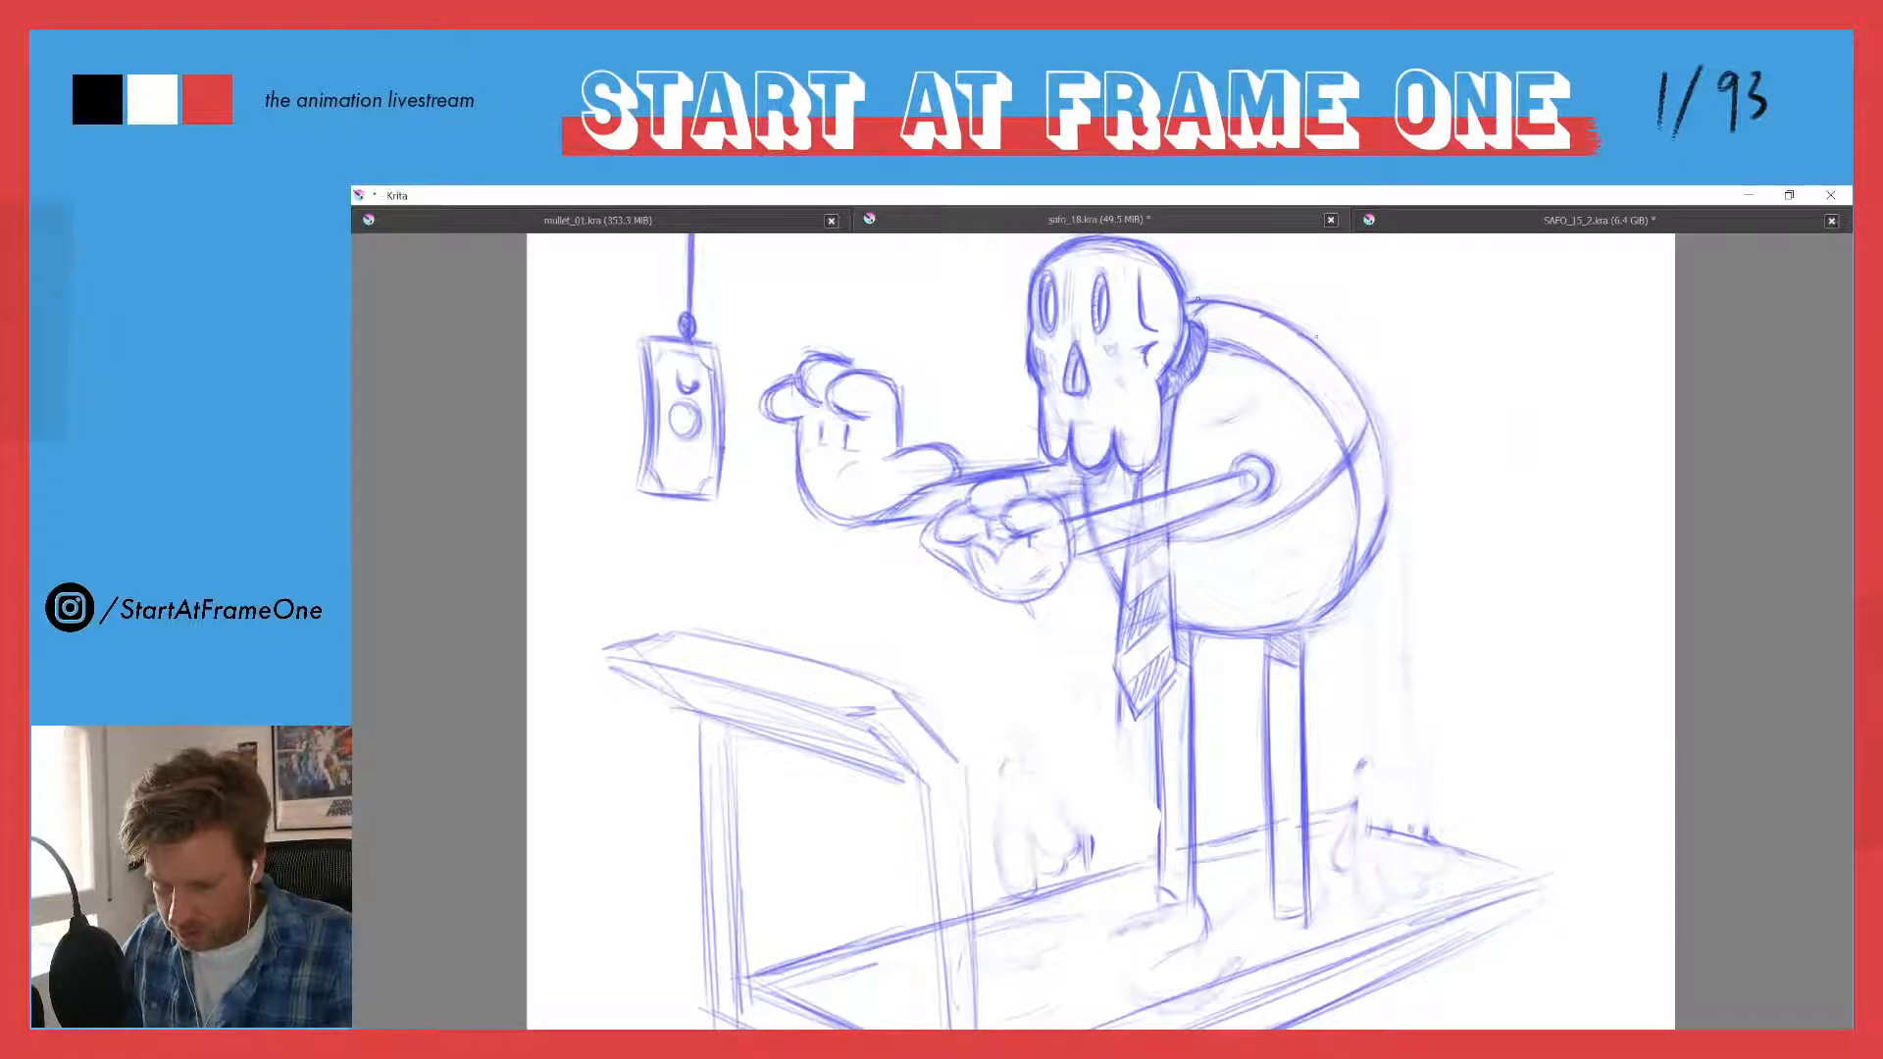
pyautogui.moveTo(1197, 299)
pyautogui.mouseDown()
pyautogui.moveTo(1282, 326)
pyautogui.moveTo(1375, 453)
pyautogui.moveTo(1367, 412)
pyautogui.moveTo(1355, 552)
pyautogui.moveTo(1359, 492)
pyautogui.mouseUp()
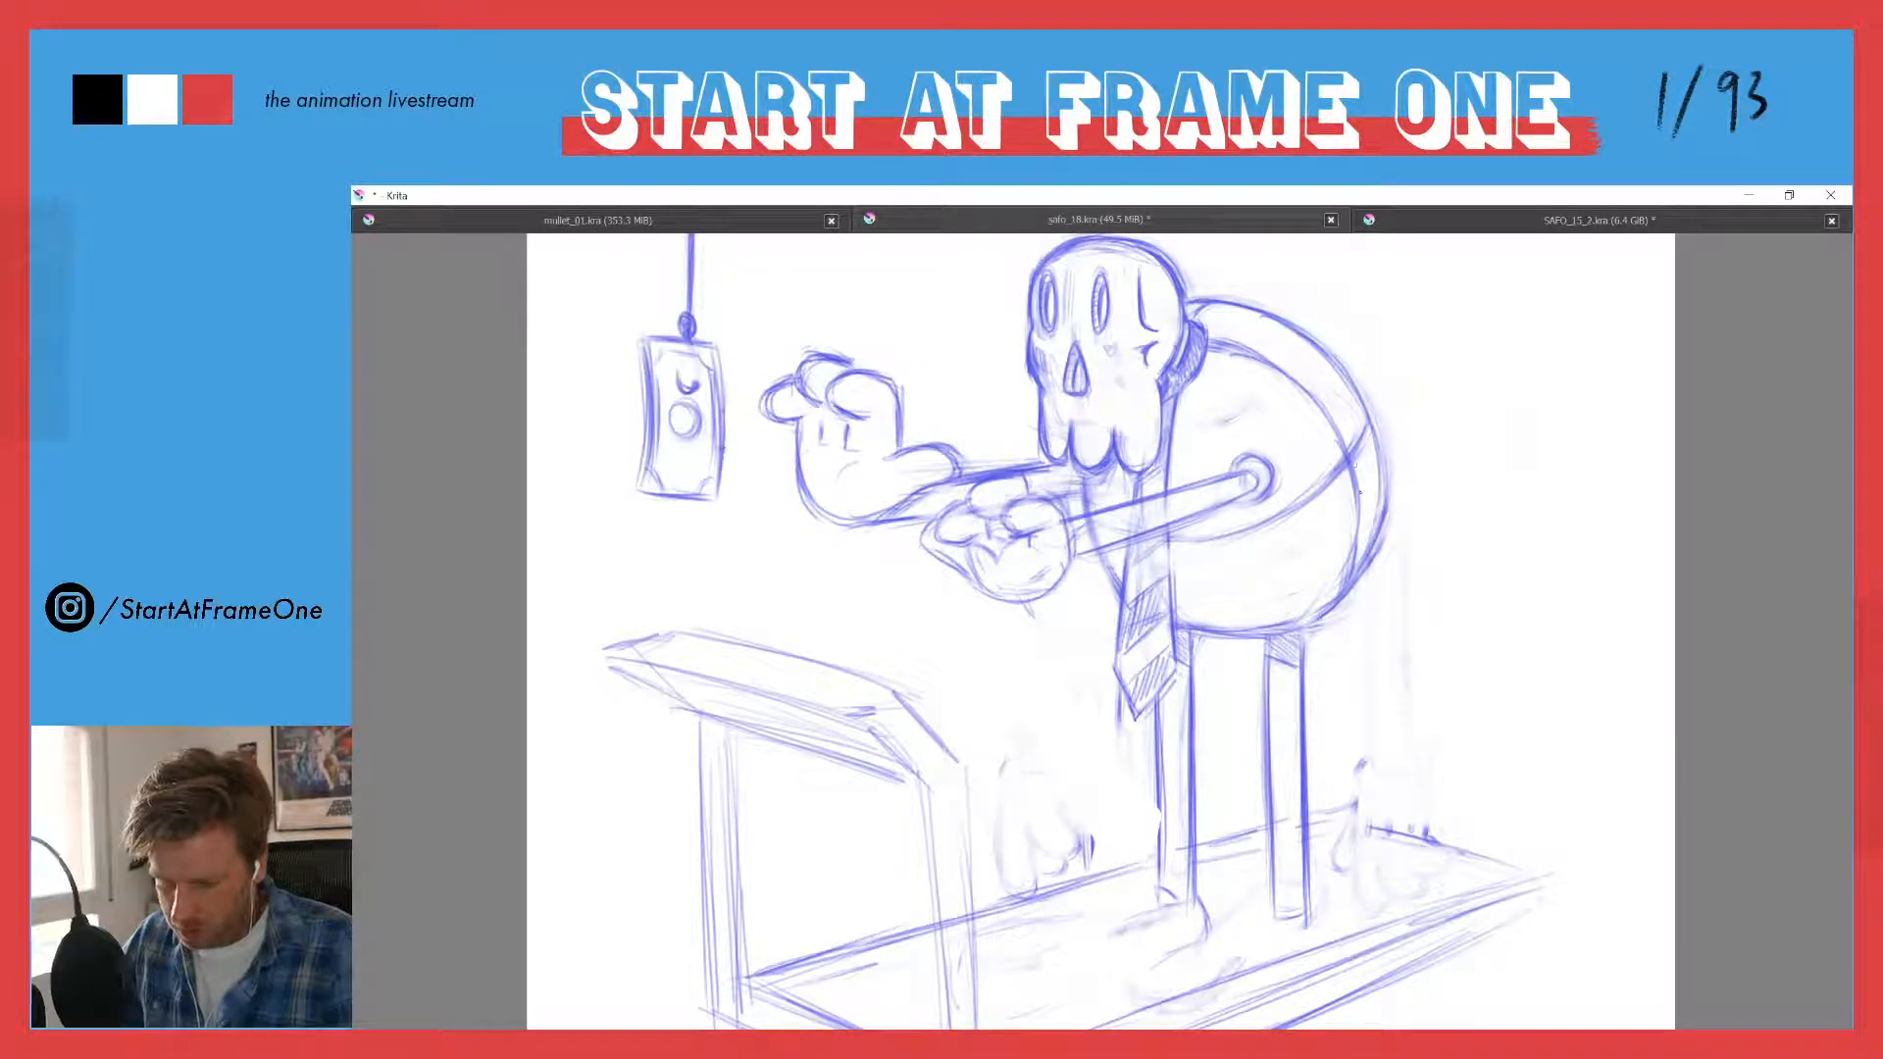
pyautogui.moveTo(1345, 373); pyautogui.dragTo(1386, 503)
pyautogui.moveTo(1364, 414); pyautogui.dragTo(1275, 520)
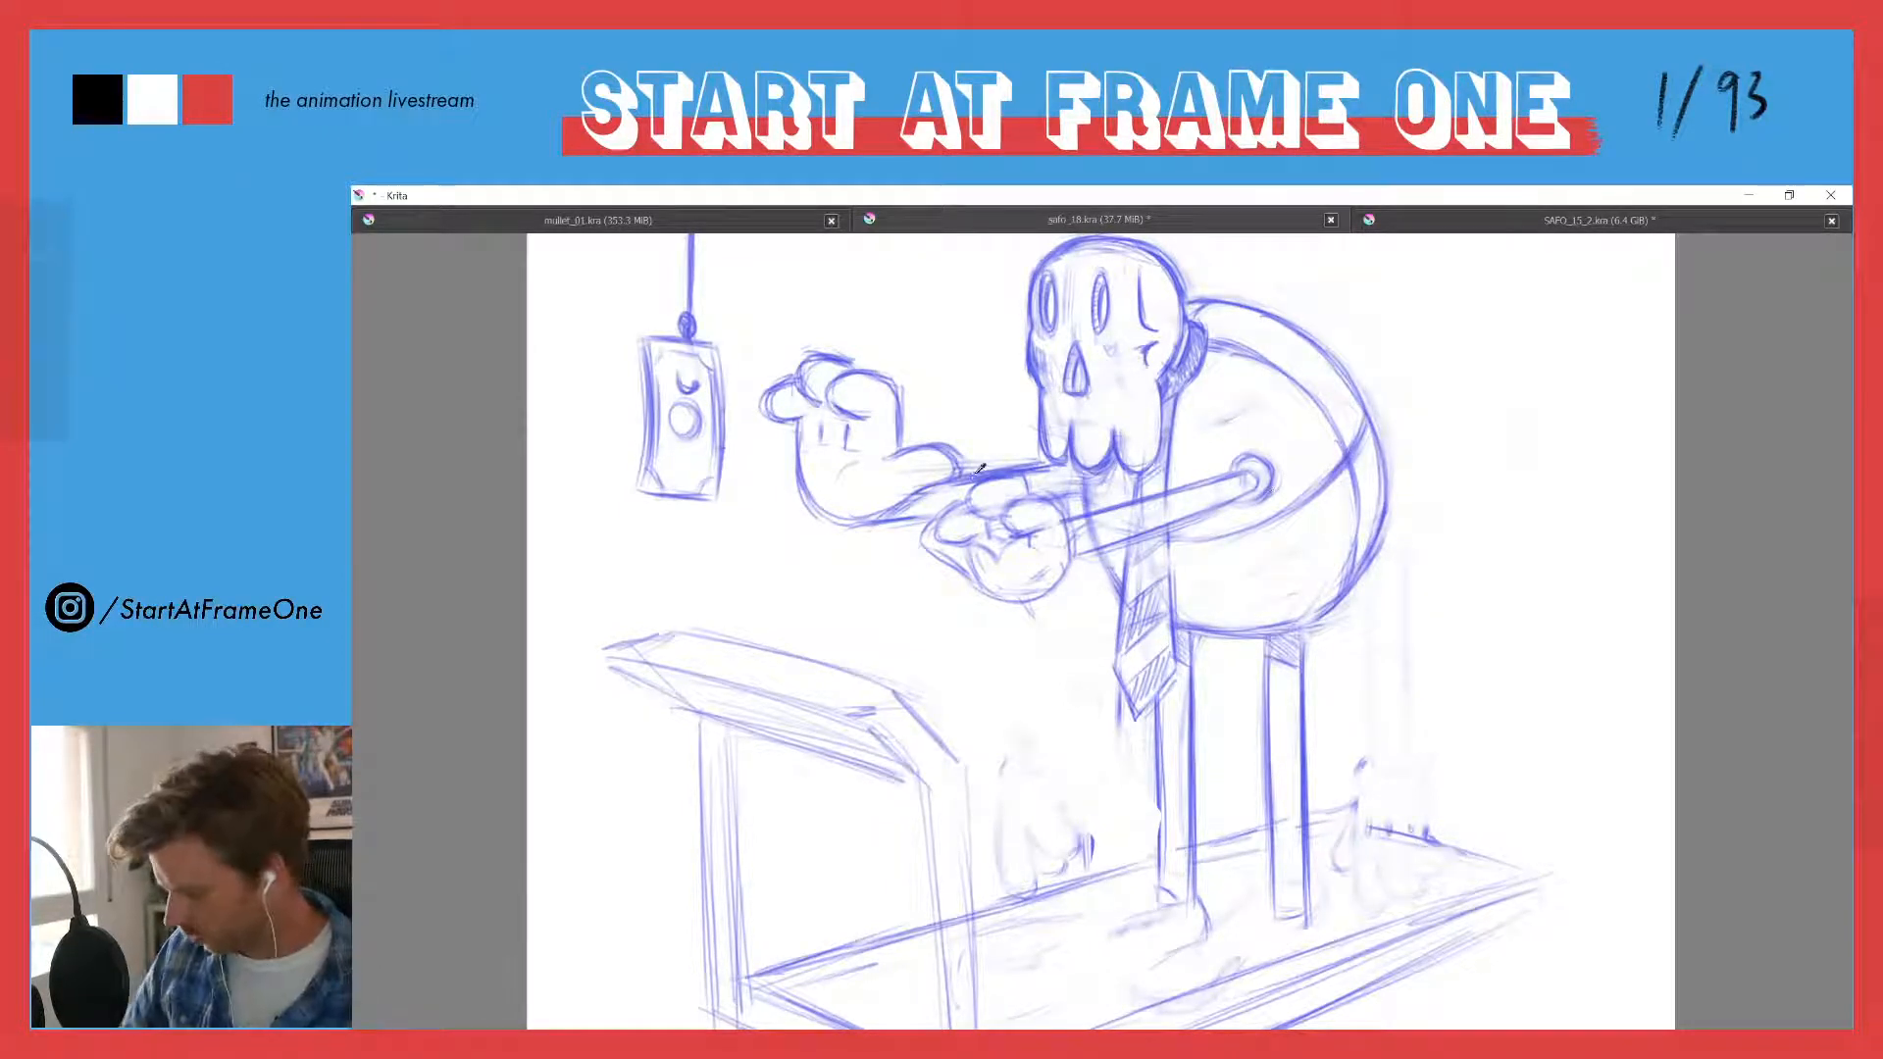
# - Rework the near hand's middle and near fingers, strengthening the crease beneath the near finger
pyautogui.scroll(-2, 979, 469)
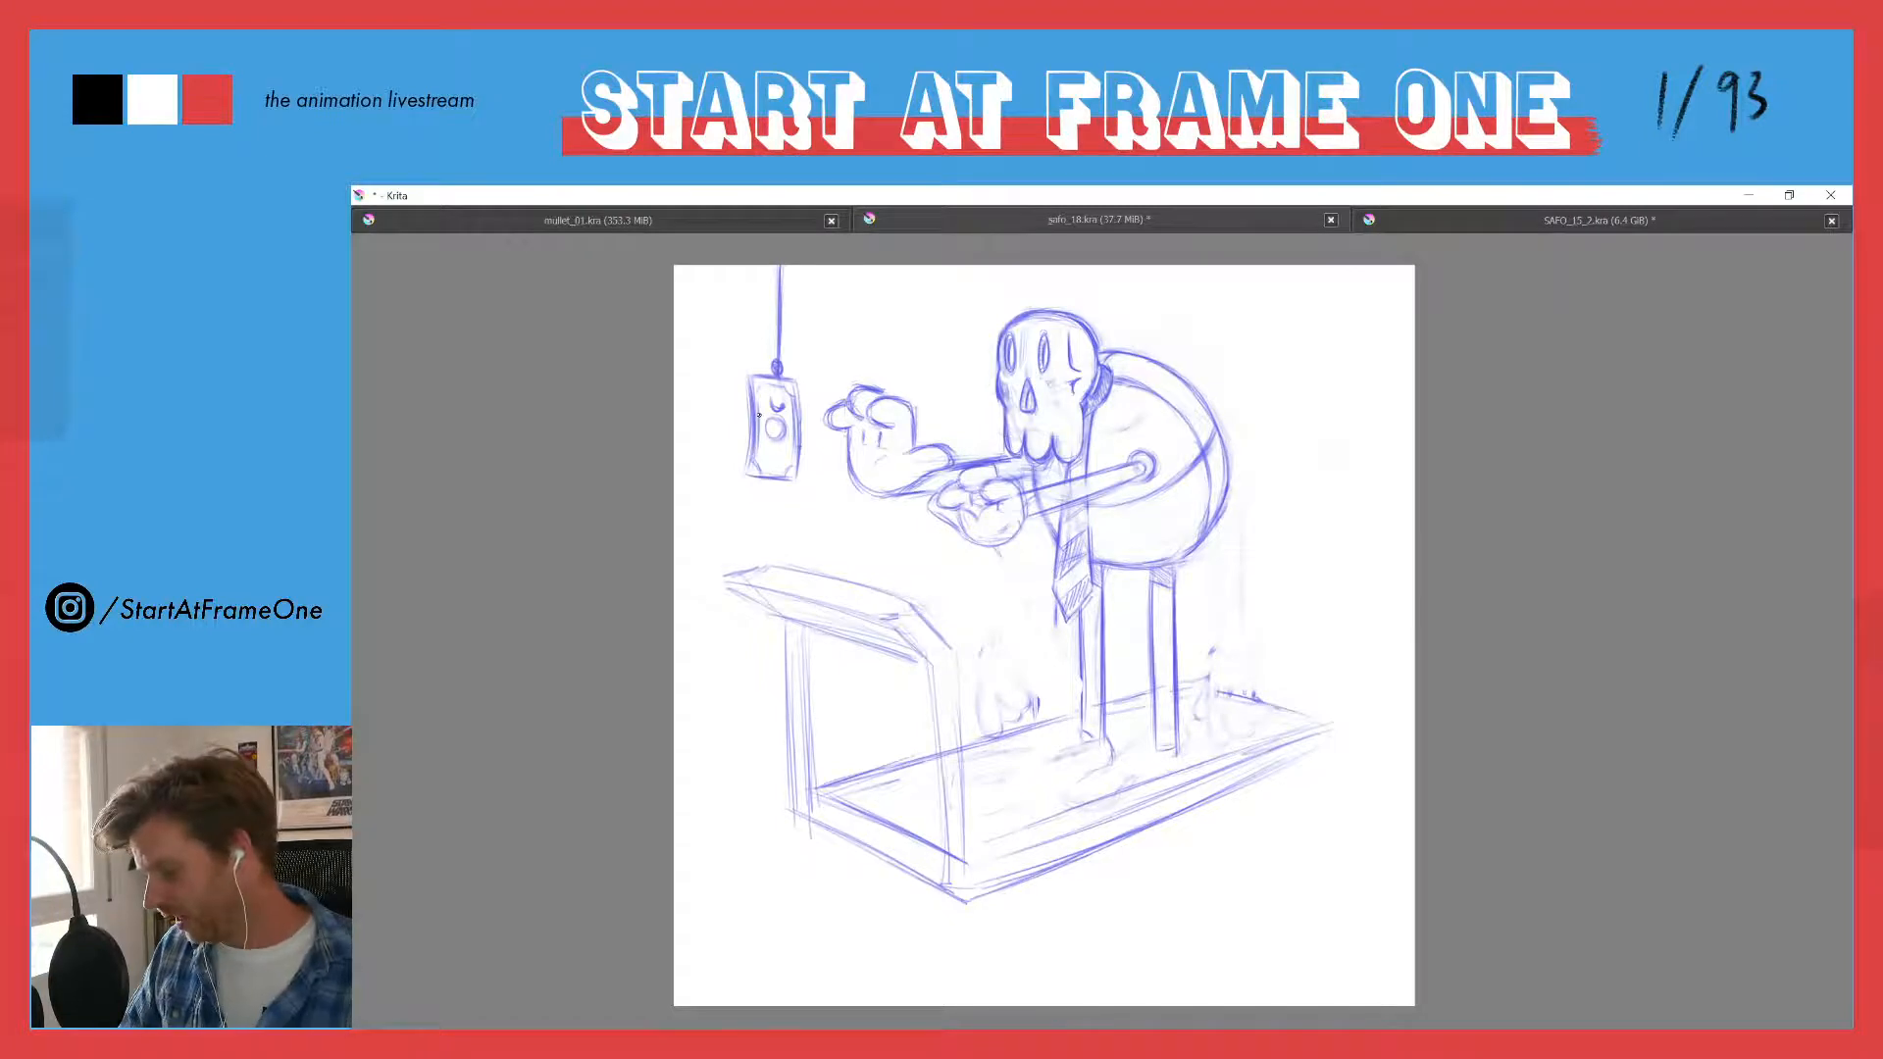
pyautogui.scroll(4, 946, 407)
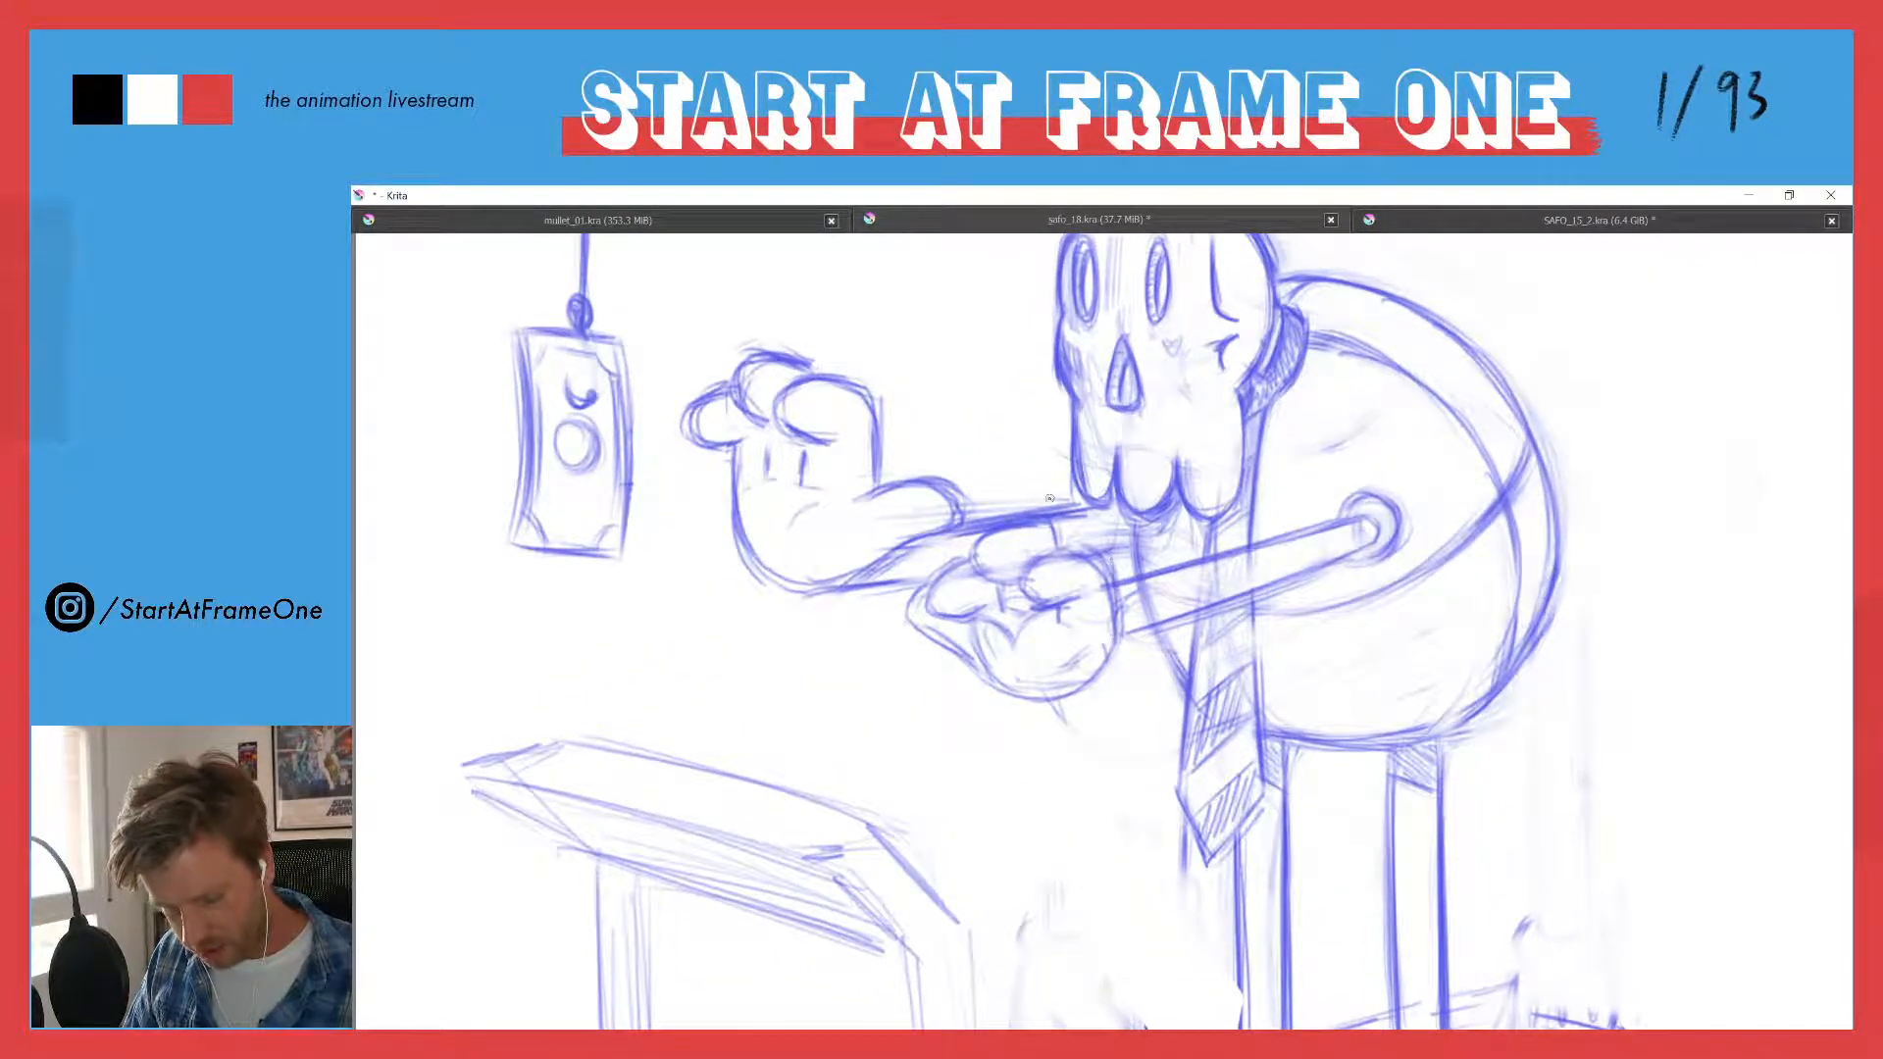
pyautogui.moveTo(1036, 549)
pyautogui.mouseDown()
pyautogui.moveTo(1090, 545)
pyautogui.moveTo(1047, 542)
pyautogui.moveTo(1089, 542)
pyautogui.moveTo(1057, 542)
pyautogui.moveTo(1079, 581)
pyautogui.moveTo(1048, 586)
pyautogui.mouseUp()
pyautogui.moveTo(1015, 598)
pyautogui.mouseDown()
pyautogui.moveTo(1065, 588)
pyautogui.moveTo(1039, 574)
pyautogui.moveTo(1042, 534)
pyautogui.moveTo(1072, 586)
pyautogui.moveTo(1057, 625)
pyautogui.mouseUp()
pyautogui.moveTo(1010, 559)
pyautogui.mouseDown()
pyautogui.moveTo(1090, 571)
pyautogui.moveTo(1099, 608)
pyautogui.moveTo(1082, 546)
pyautogui.moveTo(1108, 625)
pyautogui.moveTo(1104, 562)
pyautogui.moveTo(1013, 575)
pyautogui.moveTo(1025, 494)
pyautogui.moveTo(970, 537)
pyautogui.moveTo(1005, 533)
pyautogui.moveTo(981, 544)
pyautogui.moveTo(989, 583)
pyautogui.moveTo(999, 530)
pyautogui.mouseUp()
pyautogui.press('e')
pyautogui.press('e')
pyautogui.press('e')
pyautogui.press('e')
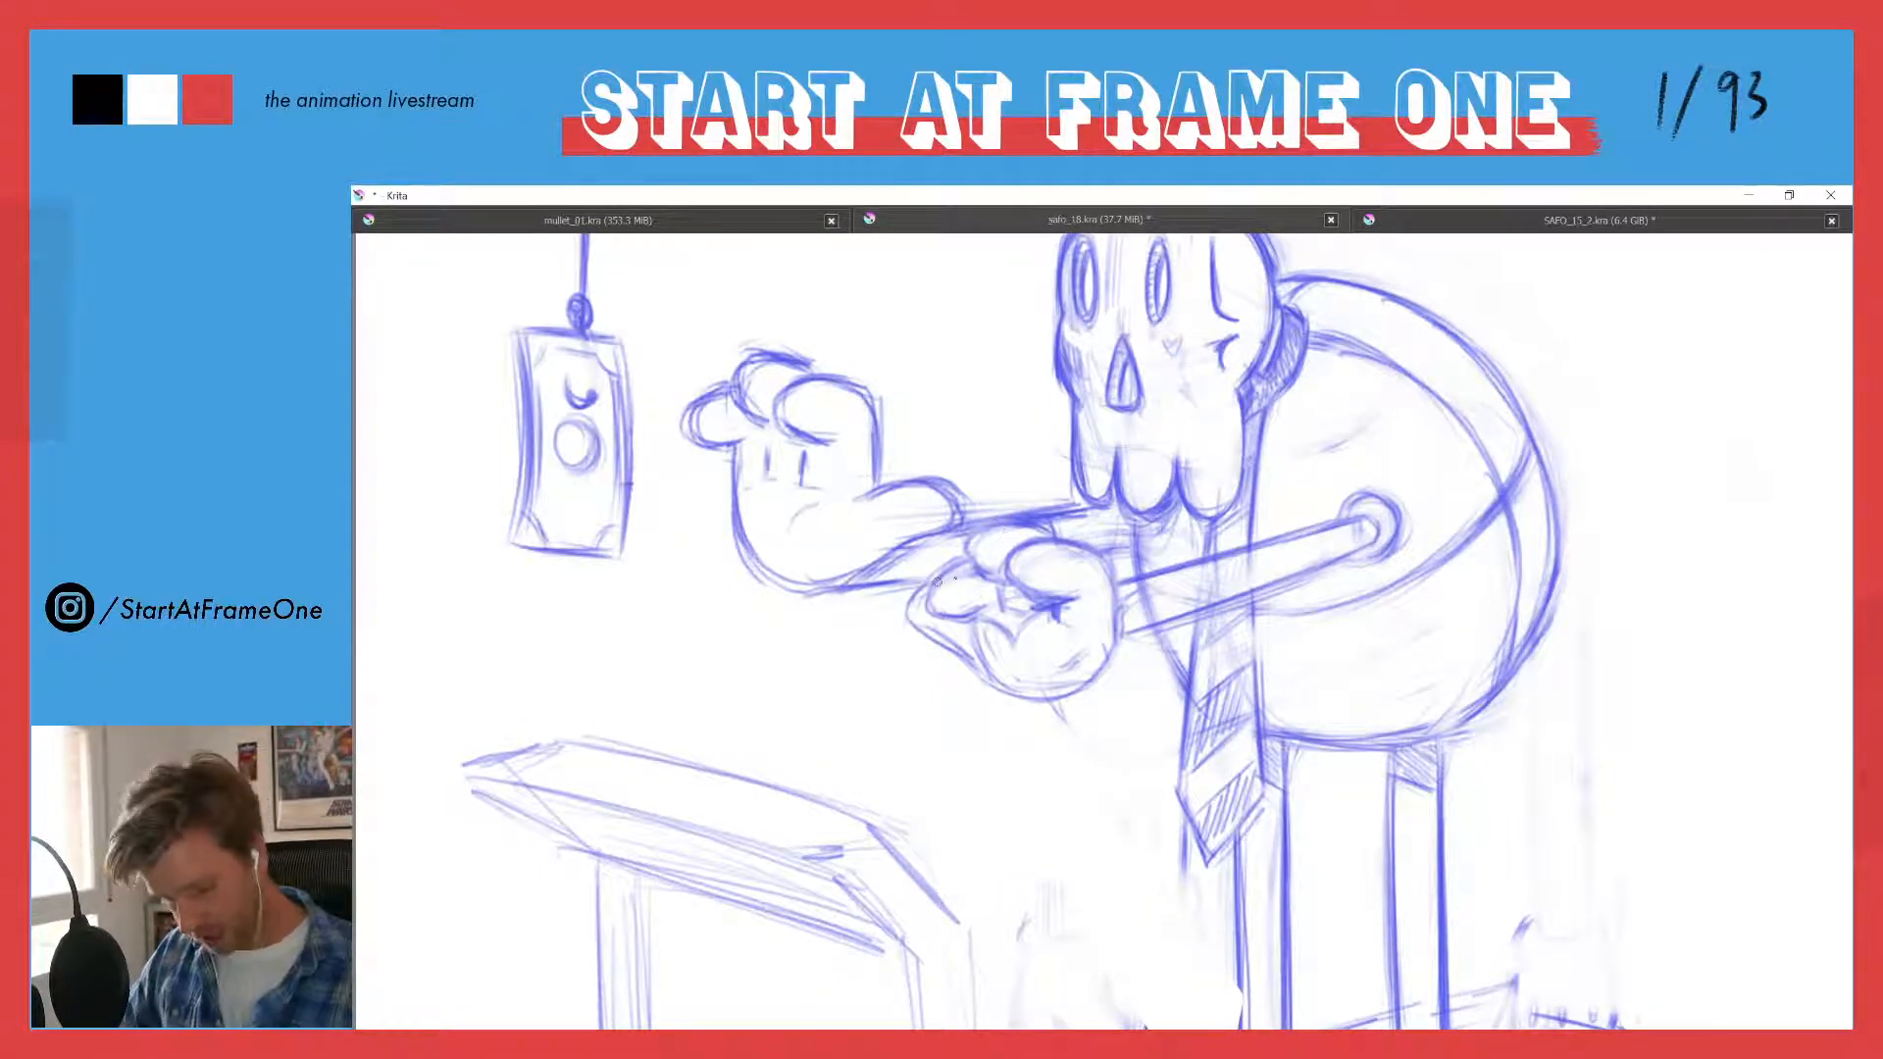
# - Clean up the near hand's palm, add short vertical lines below the curled fingers, and extend the palm's outline downward
pyautogui.moveTo(948, 568)
pyautogui.mouseDown()
pyautogui.moveTo(944, 607)
pyautogui.moveTo(958, 542)
pyautogui.moveTo(970, 597)
pyautogui.moveTo(960, 610)
pyautogui.moveTo(950, 549)
pyautogui.moveTo(948, 598)
pyautogui.moveTo(1000, 609)
pyautogui.mouseUp()
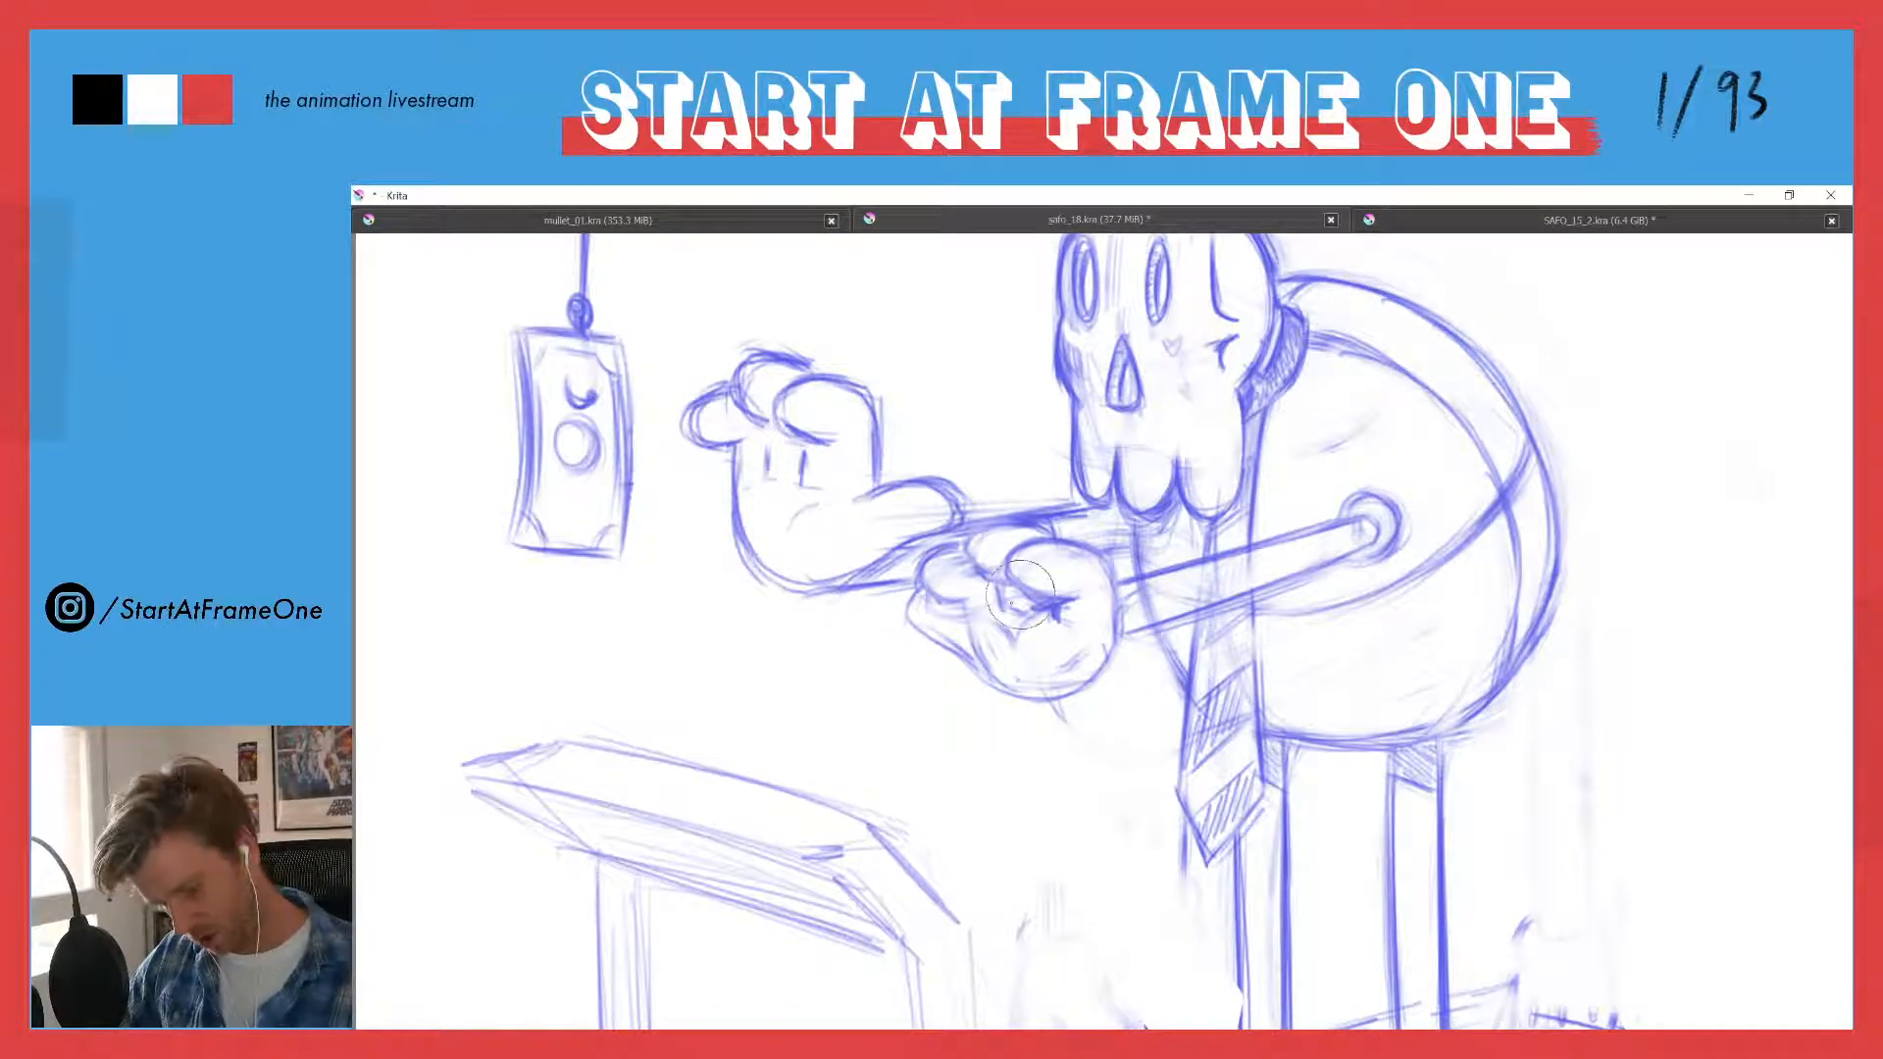
pyautogui.moveTo(1013, 600); pyautogui.dragTo(1012, 625)
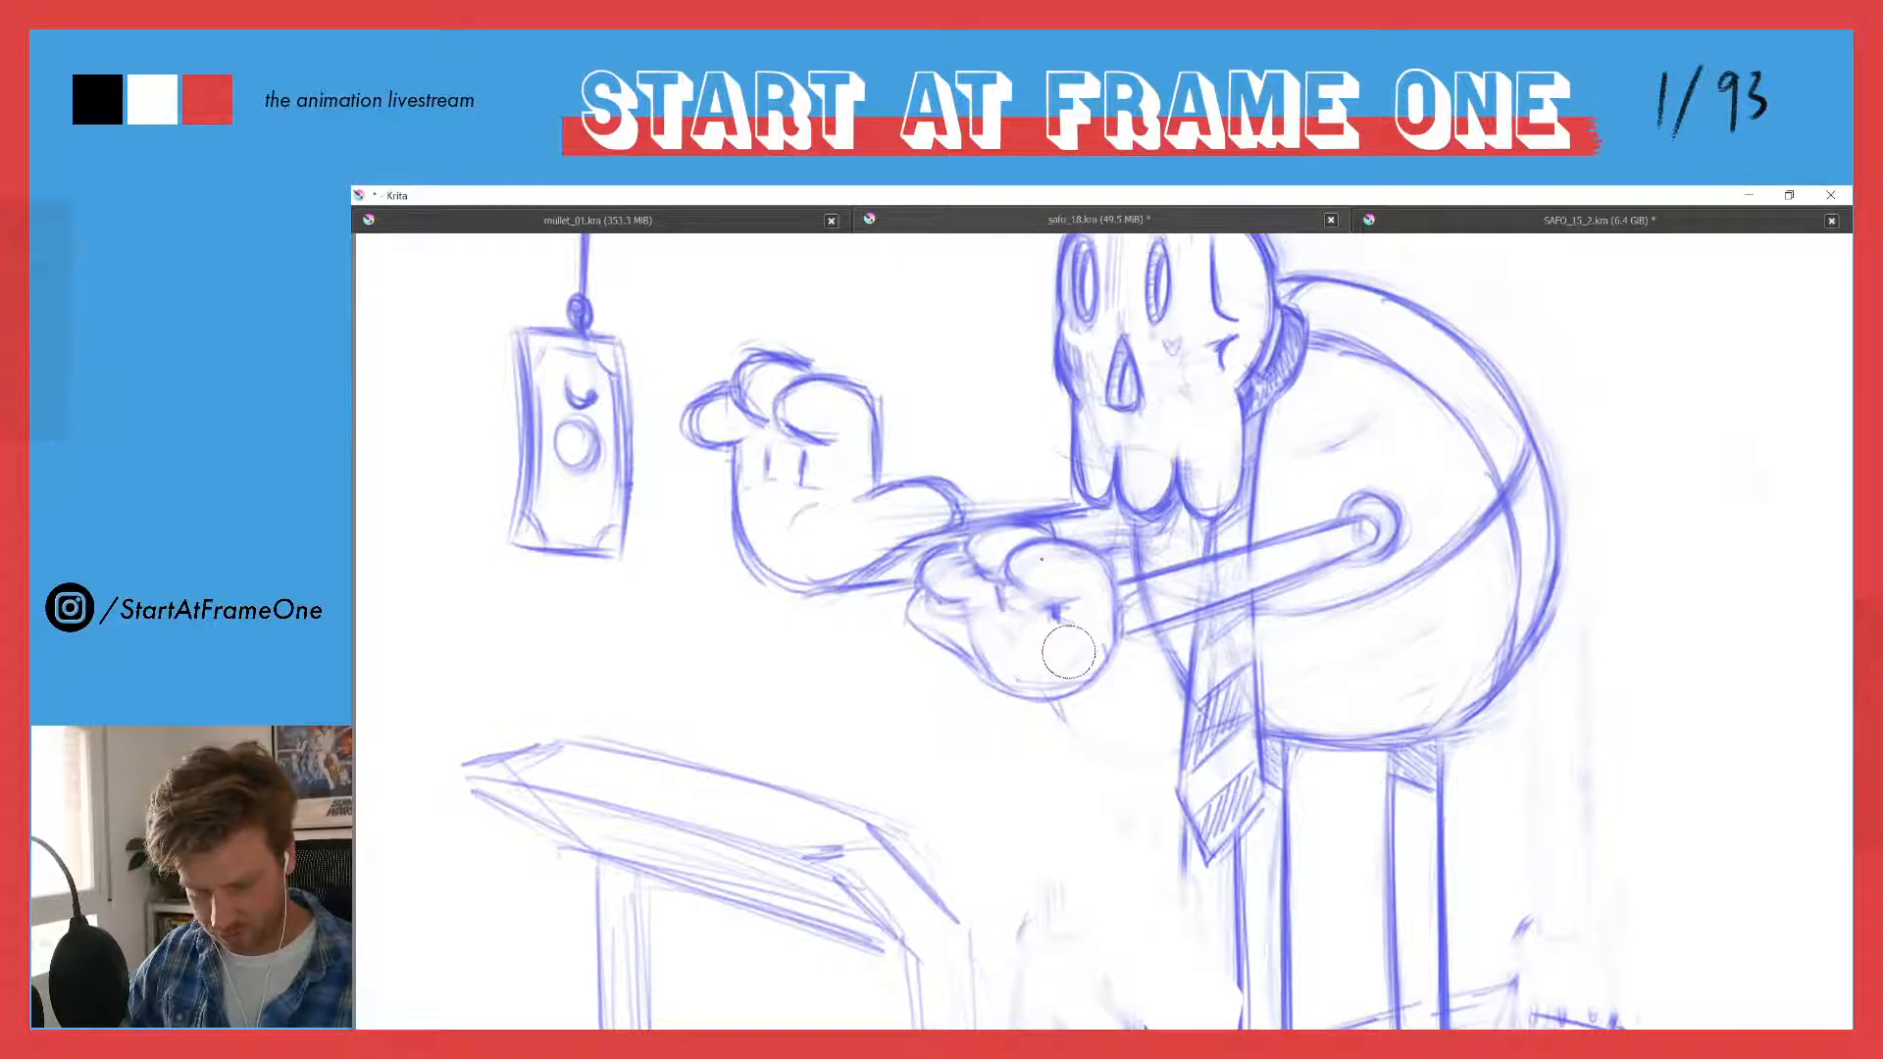
pyautogui.moveTo(1010, 554)
pyautogui.mouseDown()
pyautogui.moveTo(1054, 593)
pyautogui.moveTo(1030, 550)
pyautogui.moveTo(1064, 597)
pyautogui.mouseUp()
pyautogui.moveTo(995, 584); pyautogui.dragTo(999, 608)
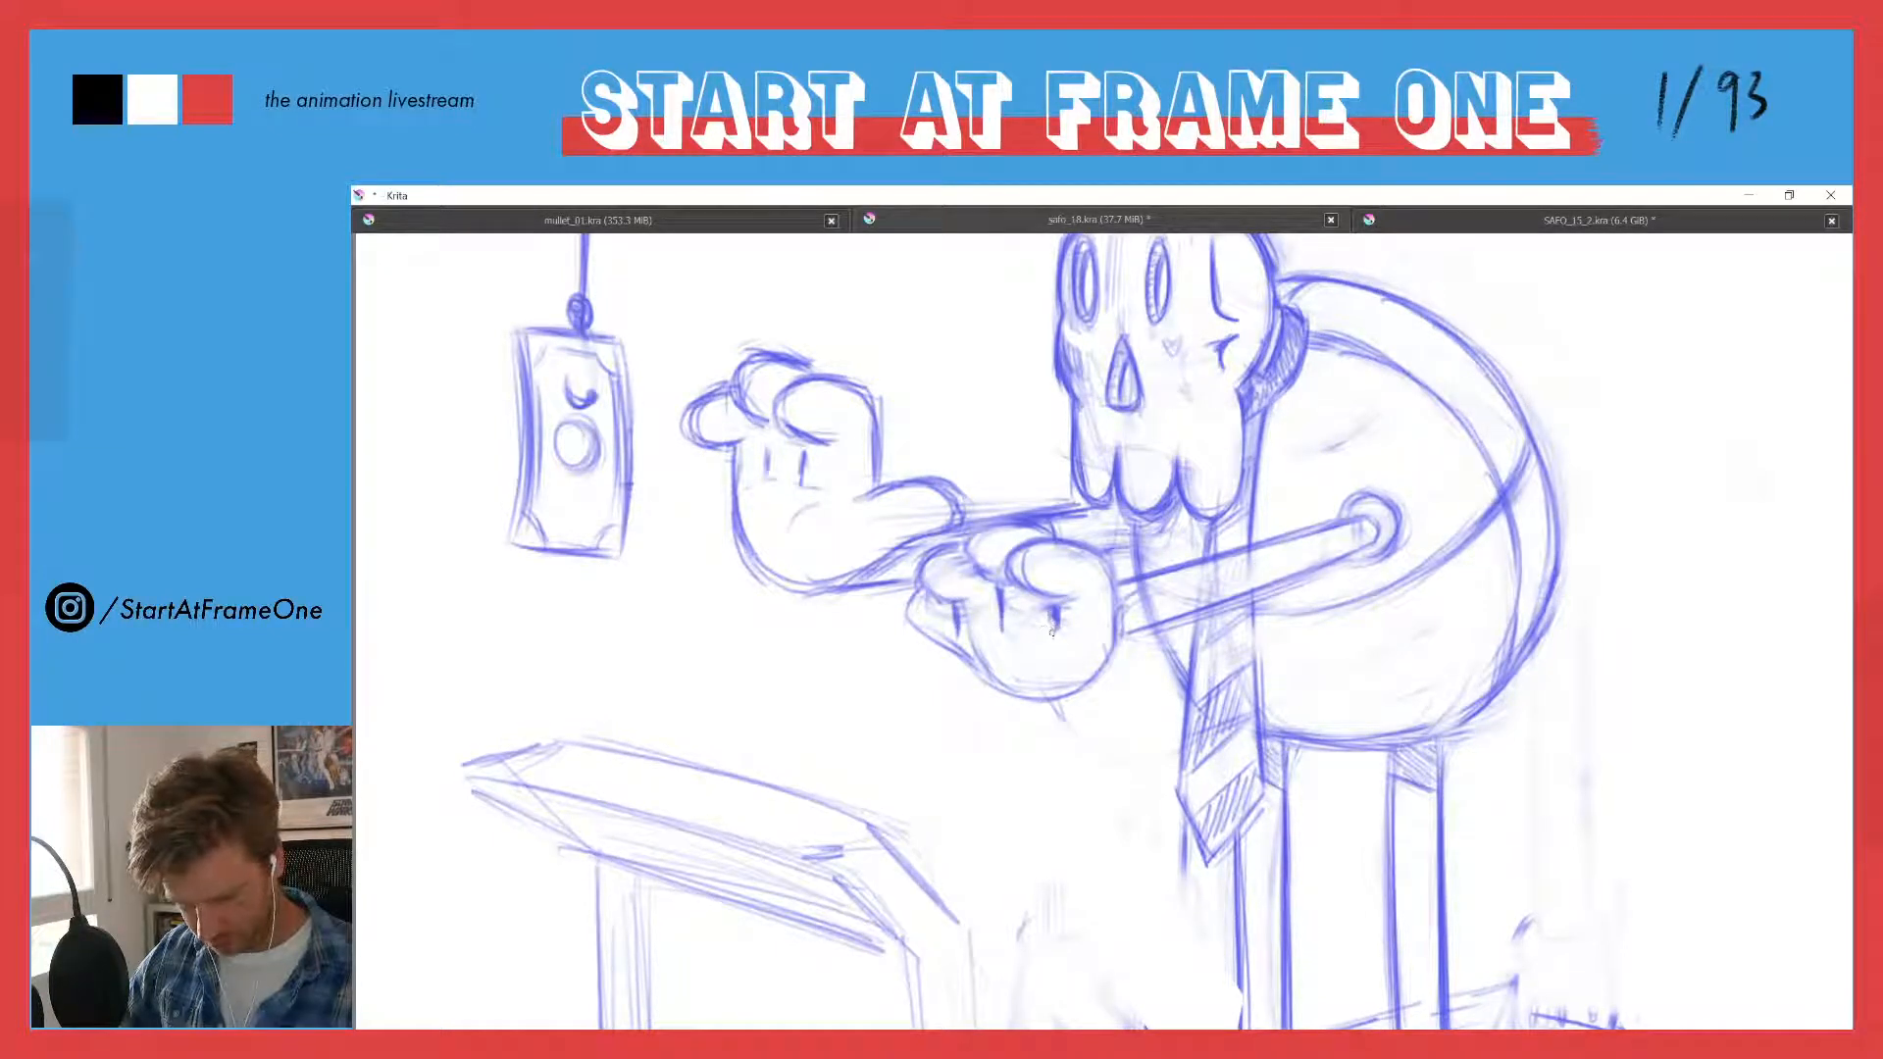
pyautogui.moveTo(1111, 602)
pyautogui.mouseDown()
pyautogui.moveTo(1100, 692)
pyautogui.moveTo(1074, 712)
pyautogui.mouseUp()
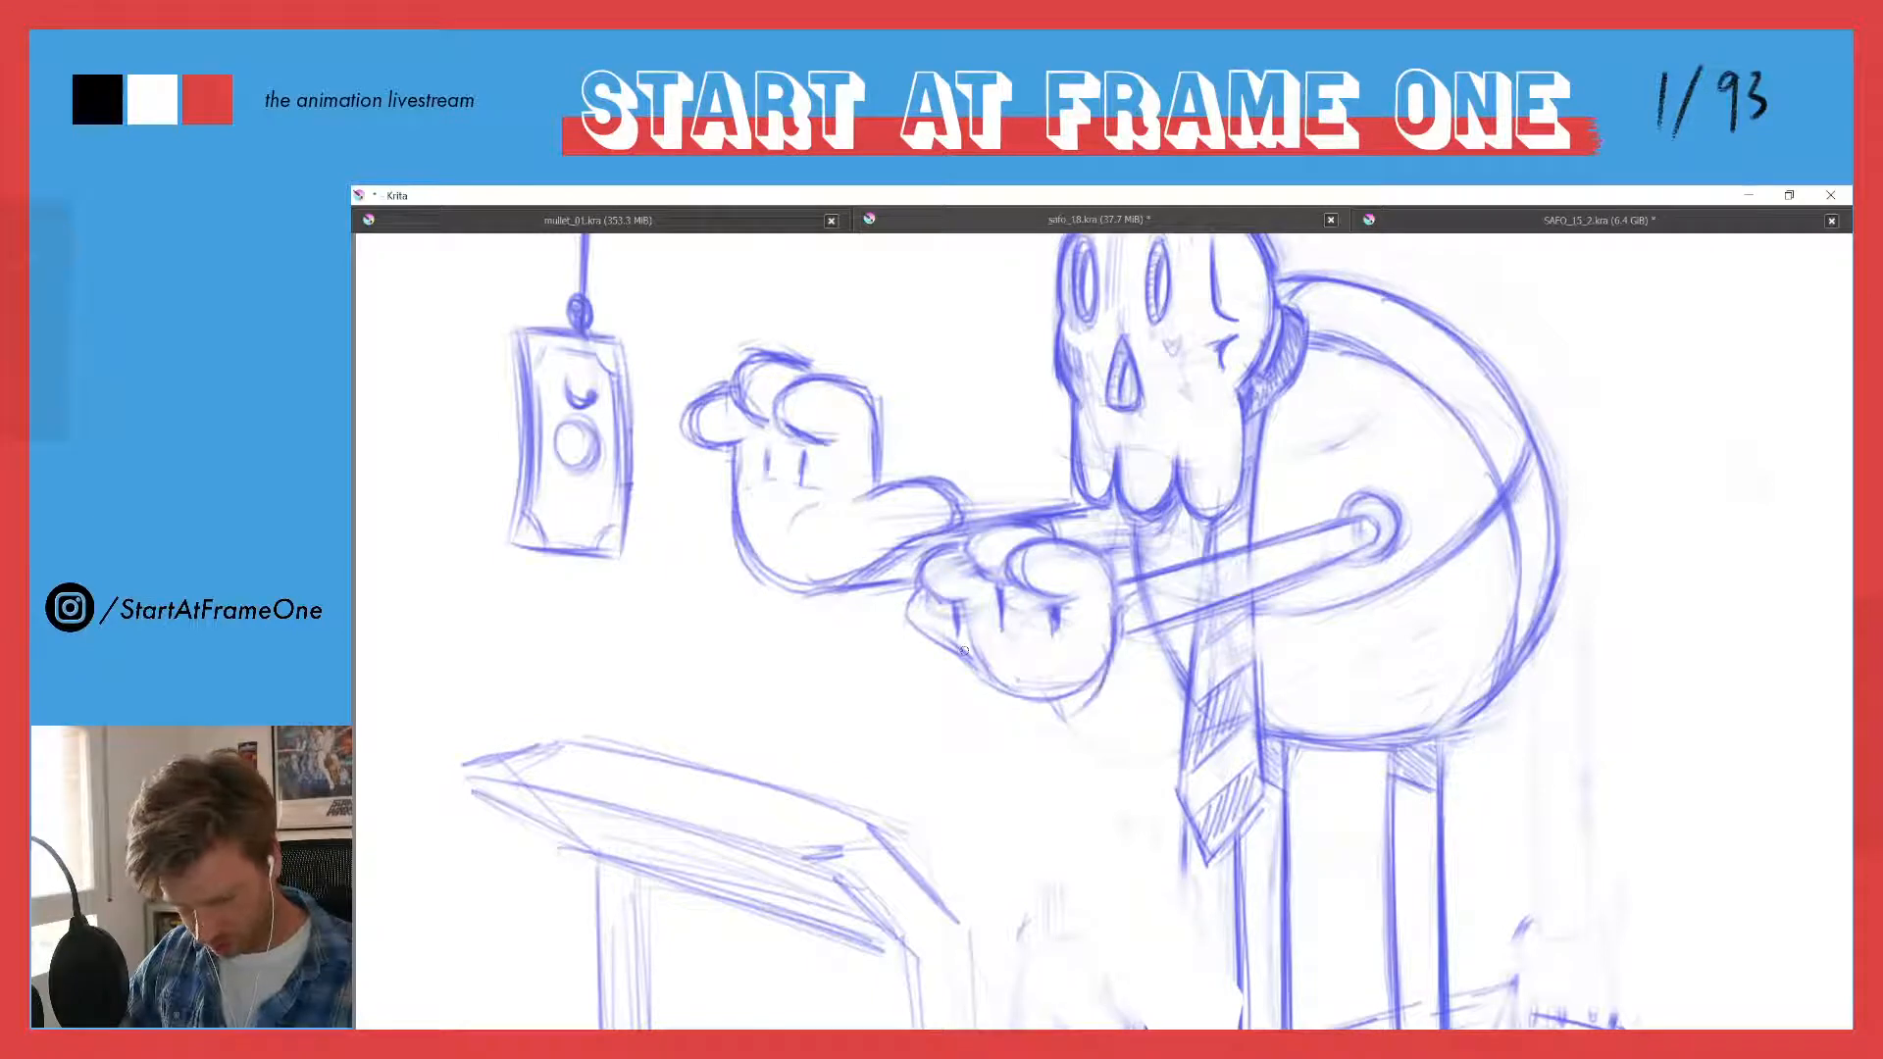
pyautogui.moveTo(956, 622)
pyautogui.mouseDown()
pyautogui.moveTo(995, 711)
pyautogui.moveTo(1019, 674)
pyautogui.moveTo(989, 667)
pyautogui.moveTo(1081, 688)
pyautogui.moveTo(1110, 618)
pyautogui.moveTo(1027, 715)
pyautogui.mouseUp()
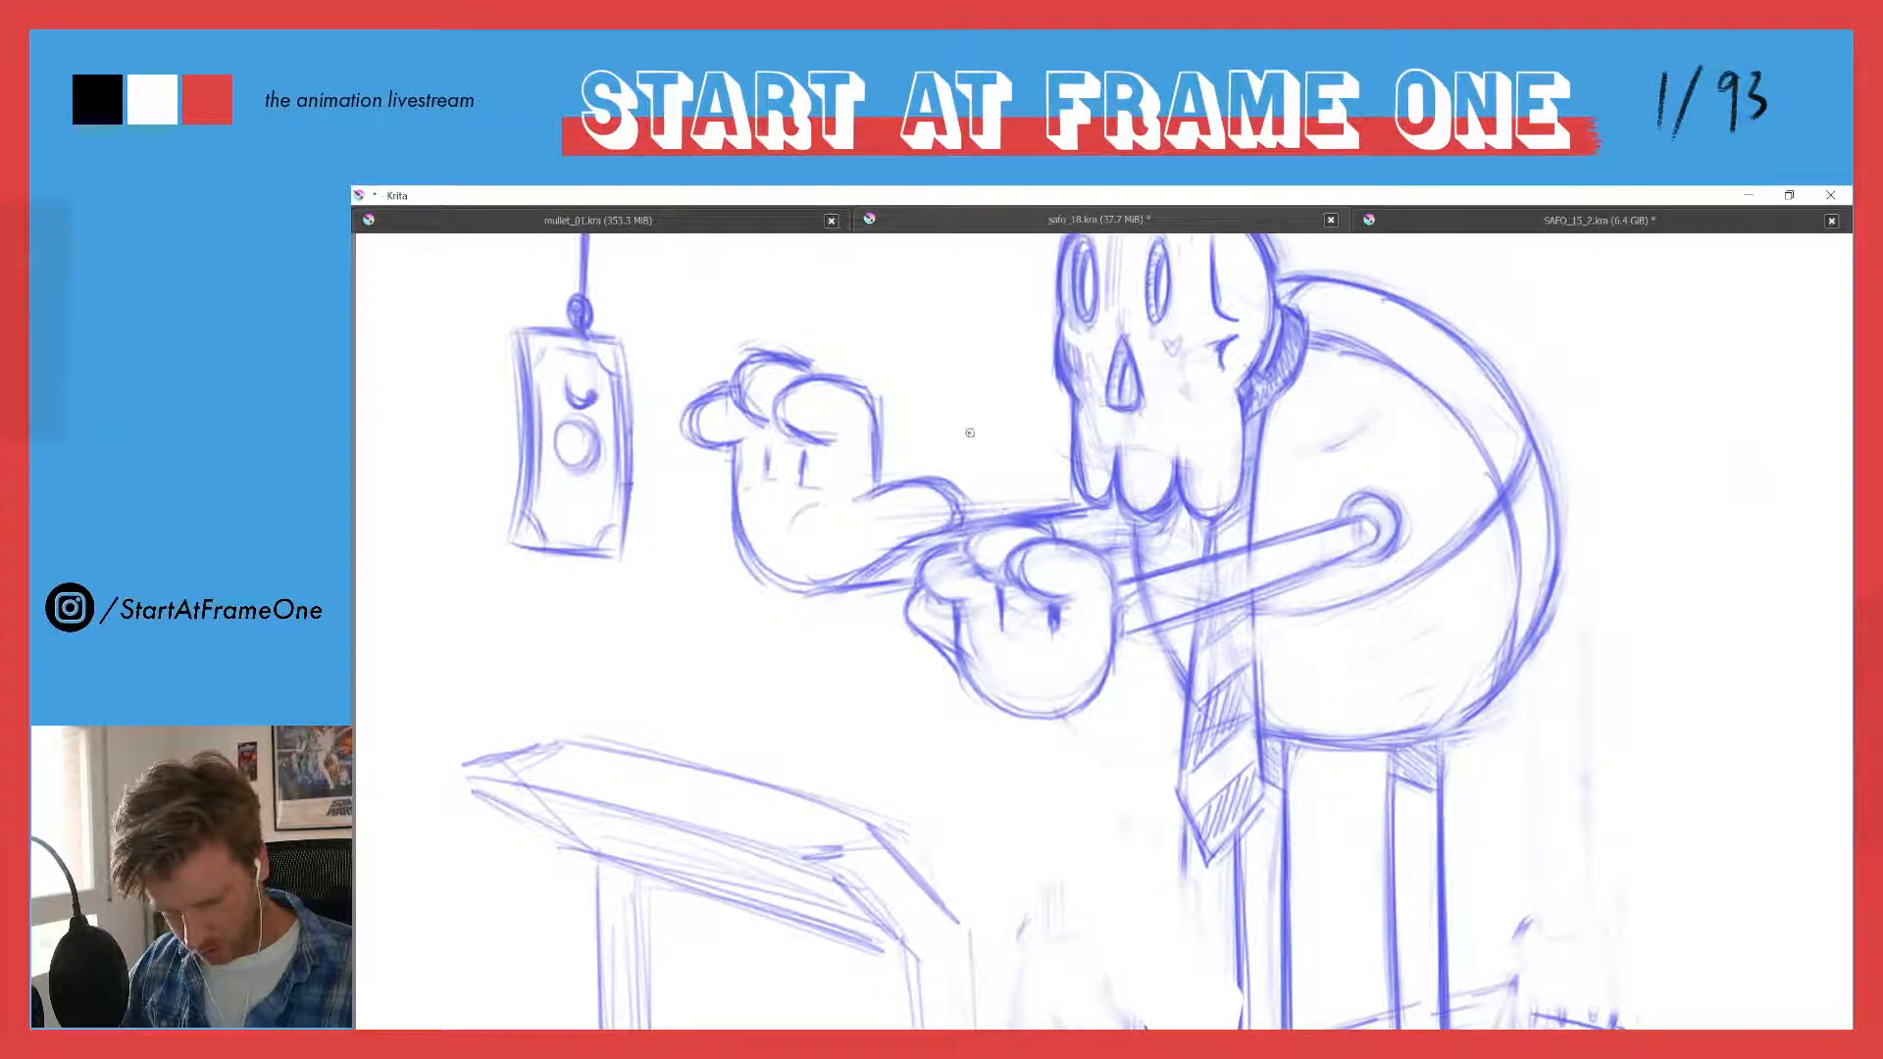
# - Redraw the near hand's middle finger as a taller rounded tip and soften the lines around it
pyautogui.press('e')
pyautogui.moveTo(1040, 527)
pyautogui.mouseDown()
pyautogui.moveTo(986, 536)
pyautogui.moveTo(982, 575)
pyautogui.moveTo(1005, 506)
pyautogui.mouseUp()
pyautogui.press('e')
pyautogui.moveTo(997, 575)
pyautogui.mouseDown()
pyautogui.moveTo(959, 545)
pyautogui.moveTo(997, 505)
pyautogui.mouseUp()
pyautogui.moveTo(989, 578)
pyautogui.mouseDown()
pyautogui.moveTo(1001, 628)
pyautogui.moveTo(986, 573)
pyautogui.moveTo(1006, 575)
pyautogui.moveTo(969, 548)
pyautogui.moveTo(1002, 583)
pyautogui.mouseUp()
pyautogui.press('e')
pyautogui.press('e')
pyautogui.moveTo(989, 578)
pyautogui.mouseDown()
pyautogui.moveTo(988, 608)
pyautogui.moveTo(991, 586)
pyautogui.mouseUp()
pyautogui.press('e')
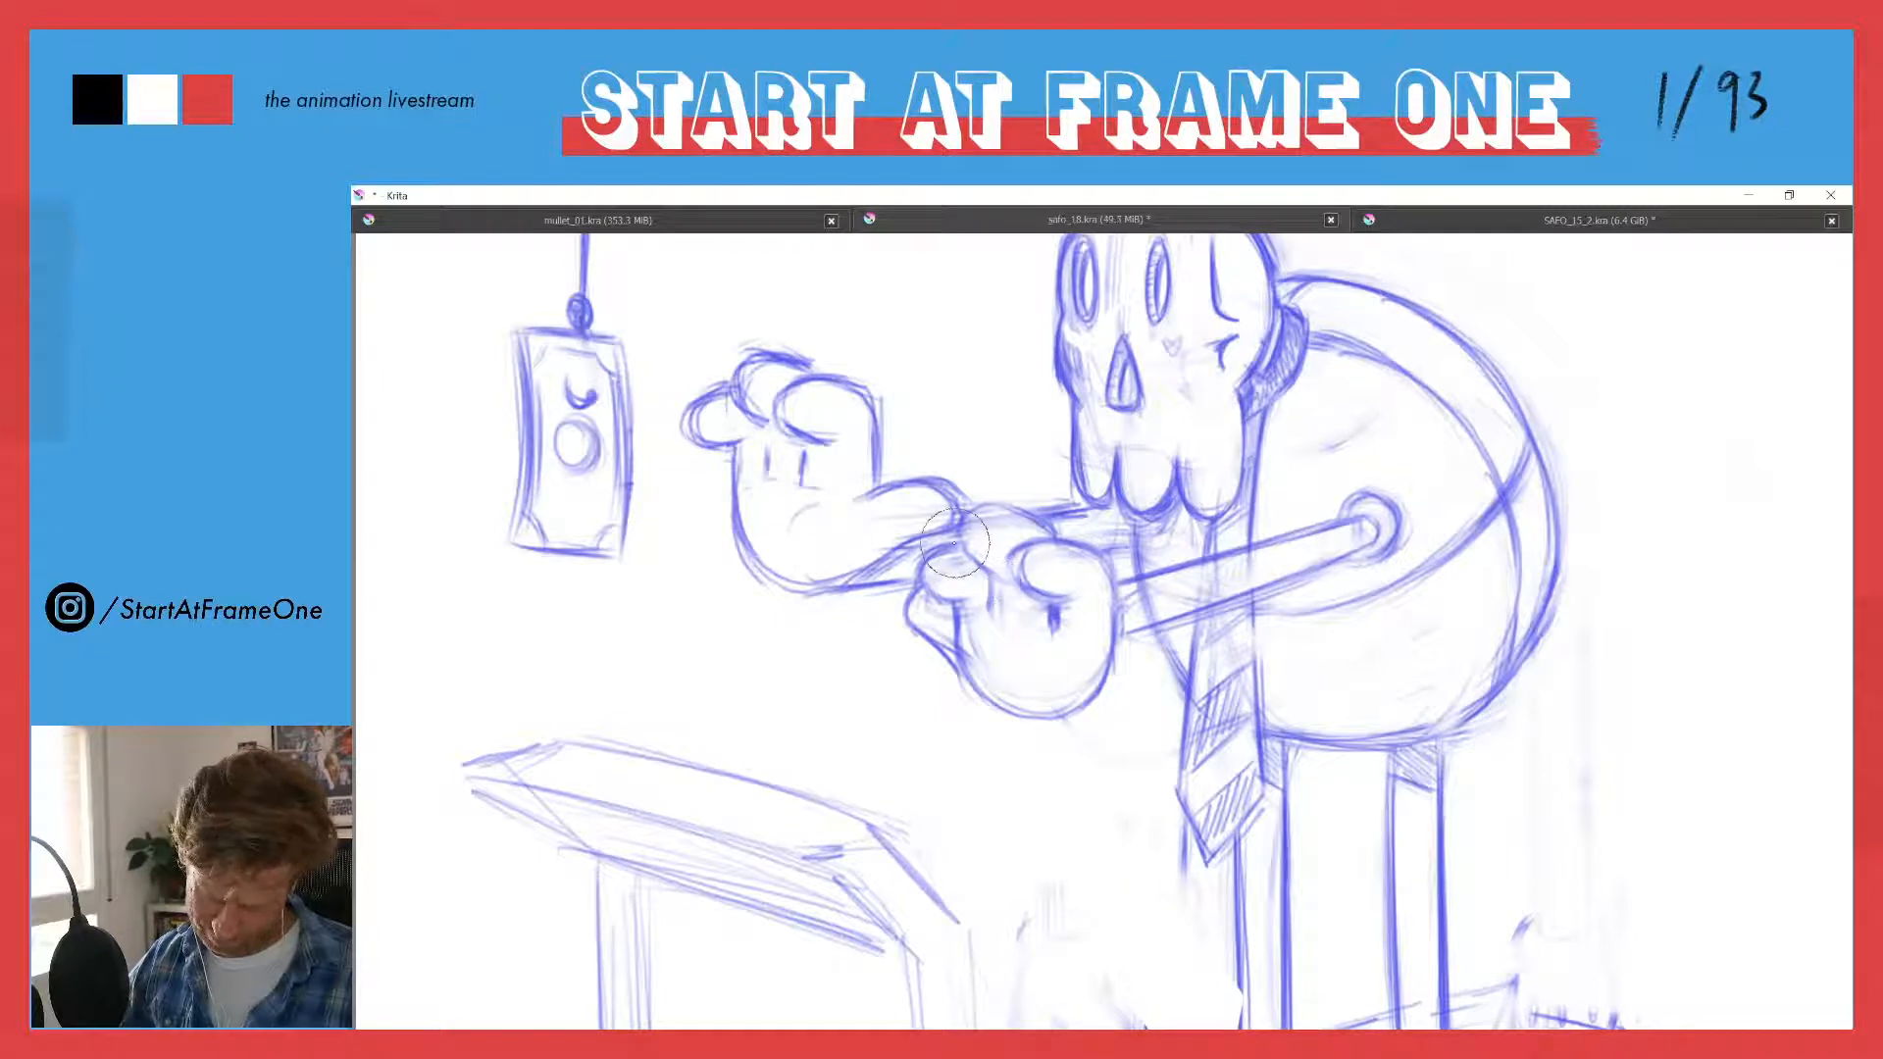
pyautogui.press('e')
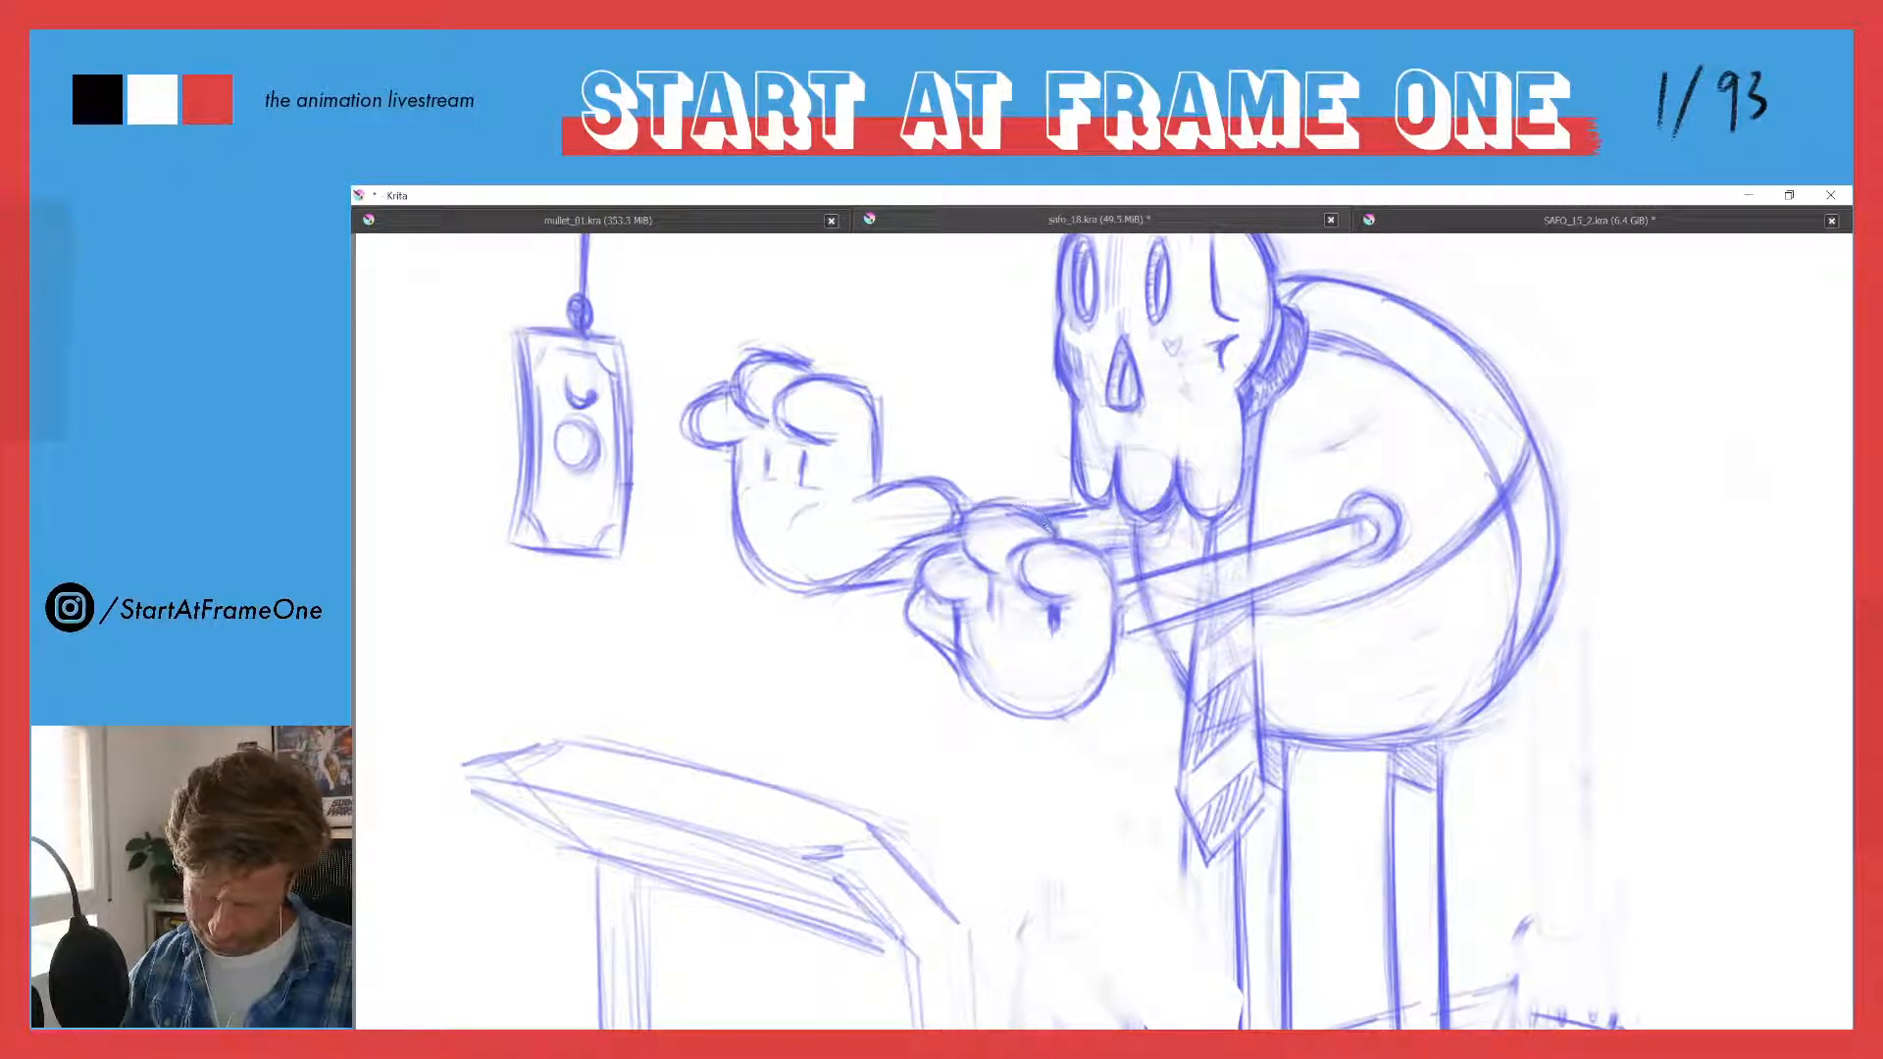
# - Round off the near hand's three fingertips and darken their outlines
pyautogui.moveTo(1038, 511)
pyautogui.mouseDown()
pyautogui.moveTo(968, 534)
pyautogui.moveTo(1003, 508)
pyautogui.moveTo(1043, 517)
pyautogui.moveTo(970, 537)
pyautogui.moveTo(1083, 595)
pyautogui.moveTo(1014, 573)
pyautogui.moveTo(1043, 555)
pyautogui.moveTo(1089, 586)
pyautogui.mouseUp()
pyautogui.press('e')
pyautogui.press('e')
pyautogui.moveTo(979, 563)
pyautogui.mouseDown()
pyautogui.moveTo(999, 530)
pyautogui.moveTo(1020, 572)
pyautogui.moveTo(968, 538)
pyautogui.moveTo(1022, 523)
pyautogui.moveTo(981, 530)
pyautogui.mouseUp()
pyautogui.moveTo(969, 522)
pyautogui.mouseDown()
pyautogui.moveTo(990, 544)
pyautogui.moveTo(948, 598)
pyautogui.moveTo(920, 574)
pyautogui.moveTo(931, 586)
pyautogui.mouseUp()
pyautogui.moveTo(956, 655); pyautogui.dragTo(952, 608)
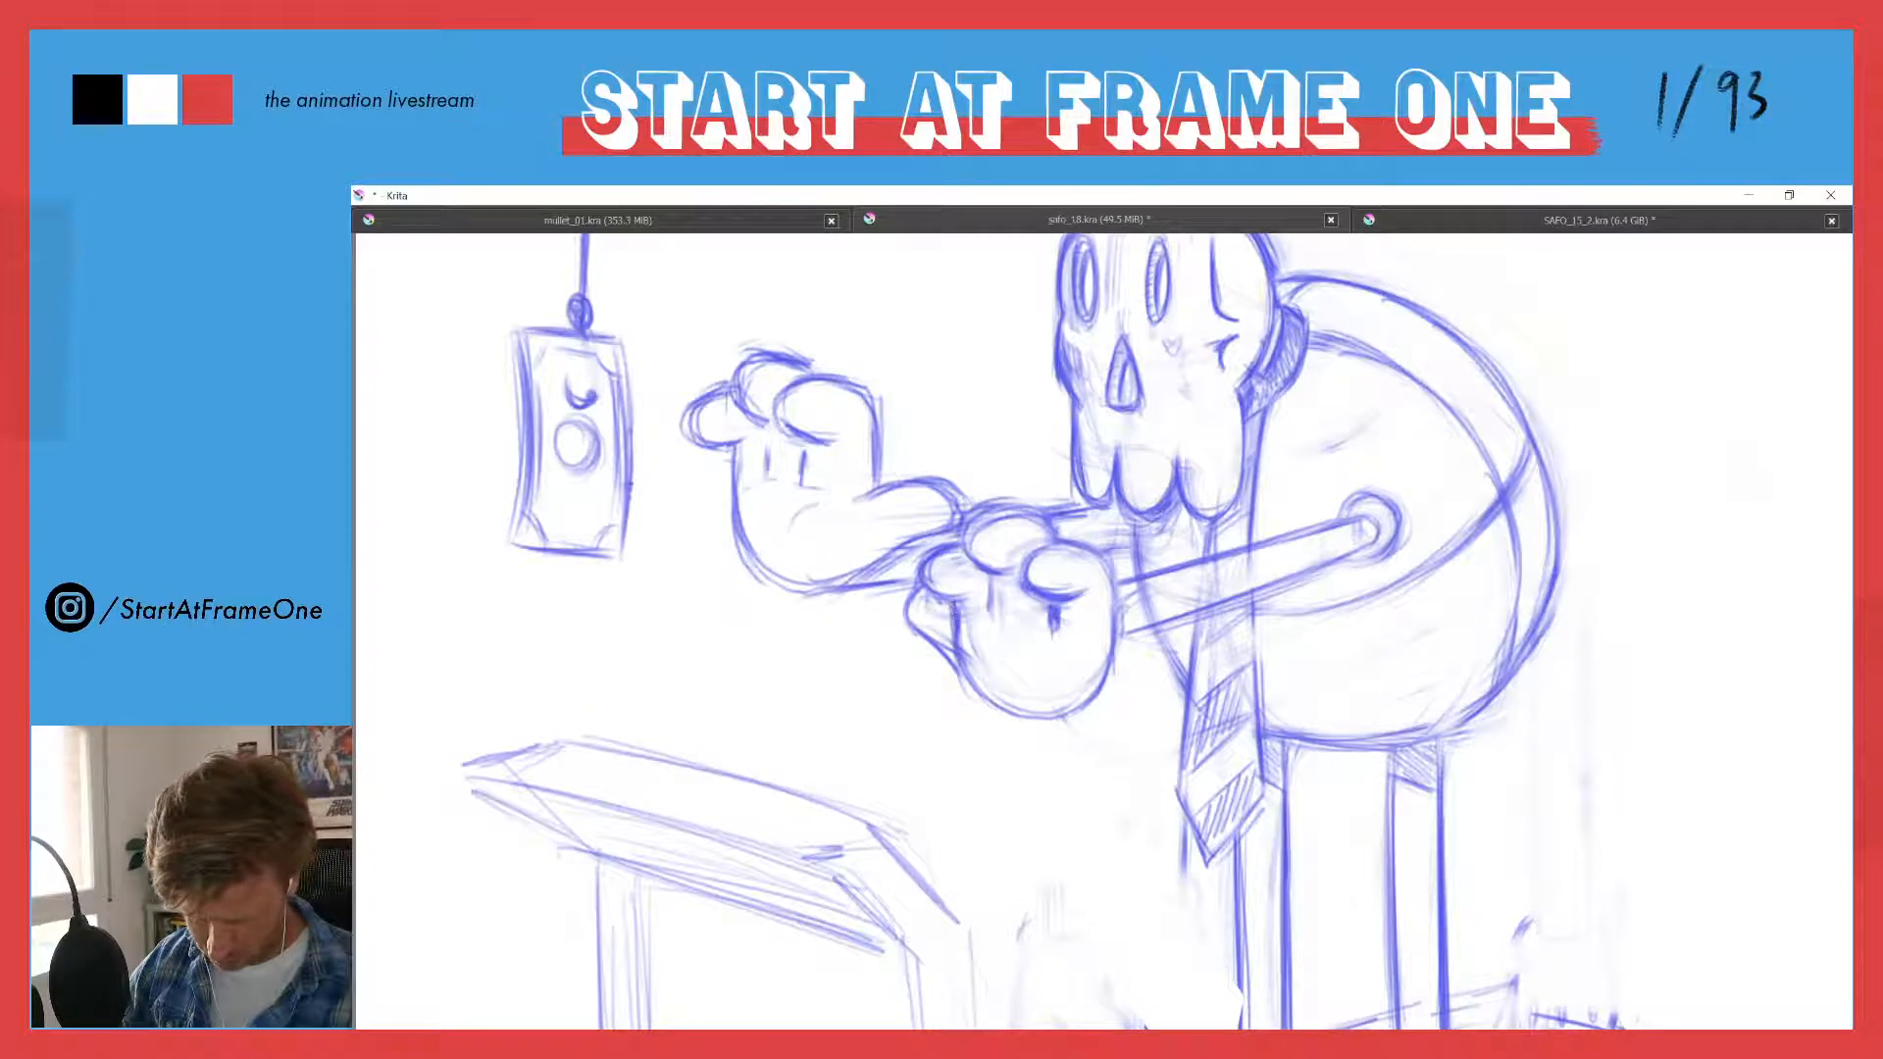
# - Draw a curved crease across the near palm and refine the hand's outer edge down to the heel
pyautogui.moveTo(967, 686)
pyautogui.mouseDown()
pyautogui.moveTo(953, 640)
pyautogui.moveTo(1065, 635)
pyautogui.moveTo(973, 621)
pyautogui.moveTo(1062, 632)
pyautogui.mouseUp()
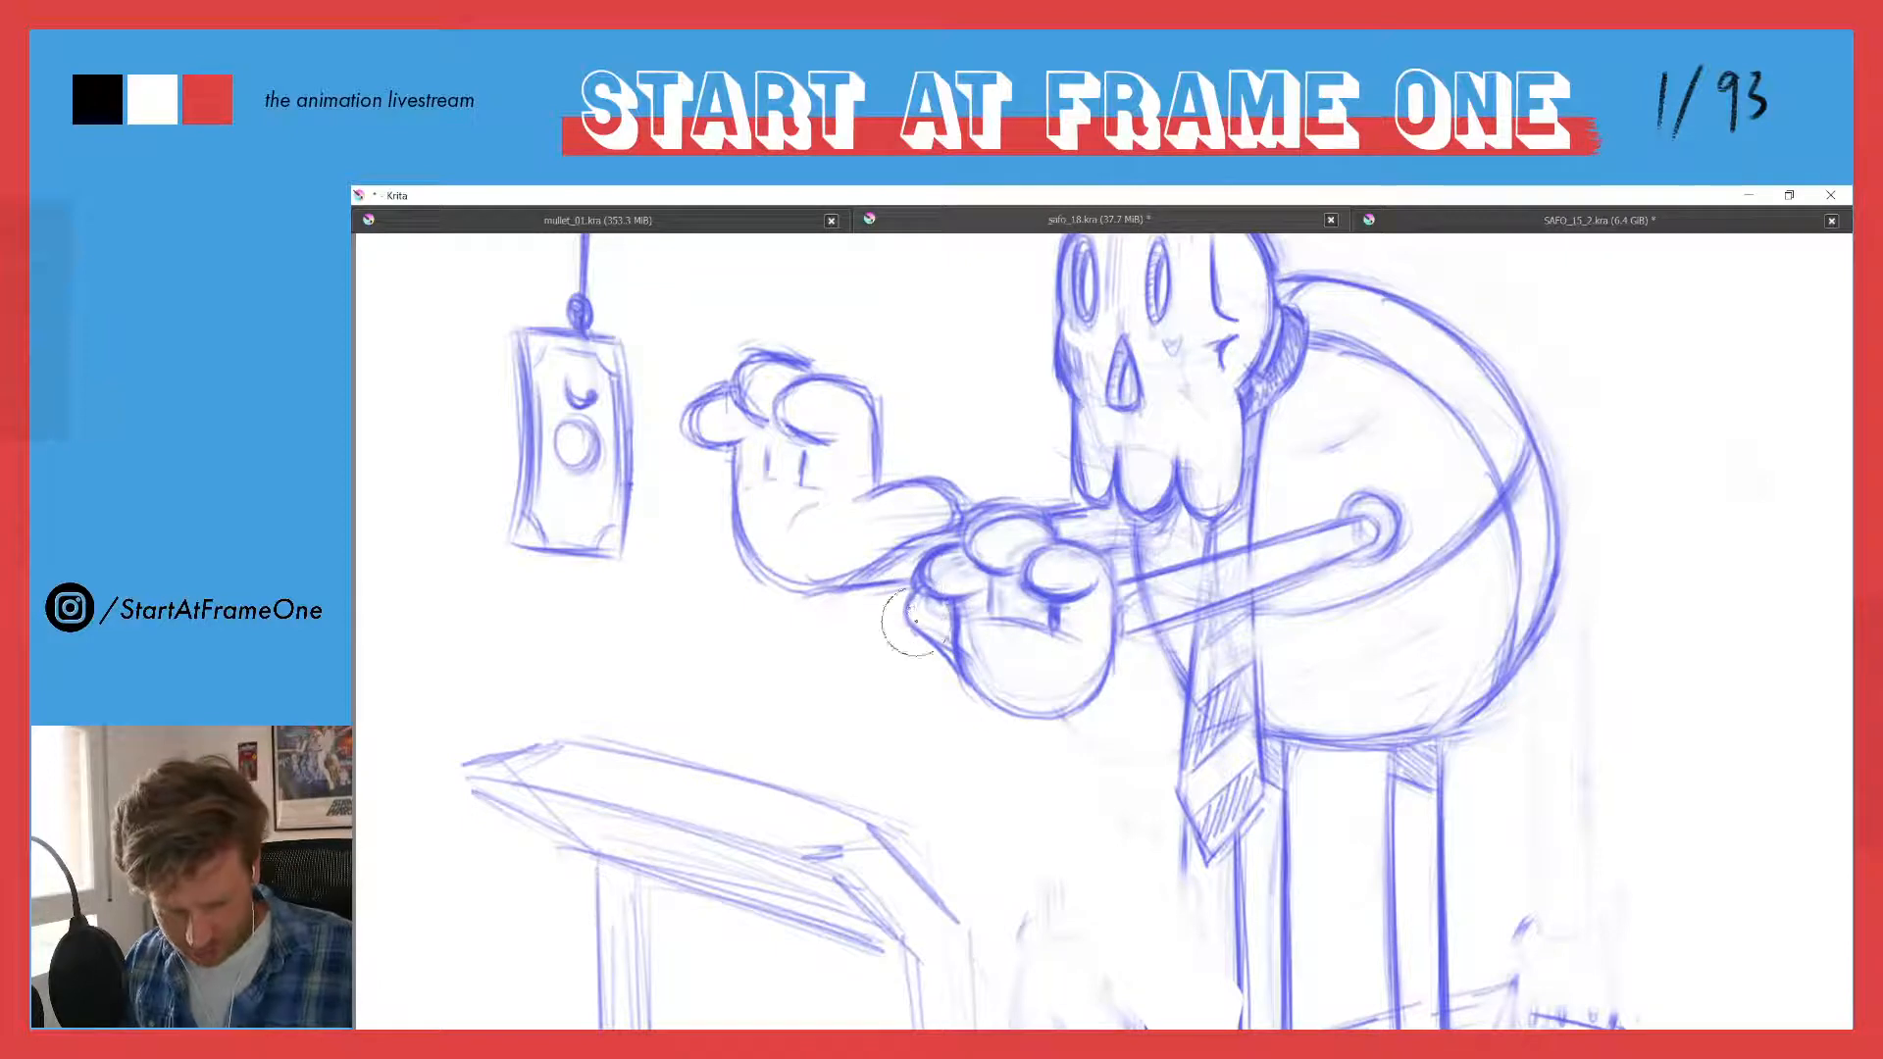
pyautogui.moveTo(907, 620); pyautogui.dragTo(966, 690)
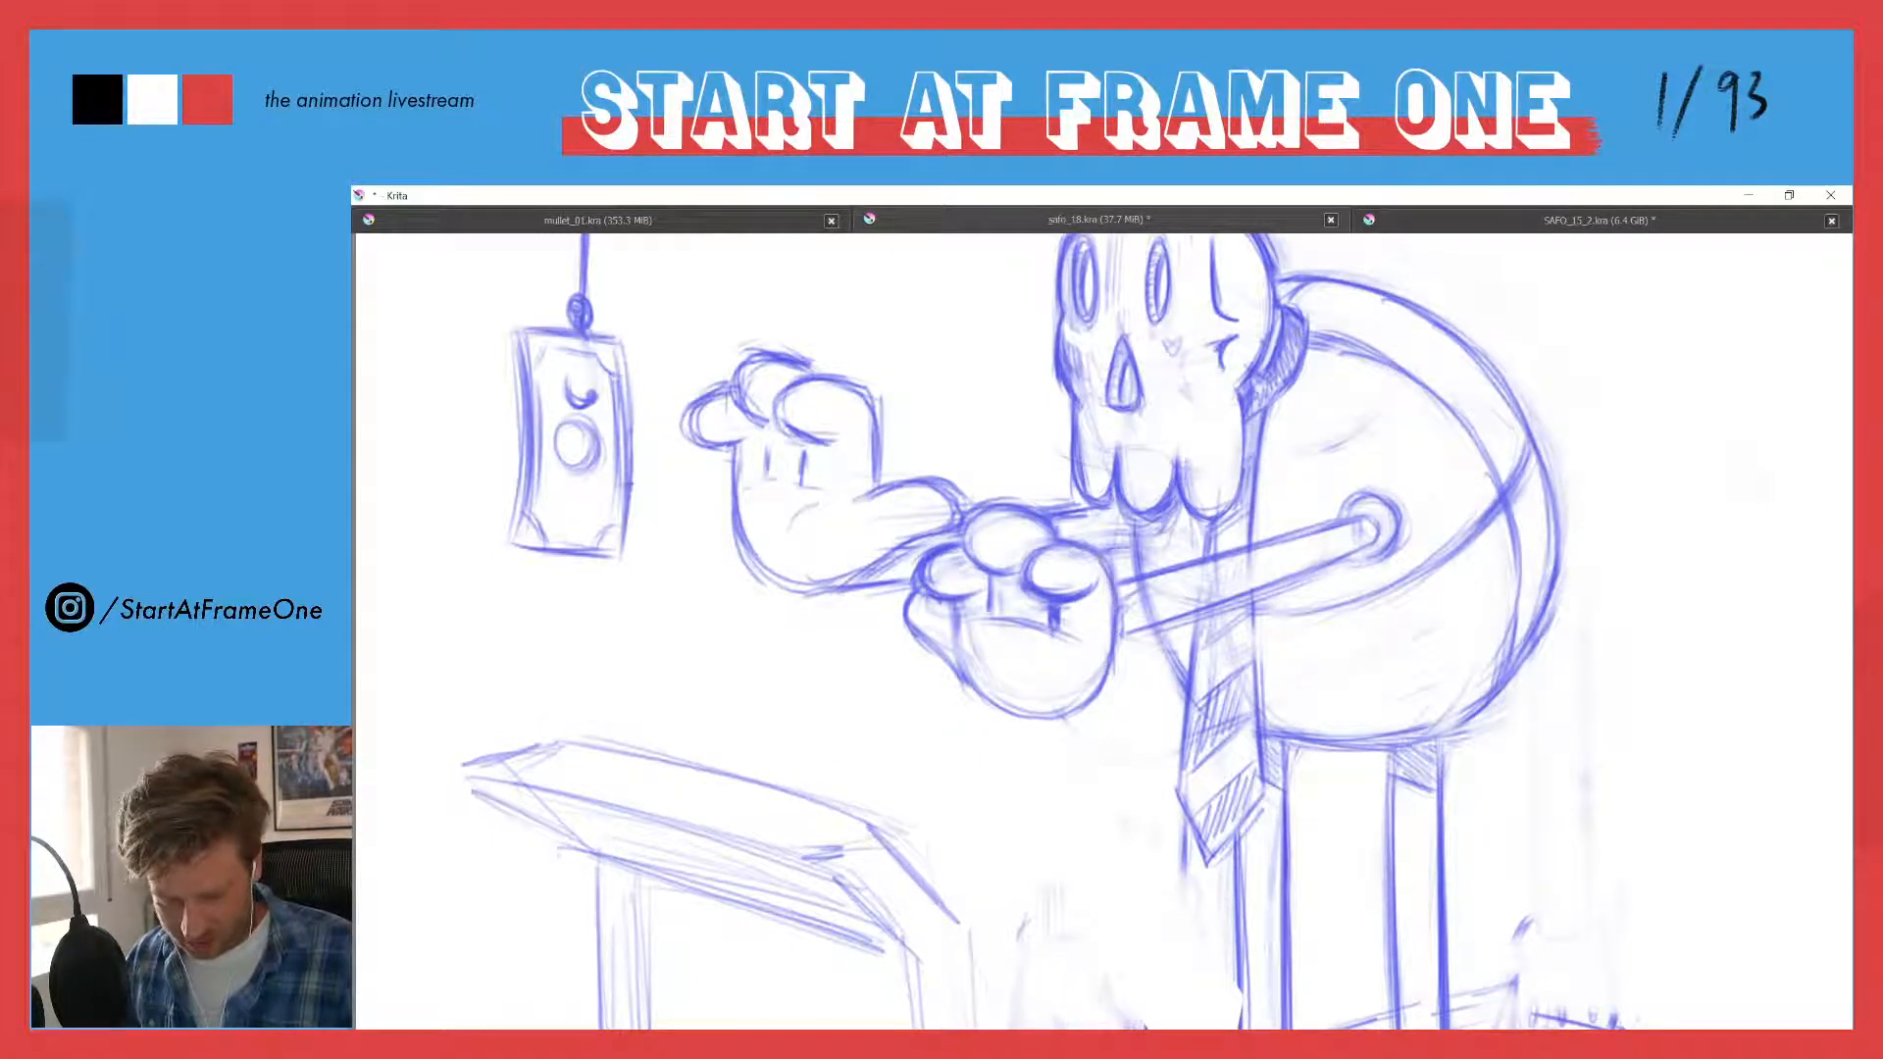
pyautogui.moveTo(914, 620)
pyautogui.mouseDown()
pyautogui.moveTo(986, 699)
pyautogui.moveTo(1065, 718)
pyautogui.mouseUp()
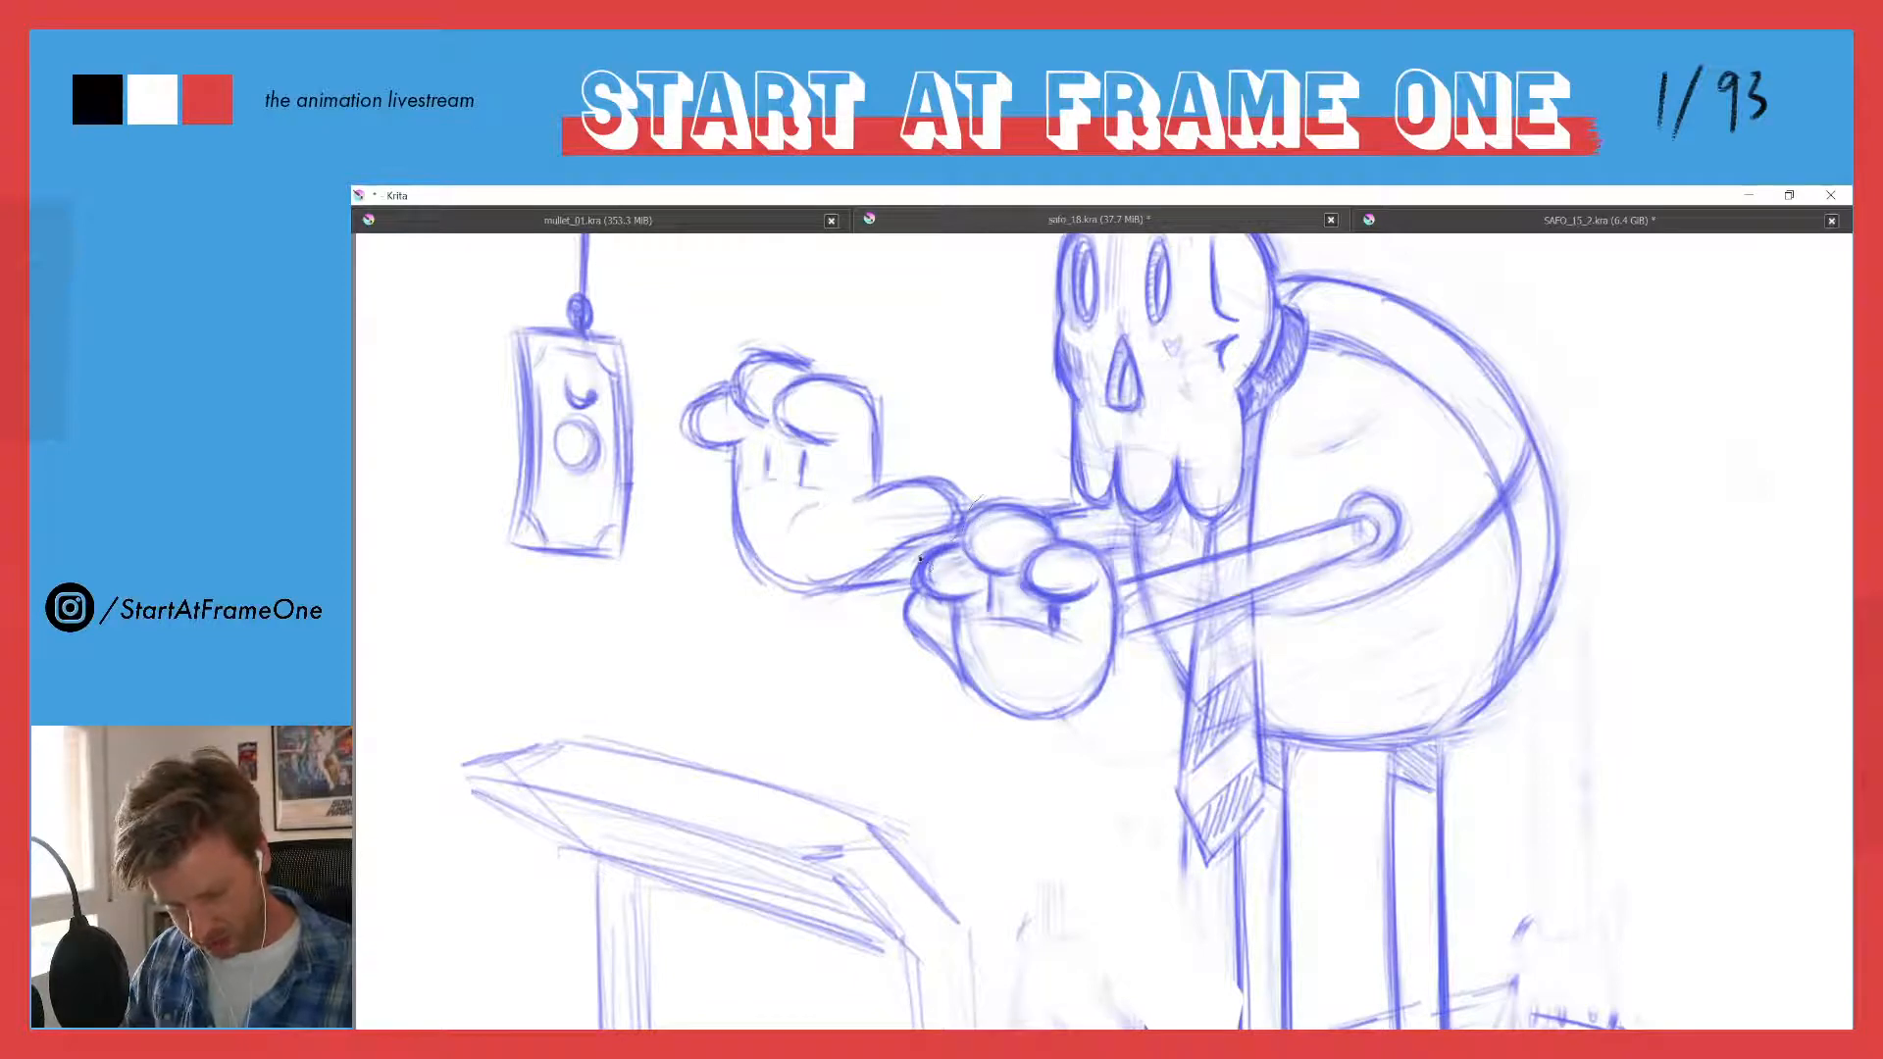
# - Move the near hand lower, clear of the far forearm, and enclose the far hand and wrist in a freehand selection
pyautogui.moveTo(920, 559)
pyautogui.mouseDown()
pyautogui.moveTo(890, 620)
pyautogui.moveTo(1011, 757)
pyautogui.moveTo(1110, 691)
pyautogui.moveTo(1113, 560)
pyautogui.moveTo(991, 488)
pyautogui.mouseUp()
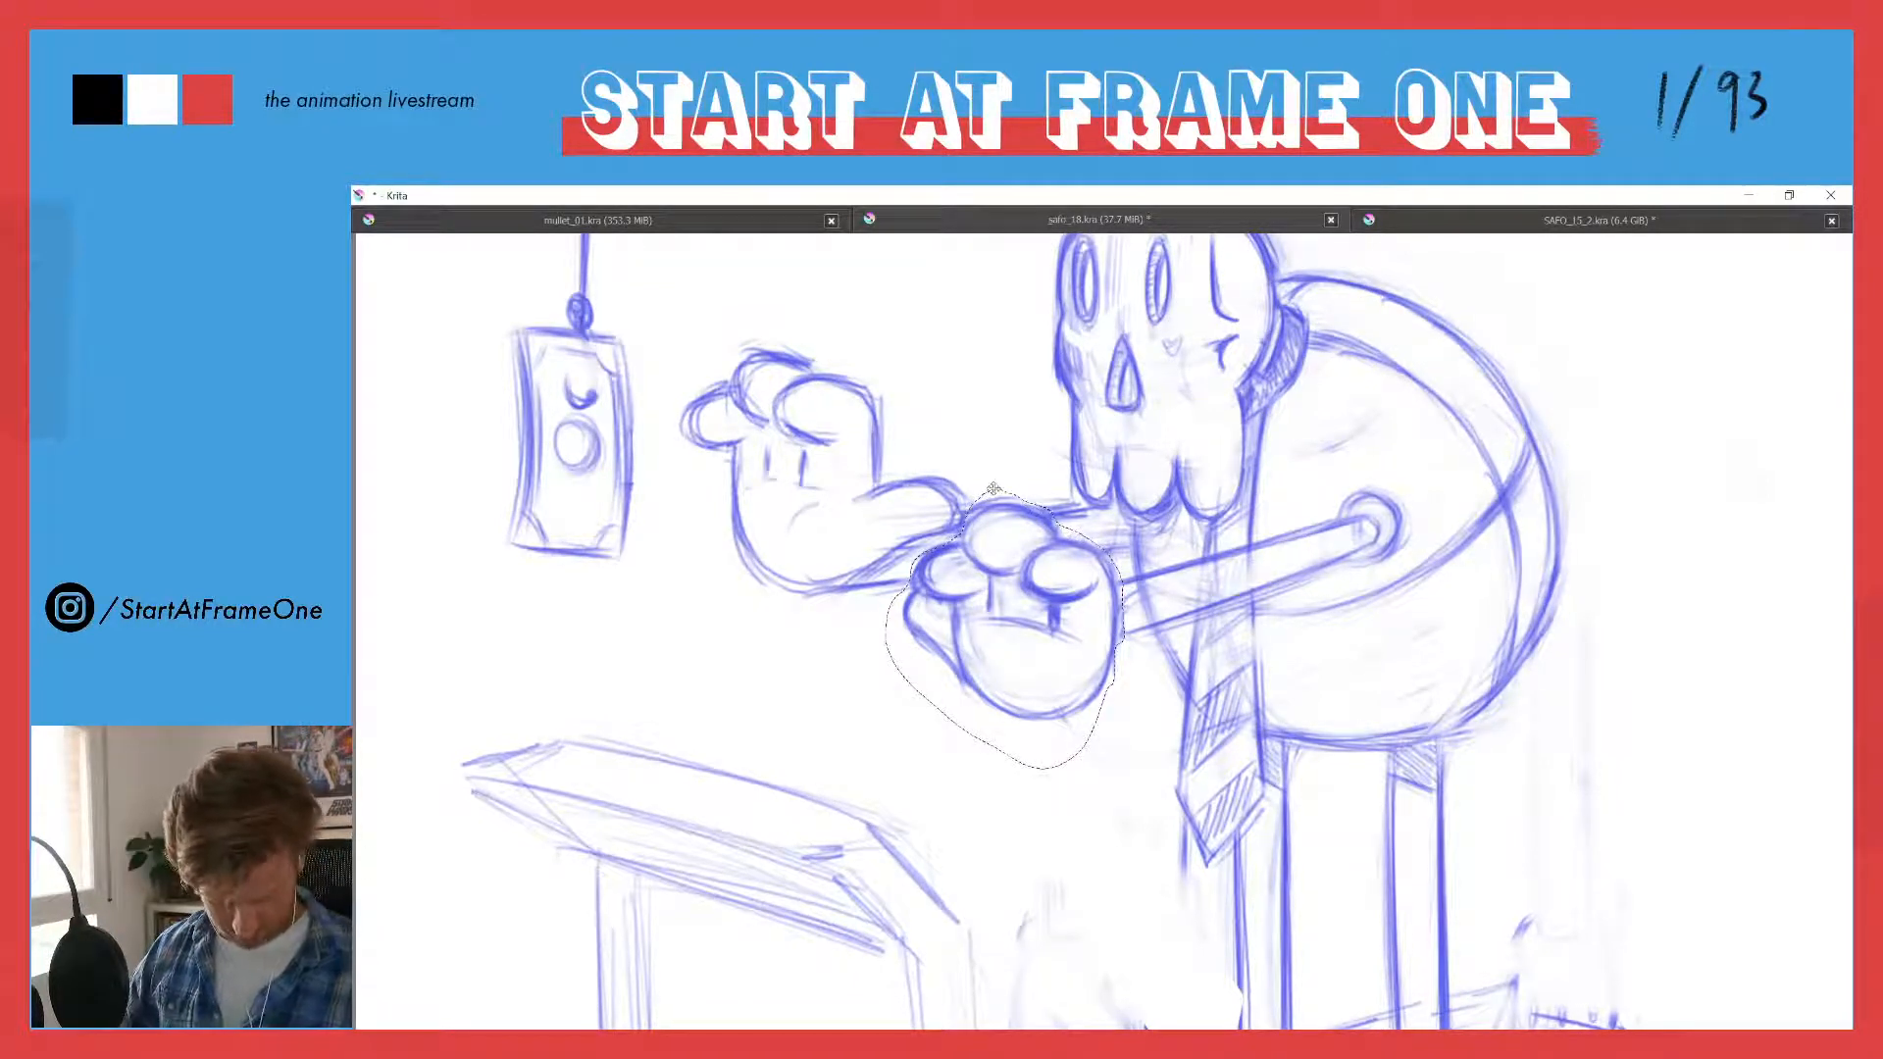
pyautogui.moveTo(971, 552); pyautogui.dragTo(966, 512)
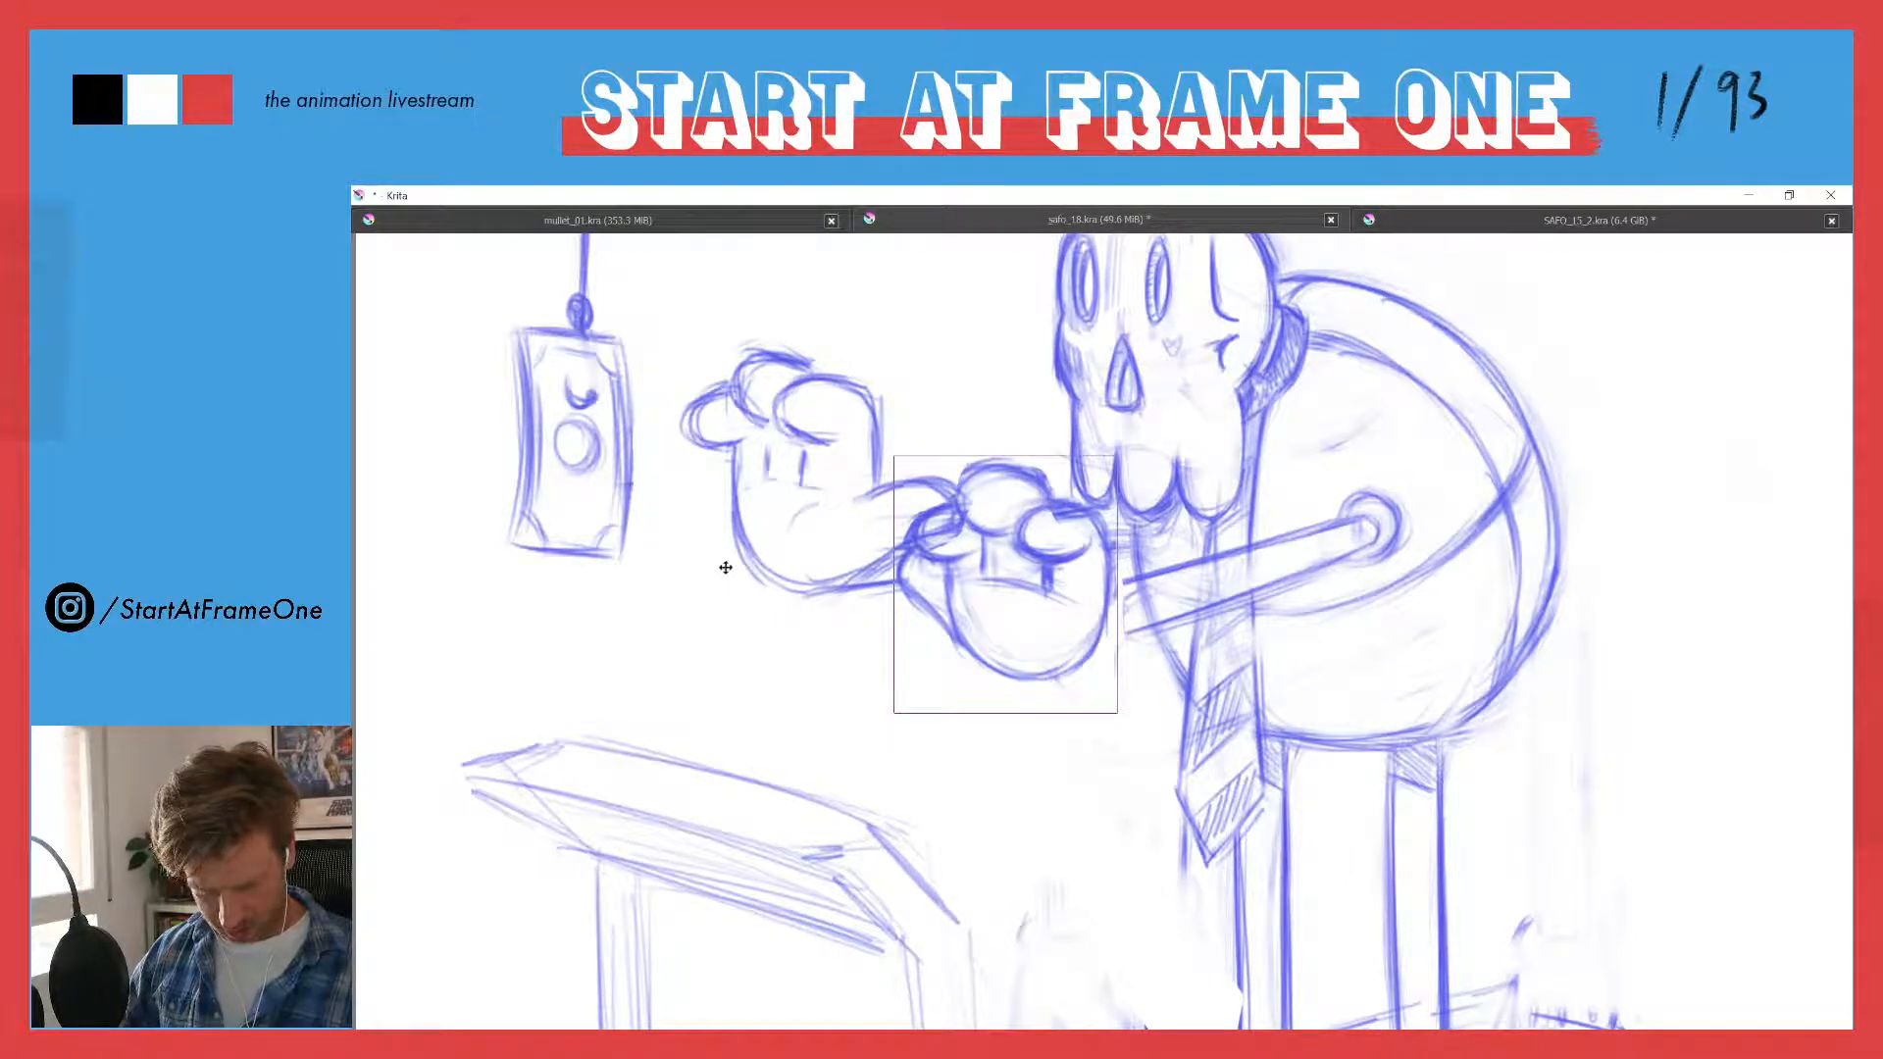
pyautogui.moveTo(990, 566); pyautogui.dragTo(989, 639)
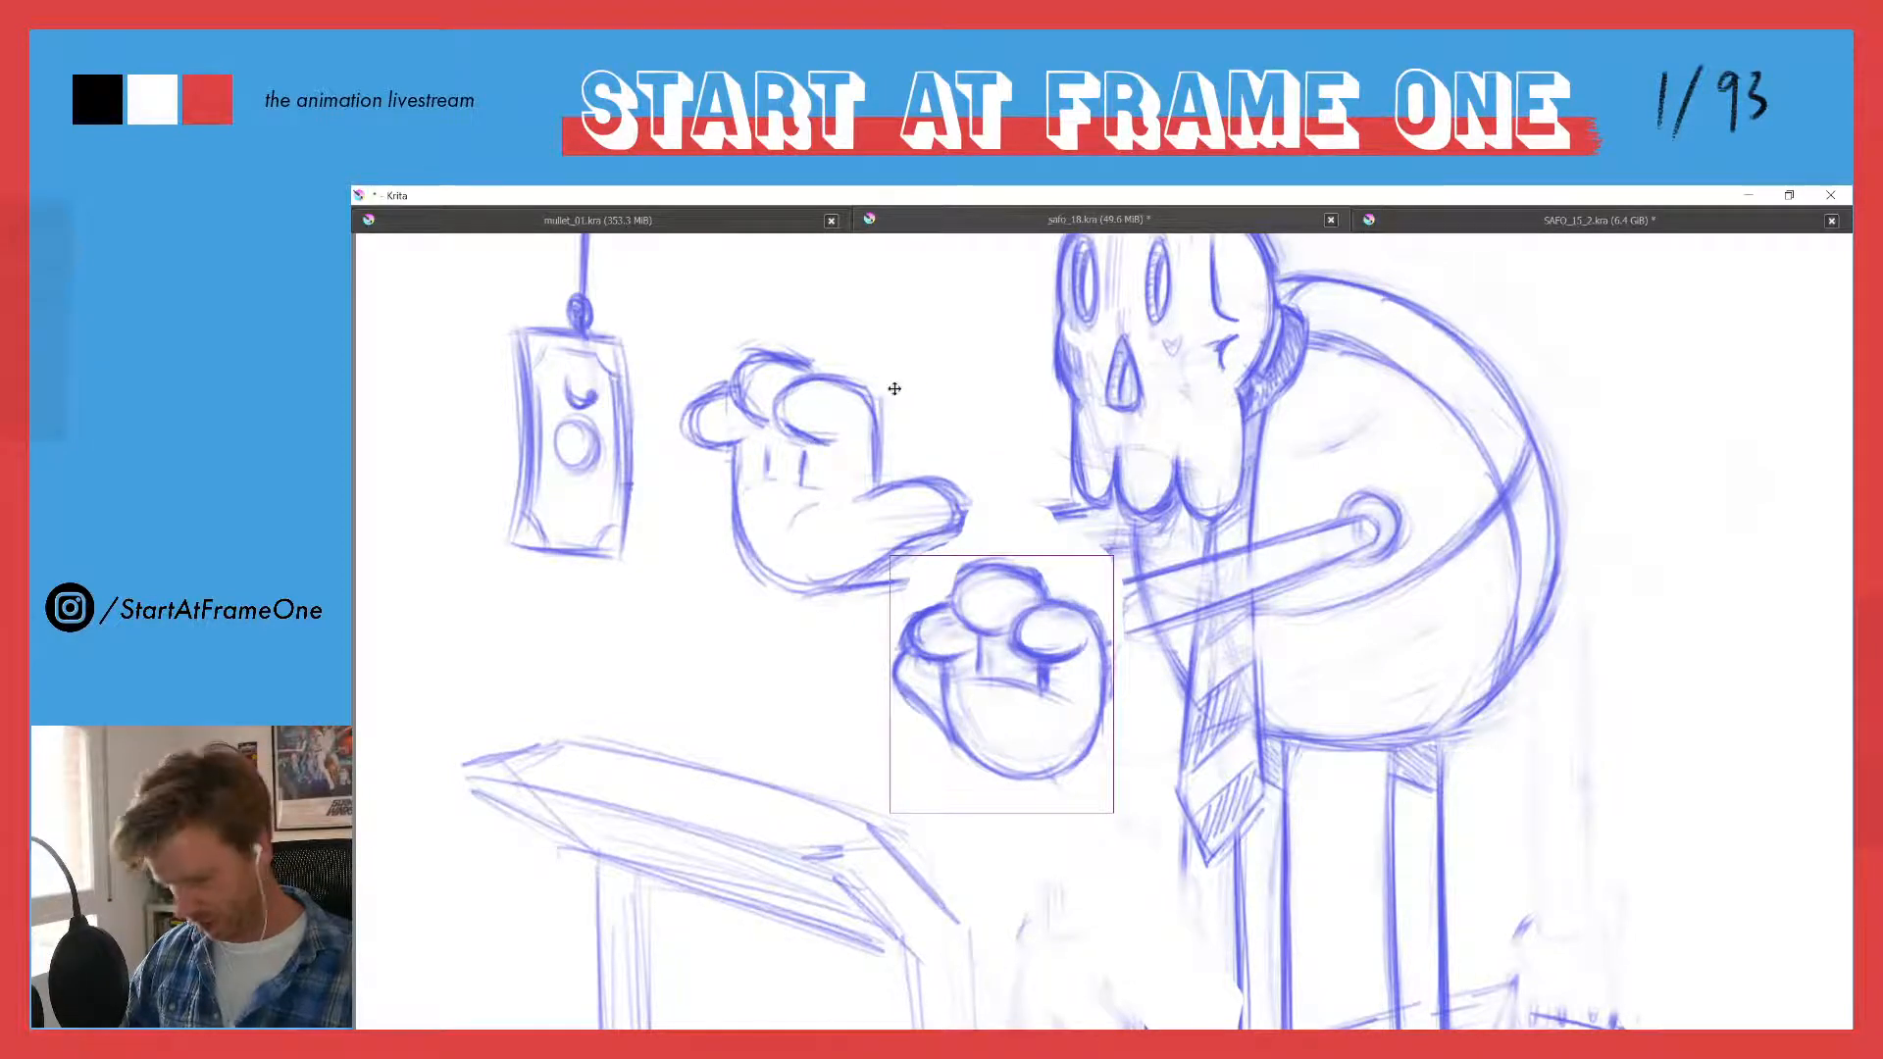
pyautogui.press('l')
pyautogui.moveTo(930, 380)
pyautogui.mouseDown()
pyautogui.moveTo(984, 539)
pyautogui.moveTo(824, 642)
pyautogui.moveTo(649, 393)
pyautogui.moveTo(914, 337)
pyautogui.mouseUp()
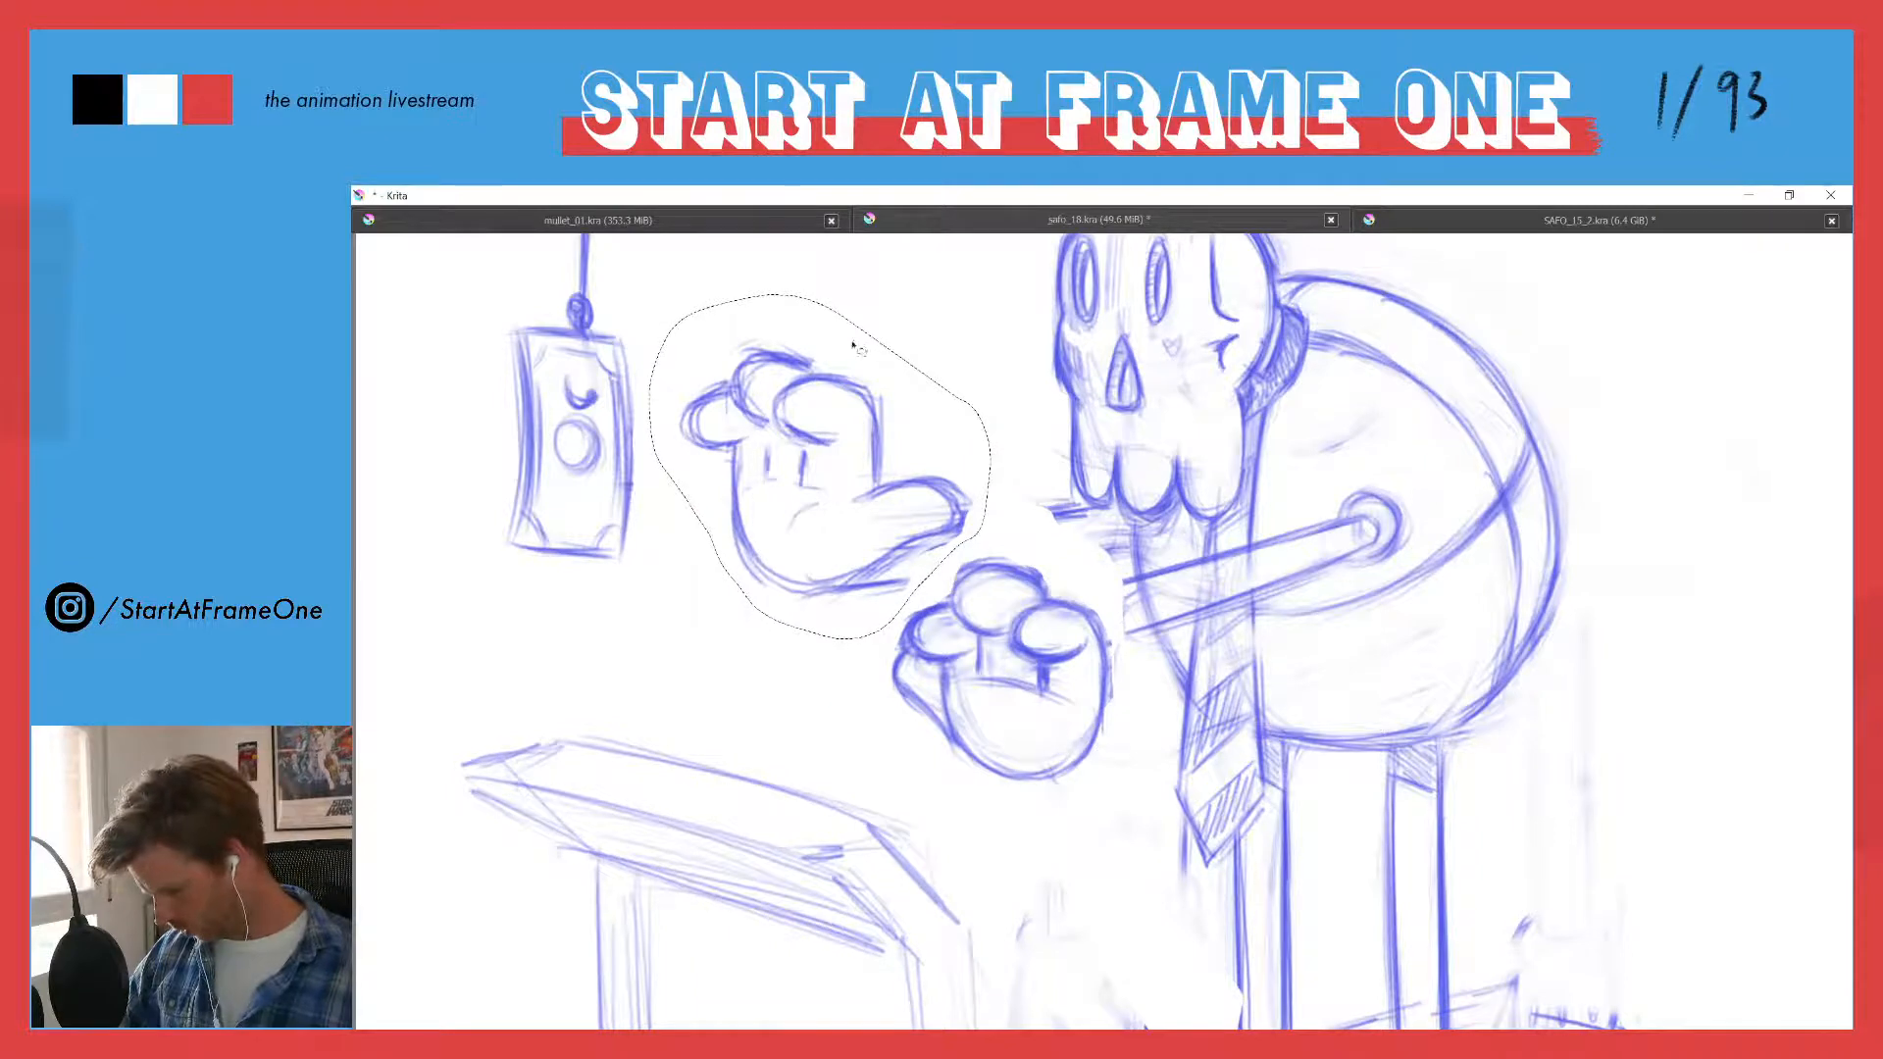
# - Try to move the selected far hand lower and scale it down
pyautogui.press('t')
pyautogui.moveTo(779, 412); pyautogui.dragTo(747, 534)
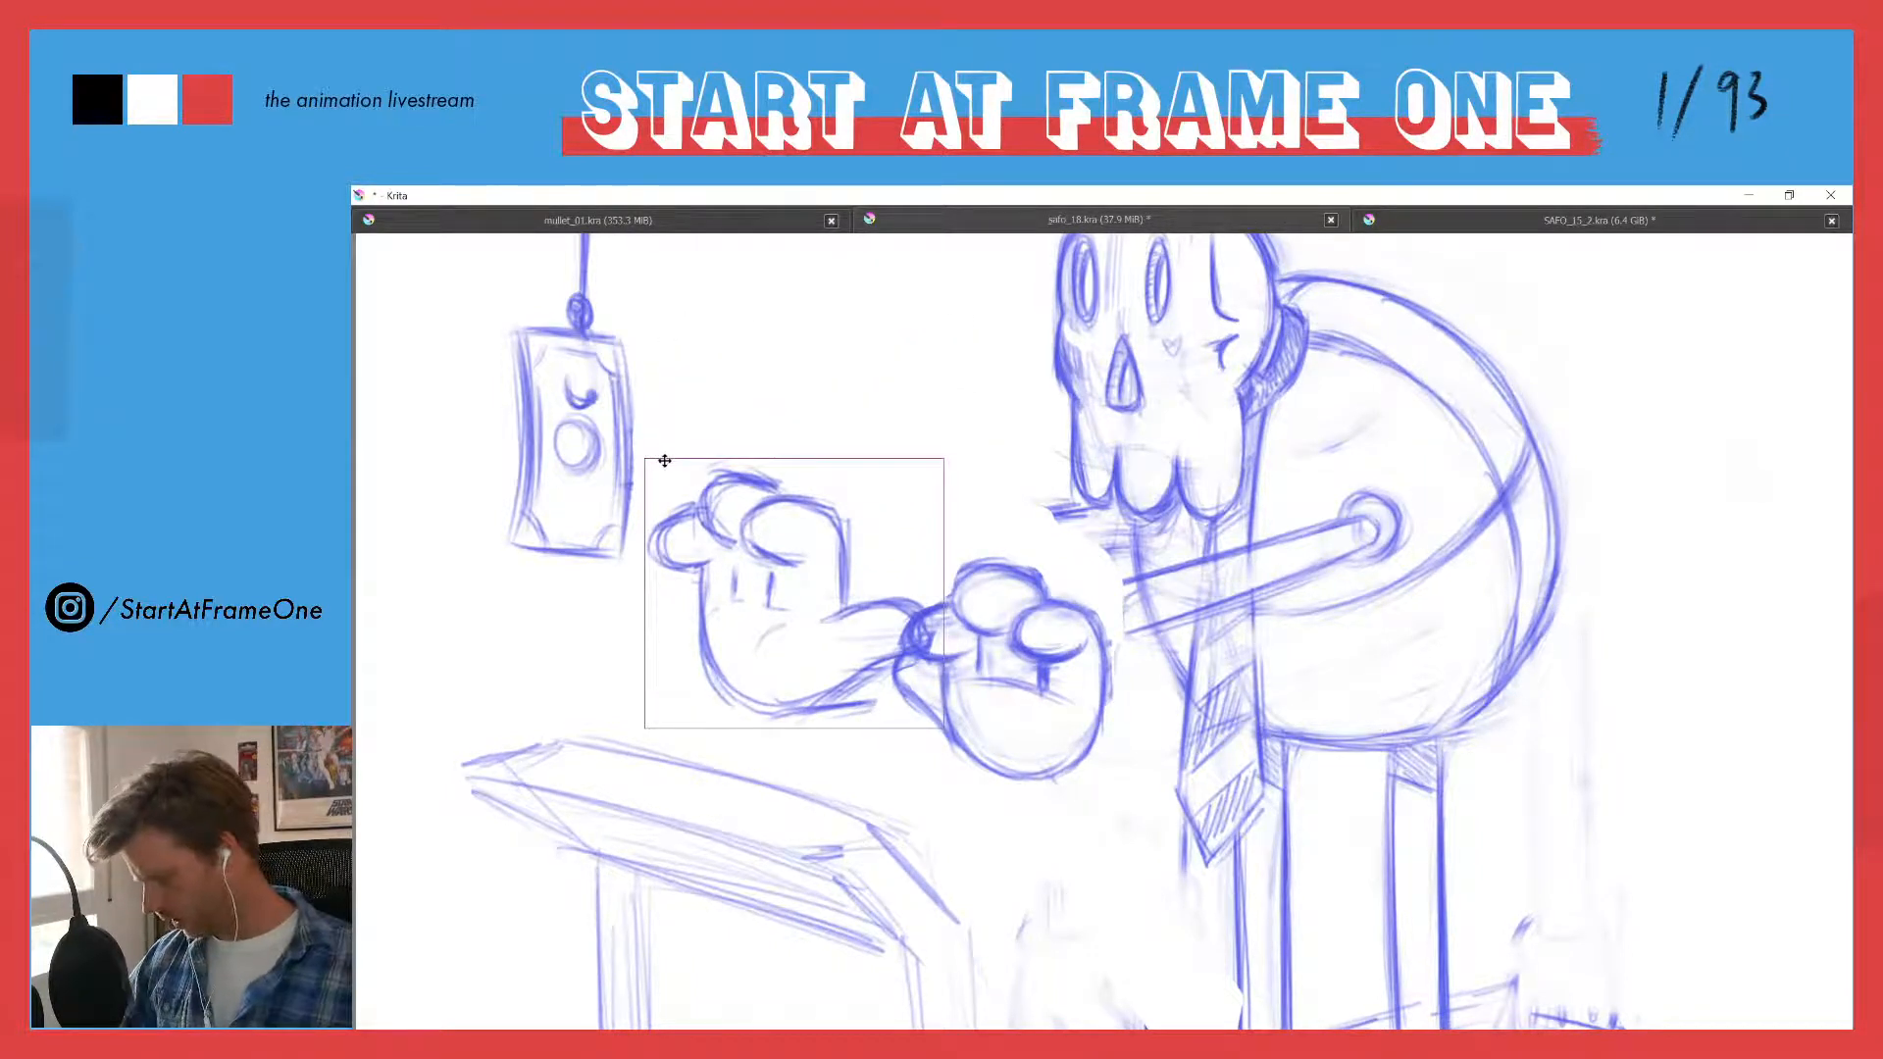
pyautogui.hotkey('ctrl', 't')
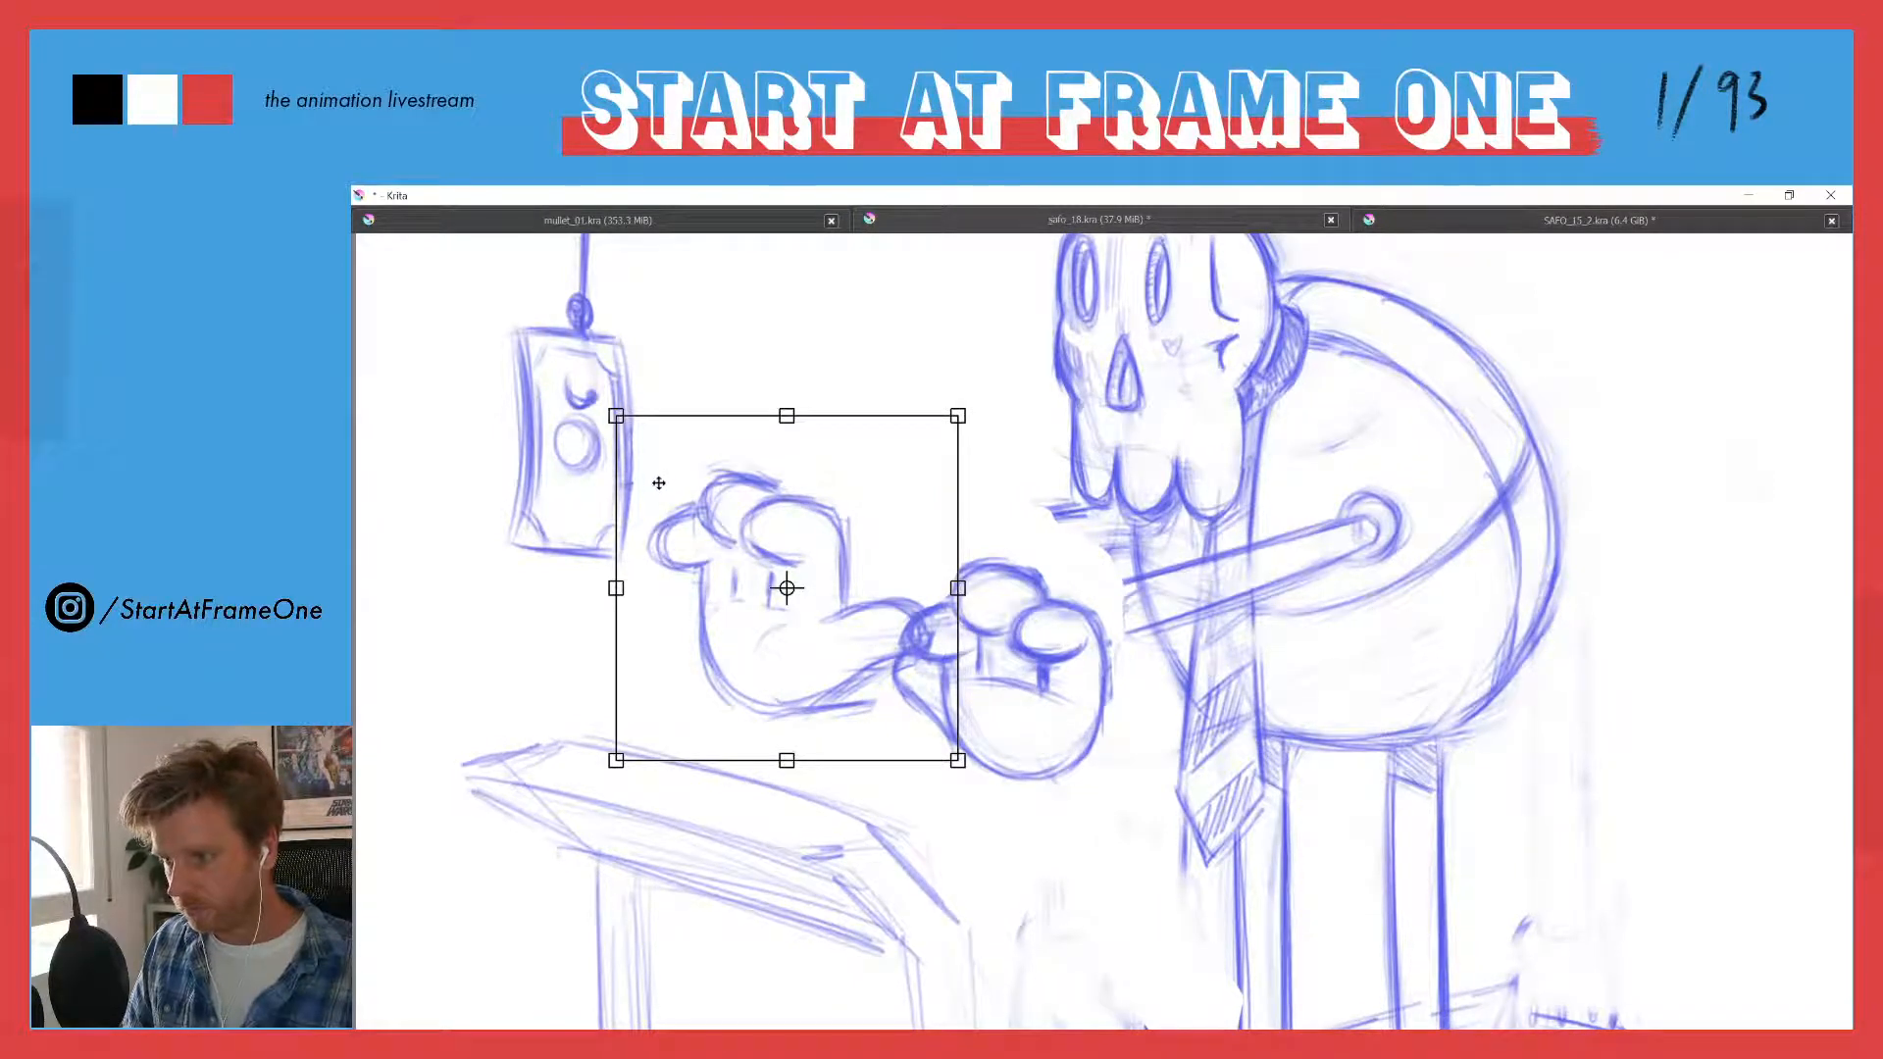
pyautogui.moveTo(616, 416); pyautogui.dragTo(660, 465)
pyautogui.moveTo(780, 569); pyautogui.dragTo(757, 538)
pyautogui.hotkey('ctrl', 'z')
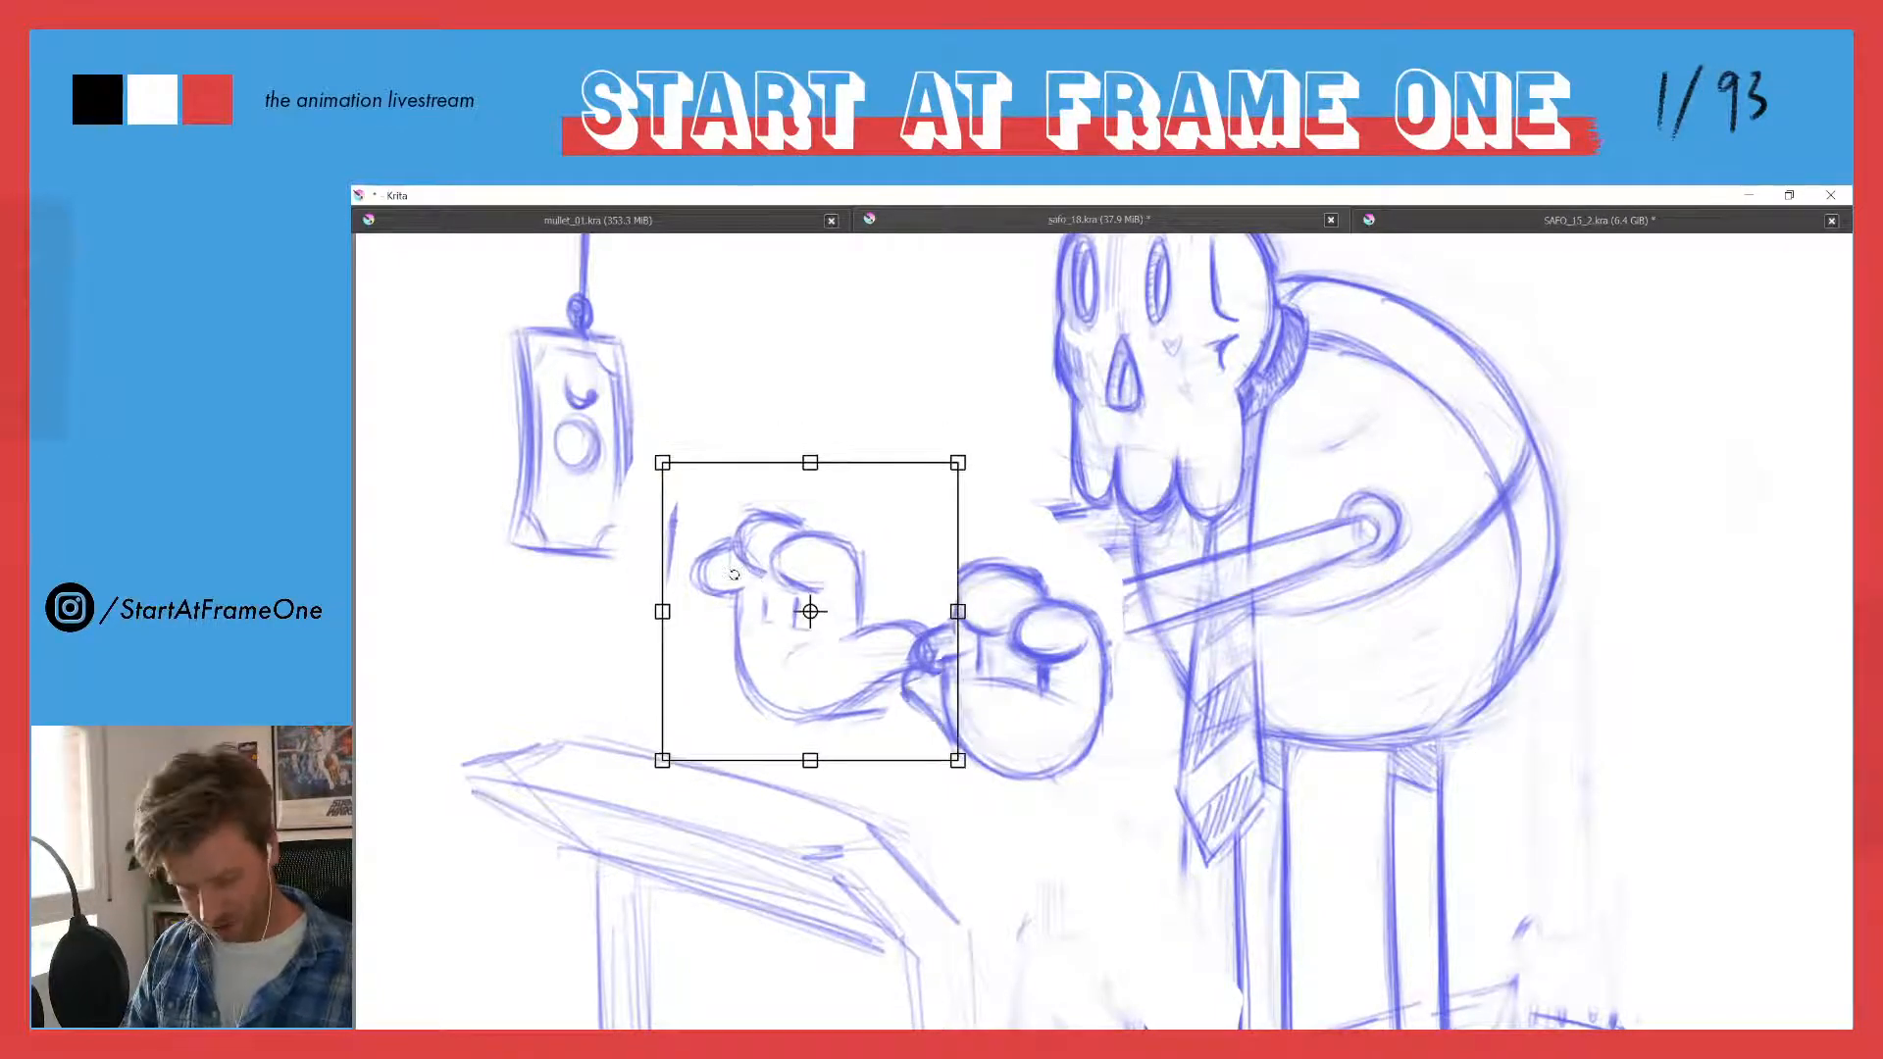
pyautogui.hotkey('ctrl', 'z')
pyautogui.hotkey('ctrl', 'z')
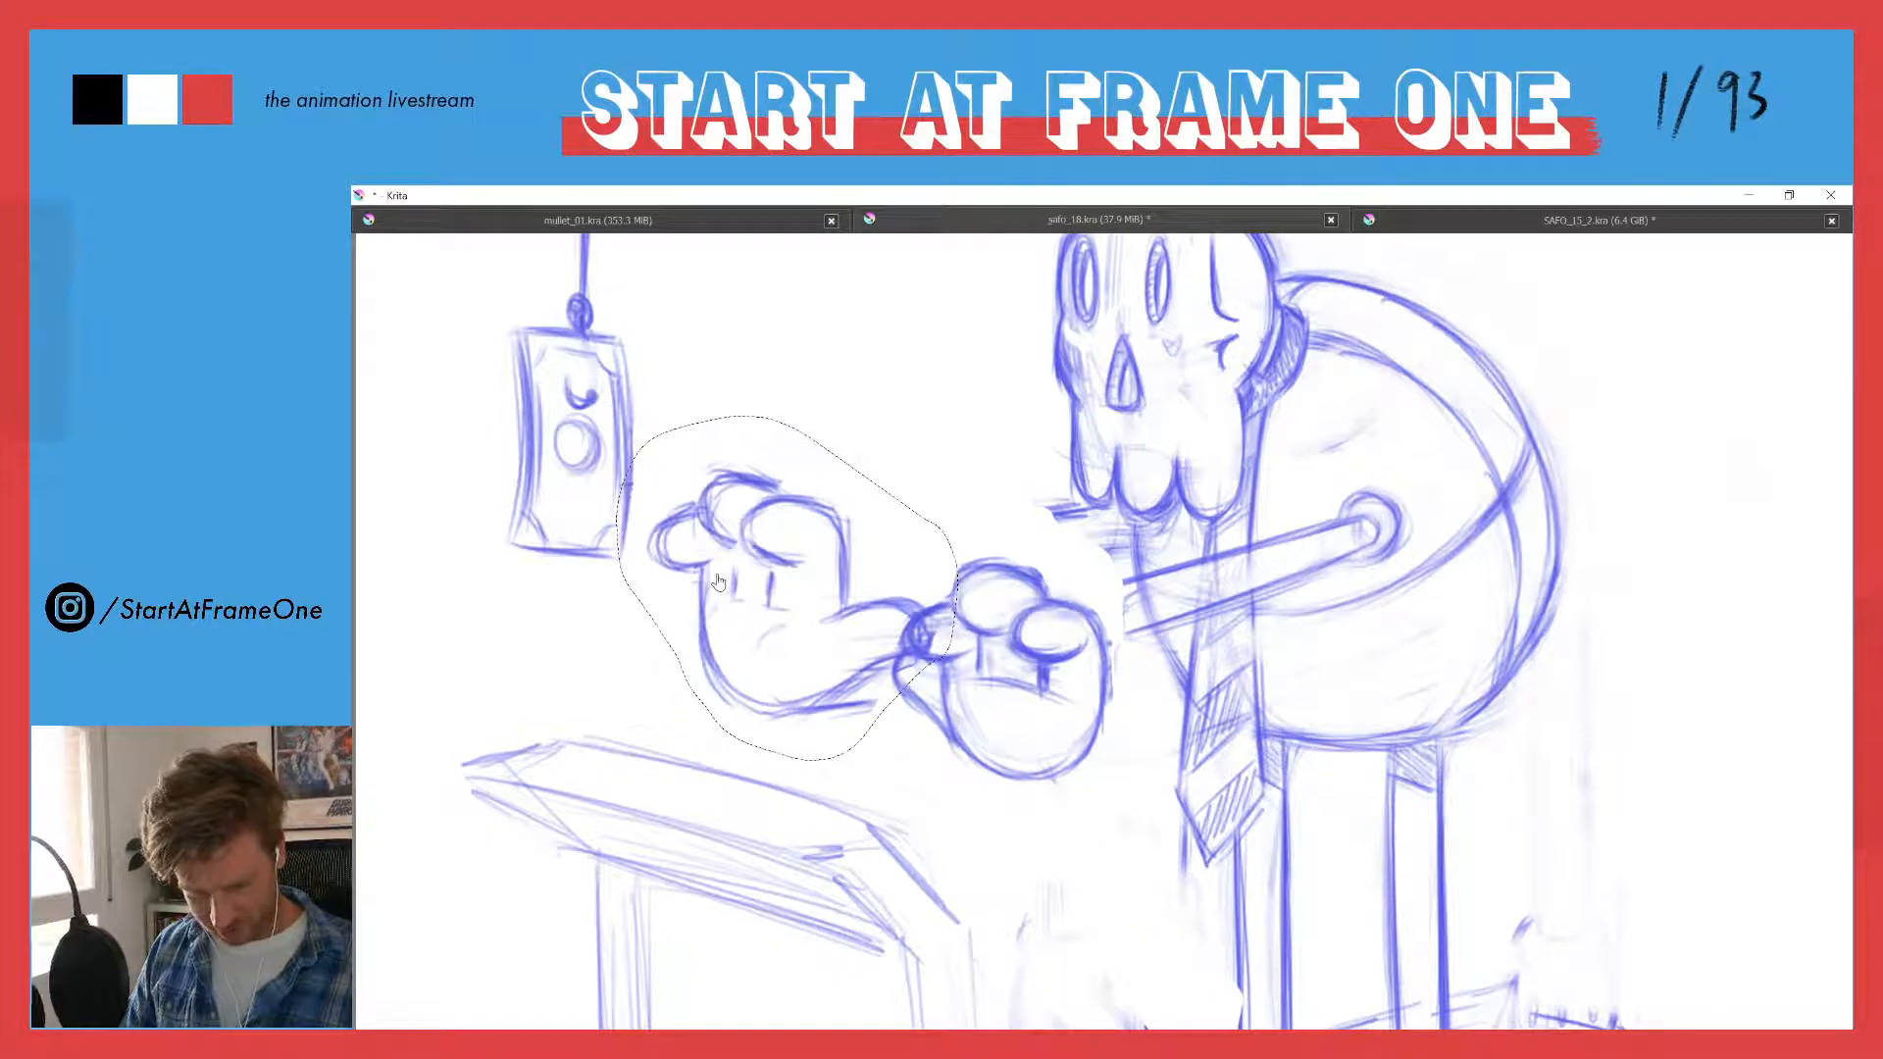
pyautogui.hotkey('ctrl', 'z')
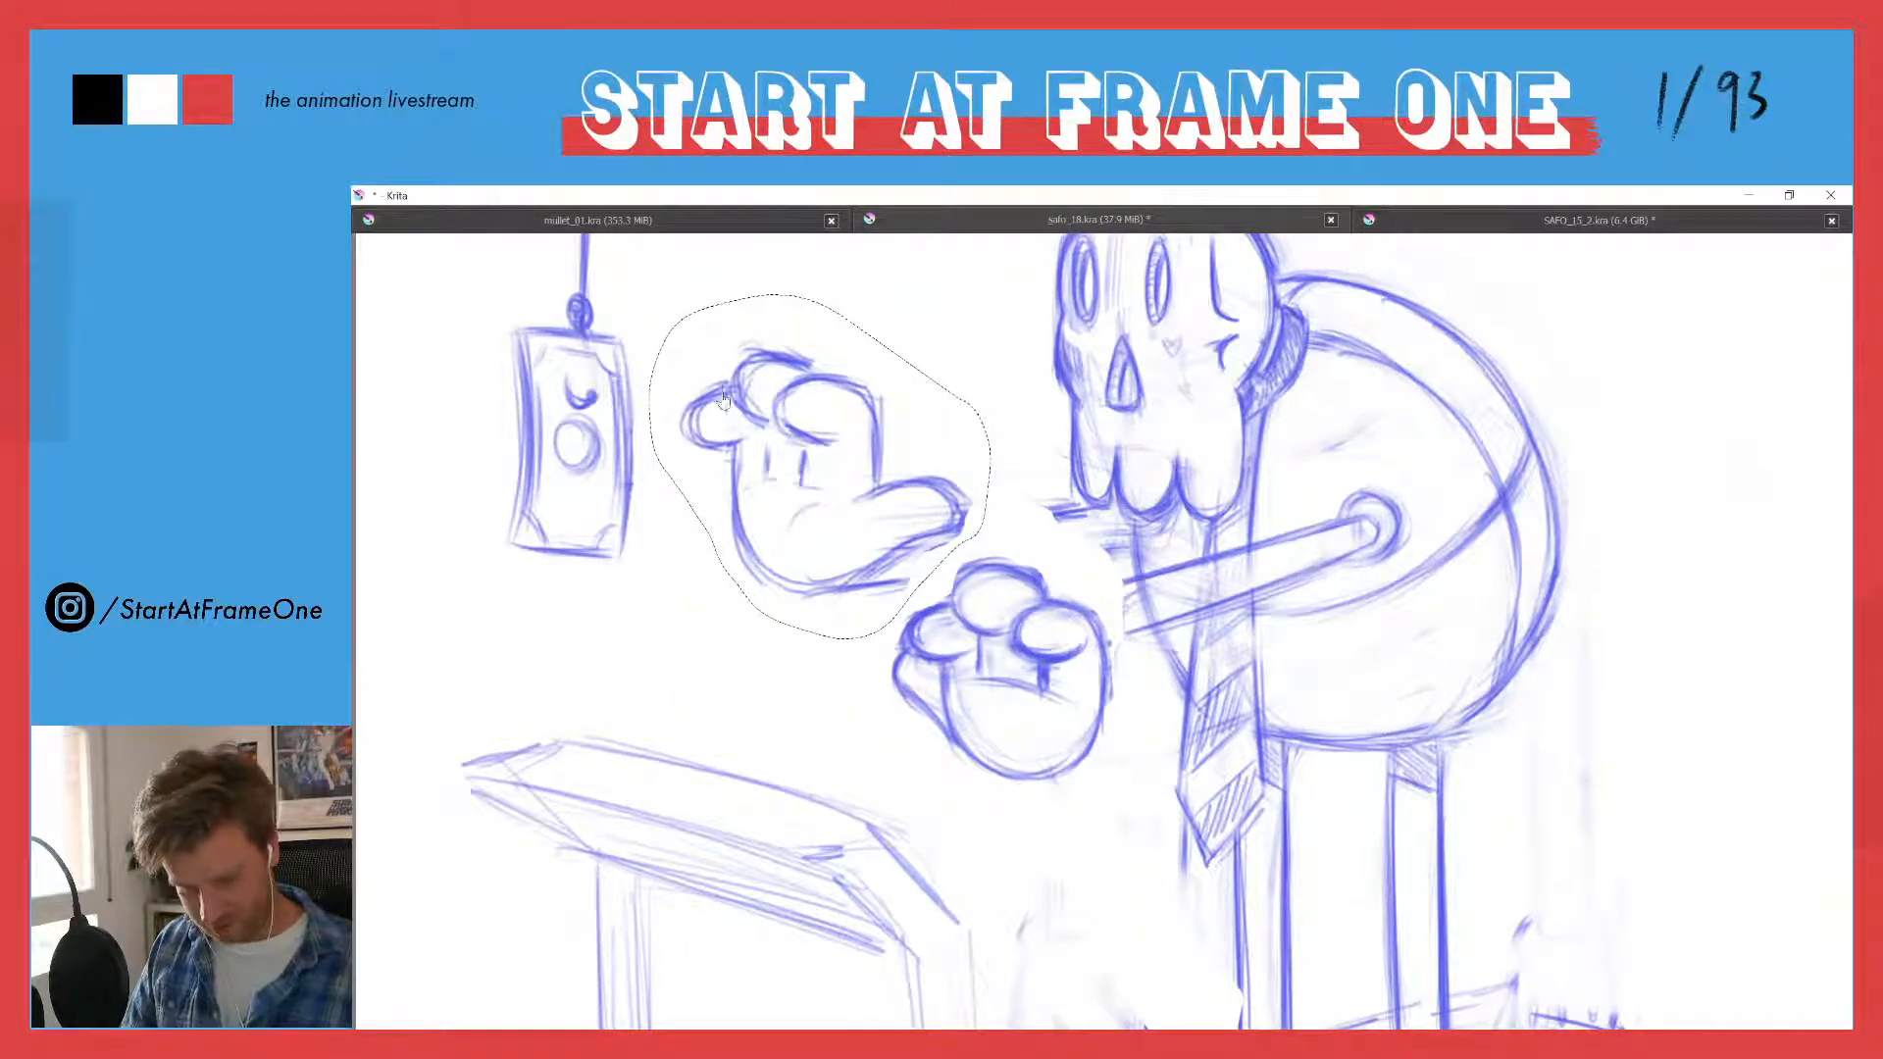
# - Move the selected far hand down to about the near hand's height and scale it slightly smaller
pyautogui.hotkey('ctrl', 't')
pyautogui.moveTo(645, 295)
pyautogui.mouseDown()
pyautogui.moveTo(704, 336)
pyautogui.moveTo(681, 324)
pyautogui.mouseUp()
pyautogui.moveTo(759, 416); pyautogui.dragTo(692, 545)
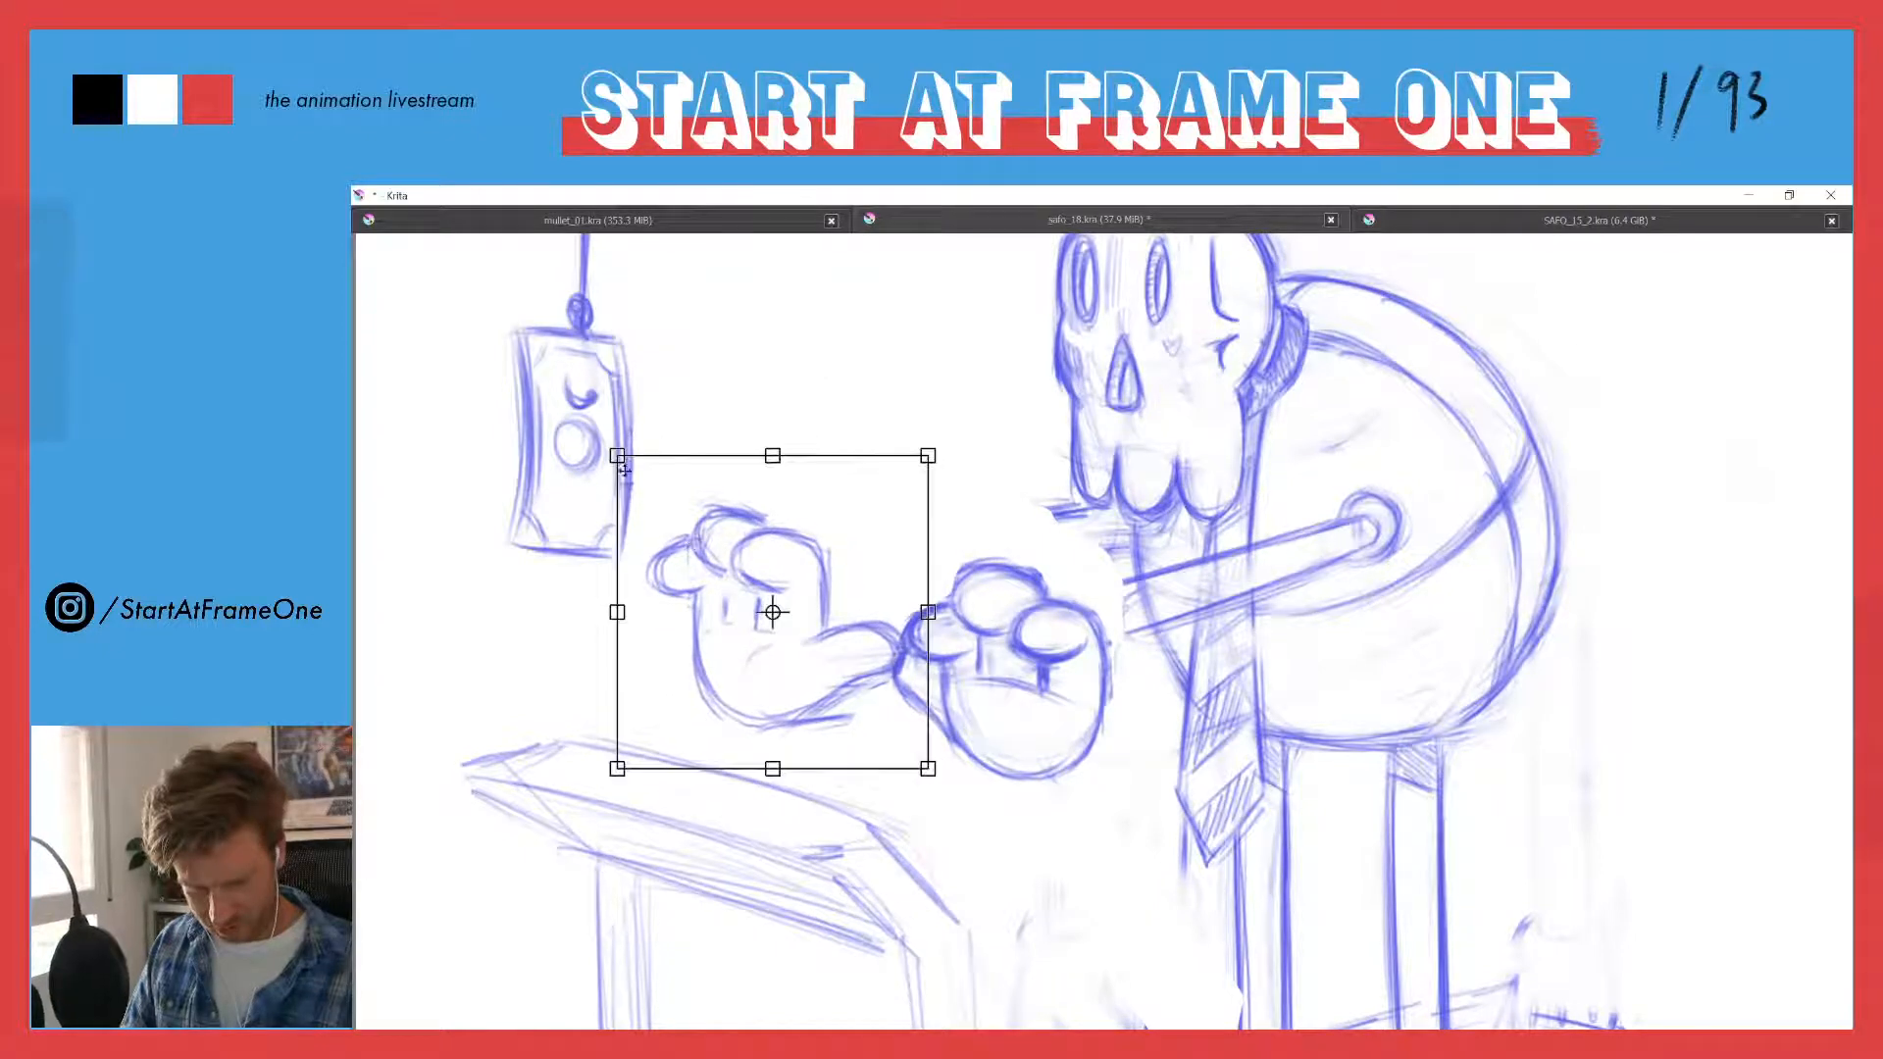
pyautogui.moveTo(618, 460); pyautogui.dragTo(644, 472)
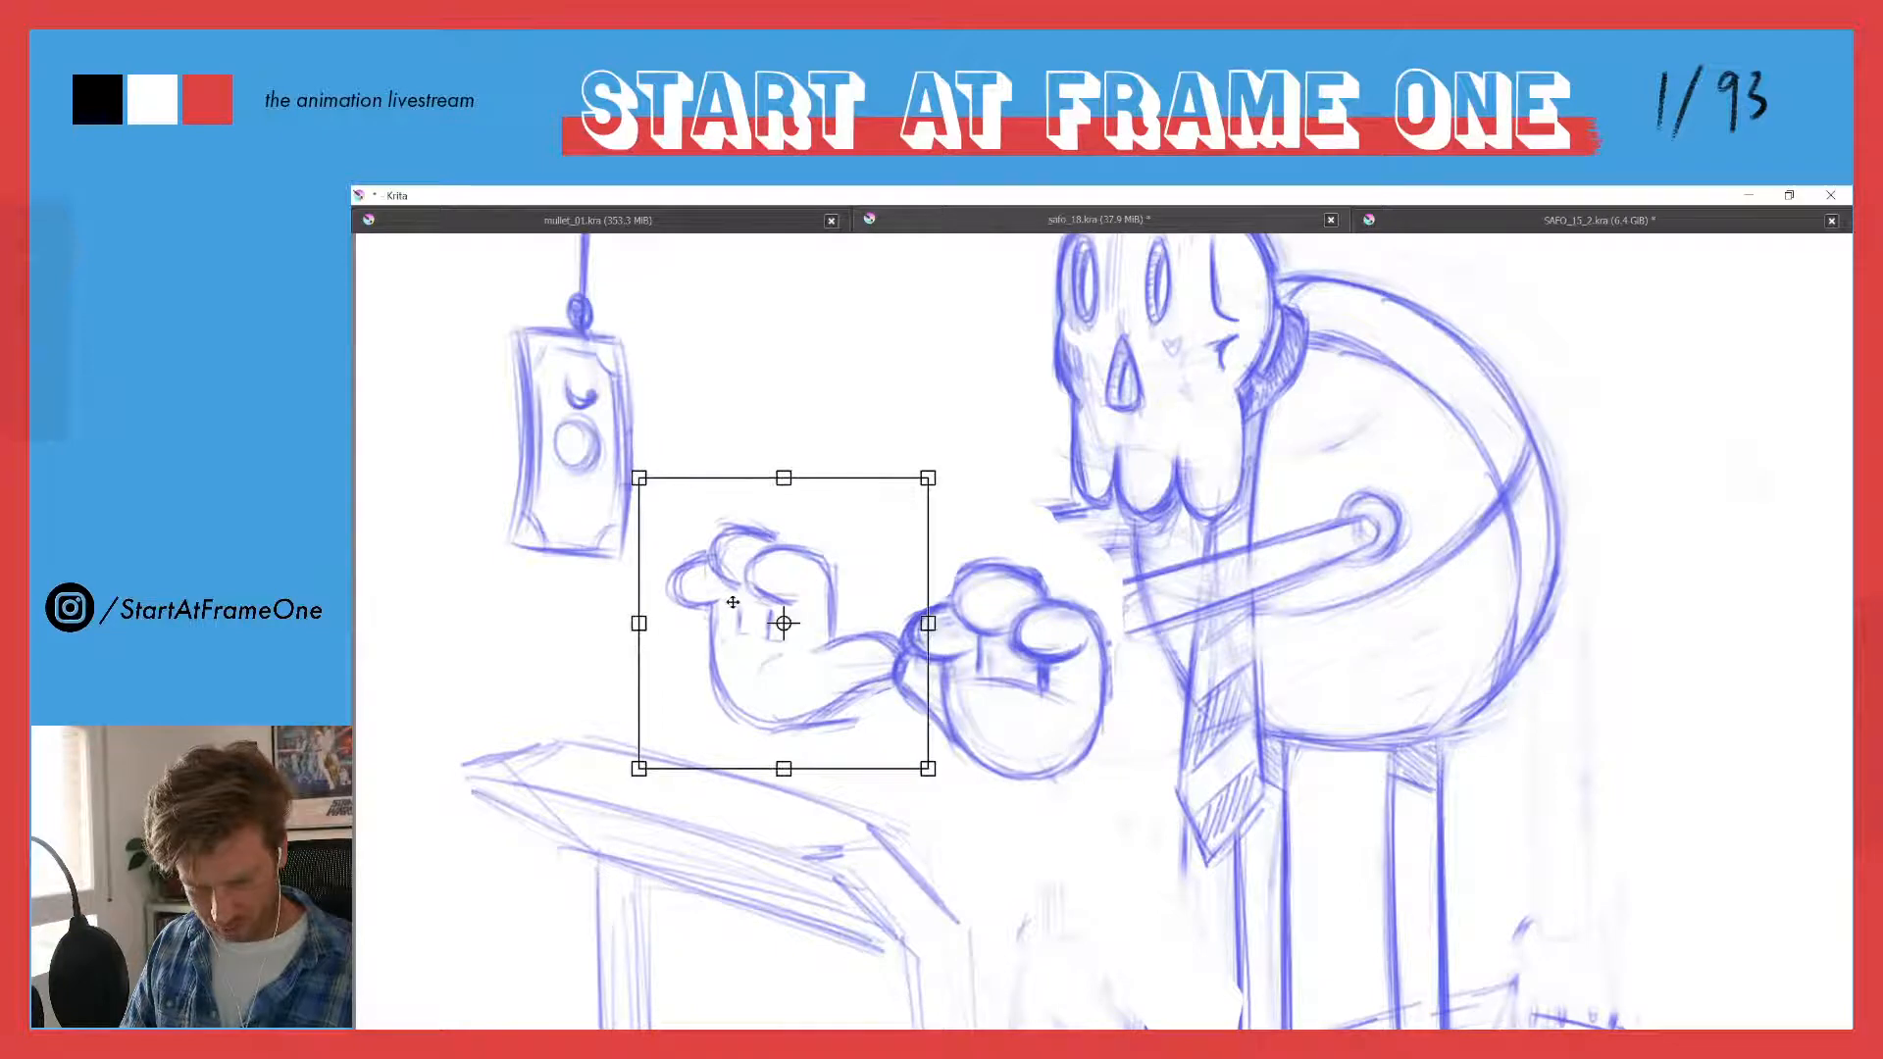
pyautogui.moveTo(726, 582)
pyautogui.mouseDown()
pyautogui.moveTo(707, 543)
pyautogui.moveTo(726, 559)
pyautogui.mouseUp()
pyautogui.press('Return')
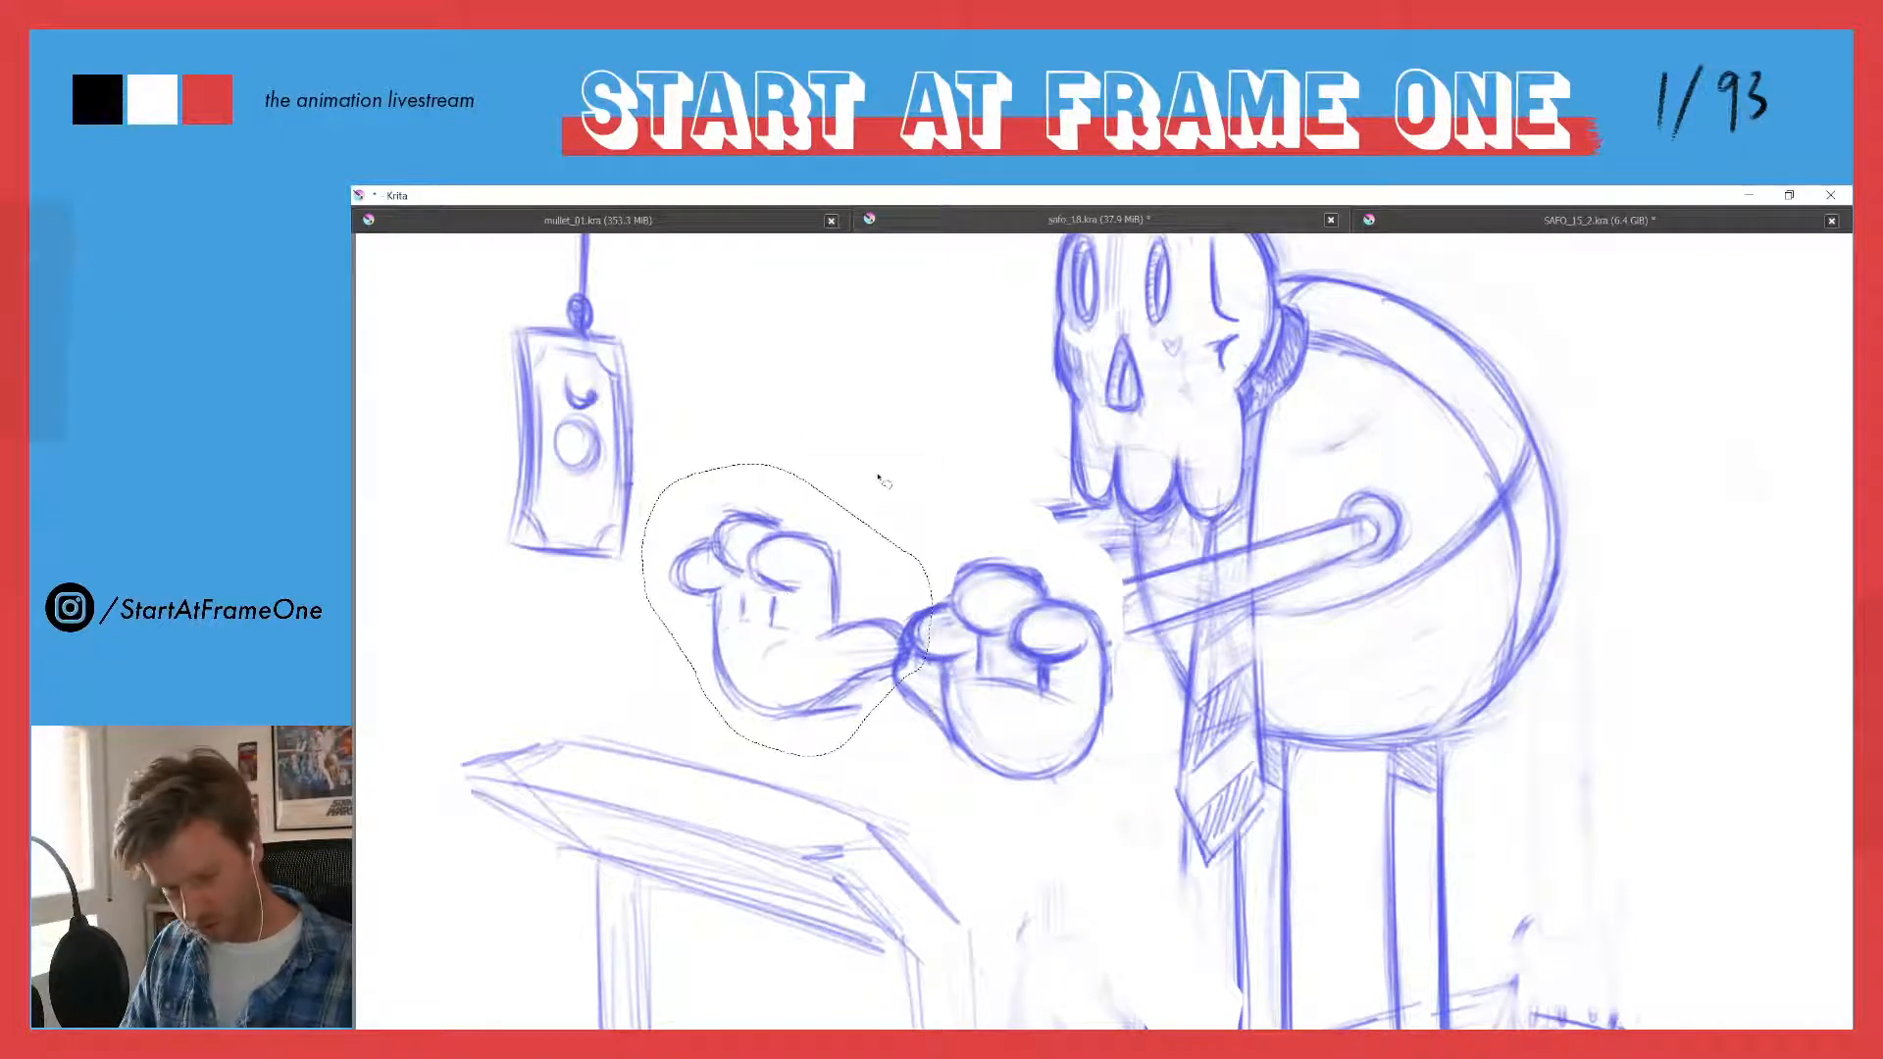
# - Raise both hands together so the near hand meets the forearm, and extend the lower edge of the far wrist
pyautogui.hotkey('ctrl', 'shift', 'a')
pyautogui.moveTo(1020, 534)
pyautogui.mouseDown()
pyautogui.moveTo(1119, 686)
pyautogui.moveTo(1087, 806)
pyautogui.moveTo(797, 757)
pyautogui.moveTo(705, 714)
pyautogui.moveTo(664, 626)
pyautogui.moveTo(662, 530)
pyautogui.moveTo(749, 523)
pyautogui.moveTo(759, 426)
pyautogui.mouseUp()
pyautogui.hotkey('ctrl', 't')
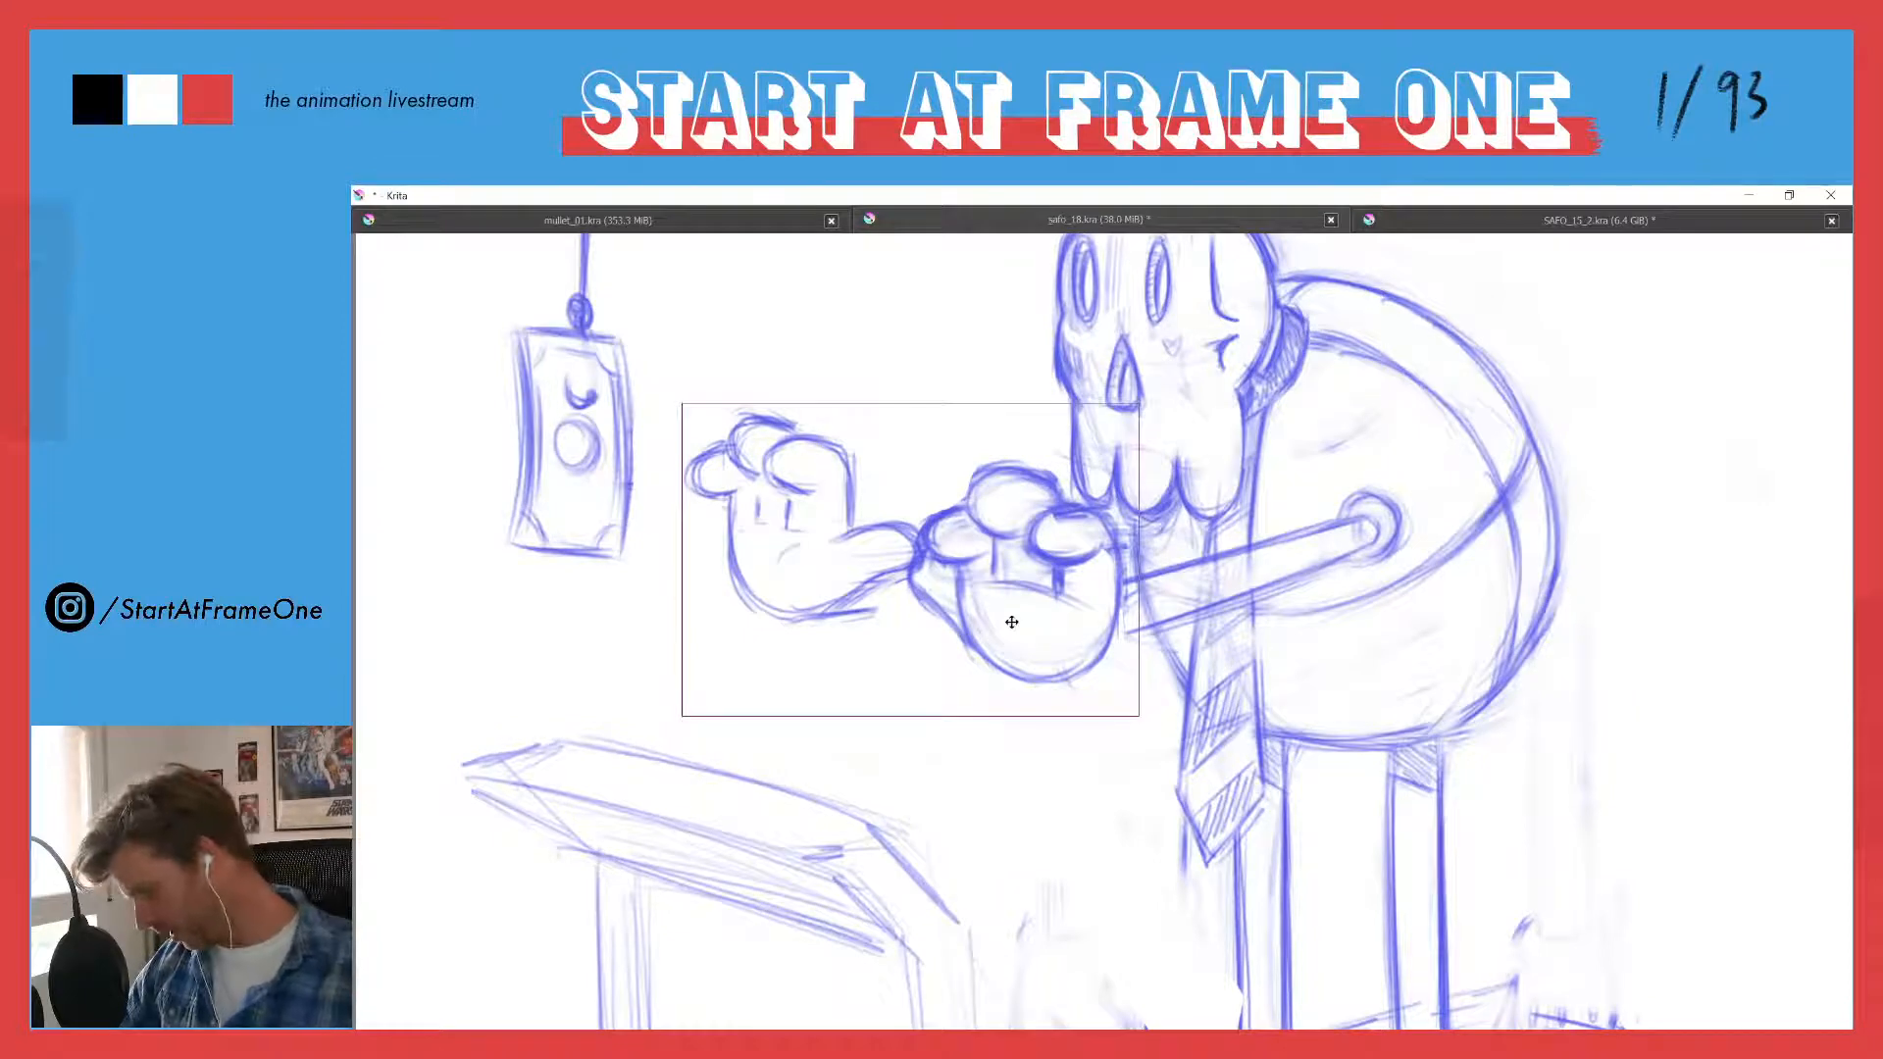
pyautogui.press('Return')
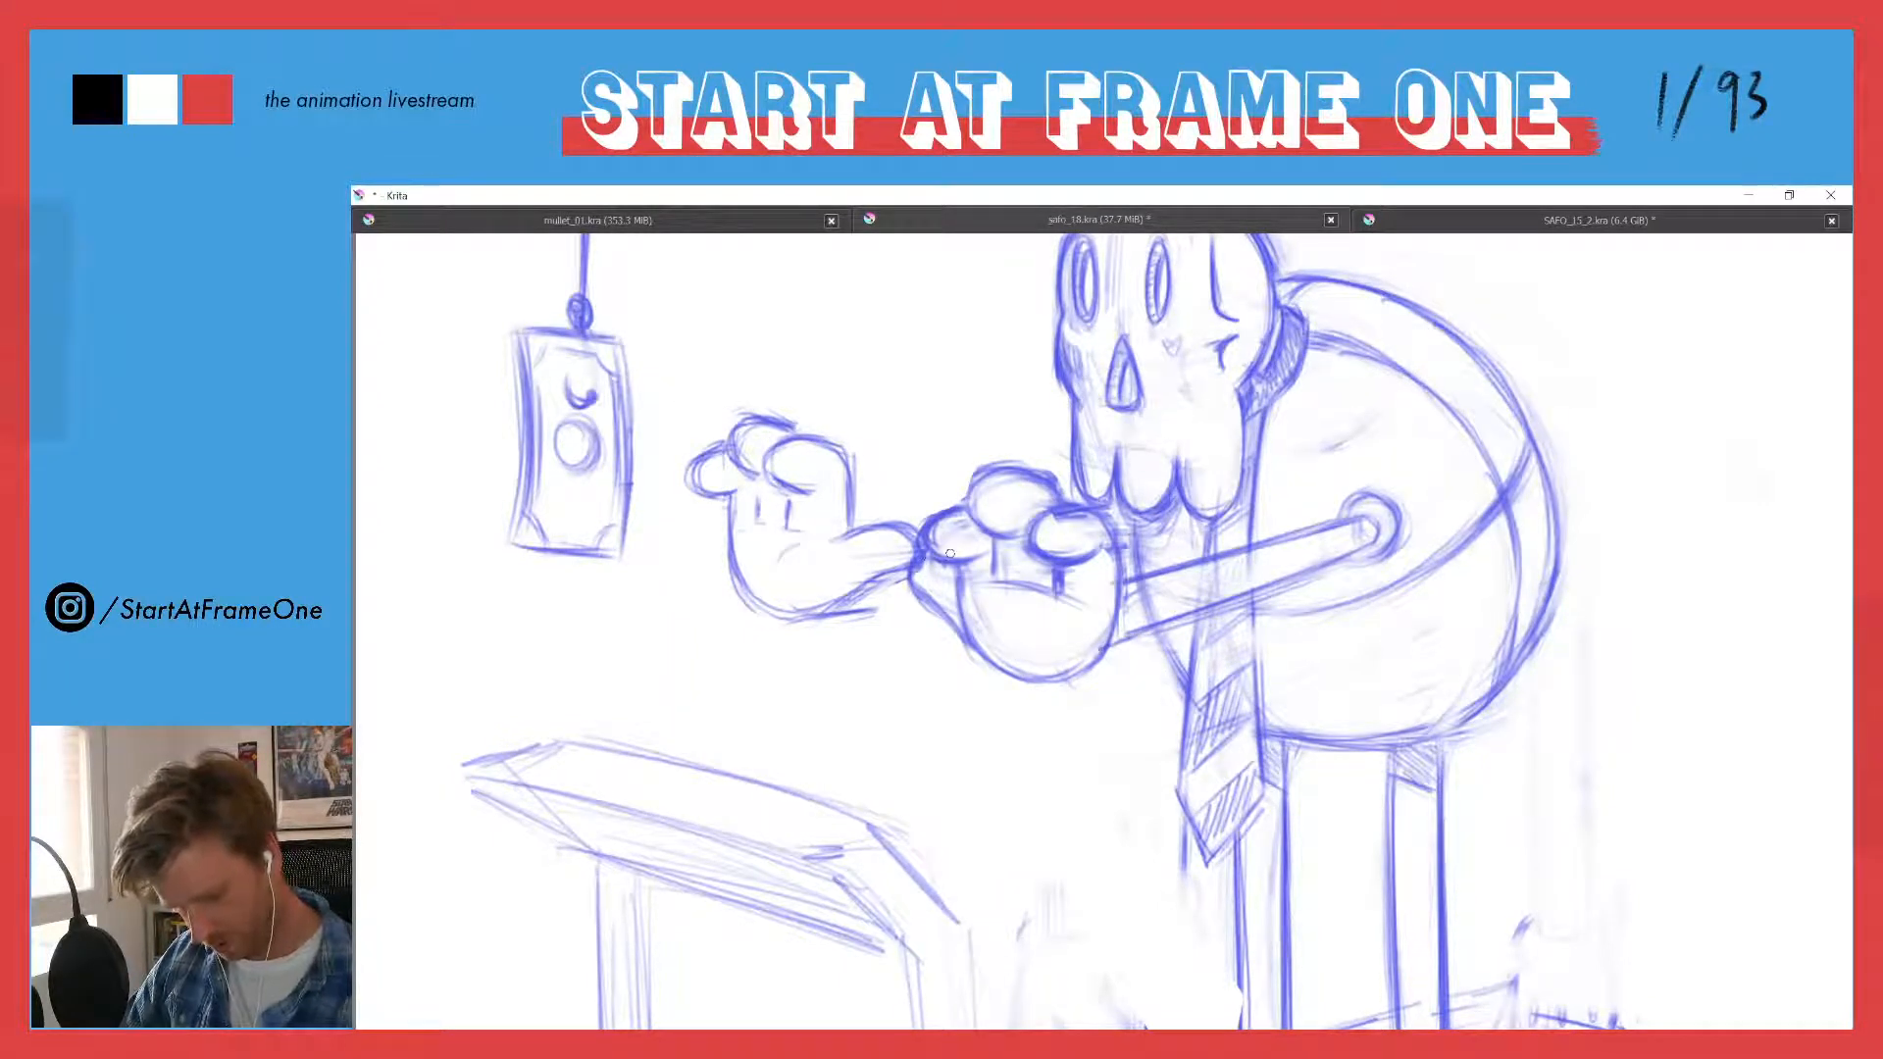
pyautogui.moveTo(911, 596)
pyautogui.mouseDown()
pyautogui.moveTo(840, 611)
pyautogui.moveTo(884, 607)
pyautogui.mouseUp()
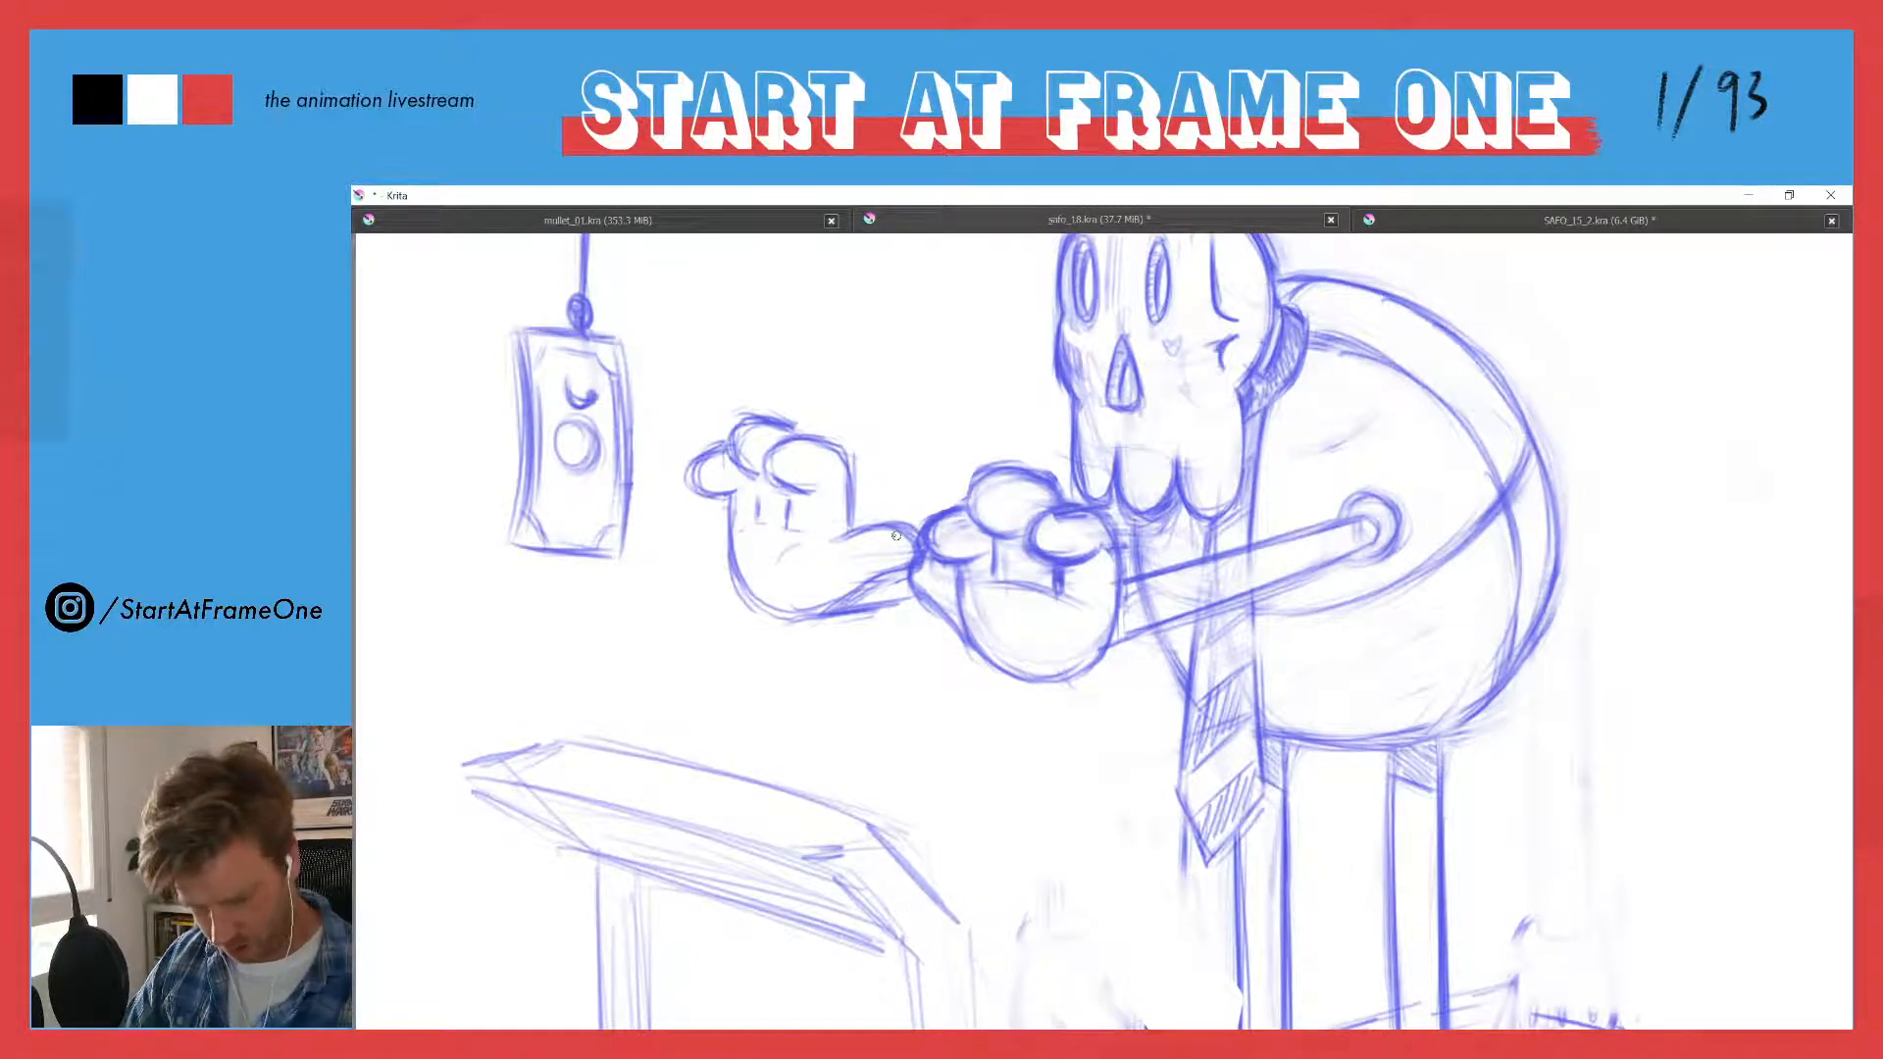
pyautogui.moveTo(807, 506); pyautogui.dragTo(821, 615)
# - Rework the round shoulder joint on the near arm, partly erasing its ring and sketching a sleeve edge across the arm
pyautogui.moveTo(1033, 415); pyautogui.dragTo(1084, 273)
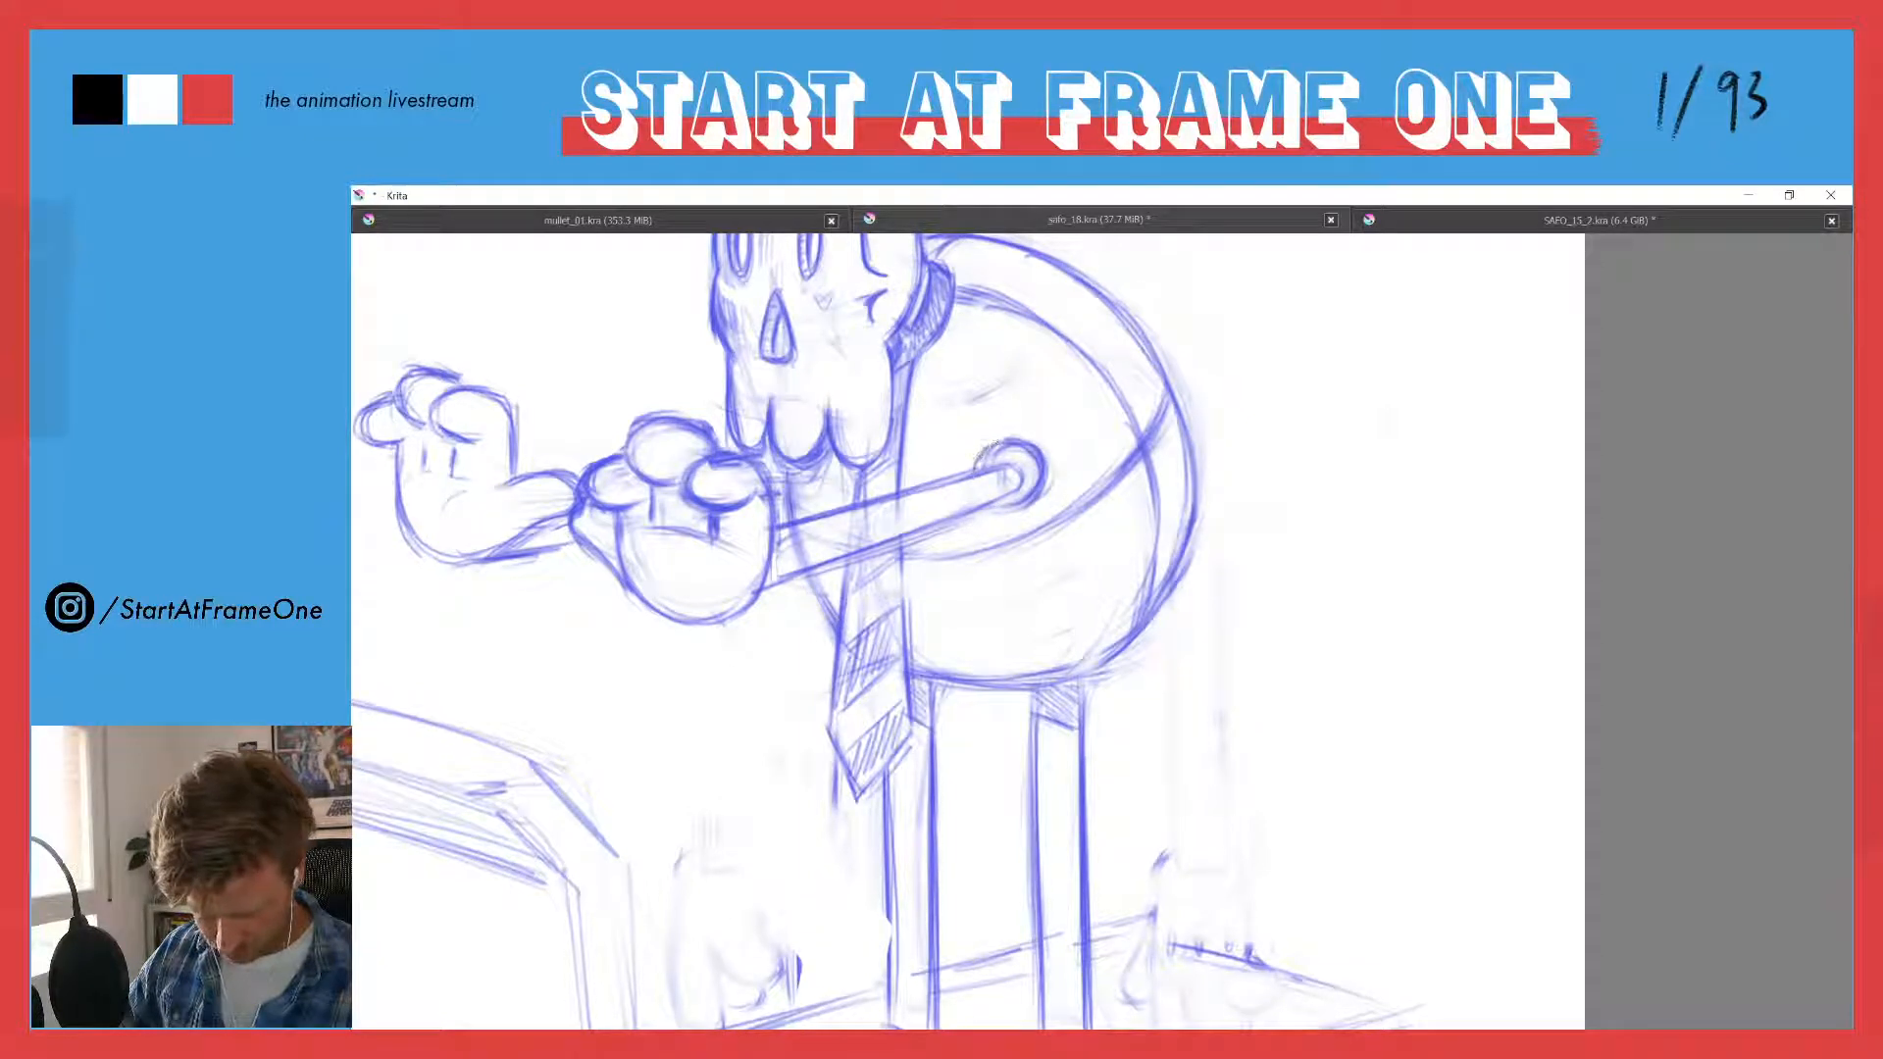
pyautogui.press('e')
pyautogui.moveTo(1029, 435)
pyautogui.mouseDown()
pyautogui.moveTo(1033, 494)
pyautogui.moveTo(1029, 436)
pyautogui.moveTo(1023, 506)
pyautogui.moveTo(1032, 486)
pyautogui.moveTo(987, 508)
pyautogui.mouseUp()
pyautogui.press('e')
pyautogui.moveTo(1034, 473); pyautogui.dragTo(1007, 512)
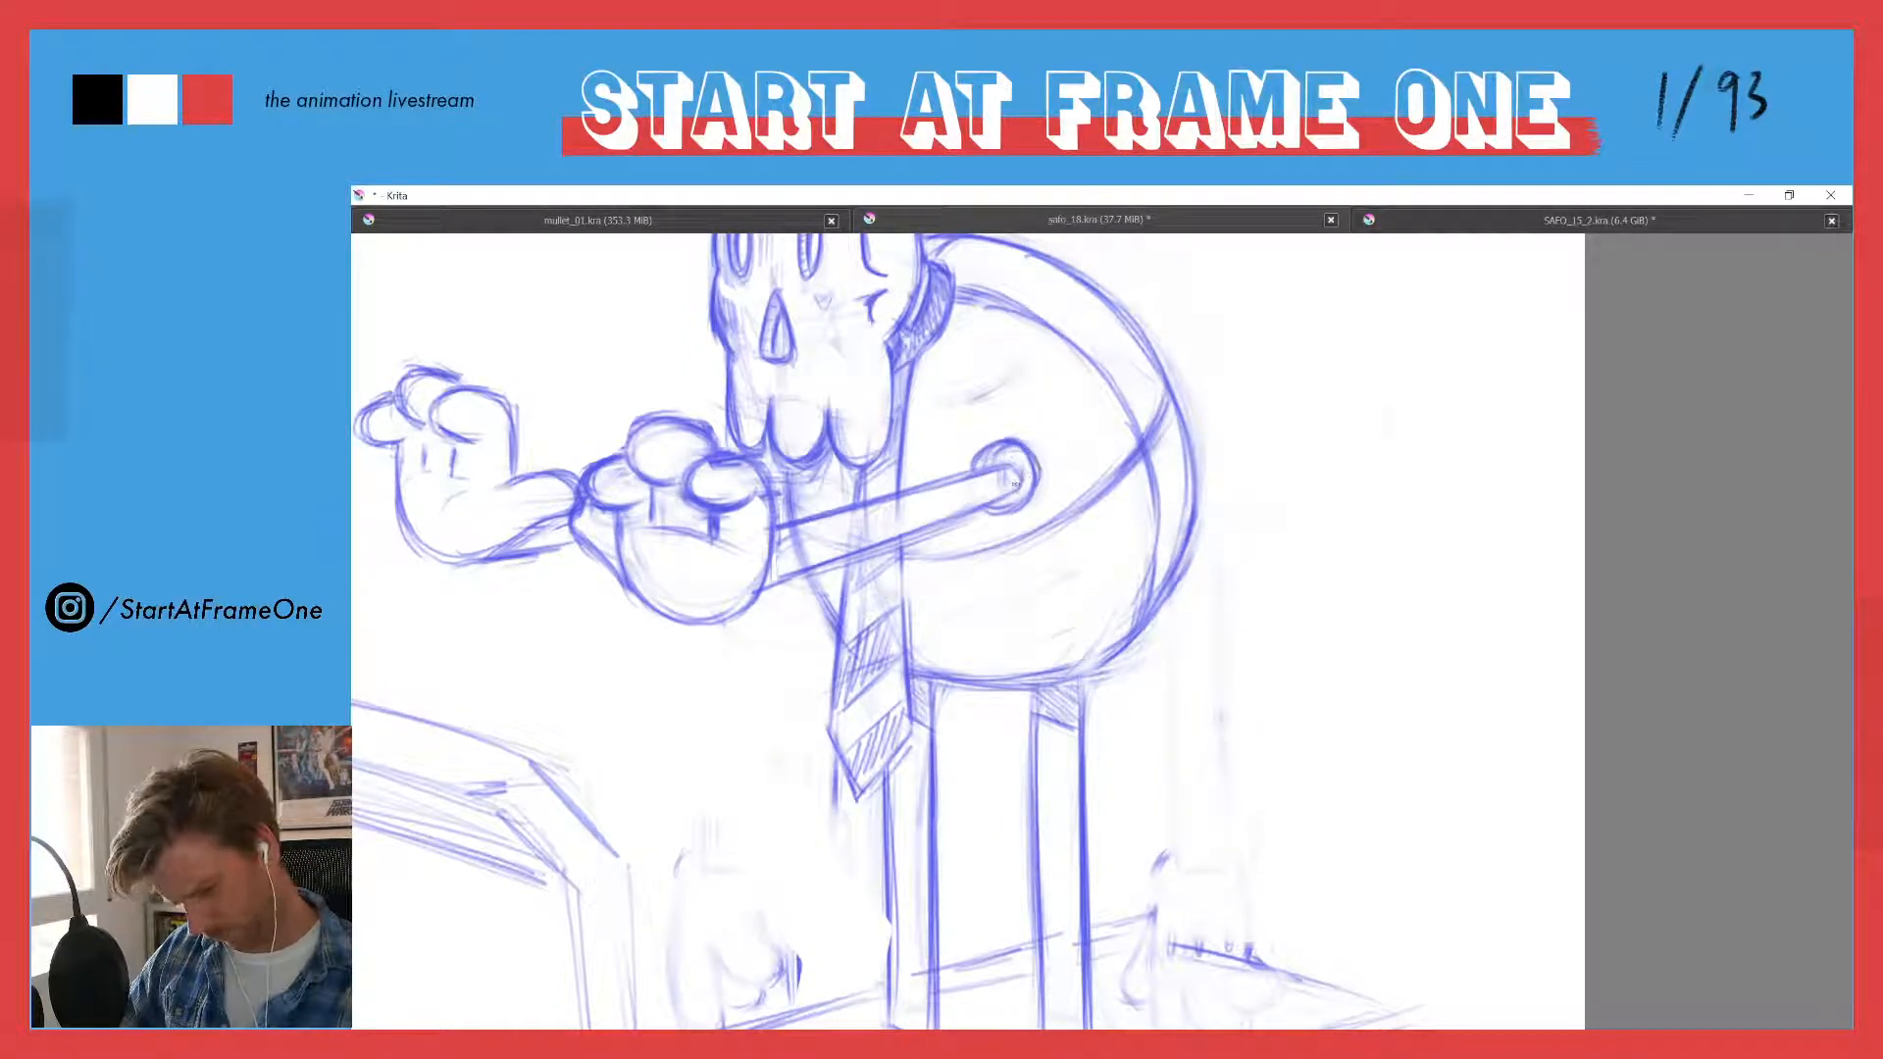
pyautogui.press('e')
pyautogui.moveTo(1015, 503)
pyautogui.mouseDown()
pyautogui.moveTo(1029, 480)
pyautogui.moveTo(971, 454)
pyautogui.moveTo(1025, 505)
pyautogui.moveTo(1010, 451)
pyautogui.mouseUp()
pyautogui.press('e')
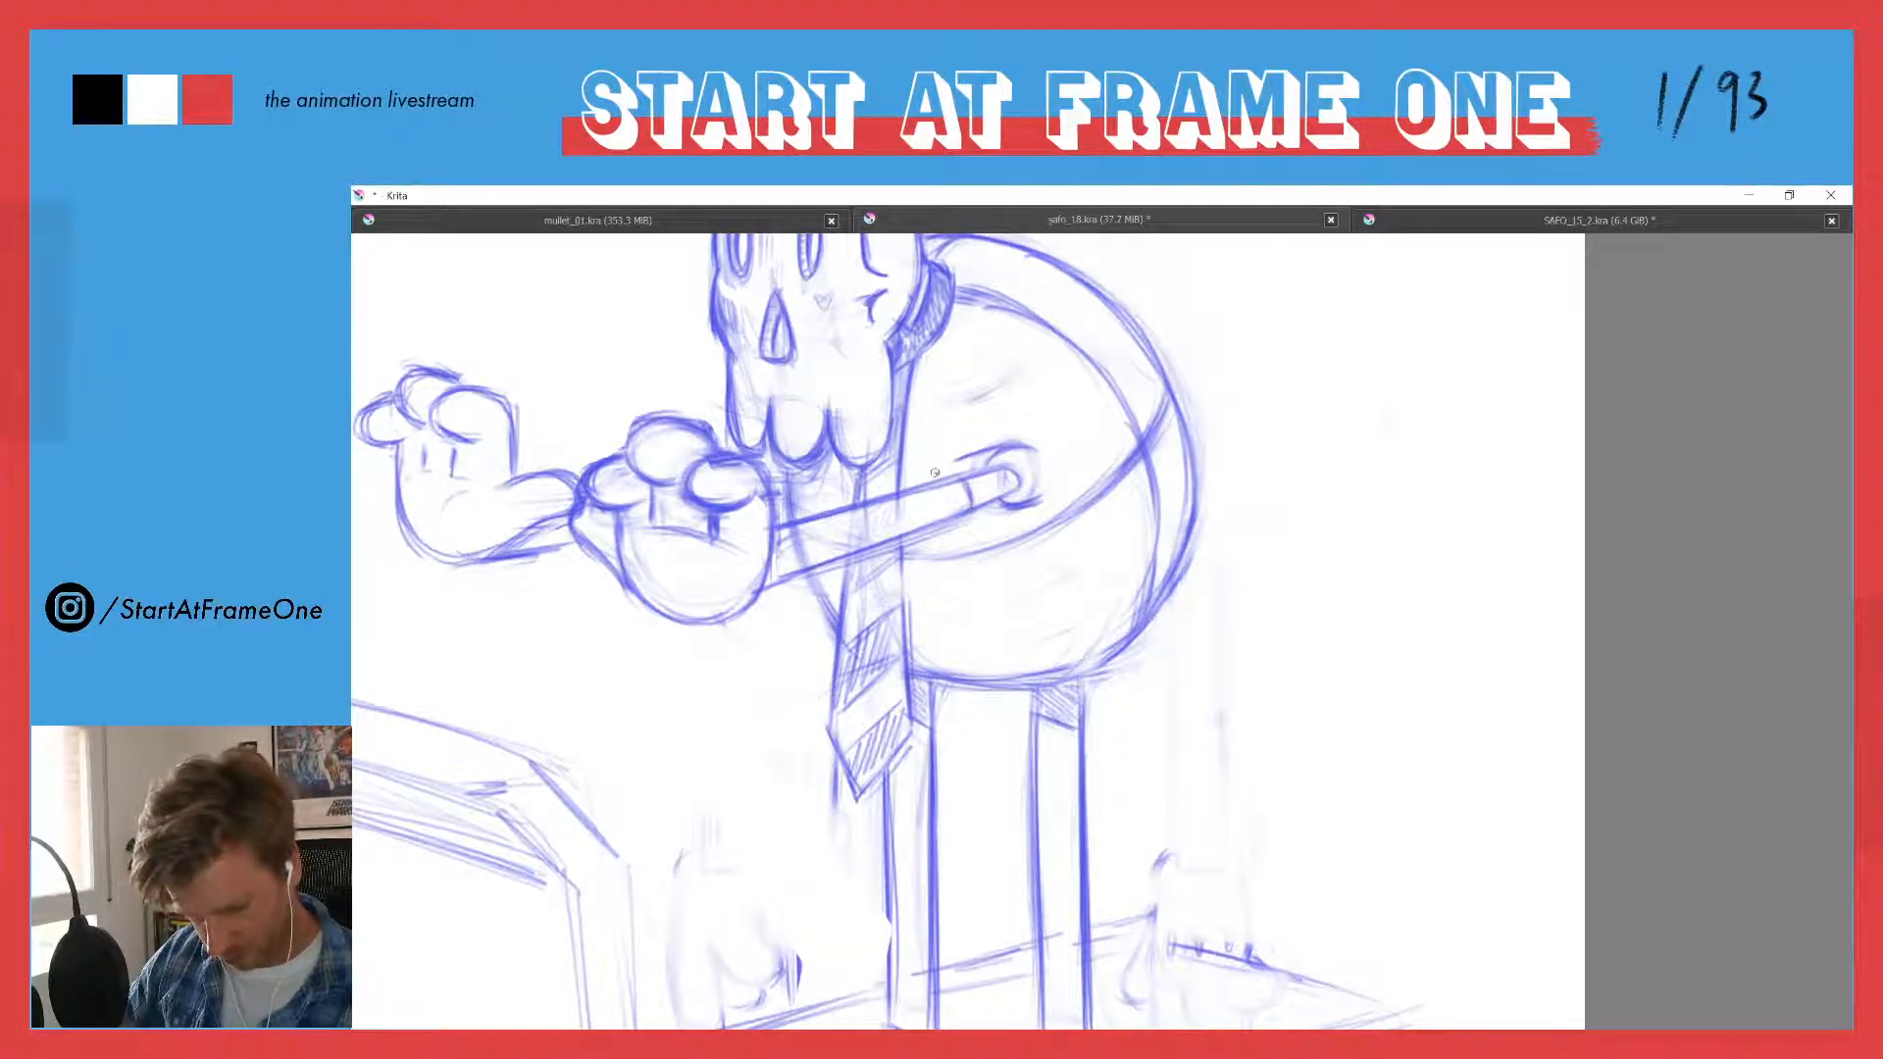
# - Erase the rest of the shoulder ring and outline a short sleeve with a dark cuff and a crease above it
pyautogui.moveTo(943, 464)
pyautogui.mouseDown()
pyautogui.moveTo(1037, 499)
pyautogui.moveTo(956, 522)
pyautogui.moveTo(982, 465)
pyautogui.moveTo(998, 490)
pyautogui.moveTo(983, 501)
pyautogui.moveTo(1043, 481)
pyautogui.moveTo(1026, 460)
pyautogui.moveTo(955, 470)
pyautogui.moveTo(990, 486)
pyautogui.mouseUp()
pyautogui.press('e')
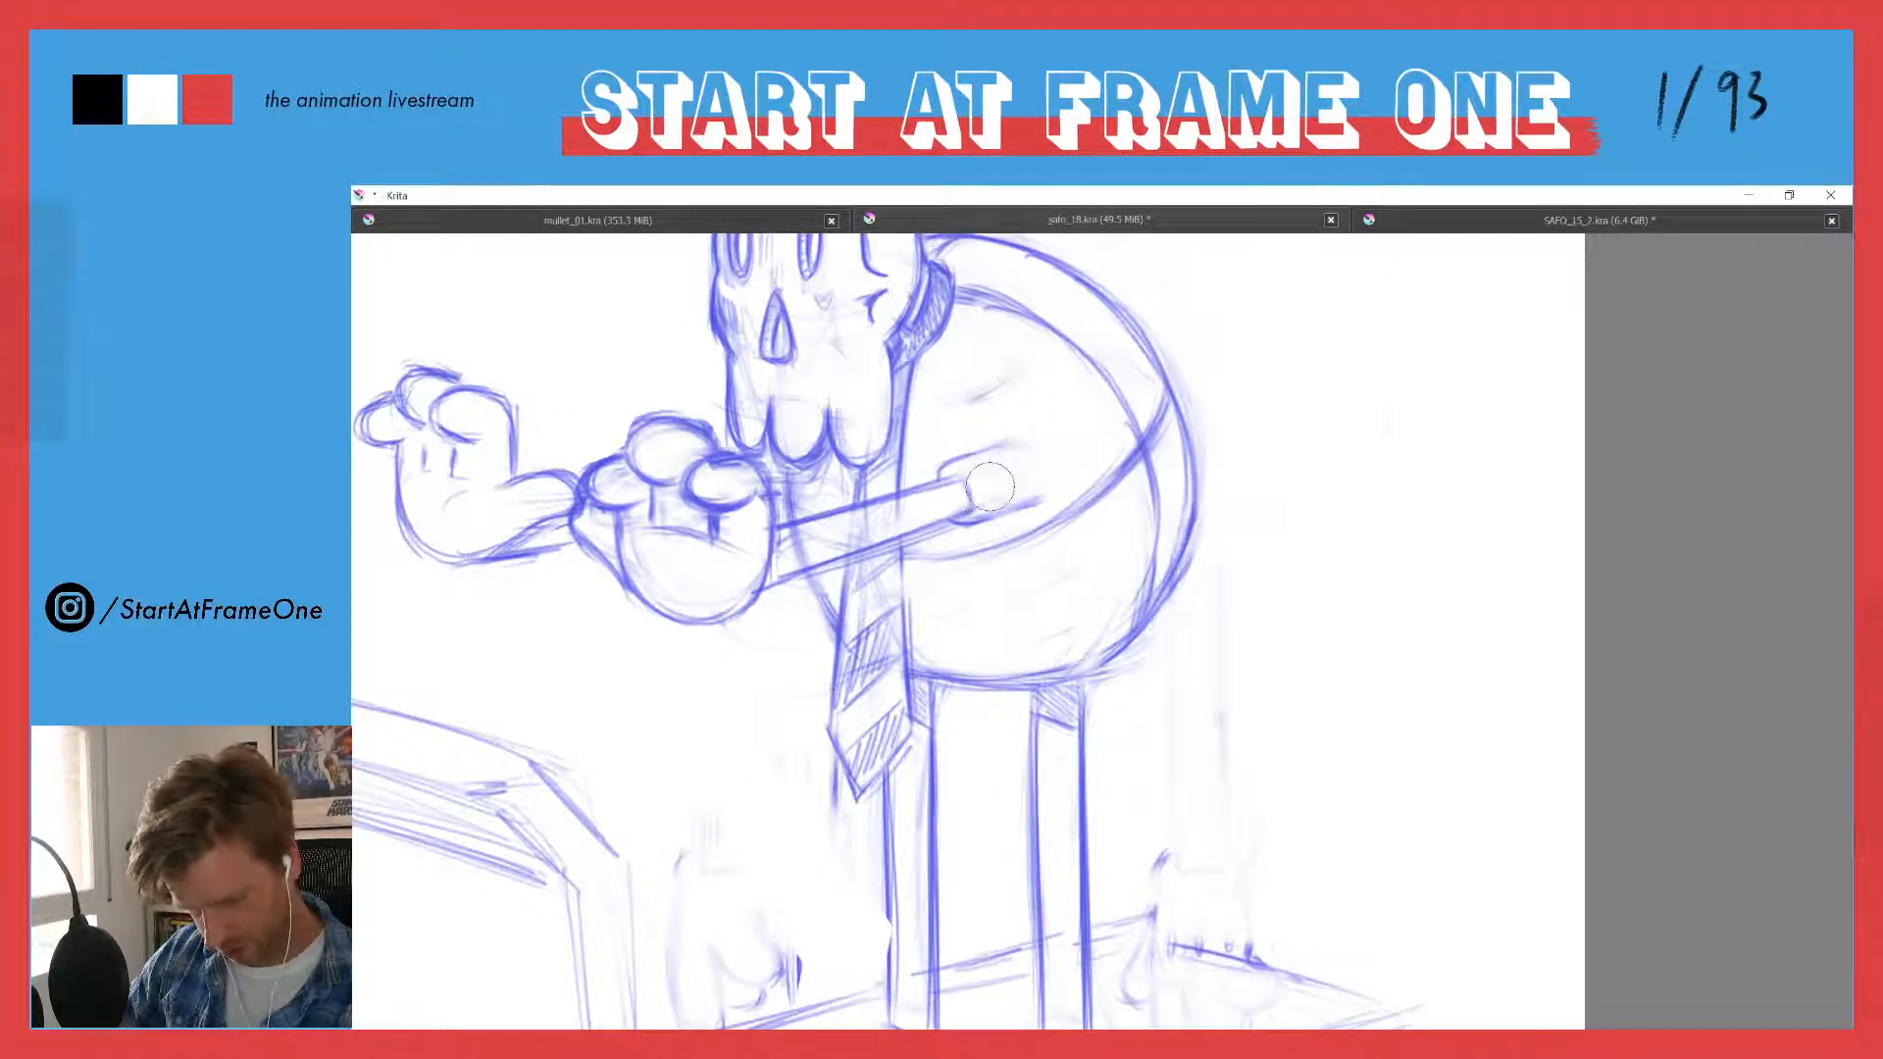
pyautogui.press('e')
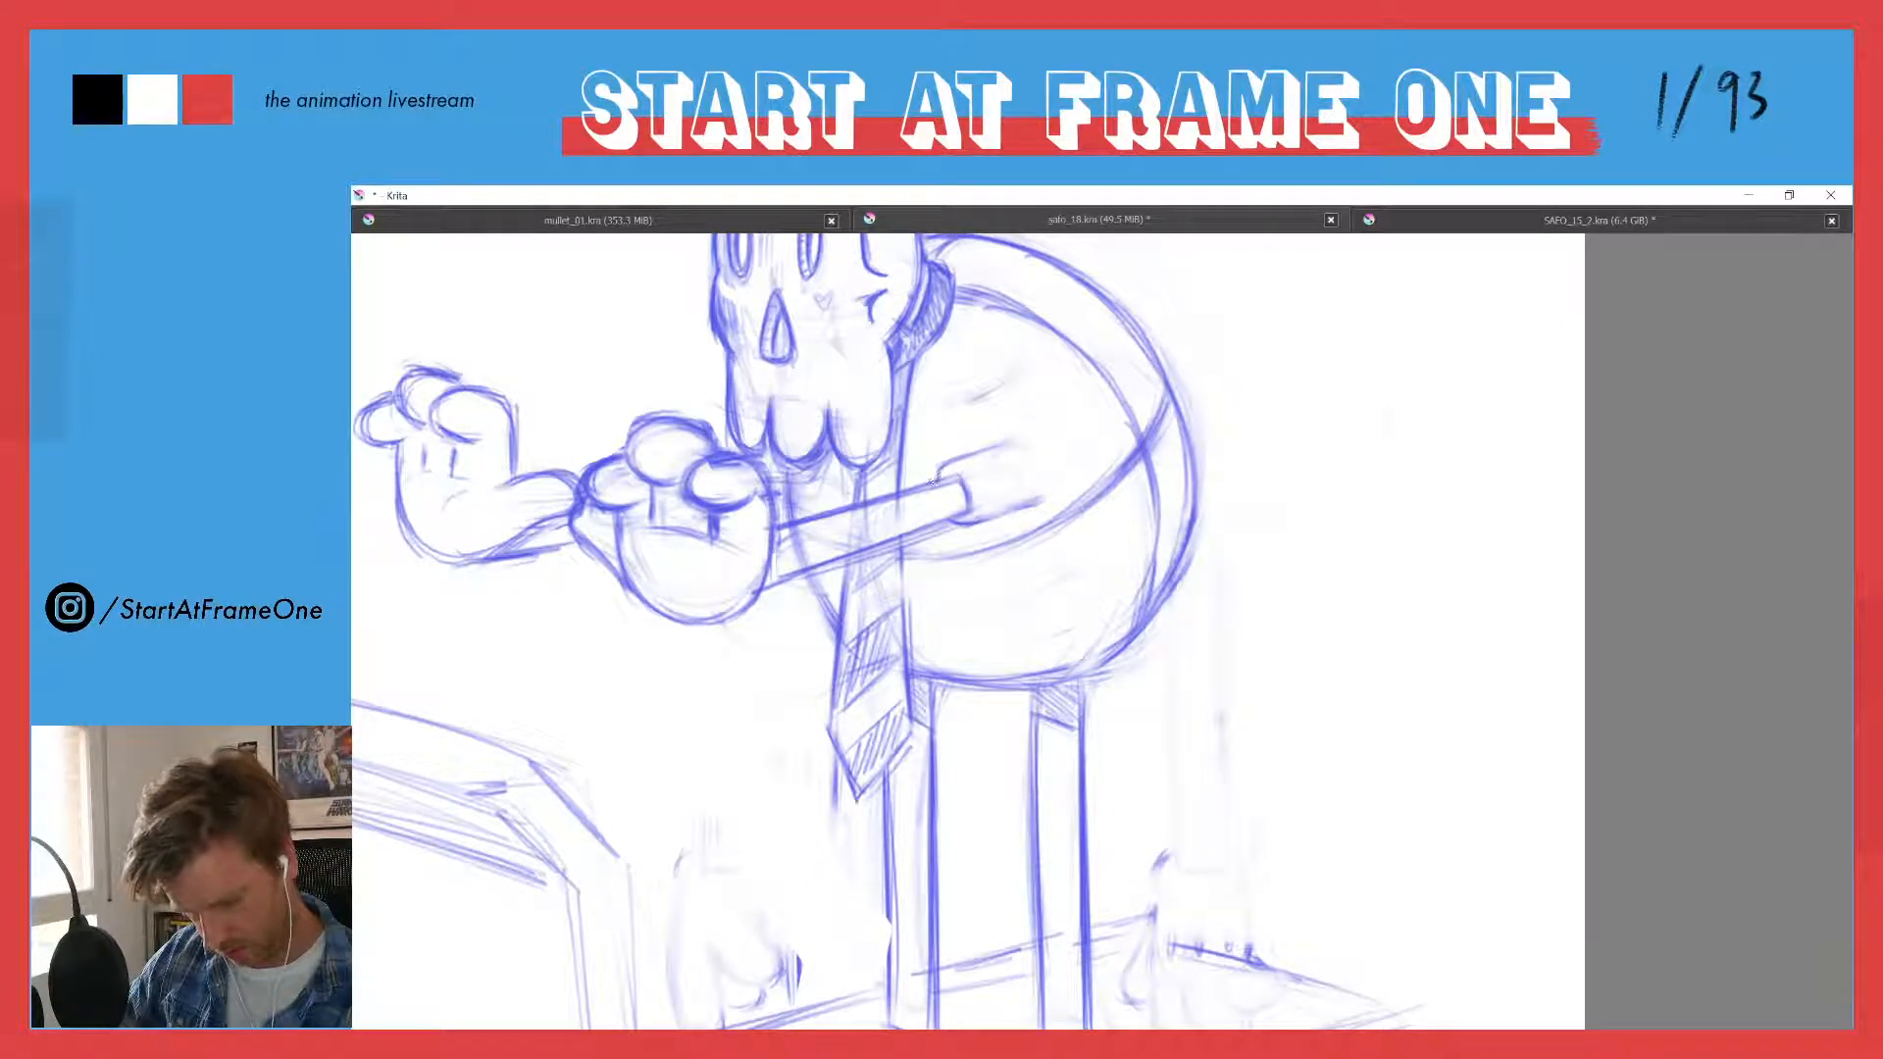
pyautogui.moveTo(974, 518)
pyautogui.mouseDown()
pyautogui.moveTo(1030, 504)
pyautogui.moveTo(1001, 444)
pyautogui.mouseUp()
pyautogui.moveTo(946, 477)
pyautogui.mouseDown()
pyautogui.moveTo(992, 519)
pyautogui.moveTo(968, 503)
pyautogui.mouseUp()
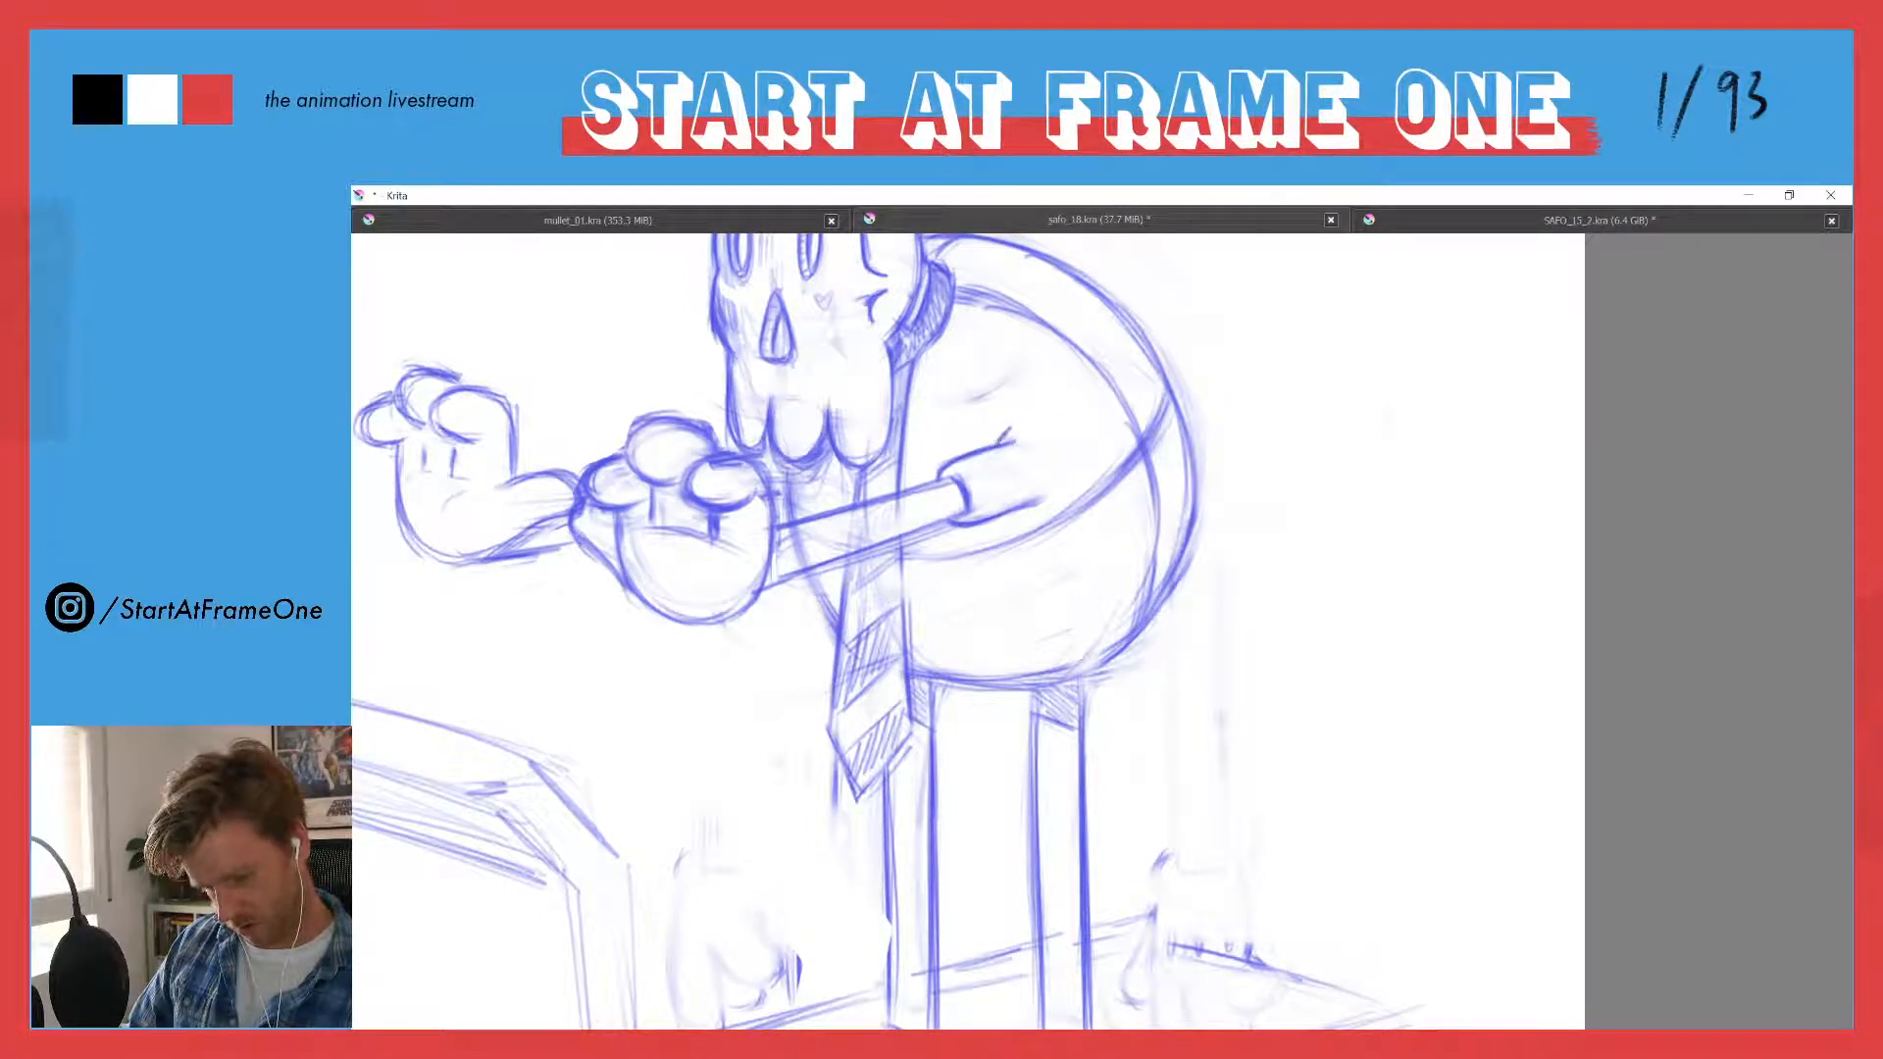
# - Darken the short rear edge of the treadmill deck toward its back corner
pyautogui.scroll(-3, 794, 363)
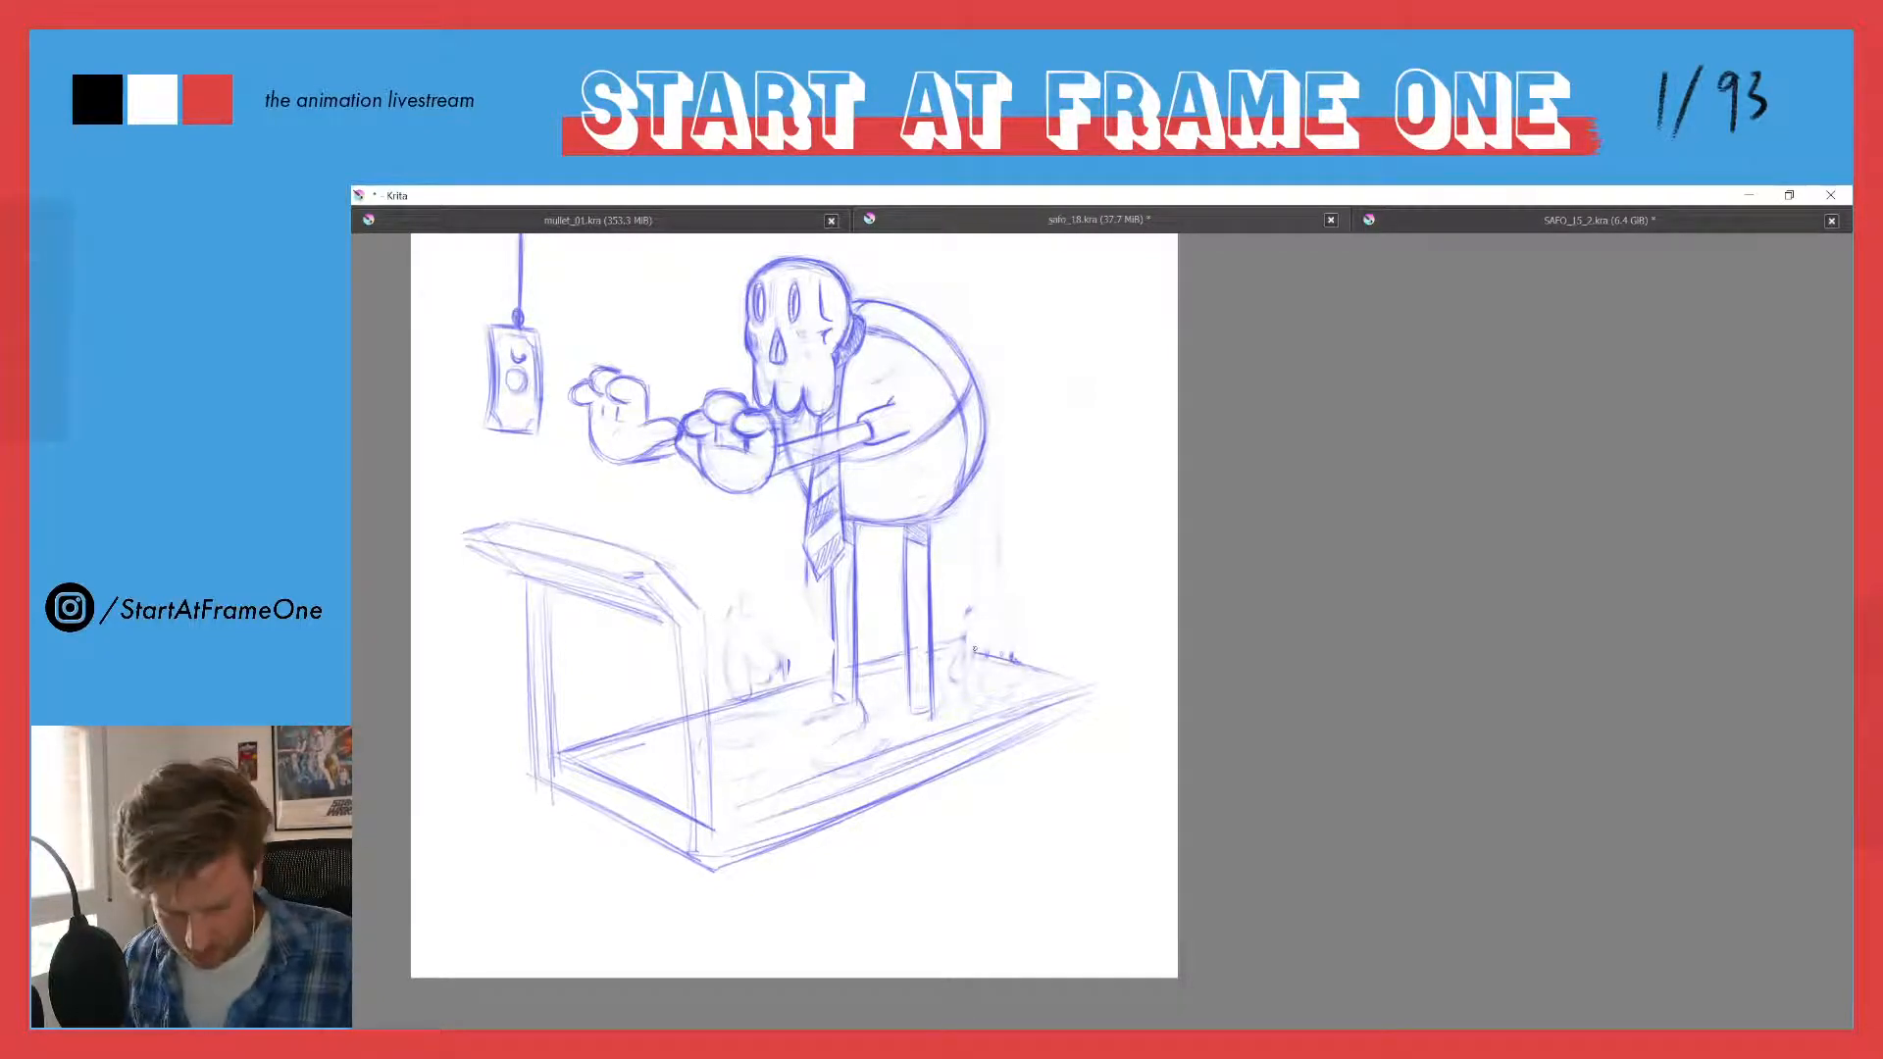
pyautogui.moveTo(974, 648); pyautogui.dragTo(1079, 687)
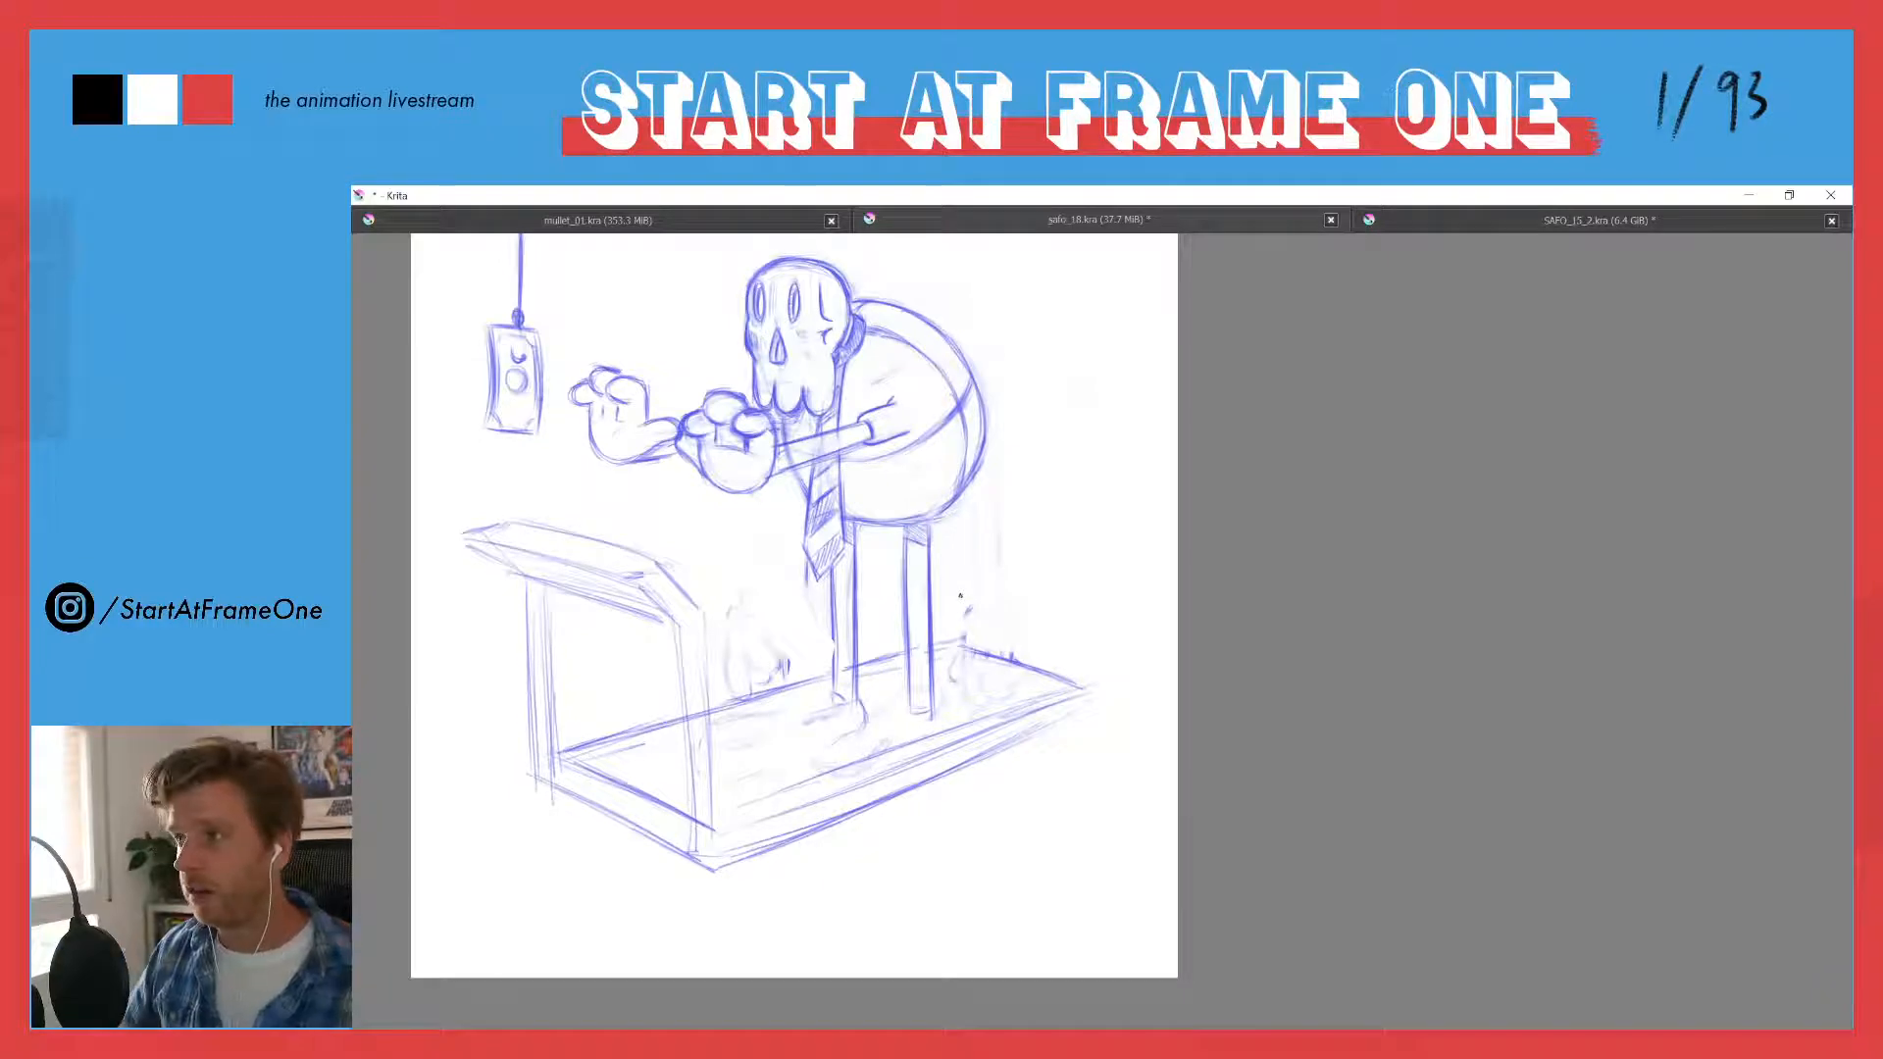
pyautogui.moveTo(734, 546); pyautogui.dragTo(883, 558)
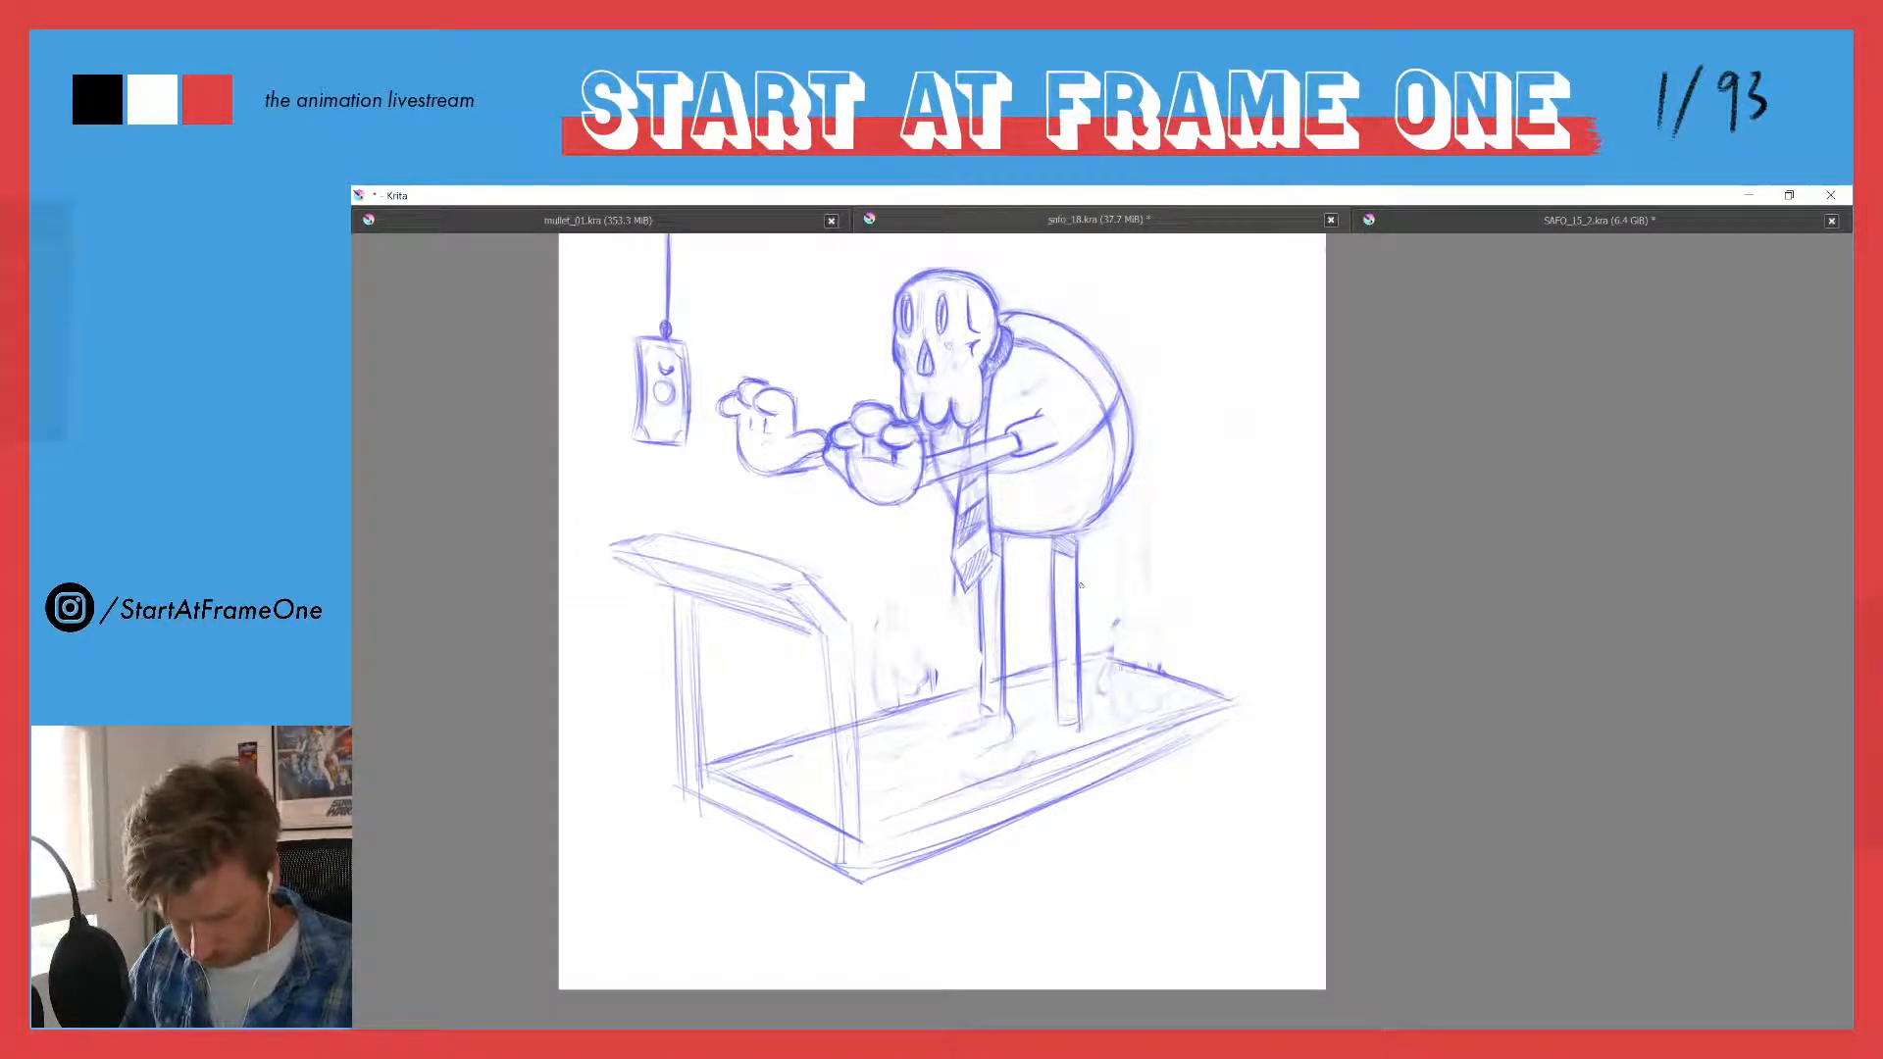
# - Try to sketch a trailing leg slanting straight down and back from the hip
pyautogui.moveTo(1078, 536); pyautogui.dragTo(1085, 597)
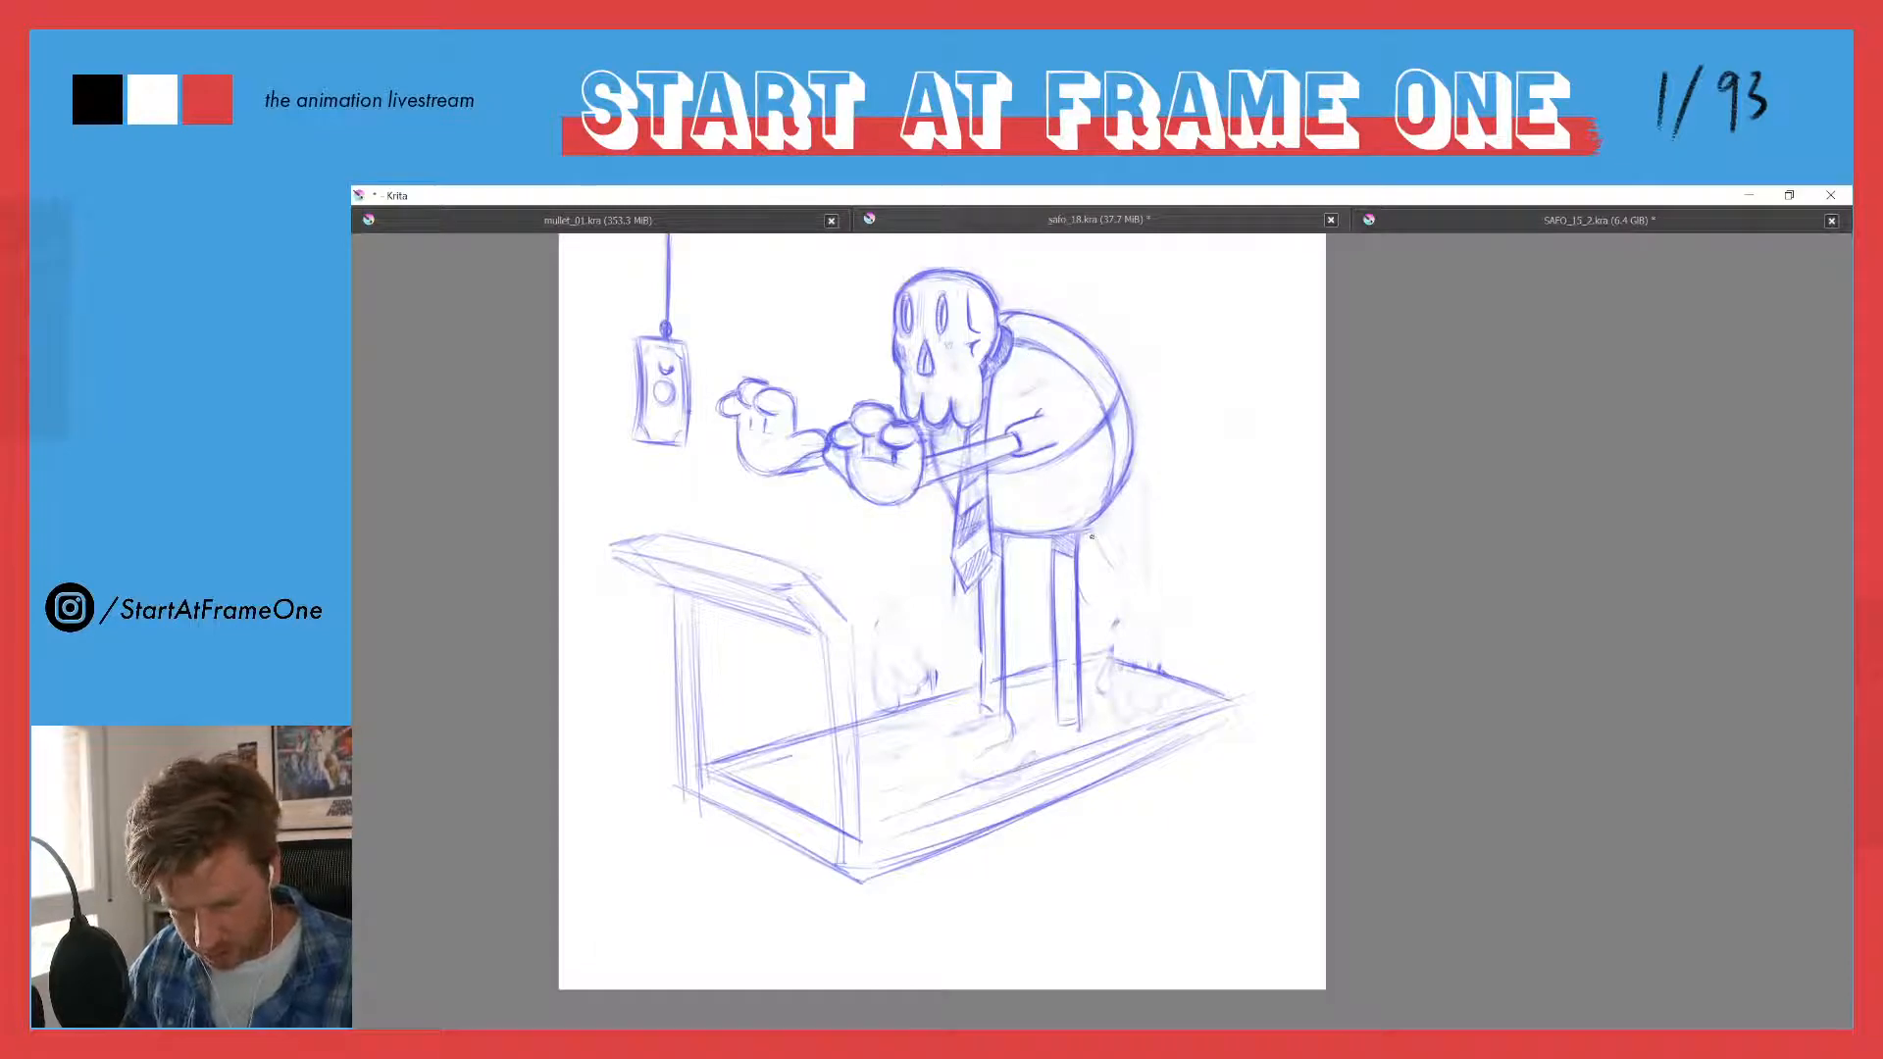
pyautogui.moveTo(1090, 526)
pyautogui.mouseDown()
pyautogui.moveTo(1125, 579)
pyautogui.moveTo(1118, 603)
pyautogui.mouseUp()
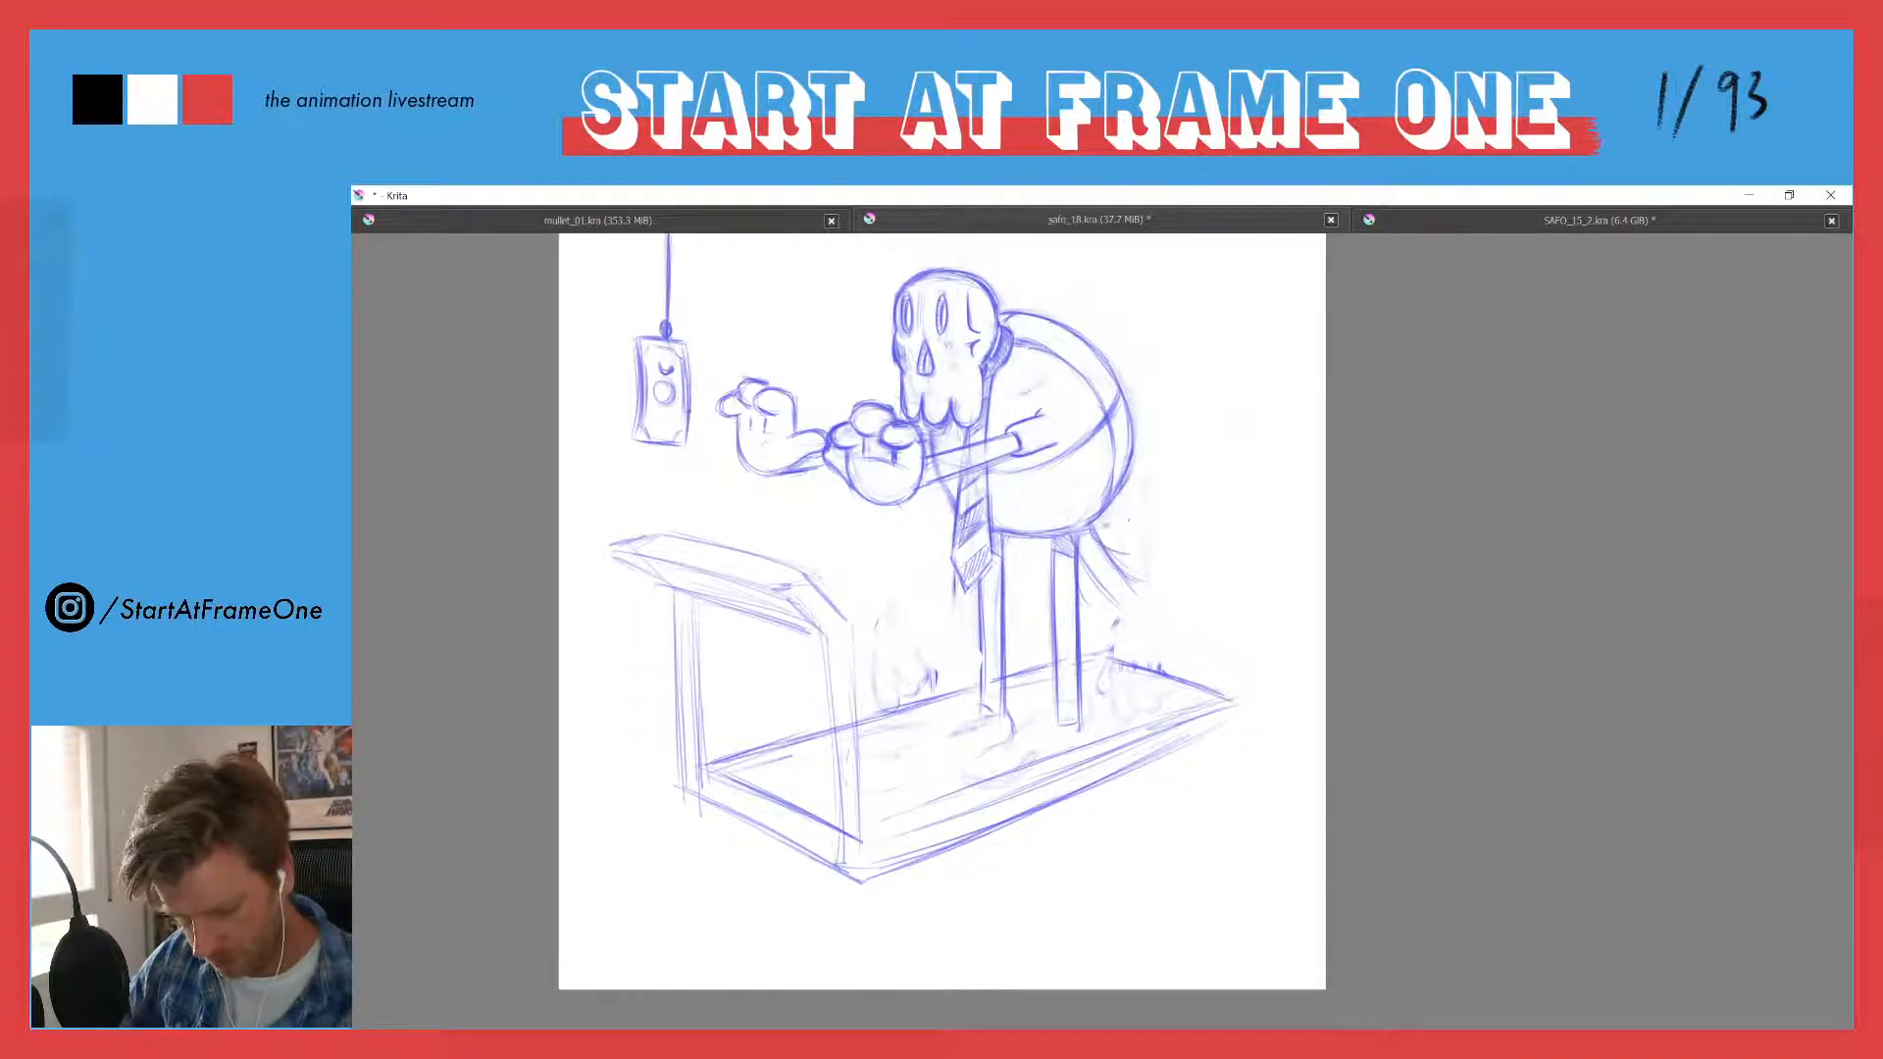
pyautogui.moveTo(1133, 559)
pyautogui.mouseDown()
pyautogui.moveTo(1120, 510)
pyautogui.moveTo(1075, 538)
pyautogui.moveTo(1132, 589)
pyautogui.moveTo(1078, 549)
pyautogui.moveTo(1148, 565)
pyautogui.moveTo(1124, 589)
pyautogui.moveTo(1094, 566)
pyautogui.moveTo(1162, 539)
pyautogui.moveTo(1148, 578)
pyautogui.moveTo(1080, 542)
pyautogui.moveTo(1120, 569)
pyautogui.moveTo(1167, 534)
pyautogui.moveTo(1117, 558)
pyautogui.moveTo(1092, 517)
pyautogui.moveTo(1146, 554)
pyautogui.moveTo(1126, 534)
pyautogui.moveTo(1165, 529)
pyautogui.moveTo(1077, 531)
pyautogui.moveTo(1166, 530)
pyautogui.moveTo(1087, 526)
pyautogui.moveTo(1079, 559)
pyautogui.moveTo(1128, 582)
pyautogui.moveTo(1158, 571)
pyautogui.moveTo(1095, 578)
pyautogui.moveTo(1166, 564)
pyautogui.moveTo(1089, 545)
pyautogui.moveTo(1136, 574)
pyautogui.mouseUp()
pyautogui.hotkey('ctrl', 'z')
pyautogui.hotkey('ctrl', 'z')
pyautogui.press('e')
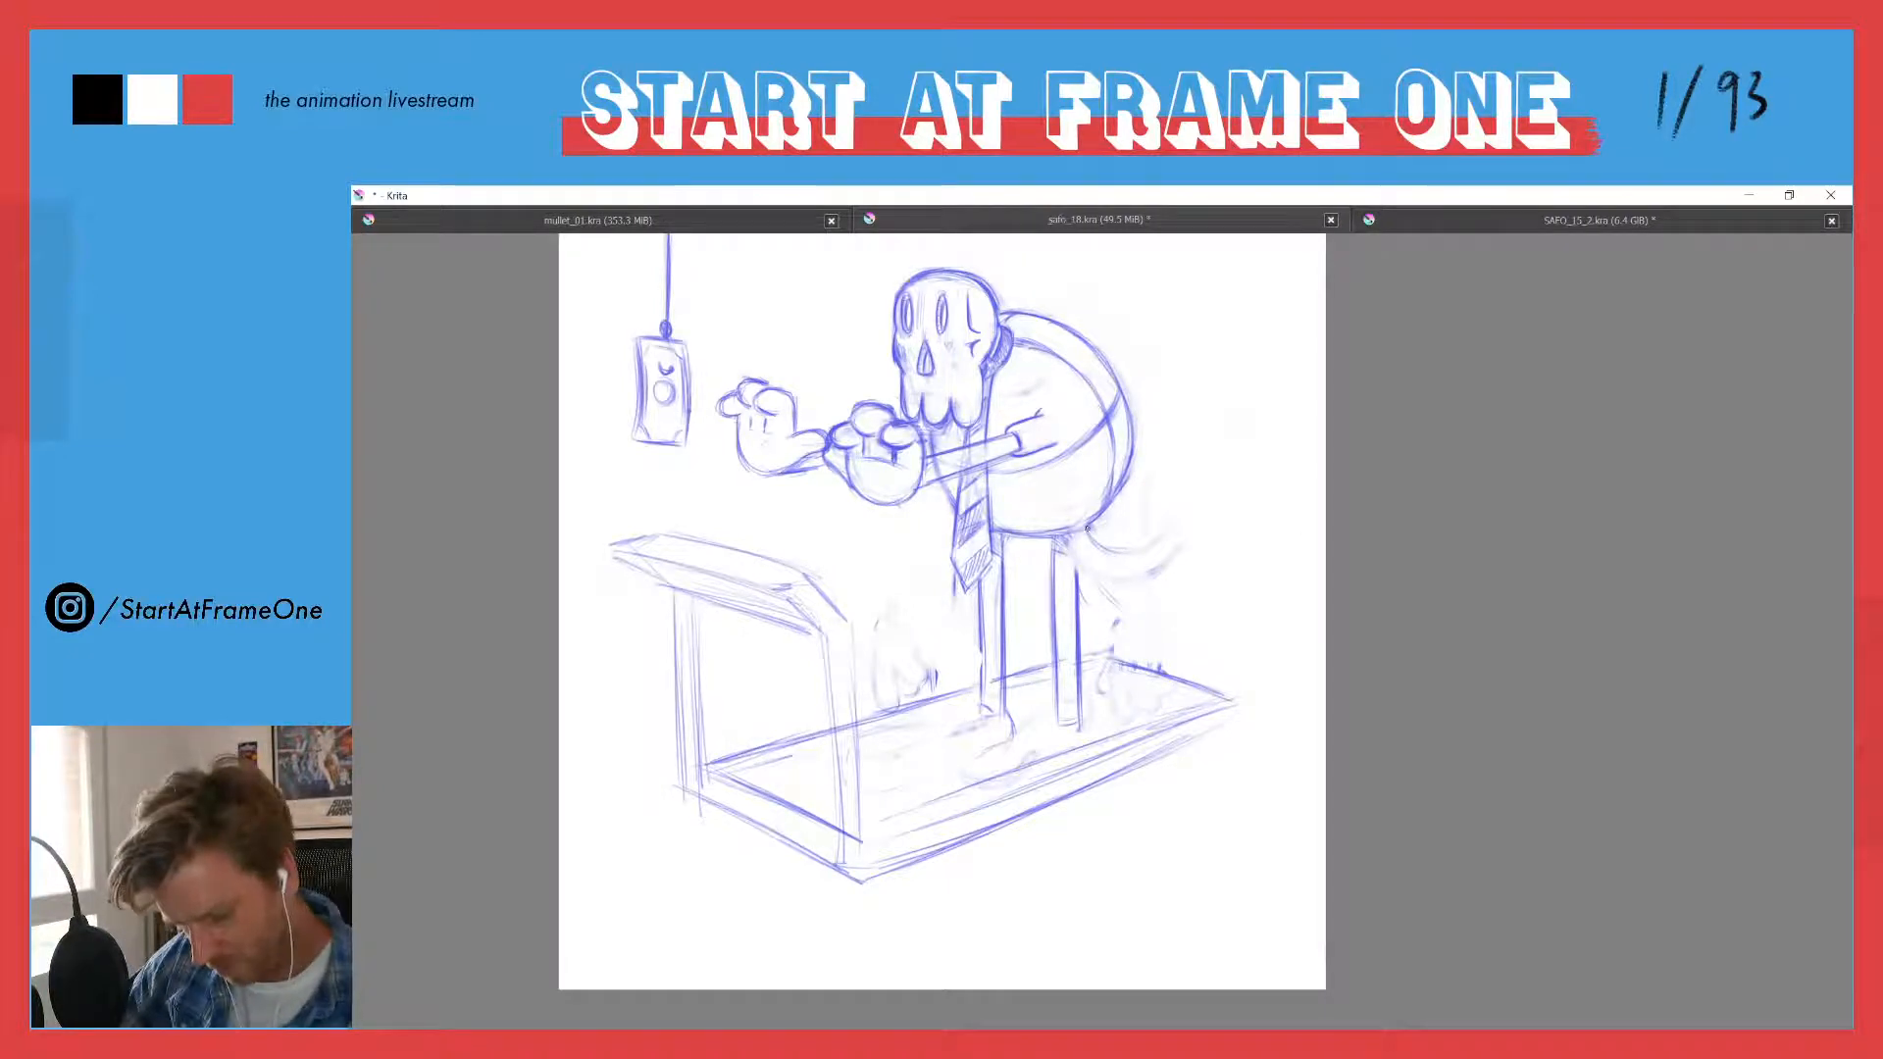
# - Sketch a curved trailing leg sweeping up behind the body and a raised front leg arching forward from beneath the tie
pyautogui.moveTo(1088, 538)
pyautogui.mouseDown()
pyautogui.moveTo(1128, 543)
pyautogui.moveTo(1059, 539)
pyautogui.moveTo(1090, 563)
pyautogui.moveTo(1063, 534)
pyautogui.moveTo(1155, 561)
pyautogui.moveTo(1113, 560)
pyautogui.moveTo(1169, 557)
pyautogui.mouseUp()
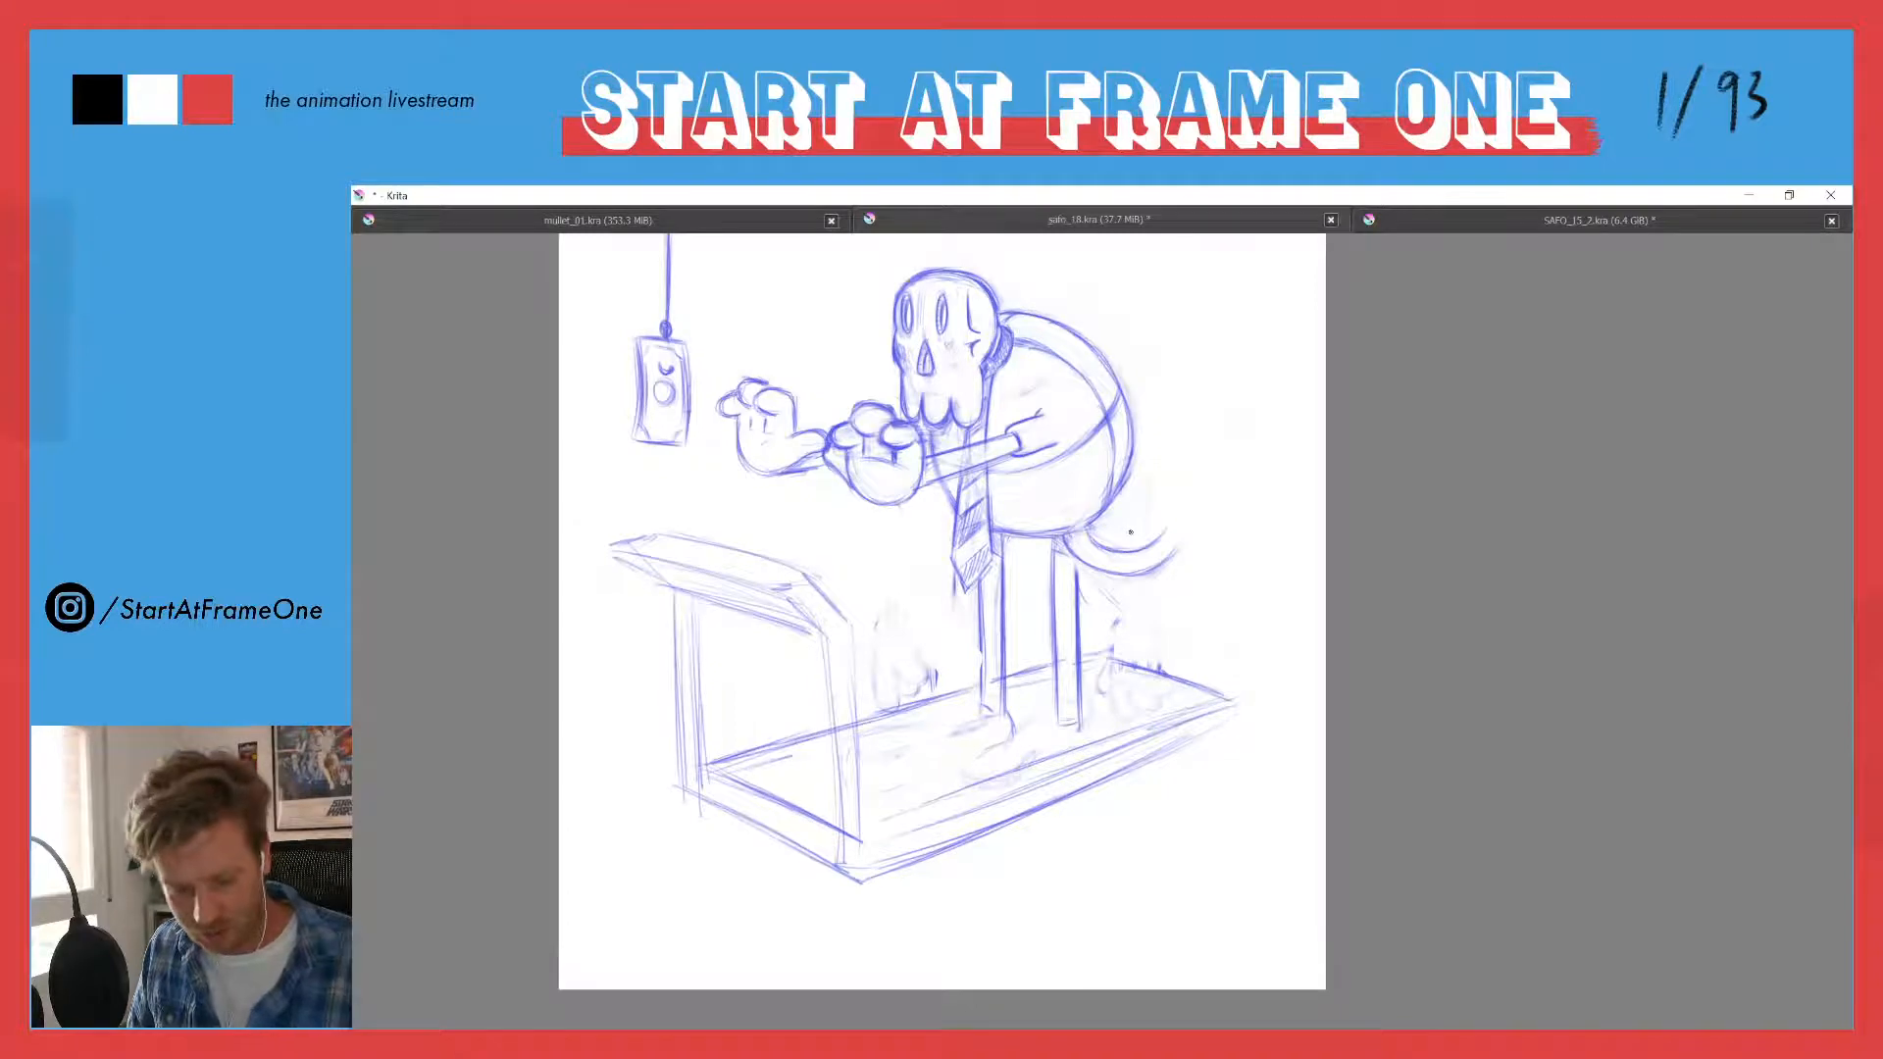
pyautogui.moveTo(1067, 538)
pyautogui.mouseDown()
pyautogui.moveTo(1109, 574)
pyautogui.moveTo(1152, 575)
pyautogui.moveTo(1160, 529)
pyautogui.mouseUp()
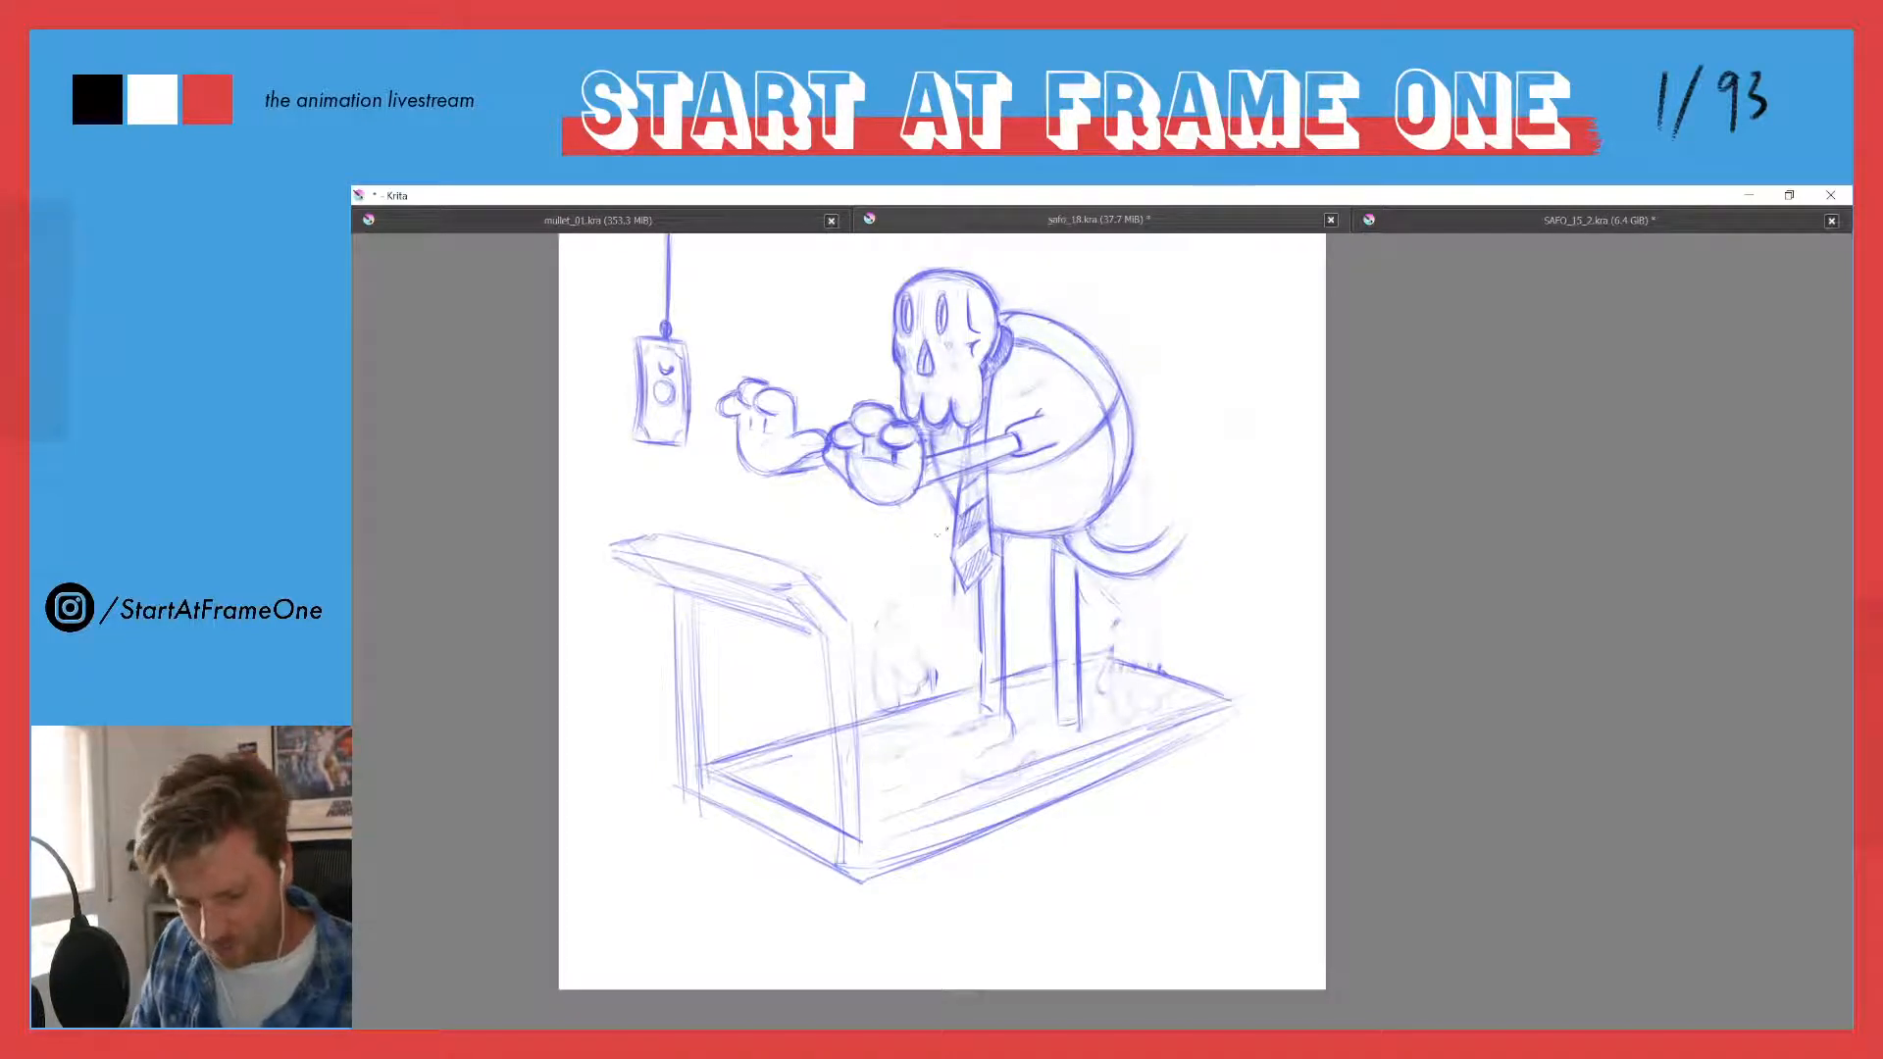
pyautogui.moveTo(894, 541)
pyautogui.mouseDown()
pyautogui.moveTo(938, 524)
pyautogui.moveTo(882, 580)
pyautogui.moveTo(909, 553)
pyautogui.moveTo(876, 563)
pyautogui.moveTo(948, 540)
pyautogui.moveTo(894, 586)
pyautogui.moveTo(951, 519)
pyautogui.moveTo(871, 574)
pyautogui.moveTo(927, 558)
pyautogui.moveTo(891, 589)
pyautogui.moveTo(932, 548)
pyautogui.mouseUp()
pyautogui.moveTo(893, 586)
pyautogui.mouseDown()
pyautogui.moveTo(906, 534)
pyautogui.moveTo(948, 543)
pyautogui.mouseUp()
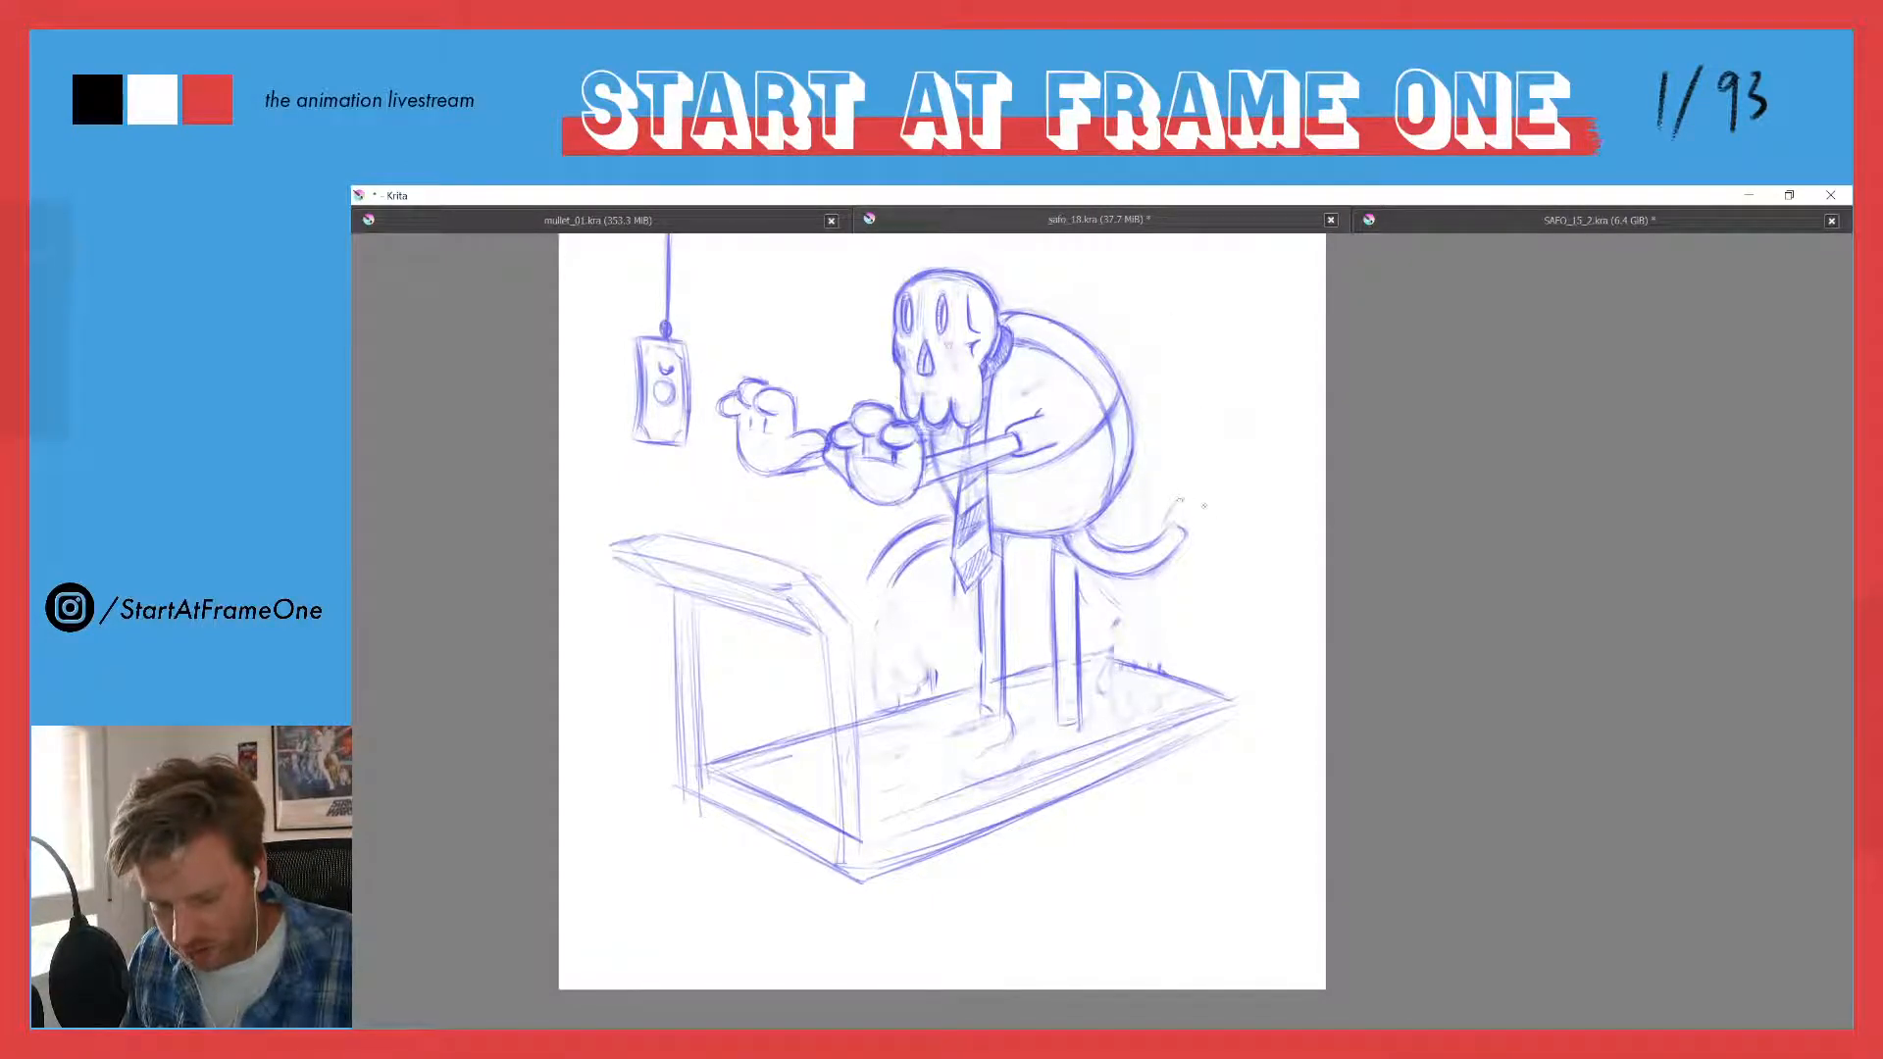
# - Draw a long rounded foot hanging from the end of the trailing leg and darken its sole and toe
pyautogui.moveTo(1194, 505); pyautogui.dragTo(1237, 566)
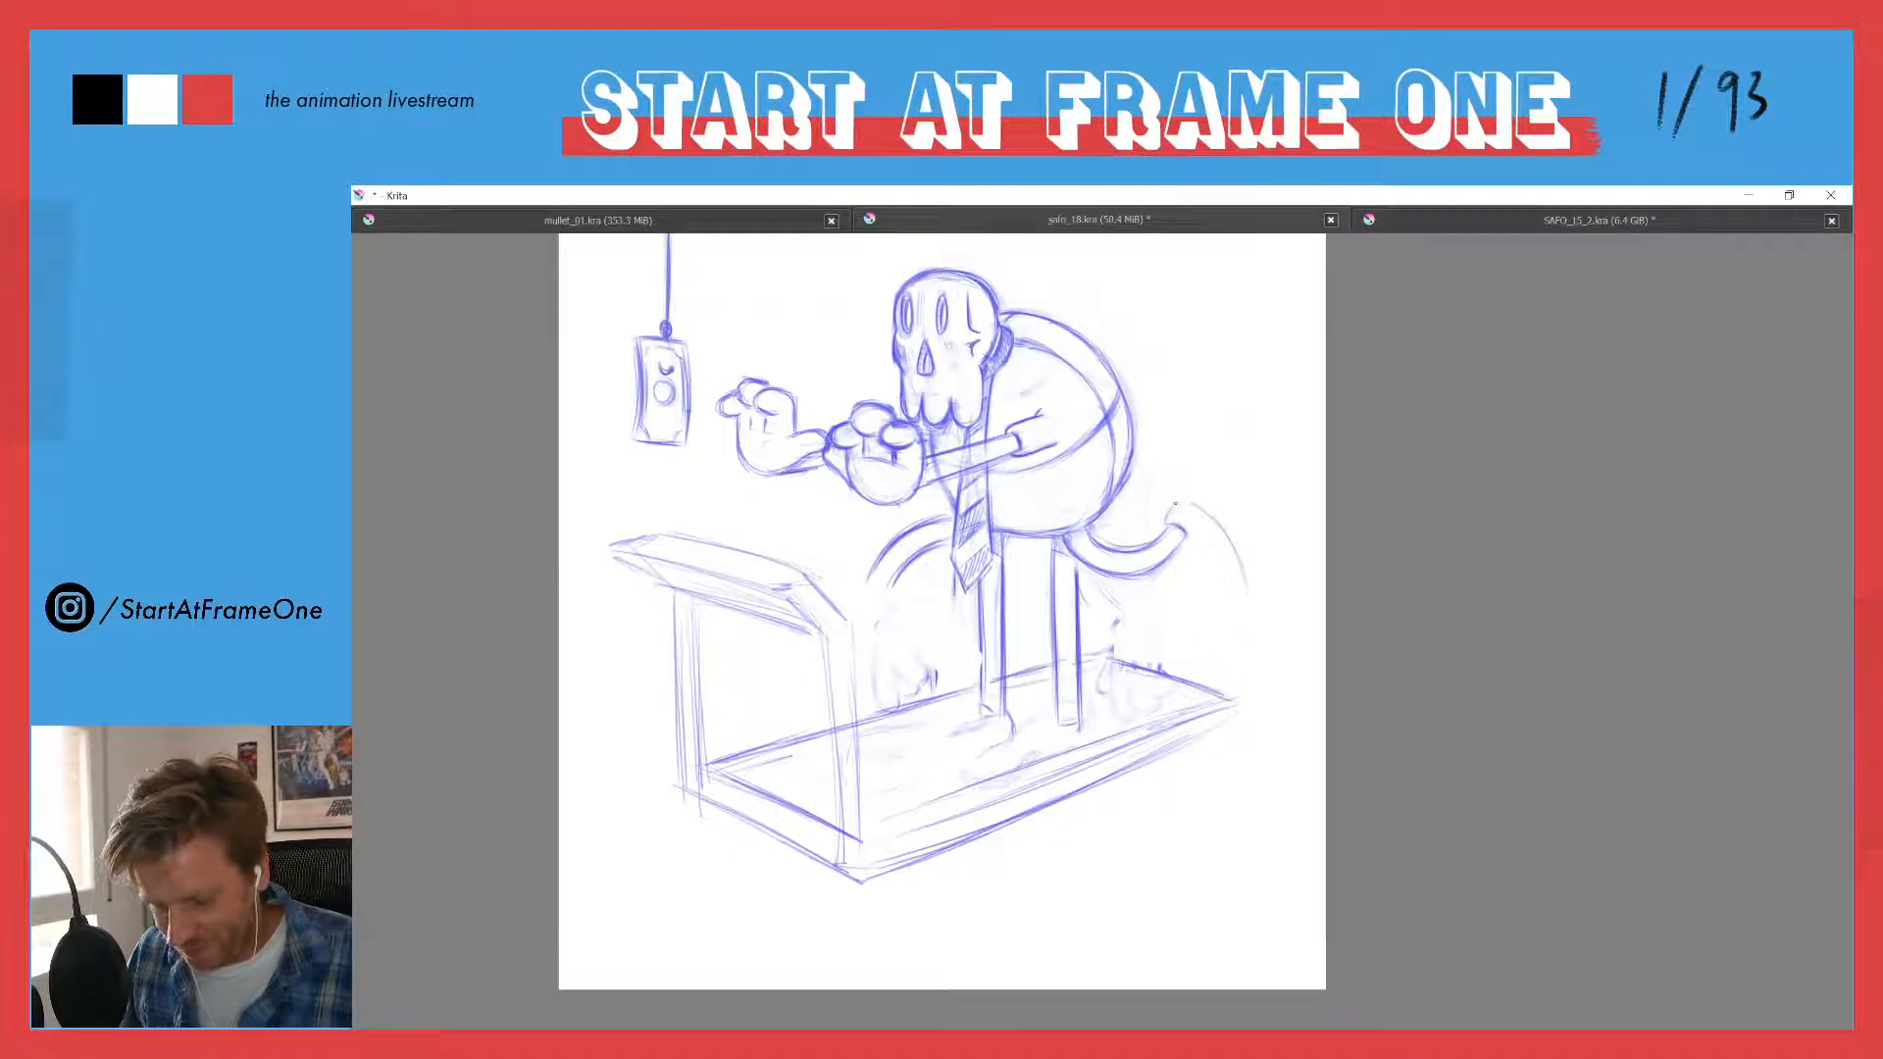
pyautogui.moveTo(1177, 502); pyautogui.dragTo(1219, 549)
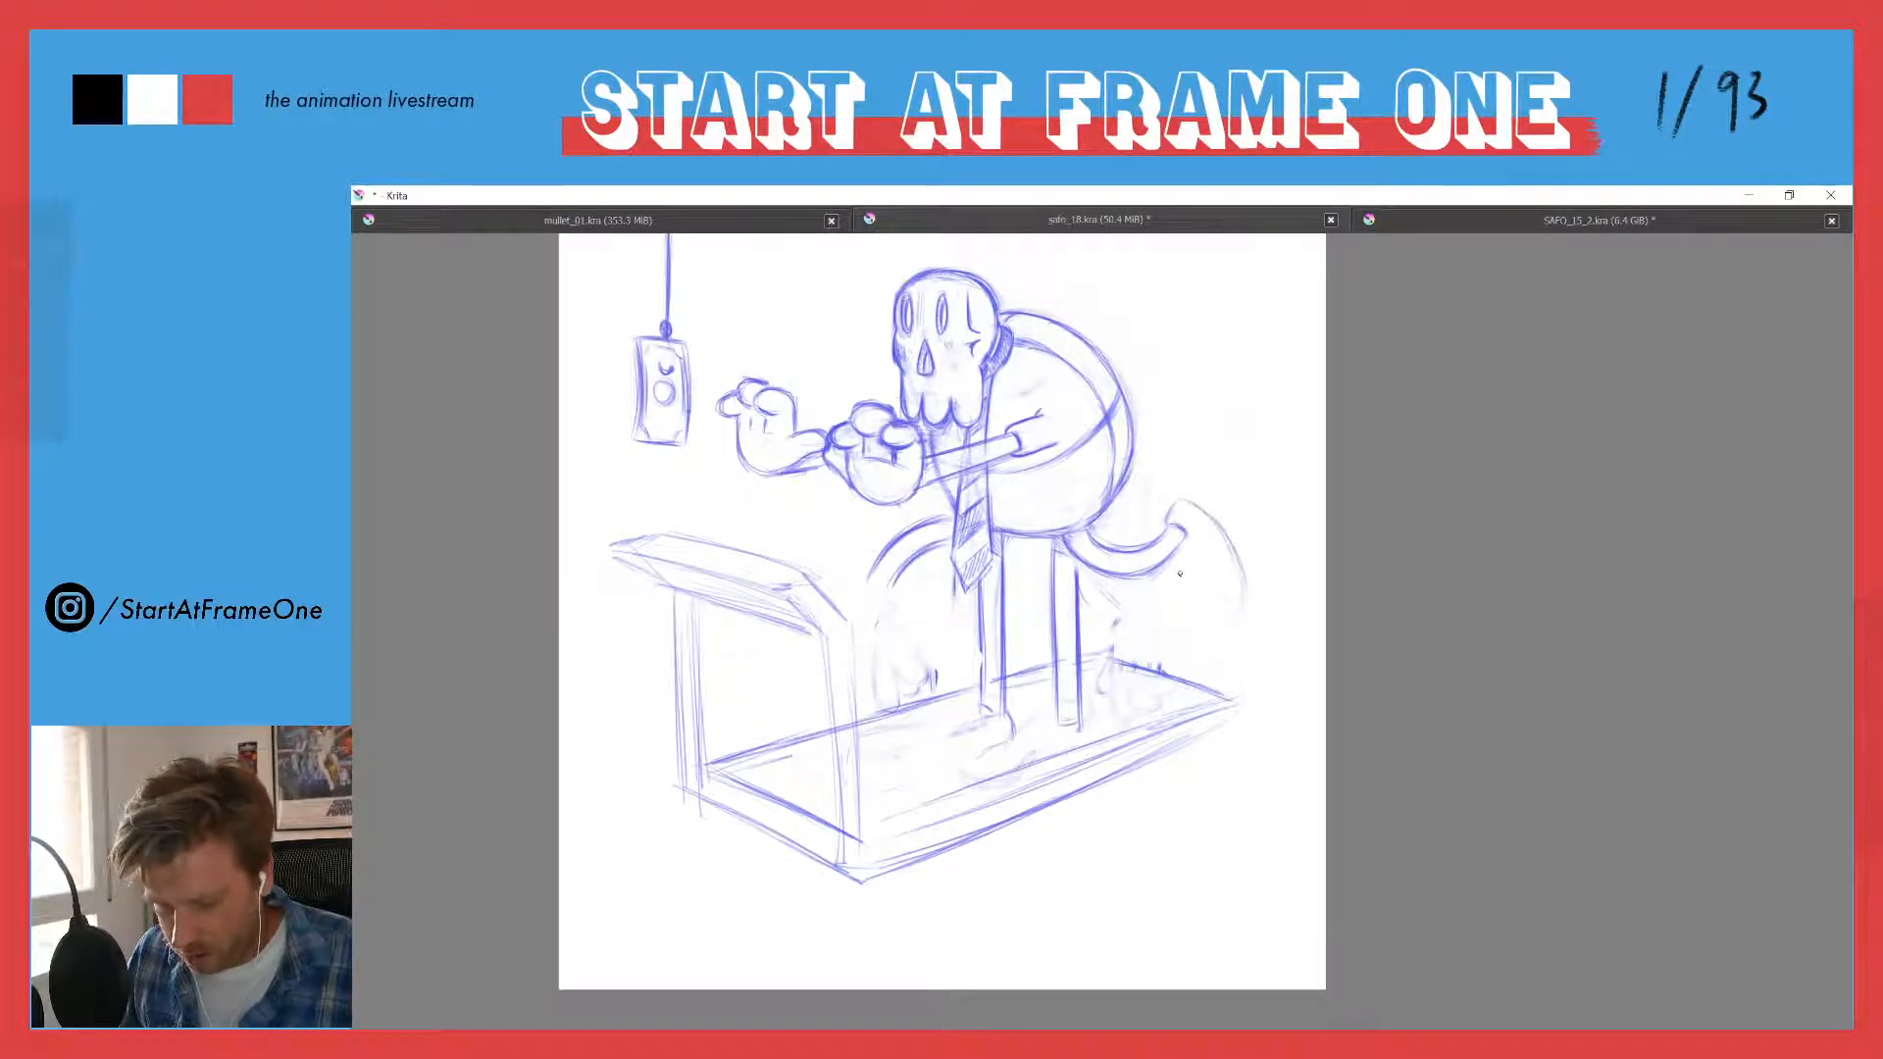
pyautogui.moveTo(1177, 551)
pyautogui.mouseDown()
pyautogui.moveTo(1183, 606)
pyautogui.moveTo(1226, 631)
pyautogui.moveTo(1239, 598)
pyautogui.mouseUp()
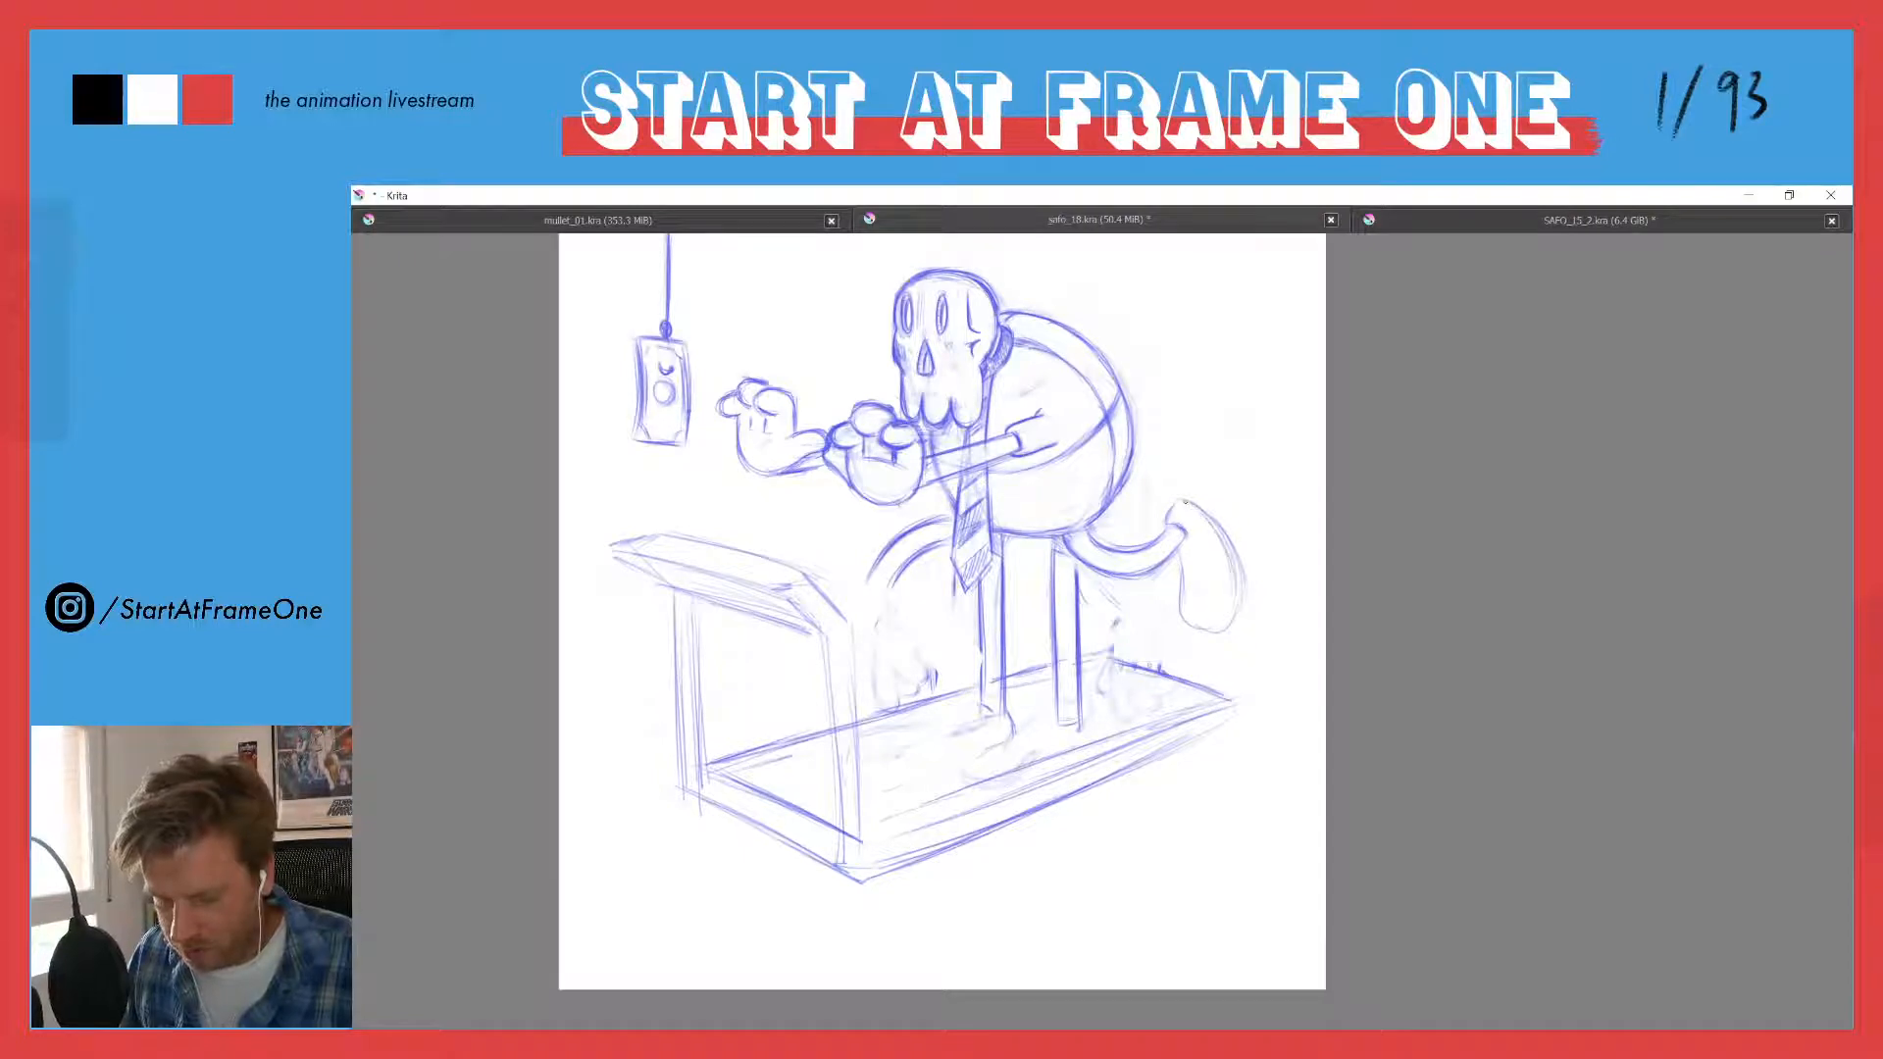
pyautogui.moveTo(1184, 498)
pyautogui.mouseDown()
pyautogui.moveTo(1220, 524)
pyautogui.moveTo(1239, 588)
pyautogui.mouseUp()
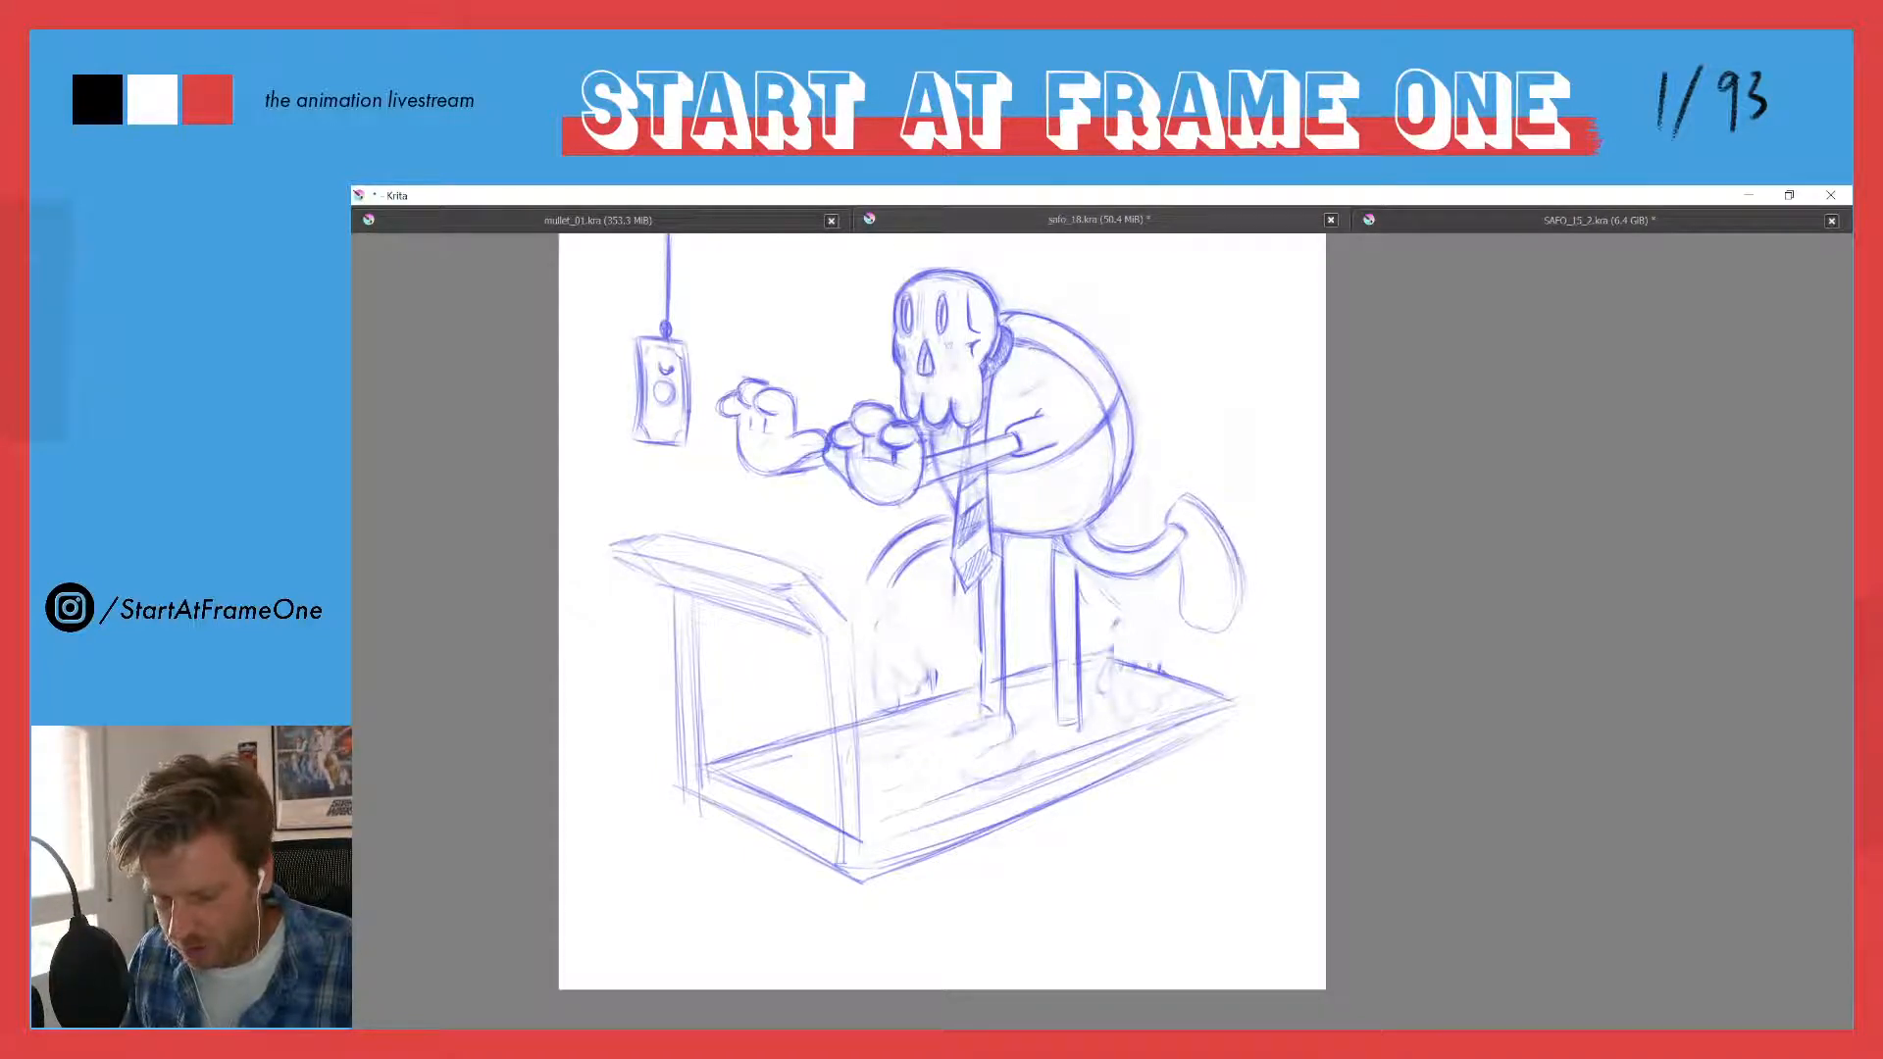
pyautogui.moveTo(1179, 500)
pyautogui.mouseDown()
pyautogui.moveTo(1233, 565)
pyautogui.moveTo(1236, 627)
pyautogui.mouseUp()
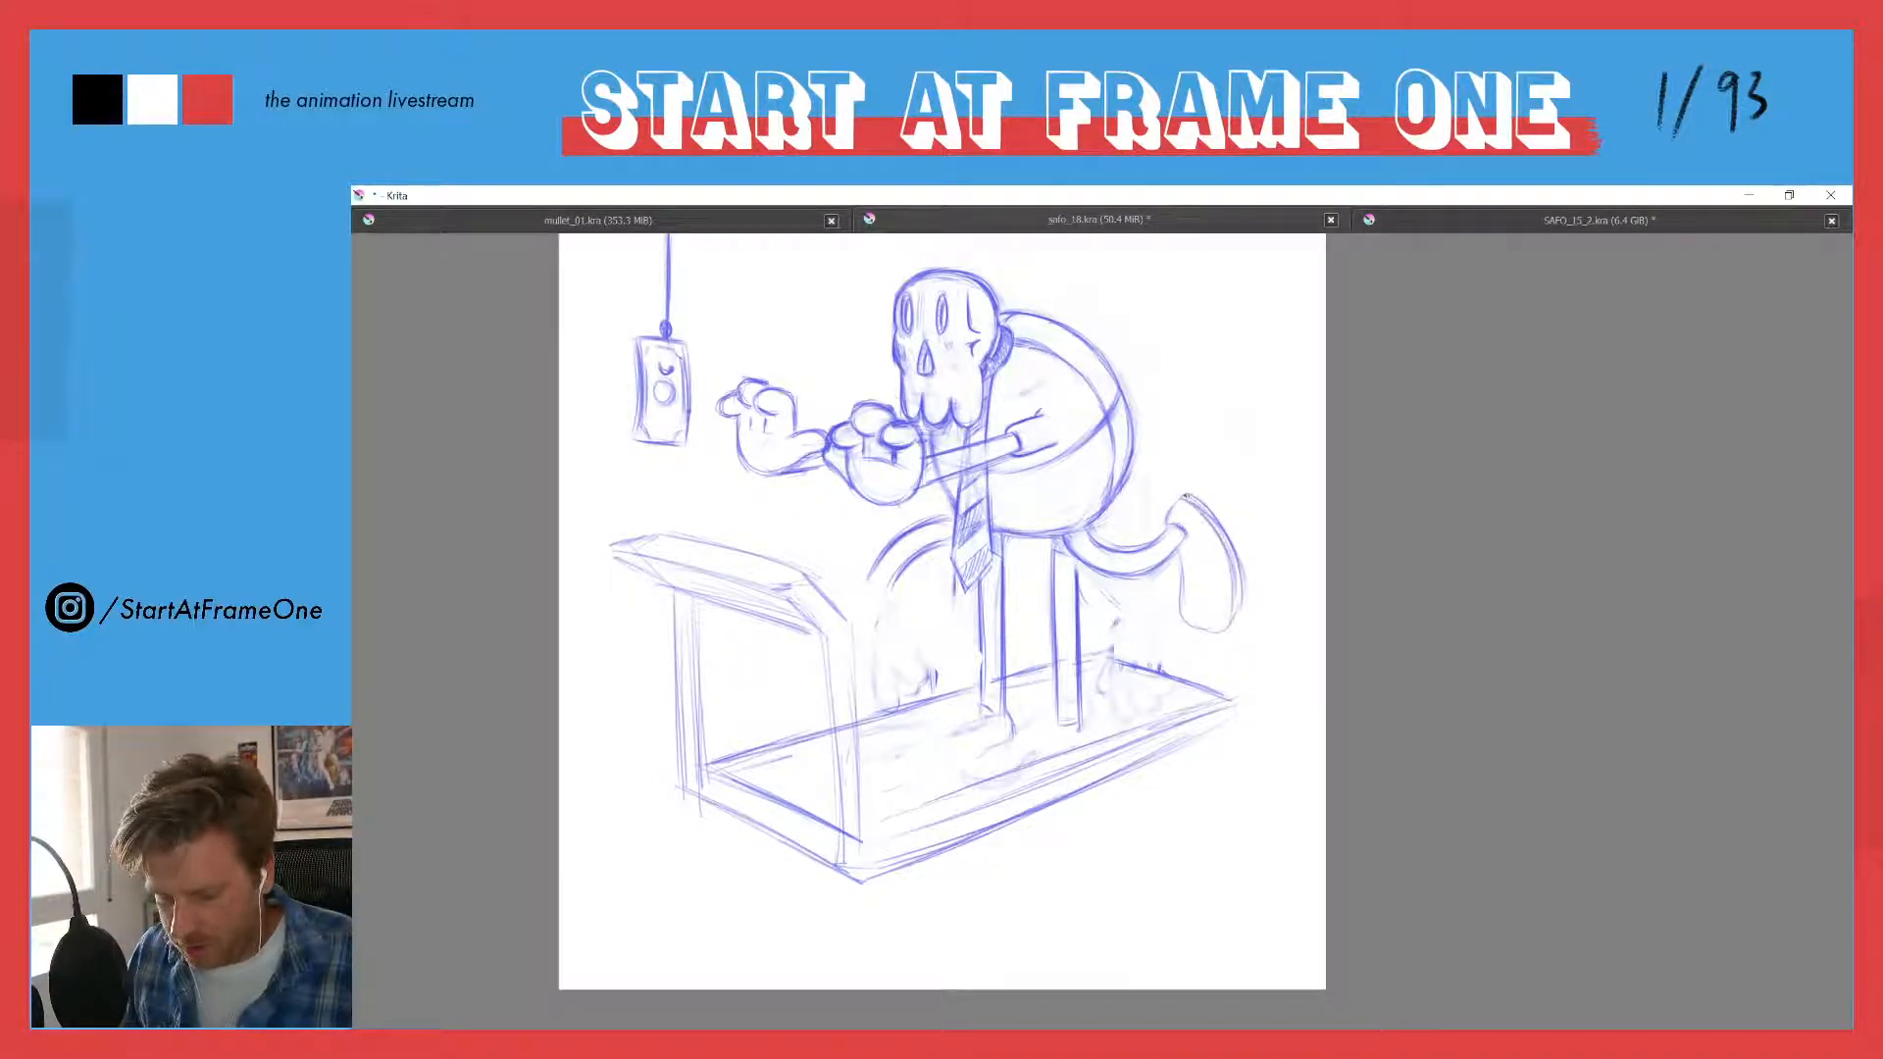
pyautogui.moveTo(1215, 522)
pyautogui.mouseDown()
pyautogui.moveTo(1241, 600)
pyautogui.moveTo(1221, 630)
pyautogui.mouseUp()
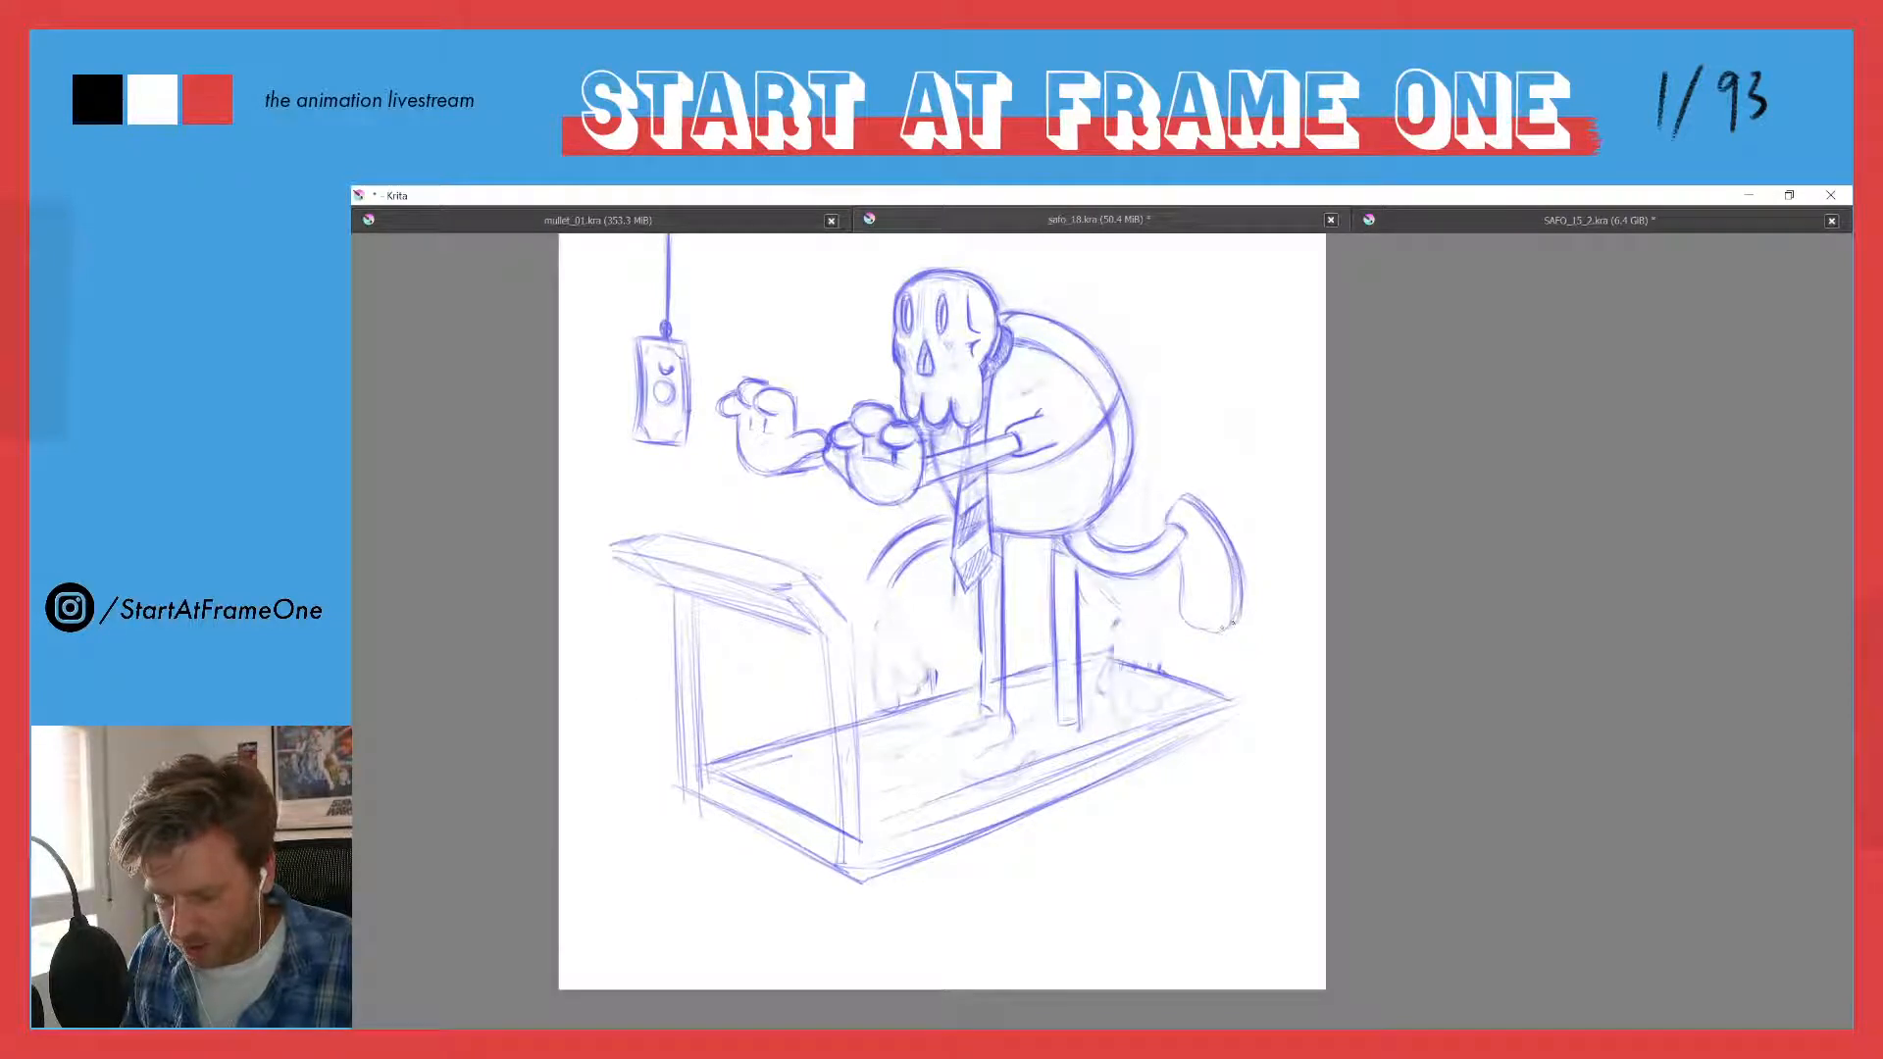
pyautogui.moveTo(1176, 551)
pyautogui.mouseDown()
pyautogui.moveTo(1184, 605)
pyautogui.moveTo(1233, 636)
pyautogui.moveTo(1221, 622)
pyautogui.mouseUp()
pyautogui.moveTo(1224, 550); pyautogui.dragTo(1239, 627)
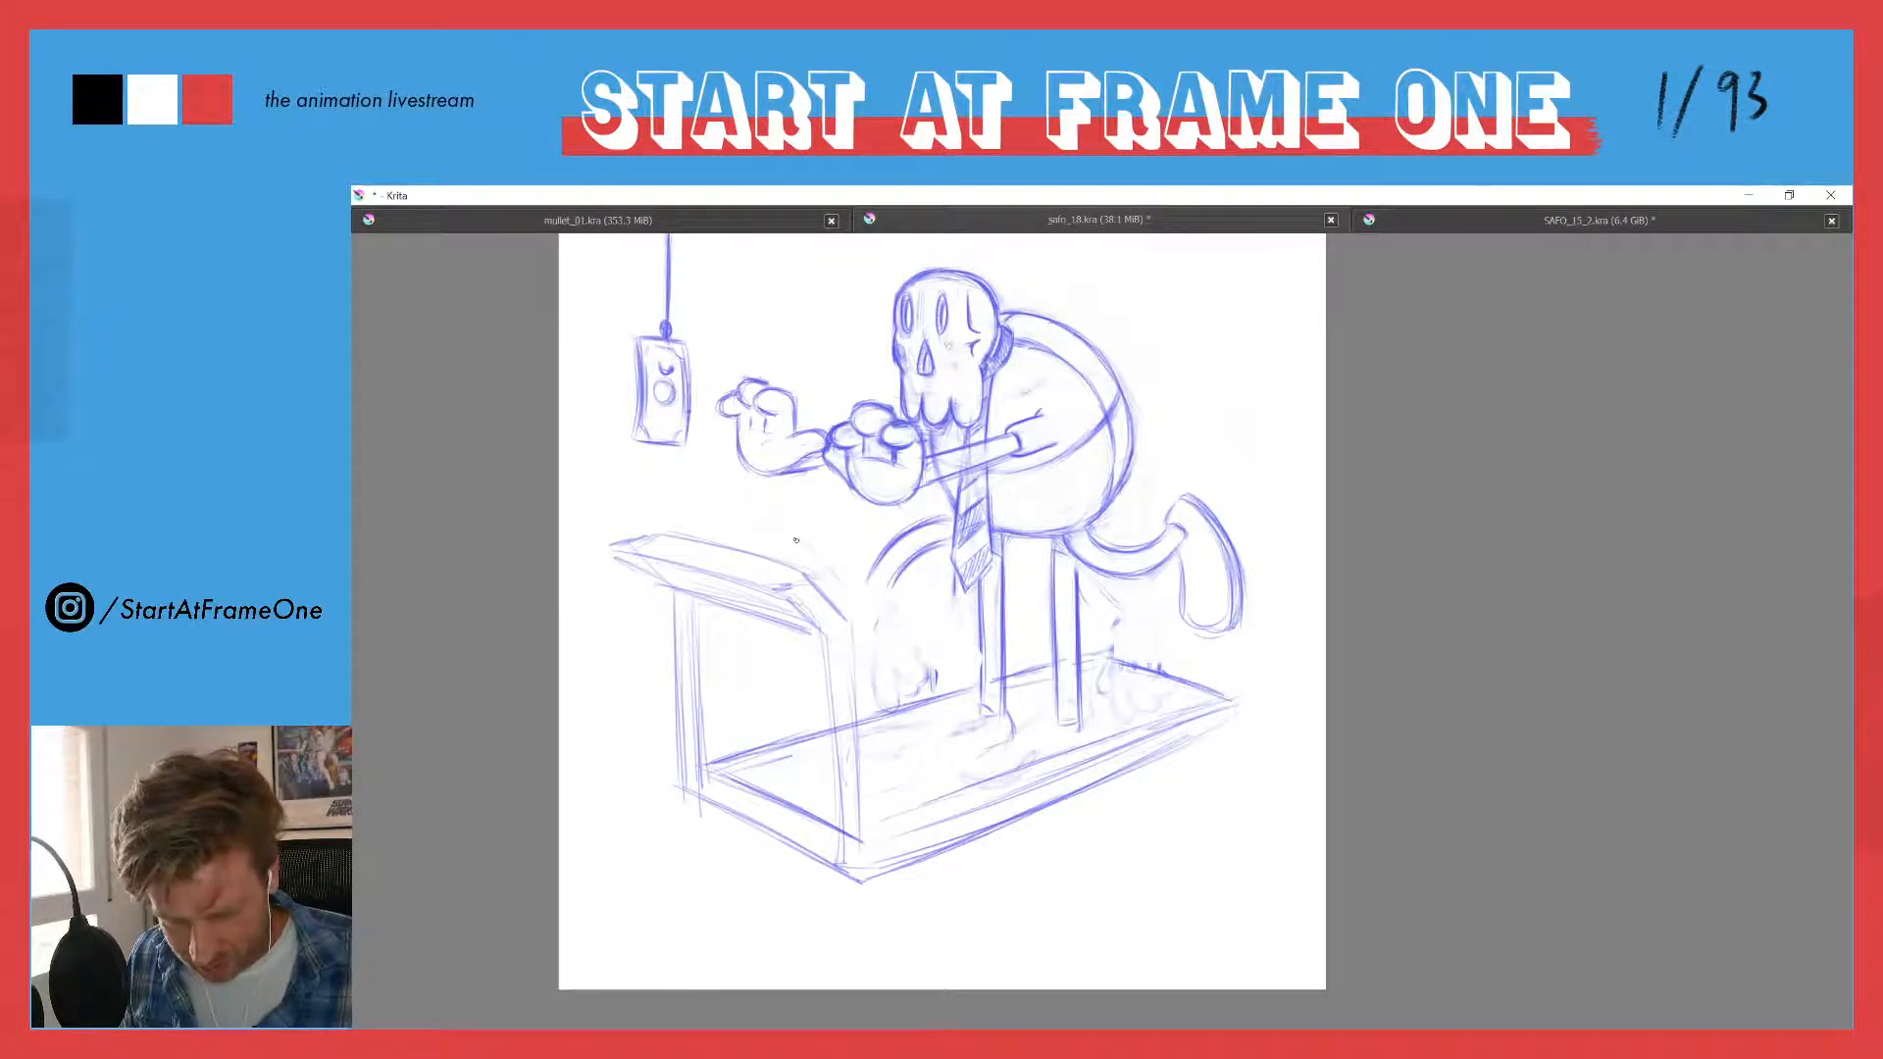
# - Draw a long rounded foot at the end of the front leg, its toe rising above the treadmill console
pyautogui.moveTo(782, 527)
pyautogui.mouseDown()
pyautogui.moveTo(739, 525)
pyautogui.moveTo(850, 610)
pyautogui.moveTo(743, 539)
pyautogui.mouseUp()
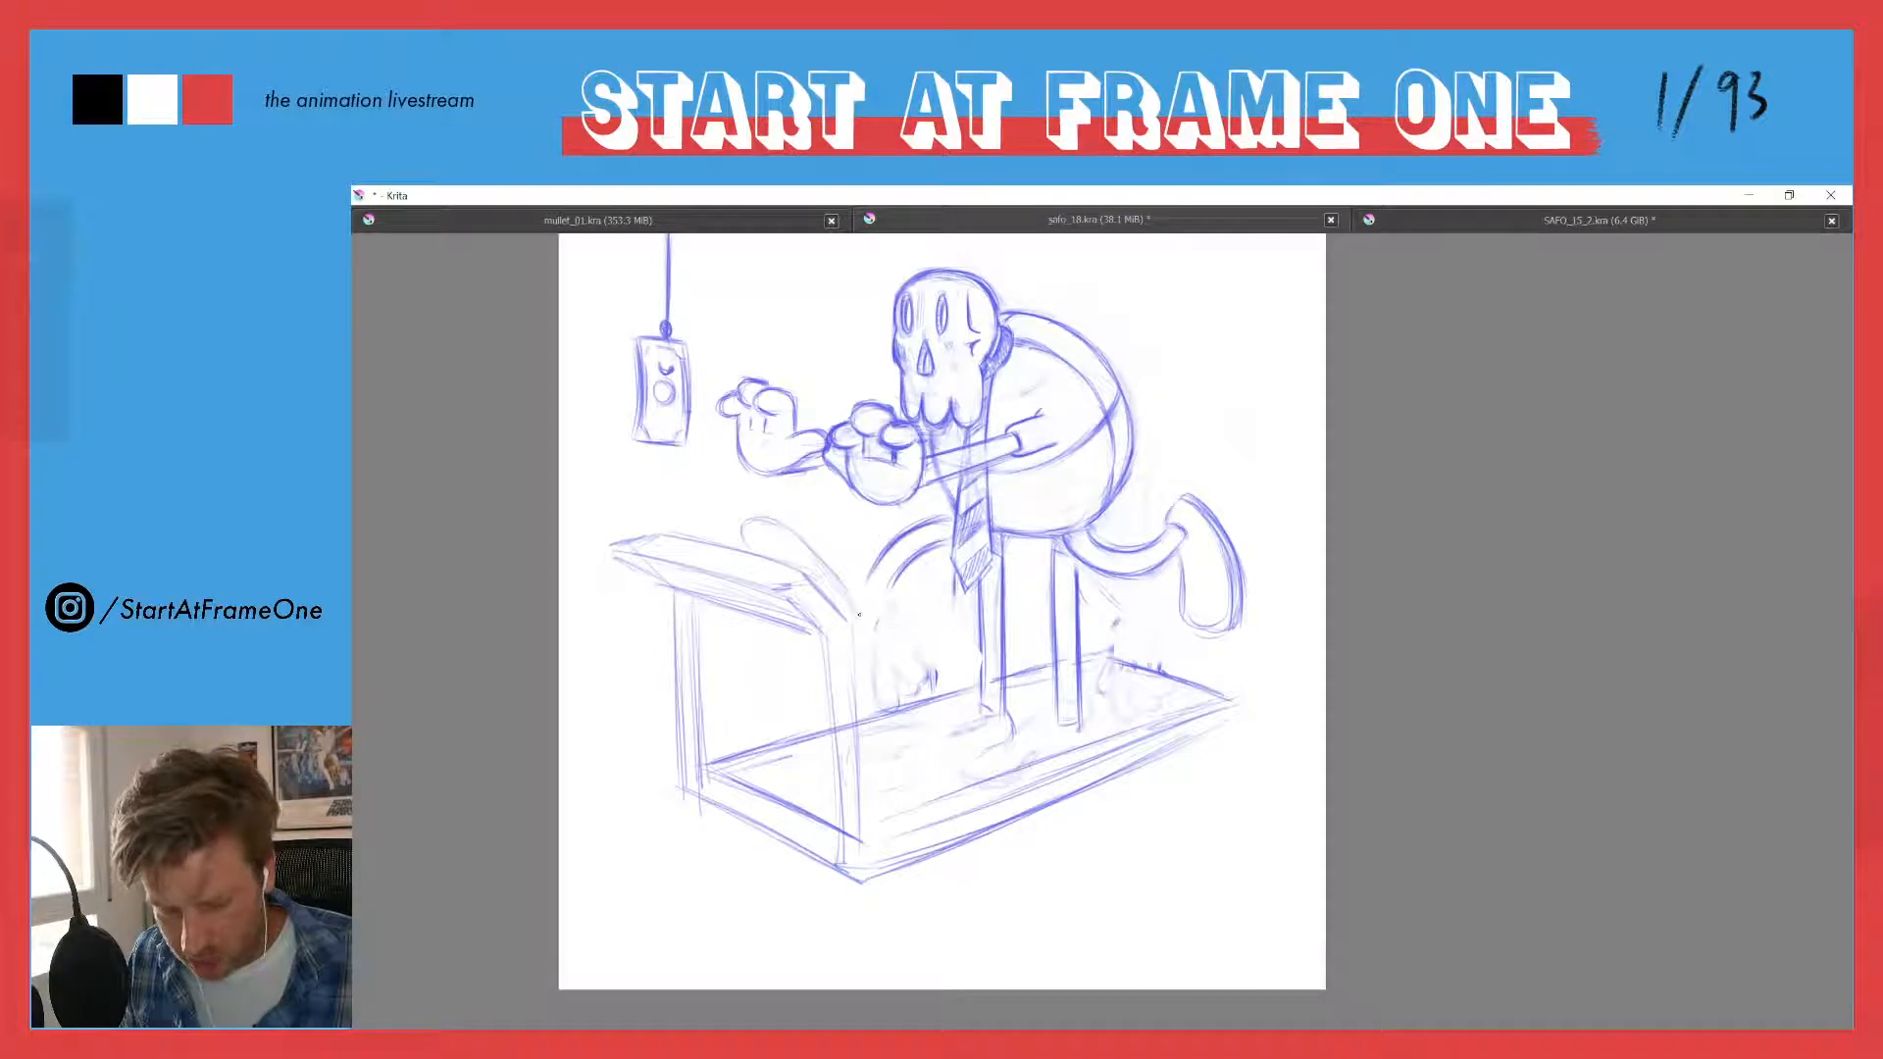
pyautogui.moveTo(763, 523); pyautogui.dragTo(855, 611)
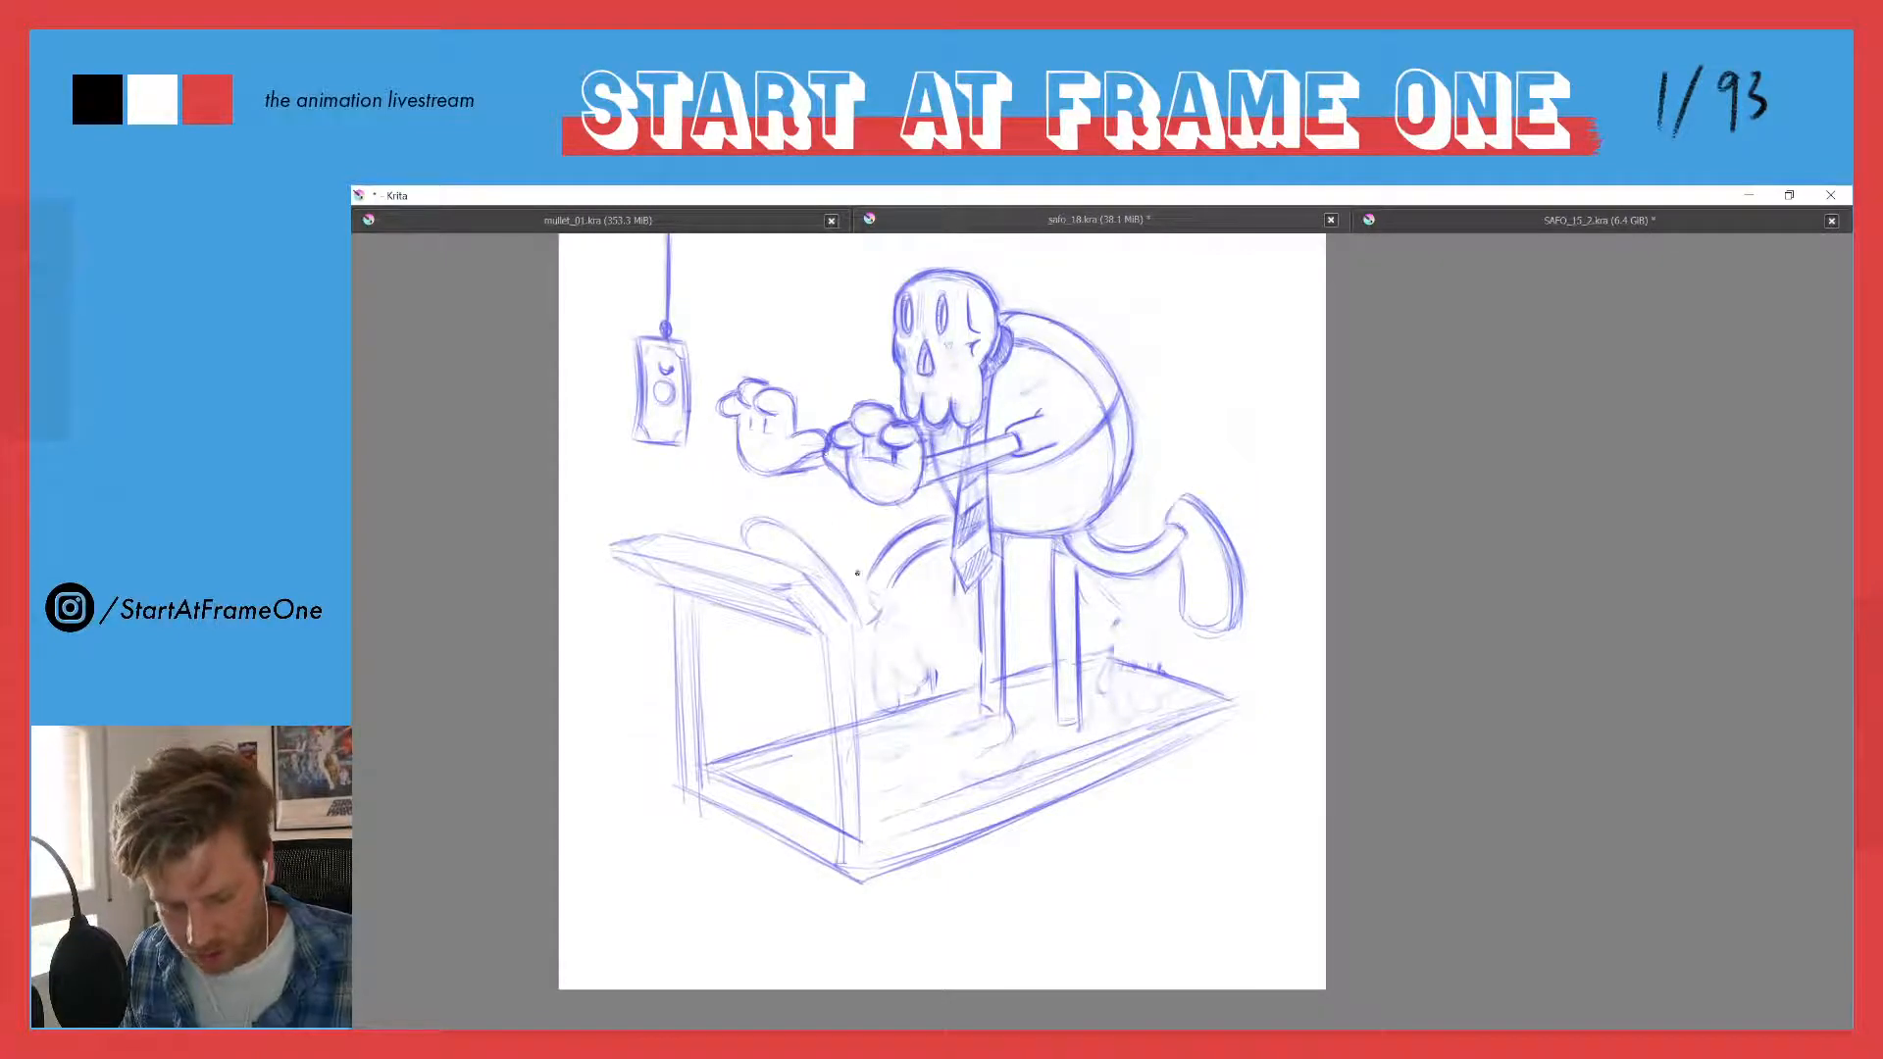
pyautogui.moveTo(748, 528)
pyautogui.mouseDown()
pyautogui.moveTo(792, 505)
pyautogui.moveTo(835, 530)
pyautogui.moveTo(864, 593)
pyautogui.mouseUp()
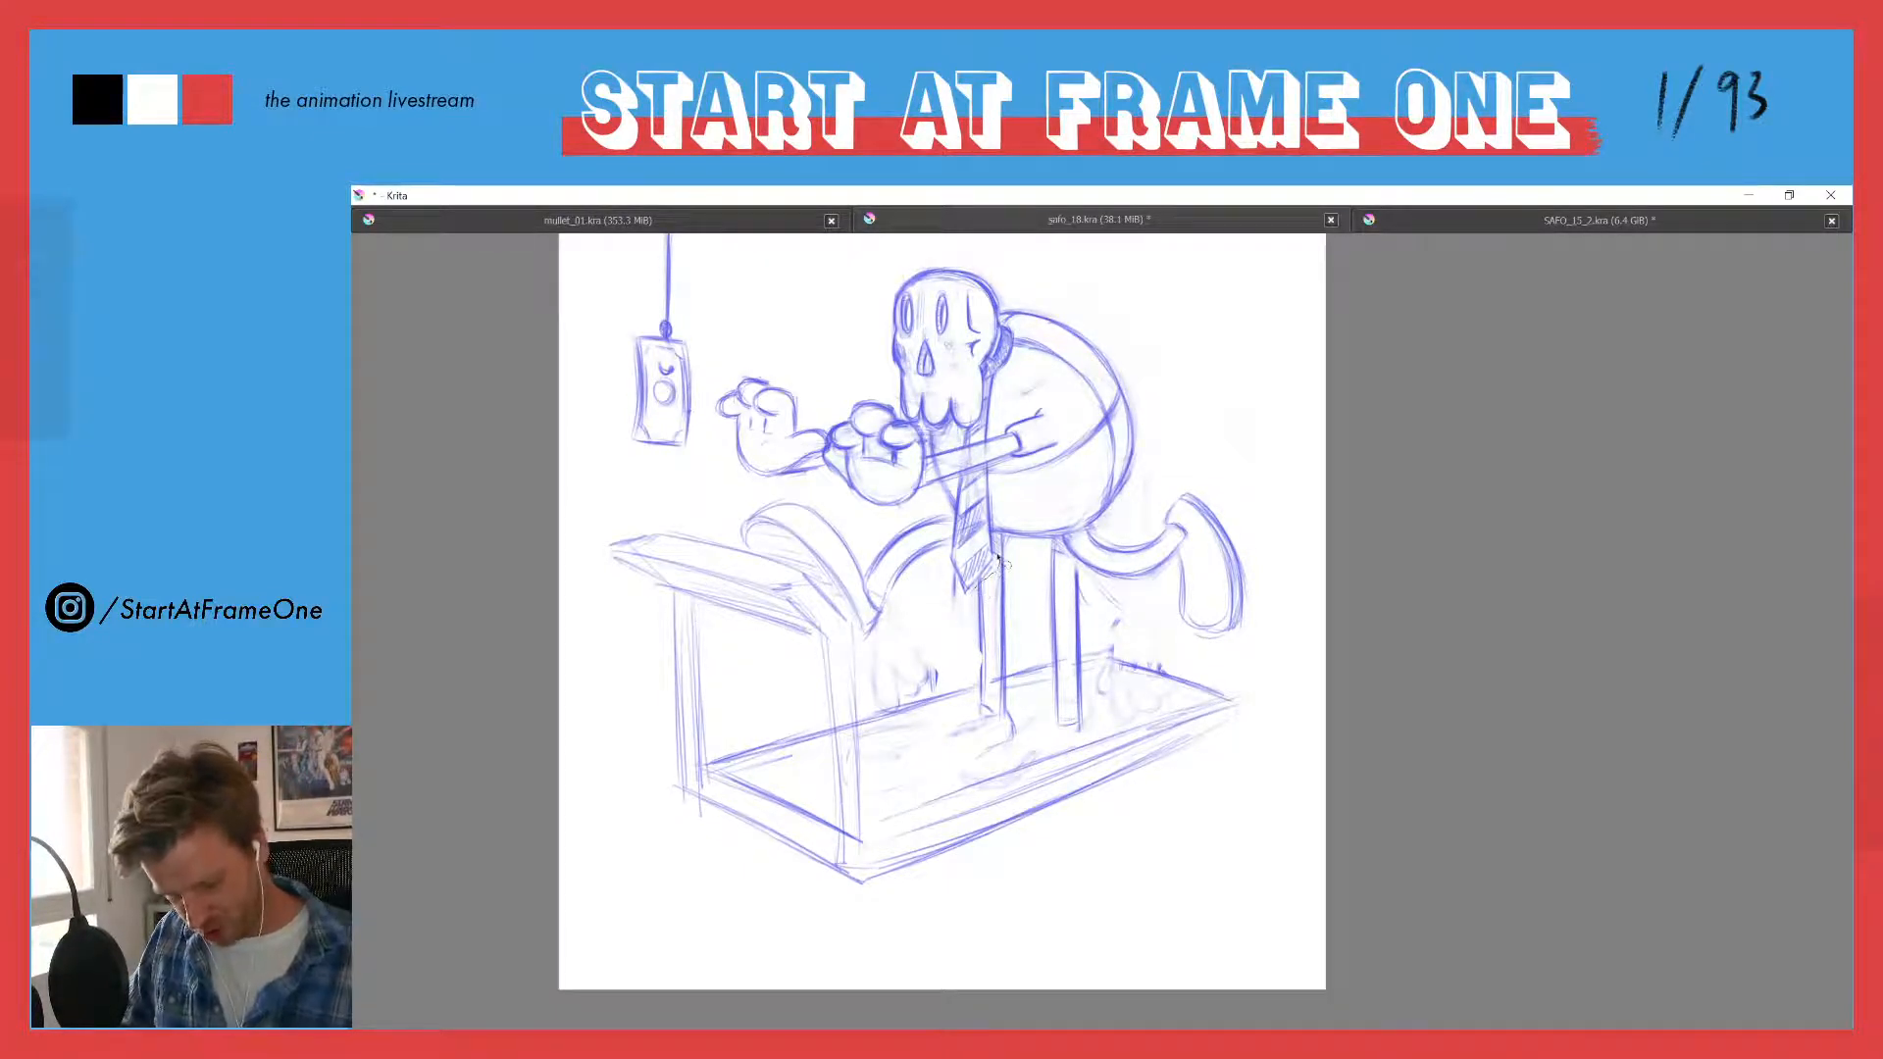
# - Erase the two straight standing legs between the body and the treadmill deck
pyautogui.moveTo(1055, 538)
pyautogui.mouseDown()
pyautogui.moveTo(1088, 695)
pyautogui.moveTo(1060, 742)
pyautogui.moveTo(1038, 648)
pyautogui.mouseUp()
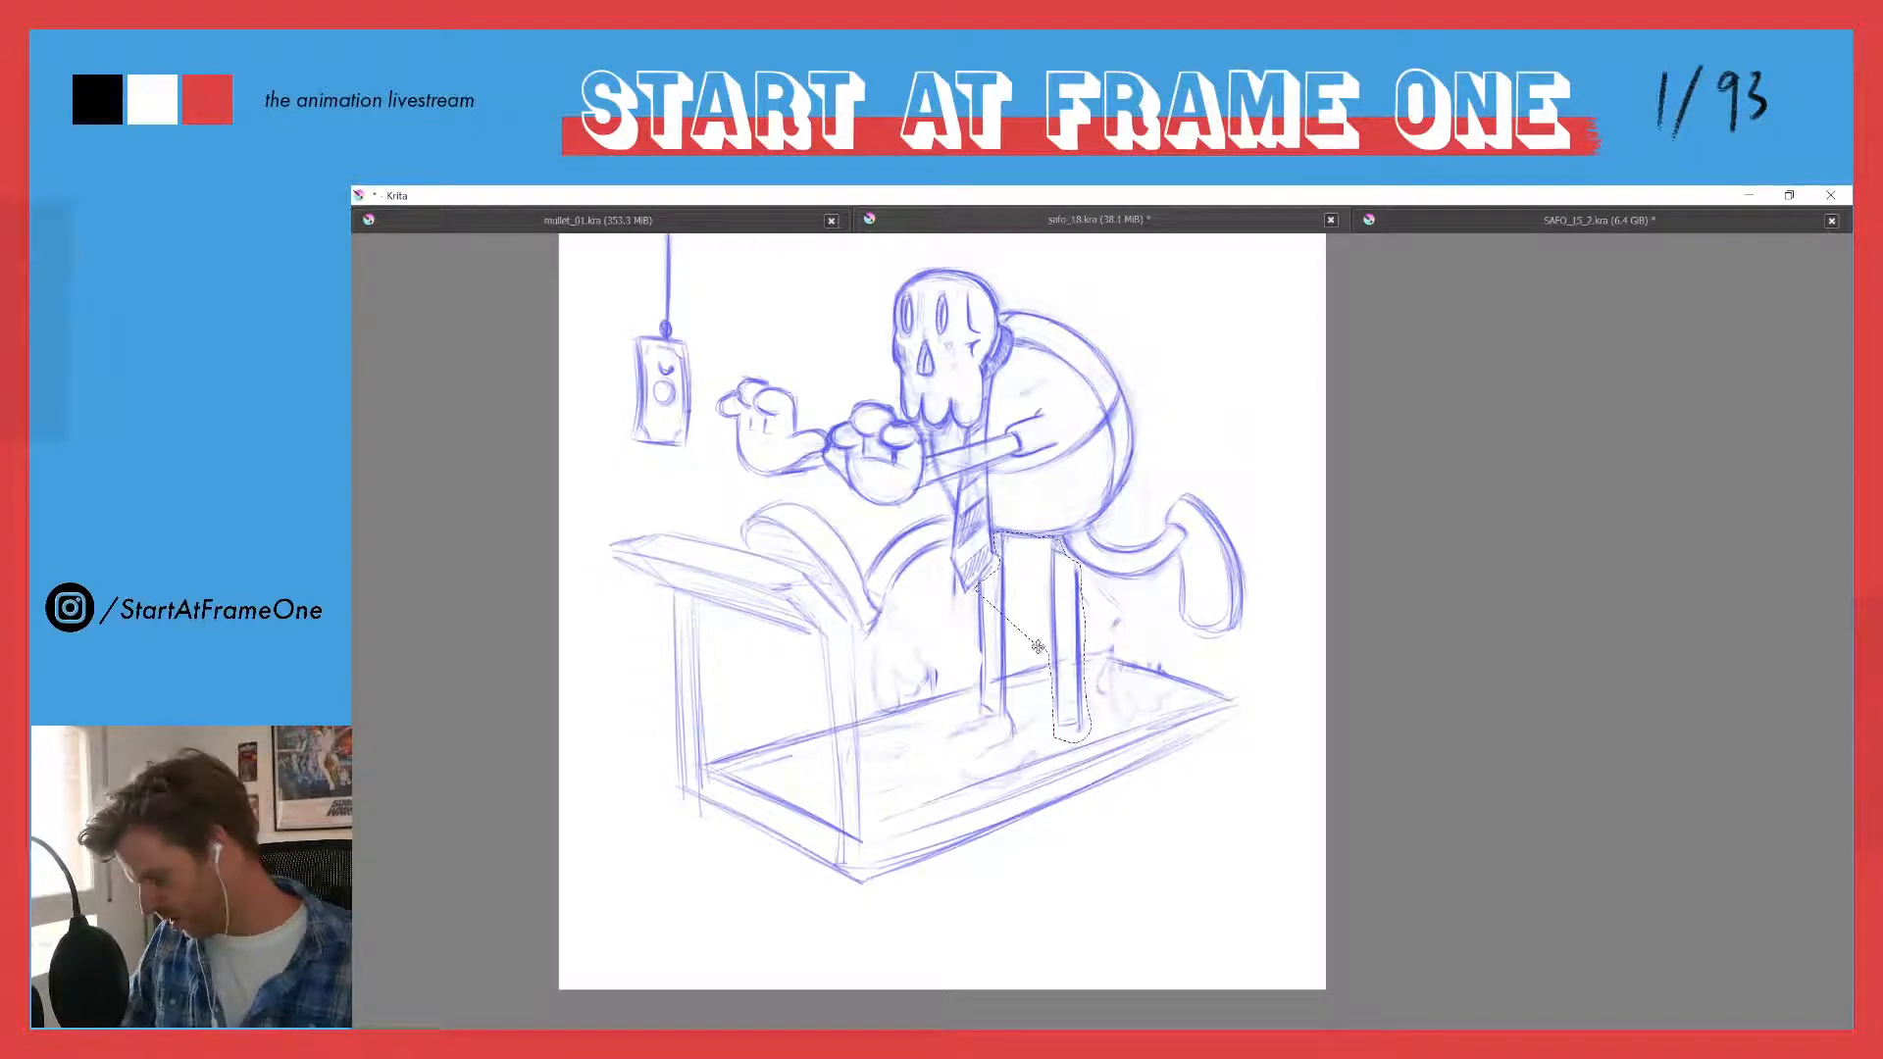
pyautogui.hotkey('ctrl', 'z')
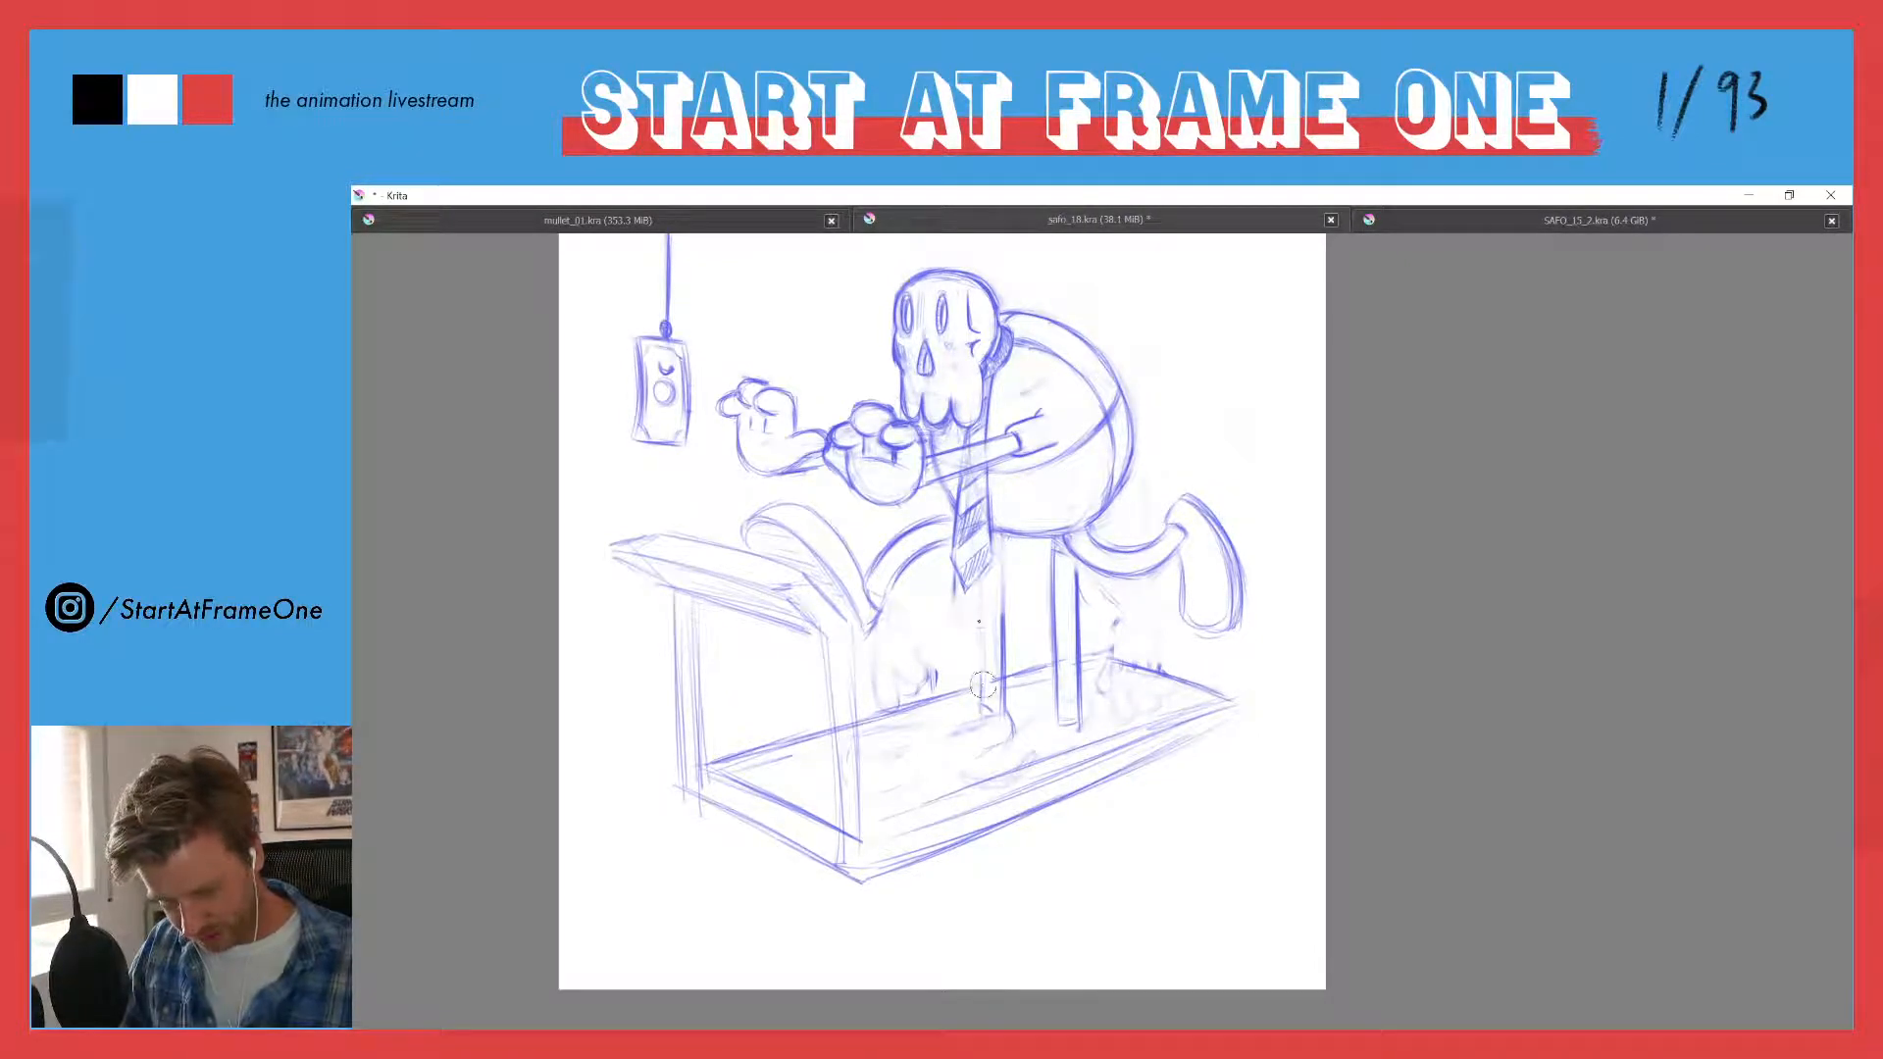
pyautogui.moveTo(983, 684)
pyautogui.mouseDown()
pyautogui.moveTo(989, 742)
pyautogui.moveTo(1007, 739)
pyautogui.moveTo(1004, 686)
pyautogui.mouseUp()
pyautogui.moveTo(1044, 552)
pyautogui.mouseDown()
pyautogui.moveTo(1056, 542)
pyautogui.moveTo(1081, 711)
pyautogui.moveTo(1055, 560)
pyautogui.mouseUp()
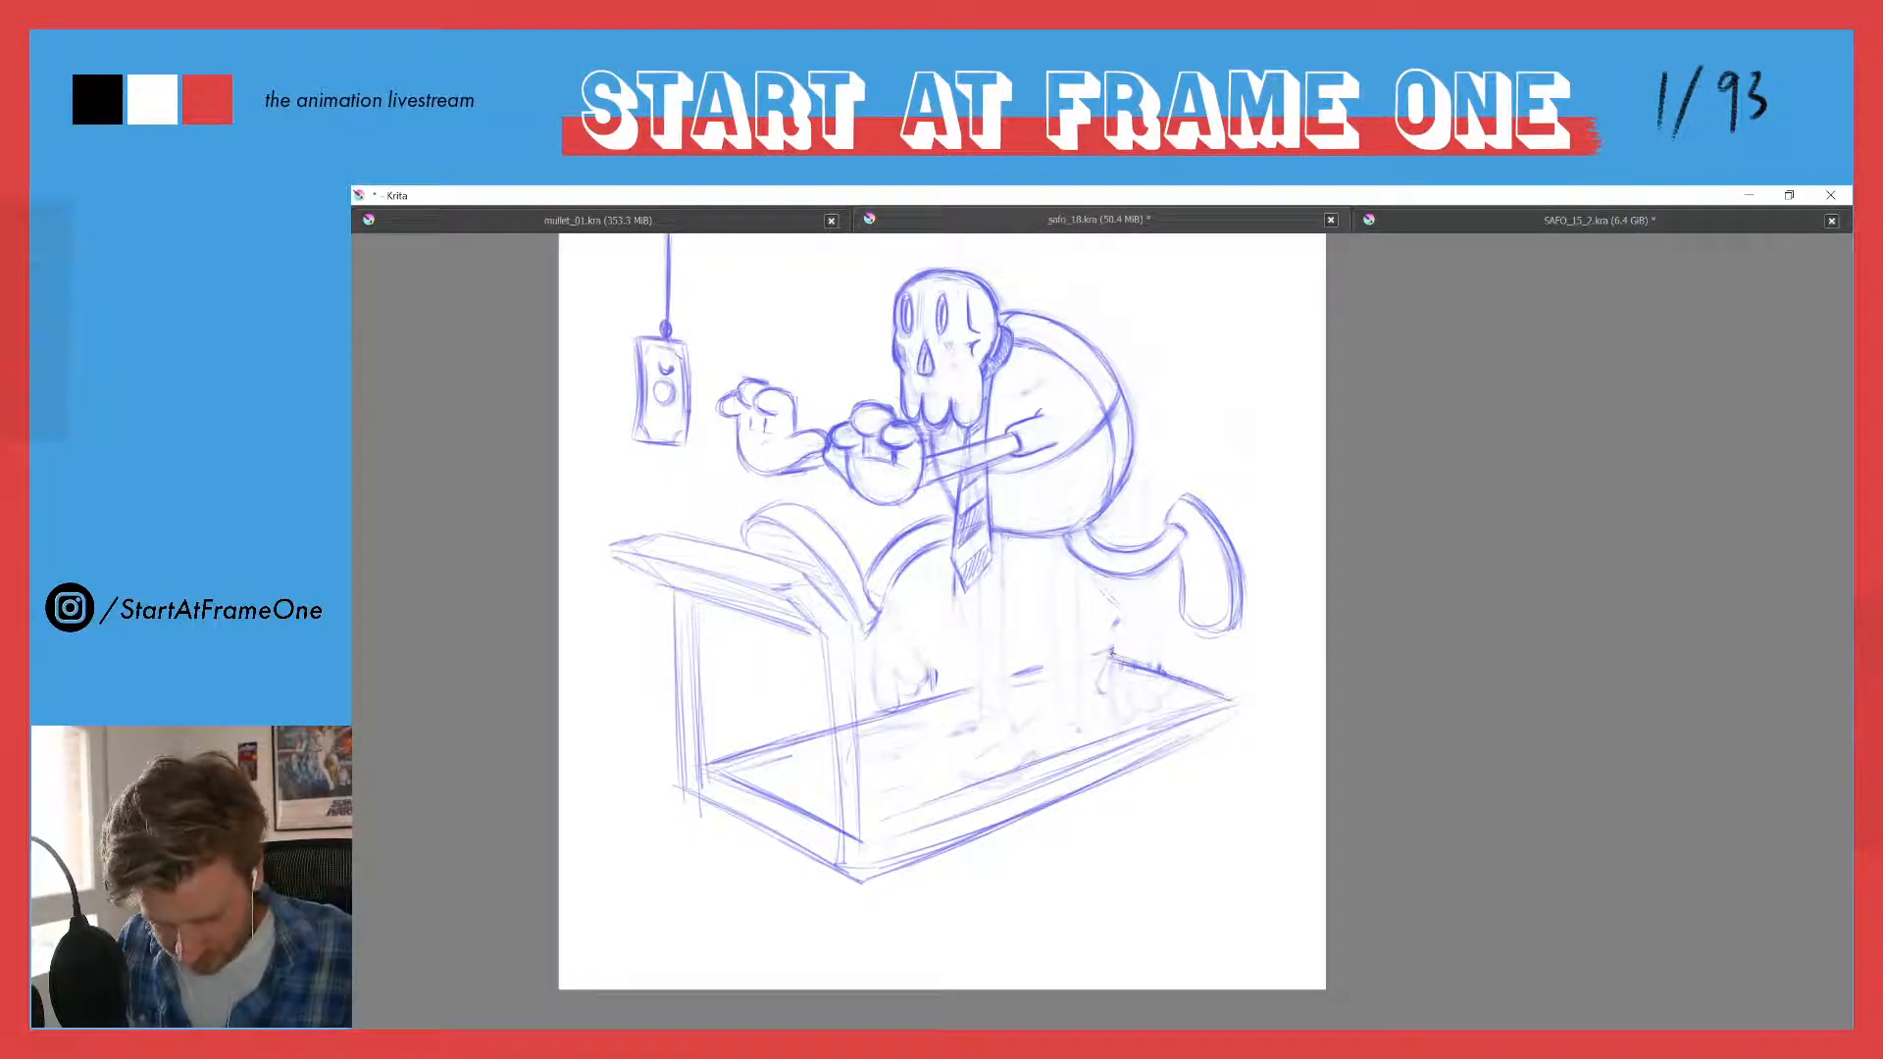
# - Redraw the treadmill deck's rear edge and its long far edge where the standing legs crossed it
pyautogui.moveTo(1111, 650); pyautogui.dragTo(1228, 698)
pyautogui.moveTo(1095, 654); pyautogui.dragTo(917, 700)
pyautogui.moveTo(815, 730); pyautogui.dragTo(743, 753)
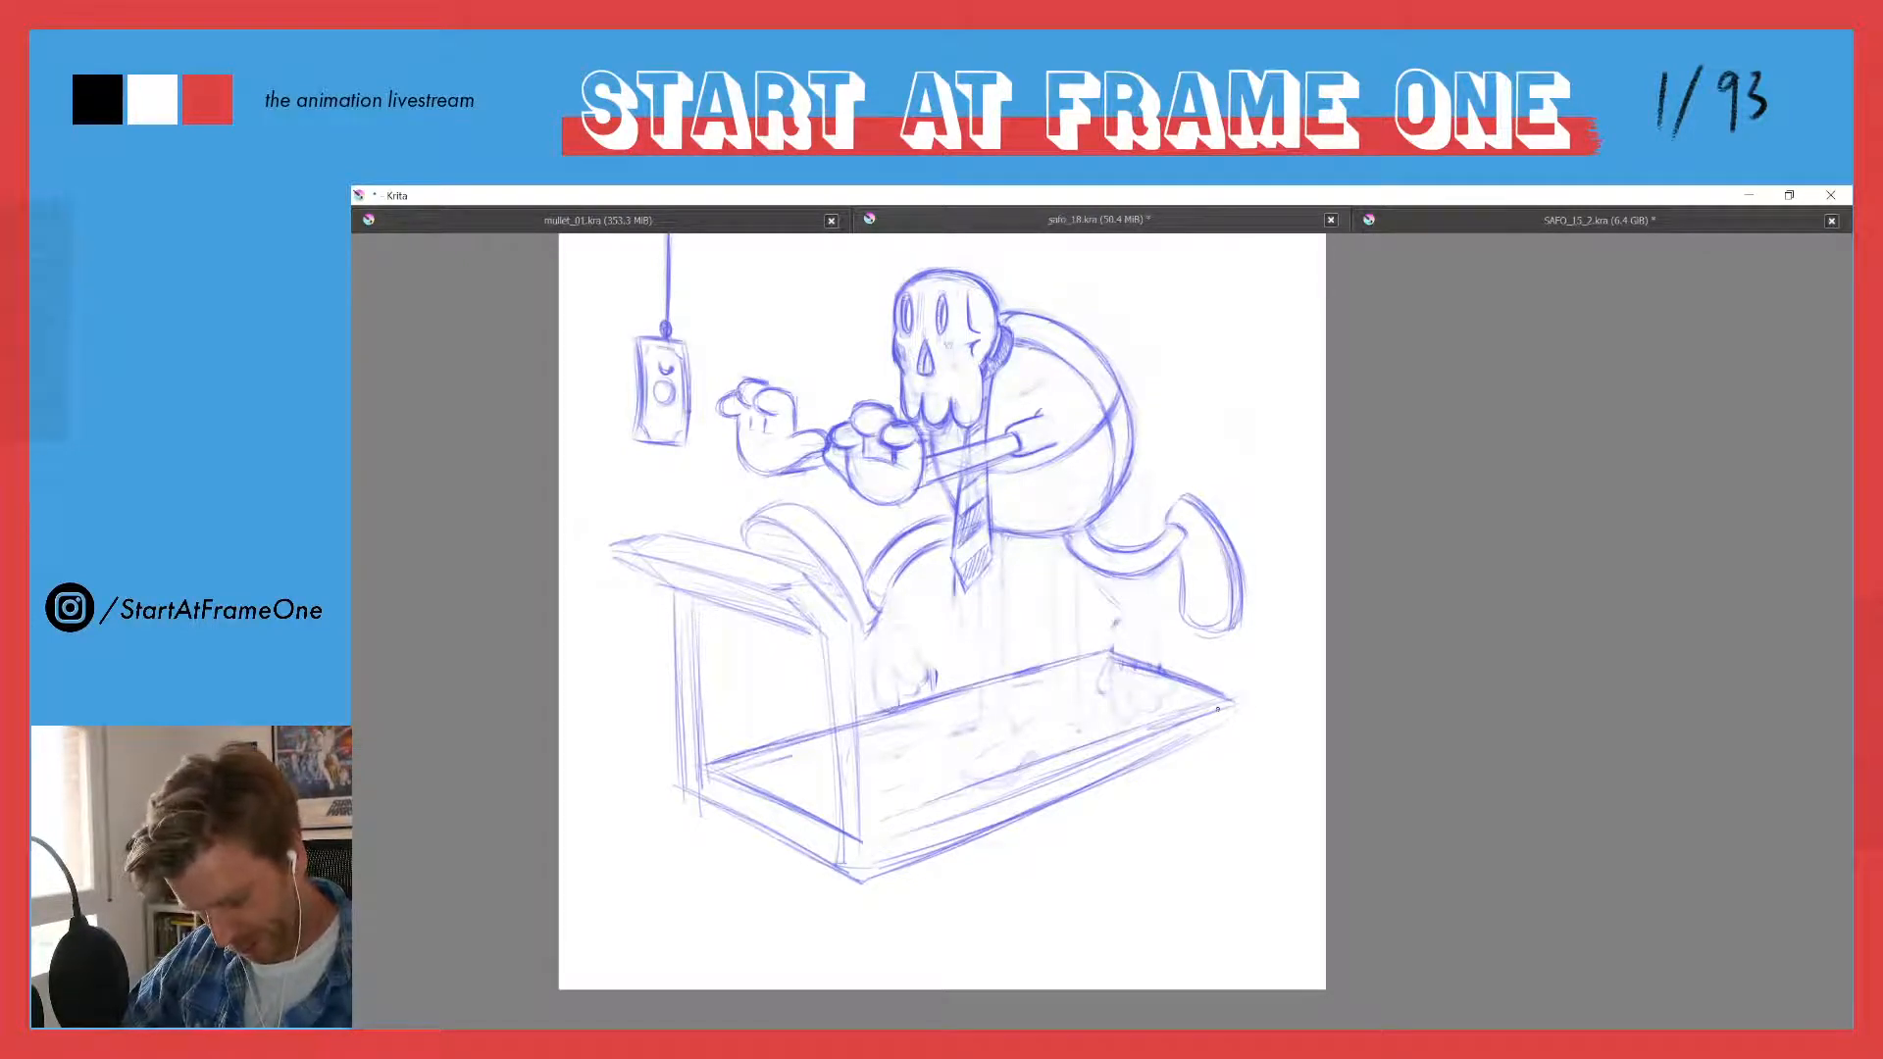
# - Redraw the treadmill deck's near long side and short front side with firmer double lines to show its thickness
pyautogui.moveTo(1167, 725); pyautogui.dragTo(868, 843)
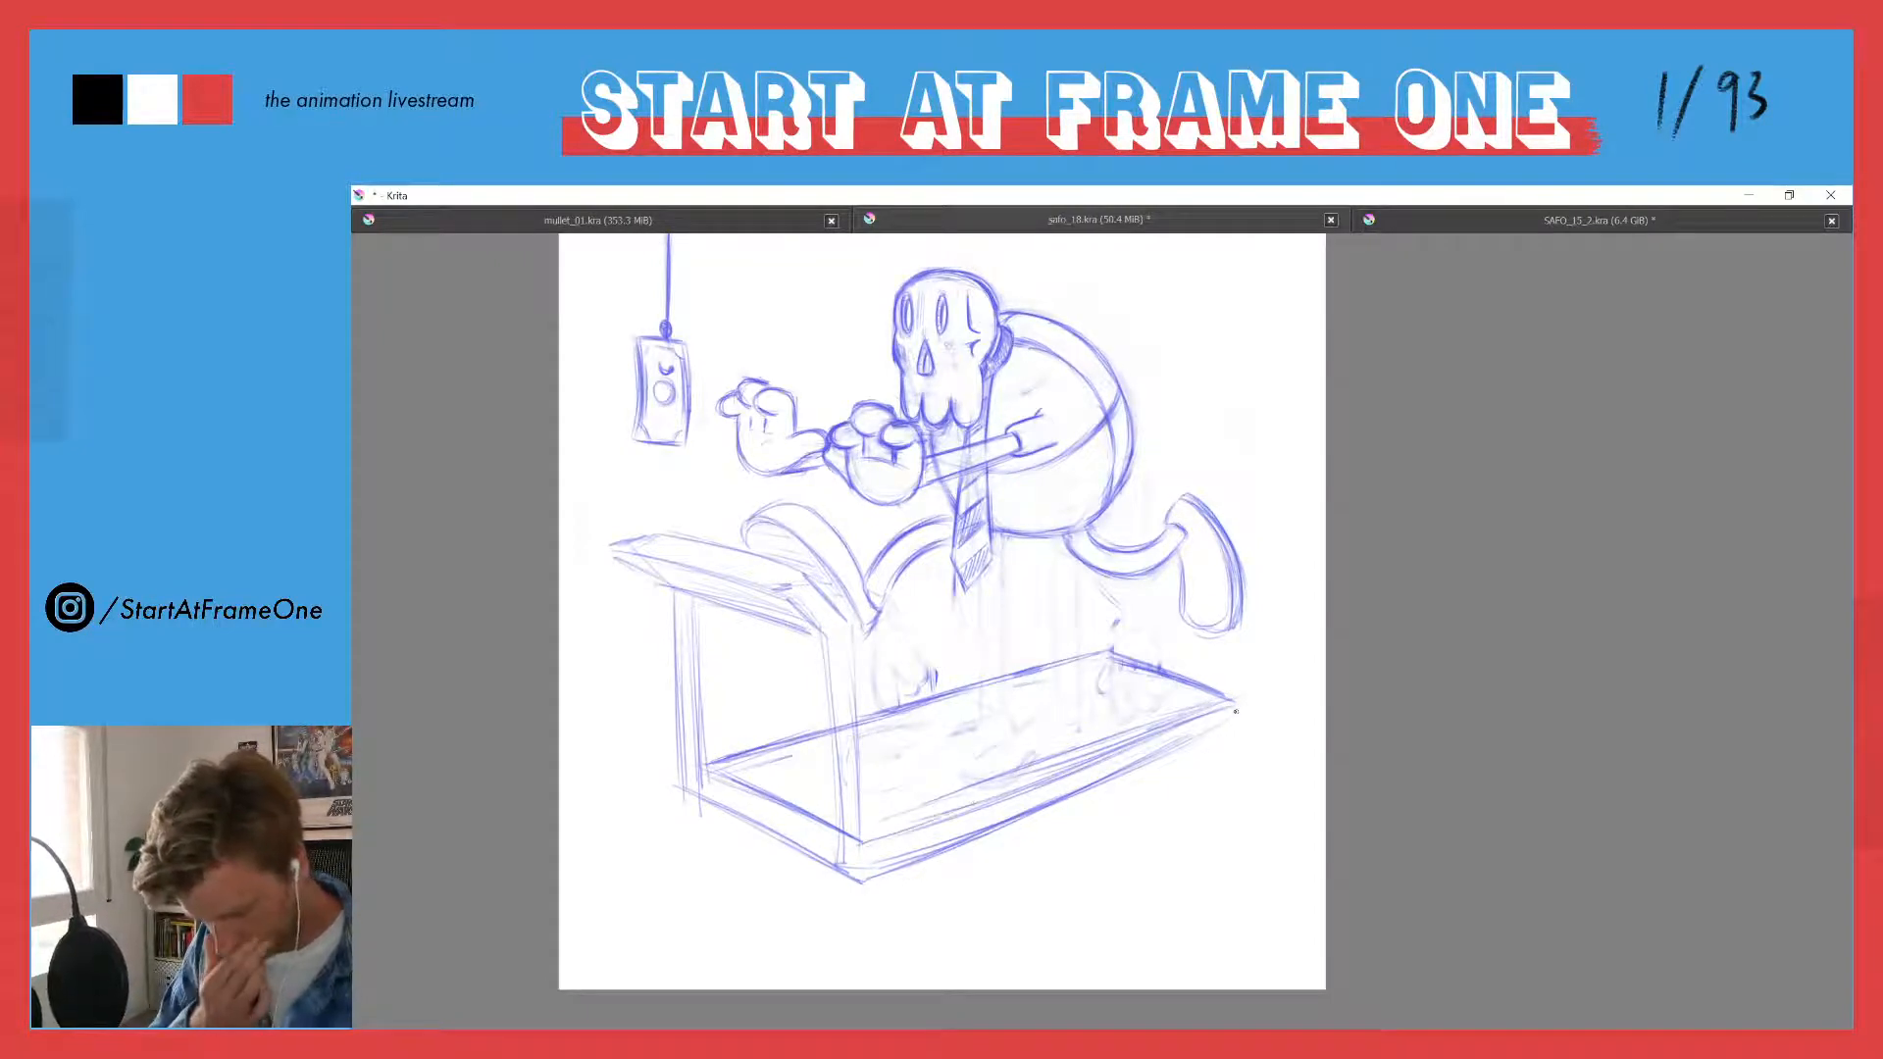
pyautogui.moveTo(1235, 700)
pyautogui.mouseDown()
pyautogui.moveTo(1235, 717)
pyautogui.moveTo(1071, 797)
pyautogui.mouseUp()
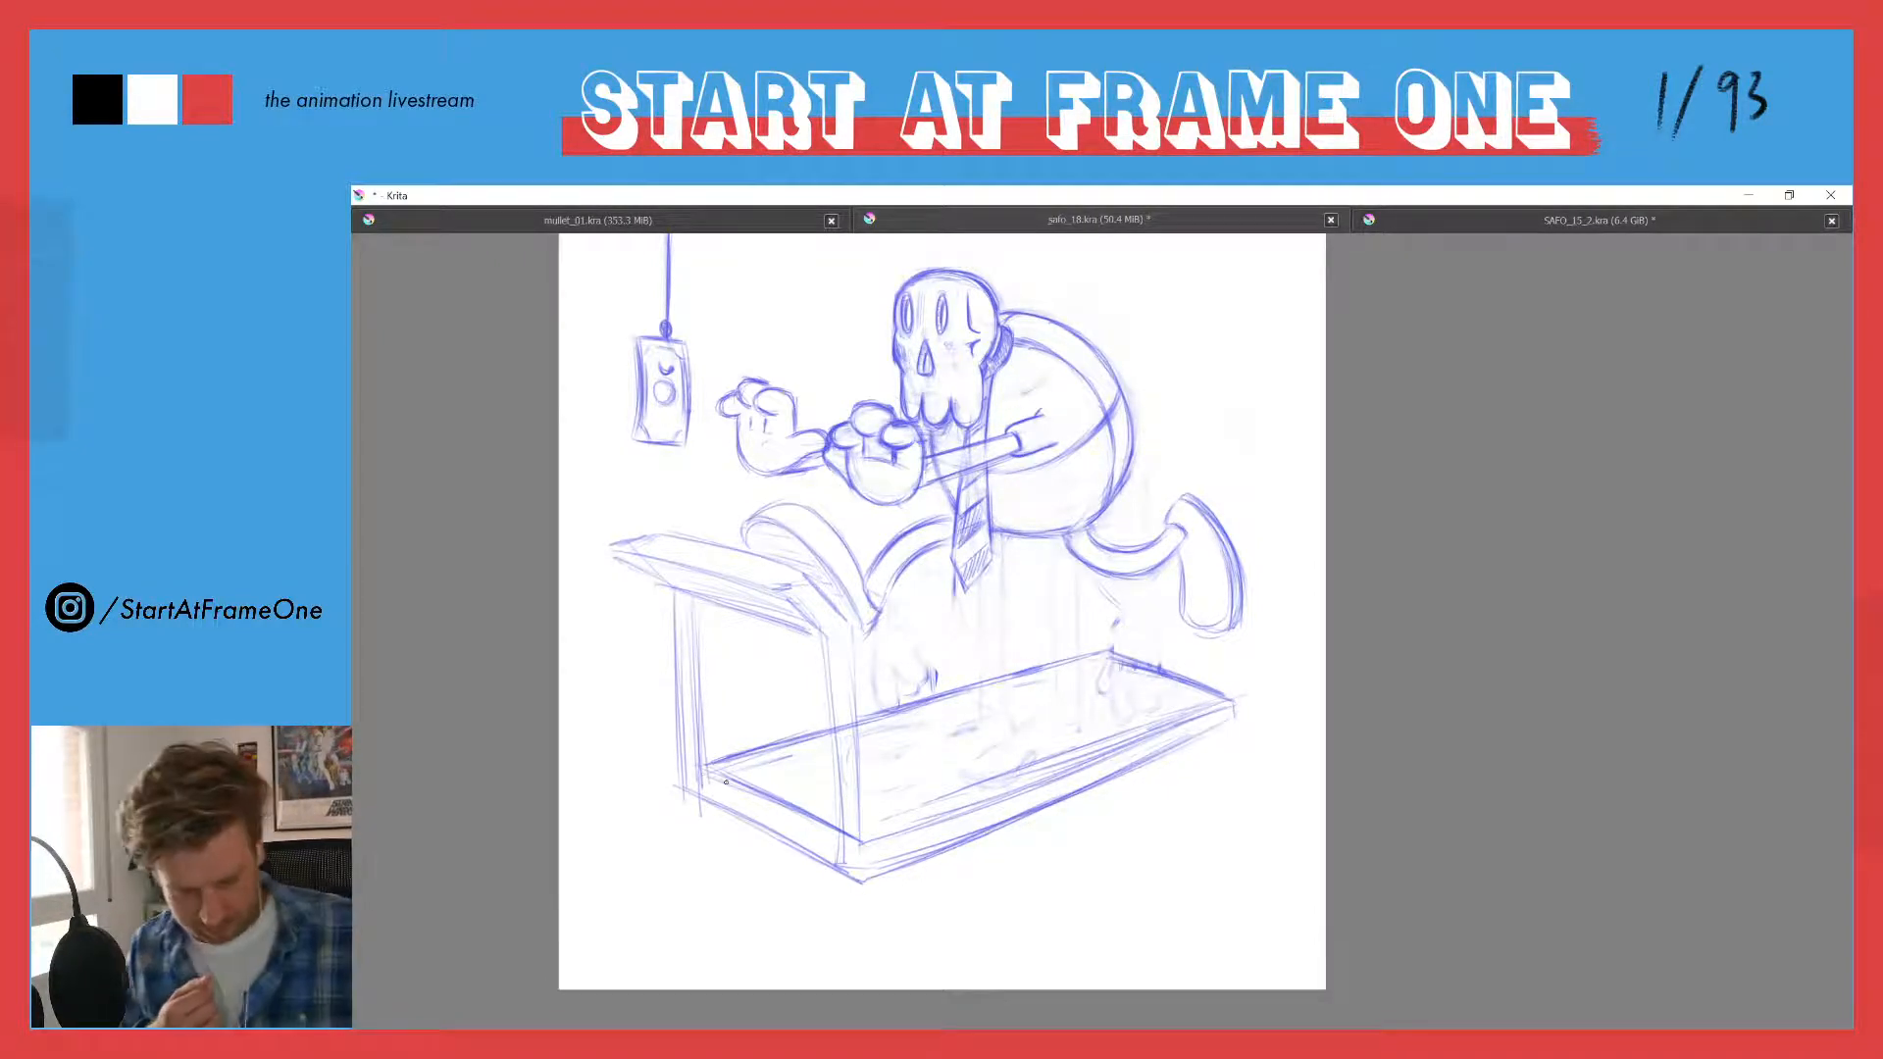
pyautogui.moveTo(779, 803); pyautogui.dragTo(847, 840)
pyautogui.moveTo(697, 796); pyautogui.dragTo(760, 826)
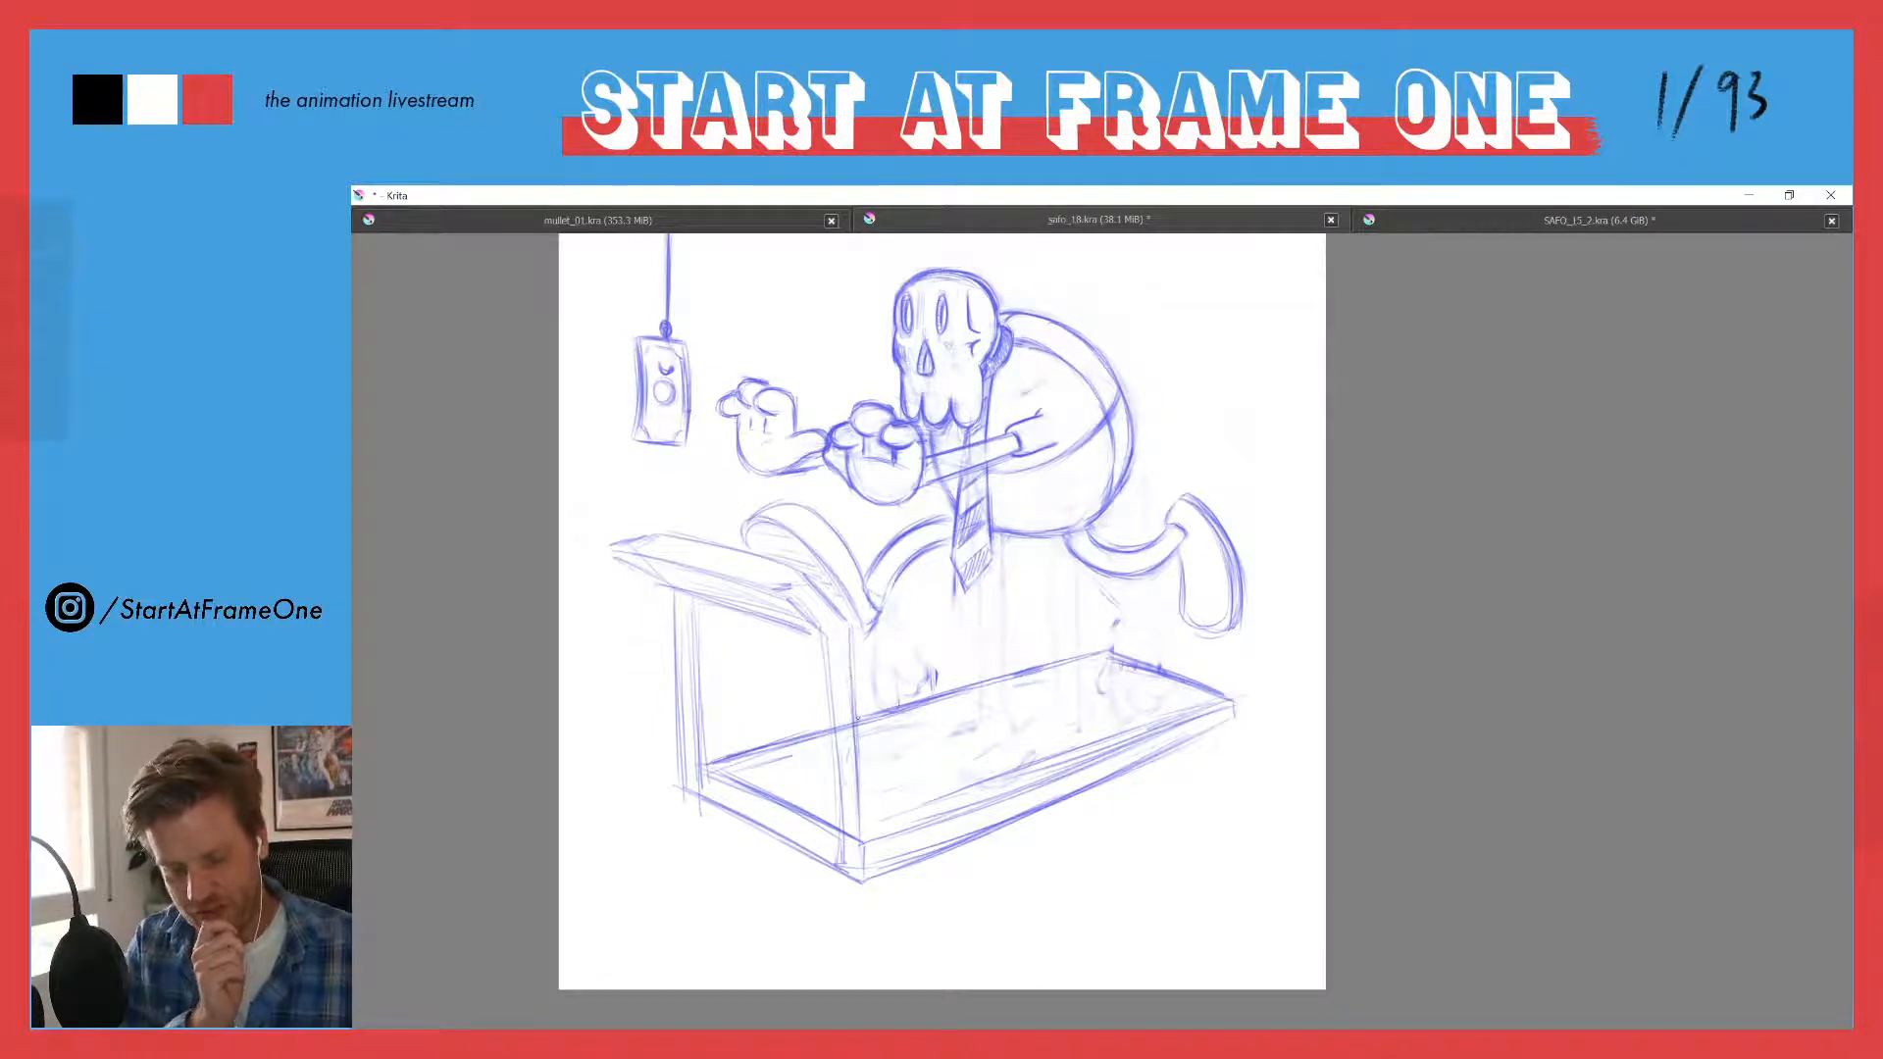
# - Build up the treadmill's near upright as a thick post with parallel edges running from the console down past the deck corner
pyautogui.moveTo(828, 691); pyautogui.dragTo(842, 859)
pyautogui.moveTo(838, 785)
pyautogui.mouseDown()
pyautogui.moveTo(865, 880)
pyautogui.moveTo(848, 888)
pyautogui.mouseUp()
pyautogui.moveTo(860, 804); pyautogui.dragTo(866, 873)
pyautogui.moveTo(845, 763); pyautogui.dragTo(840, 829)
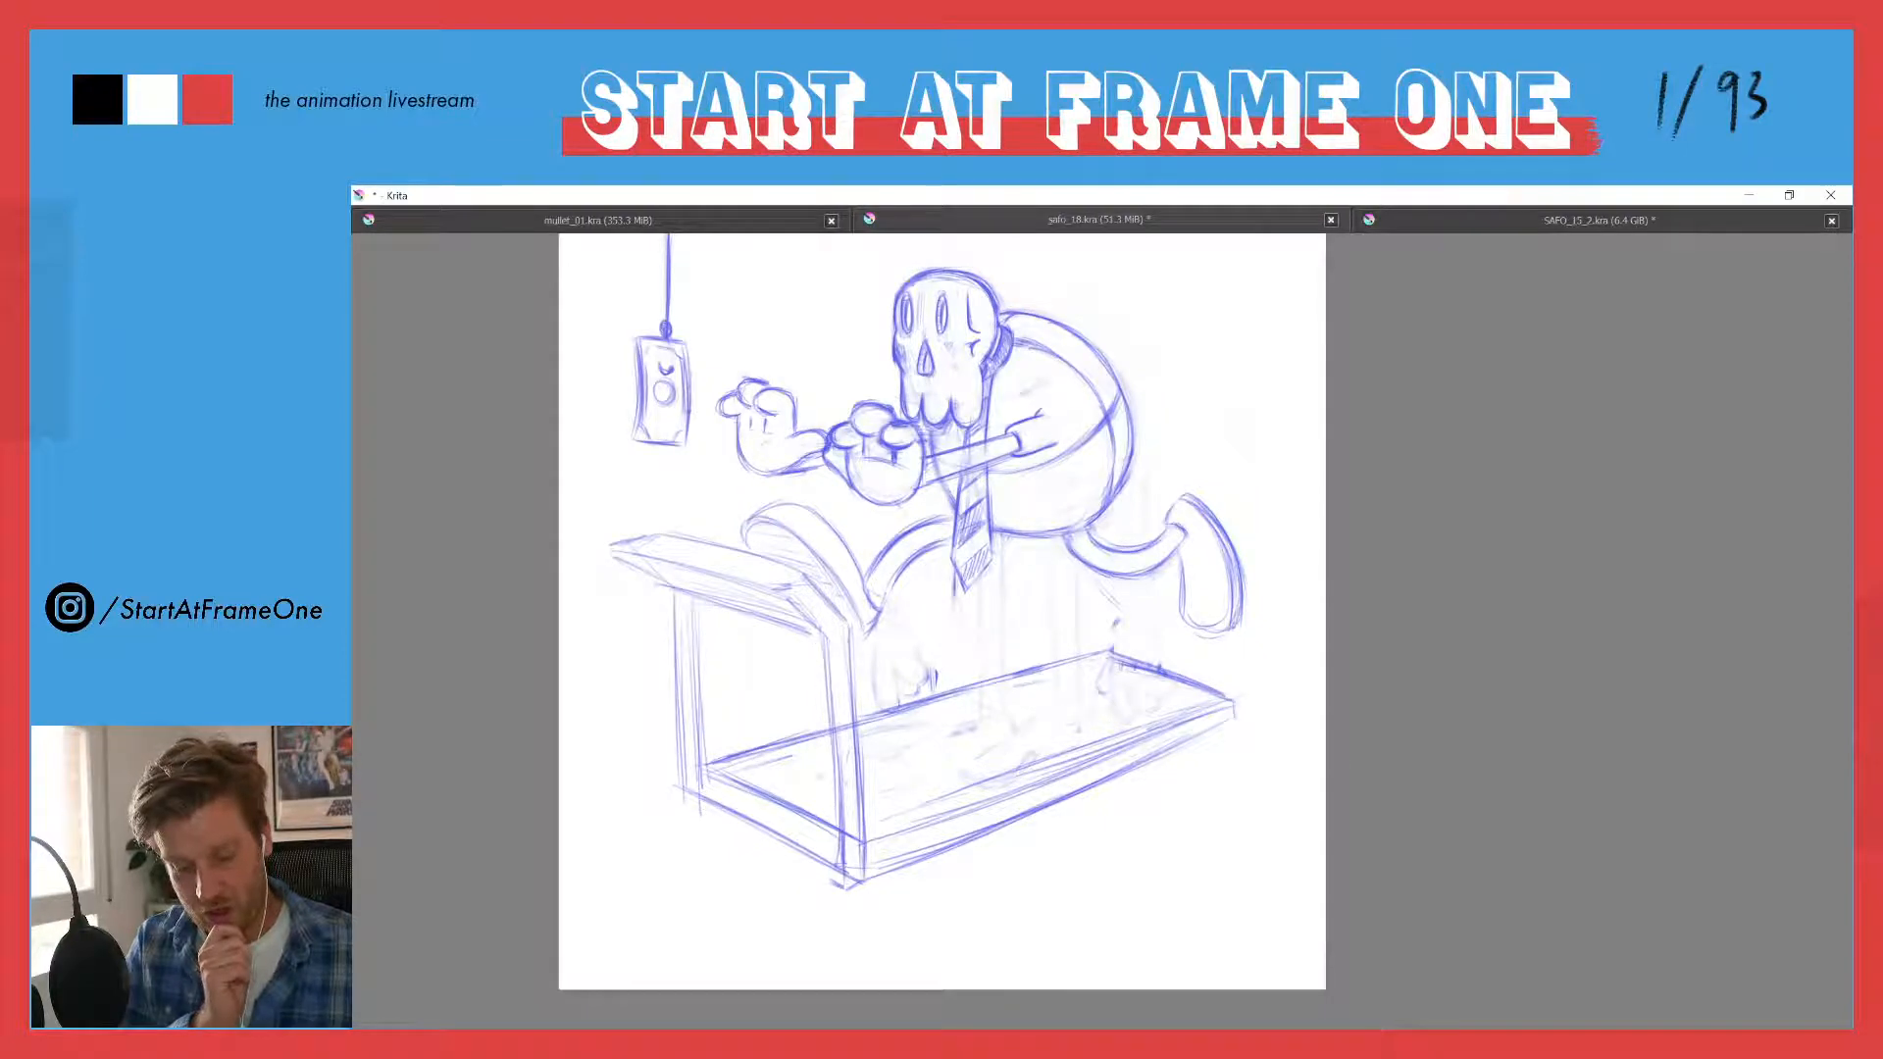
pyautogui.moveTo(814, 647); pyautogui.dragTo(824, 815)
pyautogui.moveTo(818, 736); pyautogui.dragTo(827, 876)
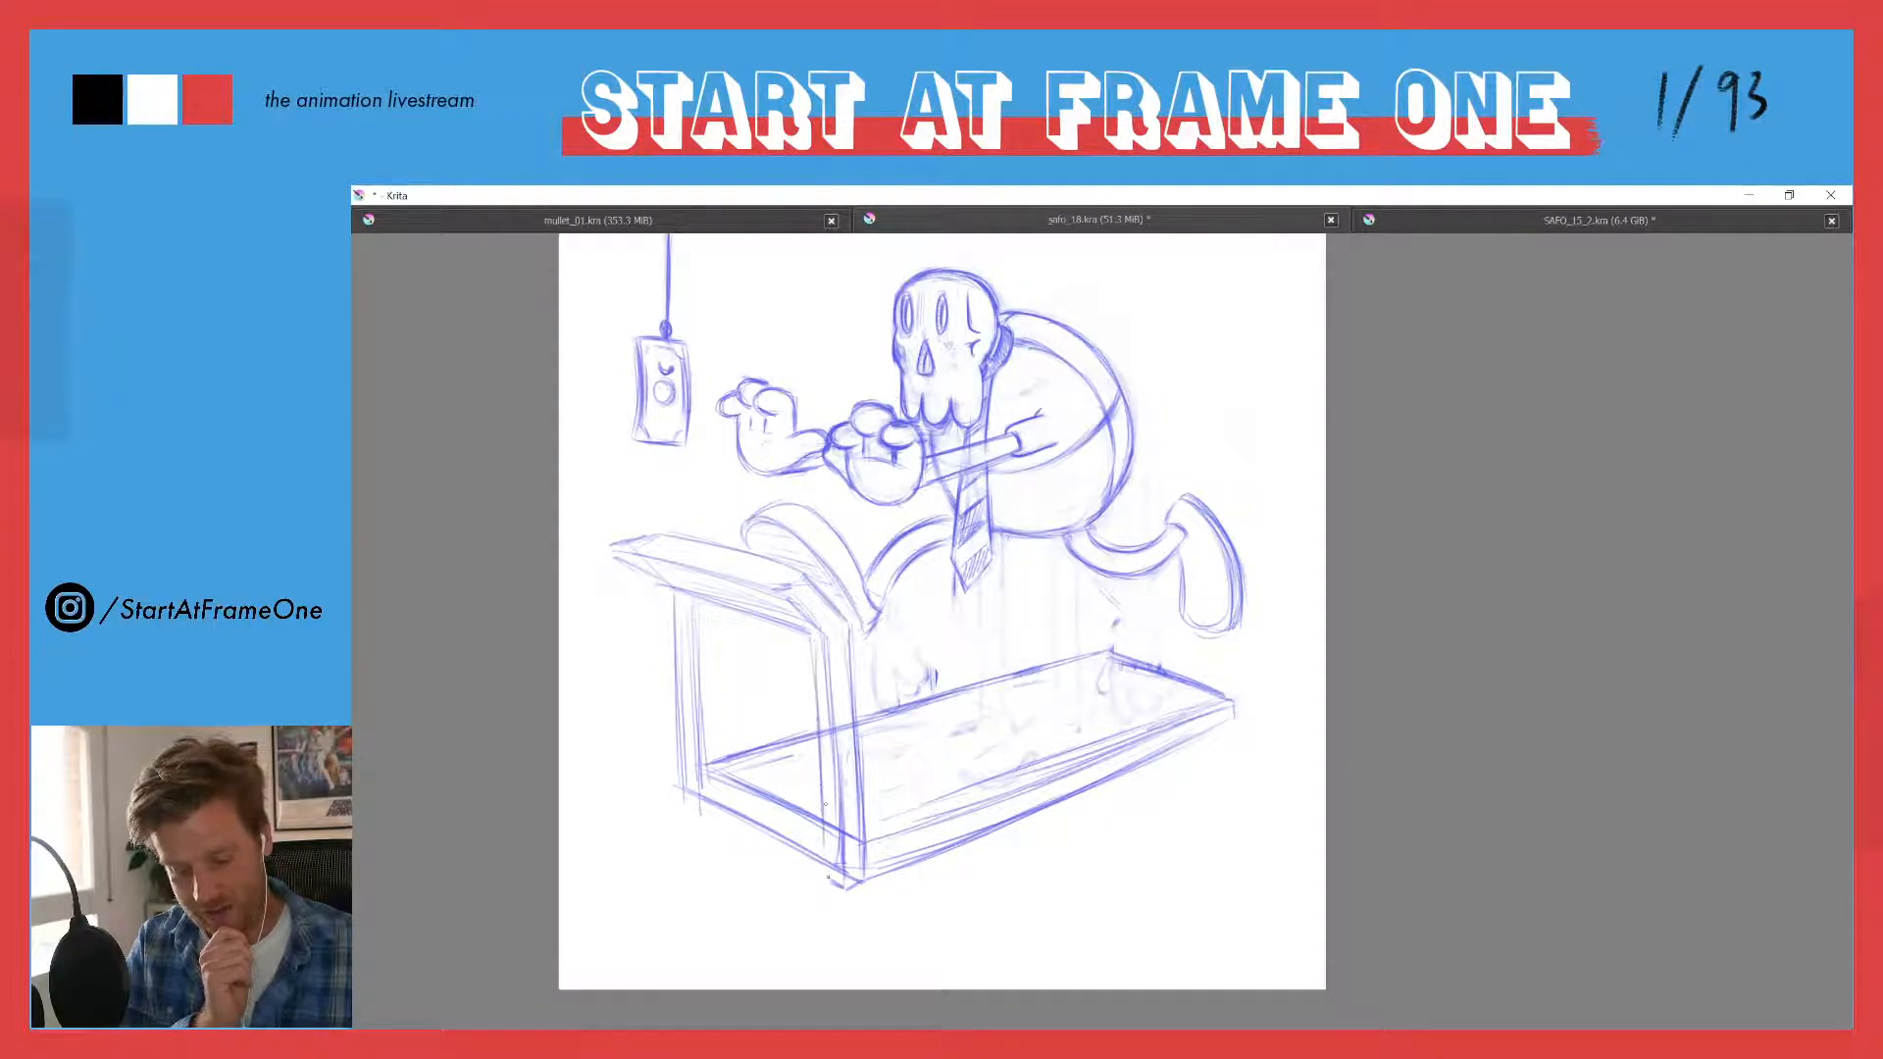
pyautogui.moveTo(825, 751); pyautogui.dragTo(829, 823)
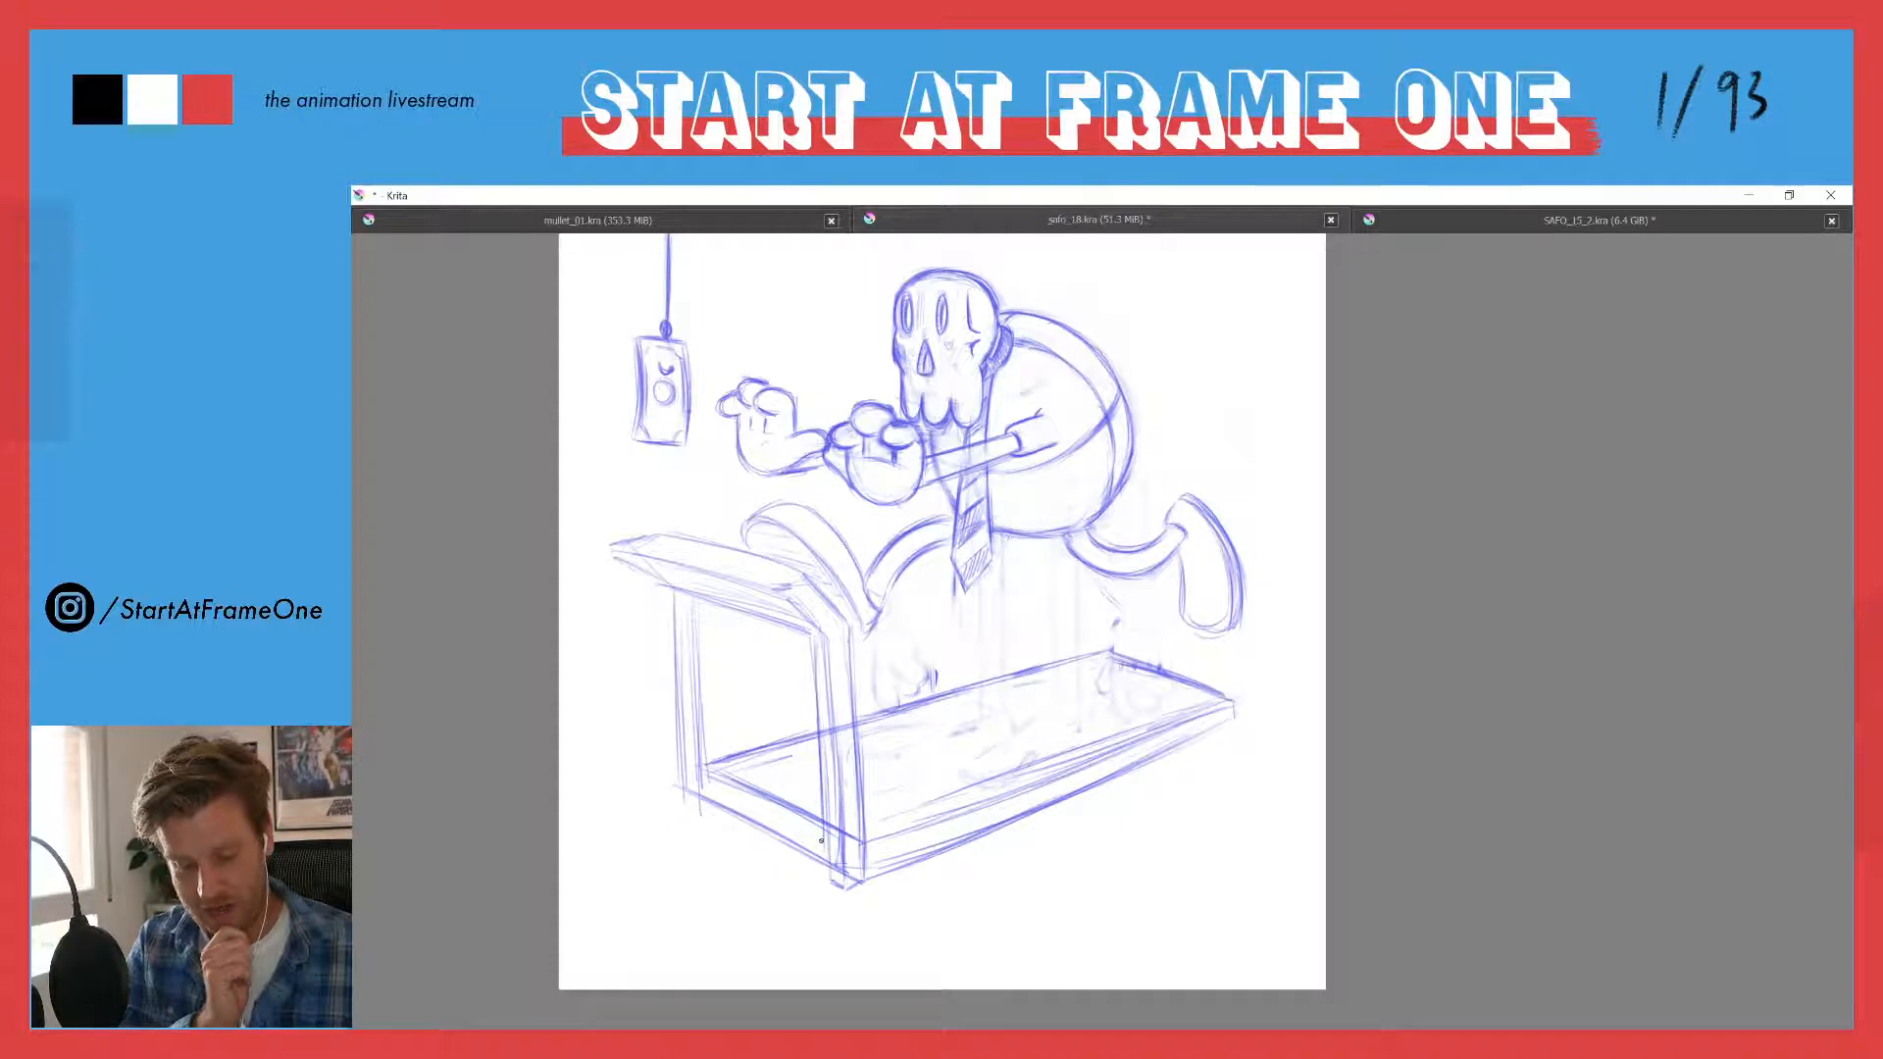
pyautogui.moveTo(835, 736); pyautogui.dragTo(837, 797)
pyautogui.moveTo(826, 648); pyautogui.dragTo(838, 812)
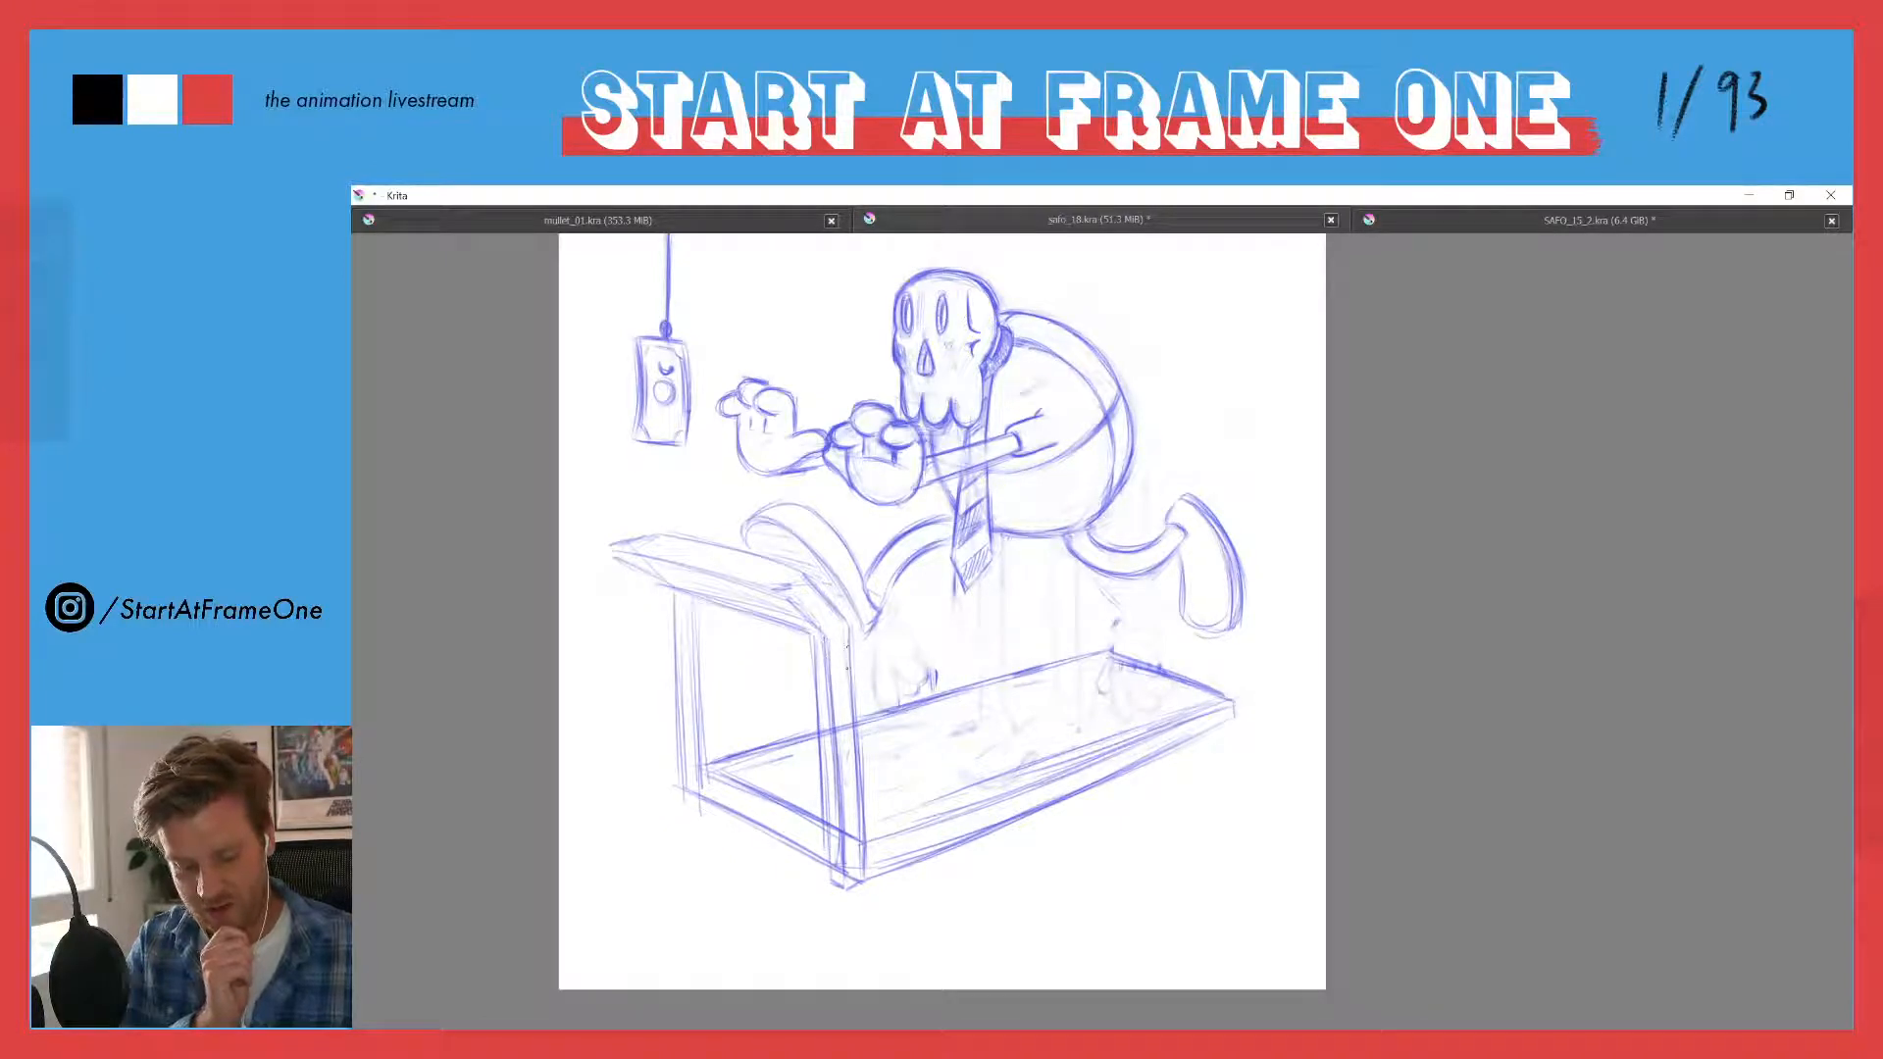
pyautogui.moveTo(845, 627)
pyautogui.mouseDown()
pyautogui.moveTo(860, 861)
pyautogui.moveTo(831, 644)
pyautogui.moveTo(863, 880)
pyautogui.mouseUp()
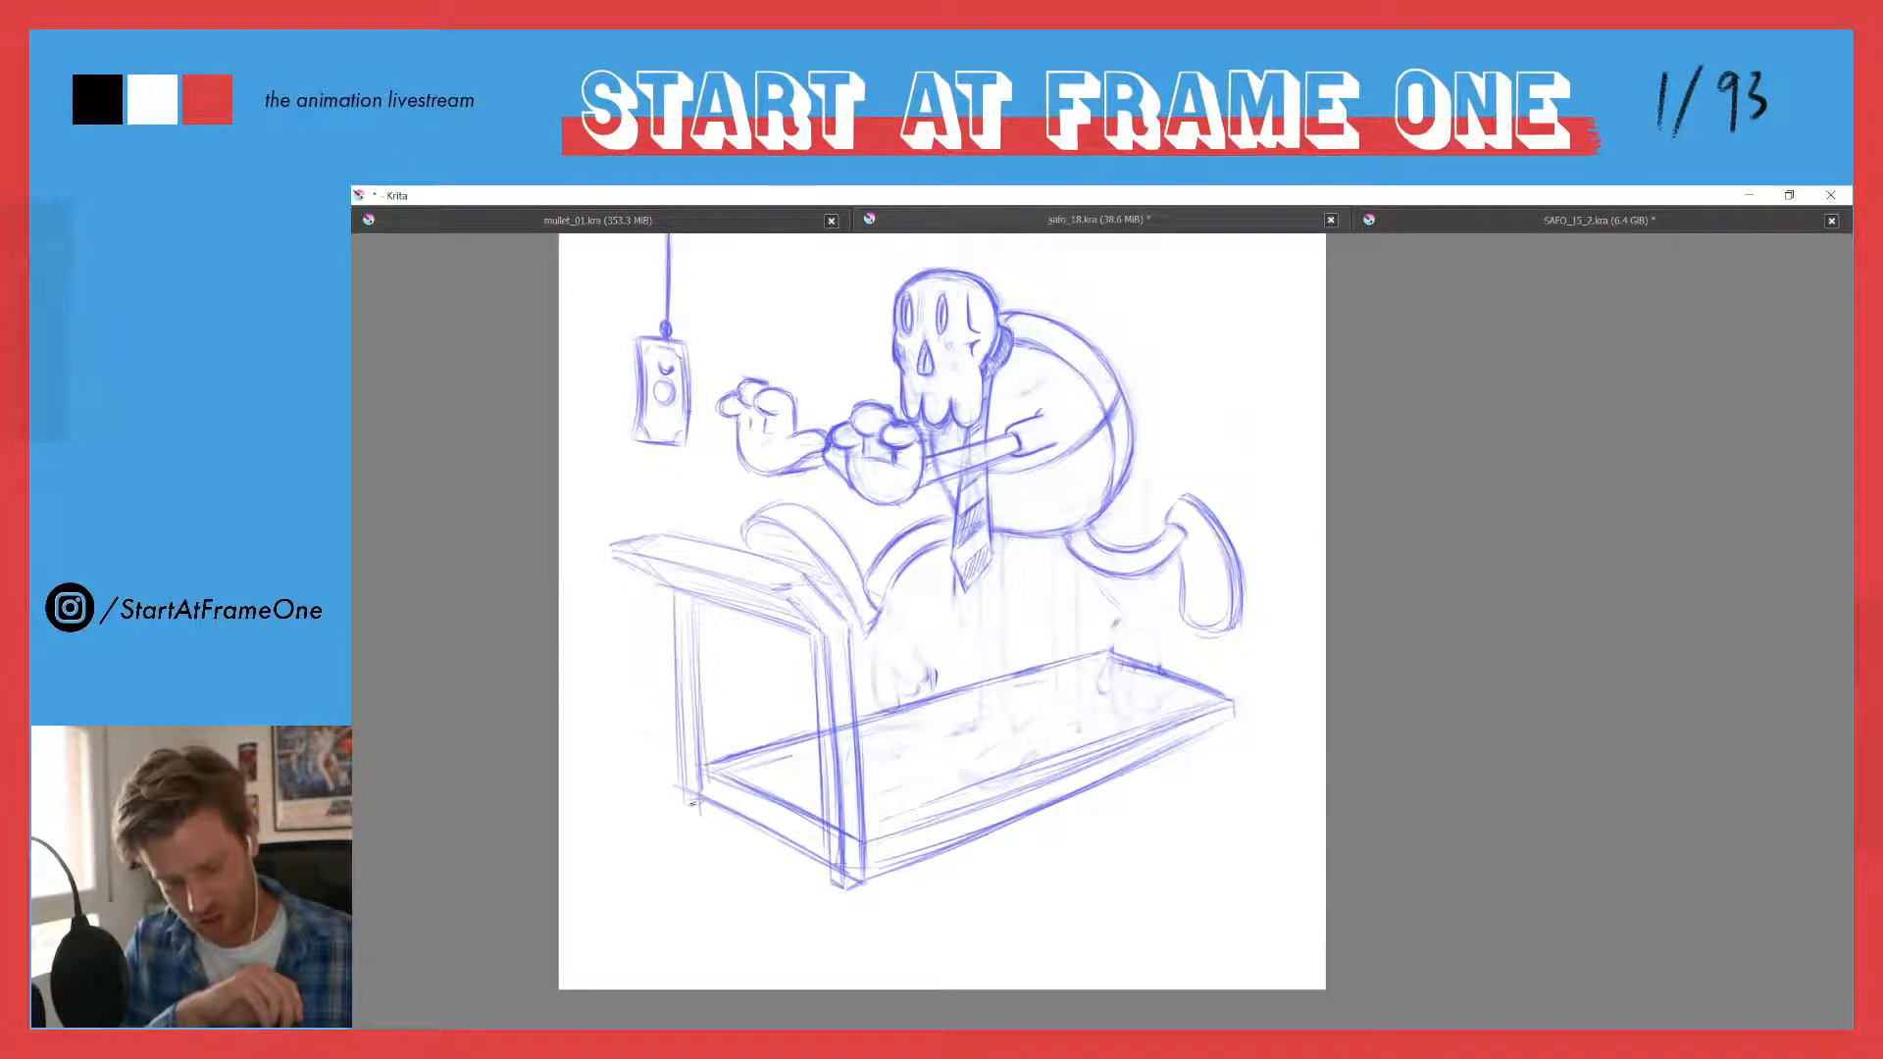
# - Build up the treadmill's far upright as a matching thick post with a small foot below the deck
pyautogui.moveTo(695, 589)
pyautogui.mouseDown()
pyautogui.moveTo(687, 812)
pyautogui.moveTo(683, 598)
pyautogui.mouseUp()
pyautogui.moveTo(686, 721); pyautogui.dragTo(685, 659)
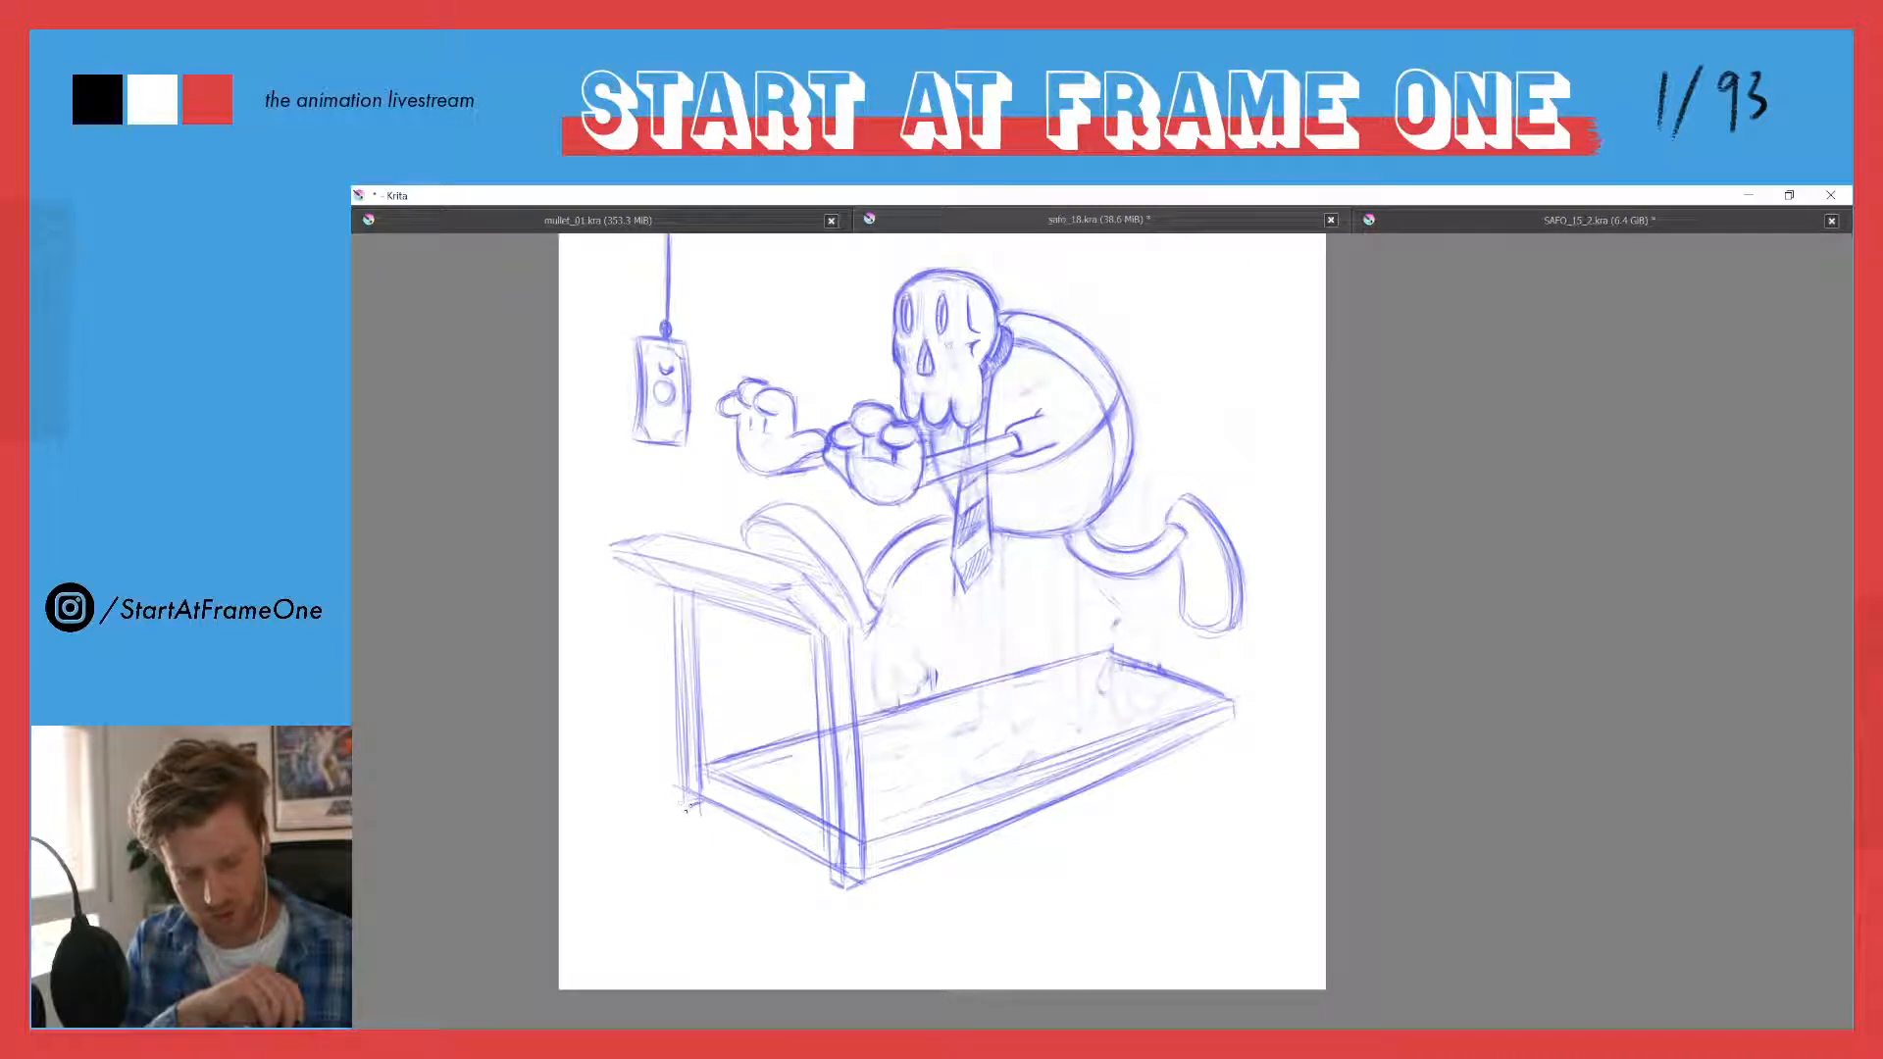
pyautogui.moveTo(666, 792)
pyautogui.mouseDown()
pyautogui.moveTo(671, 710)
pyautogui.moveTo(675, 759)
pyautogui.mouseUp()
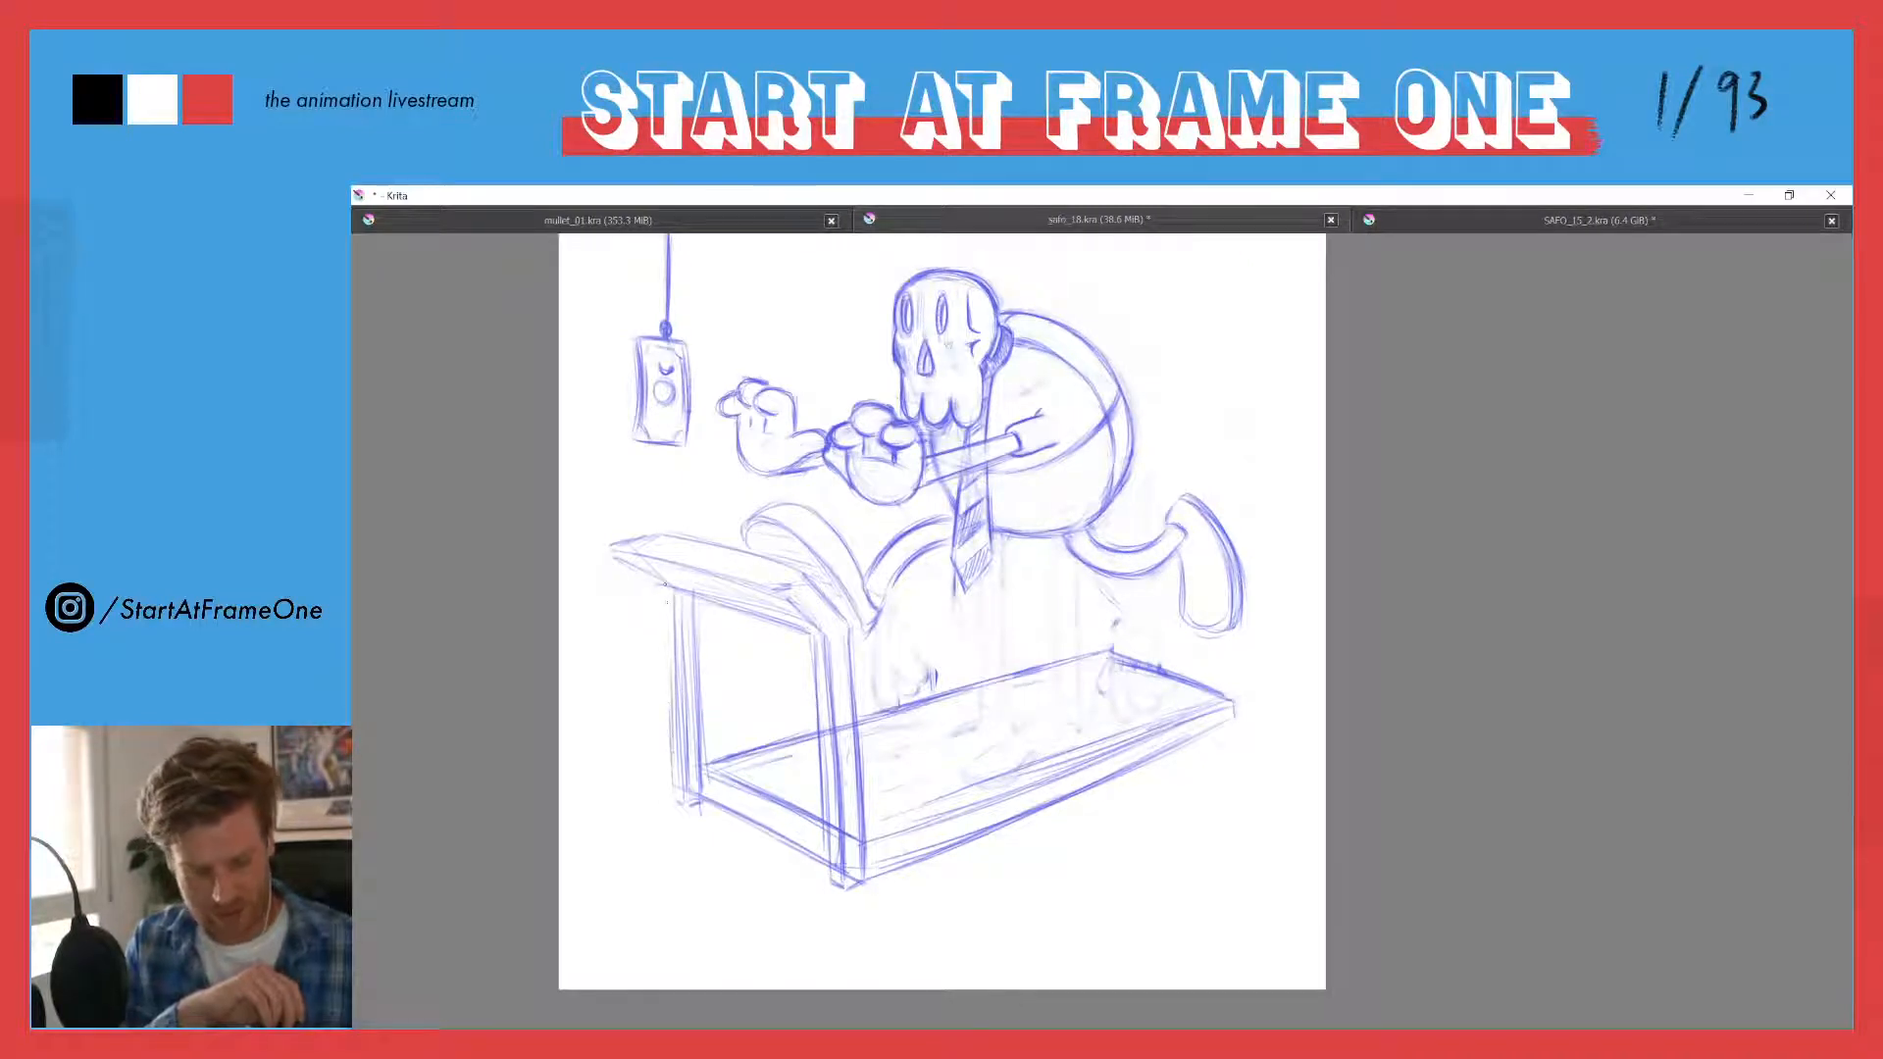
pyautogui.moveTo(665, 590); pyautogui.dragTo(674, 750)
pyautogui.moveTo(679, 643); pyautogui.dragTo(684, 738)
pyautogui.moveTo(678, 591); pyautogui.dragTo(688, 812)
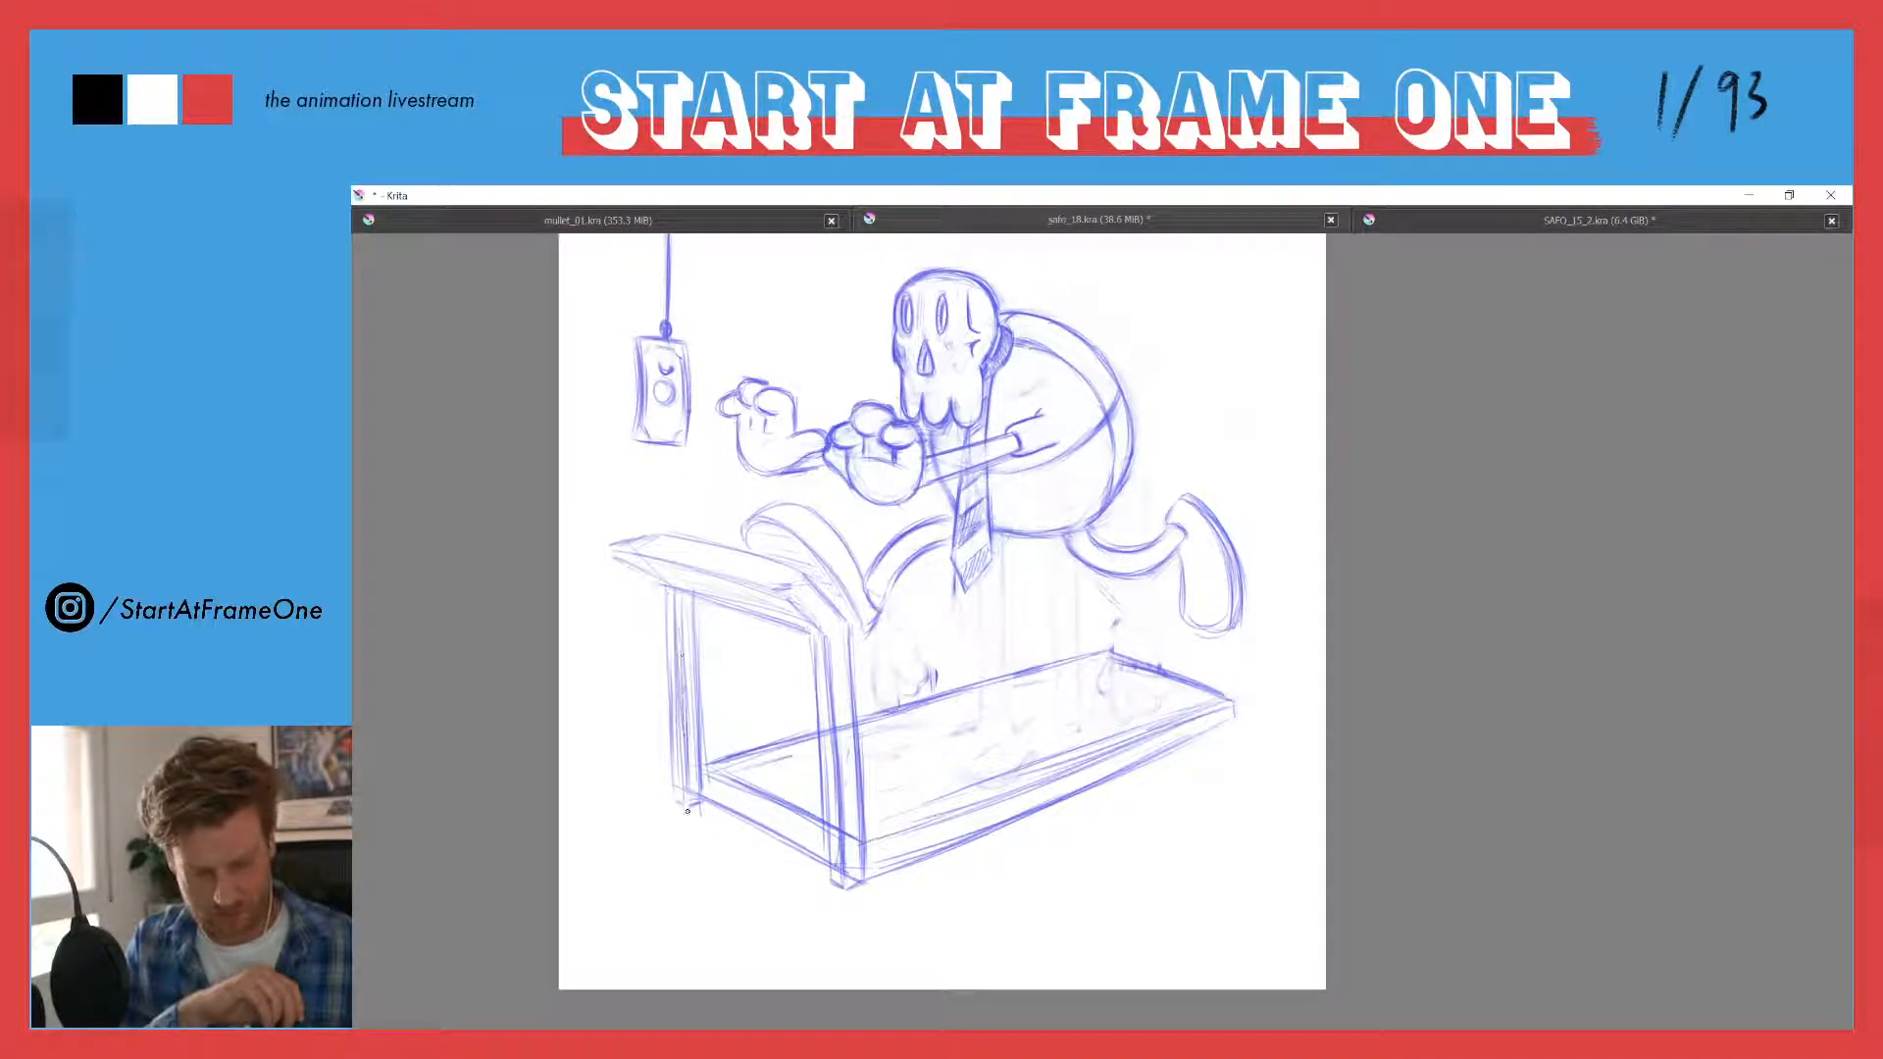
pyautogui.moveTo(693, 608); pyautogui.dragTo(699, 783)
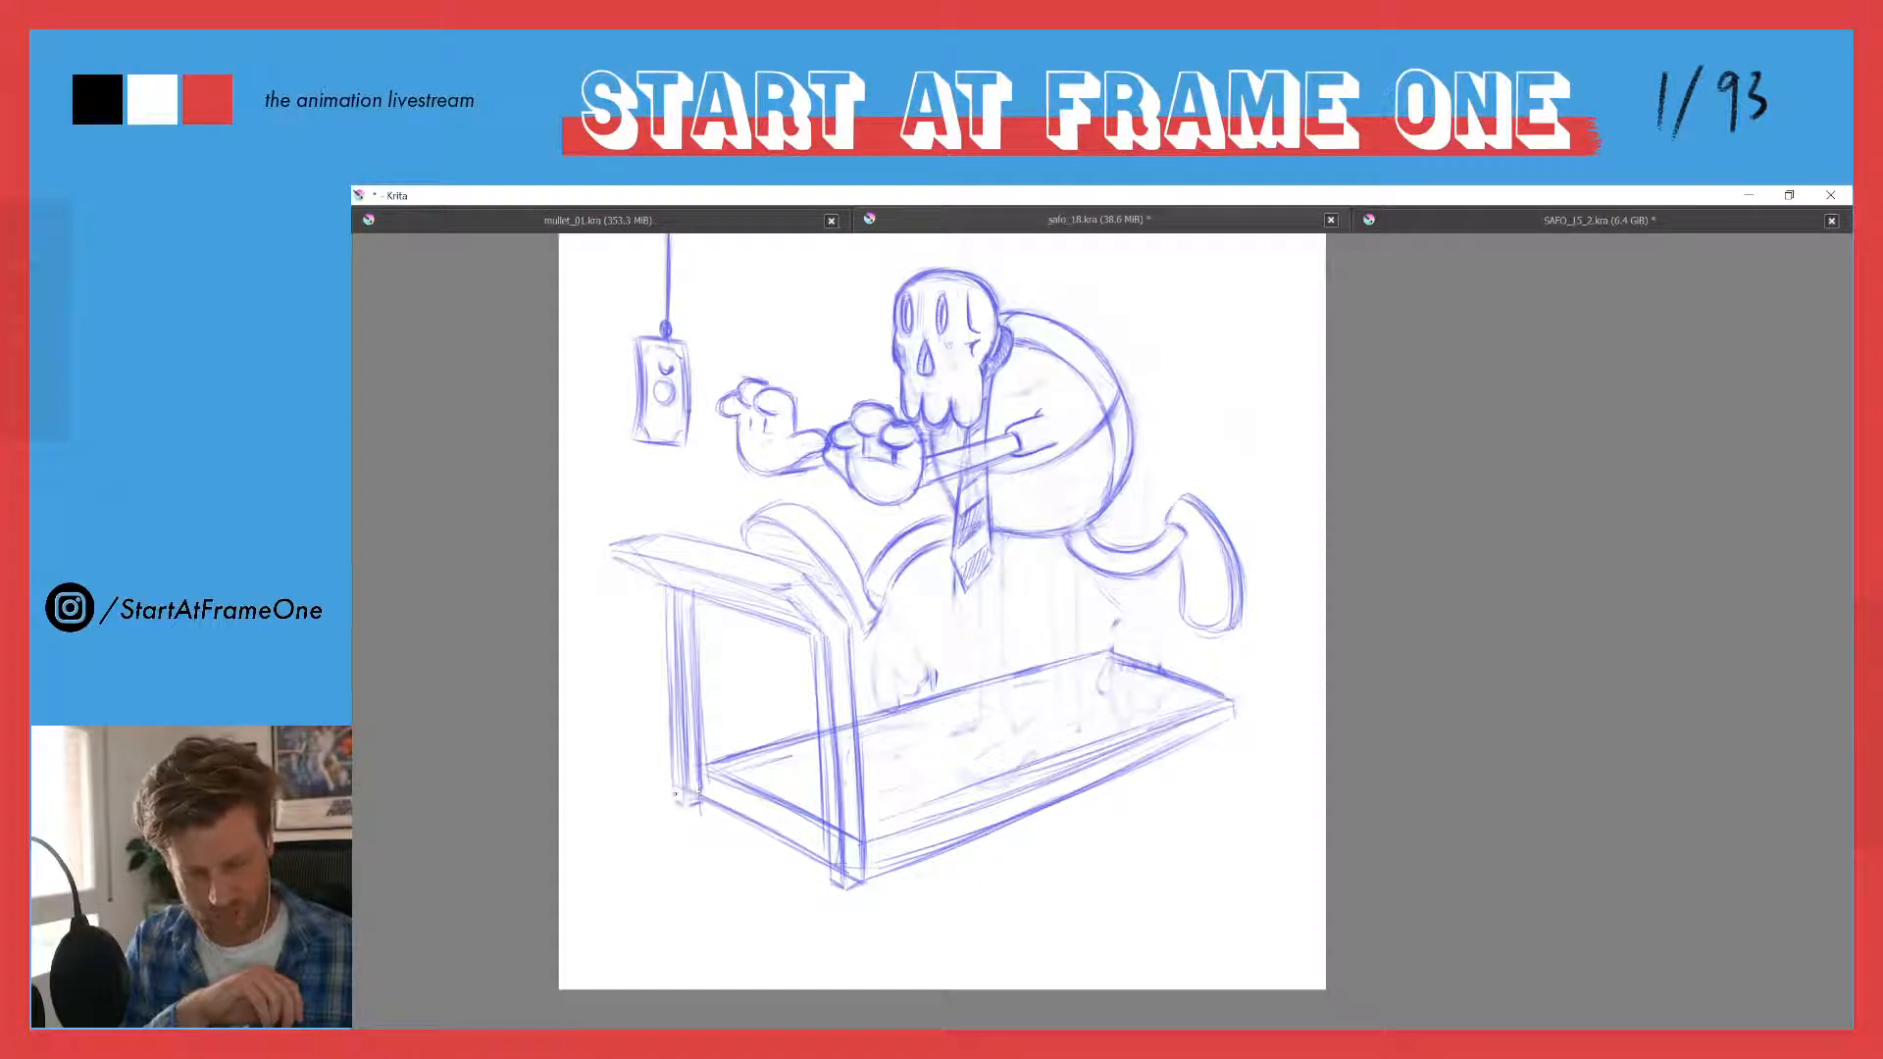
pyautogui.moveTo(671, 712); pyautogui.dragTo(677, 789)
pyautogui.moveTo(672, 600); pyautogui.dragTo(692, 801)
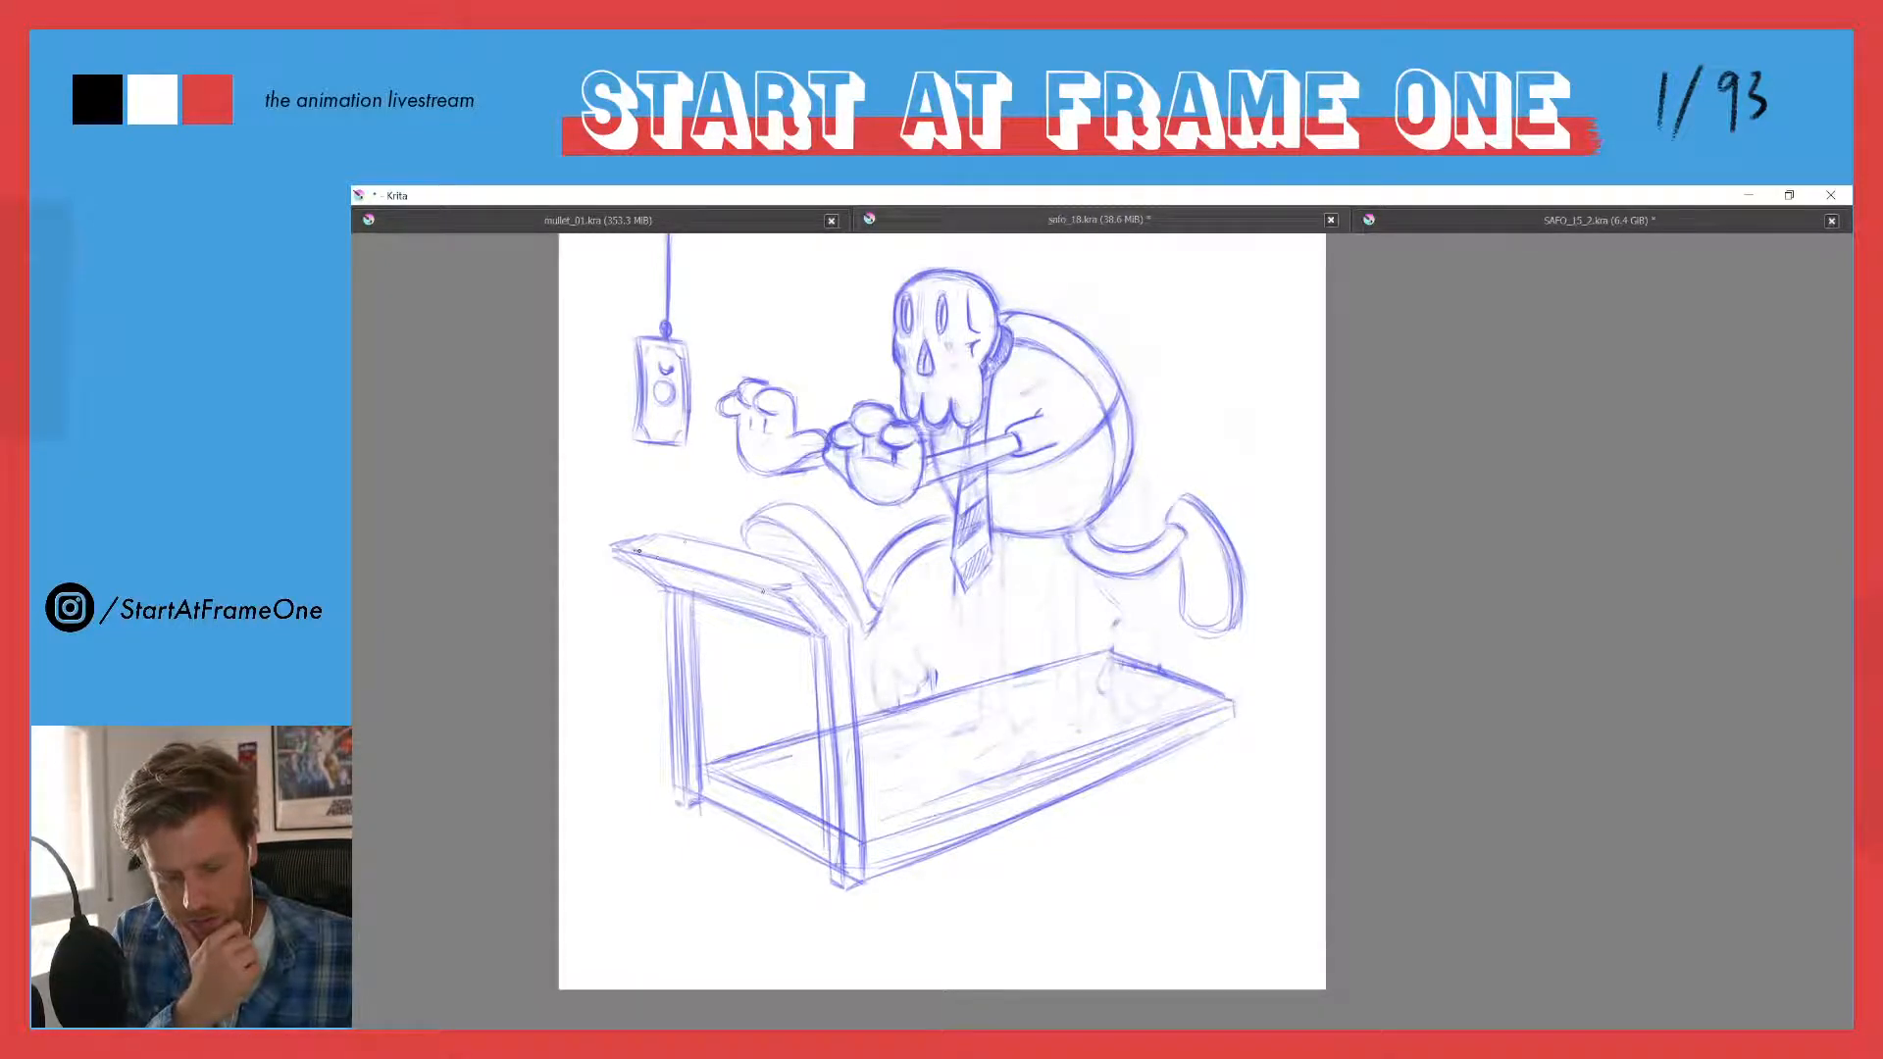
# - Reinforce the treadmill console's upper edge and far end with darker lines
pyautogui.moveTo(627, 551)
pyautogui.mouseDown()
pyautogui.moveTo(787, 590)
pyautogui.moveTo(810, 578)
pyautogui.mouseUp()
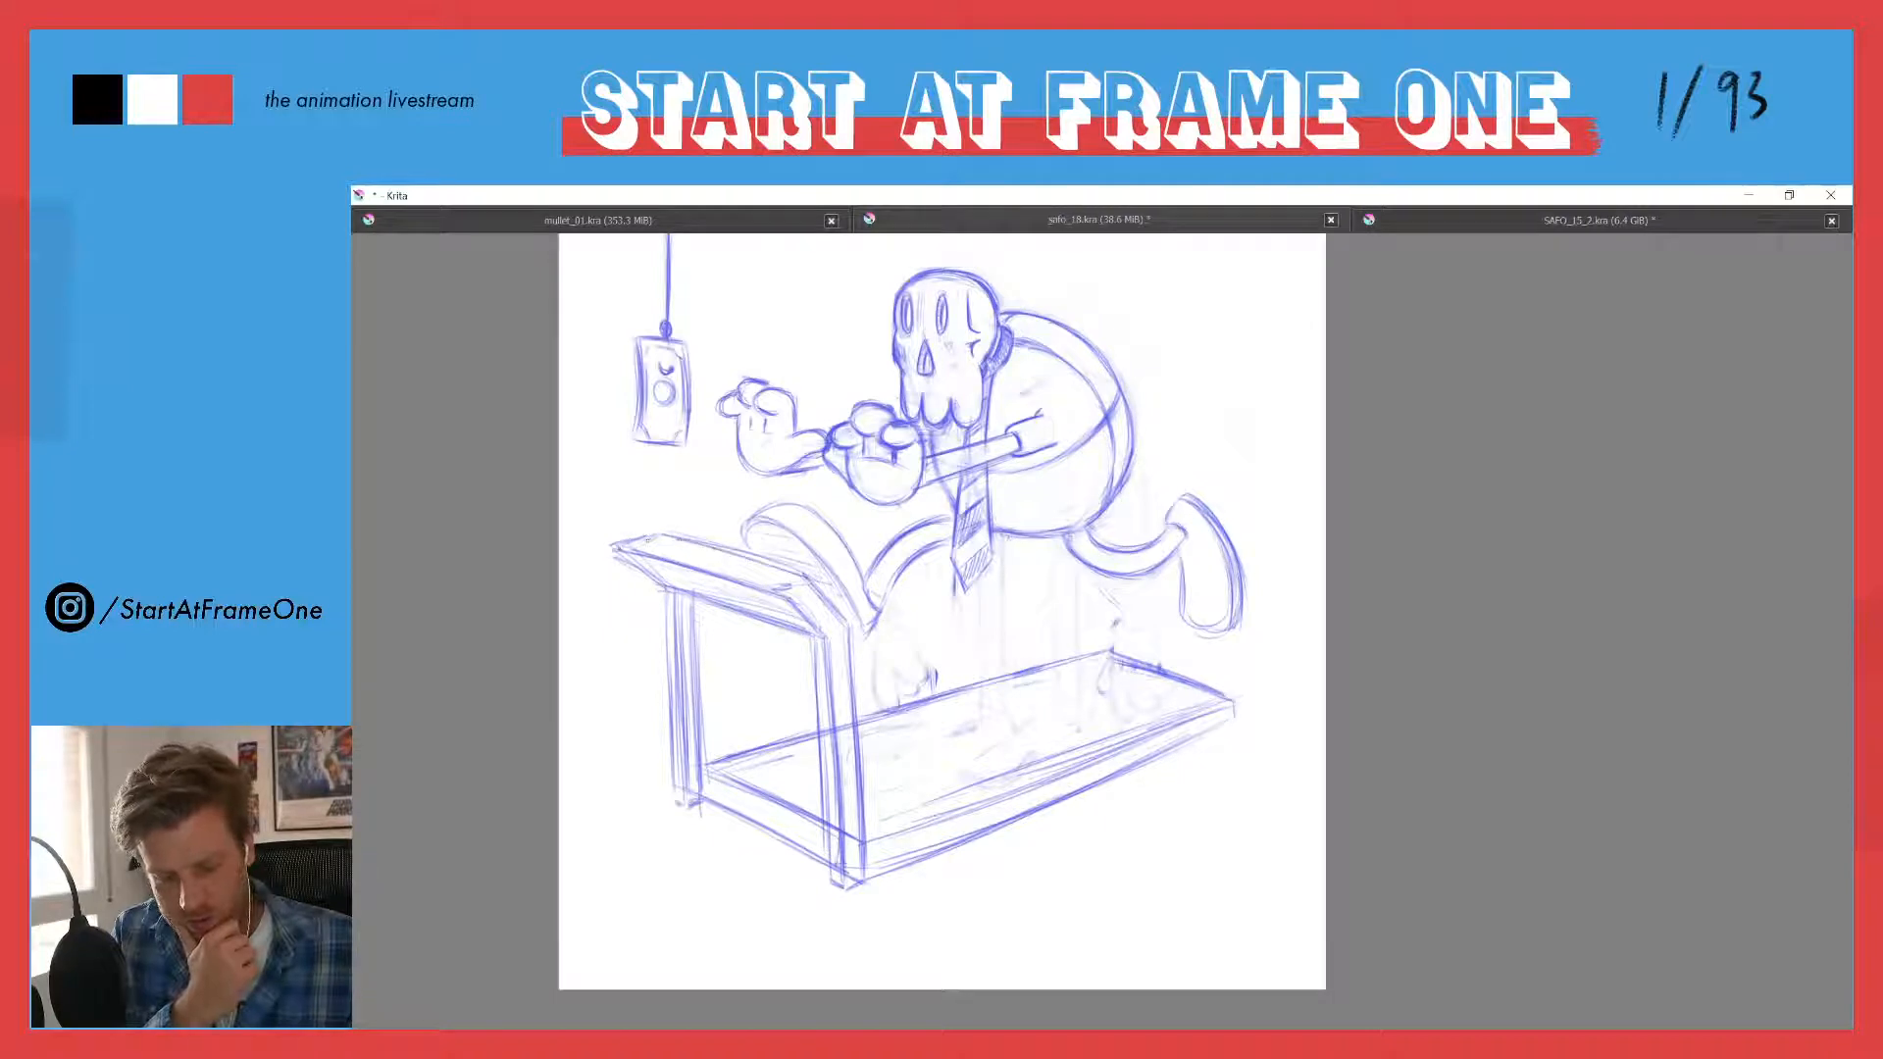
pyautogui.moveTo(647, 536); pyautogui.dragTo(617, 568)
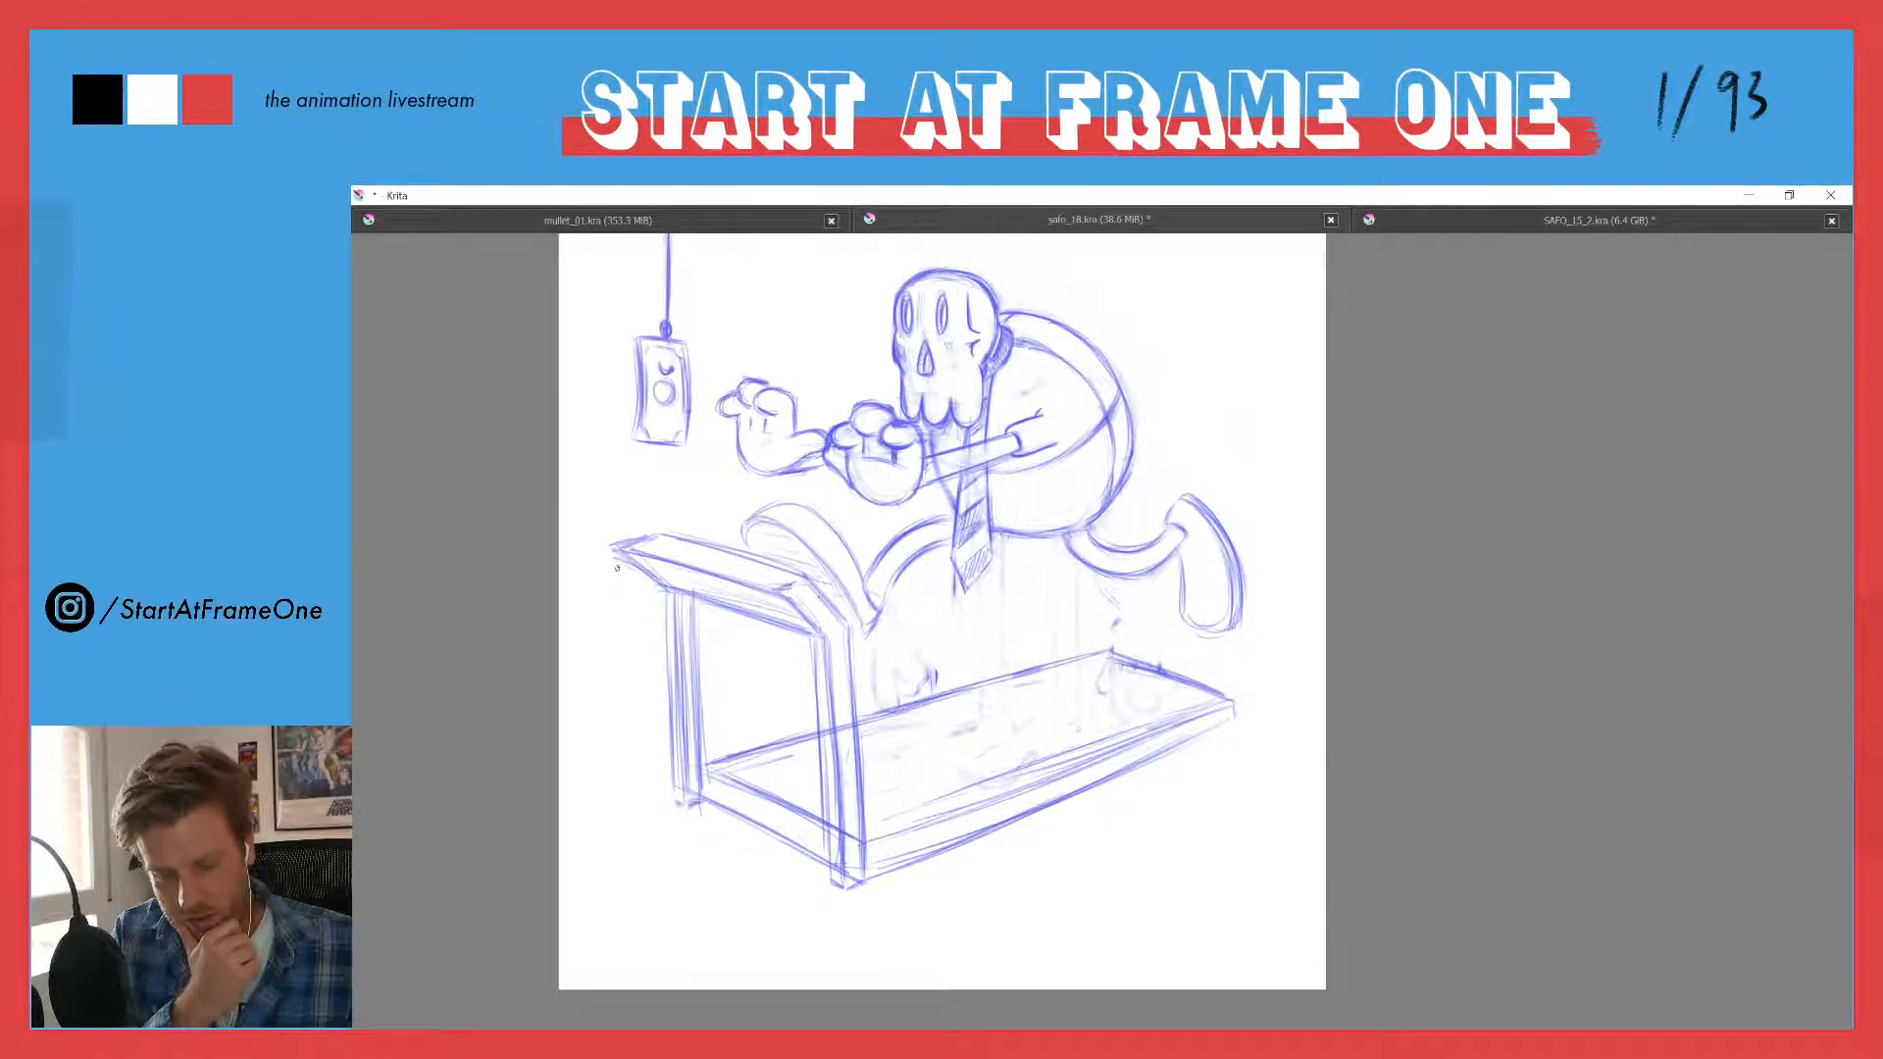
pyautogui.moveTo(620, 542)
pyautogui.mouseDown()
pyautogui.moveTo(782, 569)
pyautogui.moveTo(662, 535)
pyautogui.moveTo(776, 578)
pyautogui.mouseUp()
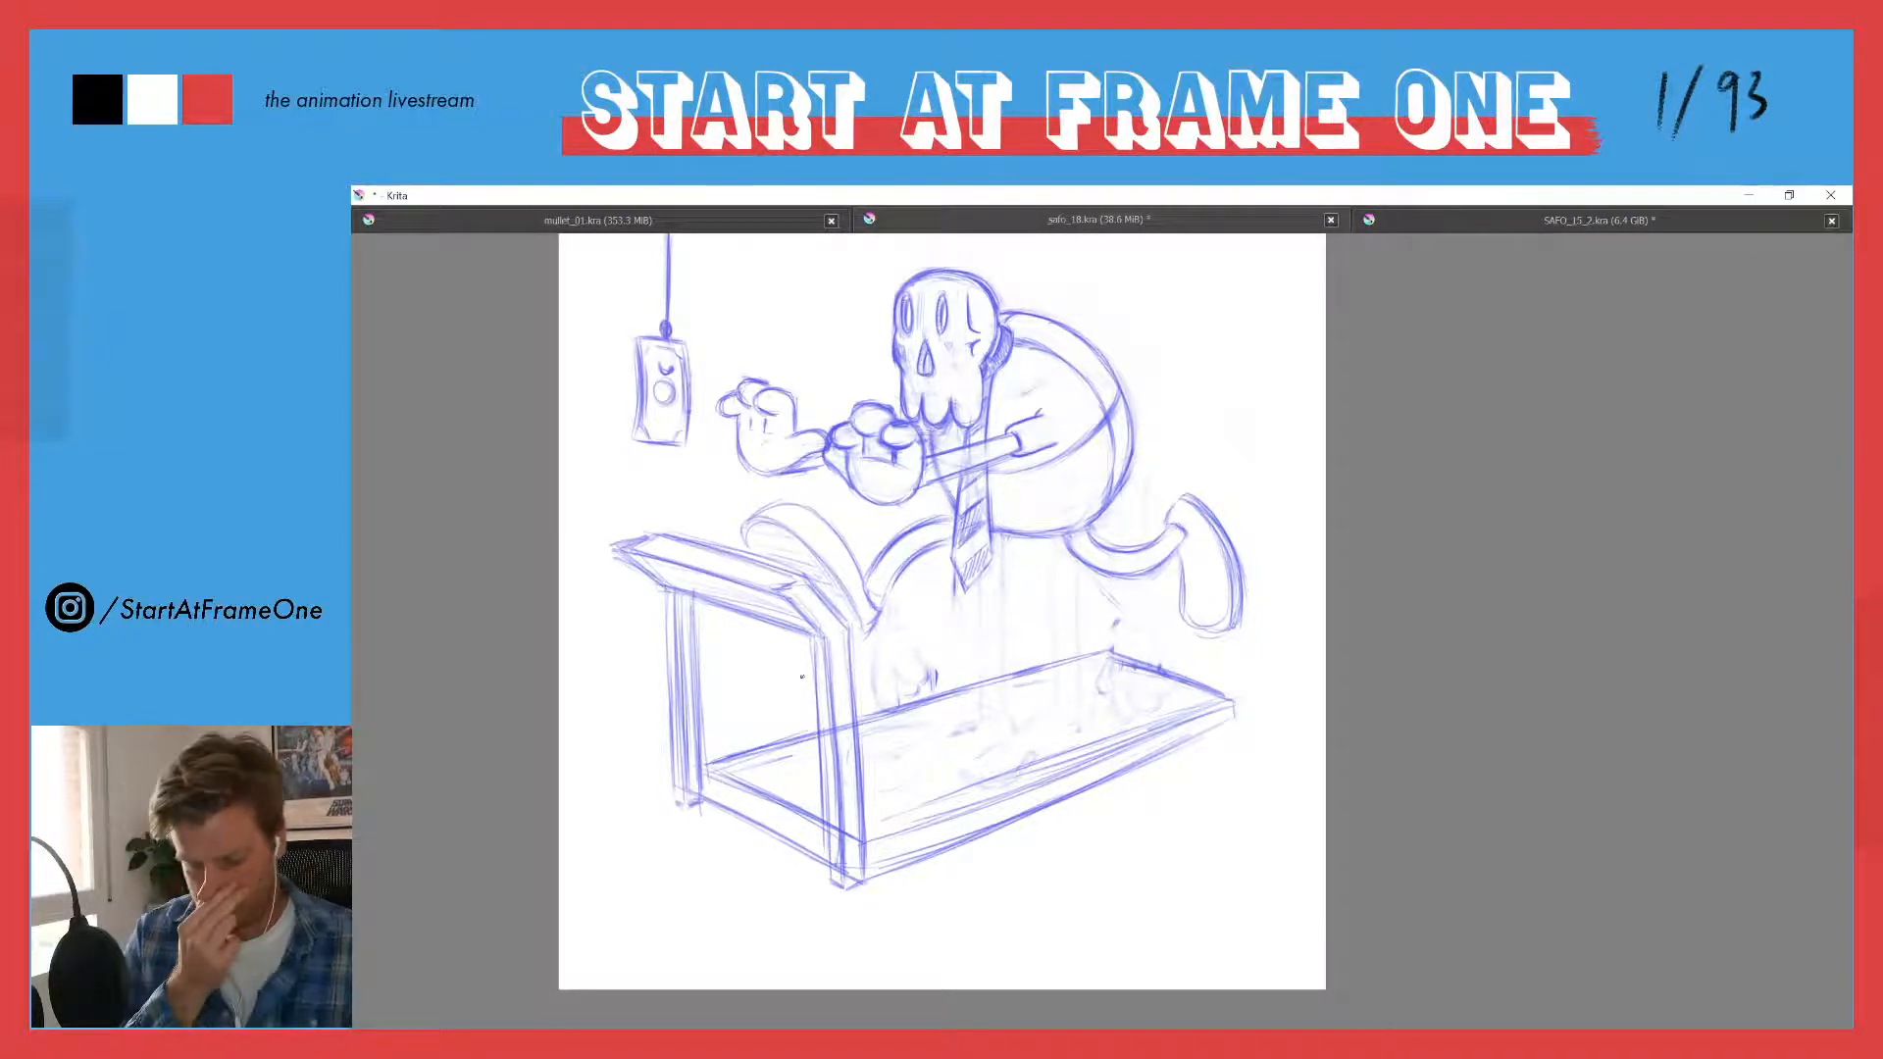
# - Erase the deck lines and stray strokes crossing the near upright, and redraw the post's edges
pyautogui.press('e')
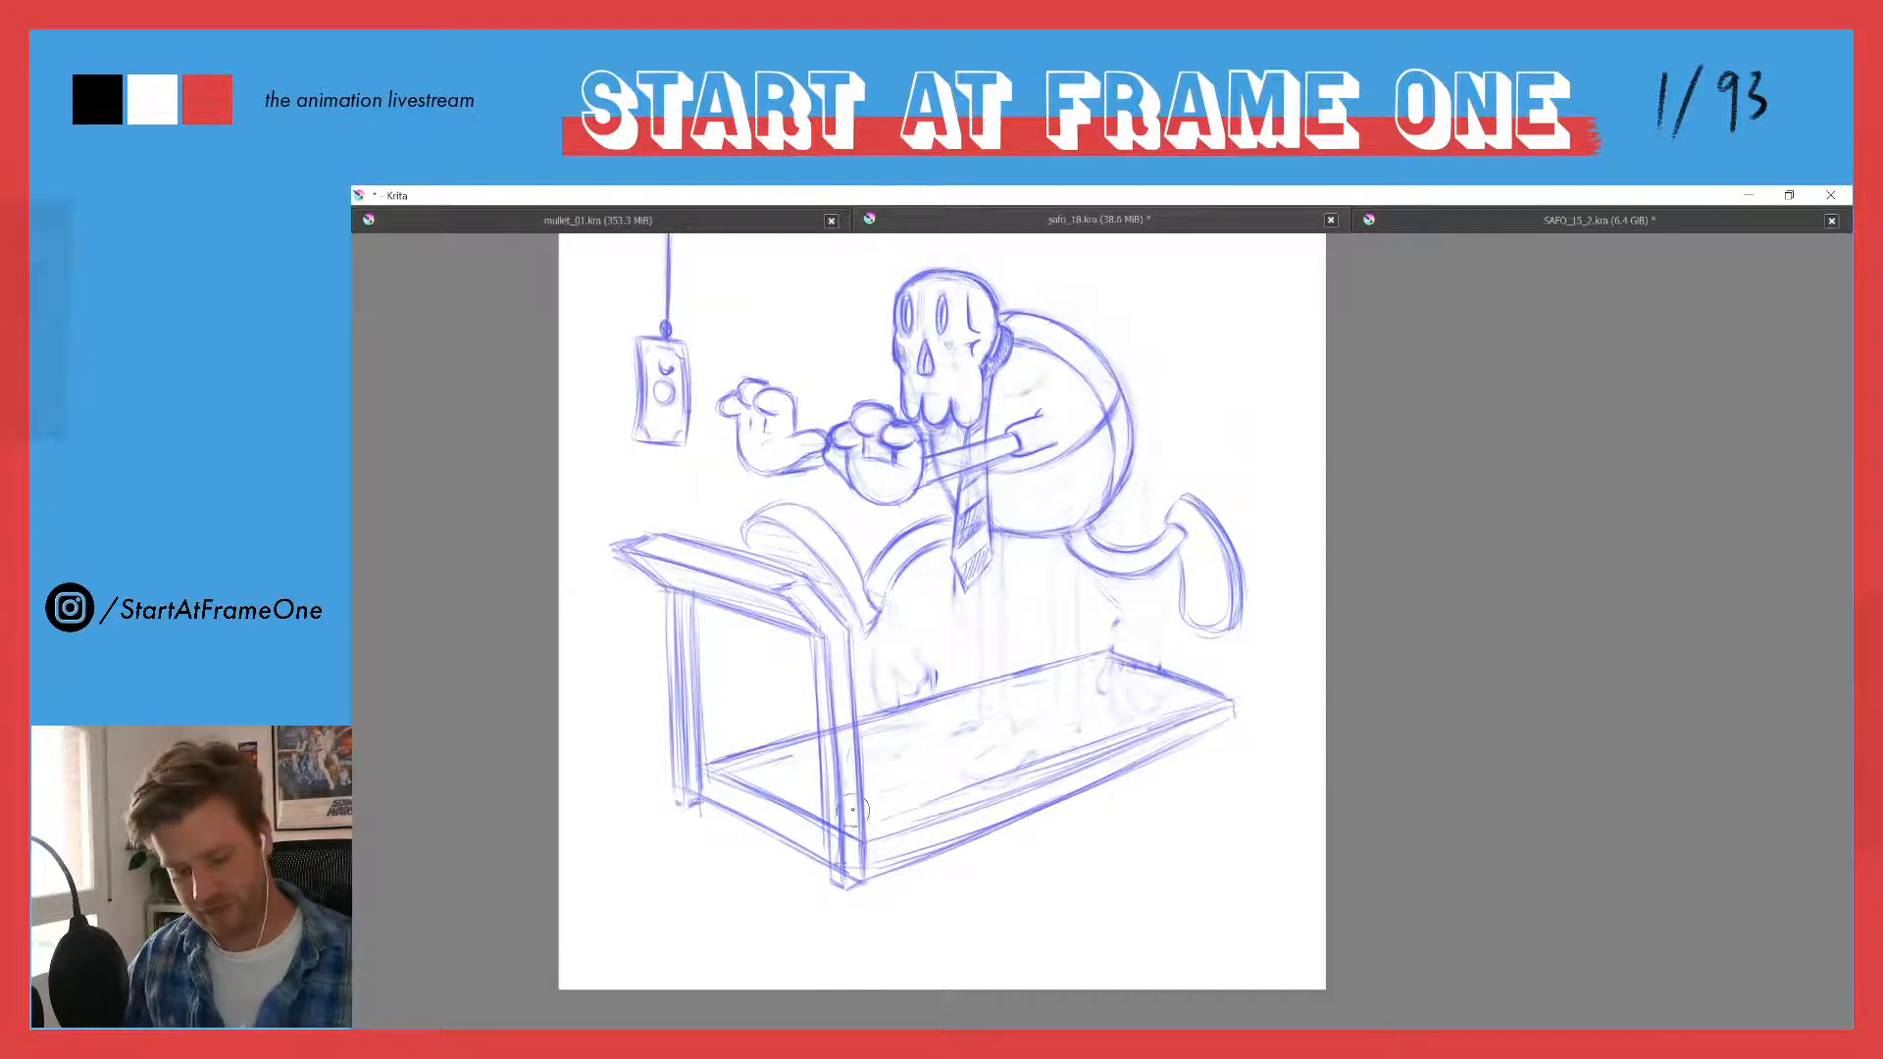
pyautogui.moveTo(852, 830)
pyautogui.mouseDown()
pyautogui.moveTo(845, 871)
pyautogui.moveTo(836, 830)
pyautogui.mouseUp()
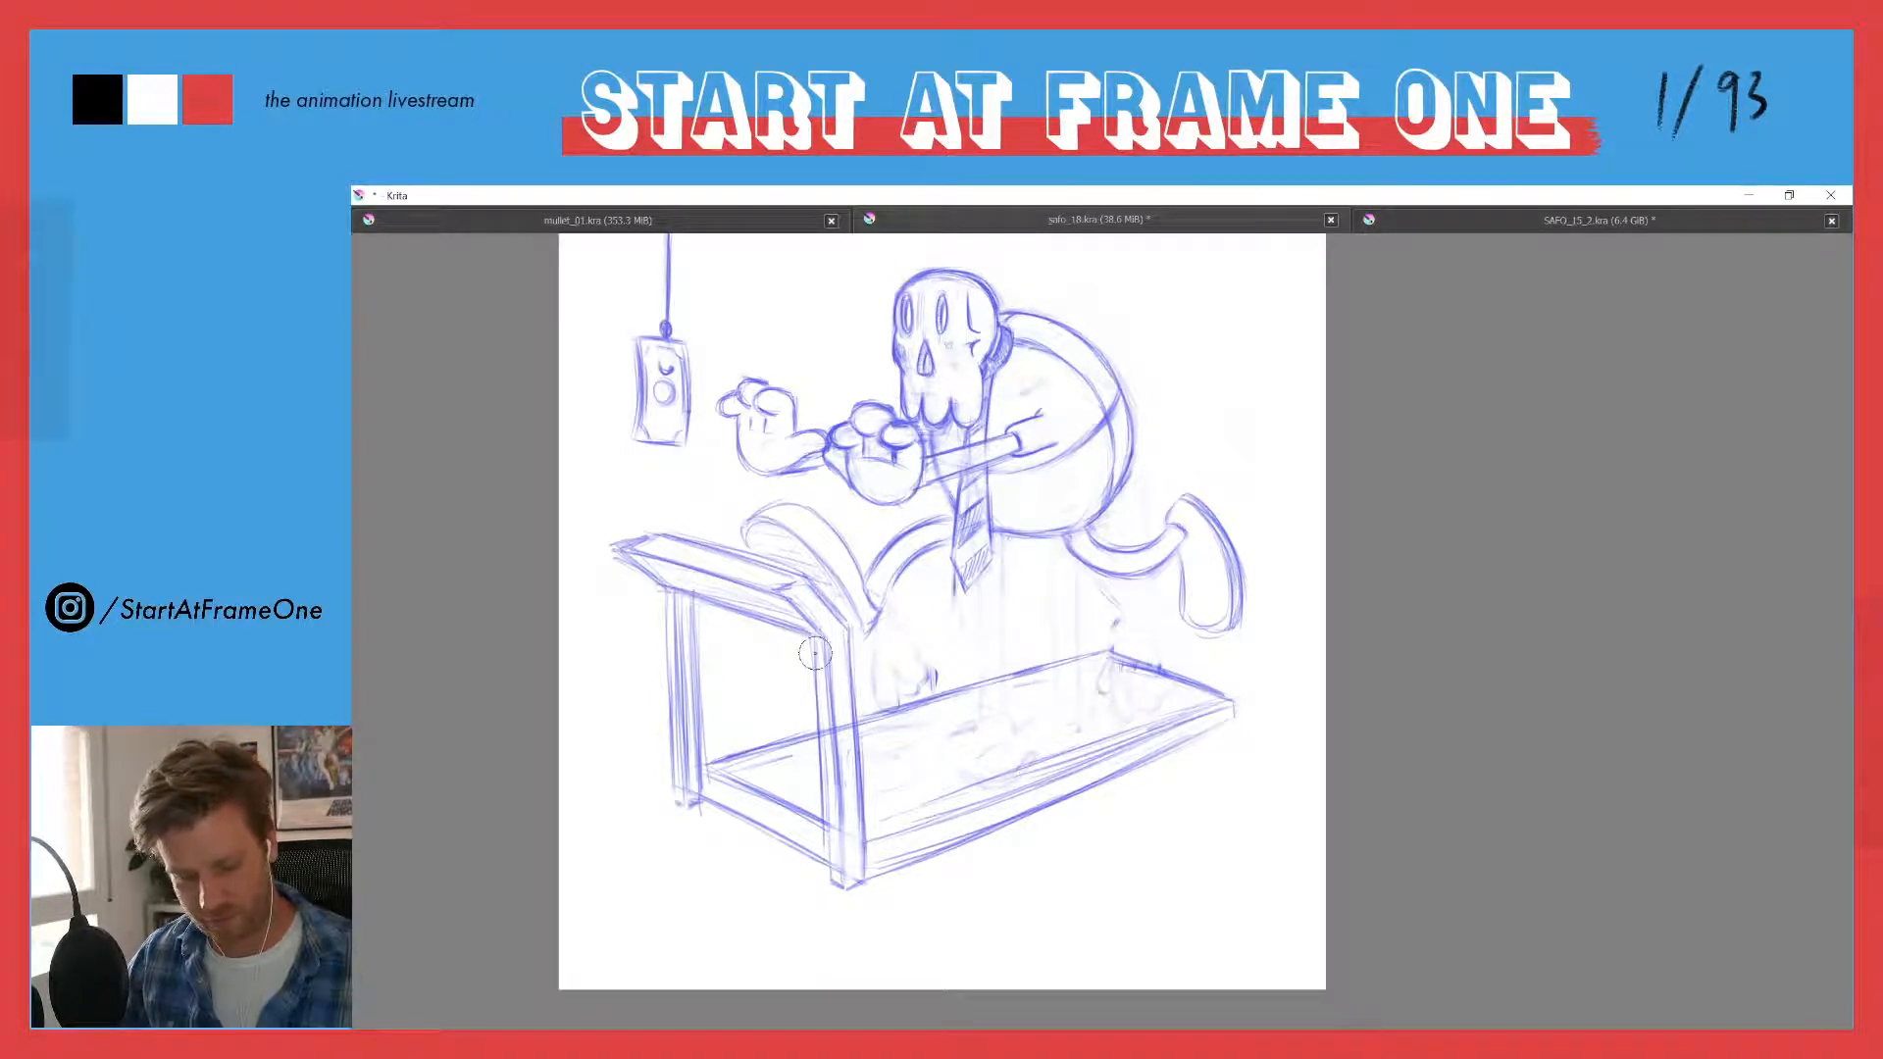
pyautogui.moveTo(828, 713)
pyautogui.mouseDown()
pyautogui.moveTo(823, 768)
pyautogui.moveTo(828, 638)
pyautogui.mouseUp()
pyautogui.press('e')
pyautogui.moveTo(835, 815)
pyautogui.mouseDown()
pyautogui.moveTo(834, 721)
pyautogui.moveTo(848, 861)
pyautogui.mouseUp()
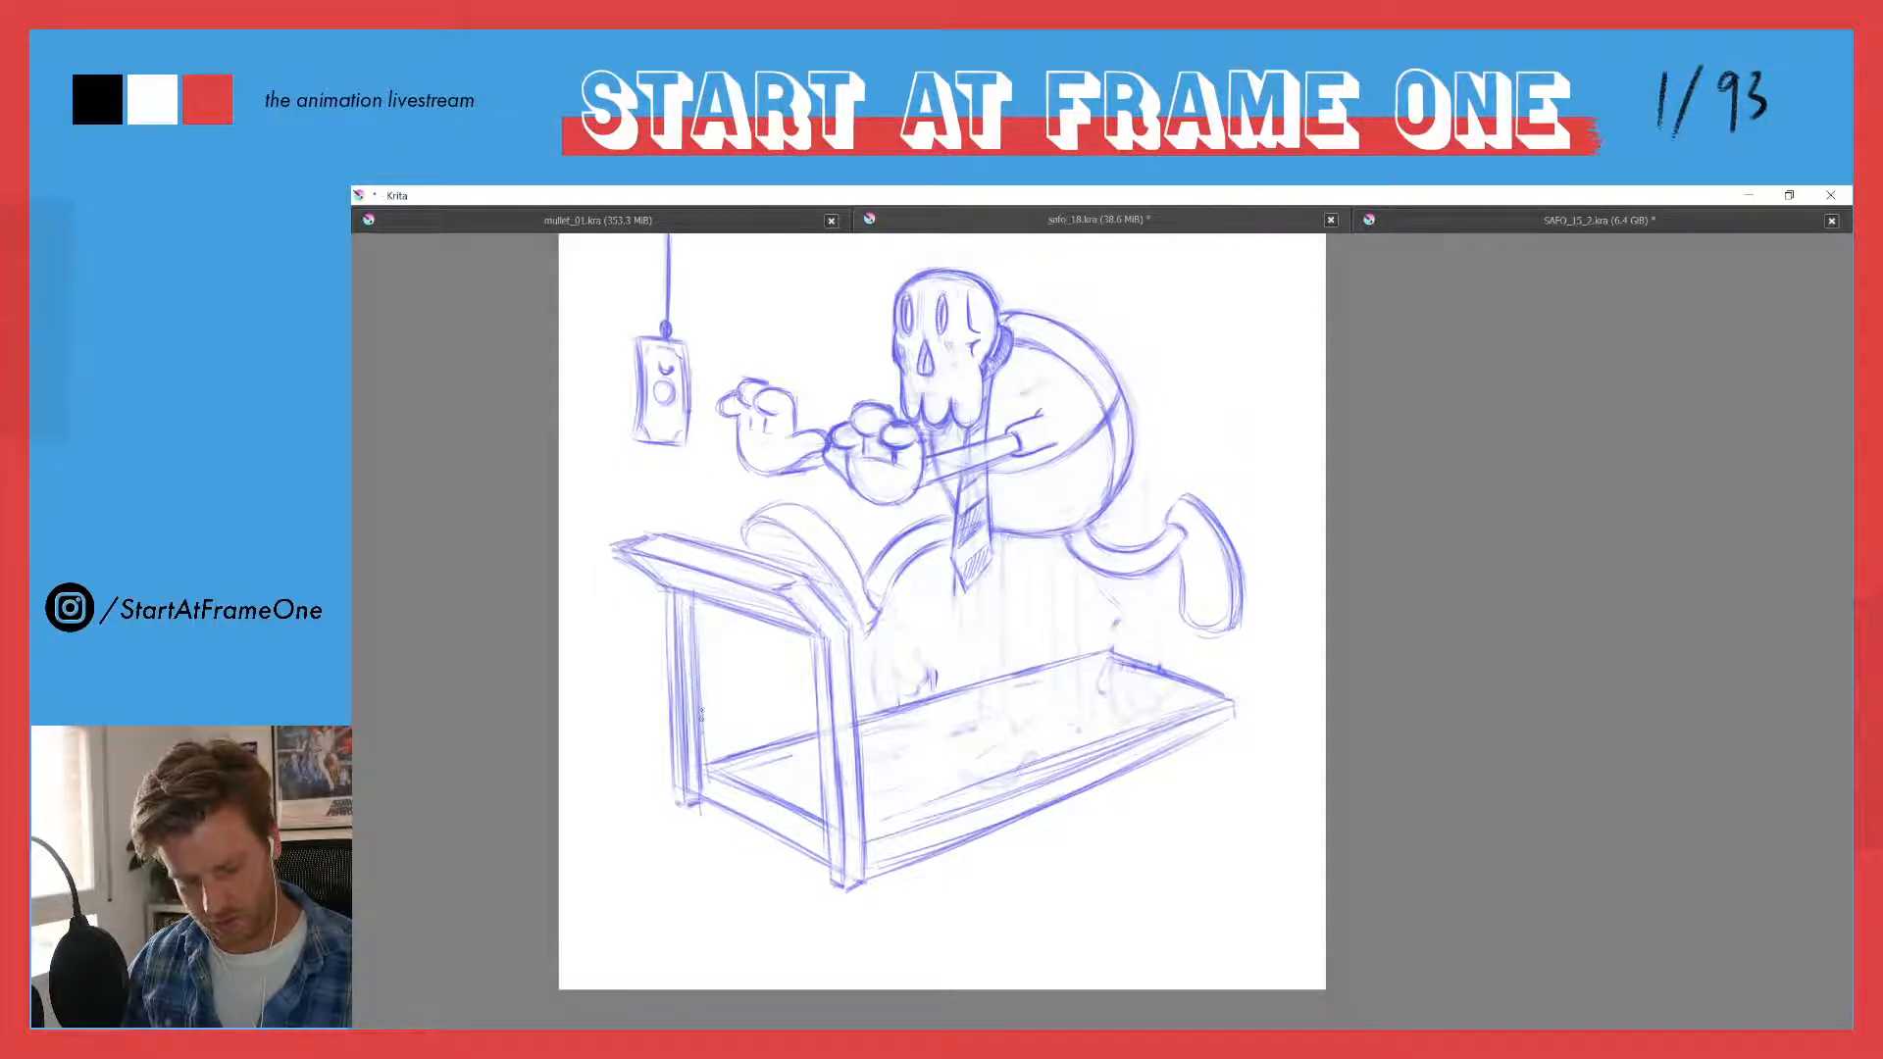
# - Erase the excess construction lines on the far upright and redraw its edges more cleanly
pyautogui.moveTo(694, 623)
pyautogui.mouseDown()
pyautogui.moveTo(703, 800)
pyautogui.moveTo(672, 743)
pyautogui.mouseUp()
pyautogui.press('e')
pyautogui.moveTo(680, 608); pyautogui.dragTo(682, 735)
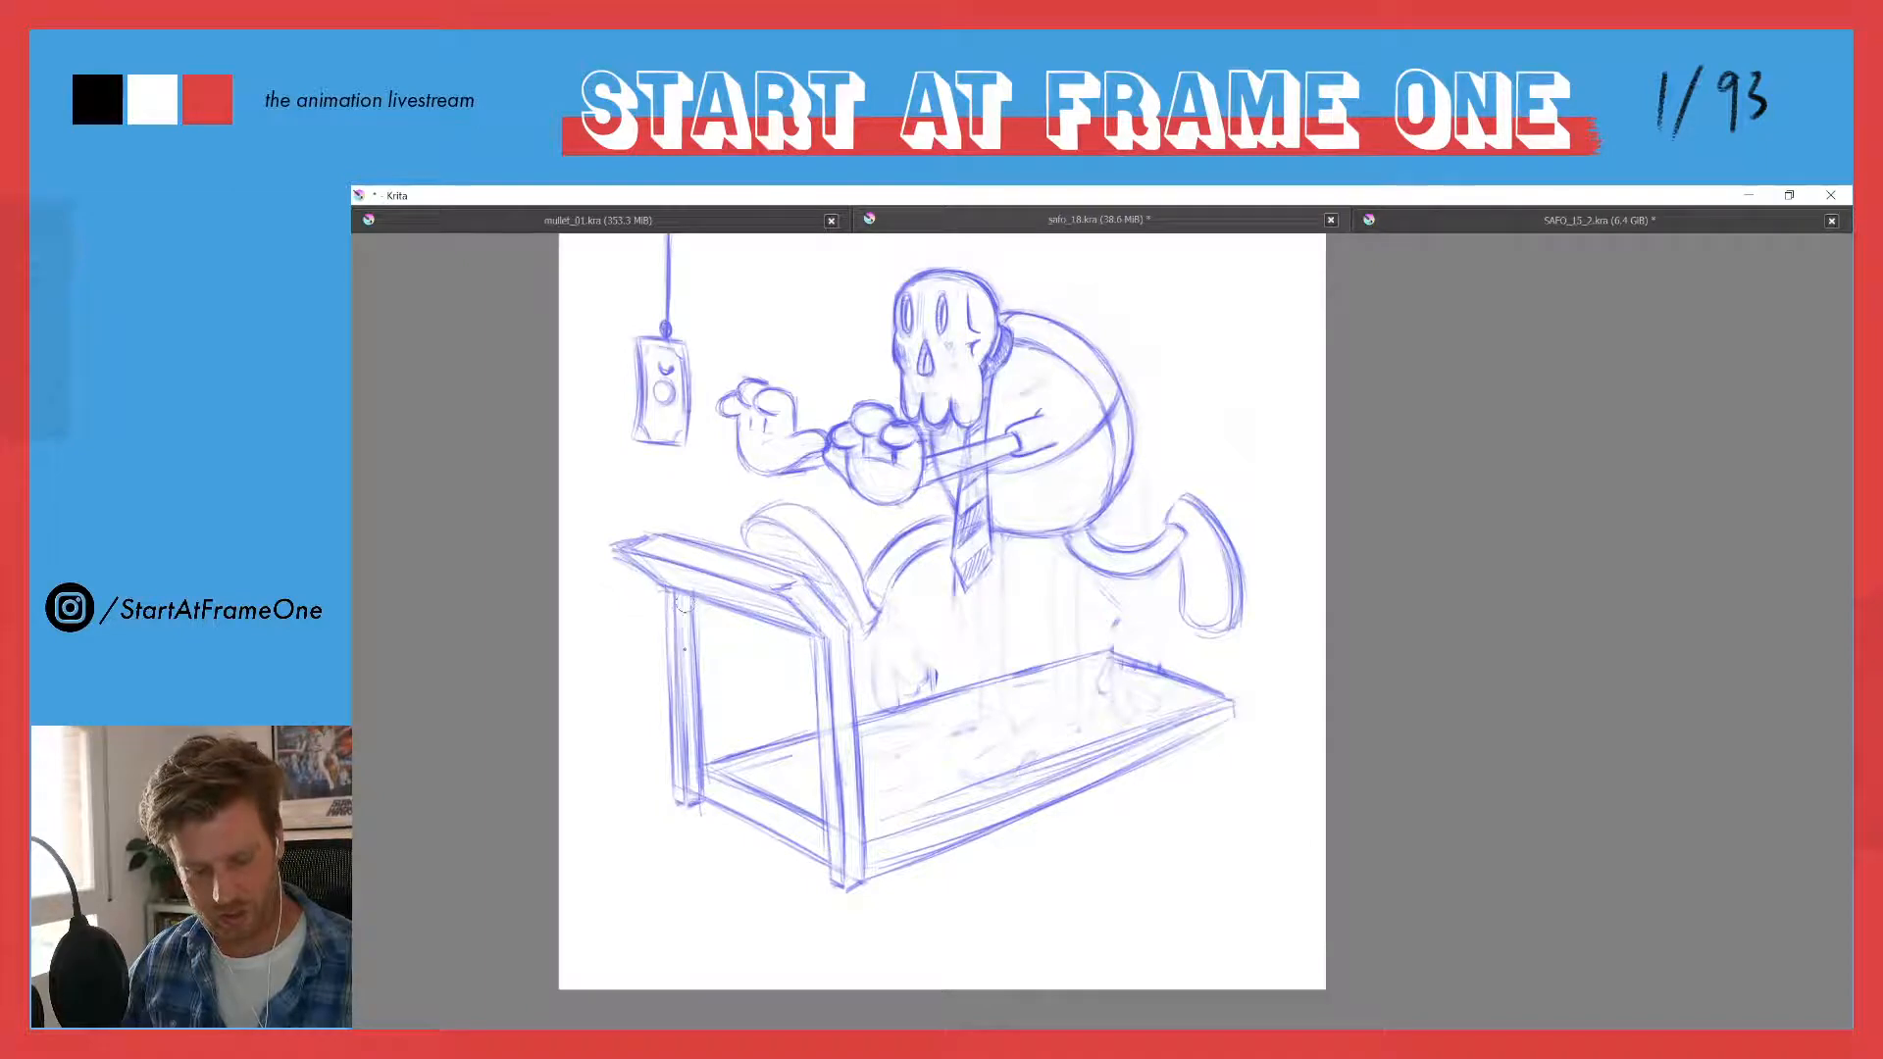
pyautogui.moveTo(685, 648)
pyautogui.mouseDown()
pyautogui.moveTo(692, 788)
pyautogui.moveTo(675, 624)
pyautogui.moveTo(678, 757)
pyautogui.mouseUp()
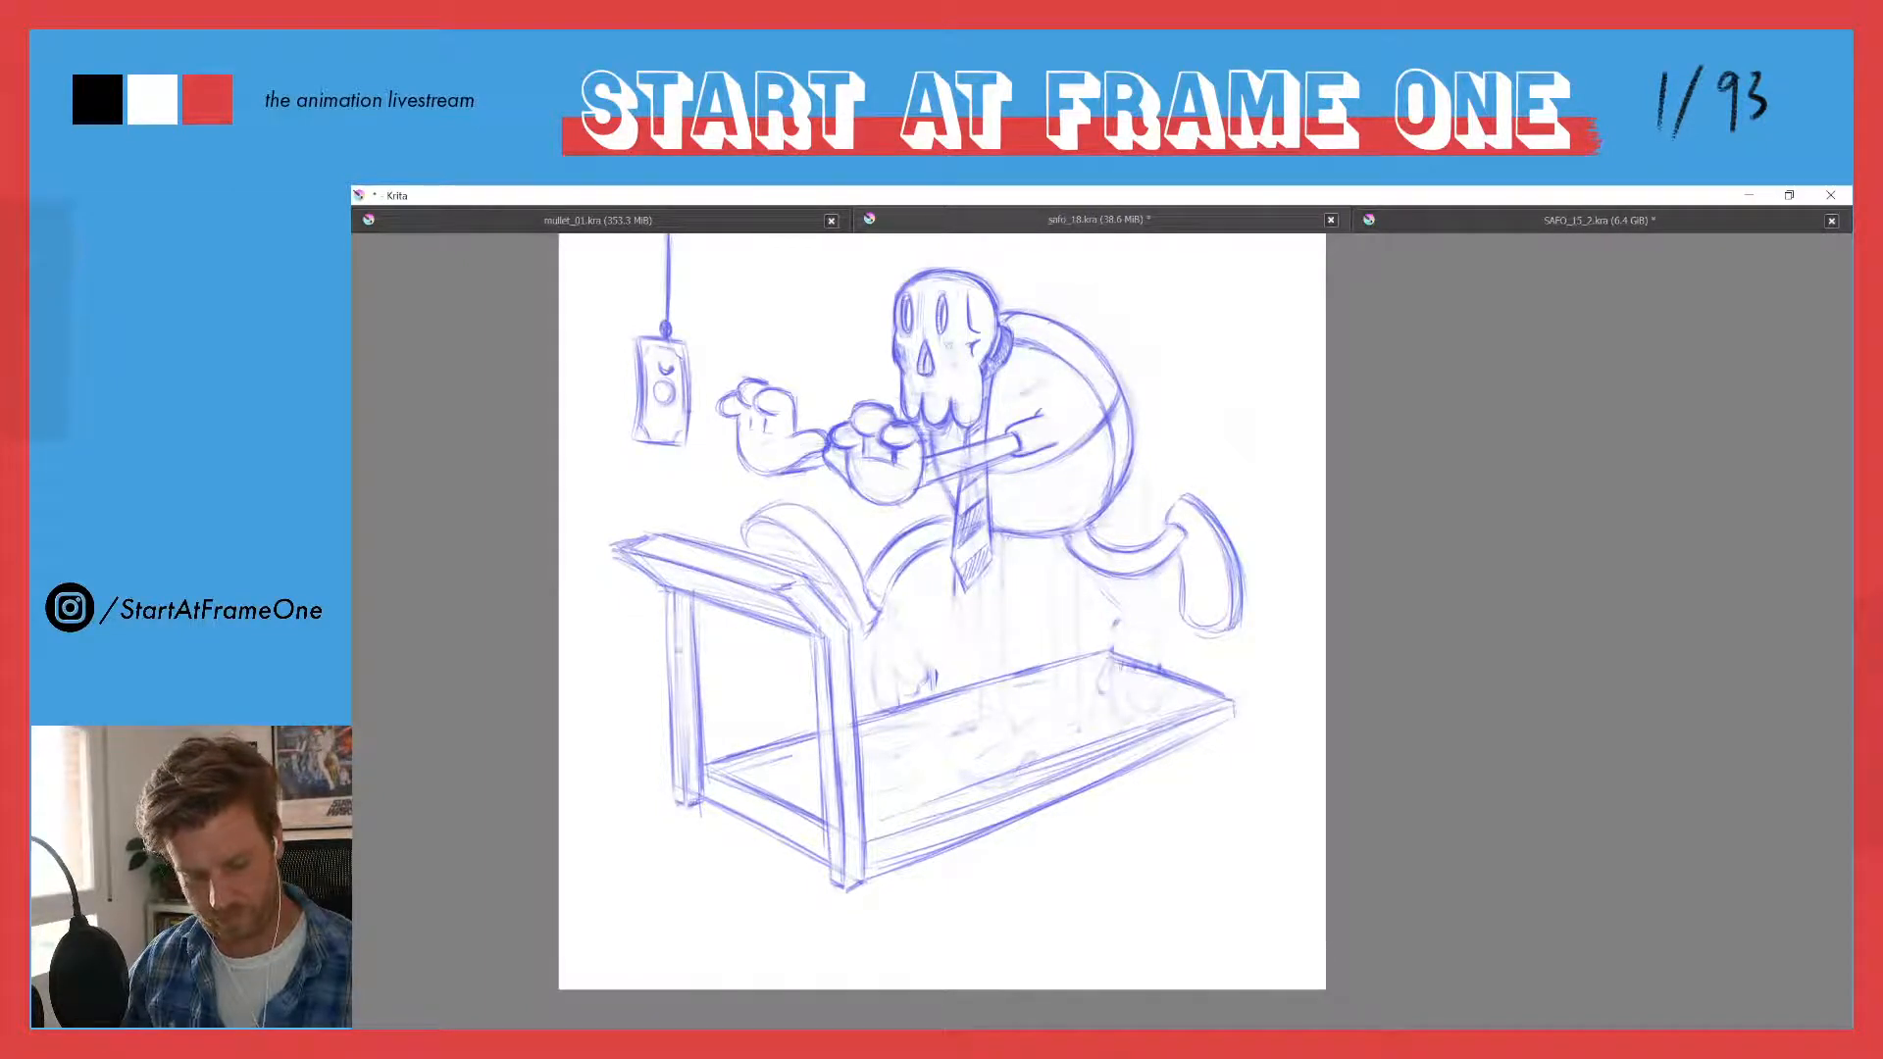
pyautogui.moveTo(678, 624); pyautogui.dragTo(684, 724)
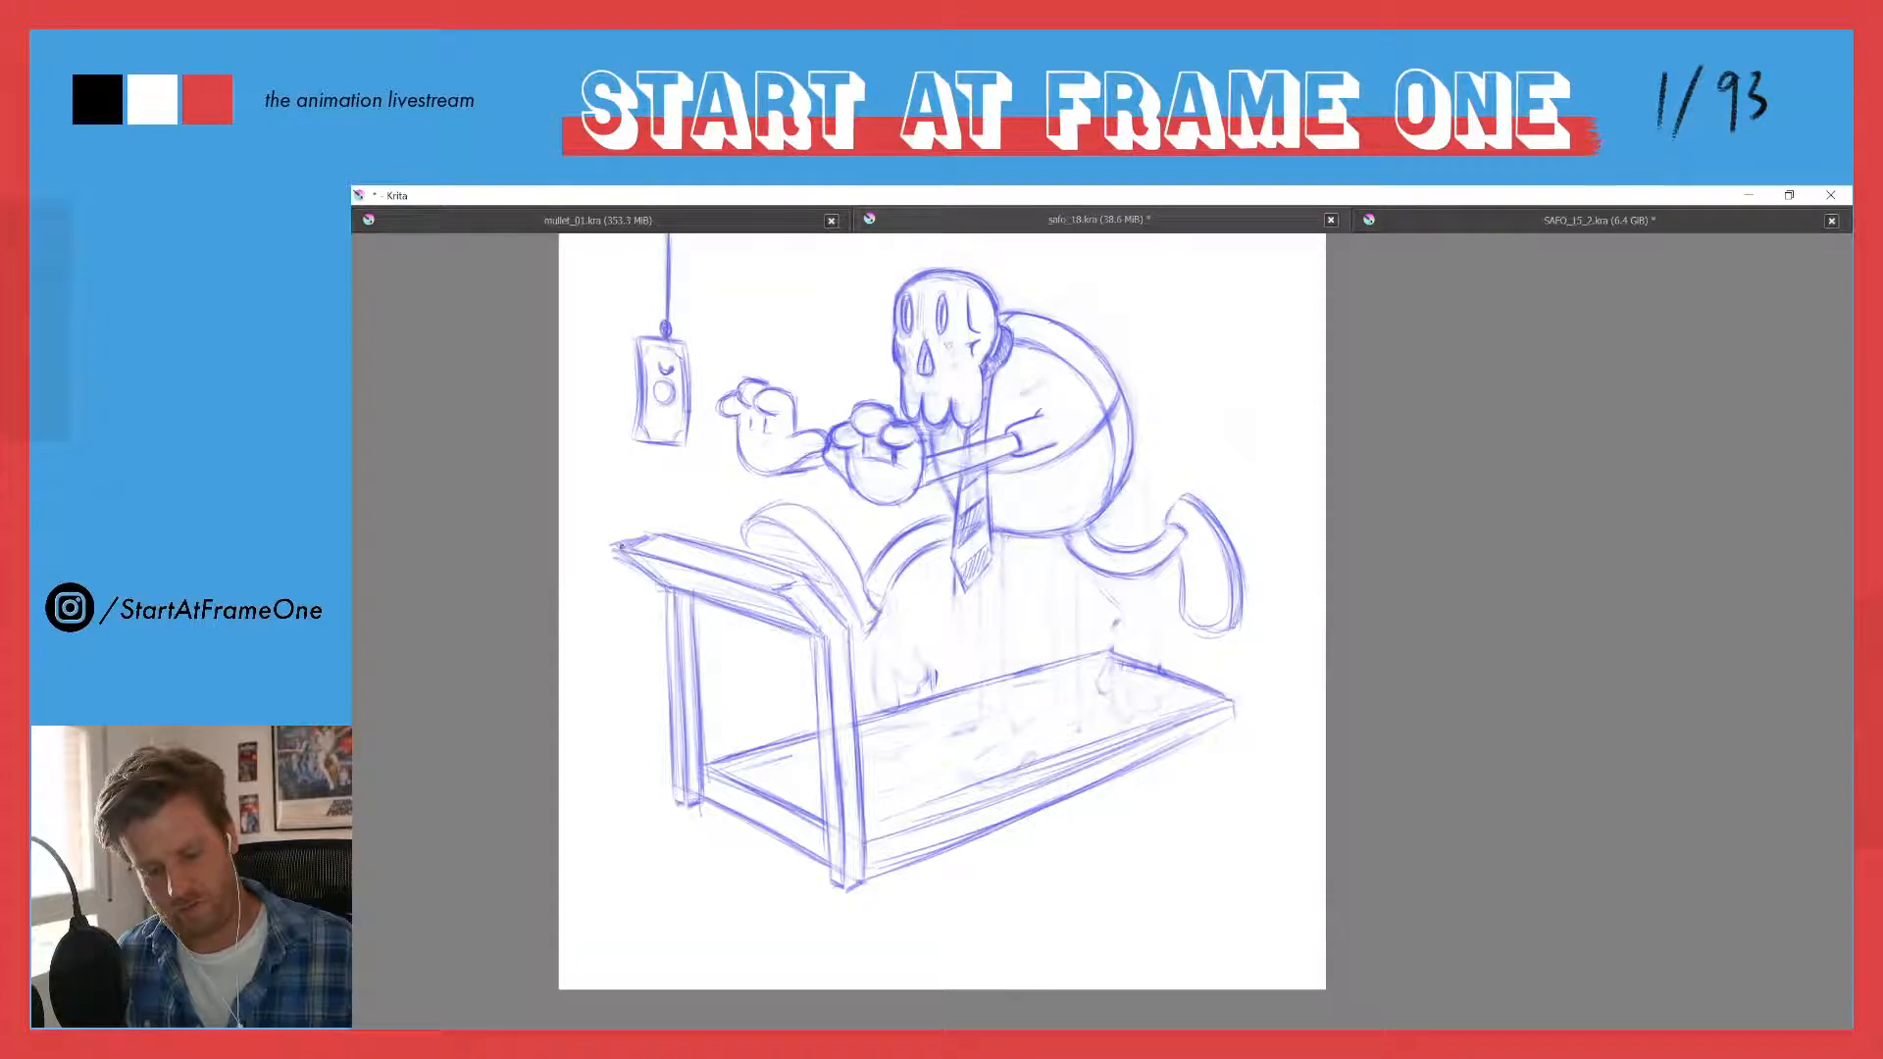
# - Redraw the console's long edges and trim the stray lines at its far tip into a clean corner
pyautogui.moveTo(670, 559); pyautogui.dragTo(772, 592)
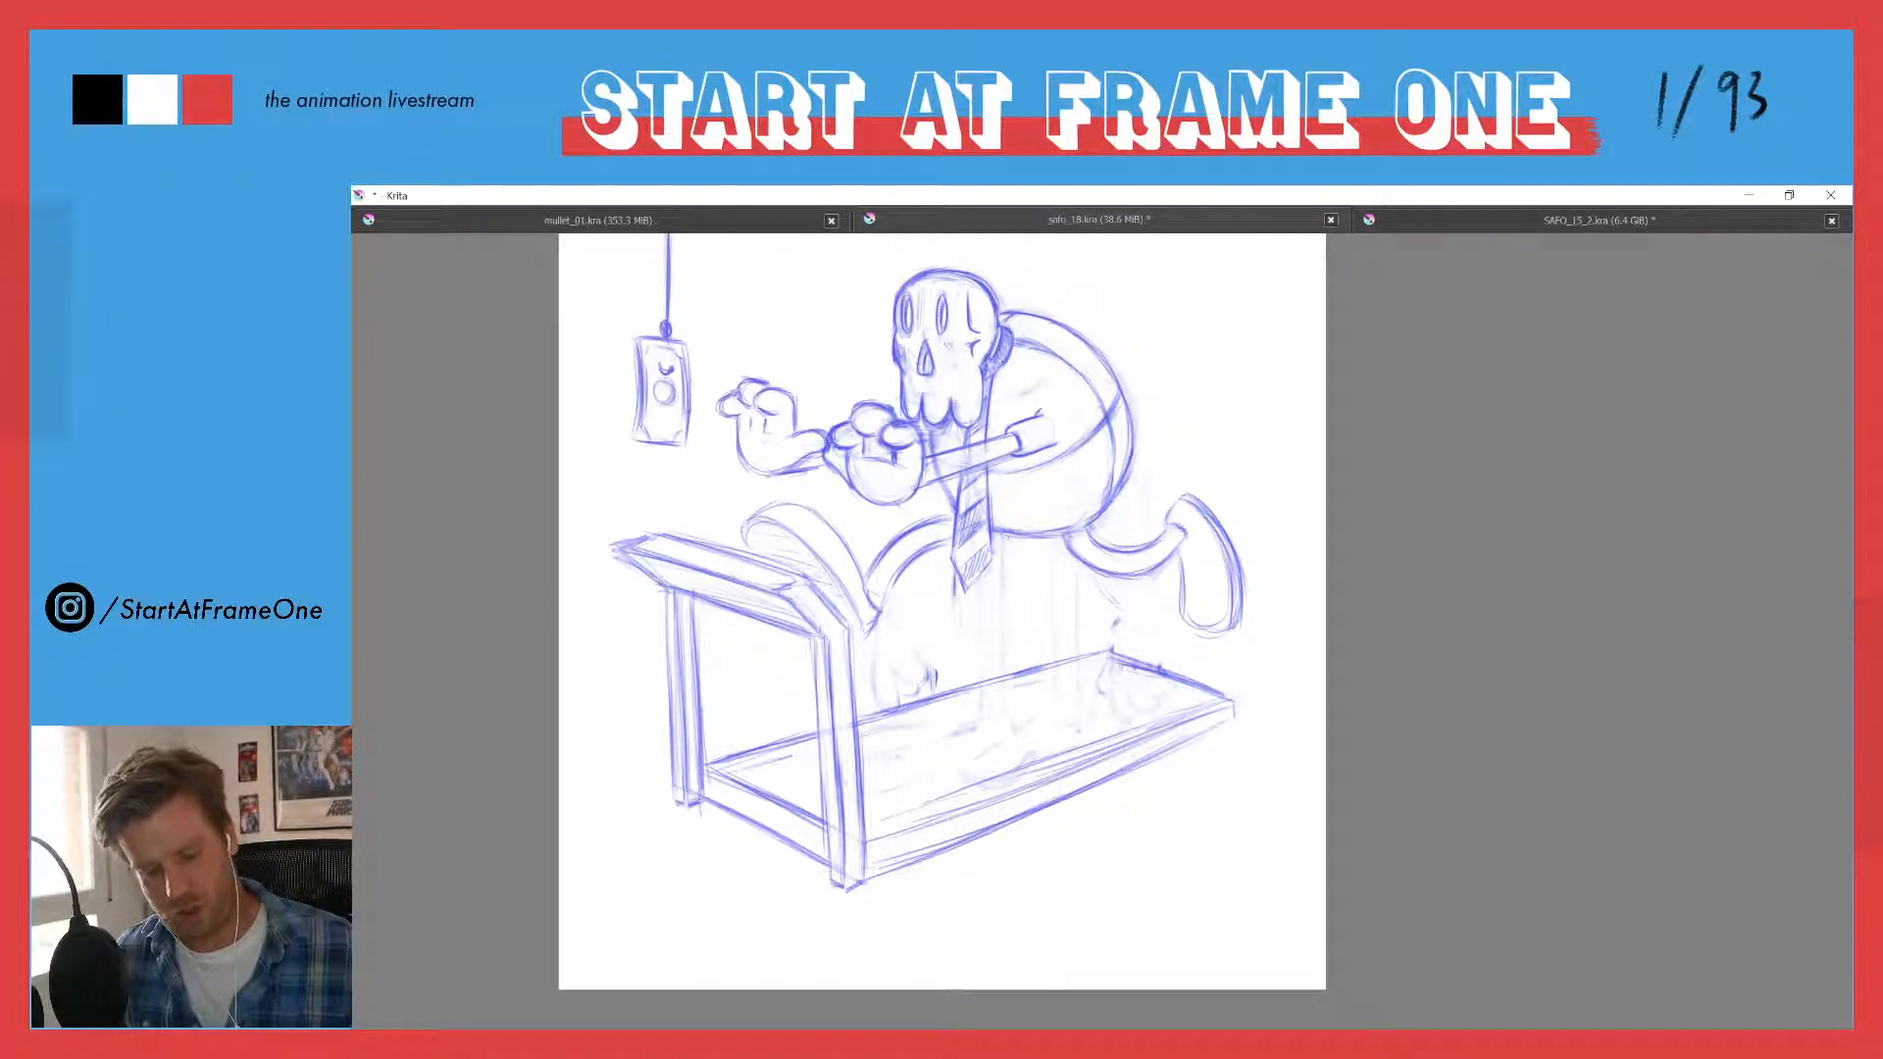
pyautogui.moveTo(620, 547)
pyautogui.mouseDown()
pyautogui.moveTo(662, 586)
pyautogui.moveTo(601, 542)
pyautogui.moveTo(801, 578)
pyautogui.moveTo(847, 625)
pyautogui.moveTo(814, 638)
pyautogui.mouseUp()
pyautogui.press('e')
pyautogui.press('e')
pyautogui.moveTo(657, 586); pyautogui.dragTo(724, 609)
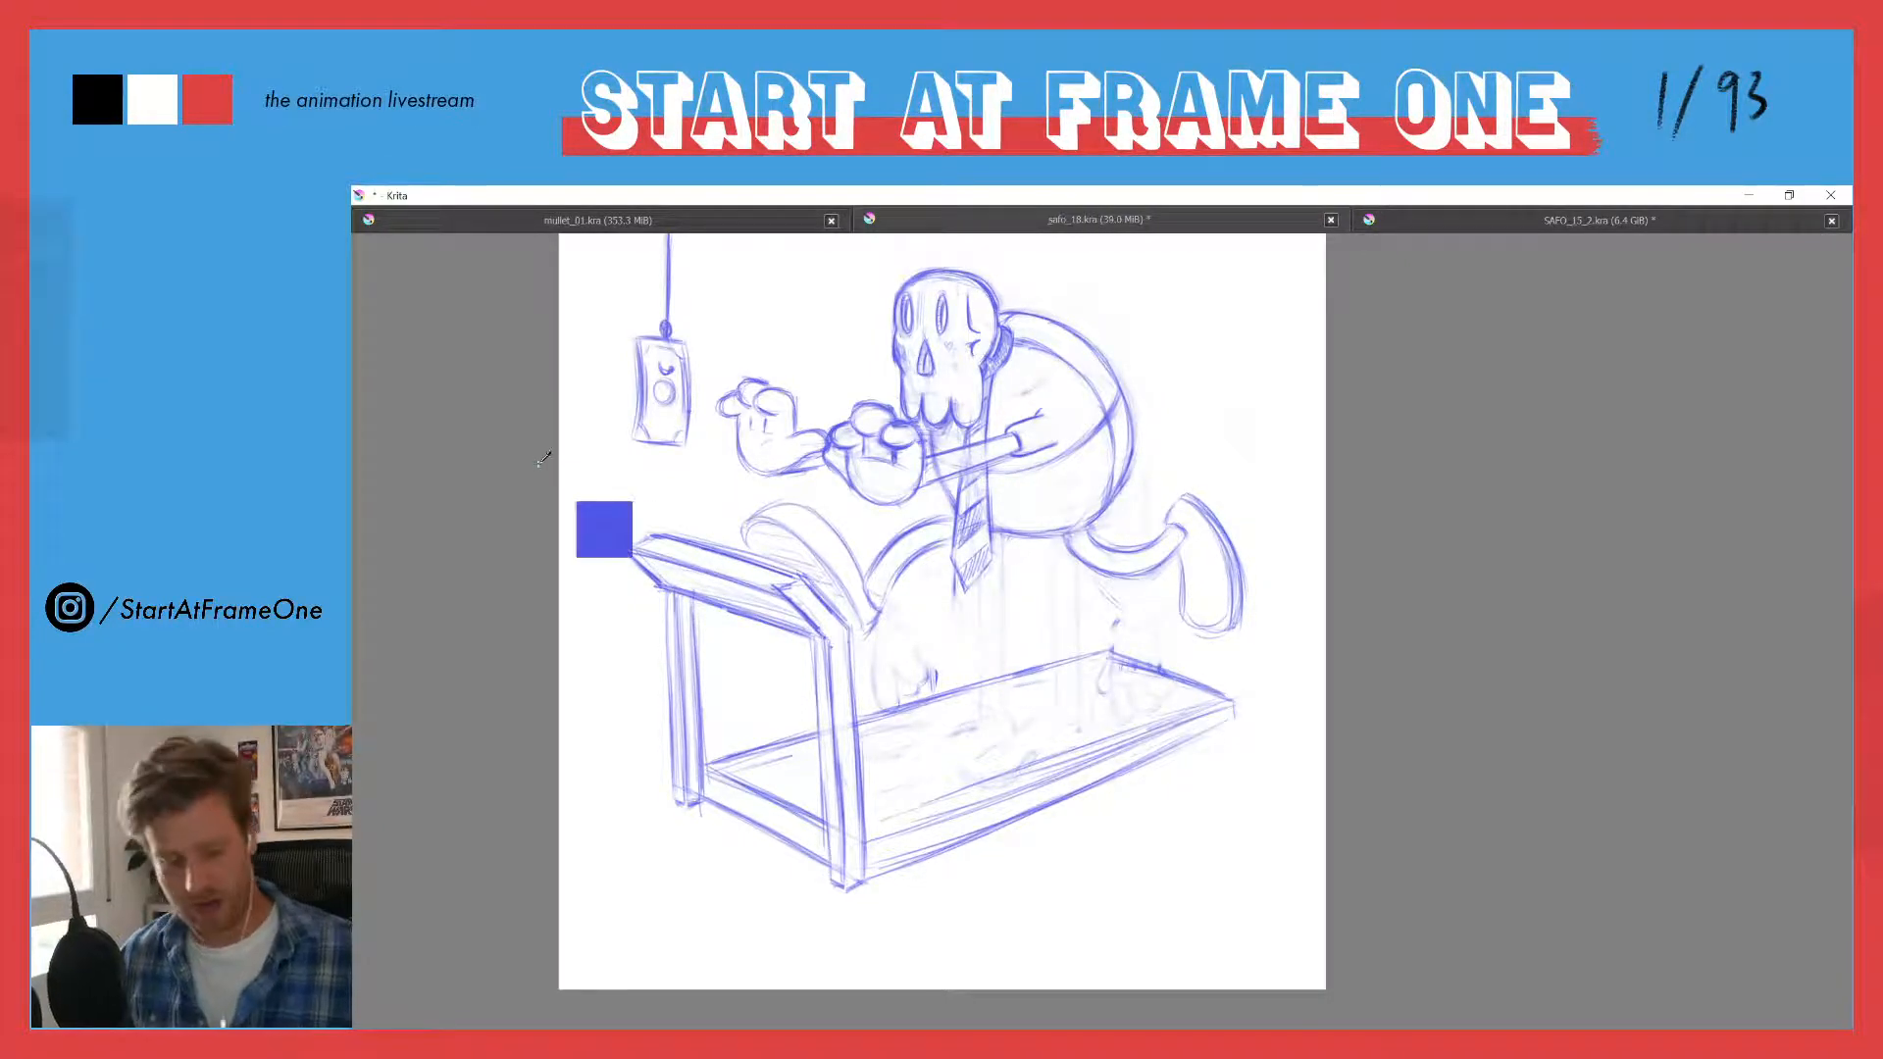
pyautogui.hotkey('ctrl', 'z')
pyautogui.hotkey('ctrl', 'z')
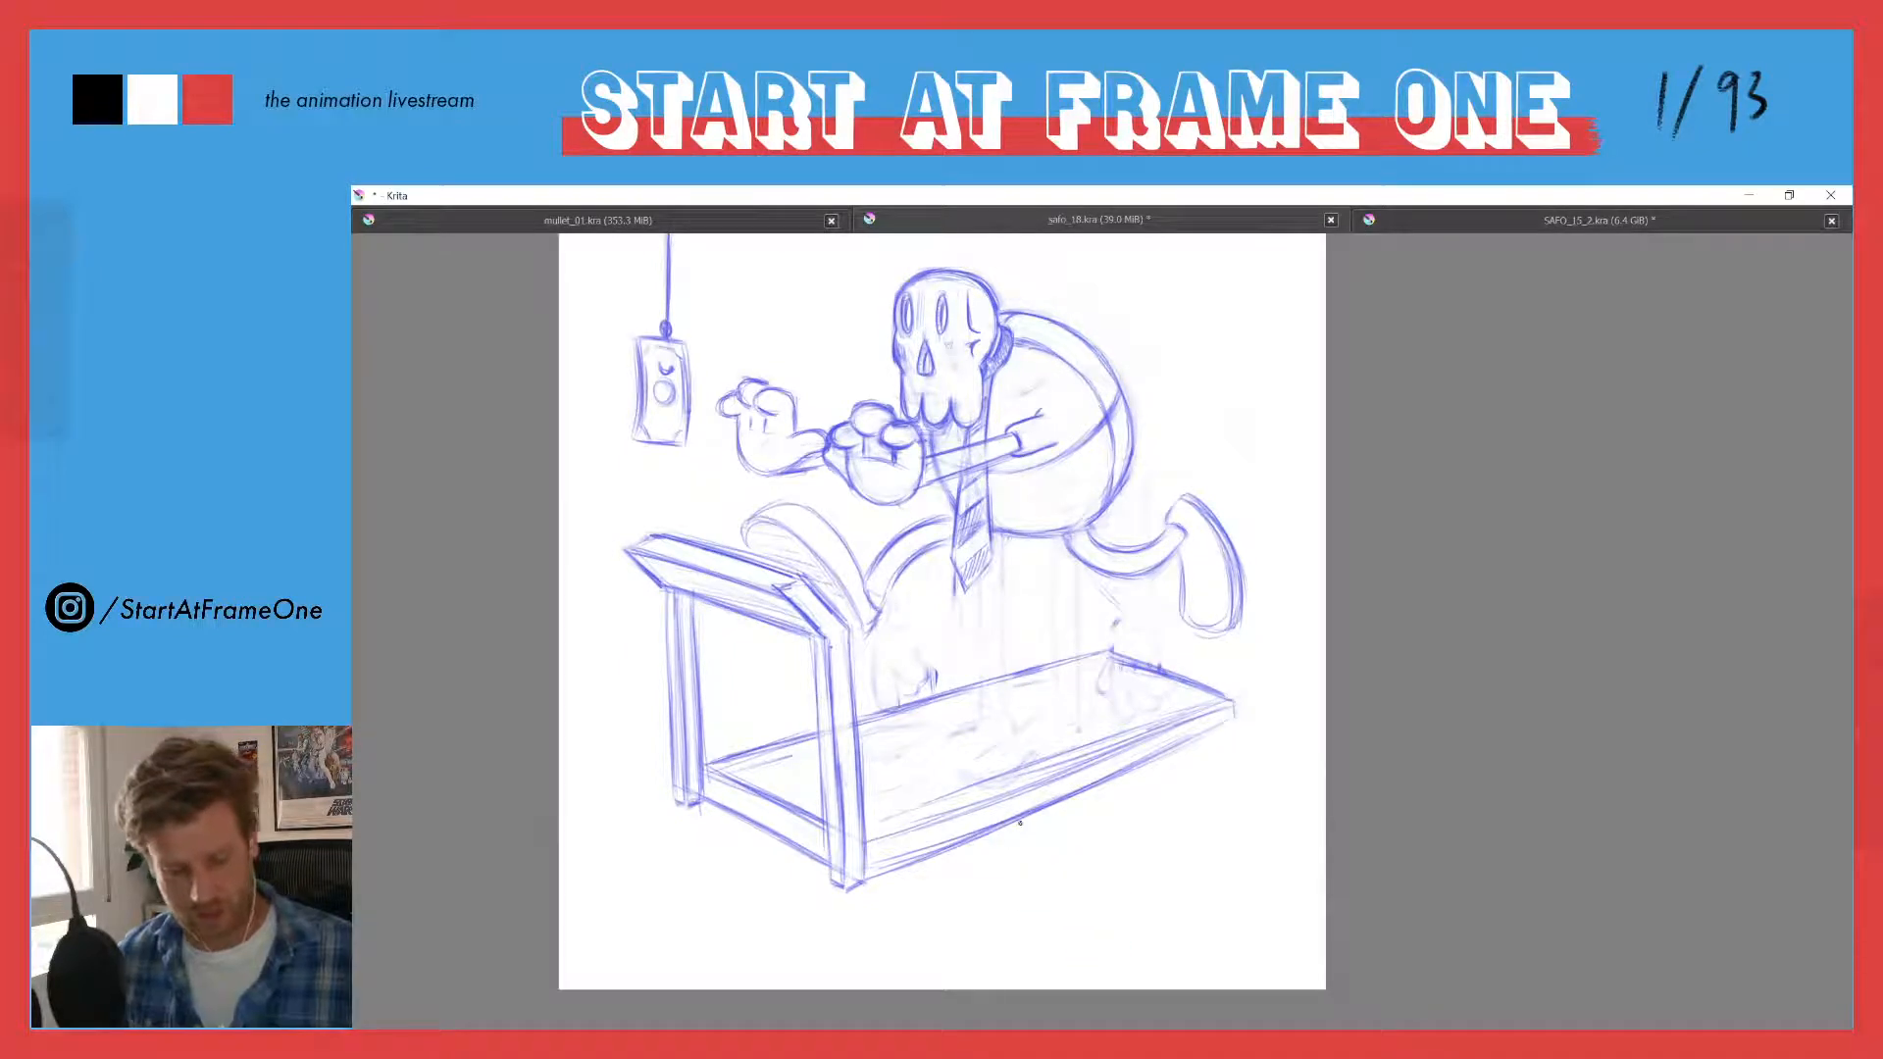
# - Hatch the console's narrow front face with light shading and darken the outline of the foot behind it
pyautogui.moveTo(645, 552); pyautogui.dragTo(776, 585)
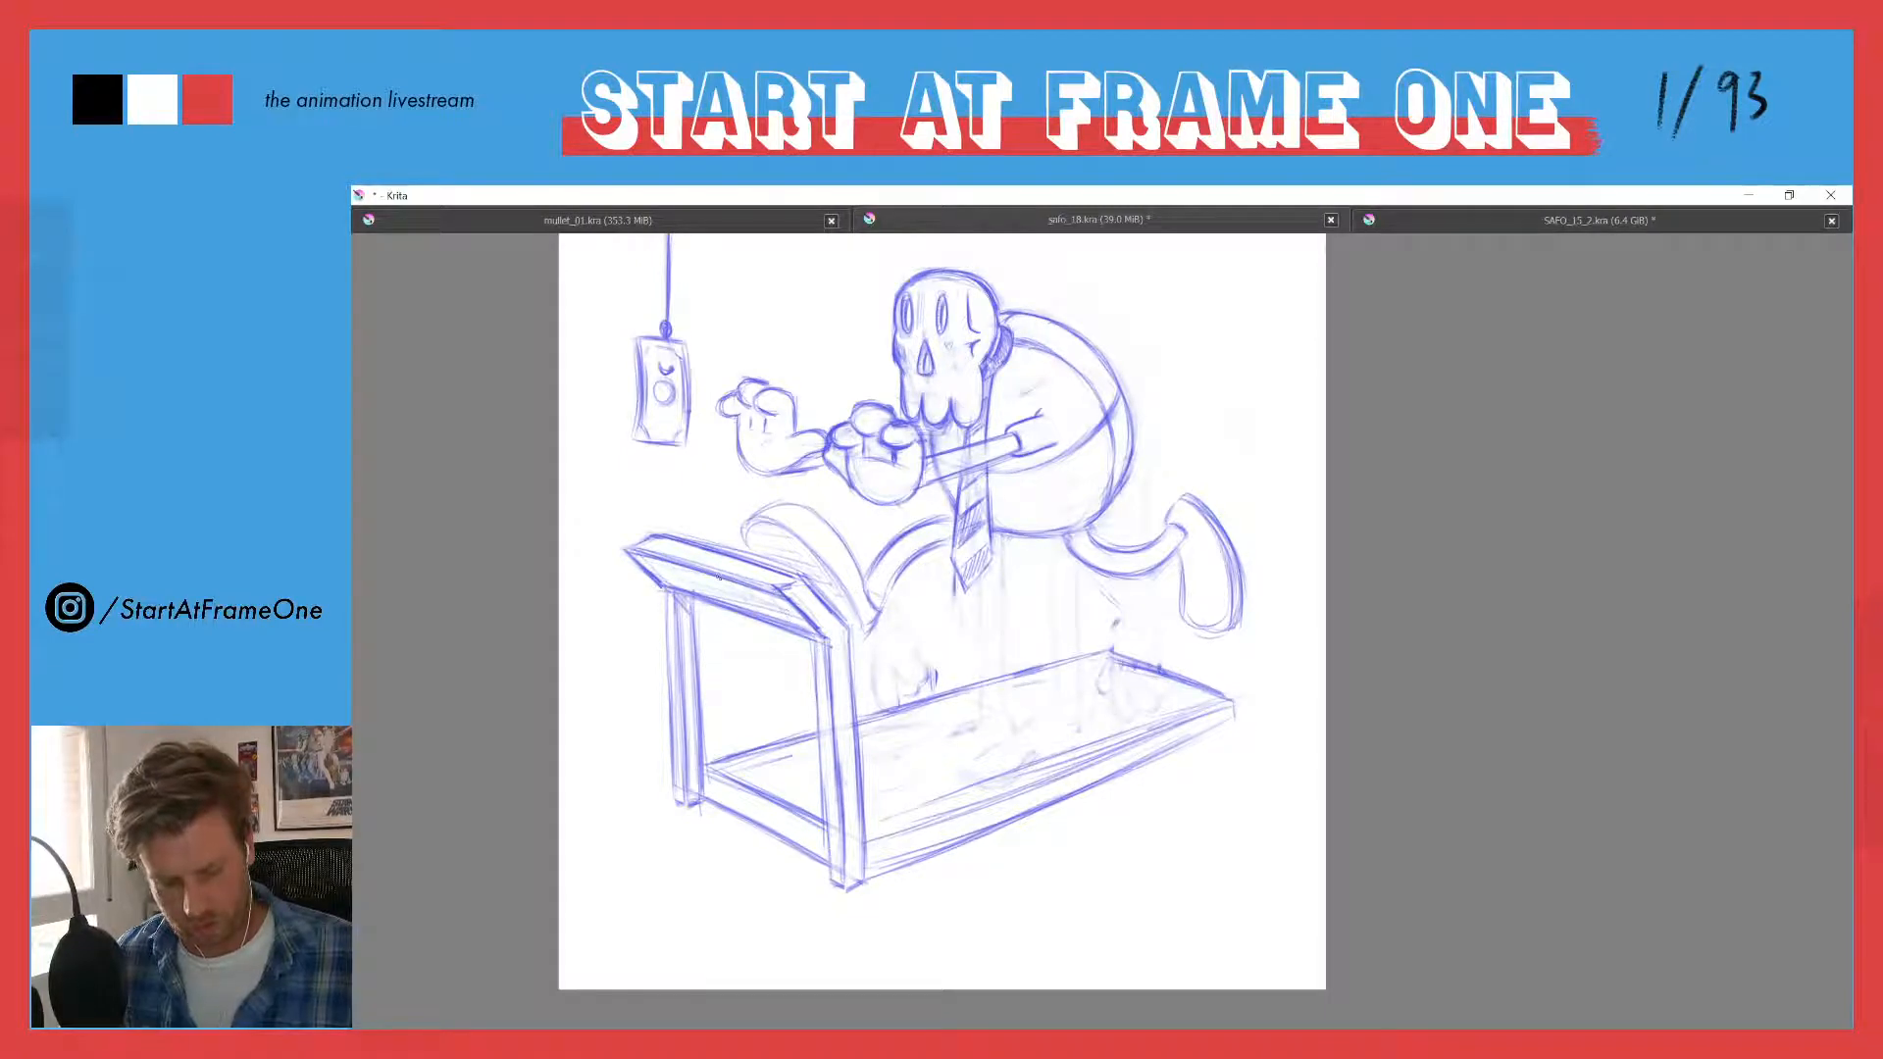
pyautogui.moveTo(675, 578); pyautogui.dragTo(660, 585)
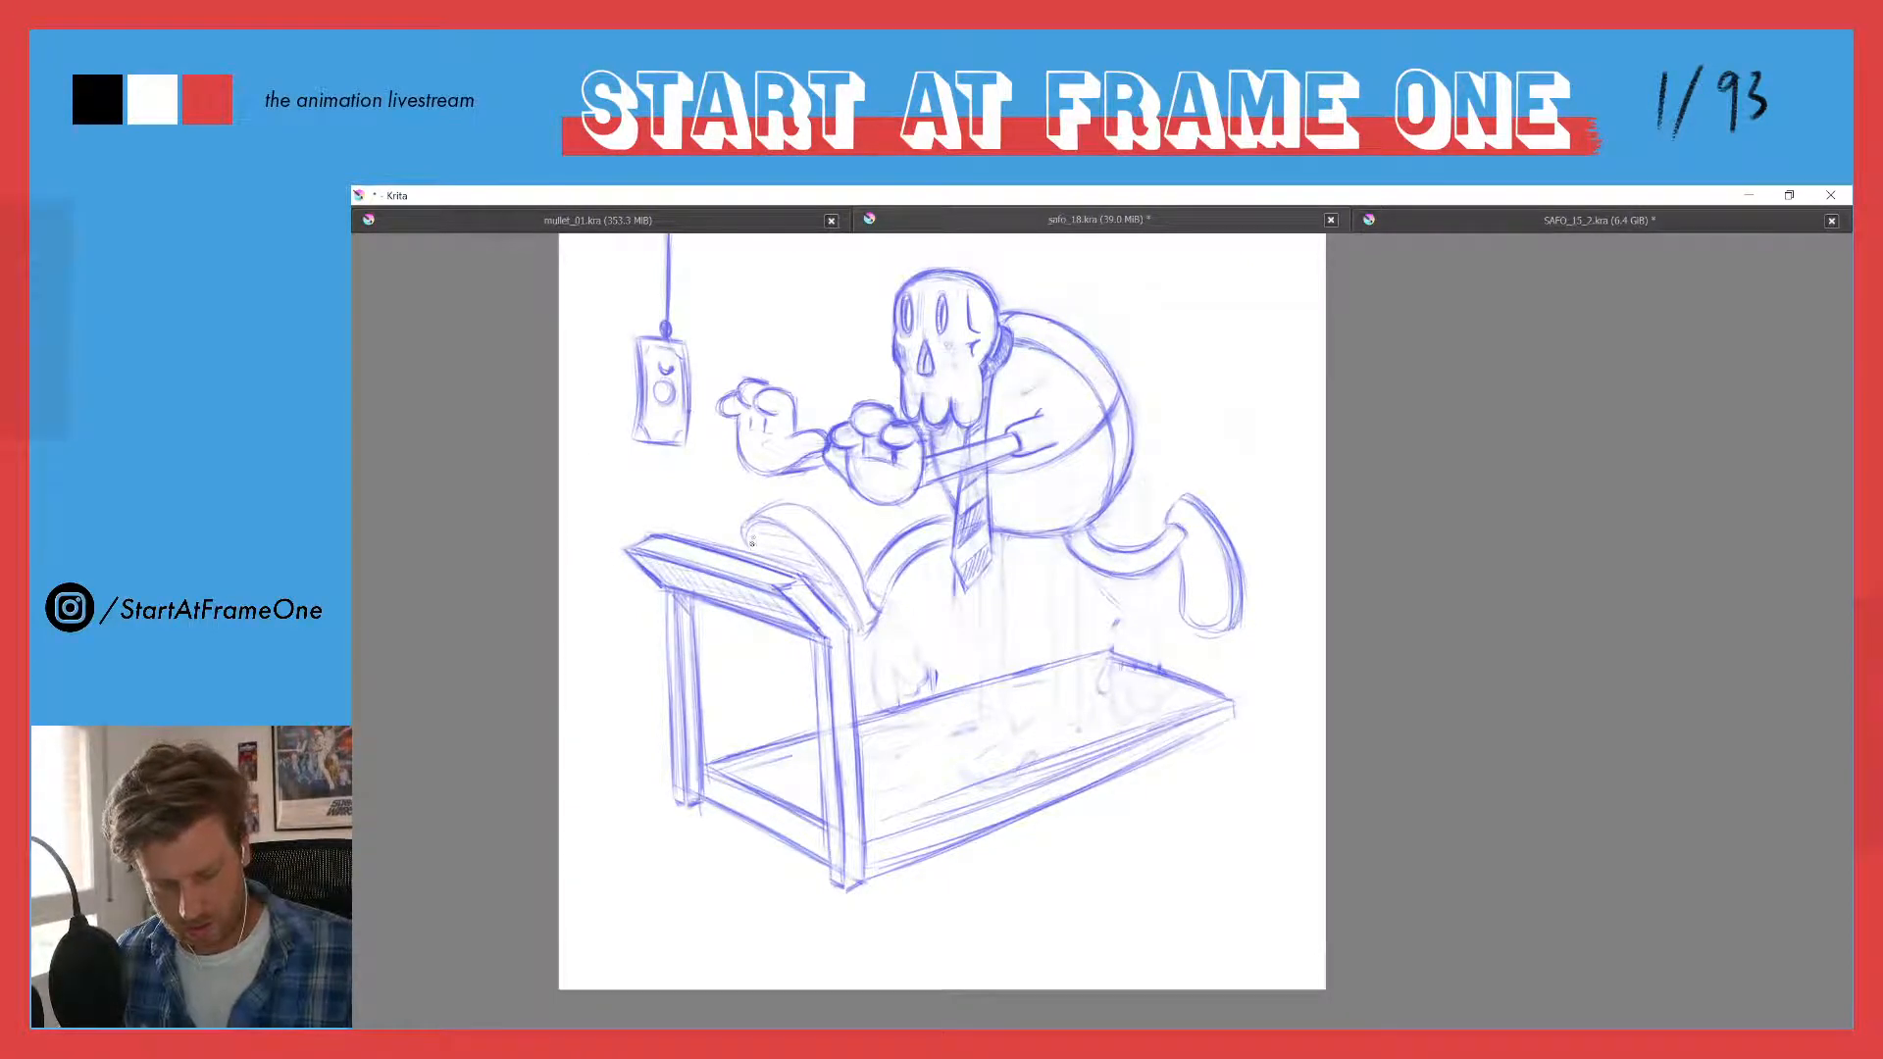
pyautogui.moveTo(745, 537)
pyautogui.mouseDown()
pyautogui.moveTo(799, 539)
pyautogui.moveTo(853, 628)
pyautogui.moveTo(800, 536)
pyautogui.moveTo(759, 522)
pyautogui.moveTo(789, 509)
pyautogui.moveTo(875, 607)
pyautogui.mouseUp()
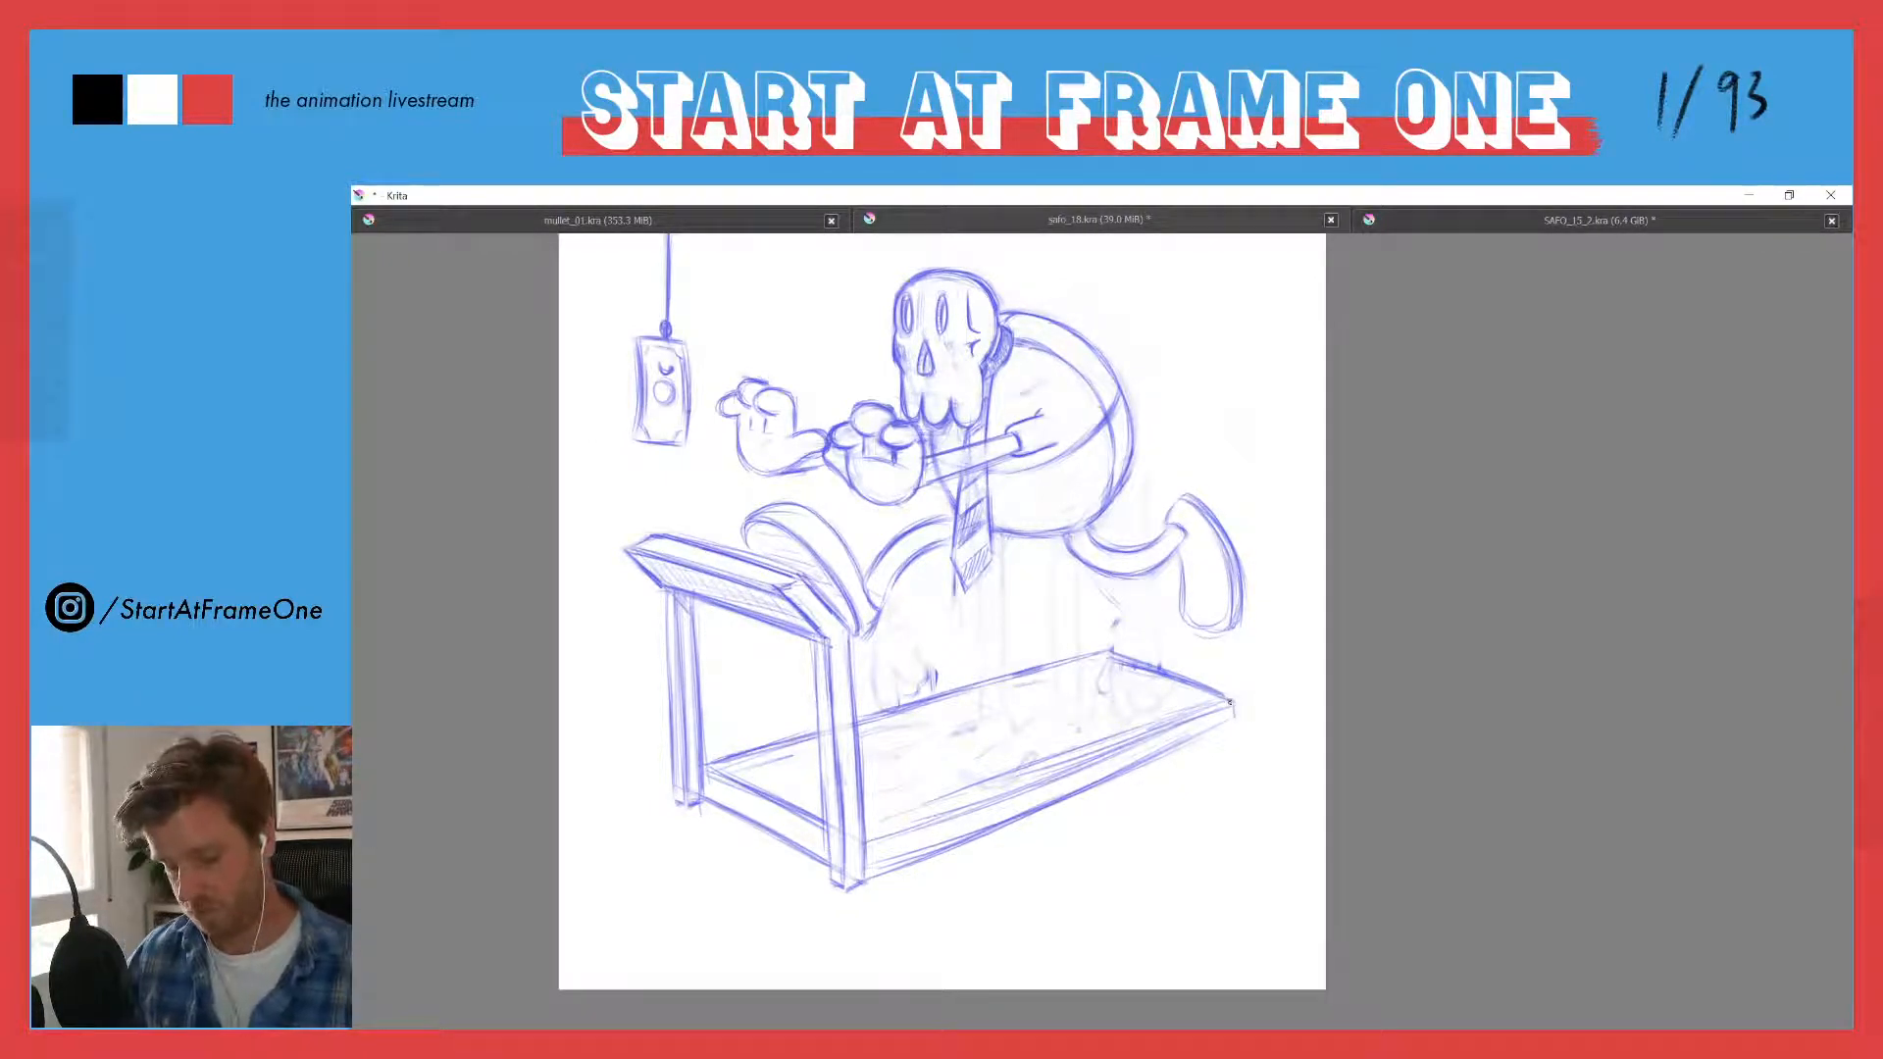
# - Darken the treadmill deck's near long edges and replace its rear edge with a cleaner line, erasing the old strokes
pyautogui.moveTo(1244, 697); pyautogui.dragTo(885, 832)
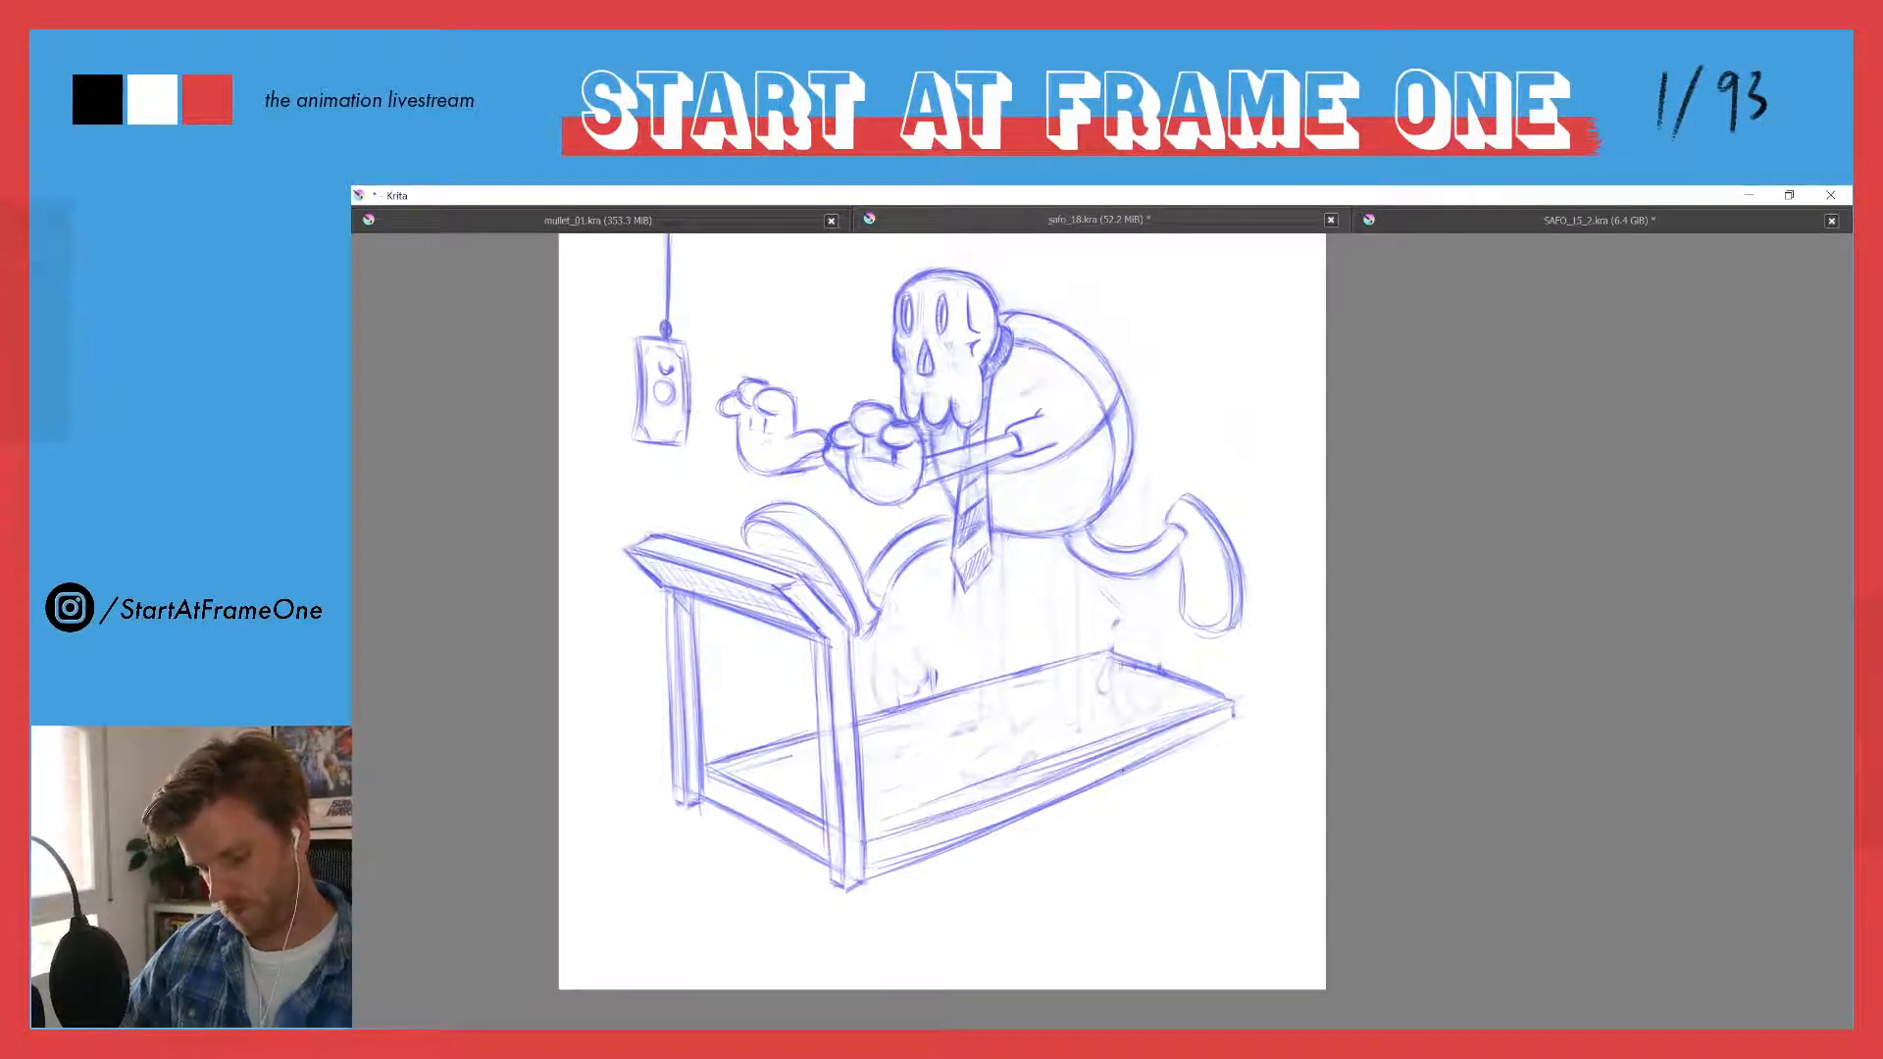
pyautogui.moveTo(1226, 724); pyautogui.dragTo(912, 866)
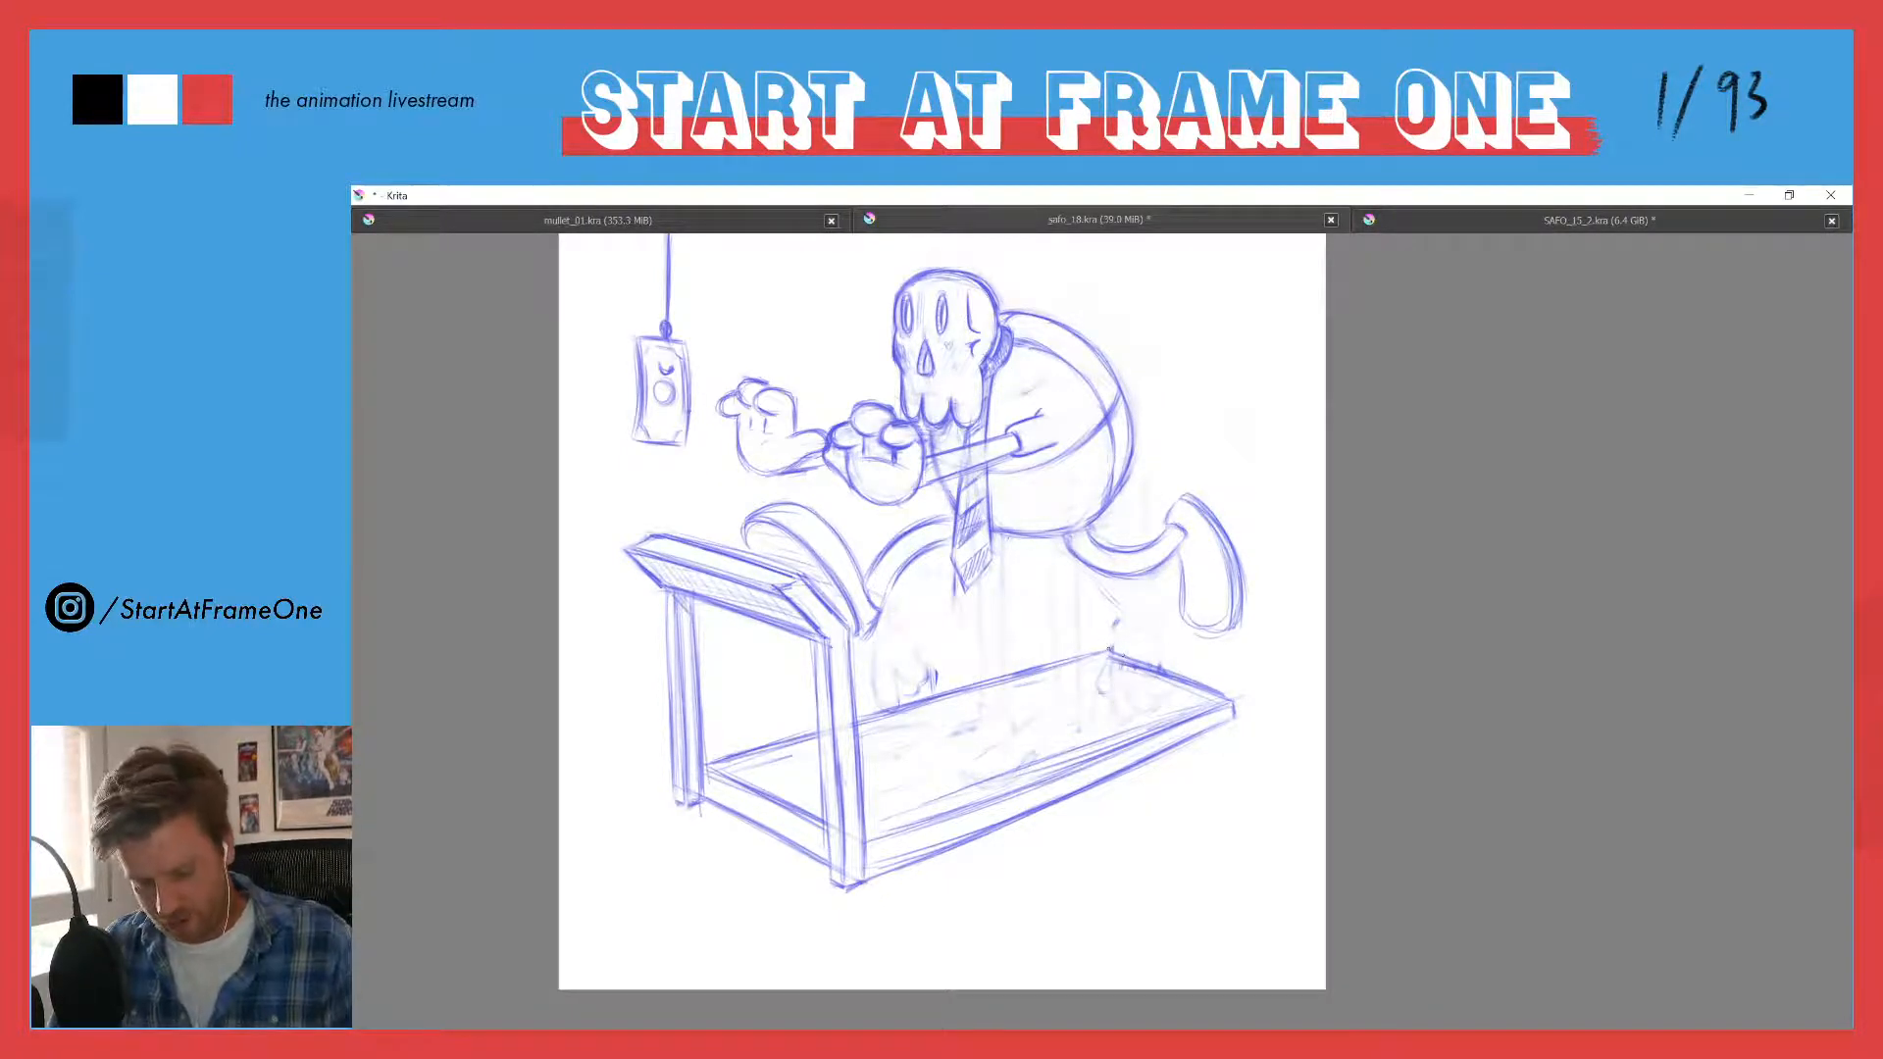
pyautogui.moveTo(1113, 652); pyautogui.dragTo(1212, 687)
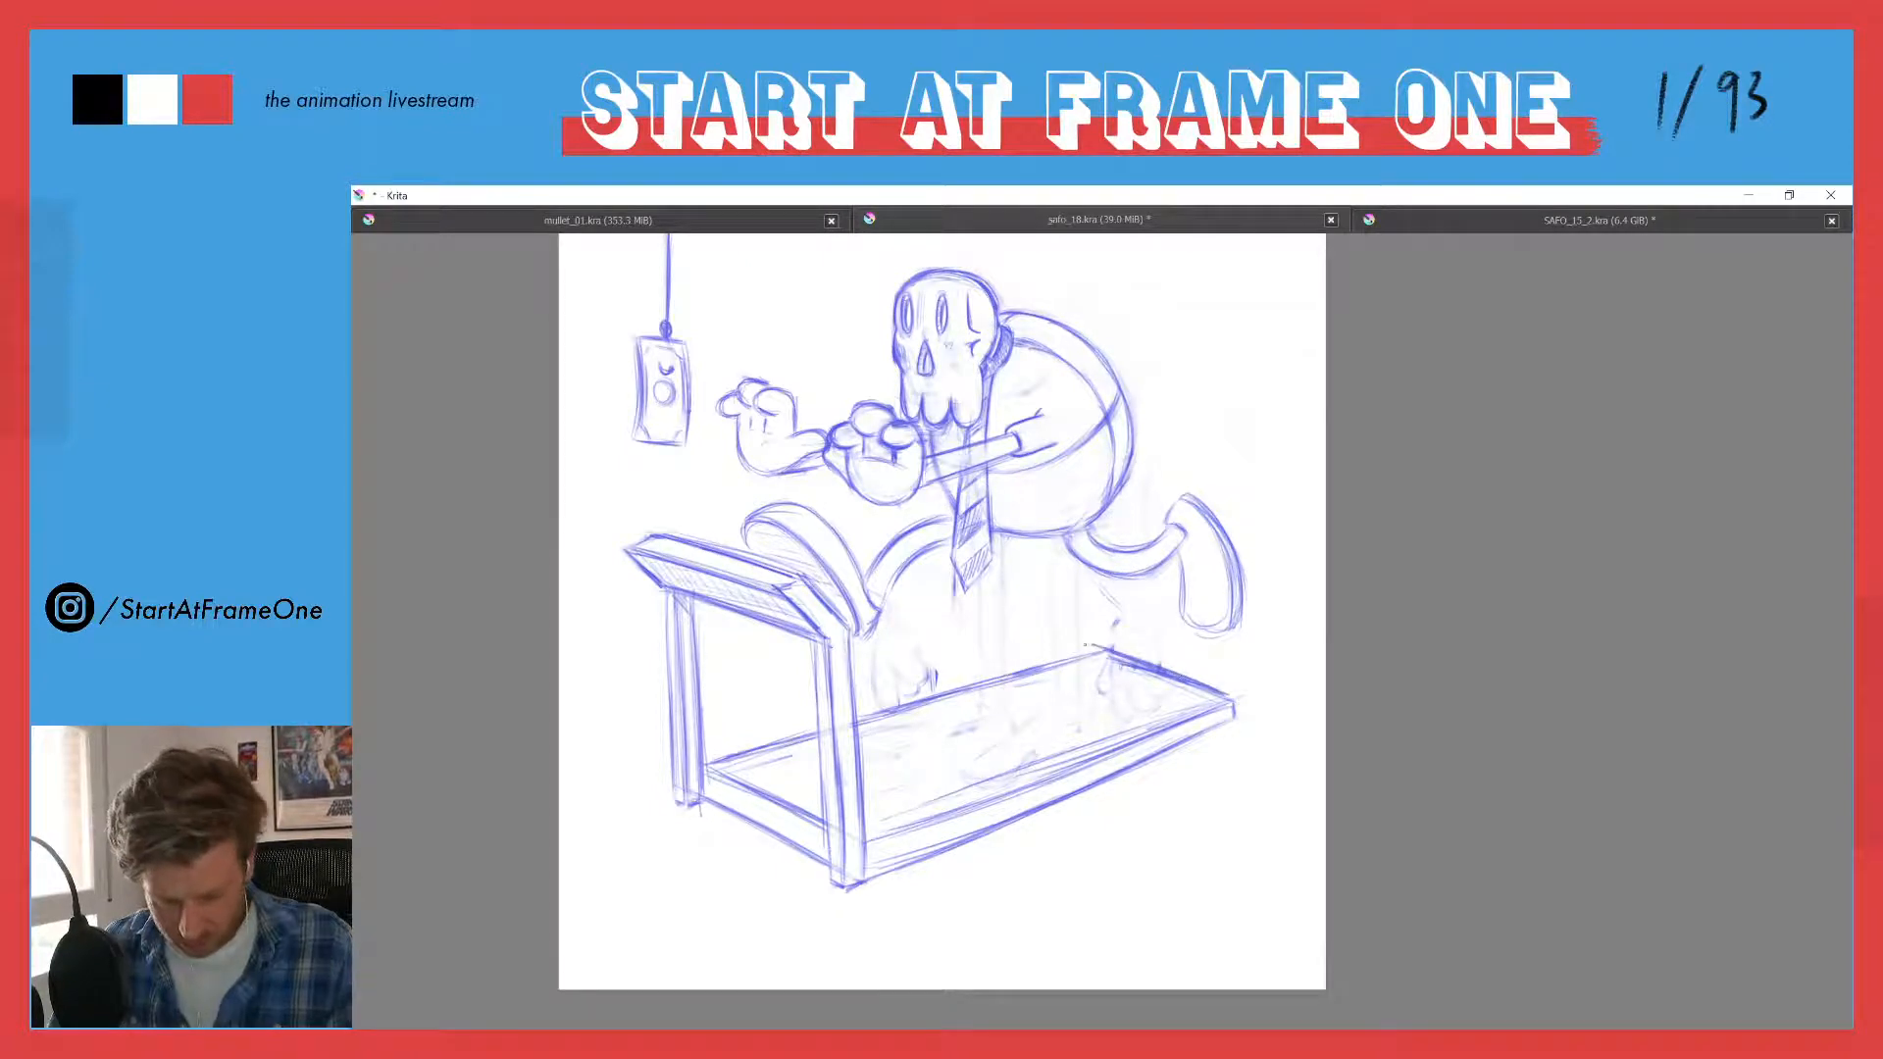
pyautogui.press('e')
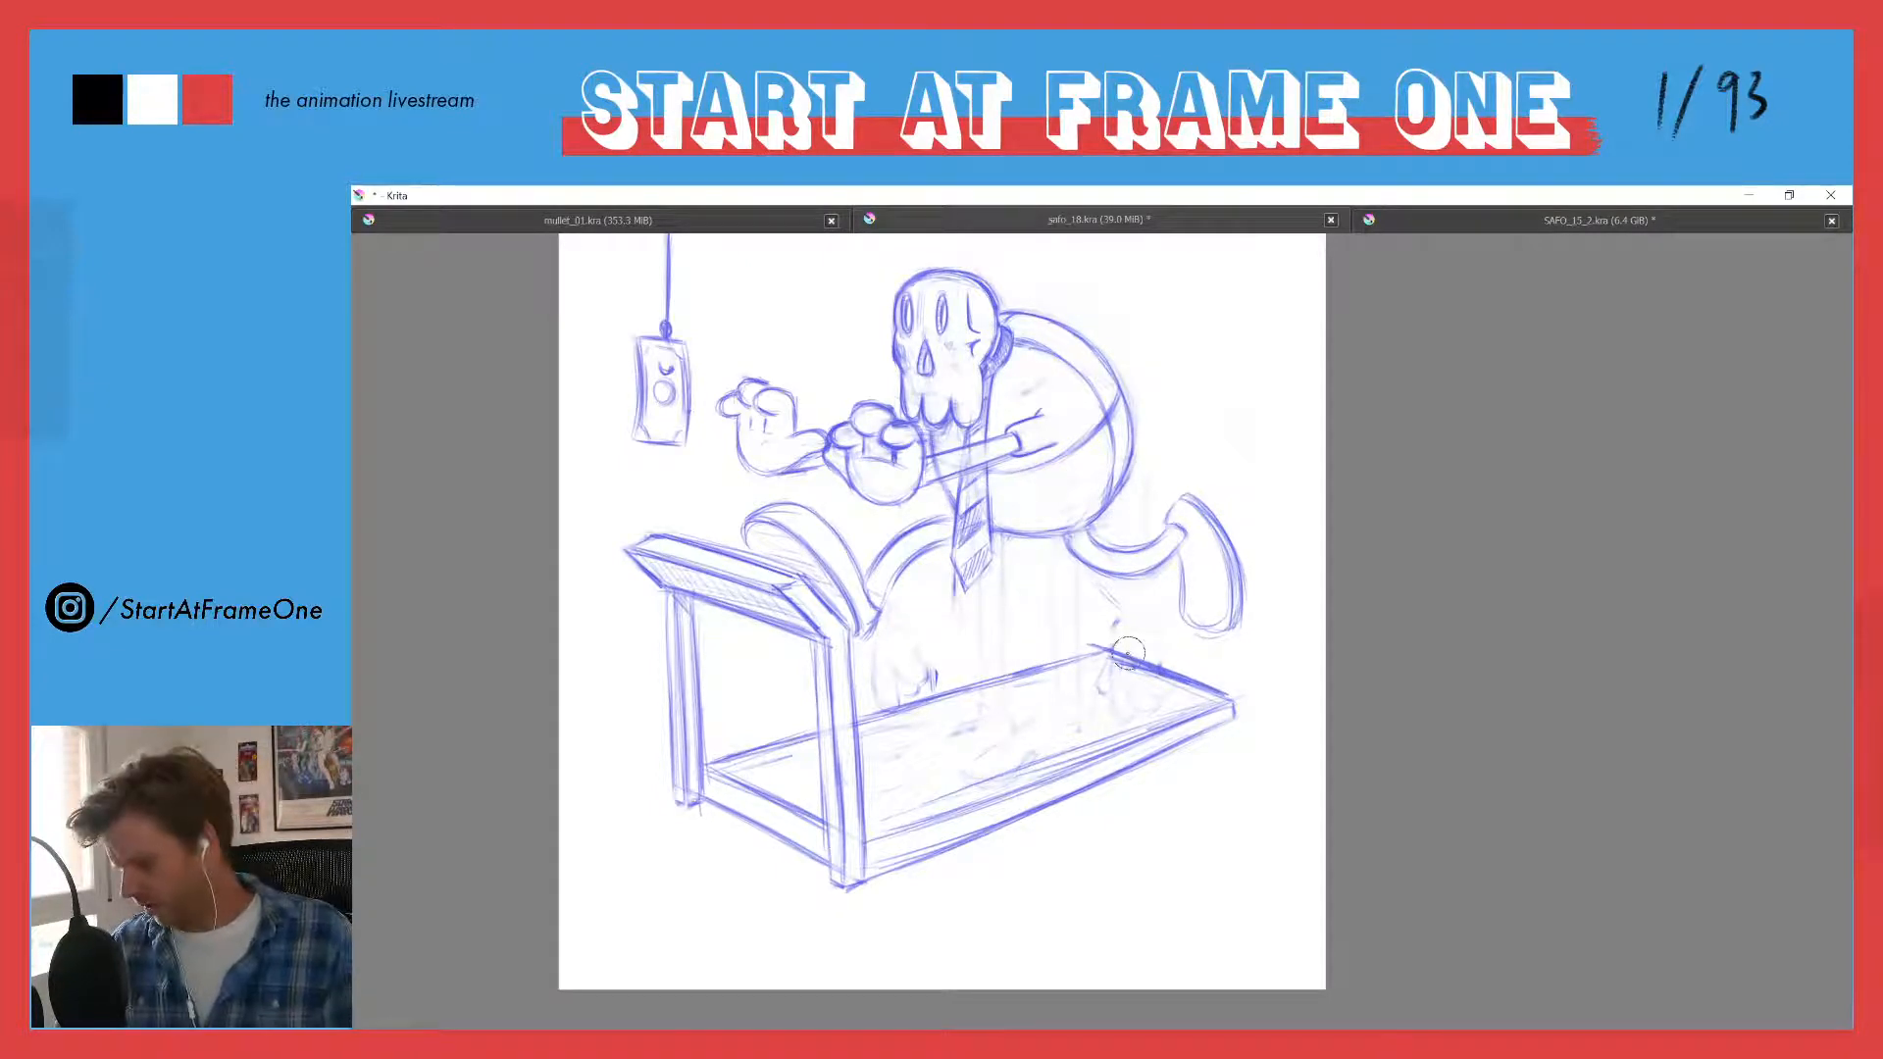
pyautogui.moveTo(1087, 639)
pyautogui.mouseDown()
pyautogui.moveTo(1226, 699)
pyautogui.moveTo(1189, 687)
pyautogui.mouseUp()
pyautogui.press('e')
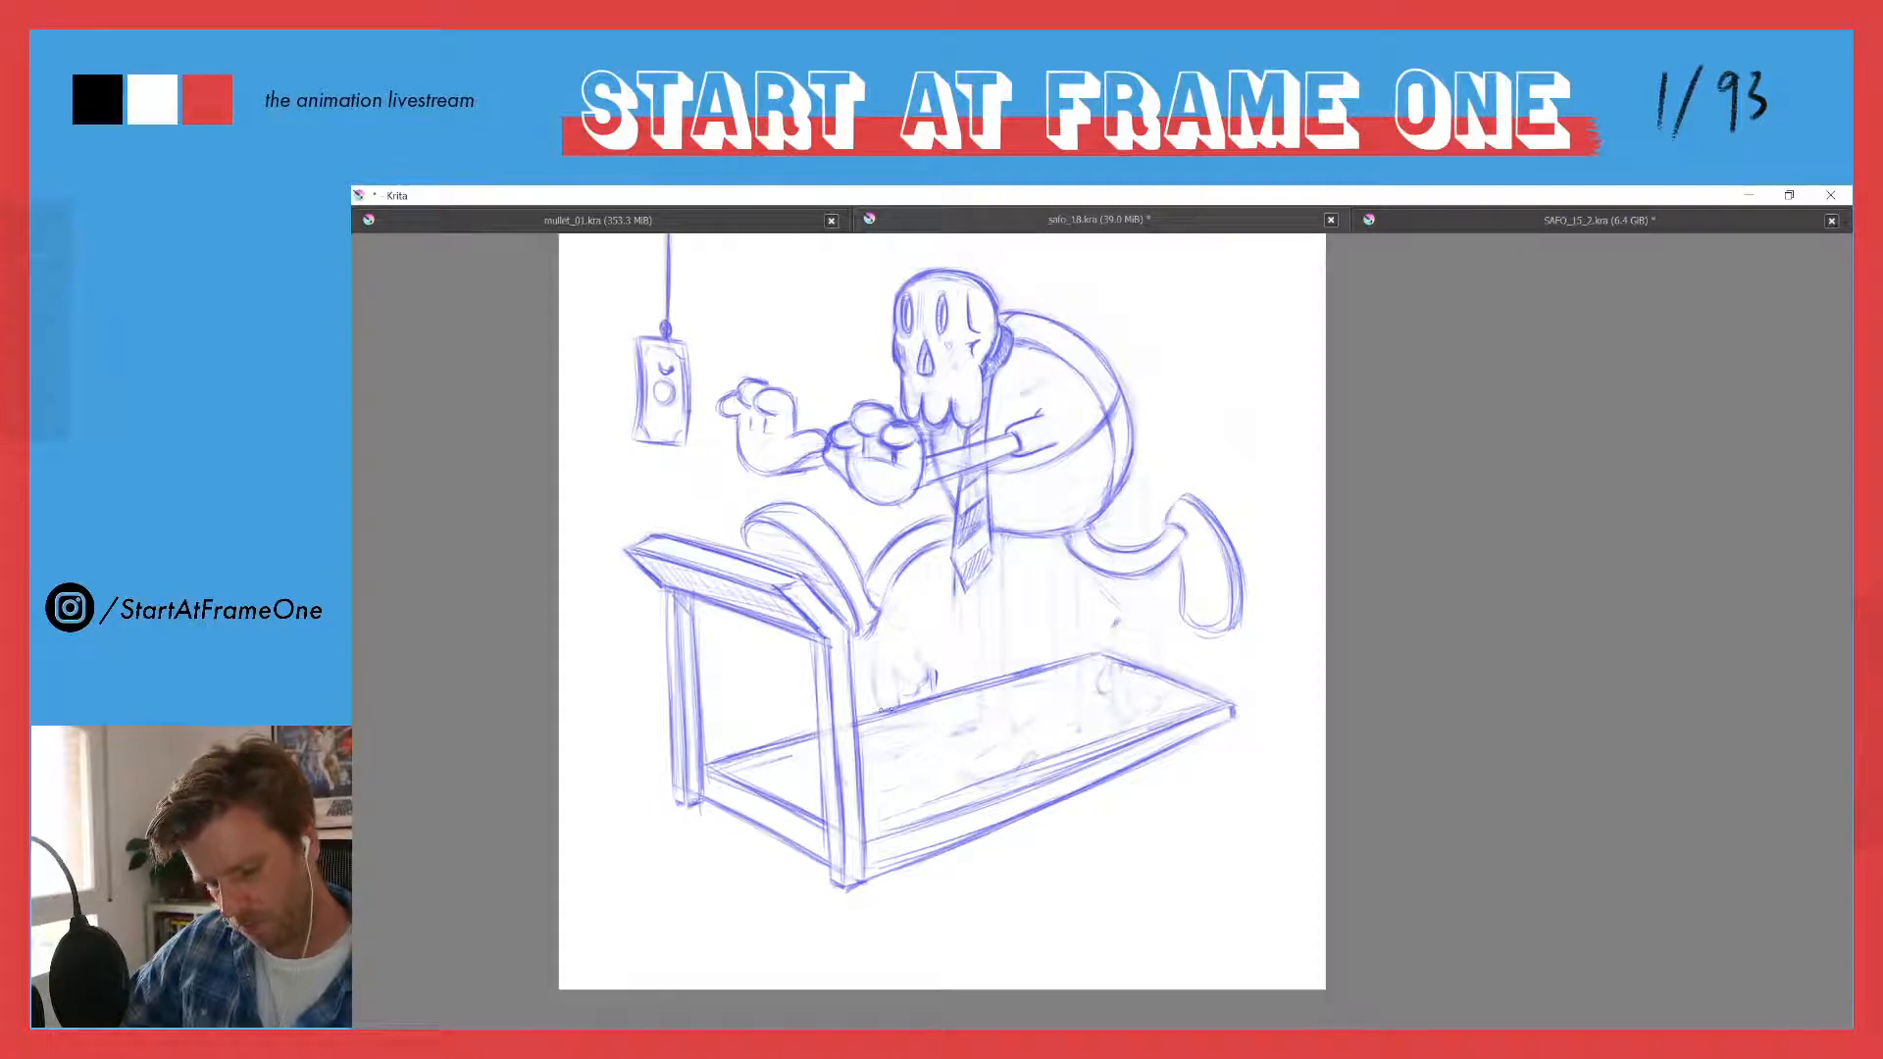
# - Redraw the deck's far edge beside the near upright and erase the leftover sketch marks on the belt
pyautogui.moveTo(863, 721); pyautogui.dragTo(920, 702)
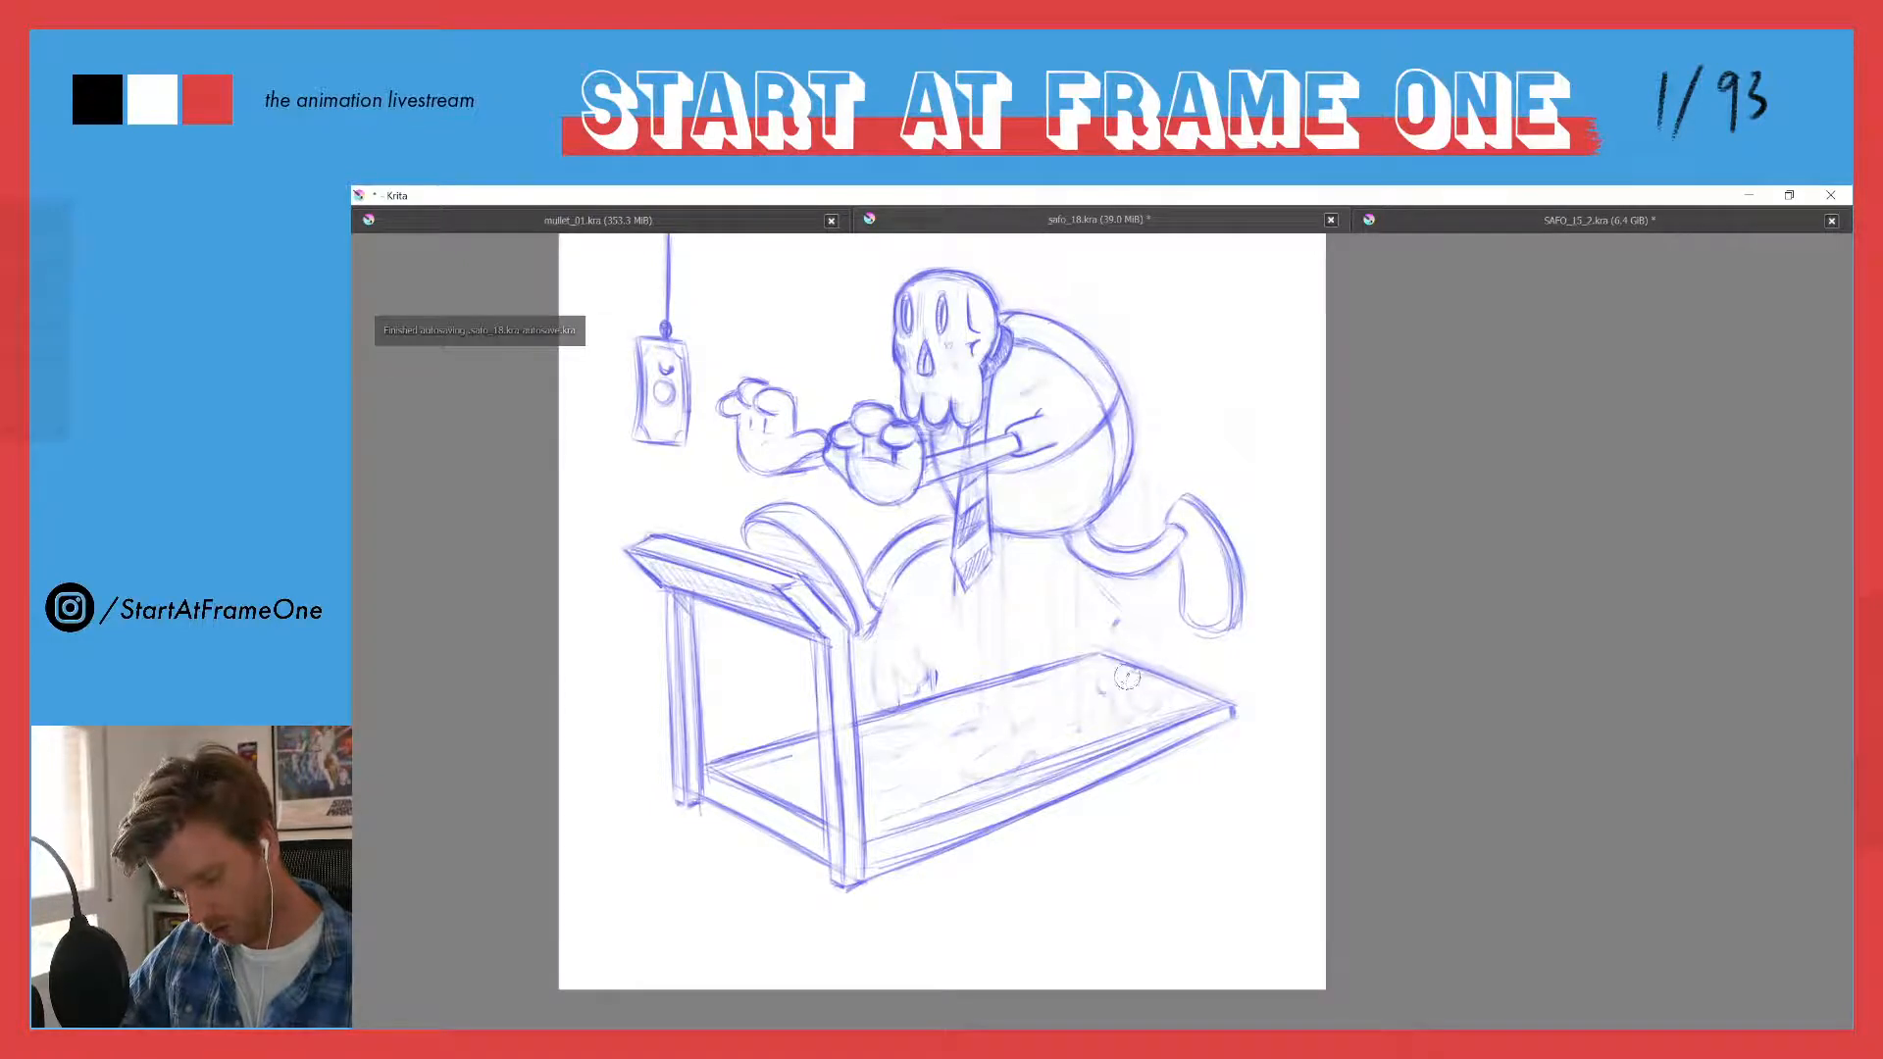
pyautogui.moveTo(1156, 714)
pyautogui.mouseDown()
pyautogui.moveTo(1175, 703)
pyautogui.moveTo(900, 818)
pyautogui.mouseUp()
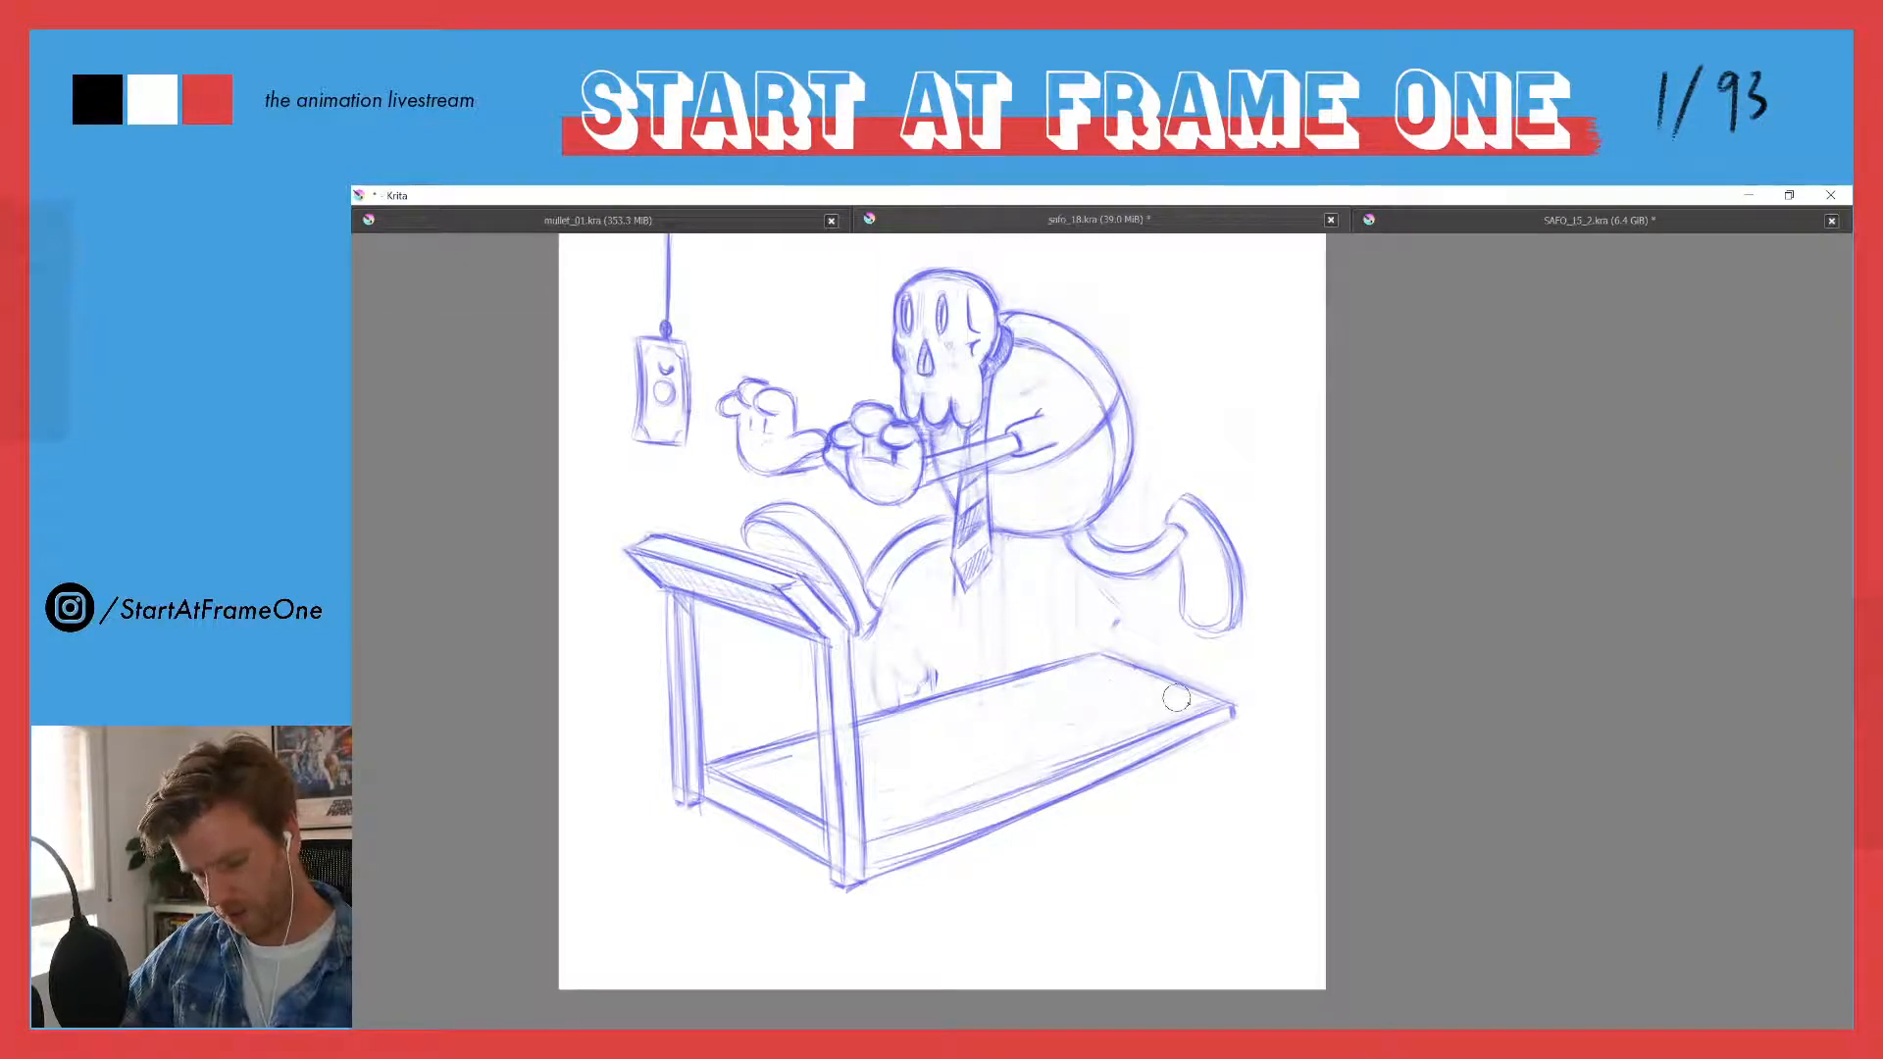
# - Erase the leftover sketch marks above the treadmill belt and the faint strokes beneath the character's trailing leg
pyautogui.moveTo(904, 680); pyautogui.dragTo(924, 671)
pyautogui.moveTo(995, 583)
pyautogui.mouseDown()
pyautogui.moveTo(910, 587)
pyautogui.moveTo(953, 576)
pyautogui.mouseUp()
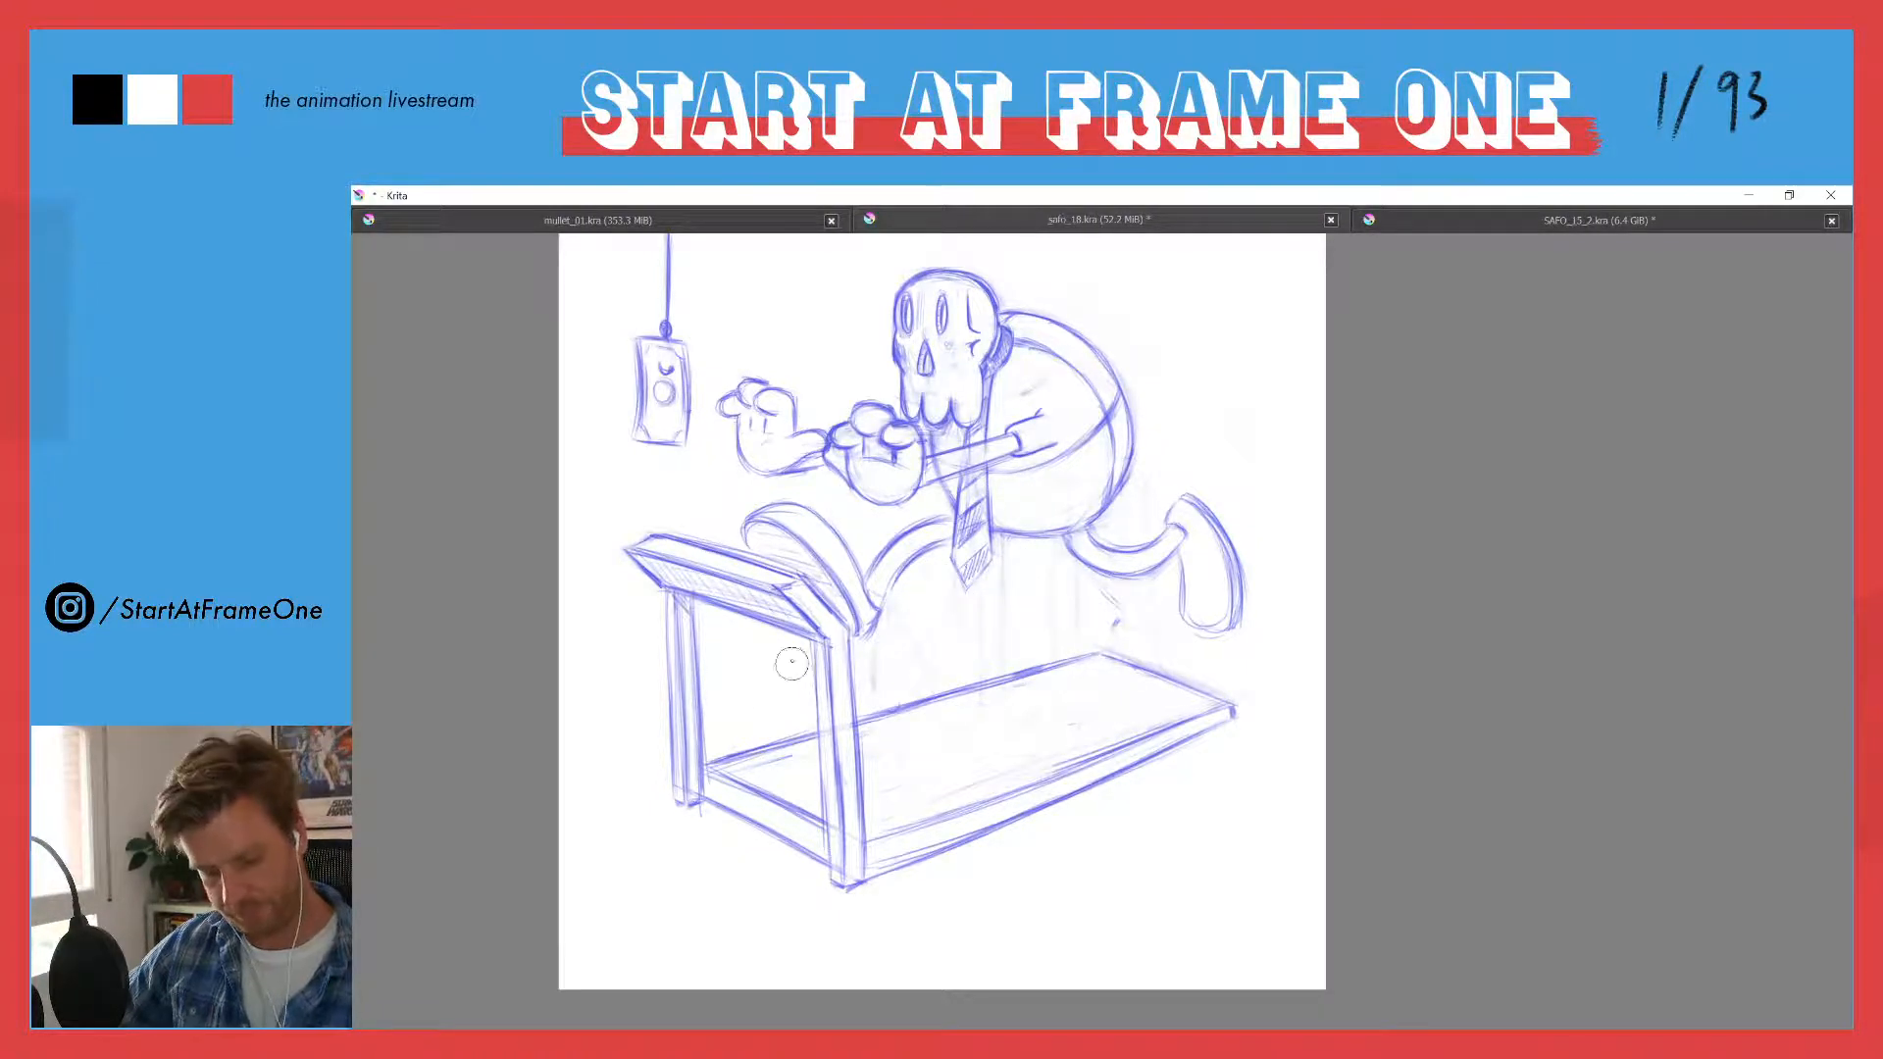
pyautogui.moveTo(1077, 581); pyautogui.dragTo(1108, 596)
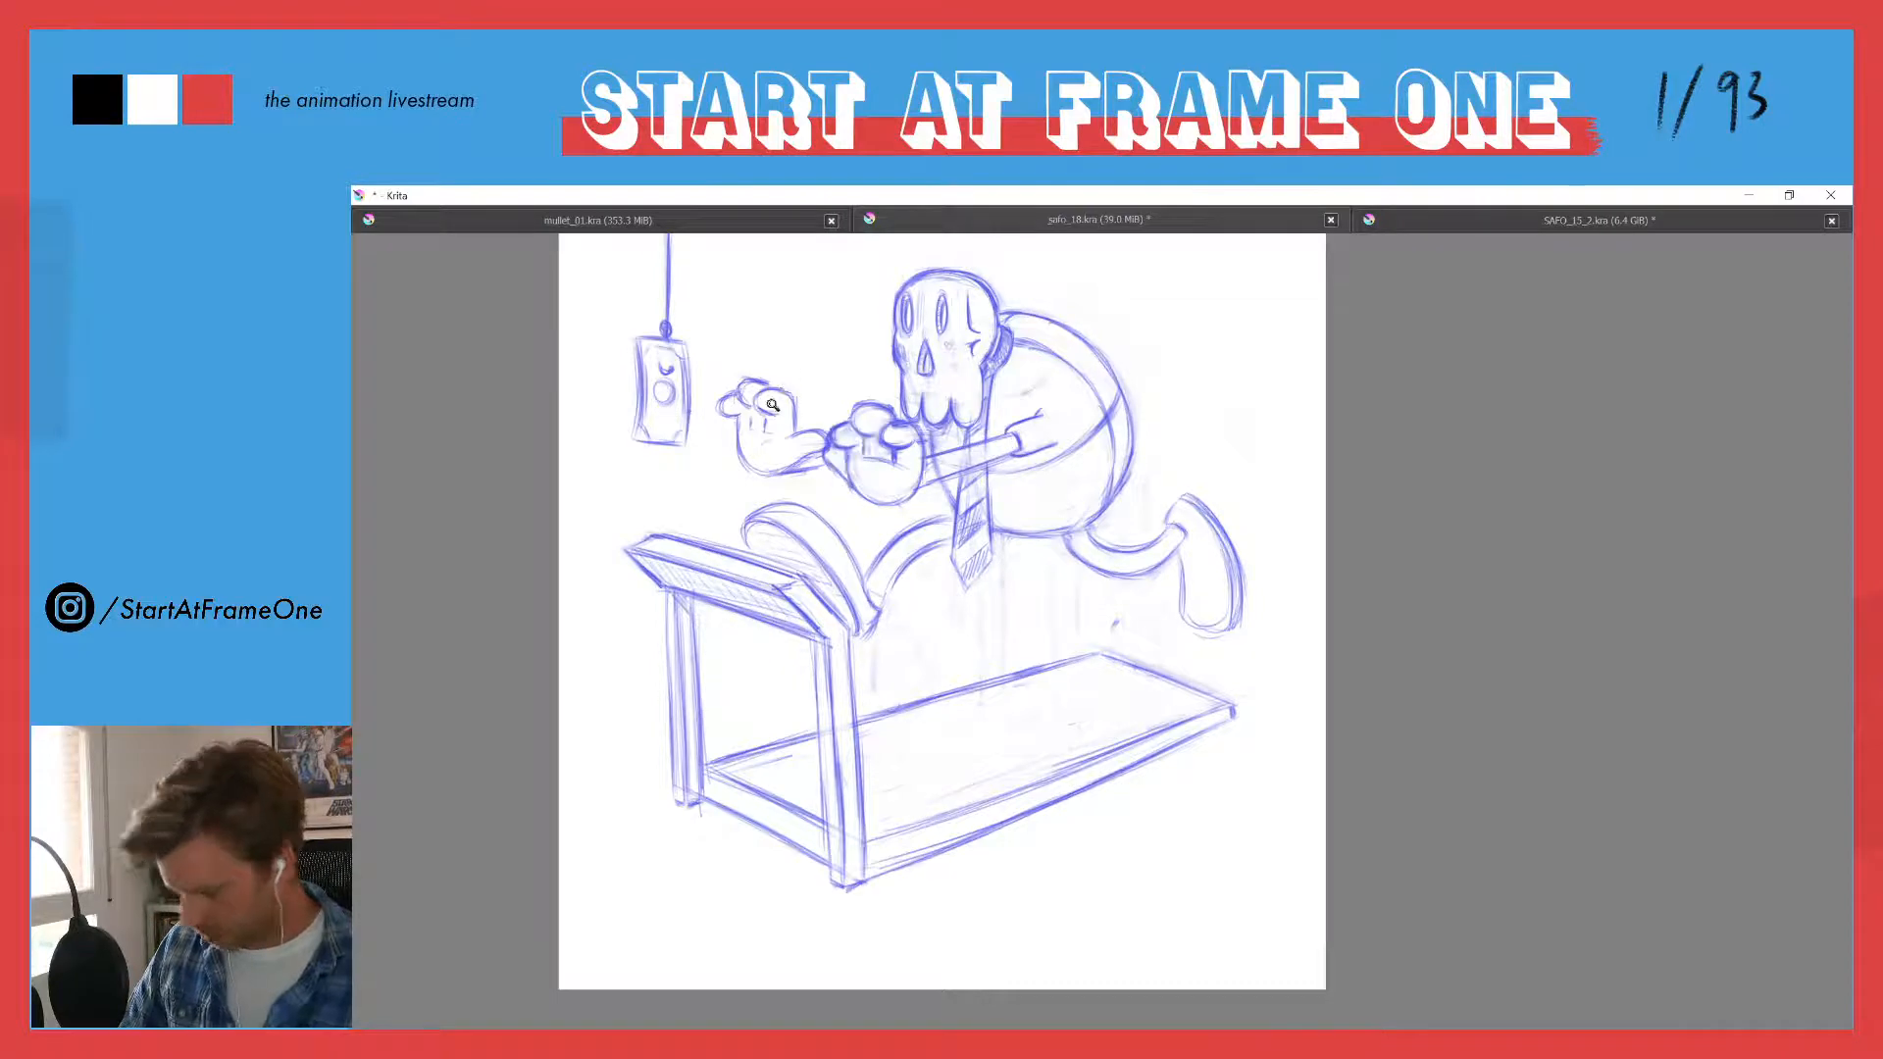
# - Draw a short rounded trouser leg with a curved cuff around the top of the trailing leg
pyautogui.moveTo(773, 429); pyautogui.dragTo(743, 480)
pyautogui.moveTo(955, 486); pyautogui.dragTo(998, 274)
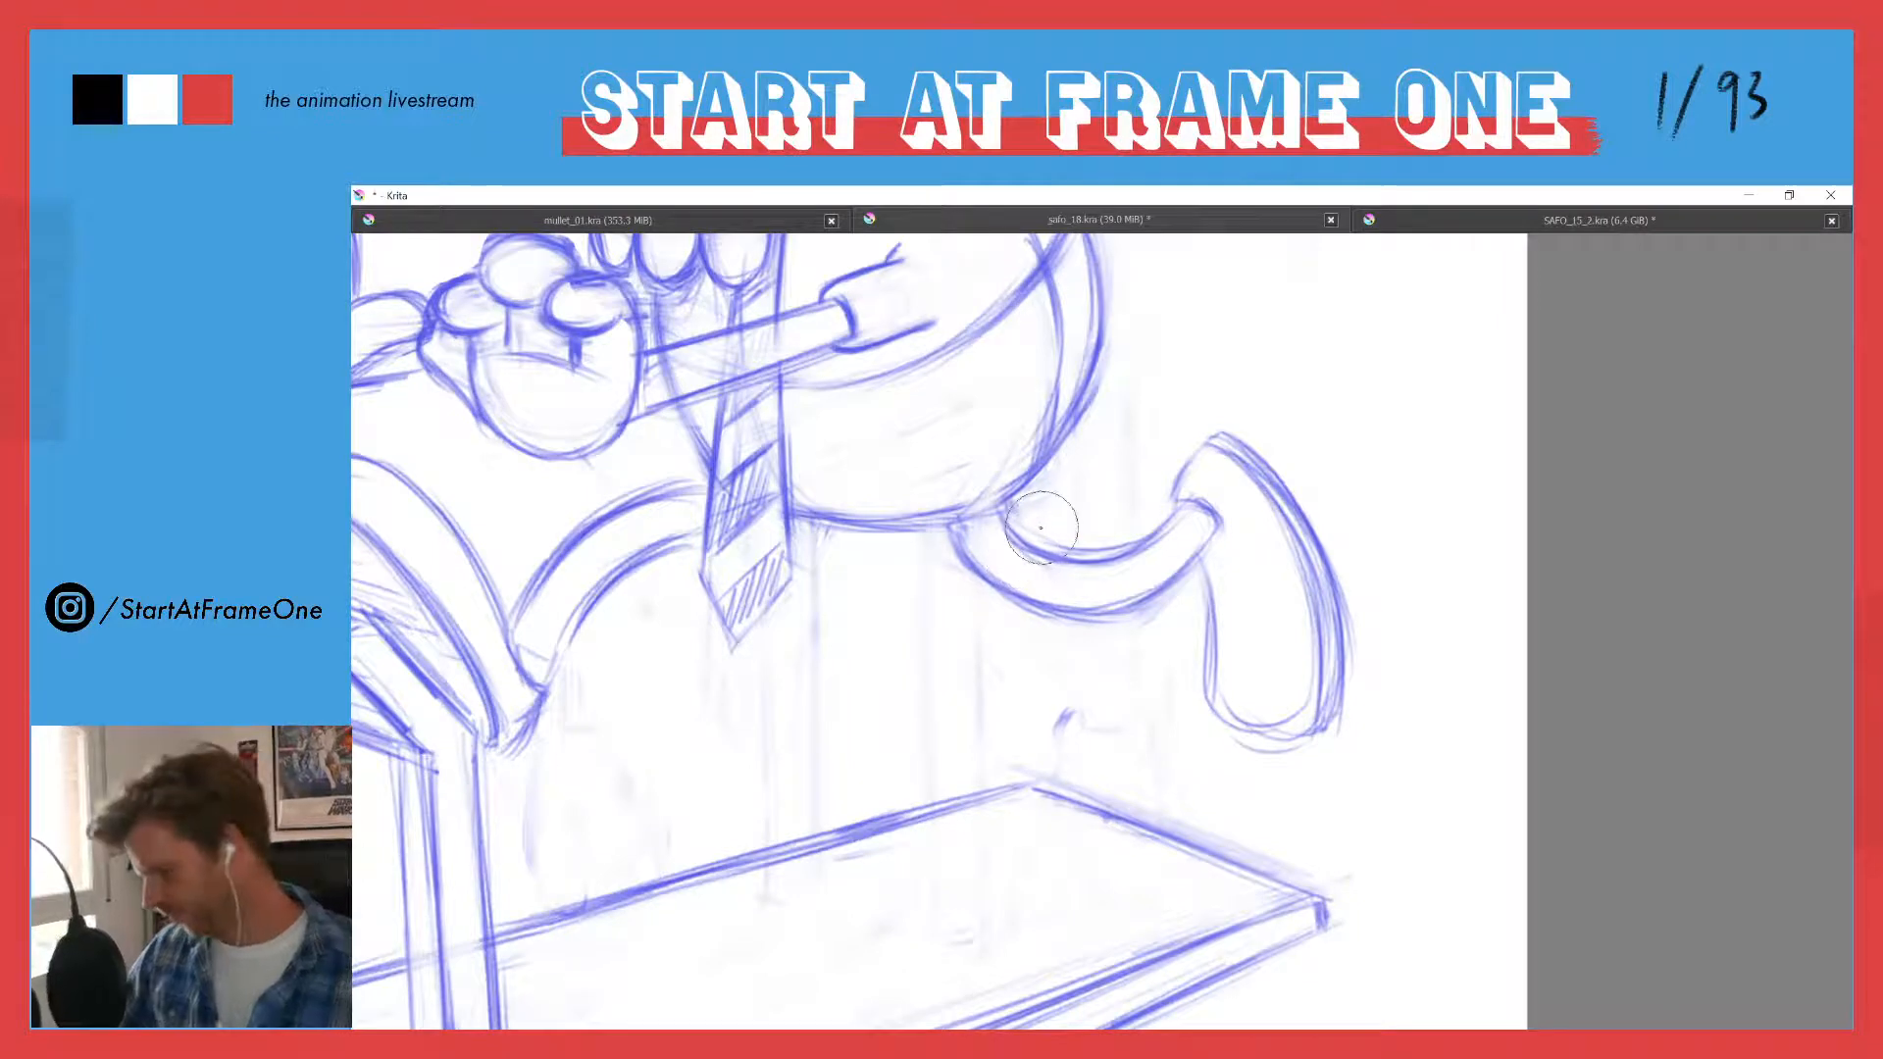
pyautogui.moveTo(1025, 555); pyautogui.dragTo(1040, 594)
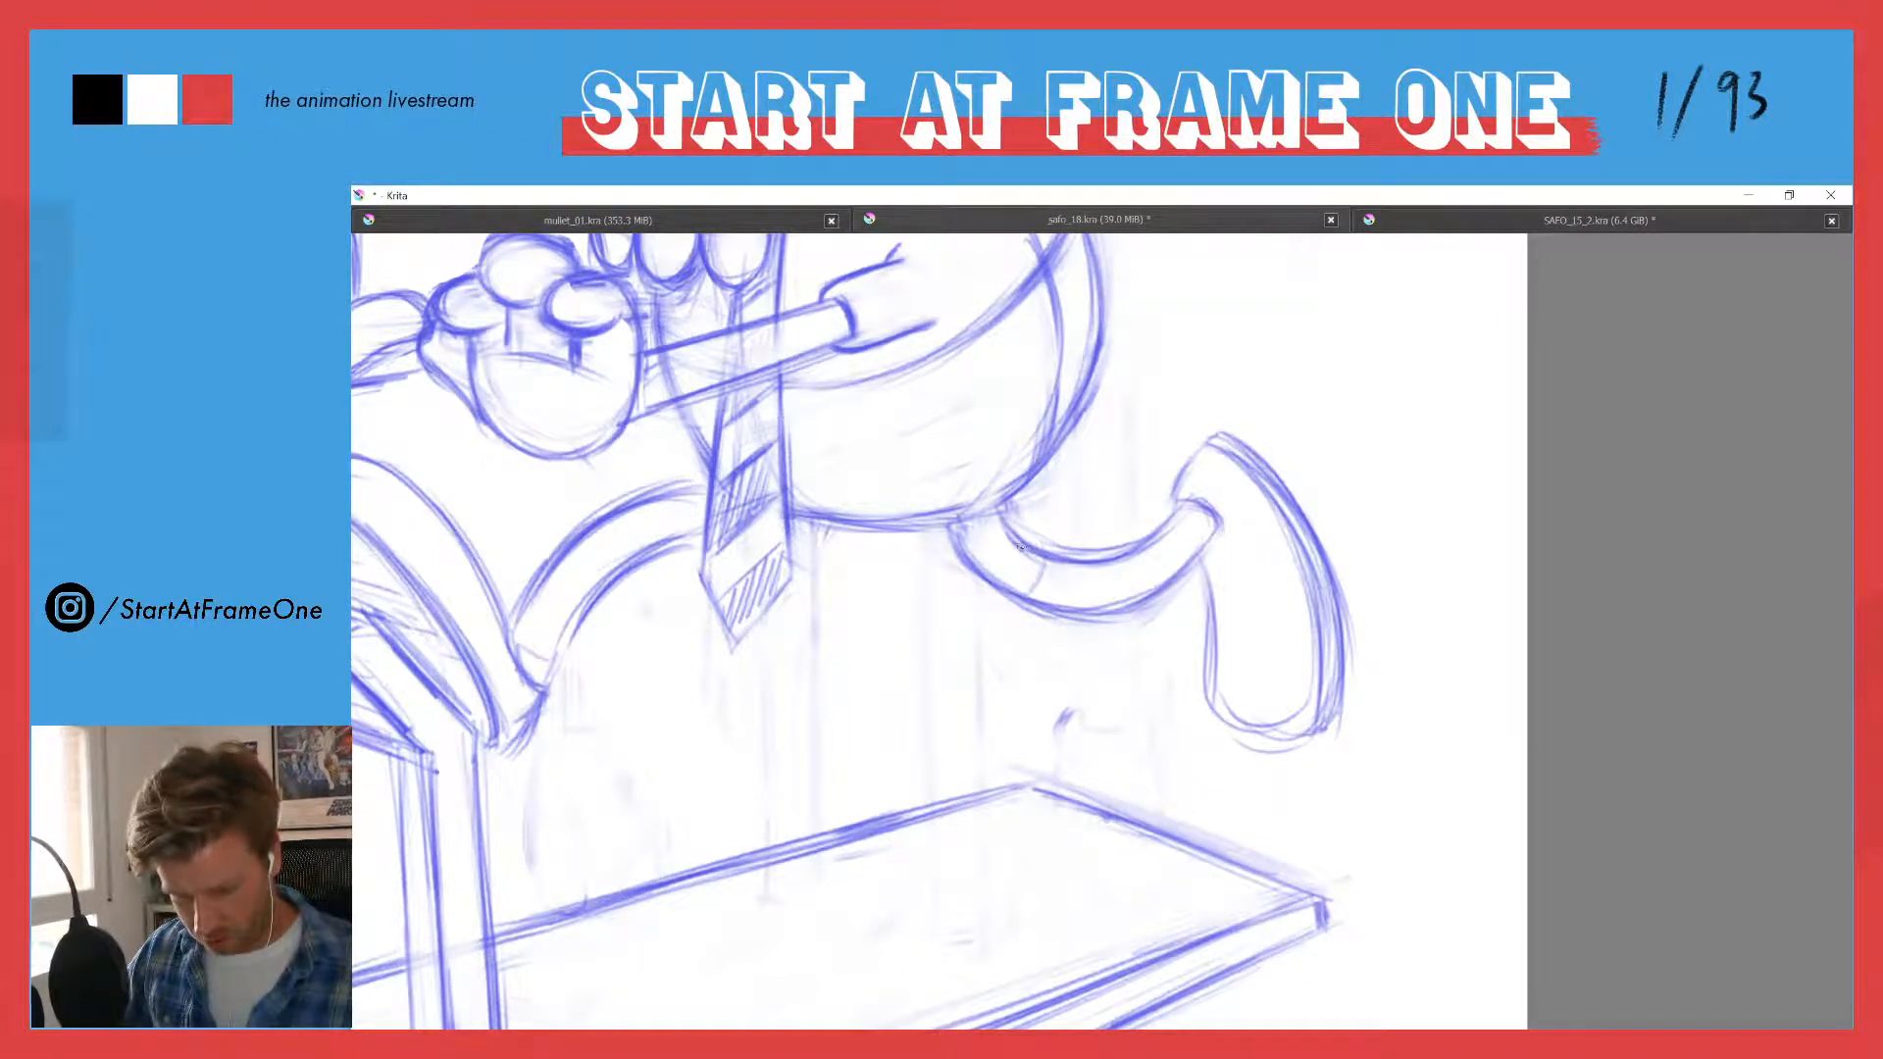
pyautogui.moveTo(1010, 503)
pyautogui.mouseDown()
pyautogui.moveTo(1052, 572)
pyautogui.moveTo(1033, 591)
pyautogui.moveTo(1020, 558)
pyautogui.moveTo(1033, 597)
pyautogui.mouseUp()
pyautogui.moveTo(937, 530); pyautogui.dragTo(992, 599)
pyautogui.moveTo(935, 530)
pyautogui.mouseDown()
pyautogui.moveTo(960, 572)
pyautogui.moveTo(1031, 600)
pyautogui.moveTo(1049, 561)
pyautogui.moveTo(978, 569)
pyautogui.moveTo(997, 502)
pyautogui.moveTo(1045, 540)
pyautogui.moveTo(1038, 595)
pyautogui.mouseUp()
pyautogui.press('e')
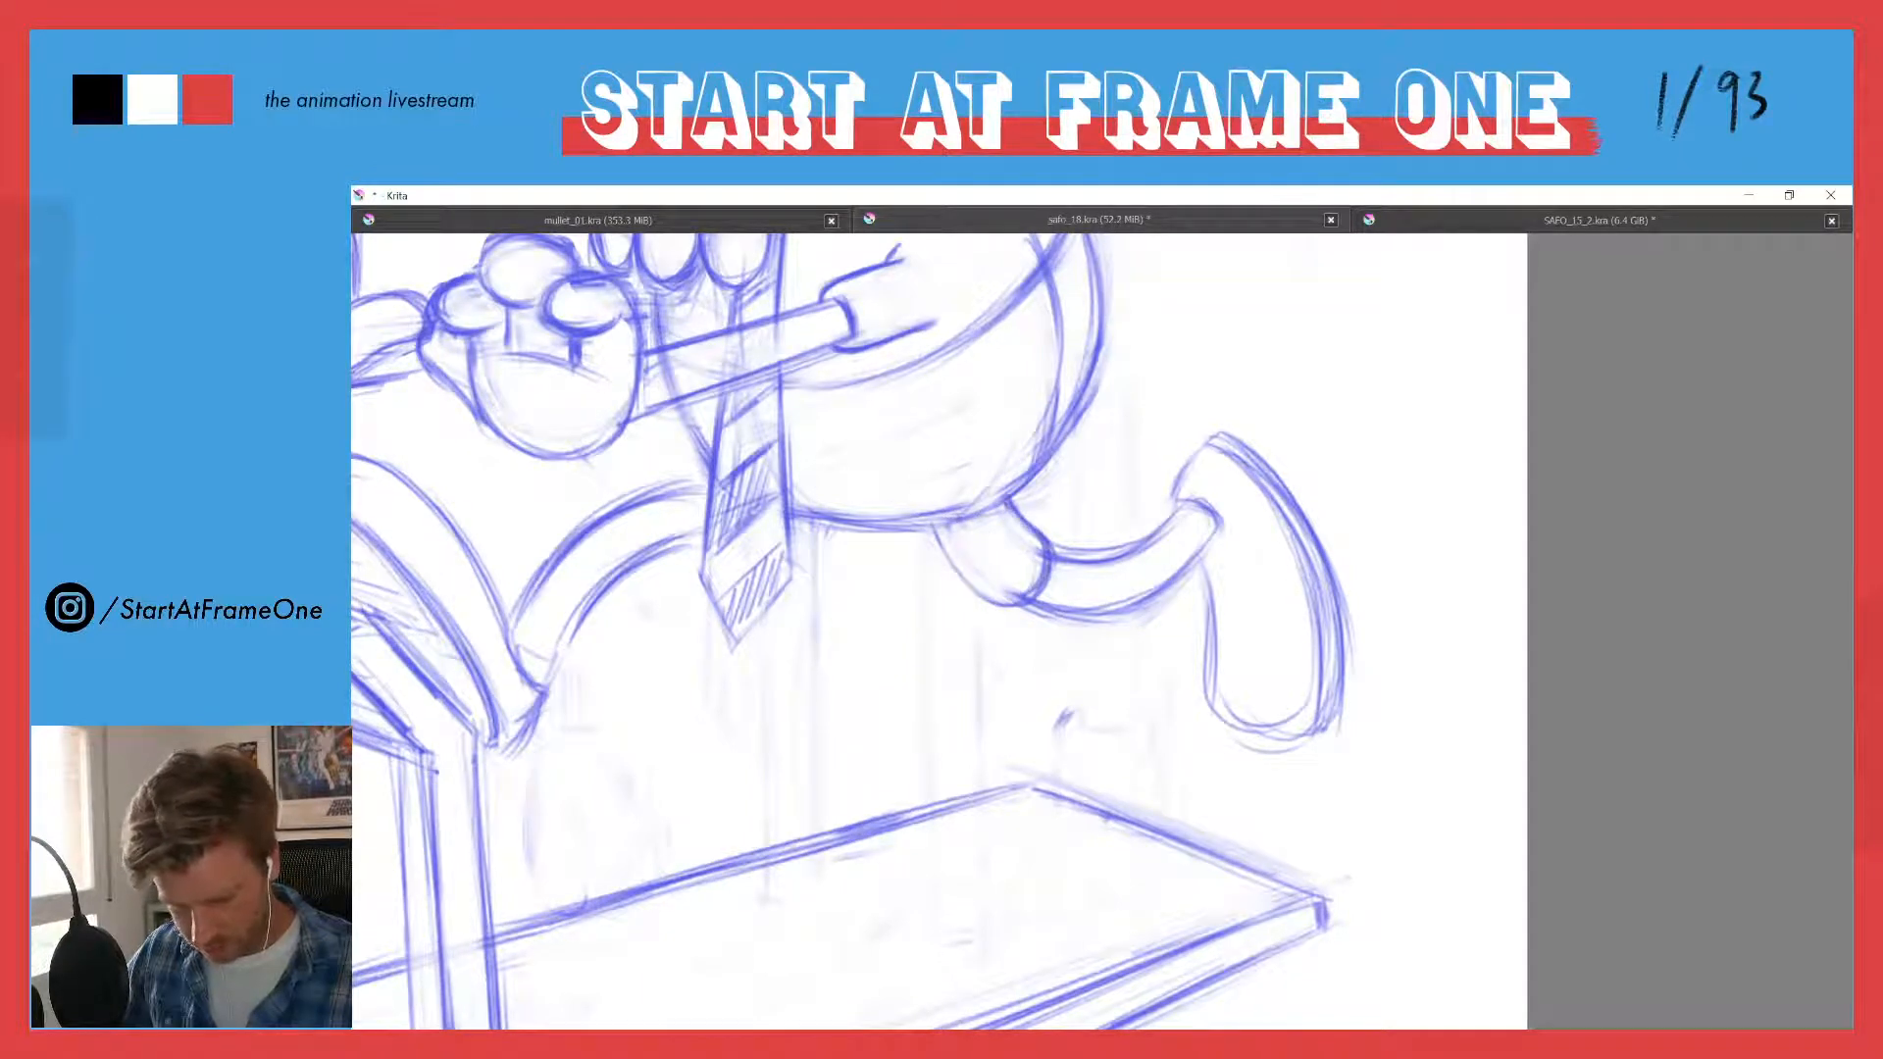
pyautogui.moveTo(939, 541); pyautogui.dragTo(1025, 602)
# - Draw a matching trouser cuff around the top of the front leg, beside the tie
pyautogui.moveTo(669, 572); pyautogui.dragTo(928, 595)
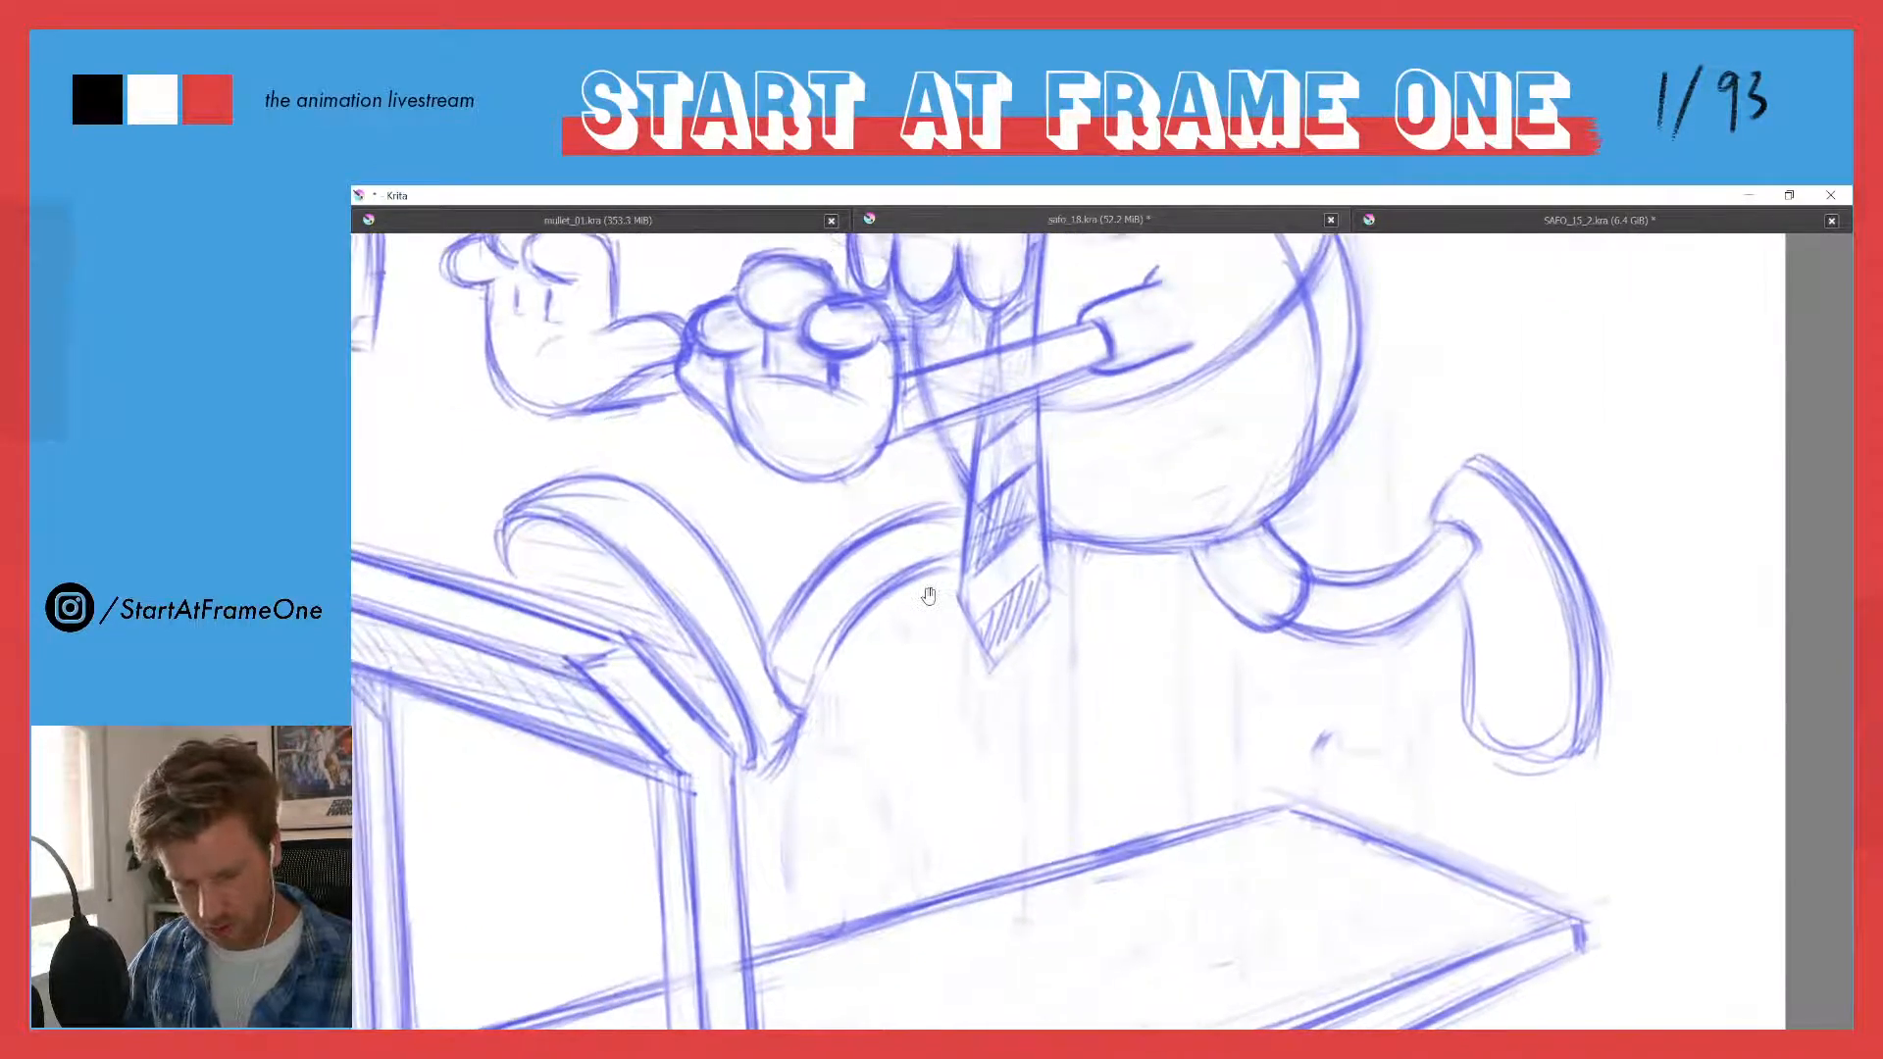
pyautogui.moveTo(948, 517)
pyautogui.mouseDown()
pyautogui.moveTo(956, 562)
pyautogui.moveTo(905, 508)
pyautogui.moveTo(957, 491)
pyautogui.moveTo(901, 515)
pyautogui.moveTo(957, 580)
pyautogui.mouseUp()
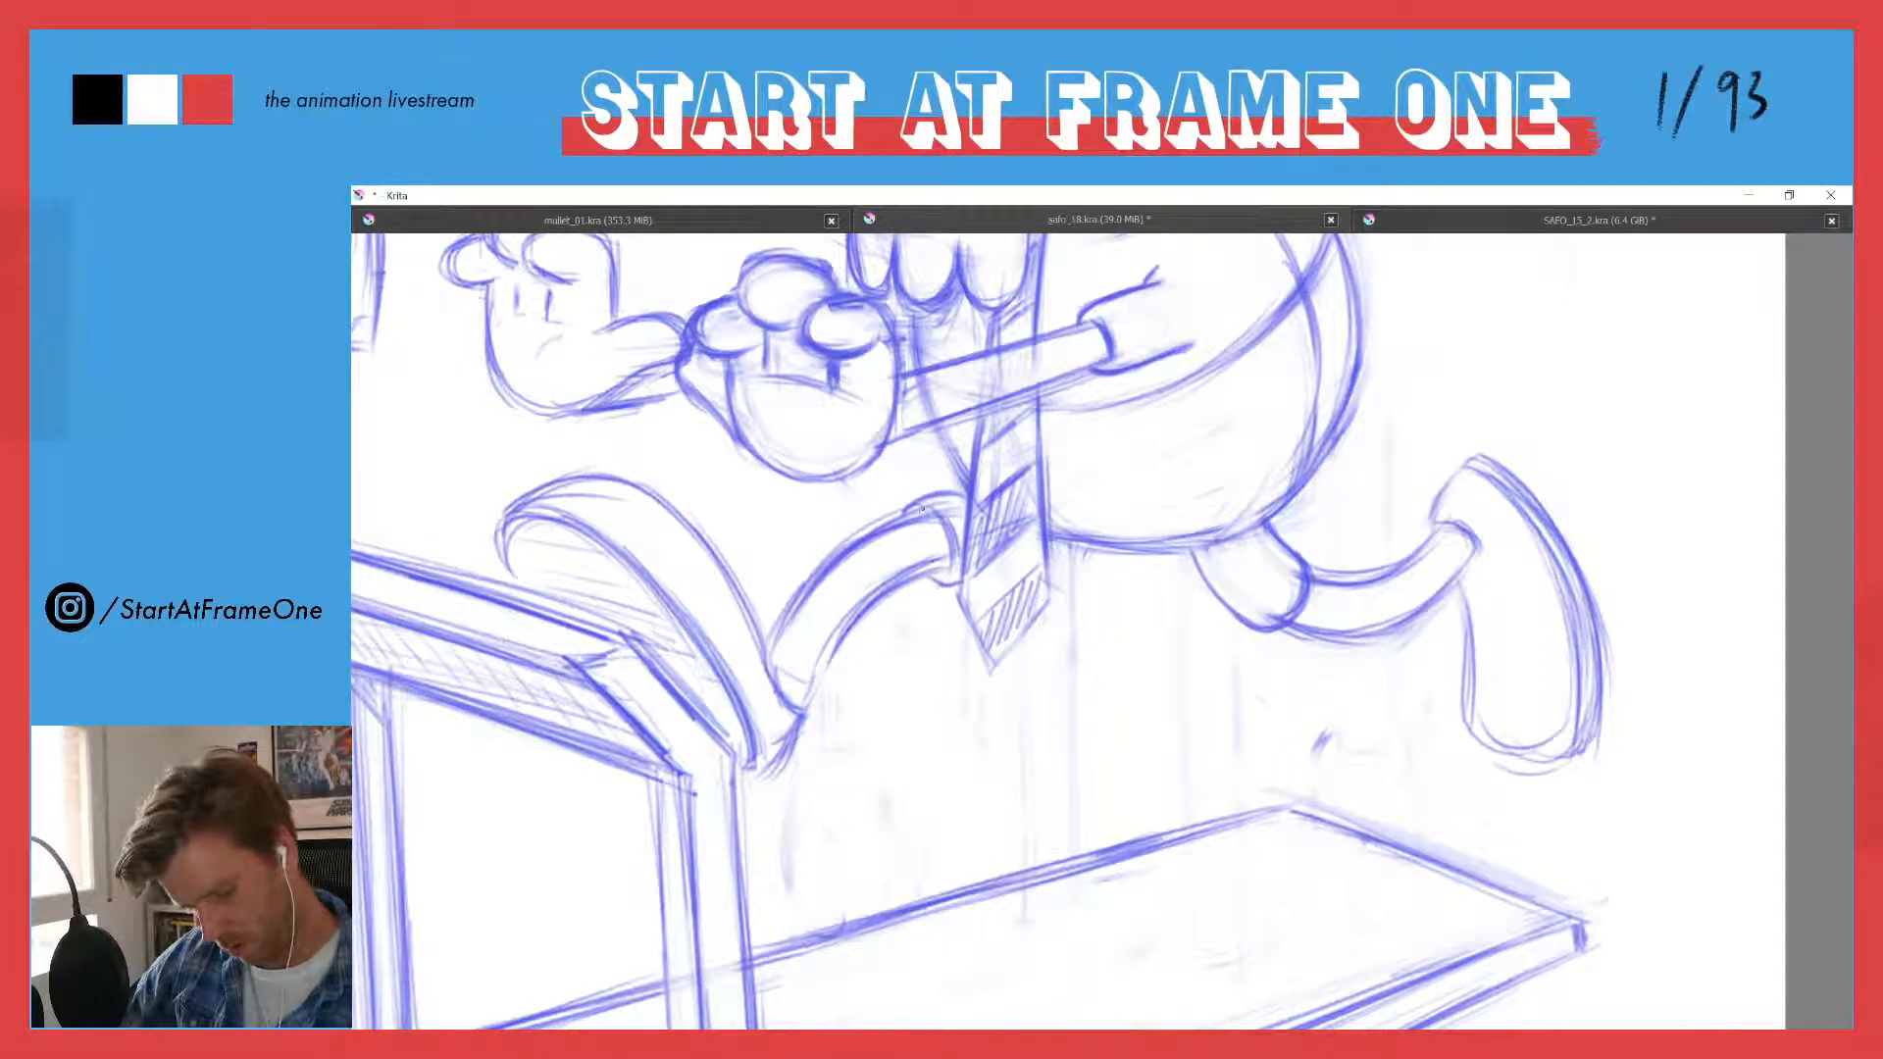
pyautogui.moveTo(918, 507); pyautogui.dragTo(967, 488)
pyautogui.moveTo(904, 515); pyautogui.dragTo(945, 496)
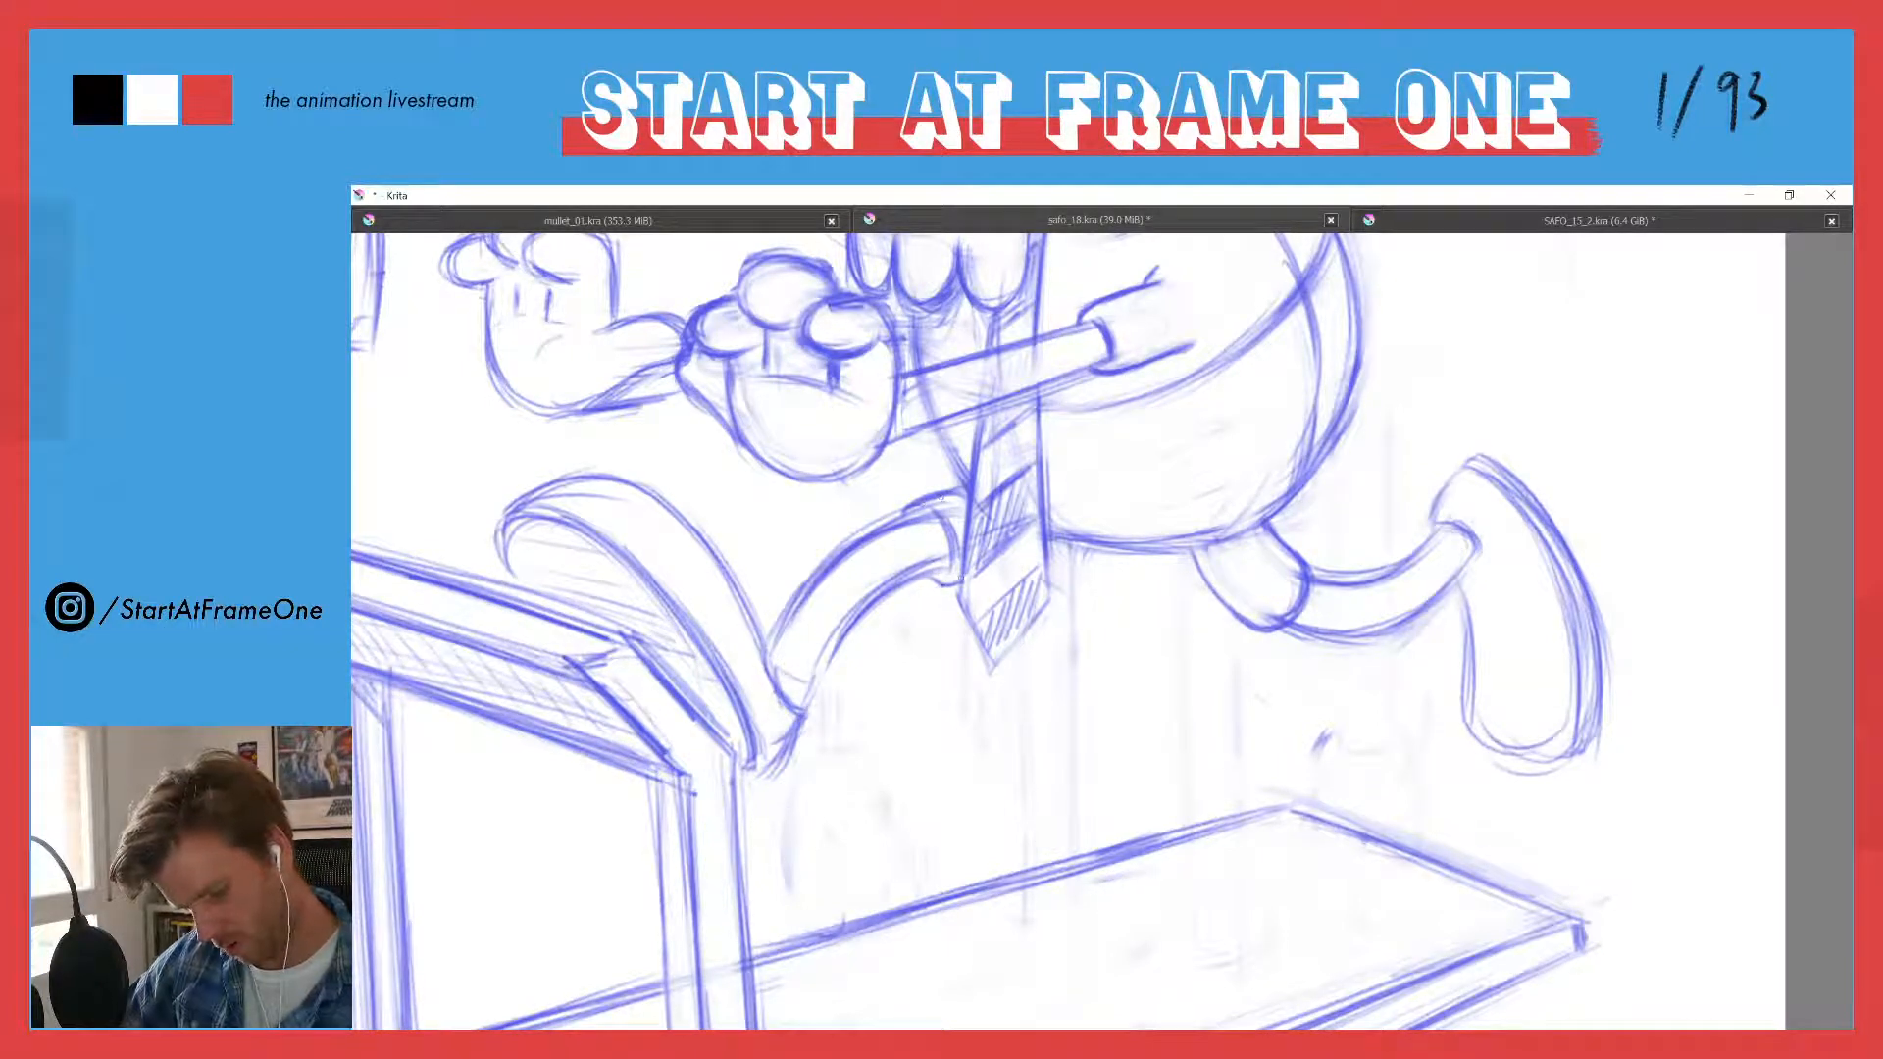
pyautogui.moveTo(932, 575); pyautogui.dragTo(958, 581)
pyautogui.moveTo(933, 515); pyautogui.dragTo(954, 569)
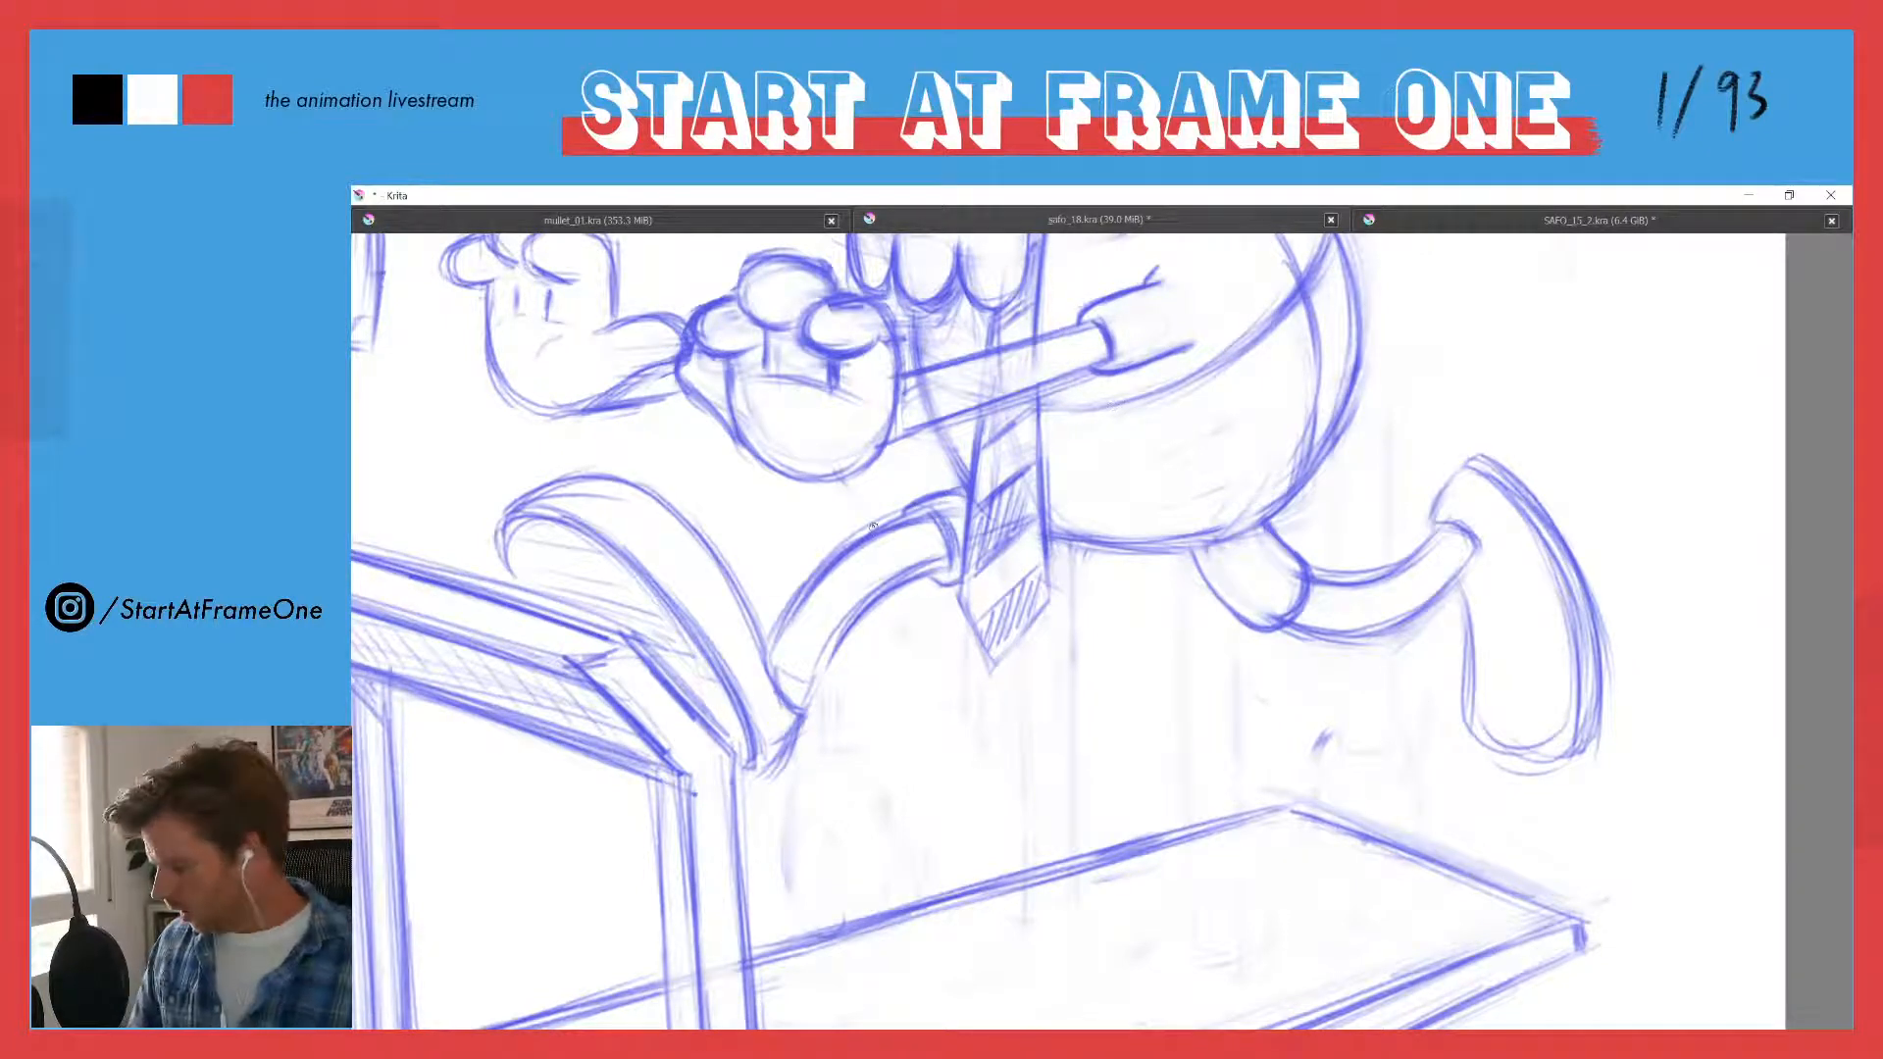
# - Darken the trailing shoe's outline around the toe, sole and ankle opening
pyautogui.moveTo(774, 439); pyautogui.dragTo(731, 512)
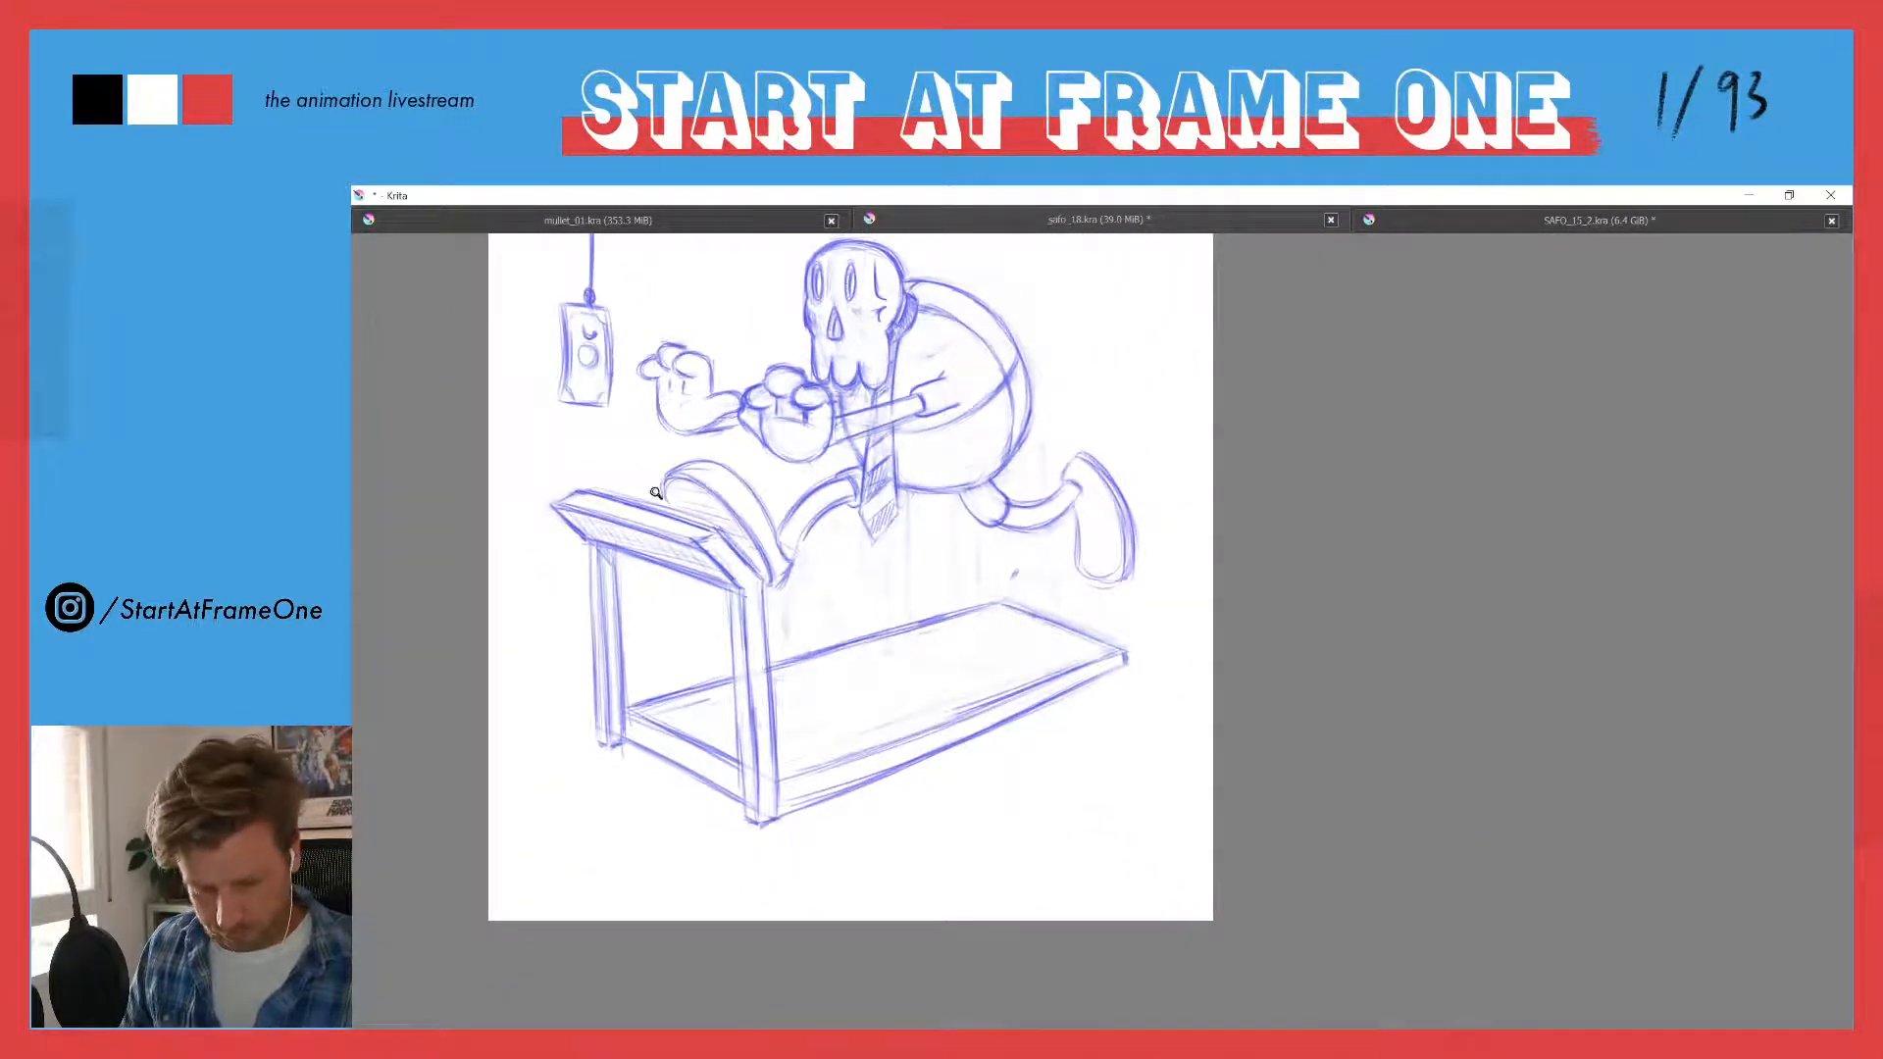
pyautogui.moveTo(628, 450); pyautogui.dragTo(746, 516)
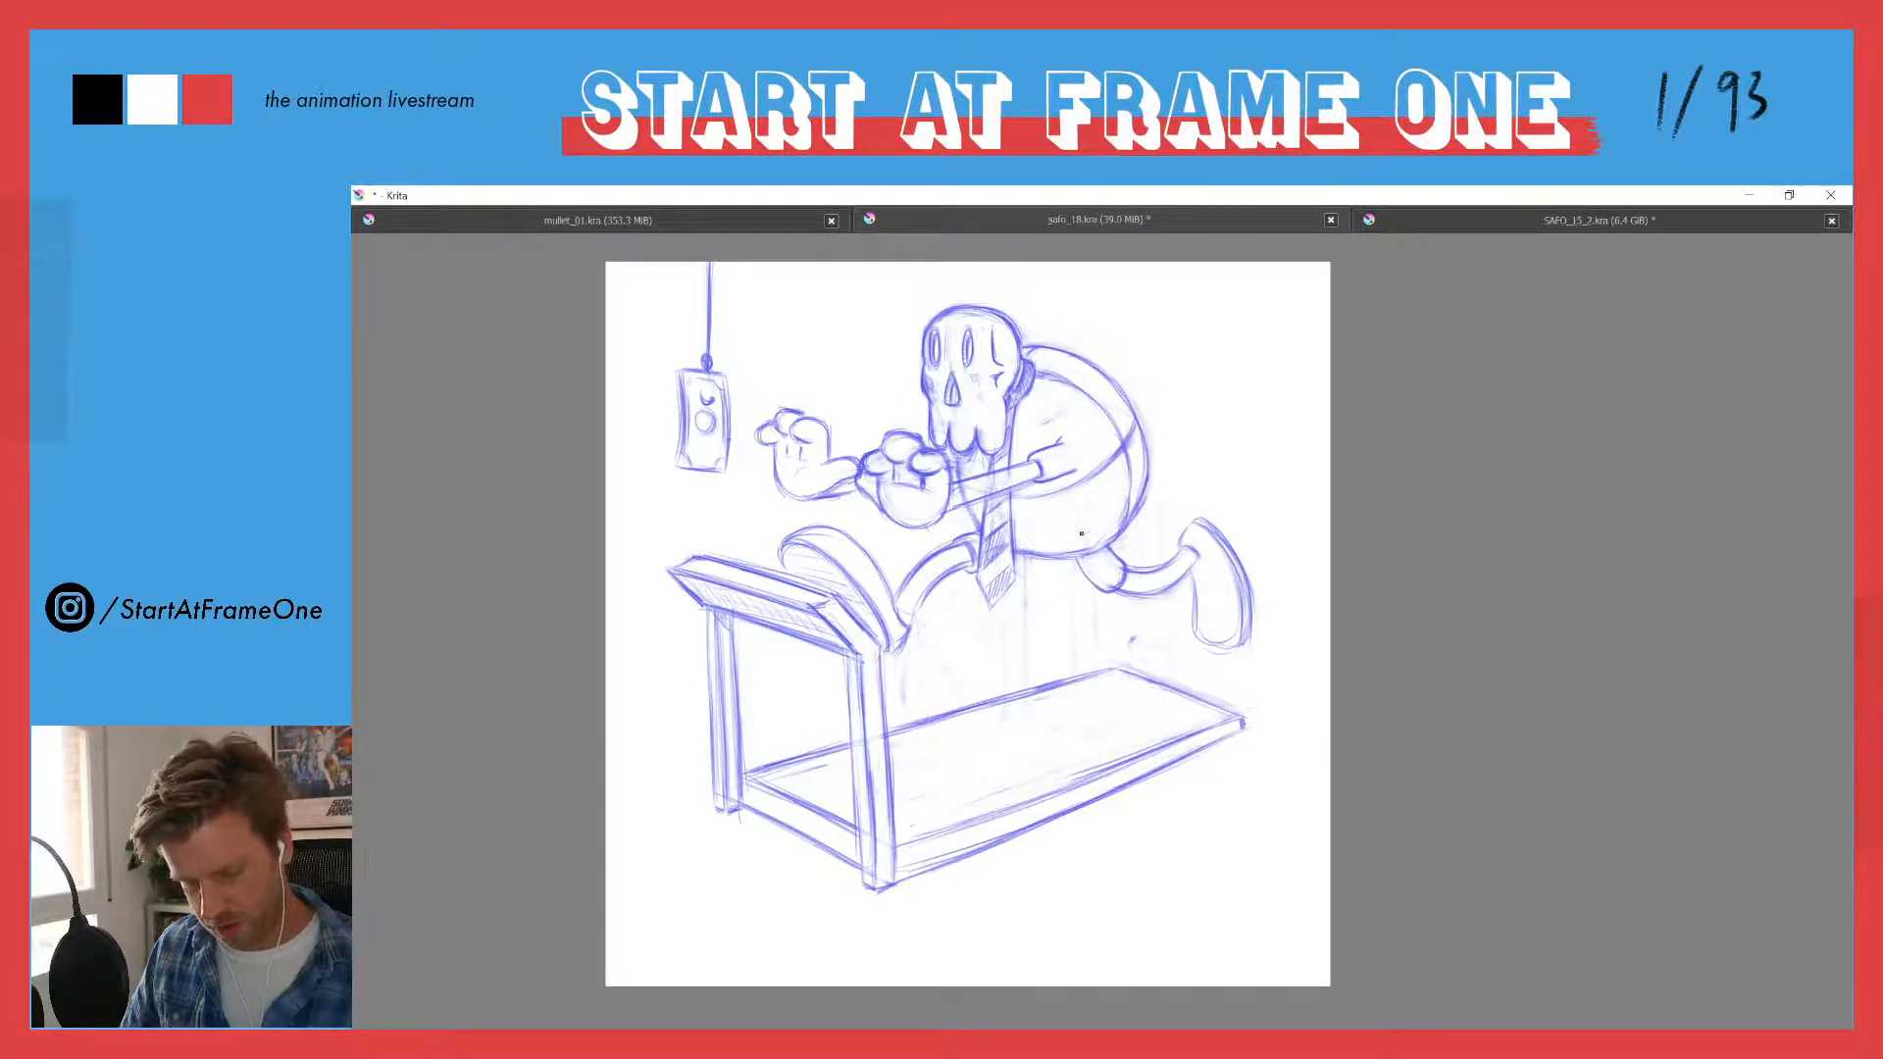
pyautogui.moveTo(1209, 531); pyautogui.dragTo(1144, 398)
pyautogui.moveTo(1172, 634)
pyautogui.mouseDown()
pyautogui.moveTo(1177, 760)
pyautogui.moveTo(1255, 789)
pyautogui.moveTo(1278, 745)
pyautogui.mouseUp()
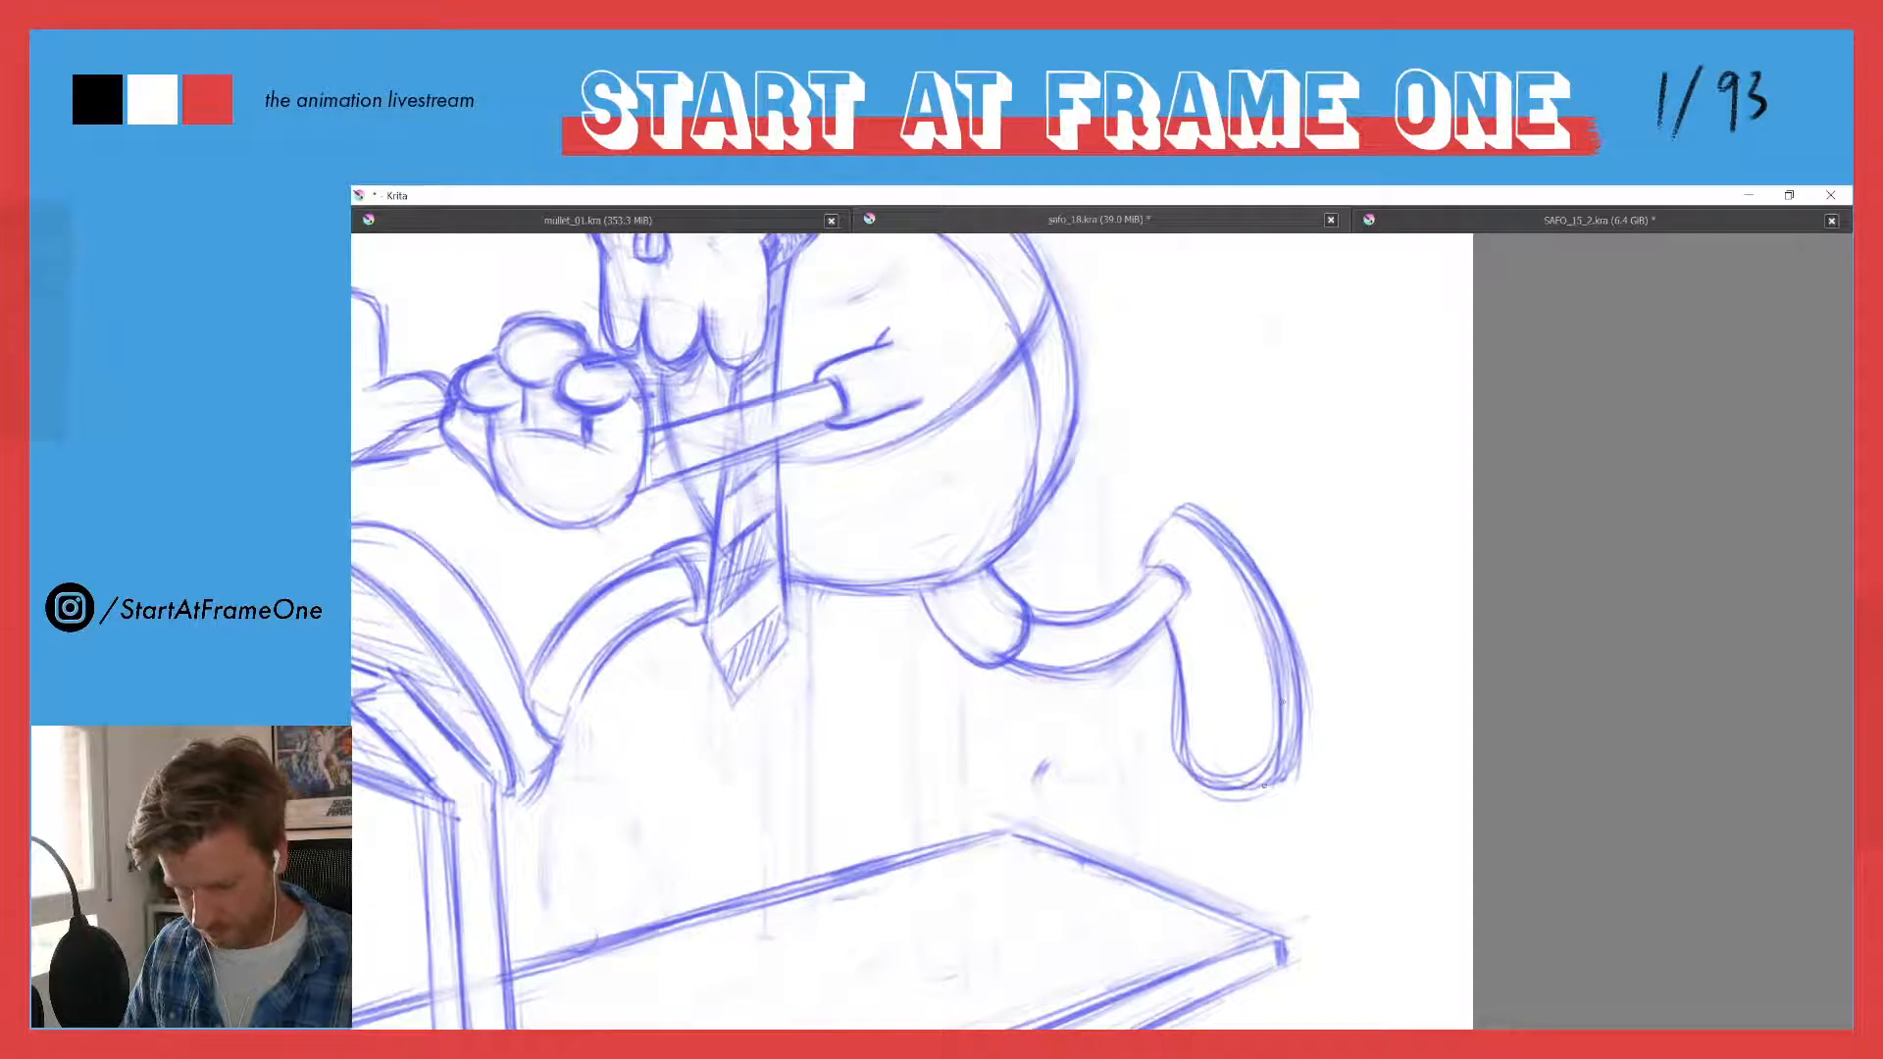
pyautogui.moveTo(1281, 647); pyautogui.dragTo(1283, 752)
pyautogui.moveTo(1175, 521)
pyautogui.mouseDown()
pyautogui.moveTo(1146, 567)
pyautogui.moveTo(1186, 594)
pyautogui.moveTo(1183, 609)
pyautogui.moveTo(1150, 571)
pyautogui.moveTo(1181, 708)
pyautogui.moveTo(1260, 597)
pyautogui.mouseUp()
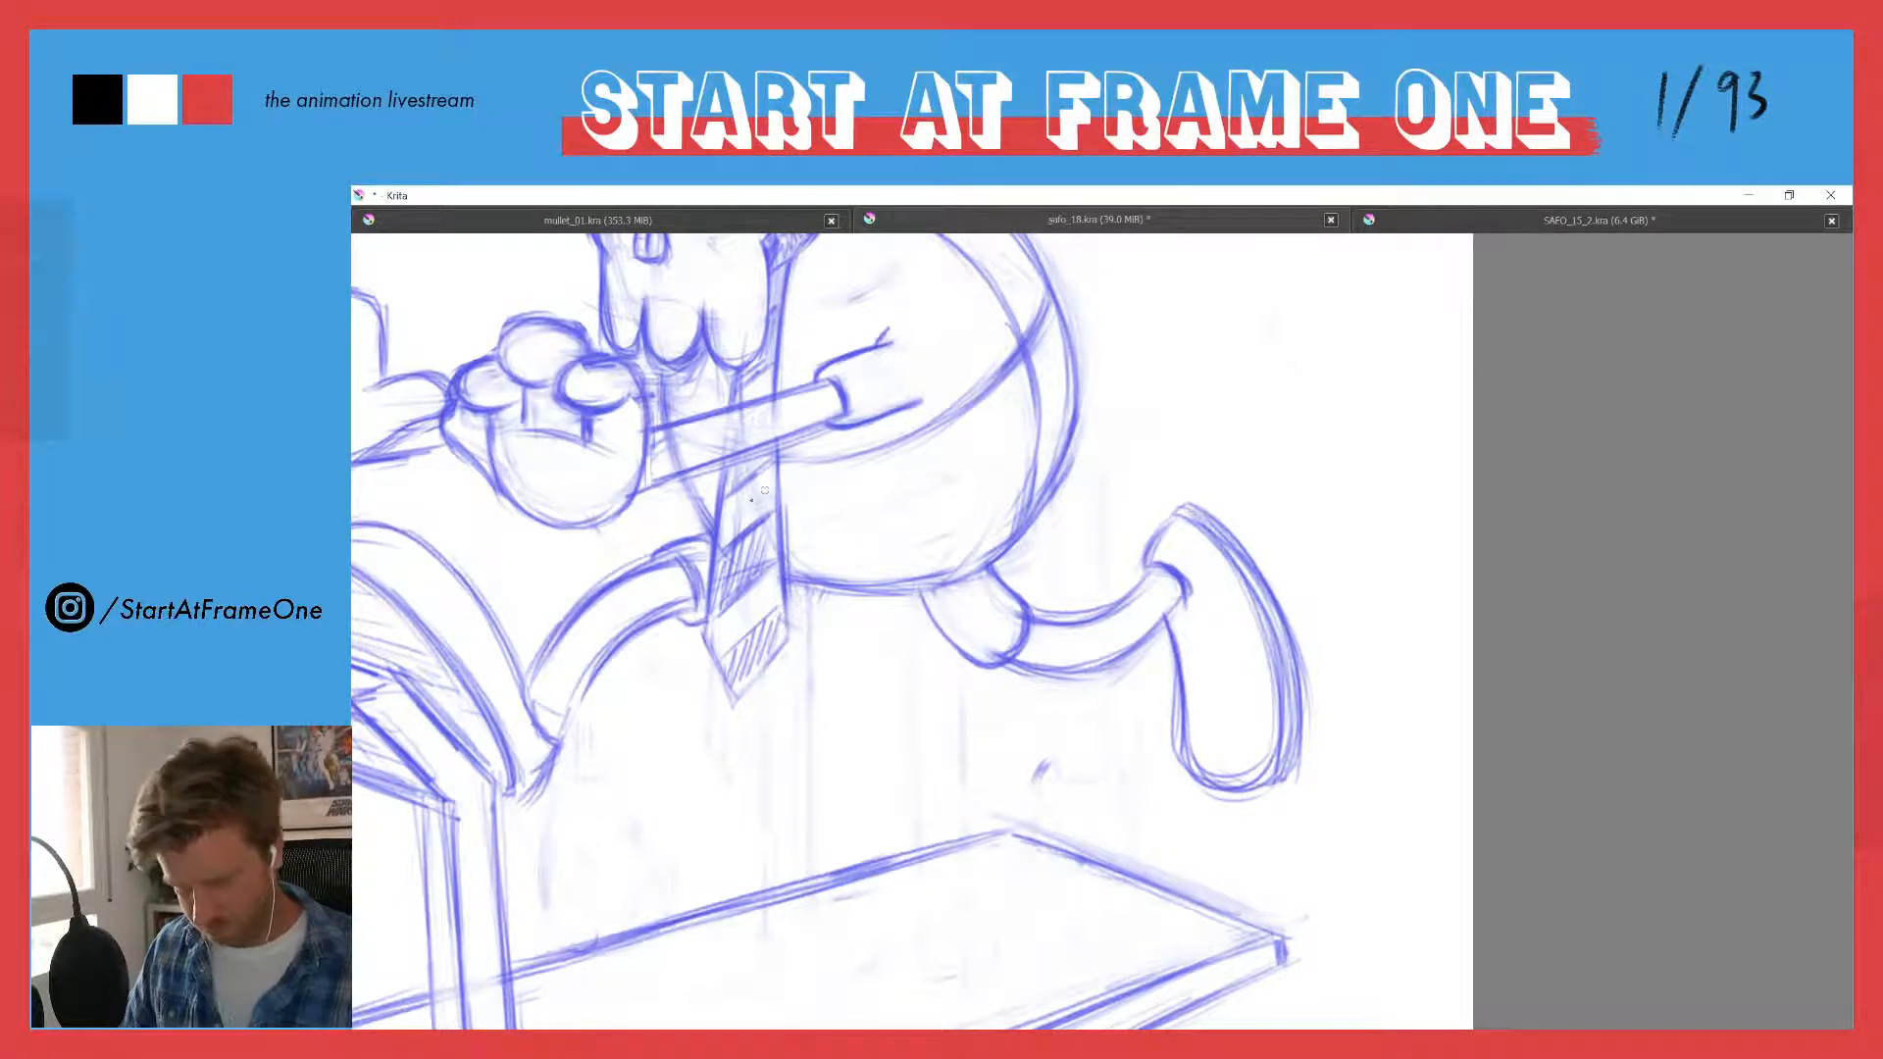
# - Slim the trailing shin by redrawing its lower contour, erasing the old line, and tidy the ankle and trouser cuff
pyautogui.moveTo(568, 598); pyautogui.dragTo(878, 579)
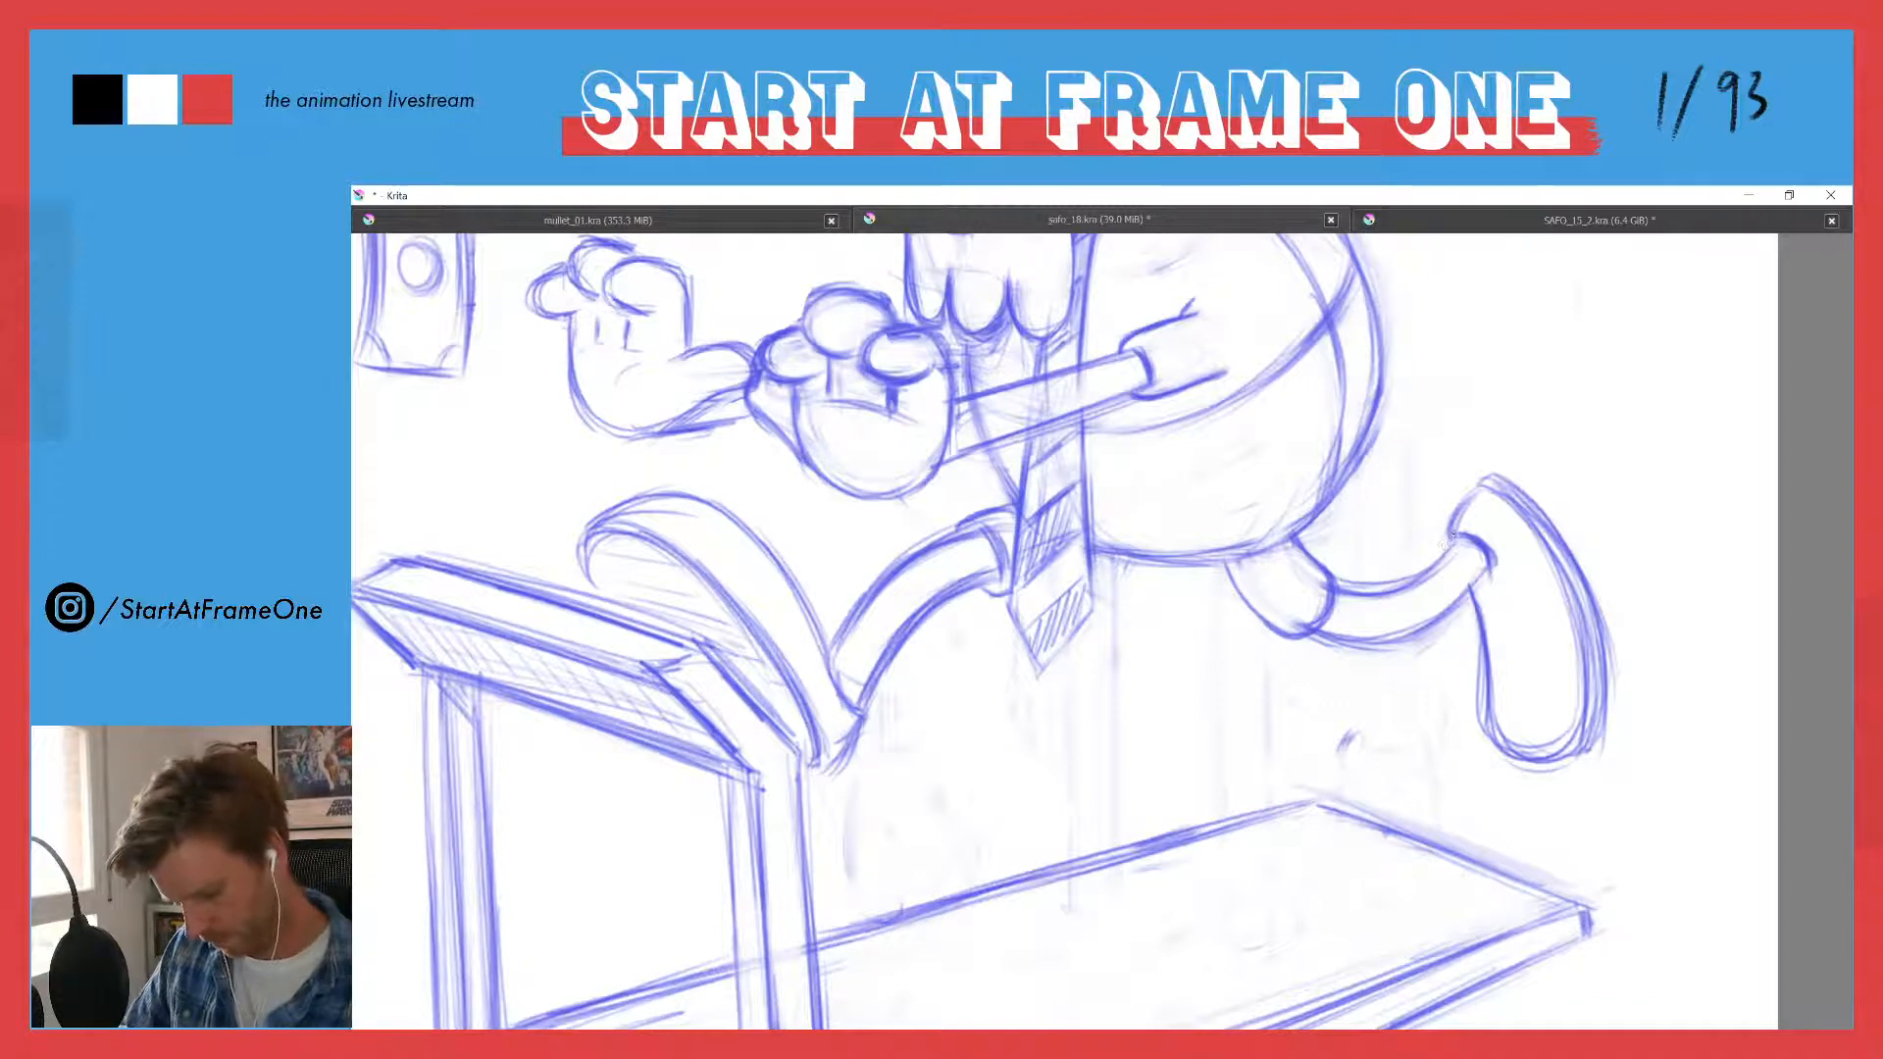
pyautogui.moveTo(1450, 543)
pyautogui.mouseDown()
pyautogui.moveTo(1338, 600)
pyautogui.moveTo(1436, 552)
pyautogui.moveTo(1333, 628)
pyautogui.moveTo(1449, 608)
pyautogui.mouseUp()
pyautogui.moveTo(1324, 632)
pyautogui.mouseDown()
pyautogui.moveTo(1452, 610)
pyautogui.moveTo(1327, 633)
pyautogui.moveTo(1406, 584)
pyautogui.moveTo(1352, 575)
pyautogui.mouseUp()
pyautogui.press('e')
pyautogui.moveTo(1443, 630); pyautogui.dragTo(1358, 630)
pyautogui.press('e')
pyautogui.moveTo(1475, 585)
pyautogui.mouseDown()
pyautogui.moveTo(1330, 636)
pyautogui.moveTo(1451, 547)
pyautogui.mouseUp()
pyautogui.moveTo(1342, 599)
pyautogui.mouseDown()
pyautogui.moveTo(1391, 603)
pyautogui.moveTo(1470, 531)
pyautogui.moveTo(1478, 586)
pyautogui.moveTo(1350, 633)
pyautogui.mouseUp()
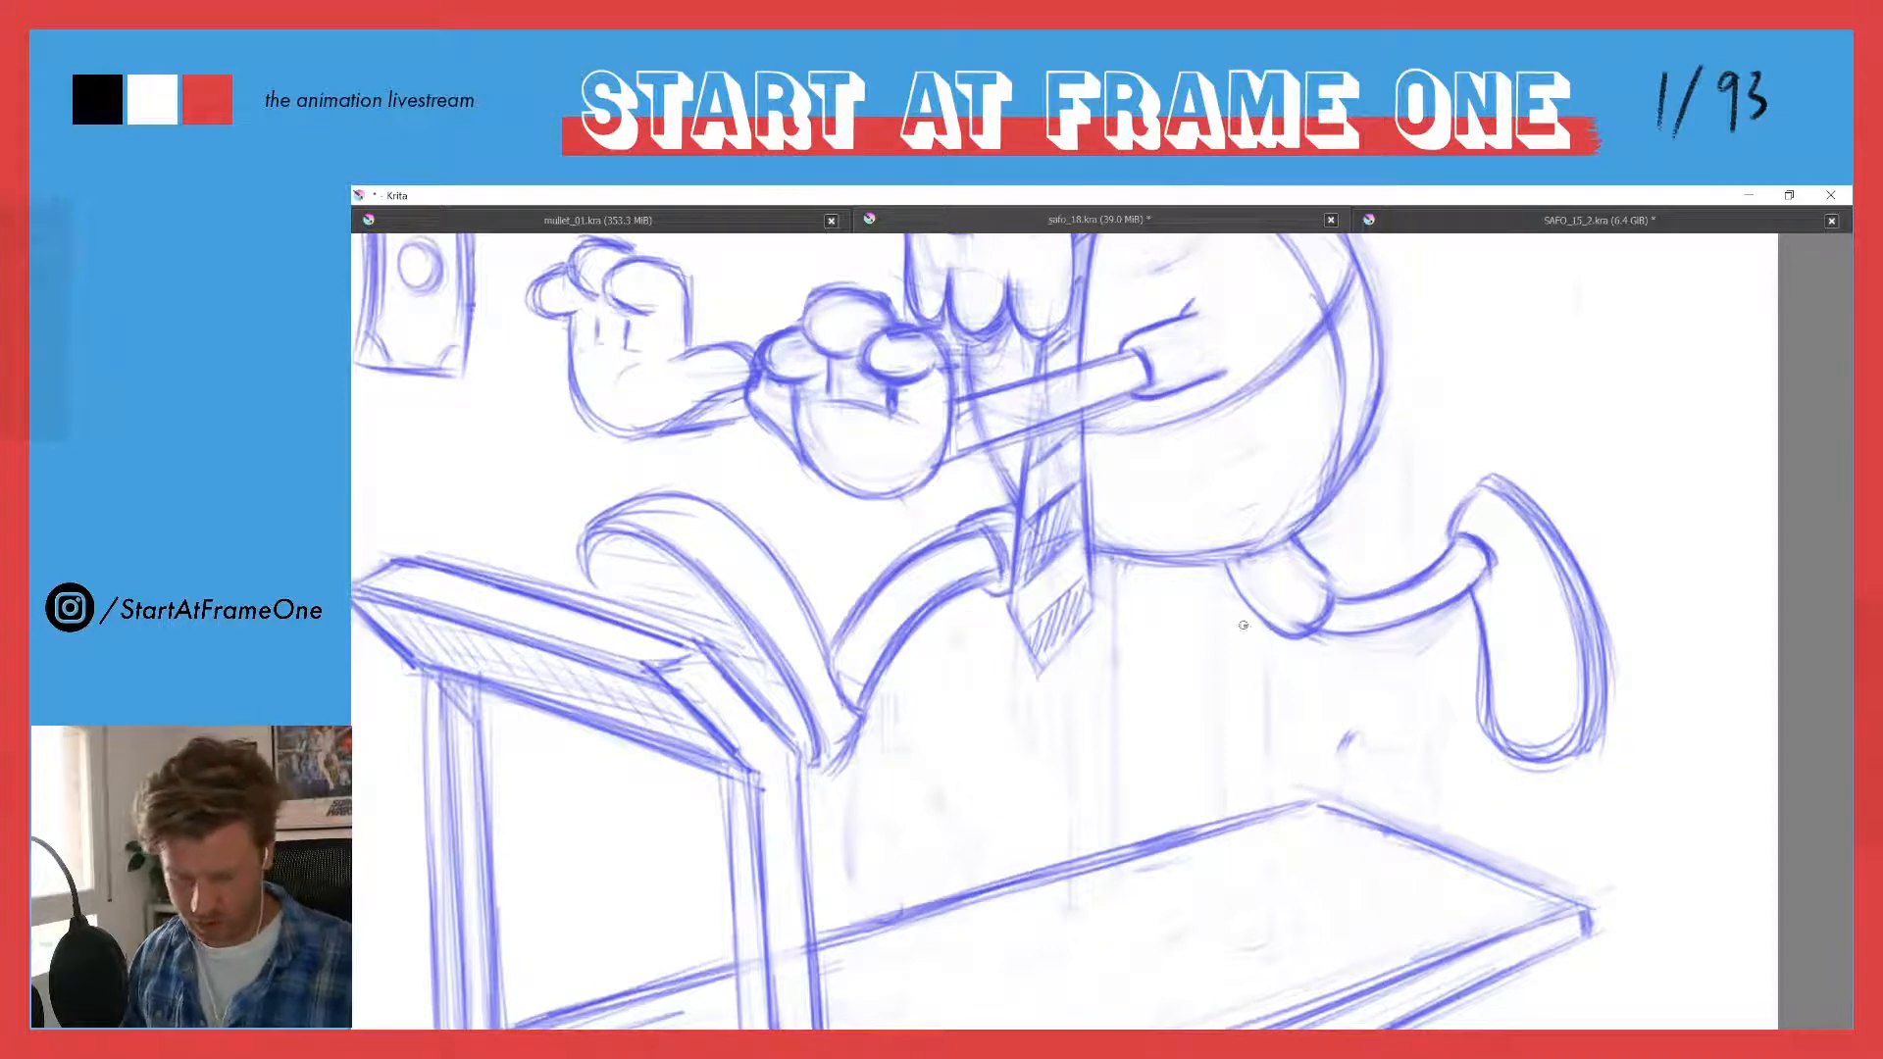
pyautogui.moveTo(1226, 568); pyautogui.dragTo(1283, 634)
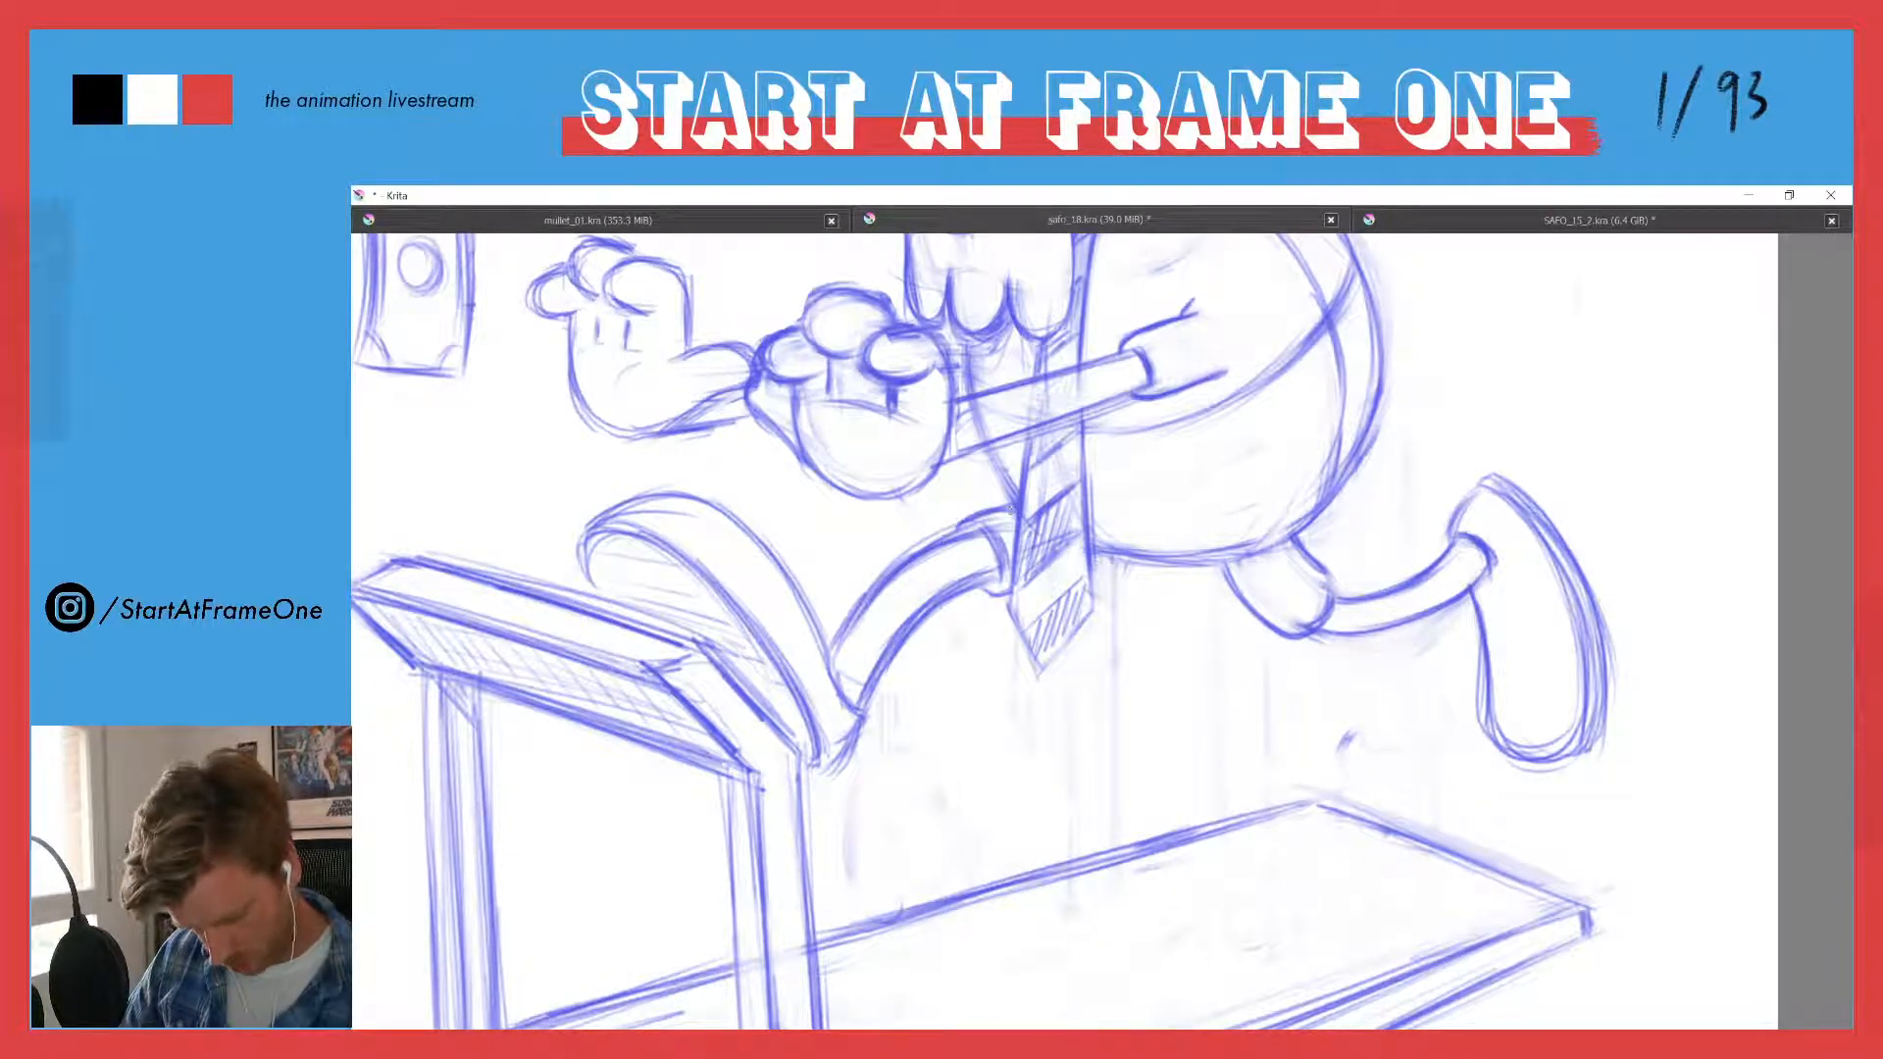
# - Slim the front shin by erasing and redrawing its upper and lower contours, and clean up its trouser cuff
pyautogui.moveTo(901, 573); pyautogui.dragTo(956, 542)
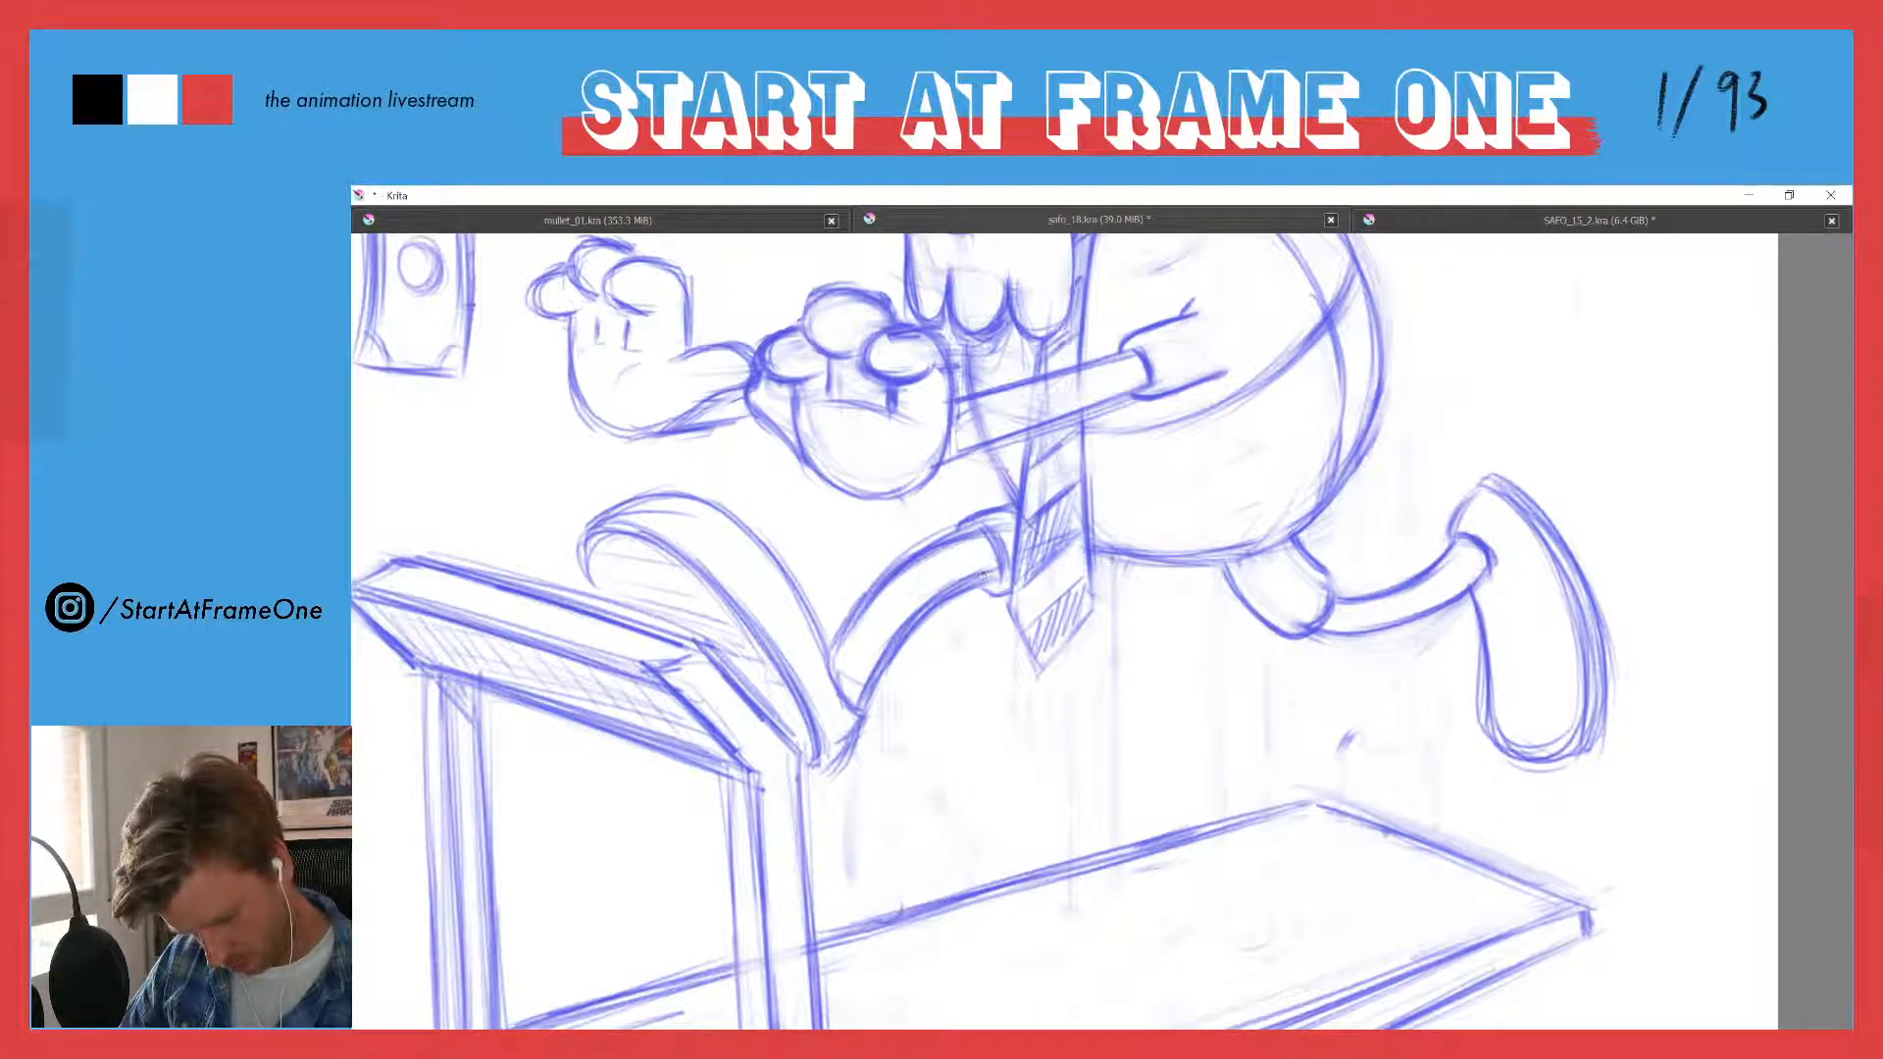
pyautogui.moveTo(910, 626)
pyautogui.mouseDown()
pyautogui.moveTo(991, 568)
pyautogui.moveTo(982, 536)
pyautogui.moveTo(869, 698)
pyautogui.moveTo(942, 600)
pyautogui.moveTo(926, 618)
pyautogui.mouseUp()
pyautogui.moveTo(1000, 569)
pyautogui.mouseDown()
pyautogui.moveTo(897, 639)
pyautogui.moveTo(861, 695)
pyautogui.moveTo(928, 637)
pyautogui.moveTo(879, 680)
pyautogui.moveTo(920, 615)
pyautogui.moveTo(866, 681)
pyautogui.mouseUp()
pyautogui.press('e')
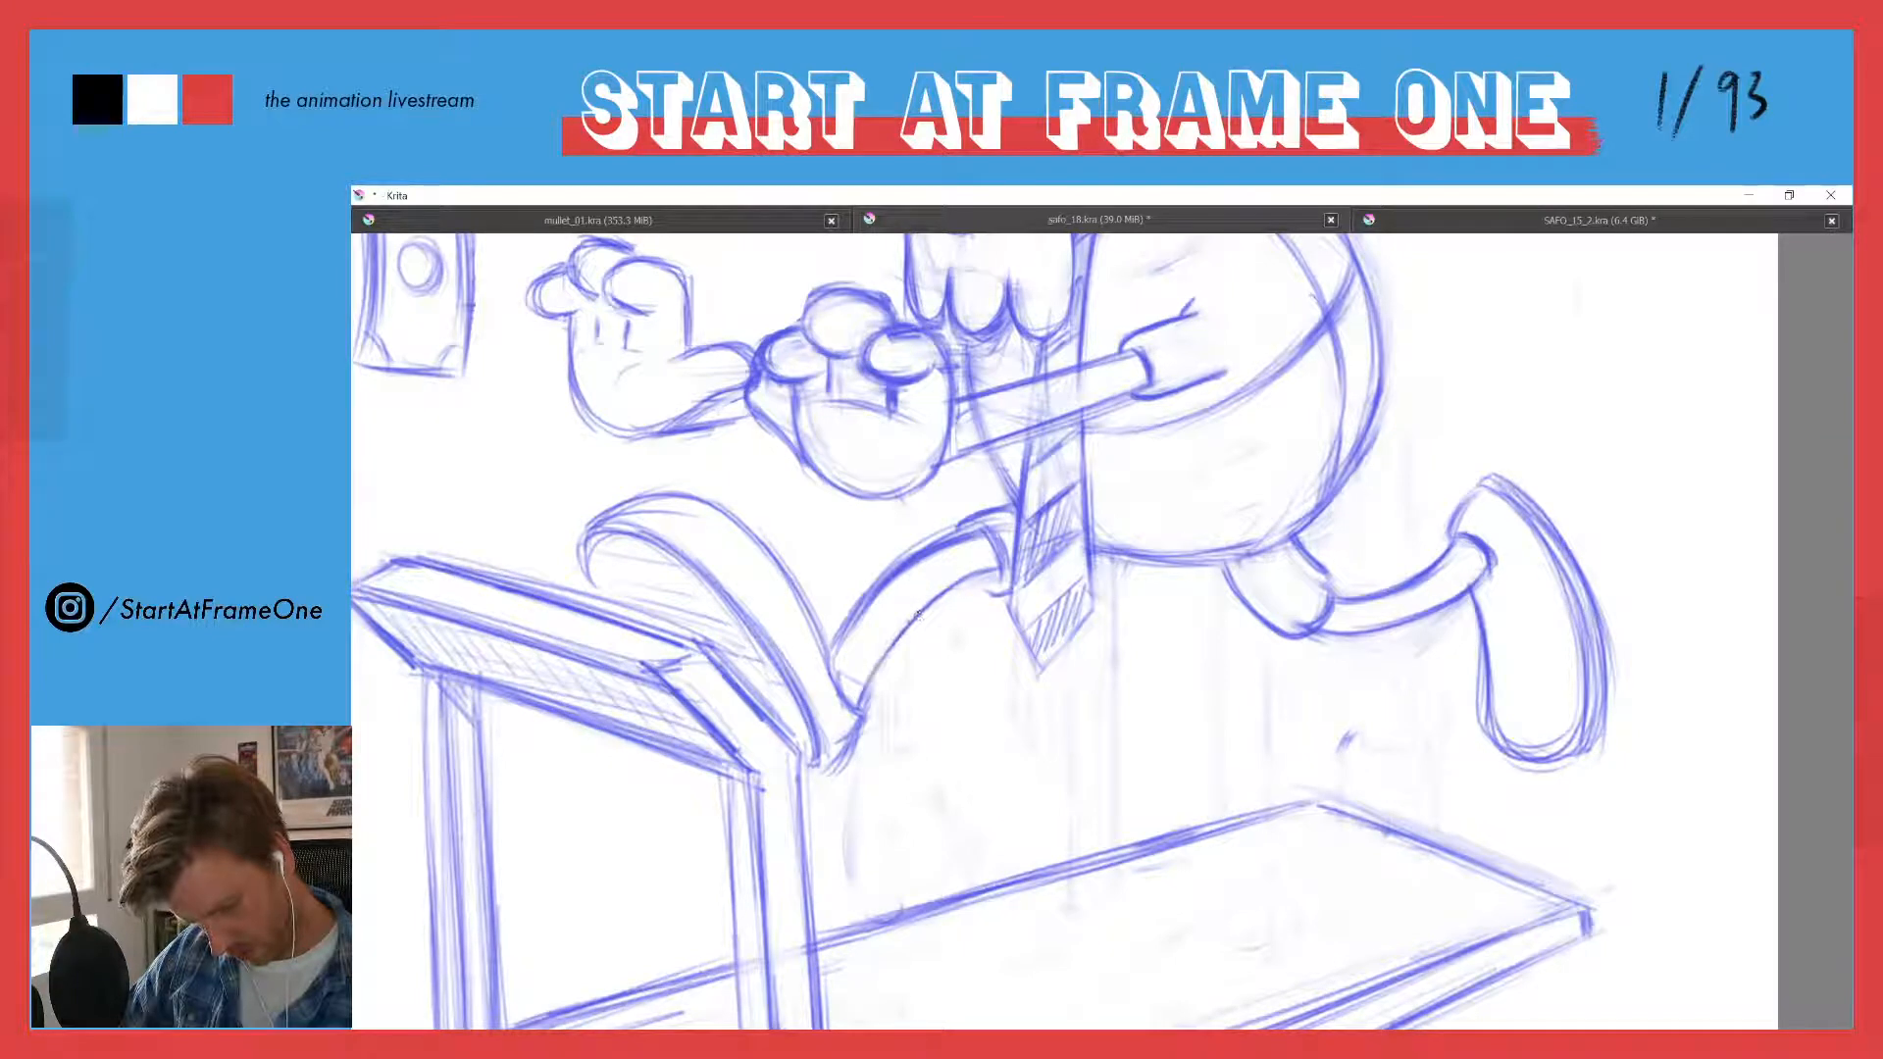
pyautogui.moveTo(980, 578)
pyautogui.mouseDown()
pyautogui.moveTo(998, 591)
pyautogui.moveTo(879, 582)
pyautogui.mouseUp()
pyautogui.press('e')
pyautogui.moveTo(950, 527)
pyautogui.mouseDown()
pyautogui.moveTo(874, 583)
pyautogui.moveTo(848, 626)
pyautogui.mouseUp()
pyautogui.press('e')
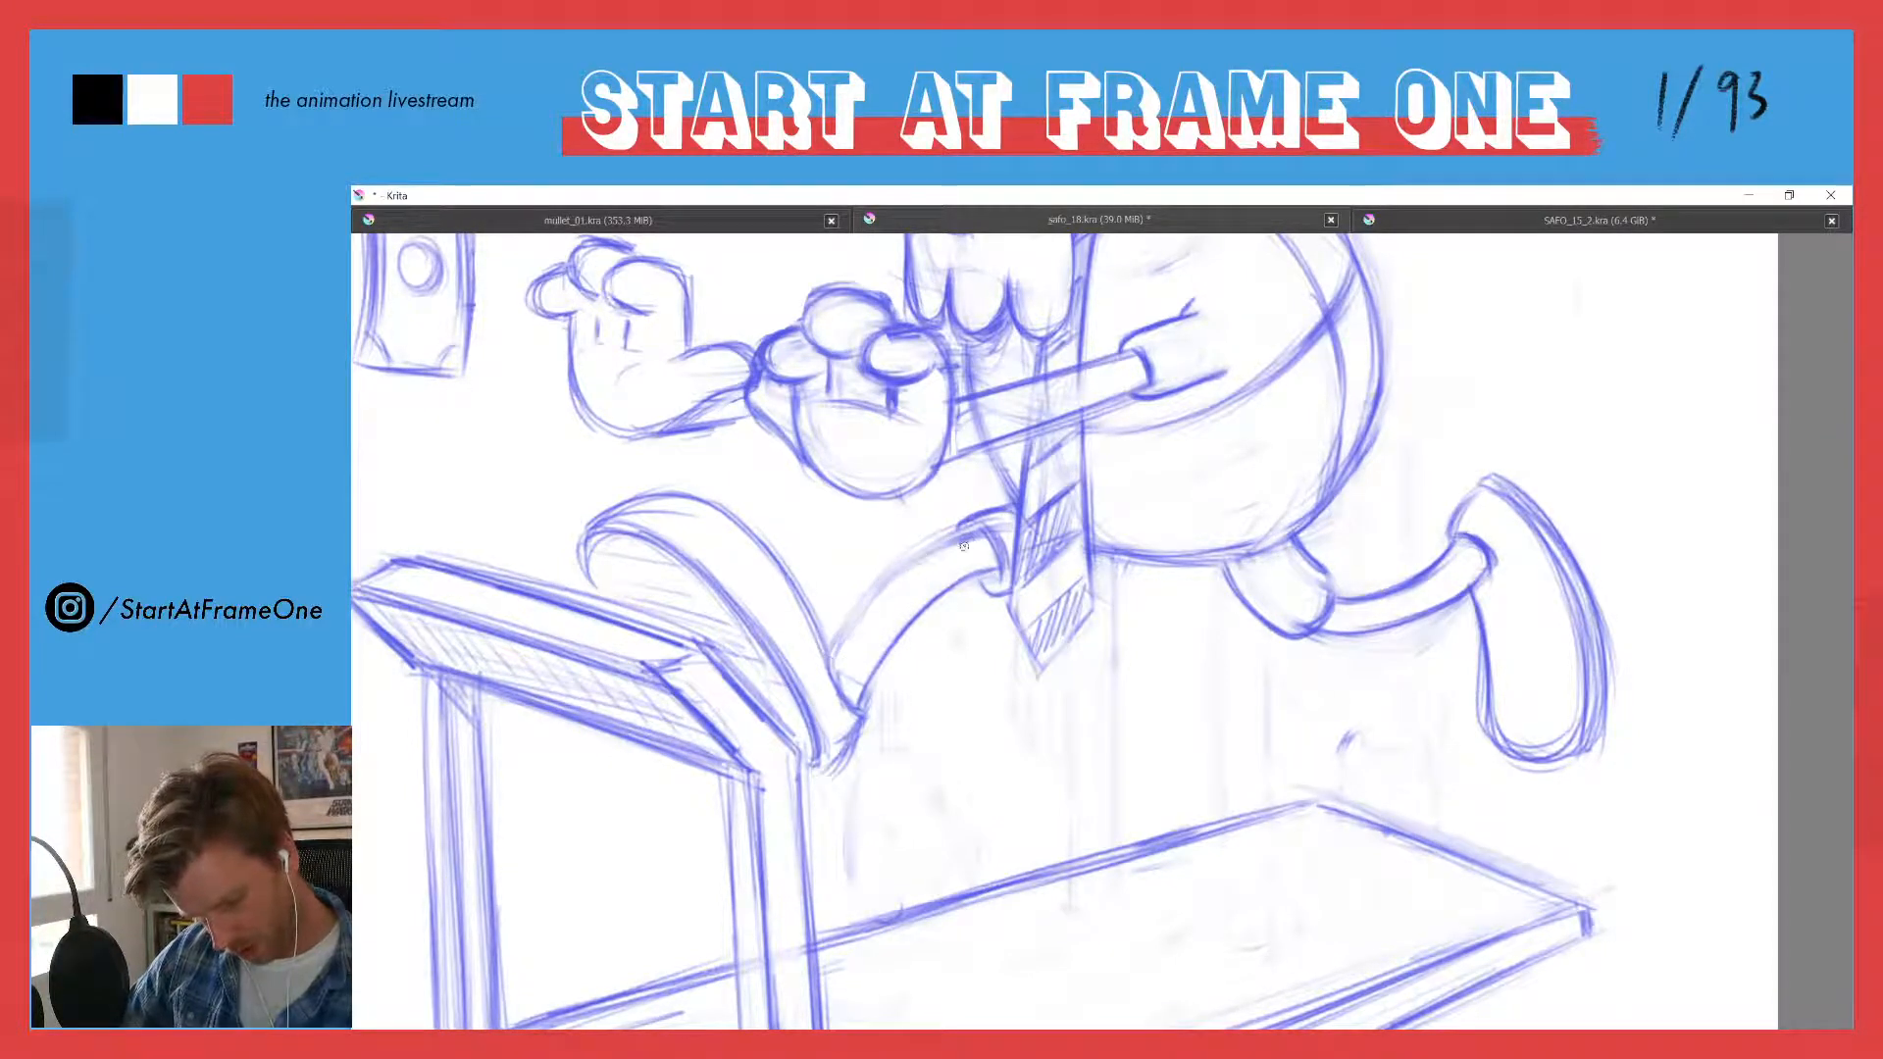
pyautogui.moveTo(962, 541)
pyautogui.mouseDown()
pyautogui.moveTo(903, 571)
pyautogui.moveTo(980, 539)
pyautogui.moveTo(893, 582)
pyautogui.moveTo(824, 663)
pyautogui.mouseUp()
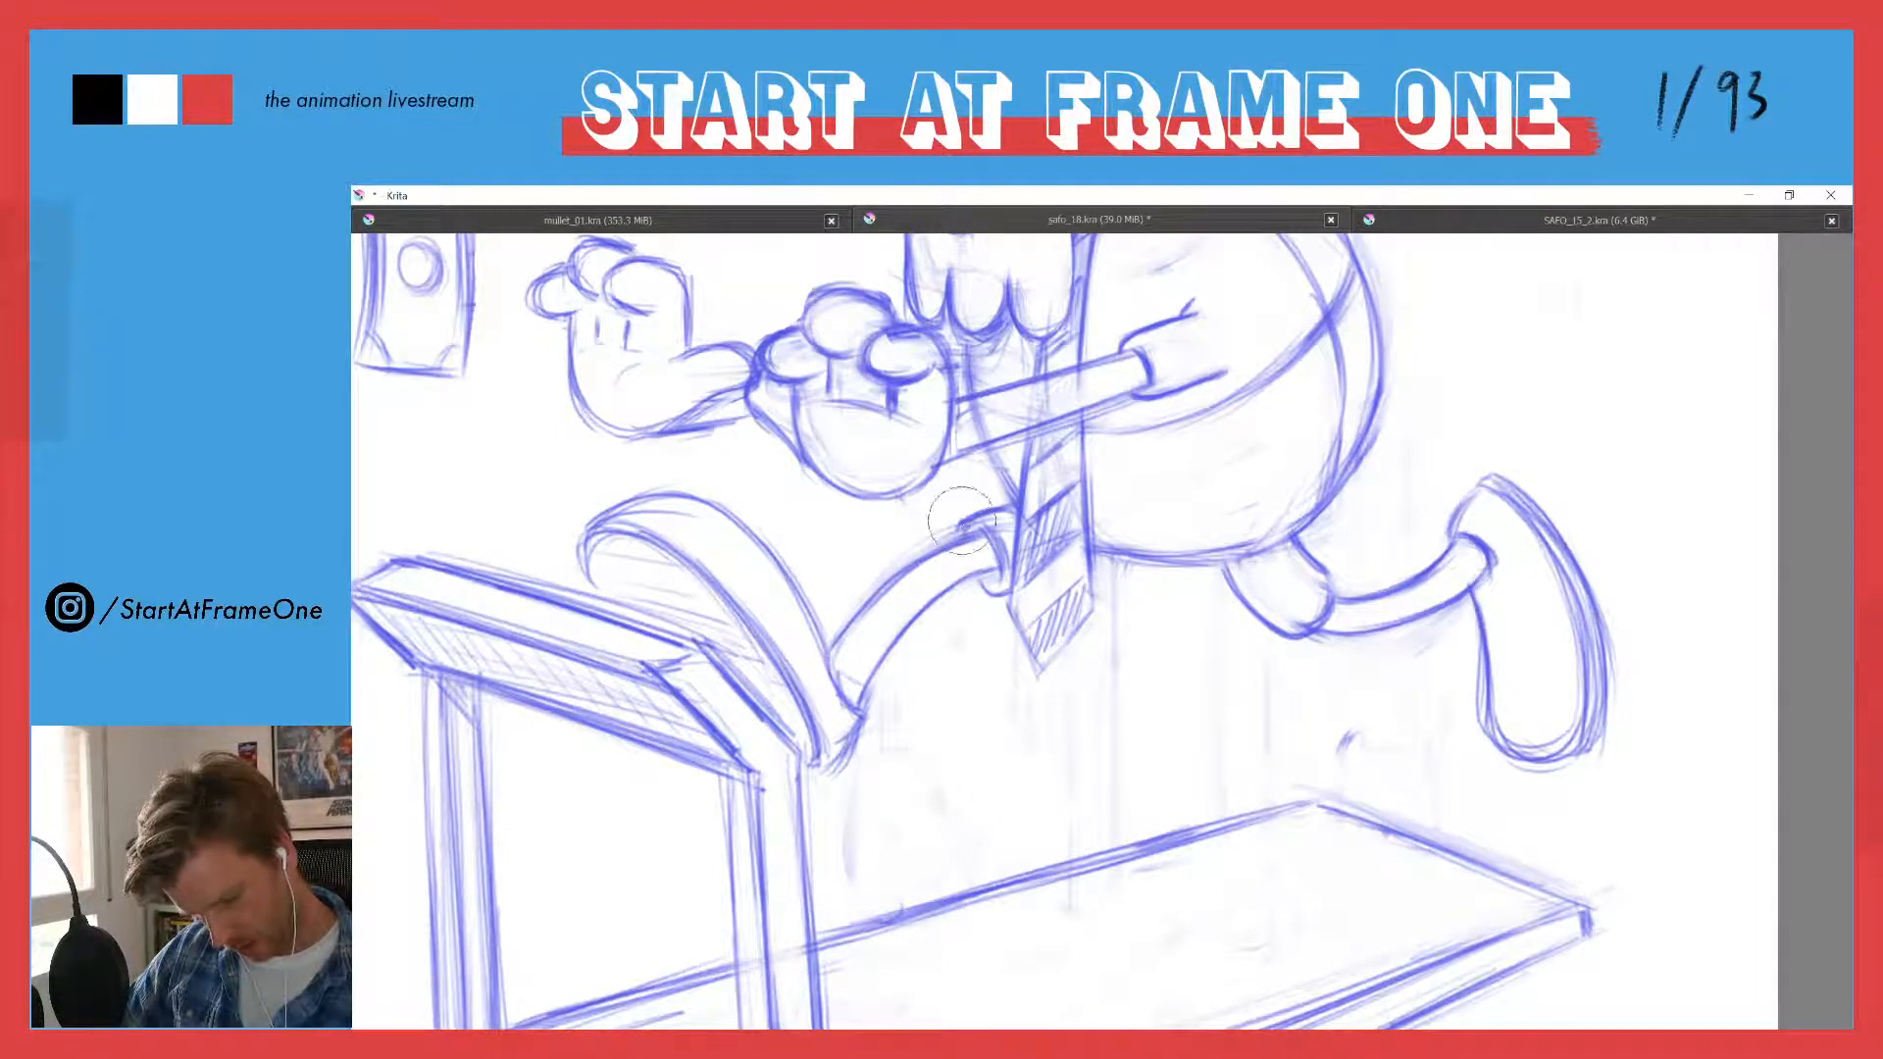
pyautogui.moveTo(971, 520)
pyautogui.mouseDown()
pyautogui.moveTo(1008, 507)
pyautogui.moveTo(966, 532)
pyautogui.moveTo(1000, 592)
pyautogui.mouseUp()
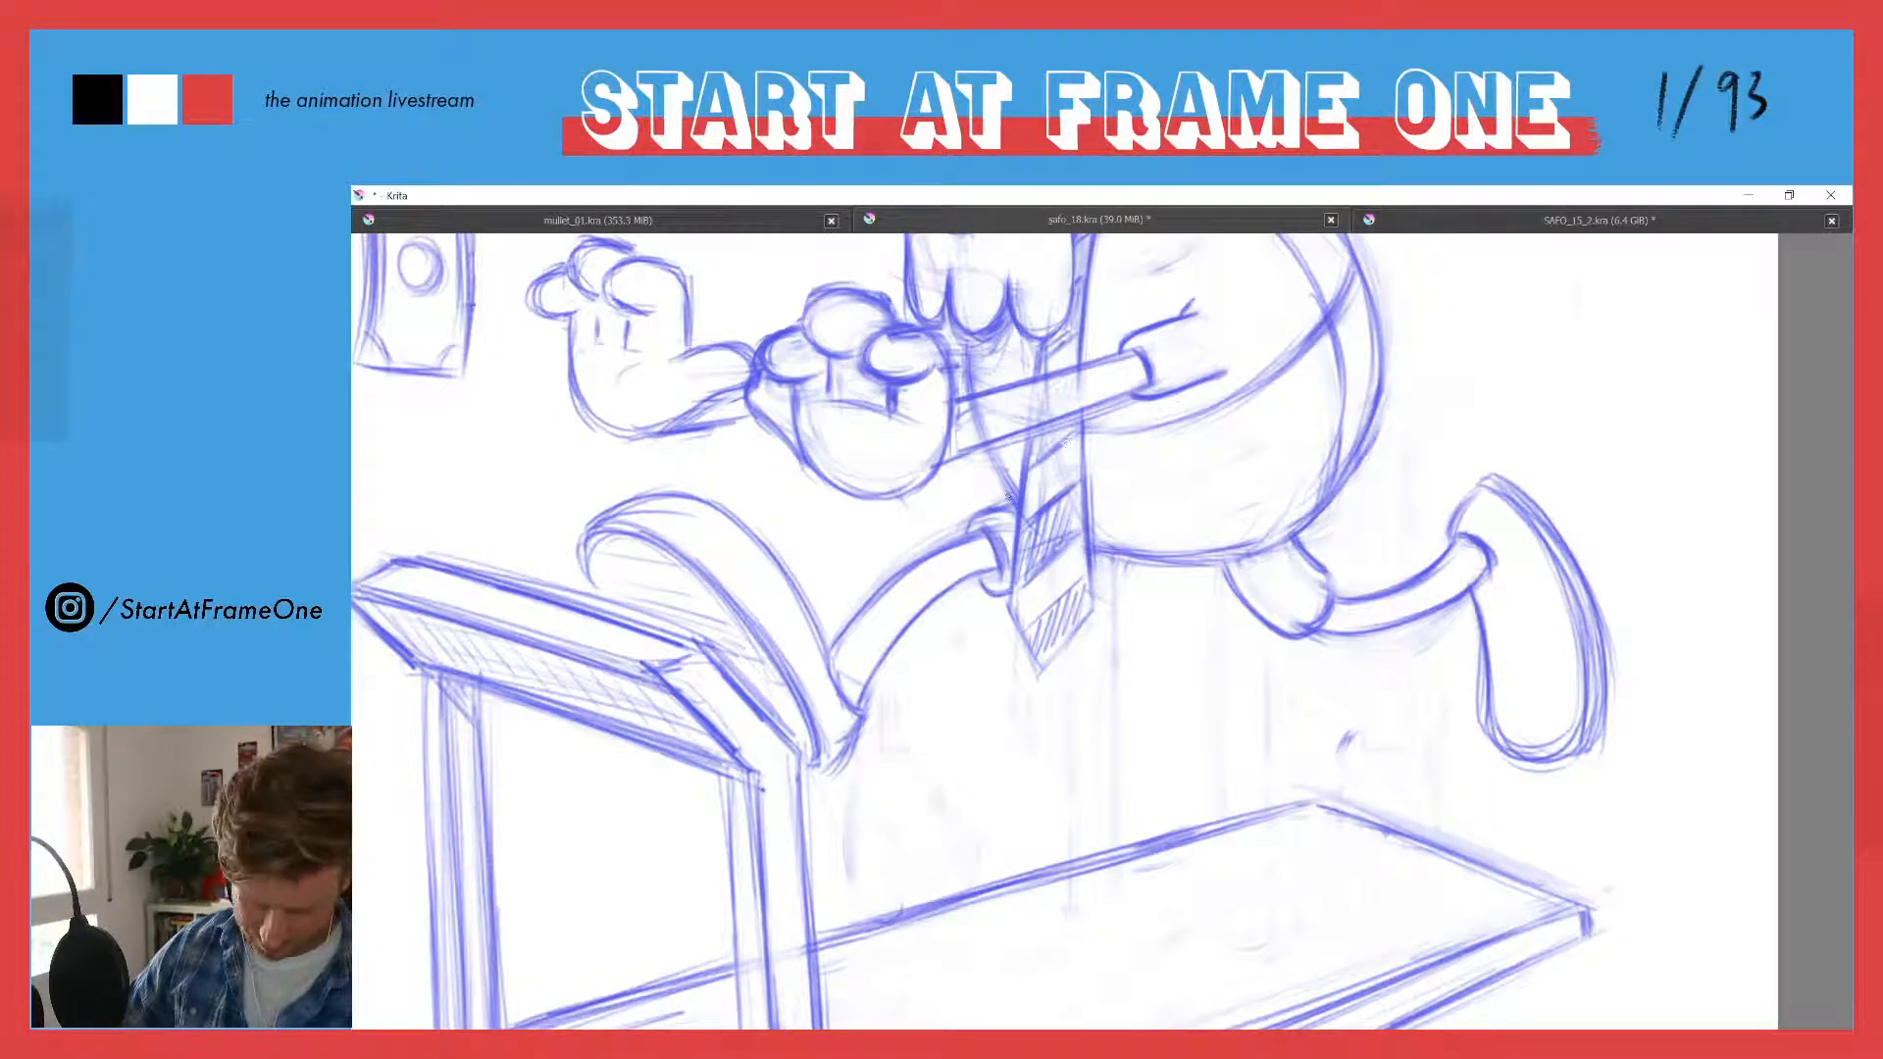
# - Refine the front leg with cleaner single contour lines running from the trouser cuff to the shoe
pyautogui.moveTo(1010, 496)
pyautogui.mouseDown()
pyautogui.moveTo(973, 517)
pyautogui.moveTo(990, 511)
pyautogui.moveTo(860, 707)
pyautogui.mouseUp()
pyautogui.press('e')
pyautogui.press('e')
pyautogui.moveTo(912, 634); pyautogui.dragTo(874, 683)
pyautogui.press('e')
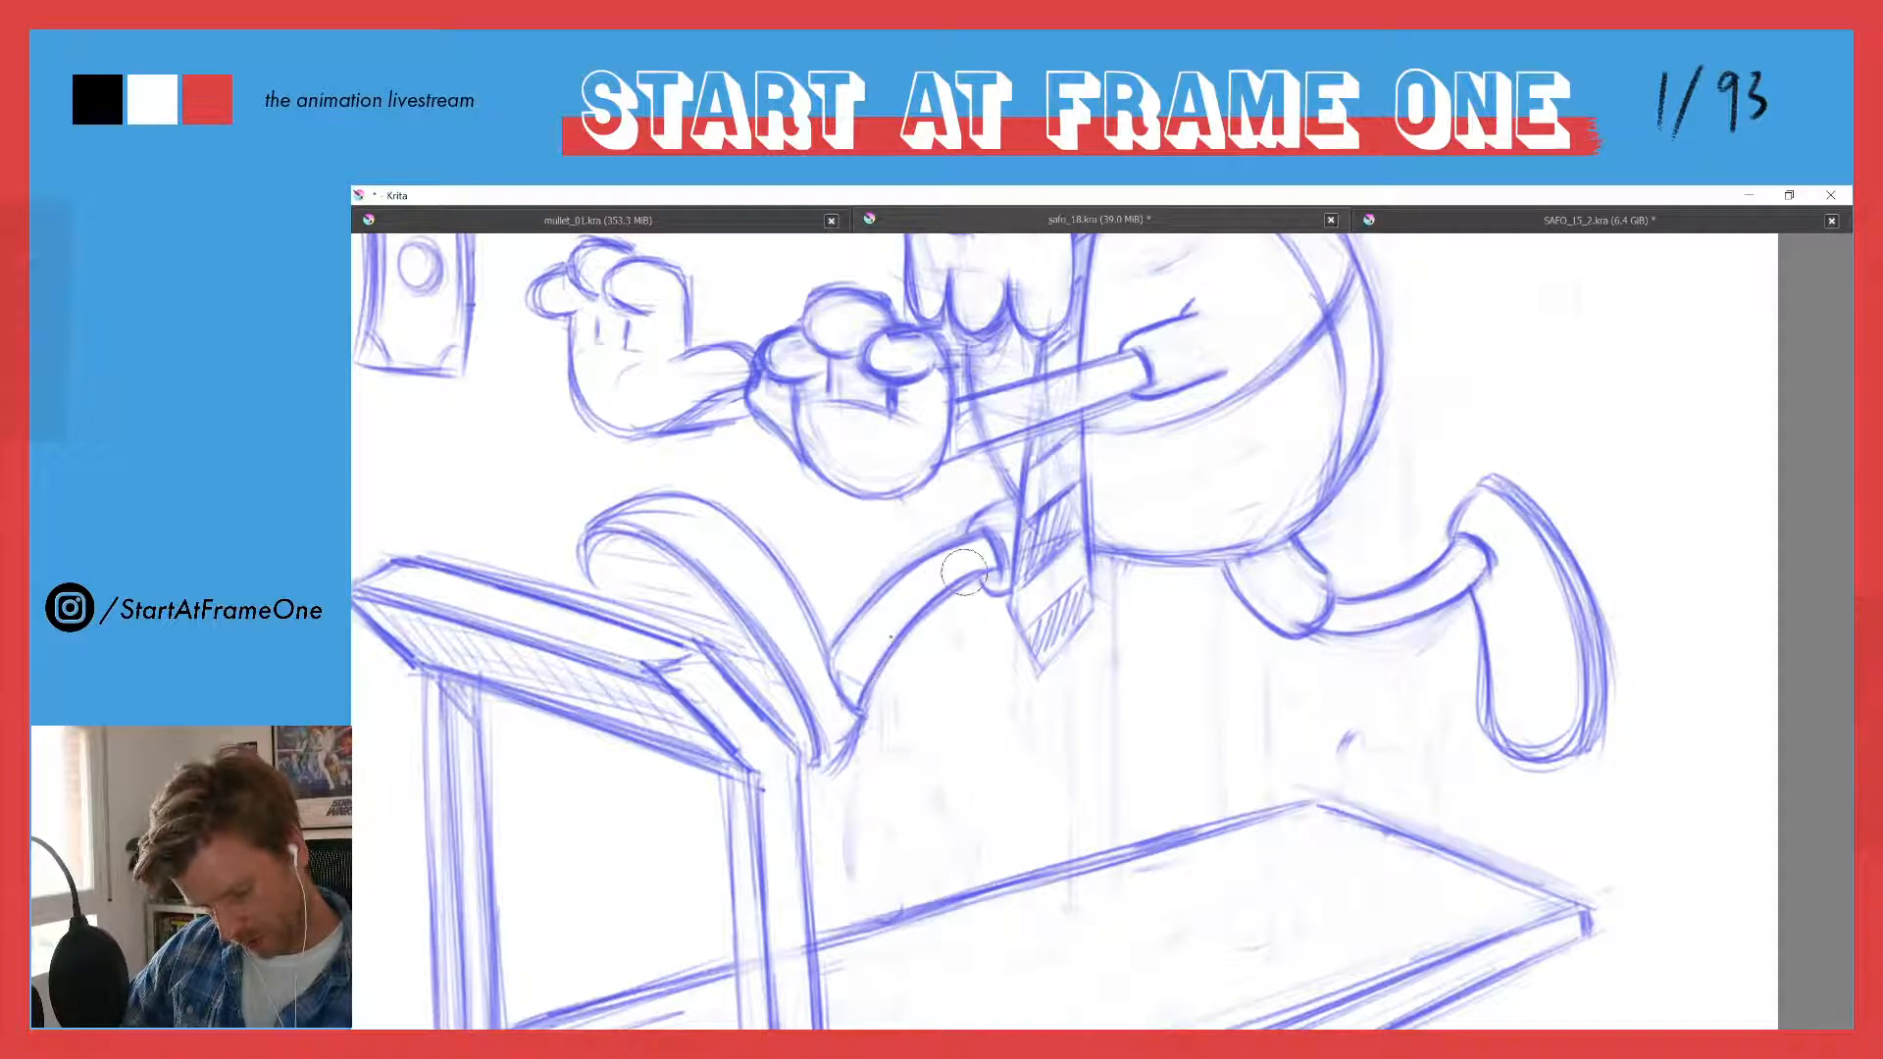
pyautogui.moveTo(964, 573)
pyautogui.mouseDown()
pyautogui.moveTo(857, 690)
pyautogui.moveTo(931, 597)
pyautogui.moveTo(991, 566)
pyautogui.moveTo(868, 691)
pyautogui.mouseUp()
pyautogui.press('e')
pyautogui.moveTo(941, 554); pyautogui.dragTo(840, 630)
pyautogui.press('e')
pyautogui.moveTo(964, 526); pyautogui.dragTo(831, 644)
pyautogui.press('e')
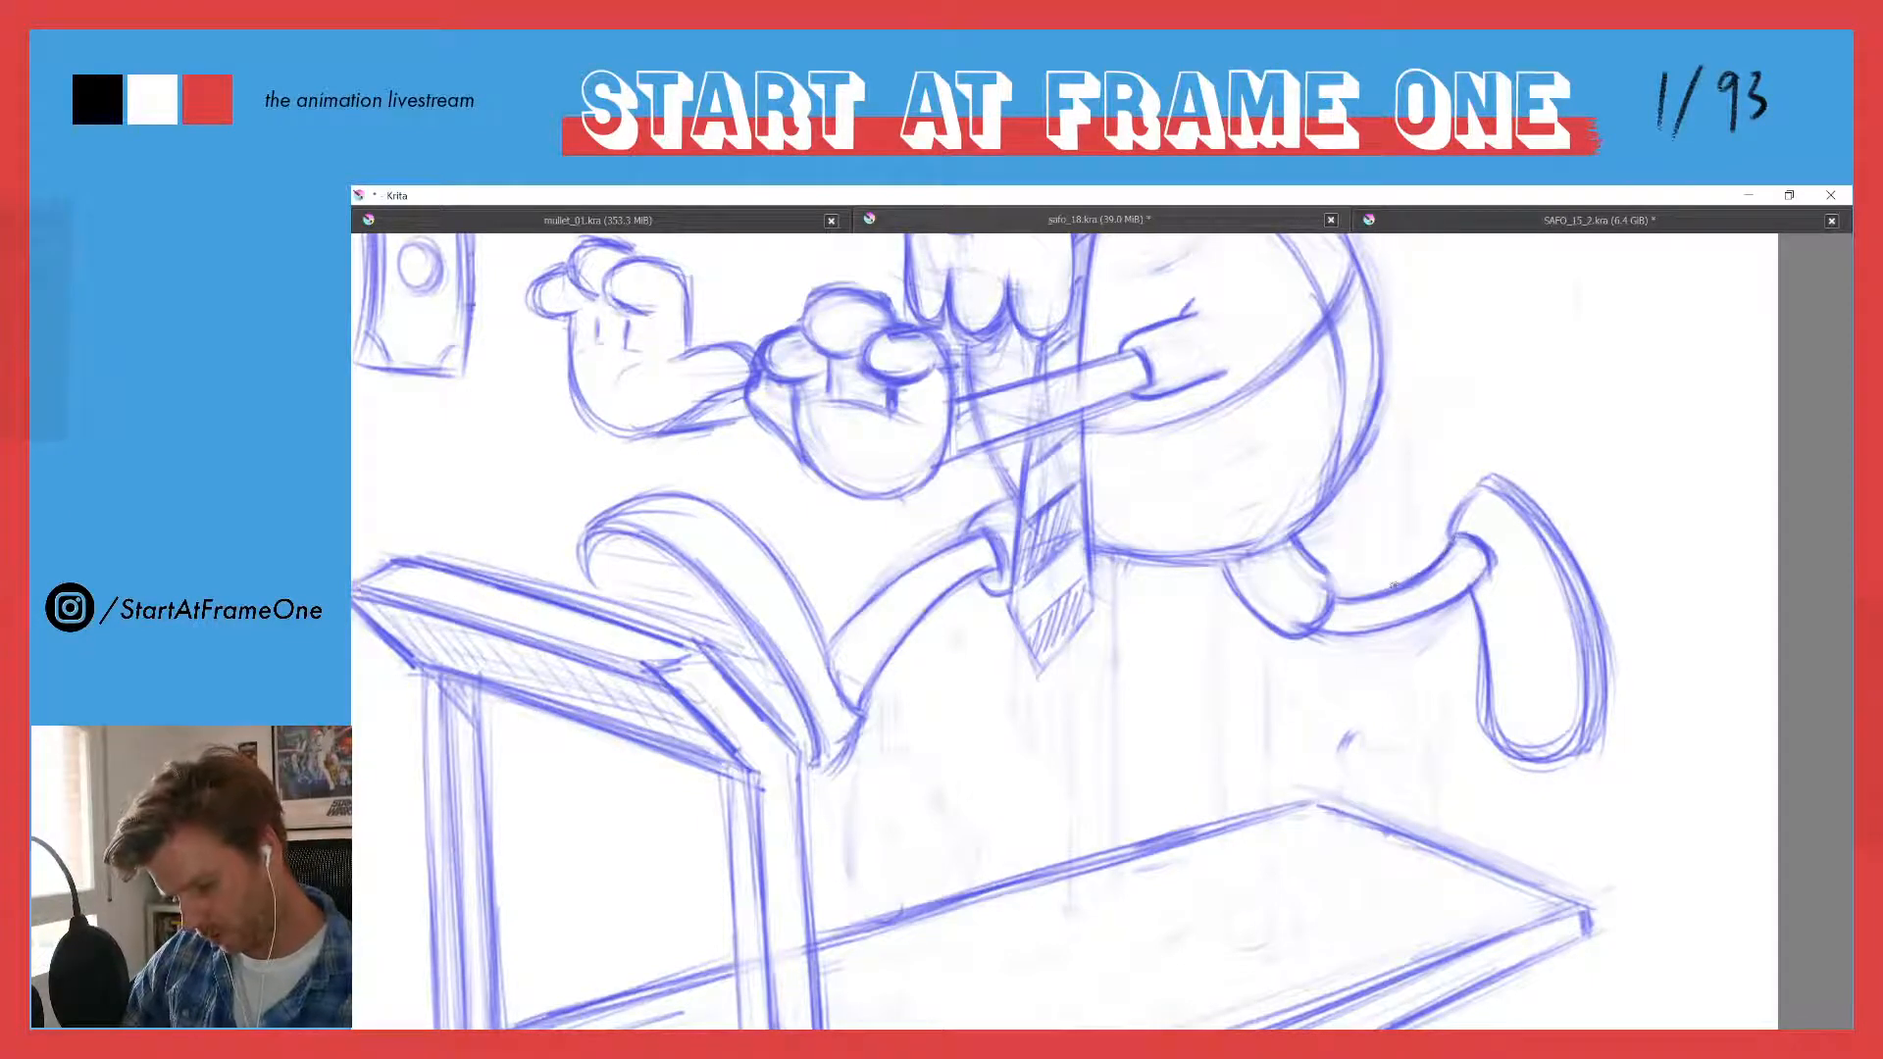
# - Clean up the upper contour of the trailing shin and the underside of its trouser leg
pyautogui.moveTo(1445, 545); pyautogui.dragTo(1334, 595)
pyautogui.moveTo(1448, 555)
pyautogui.mouseDown()
pyautogui.moveTo(1367, 595)
pyautogui.moveTo(1447, 559)
pyautogui.moveTo(1473, 569)
pyautogui.moveTo(1339, 593)
pyautogui.mouseUp()
pyautogui.press('e')
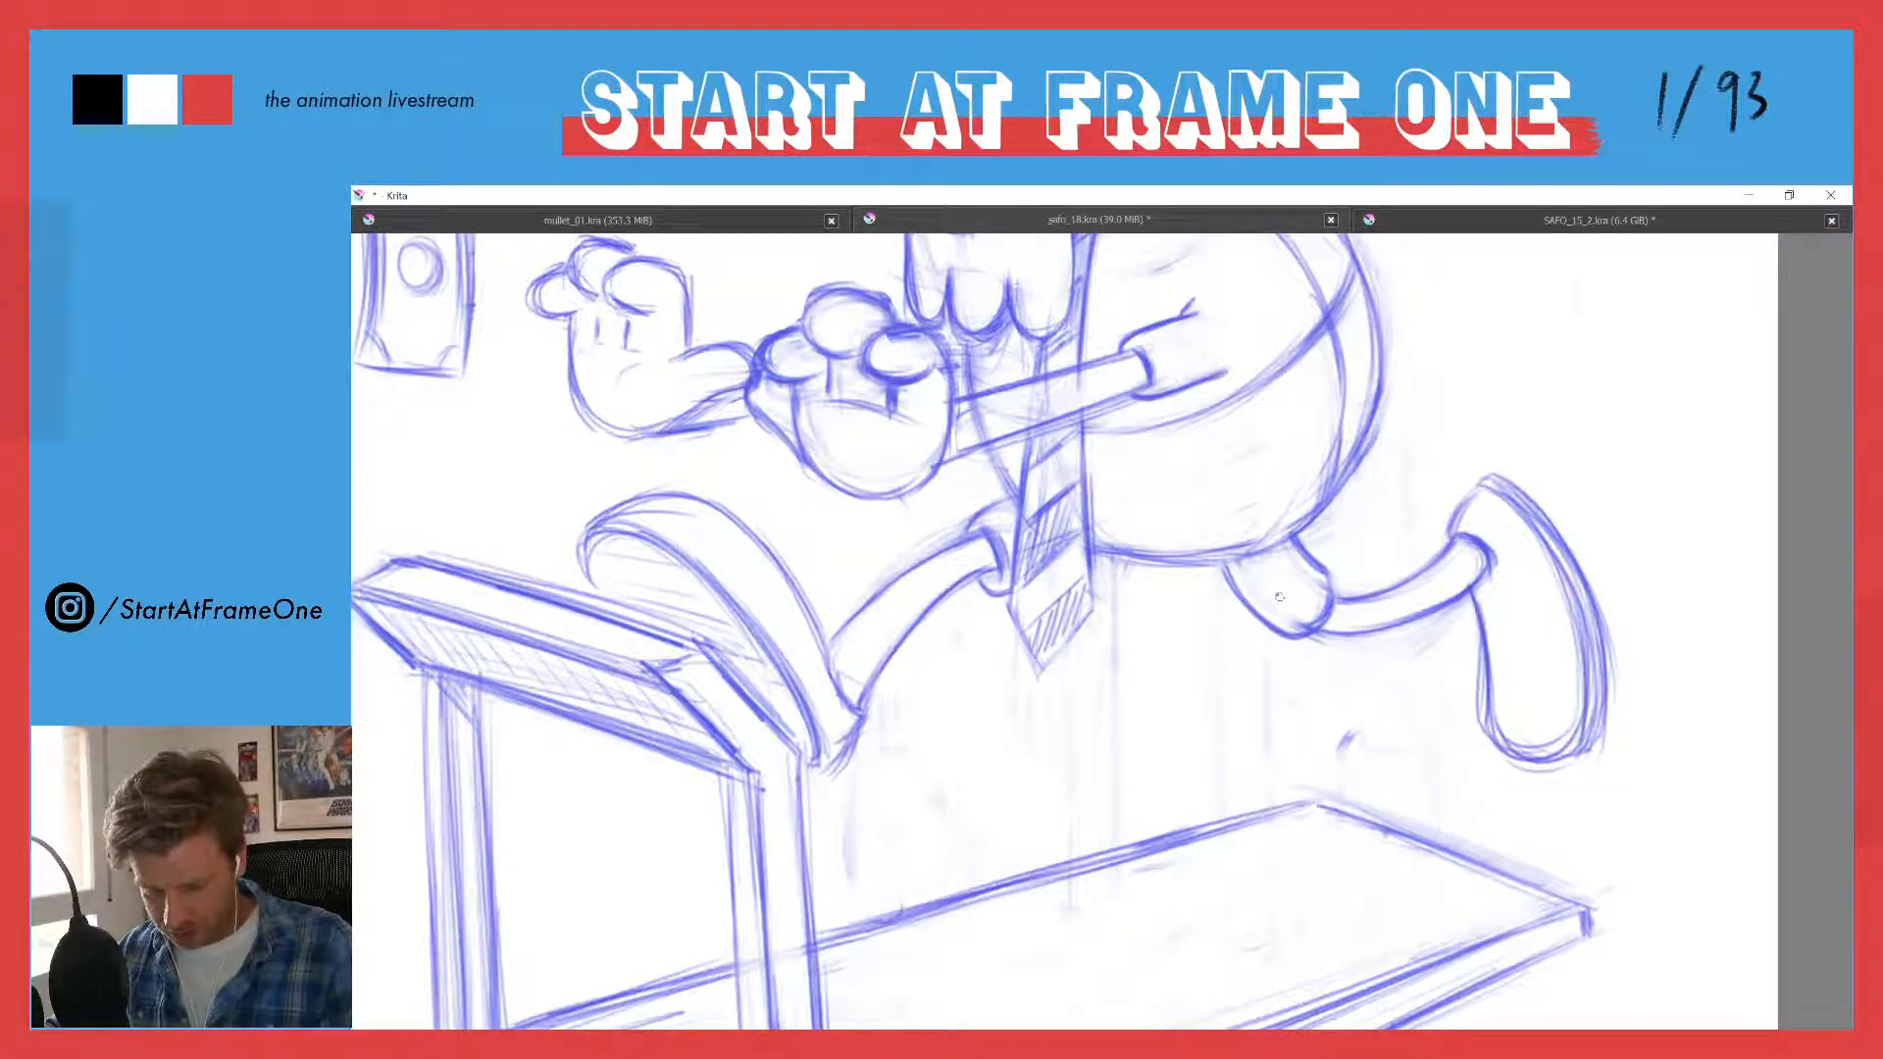
pyautogui.moveTo(1222, 570); pyautogui.dragTo(1273, 621)
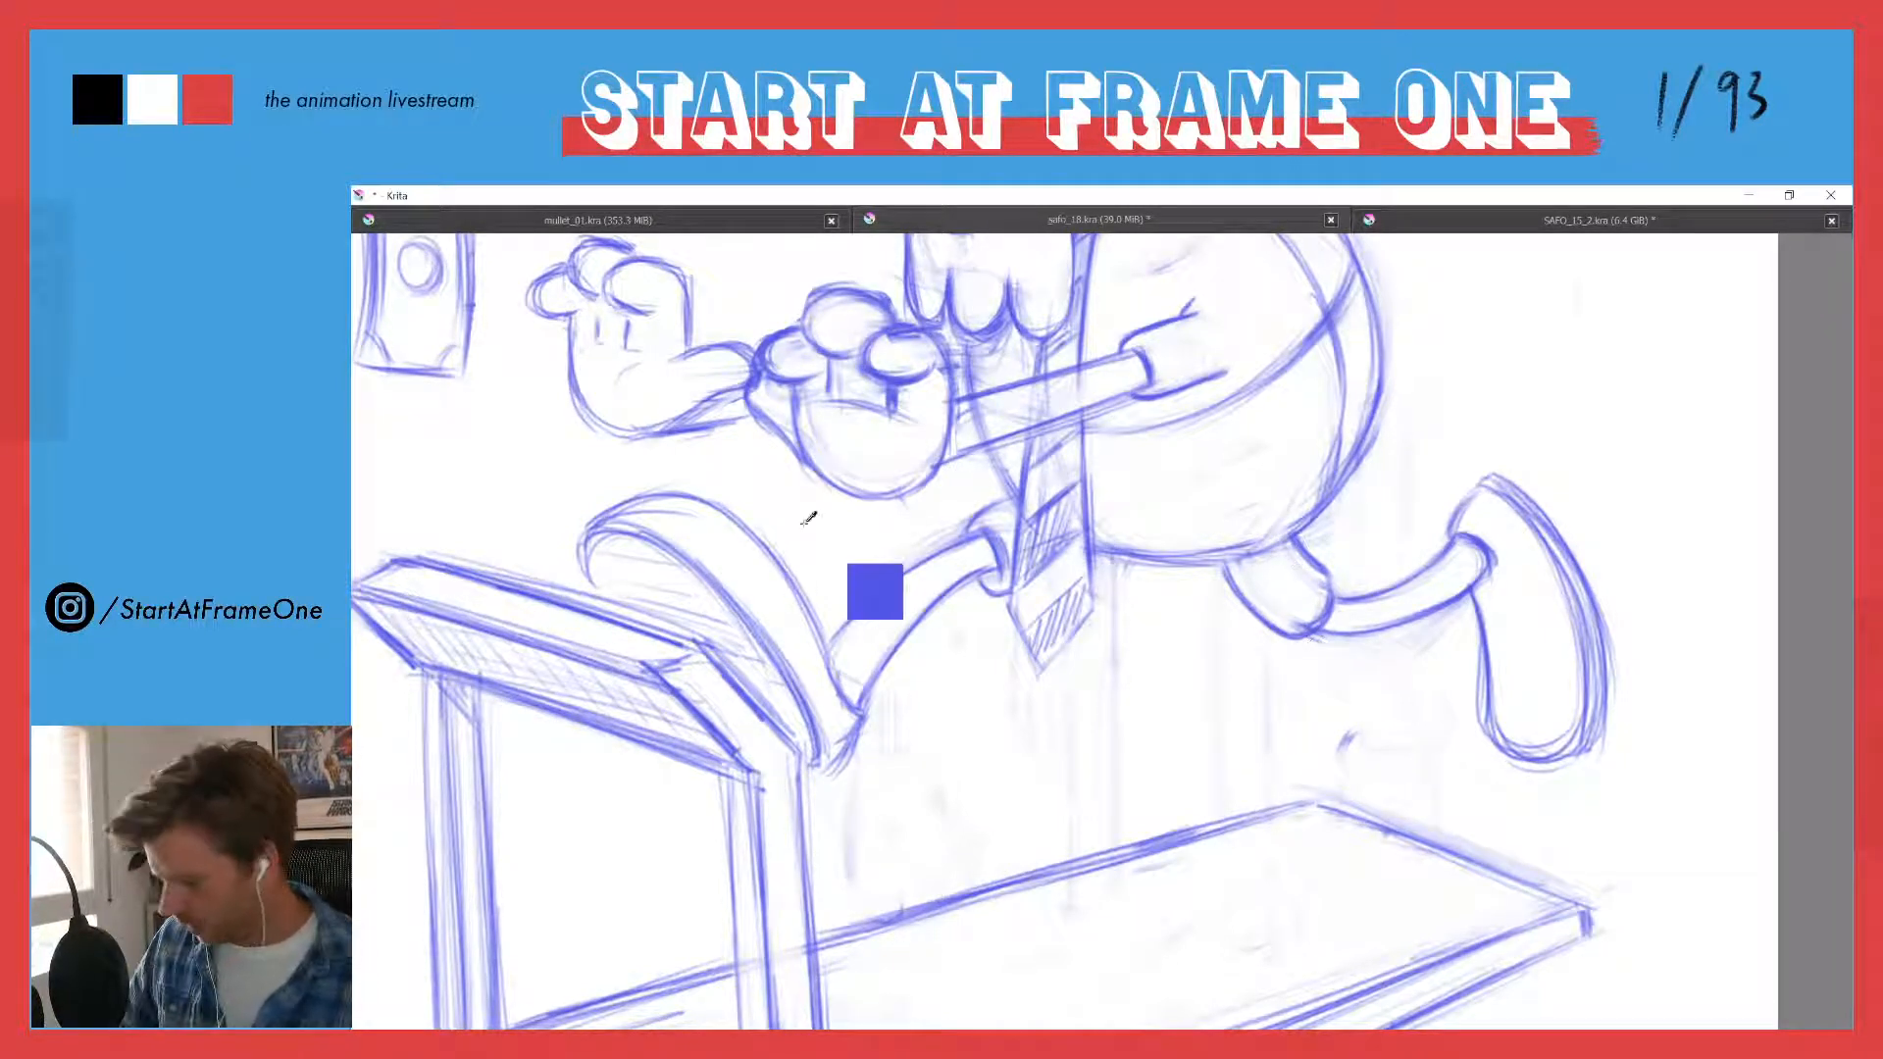
# - Touch up the finger and palm lines on the two reaching hands
pyautogui.press('-')
pyautogui.press('-')
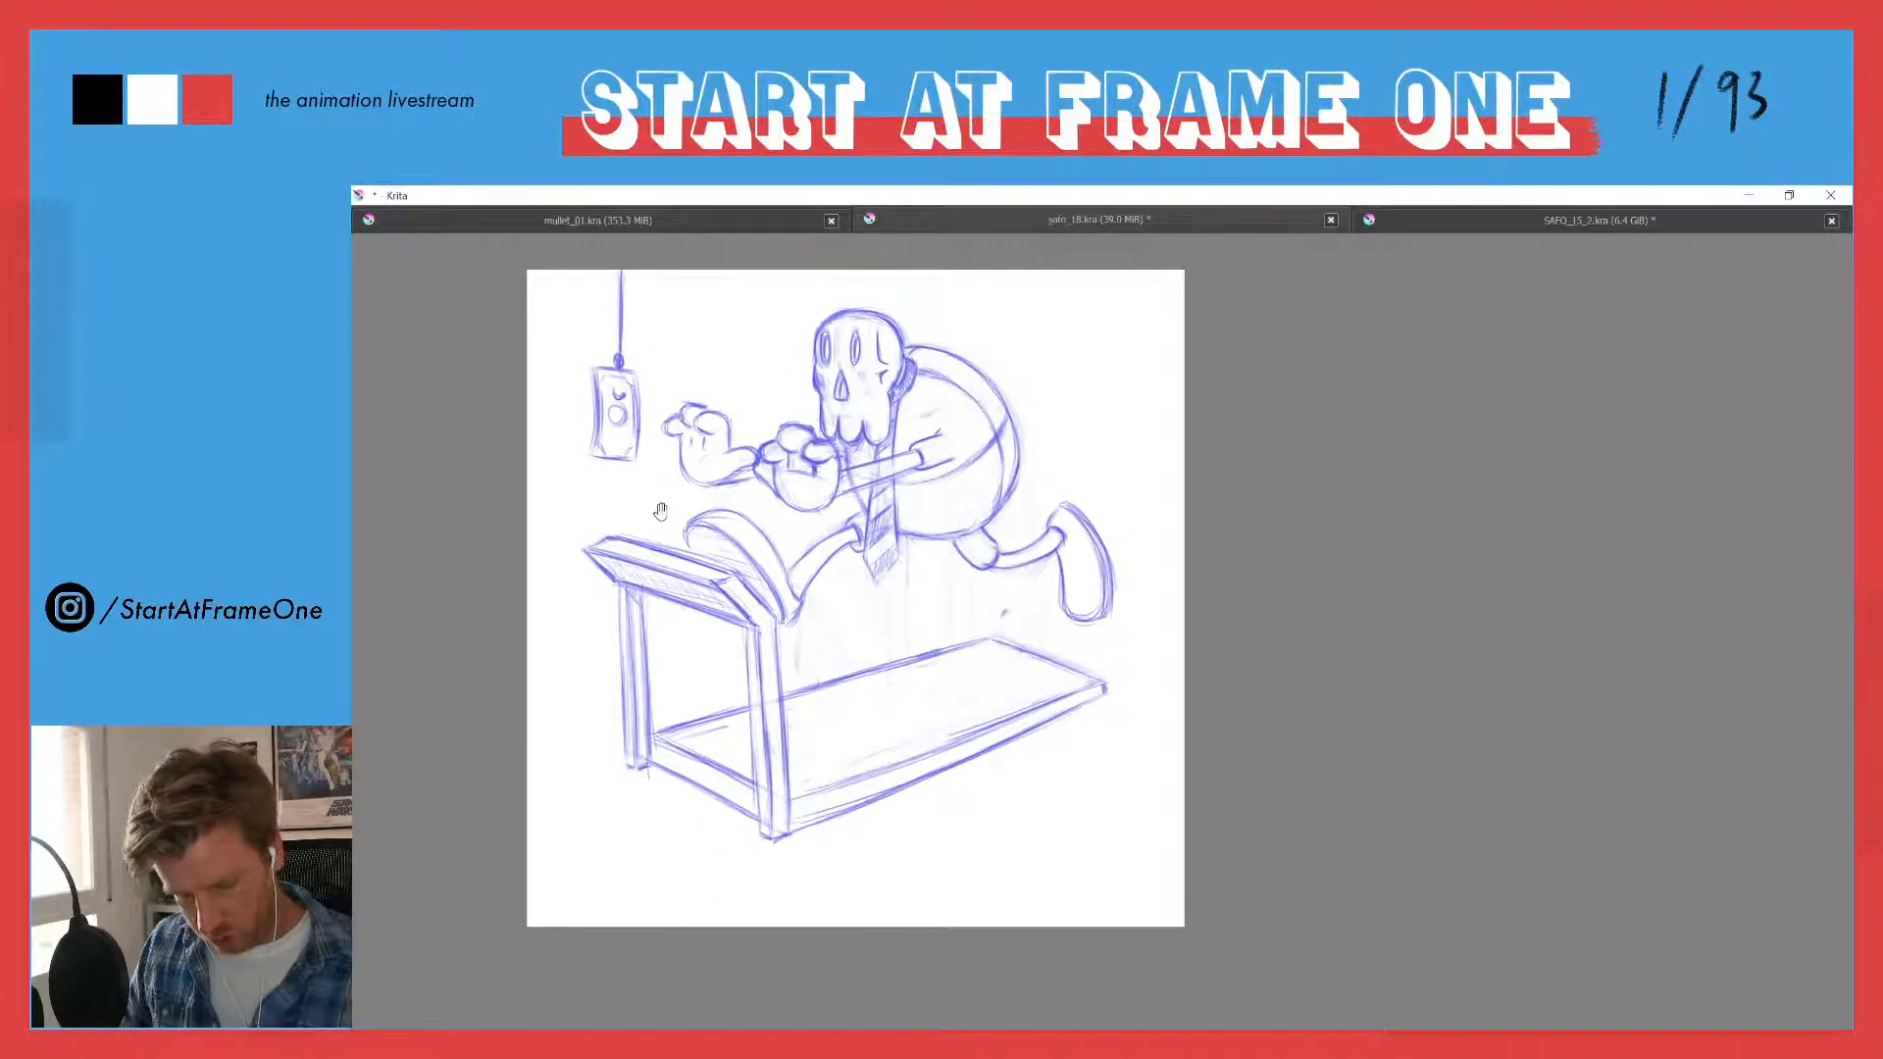
pyautogui.moveTo(658, 513); pyautogui.dragTo(791, 577)
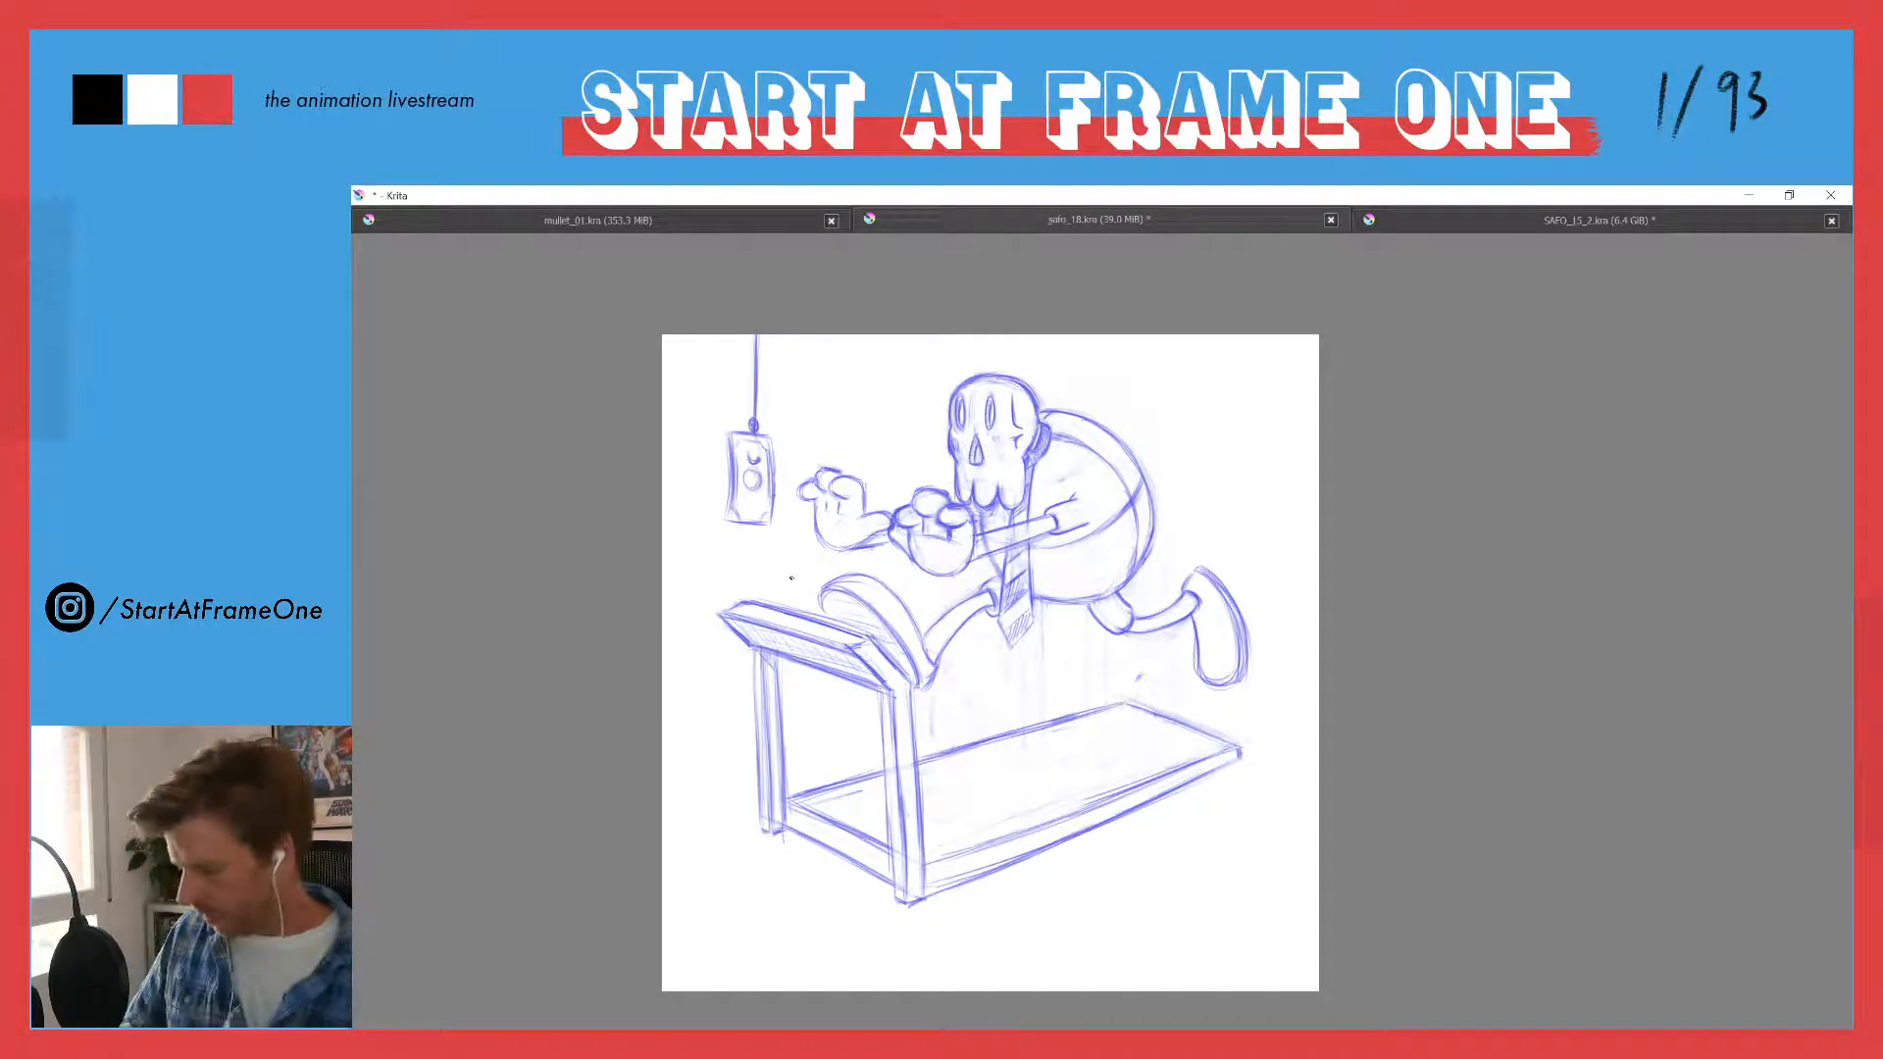
pyautogui.scroll(2, 996, 561)
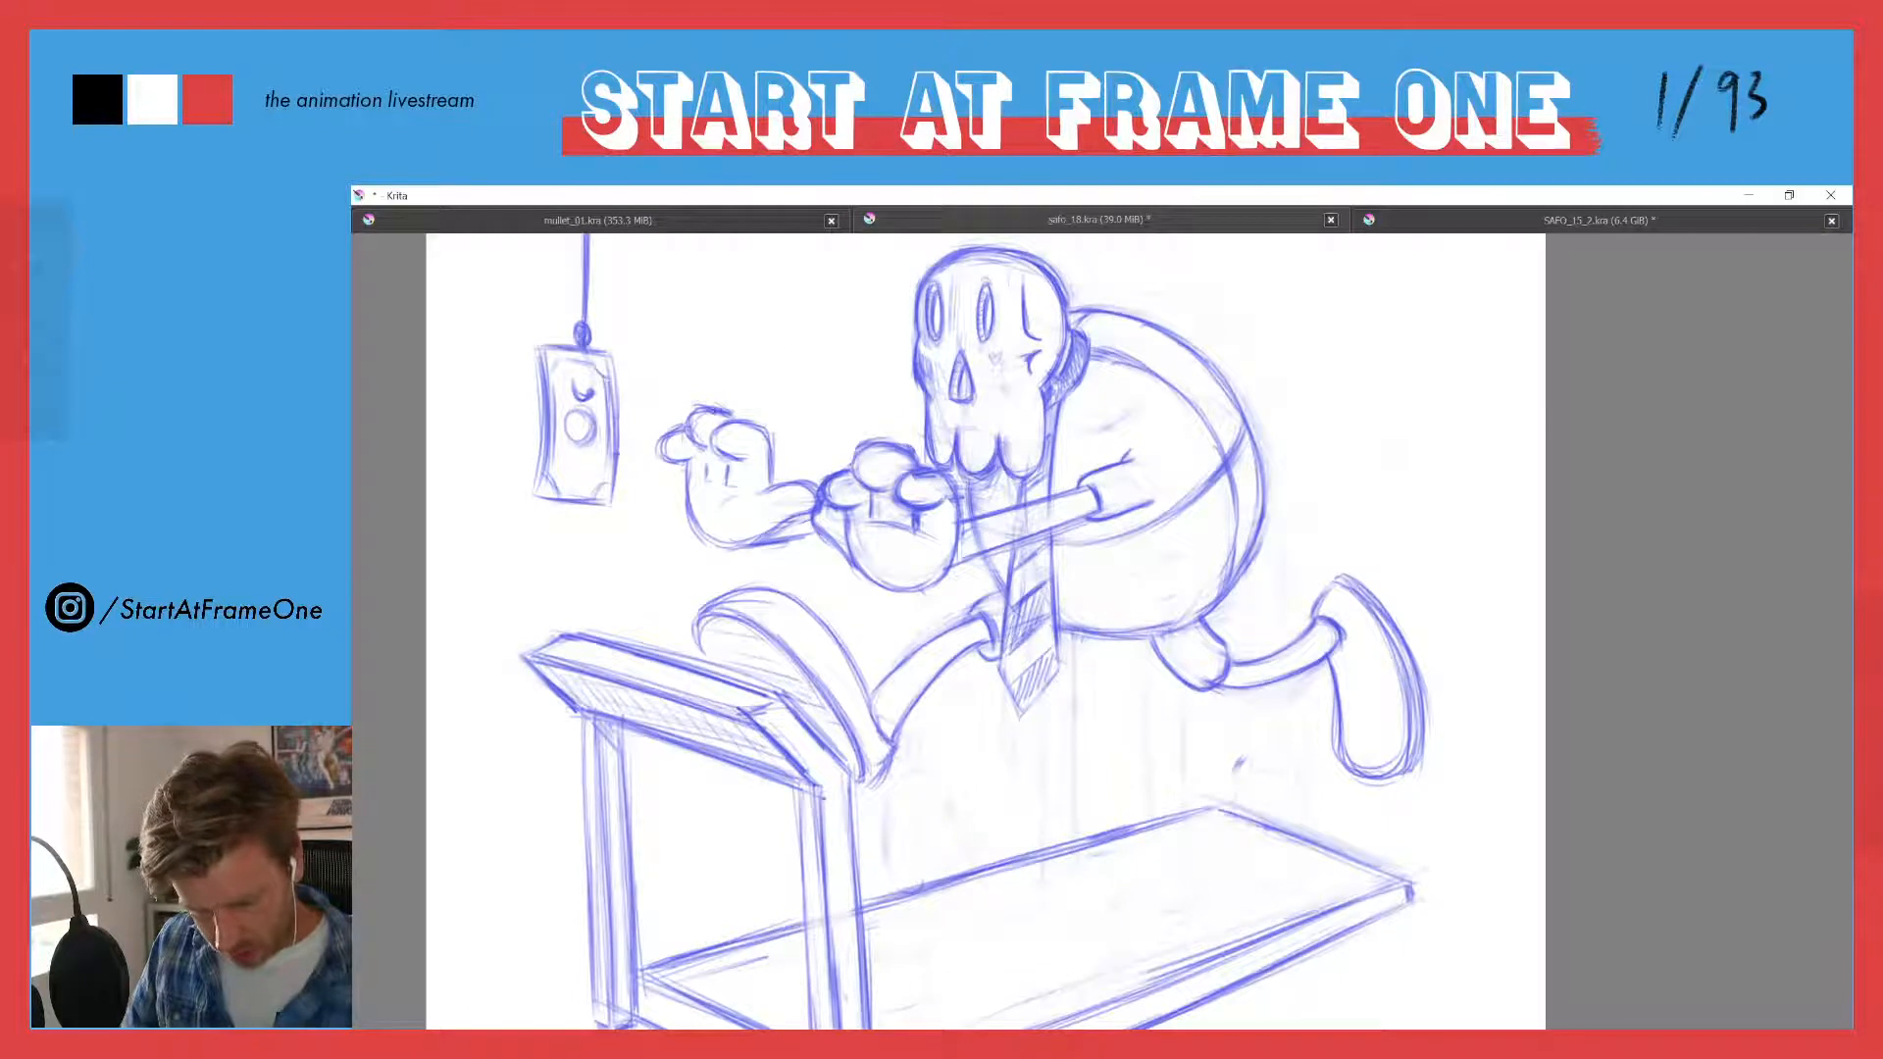
pyautogui.scroll(1, 559, 381)
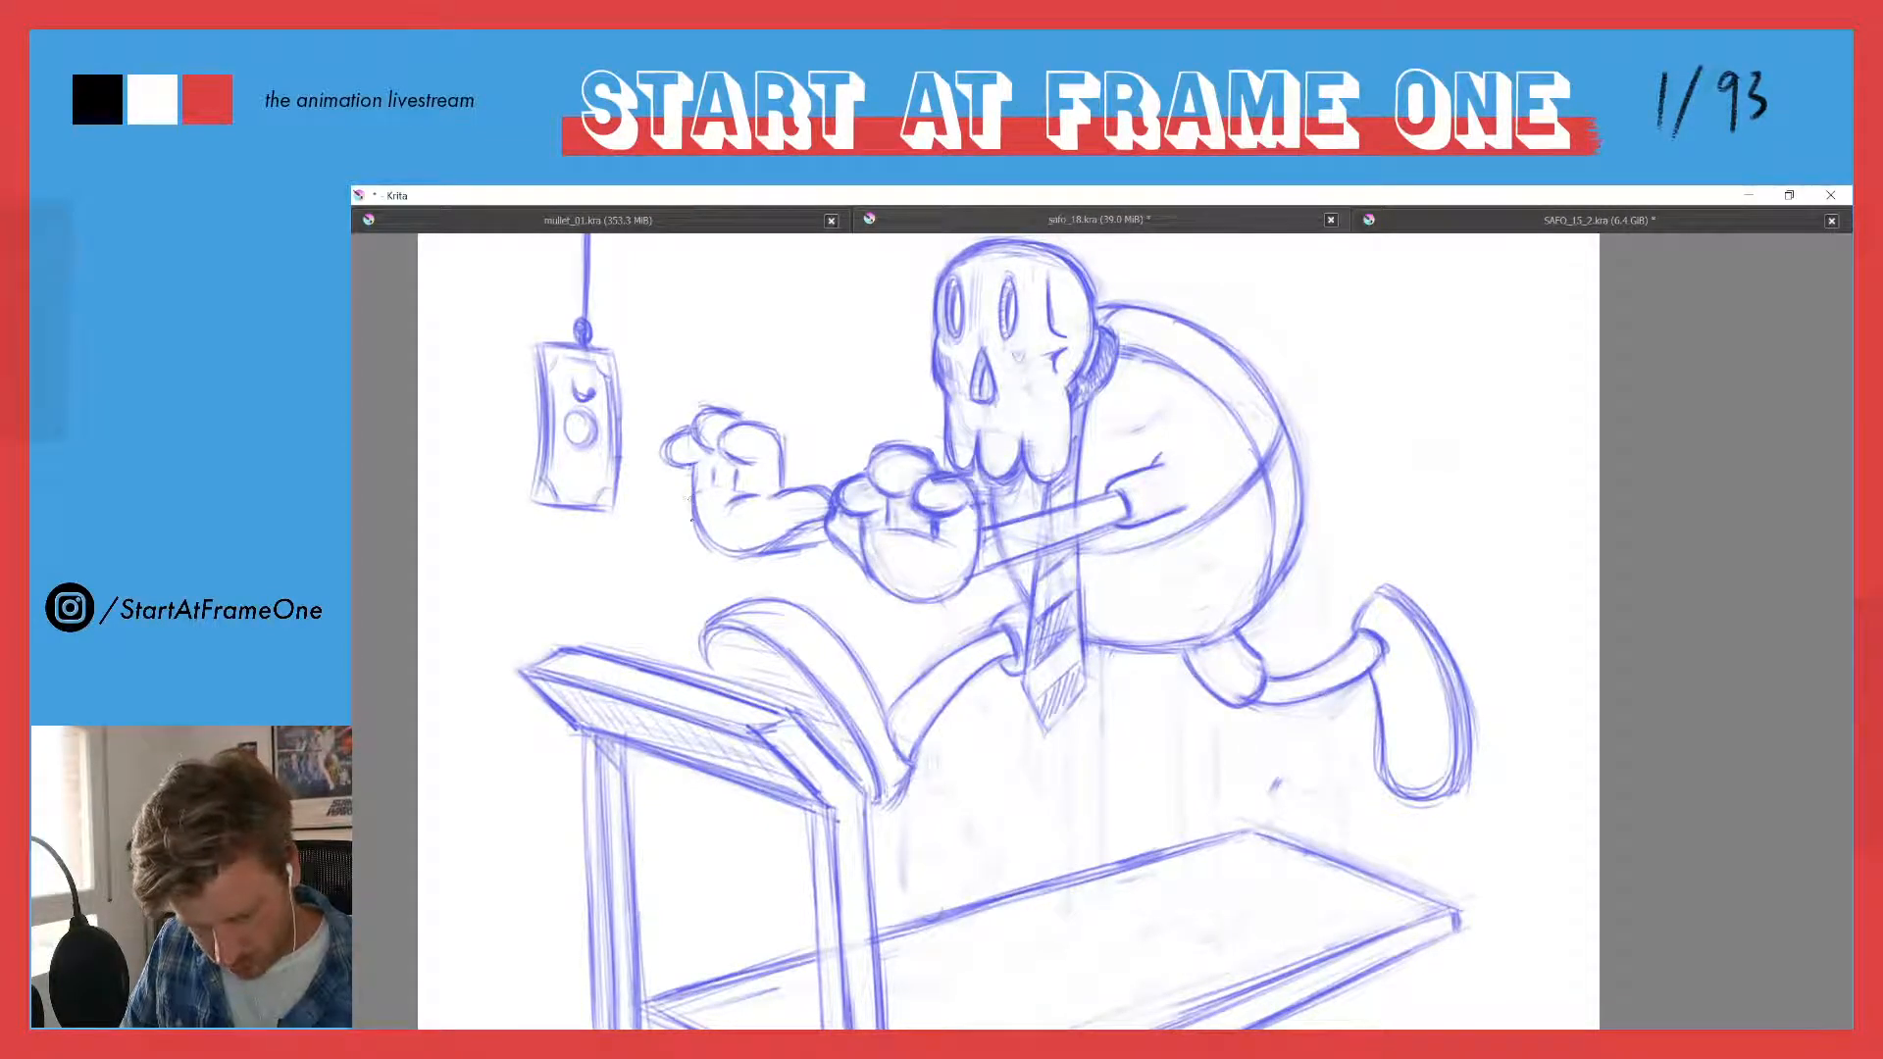
pyautogui.moveTo(713, 467); pyautogui.dragTo(717, 489)
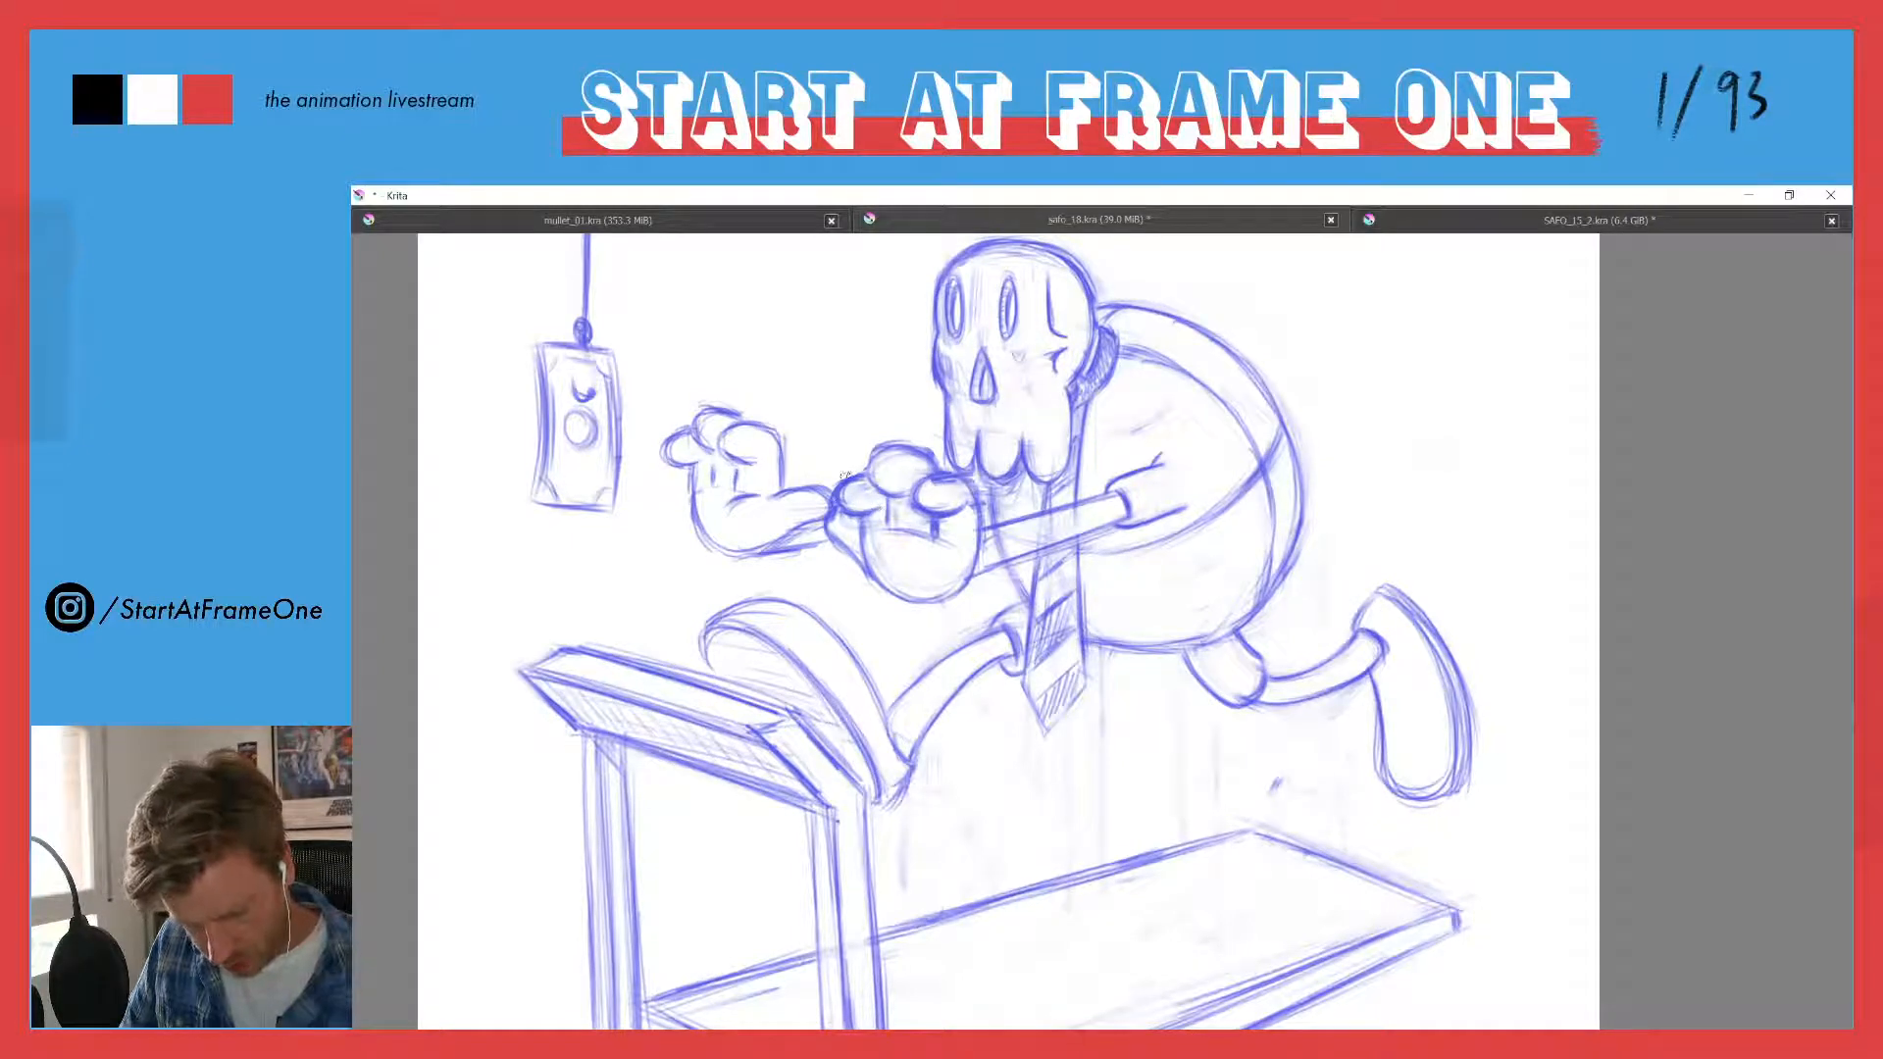
pyautogui.moveTo(879, 455); pyautogui.dragTo(873, 487)
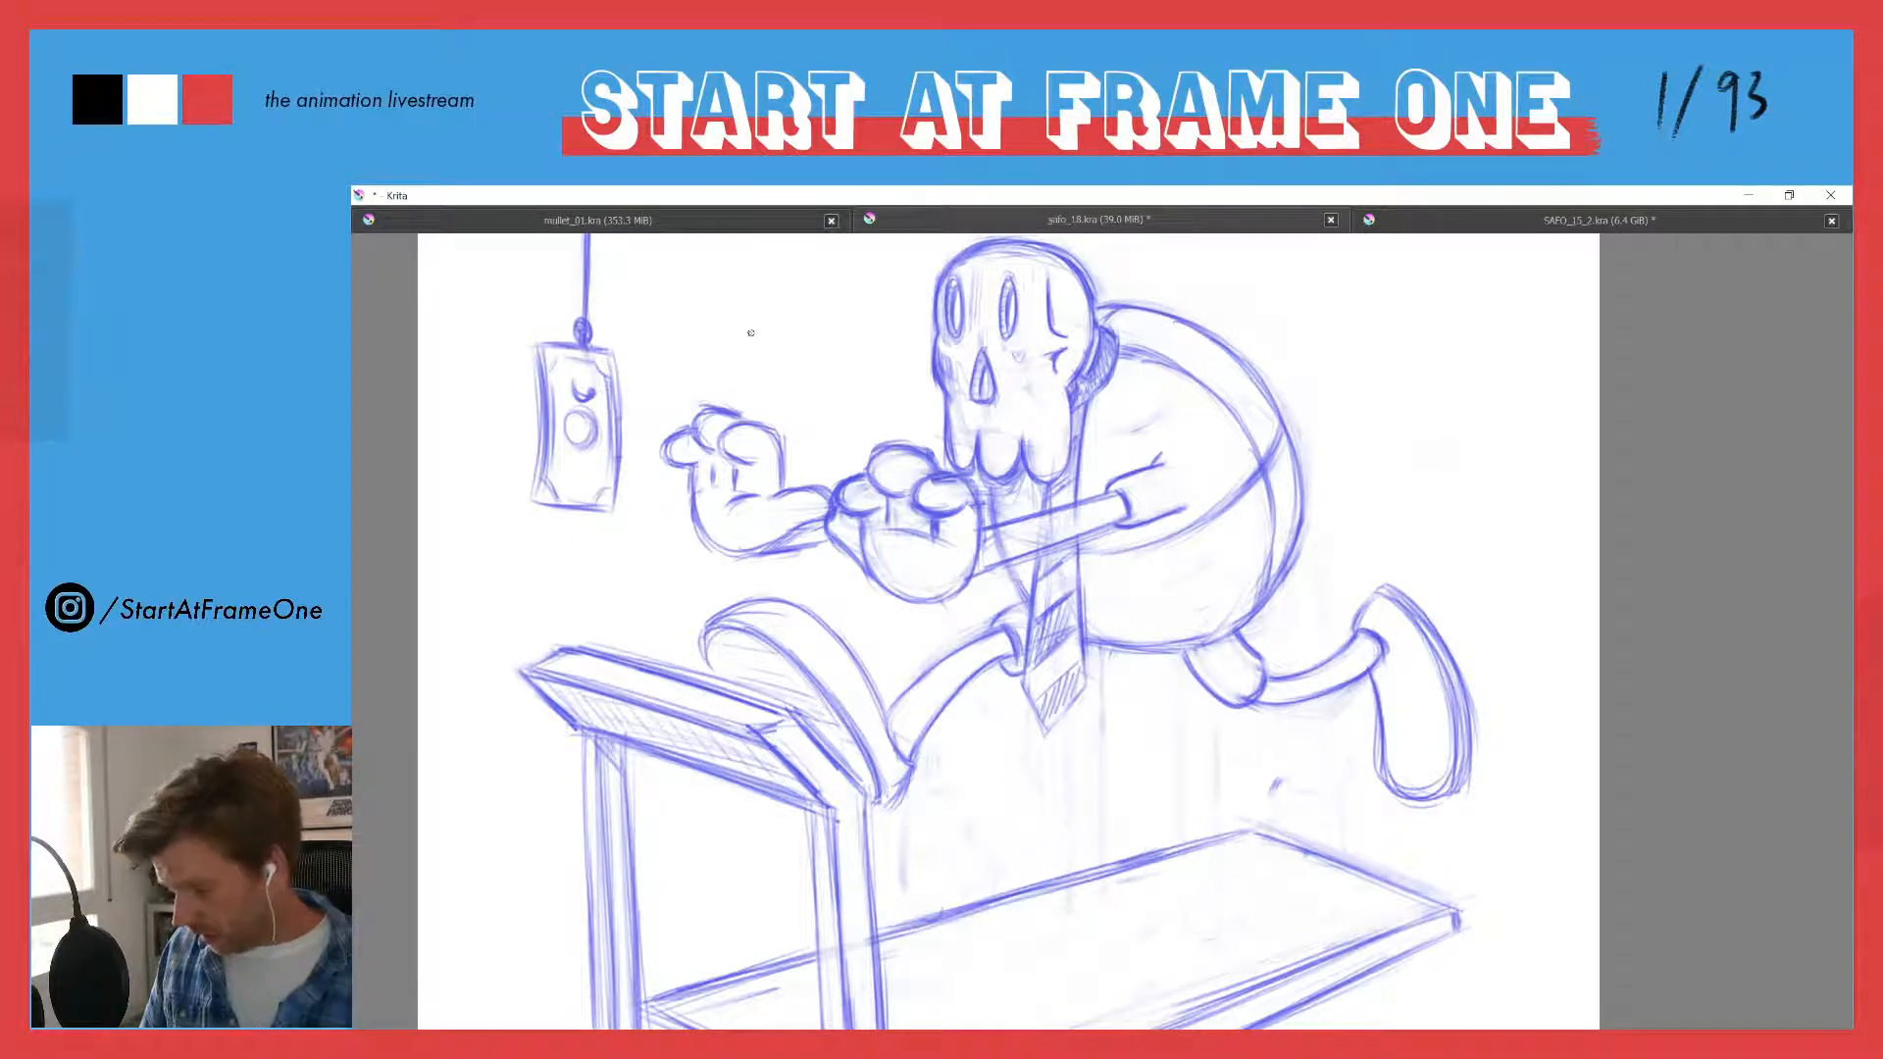
pyautogui.moveTo(729, 407); pyautogui.dragTo(737, 432)
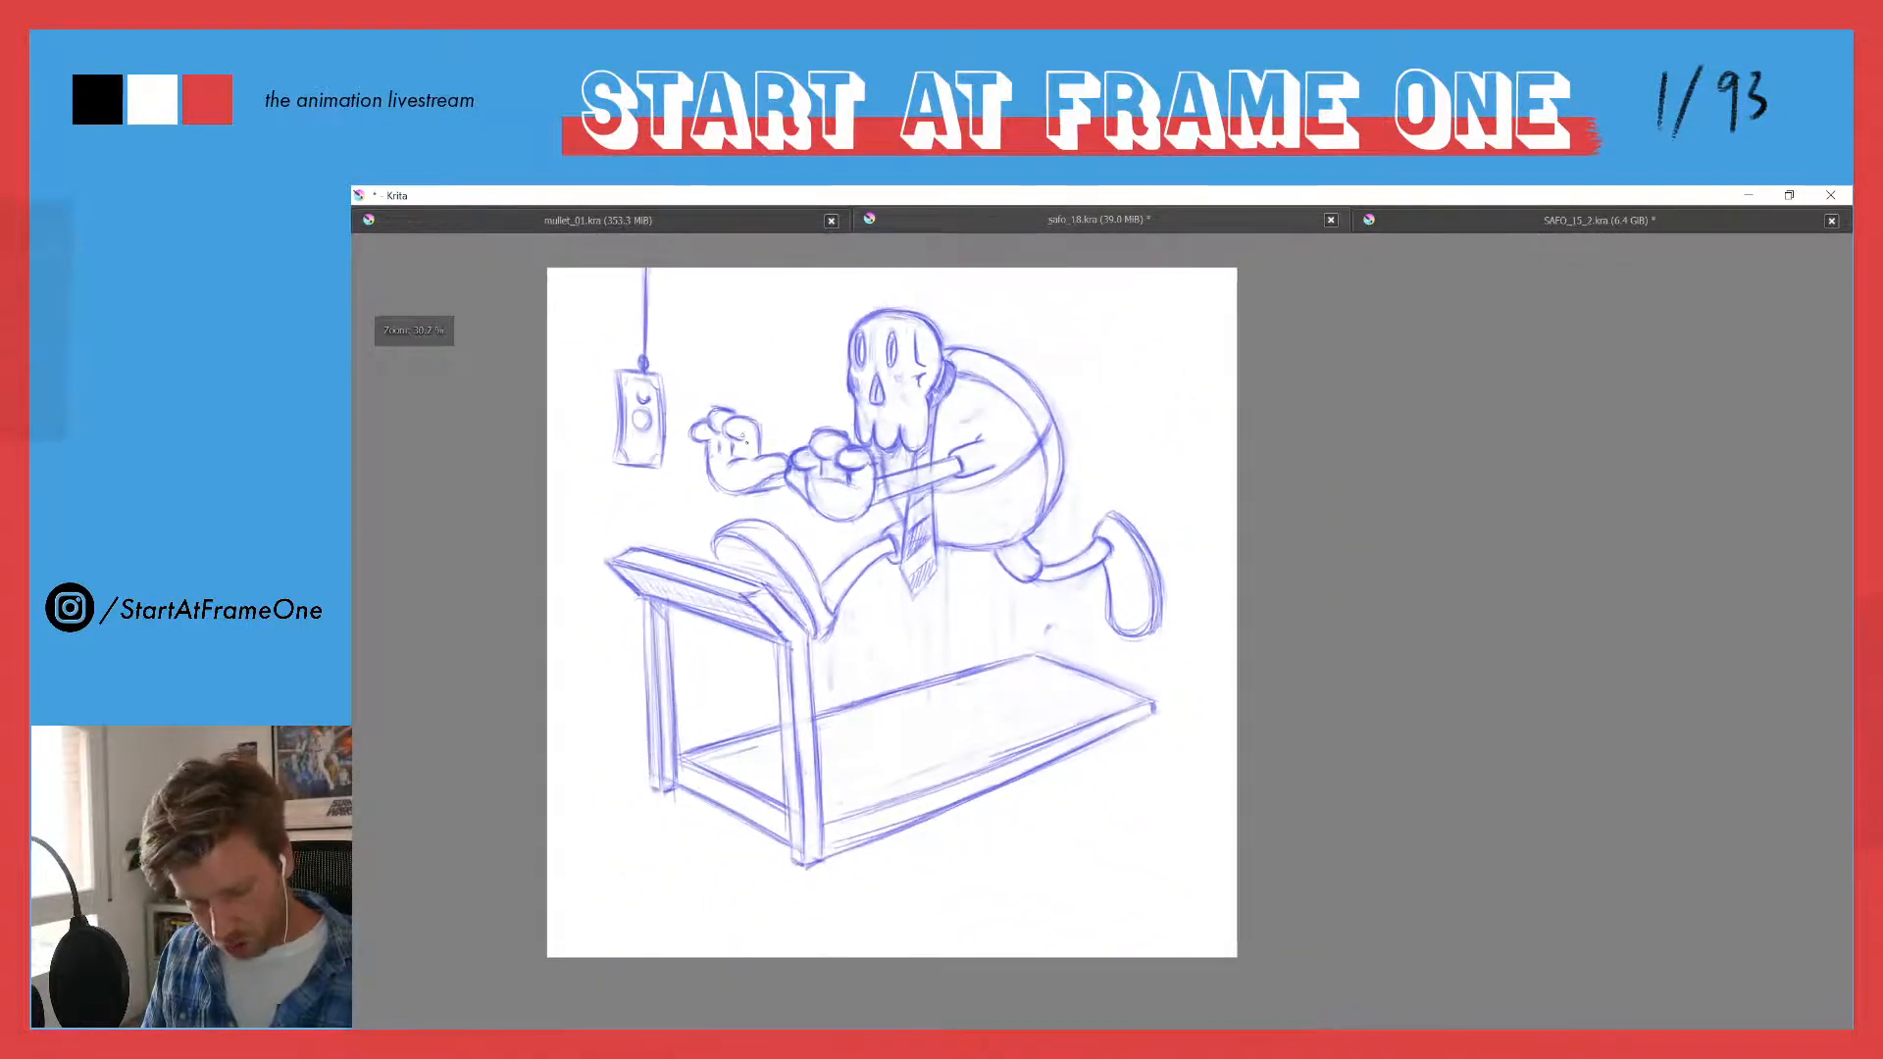
pyautogui.moveTo(895, 480); pyautogui.dragTo(976, 402)
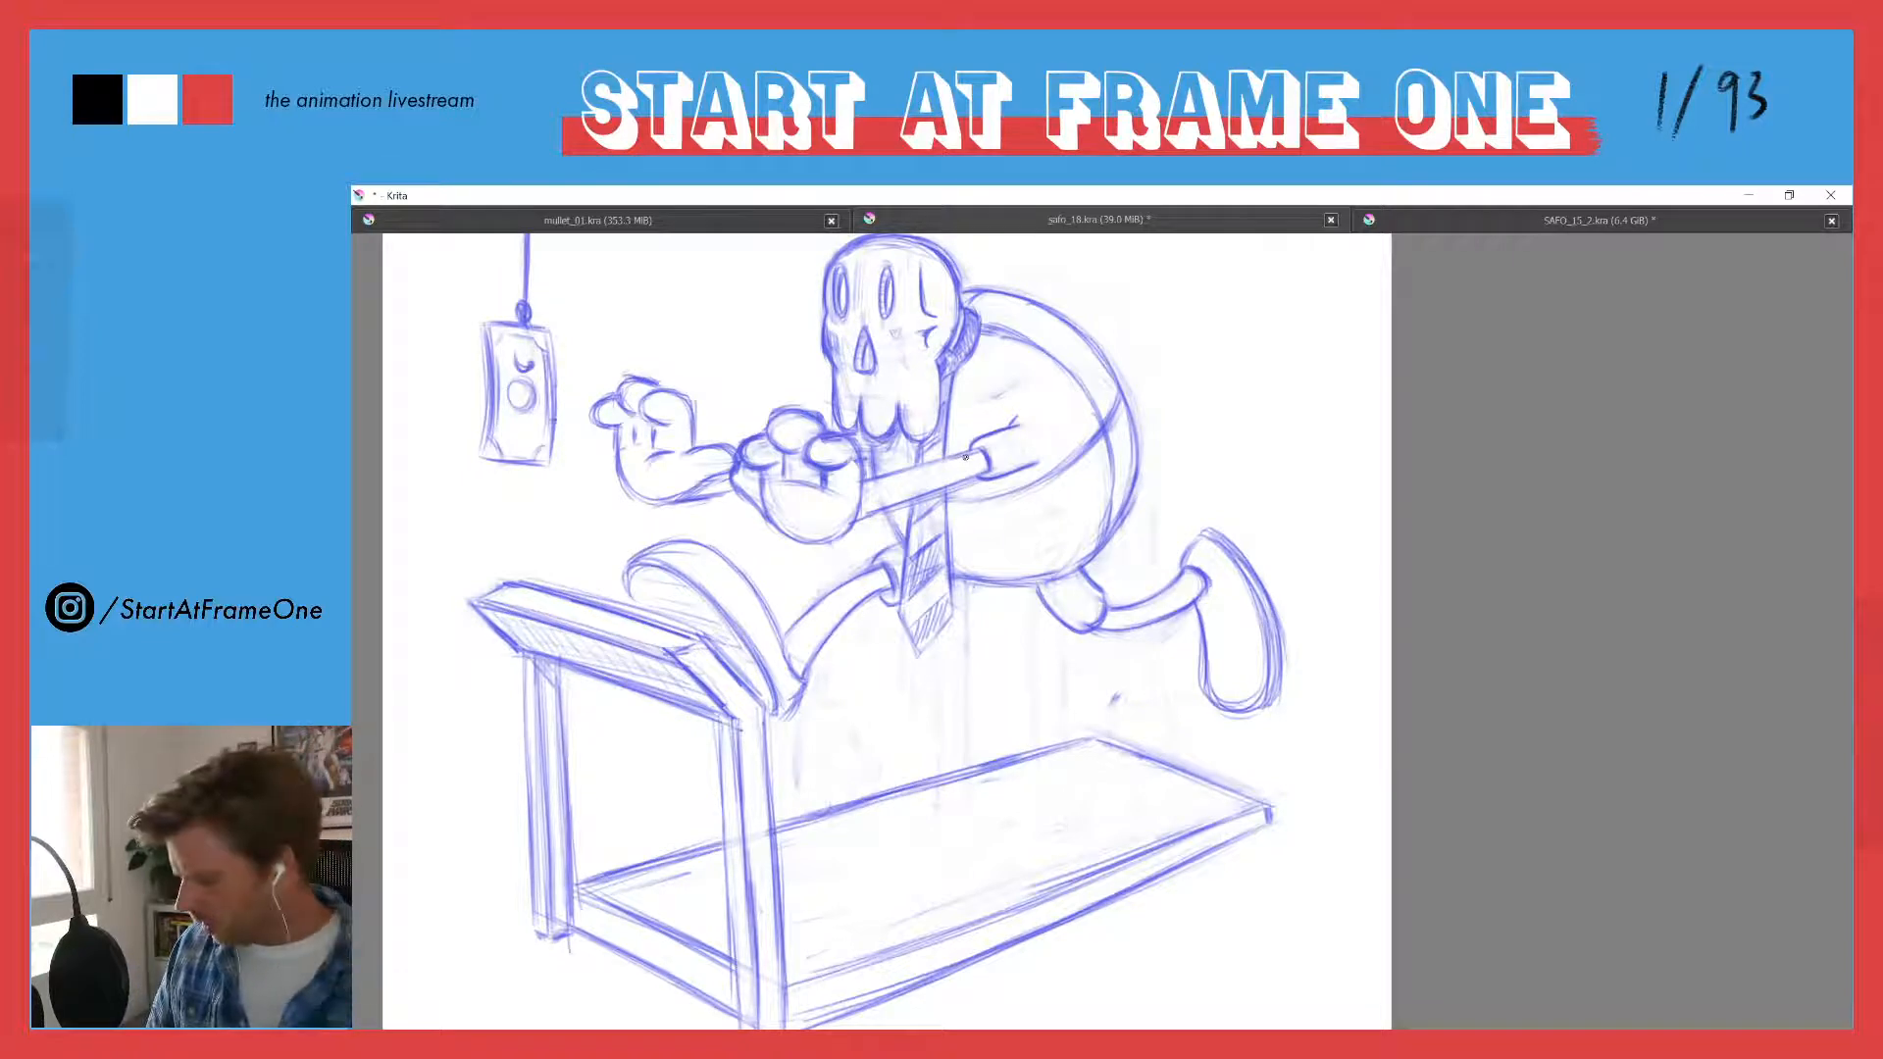
pyautogui.moveTo(671, 373); pyautogui.dragTo(737, 511)
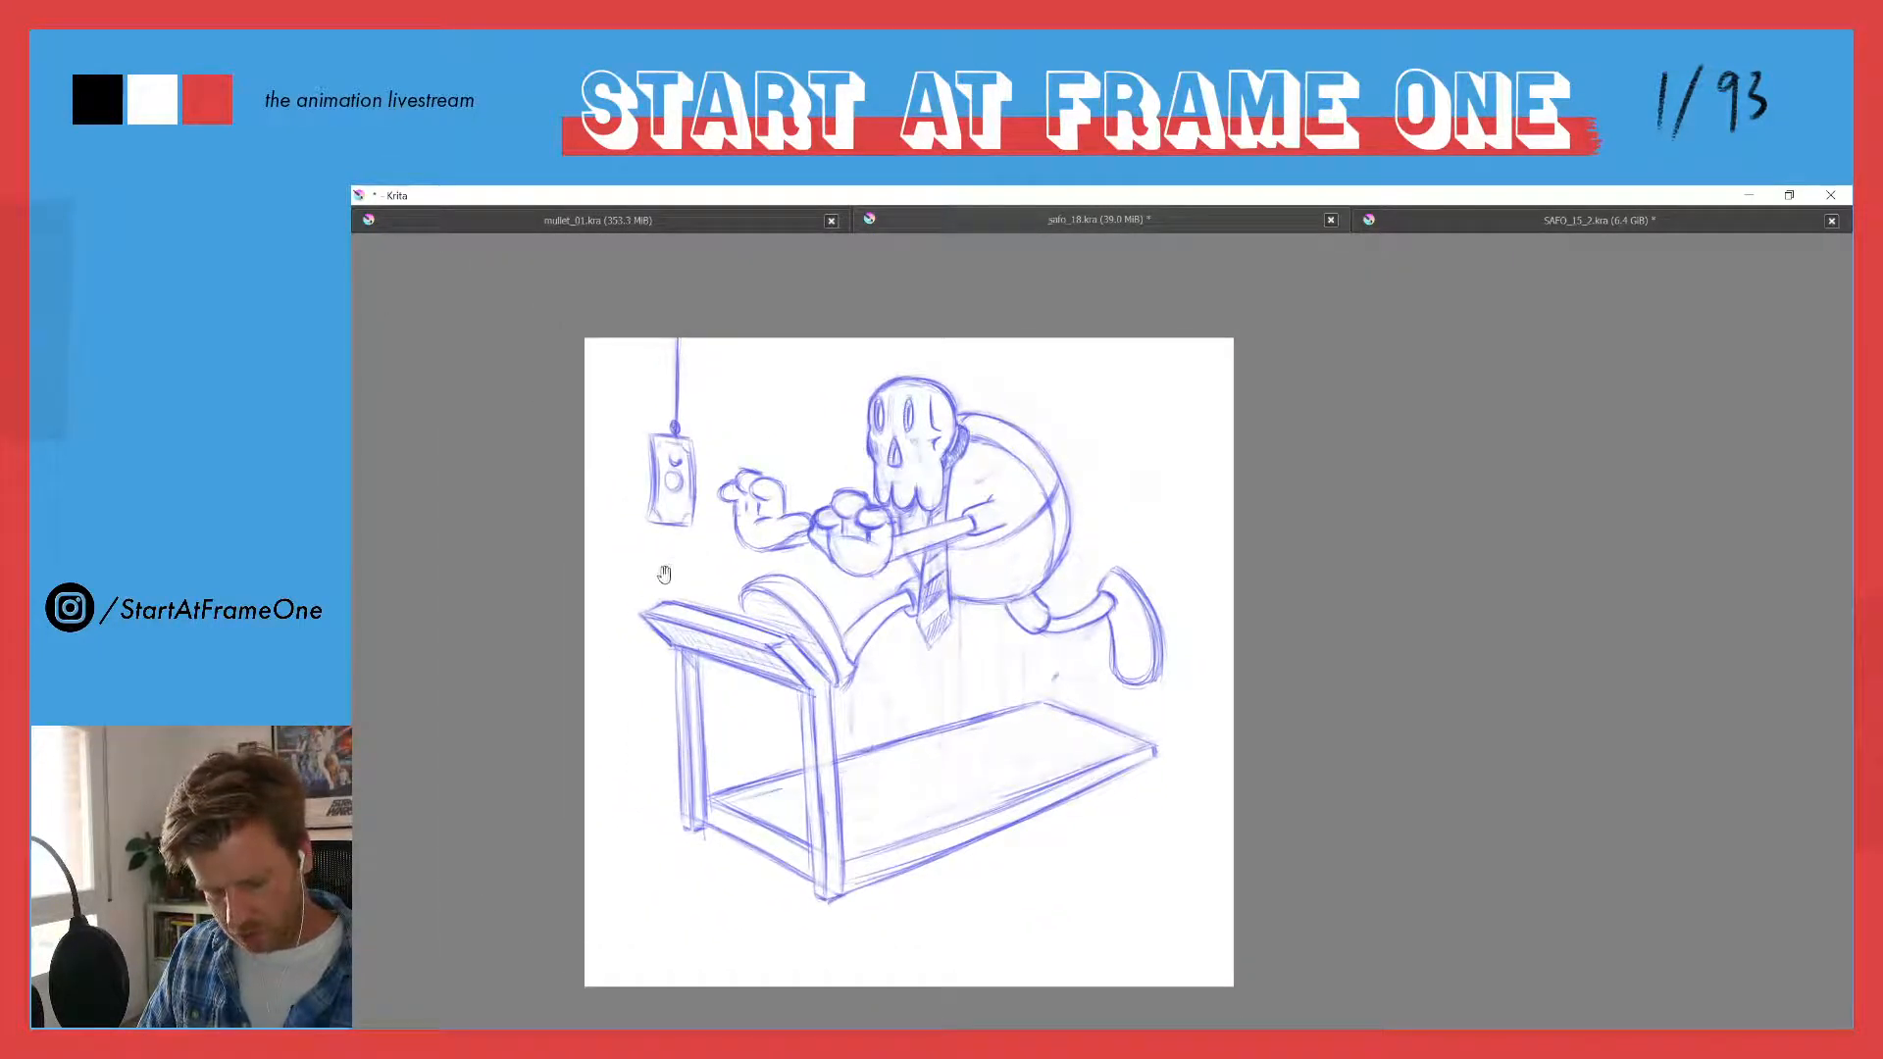
pyautogui.moveTo(897, 497); pyautogui.dragTo(833, 340)
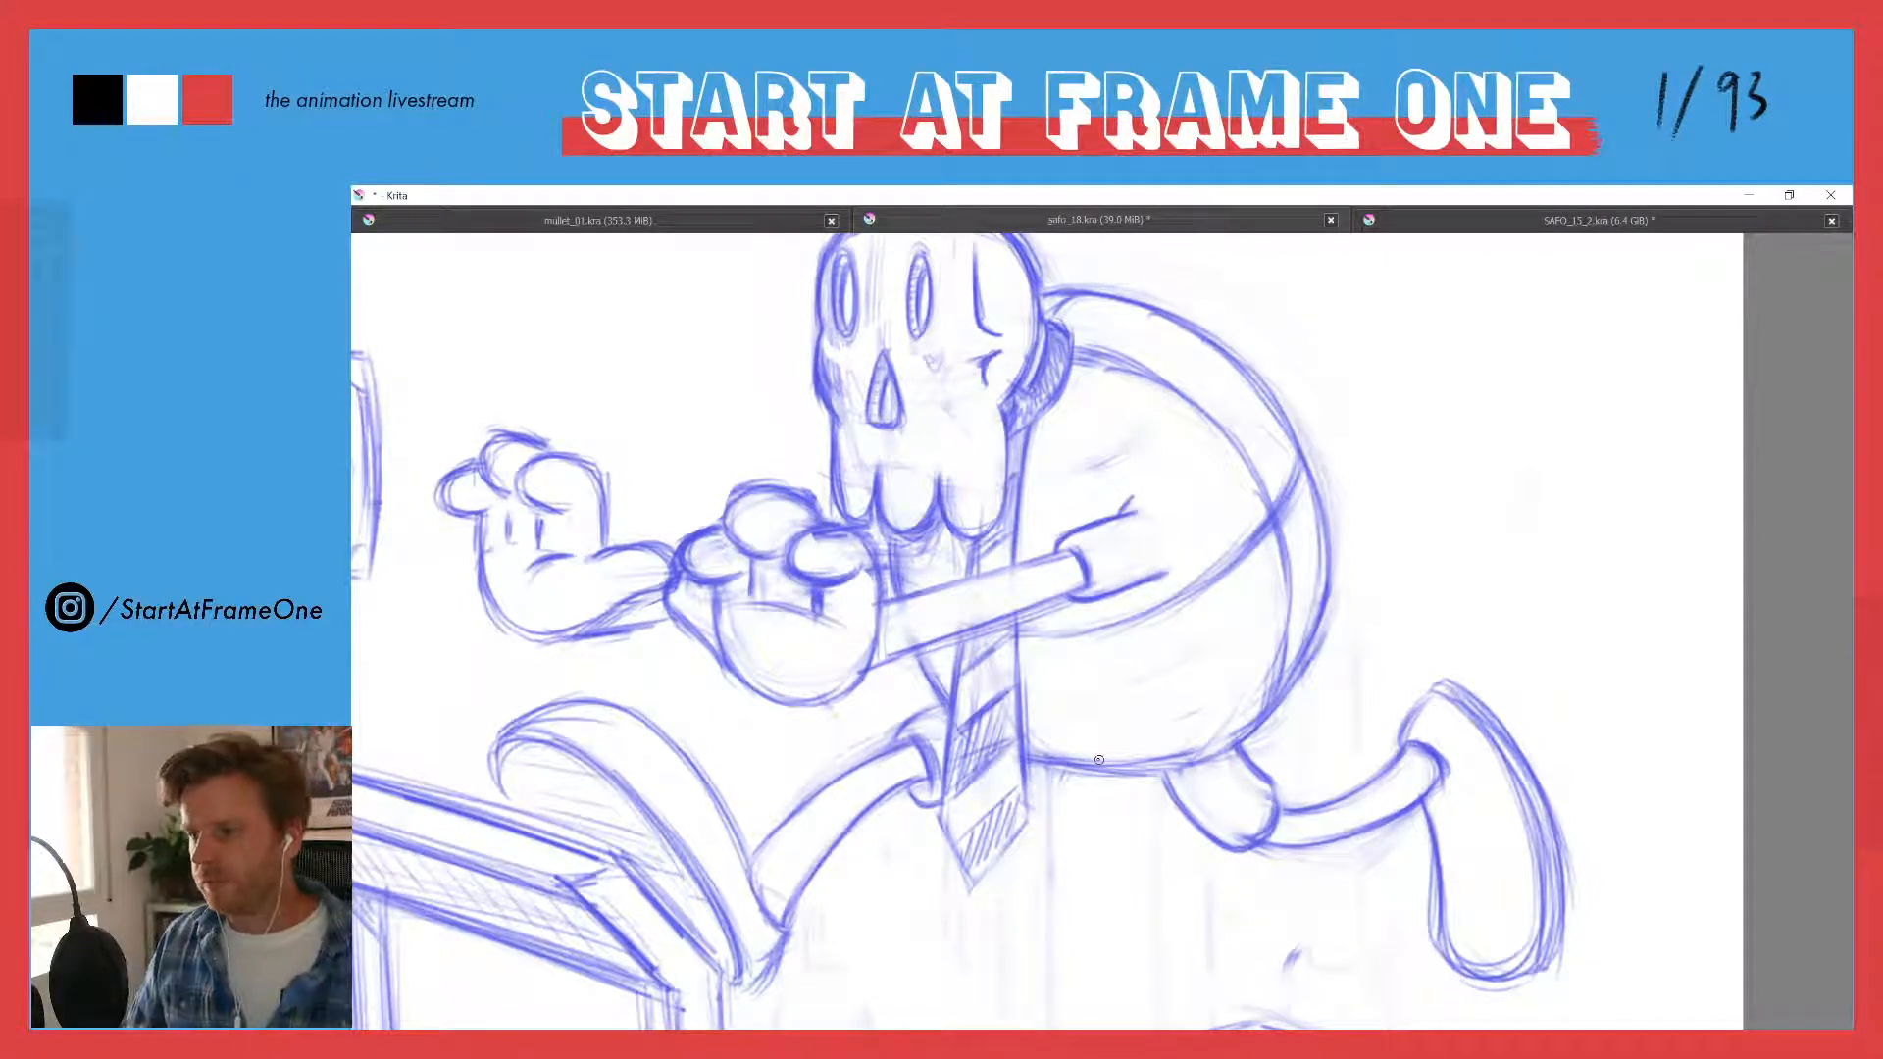
# - Firm up the sole contour and heel of the front shoe above the treadmill console
pyautogui.moveTo(730, 420)
pyautogui.mouseDown()
pyautogui.moveTo(710, 501)
pyautogui.moveTo(735, 457)
pyautogui.mouseUp()
pyautogui.moveTo(735, 540); pyautogui.dragTo(686, 373)
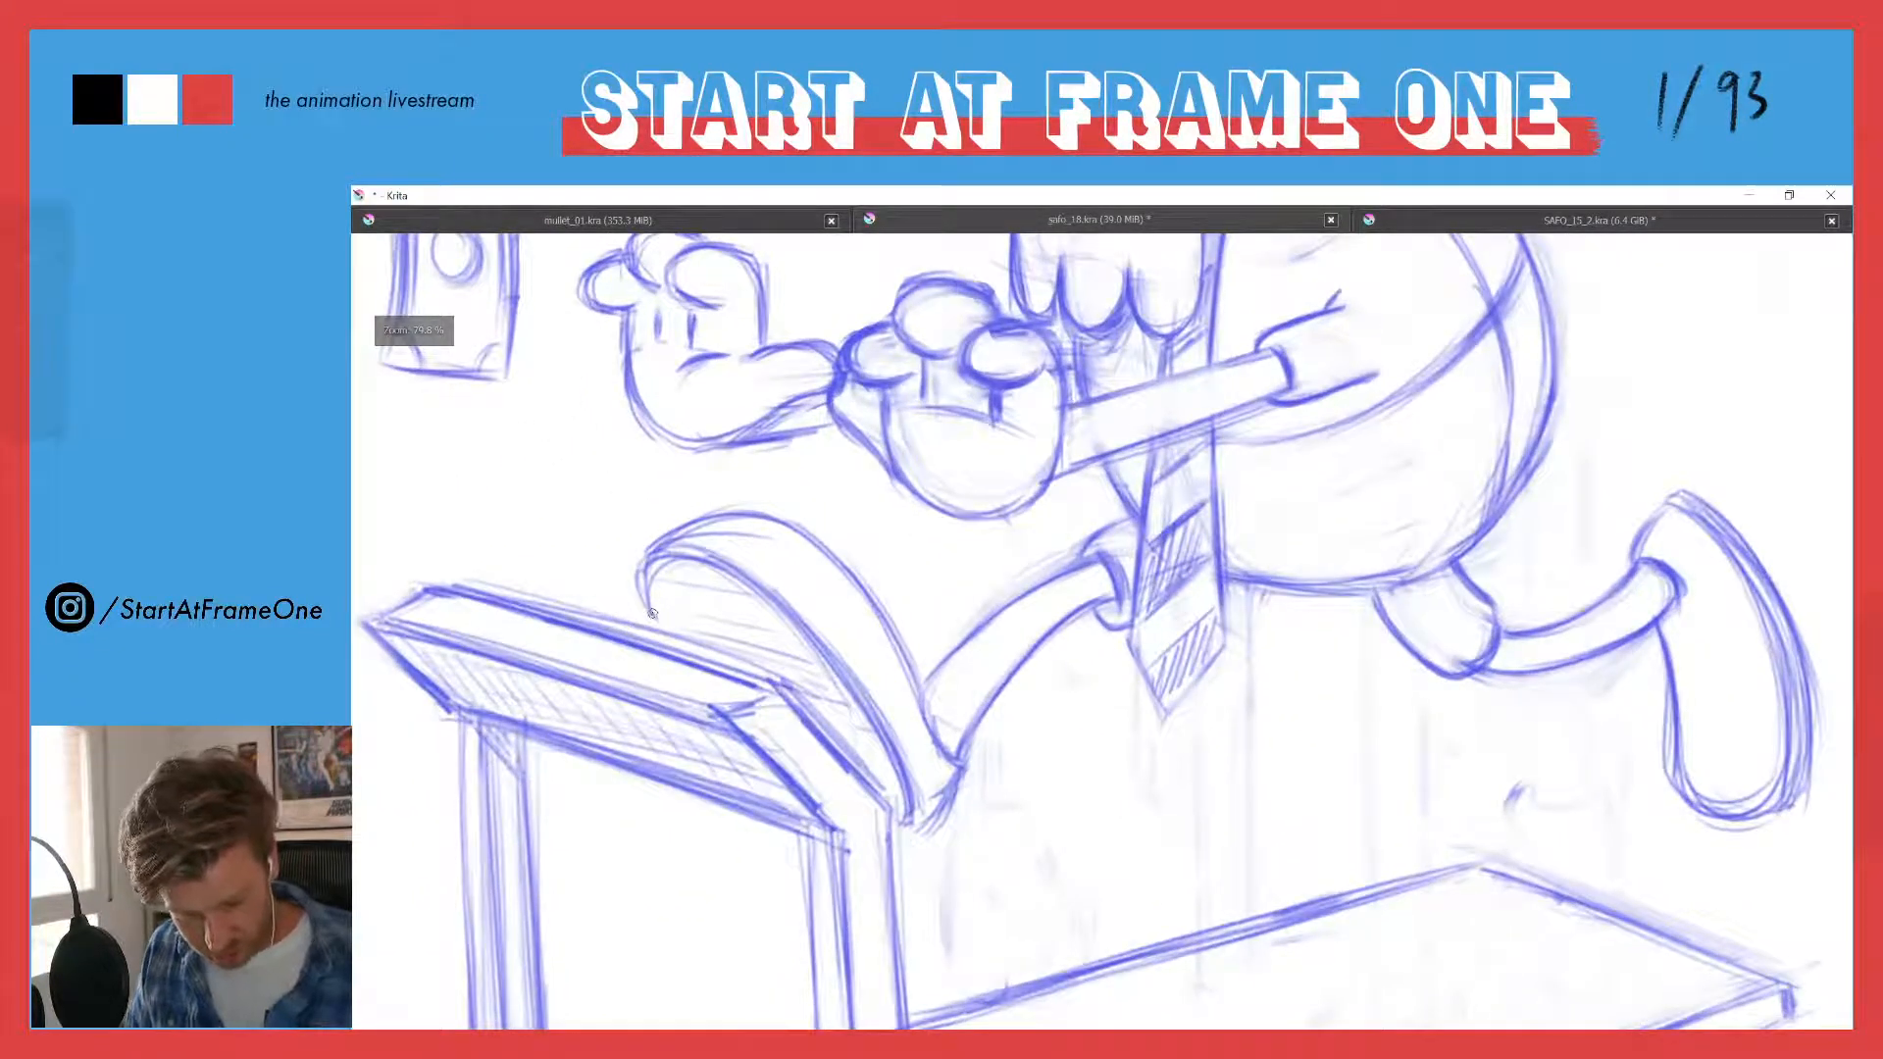
pyautogui.moveTo(642, 571)
pyautogui.mouseDown()
pyautogui.moveTo(808, 650)
pyautogui.moveTo(702, 564)
pyautogui.moveTo(841, 683)
pyautogui.moveTo(900, 800)
pyautogui.moveTo(799, 660)
pyautogui.moveTo(643, 559)
pyautogui.moveTo(640, 575)
pyautogui.moveTo(758, 543)
pyautogui.moveTo(642, 553)
pyautogui.moveTo(799, 533)
pyautogui.moveTo(932, 726)
pyautogui.moveTo(945, 794)
pyautogui.moveTo(921, 829)
pyautogui.mouseUp()
pyautogui.moveTo(889, 731)
pyautogui.mouseDown()
pyautogui.moveTo(910, 819)
pyautogui.moveTo(936, 781)
pyautogui.moveTo(918, 826)
pyautogui.mouseUp()
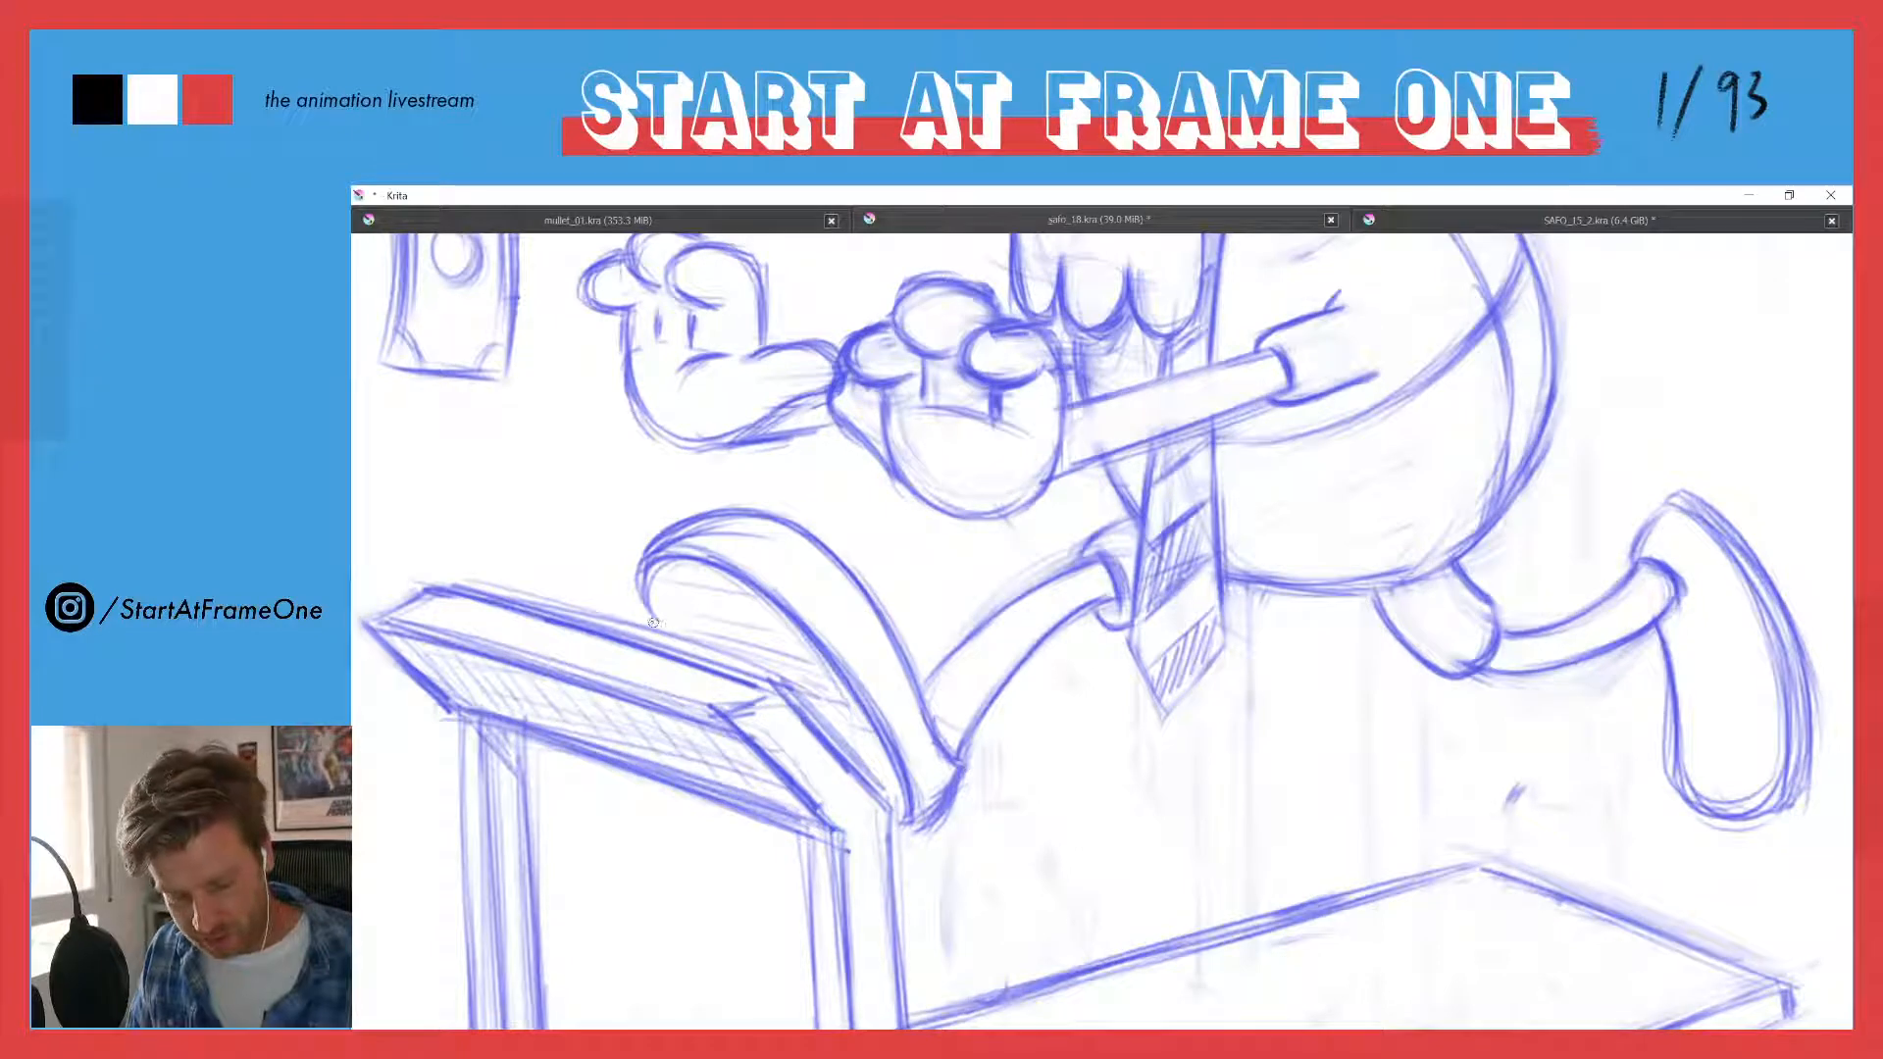
# - Erase and redraw the lower half of the treadmill's near upright so it steps back from the upper half at mid-height
pyautogui.moveTo(615, 535)
pyautogui.mouseDown()
pyautogui.moveTo(635, 630)
pyautogui.moveTo(702, 661)
pyautogui.moveTo(640, 644)
pyautogui.moveTo(660, 677)
pyautogui.mouseUp()
pyautogui.moveTo(694, 751); pyautogui.dragTo(717, 684)
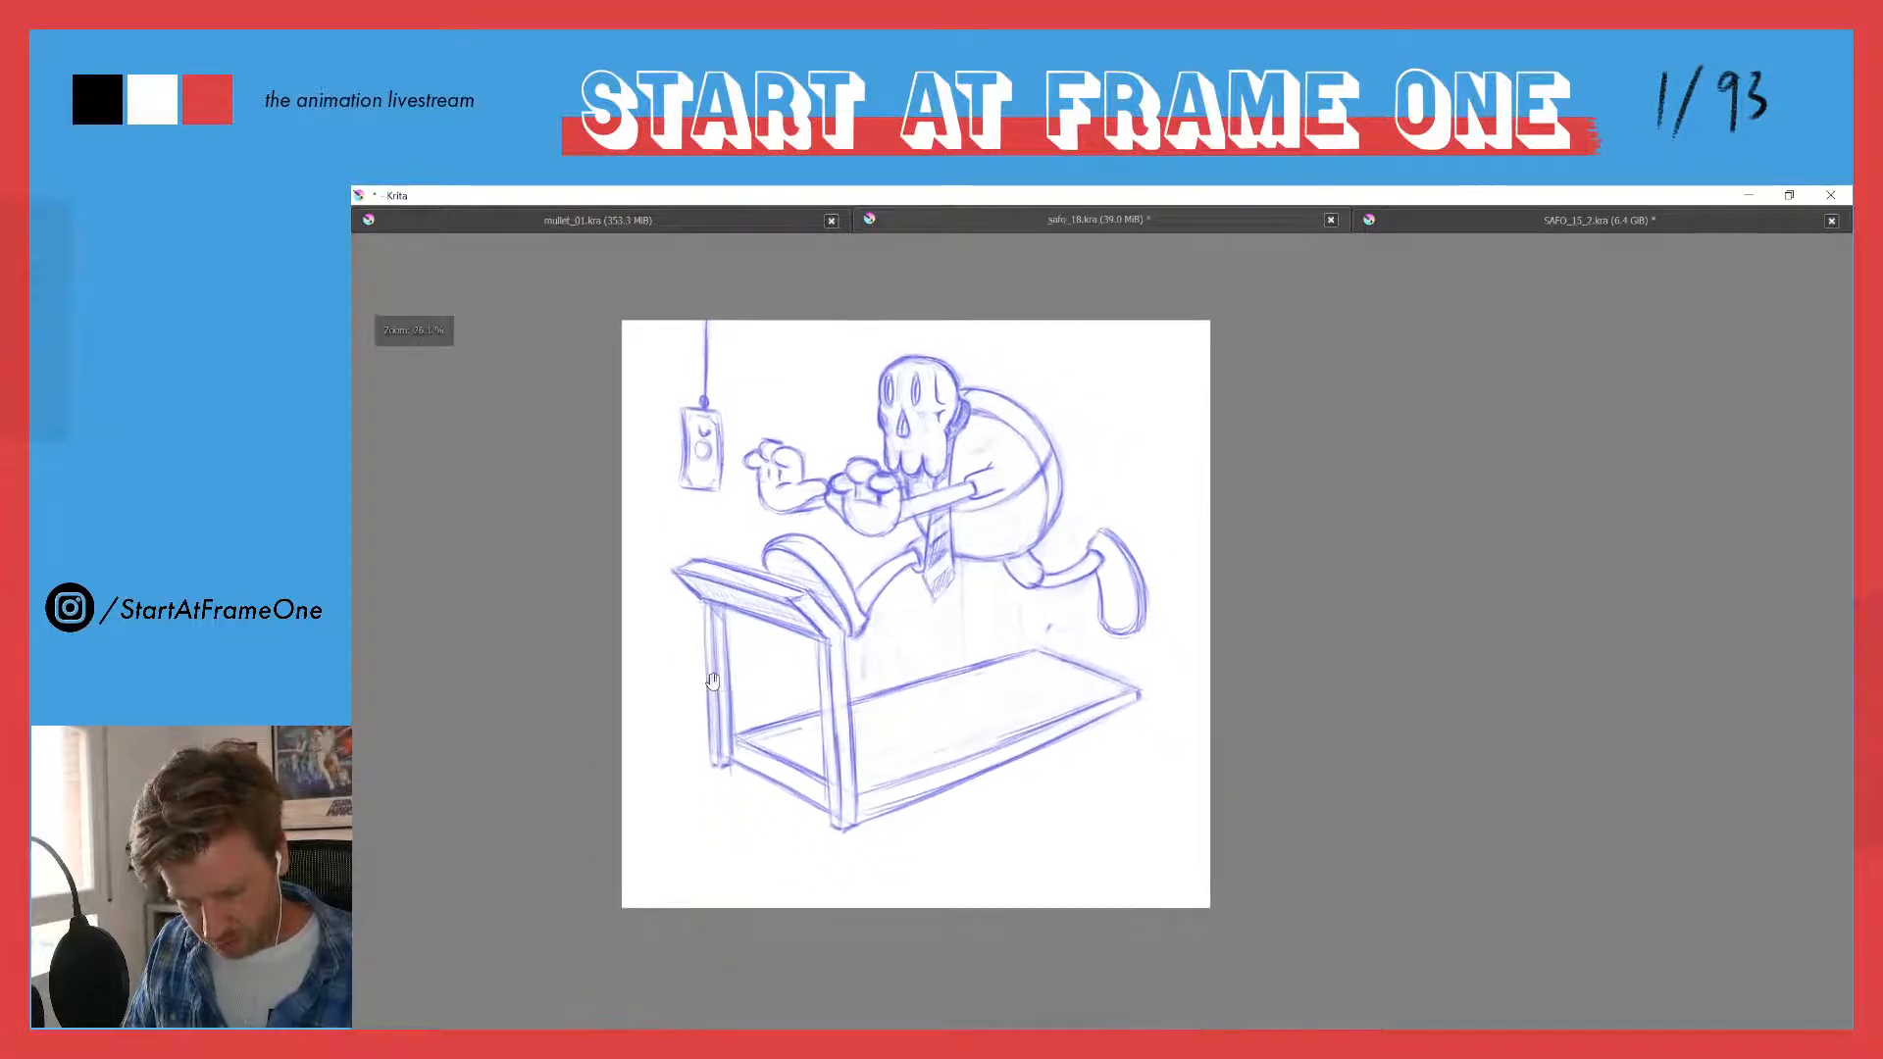
pyautogui.moveTo(758, 604); pyautogui.dragTo(692, 491)
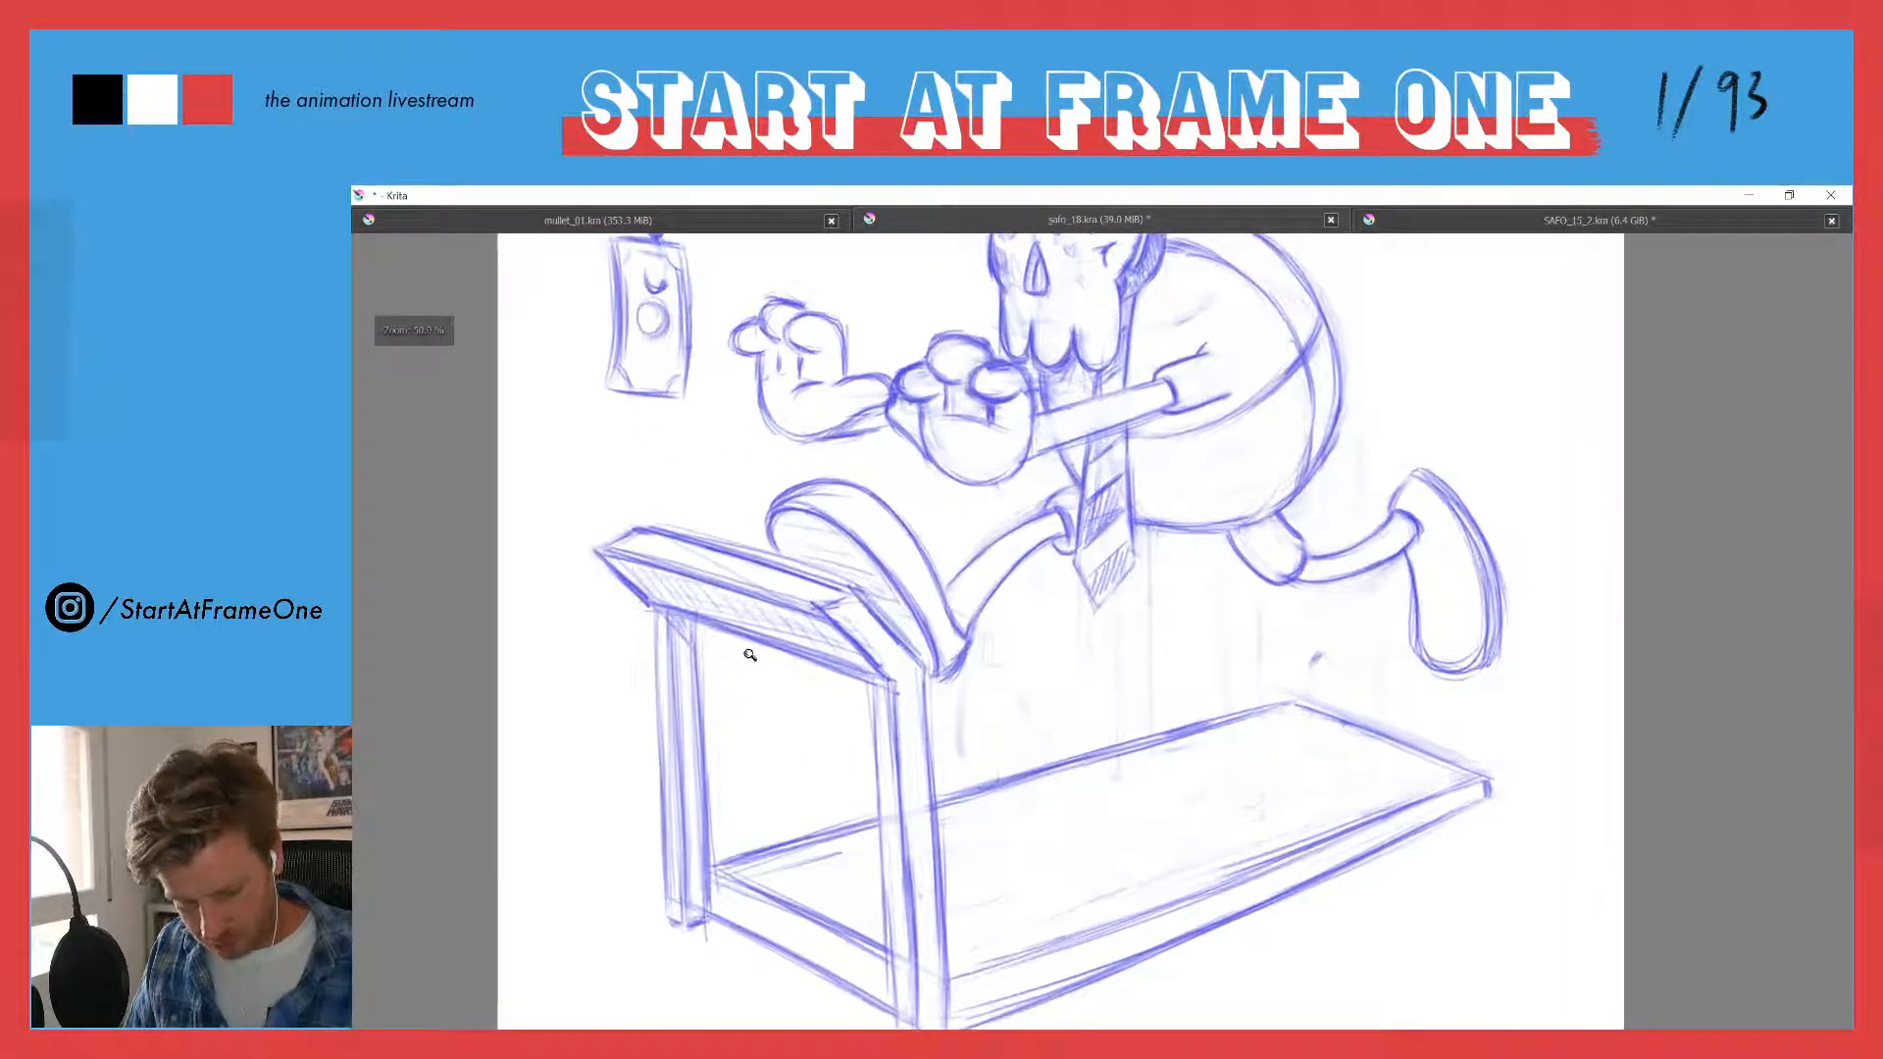
pyautogui.moveTo(756, 676); pyautogui.dragTo(775, 733)
pyautogui.moveTo(829, 809); pyautogui.dragTo(829, 748)
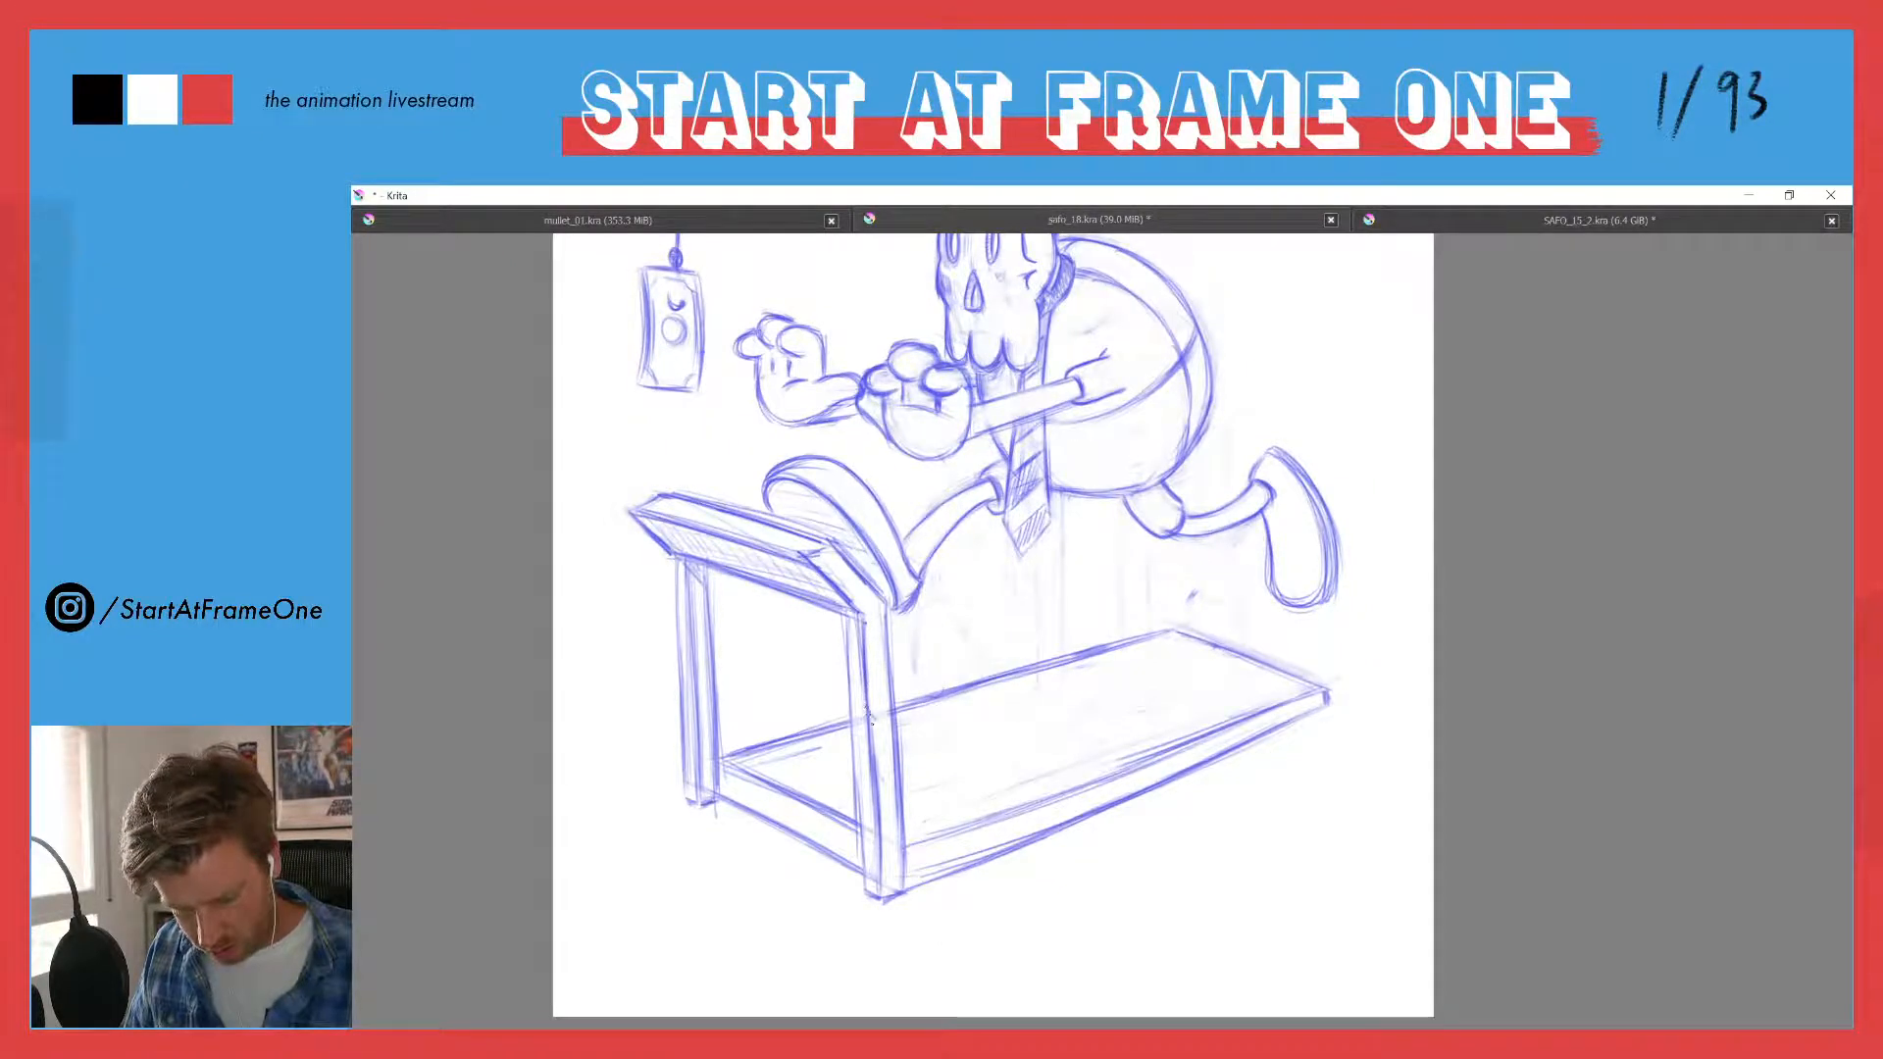
pyautogui.moveTo(882, 754); pyautogui.dragTo(892, 895)
pyautogui.moveTo(886, 786); pyautogui.dragTo(891, 896)
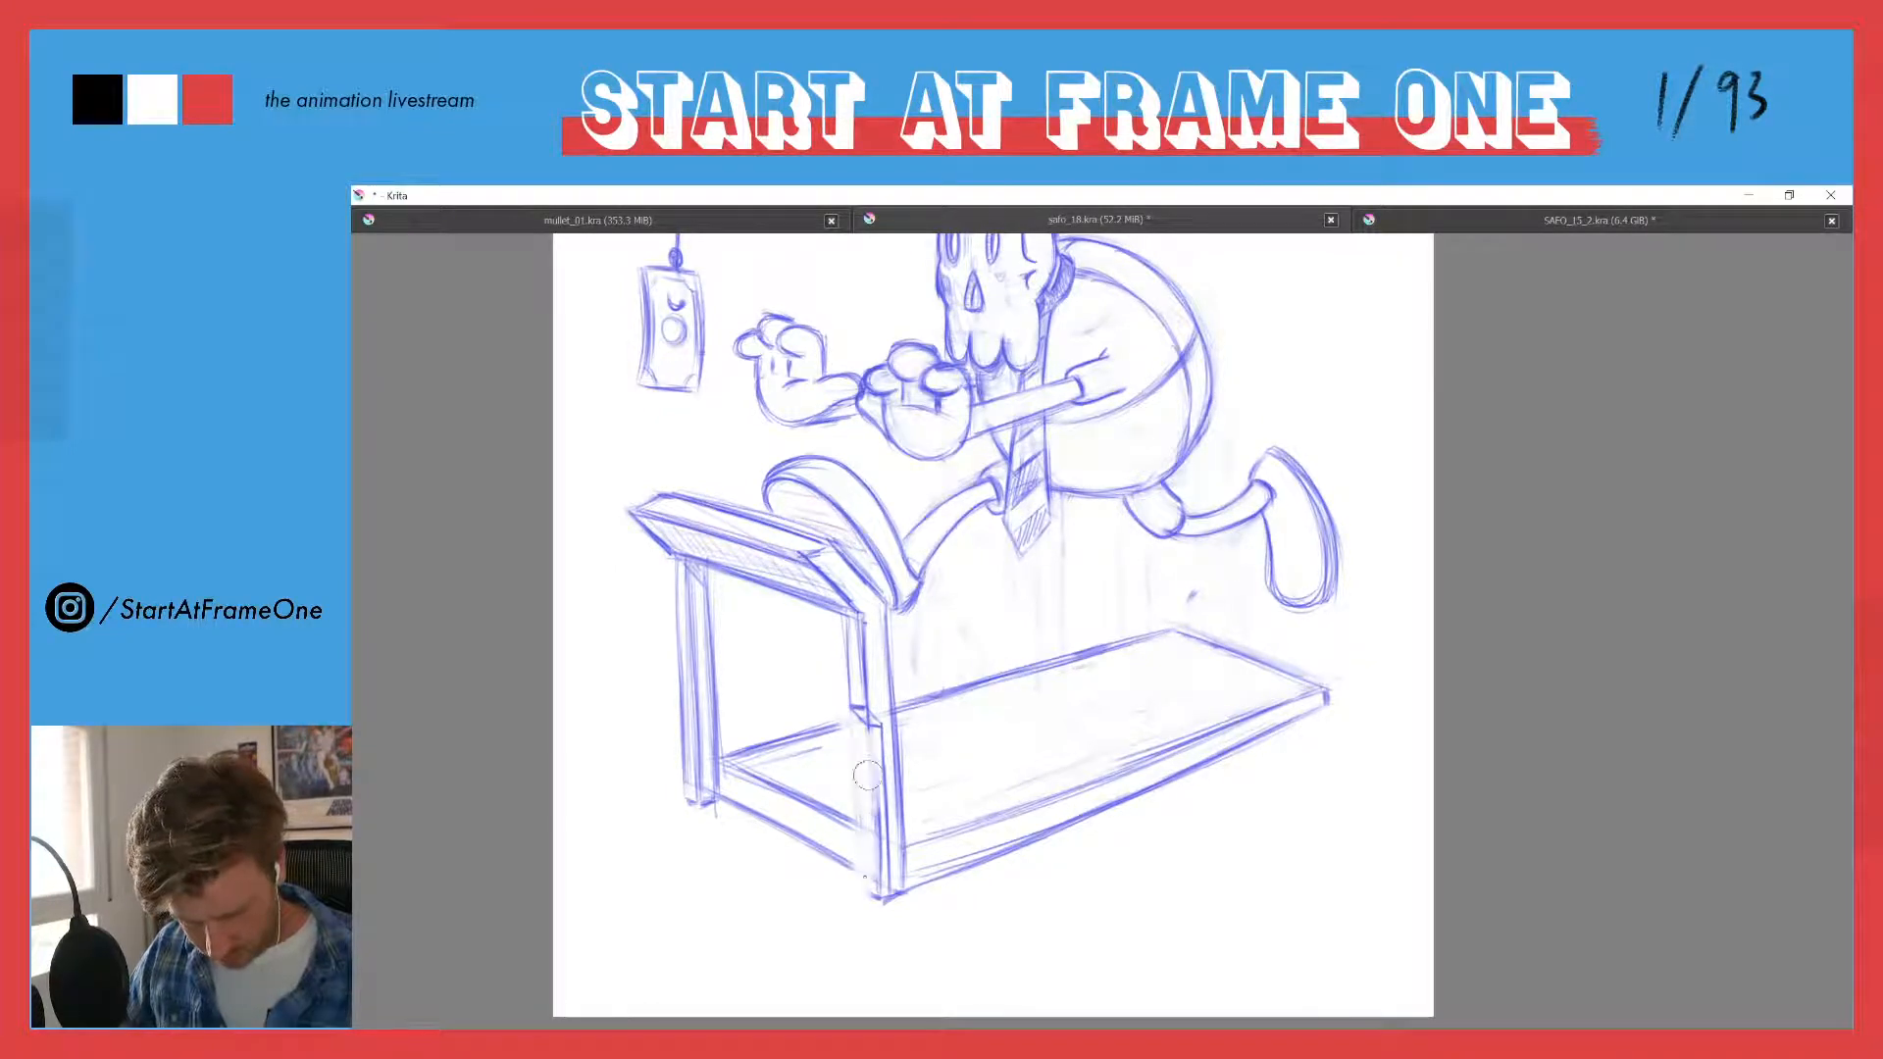
pyautogui.moveTo(869, 883)
pyautogui.mouseDown()
pyautogui.moveTo(878, 896)
pyautogui.moveTo(871, 775)
pyautogui.moveTo(883, 899)
pyautogui.mouseUp()
pyautogui.moveTo(887, 738)
pyautogui.mouseDown()
pyautogui.moveTo(883, 823)
pyautogui.moveTo(868, 748)
pyautogui.moveTo(876, 873)
pyautogui.mouseUp()
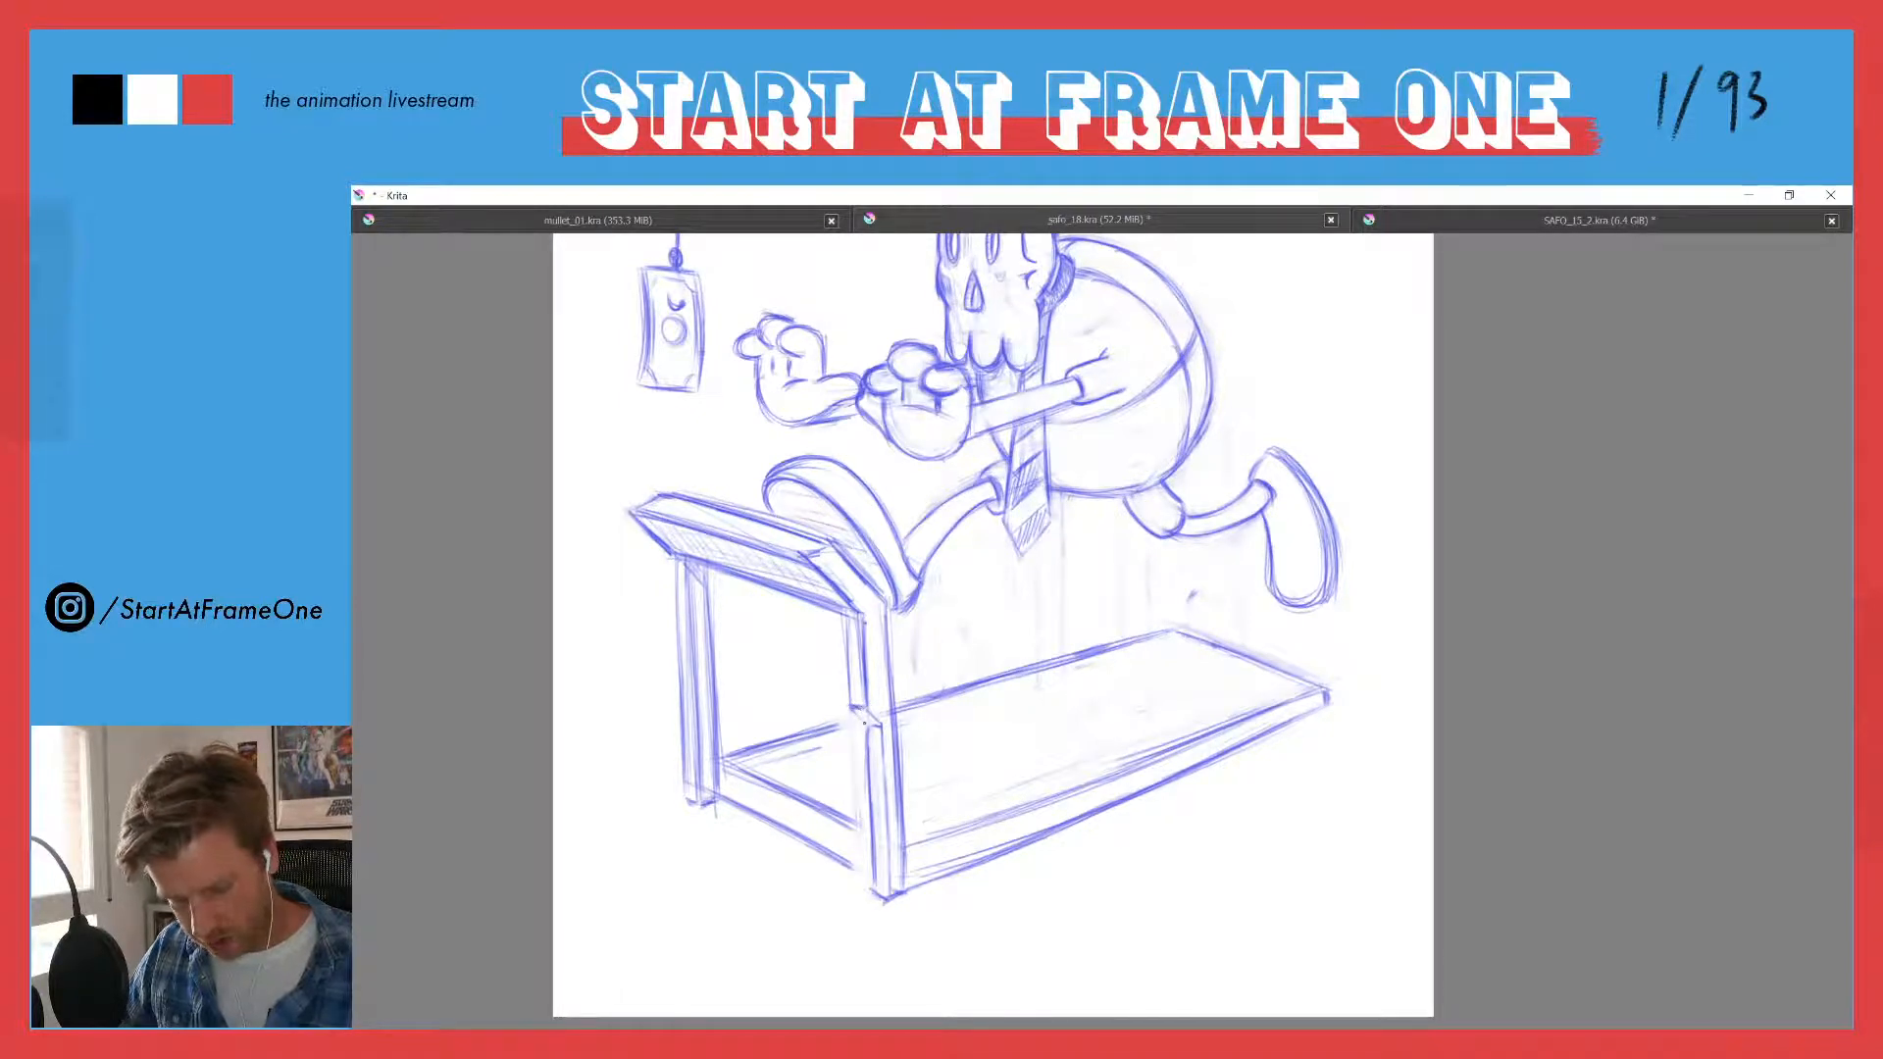
# - Clean up the lower section of the near upright and connect its two halves with an angled bend
pyautogui.moveTo(880, 755); pyautogui.dragTo(887, 814)
pyautogui.moveTo(887, 802); pyautogui.dragTo(890, 863)
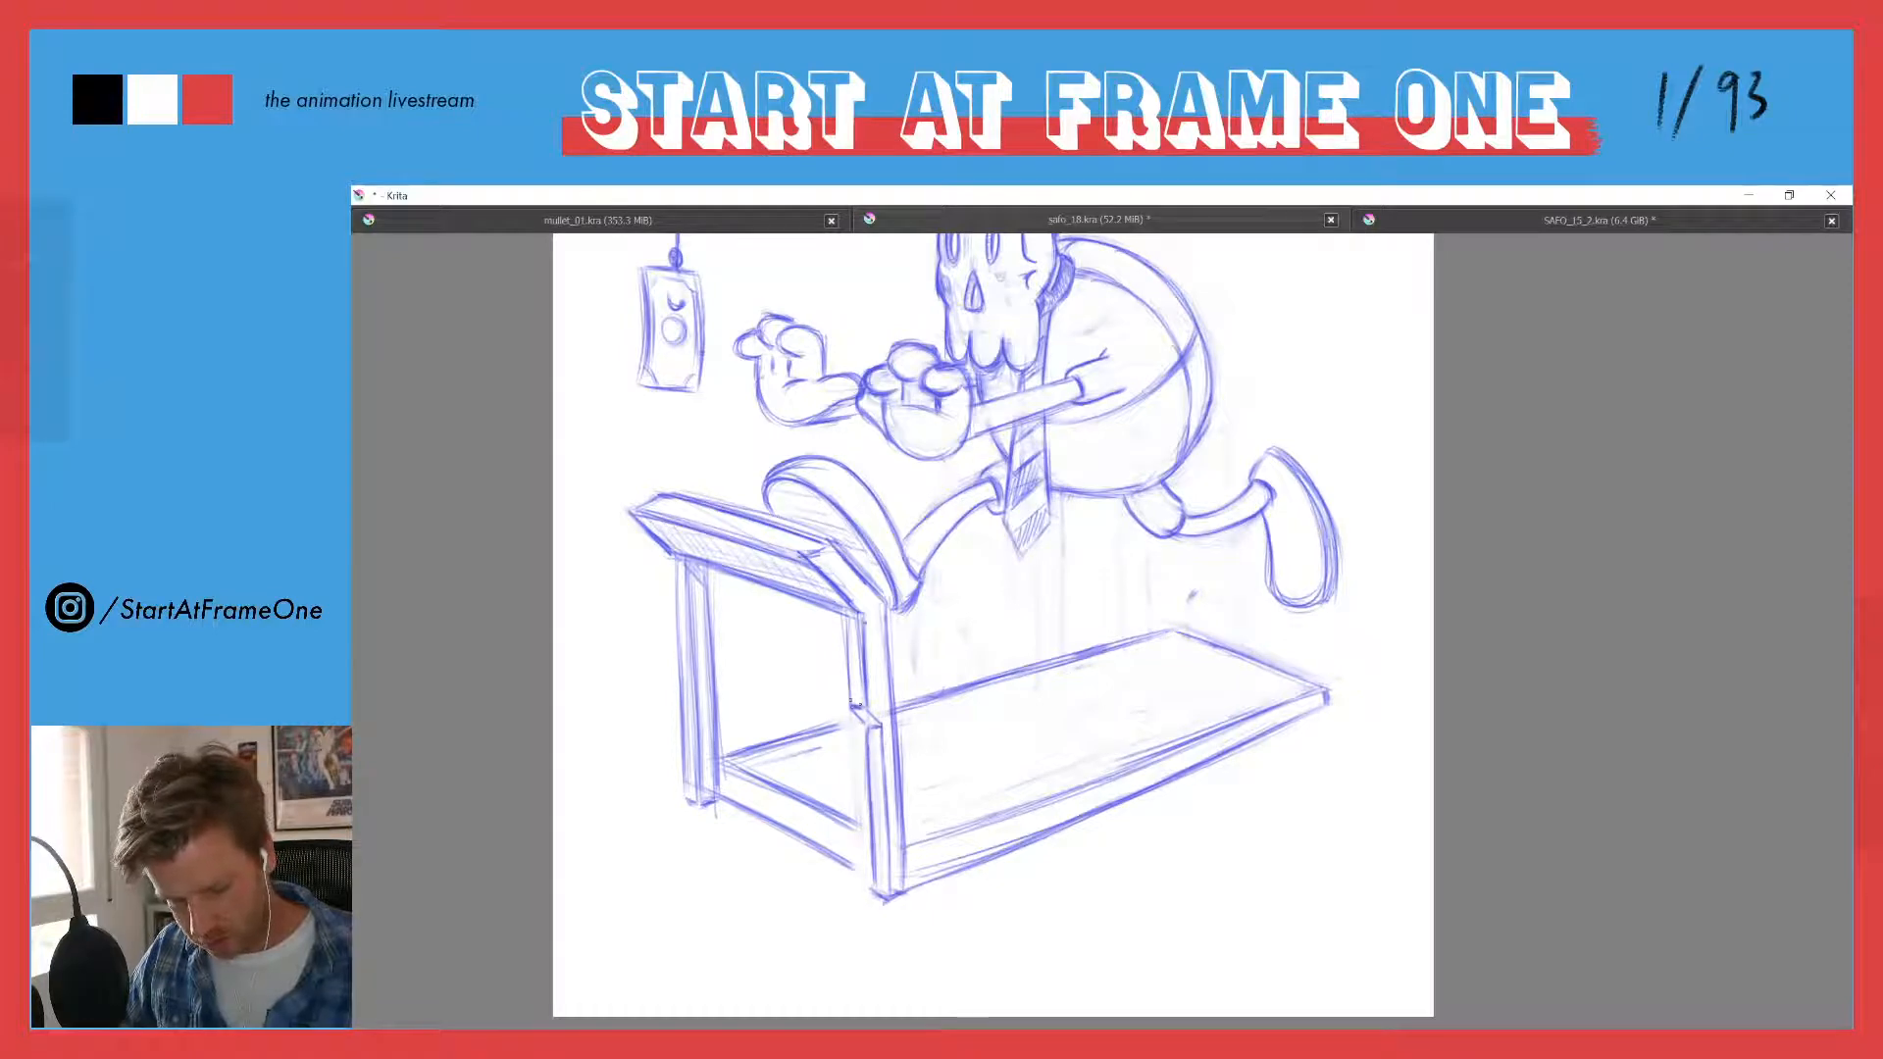
pyautogui.moveTo(870, 724)
pyautogui.mouseDown()
pyautogui.moveTo(854, 712)
pyautogui.moveTo(872, 803)
pyautogui.moveTo(866, 764)
pyautogui.mouseUp()
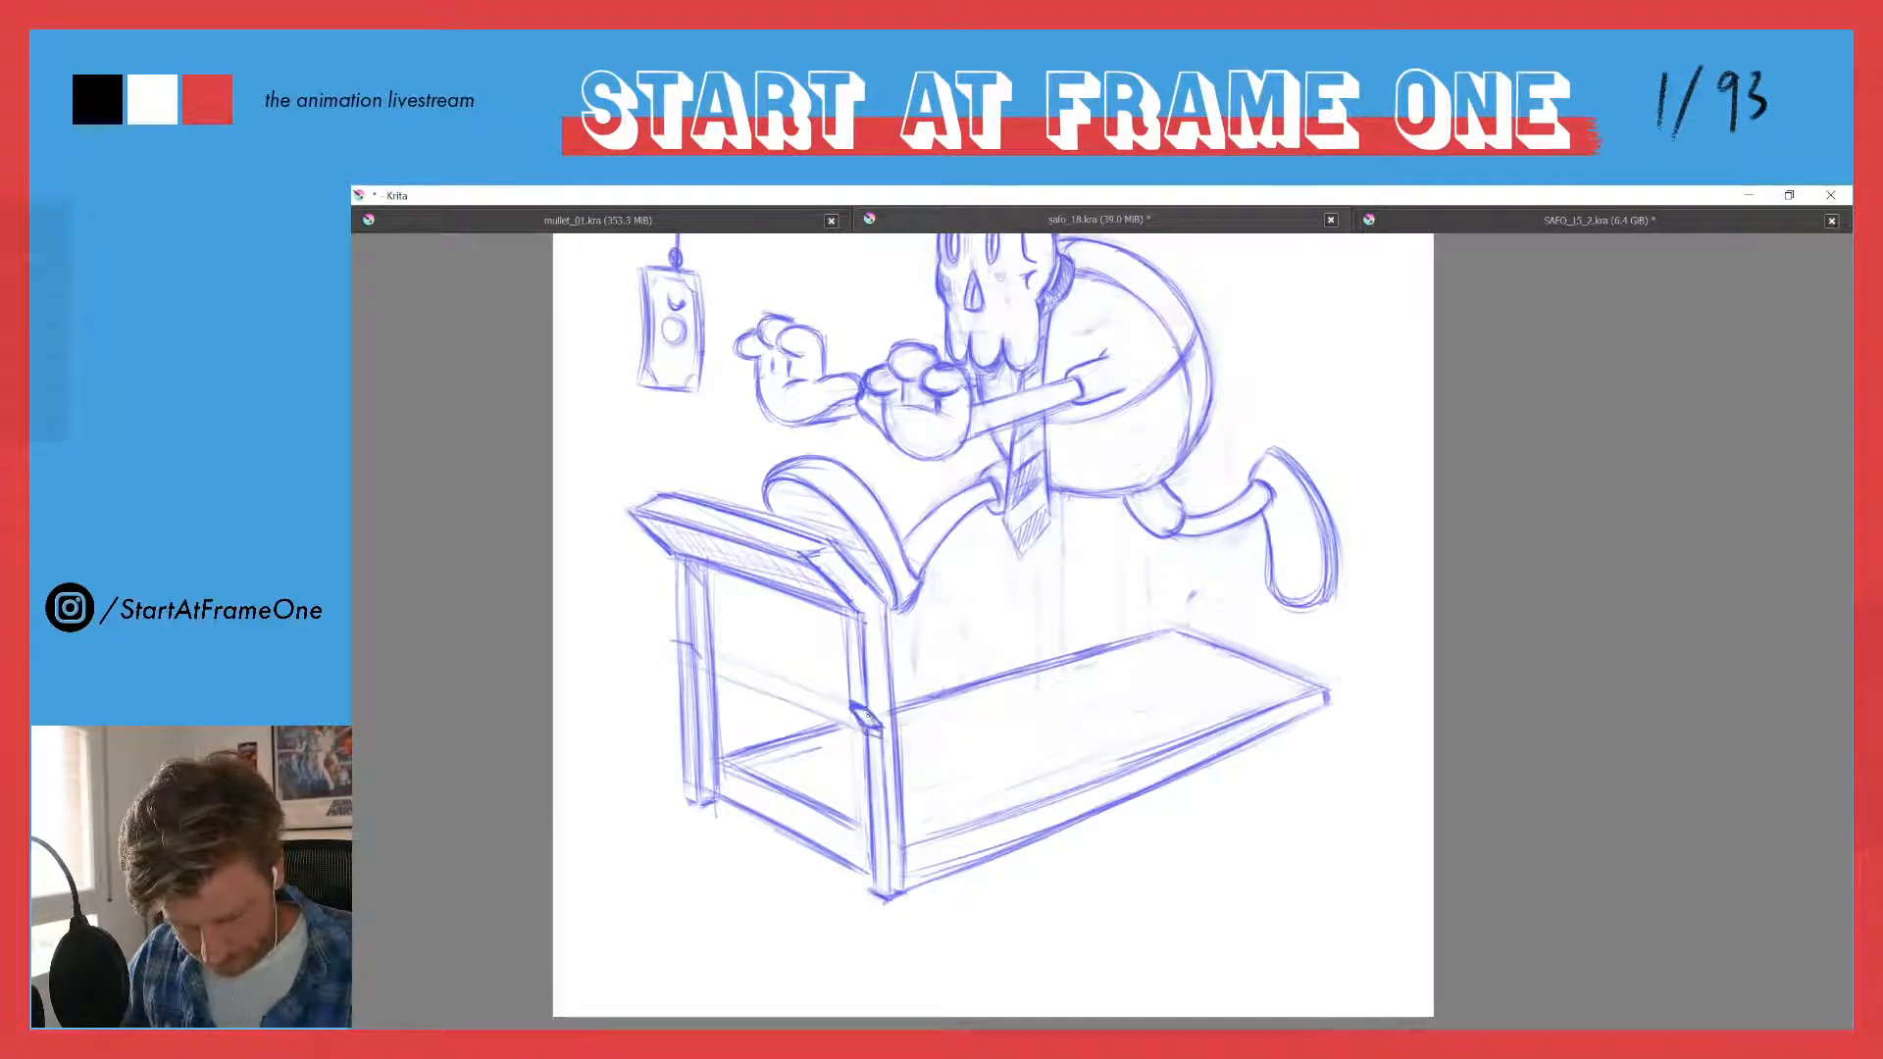
pyautogui.moveTo(875, 706)
pyautogui.mouseDown()
pyautogui.moveTo(879, 730)
pyautogui.moveTo(850, 704)
pyautogui.moveTo(884, 742)
pyautogui.moveTo(854, 708)
pyautogui.moveTo(867, 736)
pyautogui.mouseUp()
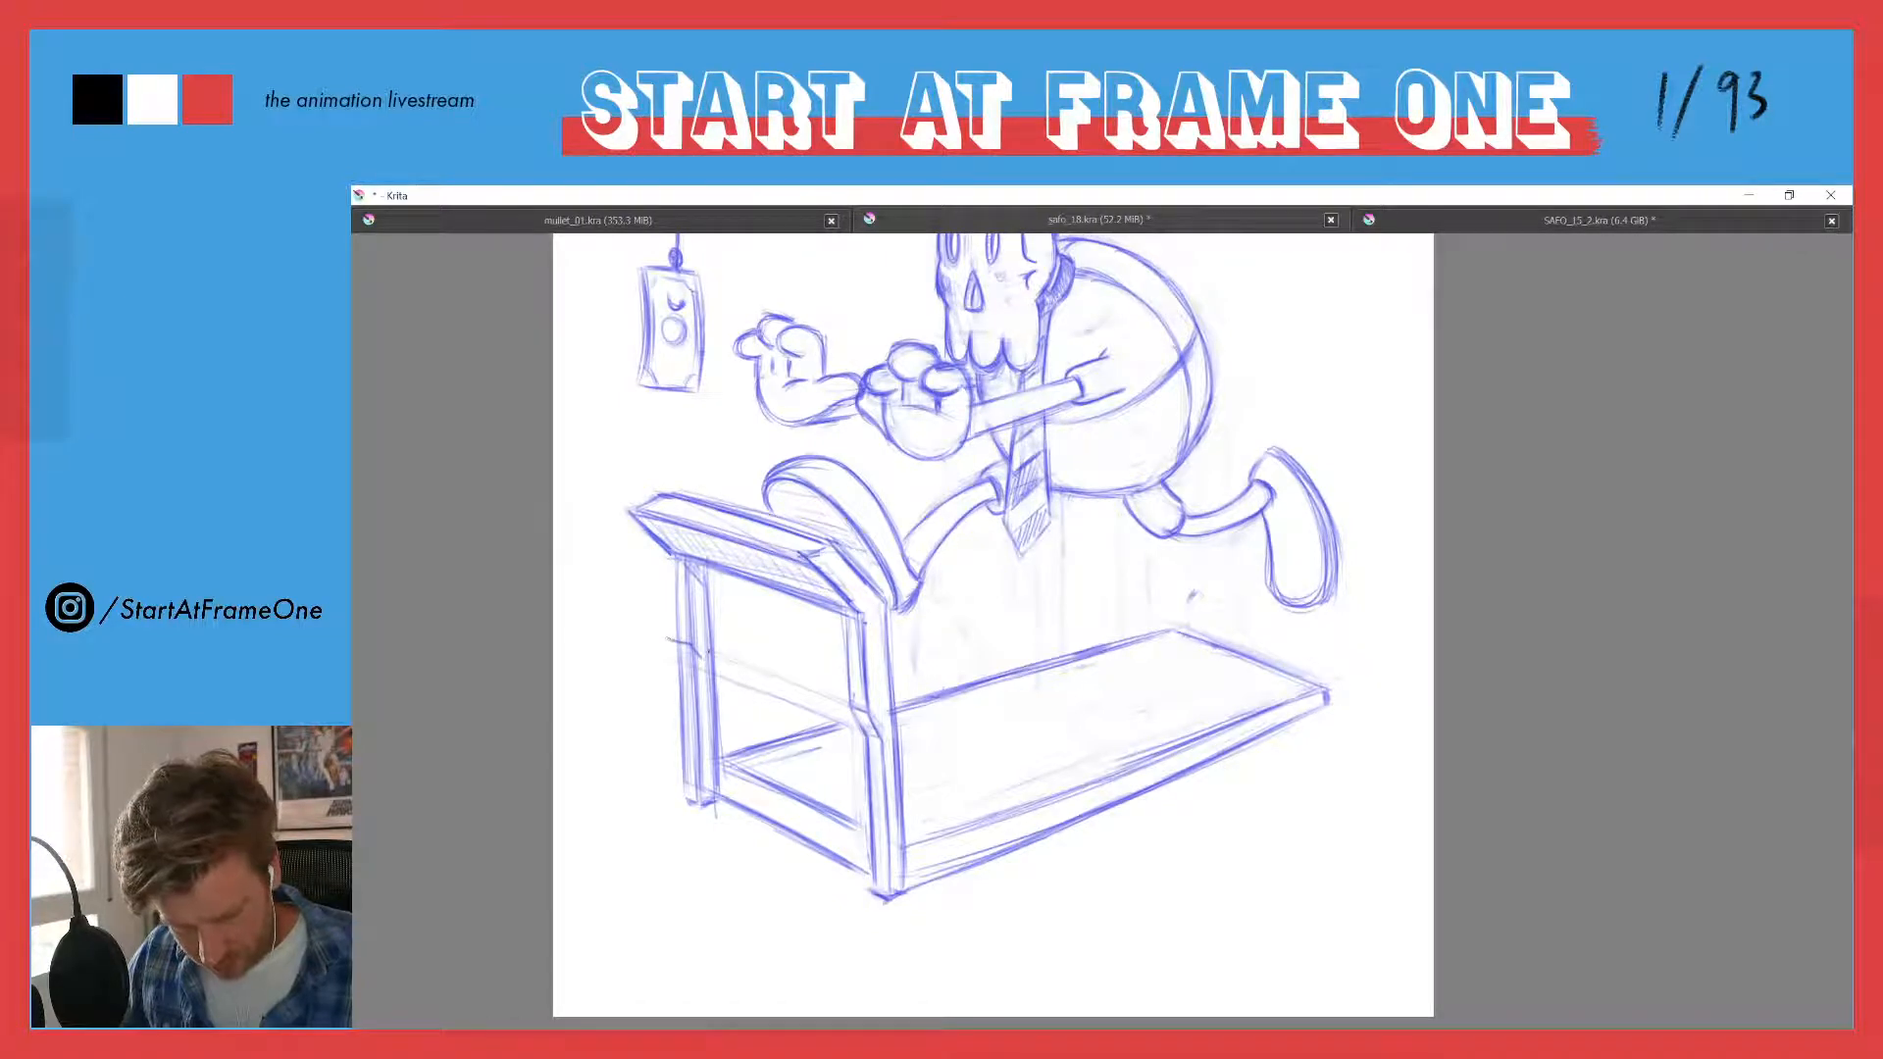
# - Carry the bend height across to the far upright with a guide line and redraw its lower section offset to match the near one
pyautogui.moveTo(705, 652); pyautogui.dragTo(809, 688)
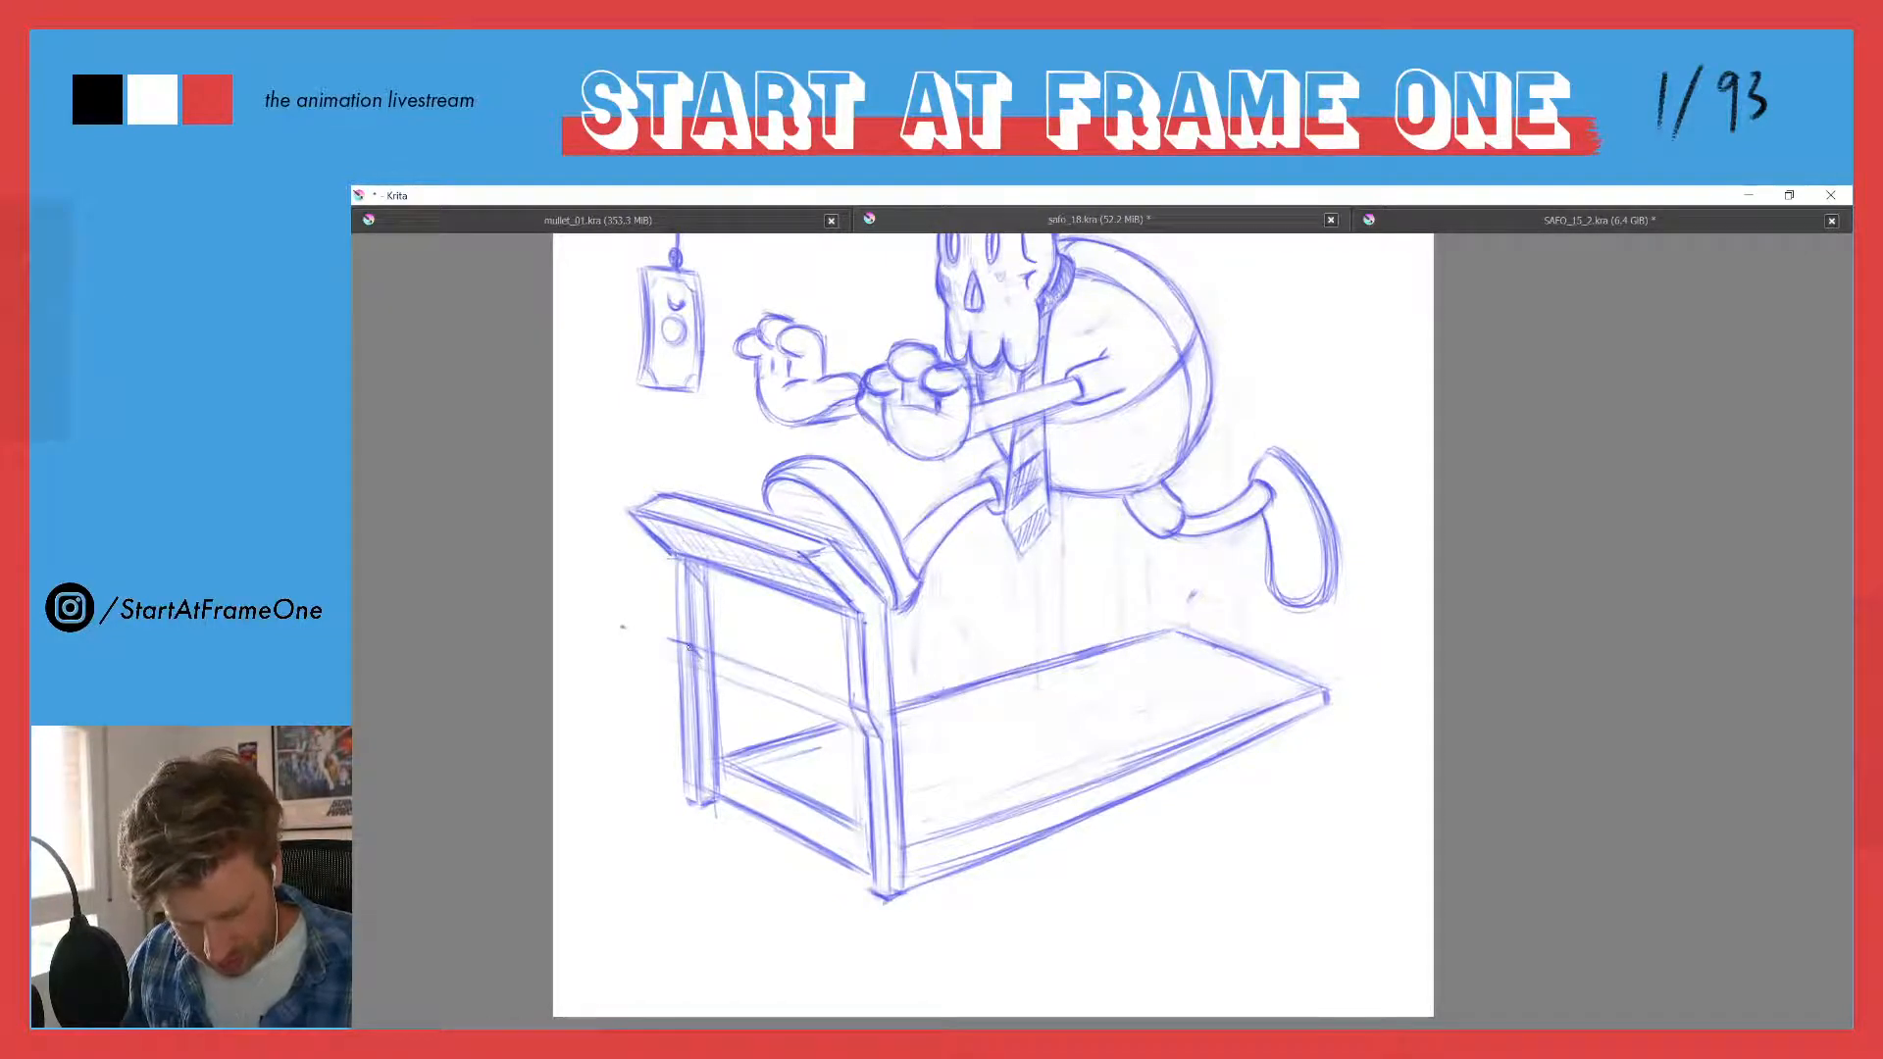
pyautogui.moveTo(670, 642); pyautogui.dragTo(708, 793)
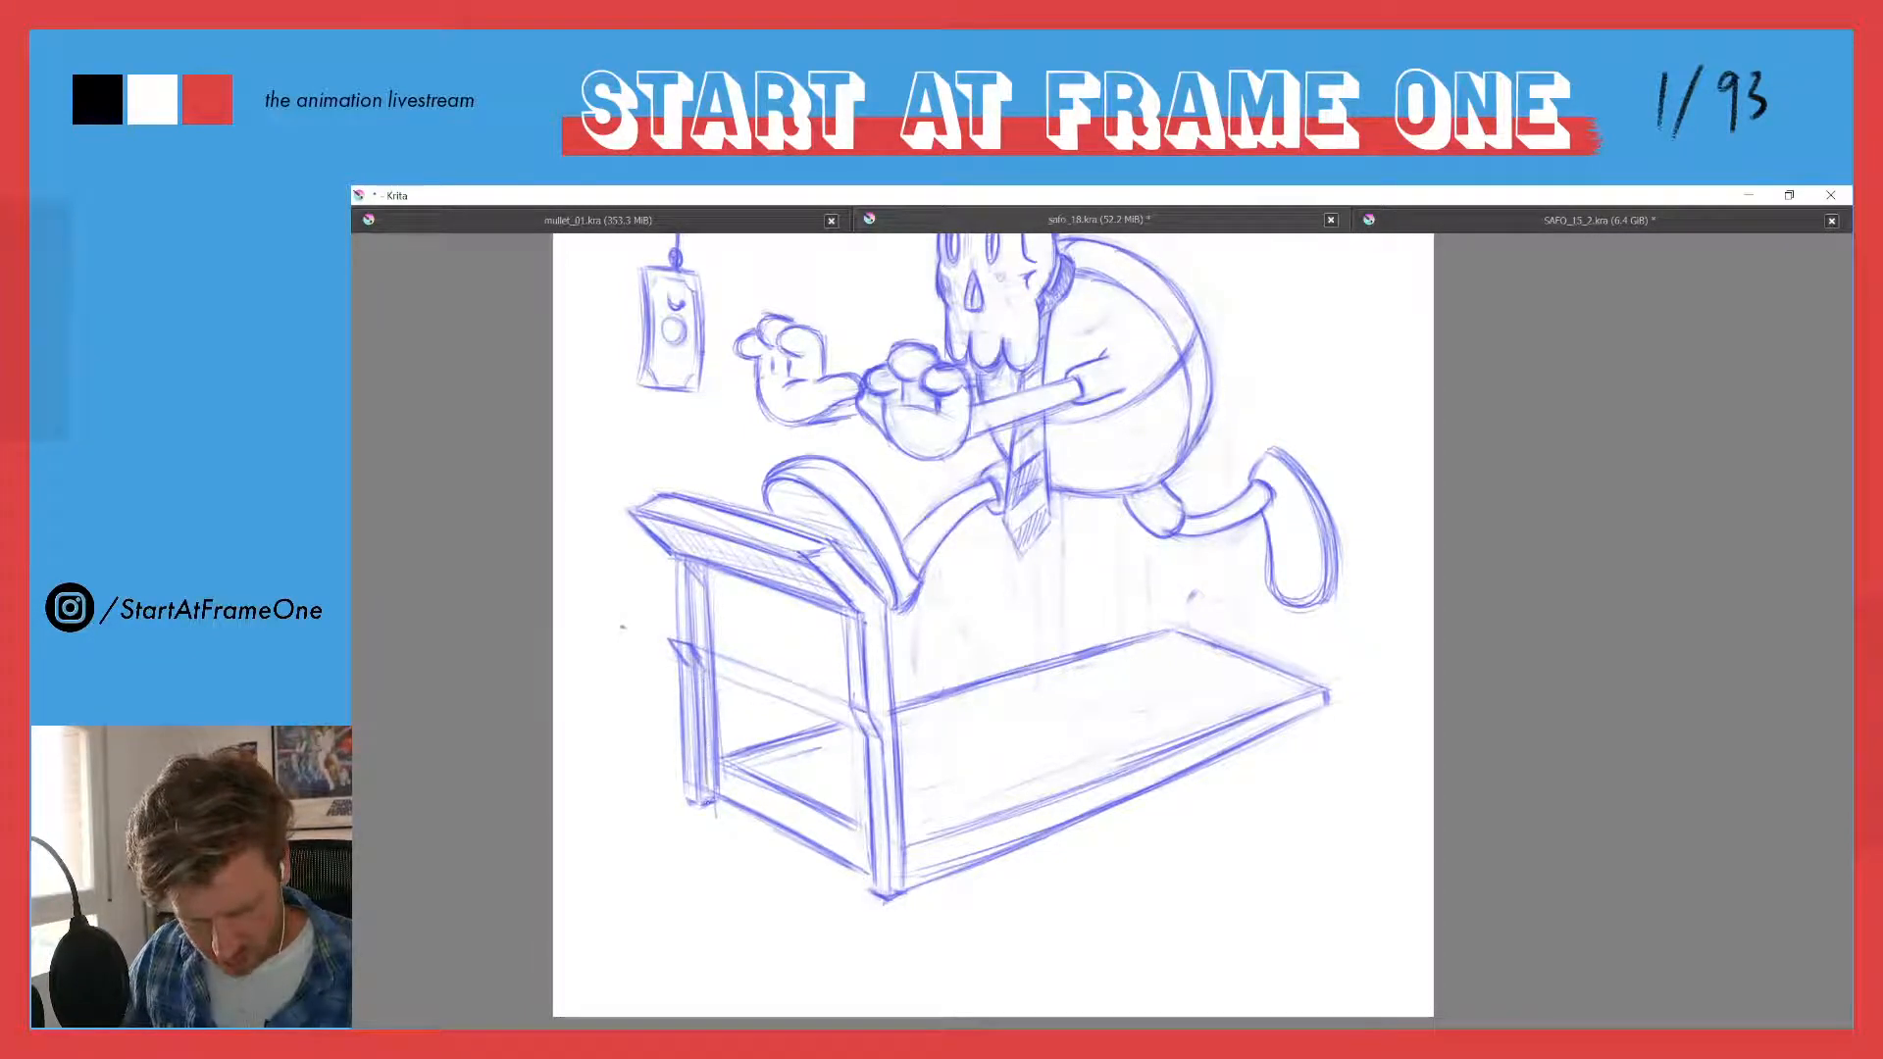
pyautogui.moveTo(691, 698); pyautogui.dragTo(696, 798)
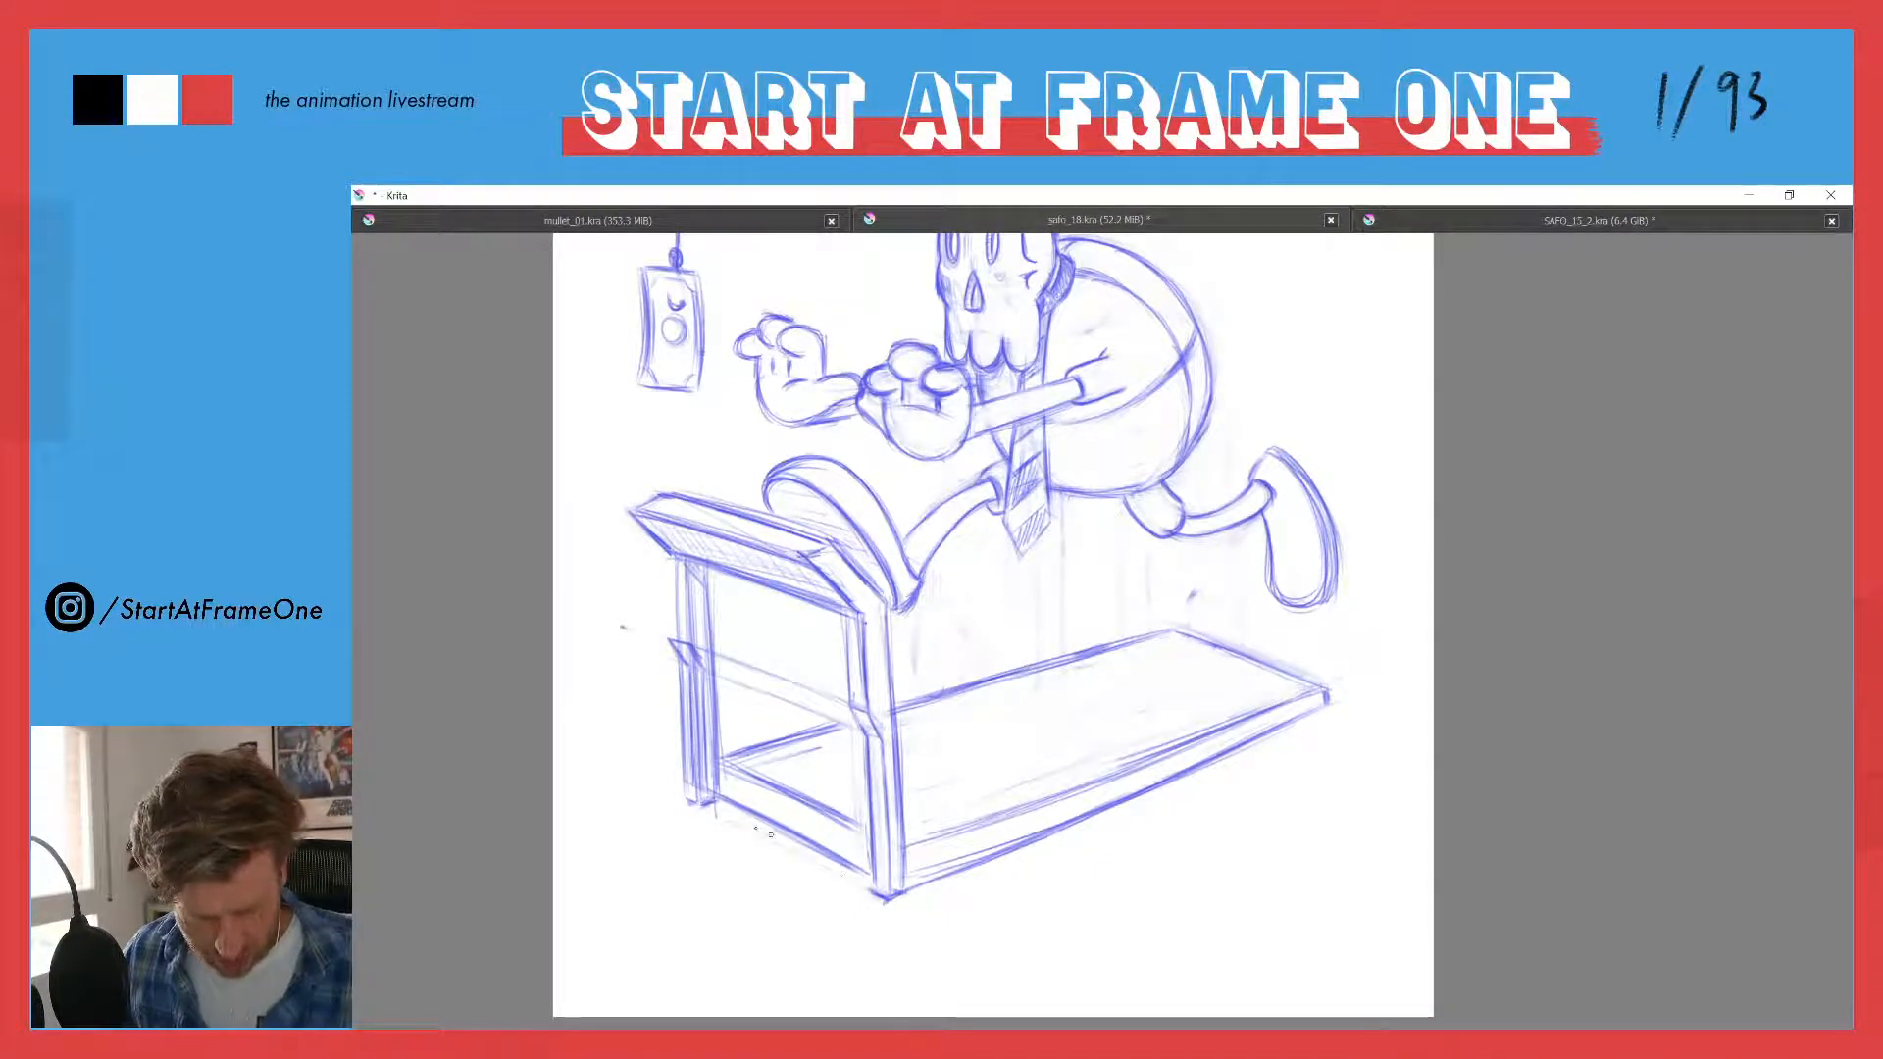
pyautogui.moveTo(729, 817); pyautogui.dragTo(870, 893)
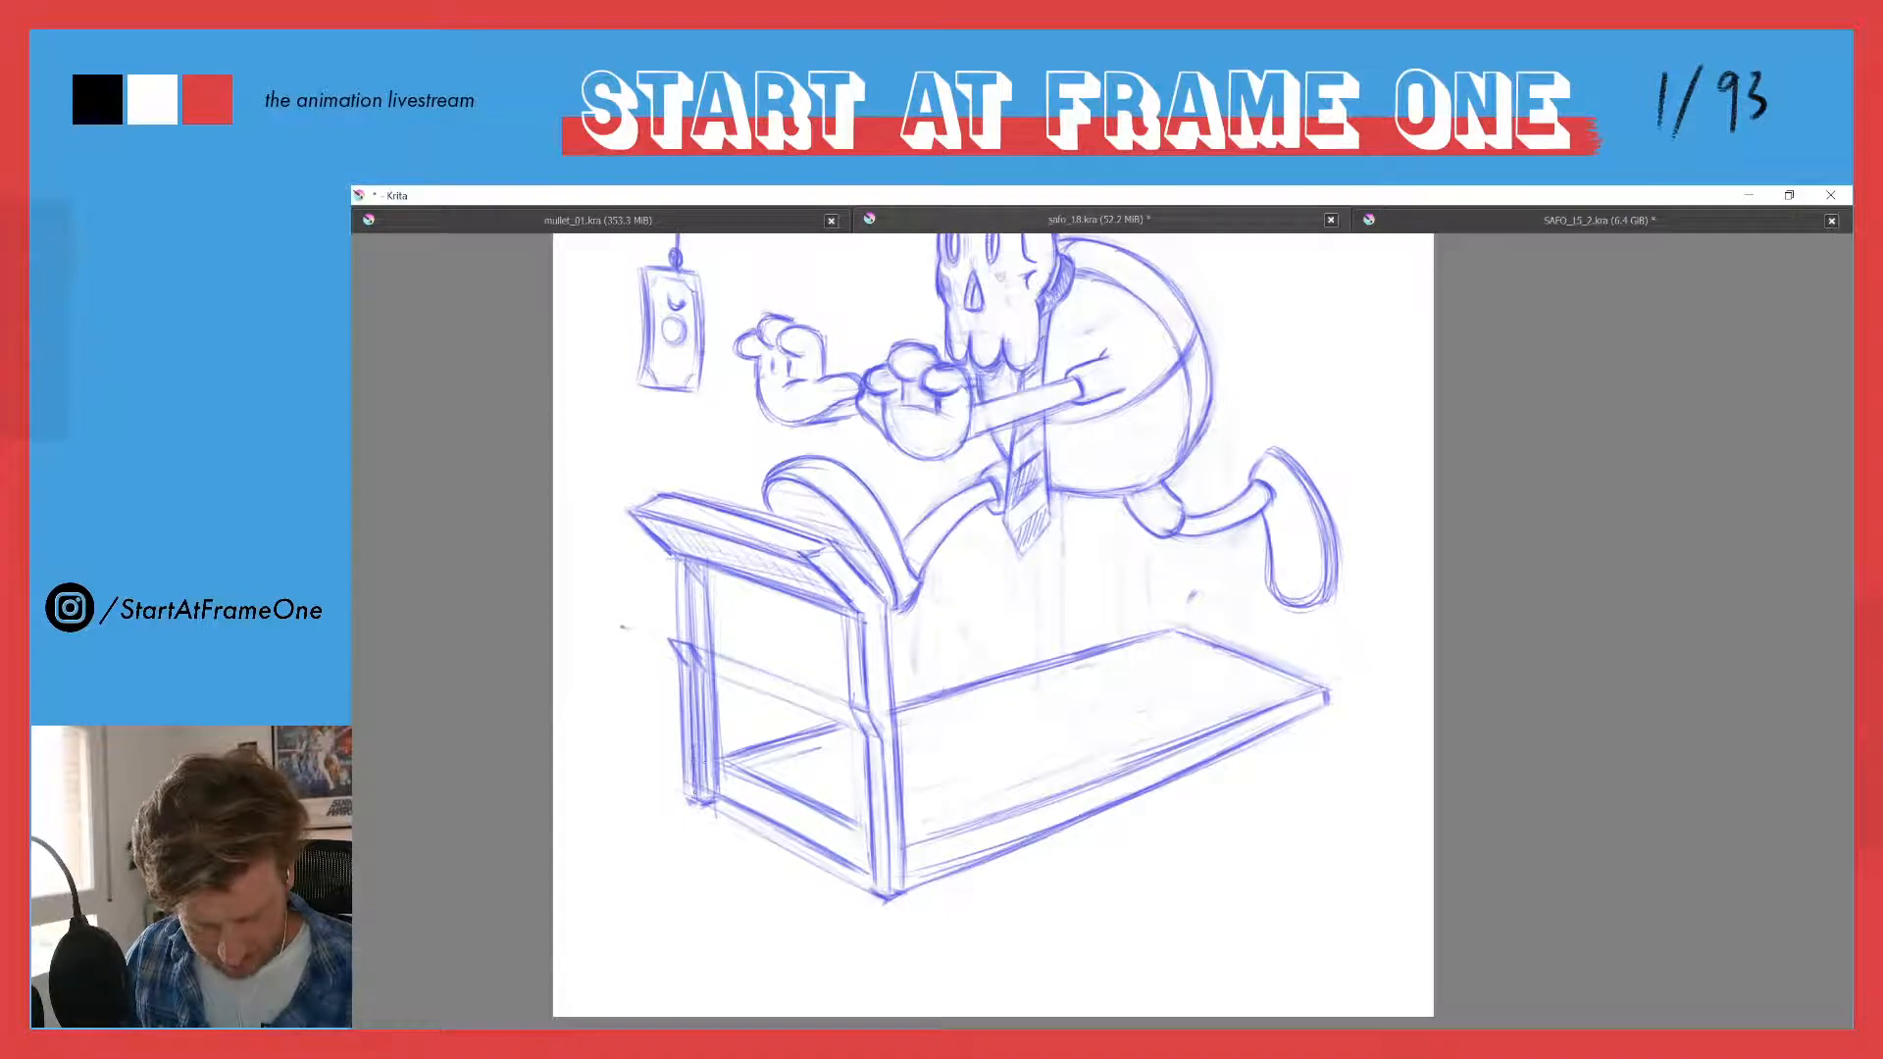
pyautogui.moveTo(702, 763); pyautogui.dragTo(705, 805)
pyautogui.moveTo(692, 678)
pyautogui.mouseDown()
pyautogui.moveTo(698, 728)
pyautogui.moveTo(676, 684)
pyautogui.moveTo(680, 781)
pyautogui.mouseUp()
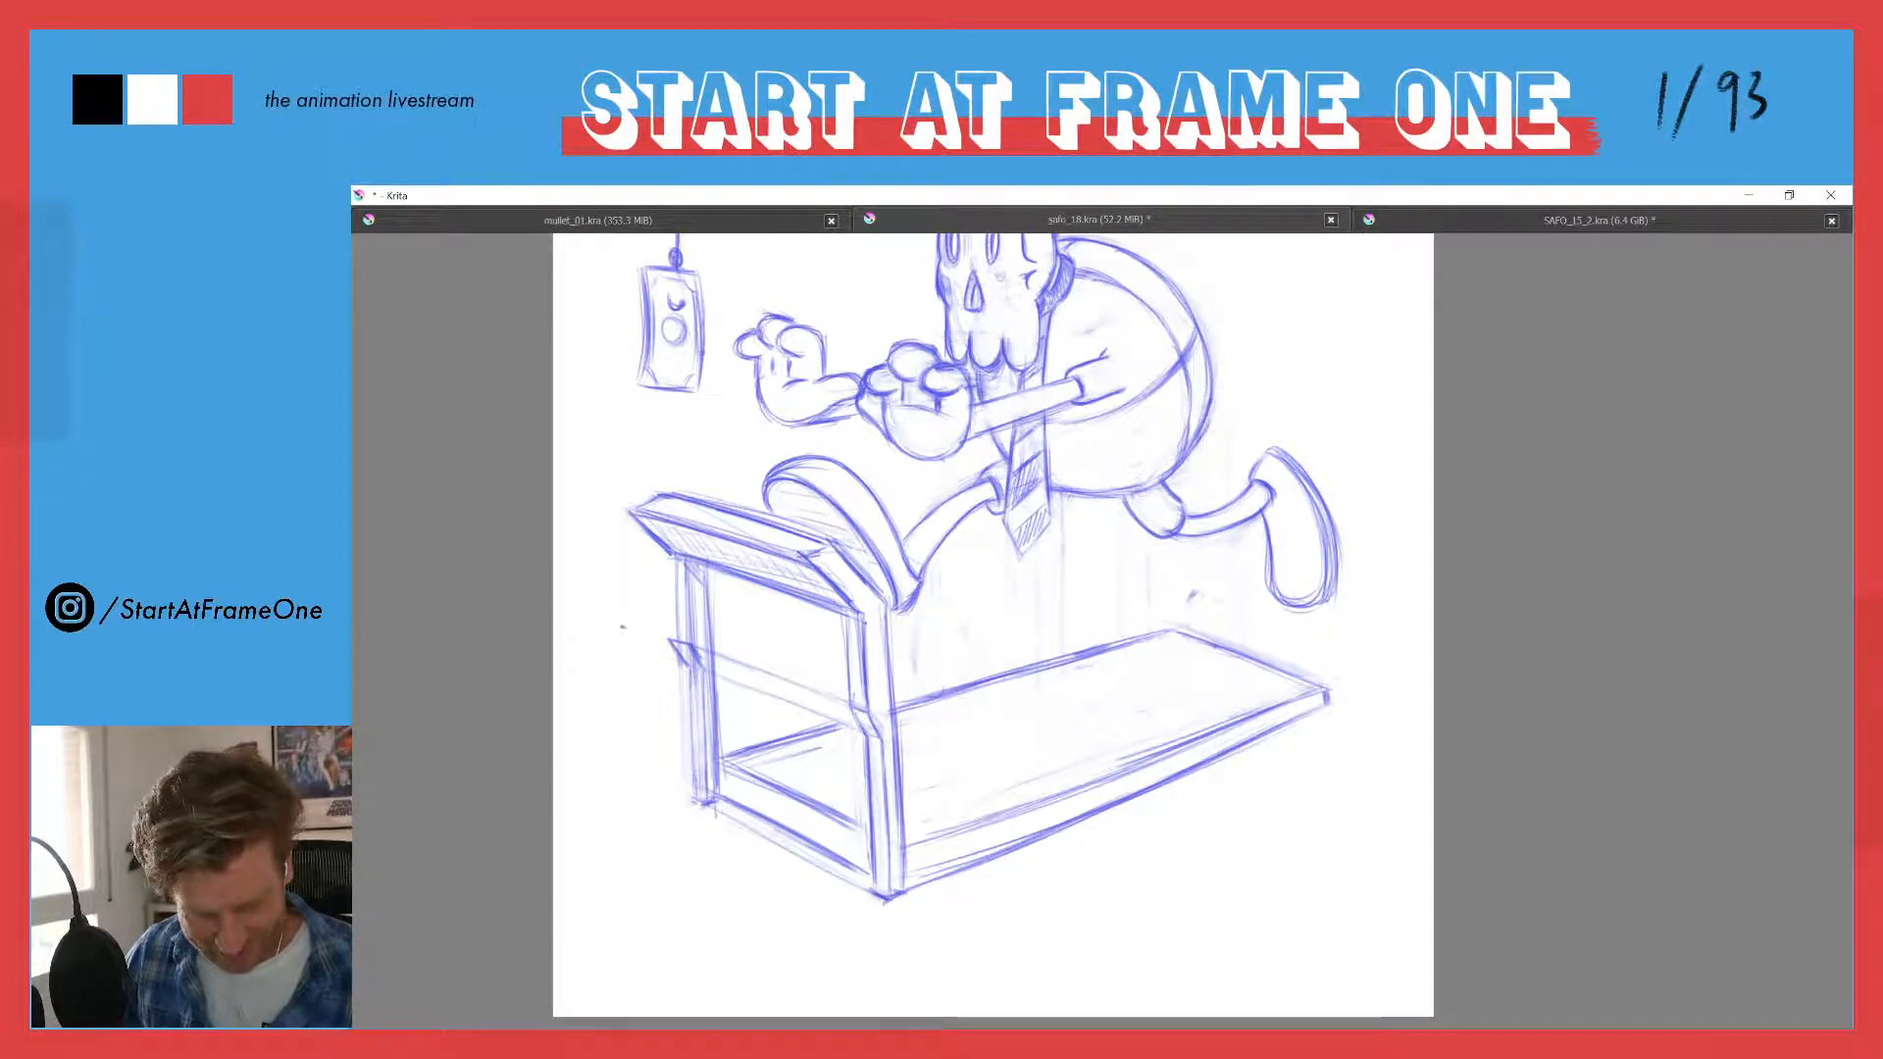
pyautogui.moveTo(692, 692); pyautogui.dragTo(697, 800)
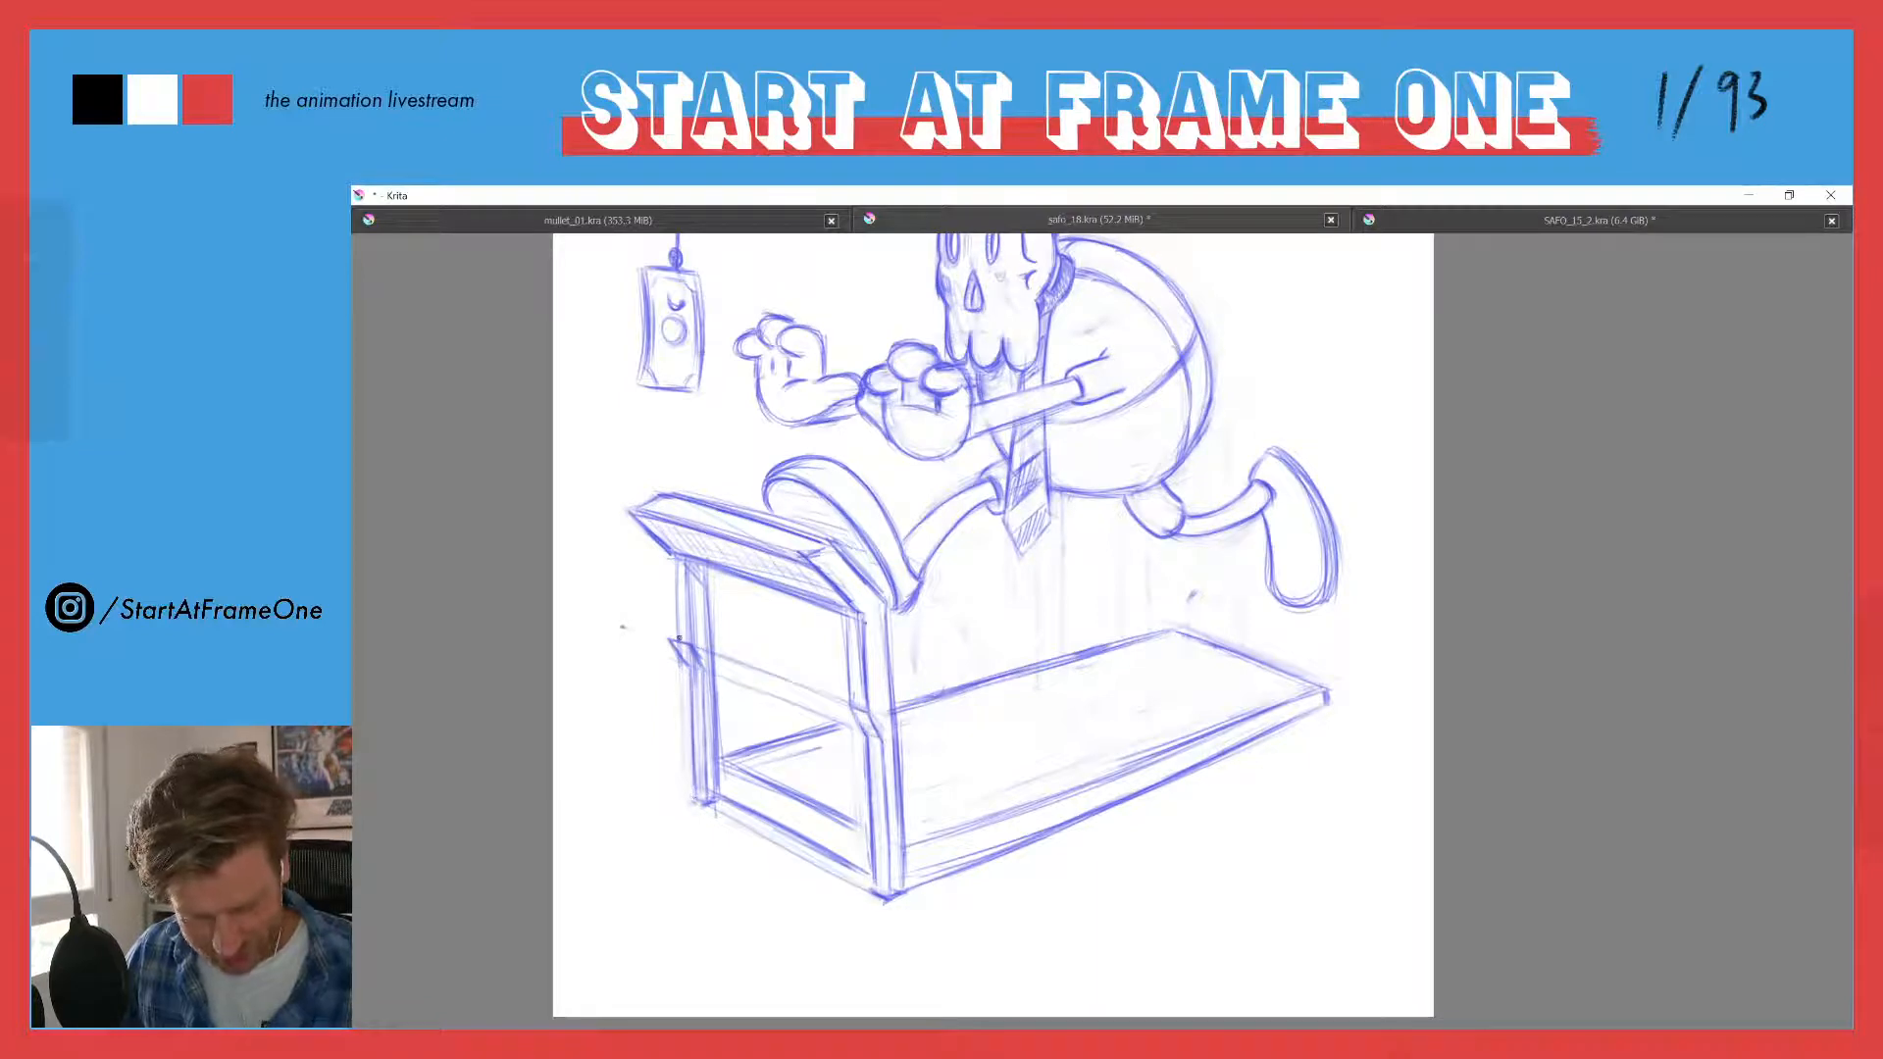
# - Redraw the far upright's upper section and join it to the lower section with an angled bend
pyautogui.moveTo(676, 559); pyautogui.dragTo(676, 635)
pyautogui.moveTo(676, 566)
pyautogui.mouseDown()
pyautogui.moveTo(676, 619)
pyautogui.moveTo(685, 567)
pyautogui.moveTo(689, 665)
pyautogui.mouseUp()
pyautogui.moveTo(676, 645)
pyautogui.mouseDown()
pyautogui.moveTo(693, 668)
pyautogui.moveTo(663, 631)
pyautogui.moveTo(677, 661)
pyautogui.mouseUp()
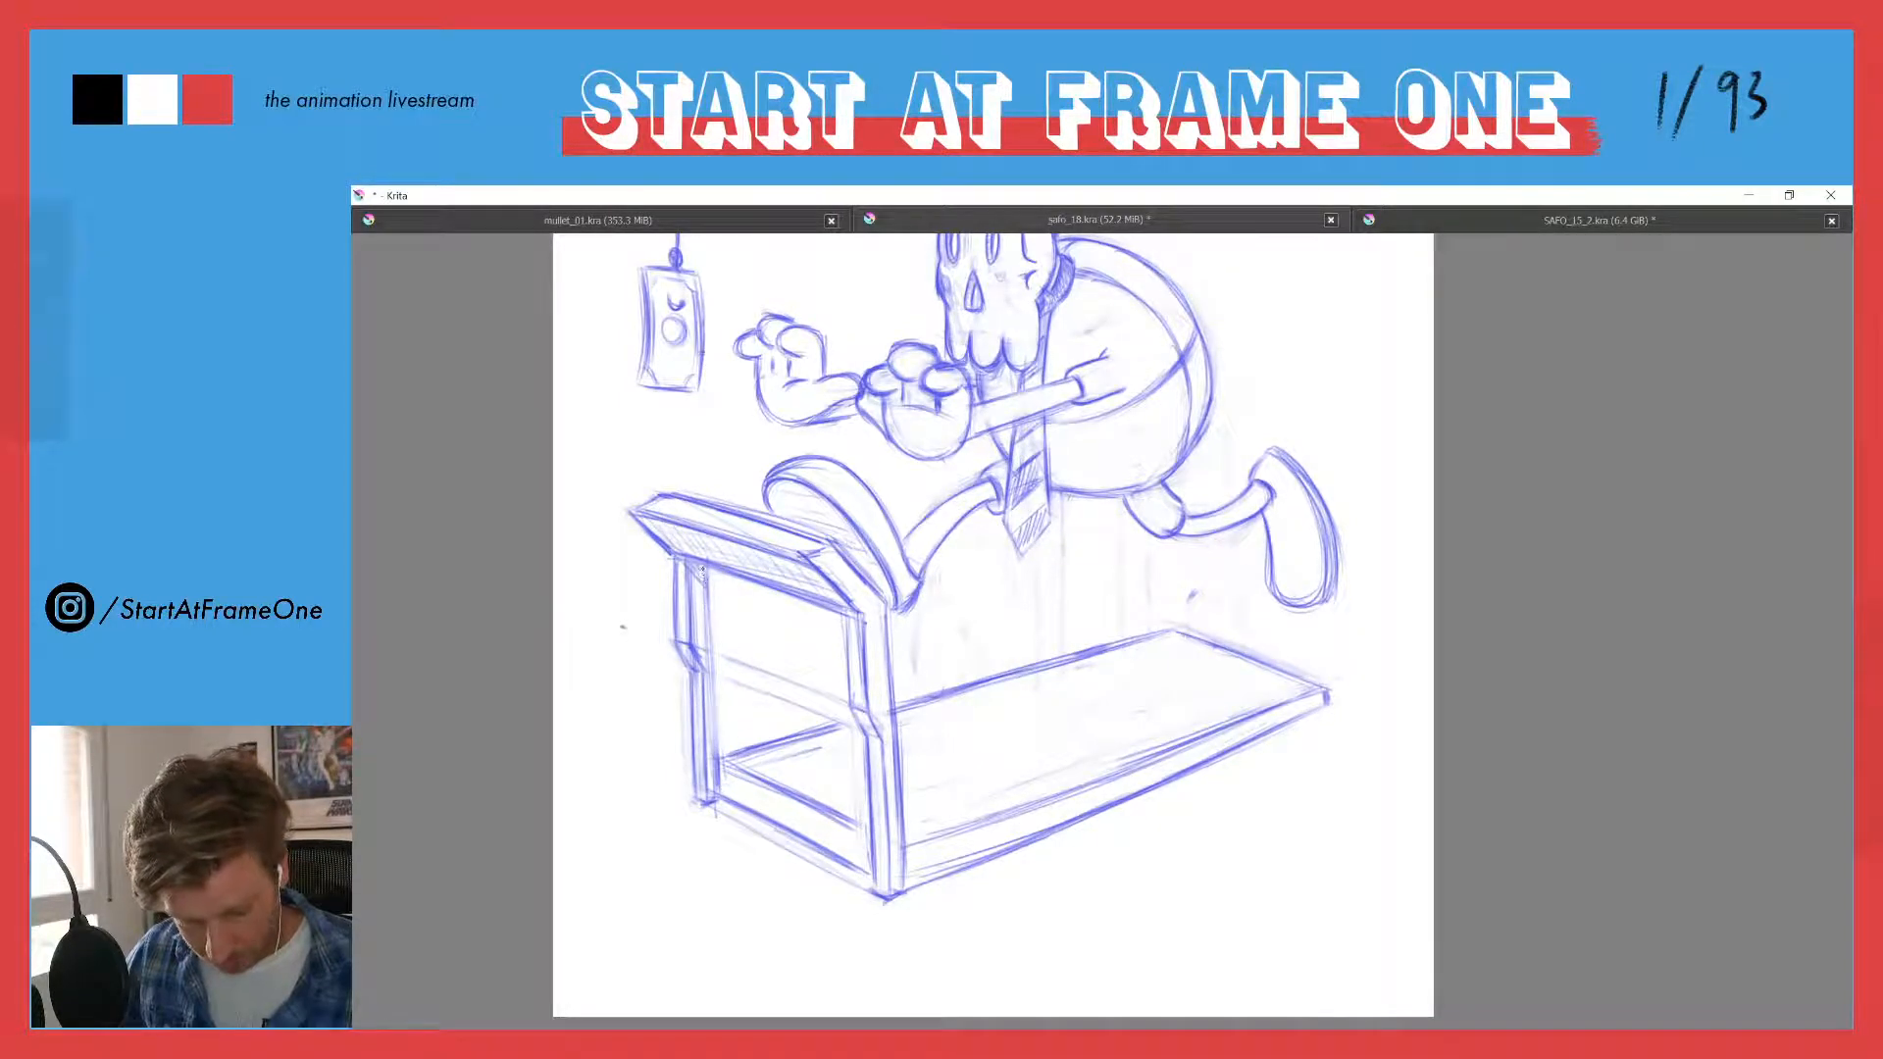
pyautogui.moveTo(708, 589); pyautogui.dragTo(716, 799)
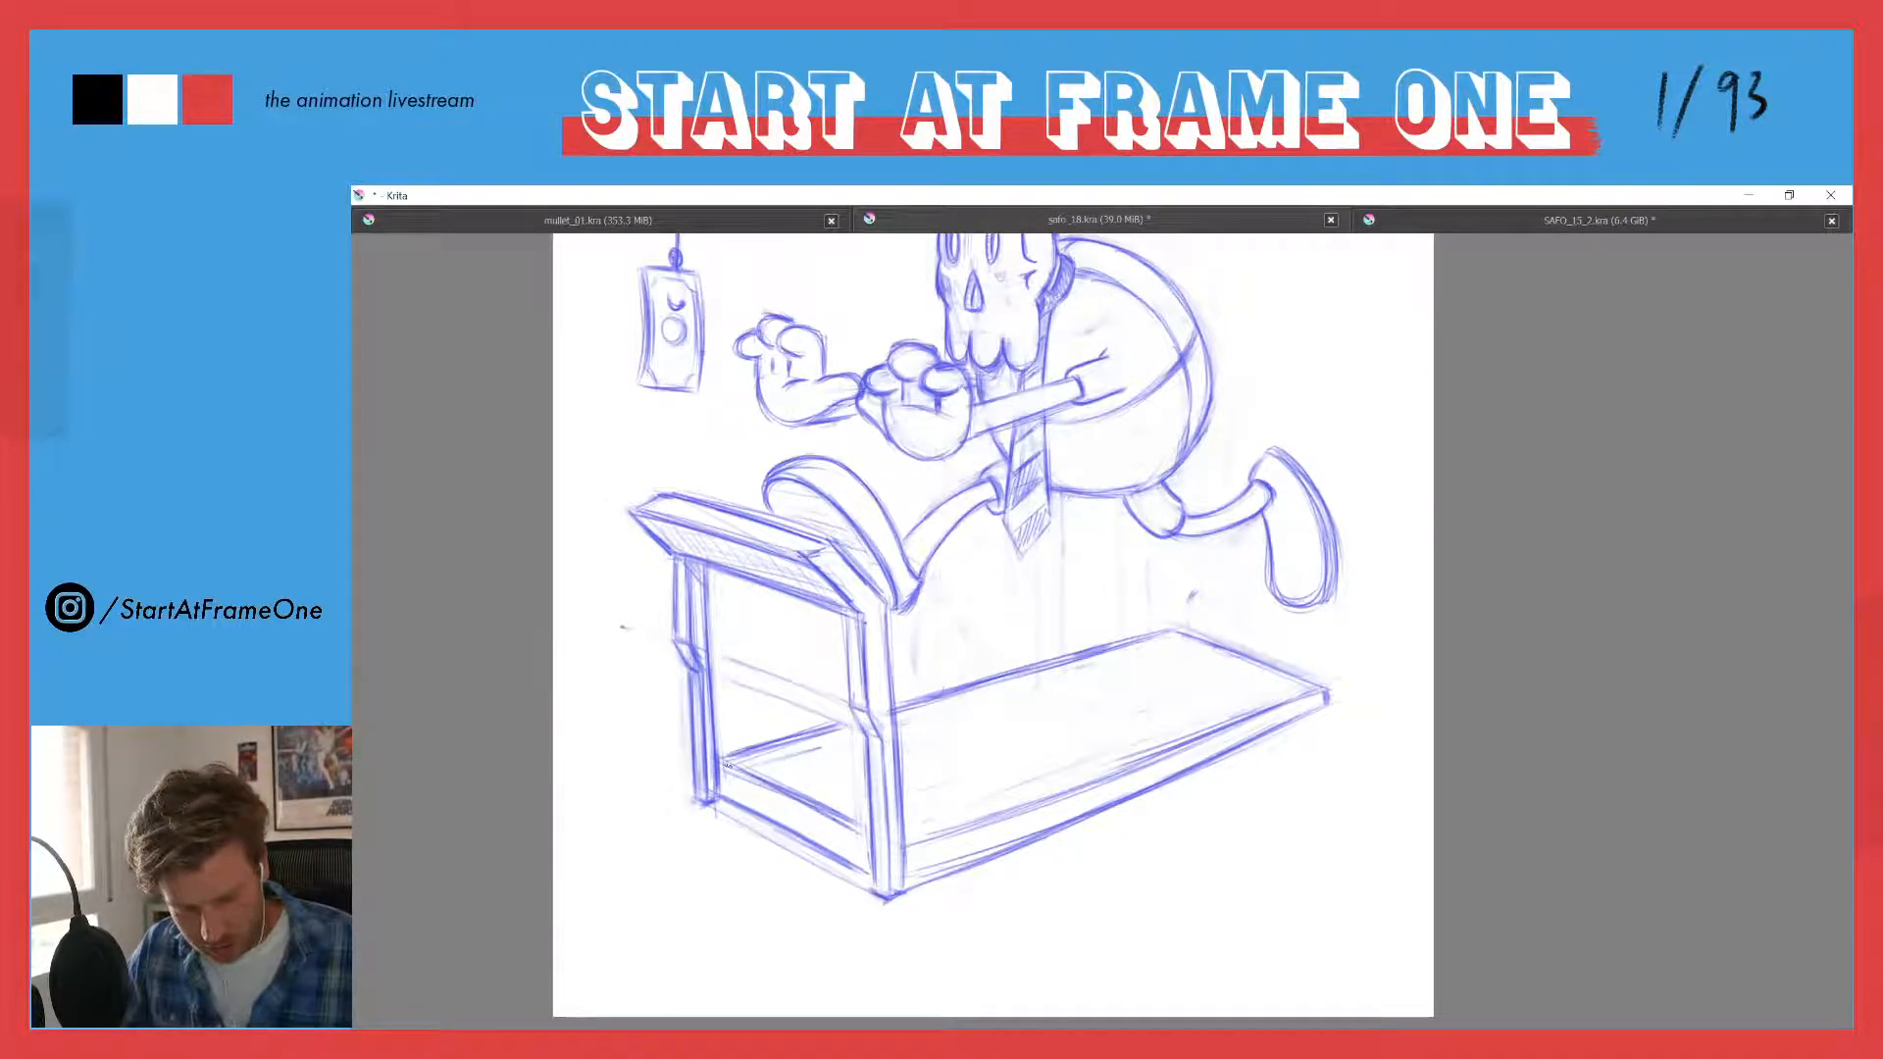
# - Erase the doubled lines of the crossbar between the uprights' feet and redraw its edges as cleaner single lines
pyautogui.moveTo(721, 767); pyautogui.dragTo(828, 813)
pyautogui.press('e')
pyautogui.moveTo(735, 767); pyautogui.dragTo(860, 832)
pyautogui.moveTo(749, 781)
pyautogui.mouseDown()
pyautogui.moveTo(724, 762)
pyautogui.moveTo(864, 839)
pyautogui.mouseUp()
pyautogui.press('e')
pyautogui.moveTo(731, 770)
pyautogui.mouseDown()
pyautogui.moveTo(865, 841)
pyautogui.moveTo(849, 832)
pyautogui.mouseUp()
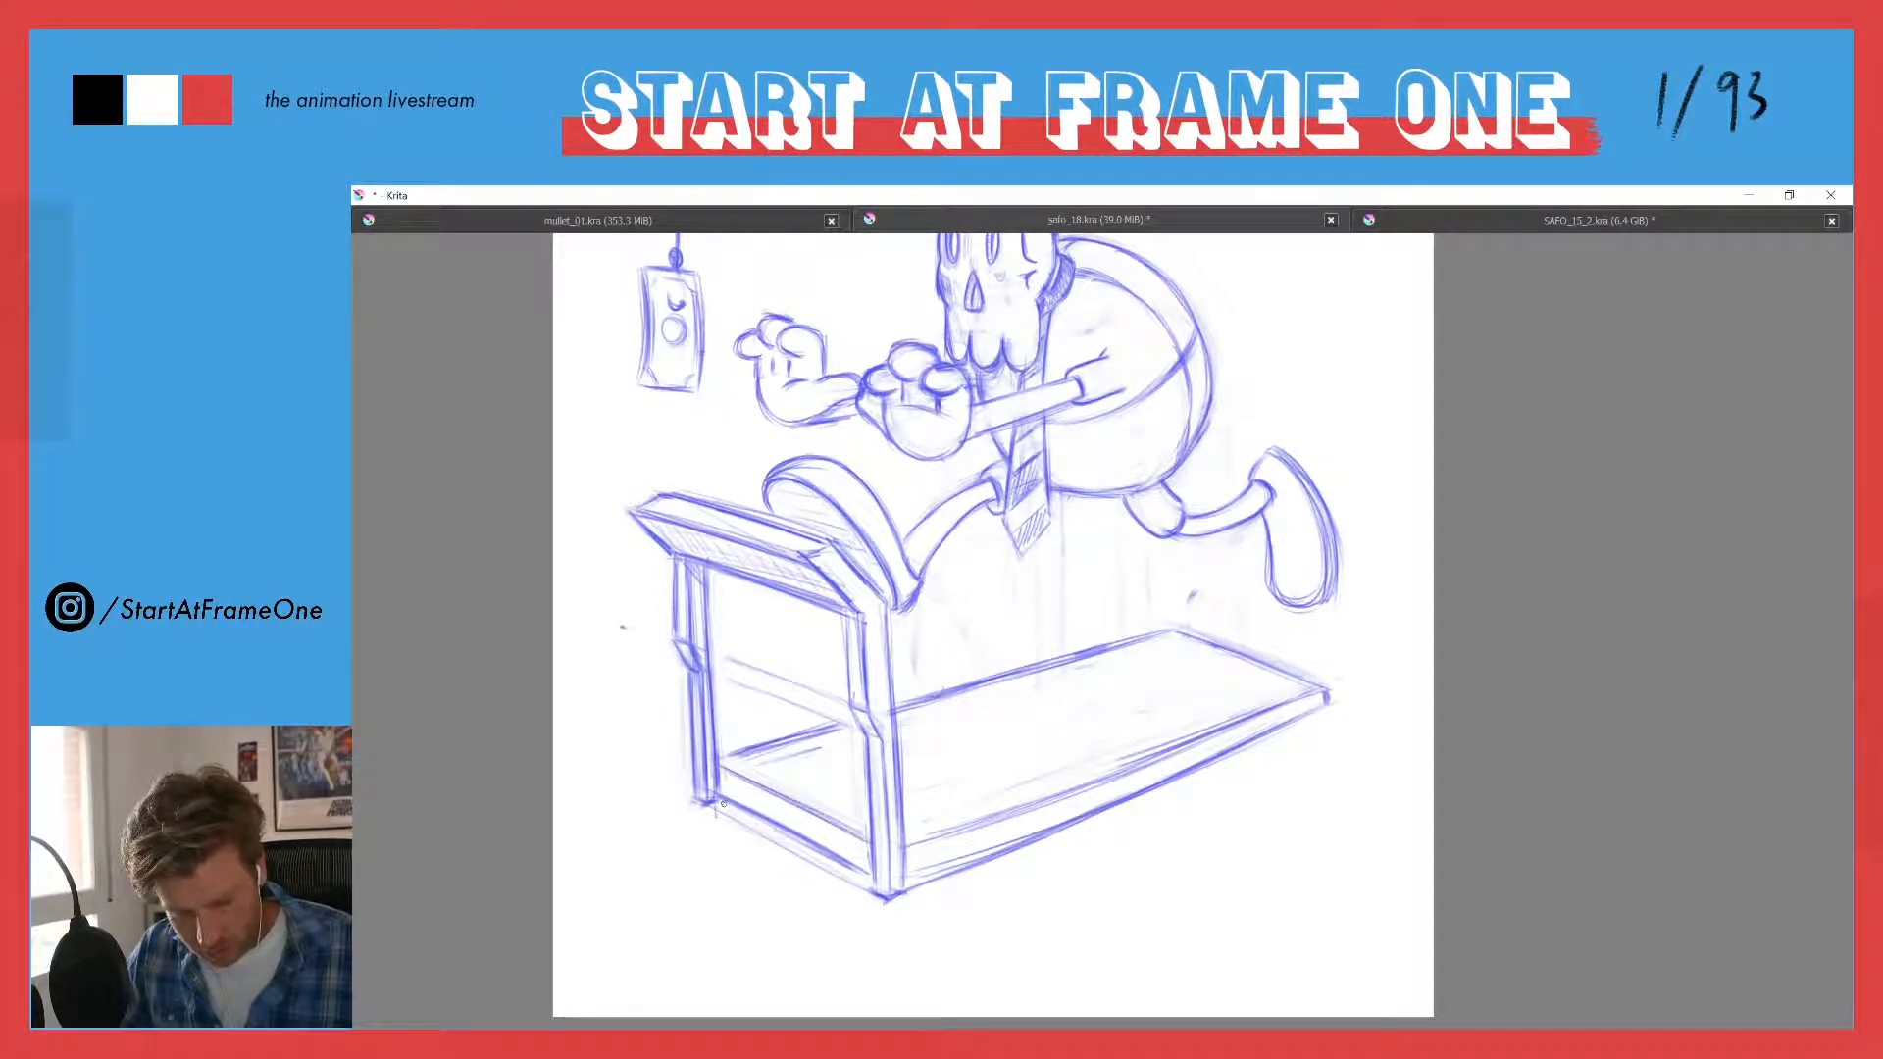
pyautogui.moveTo(743, 806); pyautogui.dragTo(870, 875)
pyautogui.press('e')
pyautogui.moveTo(724, 821); pyautogui.dragTo(869, 891)
pyautogui.press('e')
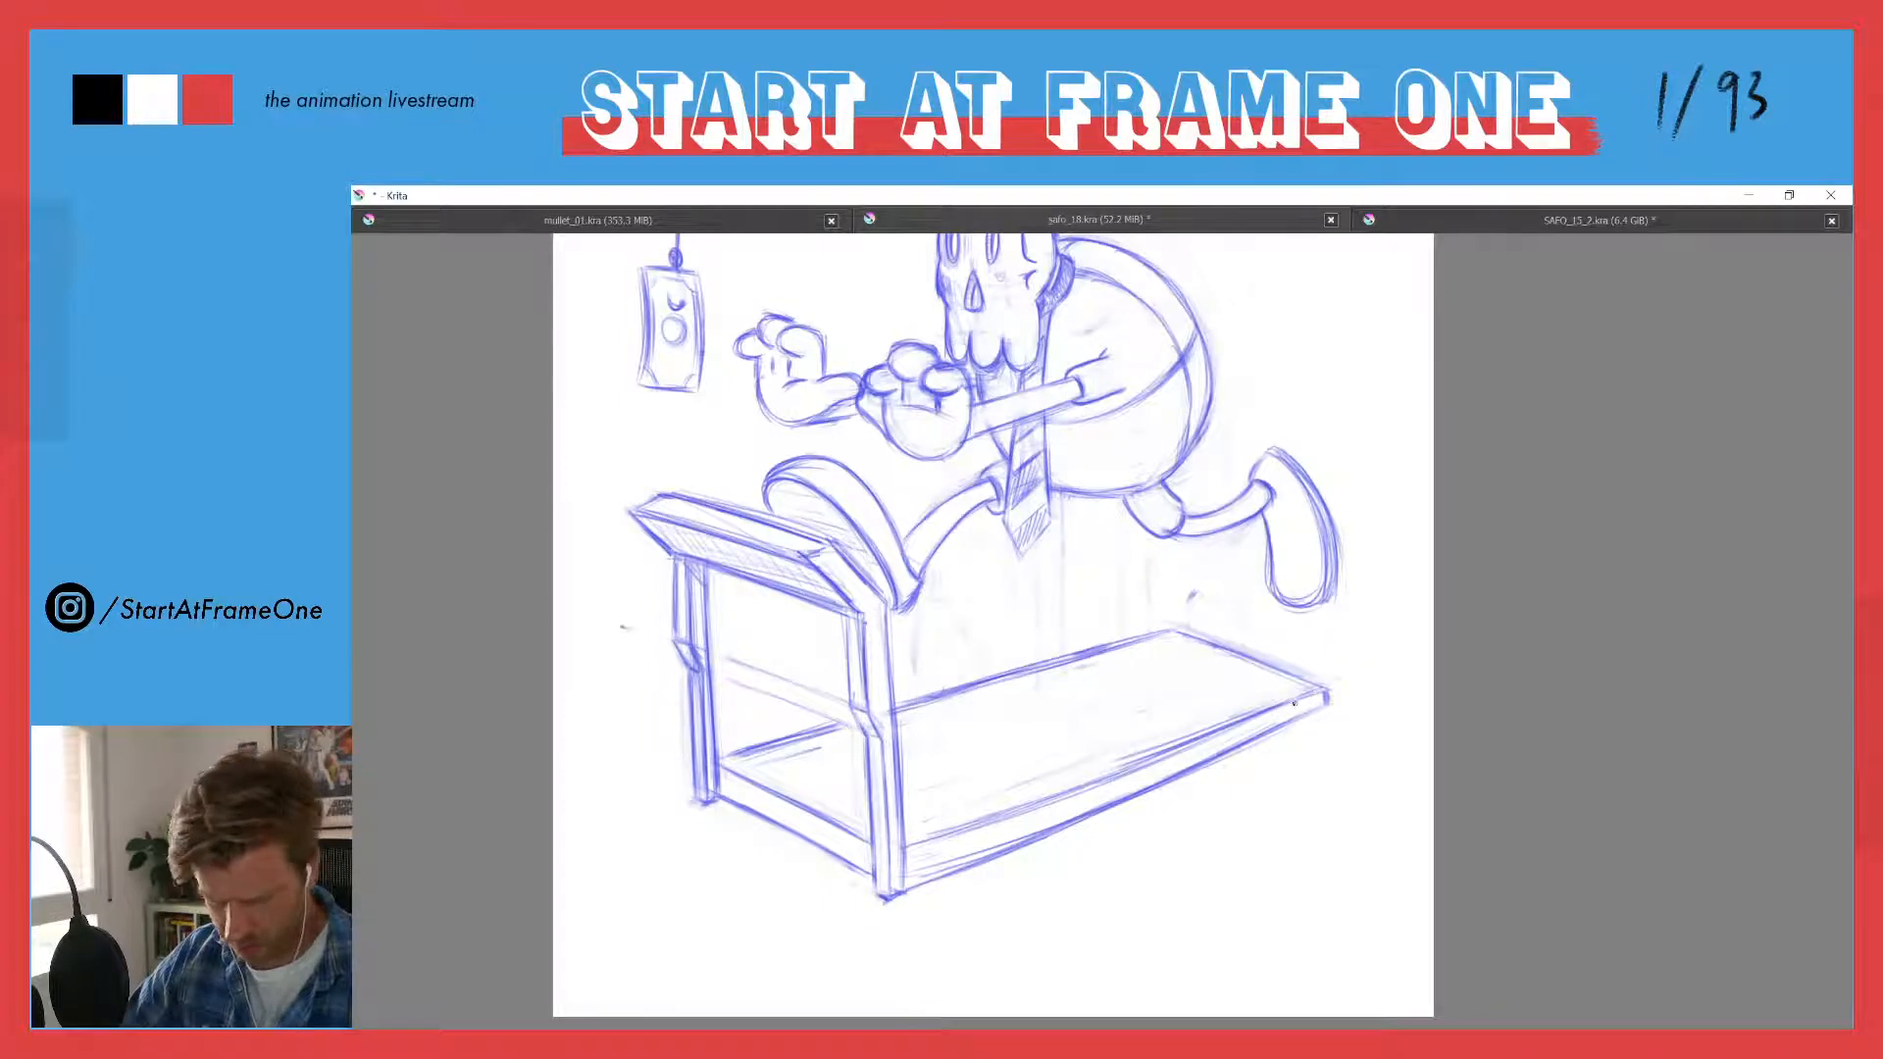
# - Clean up the long near and far edges of the treadmill's running deck, removing doubled lines and redrawing them
pyautogui.moveTo(1260, 718)
pyautogui.mouseDown()
pyautogui.moveTo(918, 854)
pyautogui.moveTo(1047, 792)
pyautogui.mouseUp()
pyautogui.press('e')
pyautogui.moveTo(927, 844); pyautogui.dragTo(1213, 716)
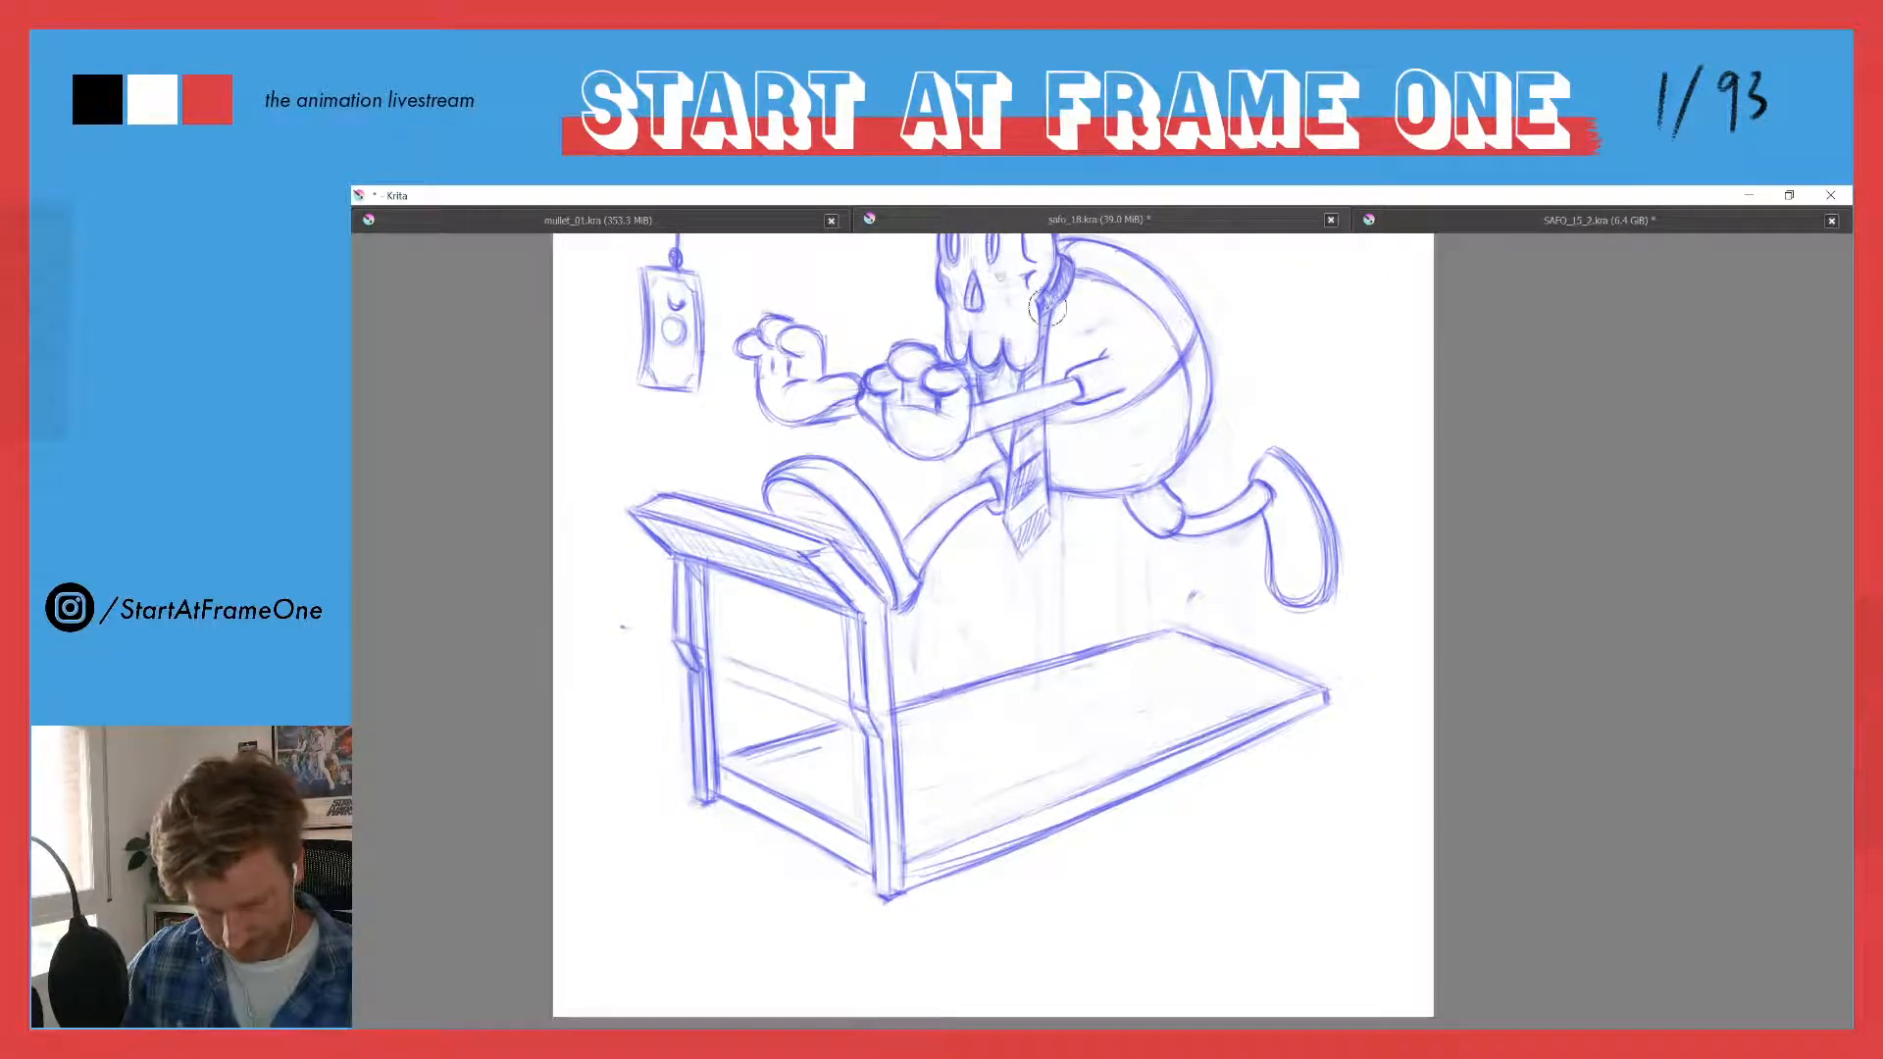
pyautogui.moveTo(695, 304); pyautogui.dragTo(794, 393)
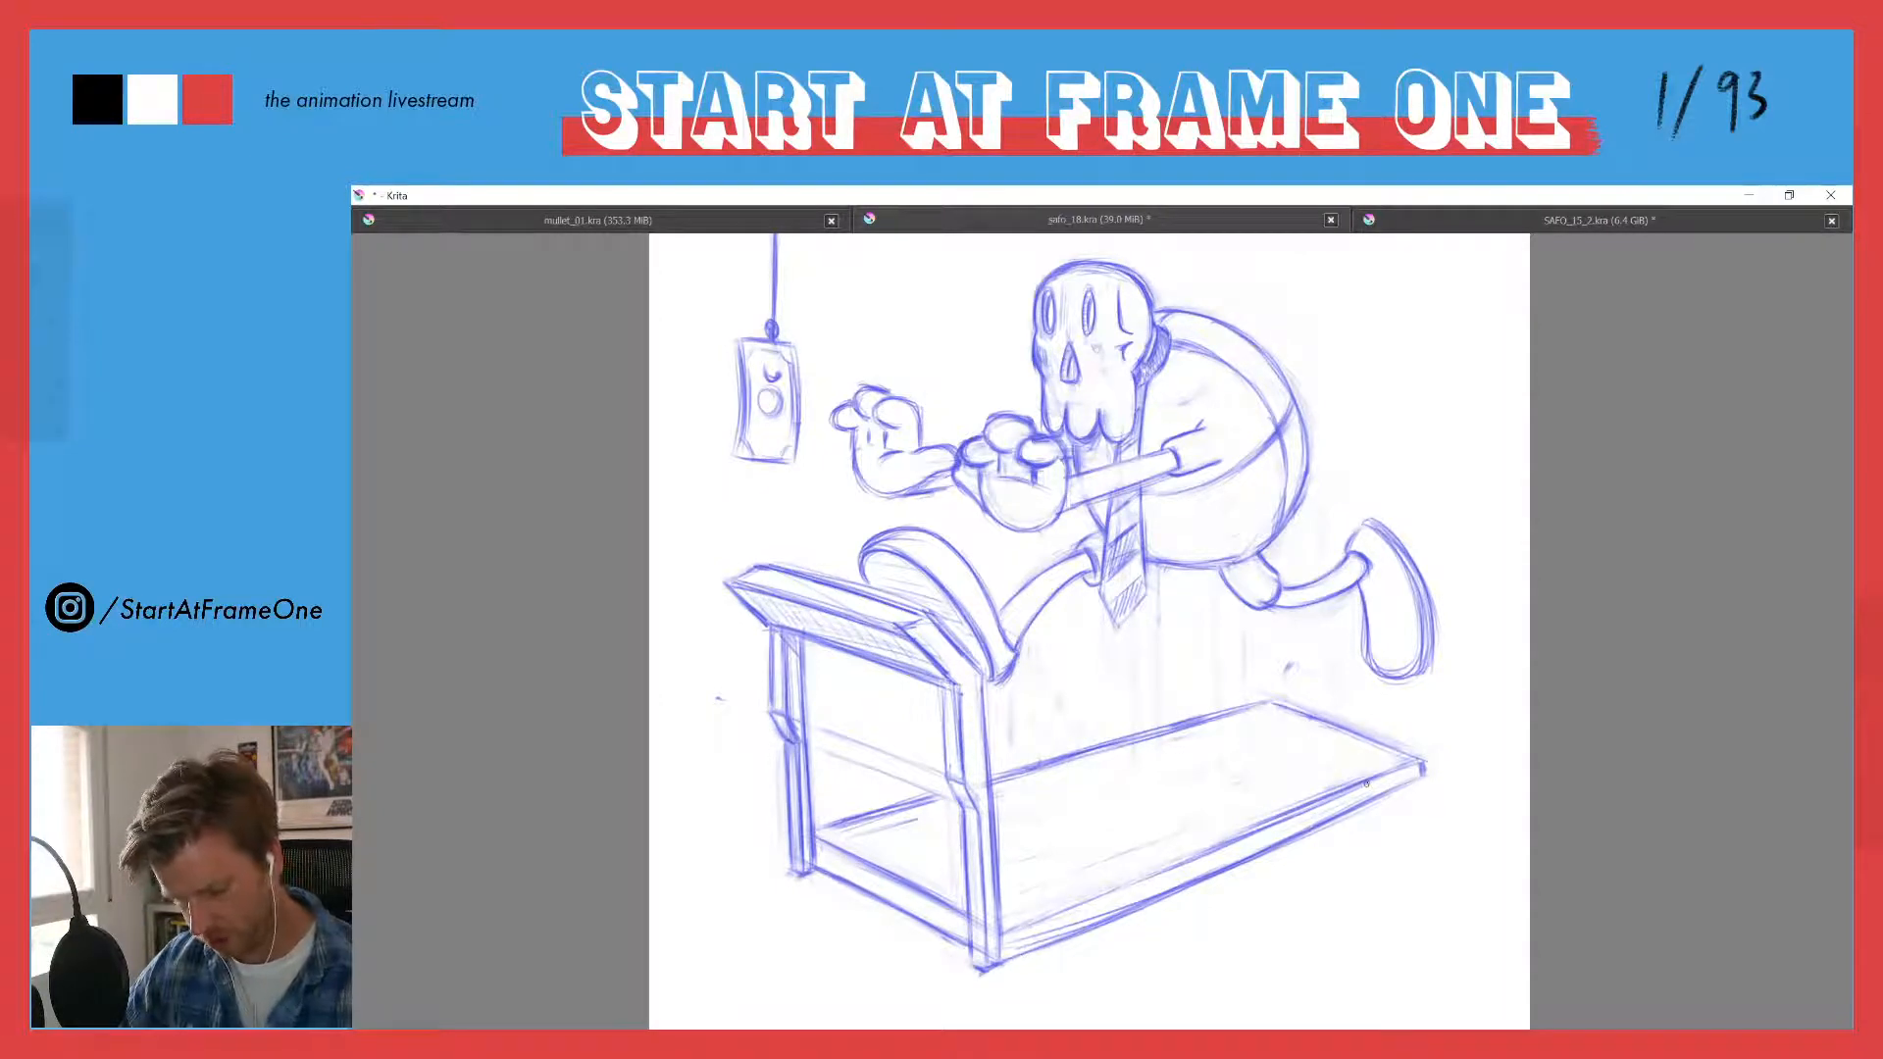
pyautogui.moveTo(1108, 884); pyautogui.dragTo(1067, 909)
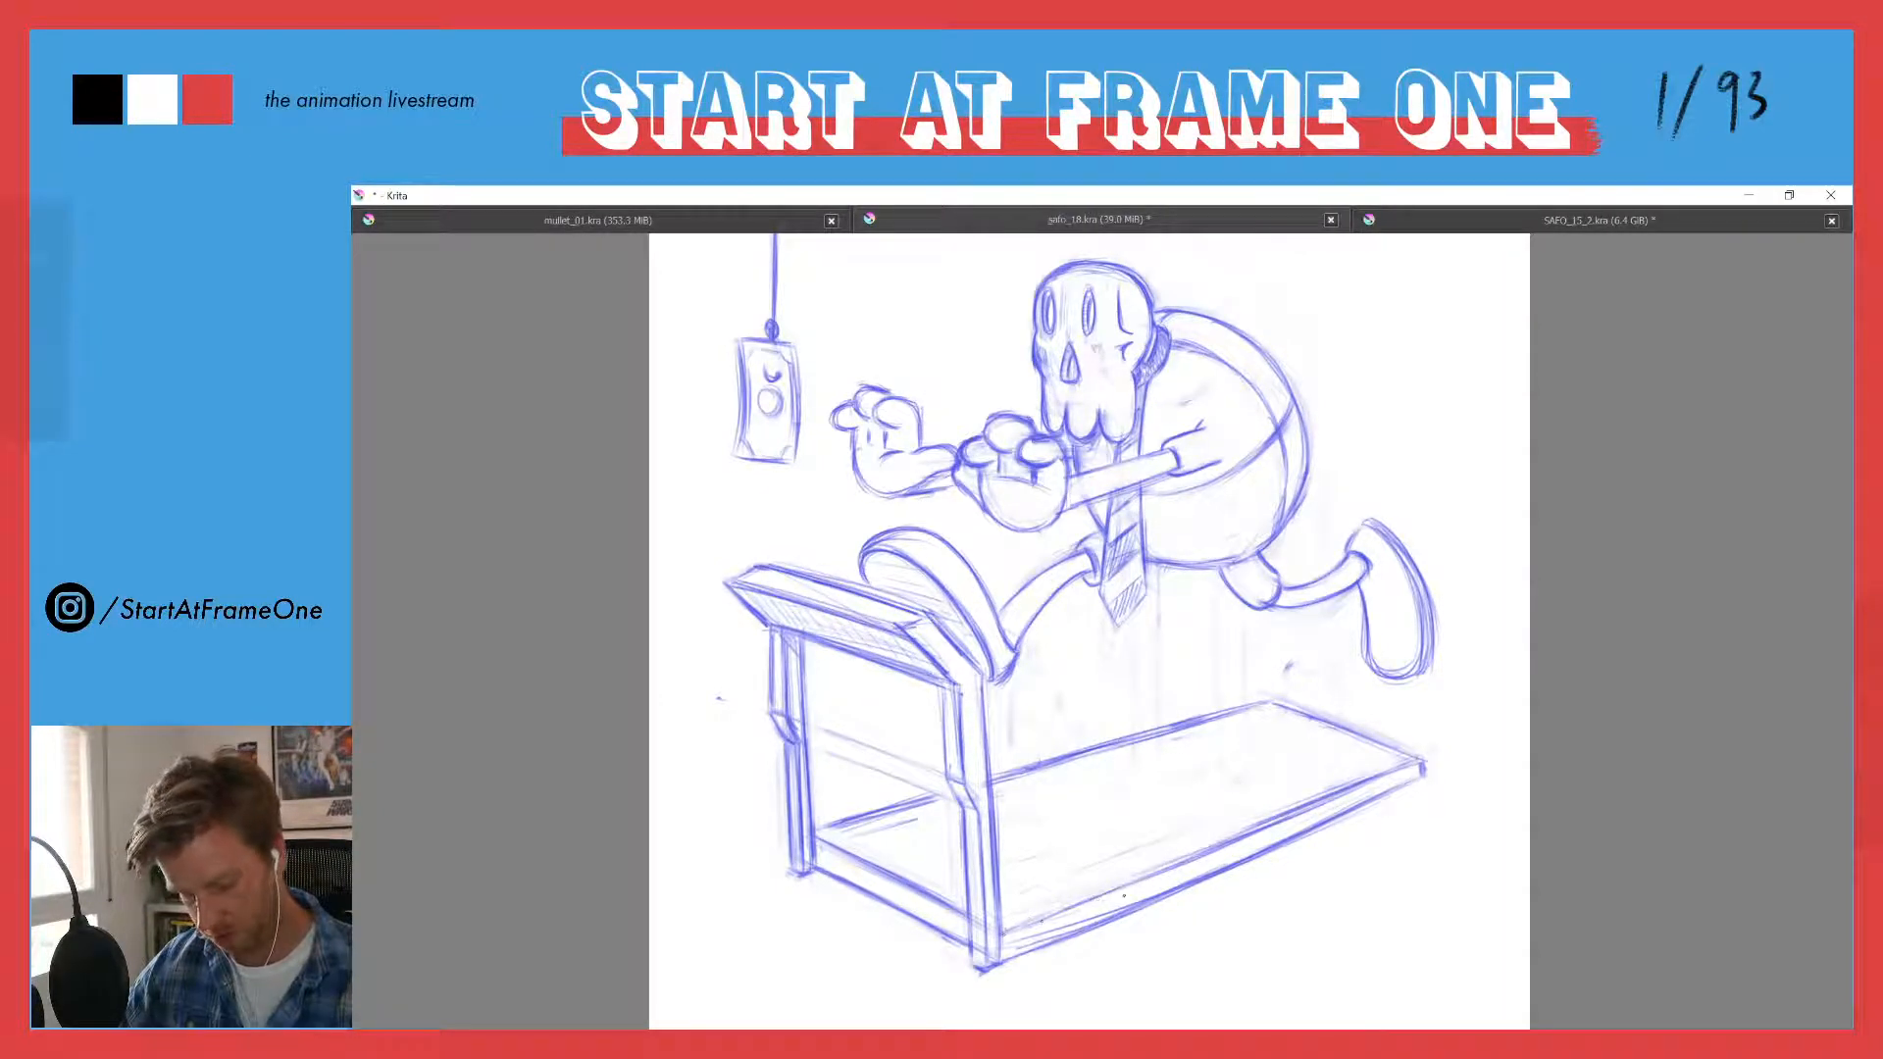
pyautogui.moveTo(1422, 776); pyautogui.dragTo(1321, 830)
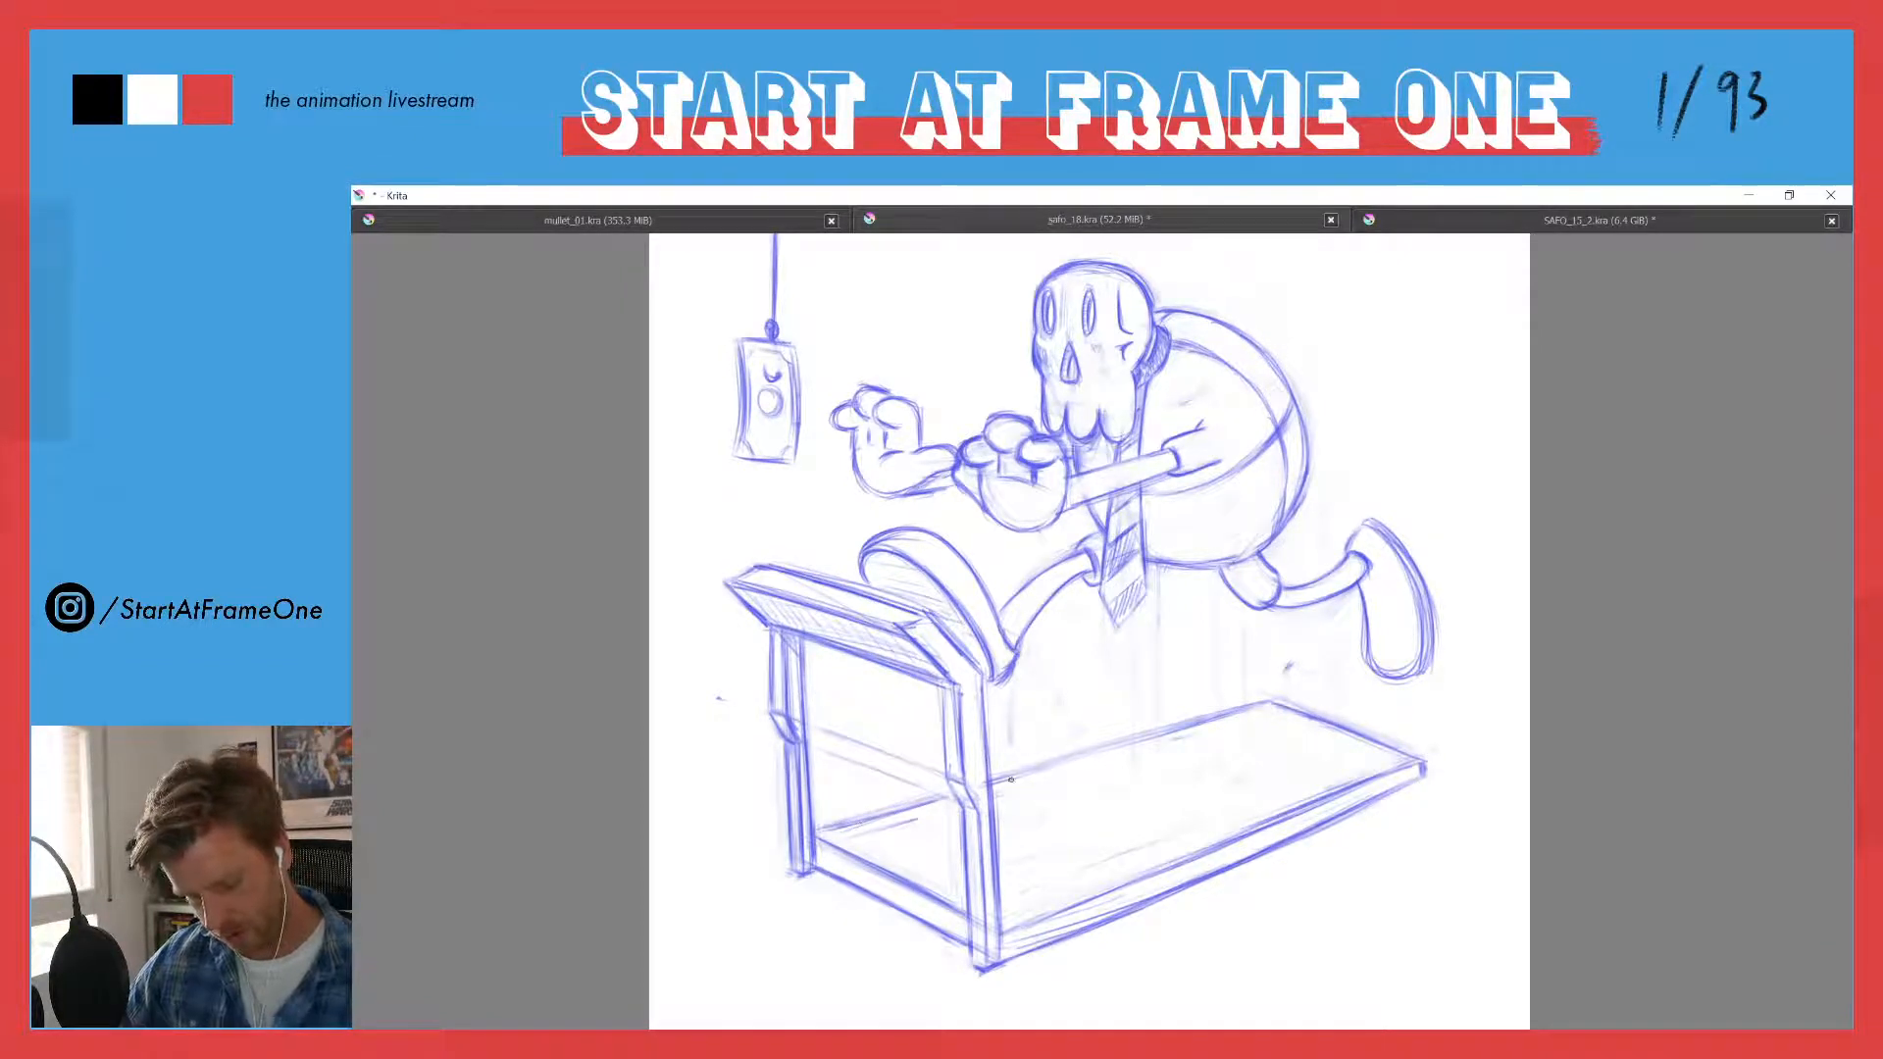
pyautogui.moveTo(1155, 738)
pyautogui.mouseDown()
pyautogui.moveTo(1043, 769)
pyautogui.moveTo(1071, 764)
pyautogui.mouseUp()
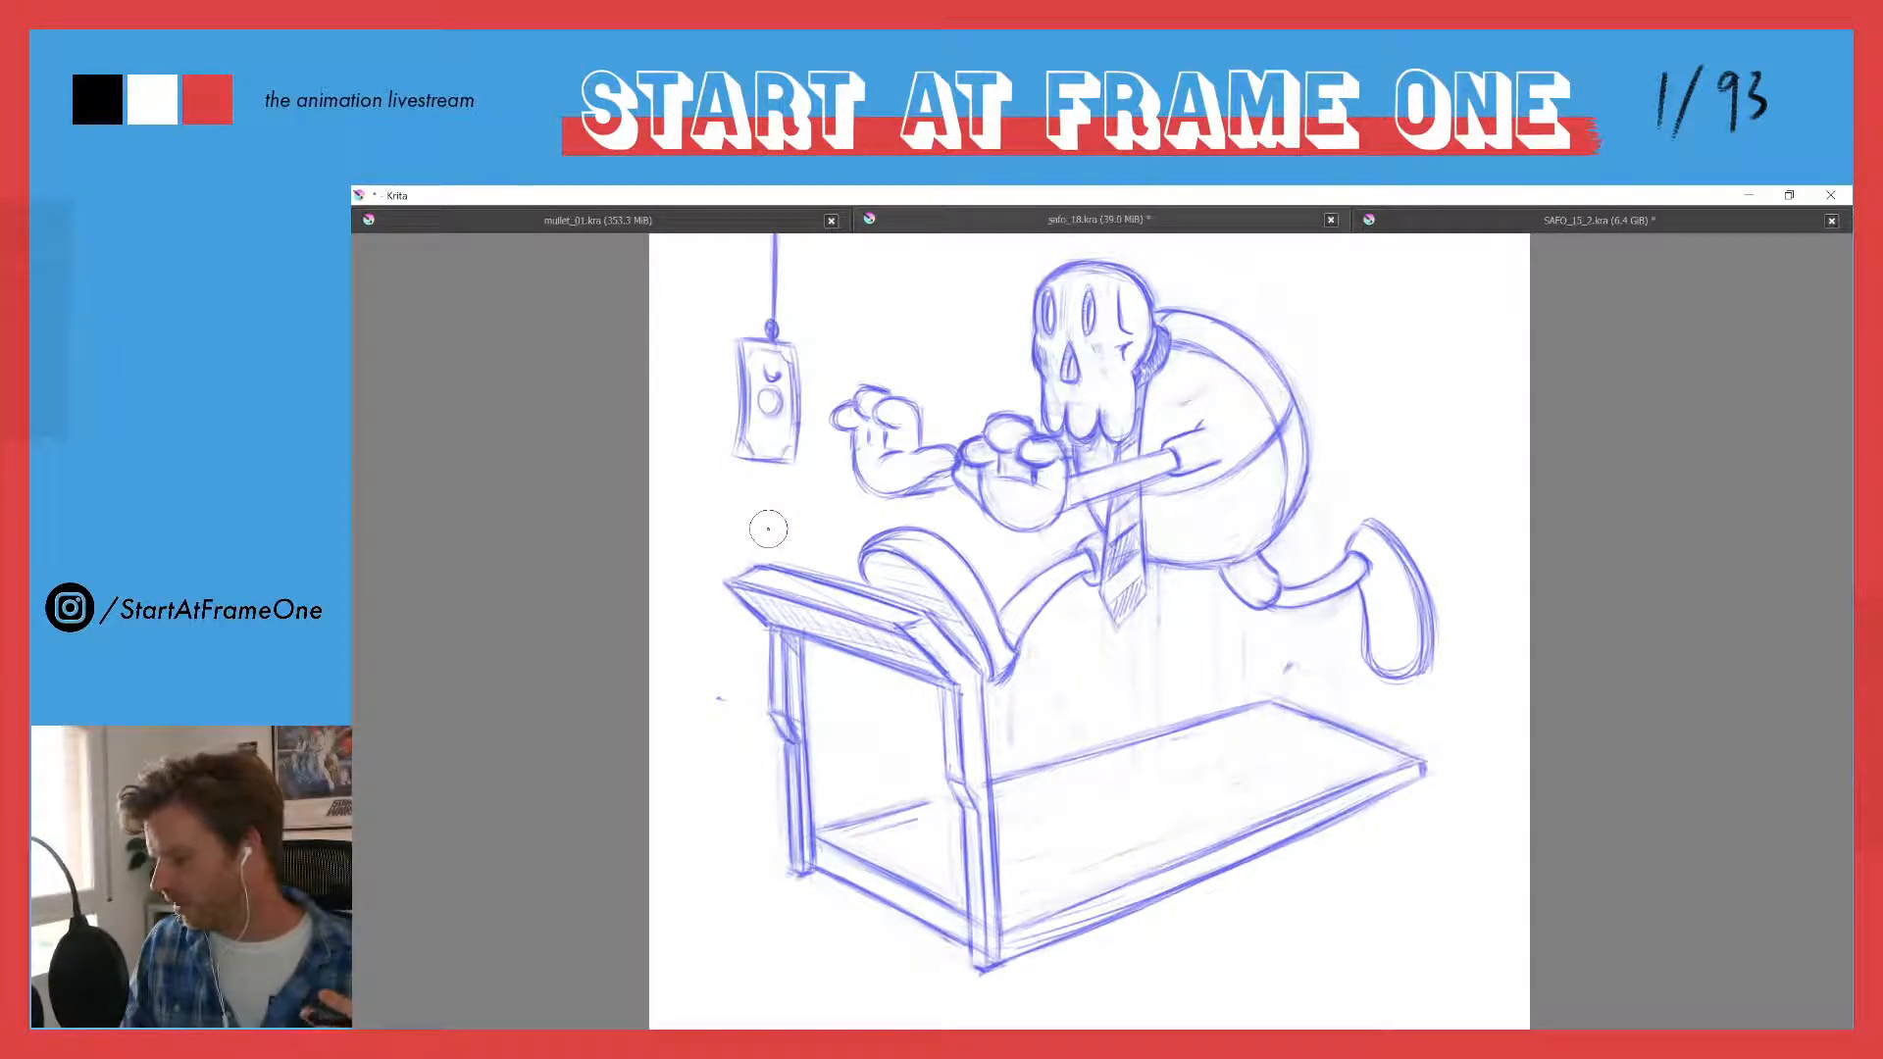
# - Draw a rounded shirt pocket holding several pens on the chest, partly behind the reaching arm
pyautogui.hotkey('ctrl', 'space')
pyautogui.moveTo(701, 429)
pyautogui.mouseDown()
pyautogui.moveTo(696, 515)
pyautogui.moveTo(692, 410)
pyautogui.mouseUp()
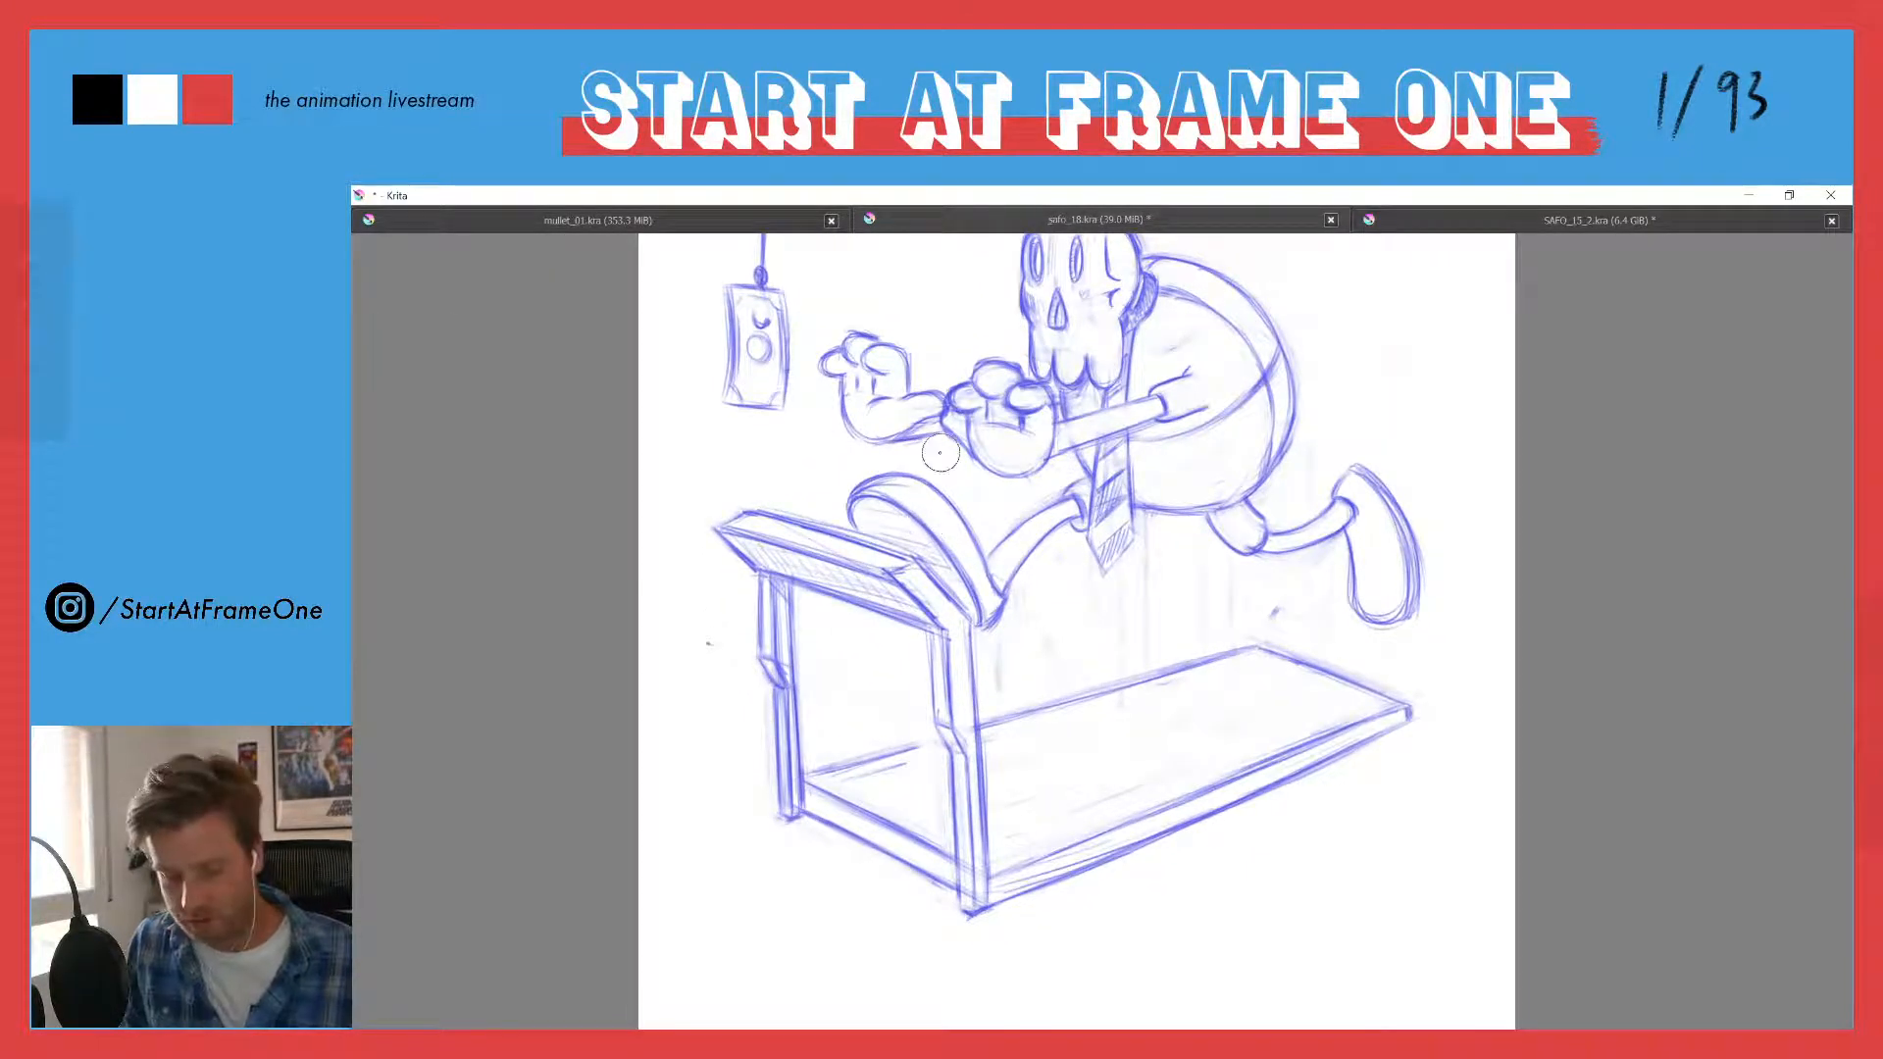
pyautogui.moveTo(803, 451); pyautogui.dragTo(778, 545)
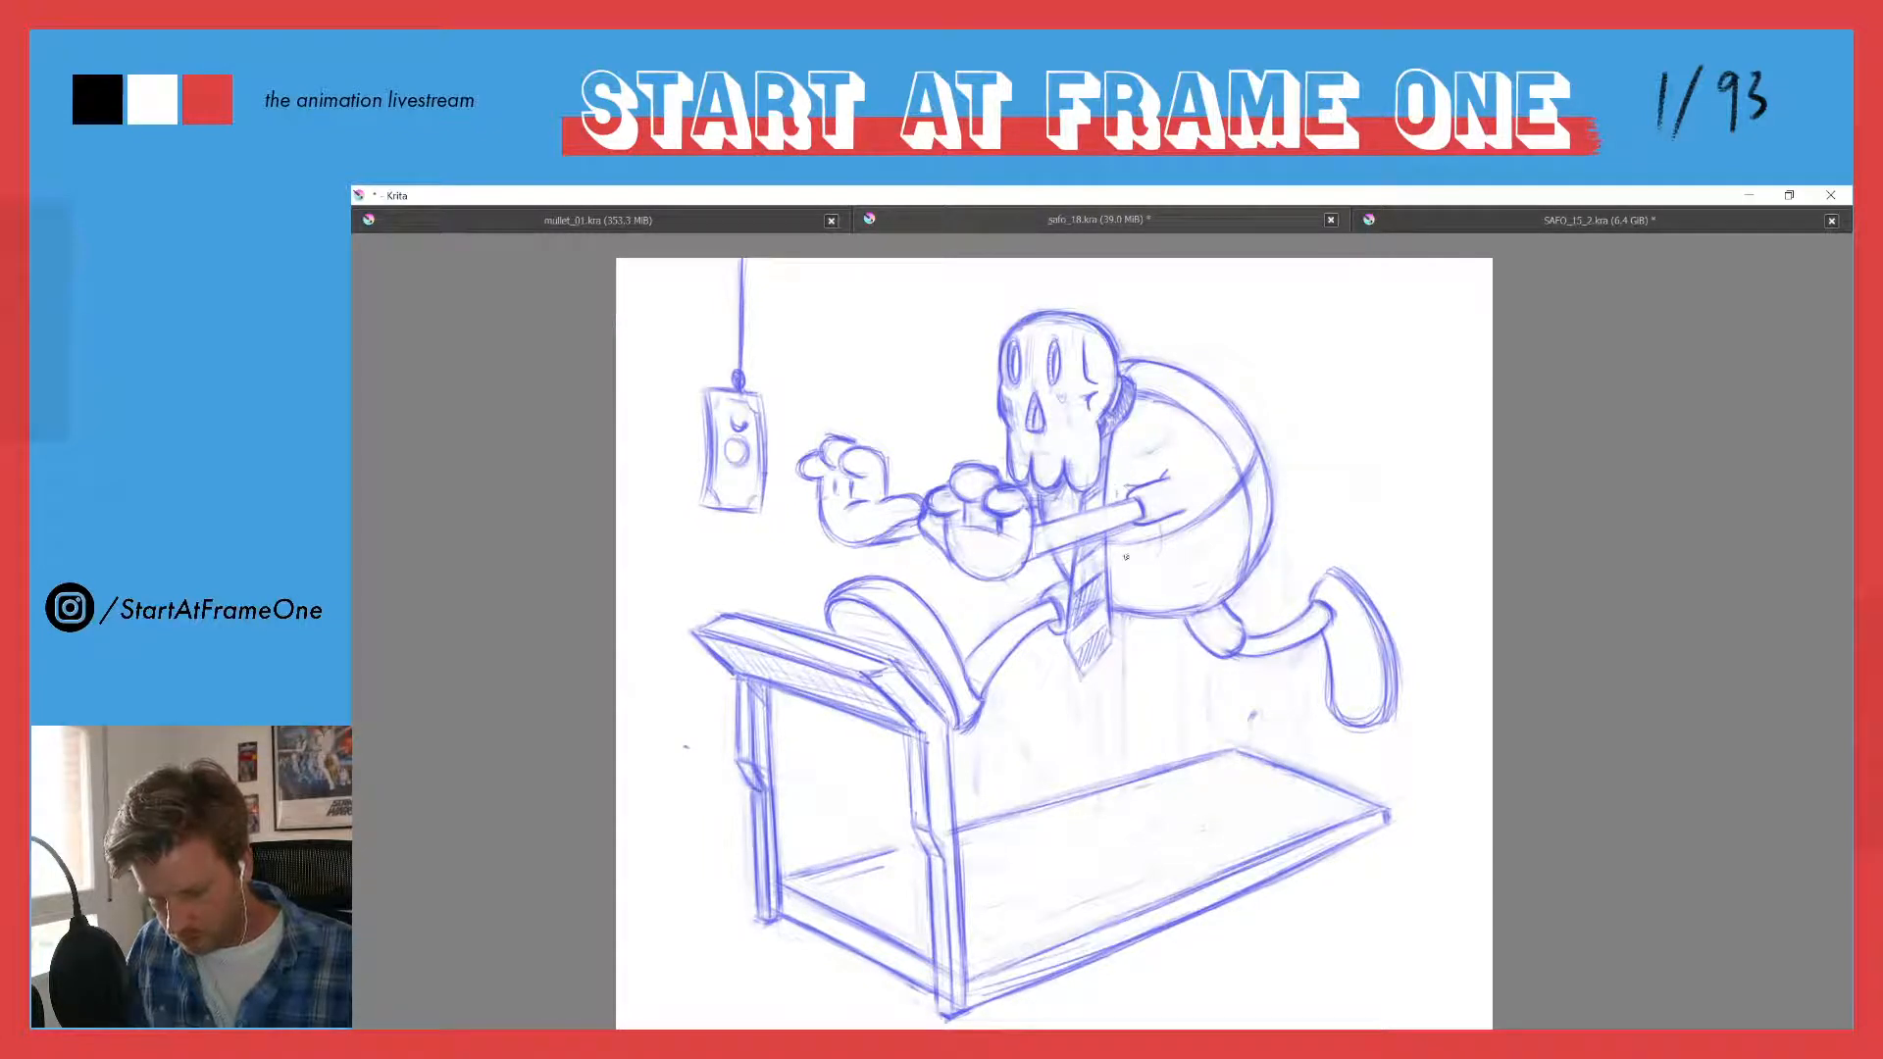
pyautogui.moveTo(1149, 557); pyautogui.dragTo(1161, 529)
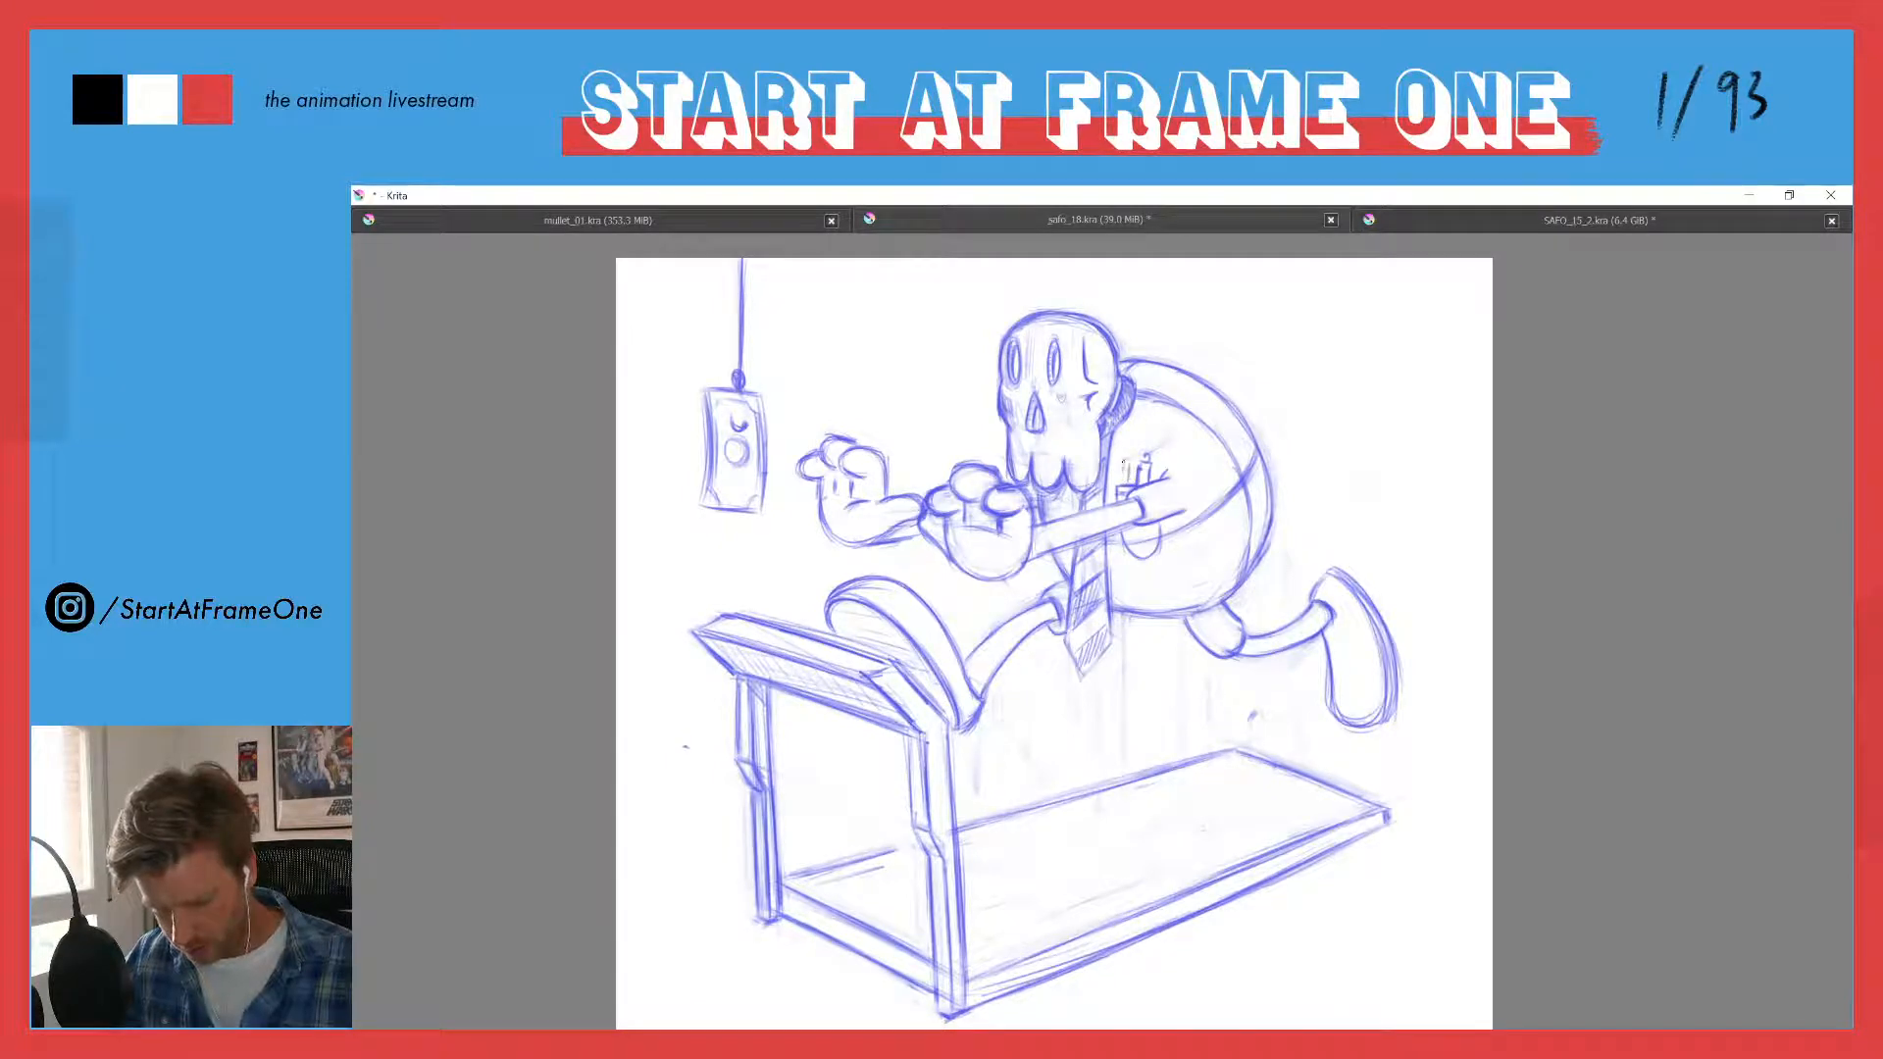
pyautogui.moveTo(1127, 460); pyautogui.dragTo(1115, 478)
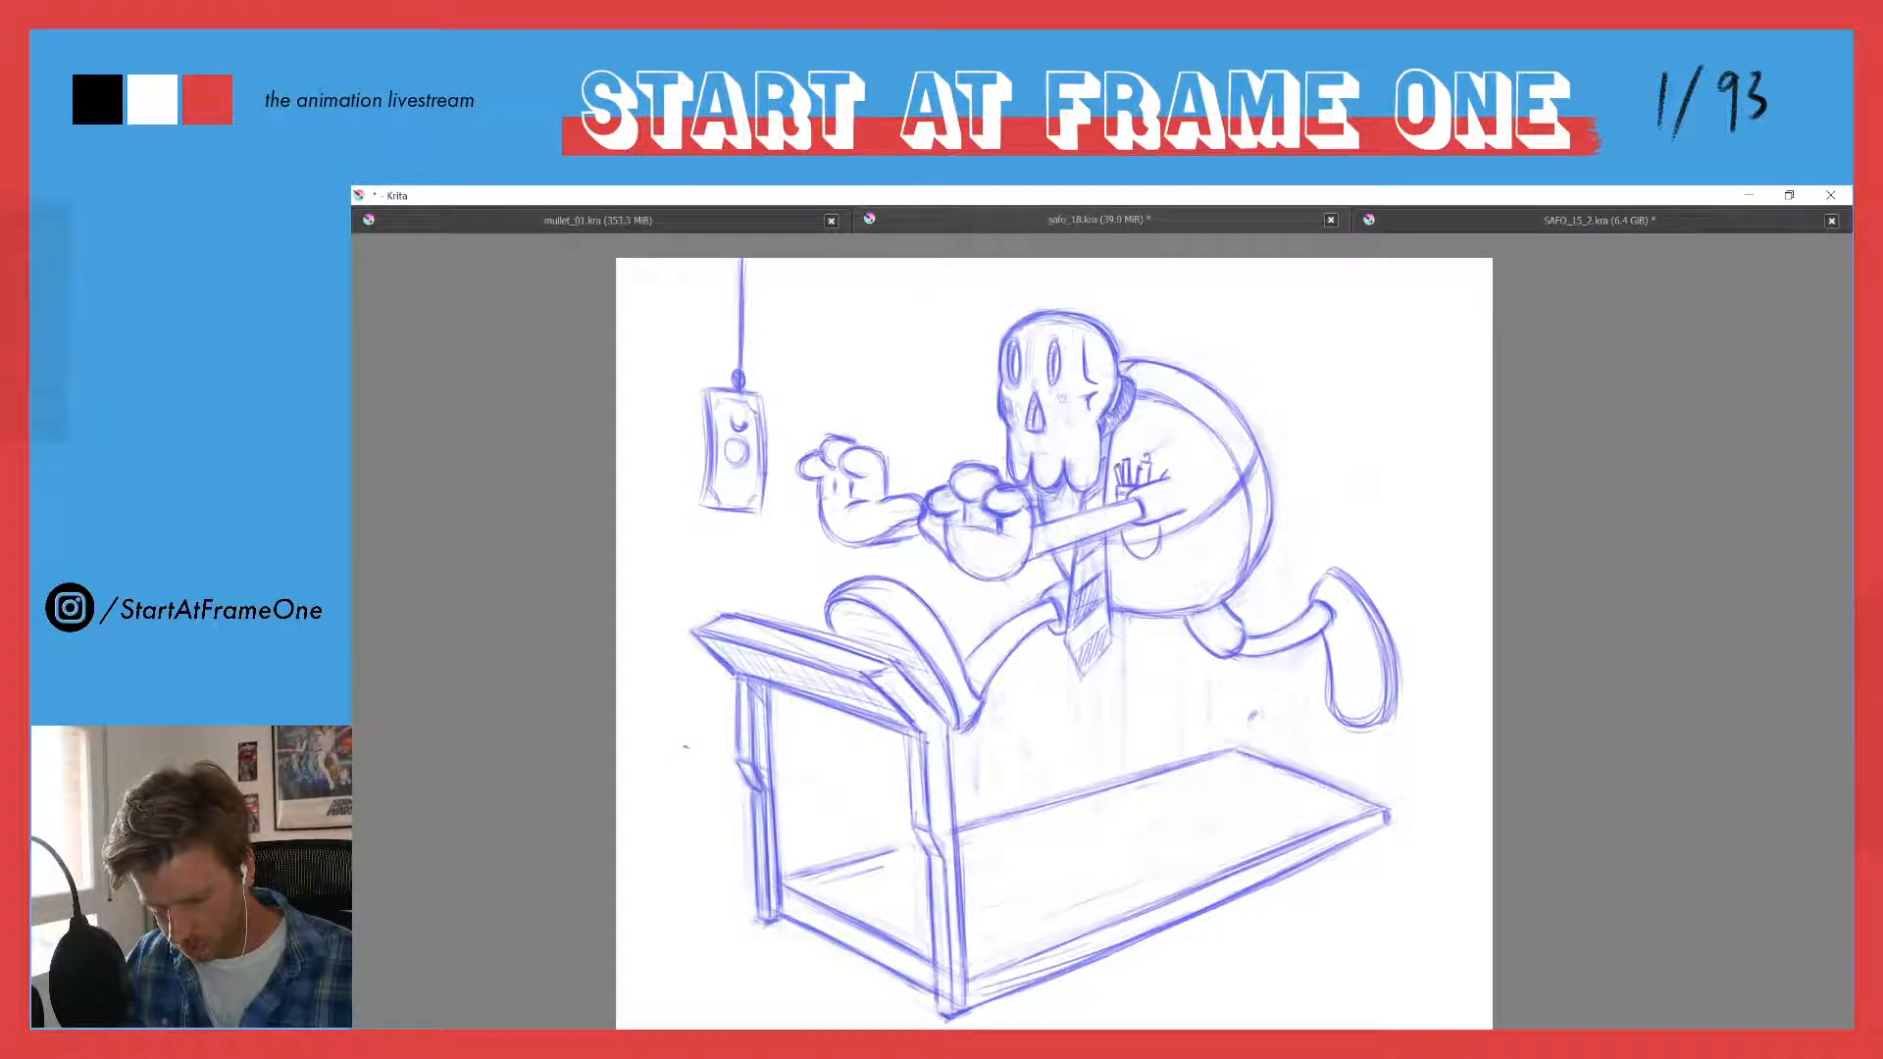
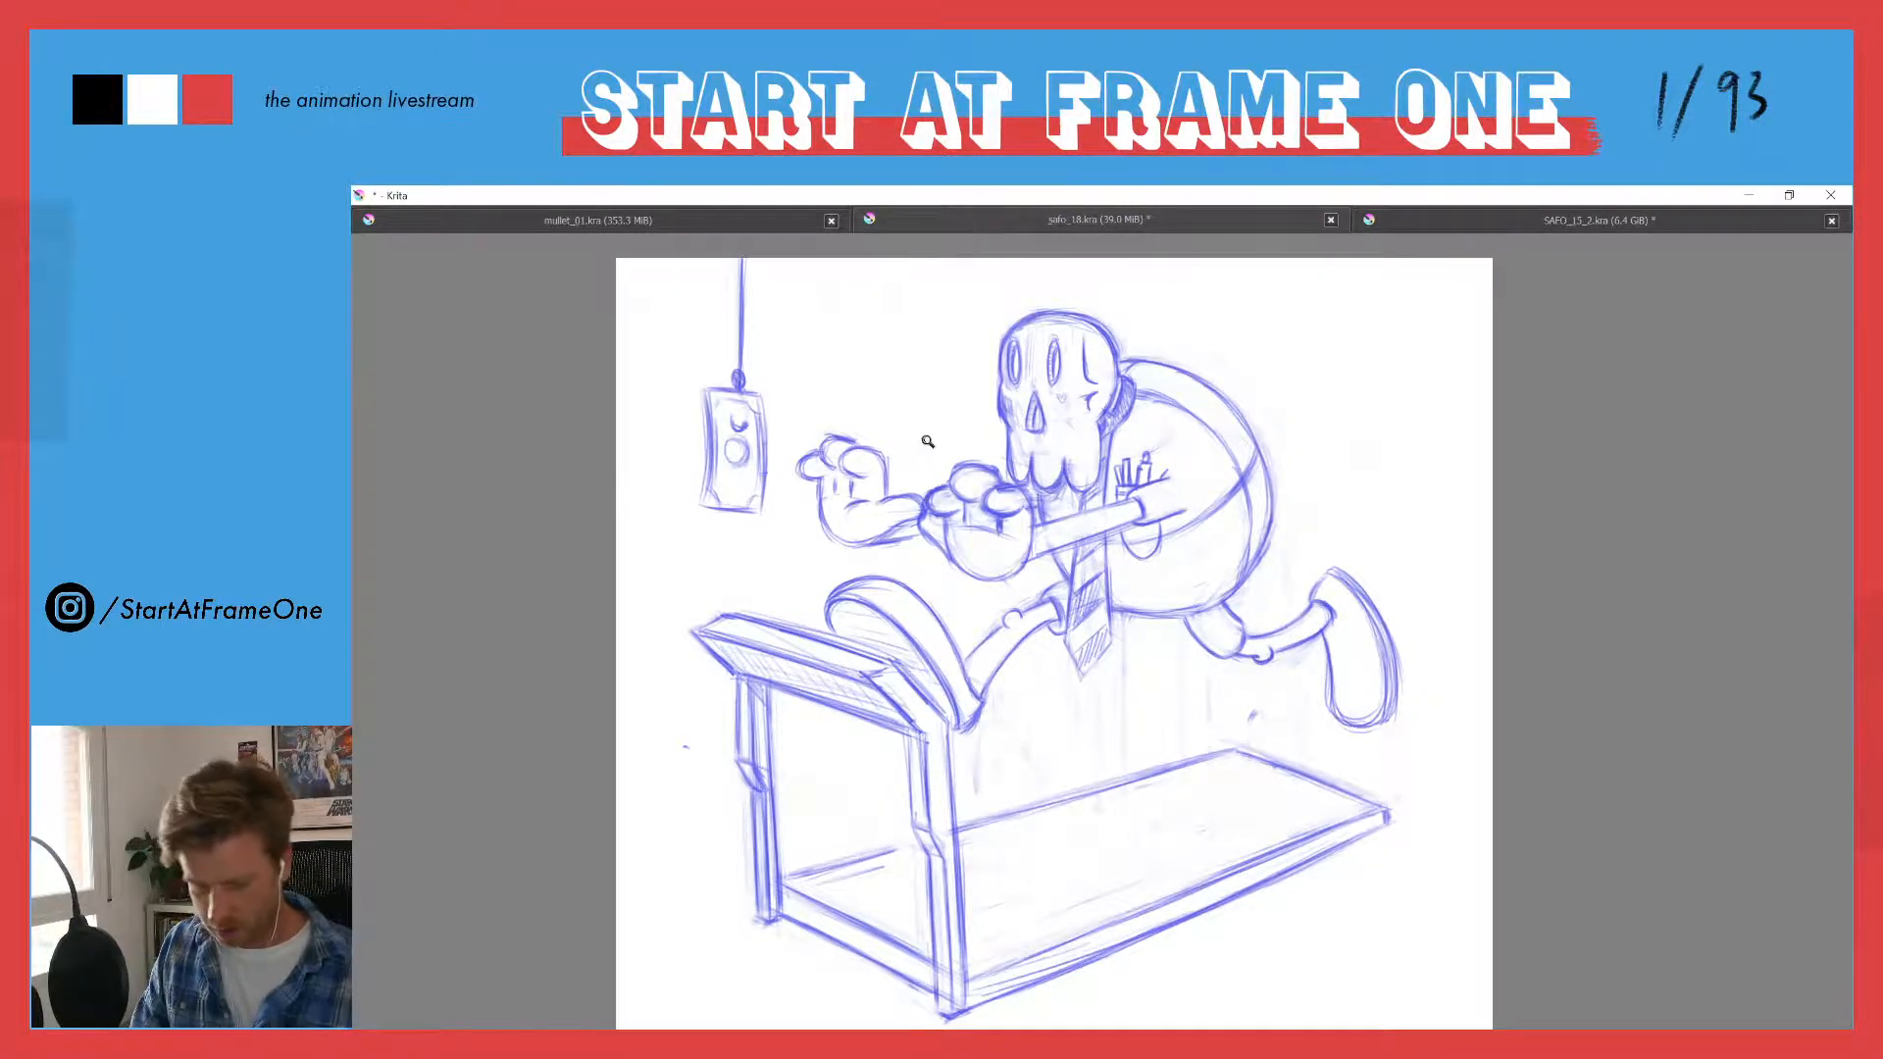
# - Tidy the shirt pocket's edge around the reaching arm, erasing stray marks and redrawing the small lines beside the tie
pyautogui.moveTo(931, 439); pyautogui.dragTo(912, 550)
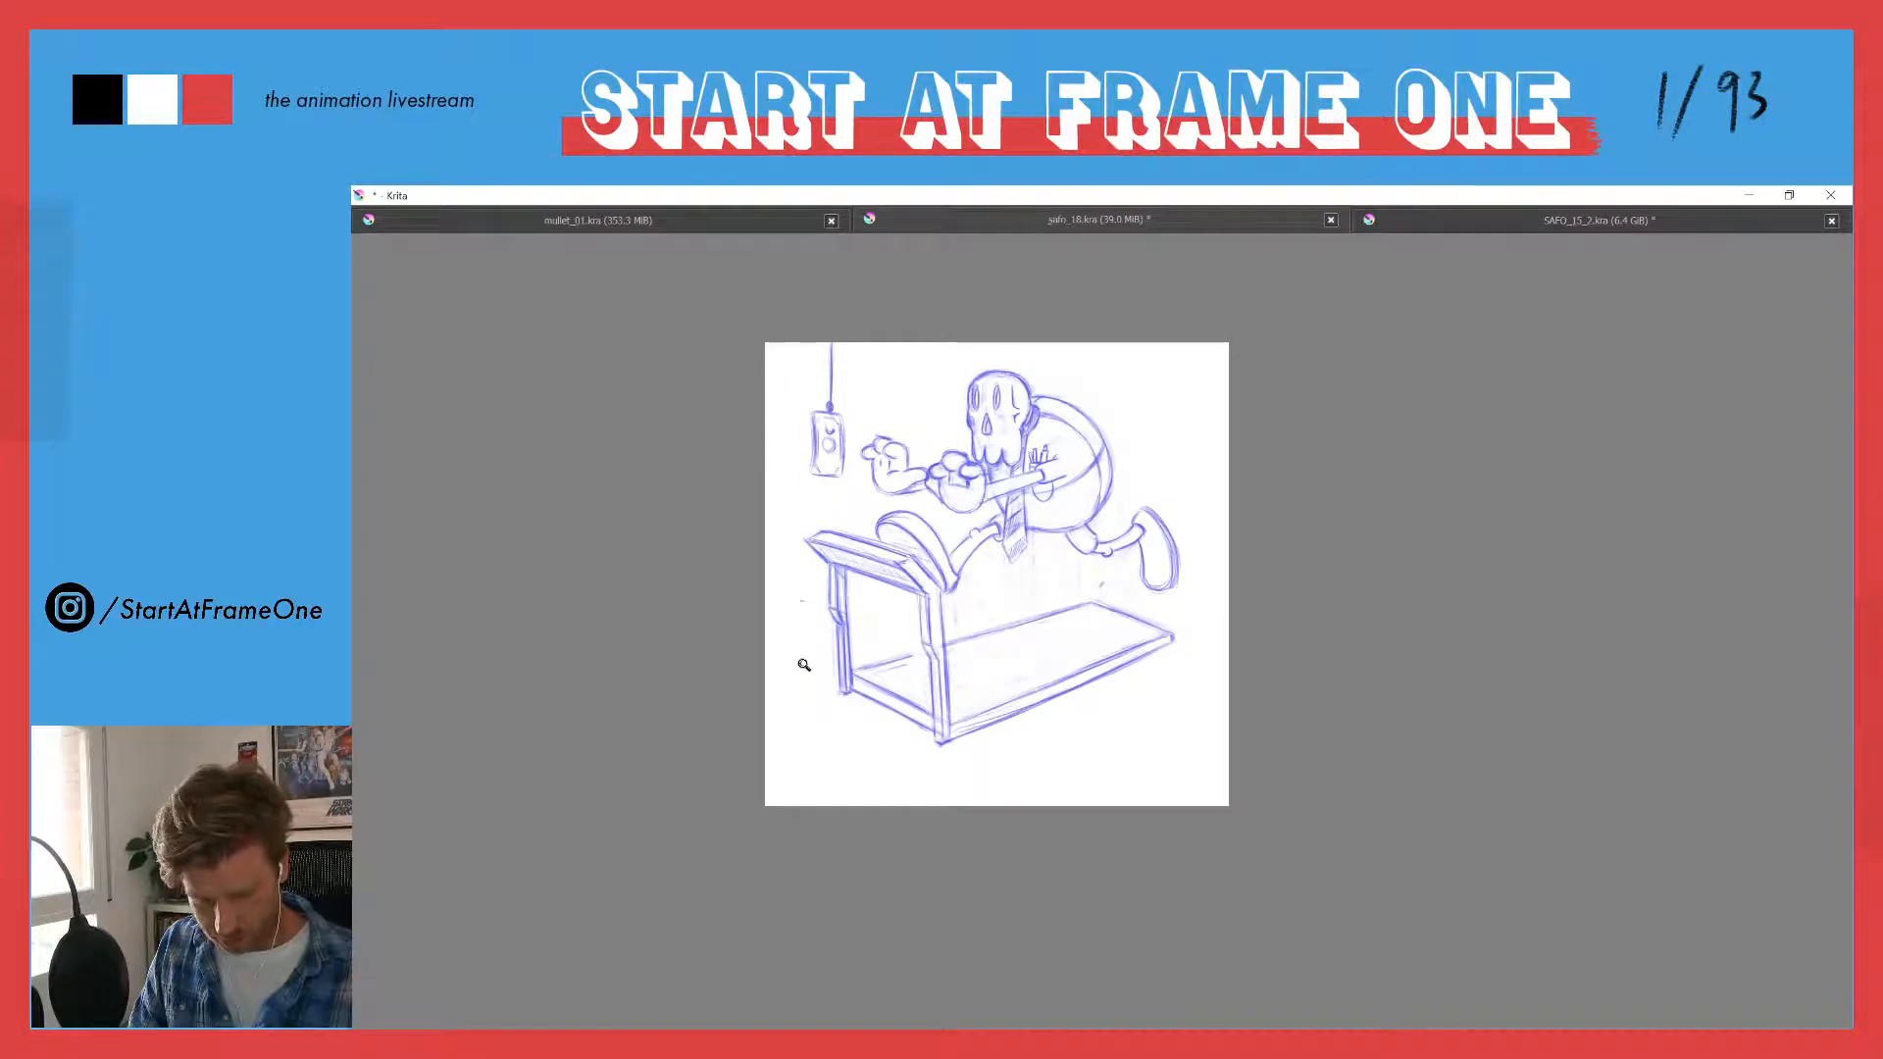
pyautogui.moveTo(986, 447); pyautogui.dragTo(995, 298)
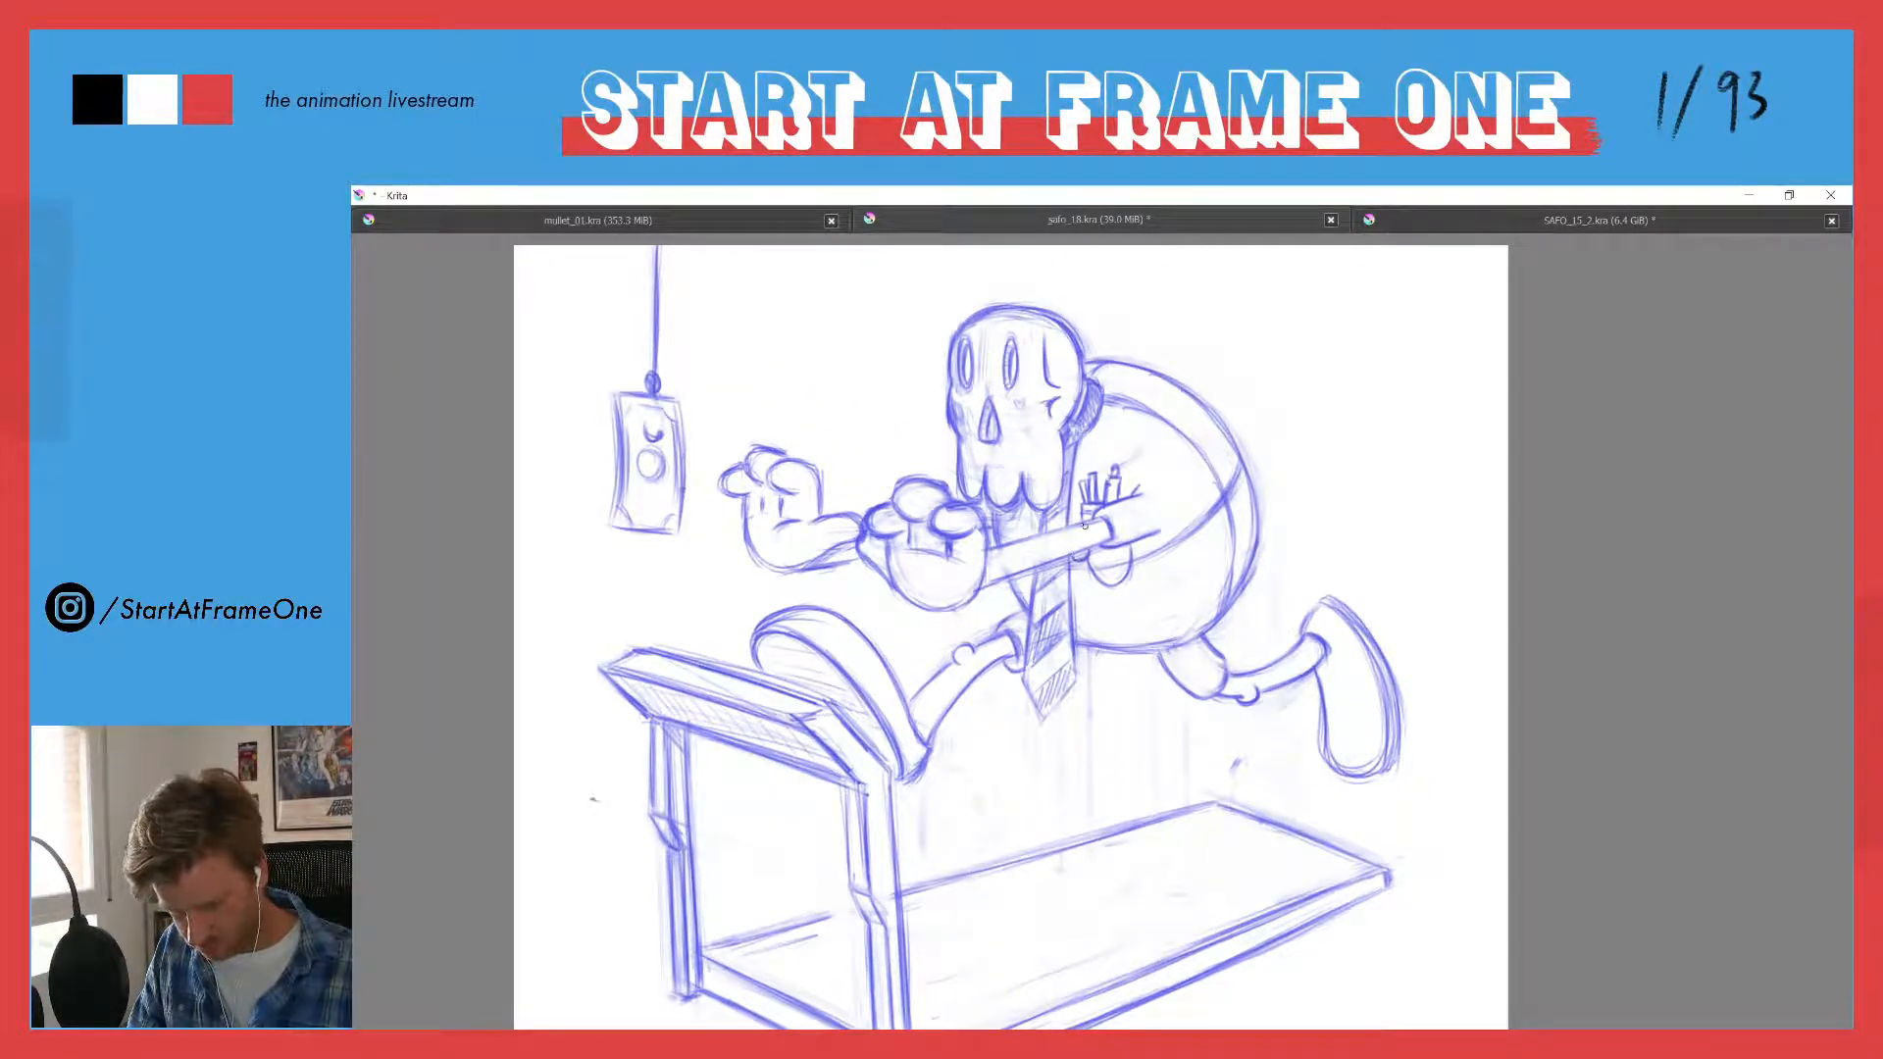
pyautogui.press('e')
pyautogui.moveTo(1074, 550); pyautogui.dragTo(1079, 544)
pyautogui.press('e')
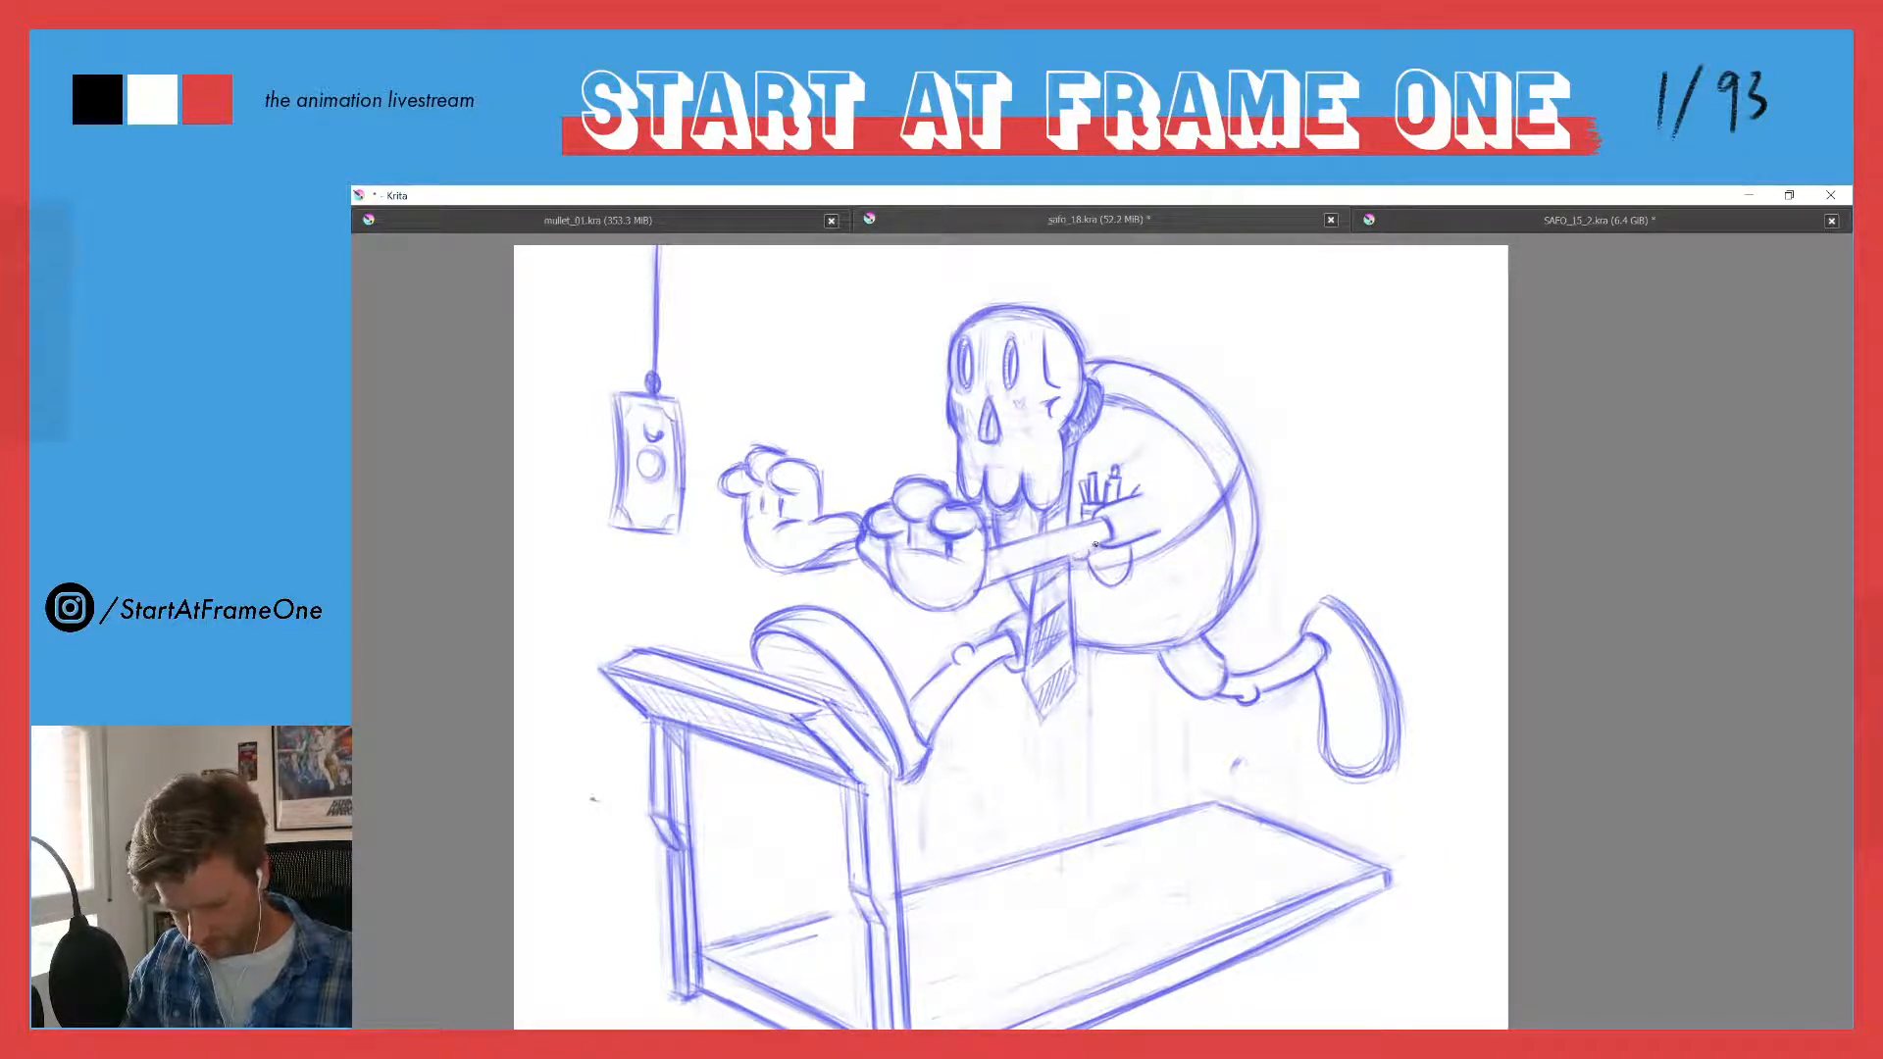
pyautogui.moveTo(1067, 557); pyautogui.dragTo(1080, 559)
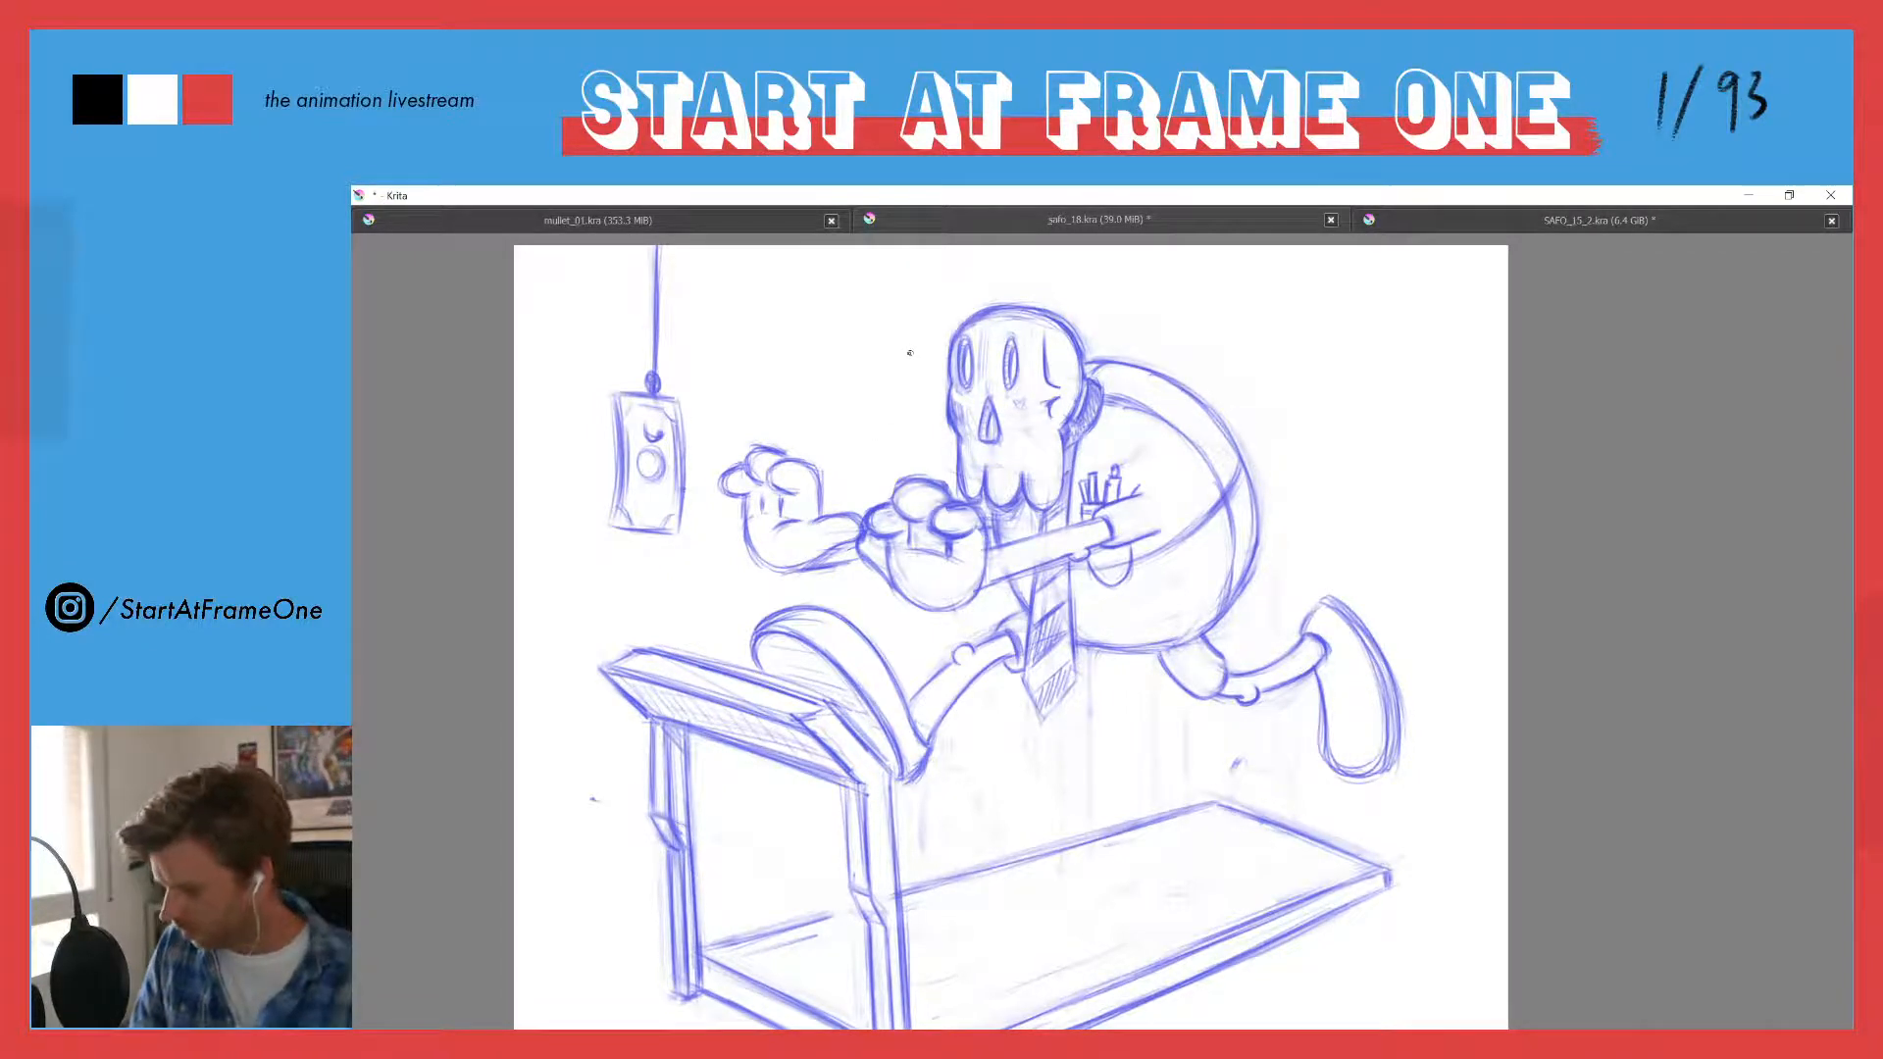
# - Reshape the rounded shirt collar behind the skull's jaw into an angular collar flap with straight edges and lighter shading
pyautogui.scroll(-3, 891, 359)
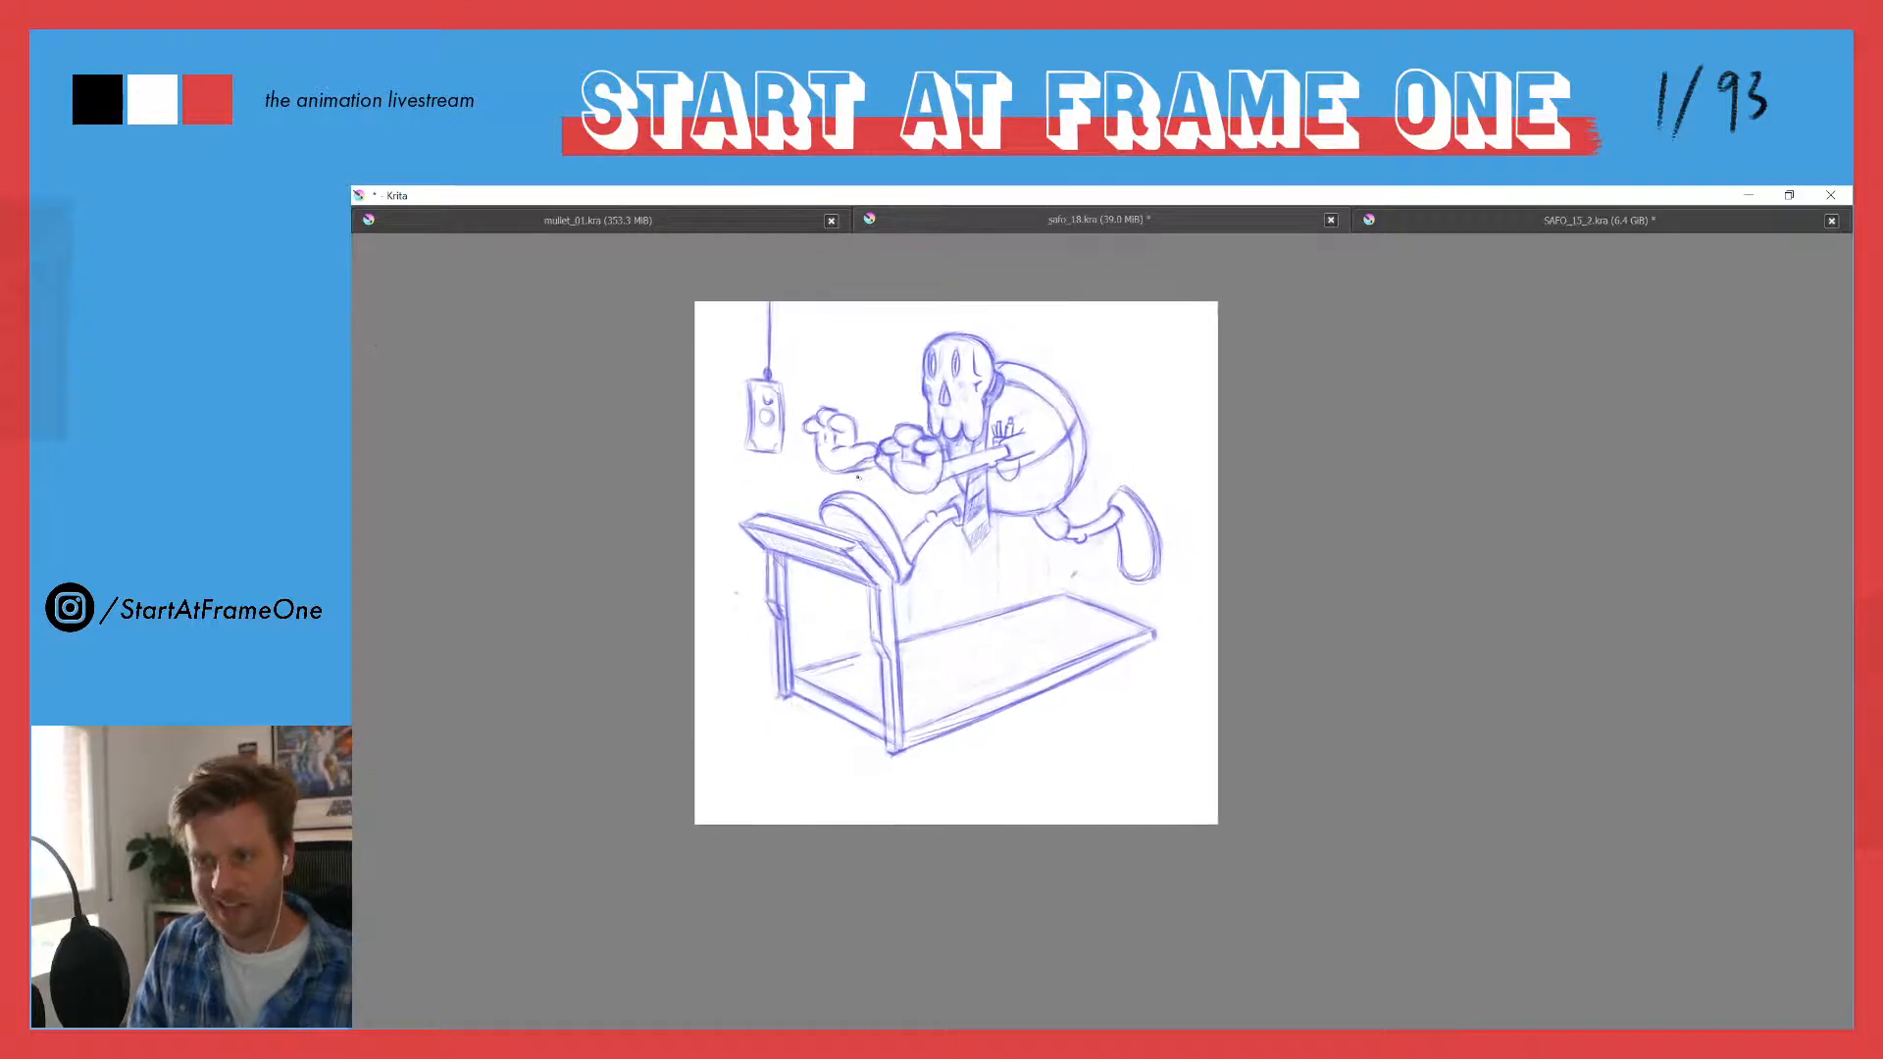
pyautogui.scroll(1, 869, 388)
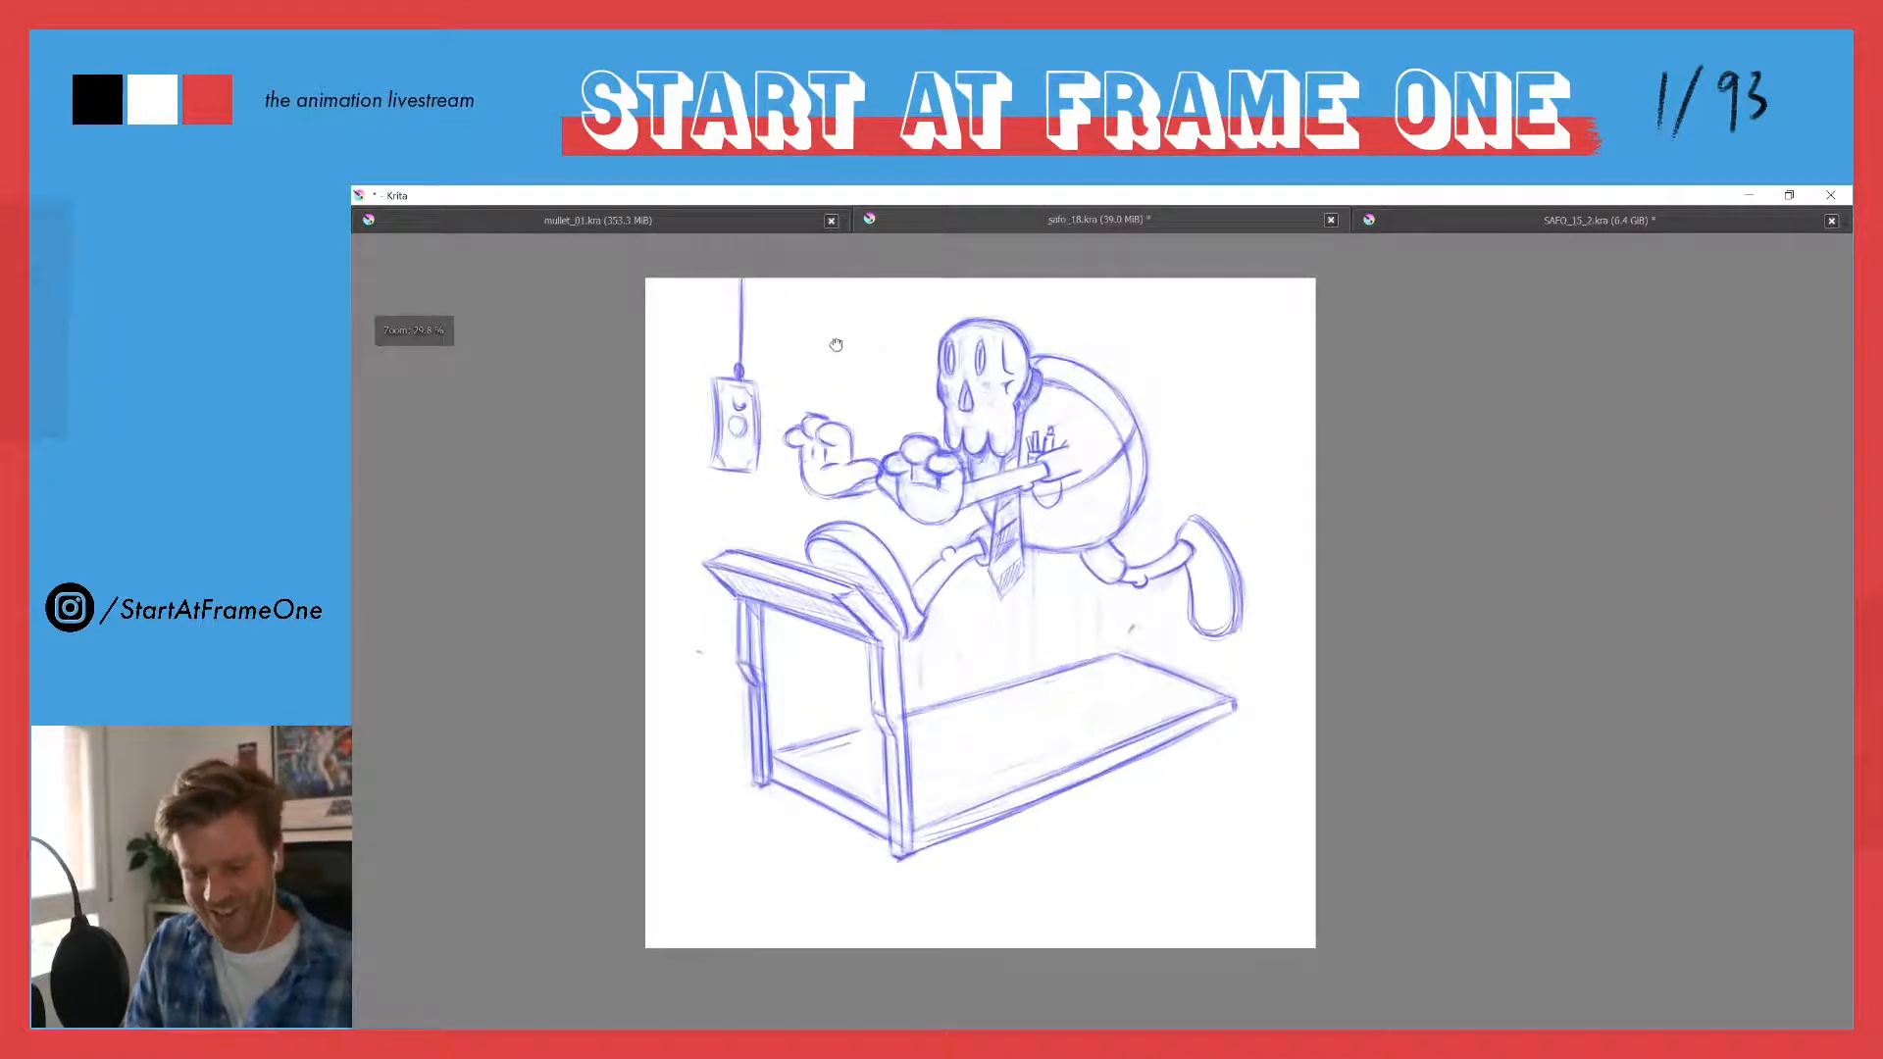
pyautogui.moveTo(835, 344); pyautogui.dragTo(877, 409)
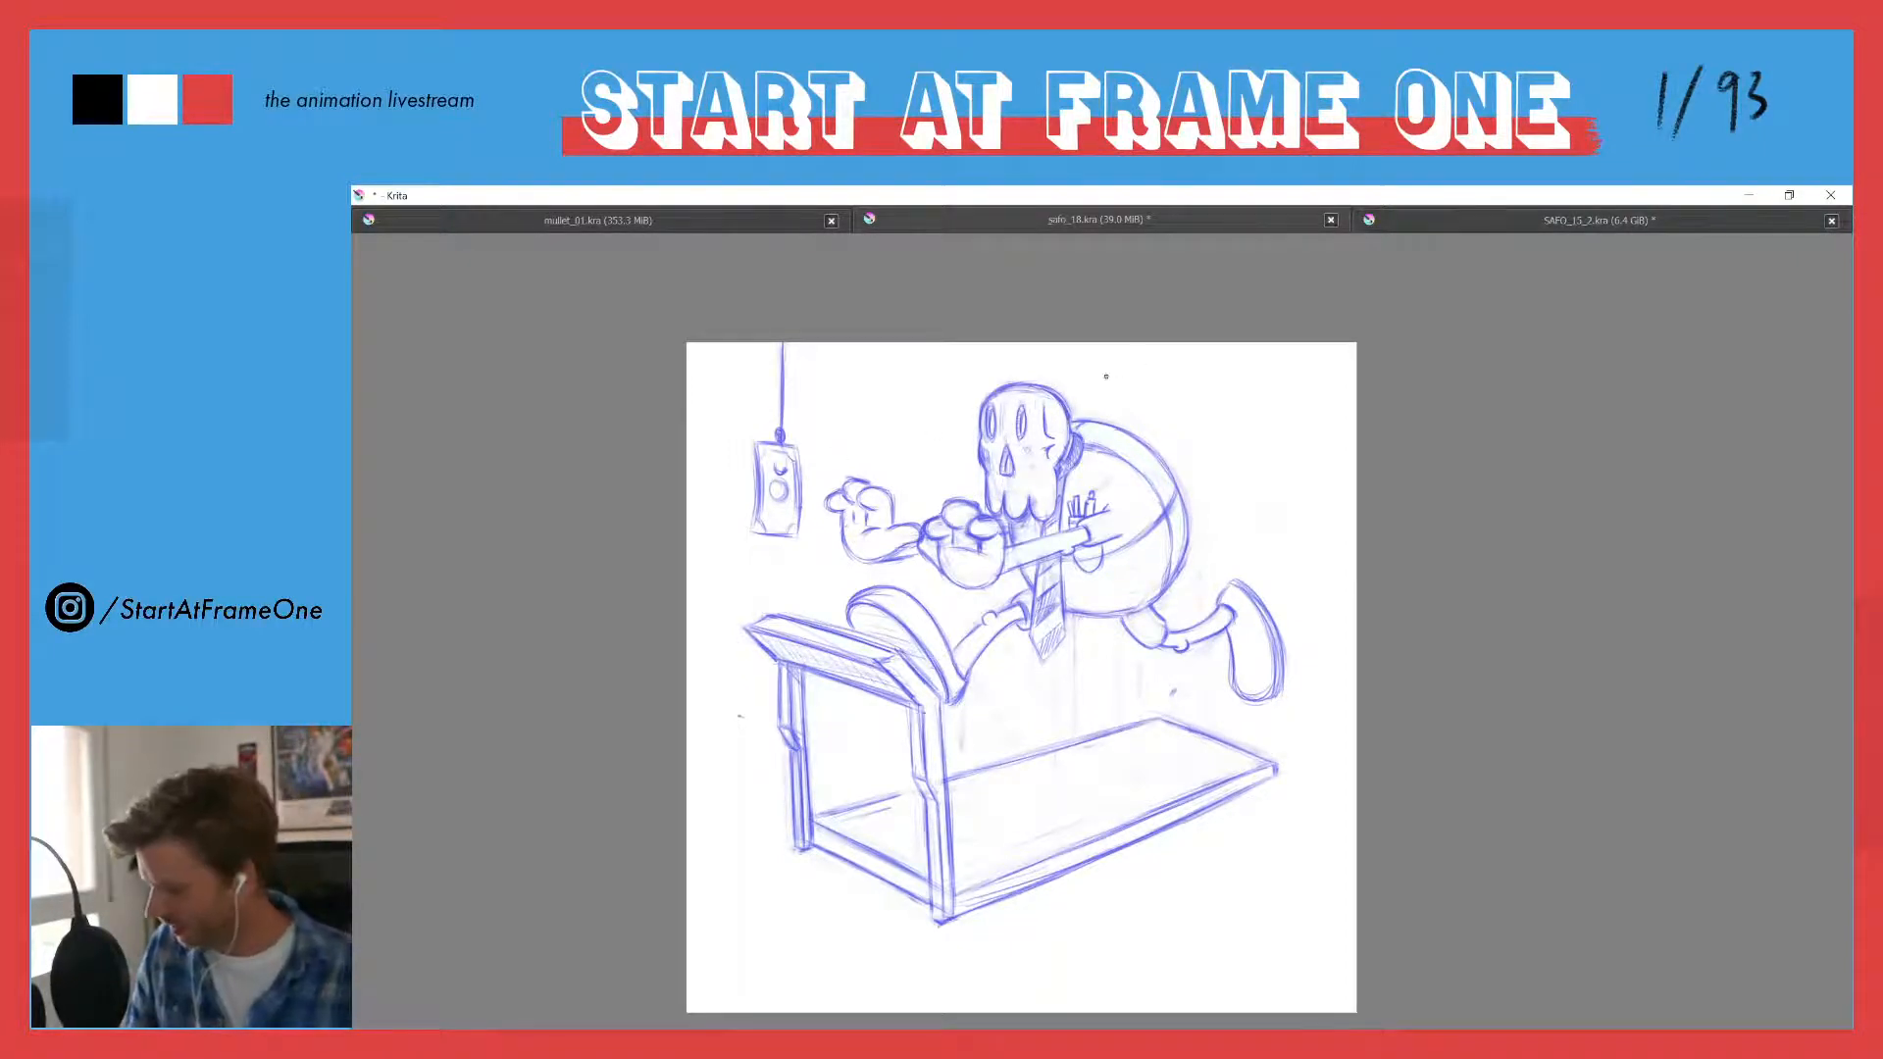
pyautogui.scroll(4, 1062, 432)
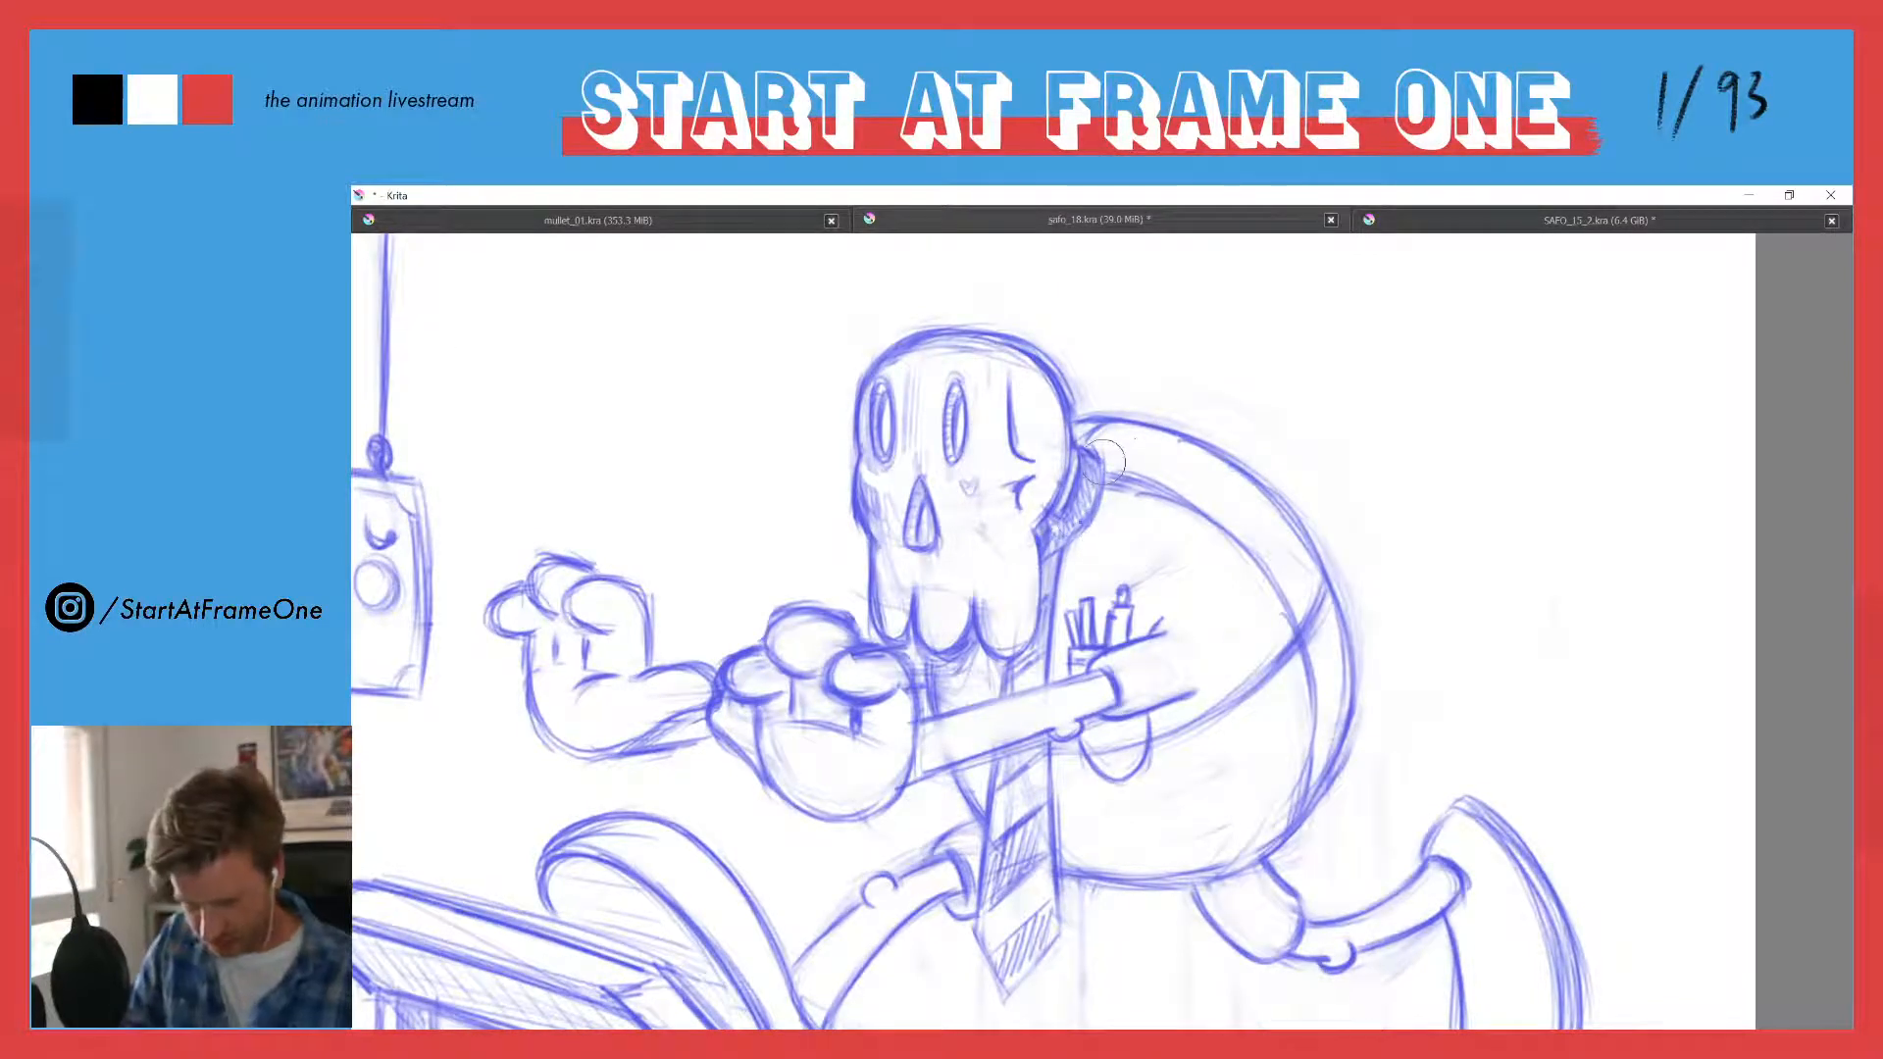
pyautogui.moveTo(1104, 462); pyautogui.dragTo(1082, 536)
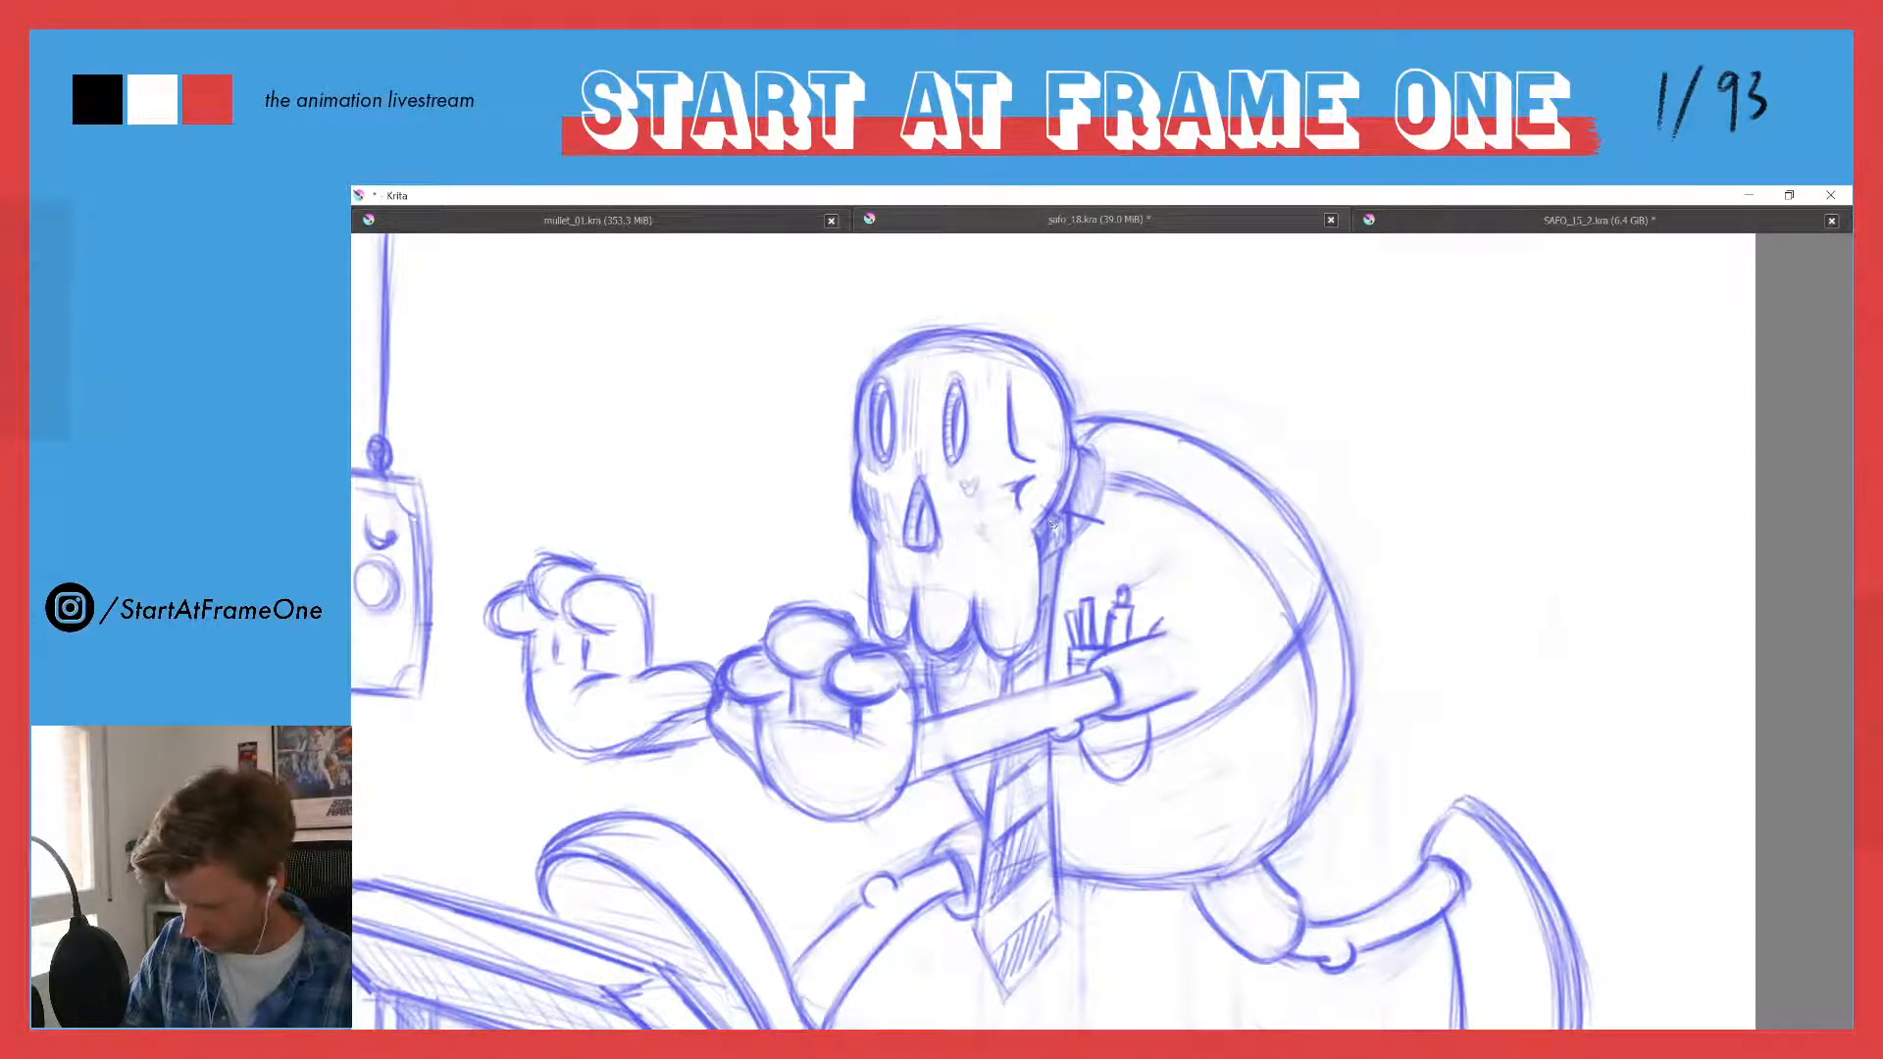
pyautogui.hotkey('ctrl', 'z')
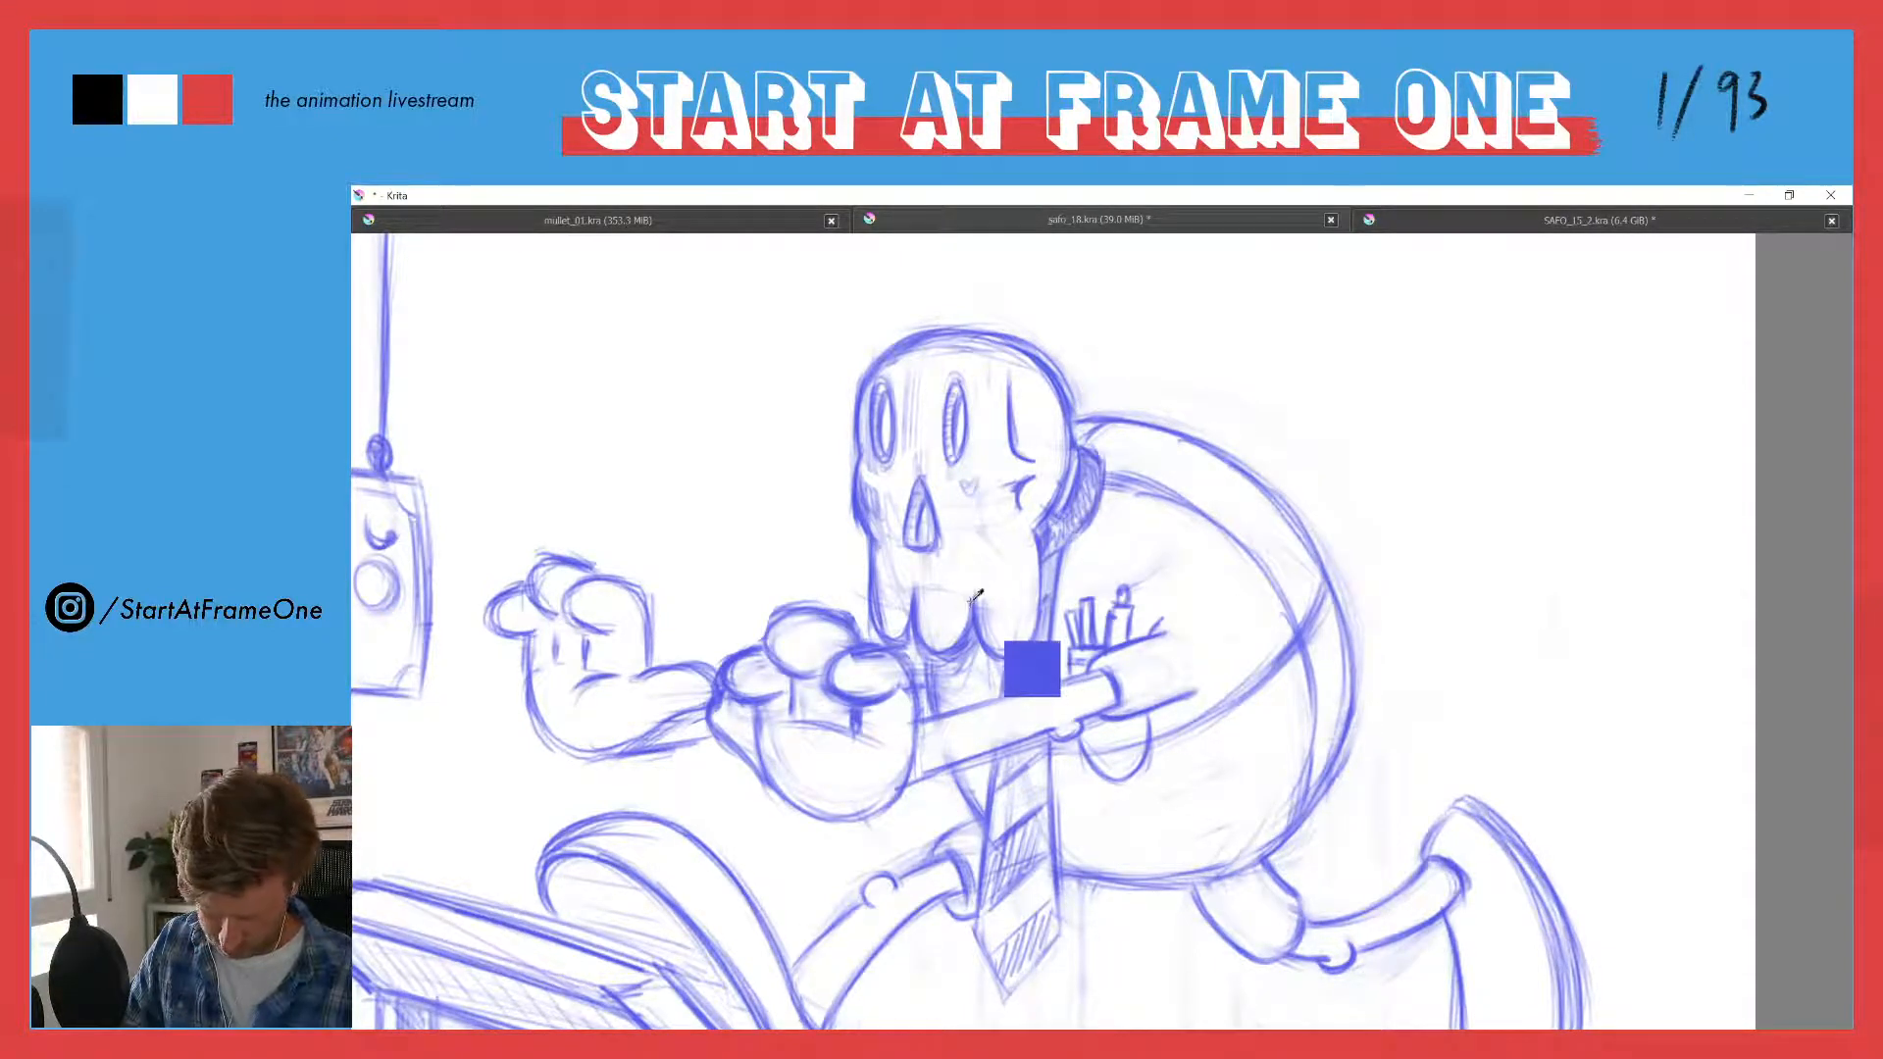
pyautogui.moveTo(1069, 522)
pyautogui.mouseDown()
pyautogui.moveTo(1102, 510)
pyautogui.moveTo(1111, 451)
pyautogui.moveTo(1077, 443)
pyautogui.mouseUp()
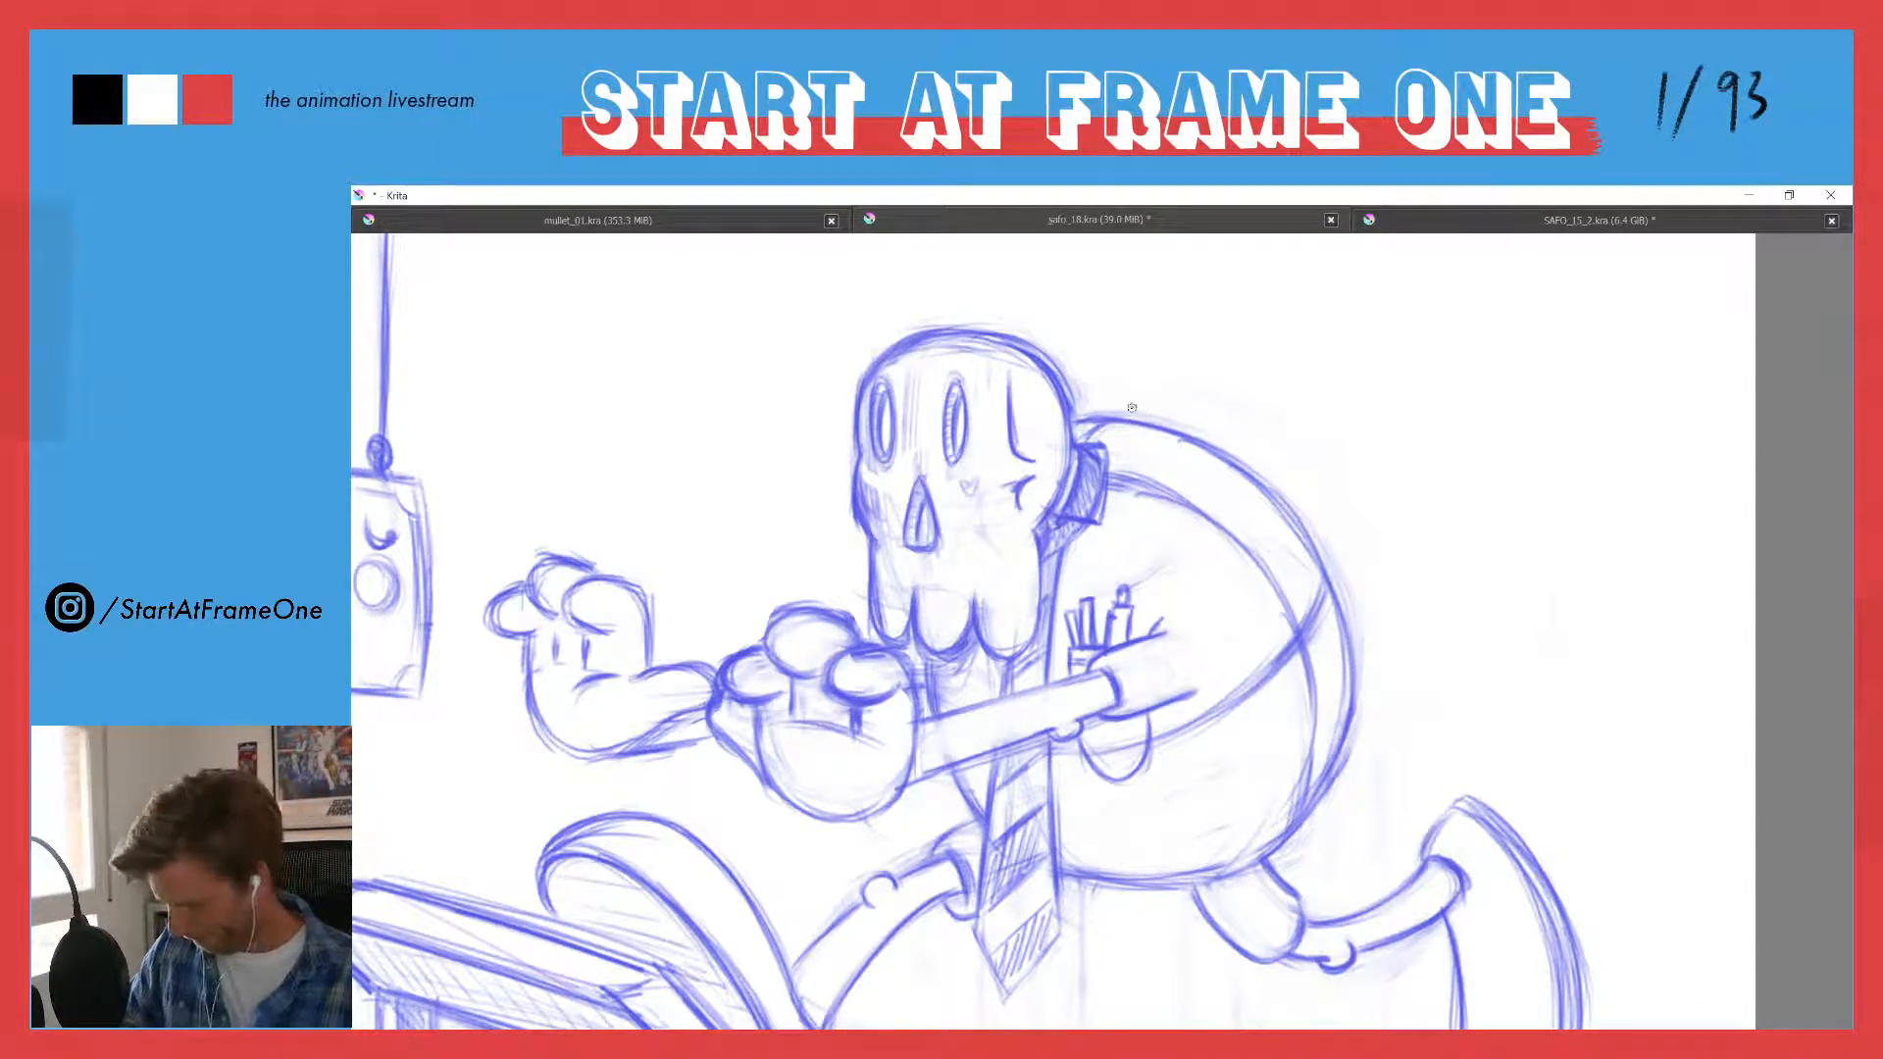
pyautogui.moveTo(1090, 473)
pyautogui.mouseDown()
pyautogui.moveTo(1071, 493)
pyautogui.moveTo(1087, 510)
pyautogui.moveTo(1067, 459)
pyautogui.moveTo(1070, 501)
pyautogui.moveTo(1105, 448)
pyautogui.moveTo(1101, 510)
pyautogui.mouseUp()
pyautogui.moveTo(1076, 441); pyautogui.dragTo(1096, 445)
pyautogui.moveTo(1078, 446); pyautogui.dragTo(1068, 476)
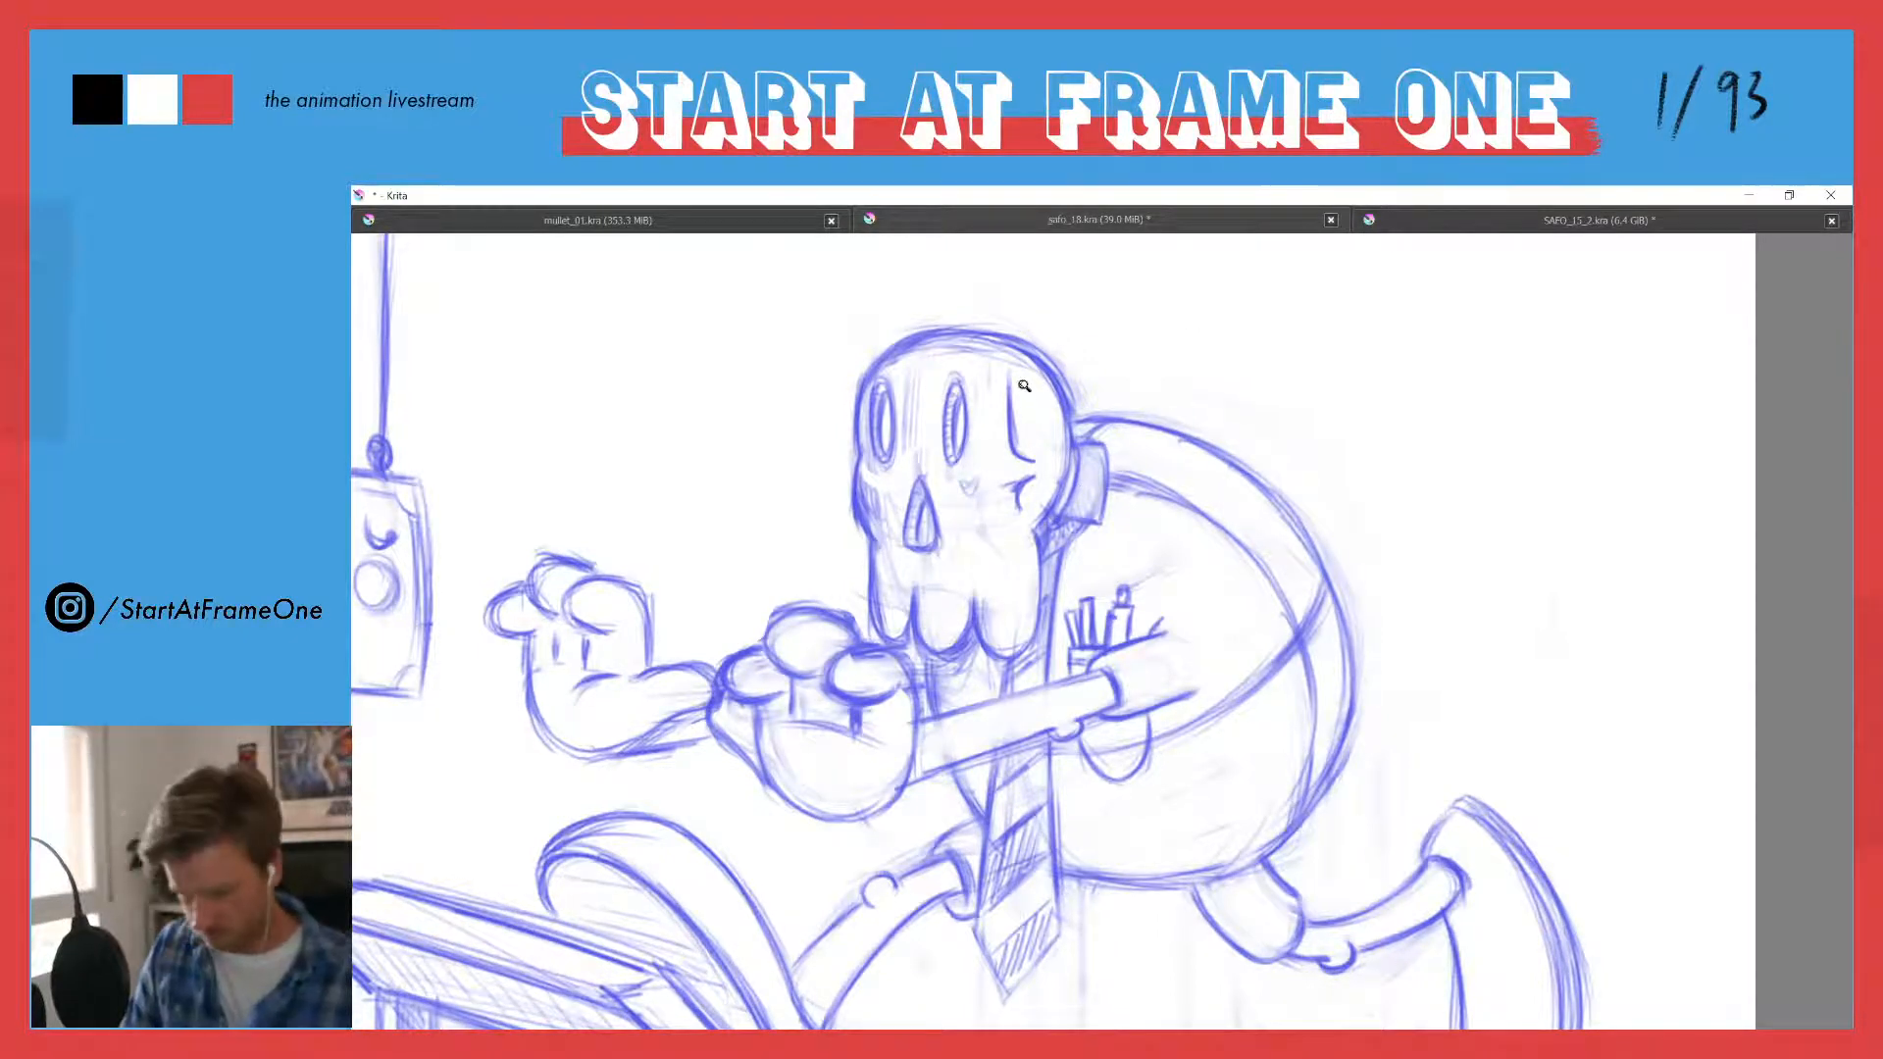
# - Erase the bulging trouser leg on the rear thigh and redraw it as a slim thigh running straight into the belly
pyautogui.moveTo(1024, 386); pyautogui.dragTo(1021, 452)
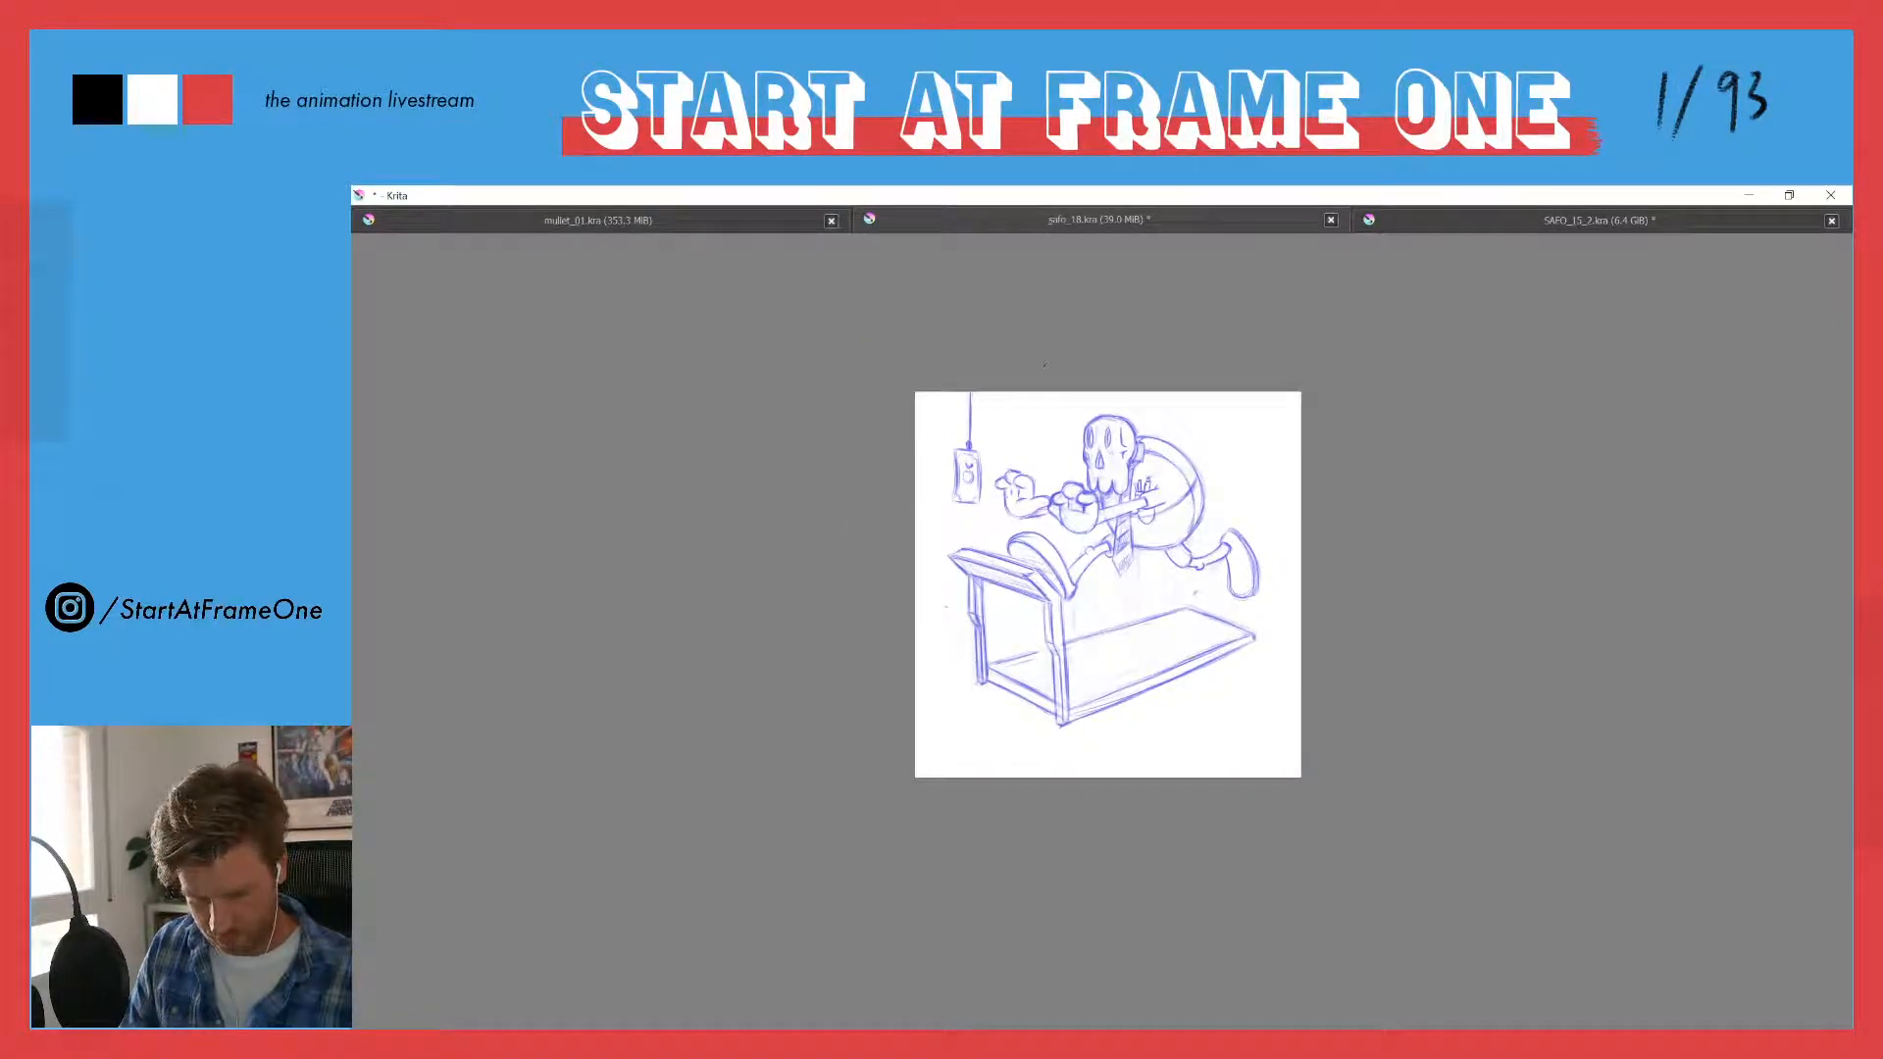
pyautogui.moveTo(1213, 527); pyautogui.dragTo(1214, 281)
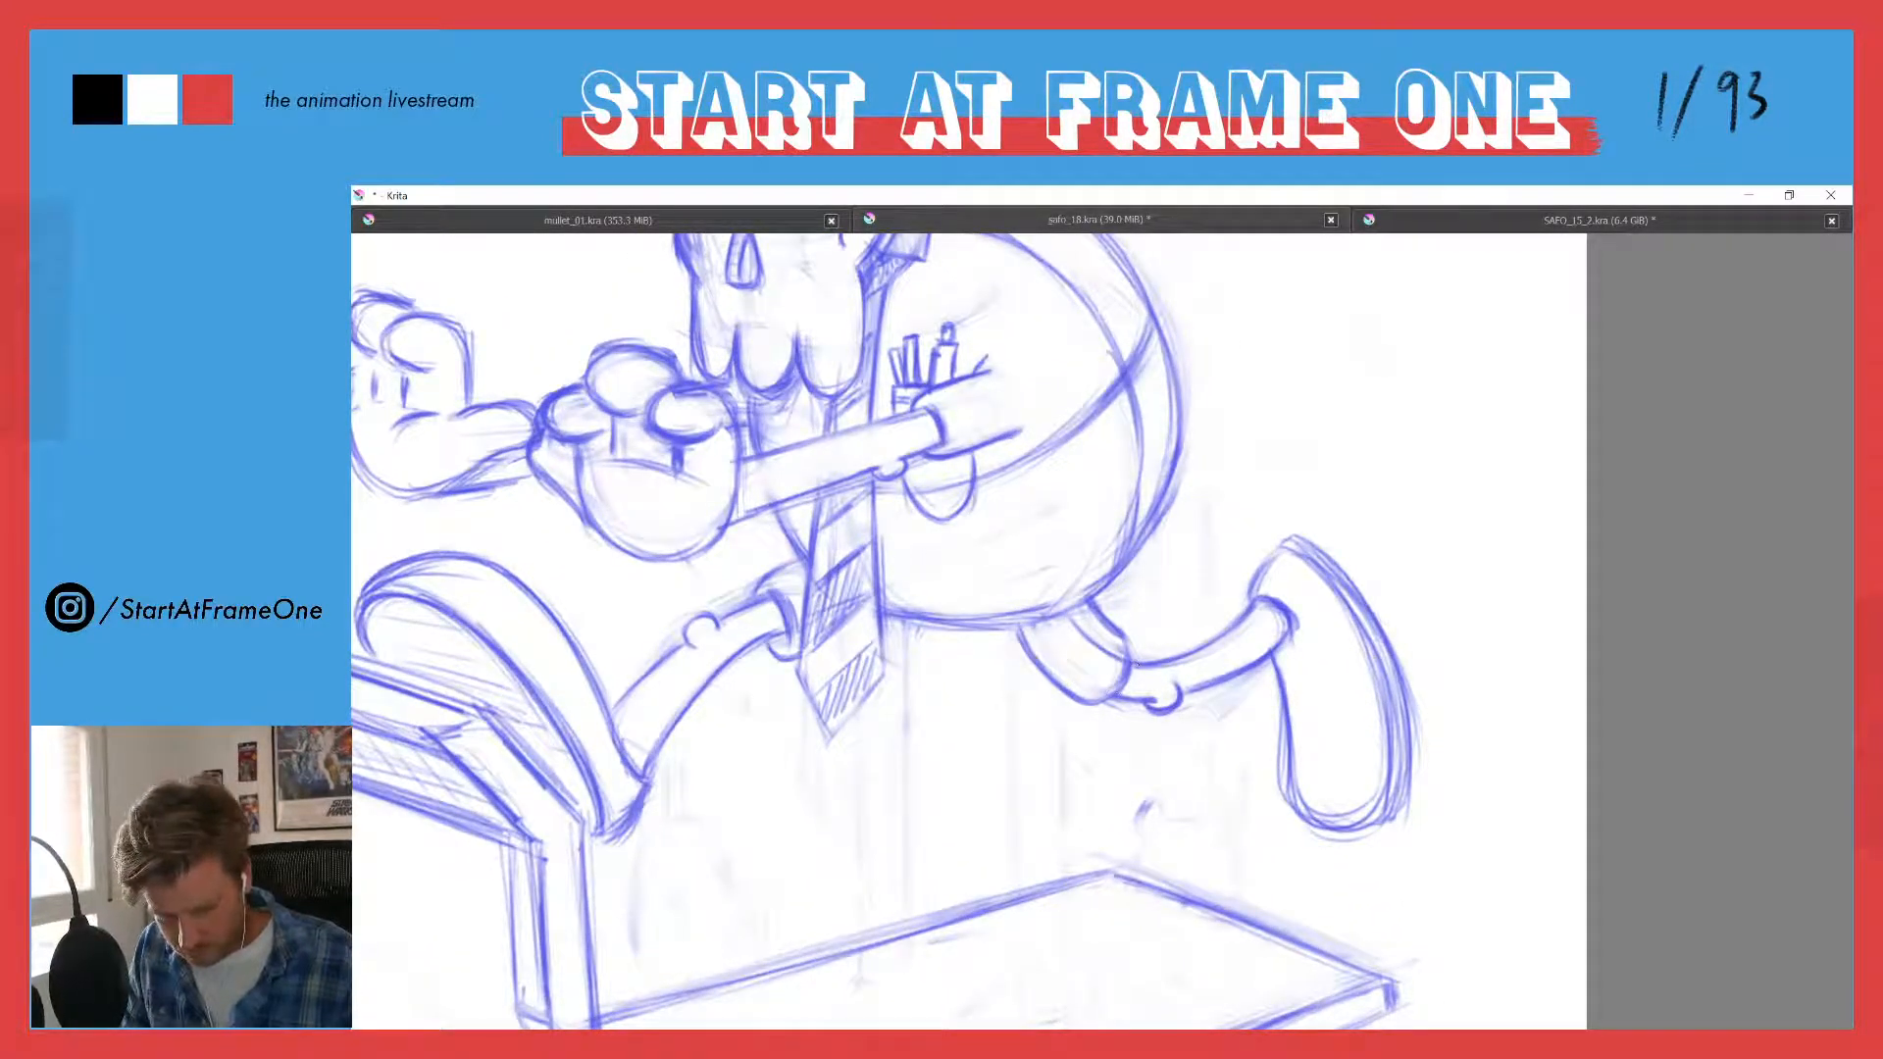
pyautogui.moveTo(1095, 689)
pyautogui.mouseDown()
pyautogui.moveTo(1045, 632)
pyautogui.moveTo(1120, 694)
pyautogui.mouseUp()
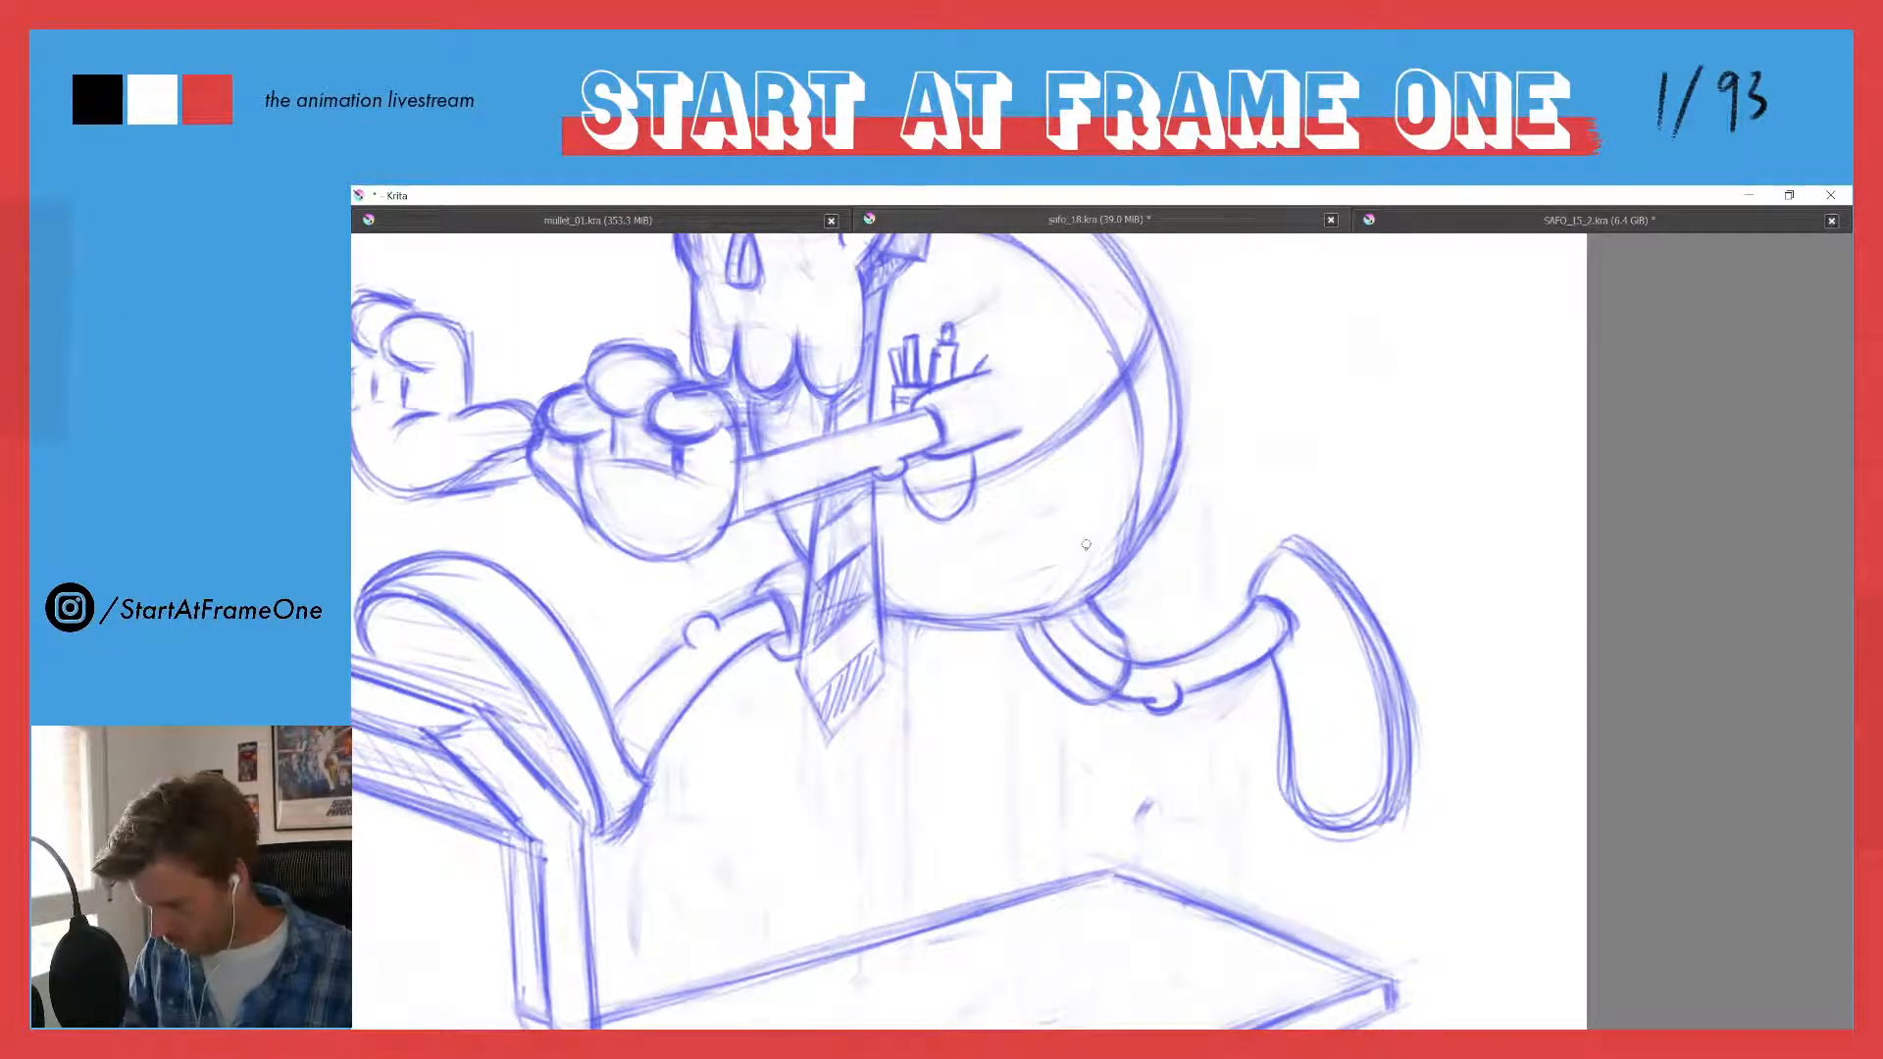
pyautogui.press('e')
pyautogui.moveTo(1097, 608)
pyautogui.mouseDown()
pyautogui.moveTo(1113, 683)
pyautogui.moveTo(1020, 657)
pyautogui.moveTo(1062, 654)
pyautogui.moveTo(1126, 696)
pyautogui.moveTo(1036, 614)
pyautogui.moveTo(1141, 702)
pyautogui.mouseUp()
pyautogui.press('e')
pyautogui.moveTo(1040, 628)
pyautogui.mouseDown()
pyautogui.moveTo(1127, 698)
pyautogui.moveTo(1069, 620)
pyautogui.moveTo(1152, 667)
pyautogui.mouseUp()
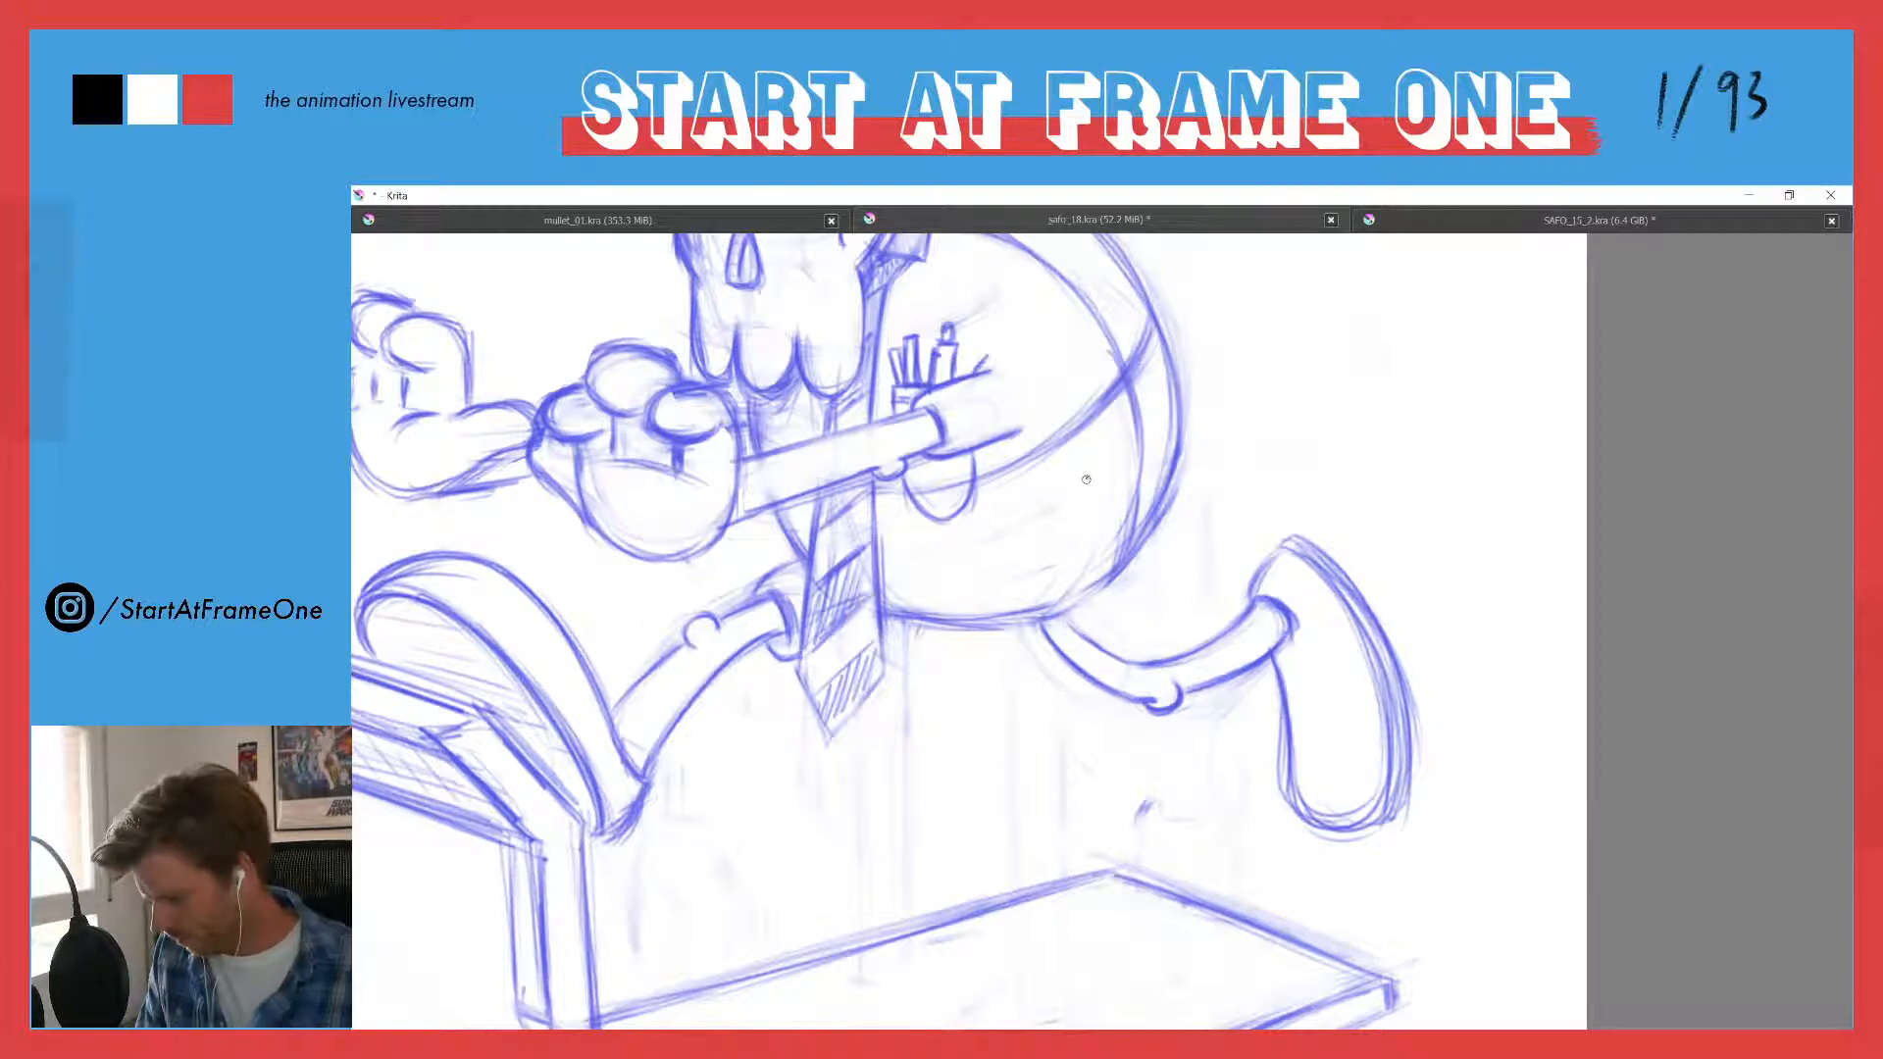
# - Erase the trouser cuff around the front leg's thigh beside the tie so the slim leg meets the body directly
pyautogui.moveTo(956, 488); pyautogui.dragTo(940, 683)
pyautogui.moveTo(826, 516); pyautogui.dragTo(804, 587)
pyautogui.moveTo(829, 518); pyautogui.dragTo(927, 274)
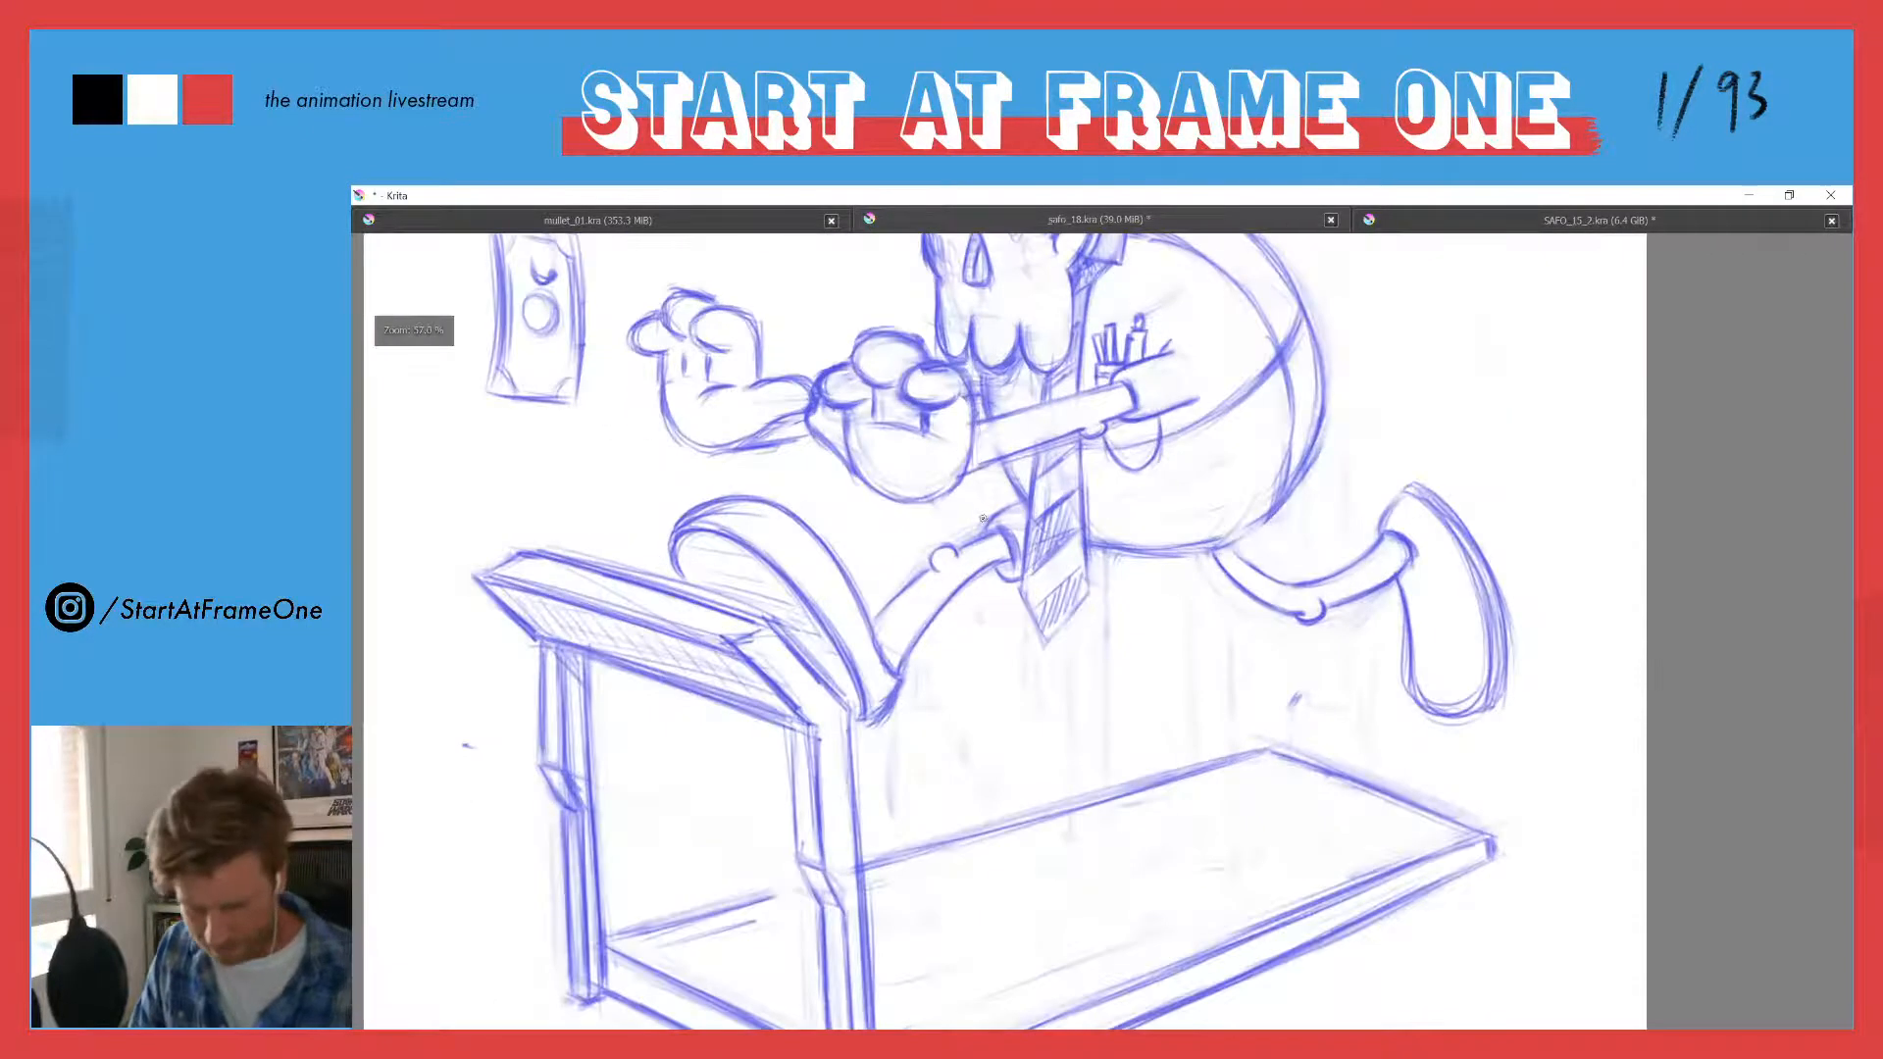
pyautogui.moveTo(1003, 512)
pyautogui.mouseDown()
pyautogui.moveTo(1010, 561)
pyautogui.moveTo(1022, 525)
pyautogui.moveTo(964, 549)
pyautogui.moveTo(1024, 527)
pyautogui.mouseUp()
pyautogui.press('e')
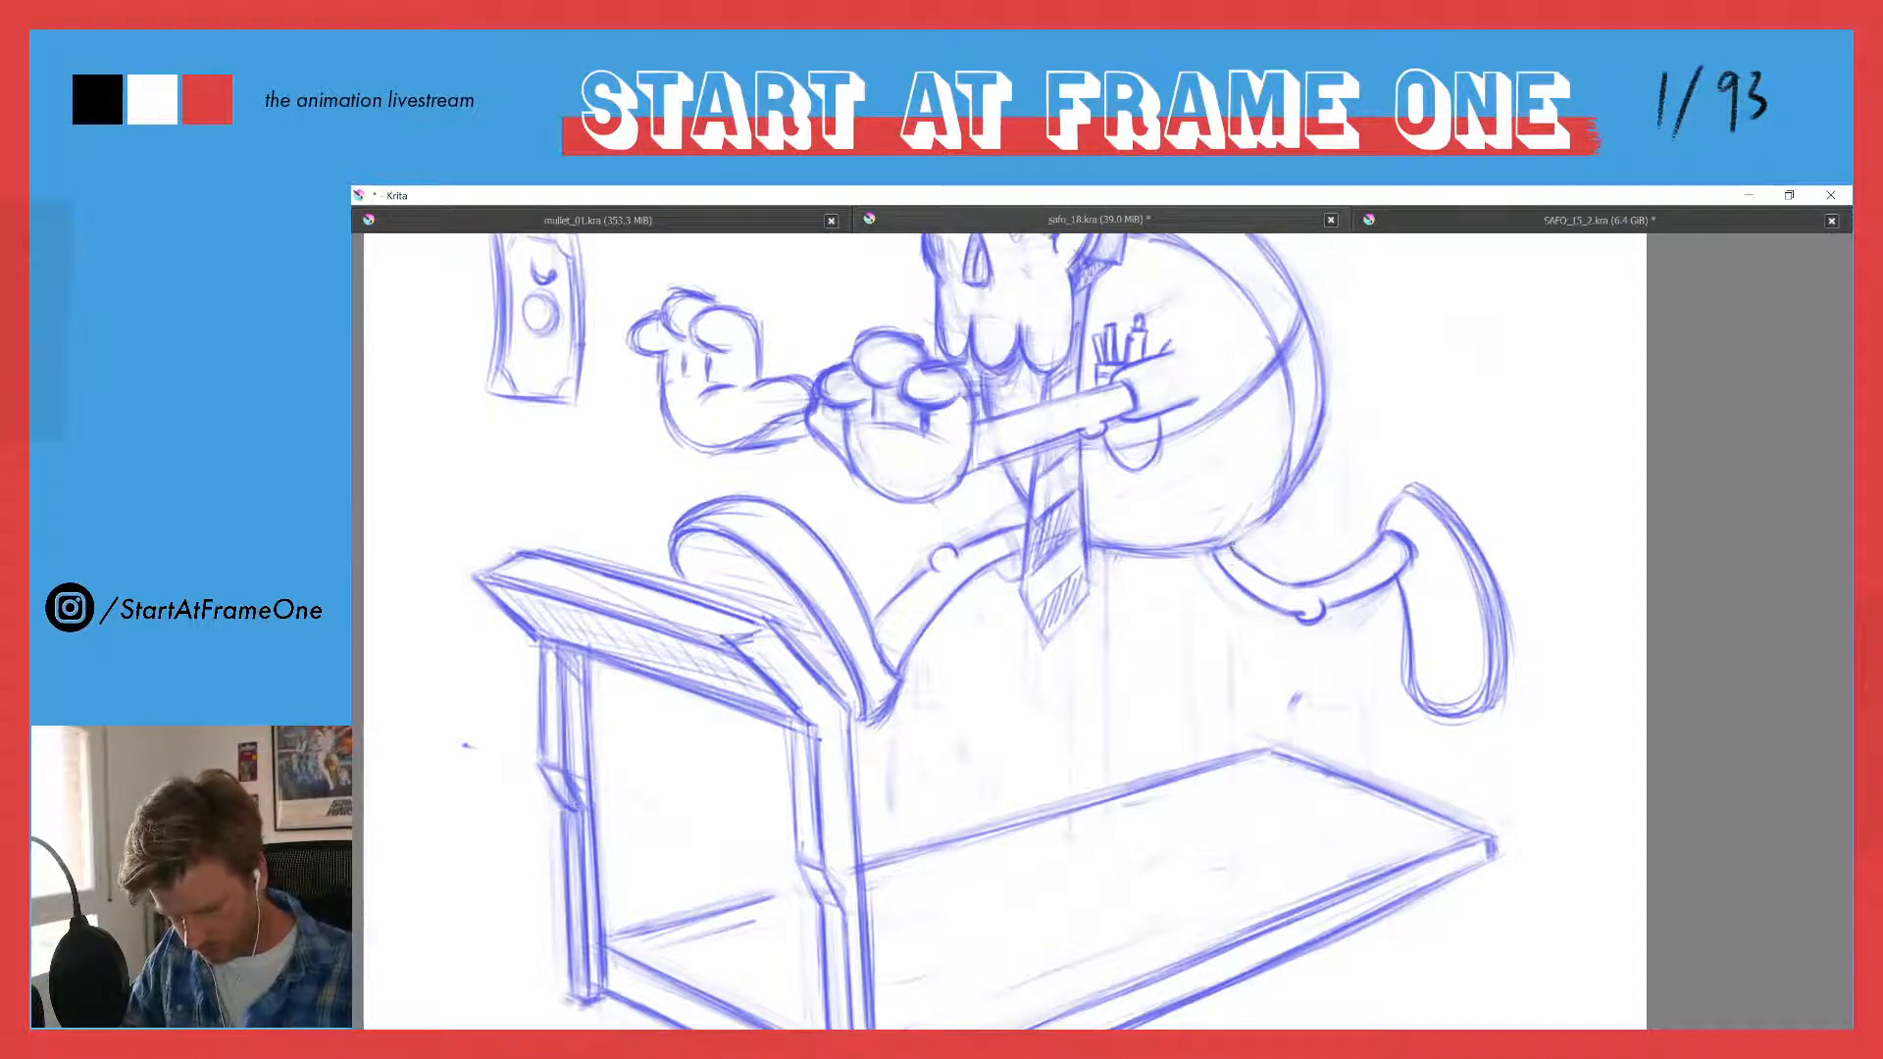
# - Refine the rear thigh's outline and hatch a small shadow where the thigh meets the underside of the belly
pyautogui.moveTo(1242, 560); pyautogui.dragTo(1342, 573)
pyautogui.moveTo(1217, 559); pyautogui.dragTo(1284, 610)
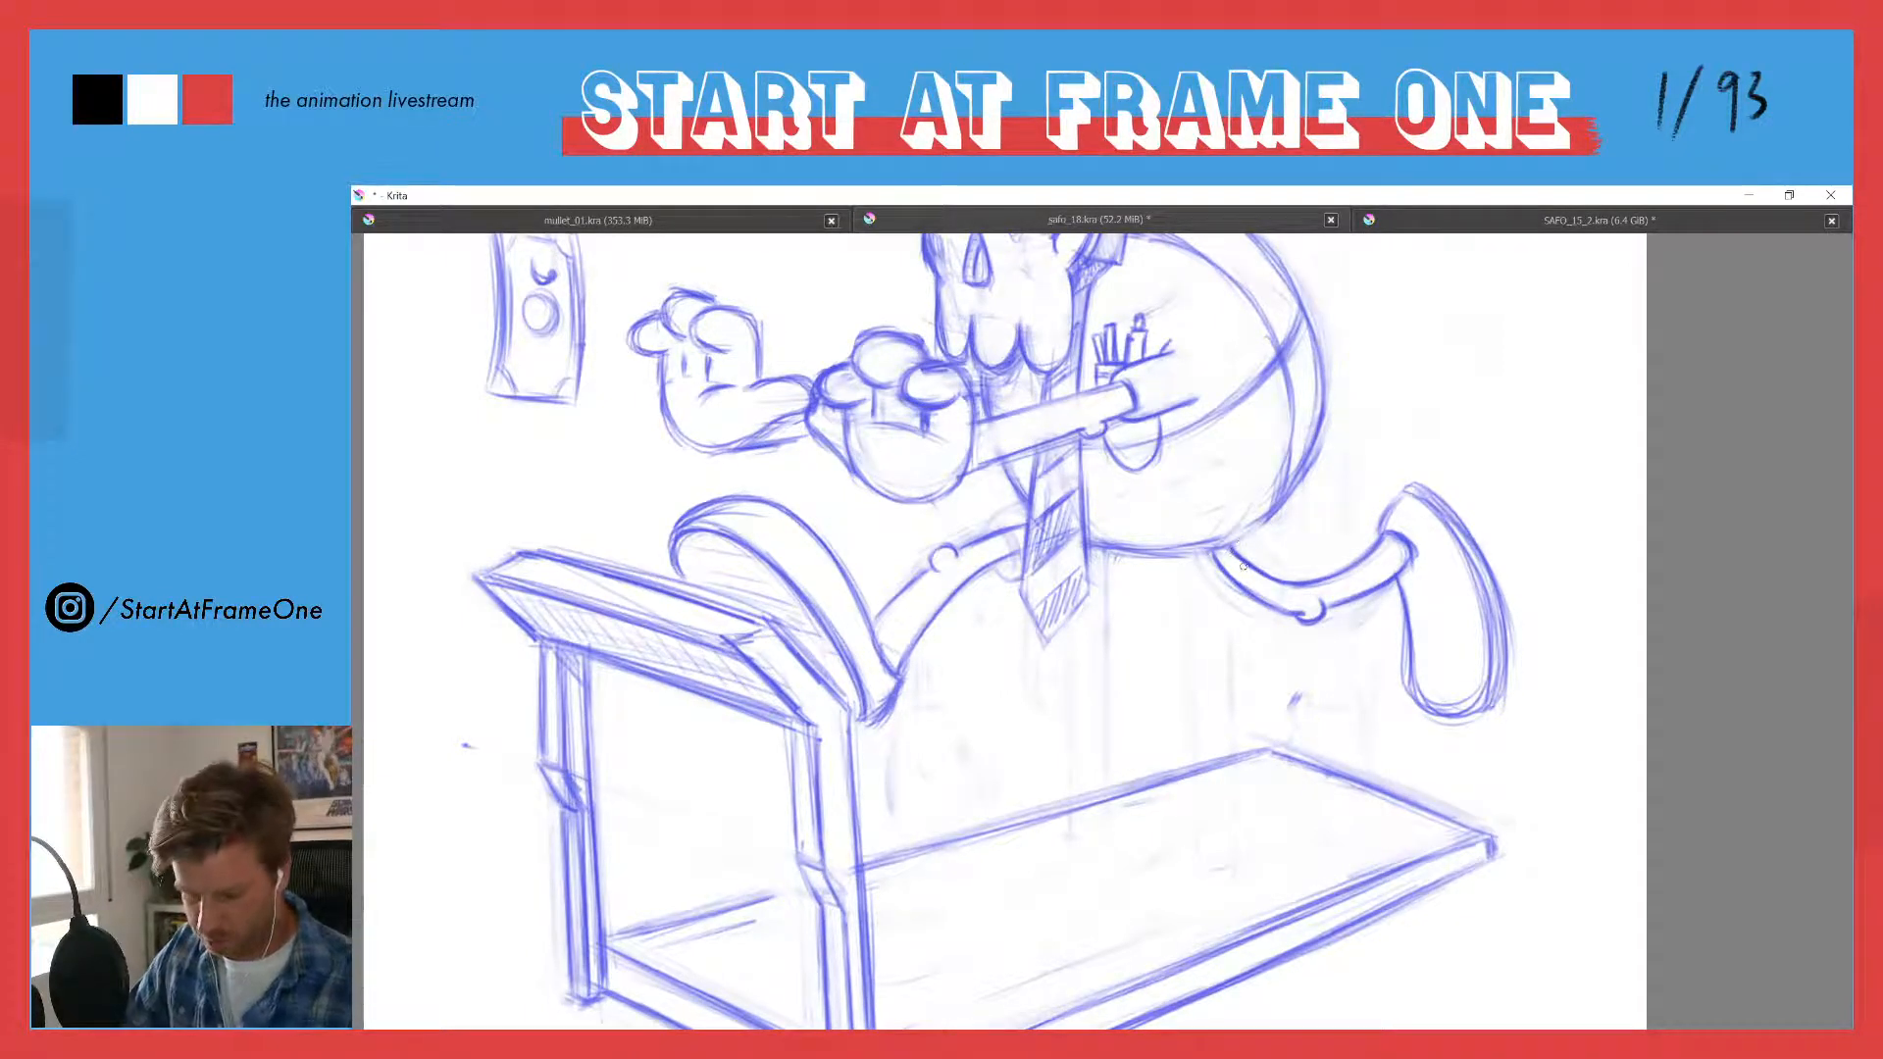
pyautogui.moveTo(1218, 557); pyautogui.dragTo(1245, 567)
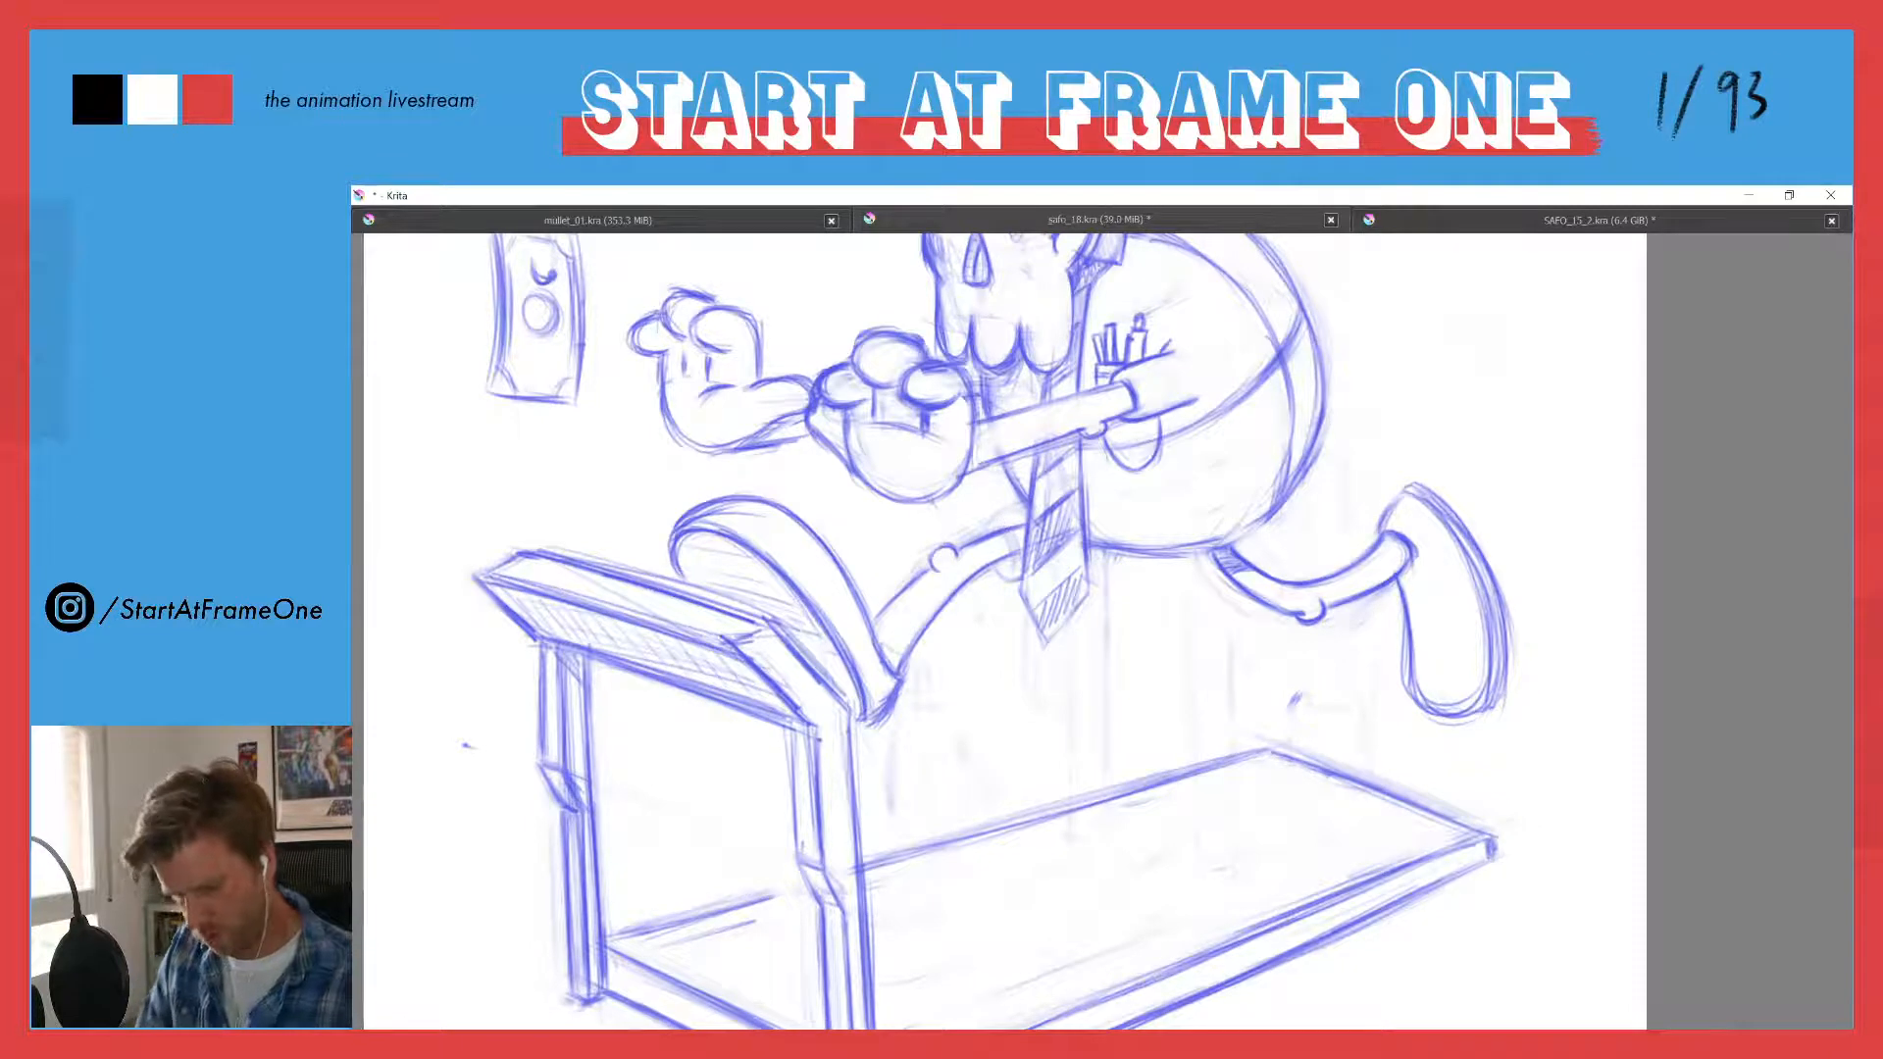
# - Draw evenly spaced parallel slat lines across the treadmill's running belt, continuing them behind the near upright to the front end
pyautogui.moveTo(962, 337); pyautogui.dragTo(991, 509)
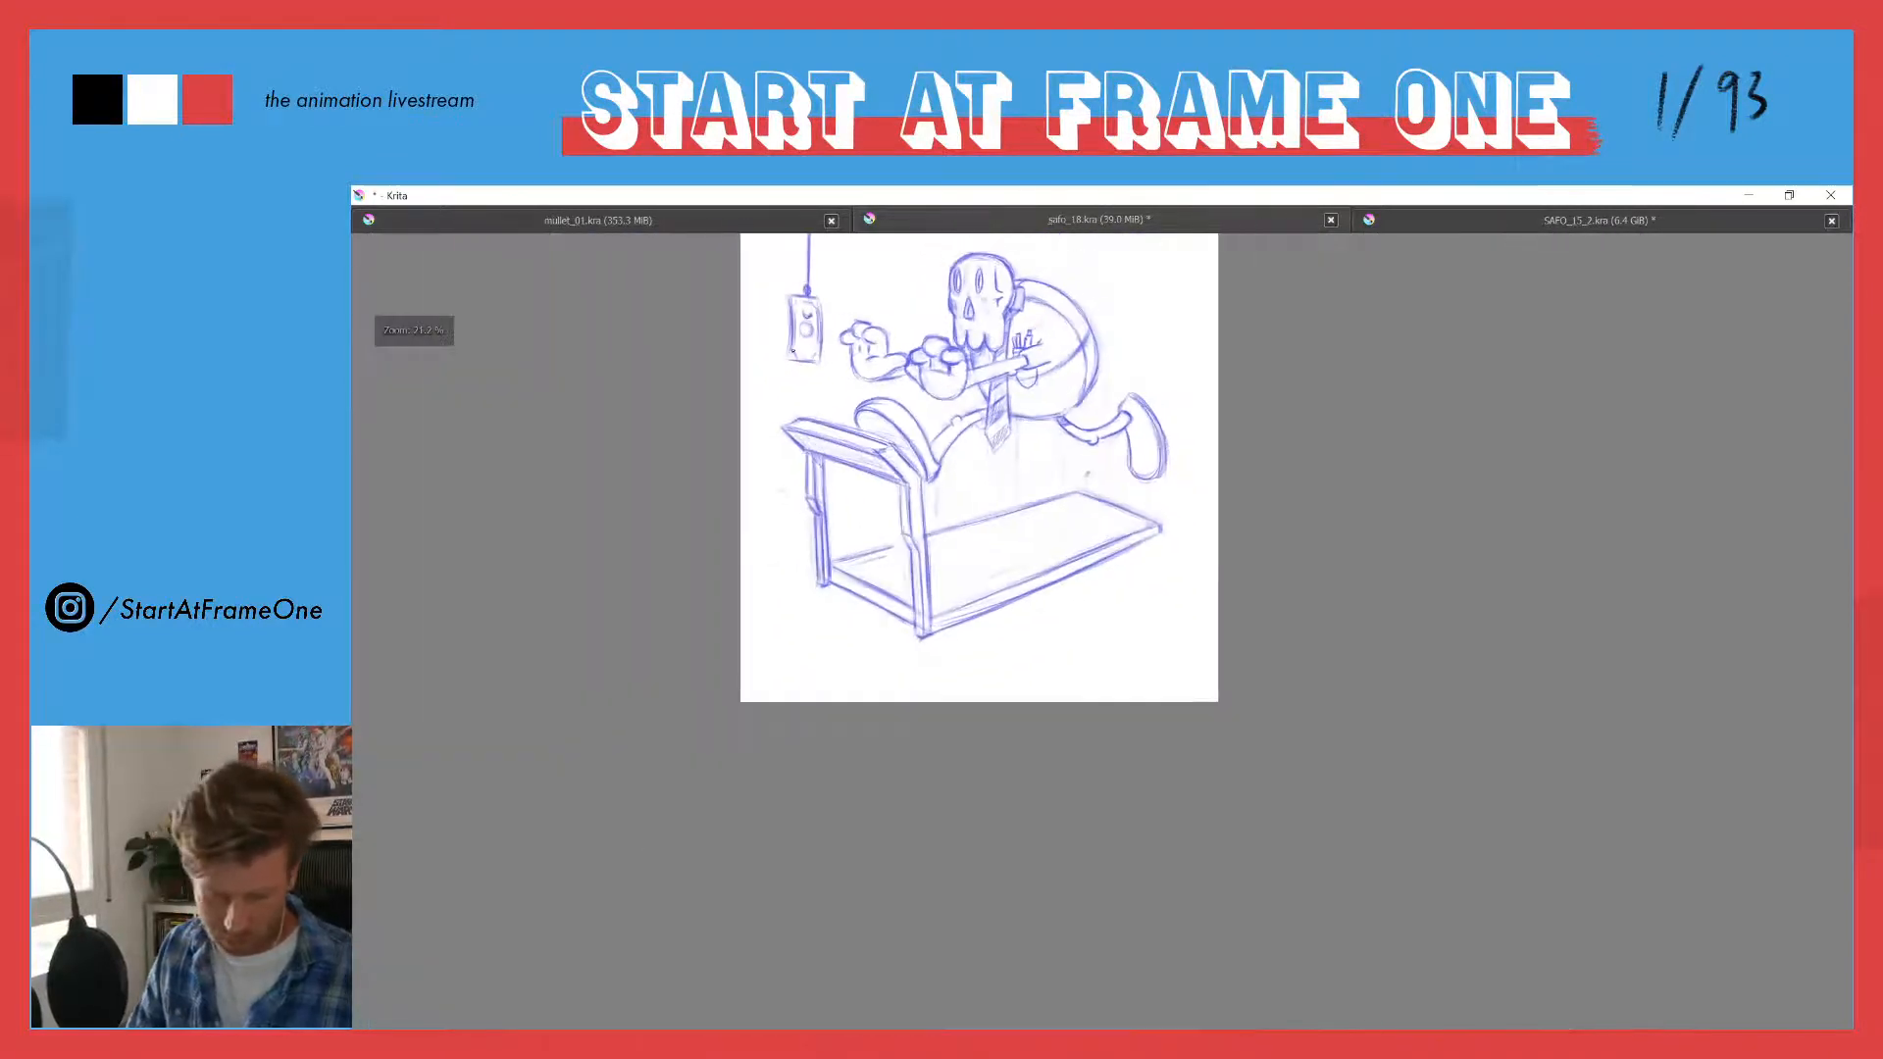
pyautogui.moveTo(808, 360); pyautogui.dragTo(891, 488)
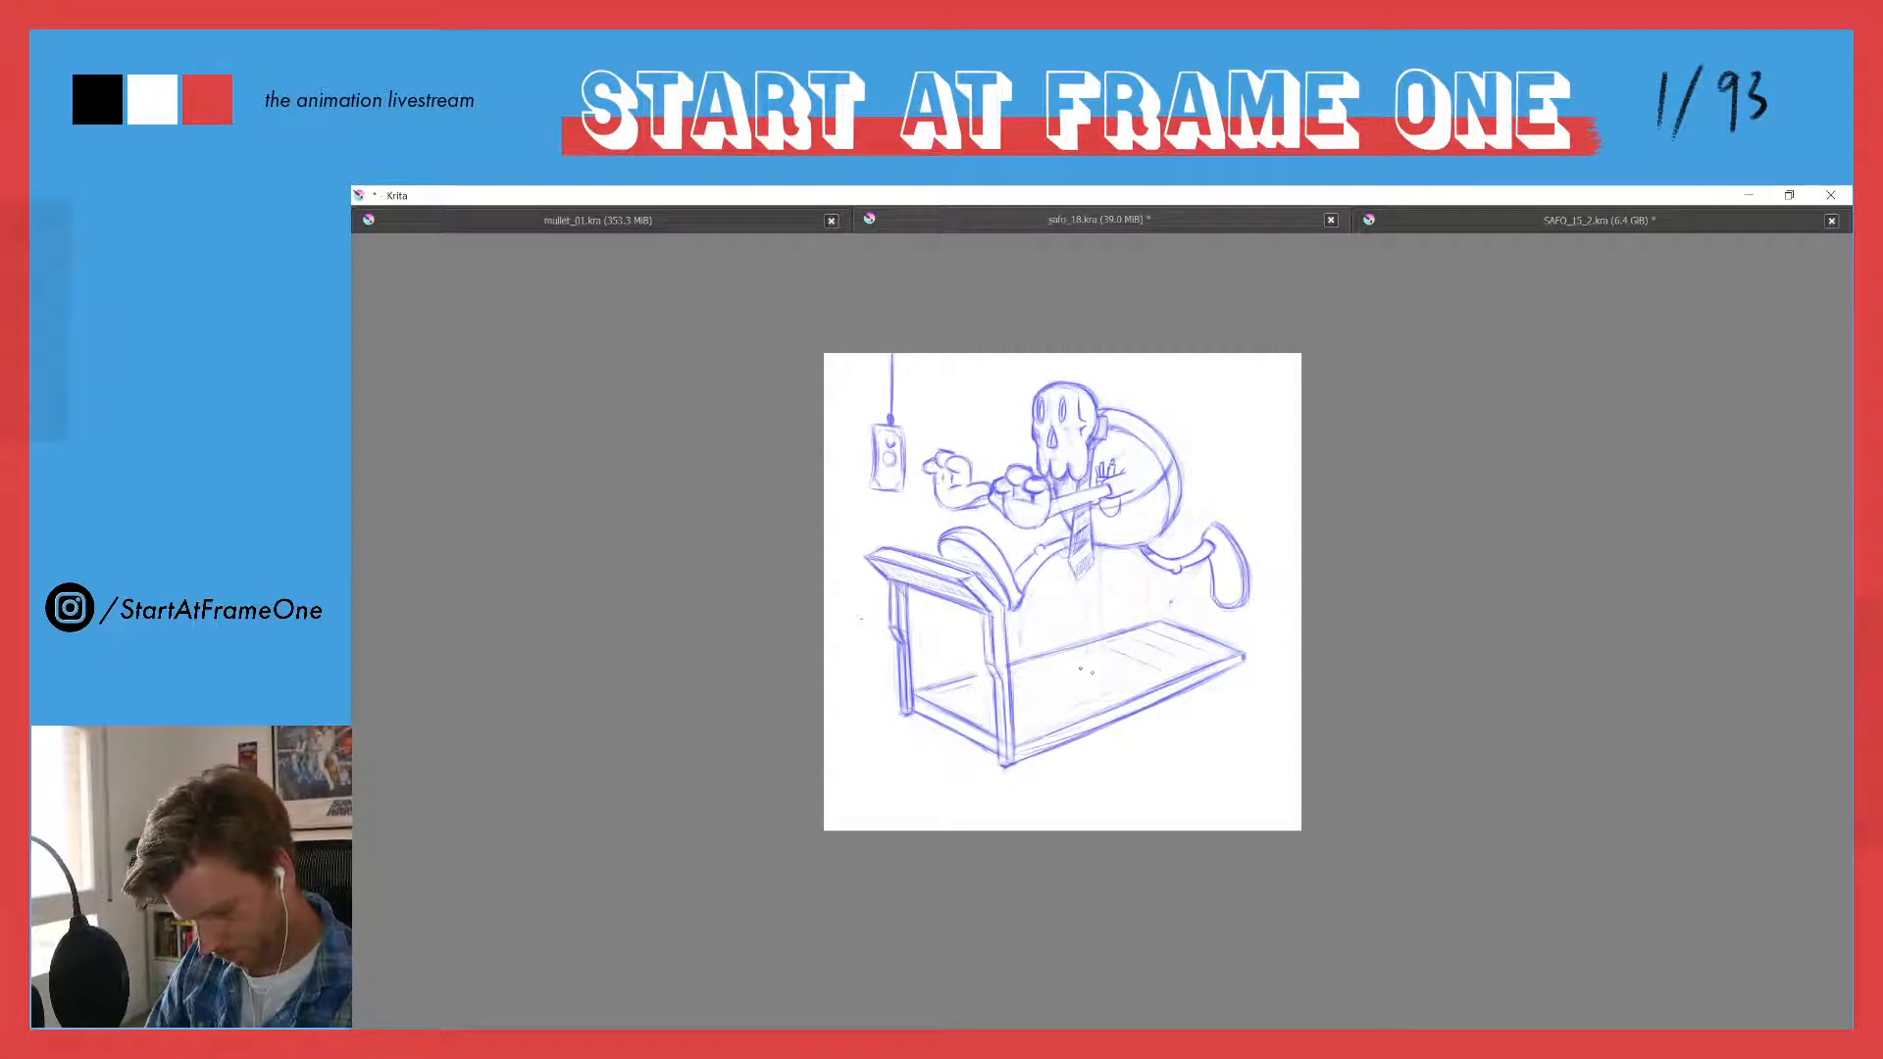
pyautogui.moveTo(1125, 660)
pyautogui.mouseDown()
pyautogui.moveTo(1111, 695)
pyautogui.moveTo(1024, 673)
pyautogui.moveTo(1056, 689)
pyautogui.moveTo(959, 687)
pyautogui.moveTo(991, 709)
pyautogui.mouseUp()
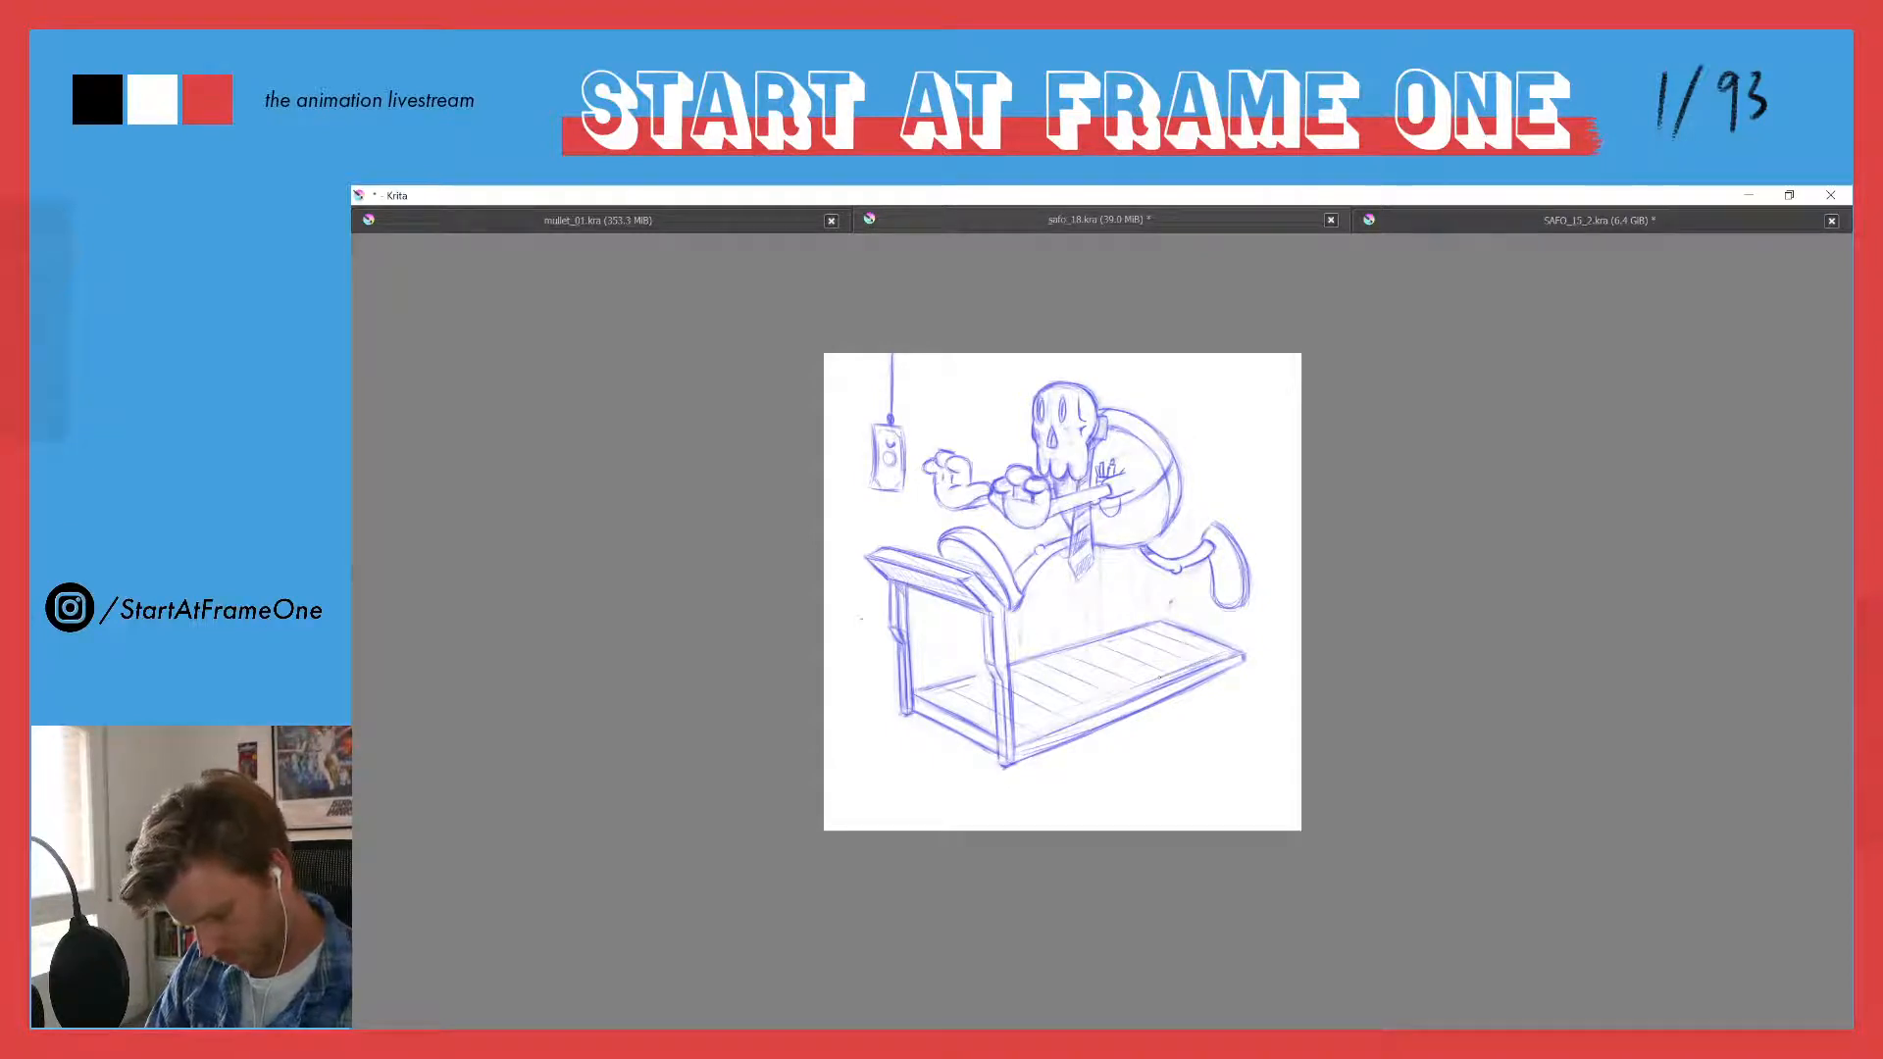
pyautogui.moveTo(1068, 715); pyautogui.dragTo(1018, 738)
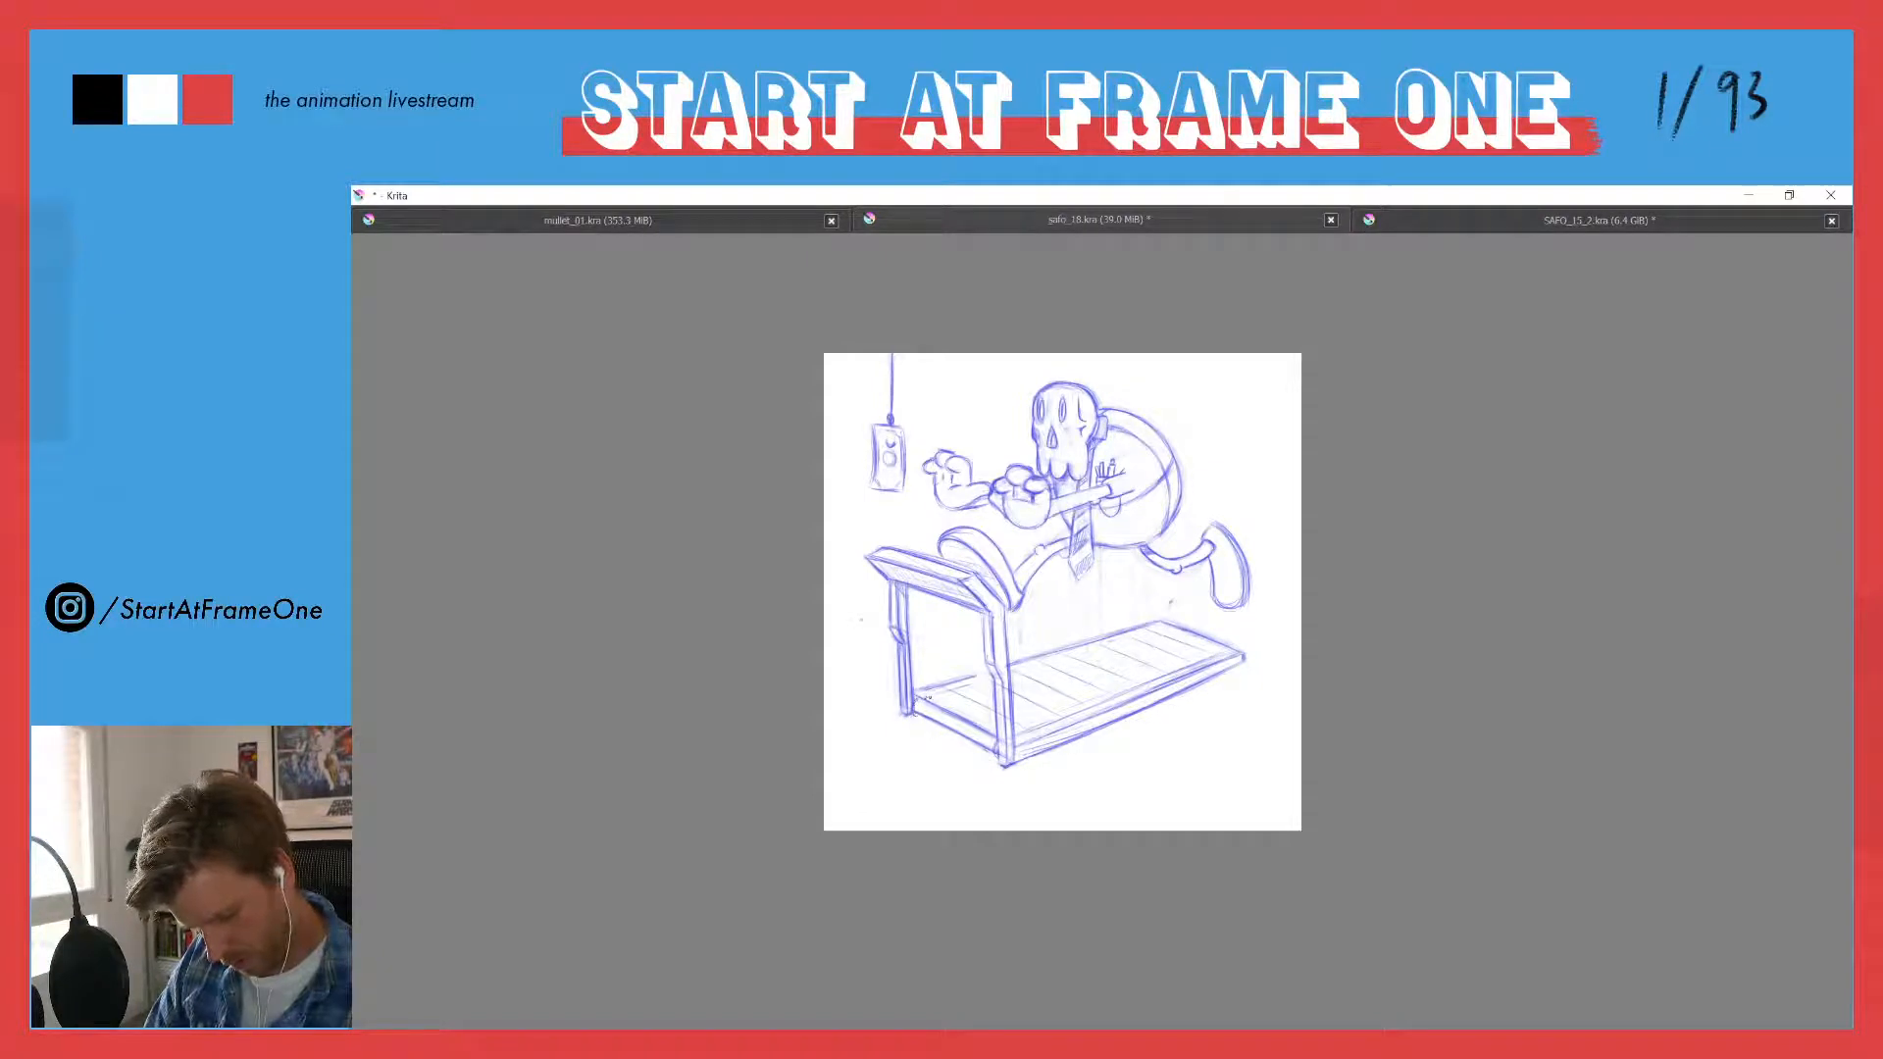
pyautogui.moveTo(932, 691); pyautogui.dragTo(978, 683)
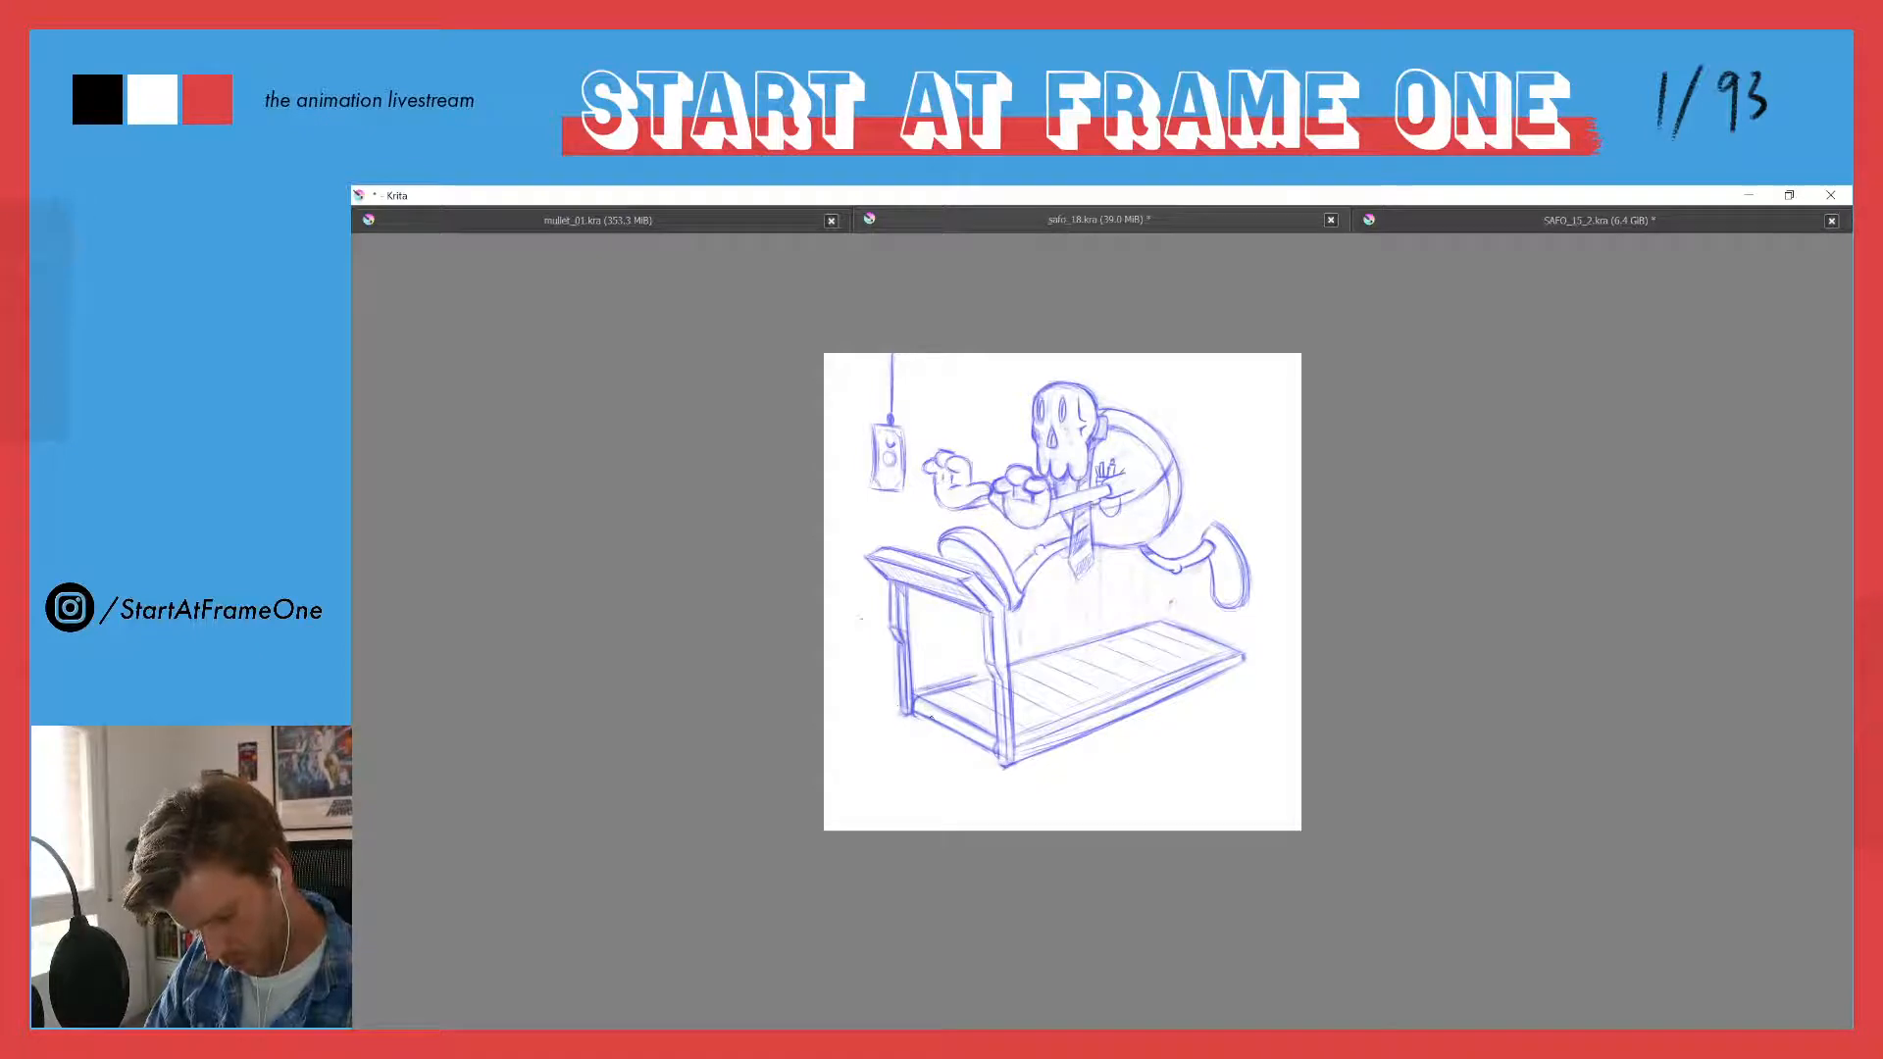
# - Erase the crossbar's heavy upper line at the deck's front end and redraw it lightly as the edge of a rounded belt roller
pyautogui.click(870, 689)
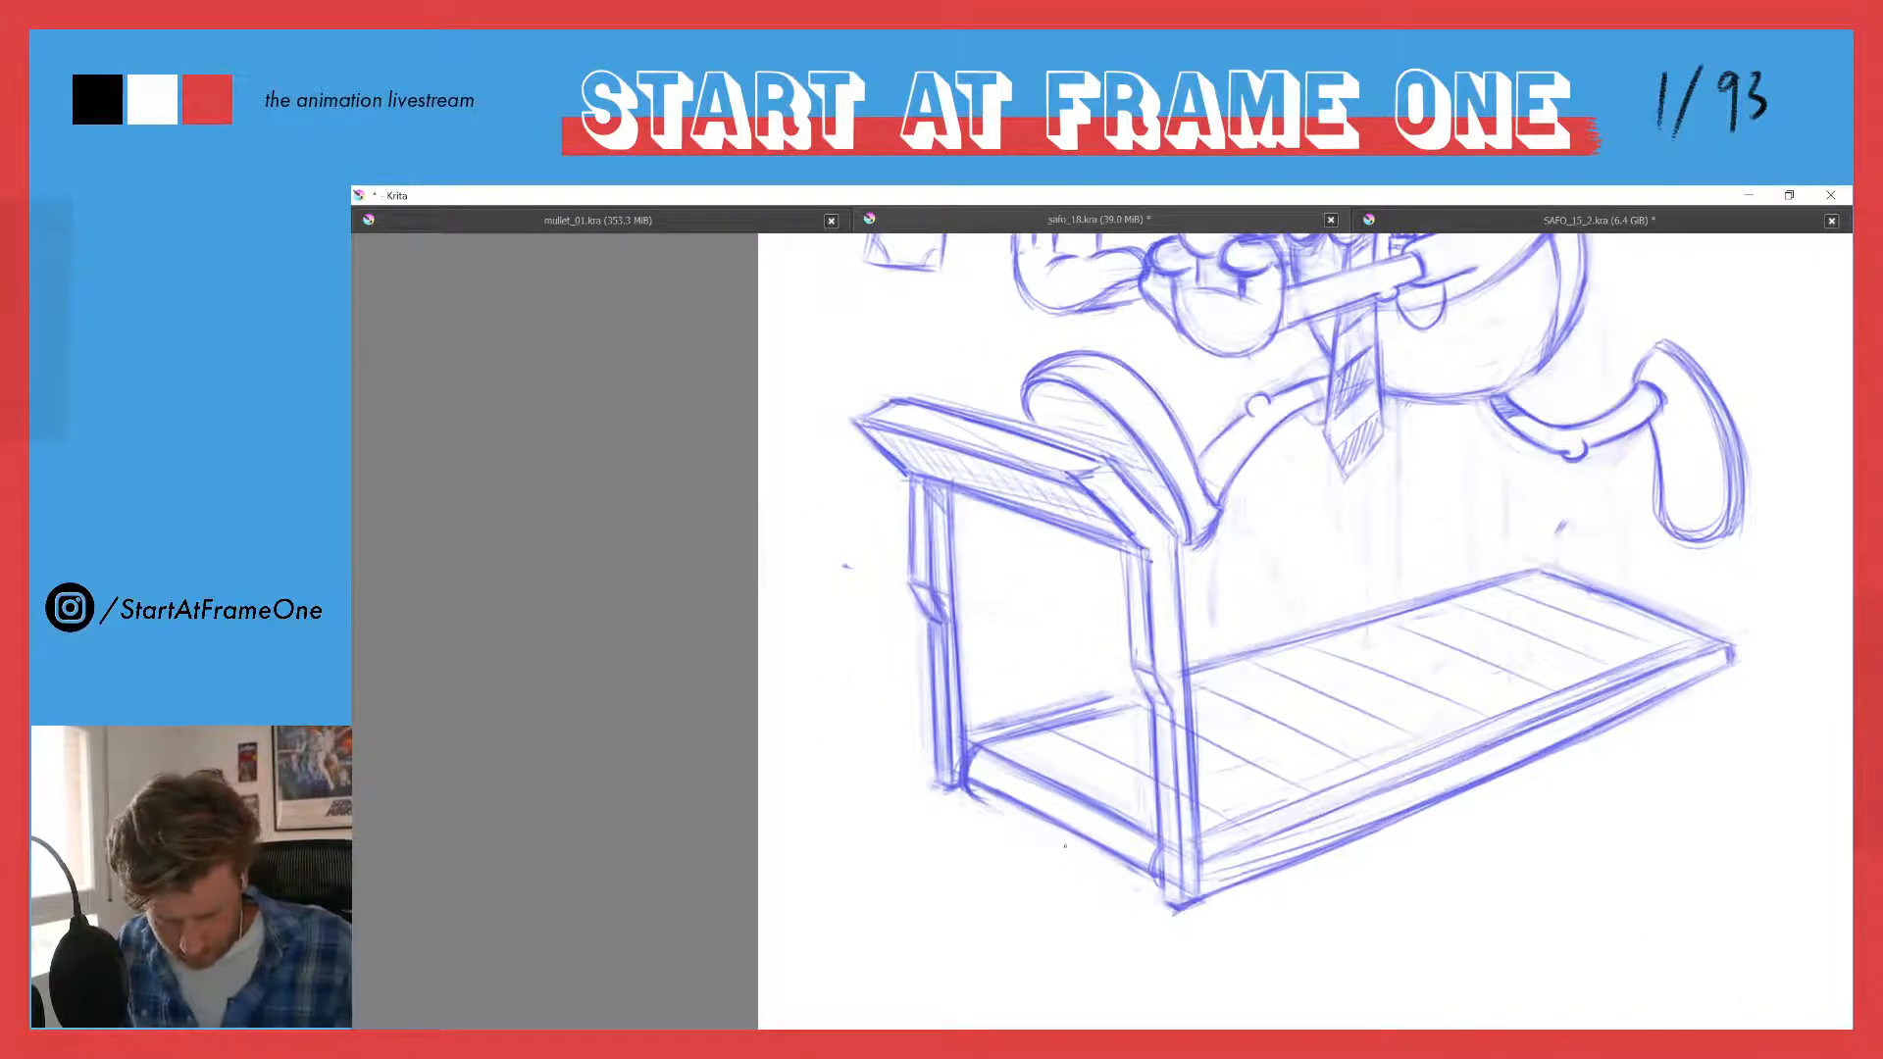
pyautogui.moveTo(975, 800)
pyautogui.mouseDown()
pyautogui.moveTo(1155, 888)
pyautogui.moveTo(986, 808)
pyautogui.moveTo(1001, 806)
pyautogui.moveTo(981, 782)
pyautogui.moveTo(1140, 866)
pyautogui.moveTo(1006, 762)
pyautogui.moveTo(1075, 795)
pyautogui.moveTo(993, 756)
pyautogui.moveTo(1144, 842)
pyautogui.mouseUp()
pyautogui.press('e')
pyautogui.press('e')
pyautogui.press('e')
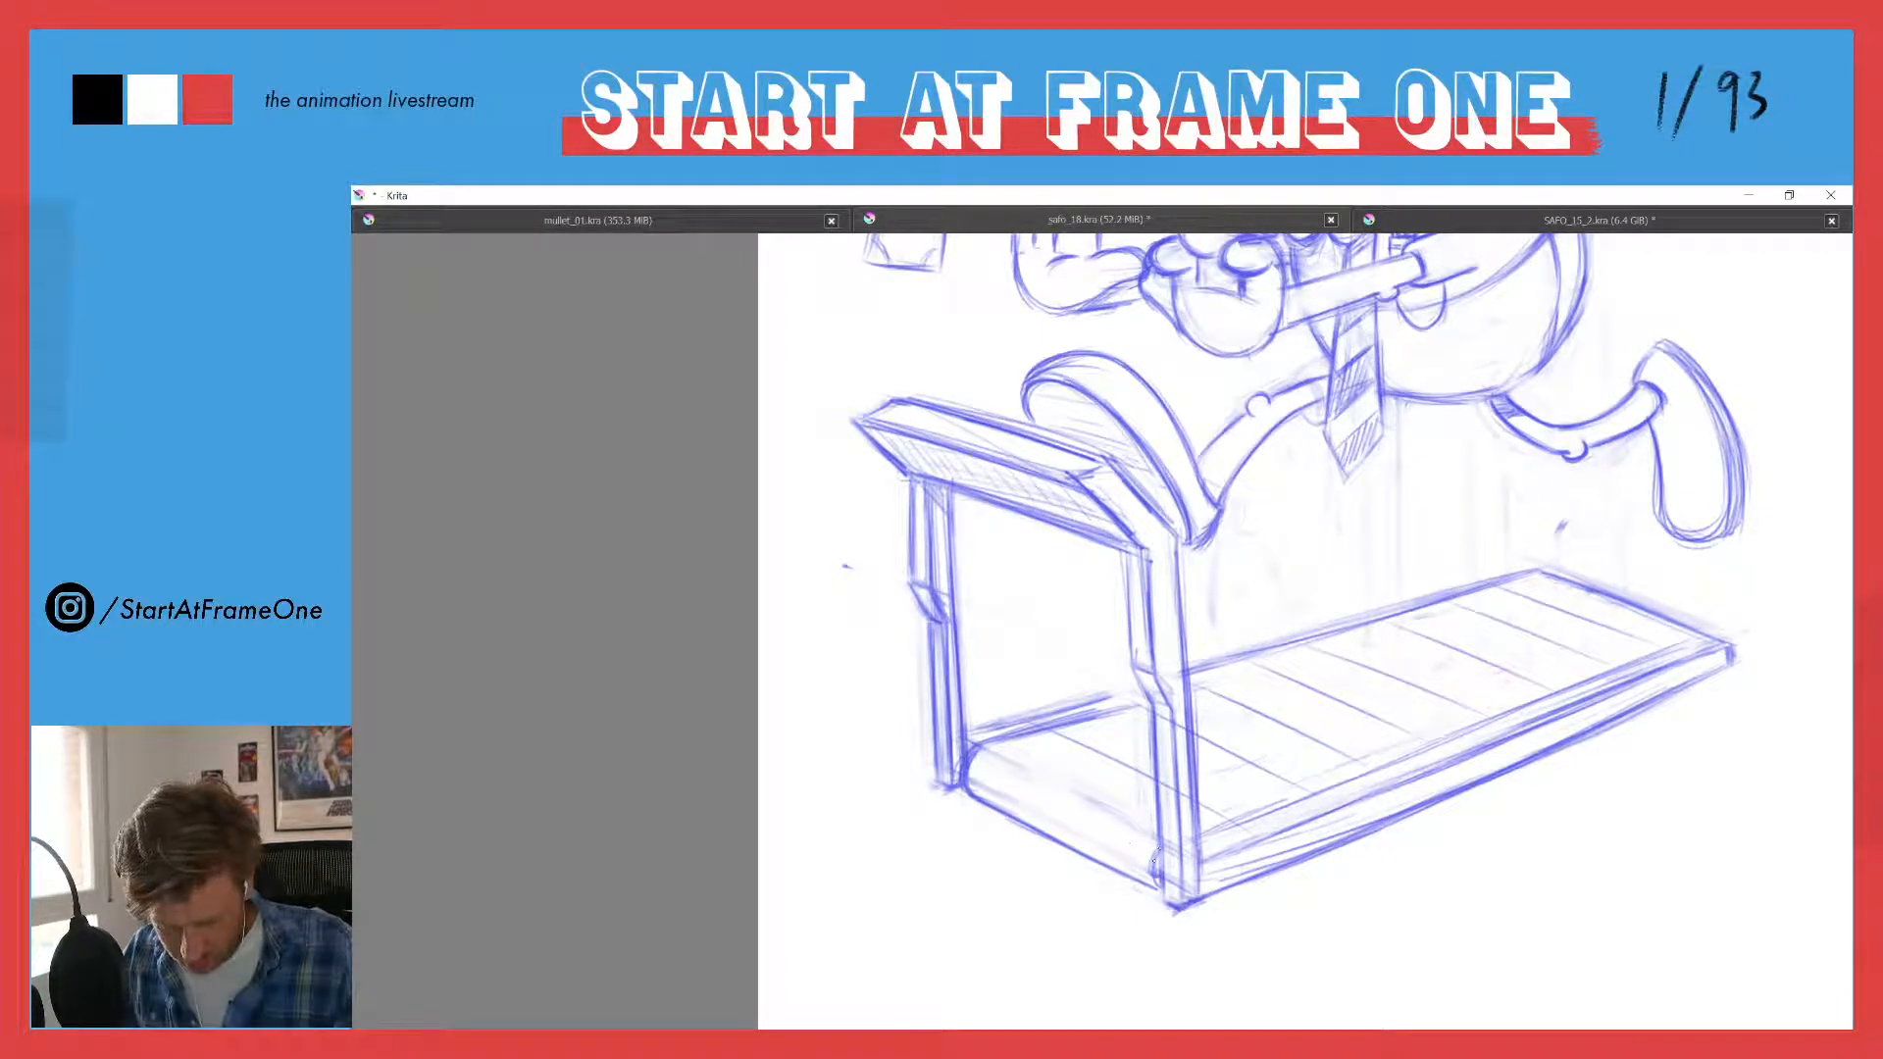
pyautogui.moveTo(1003, 759); pyautogui.dragTo(1146, 836)
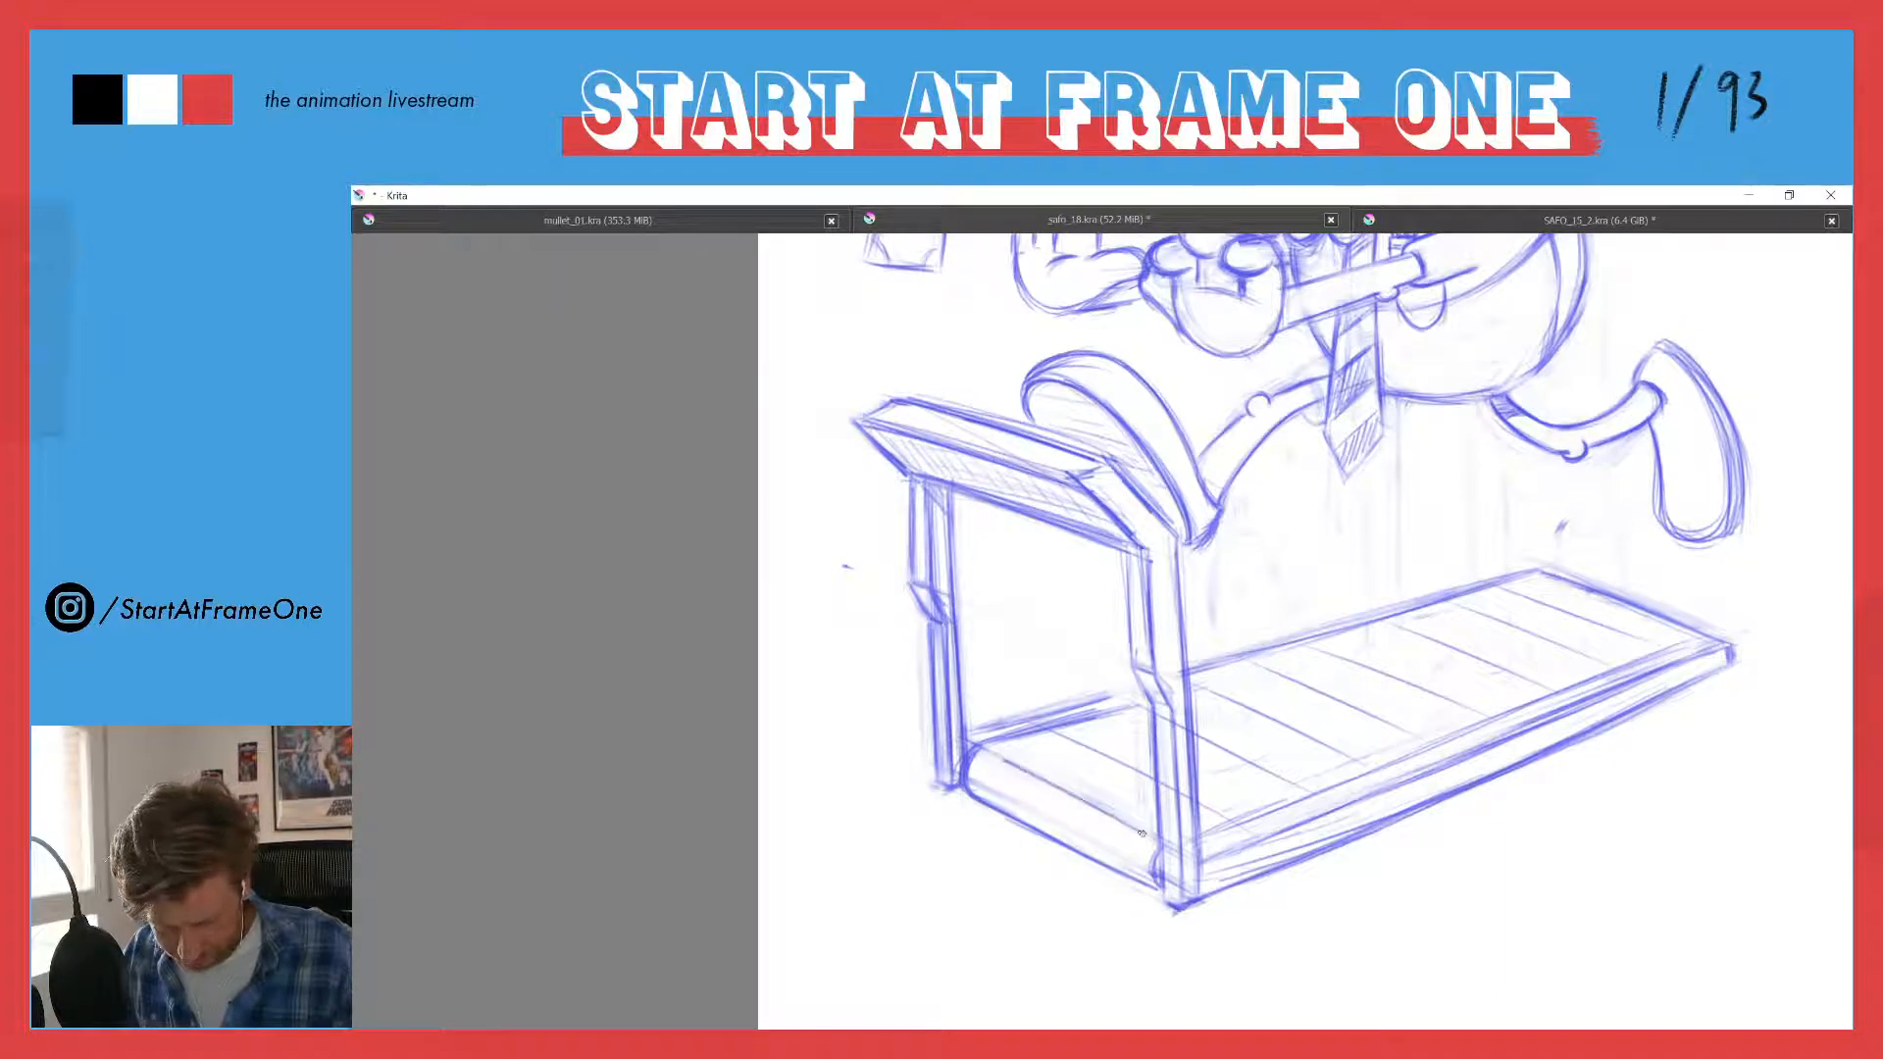
pyautogui.press('e')
pyautogui.press('e')
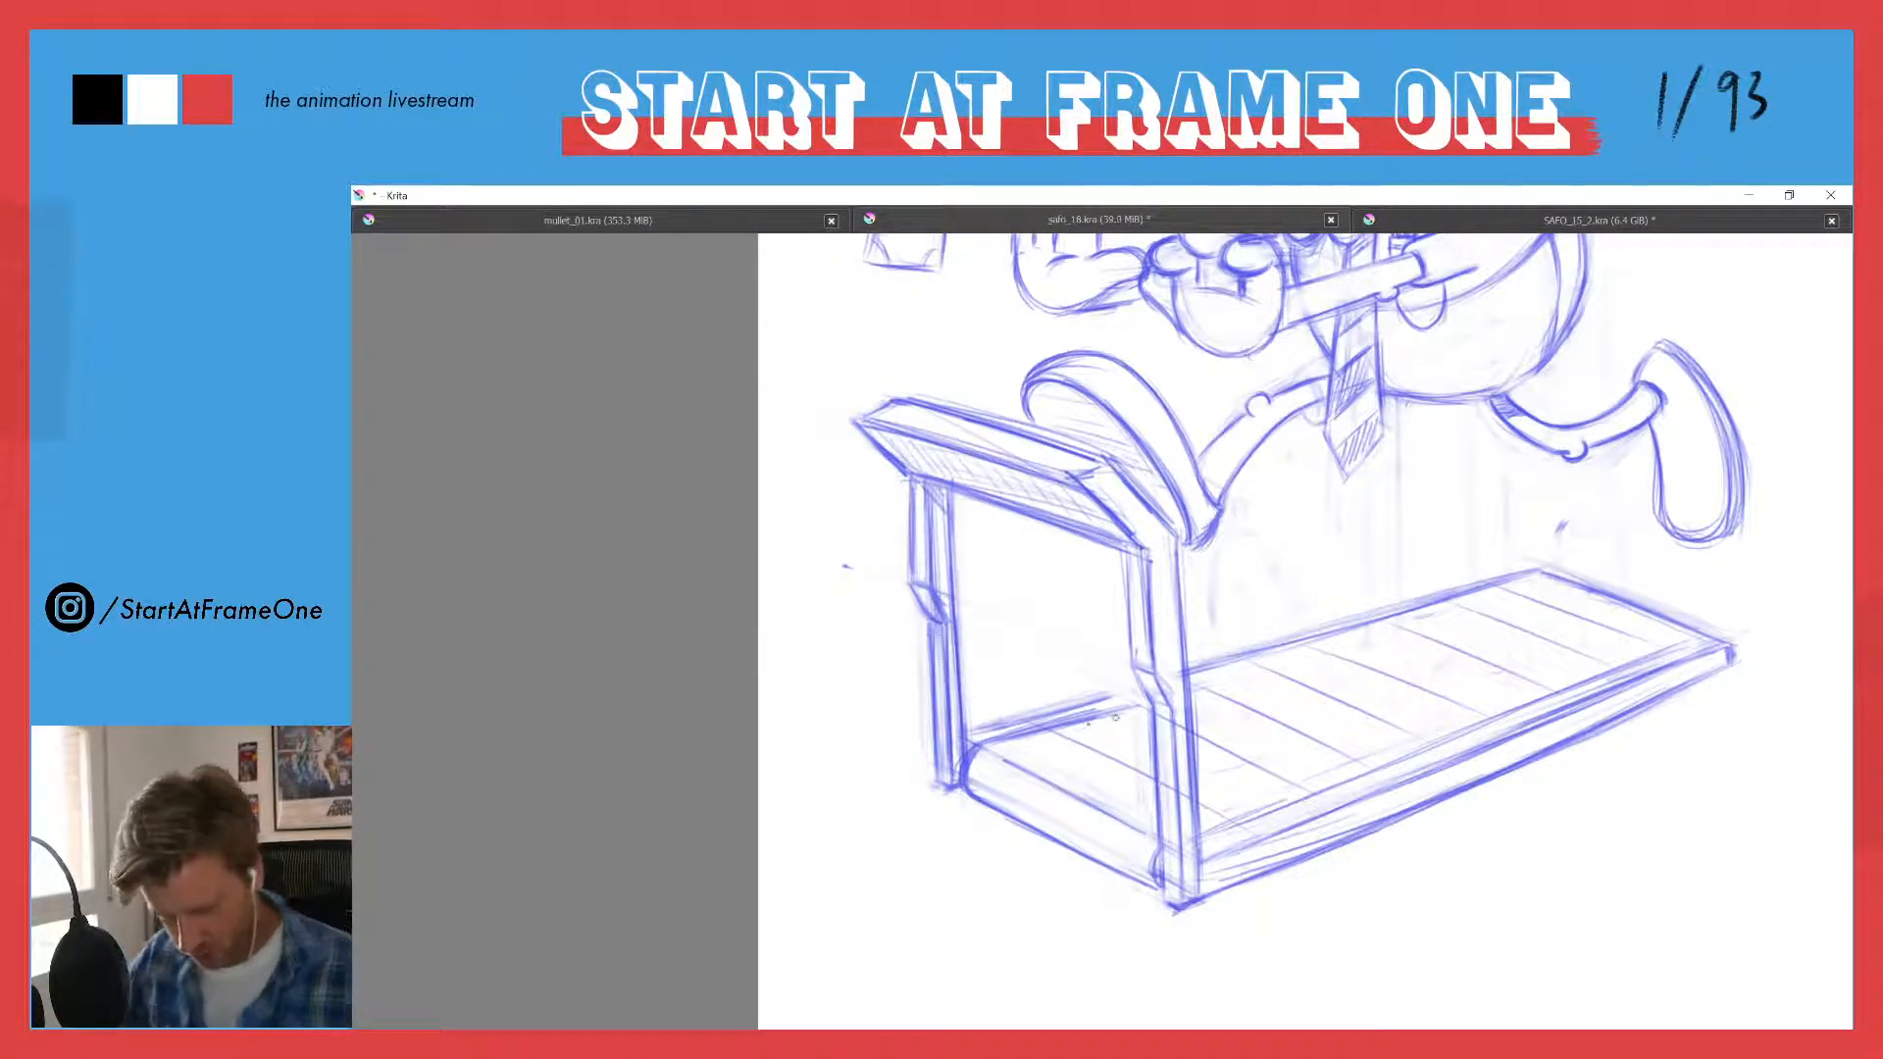
# - Draw an inner border line parallel to the running deck's far edge, from the front end to the far rear corner
pyautogui.moveTo(1027, 731); pyautogui.dragTo(1118, 703)
pyautogui.moveTo(982, 738); pyautogui.dragTo(1068, 710)
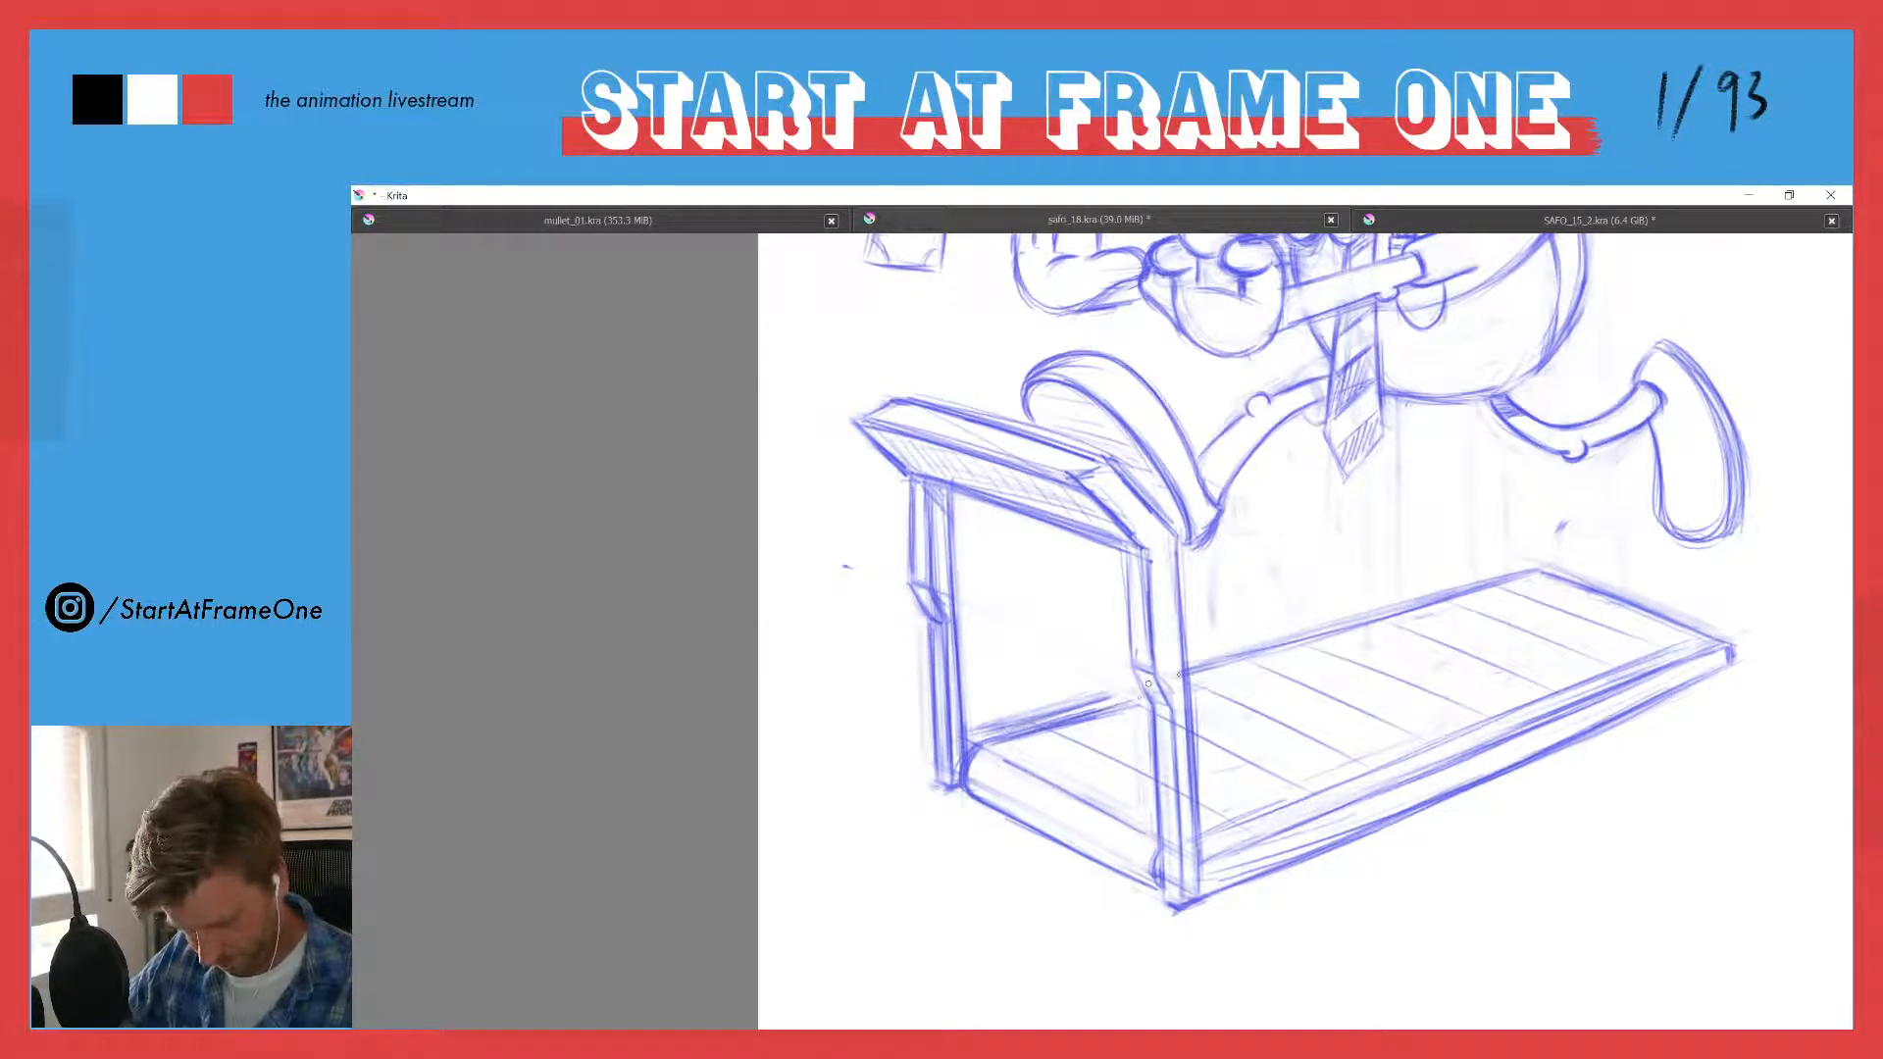
pyautogui.moveTo(1197, 684)
pyautogui.mouseDown()
pyautogui.moveTo(1317, 649)
pyautogui.moveTo(1254, 667)
pyautogui.moveTo(1276, 660)
pyautogui.mouseUp()
pyautogui.moveTo(1549, 581)
pyautogui.mouseDown()
pyautogui.moveTo(1211, 677)
pyautogui.moveTo(1387, 617)
pyautogui.mouseUp()
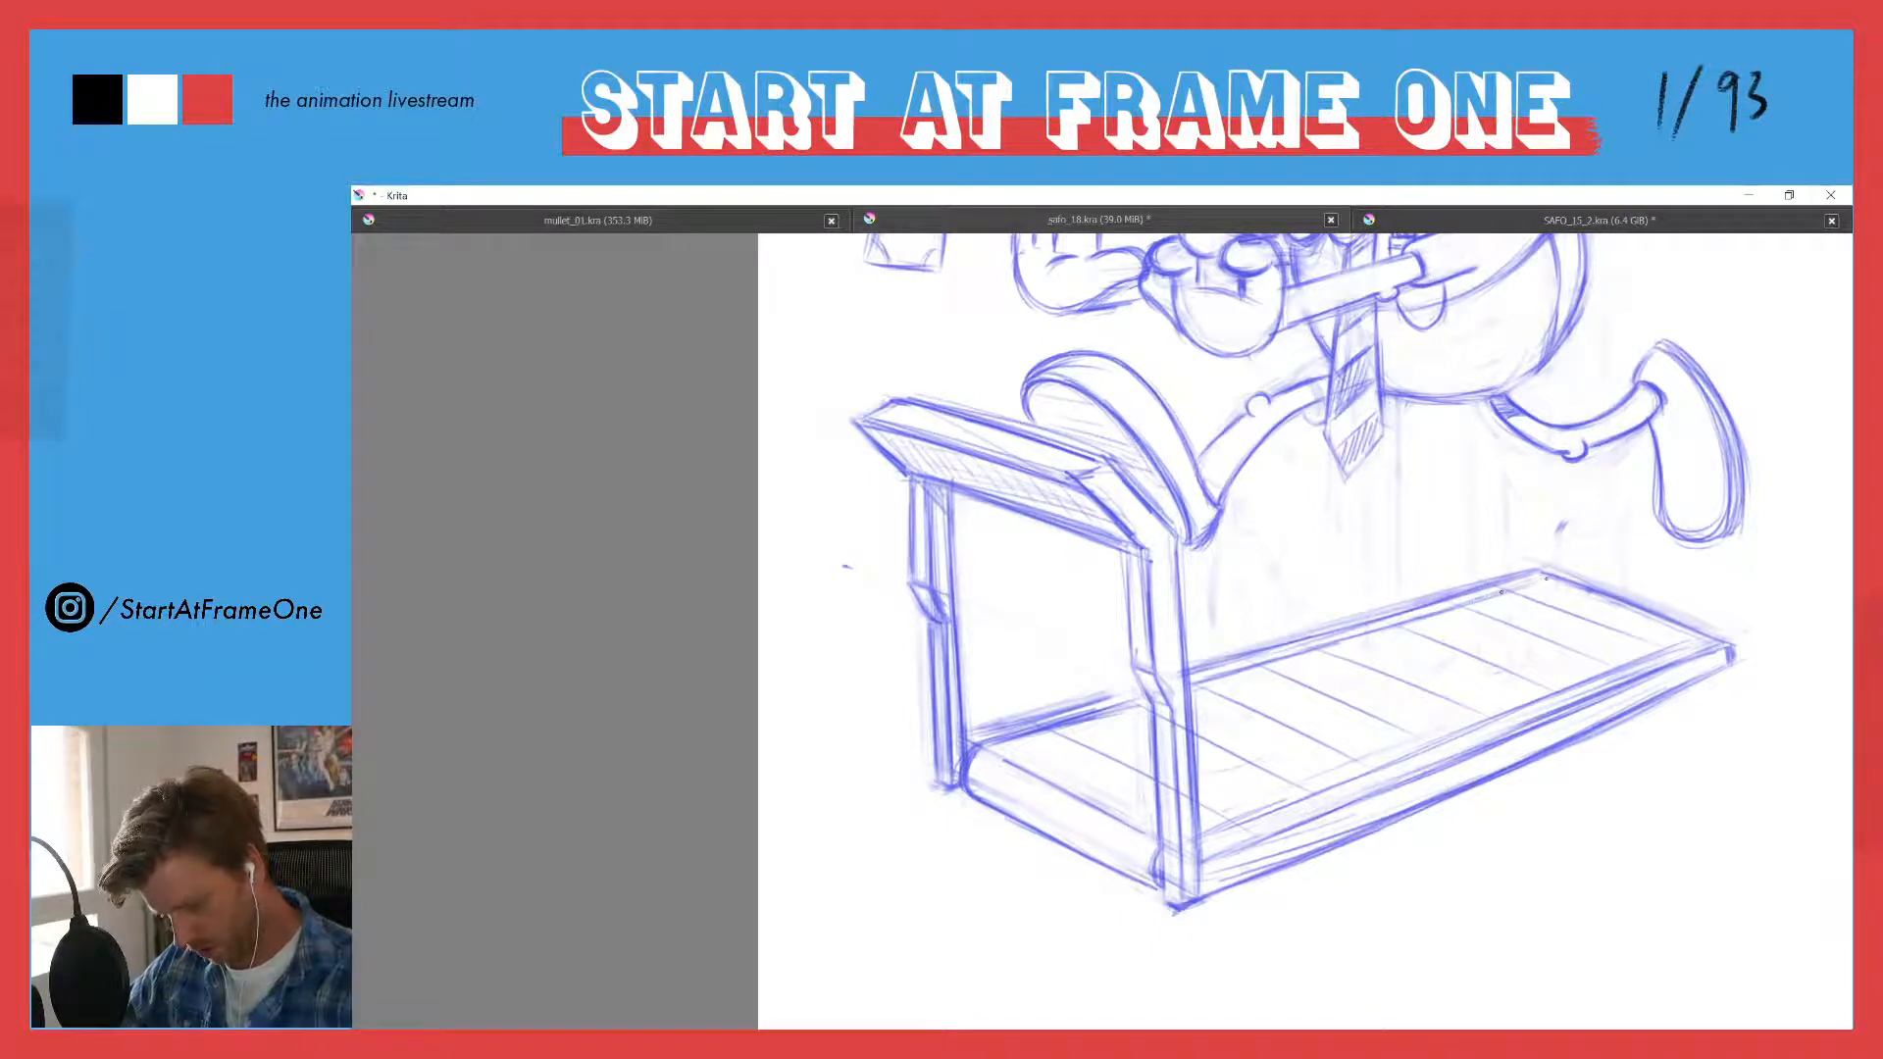
pyautogui.moveTo(1547, 578)
pyautogui.mouseDown()
pyautogui.moveTo(1512, 591)
pyautogui.moveTo(1578, 581)
pyautogui.moveTo(1534, 575)
pyautogui.mouseUp()
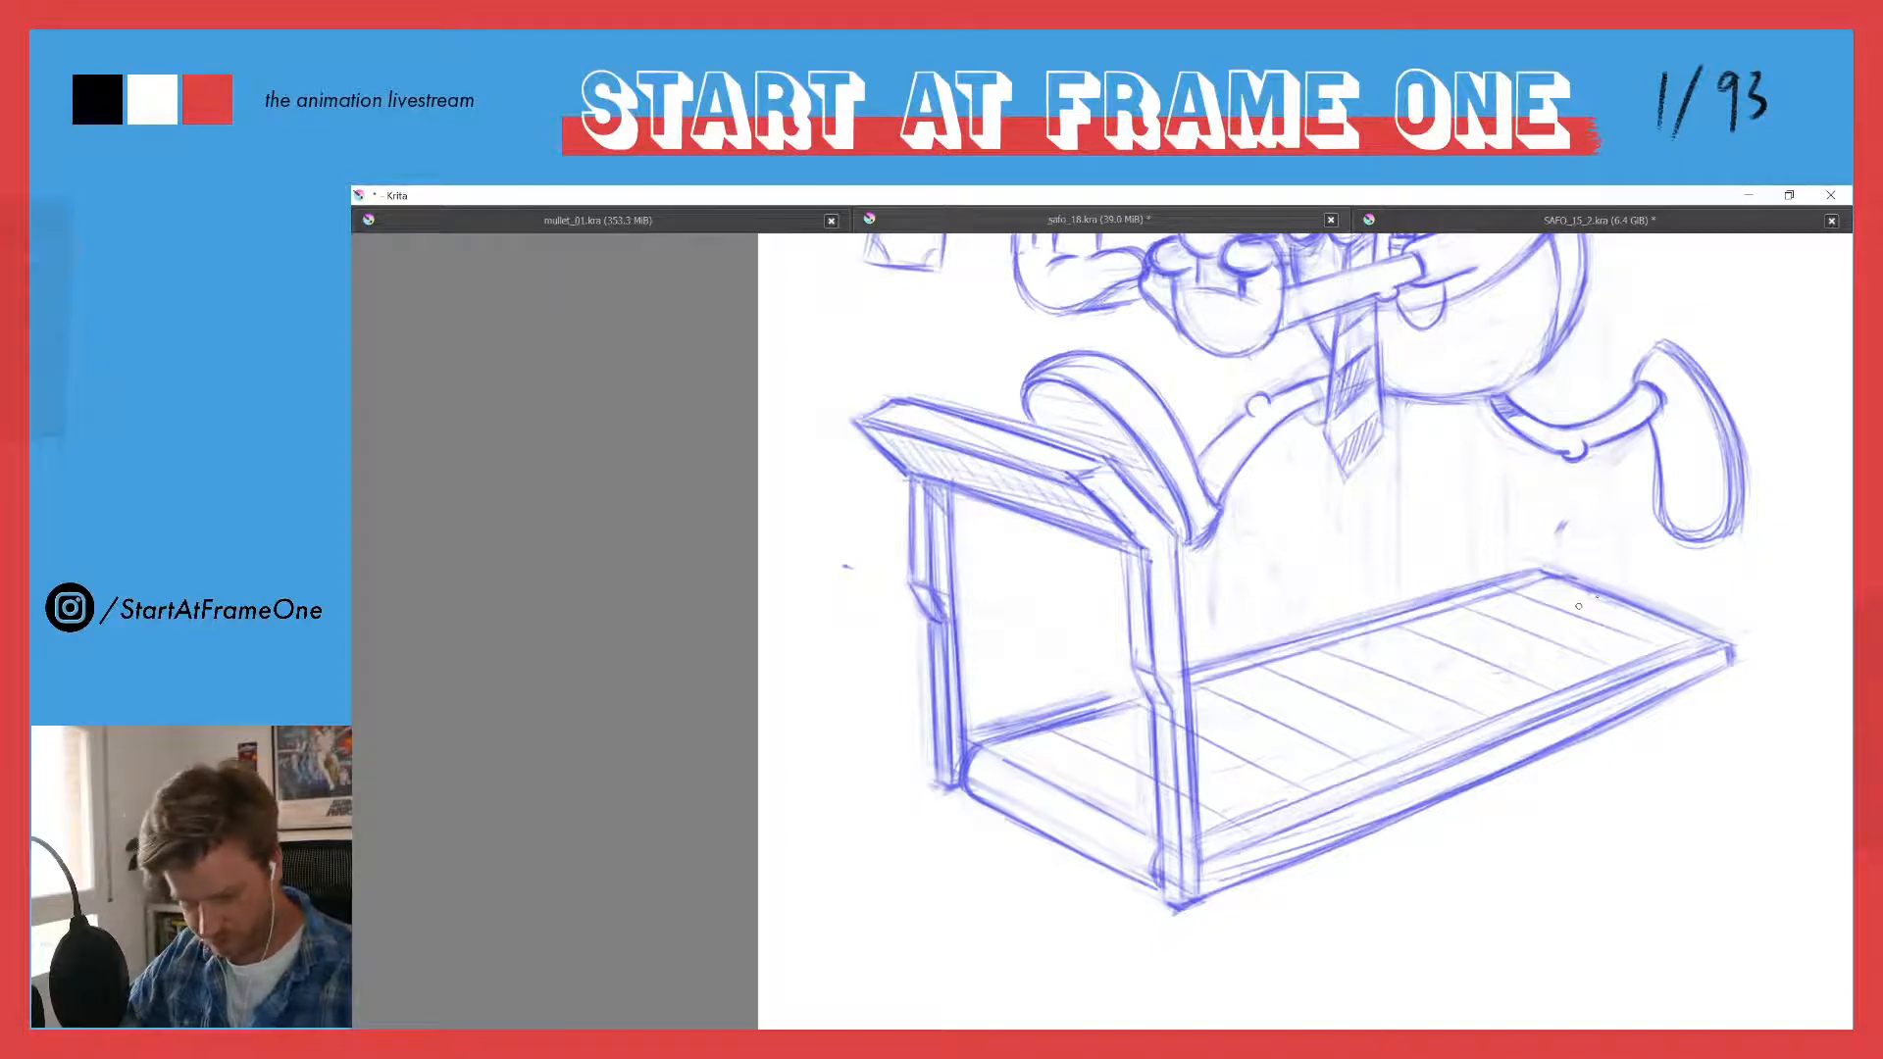
# - Strengthen the inner border line along the running deck's near edge and continue it around the rear corner and rear end
pyautogui.moveTo(1198, 841); pyautogui.dragTo(1256, 817)
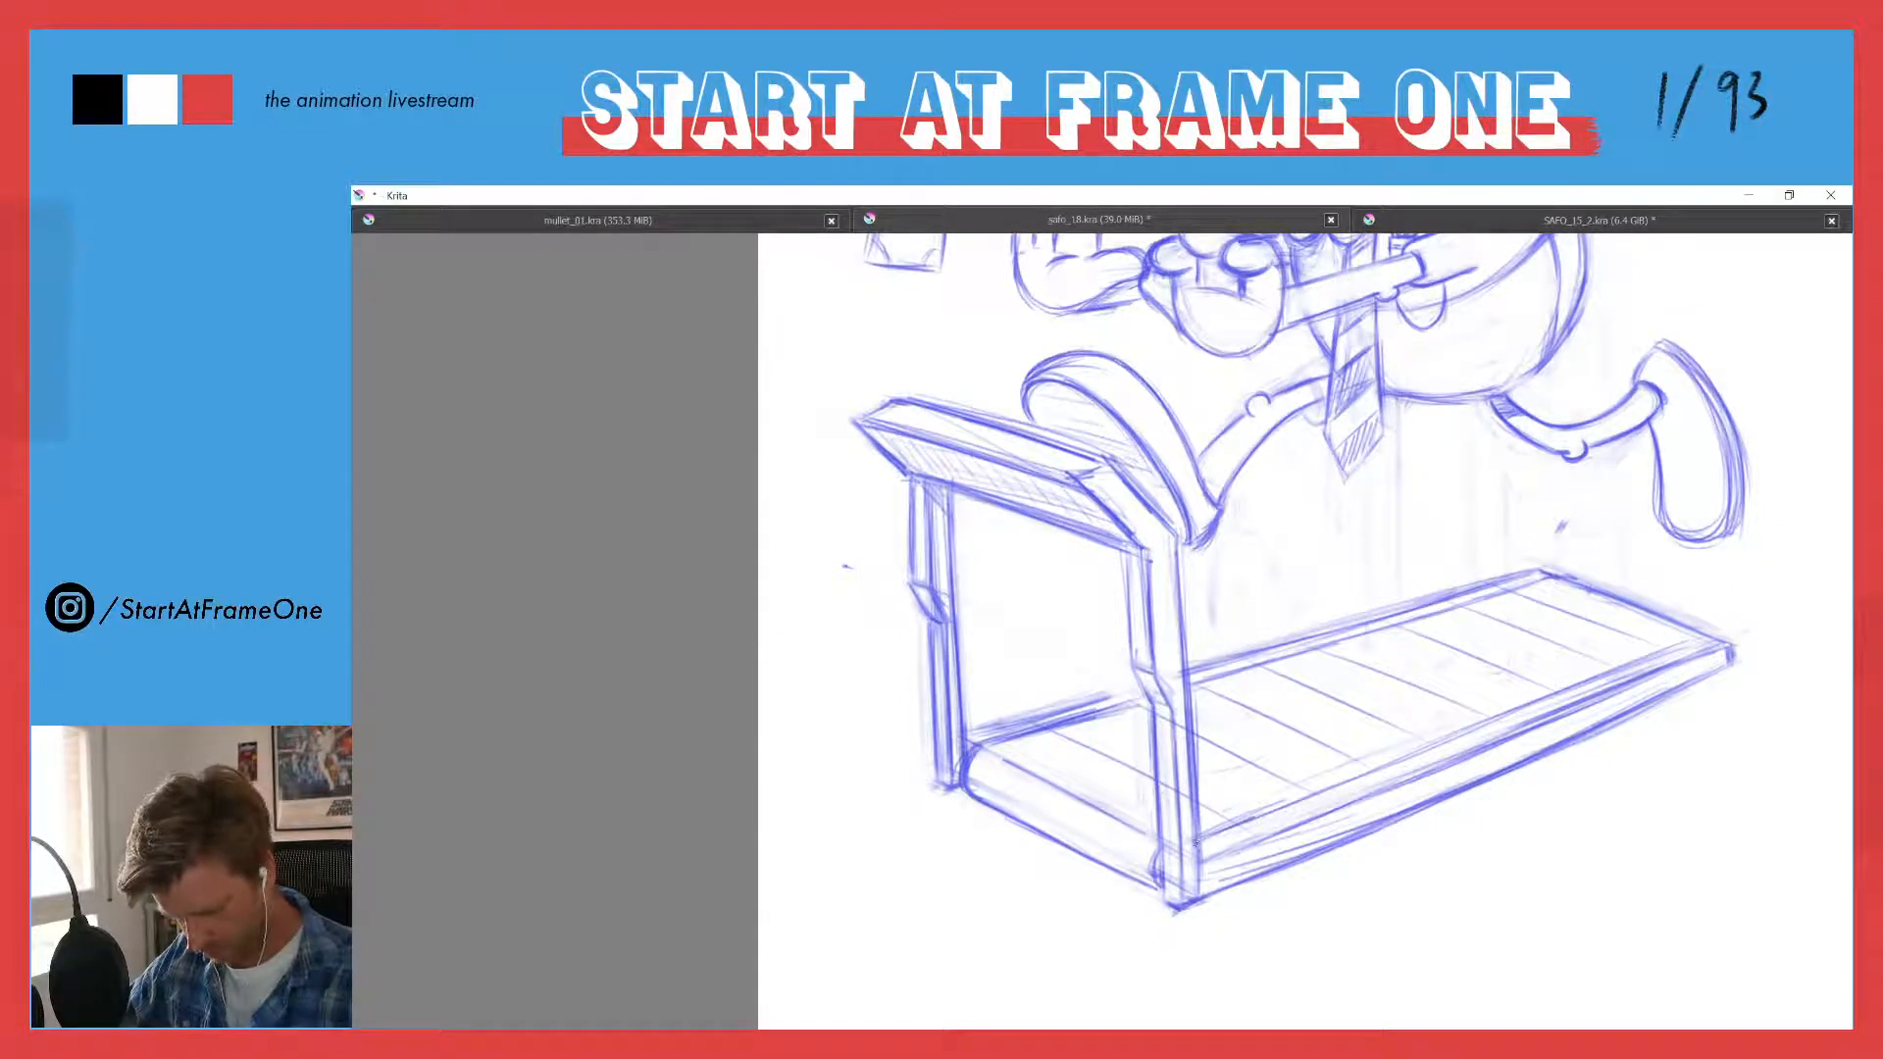
pyautogui.moveTo(1651, 657); pyautogui.dragTo(1272, 813)
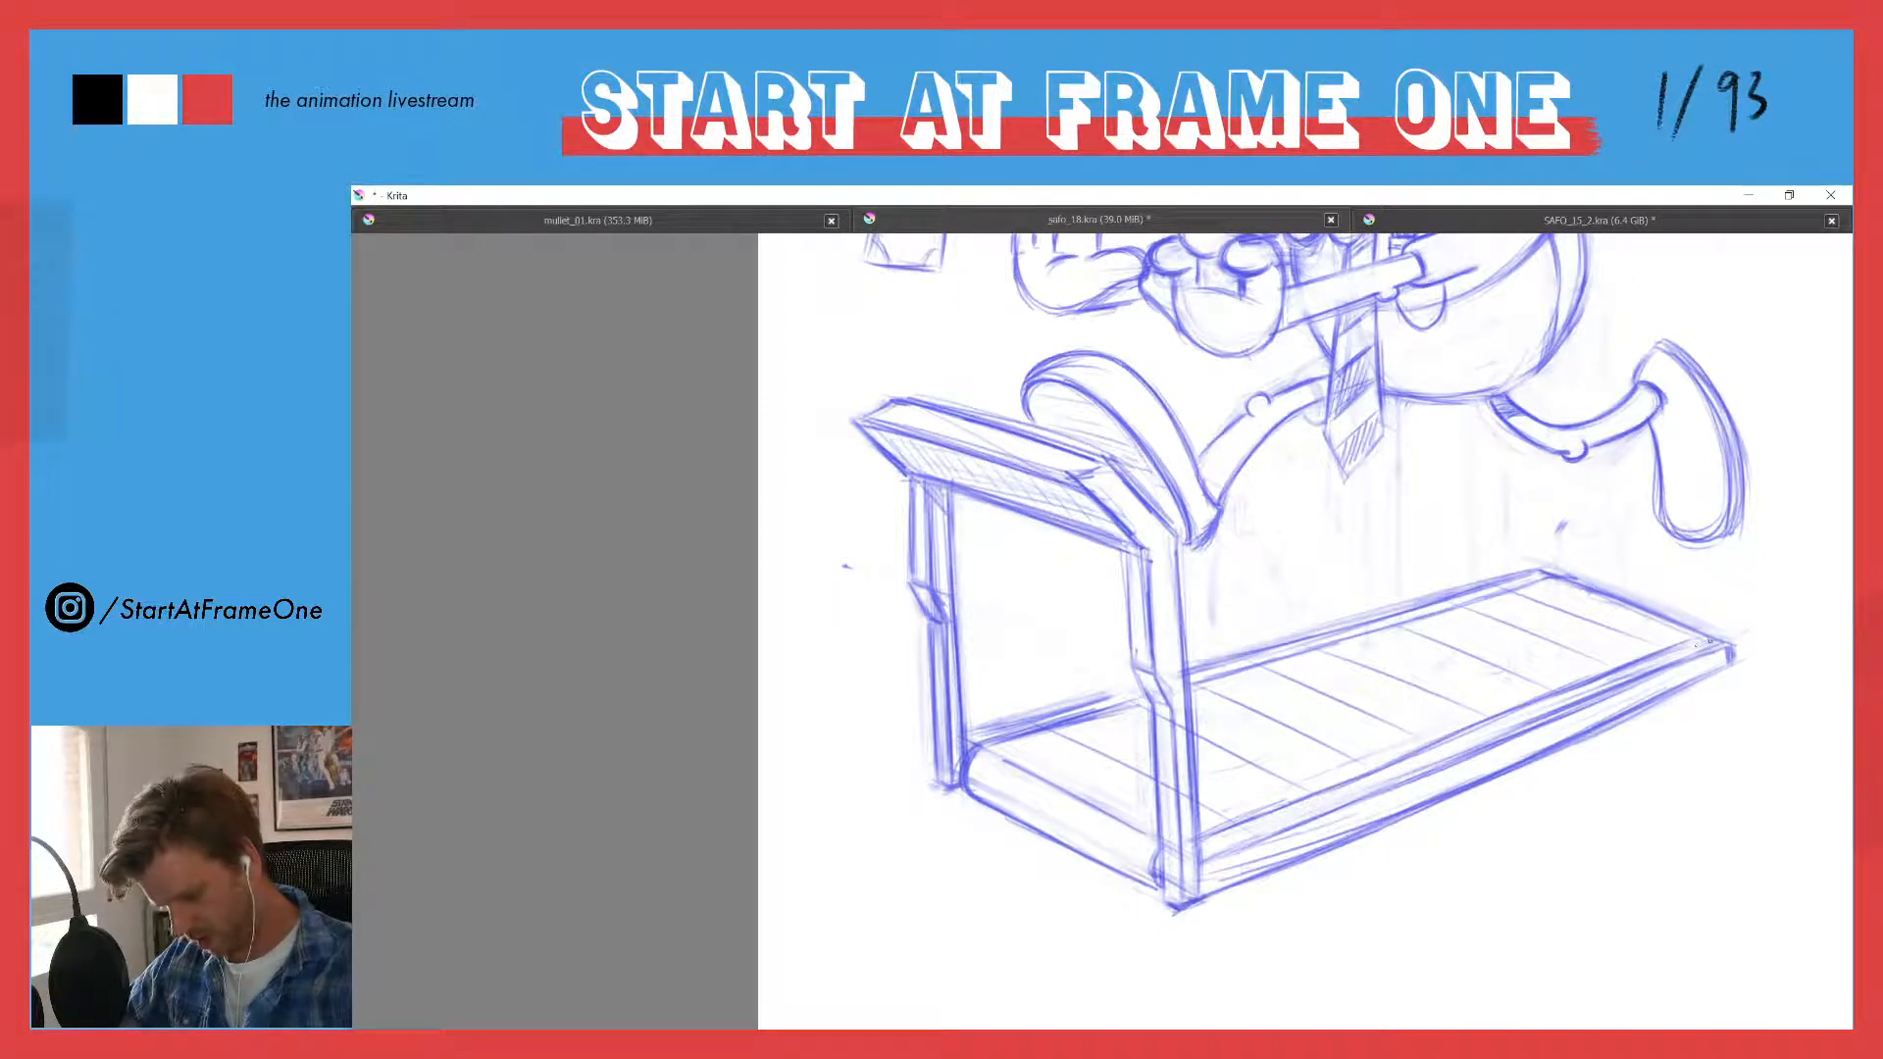
pyautogui.moveTo(1702, 642); pyautogui.dragTo(1673, 668)
pyautogui.moveTo(1702, 655); pyautogui.dragTo(1674, 669)
pyautogui.moveTo(1608, 596)
pyautogui.mouseDown()
pyautogui.moveTo(1655, 617)
pyautogui.moveTo(1633, 609)
pyautogui.mouseUp()
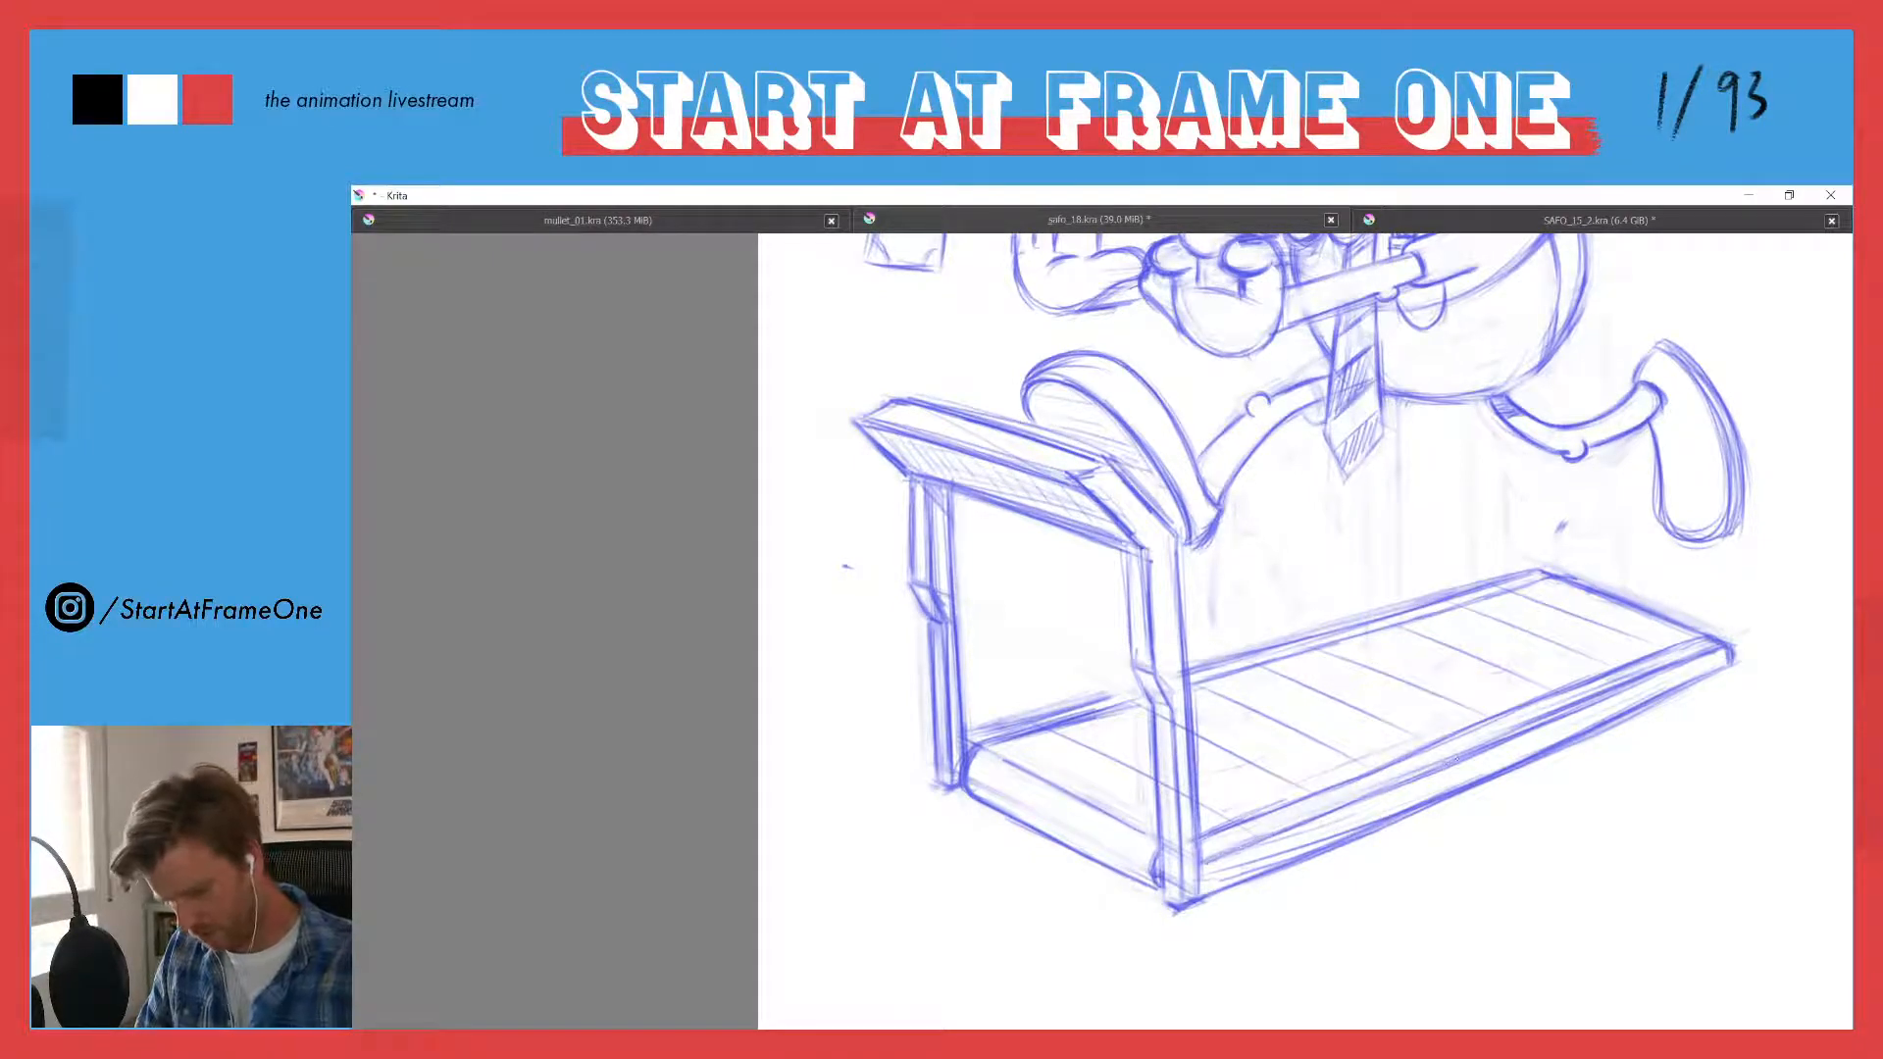
# - Clean up the sketch lines along the running deck's near edge and redraw its inner border as a crisper line from the rear to the near upright
pyautogui.moveTo(1398, 783); pyautogui.dragTo(1256, 841)
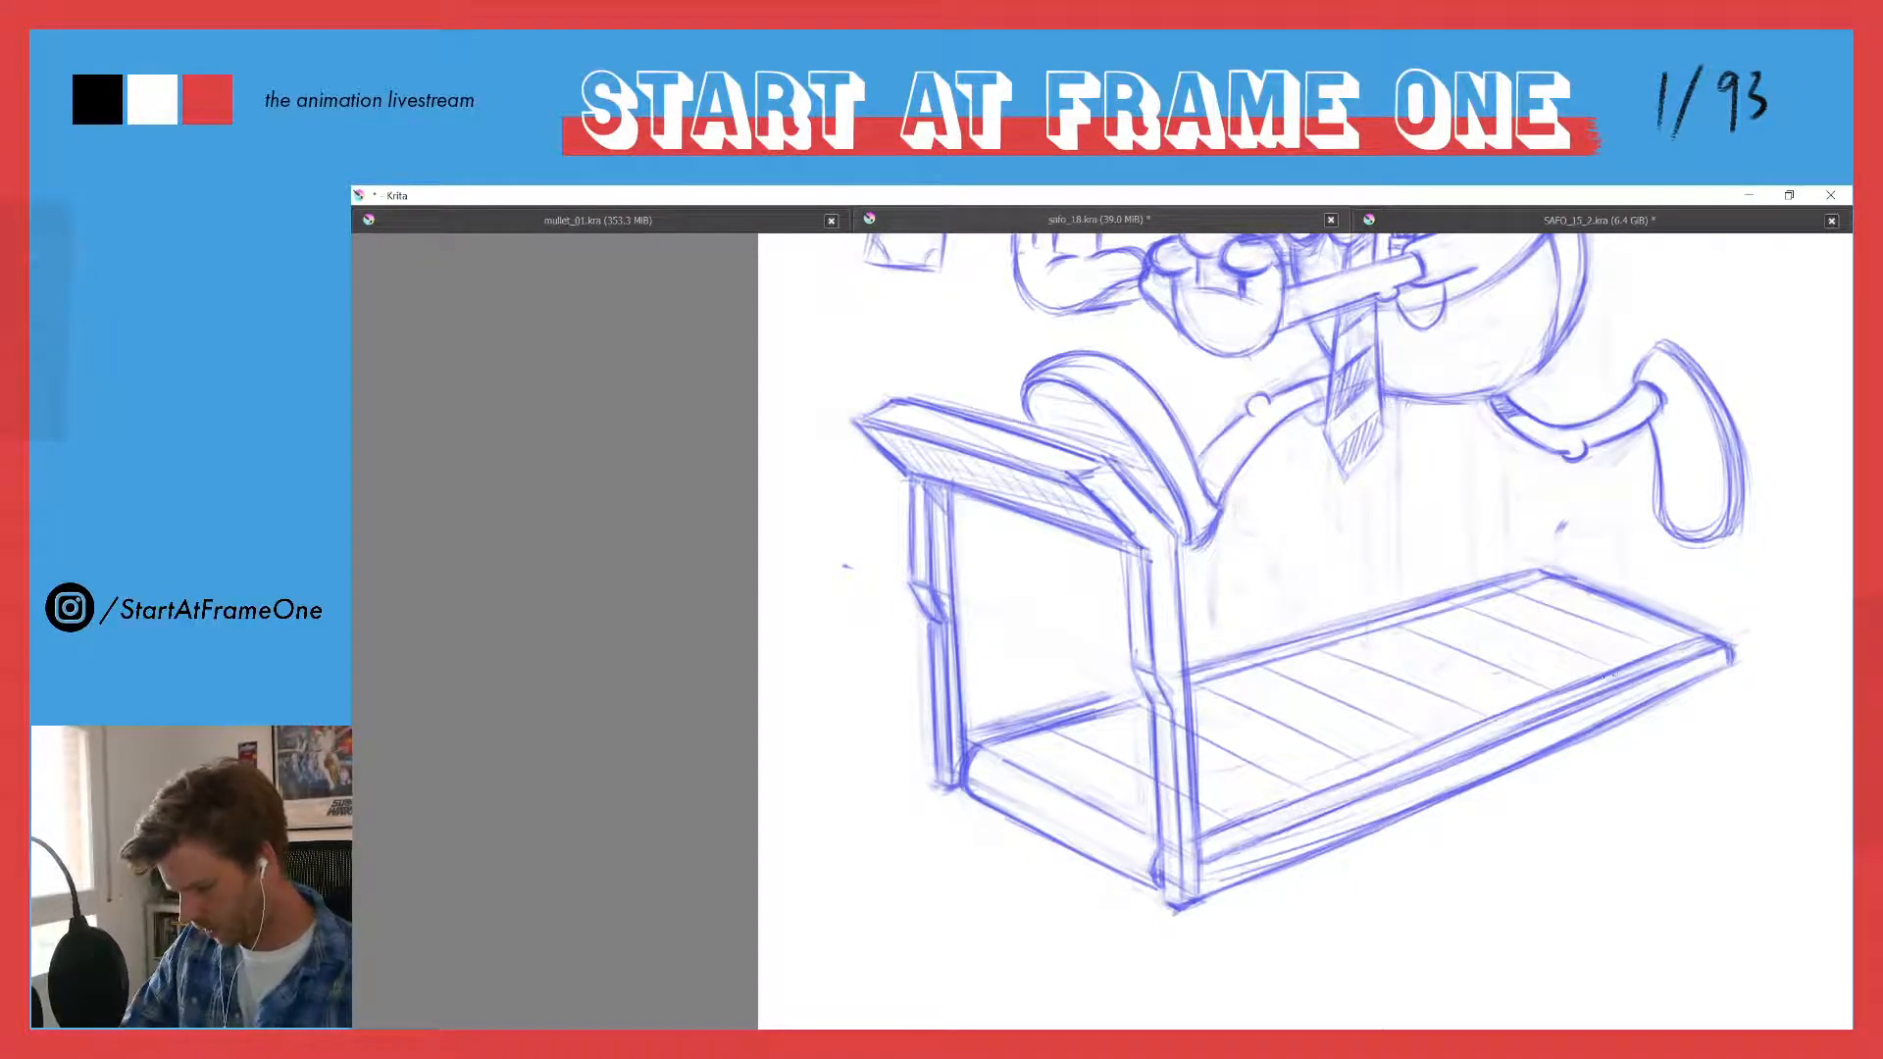
pyautogui.press('e')
pyautogui.moveTo(1680, 666); pyautogui.dragTo(1238, 846)
pyautogui.moveTo(1341, 804); pyautogui.dragTo(1229, 846)
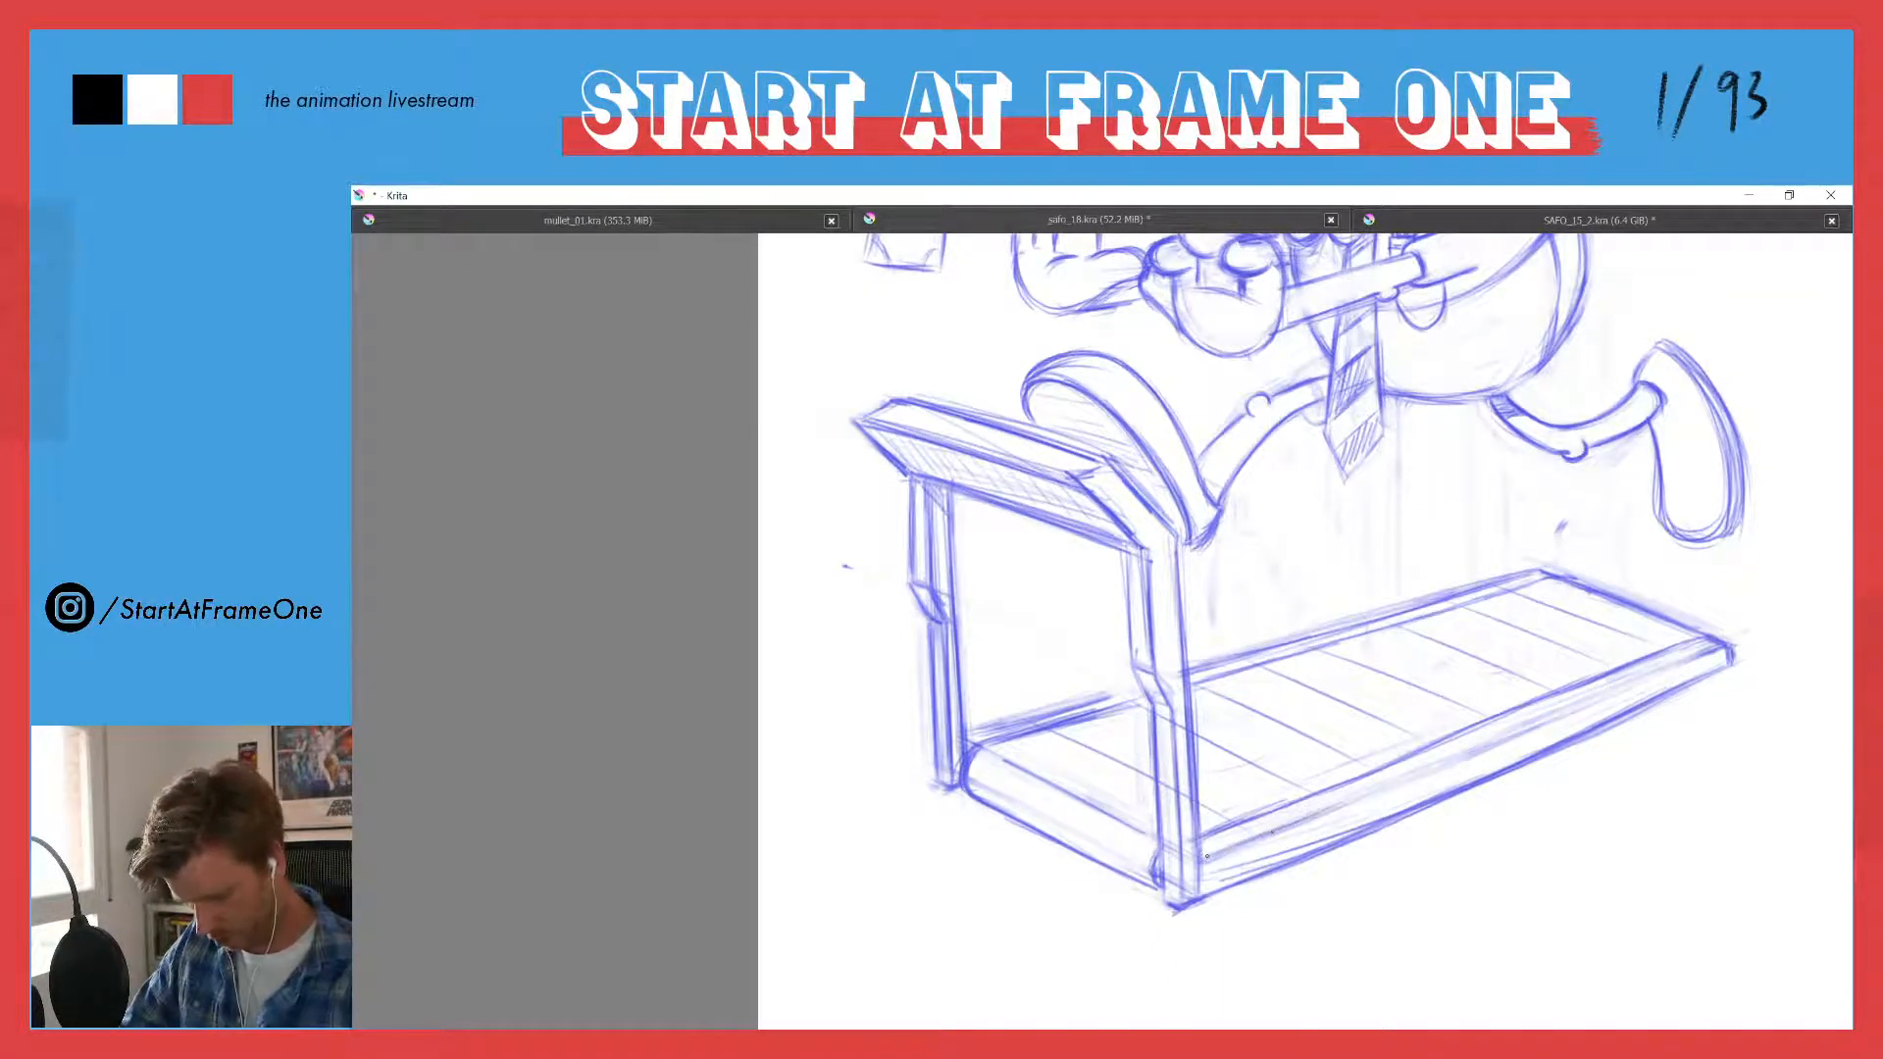
pyautogui.moveTo(1391, 785); pyautogui.dragTo(1240, 843)
pyautogui.moveTo(1669, 665); pyautogui.dragTo(1338, 805)
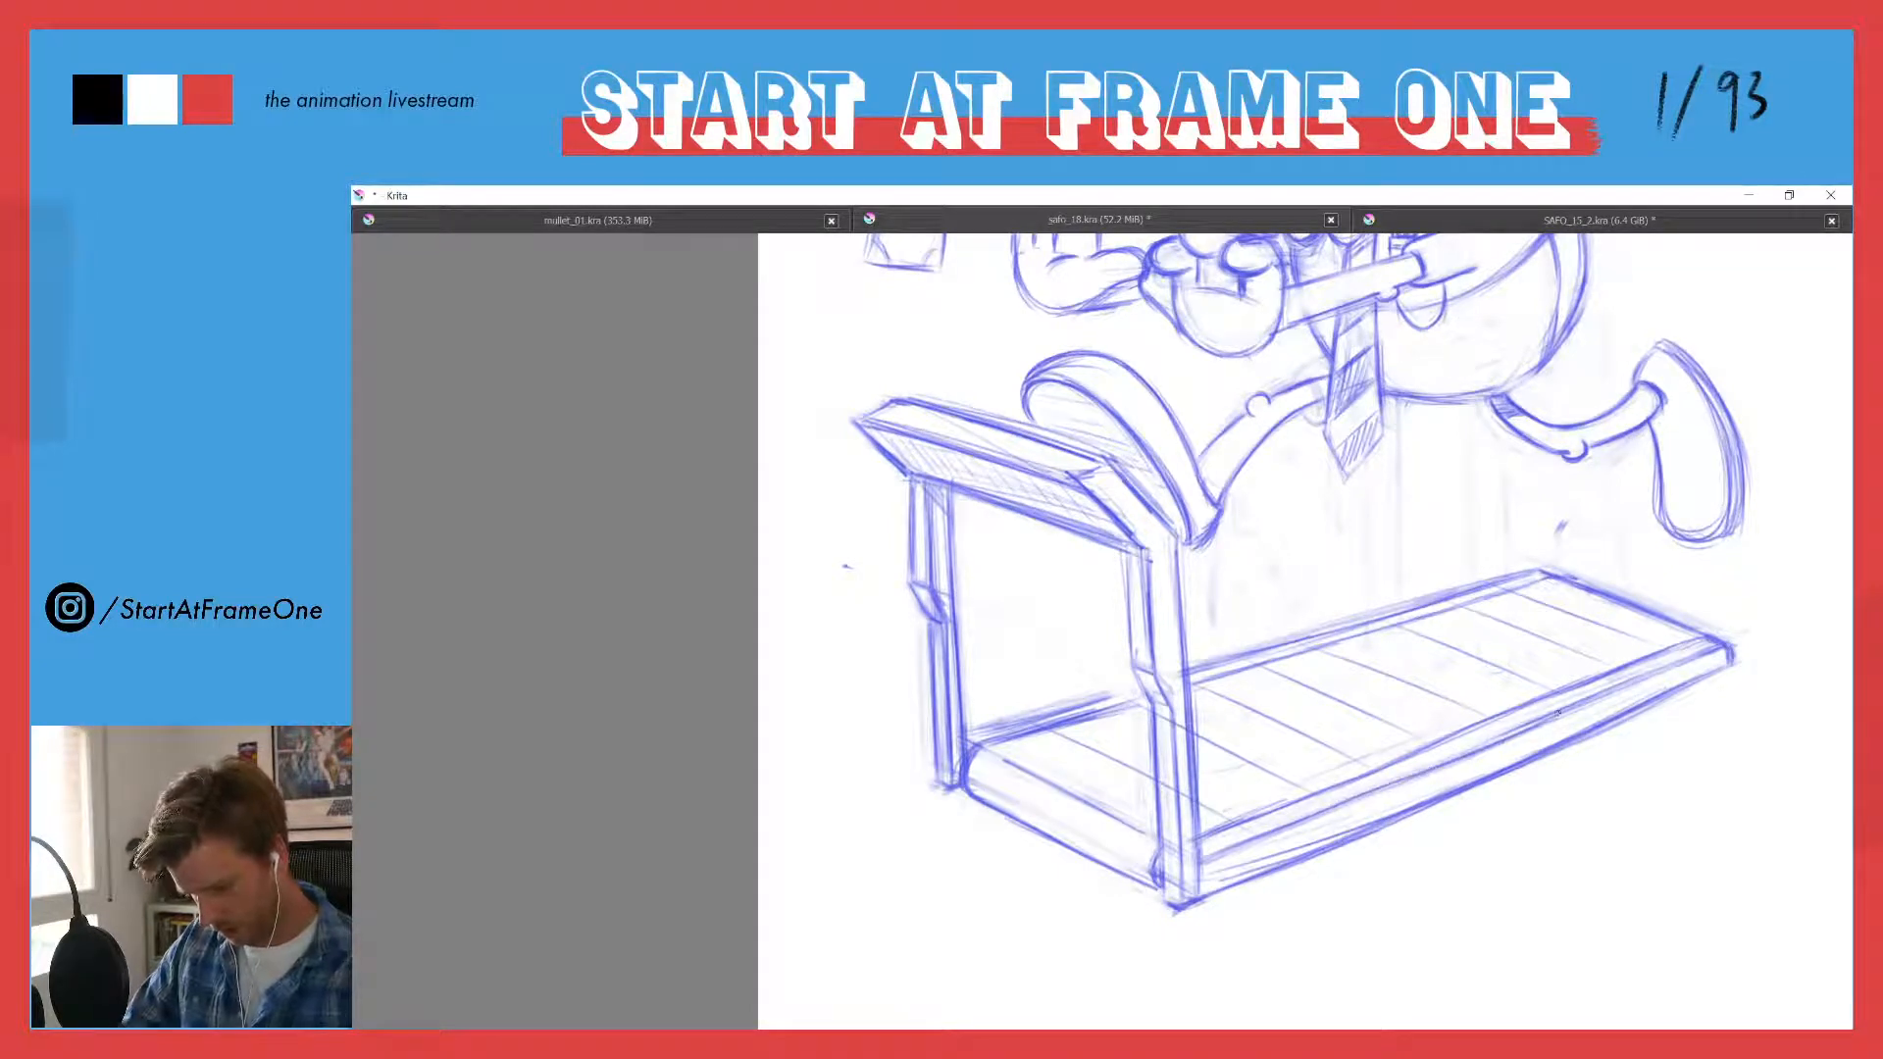
pyautogui.moveTo(1673, 667); pyautogui.dragTo(1202, 857)
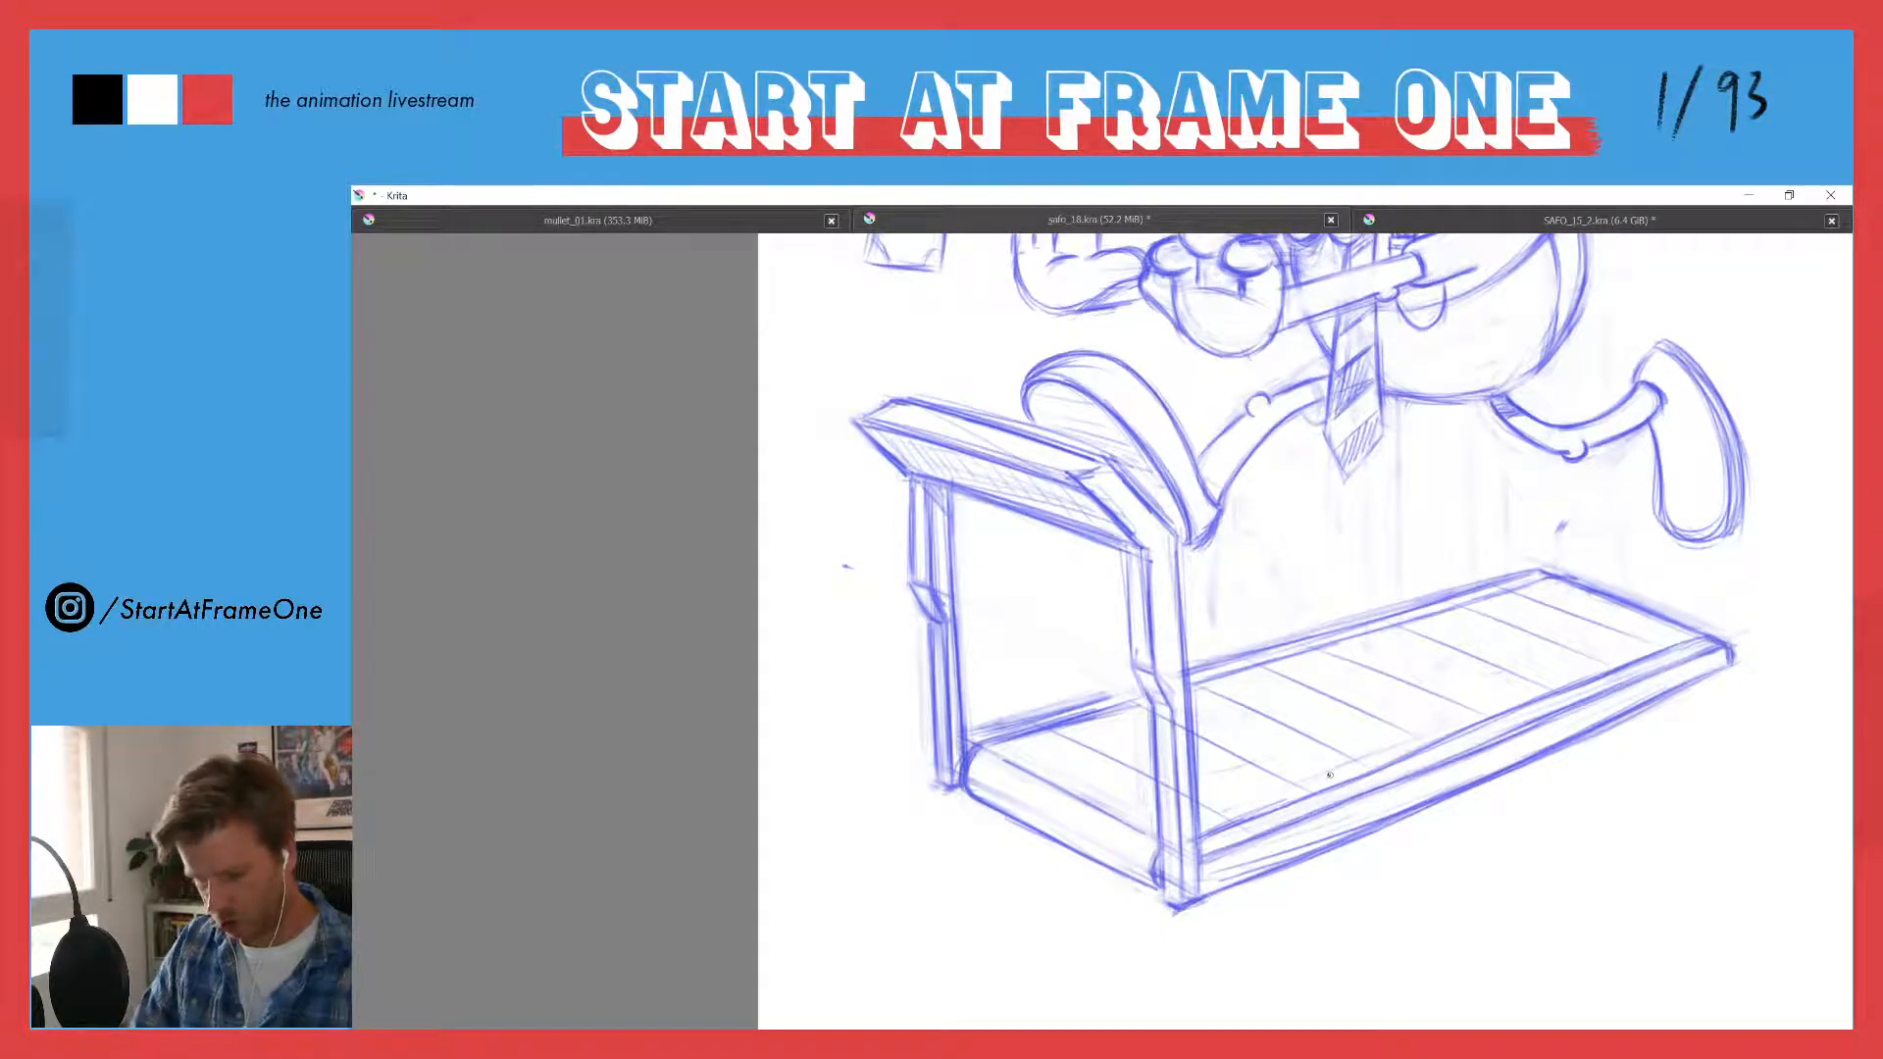
# - Refine the dangling banknote's side and bottom edges and darken the circle at its centre
pyautogui.moveTo(1052, 505); pyautogui.dragTo(1020, 632)
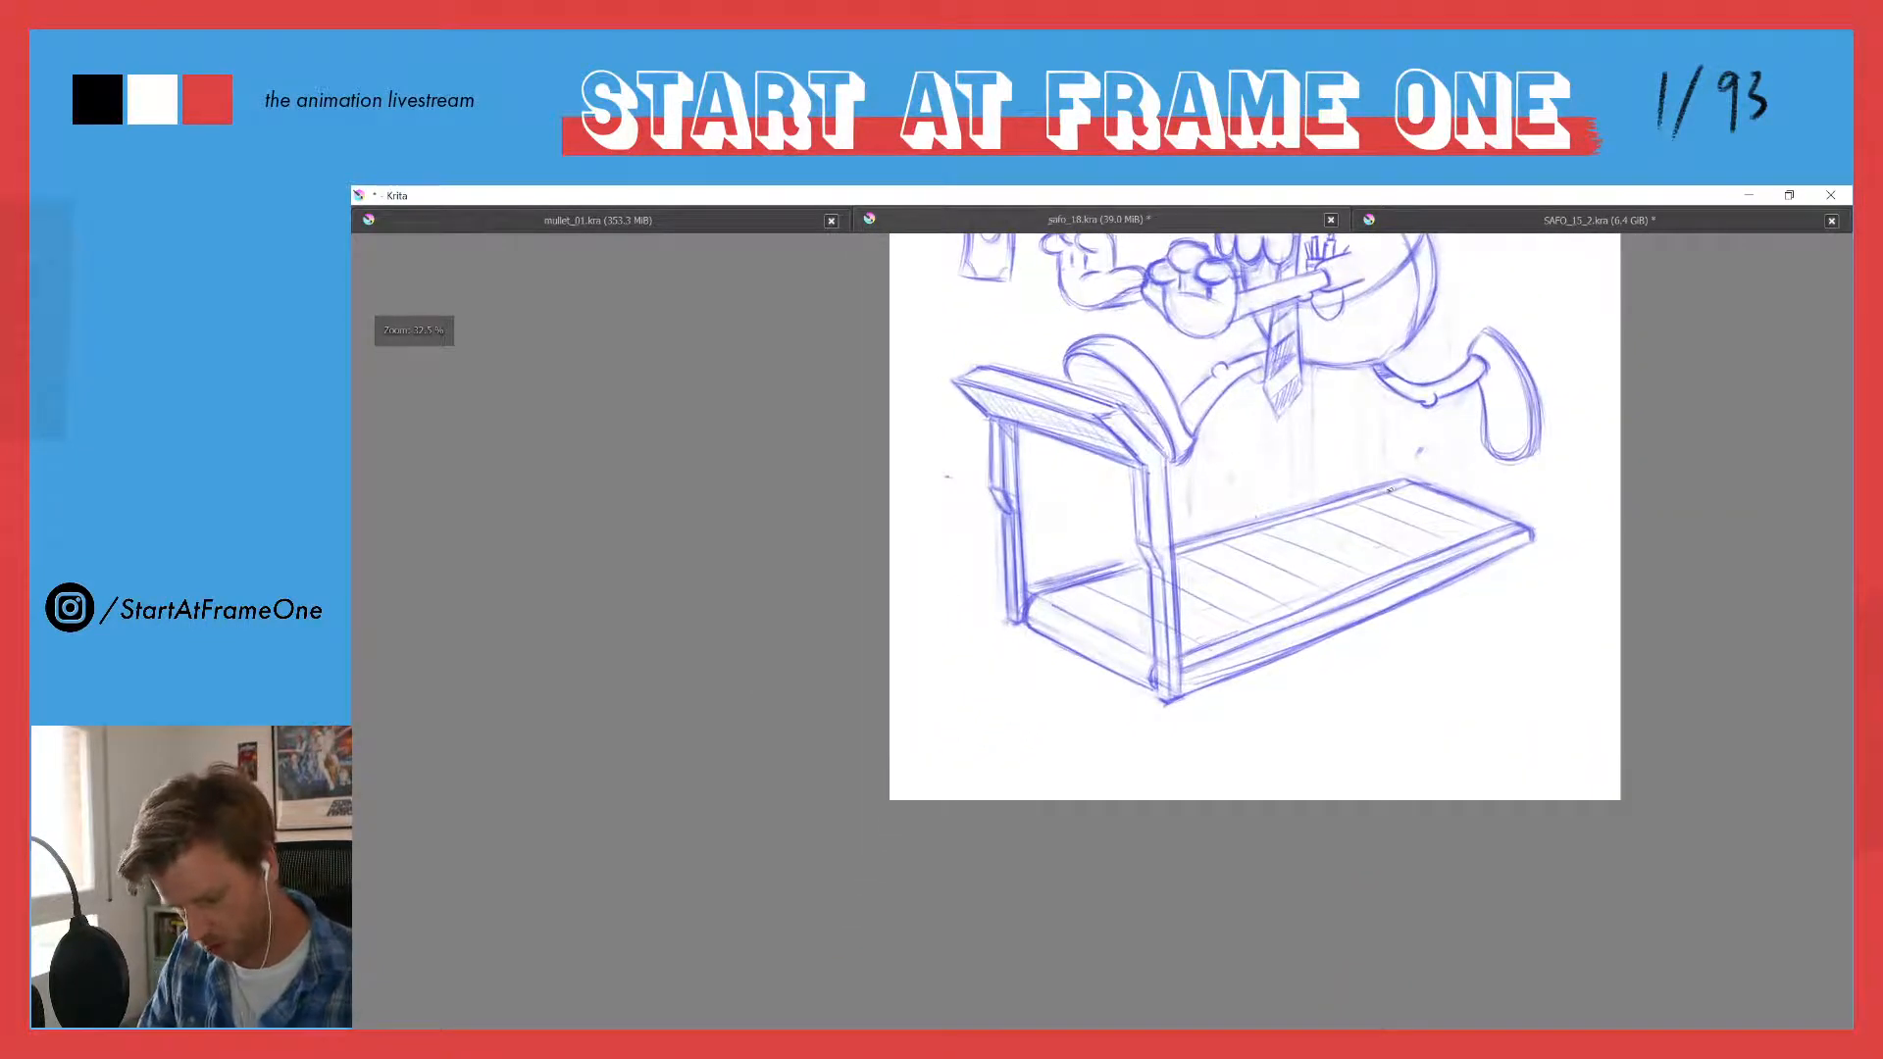
pyautogui.moveTo(1276, 517); pyautogui.dragTo(1331, 499)
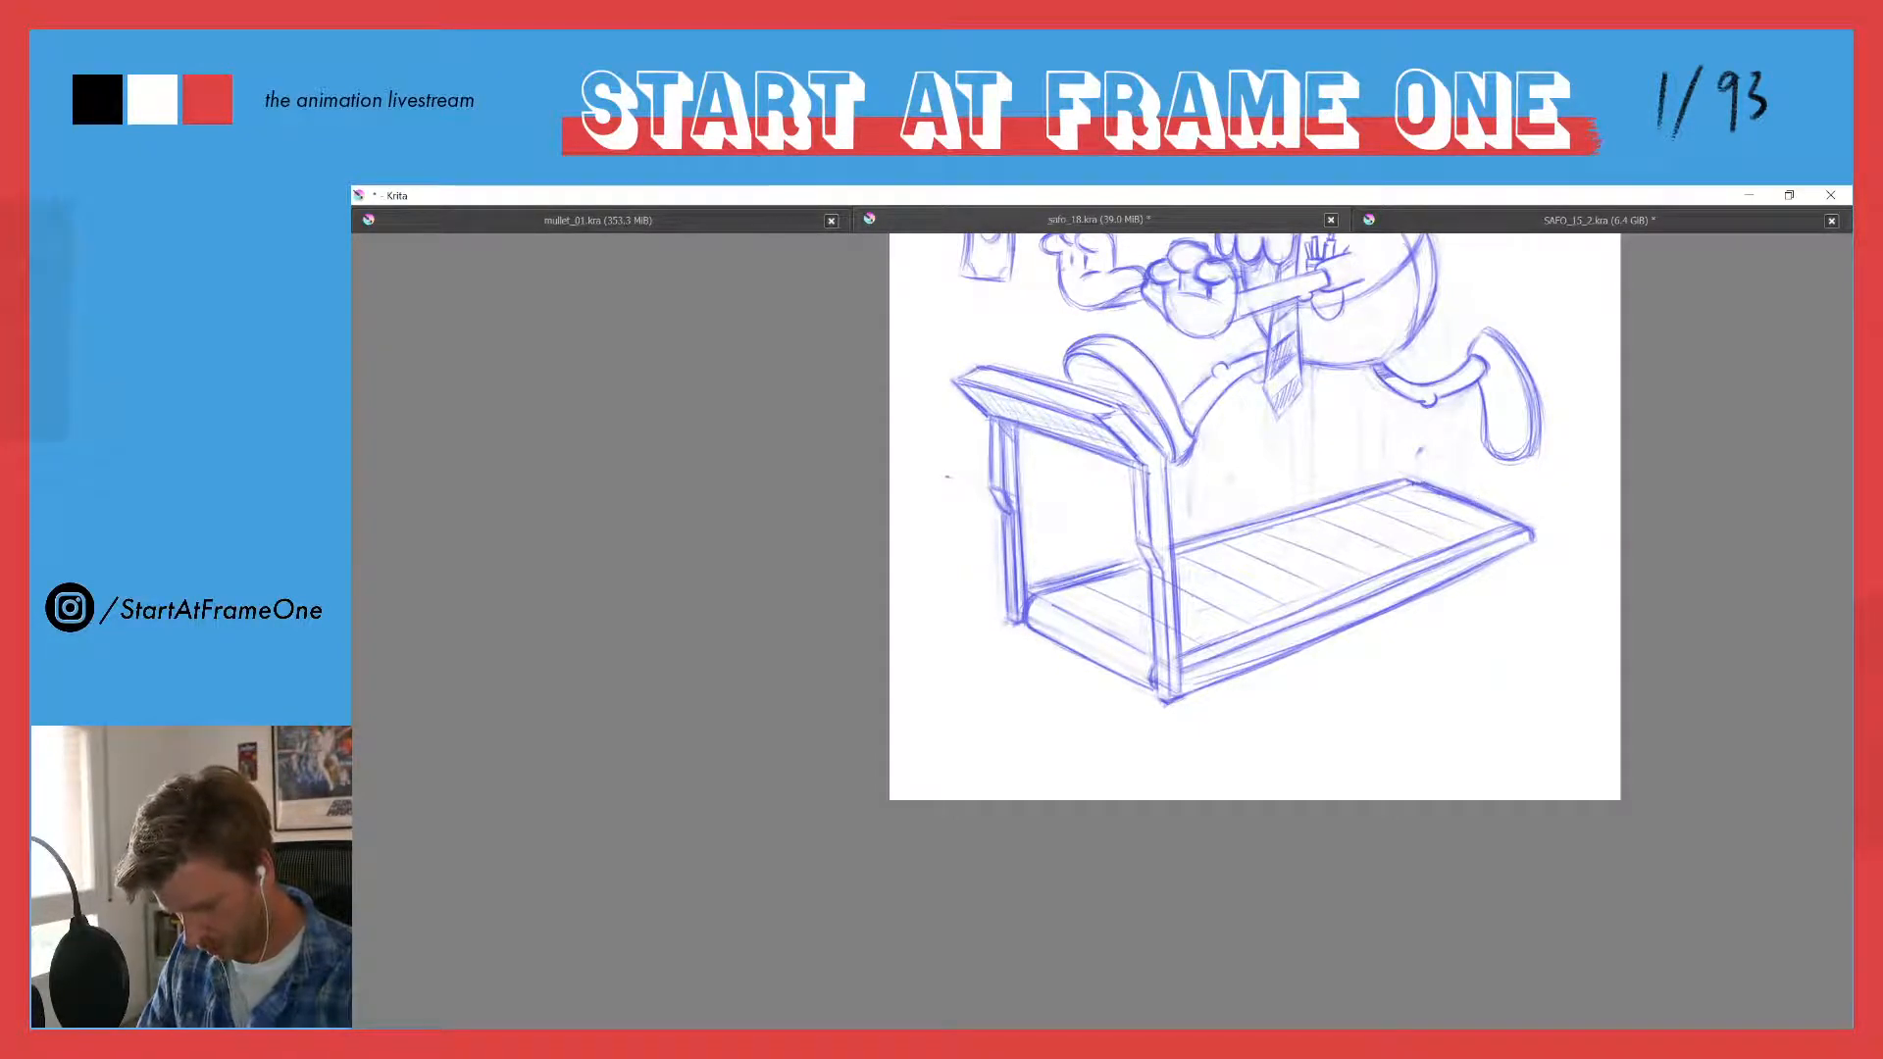
pyautogui.scroll(-3, 1175, 424)
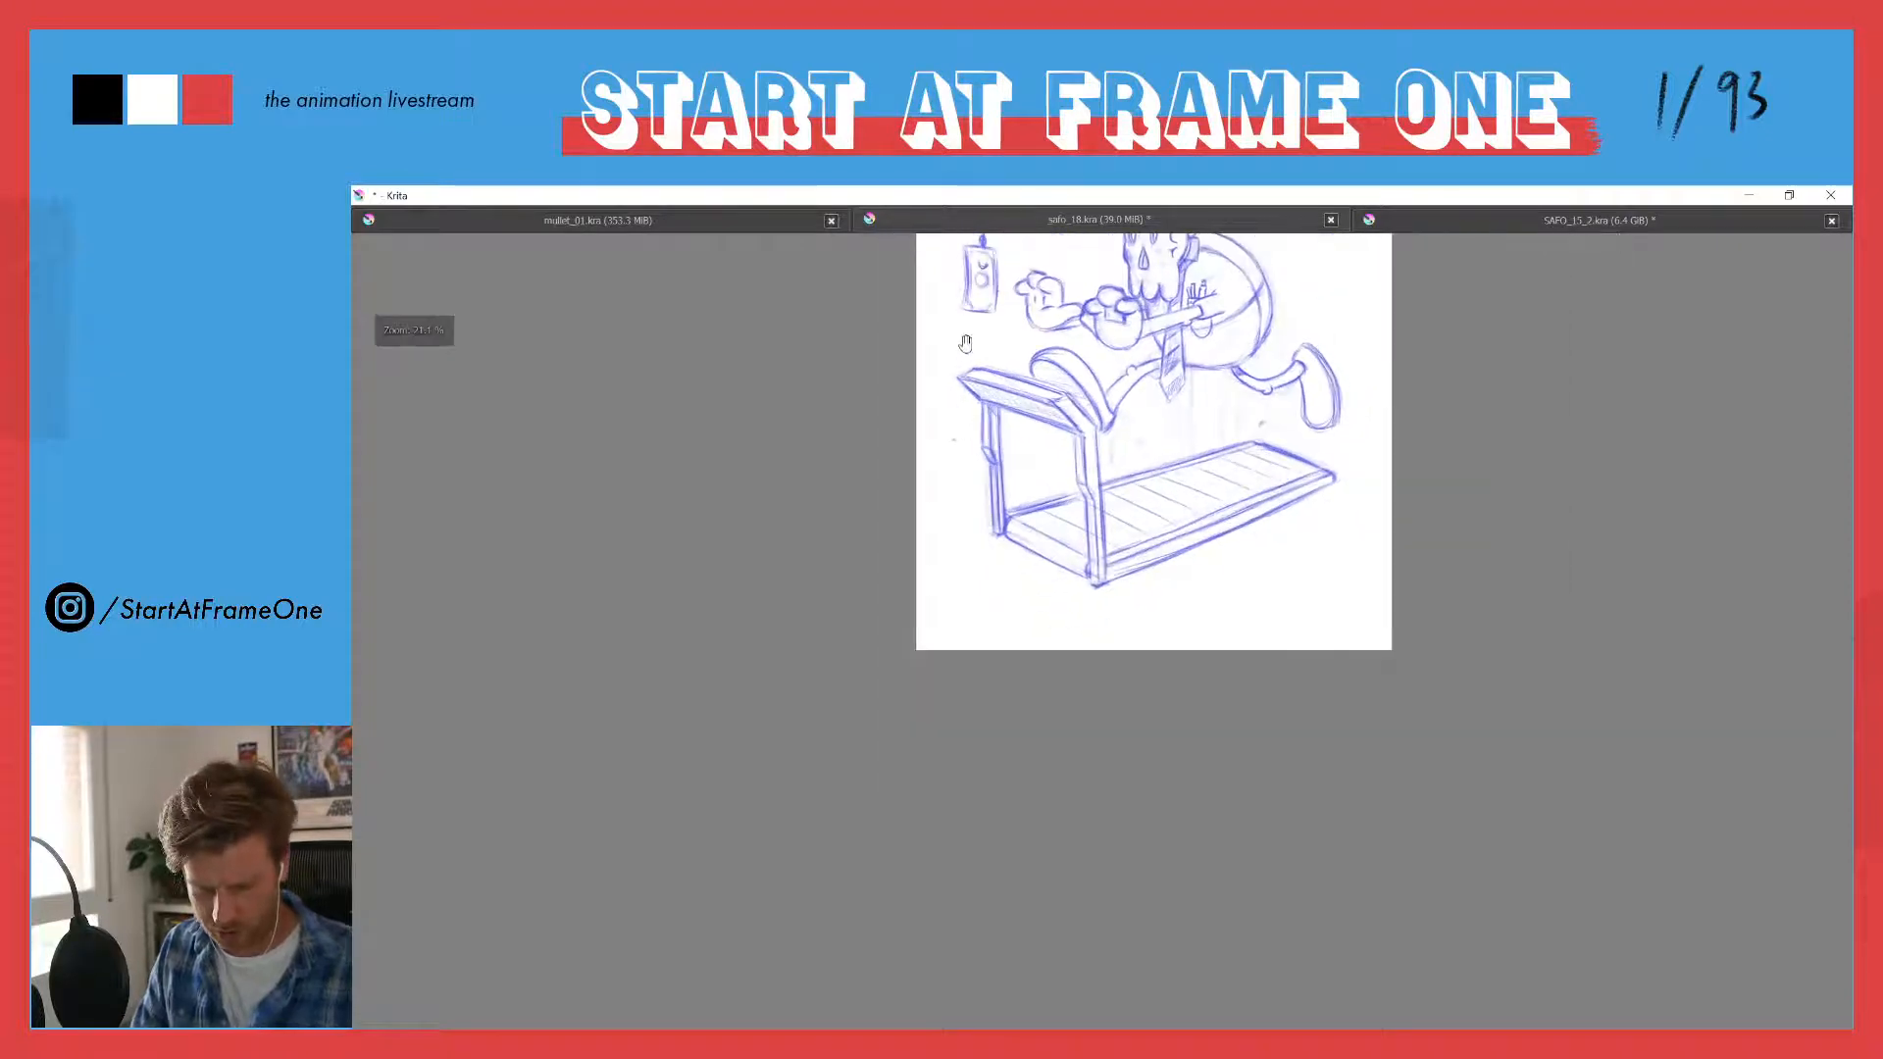
pyautogui.scroll(3, 971, 494)
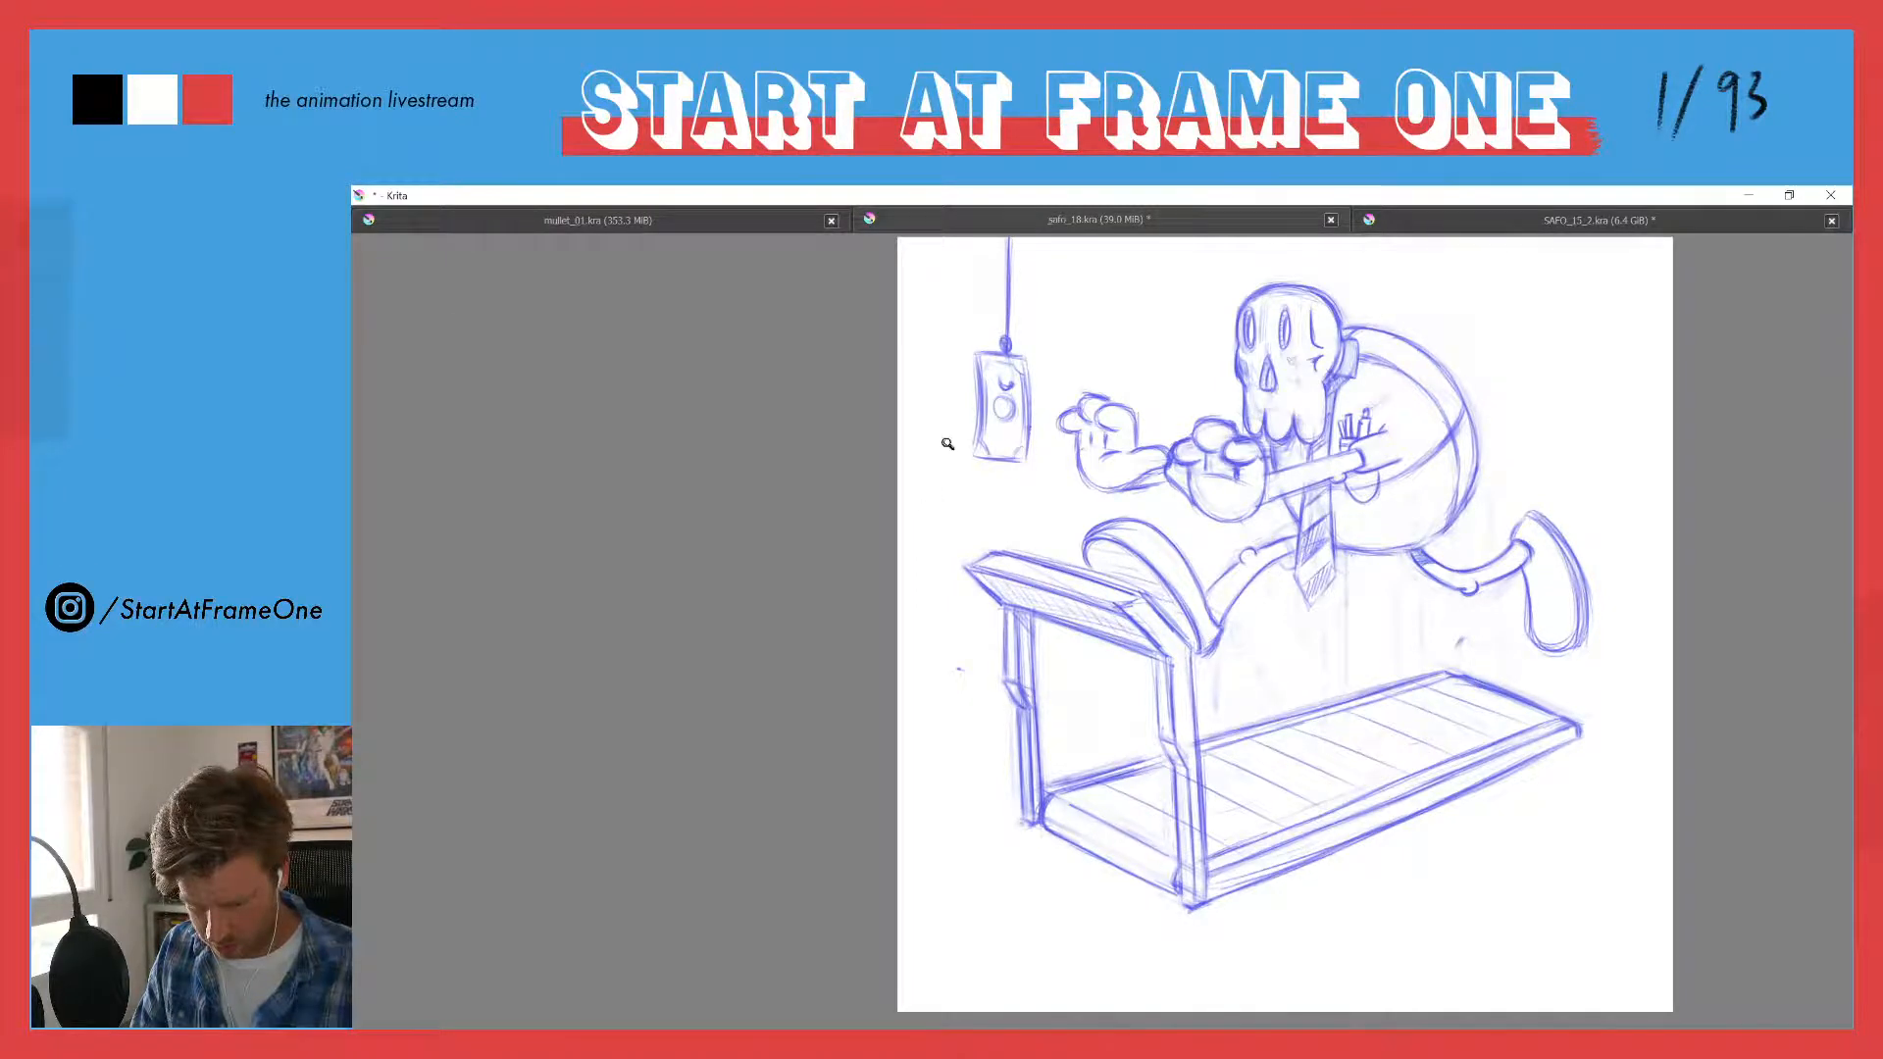
pyautogui.scroll(-1, 949, 442)
pyautogui.moveTo(951, 470)
pyautogui.mouseDown()
pyautogui.moveTo(944, 416)
pyautogui.moveTo(949, 461)
pyautogui.mouseUp()
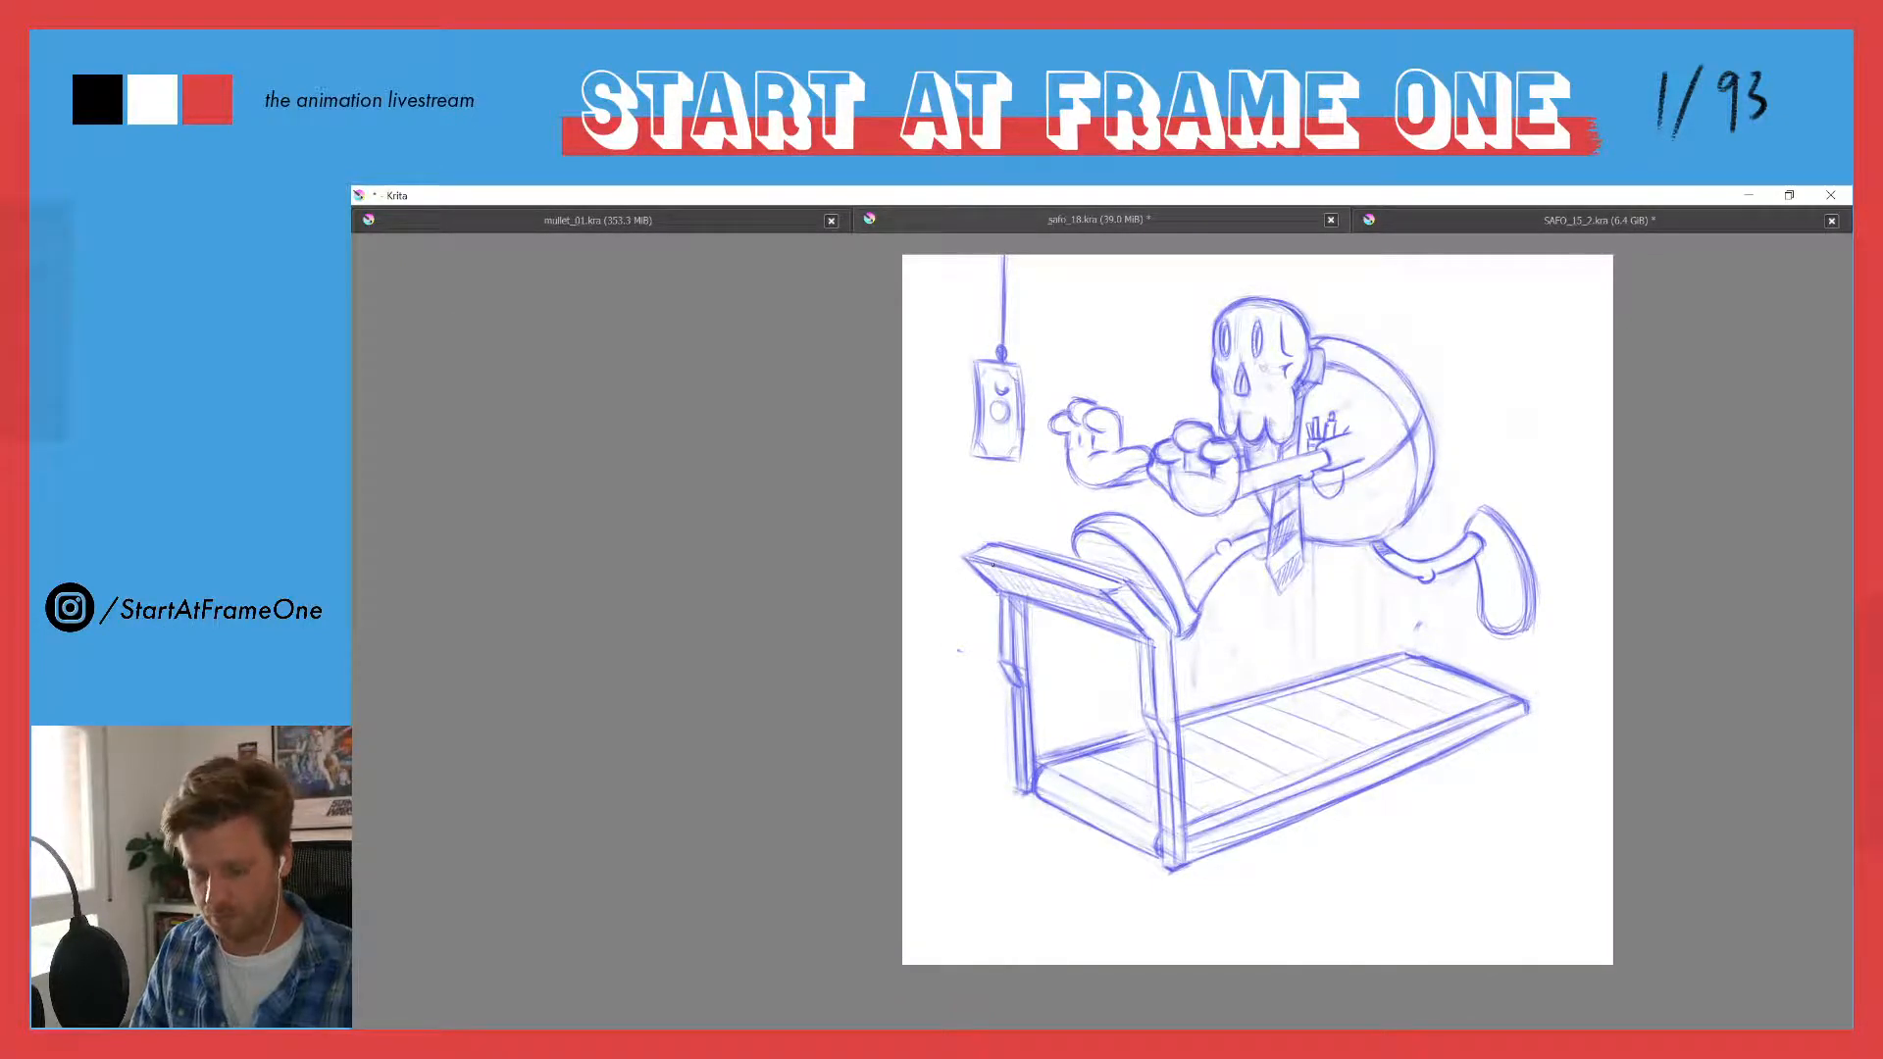
pyautogui.moveTo(986, 382); pyautogui.dragTo(987, 421)
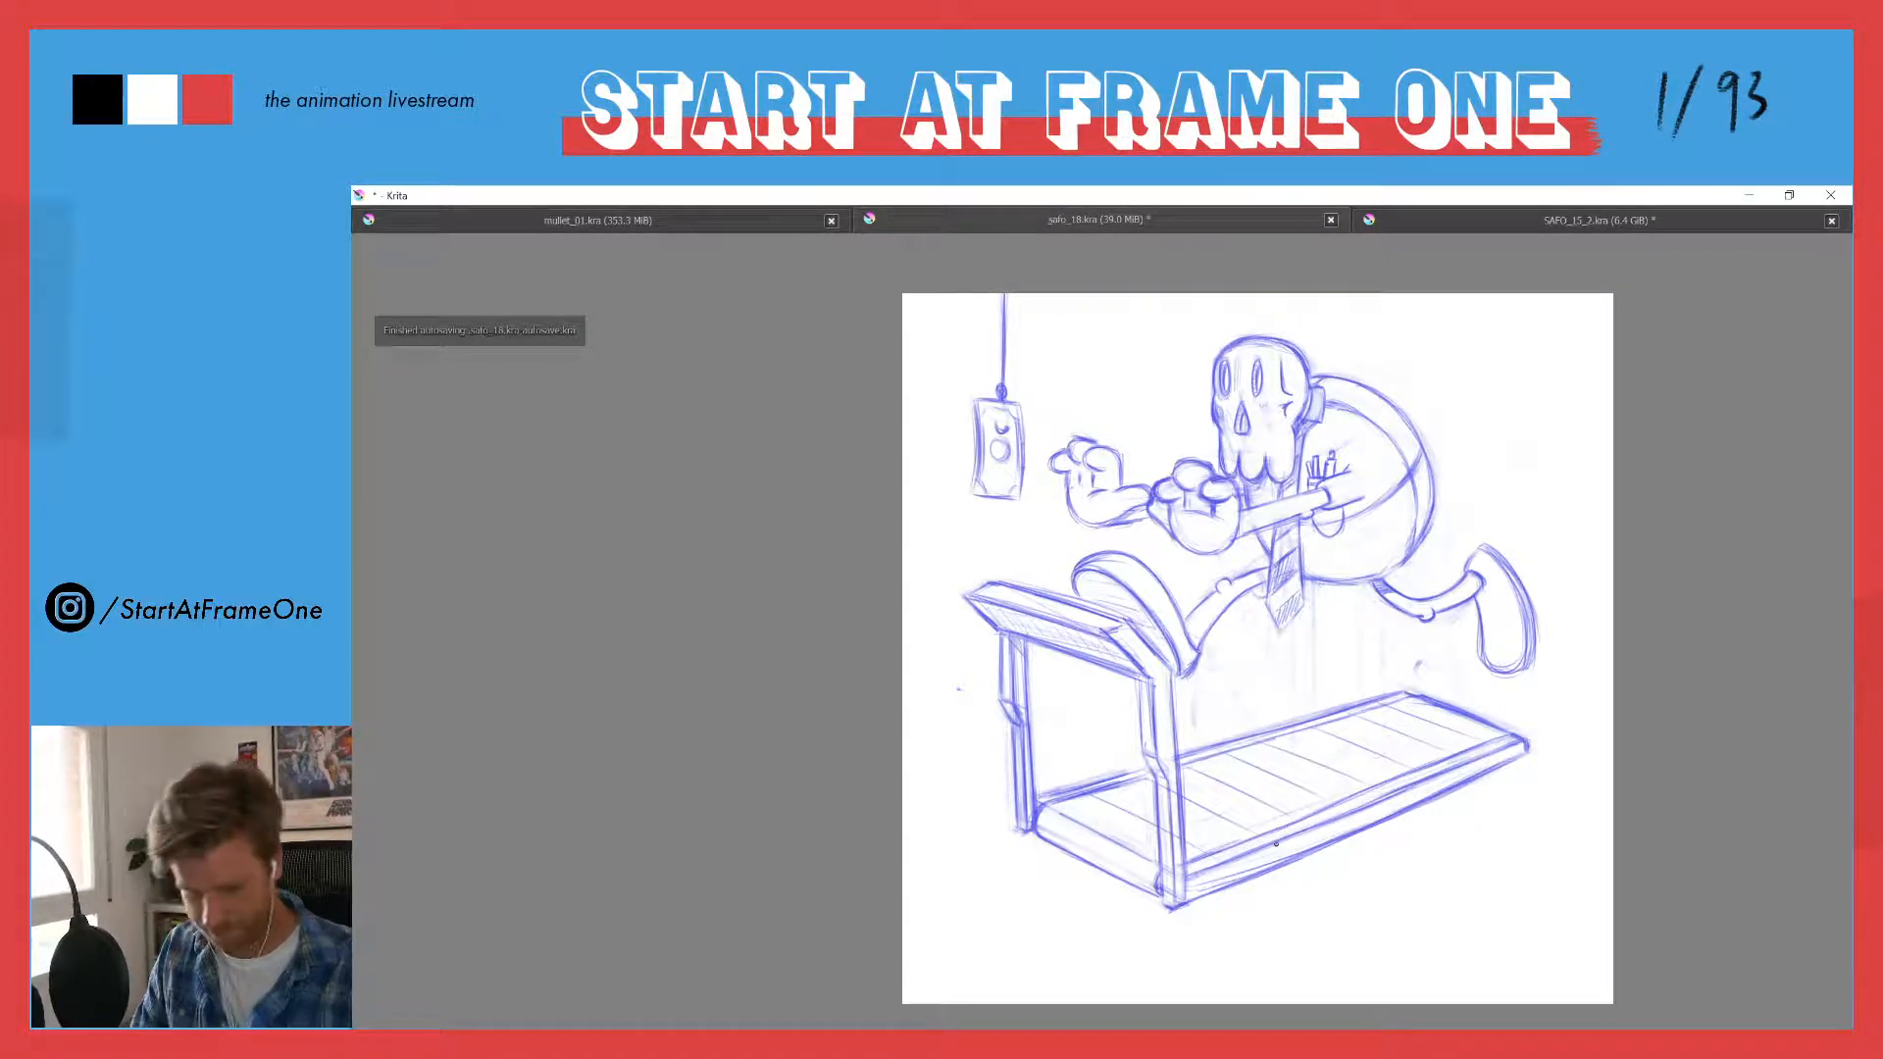
pyautogui.scroll(3, 969, 408)
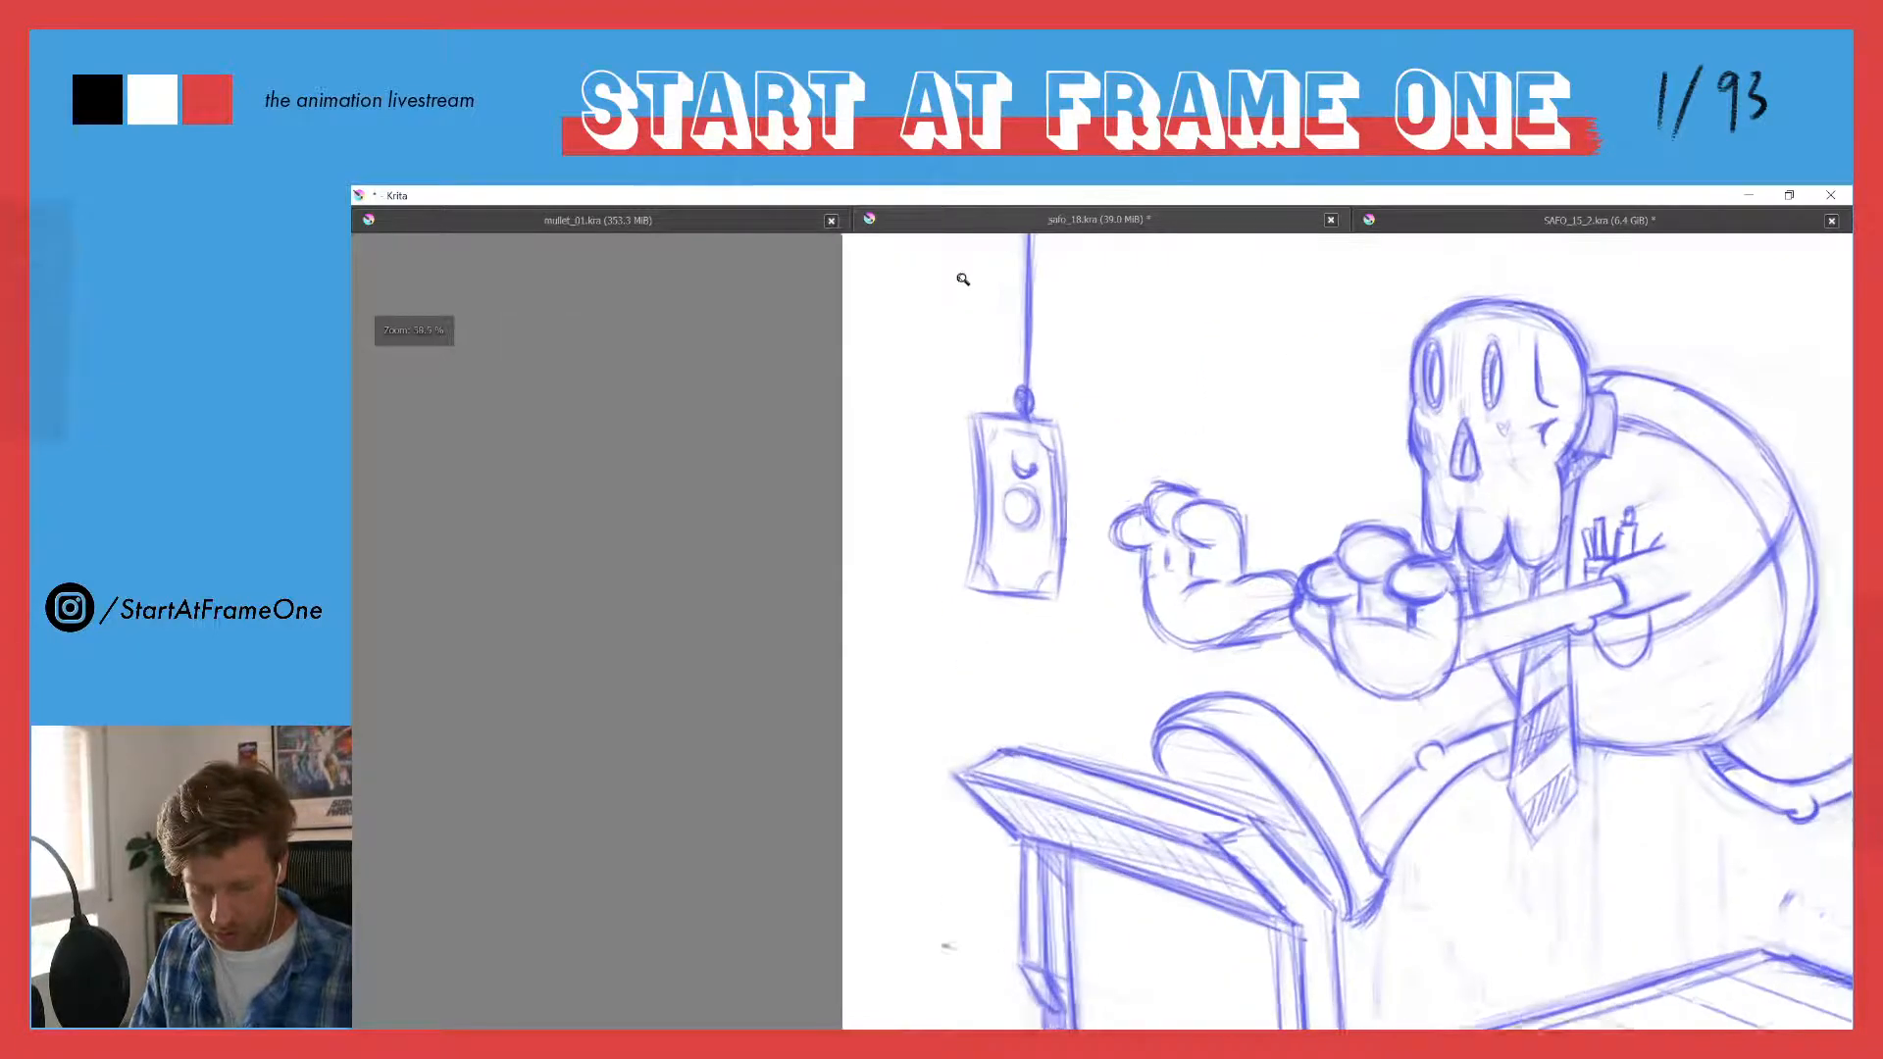
pyautogui.moveTo(977, 581)
pyautogui.mouseDown()
pyautogui.moveTo(1054, 490)
pyautogui.moveTo(1000, 590)
pyautogui.moveTo(1046, 602)
pyautogui.moveTo(964, 601)
pyautogui.mouseUp()
pyautogui.moveTo(1061, 424); pyautogui.dragTo(1067, 595)
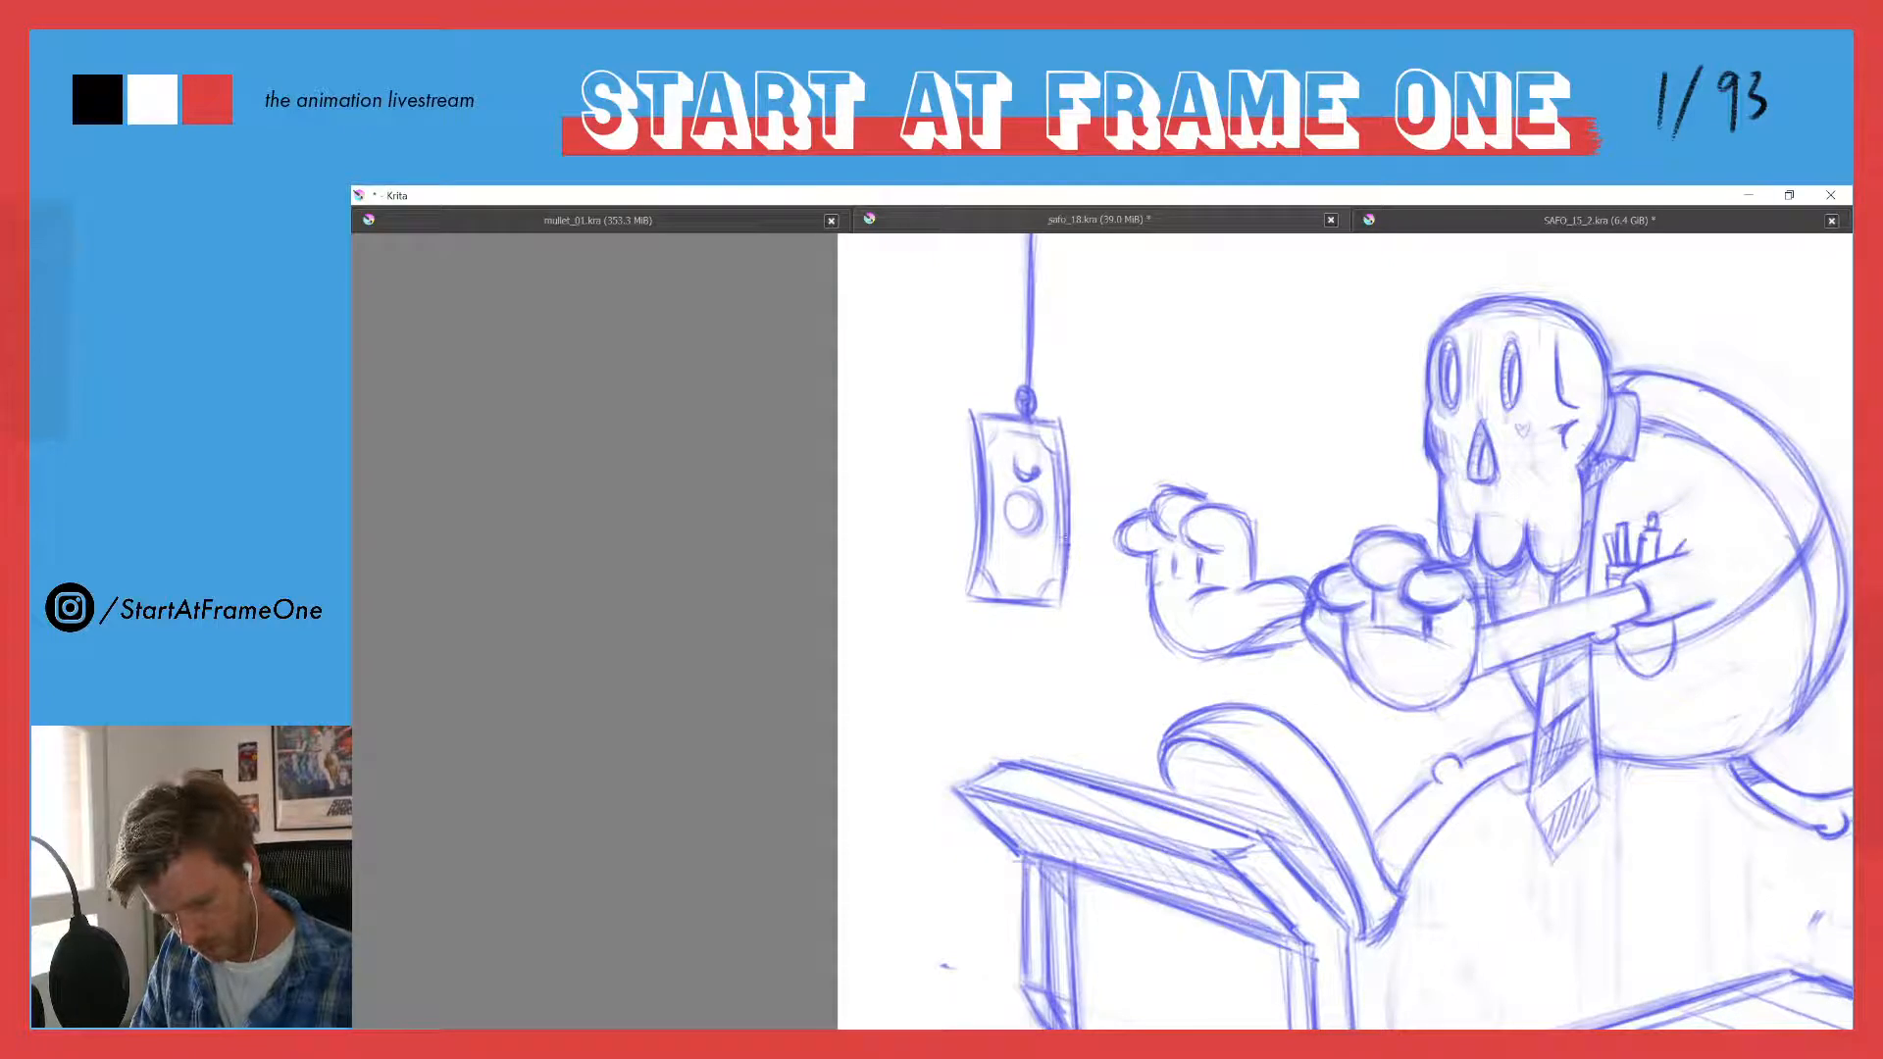
pyautogui.moveTo(1046, 428)
pyautogui.mouseDown()
pyautogui.moveTo(996, 434)
pyautogui.moveTo(1013, 597)
pyautogui.moveTo(1056, 578)
pyautogui.moveTo(1029, 439)
pyautogui.moveTo(1047, 452)
pyautogui.moveTo(1015, 527)
pyautogui.mouseUp()
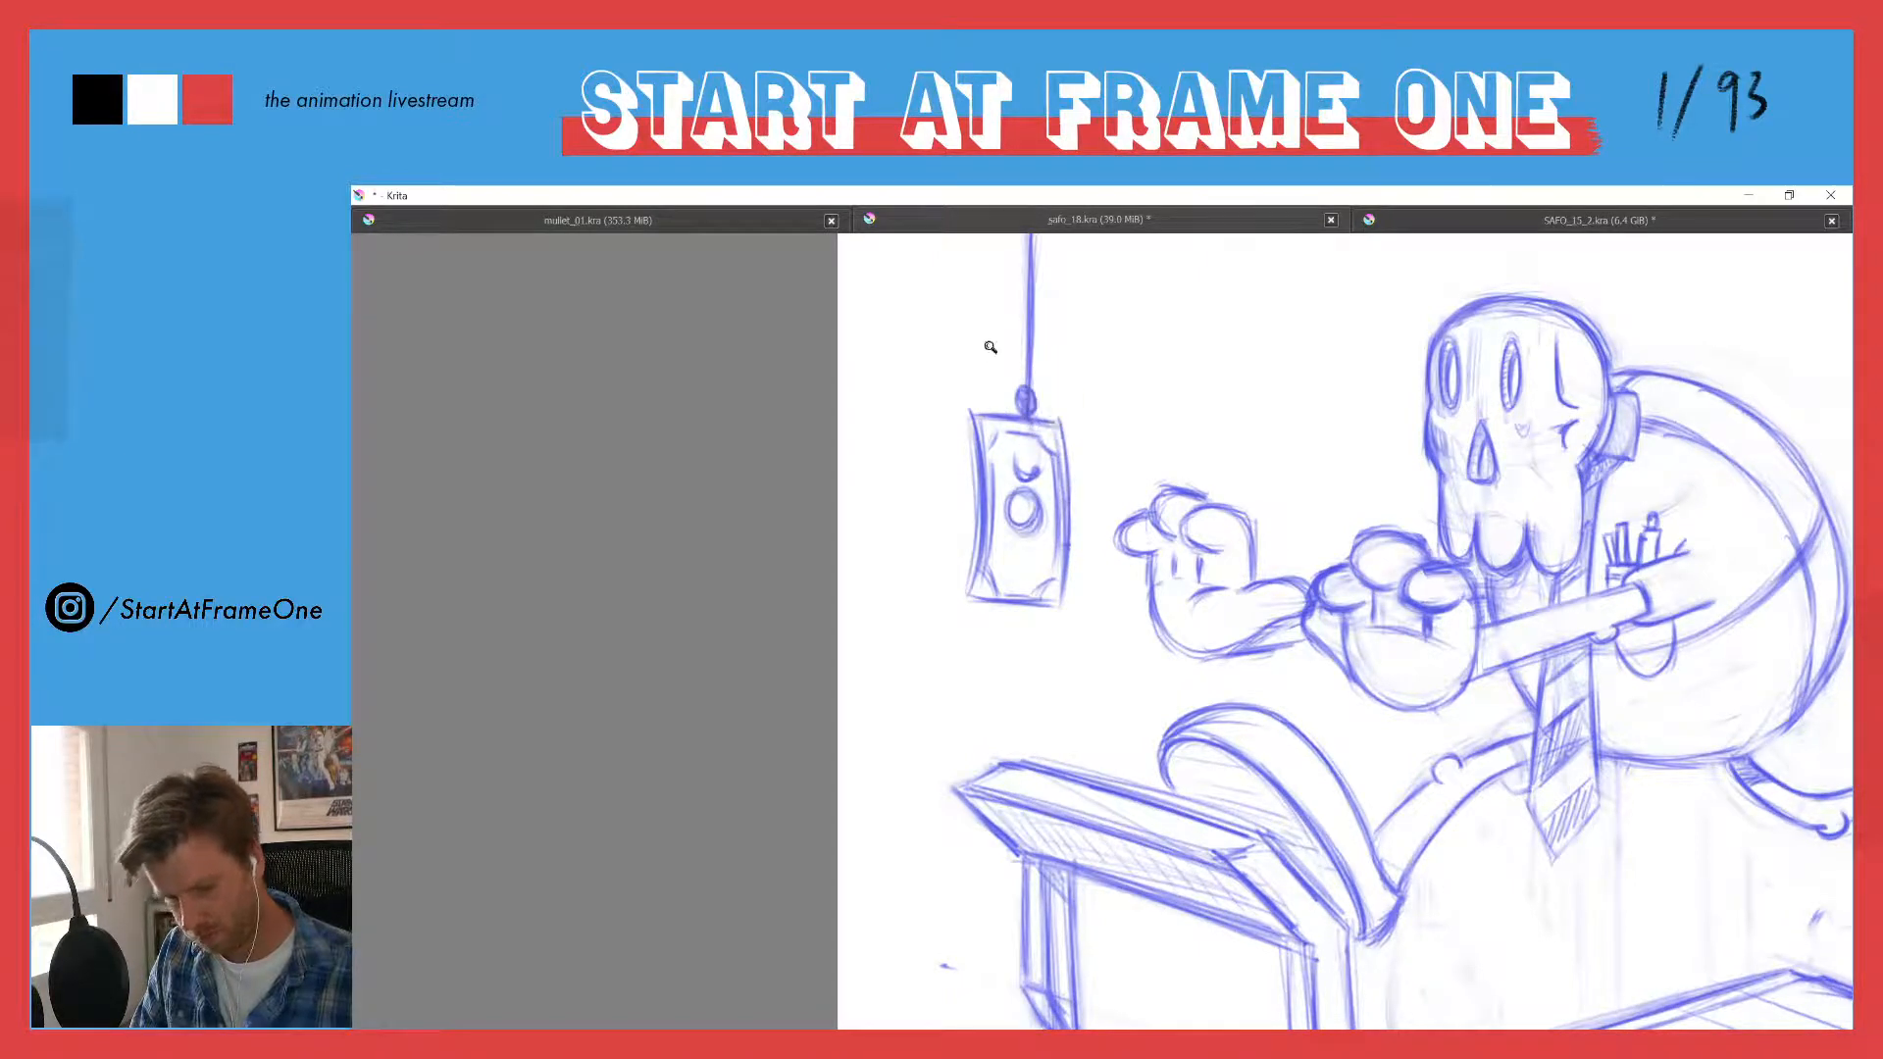
# - Clean up stray marks beside the skull's jaw and tidy the necktie's tip and right edge
pyautogui.press('2')
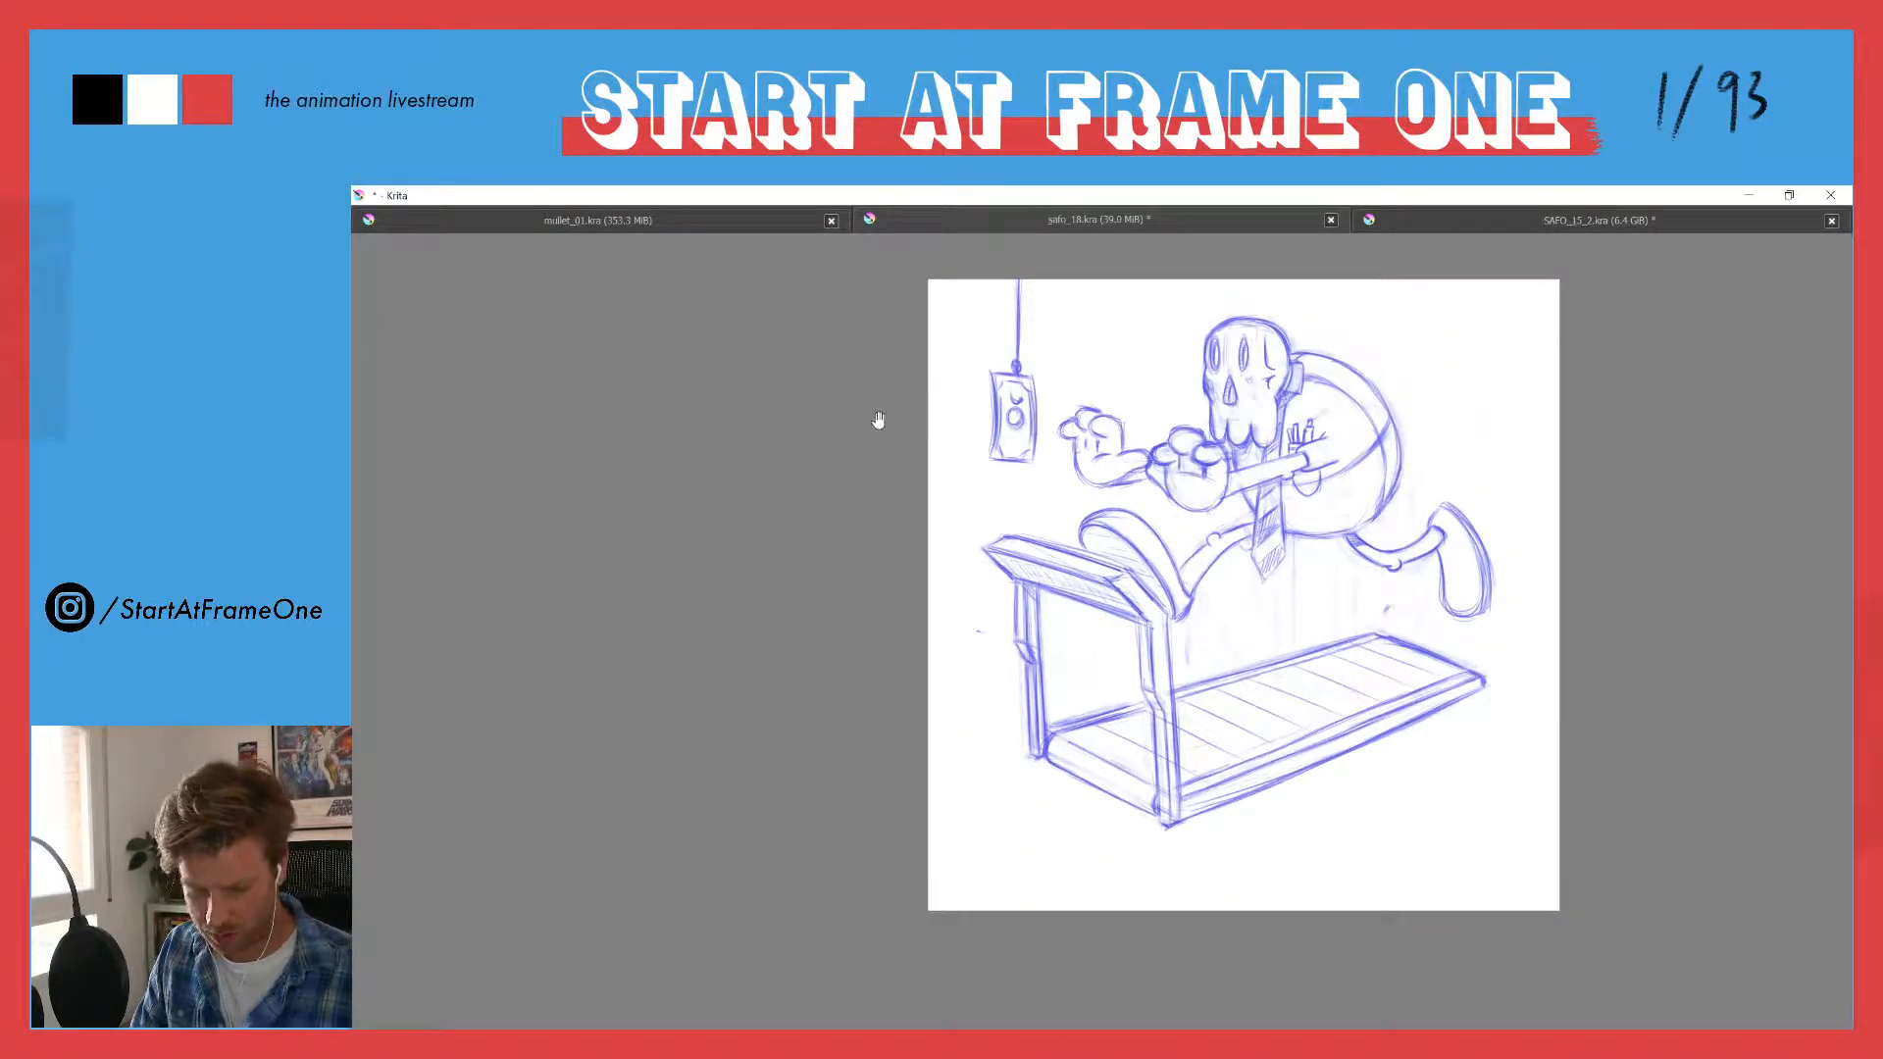
pyautogui.moveTo(971, 367)
pyautogui.mouseDown()
pyautogui.moveTo(938, 391)
pyautogui.moveTo(806, 390)
pyautogui.mouseUp()
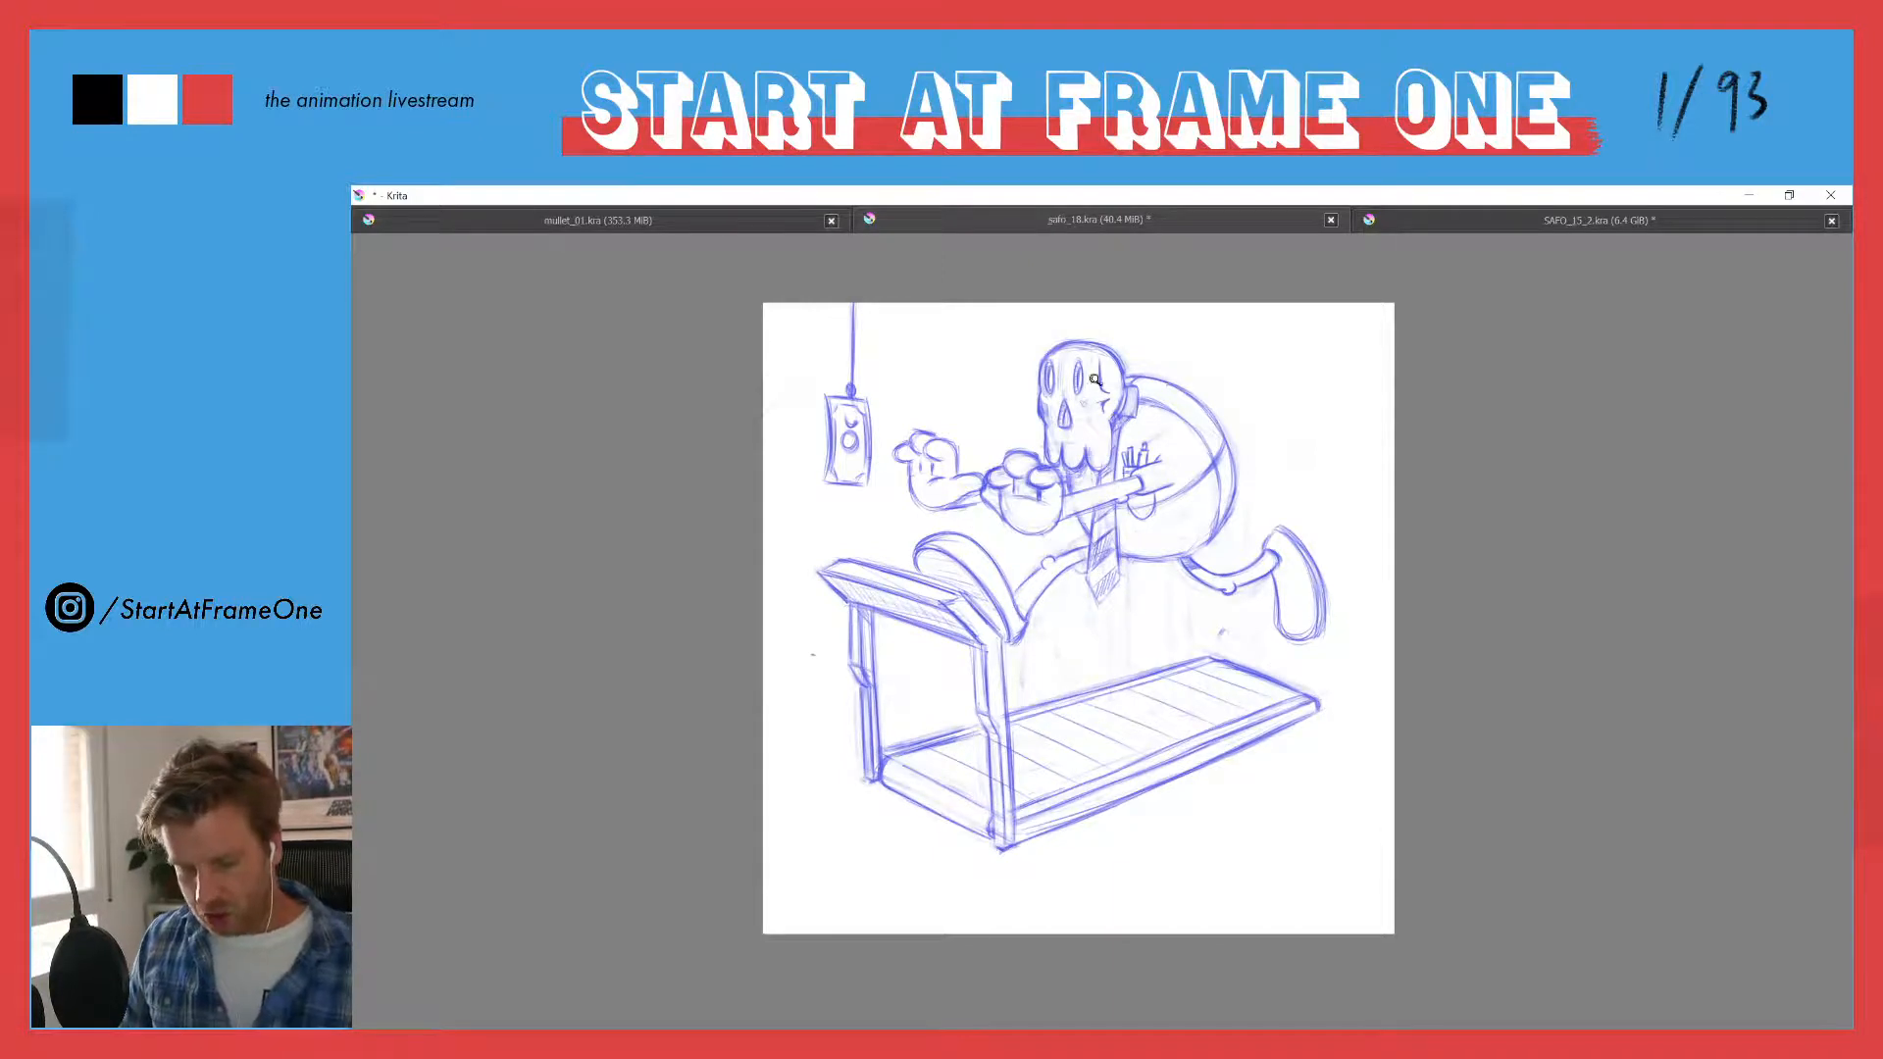
pyautogui.moveTo(1100, 380); pyautogui.dragTo(1096, 263)
pyautogui.moveTo(1037, 431); pyautogui.dragTo(1052, 355)
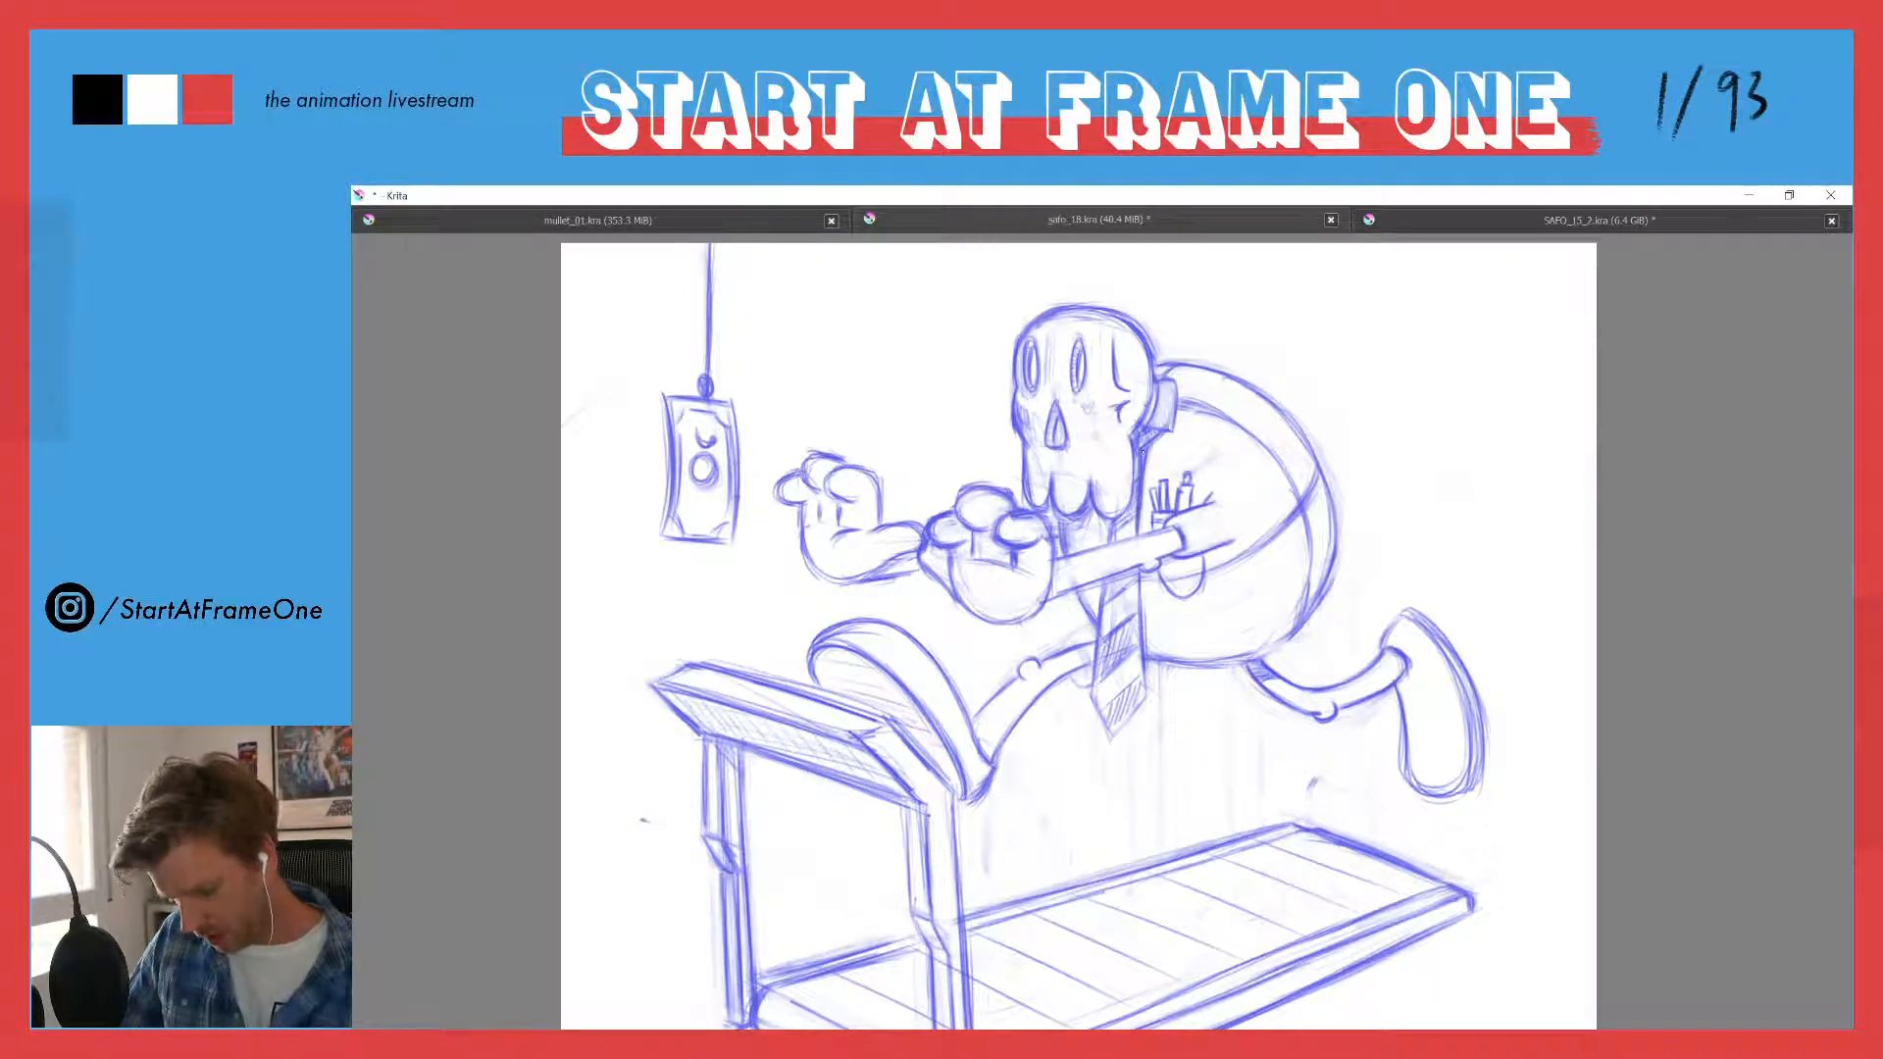
pyautogui.press('e')
pyautogui.moveTo(1148, 460); pyautogui.dragTo(1136, 458)
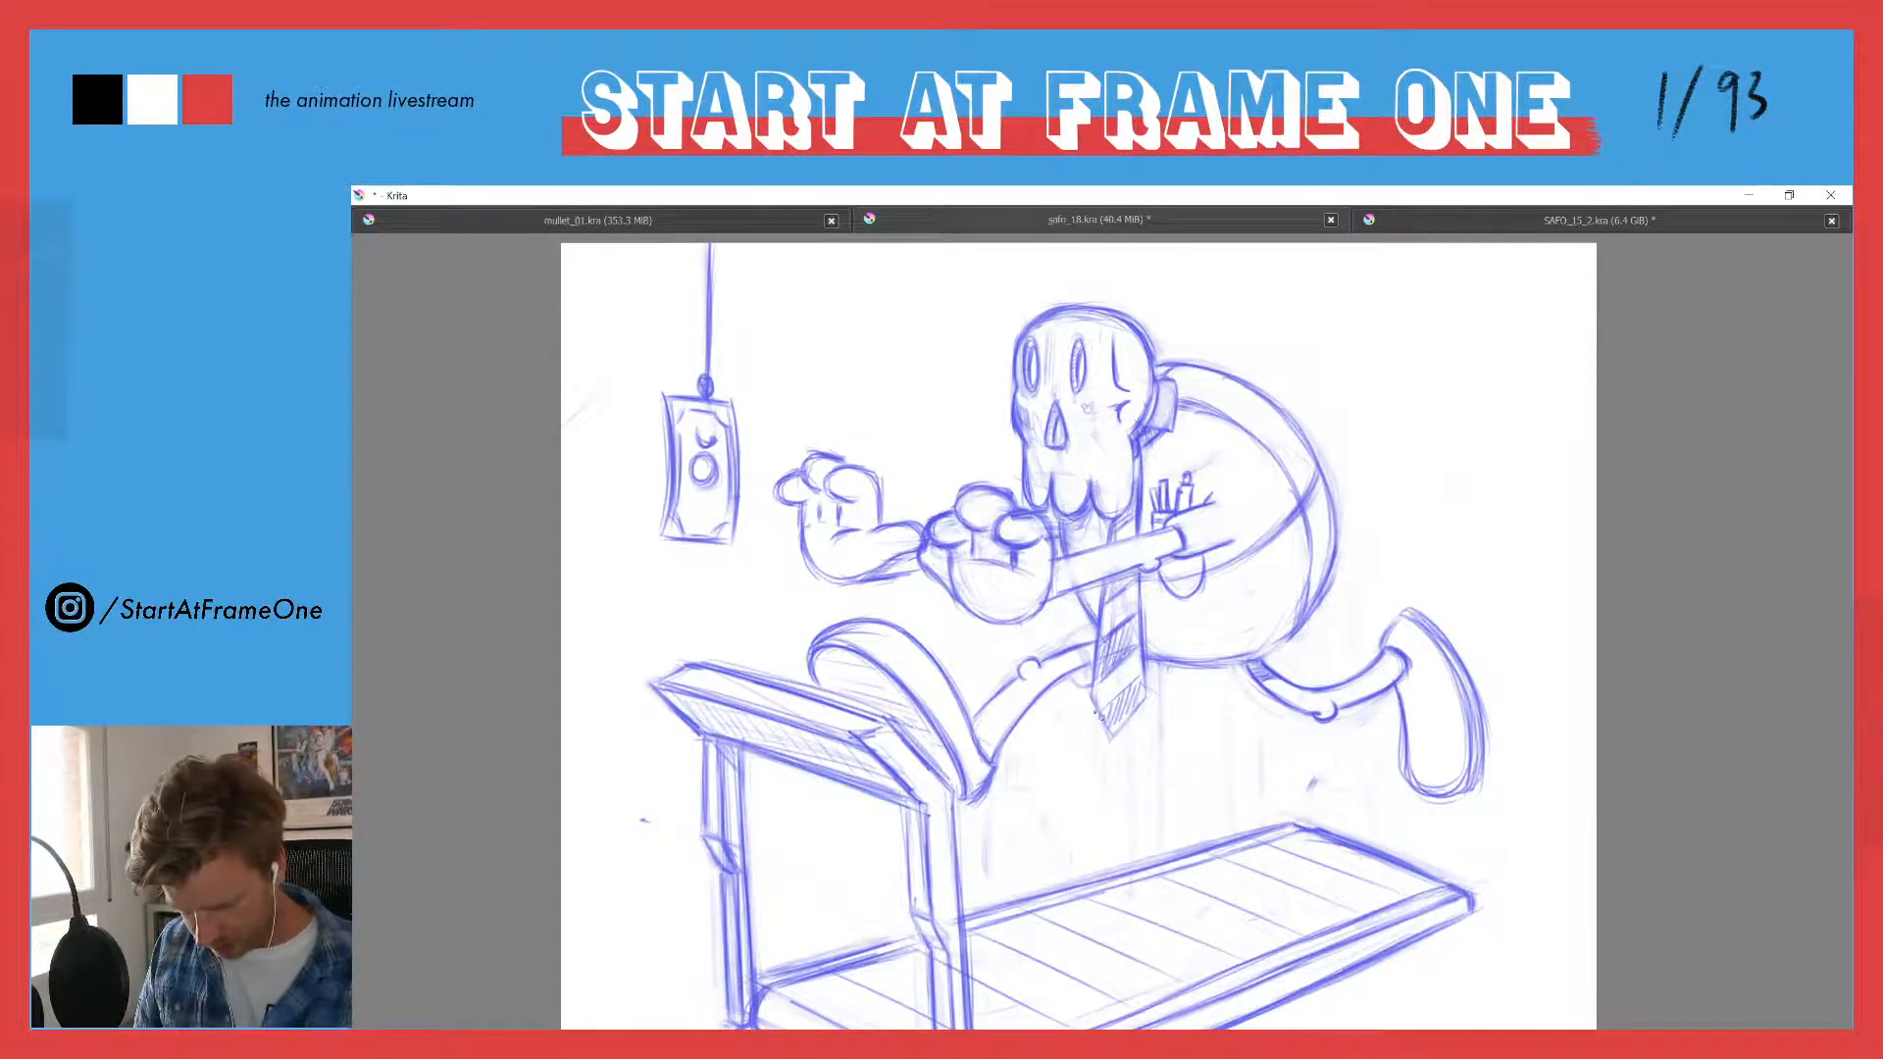
pyautogui.moveTo(1115, 689)
pyautogui.mouseDown()
pyautogui.moveTo(1089, 735)
pyautogui.moveTo(1122, 726)
pyautogui.mouseUp()
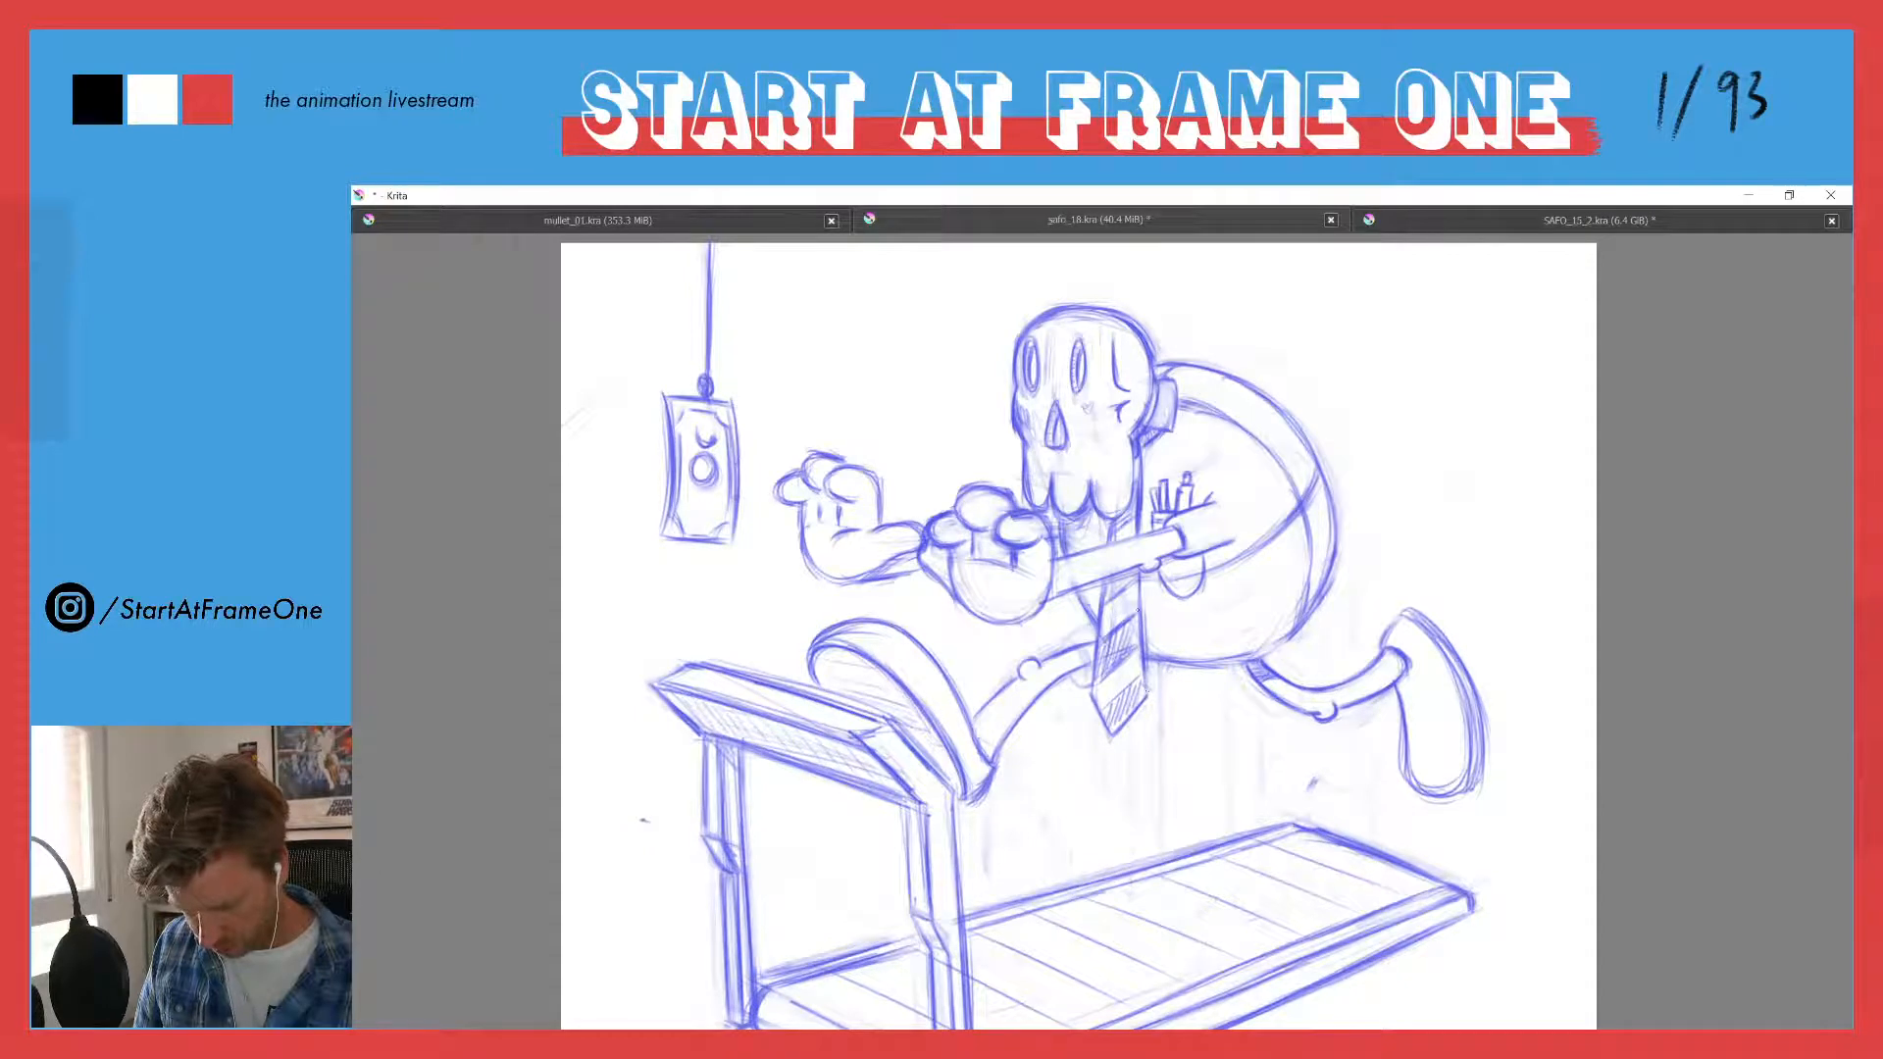
pyautogui.moveTo(1140, 580); pyautogui.dragTo(1143, 627)
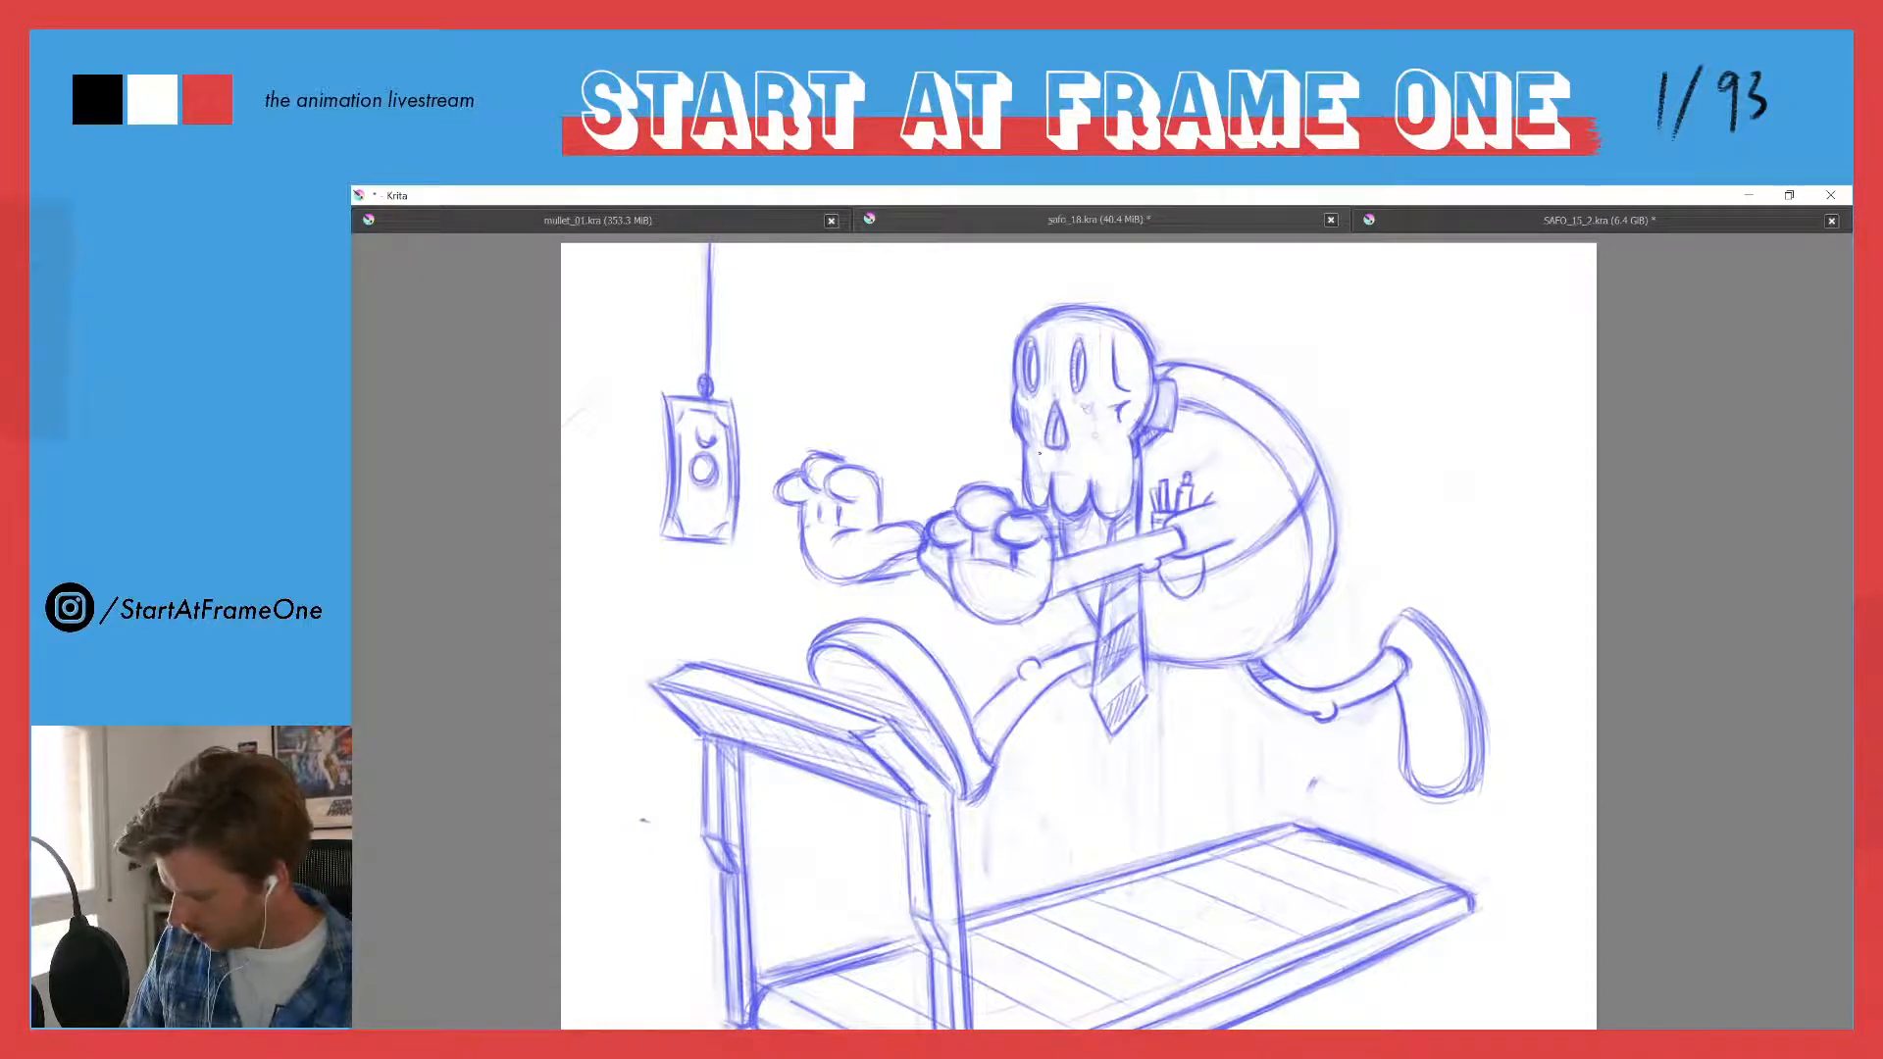
pyautogui.moveTo(1007, 432); pyautogui.dragTo(968, 500)
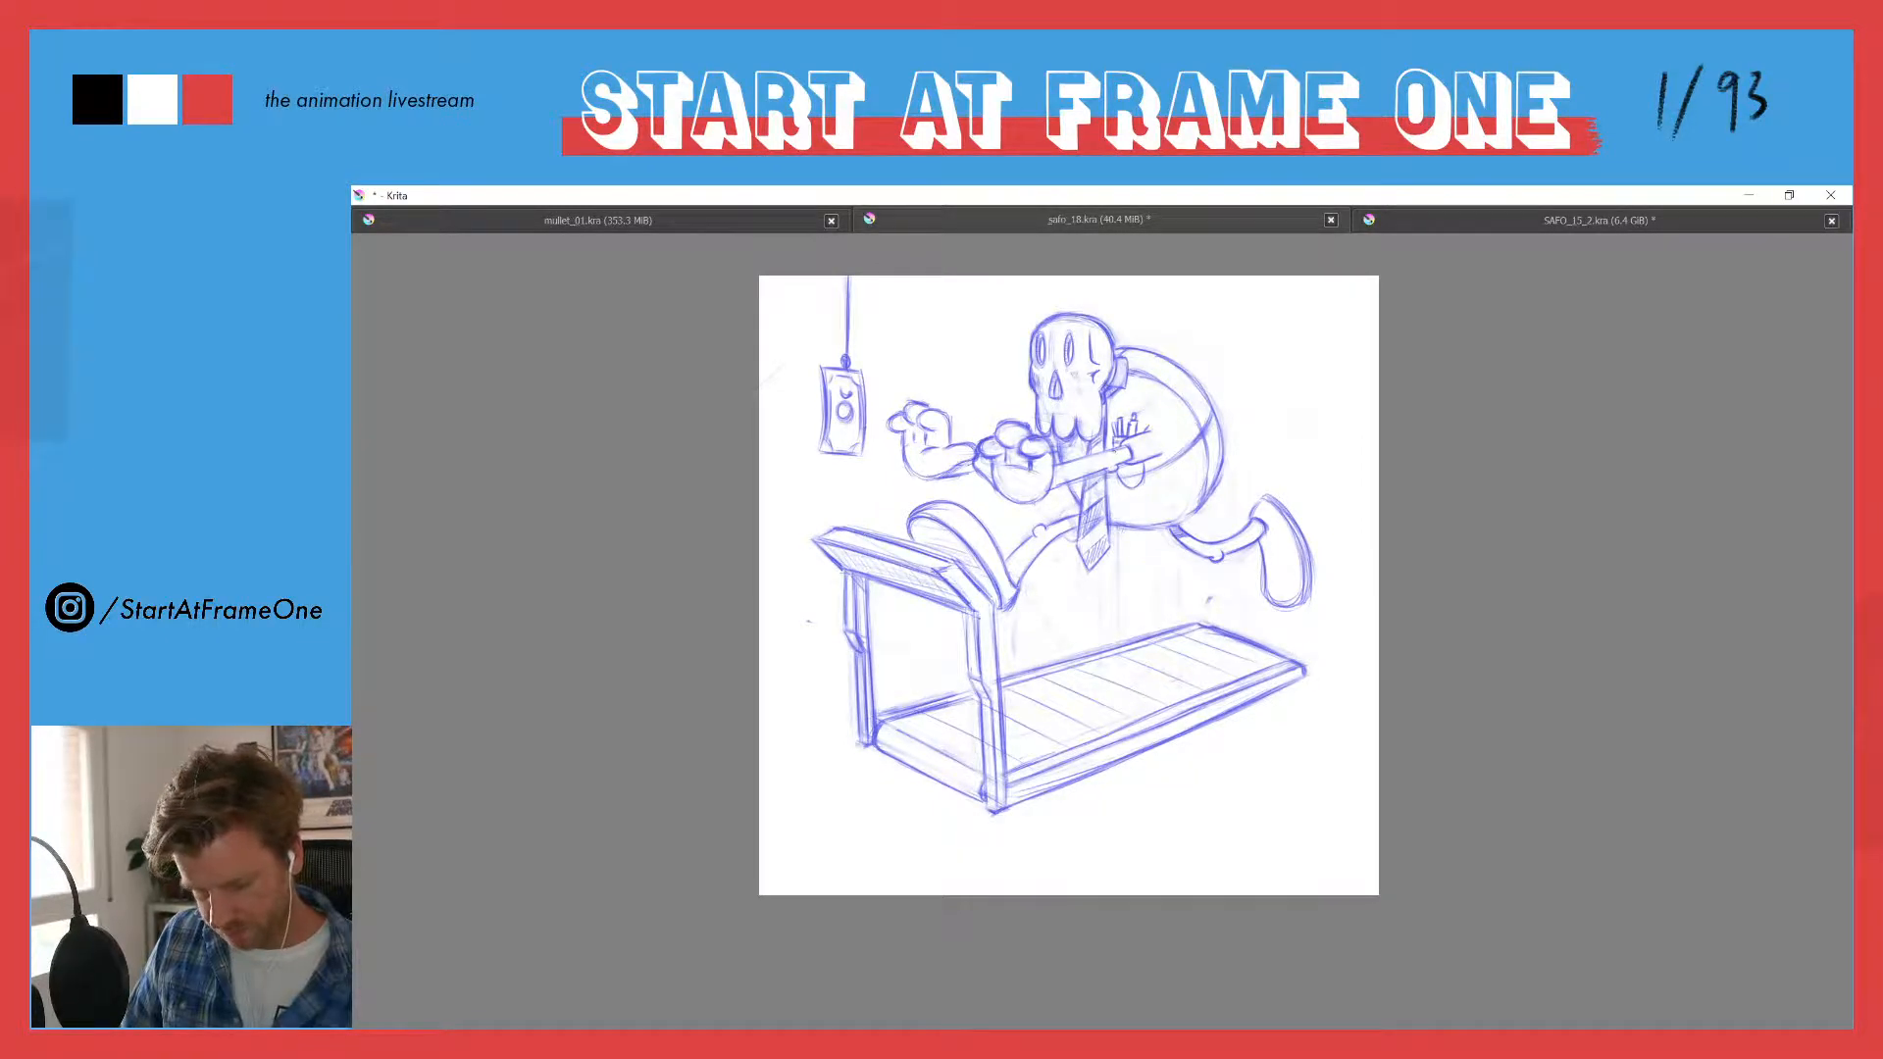
# - Redraw the necktie's right edge so it flares outward below the arm, and angle its lower edge in toward the tip
pyautogui.moveTo(1115, 429); pyautogui.dragTo(1084, 285)
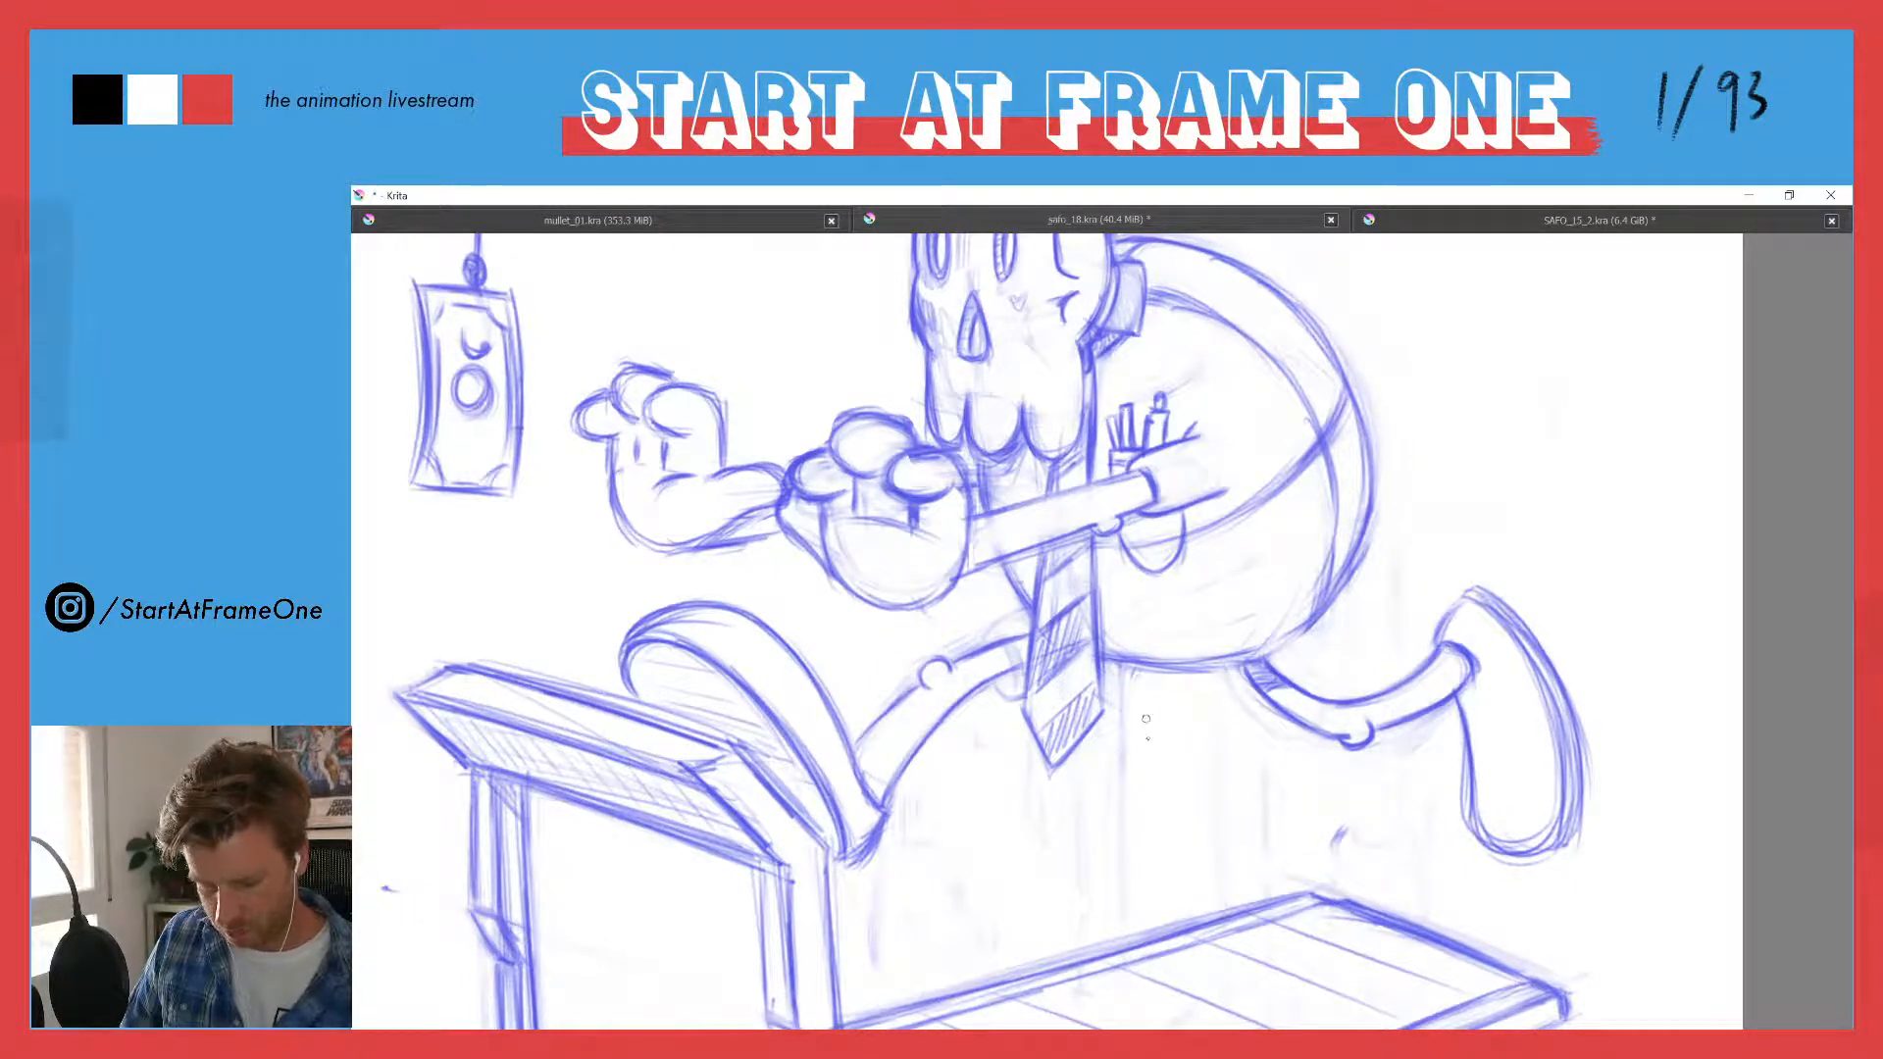
pyautogui.moveTo(1115, 643); pyautogui.dragTo(1090, 748)
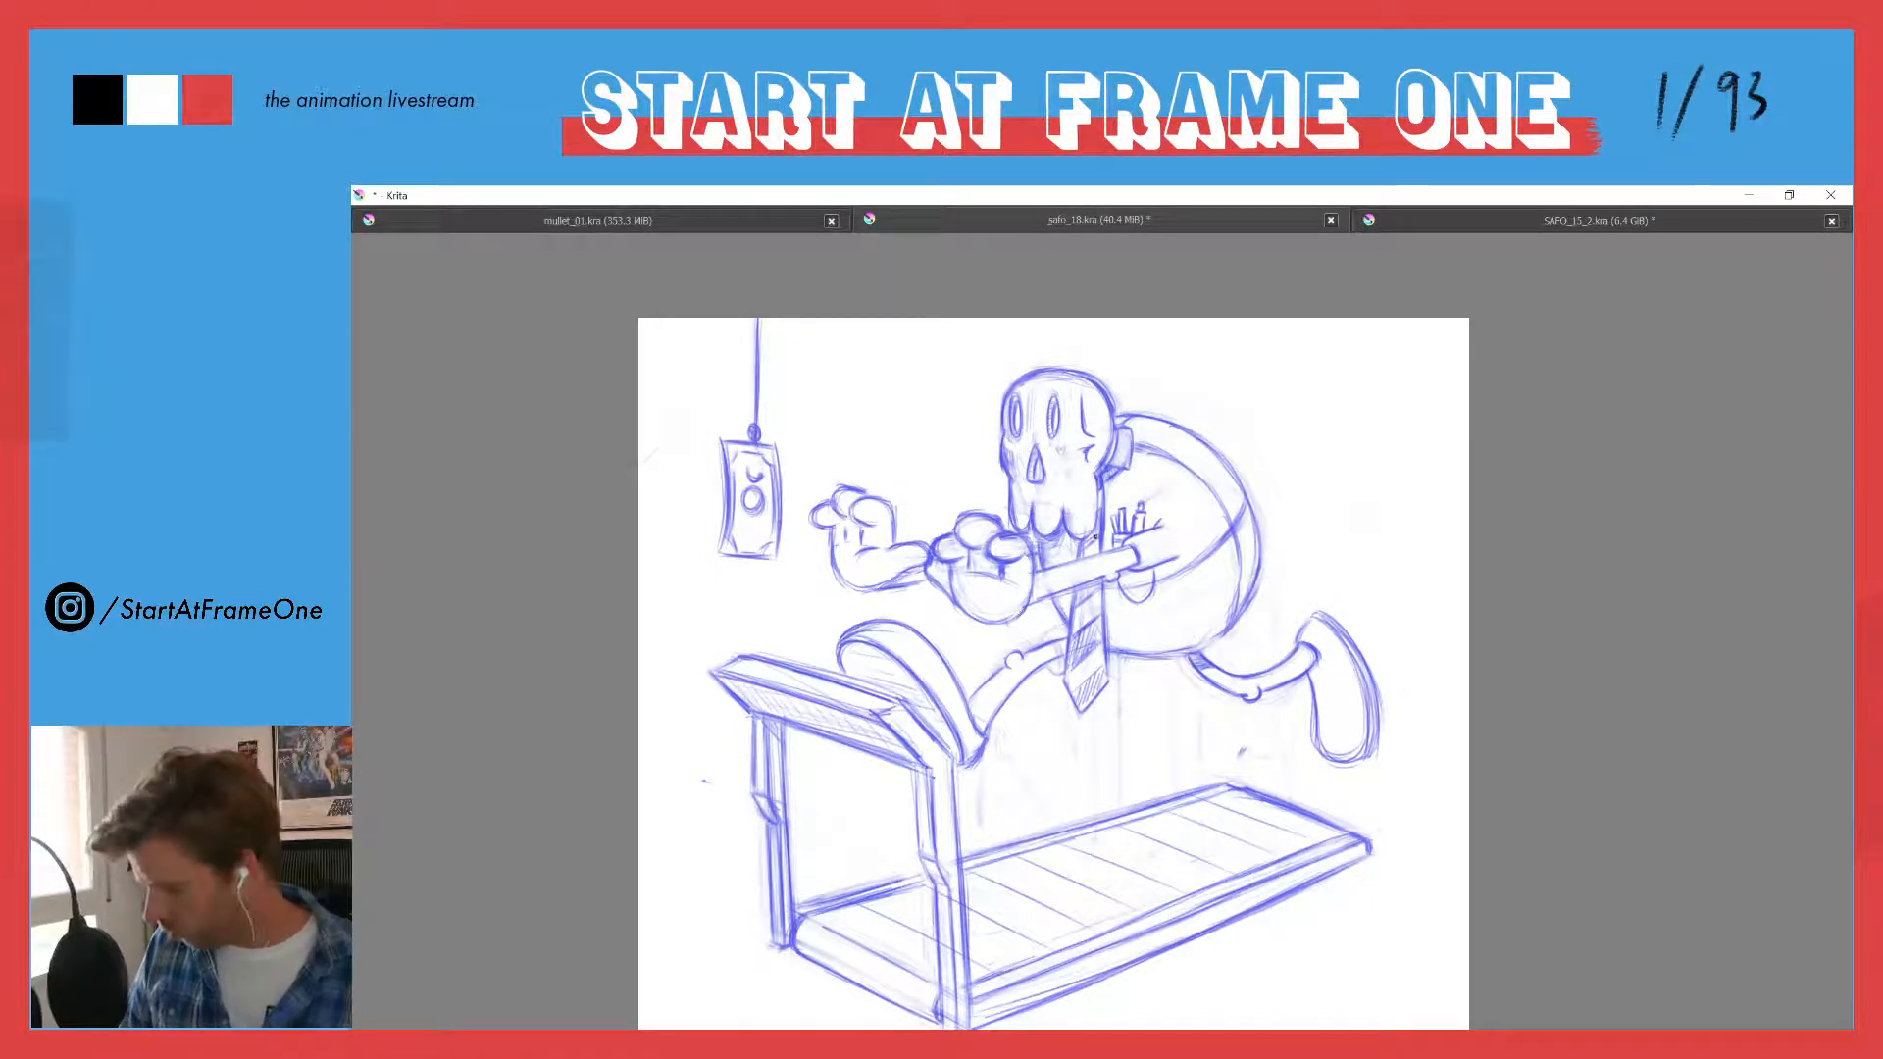
pyautogui.scroll(3, 1069, 561)
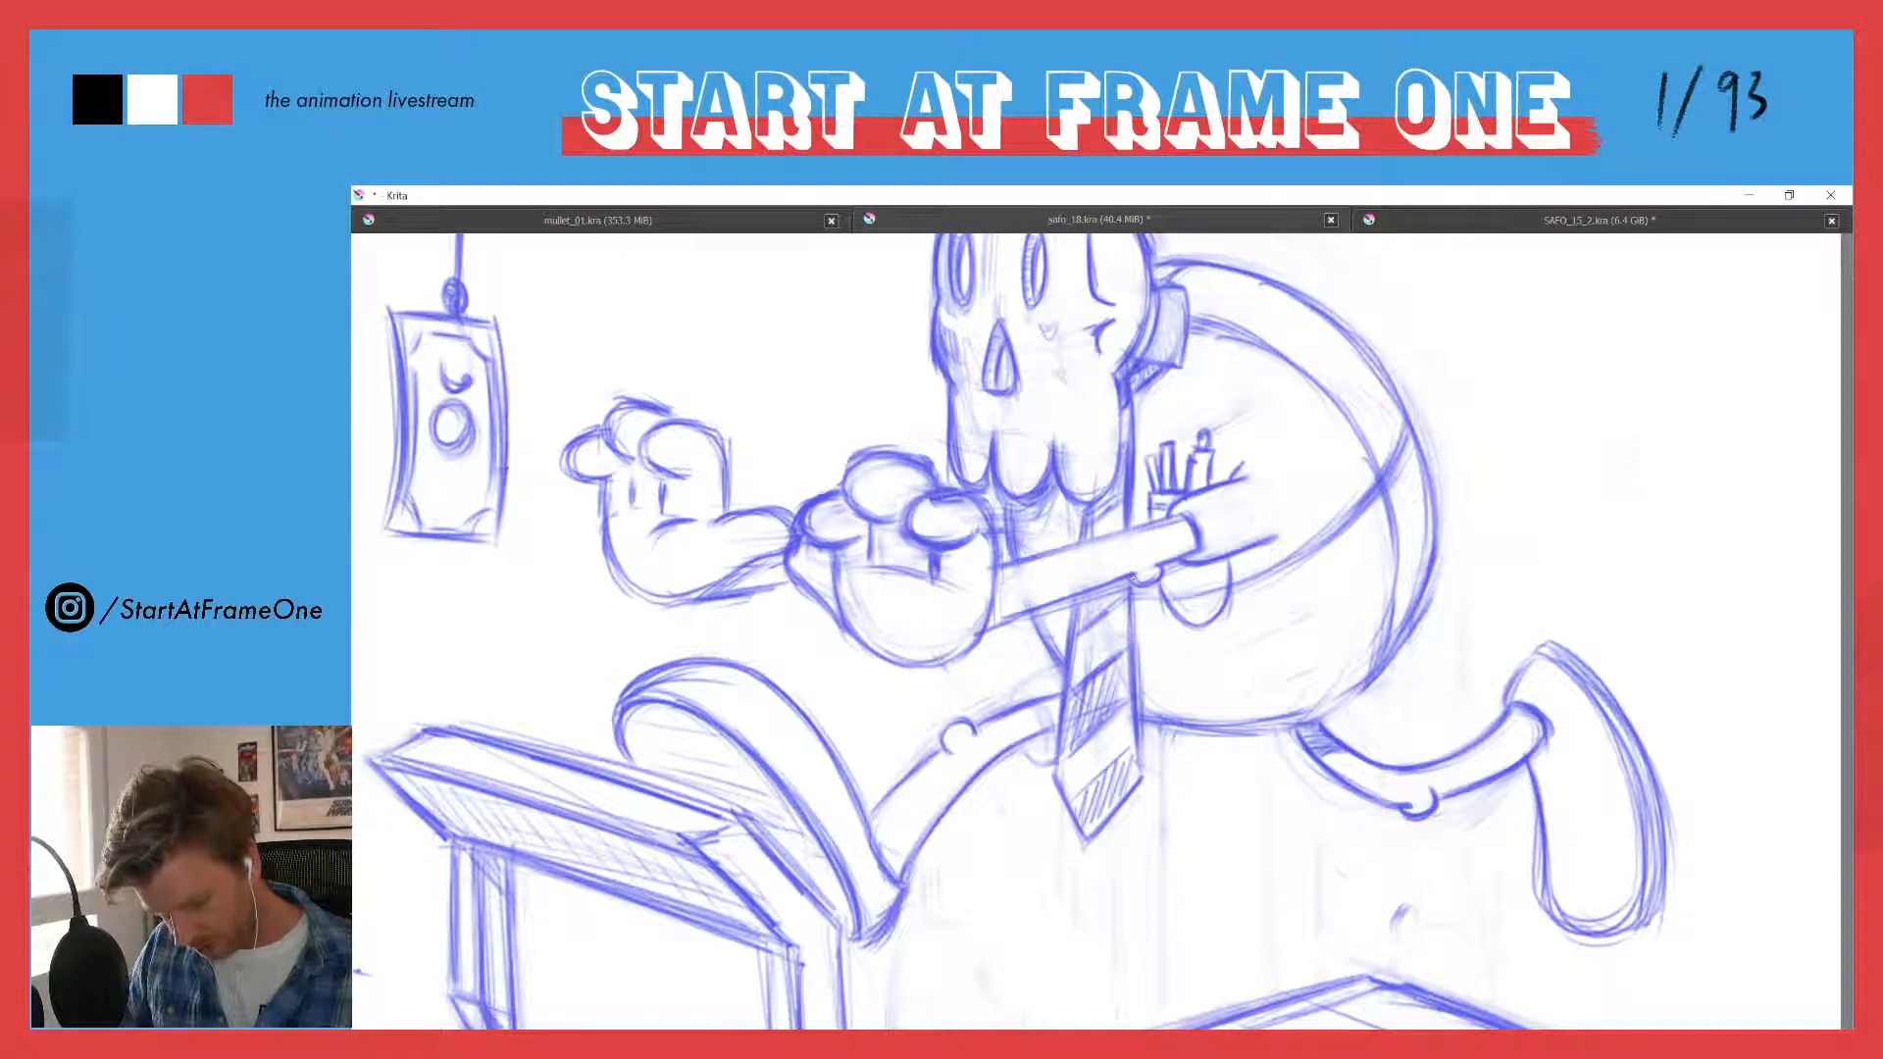
pyautogui.moveTo(1136, 657); pyautogui.dragTo(1146, 705)
pyautogui.moveTo(1131, 618); pyautogui.dragTo(1163, 757)
pyautogui.moveTo(1139, 673); pyautogui.dragTo(1153, 721)
pyautogui.moveTo(1136, 482); pyautogui.dragTo(1133, 518)
pyautogui.moveTo(1128, 423); pyautogui.dragTo(1127, 547)
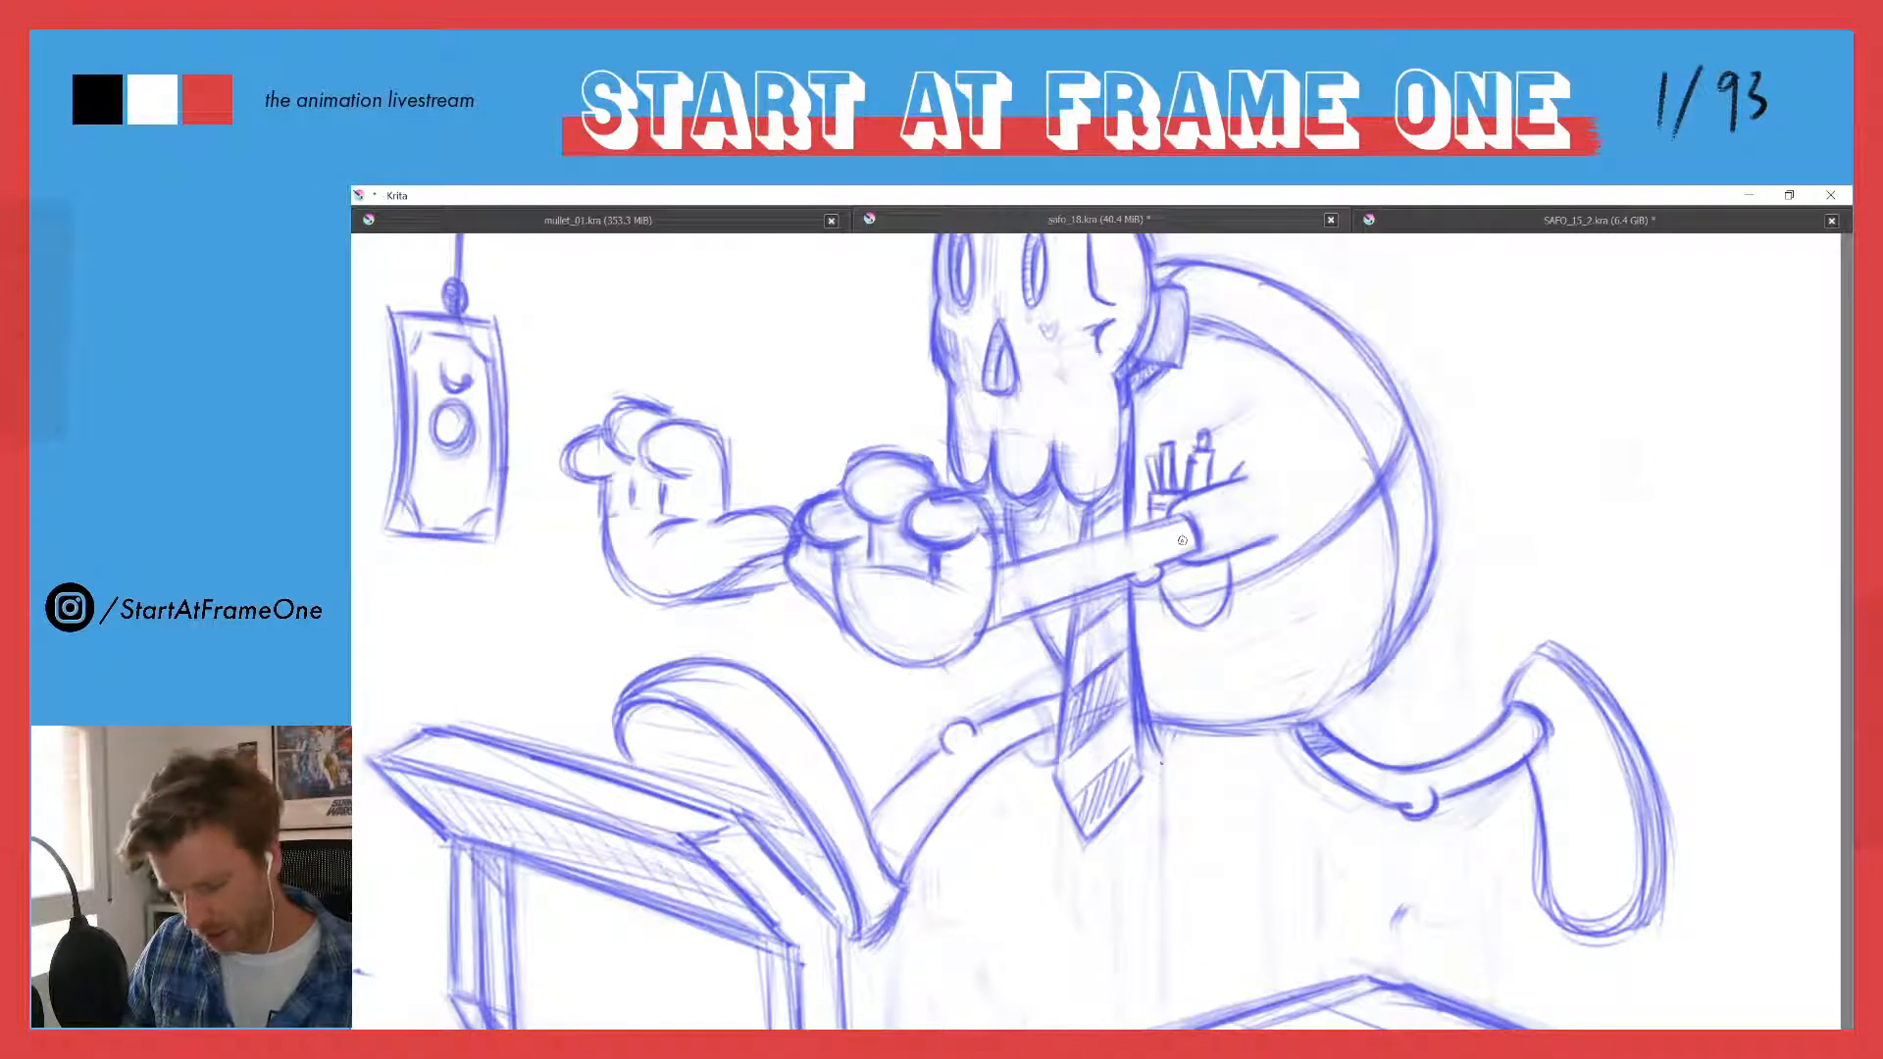
pyautogui.moveTo(1162, 760); pyautogui.dragTo(1119, 816)
pyautogui.moveTo(1158, 764); pyautogui.dragTo(1122, 814)
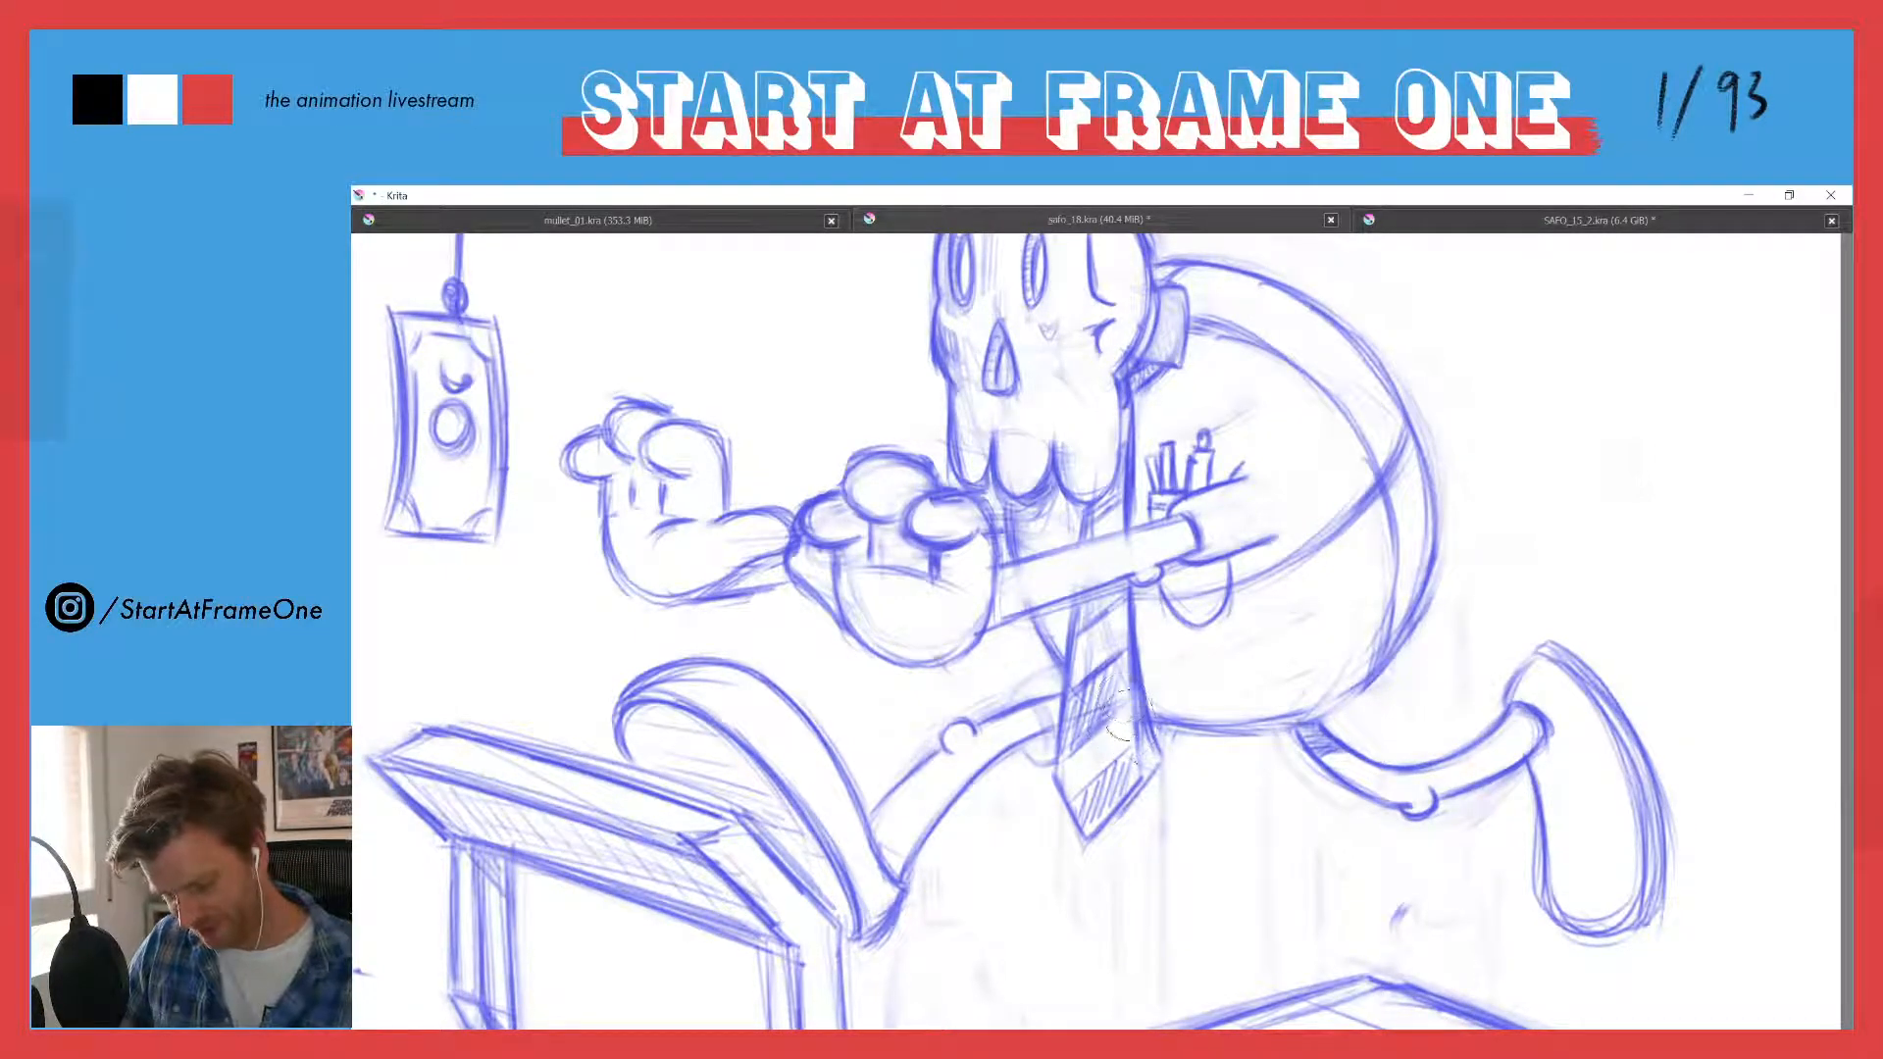
# - Erase the necktie's old stripes and tip shading, and redraw its pointed tip and left edge
pyautogui.moveTo(1124, 777)
pyautogui.mouseDown()
pyautogui.moveTo(1100, 823)
pyautogui.moveTo(1089, 627)
pyautogui.moveTo(1073, 762)
pyautogui.moveTo(1106, 711)
pyautogui.moveTo(1083, 661)
pyautogui.moveTo(1068, 792)
pyautogui.moveTo(1123, 827)
pyautogui.moveTo(1161, 767)
pyautogui.moveTo(1118, 834)
pyautogui.mouseUp()
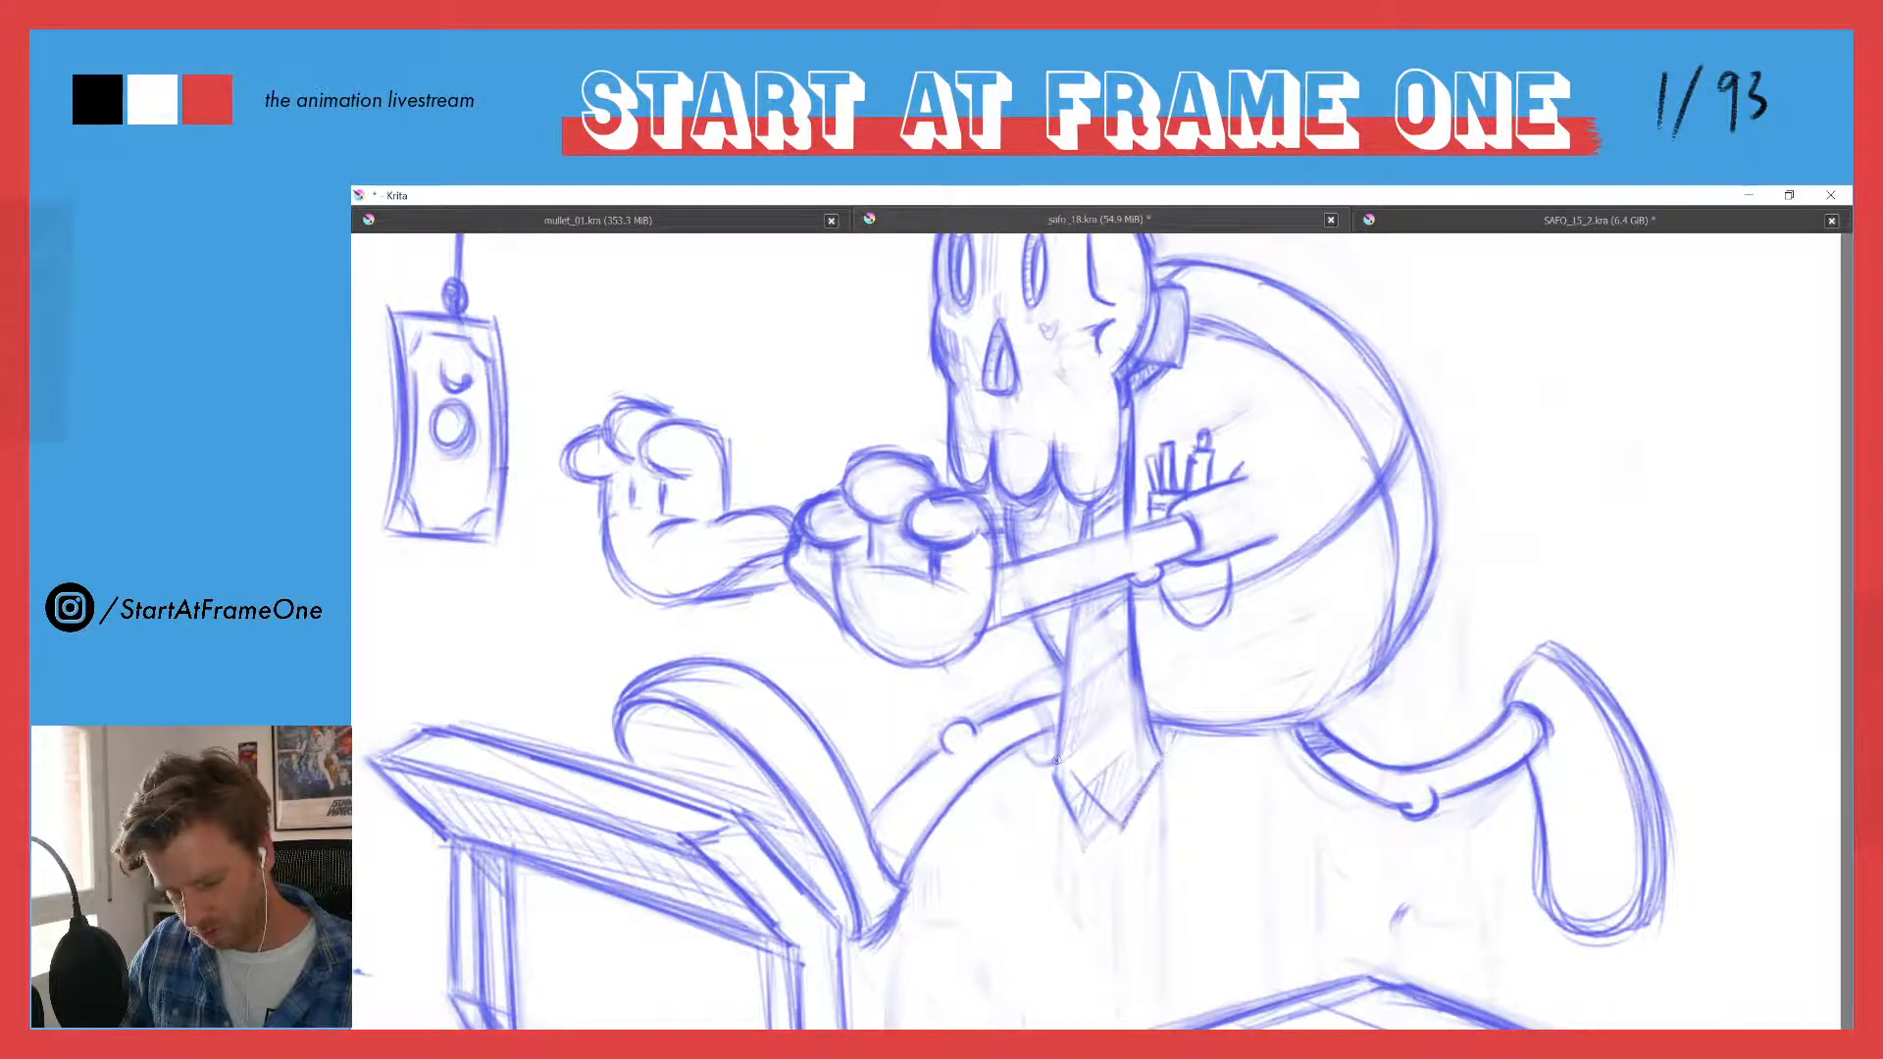
pyautogui.moveTo(1065, 757); pyautogui.dragTo(1120, 827)
pyautogui.moveTo(1160, 760)
pyautogui.mouseDown()
pyautogui.moveTo(1135, 811)
pyautogui.moveTo(1163, 742)
pyautogui.moveTo(1140, 749)
pyautogui.moveTo(1136, 591)
pyautogui.moveTo(1058, 745)
pyautogui.moveTo(1072, 636)
pyautogui.moveTo(1071, 762)
pyautogui.moveTo(1075, 615)
pyautogui.mouseUp()
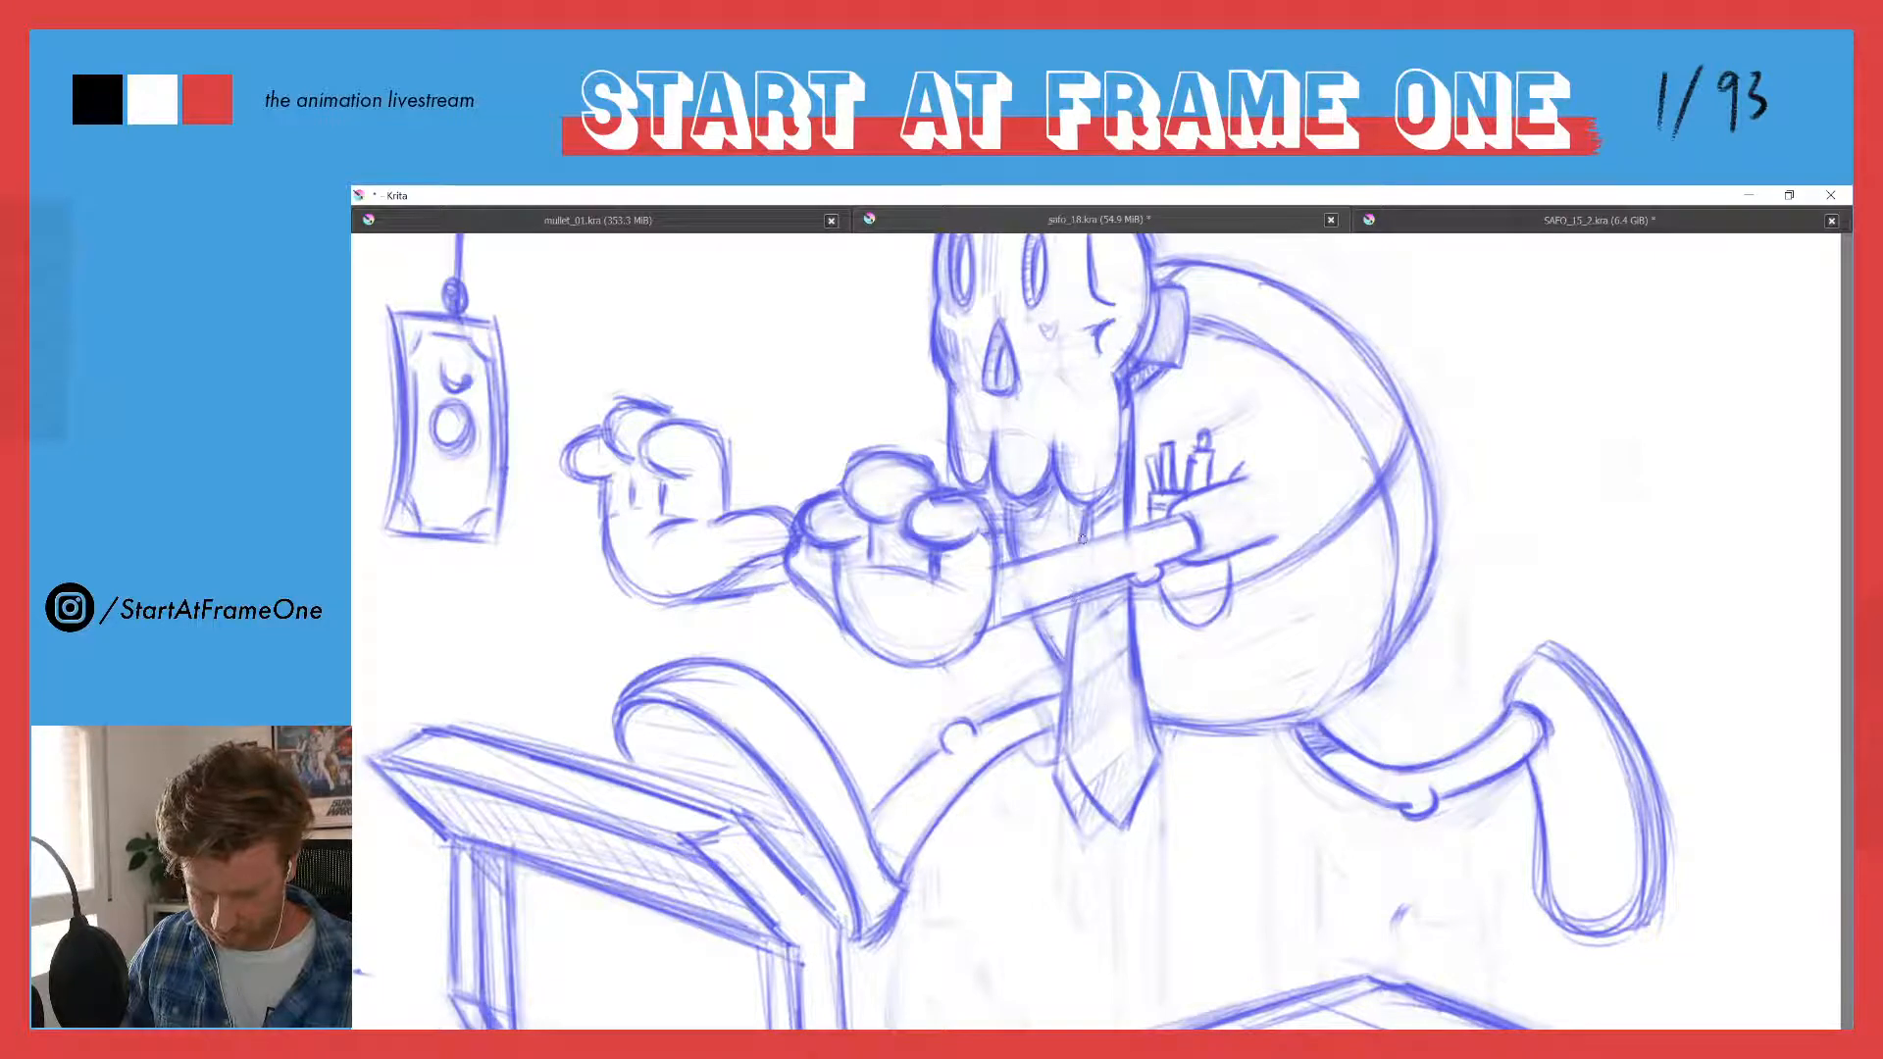
pyautogui.moveTo(1066, 744); pyautogui.dragTo(1075, 537)
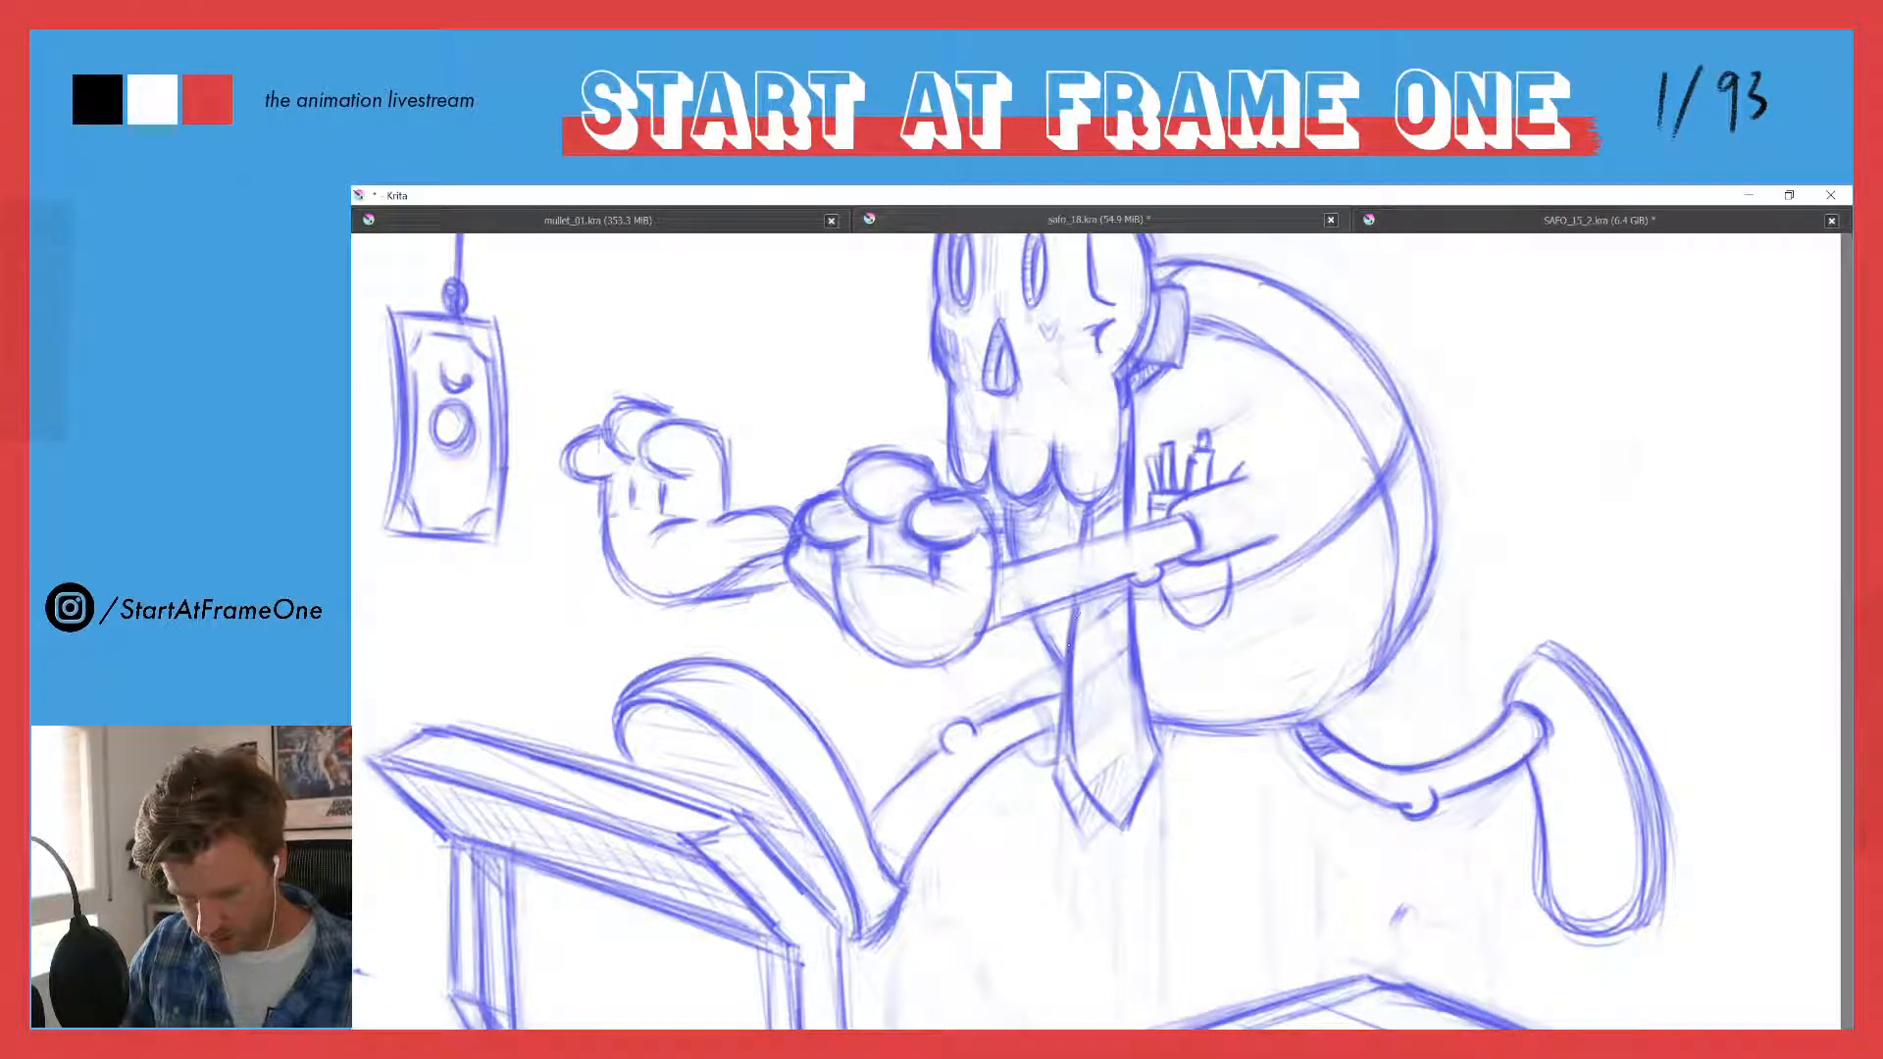
pyautogui.moveTo(1069, 753); pyautogui.dragTo(1115, 815)
# - Erase the lower left outline of the necktie and redraw it slightly further in, running down to the tip
pyautogui.press('e')
pyautogui.moveTo(1060, 701)
pyautogui.mouseDown()
pyautogui.moveTo(1061, 802)
pyautogui.moveTo(1085, 837)
pyautogui.mouseUp()
pyautogui.press('e')
pyautogui.moveTo(1067, 734); pyautogui.dragTo(1116, 820)
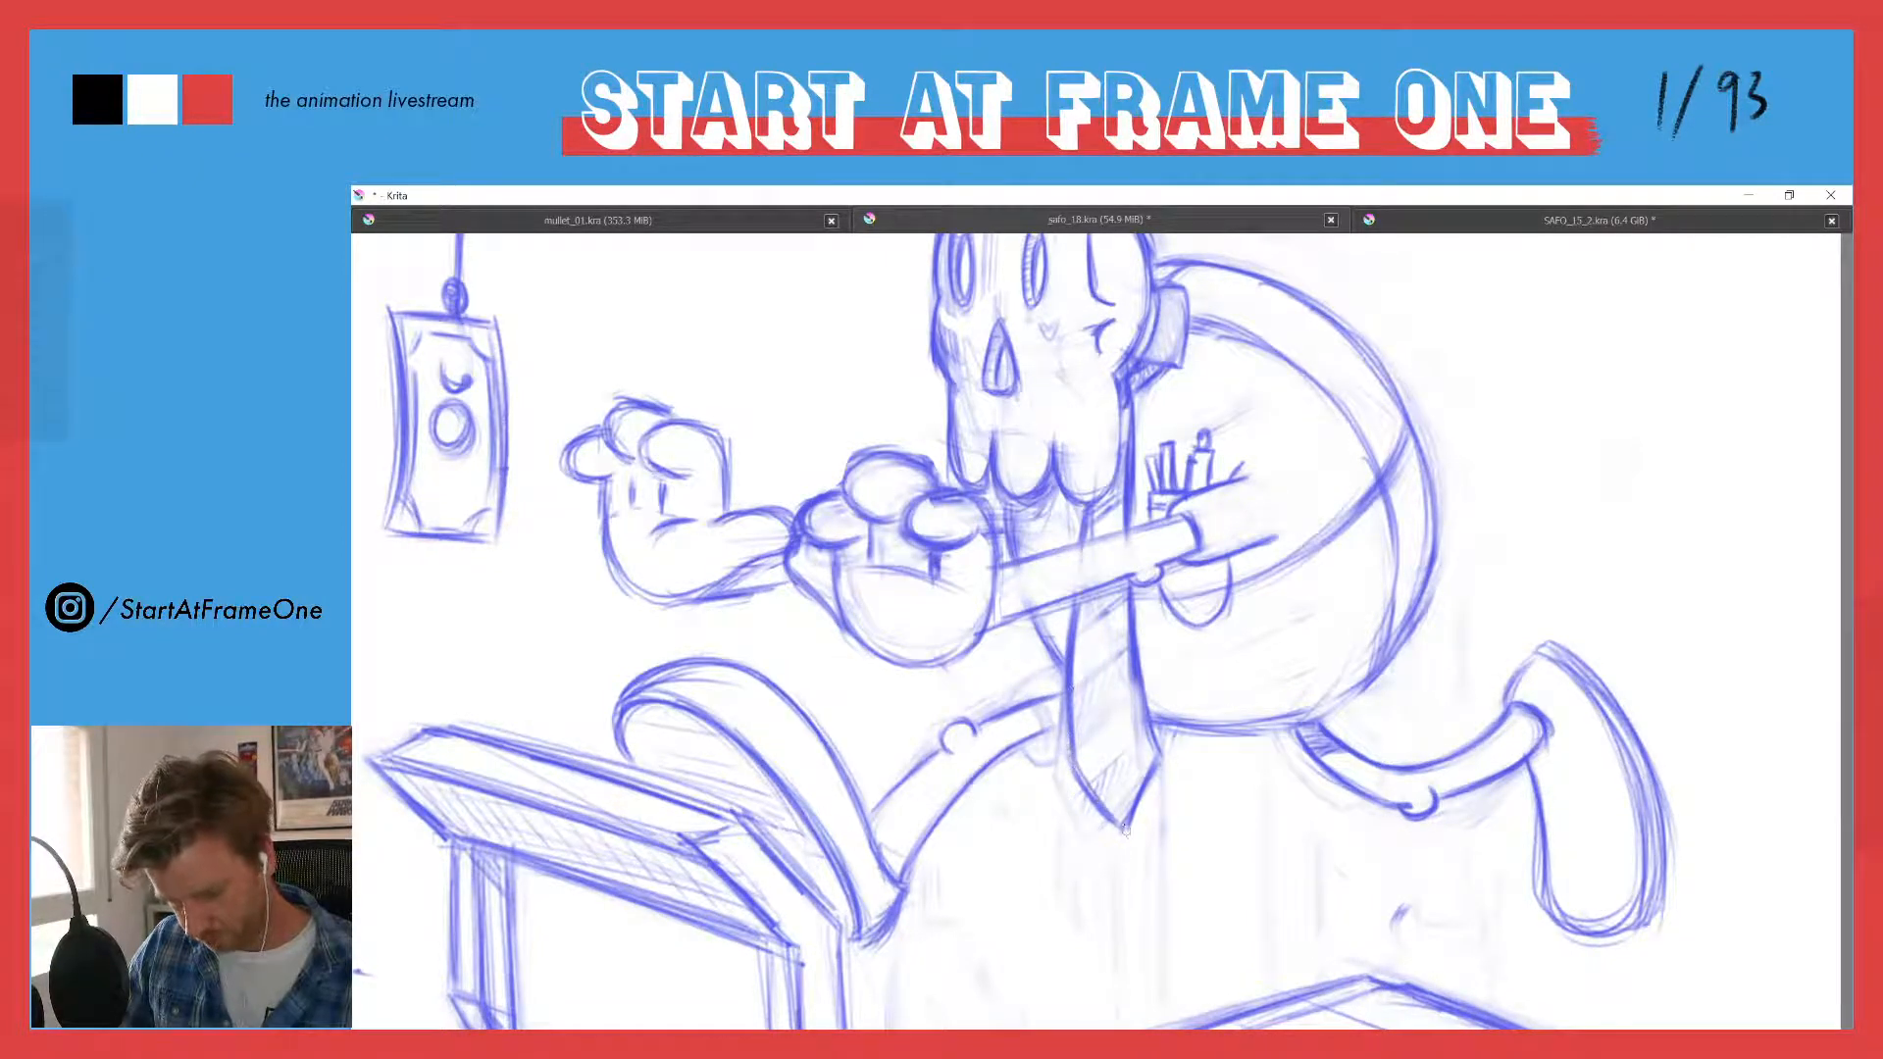
pyautogui.moveTo(1065, 727)
pyautogui.mouseDown()
pyautogui.moveTo(1032, 741)
pyautogui.moveTo(1092, 796)
pyautogui.mouseUp()
# - Draw evenly spaced diagonal stripe lines across the necktie between the arm and the tip
pyautogui.moveTo(1118, 695); pyautogui.dragTo(1076, 733)
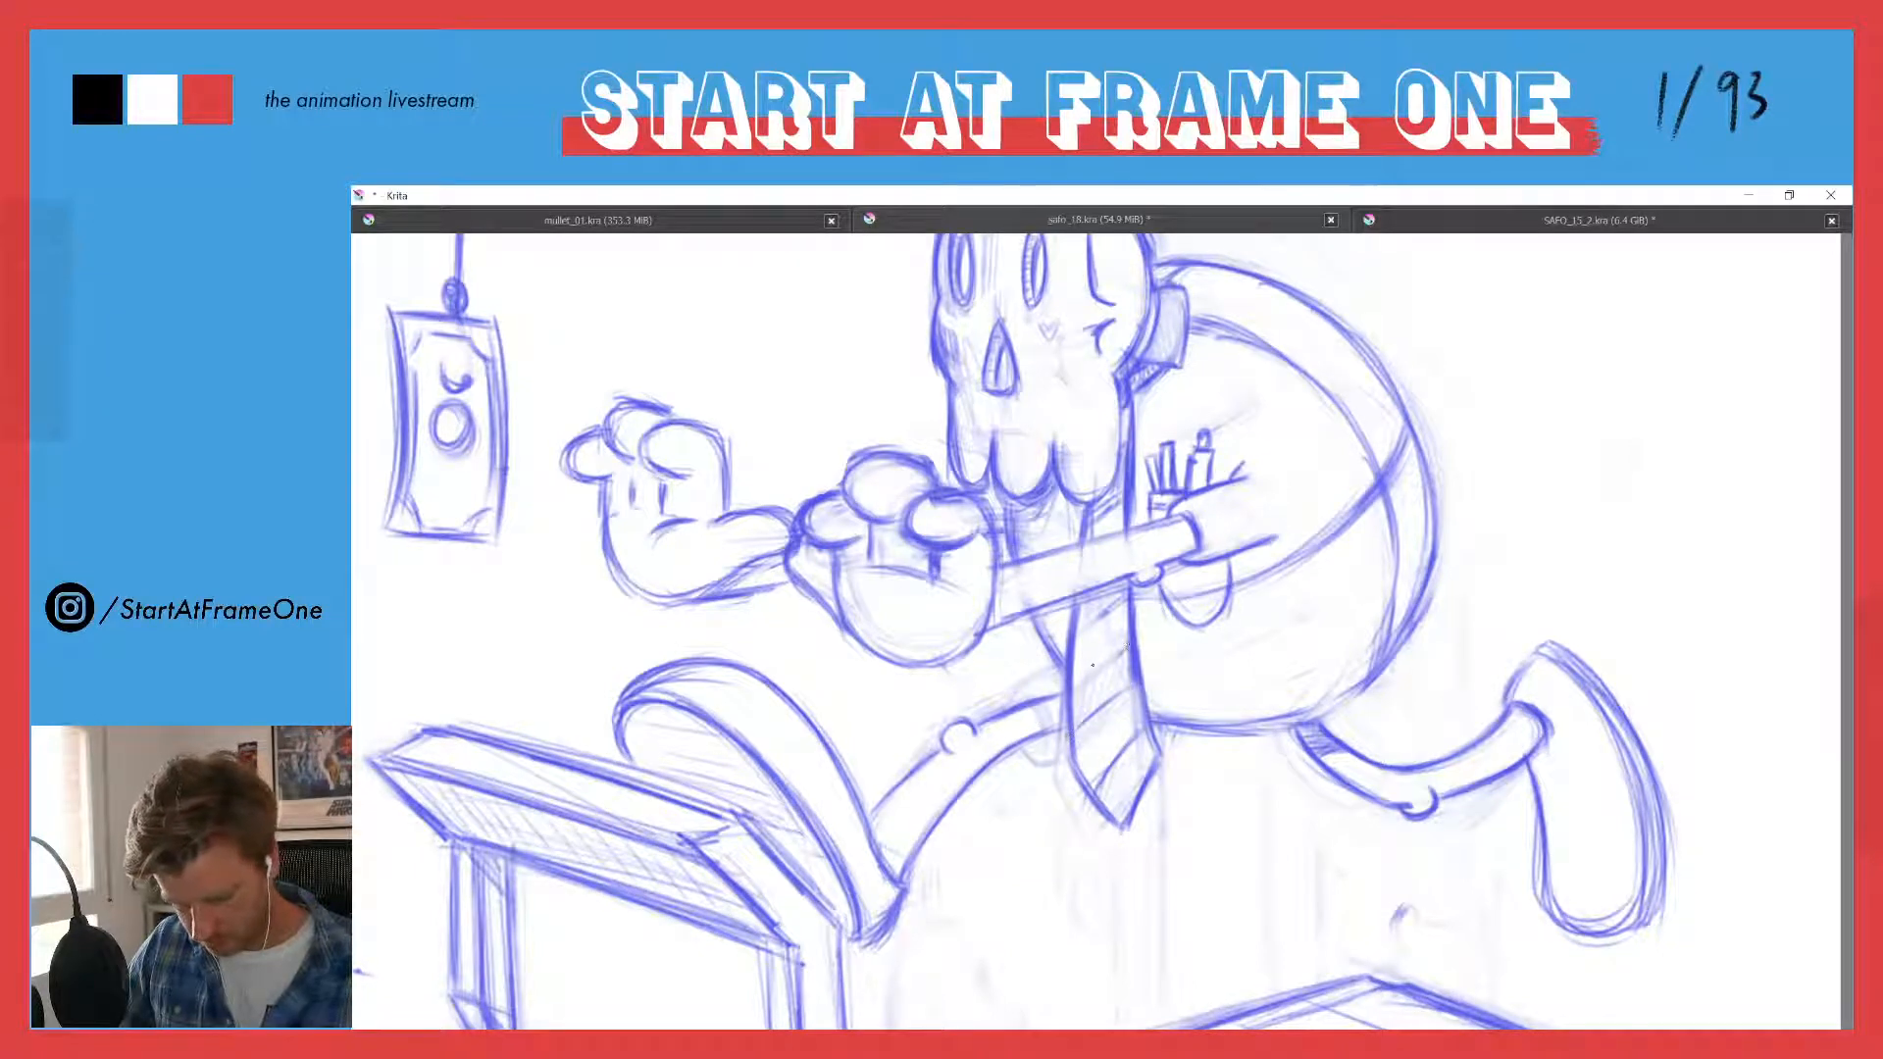
pyautogui.moveTo(1123, 649); pyautogui.dragTo(1074, 686)
pyautogui.moveTo(1126, 592); pyautogui.dragTo(1078, 622)
pyautogui.moveTo(1105, 608); pyautogui.dragTo(1075, 629)
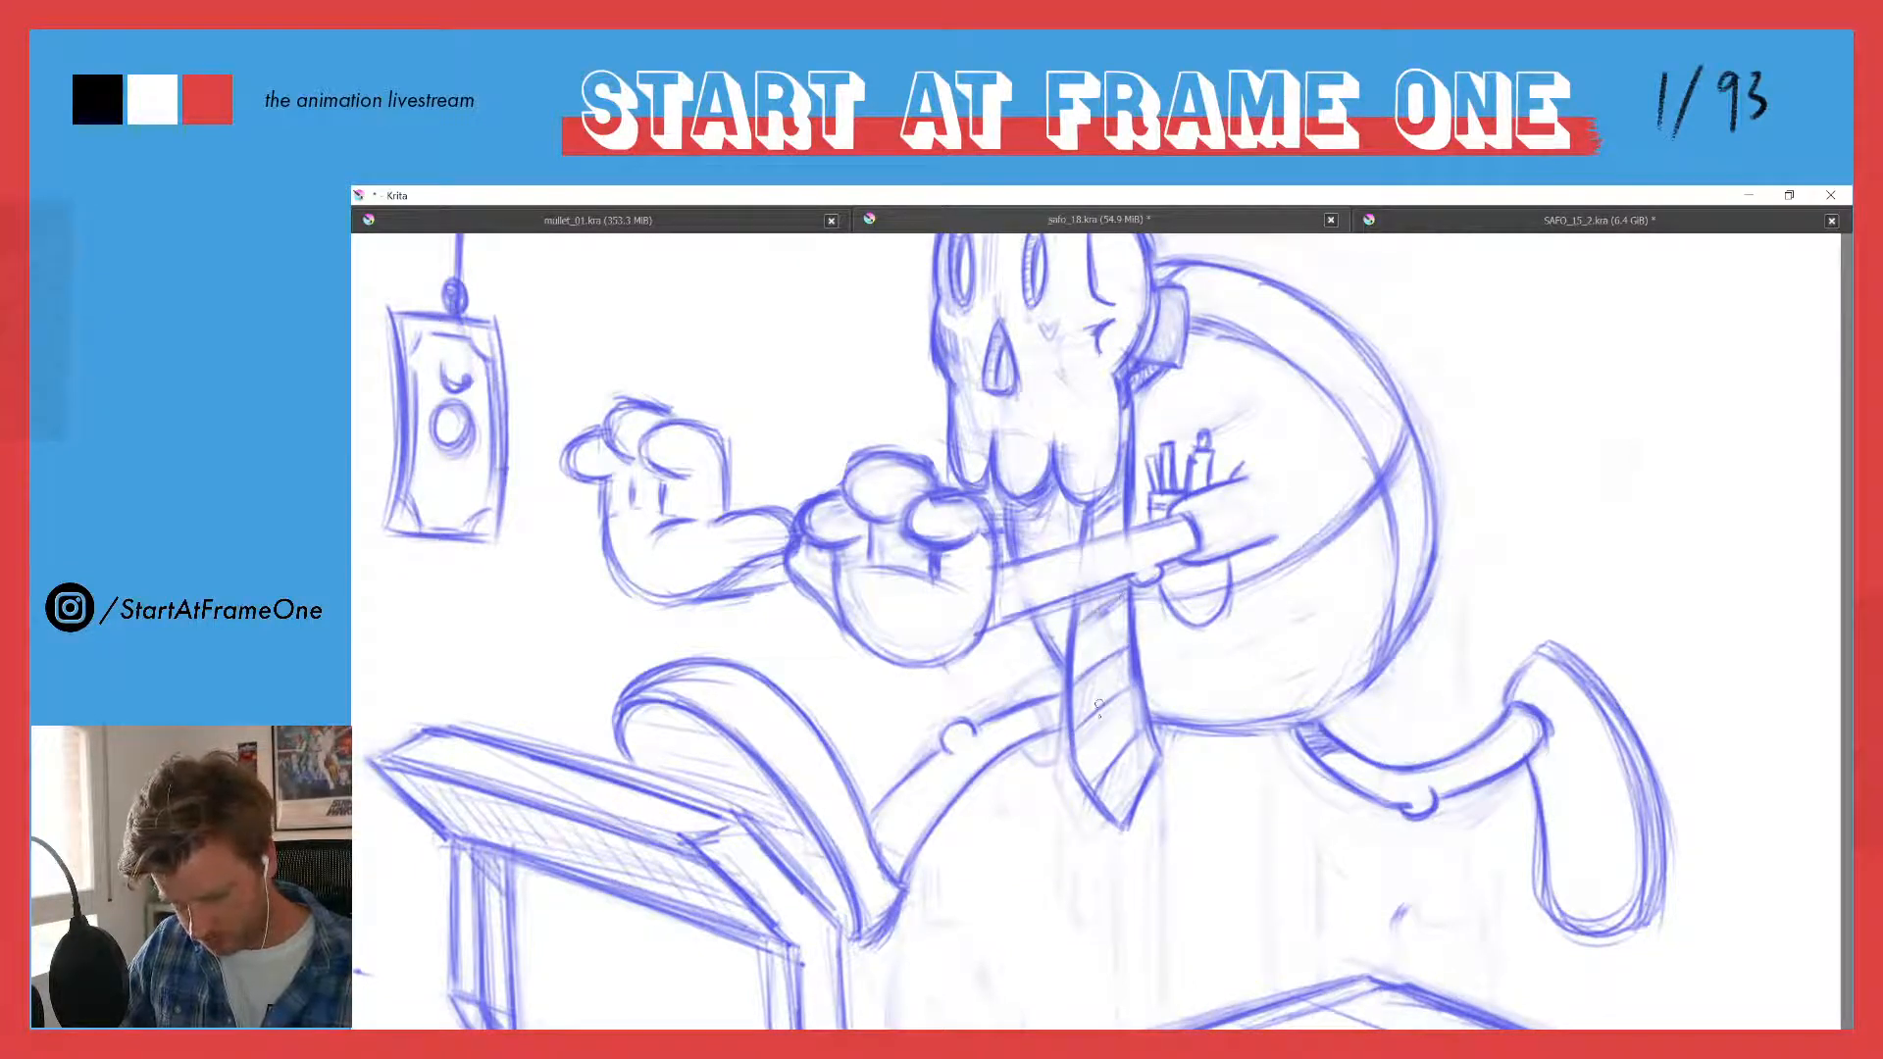
# - Shade the necktie's tip and its middle stripe with diagonal hatching
pyautogui.moveTo(1145, 740)
pyautogui.mouseDown()
pyautogui.moveTo(1129, 796)
pyautogui.moveTo(1100, 814)
pyautogui.mouseUp()
pyautogui.moveTo(1126, 669); pyautogui.dragTo(1088, 711)
pyautogui.moveTo(1109, 672); pyautogui.dragTo(1077, 723)
pyautogui.moveTo(1092, 681); pyautogui.dragTo(1071, 720)
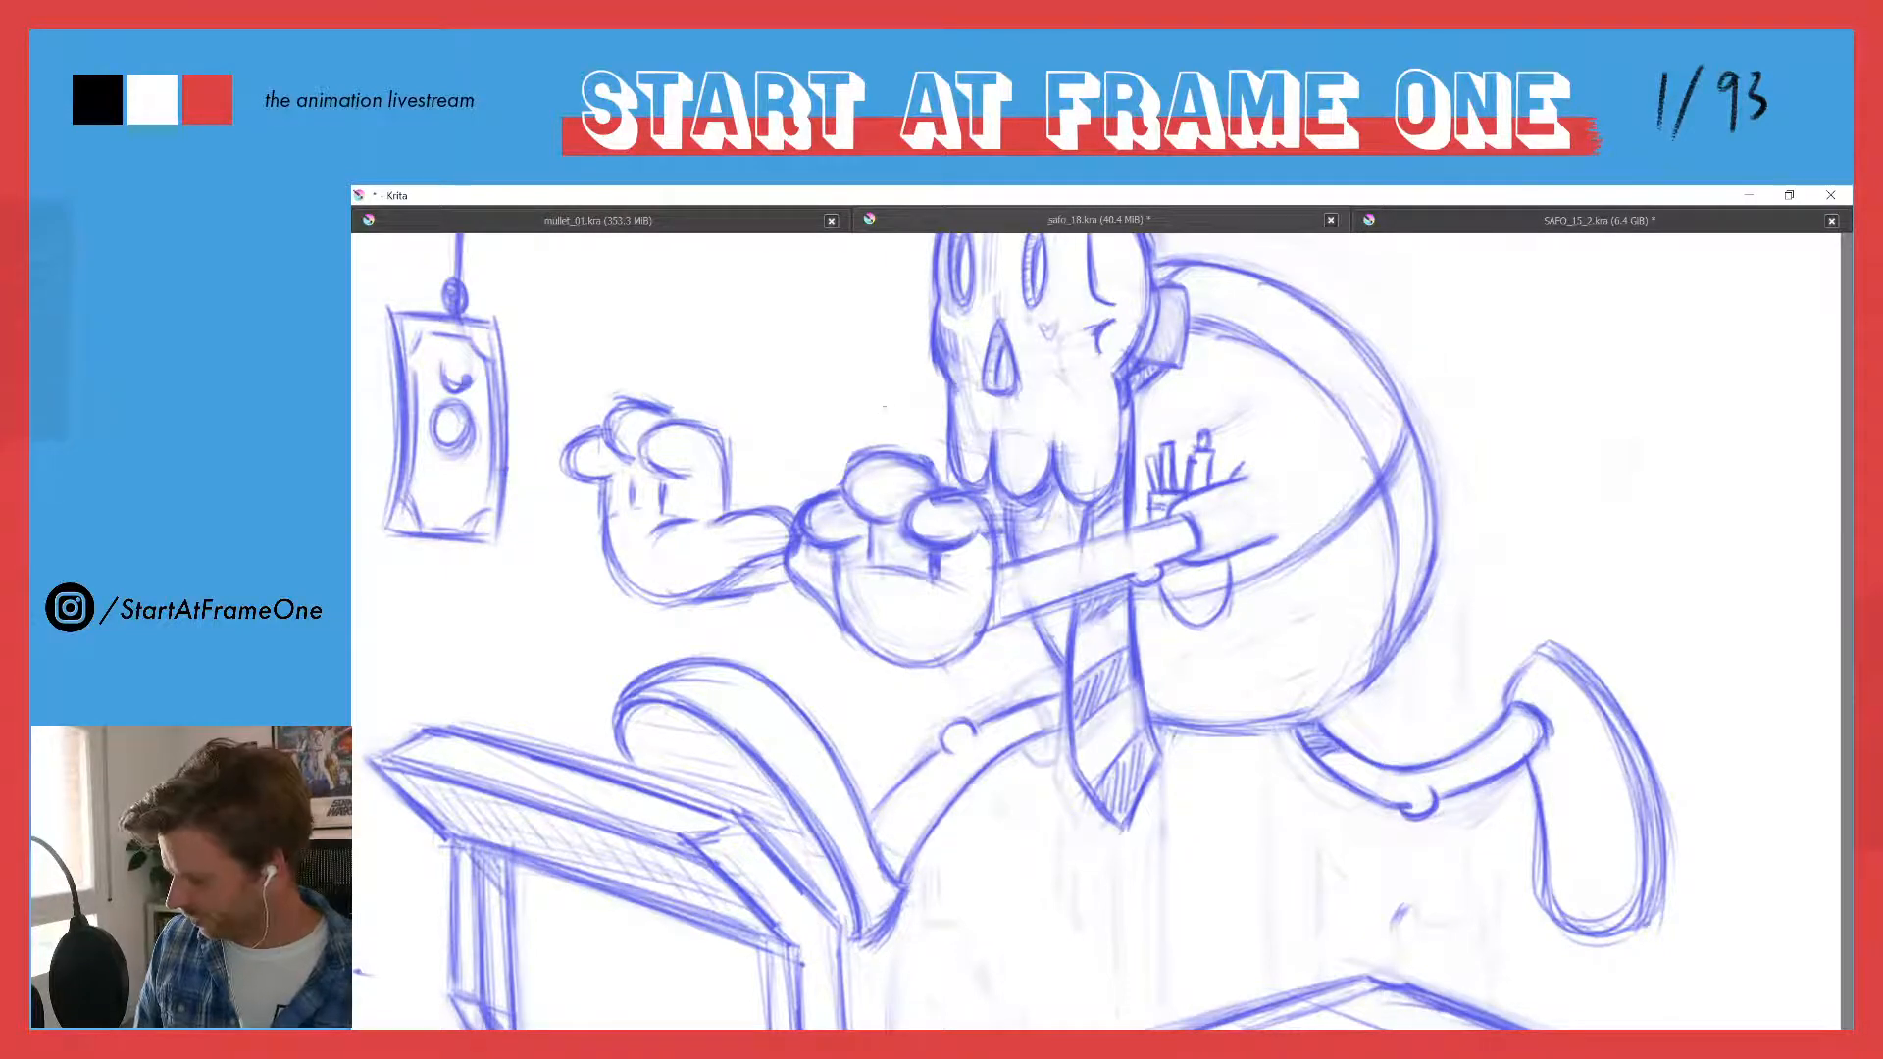
pyautogui.moveTo(885, 380); pyautogui.dragTo(842, 537)
pyautogui.moveTo(918, 356); pyautogui.dragTo(907, 315)
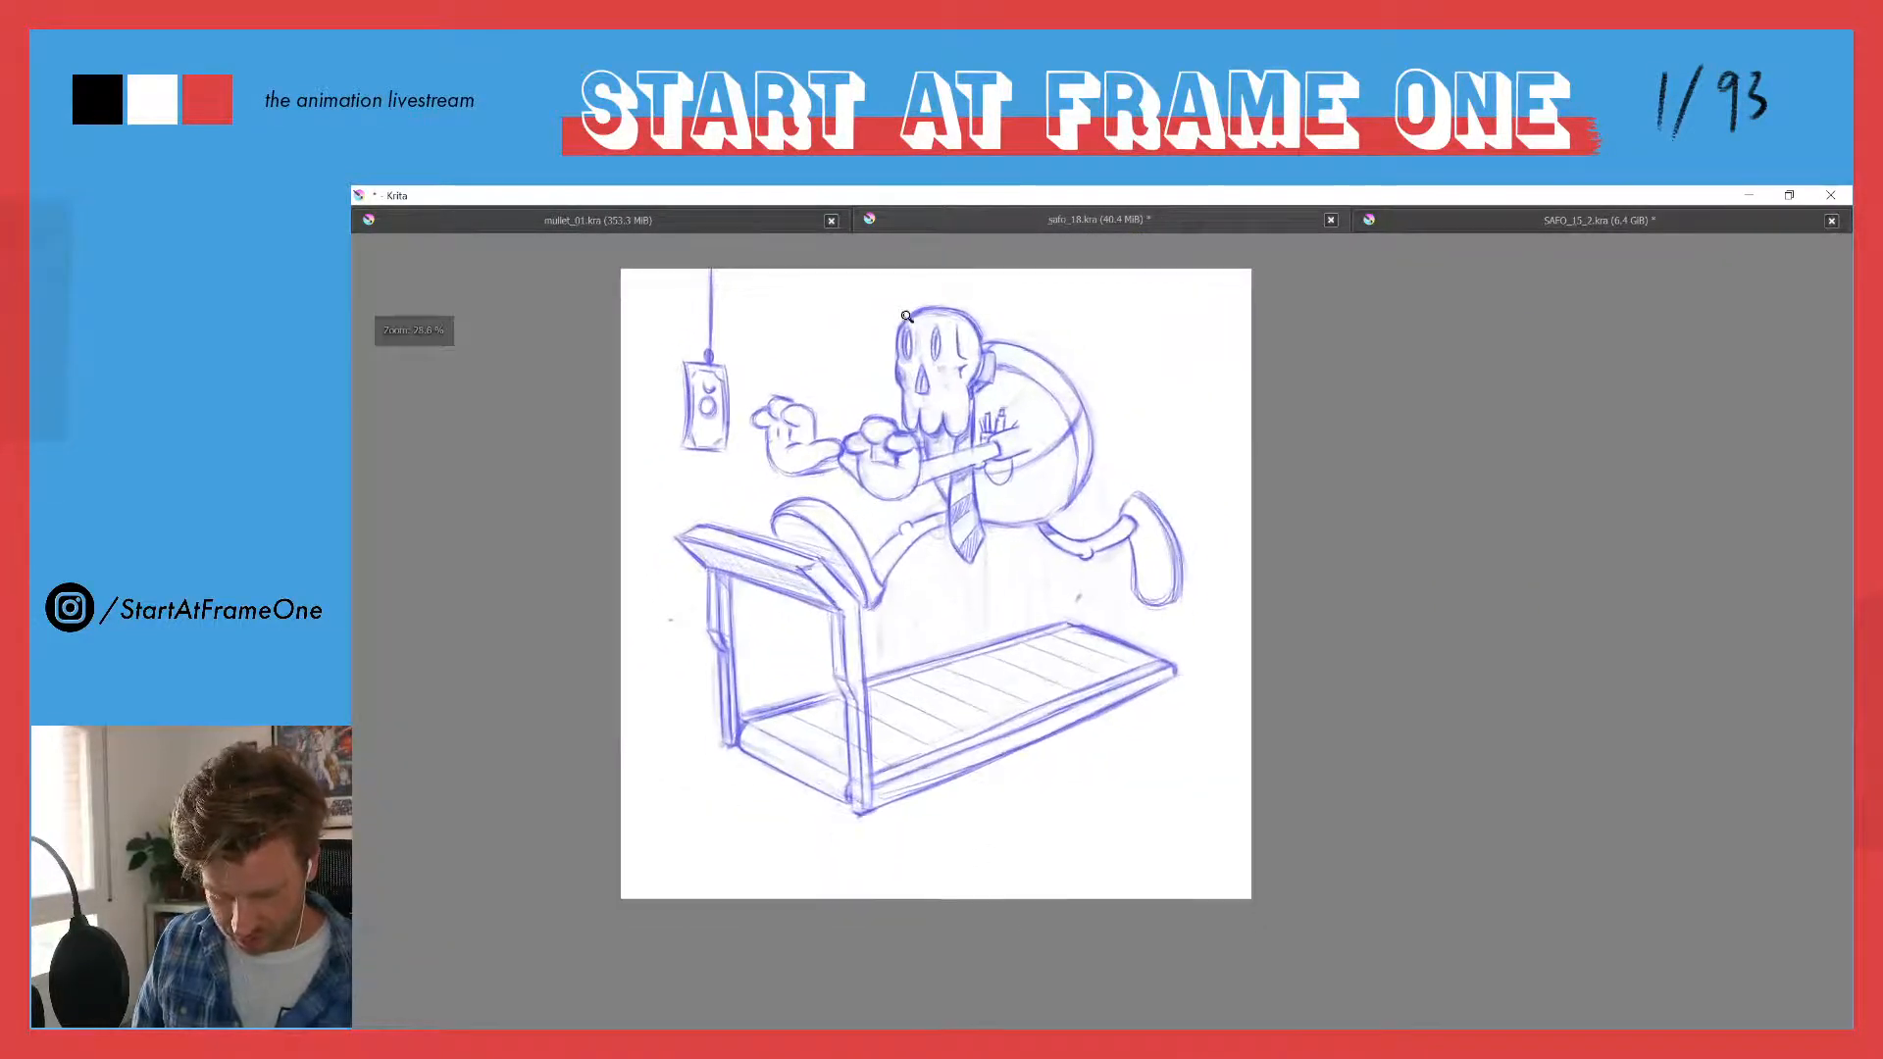
pyautogui.moveTo(985, 475); pyautogui.dragTo(994, 442)
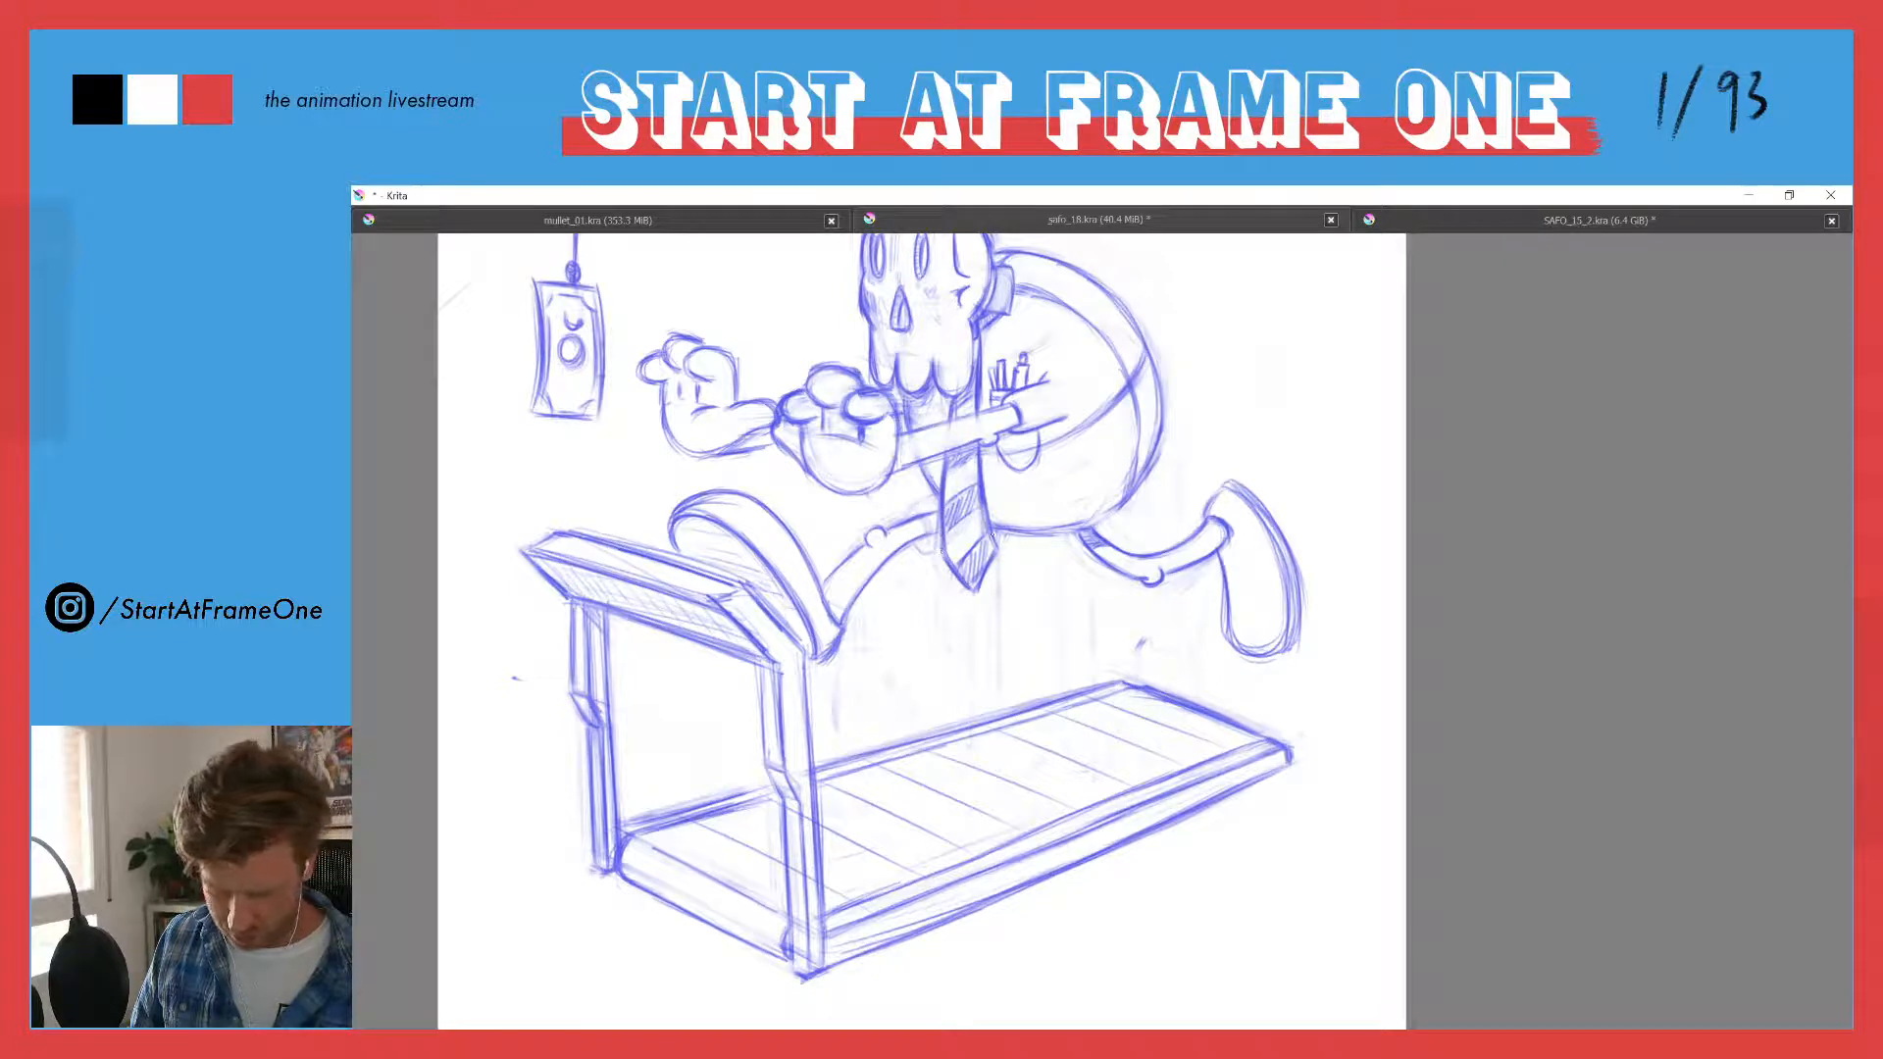
pyautogui.moveTo(834, 347); pyautogui.dragTo(837, 404)
pyautogui.moveTo(752, 322); pyautogui.dragTo(871, 321)
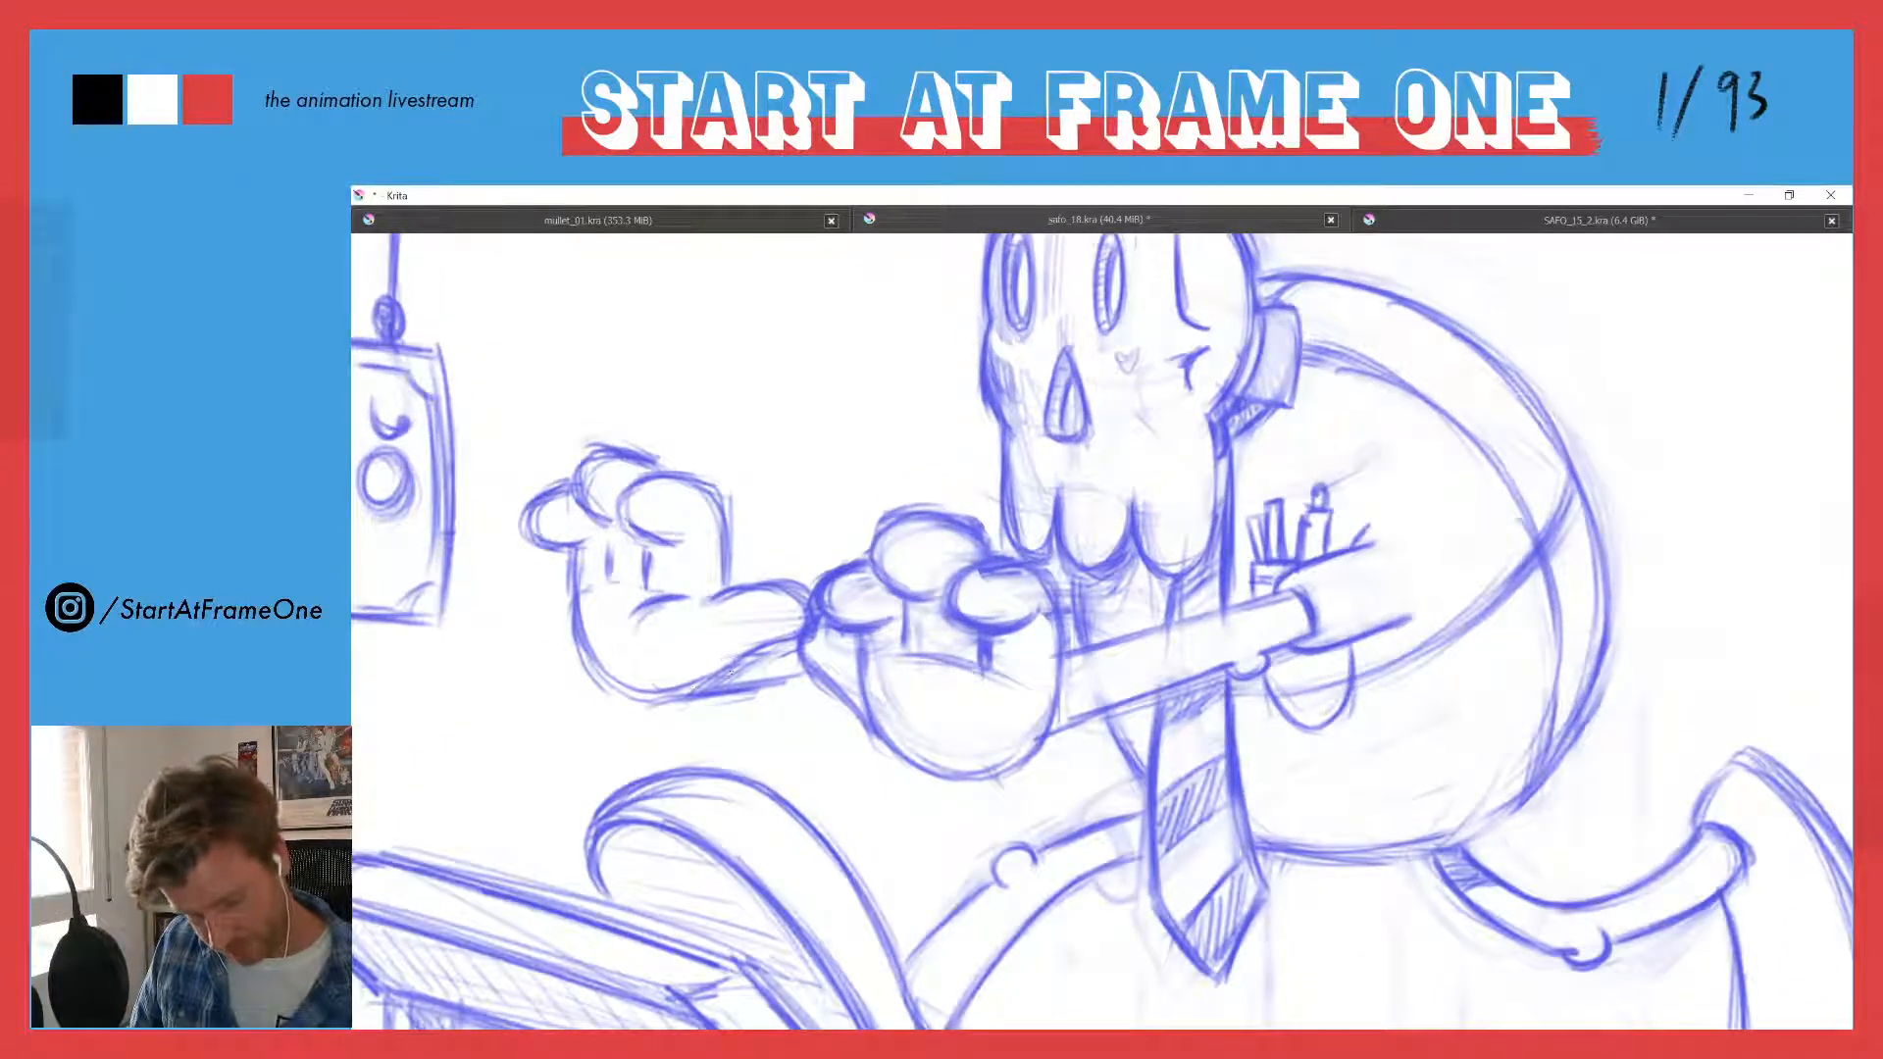
# - Shade the far hand with short dark strokes under its fingers and along the lower edge of its wrist
pyautogui.moveTo(685, 689)
pyautogui.mouseDown()
pyautogui.moveTo(734, 669)
pyautogui.moveTo(649, 698)
pyautogui.mouseUp()
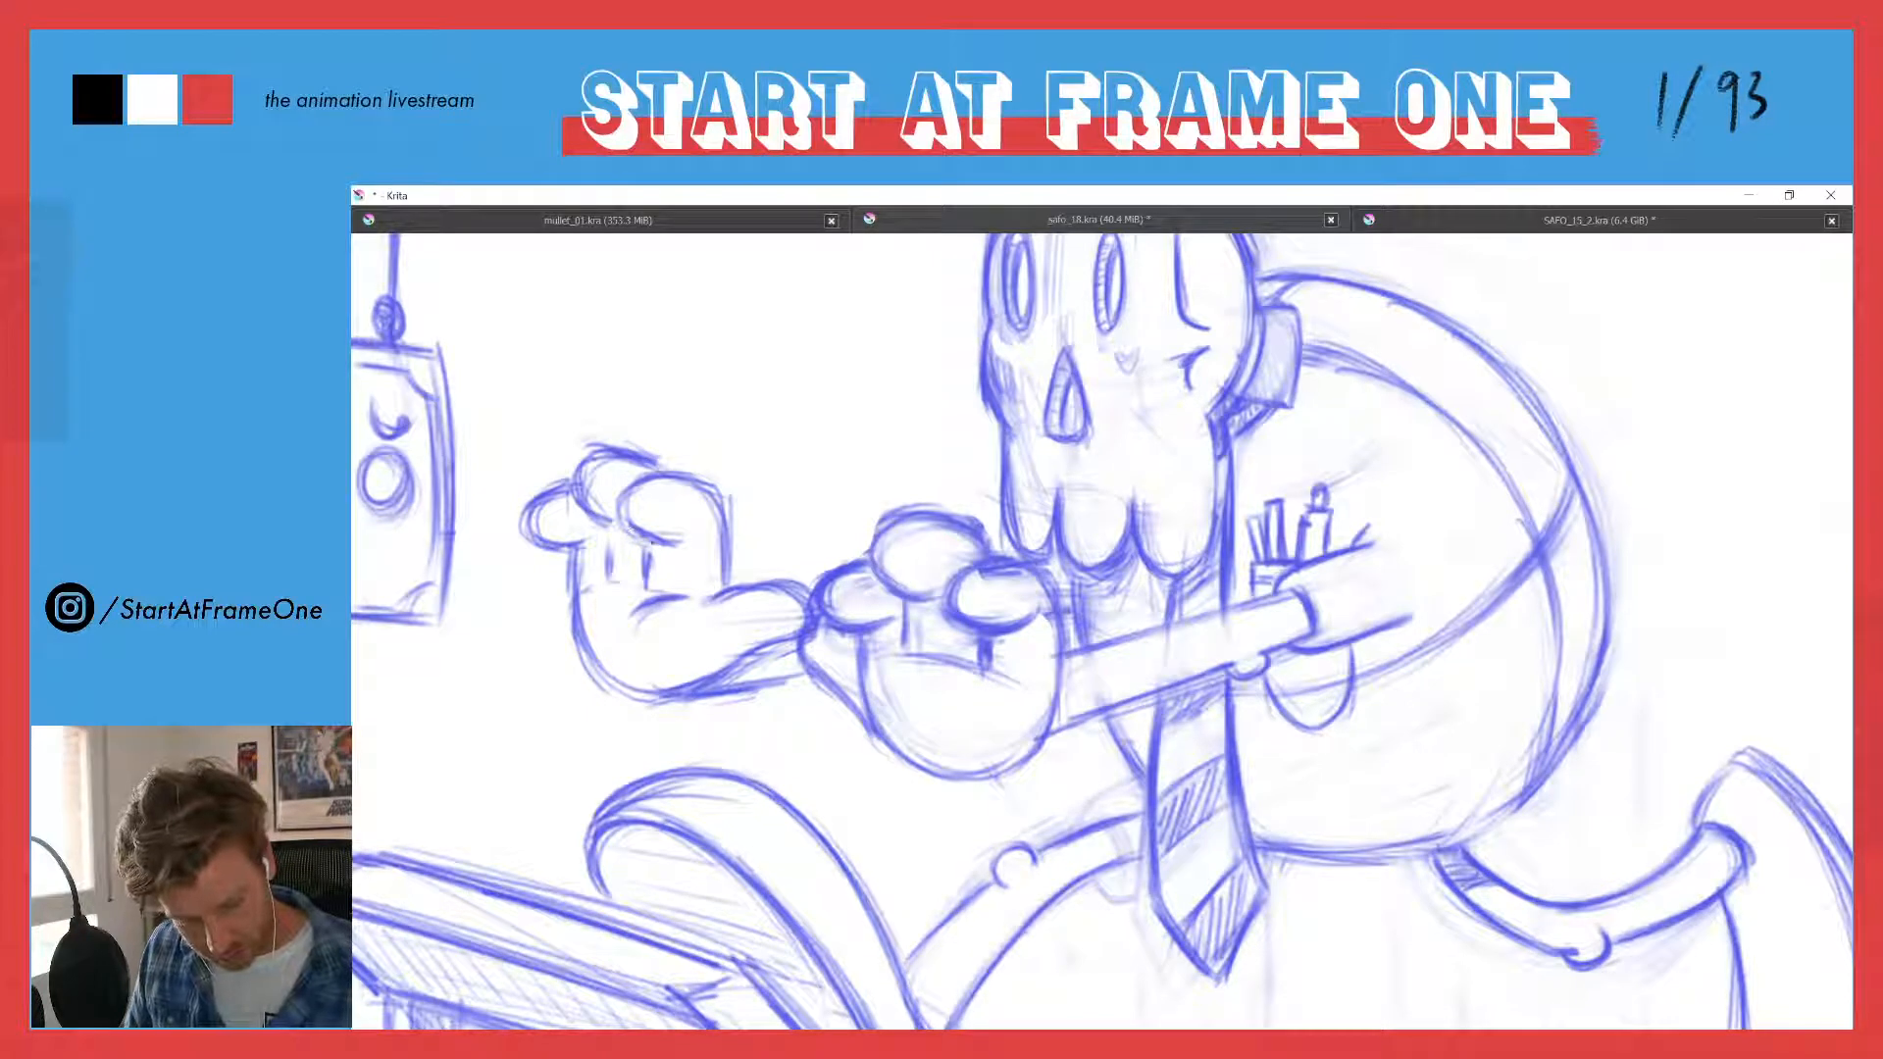
pyautogui.moveTo(681, 541)
pyautogui.mouseDown()
pyautogui.moveTo(618, 509)
pyautogui.moveTo(666, 547)
pyautogui.mouseUp()
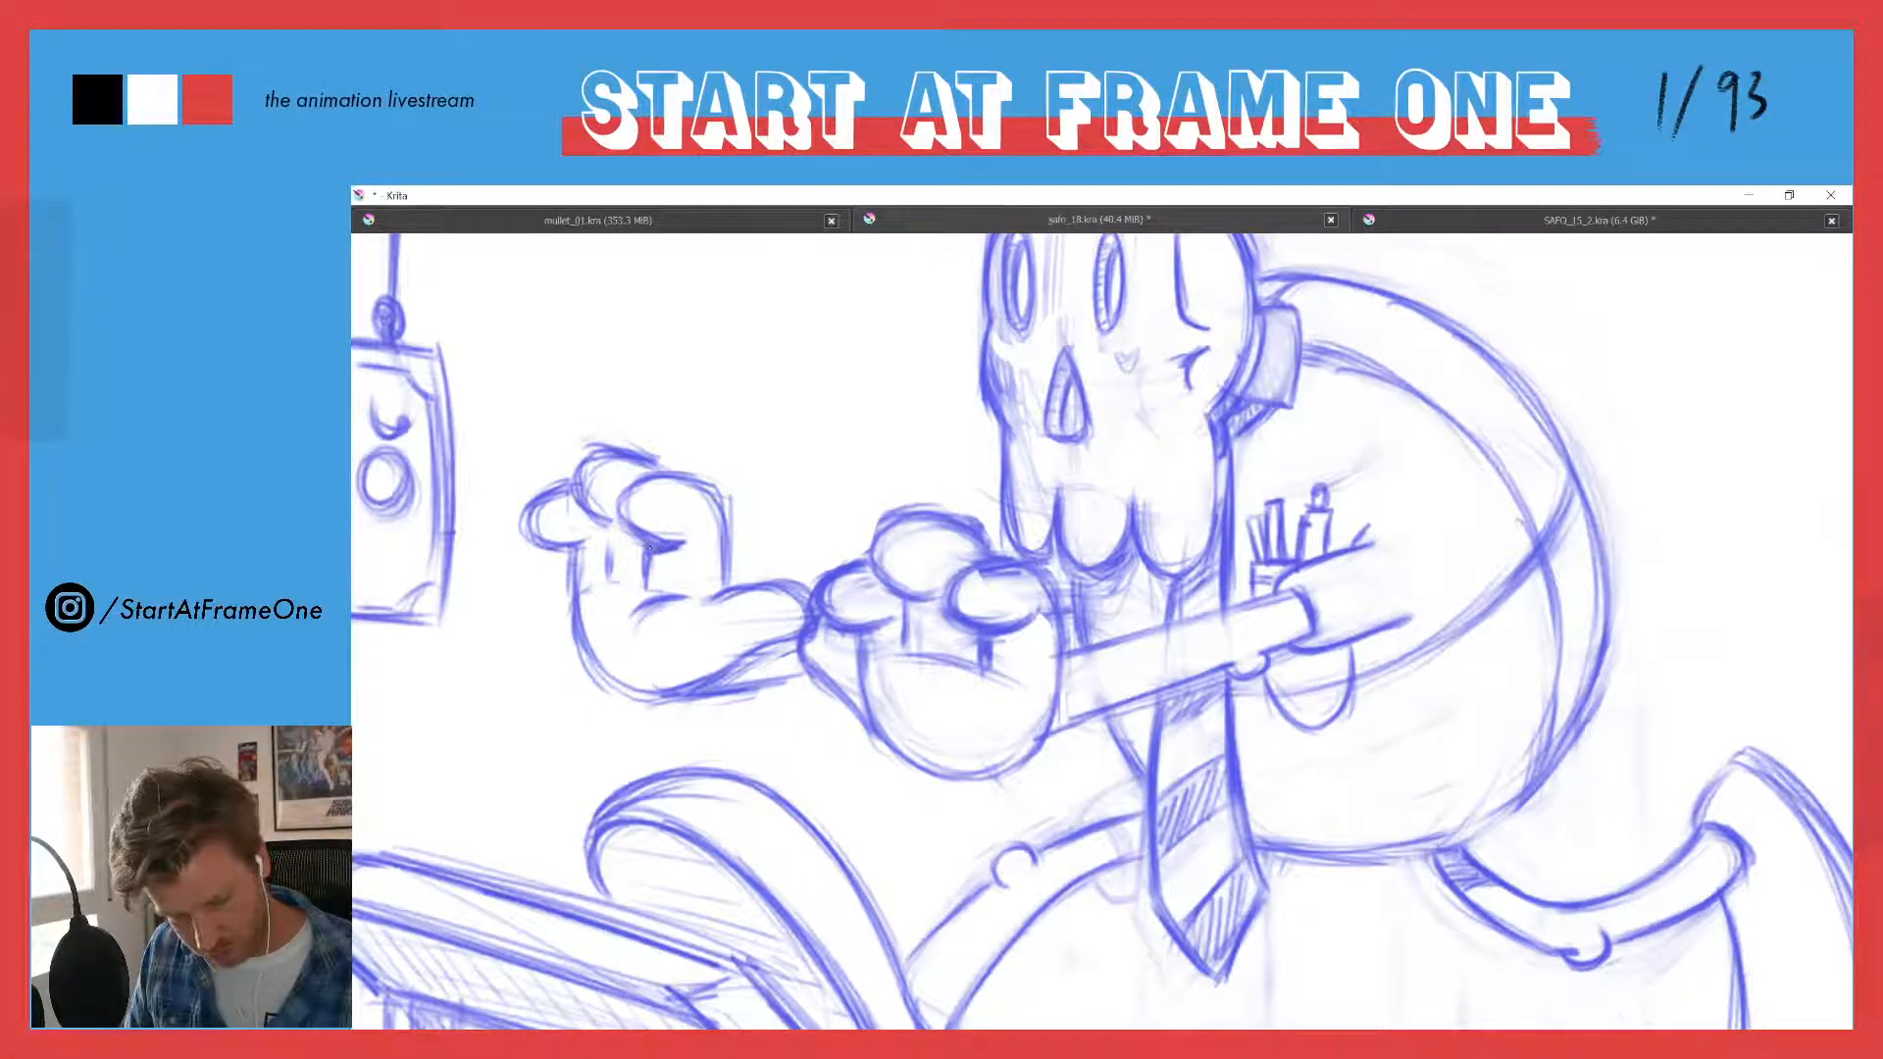
pyautogui.moveTo(620, 489); pyautogui.dragTo(632, 535)
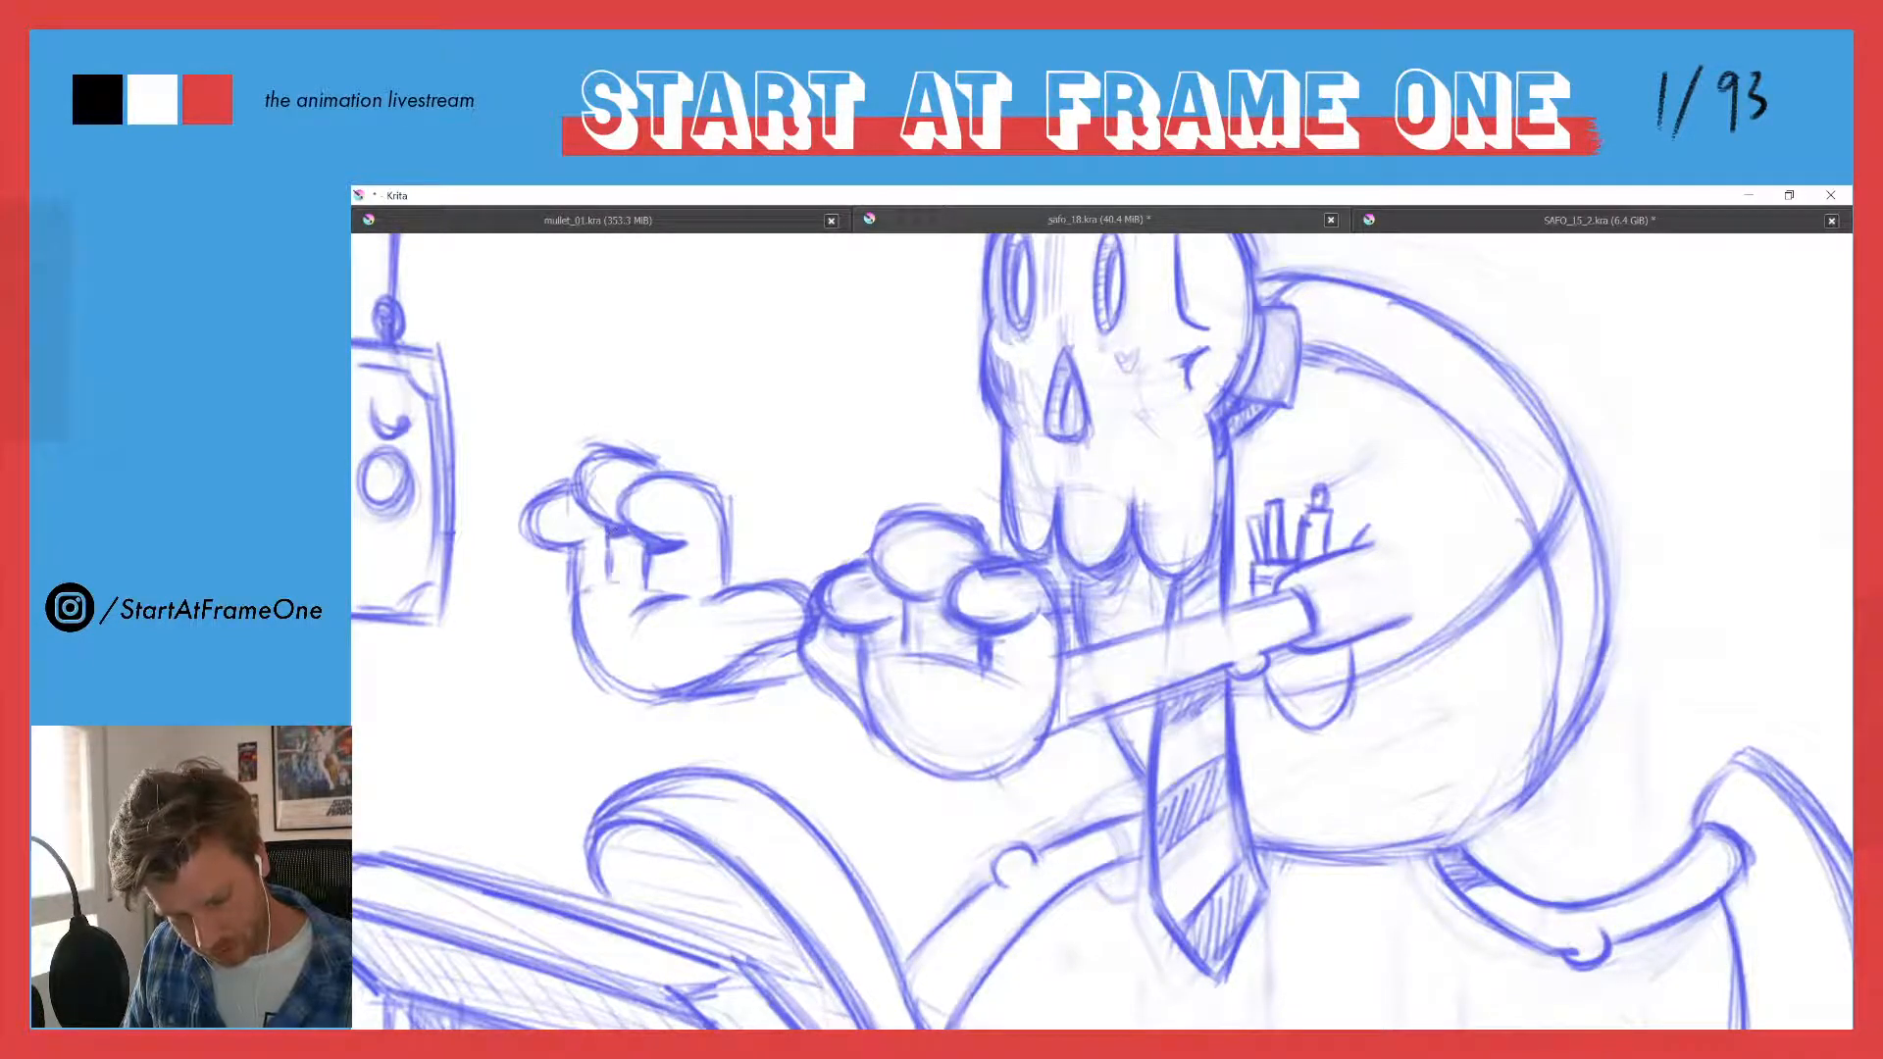
pyautogui.moveTo(614, 531); pyautogui.dragTo(583, 473)
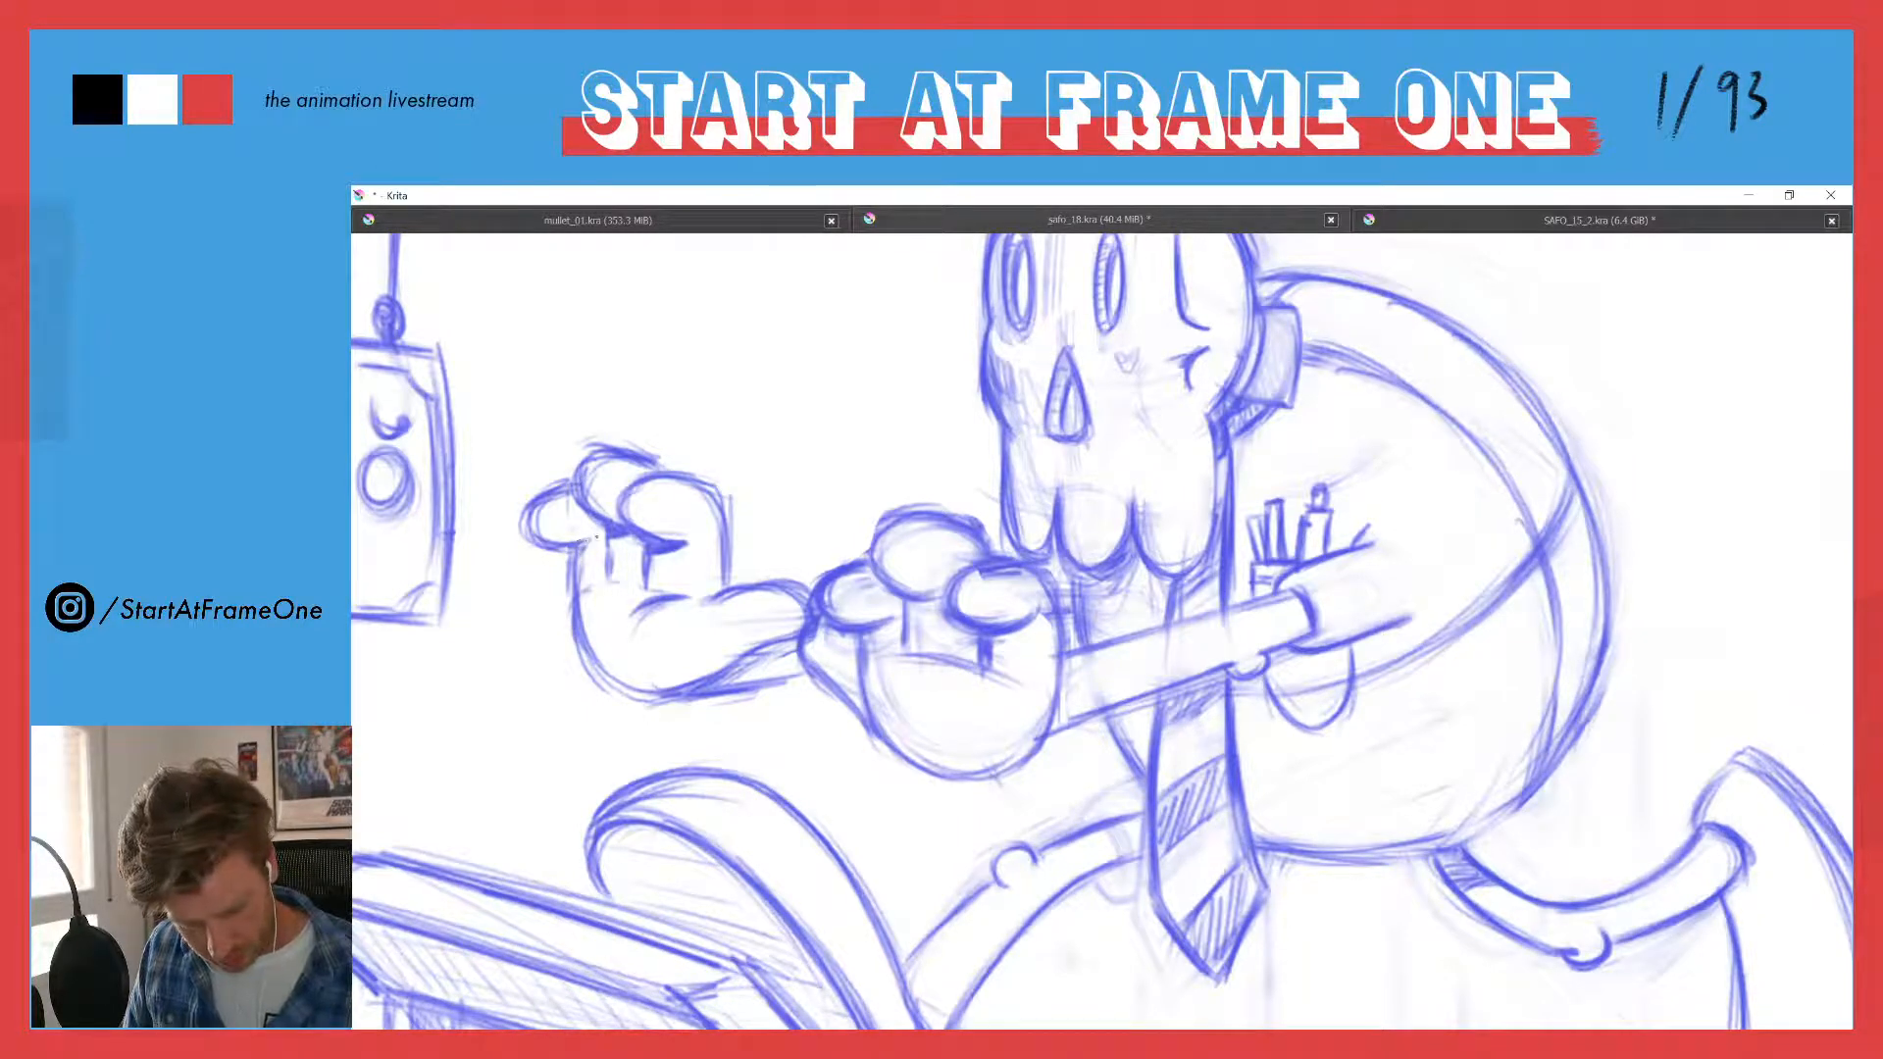
pyautogui.moveTo(597, 537)
pyautogui.mouseDown()
pyautogui.moveTo(553, 537)
pyautogui.moveTo(580, 552)
pyautogui.mouseUp()
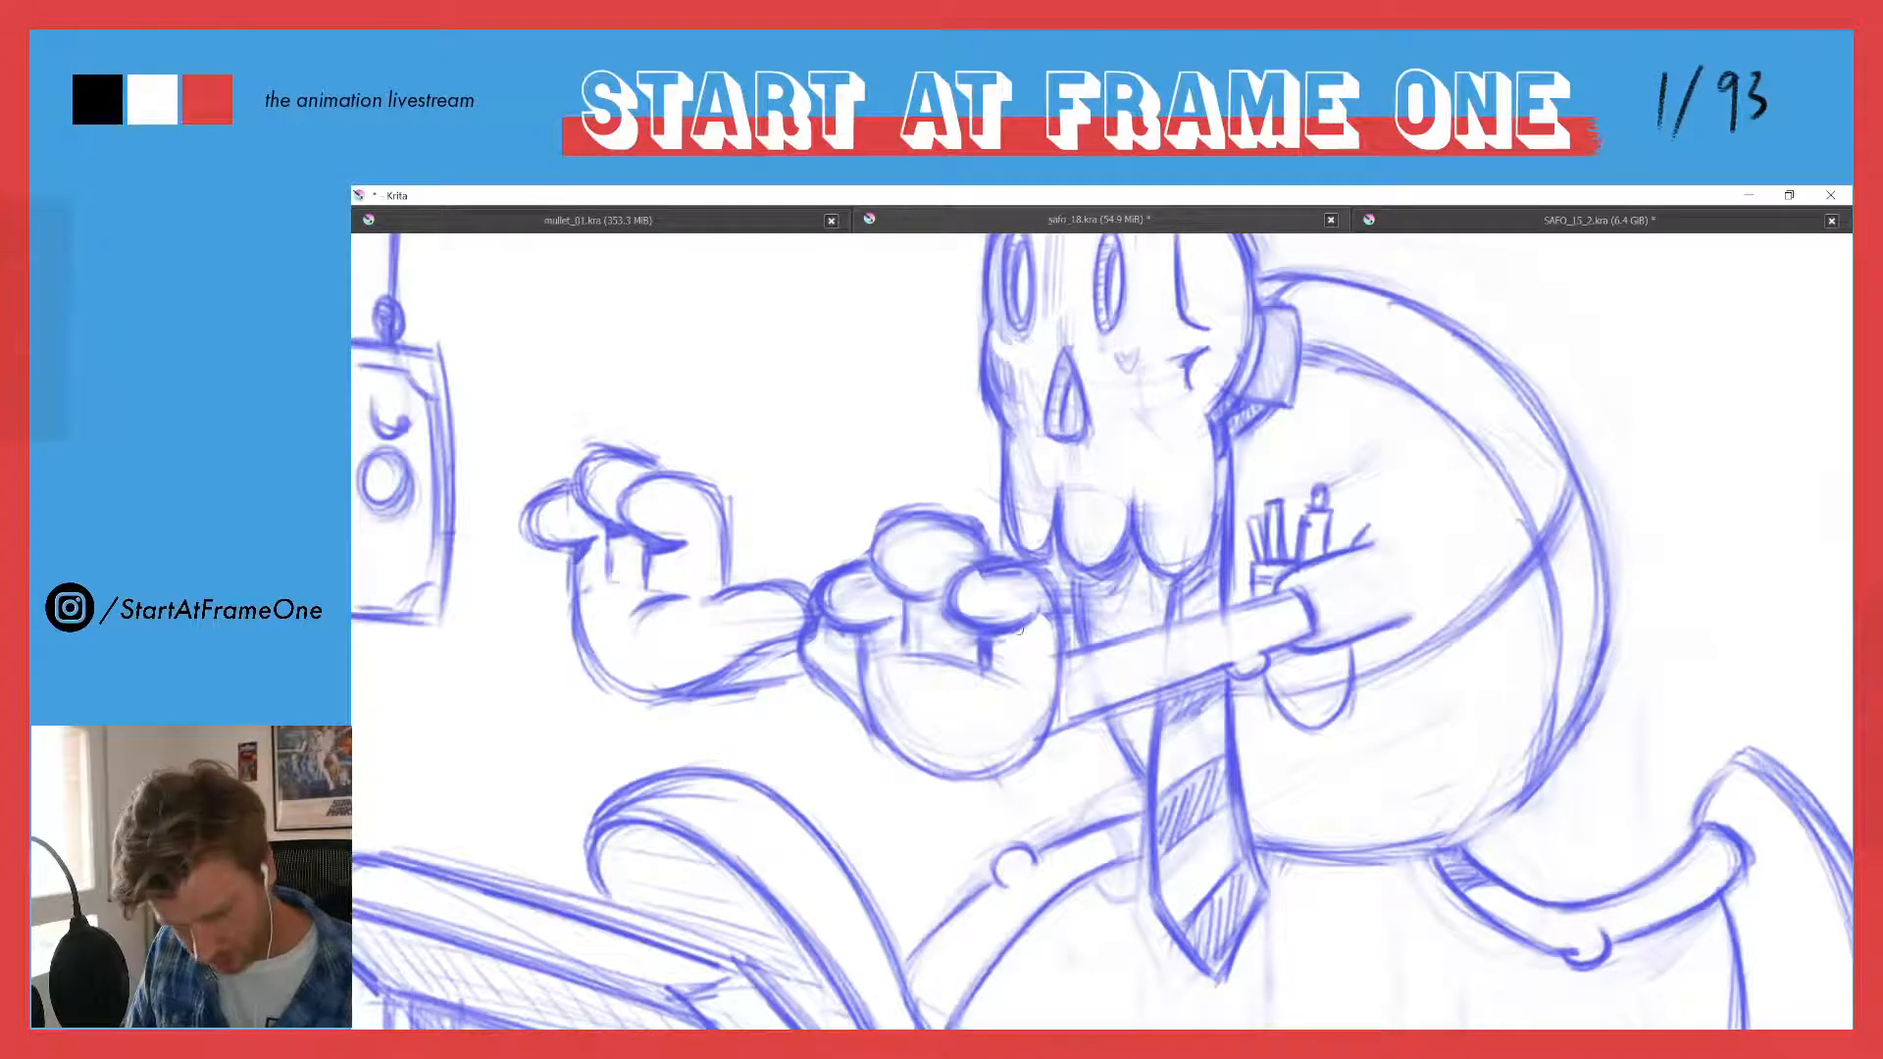
# - Shade the near hand beneath its fingers and where it meets the arm, and draw a small light-direction arrow above the hands
pyautogui.moveTo(1018, 630)
pyautogui.mouseDown()
pyautogui.moveTo(1030, 616)
pyautogui.moveTo(995, 647)
pyautogui.moveTo(1020, 629)
pyautogui.mouseUp()
pyautogui.moveTo(704, 306); pyautogui.dragTo(777, 423)
pyautogui.moveTo(777, 424); pyautogui.dragTo(721, 377)
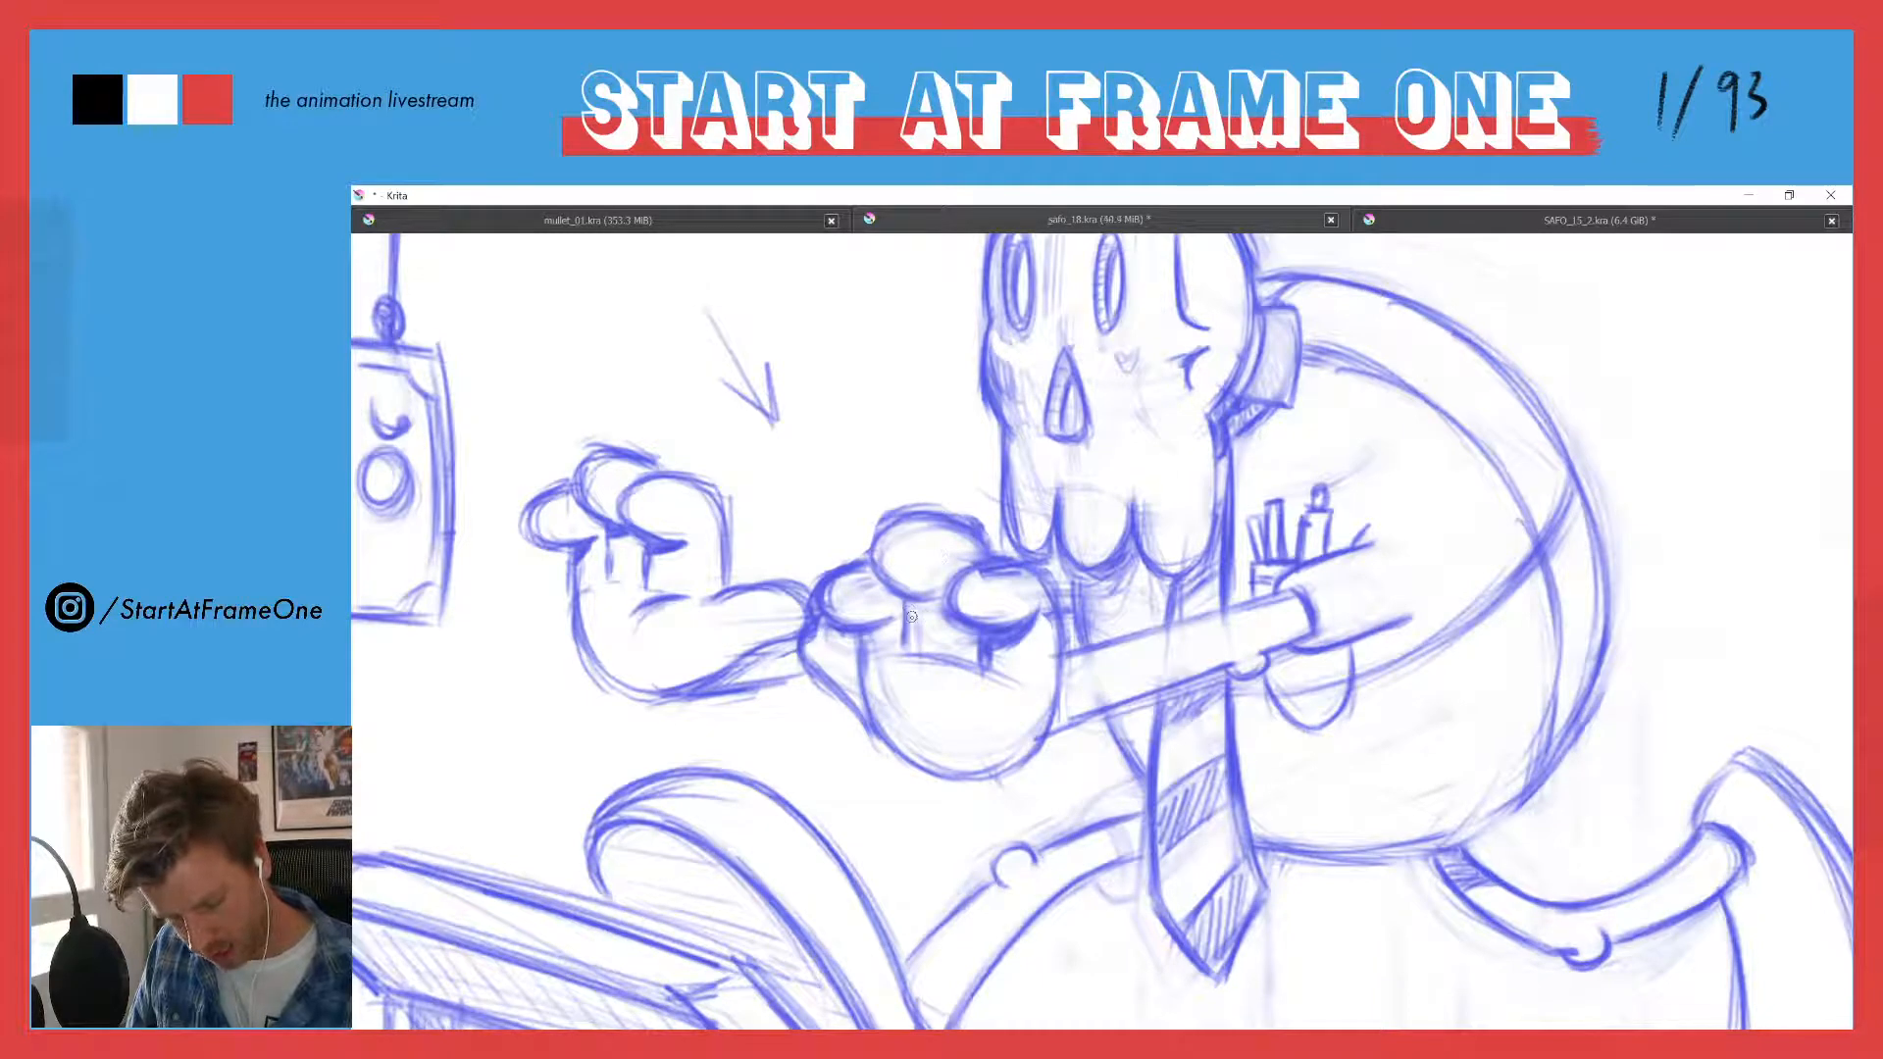
pyautogui.moveTo(908, 610)
pyautogui.mouseDown()
pyautogui.moveTo(945, 602)
pyautogui.moveTo(869, 639)
pyautogui.mouseUp()
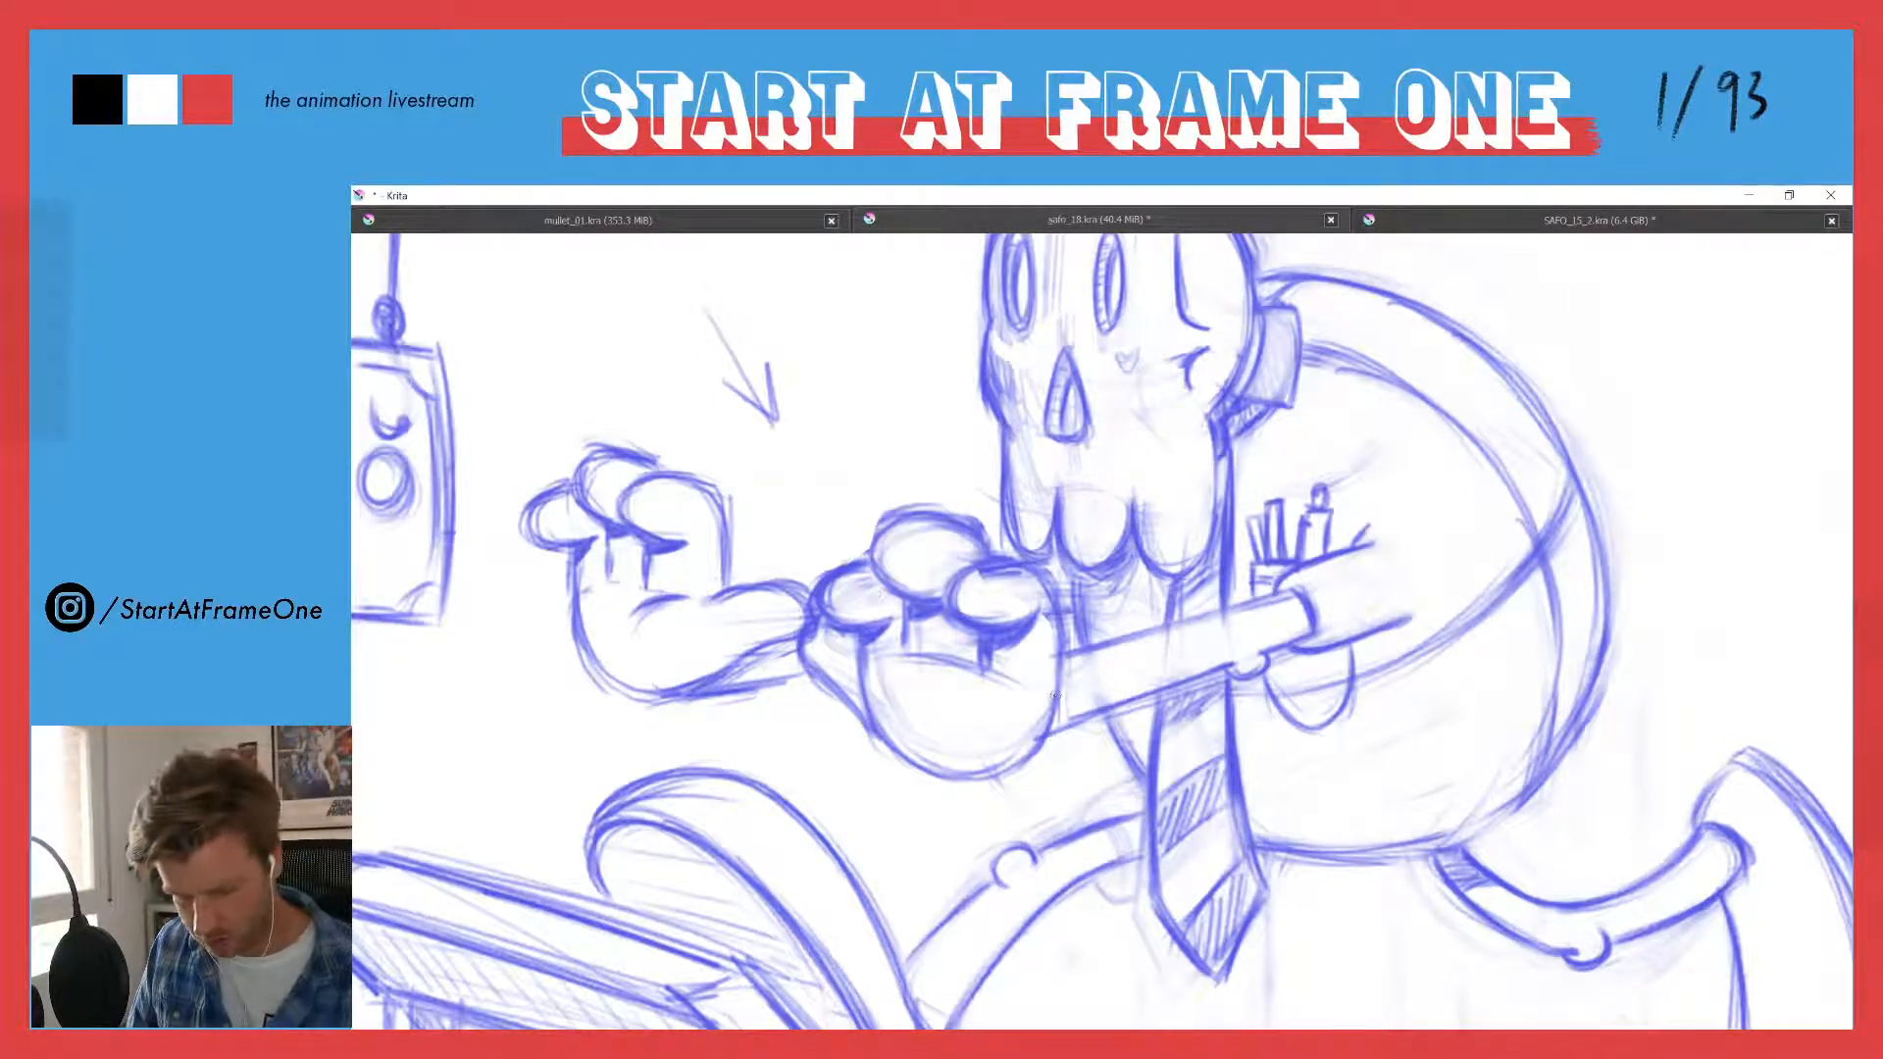
pyautogui.moveTo(1062, 699)
pyautogui.mouseDown()
pyautogui.moveTo(1048, 732)
pyautogui.moveTo(1062, 707)
pyautogui.moveTo(1094, 708)
pyautogui.mouseUp()
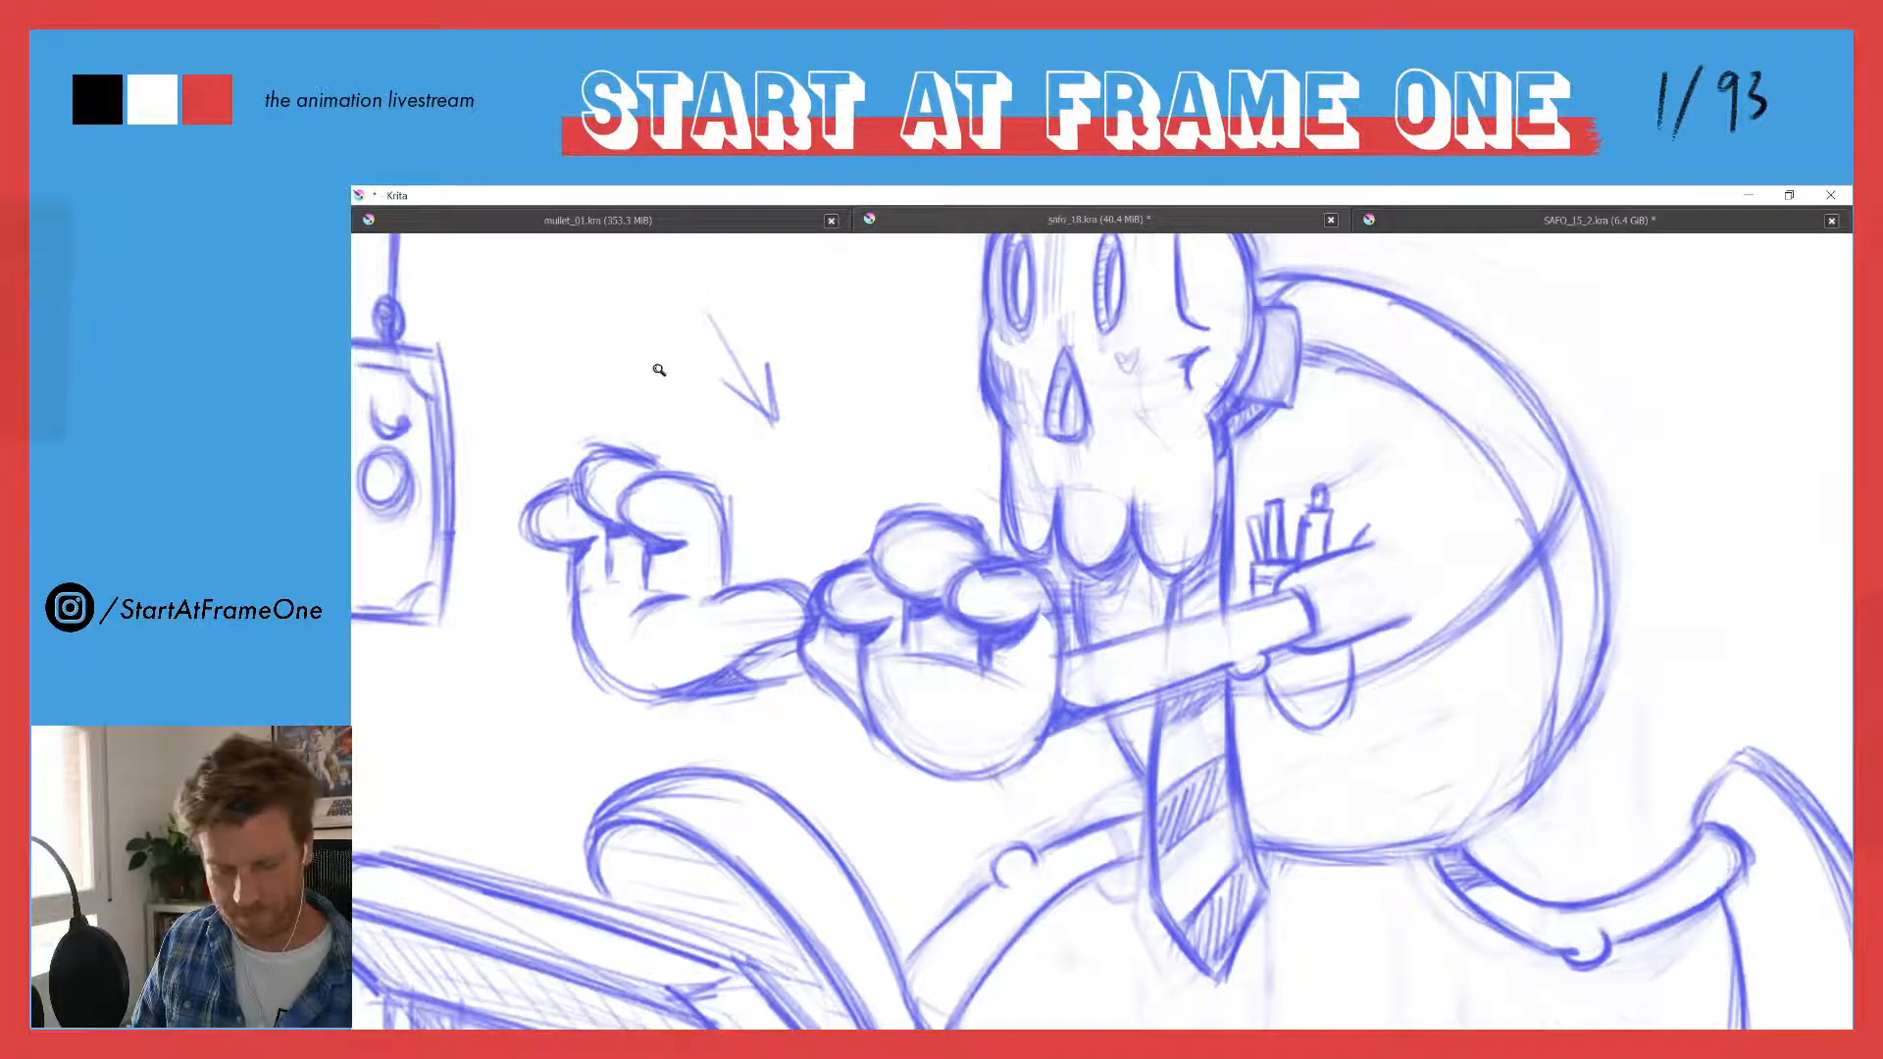
# - Shade the lower edge of the near hand and the narrow wedge of belly beside the necktie
pyautogui.moveTo(659, 372); pyautogui.dragTo(686, 554)
pyautogui.moveTo(827, 515); pyautogui.dragTo(866, 315)
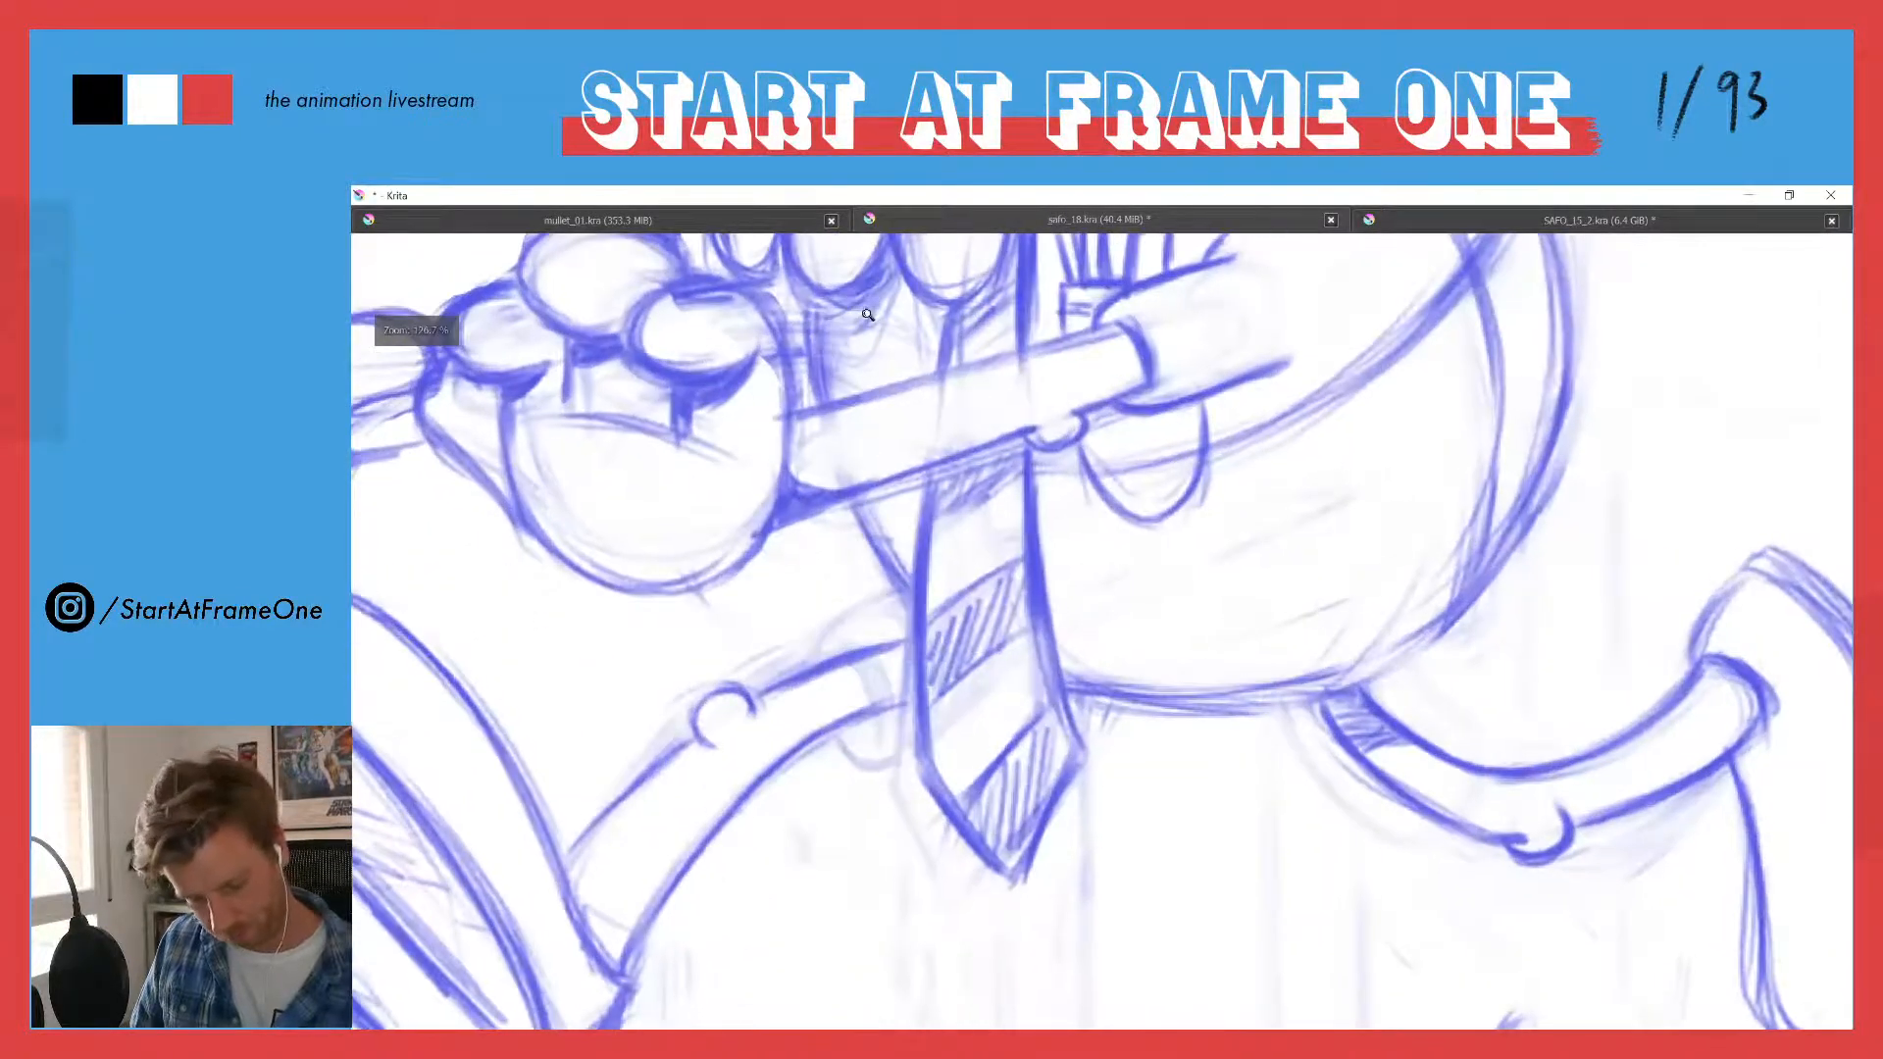
pyautogui.moveTo(745, 606); pyautogui.dragTo(751, 586)
pyautogui.scroll(3, 752, 587)
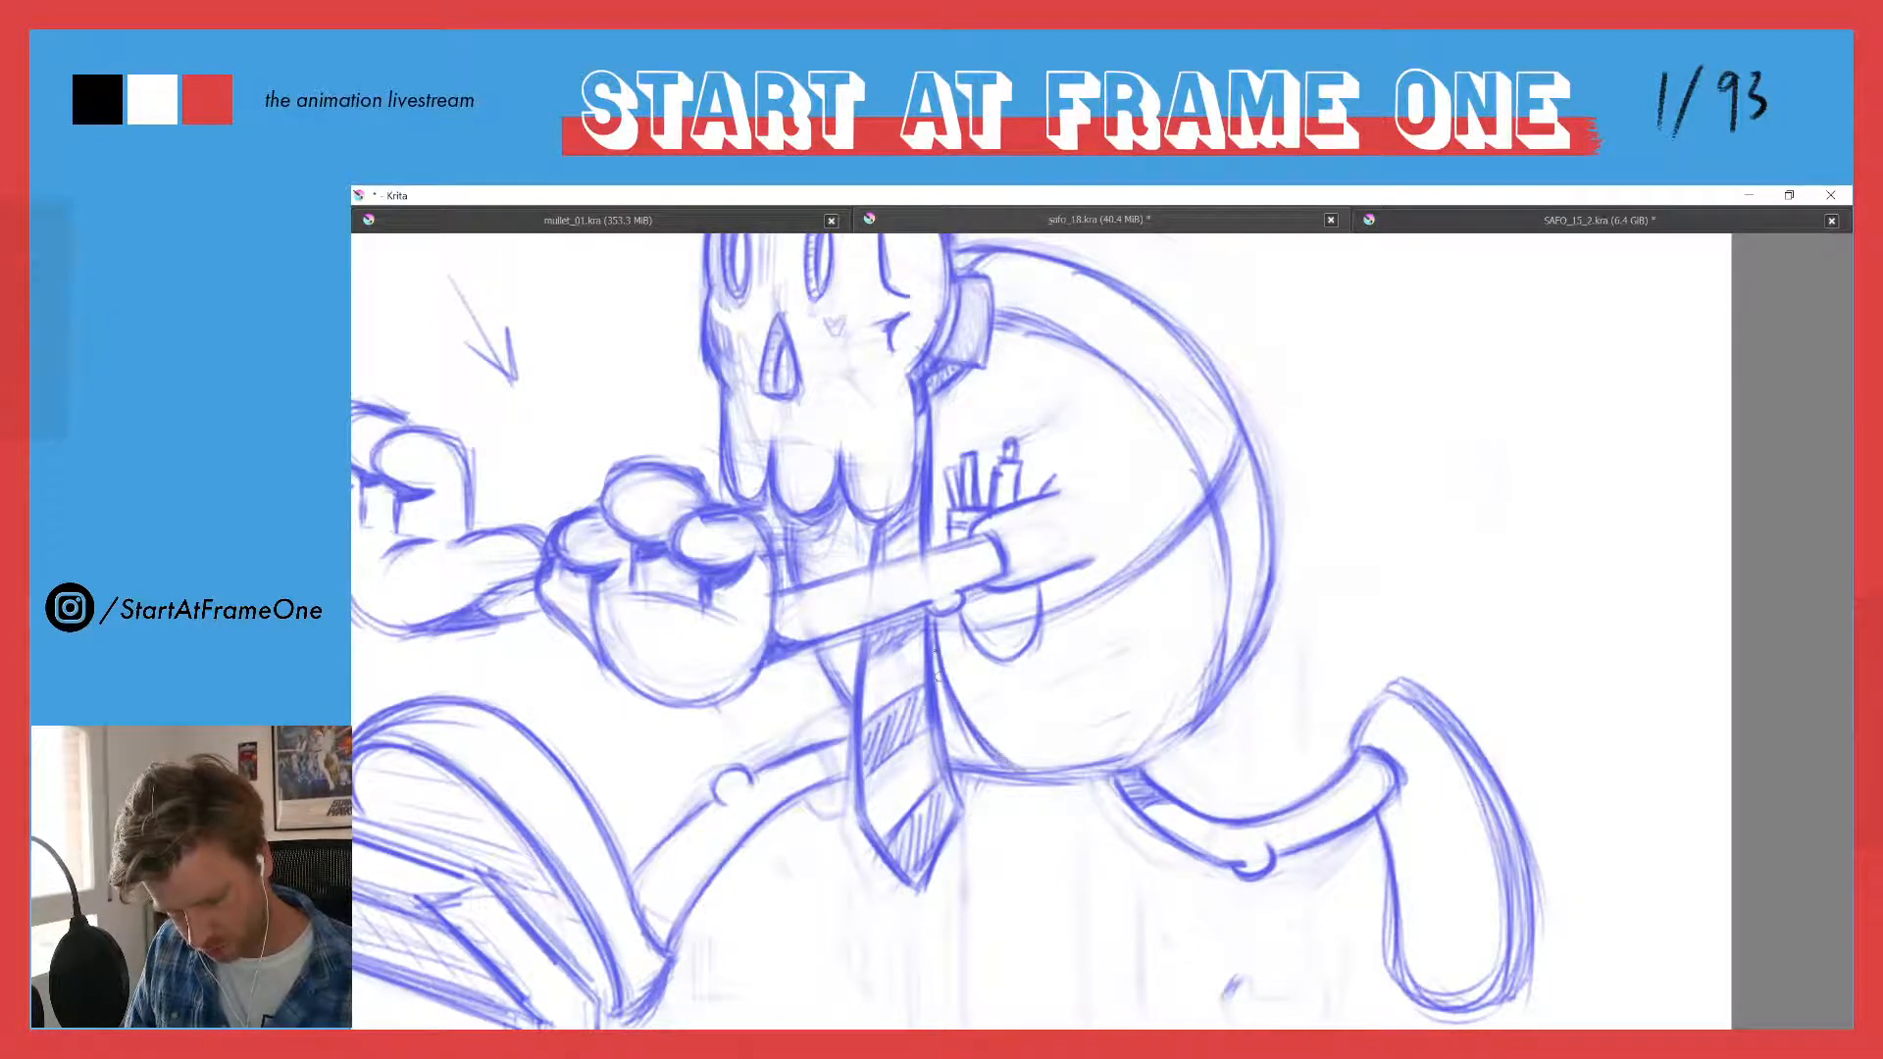
pyautogui.moveTo(971, 765)
pyautogui.mouseDown()
pyautogui.moveTo(941, 715)
pyautogui.moveTo(936, 645)
pyautogui.moveTo(953, 750)
pyautogui.moveTo(949, 709)
pyautogui.moveTo(986, 762)
pyautogui.moveTo(928, 616)
pyautogui.moveTo(953, 758)
pyautogui.moveTo(993, 765)
pyautogui.moveTo(946, 696)
pyautogui.mouseUp()
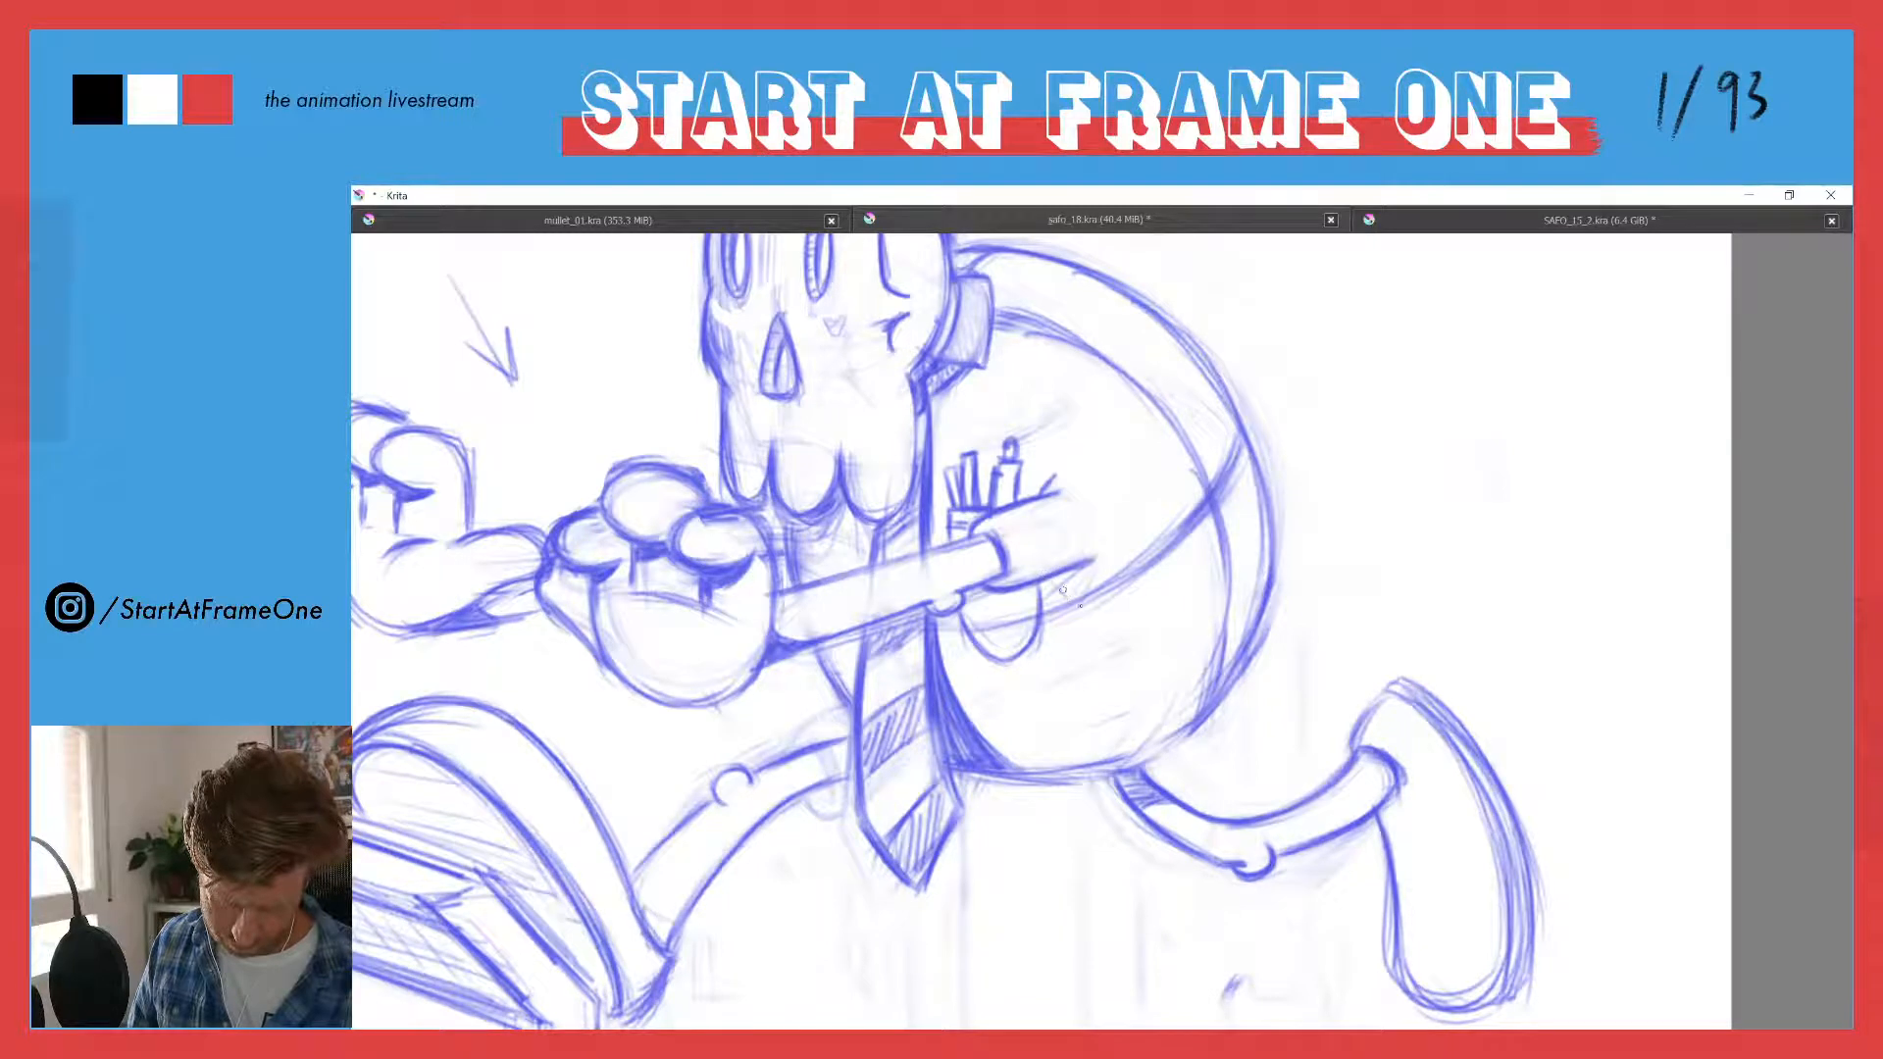
# - Try a dark triangular shadow on the belly just below the sleeve opening, and undo it
pyautogui.moveTo(1062, 591); pyautogui.dragTo(1086, 610)
pyautogui.moveTo(1087, 610)
pyautogui.mouseDown()
pyautogui.moveTo(1041, 578)
pyautogui.moveTo(1090, 612)
pyautogui.moveTo(1092, 559)
pyautogui.moveTo(1096, 591)
pyautogui.moveTo(1053, 578)
pyautogui.moveTo(1094, 613)
pyautogui.moveTo(1084, 574)
pyautogui.moveTo(1064, 578)
pyautogui.moveTo(1081, 603)
pyautogui.moveTo(1040, 577)
pyautogui.moveTo(1095, 610)
pyautogui.moveTo(1055, 572)
pyautogui.mouseUp()
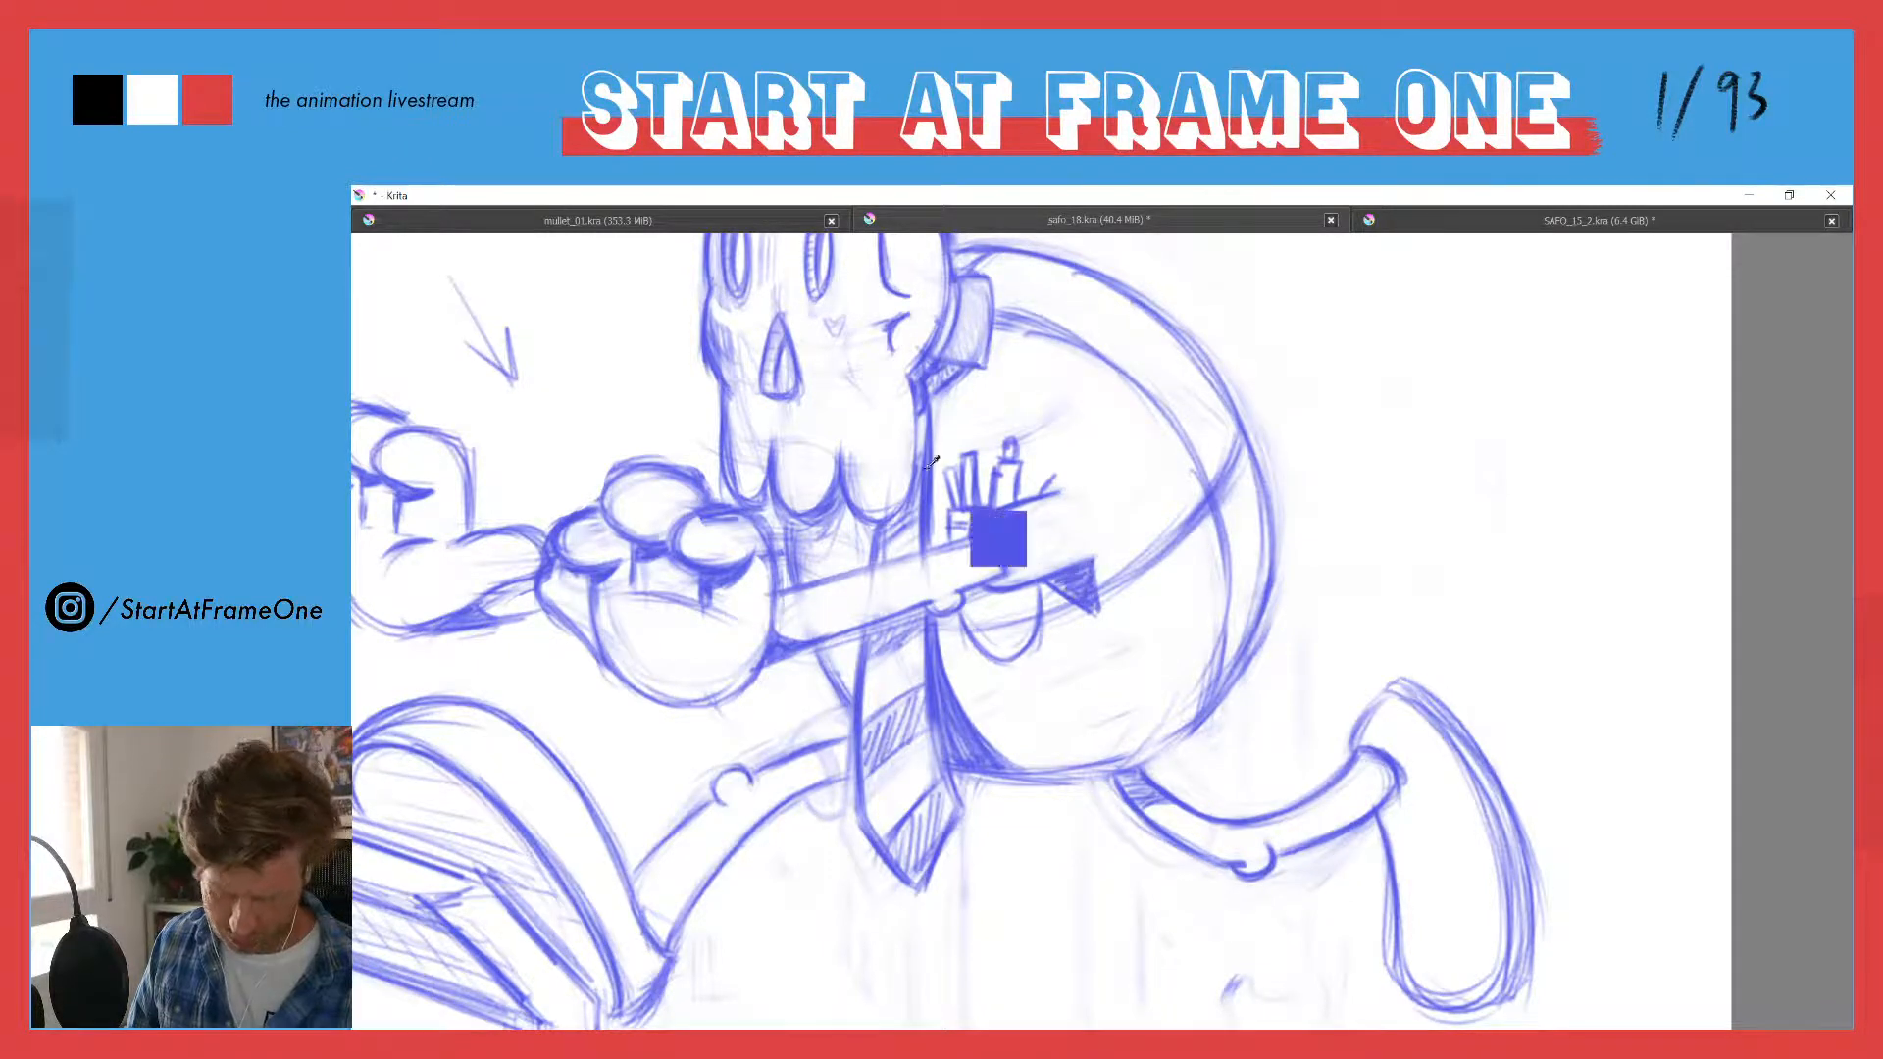
pyautogui.keyDown('ctrl'); pyautogui.moveTo(910, 433); pyautogui.dragTo(943, 557); pyautogui.keyUp('ctrl')
pyautogui.keyDown('ctrl'); pyautogui.moveTo(818, 456); pyautogui.dragTo(862, 524); pyautogui.keyUp('ctrl')
pyautogui.keyDown('ctrl'); pyautogui.moveTo(948, 473); pyautogui.dragTo(974, 351); pyautogui.keyUp('ctrl')
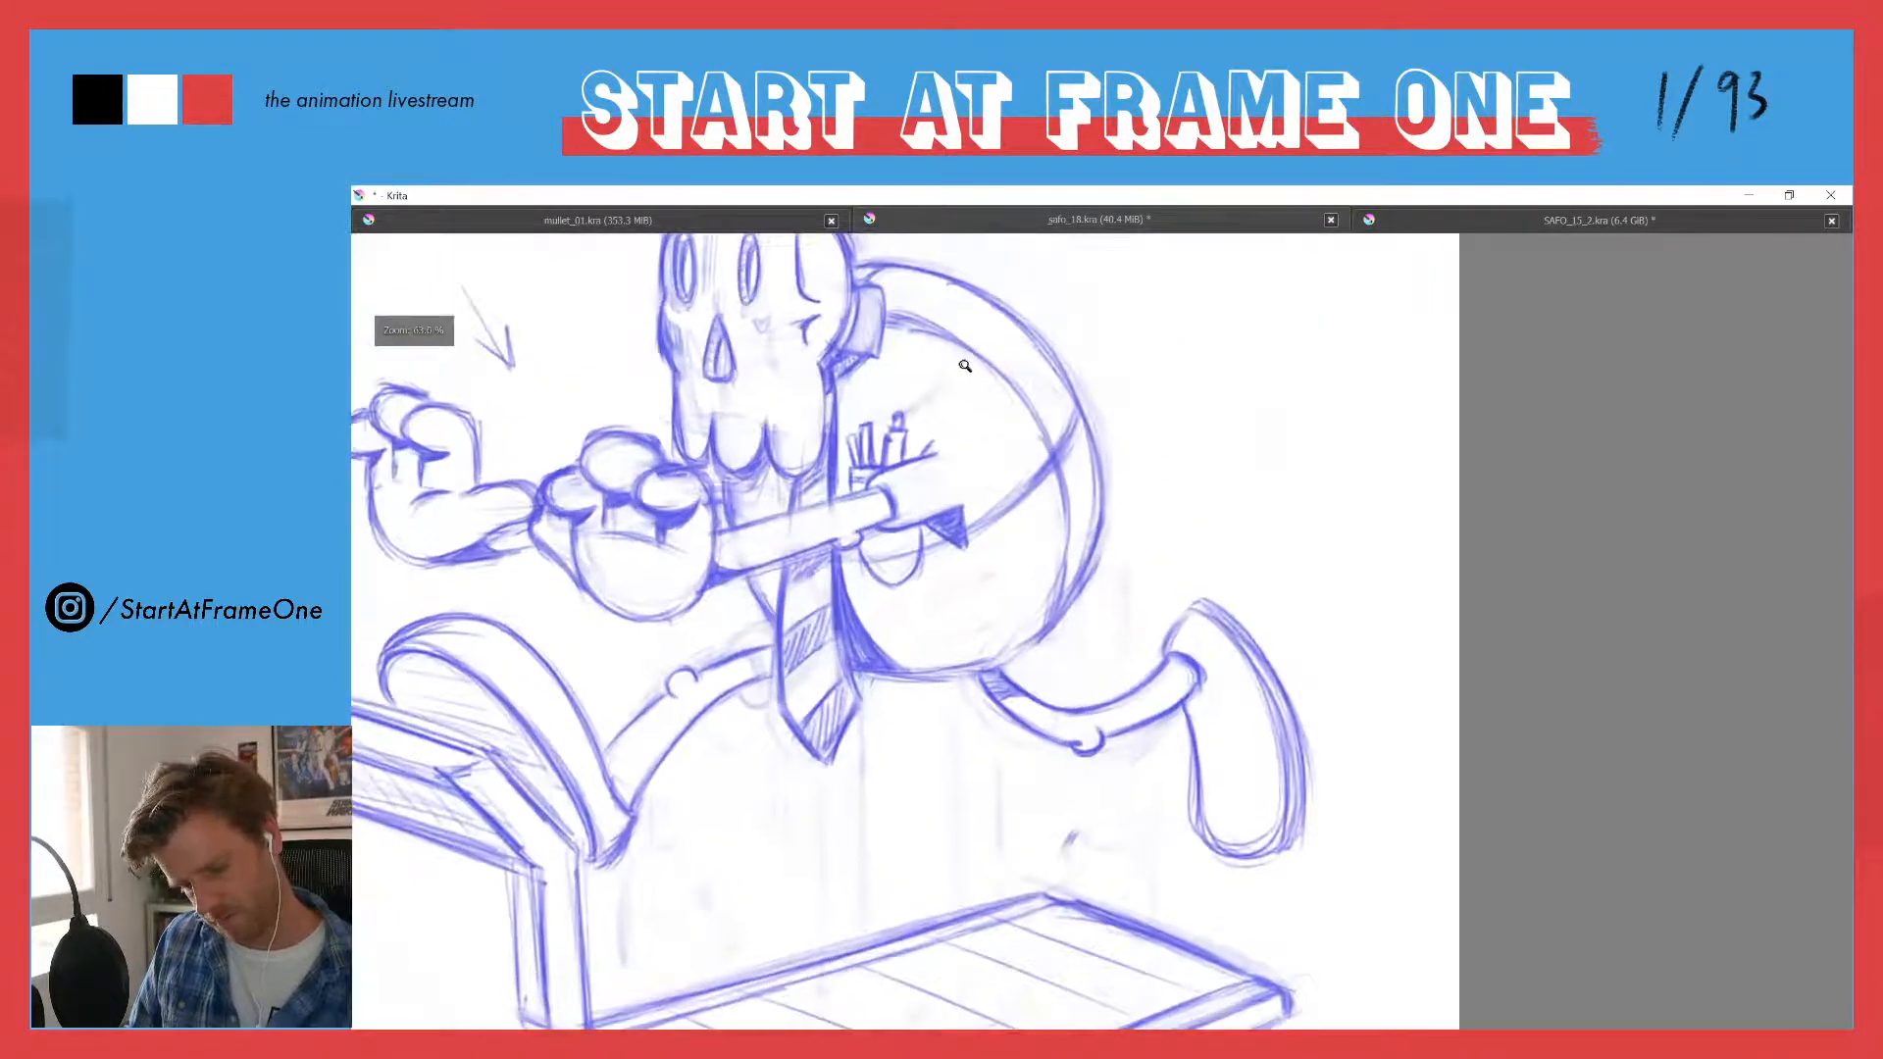
pyautogui.hotkey('ctrl', 'z')
pyautogui.hotkey('ctrl', 'z')
pyautogui.hotkey('ctrl', 'z')
pyautogui.hotkey('ctrl', 'z')
pyautogui.hotkey('ctrl', 'z')
pyautogui.hotkey('ctrl', 'z')
pyautogui.hotkey('ctrl', 'z')
pyautogui.hotkey('ctrl', 'z')
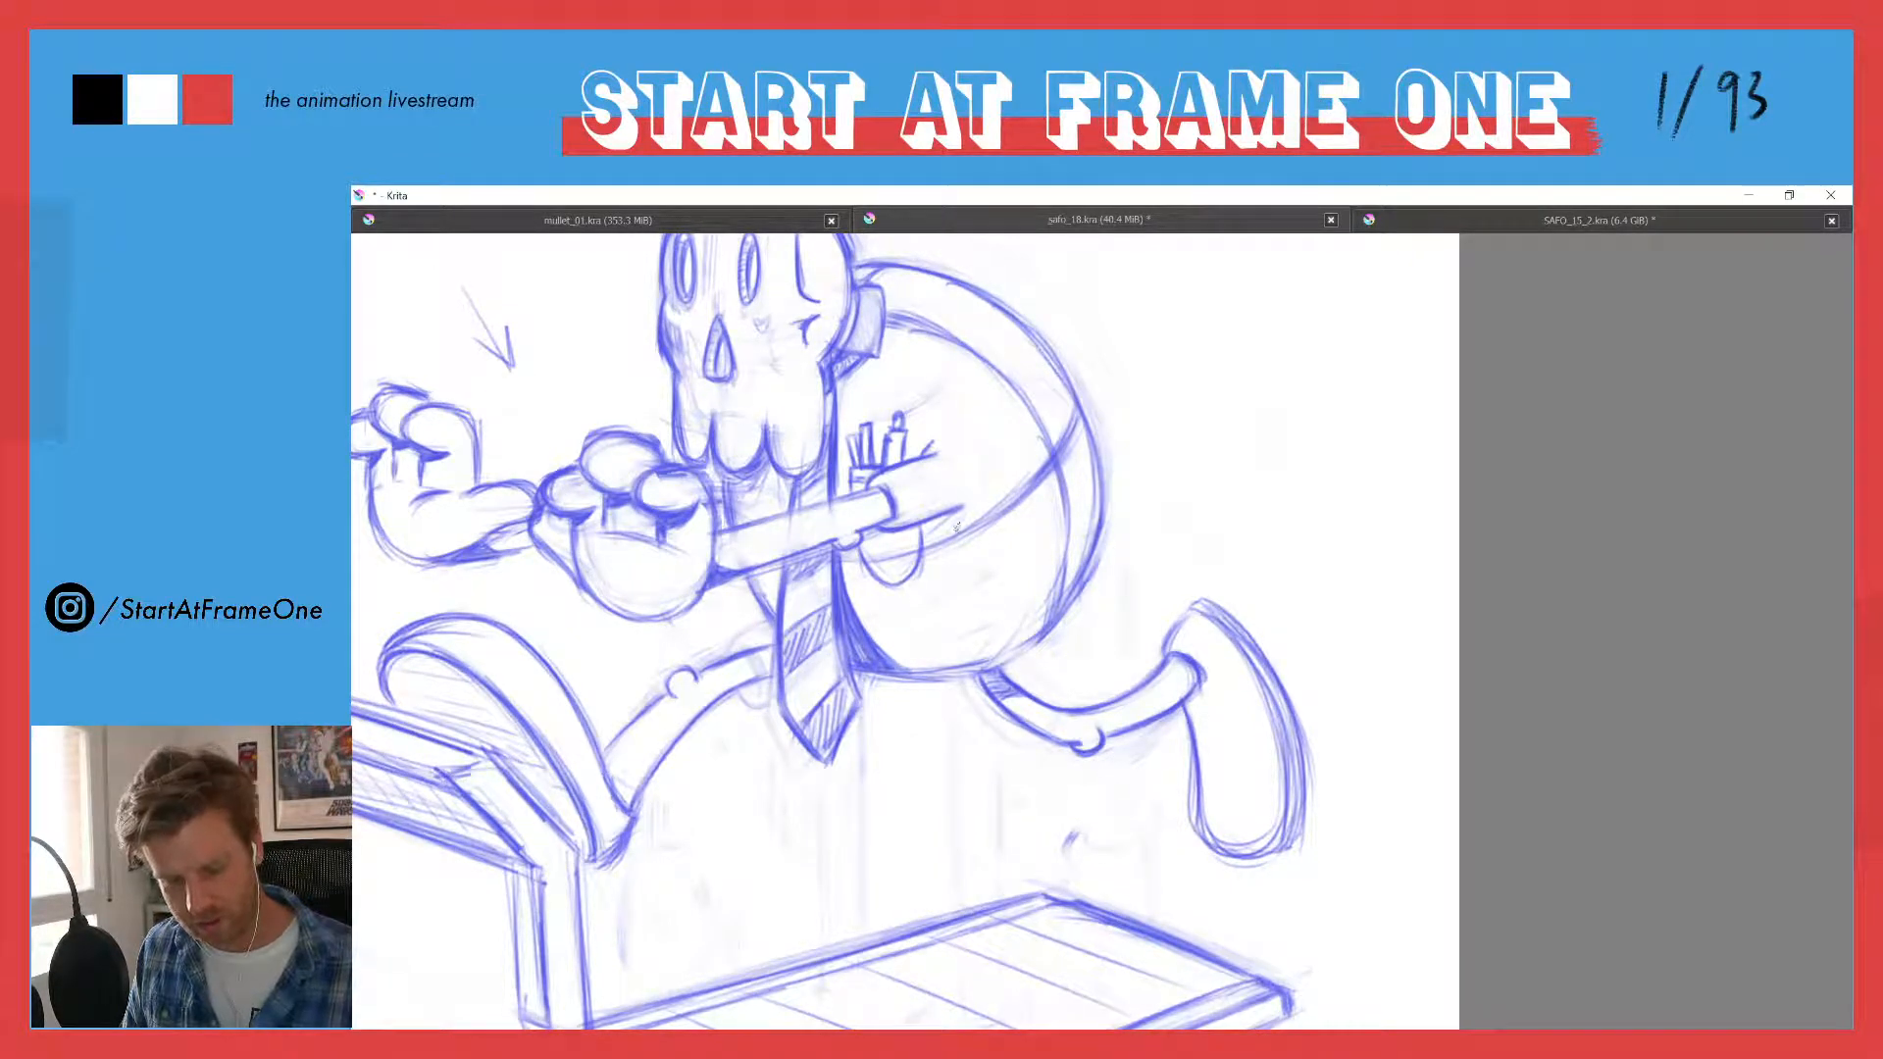
# - Try a curved, hatched cast shadow running from the sleeve down the belly, and undo its strokes
pyautogui.moveTo(961, 514)
pyautogui.mouseDown()
pyautogui.moveTo(962, 579)
pyautogui.moveTo(1017, 655)
pyautogui.mouseUp()
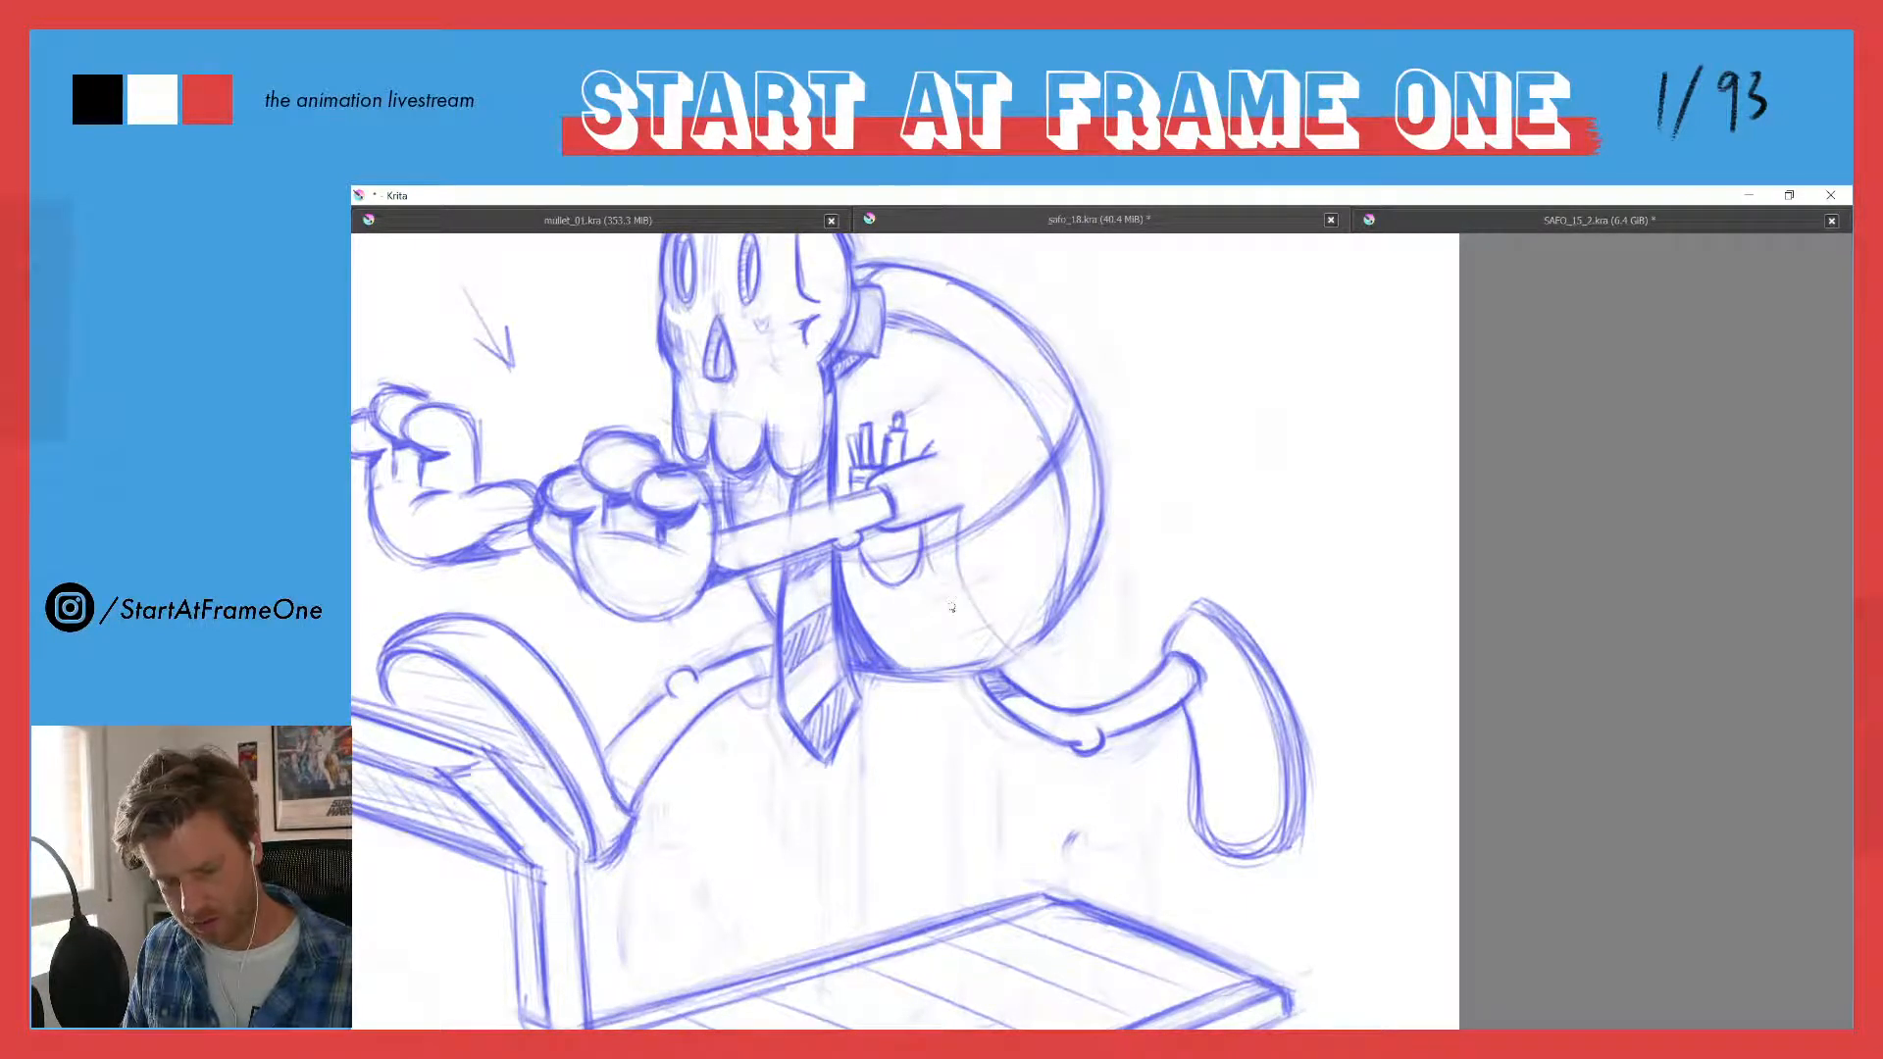
pyautogui.moveTo(937, 571)
pyautogui.mouseDown()
pyautogui.moveTo(987, 657)
pyautogui.moveTo(949, 534)
pyautogui.moveTo(922, 517)
pyautogui.mouseUp()
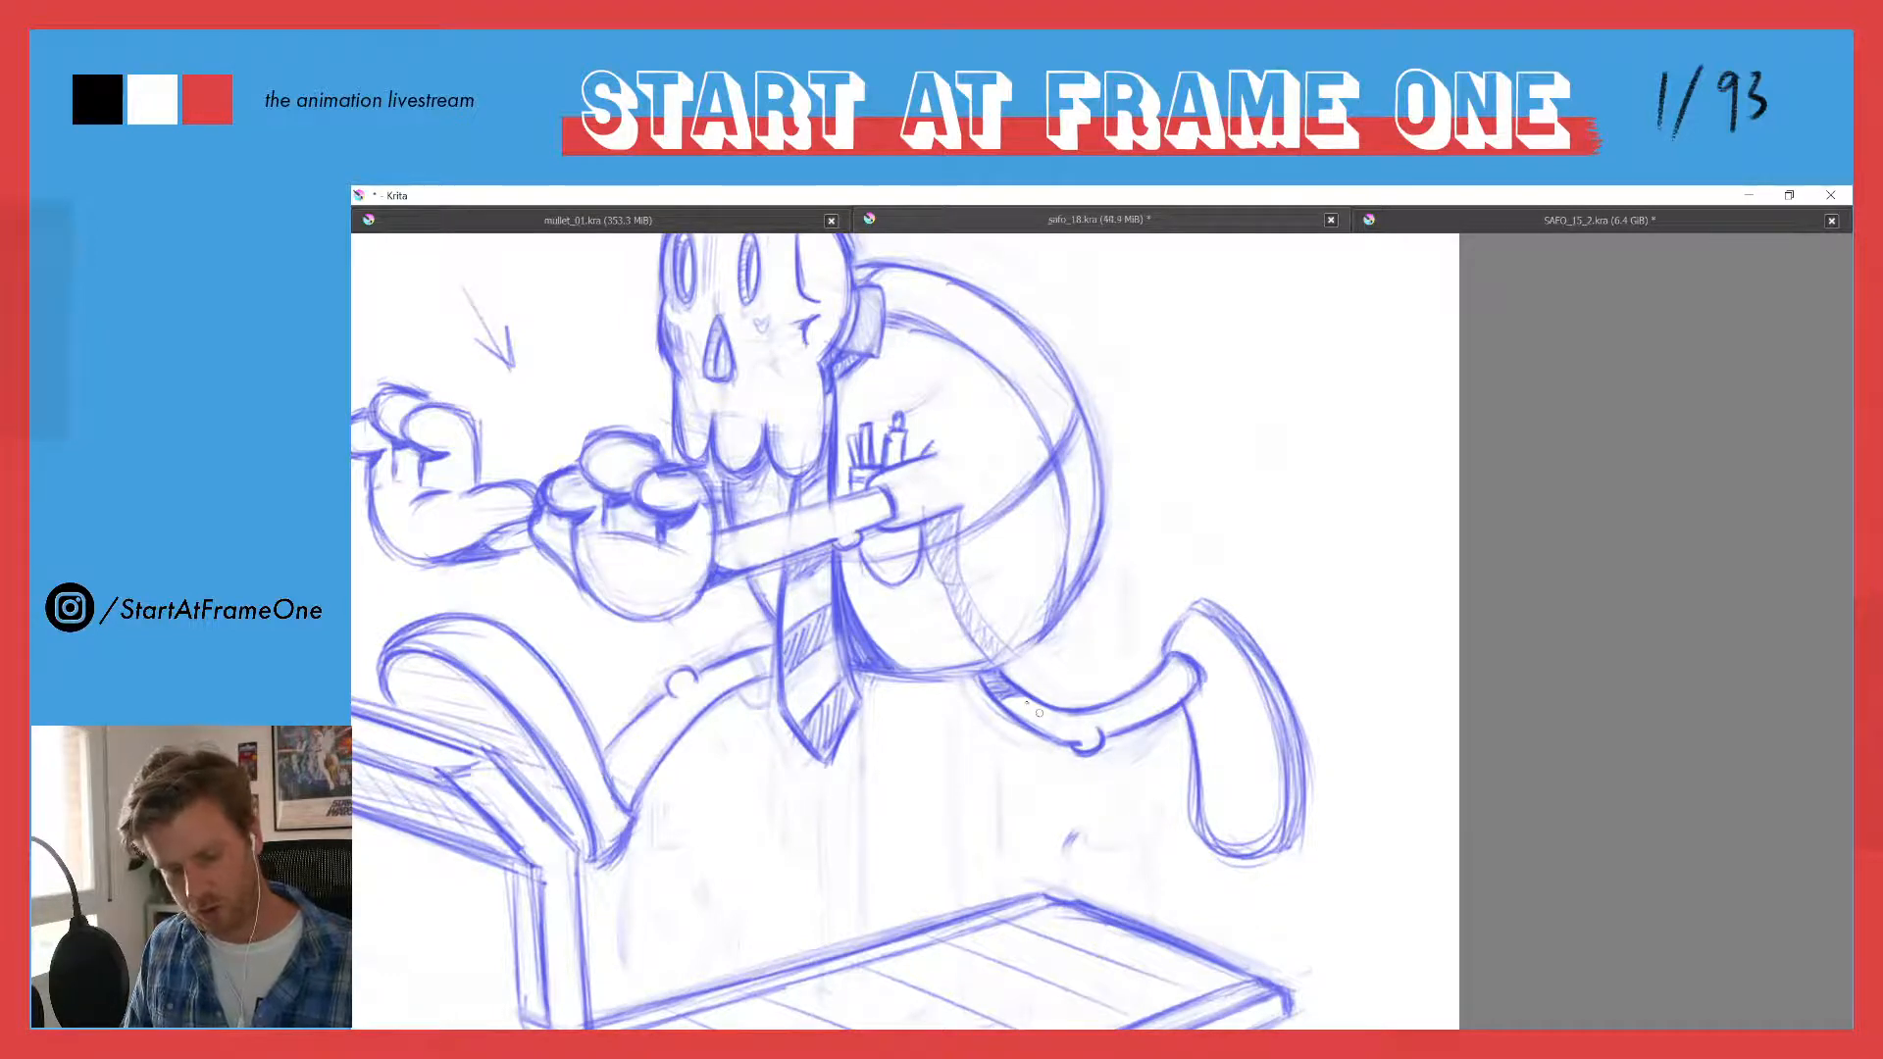
pyautogui.hotkey('ctrl', 'z')
pyautogui.hotkey('ctrl', 'z')
pyautogui.hotkey('ctrl', 'z')
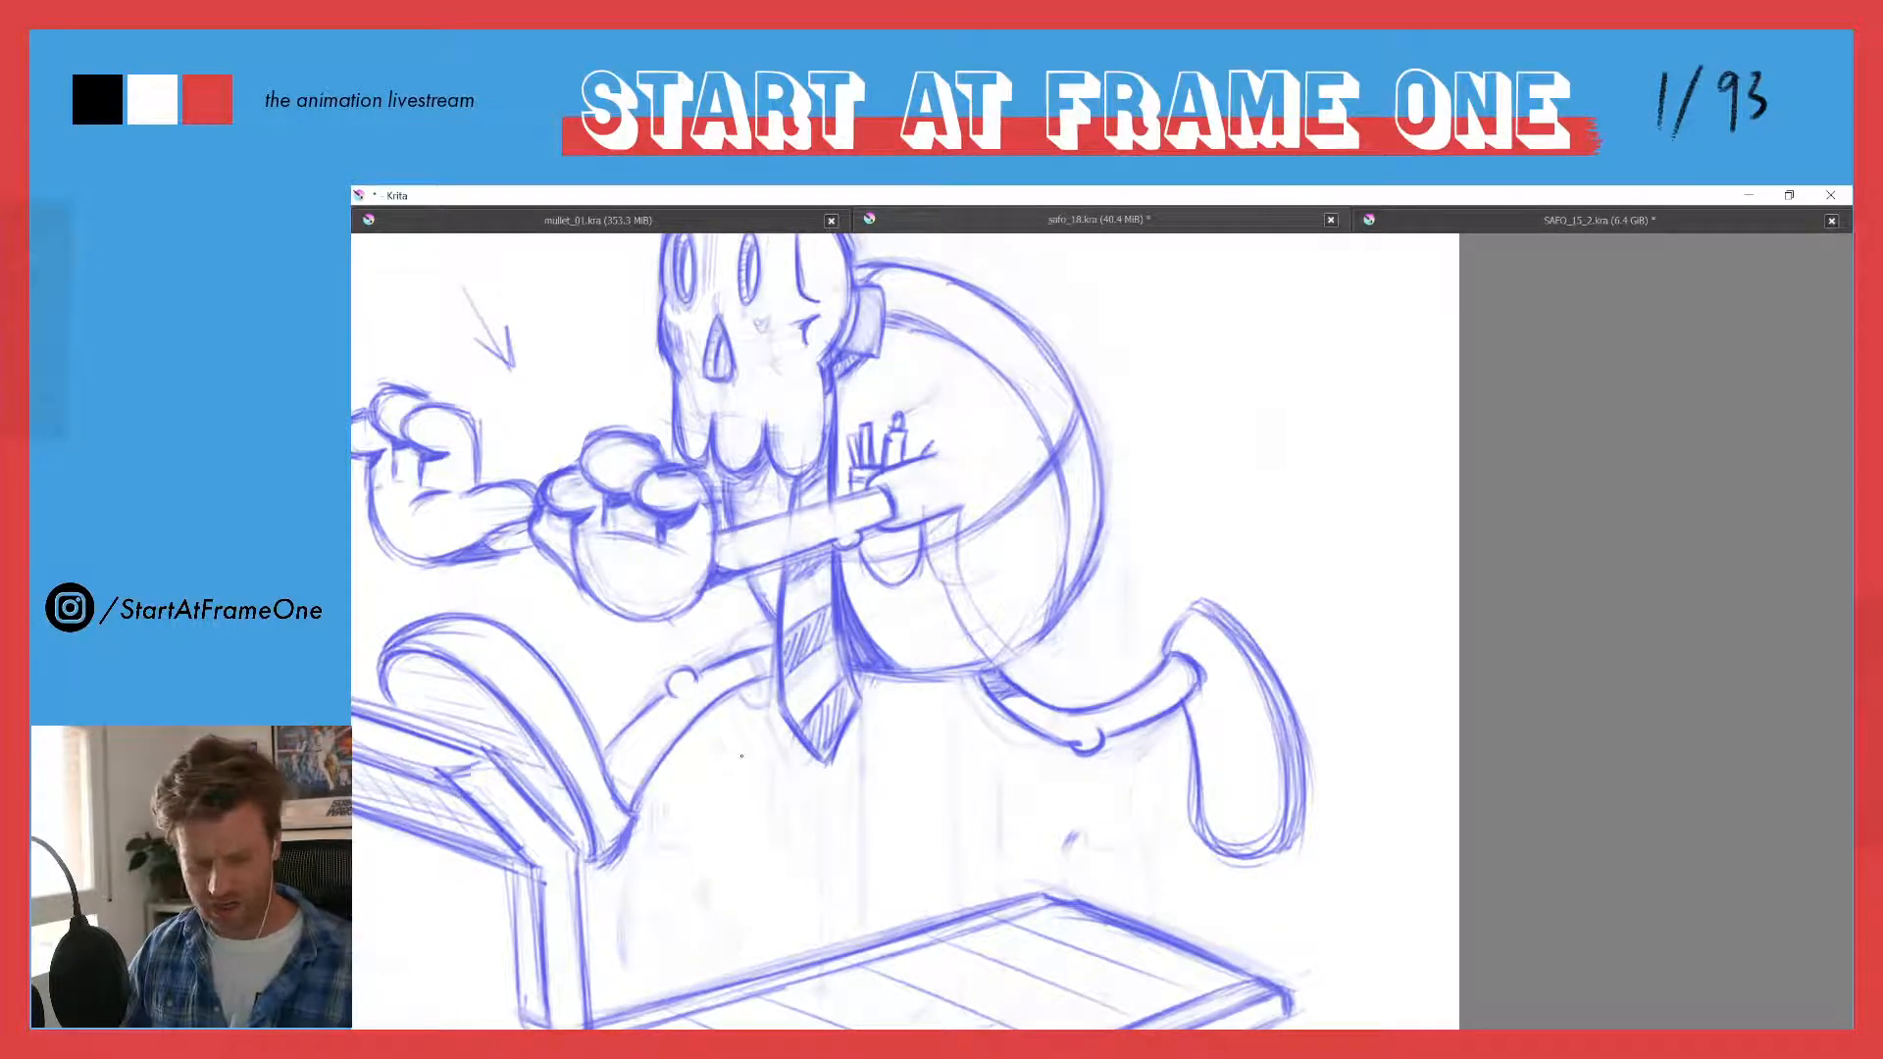
pyautogui.hotkey('ctrl', 'z')
pyautogui.hotkey('ctrl', 'z')
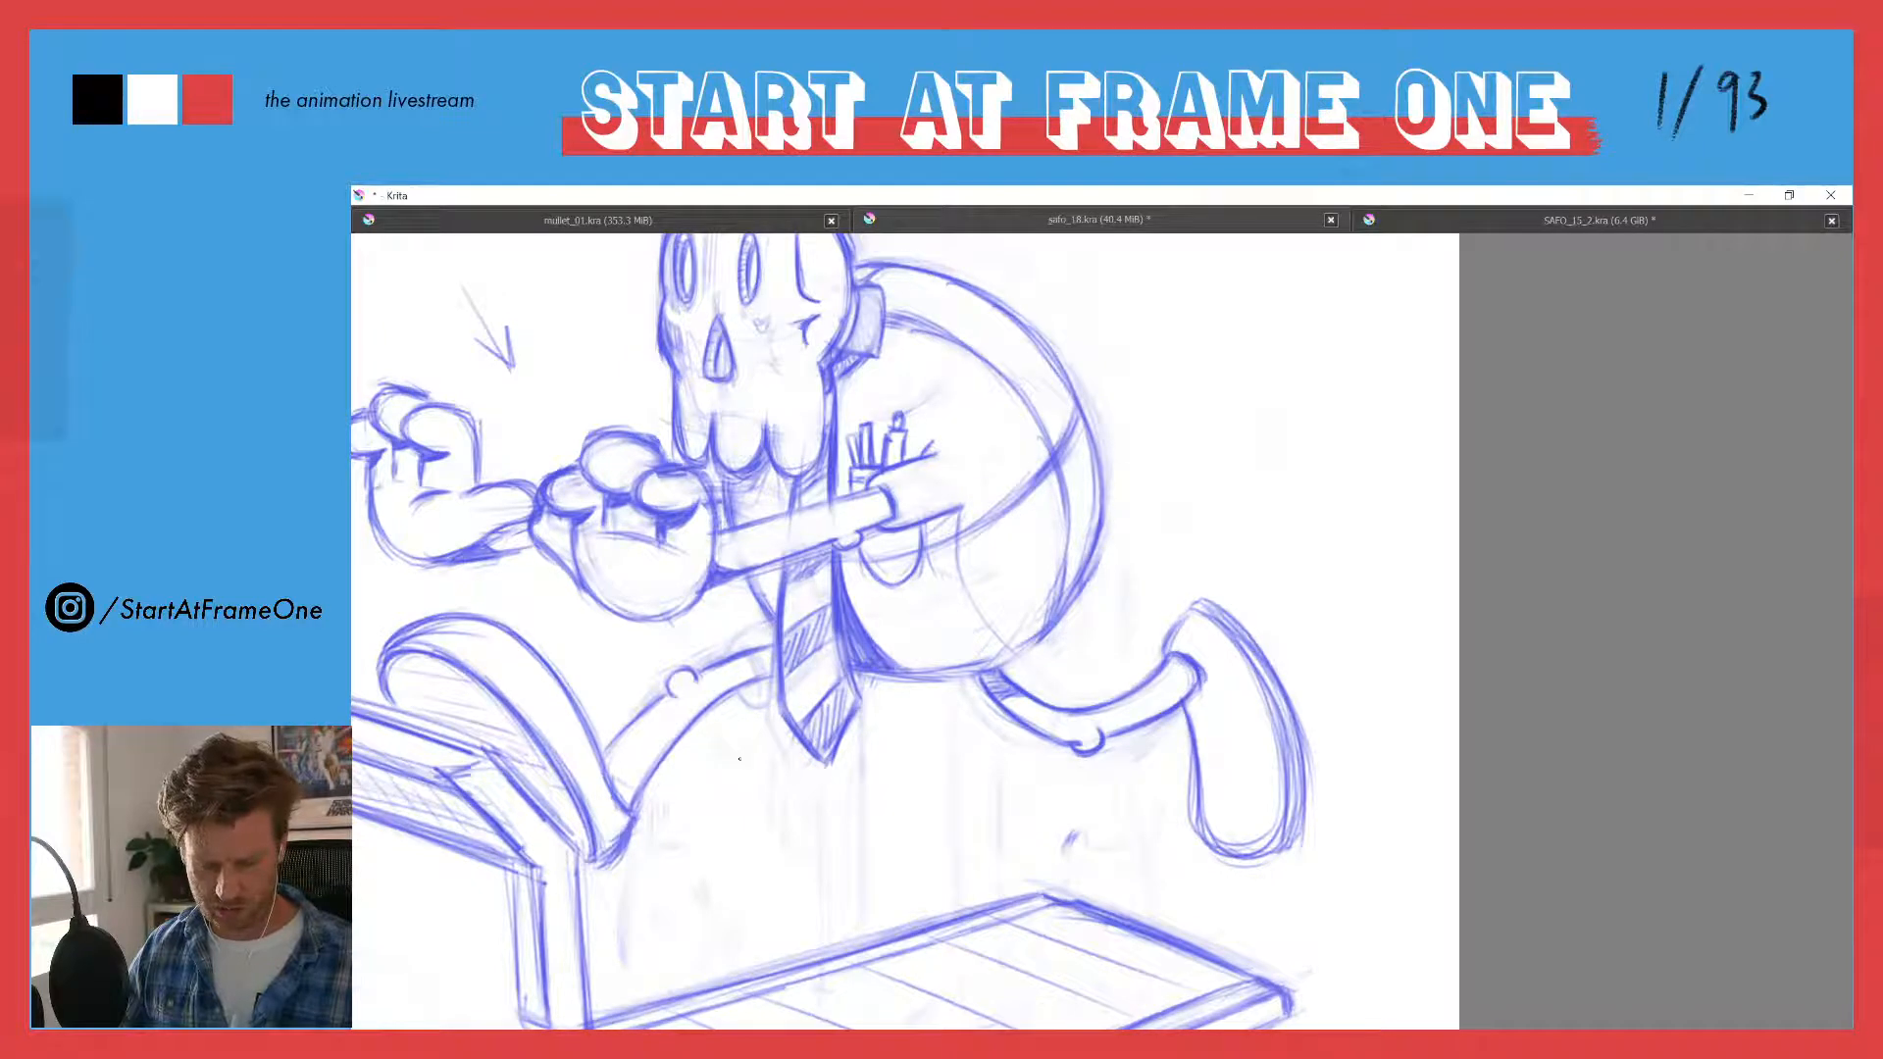
pyautogui.hotkey('ctrl', 'z')
pyautogui.hotkey('ctrl', 'z')
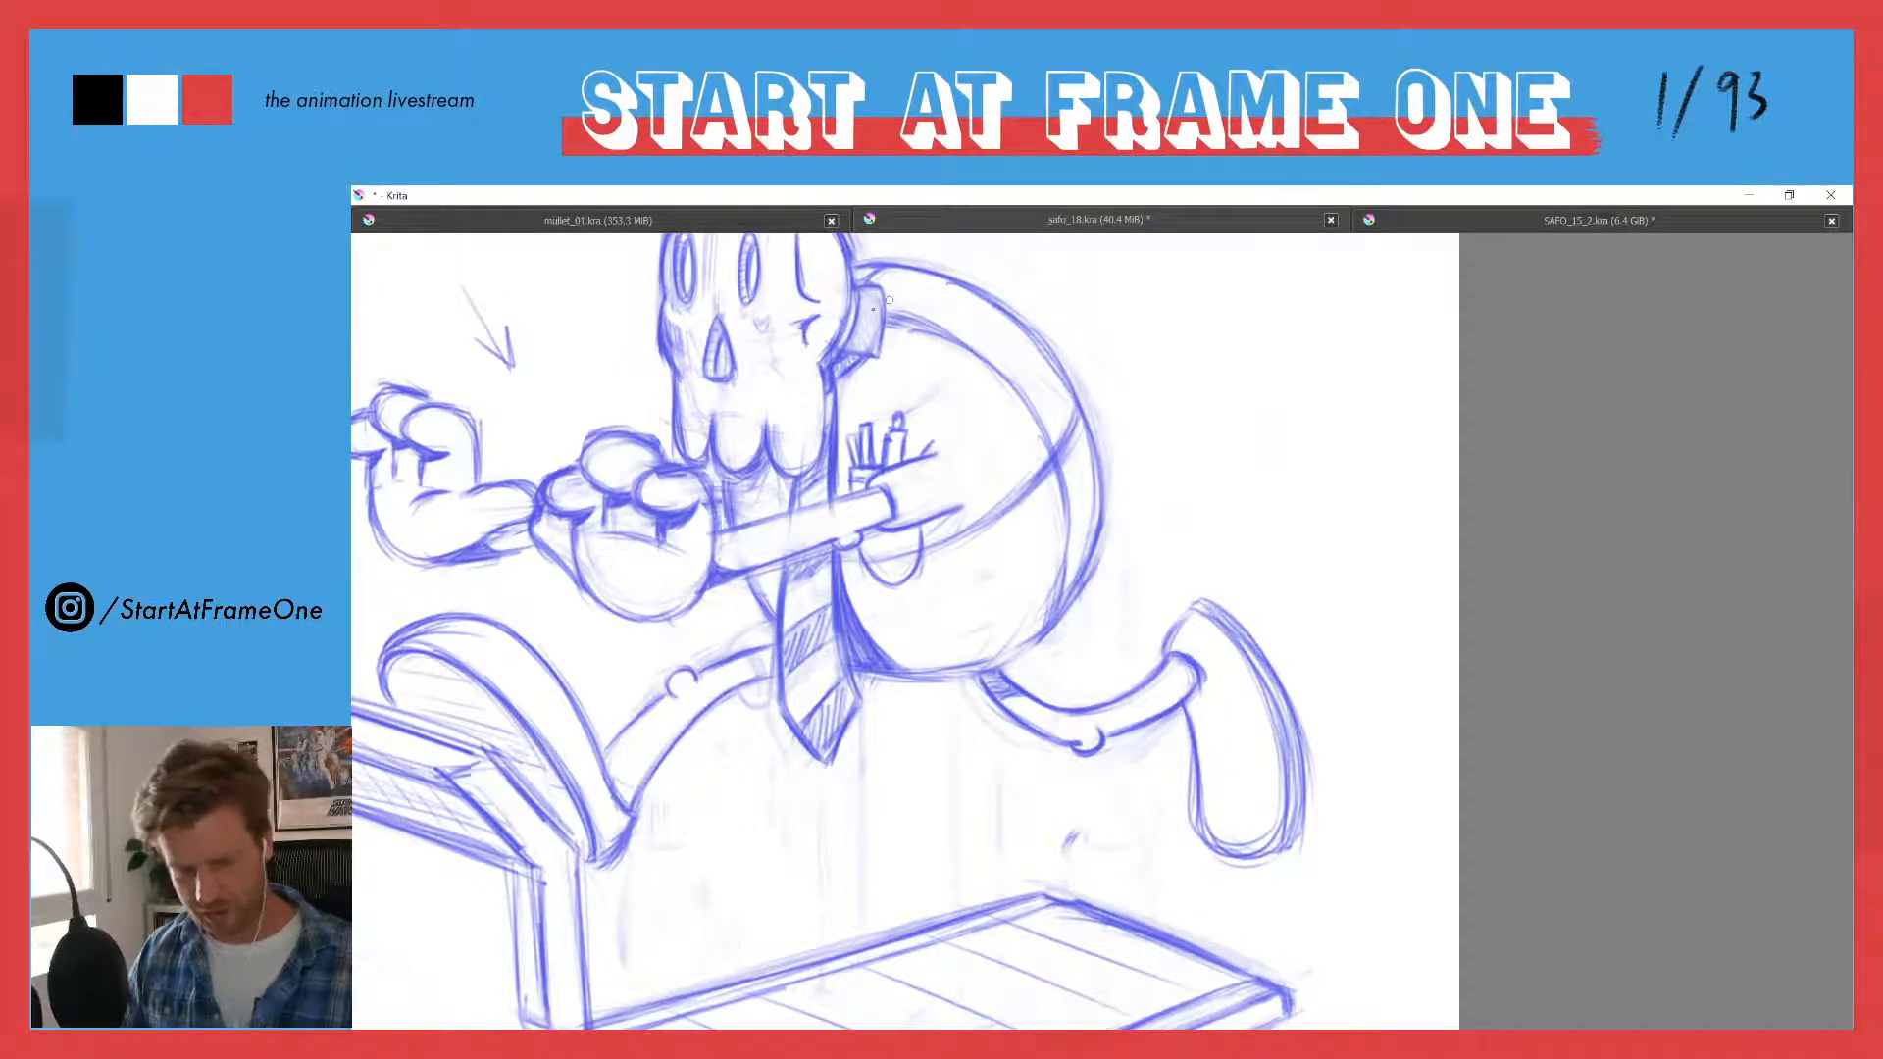
# - Darken the shading on the block behind the skull and inside the skull's nose and eye sockets
pyautogui.moveTo(858, 292); pyautogui.dragTo(843, 343)
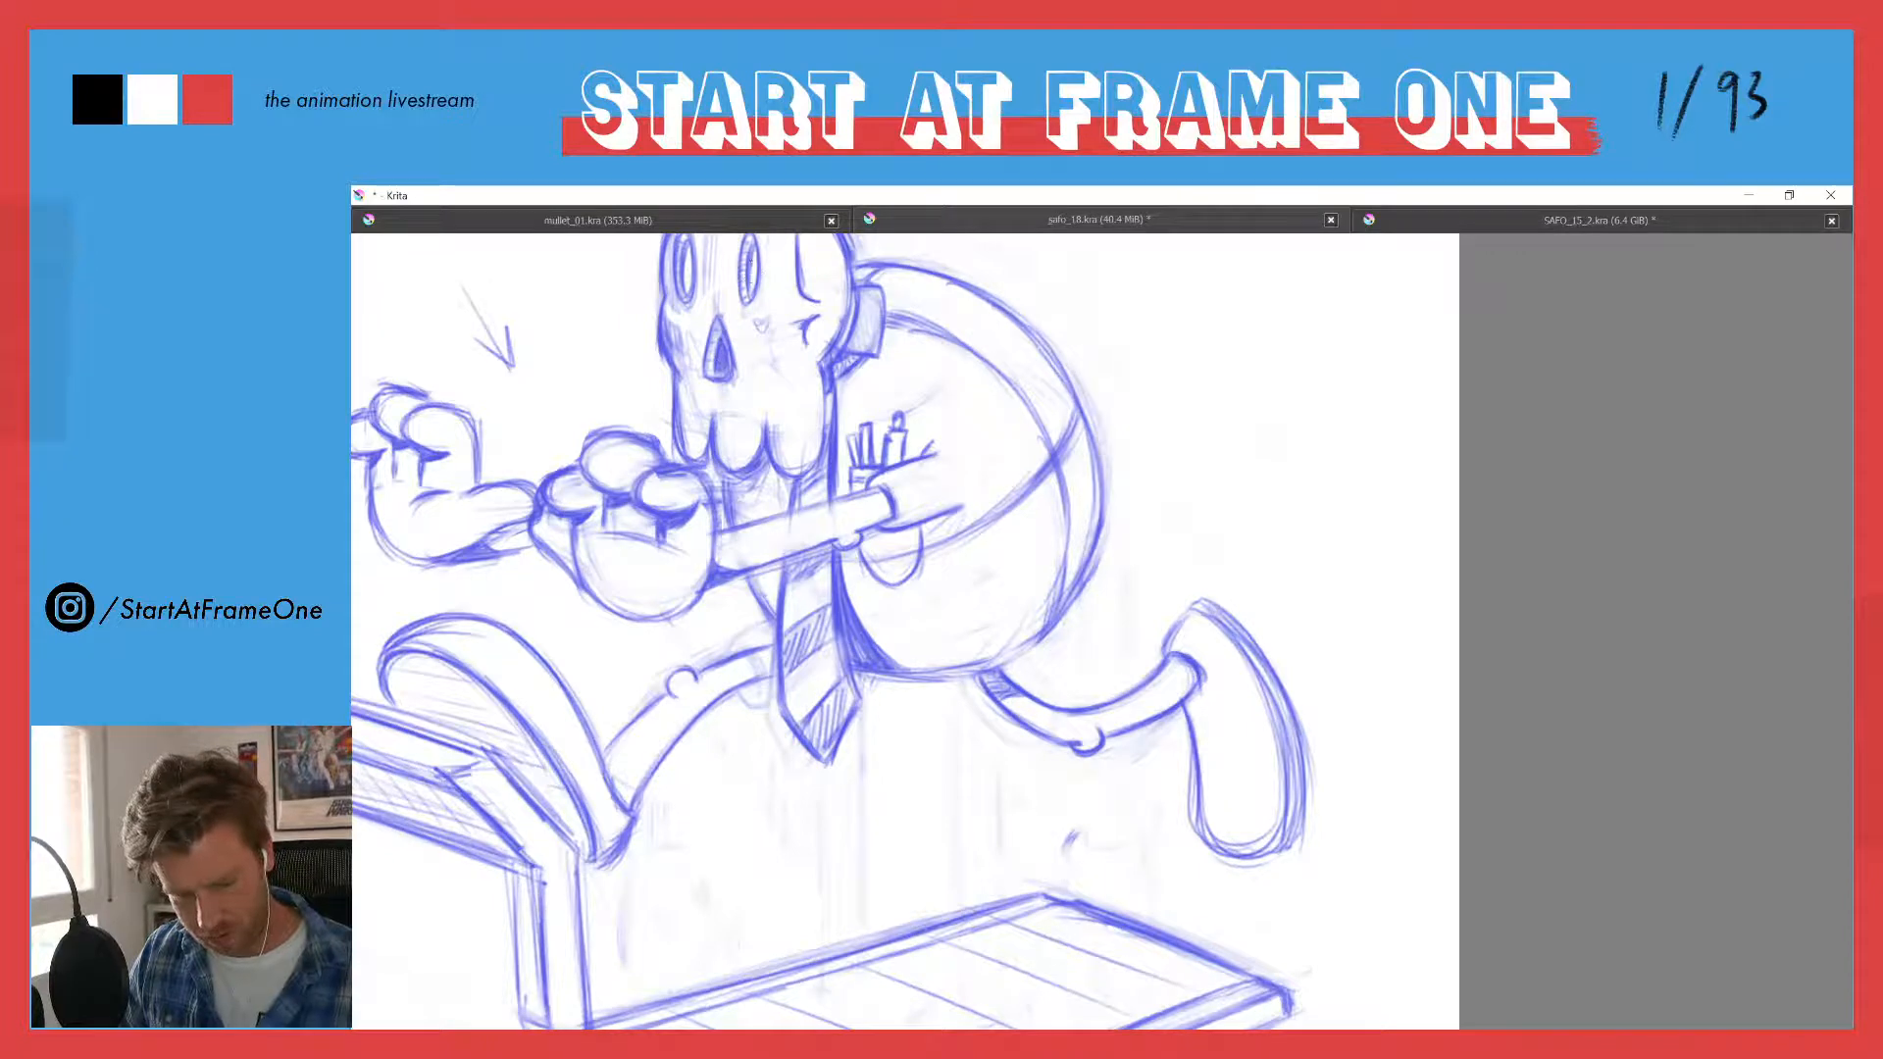
pyautogui.moveTo(756, 252)
pyautogui.mouseDown()
pyautogui.moveTo(749, 294)
pyautogui.moveTo(685, 286)
pyautogui.moveTo(723, 345)
pyautogui.mouseUp()
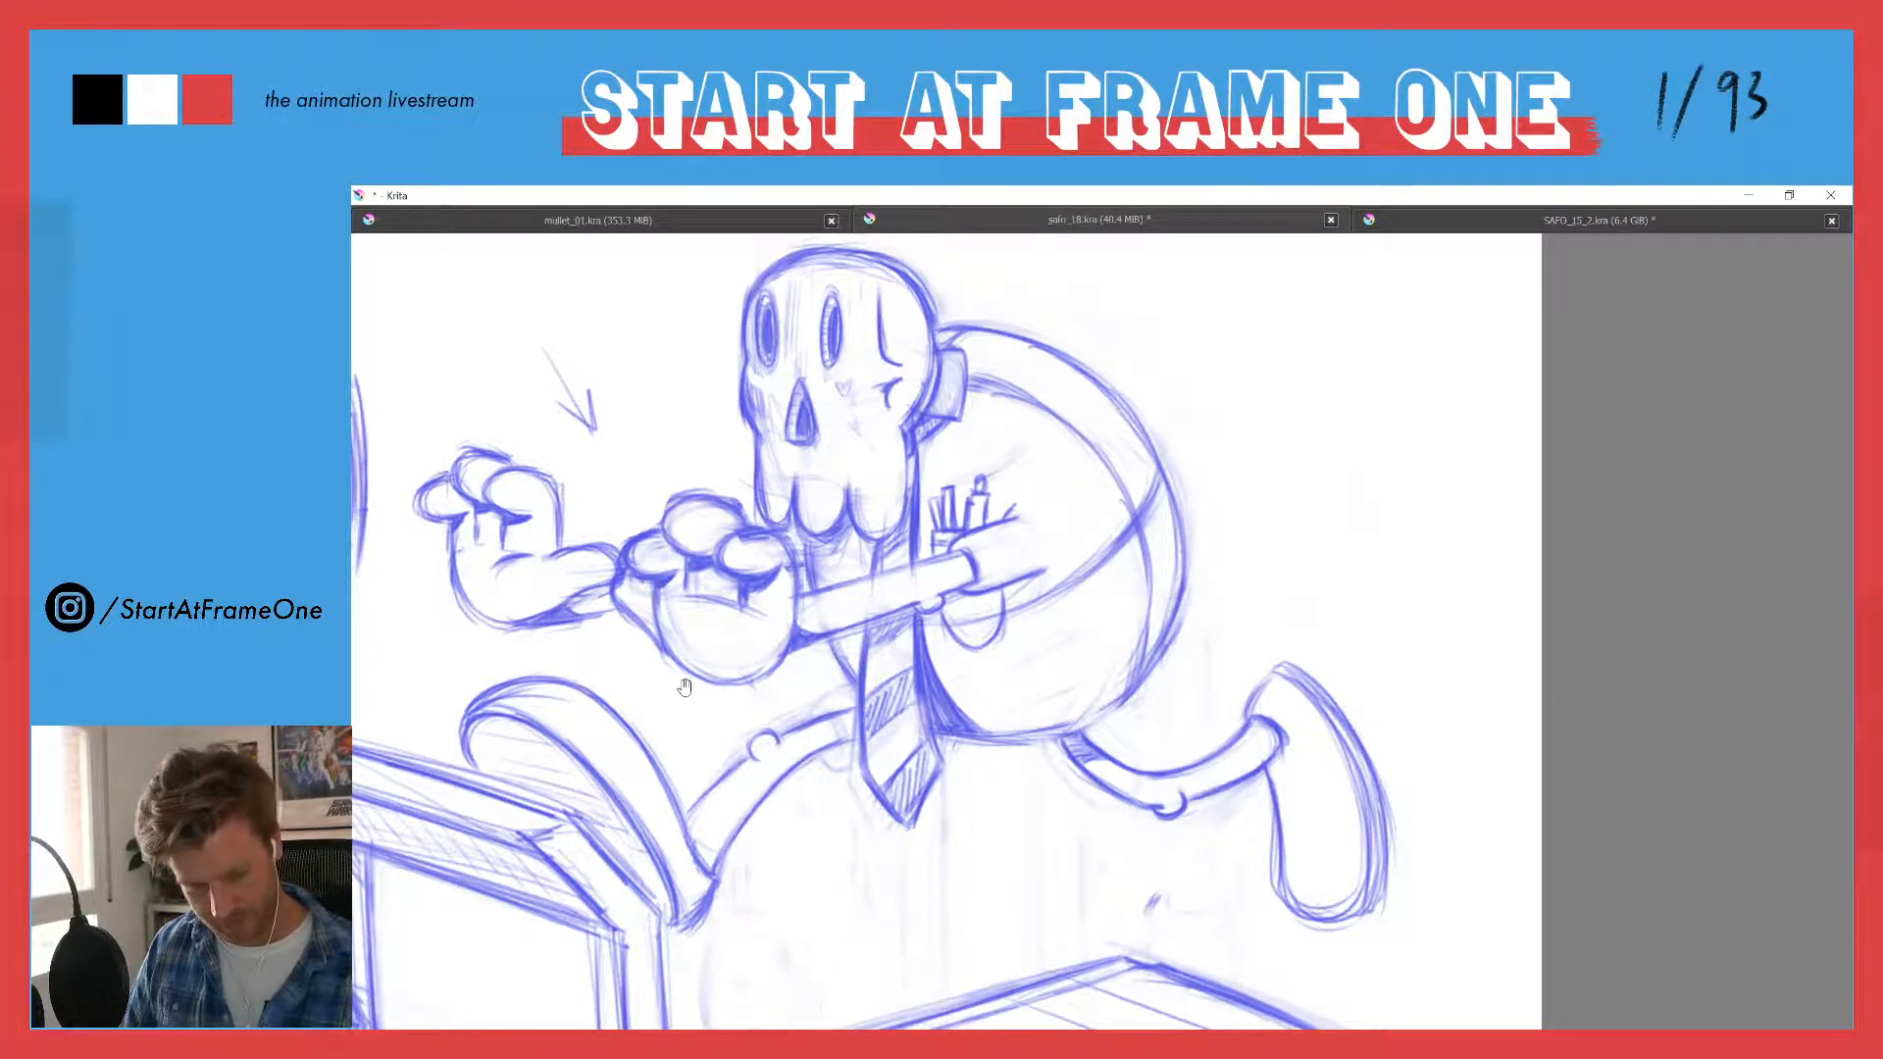
# - Select the light-direction arrow above the hands with a freehand outline, delete it and clear the selection
pyautogui.moveTo(684, 686); pyautogui.dragTo(811, 500)
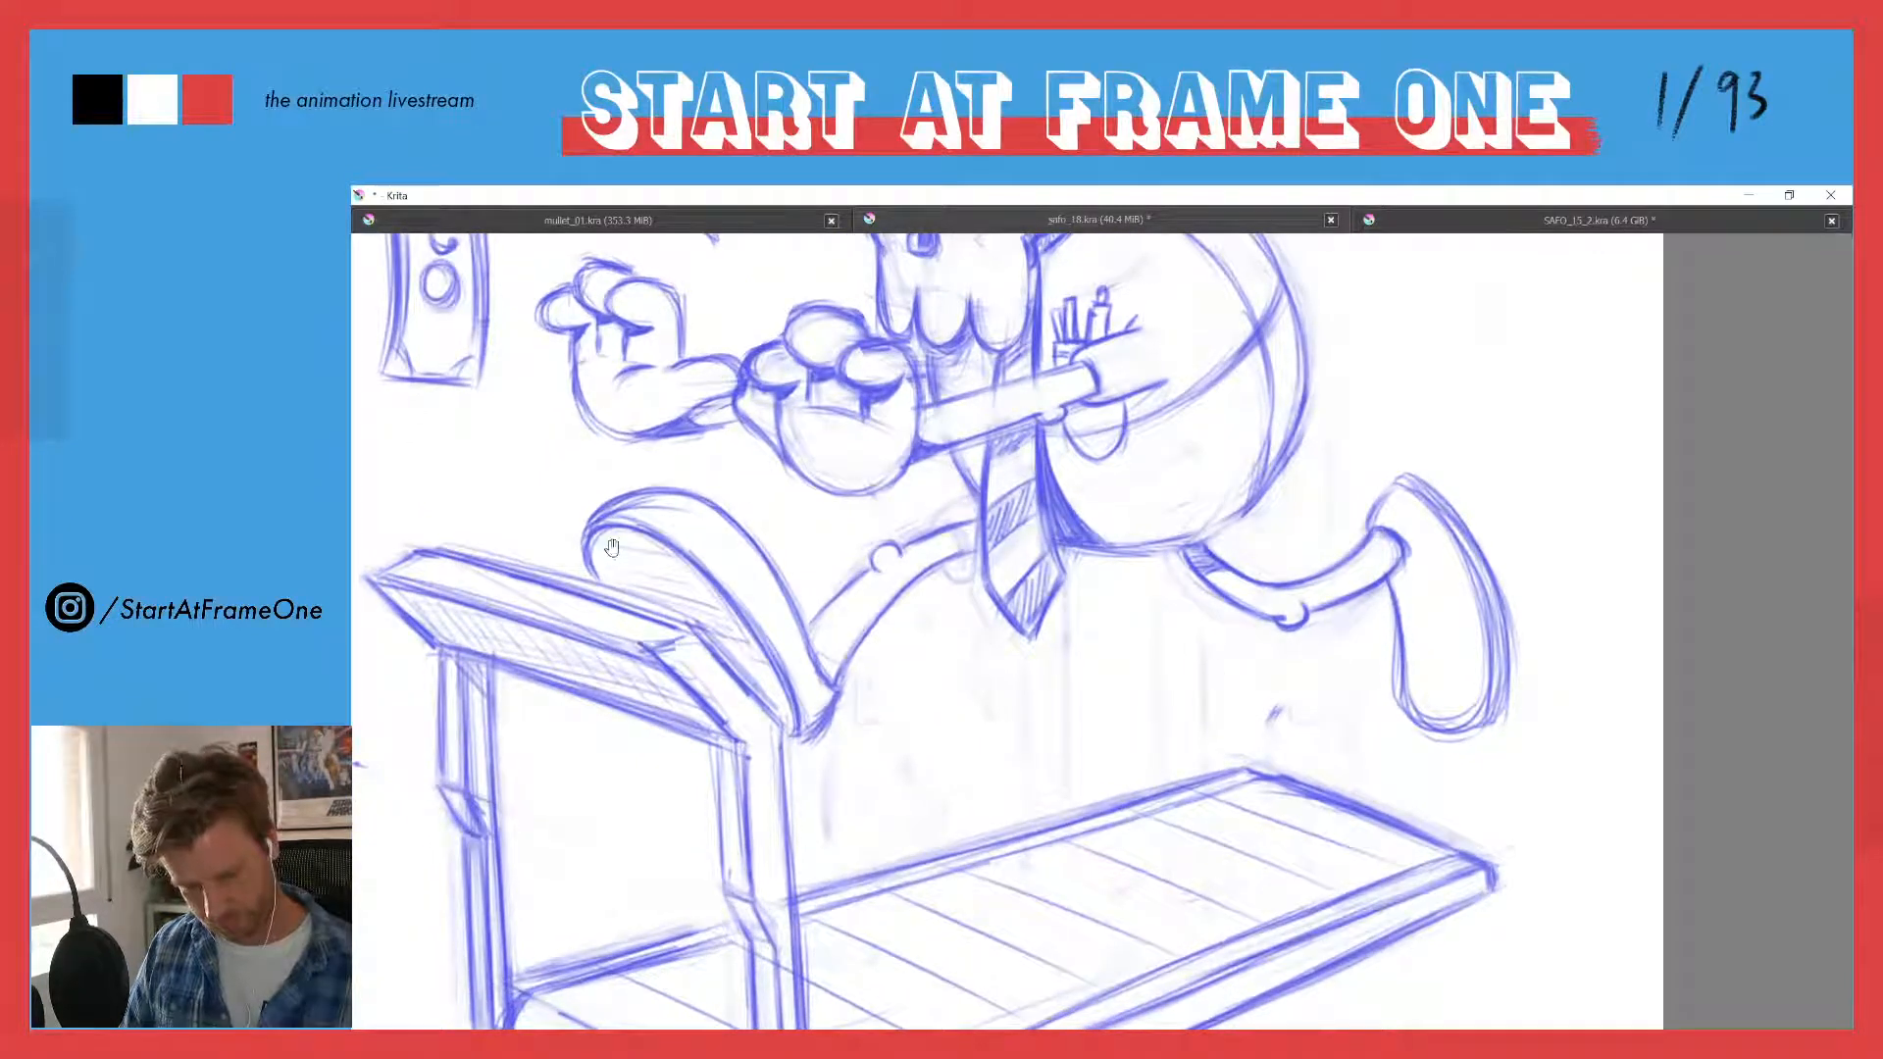
pyautogui.moveTo(662, 298); pyautogui.dragTo(690, 465)
pyautogui.moveTo(1098, 599); pyautogui.dragTo(1222, 492)
pyautogui.moveTo(998, 589); pyautogui.dragTo(1250, 511)
pyautogui.moveTo(727, 553); pyautogui.dragTo(701, 586)
pyautogui.scroll(-5, 706, 573)
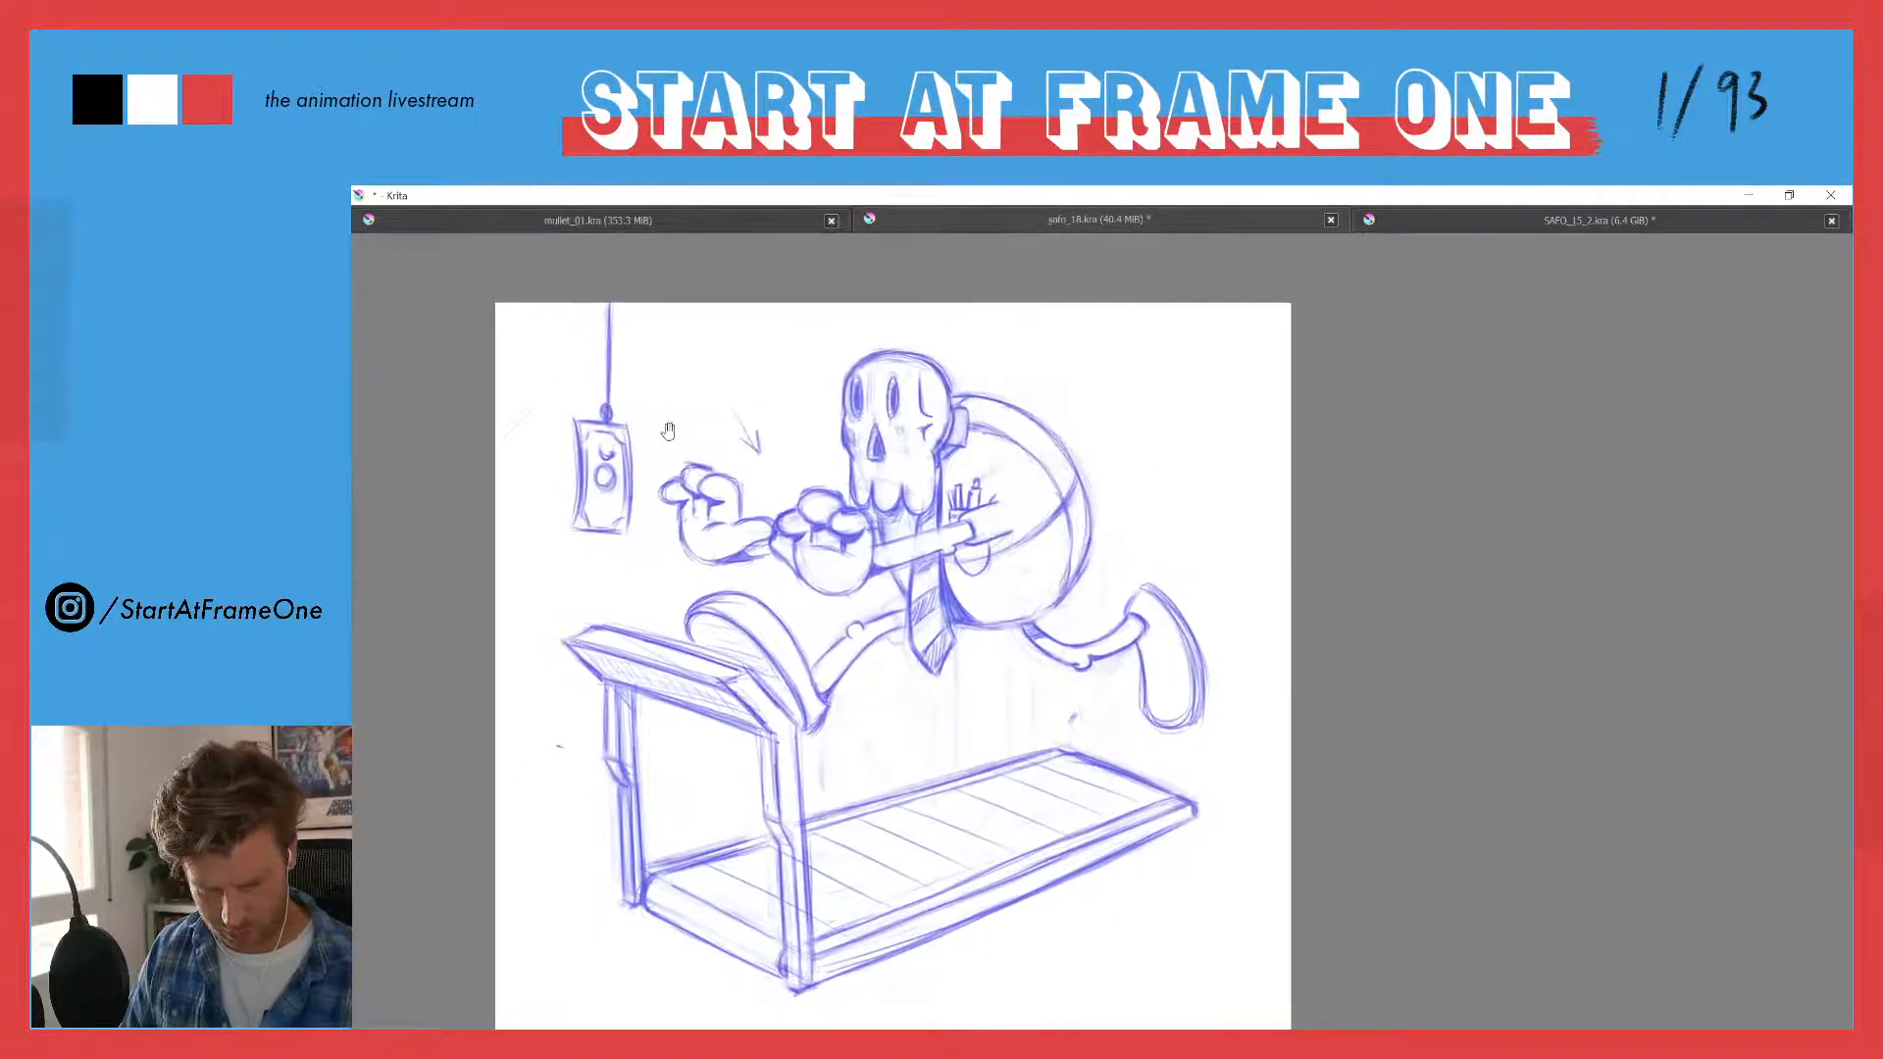
pyautogui.scroll(-3, 582, 398)
pyautogui.moveTo(582, 398); pyautogui.dragTo(667, 457)
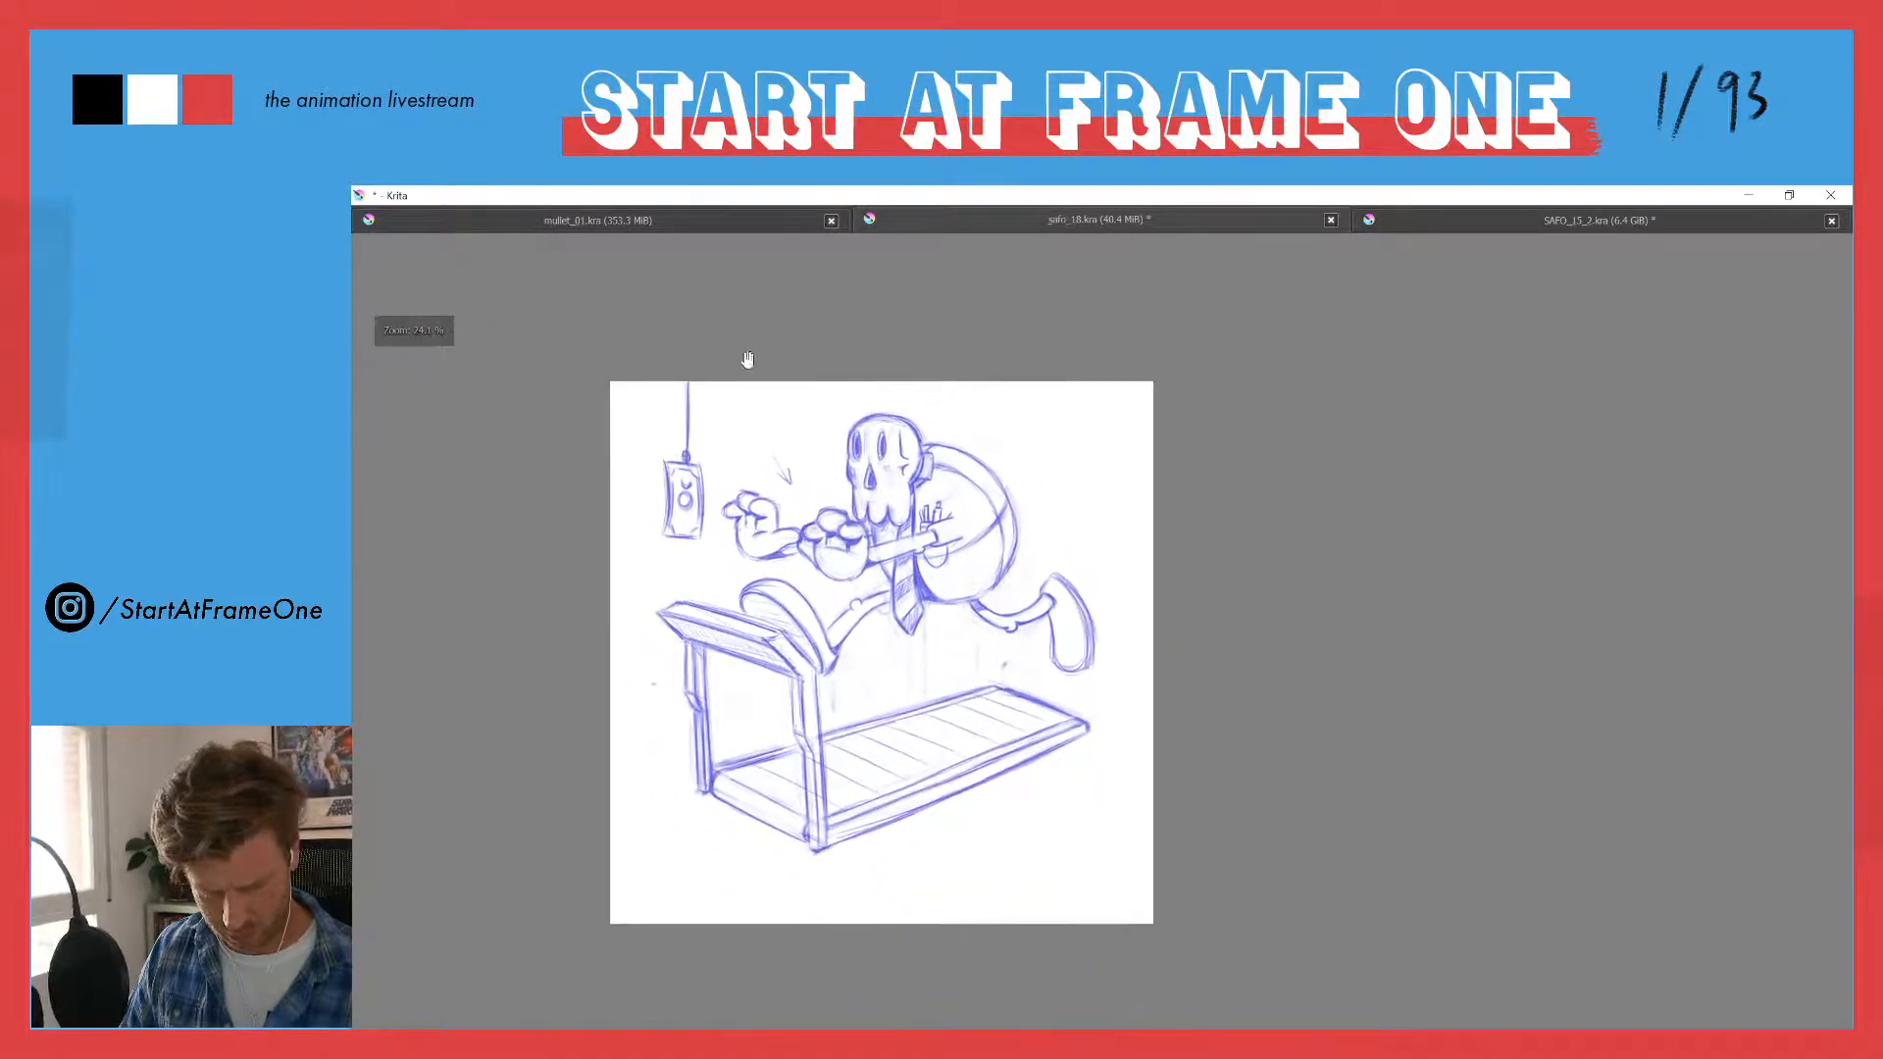
pyautogui.moveTo(774, 436)
pyautogui.mouseDown()
pyautogui.moveTo(810, 497)
pyautogui.moveTo(758, 443)
pyautogui.mouseUp()
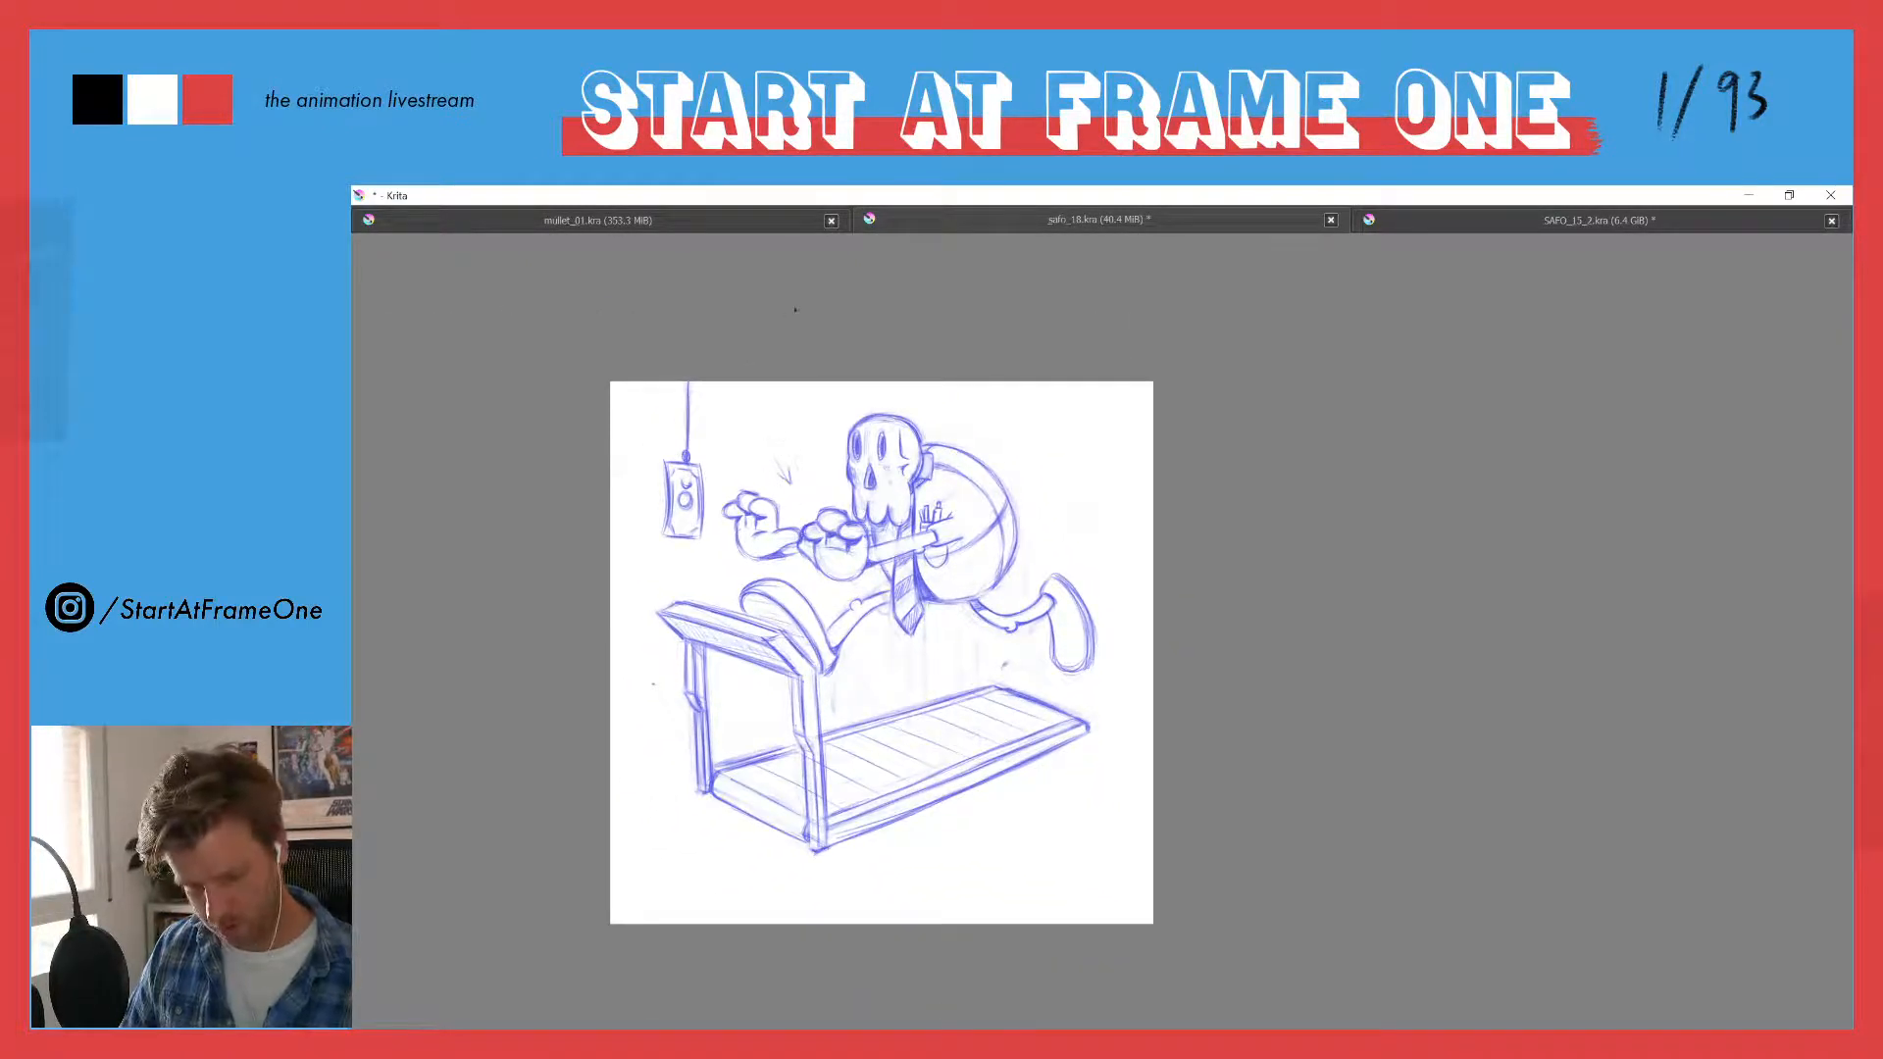
pyautogui.press('Delete')
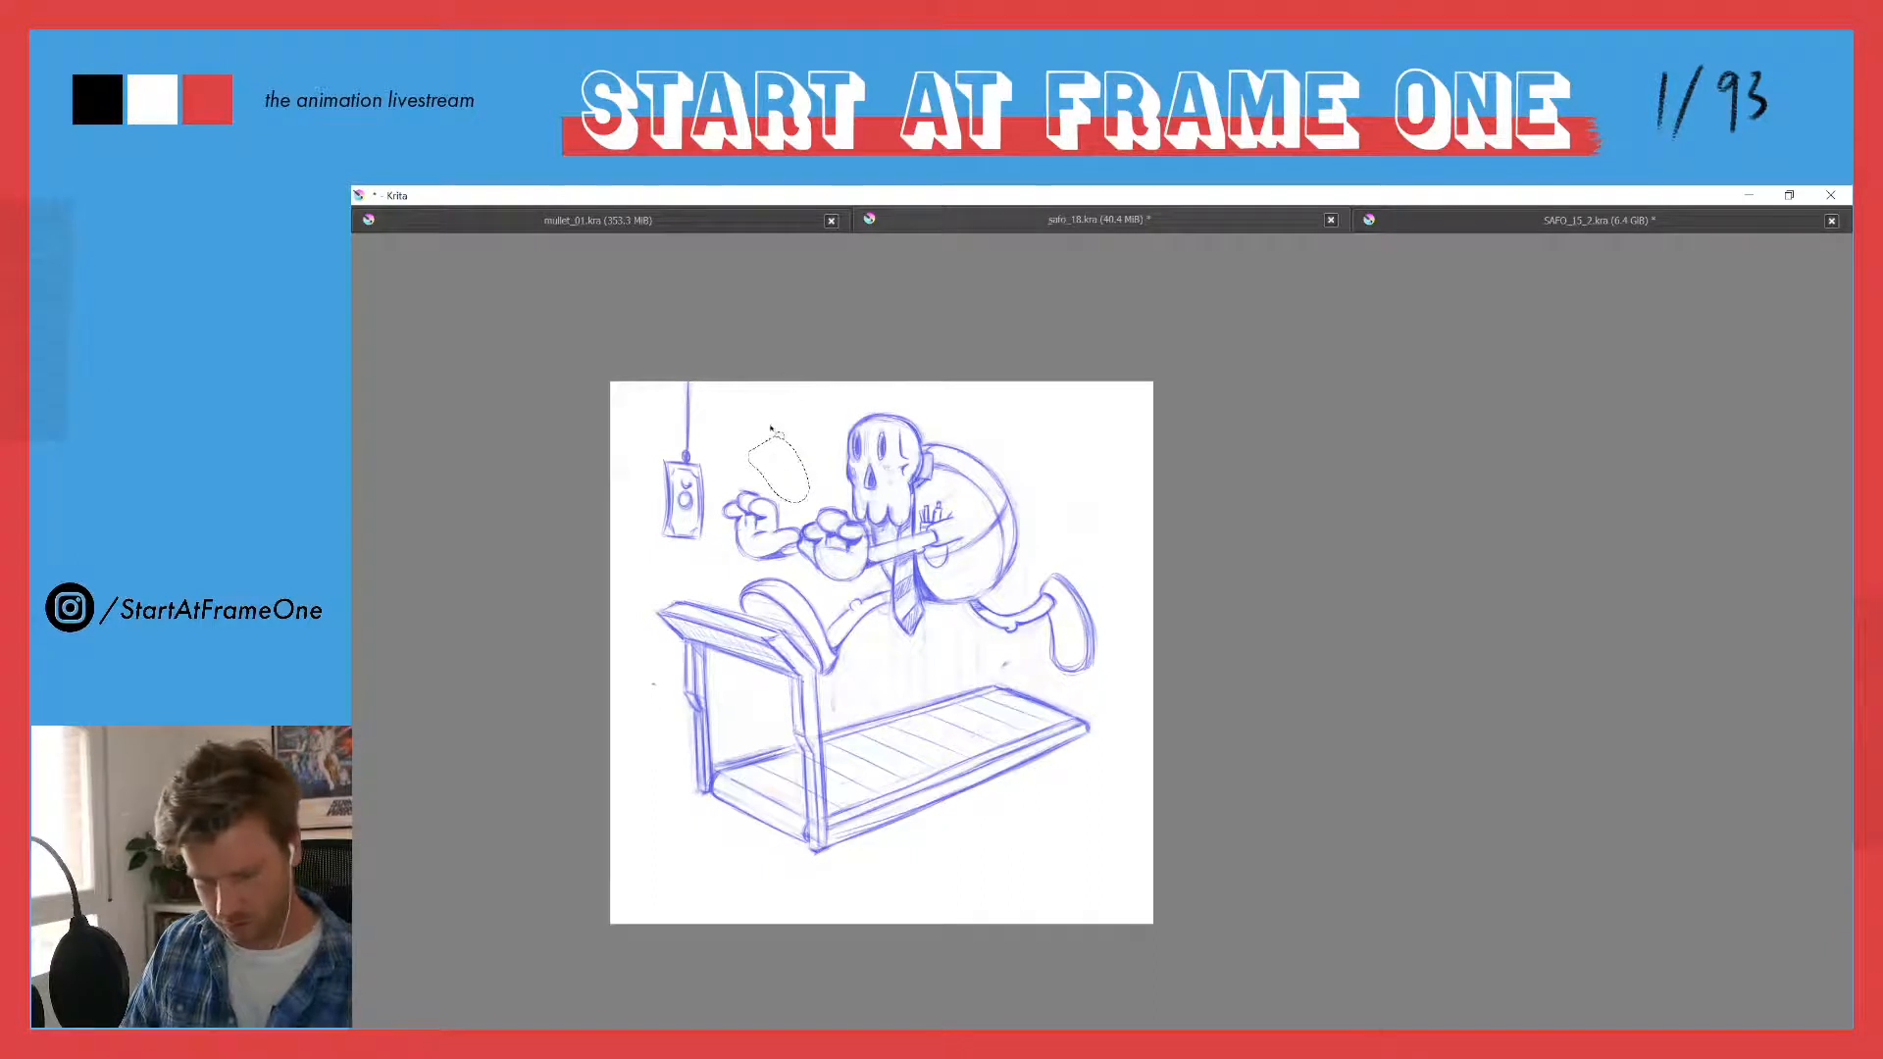
pyautogui.hotkey('ctrl', 'shift', 'a')
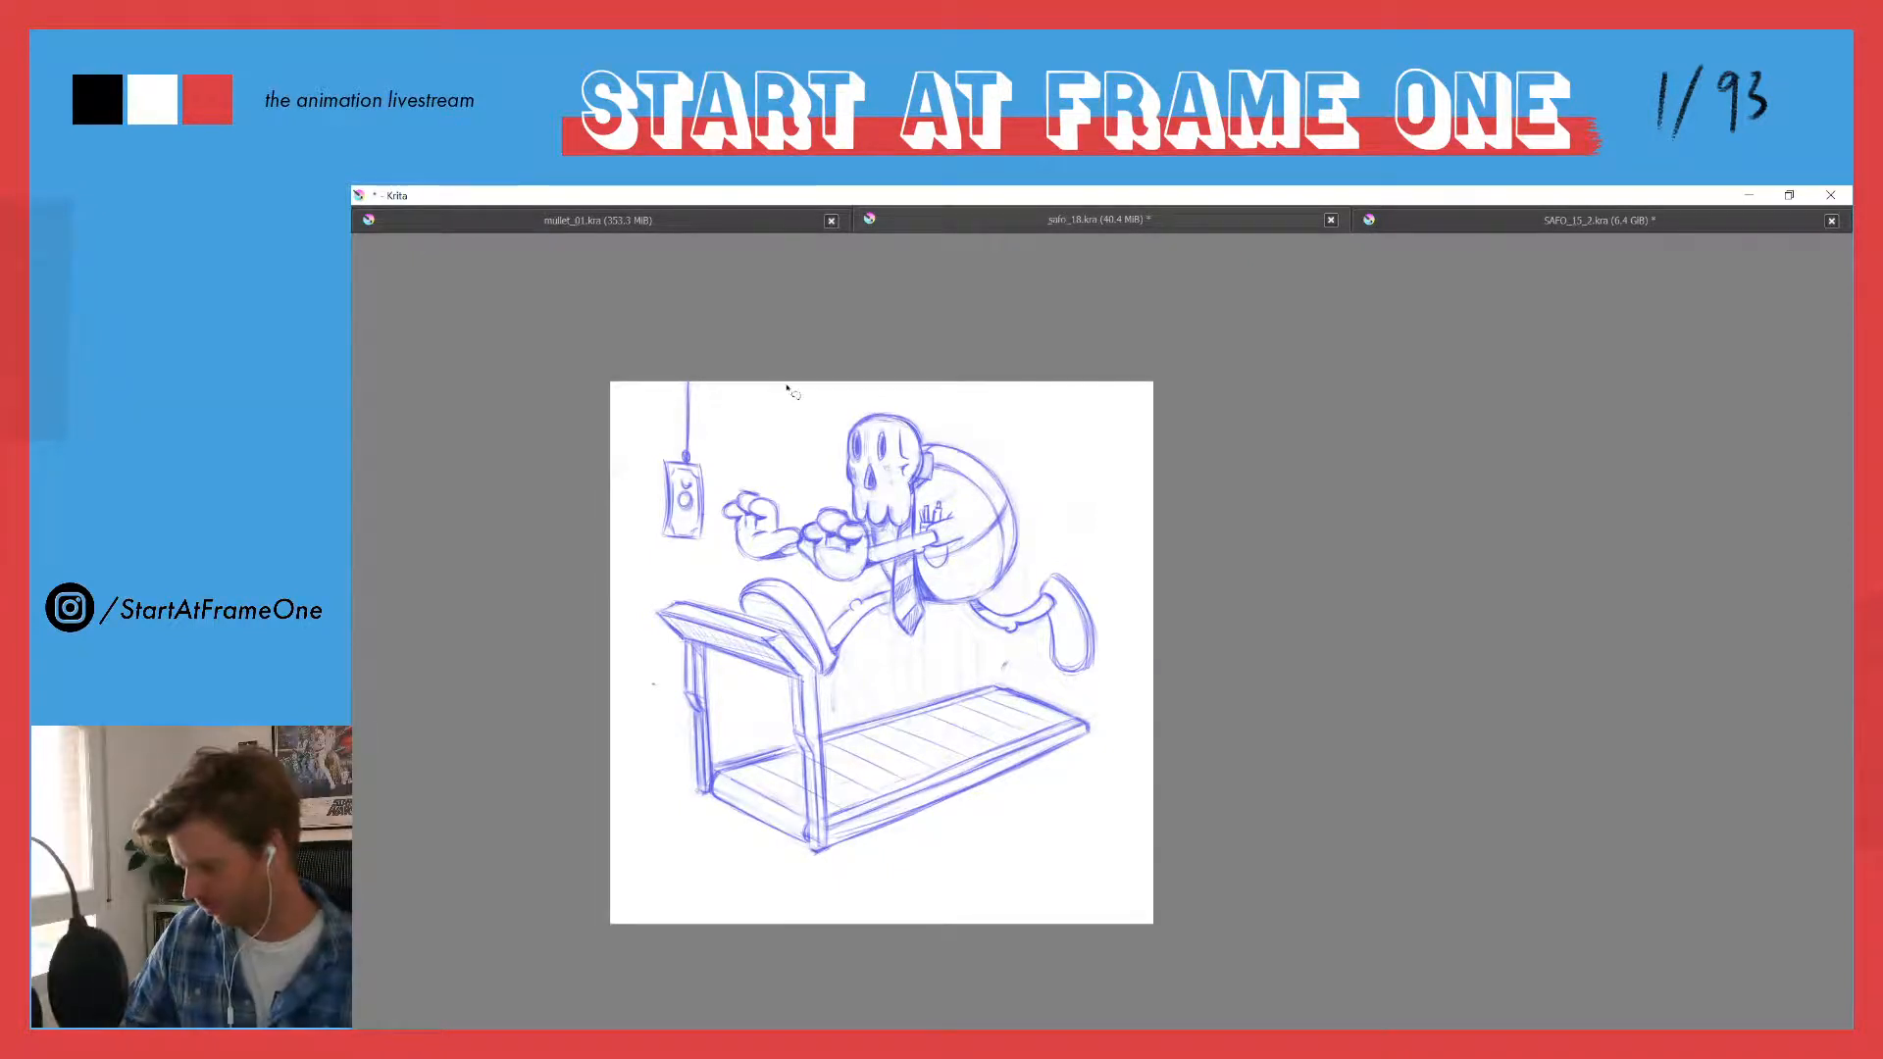
# - Move the whole sketch down on the canvas to leave room above the skull and the banknote's string
pyautogui.moveTo(850, 471); pyautogui.dragTo(854, 498)
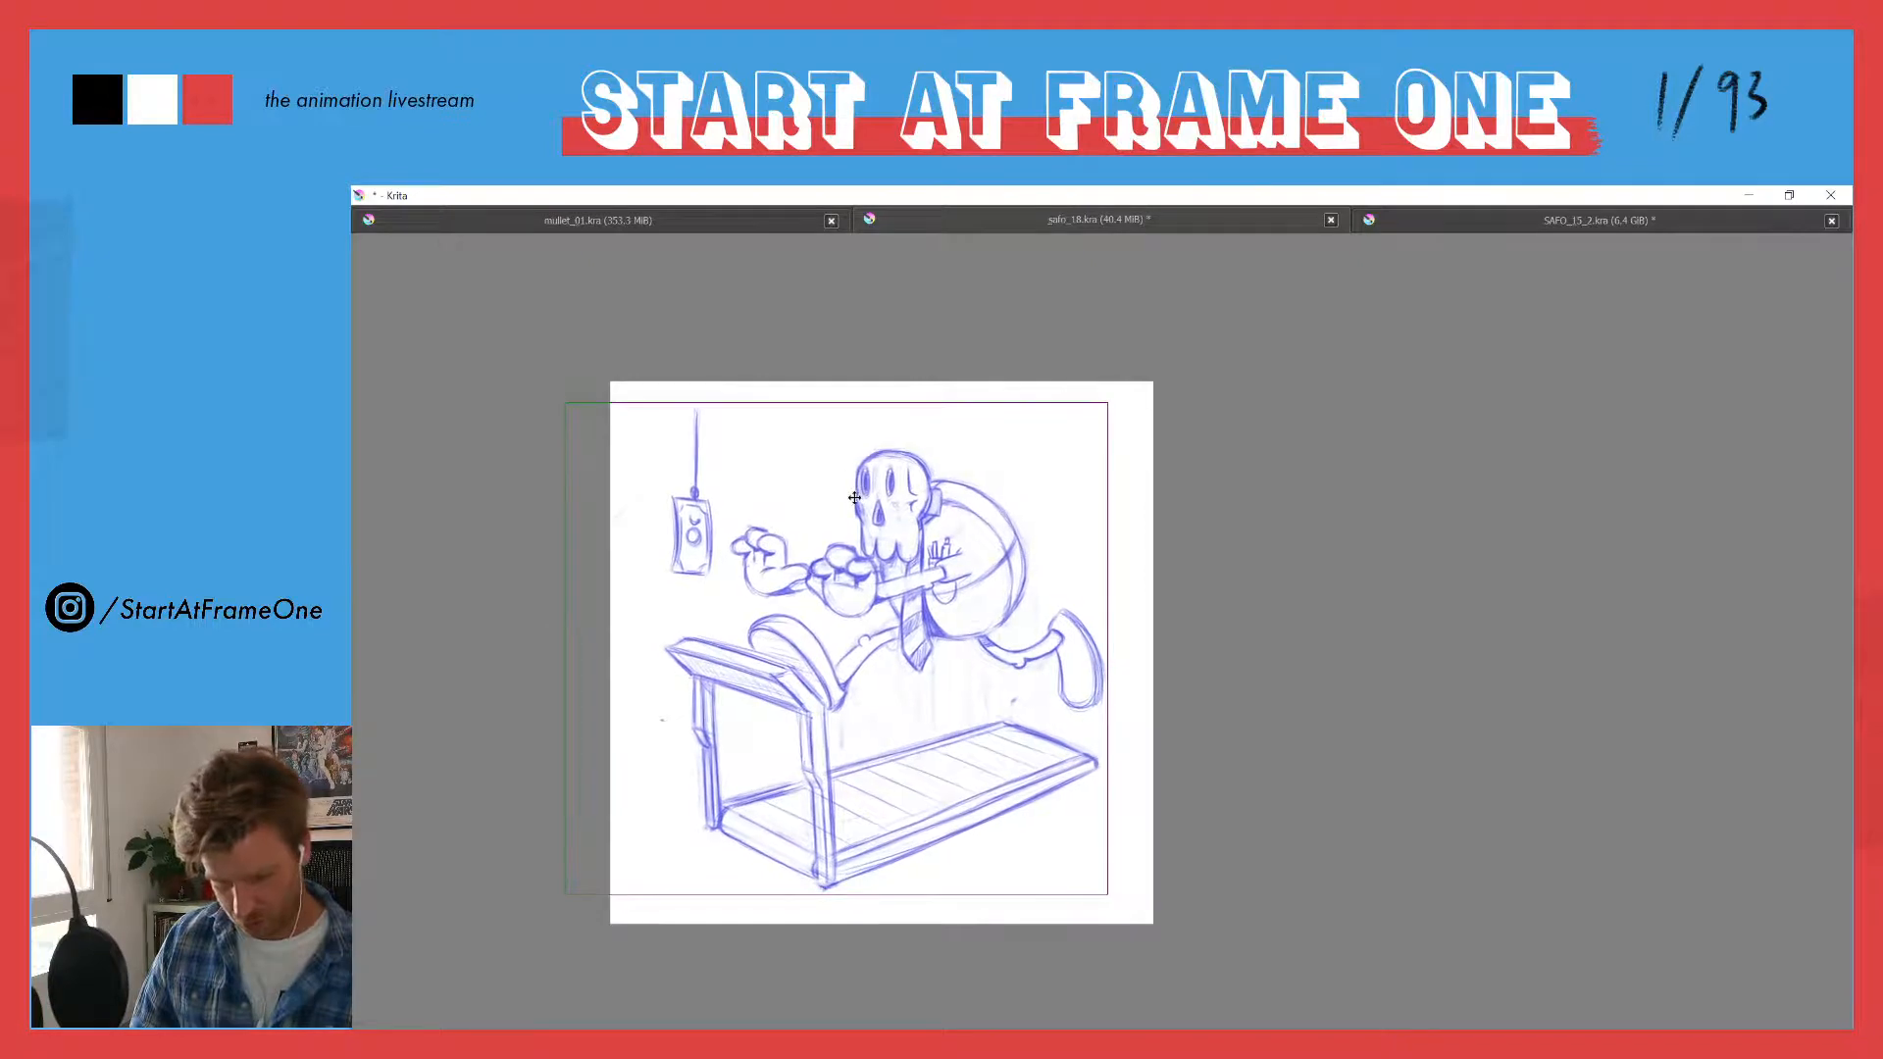
pyautogui.press('b')
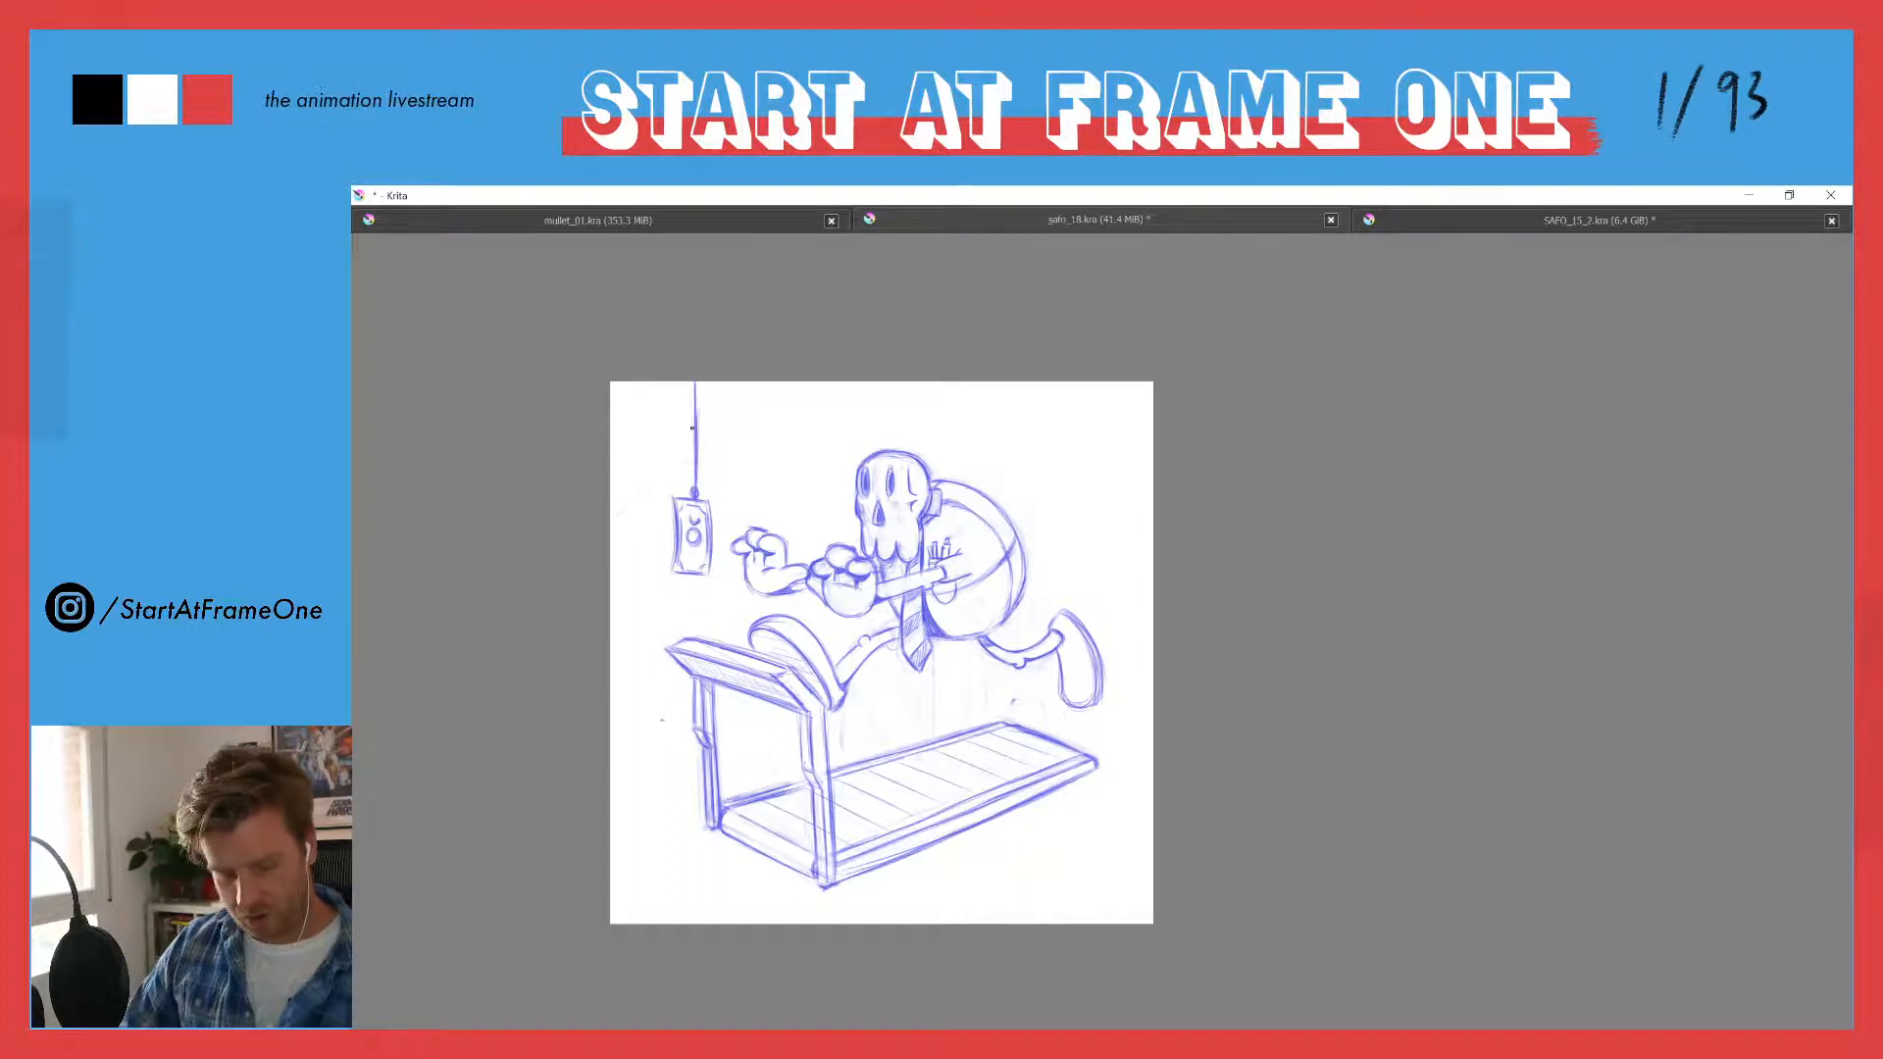
pyautogui.press('t')
pyautogui.moveTo(690, 432)
pyautogui.mouseDown()
pyautogui.moveTo(734, 497)
pyautogui.moveTo(699, 468)
pyautogui.mouseUp()
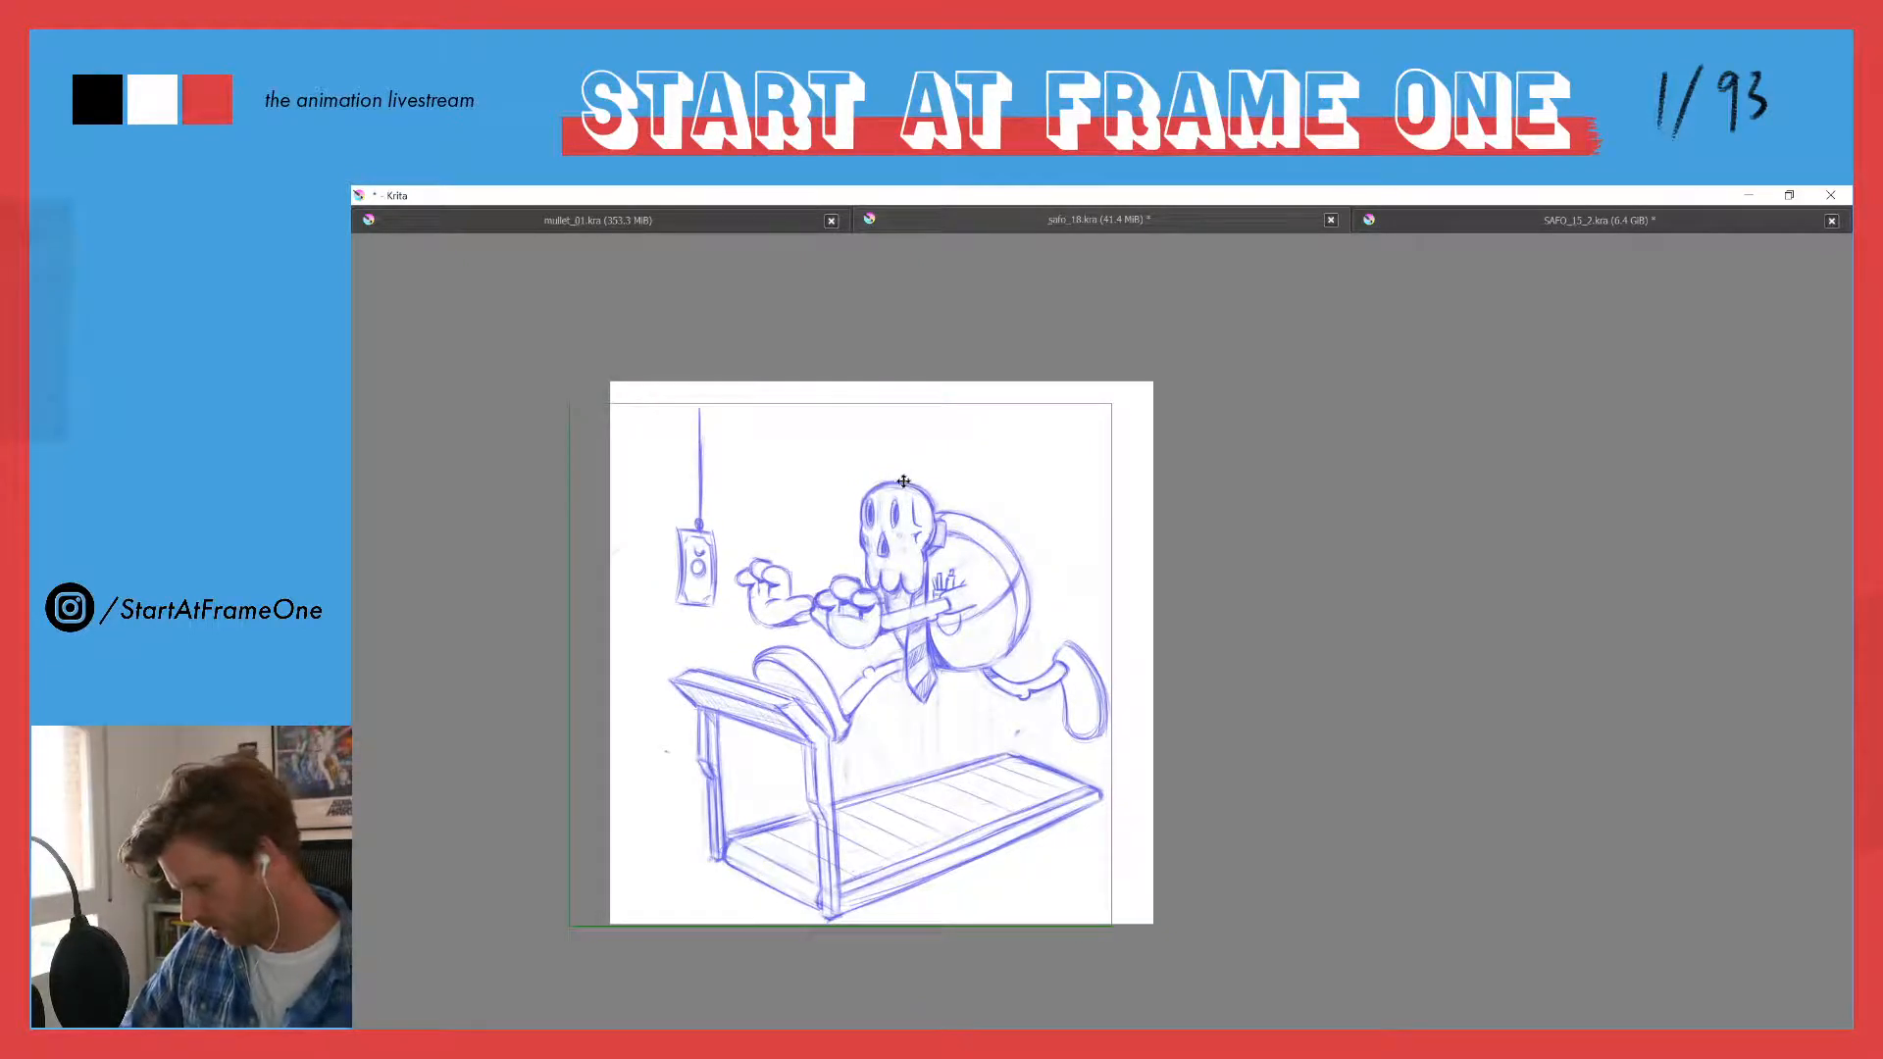
pyautogui.press('b')
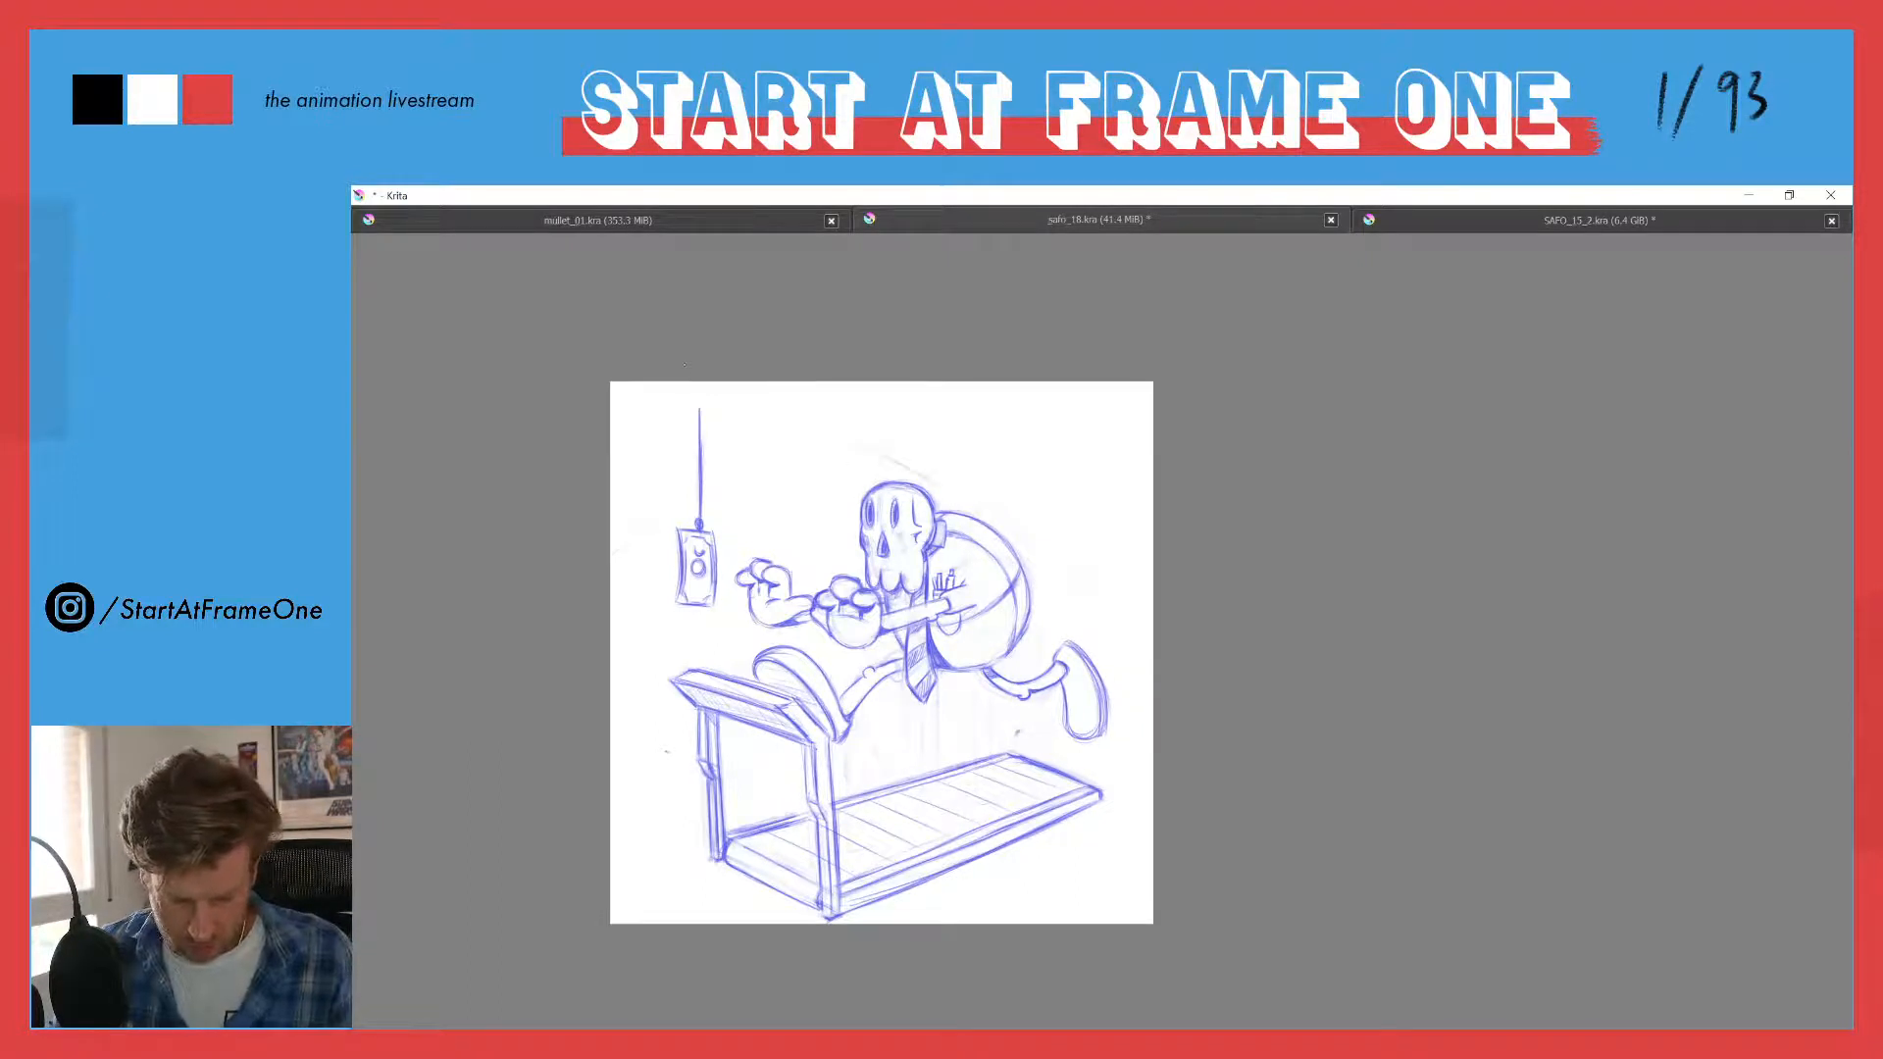
# - Sketch a long curved rod arching from the character's back over the skull to the top of the banknote's string
pyautogui.moveTo(806, 429)
pyautogui.mouseDown()
pyautogui.moveTo(973, 510)
pyautogui.moveTo(836, 435)
pyautogui.moveTo(753, 429)
pyautogui.mouseUp()
pyautogui.moveTo(882, 450); pyautogui.dragTo(730, 430)
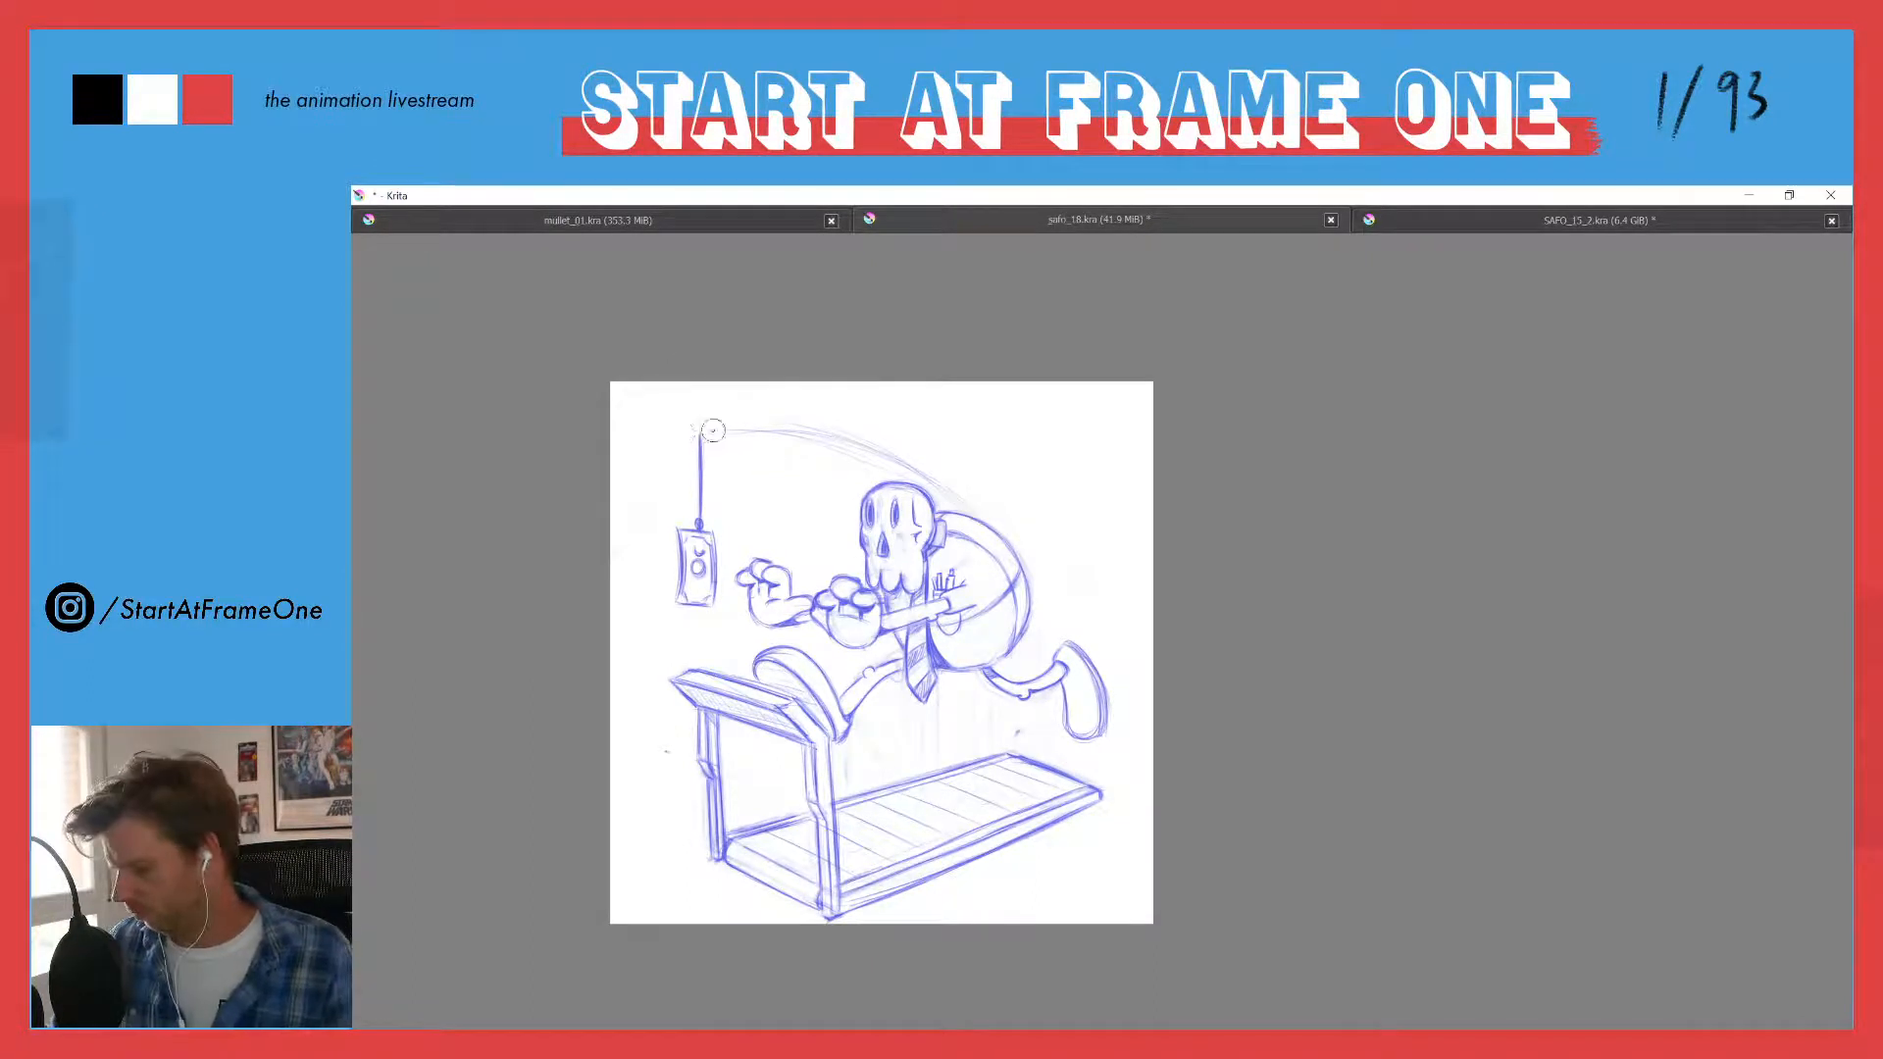
pyautogui.moveTo(698, 431)
pyautogui.mouseDown()
pyautogui.moveTo(842, 421)
pyautogui.moveTo(904, 454)
pyautogui.mouseUp()
pyautogui.moveTo(785, 423); pyautogui.dragTo(932, 484)
pyautogui.moveTo(847, 435); pyautogui.dragTo(956, 505)
pyautogui.moveTo(862, 435)
pyautogui.mouseDown()
pyautogui.moveTo(965, 509)
pyautogui.moveTo(933, 482)
pyautogui.mouseUp()
pyautogui.moveTo(739, 422)
pyautogui.mouseDown()
pyautogui.moveTo(847, 433)
pyautogui.moveTo(961, 507)
pyautogui.mouseUp()
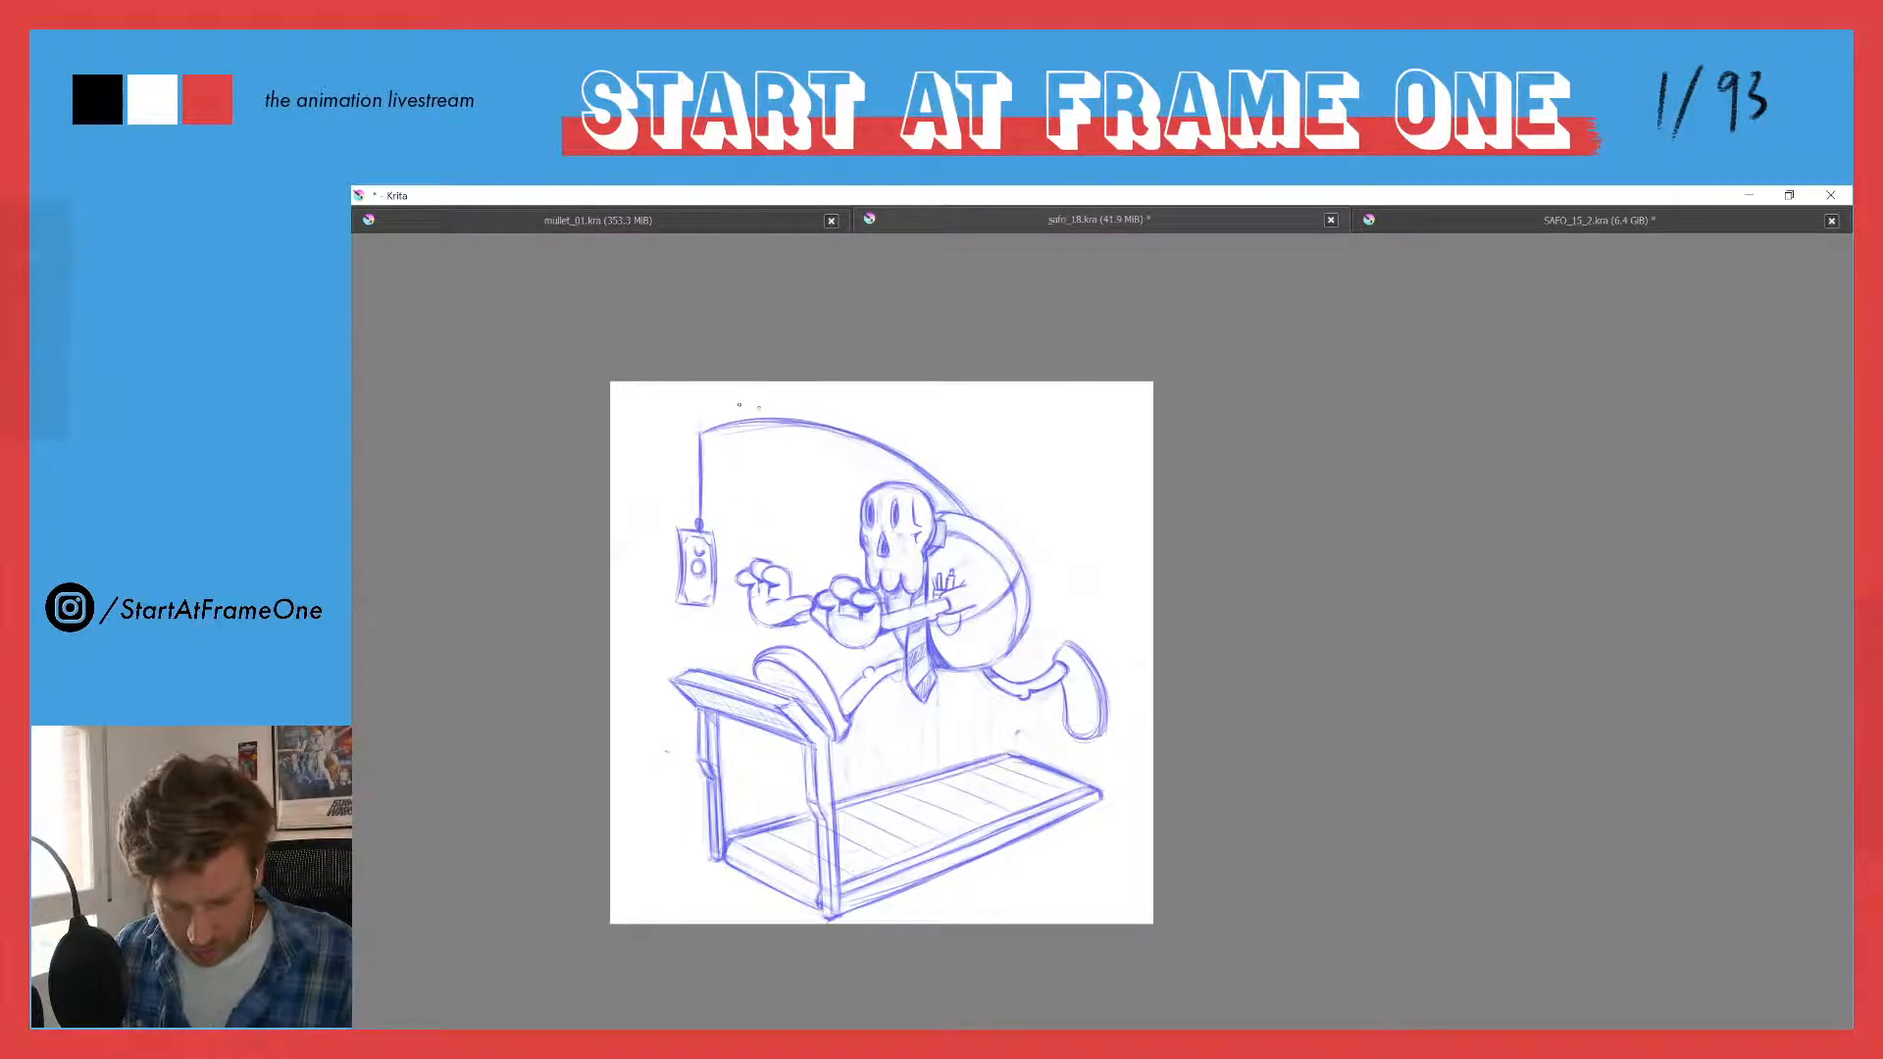
# - Erase the middle of the rod and resketch it as a higher, rounder arch from the character's back to the banknote's string
pyautogui.moveTo(759, 422)
pyautogui.mouseDown()
pyautogui.moveTo(960, 501)
pyautogui.moveTo(933, 482)
pyautogui.moveTo(946, 473)
pyautogui.mouseUp()
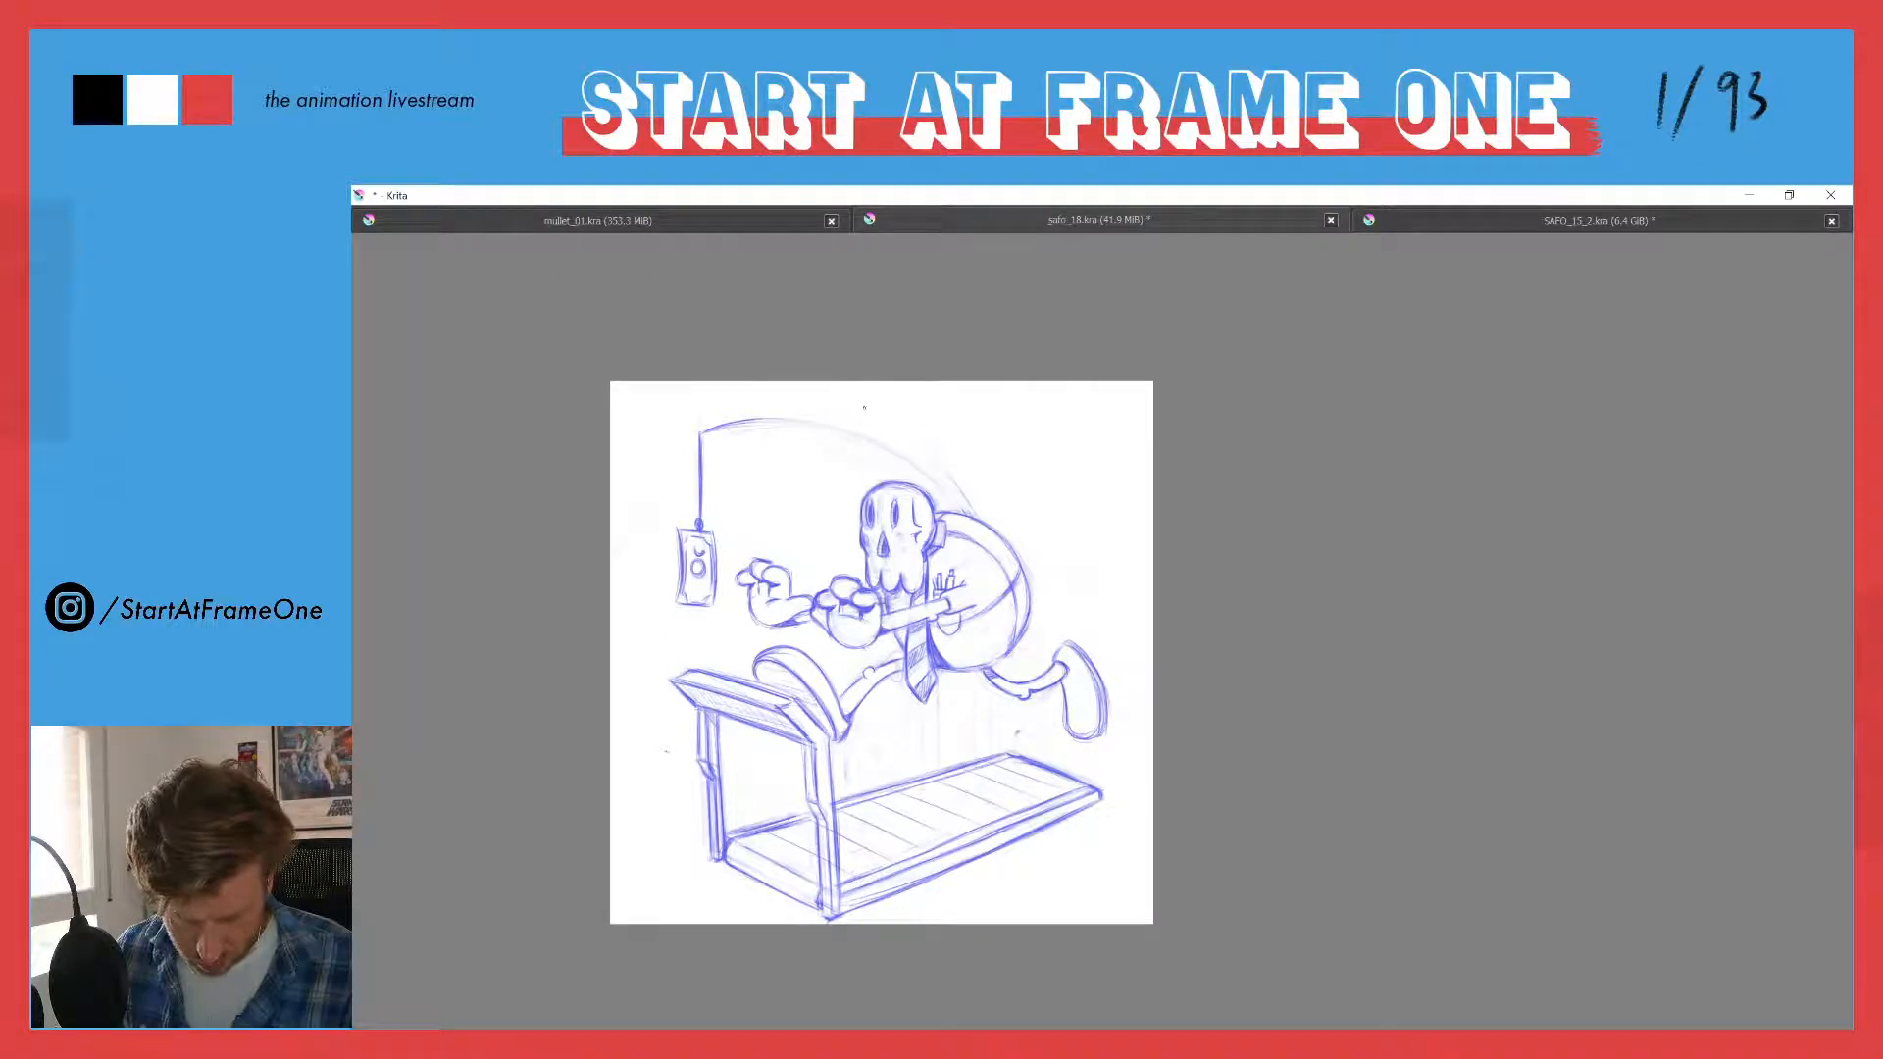
pyautogui.moveTo(940, 473)
pyautogui.mouseDown()
pyautogui.moveTo(971, 510)
pyautogui.moveTo(870, 415)
pyautogui.mouseUp()
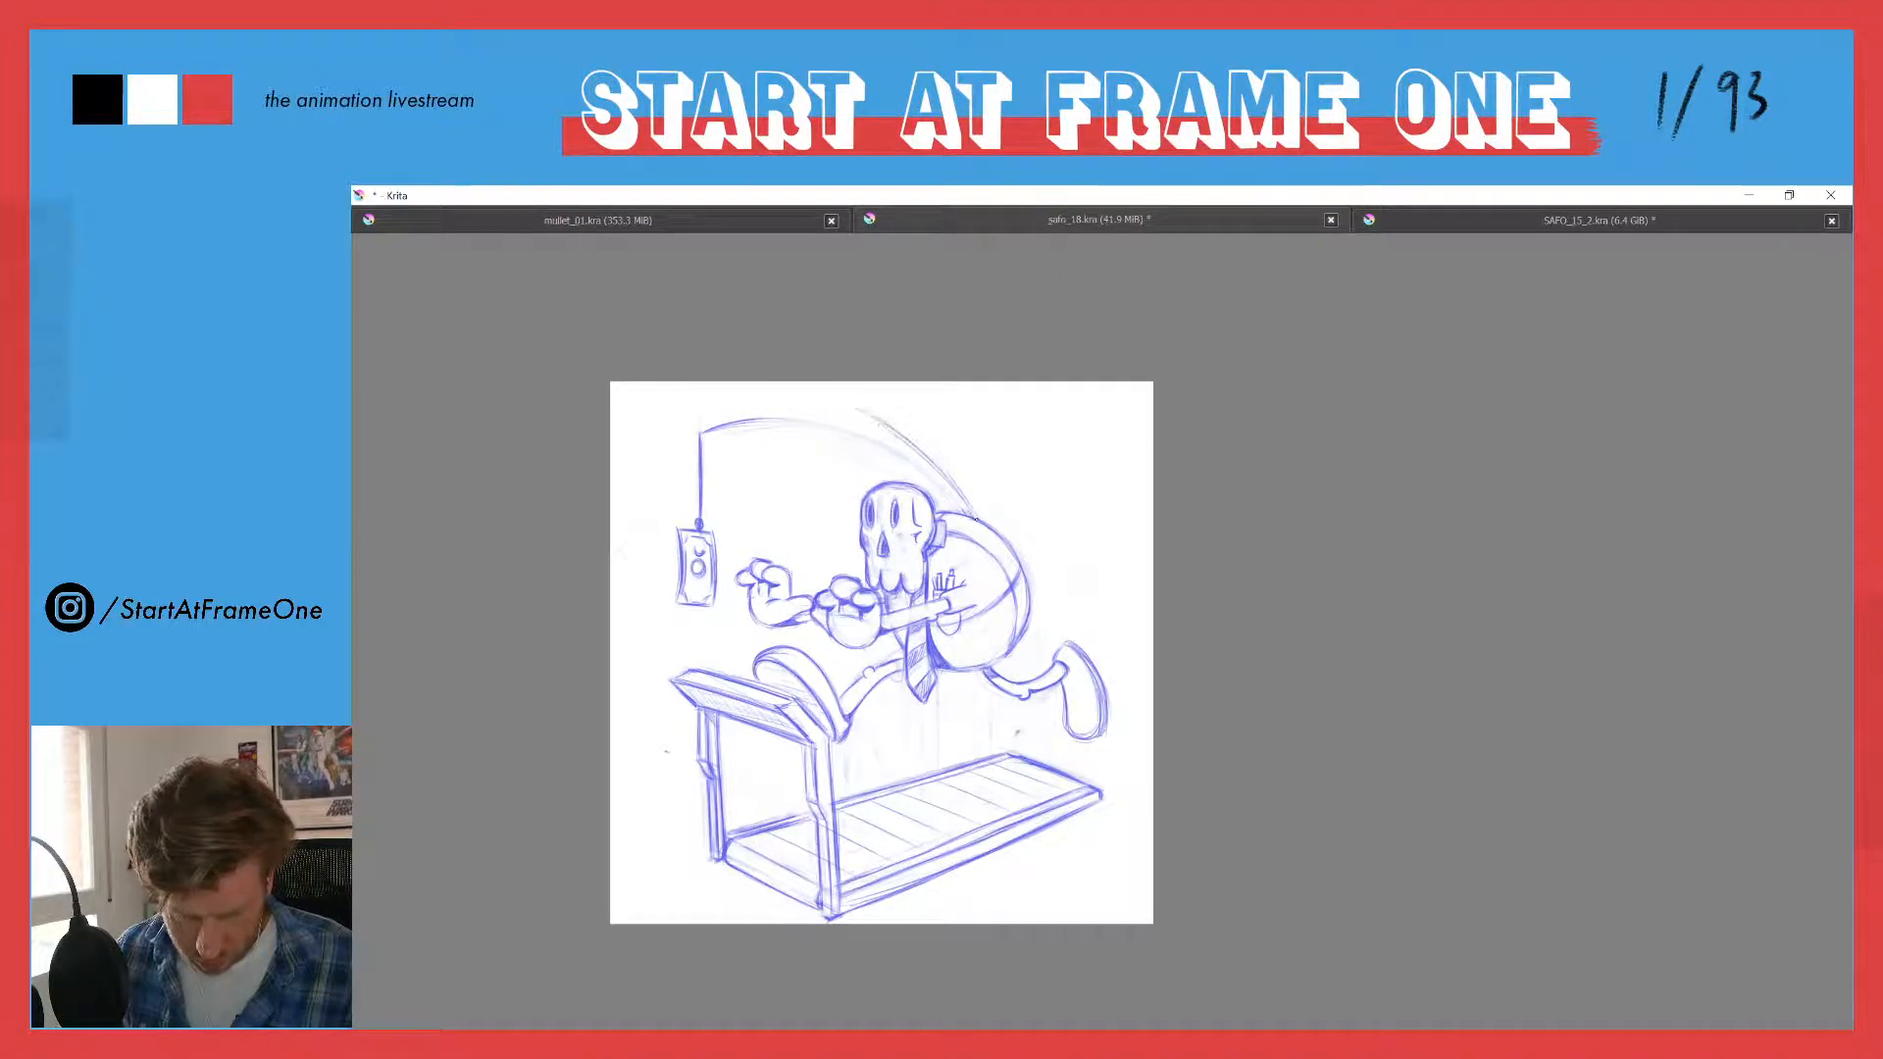
pyautogui.moveTo(973, 512); pyautogui.dragTo(849, 406)
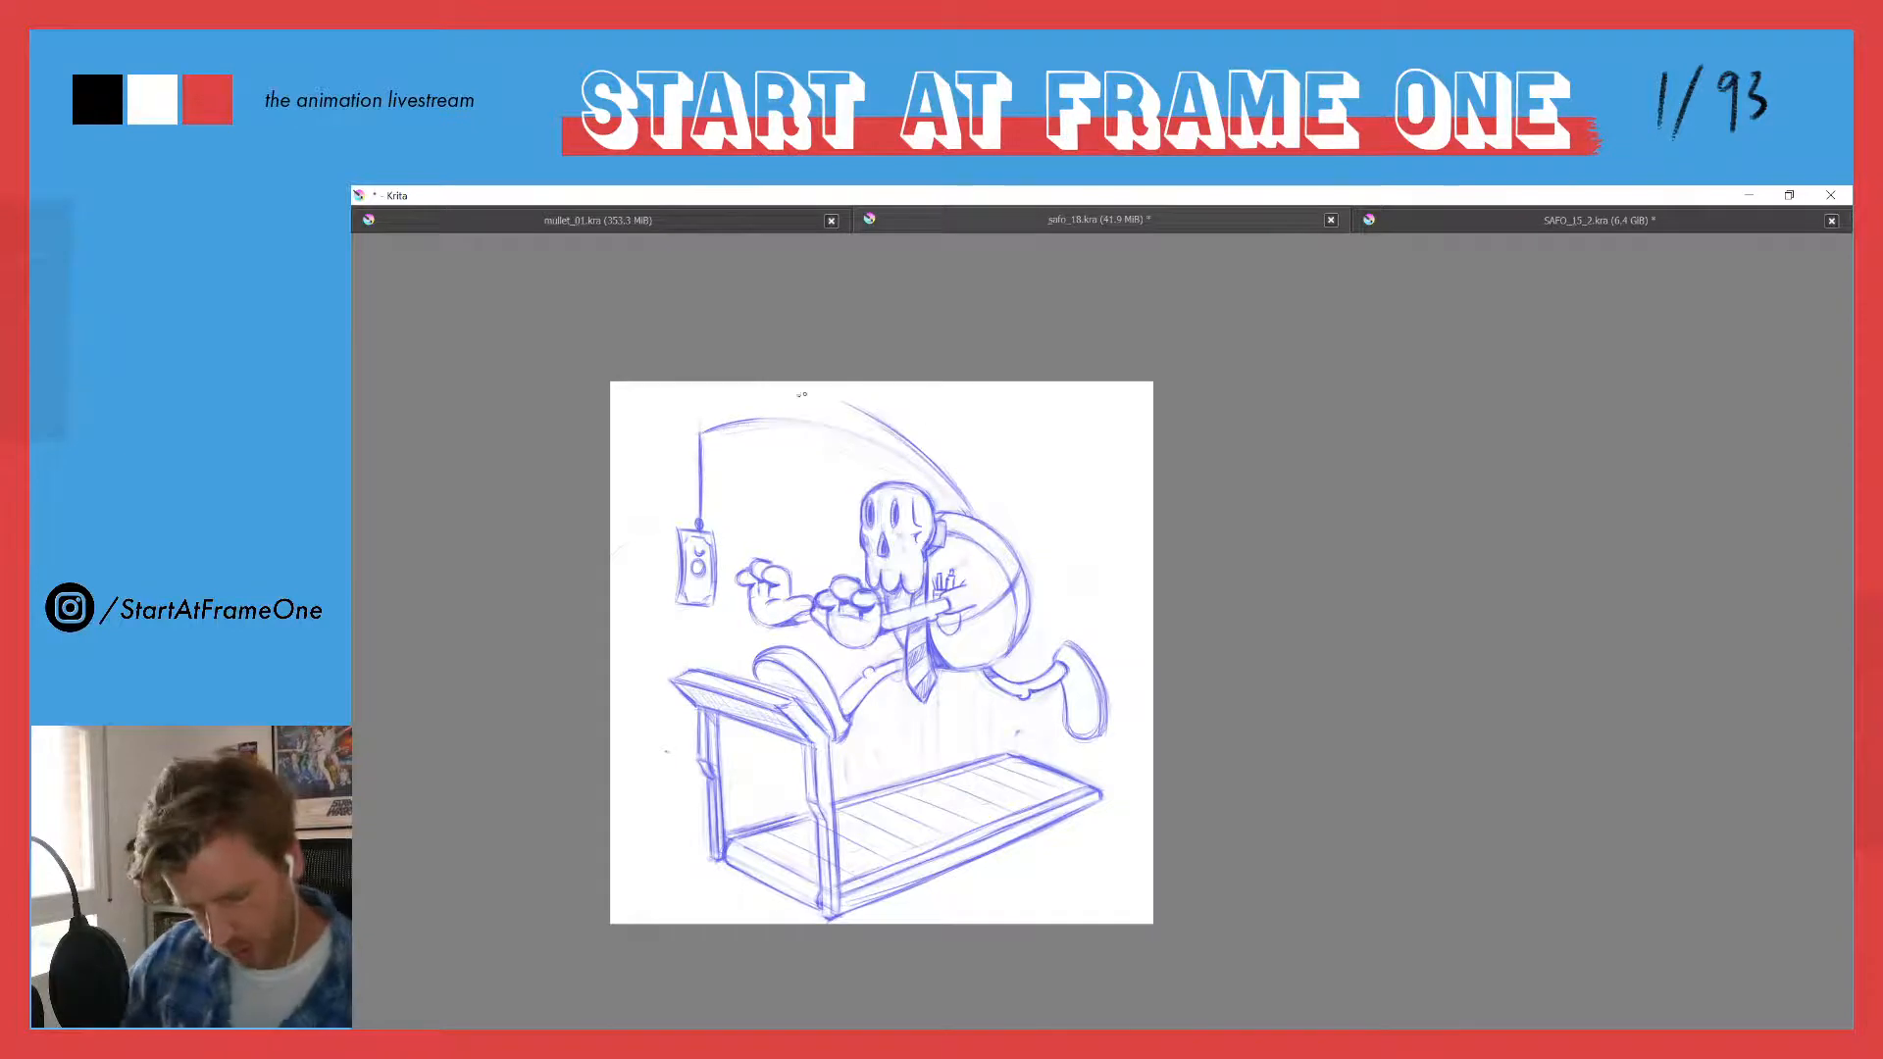
pyautogui.moveTo(866, 485); pyautogui.dragTo(1054, 604)
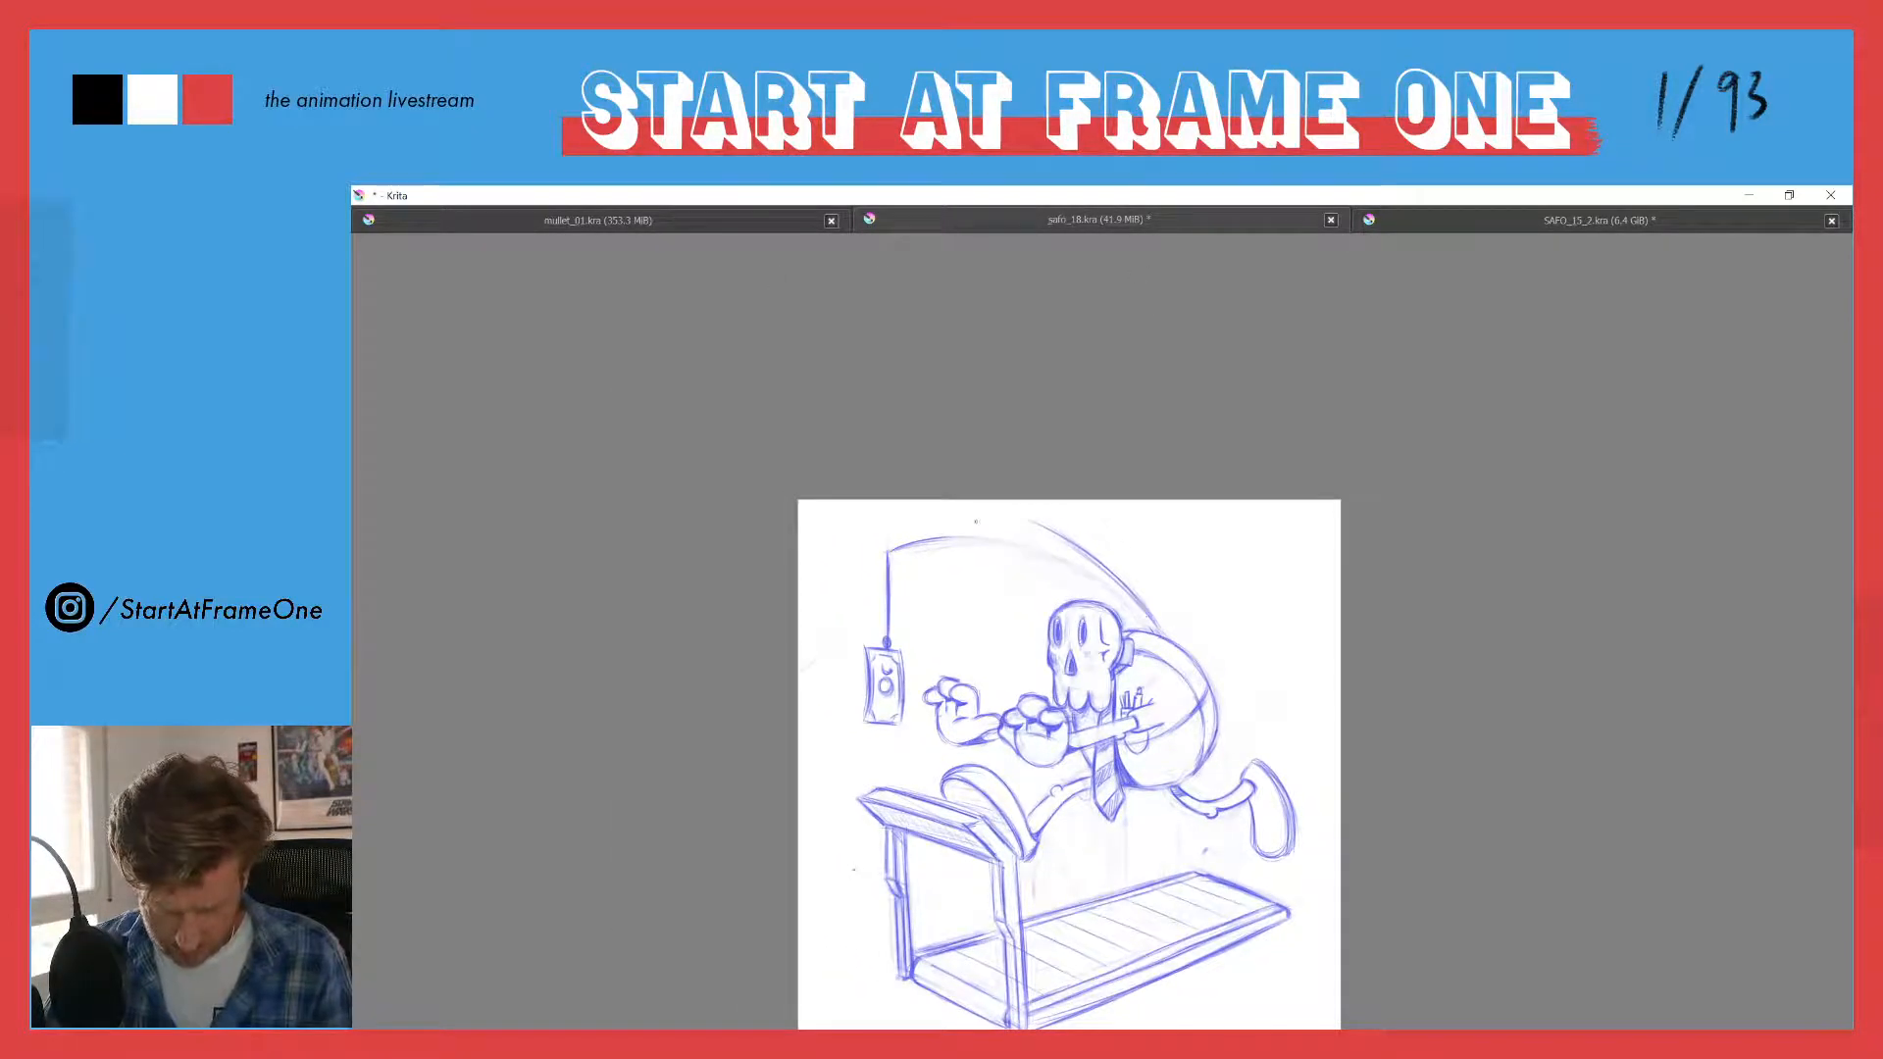
pyautogui.moveTo(1099, 563)
pyautogui.mouseDown()
pyautogui.moveTo(926, 519)
pyautogui.moveTo(1035, 536)
pyautogui.moveTo(892, 554)
pyautogui.moveTo(1133, 544)
pyautogui.moveTo(982, 523)
pyautogui.moveTo(943, 538)
pyautogui.moveTo(1025, 530)
pyautogui.moveTo(941, 536)
pyautogui.moveTo(987, 521)
pyautogui.moveTo(887, 554)
pyautogui.moveTo(1009, 519)
pyautogui.moveTo(883, 550)
pyautogui.moveTo(943, 536)
pyautogui.moveTo(927, 544)
pyautogui.moveTo(1070, 565)
pyautogui.mouseUp()
pyautogui.press('e')
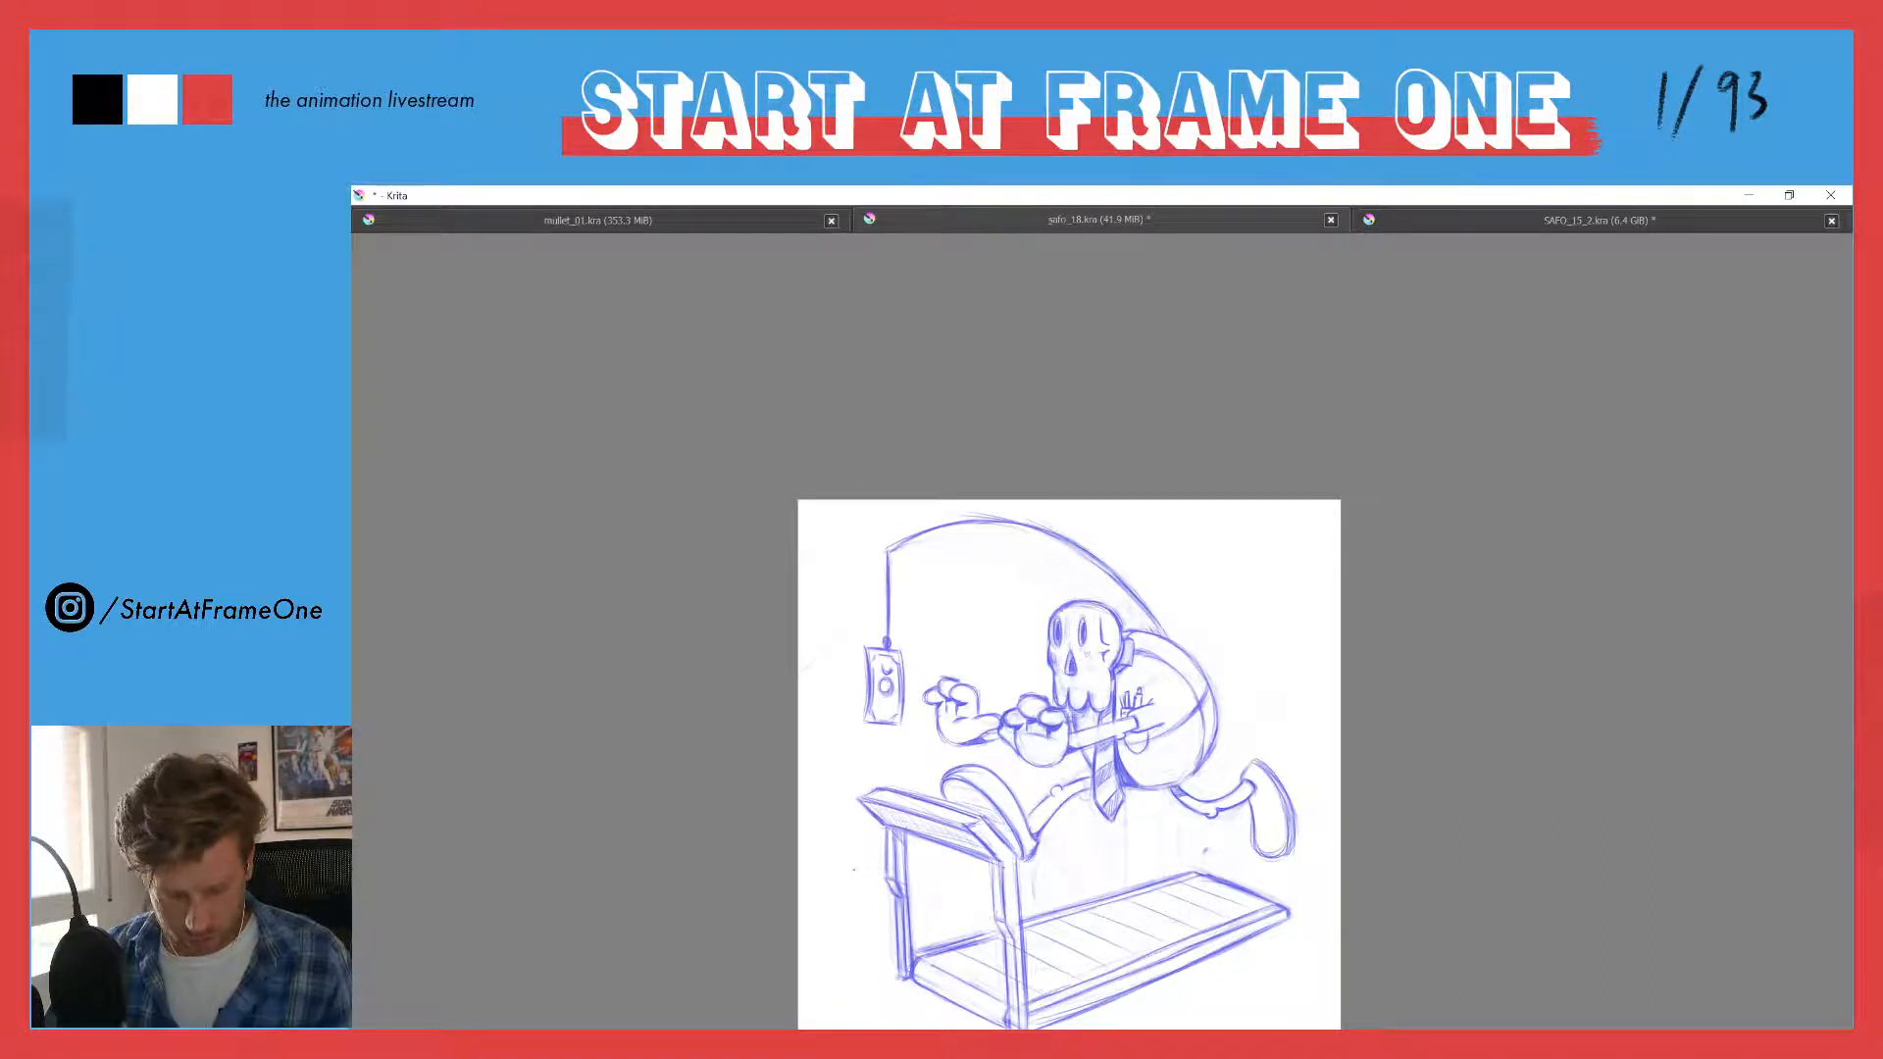
pyautogui.moveTo(977, 528)
pyautogui.mouseDown()
pyautogui.moveTo(1040, 538)
pyautogui.moveTo(1143, 618)
pyautogui.mouseUp()
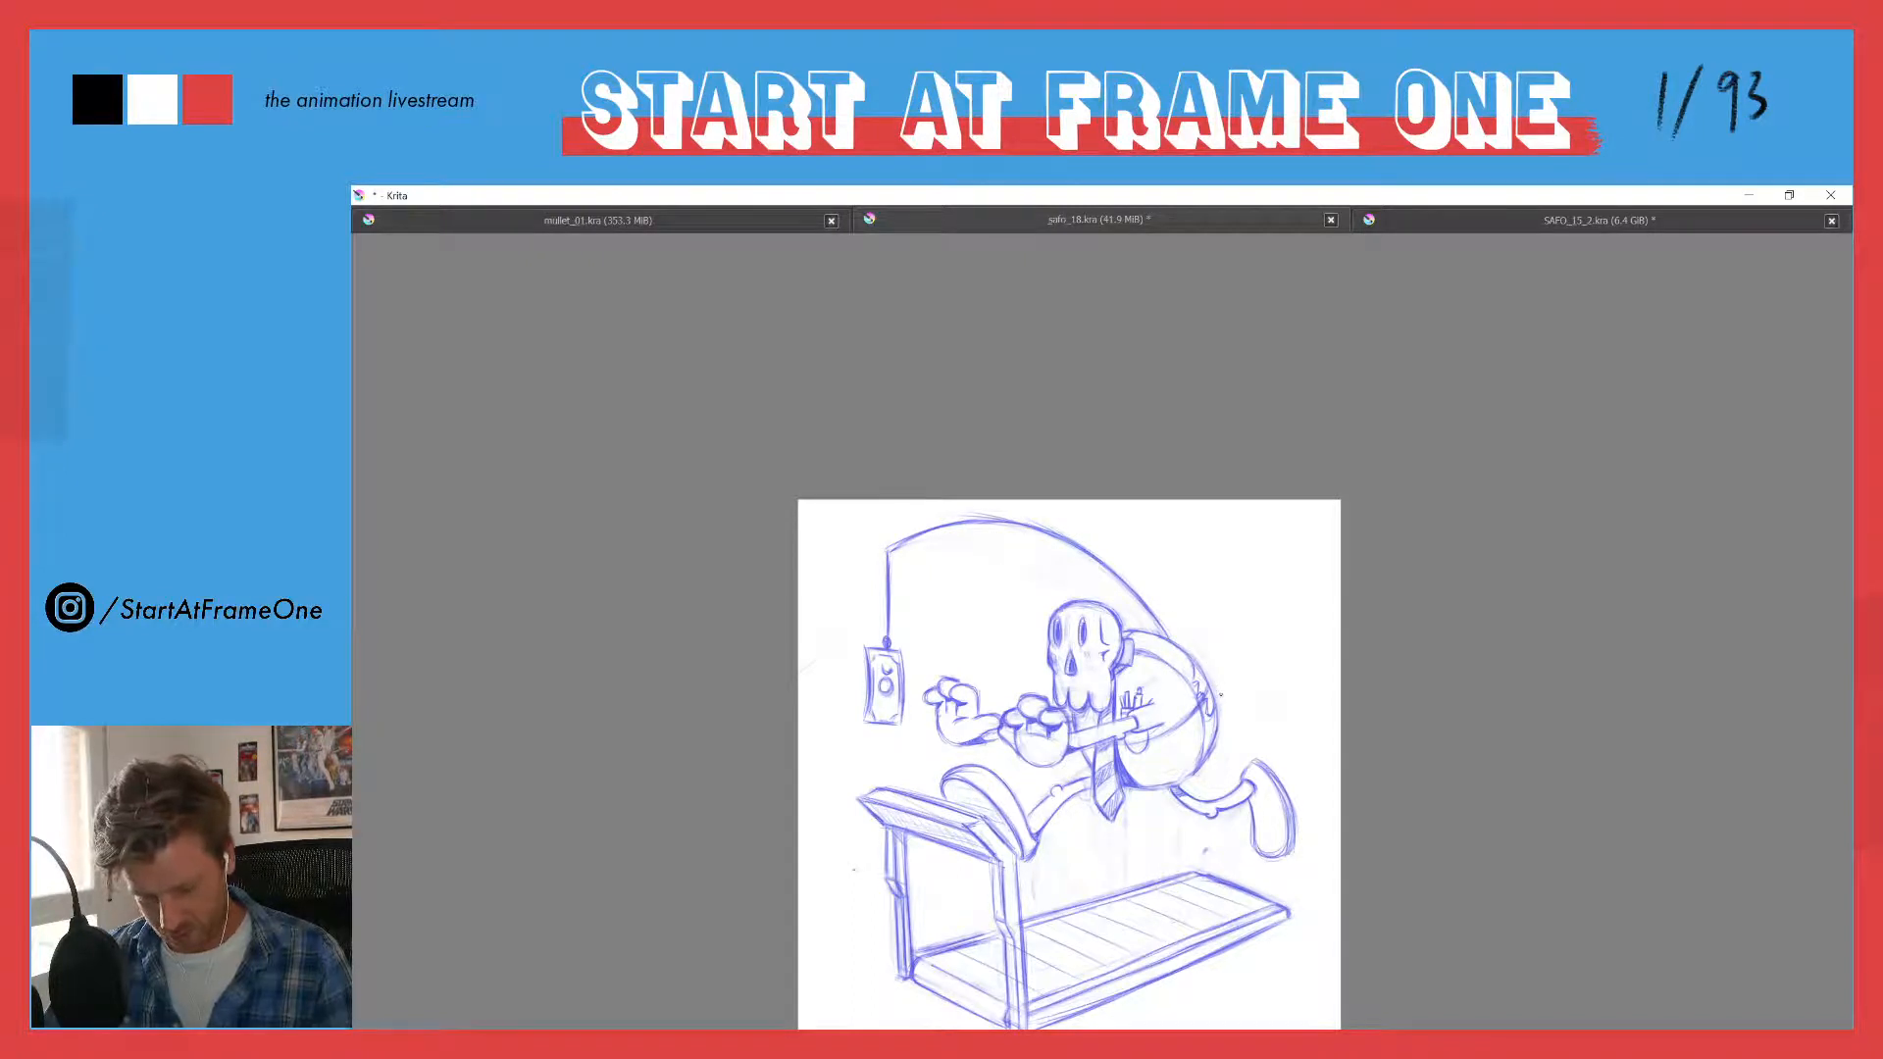
# - Sketch a tubular holder around the rod's base on the character's back, held by a strap with a jagged torn edge
pyautogui.moveTo(1221, 694); pyautogui.dragTo(1173, 626)
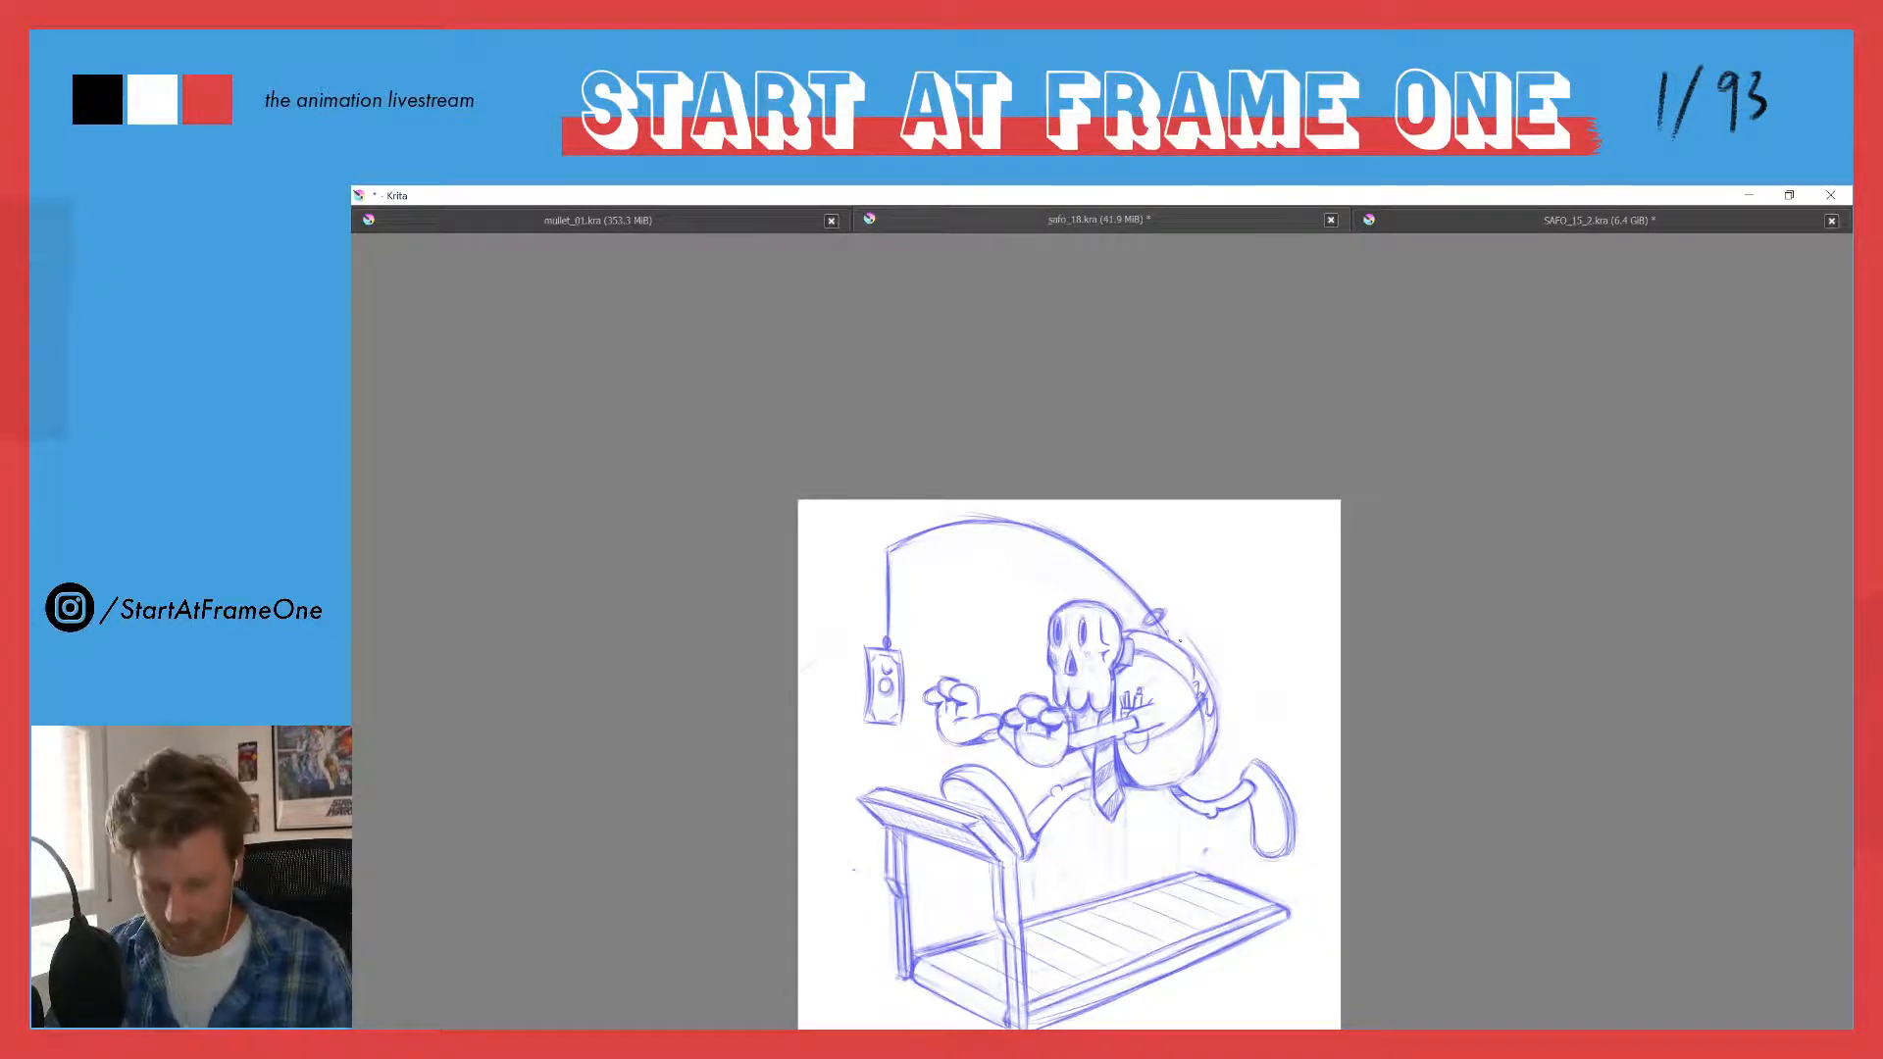
pyautogui.moveTo(1165, 614); pyautogui.dragTo(1213, 688)
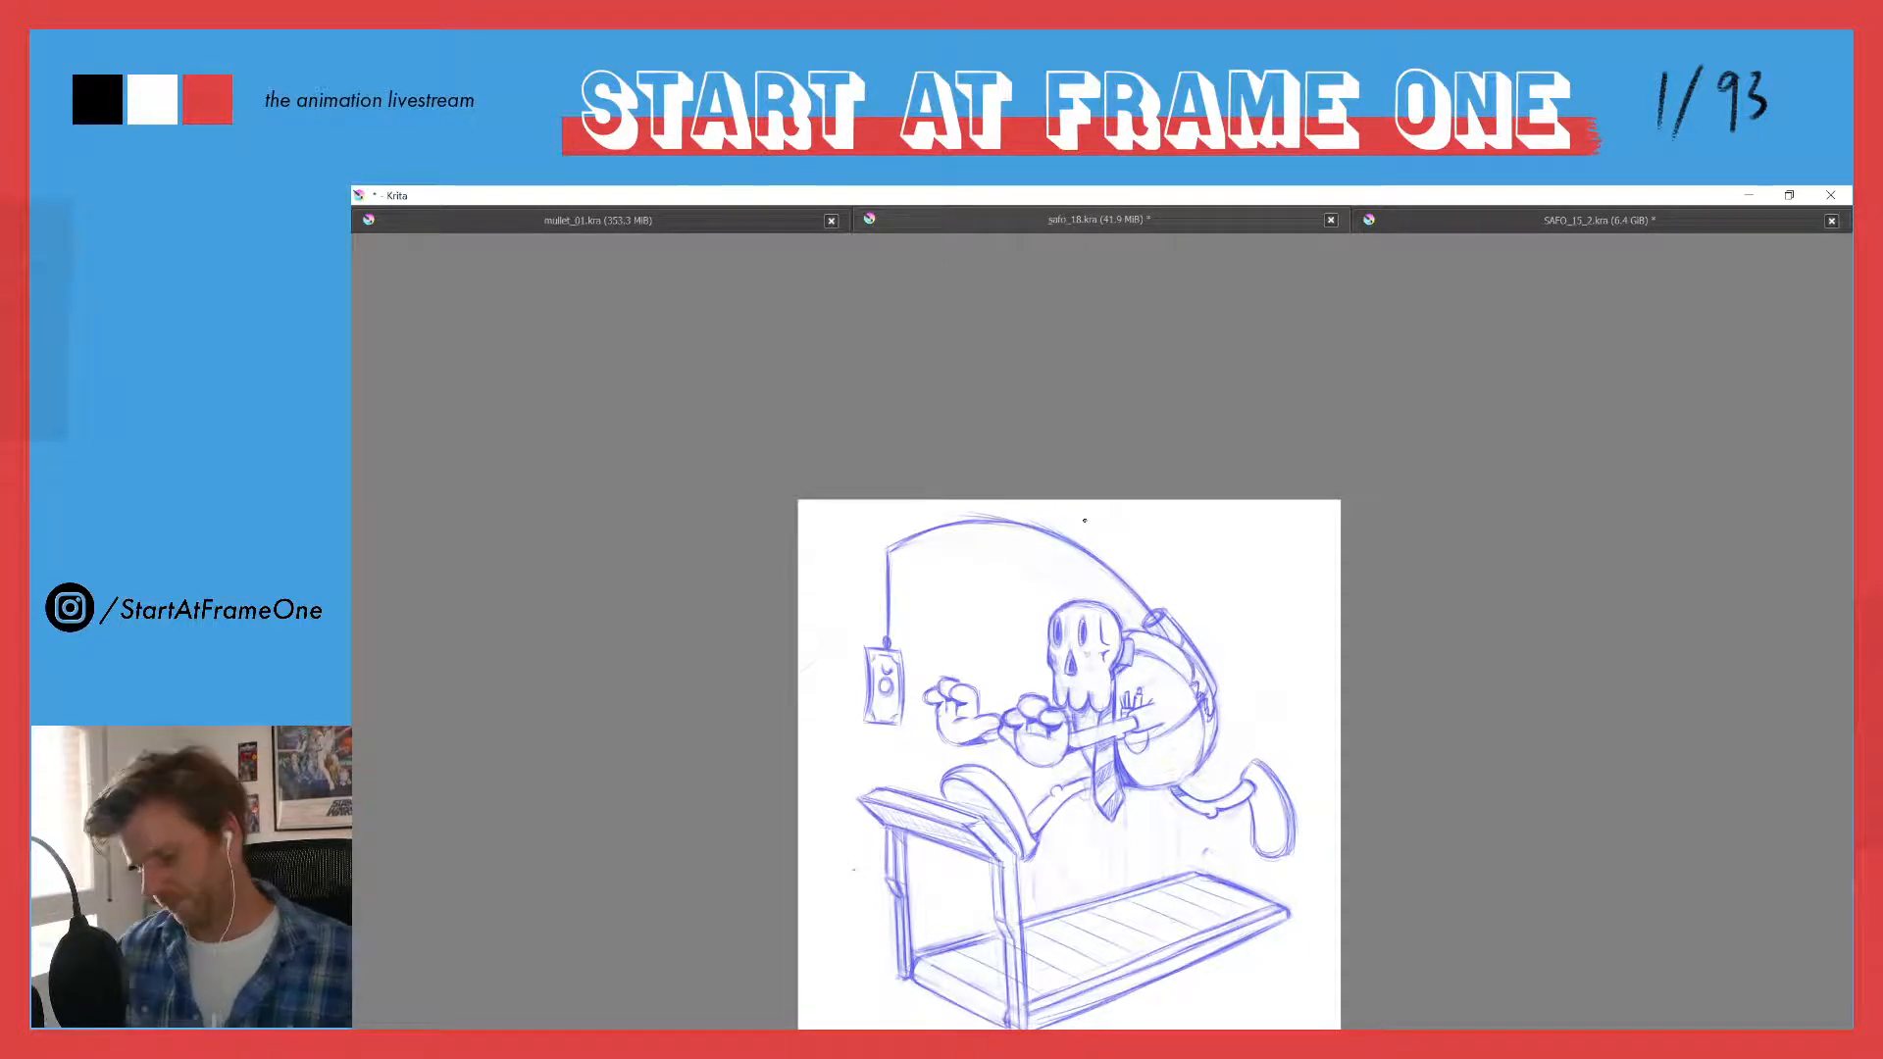
pyautogui.moveTo(1205, 627); pyautogui.dragTo(1211, 517)
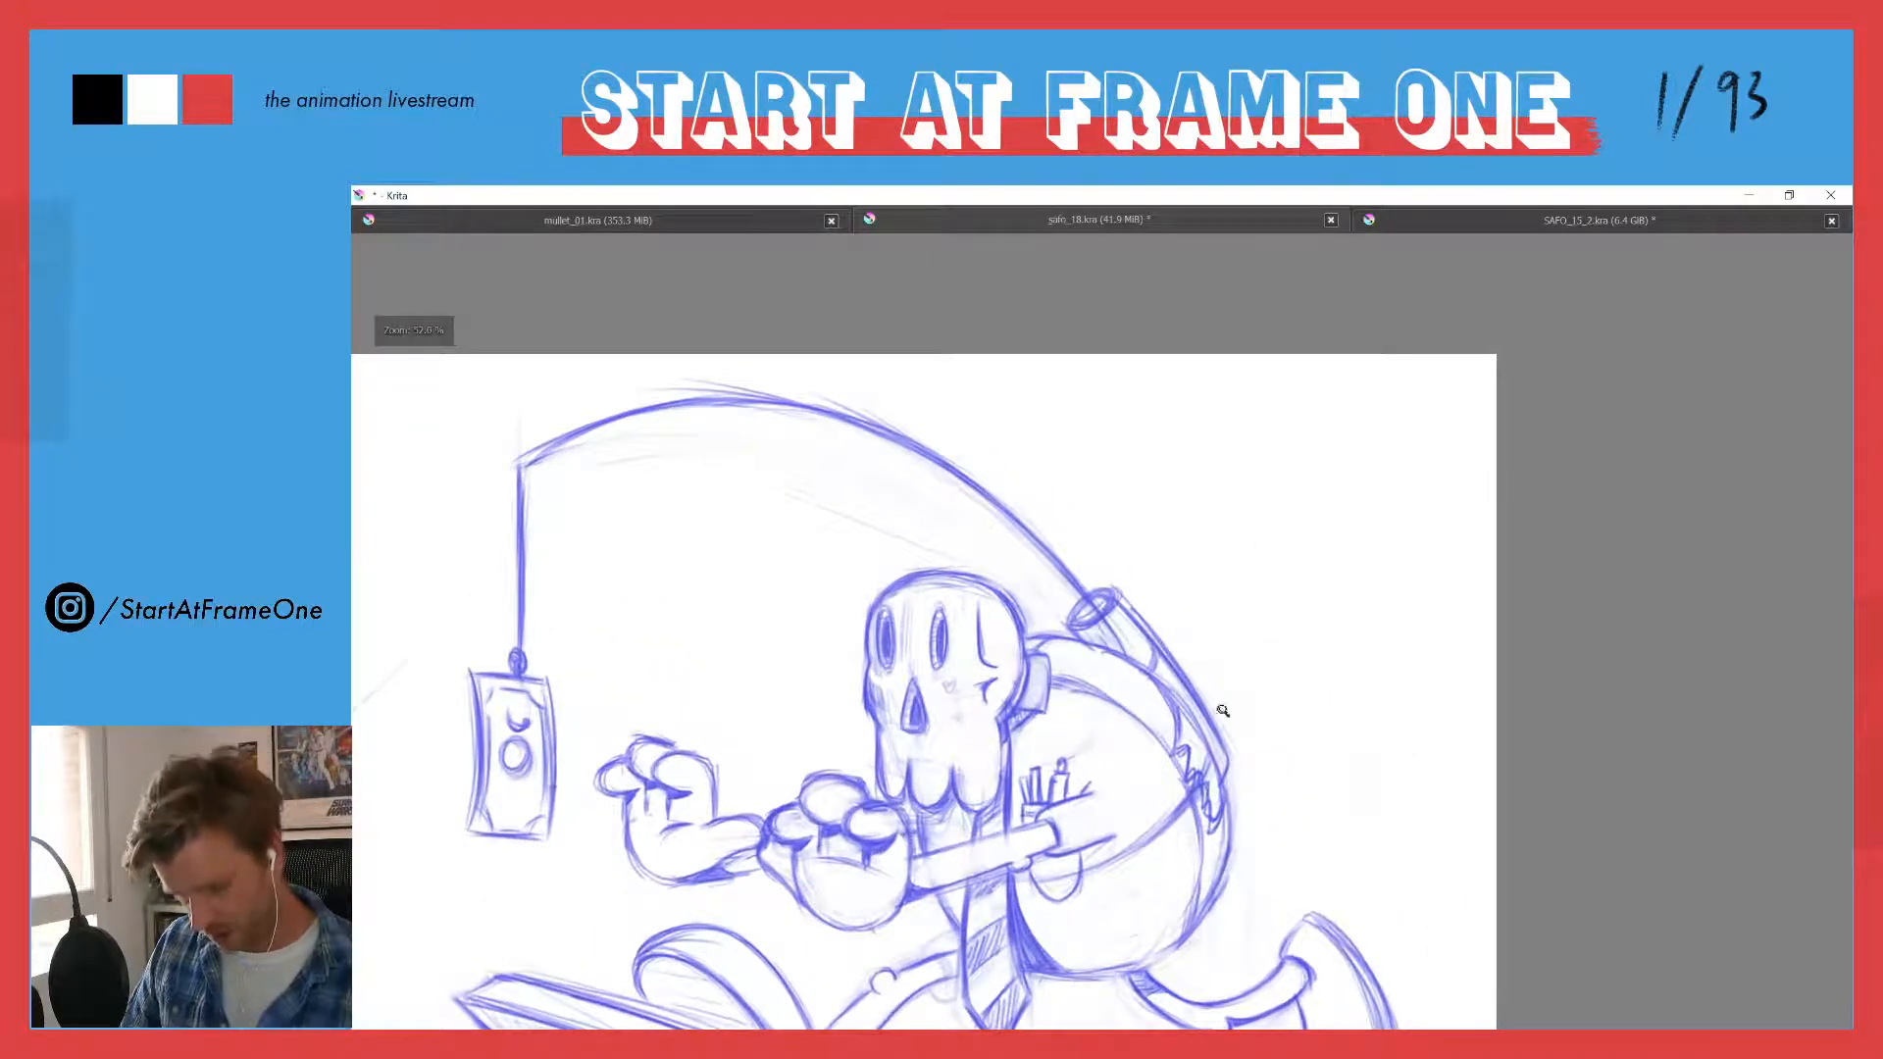
pyautogui.moveTo(1167, 723)
pyautogui.mouseDown()
pyautogui.moveTo(1162, 784)
pyautogui.moveTo(1196, 849)
pyautogui.moveTo(1226, 790)
pyautogui.moveTo(1189, 770)
pyautogui.moveTo(1211, 829)
pyautogui.moveTo(1214, 804)
pyautogui.moveTo(1172, 794)
pyautogui.moveTo(1212, 834)
pyautogui.mouseUp()
pyautogui.press('e')
pyautogui.press('e')
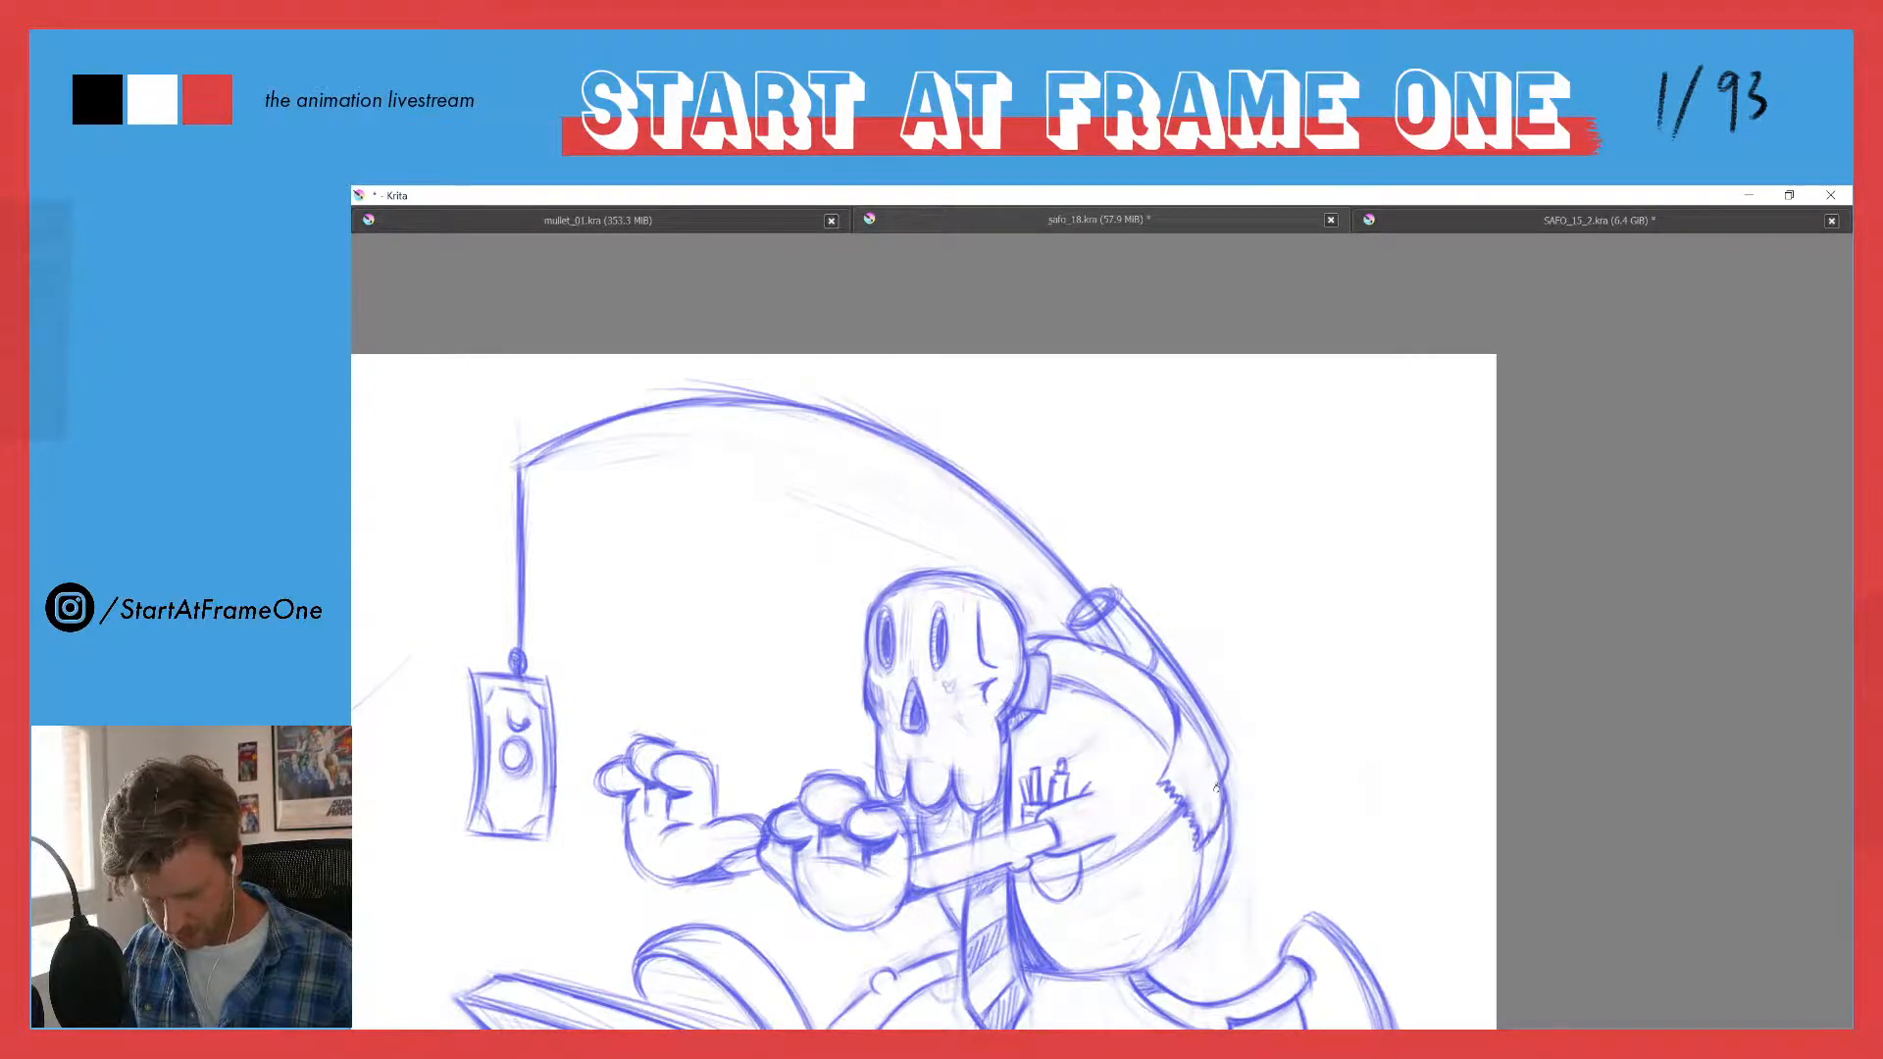
# - Clean up the edges of the holder and the torn strap on the back, and shade them with hatching
pyautogui.moveTo(1211, 754); pyautogui.dragTo(1180, 708)
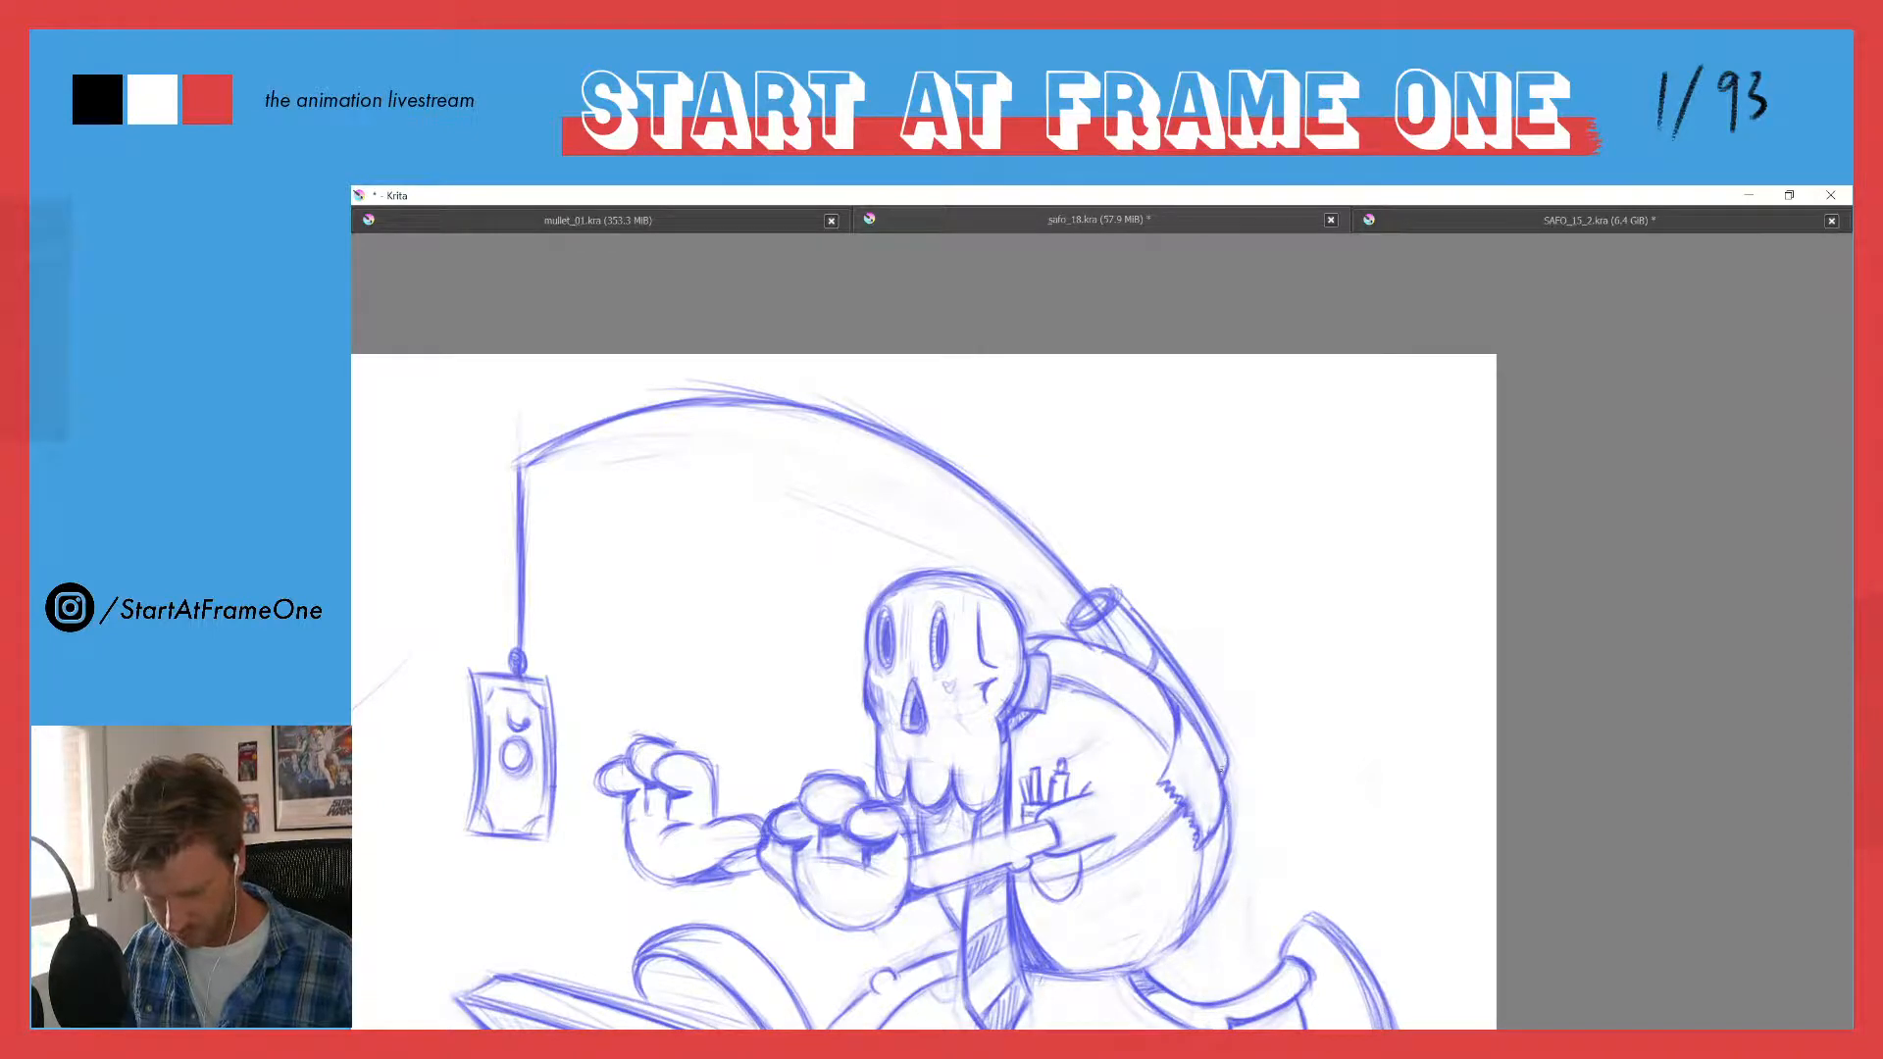
pyautogui.moveTo(1222, 775); pyautogui.dragTo(1215, 748)
pyautogui.press('e')
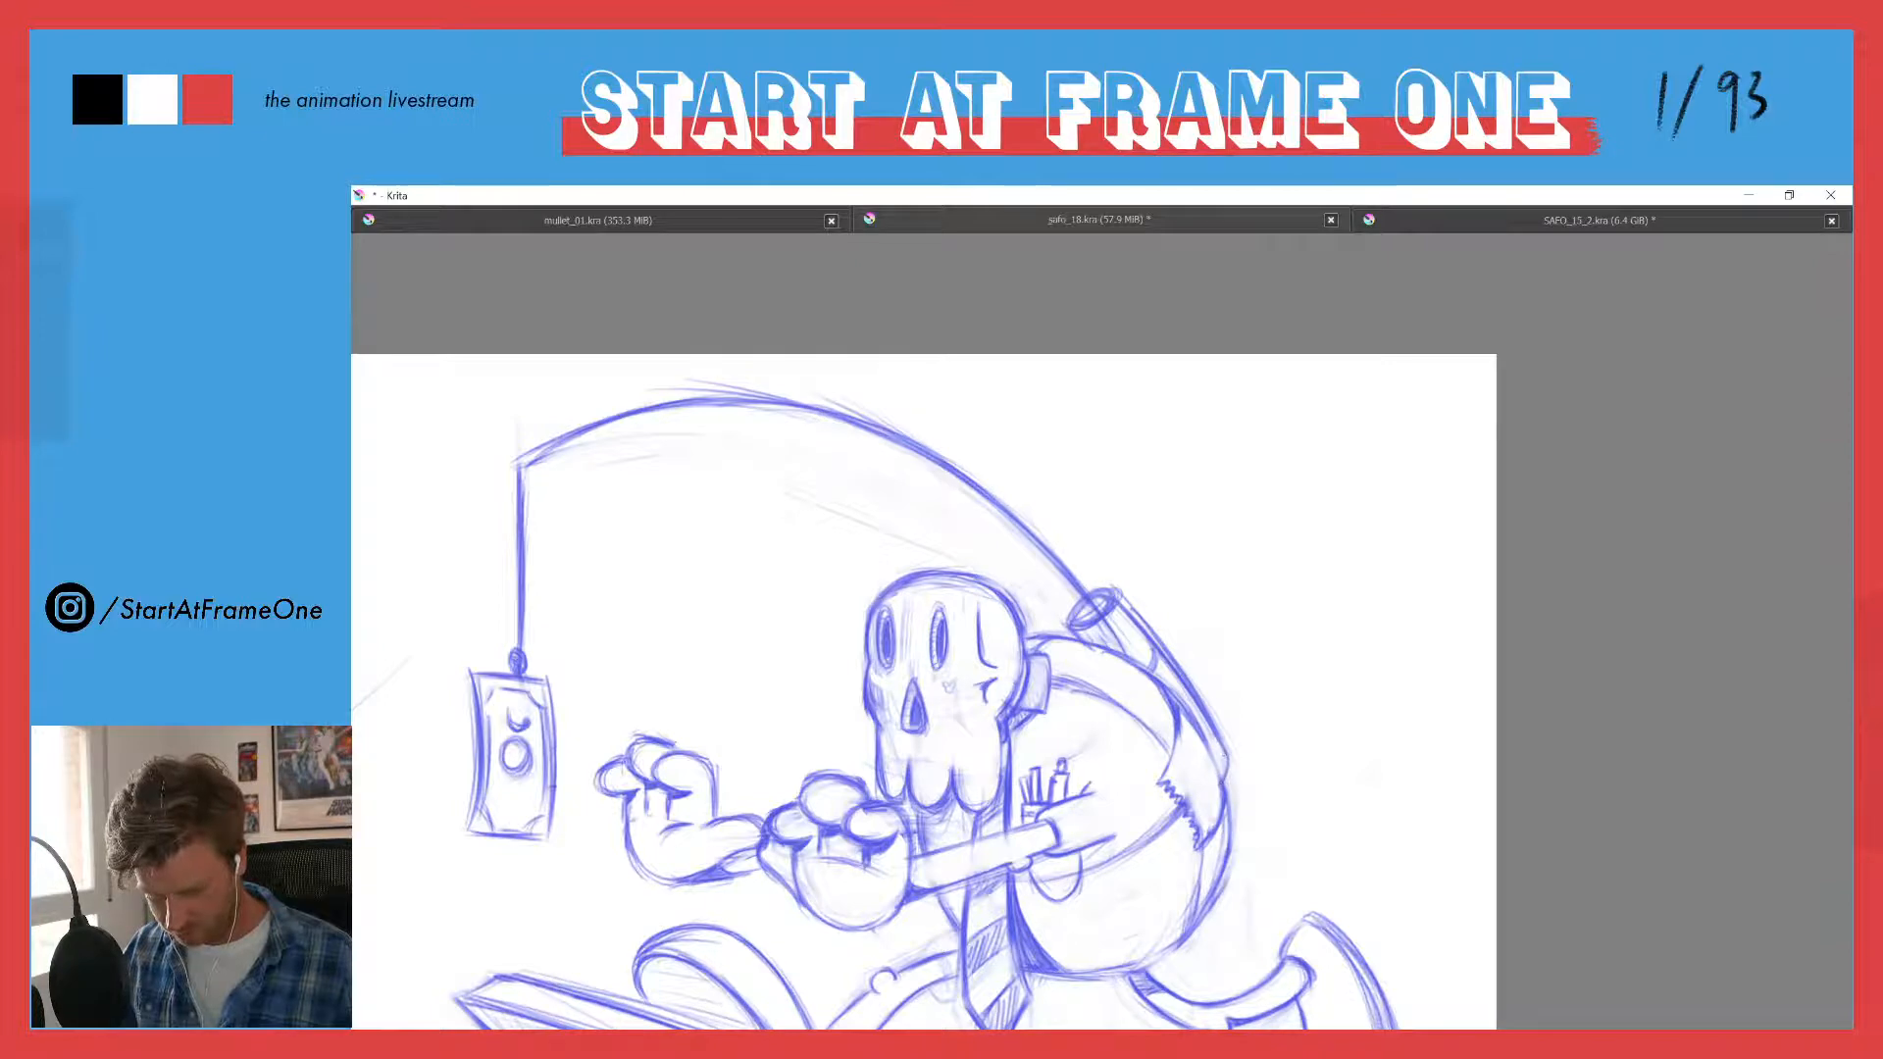
pyautogui.moveTo(1223, 771); pyautogui.dragTo(1214, 754)
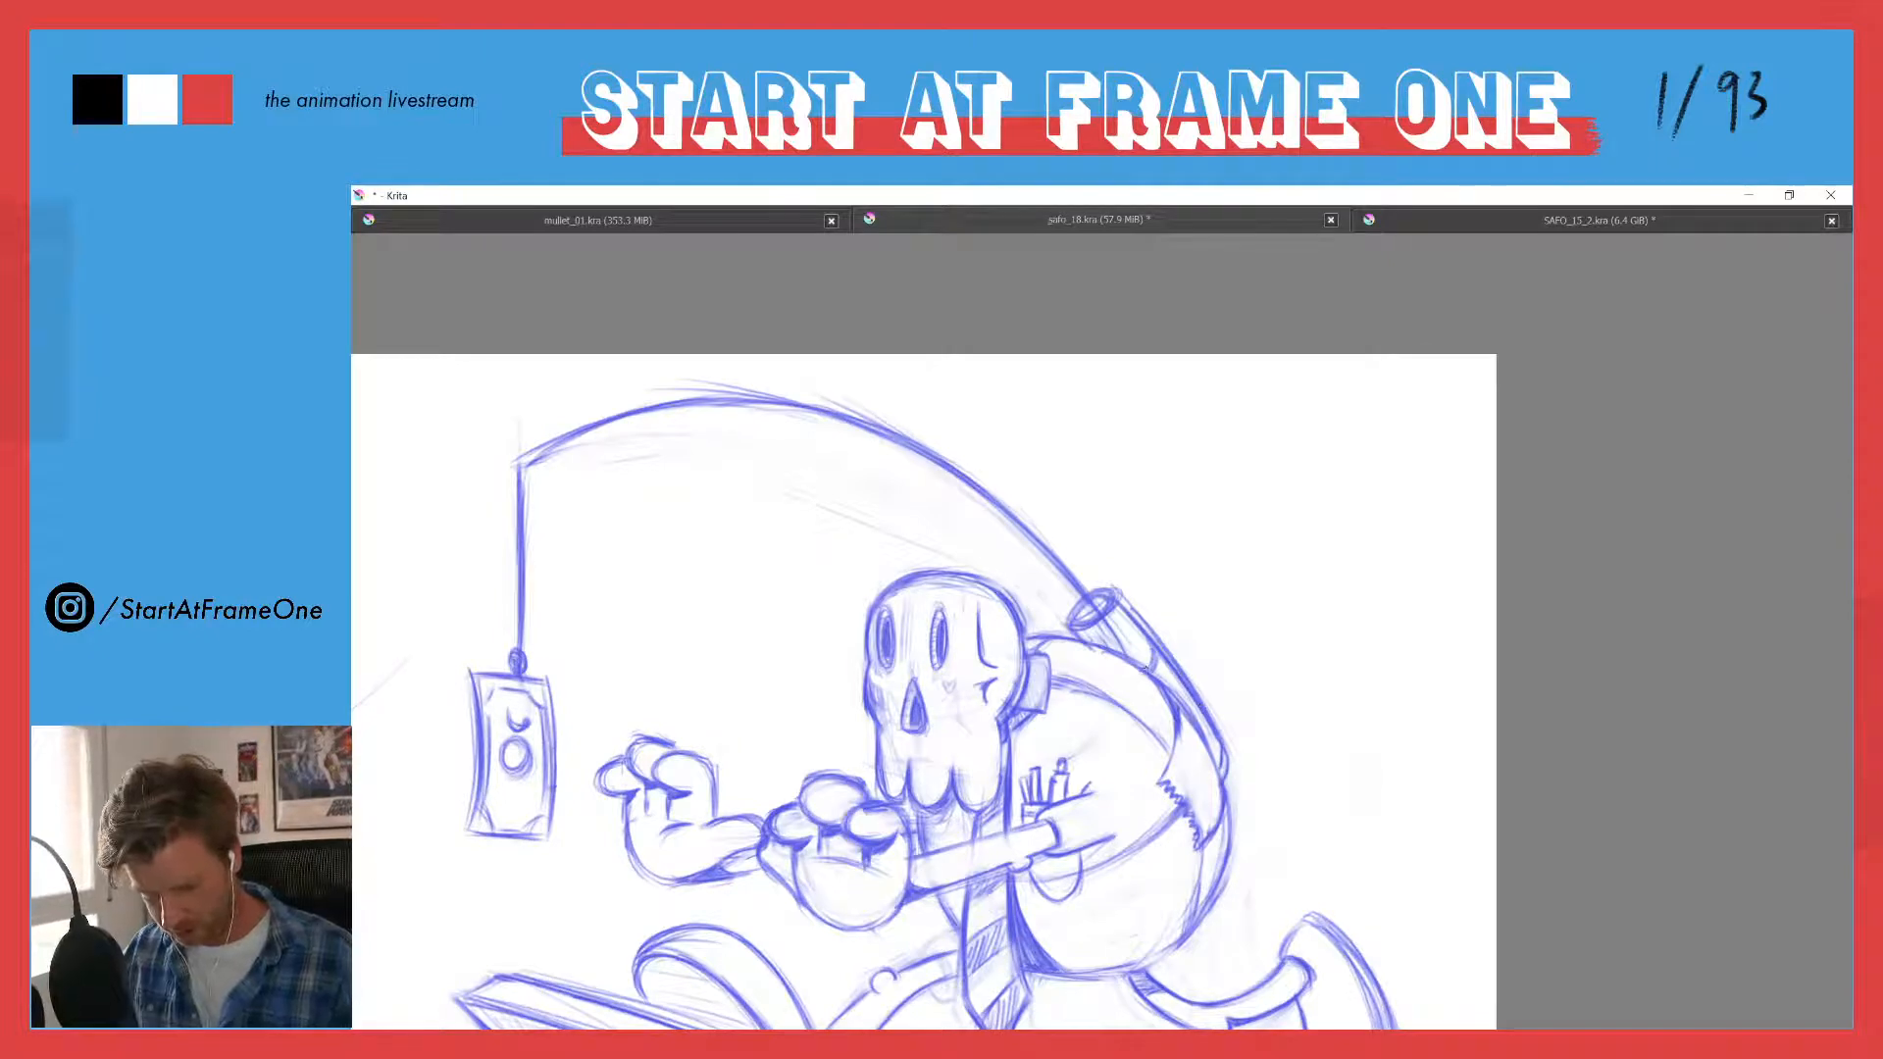
pyautogui.moveTo(1143, 651); pyautogui.dragTo(1185, 681)
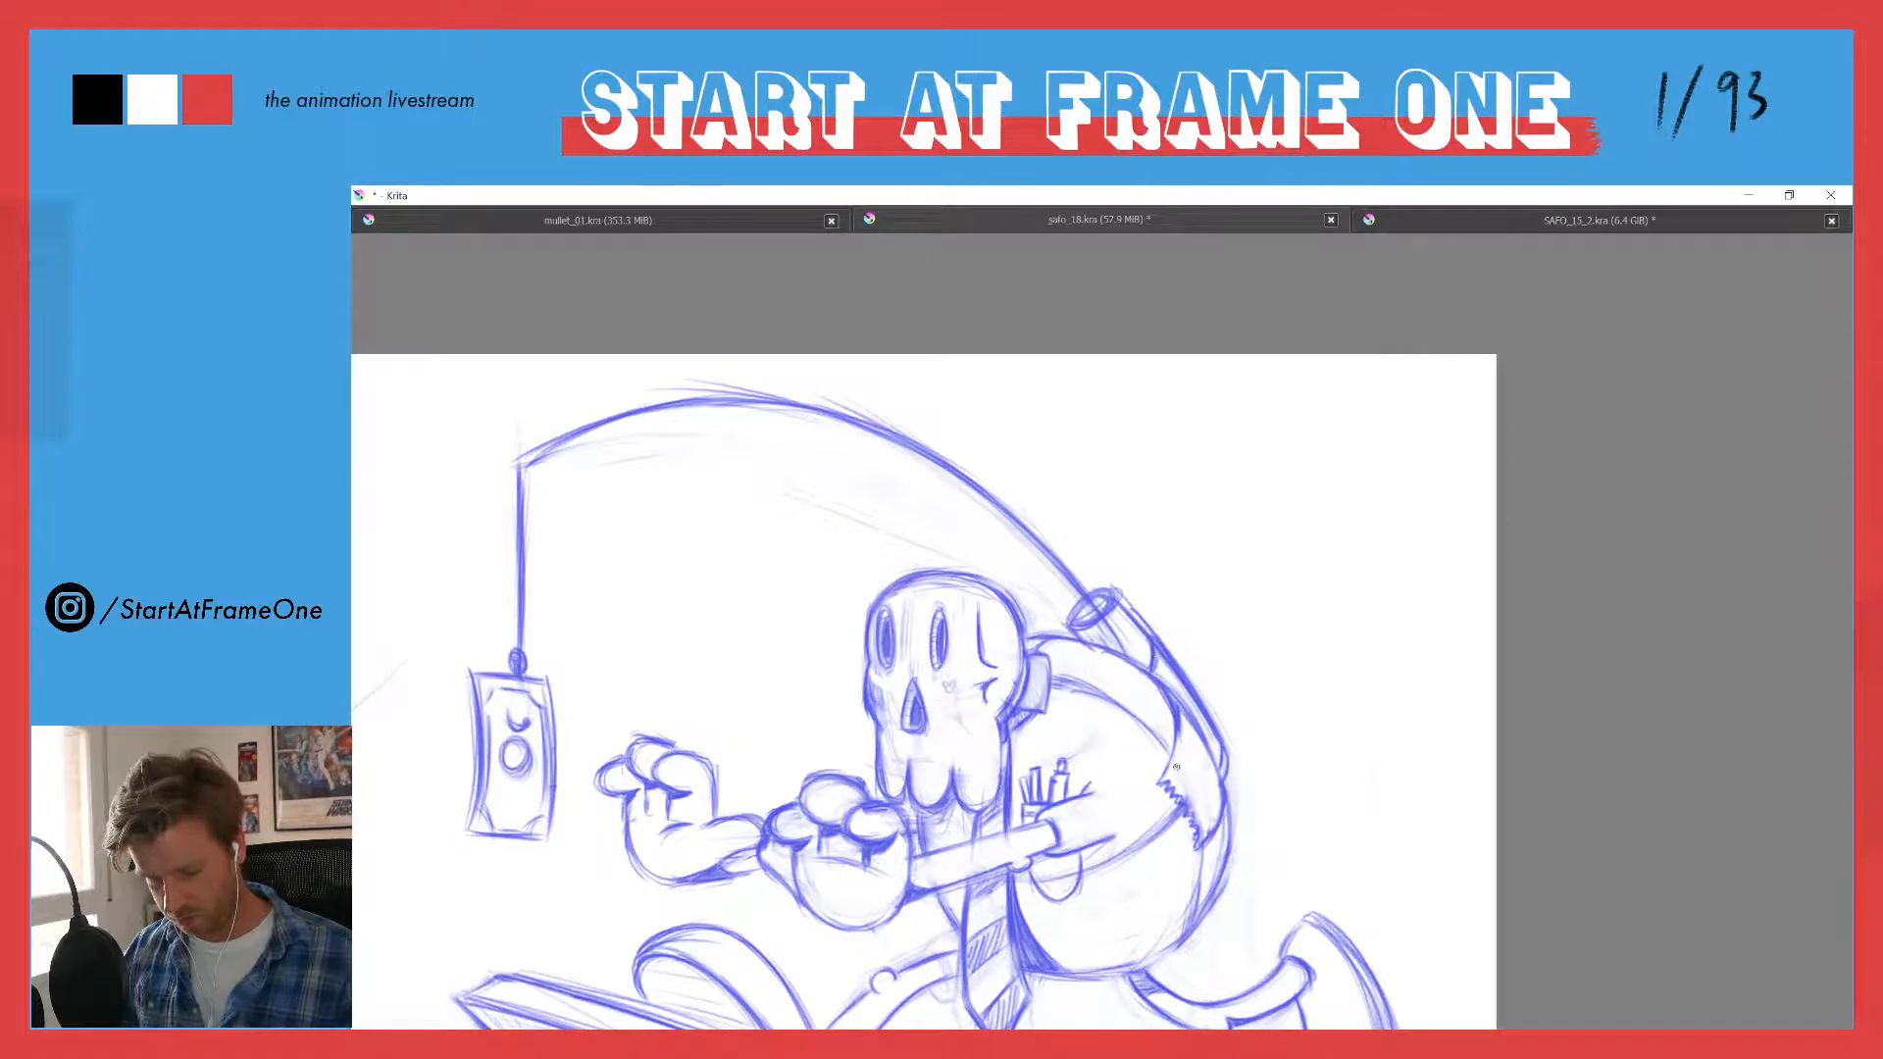
pyautogui.press('e')
pyautogui.moveTo(1157, 620); pyautogui.dragTo(1226, 728)
pyautogui.press('e')
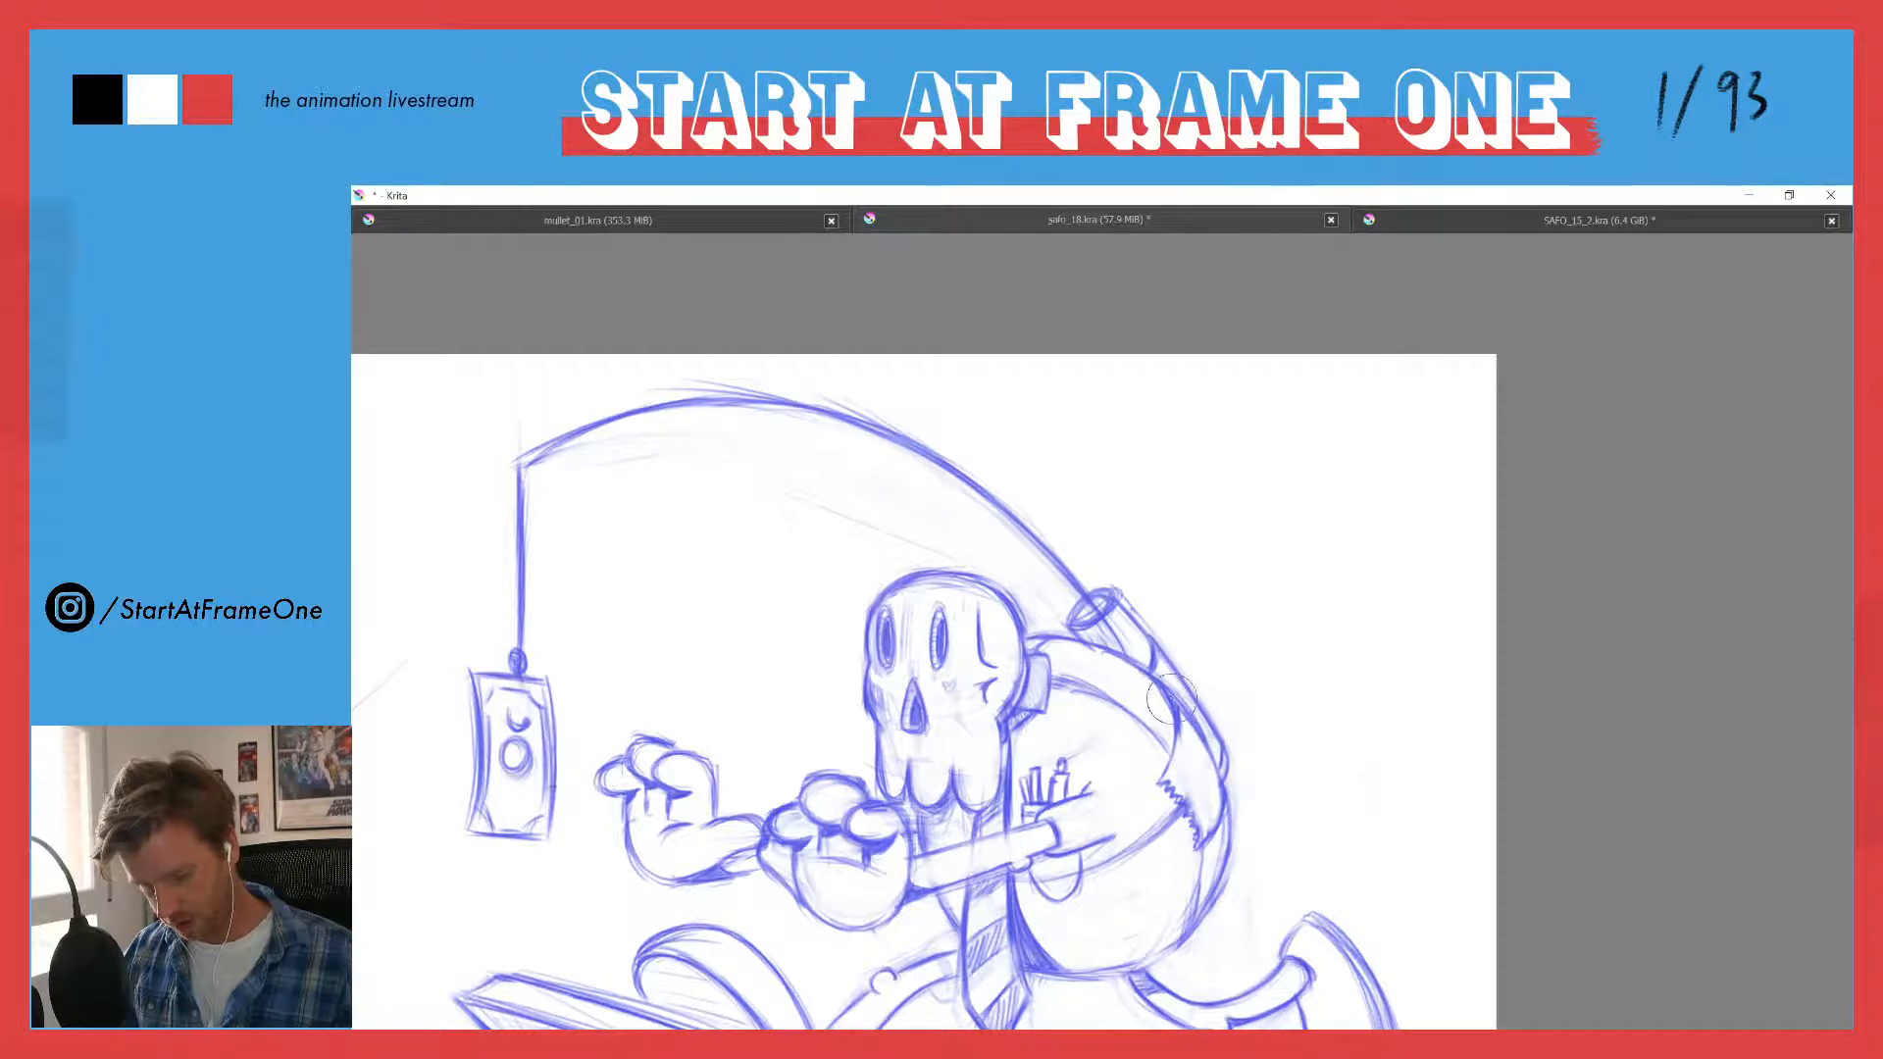
pyautogui.moveTo(1166, 691); pyautogui.dragTo(1207, 749)
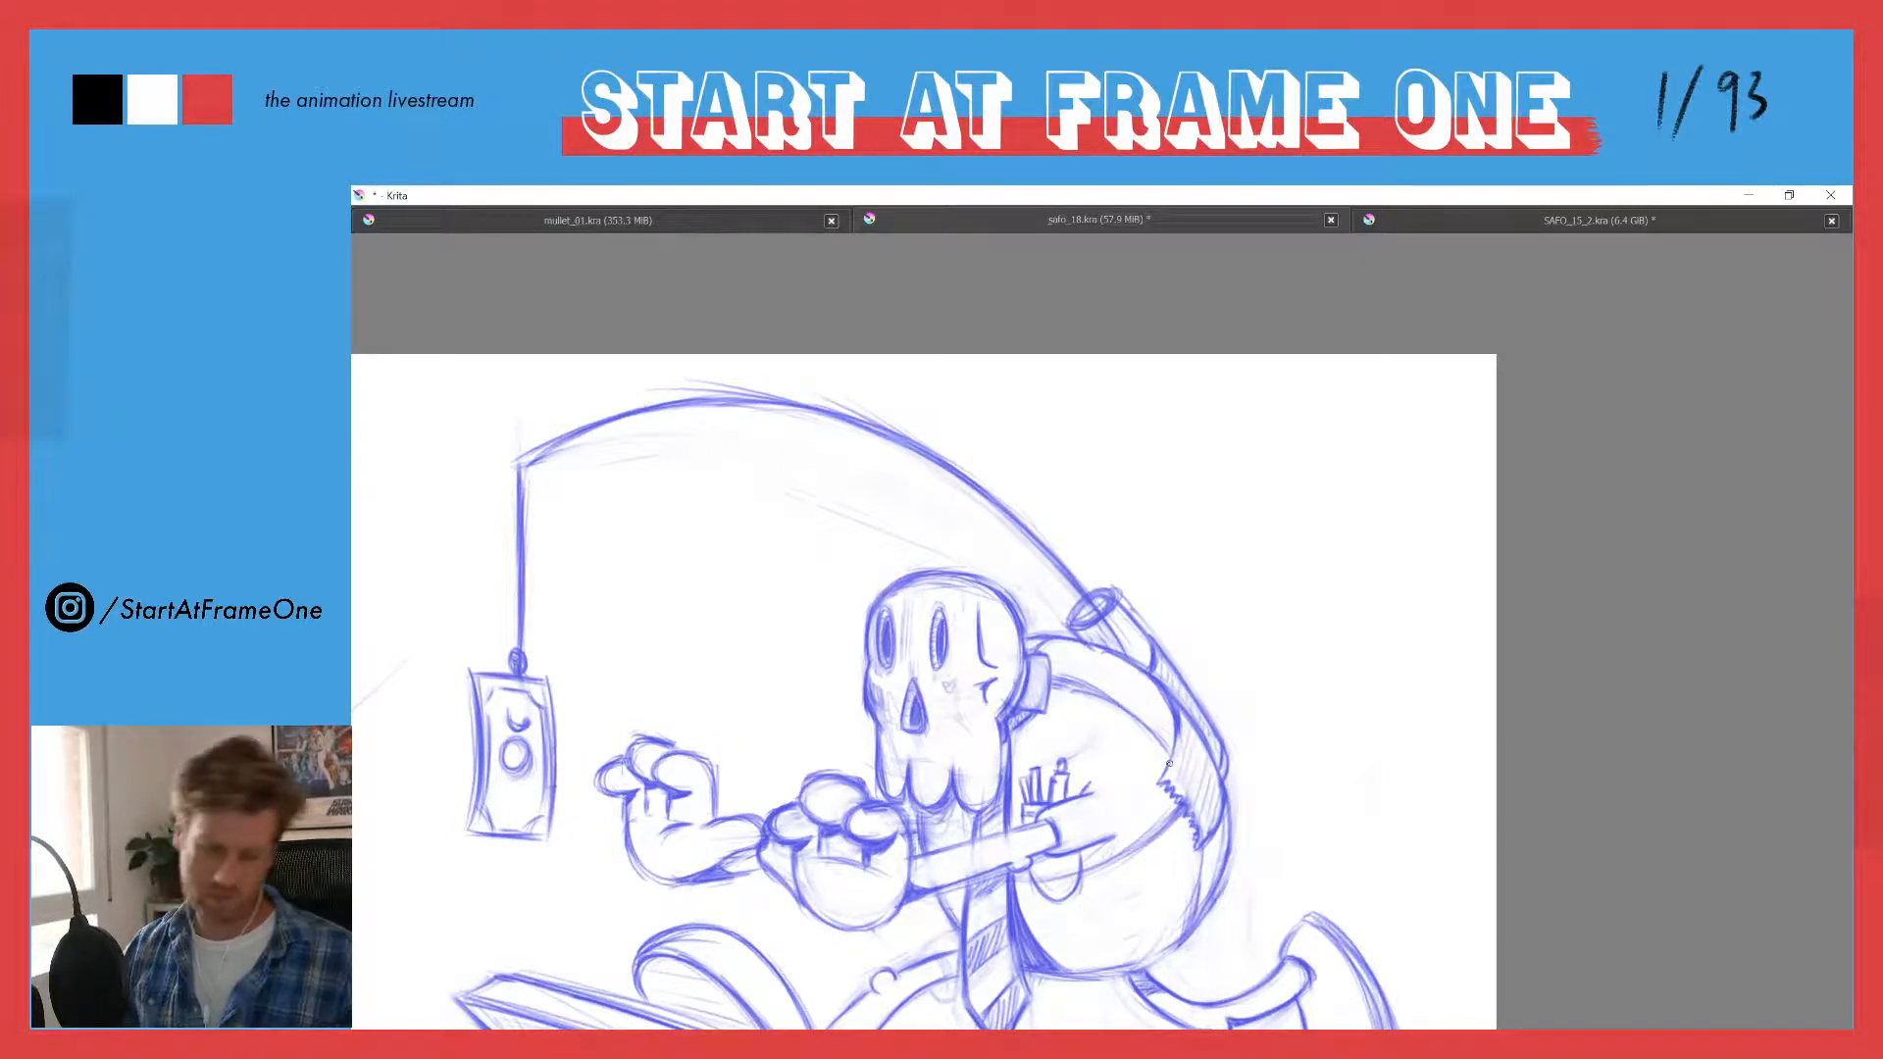
# - Thicken the rod by sketching a second line along the underside of its arch, starting at the string
pyautogui.moveTo(836, 495); pyautogui.dragTo(869, 660)
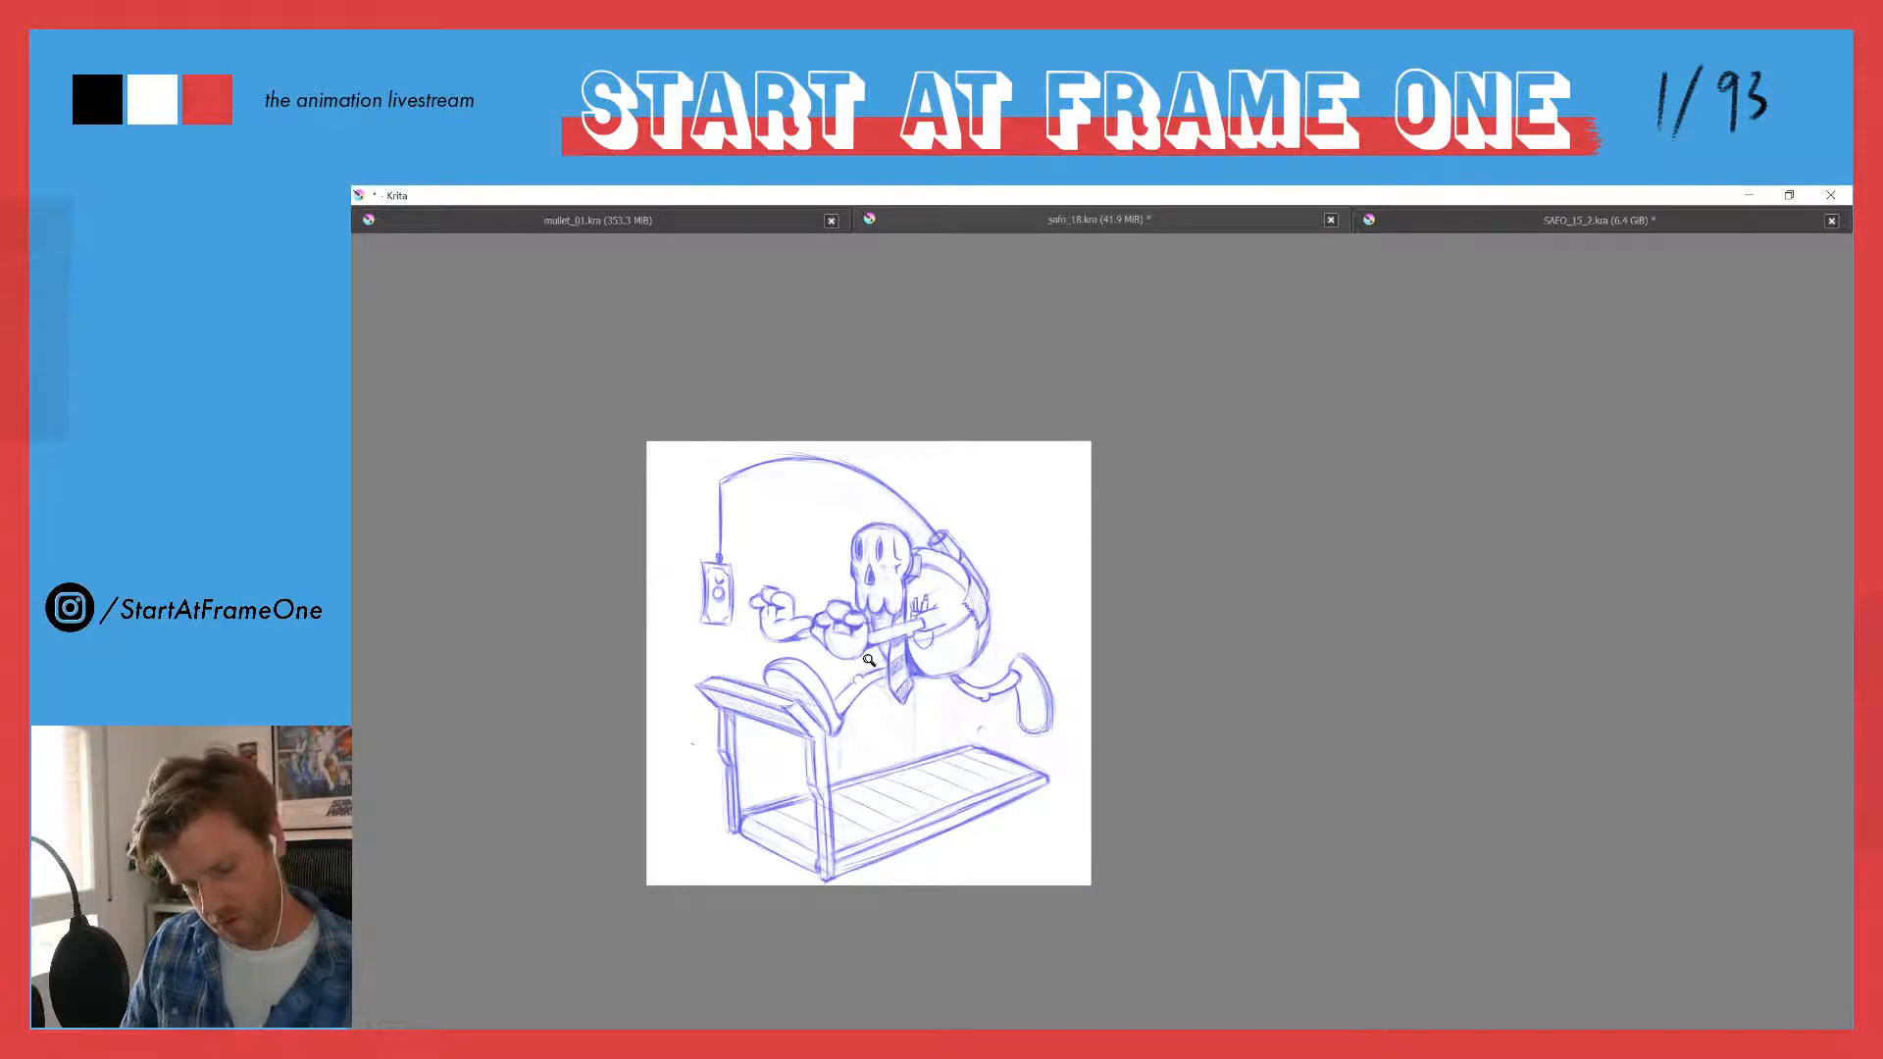
pyautogui.moveTo(869, 660); pyautogui.dragTo(933, 344)
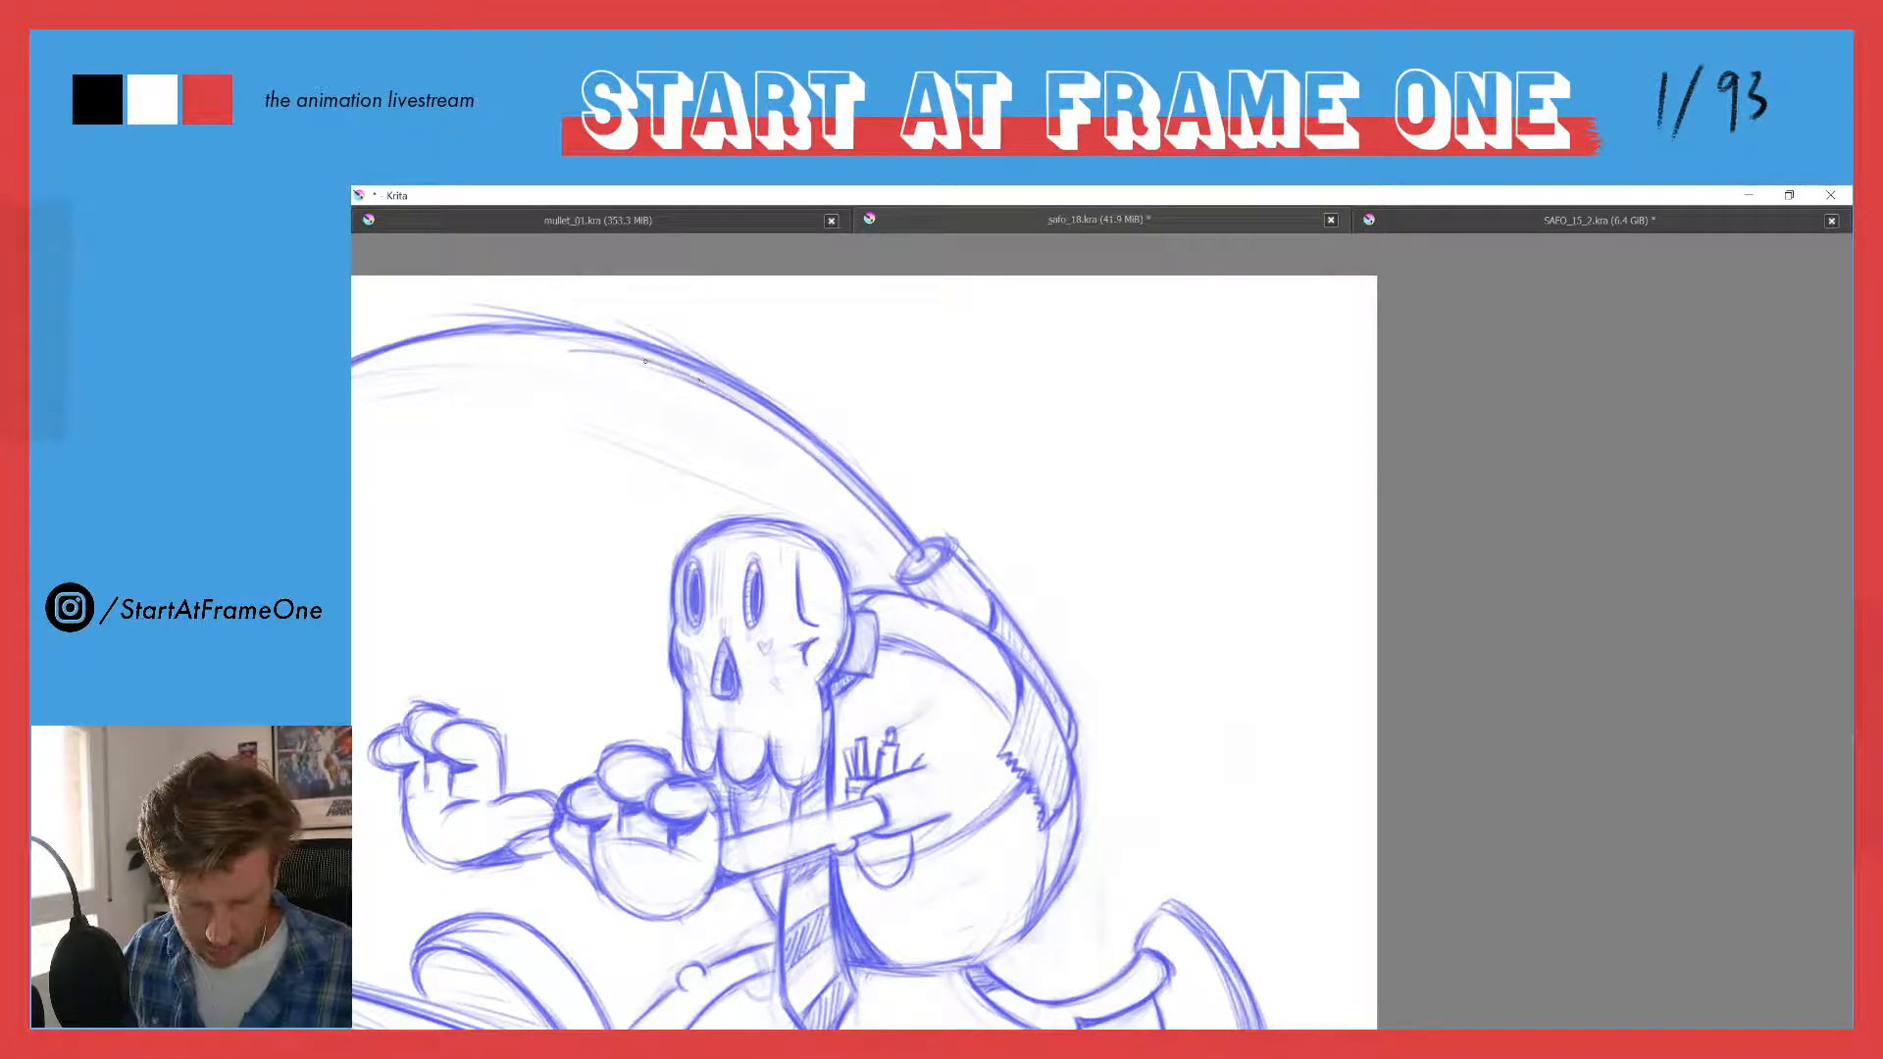
pyautogui.moveTo(678, 520); pyautogui.dragTo(1088, 659)
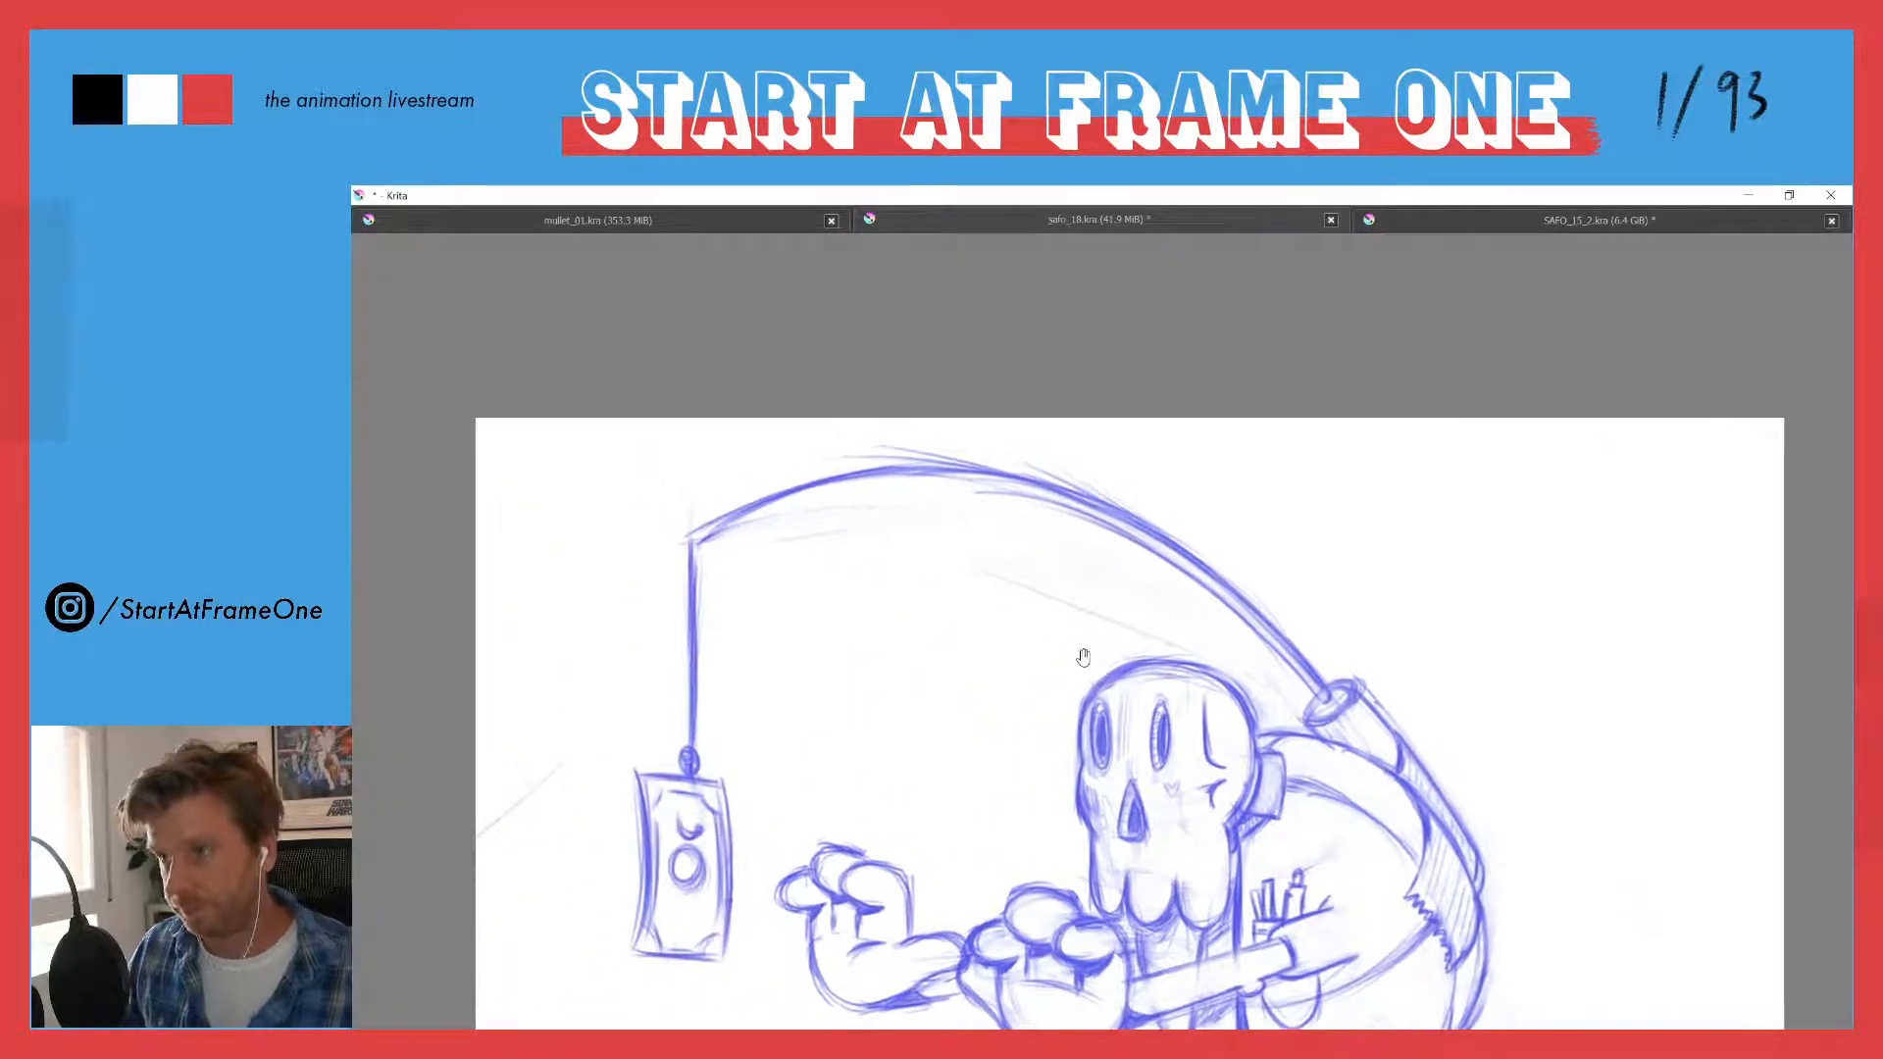
pyautogui.moveTo(698, 546)
pyautogui.mouseDown()
pyautogui.moveTo(753, 507)
pyautogui.moveTo(860, 492)
pyautogui.mouseUp()
pyautogui.moveTo(744, 523); pyautogui.dragTo(918, 481)
pyautogui.moveTo(803, 502); pyautogui.dragTo(1021, 477)
pyautogui.moveTo(906, 496)
pyautogui.mouseDown()
pyautogui.moveTo(1060, 479)
pyautogui.moveTo(1106, 526)
pyautogui.mouseUp()
pyautogui.moveTo(974, 478); pyautogui.dragTo(1187, 584)
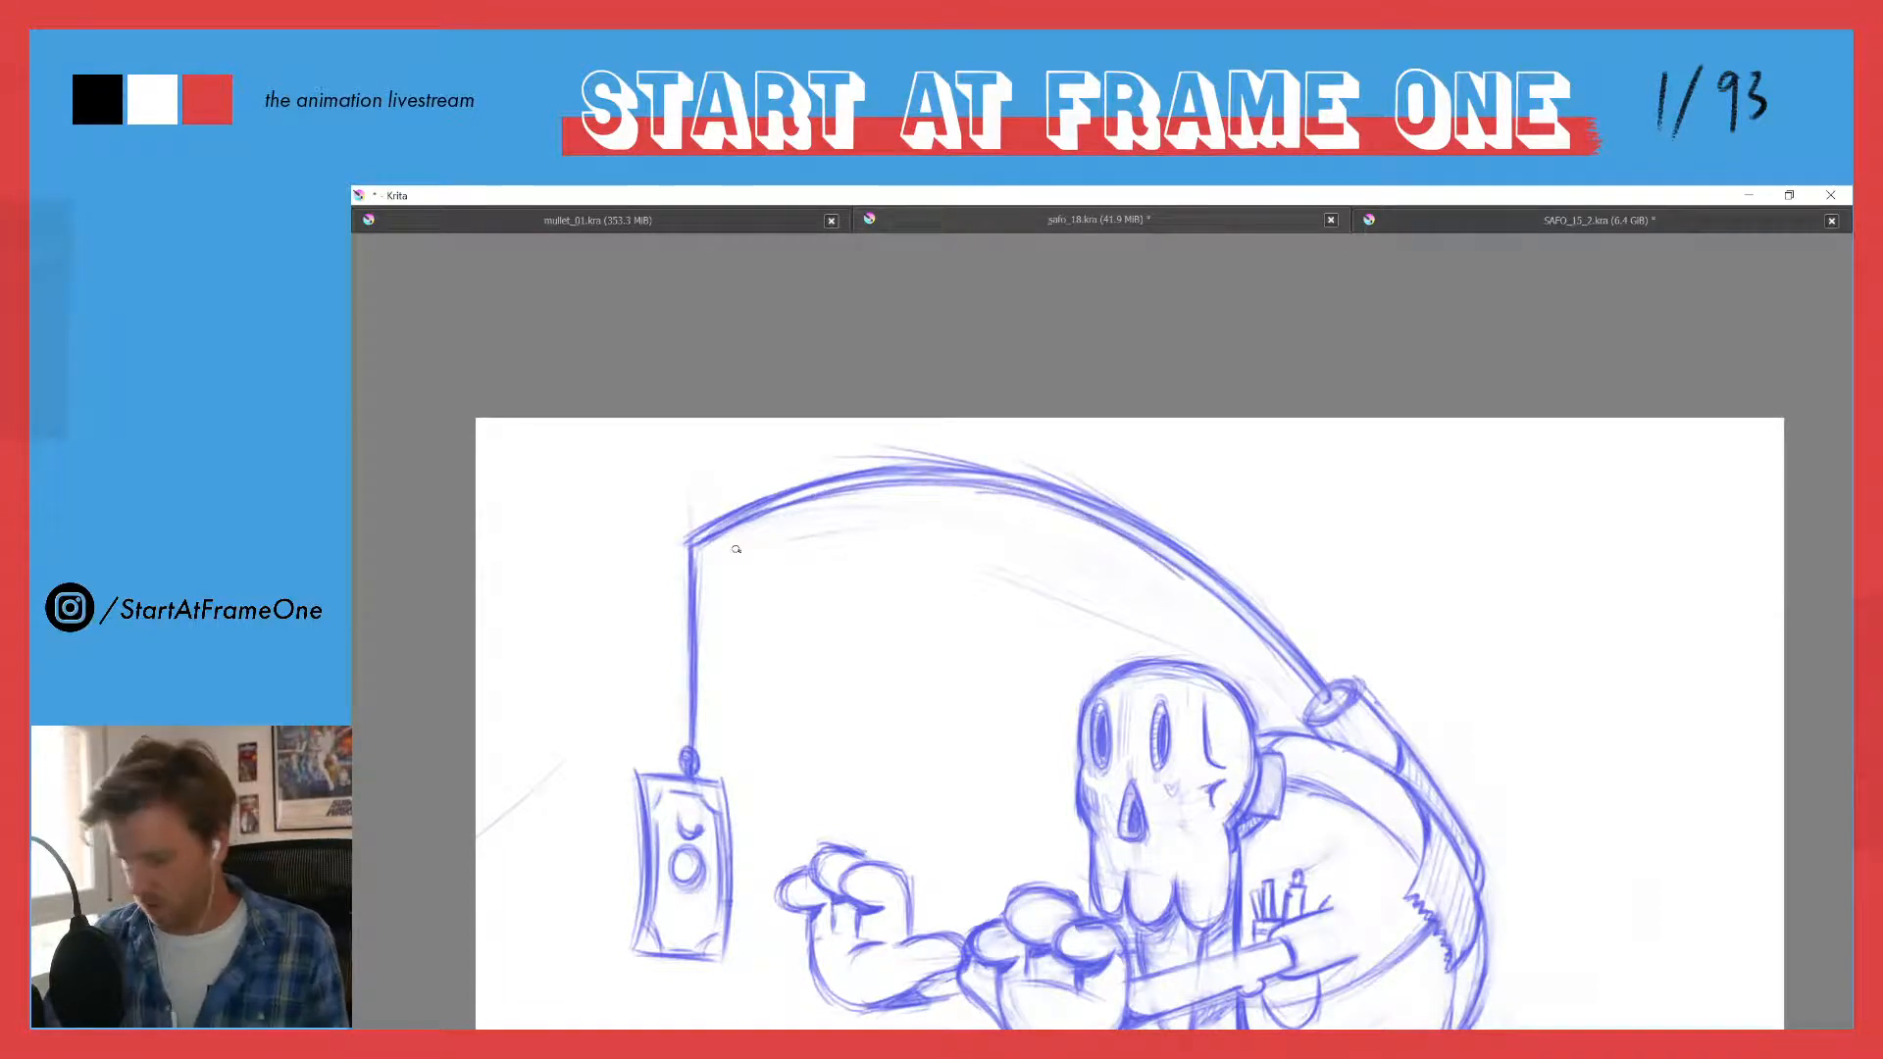
# - Erase the stray strokes around the rod and lighten its outline along the whole arch
pyautogui.press('e')
pyautogui.moveTo(728, 545)
pyautogui.mouseDown()
pyautogui.moveTo(817, 507)
pyautogui.moveTo(973, 493)
pyautogui.moveTo(842, 505)
pyautogui.moveTo(1022, 500)
pyautogui.mouseUp()
pyautogui.moveTo(850, 508)
pyautogui.mouseDown()
pyautogui.moveTo(1041, 512)
pyautogui.moveTo(1167, 554)
pyautogui.mouseUp()
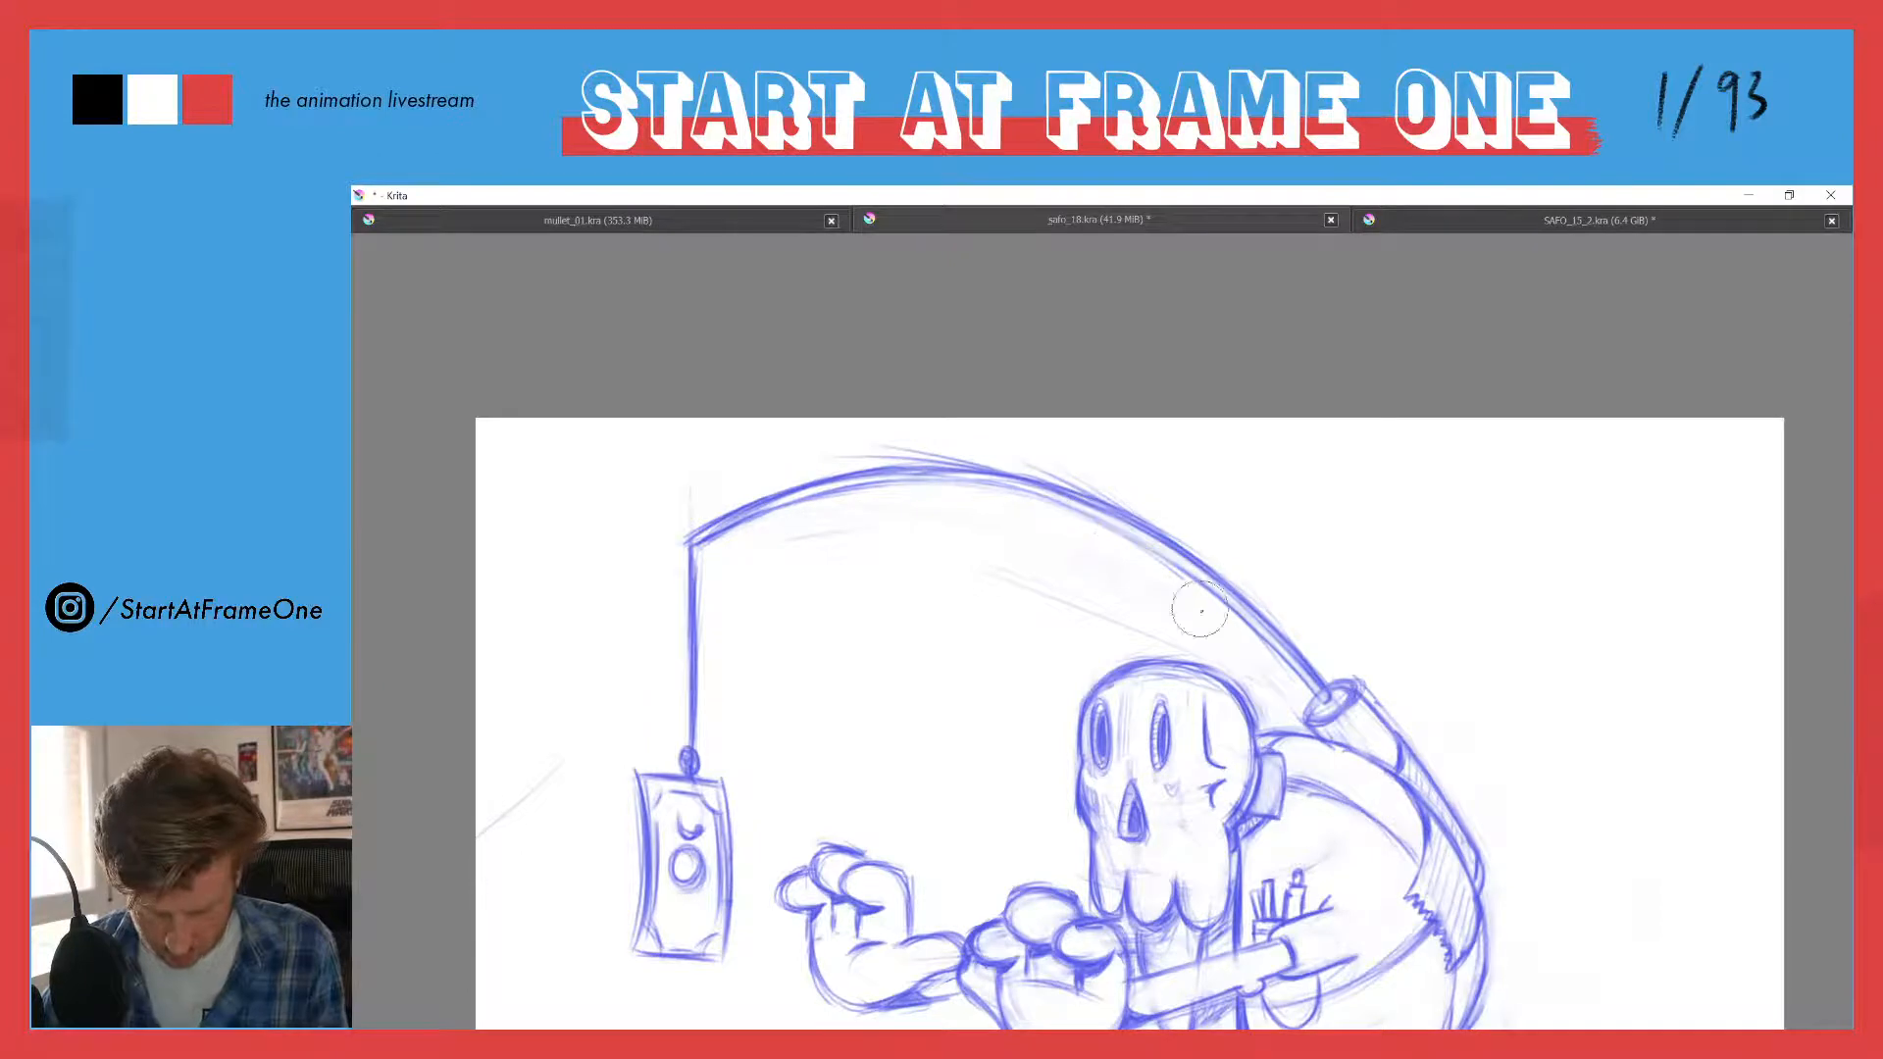
pyautogui.moveTo(696, 512)
pyautogui.mouseDown()
pyautogui.moveTo(896, 456)
pyautogui.moveTo(1039, 468)
pyautogui.mouseUp()
pyautogui.moveTo(776, 474)
pyautogui.mouseDown()
pyautogui.moveTo(860, 461)
pyautogui.moveTo(1196, 546)
pyautogui.mouseUp()
pyautogui.moveTo(883, 457)
pyautogui.mouseDown()
pyautogui.moveTo(1194, 552)
pyautogui.moveTo(945, 456)
pyautogui.moveTo(1213, 562)
pyautogui.moveTo(1322, 670)
pyautogui.mouseUp()
pyautogui.moveTo(942, 465); pyautogui.dragTo(1272, 623)
pyautogui.moveTo(1051, 477)
pyautogui.mouseDown()
pyautogui.moveTo(1141, 526)
pyautogui.moveTo(1317, 692)
pyautogui.mouseUp()
pyautogui.moveTo(1260, 622); pyautogui.dragTo(1312, 685)
pyautogui.moveTo(697, 538); pyautogui.dragTo(814, 504)
# - Redraw the rod as two clean parallel curved lines from the string's top to the holder
pyautogui.press('e')
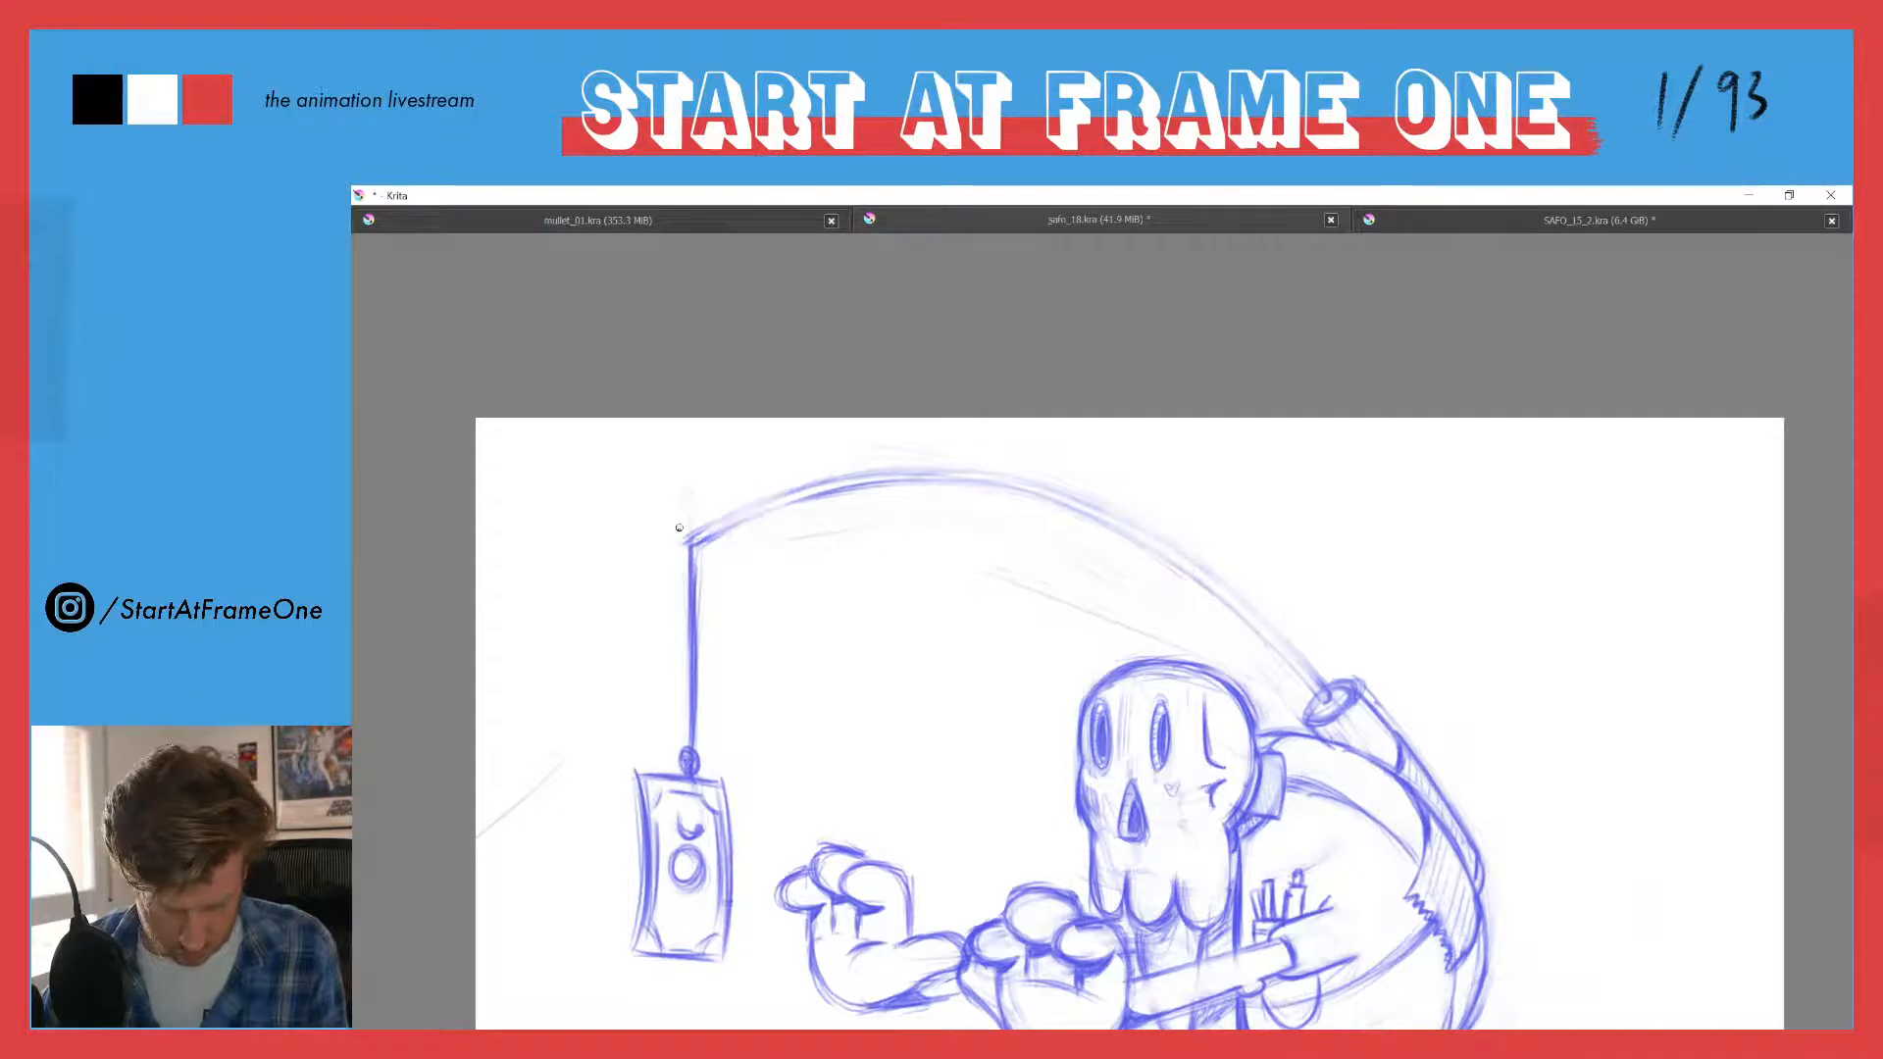
pyautogui.moveTo(684, 540)
pyautogui.mouseDown()
pyautogui.moveTo(868, 487)
pyautogui.moveTo(1024, 495)
pyautogui.moveTo(1157, 550)
pyautogui.moveTo(1319, 698)
pyautogui.mouseUp()
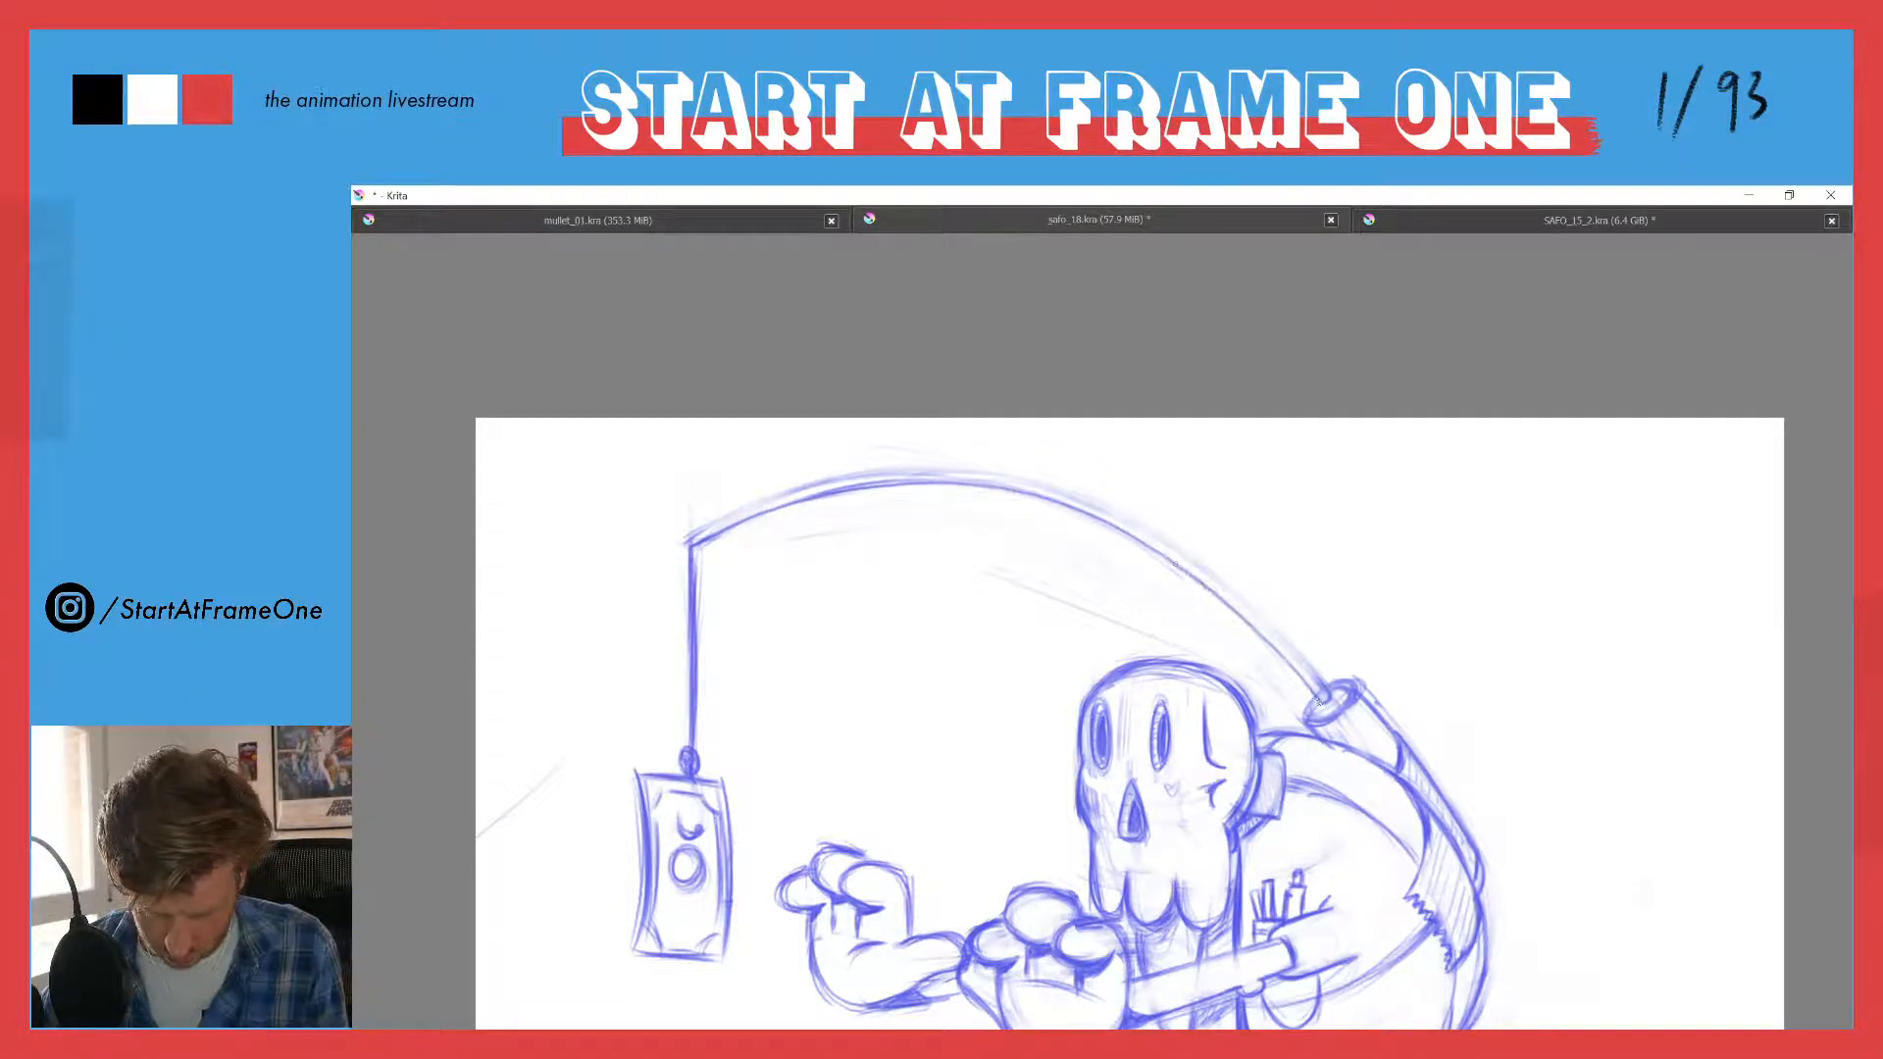
pyautogui.moveTo(687, 537)
pyautogui.mouseDown()
pyautogui.moveTo(834, 484)
pyautogui.moveTo(959, 475)
pyautogui.moveTo(1060, 496)
pyautogui.moveTo(1172, 555)
pyautogui.moveTo(1319, 694)
pyautogui.mouseUp()
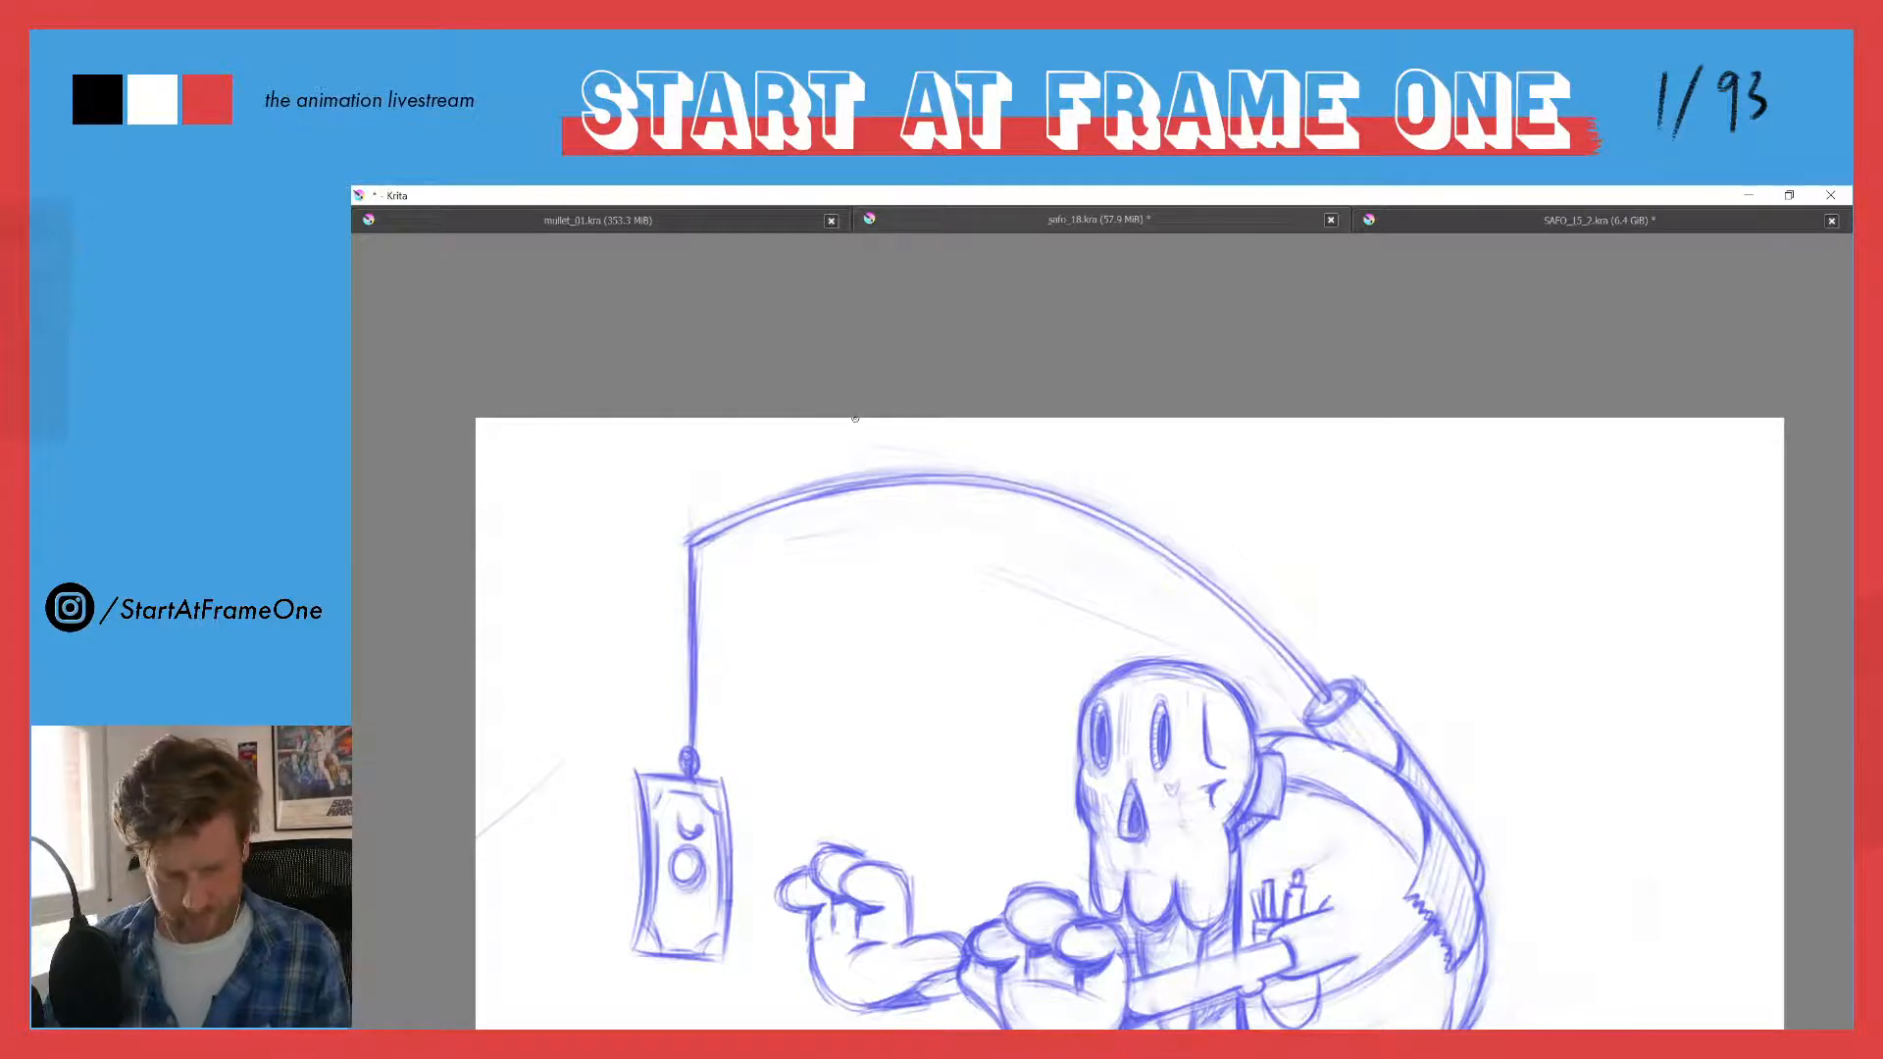
# - Touch up the section of the rod arching above the skull
pyautogui.scroll(-3, 769, 445)
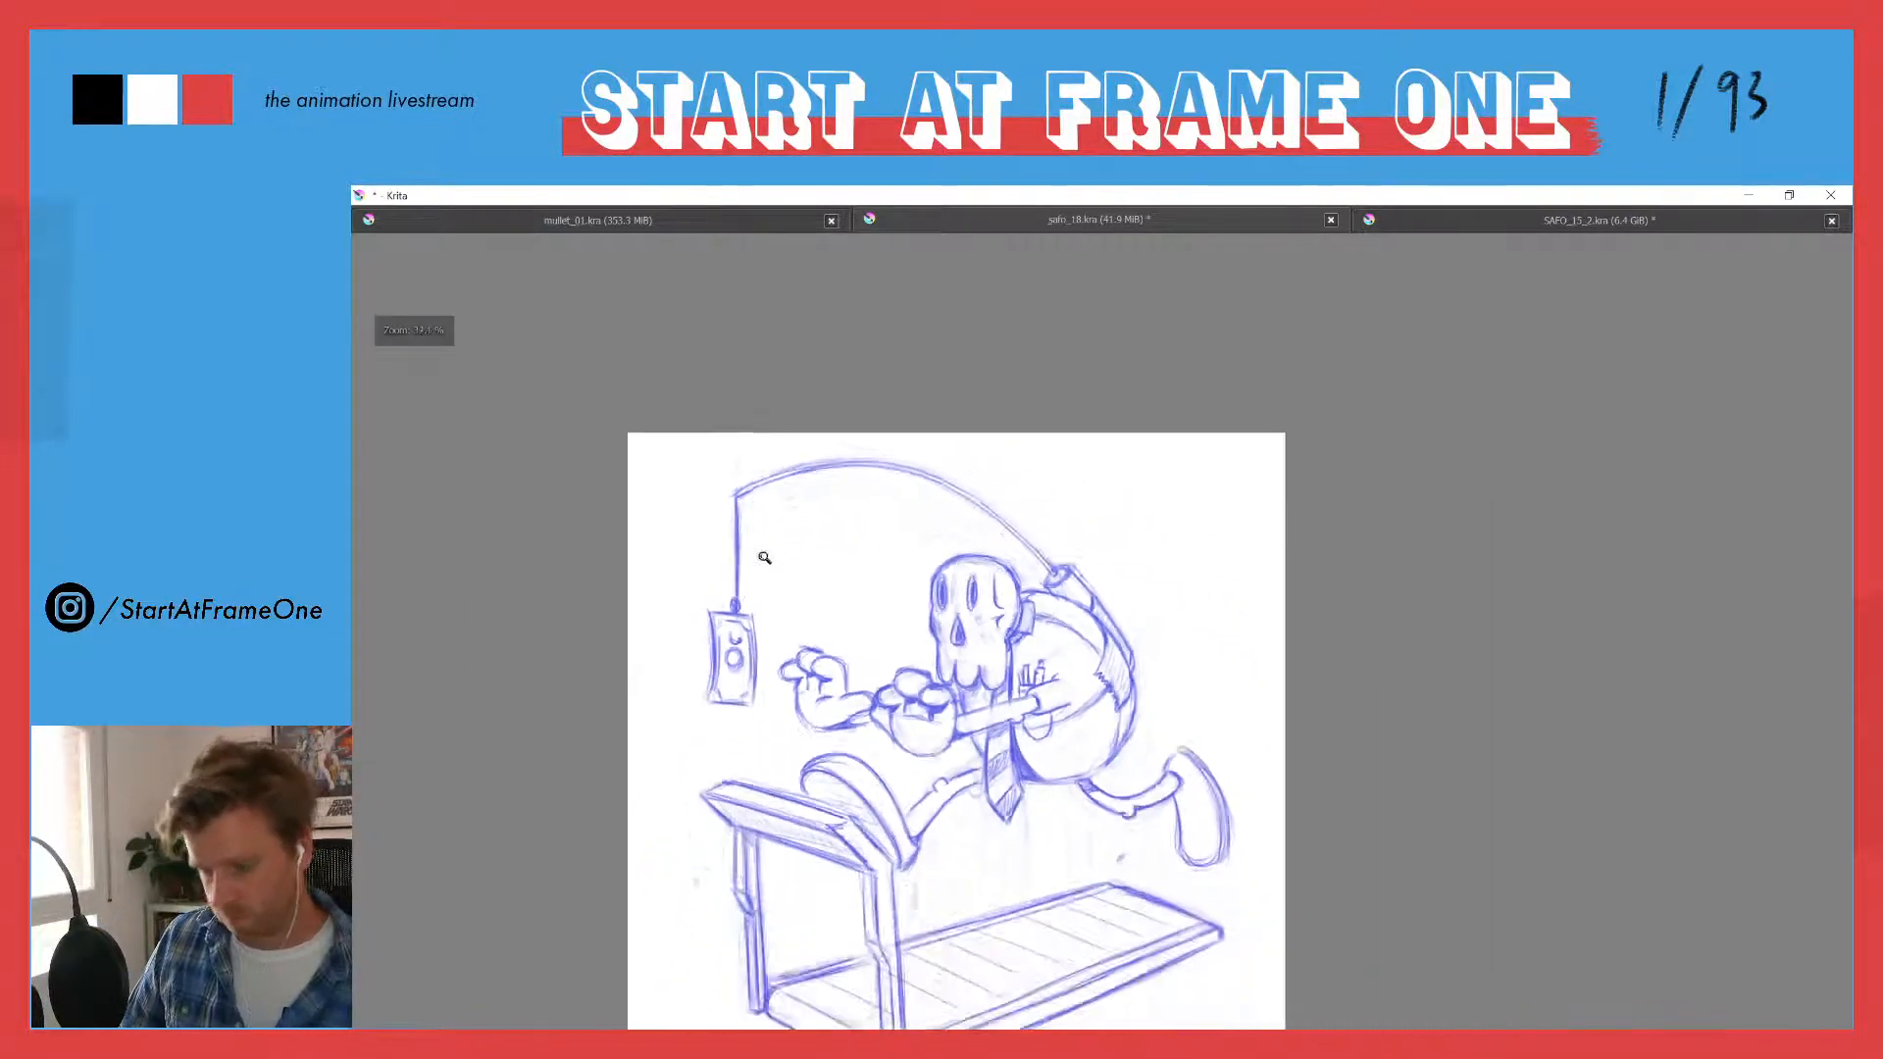
pyautogui.moveTo(723, 625); pyautogui.dragTo(736, 598)
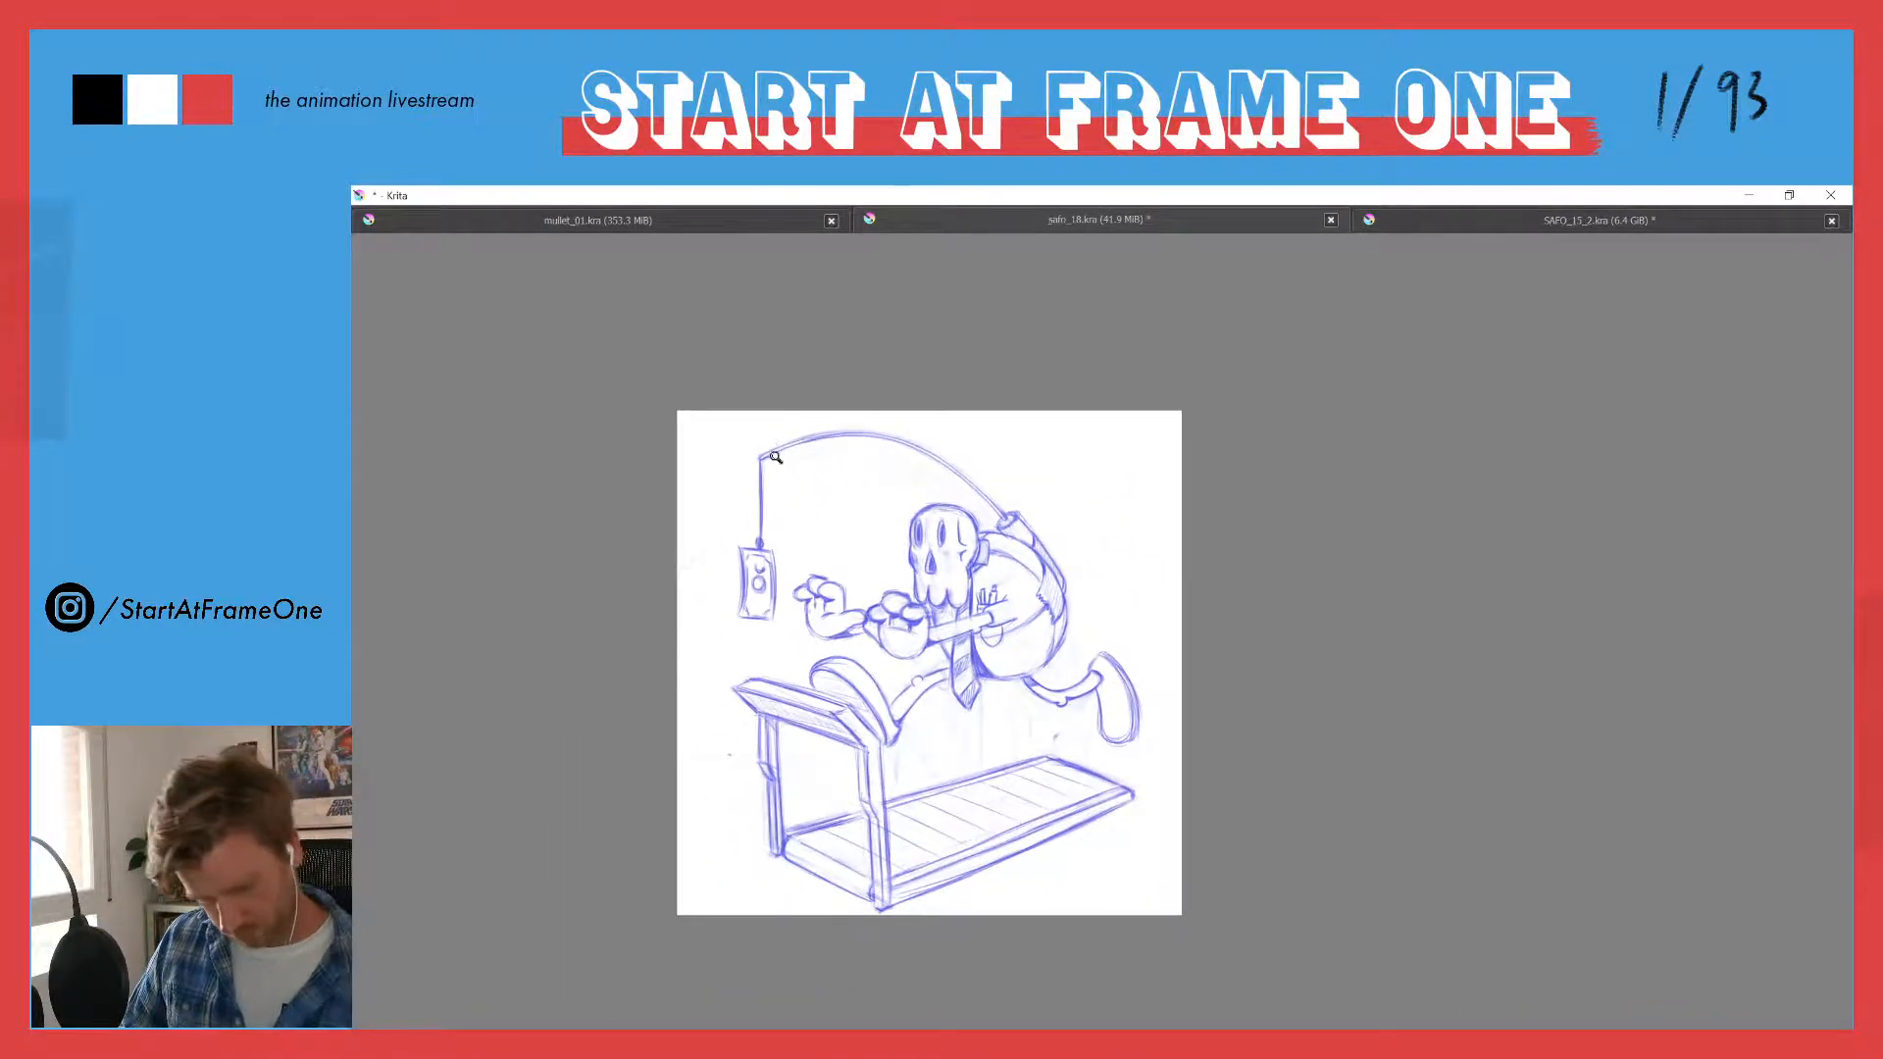
pyautogui.moveTo(779, 437); pyautogui.dragTo(869, 369)
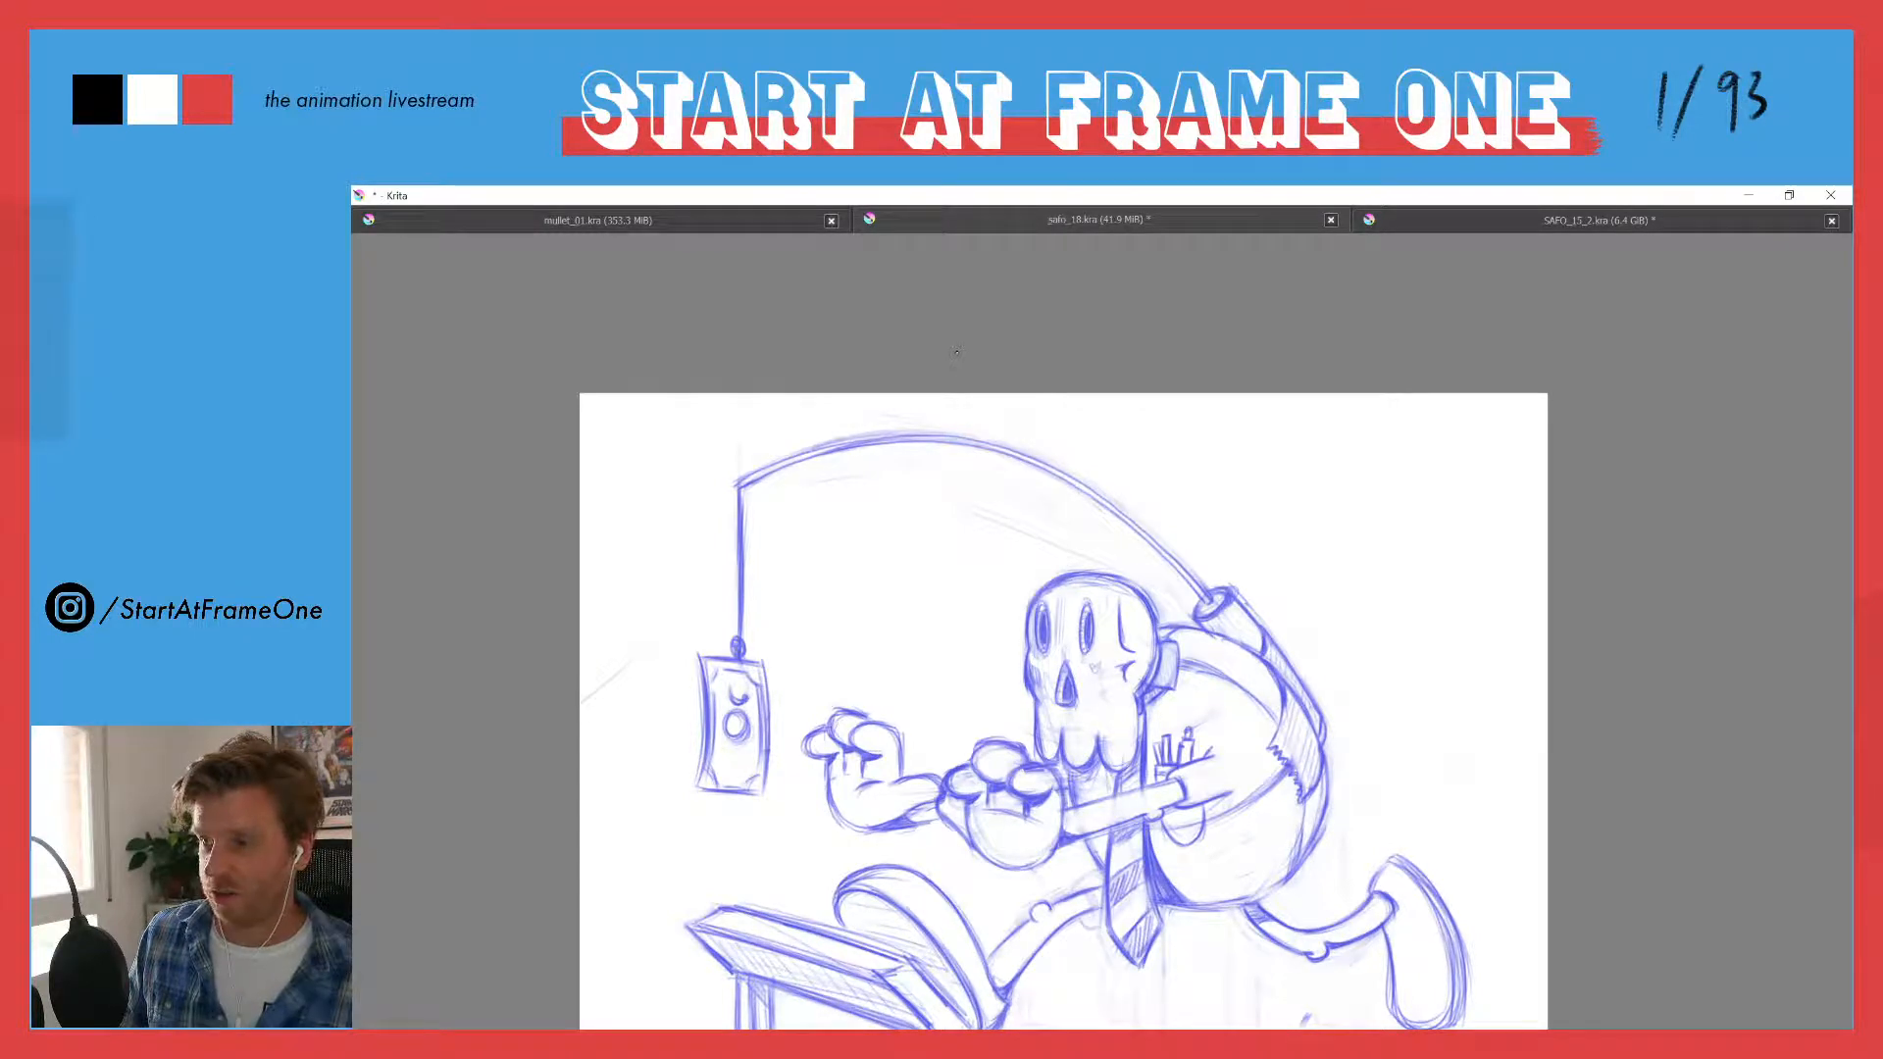
pyautogui.moveTo(704, 487); pyautogui.dragTo(722, 602)
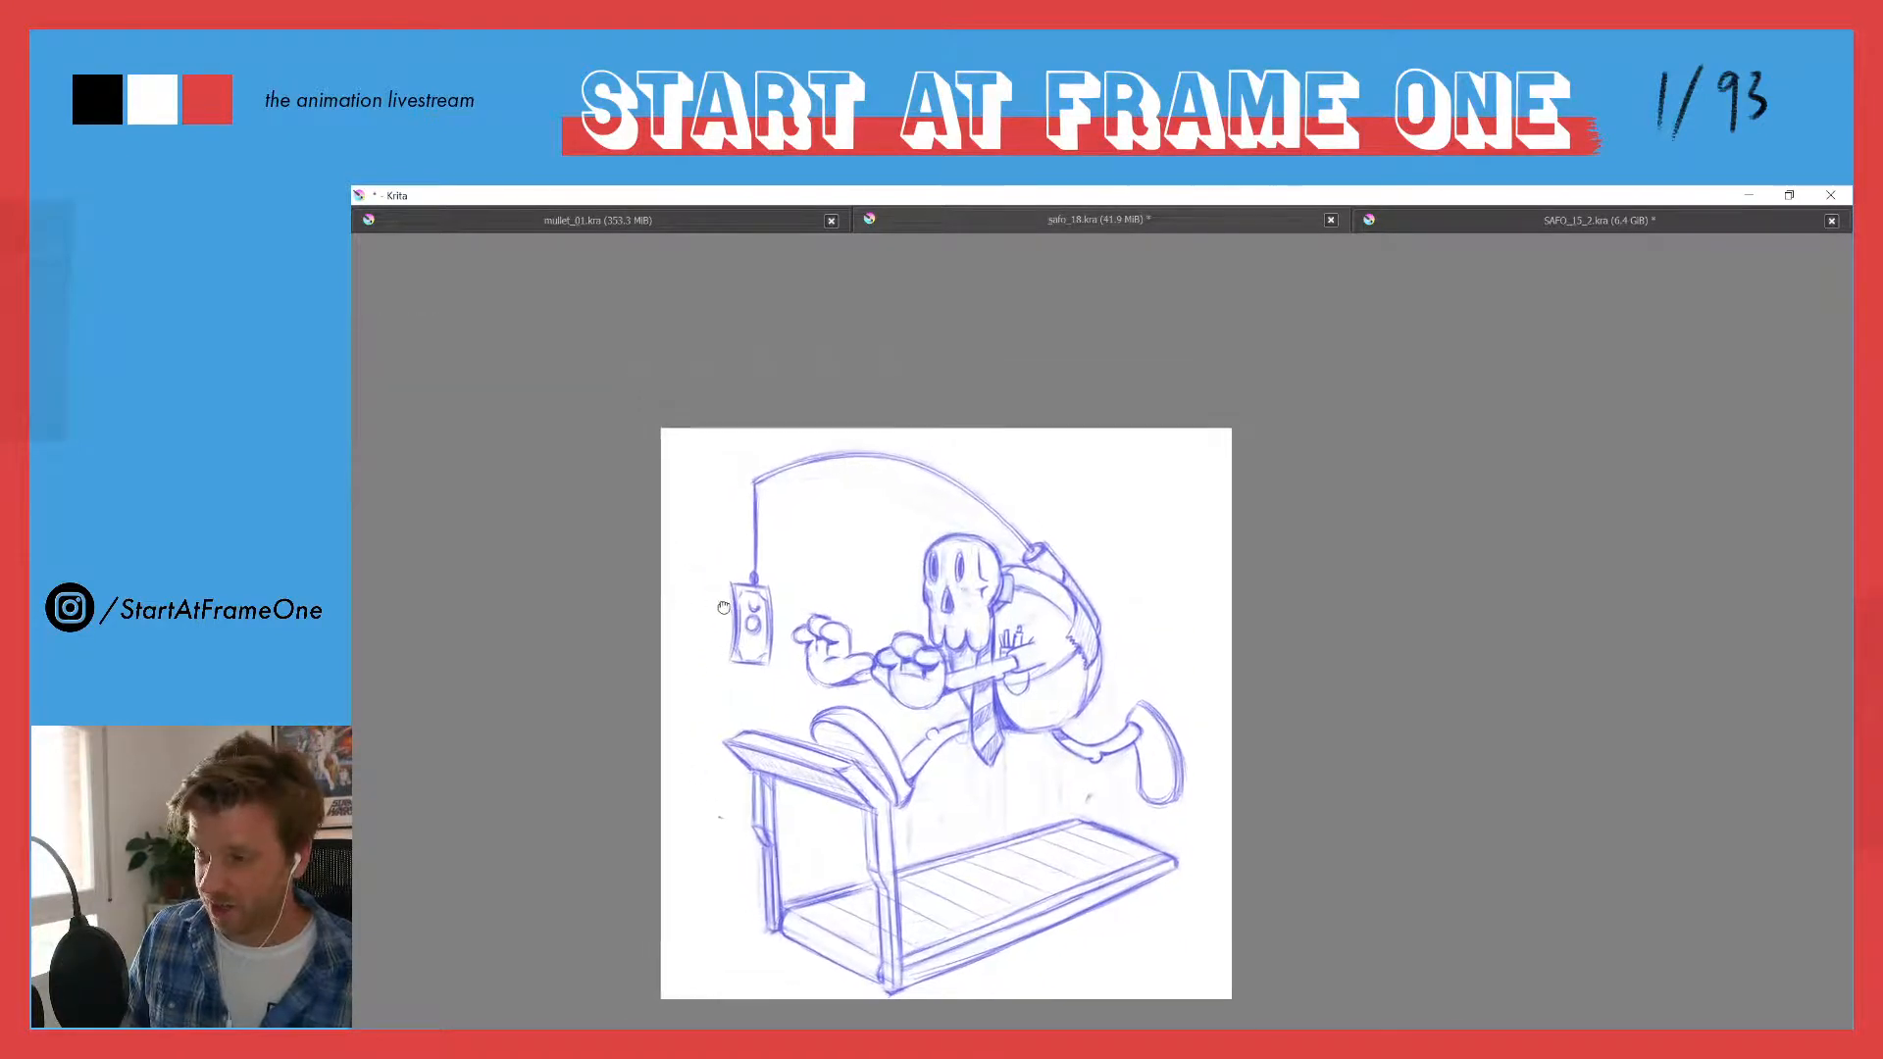
pyautogui.moveTo(753, 671); pyautogui.dragTo(745, 641)
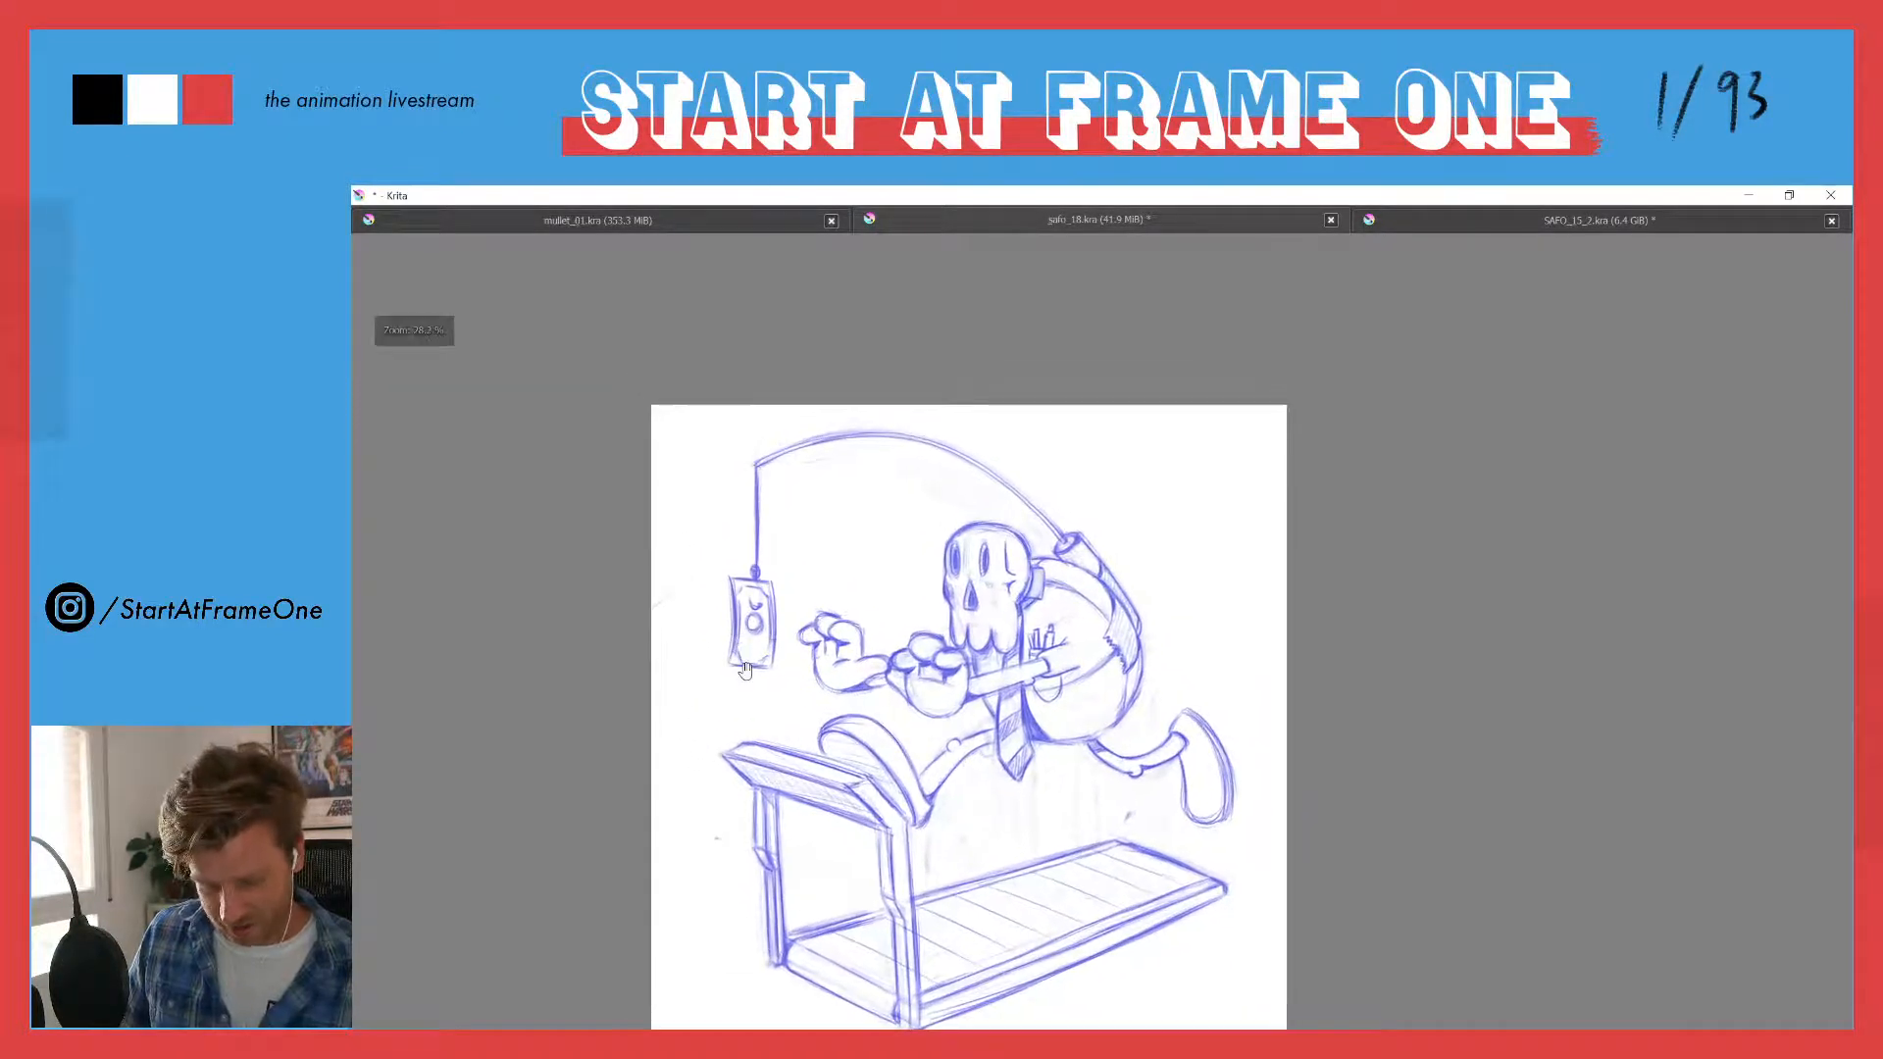
pyautogui.moveTo(730, 705); pyautogui.dragTo(767, 631)
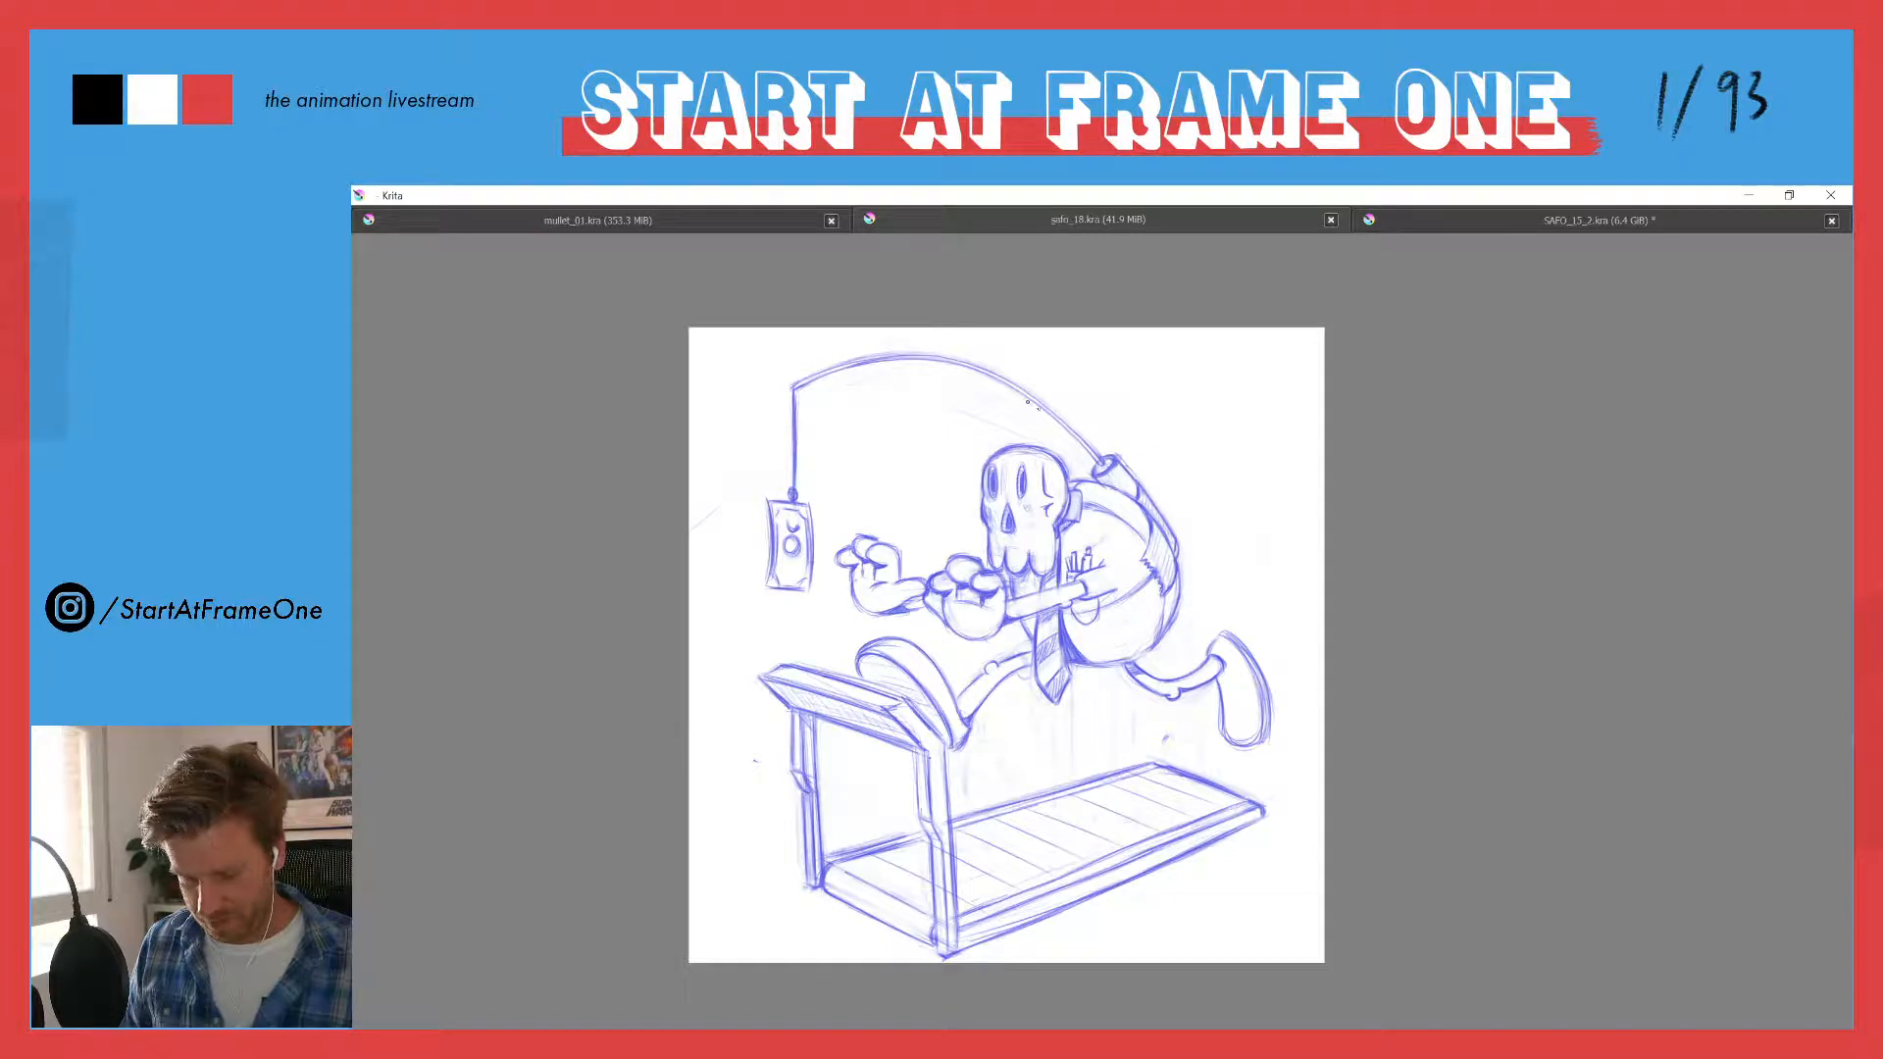
pyautogui.moveTo(1074, 439); pyautogui.dragTo(1005, 383)
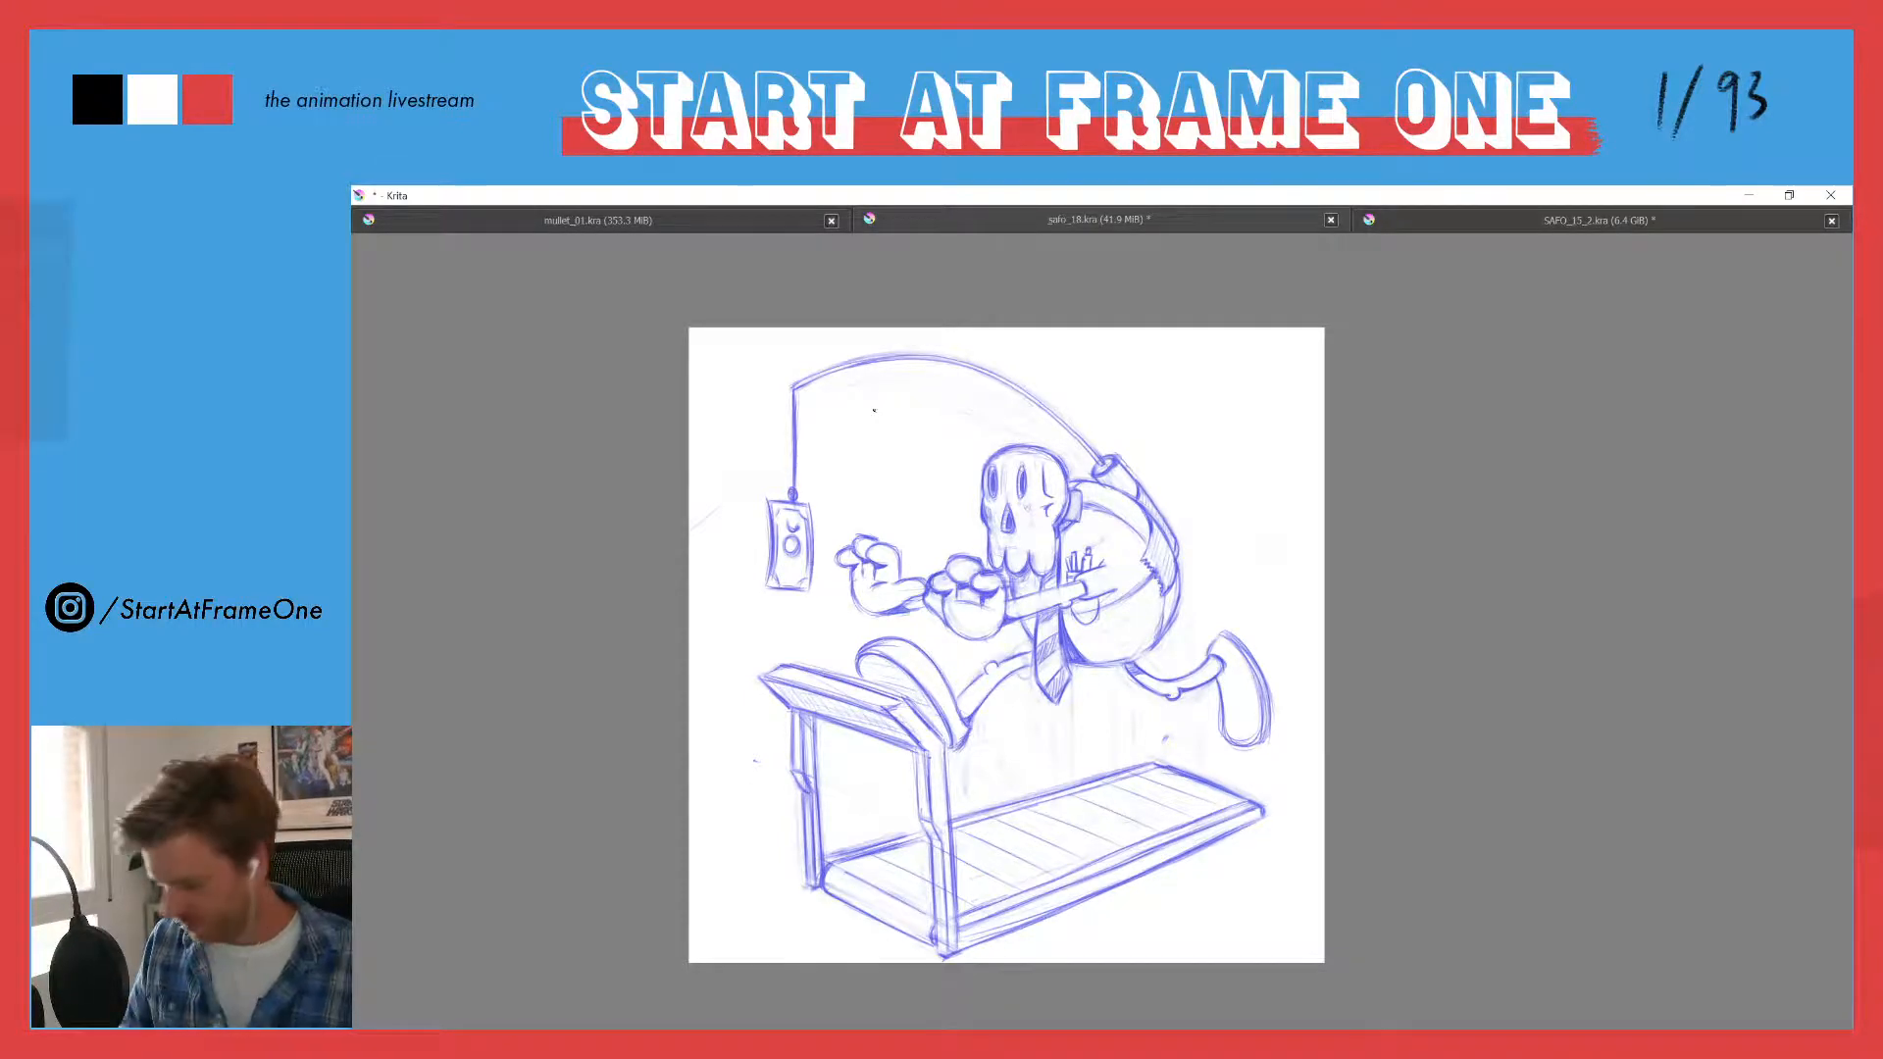
# - Draw short curved palm creases on the character's nearer hand, sampling the sketch's blue for the strokes
pyautogui.scroll(4, 942, 619)
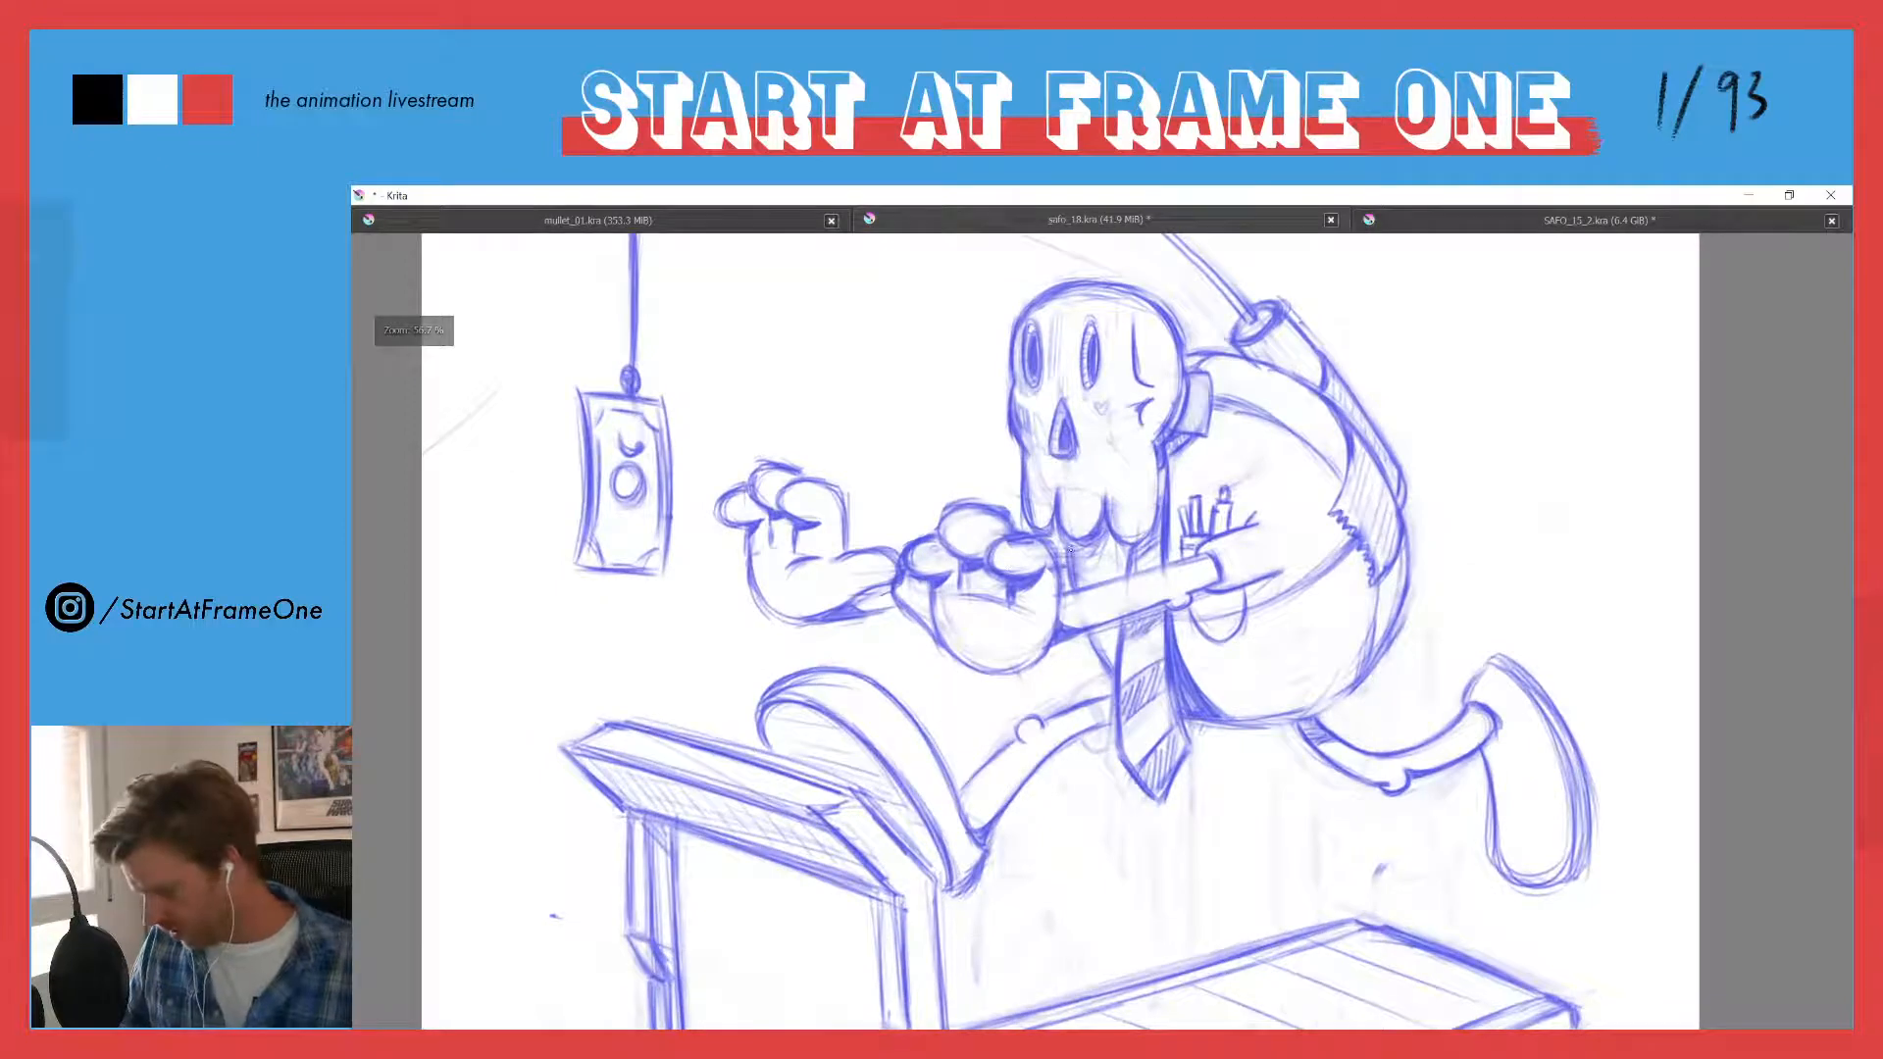
pyautogui.moveTo(1007, 611); pyautogui.dragTo(990, 650)
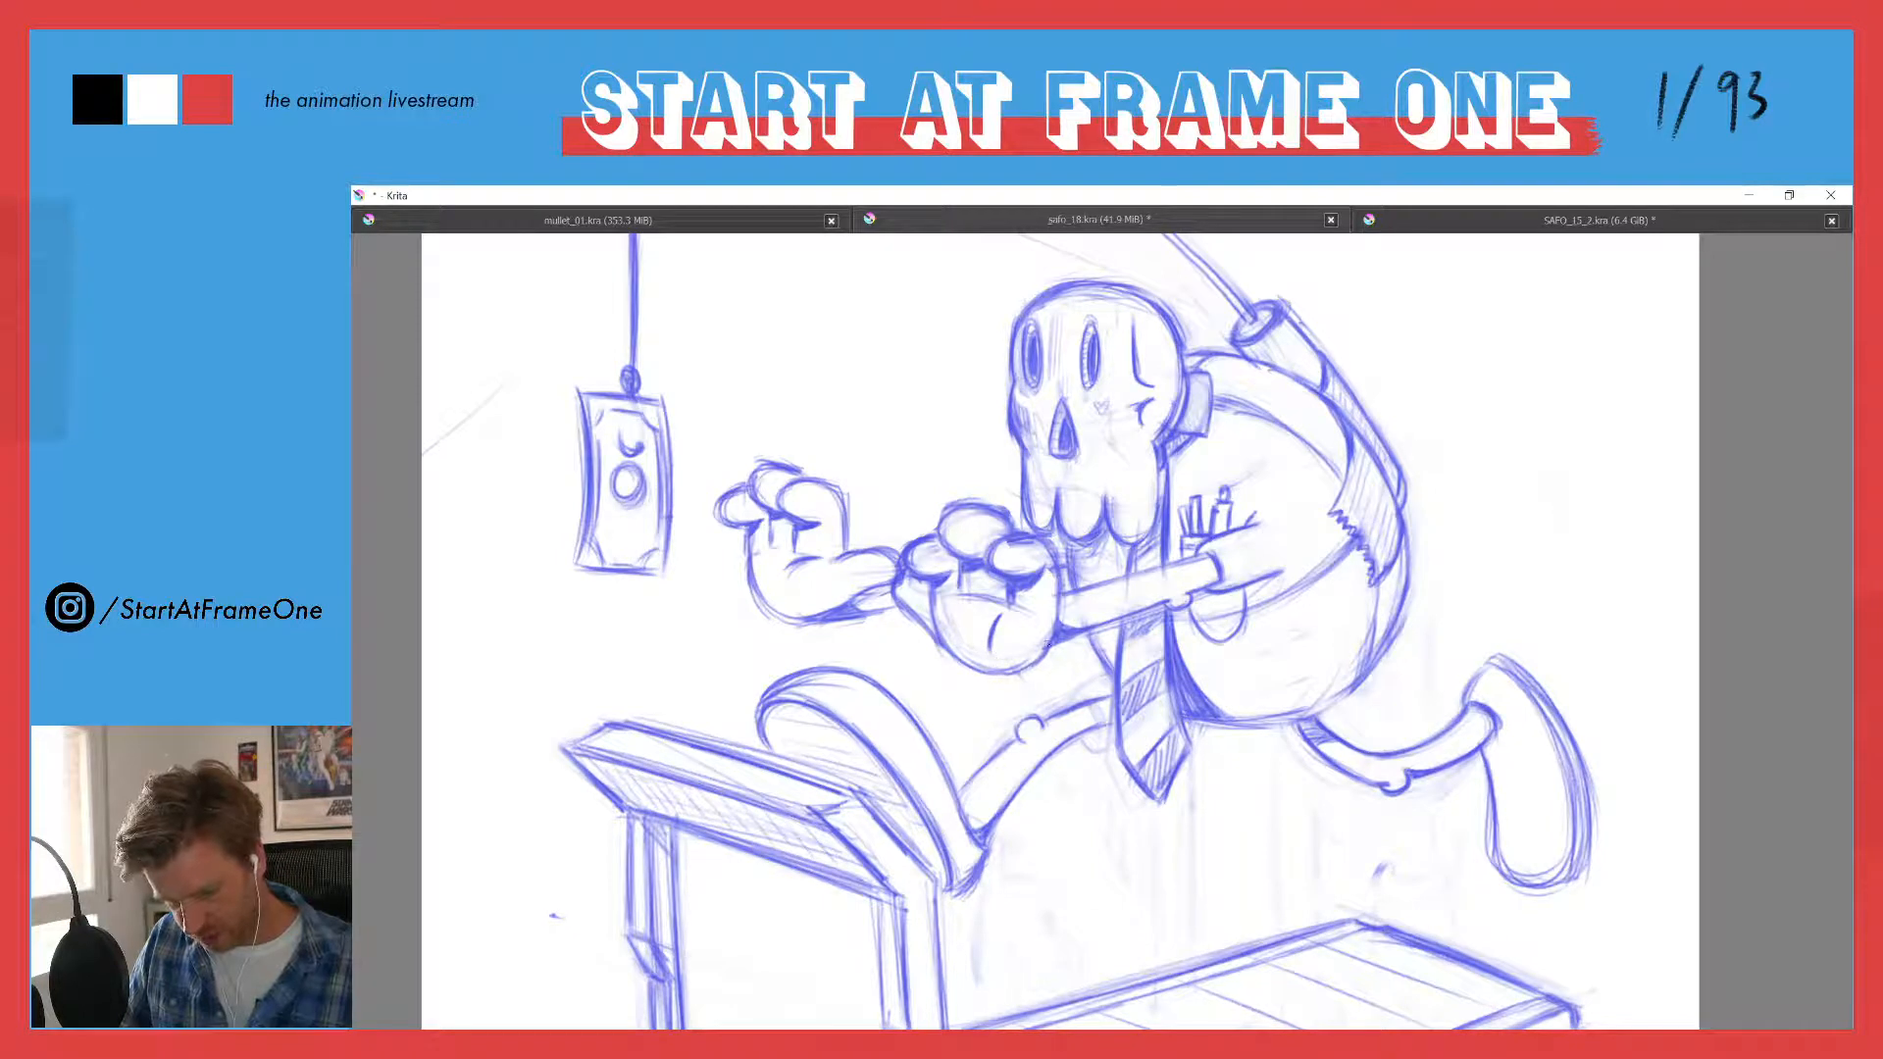
pyautogui.moveTo(1056, 597)
pyautogui.mouseDown()
pyautogui.moveTo(1037, 657)
pyautogui.moveTo(1000, 673)
pyautogui.mouseUp()
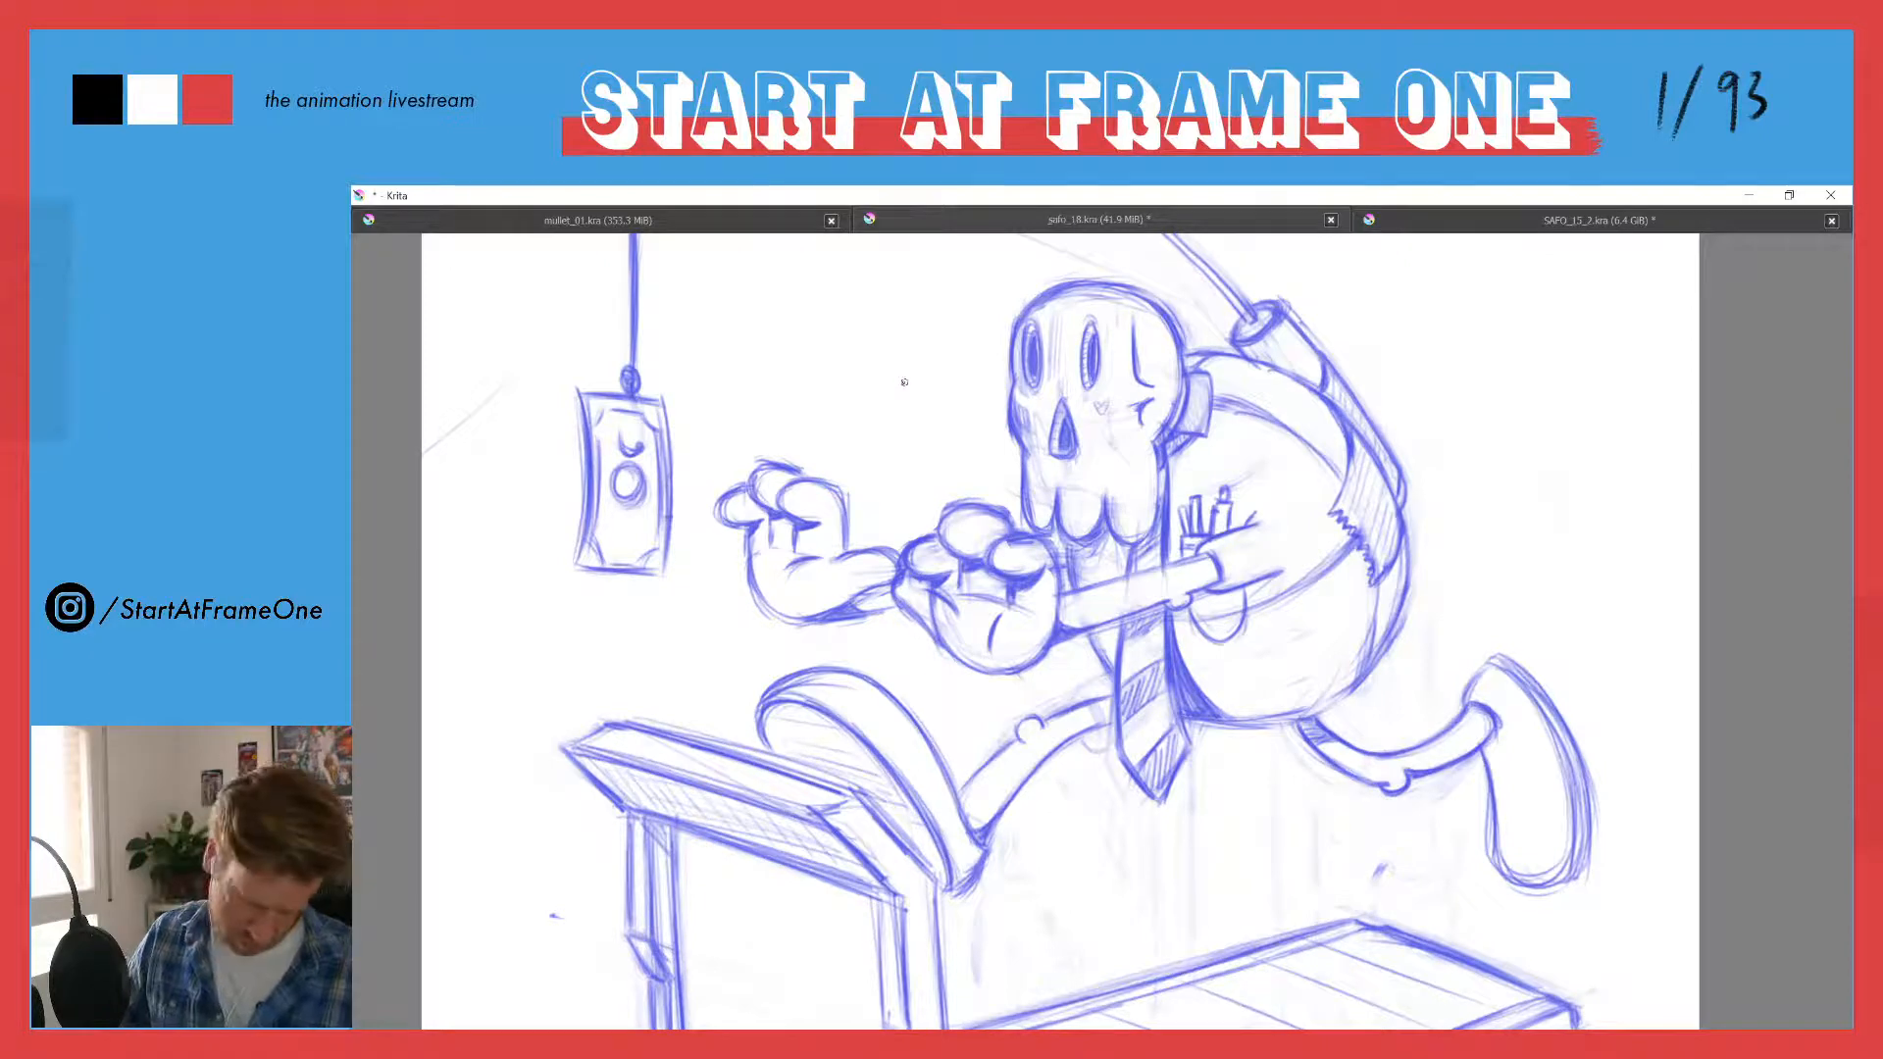
pyautogui.keyDown('ctrl'); pyautogui.click(934, 598); pyautogui.keyUp('ctrl')
pyautogui.keyDown('ctrl'); pyautogui.click(935, 597); pyautogui.keyUp('ctrl')
pyautogui.keyDown('ctrl'); pyautogui.click(937, 597); pyautogui.keyUp('ctrl')
pyautogui.press('ctrl')
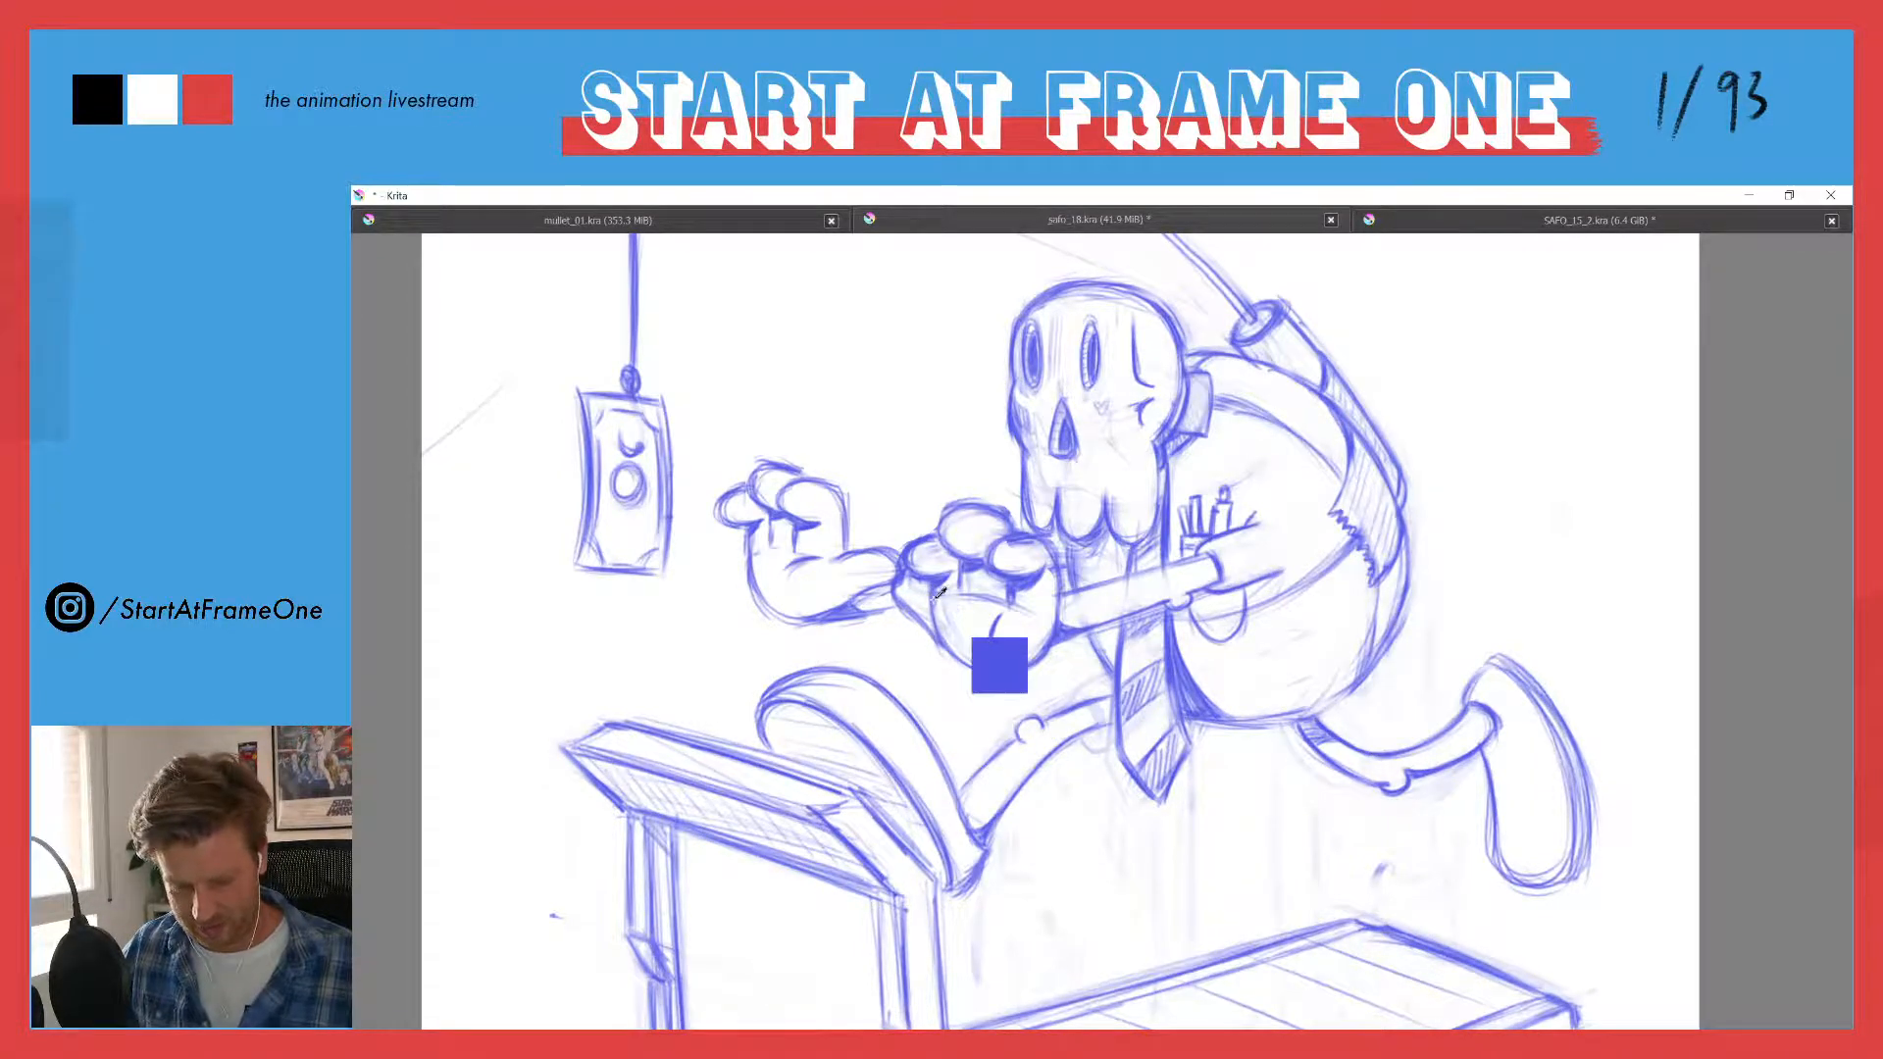
pyautogui.press('ctrl')
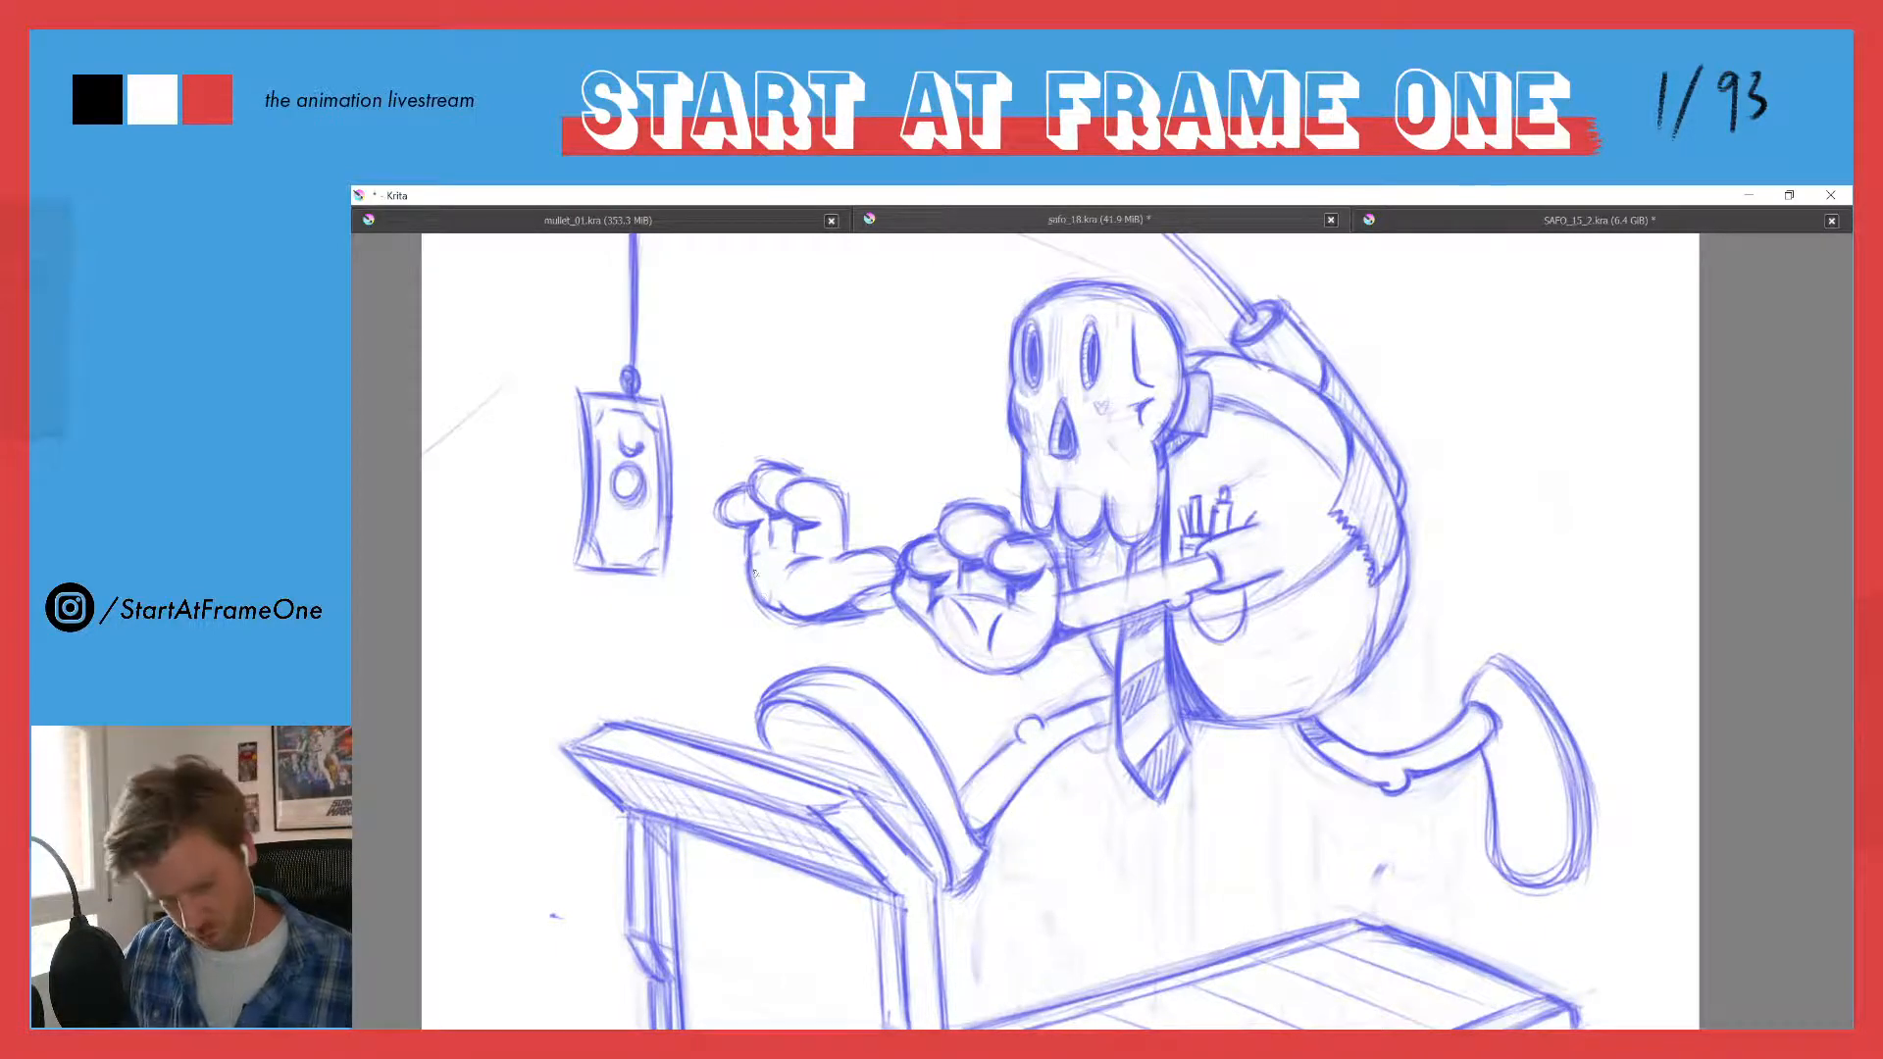
# - Clean up the lower outline of the character's farther hand with the eraser and brush
pyautogui.press('e')
pyautogui.moveTo(759, 577); pyautogui.dragTo(753, 590)
pyautogui.press('e')
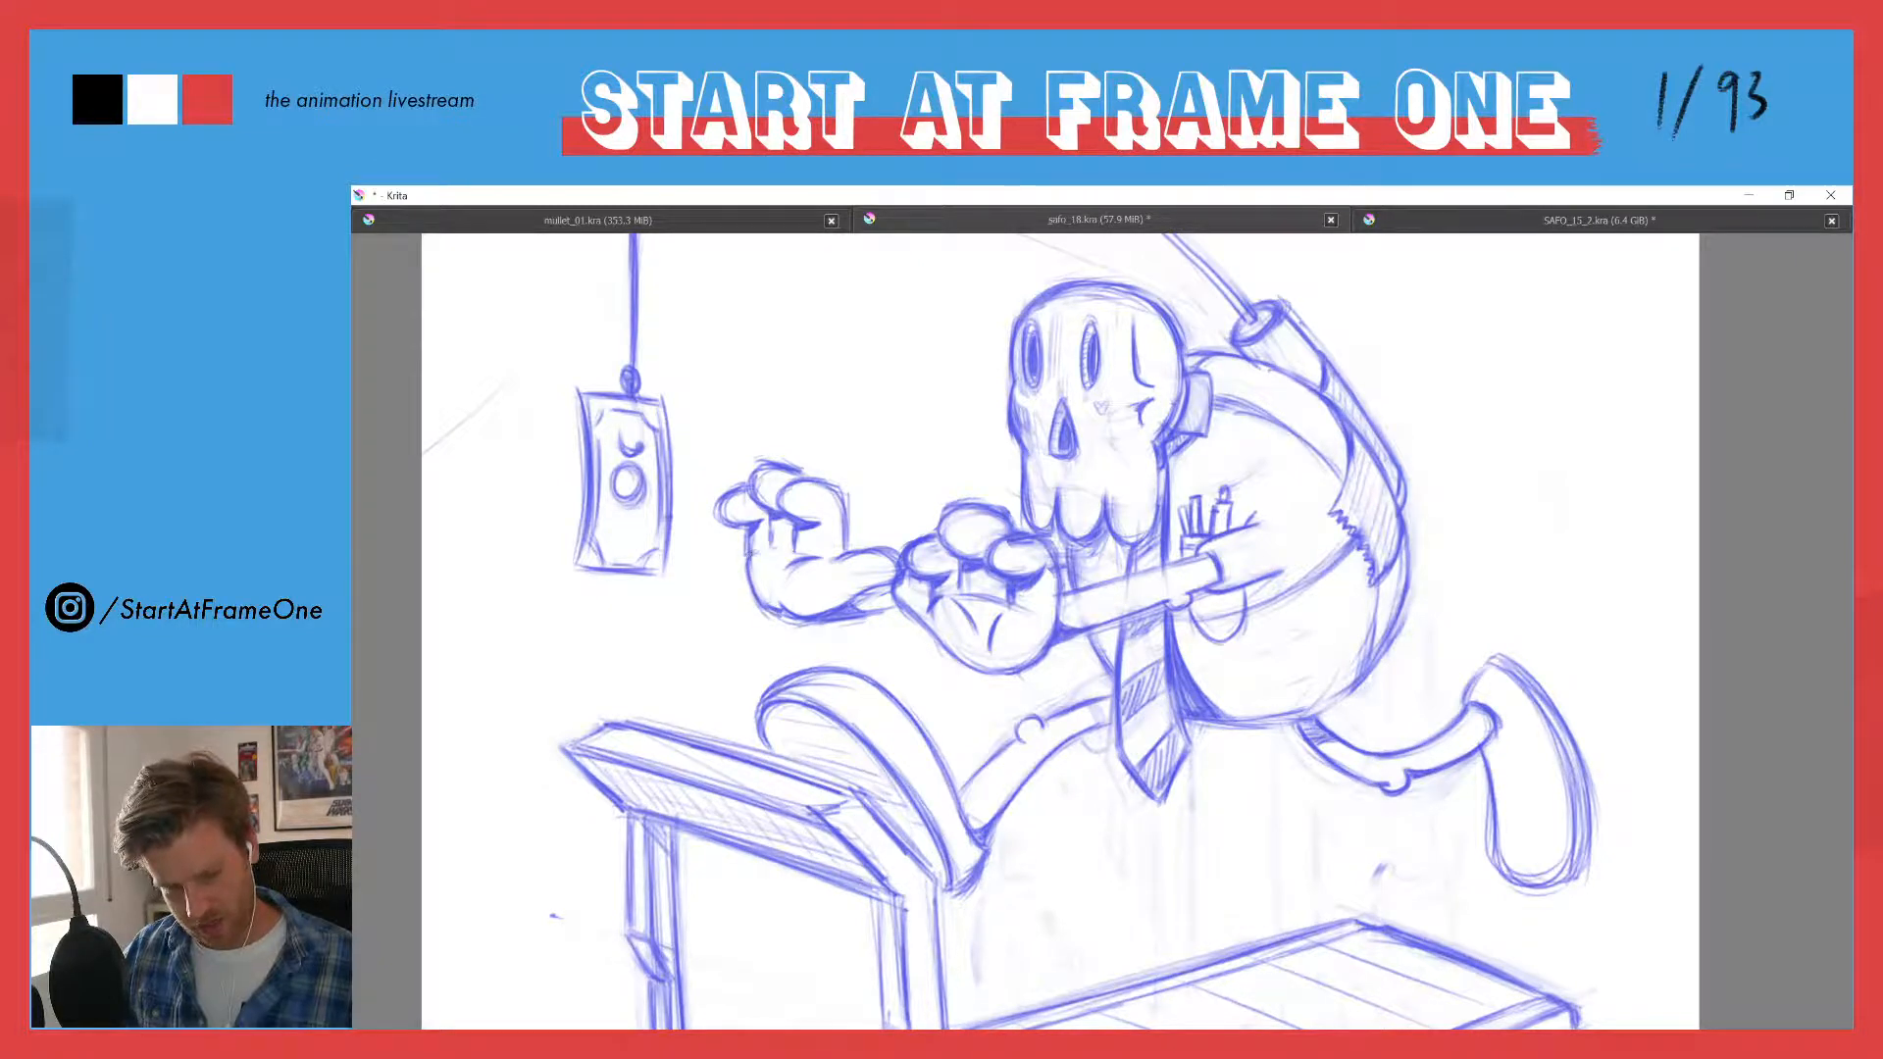
pyautogui.press('e')
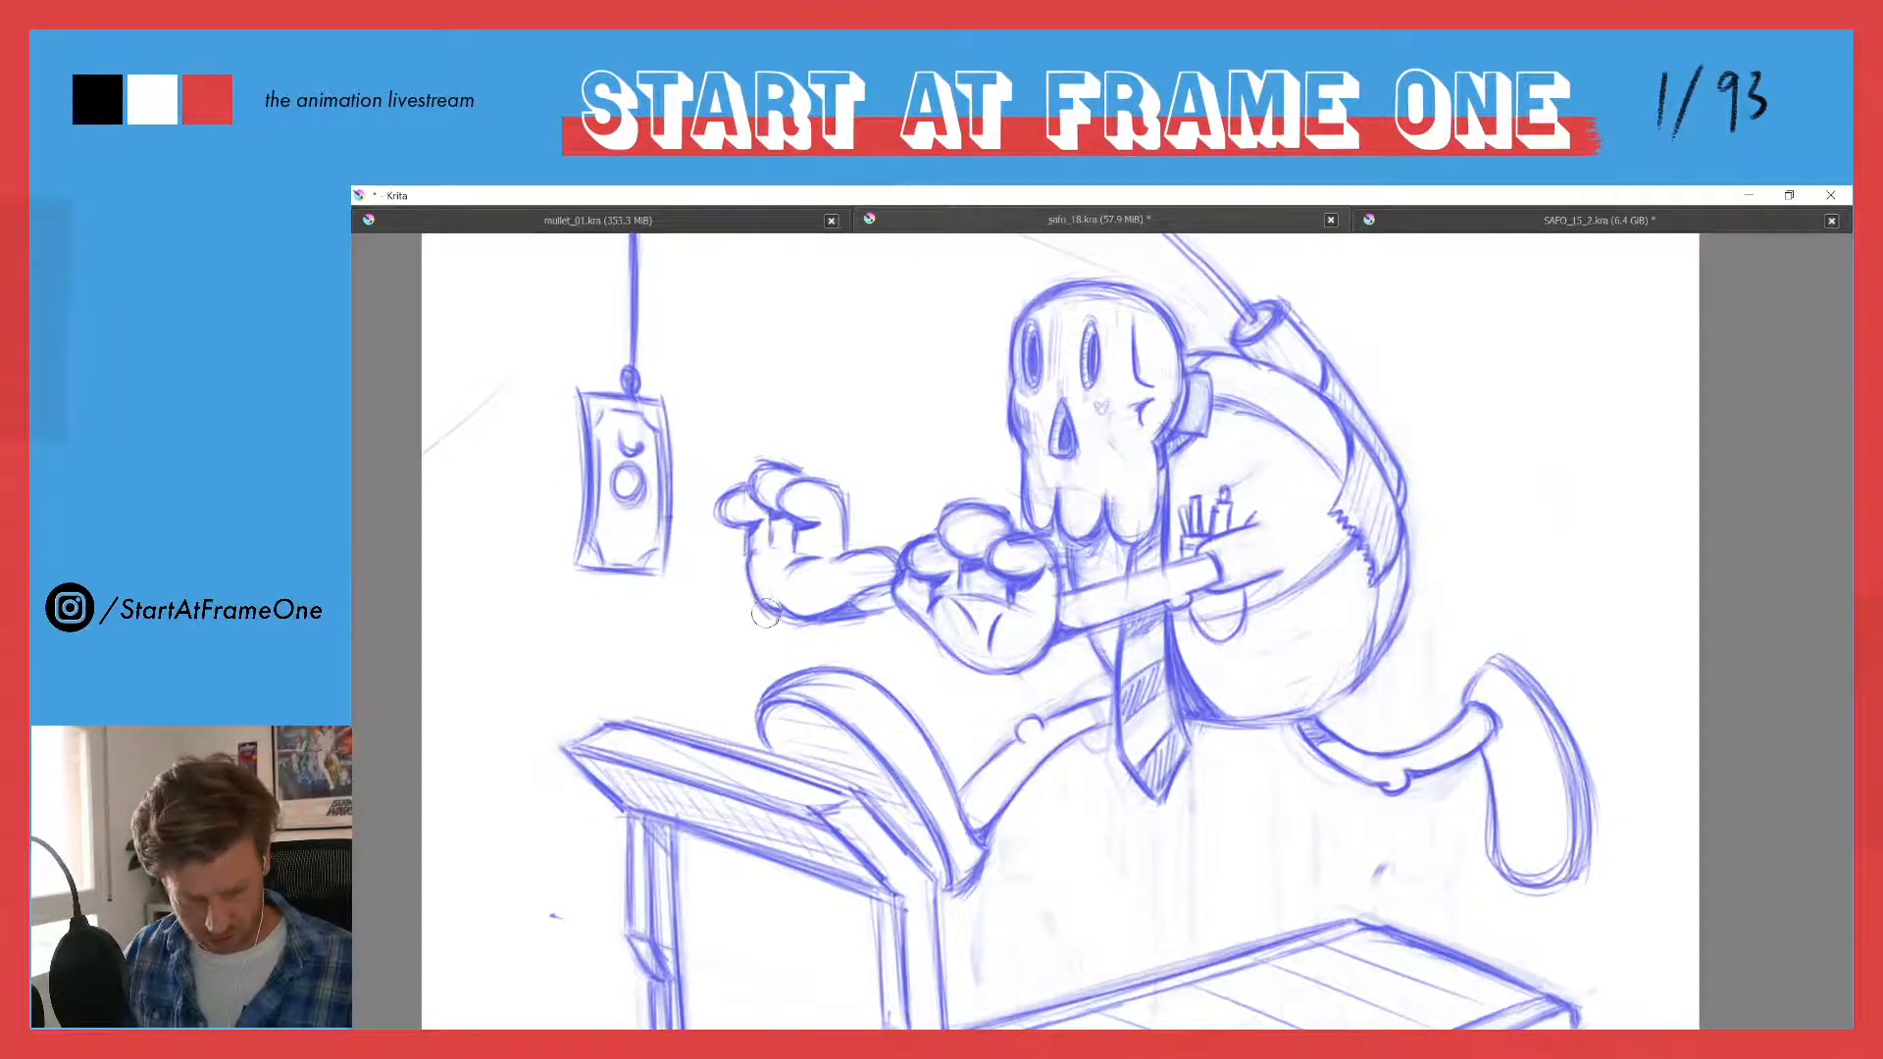
pyautogui.press('e')
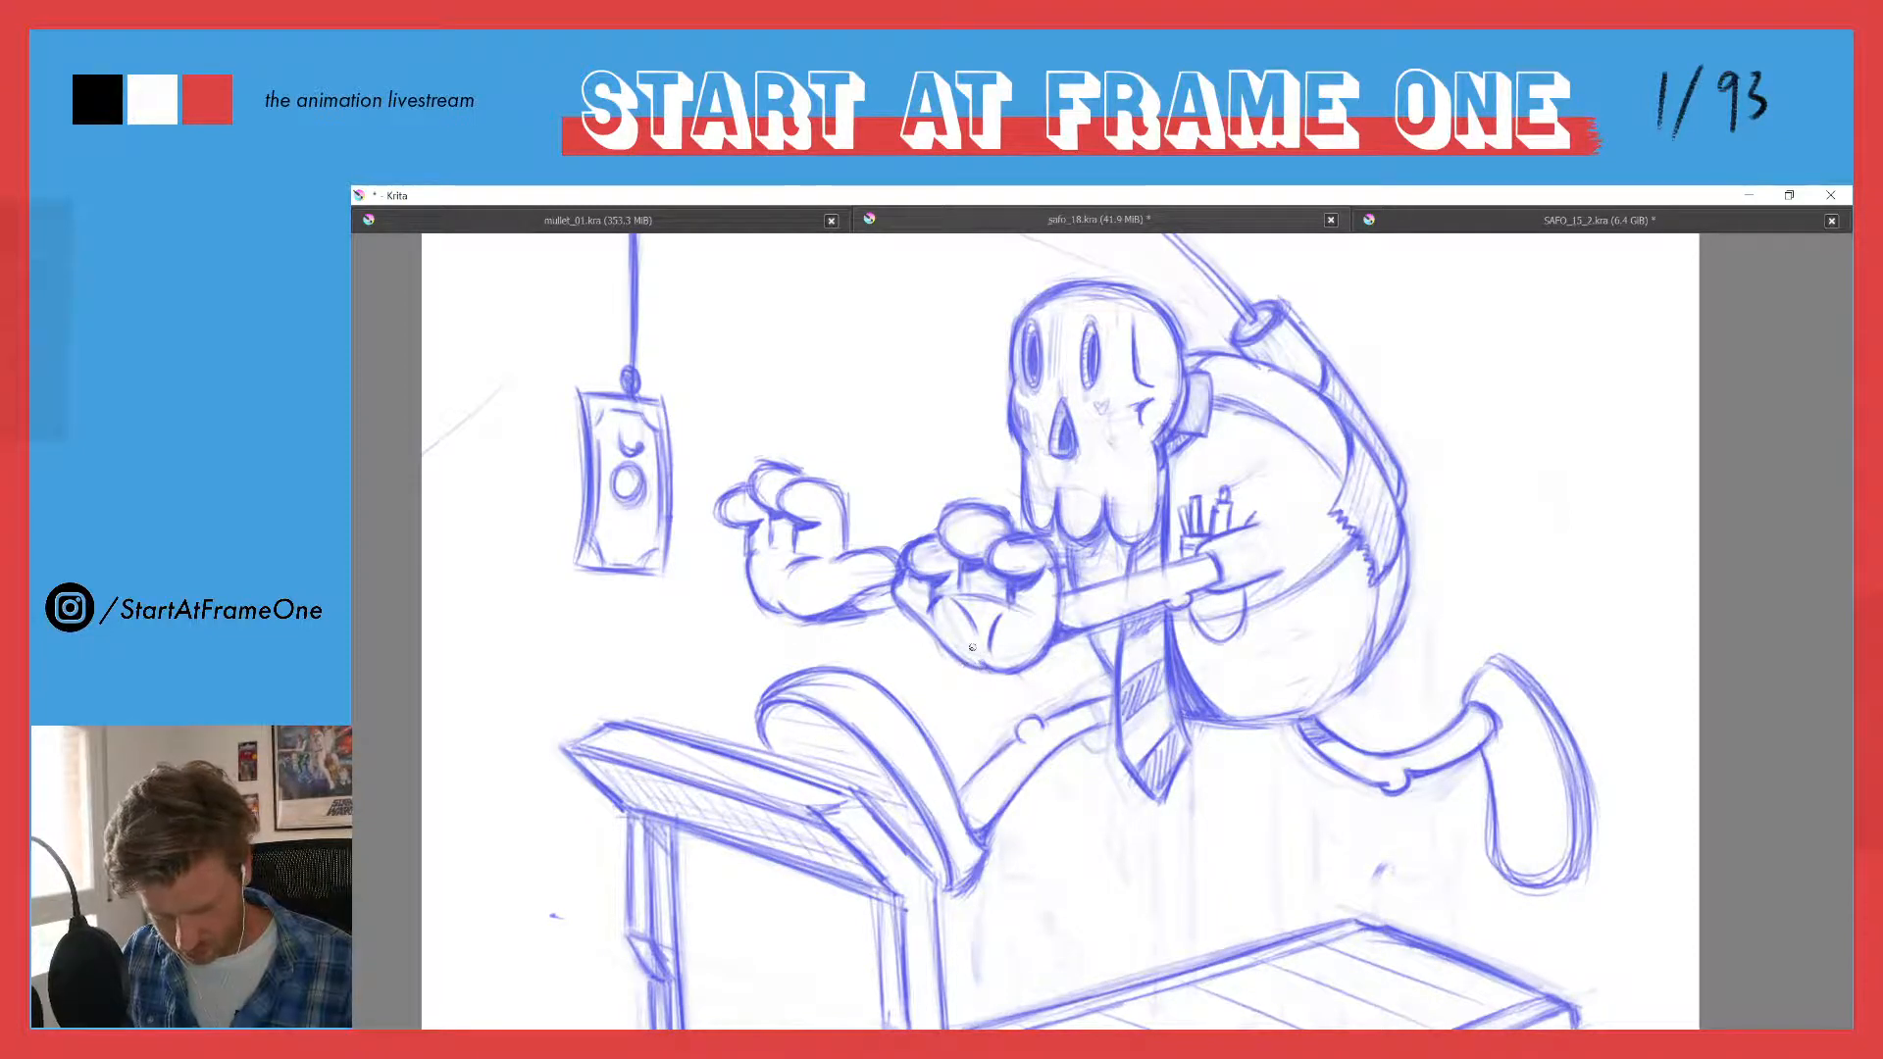
# - Erase the left palm crease on the nearer hand and redraw it as a shorter, cleaner stroke
pyautogui.press('e')
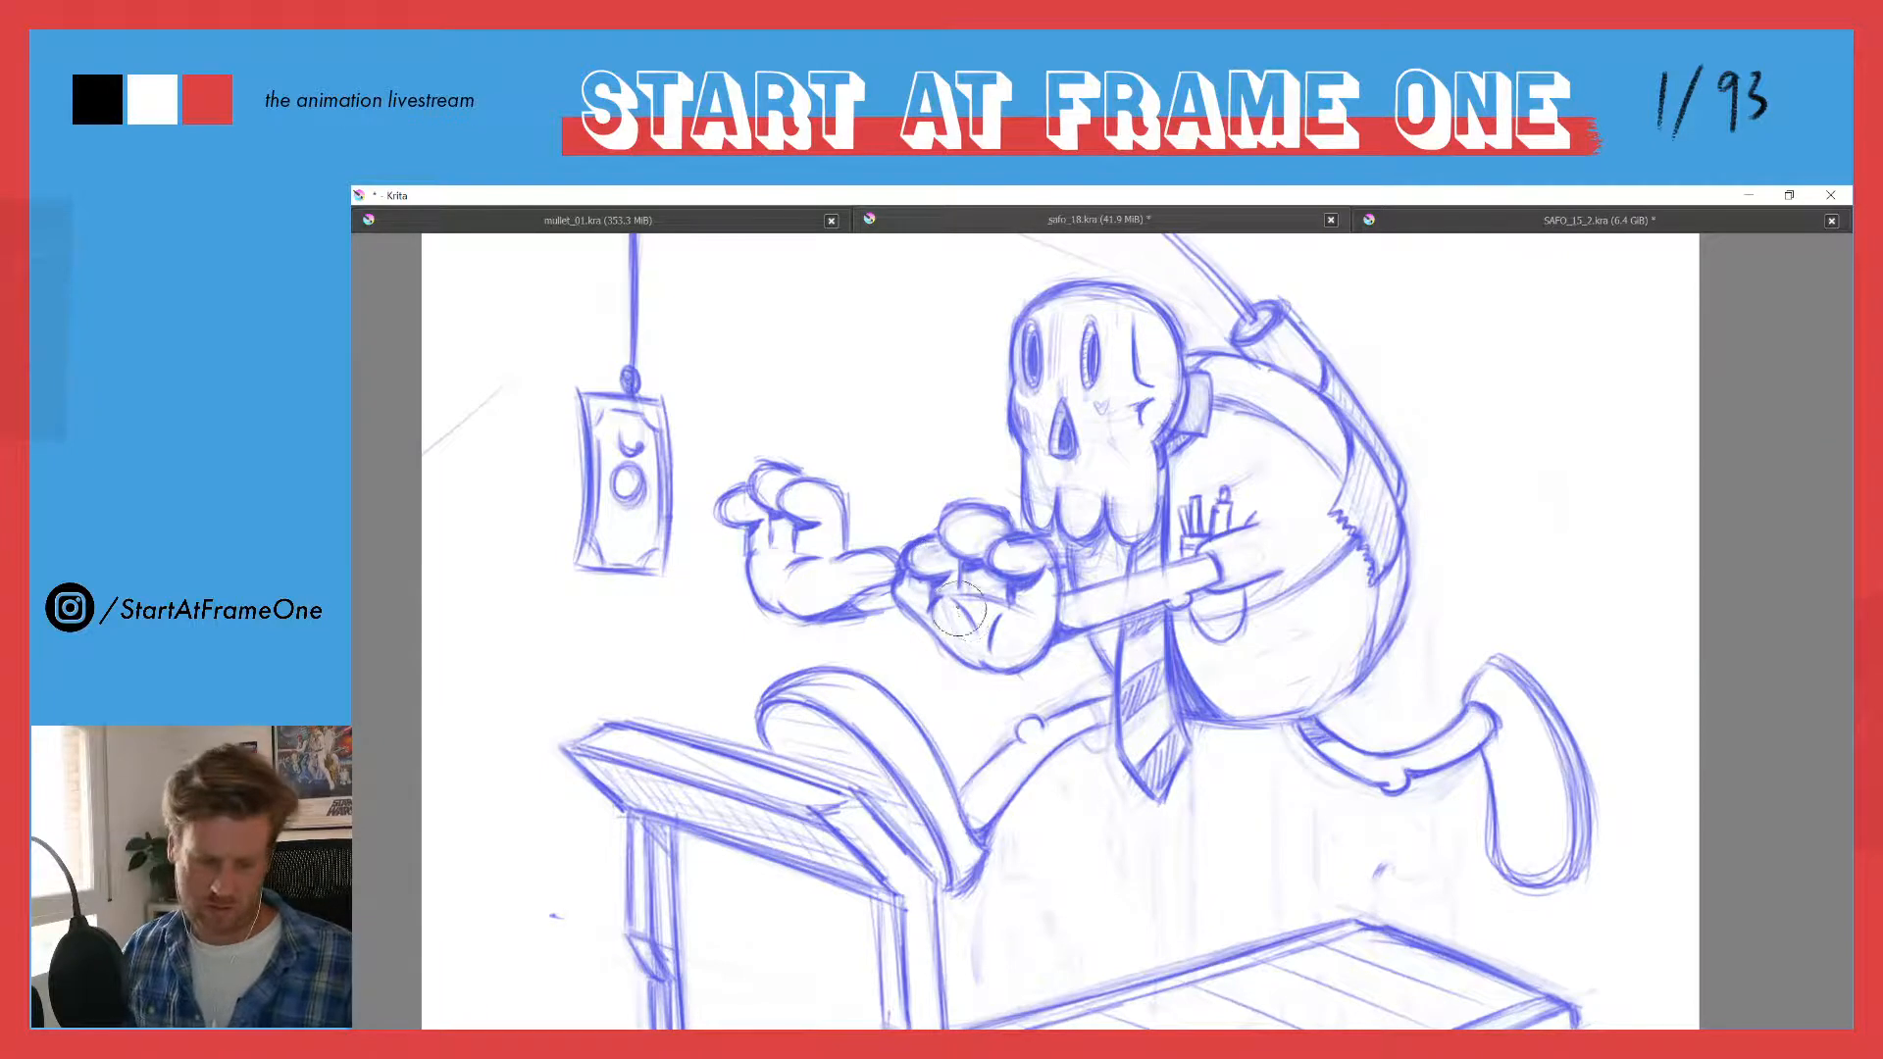
pyautogui.moveTo(957, 602)
pyautogui.mouseDown()
pyautogui.moveTo(969, 628)
pyautogui.moveTo(934, 605)
pyautogui.mouseUp()
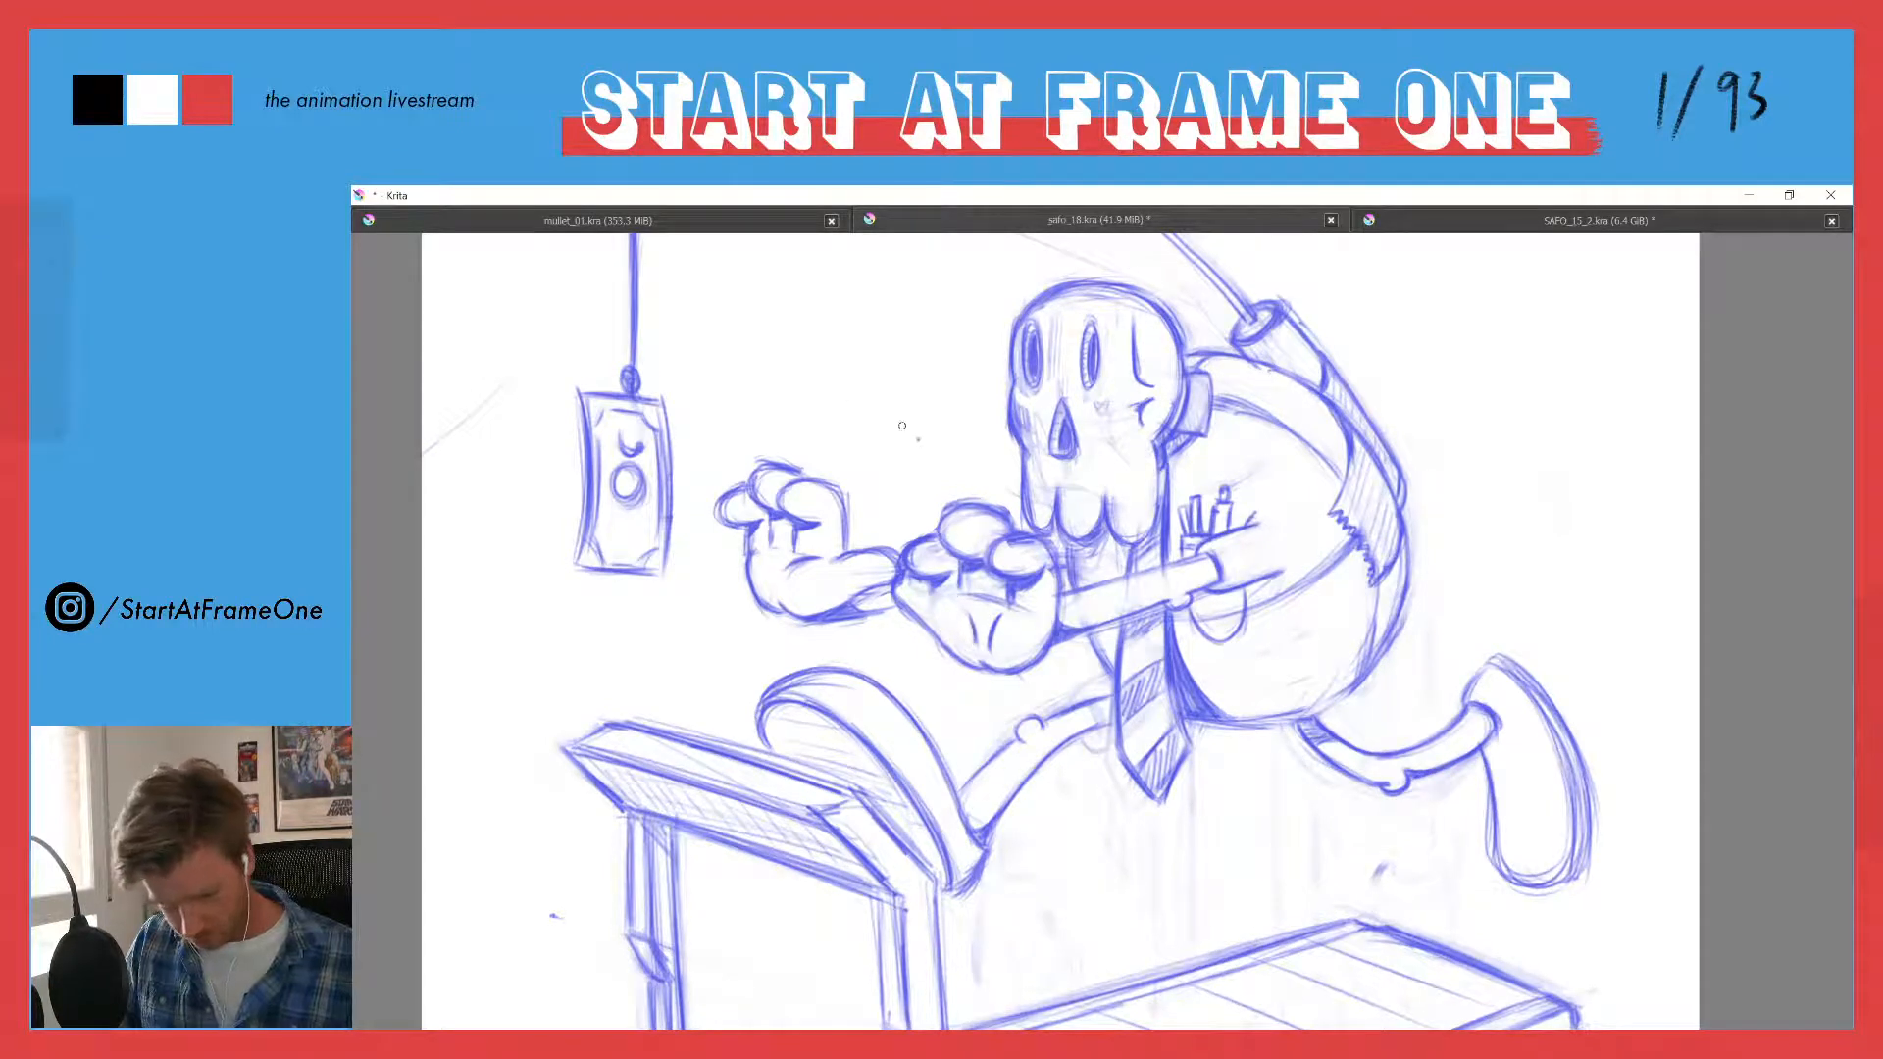
pyautogui.moveTo(964, 609); pyautogui.dragTo(976, 640)
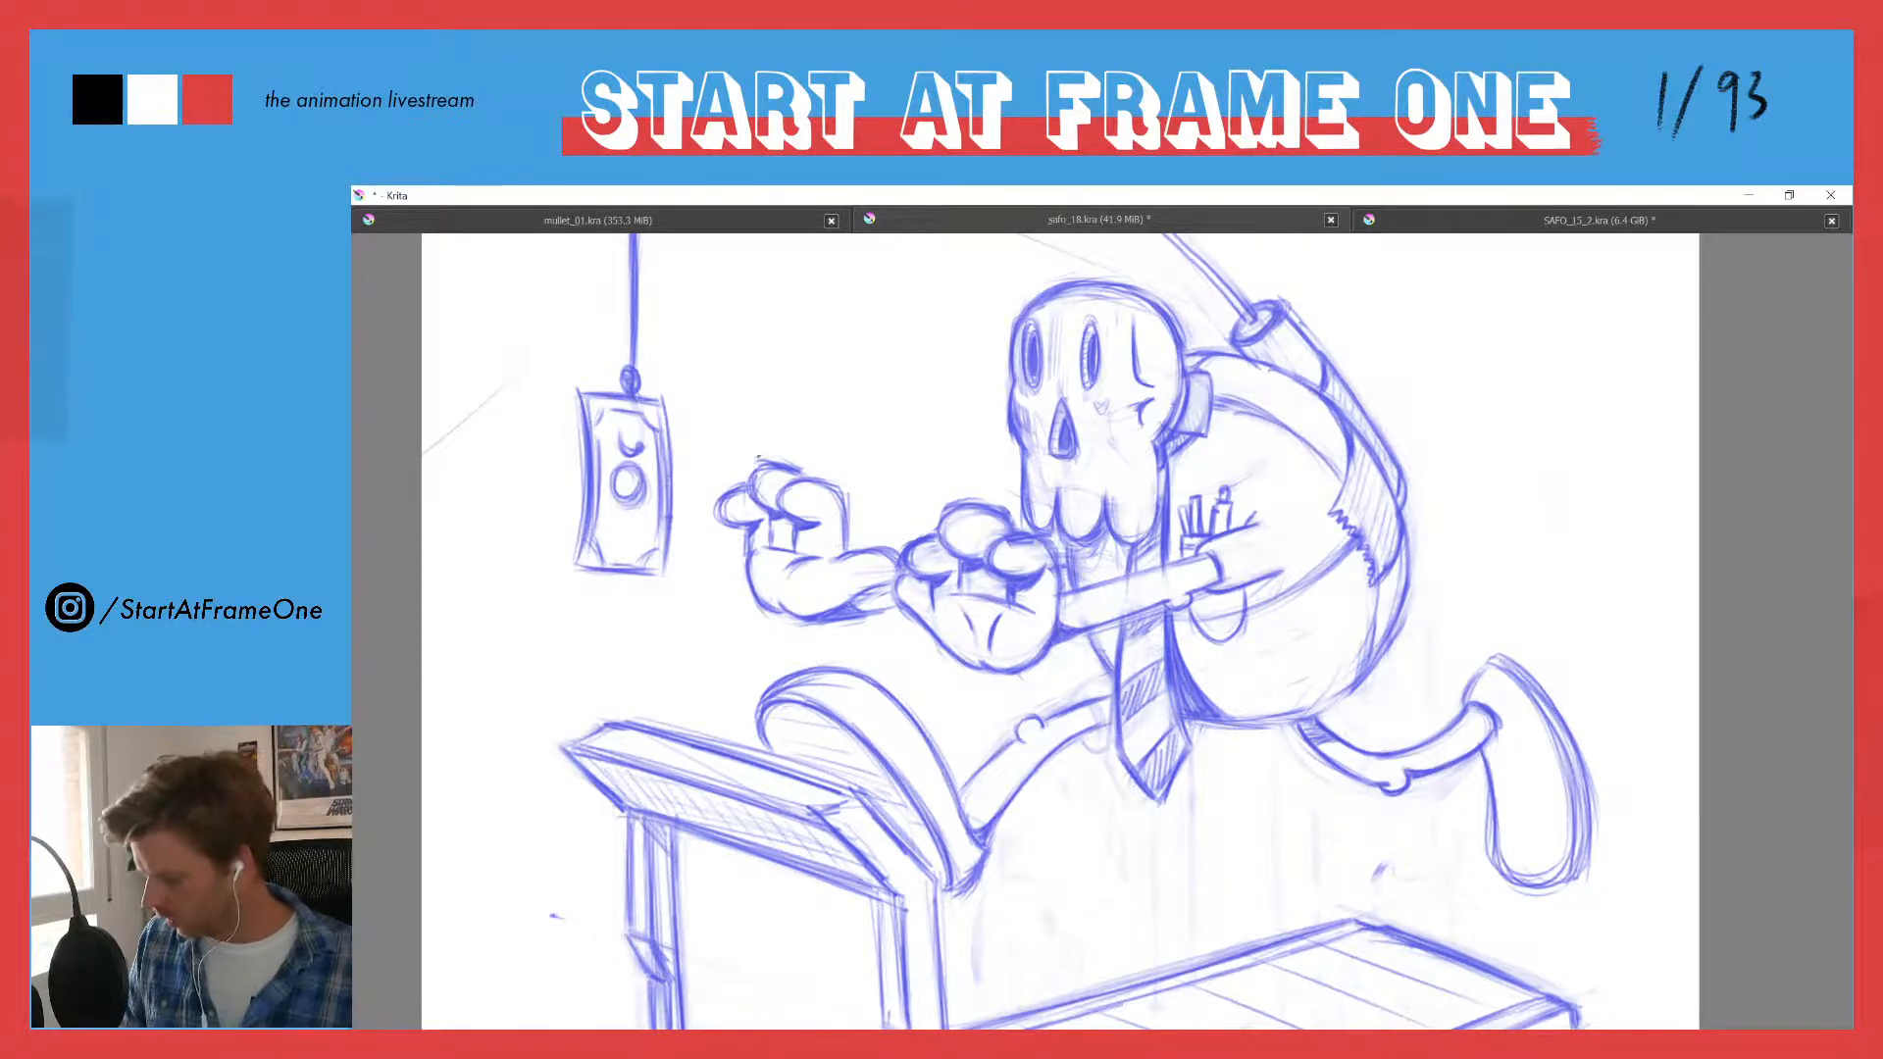
# - Mirror the canvas view and sketch a curved toe-cap line across the trailing shoe, reinforcing the outline of its tip
pyautogui.scroll(-6, 758, 457)
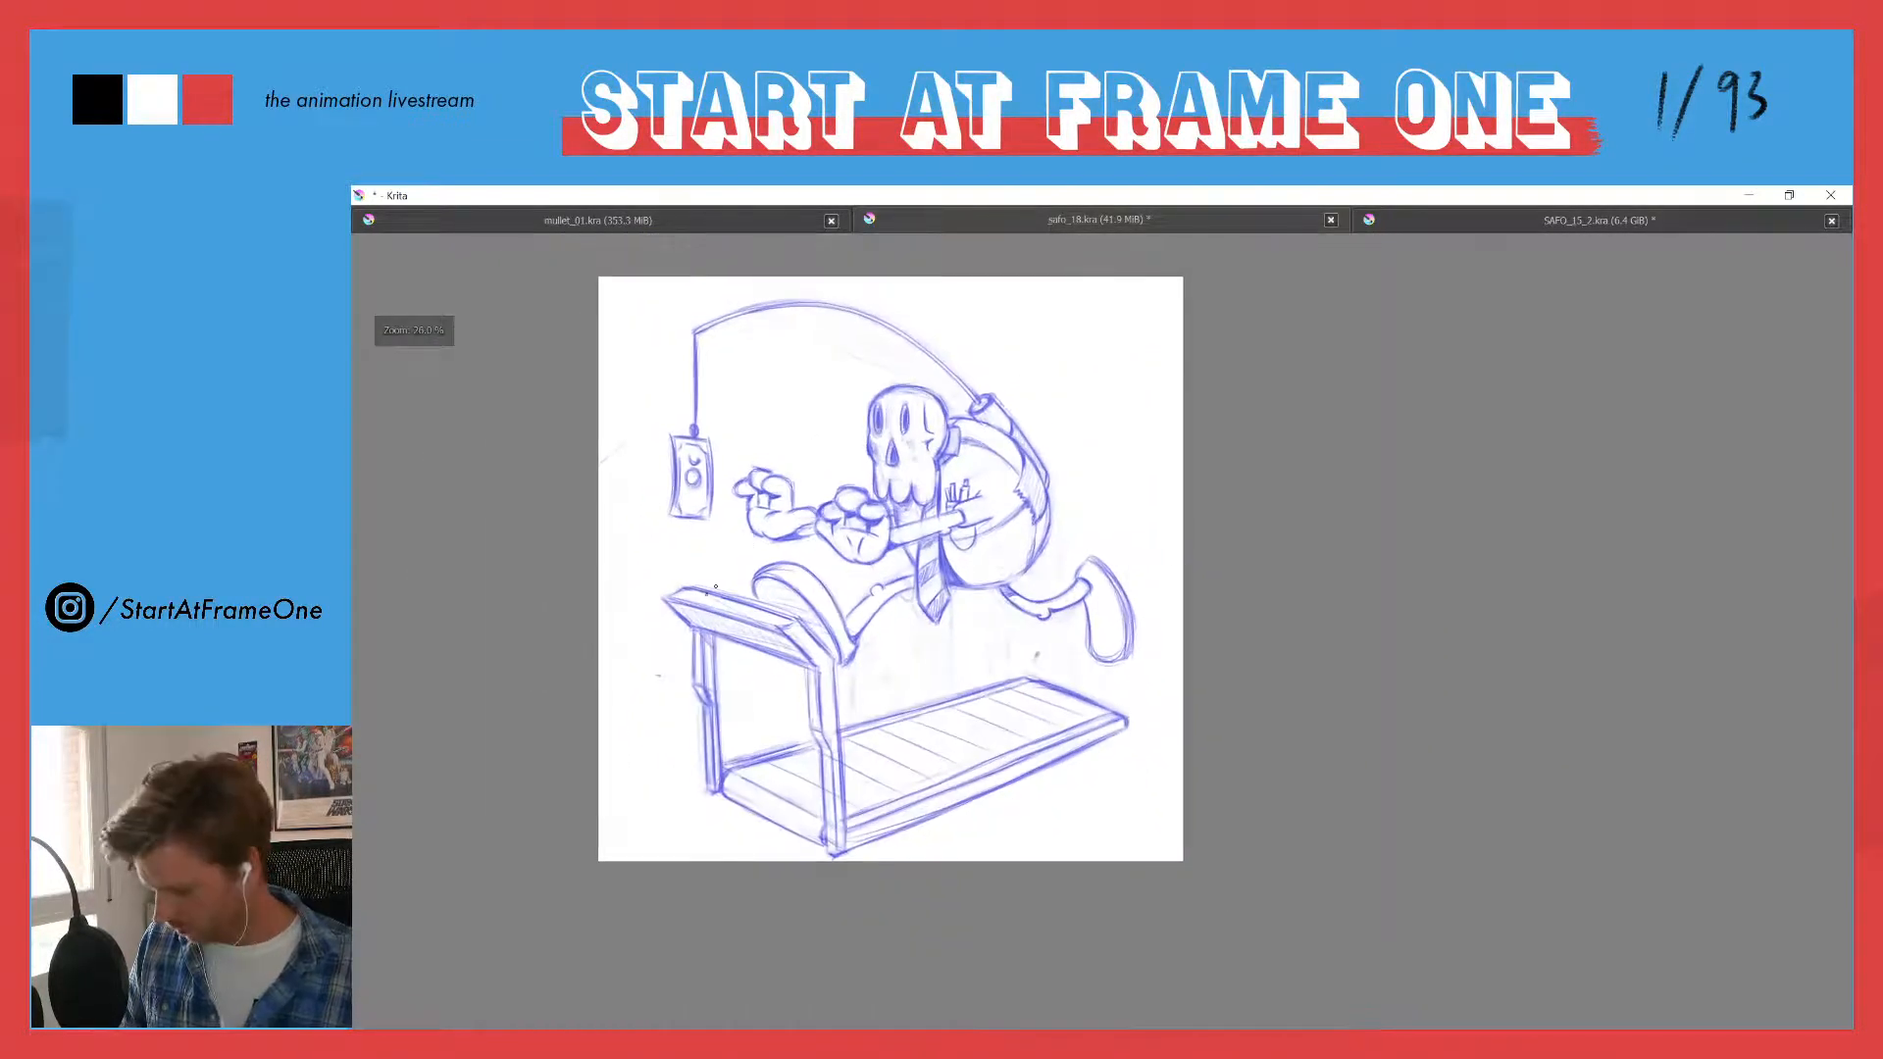
pyautogui.press('m')
pyautogui.moveTo(958, 559); pyautogui.dragTo(648, 614)
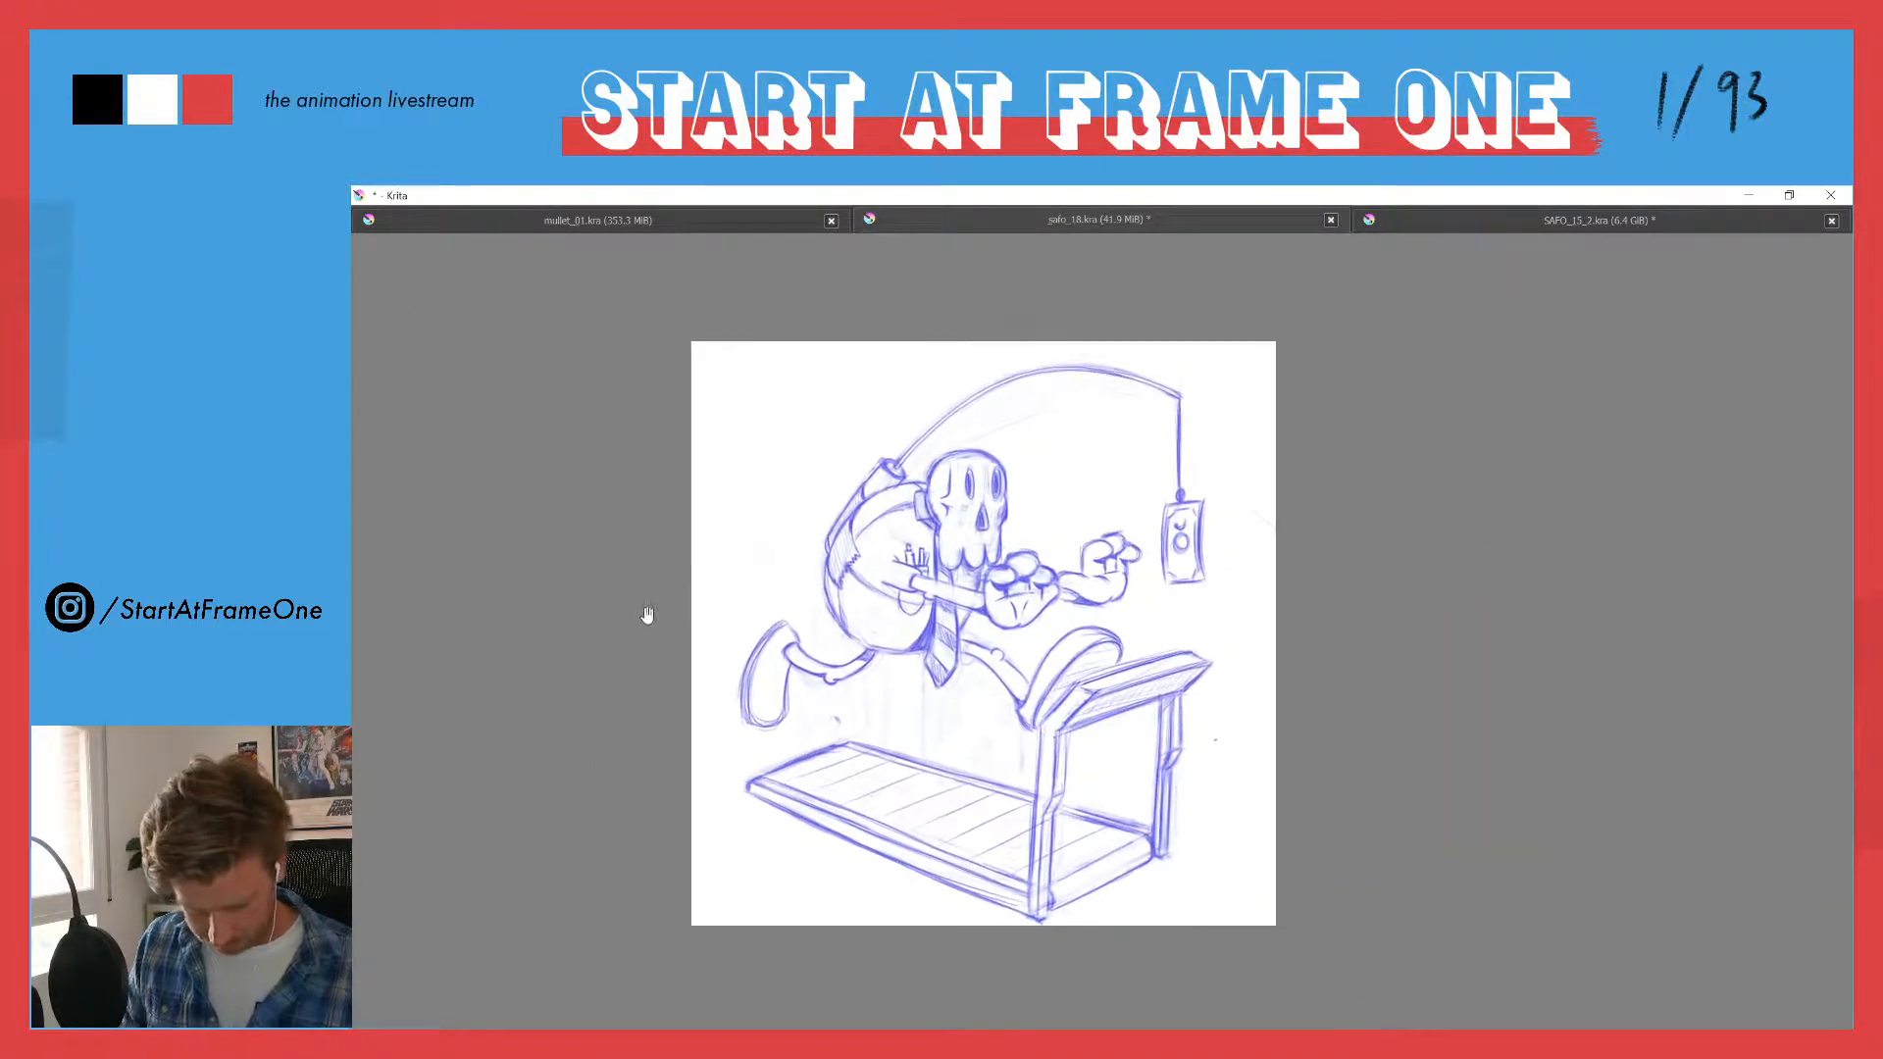
pyautogui.scroll(1, 718, 627)
pyautogui.moveTo(765, 554); pyautogui.dragTo(736, 515)
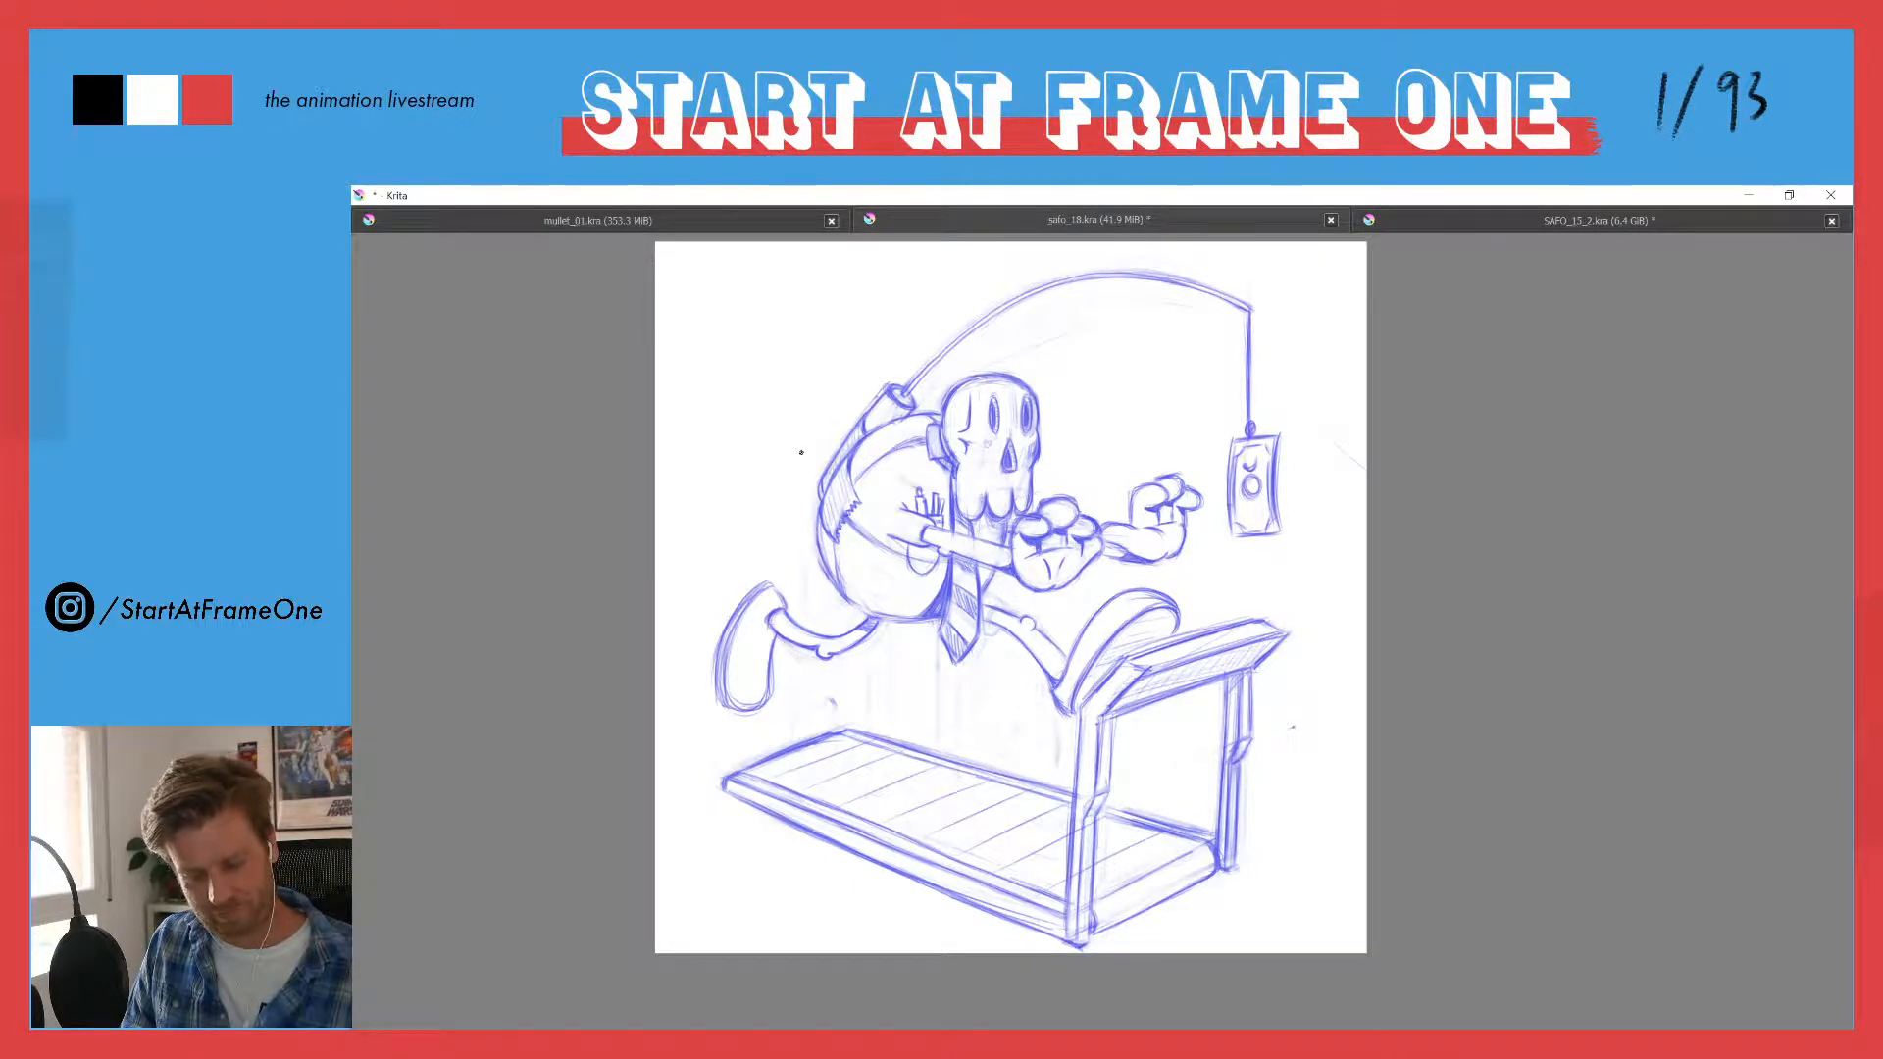
pyautogui.scroll(2, 775, 573)
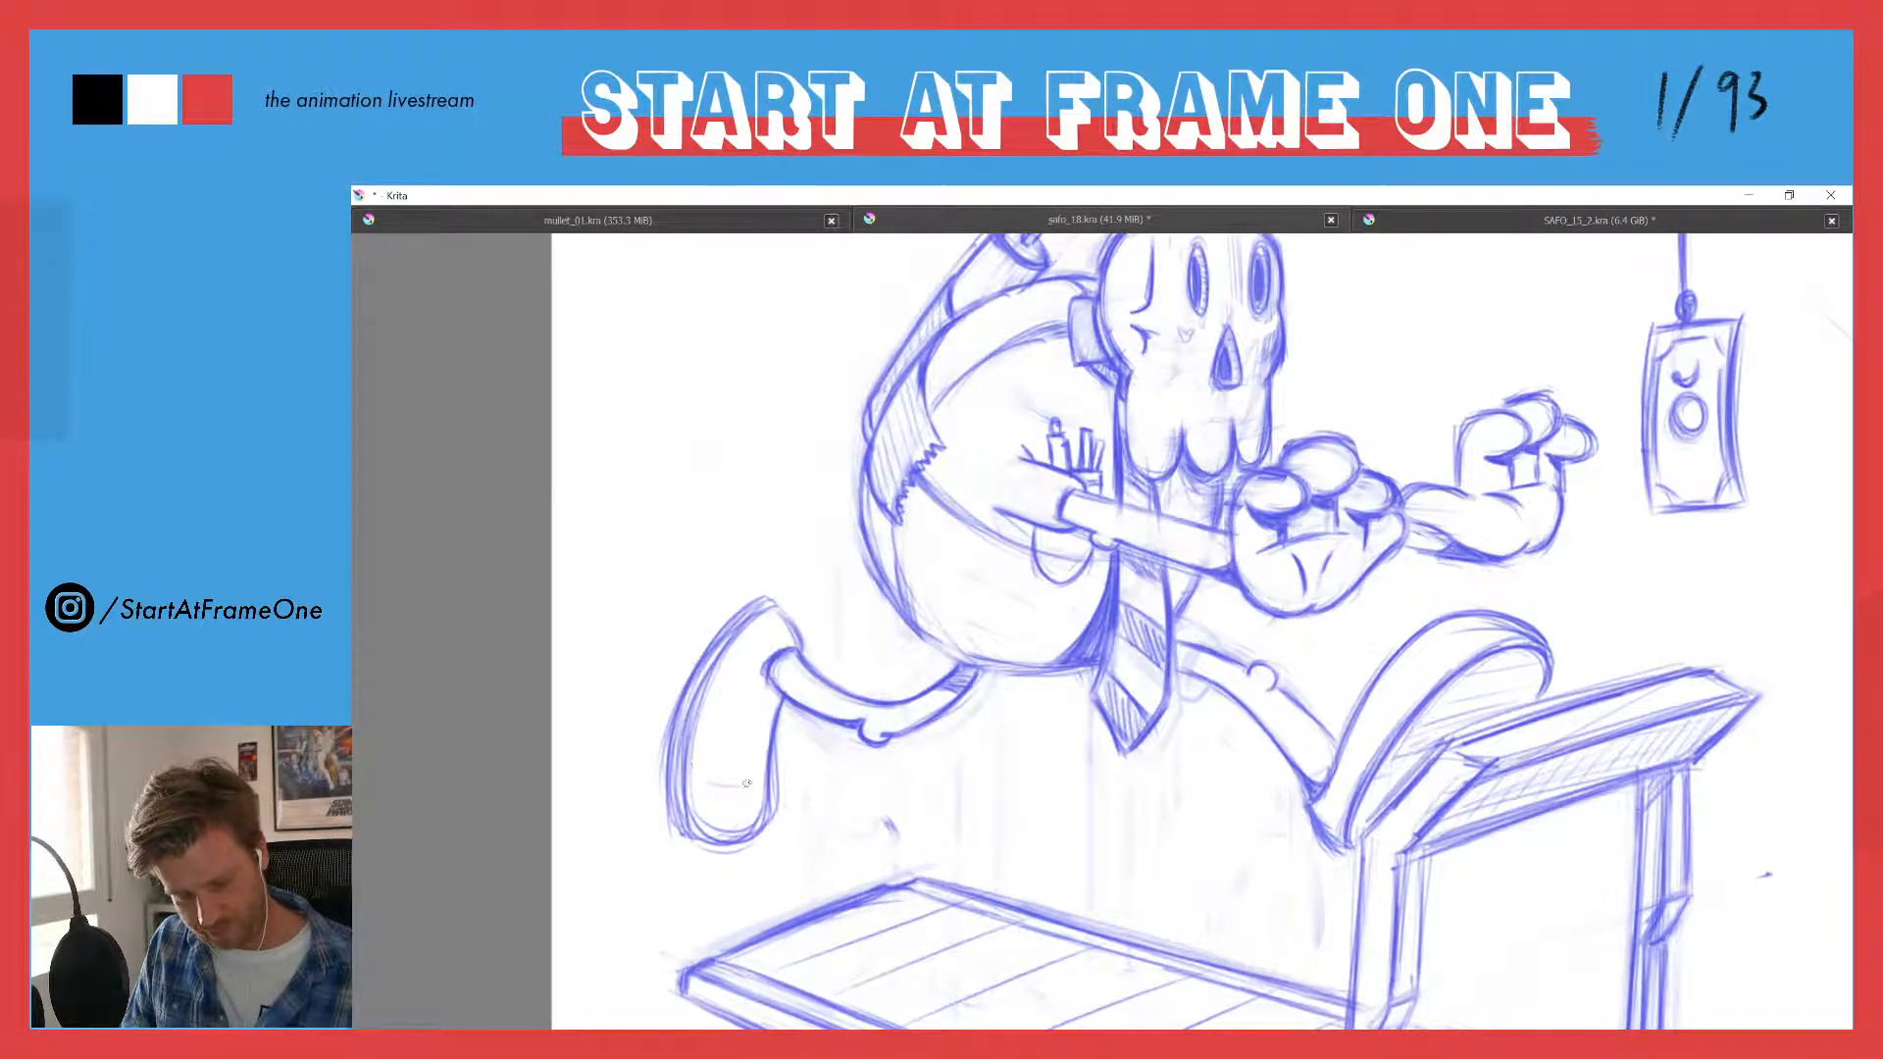
pyautogui.moveTo(691, 775); pyautogui.dragTo(761, 787)
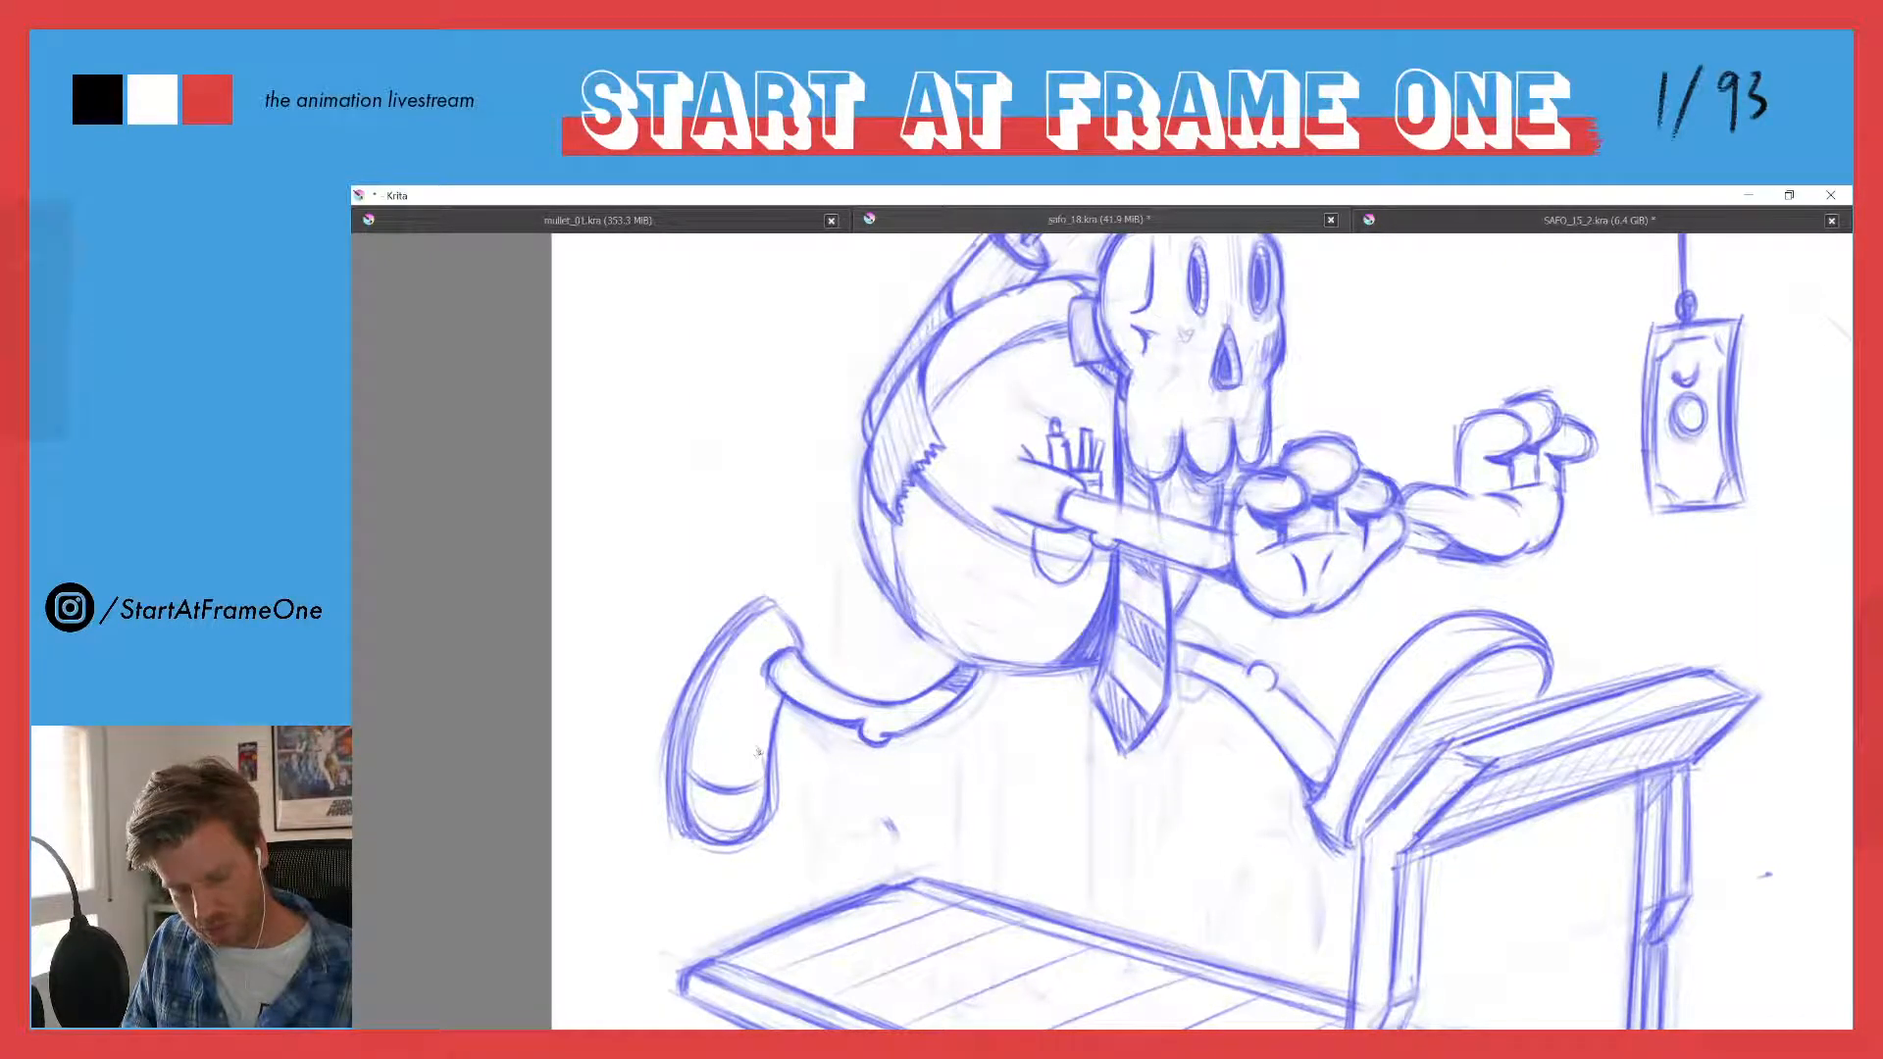
pyautogui.moveTo(753, 836); pyautogui.dragTo(703, 843)
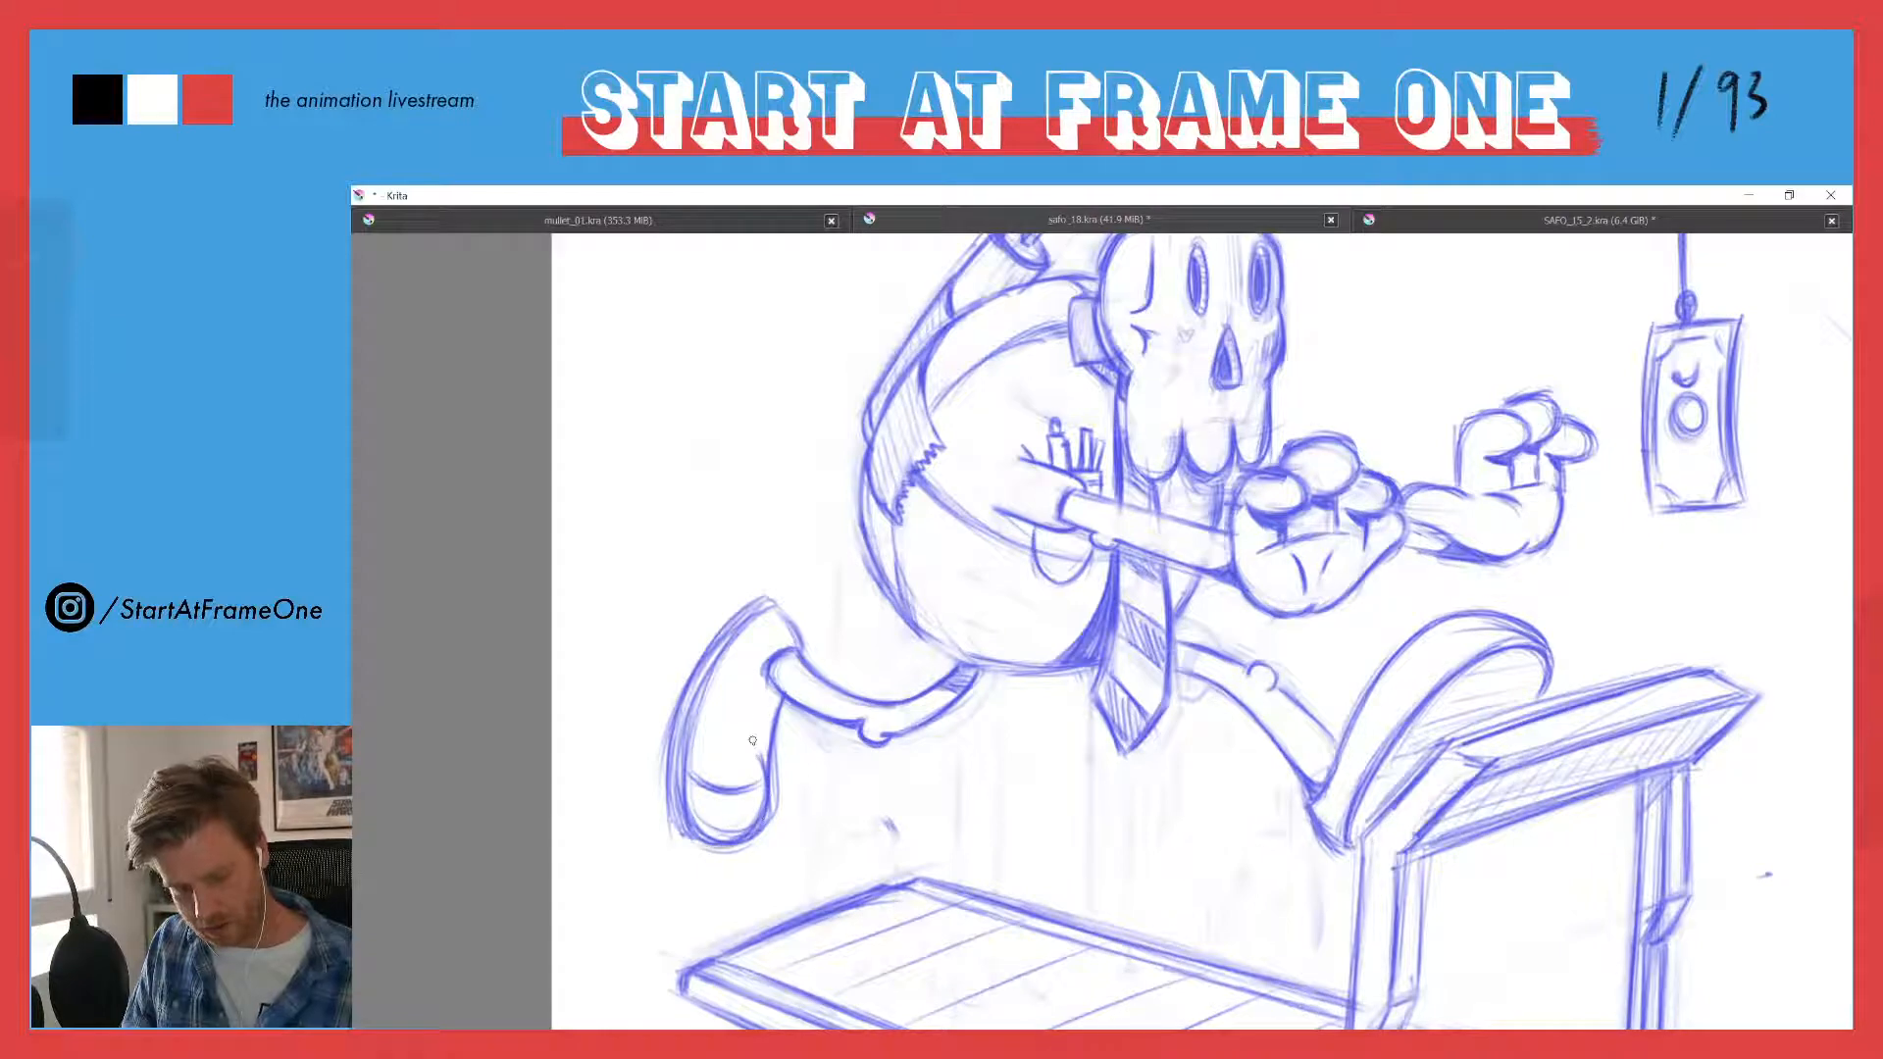
# - Reshape the trailing shoe's inner edge with a pinch above the toe and shift the toe-cap line closer to the tip
pyautogui.moveTo(763, 755); pyautogui.dragTo(786, 697)
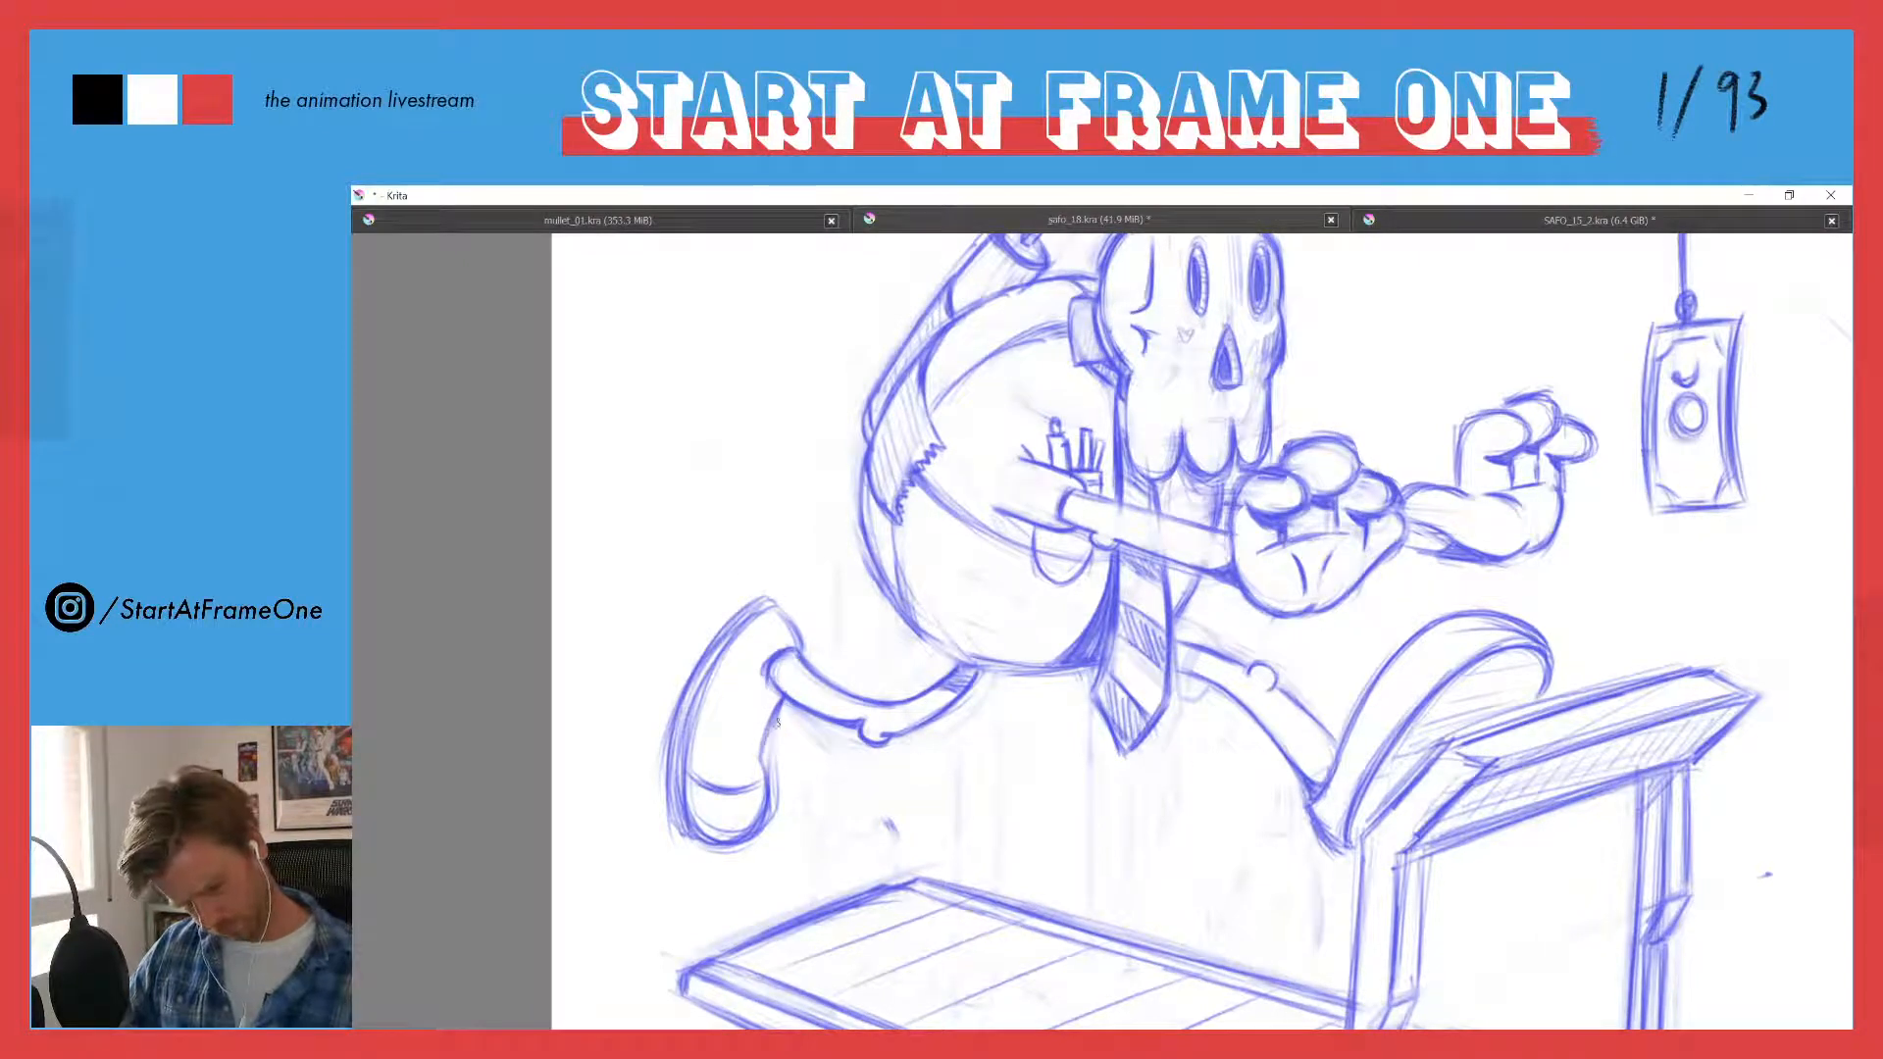
pyautogui.moveTo(753, 750)
pyautogui.mouseDown()
pyautogui.moveTo(688, 777)
pyautogui.moveTo(726, 771)
pyautogui.moveTo(694, 735)
pyautogui.moveTo(752, 755)
pyautogui.moveTo(712, 784)
pyautogui.moveTo(746, 779)
pyautogui.moveTo(726, 801)
pyautogui.moveTo(707, 781)
pyautogui.moveTo(704, 797)
pyautogui.moveTo(729, 791)
pyautogui.moveTo(693, 746)
pyautogui.moveTo(738, 771)
pyautogui.moveTo(707, 749)
pyautogui.moveTo(713, 828)
pyautogui.moveTo(691, 786)
pyautogui.moveTo(753, 807)
pyautogui.mouseUp()
pyautogui.moveTo(693, 799); pyautogui.dragTo(741, 812)
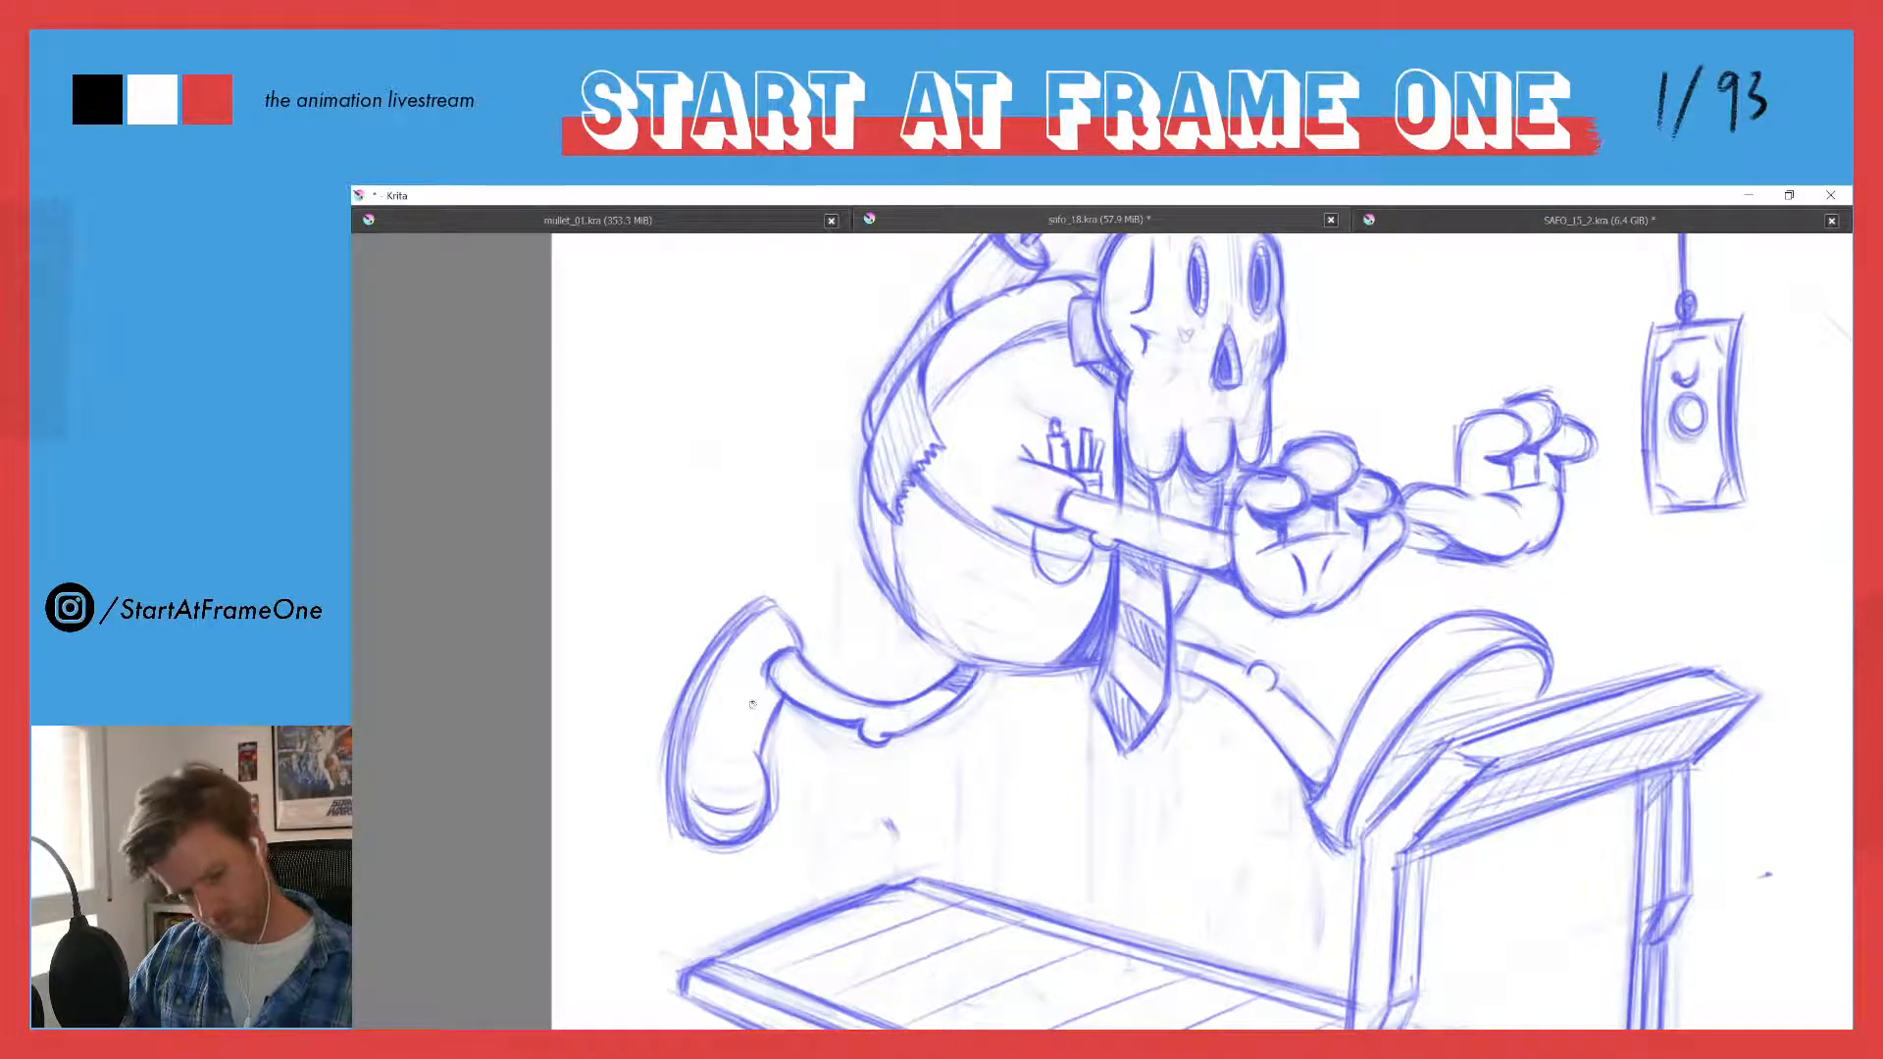
# - Strengthen the trailing shoe's sole outline and clear the toe-cap line and trial side marks from inside the shoe
pyautogui.moveTo(756, 685); pyautogui.dragTo(743, 711)
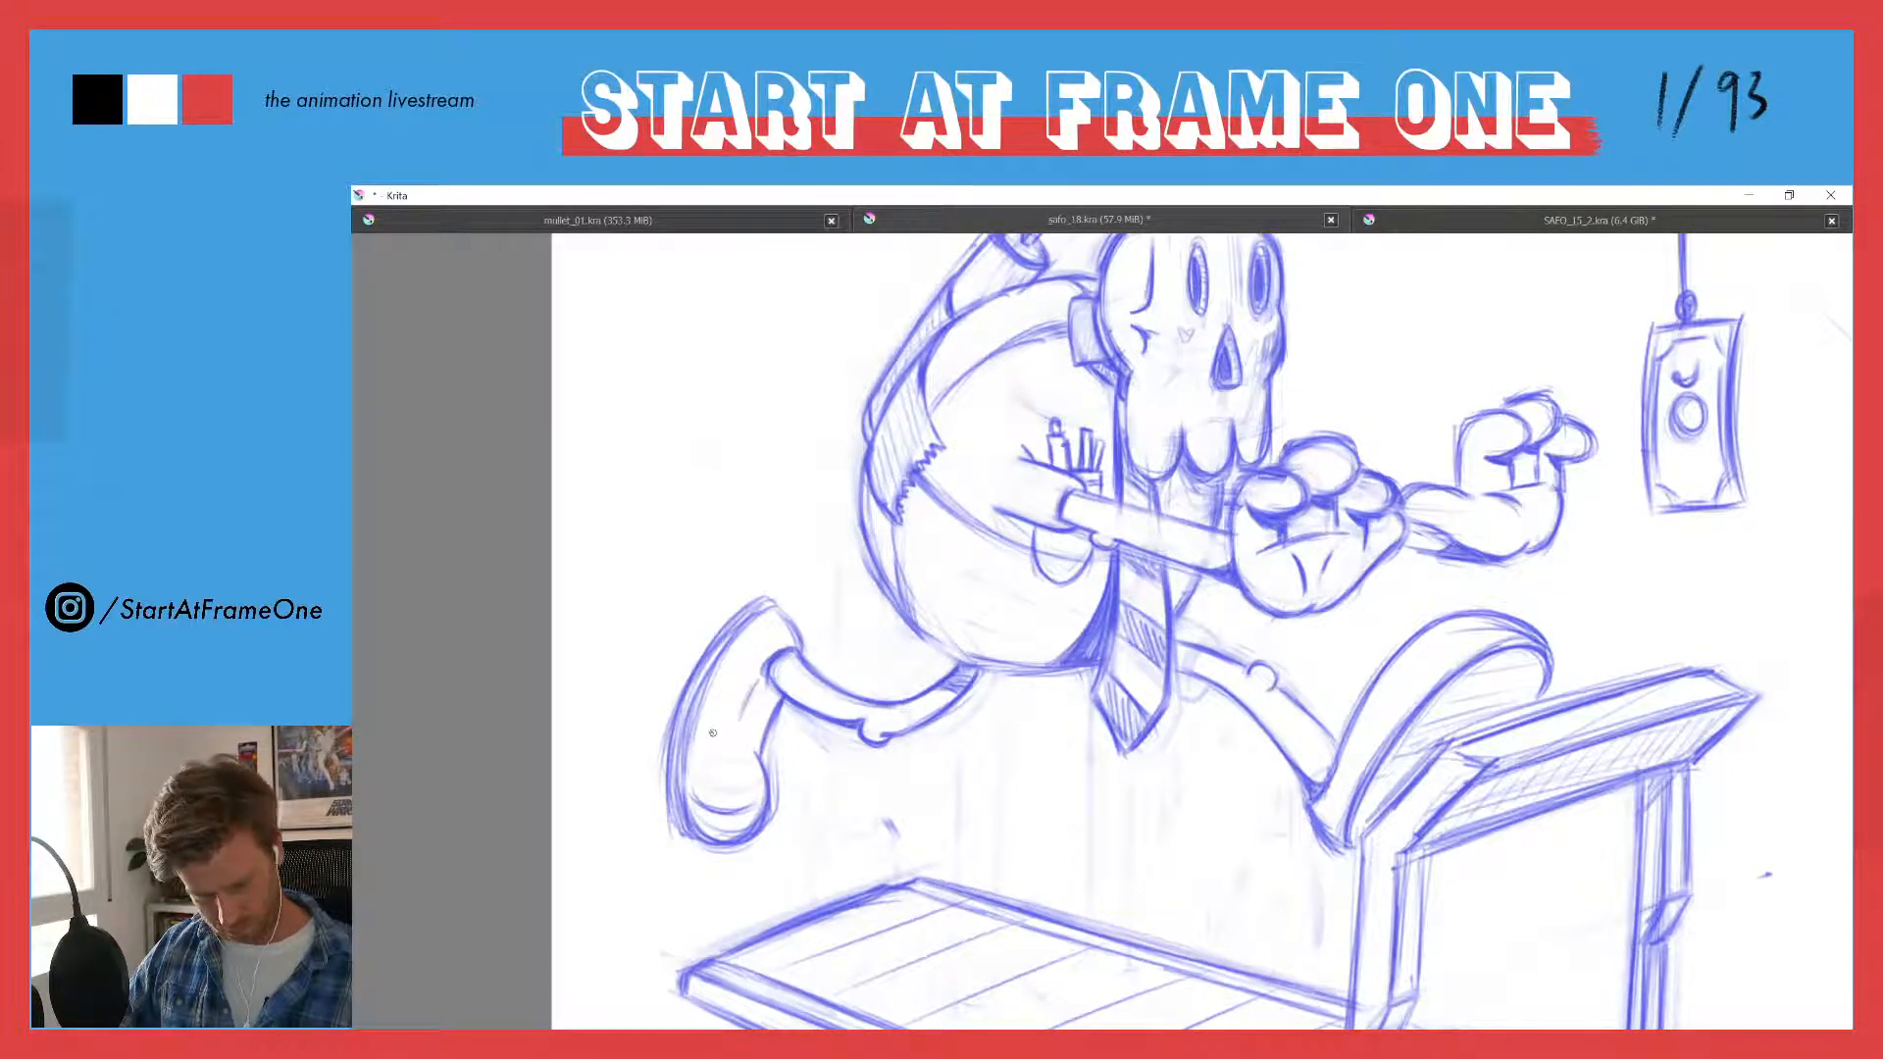
pyautogui.moveTo(728, 810)
pyautogui.mouseDown()
pyautogui.moveTo(761, 792)
pyautogui.moveTo(718, 808)
pyautogui.moveTo(694, 780)
pyautogui.moveTo(705, 694)
pyautogui.moveTo(688, 772)
pyautogui.mouseUp()
pyautogui.moveTo(697, 702)
pyautogui.mouseDown()
pyautogui.moveTo(669, 814)
pyautogui.moveTo(705, 661)
pyautogui.moveTo(744, 620)
pyautogui.mouseUp()
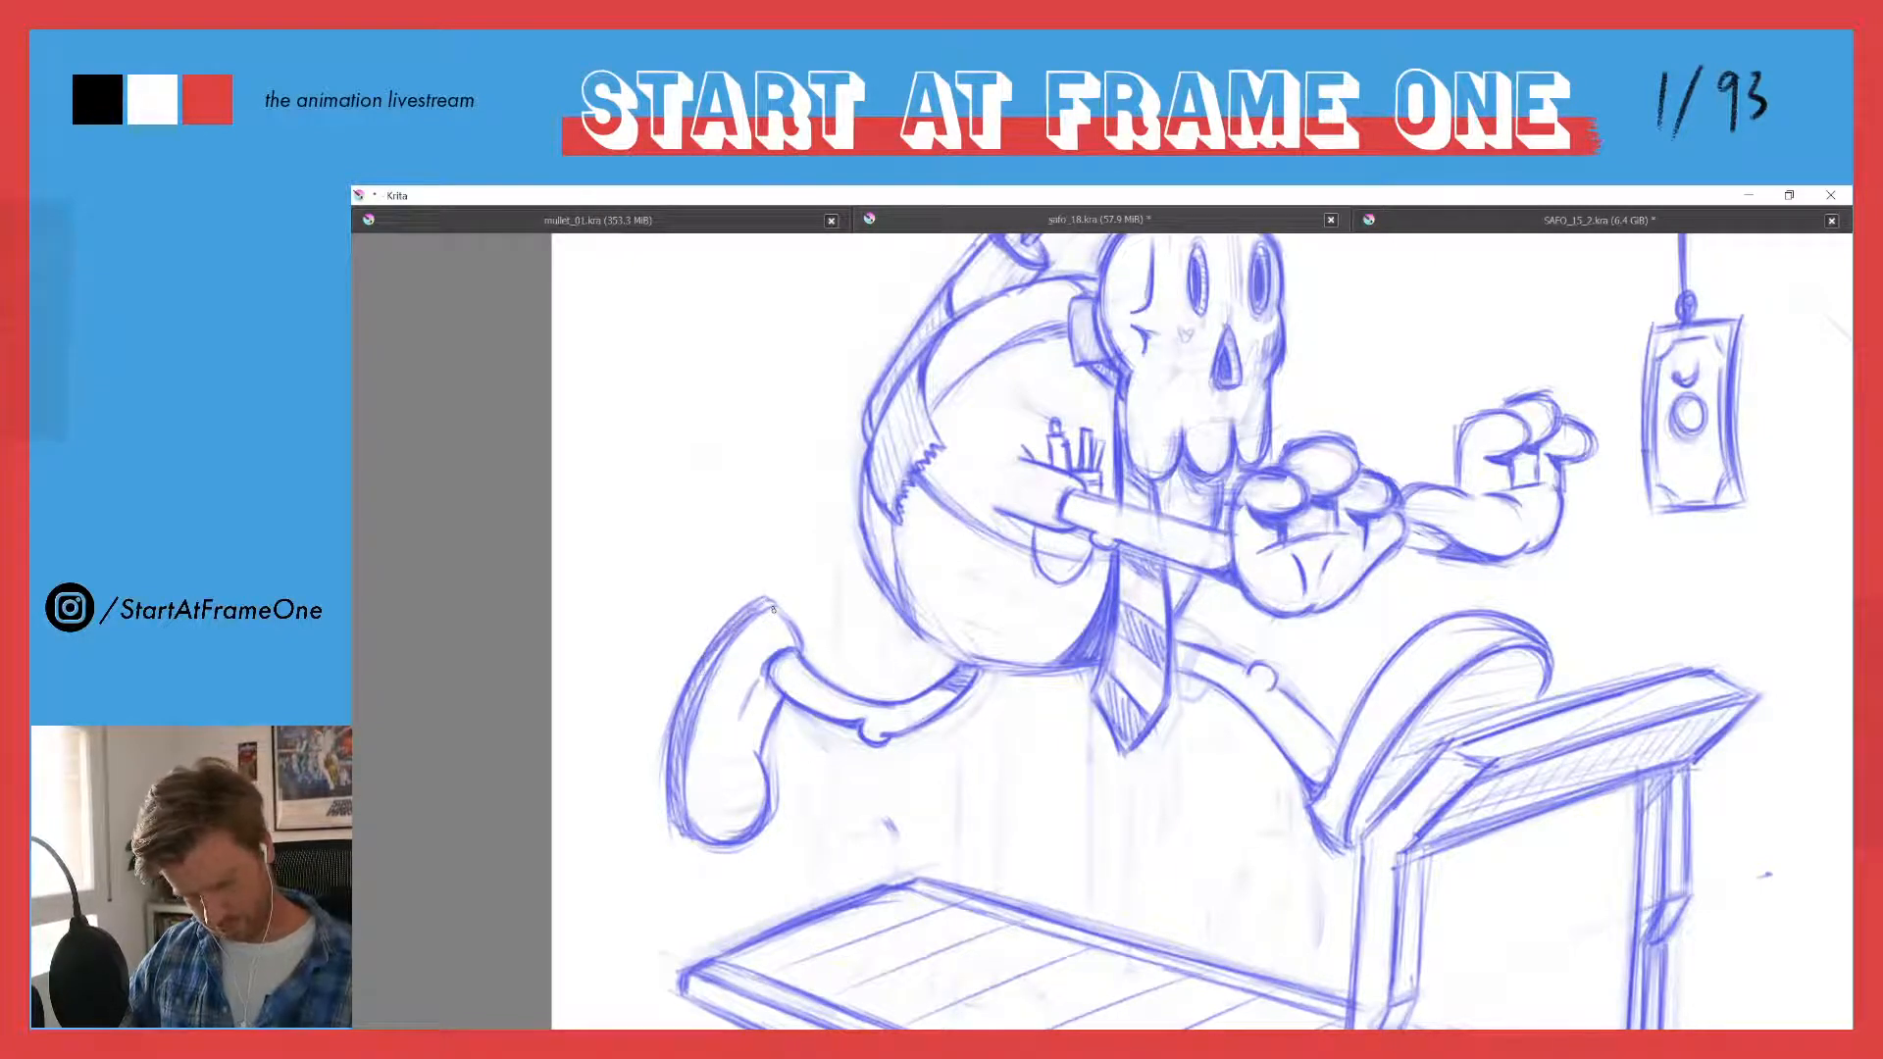
pyautogui.moveTo(759, 687); pyautogui.dragTo(734, 712)
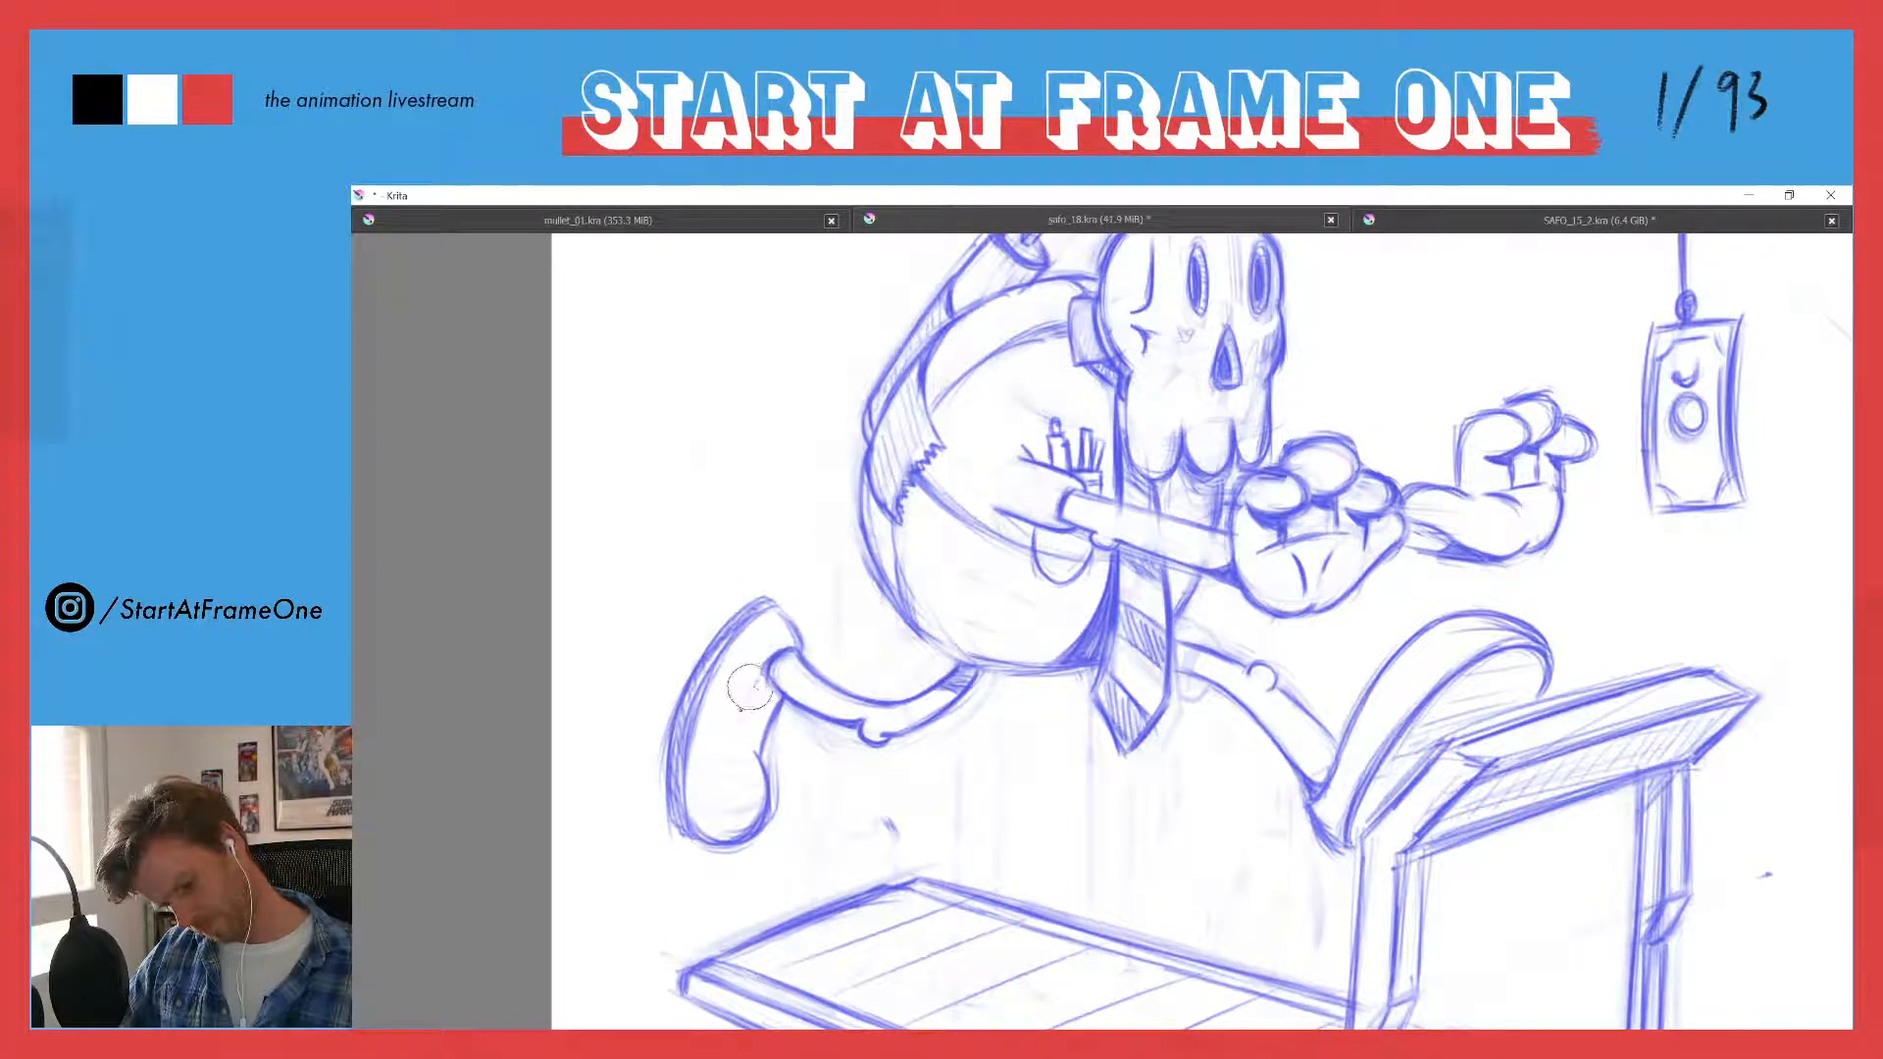
pyautogui.hotkey('ctrl', 'z')
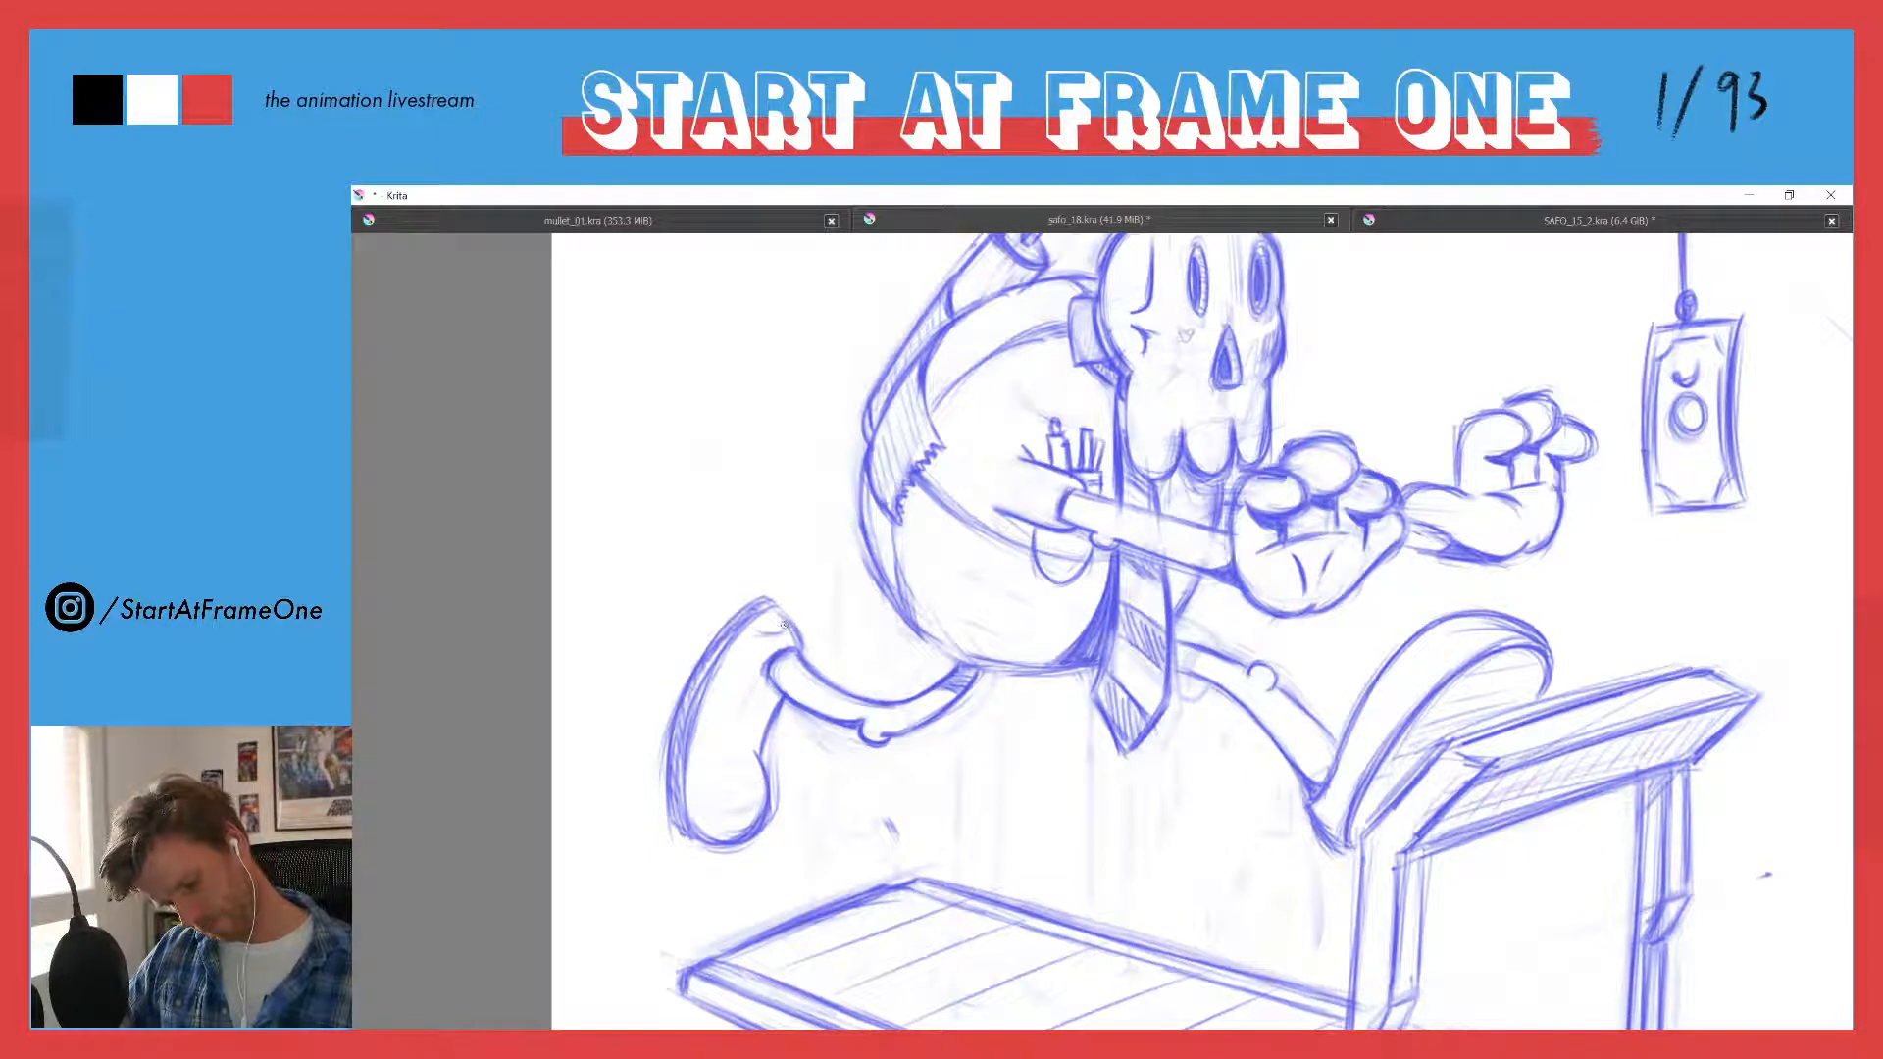
# - Draw a curved heel line near the trailing shoe's ankle and a curved toe-cap seam across its tip
pyautogui.moveTo(754, 625); pyautogui.dragTo(782, 634)
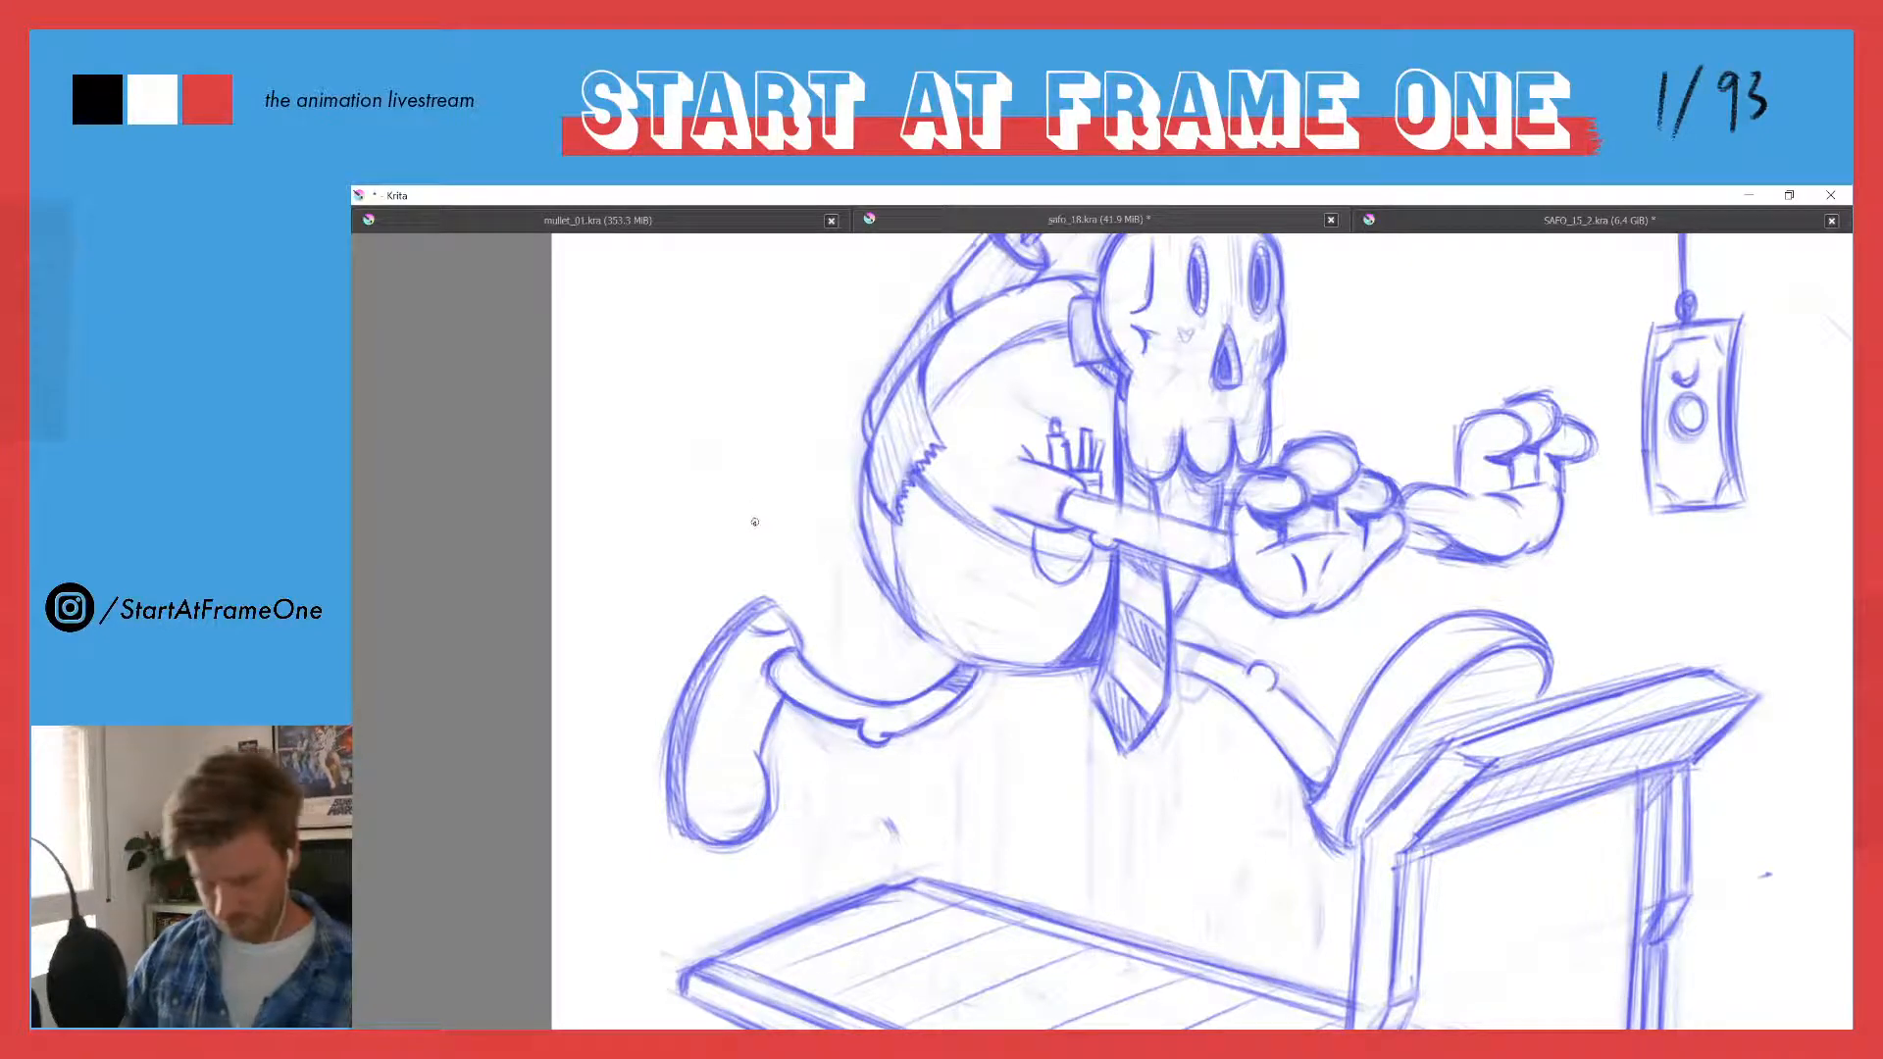
pyautogui.scroll(-2, 751, 549)
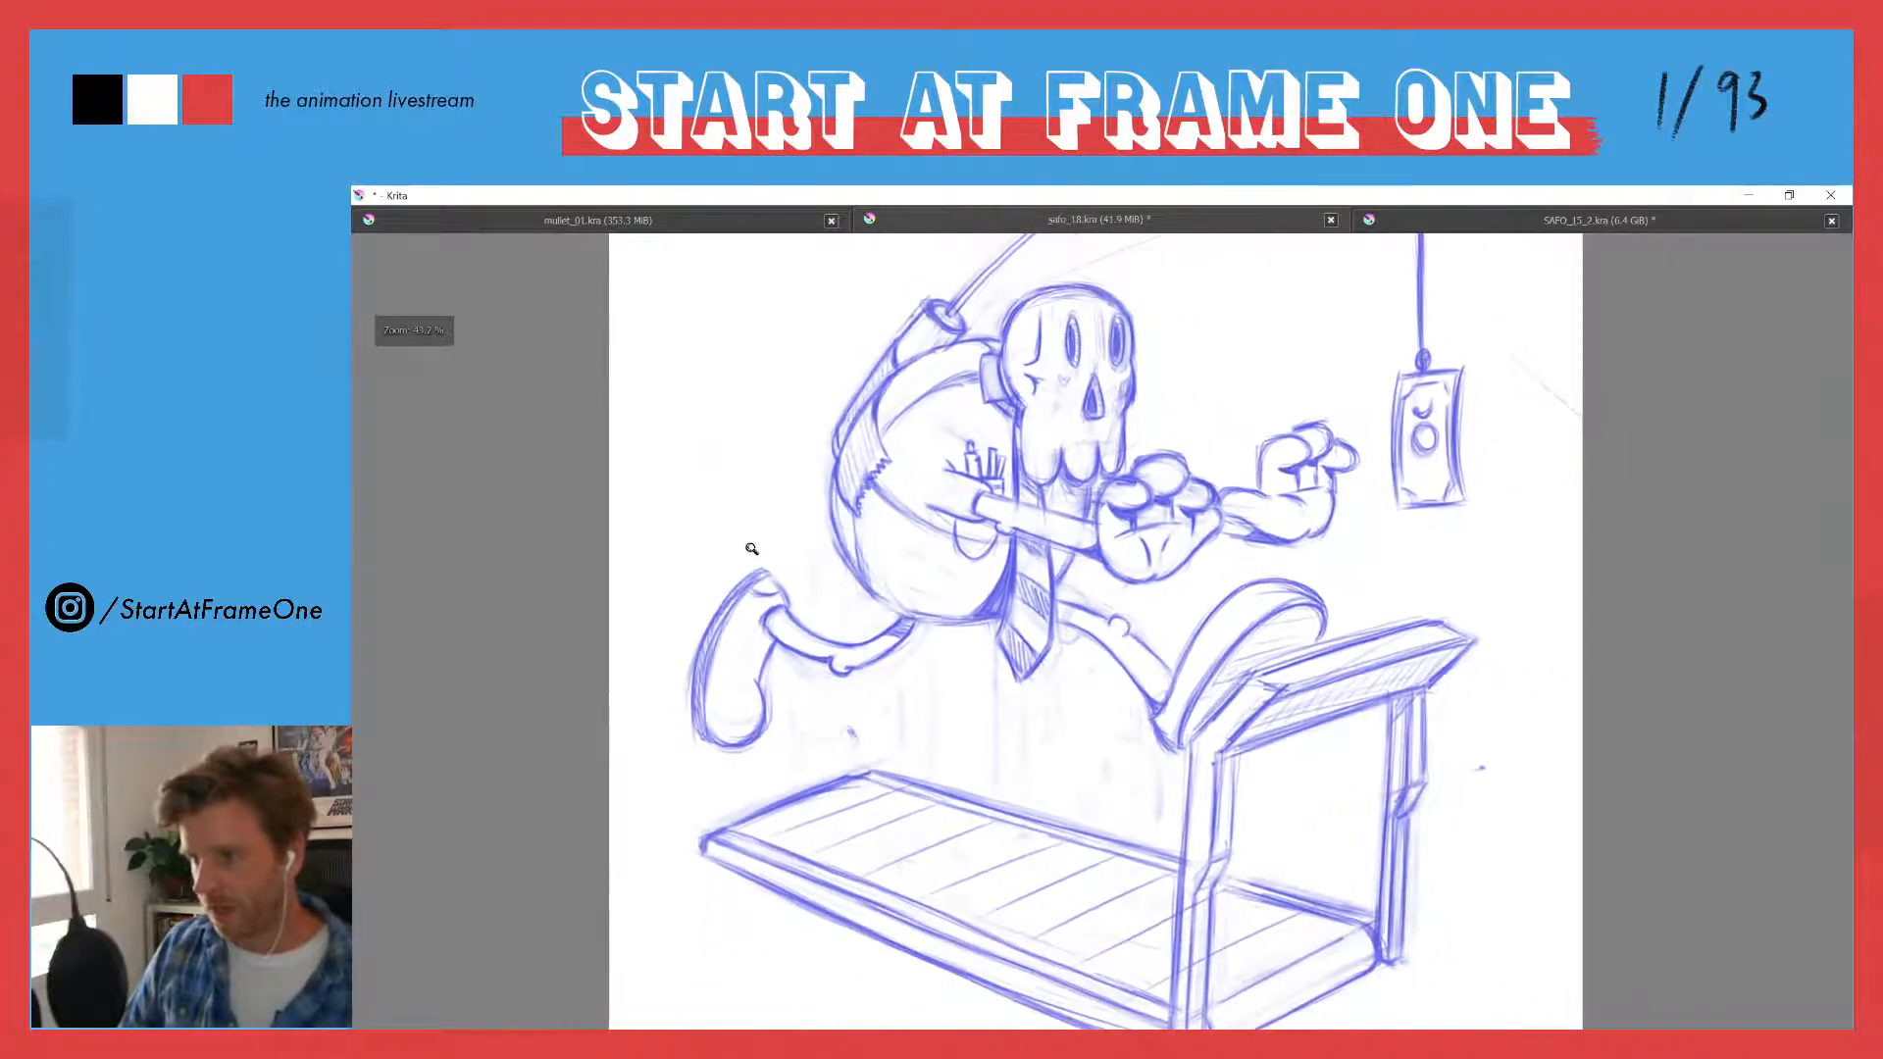
pyautogui.moveTo(760, 676); pyautogui.dragTo(762, 628)
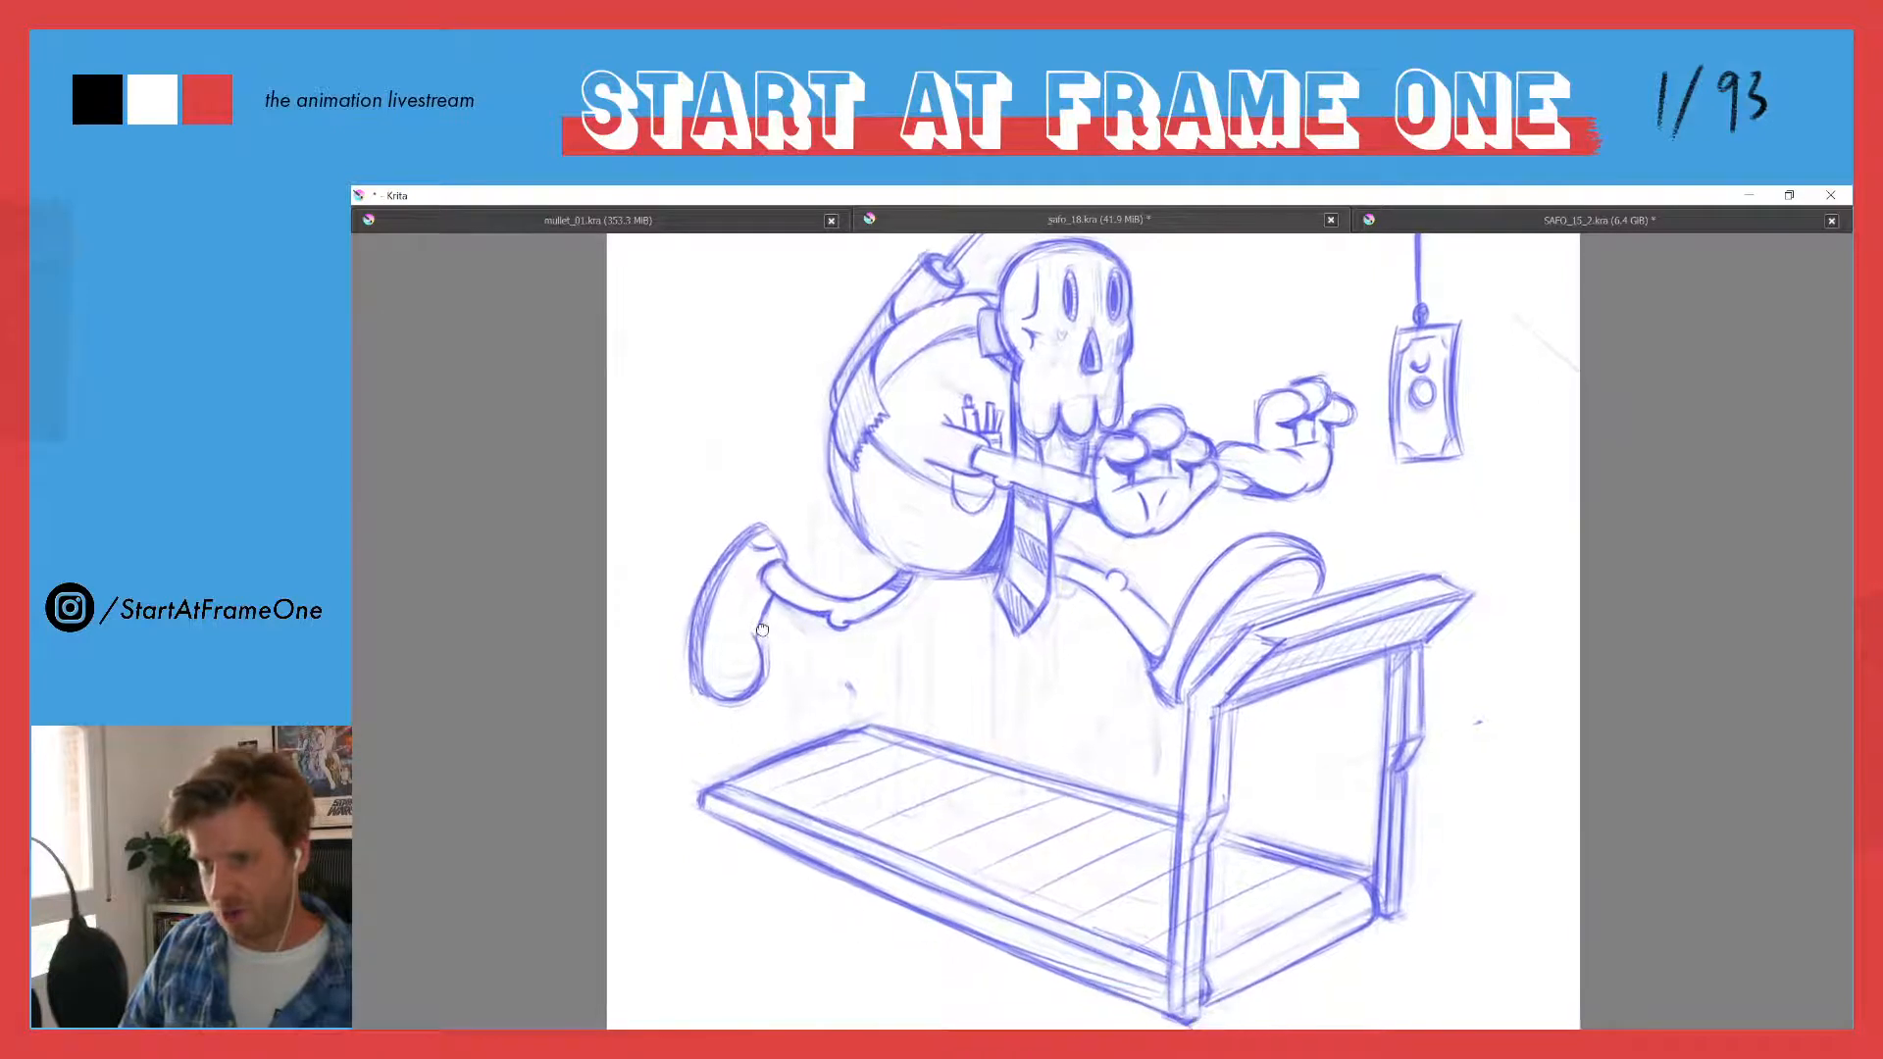
pyautogui.scroll(2, 753, 636)
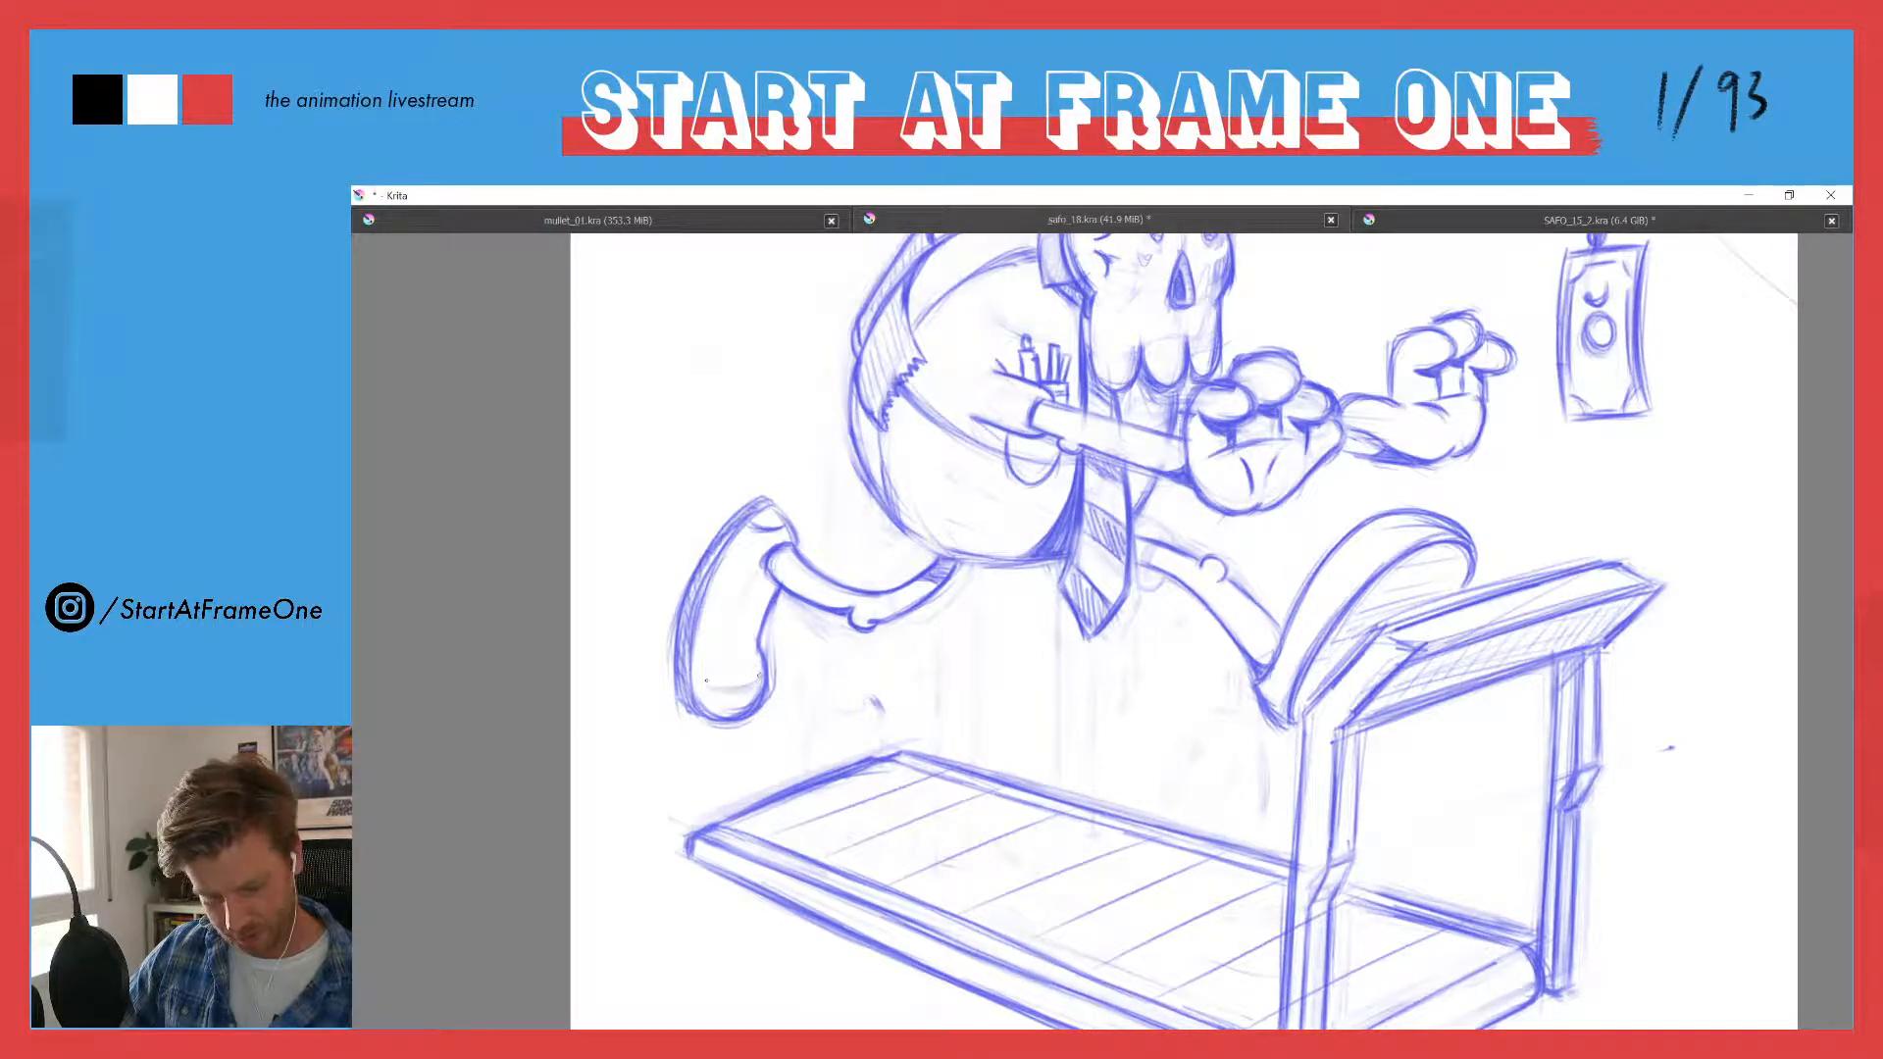
pyautogui.moveTo(706, 680); pyautogui.dragTo(757, 678)
pyautogui.moveTo(731, 680); pyautogui.dragTo(758, 674)
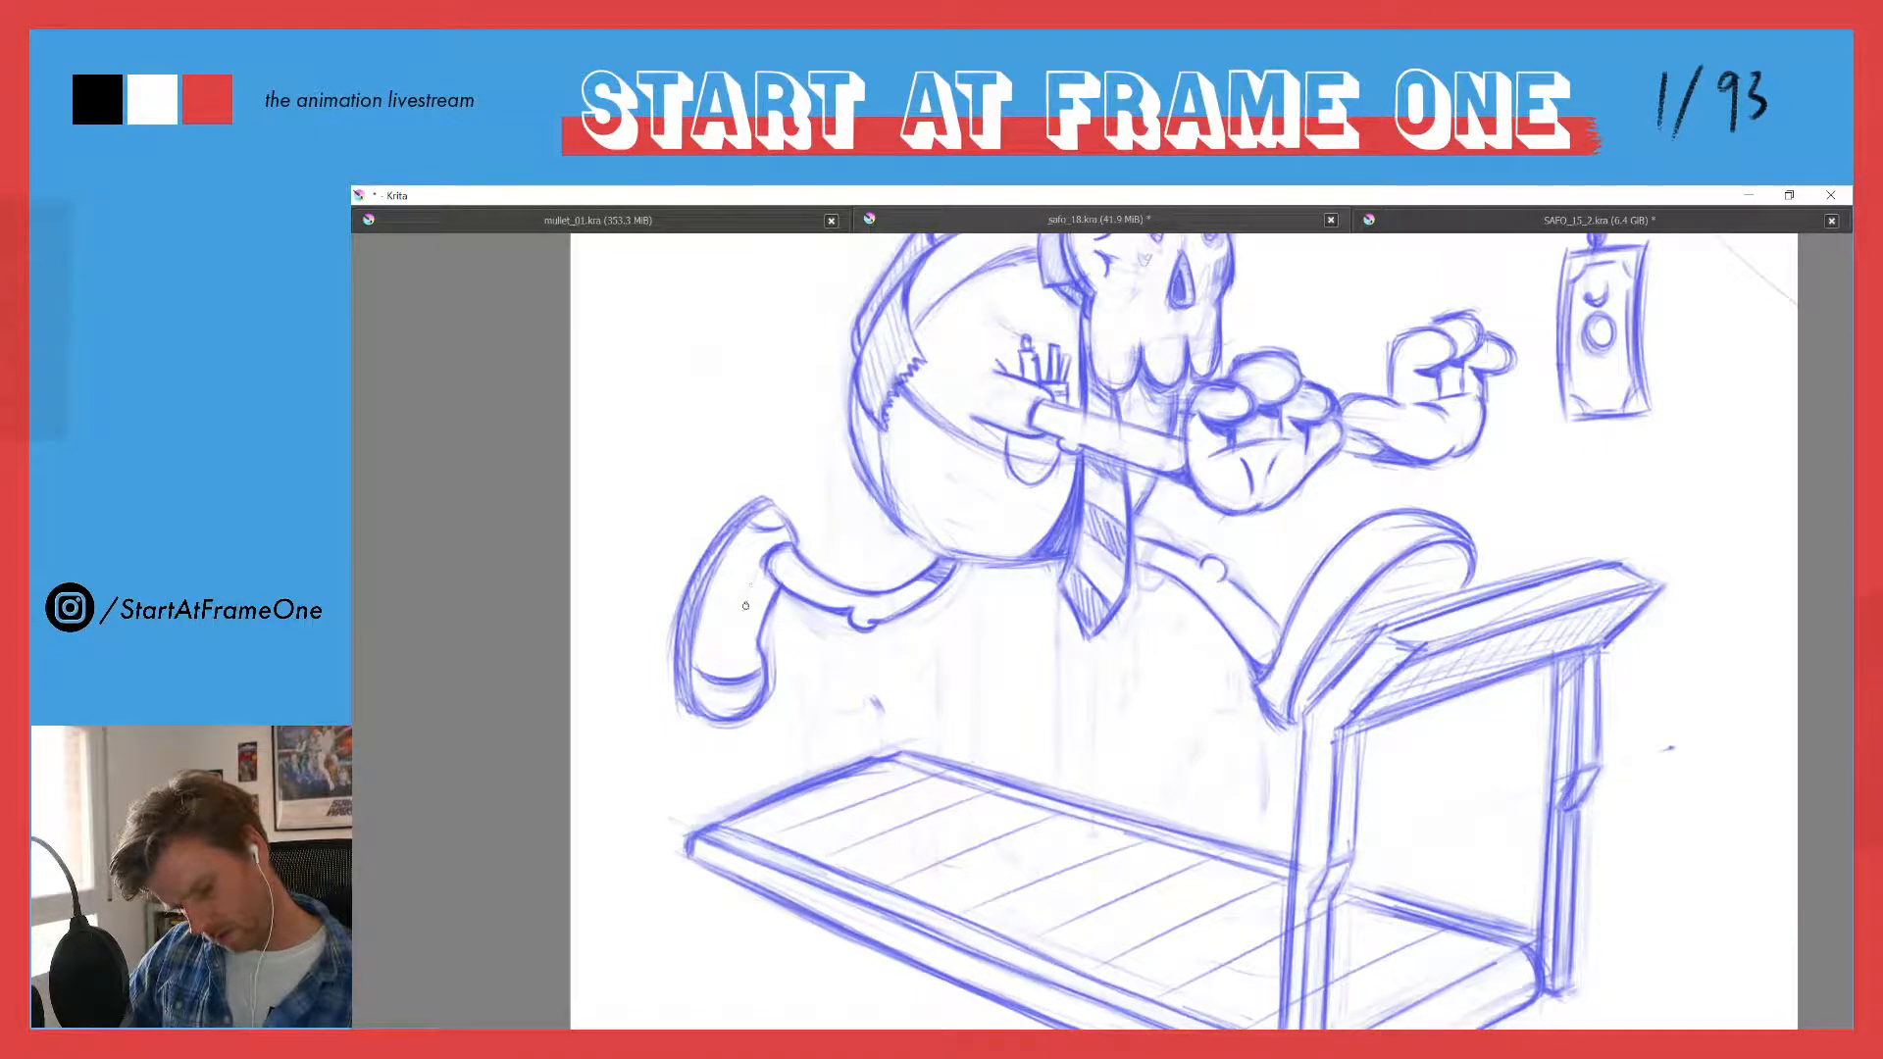
# - Draw a narrow lace panel with short cross lines on the trailing shoe and undo the stray stroke above it
pyautogui.moveTo(745, 606); pyautogui.dragTo(737, 625)
pyautogui.moveTo(752, 588); pyautogui.dragTo(736, 645)
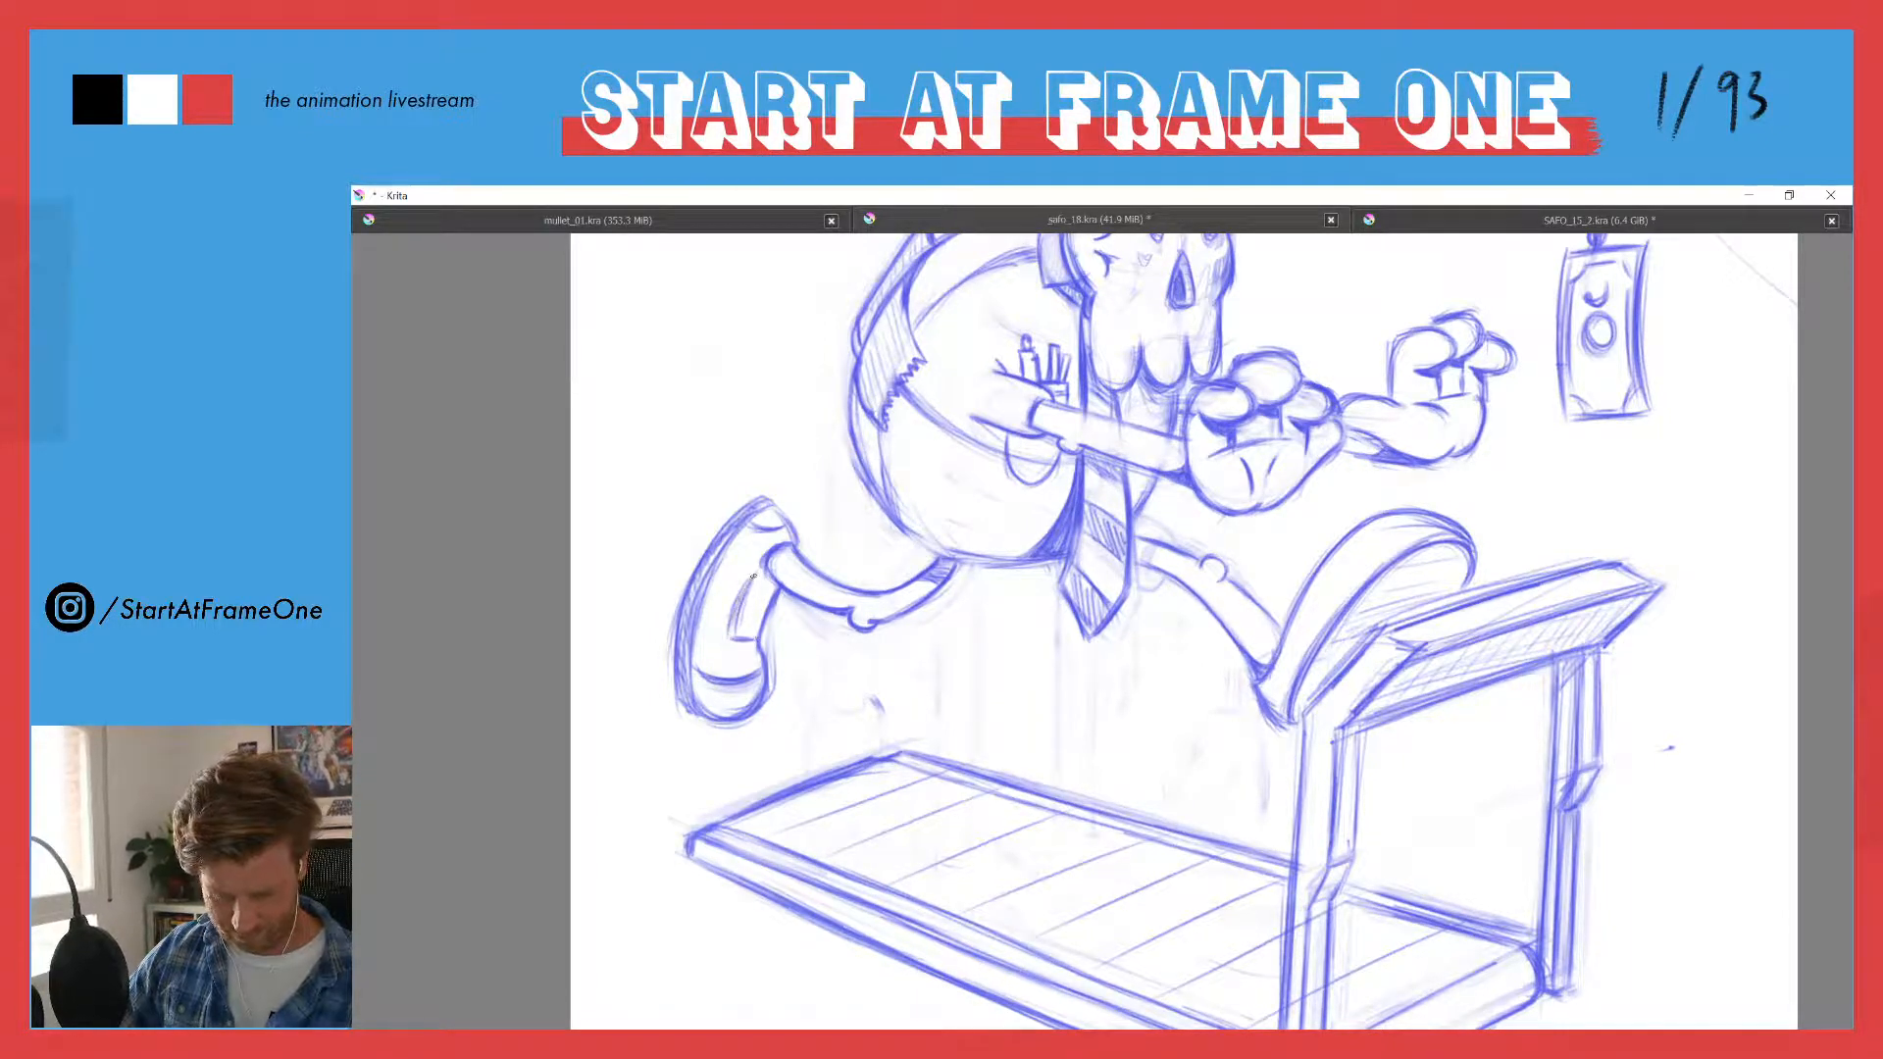
pyautogui.moveTo(750, 580); pyautogui.dragTo(734, 637)
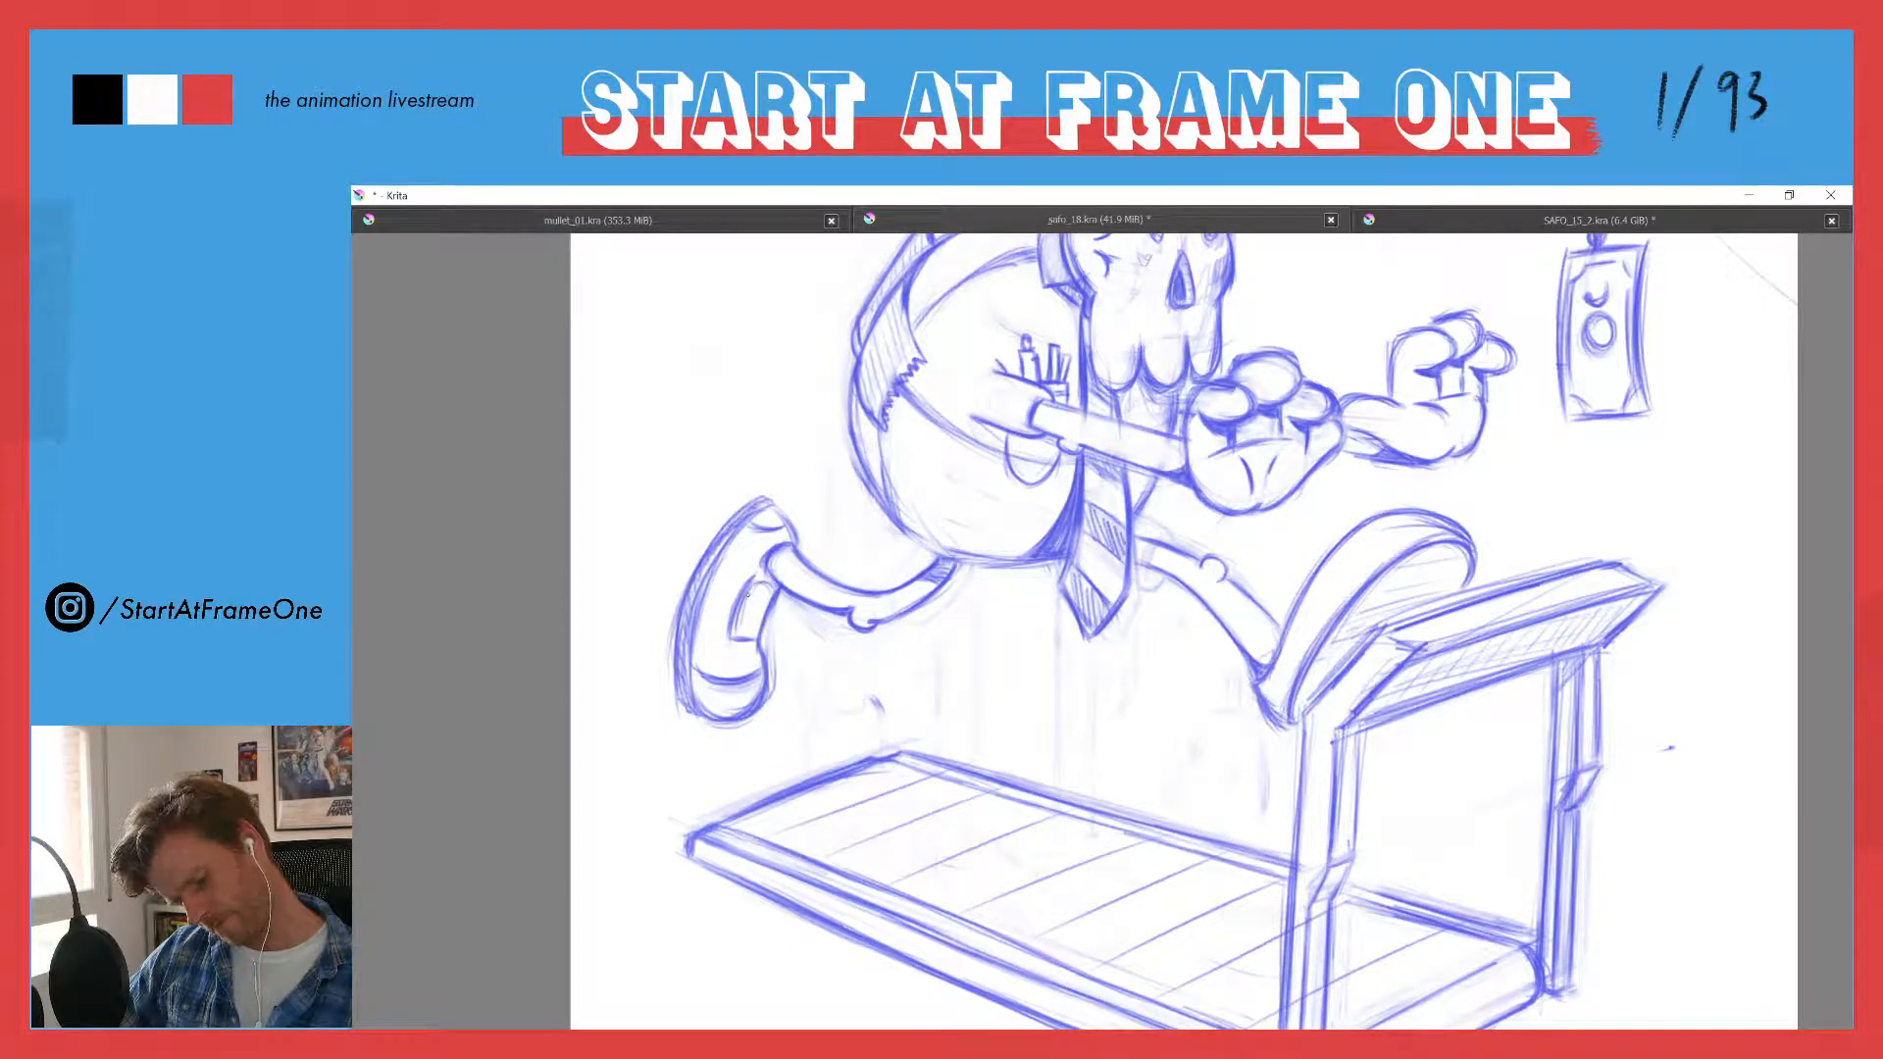
pyautogui.moveTo(751, 598)
pyautogui.mouseDown()
pyautogui.moveTo(765, 615)
pyautogui.moveTo(690, 613)
pyautogui.mouseUp()
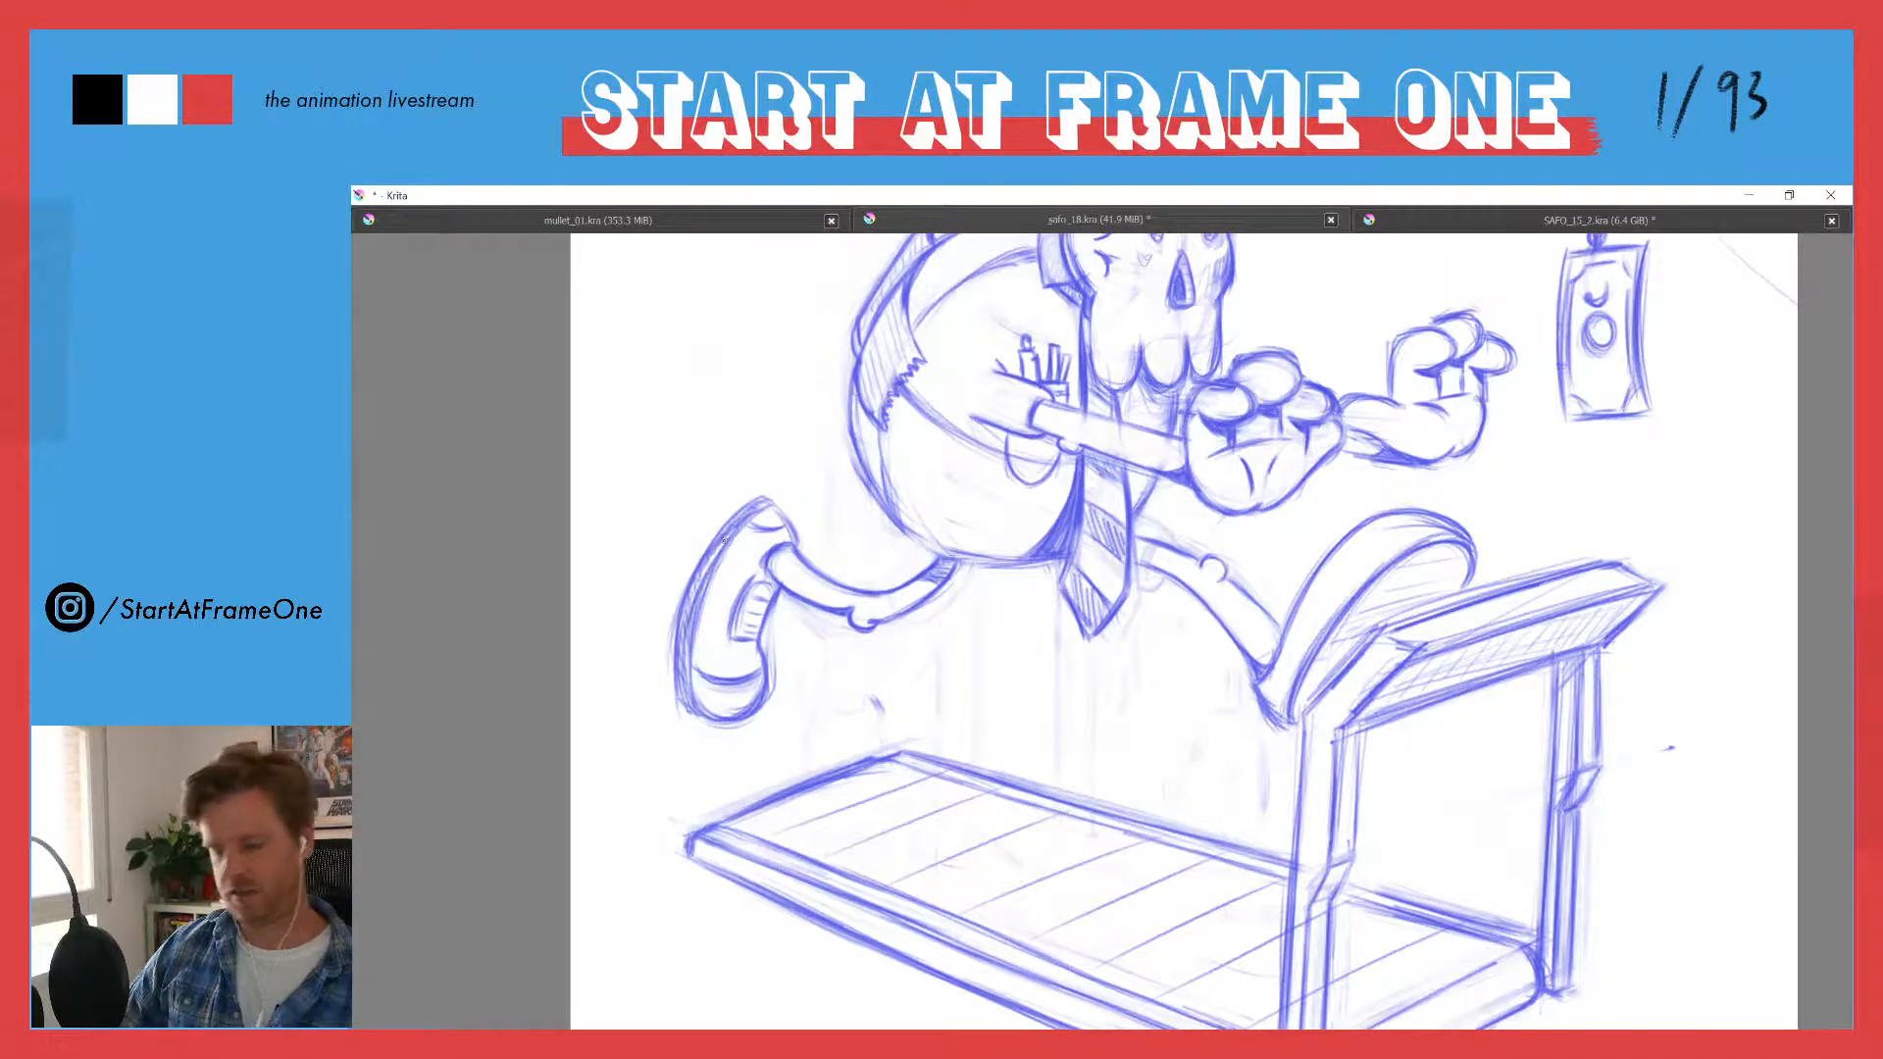
pyautogui.moveTo(730, 439); pyautogui.dragTo(717, 537)
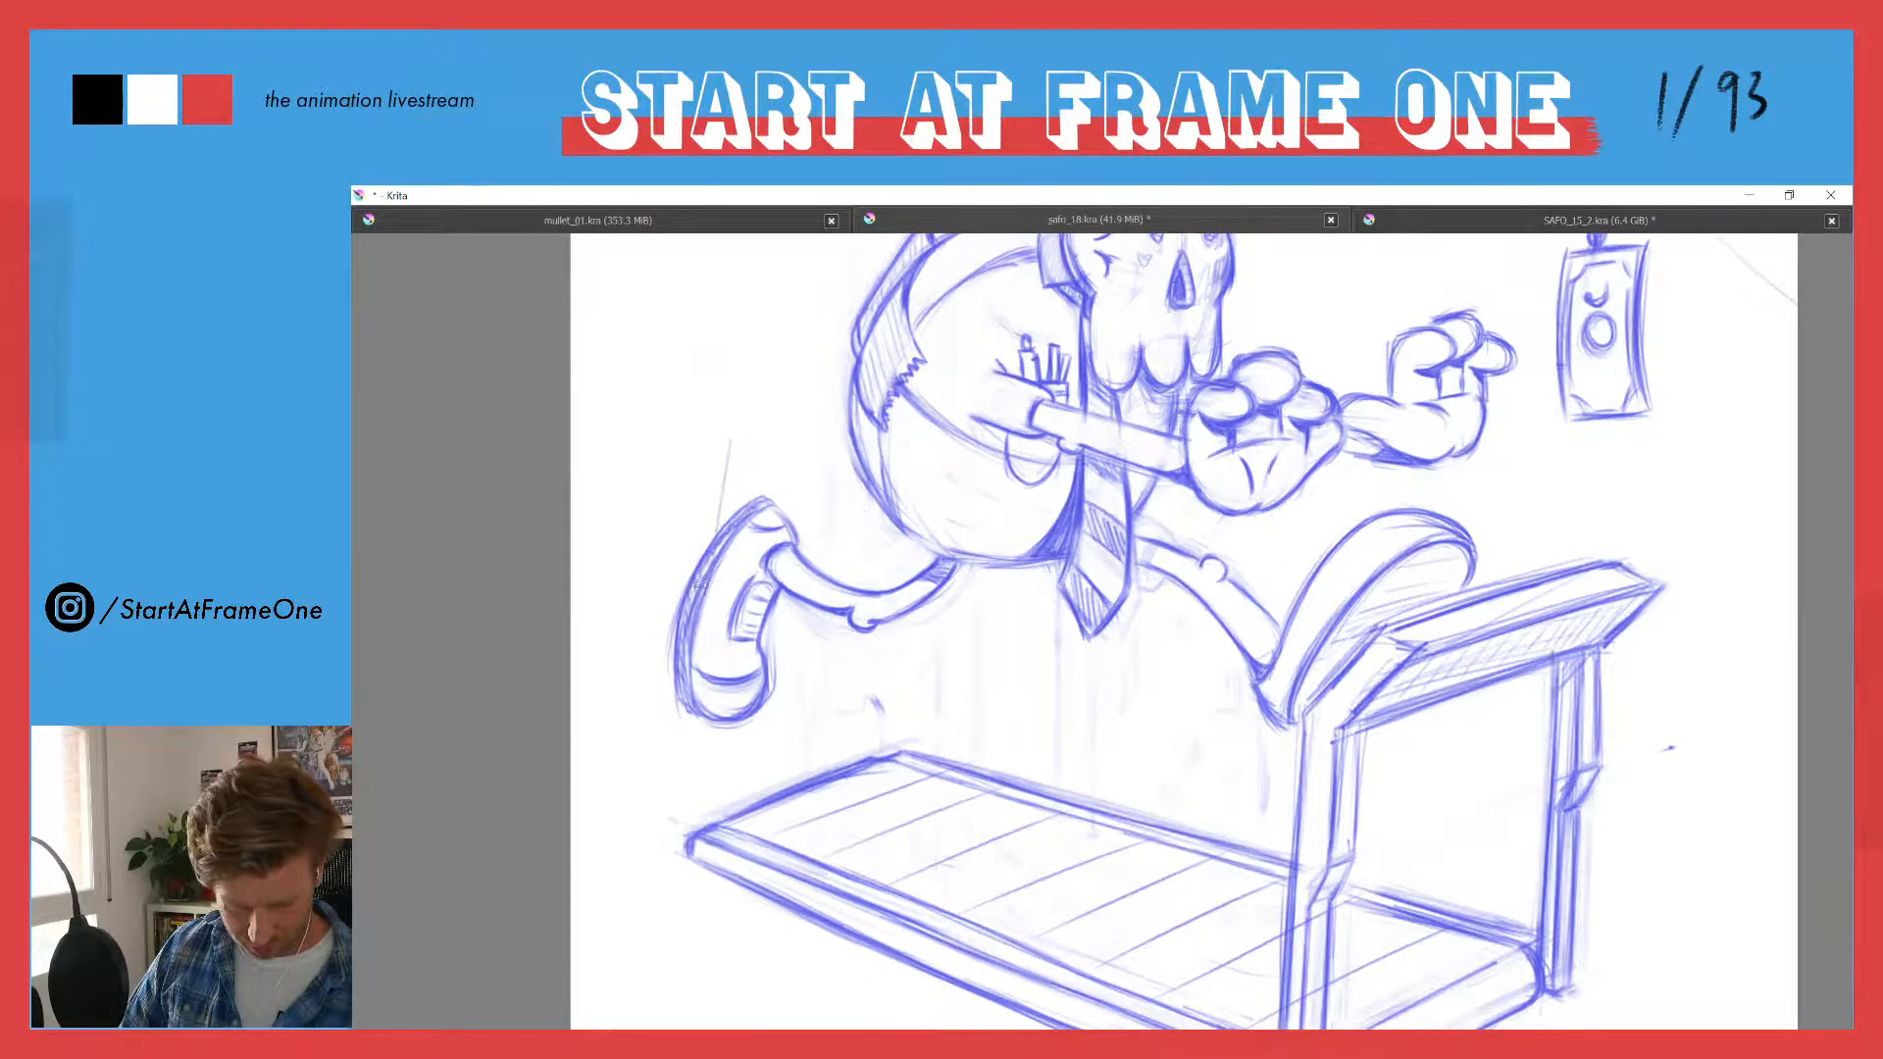
pyautogui.hotkey('ctrl', 'z')
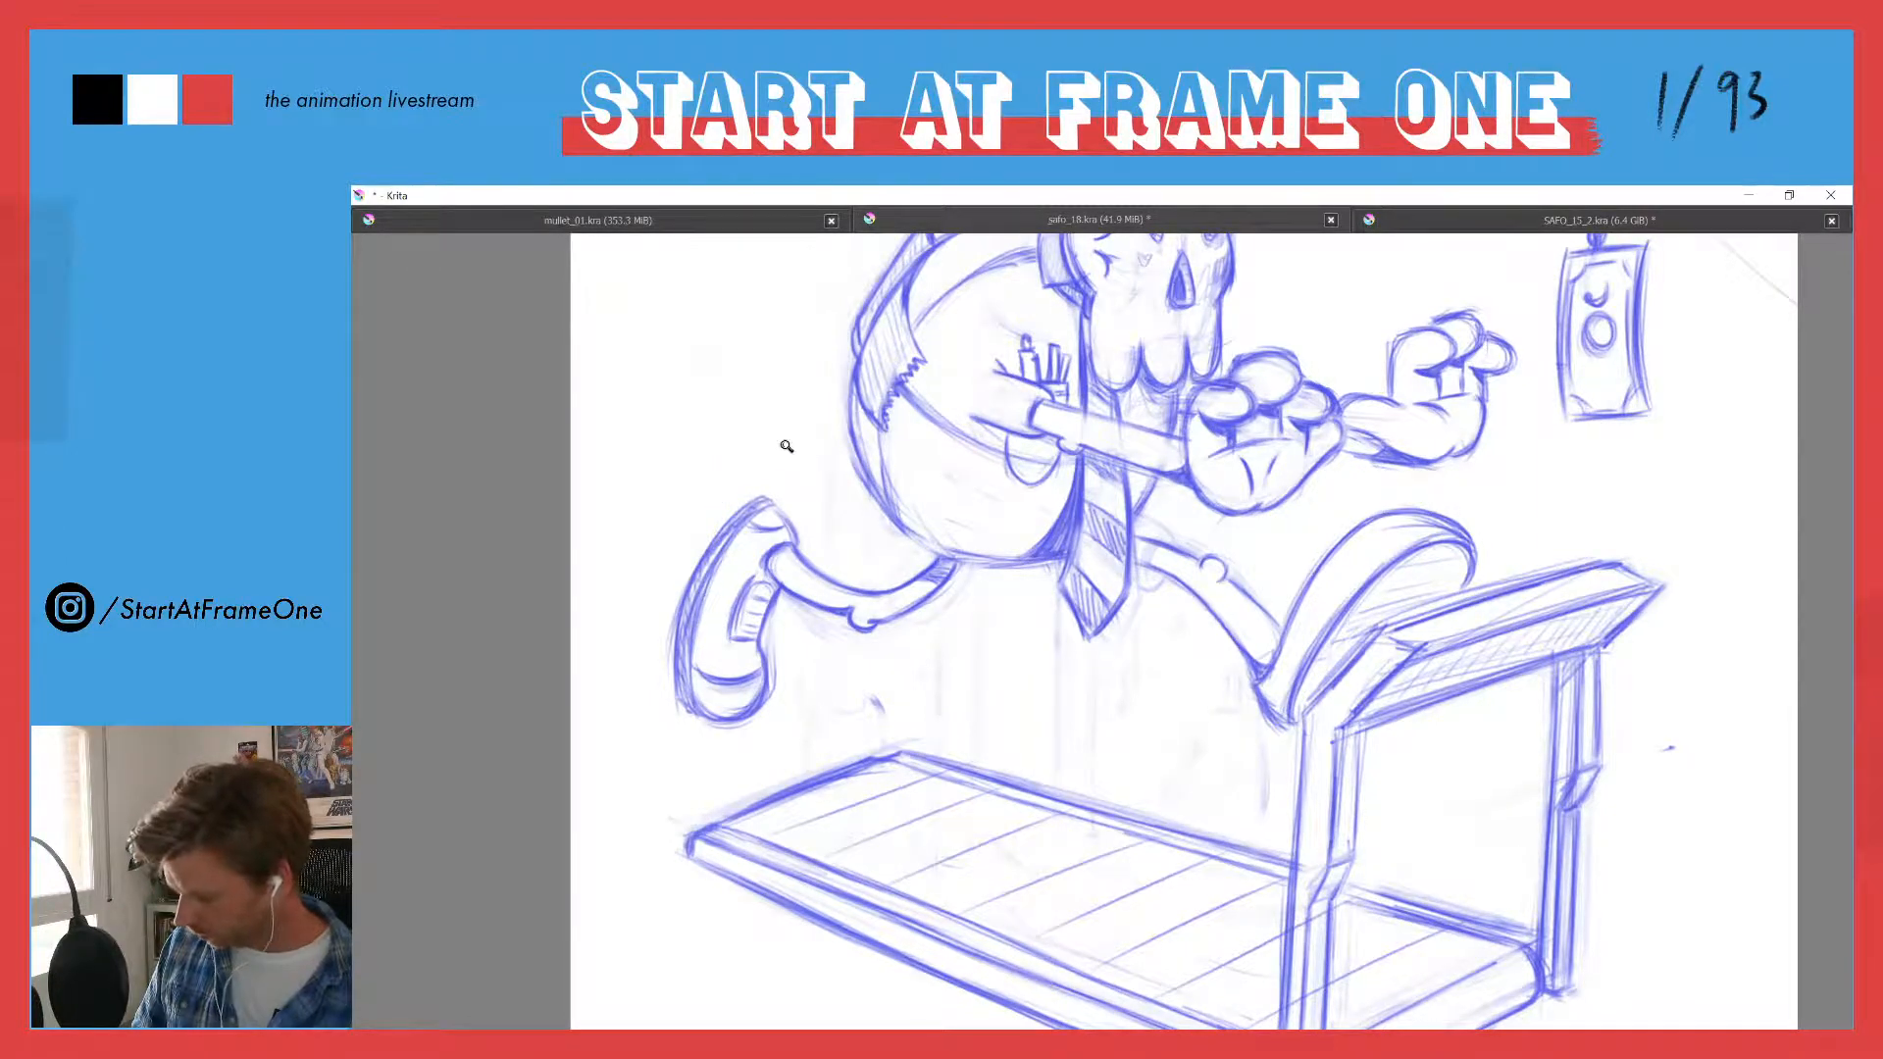
# - Add a long curved seam beside the trailing shoe's lace panel, running from the ankle towards the toe cap
pyautogui.moveTo(786, 447); pyautogui.dragTo(686, 600)
pyautogui.moveTo(720, 513); pyautogui.dragTo(755, 323)
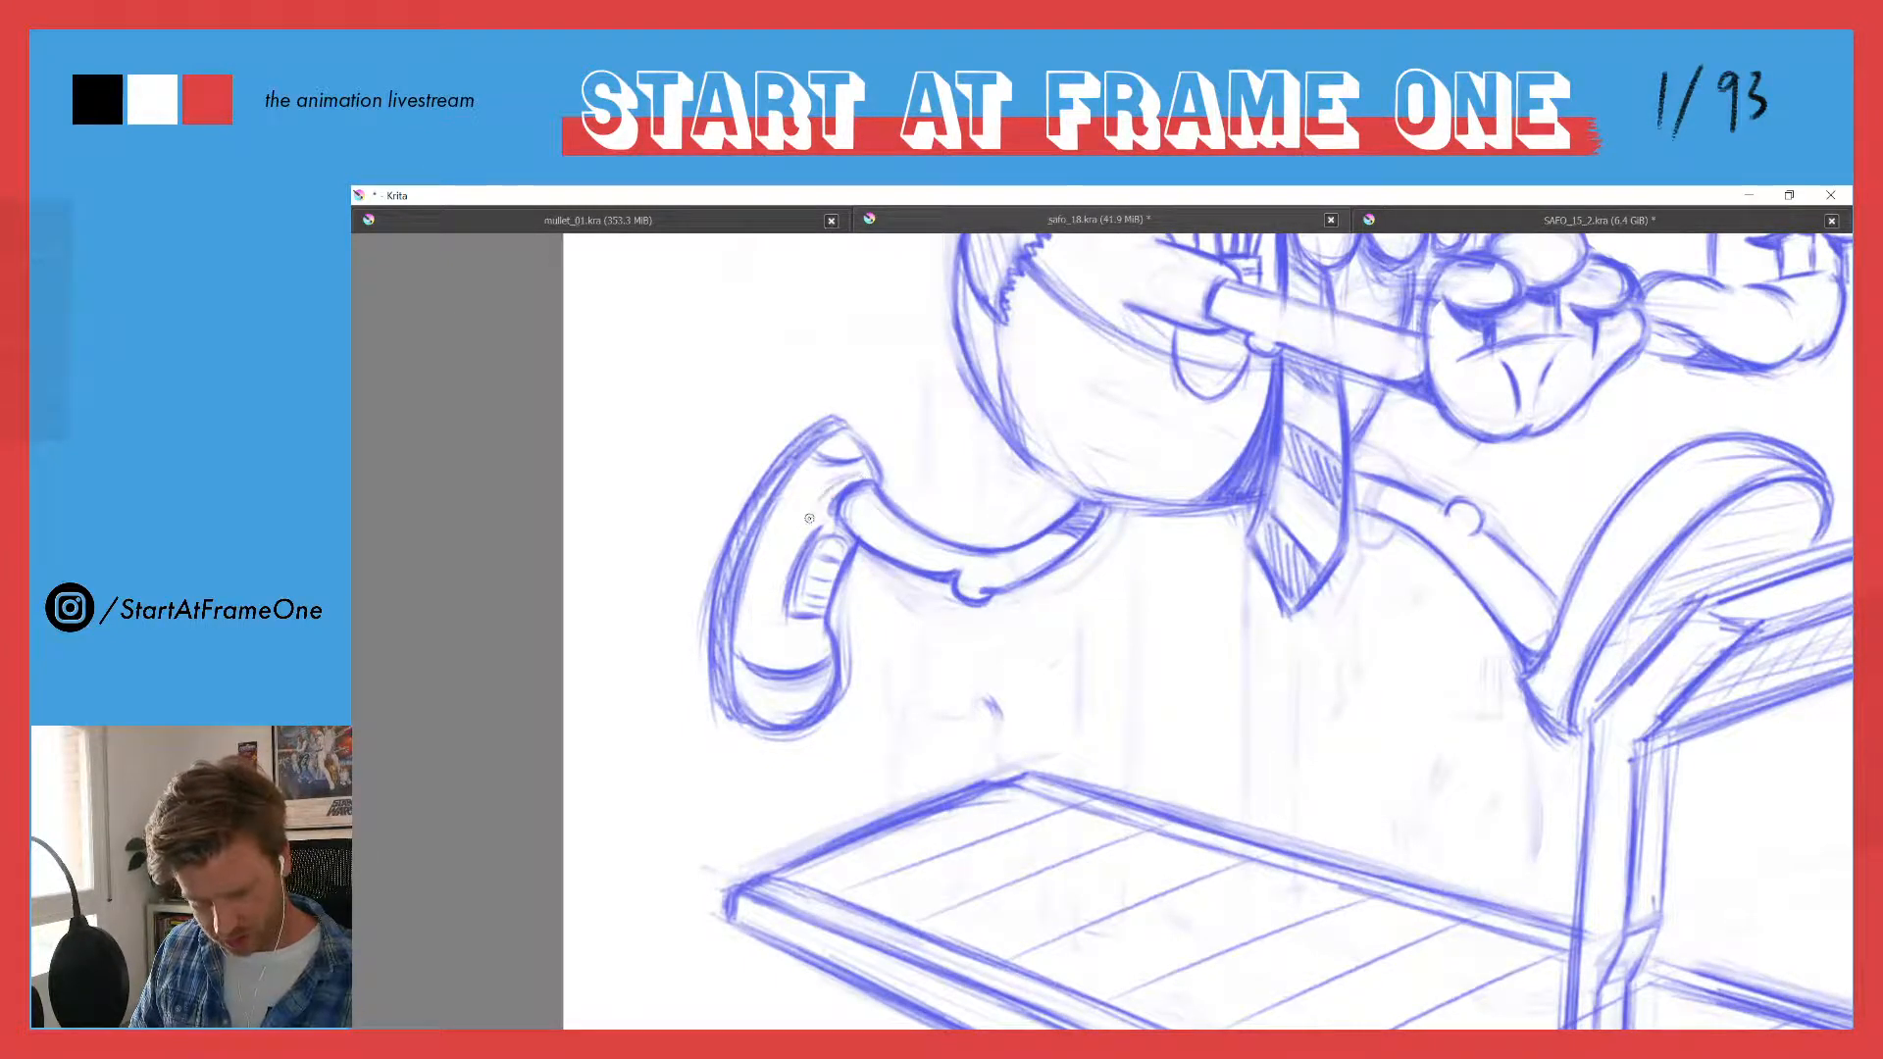
pyautogui.moveTo(805, 518); pyautogui.dragTo(770, 615)
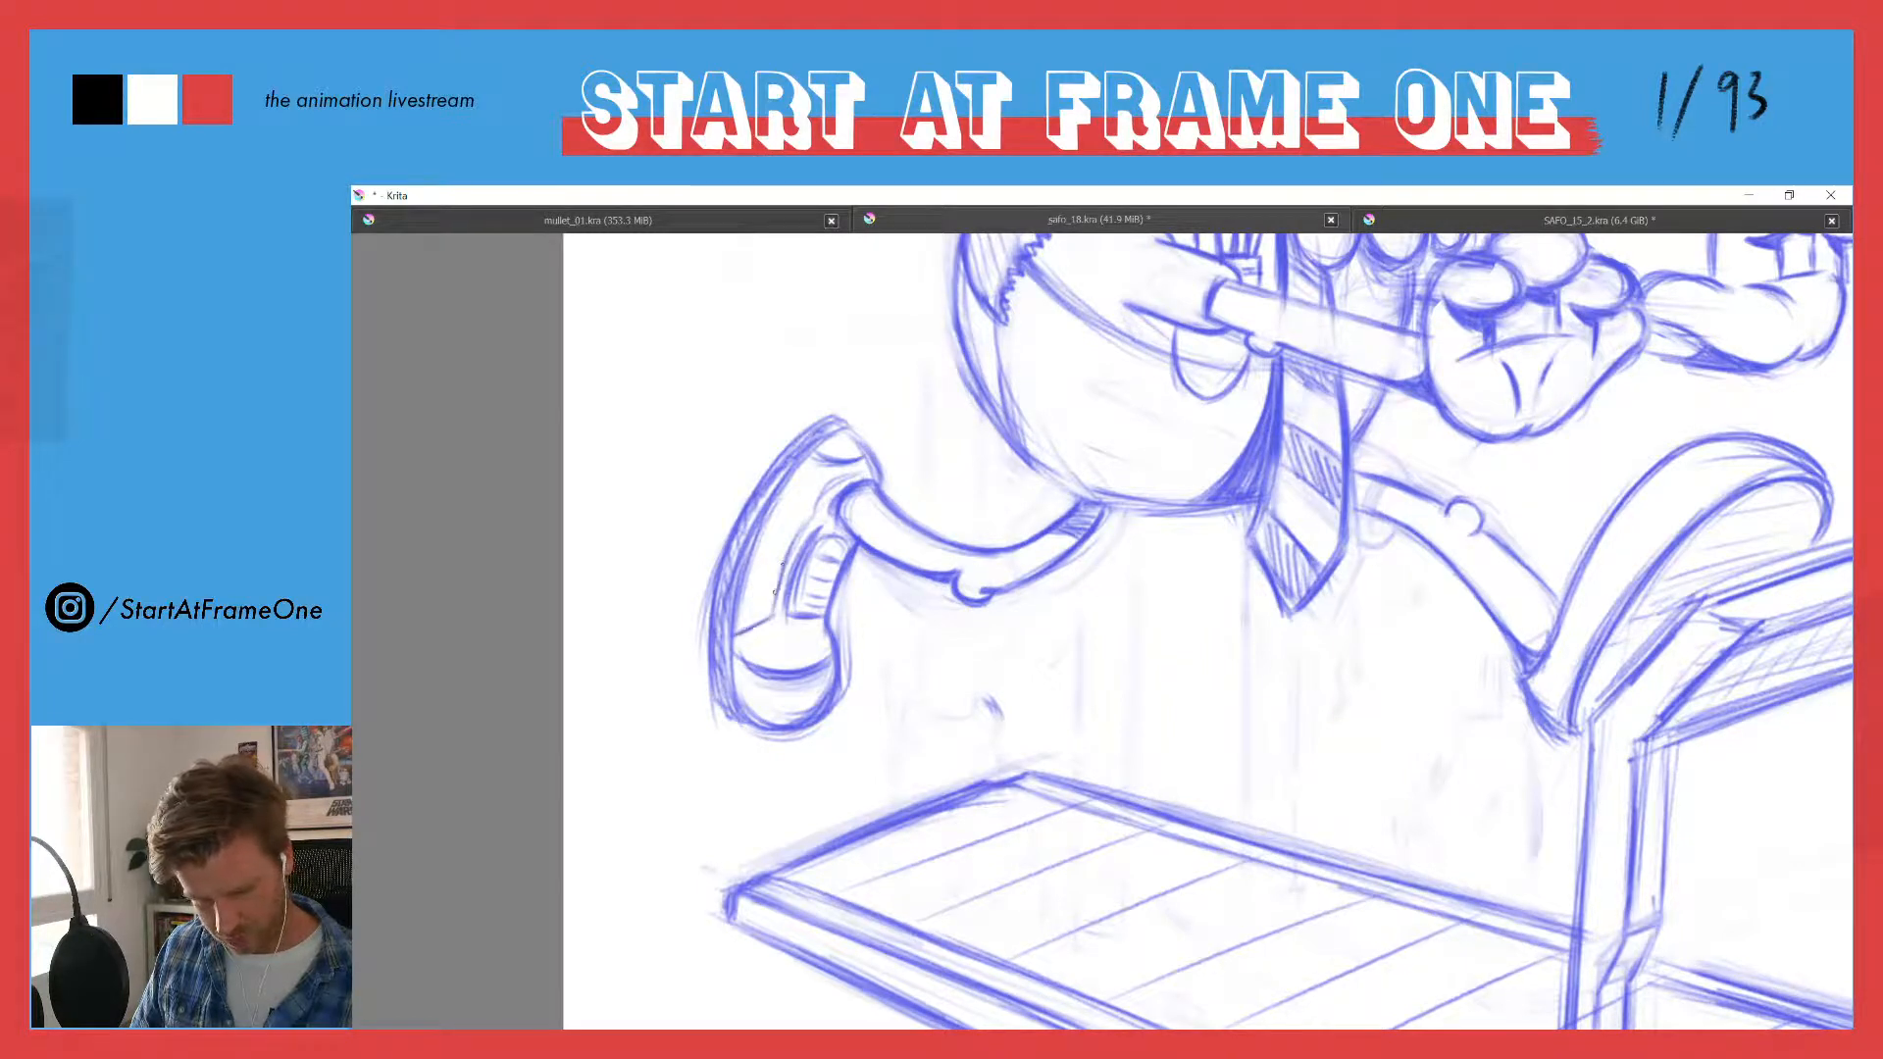
# - Draw a curved toe-cap line across the upper of the raised leading shoe, meeting its sole edge
pyautogui.moveTo(758, 447); pyautogui.dragTo(703, 630)
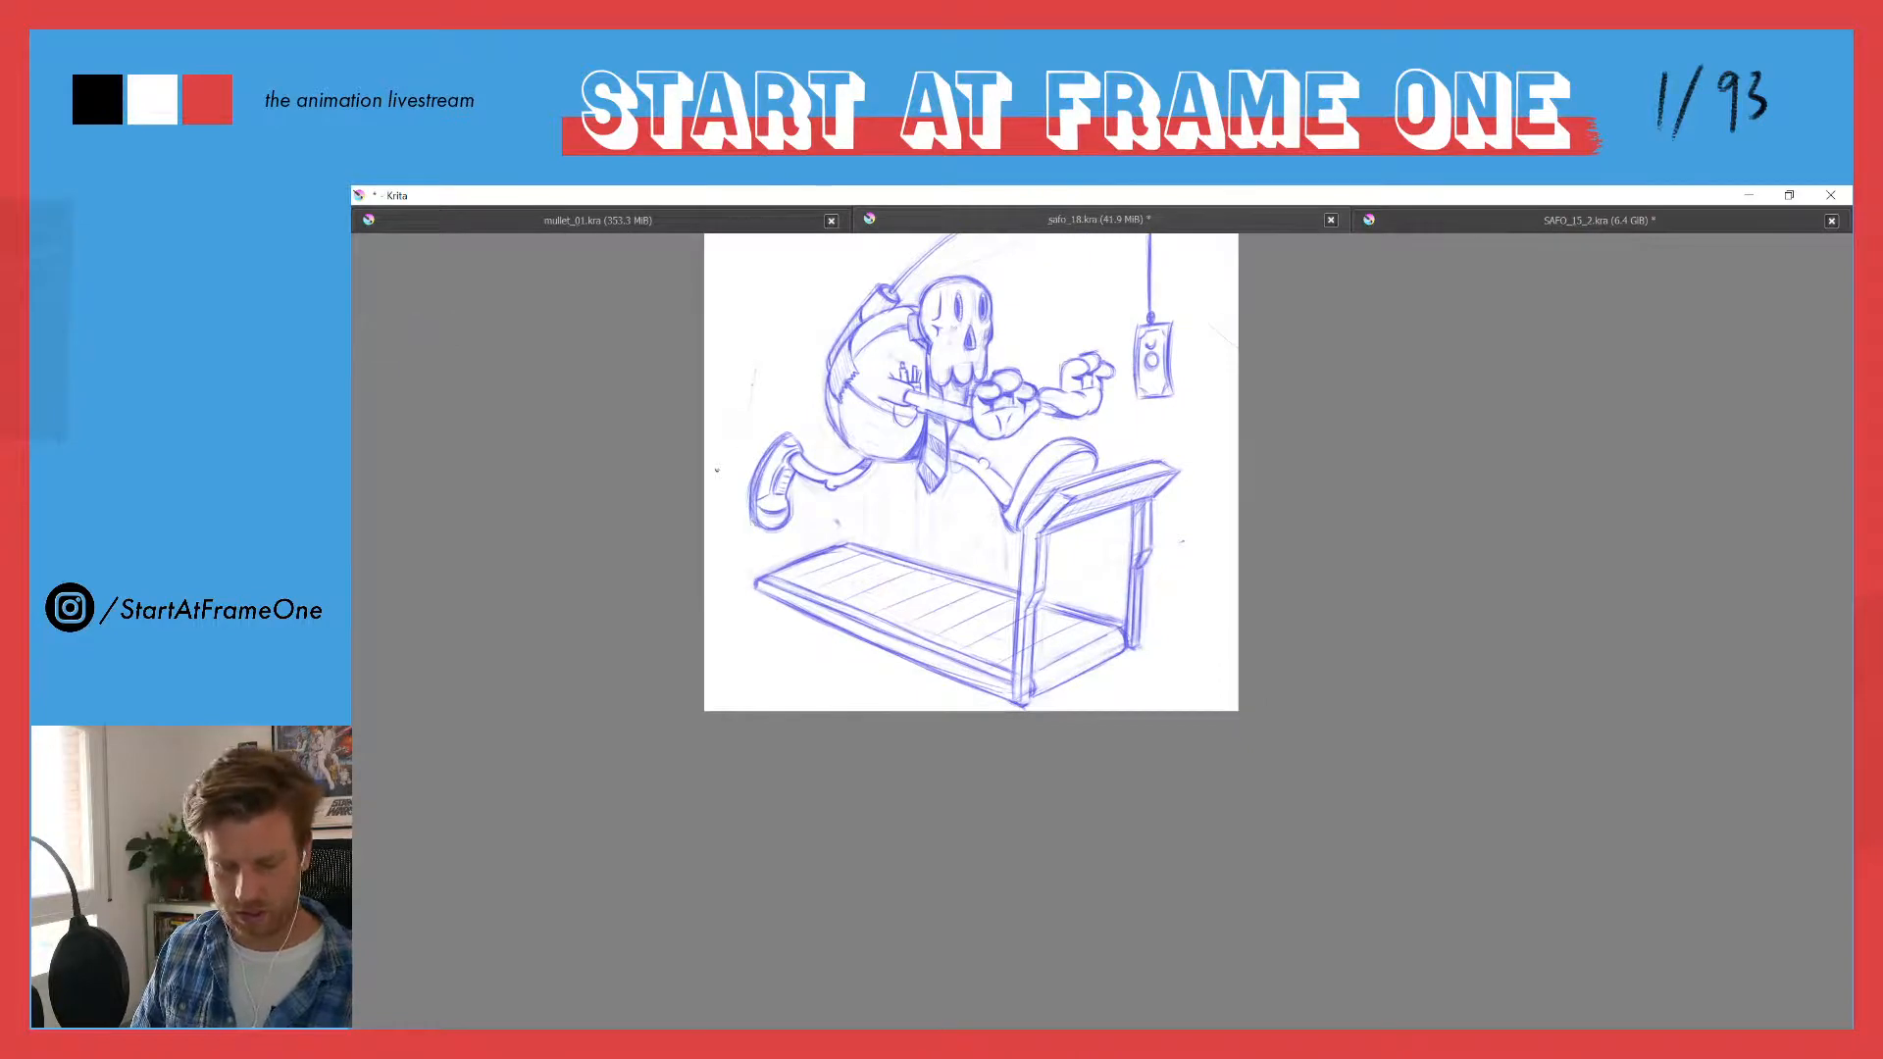
pyautogui.keyDown('ctrl'); pyautogui.click(710, 604); pyautogui.keyUp('ctrl')
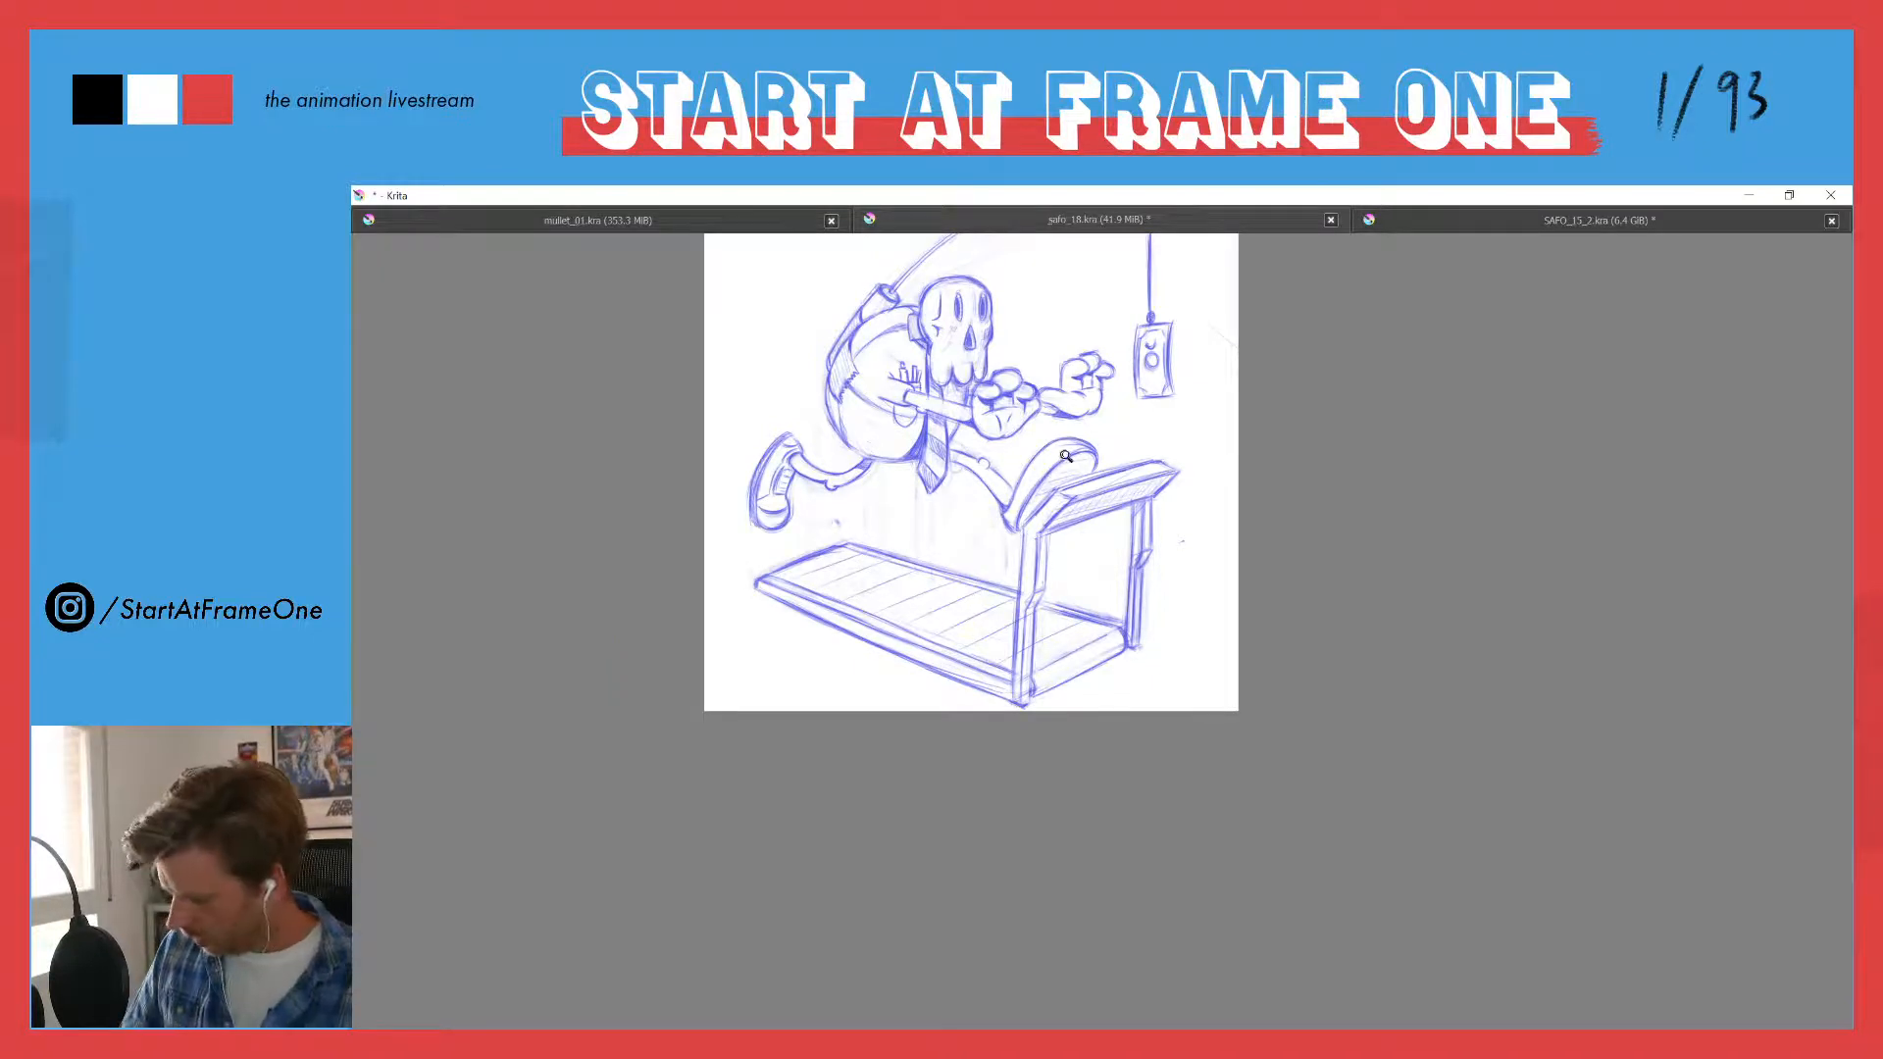
pyautogui.scroll(2, 1060, 457)
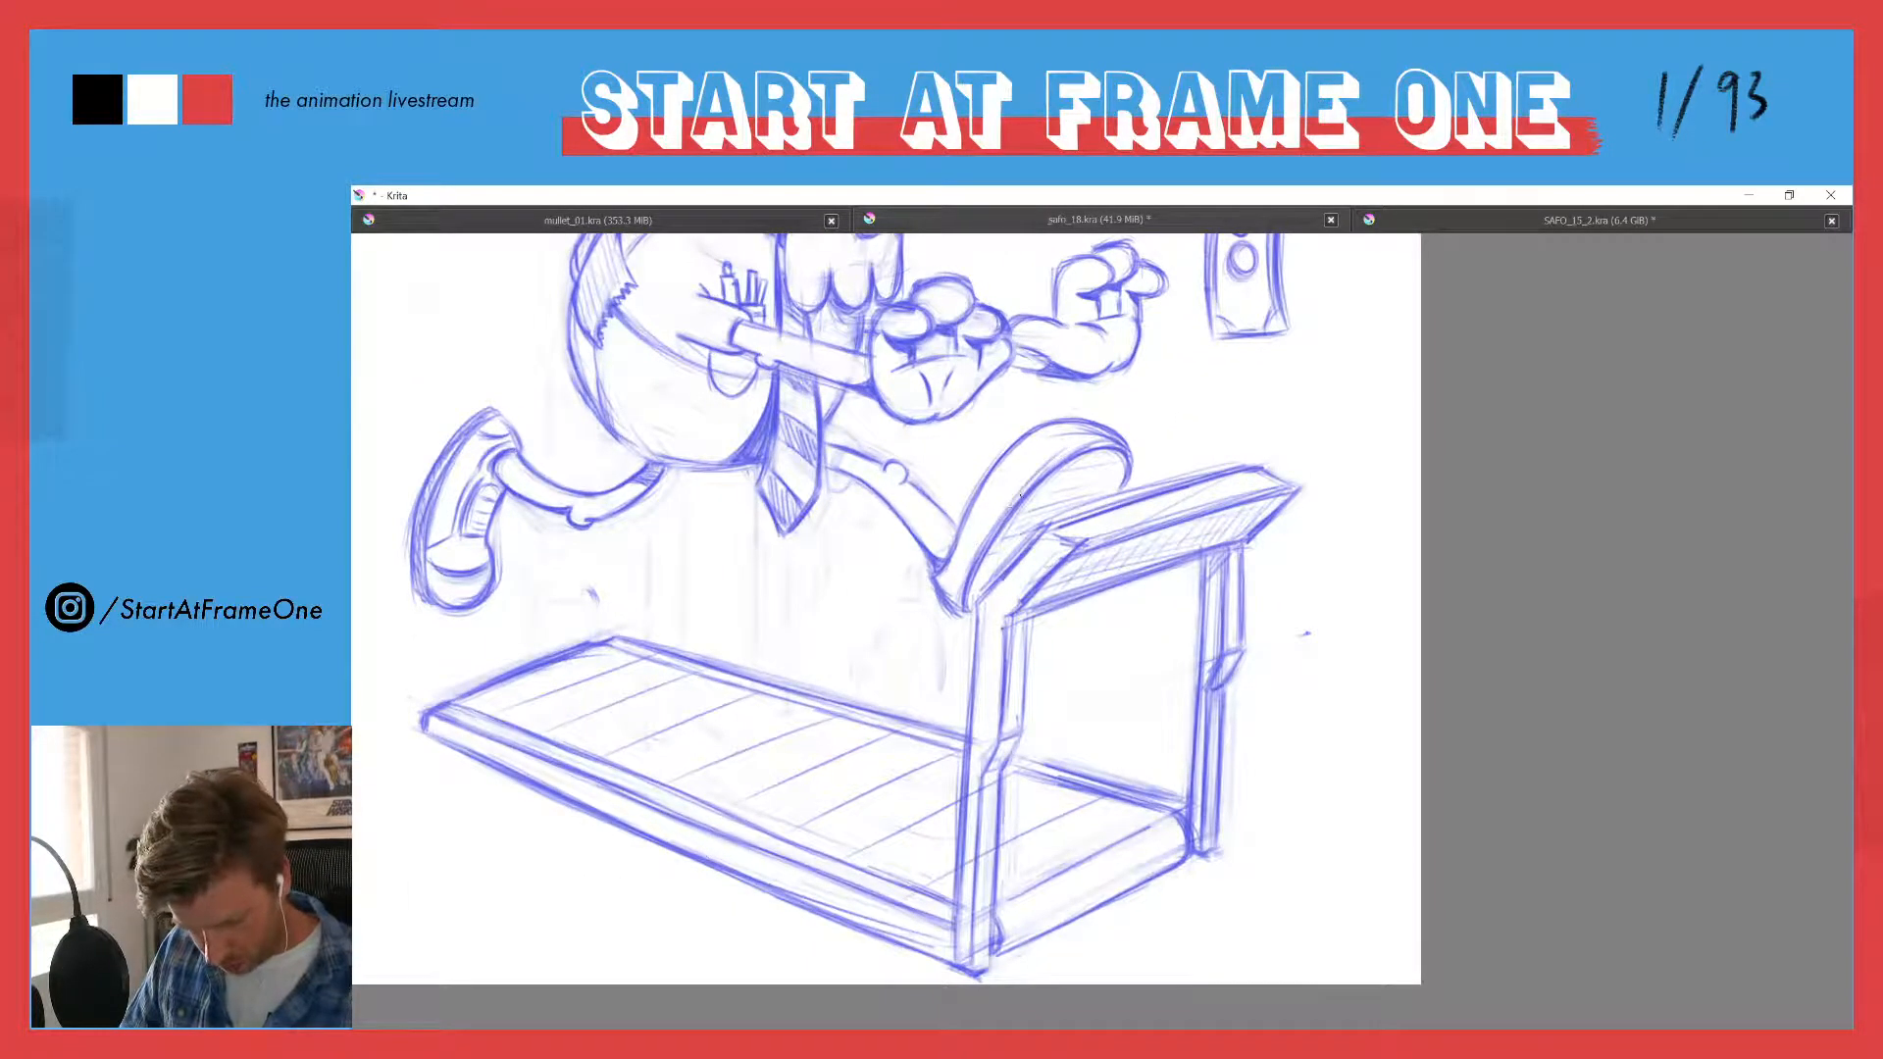
pyautogui.moveTo(958, 602); pyautogui.dragTo(976, 544)
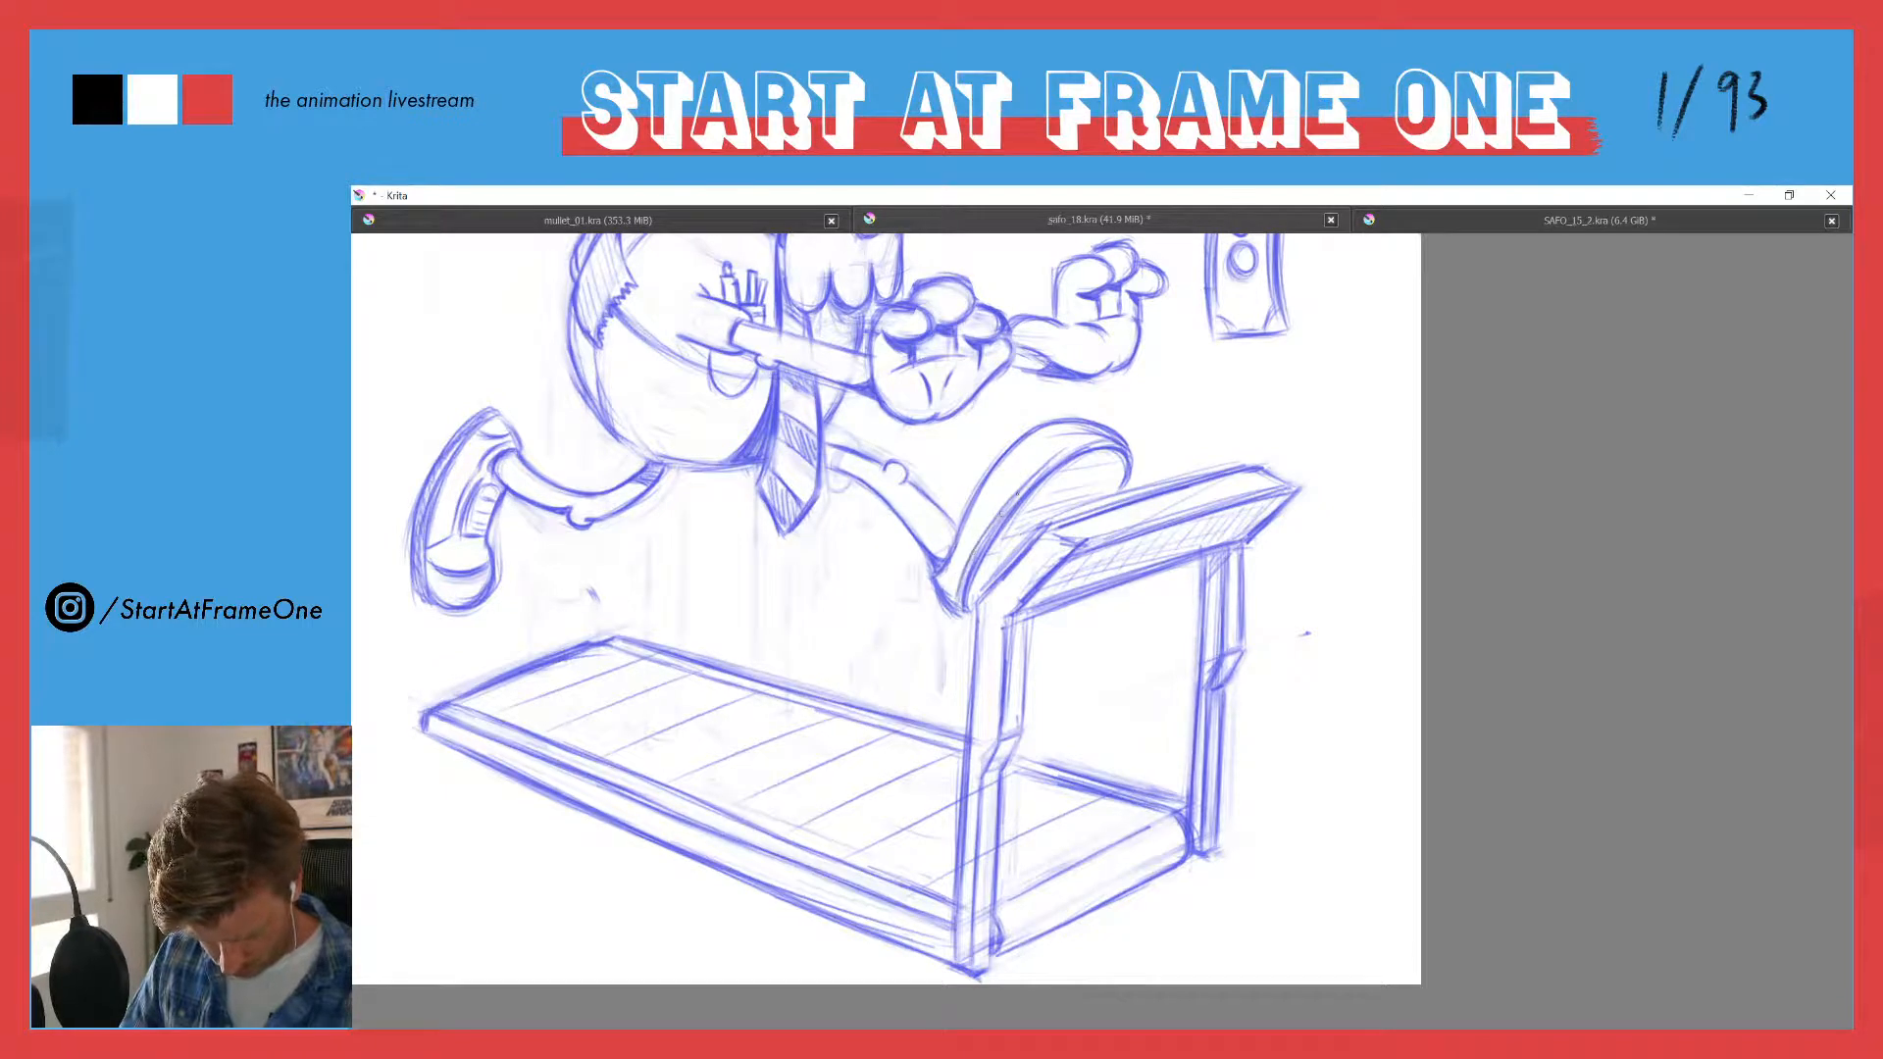
pyautogui.moveTo(1100, 441)
pyautogui.mouseDown()
pyautogui.moveTo(1075, 440)
pyautogui.moveTo(1002, 507)
pyautogui.mouseUp()
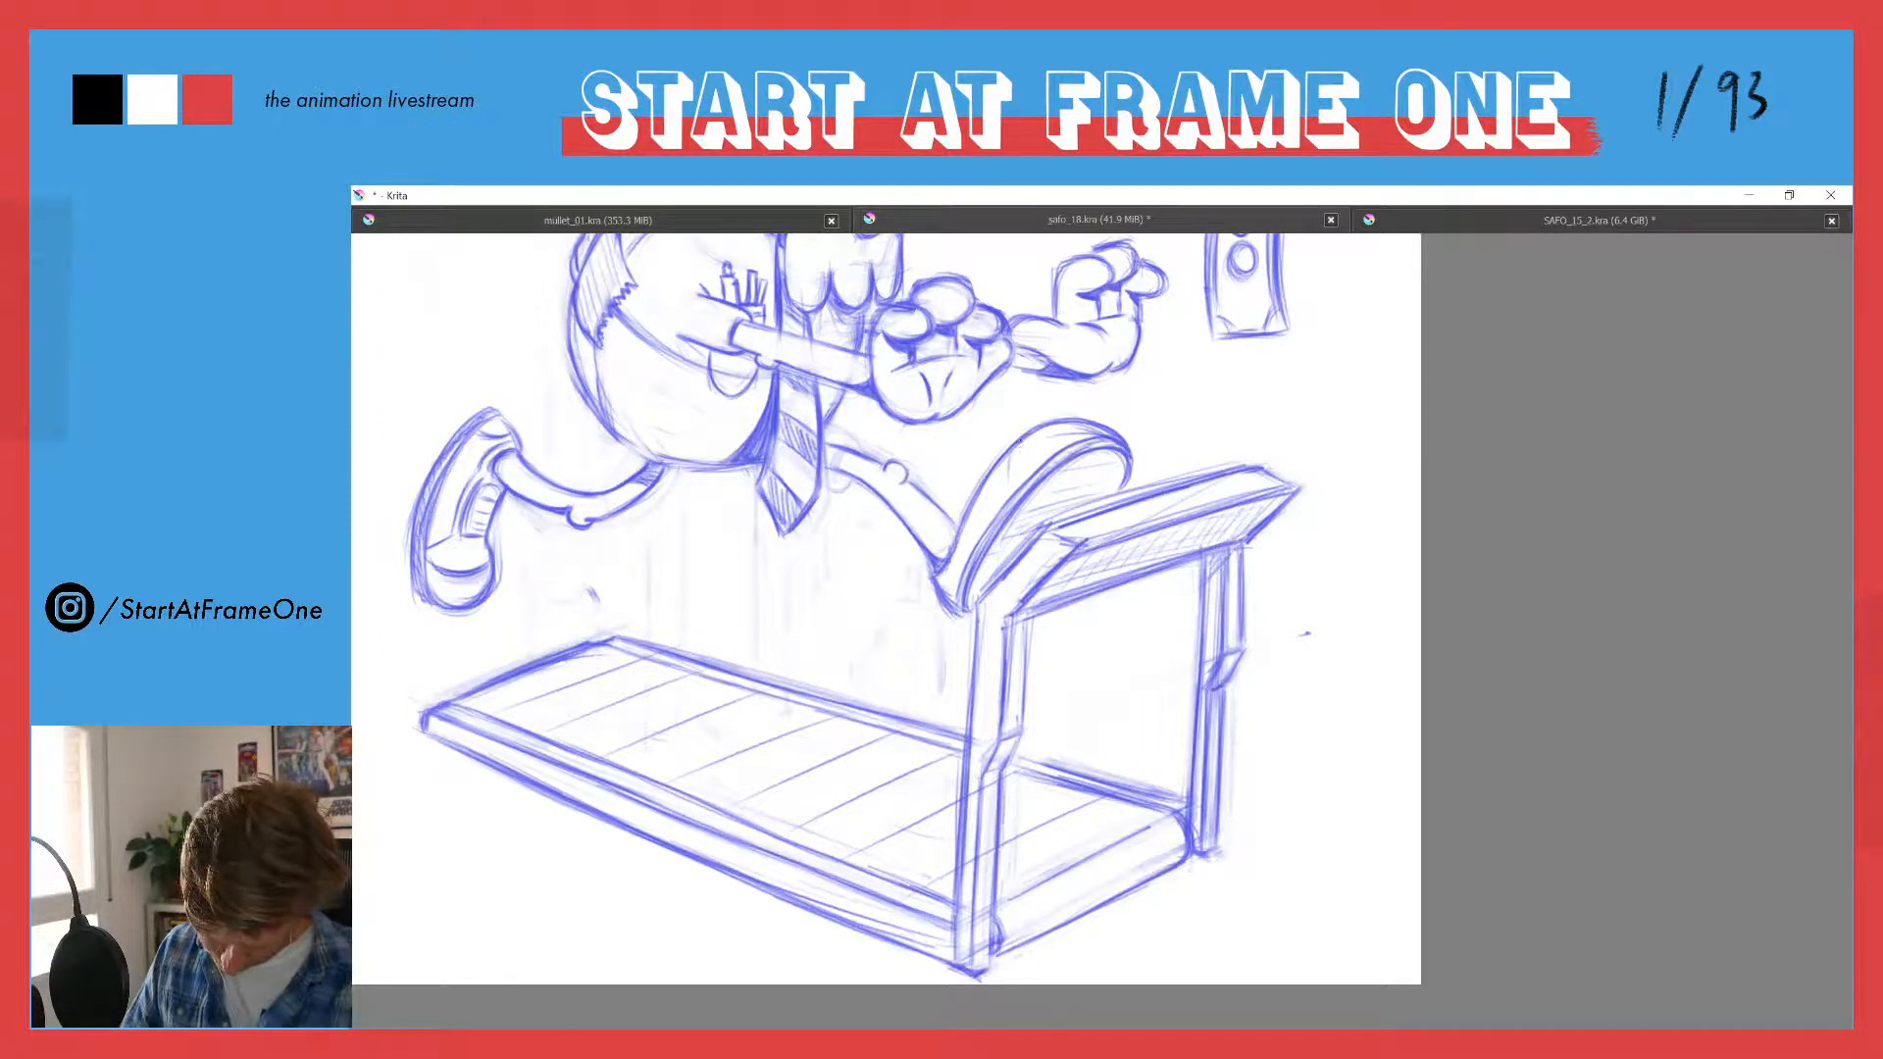
pyautogui.moveTo(1019, 441); pyautogui.dragTo(1016, 491)
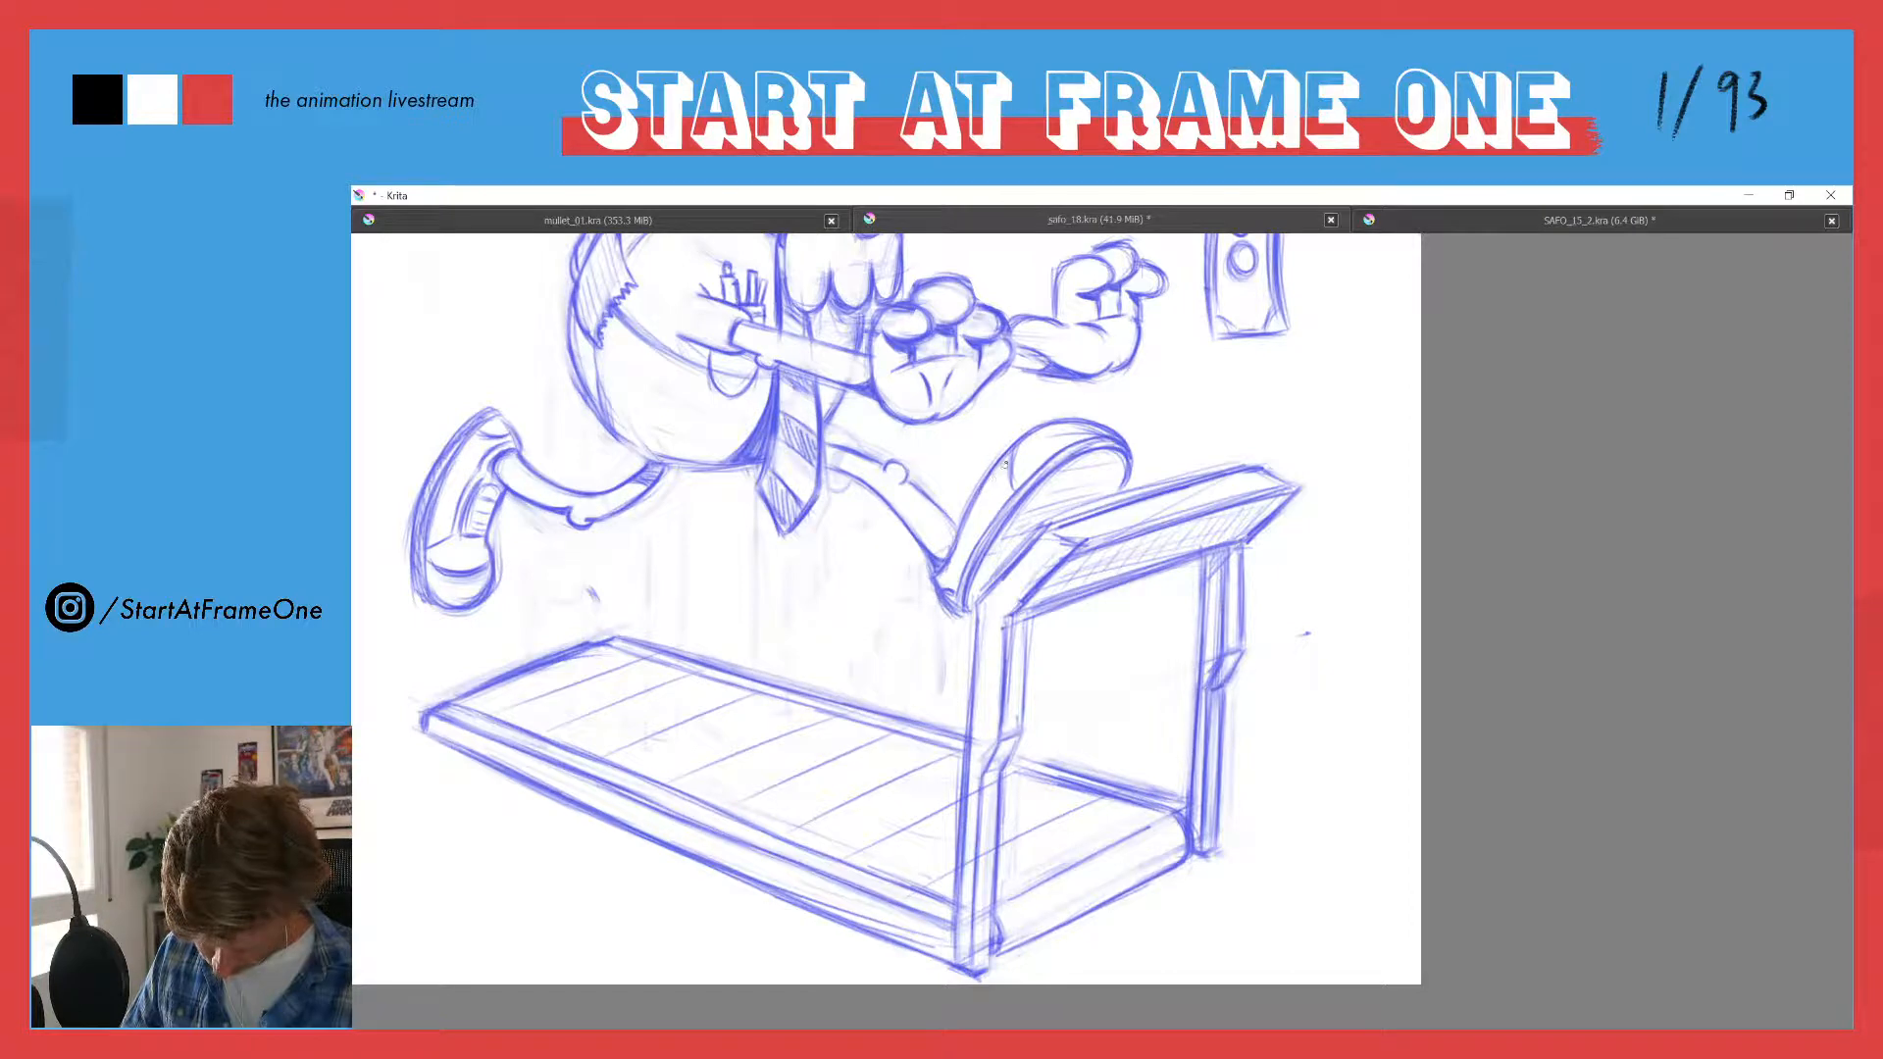
pyautogui.moveTo(1006, 465); pyautogui.dragTo(967, 520)
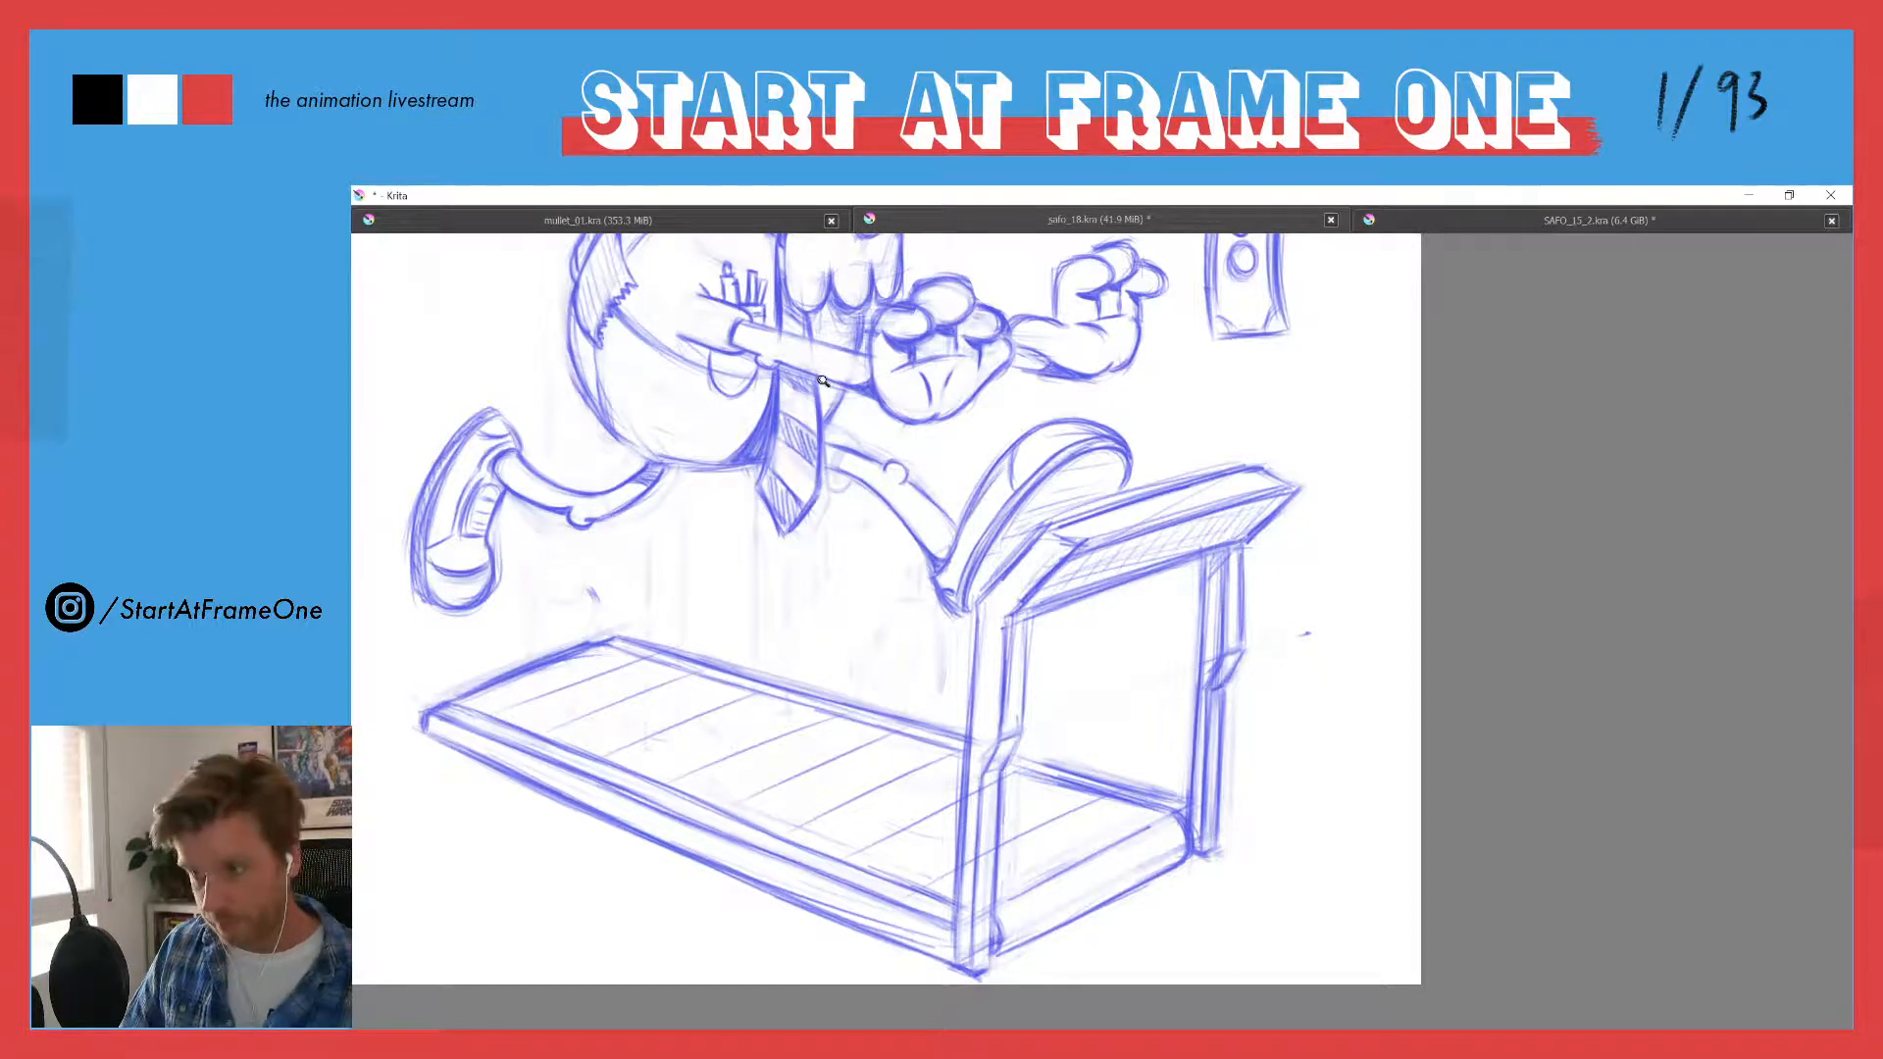
# - Touch up the lace panel on the trailing shoe and clear the inner detail lines from that shoe
pyautogui.moveTo(823, 380); pyautogui.dragTo(835, 447)
pyautogui.moveTo(726, 396)
pyautogui.mouseDown()
pyautogui.moveTo(709, 380)
pyautogui.moveTo(674, 409)
pyautogui.moveTo(777, 462)
pyautogui.moveTo(694, 421)
pyautogui.moveTo(651, 426)
pyautogui.mouseUp()
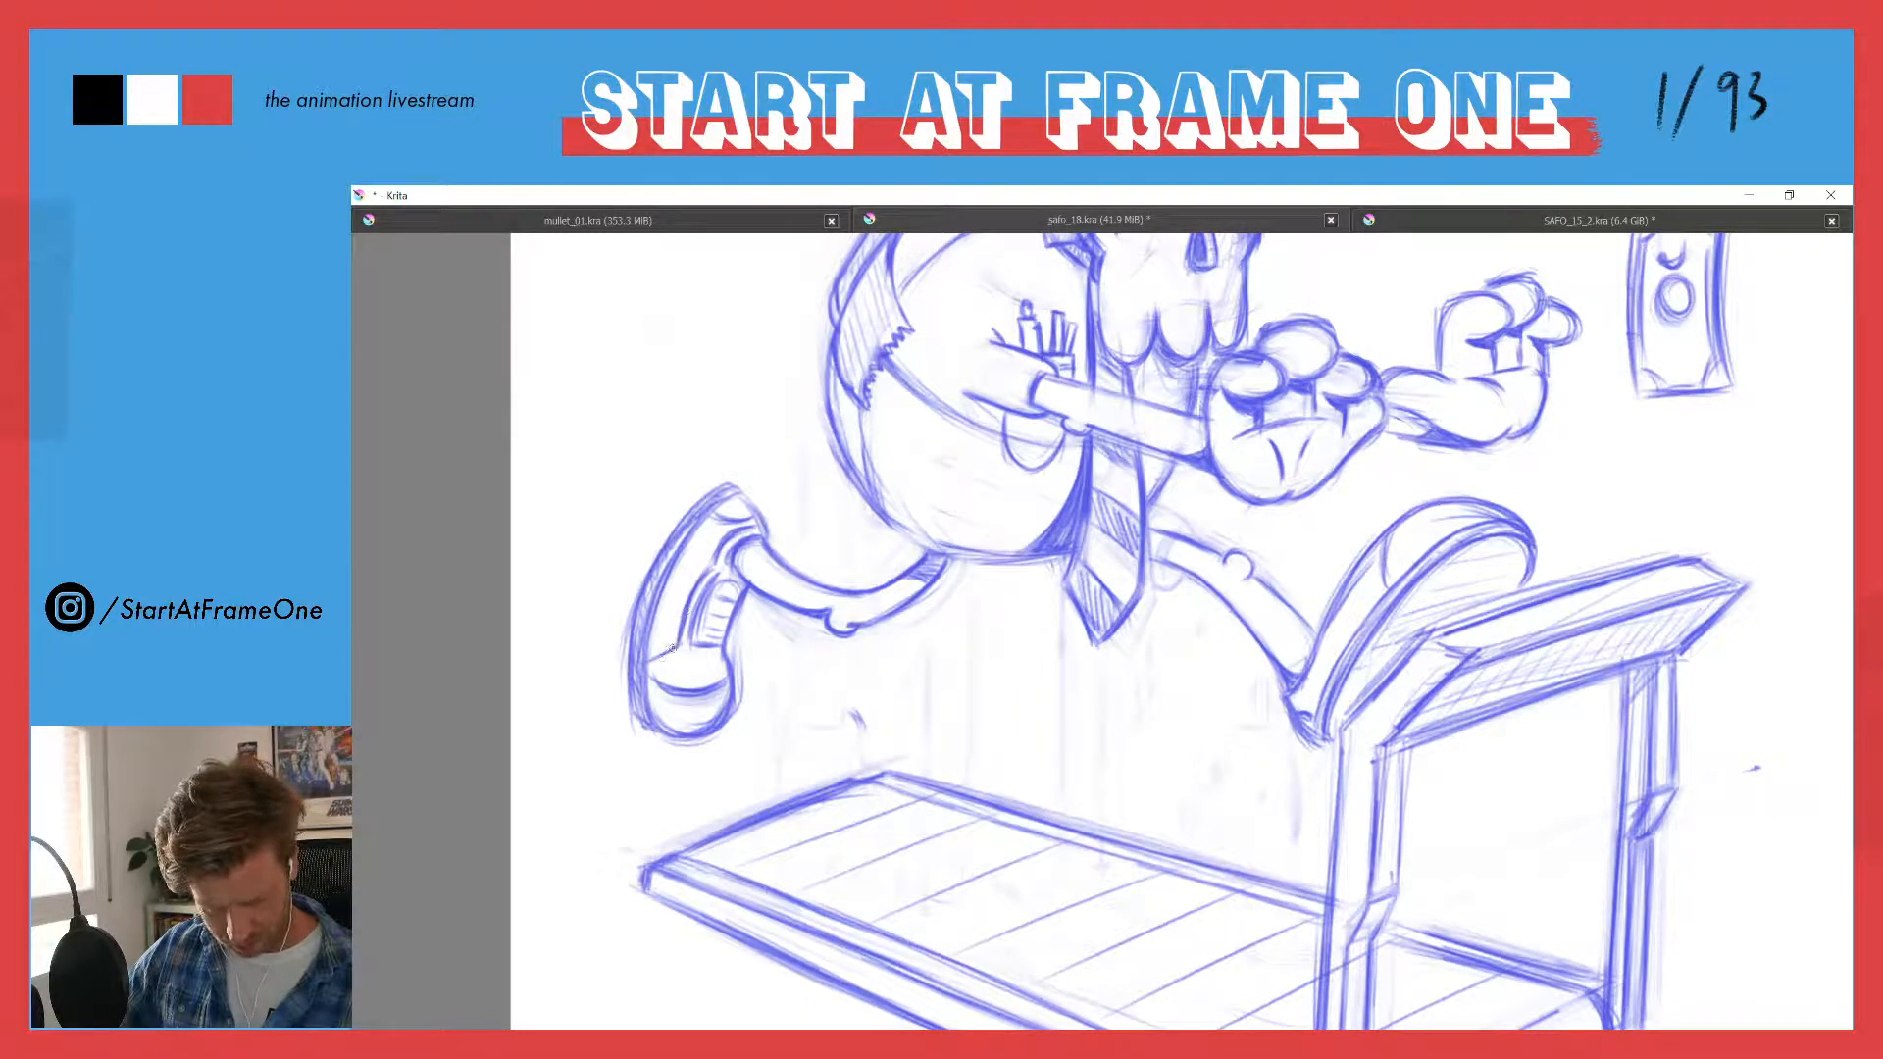
pyautogui.moveTo(719, 585)
pyautogui.mouseDown()
pyautogui.moveTo(691, 645)
pyautogui.moveTo(723, 654)
pyautogui.mouseUp()
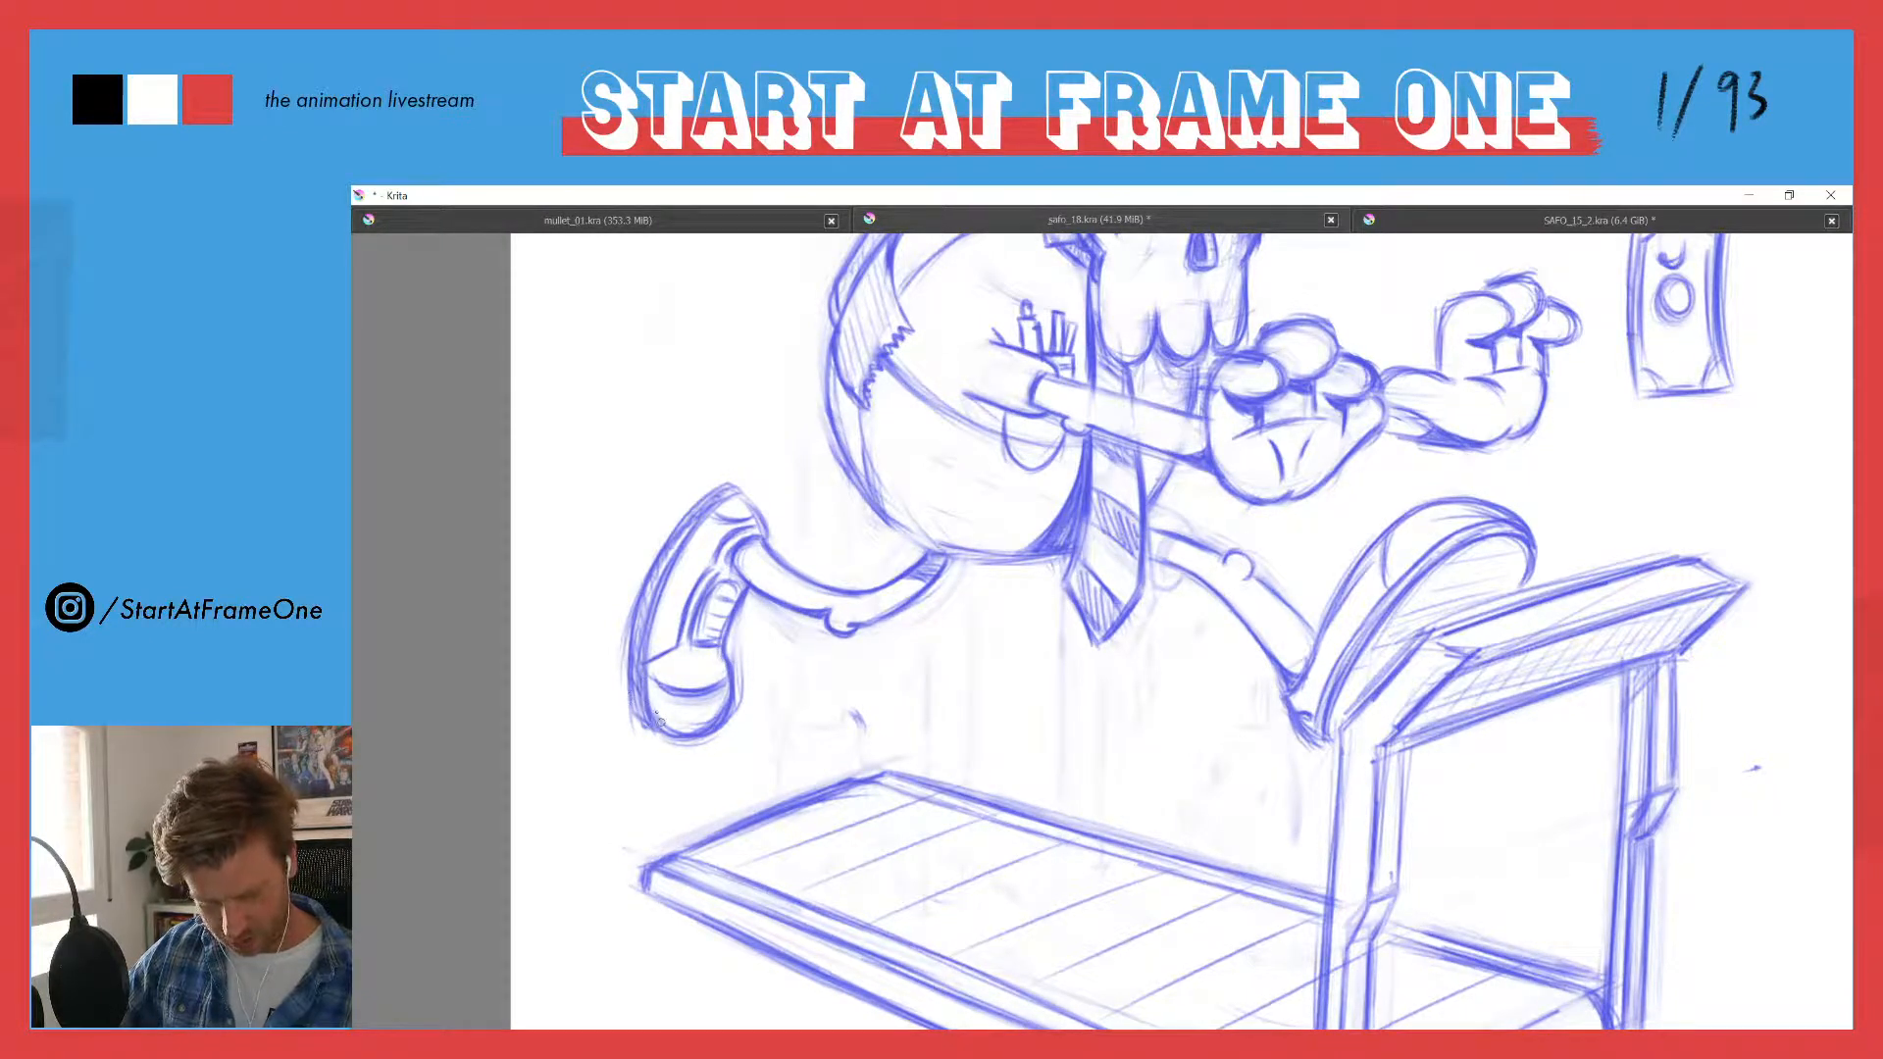
pyautogui.moveTo(686, 427); pyautogui.dragTo(677, 527)
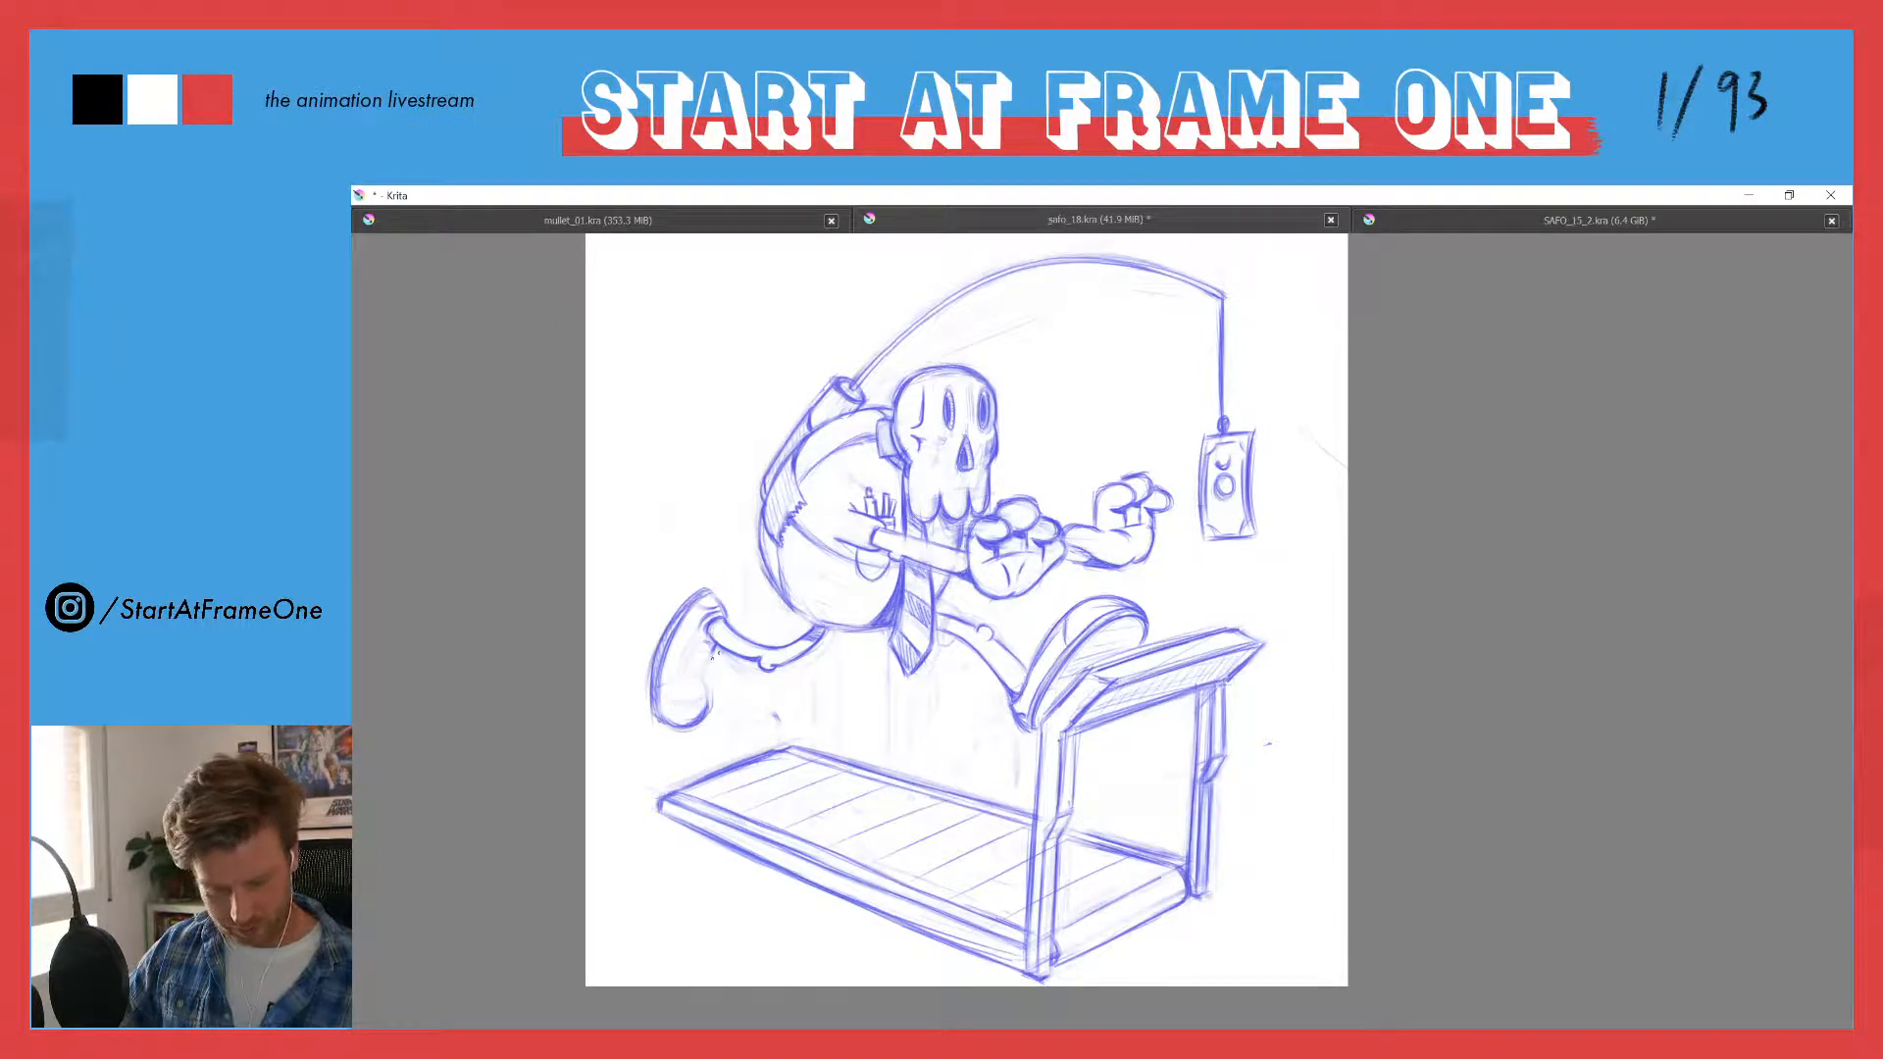
# - Strengthen the trailing shoe's plain outline and fade the whole shoe to a faint guide
pyautogui.moveTo(712, 647); pyautogui.dragTo(713, 708)
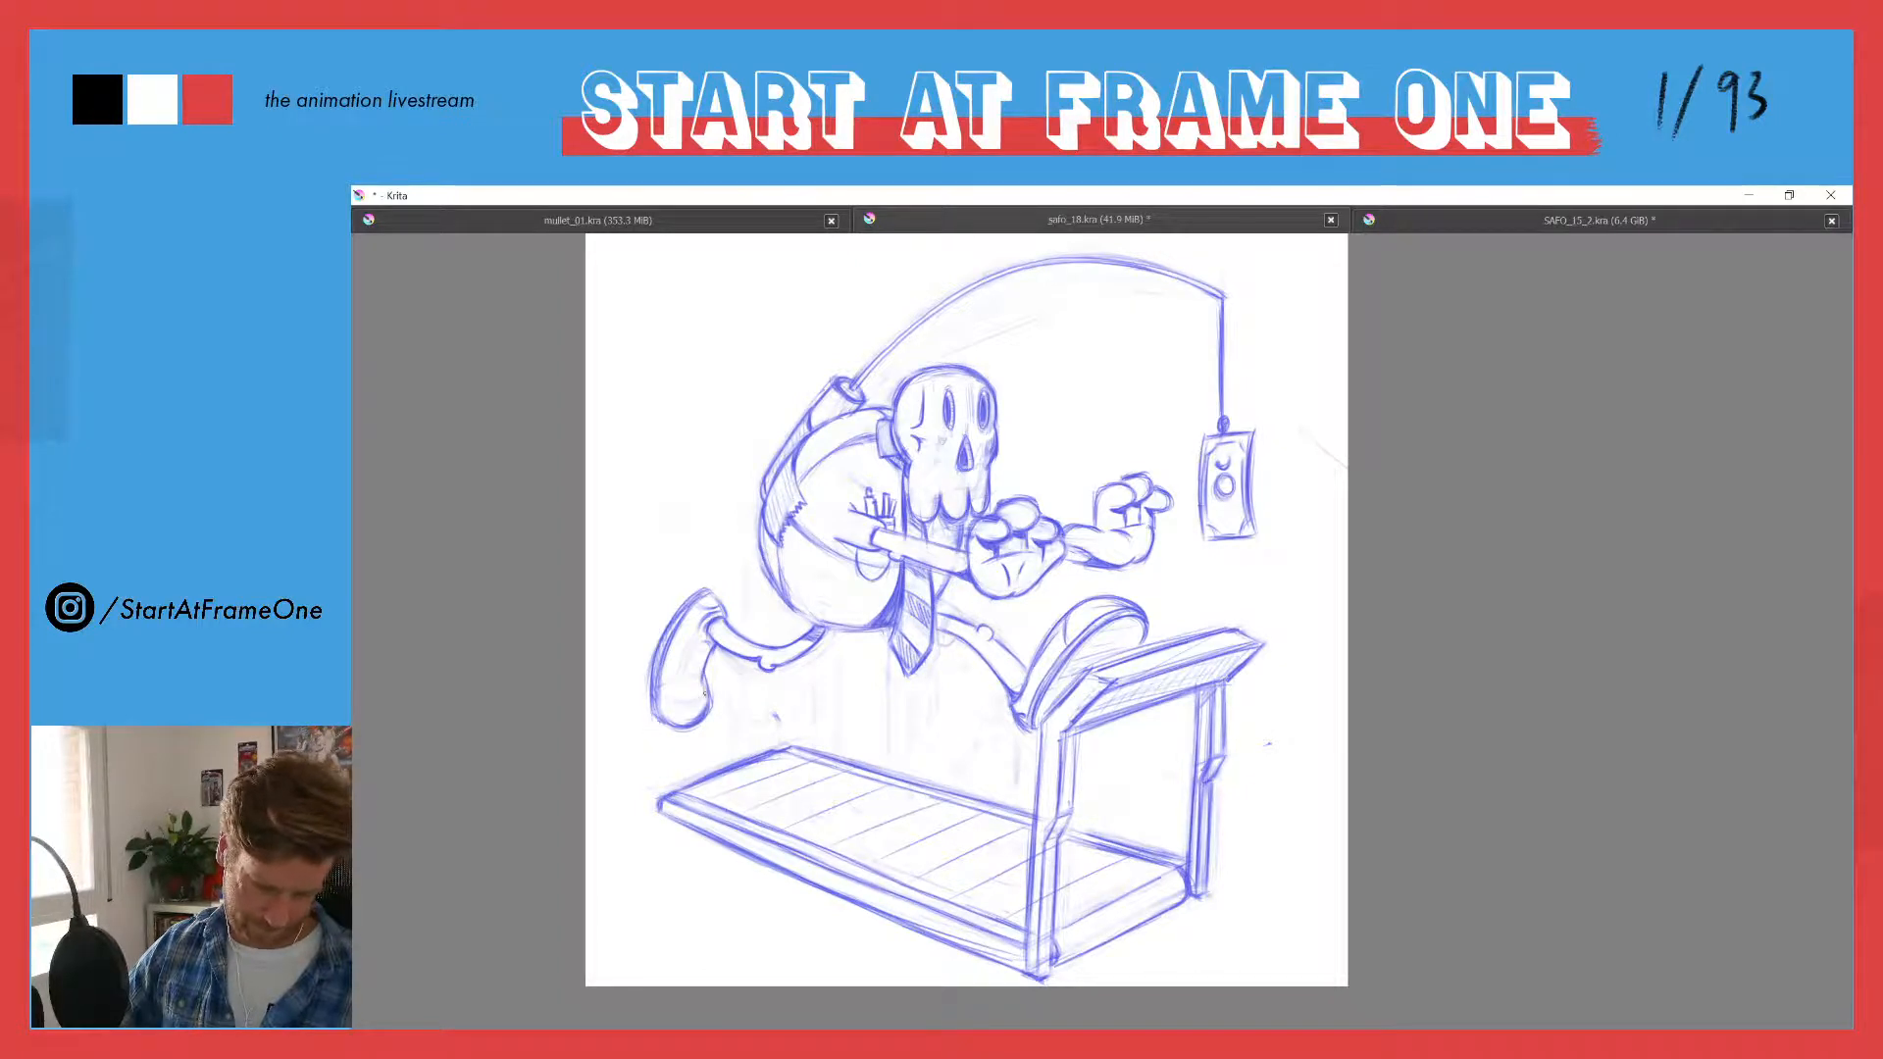
pyautogui.moveTo(707, 671); pyautogui.dragTo(701, 697)
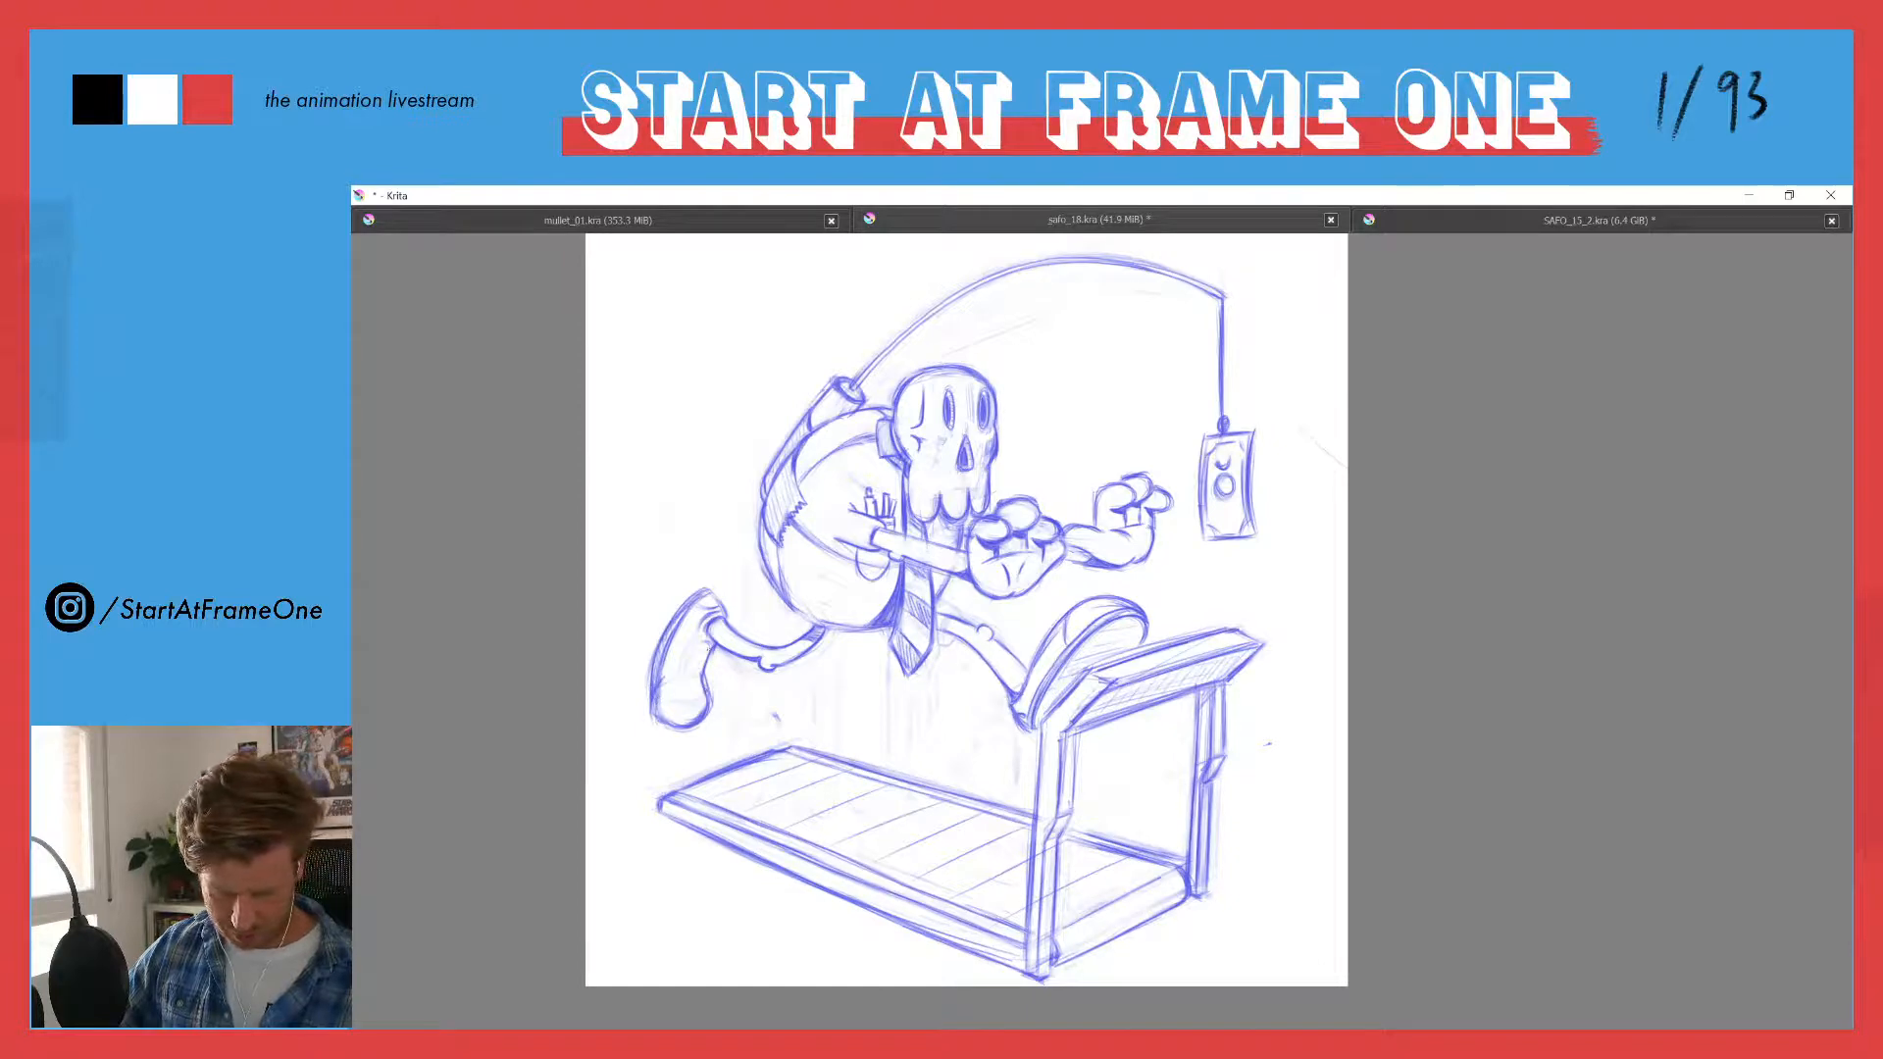
pyautogui.moveTo(707, 653)
pyautogui.mouseDown()
pyautogui.moveTo(706, 698)
pyautogui.moveTo(689, 637)
pyautogui.mouseUp()
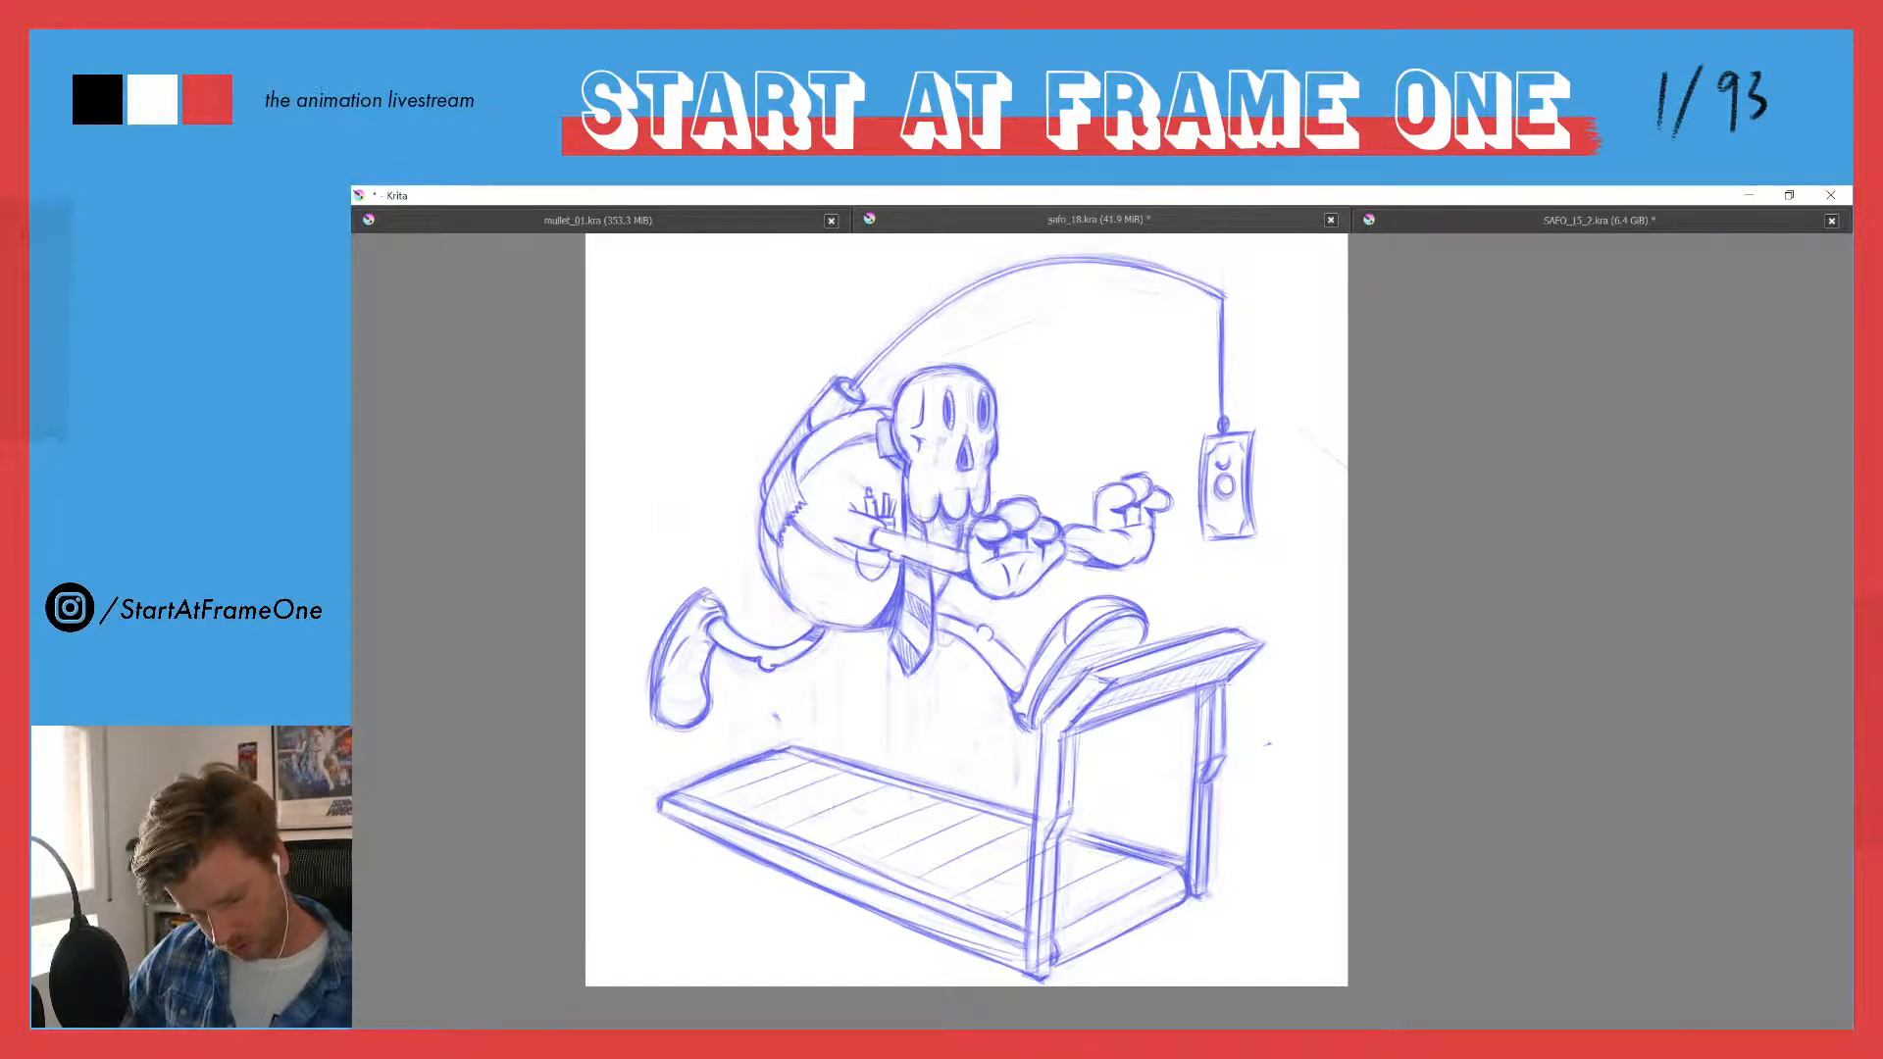
pyautogui.moveTo(707, 588)
pyautogui.mouseDown()
pyautogui.moveTo(679, 631)
pyautogui.moveTo(702, 584)
pyautogui.moveTo(681, 608)
pyautogui.moveTo(662, 679)
pyautogui.moveTo(700, 595)
pyautogui.moveTo(679, 747)
pyautogui.moveTo(670, 700)
pyautogui.moveTo(641, 726)
pyautogui.moveTo(636, 697)
pyautogui.moveTo(674, 730)
pyautogui.moveTo(692, 716)
pyautogui.moveTo(721, 610)
pyautogui.mouseUp()
pyautogui.press('e')
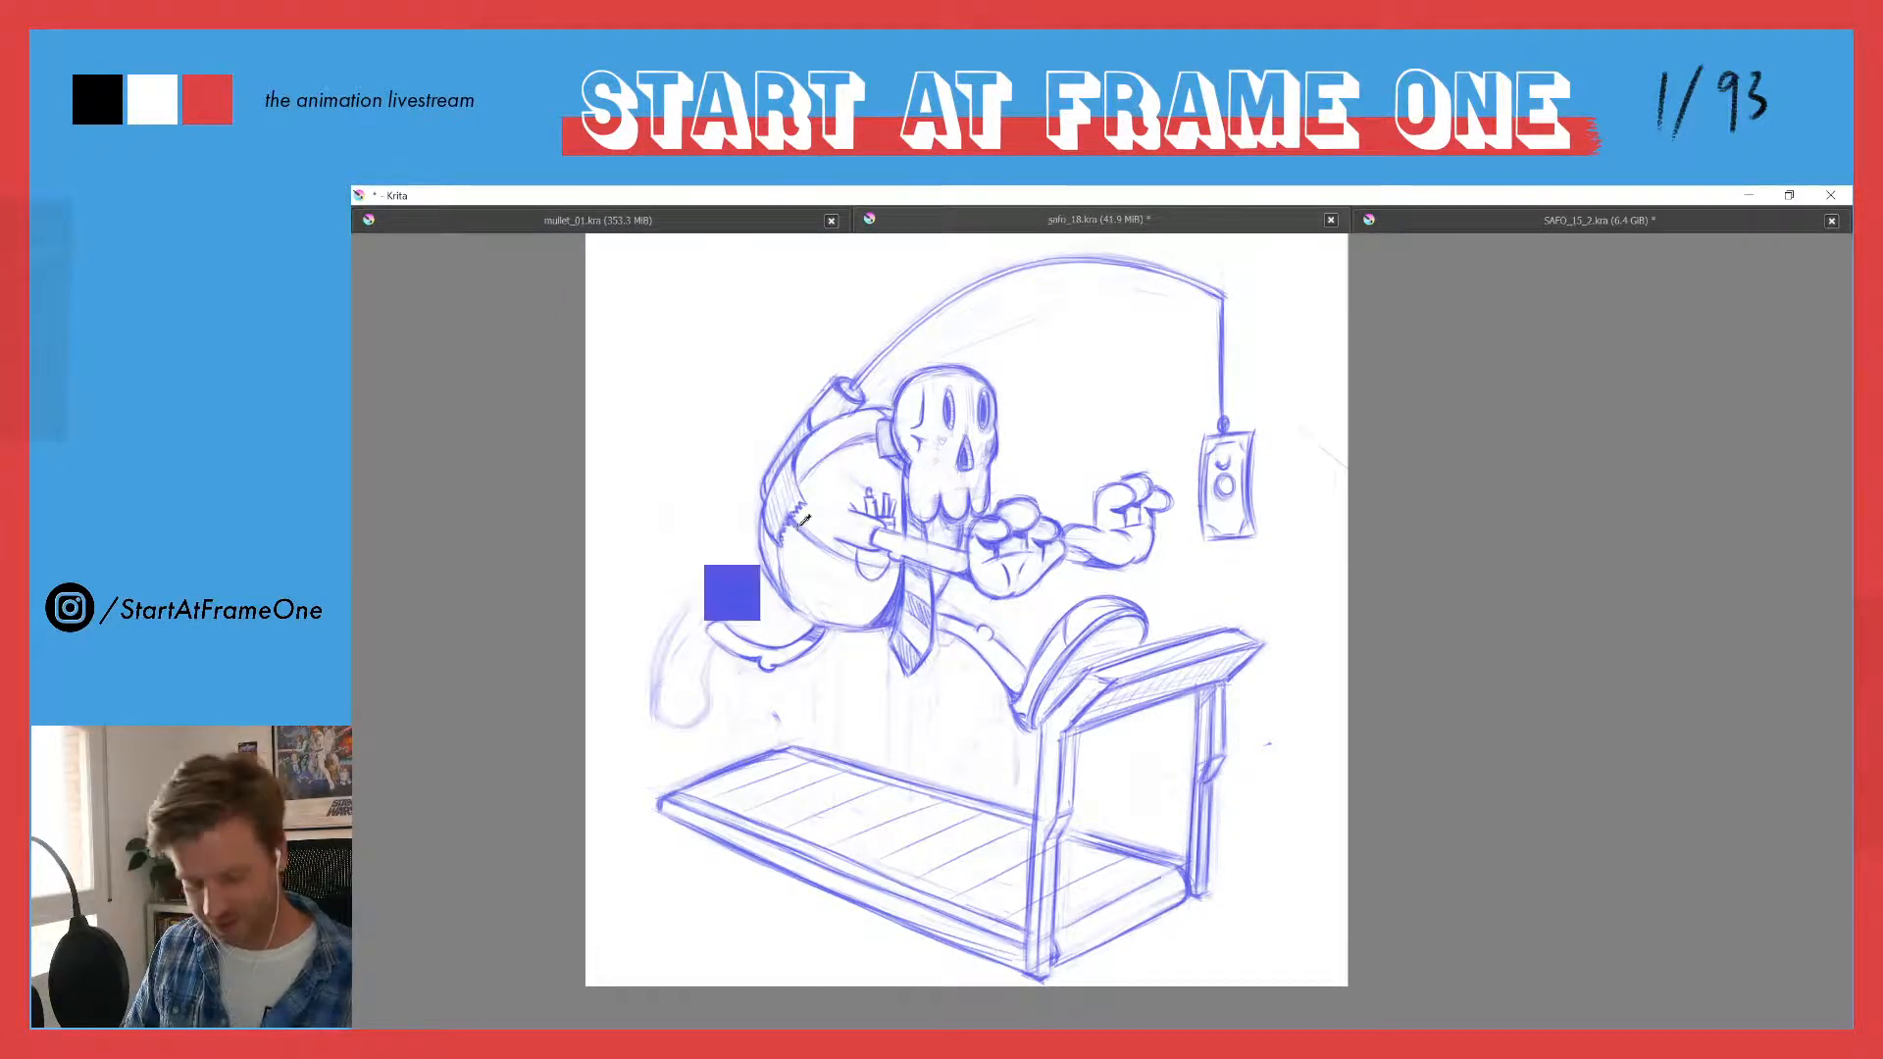
# - Sketch a boxy, straight-edged construction over the faint trailing shoe, with a flat toe, a long sole edge and a heel corner
pyautogui.scroll(2, 647, 547)
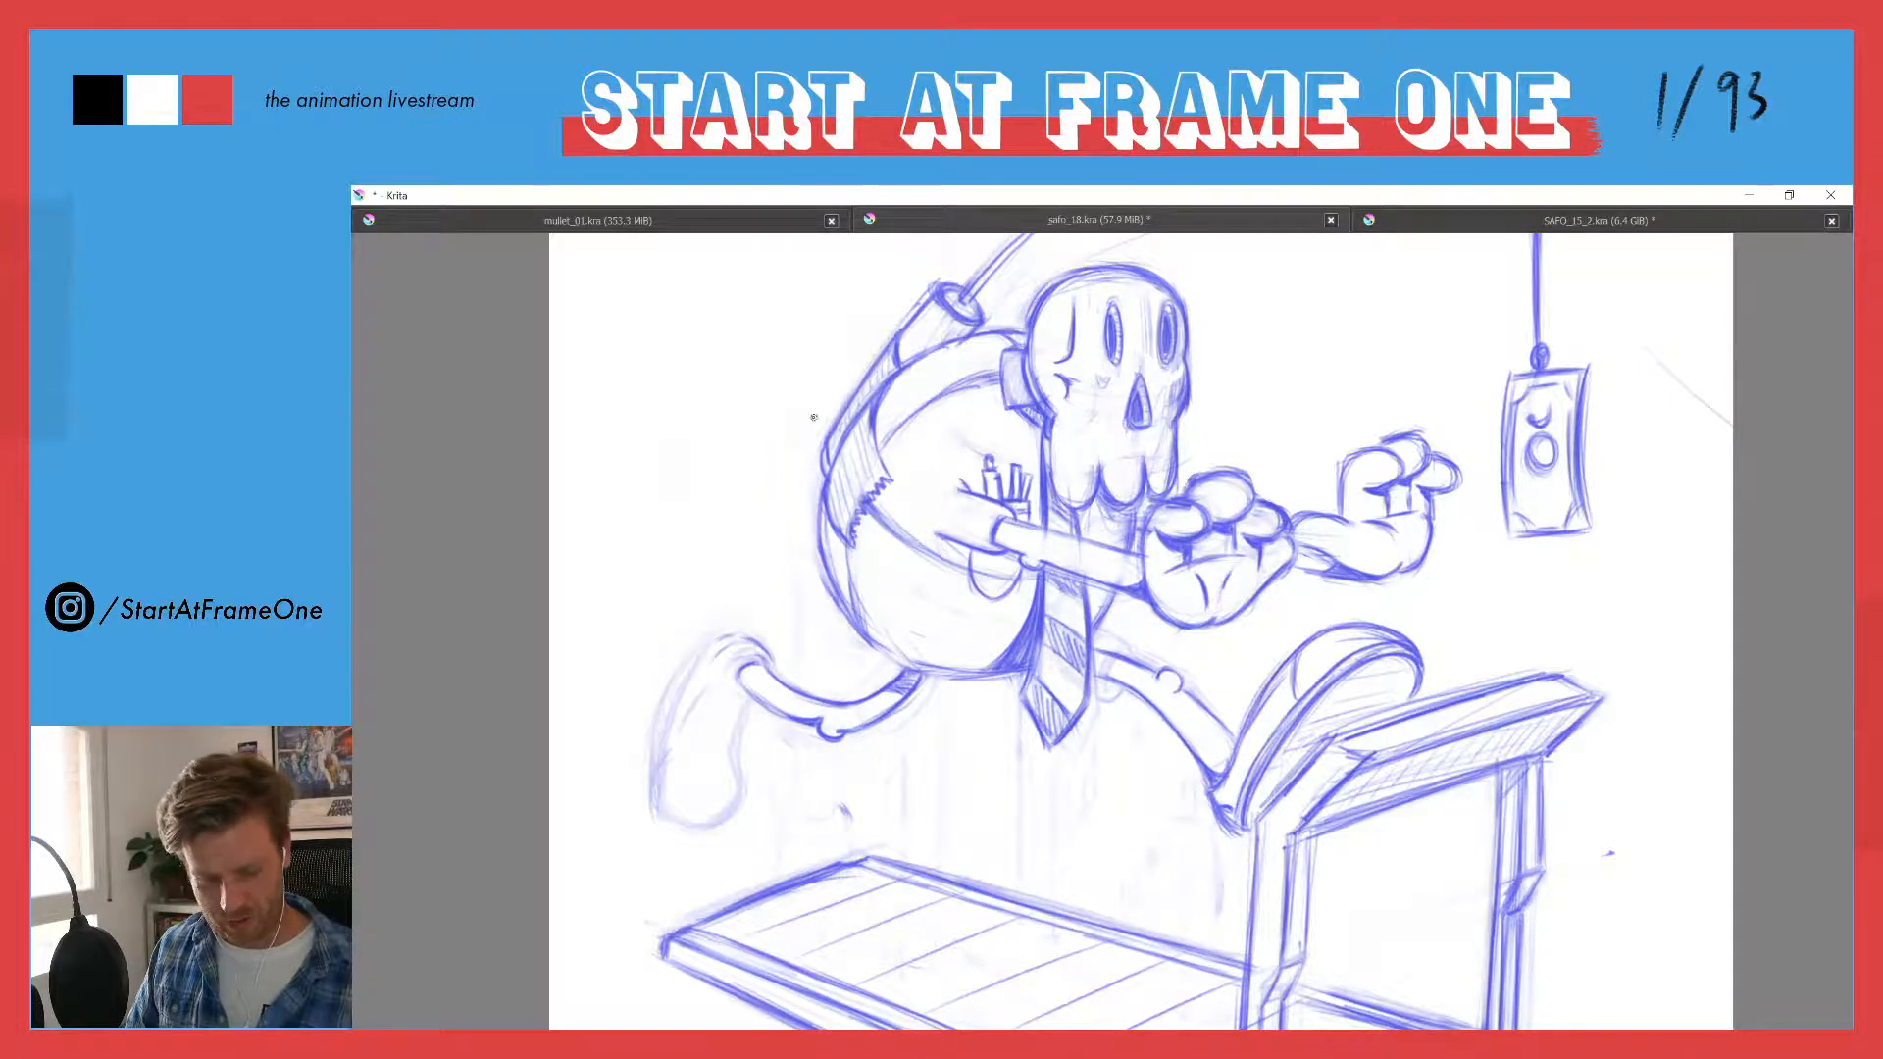
pyautogui.moveTo(762, 400); pyautogui.dragTo(774, 478)
pyautogui.moveTo(738, 375); pyautogui.dragTo(758, 514)
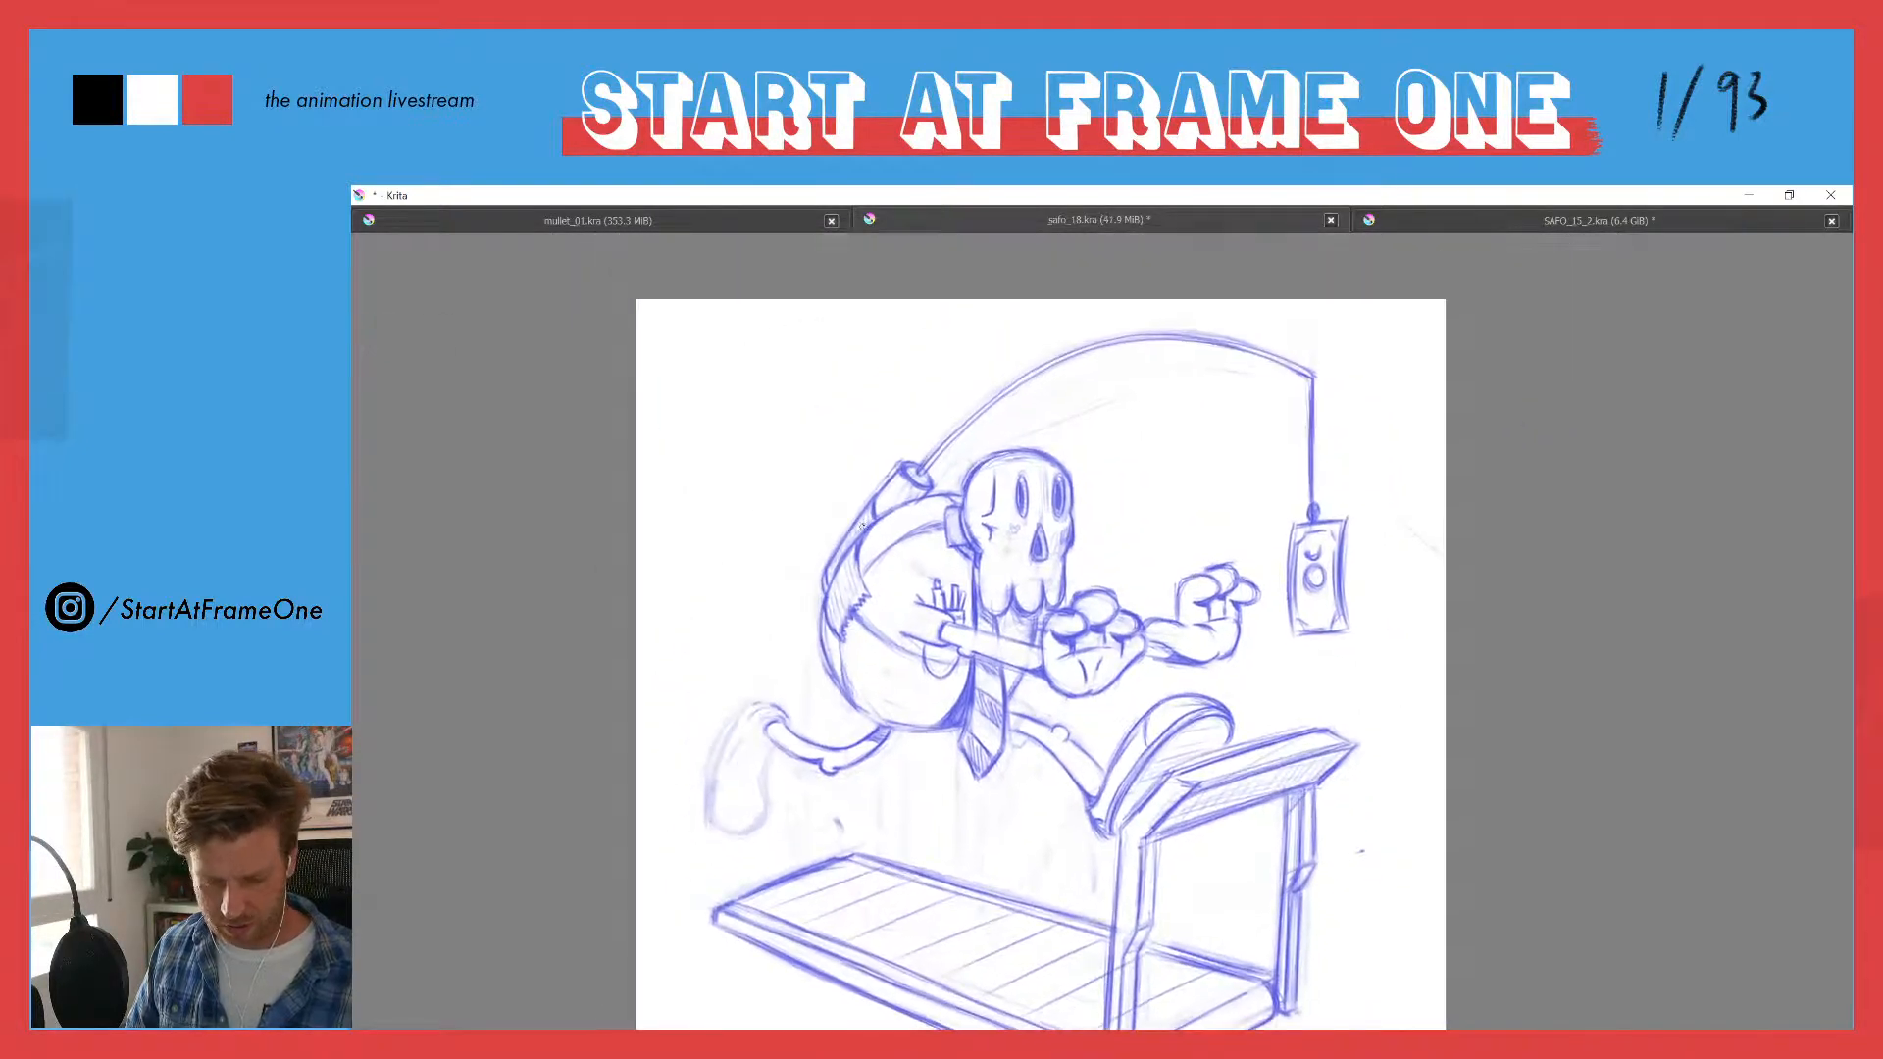
pyautogui.moveTo(740, 654)
pyautogui.mouseDown()
pyautogui.moveTo(723, 576)
pyautogui.moveTo(730, 675)
pyautogui.mouseUp()
pyautogui.moveTo(718, 760); pyautogui.dragTo(742, 672)
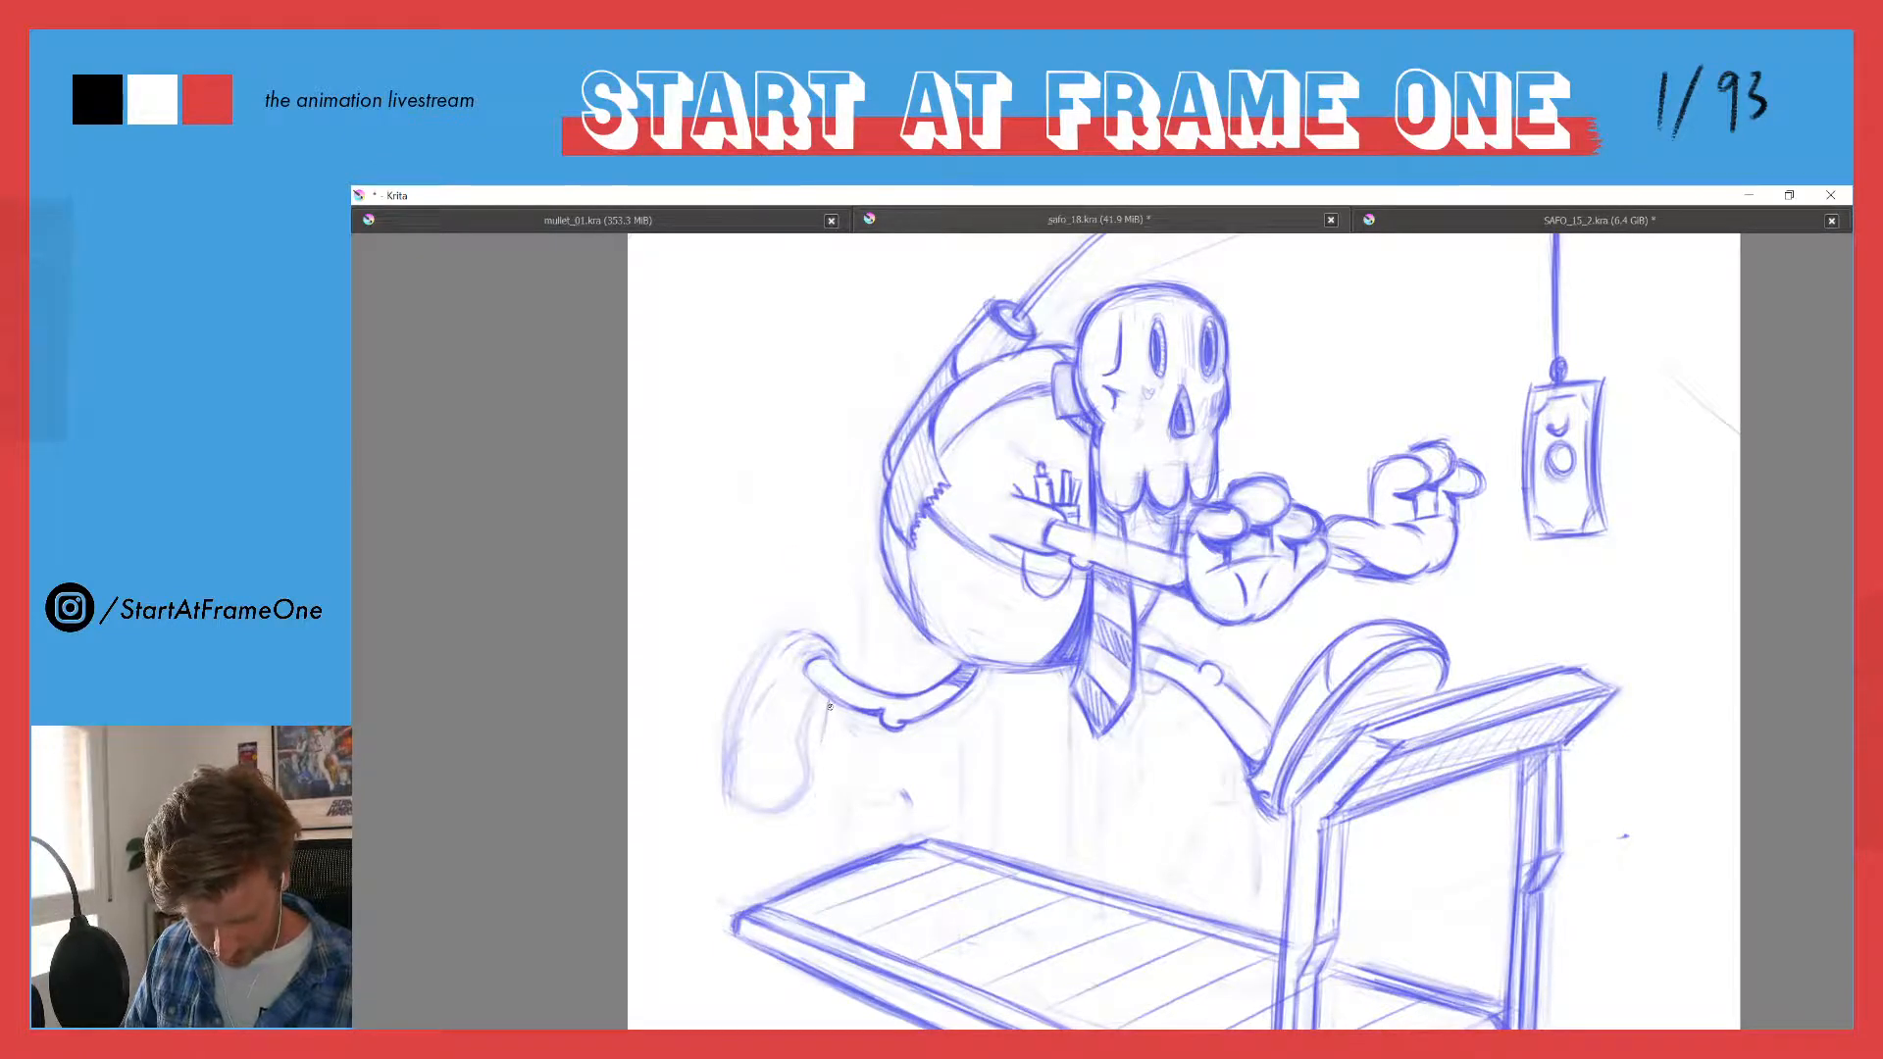
pyautogui.moveTo(825, 724); pyautogui.dragTo(817, 798)
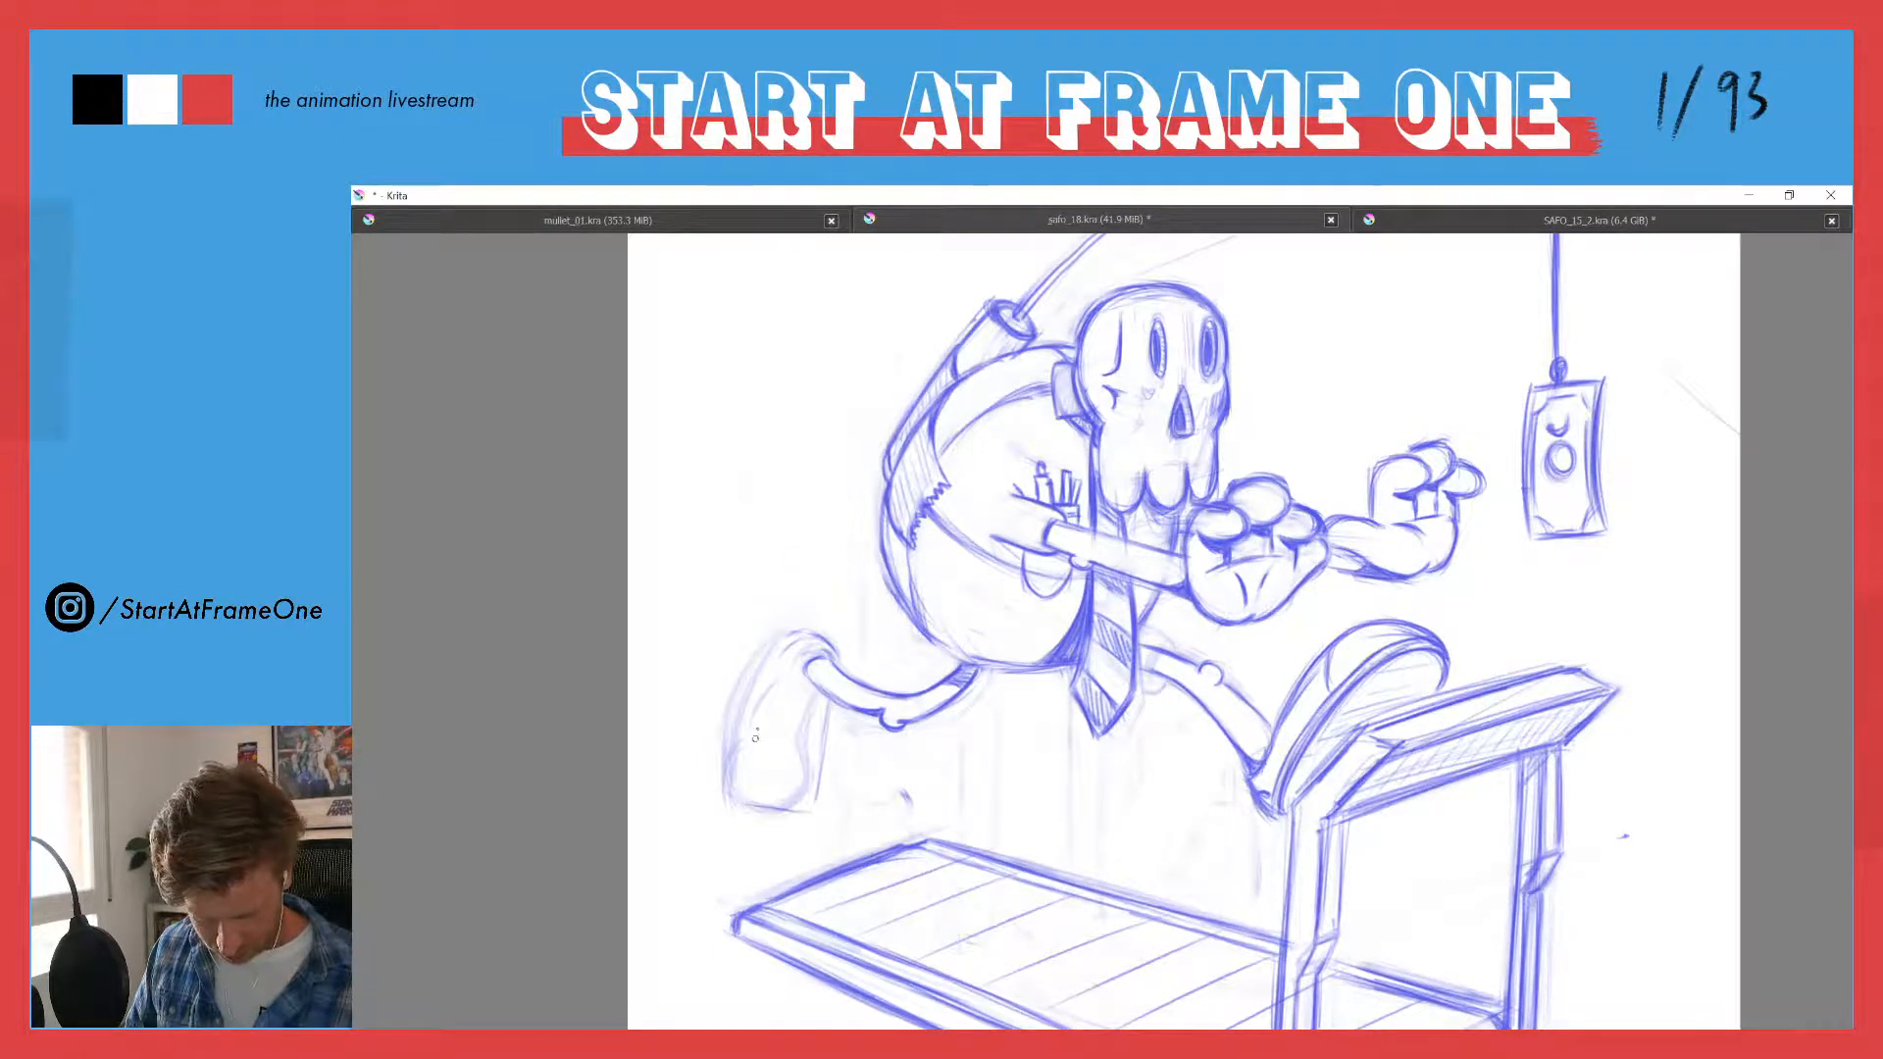
pyautogui.moveTo(781, 662)
pyautogui.mouseDown()
pyautogui.moveTo(754, 761)
pyautogui.moveTo(781, 650)
pyautogui.moveTo(835, 652)
pyautogui.mouseUp()
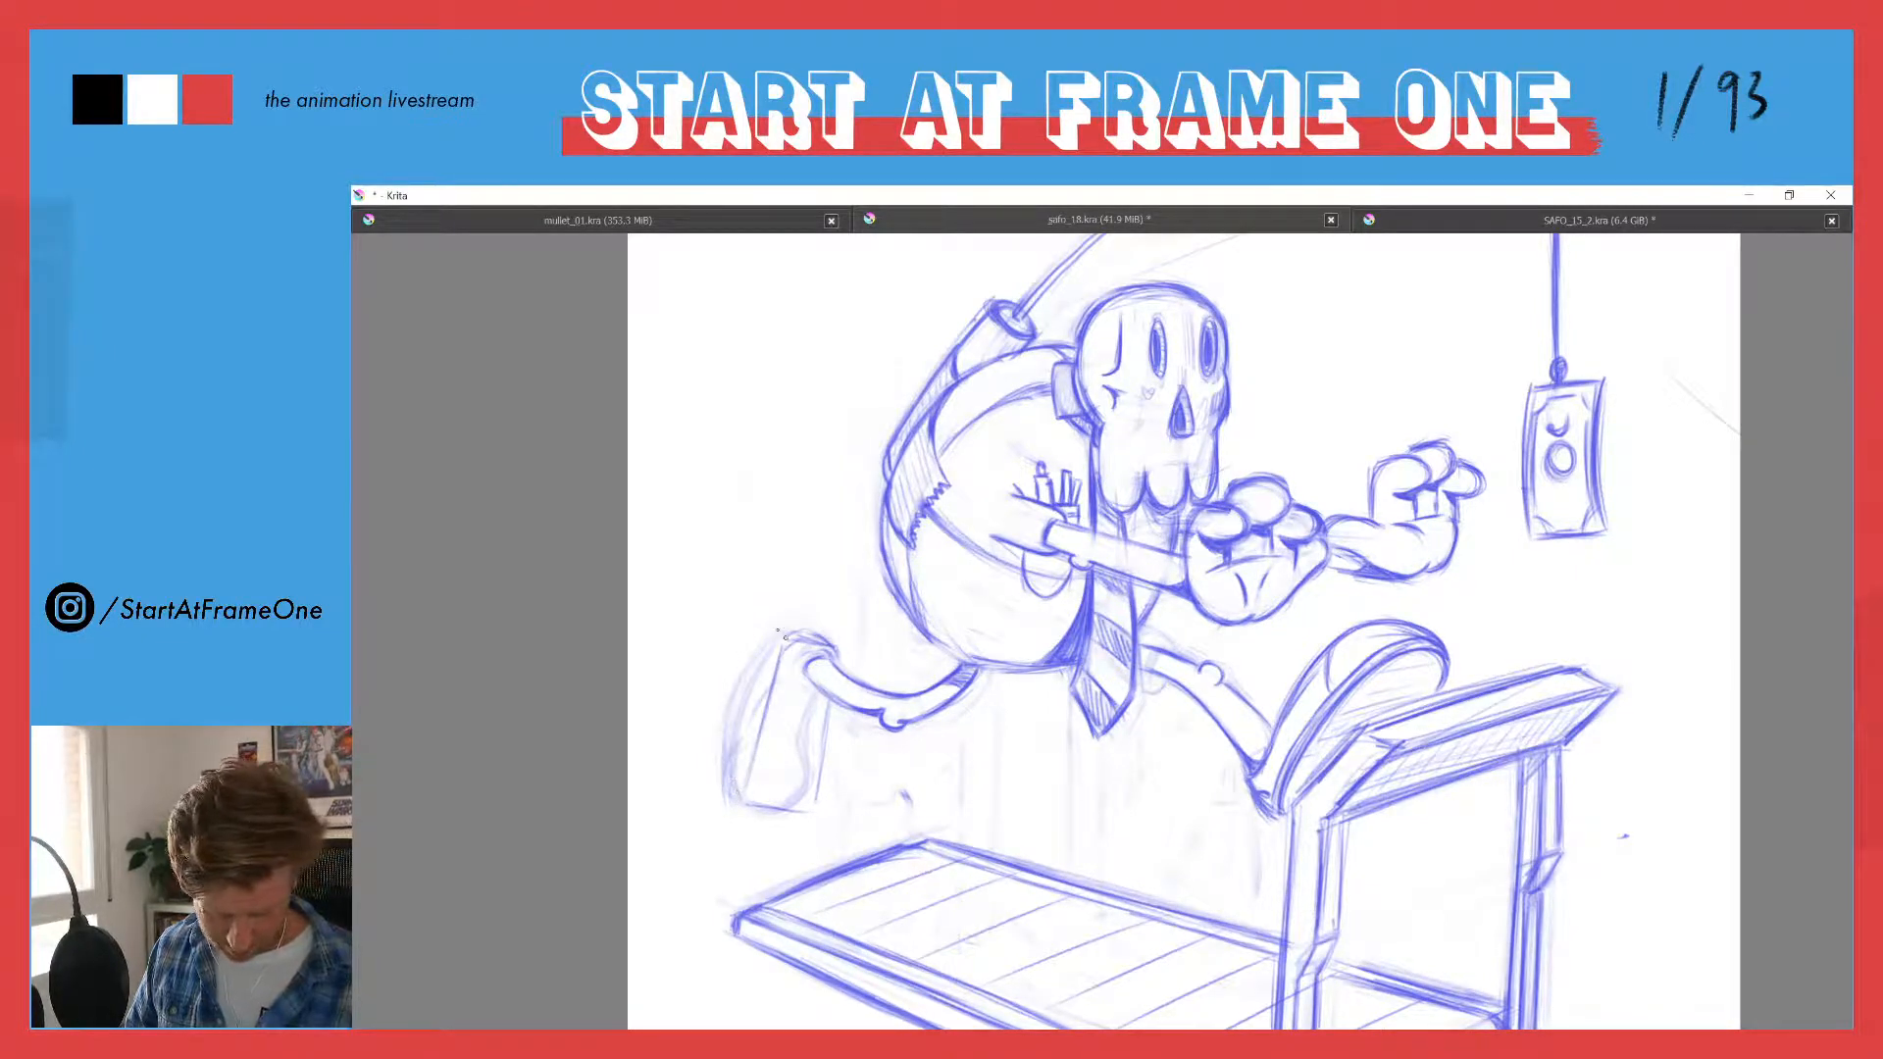
pyautogui.moveTo(782, 621)
pyautogui.mouseDown()
pyautogui.moveTo(818, 635)
pyautogui.moveTo(738, 748)
pyautogui.moveTo(771, 634)
pyautogui.moveTo(738, 753)
pyautogui.moveTo(770, 700)
pyautogui.moveTo(747, 796)
pyautogui.moveTo(826, 700)
pyautogui.moveTo(815, 802)
pyautogui.mouseUp()
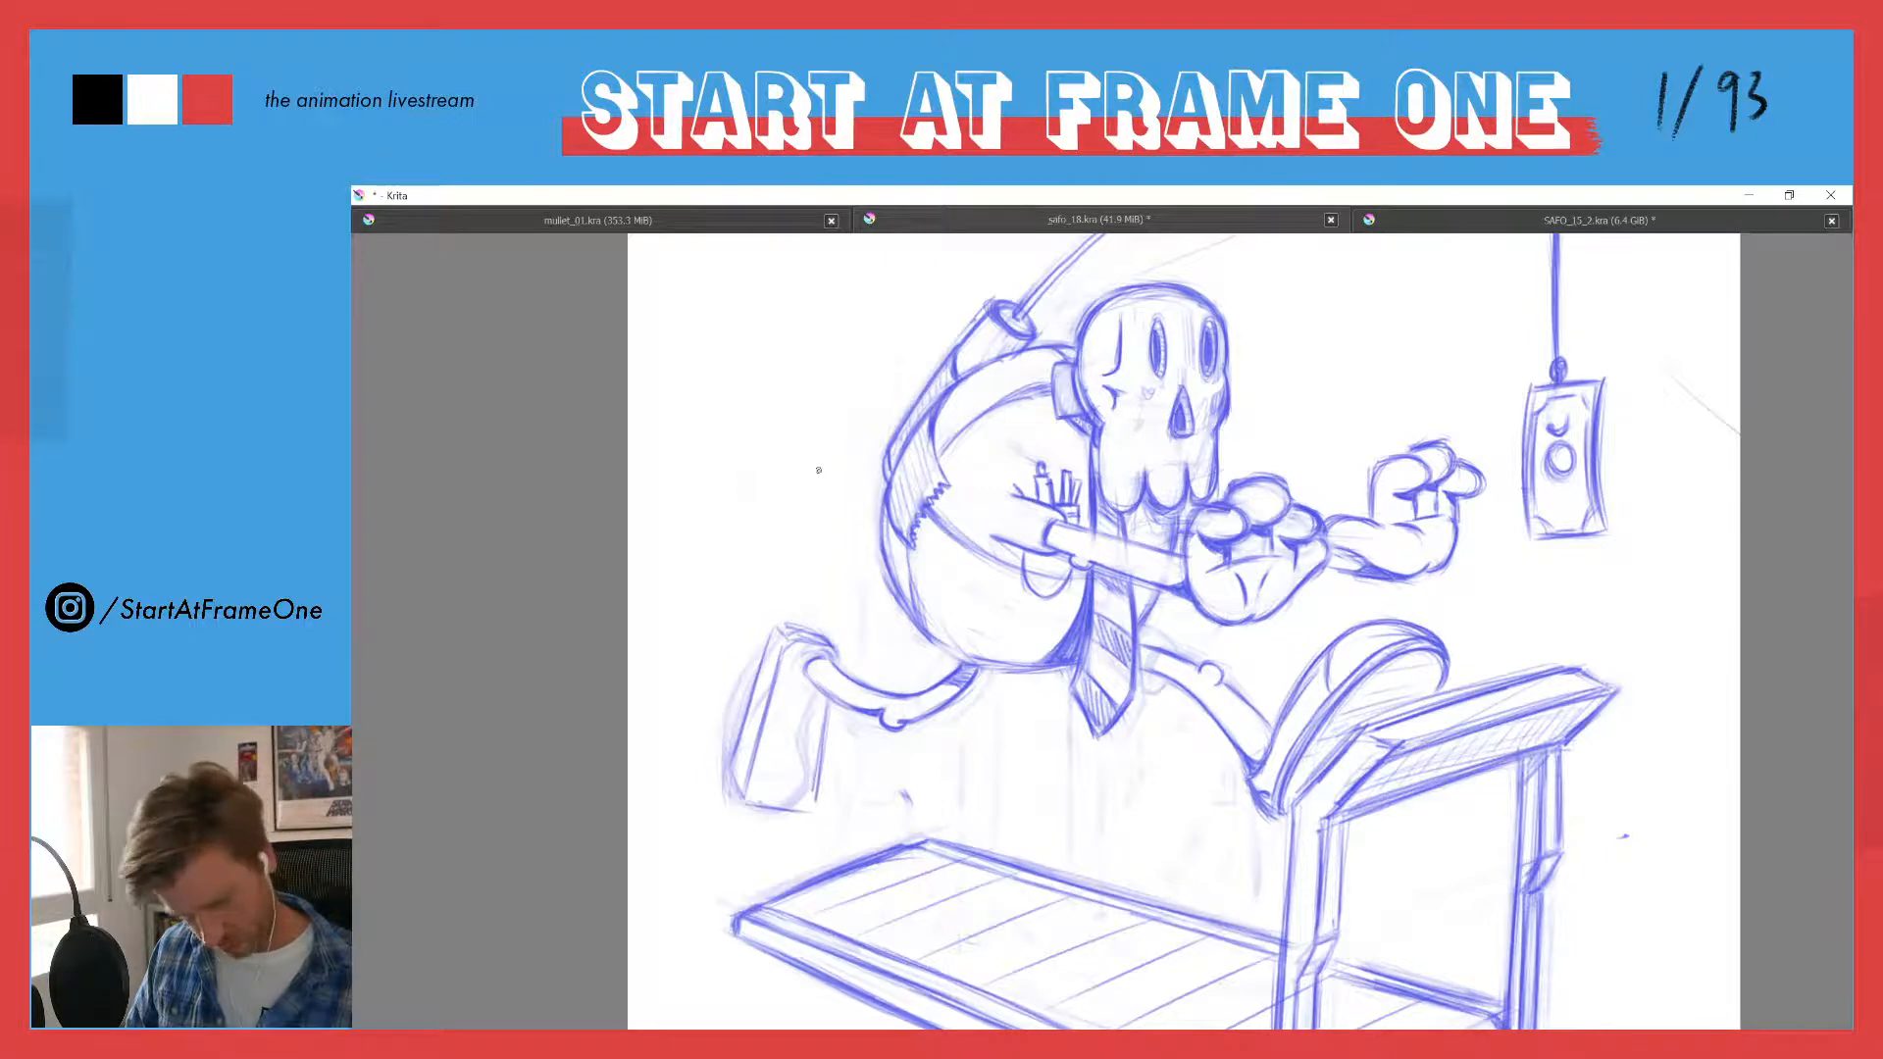
pyautogui.moveTo(834, 654)
pyautogui.mouseDown()
pyautogui.moveTo(790, 642)
pyautogui.moveTo(781, 682)
pyautogui.moveTo(773, 632)
pyautogui.moveTo(760, 670)
pyautogui.mouseUp()
# - Lighten the trailing ankle, select the boxy shoe and move it closer to the leg
pyautogui.moveTo(739, 500)
pyautogui.mouseDown()
pyautogui.moveTo(674, 681)
pyautogui.moveTo(792, 509)
pyautogui.mouseUp()
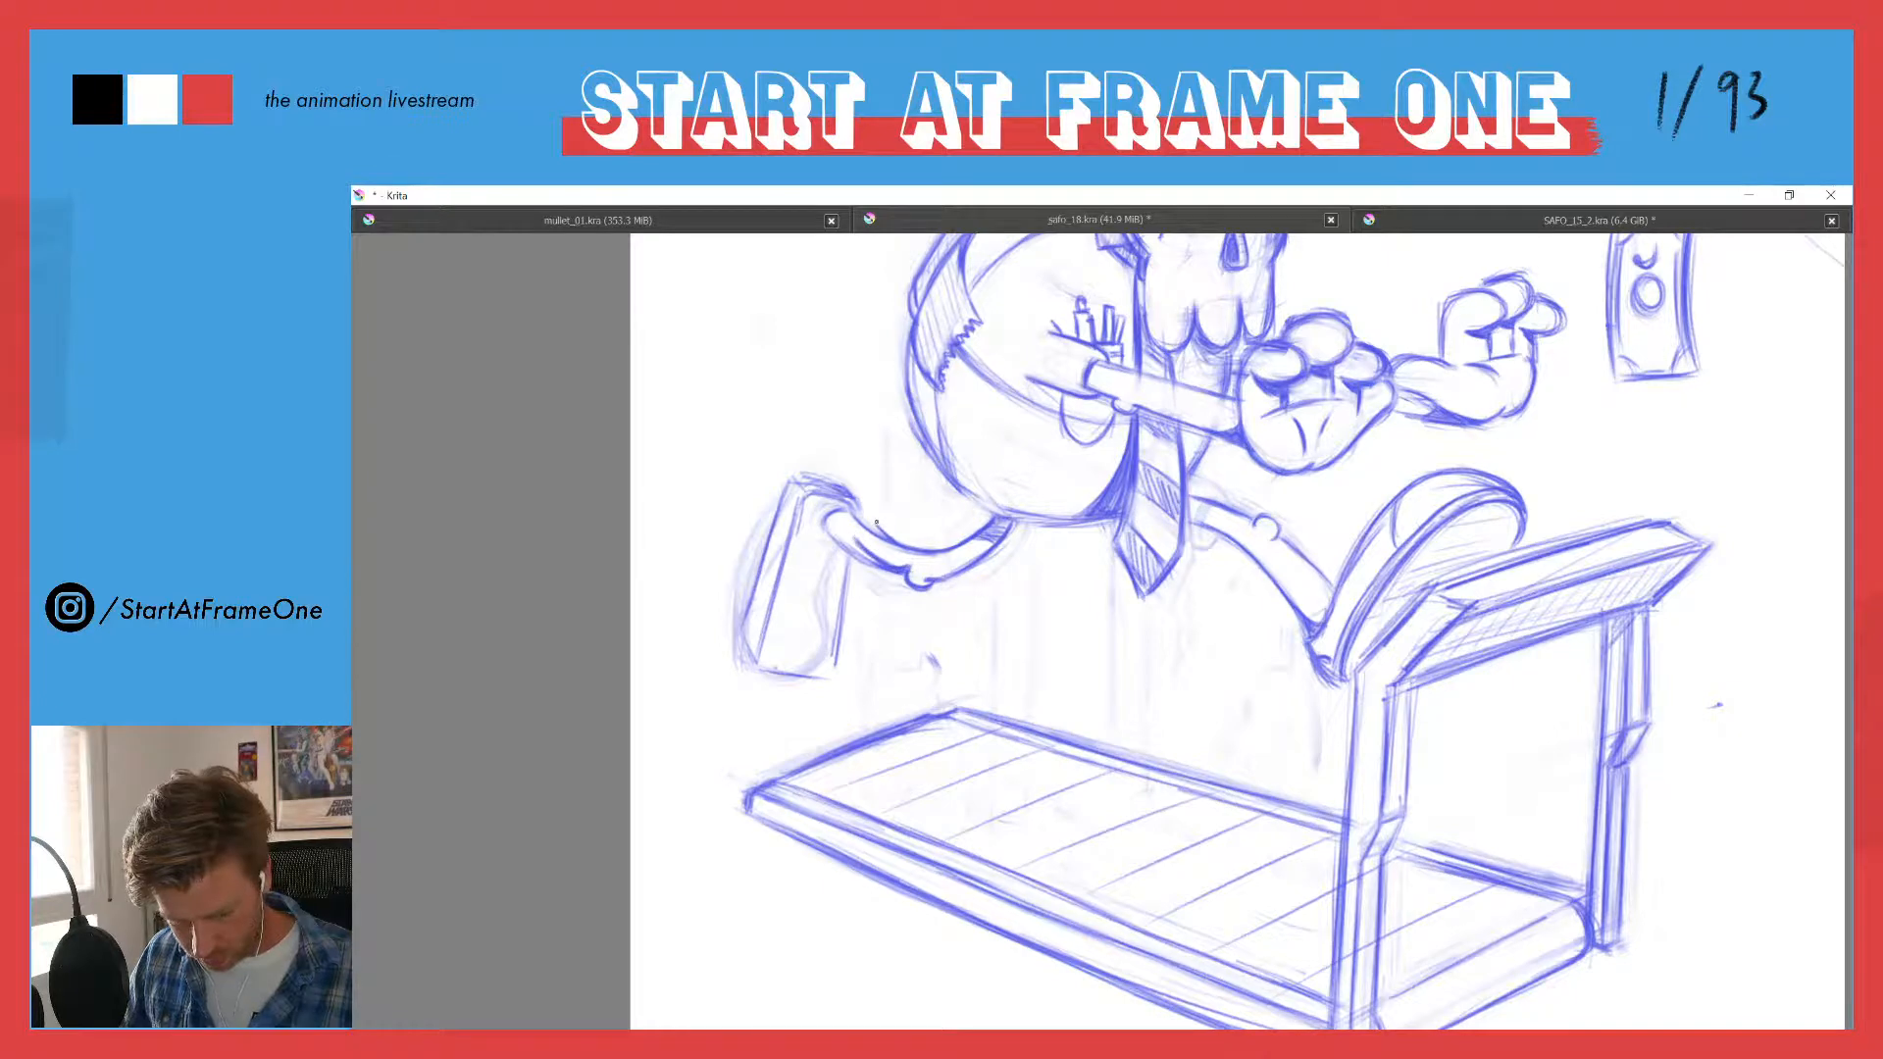
pyautogui.moveTo(876, 525); pyautogui.dragTo(937, 552)
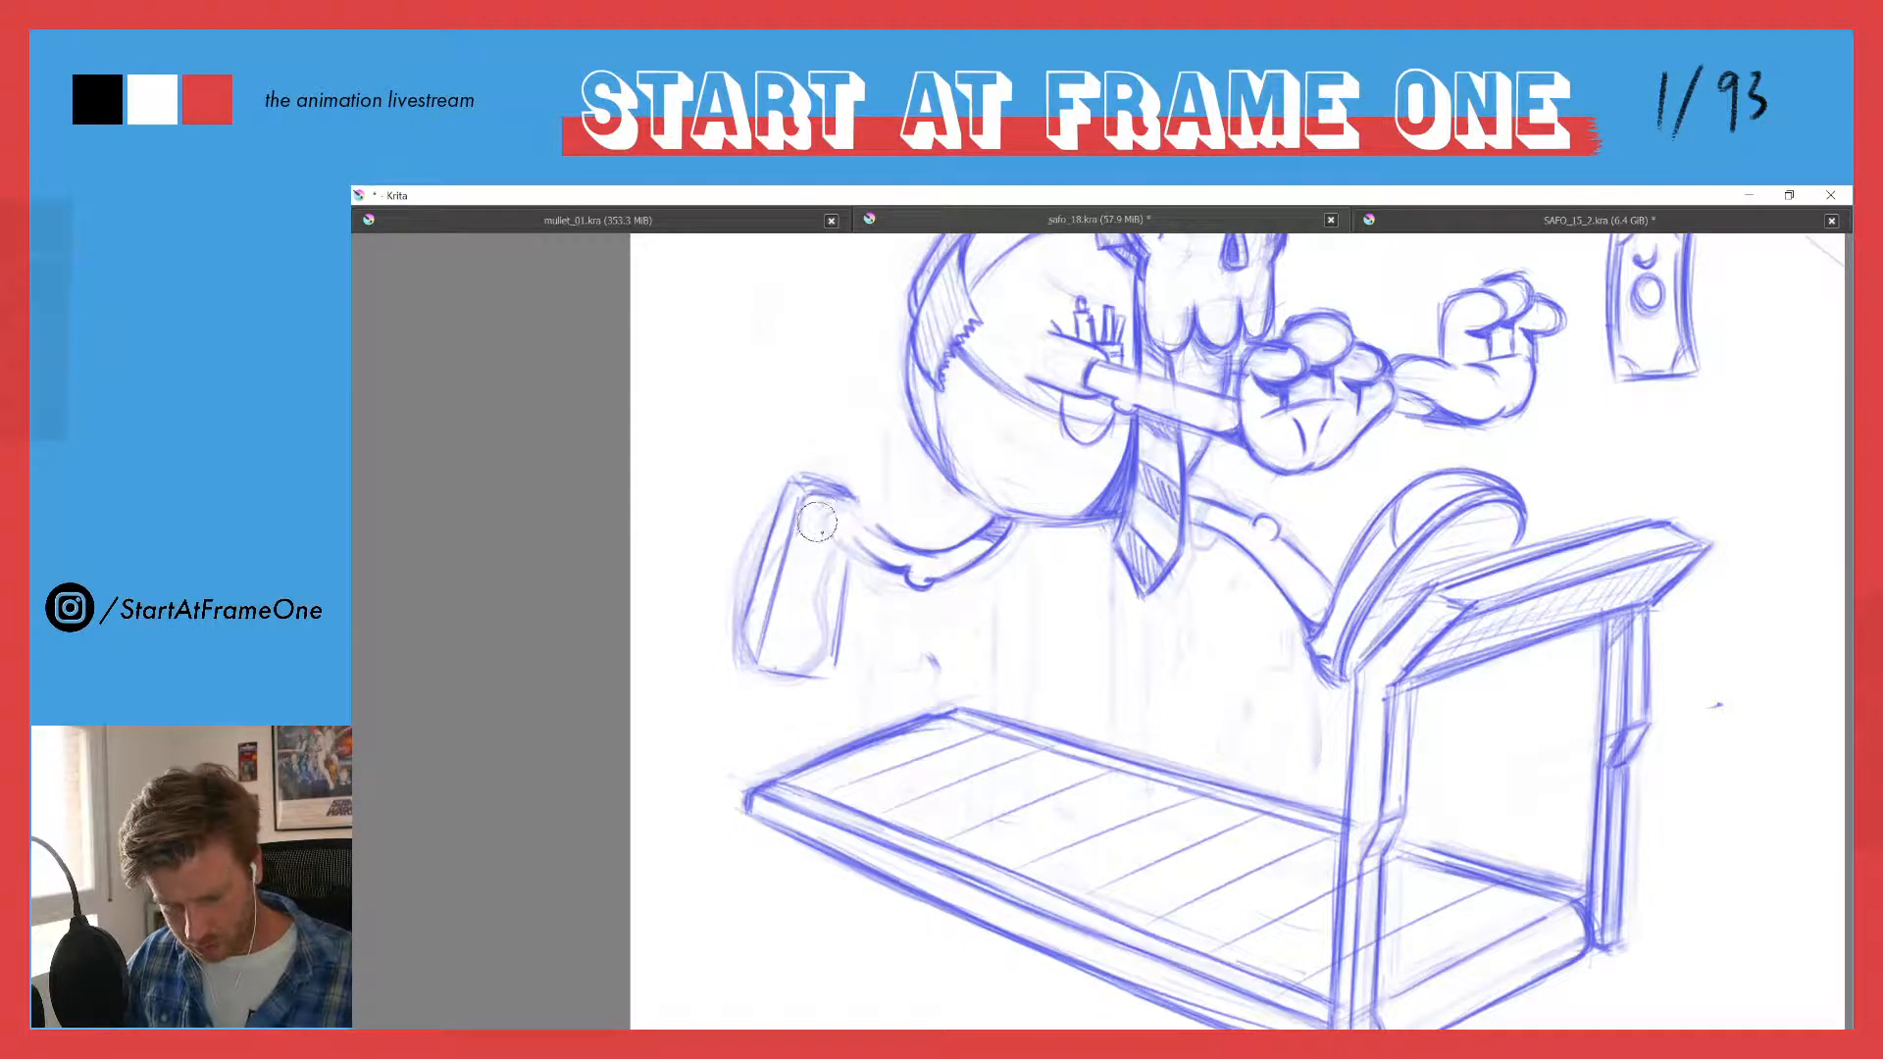
pyautogui.moveTo(817, 522)
pyautogui.mouseDown()
pyautogui.moveTo(848, 669)
pyautogui.moveTo(738, 674)
pyautogui.moveTo(790, 411)
pyautogui.moveTo(708, 411)
pyautogui.moveTo(738, 465)
pyautogui.mouseUp()
pyautogui.hotkey('ctrl', 't')
pyautogui.moveTo(790, 552); pyautogui.dragTo(809, 528)
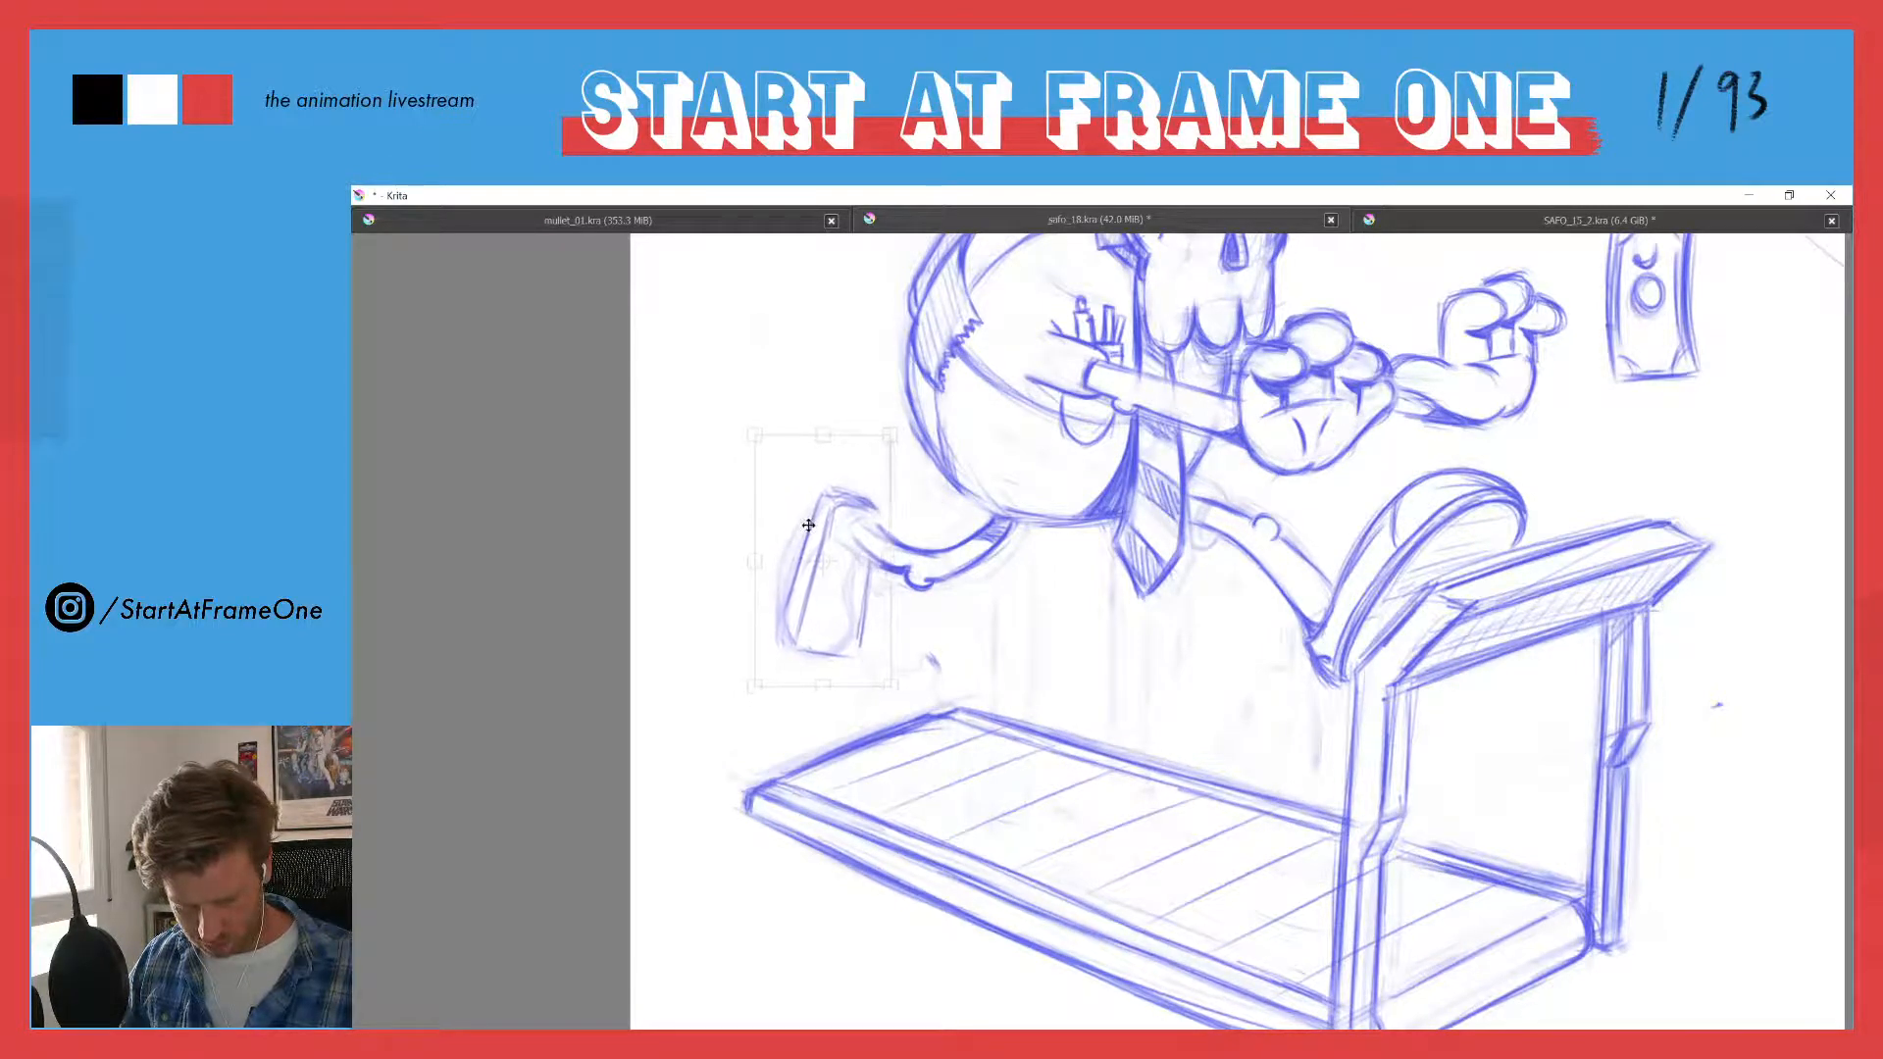
pyautogui.press('Return')
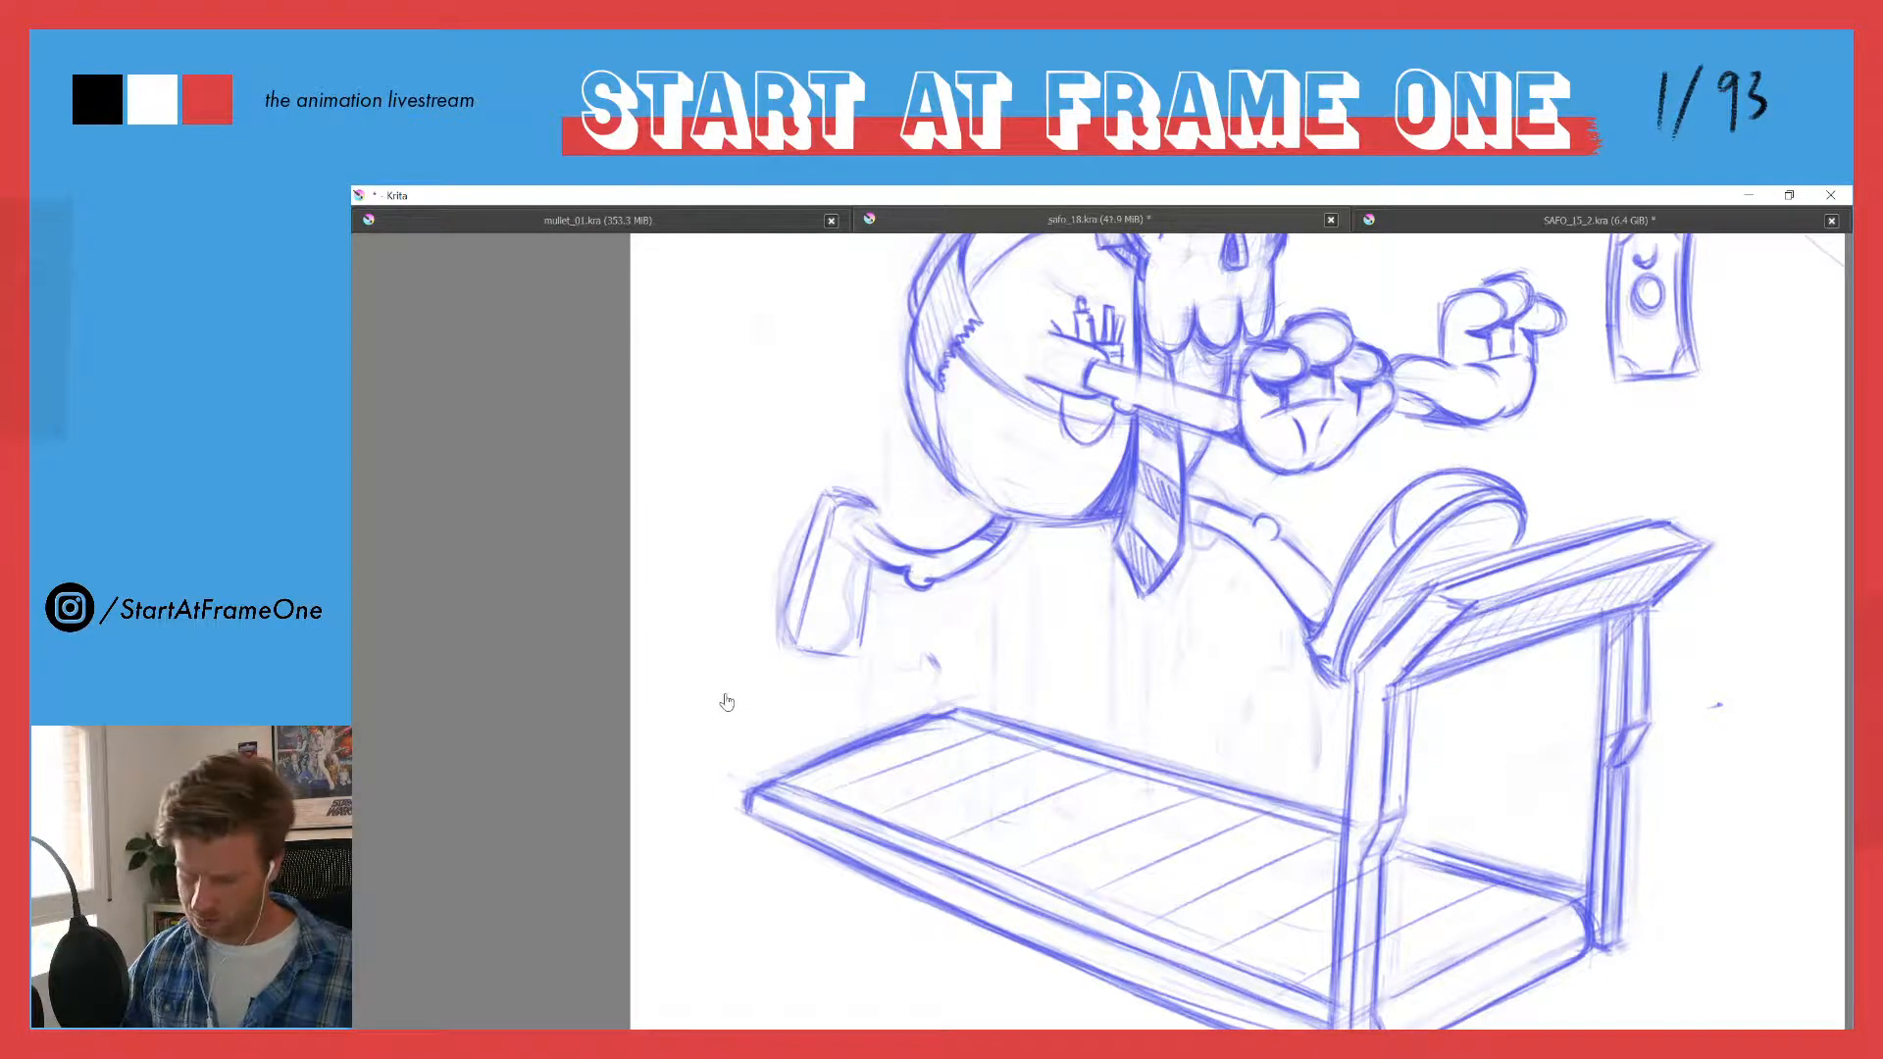
# - Redraw the moved shoe's heel top, sole edges and ankle joint, cleaning up the loose curved lines beside the sole
pyautogui.press('b')
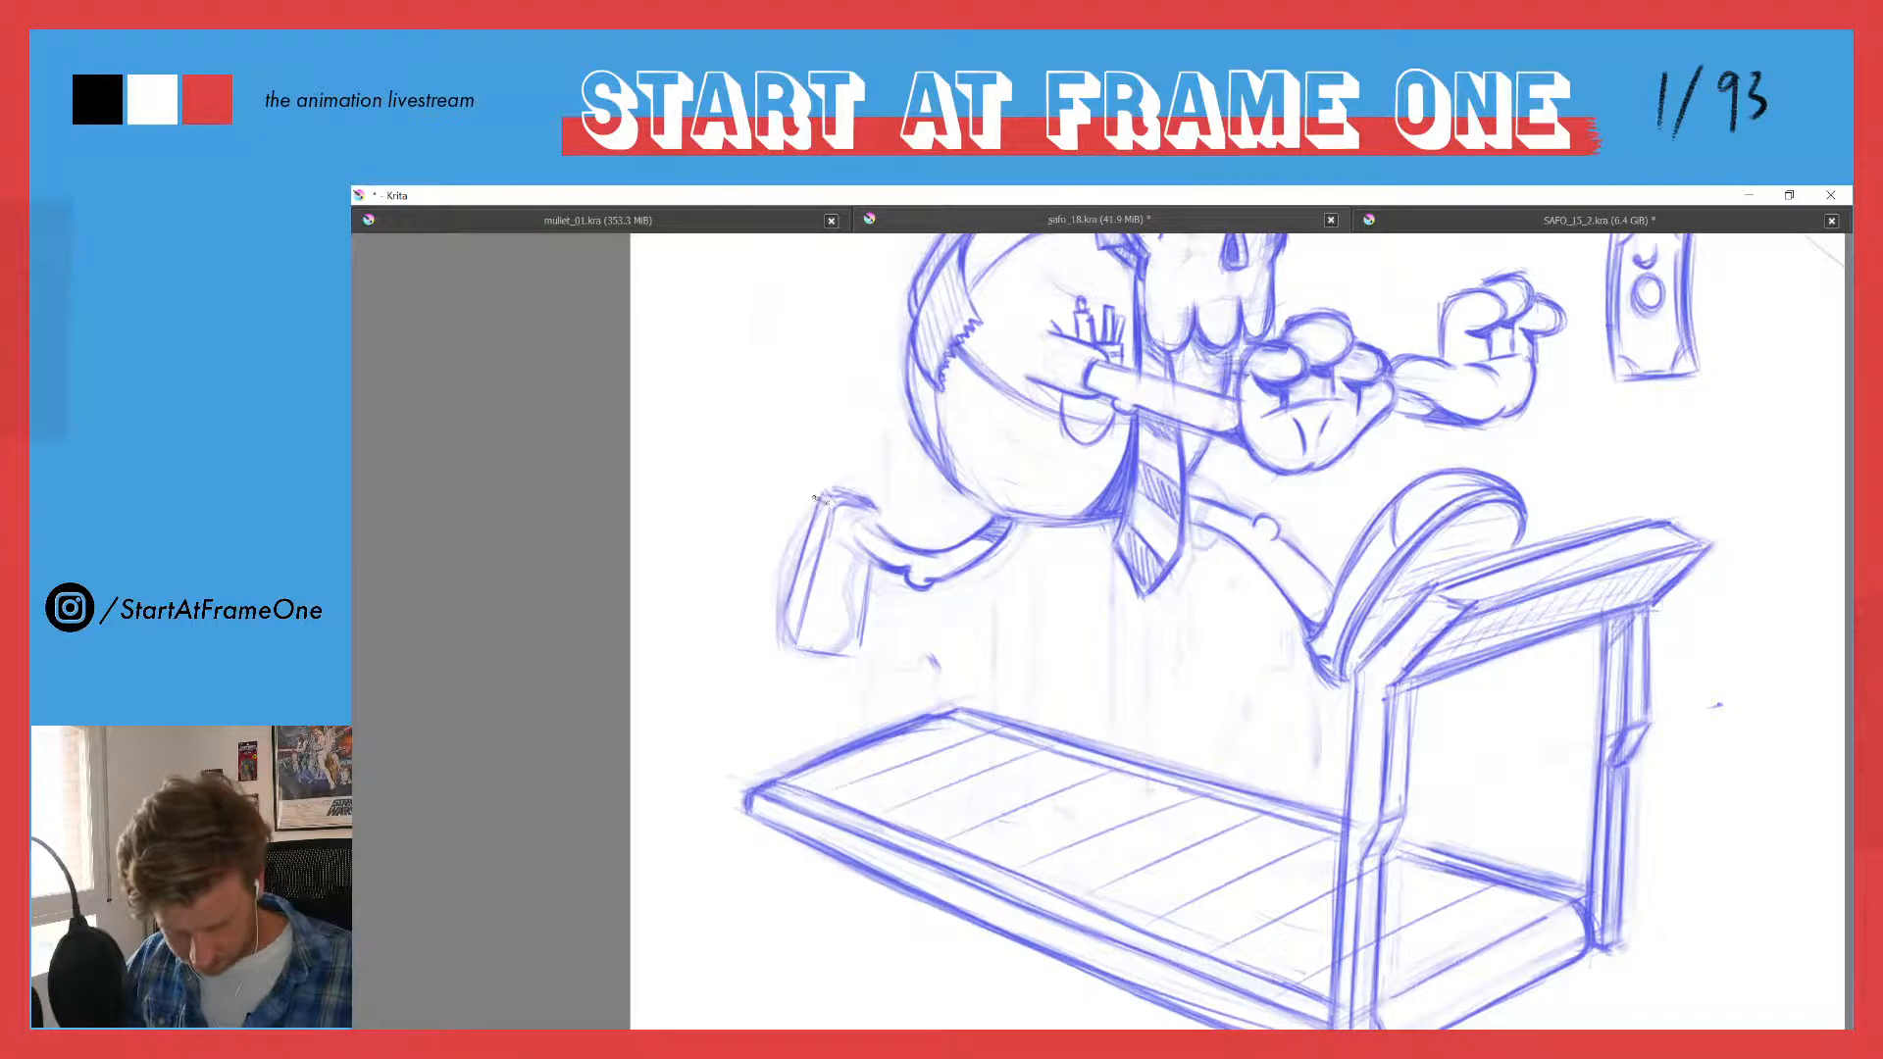
pyautogui.moveTo(811, 500)
pyautogui.mouseDown()
pyautogui.moveTo(780, 618)
pyautogui.moveTo(798, 643)
pyautogui.mouseUp()
pyautogui.press('e')
pyautogui.moveTo(807, 541); pyautogui.dragTo(792, 594)
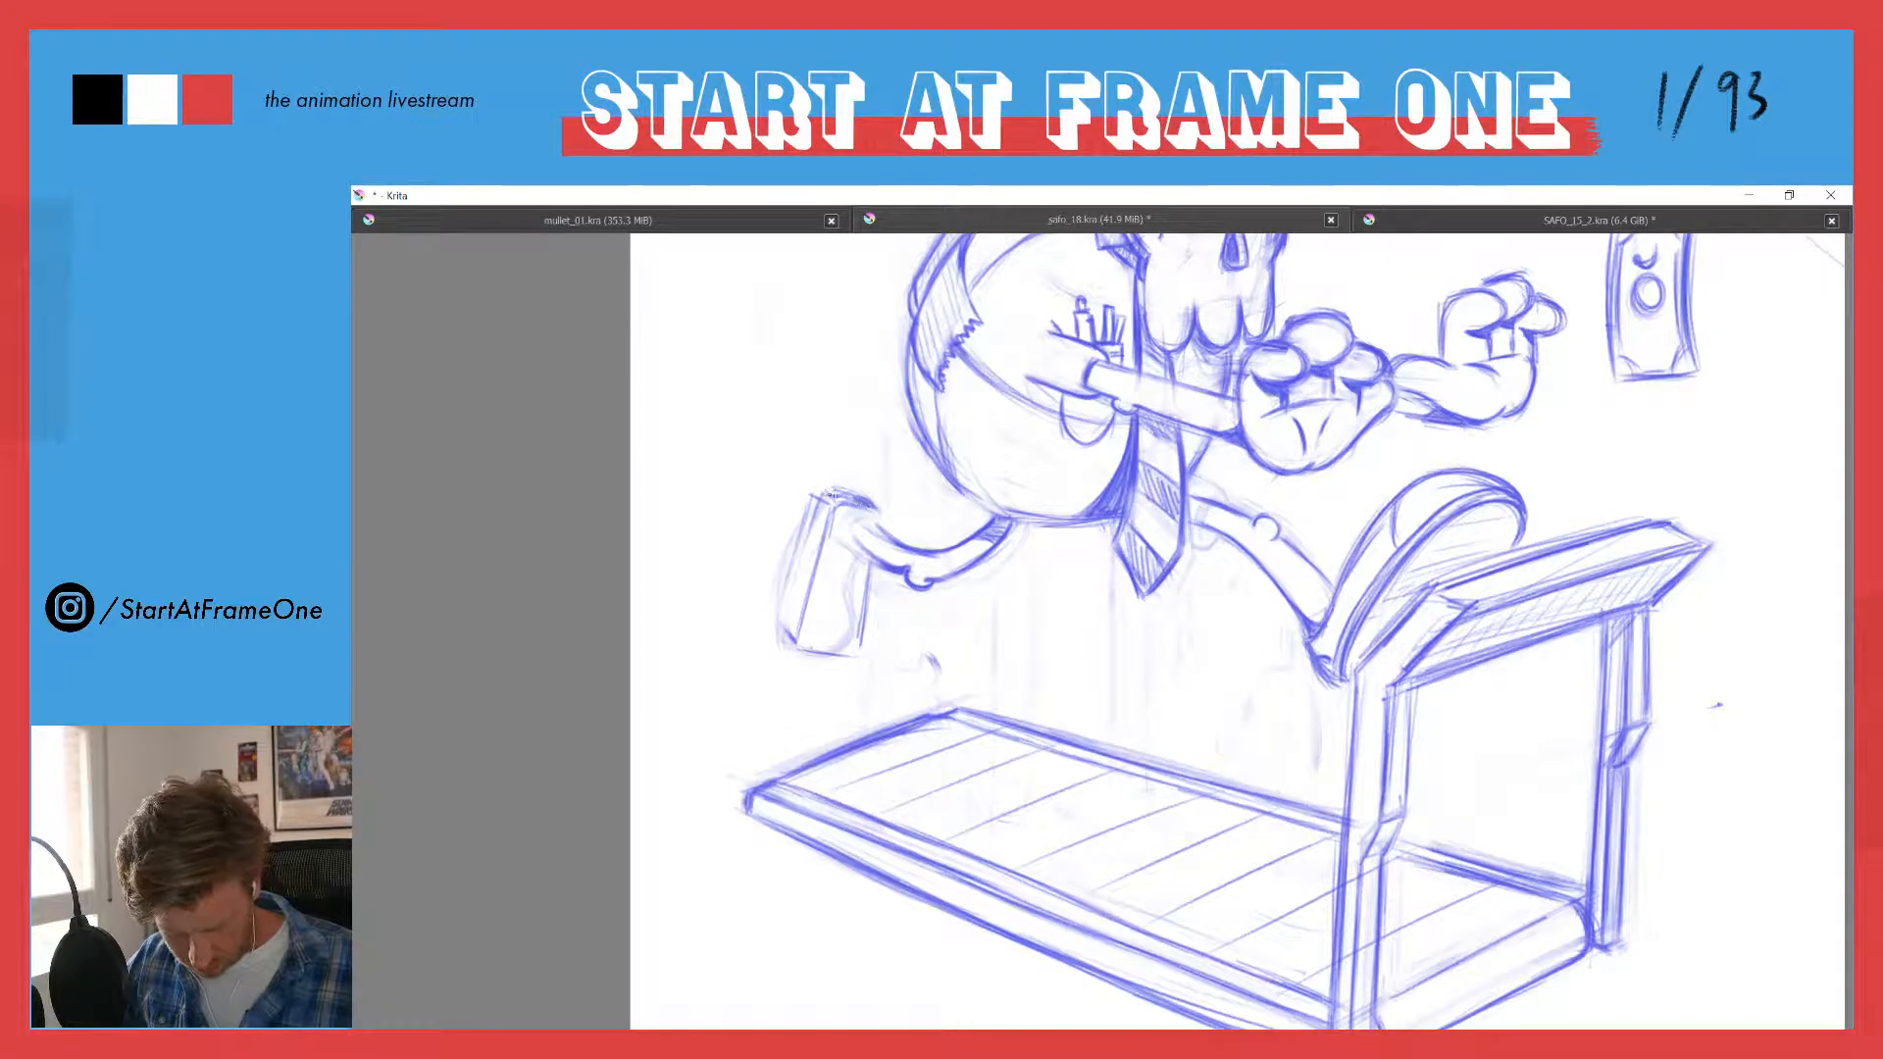
pyautogui.moveTo(871, 516)
pyautogui.mouseDown()
pyautogui.moveTo(847, 531)
pyautogui.moveTo(867, 521)
pyautogui.mouseUp()
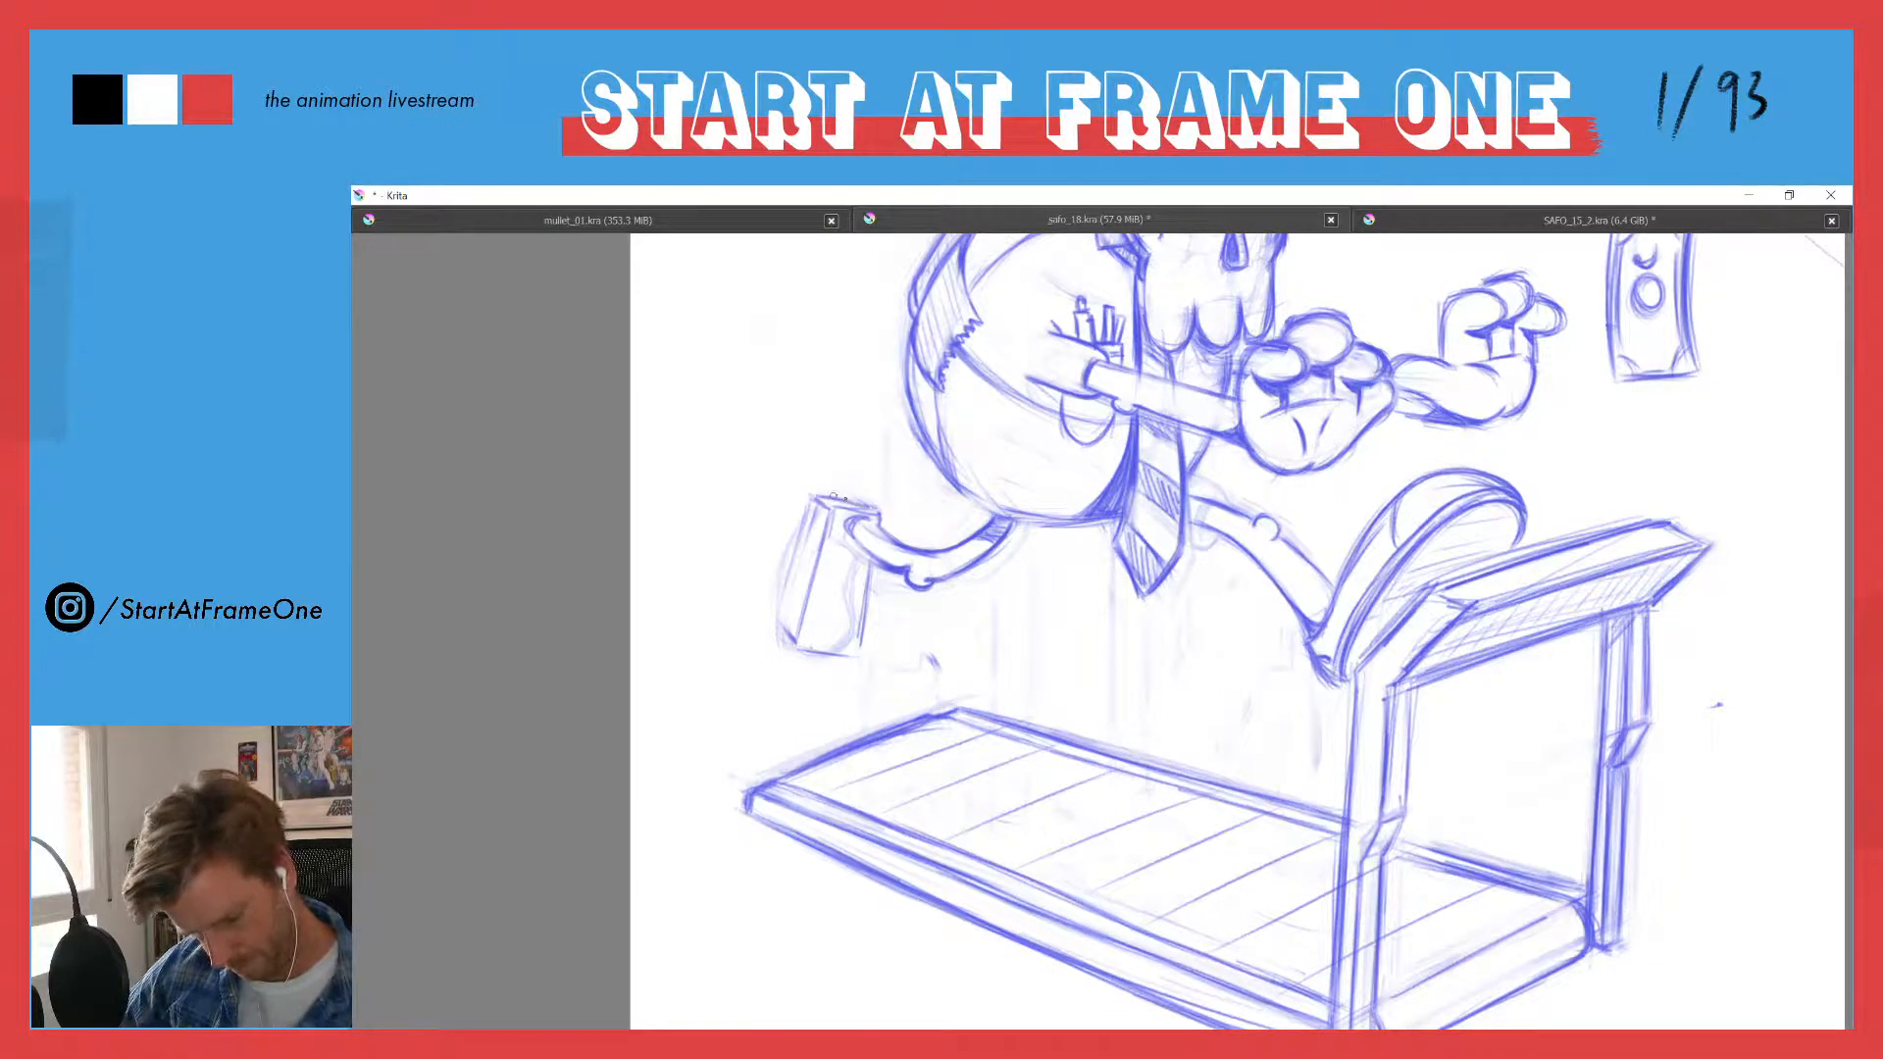
pyautogui.moveTo(814, 508); pyautogui.dragTo(781, 637)
pyautogui.moveTo(809, 529)
pyautogui.mouseDown()
pyautogui.moveTo(784, 630)
pyautogui.moveTo(808, 488)
pyautogui.moveTo(768, 628)
pyautogui.mouseUp()
pyautogui.press('e')
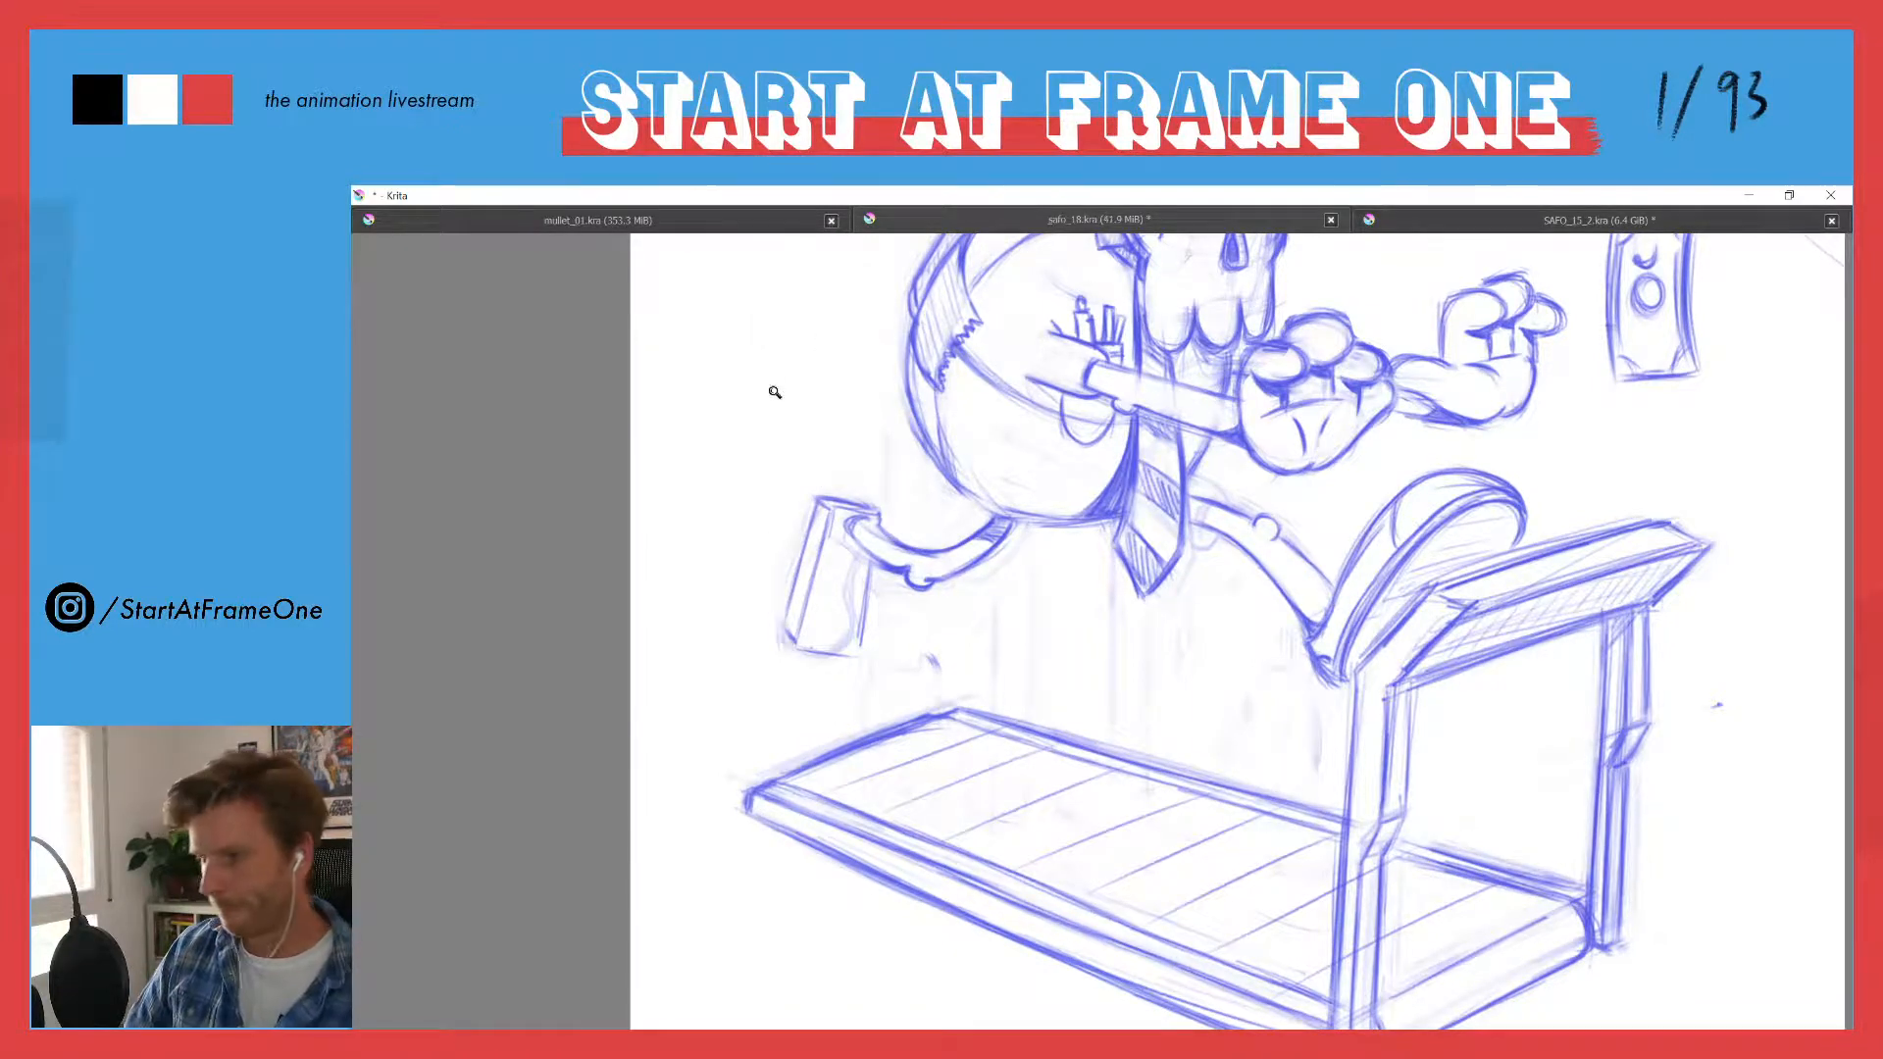
# - Reinforce the boxy trailing shoe's long sole edges and front side, and tidy the lines inside it
pyautogui.moveTo(775, 392)
pyautogui.mouseDown()
pyautogui.moveTo(717, 495)
pyautogui.moveTo(790, 316)
pyautogui.mouseUp()
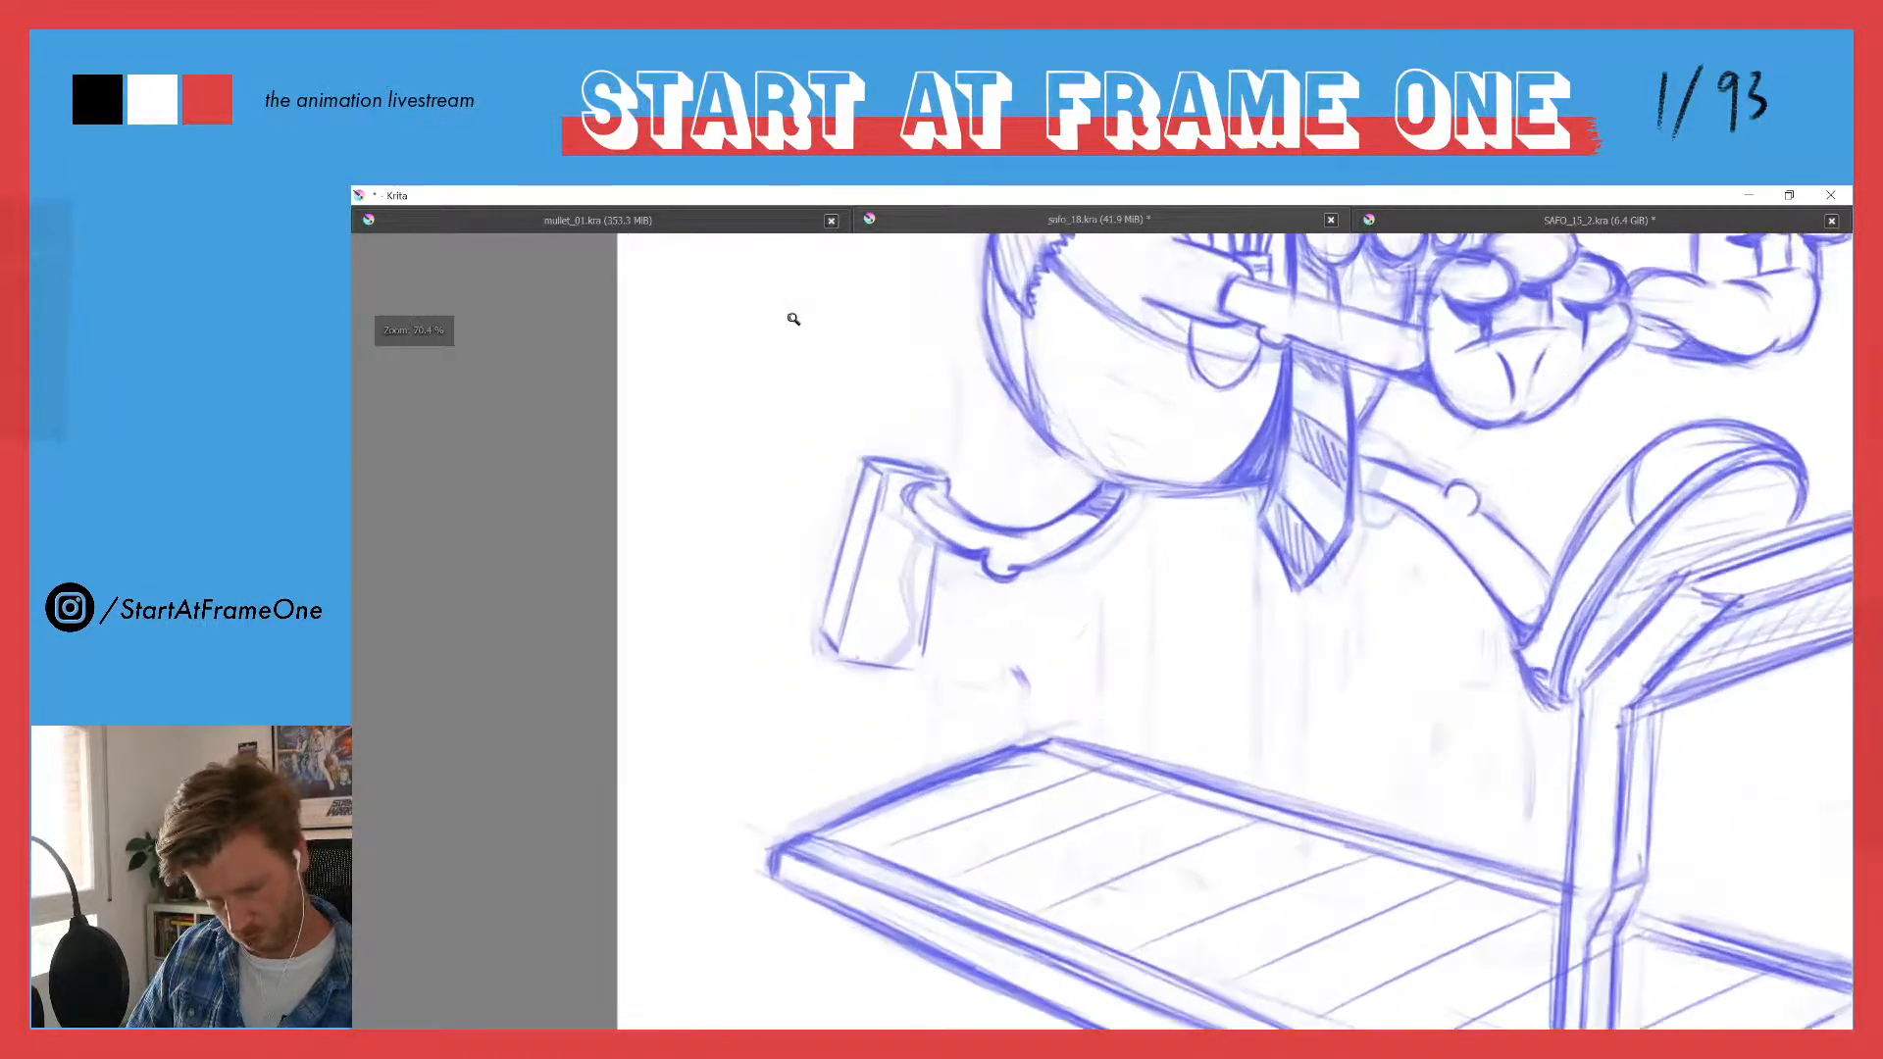
pyautogui.moveTo(873, 518)
pyautogui.mouseDown()
pyautogui.moveTo(879, 496)
pyautogui.moveTo(855, 589)
pyautogui.mouseUp()
pyautogui.press('e')
pyautogui.moveTo(888, 475); pyautogui.dragTo(841, 654)
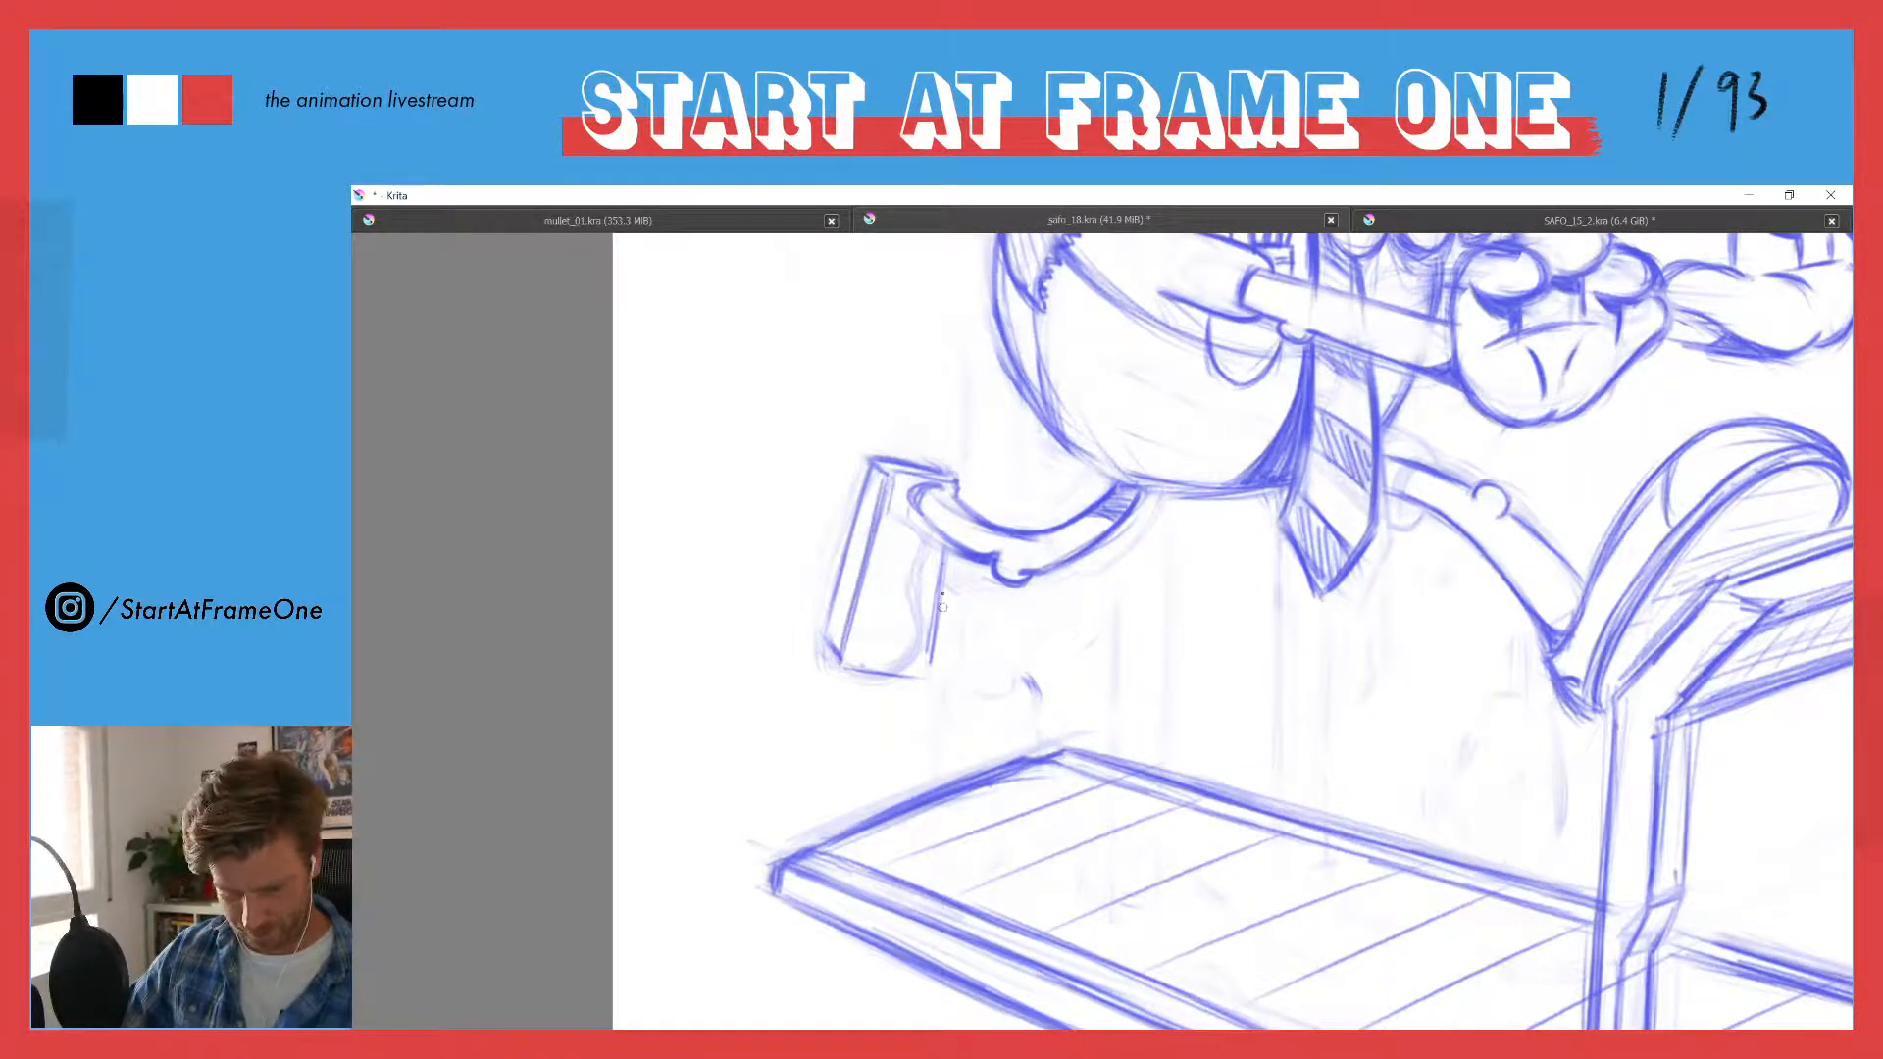
pyautogui.moveTo(945, 563); pyautogui.dragTo(929, 658)
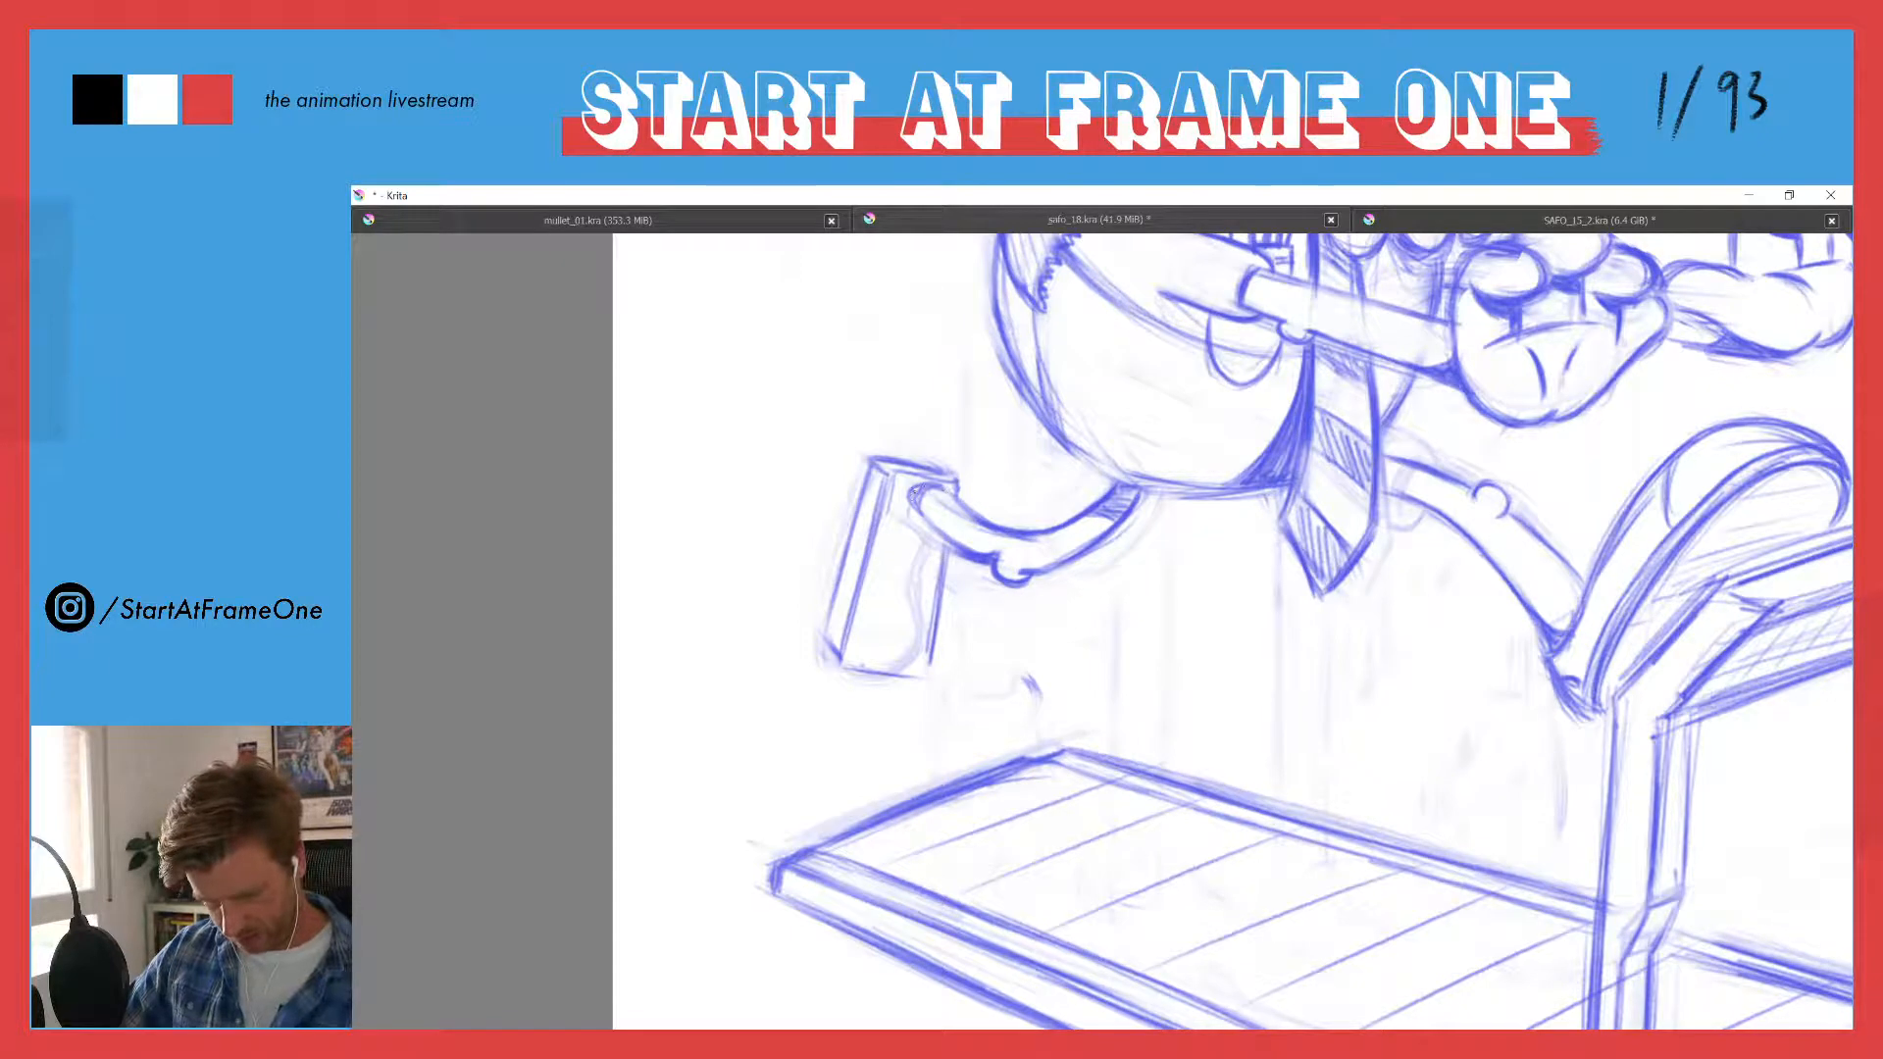
pyautogui.moveTo(911, 501)
pyautogui.mouseDown()
pyautogui.moveTo(937, 534)
pyautogui.moveTo(911, 500)
pyautogui.moveTo(932, 478)
pyautogui.moveTo(892, 477)
pyautogui.moveTo(917, 466)
pyautogui.moveTo(841, 545)
pyautogui.moveTo(861, 478)
pyautogui.moveTo(820, 640)
pyautogui.mouseUp()
pyautogui.press('e')
pyautogui.press('e')
pyautogui.moveTo(947, 557); pyautogui.dragTo(932, 661)
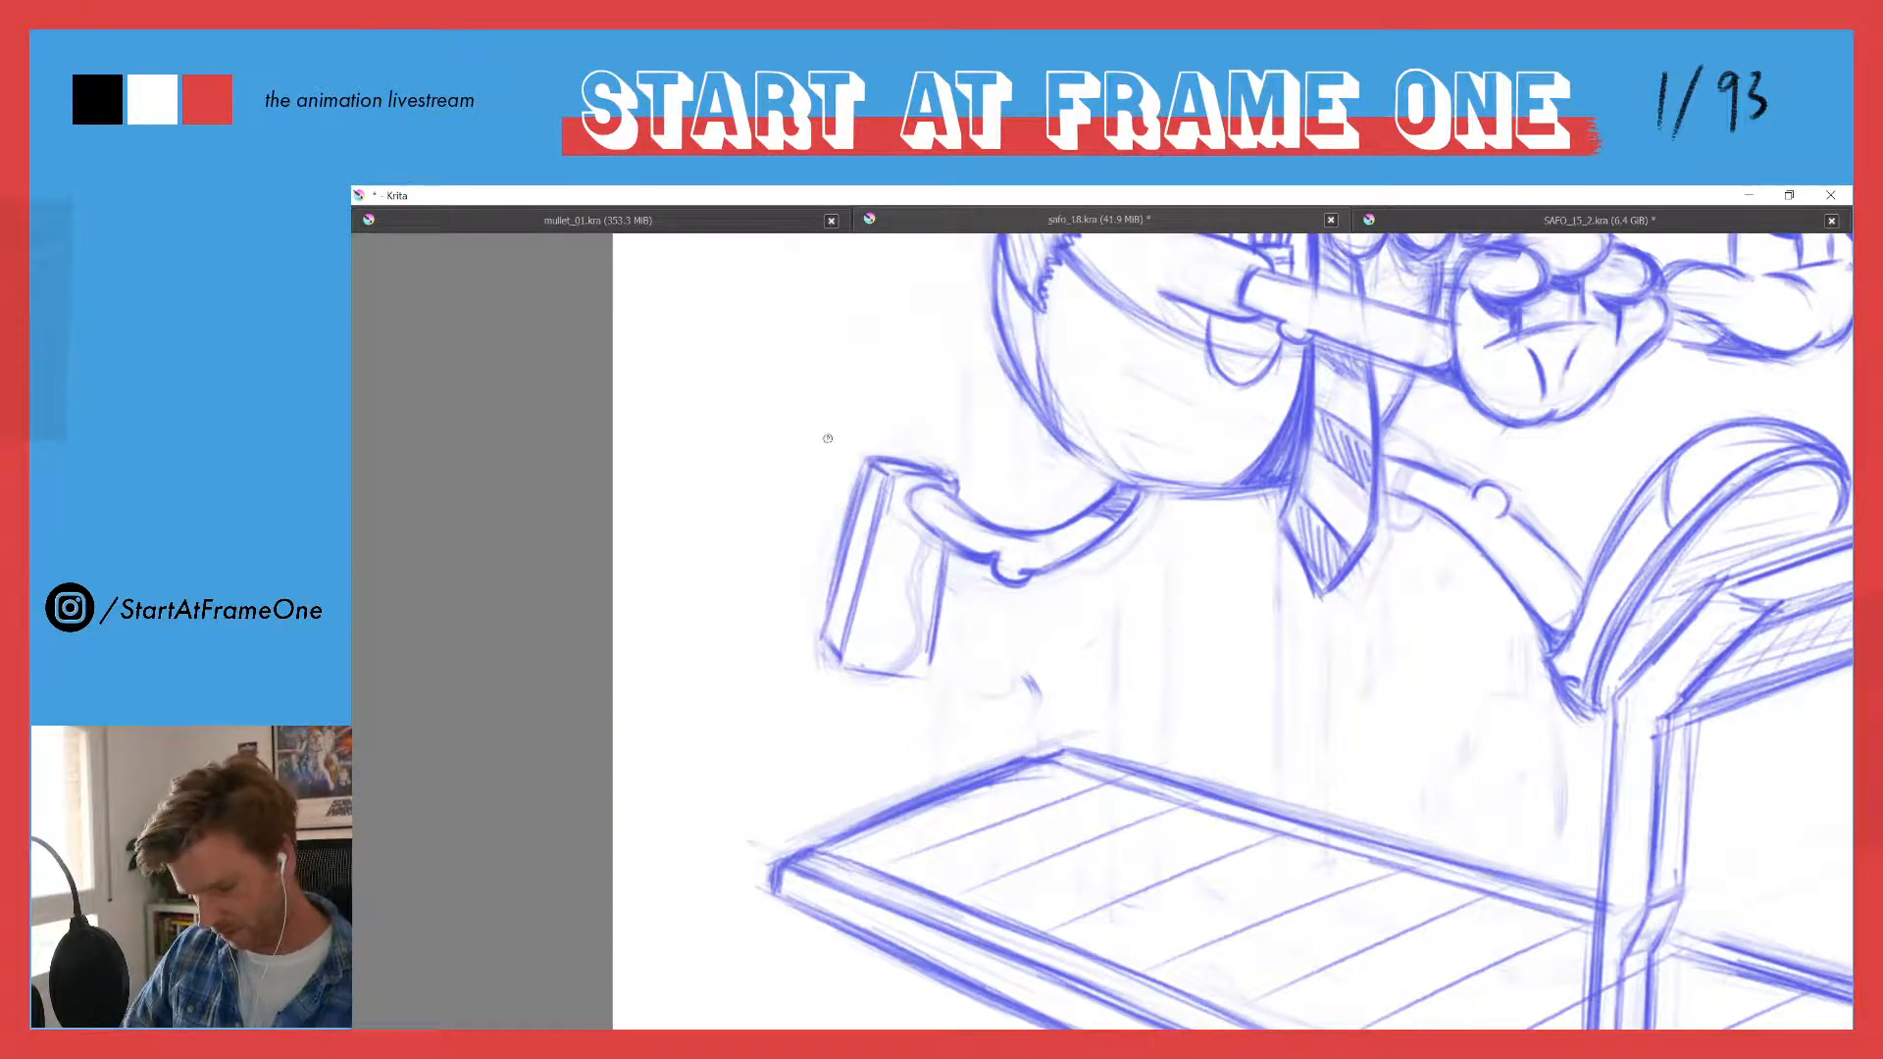
# - Fade the trailing lower leg and shoe, and redraw the leg bending down towards the treadmill belt
pyautogui.moveTo(840, 385); pyautogui.dragTo(765, 557)
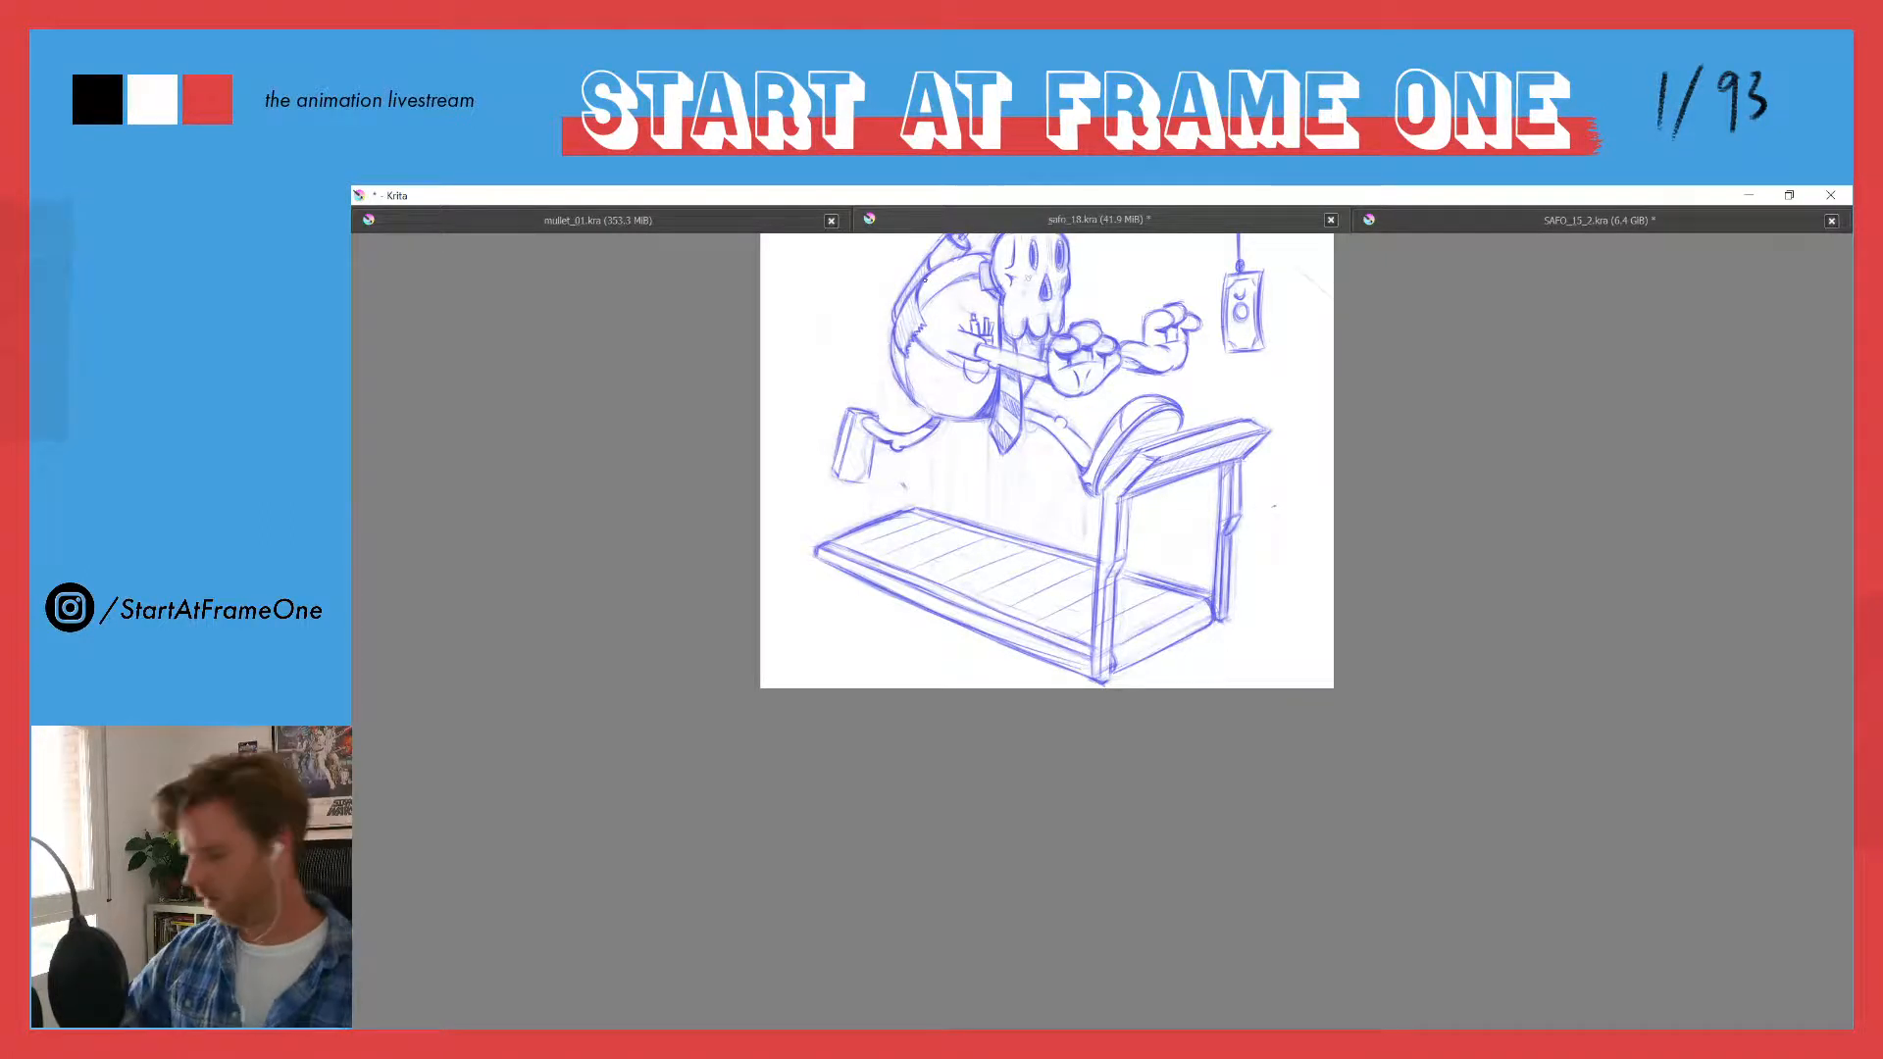
pyautogui.moveTo(888, 427)
pyautogui.mouseDown()
pyautogui.moveTo(936, 424)
pyautogui.moveTo(902, 453)
pyautogui.moveTo(881, 417)
pyautogui.moveTo(862, 480)
pyautogui.moveTo(834, 483)
pyautogui.moveTo(850, 402)
pyautogui.mouseUp()
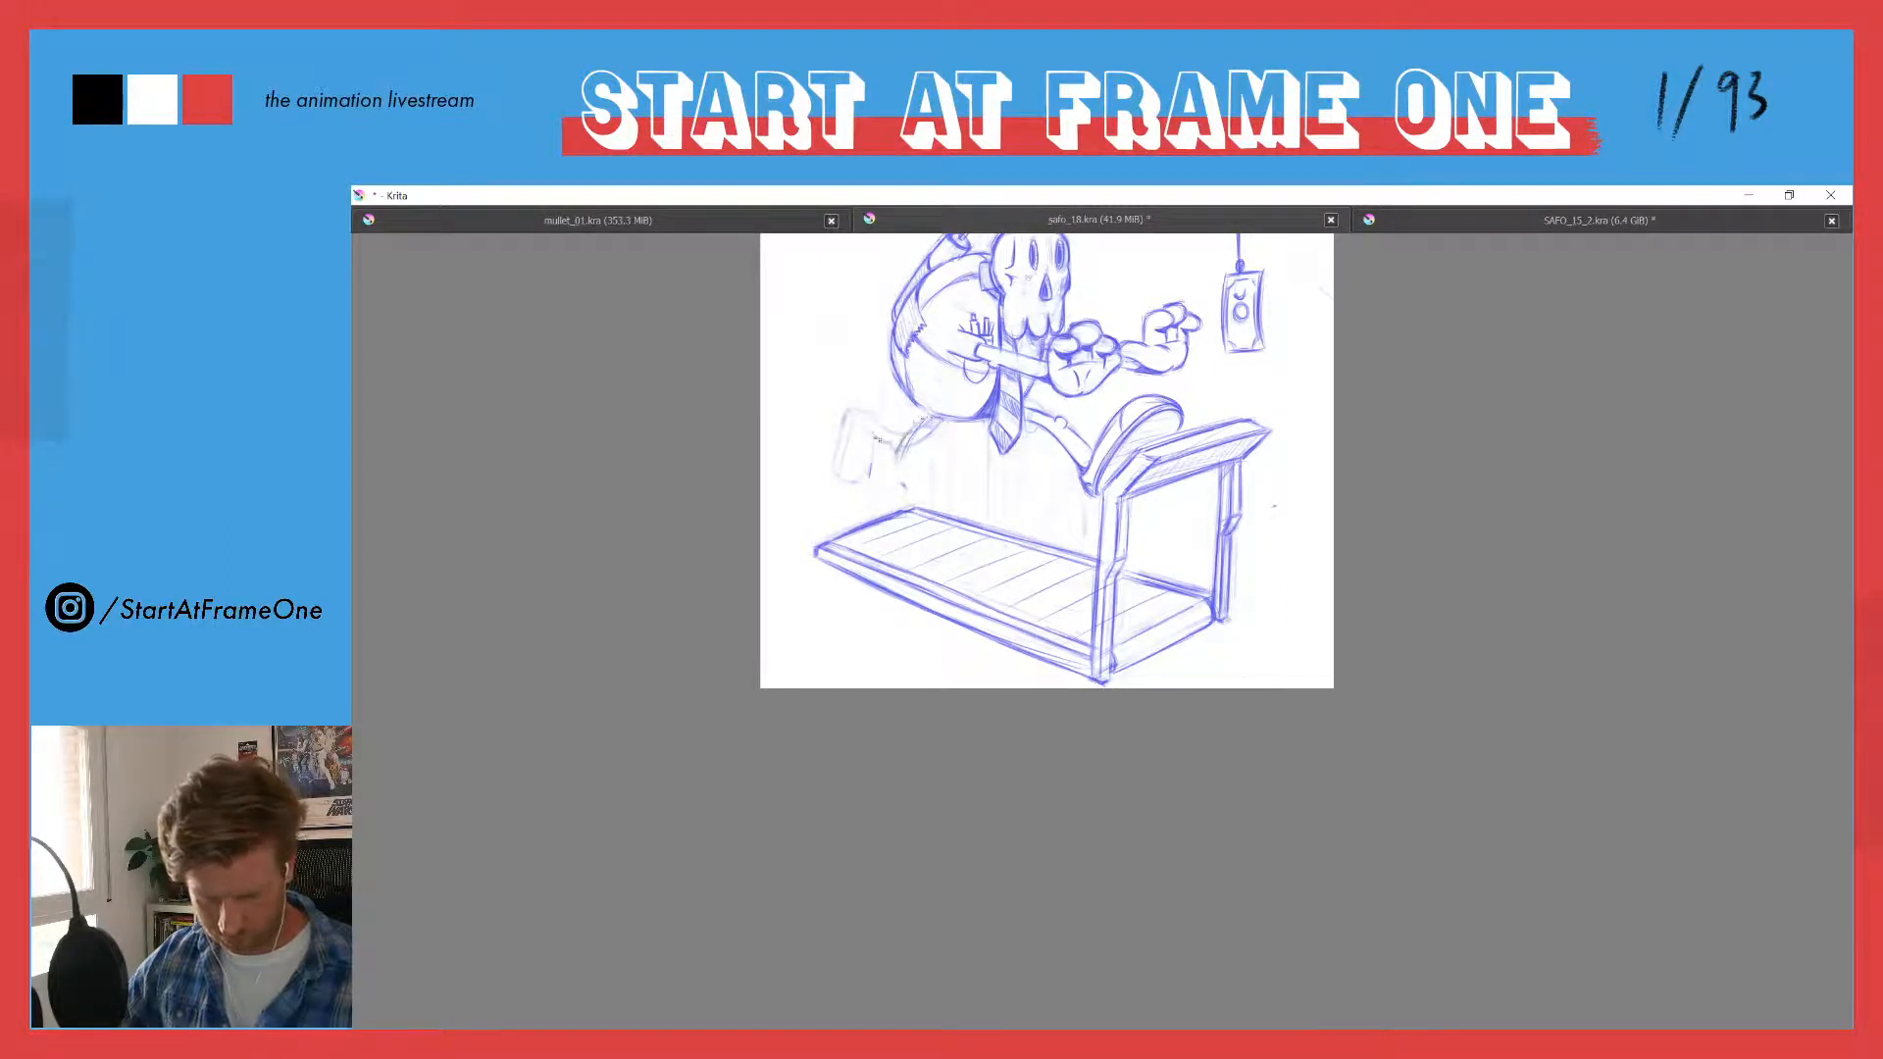
pyautogui.moveTo(886, 441)
pyautogui.mouseDown()
pyautogui.moveTo(913, 424)
pyautogui.moveTo(890, 449)
pyautogui.mouseUp()
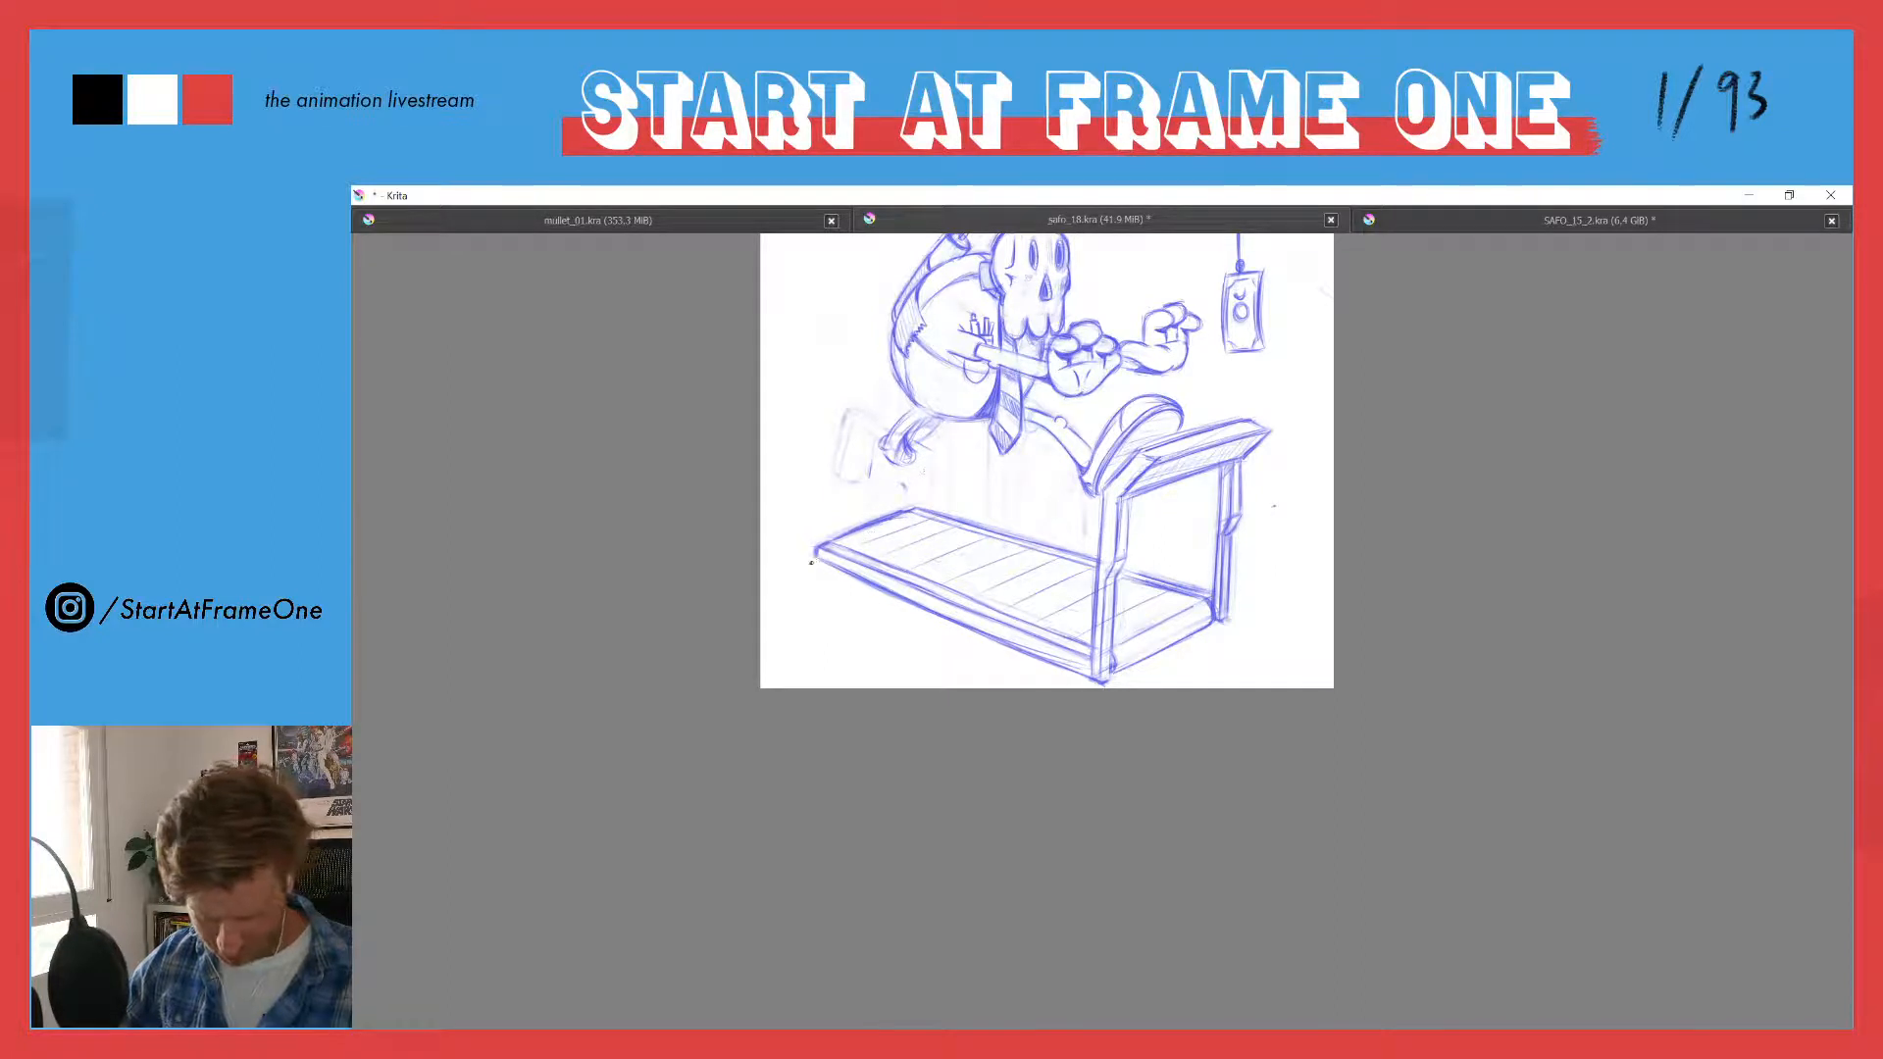
# - Sketch a boxy, tilted shoe under the redrawn trailing ankle, its toe reaching down to the back of the treadmill belt
pyautogui.moveTo(922, 473)
pyautogui.mouseDown()
pyautogui.moveTo(886, 513)
pyautogui.moveTo(870, 465)
pyautogui.mouseUp()
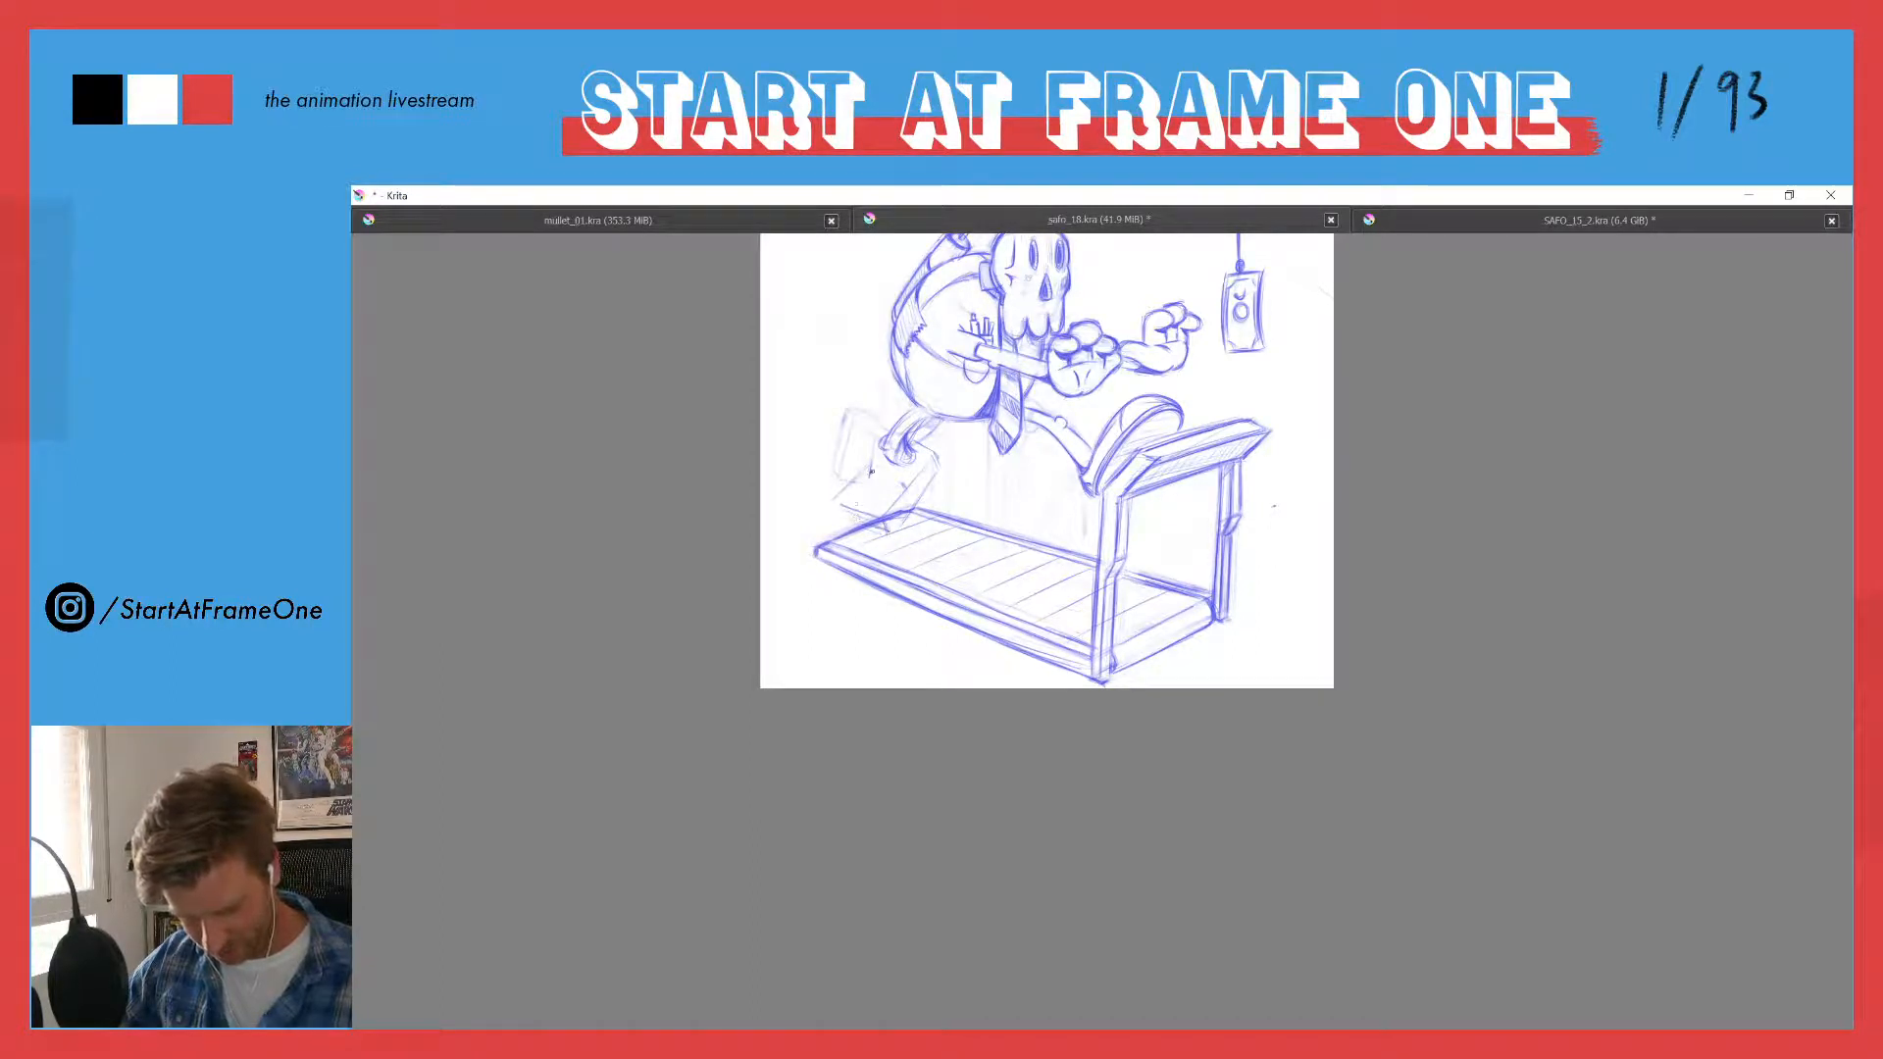
pyautogui.moveTo(874, 471)
pyautogui.mouseDown()
pyautogui.moveTo(880, 514)
pyautogui.moveTo(915, 450)
pyautogui.moveTo(929, 483)
pyautogui.moveTo(893, 528)
pyautogui.moveTo(918, 475)
pyautogui.moveTo(845, 496)
pyautogui.mouseUp()
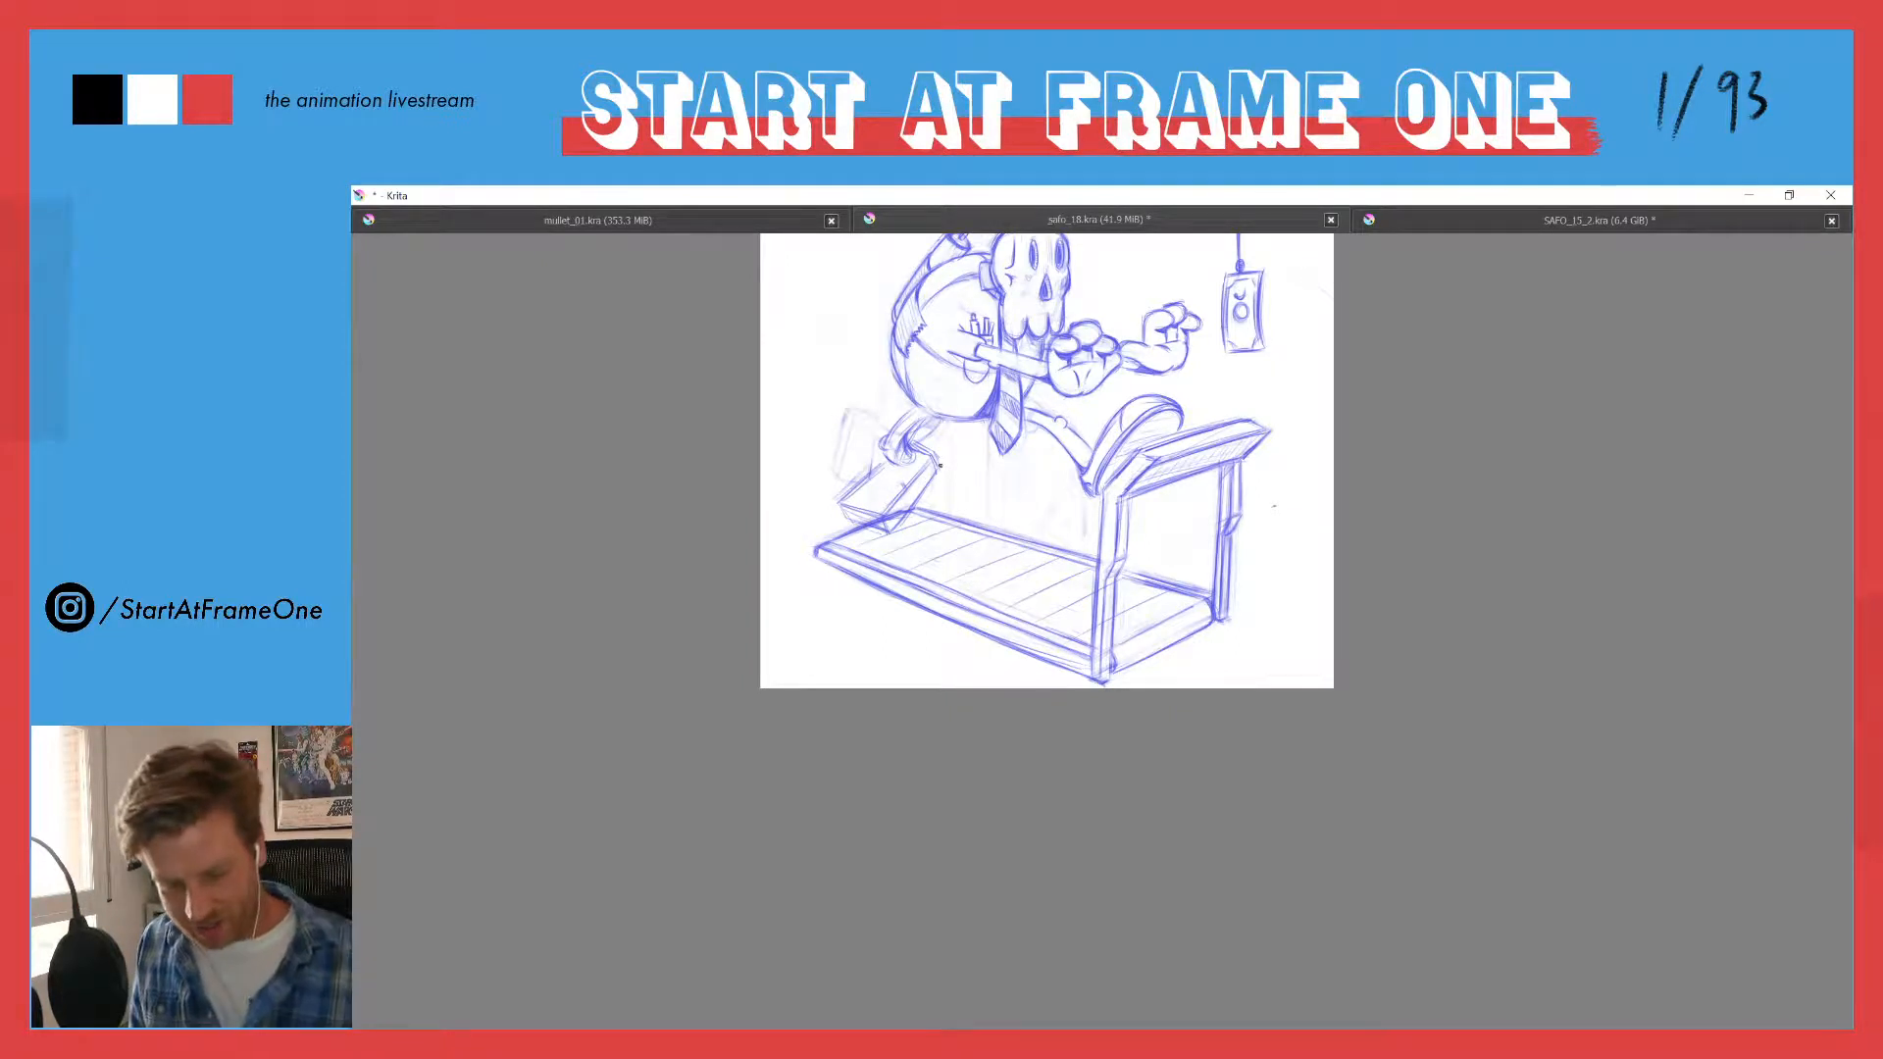
pyautogui.moveTo(845, 366)
pyautogui.mouseDown()
pyautogui.moveTo(810, 422)
pyautogui.moveTo(830, 336)
pyautogui.mouseUp()
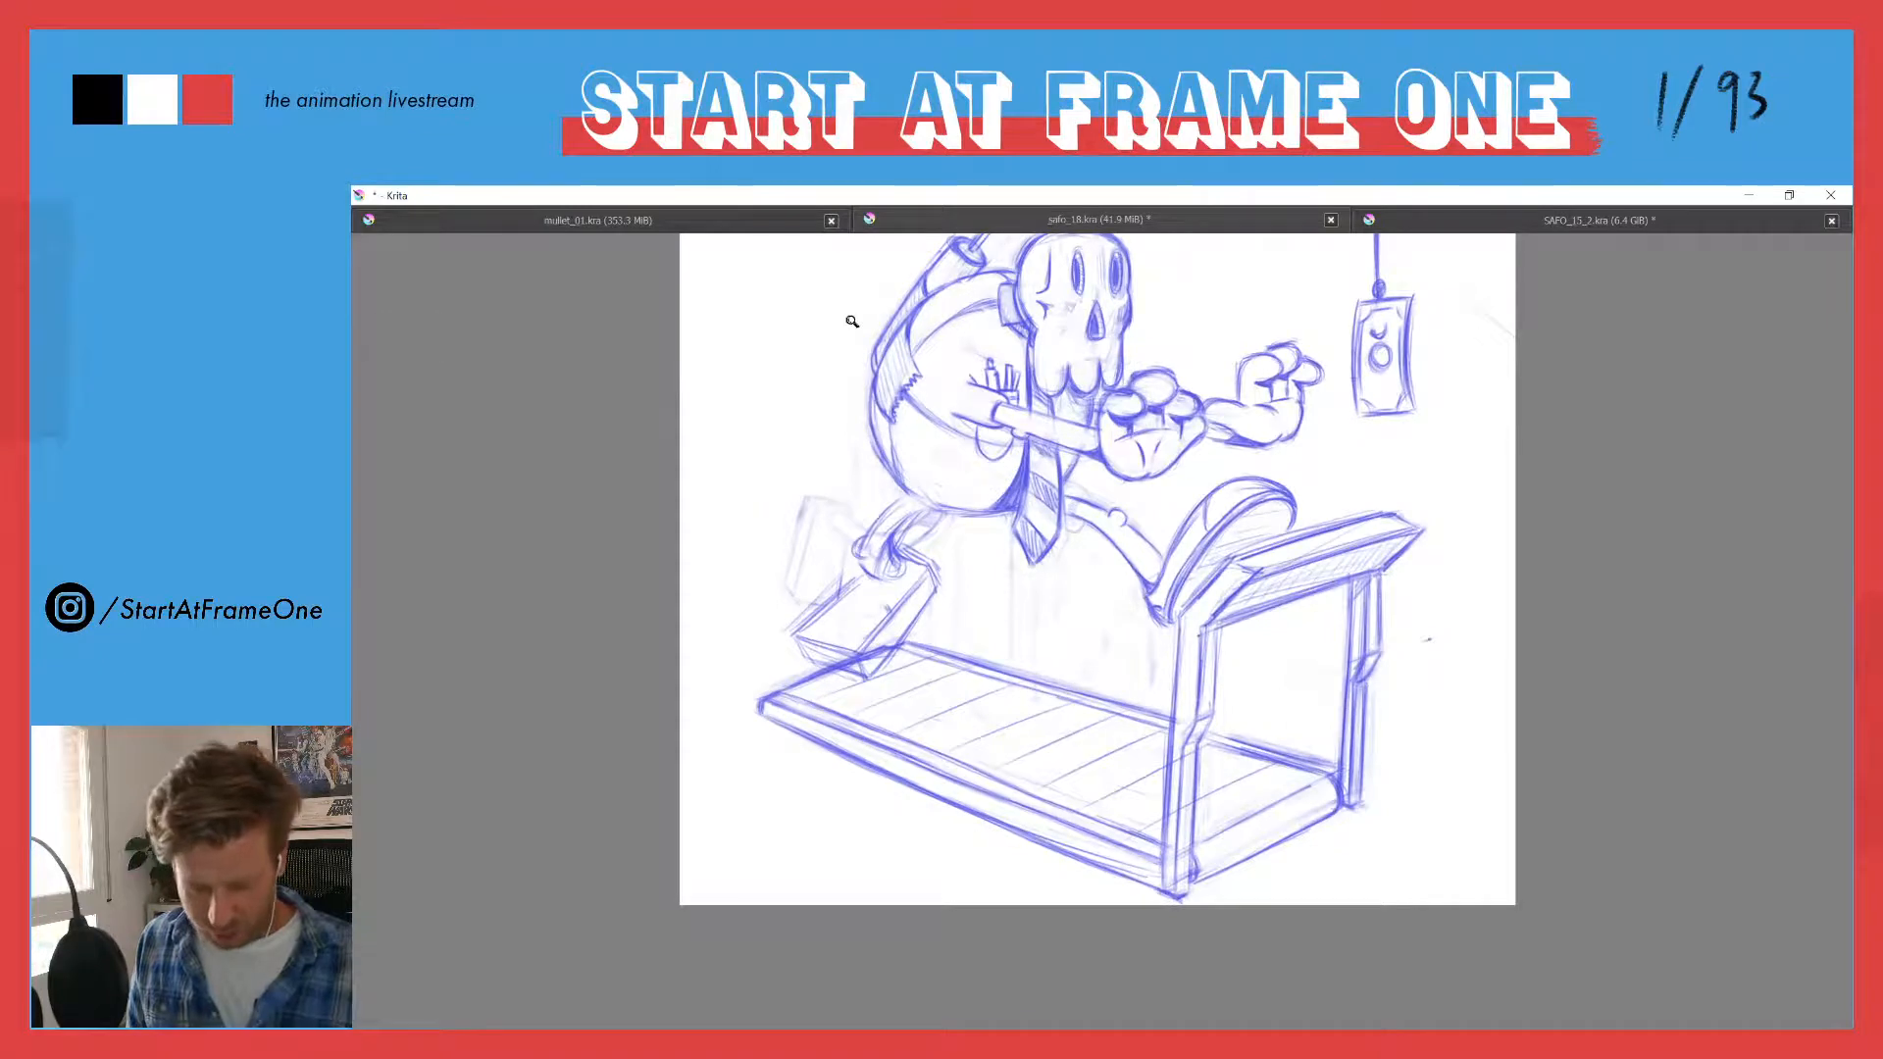
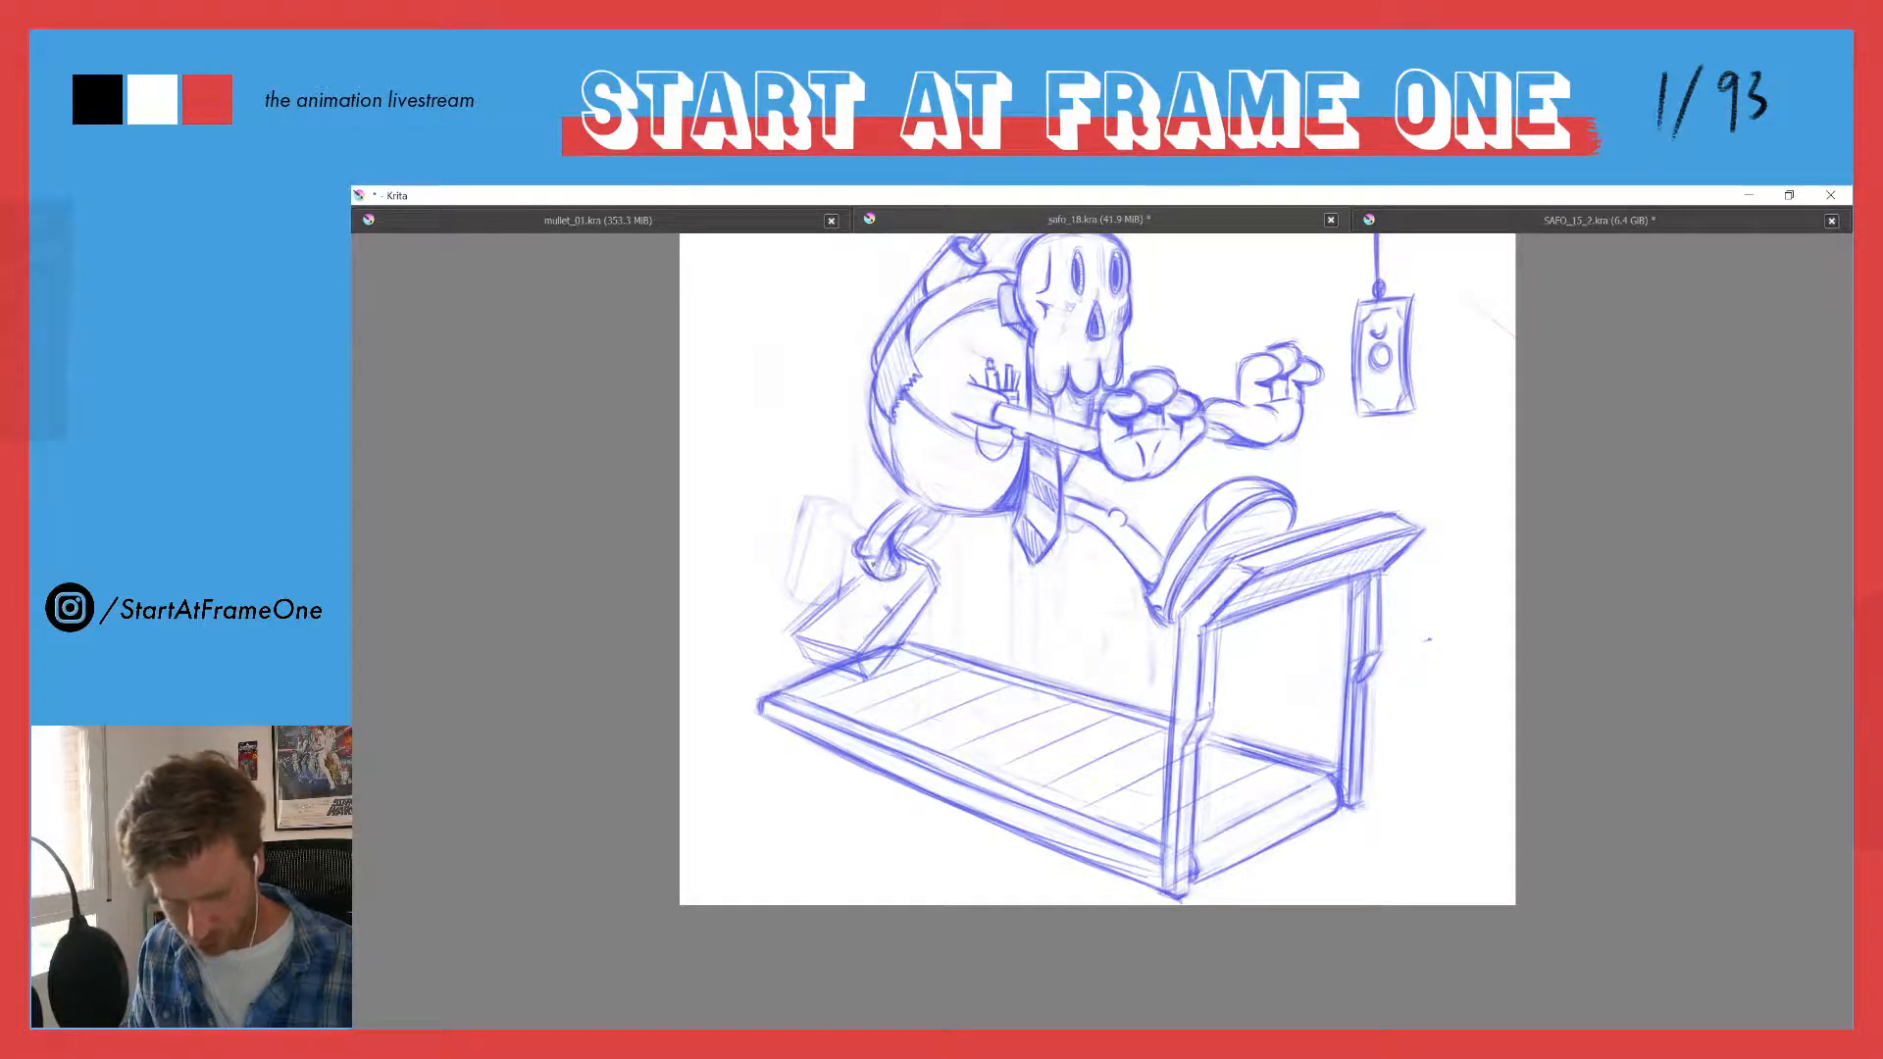
# - Clean up the trailing ankle joint above the boxy shoe and lighten the leftover outline of the old shoe
pyautogui.moveTo(853, 566); pyautogui.dragTo(862, 573)
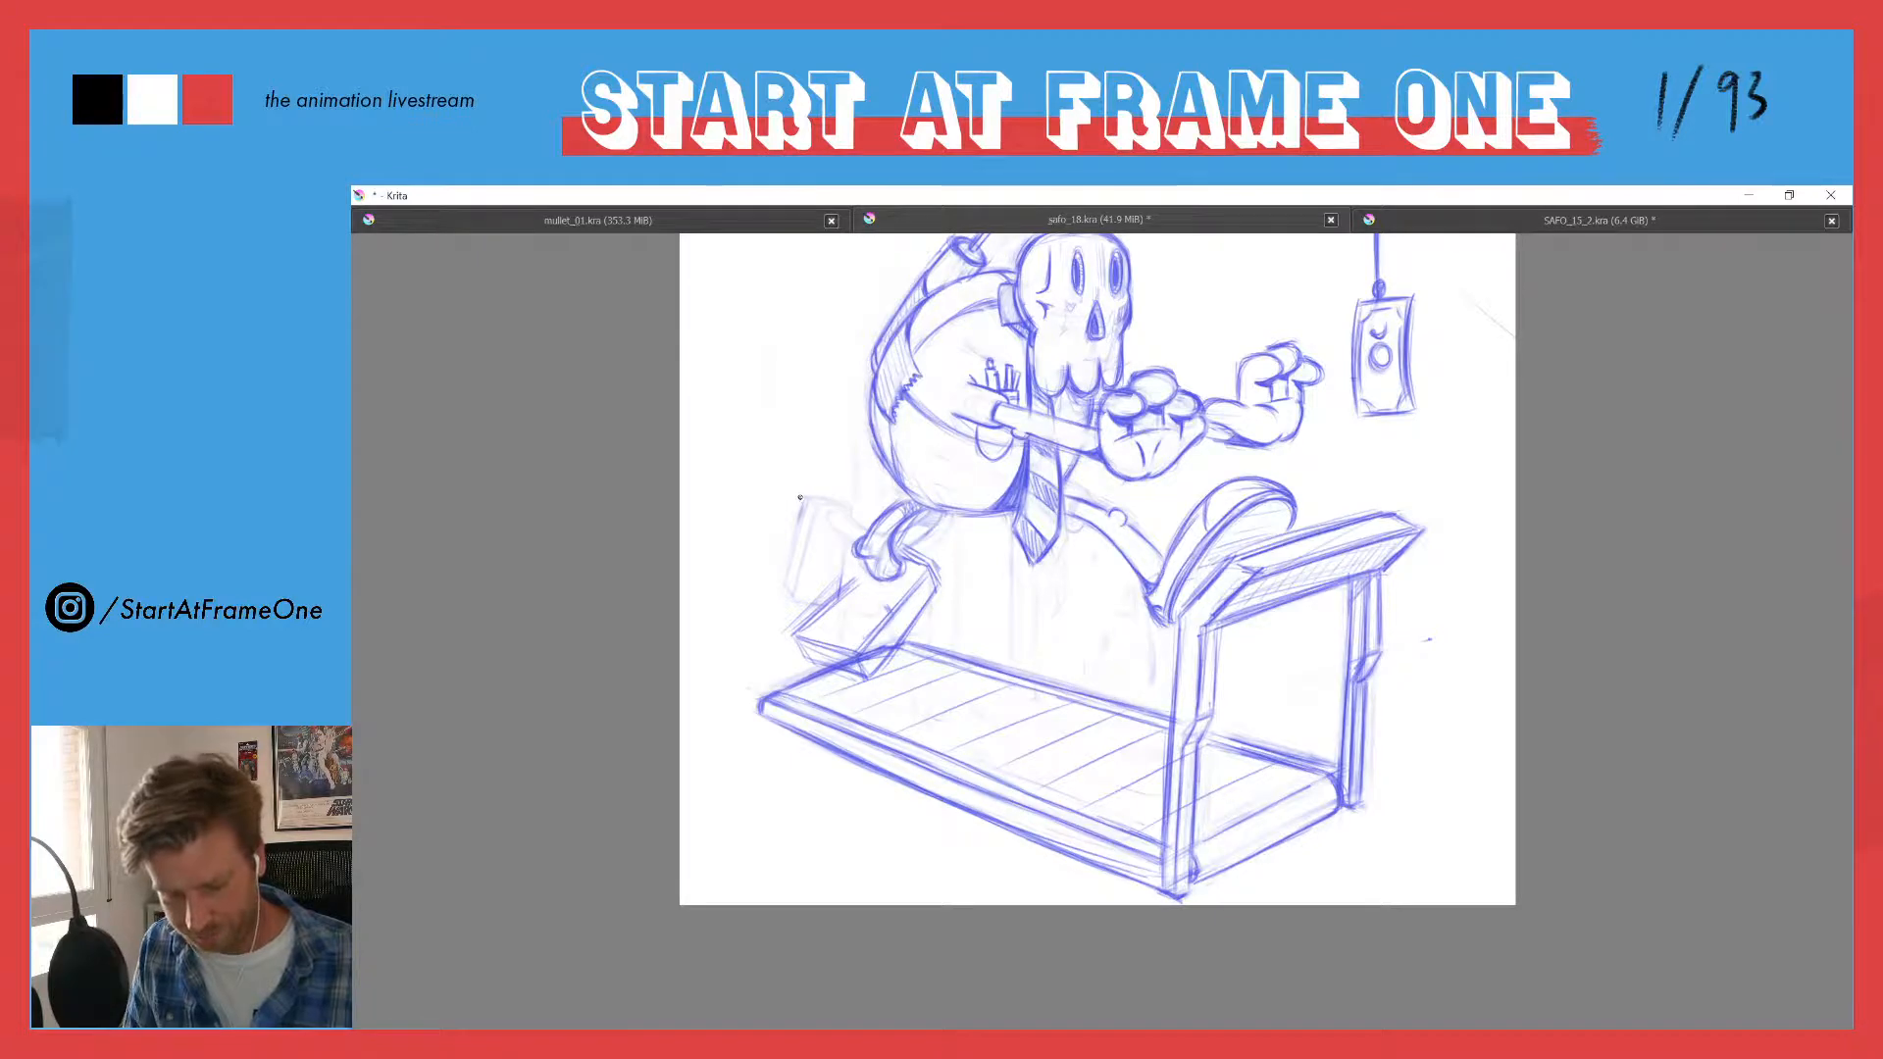
pyautogui.moveTo(836, 504); pyautogui.dragTo(776, 367)
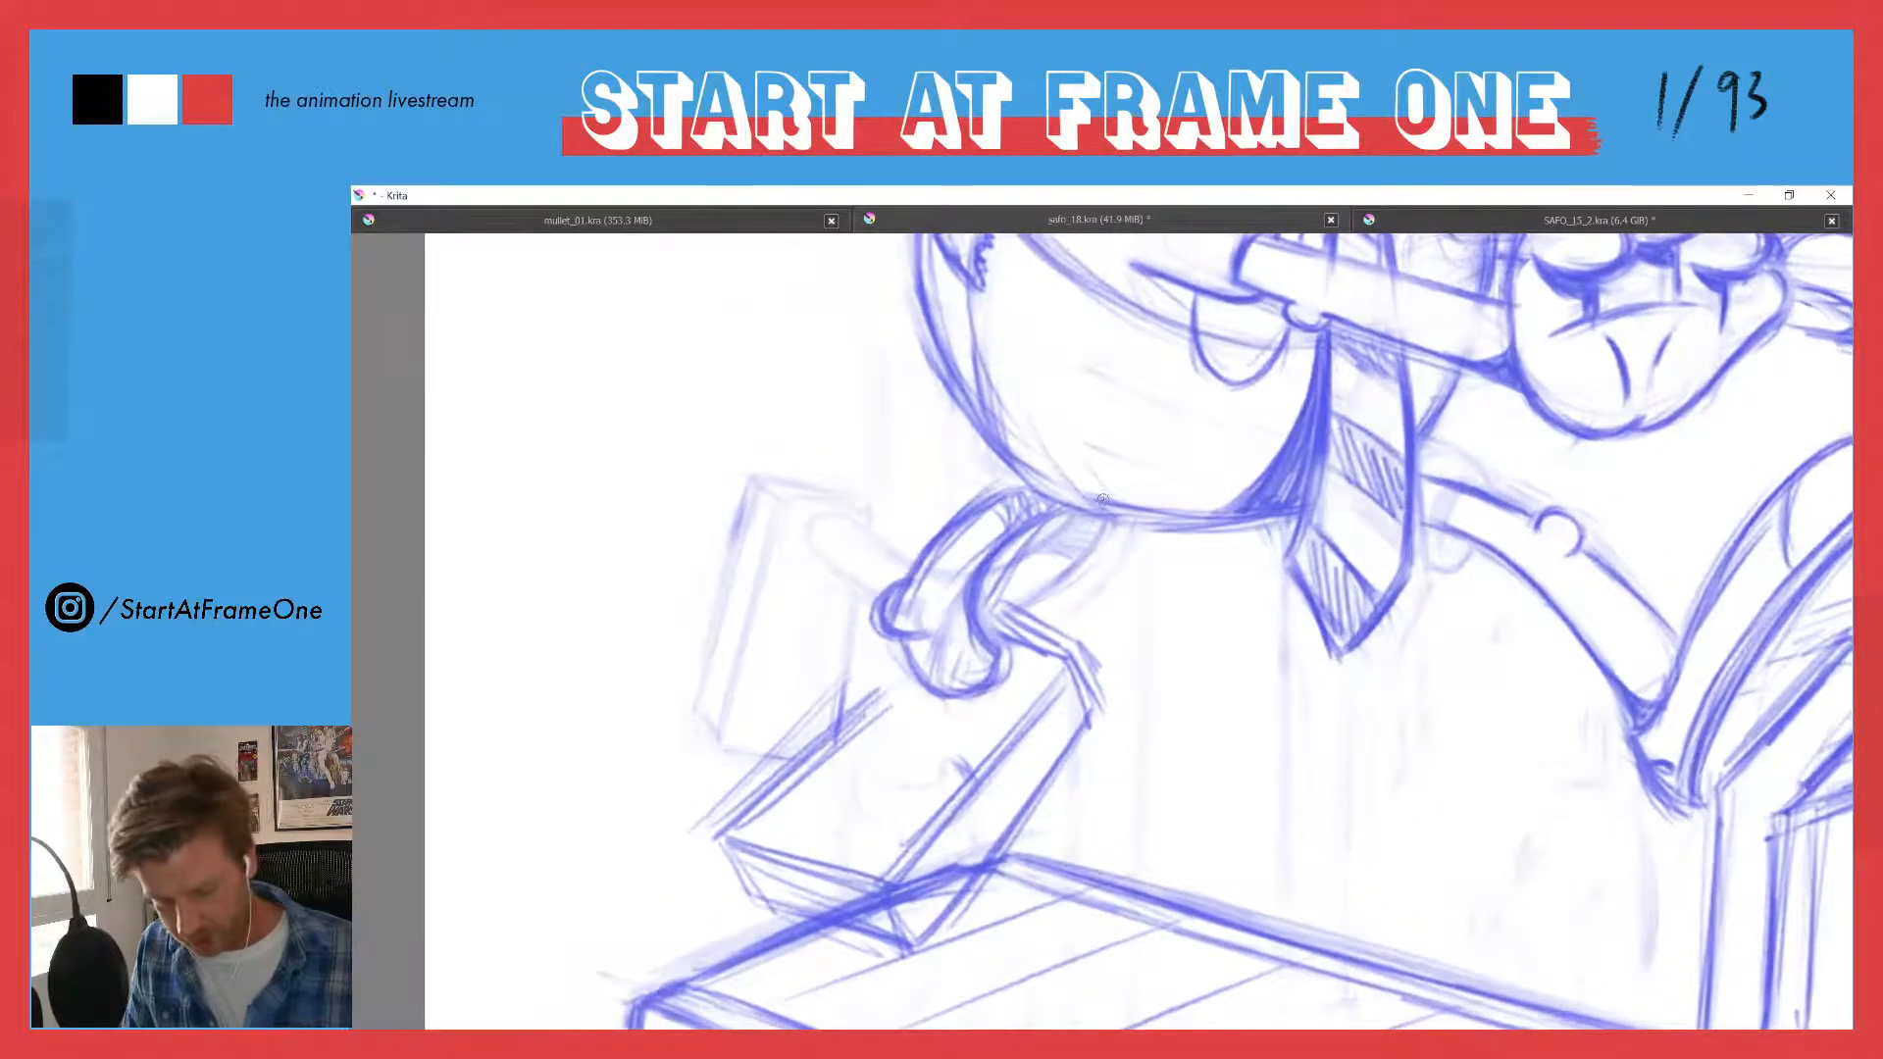
pyautogui.moveTo(1092, 524)
pyautogui.mouseDown()
pyautogui.moveTo(1014, 588)
pyautogui.moveTo(850, 580)
pyautogui.moveTo(748, 502)
pyautogui.mouseUp()
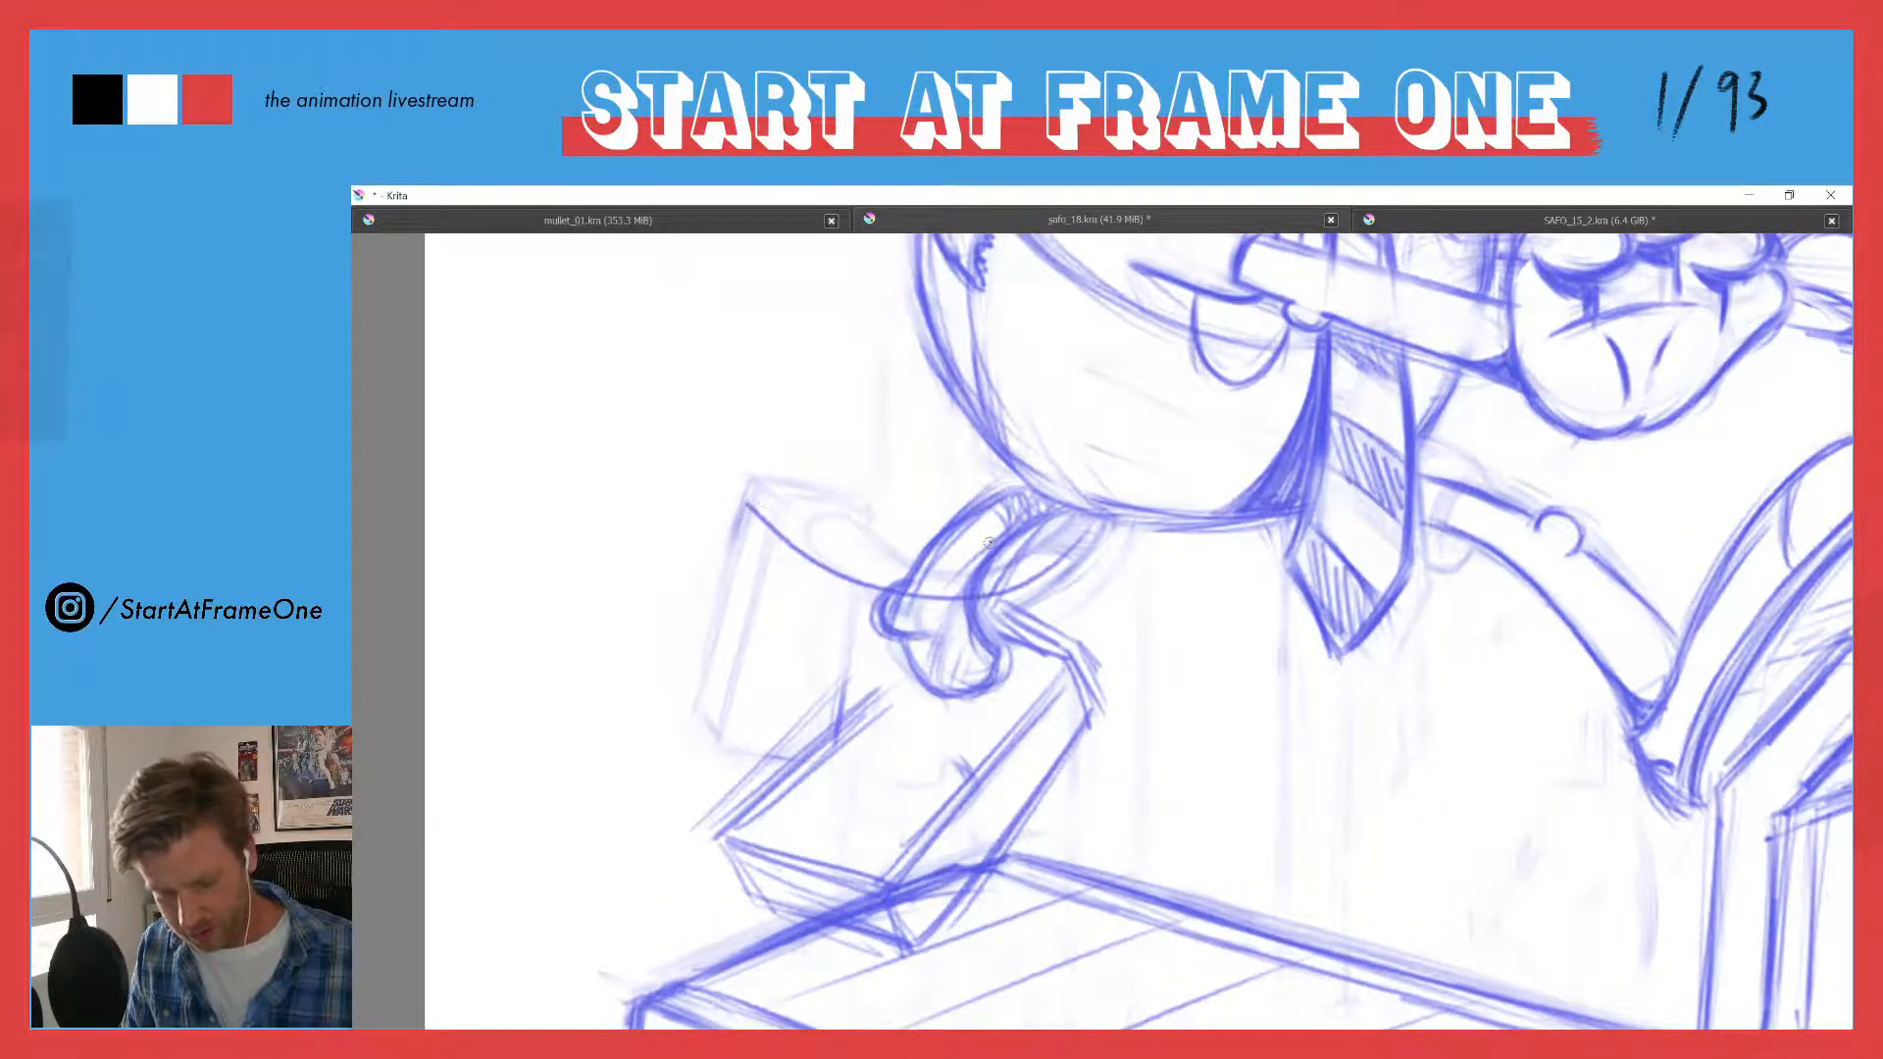
pyautogui.moveTo(1027, 506)
pyautogui.mouseDown()
pyautogui.moveTo(930, 613)
pyautogui.moveTo(983, 697)
pyautogui.mouseUp()
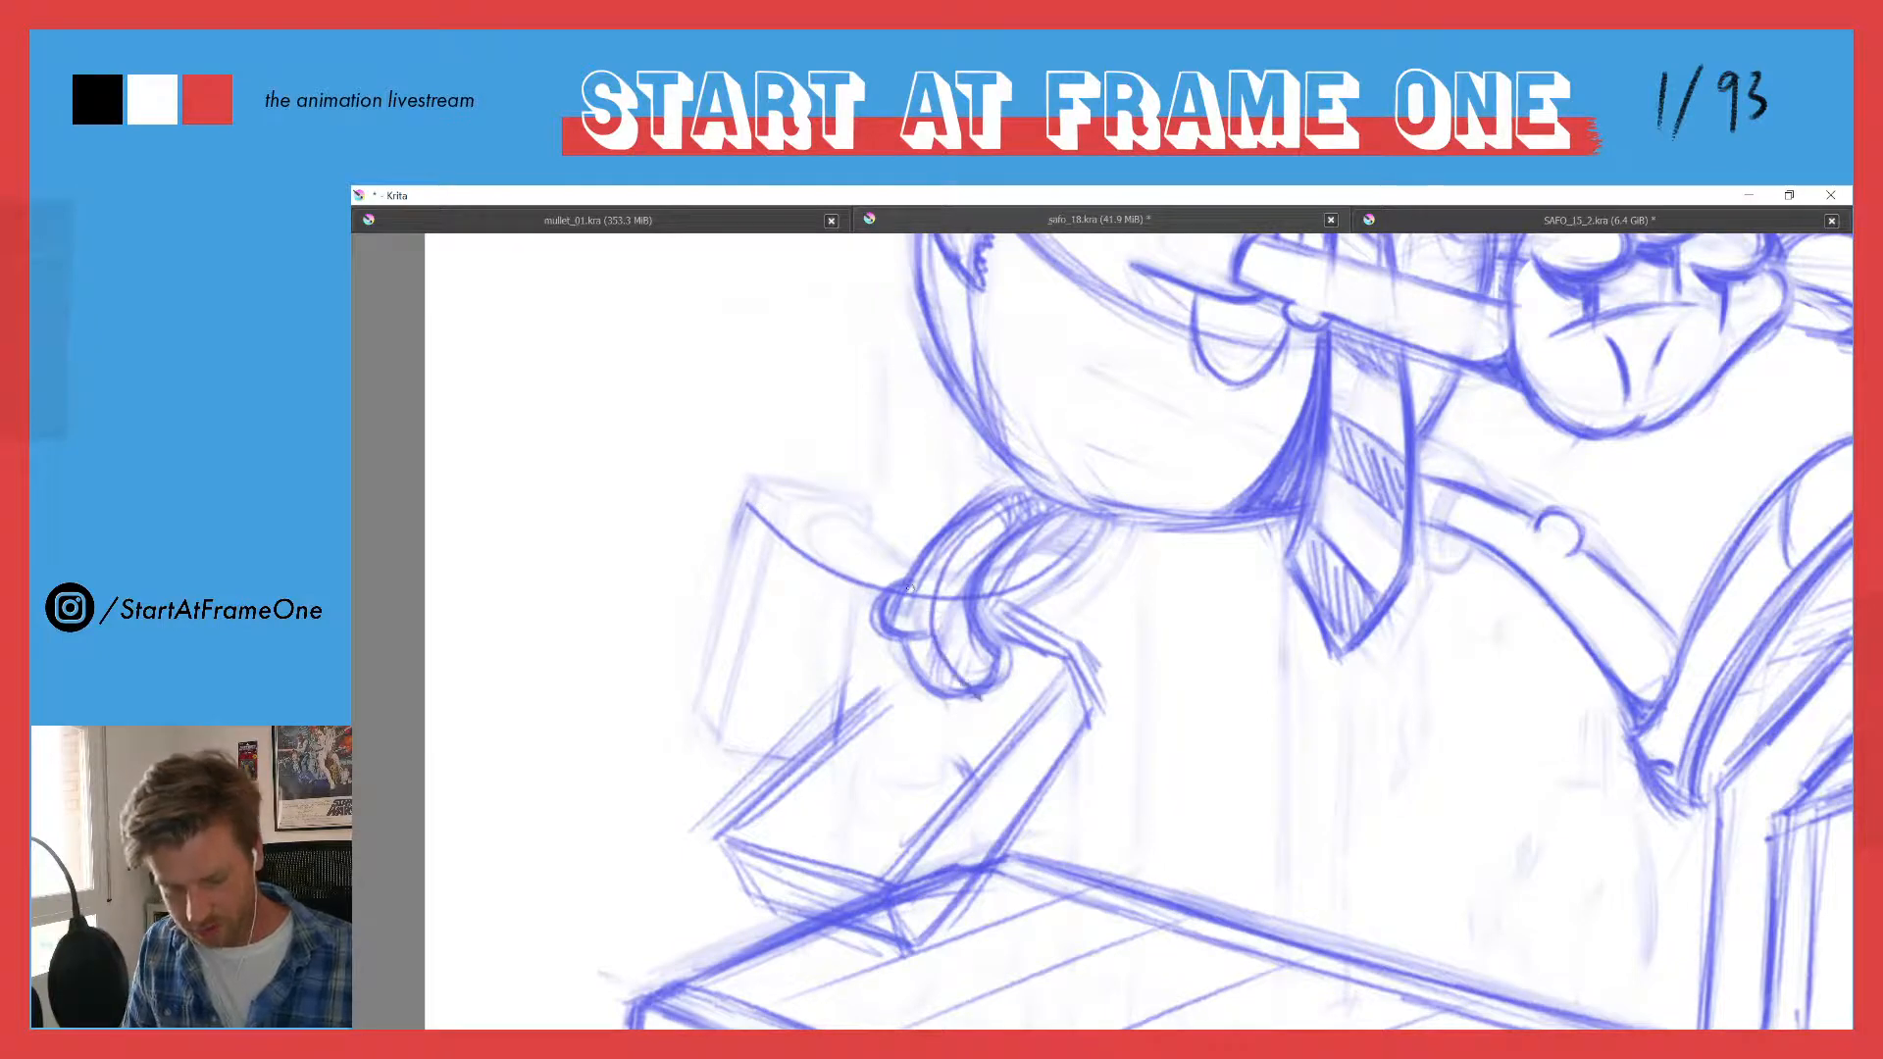
pyautogui.hotkey('ctrl', 'z')
pyautogui.hotkey('ctrl', 'z')
pyautogui.hotkey('ctrl', 'z')
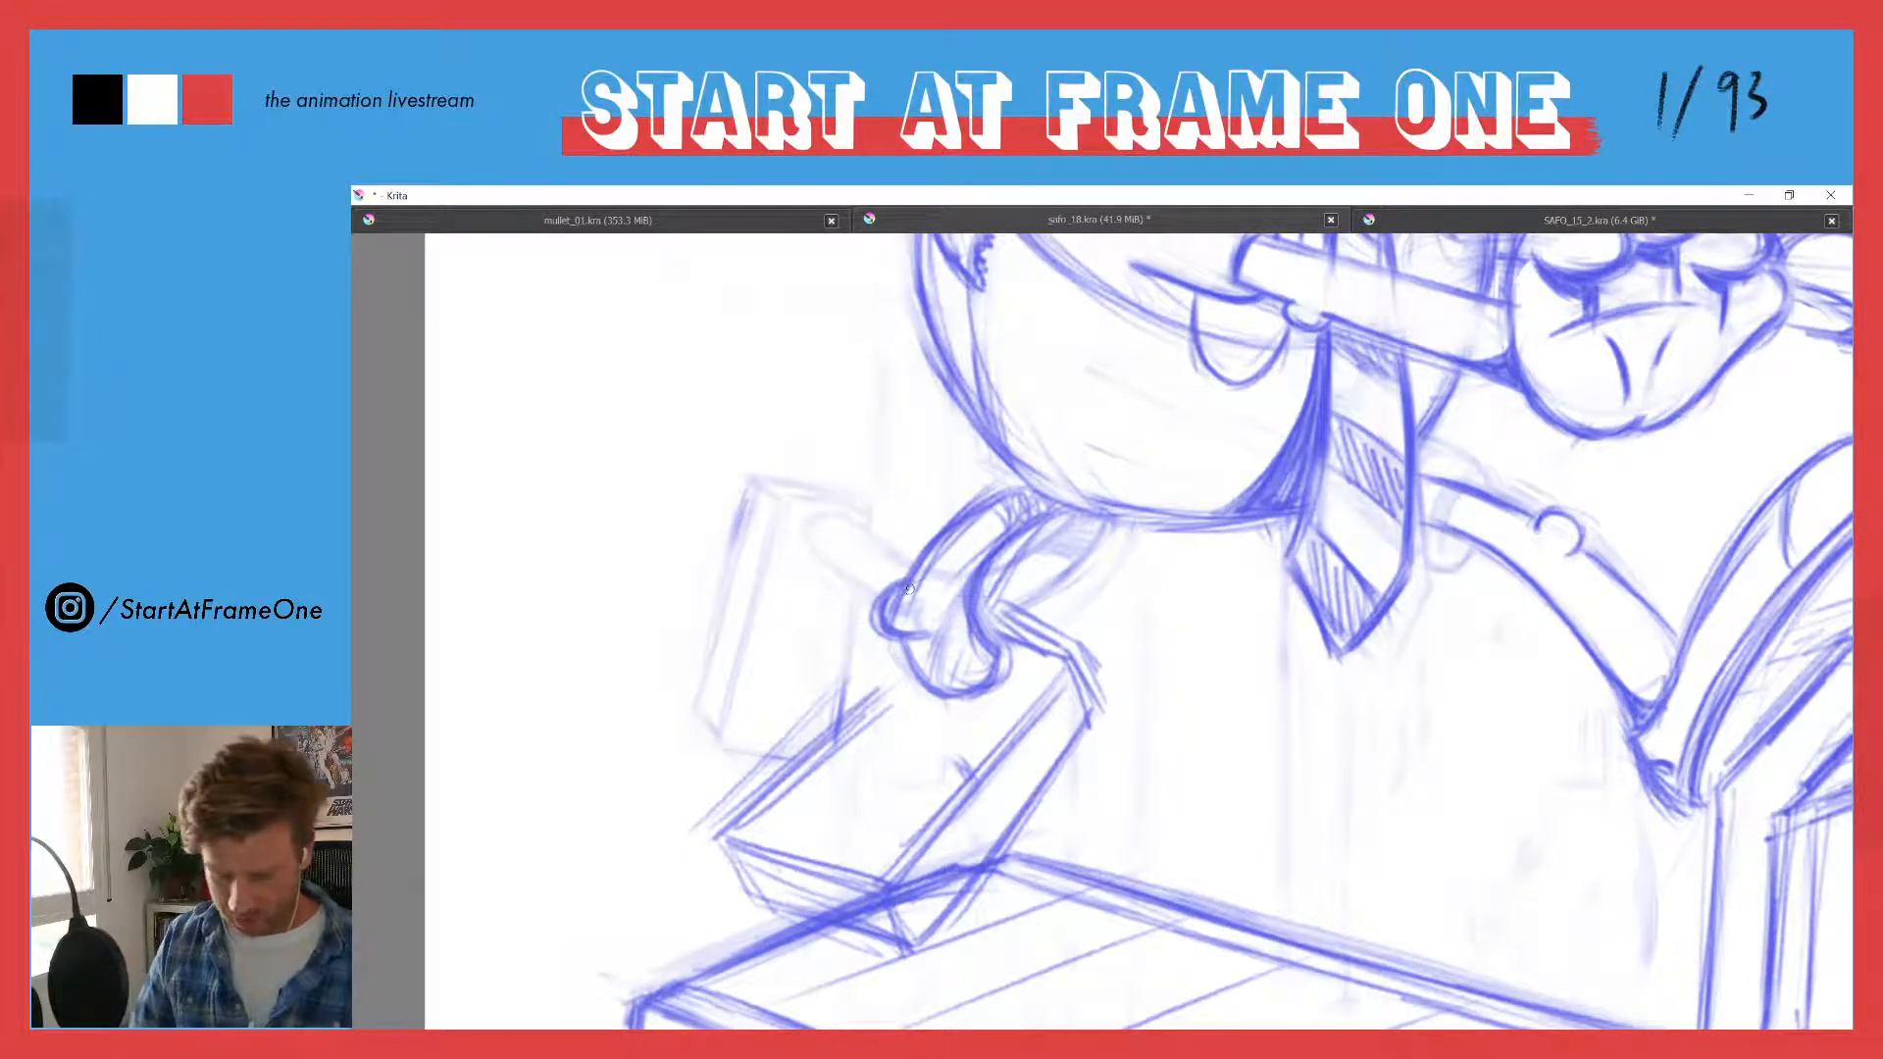
# - Reinforce the upper long edge of the boxy trailing shoe and round off its toe corner above the treadmill belt
pyautogui.moveTo(864, 392); pyautogui.dragTo(866, 550)
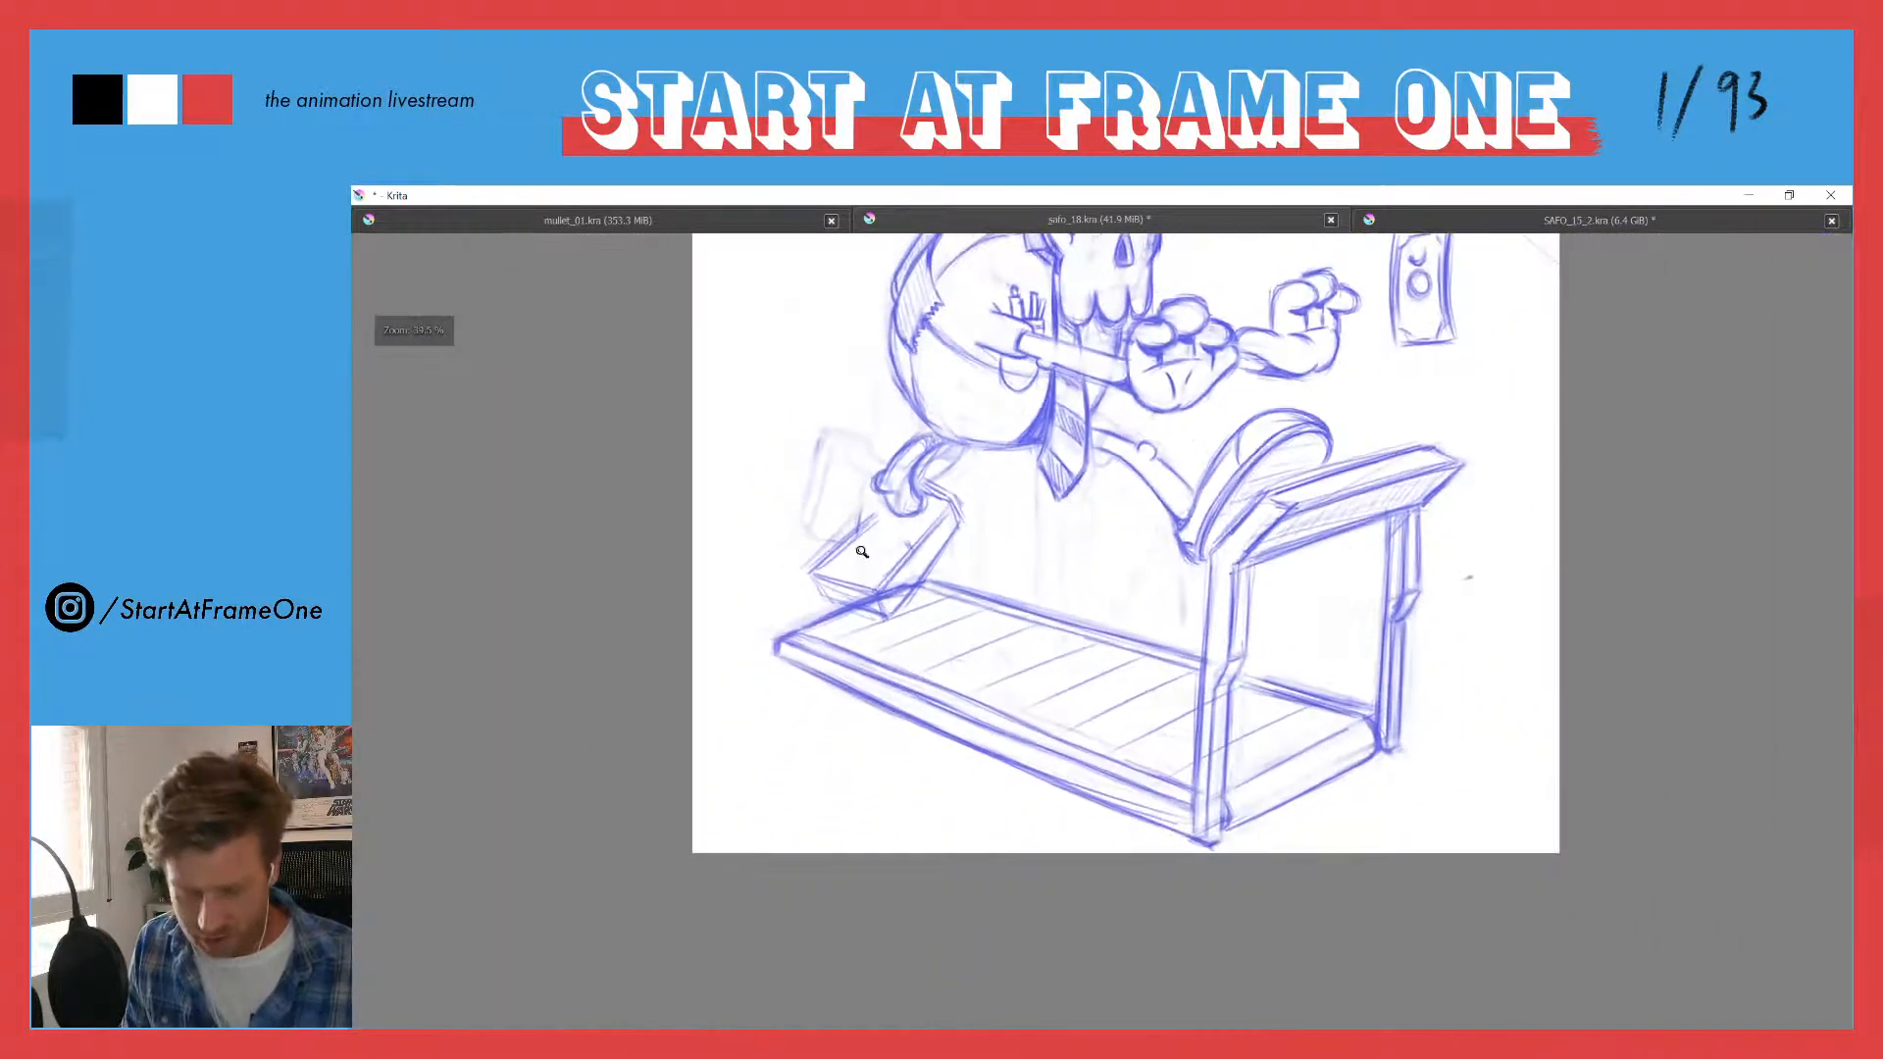
pyautogui.click(847, 382)
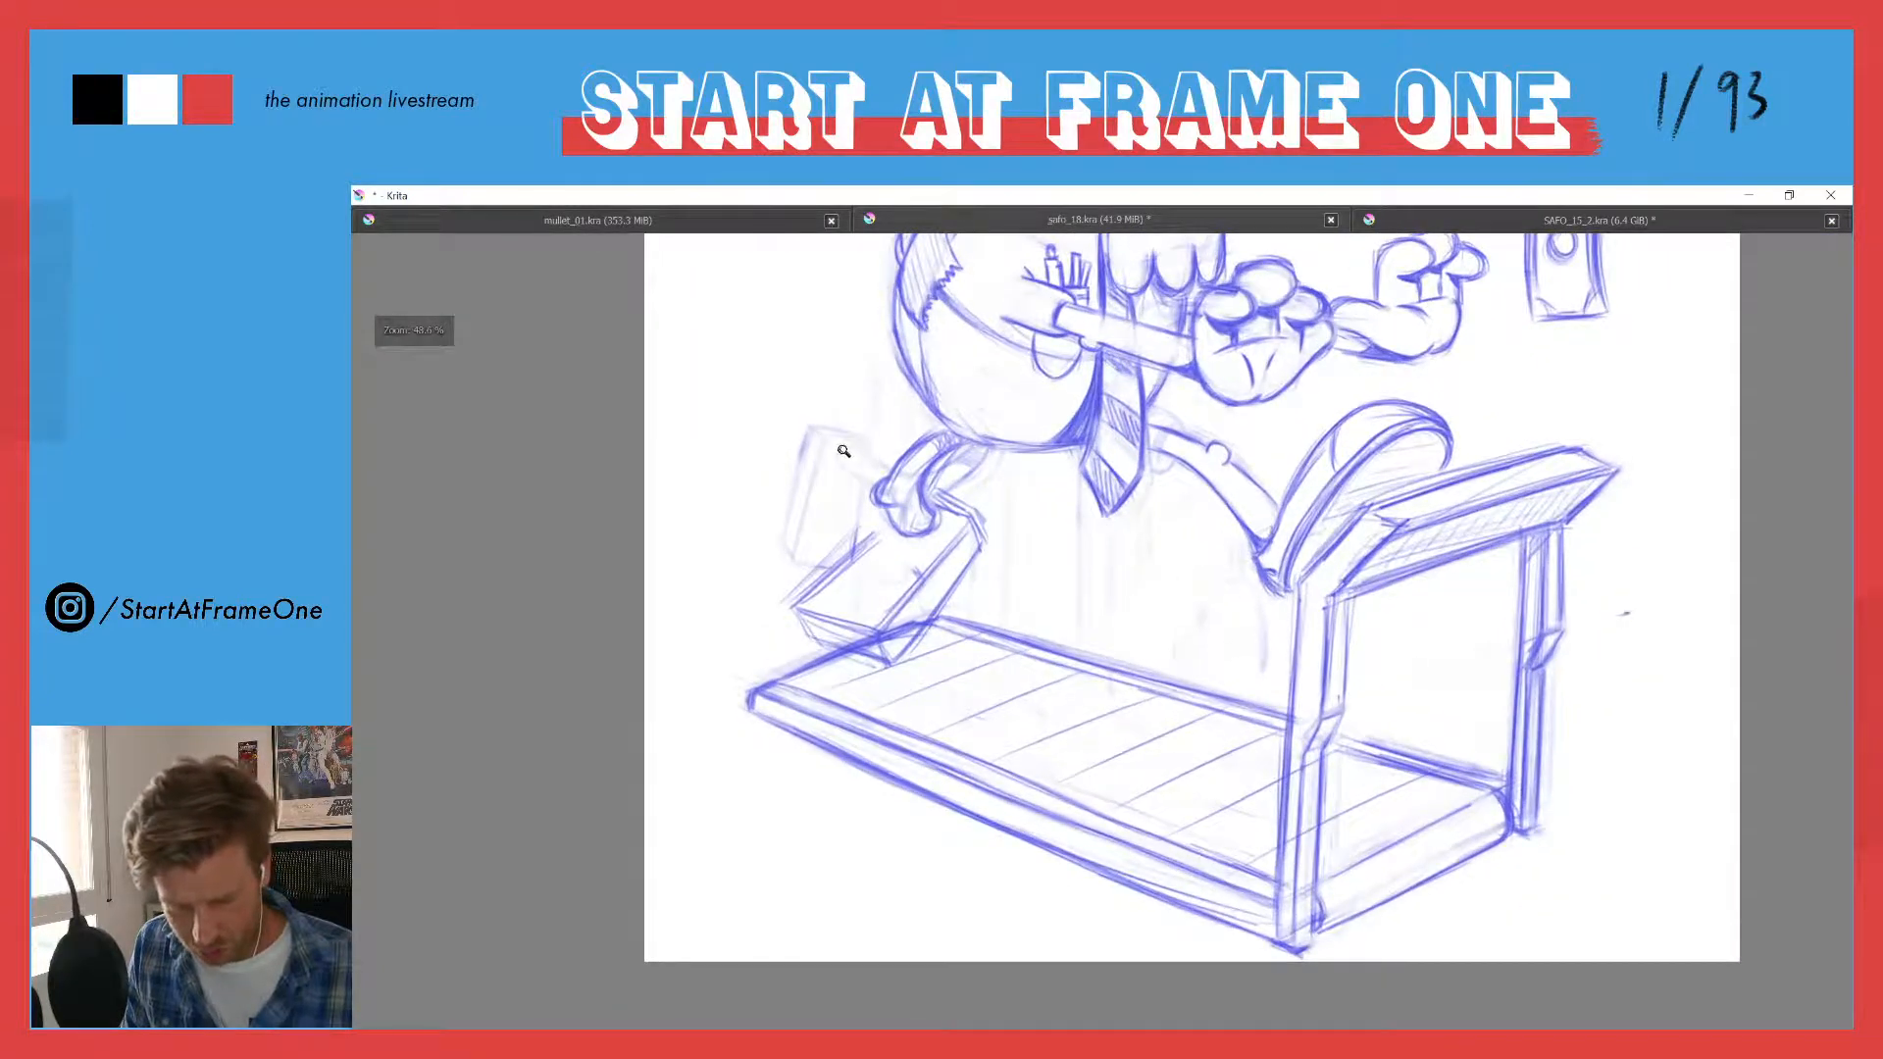
pyautogui.moveTo(823, 420); pyautogui.dragTo(823, 451)
pyautogui.moveTo(820, 367); pyautogui.dragTo(821, 518)
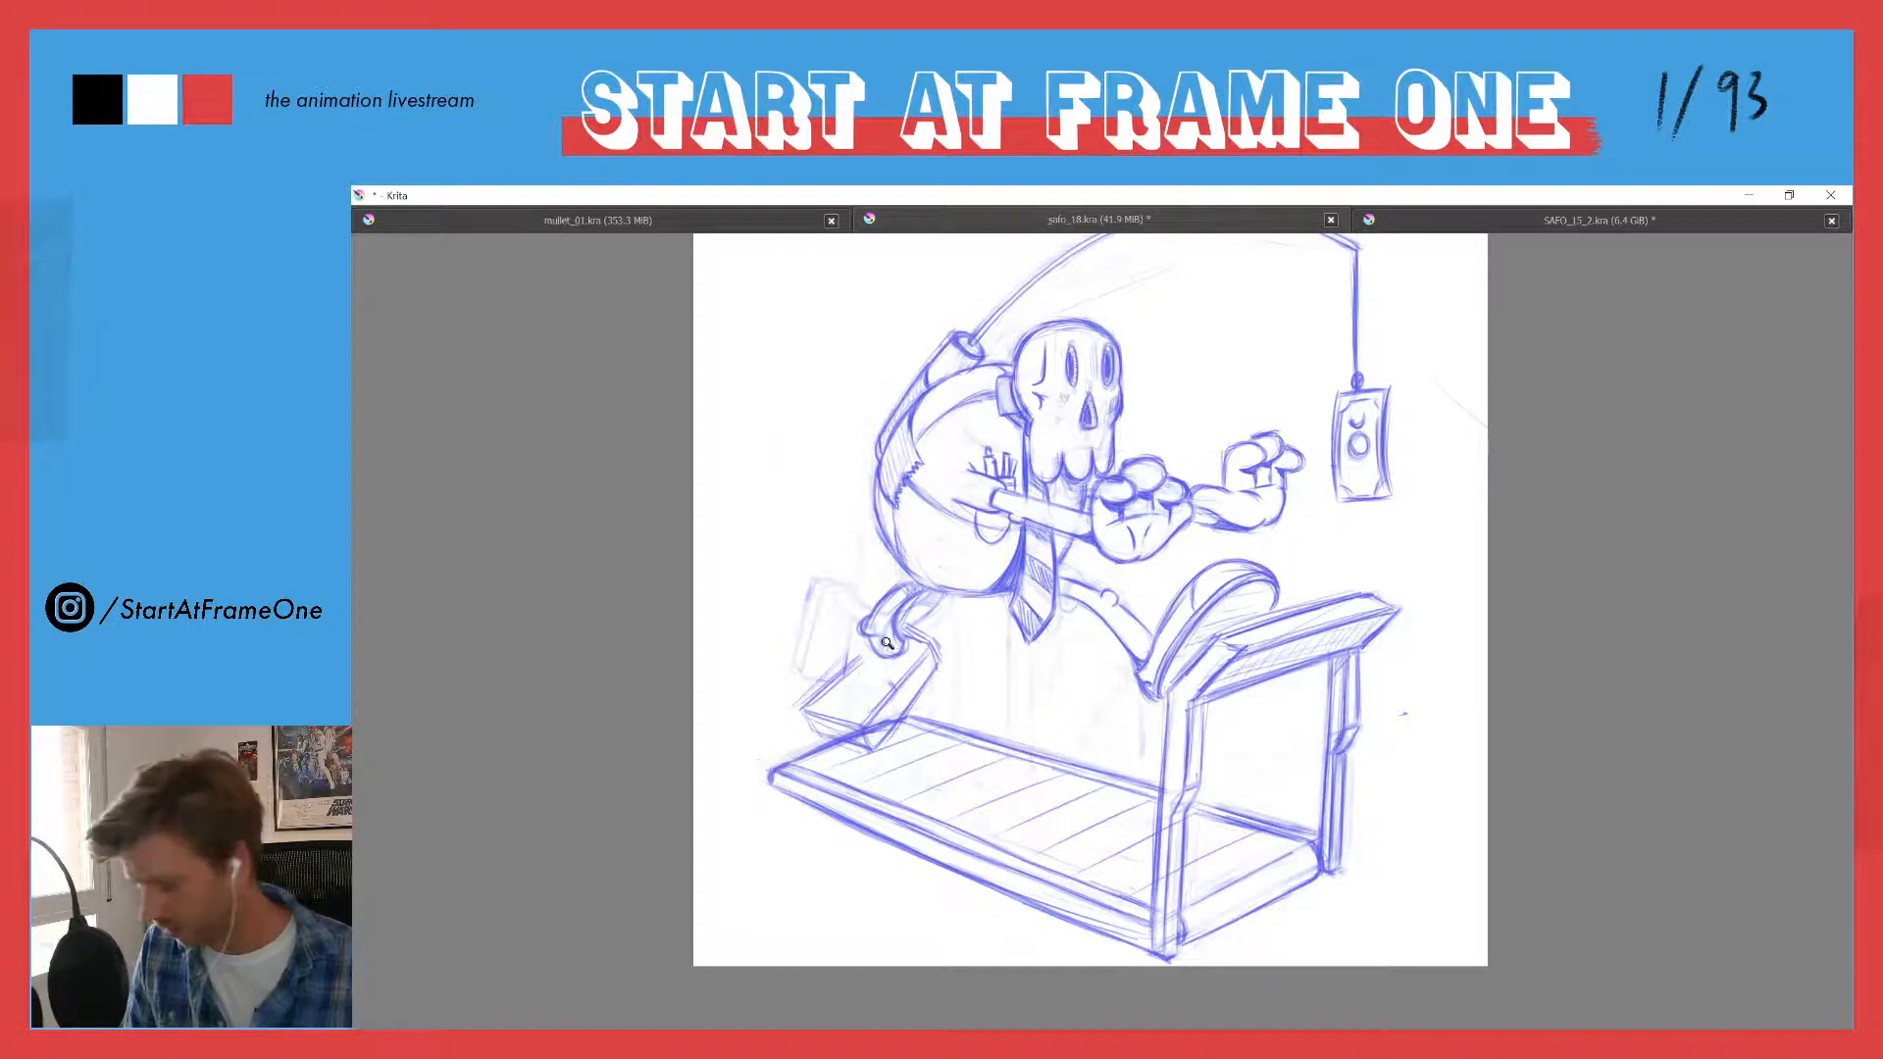
pyautogui.scroll(3, 861, 684)
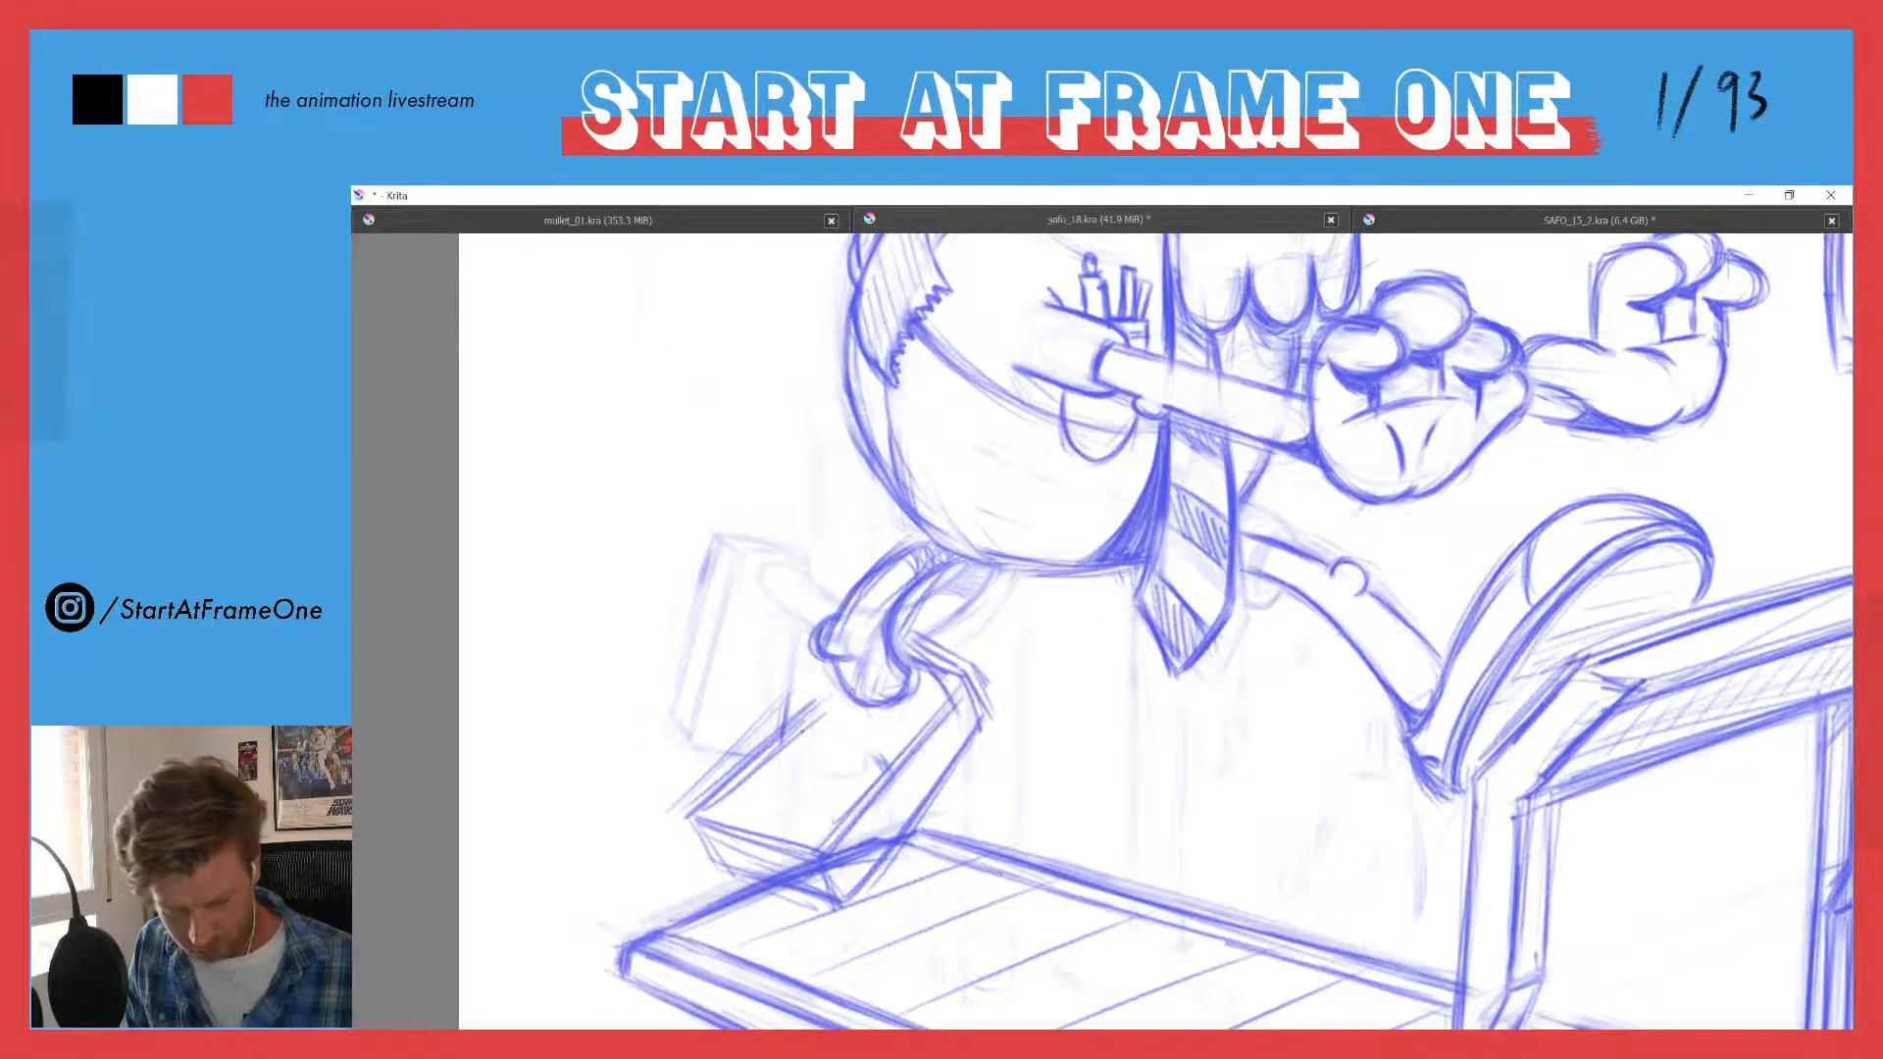
pyautogui.moveTo(837, 702); pyautogui.dragTo(738, 779)
pyautogui.moveTo(841, 696)
pyautogui.mouseDown()
pyautogui.moveTo(724, 784)
pyautogui.moveTo(703, 811)
pyautogui.moveTo(728, 869)
pyautogui.mouseUp()
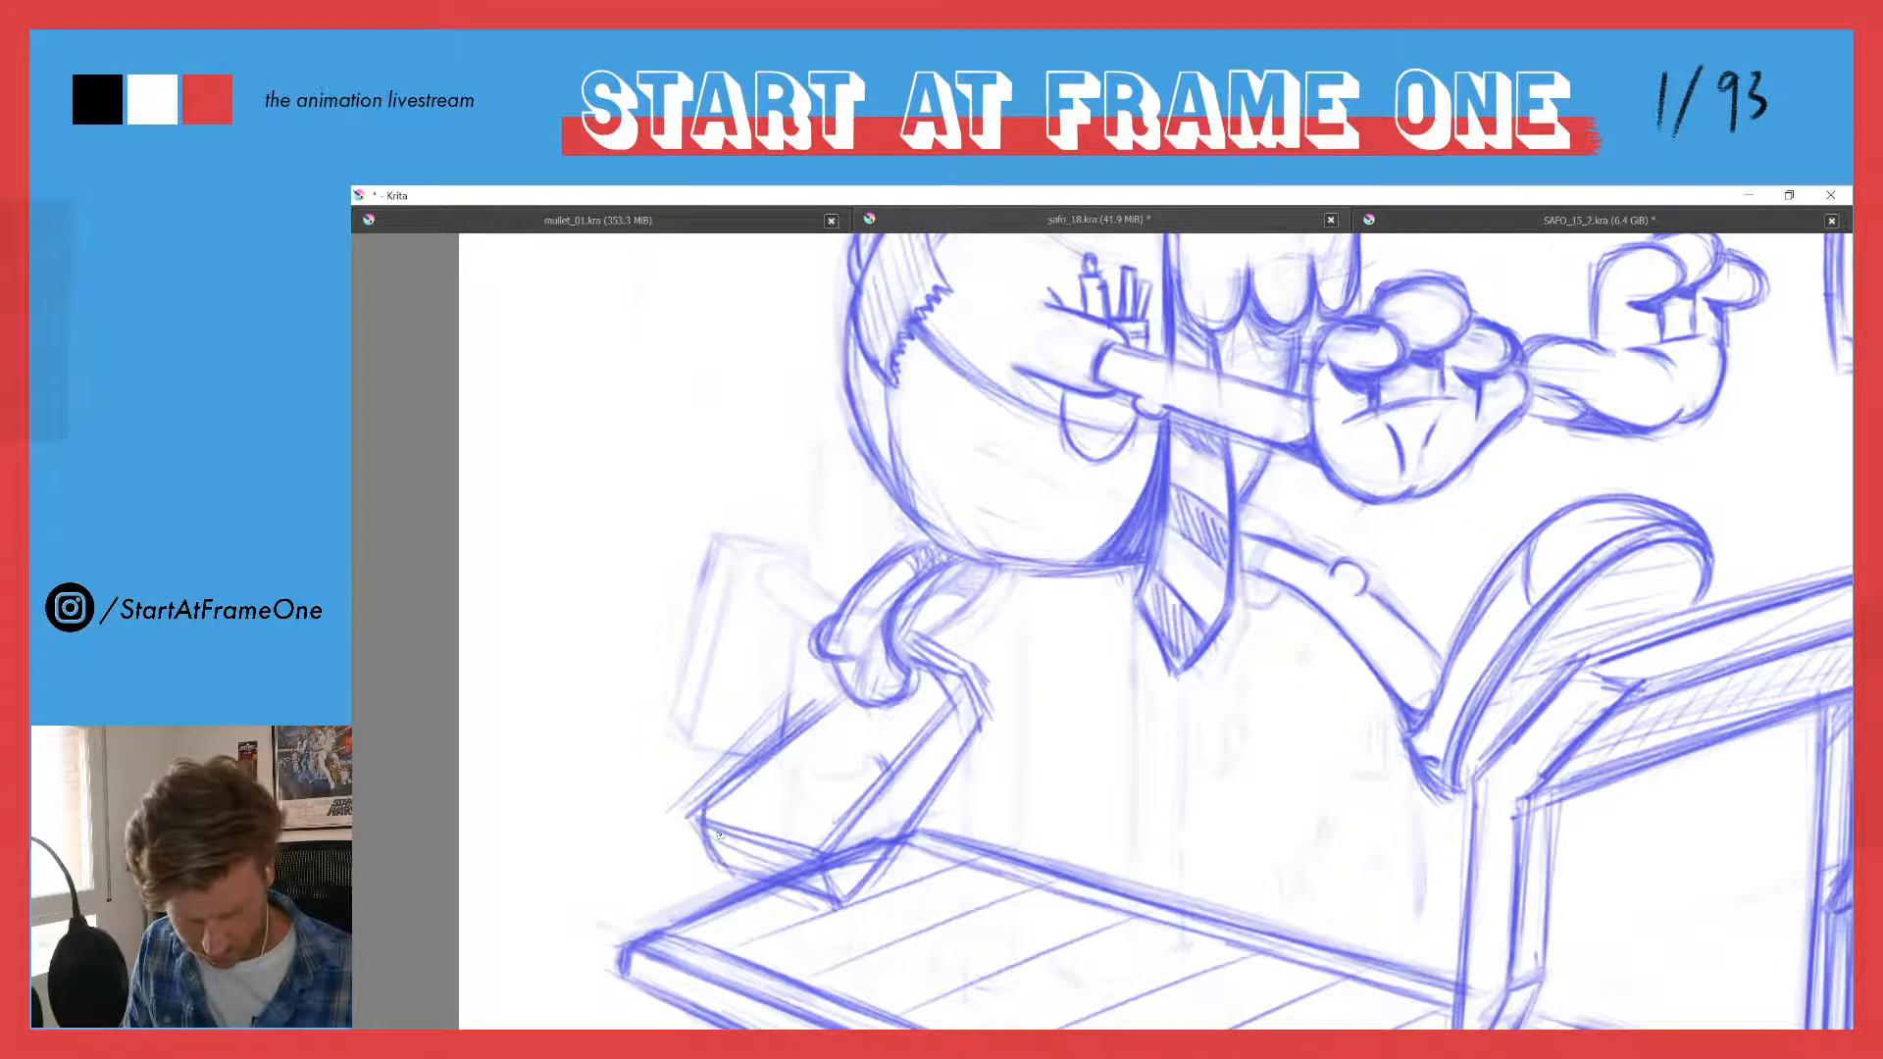
pyautogui.moveTo(777, 753)
pyautogui.mouseDown()
pyautogui.moveTo(702, 849)
pyautogui.moveTo(765, 883)
pyautogui.mouseUp()
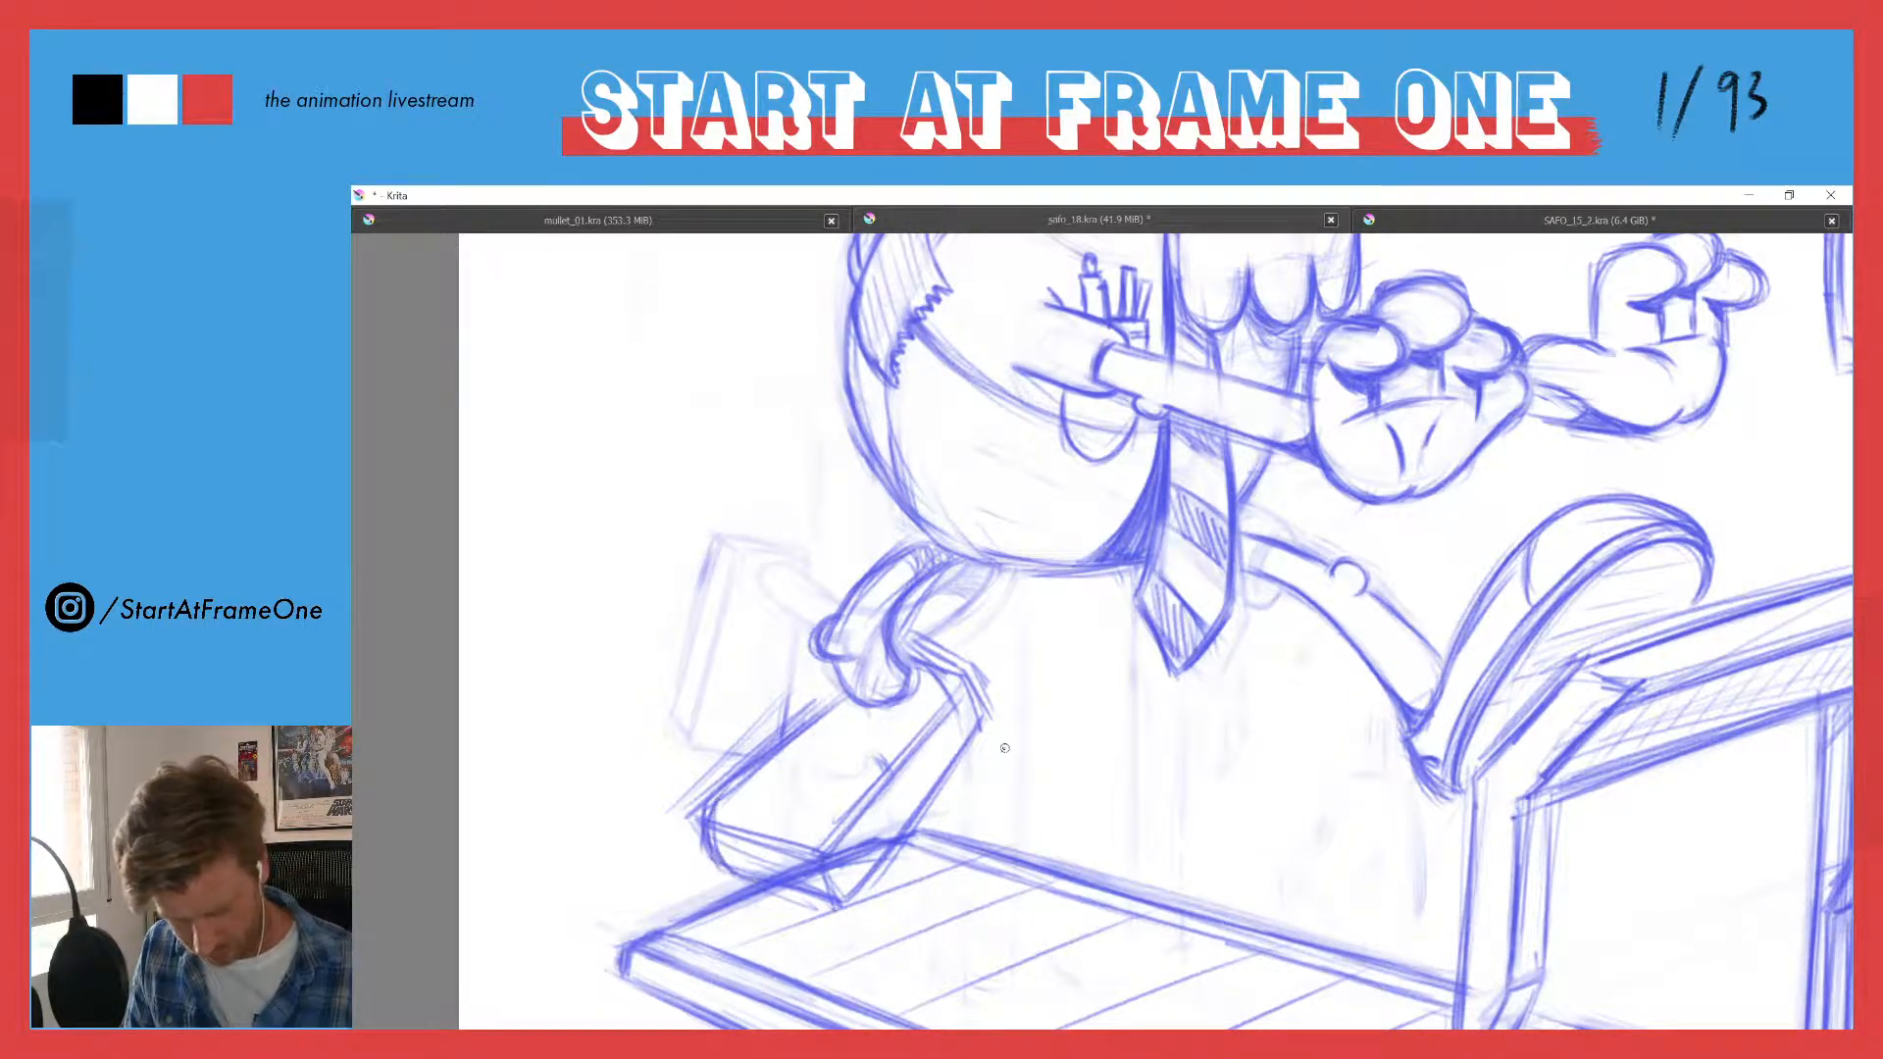
# - Draw the sole line along the trailing shoe's inner side and curve the underside and front of its toe
pyautogui.moveTo(964, 716); pyautogui.dragTo(875, 857)
pyautogui.moveTo(763, 891); pyautogui.dragTo(815, 901)
pyautogui.moveTo(749, 769)
pyautogui.mouseDown()
pyautogui.moveTo(726, 793)
pyautogui.moveTo(724, 871)
pyautogui.moveTo(803, 896)
pyautogui.moveTo(757, 900)
pyautogui.mouseUp()
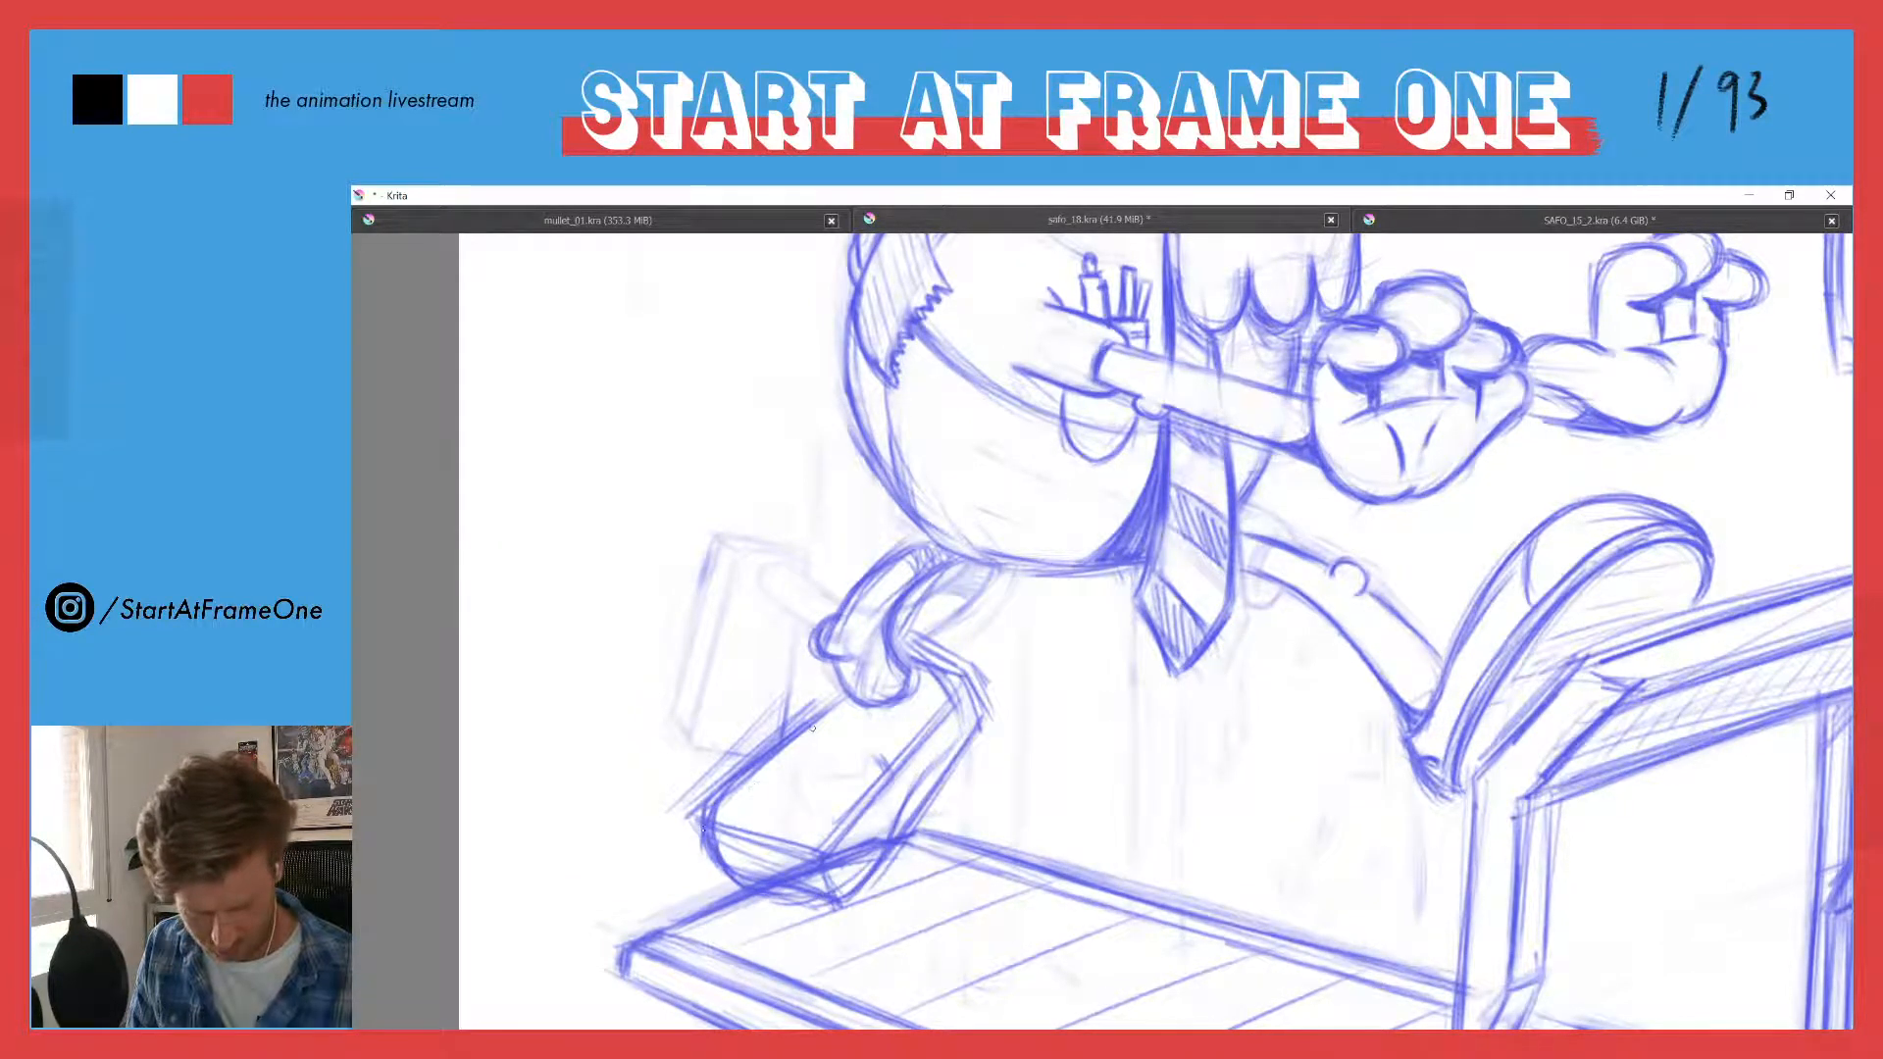
pyautogui.moveTo(759, 767)
pyautogui.mouseDown()
pyautogui.moveTo(719, 812)
pyautogui.moveTo(716, 894)
pyautogui.mouseUp()
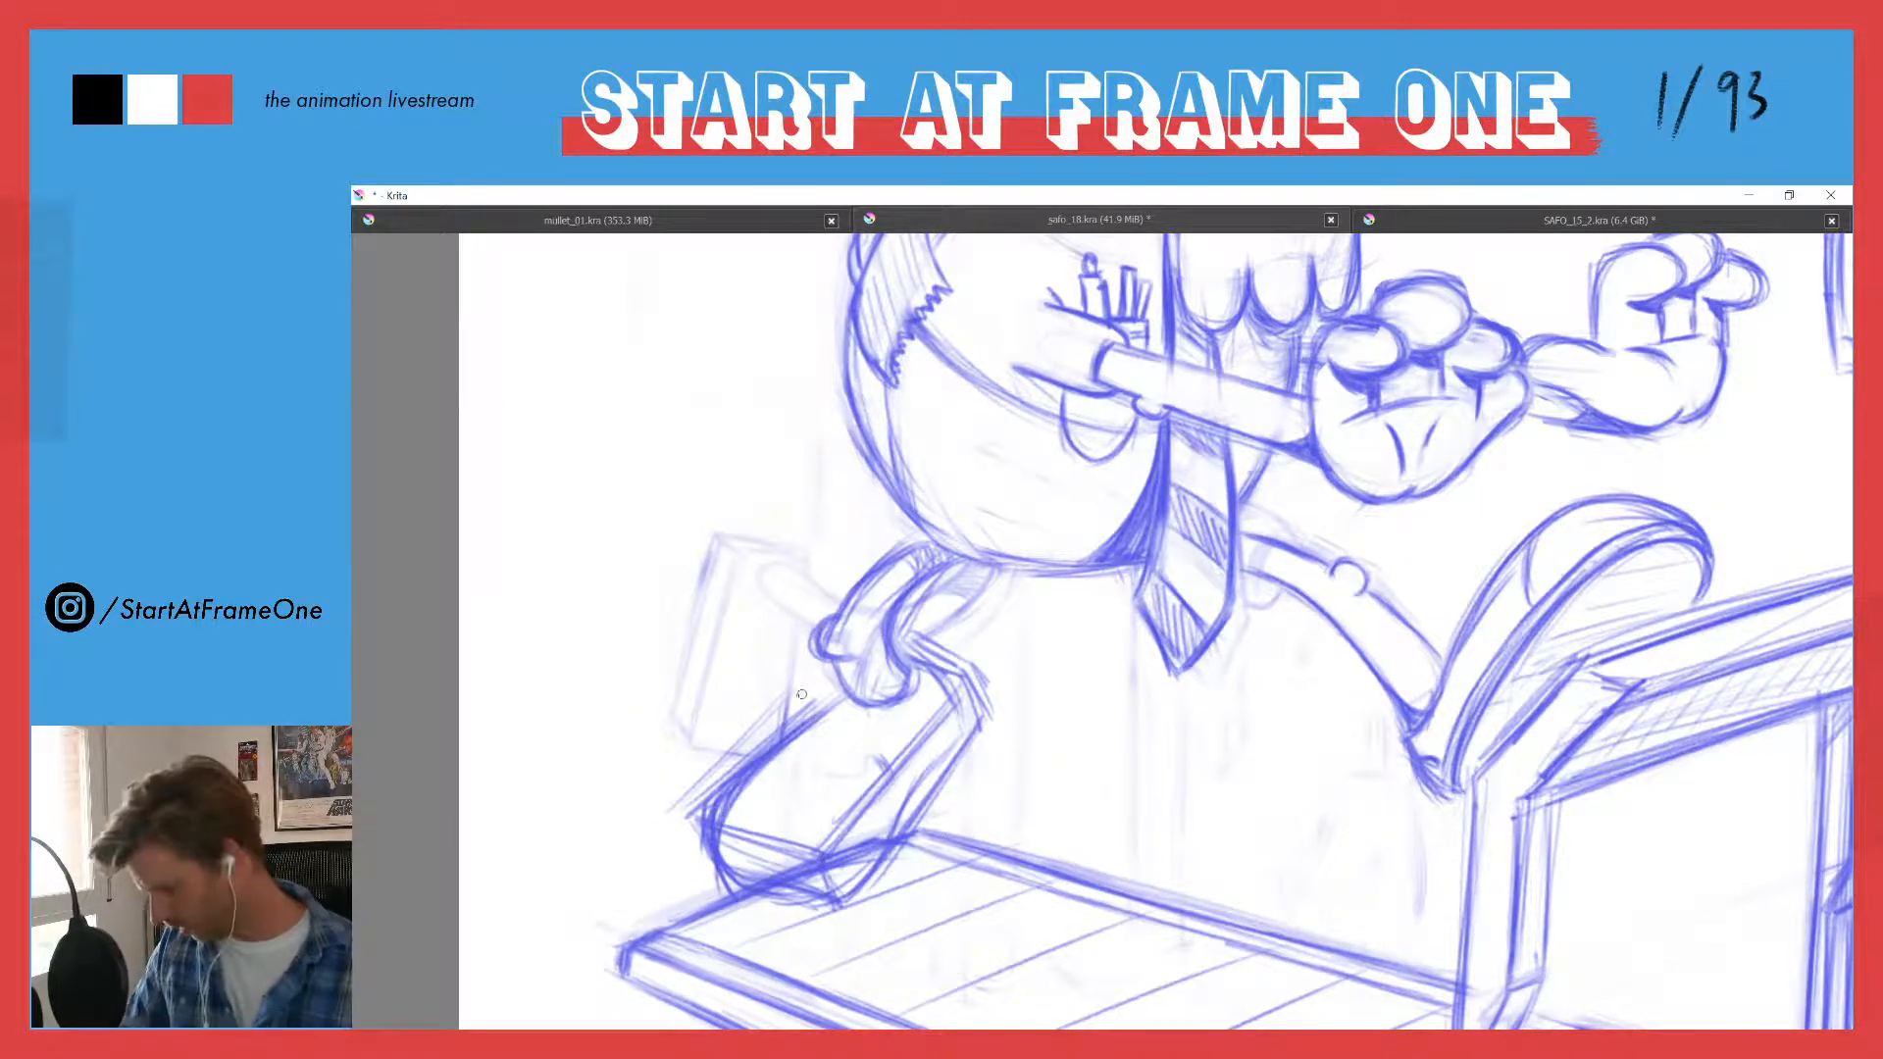
# - Fade the boxy construction lines around the trailing shoe, redraw its rounded heel and sole, hatch the sole, and add a curved toe cap
pyautogui.moveTo(793, 702)
pyautogui.mouseDown()
pyautogui.moveTo(736, 746)
pyautogui.moveTo(693, 822)
pyautogui.moveTo(827, 855)
pyautogui.moveTo(936, 720)
pyautogui.moveTo(912, 689)
pyautogui.moveTo(953, 662)
pyautogui.moveTo(993, 713)
pyautogui.moveTo(935, 649)
pyautogui.moveTo(960, 655)
pyautogui.moveTo(978, 720)
pyautogui.moveTo(948, 787)
pyautogui.moveTo(828, 917)
pyautogui.moveTo(747, 923)
pyautogui.mouseUp()
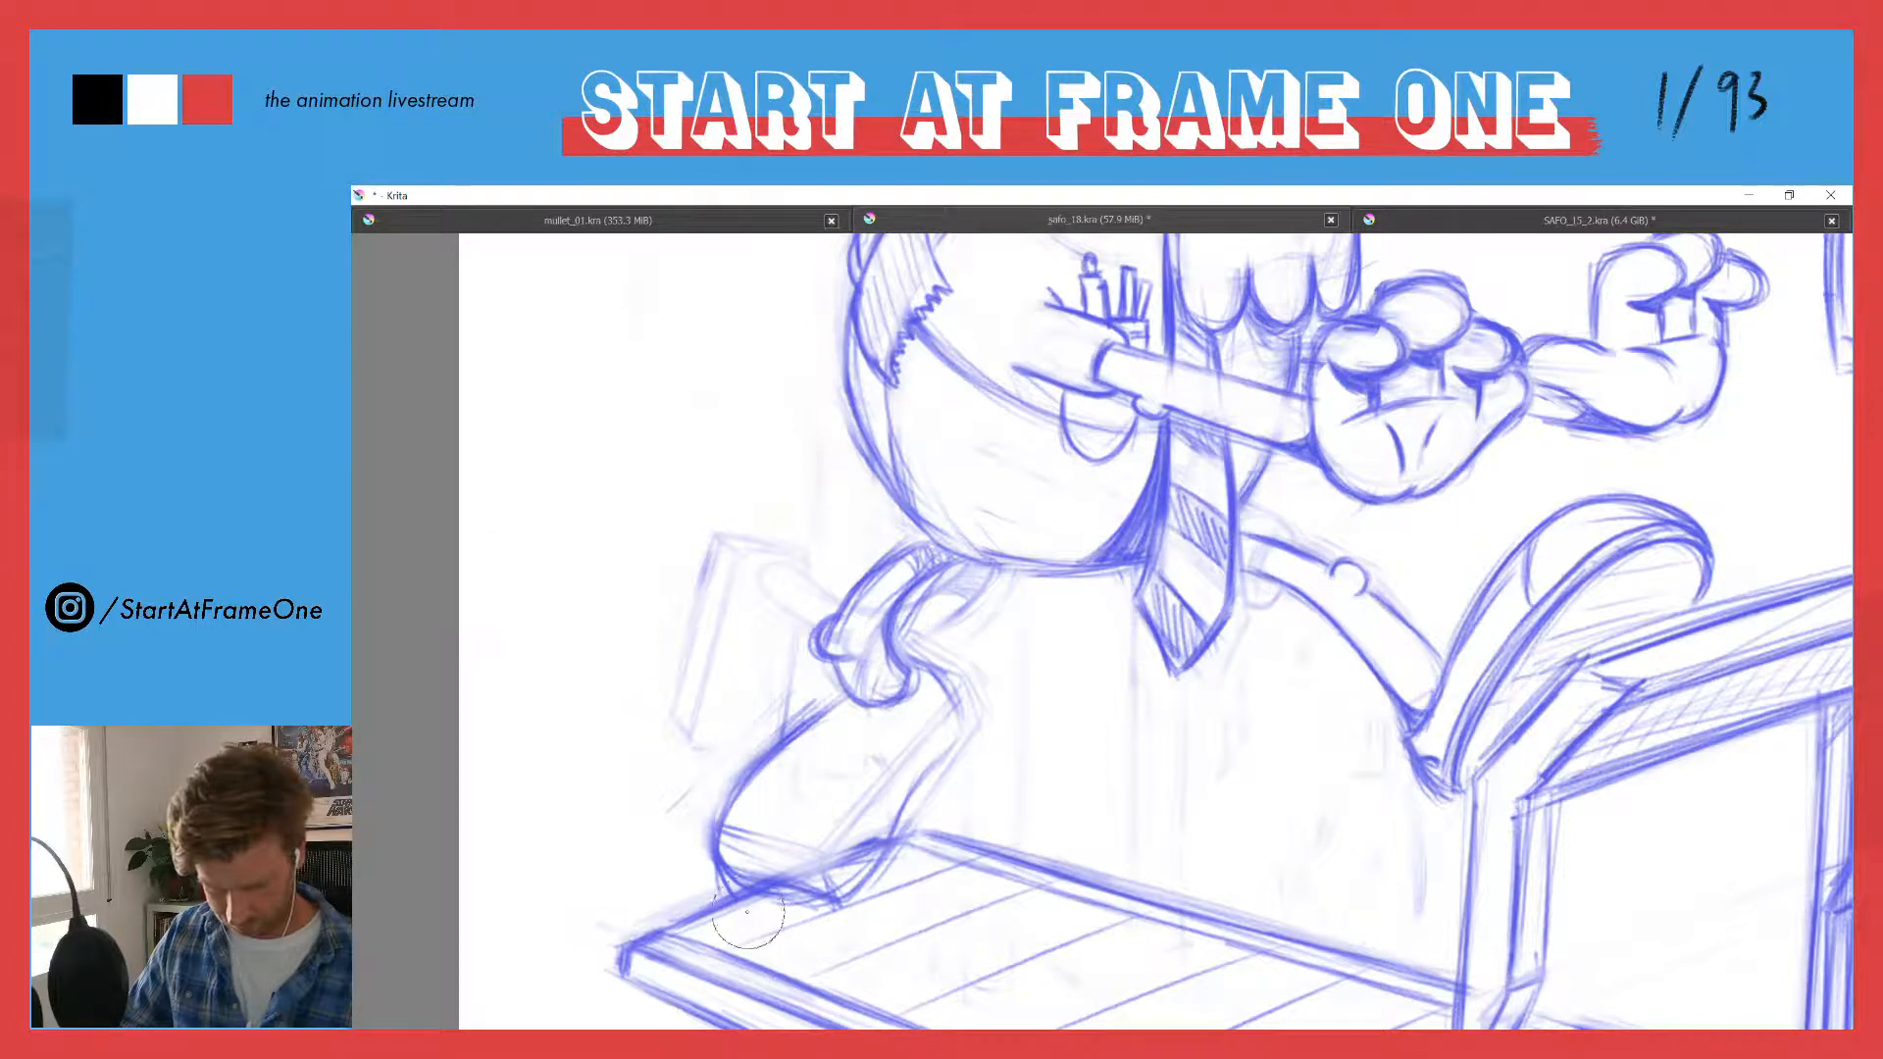
pyautogui.moveTo(925, 671)
pyautogui.mouseDown()
pyautogui.moveTo(955, 724)
pyautogui.moveTo(850, 866)
pyautogui.moveTo(715, 885)
pyautogui.moveTo(843, 889)
pyautogui.mouseUp()
pyautogui.moveTo(956, 738)
pyautogui.mouseDown()
pyautogui.moveTo(875, 855)
pyautogui.moveTo(796, 904)
pyautogui.moveTo(869, 844)
pyautogui.moveTo(929, 750)
pyautogui.moveTo(854, 875)
pyautogui.moveTo(796, 898)
pyautogui.mouseUp()
pyautogui.moveTo(789, 812)
pyautogui.mouseDown()
pyautogui.moveTo(836, 845)
pyautogui.moveTo(772, 797)
pyautogui.moveTo(832, 844)
pyautogui.mouseUp()
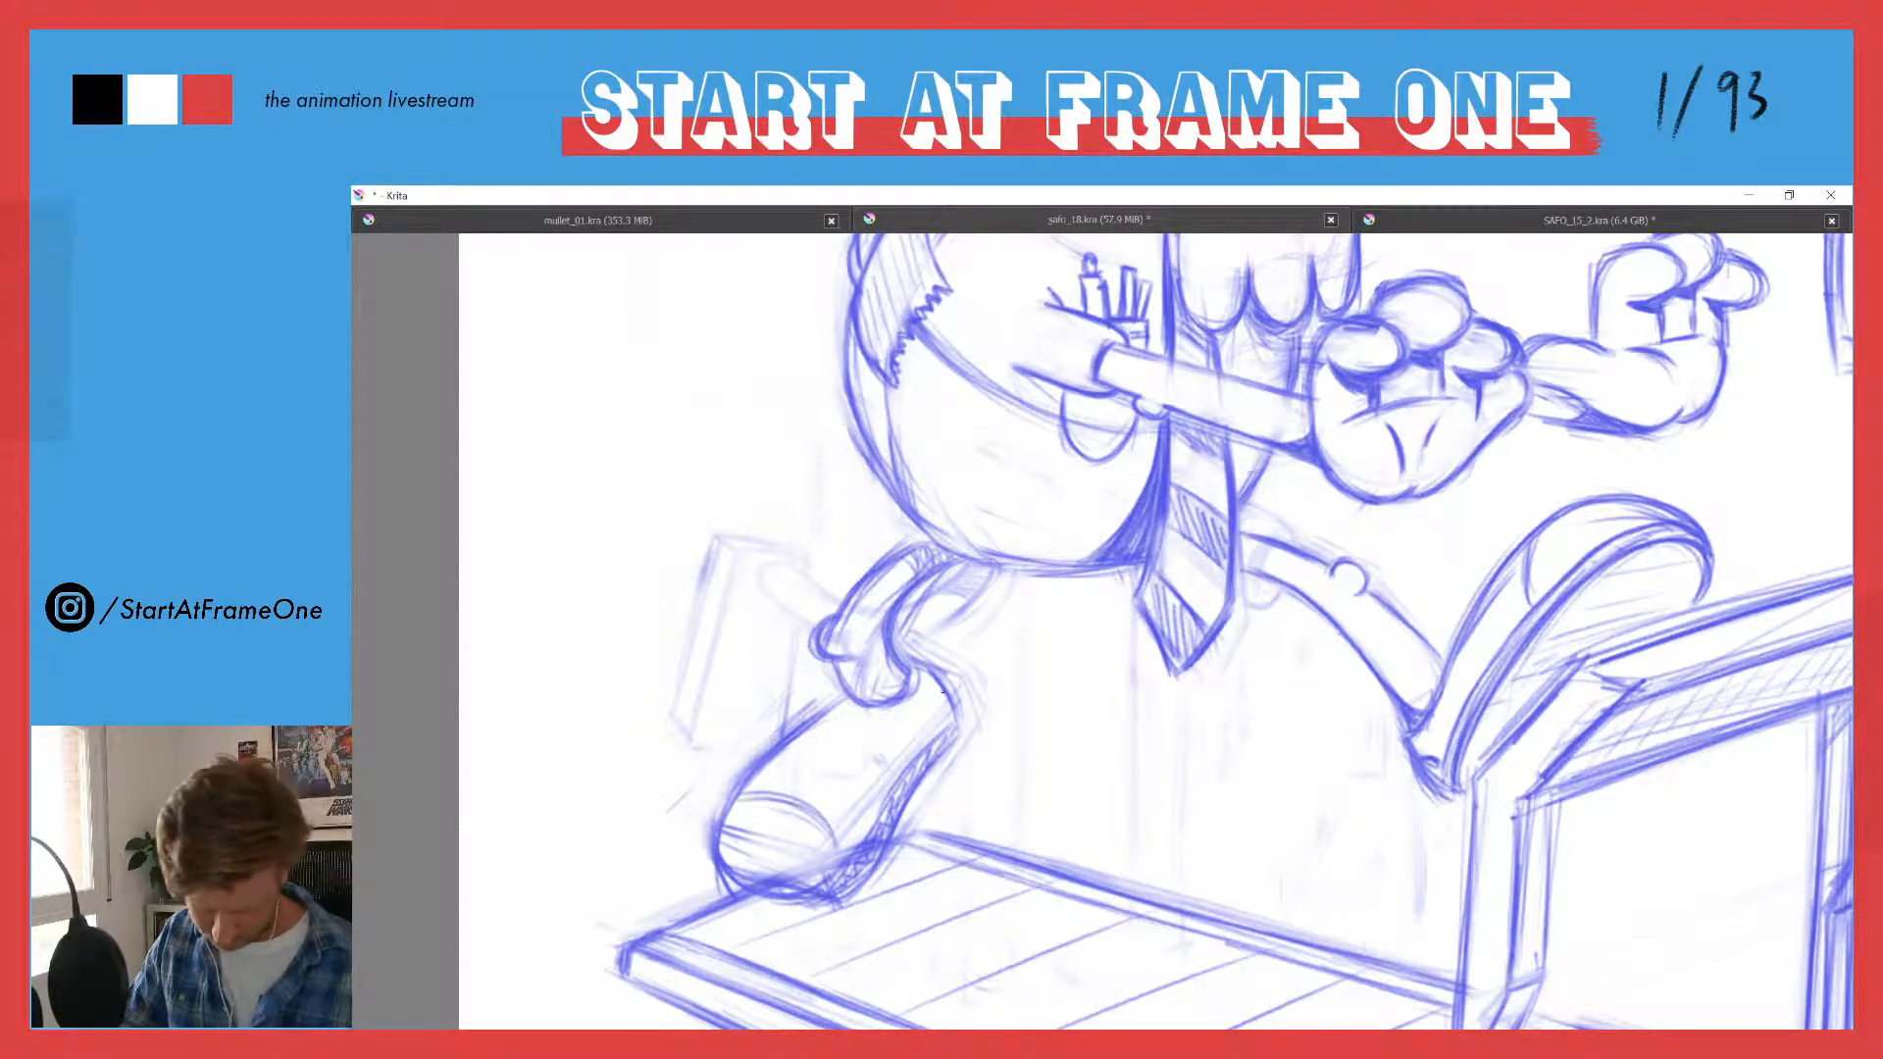
# - Add the lace opening with short cross lines on top of the trailing shoe and tidy its toe and sole lines
pyautogui.moveTo(944, 693); pyautogui.dragTo(940, 730)
pyautogui.moveTo(820, 763)
pyautogui.mouseDown()
pyautogui.moveTo(866, 721)
pyautogui.moveTo(784, 759)
pyautogui.moveTo(818, 771)
pyautogui.moveTo(877, 710)
pyautogui.moveTo(822, 770)
pyautogui.mouseUp()
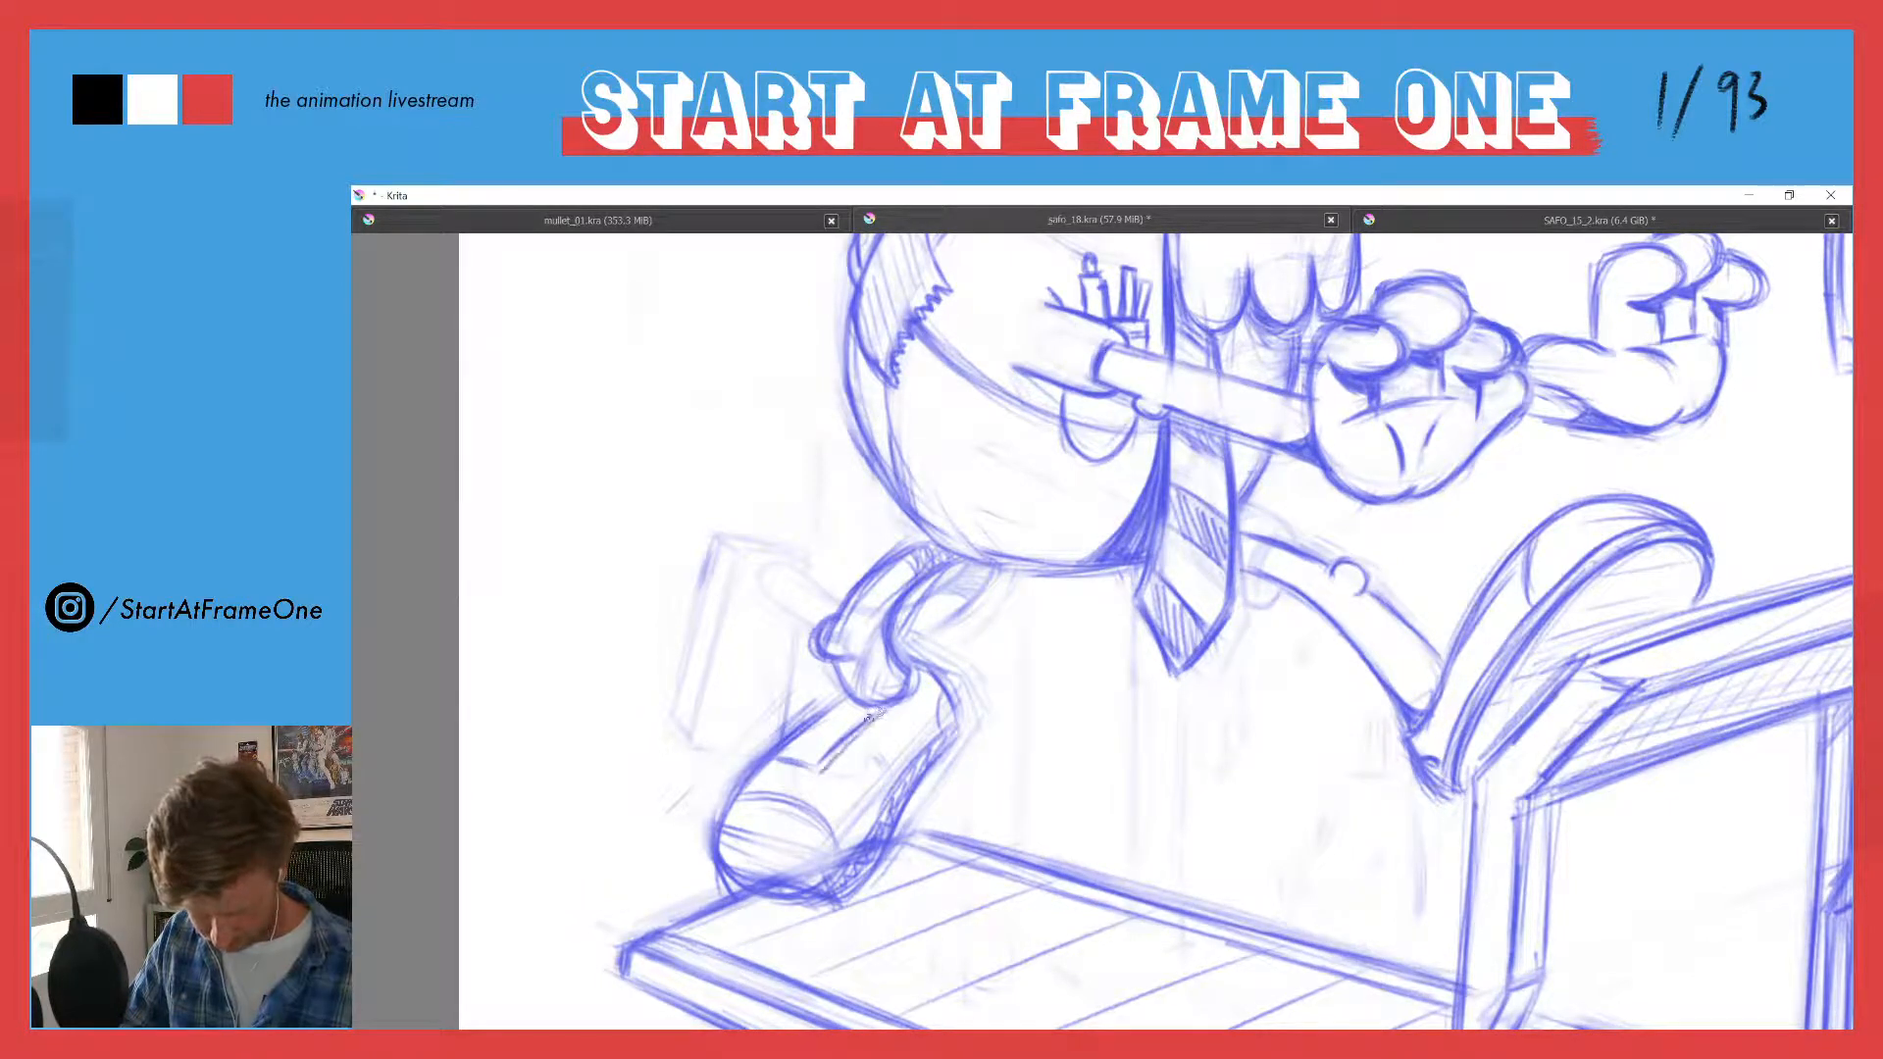
pyautogui.moveTo(845, 697)
pyautogui.mouseDown()
pyautogui.moveTo(876, 713)
pyautogui.moveTo(832, 710)
pyautogui.moveTo(848, 696)
pyautogui.mouseUp()
pyautogui.moveTo(785, 752); pyautogui.dragTo(854, 721)
pyautogui.moveTo(817, 727); pyautogui.dragTo(861, 707)
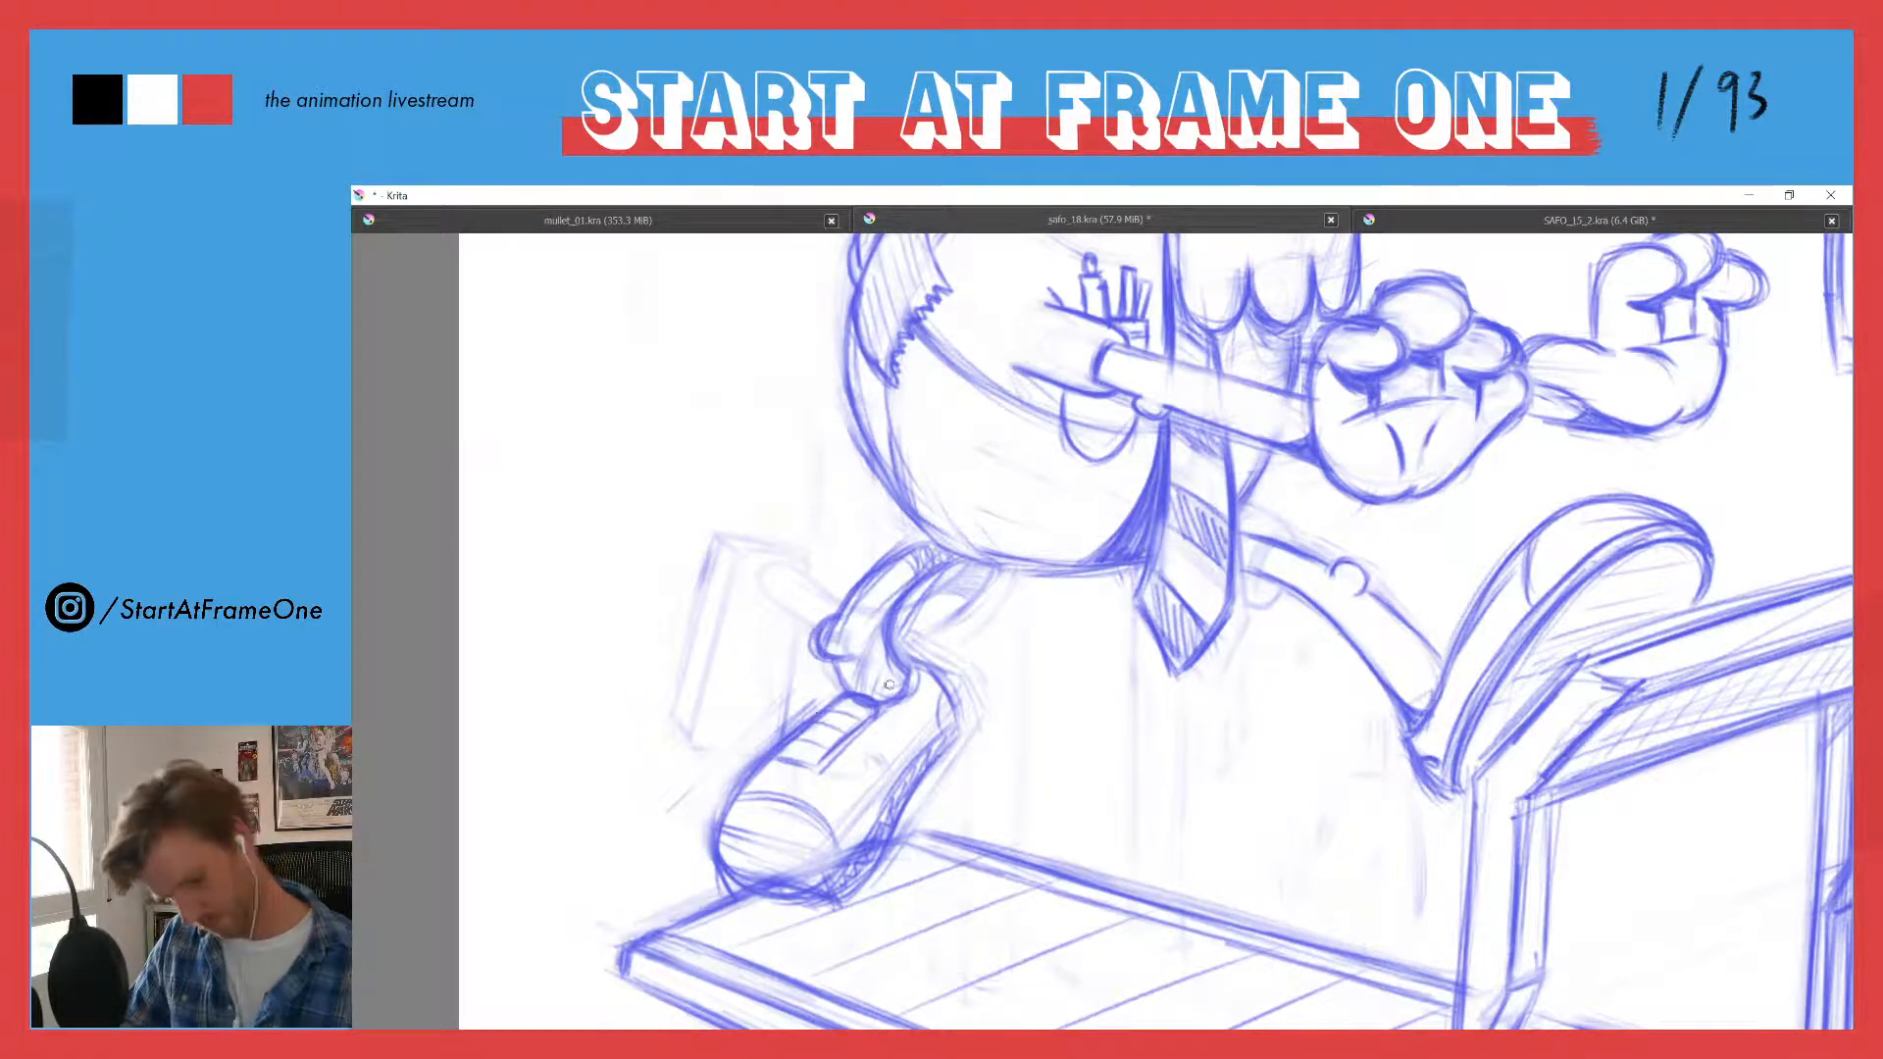
pyautogui.moveTo(774, 763)
pyautogui.mouseDown()
pyautogui.moveTo(822, 773)
pyautogui.moveTo(782, 872)
pyautogui.moveTo(765, 861)
pyautogui.moveTo(820, 906)
pyautogui.moveTo(855, 891)
pyautogui.mouseUp()
pyautogui.press('e')
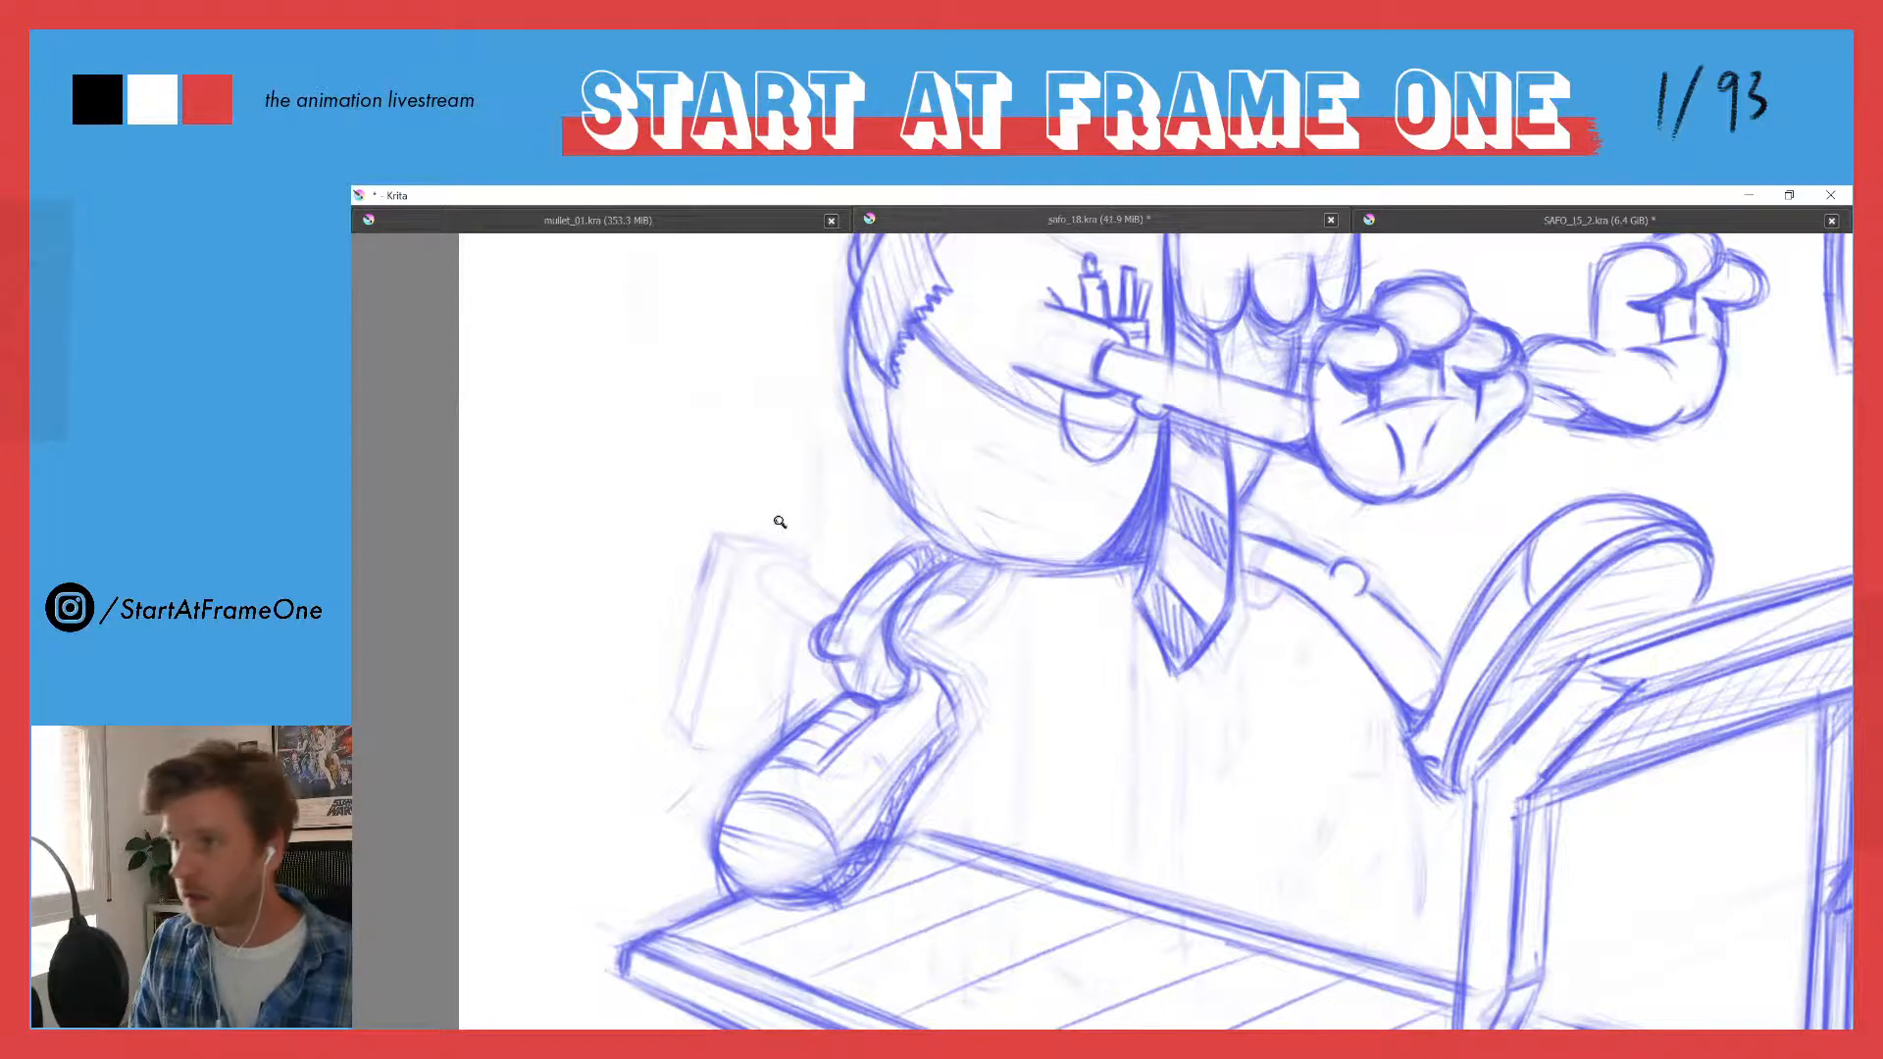
# - Save the treadmill sketch in safo_18.kra
pyautogui.moveTo(780, 520); pyautogui.dragTo(773, 722)
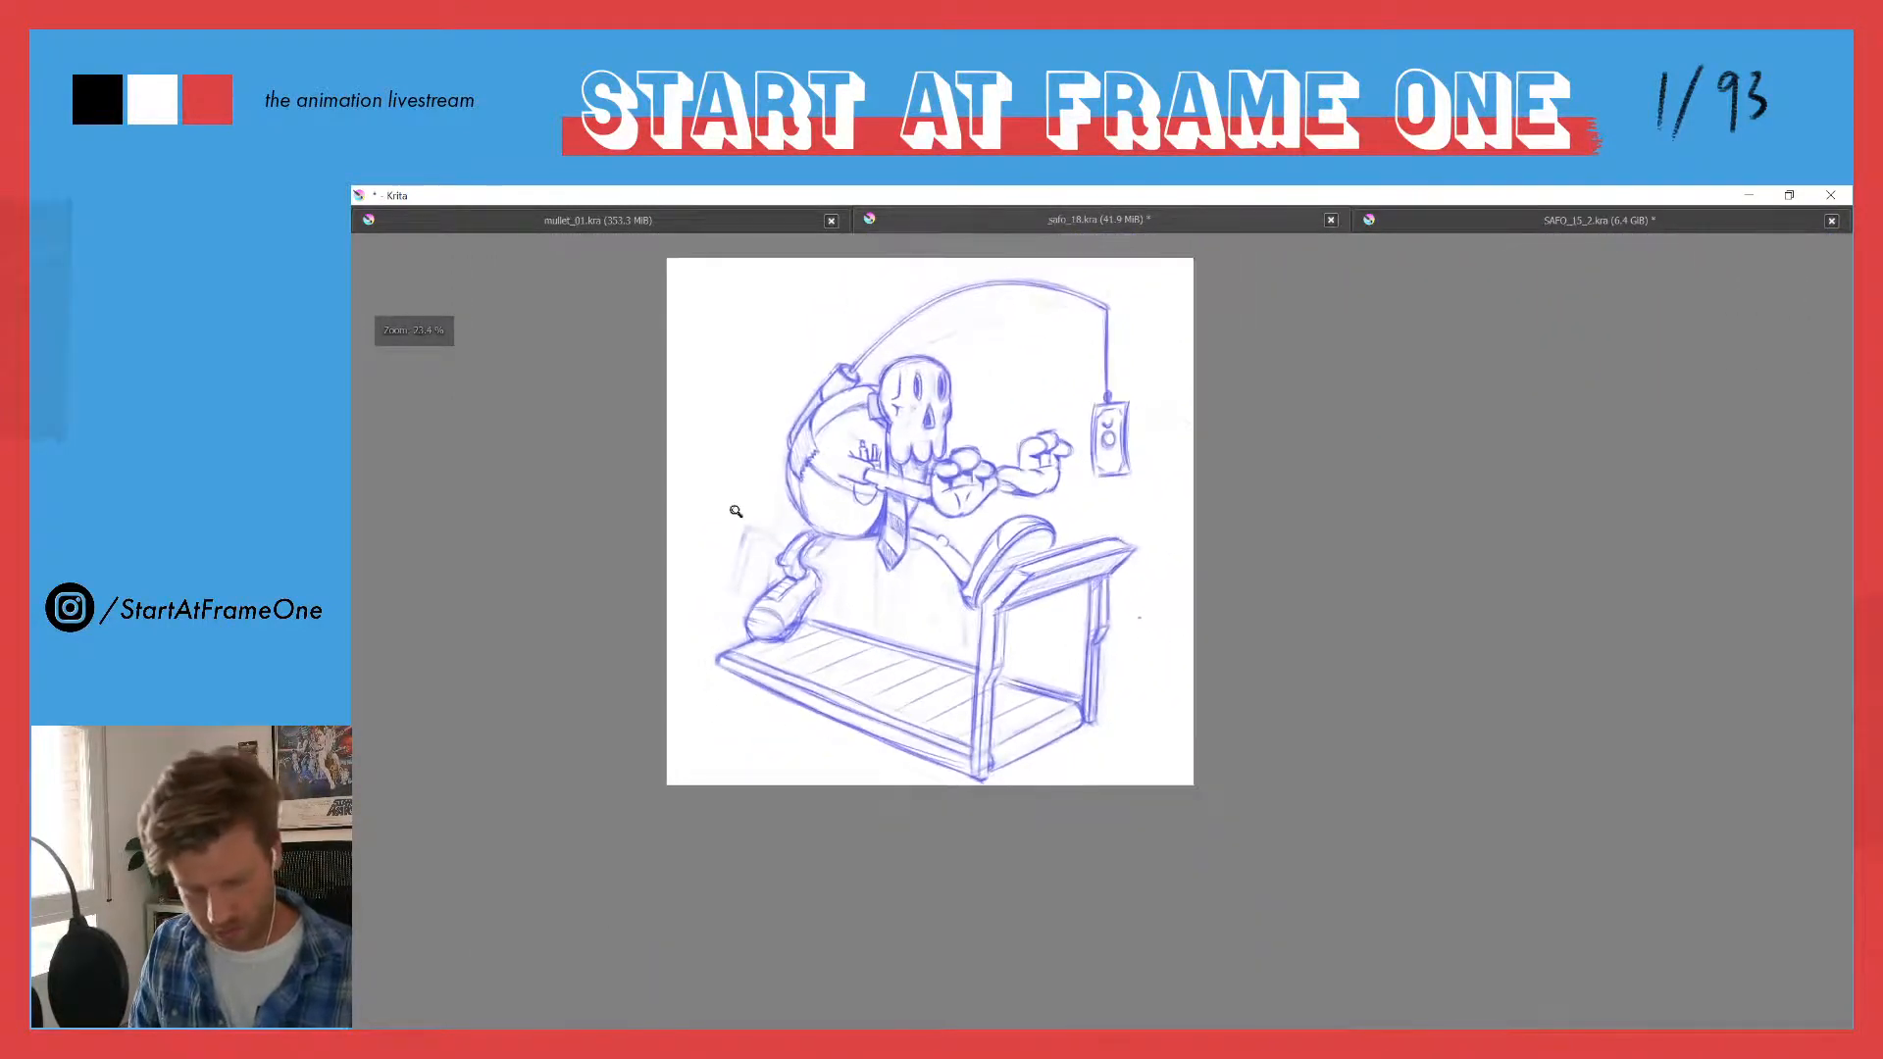
pyautogui.moveTo(737, 515); pyautogui.dragTo(735, 500)
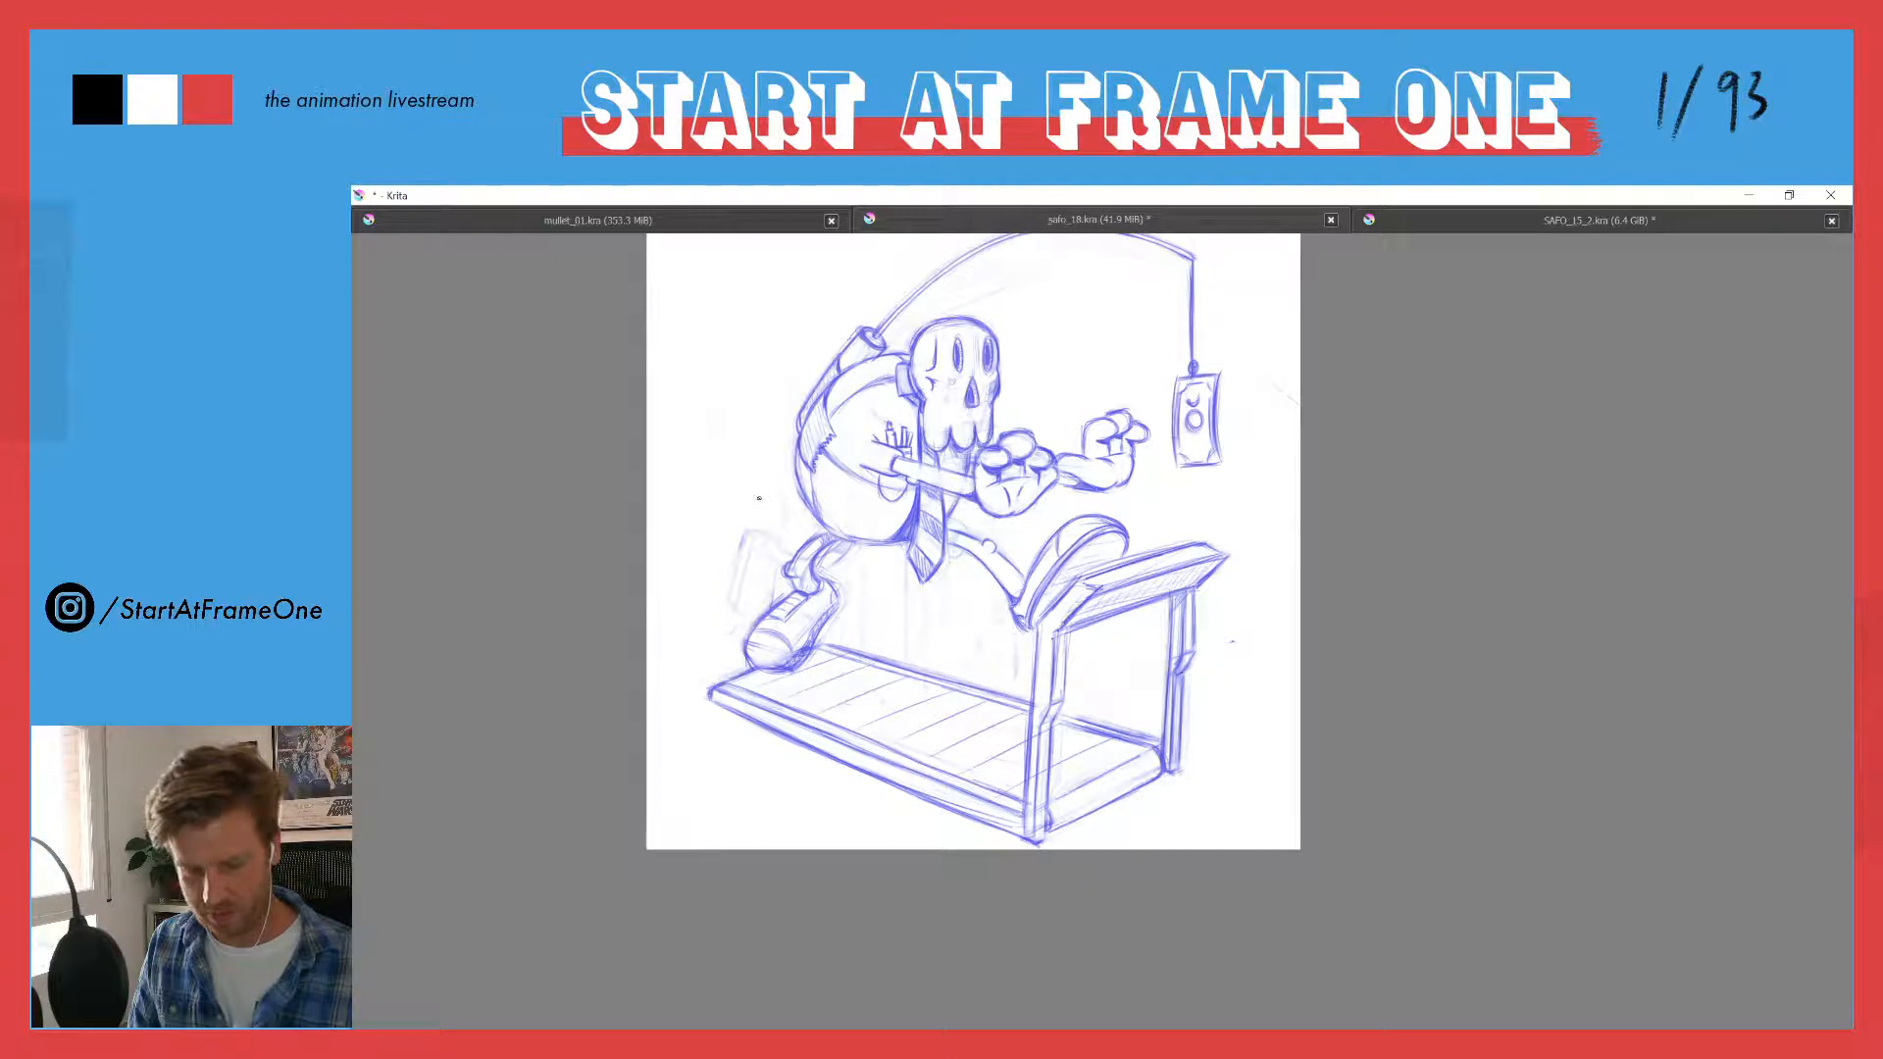
pyautogui.moveTo(758, 498); pyautogui.dragTo(775, 582)
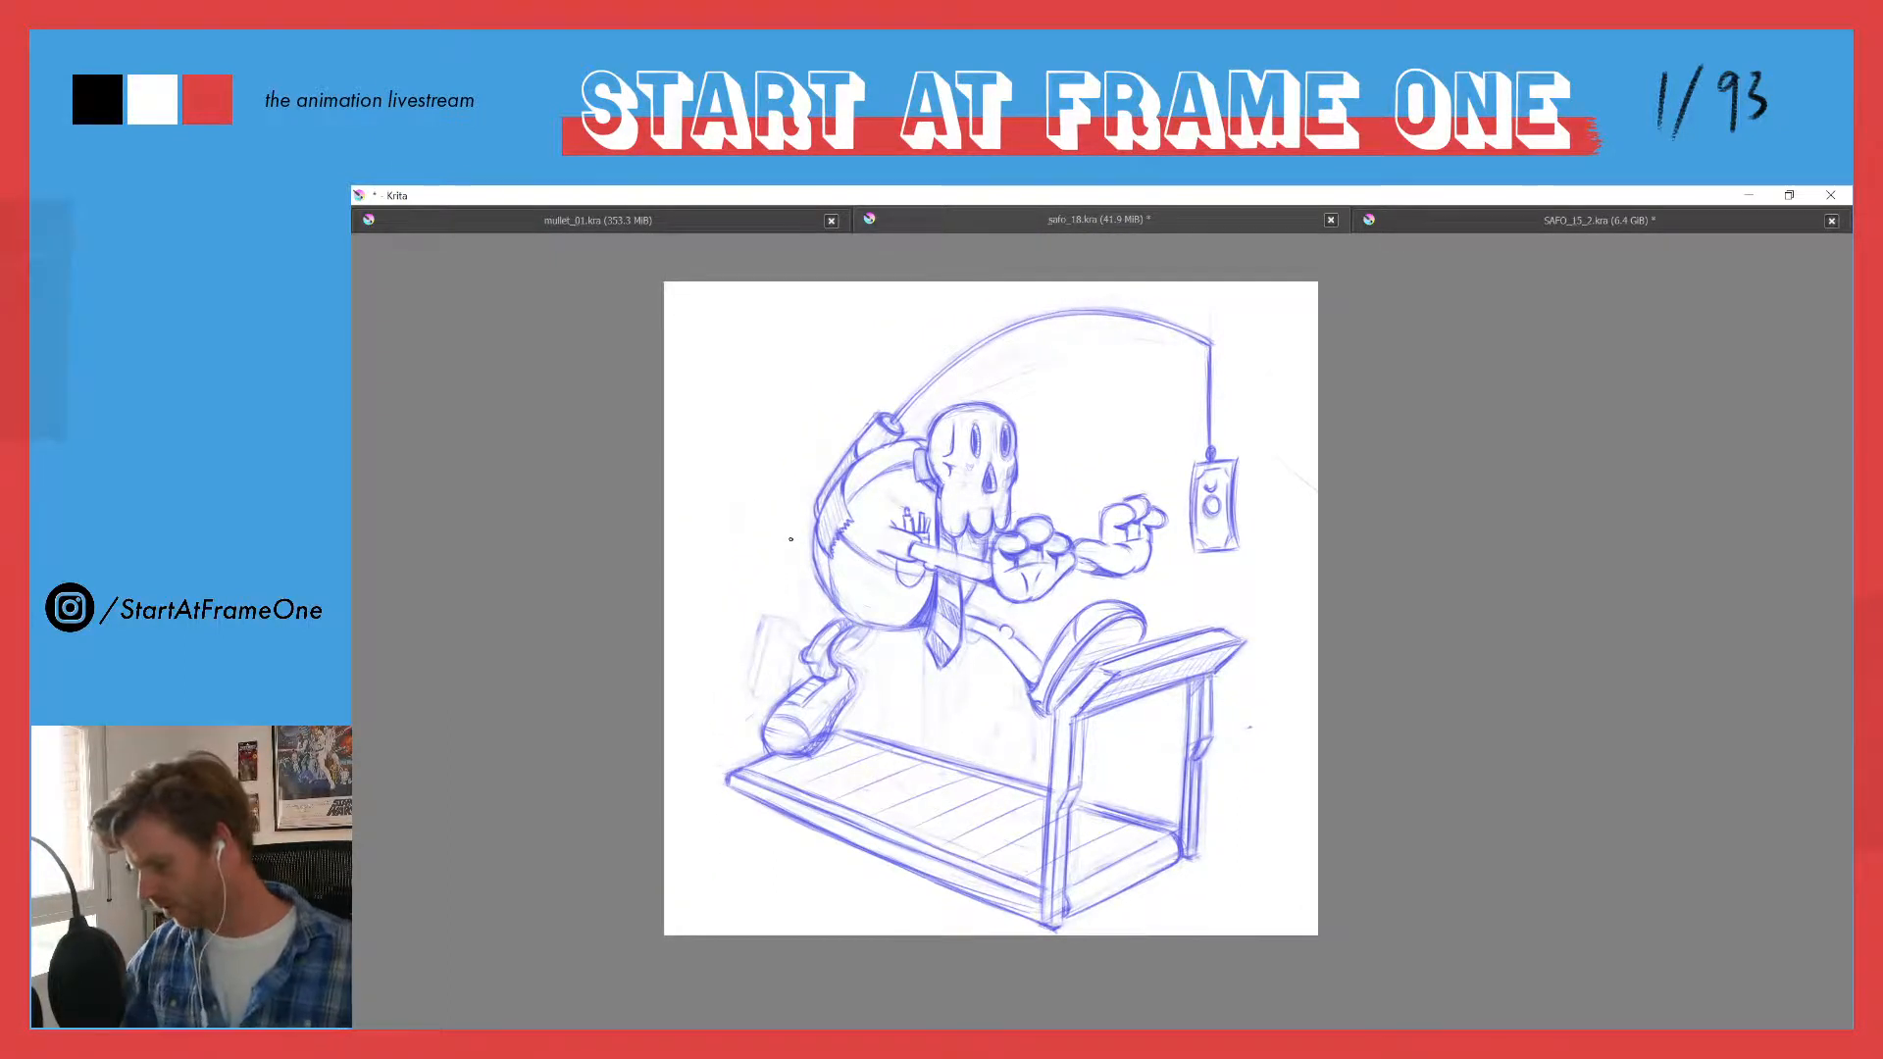
pyautogui.press('ctrl')
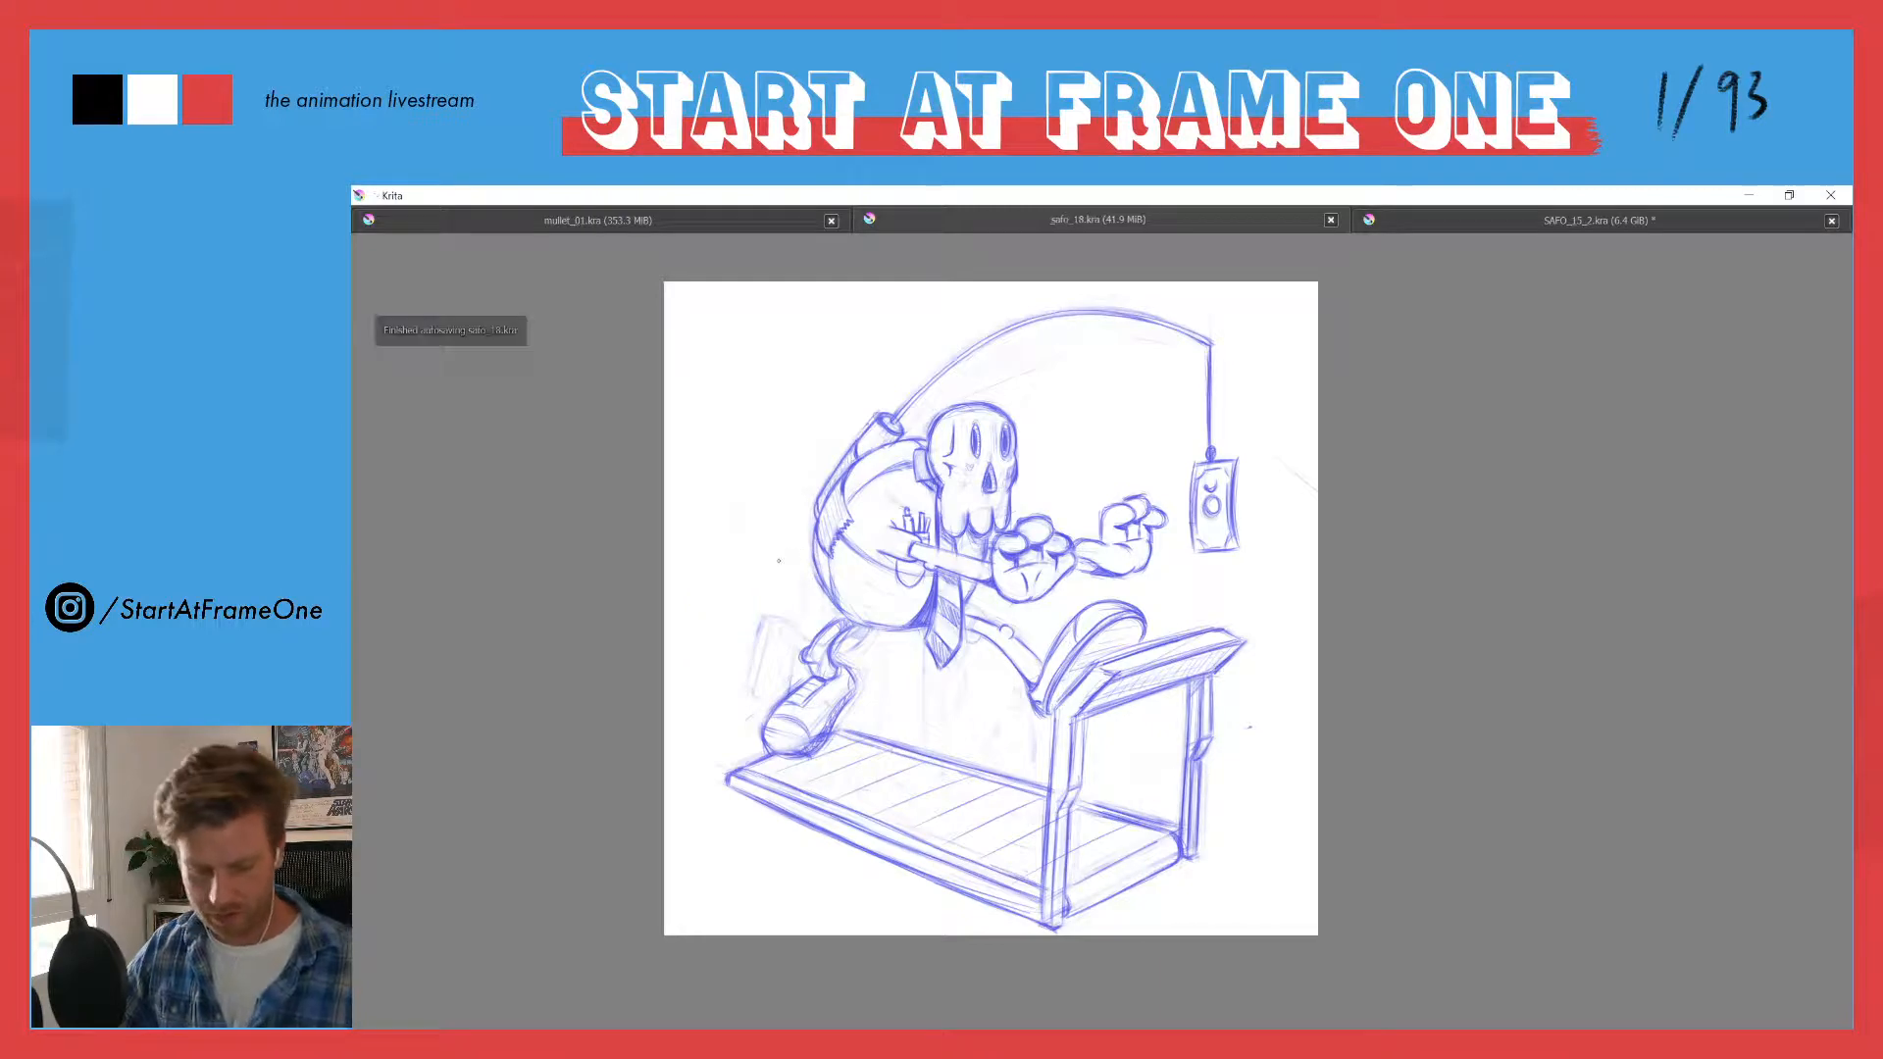
pyautogui.hotkey('ctrl', 'shift', 's')
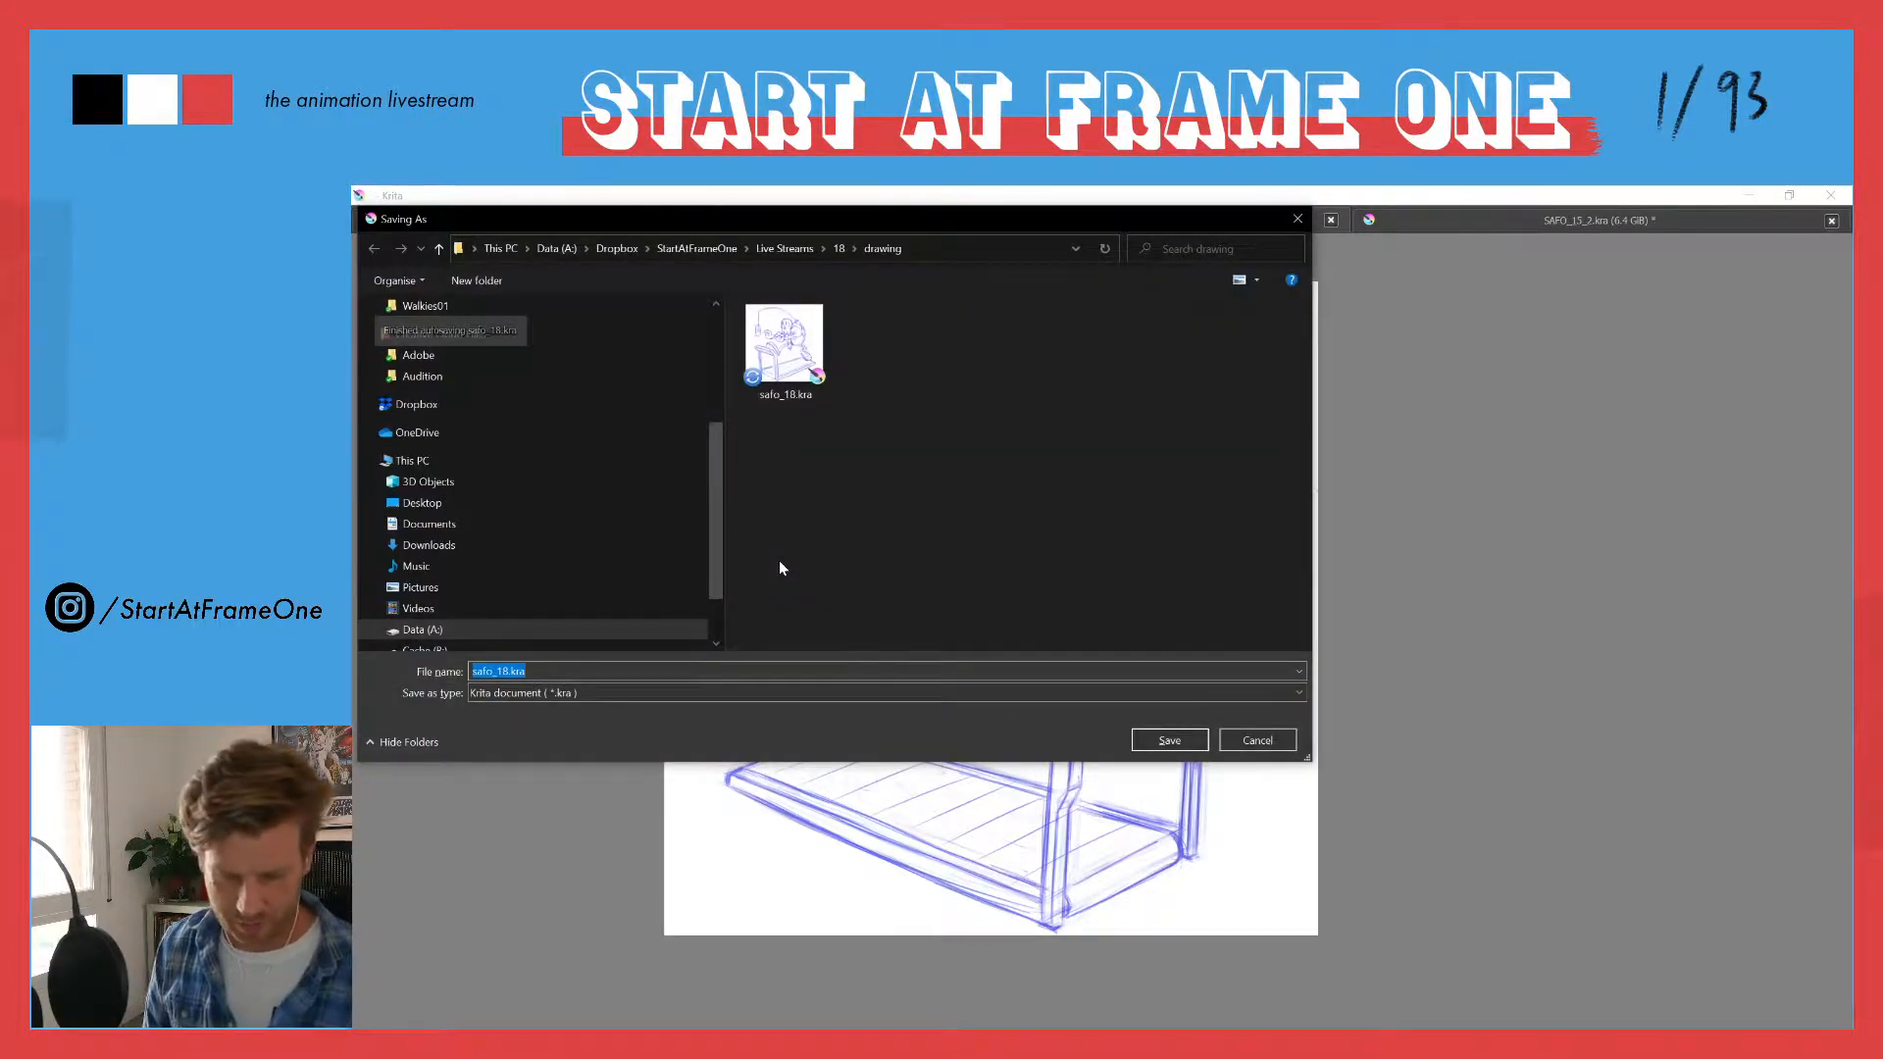
pyautogui.moveTo(930, 221); pyautogui.dragTo(1402, 0)
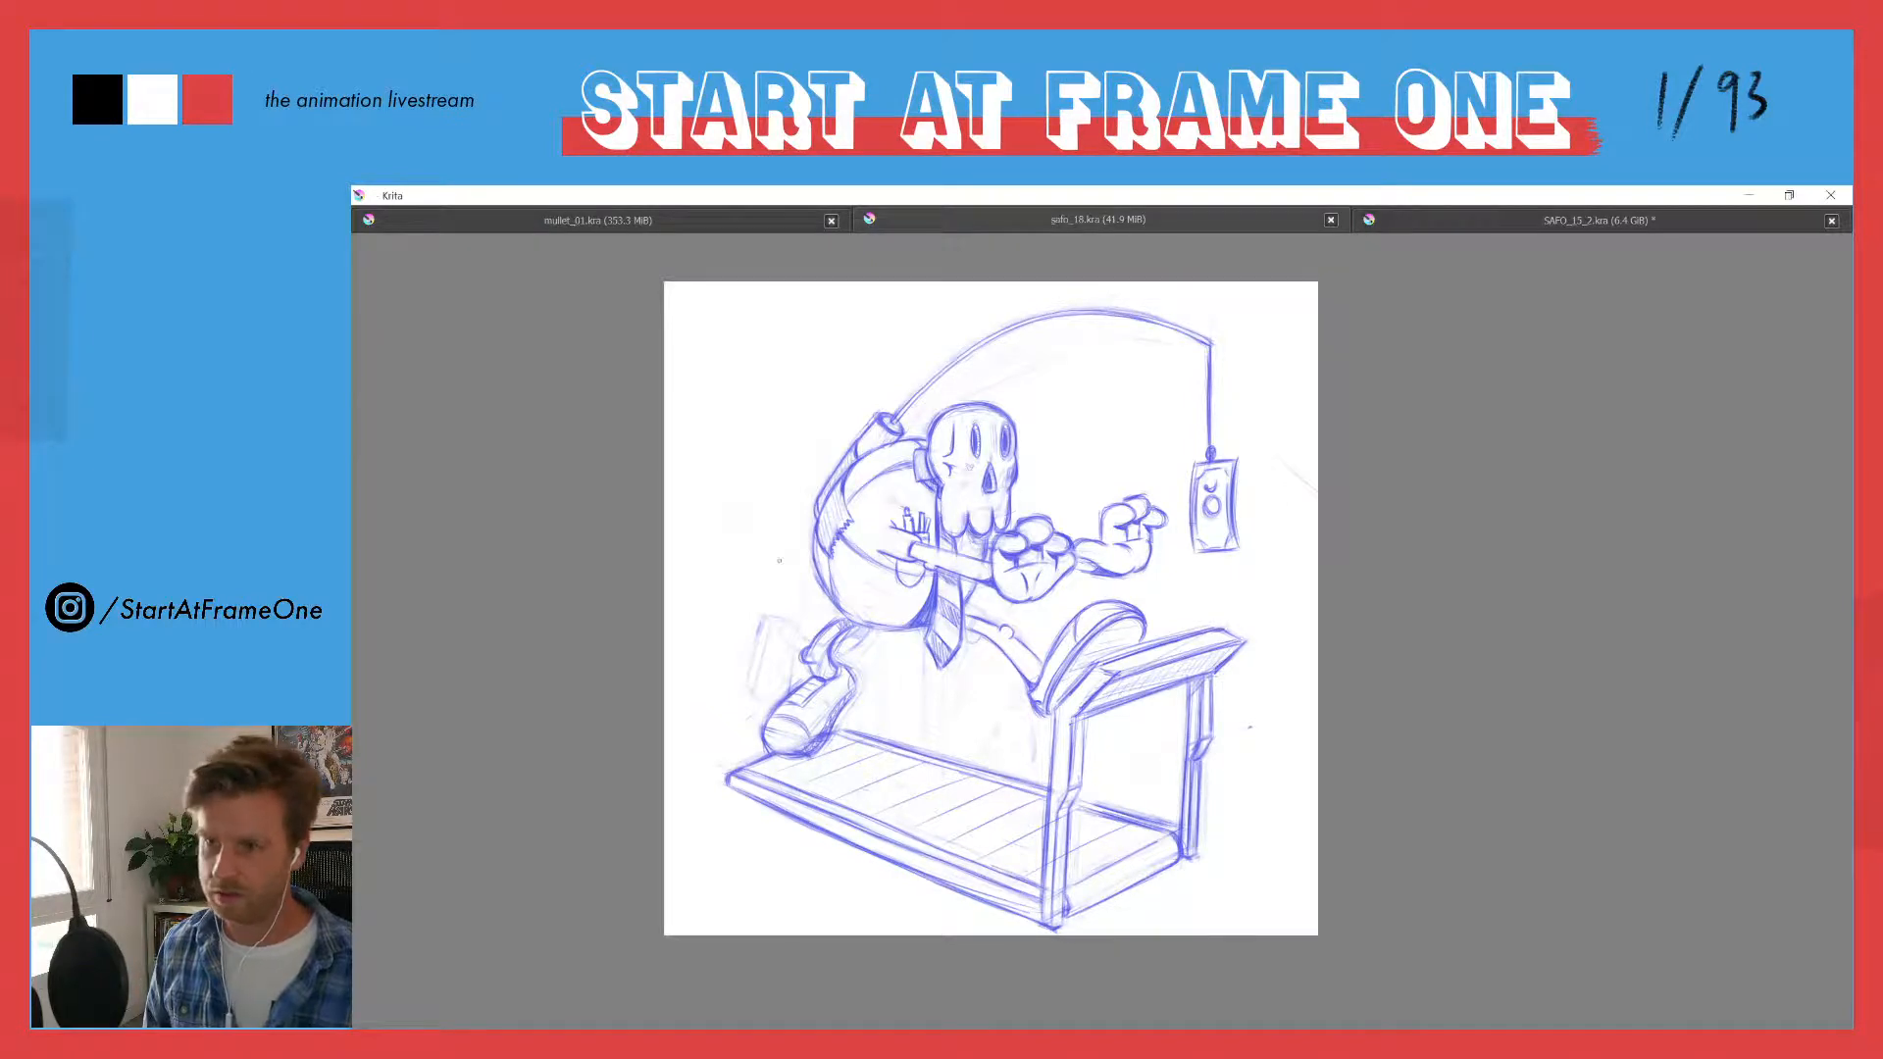
pyautogui.hotkey('ctrl', 's')
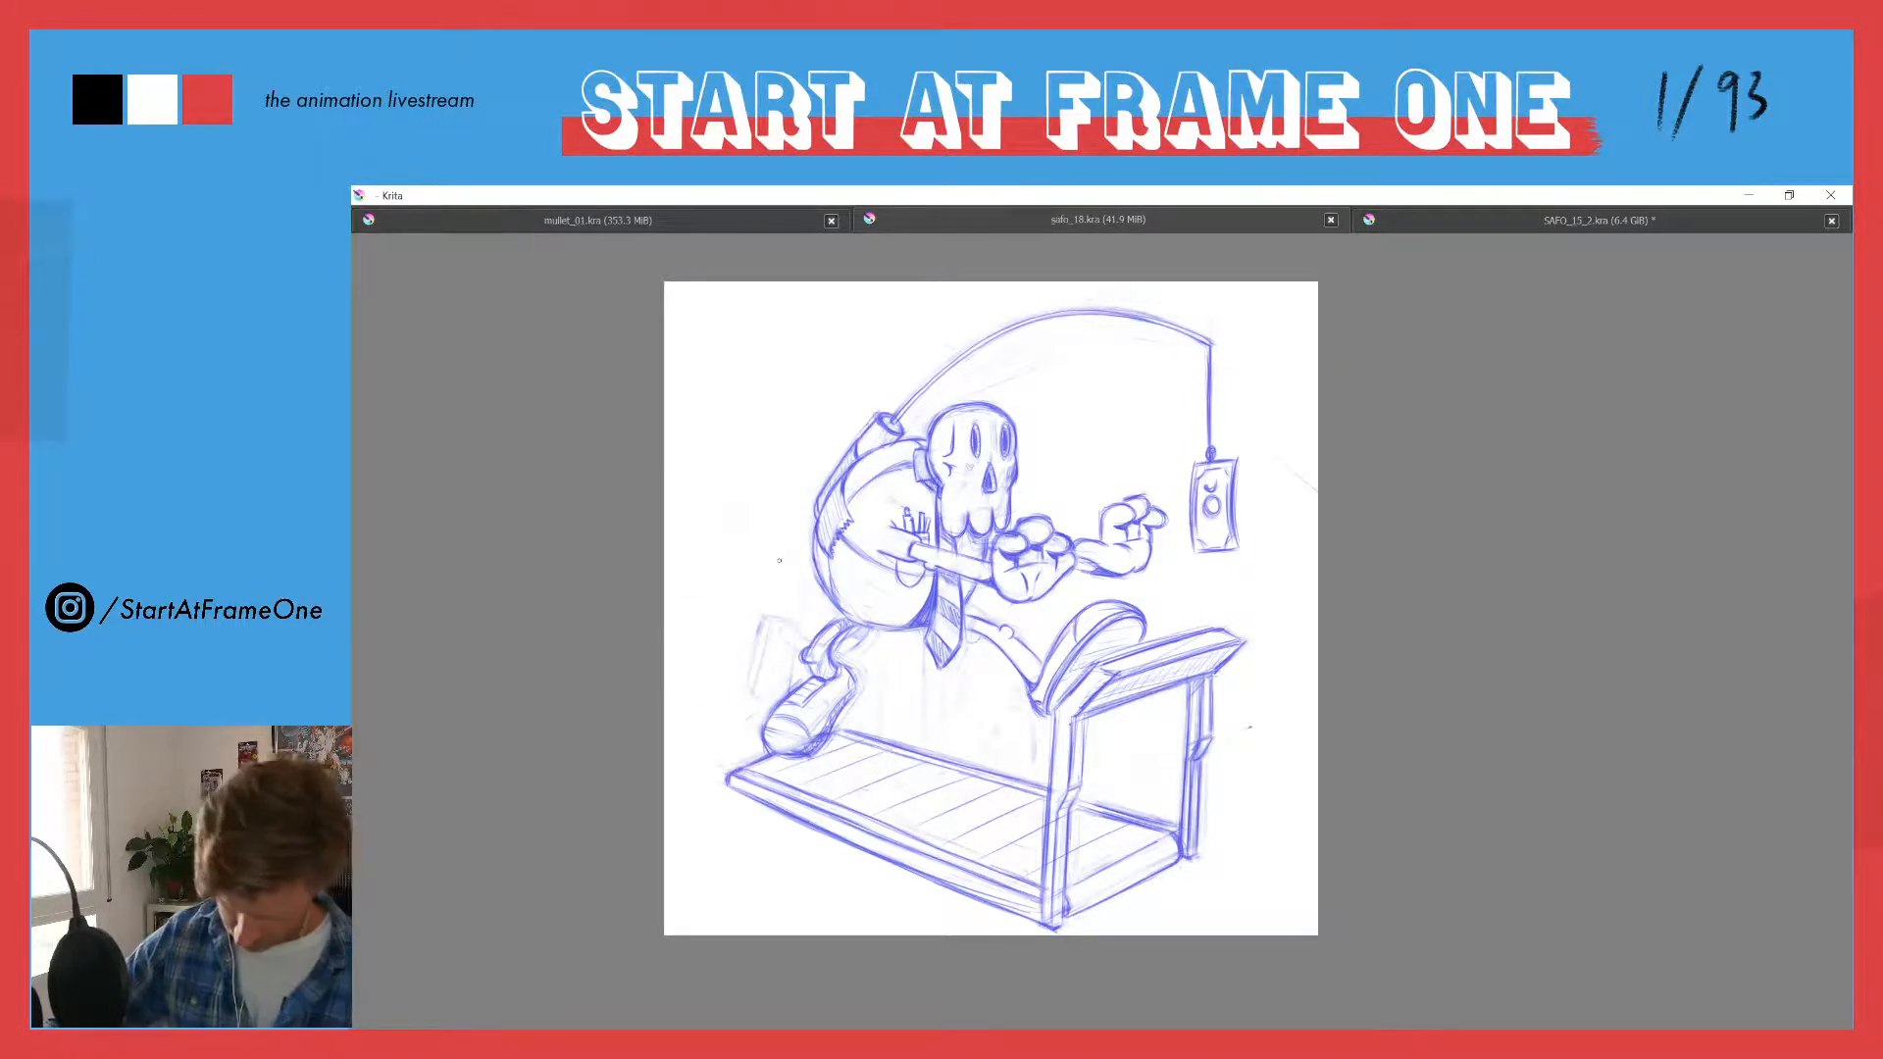
# - Copy the sketch layer, paste it as a new layer above, and hide the original beneath it
pyautogui.press('Tab')
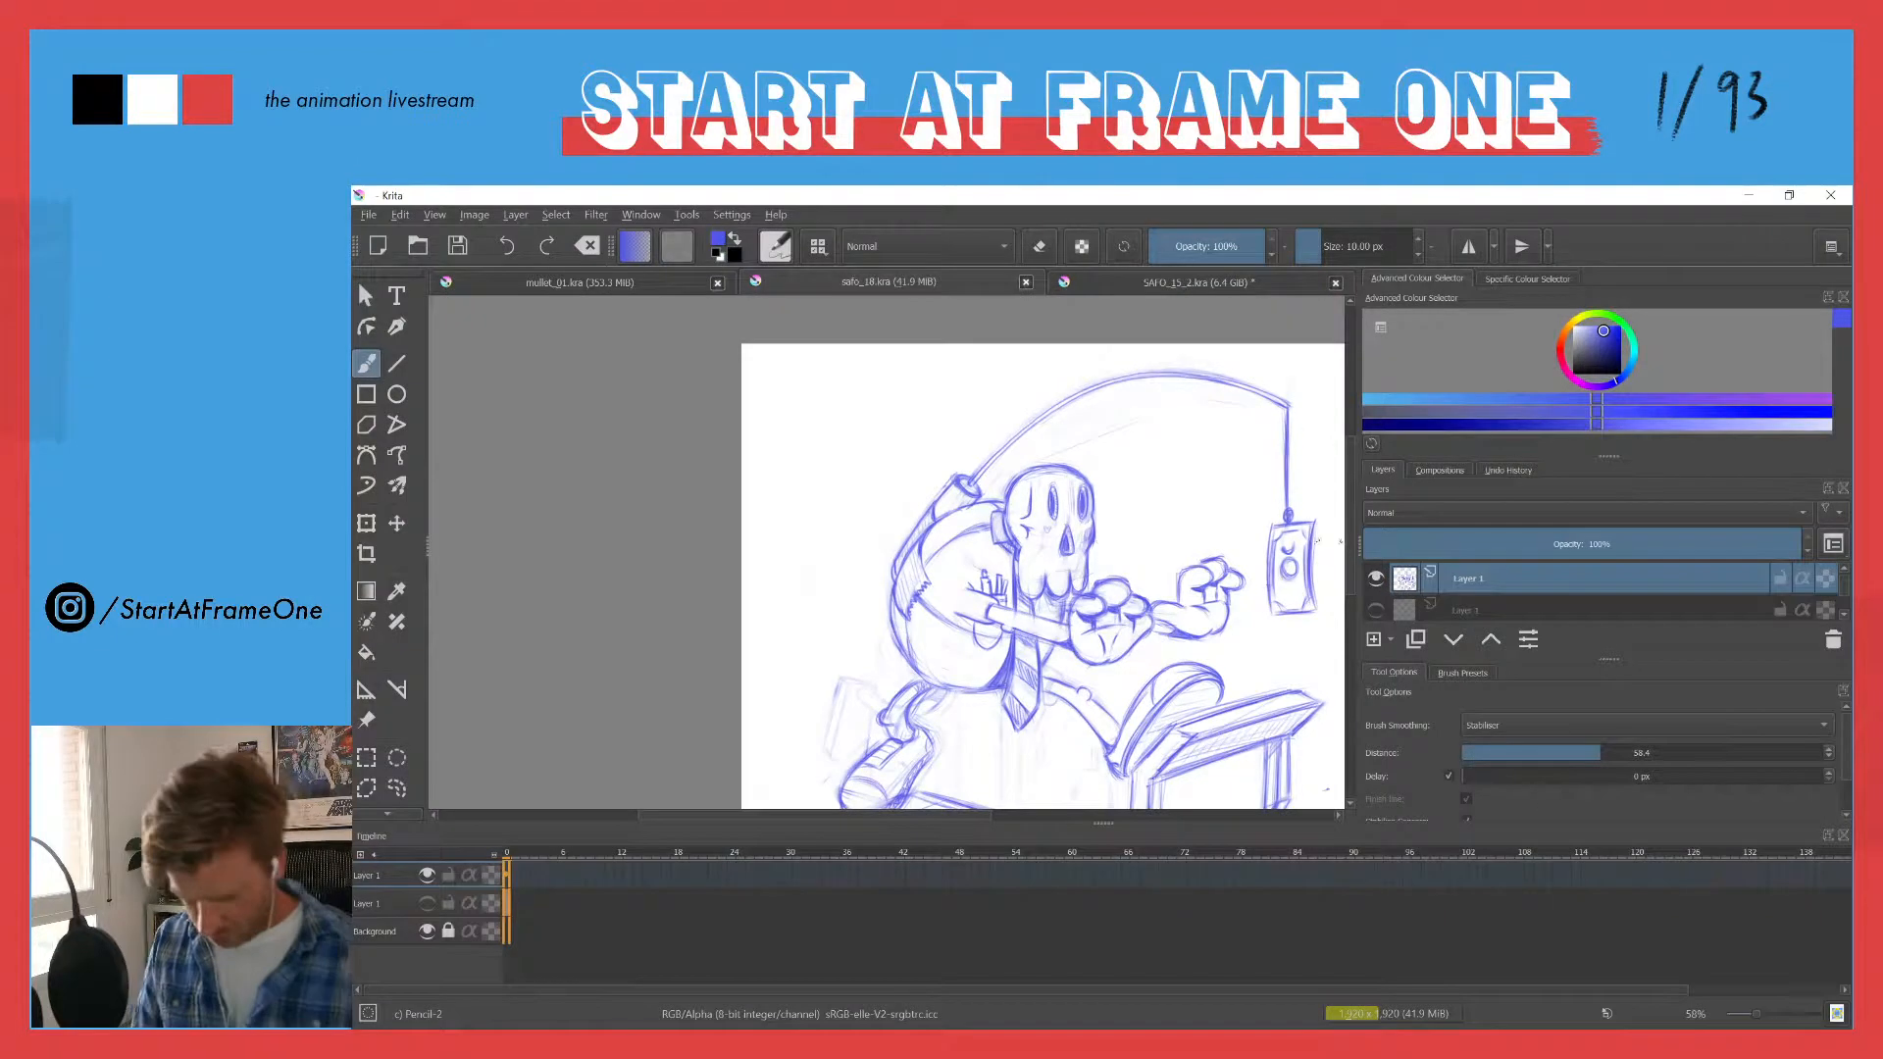
pyautogui.rightClick(1479, 586)
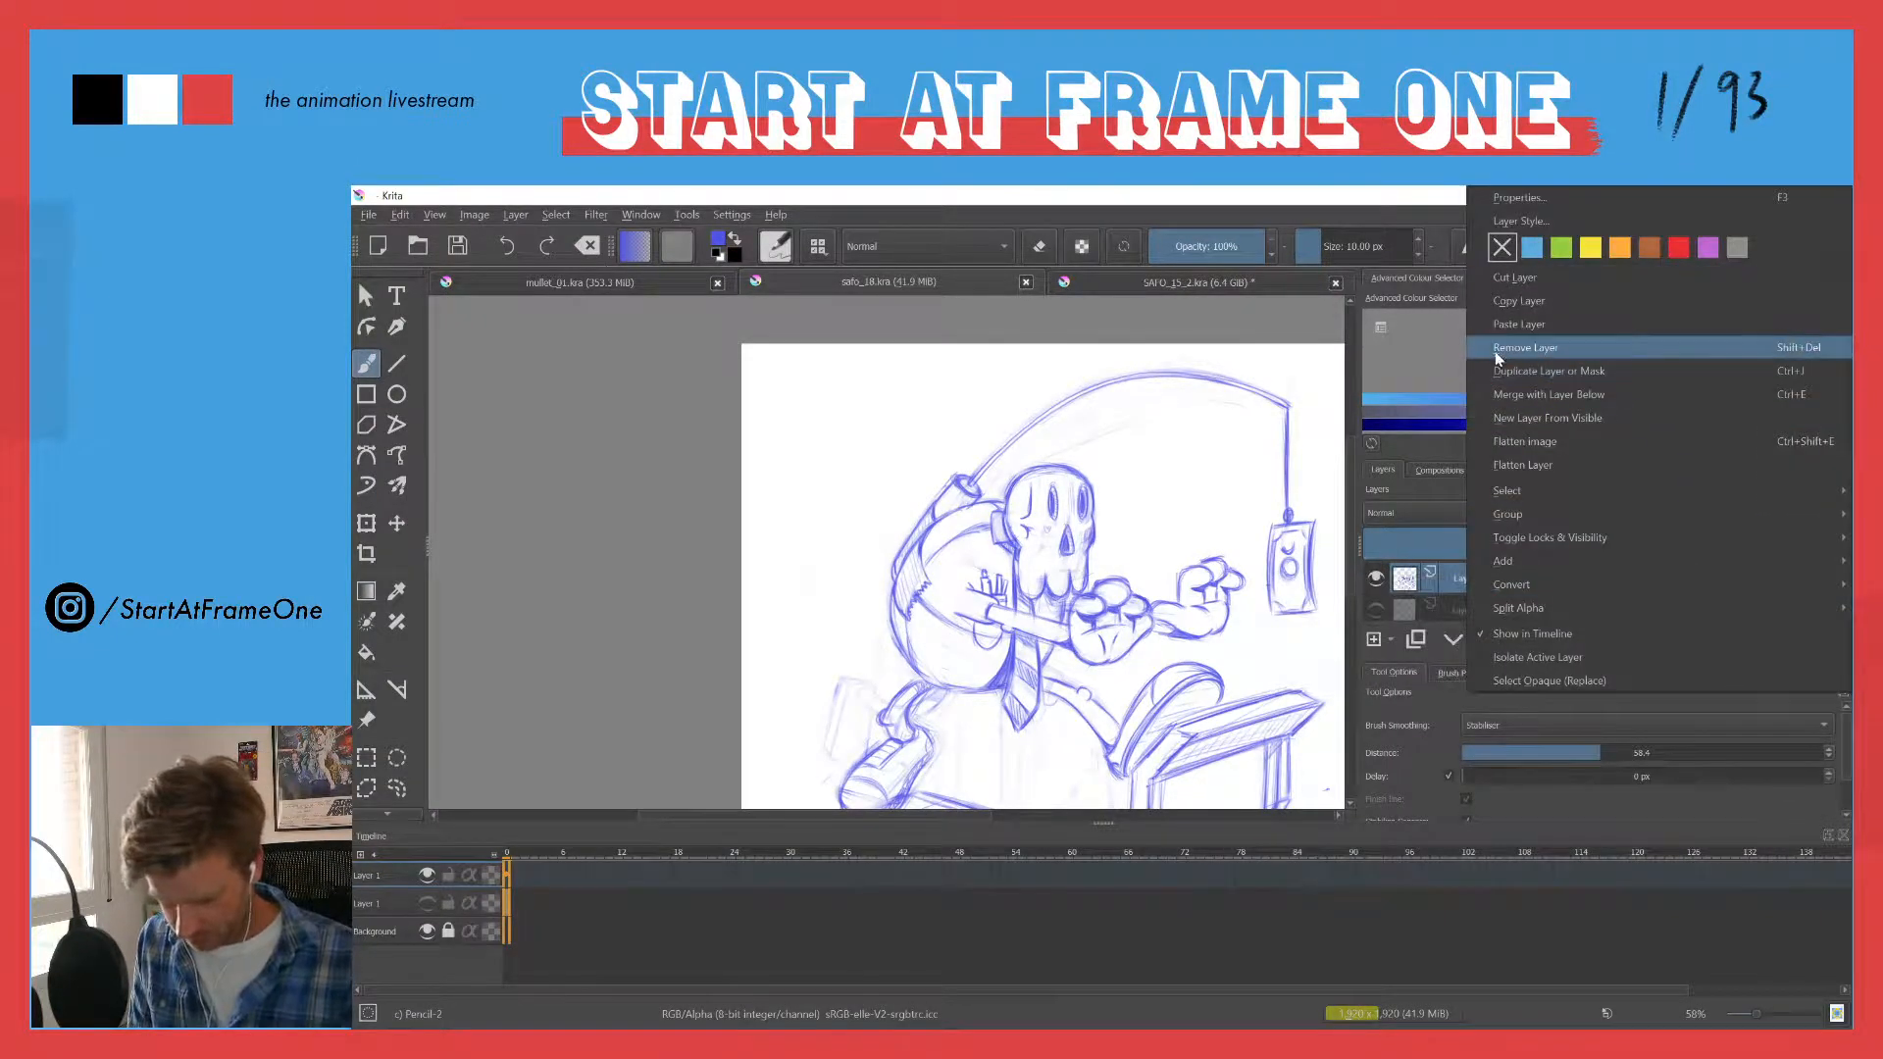
pyautogui.click(1497, 305)
pyautogui.rightClick(1471, 579)
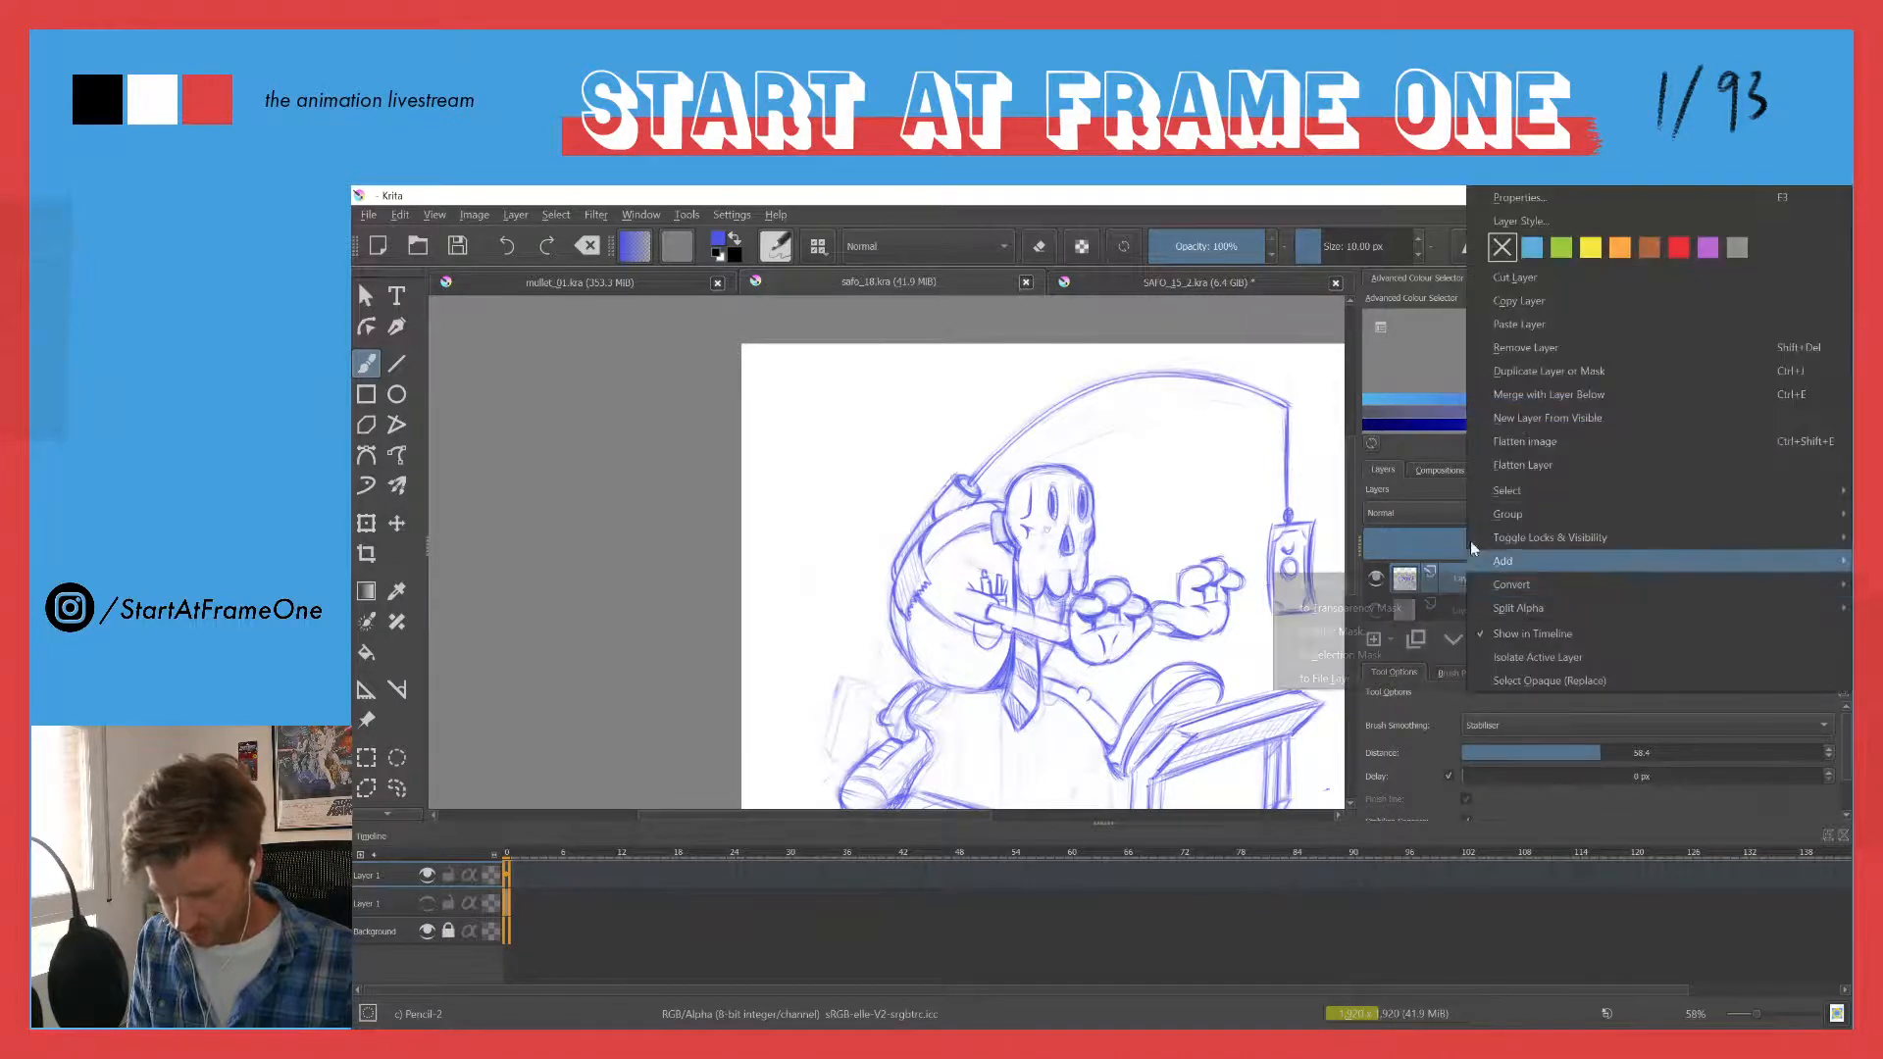
pyautogui.click(1498, 304)
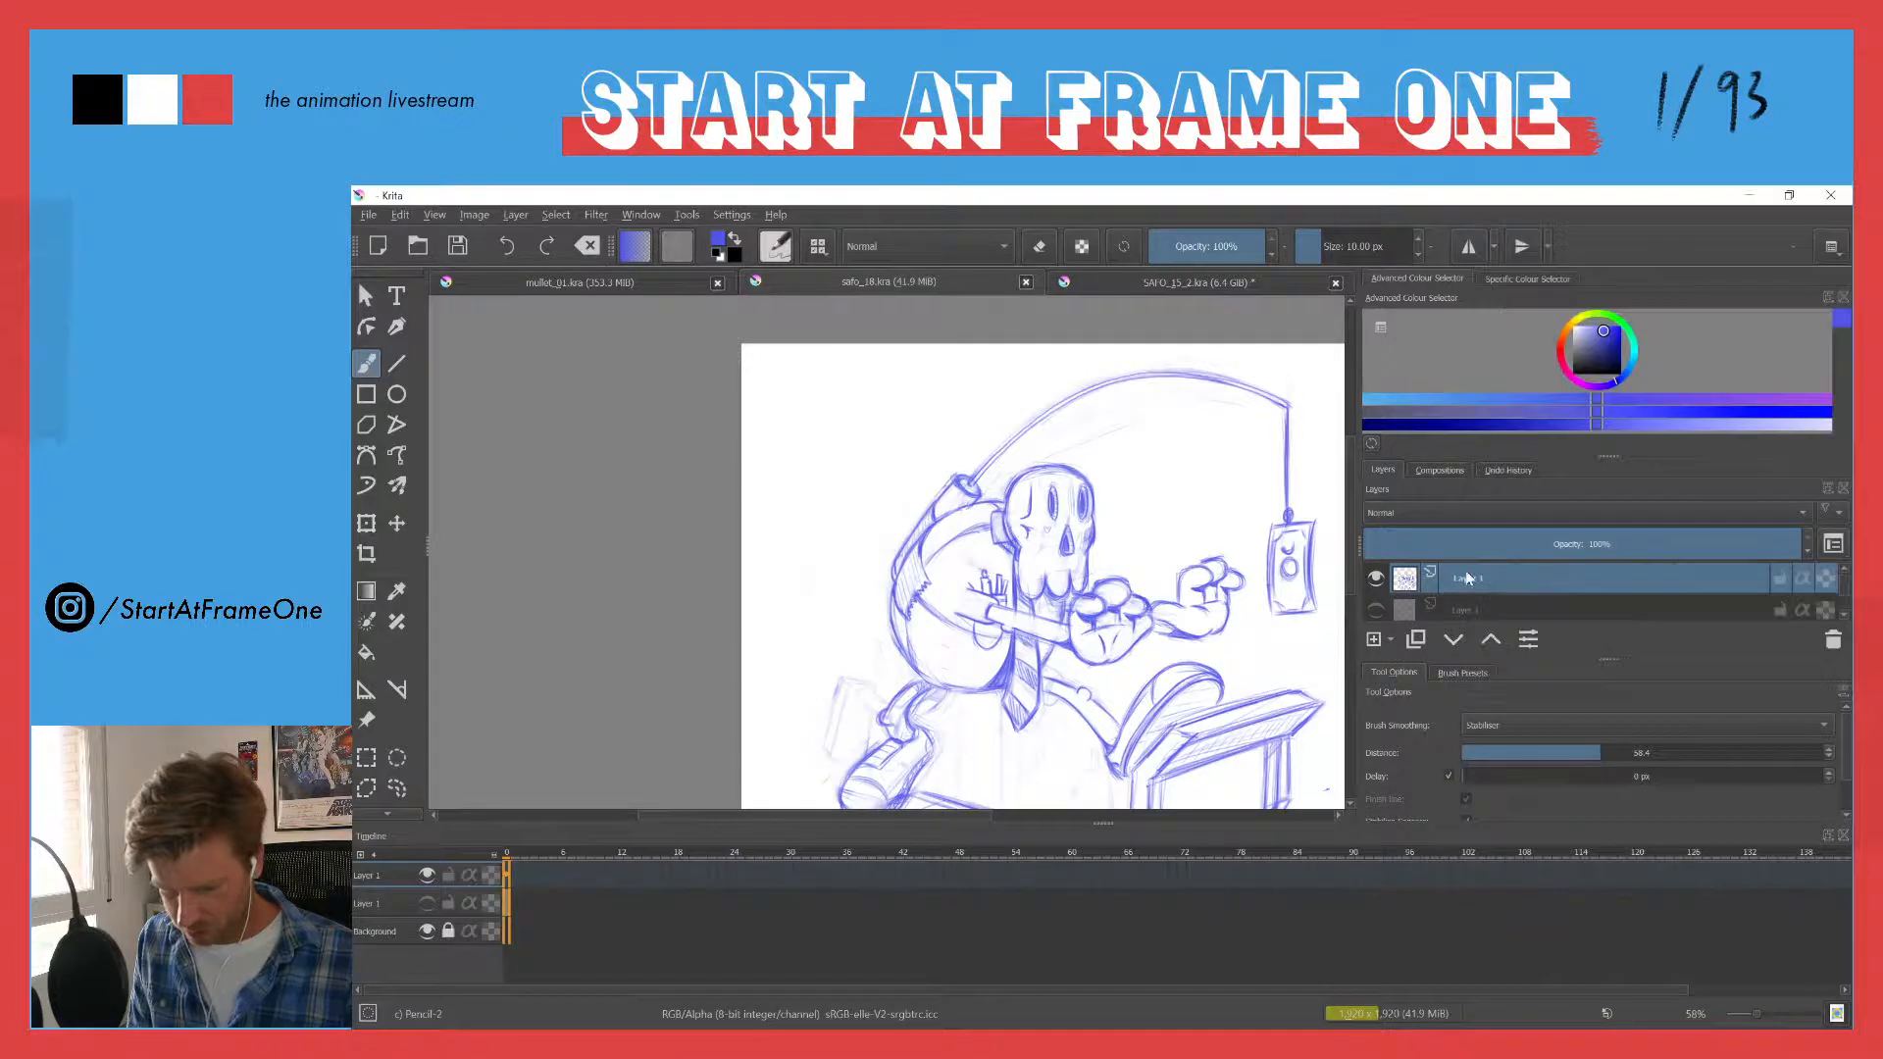
pyautogui.rightClick(1465, 569)
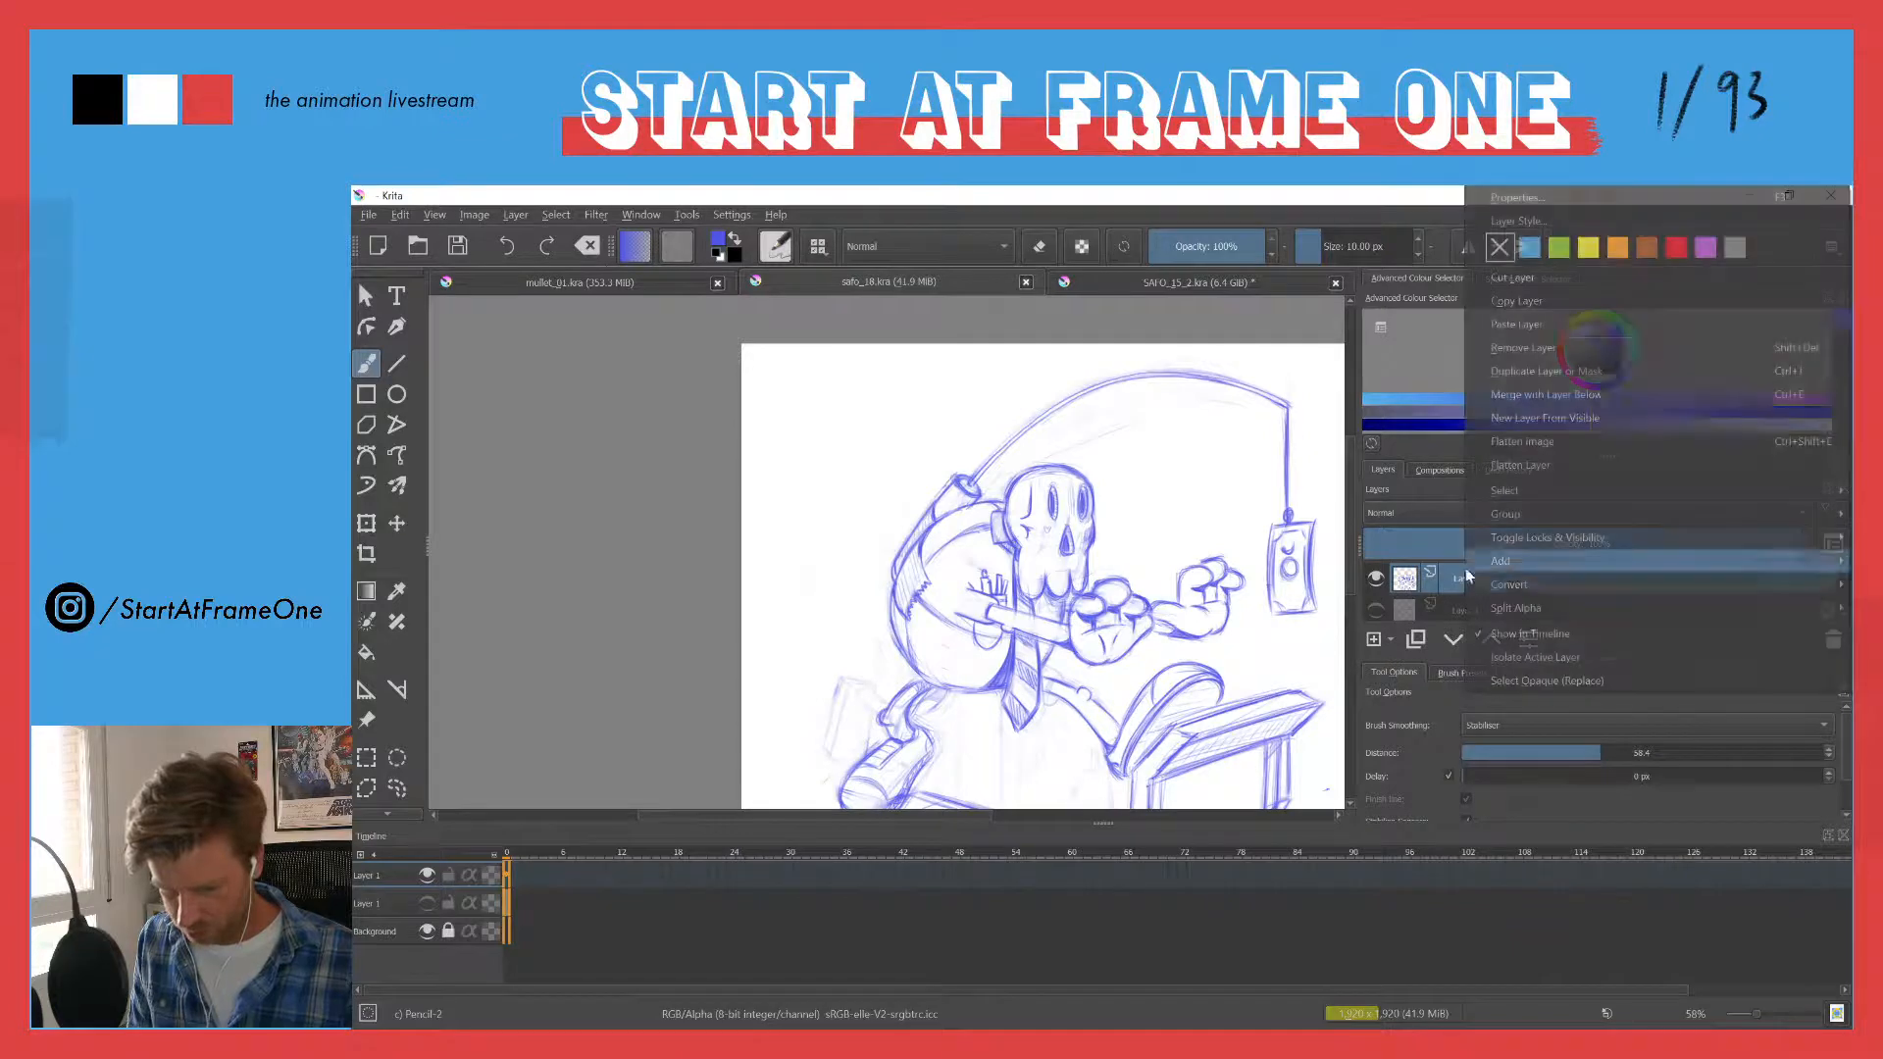
pyautogui.click(1501, 324)
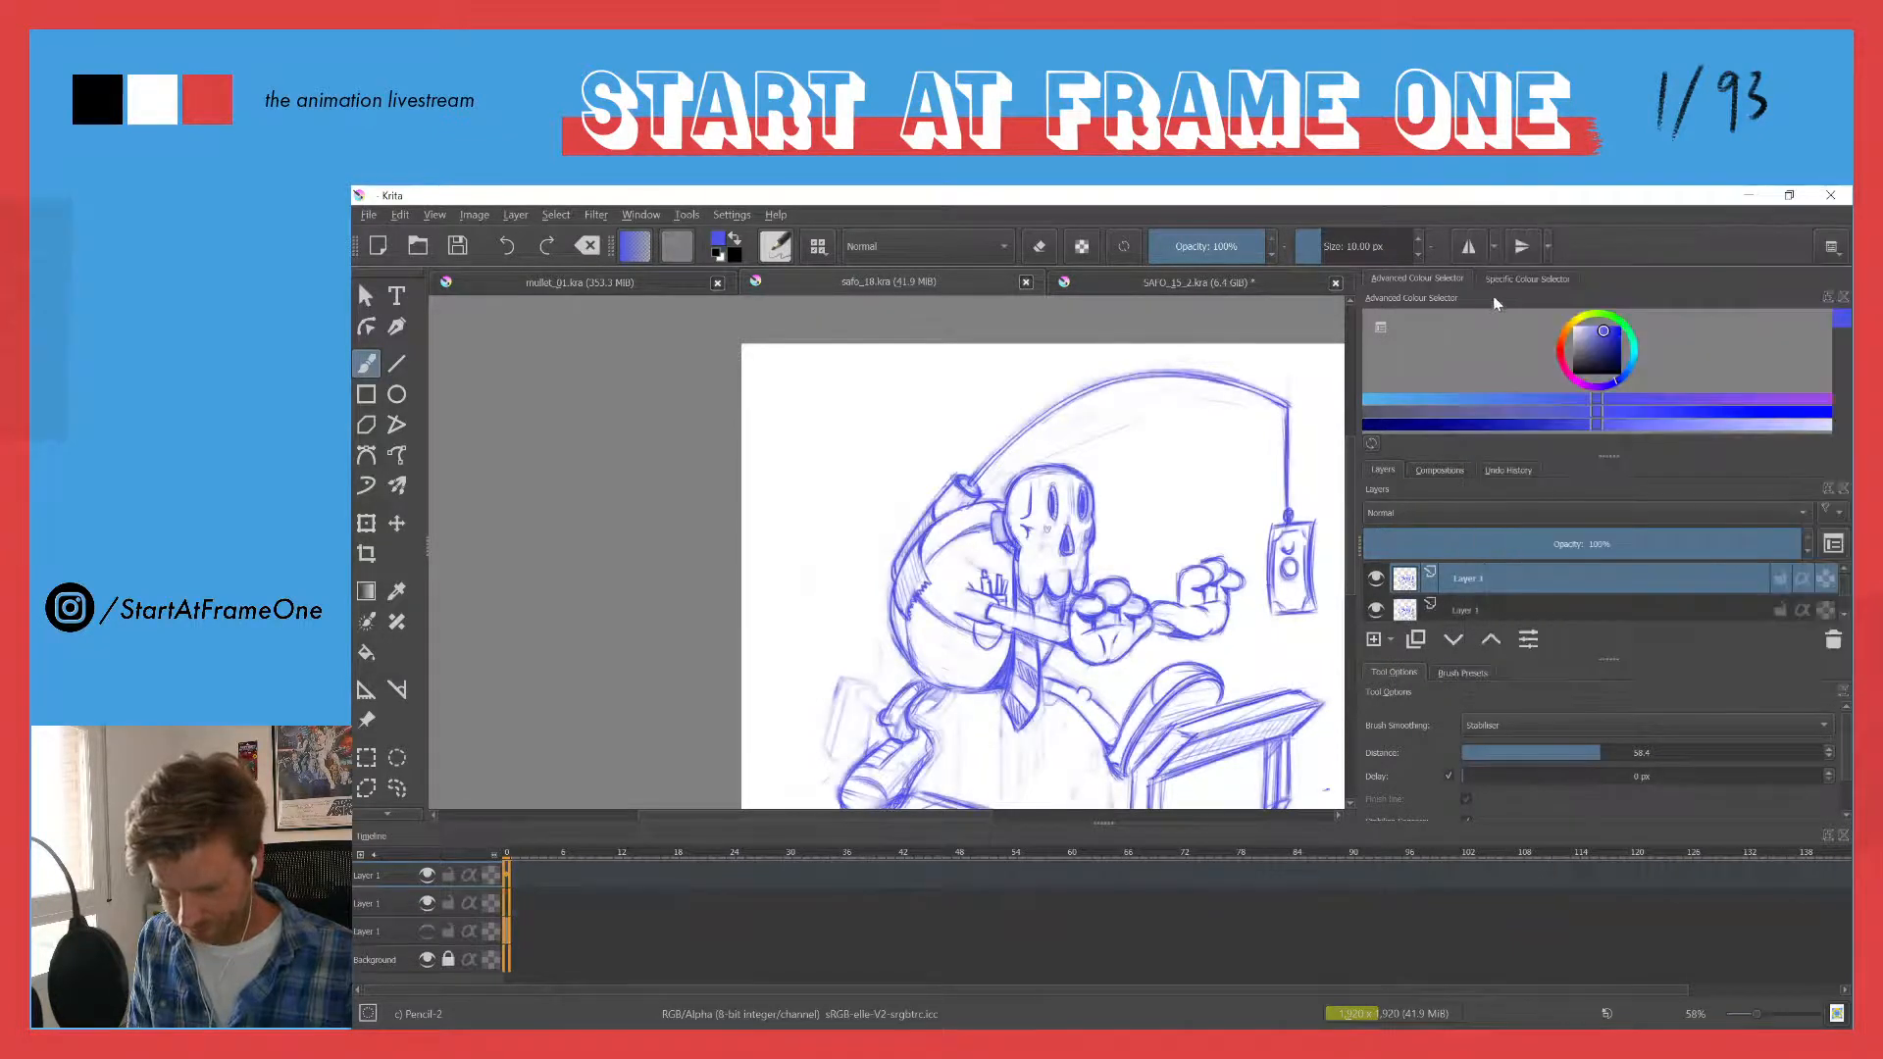
pyautogui.click(1376, 609)
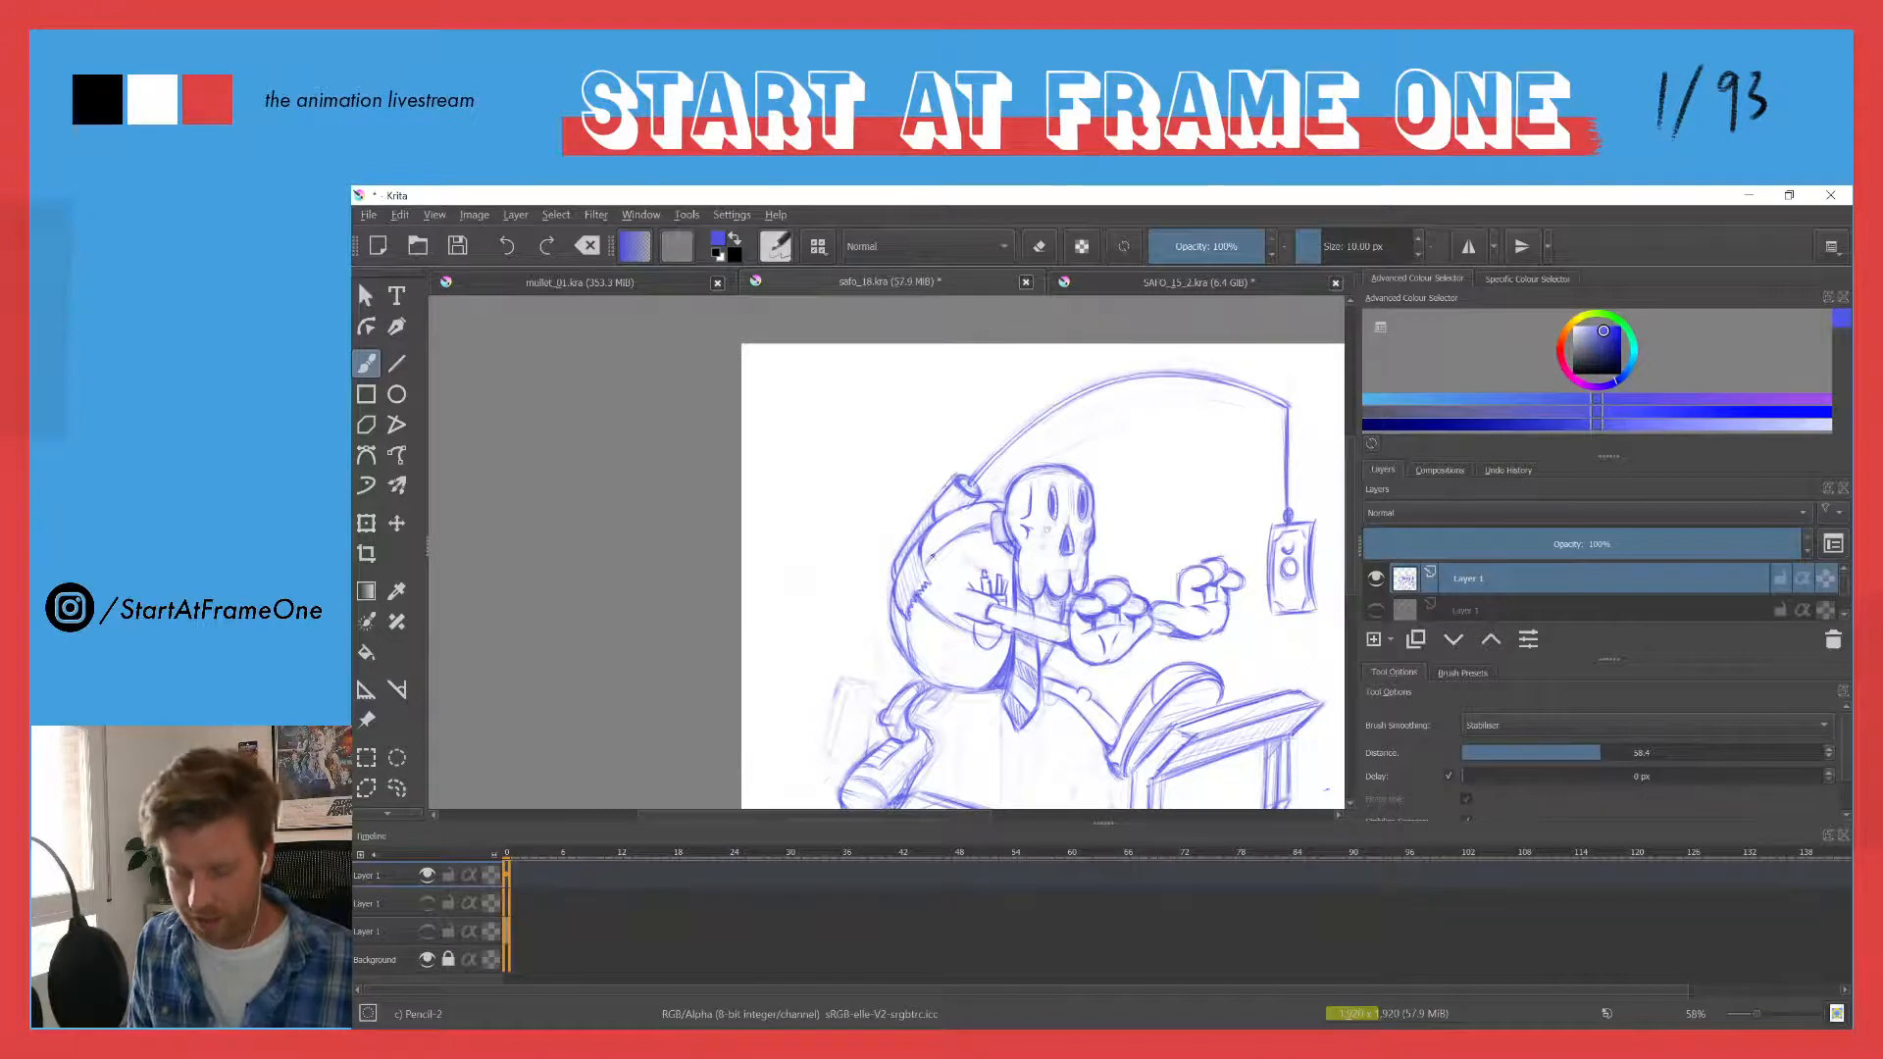
# - Switch to the SAFO_15_2.kra document and play back the animation of the moustached man with the pipe
pyautogui.scroll(1, 938, 497)
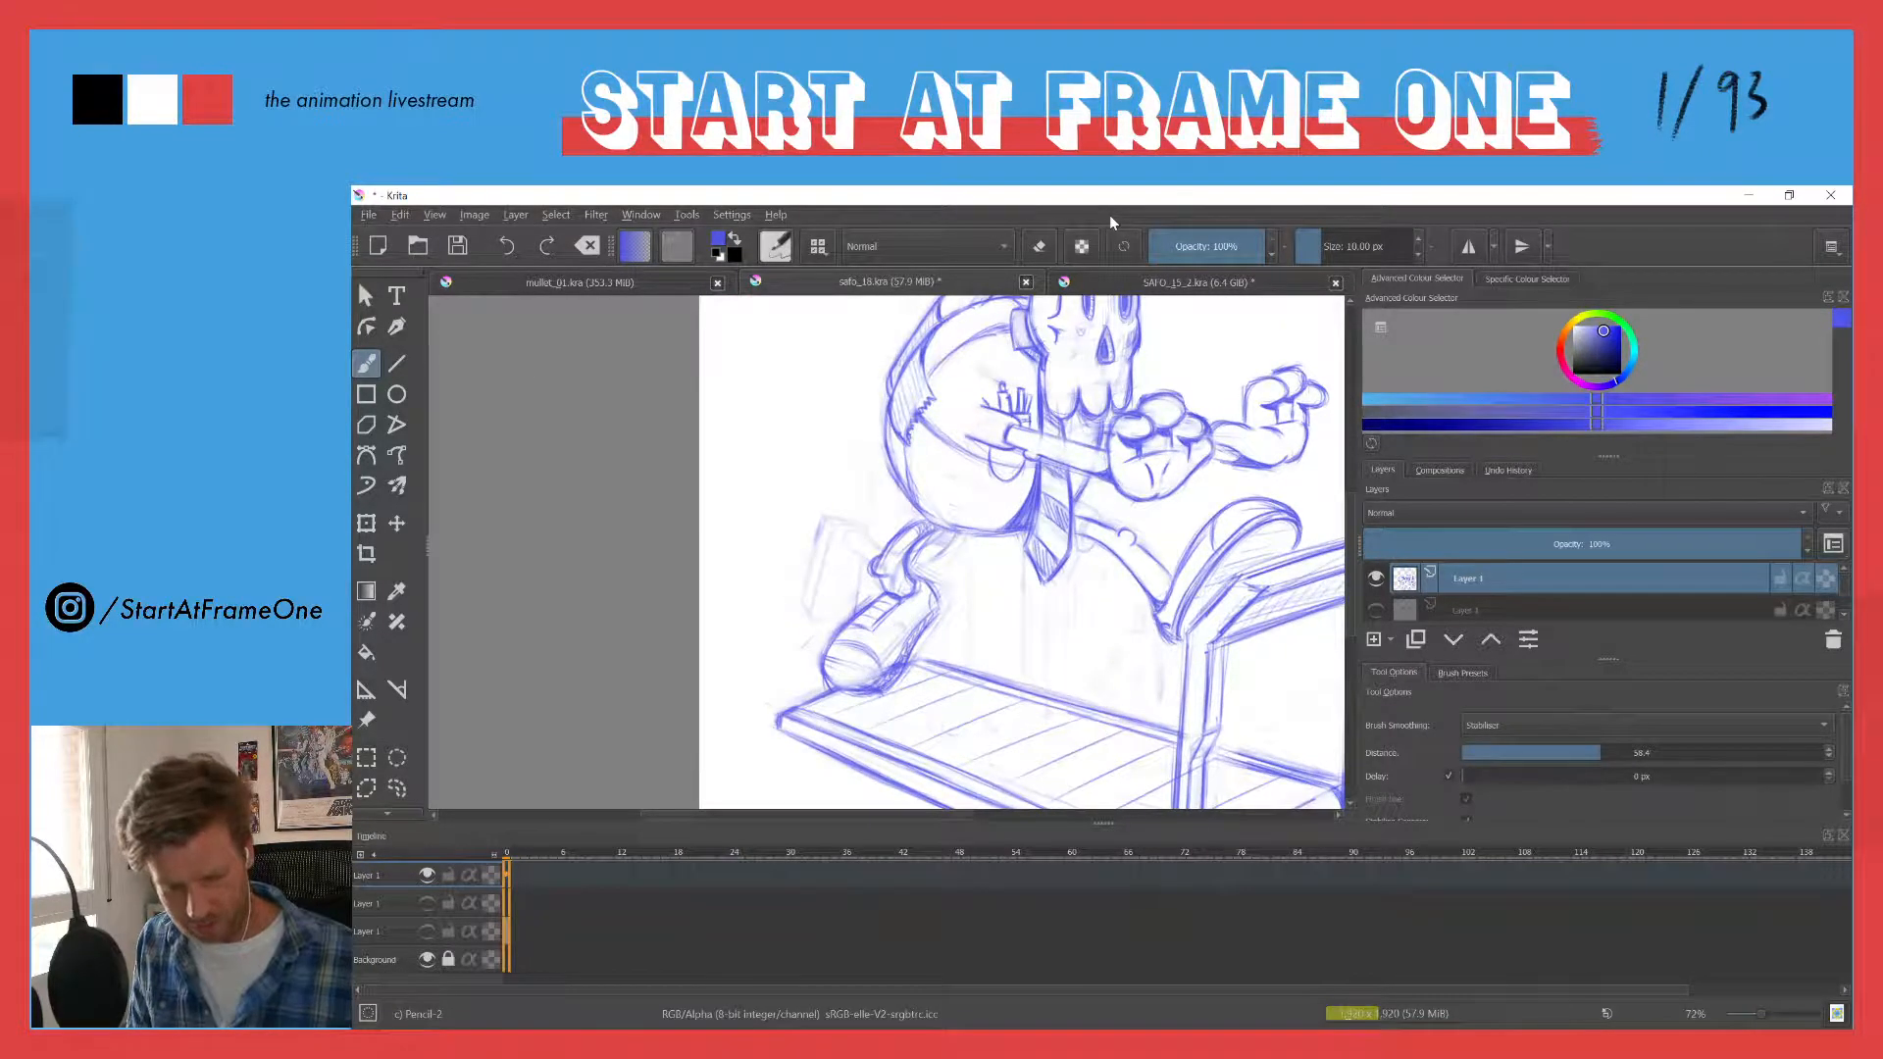
pyautogui.click(1098, 284)
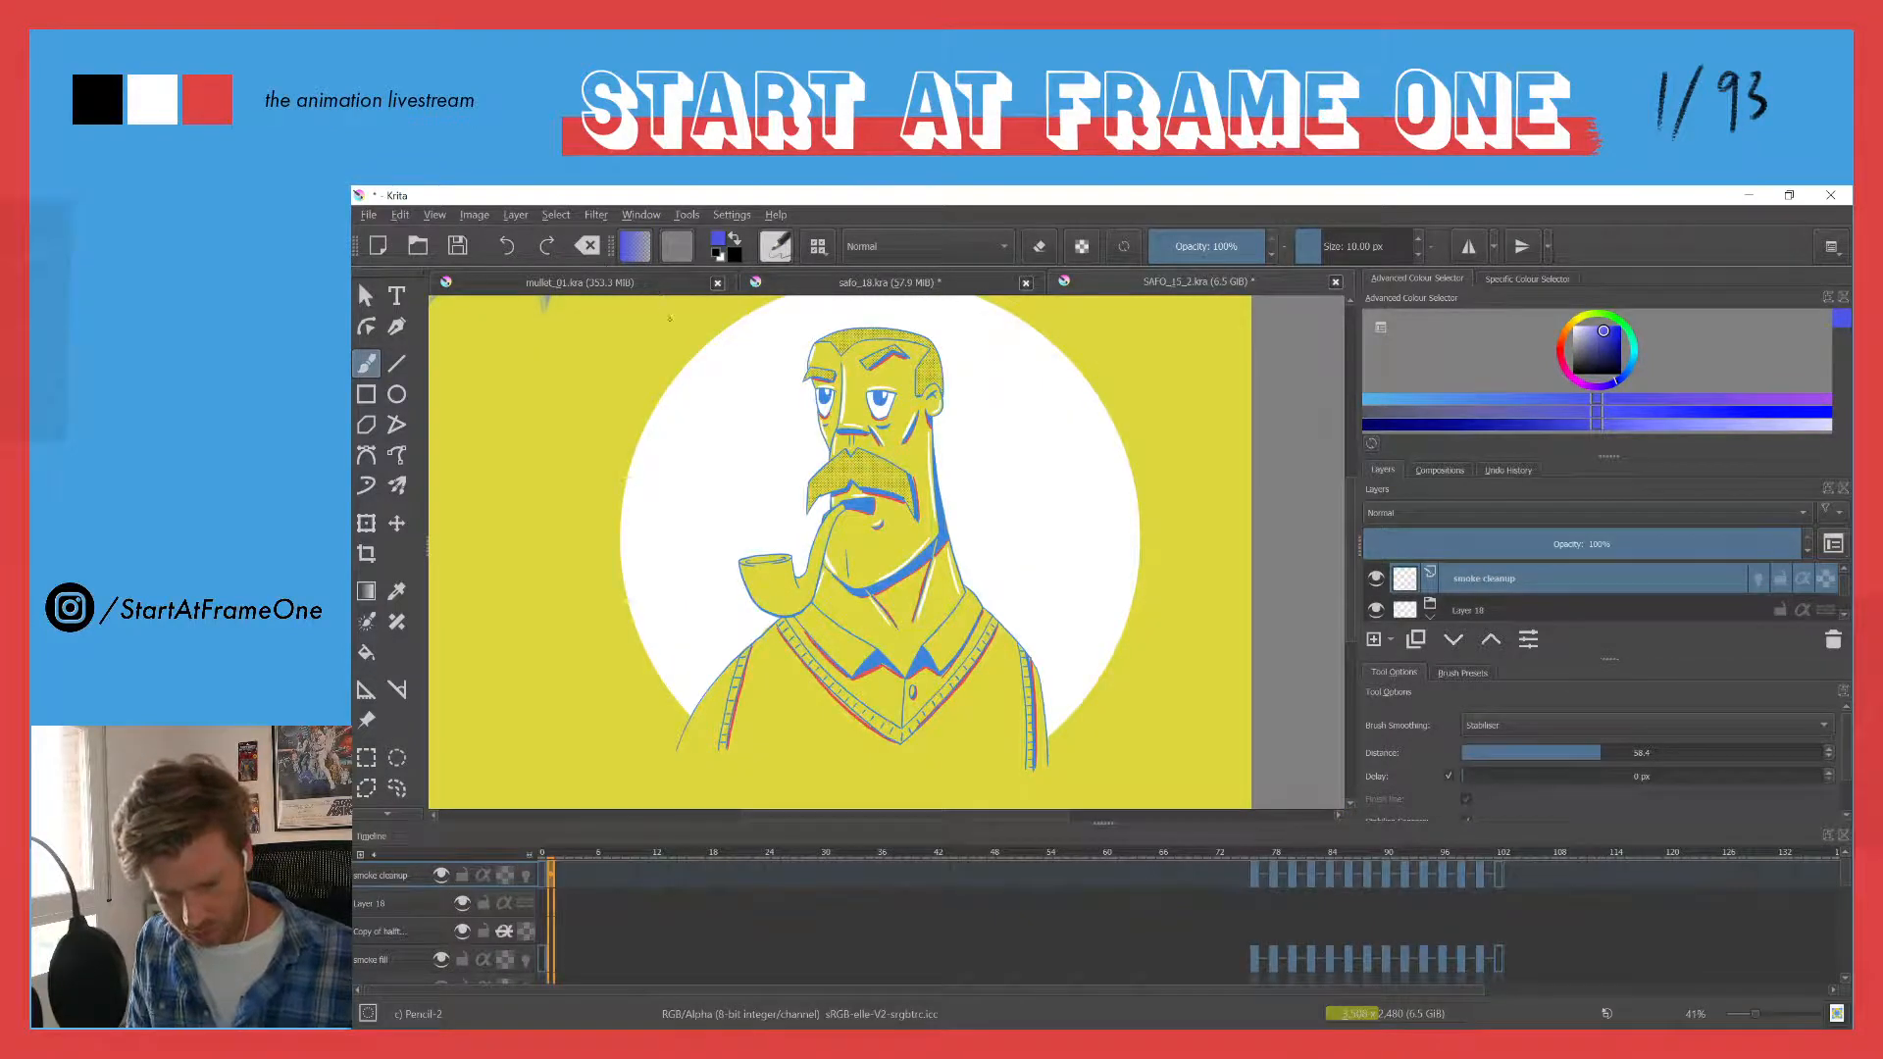
pyautogui.press('space')
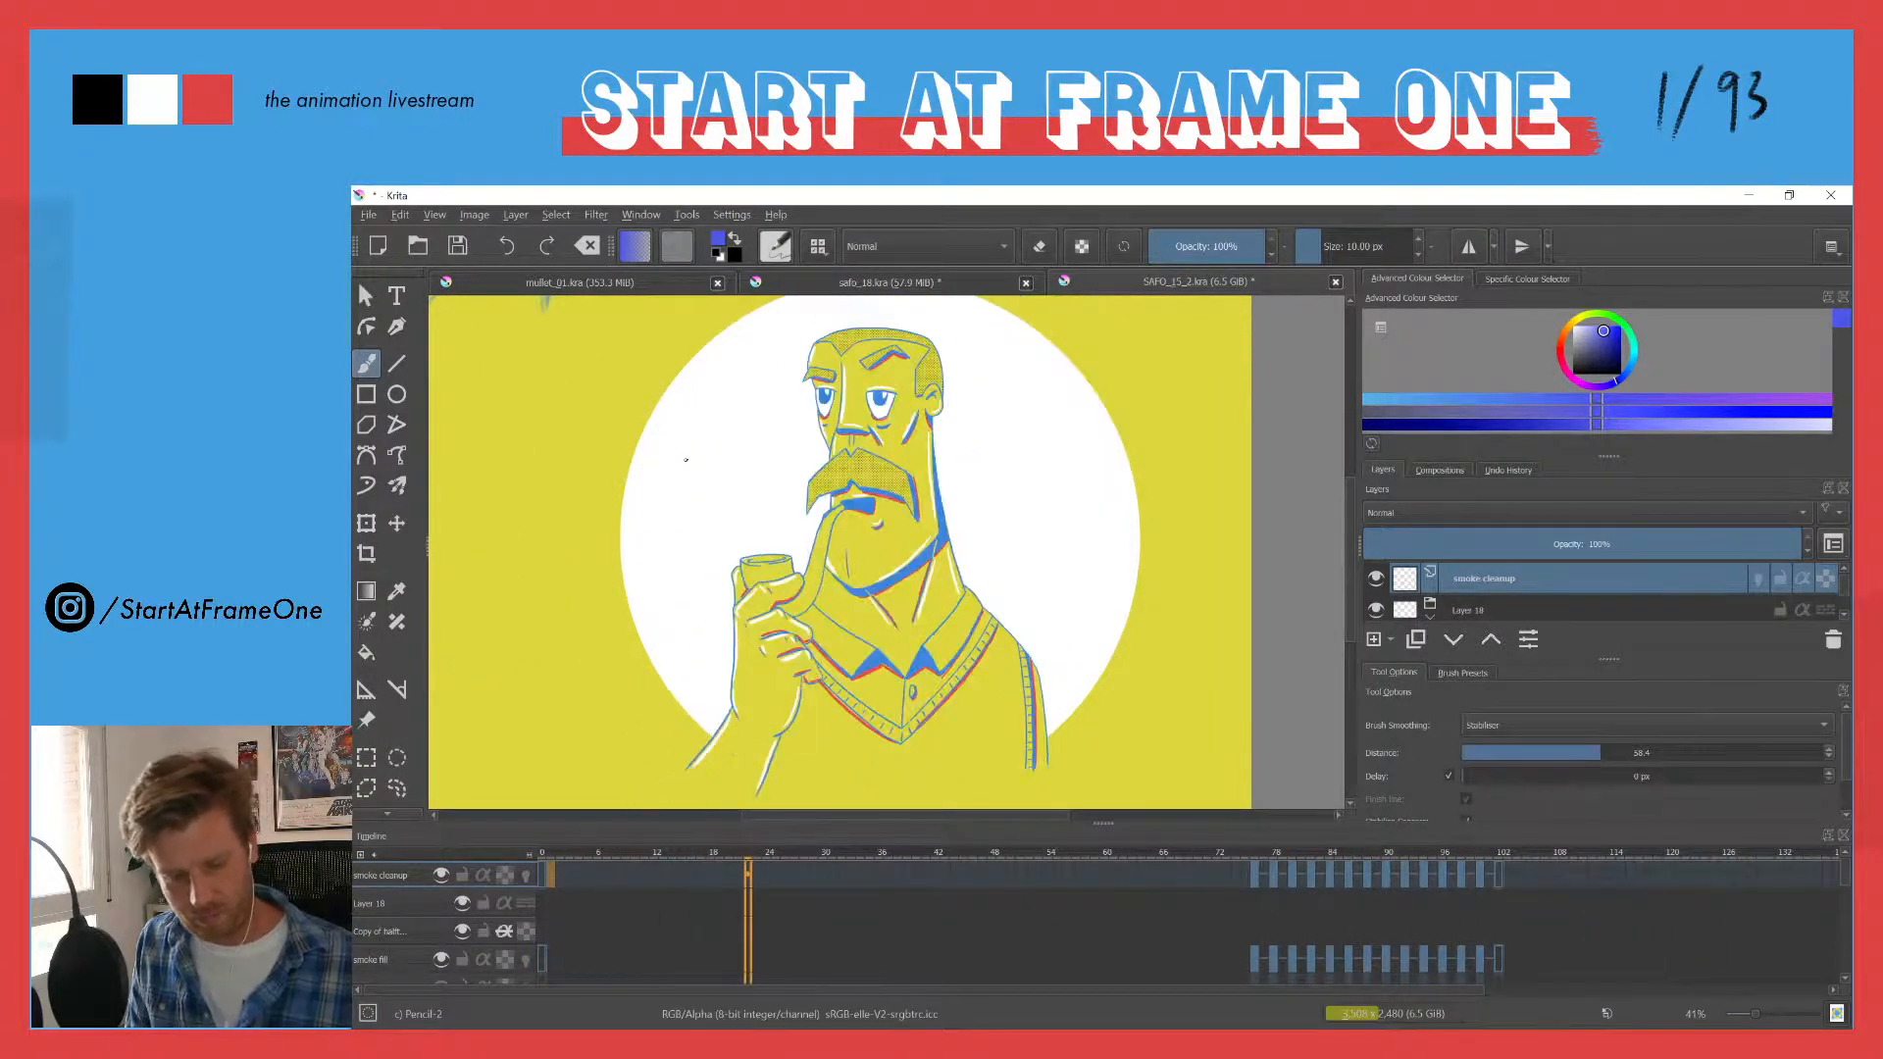
# - Return the animation to its first frame and close SAFO_15_2.kra without saving the changes
pyautogui.moveTo(549, 854); pyautogui.dragTo(672, 855)
pyautogui.press('space')
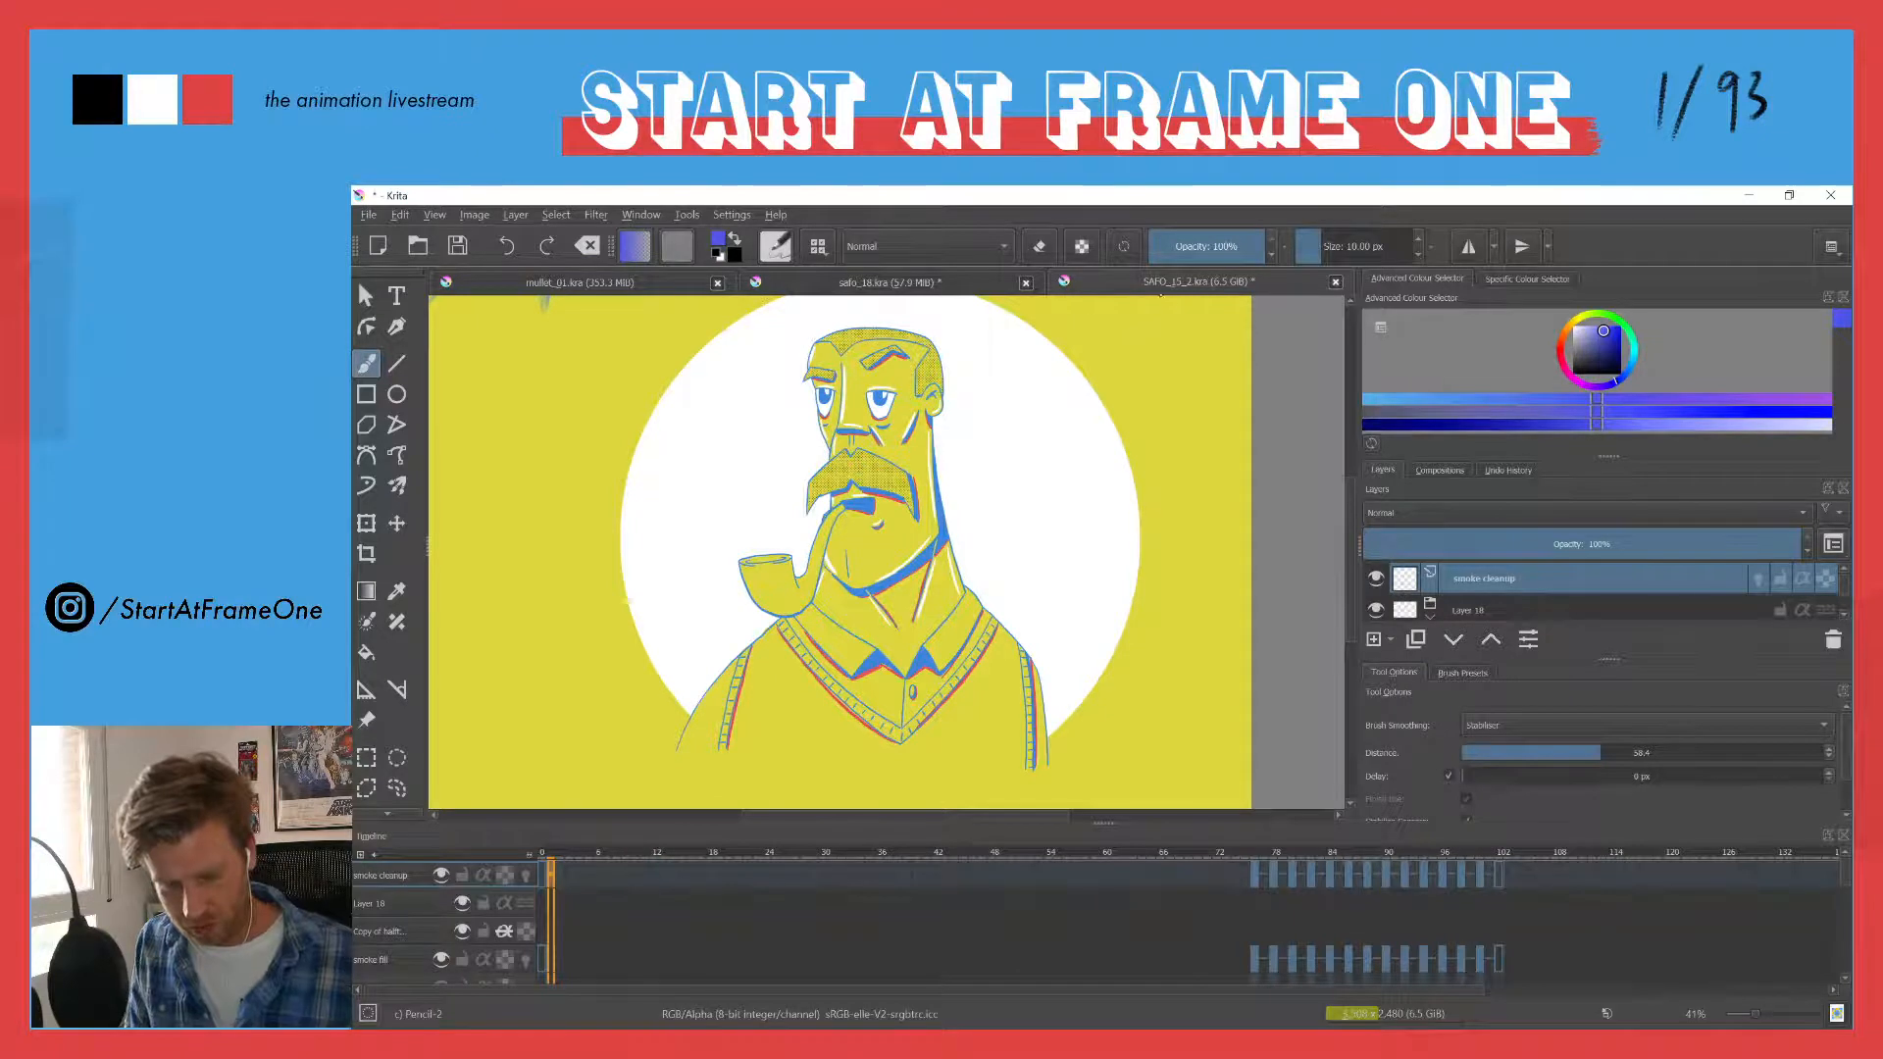
pyautogui.click(1336, 283)
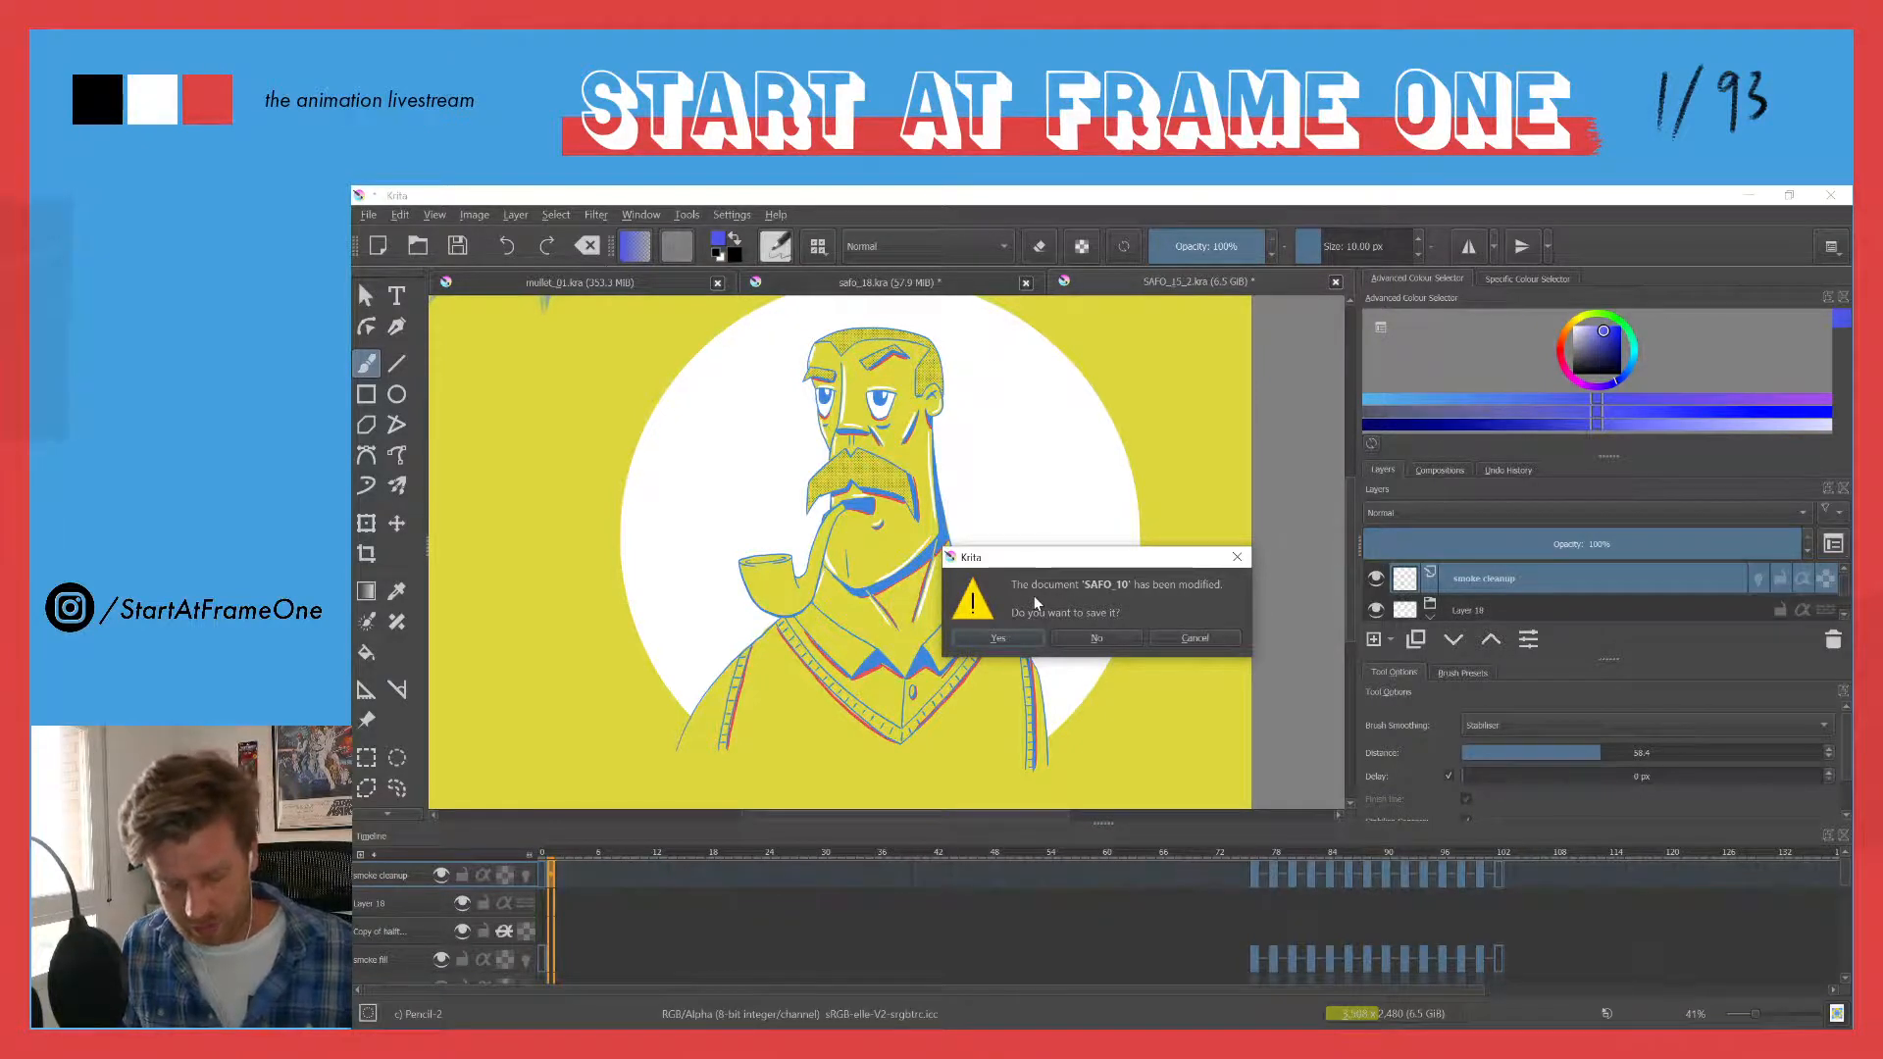
pyautogui.click(1170, 291)
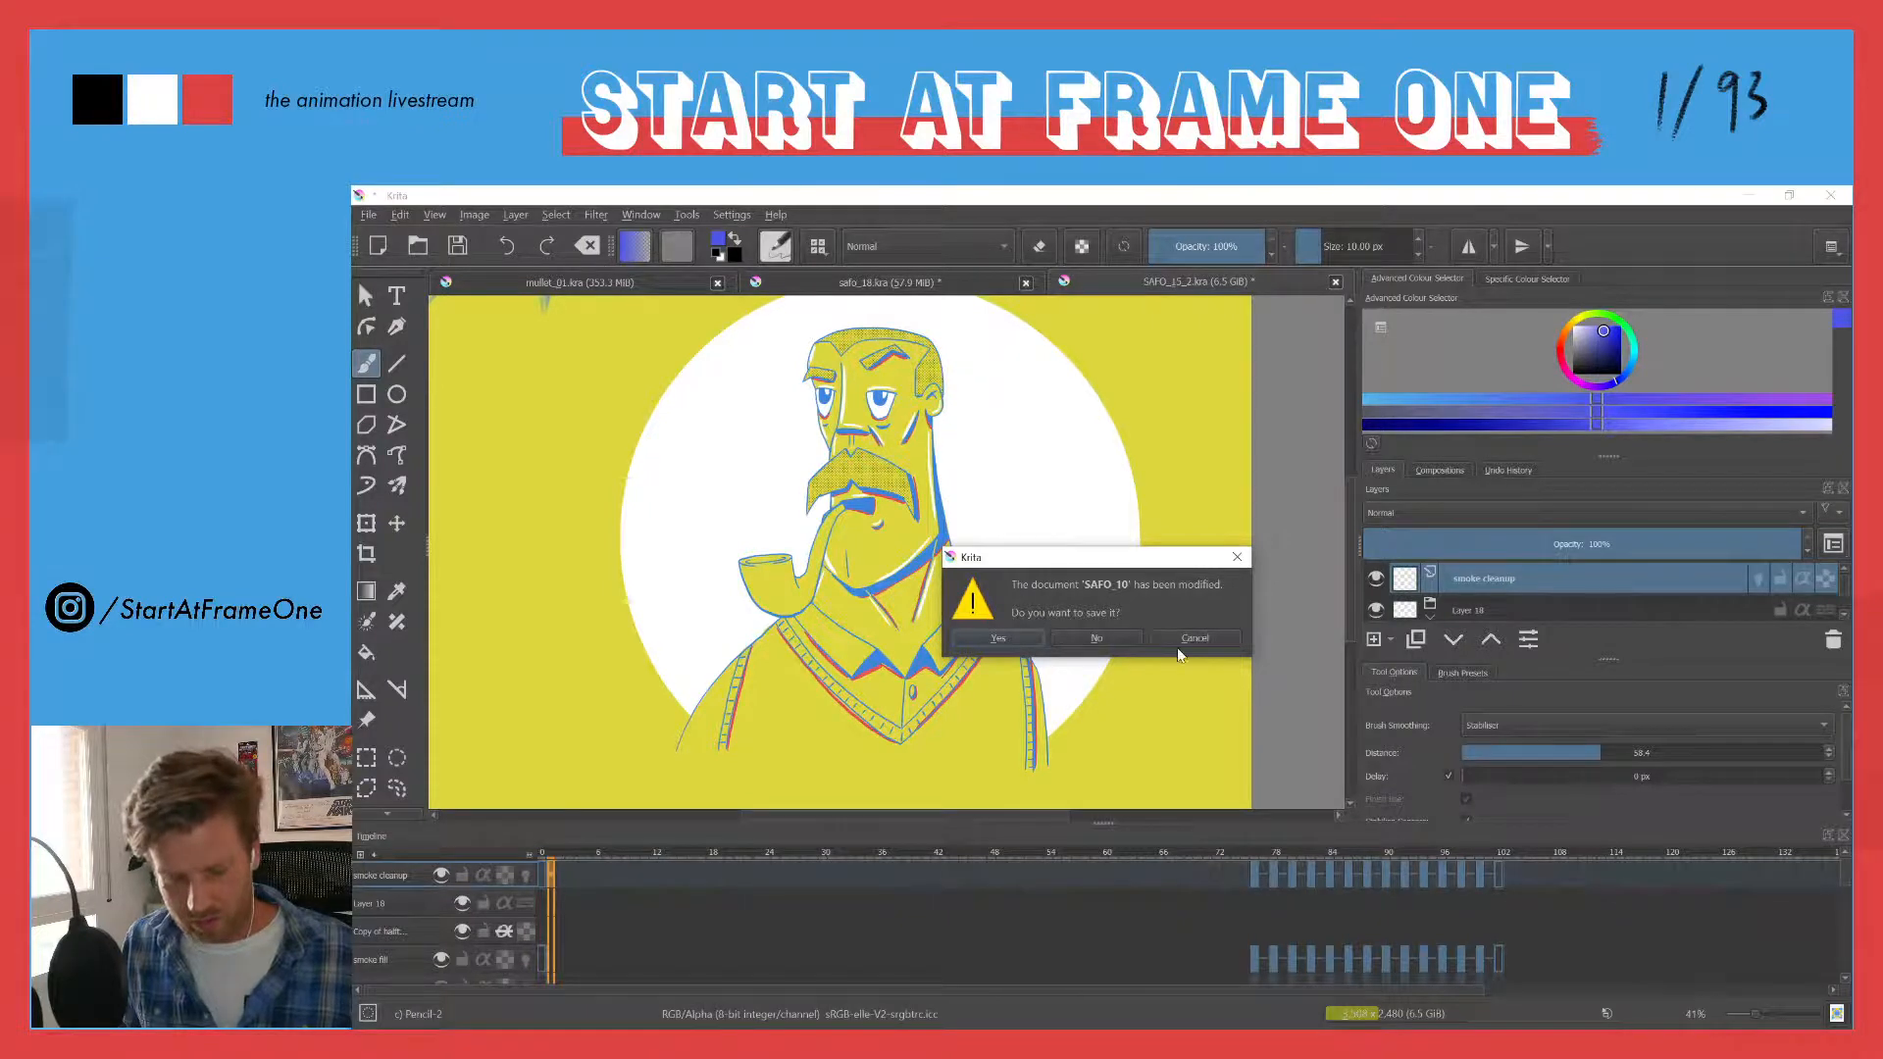
pyautogui.click(1096, 638)
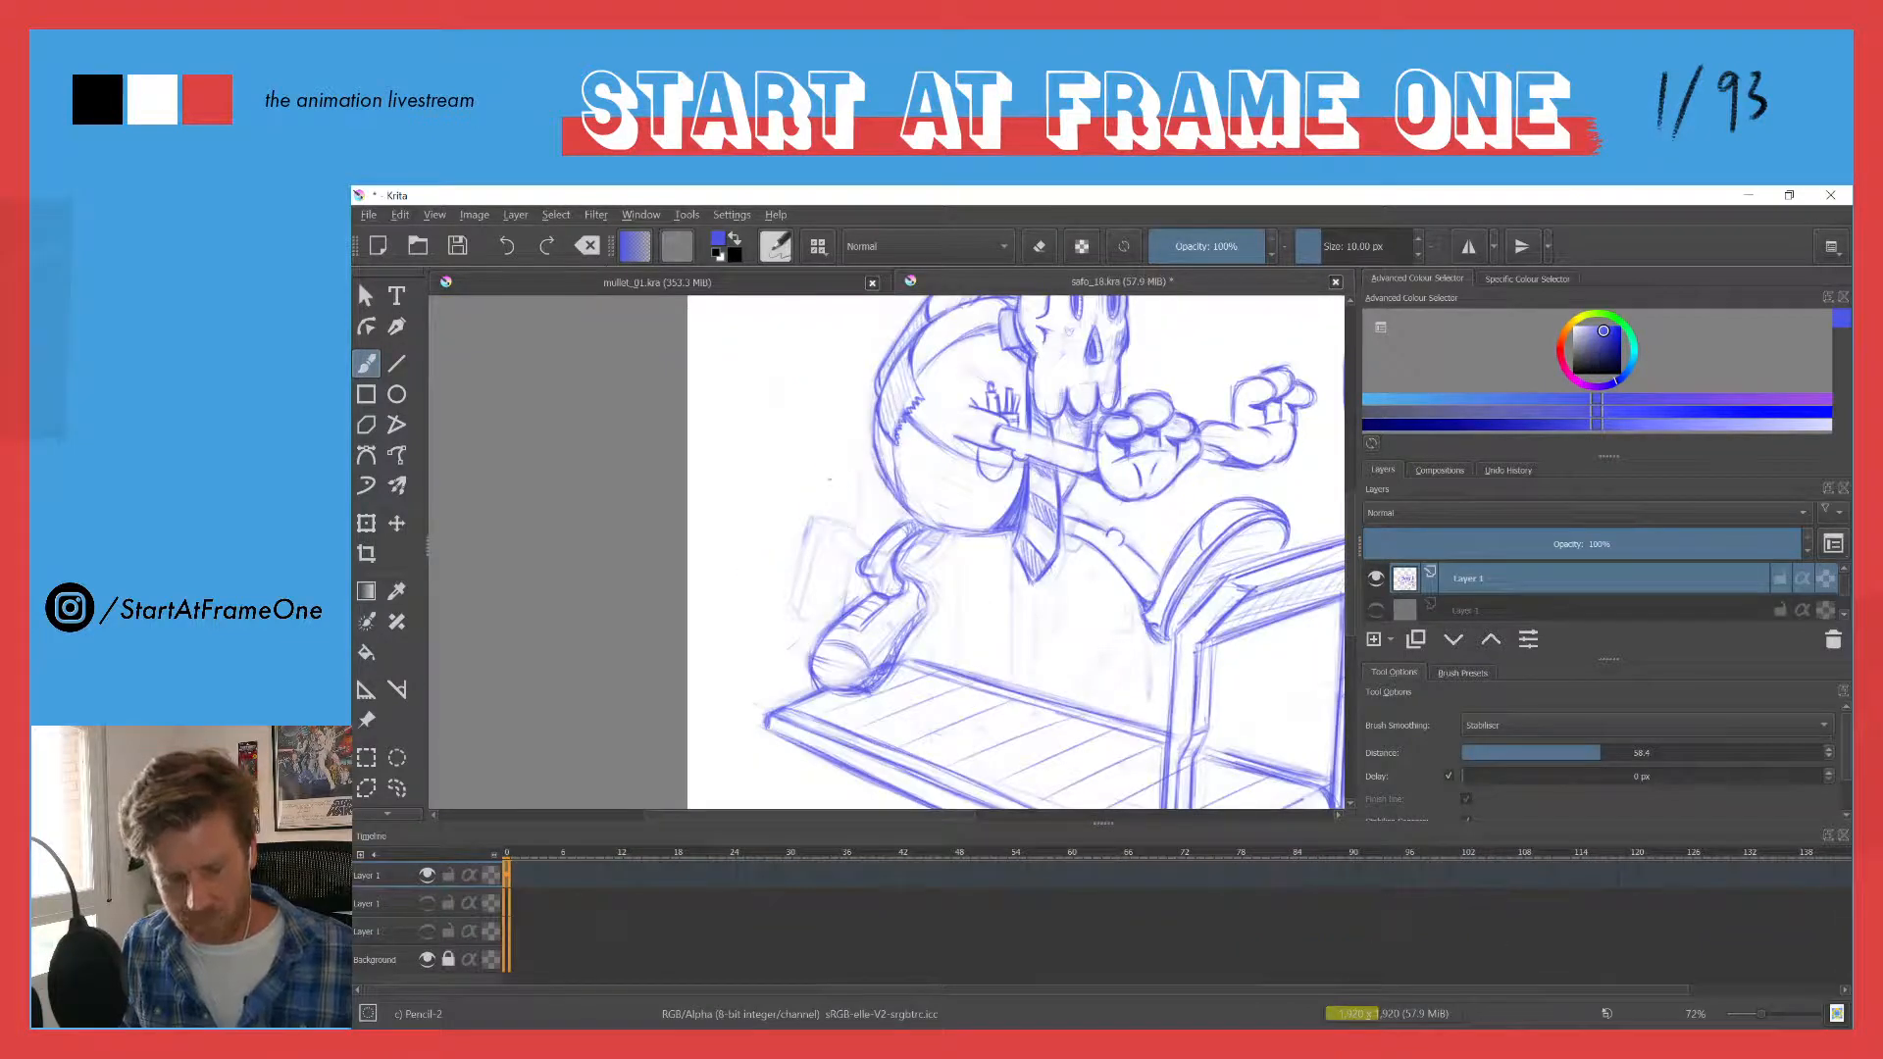
# - Switch to the mullet_01.kra document, detach the Layers docker and enlarge it to show the whole layer stack
pyautogui.click(656, 281)
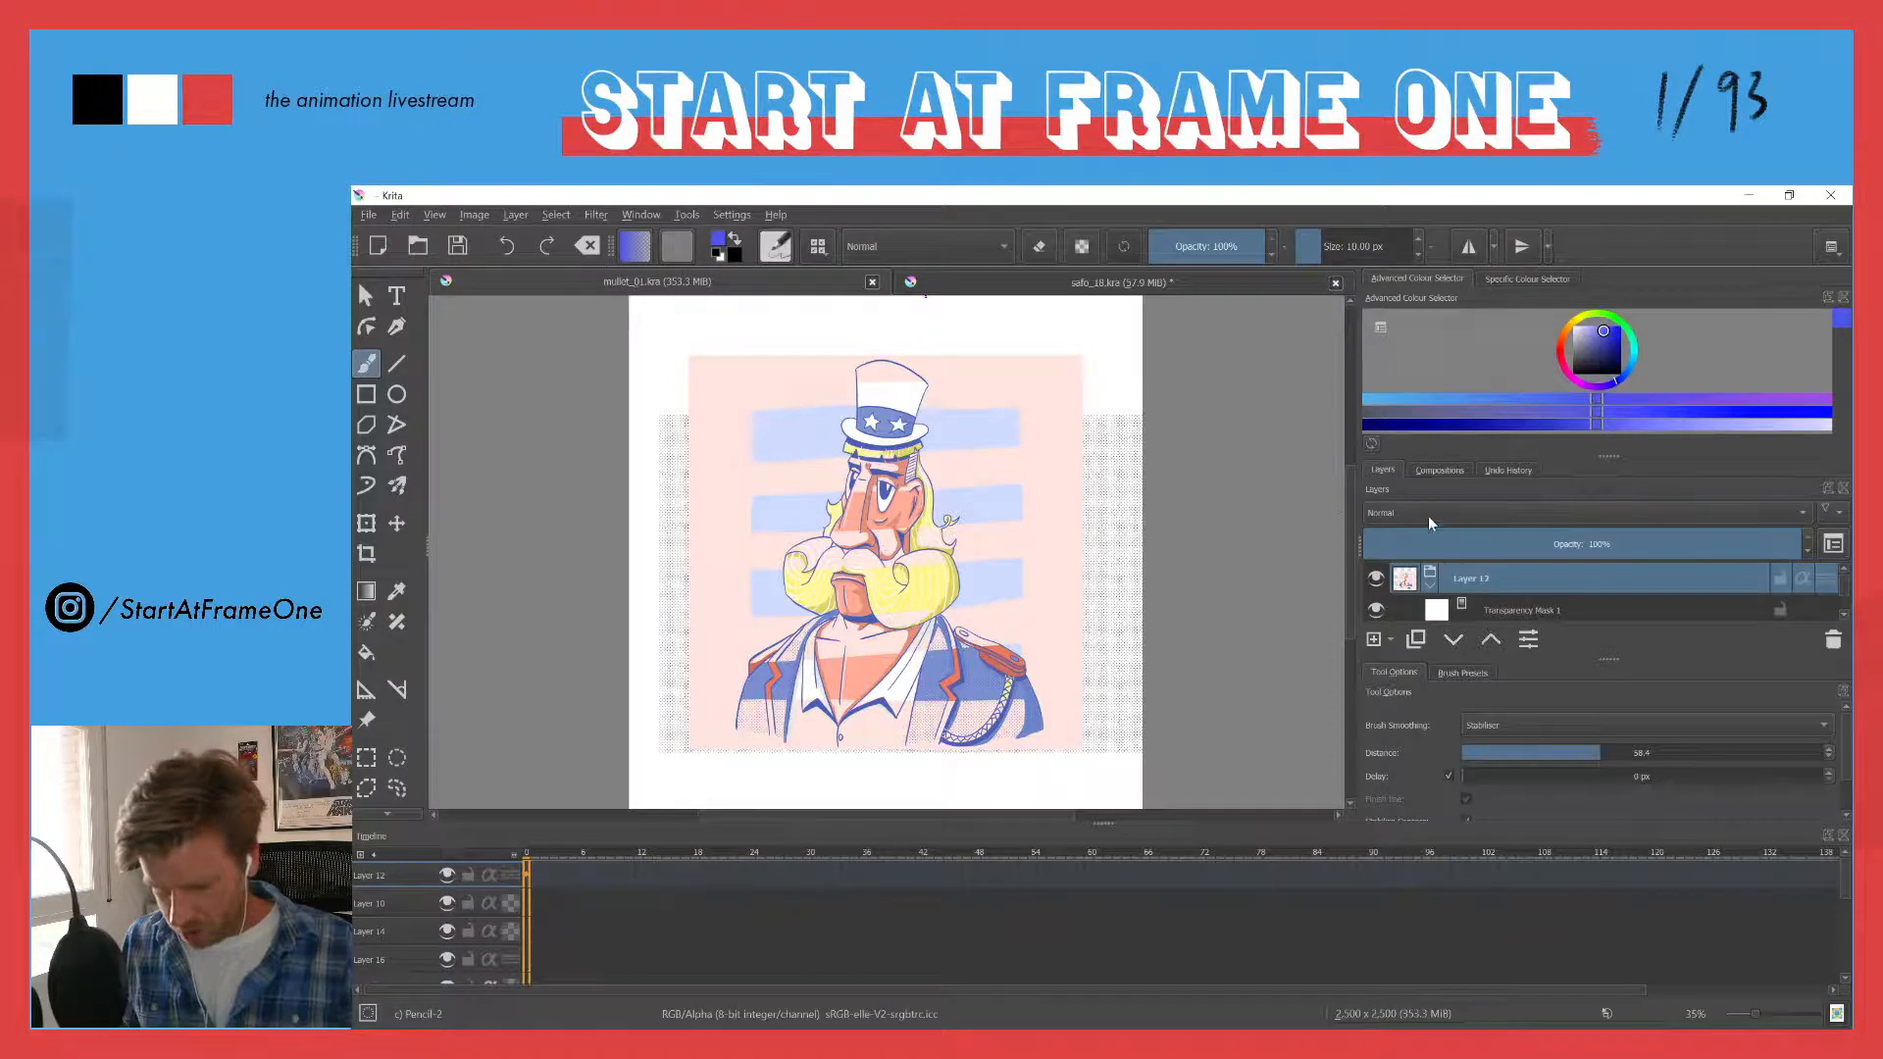
pyautogui.moveTo(1709, 491); pyautogui.dragTo(1194, 442)
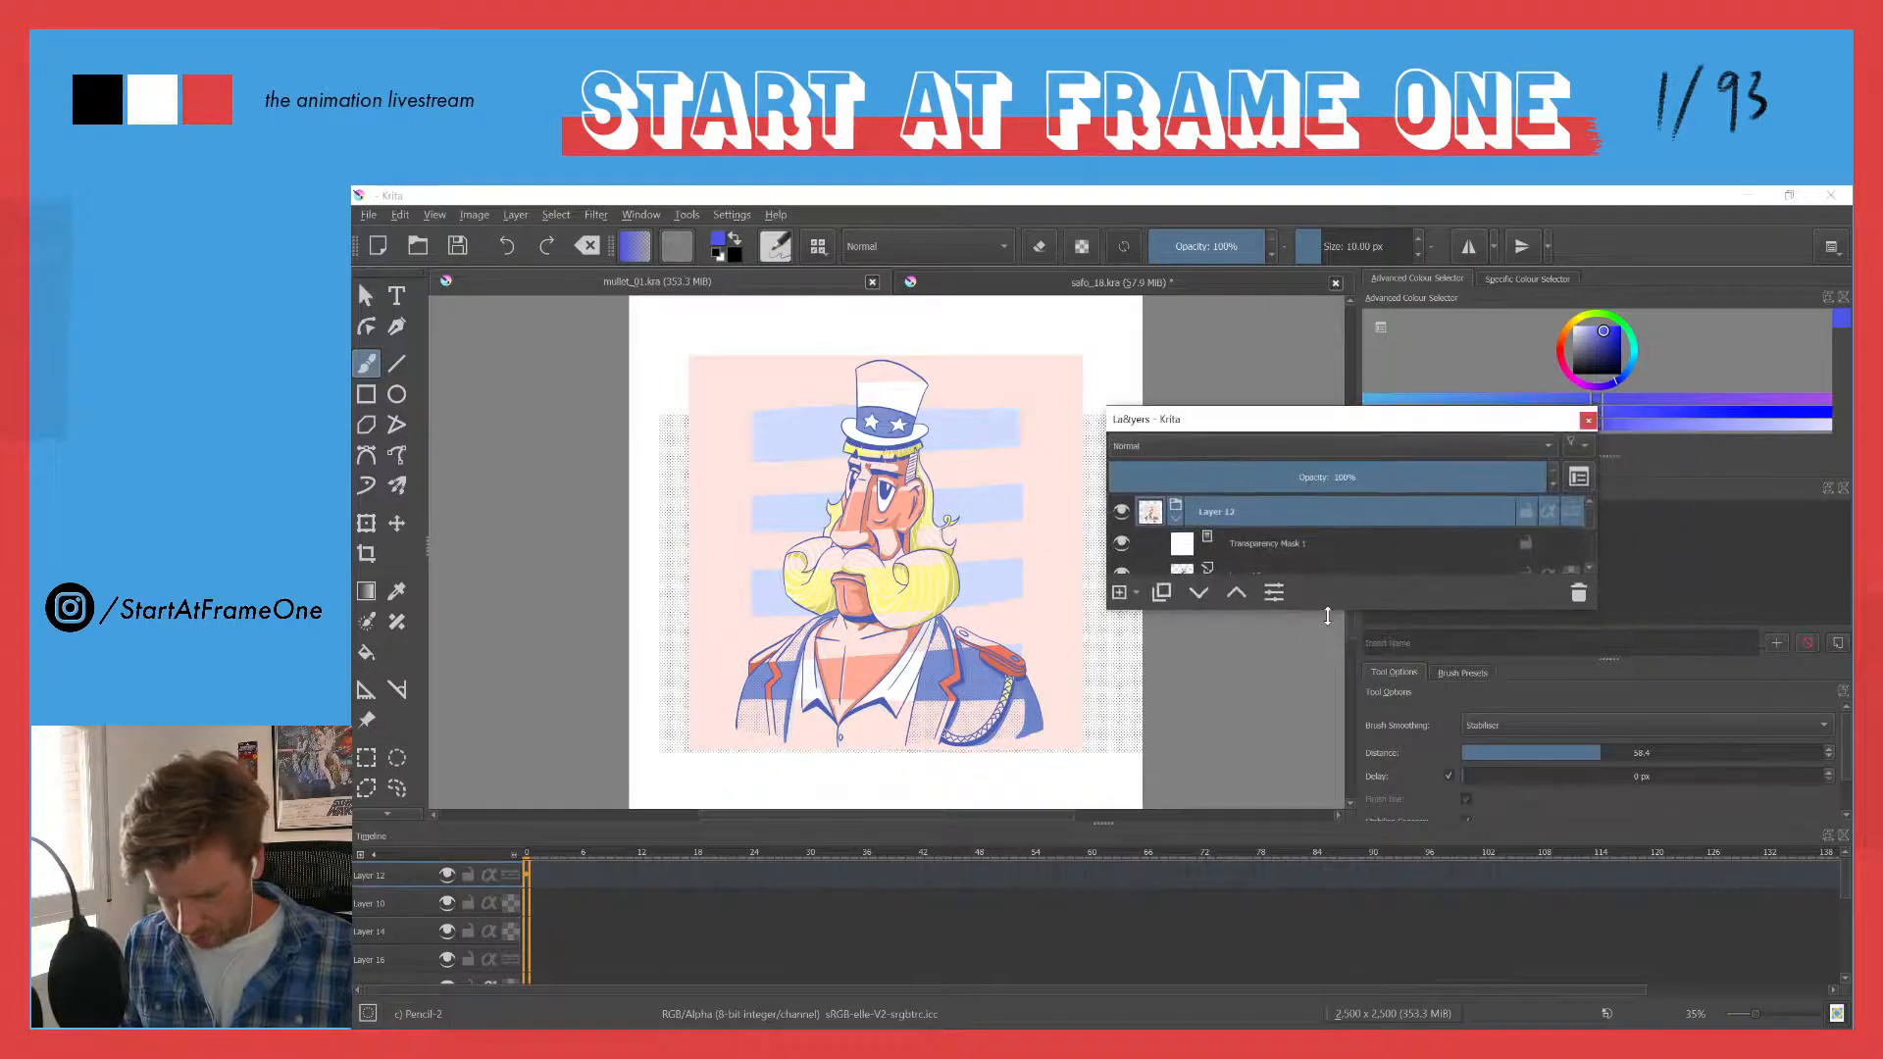
pyautogui.moveTo(1324, 615); pyautogui.dragTo(1274, 946)
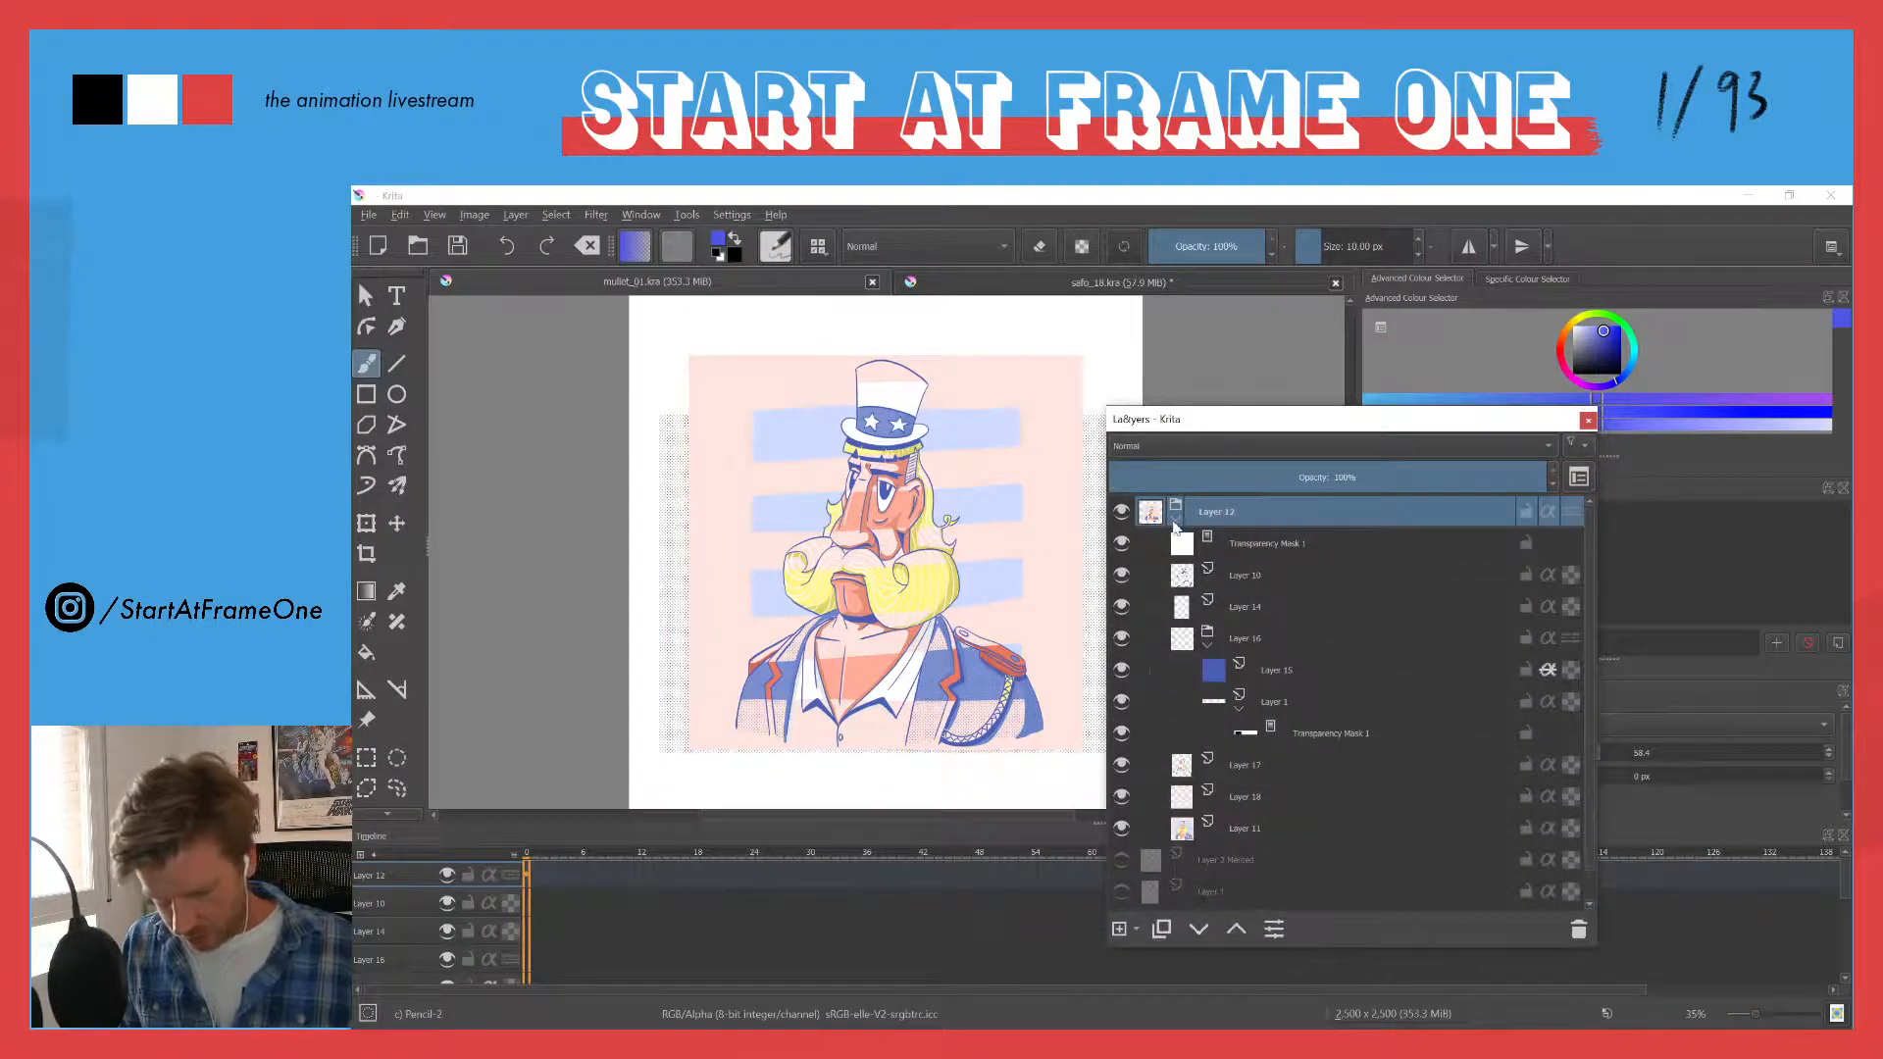
# - Collapse the top layer group, compare the finished artwork with the Layer 1 rough by toggling their visibility, and dock the Layers docker again
pyautogui.click(1176, 517)
pyautogui.click(1121, 512)
pyautogui.click(1121, 575)
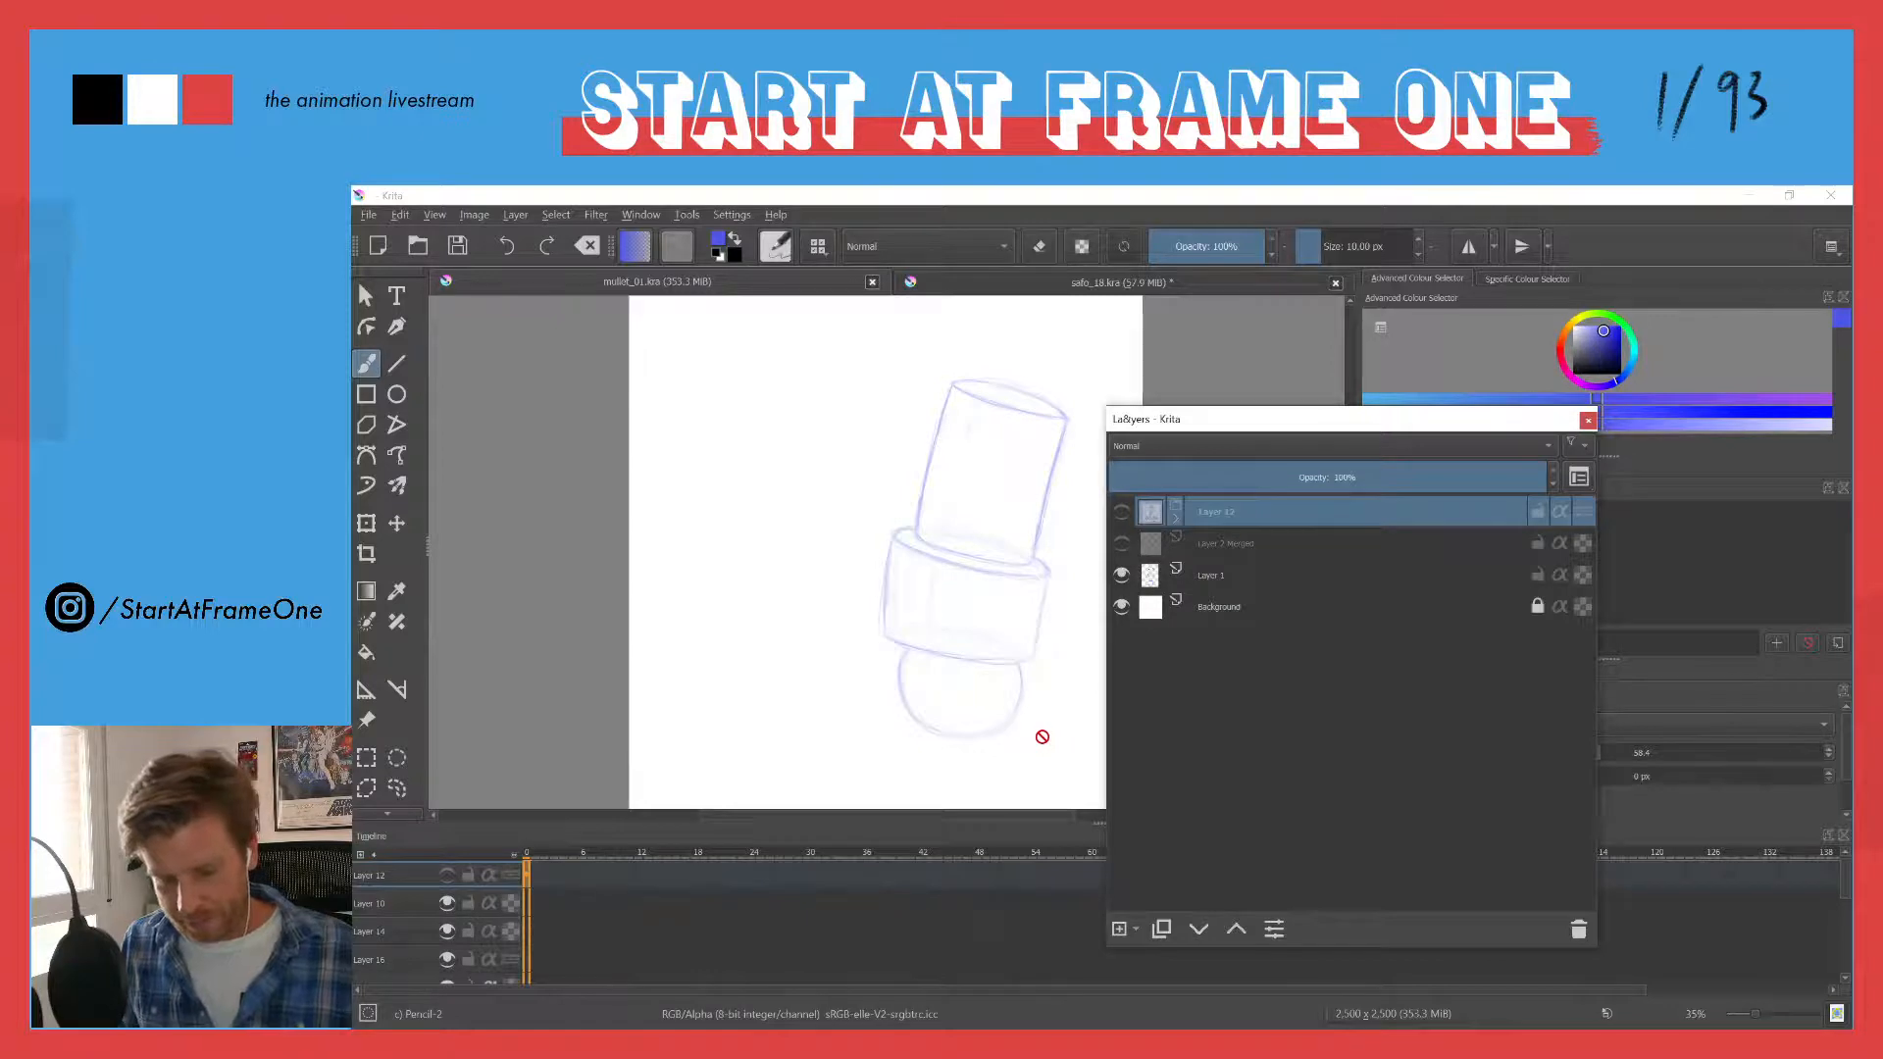
pyautogui.click(1122, 511)
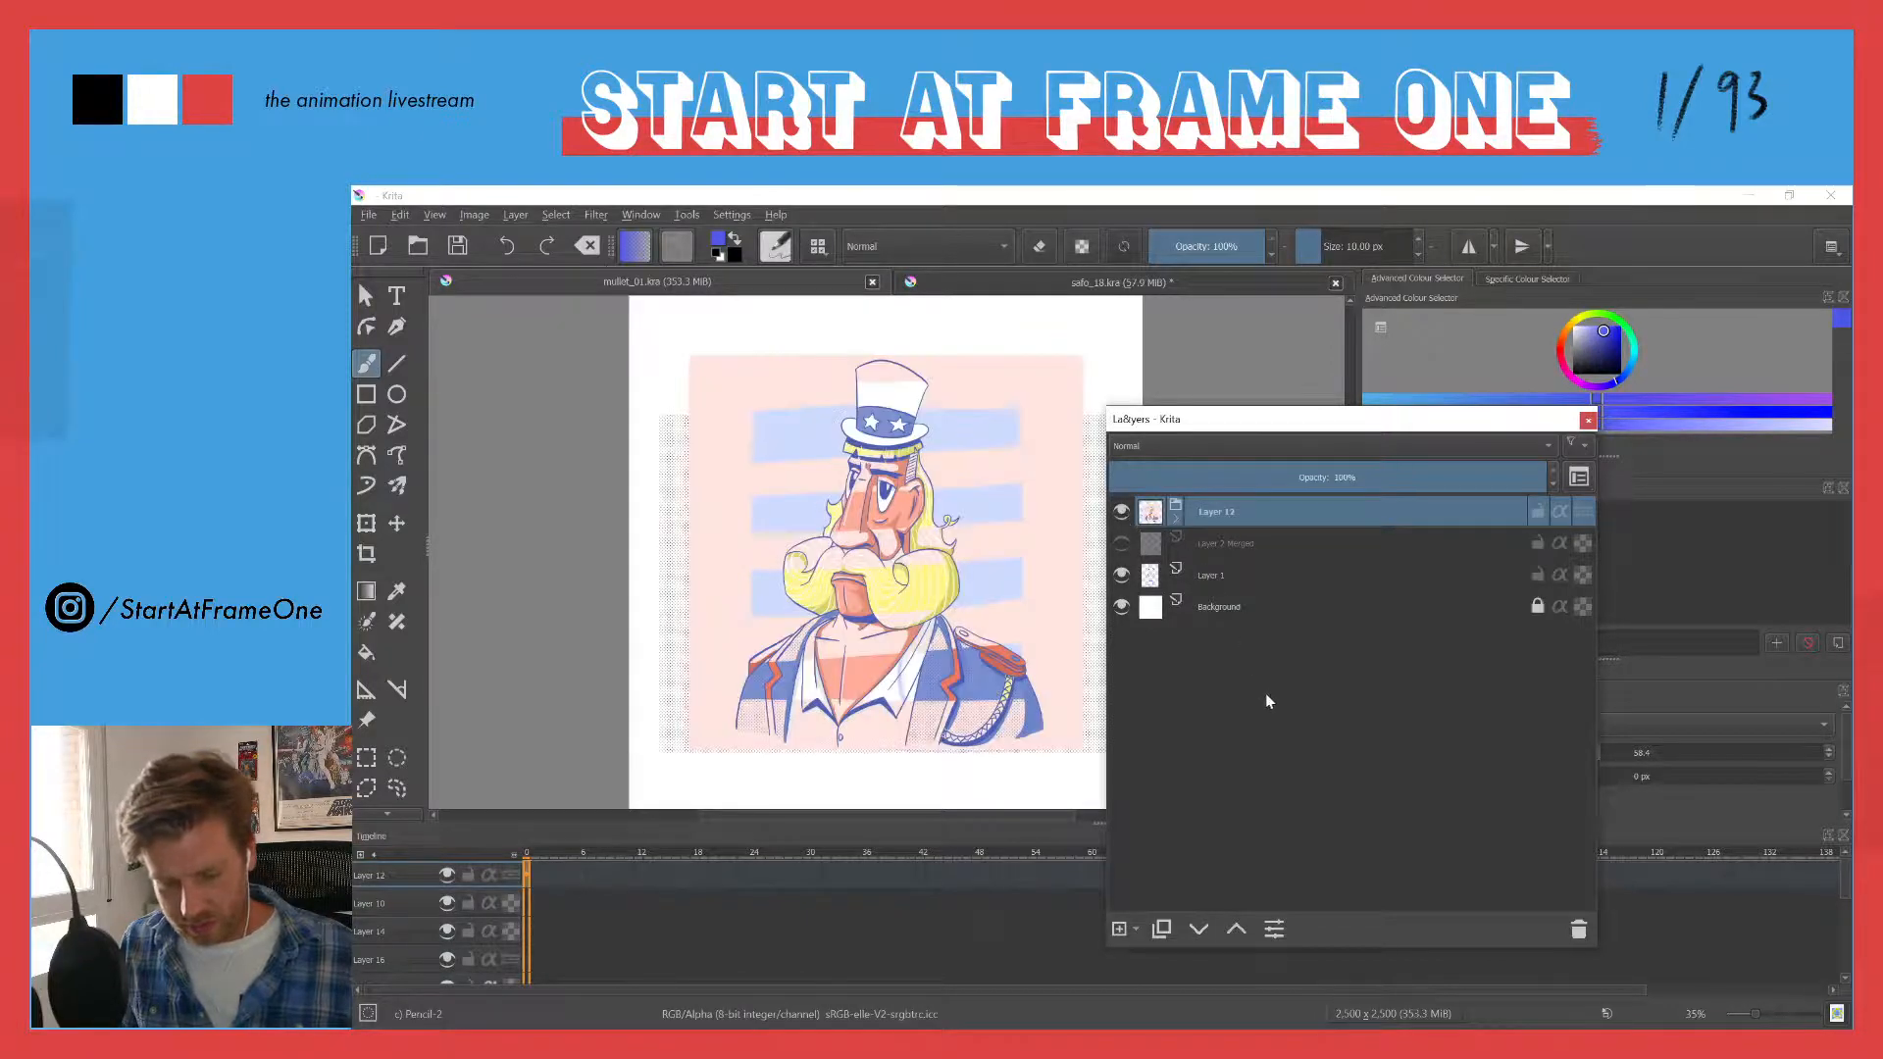
pyautogui.click(1121, 575)
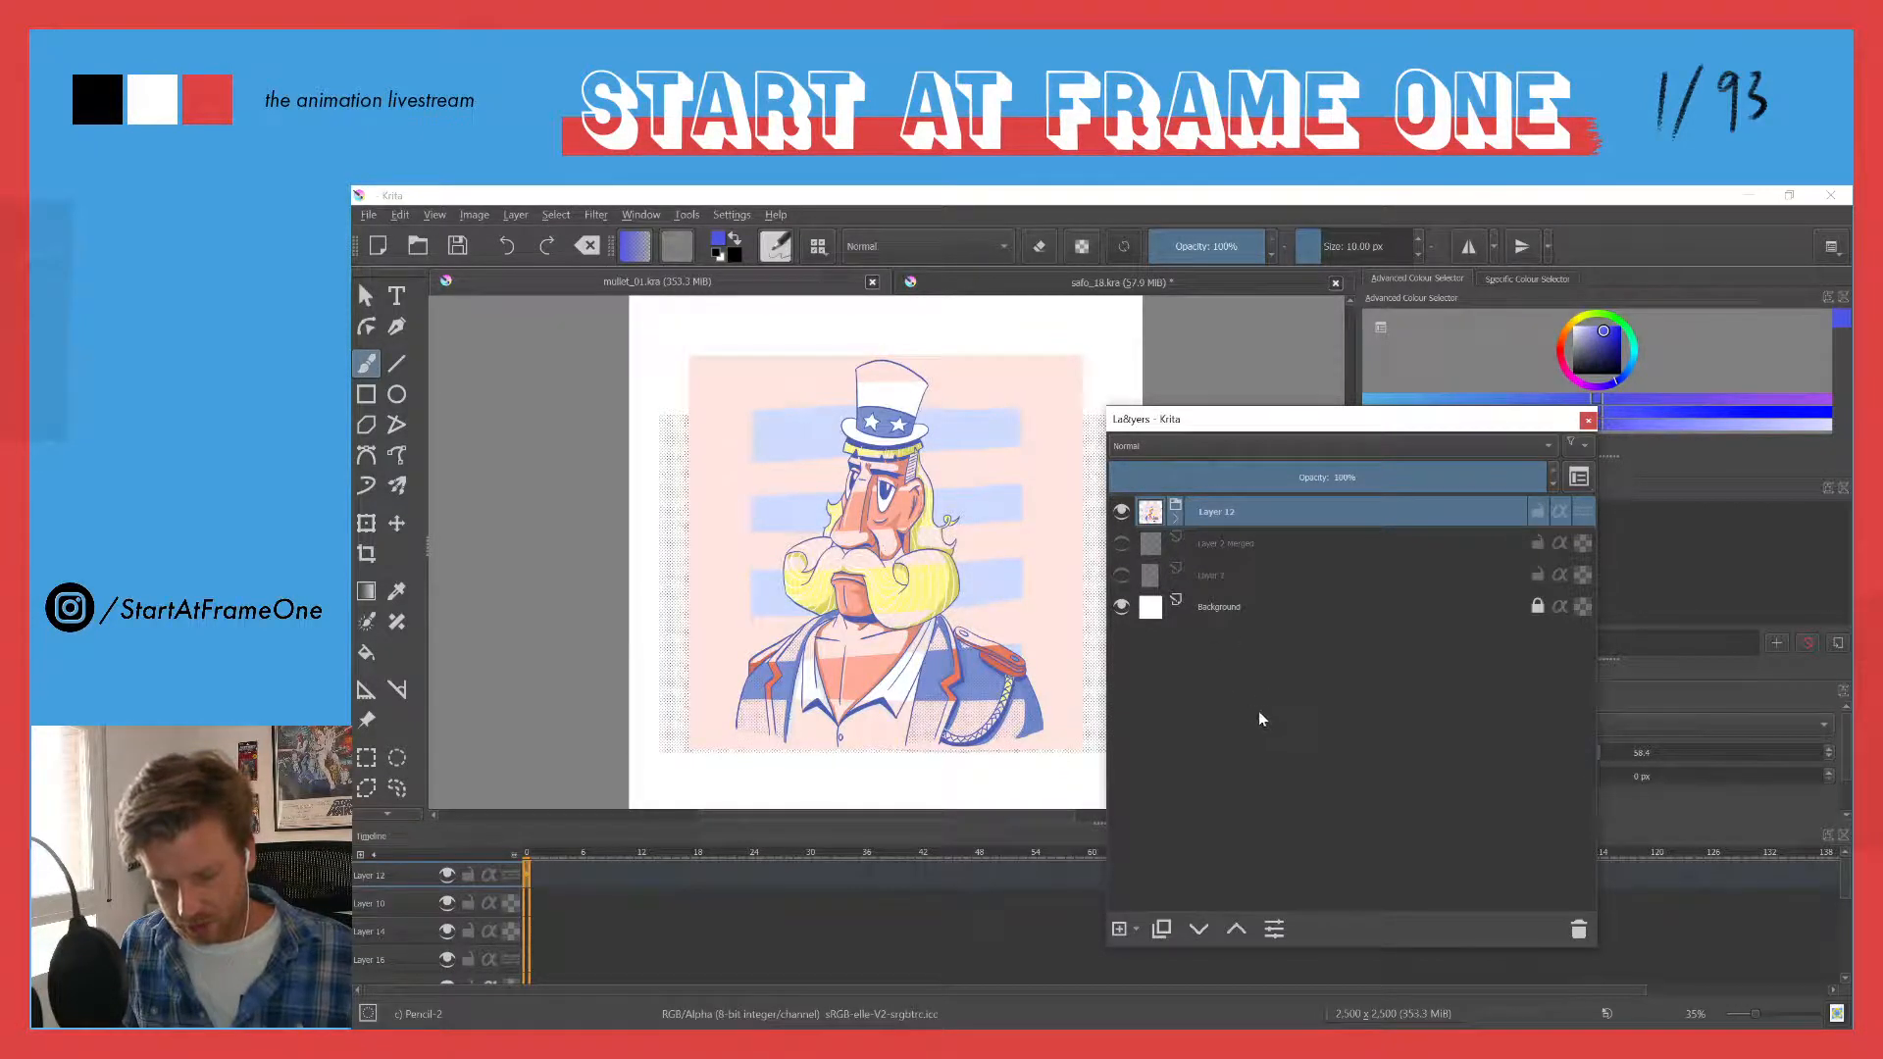
pyautogui.click(1122, 511)
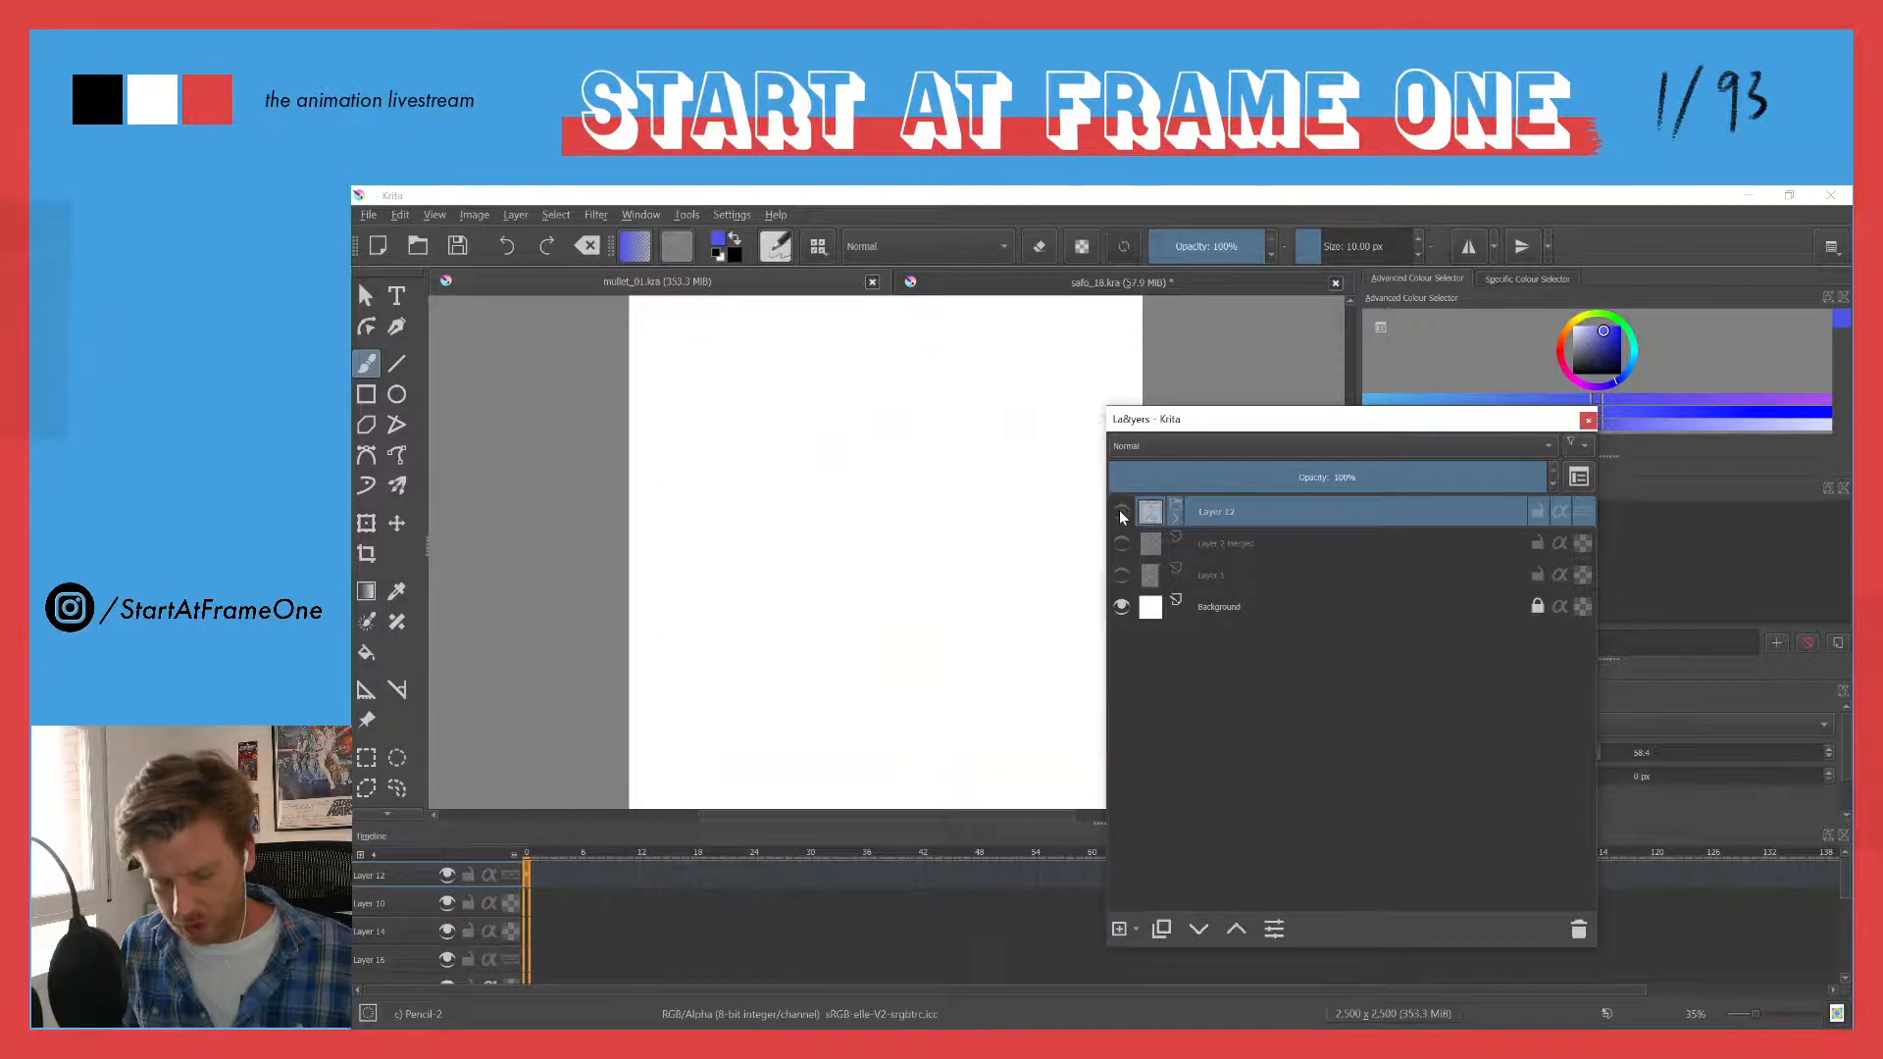
pyautogui.click(1121, 575)
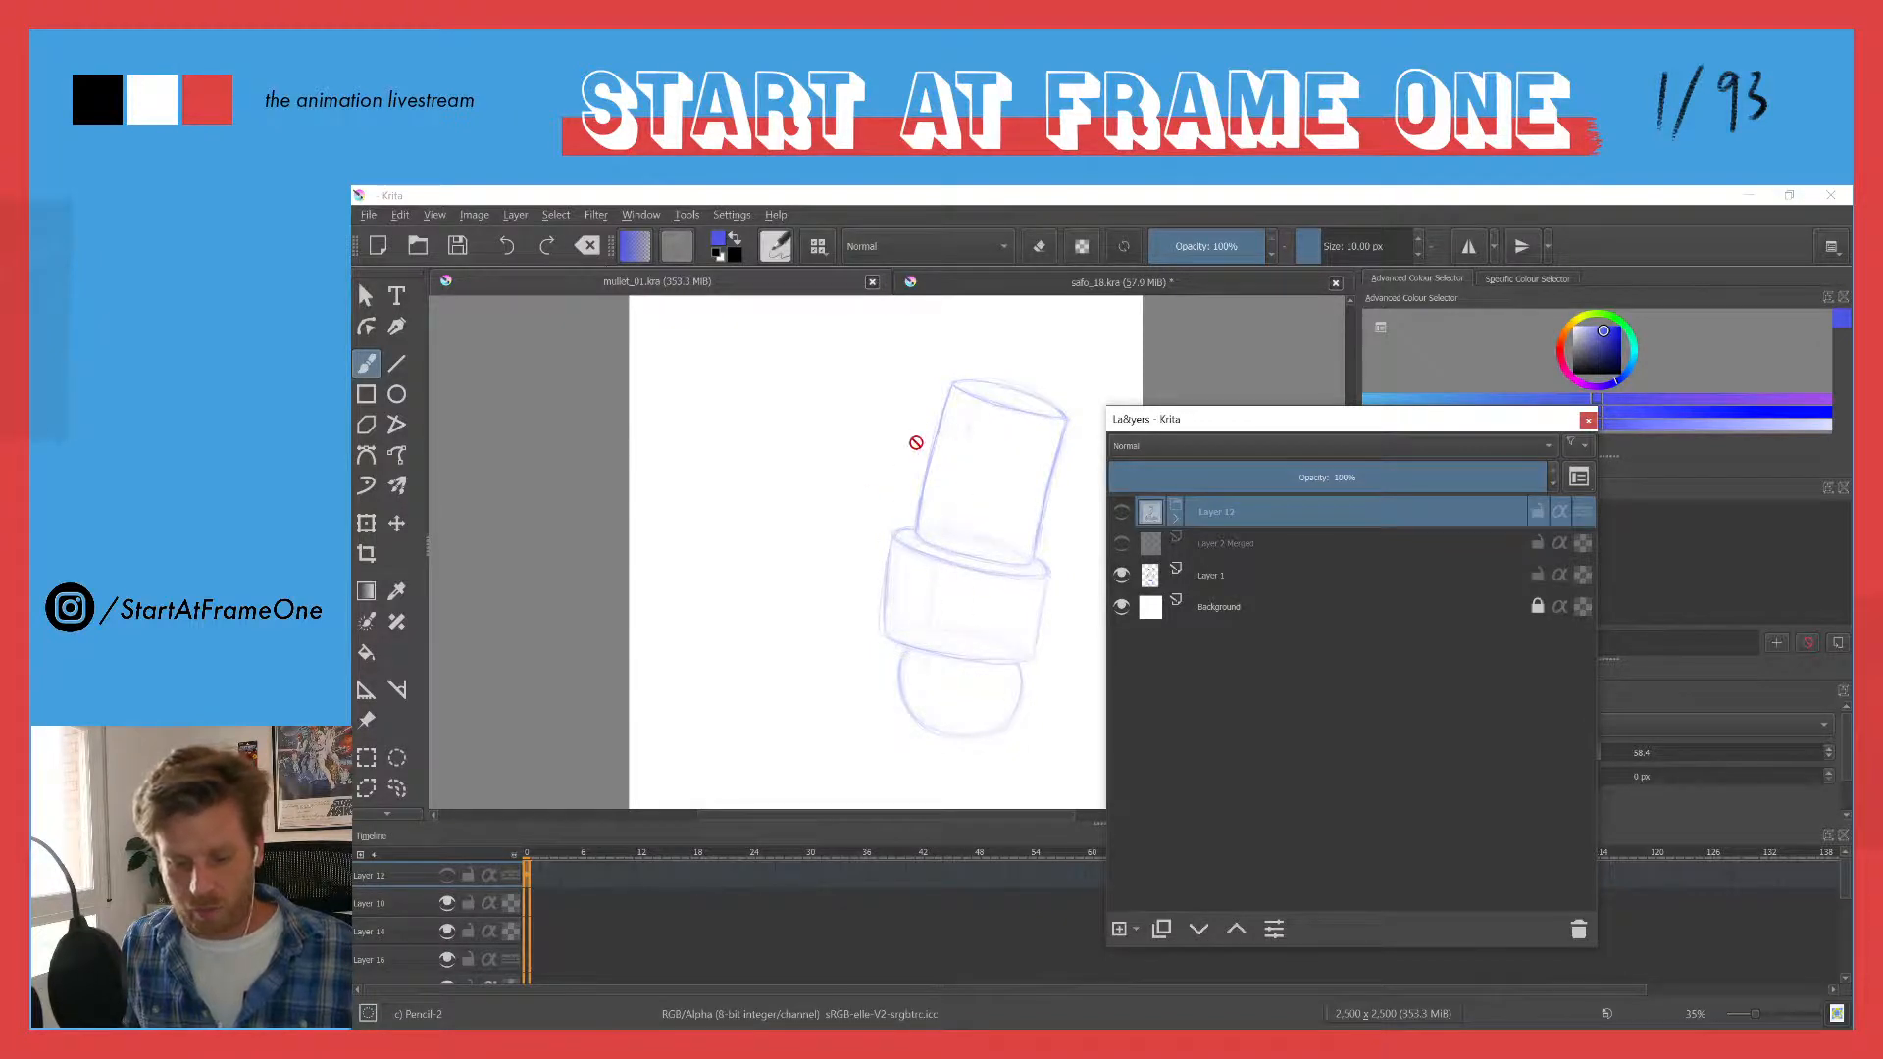
pyautogui.click(1121, 574)
pyautogui.click(1121, 511)
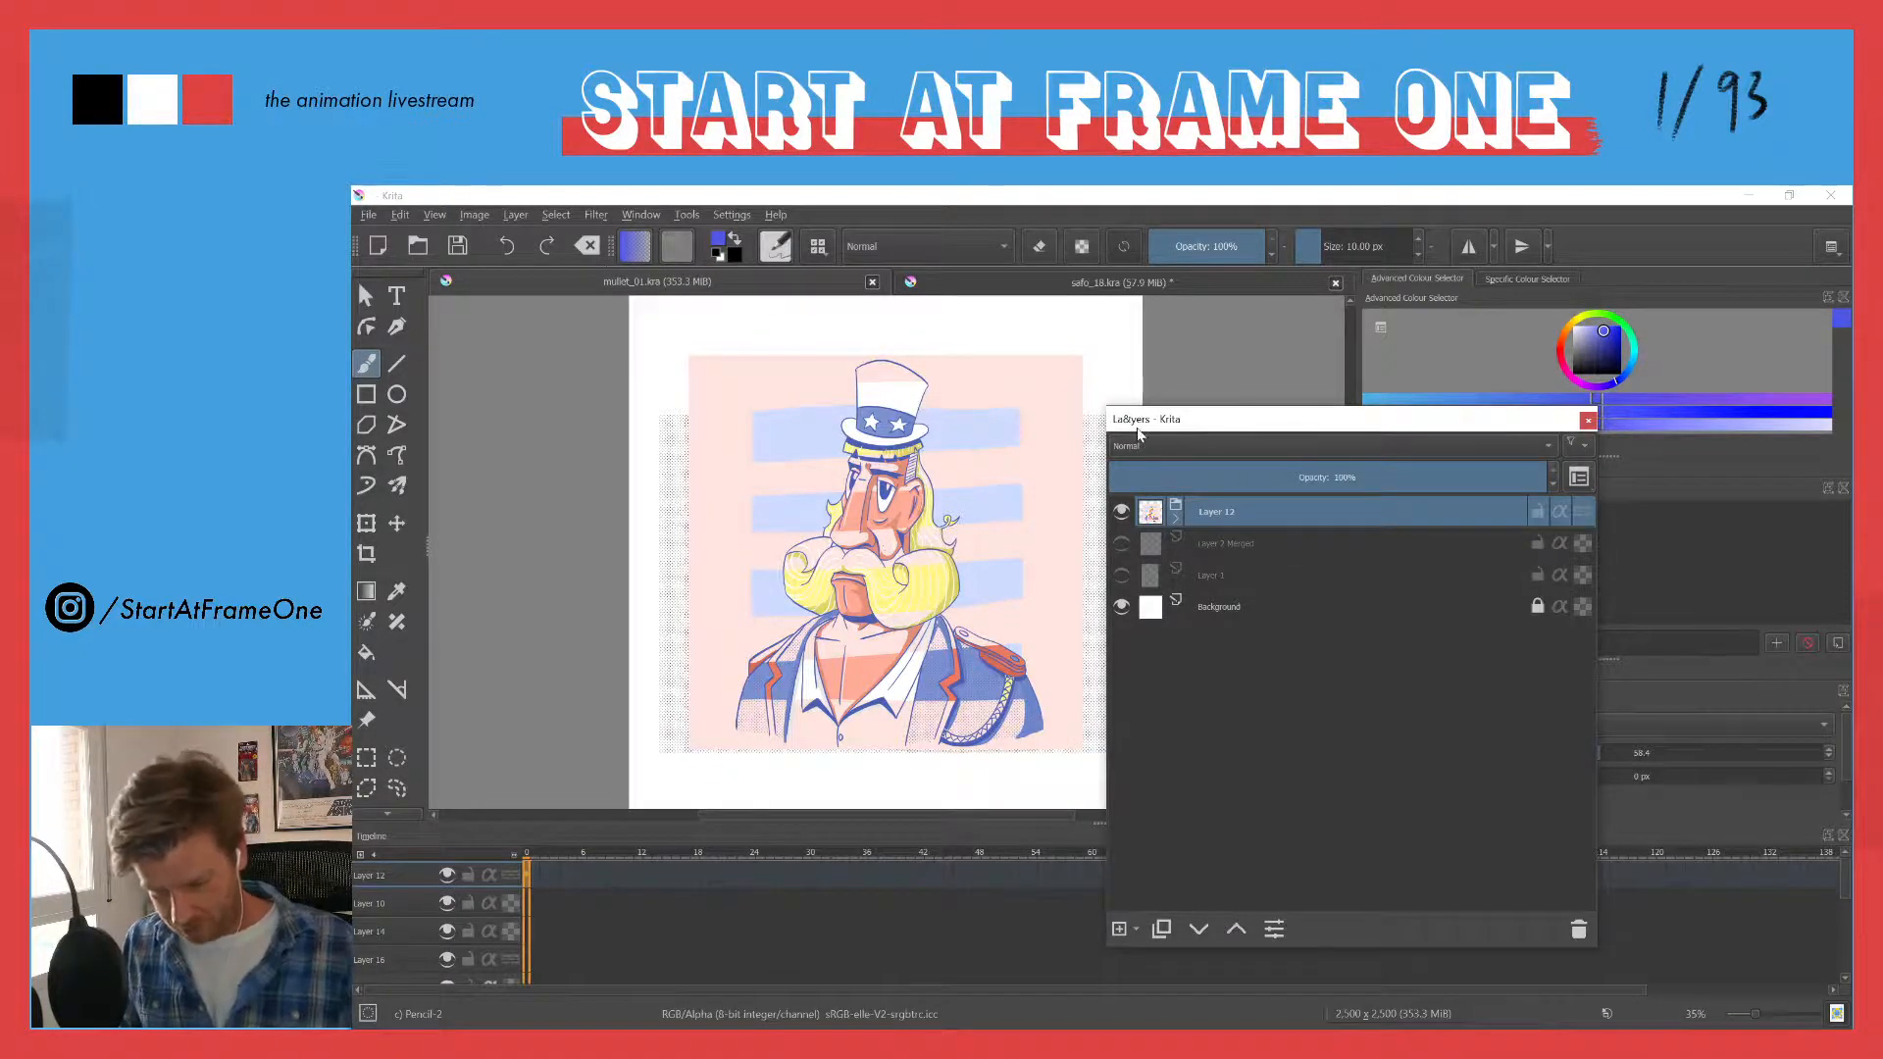
pyautogui.moveTo(1141, 429); pyautogui.dragTo(1579, 598)
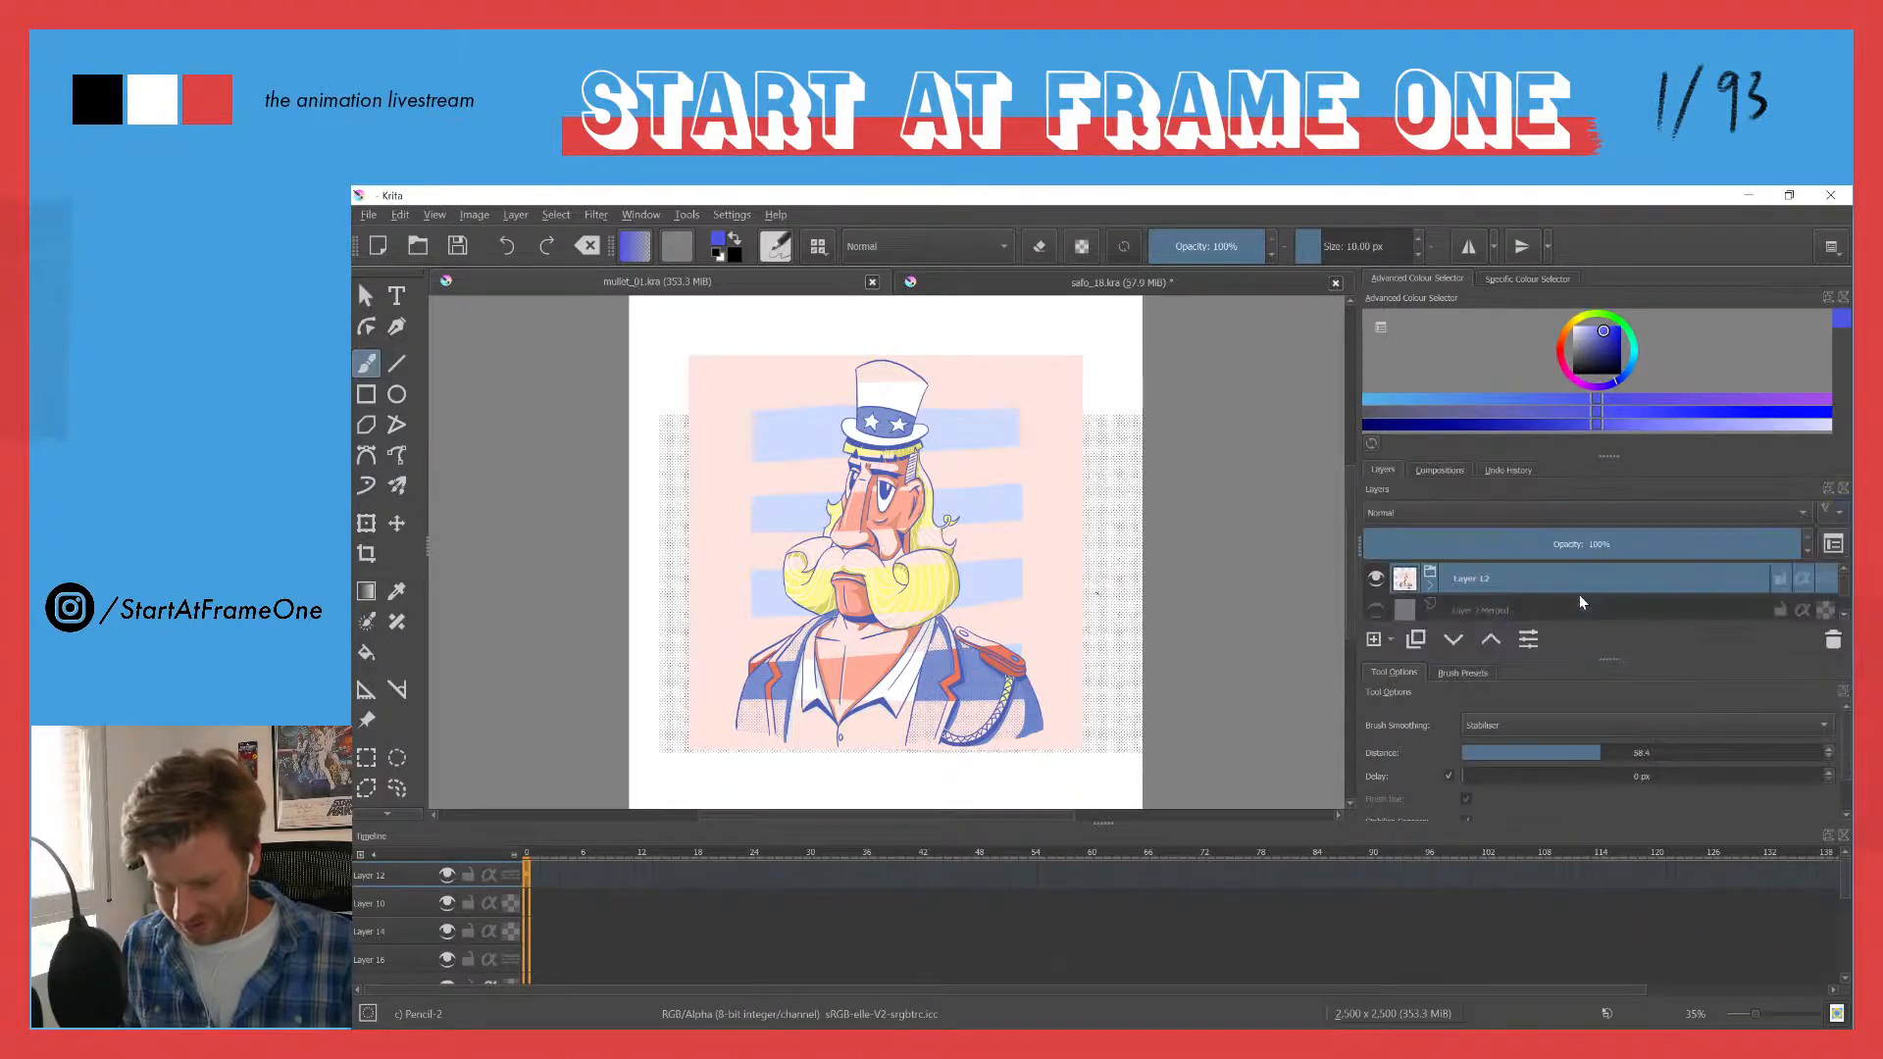
# - Close mullet_01.kra and check the top sketch layer of safo_18.kra by hiding and showing it
pyautogui.click(872, 282)
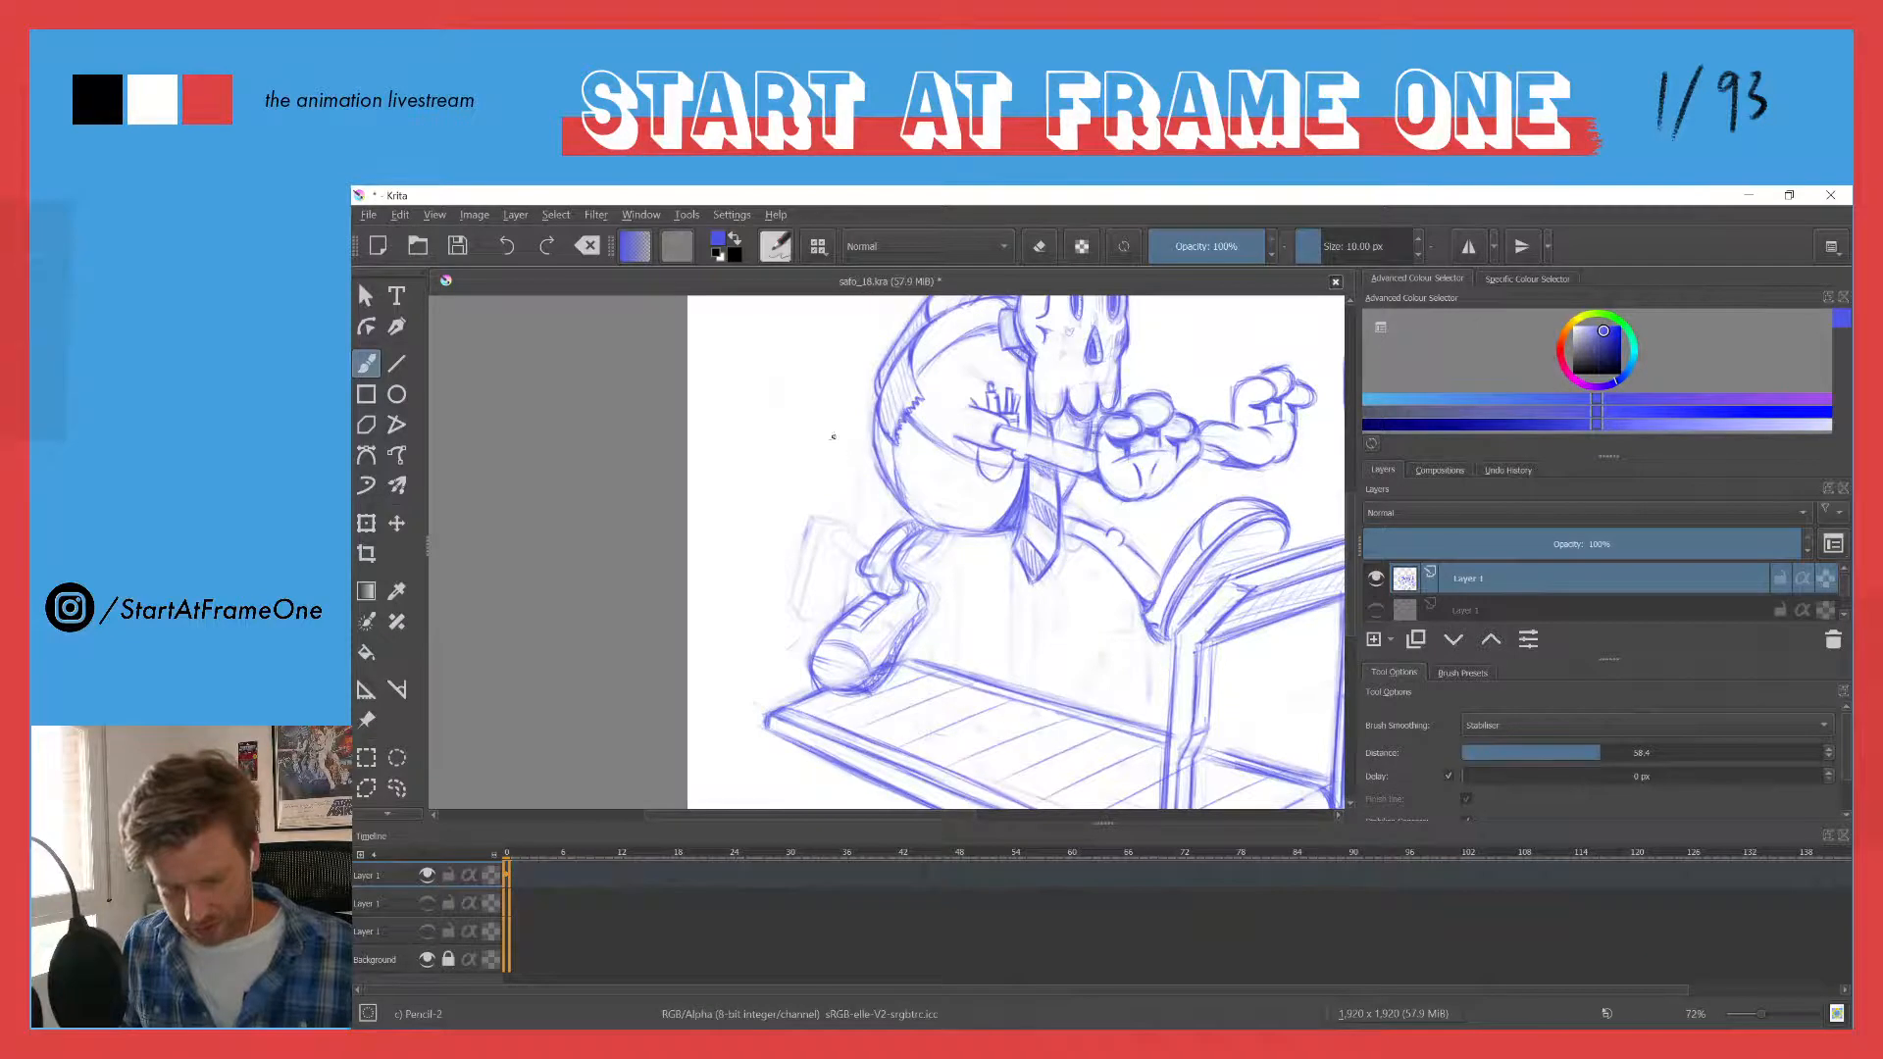
pyautogui.moveTo(831, 434); pyautogui.dragTo(759, 545)
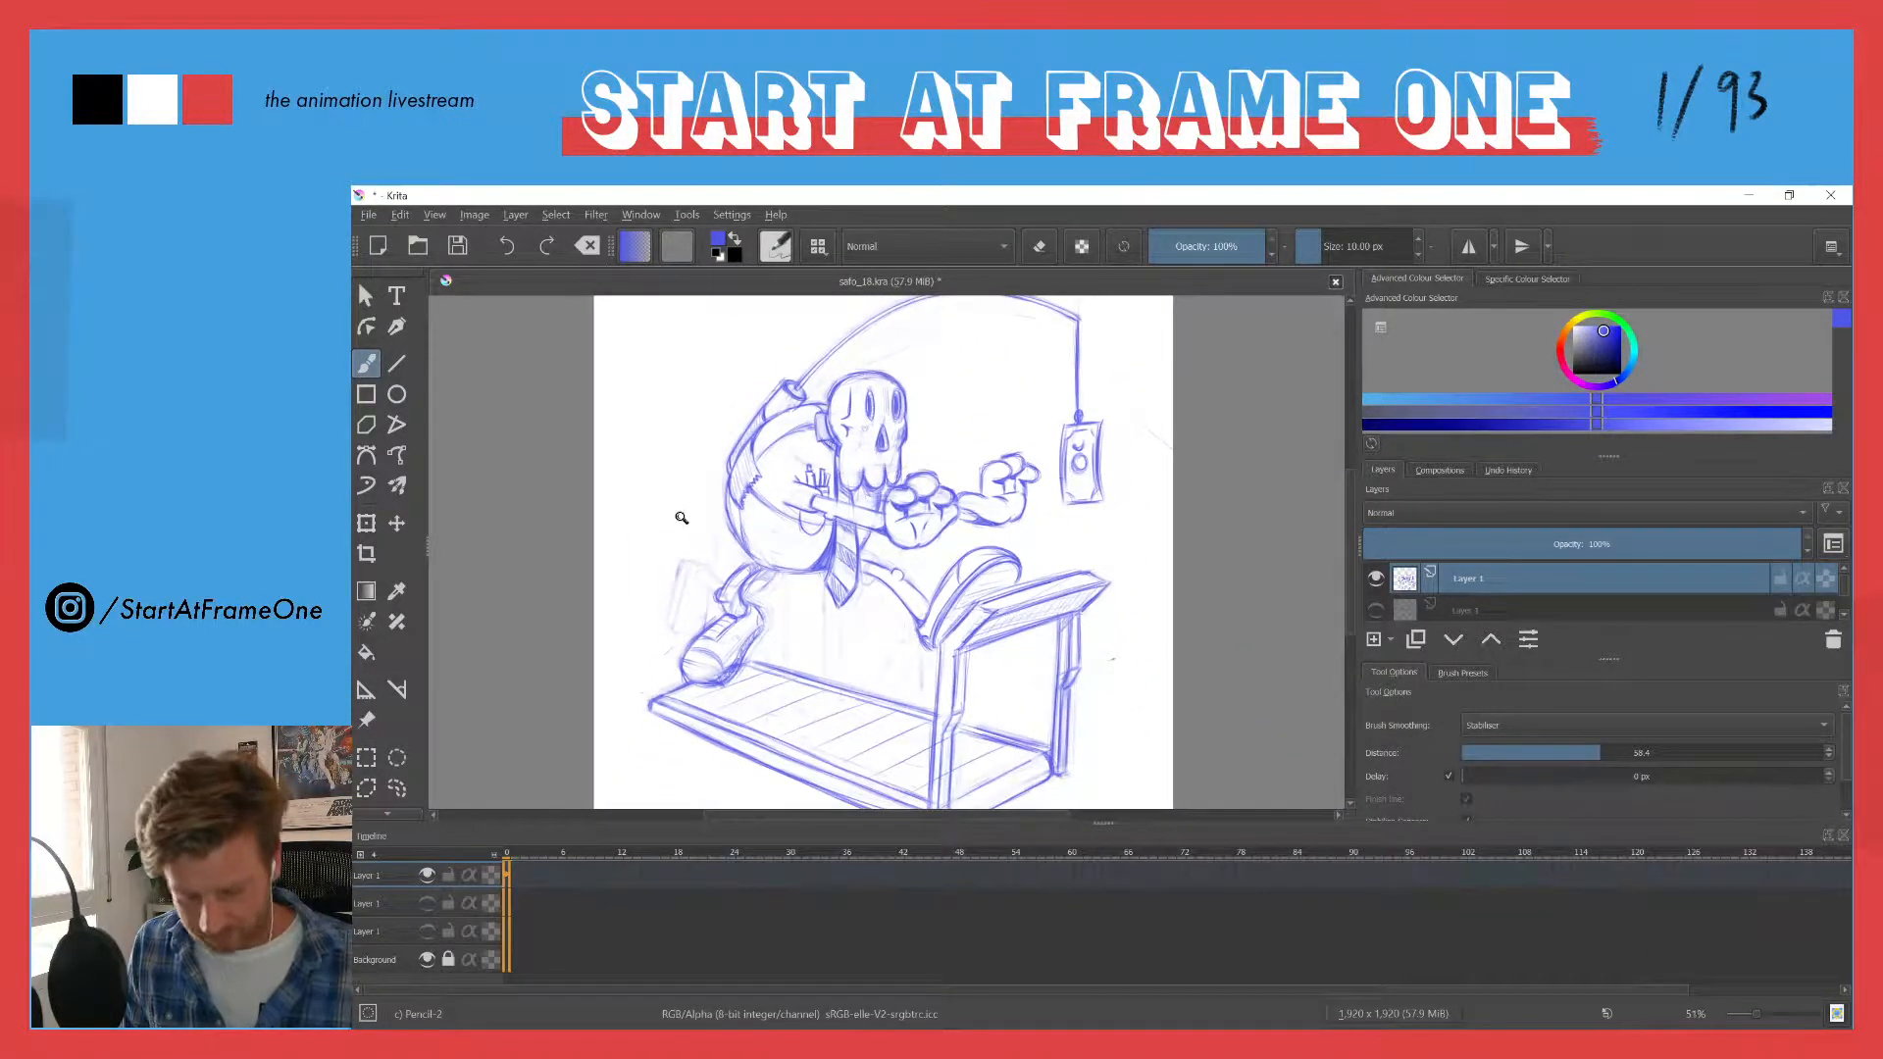
pyautogui.click(1377, 582)
pyautogui.click(1378, 584)
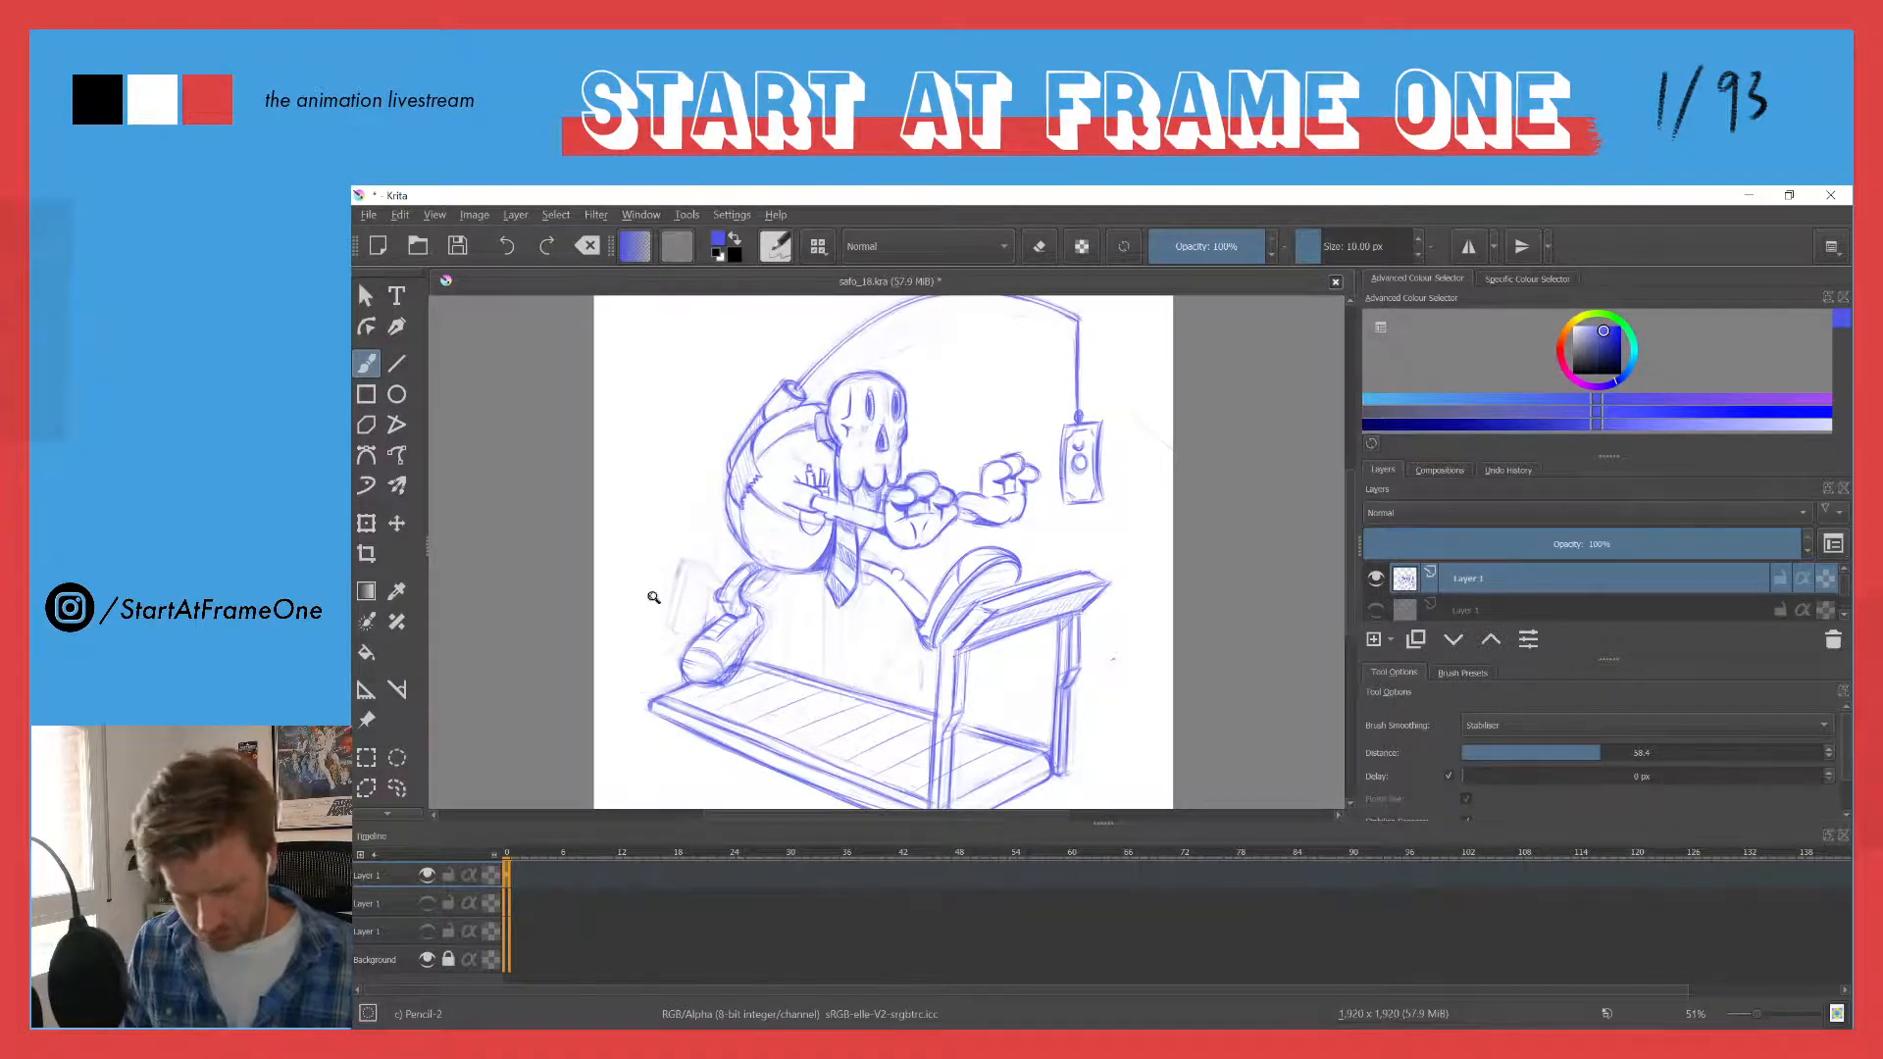
# - Erase faint guide lines behind the trailing leg and sketch two short diagonal lines ending in a curved hook above the shoe
pyautogui.moveTo(651, 596); pyautogui.dragTo(664, 441)
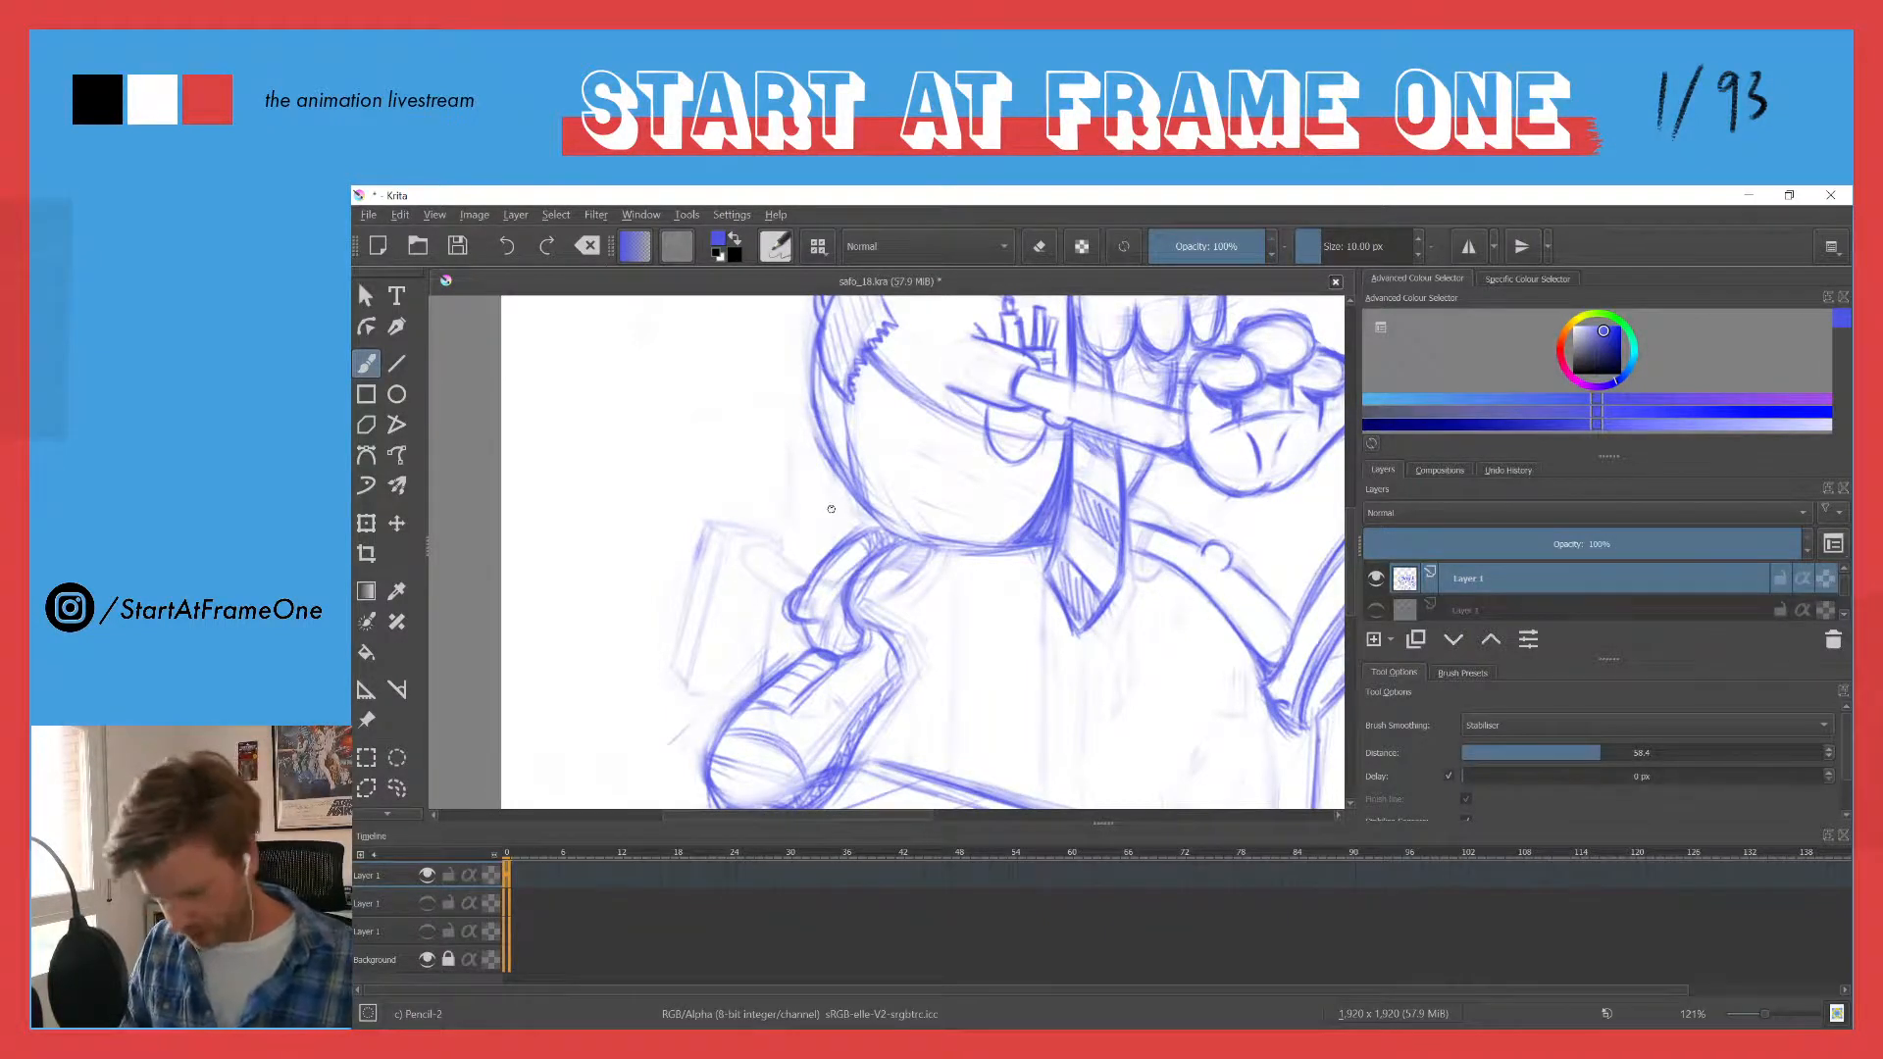
pyautogui.press('e')
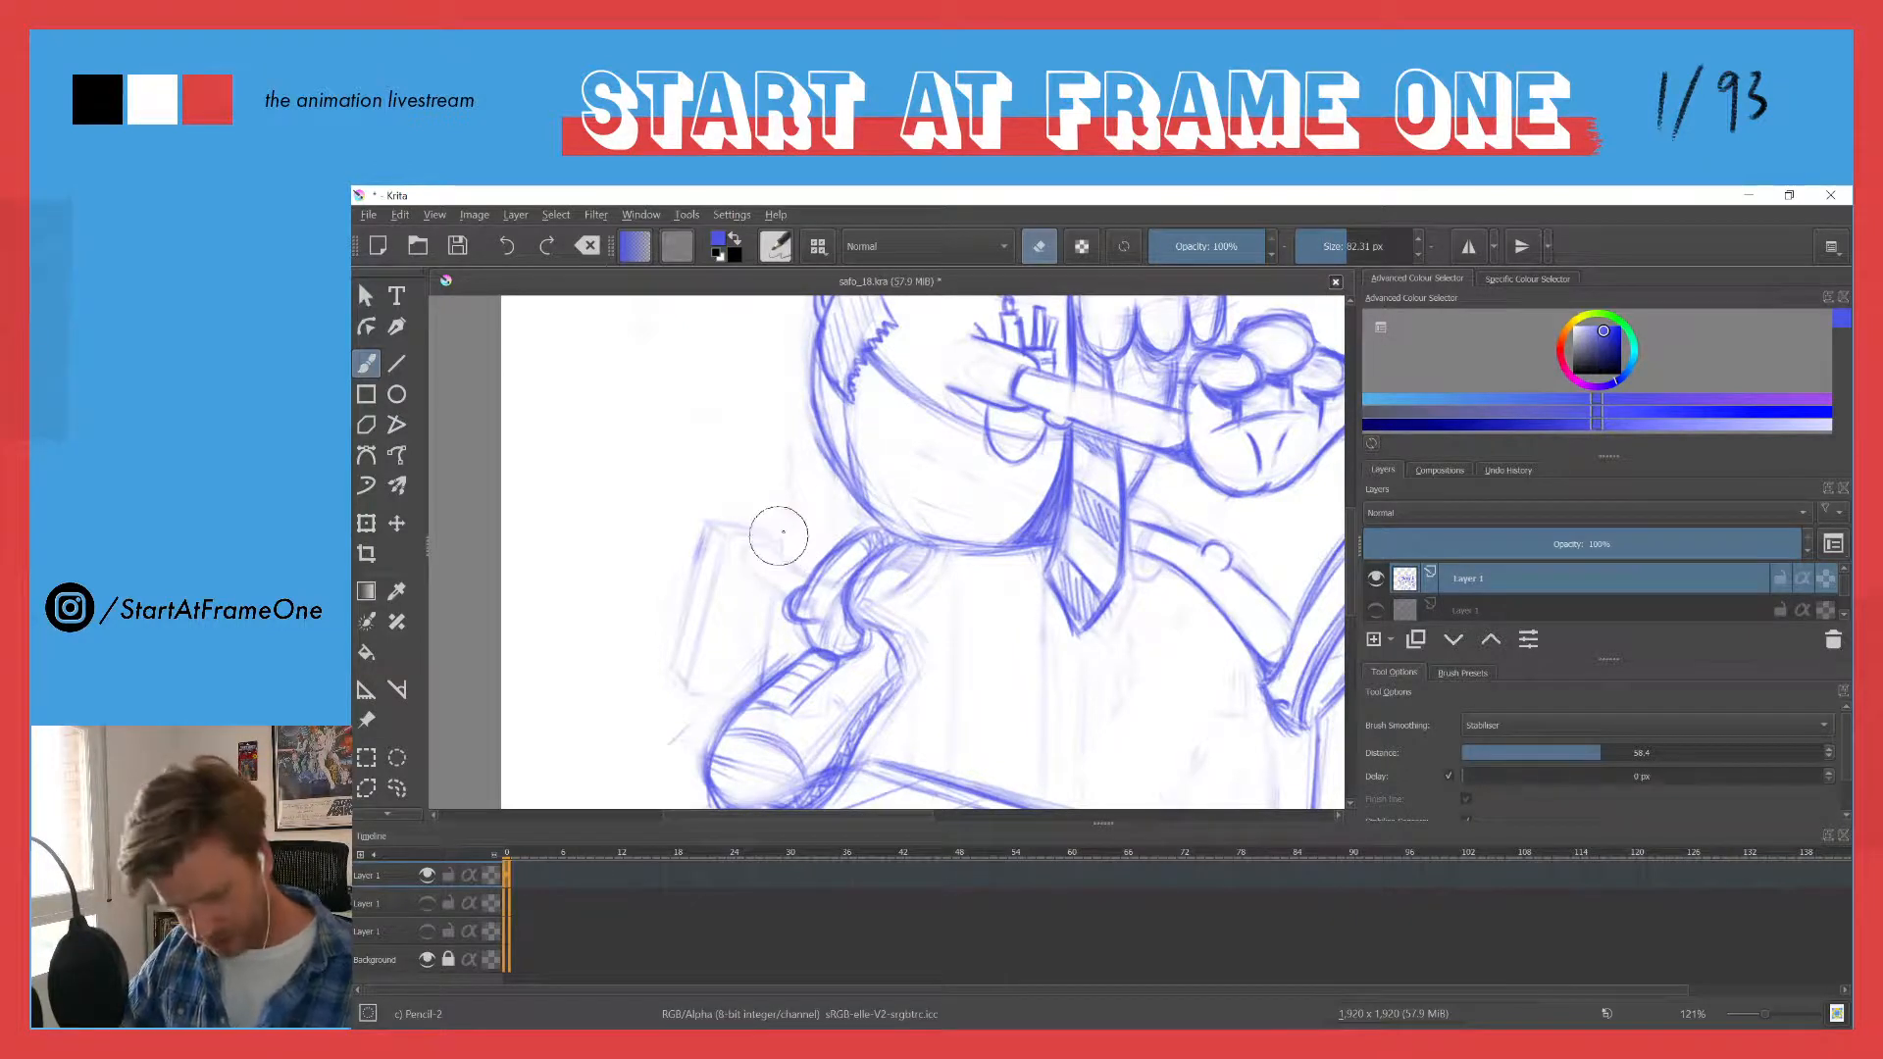
pyautogui.press('e')
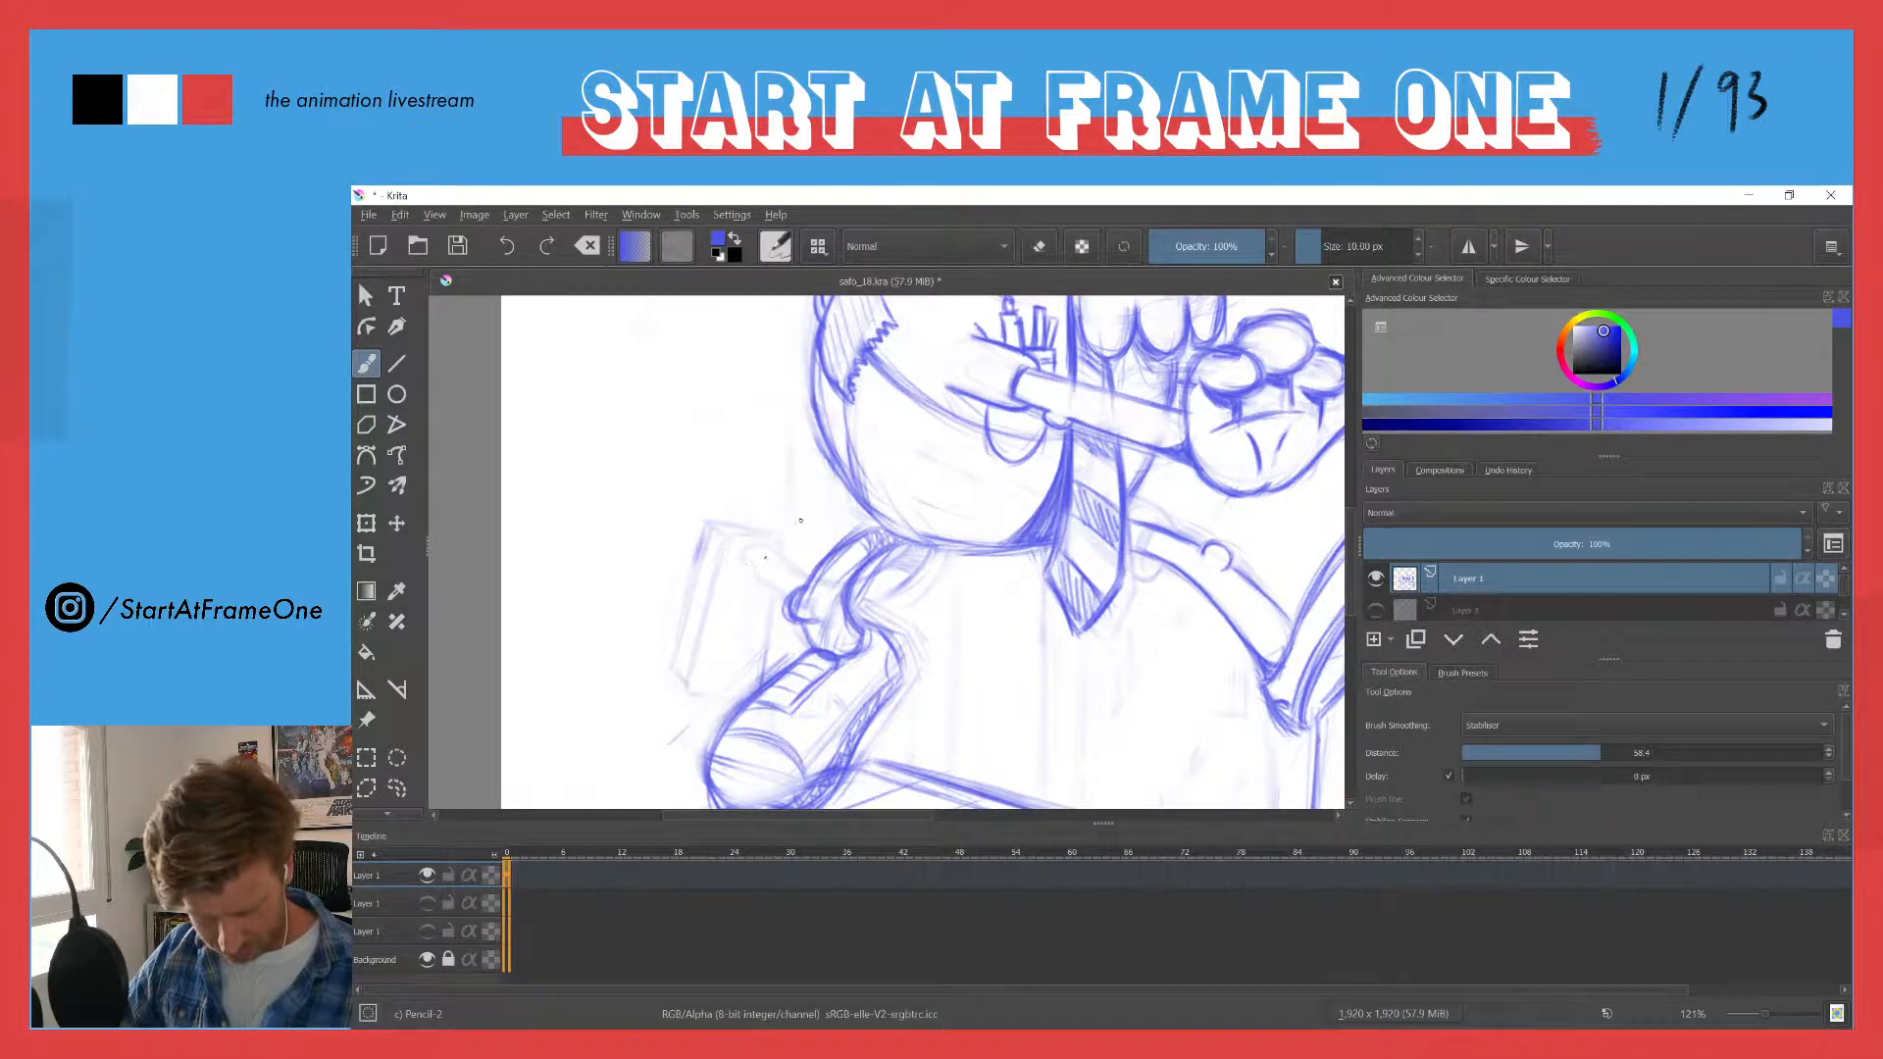
pyautogui.moveTo(797, 528); pyautogui.dragTo(755, 567)
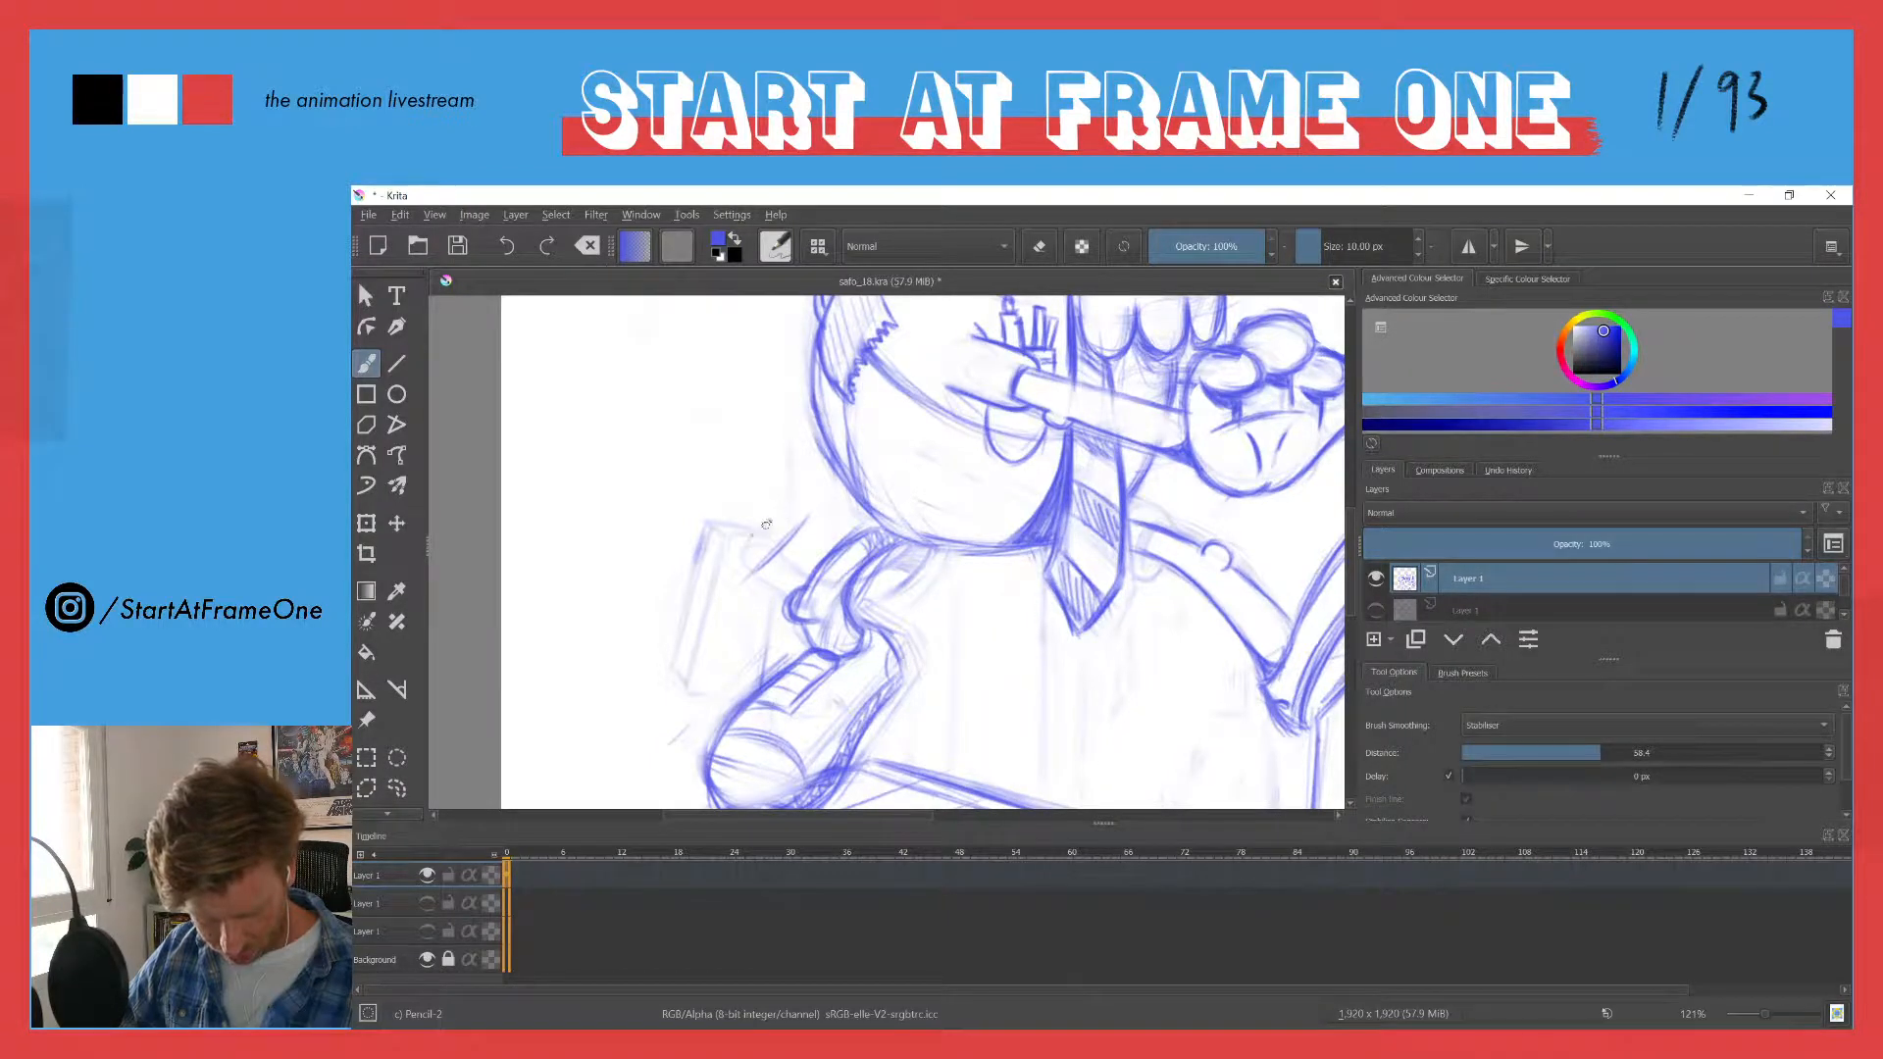
pyautogui.moveTo(785, 539); pyautogui.dragTo(803, 516)
pyautogui.moveTo(751, 579)
pyautogui.mouseDown()
pyautogui.moveTo(805, 516)
pyautogui.moveTo(781, 504)
pyautogui.mouseUp()
pyautogui.moveTo(723, 589); pyautogui.dragTo(751, 569)
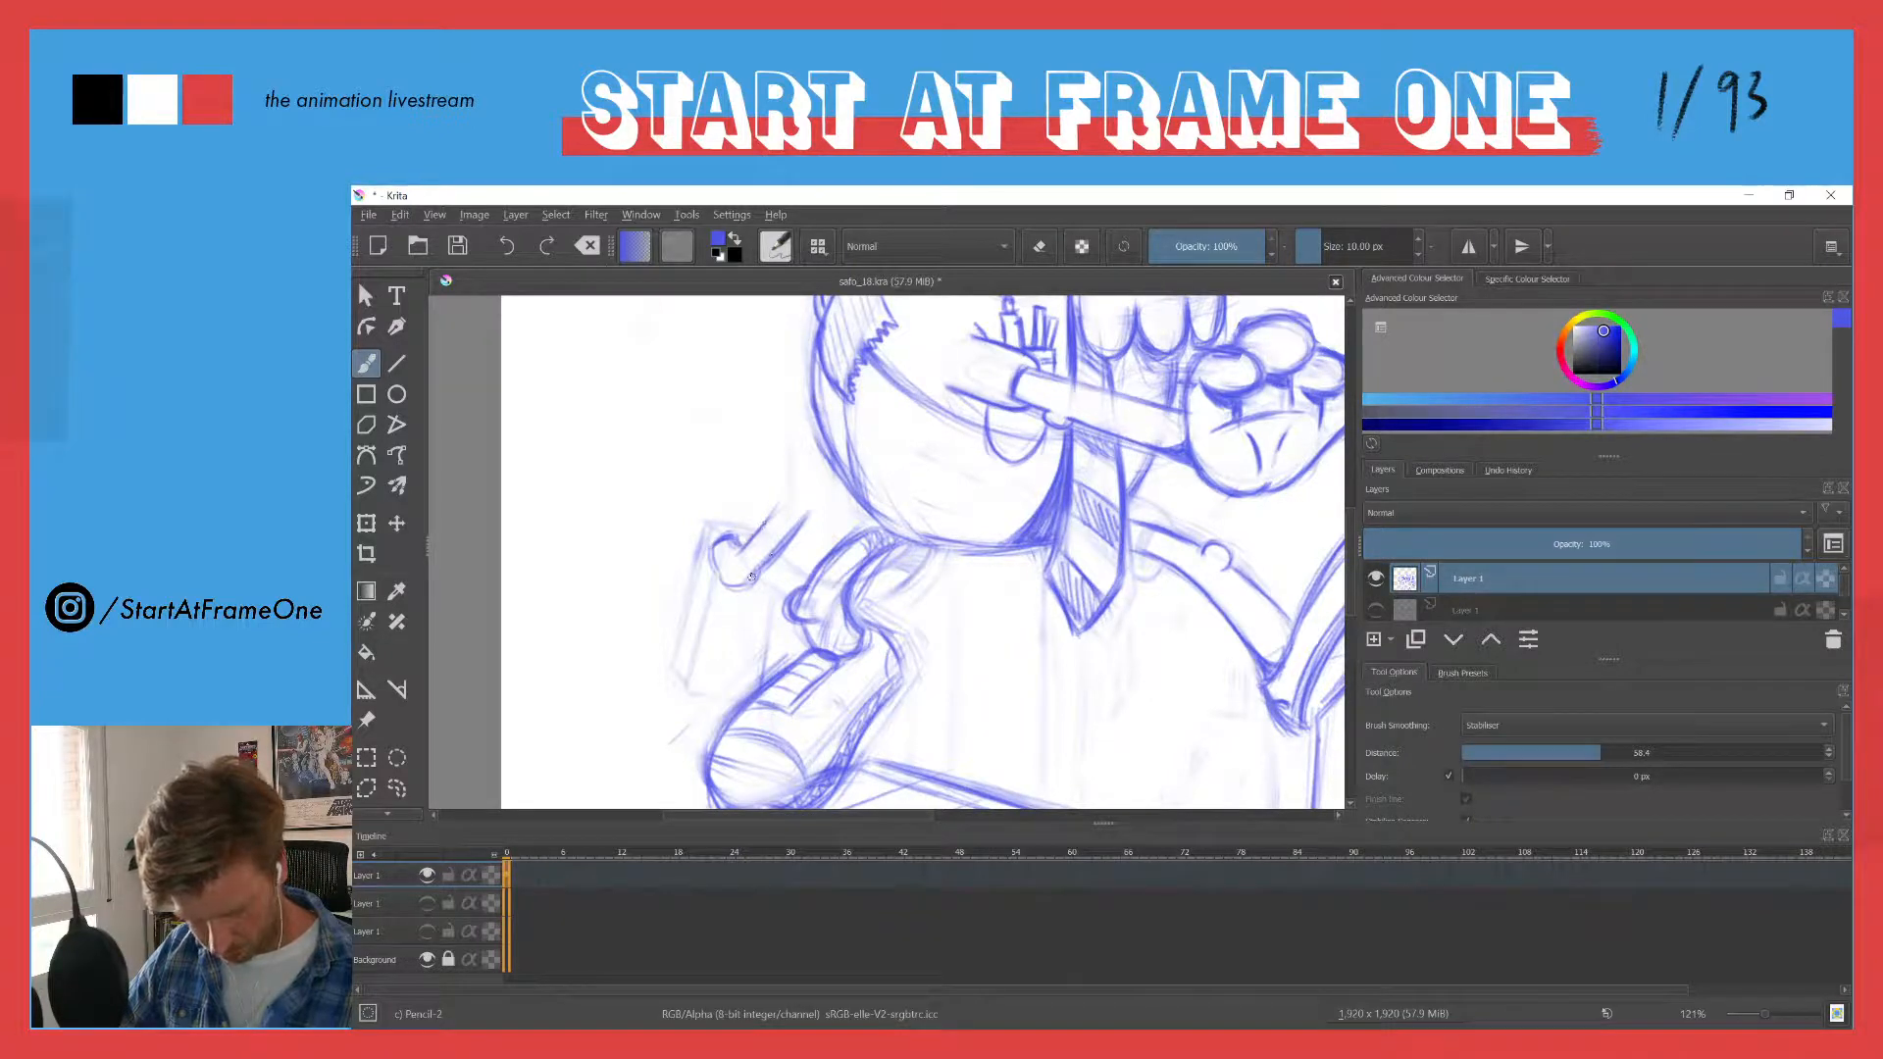
pyautogui.moveTo(756, 568)
pyautogui.mouseDown()
pyautogui.moveTo(723, 573)
pyautogui.moveTo(745, 582)
pyautogui.mouseUp()
pyautogui.moveTo(754, 573)
pyautogui.mouseDown()
pyautogui.moveTo(716, 576)
pyautogui.moveTo(752, 588)
pyautogui.mouseUp()
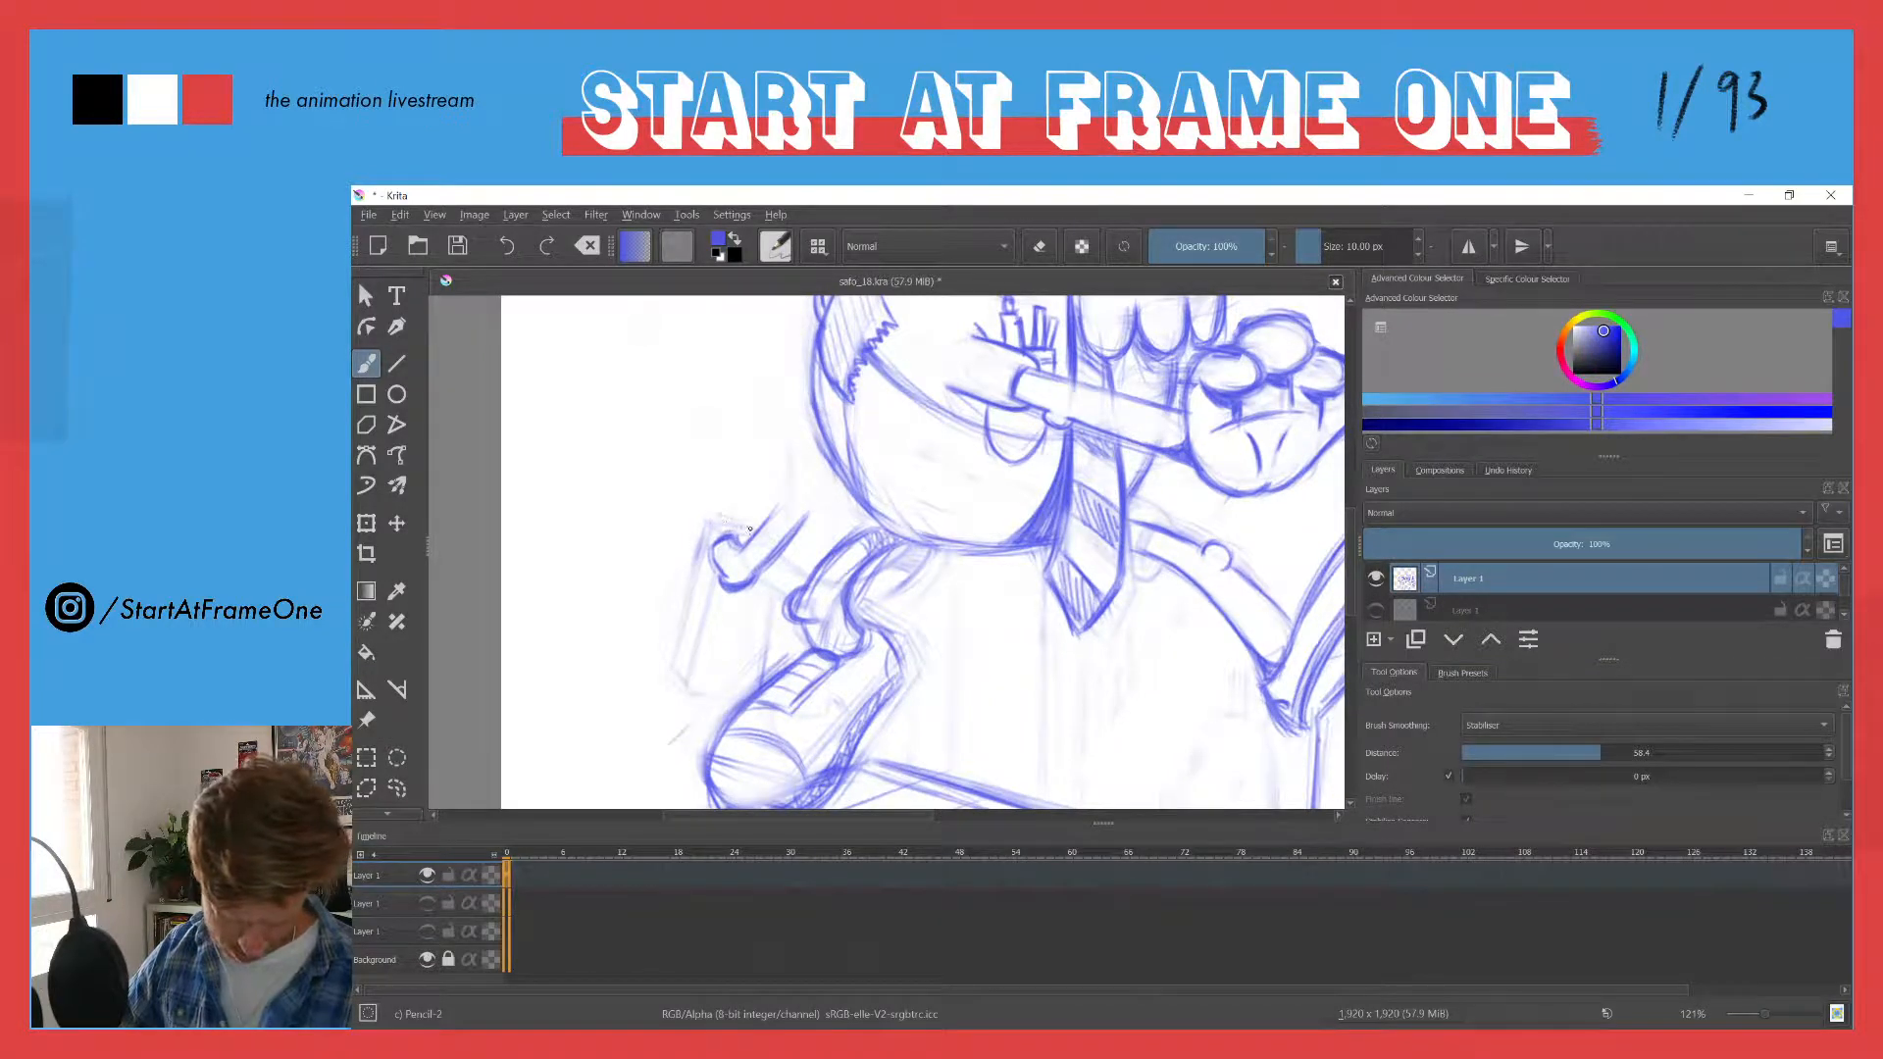
# - Sketch the long slanted sides and lower edge of a boxy shape hanging from the curved hook
pyautogui.moveTo(706, 520); pyautogui.dragTo(662, 577)
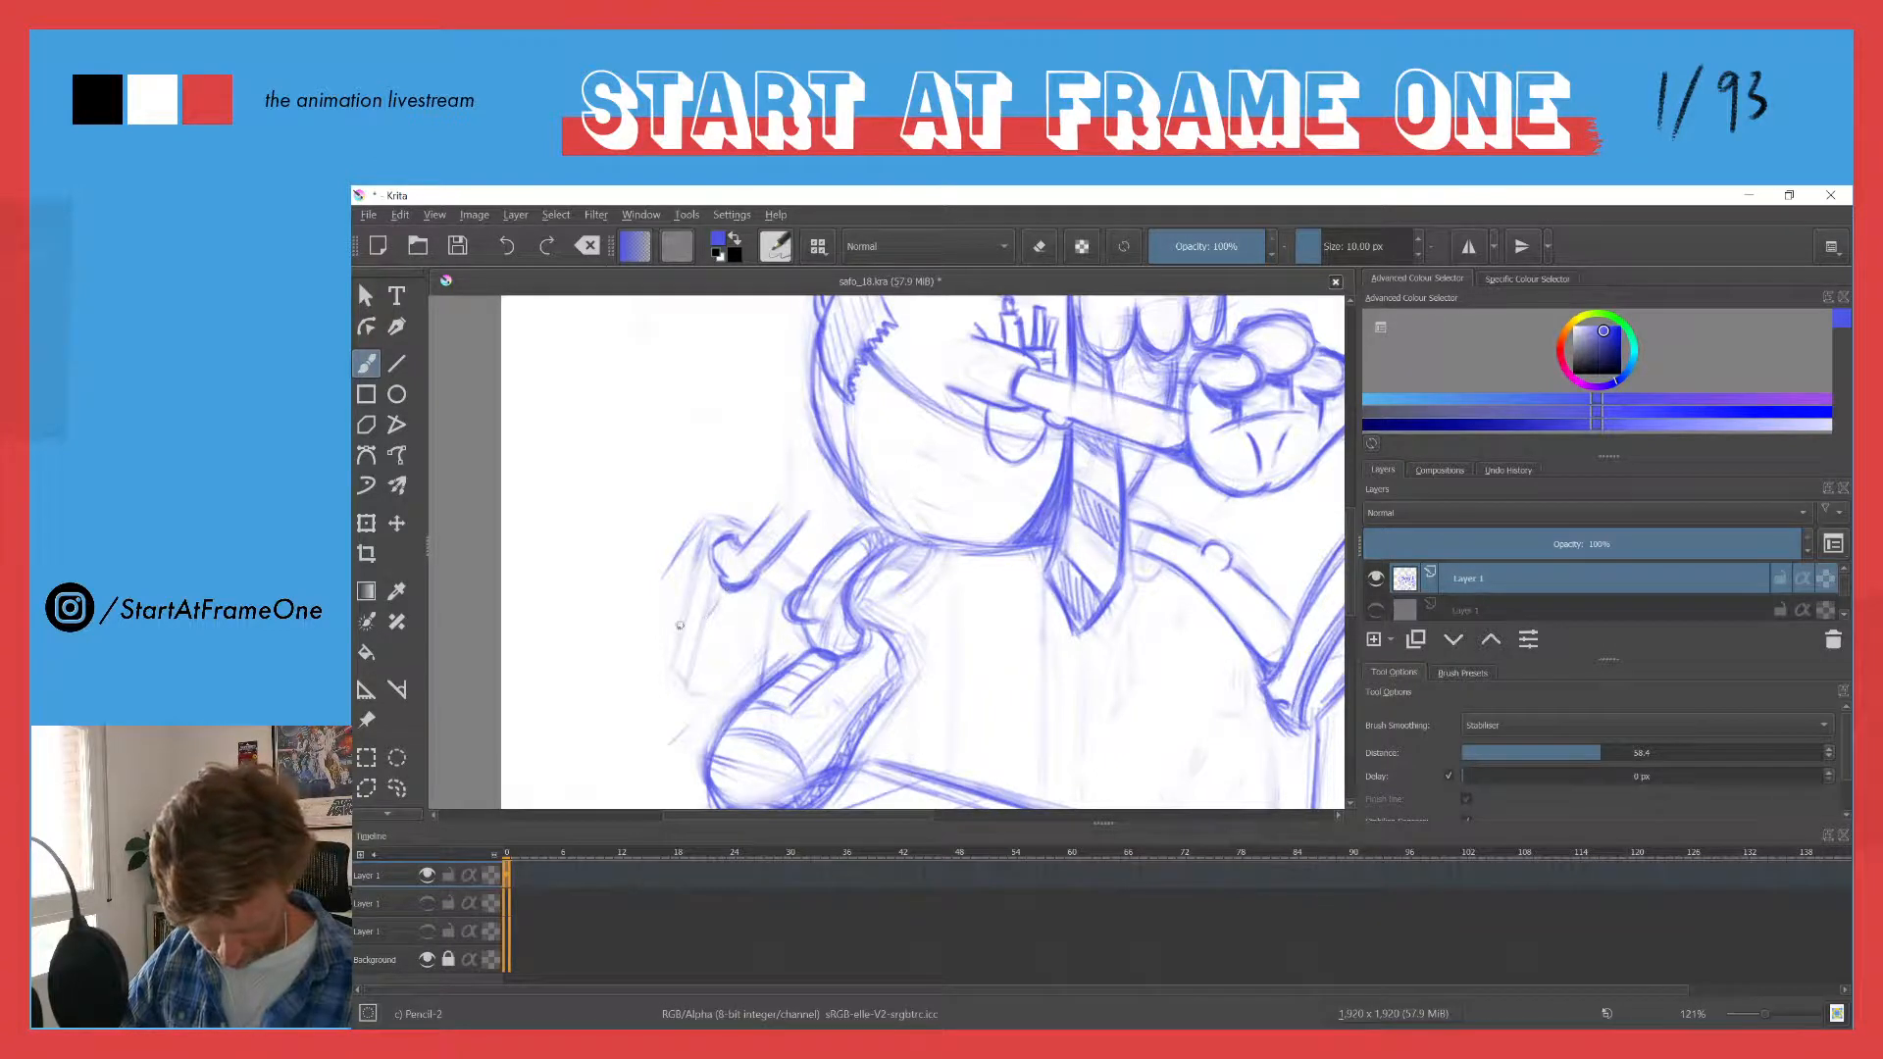
pyautogui.moveTo(751, 531)
pyautogui.mouseDown()
pyautogui.moveTo(665, 564)
pyautogui.moveTo(692, 530)
pyautogui.moveTo(707, 619)
pyautogui.moveTo(735, 586)
pyautogui.moveTo(708, 660)
pyautogui.moveTo(643, 663)
pyautogui.mouseUp()
pyautogui.moveTo(735, 593); pyautogui.dragTo(718, 672)
pyautogui.moveTo(713, 673)
pyautogui.mouseDown()
pyautogui.moveTo(647, 665)
pyautogui.moveTo(693, 526)
pyautogui.moveTo(637, 655)
pyautogui.moveTo(674, 639)
pyautogui.mouseUp()
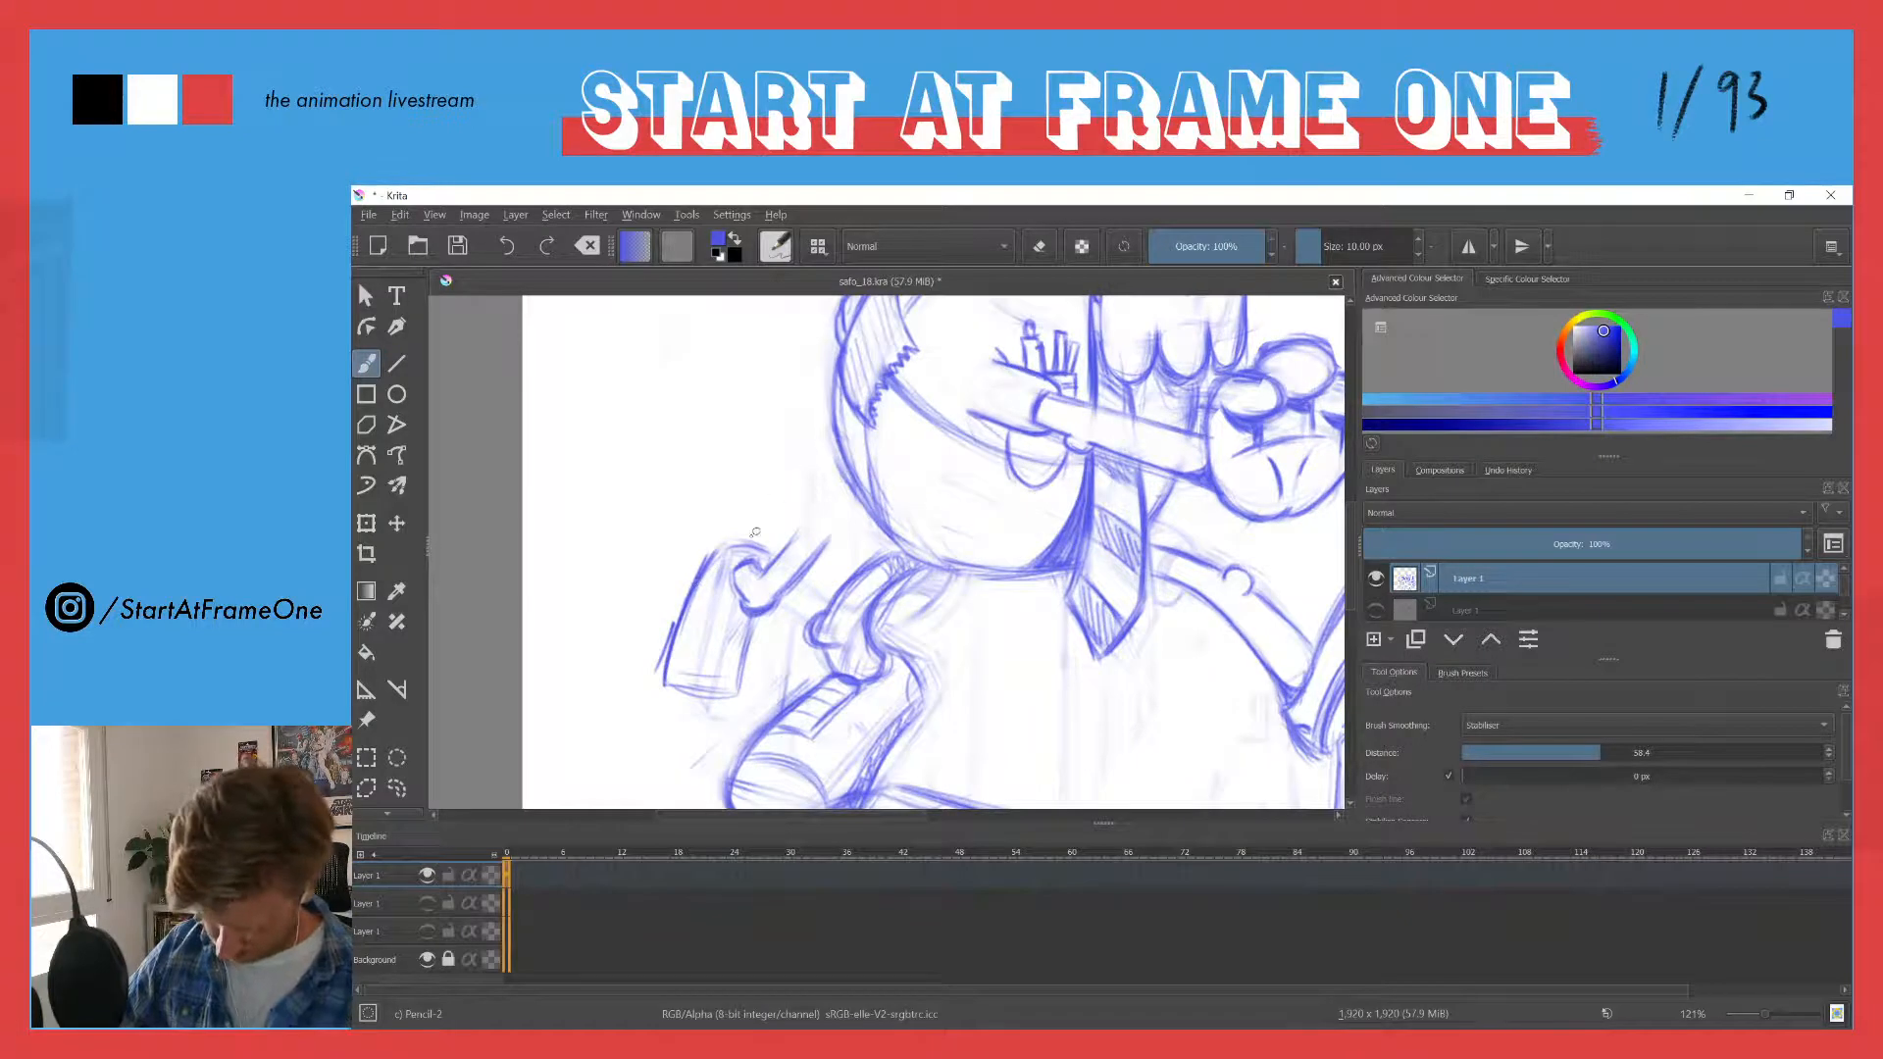
# - Clean up the boxy shape, redraw its sides and top edge with firmer lines, double its outer edge and add faint strokes above it
pyautogui.press('e')
pyautogui.moveTo(724, 539); pyautogui.dragTo(648, 686)
pyautogui.press('e')
pyautogui.moveTo(714, 544)
pyautogui.mouseDown()
pyautogui.moveTo(663, 685)
pyautogui.moveTo(736, 698)
pyautogui.mouseUp()
pyautogui.moveTo(753, 620); pyautogui.dragTo(738, 702)
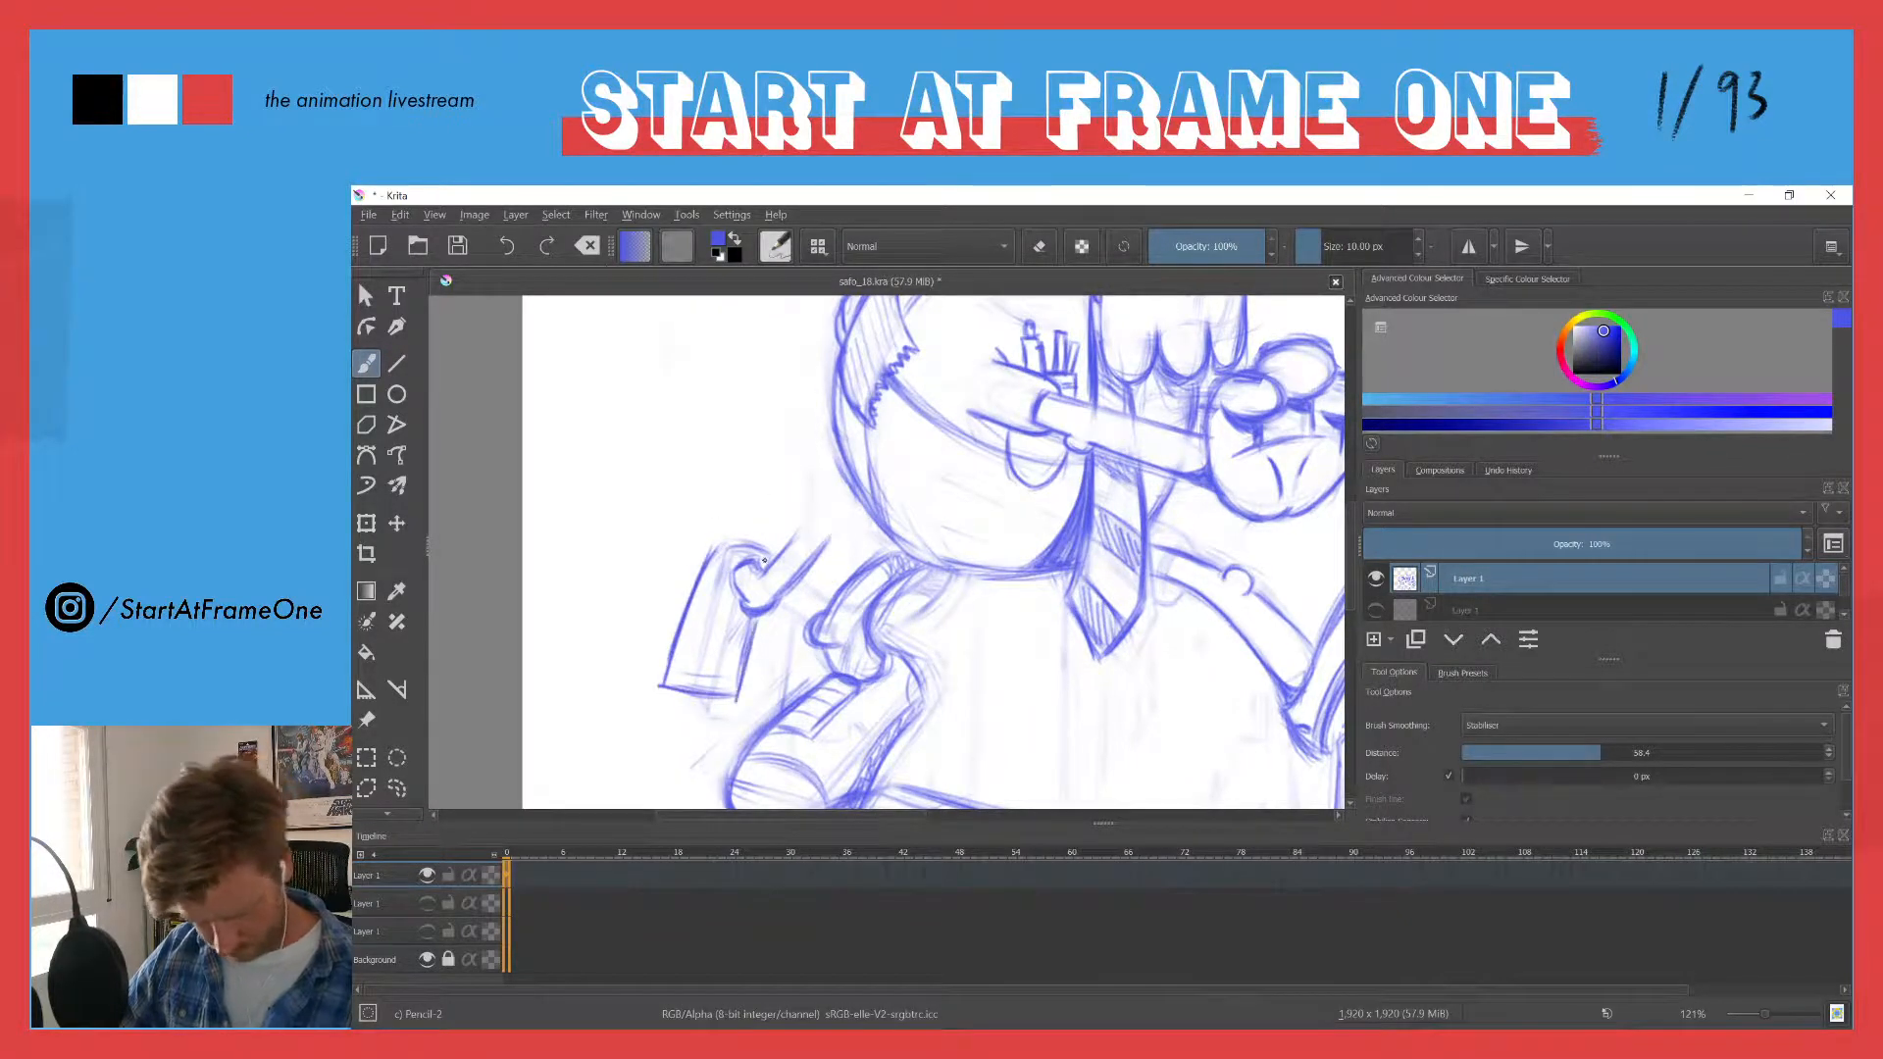
pyautogui.moveTo(717, 544); pyautogui.dragTo(766, 559)
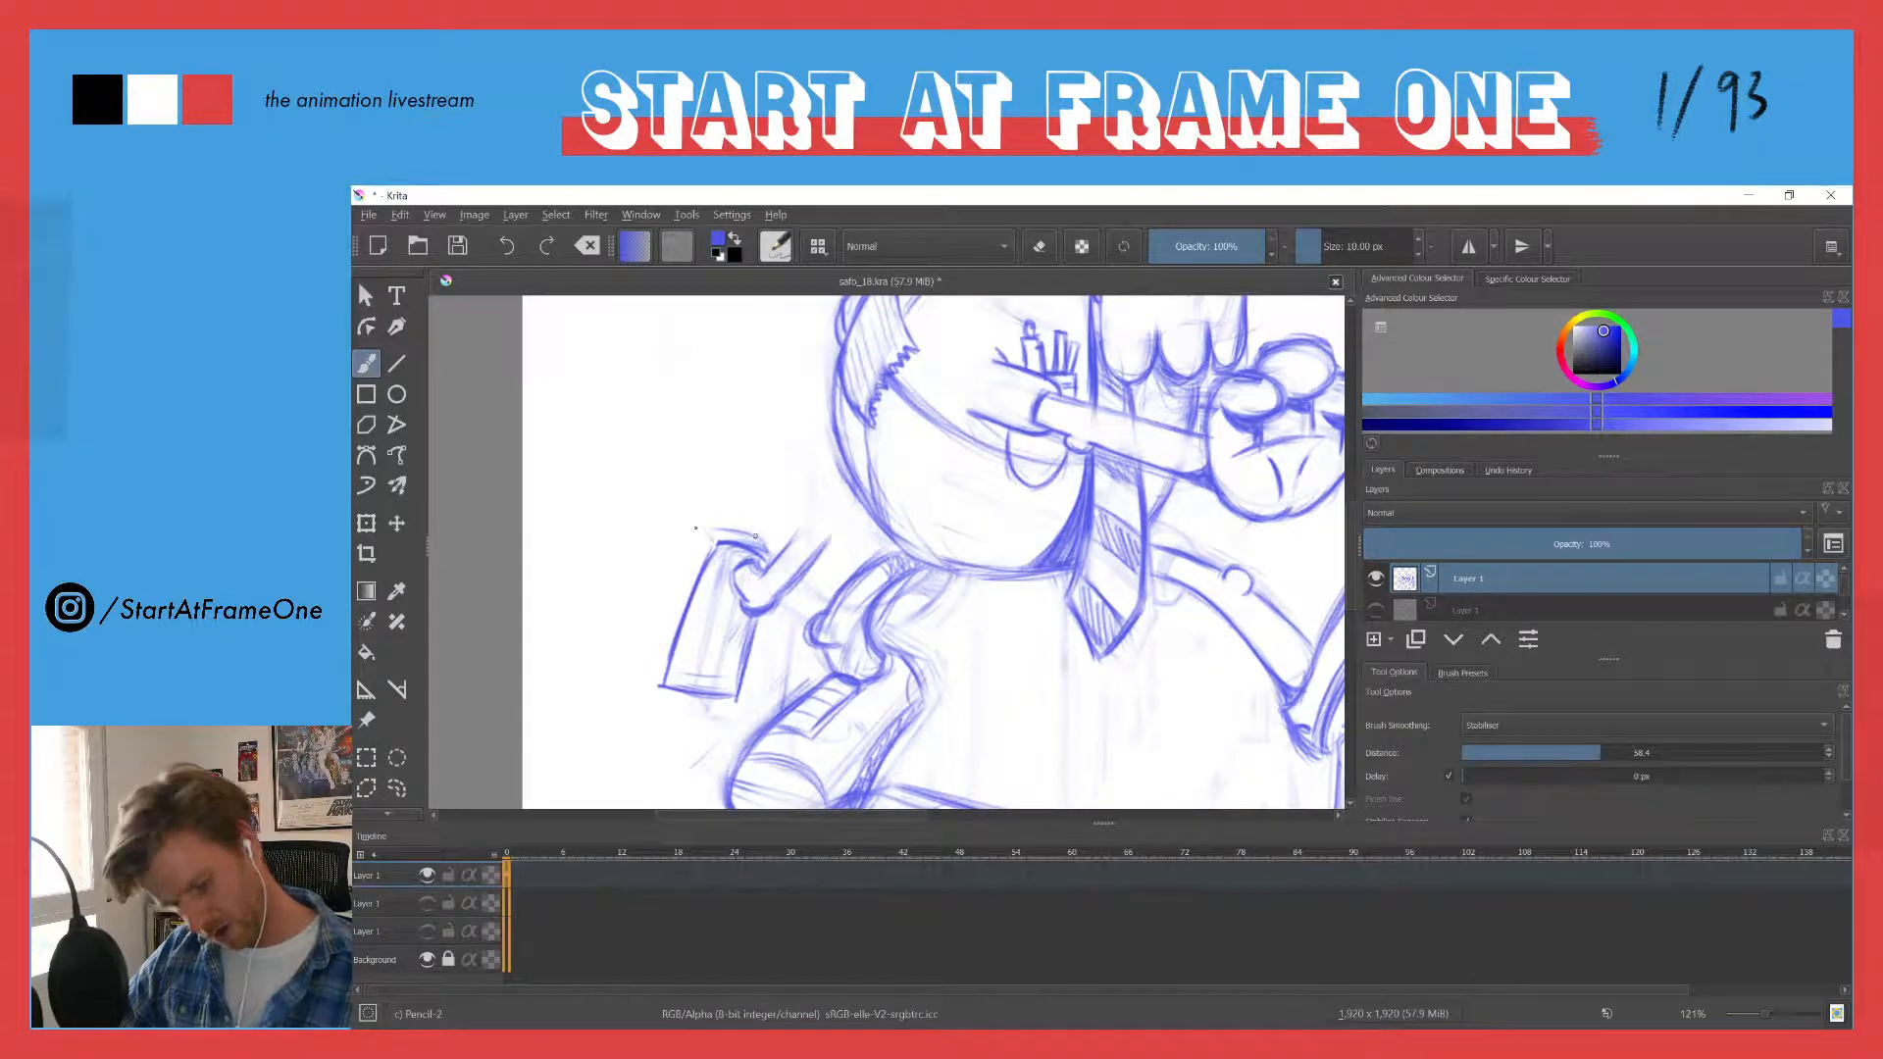
pyautogui.moveTo(698, 547); pyautogui.dragTo(643, 682)
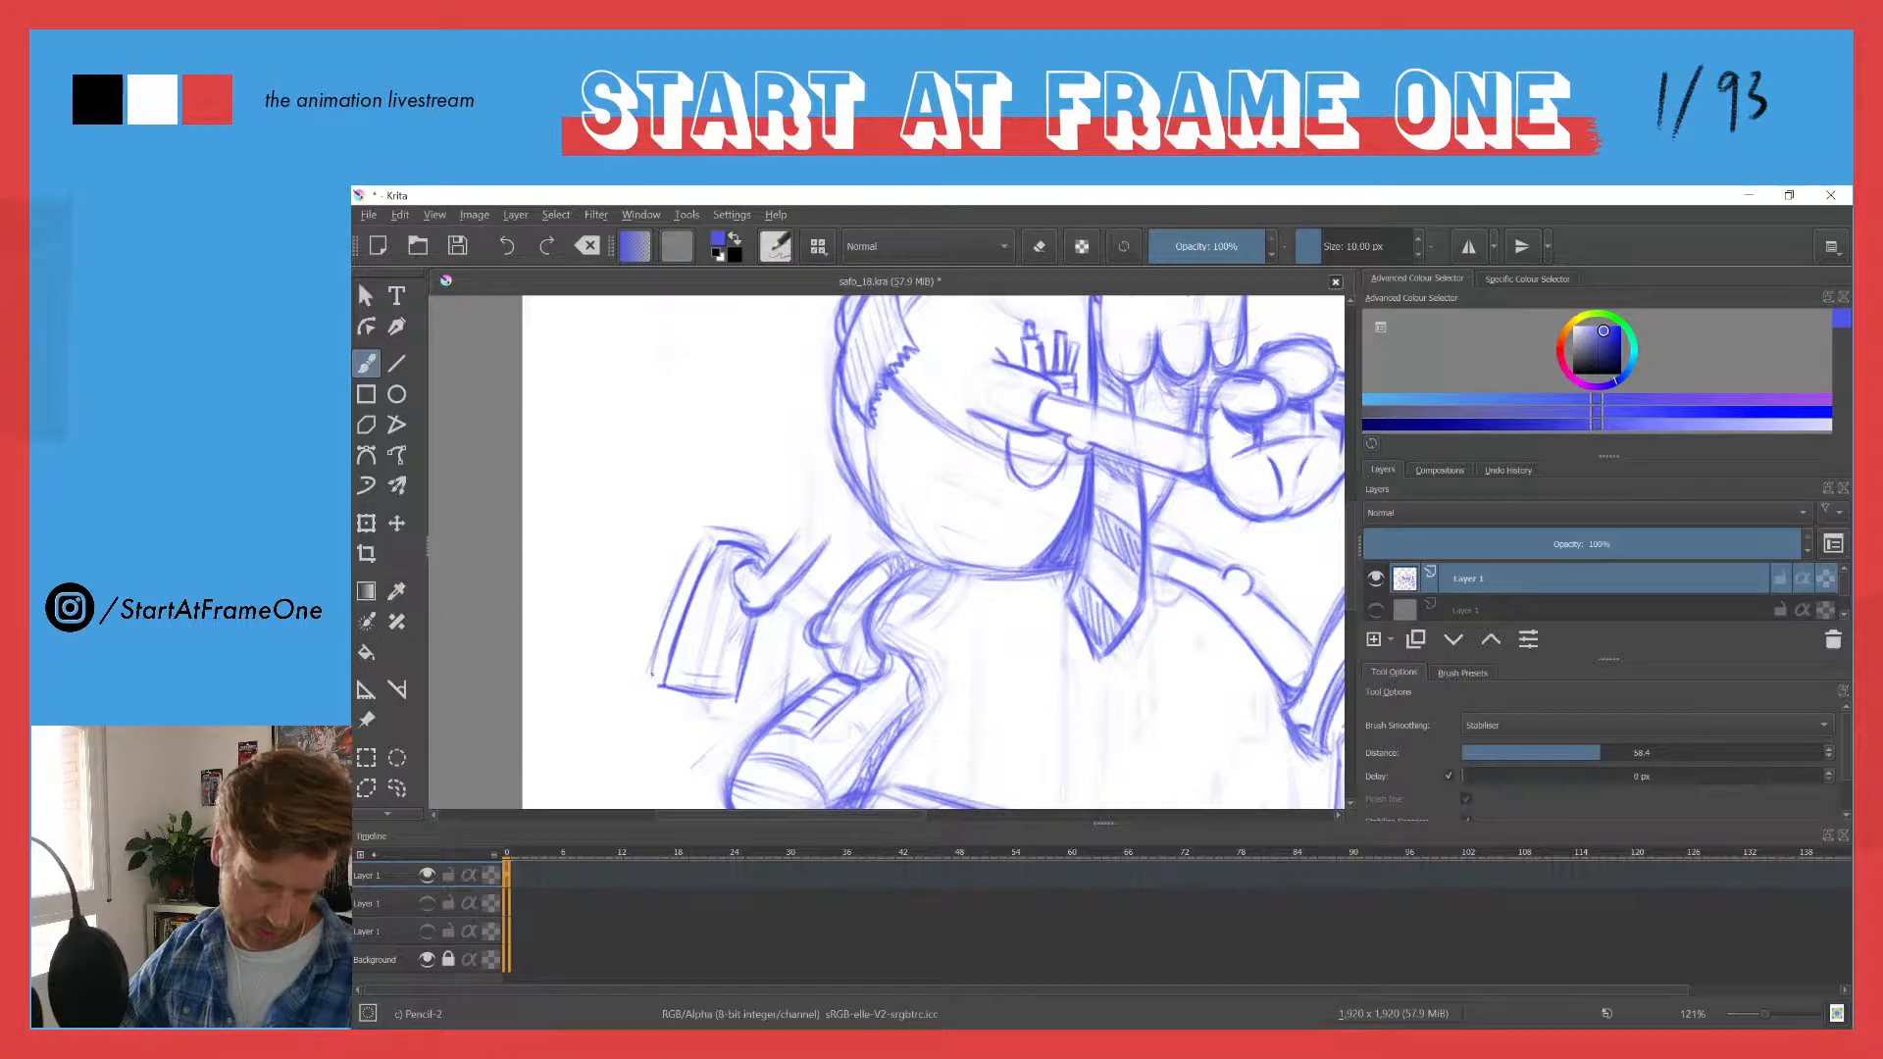
pyautogui.moveTo(702, 540); pyautogui.dragTo(649, 676)
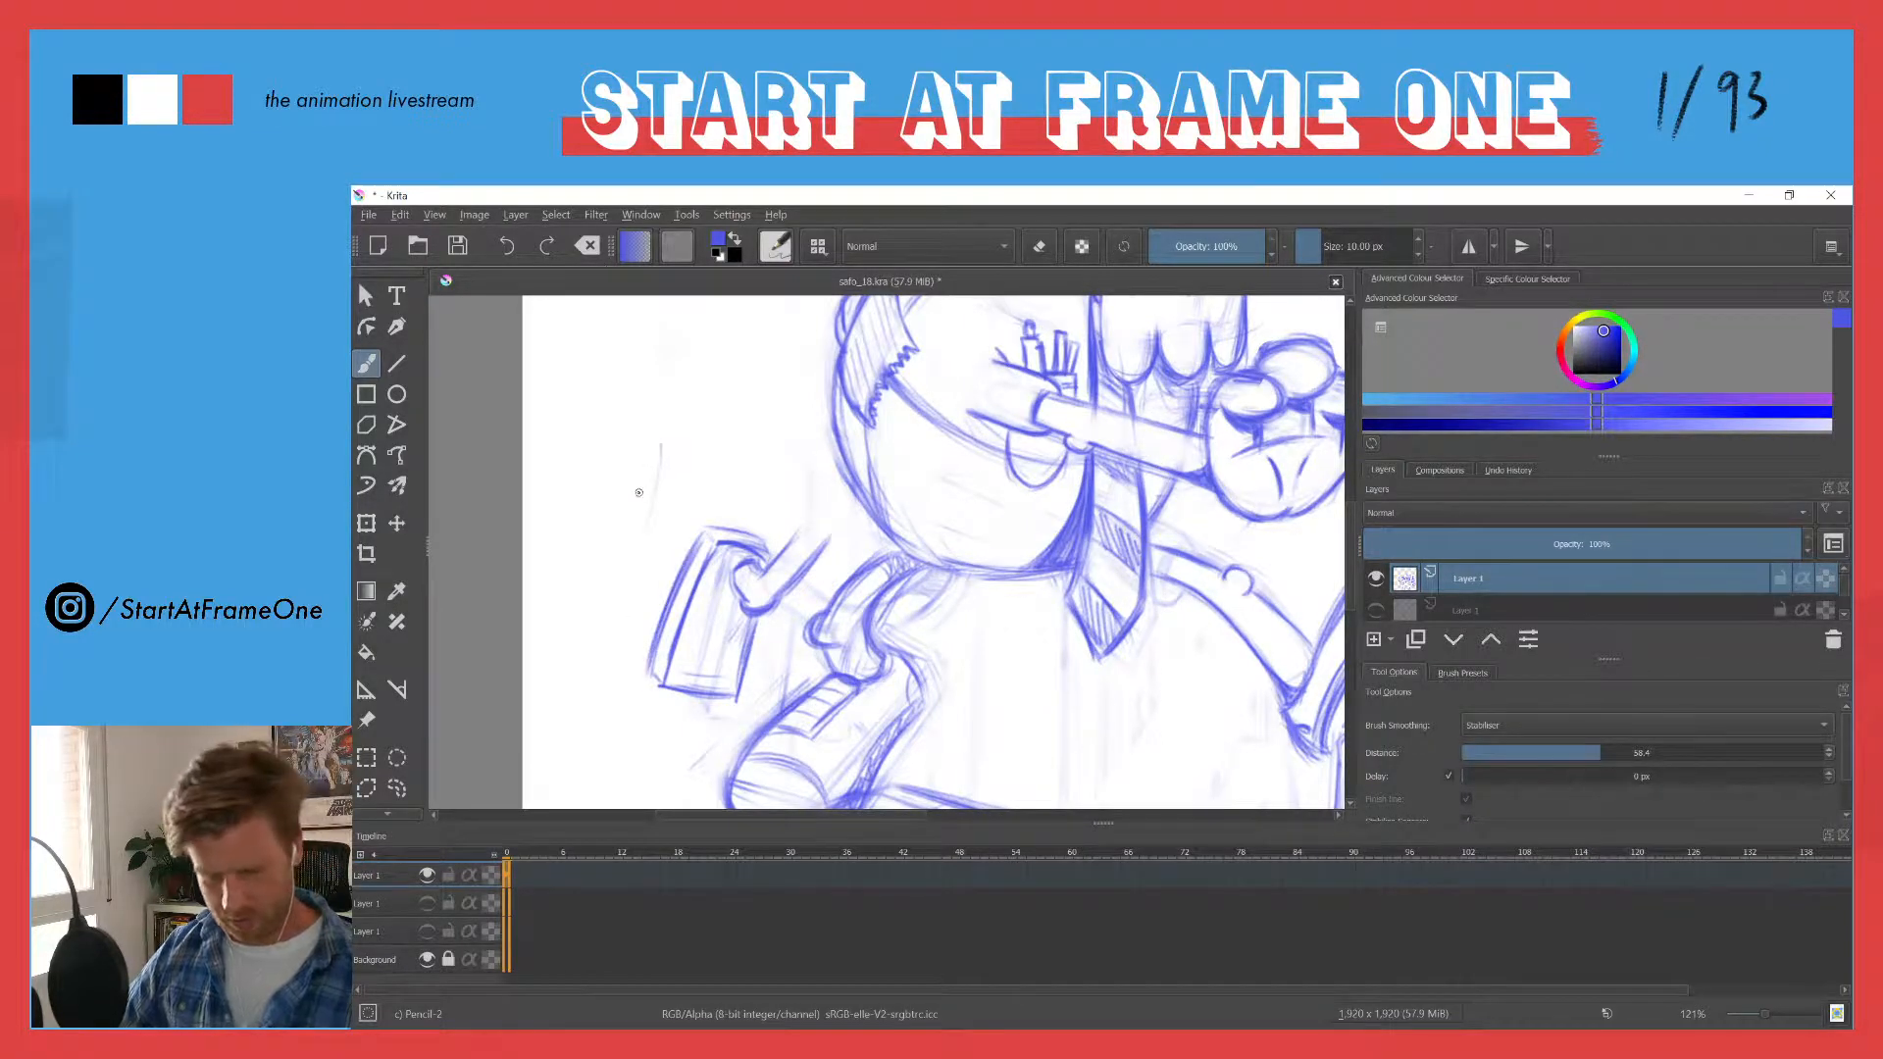
pyautogui.moveTo(640, 493); pyautogui.dragTo(654, 448)
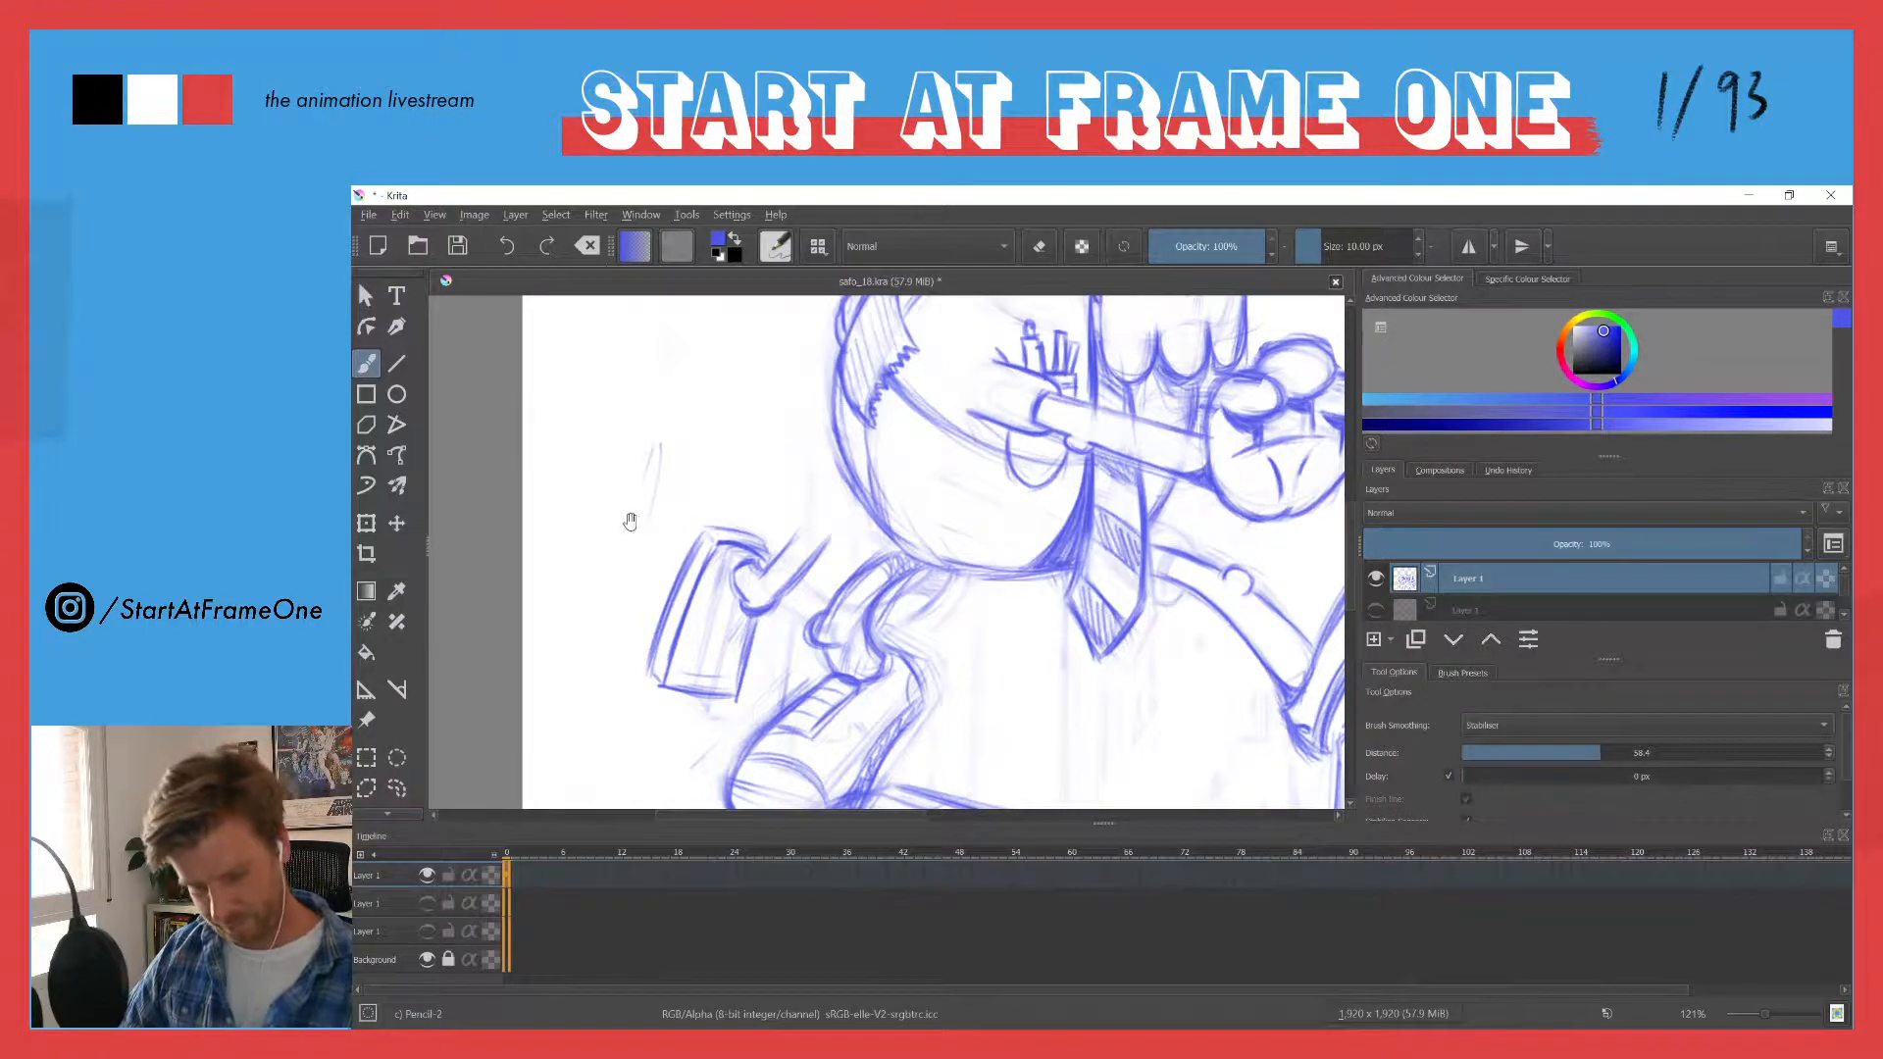
# - Lasso the boxy shape together with its hook and diagonal lines, and enlarge the selection outward from its lower corner nearest the old leg
pyautogui.moveTo(630, 521)
pyautogui.mouseDown()
pyautogui.moveTo(663, 420)
pyautogui.moveTo(665, 467)
pyautogui.mouseUp()
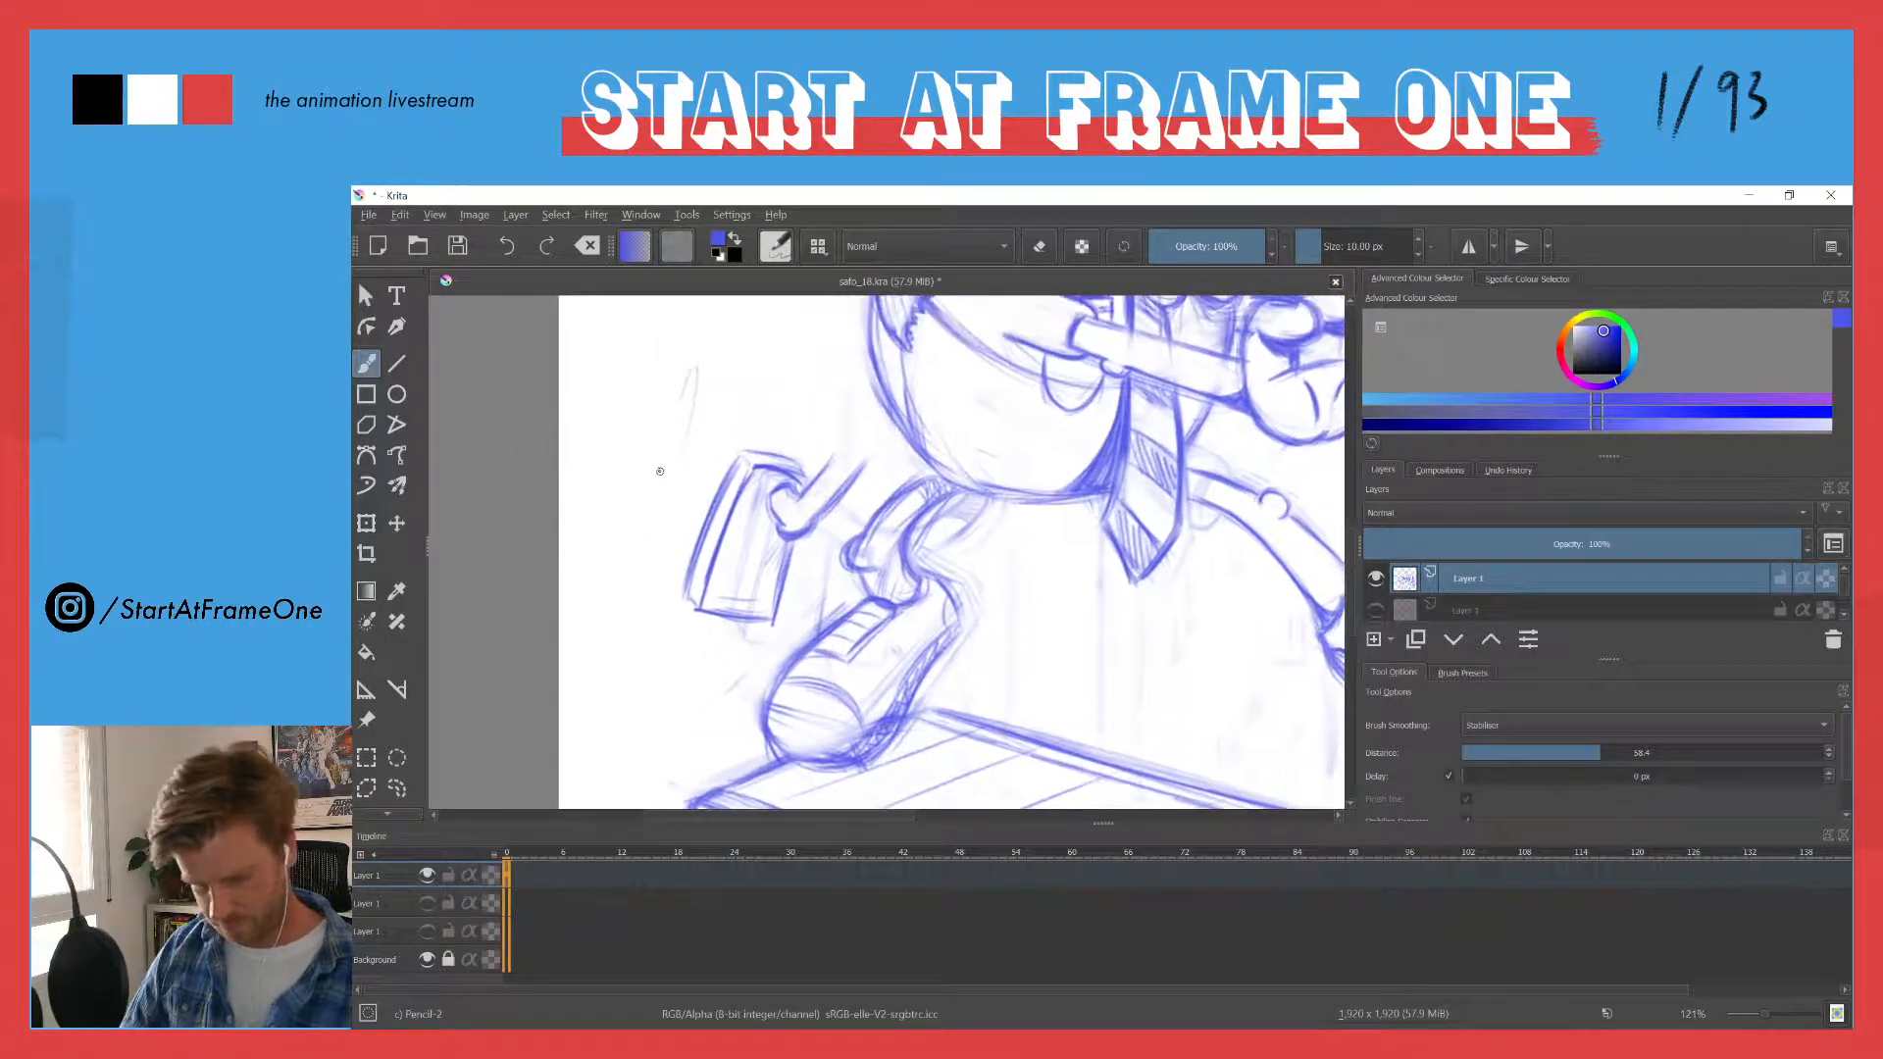
pyautogui.scroll(-5, 657, 471)
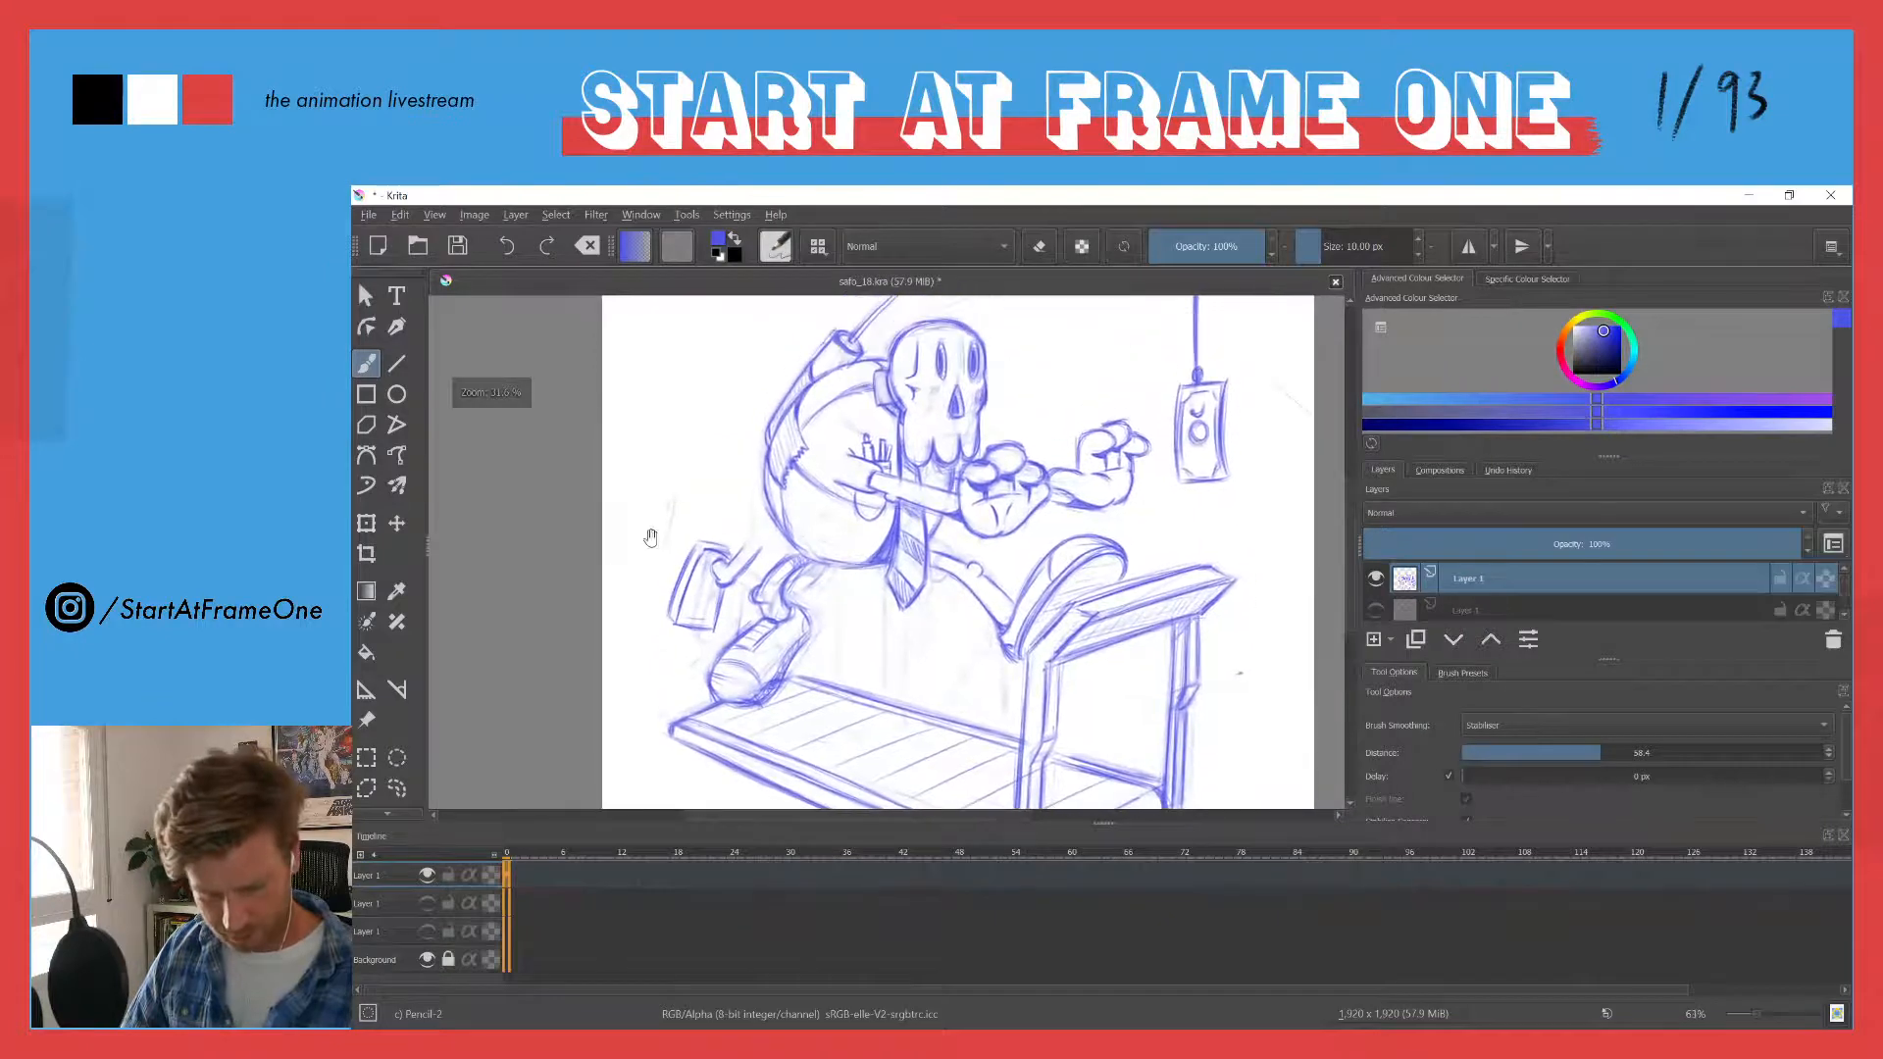
pyautogui.scroll(2, 643, 519)
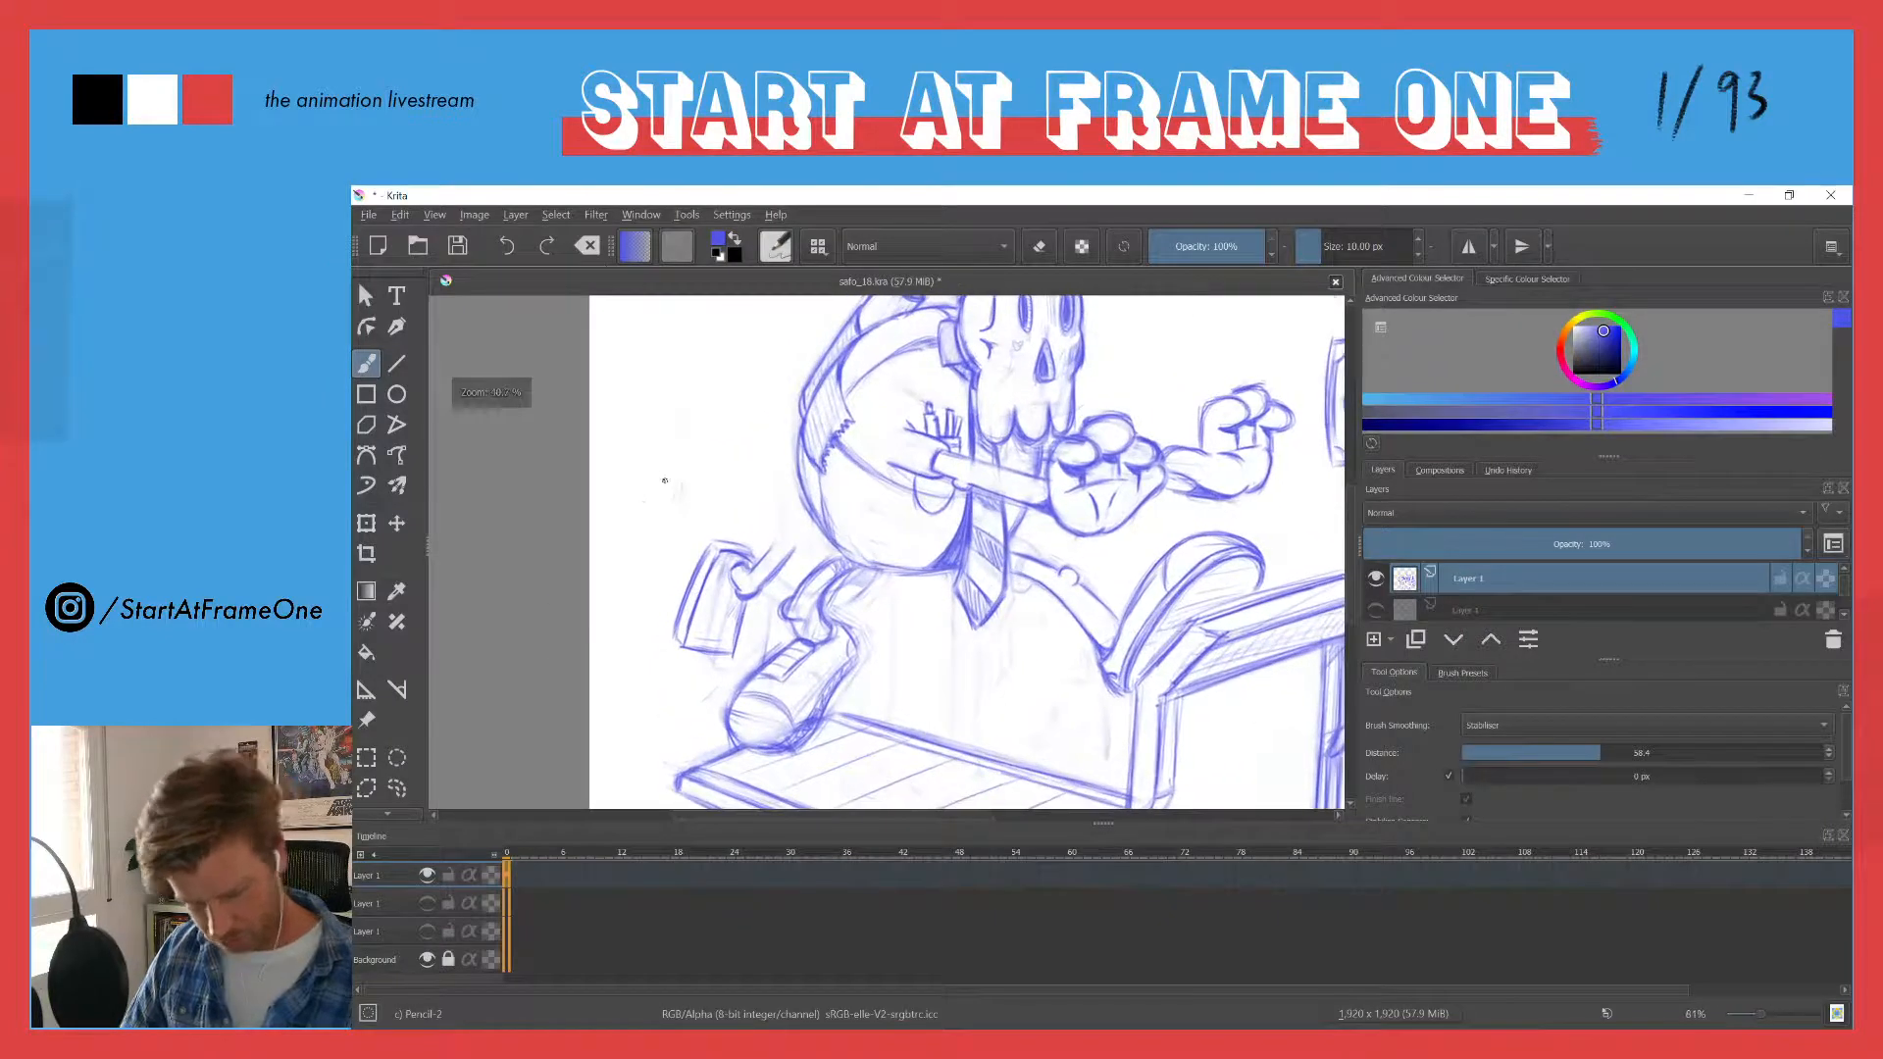
pyautogui.press('l')
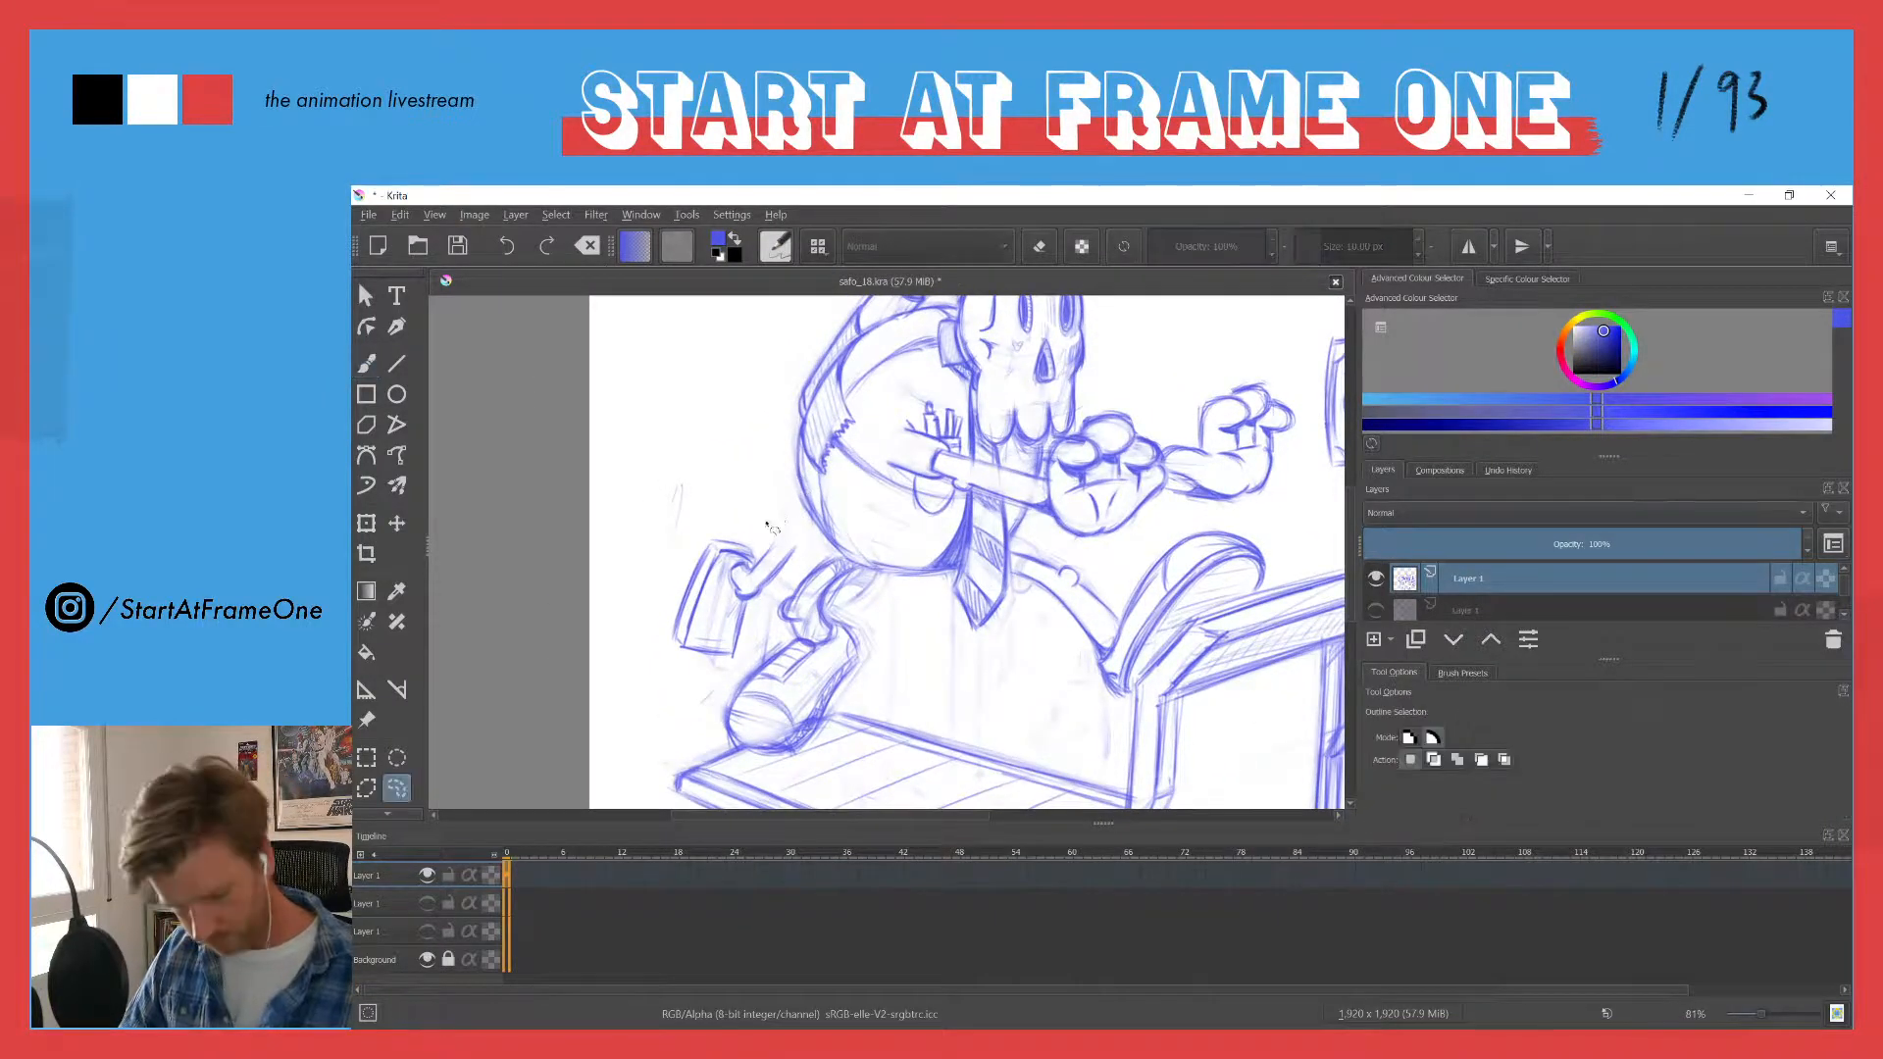
pyautogui.moveTo(792, 526)
pyautogui.mouseDown()
pyautogui.moveTo(755, 639)
pyautogui.moveTo(654, 666)
pyautogui.moveTo(752, 482)
pyautogui.mouseUp()
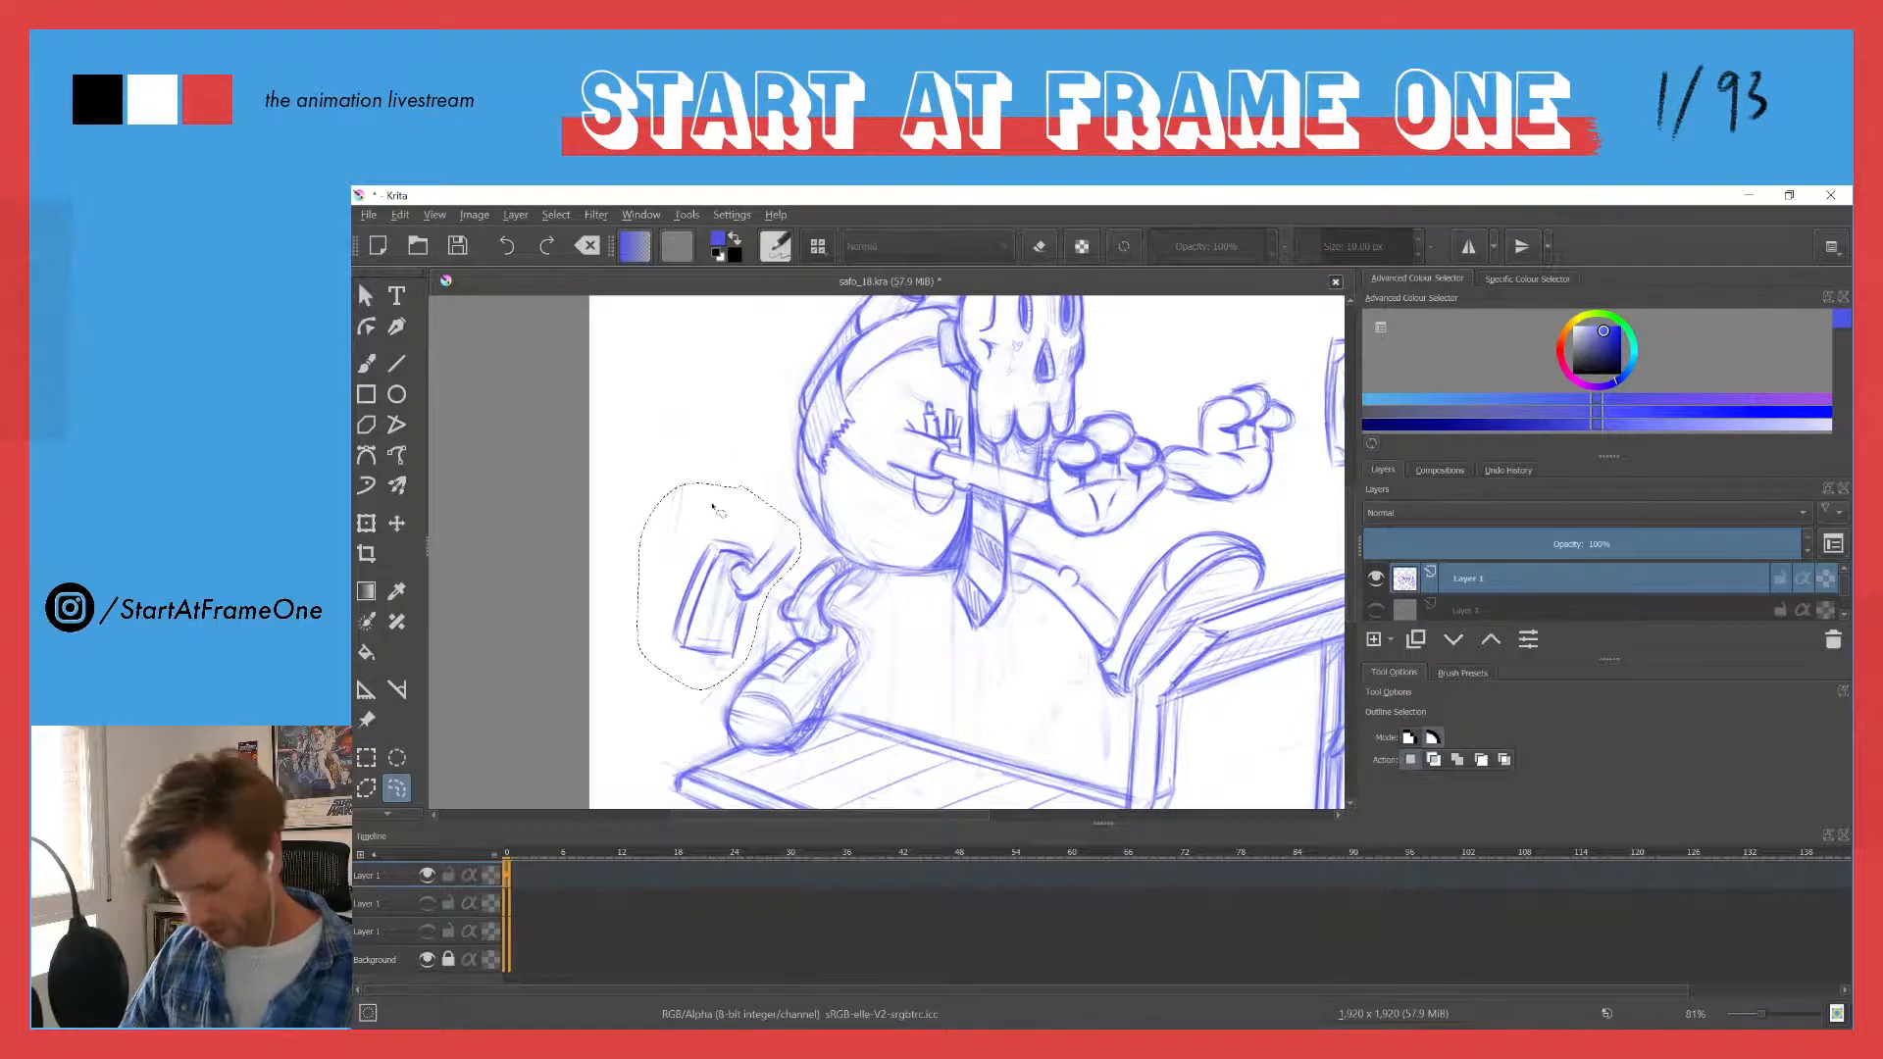
pyautogui.hotkey('ctrl', 't')
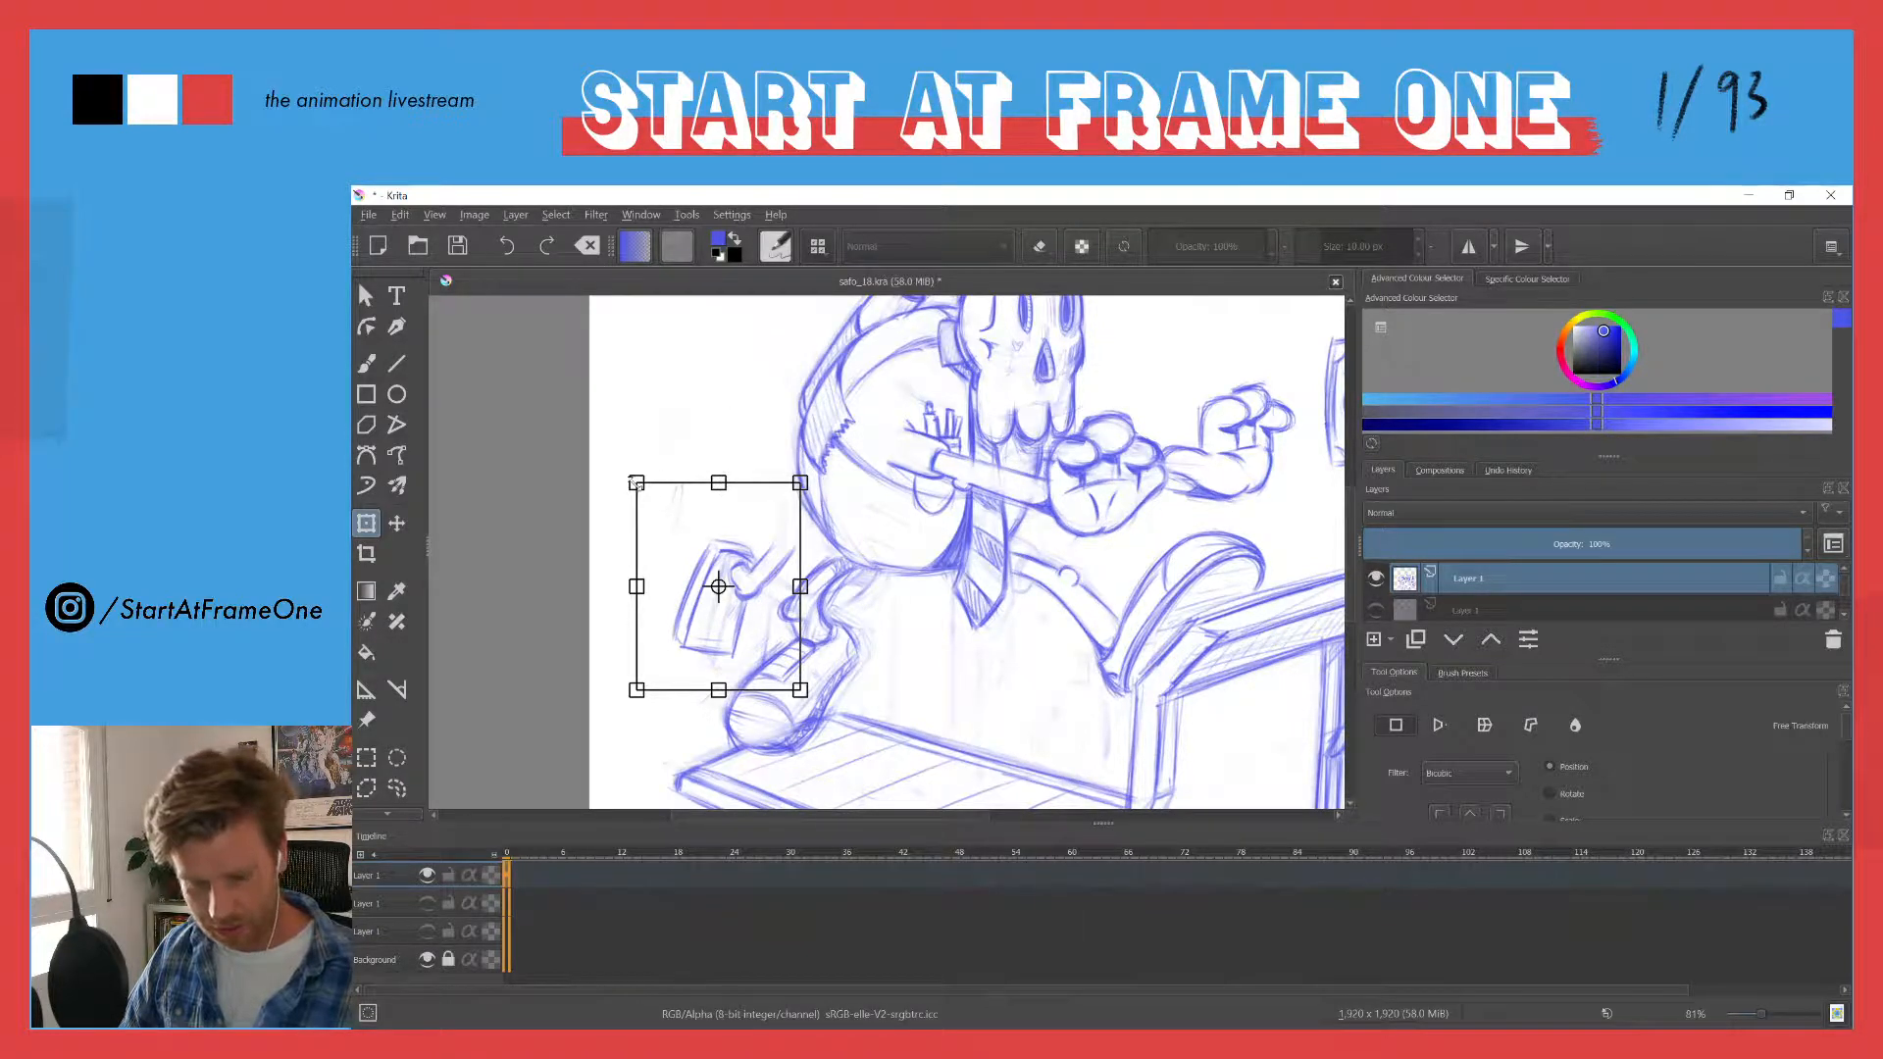
pyautogui.moveTo(636, 481); pyautogui.dragTo(588, 396)
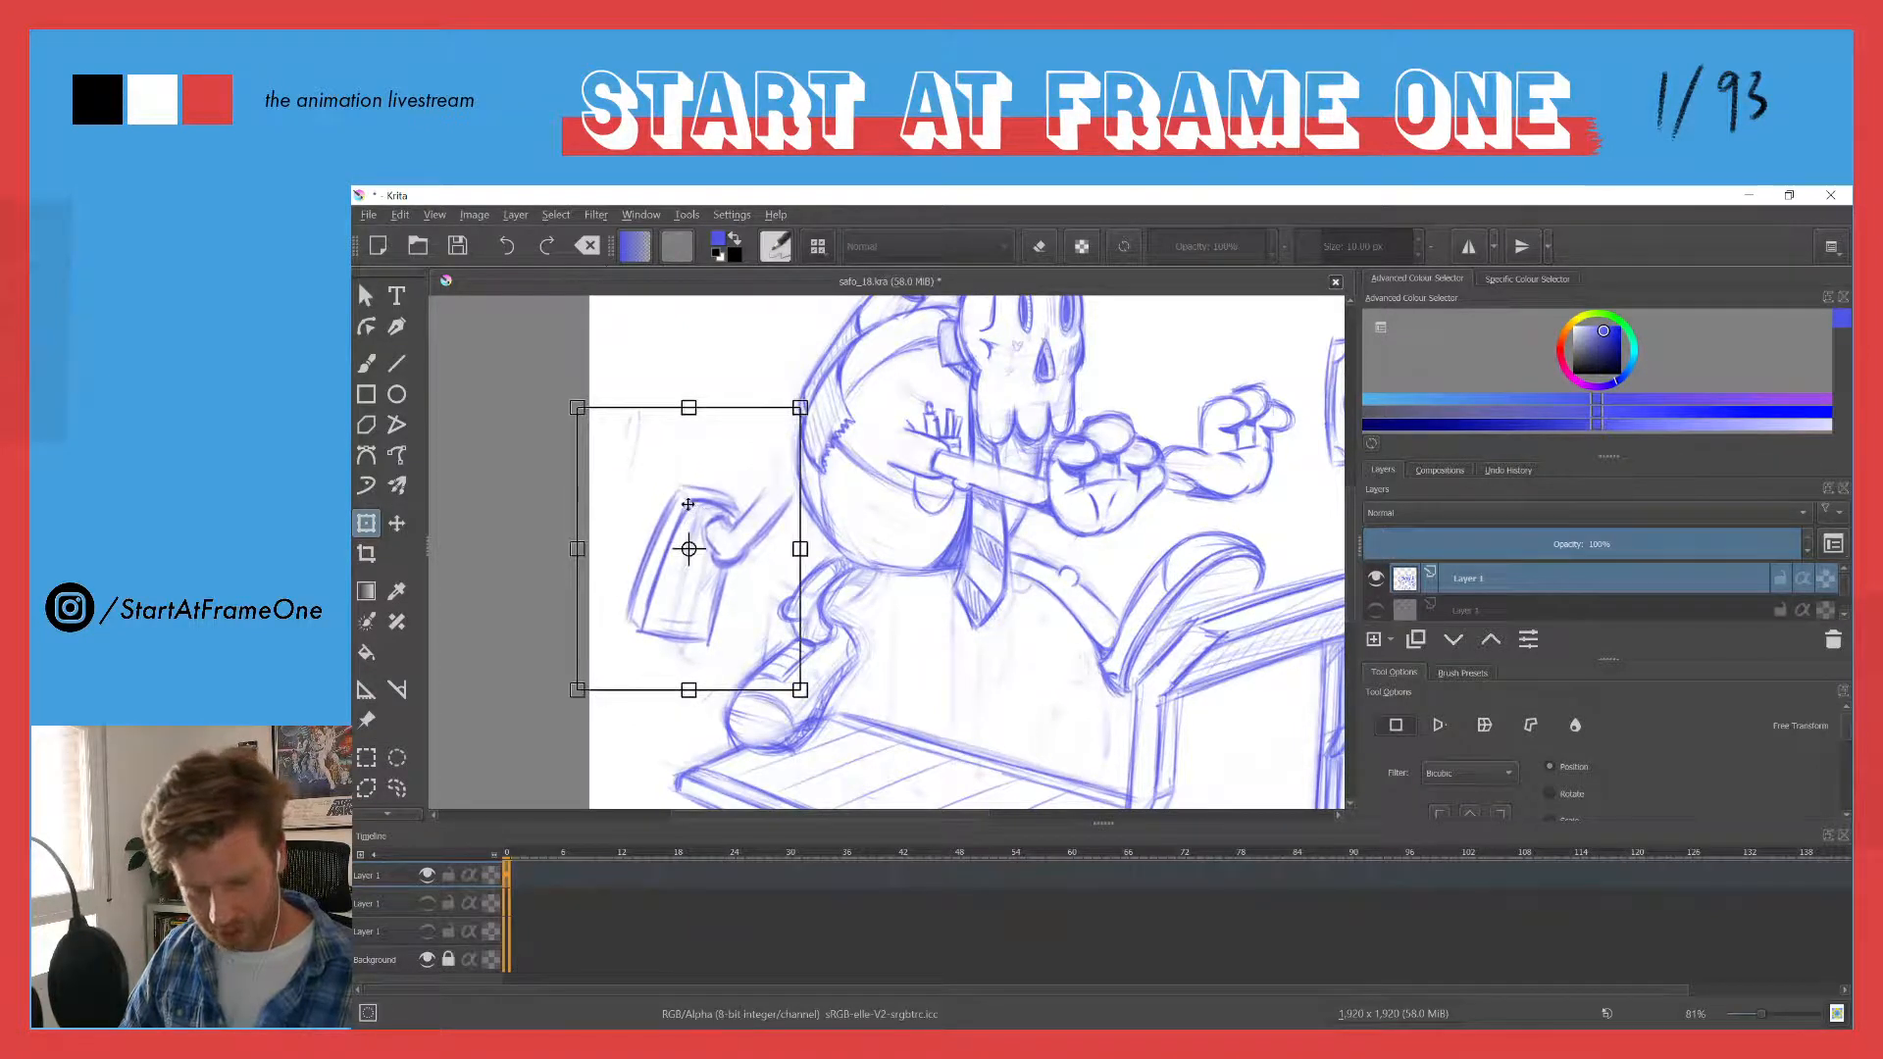
pyautogui.moveTo(689, 507)
pyautogui.mouseDown()
pyautogui.moveTo(749, 578)
pyautogui.moveTo(696, 539)
pyautogui.moveTo(719, 437)
pyautogui.mouseUp()
pyautogui.moveTo(692, 552); pyautogui.dragTo(705, 484)
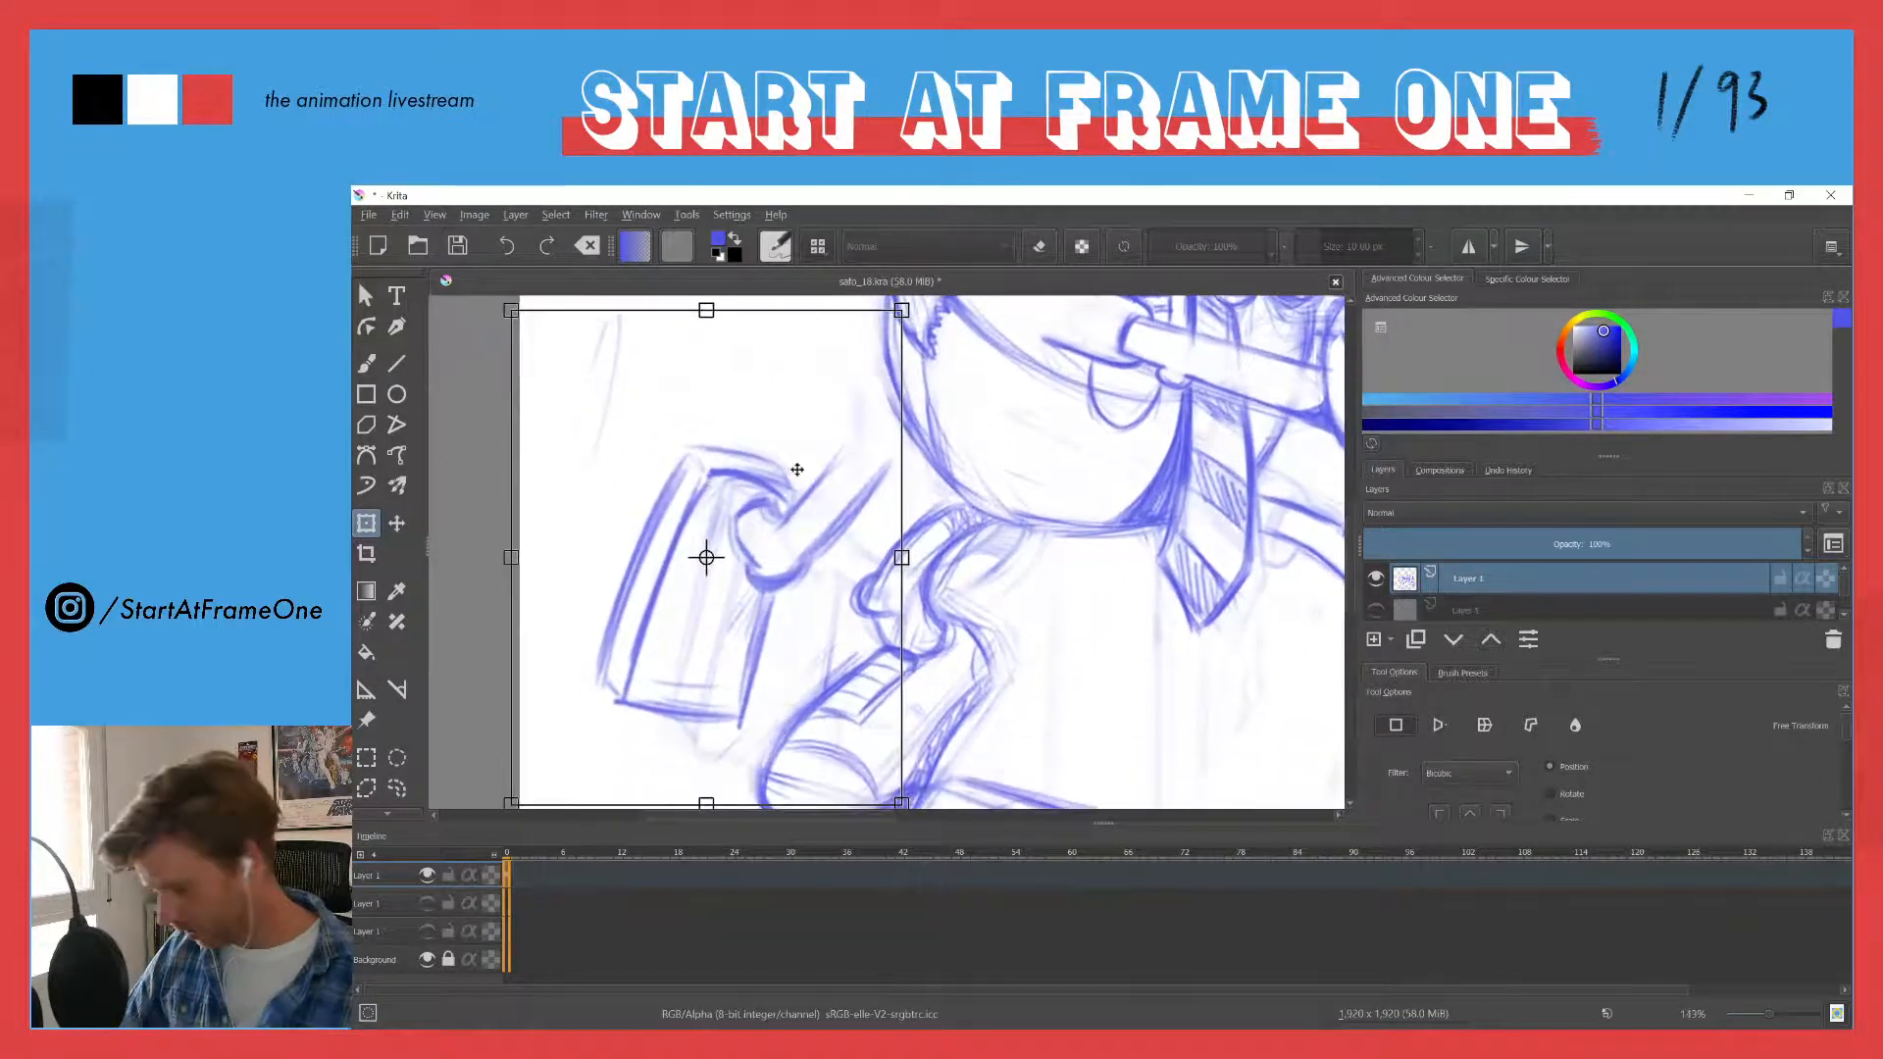
pyautogui.press('b')
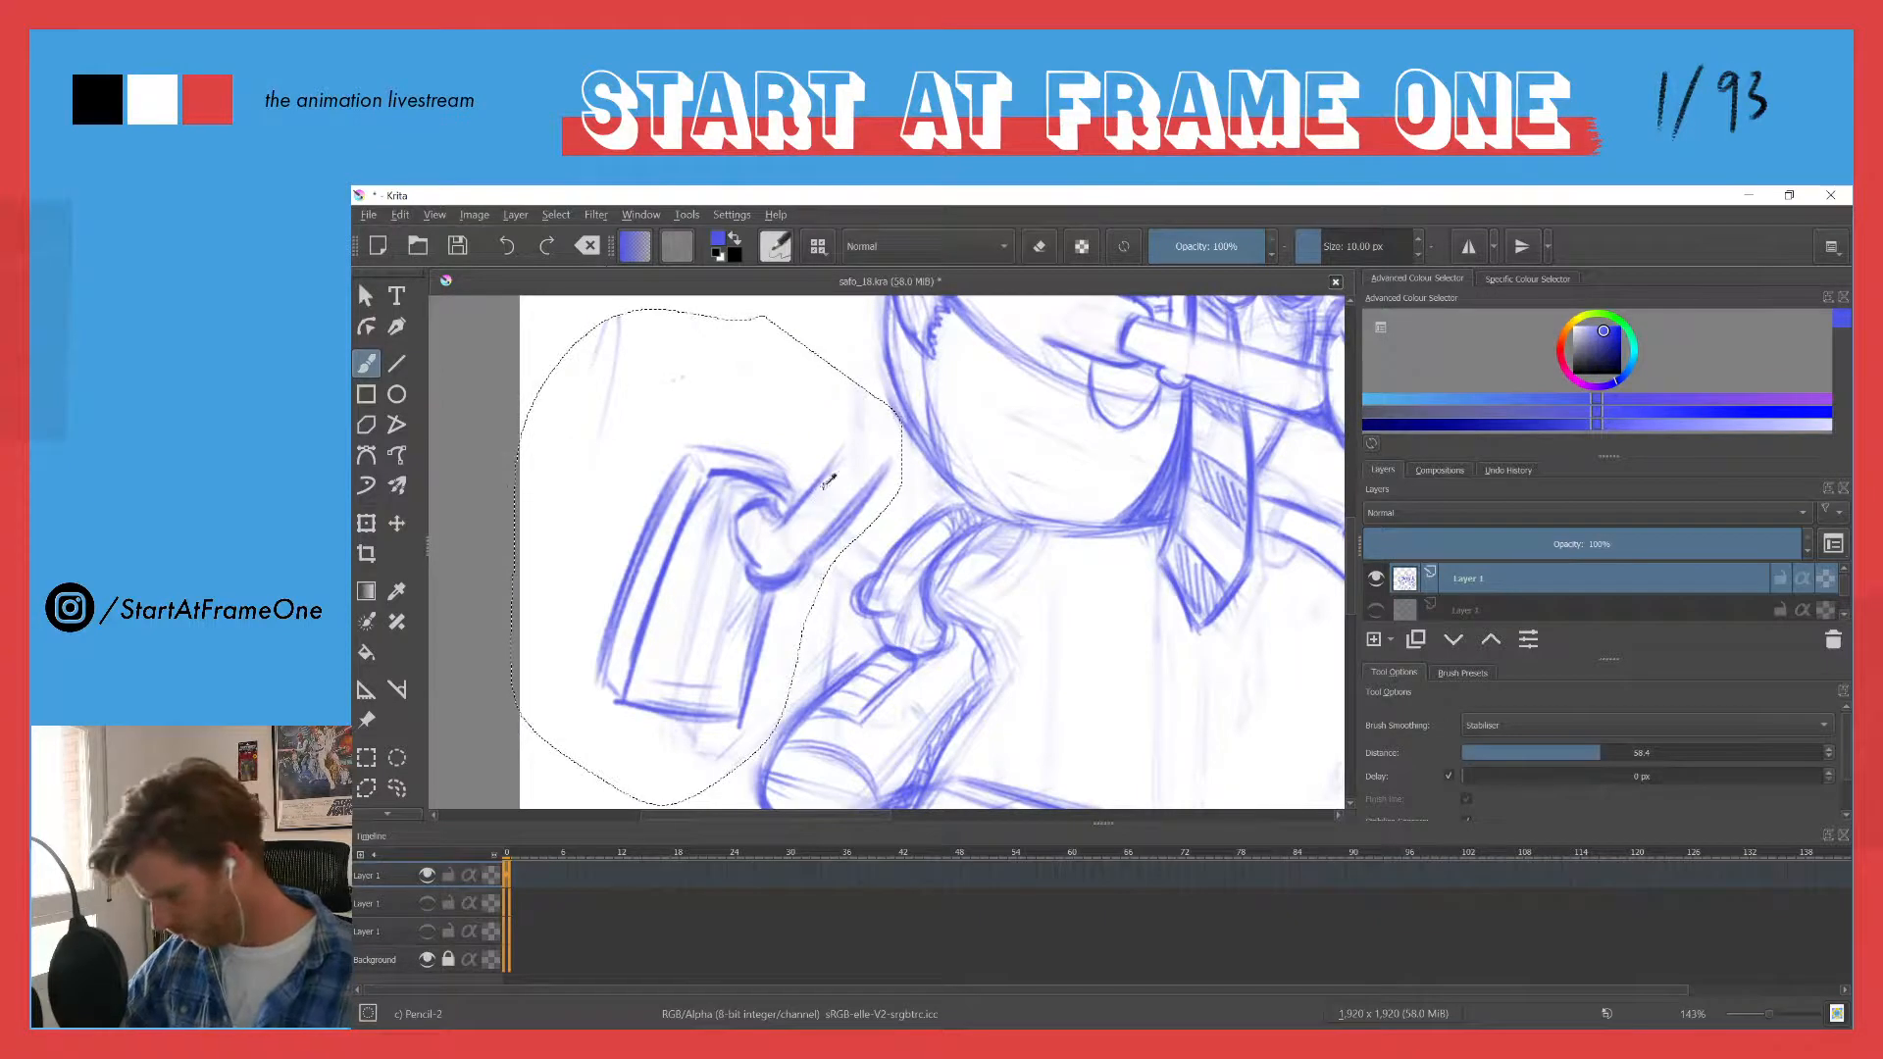
# - Redraw the two diagonal lines more firmly, erase their faint edges and reshape the curved hook into an angular bend
pyautogui.moveTo(854, 449); pyautogui.dragTo(790, 527)
pyautogui.moveTo(876, 479); pyautogui.dragTo(805, 550)
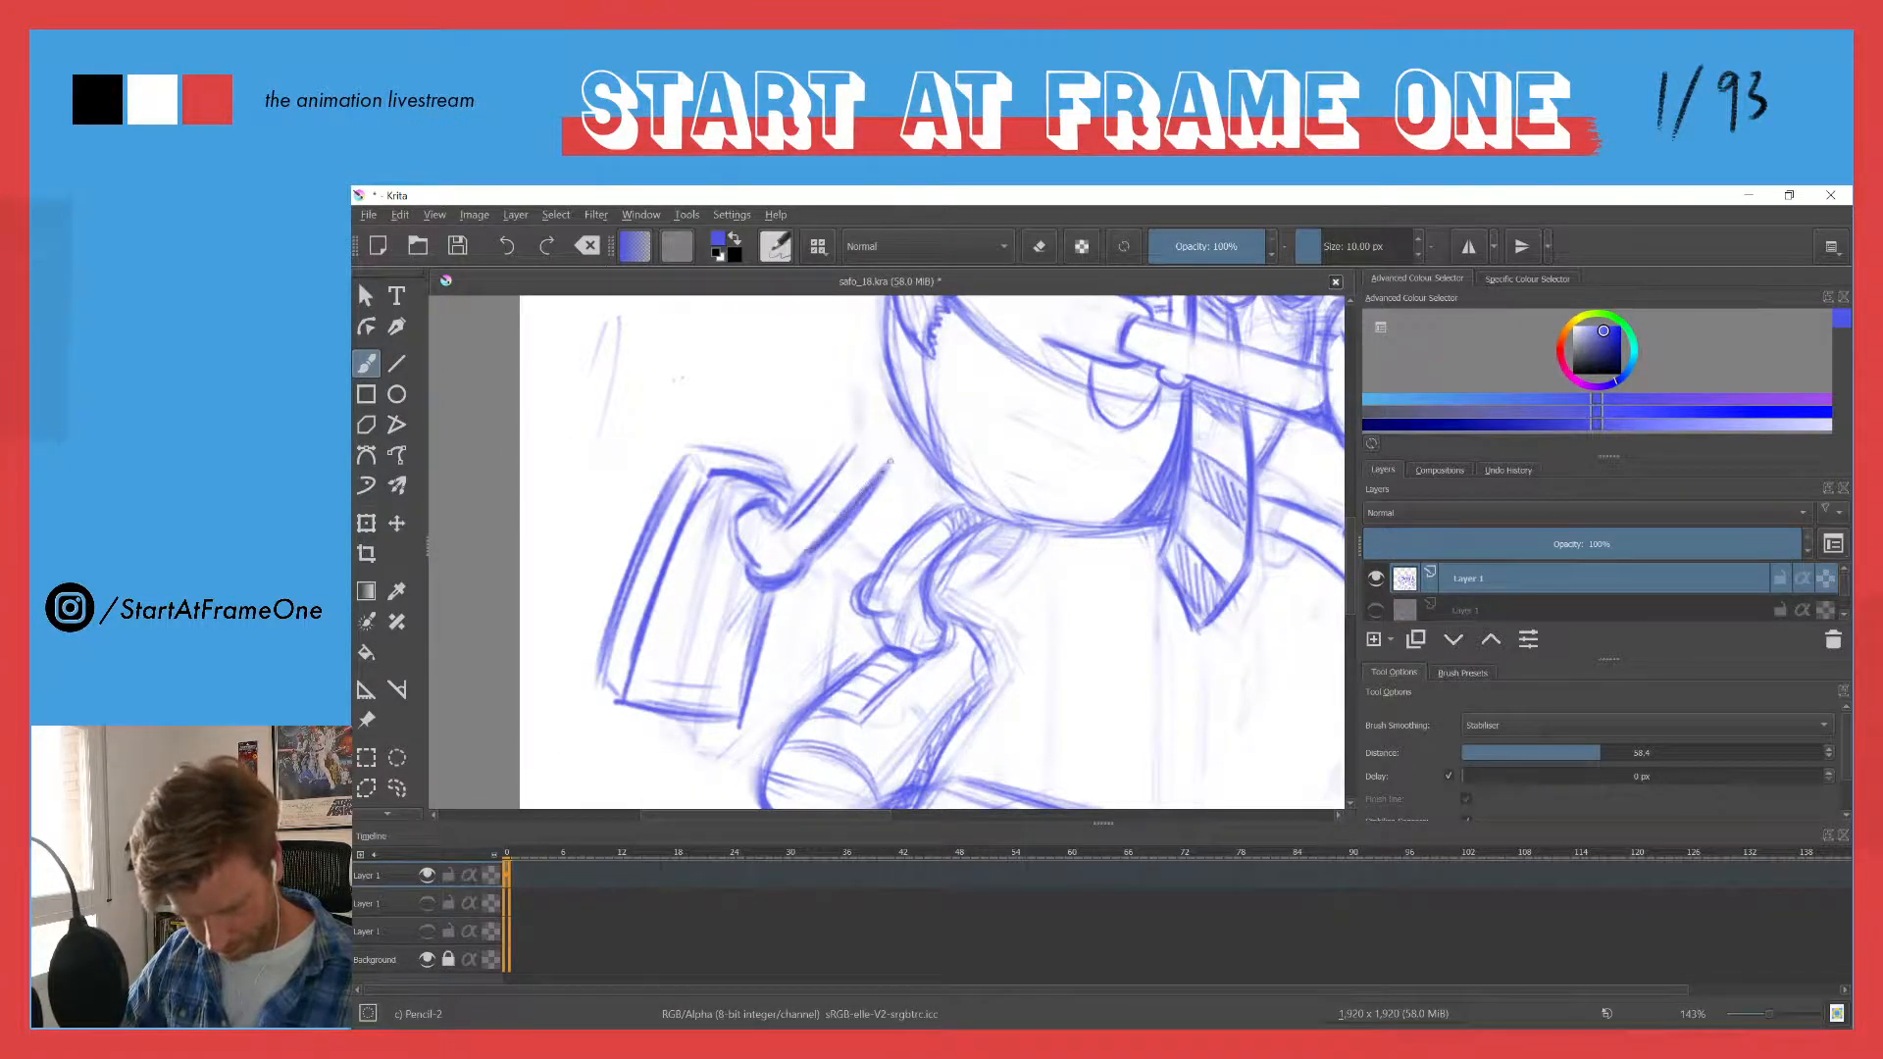
pyautogui.moveTo(856, 444); pyautogui.dragTo(787, 527)
pyautogui.press('e')
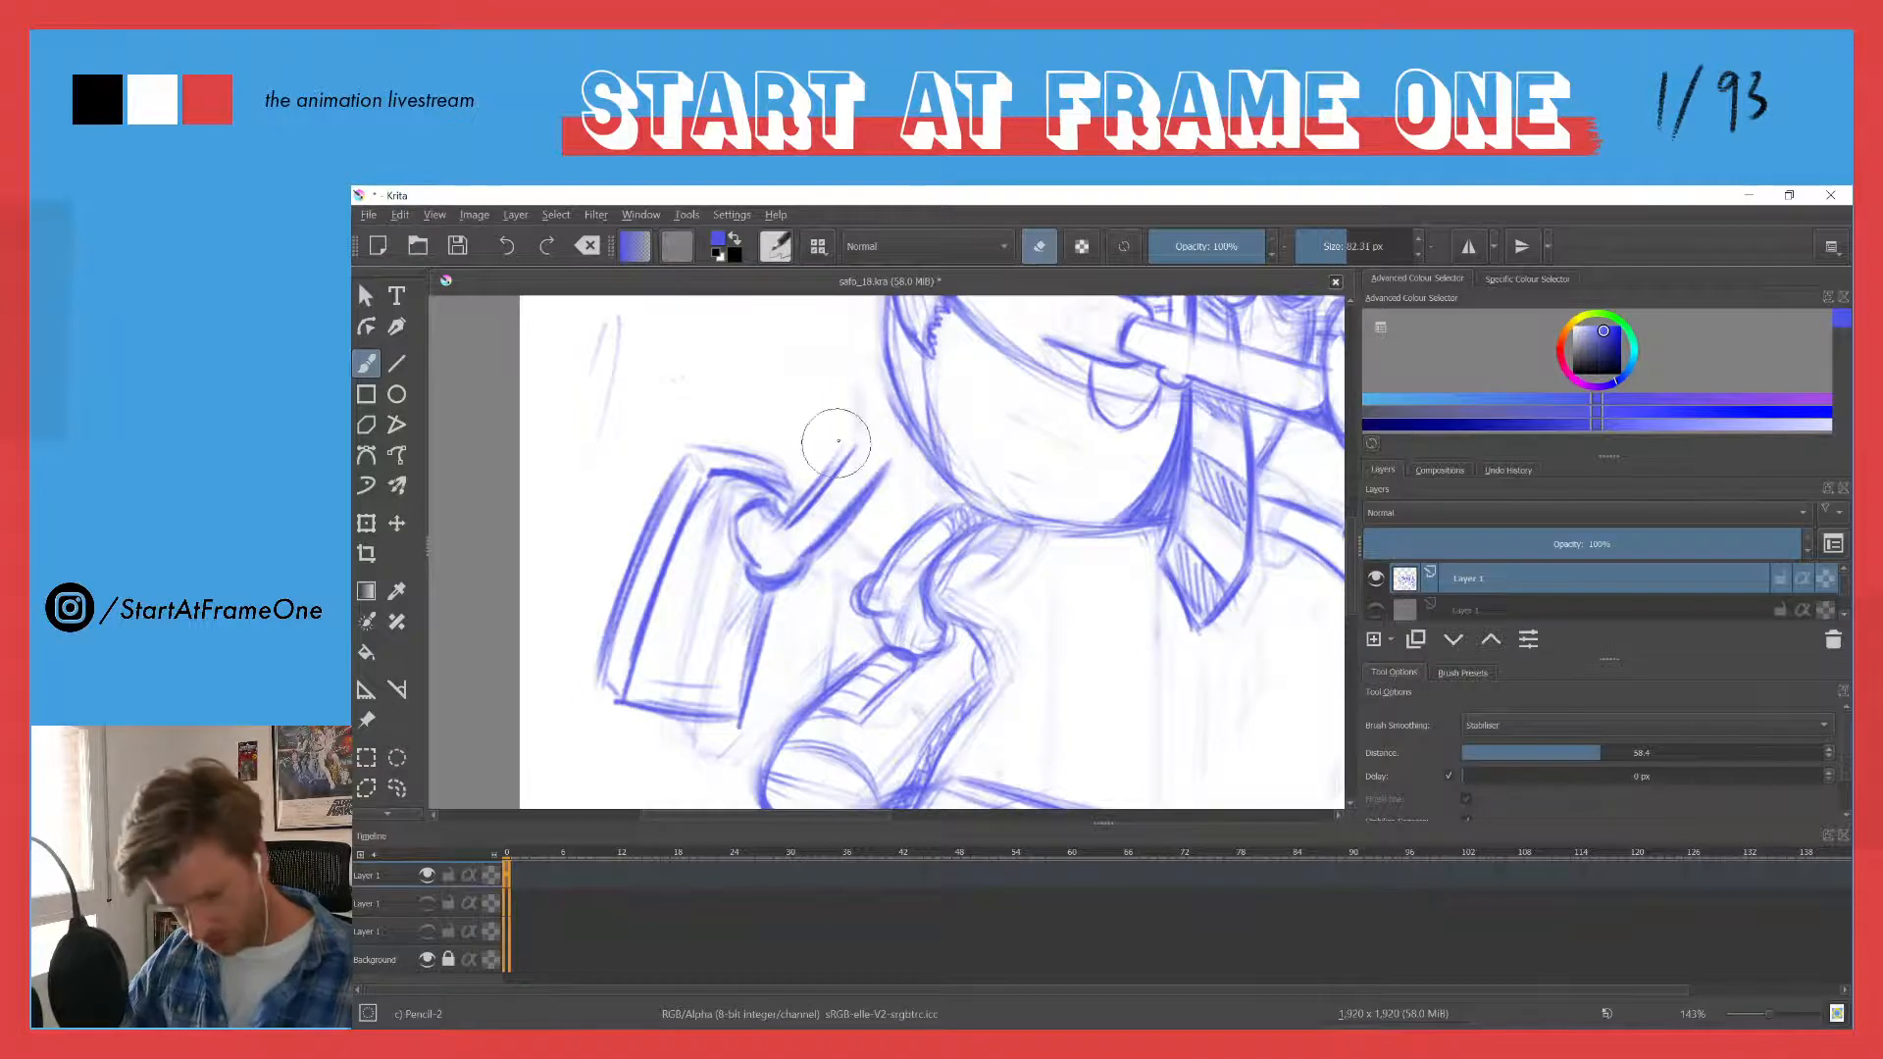
pyautogui.moveTo(829, 436)
pyautogui.mouseDown()
pyautogui.moveTo(763, 524)
pyautogui.moveTo(765, 507)
pyautogui.moveTo(777, 534)
pyautogui.moveTo(767, 505)
pyautogui.moveTo(725, 550)
pyautogui.moveTo(749, 559)
pyautogui.mouseUp()
pyautogui.press('e')
pyautogui.moveTo(736, 512)
pyautogui.mouseDown()
pyautogui.moveTo(754, 565)
pyautogui.moveTo(731, 569)
pyautogui.mouseUp()
pyautogui.press('e')
# - Redraw and trim the lower diagonal line down to the bend, and extend the boxy shape's top corner toward it
pyautogui.press('e')
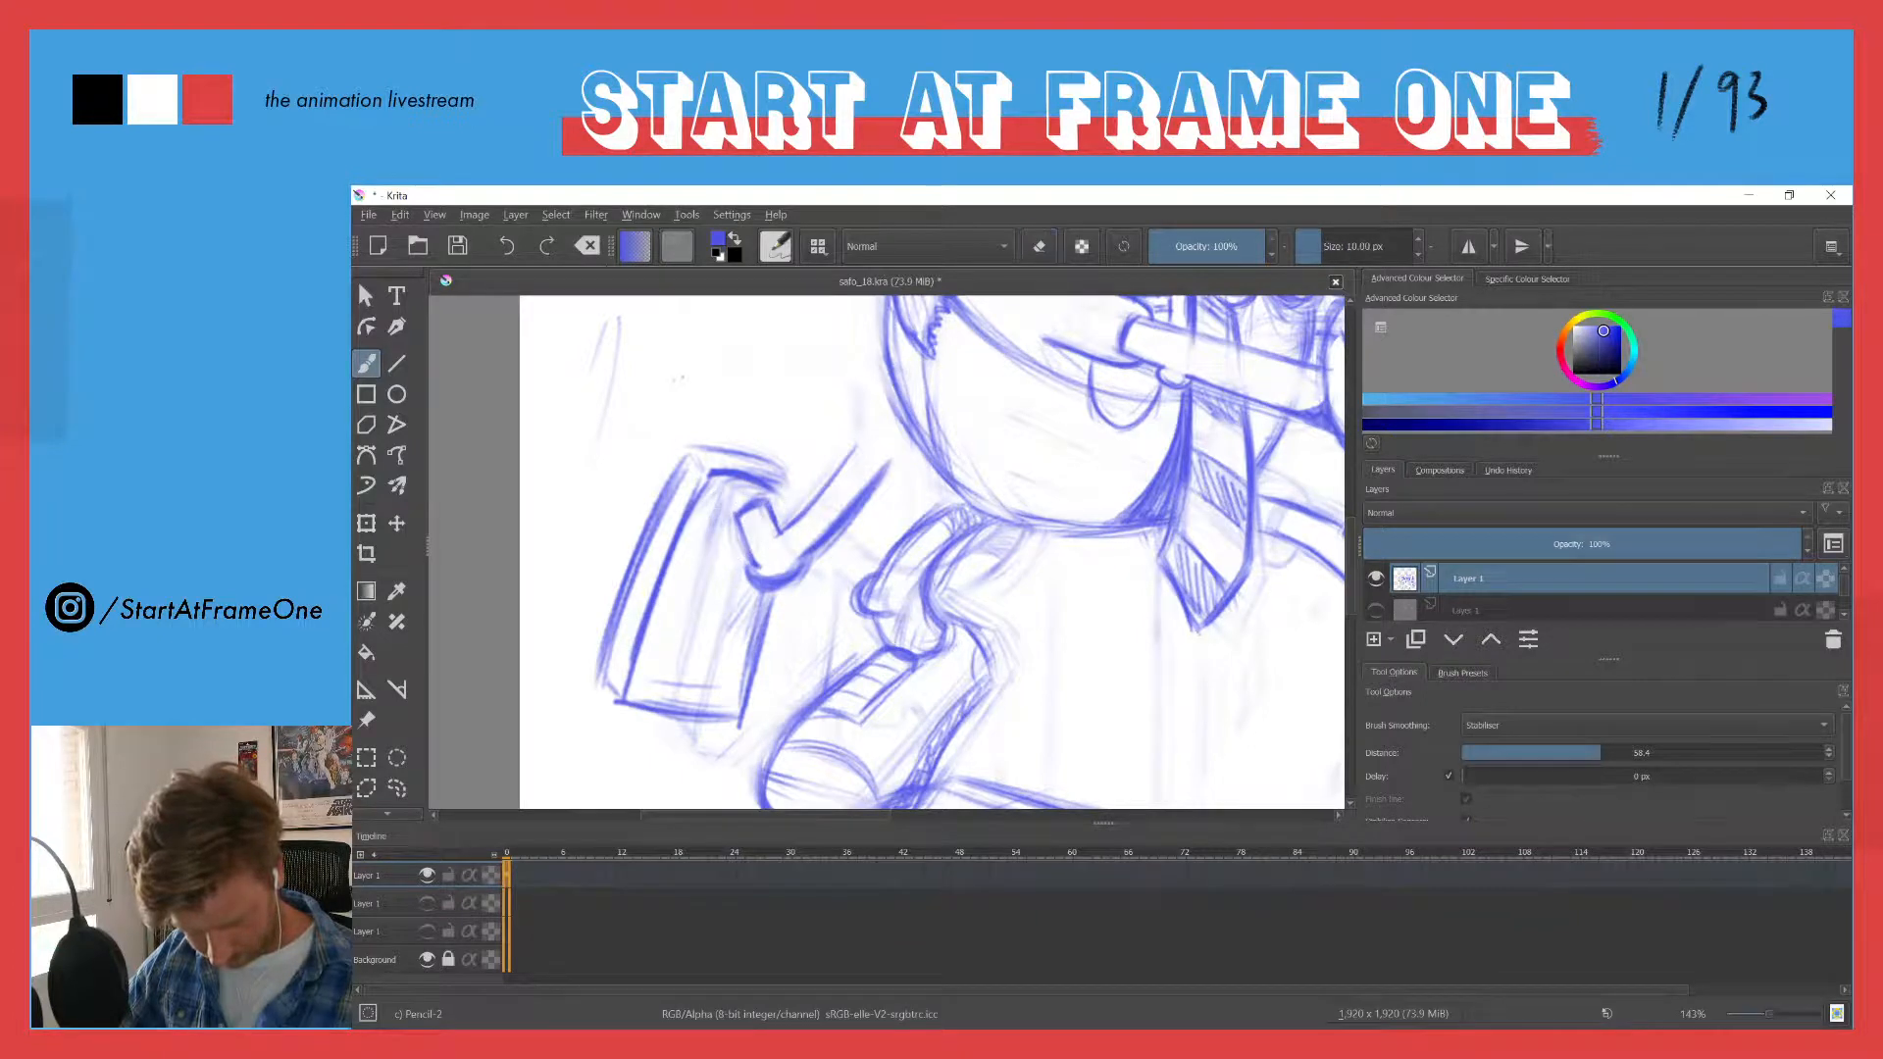
pyautogui.moveTo(878, 473); pyautogui.dragTo(806, 554)
pyautogui.press('e')
pyautogui.moveTo(892, 472)
pyautogui.mouseDown()
pyautogui.moveTo(770, 589)
pyautogui.moveTo(796, 578)
pyautogui.moveTo(742, 589)
pyautogui.moveTo(769, 589)
pyautogui.moveTo(829, 522)
pyautogui.moveTo(742, 557)
pyautogui.mouseUp()
pyautogui.press('e')
pyautogui.press('e')
pyautogui.press('e')
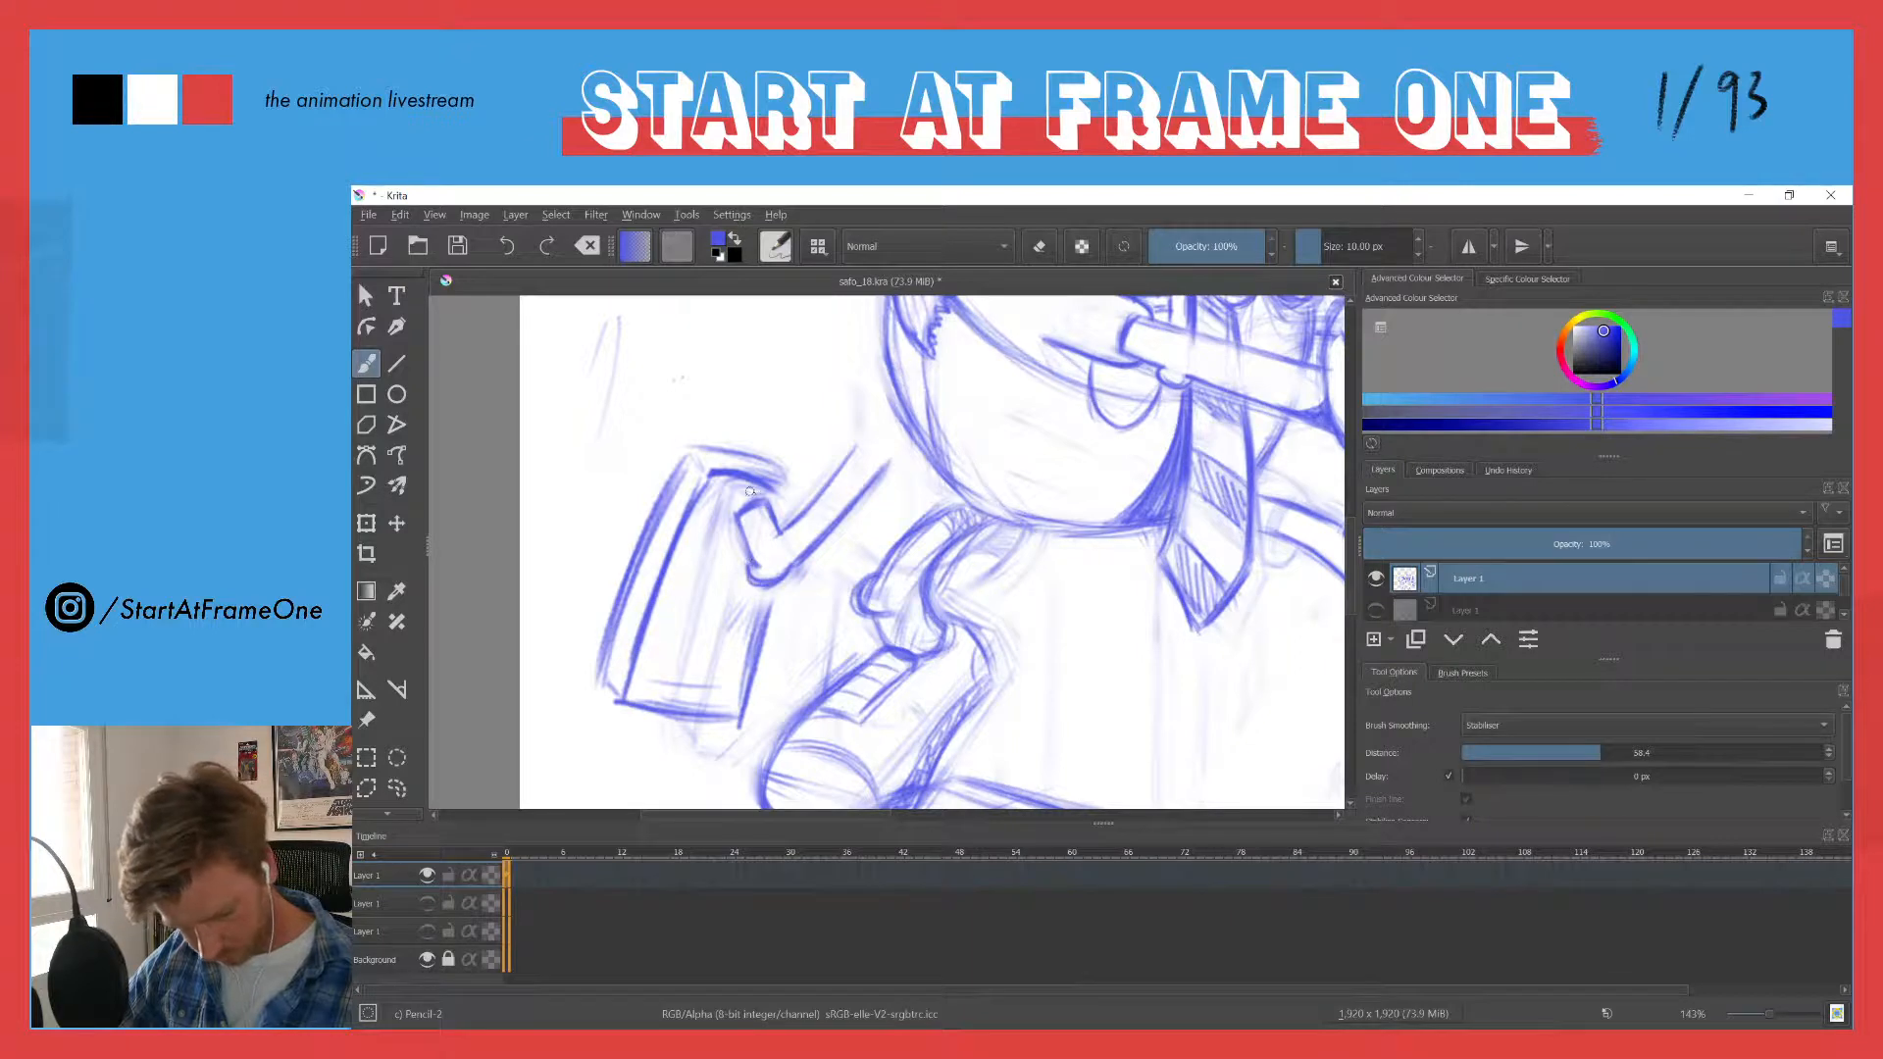
pyautogui.moveTo(784, 494); pyautogui.dragTo(776, 528)
pyautogui.moveTo(717, 467)
pyautogui.mouseDown()
pyautogui.moveTo(781, 498)
pyautogui.moveTo(786, 484)
pyautogui.moveTo(739, 531)
pyautogui.mouseUp()
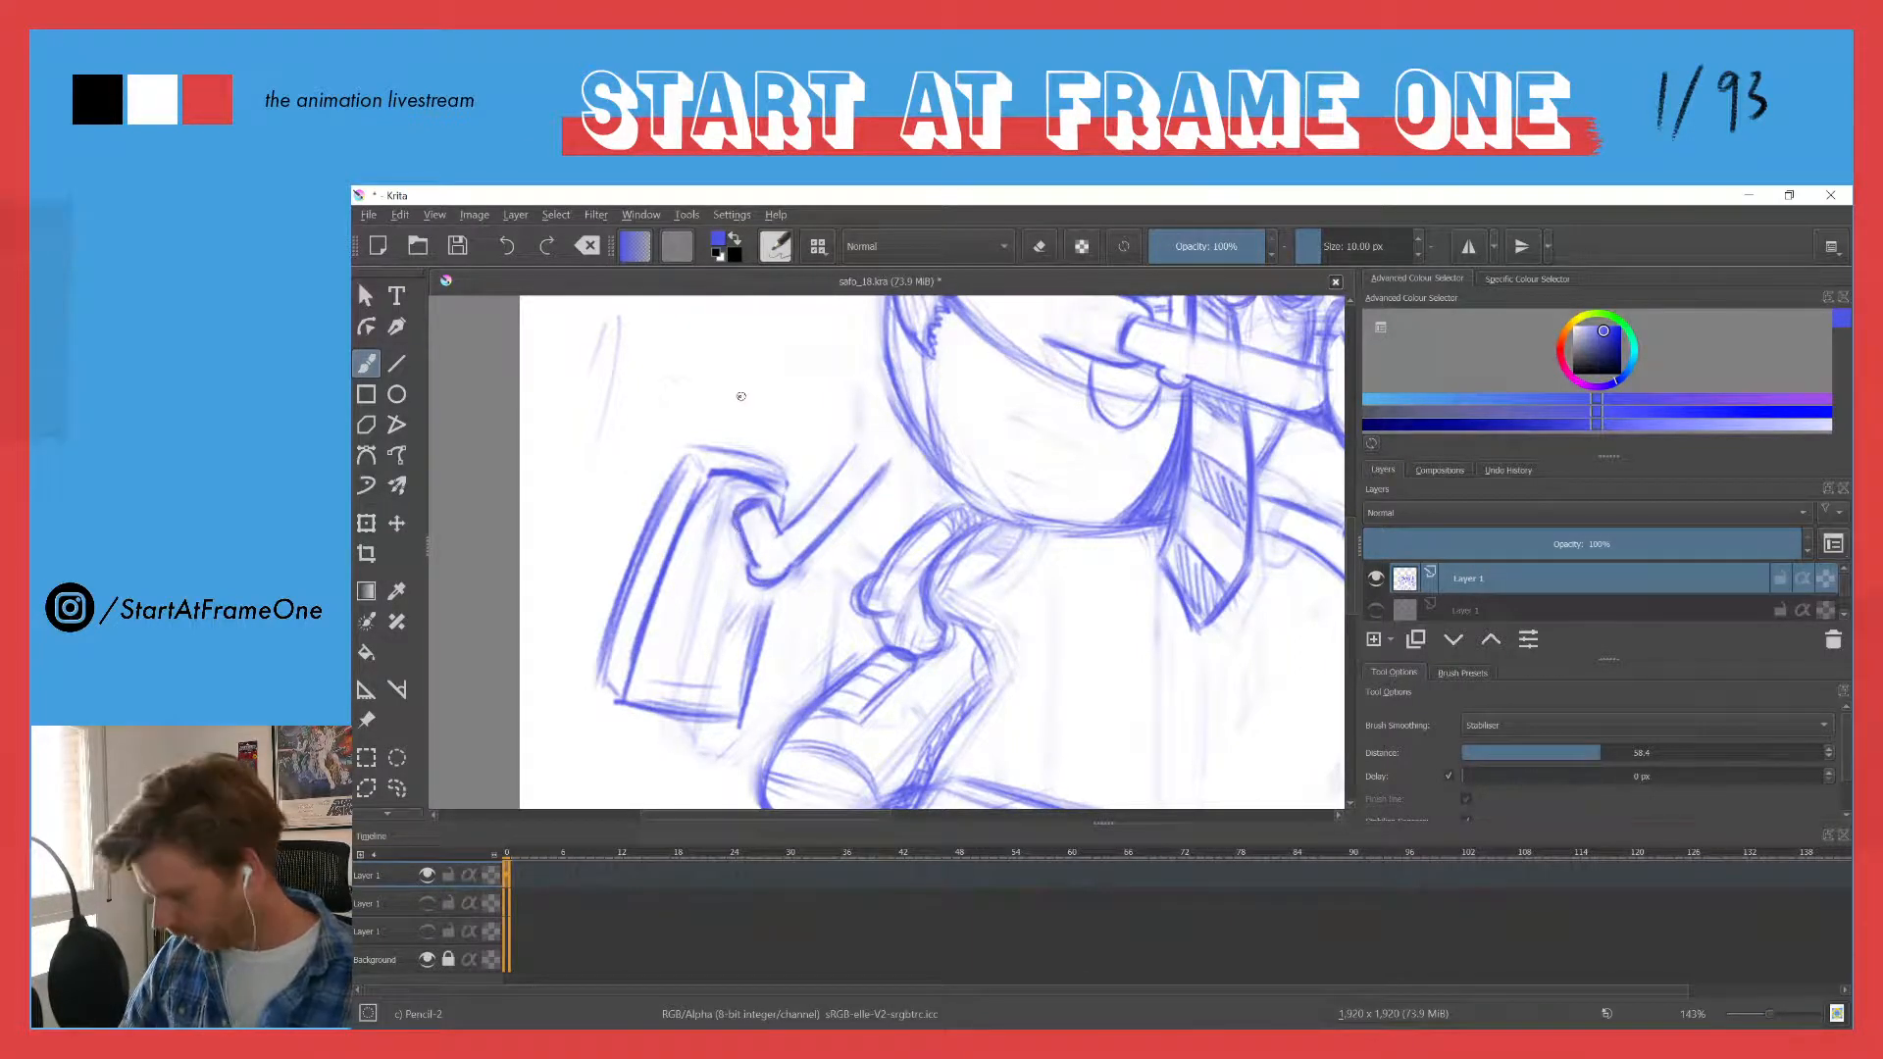
# - Rework the short curve where the bent lines meet the boxy shape and clean up stray marks inside the bend
pyautogui.moveTo(724, 382)
pyautogui.mouseDown()
pyautogui.moveTo(689, 521)
pyautogui.moveTo(655, 534)
pyautogui.moveTo(693, 357)
pyautogui.mouseUp()
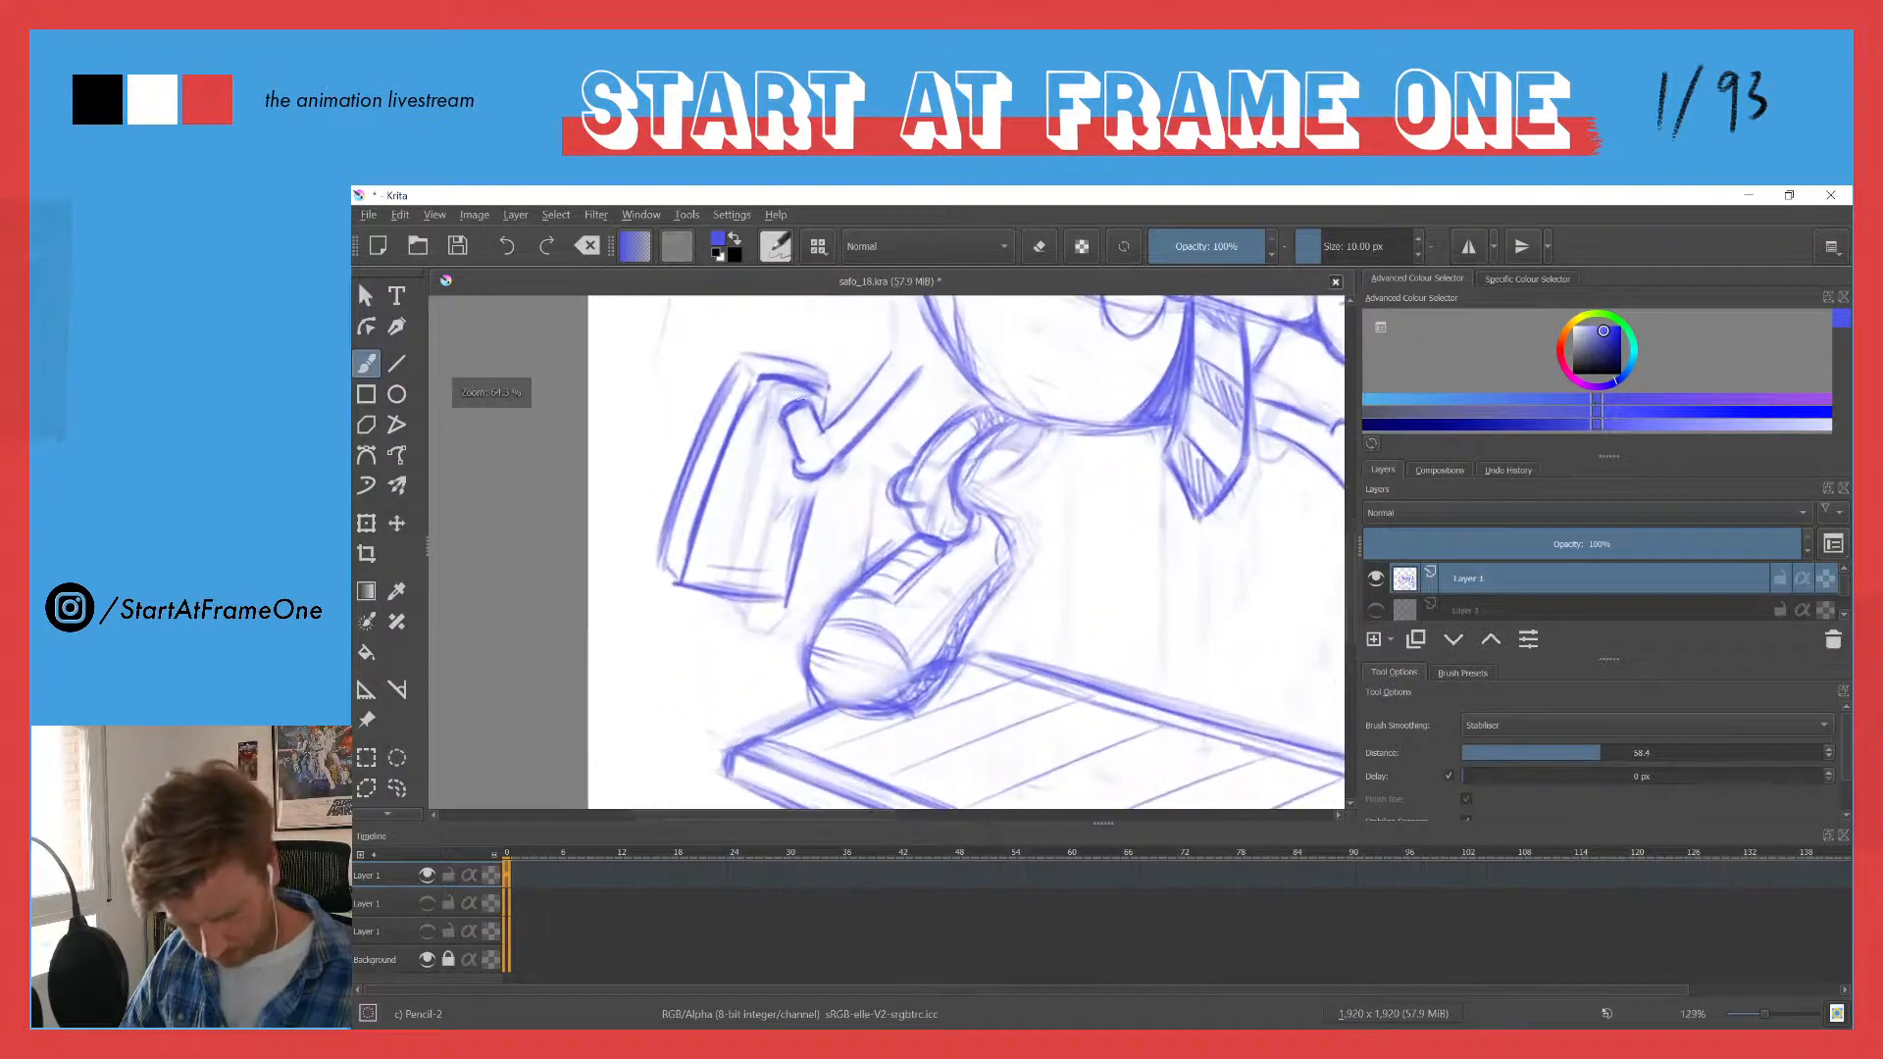
pyautogui.moveTo(781, 432); pyautogui.dragTo(790, 448)
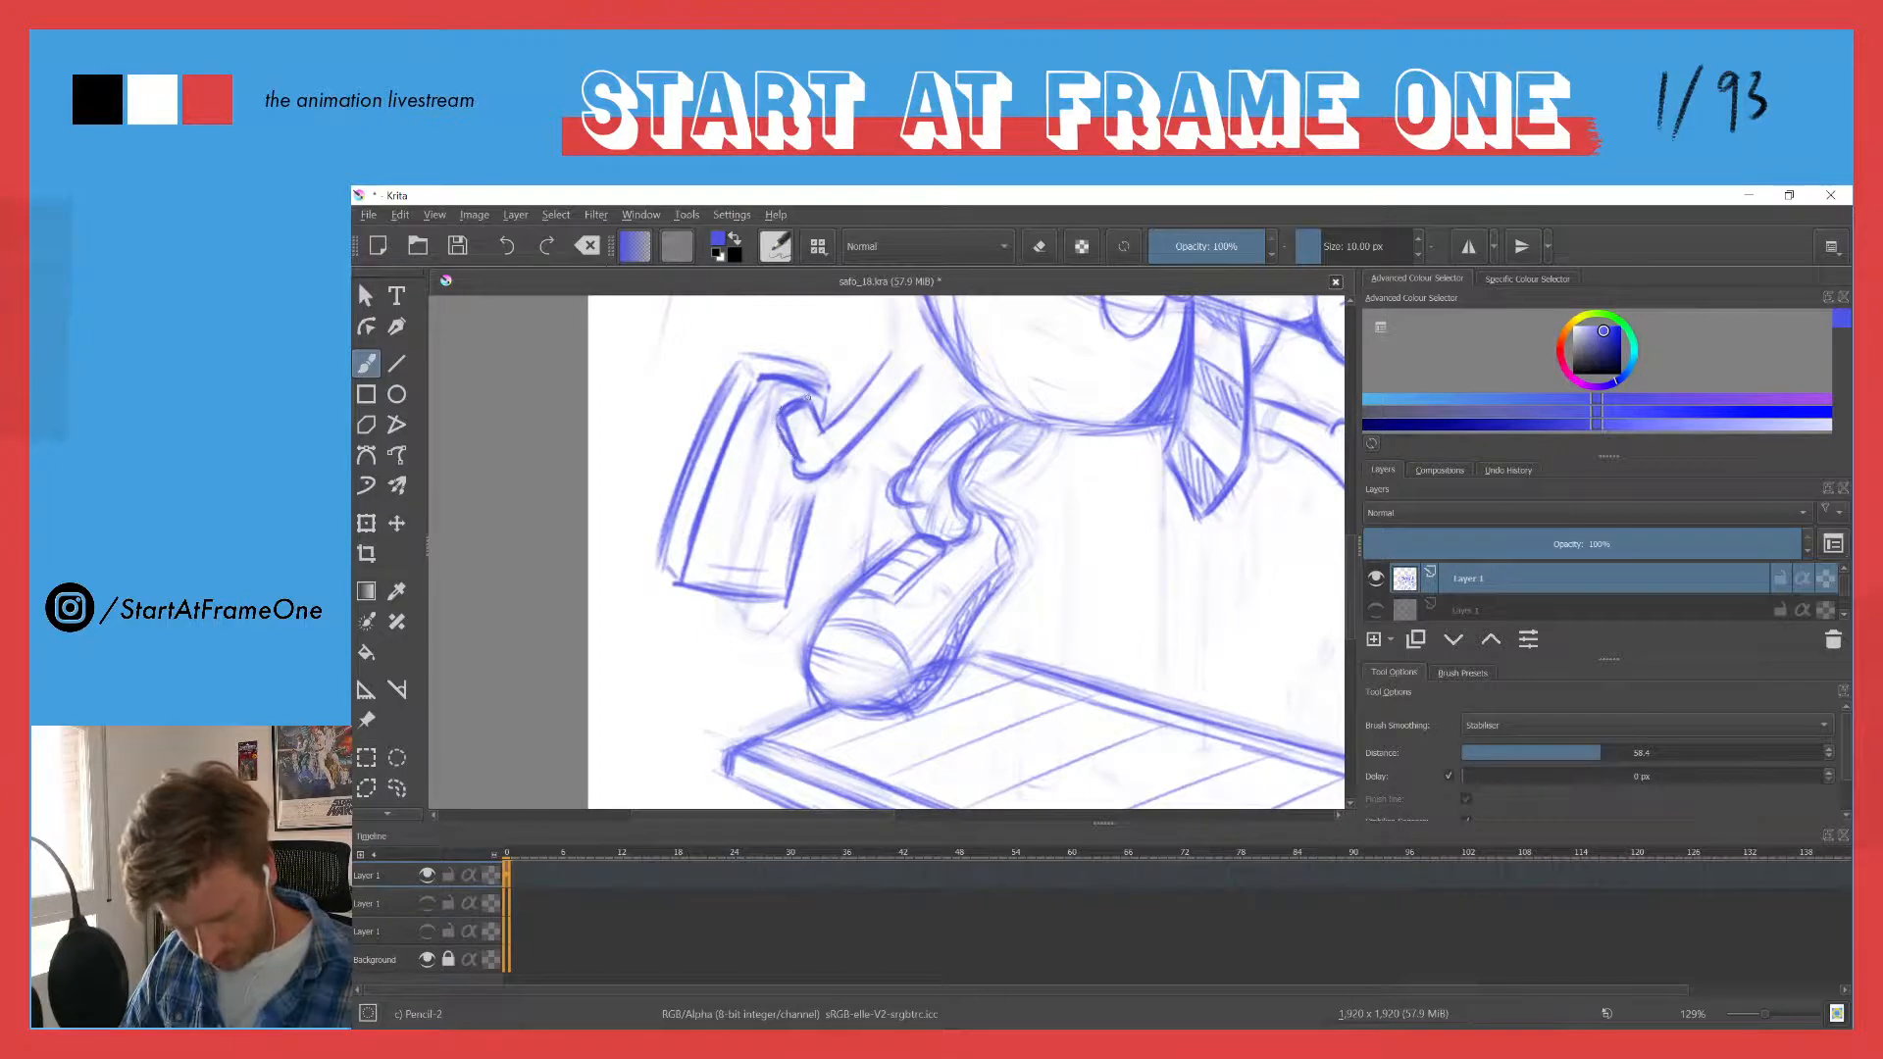
pyautogui.press('e')
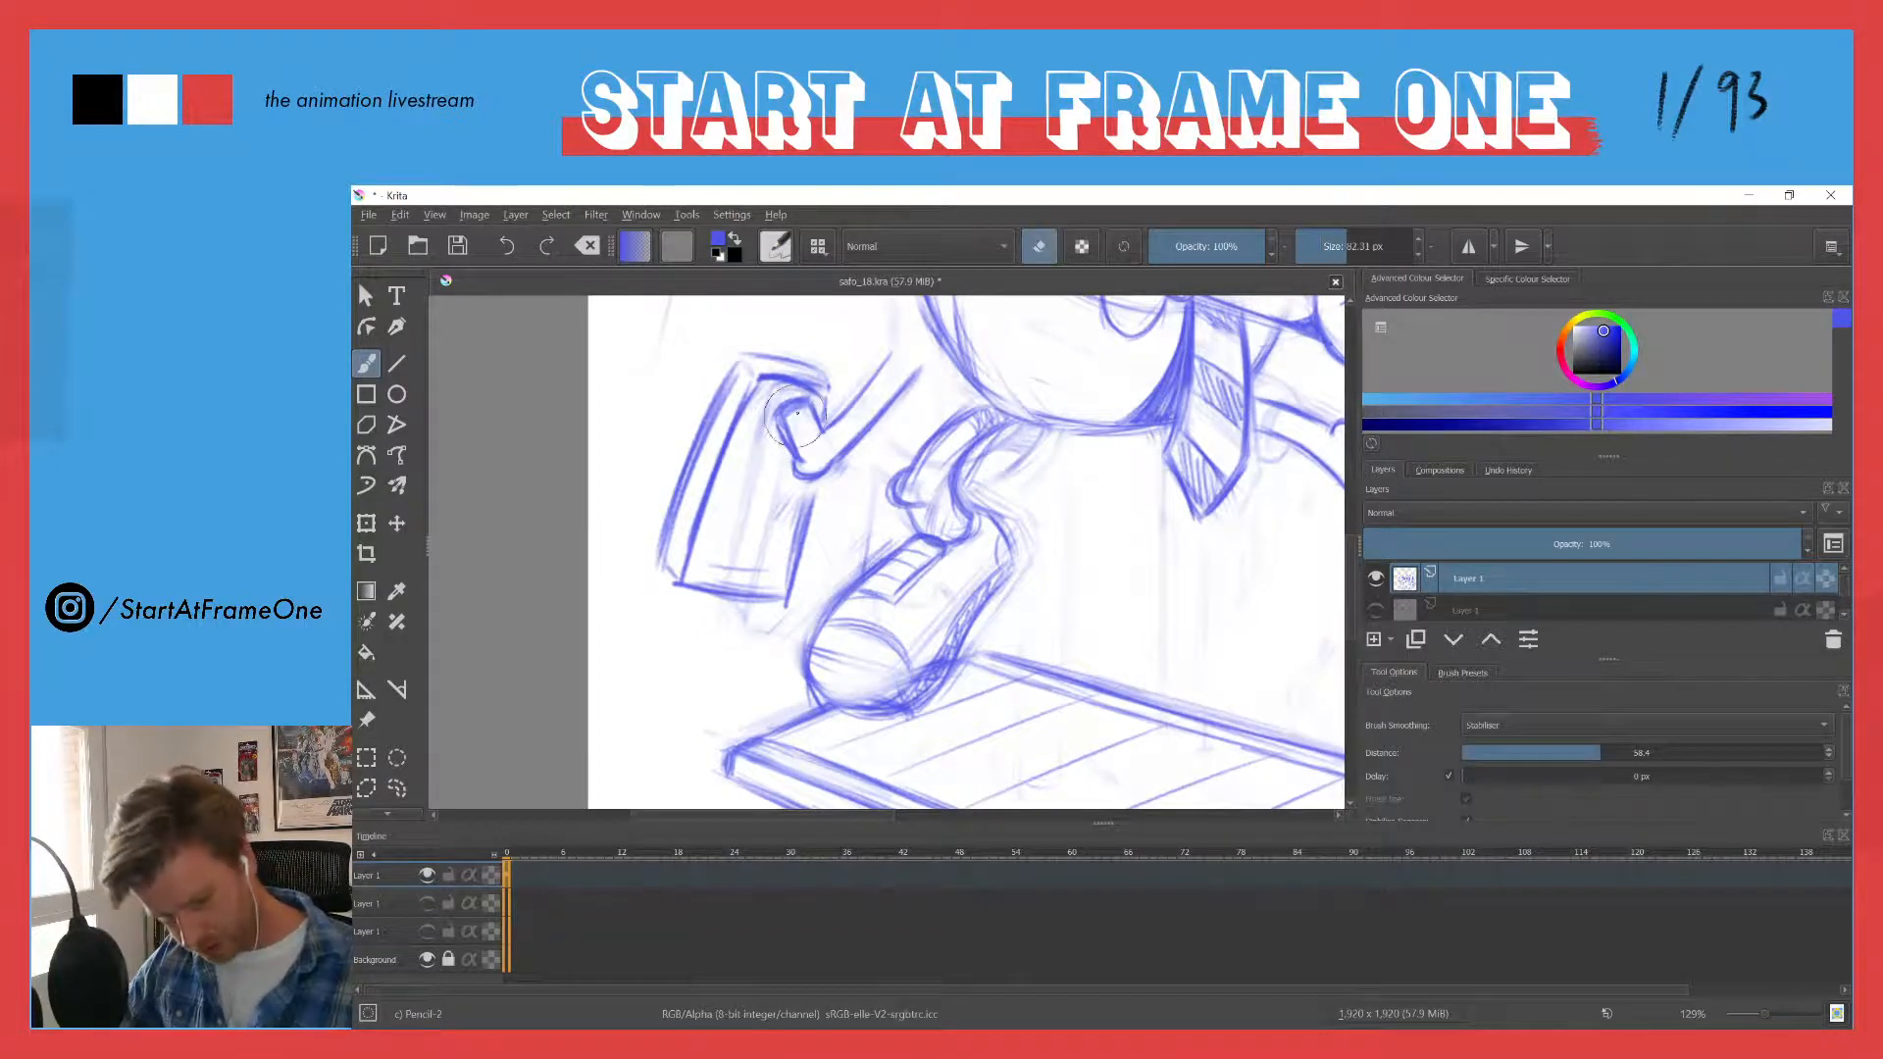
pyautogui.moveTo(795, 416); pyautogui.dragTo(798, 458)
pyautogui.press('e')
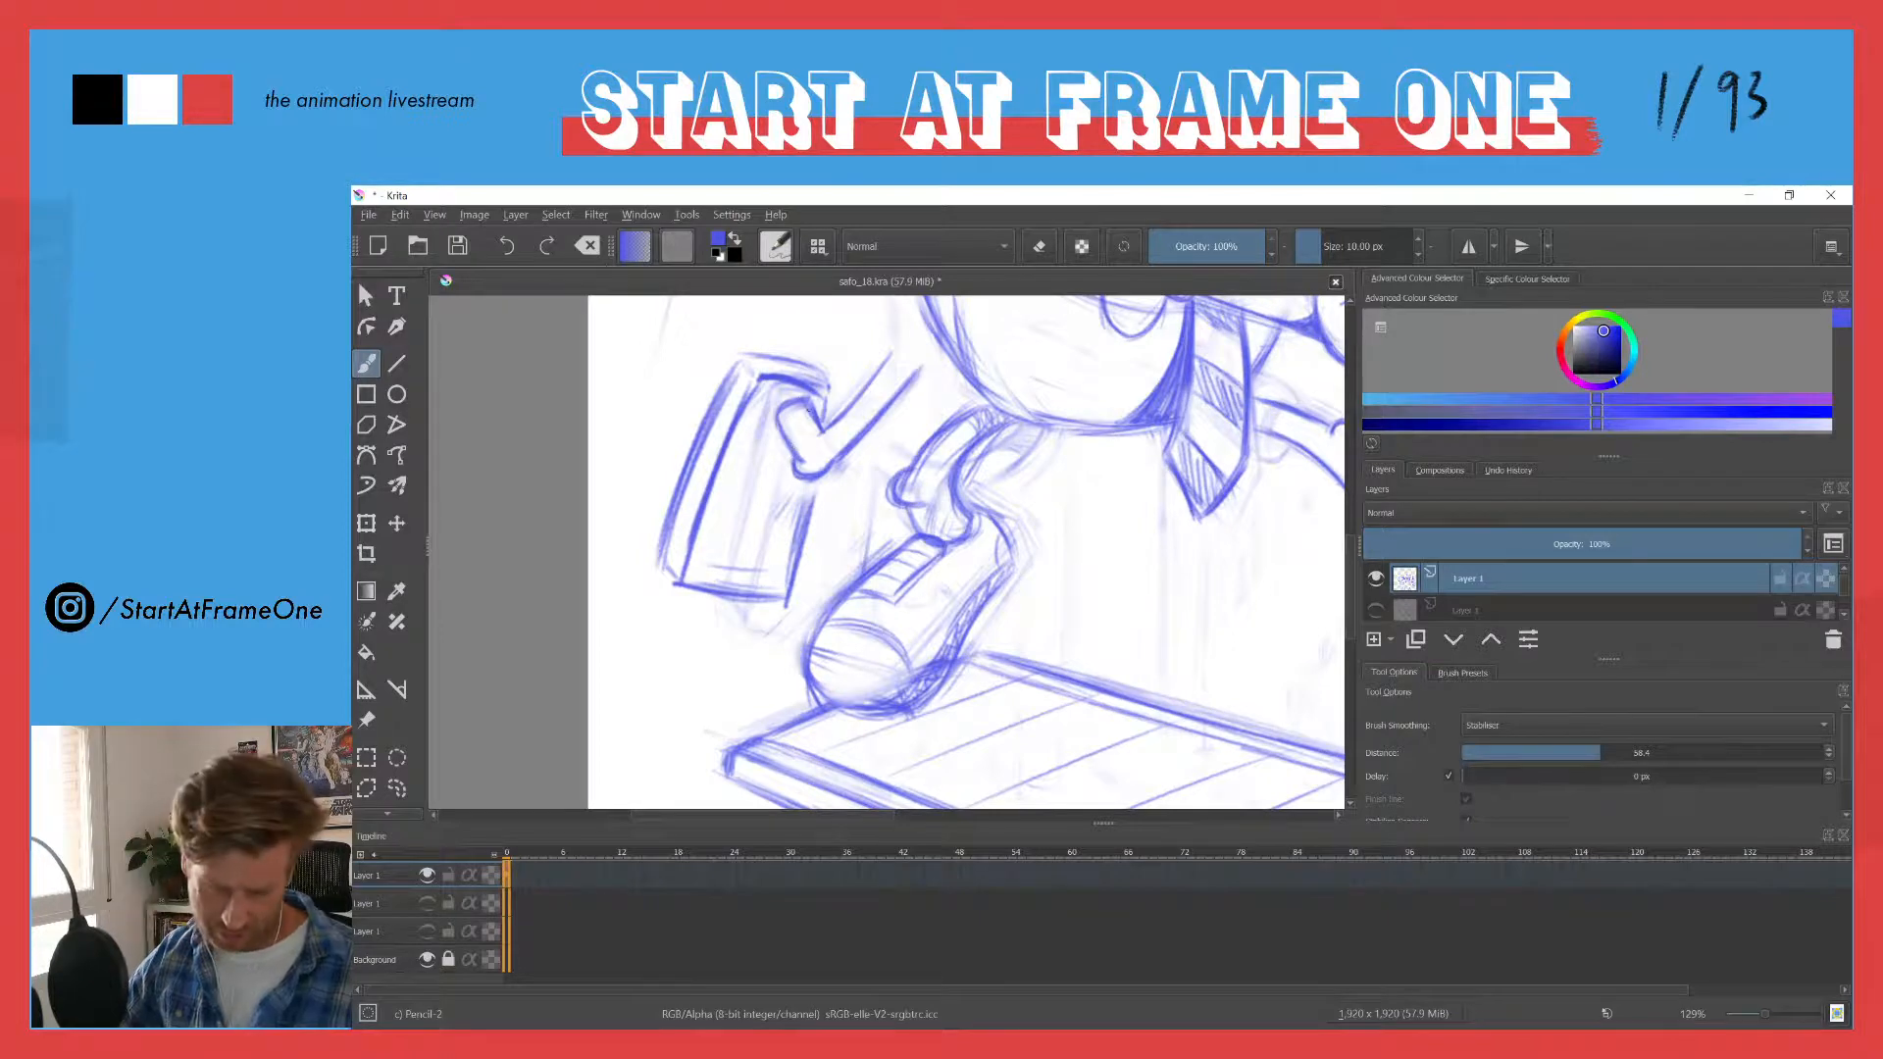
pyautogui.moveTo(777, 411)
pyautogui.mouseDown()
pyautogui.moveTo(796, 454)
pyautogui.moveTo(780, 407)
pyautogui.mouseUp()
pyautogui.press('e')
pyautogui.press('e')
pyautogui.moveTo(886, 360)
pyautogui.mouseDown()
pyautogui.moveTo(834, 459)
pyautogui.moveTo(847, 416)
pyautogui.moveTo(827, 387)
pyautogui.moveTo(781, 401)
pyautogui.moveTo(806, 397)
pyautogui.mouseUp()
pyautogui.press('e')
pyautogui.press('e')
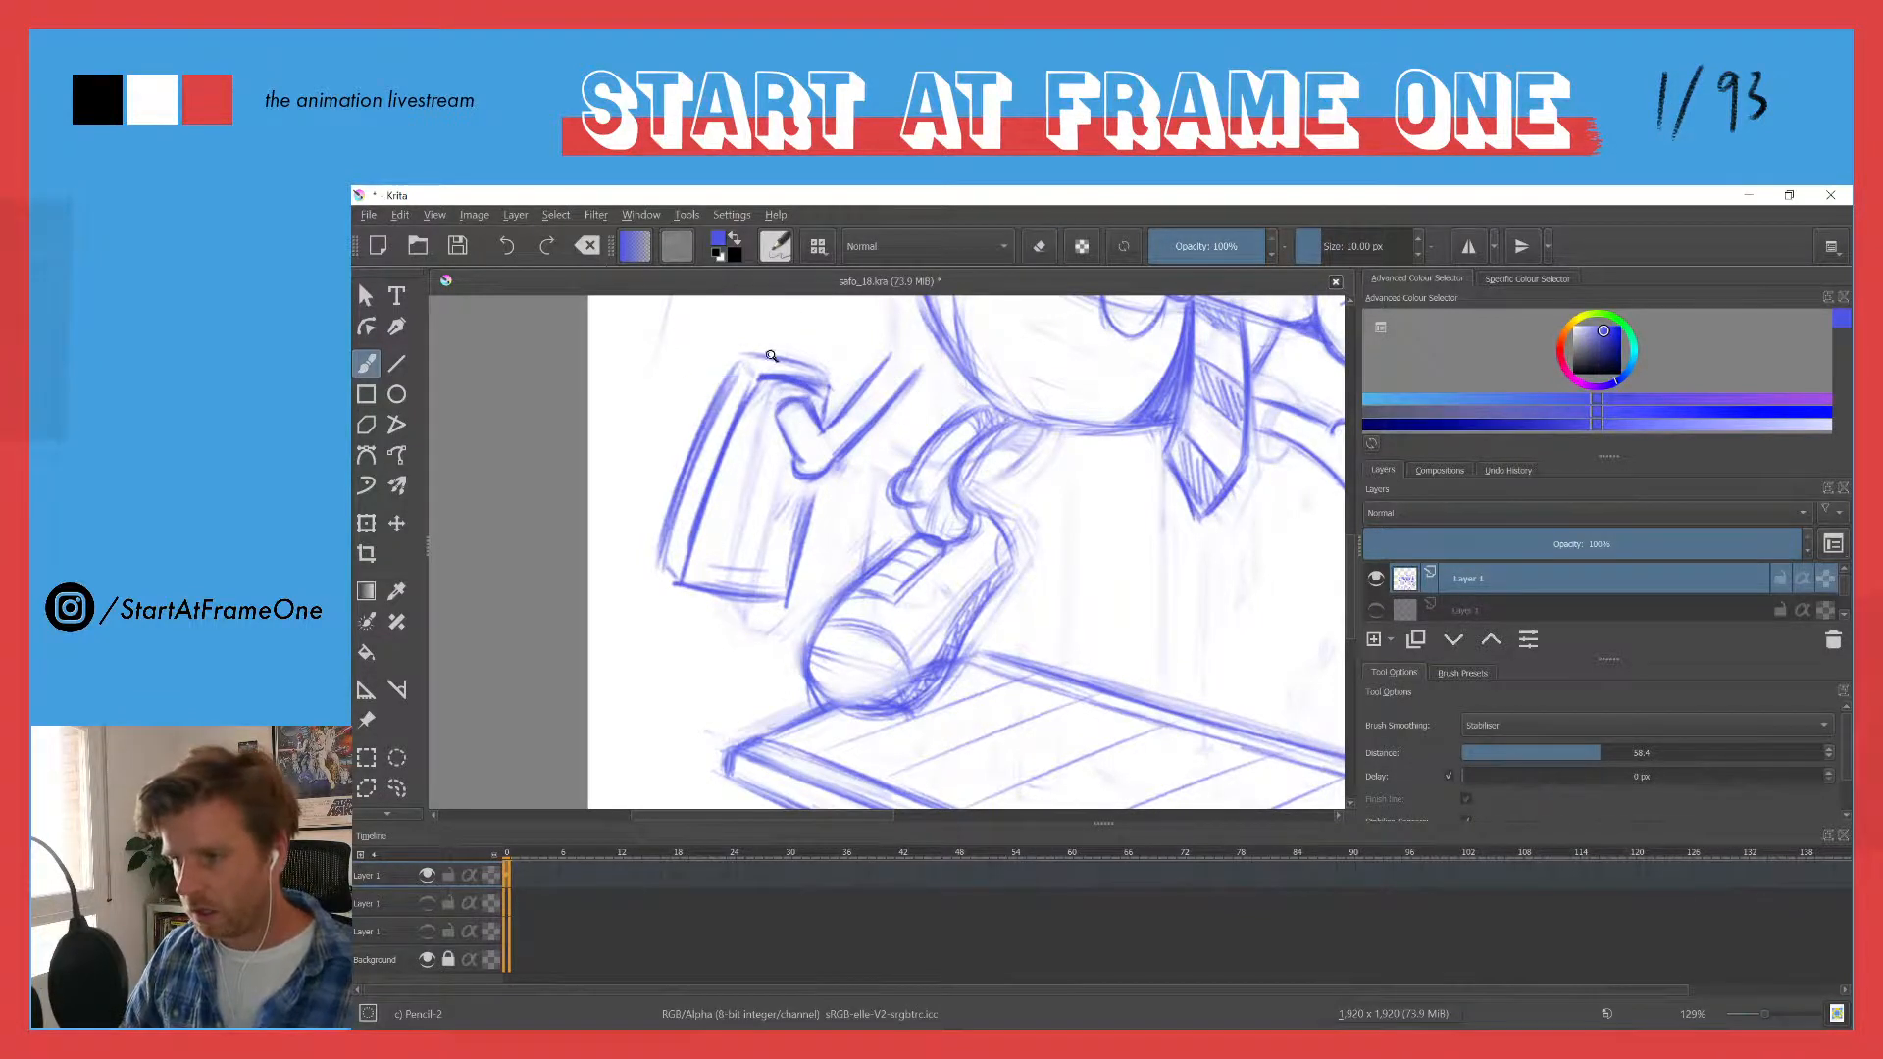
# - Lasso the old trailing leg and shoe beneath the body, delete them and clear the selection
pyautogui.moveTo(770, 355); pyautogui.dragTo(744, 462)
pyautogui.moveTo(713, 378); pyautogui.dragTo(741, 525)
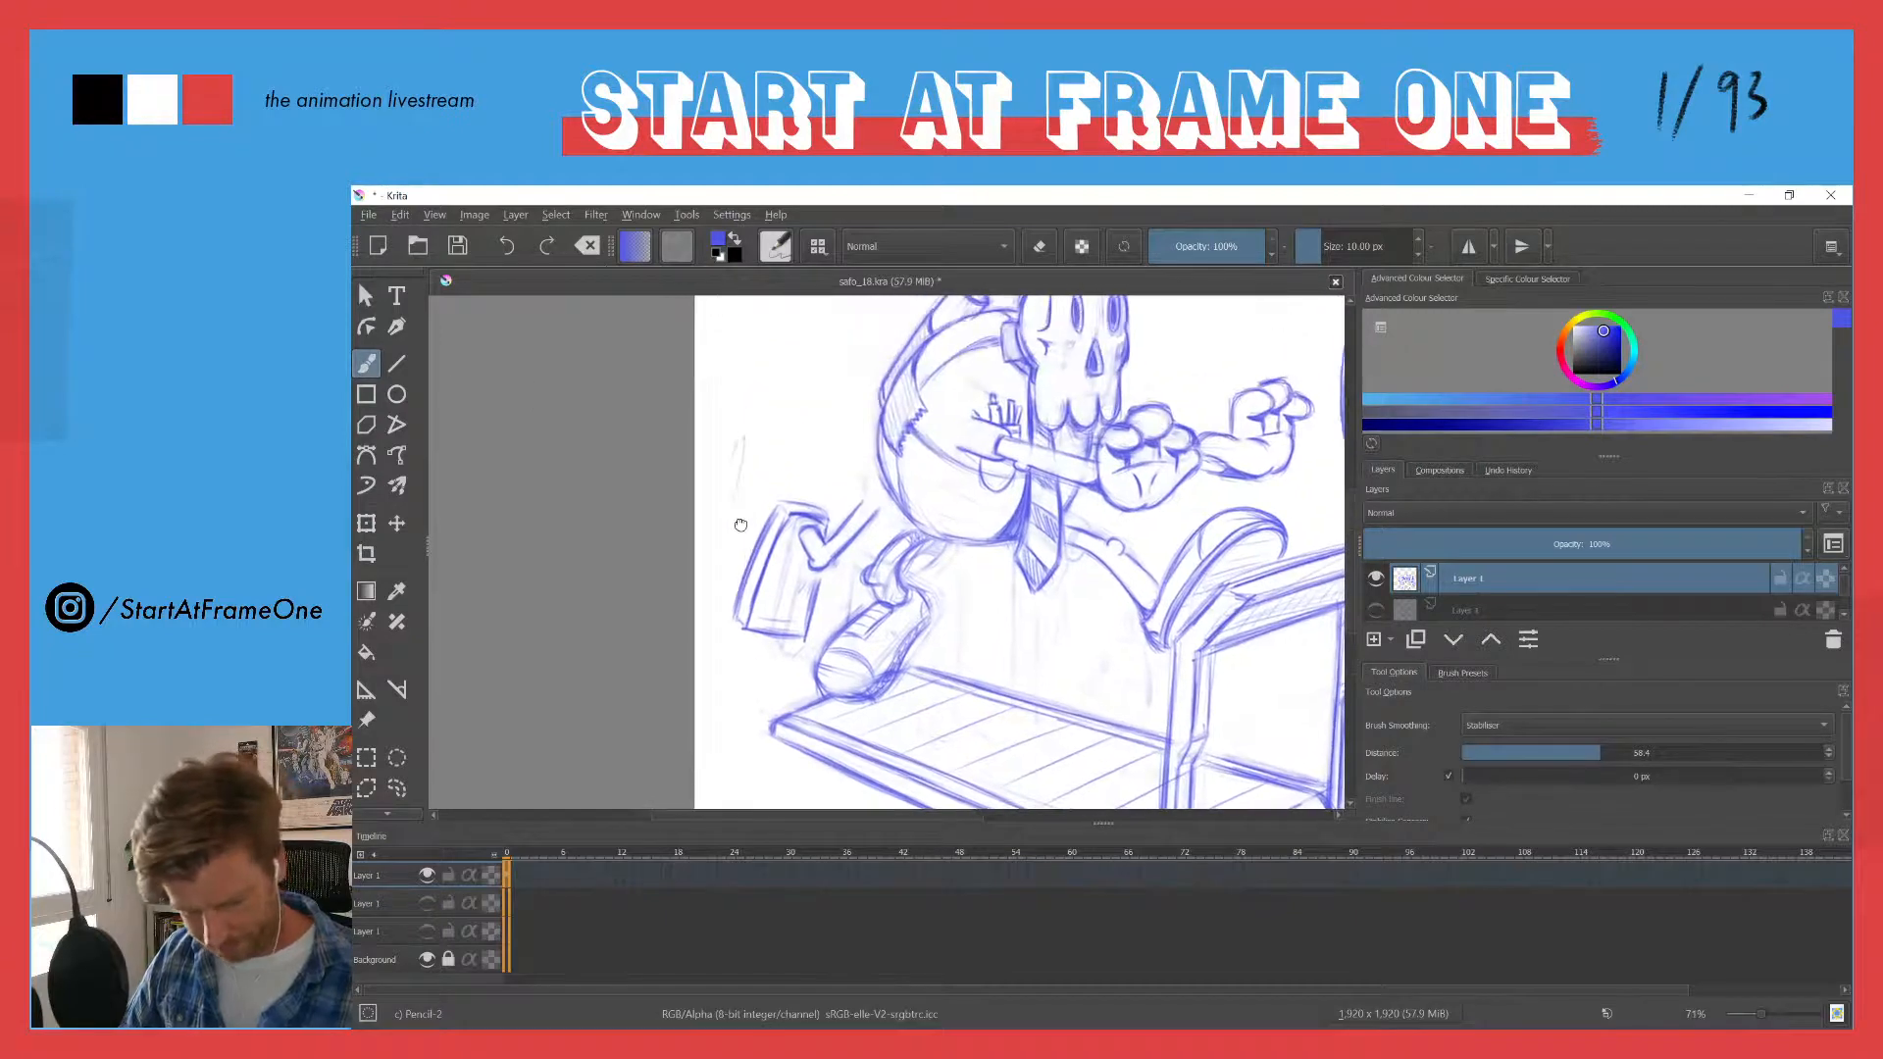
pyautogui.press('l')
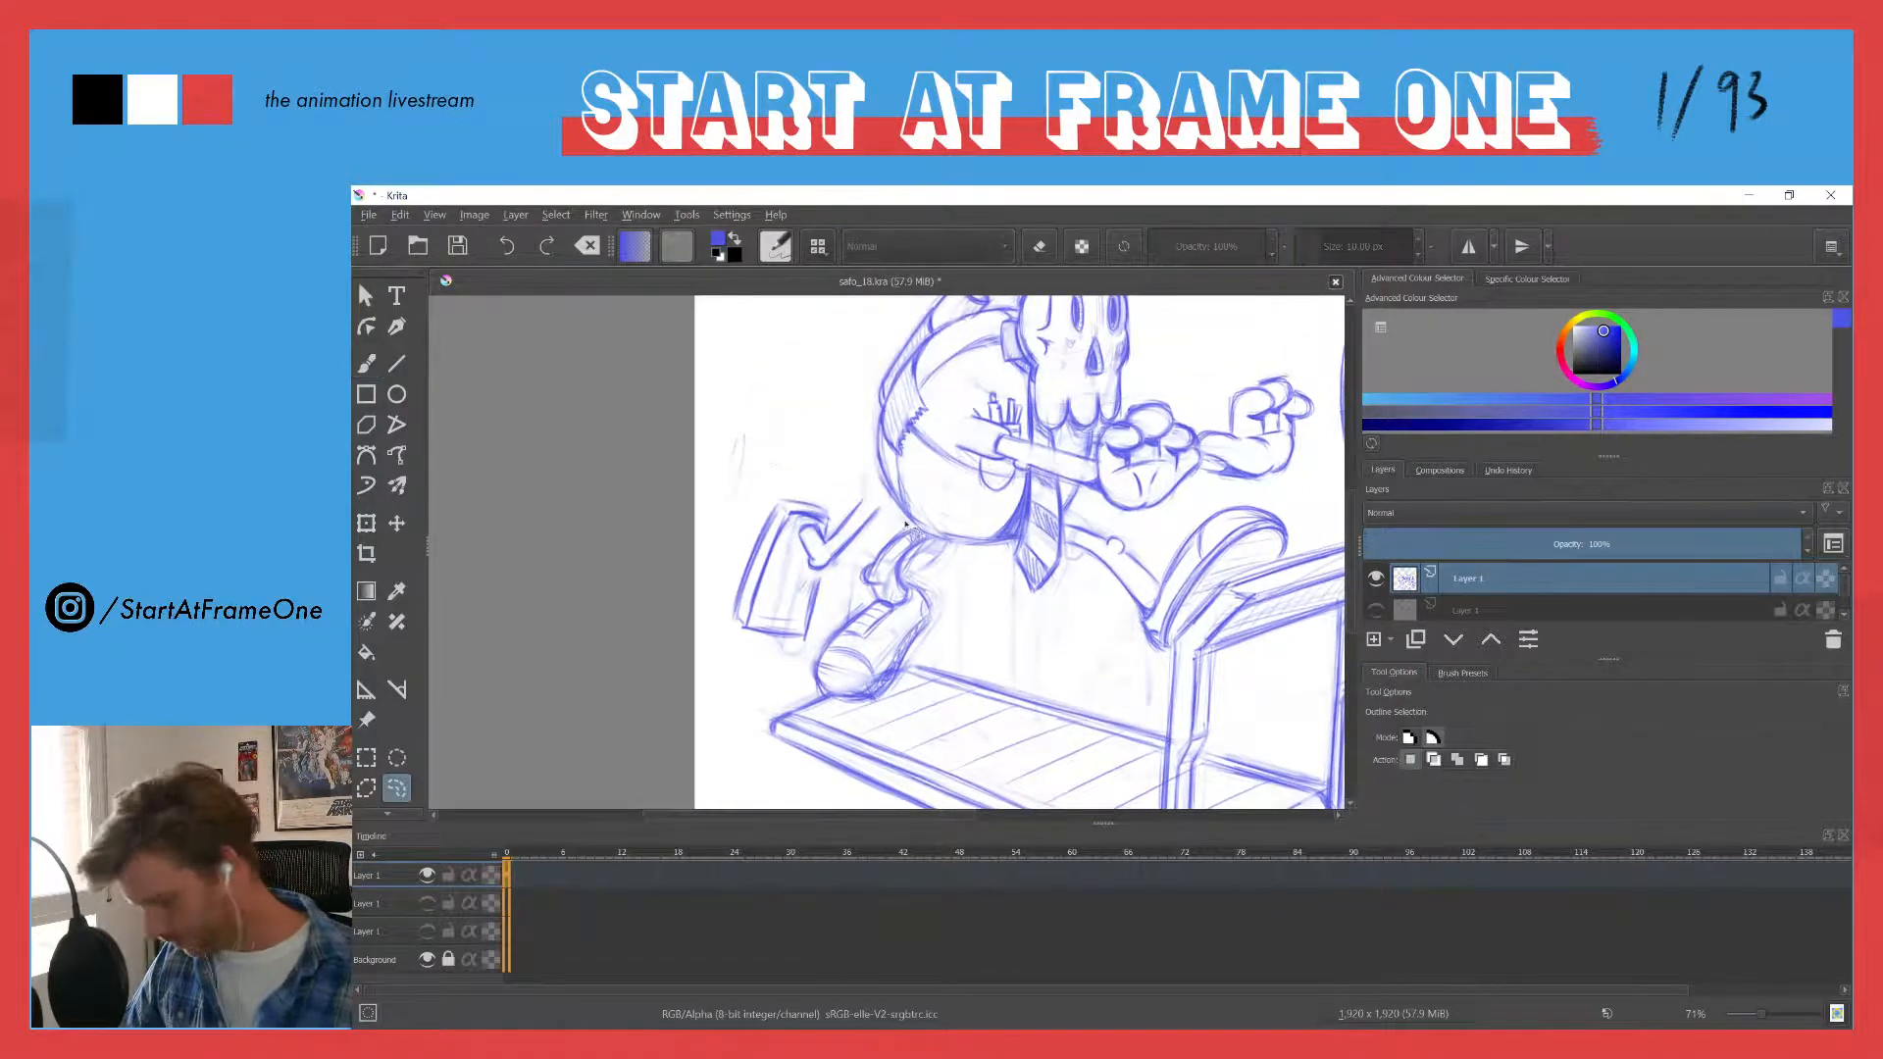
pyautogui.moveTo(901, 523)
pyautogui.mouseDown()
pyautogui.moveTo(931, 567)
pyautogui.moveTo(929, 638)
pyautogui.moveTo(890, 698)
pyautogui.moveTo(843, 708)
pyautogui.moveTo(809, 667)
pyautogui.moveTo(859, 545)
pyautogui.mouseUp()
pyautogui.press('Delete')
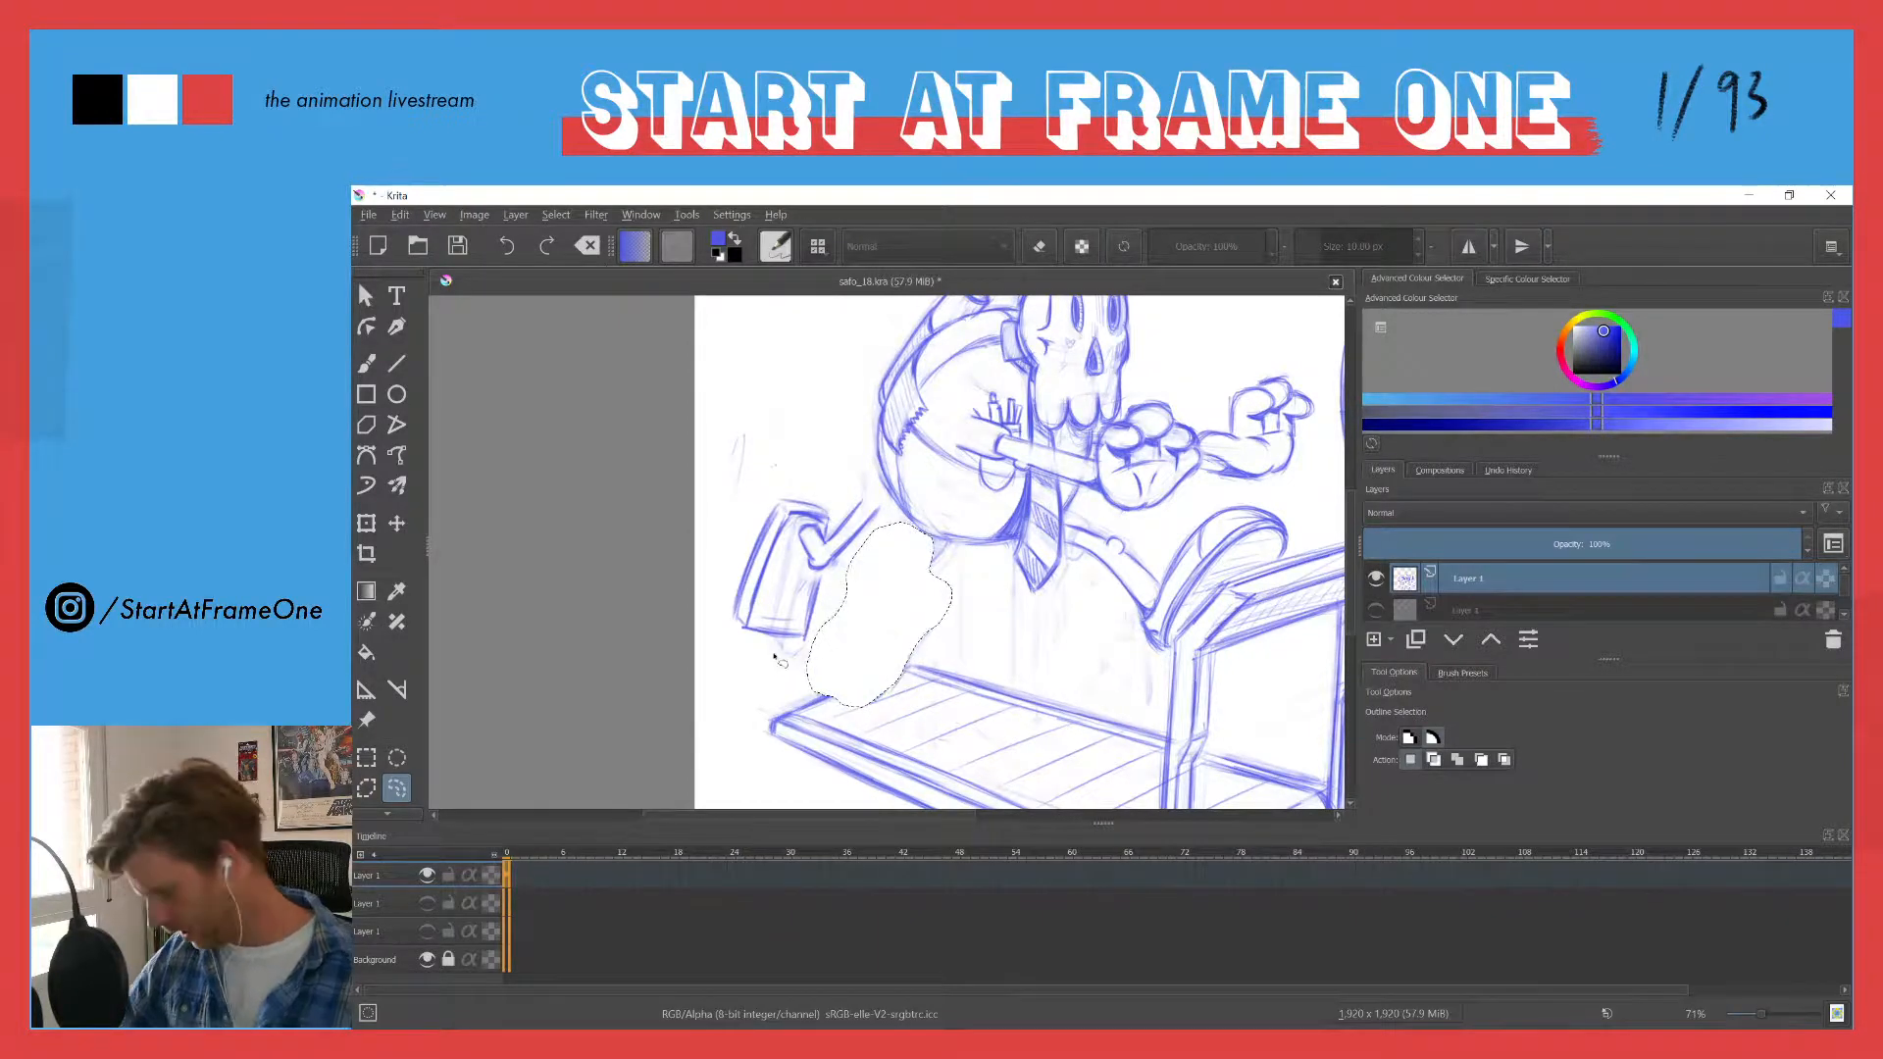
pyautogui.hotkey('ctrl', 'shift', 'a')
# - Lasso the new leg with its boxy shoe, move it up against the underside of the body and clear the selection
pyautogui.moveTo(864, 486)
pyautogui.mouseDown()
pyautogui.moveTo(839, 616)
pyautogui.moveTo(738, 530)
pyautogui.moveTo(810, 463)
pyautogui.mouseUp()
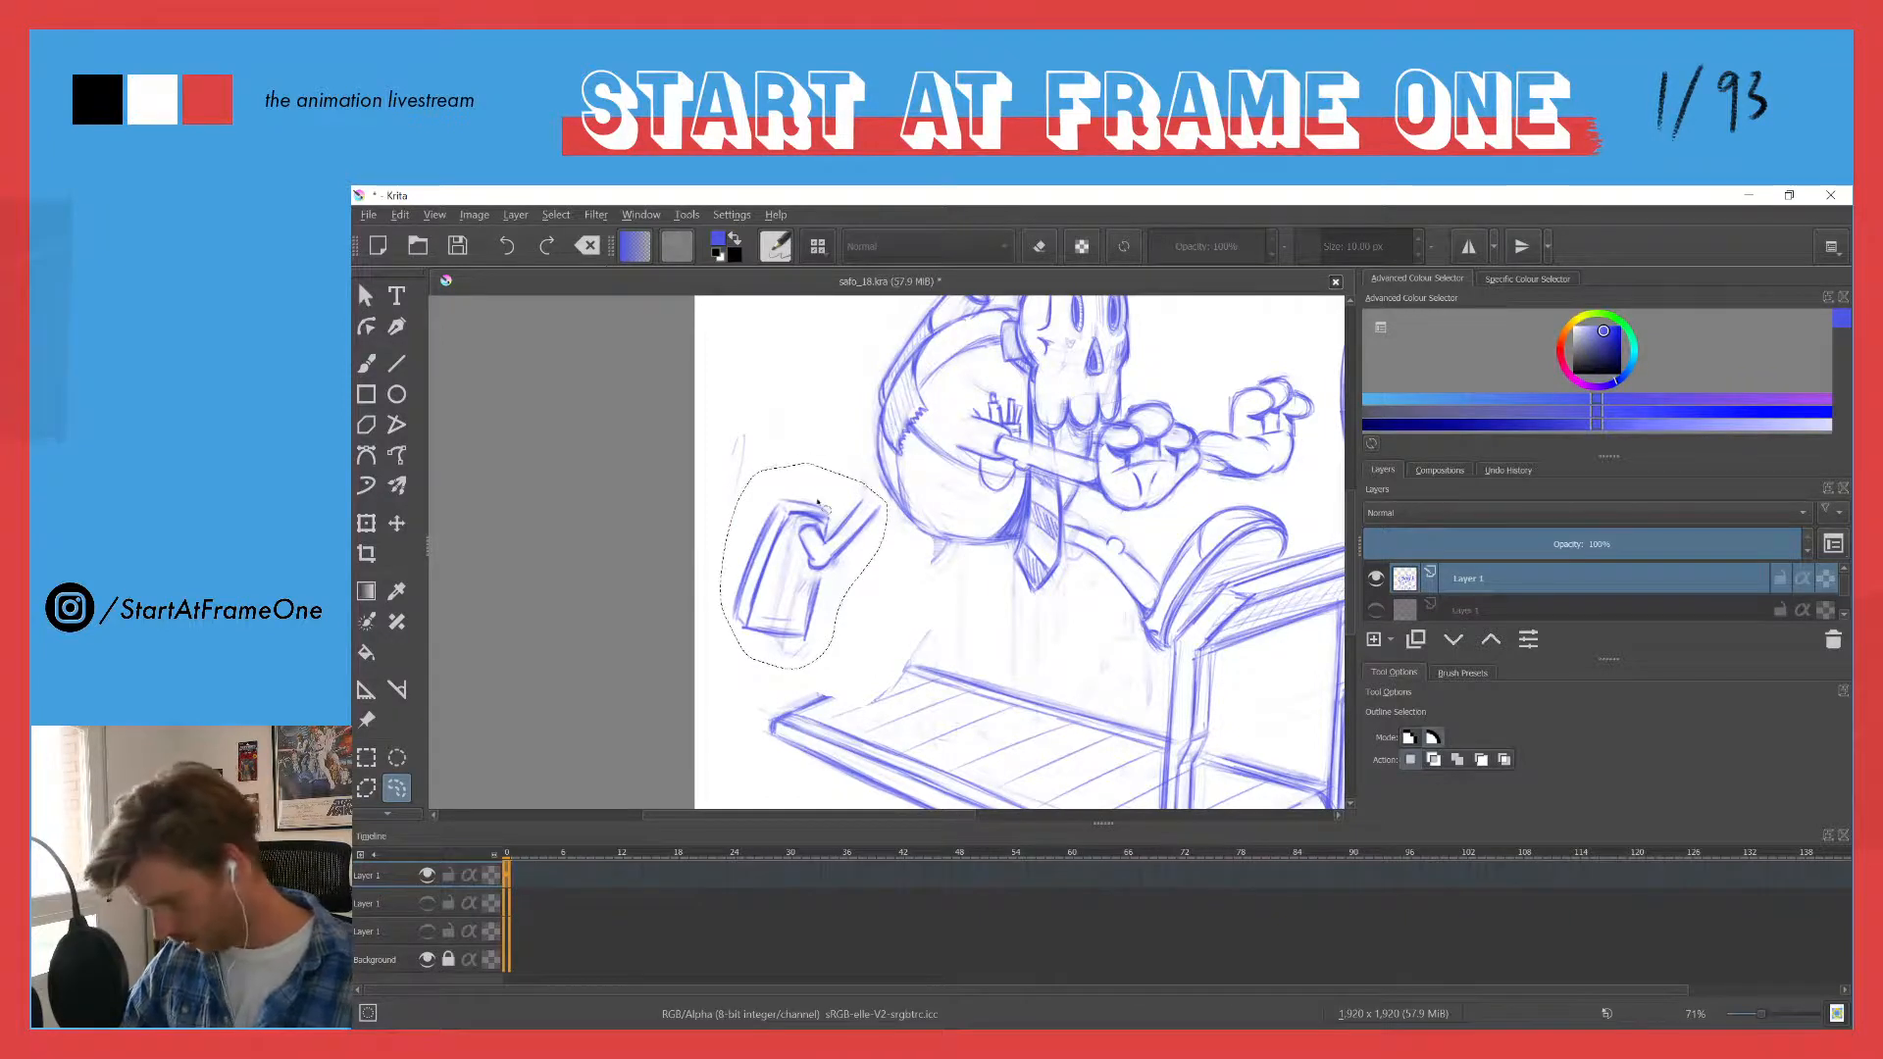
pyautogui.press('t')
pyautogui.moveTo(782, 514); pyautogui.dragTo(845, 552)
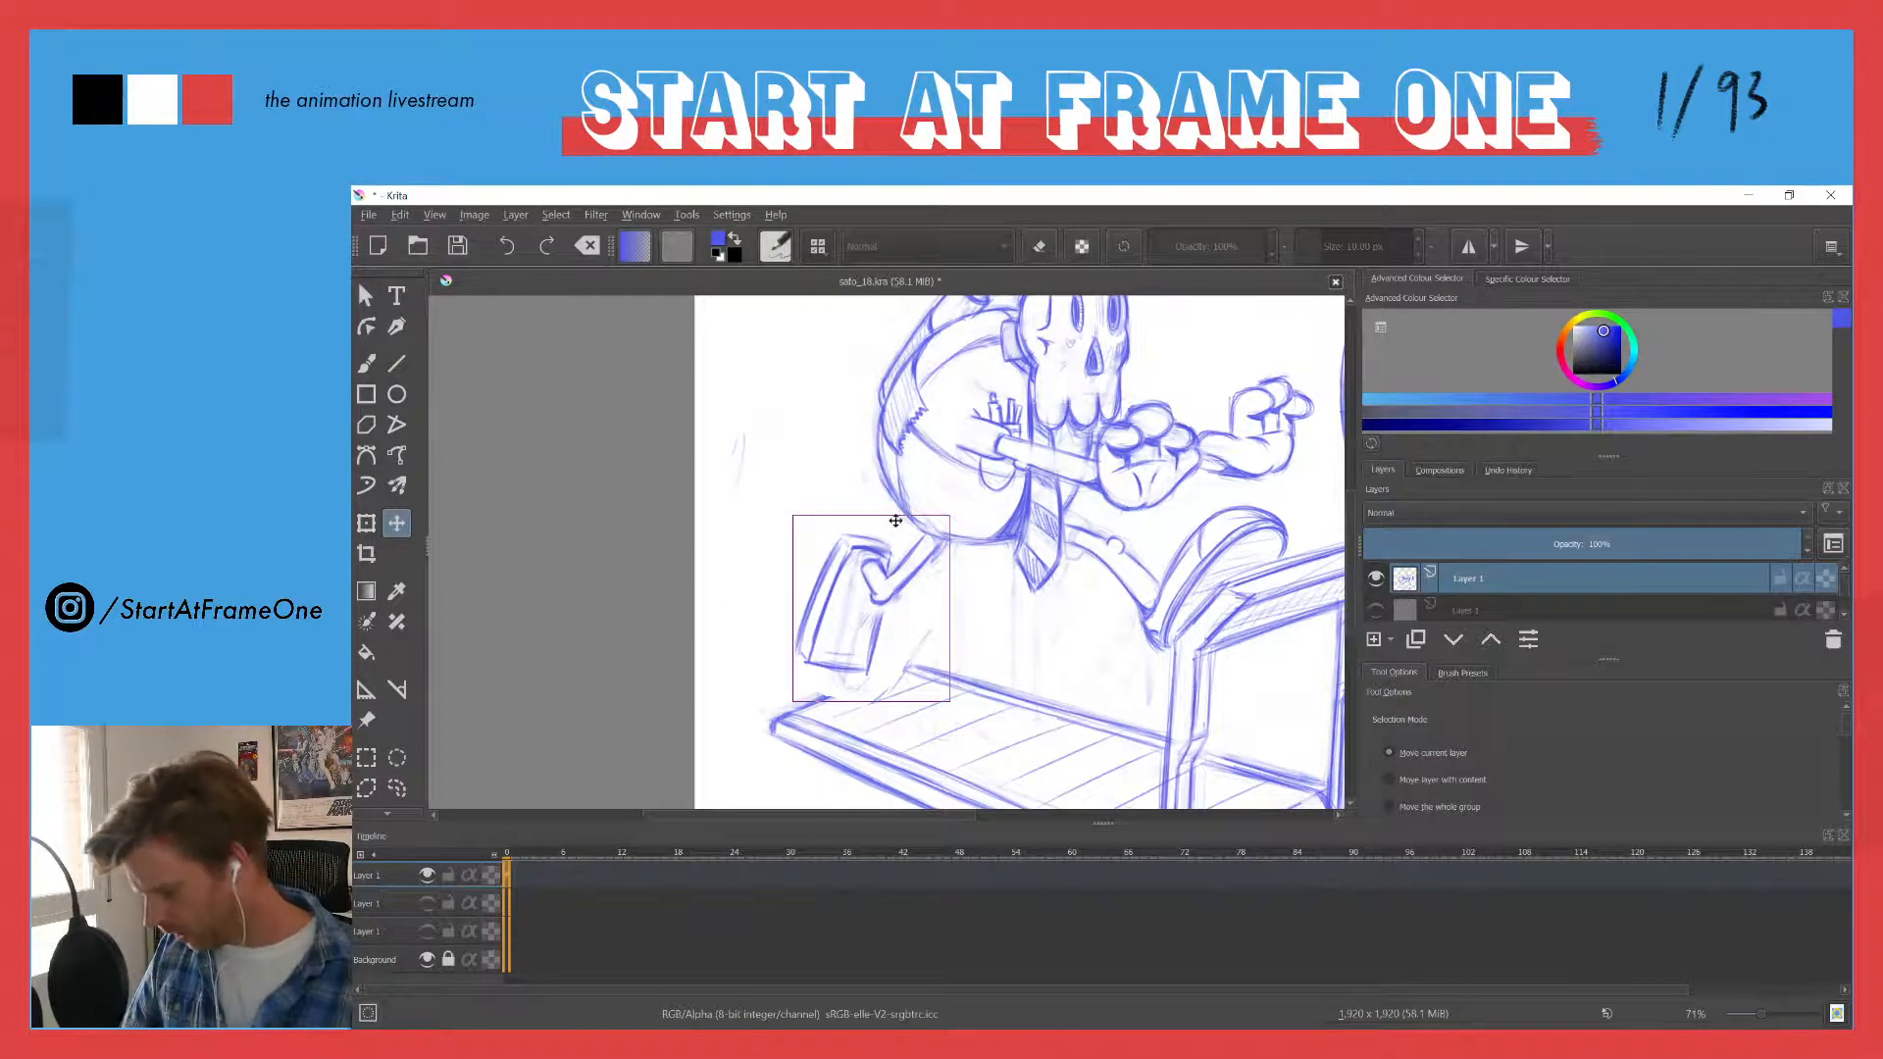
pyautogui.keyDown('ctrl'); pyautogui.scroll(3, 893, 515); pyautogui.keyUp('ctrl')
pyautogui.press('b')
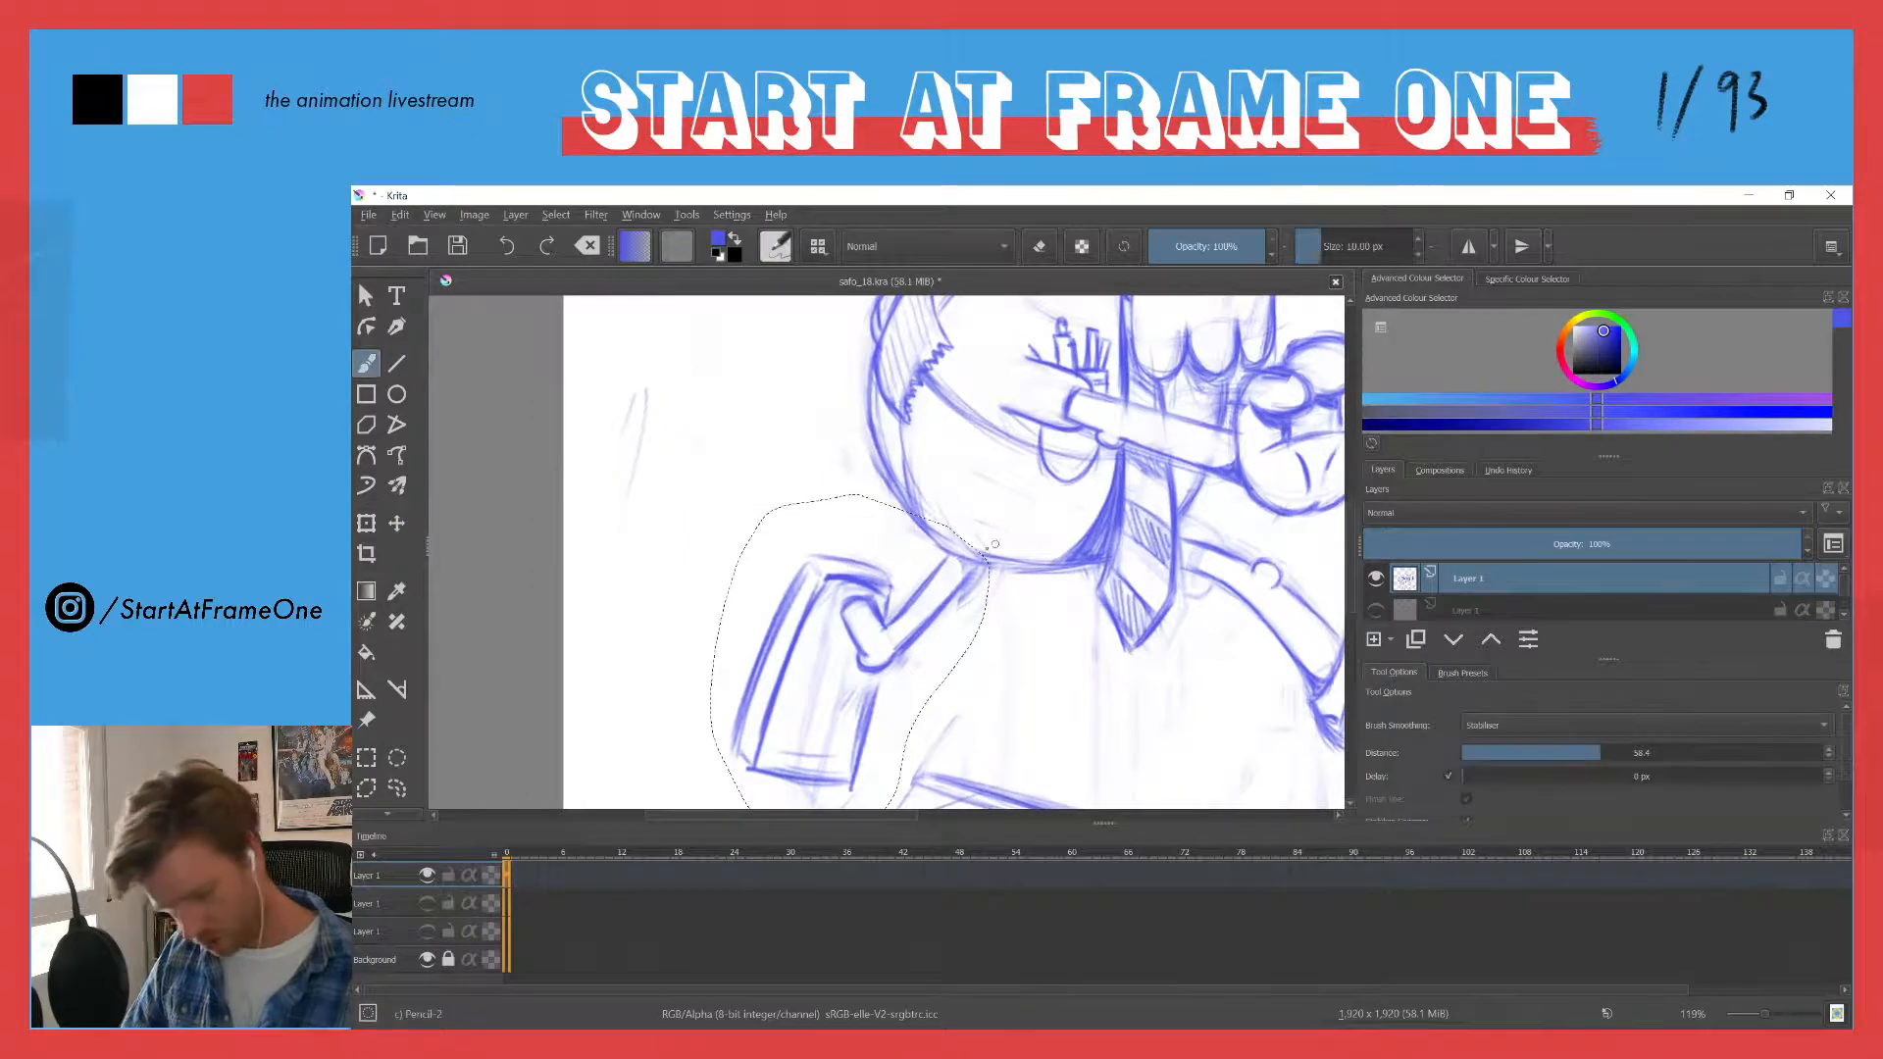
pyautogui.hotkey('ctrl', 'shift', 'a')
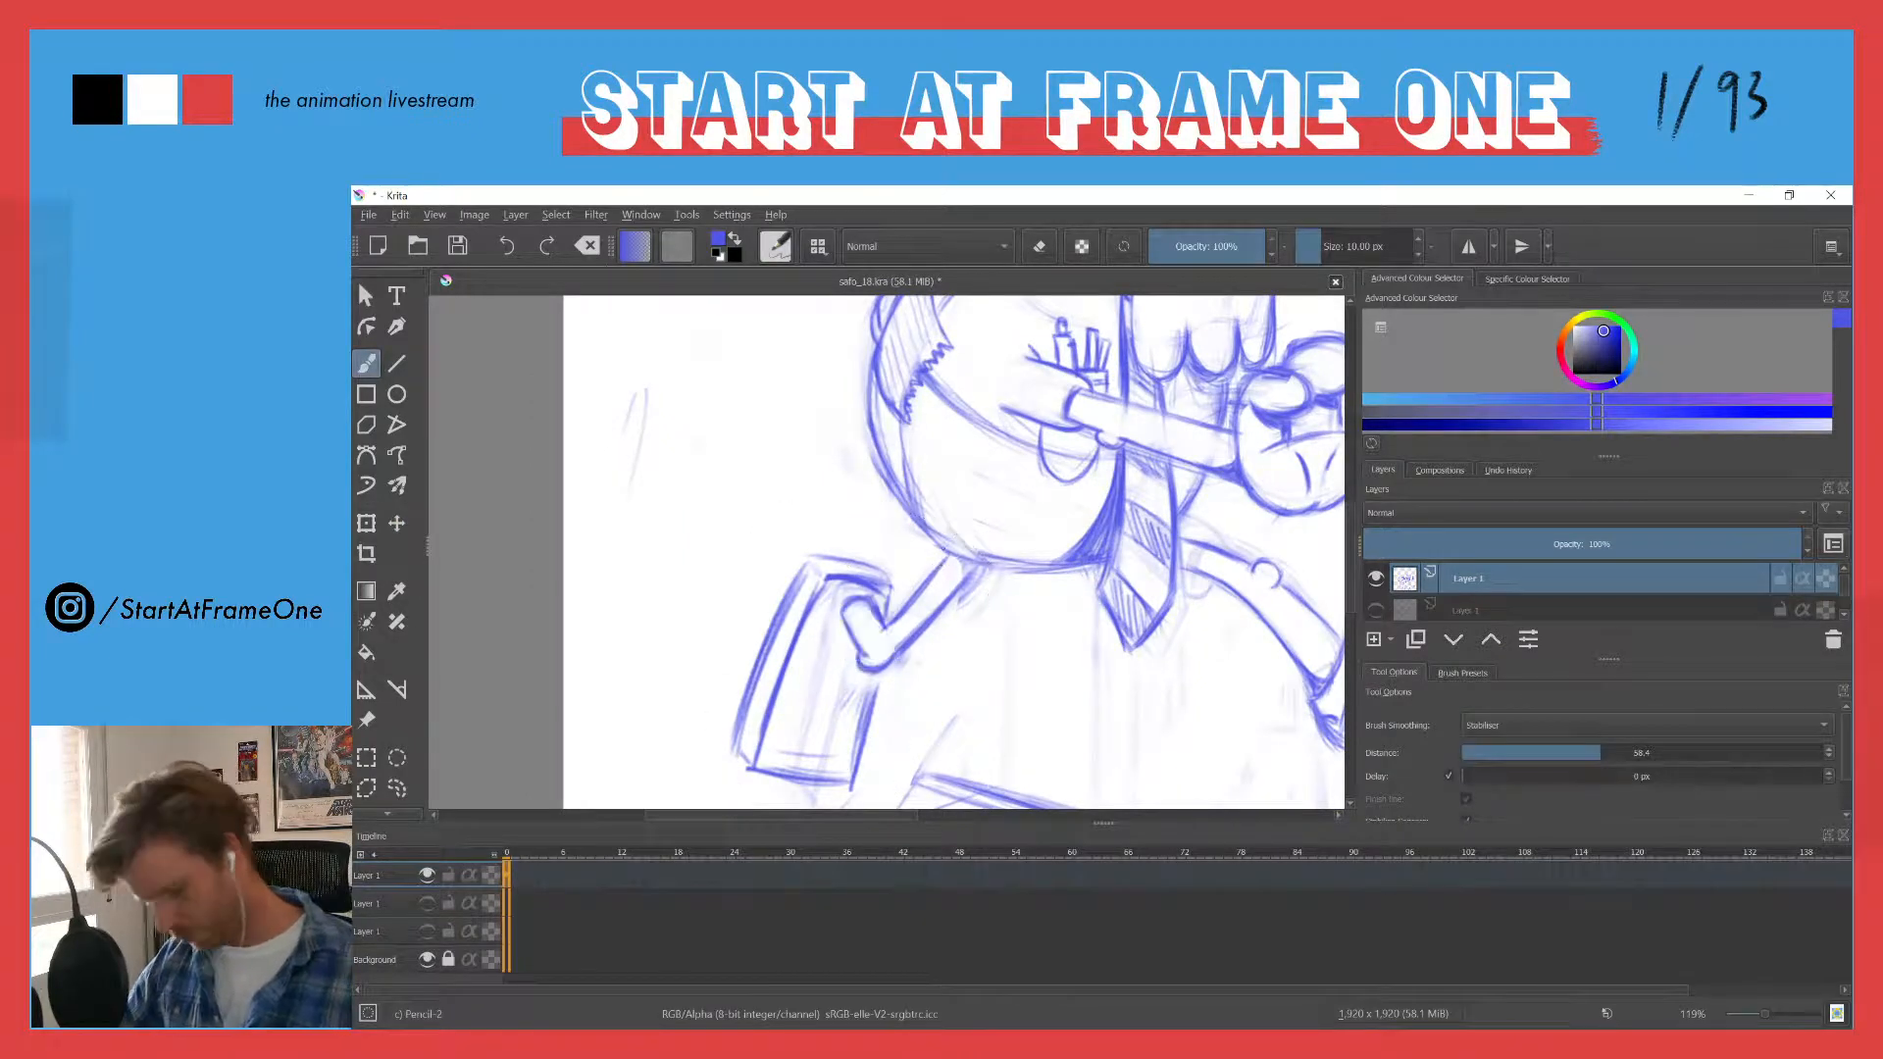
# - Redraw the new leg's outline as smooth curves flowing from the body into the shoe, and erase excess lines around the heel
pyautogui.moveTo(919, 588); pyautogui.dragTo(950, 557)
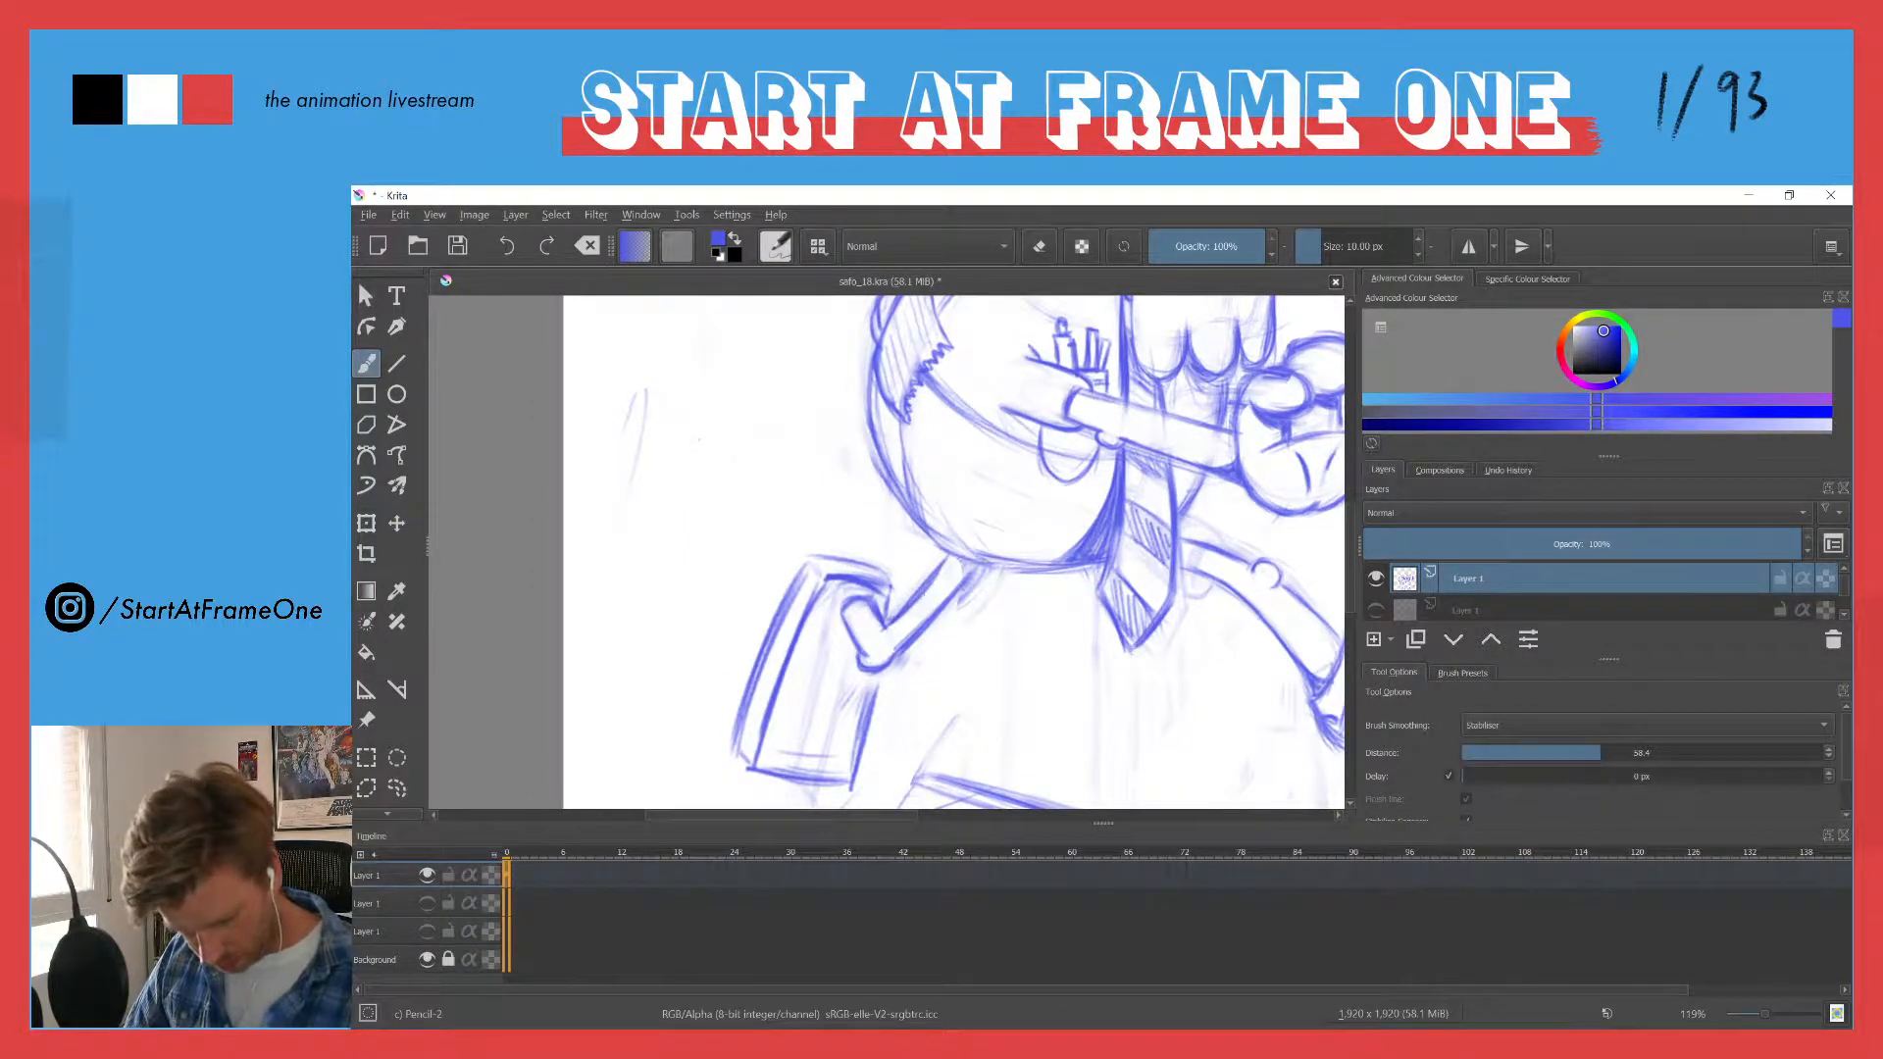
pyautogui.moveTo(881, 615)
pyautogui.mouseDown()
pyautogui.moveTo(929, 563)
pyautogui.moveTo(885, 620)
pyautogui.mouseUp()
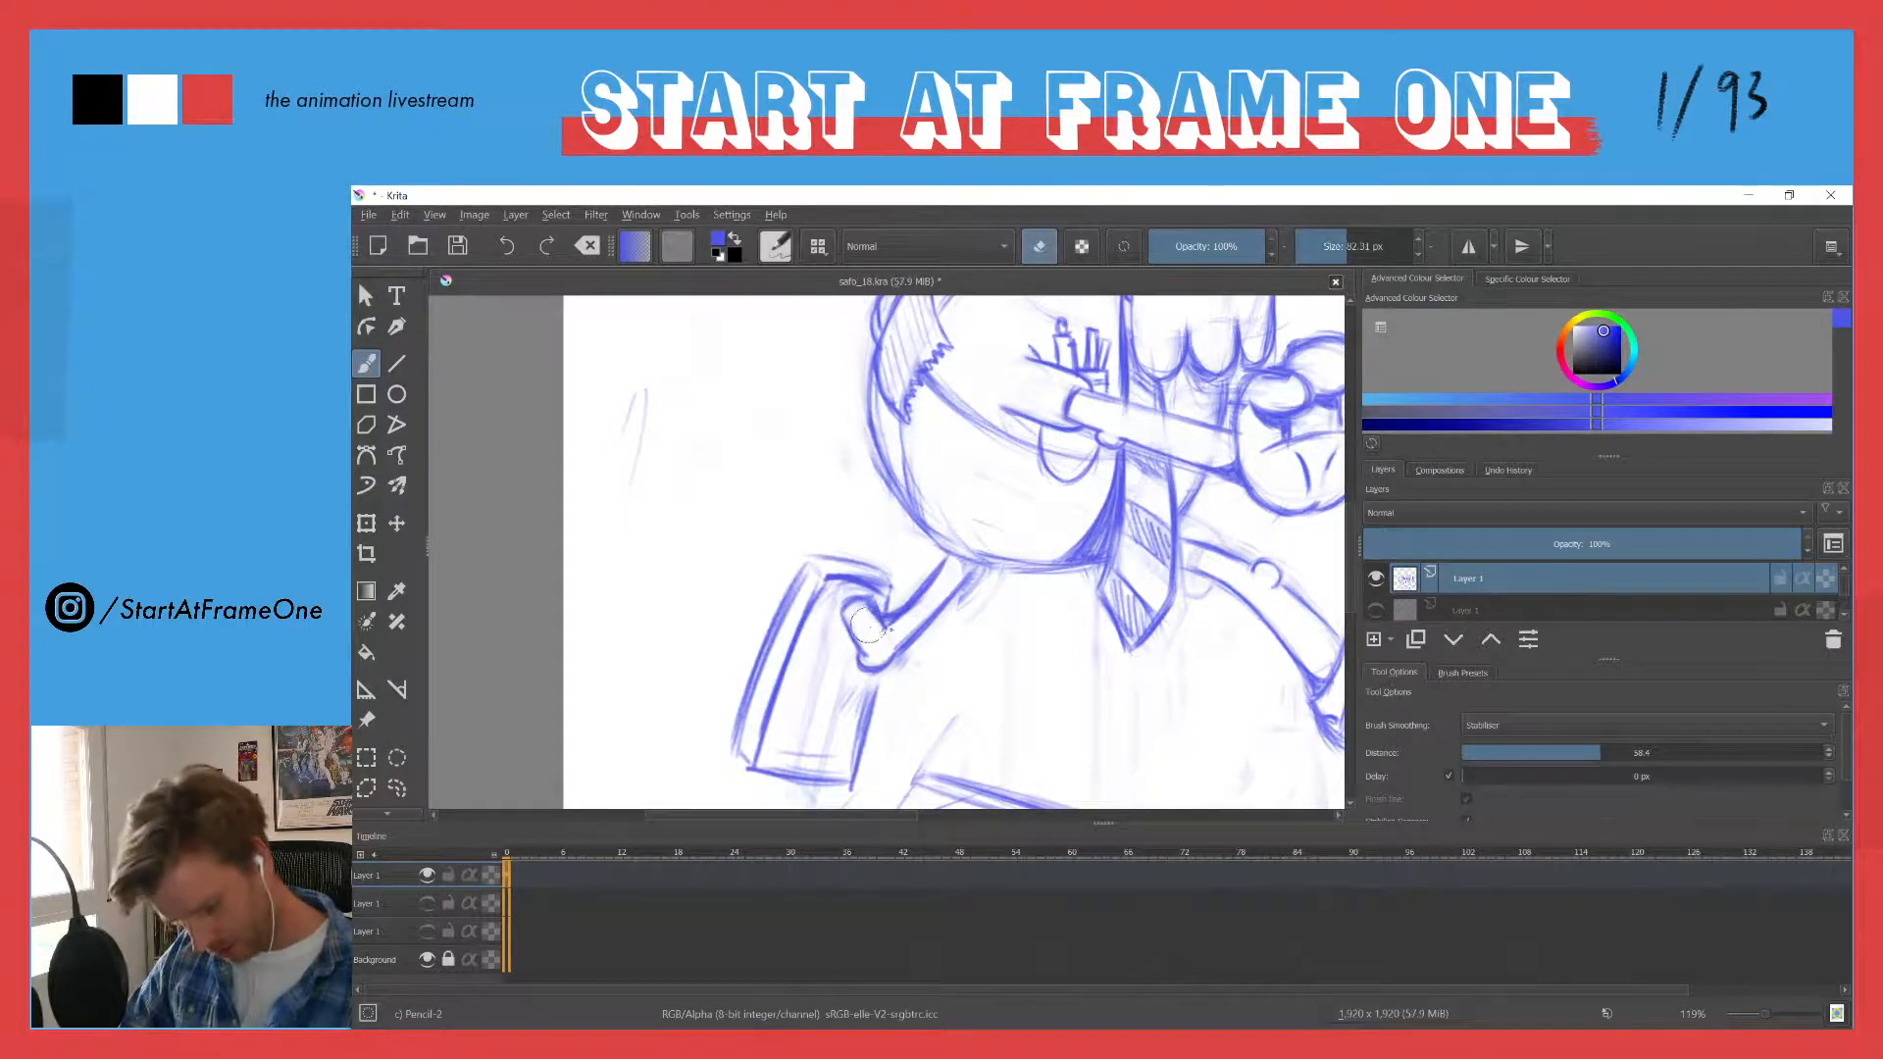
pyautogui.press('e')
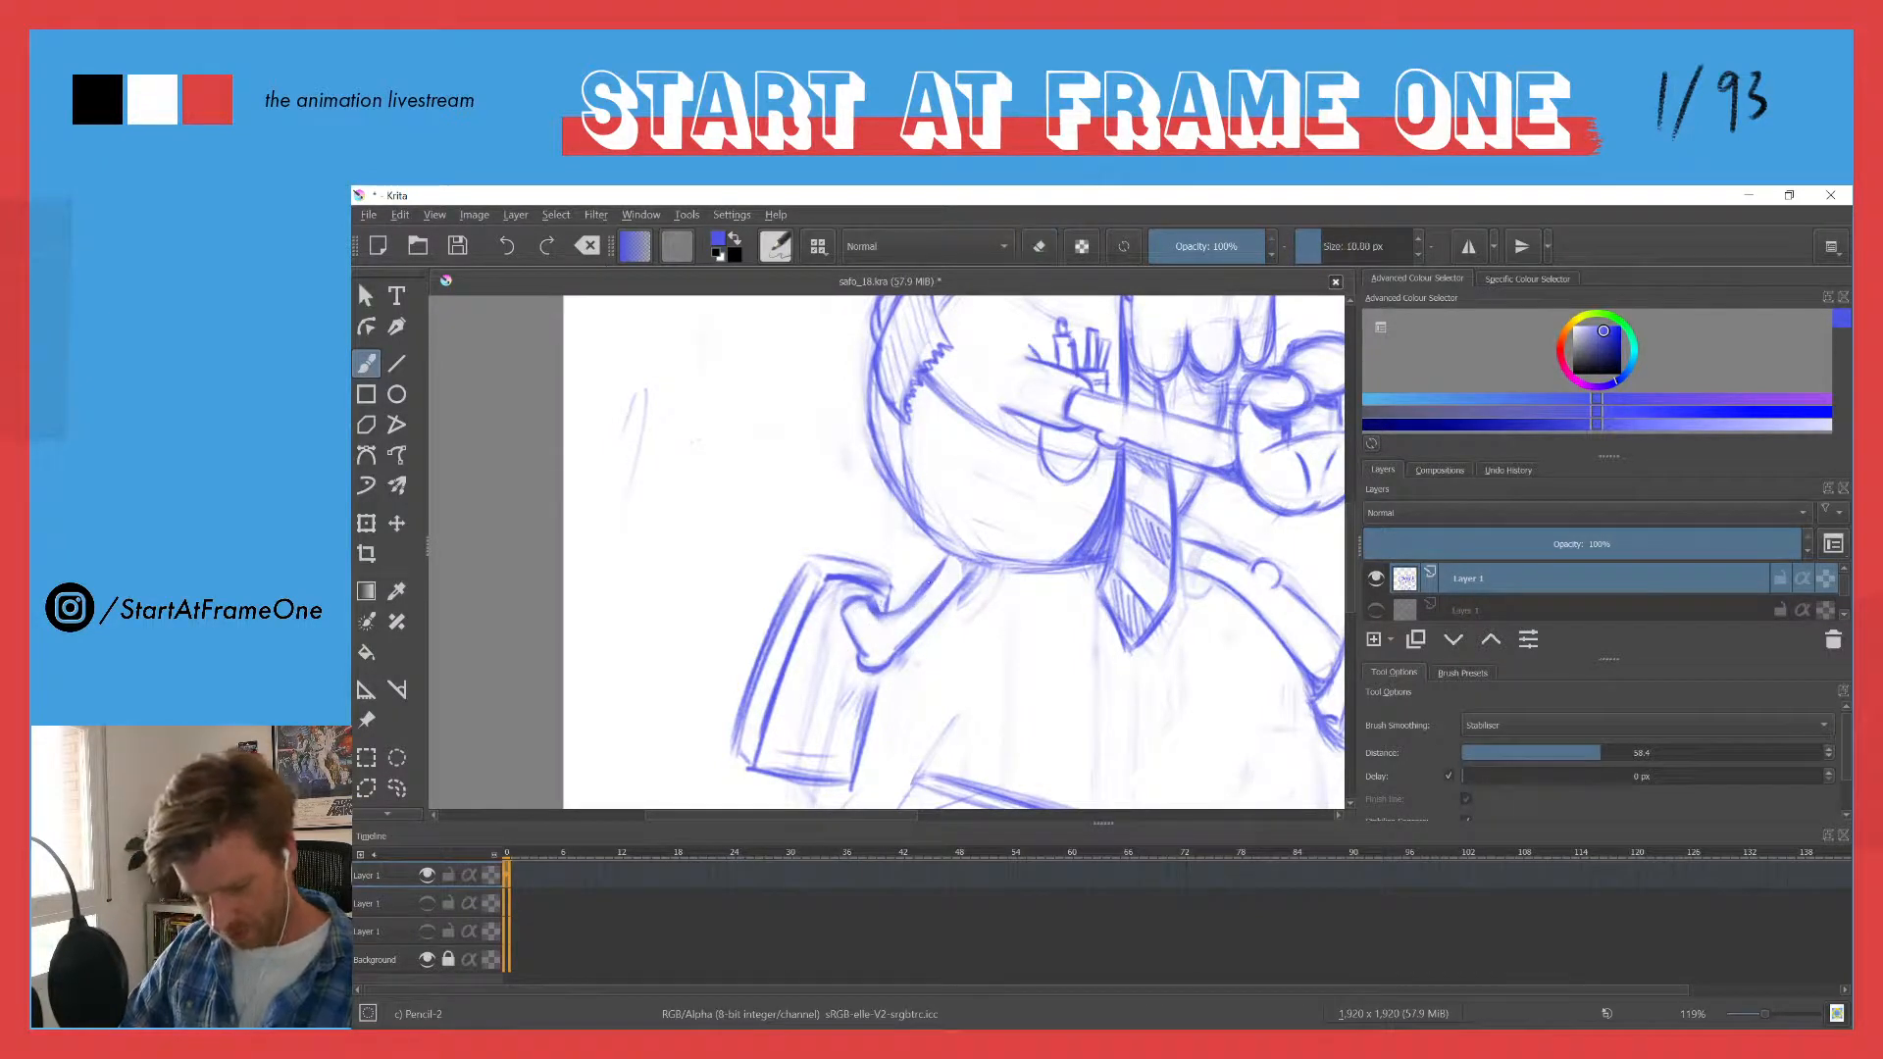
pyautogui.moveTo(929, 582); pyautogui.dragTo(872, 624)
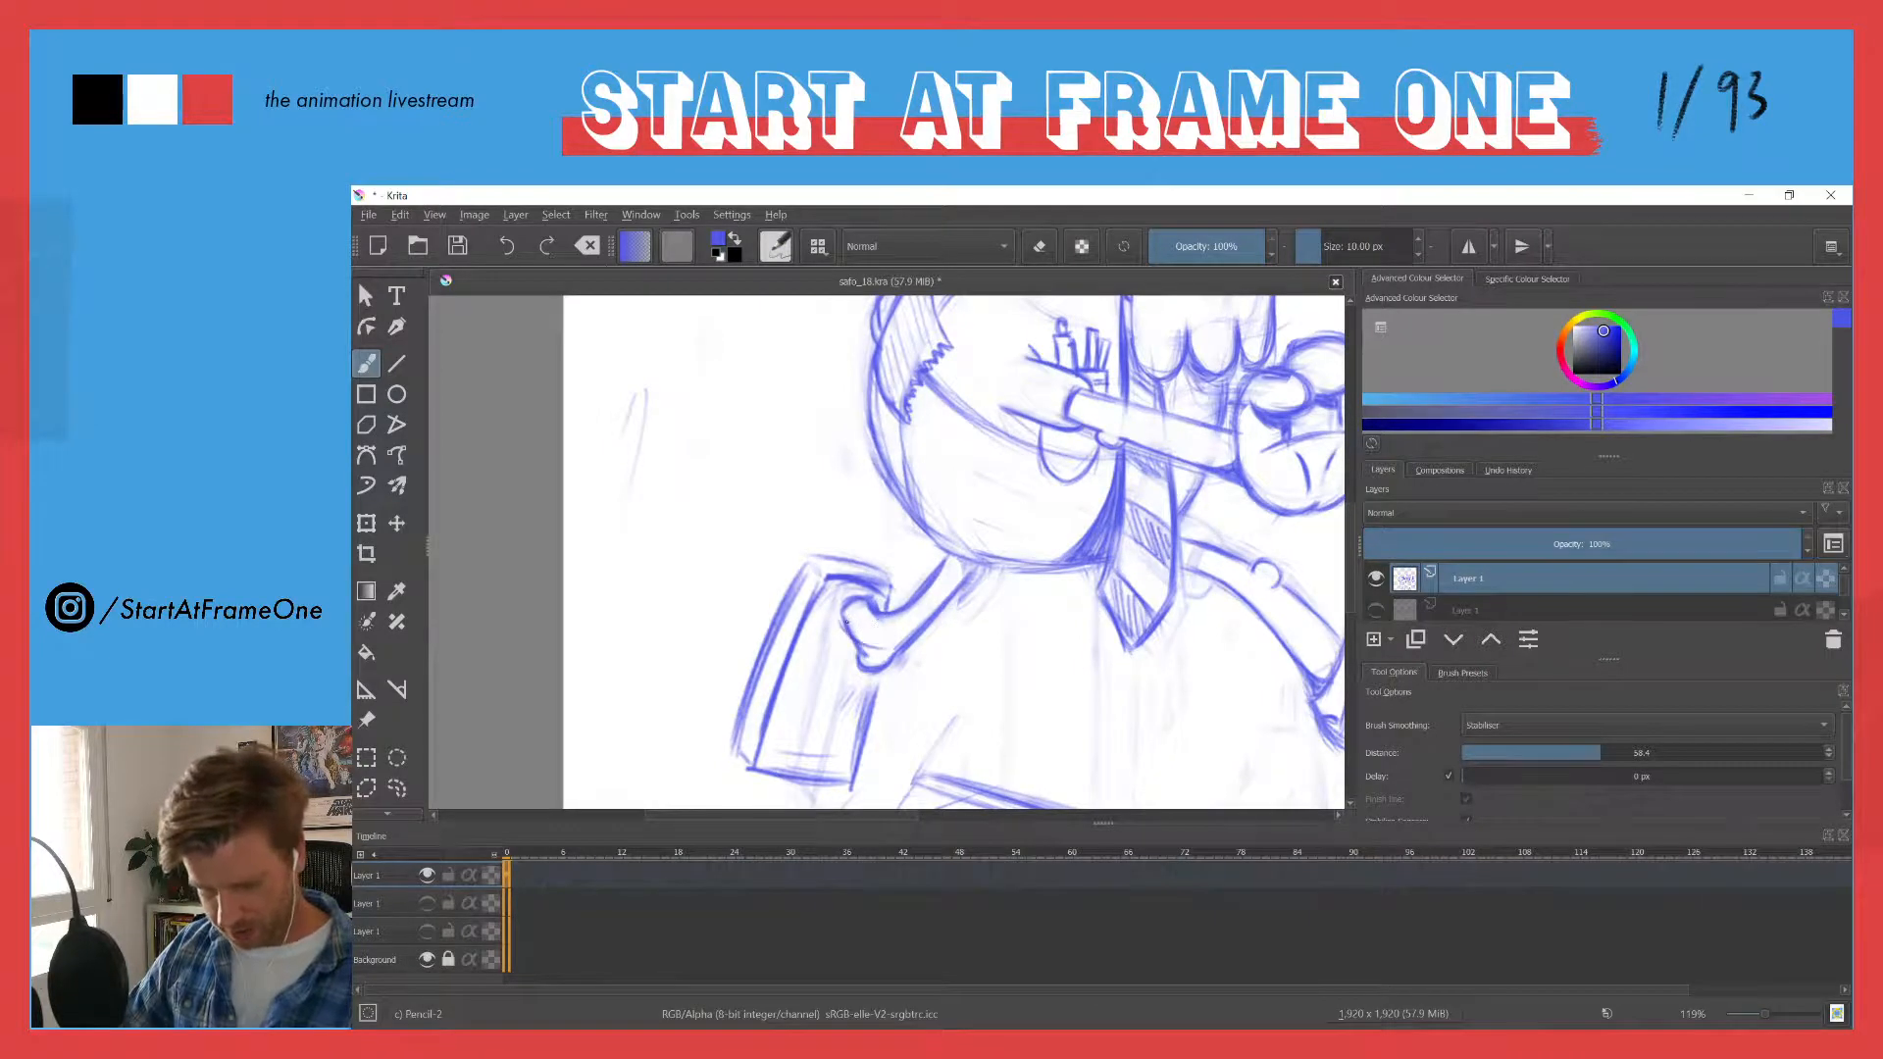
pyautogui.moveTo(961, 587)
pyautogui.mouseDown()
pyautogui.moveTo(903, 628)
pyautogui.moveTo(839, 614)
pyautogui.moveTo(933, 610)
pyautogui.mouseUp()
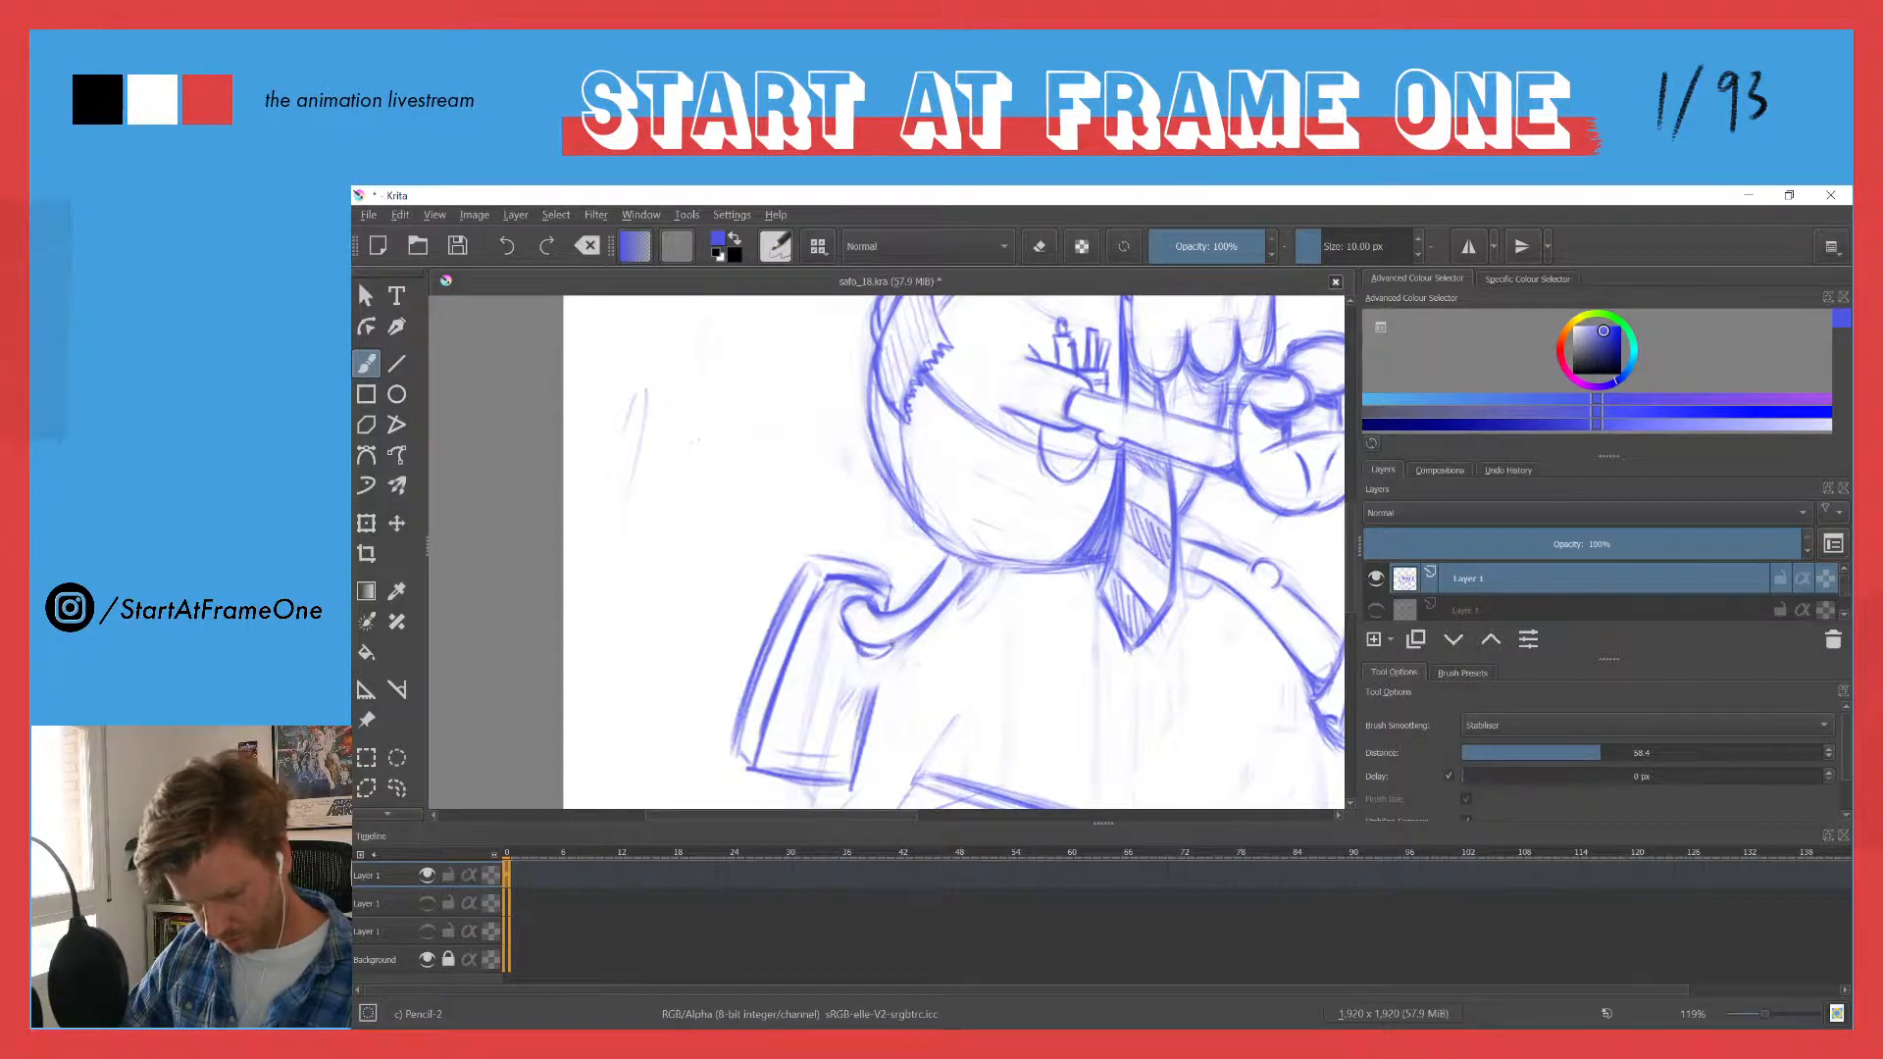
pyautogui.press('e')
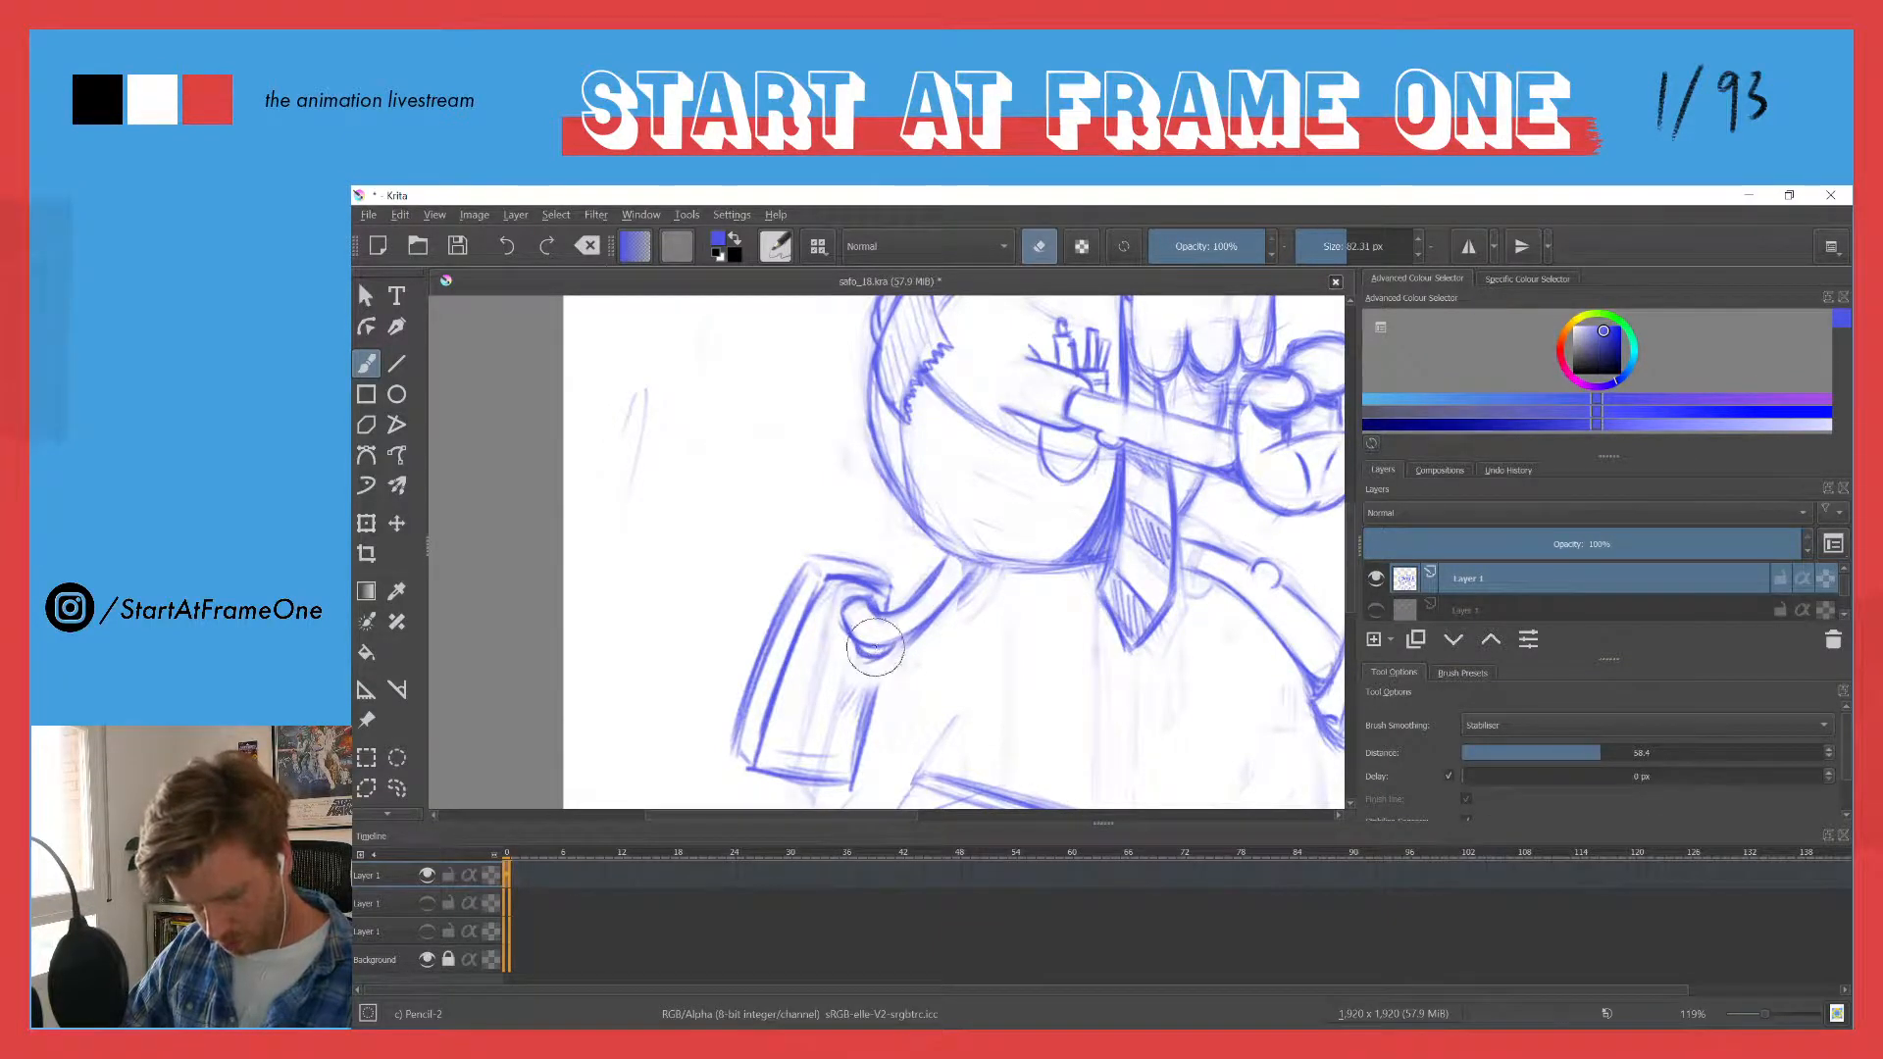
pyautogui.moveTo(871, 652); pyautogui.dragTo(889, 640)
pyautogui.press('e')
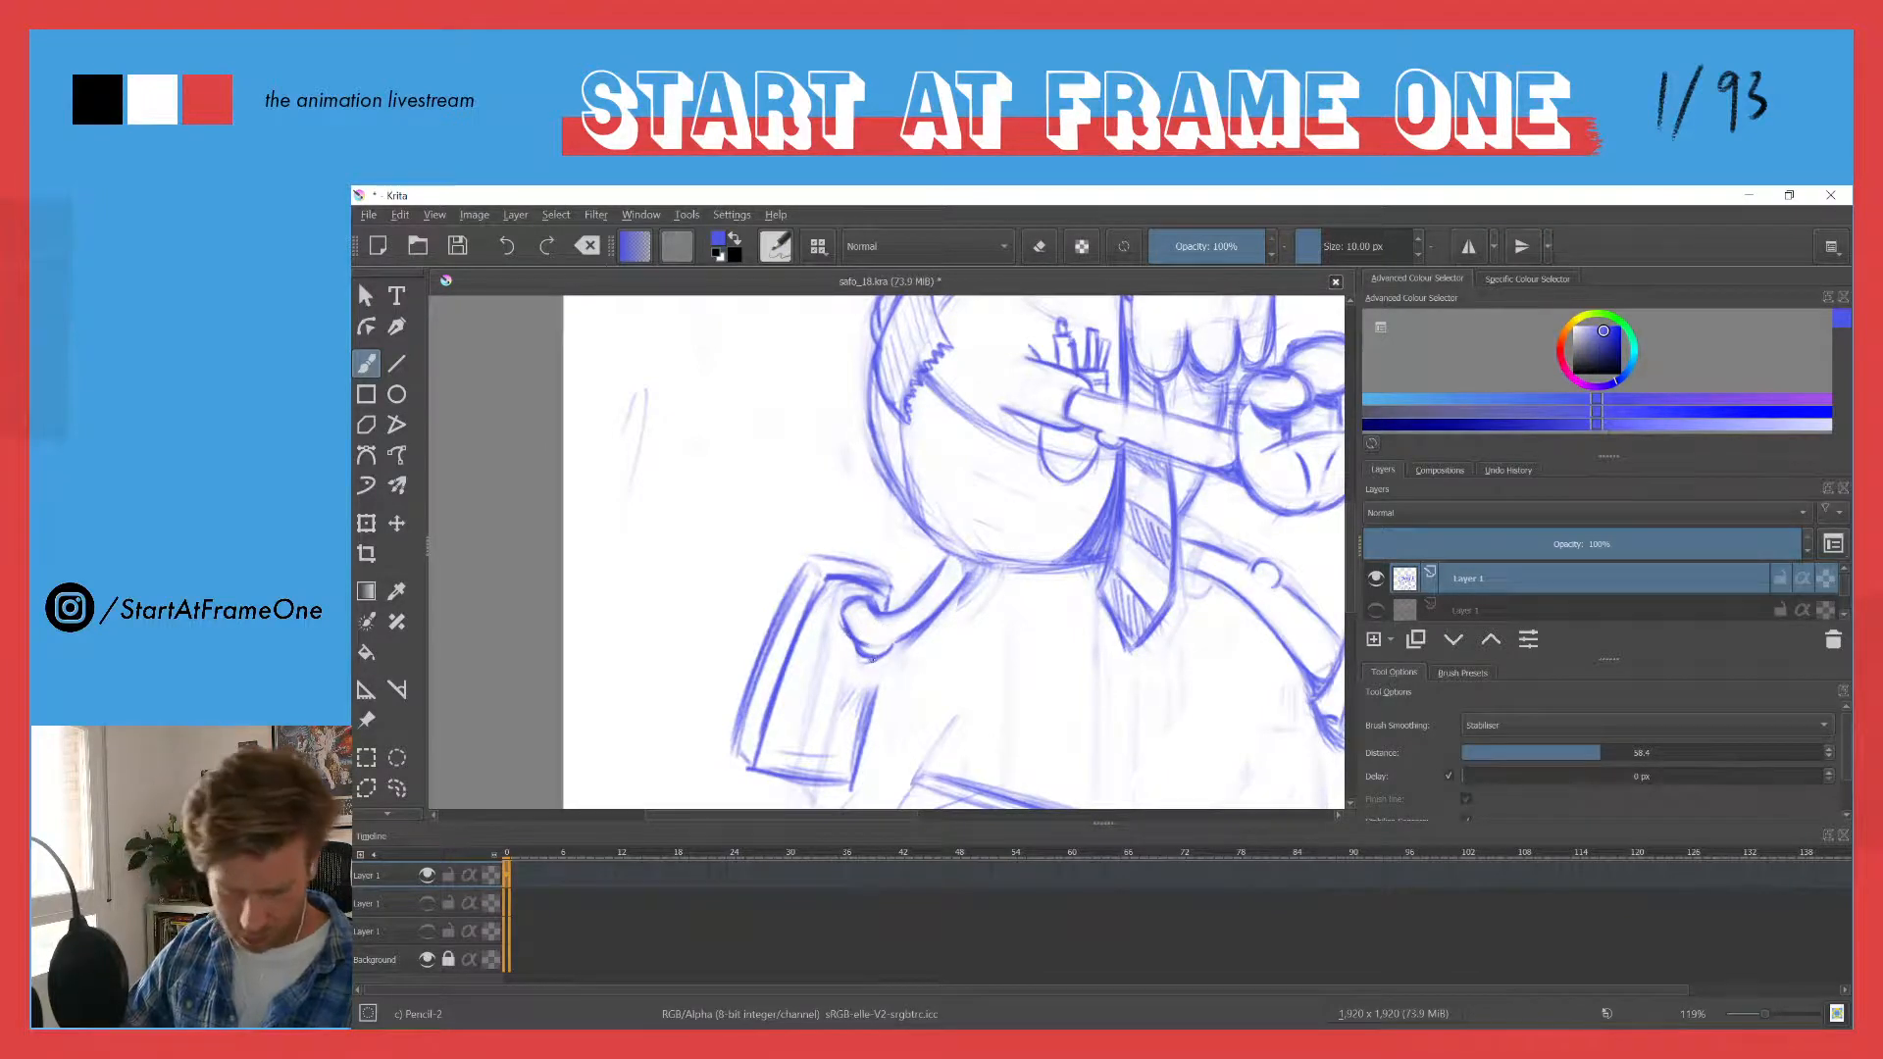
# - Refine the shoe's edge below the heel and the small curve at the ankle opening with short strokes
pyautogui.moveTo(877, 663); pyautogui.dragTo(878, 696)
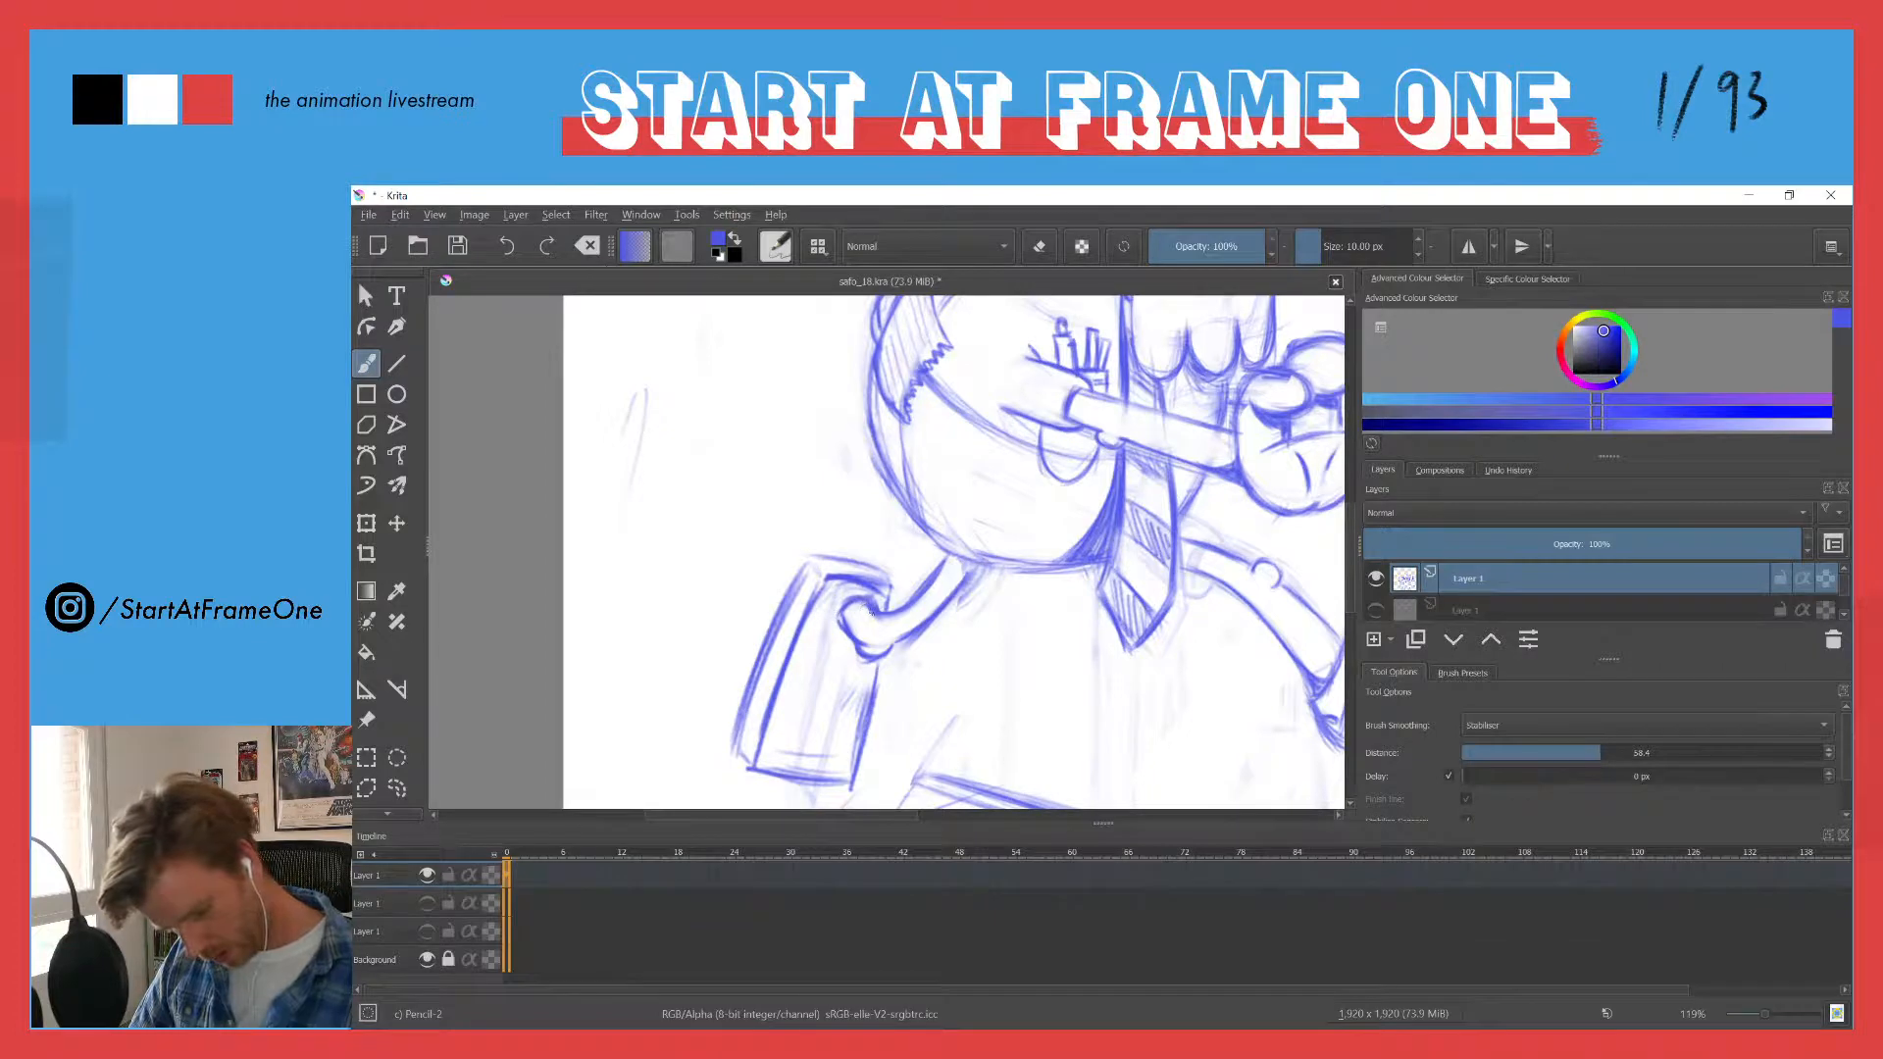
pyautogui.moveTo(842, 617)
pyautogui.mouseDown()
pyautogui.moveTo(853, 603)
pyautogui.moveTo(839, 623)
pyautogui.moveTo(867, 628)
pyautogui.moveTo(851, 640)
pyautogui.moveTo(863, 608)
pyautogui.mouseUp()
pyautogui.press('e')
pyautogui.press('e')
pyautogui.press('e')
pyautogui.press('e')
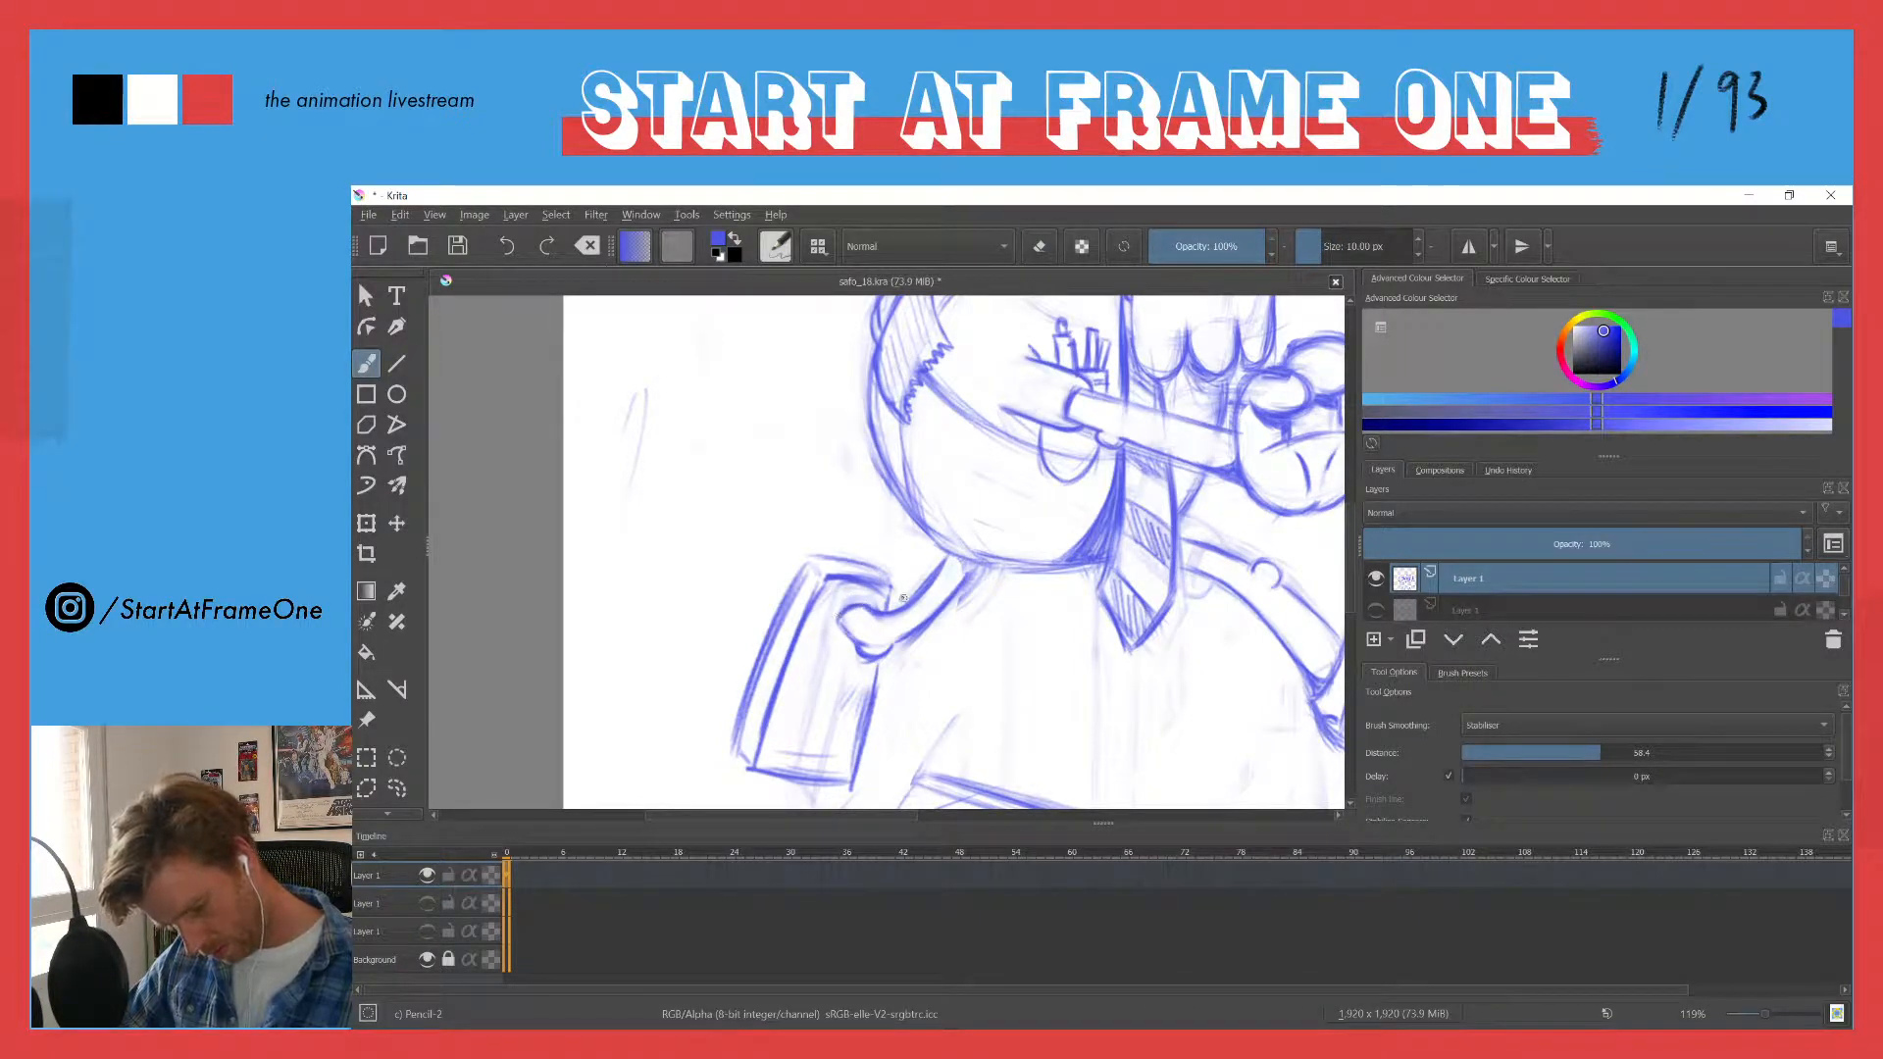
# - Lasso the trailing shoe, shift it slightly outward from the leg and clear the selection
pyautogui.moveTo(837, 433); pyautogui.dragTo(760, 600)
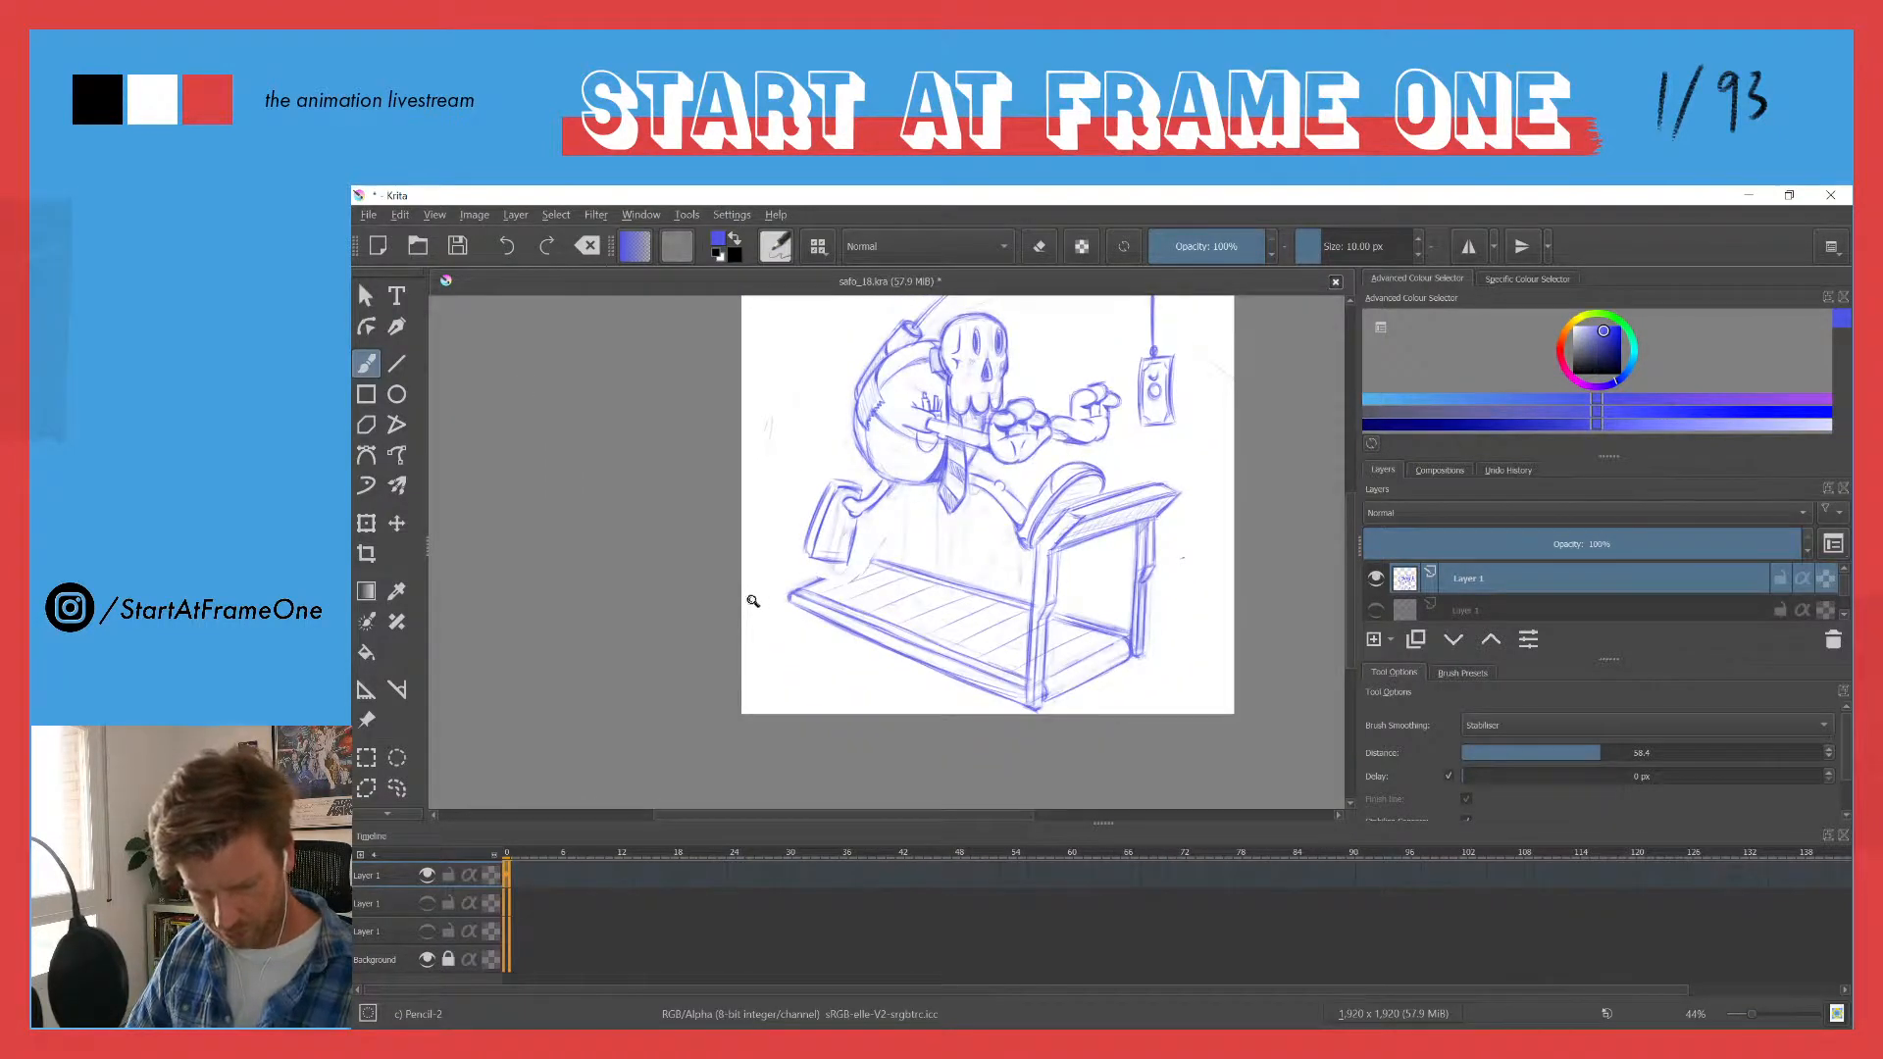
pyautogui.moveTo(834, 445); pyautogui.dragTo(842, 300)
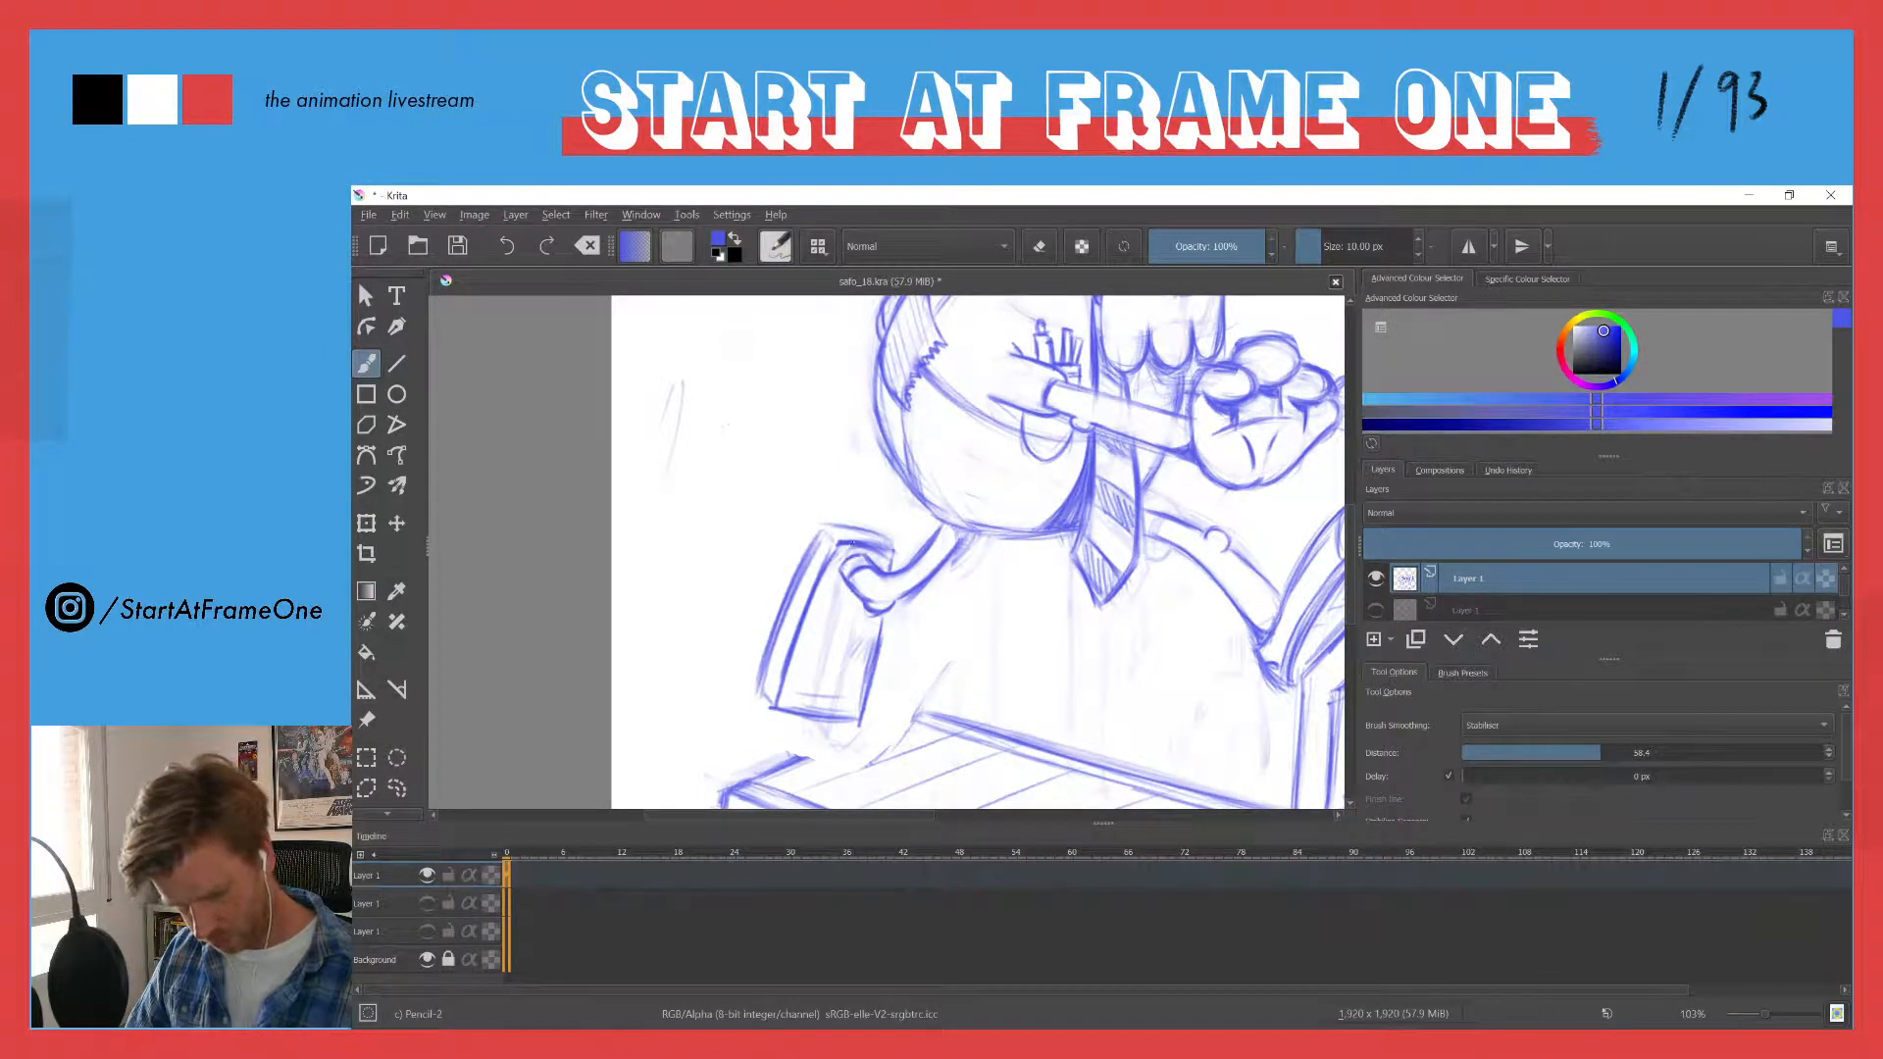
pyautogui.press('e')
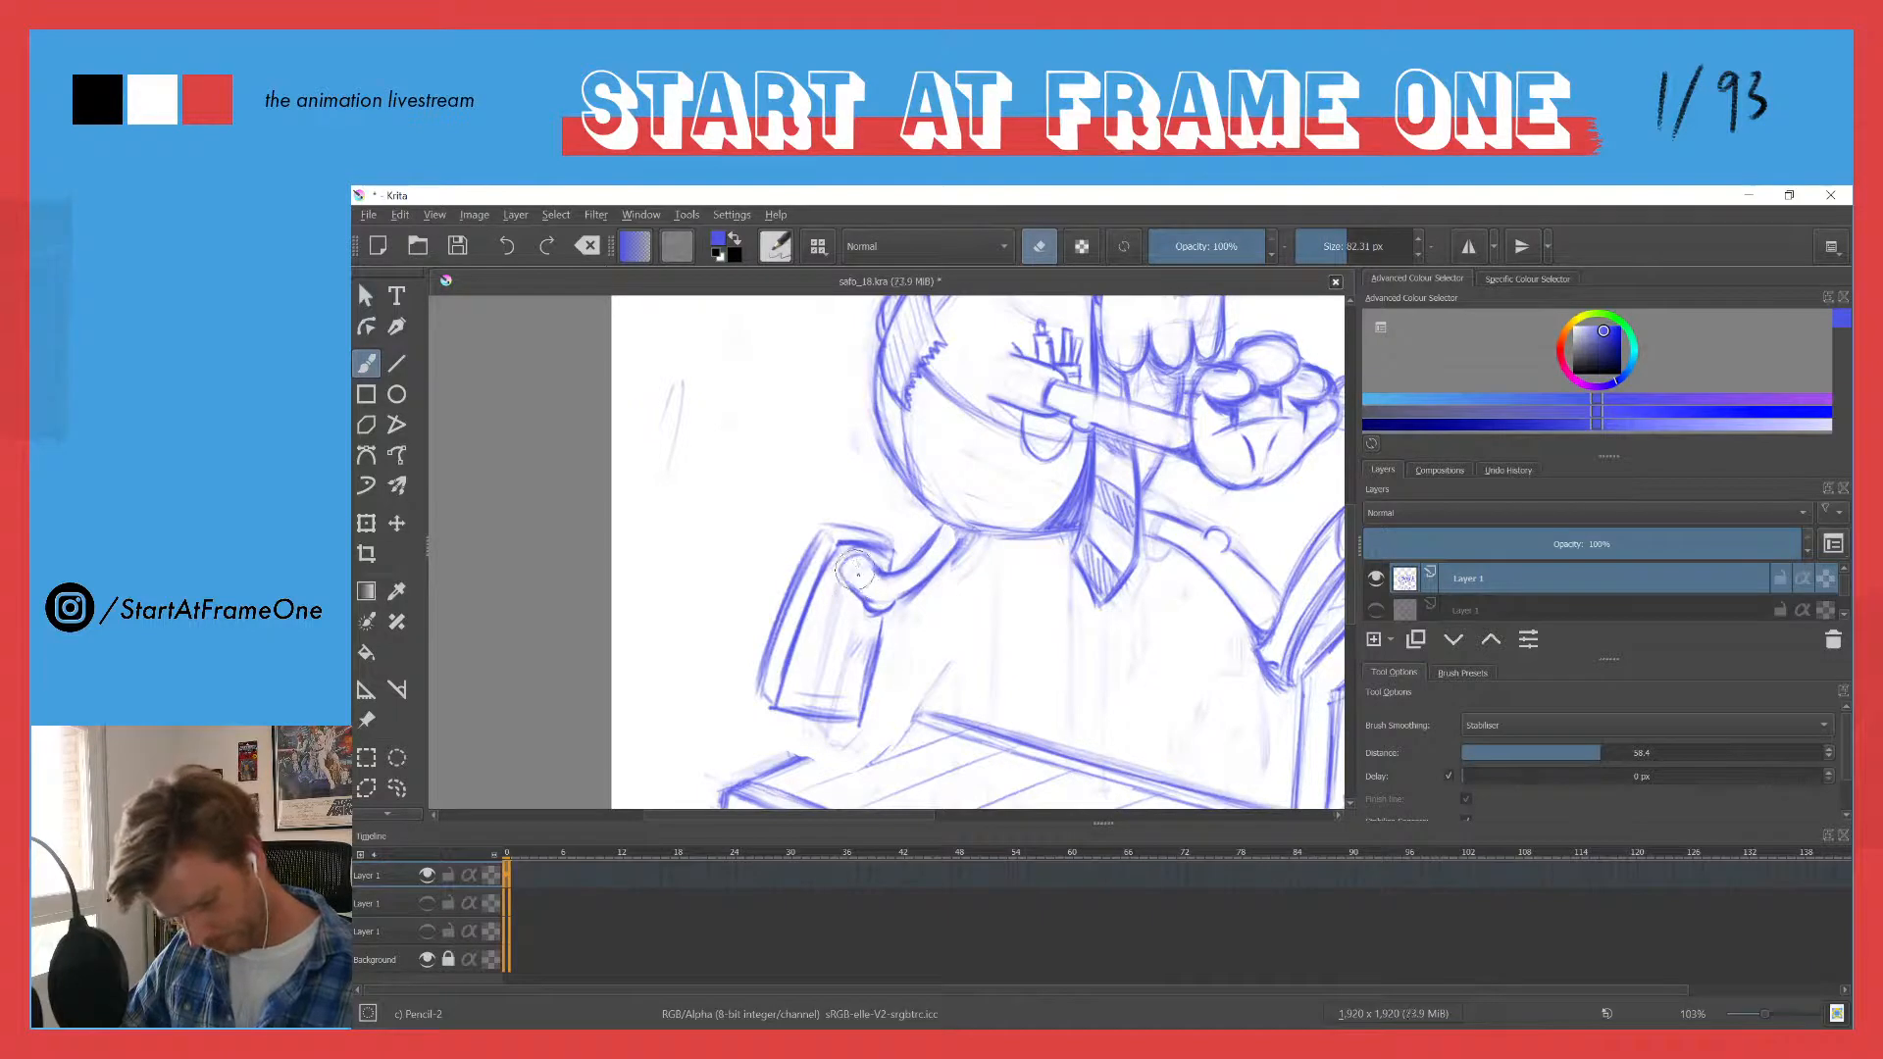
pyautogui.press('e')
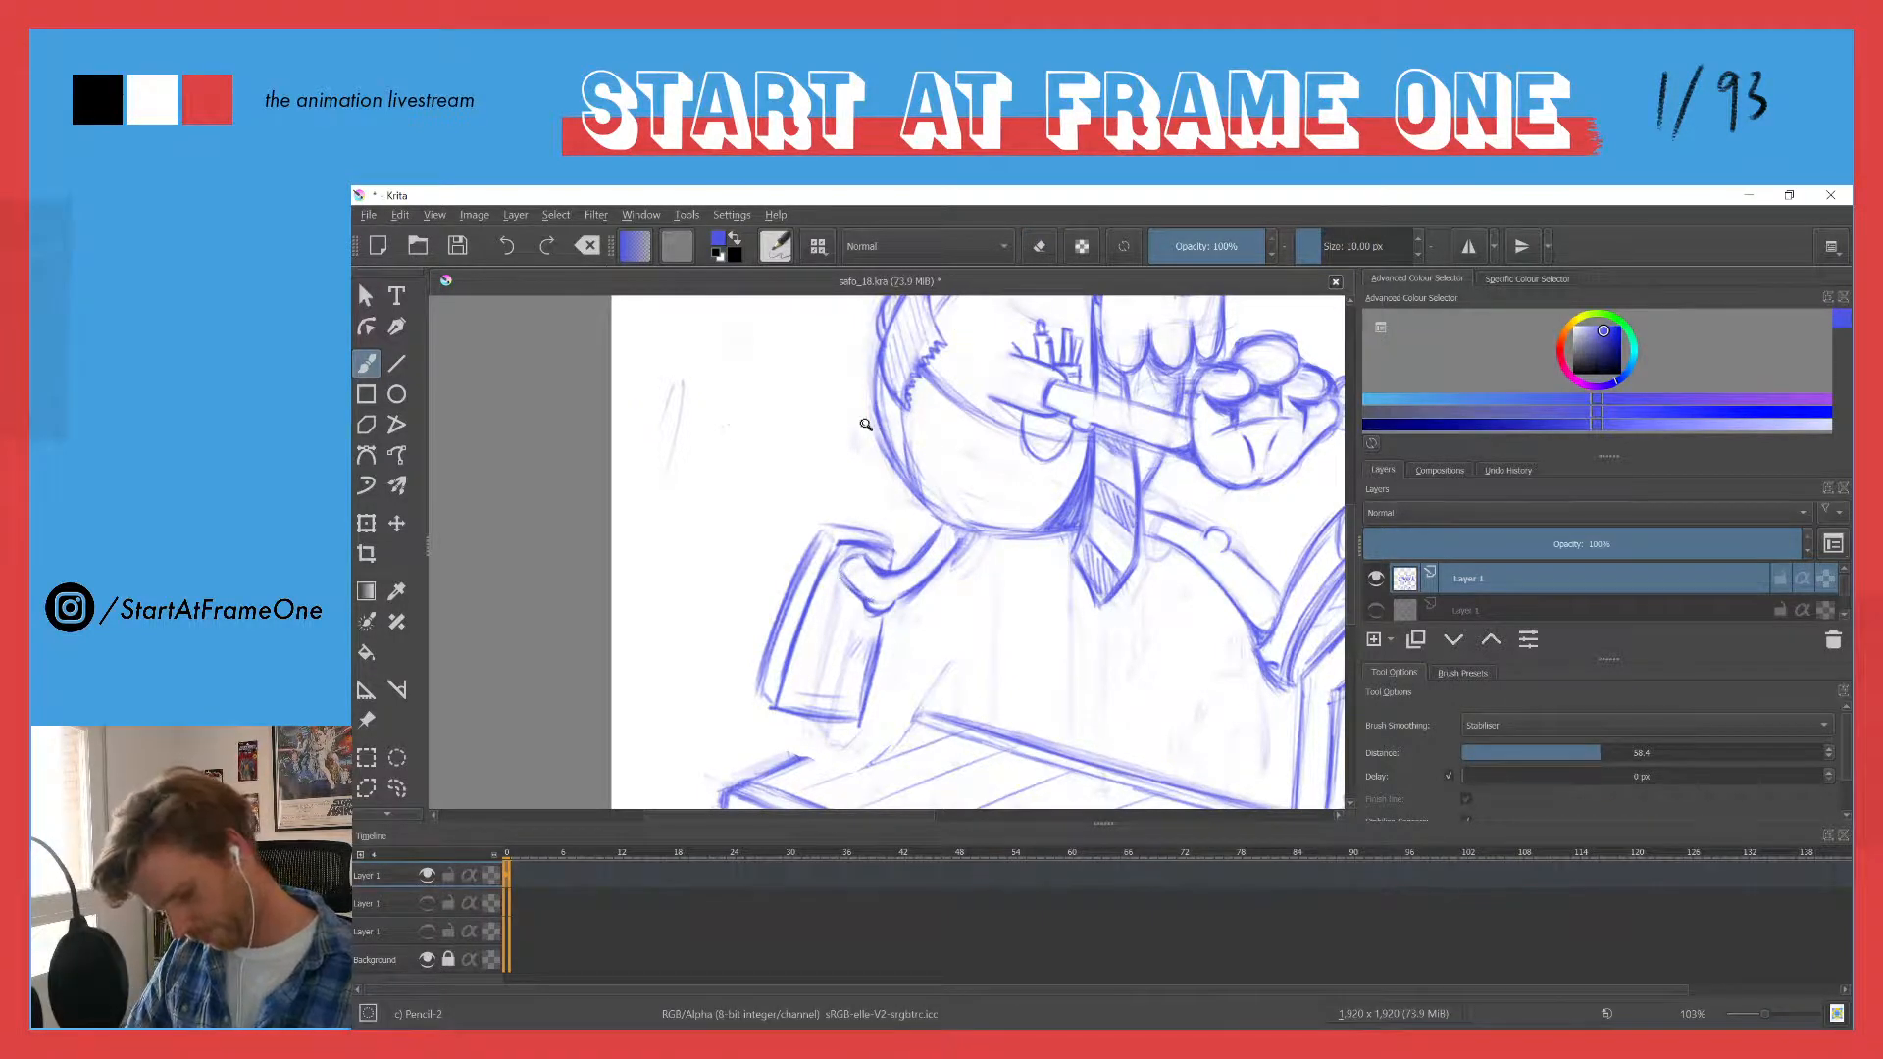
pyautogui.moveTo(865, 423); pyautogui.dragTo(761, 622)
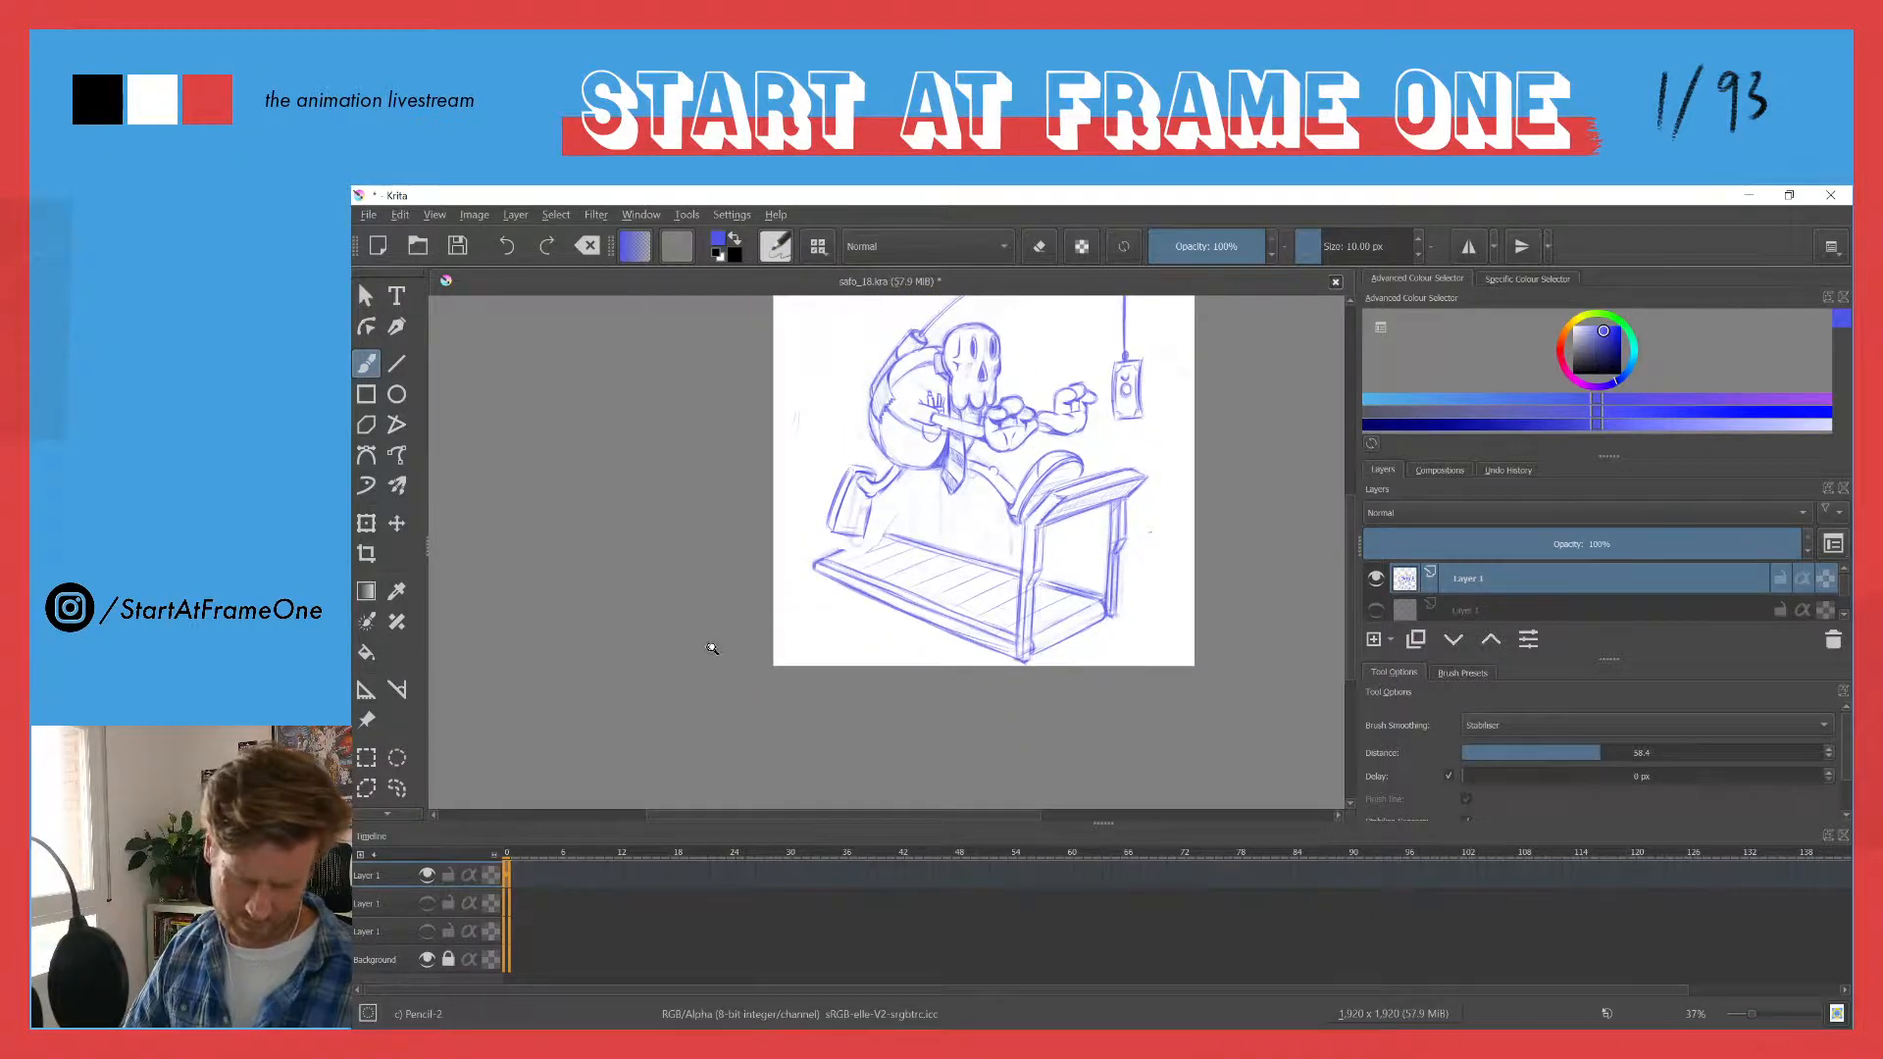
pyautogui.moveTo(863, 466); pyautogui.dragTo(949, 321)
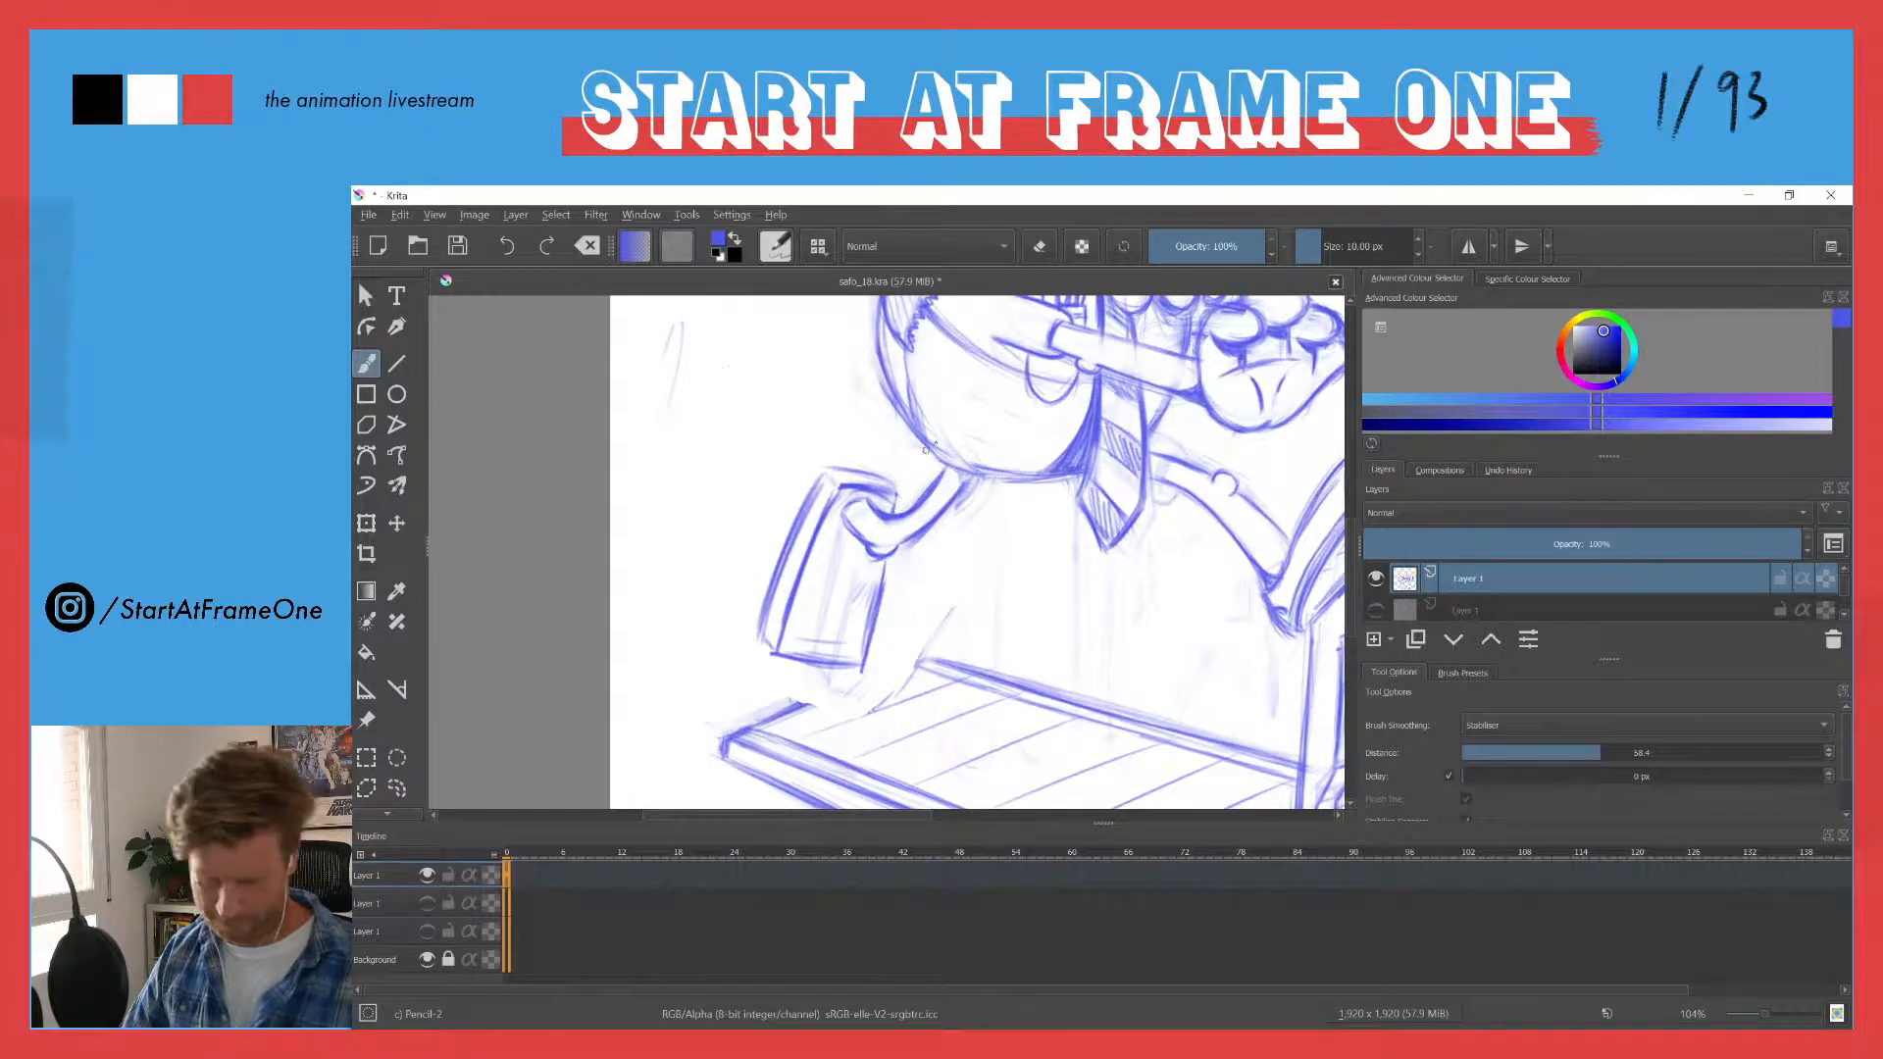
pyautogui.press('l')
pyautogui.moveTo(908, 484)
pyautogui.mouseDown()
pyautogui.moveTo(843, 499)
pyautogui.moveTo(845, 565)
pyautogui.moveTo(893, 563)
pyautogui.moveTo(876, 672)
pyautogui.moveTo(783, 685)
pyautogui.moveTo(735, 541)
pyautogui.moveTo(807, 478)
pyautogui.mouseUp()
pyautogui.press('t')
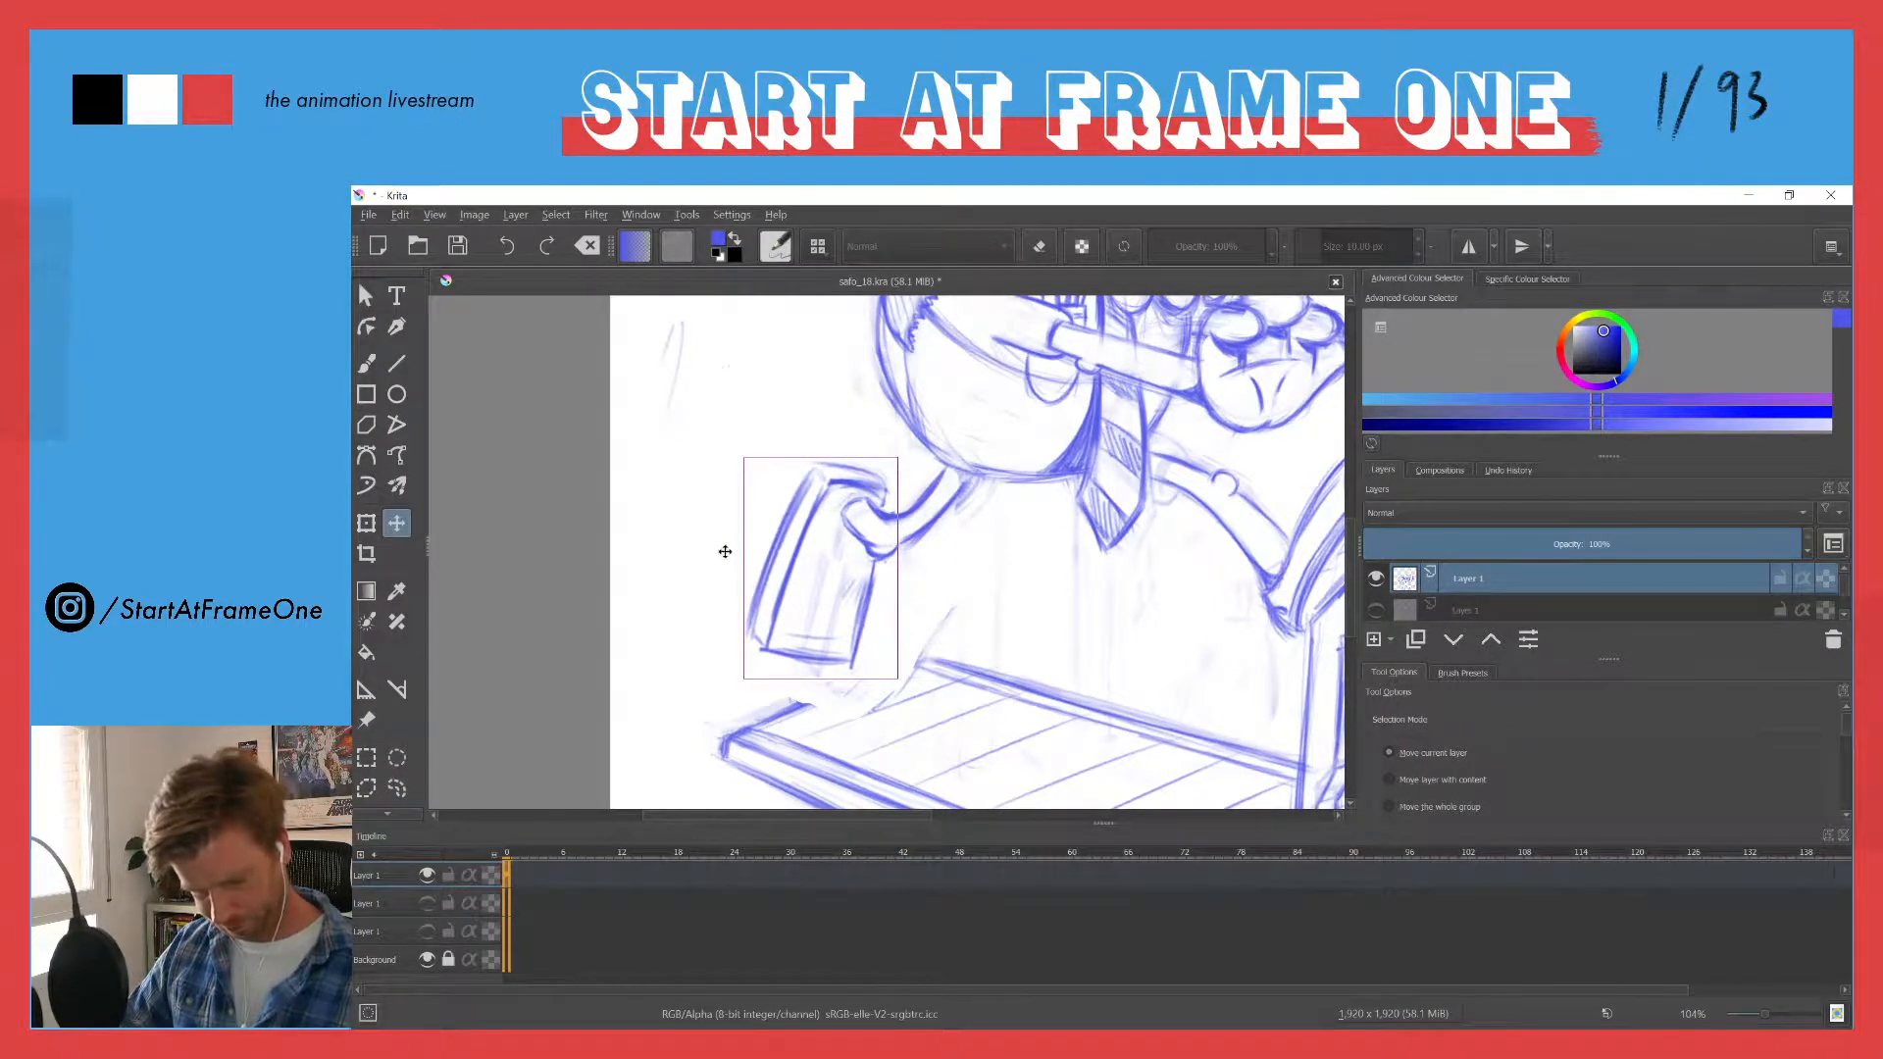
pyautogui.hotkey('ctrl', 'shift', 'a')
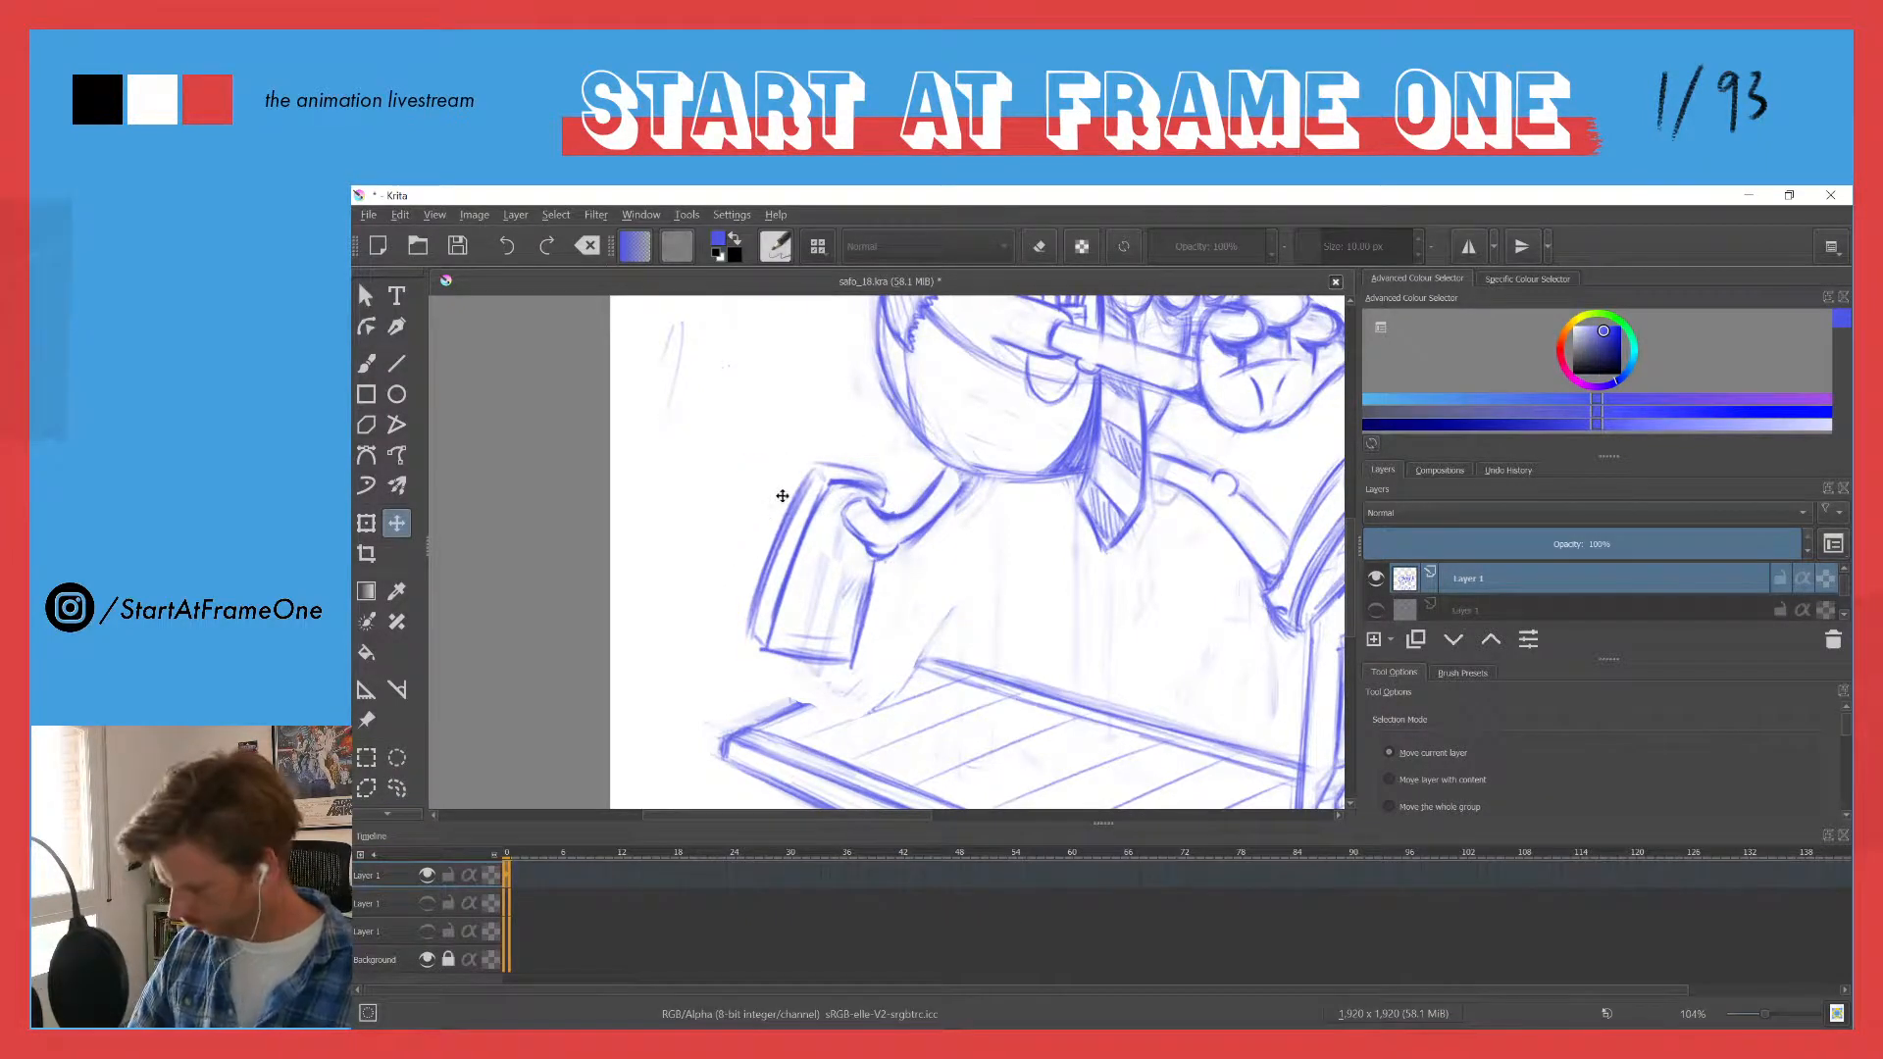
# - Erase the sharp corner of the sole's inner line at the heel of the trailing shoe
pyautogui.scroll(-4, 783, 495)
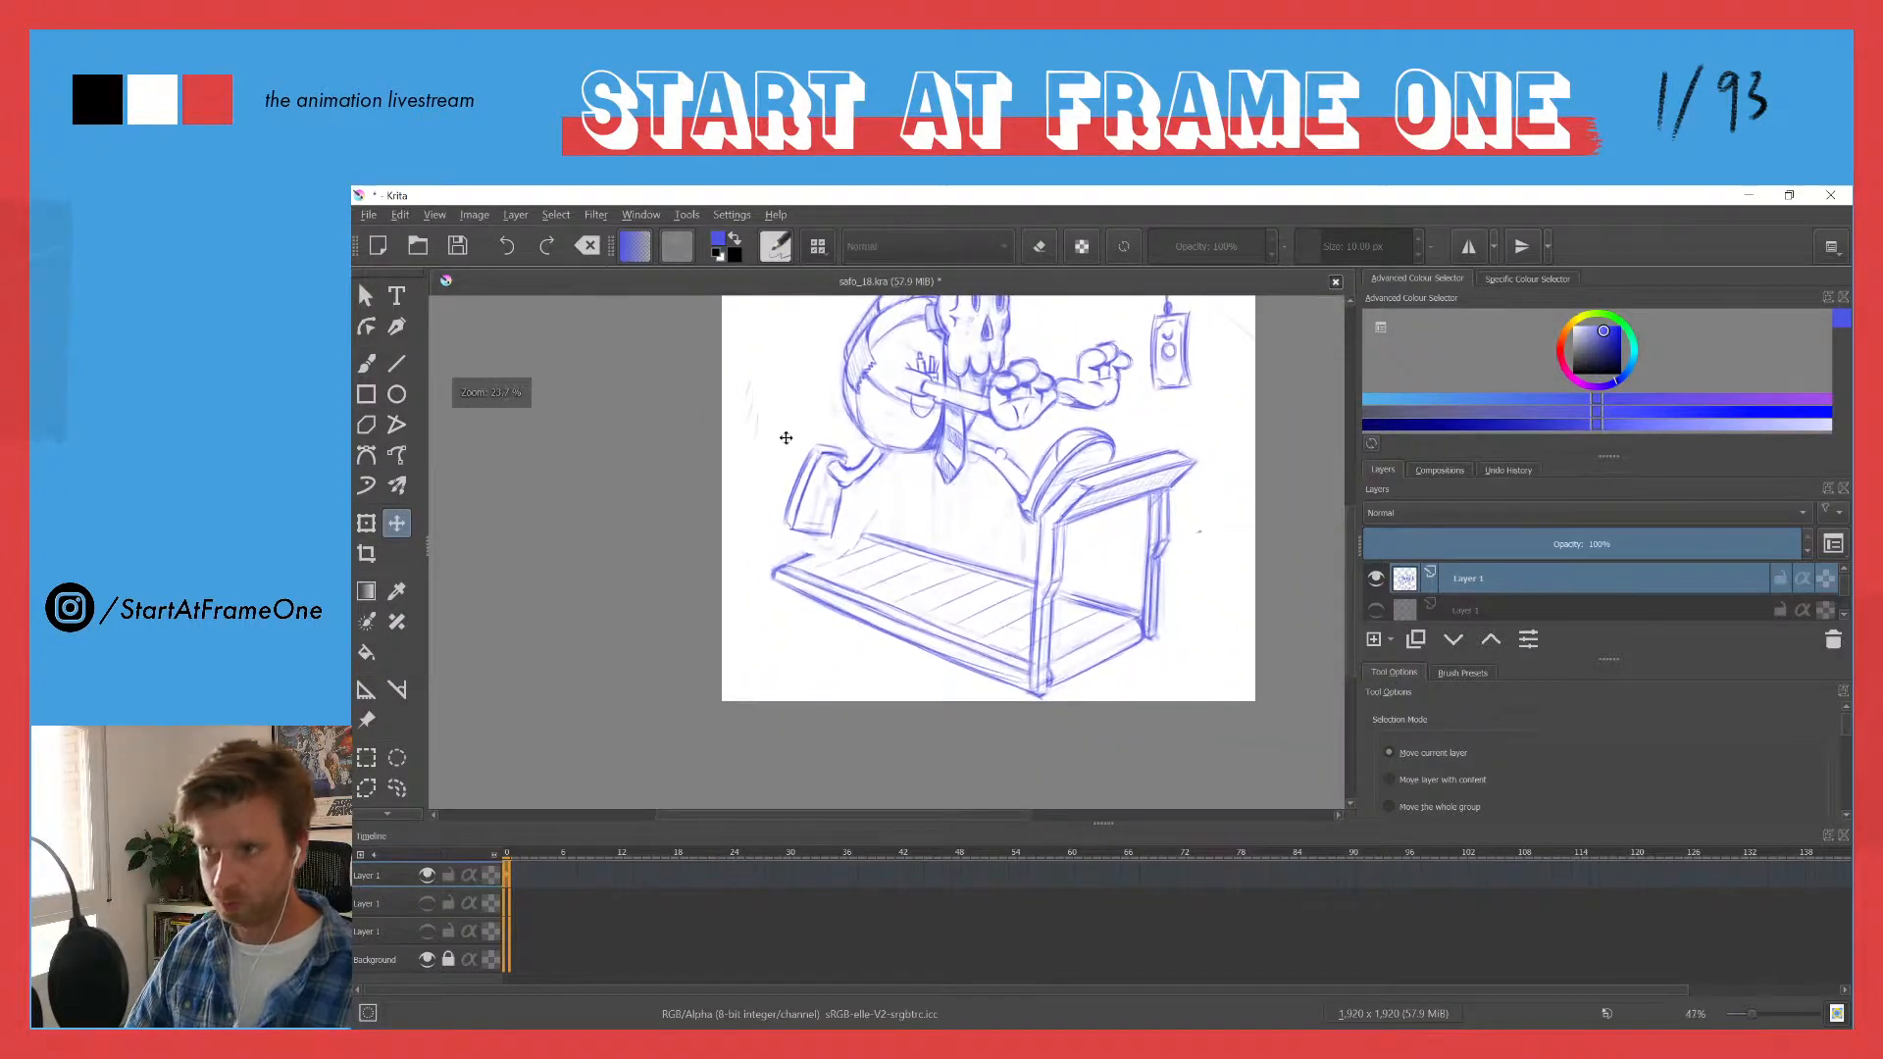
pyautogui.moveTo(778, 408); pyautogui.dragTo(715, 521)
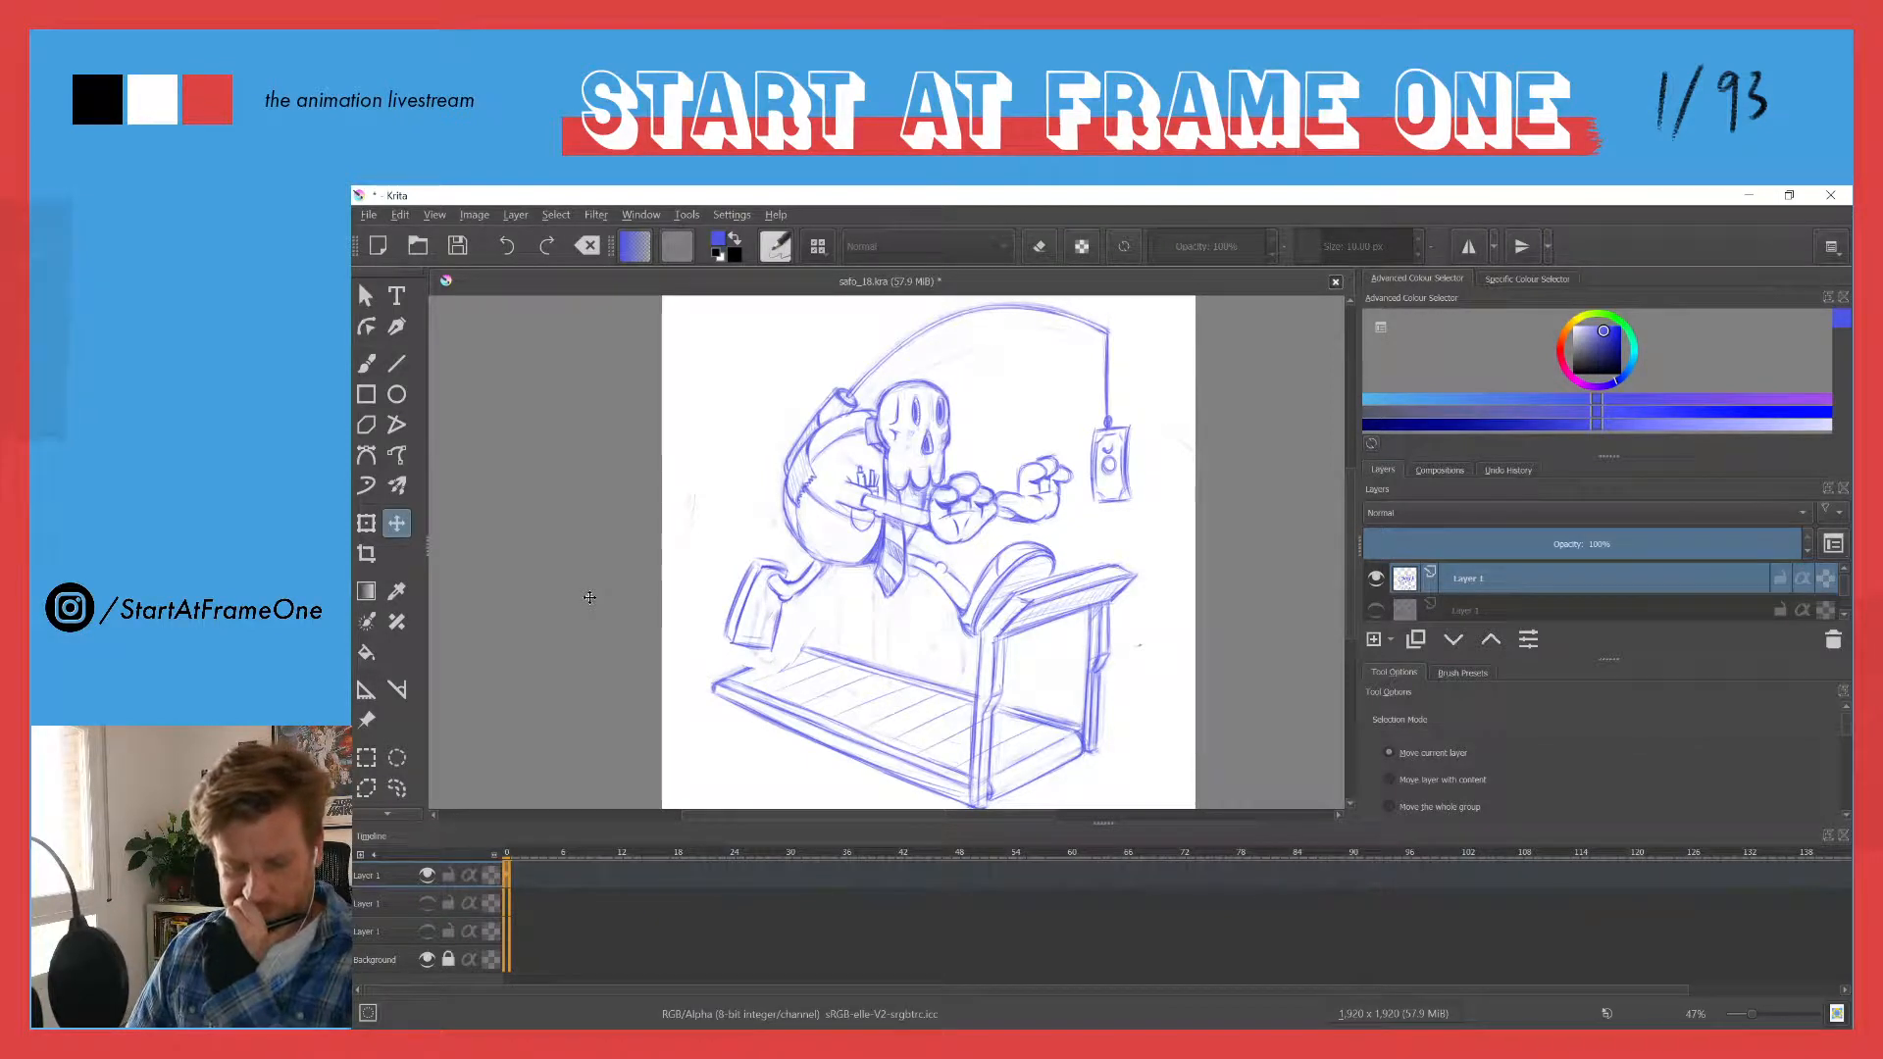
pyautogui.scroll(6, 746, 568)
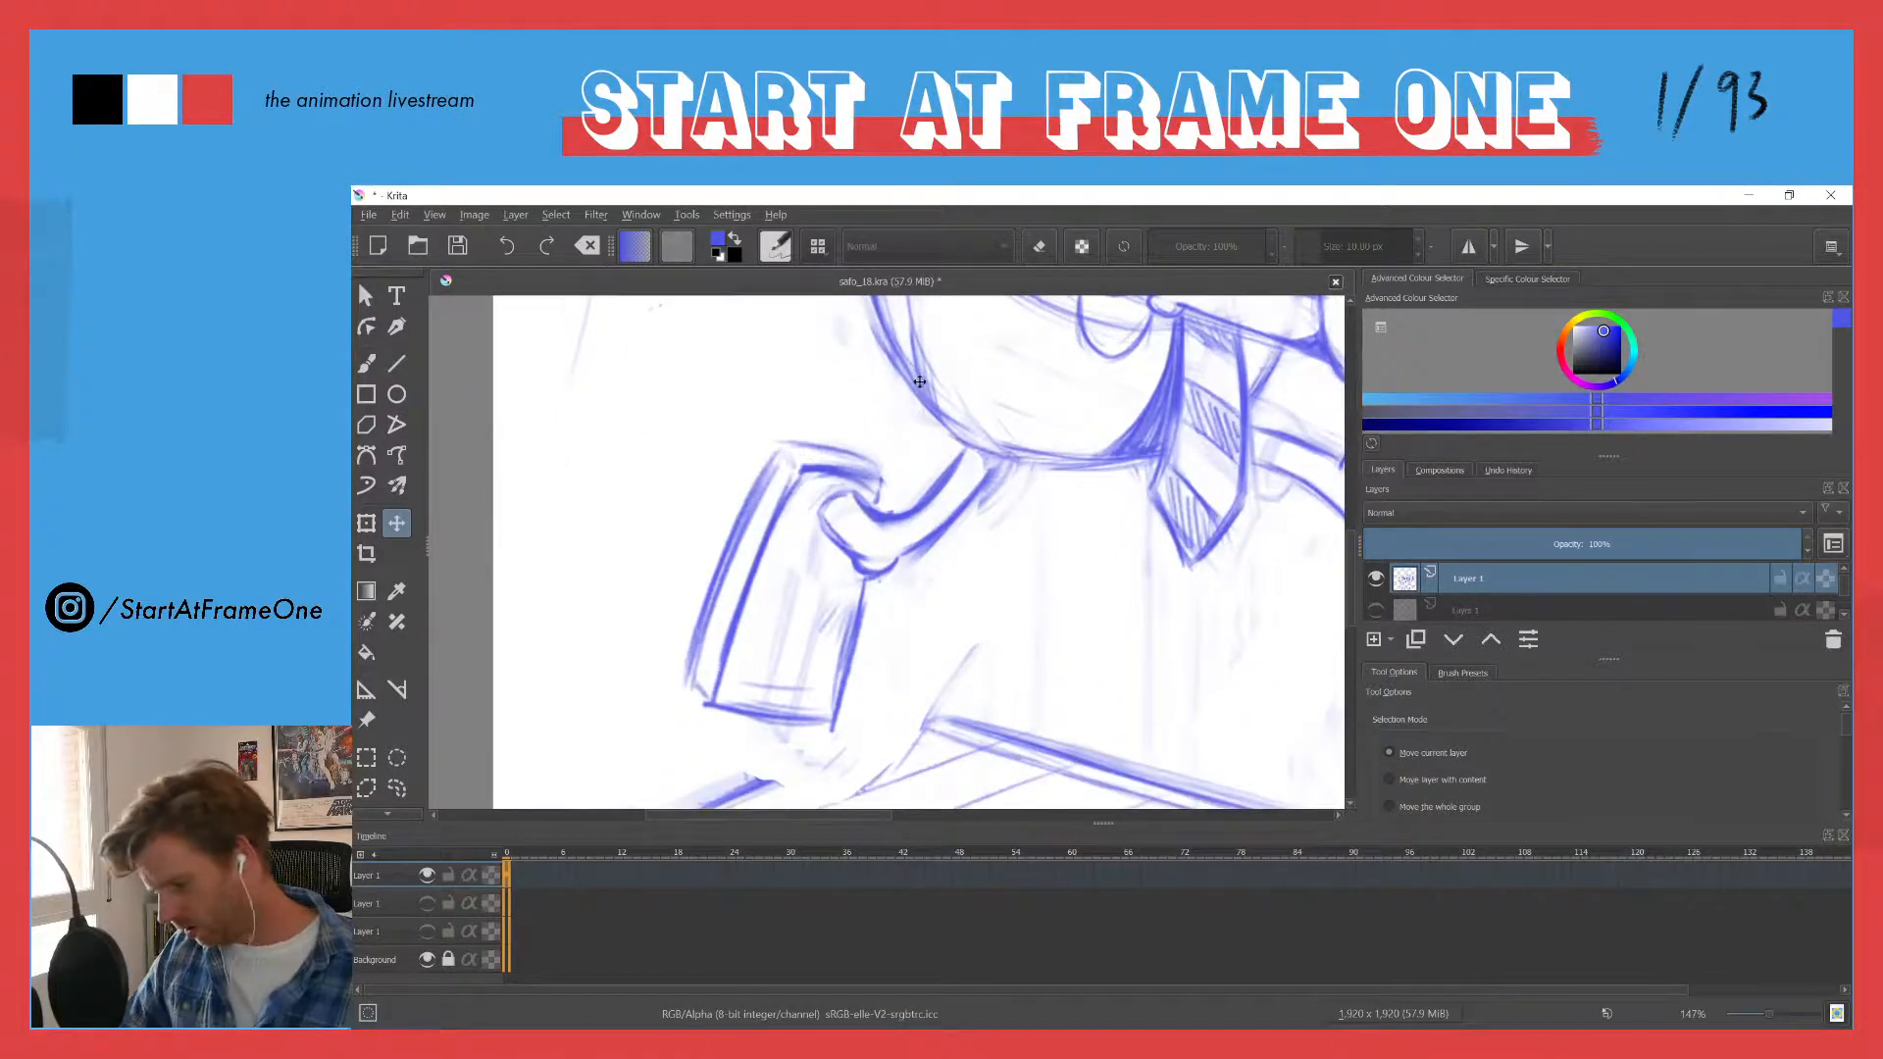
pyautogui.press('b')
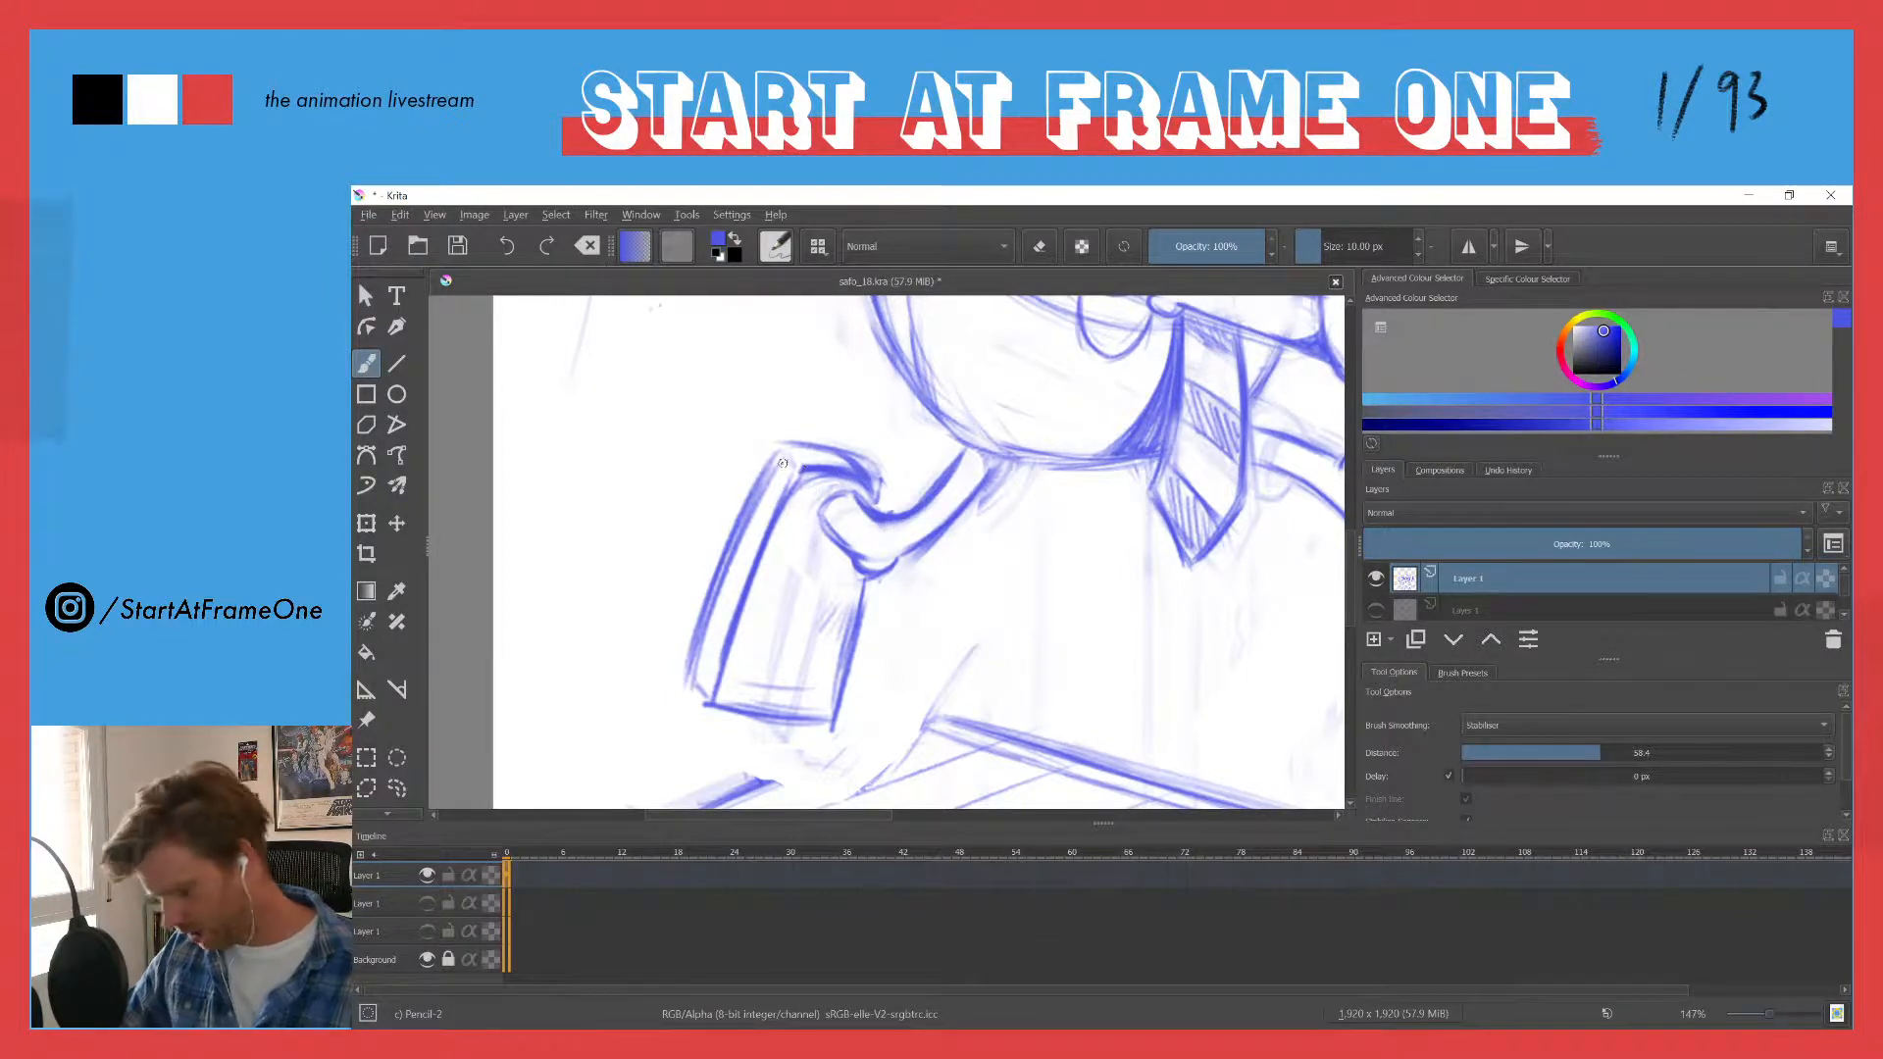
pyautogui.press('e')
pyautogui.moveTo(816, 475)
pyautogui.mouseDown()
pyautogui.moveTo(800, 457)
pyautogui.moveTo(814, 468)
pyautogui.moveTo(793, 483)
pyautogui.mouseUp()
pyautogui.press('e')
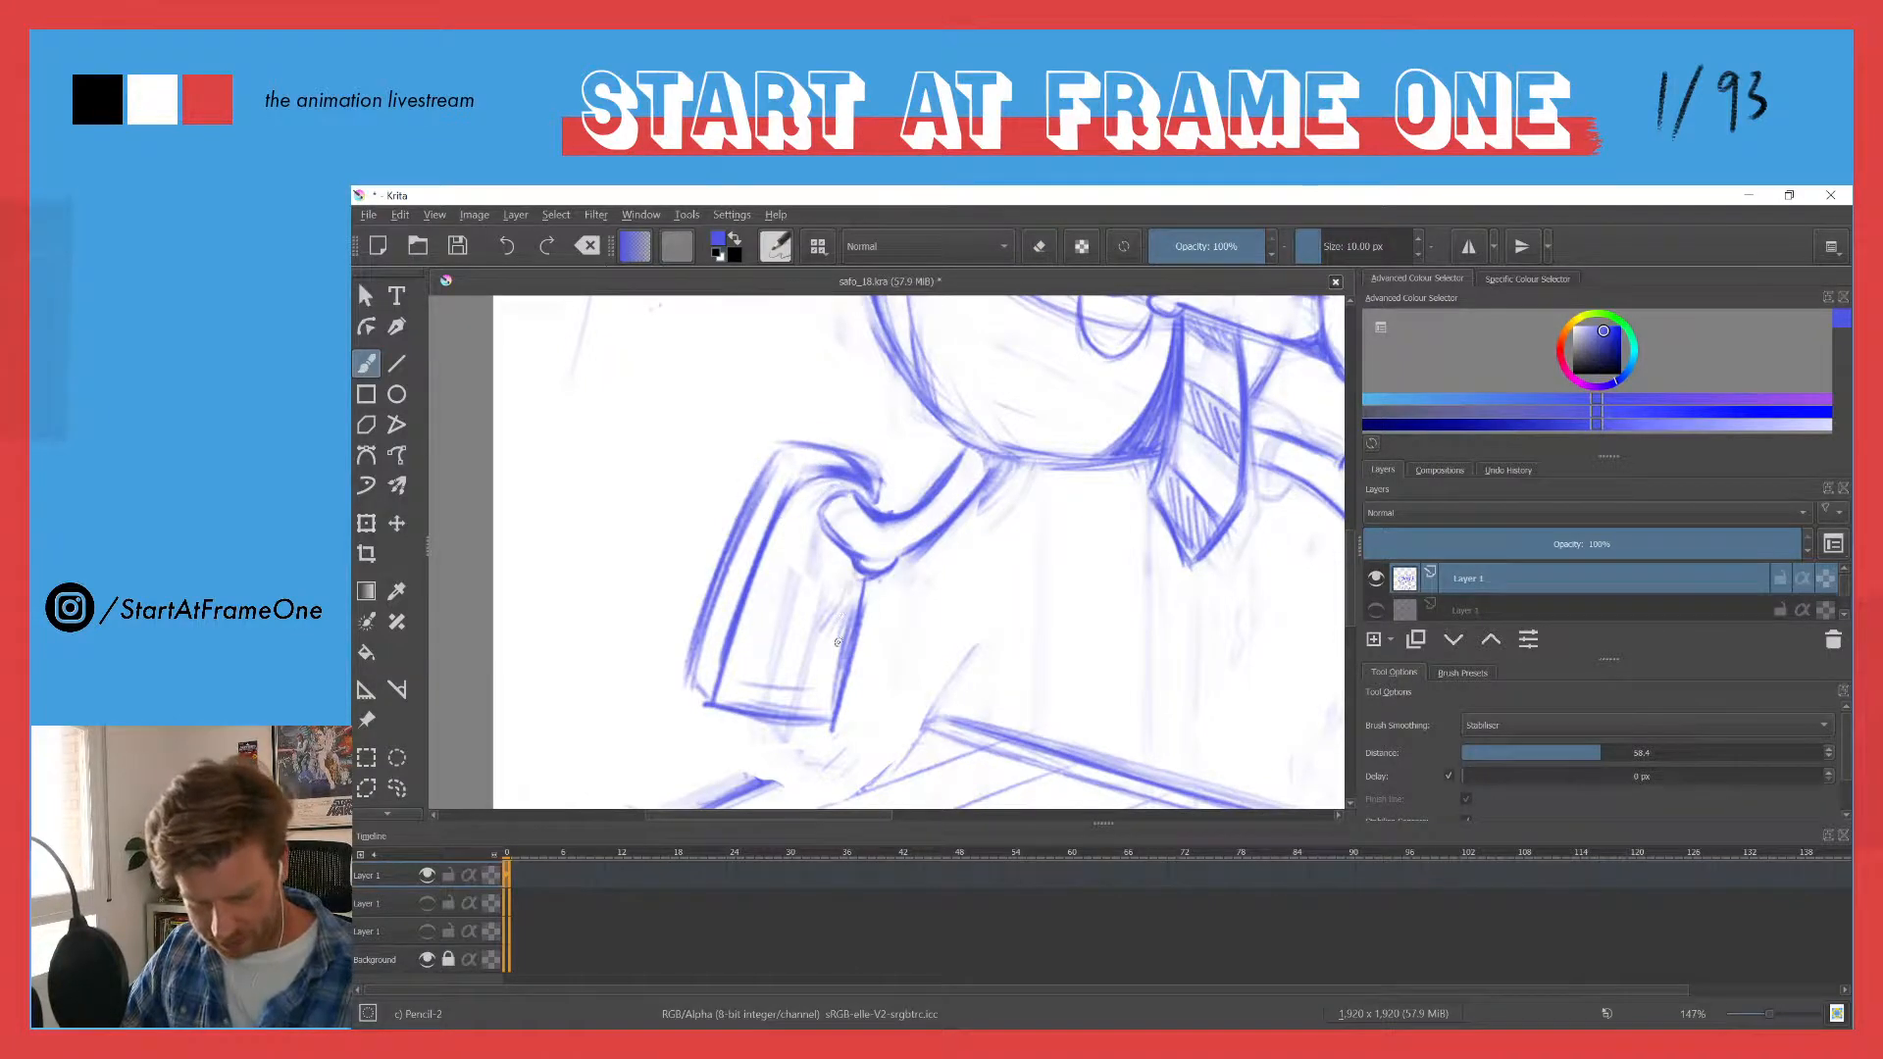
# - Redraw the trailing shoe's outline with a rounded heel and a curved sole edge, and erase the leftover inner lines at the heel
pyautogui.moveTo(838, 642)
pyautogui.mouseDown()
pyautogui.moveTo(854, 600)
pyautogui.moveTo(827, 716)
pyautogui.moveTo(755, 726)
pyautogui.mouseUp()
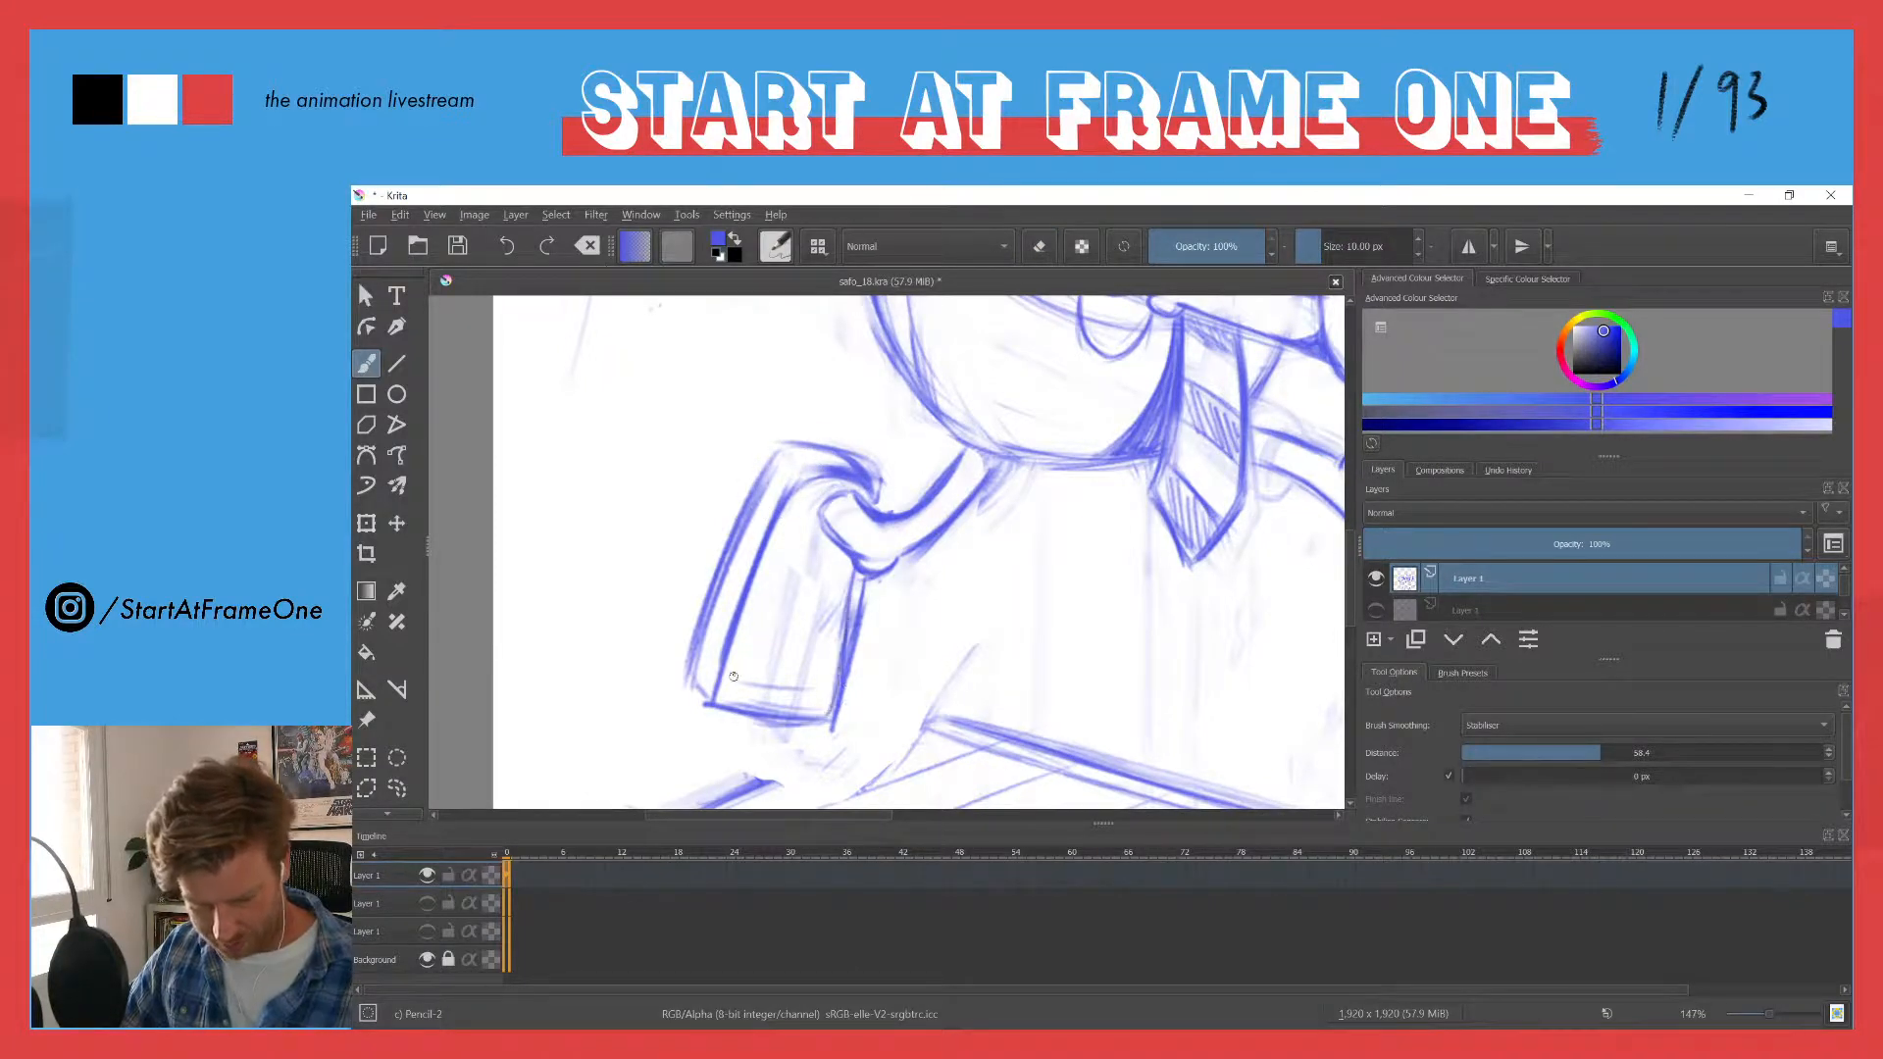
pyautogui.moveTo(845, 465)
pyautogui.mouseDown()
pyautogui.moveTo(782, 461)
pyautogui.moveTo(798, 454)
pyautogui.moveTo(828, 463)
pyautogui.moveTo(772, 471)
pyautogui.moveTo(840, 460)
pyautogui.moveTo(795, 452)
pyautogui.moveTo(729, 526)
pyautogui.moveTo(785, 463)
pyautogui.moveTo(743, 538)
pyautogui.mouseUp()
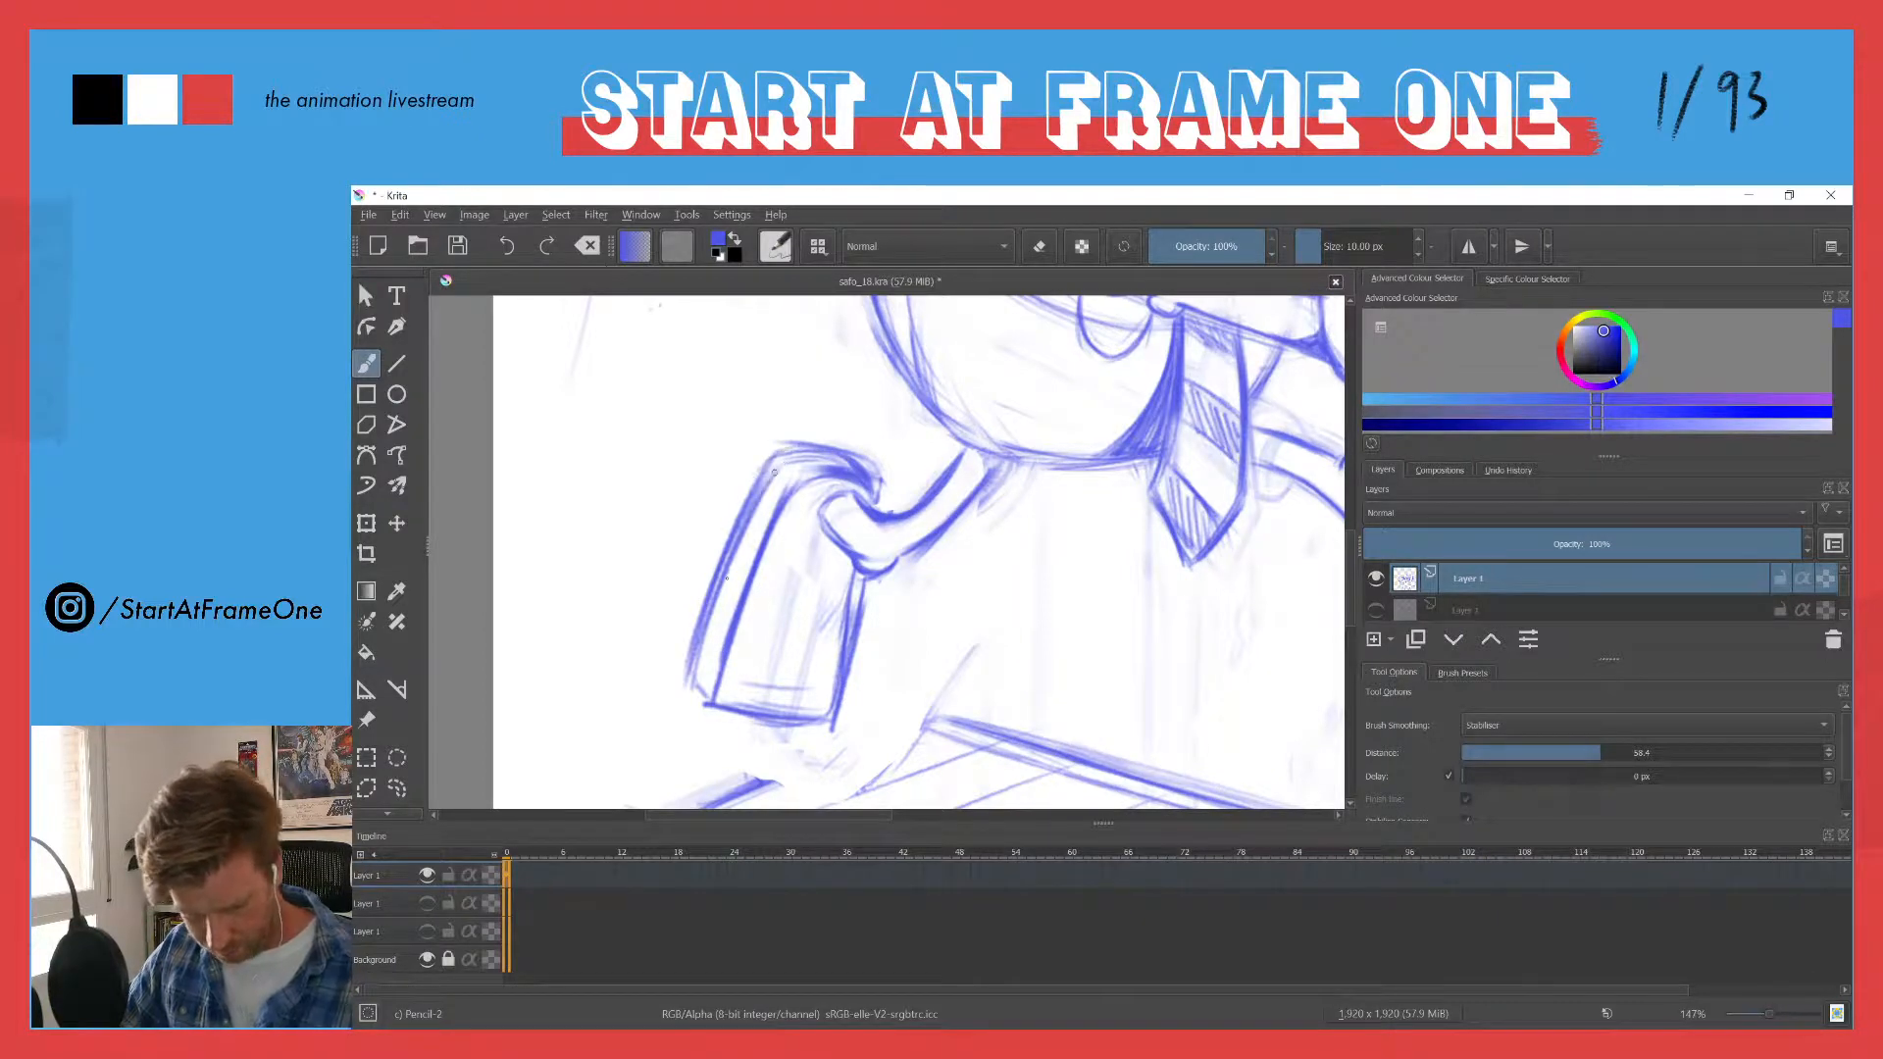
pyautogui.moveTo(778, 469)
pyautogui.mouseDown()
pyautogui.moveTo(700, 687)
pyautogui.moveTo(703, 591)
pyautogui.mouseUp()
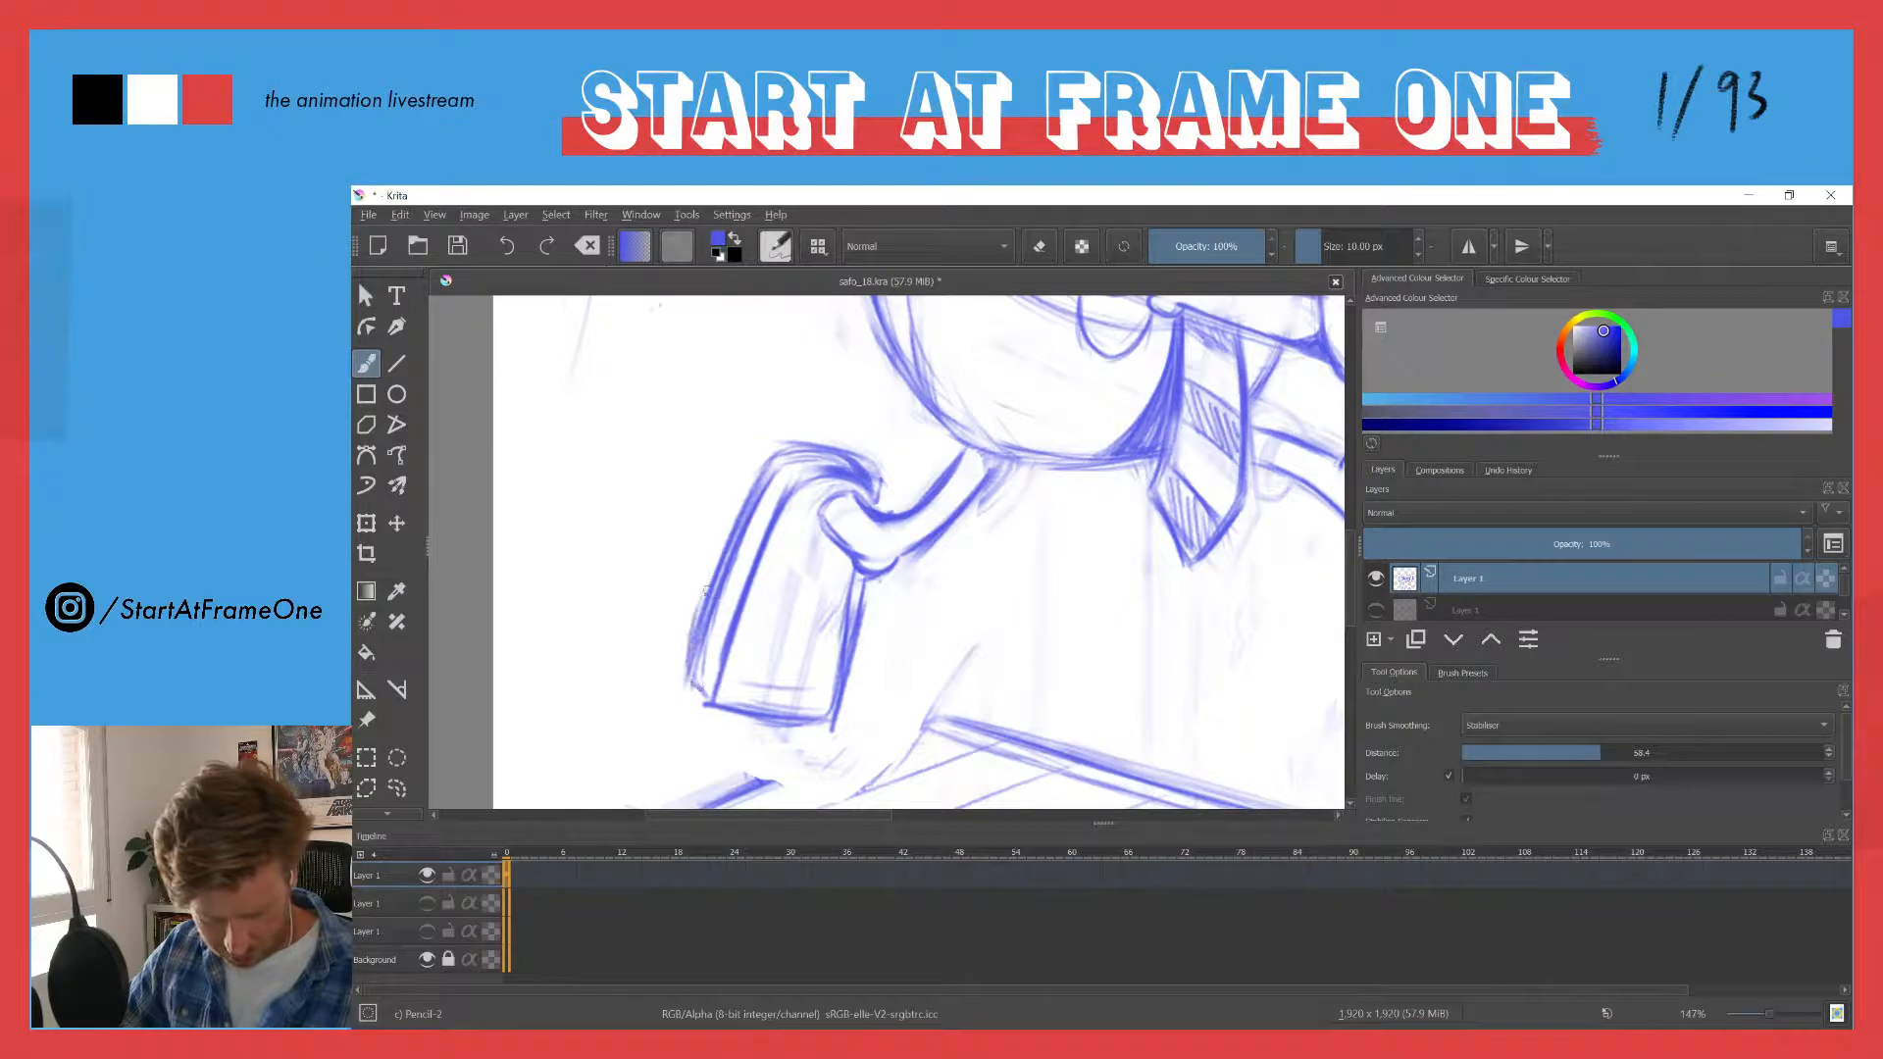
pyautogui.moveTo(689, 659)
pyautogui.mouseDown()
pyautogui.moveTo(784, 453)
pyautogui.moveTo(714, 553)
pyautogui.moveTo(774, 449)
pyautogui.moveTo(681, 662)
pyautogui.moveTo(704, 688)
pyautogui.moveTo(698, 632)
pyautogui.mouseUp()
pyautogui.moveTo(765, 486)
pyautogui.mouseDown()
pyautogui.moveTo(816, 452)
pyautogui.moveTo(838, 466)
pyautogui.moveTo(838, 449)
pyautogui.moveTo(789, 456)
pyautogui.moveTo(858, 487)
pyautogui.moveTo(834, 451)
pyautogui.moveTo(879, 494)
pyautogui.moveTo(860, 459)
pyautogui.moveTo(818, 454)
pyautogui.moveTo(851, 481)
pyautogui.moveTo(782, 507)
pyautogui.moveTo(727, 662)
pyautogui.mouseUp()
pyautogui.press('e')
pyautogui.press('e')
pyautogui.press('e')
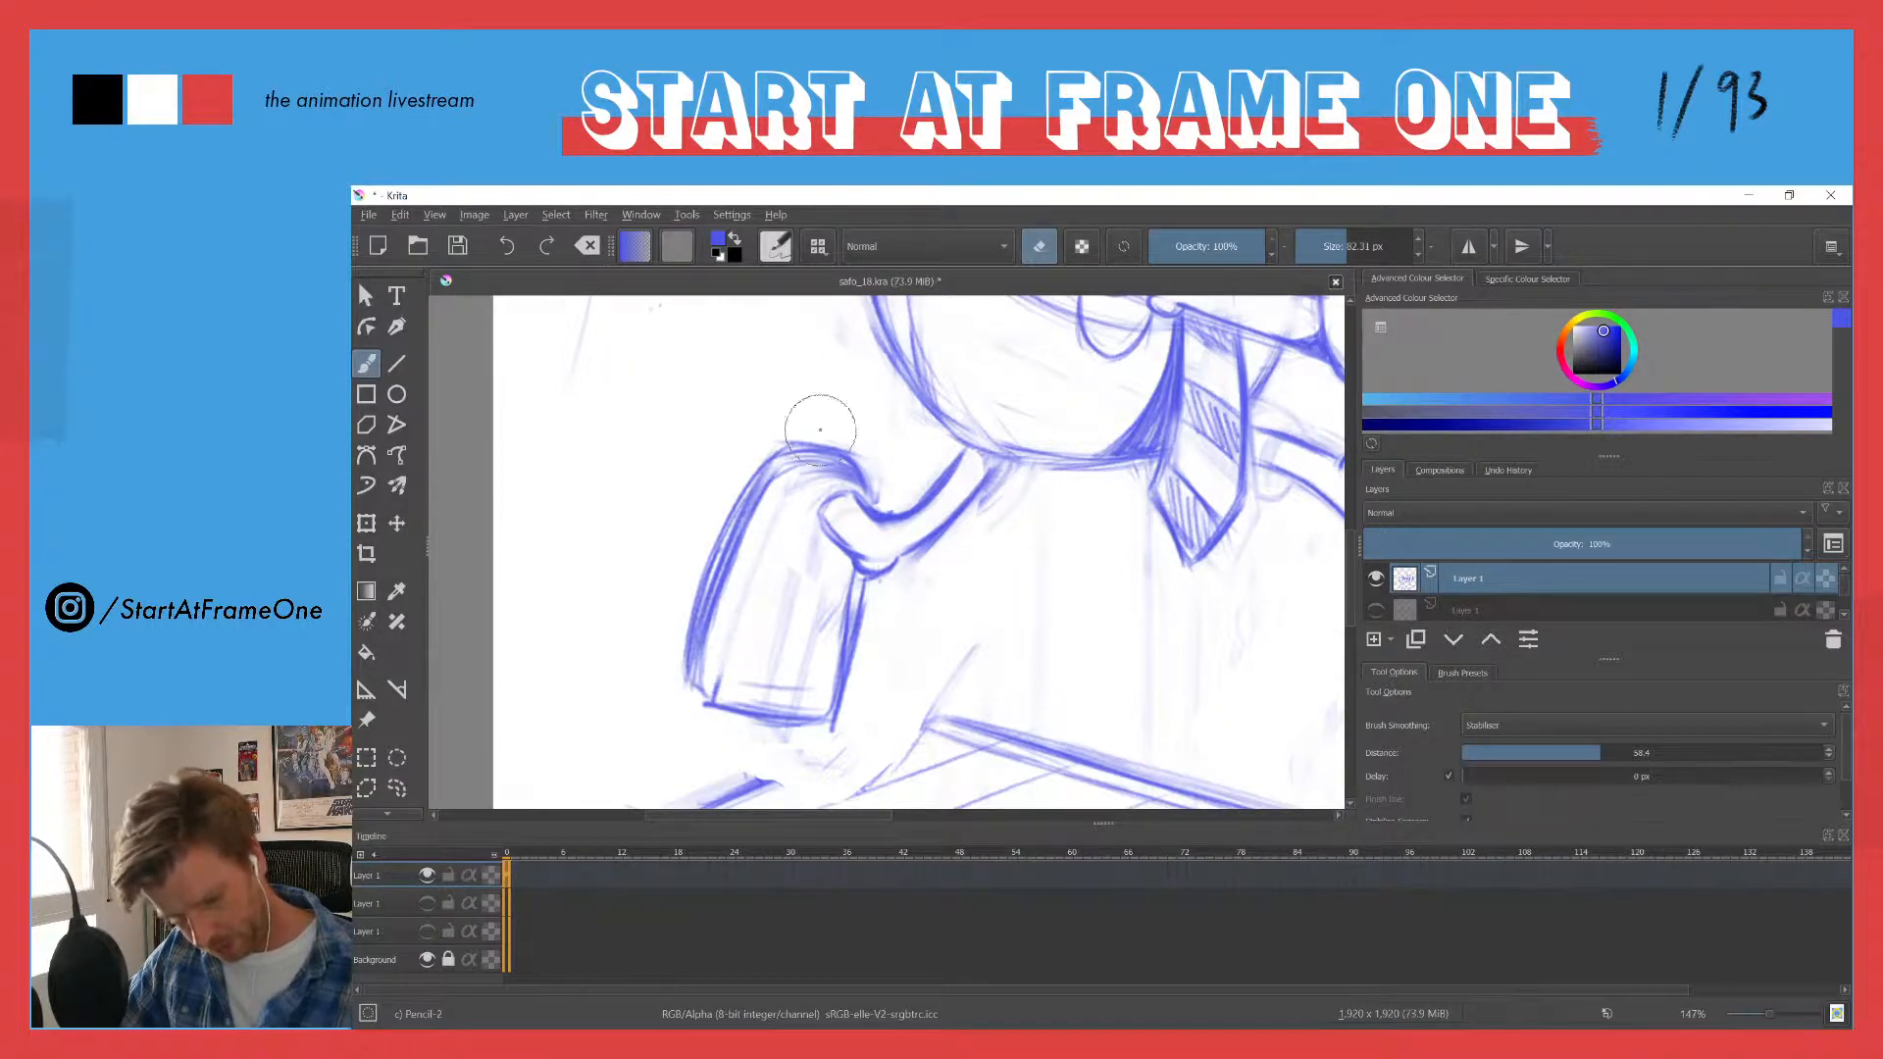
pyautogui.moveTo(799, 483)
pyautogui.mouseDown()
pyautogui.moveTo(845, 459)
pyautogui.moveTo(768, 487)
pyautogui.moveTo(850, 477)
pyautogui.moveTo(798, 474)
pyautogui.mouseUp()
pyautogui.press('e')
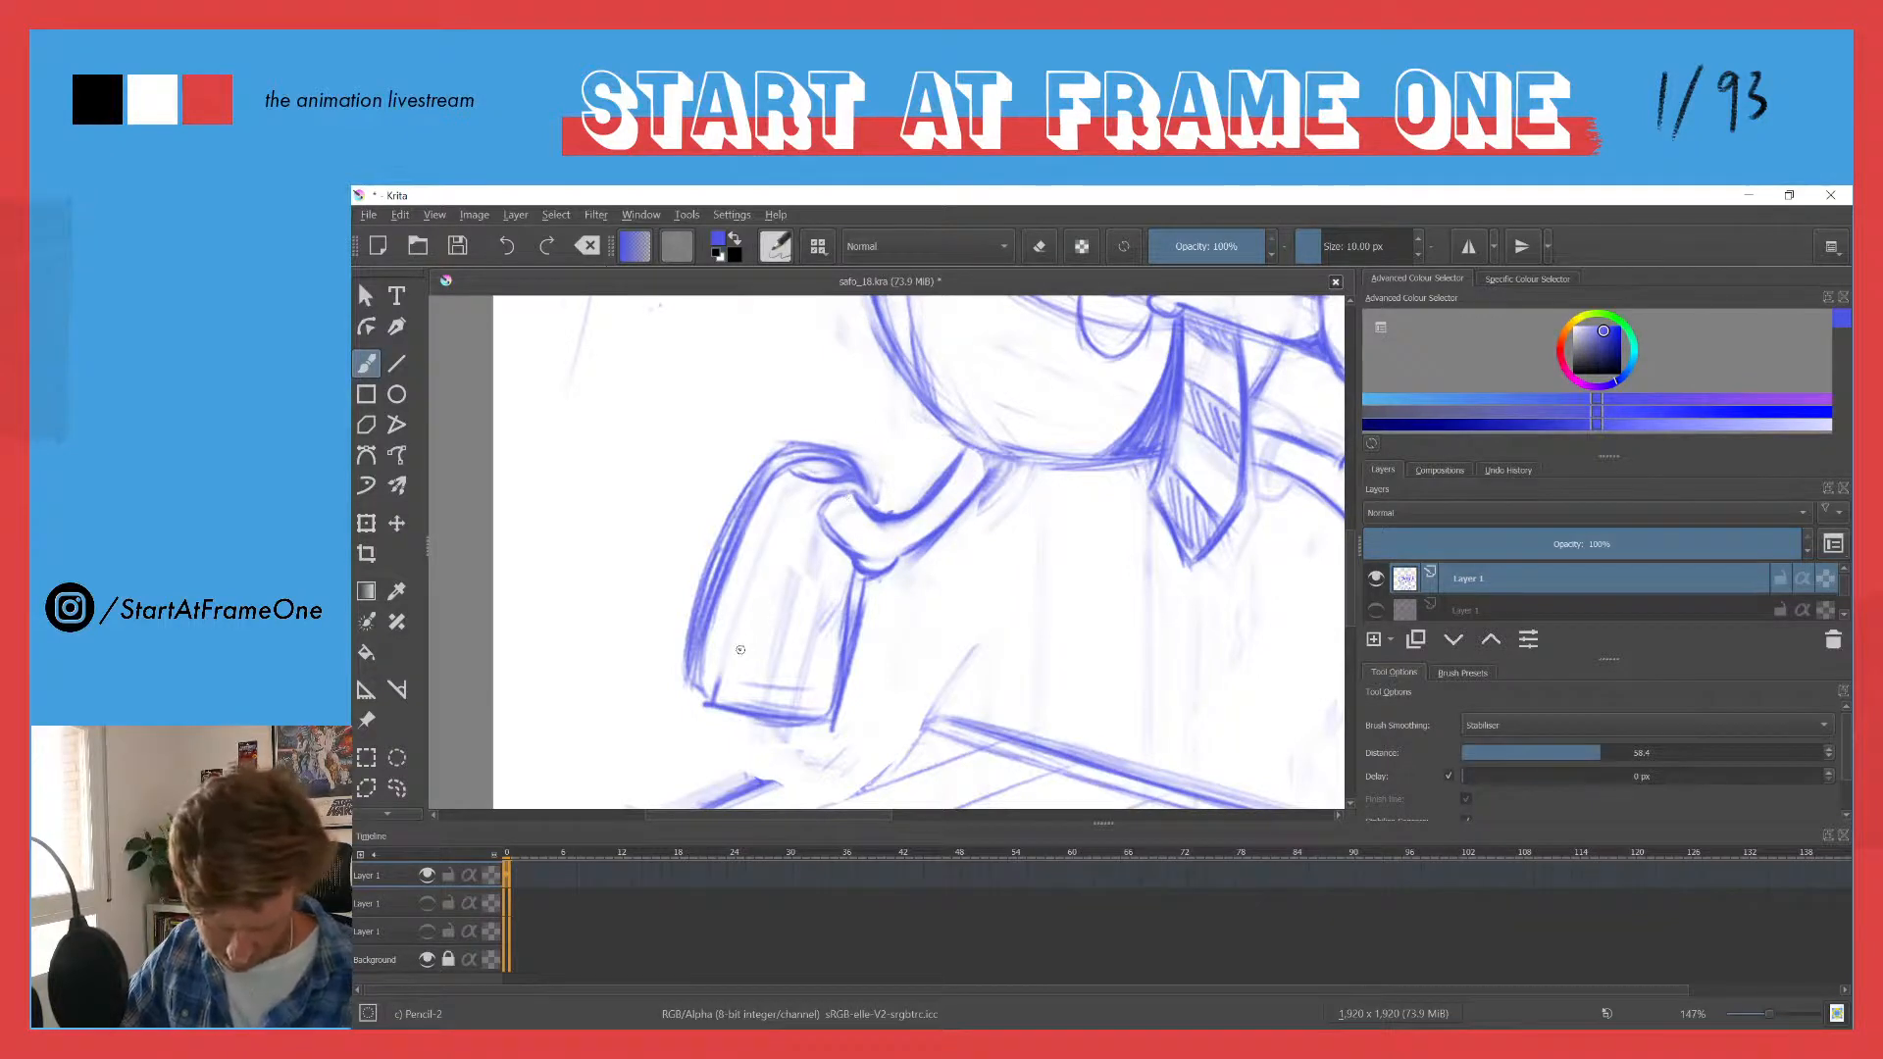
# - Draw a curved line across the trailing shoe's toe and round off the toe's outline
pyautogui.moveTo(745, 657)
pyautogui.mouseDown()
pyautogui.moveTo(839, 657)
pyautogui.moveTo(824, 667)
pyautogui.mouseUp()
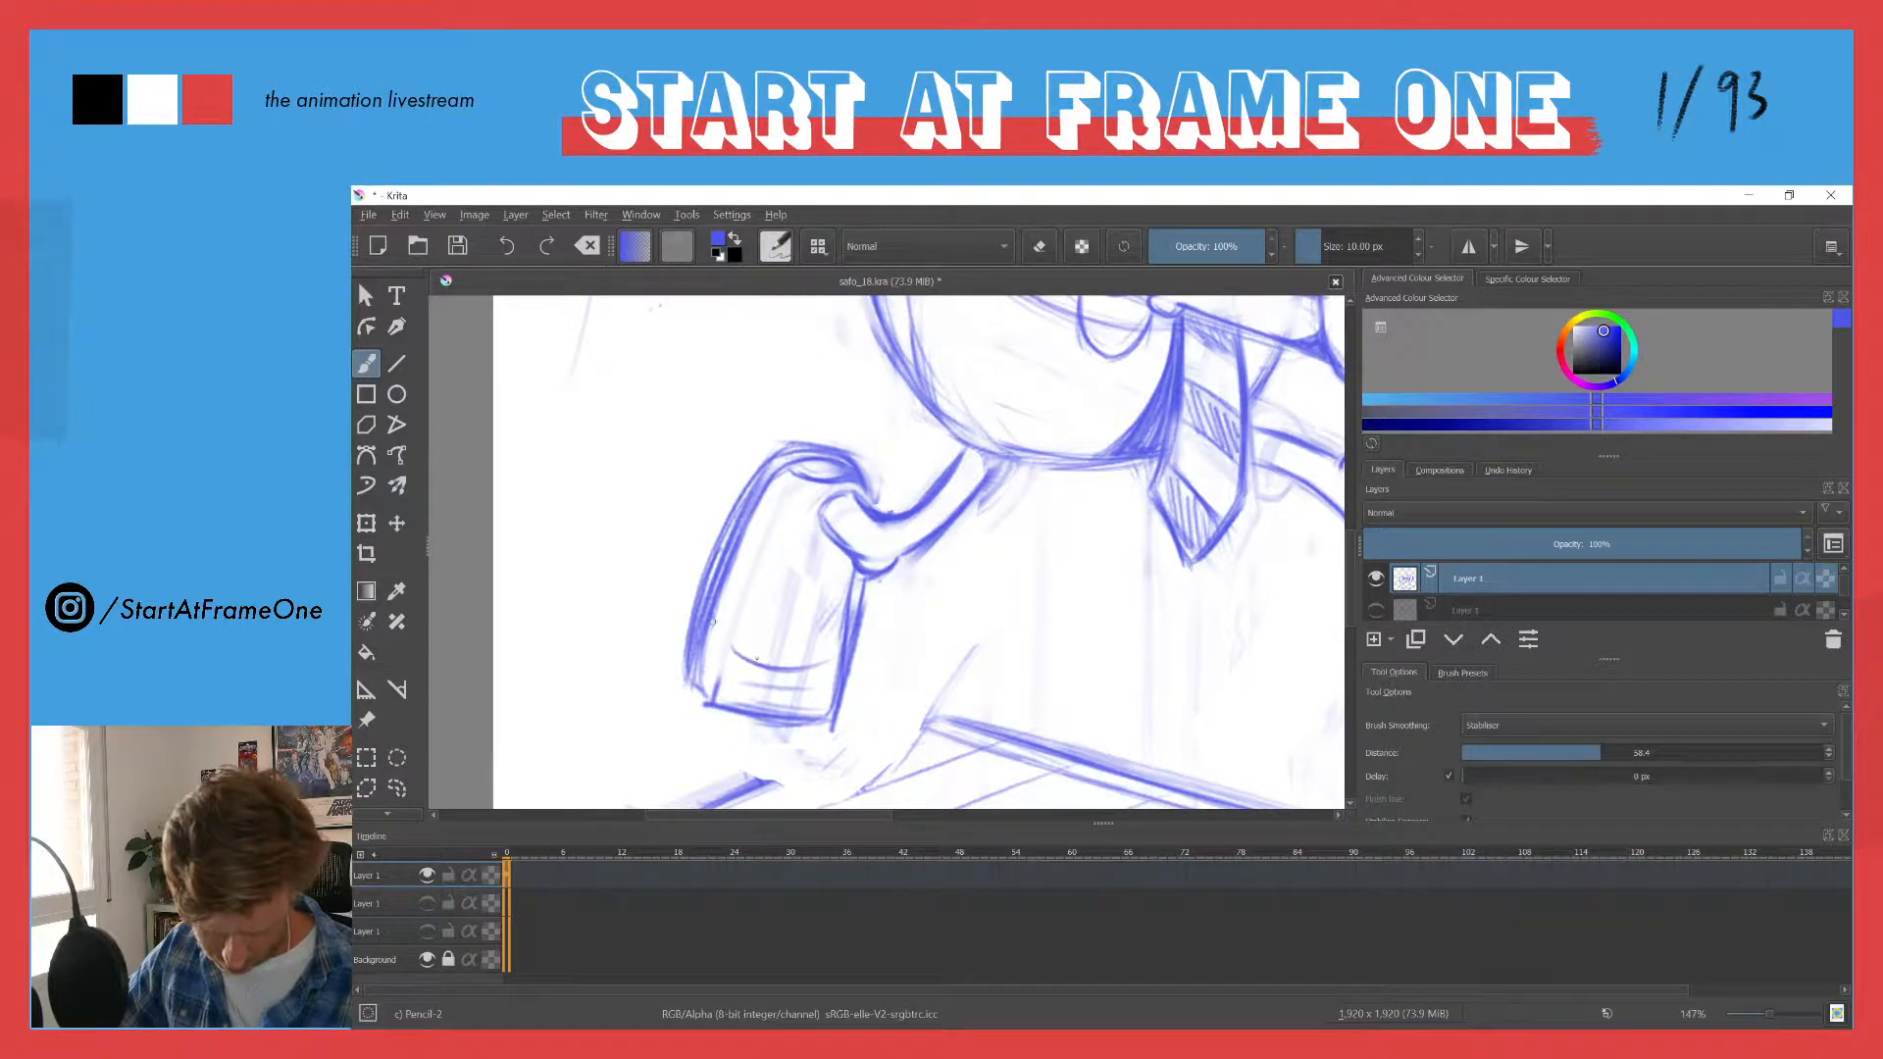
pyautogui.moveTo(713, 621)
pyautogui.mouseDown()
pyautogui.moveTo(832, 671)
pyautogui.moveTo(796, 716)
pyautogui.moveTo(754, 722)
pyautogui.mouseUp()
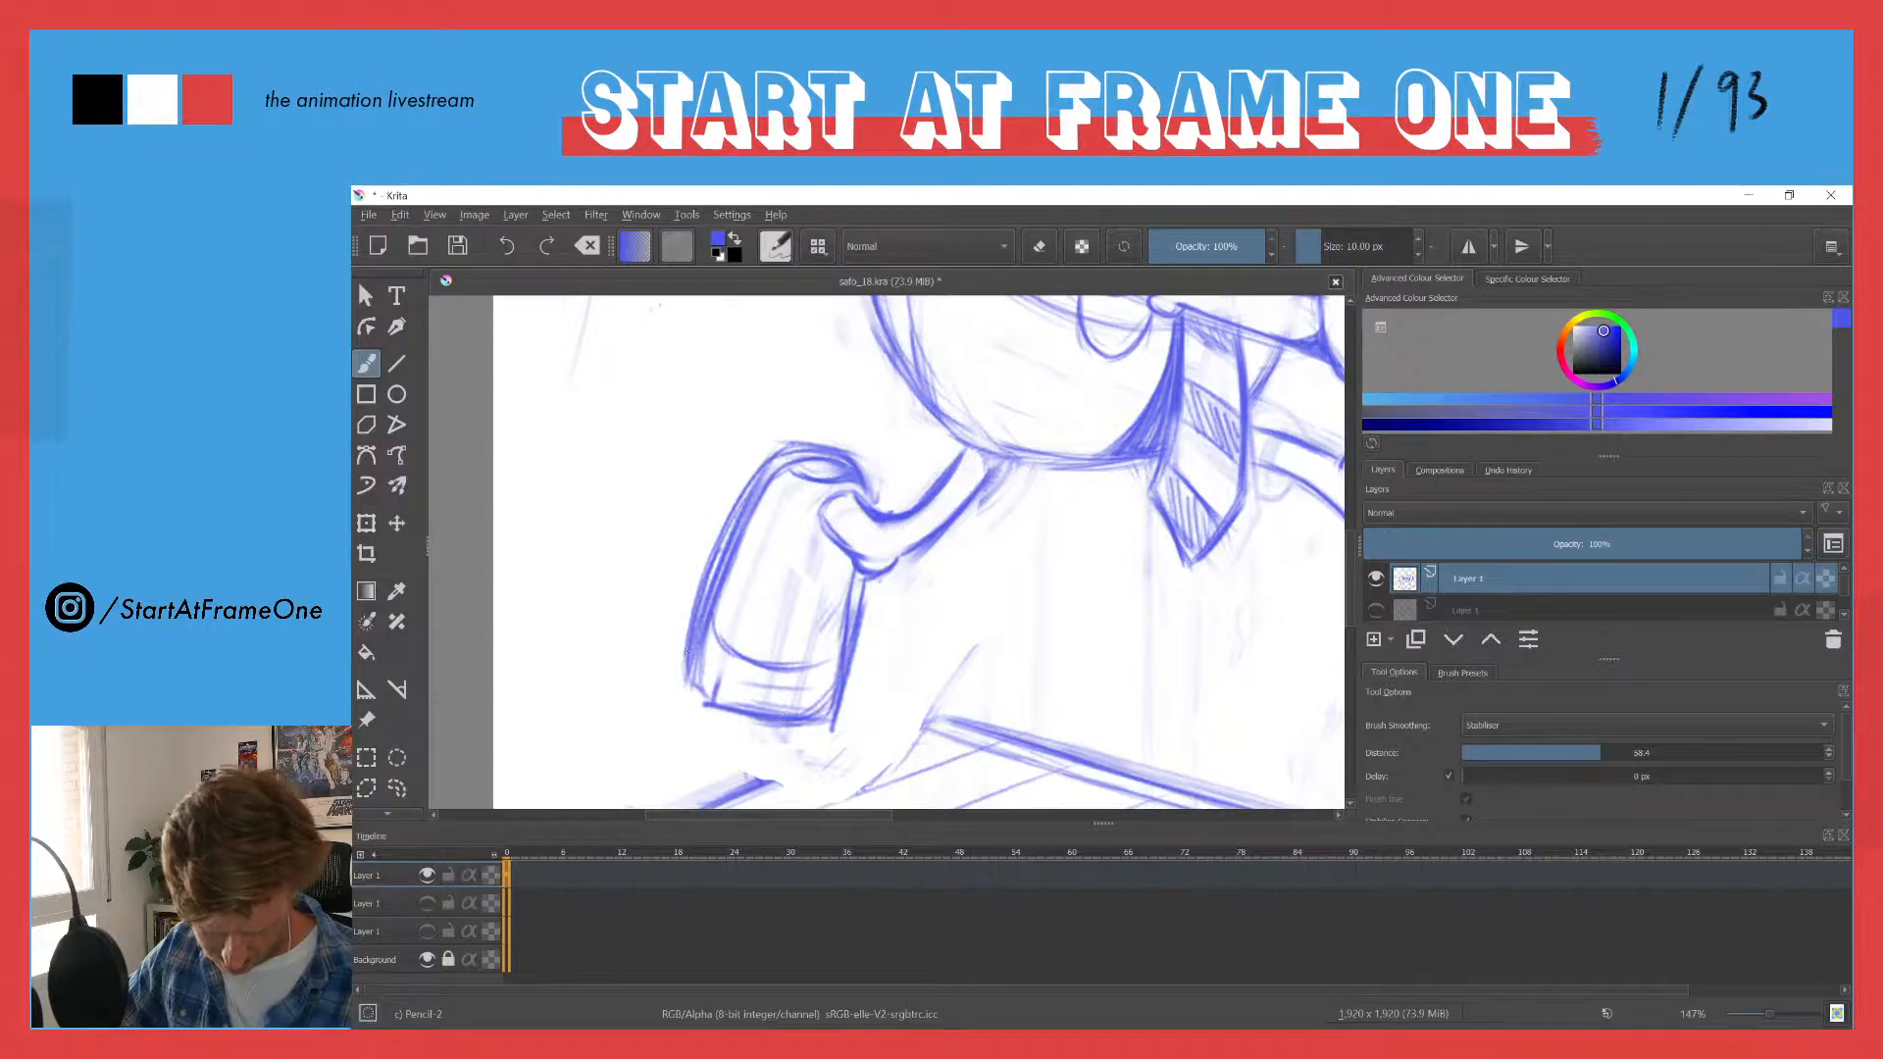
pyautogui.moveTo(691, 657)
pyautogui.mouseDown()
pyautogui.moveTo(712, 698)
pyautogui.moveTo(764, 722)
pyautogui.moveTo(814, 710)
pyautogui.mouseUp()
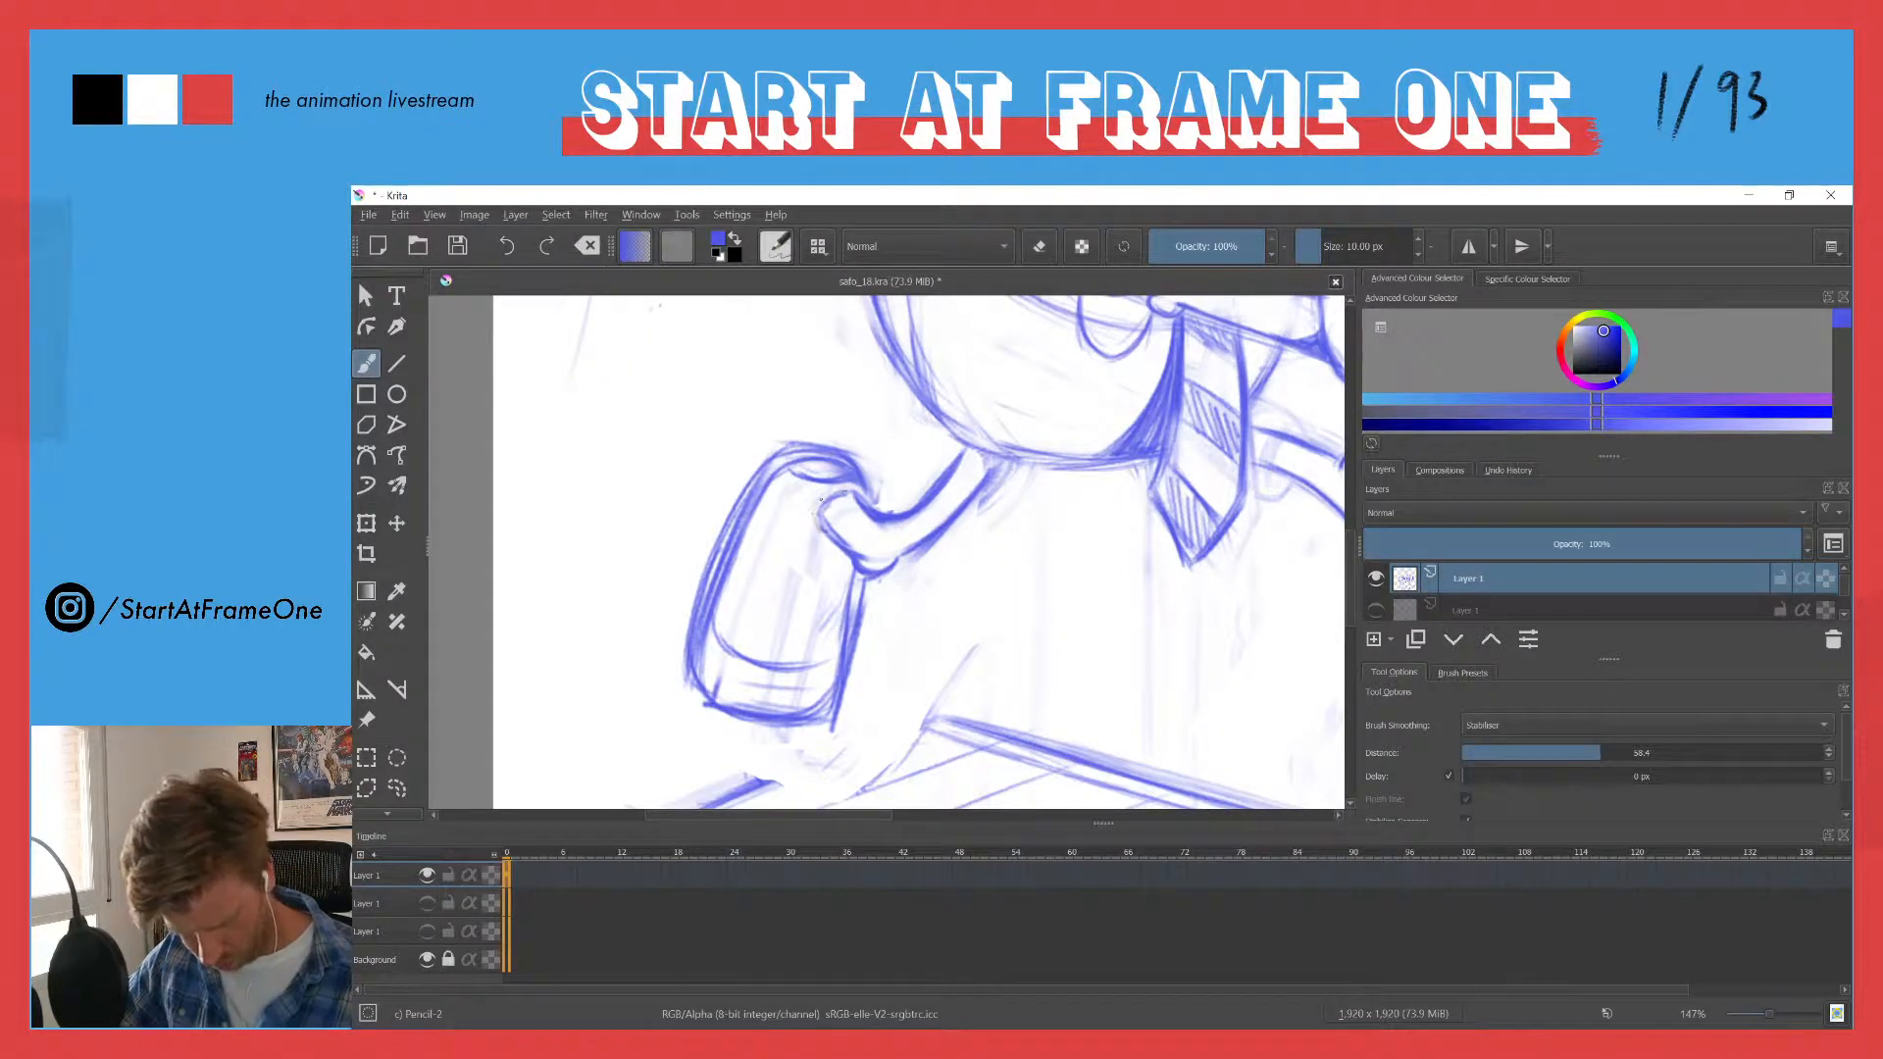
# - Draw a narrow panel below the ankle on the trailing shoe and fill it with short horizontal bars
pyautogui.moveTo(820, 502)
pyautogui.mouseDown()
pyautogui.moveTo(781, 564)
pyautogui.moveTo(777, 604)
pyautogui.moveTo(803, 534)
pyautogui.moveTo(766, 639)
pyautogui.moveTo(820, 639)
pyautogui.mouseUp()
pyautogui.moveTo(844, 553)
pyautogui.mouseDown()
pyautogui.moveTo(828, 642)
pyautogui.moveTo(767, 616)
pyautogui.moveTo(762, 630)
pyautogui.moveTo(819, 641)
pyautogui.mouseUp()
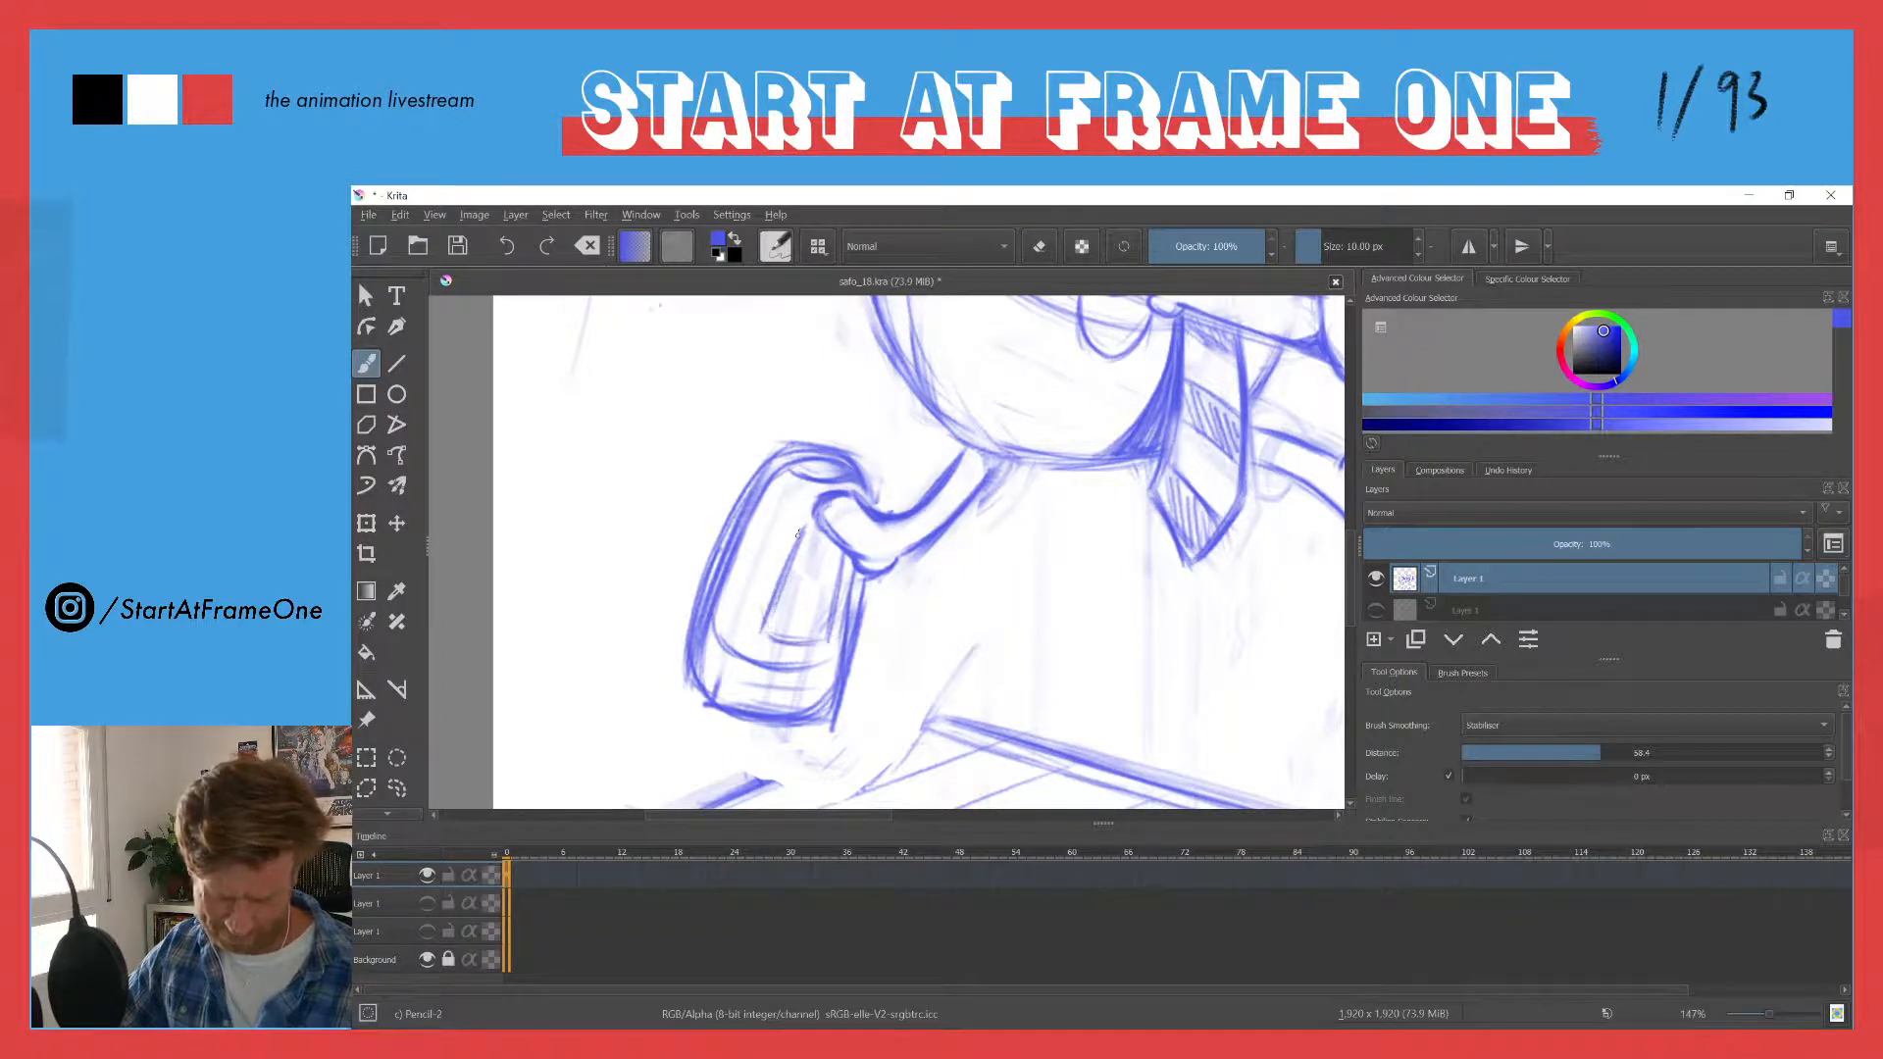
pyautogui.moveTo(797, 533)
pyautogui.mouseDown()
pyautogui.moveTo(782, 604)
pyautogui.moveTo(796, 565)
pyautogui.mouseUp()
pyautogui.moveTo(839, 572)
pyautogui.mouseDown()
pyautogui.moveTo(828, 615)
pyautogui.moveTo(785, 603)
pyautogui.mouseUp()
pyautogui.moveTo(832, 608); pyautogui.dragTo(764, 618)
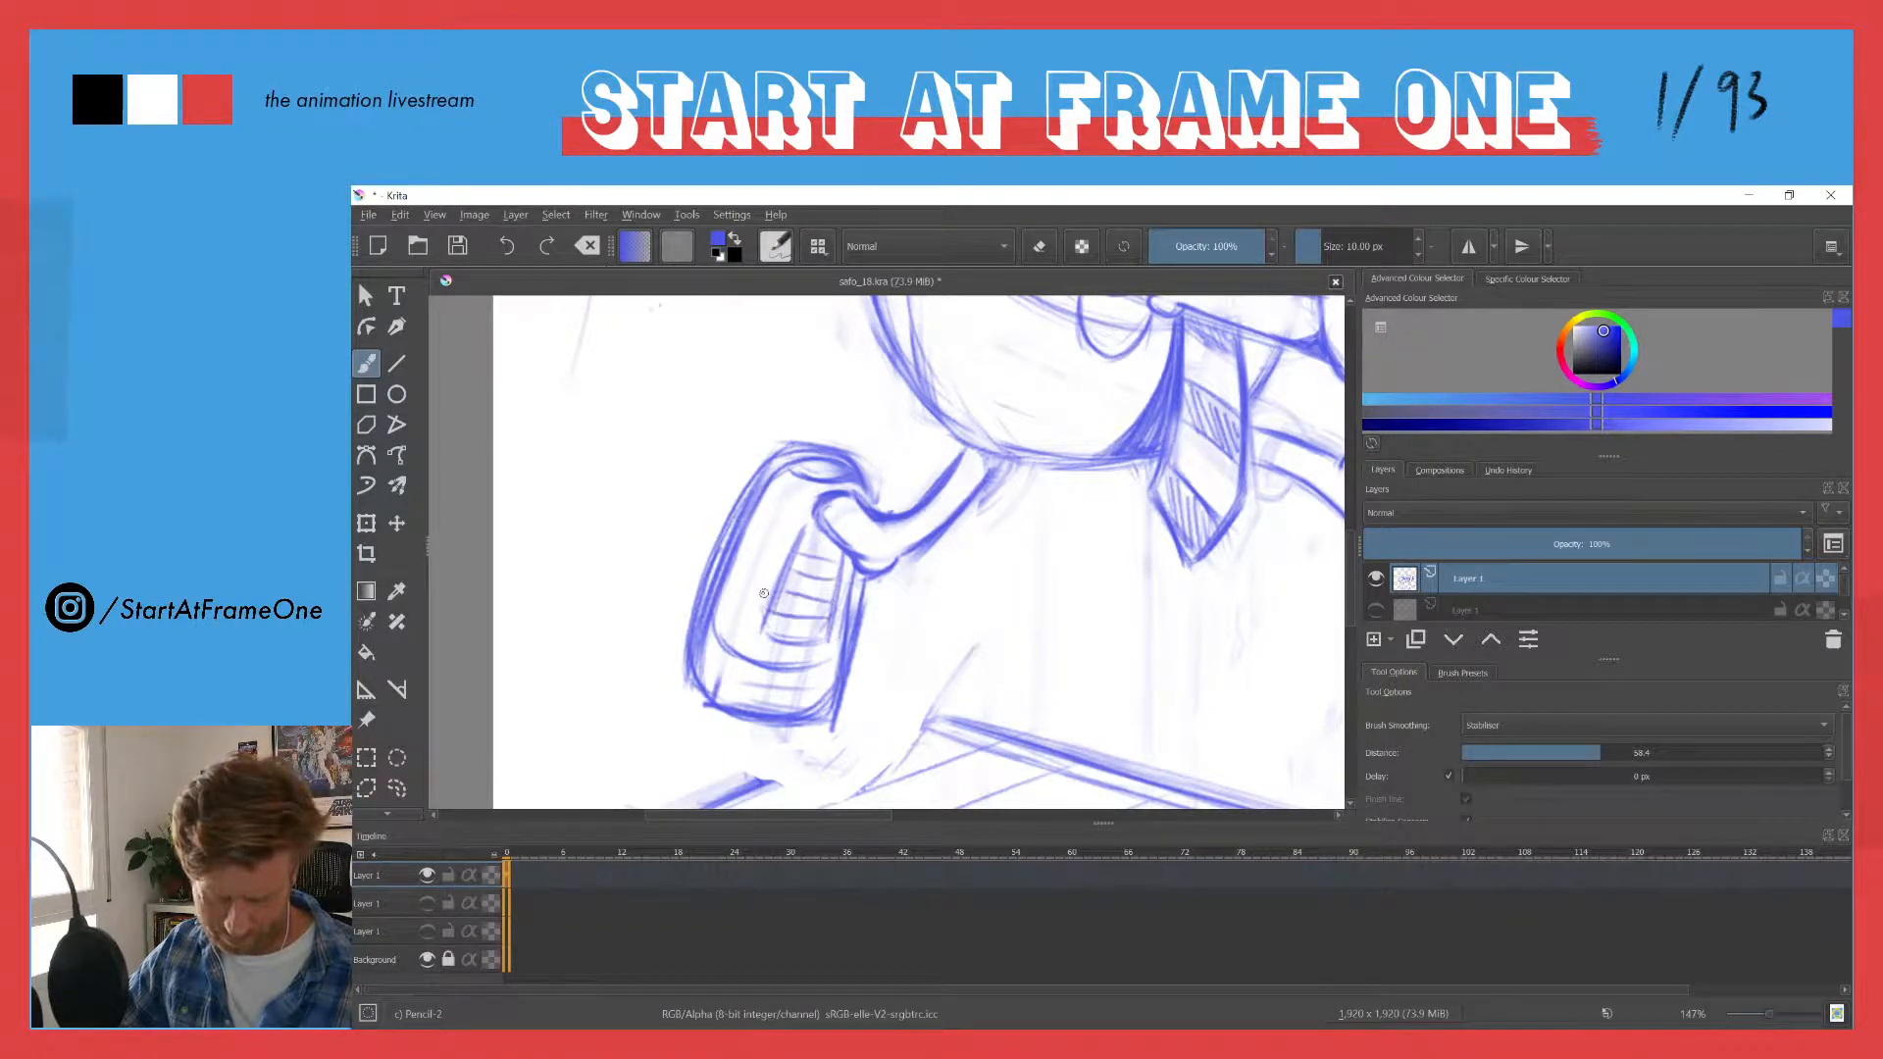
# - Erase the excess lines between the ankle and heel, and firm up the shoe's contour with fresh strokes
pyautogui.moveTo(760, 417); pyautogui.dragTo(699, 565)
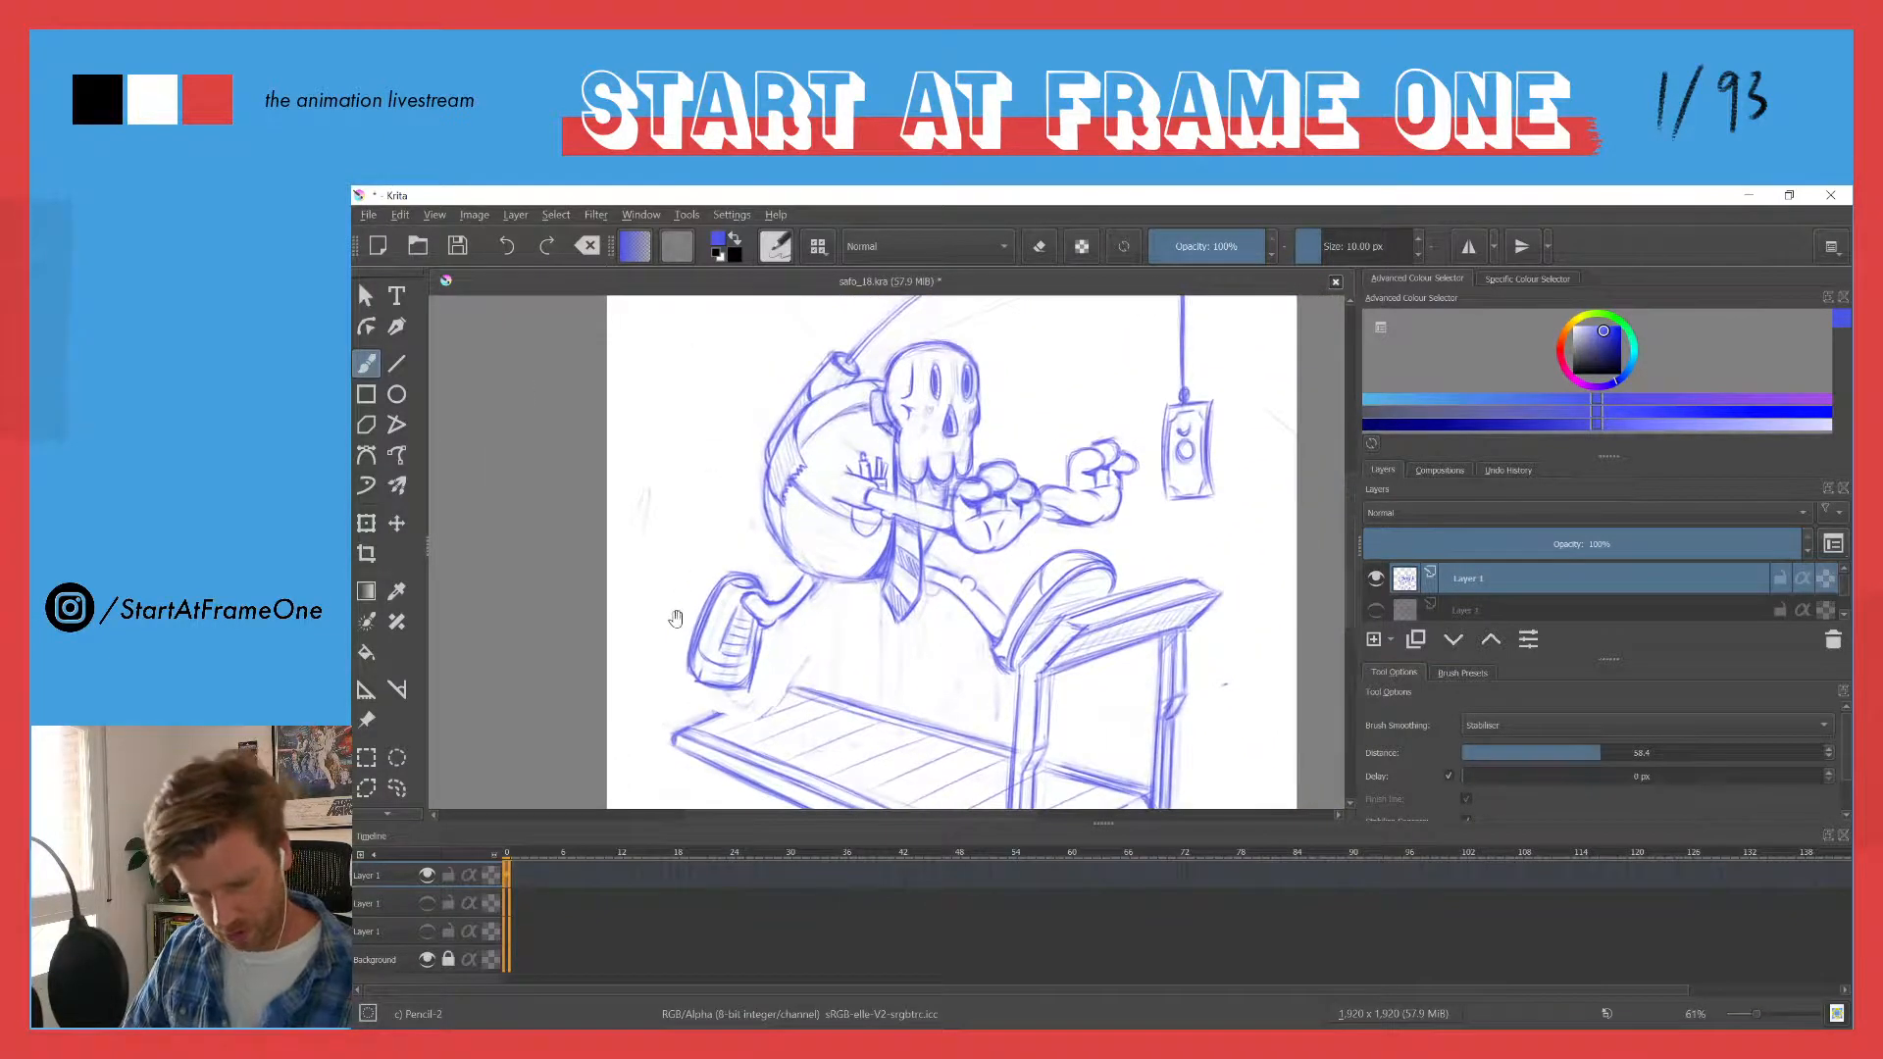
pyautogui.moveTo(664, 660); pyautogui.dragTo(725, 510)
pyautogui.press('e')
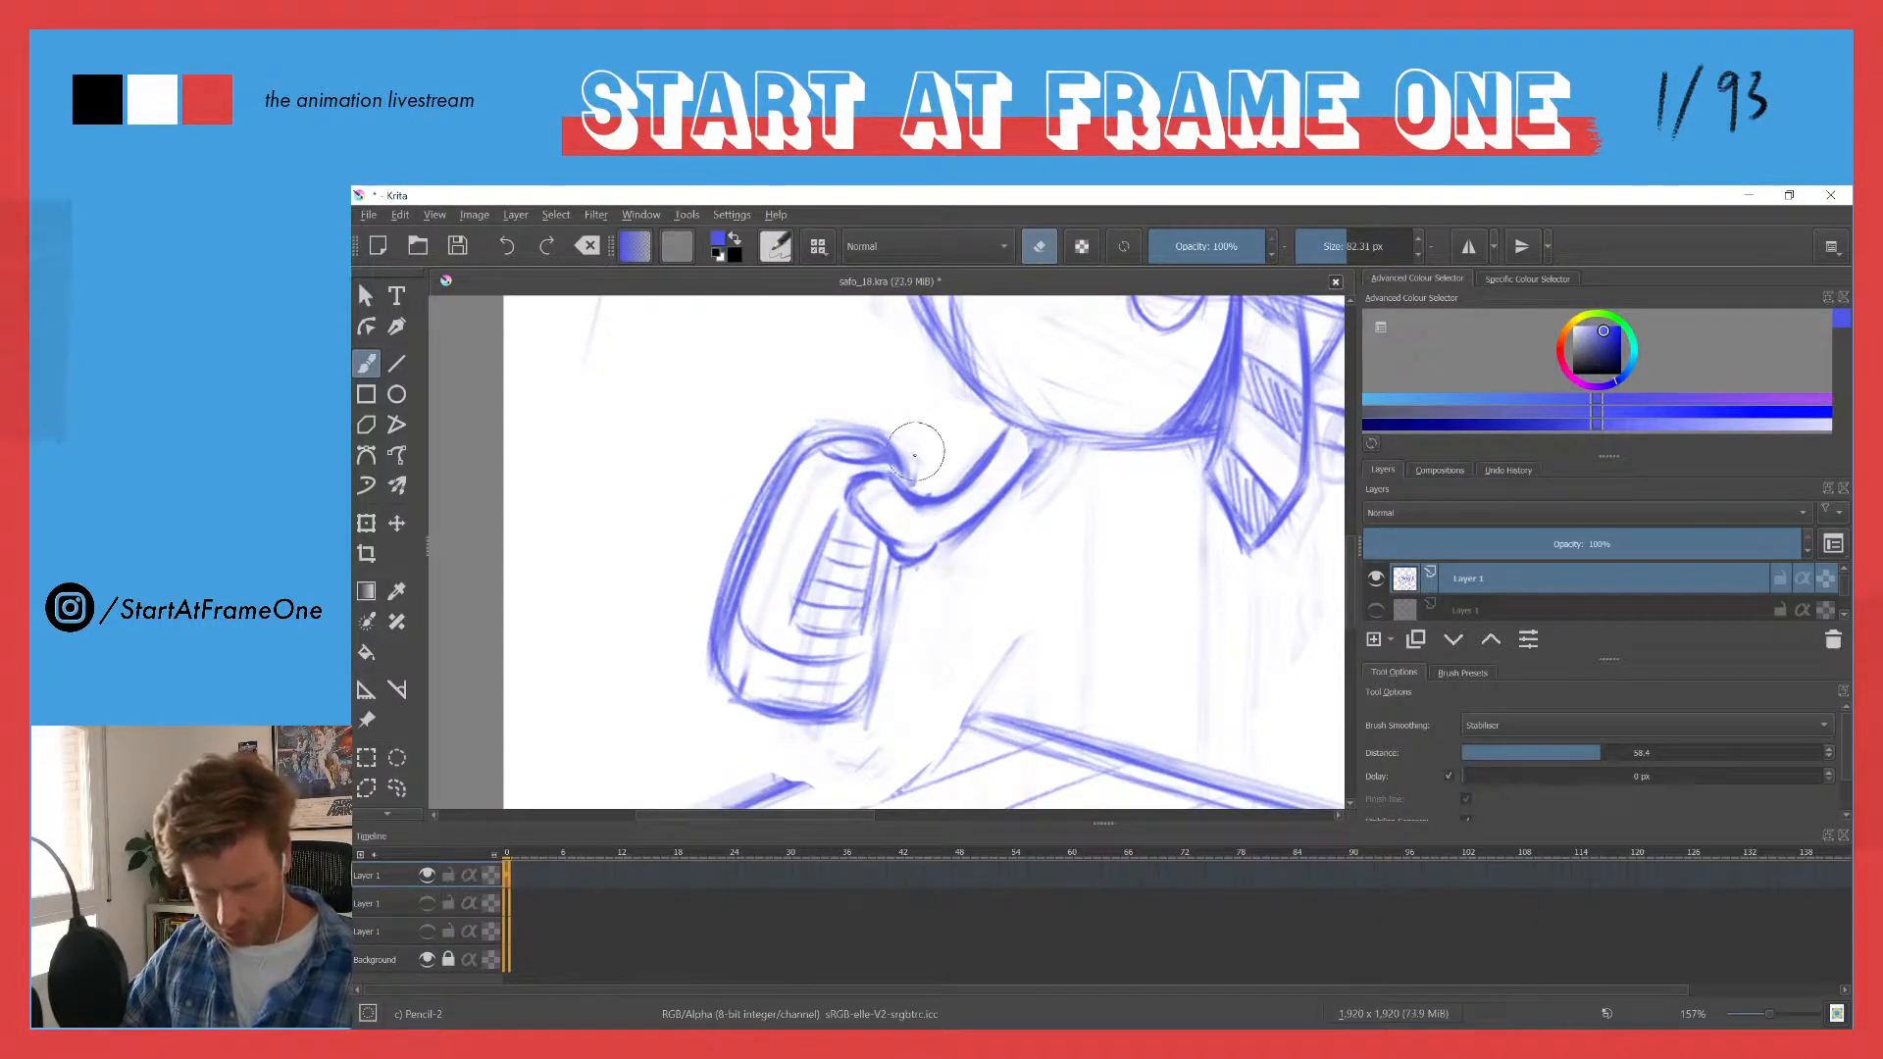
pyautogui.press('e')
pyautogui.moveTo(891, 561)
pyautogui.mouseDown()
pyautogui.moveTo(842, 717)
pyautogui.moveTo(746, 702)
pyautogui.moveTo(711, 614)
pyautogui.mouseUp()
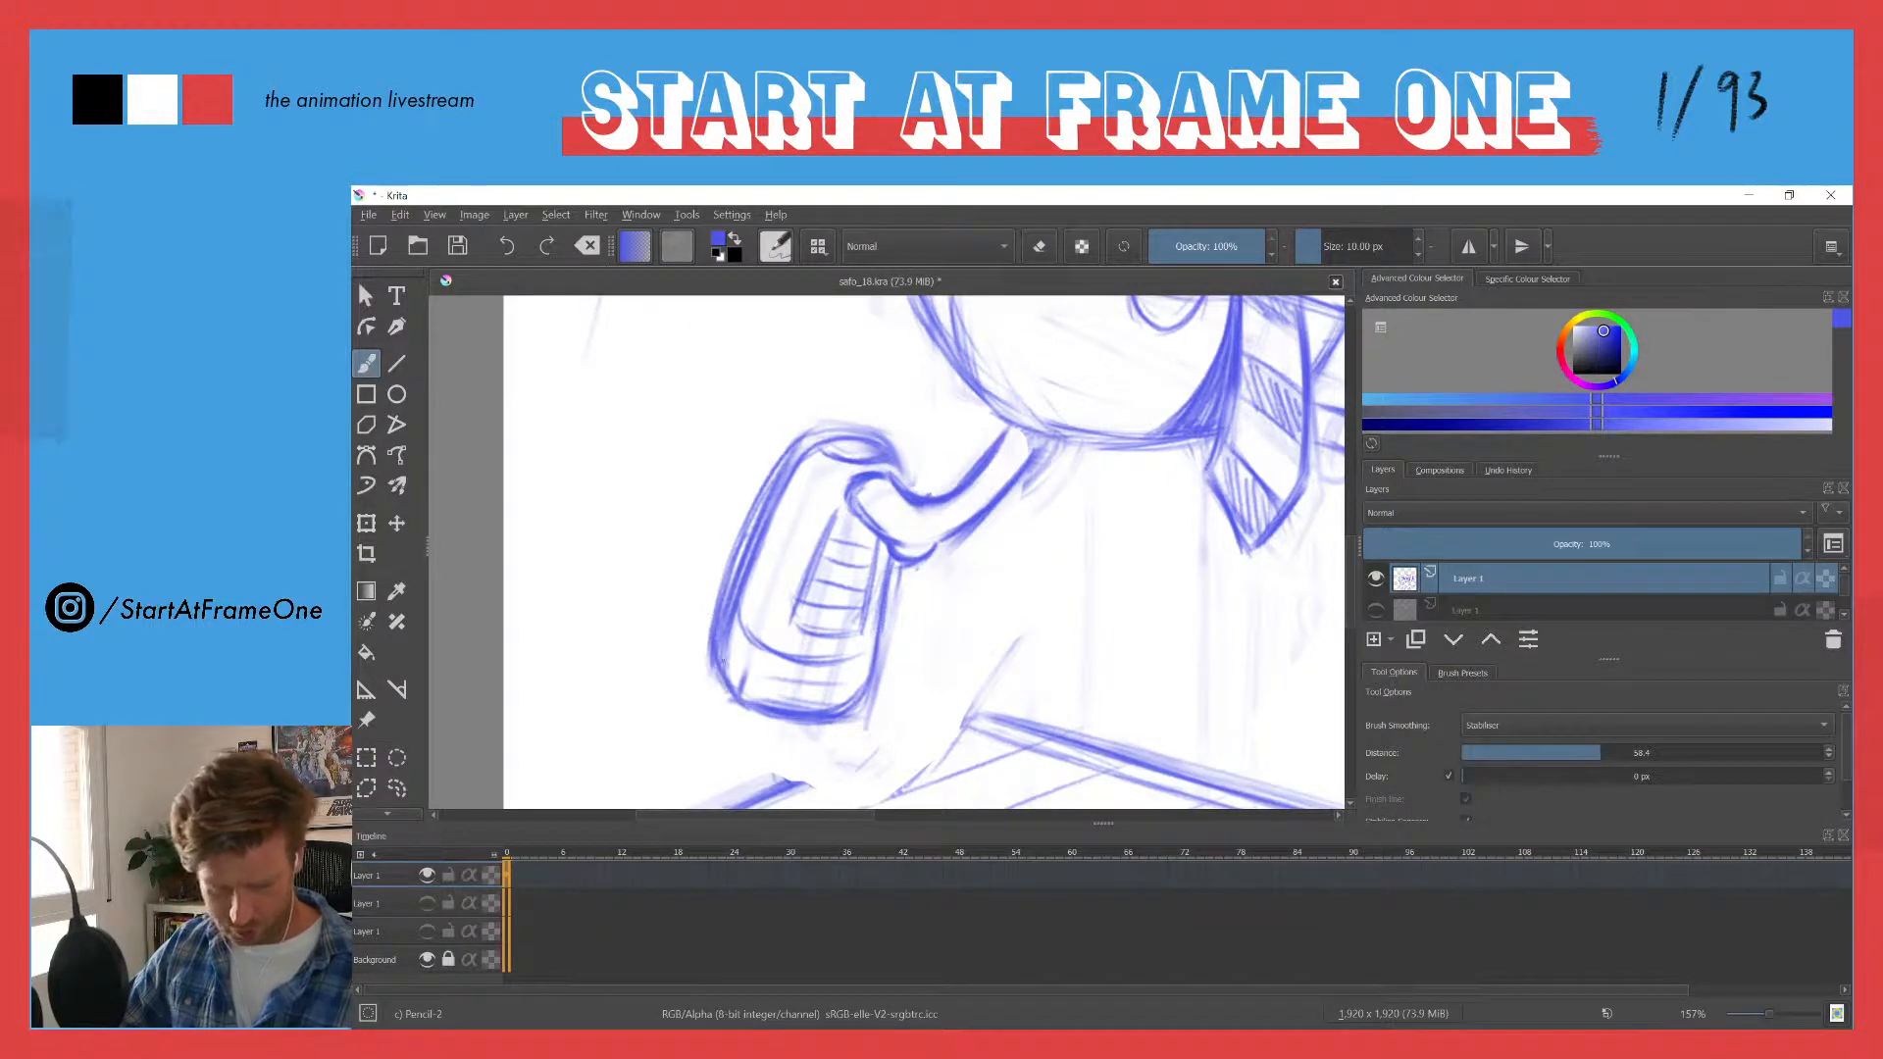
# - Thin the trailing shoe's outer edge with the eraser and redraw it as a cleaner curve from heel to toe
pyautogui.press('e')
pyautogui.moveTo(748, 496); pyautogui.dragTo(707, 648)
pyautogui.press('e')
pyautogui.moveTo(780, 482); pyautogui.dragTo(736, 639)
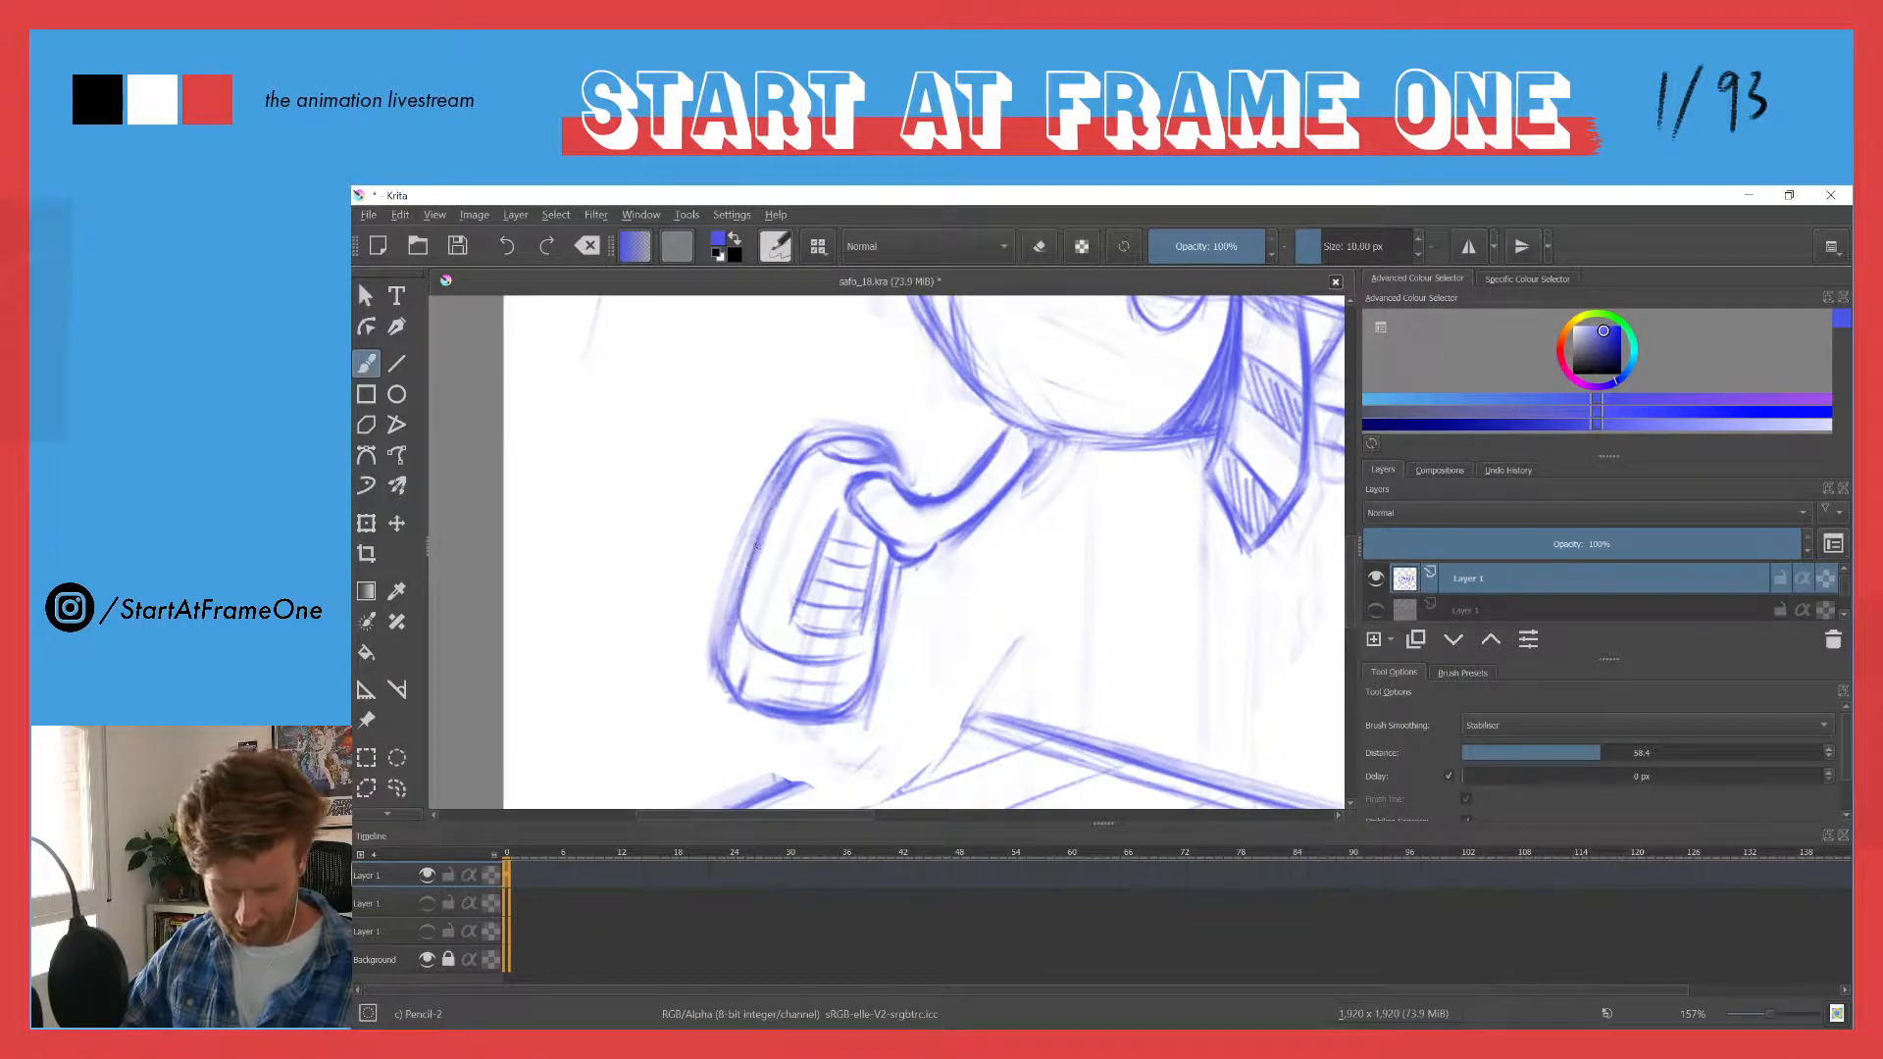
pyautogui.moveTo(755, 549)
pyautogui.mouseDown()
pyautogui.moveTo(723, 677)
pyautogui.moveTo(714, 647)
pyautogui.mouseUp()
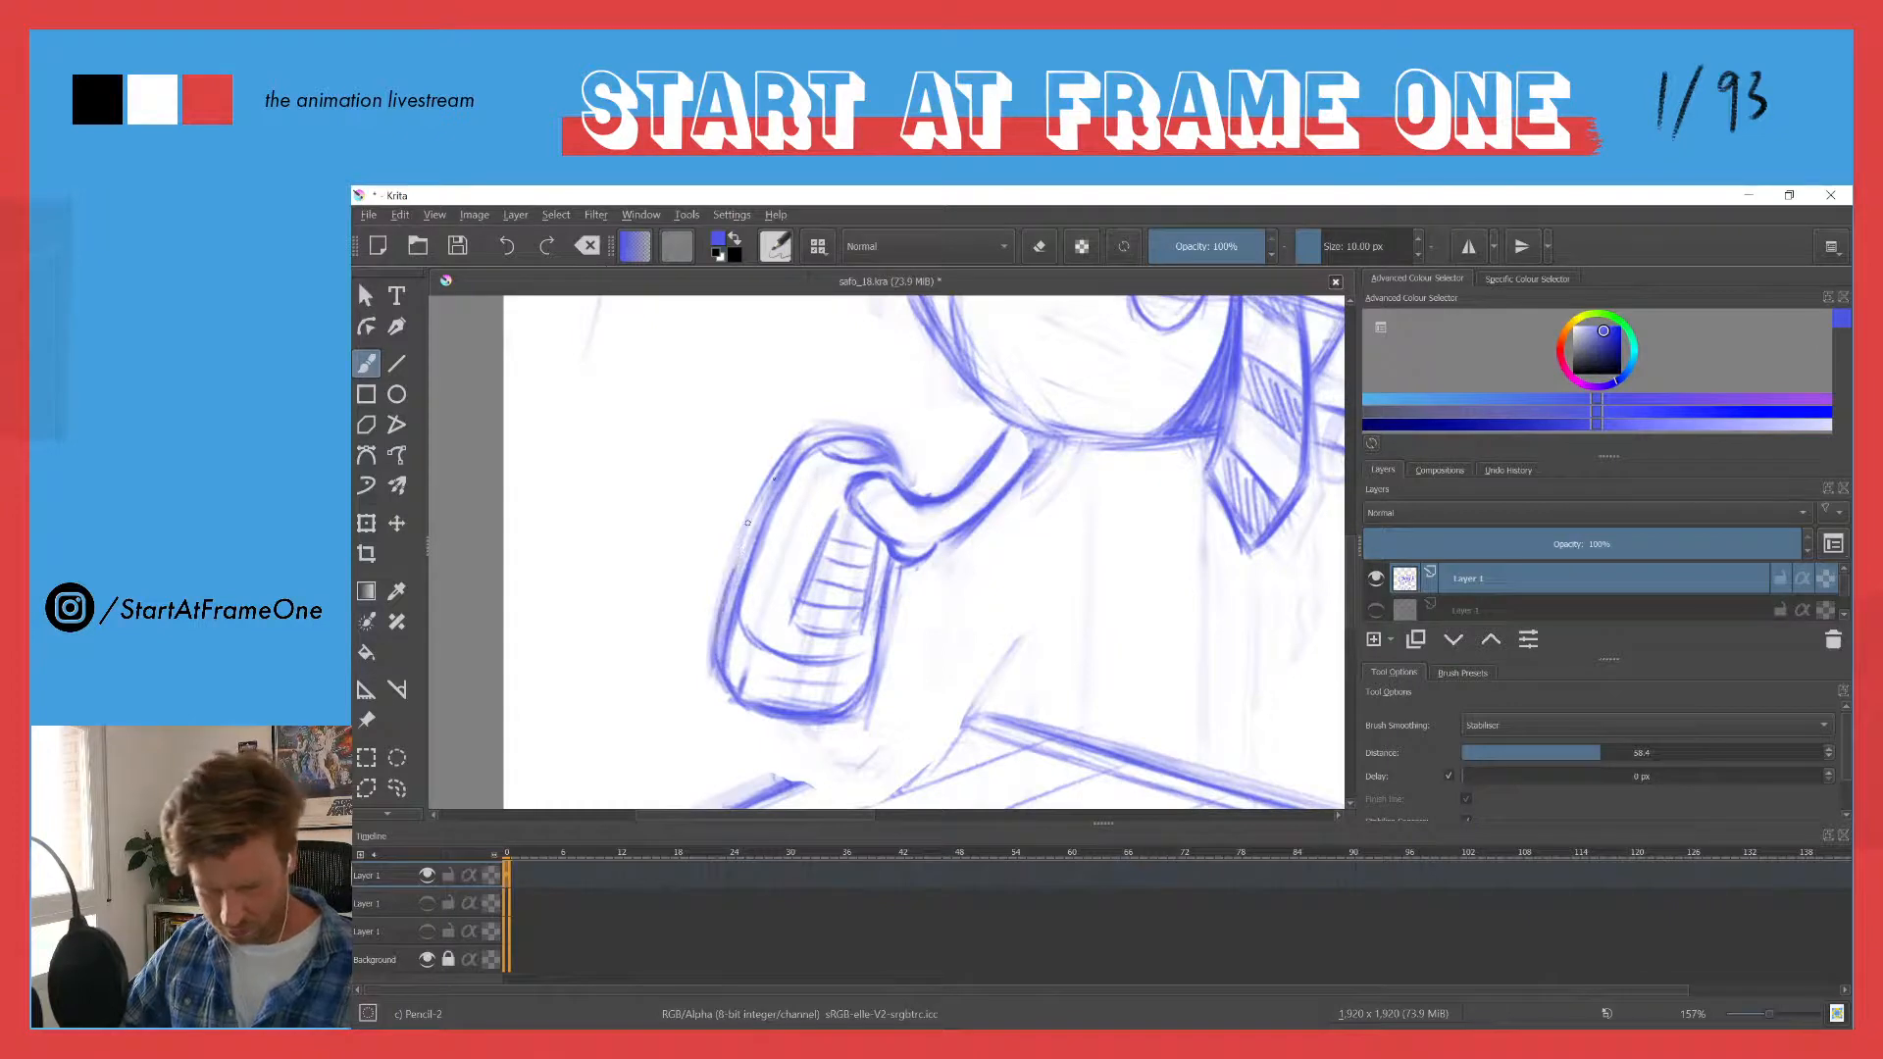
pyautogui.moveTo(773, 479); pyautogui.dragTo(714, 625)
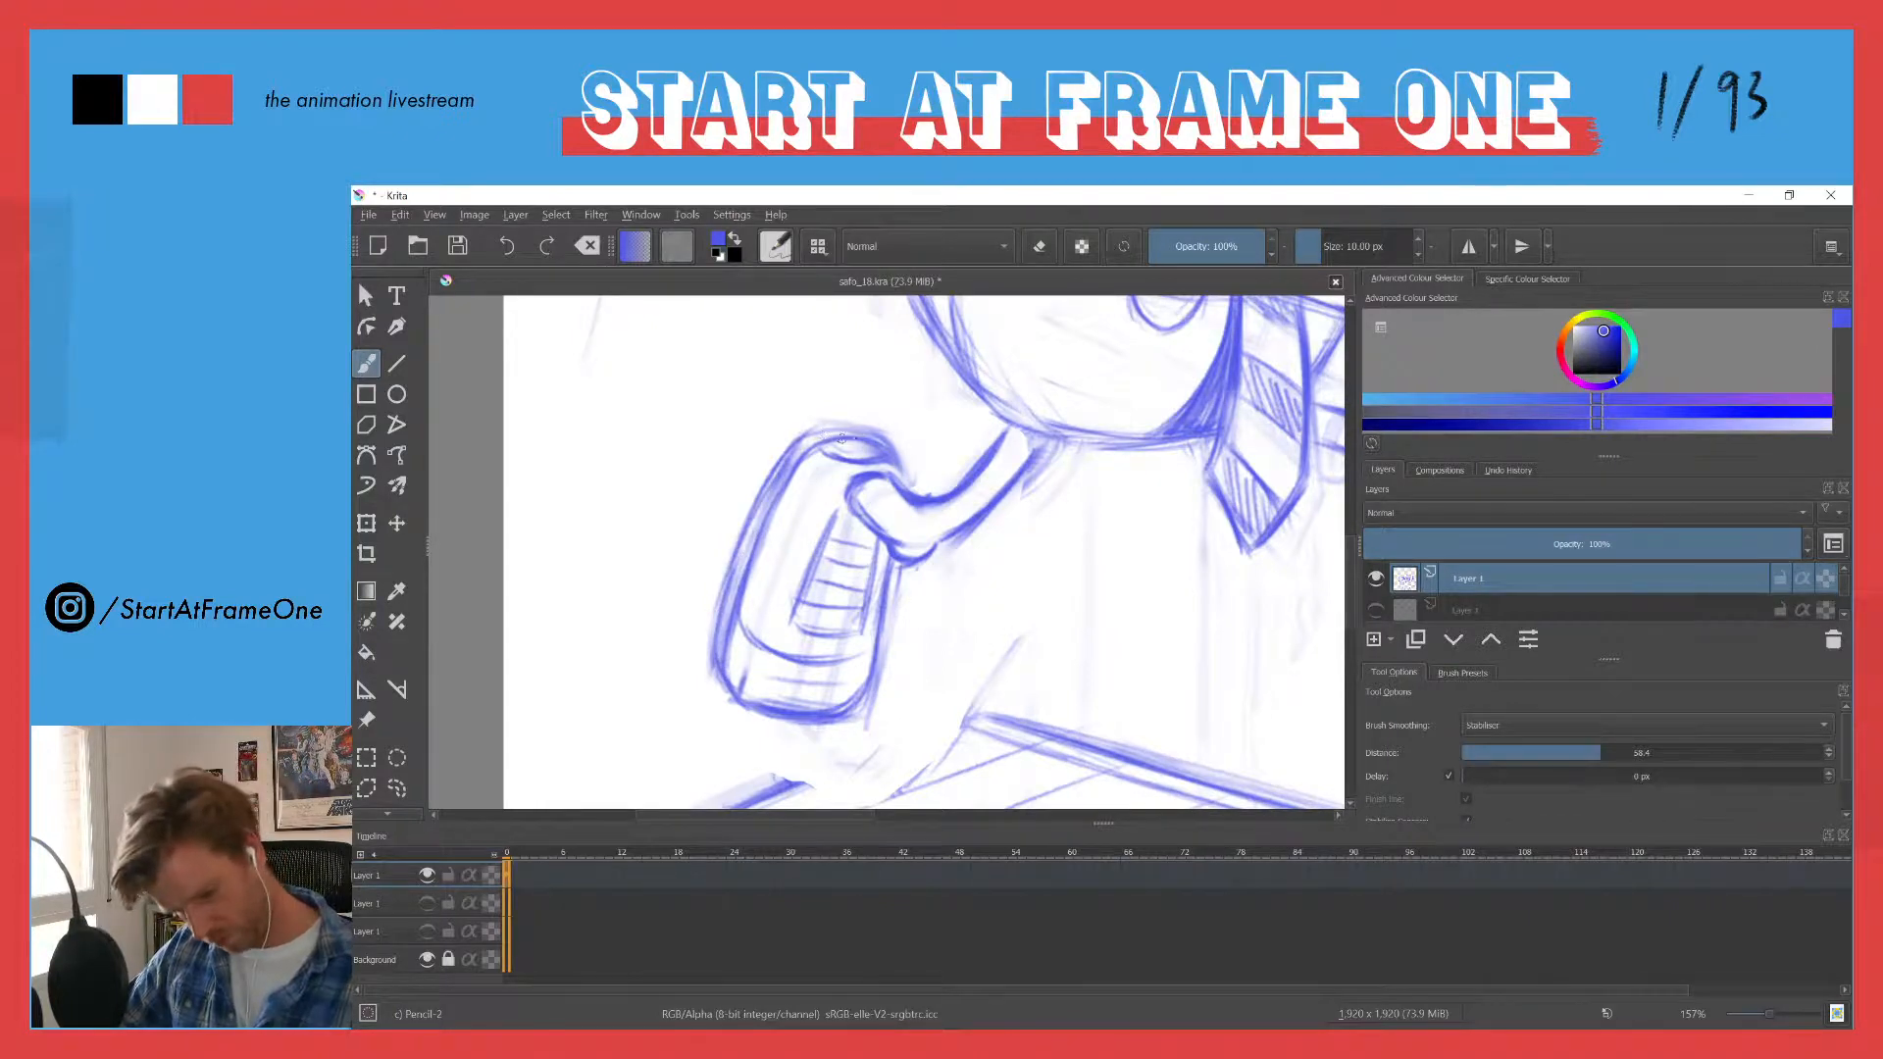
# - Strengthen the curves at the heel and the top of the barred panel, and erase faint lines inside the toe
pyautogui.moveTo(806, 431)
pyautogui.mouseDown()
pyautogui.moveTo(862, 429)
pyautogui.moveTo(805, 443)
pyautogui.moveTo(881, 446)
pyautogui.moveTo(819, 442)
pyautogui.moveTo(887, 449)
pyautogui.moveTo(900, 478)
pyautogui.moveTo(823, 480)
pyautogui.moveTo(886, 477)
pyautogui.moveTo(841, 513)
pyautogui.mouseUp()
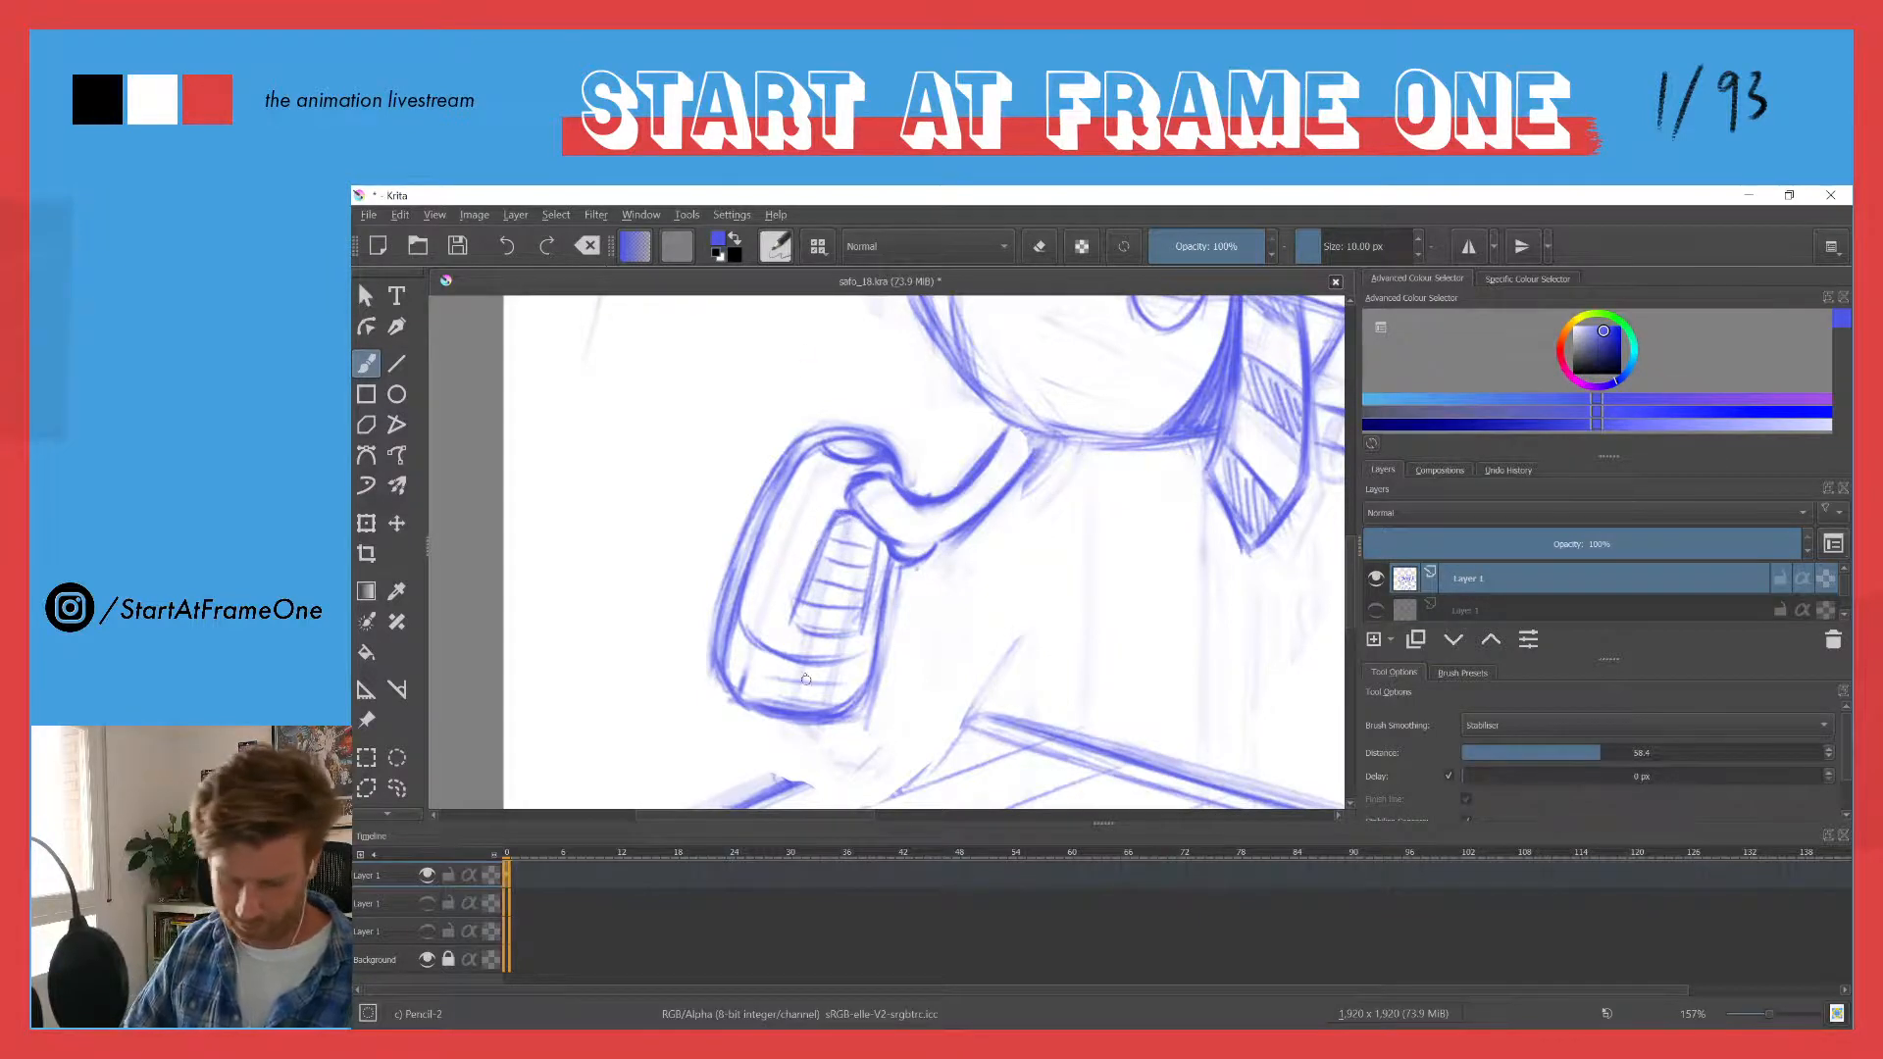
pyautogui.press('e')
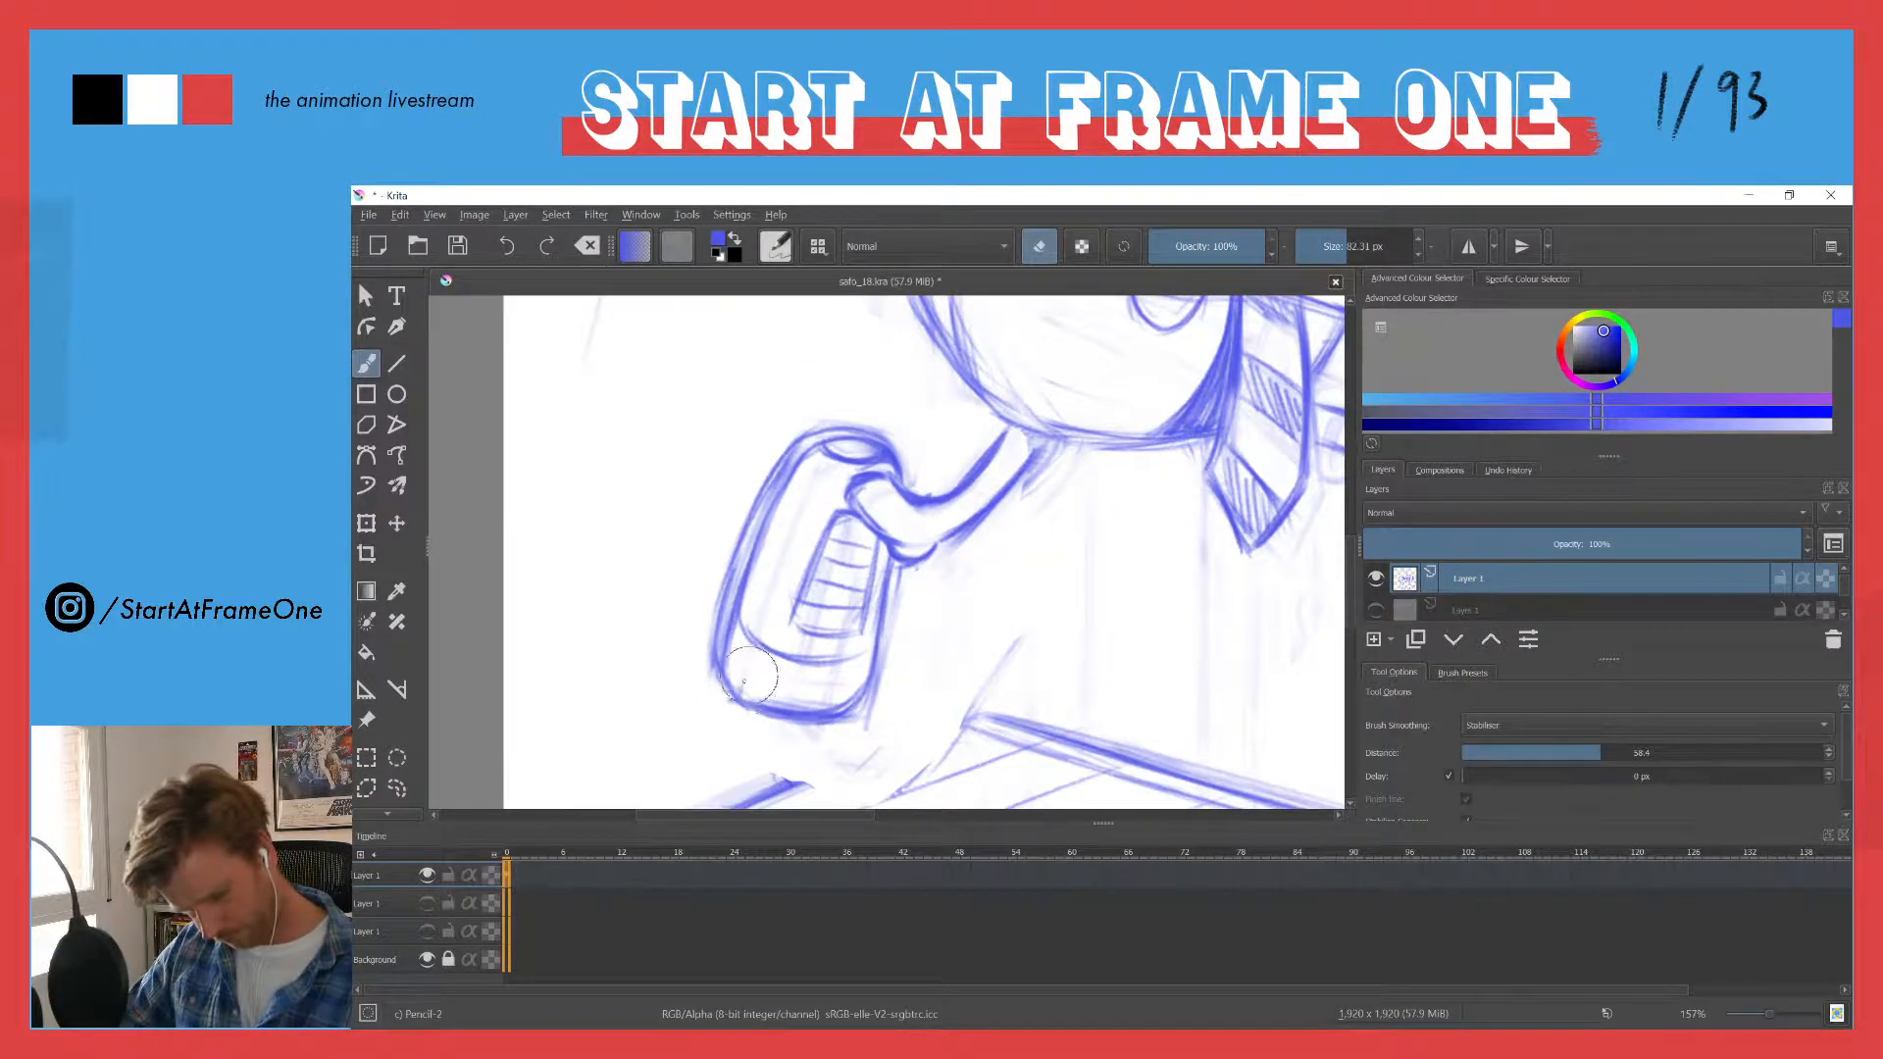
pyautogui.press('e')
# - Lasso the trailing shoe together with its ankle and move it slightly away from the leg
pyautogui.moveTo(786, 425); pyautogui.dragTo(785, 537)
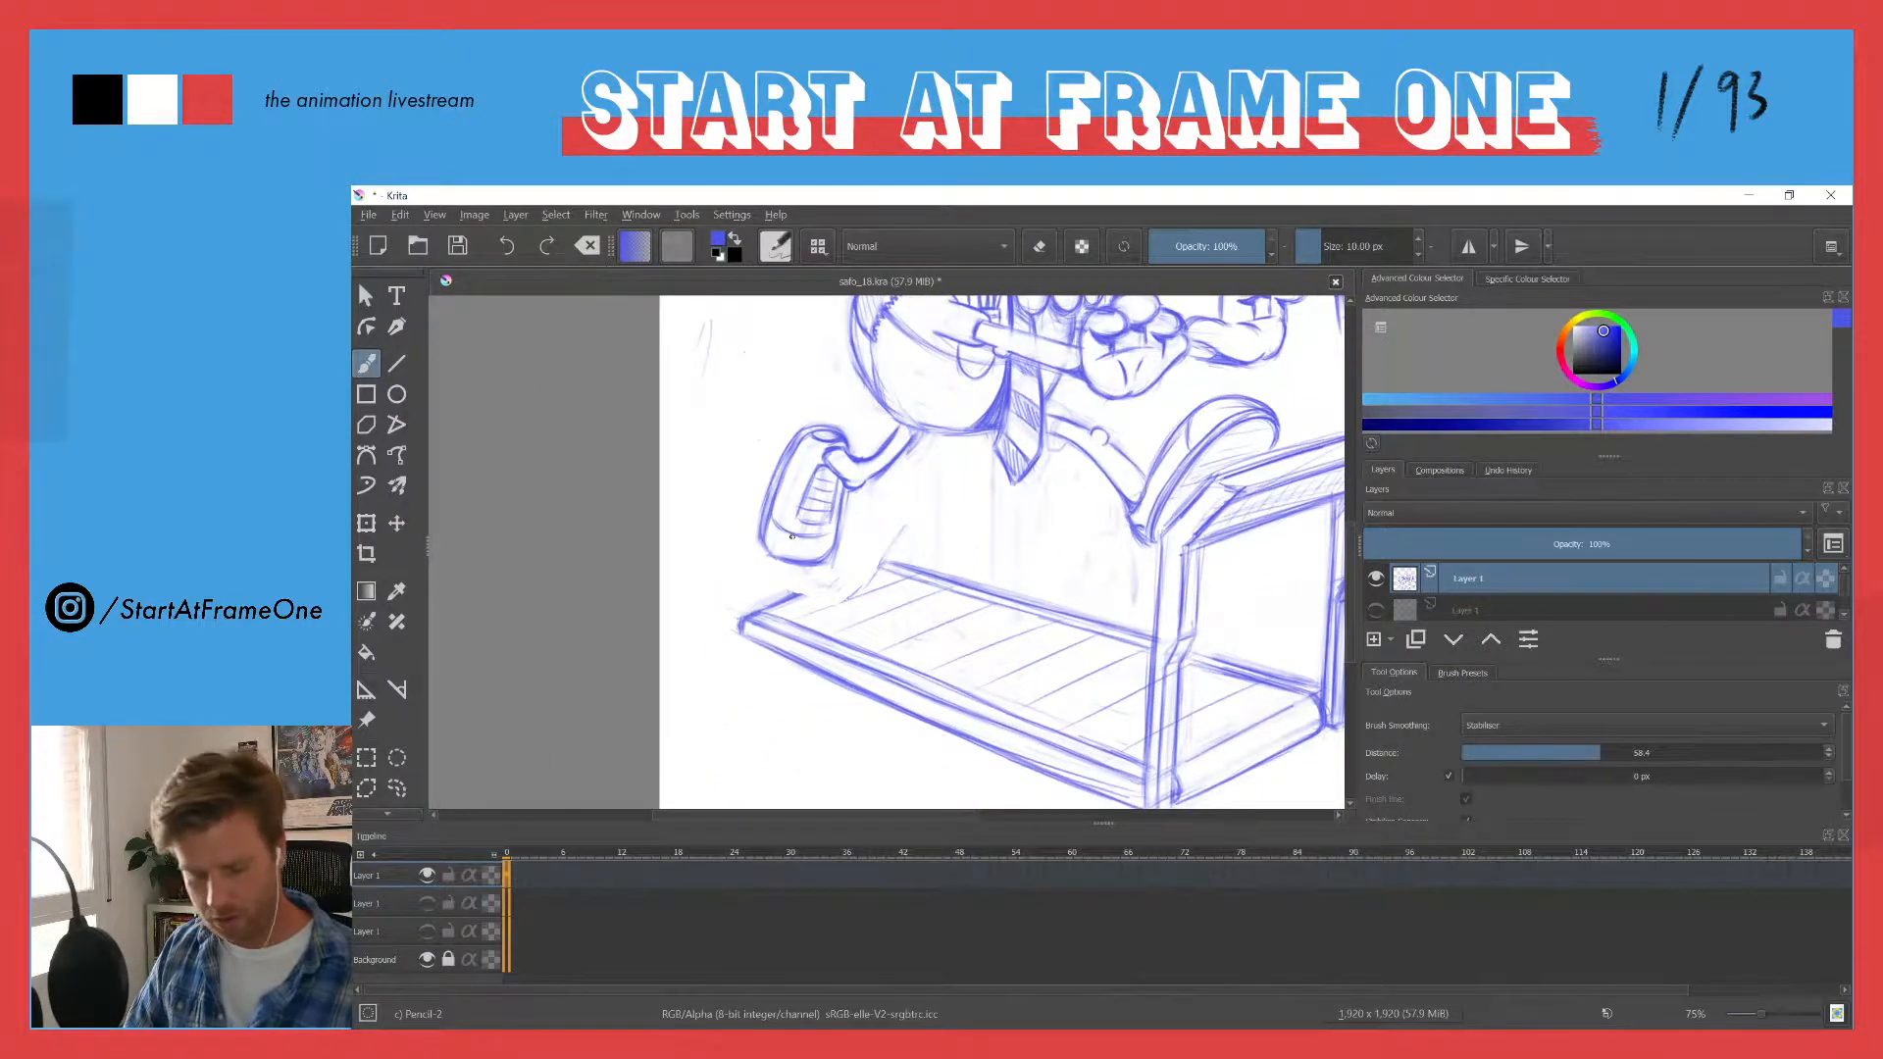
pyautogui.moveTo(737, 440); pyautogui.dragTo(702, 557)
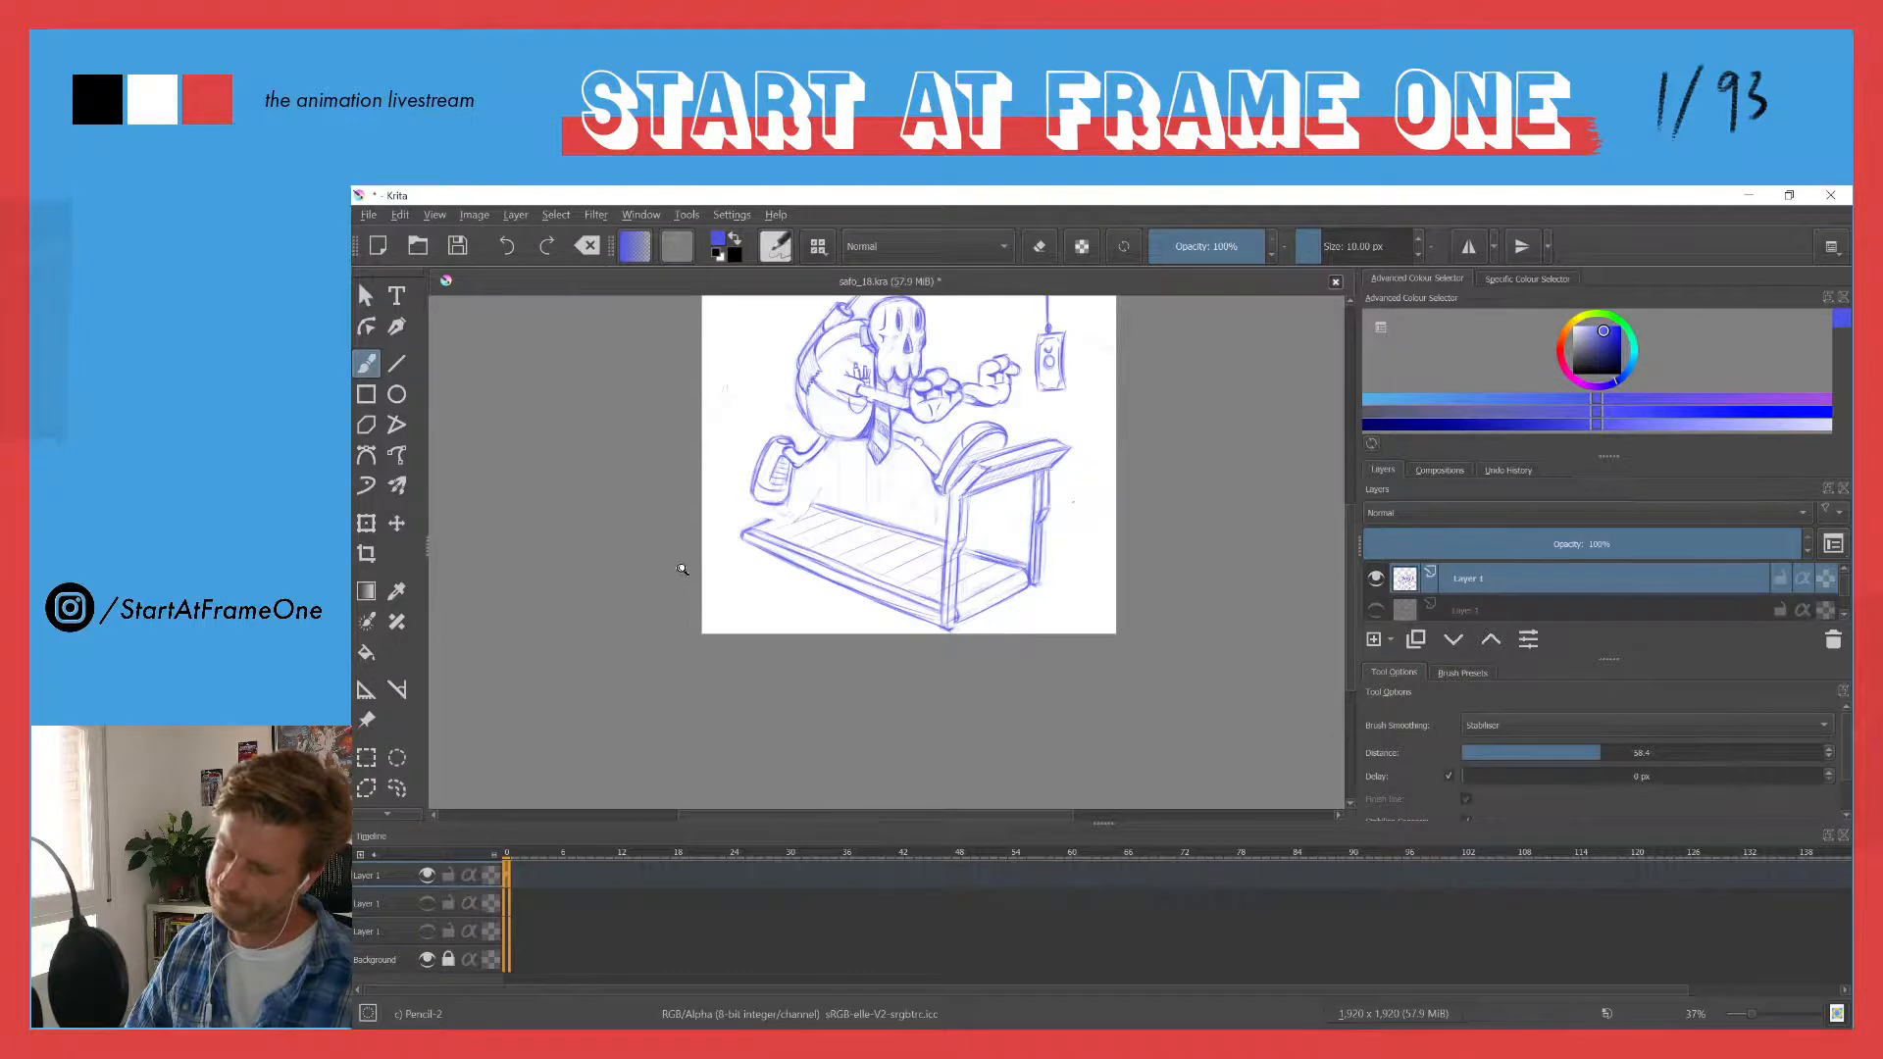
pyautogui.moveTo(783, 478)
pyautogui.mouseDown()
pyautogui.moveTo(861, 302)
pyautogui.moveTo(798, 469)
pyautogui.moveTo(836, 532)
pyautogui.moveTo(839, 637)
pyautogui.moveTo(665, 663)
pyautogui.moveTo(746, 490)
pyautogui.moveTo(733, 473)
pyautogui.mouseUp()
pyautogui.hotkey('ctrl', 'shift', 'f')
pyautogui.press('t')
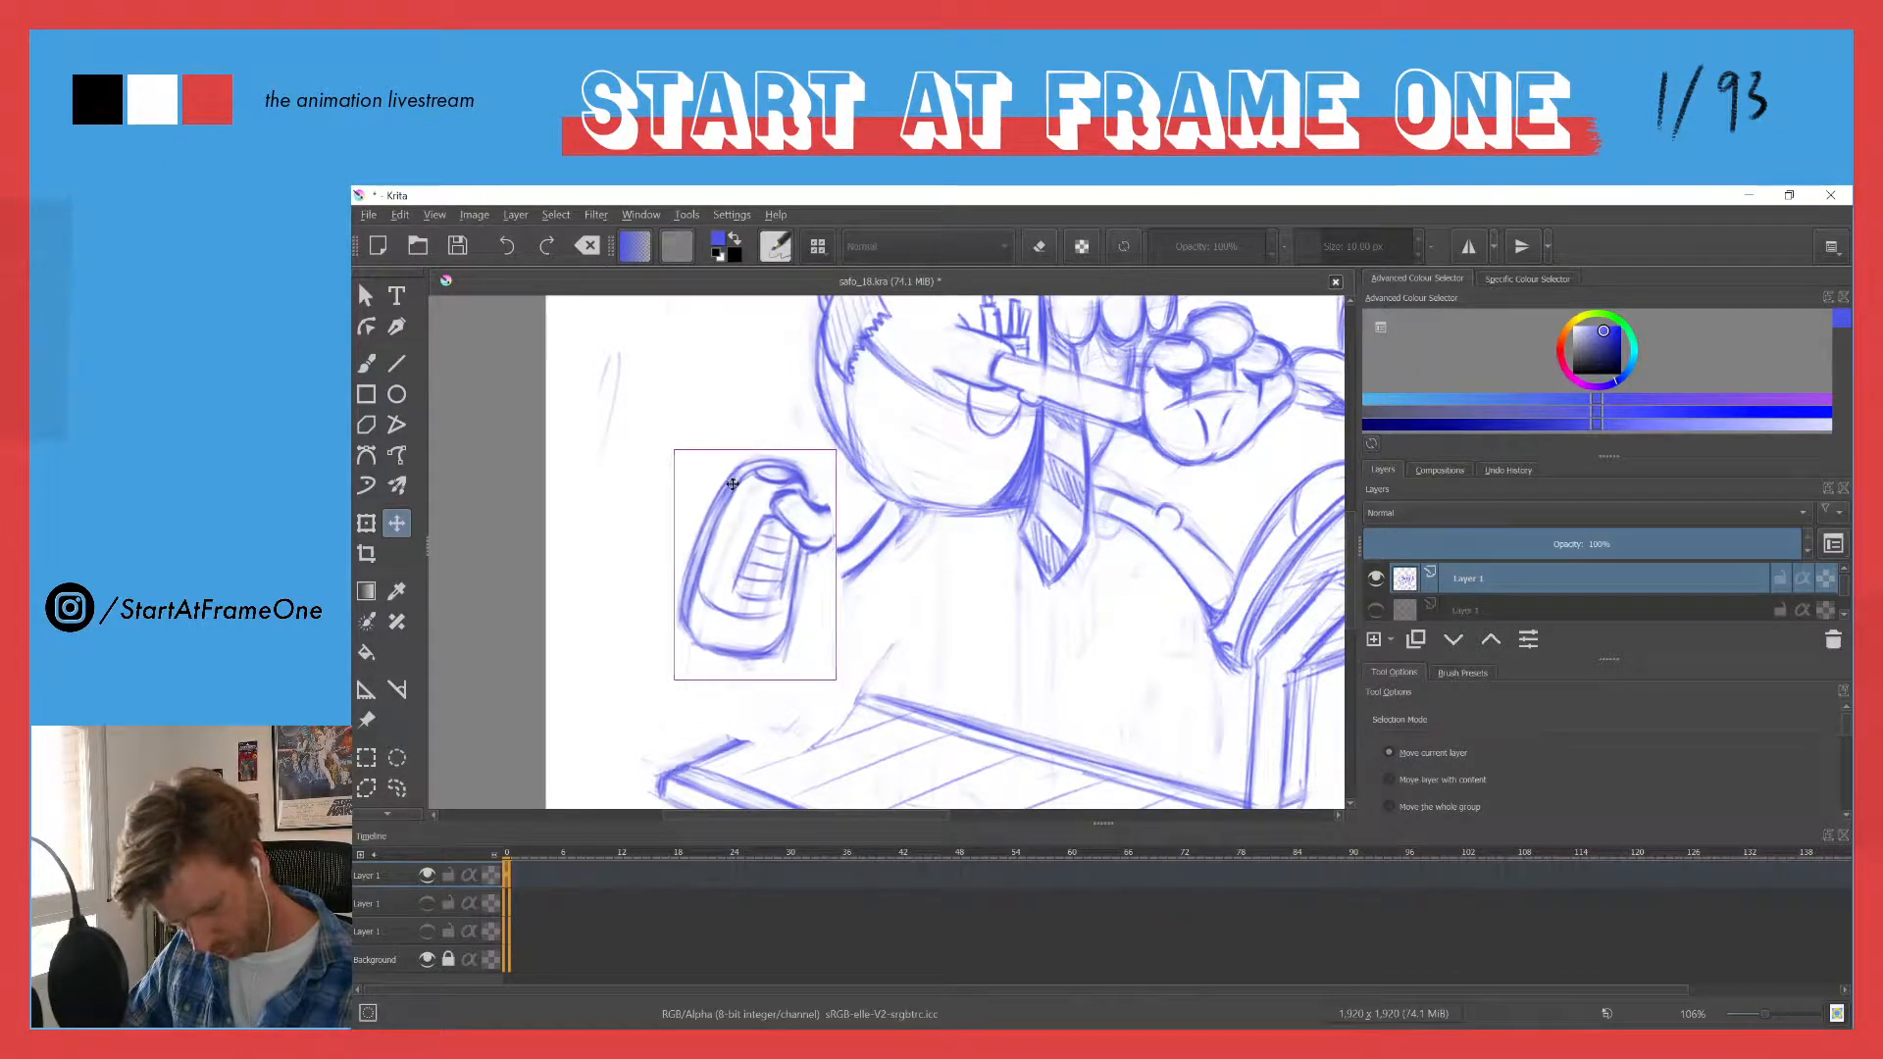
pyautogui.press('b')
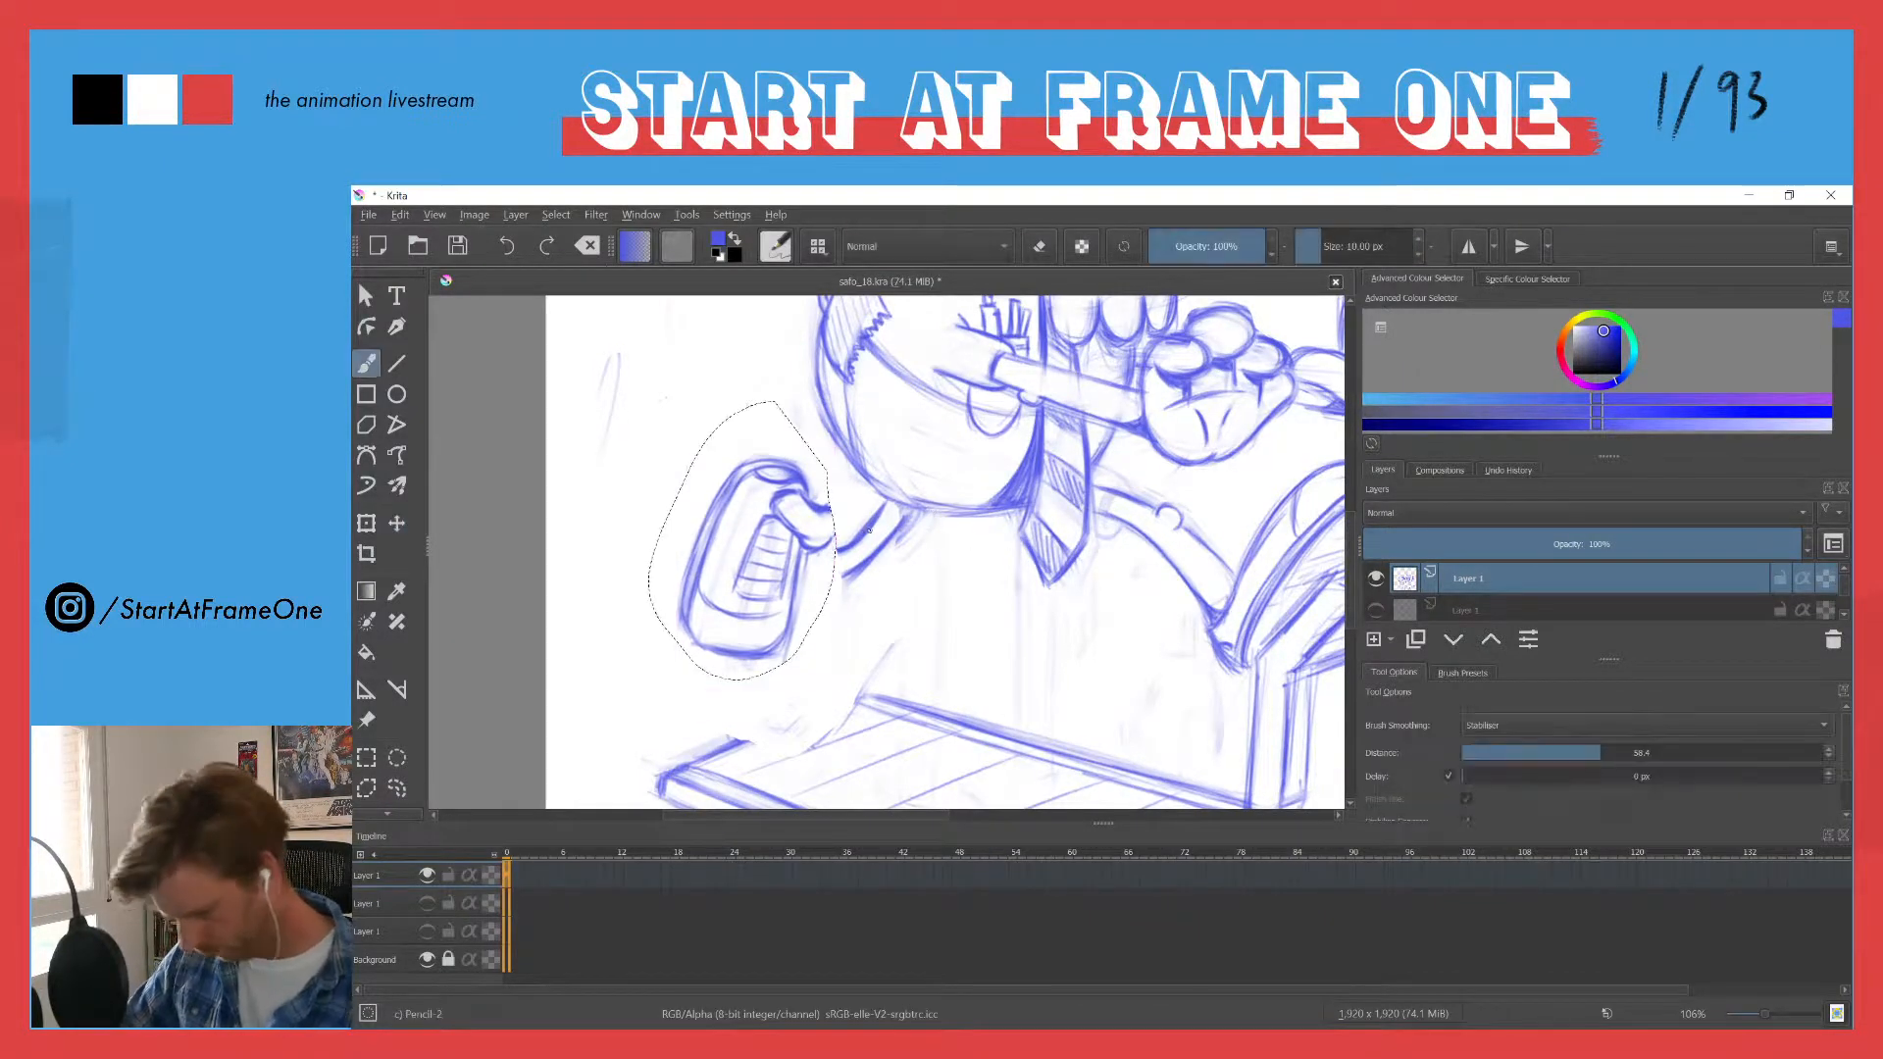
# - Deselect the moved shoe, draw the missing leg lines between ankle and belly, and clean up the join with the eraser
pyautogui.hotkey('ctrl', 'shift', 'a')
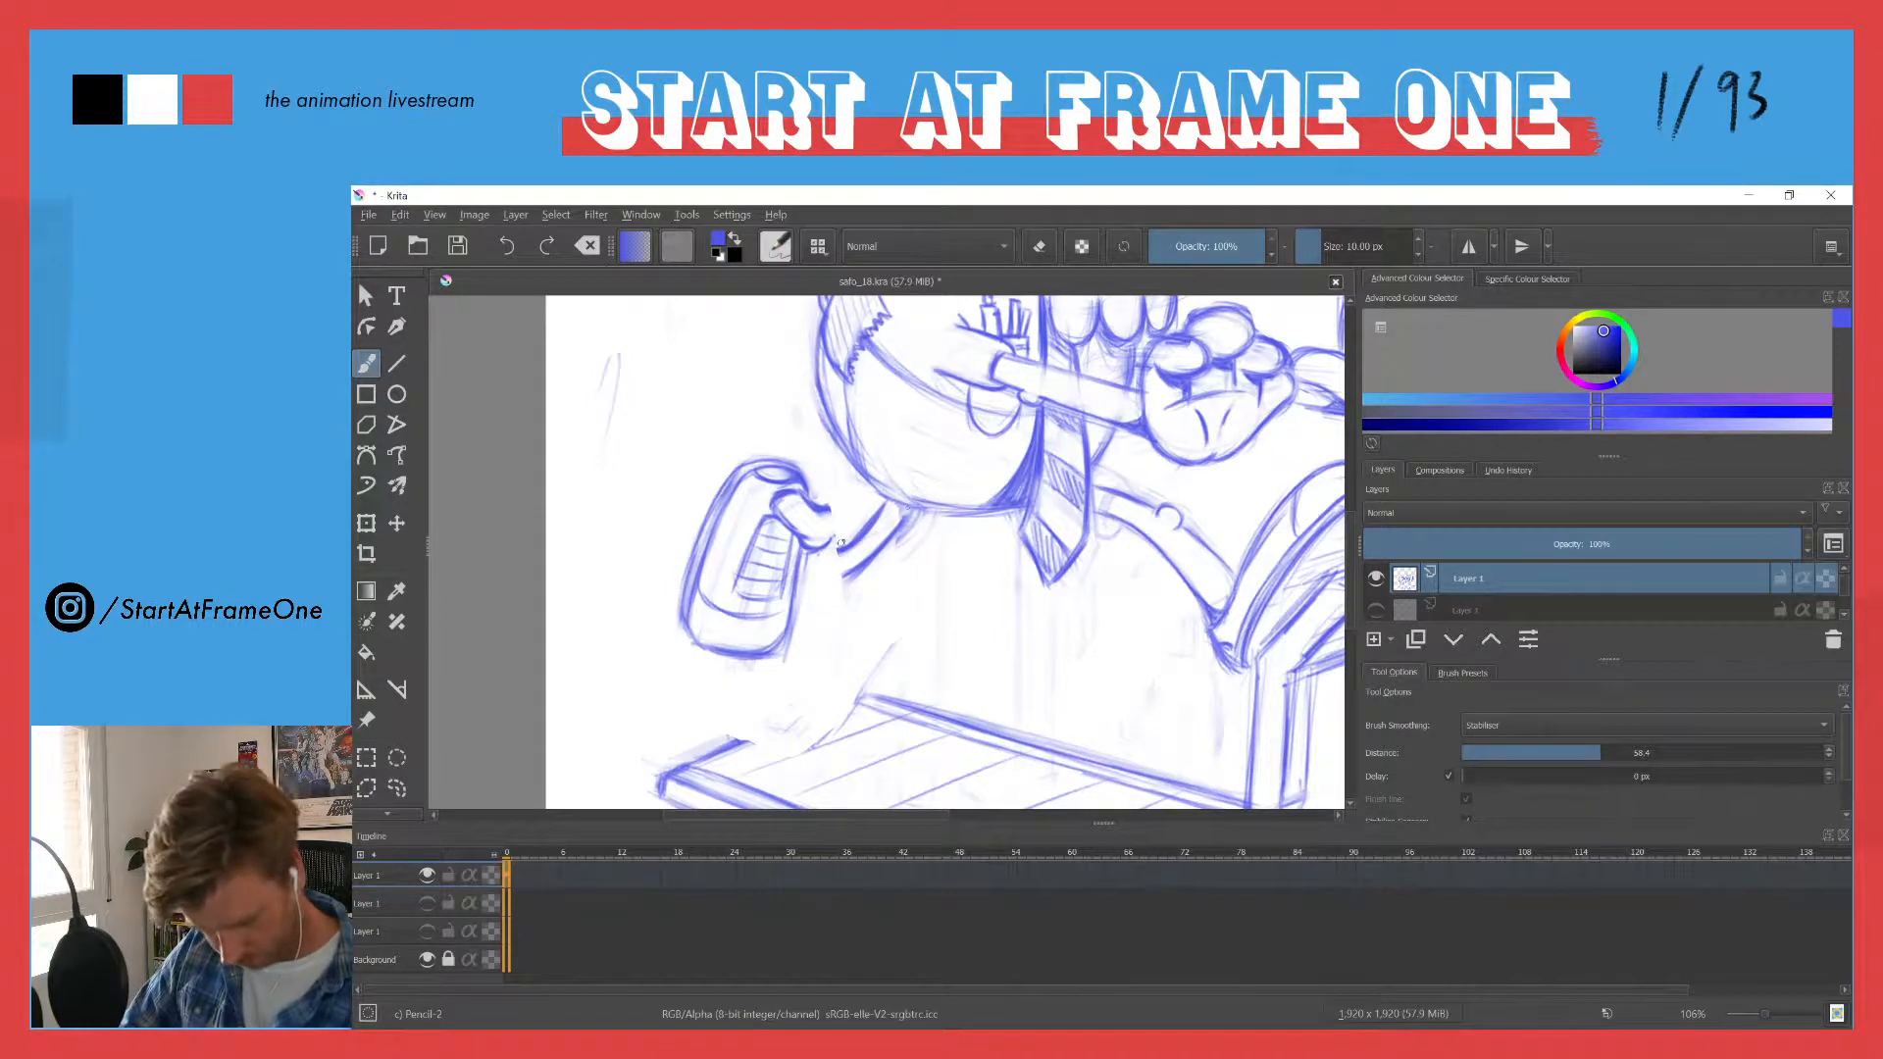
pyautogui.moveTo(841, 543)
pyautogui.mouseDown()
pyautogui.moveTo(899, 516)
pyautogui.moveTo(890, 502)
pyautogui.mouseUp()
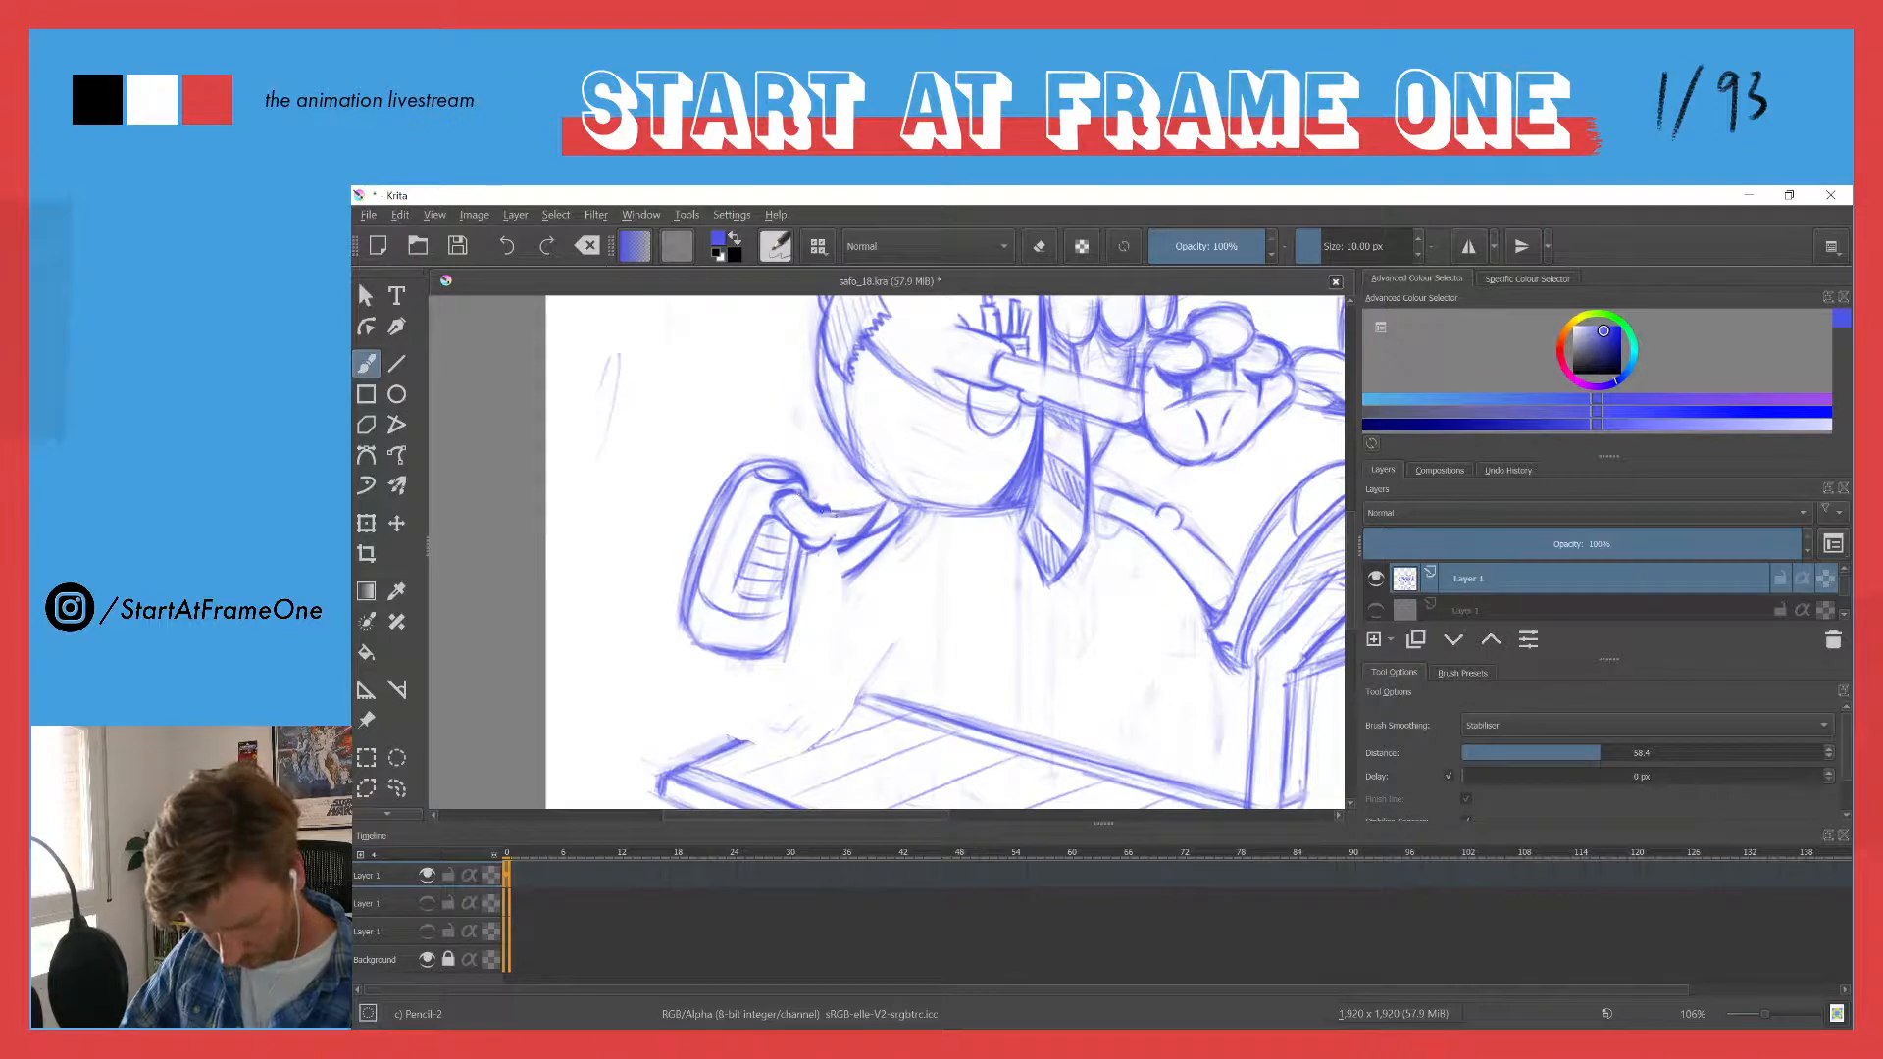
pyautogui.moveTo(840, 515)
pyautogui.mouseDown()
pyautogui.moveTo(794, 497)
pyautogui.moveTo(863, 510)
pyautogui.moveTo(840, 561)
pyautogui.moveTo(854, 516)
pyautogui.moveTo(887, 527)
pyautogui.moveTo(799, 498)
pyautogui.moveTo(843, 514)
pyautogui.mouseUp()
pyautogui.press('e')
pyautogui.press('e')
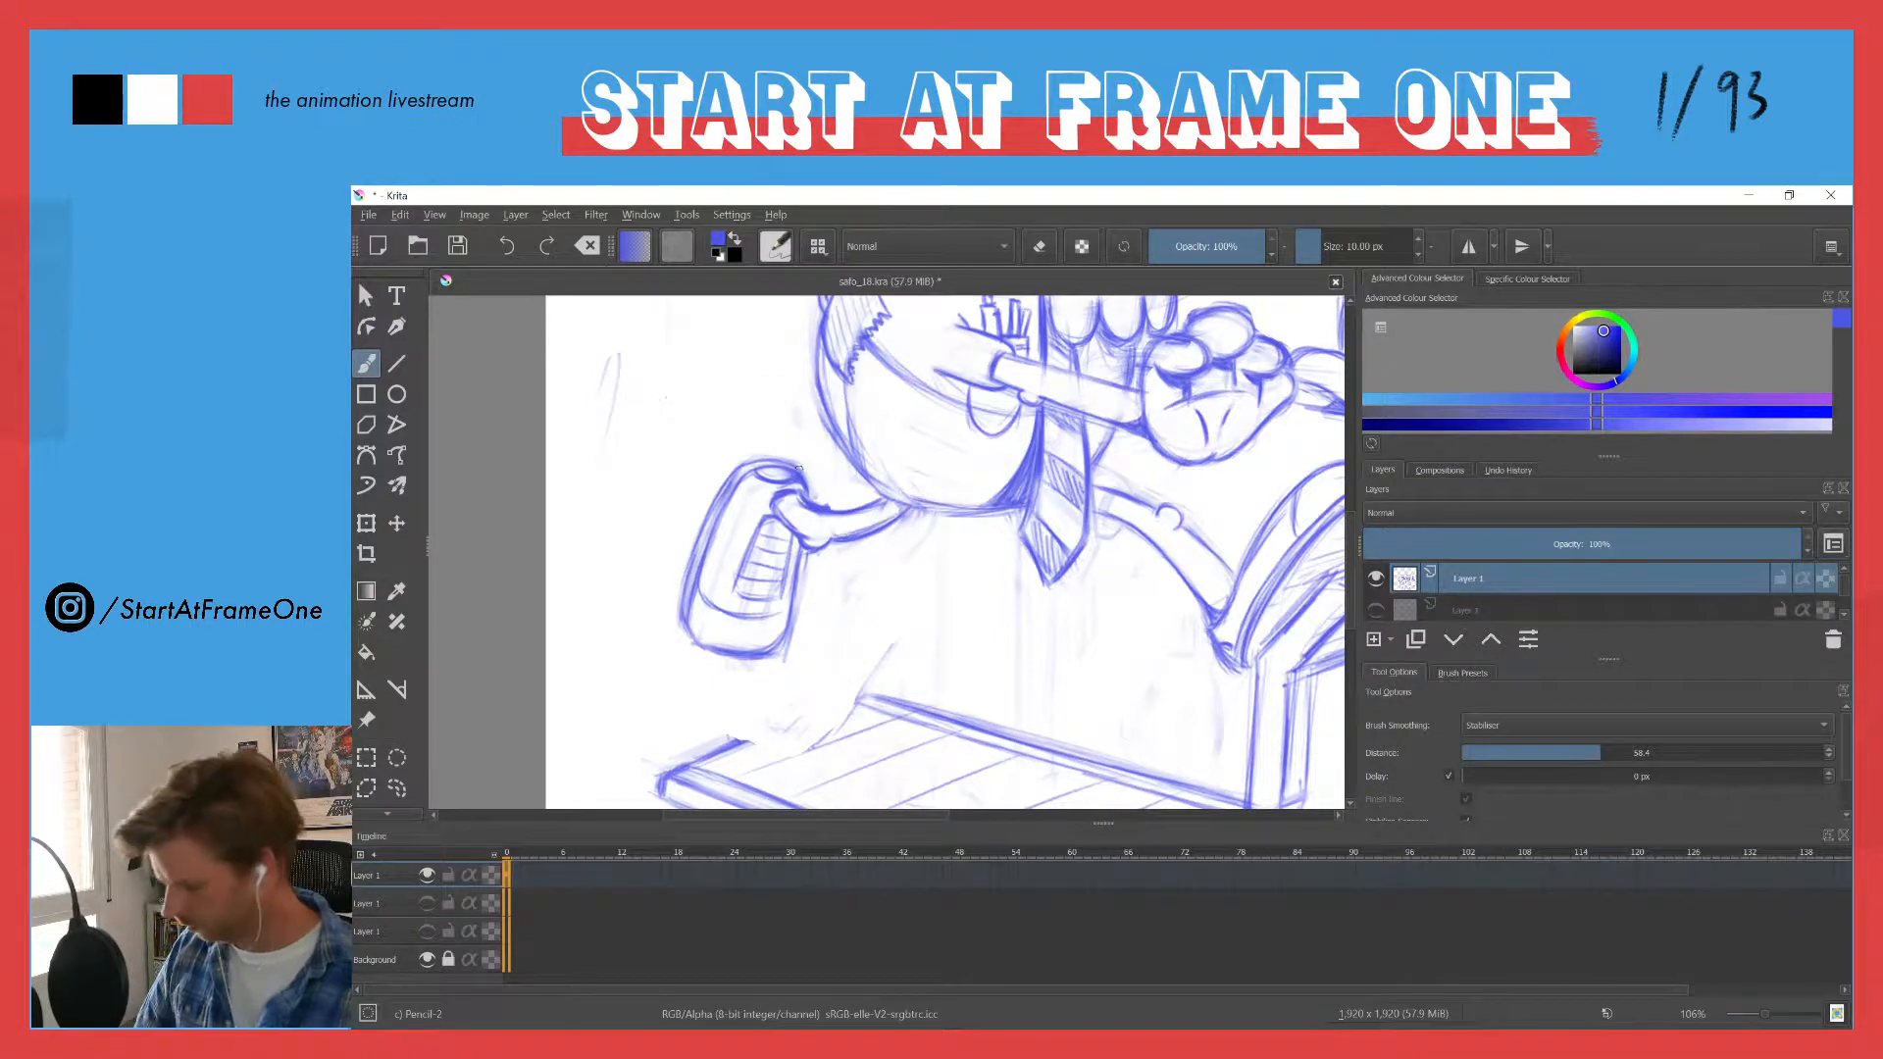
# - Touch up the trailing leg's contour just below the belly with a short stroke
pyautogui.moveTo(764, 440); pyautogui.dragTo(698, 551)
pyautogui.moveTo(728, 437); pyautogui.dragTo(725, 457)
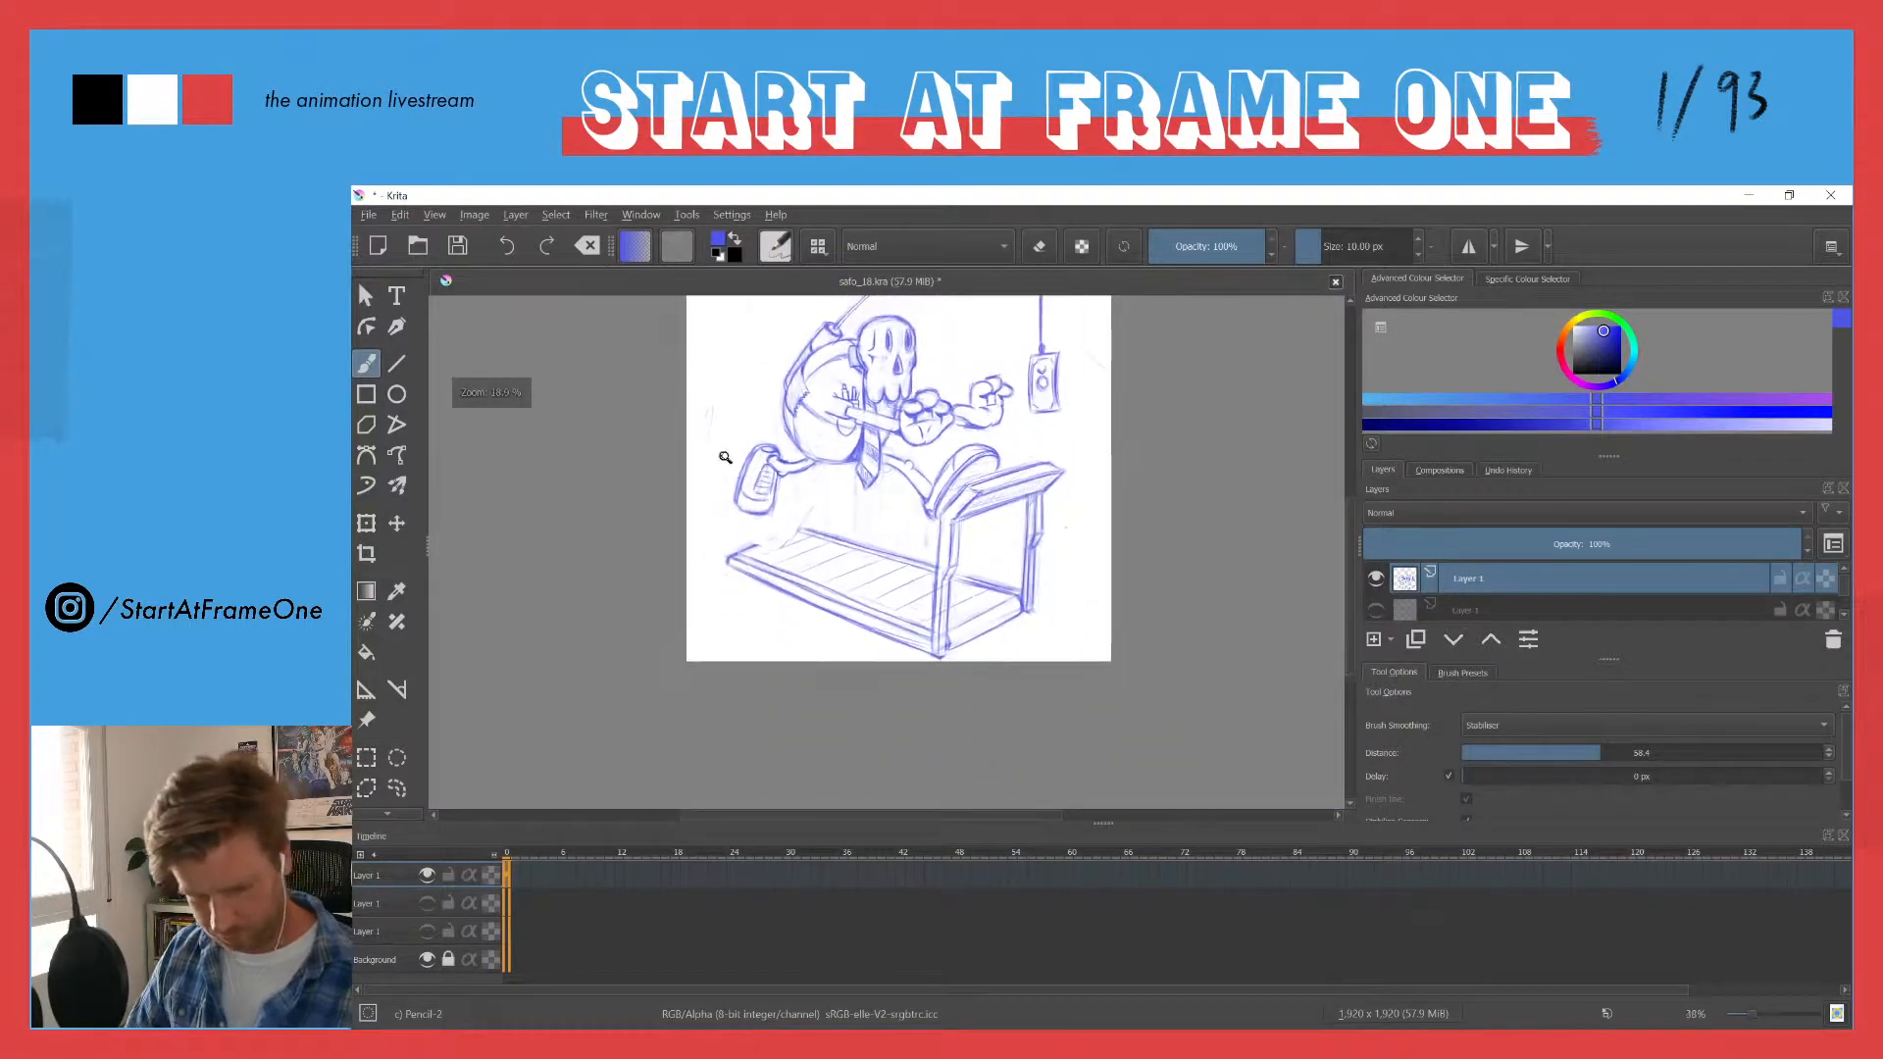
pyautogui.moveTo(751, 529); pyautogui.dragTo(797, 551)
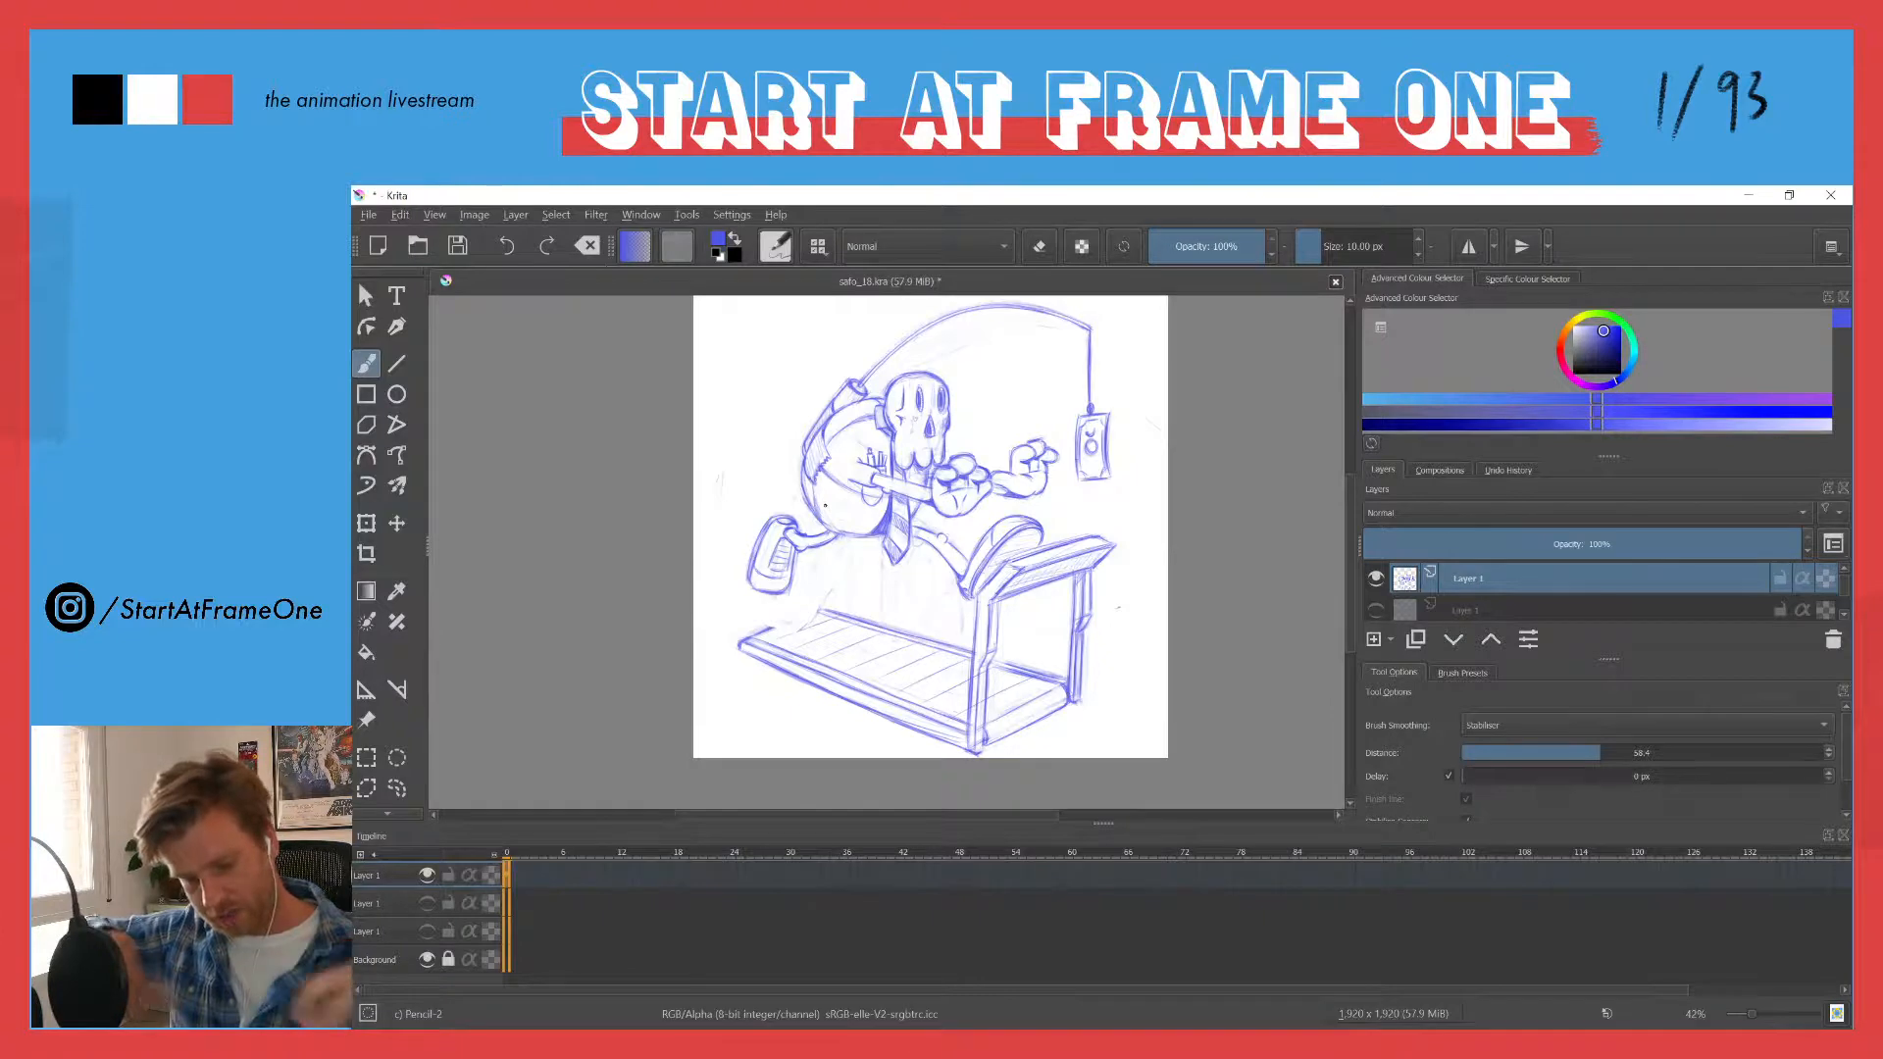
pyautogui.moveTo(846, 503); pyautogui.dragTo(913, 338)
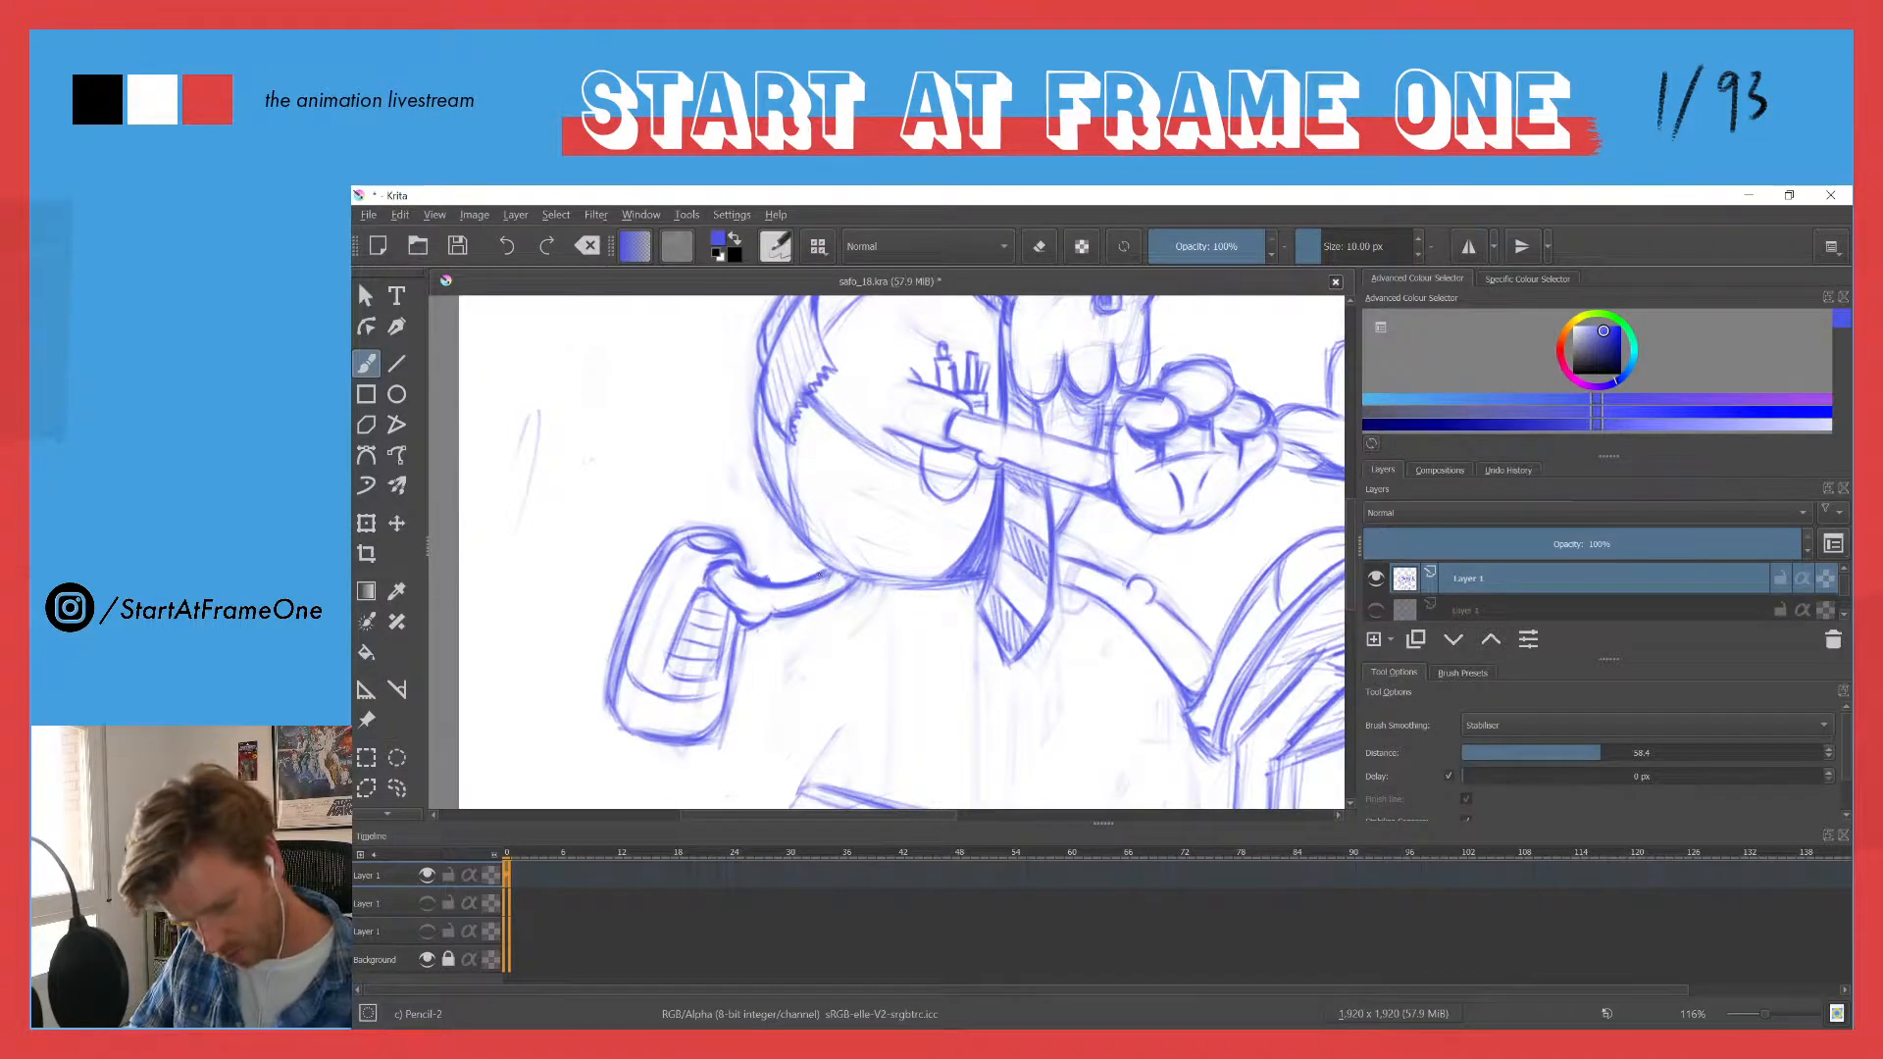
pyautogui.moveTo(832, 589); pyautogui.dragTo(831, 583)
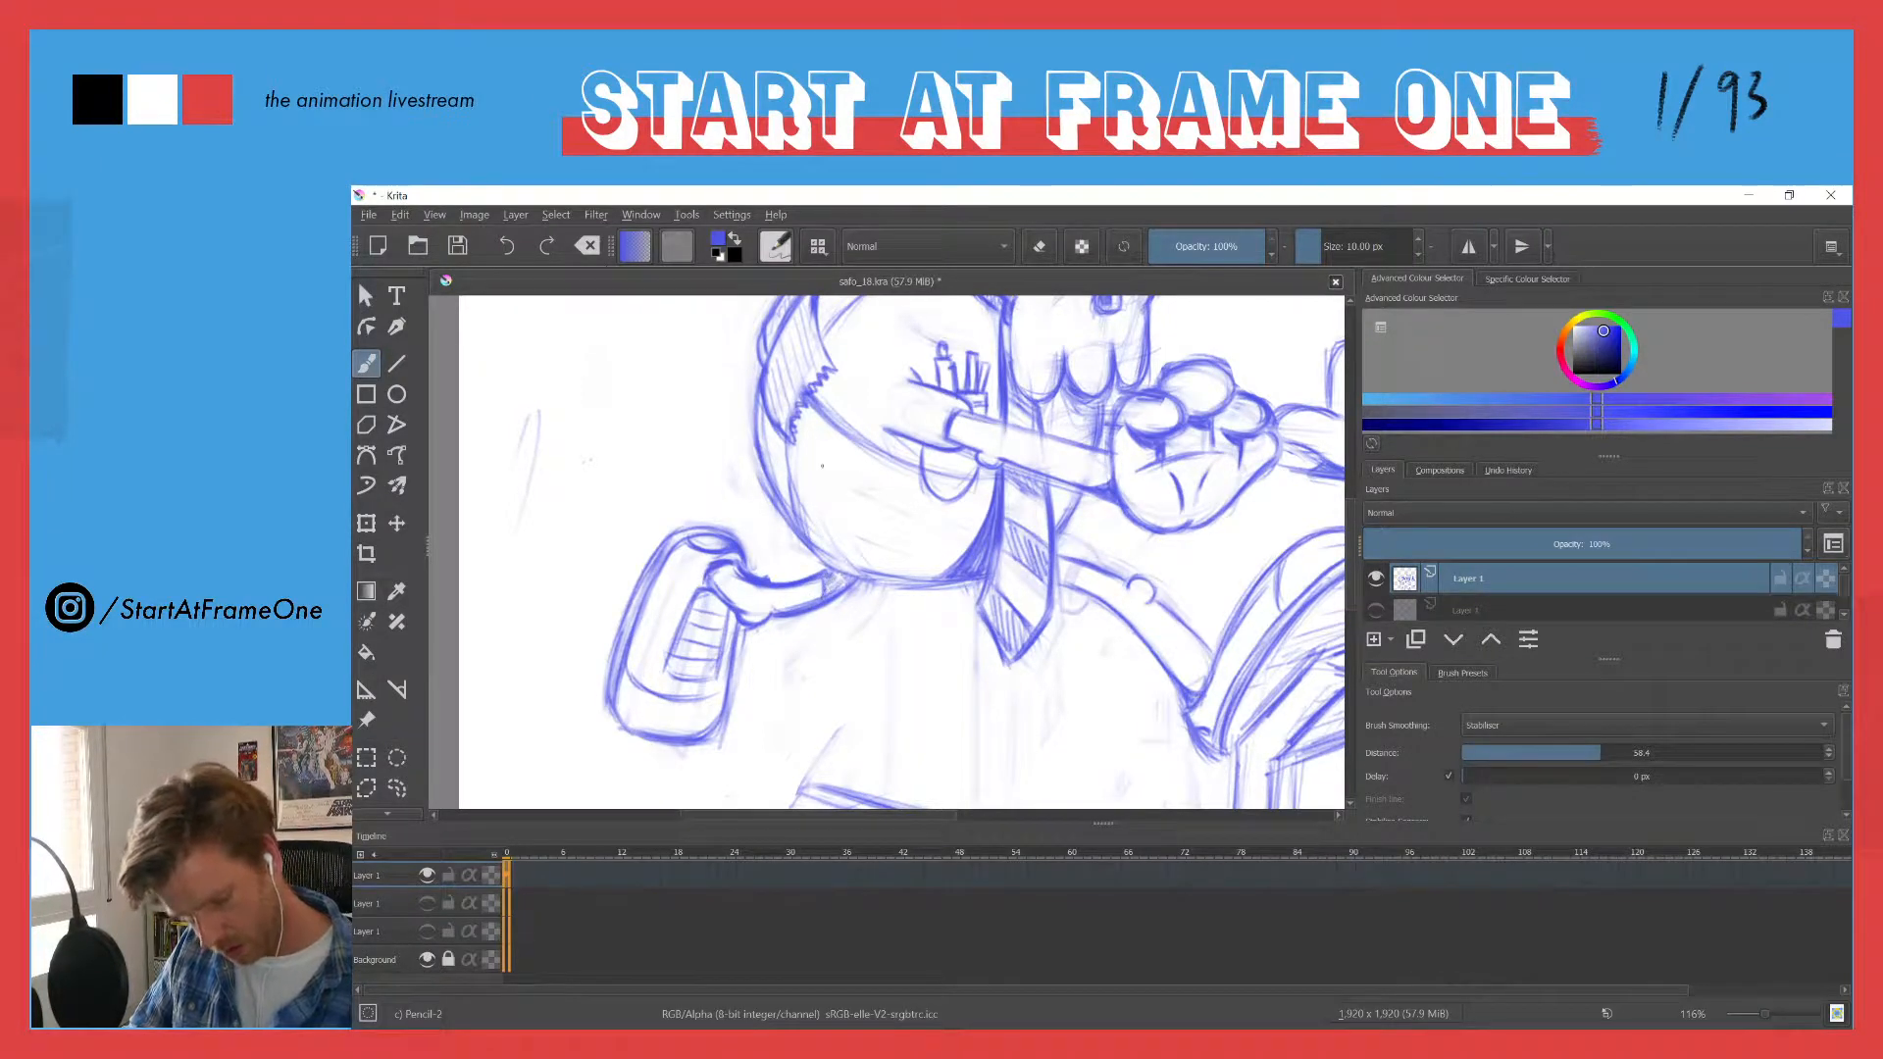
# - Fill in the faint rear edge of the treadmill deck at its far corner beneath the trailing shoe
pyautogui.moveTo(795, 407); pyautogui.dragTo(755, 626)
pyautogui.moveTo(734, 549); pyautogui.dragTo(874, 429)
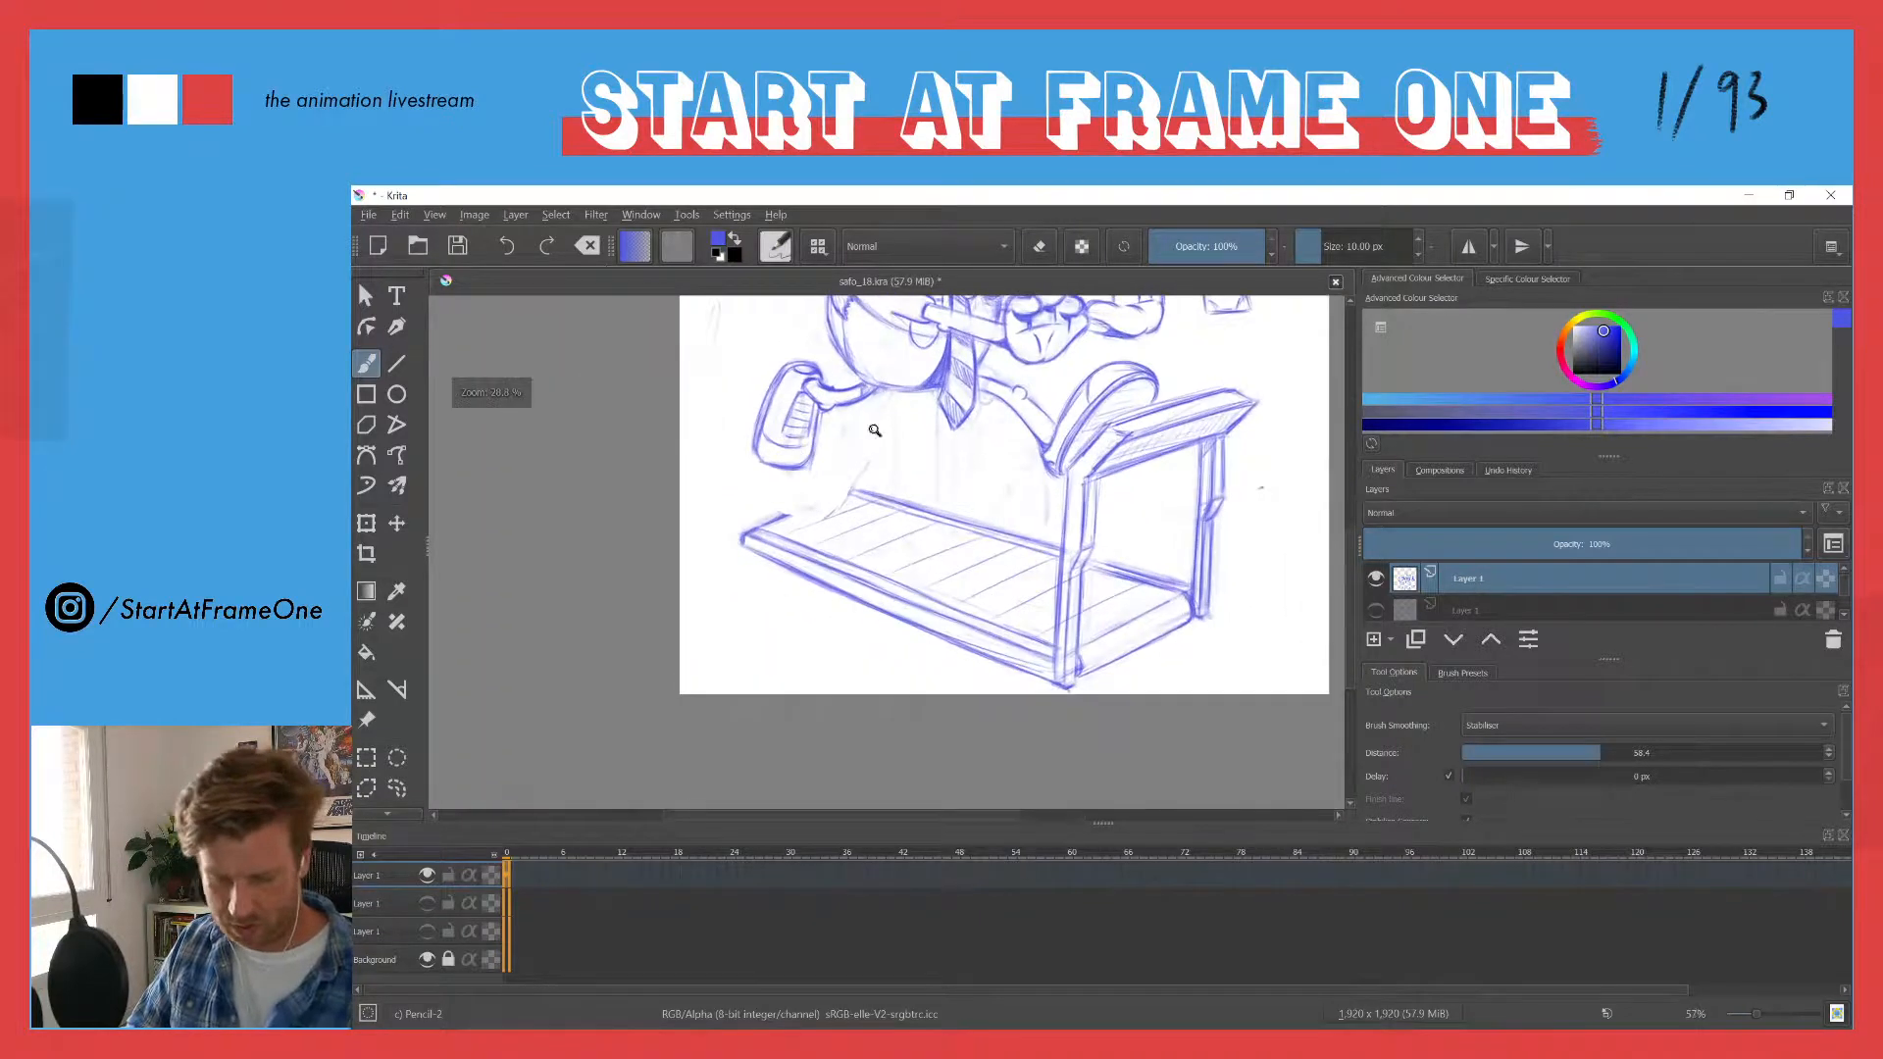
pyautogui.moveTo(791, 515)
pyautogui.mouseDown()
pyautogui.moveTo(840, 497)
pyautogui.moveTo(824, 500)
pyautogui.mouseUp()
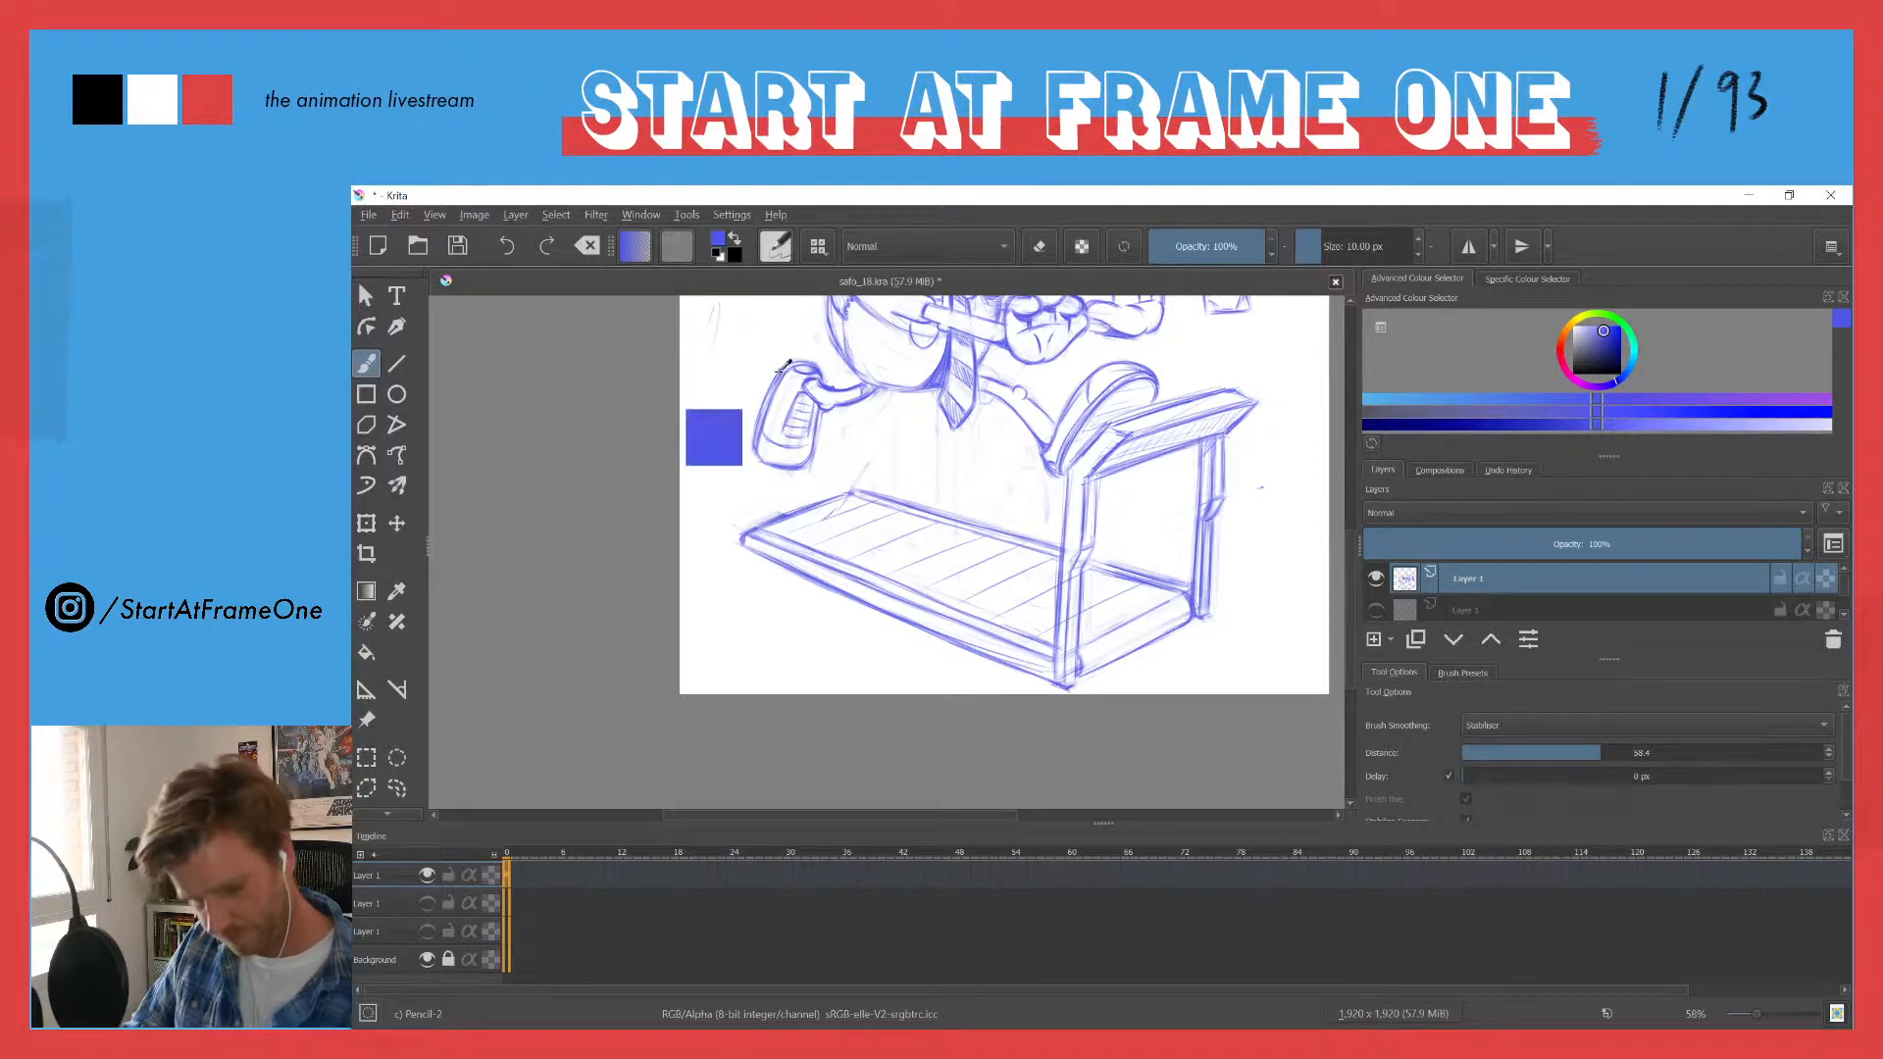
pyautogui.moveTo(783, 366); pyautogui.dragTo(770, 456)
pyautogui.moveTo(755, 320); pyautogui.dragTo(761, 484)
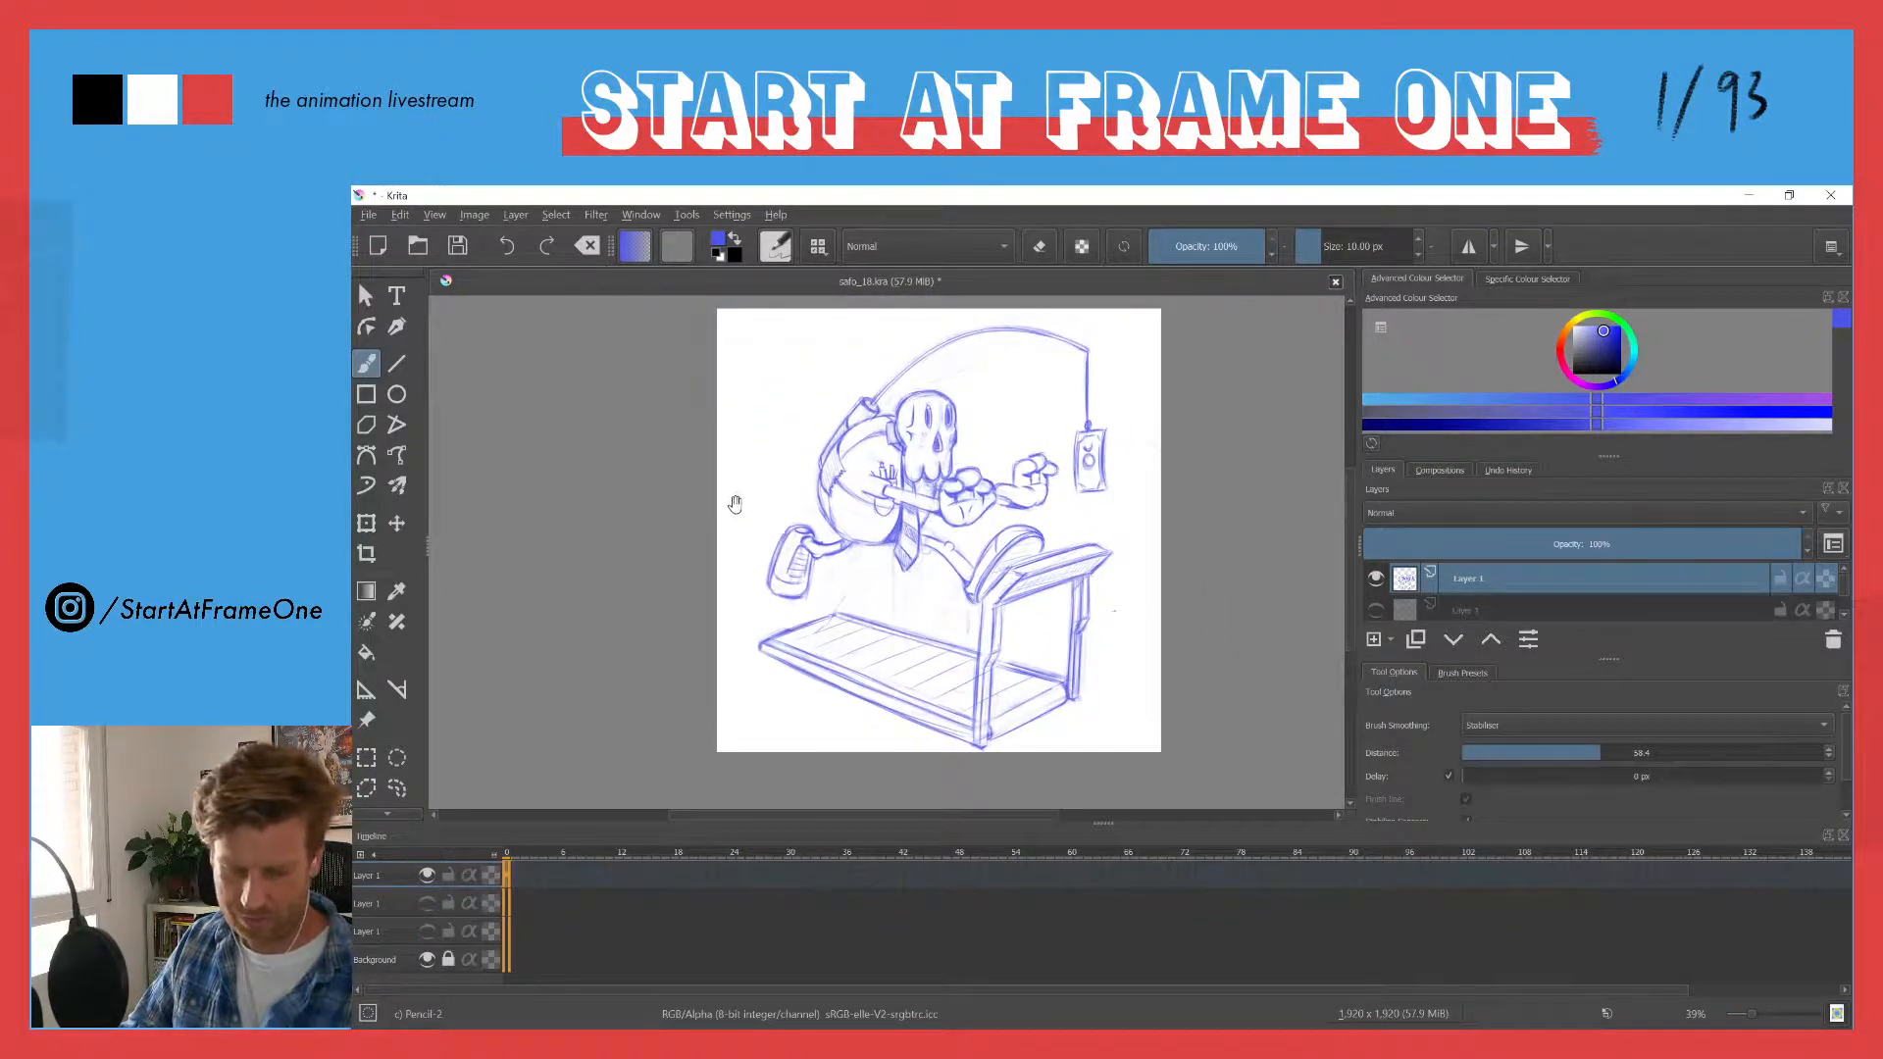
# - Darken the top end of the trailing leg where it tucks under the belly
pyautogui.moveTo(847, 537); pyautogui.dragTo(846, 343)
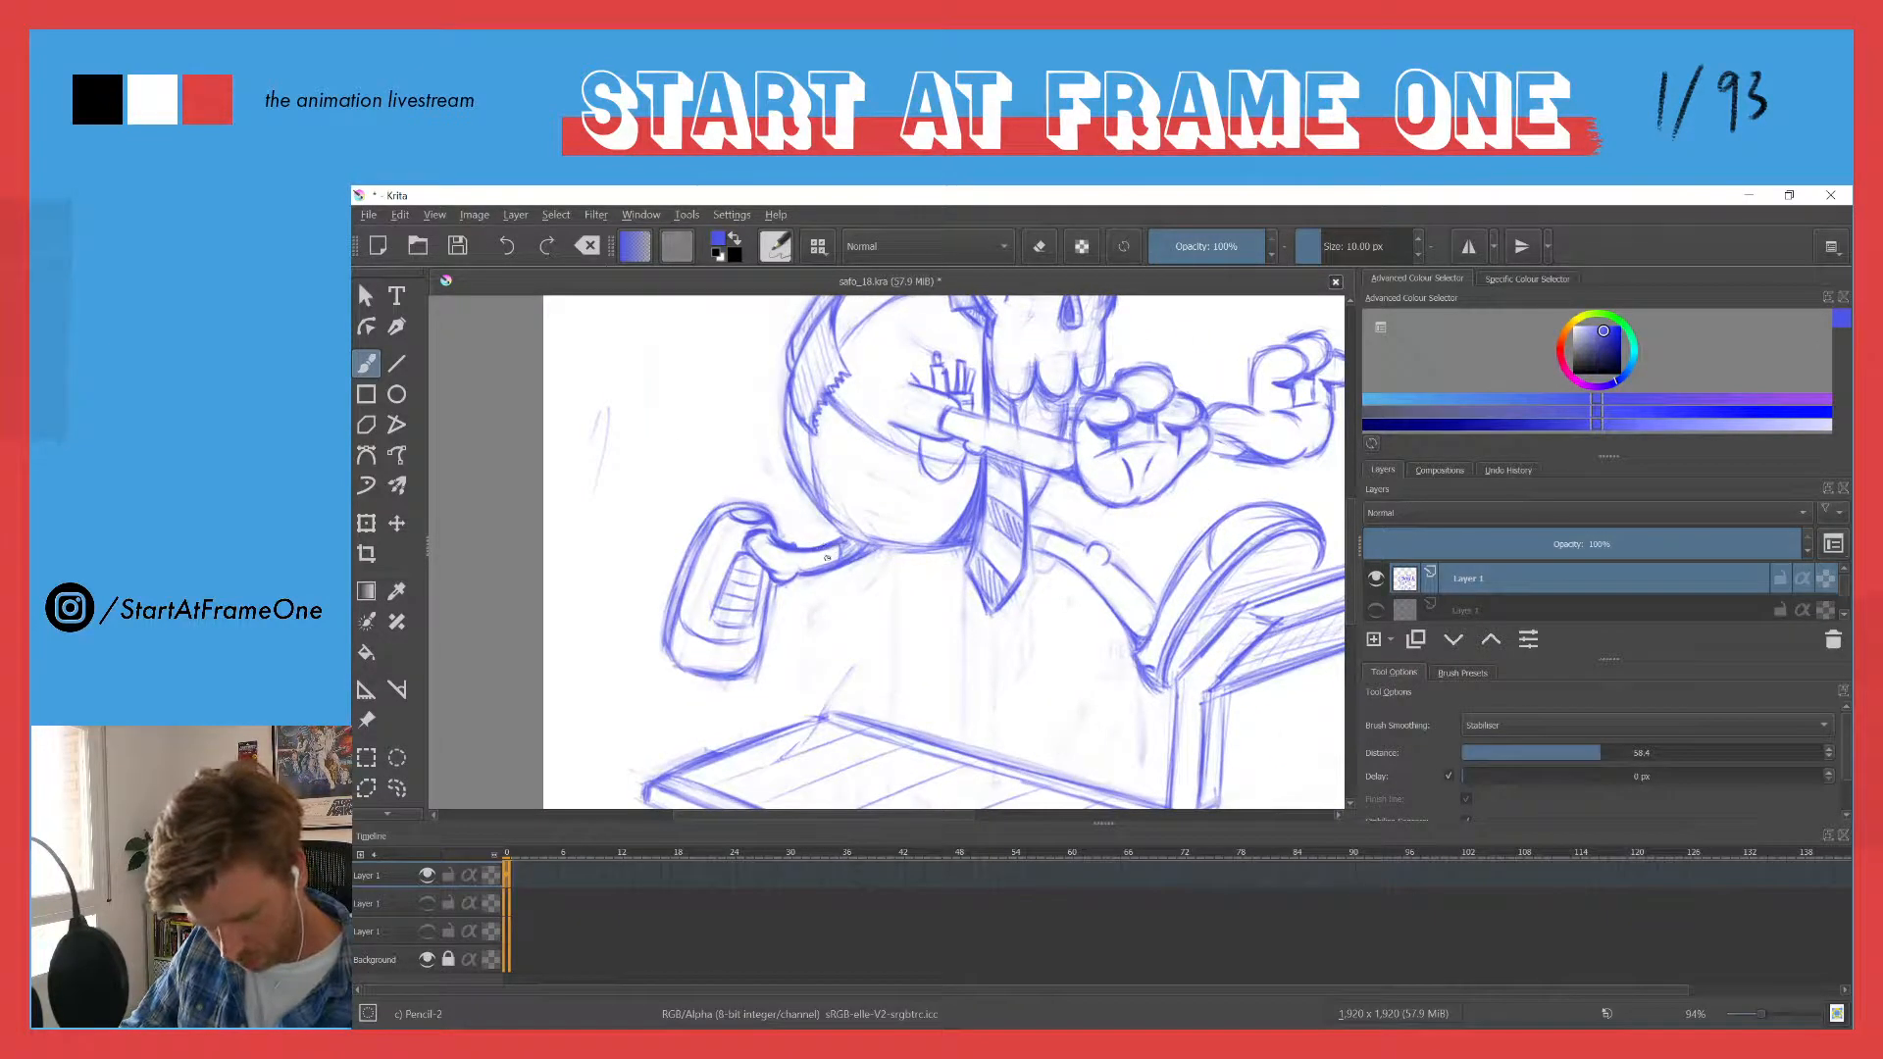
pyautogui.moveTo(866, 547); pyautogui.dragTo(845, 545)
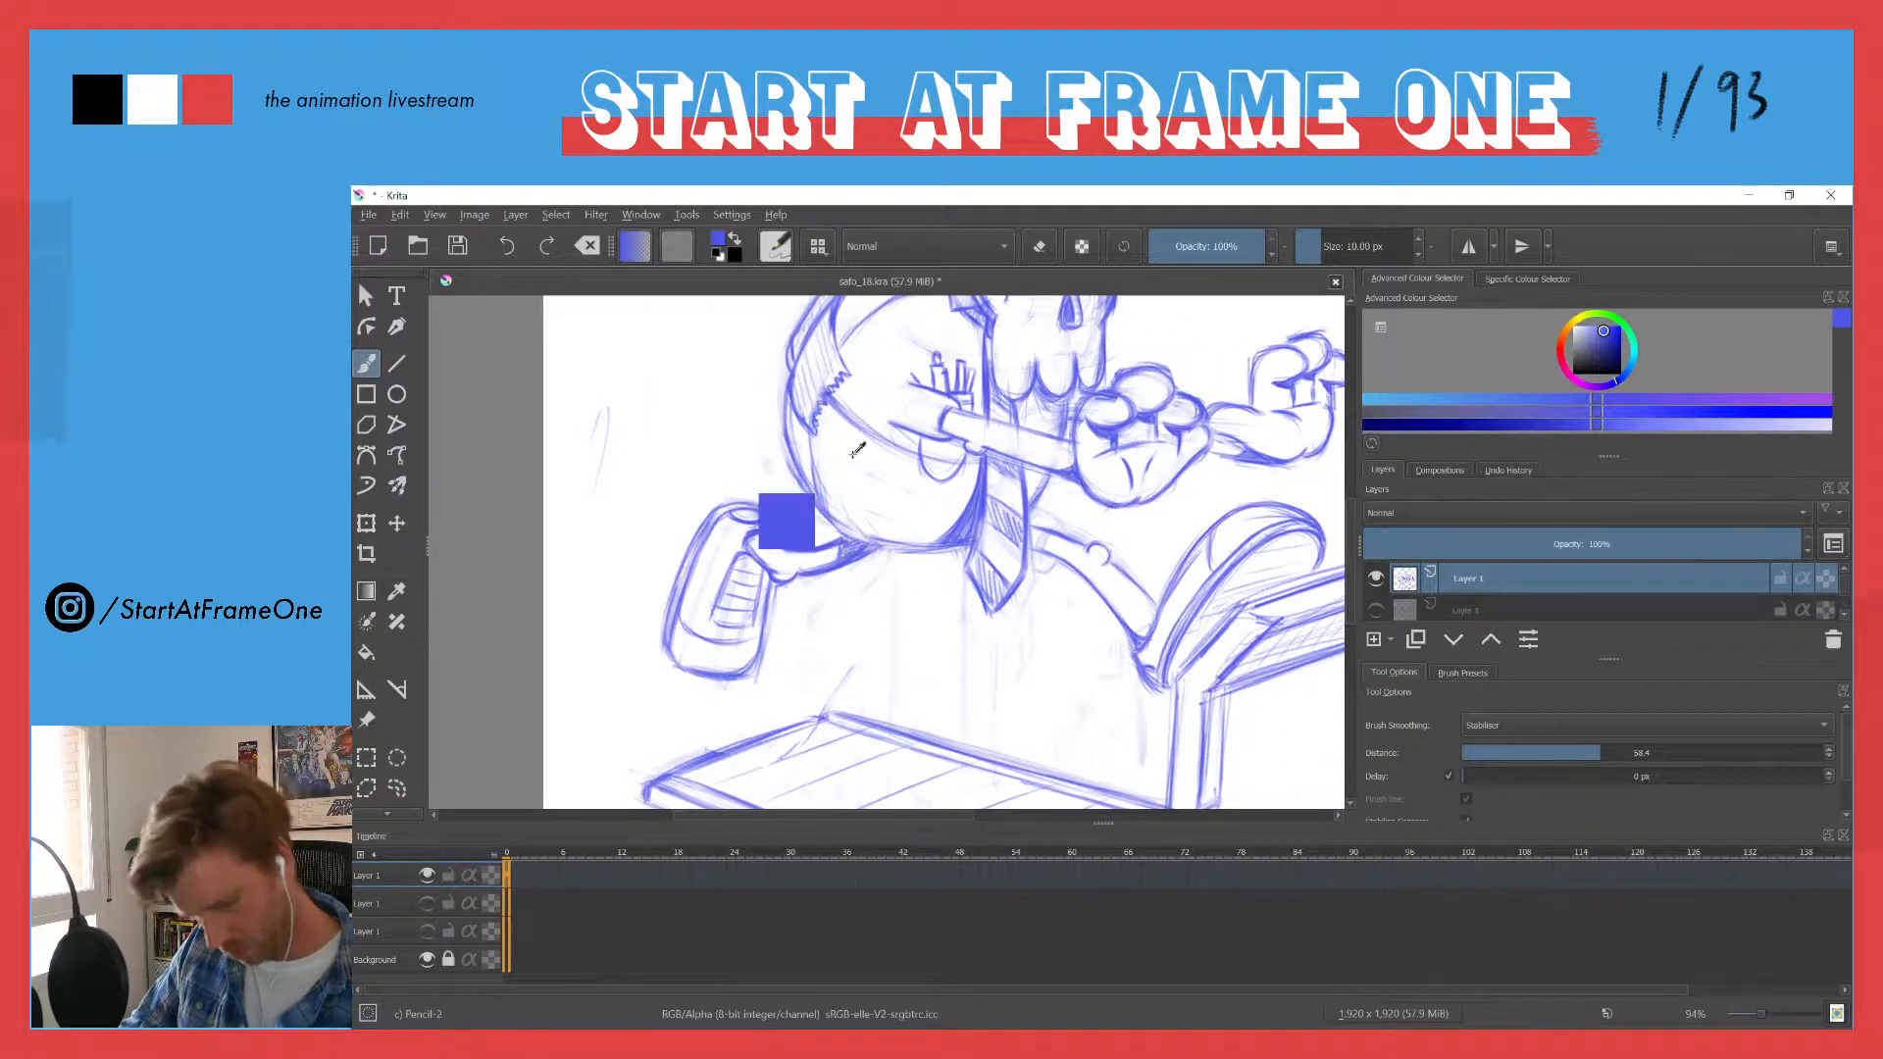
pyautogui.moveTo(871, 427); pyautogui.dragTo(822, 524)
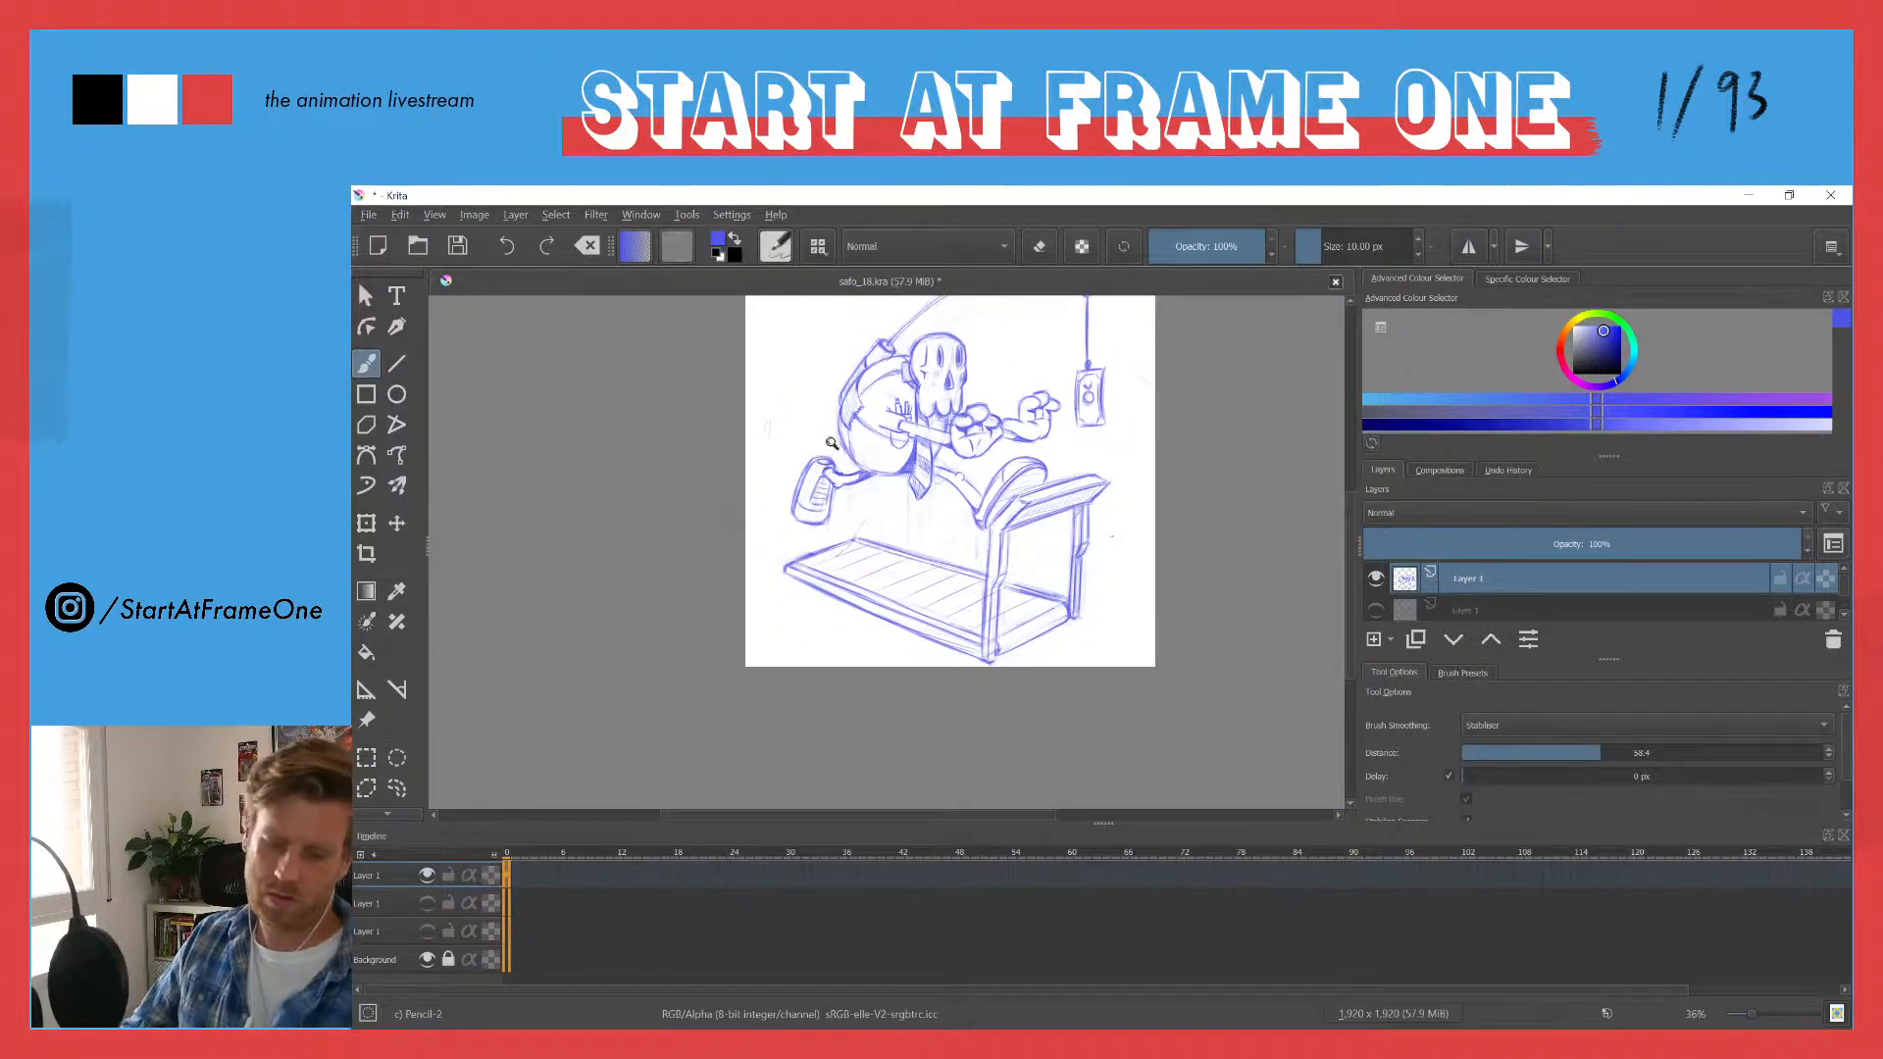
pyautogui.moveTo(855, 348); pyautogui.dragTo(857, 431)
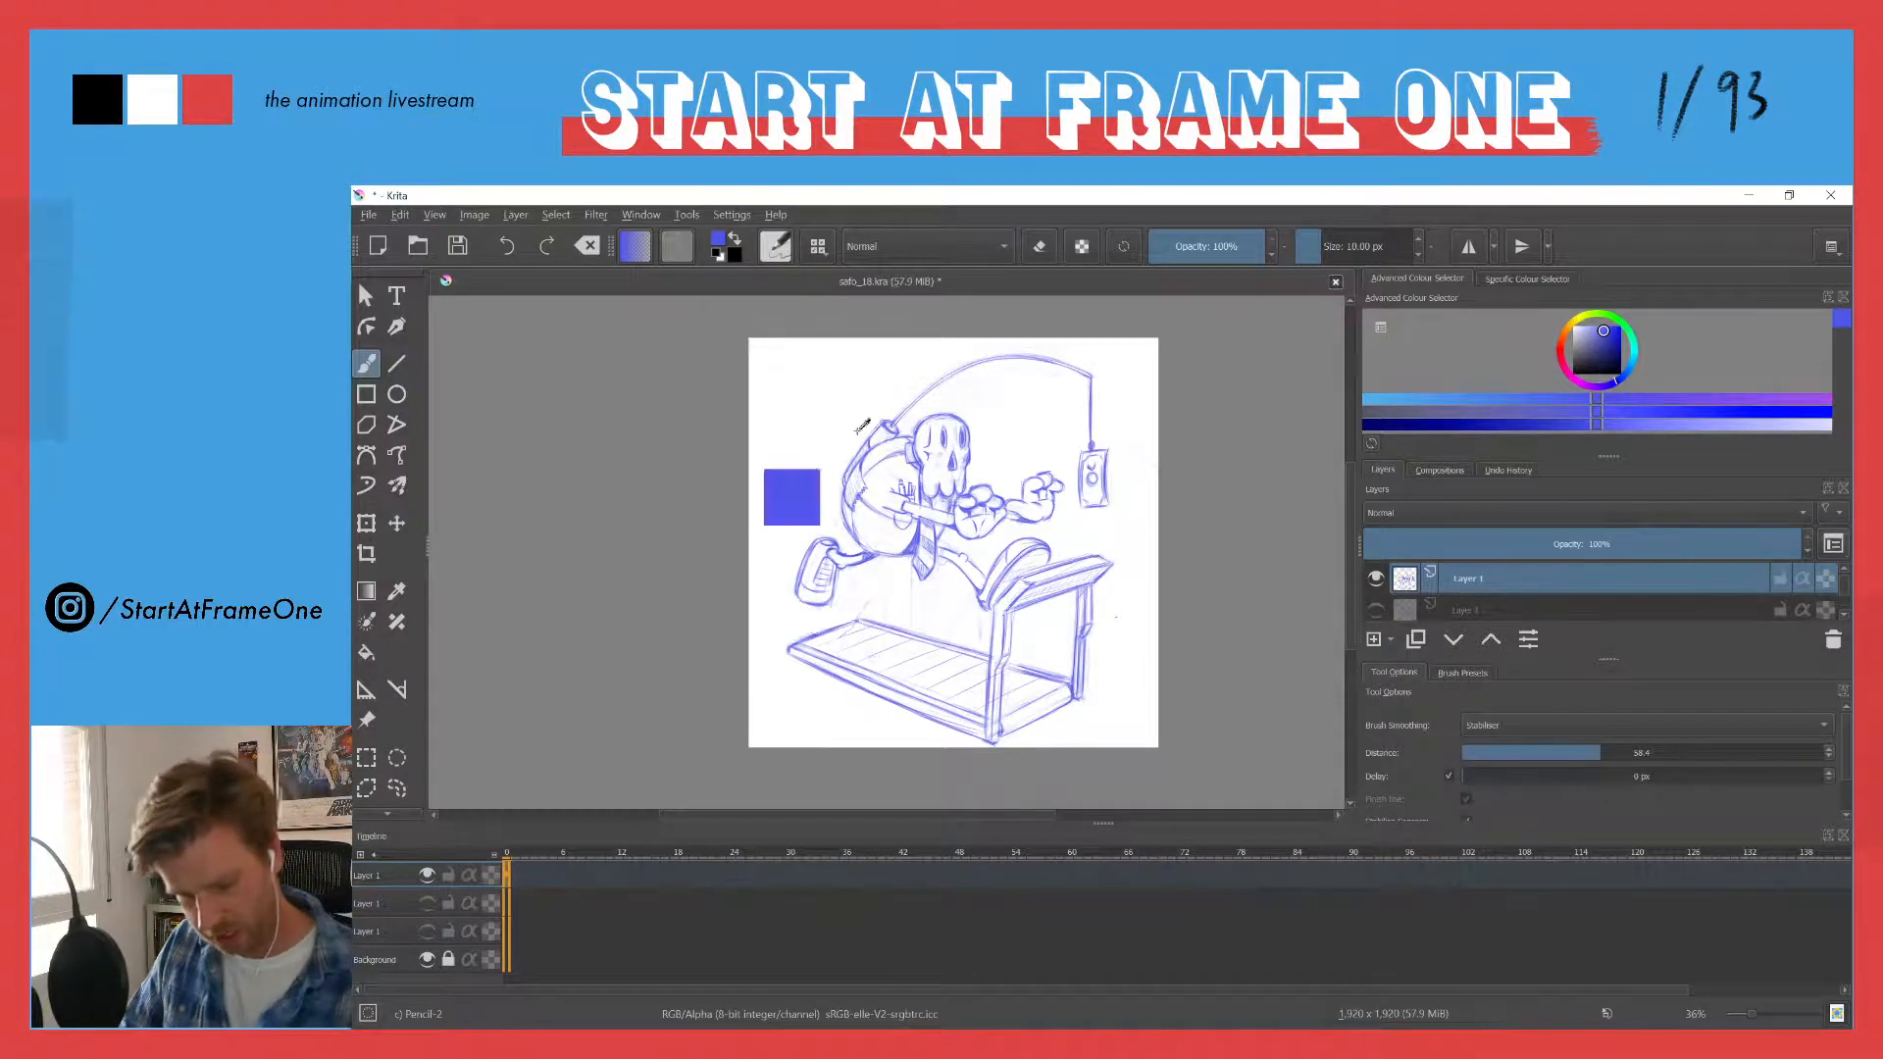
pyautogui.moveTo(905, 502); pyautogui.dragTo(936, 433)
pyautogui.moveTo(788, 419); pyautogui.dragTo(782, 447)
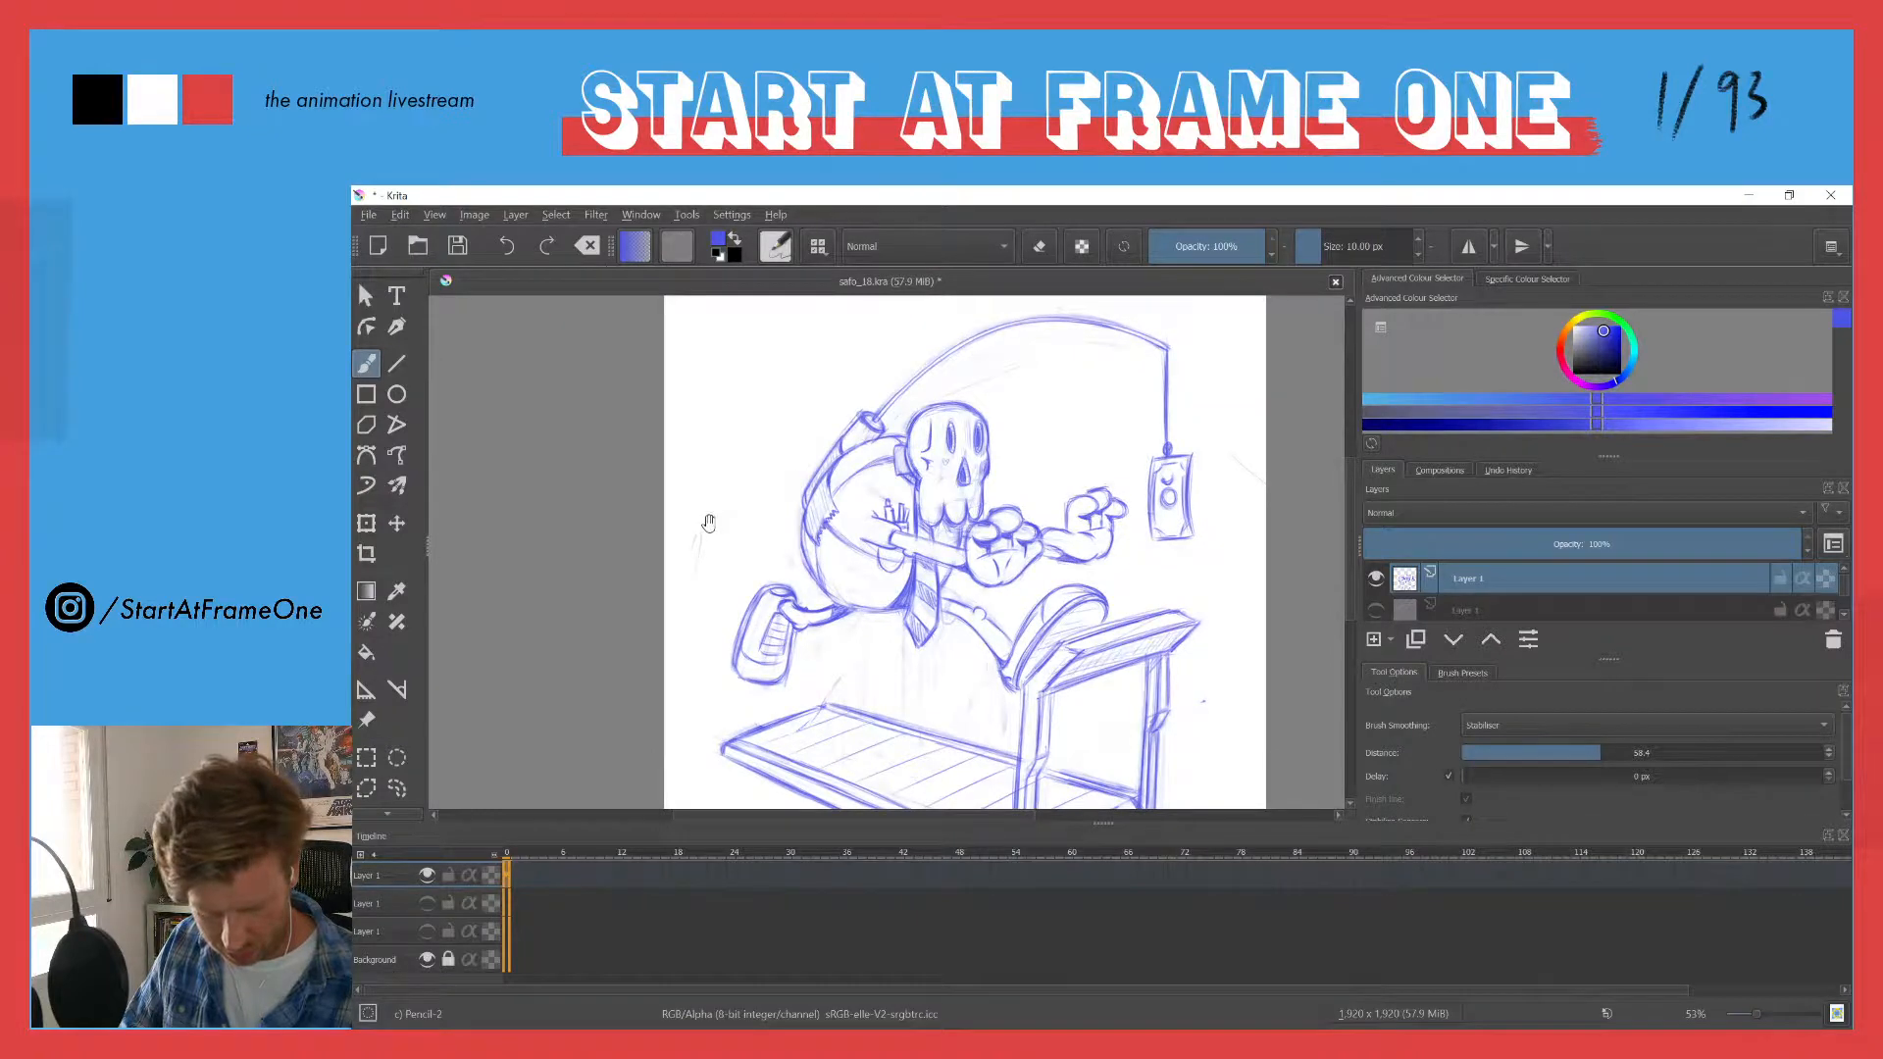
# - Lasso the trailing shoe together with its leg, move them slightly up and away from the body, and deselect
pyautogui.press('l')
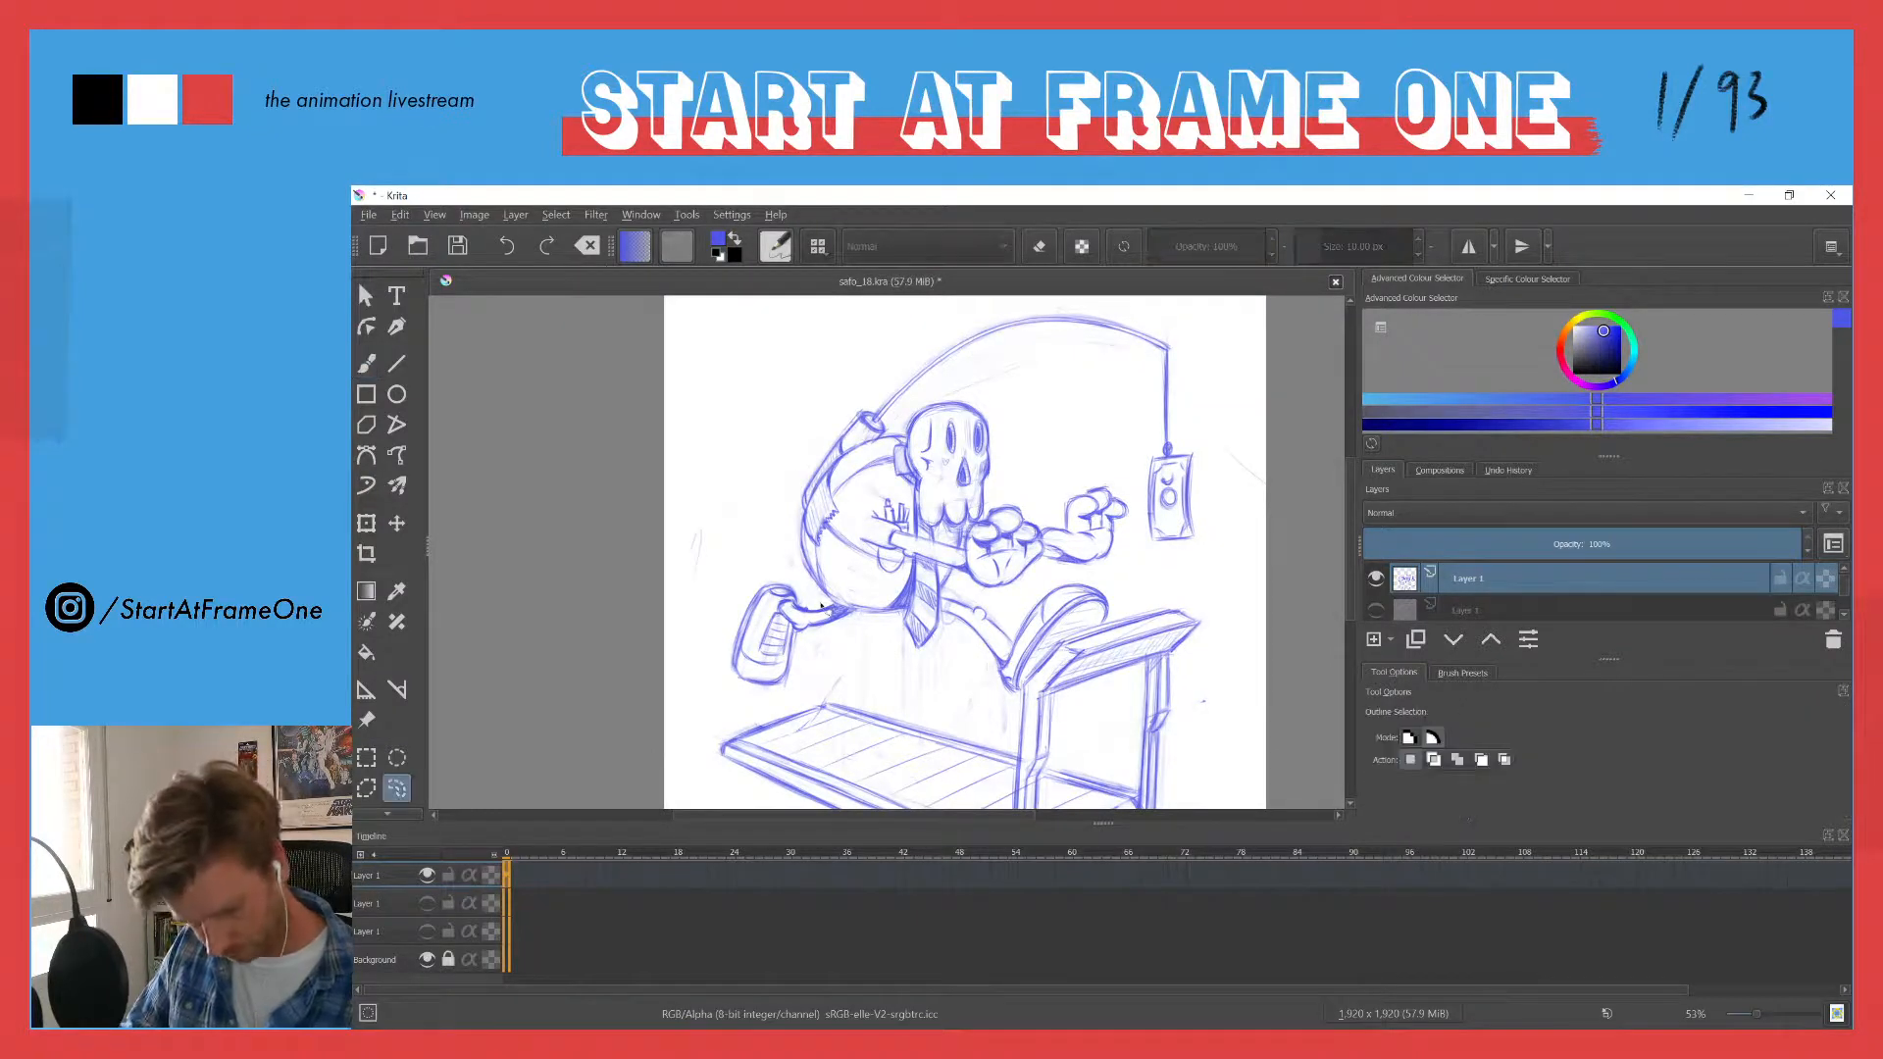
pyautogui.moveTo(822, 607)
pyautogui.mouseDown()
pyautogui.moveTo(811, 642)
pyautogui.moveTo(777, 702)
pyautogui.moveTo(709, 590)
pyautogui.moveTo(797, 582)
pyautogui.mouseUp()
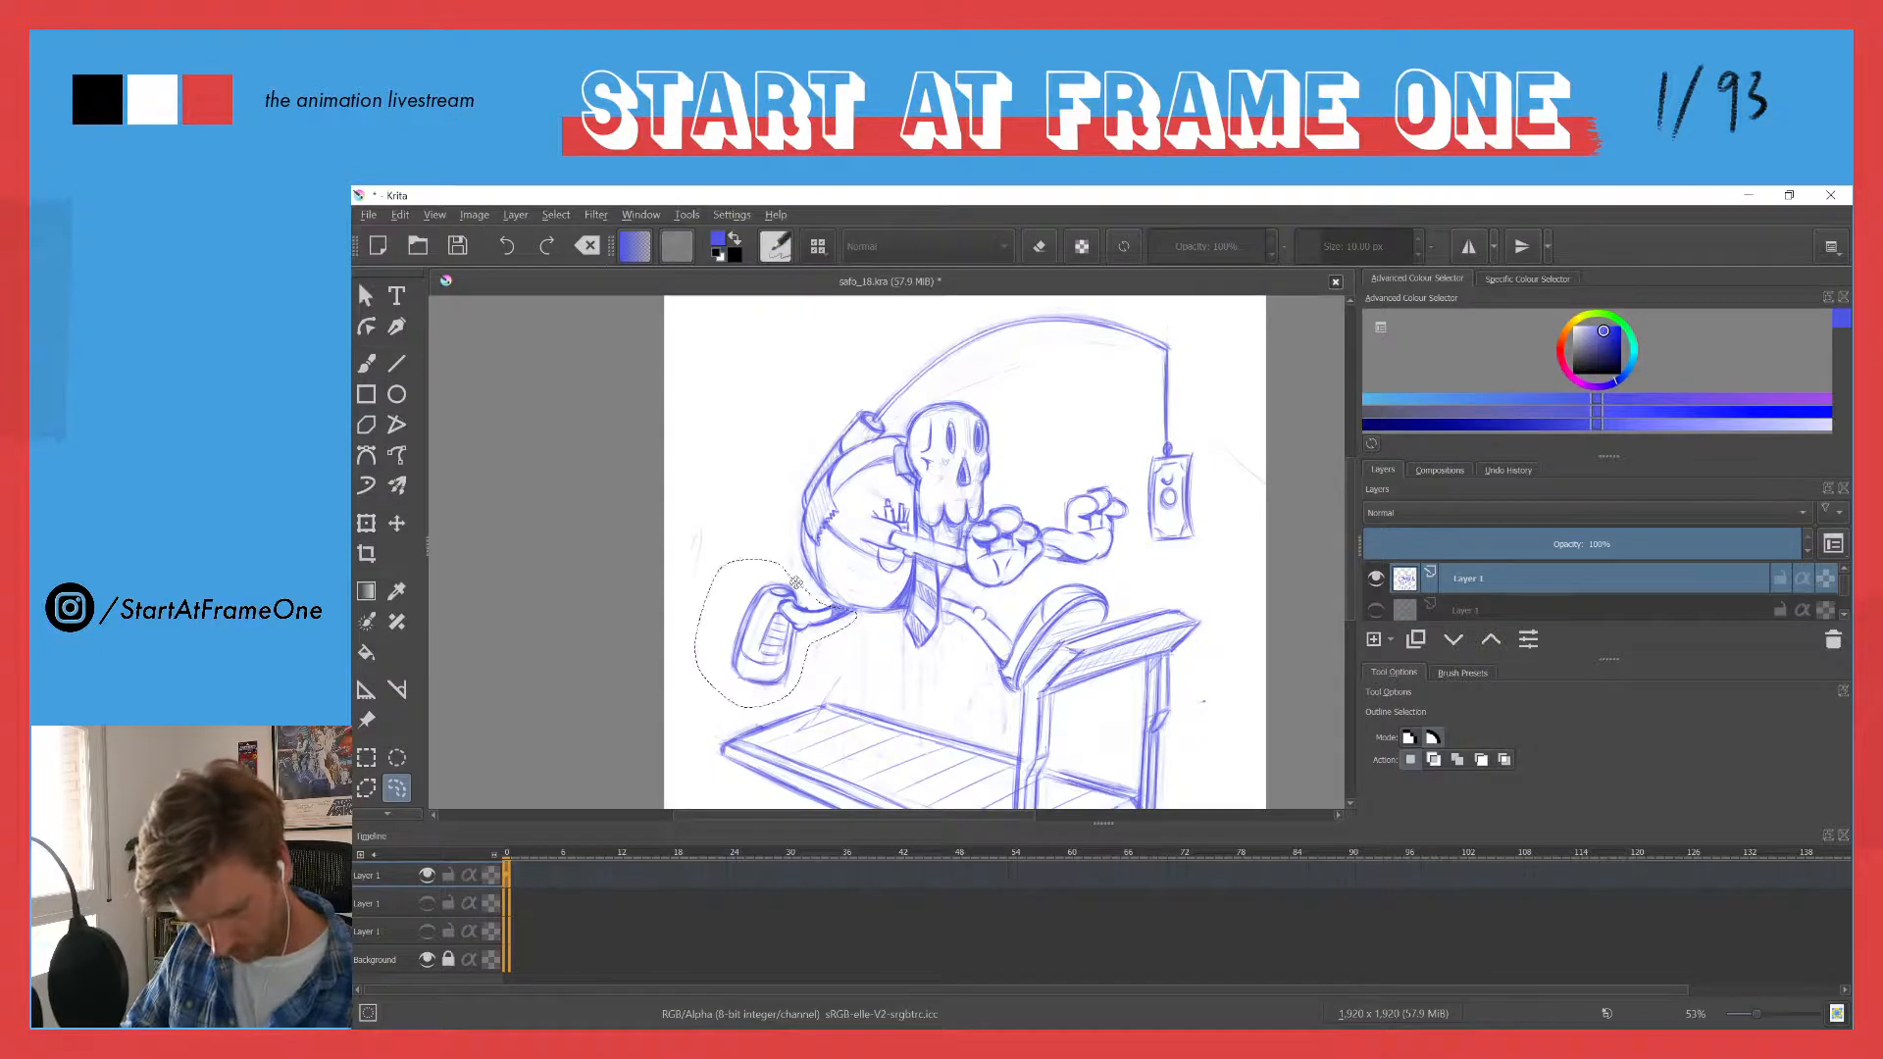
pyautogui.hotkey('ctrl', 'shift', 'a')
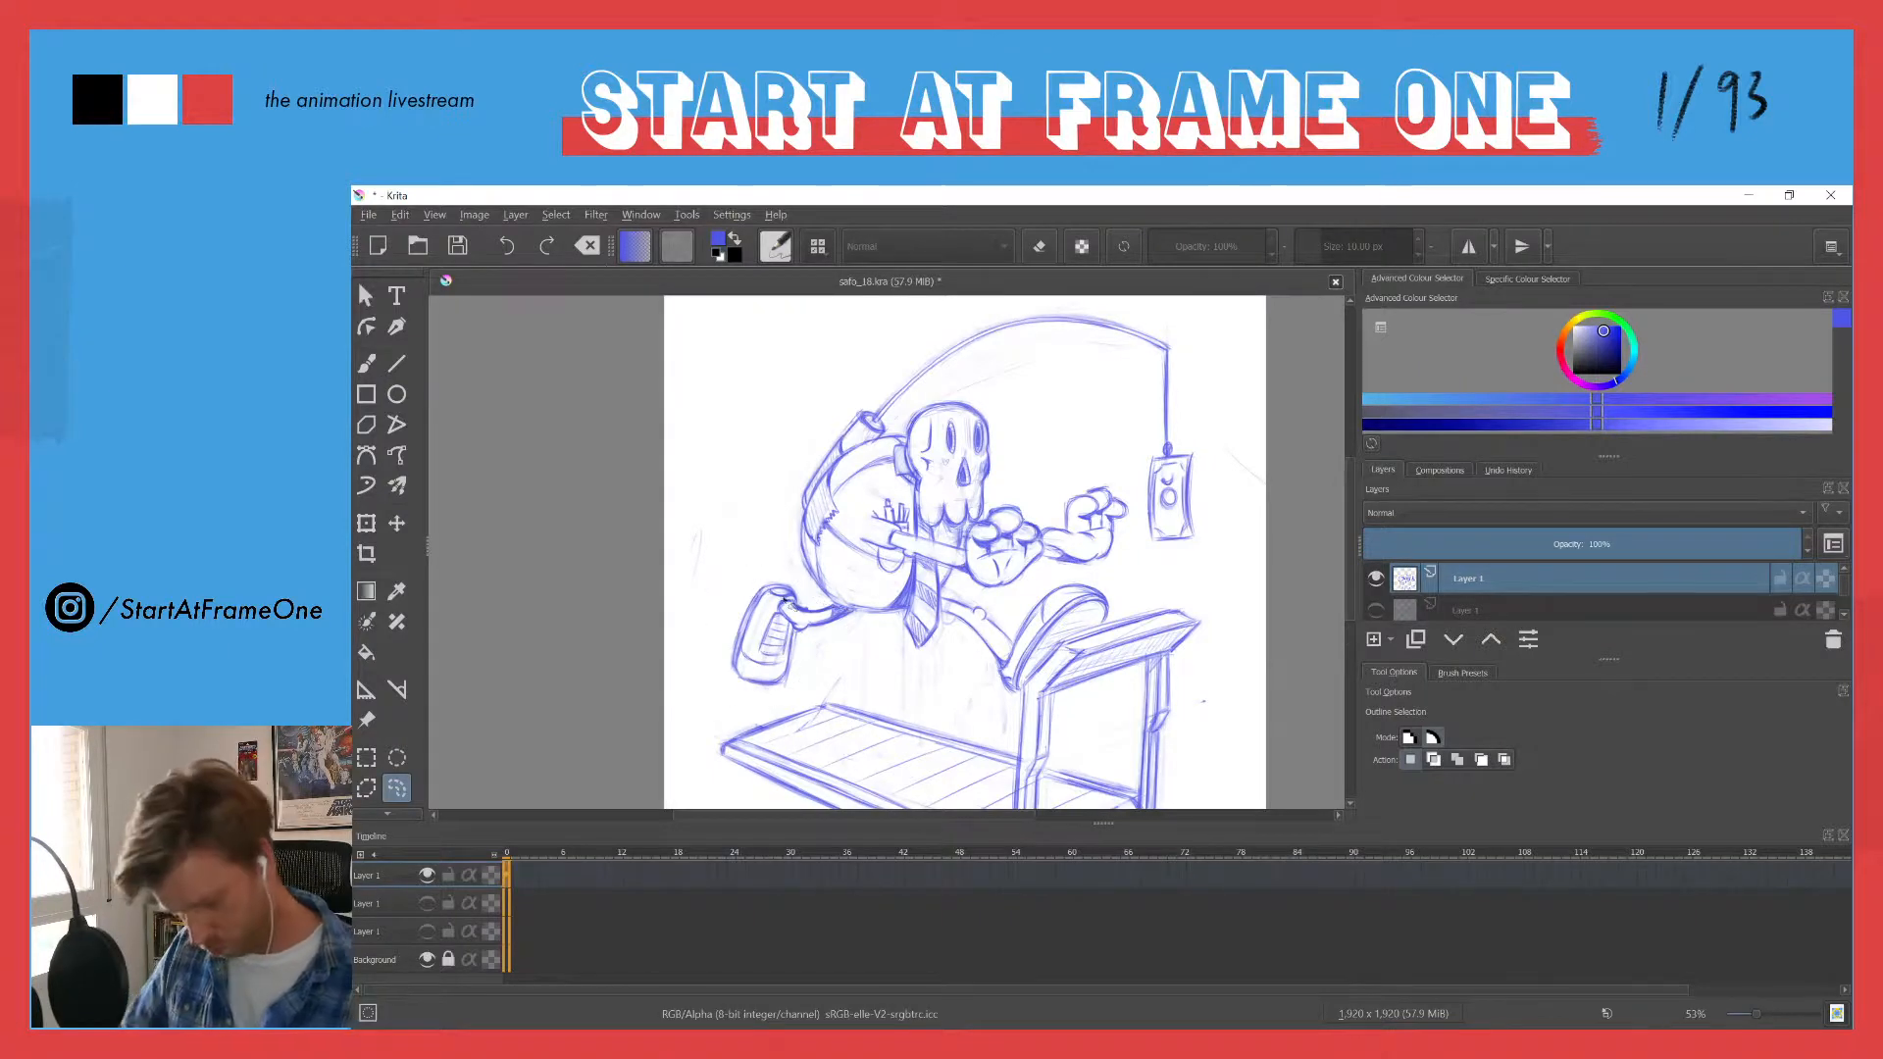
pyautogui.moveTo(812, 596)
pyautogui.mouseDown()
pyautogui.moveTo(839, 481)
pyautogui.moveTo(923, 534)
pyautogui.moveTo(818, 674)
pyautogui.moveTo(638, 596)
pyautogui.moveTo(775, 431)
pyautogui.mouseUp()
pyautogui.press('t')
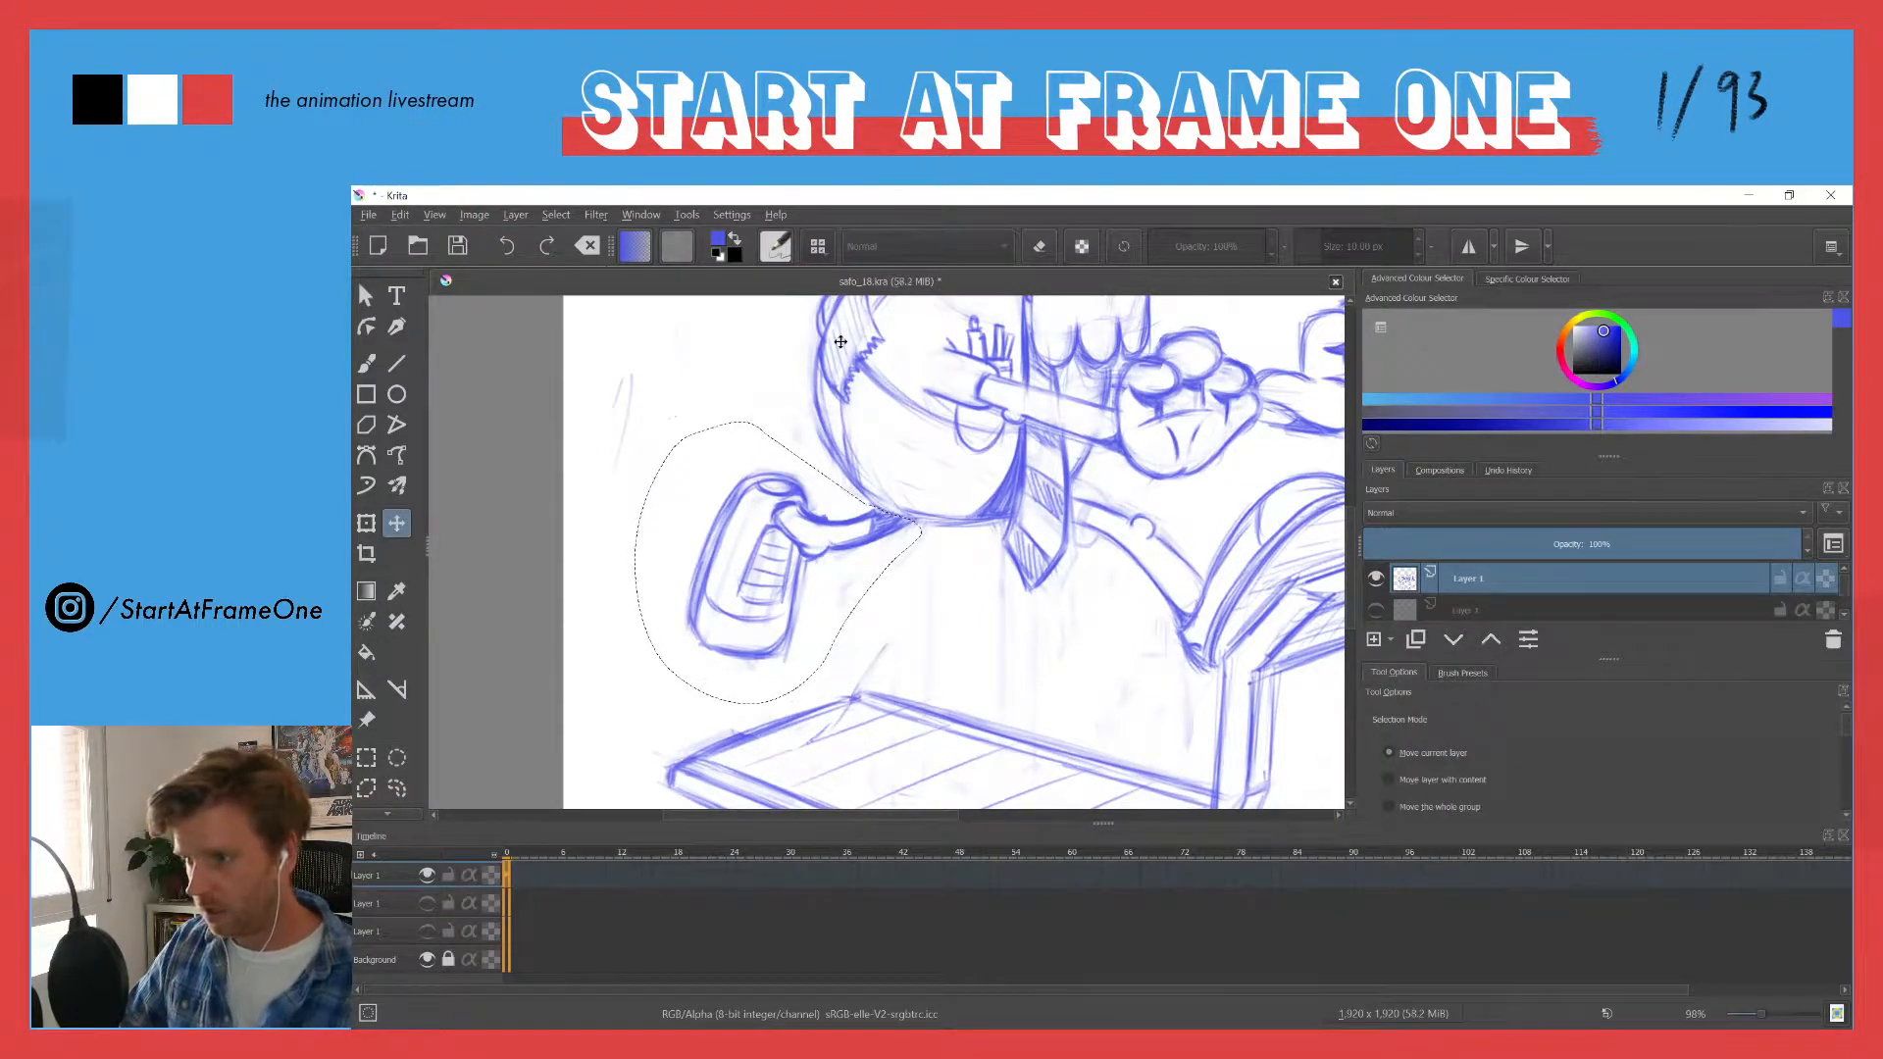
pyautogui.moveTo(736, 490); pyautogui.dragTo(717, 468)
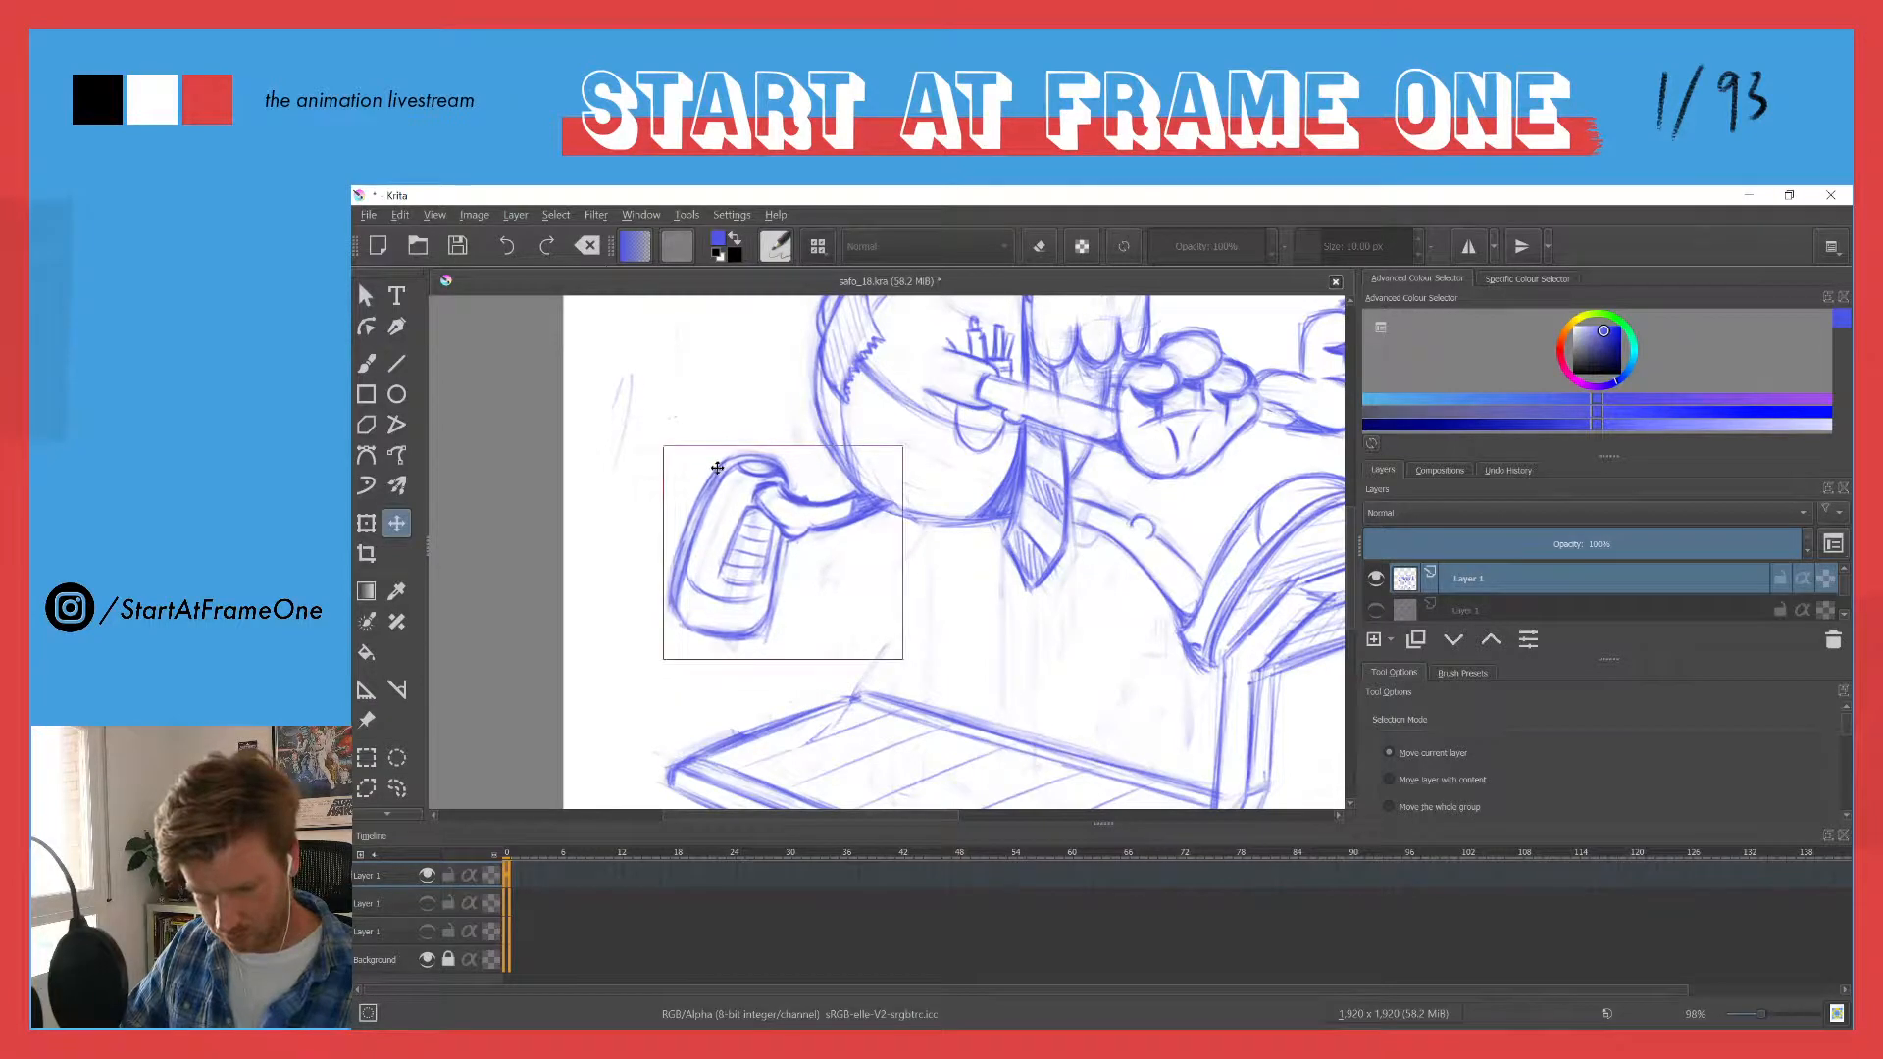
pyautogui.hotkey('ctrl', 'shift', 'a')
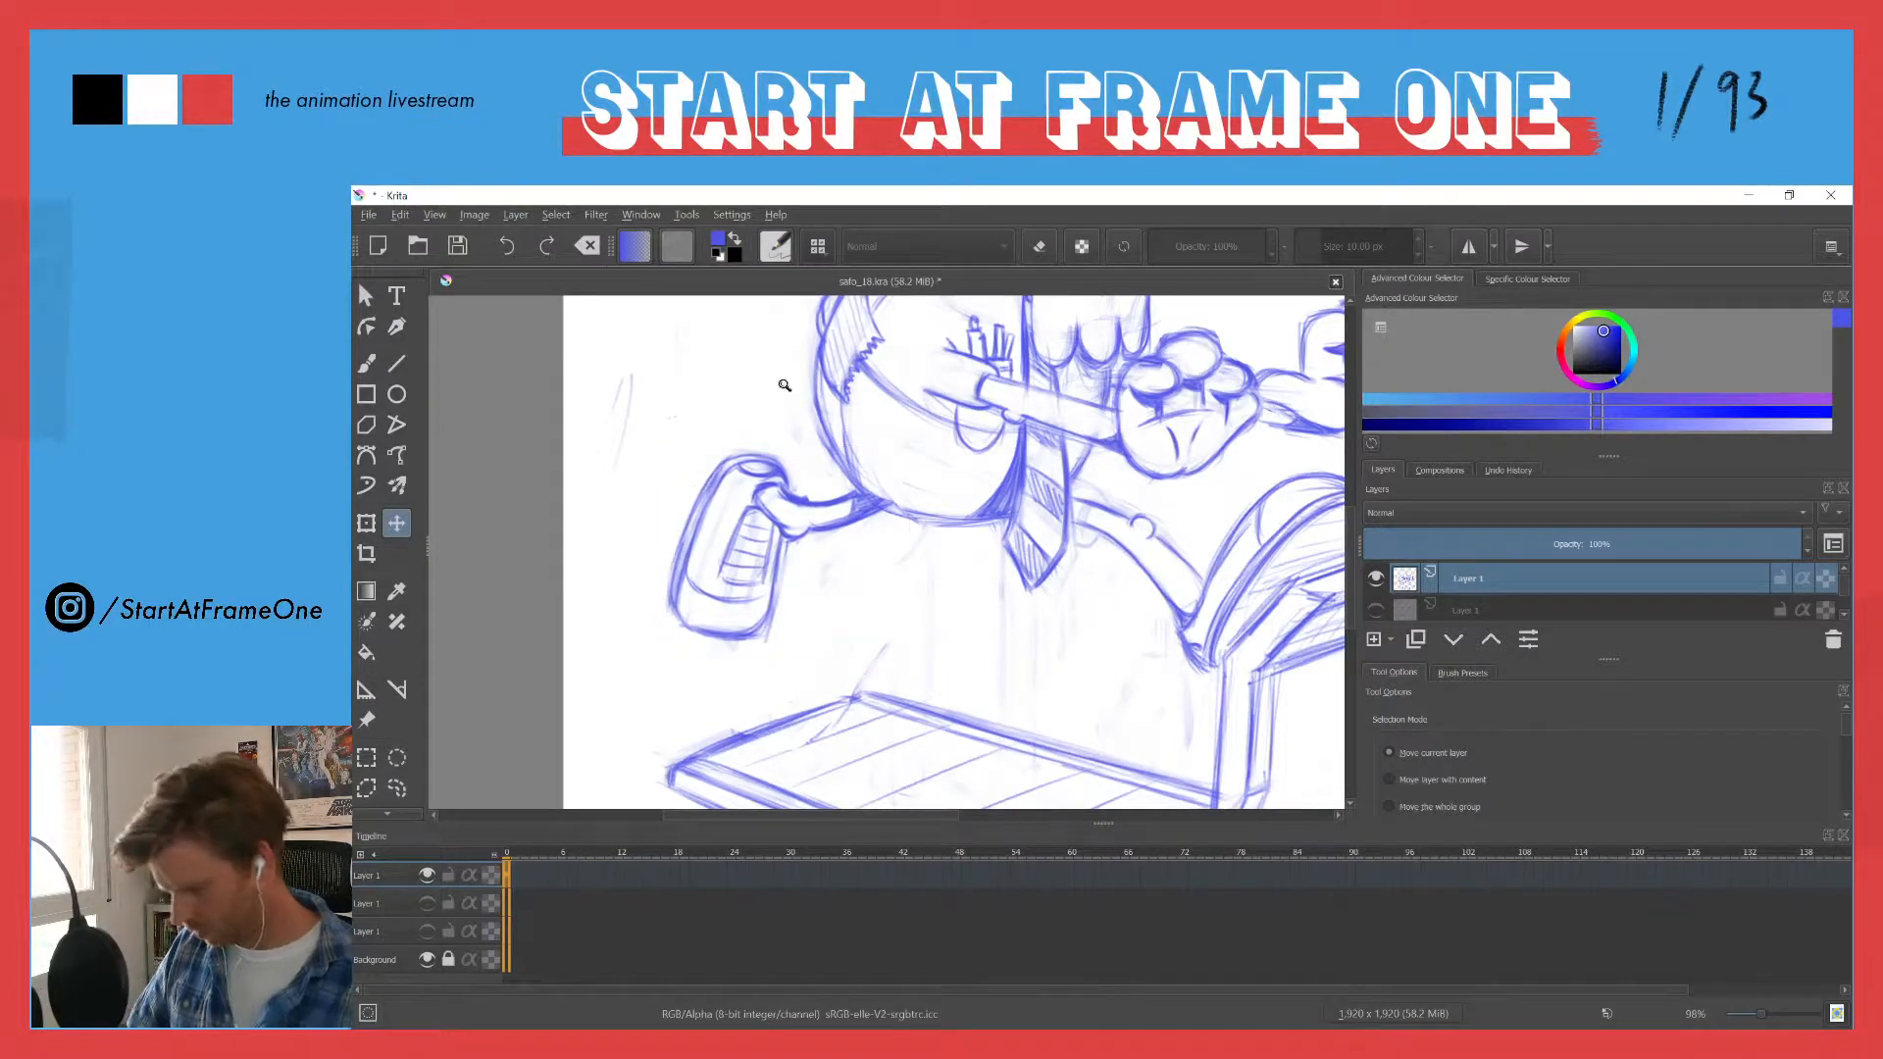
# - Restore the selection around the trailing shoe and leg and move them farther back from the belly
pyautogui.moveTo(785, 385)
pyautogui.mouseDown()
pyautogui.moveTo(684, 590)
pyautogui.moveTo(698, 517)
pyautogui.moveTo(814, 365)
pyautogui.mouseUp()
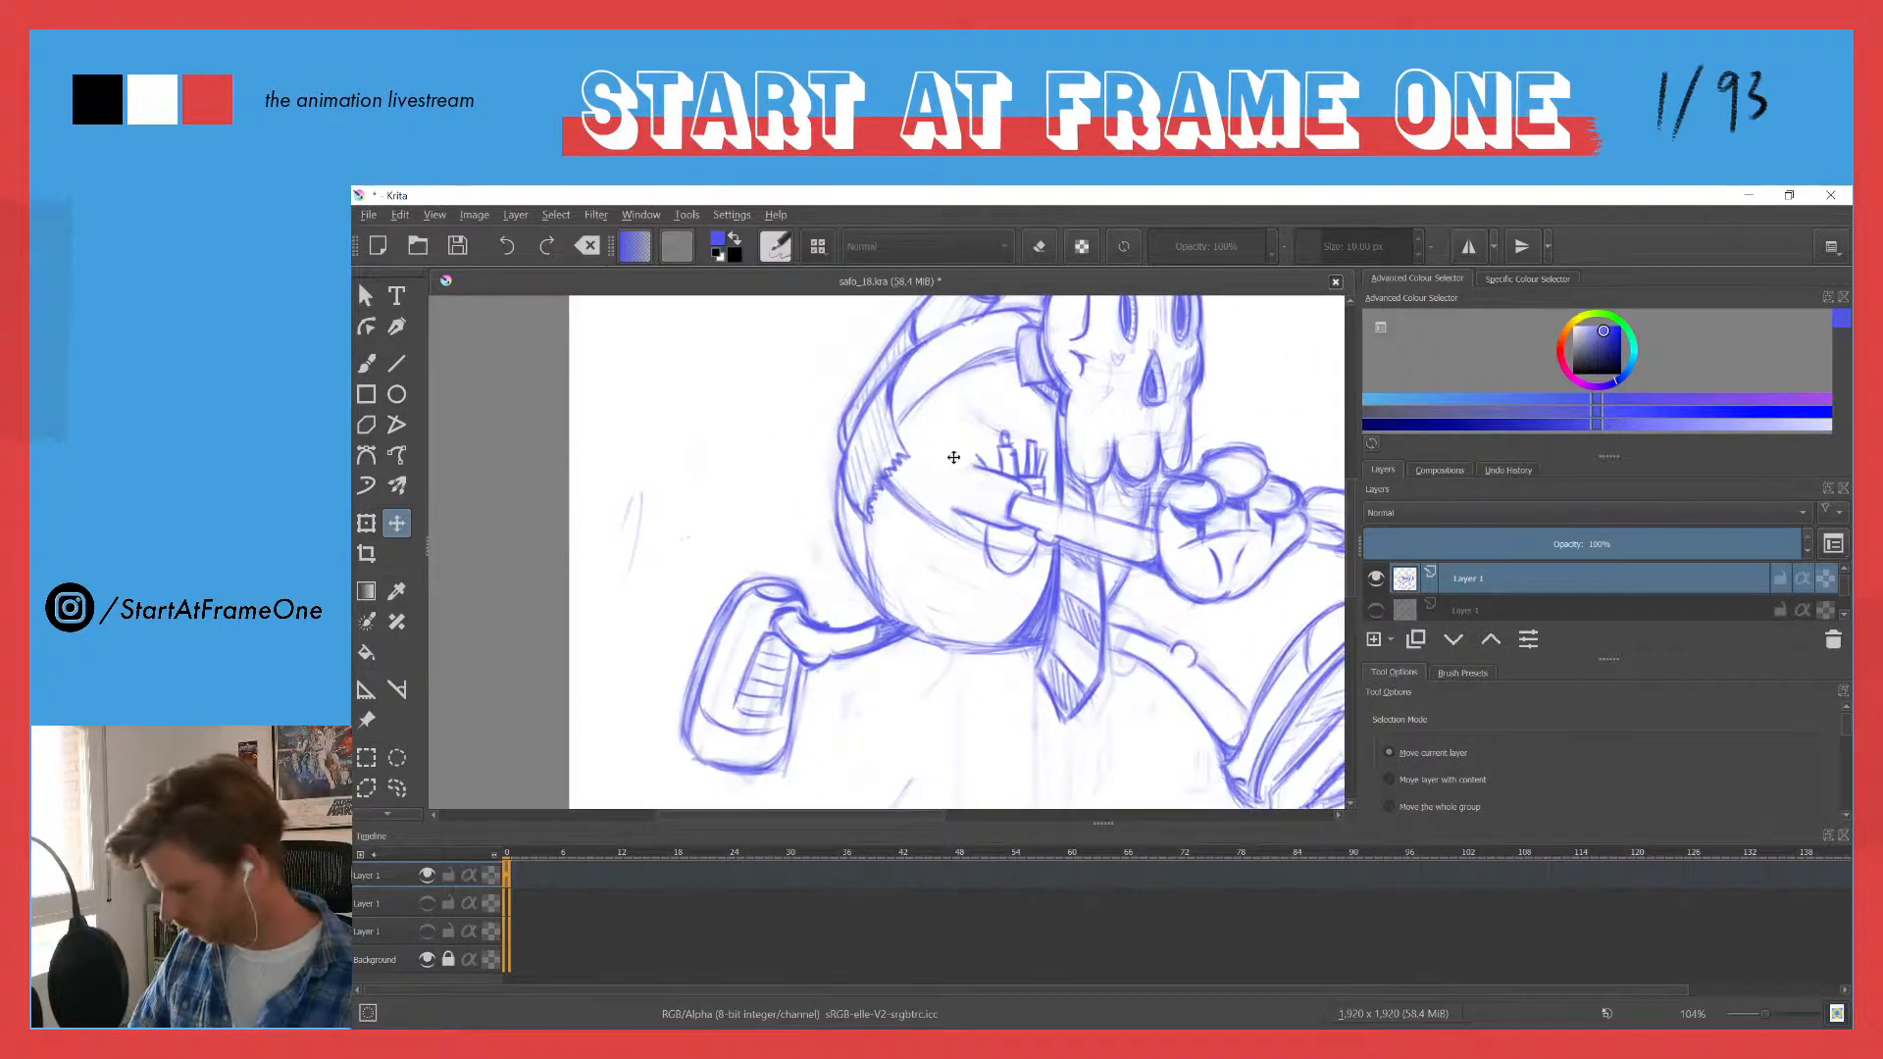
pyautogui.hotkey('ctrl', 'z')
pyautogui.moveTo(753, 609); pyautogui.dragTo(702, 605)
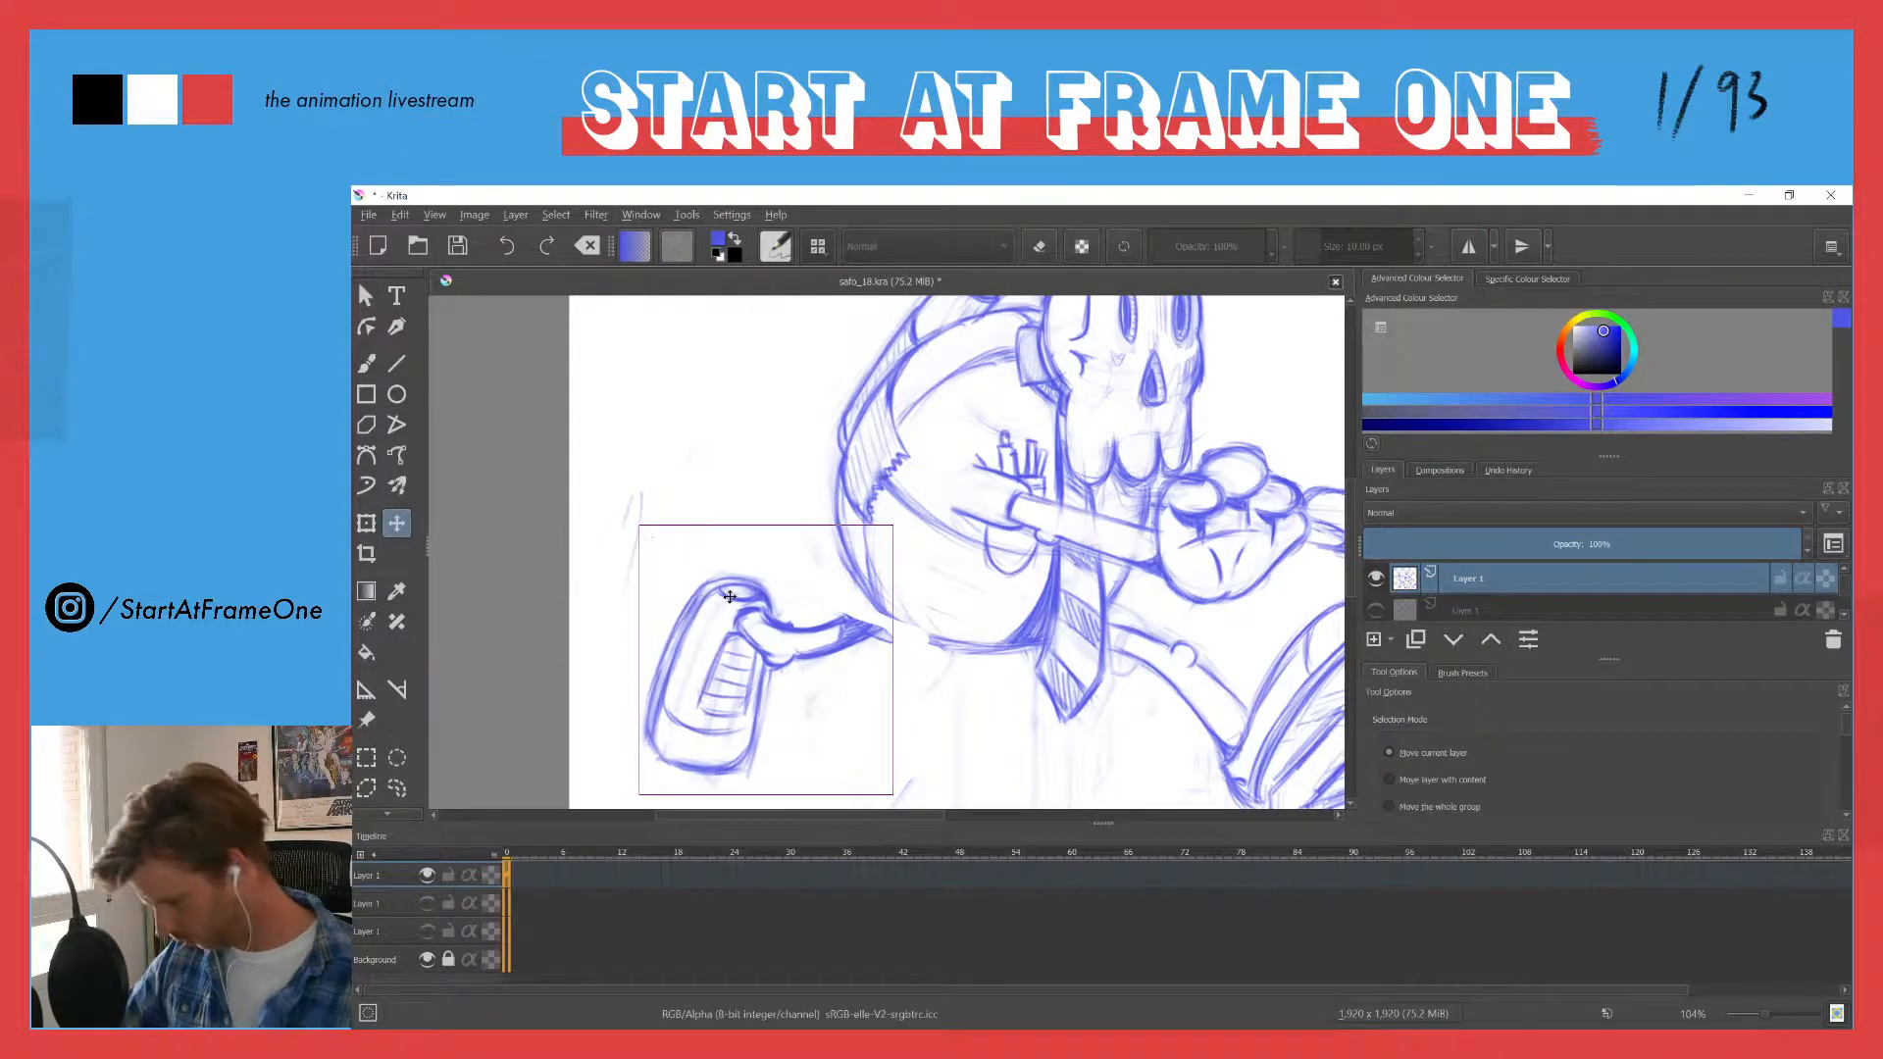
# - Redraw the missing part of the belly's lower outline and extend the trailing leg's lines up to it with the brush
pyautogui.press('b')
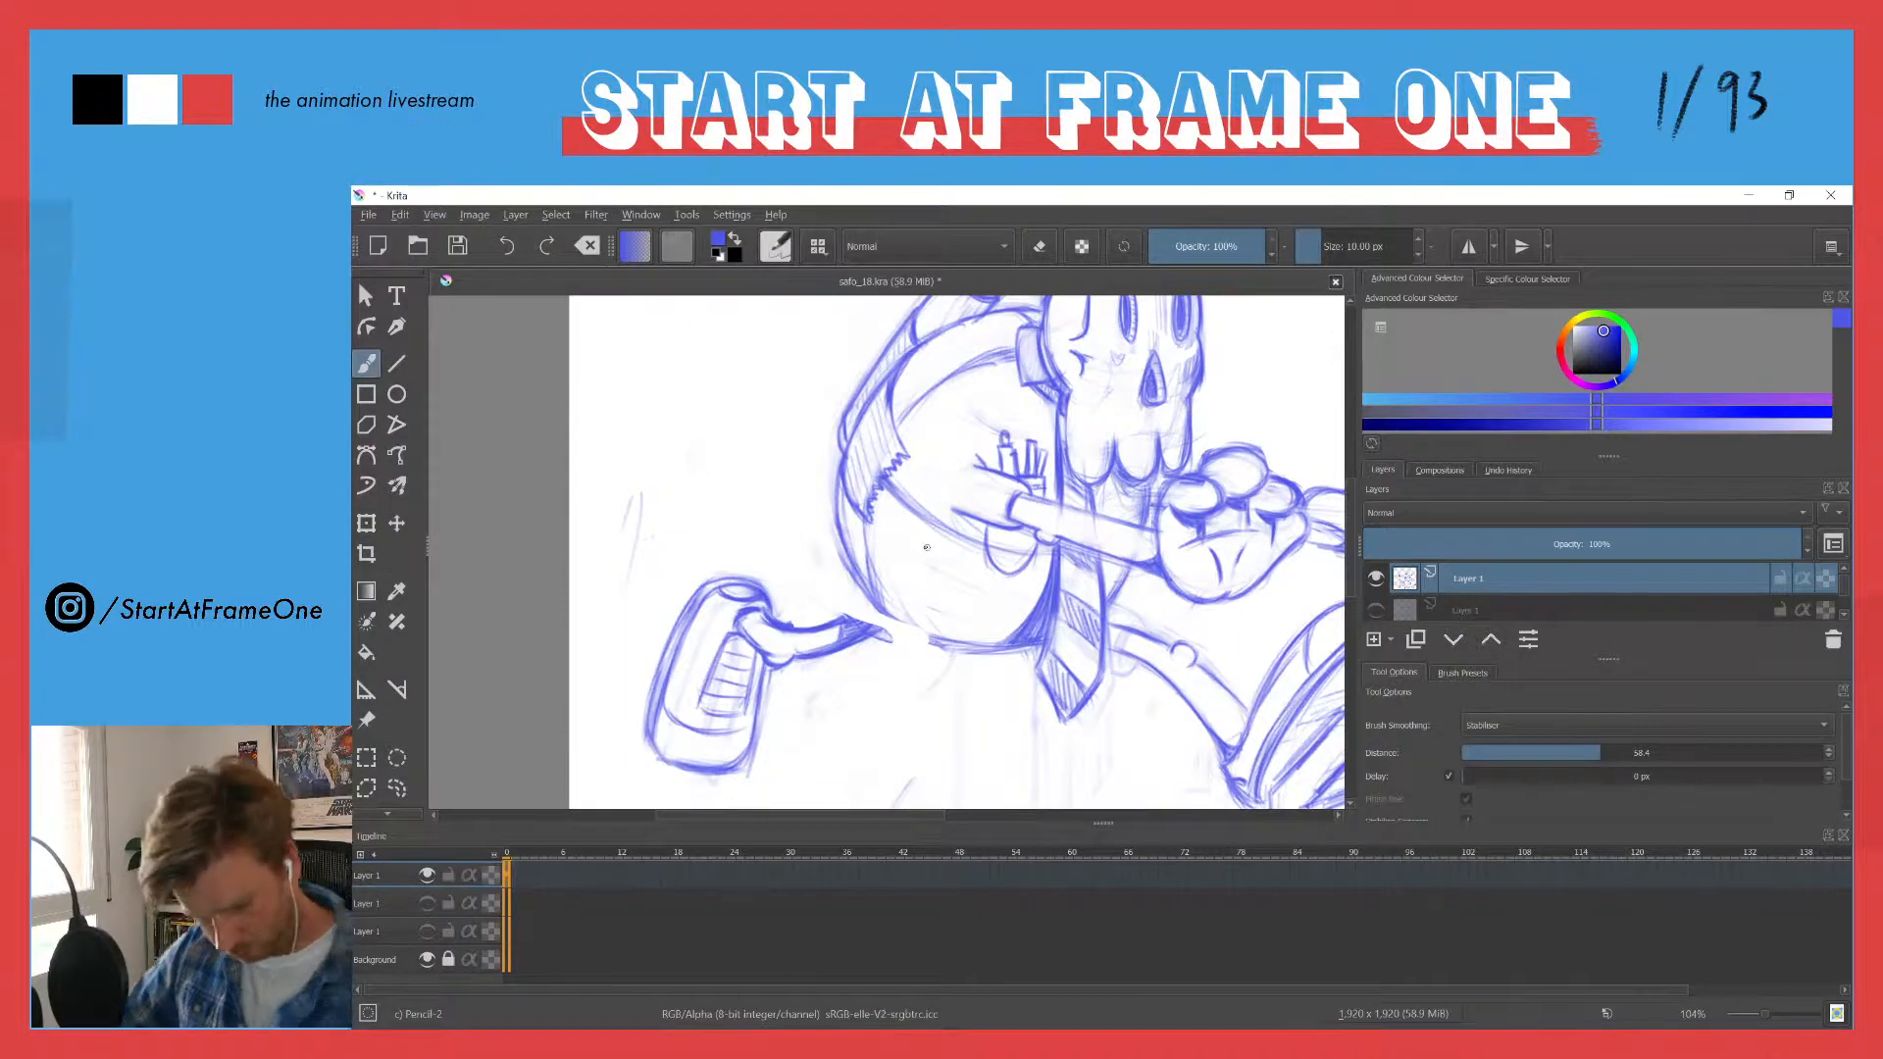
pyautogui.moveTo(851, 559)
pyautogui.mouseDown()
pyautogui.moveTo(937, 640)
pyautogui.moveTo(856, 585)
pyautogui.moveTo(928, 640)
pyautogui.moveTo(966, 642)
pyautogui.mouseUp()
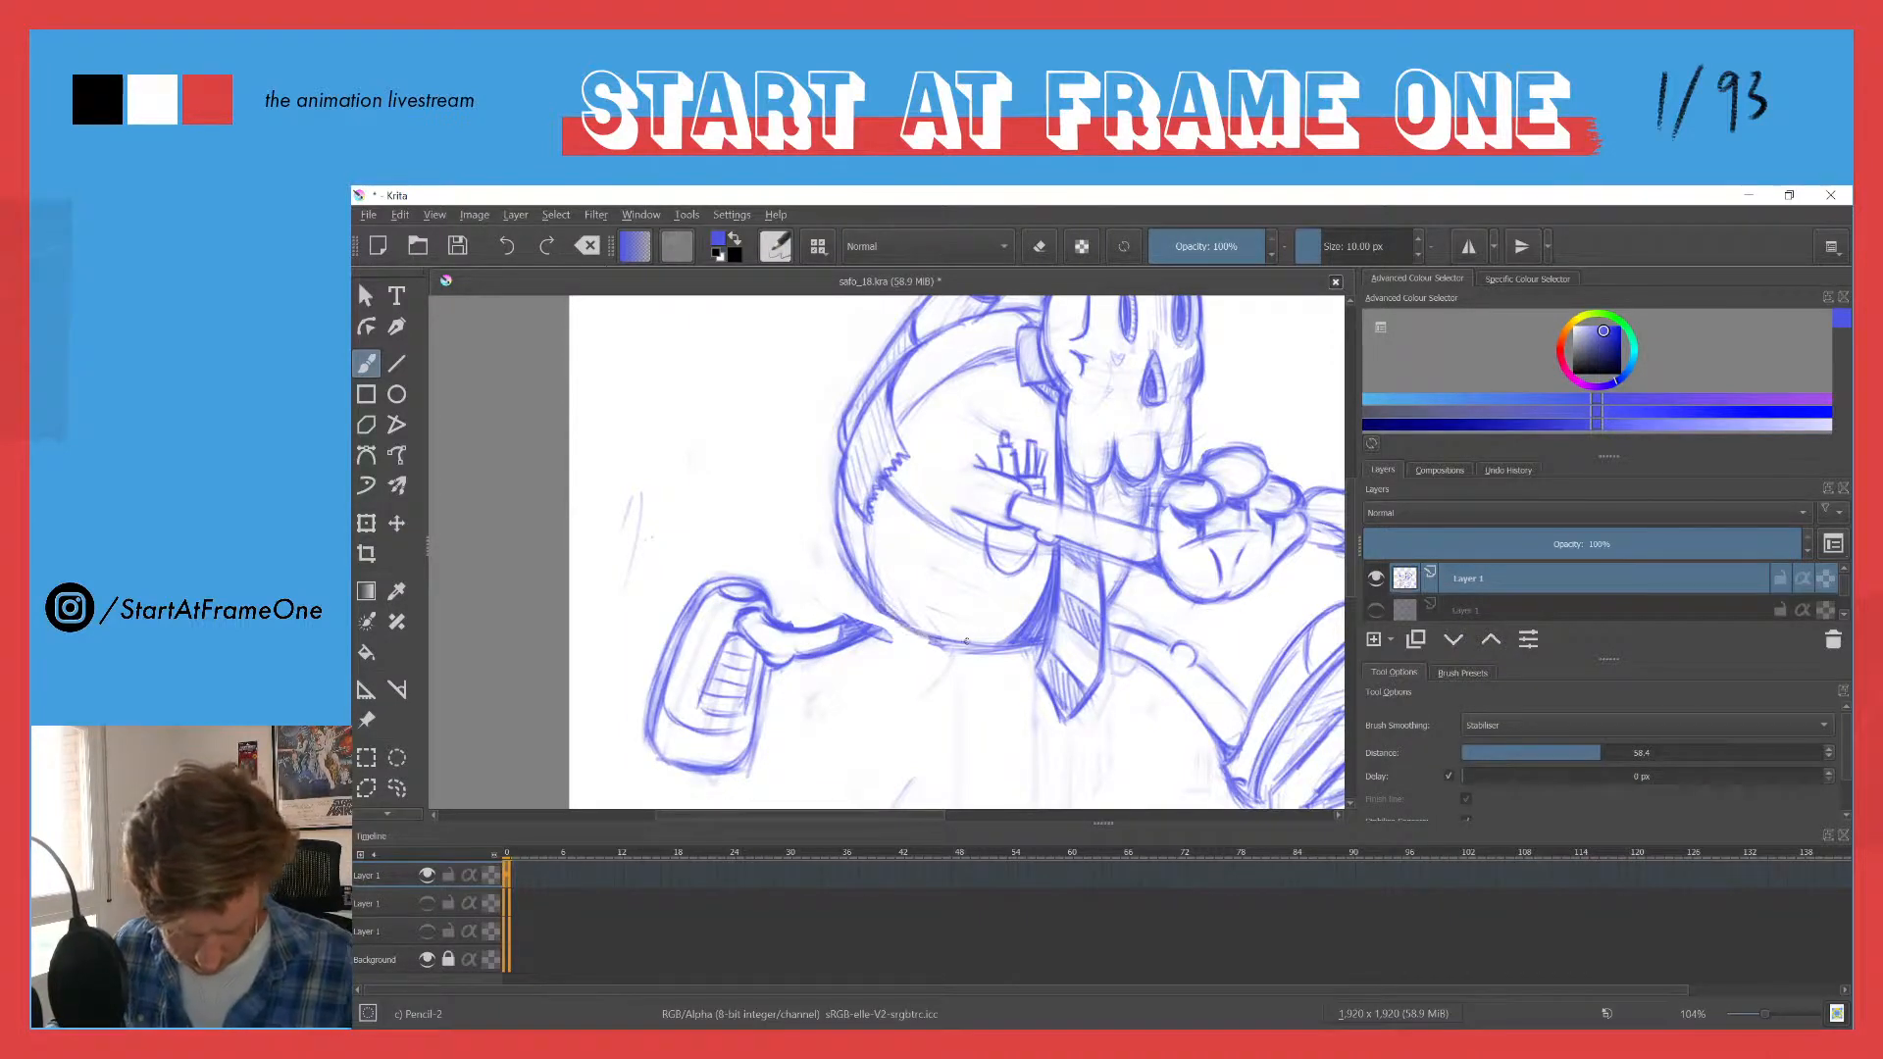
pyautogui.moveTo(846, 648); pyautogui.dragTo(889, 625)
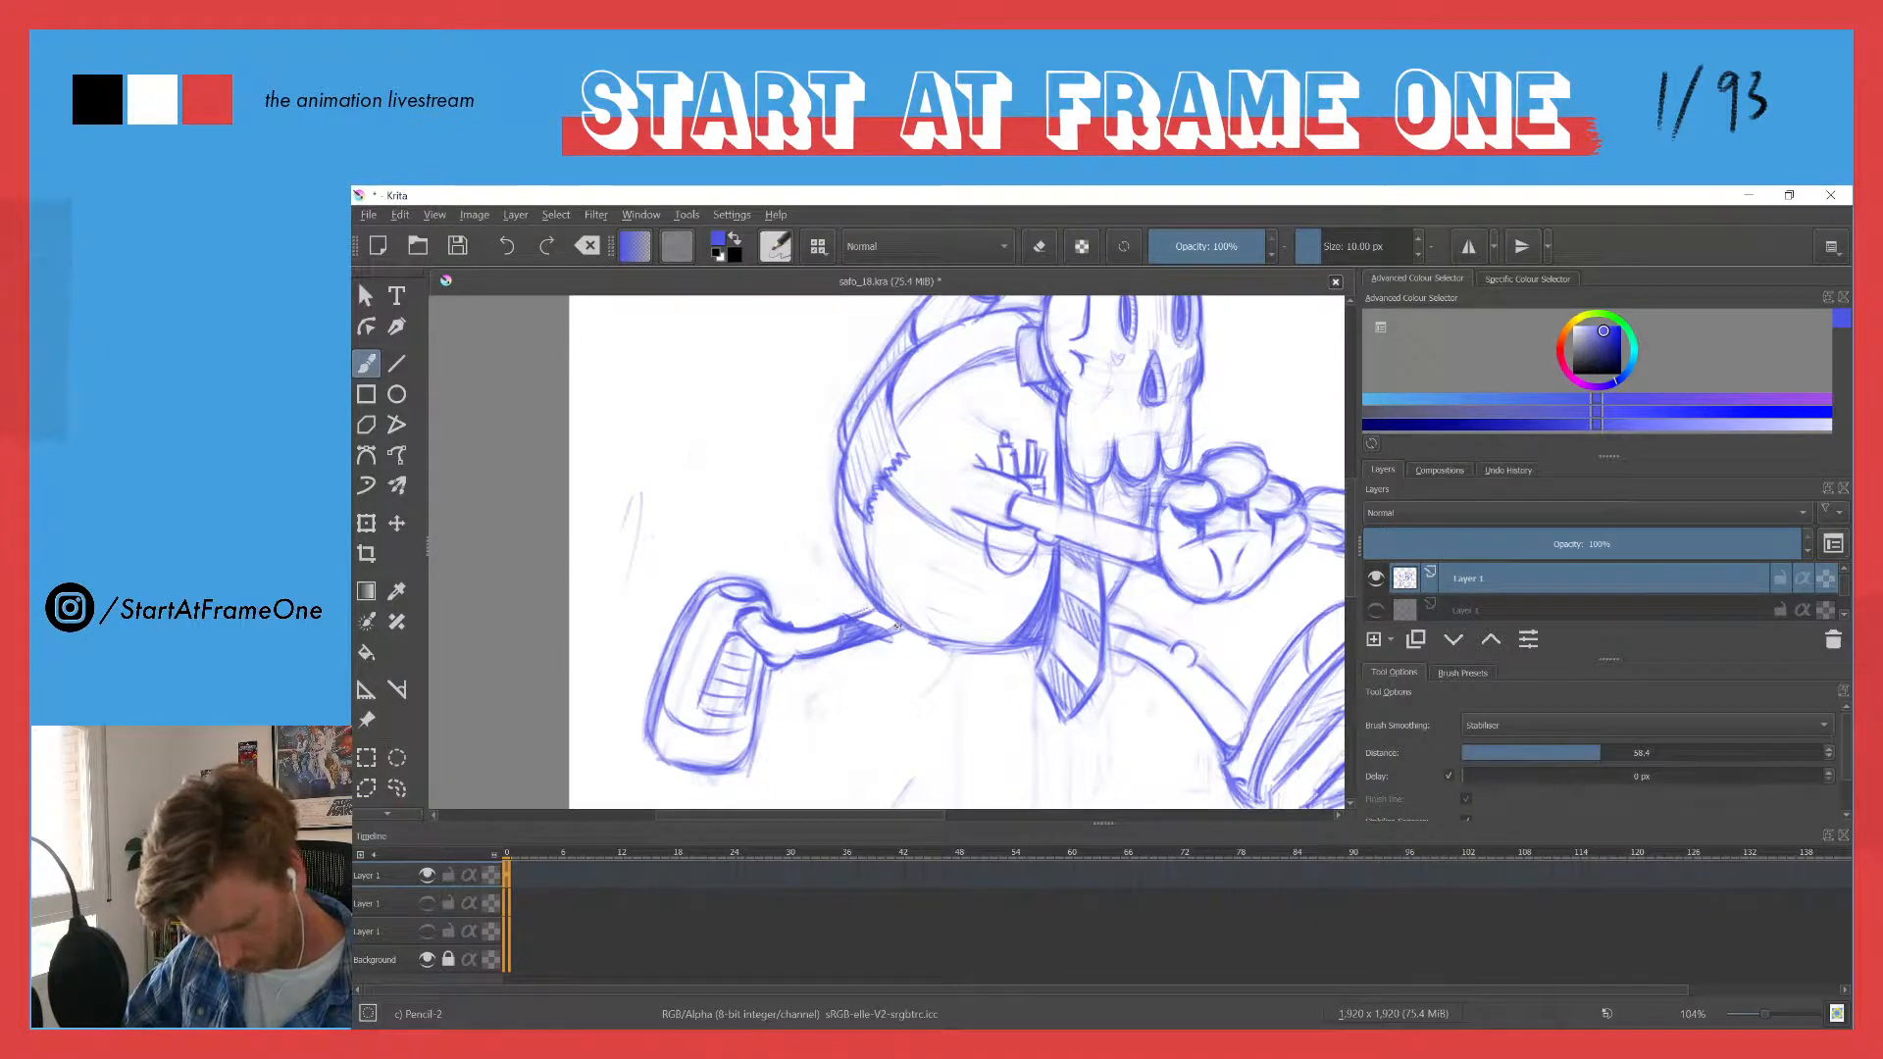
# - Erase the dark strokes inside the extended leg and sketch a short jagged hem where it meets the belly
pyautogui.press('e')
pyautogui.moveTo(869, 626)
pyautogui.mouseDown()
pyautogui.moveTo(820, 637)
pyautogui.moveTo(870, 628)
pyautogui.mouseUp()
pyautogui.press('e')
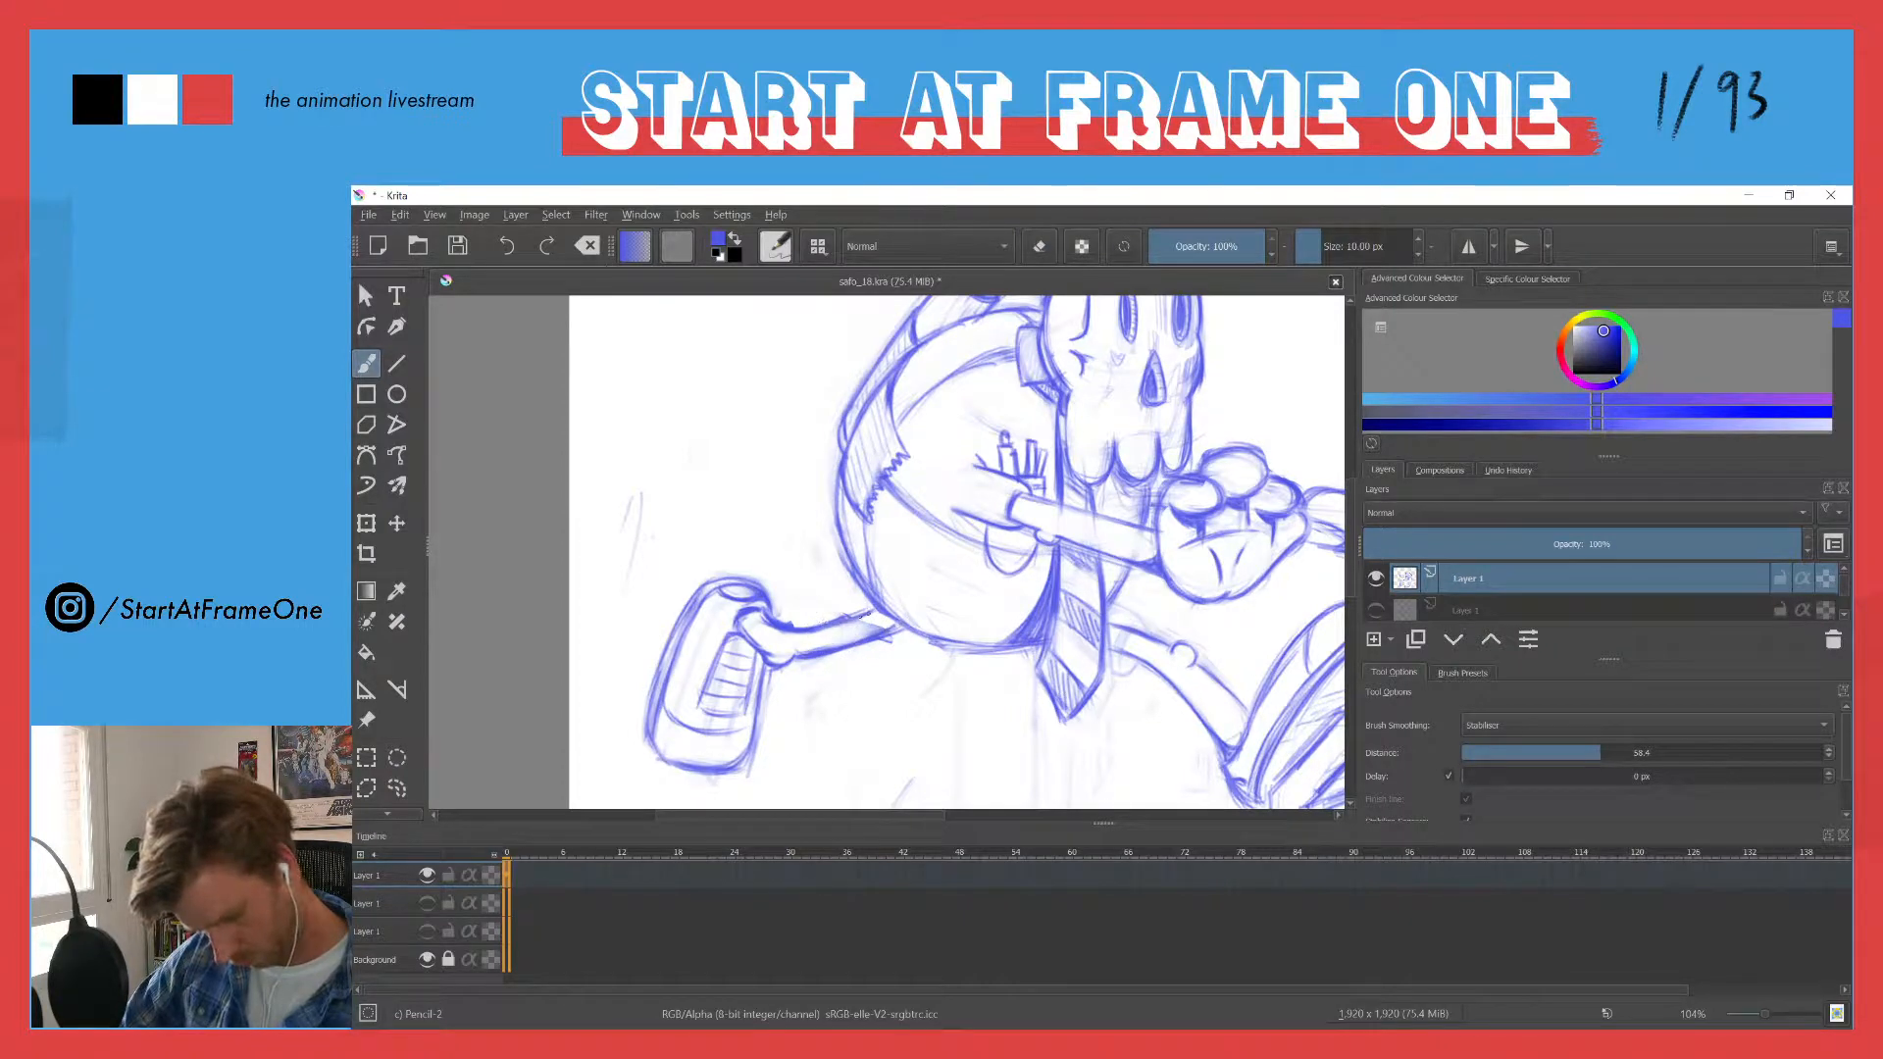
pyautogui.moveTo(888, 622)
pyautogui.mouseDown()
pyautogui.moveTo(865, 638)
pyautogui.moveTo(885, 608)
pyautogui.mouseUp()
pyautogui.moveTo(840, 497); pyautogui.dragTo(756, 621)
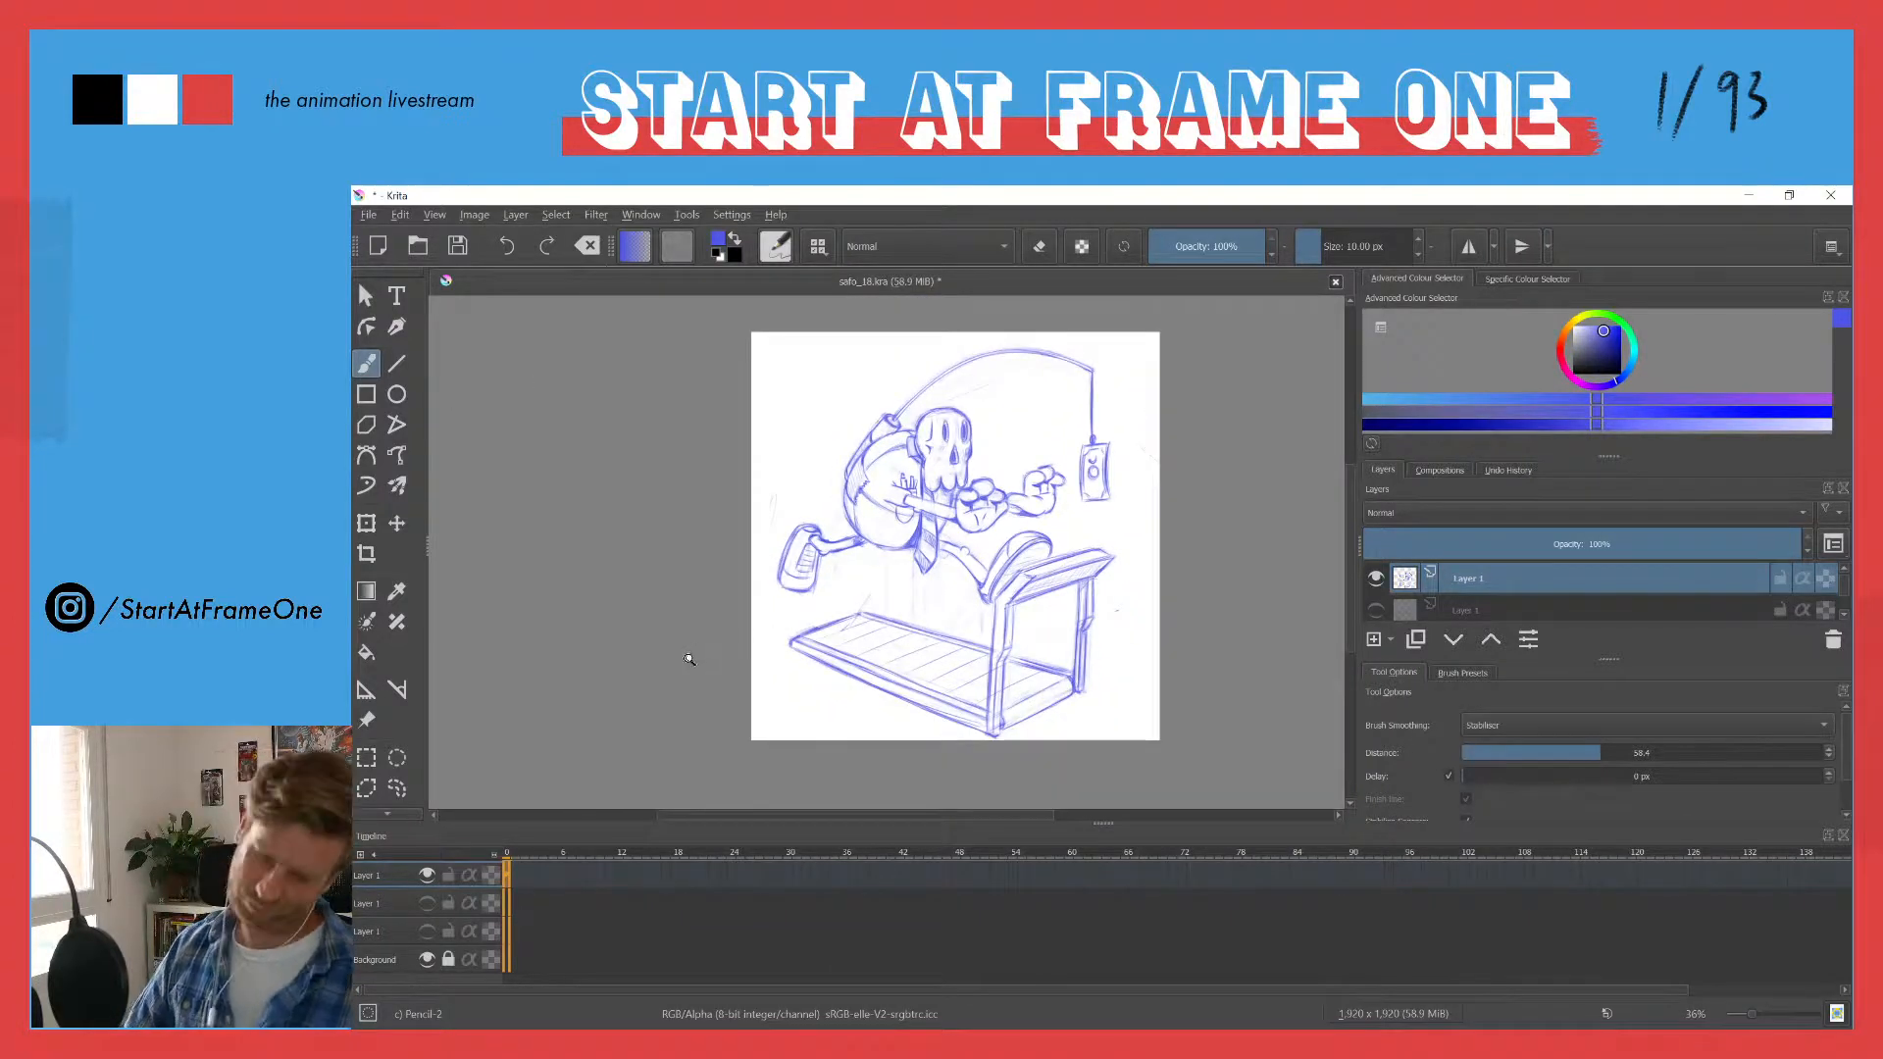
# - Lasso the trailing shoe and leg again, nudge them slightly toward the body, and deselect
pyautogui.moveTo(812, 516); pyautogui.dragTo(870, 354)
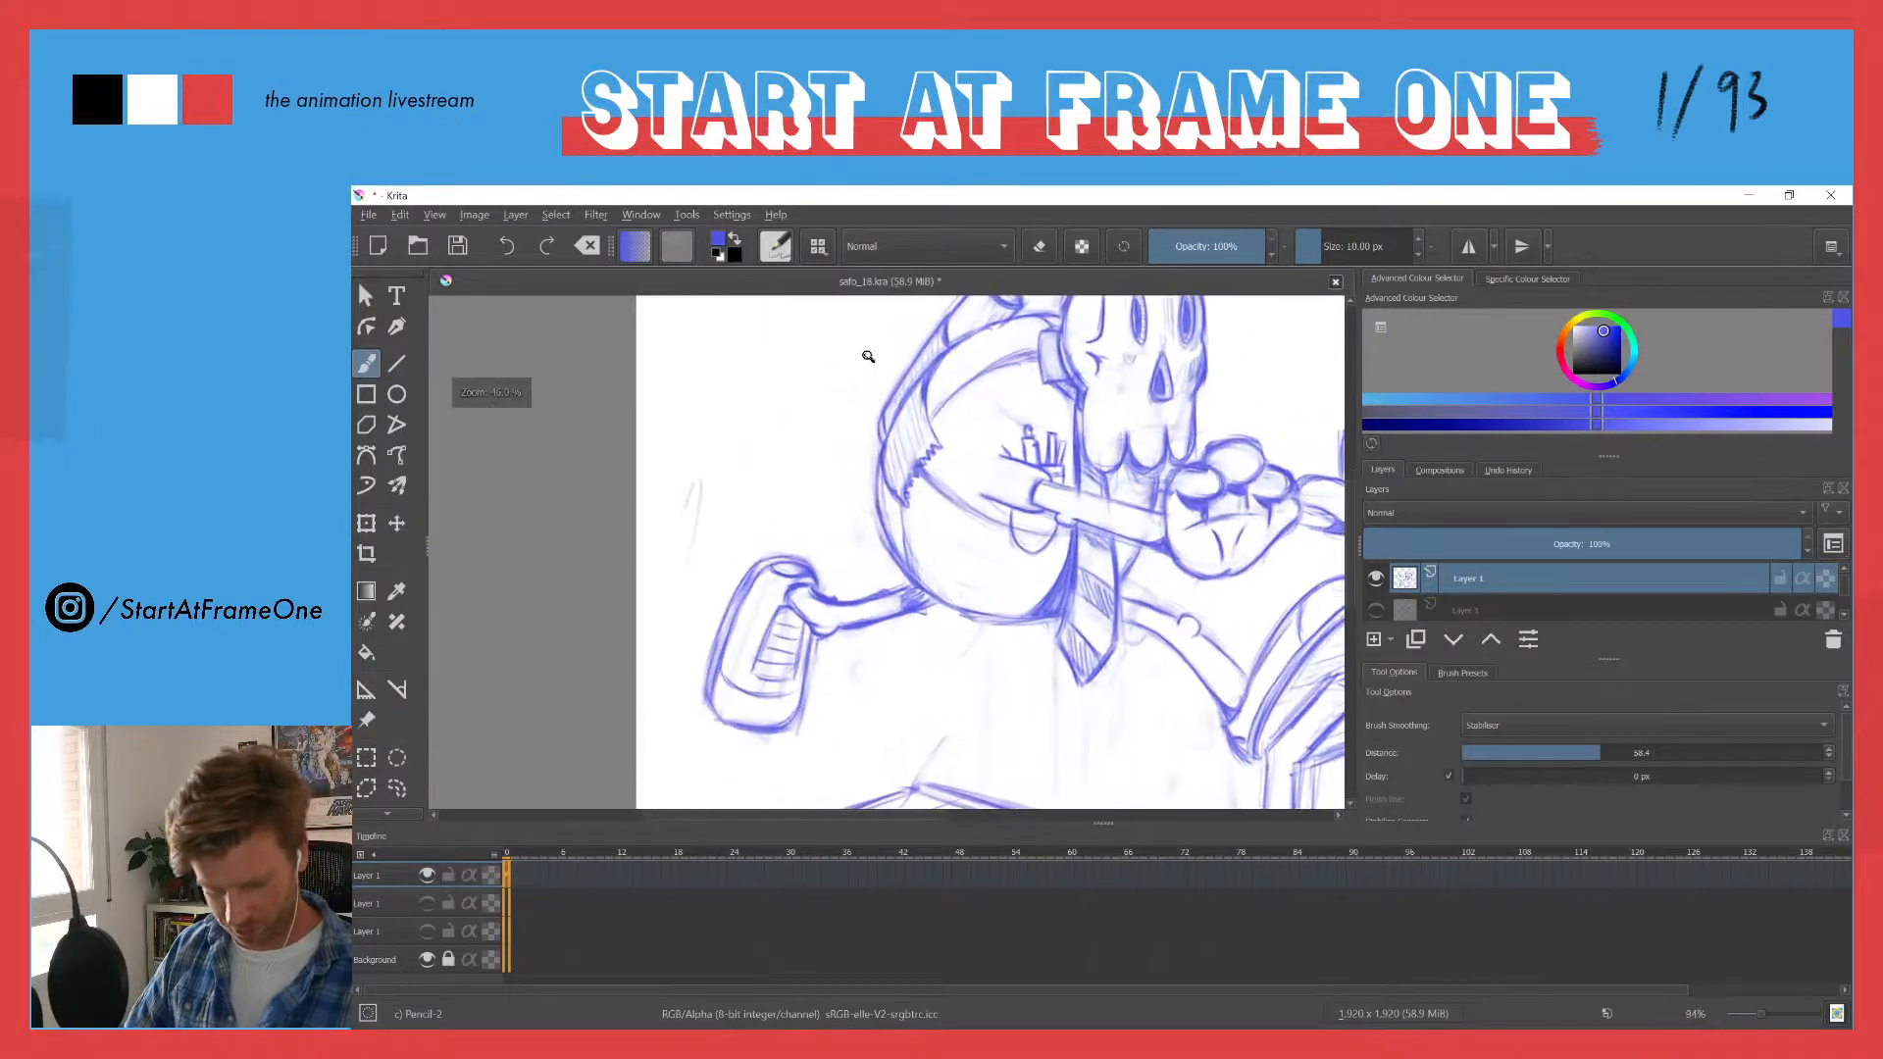
pyautogui.press('l')
pyautogui.moveTo(887, 578)
pyautogui.mouseDown()
pyautogui.moveTo(892, 681)
pyautogui.moveTo(698, 561)
pyautogui.moveTo(849, 514)
pyautogui.mouseUp()
pyautogui.press('t')
pyautogui.moveTo(748, 572); pyautogui.dragTo(758, 571)
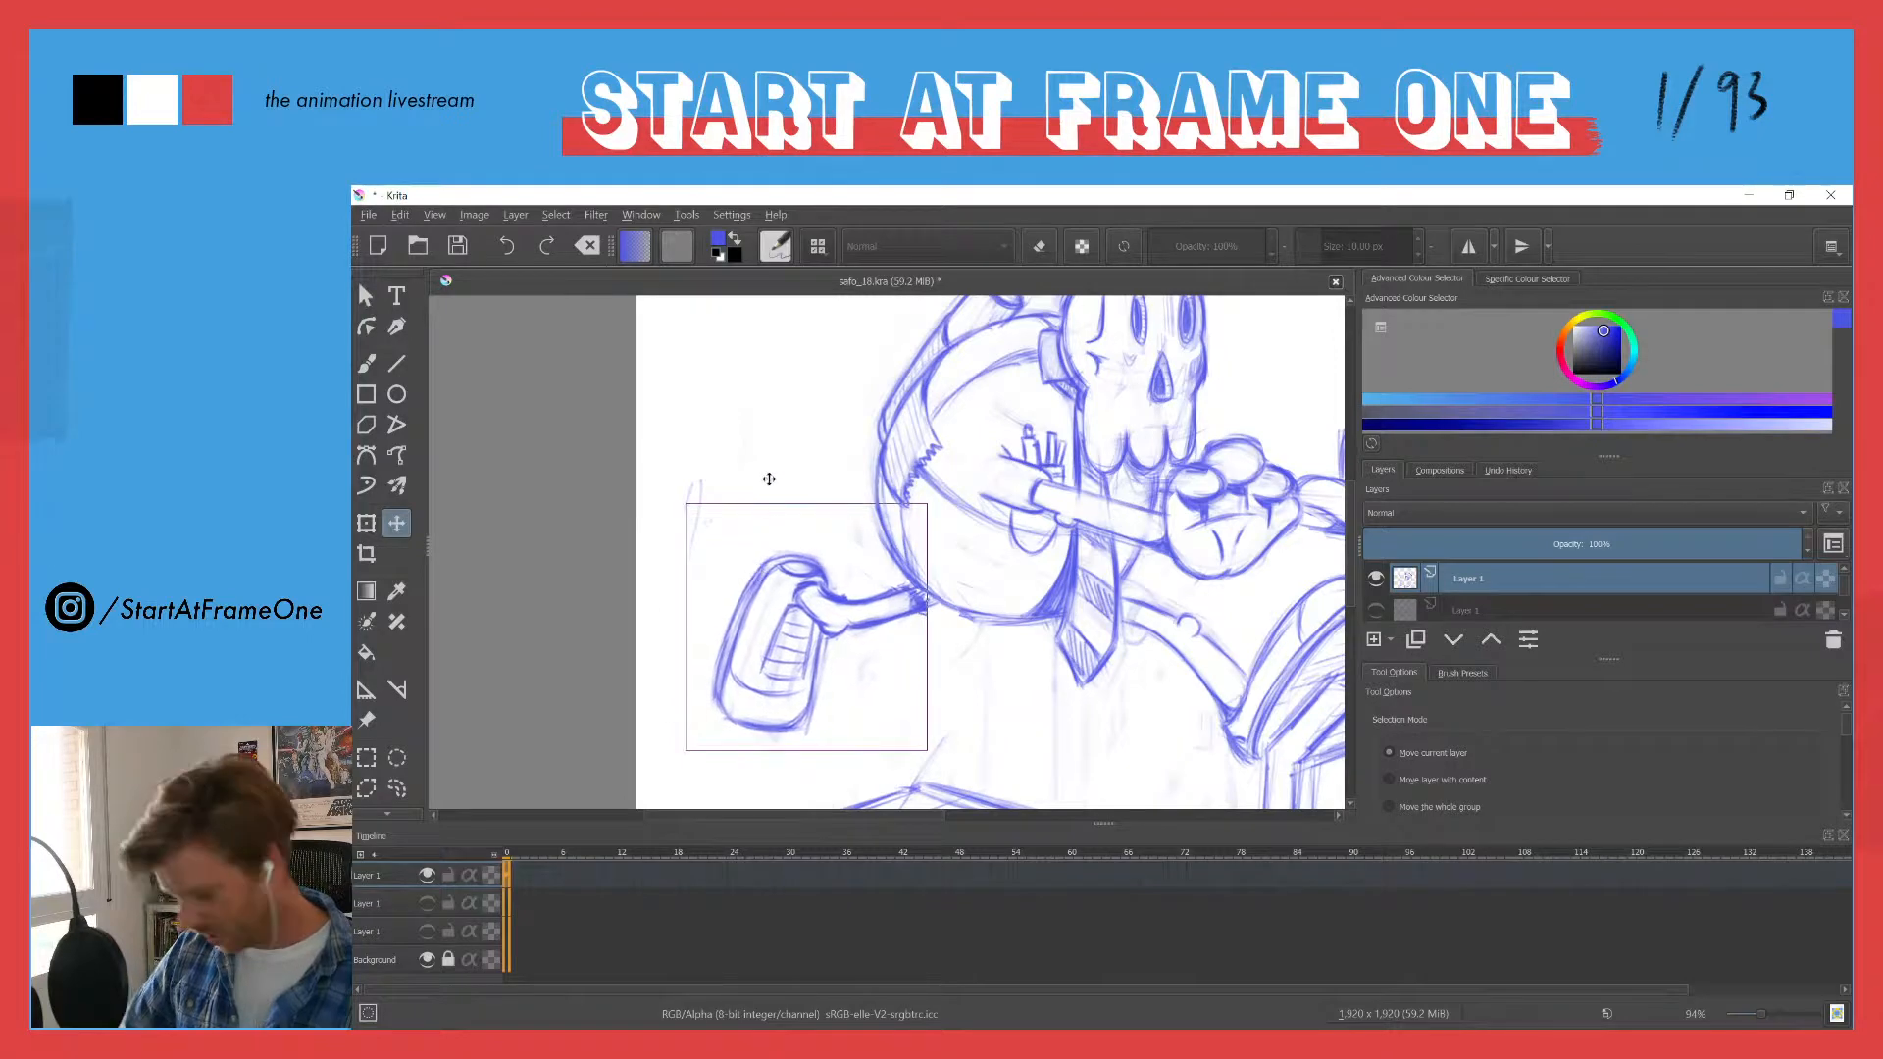
pyautogui.moveTo(765, 420); pyautogui.dragTo(706, 639)
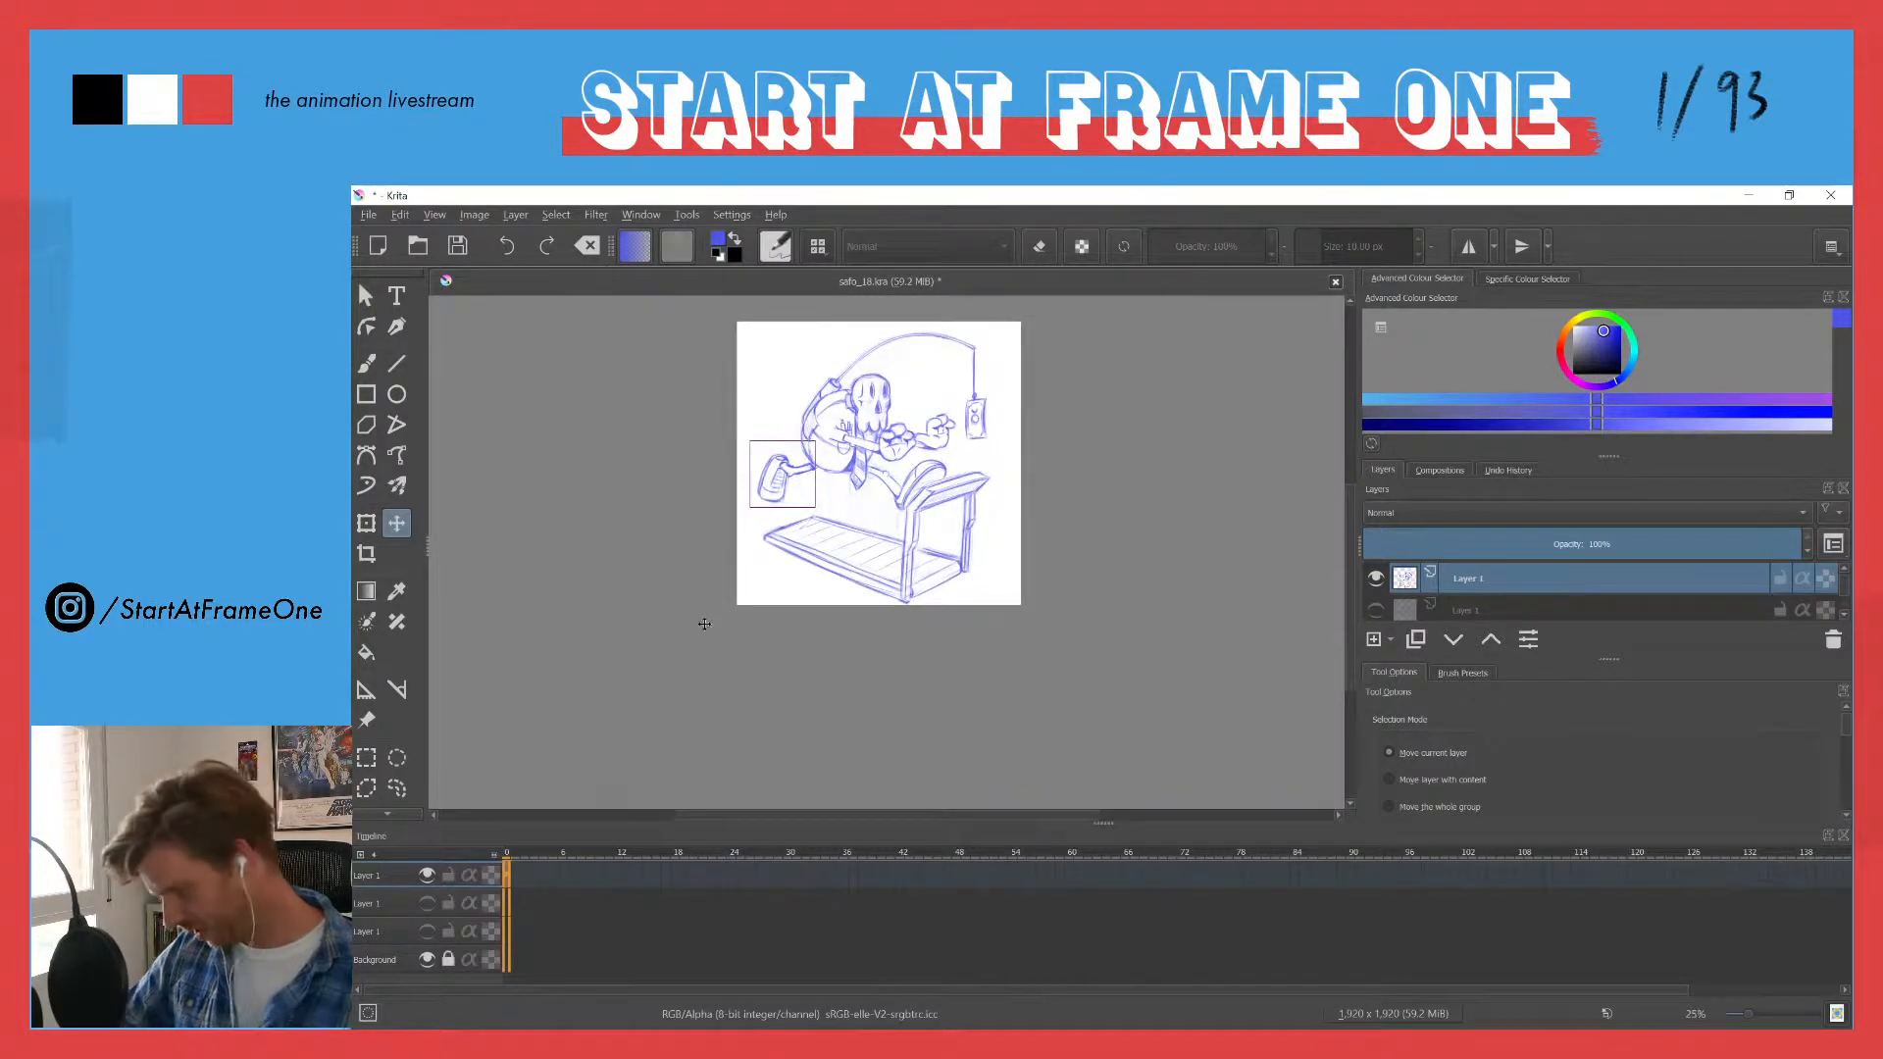
pyautogui.hotkey('ctrl', 'shift', 'a')
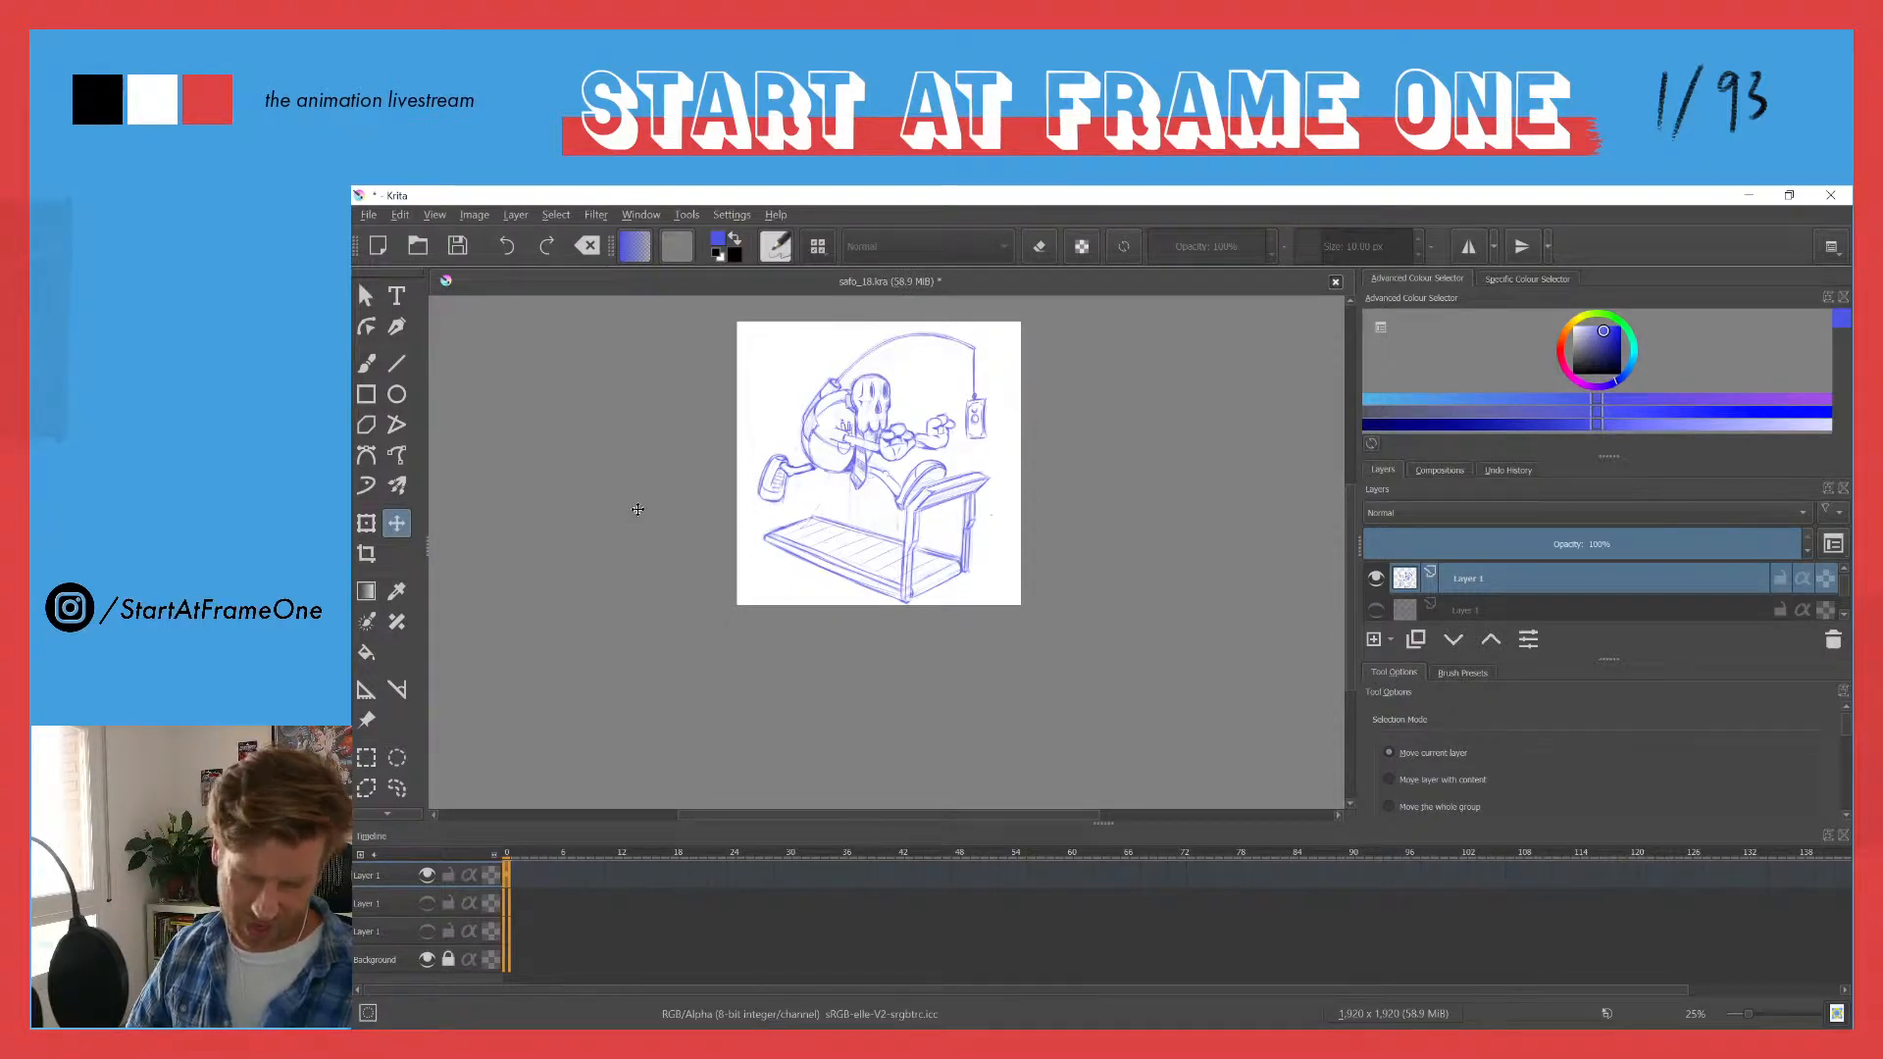
# - Touch up the trailing leg's hem and darken its lines where it meets the belly, using the brush
pyautogui.scroll(2, 798, 378)
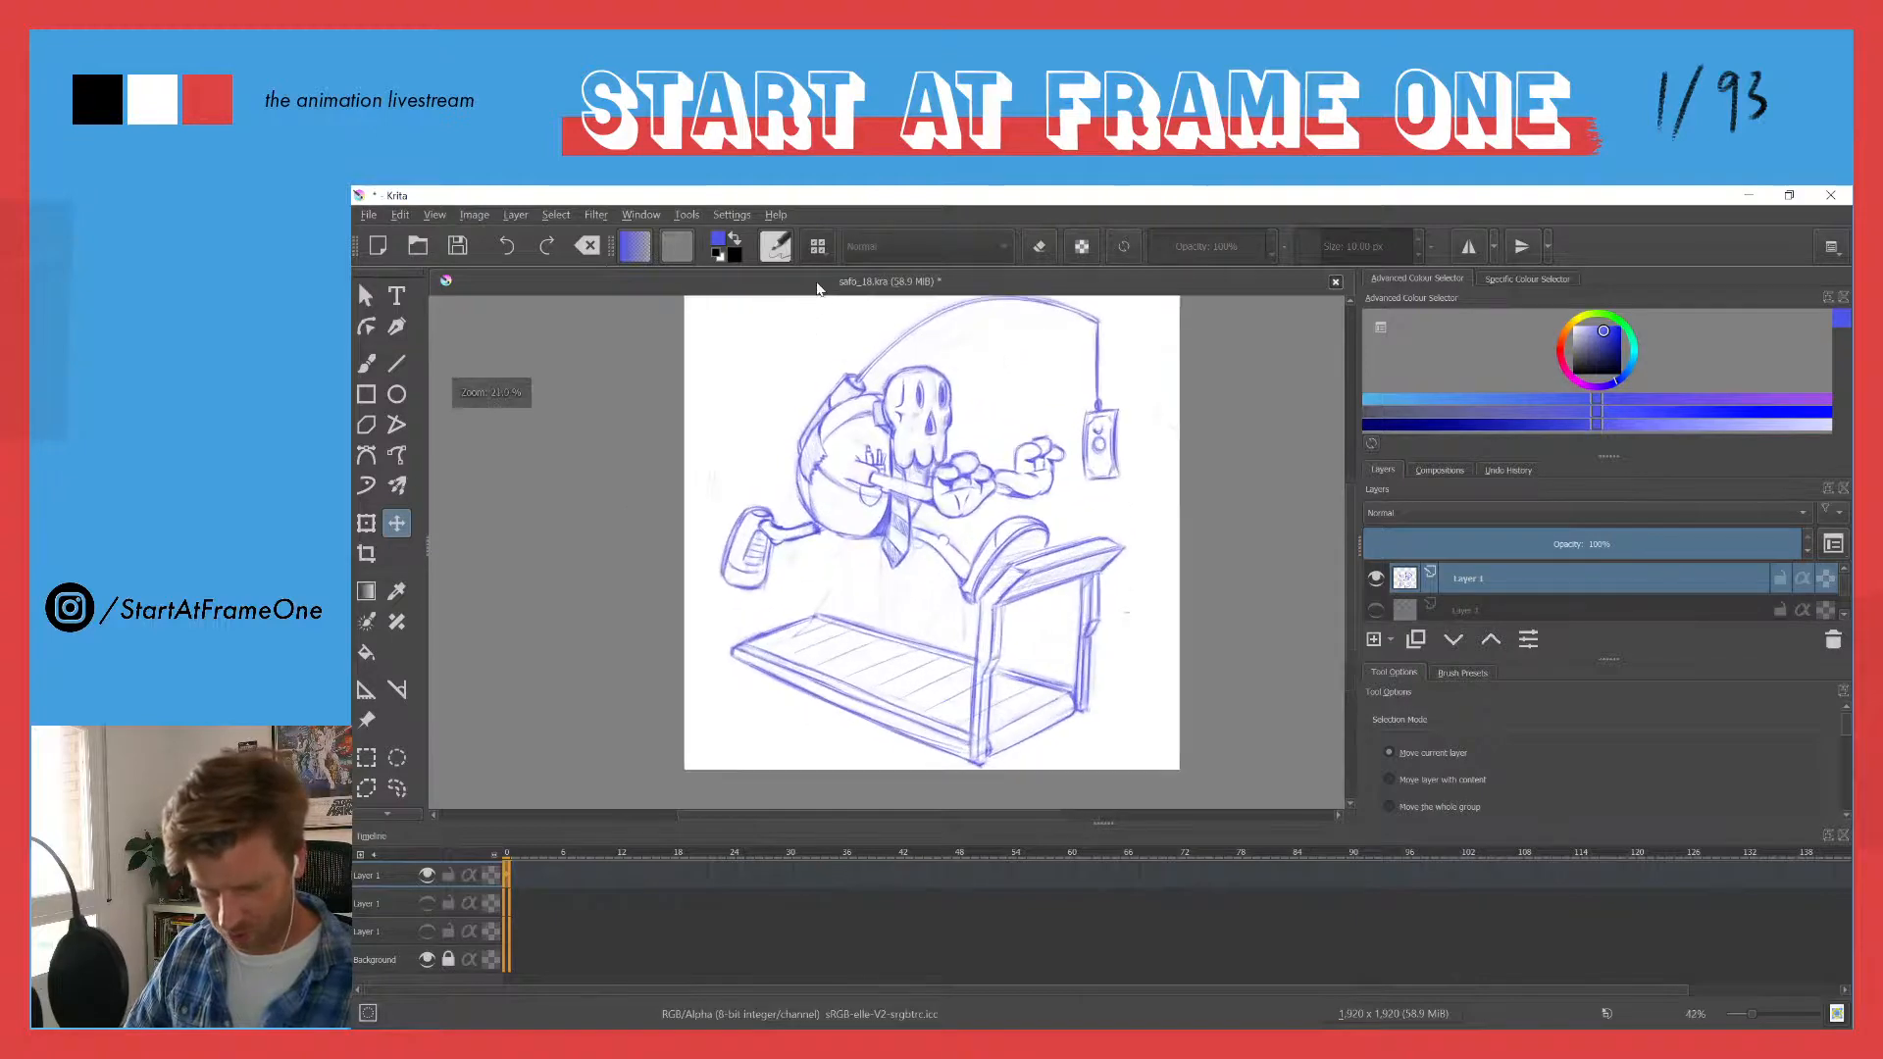
pyautogui.moveTo(785, 363); pyautogui.dragTo(772, 442)
pyautogui.scroll(3, 770, 604)
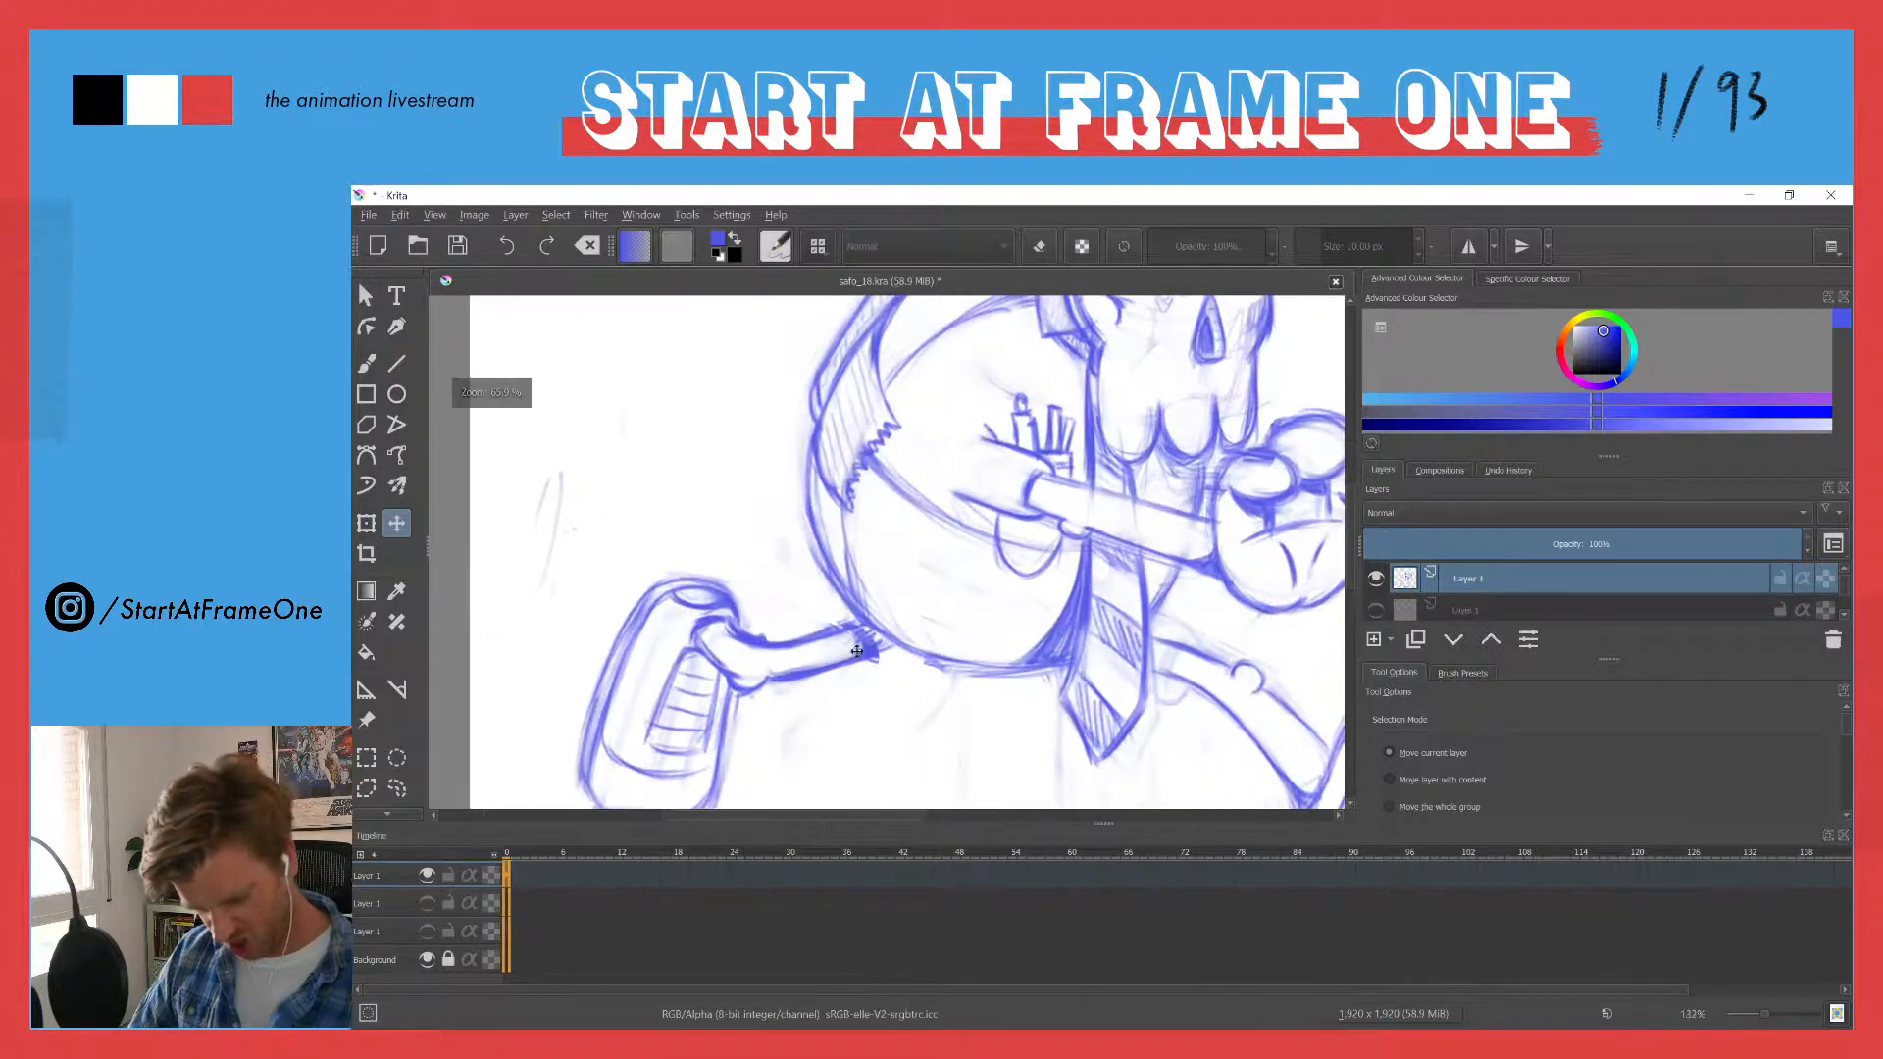
pyautogui.press('b')
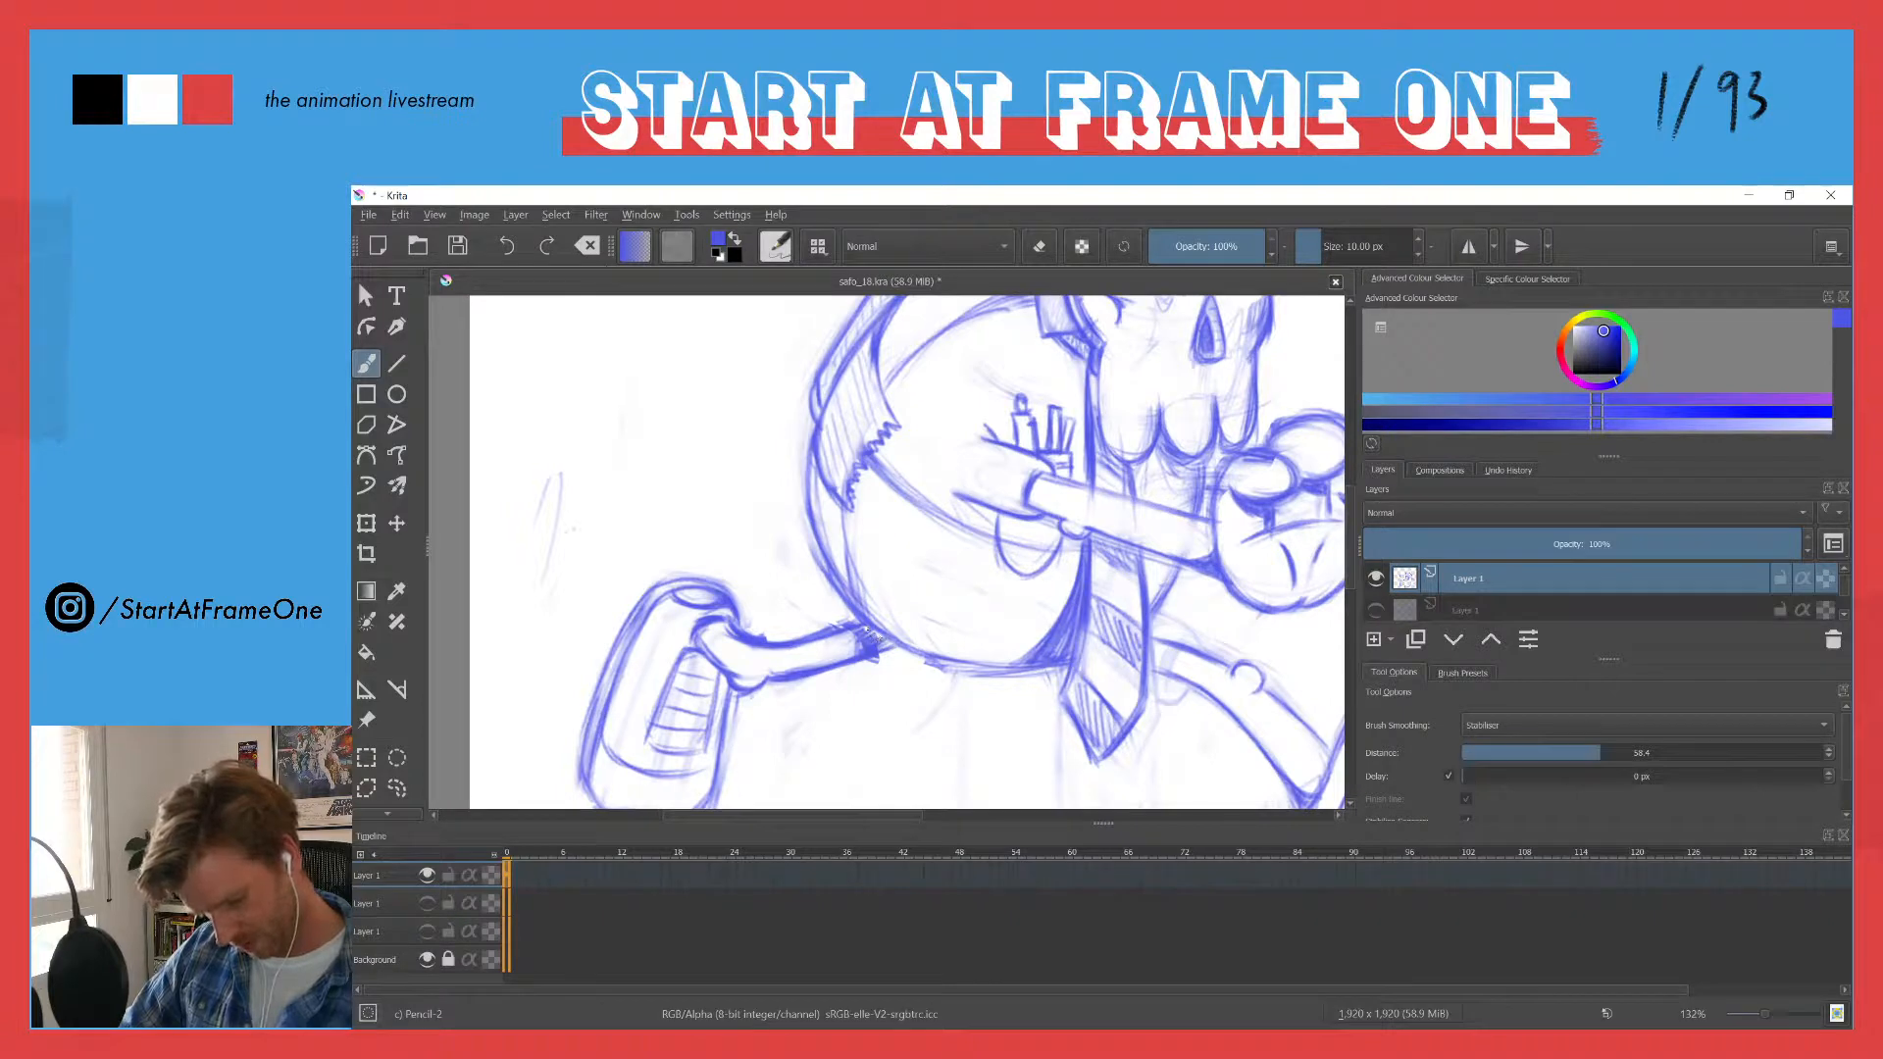
pyautogui.moveTo(867, 629); pyautogui.dragTo(859, 621)
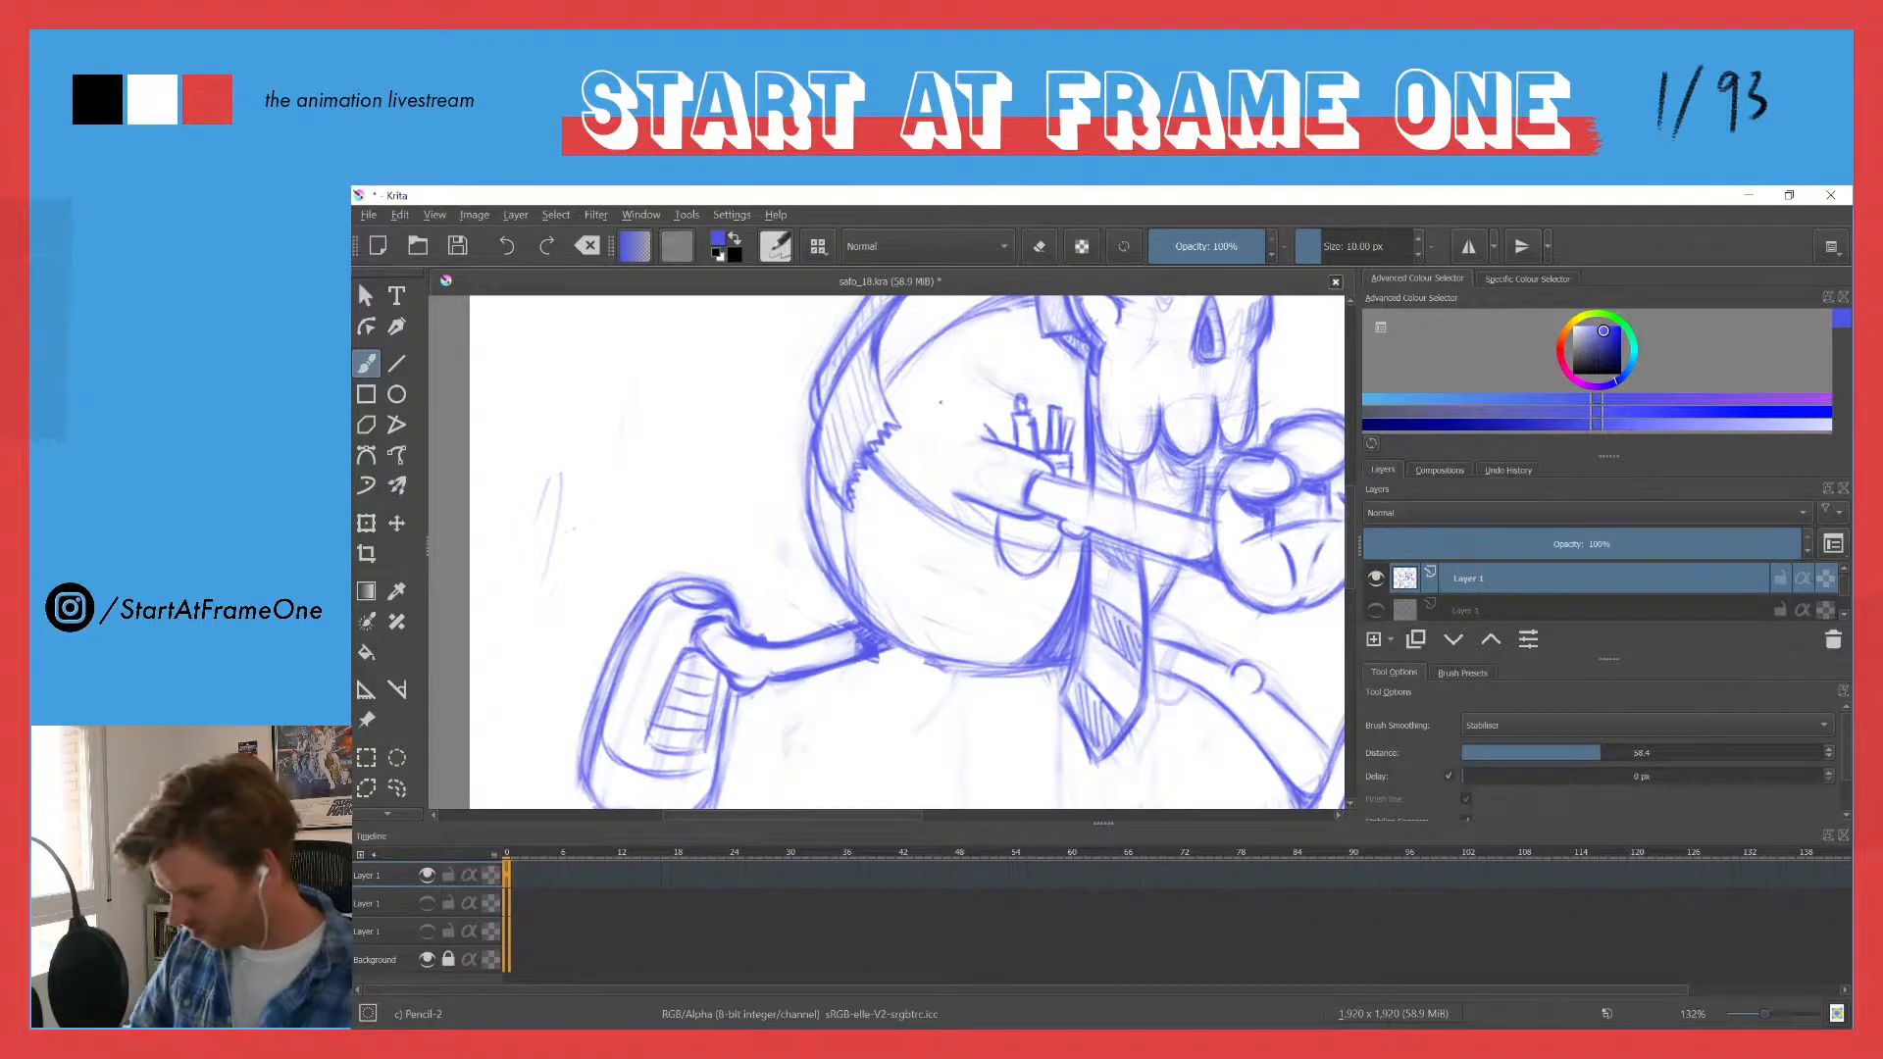
pyautogui.scroll(-5, 826, 554)
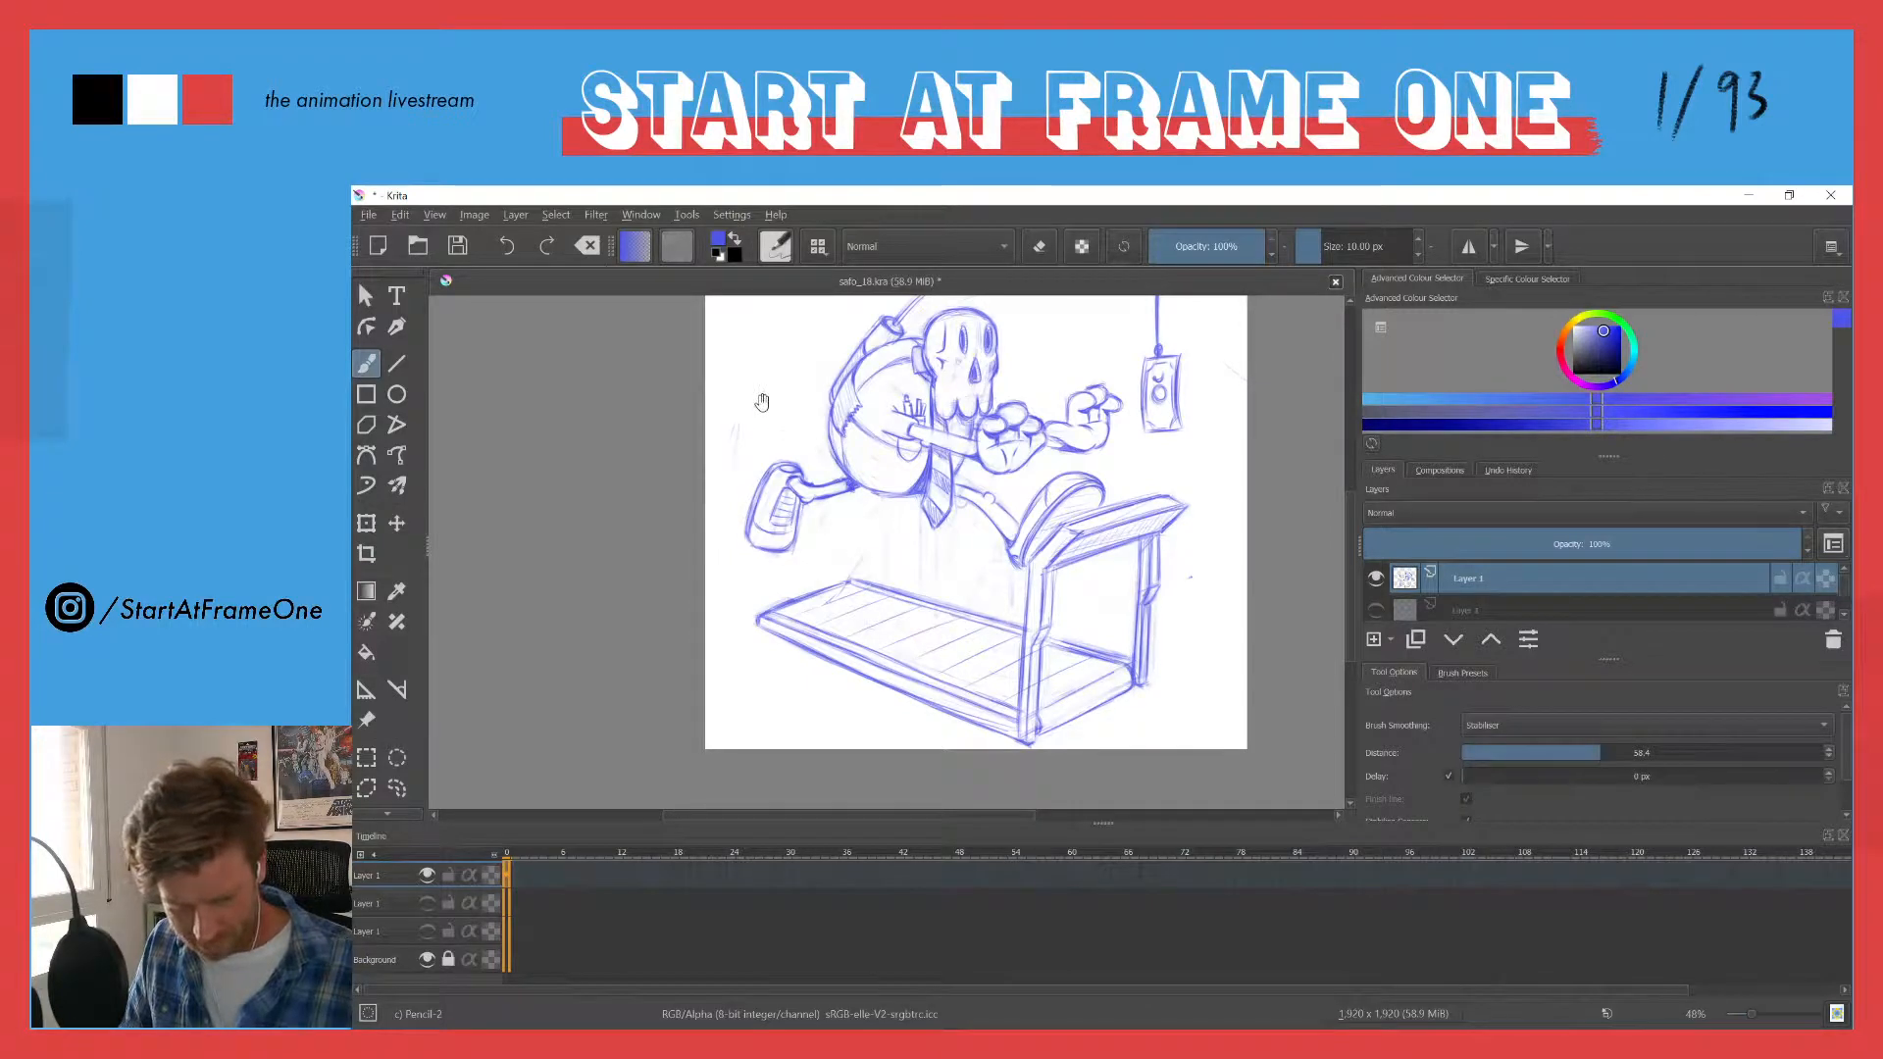
pyautogui.moveTo(762, 402); pyautogui.dragTo(782, 459)
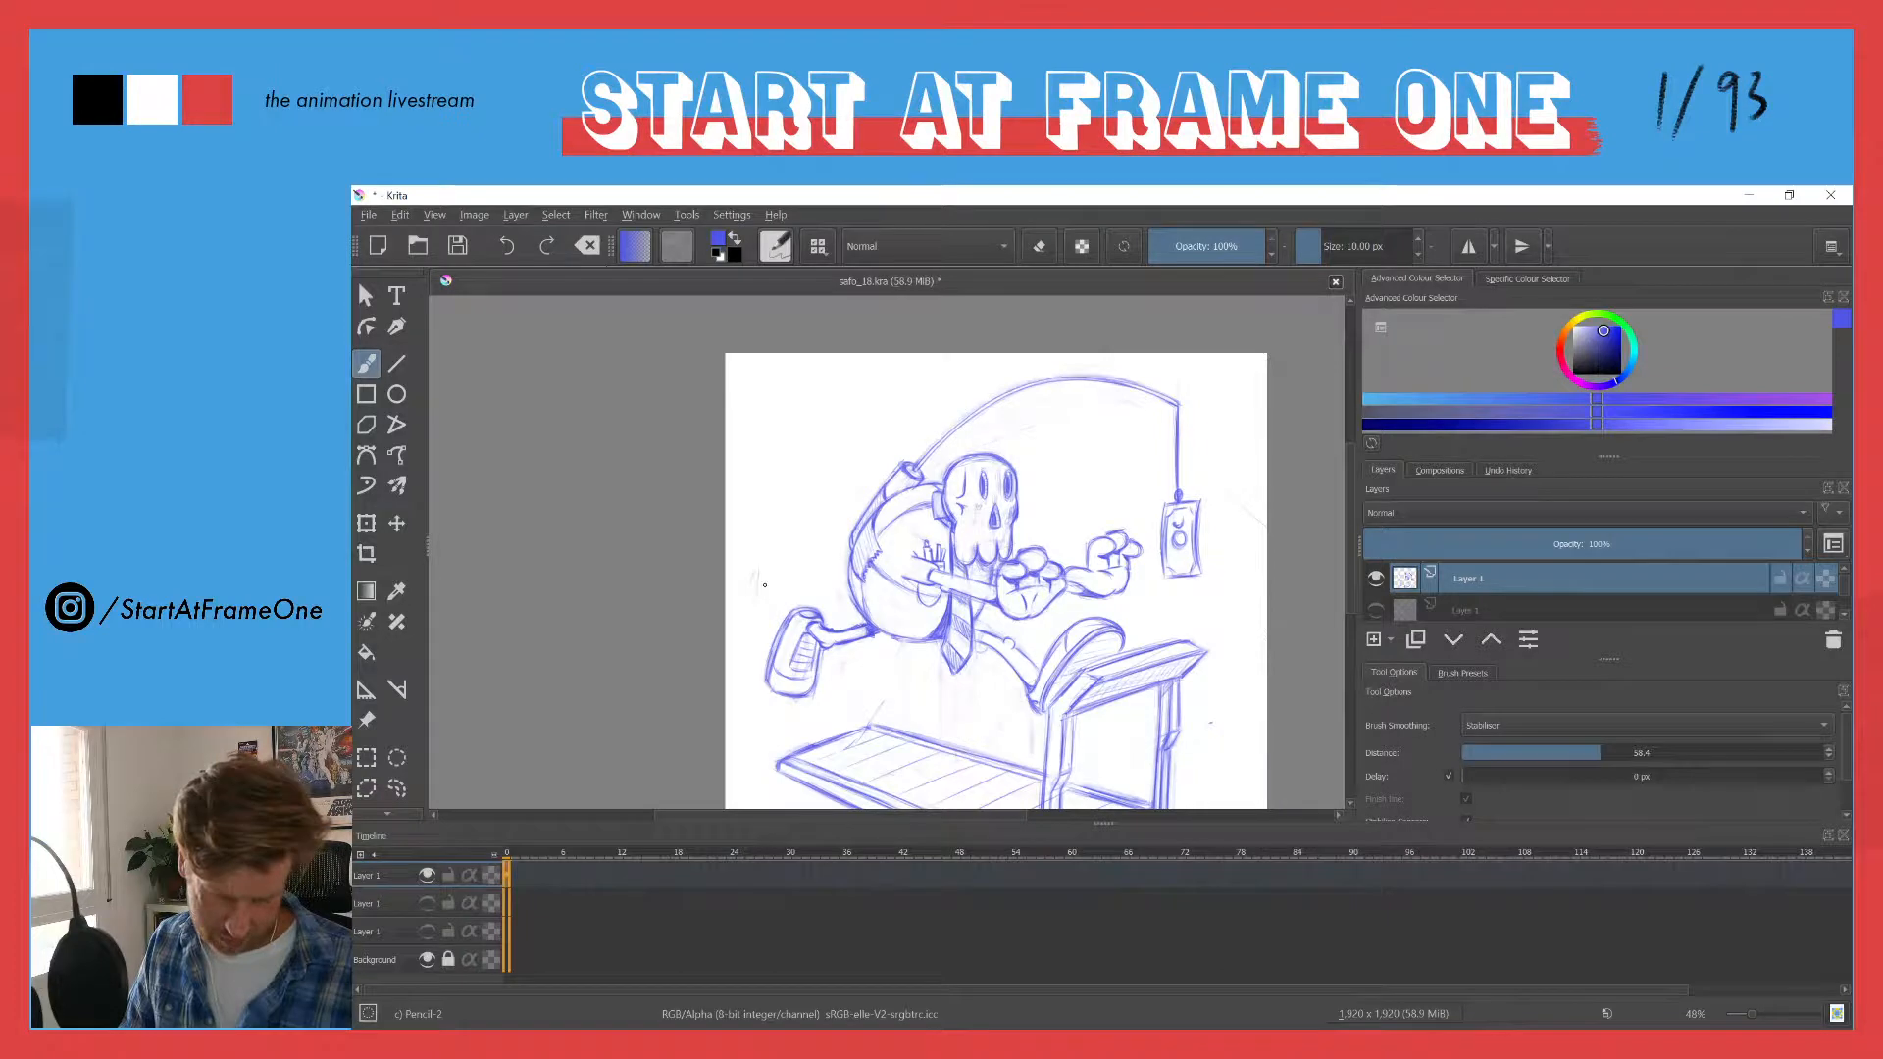
pyautogui.moveTo(814, 650)
pyautogui.mouseDown()
pyautogui.moveTo(865, 627)
pyautogui.moveTo(839, 641)
pyautogui.mouseUp()
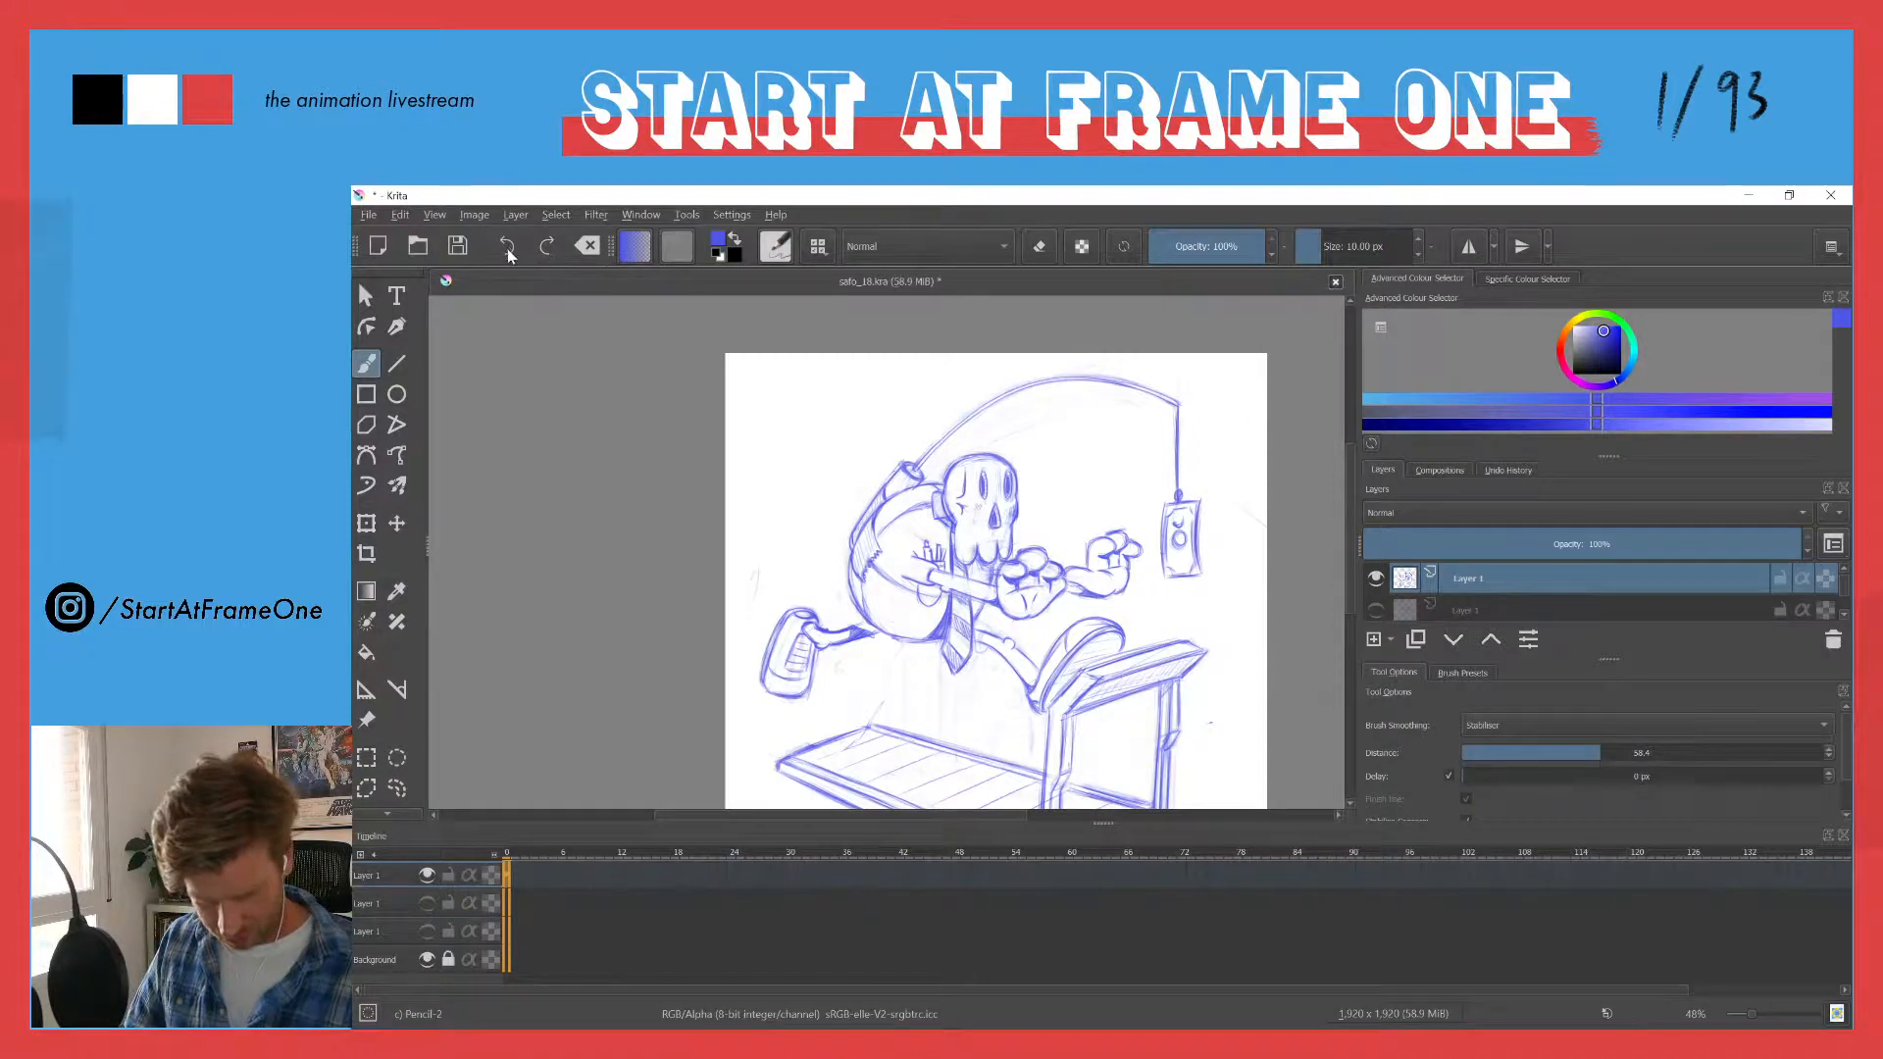
# - Lasso the trailing shoe and leg, nudge them slightly toward the belly, and deselect
pyautogui.moveTo(832, 581)
pyautogui.mouseDown()
pyautogui.moveTo(815, 580)
pyautogui.moveTo(832, 471)
pyautogui.mouseUp()
pyautogui.press('l')
pyautogui.moveTo(904, 538)
pyautogui.mouseDown()
pyautogui.moveTo(965, 589)
pyautogui.moveTo(862, 736)
pyautogui.moveTo(644, 707)
pyautogui.moveTo(822, 446)
pyautogui.mouseUp()
pyautogui.press('t')
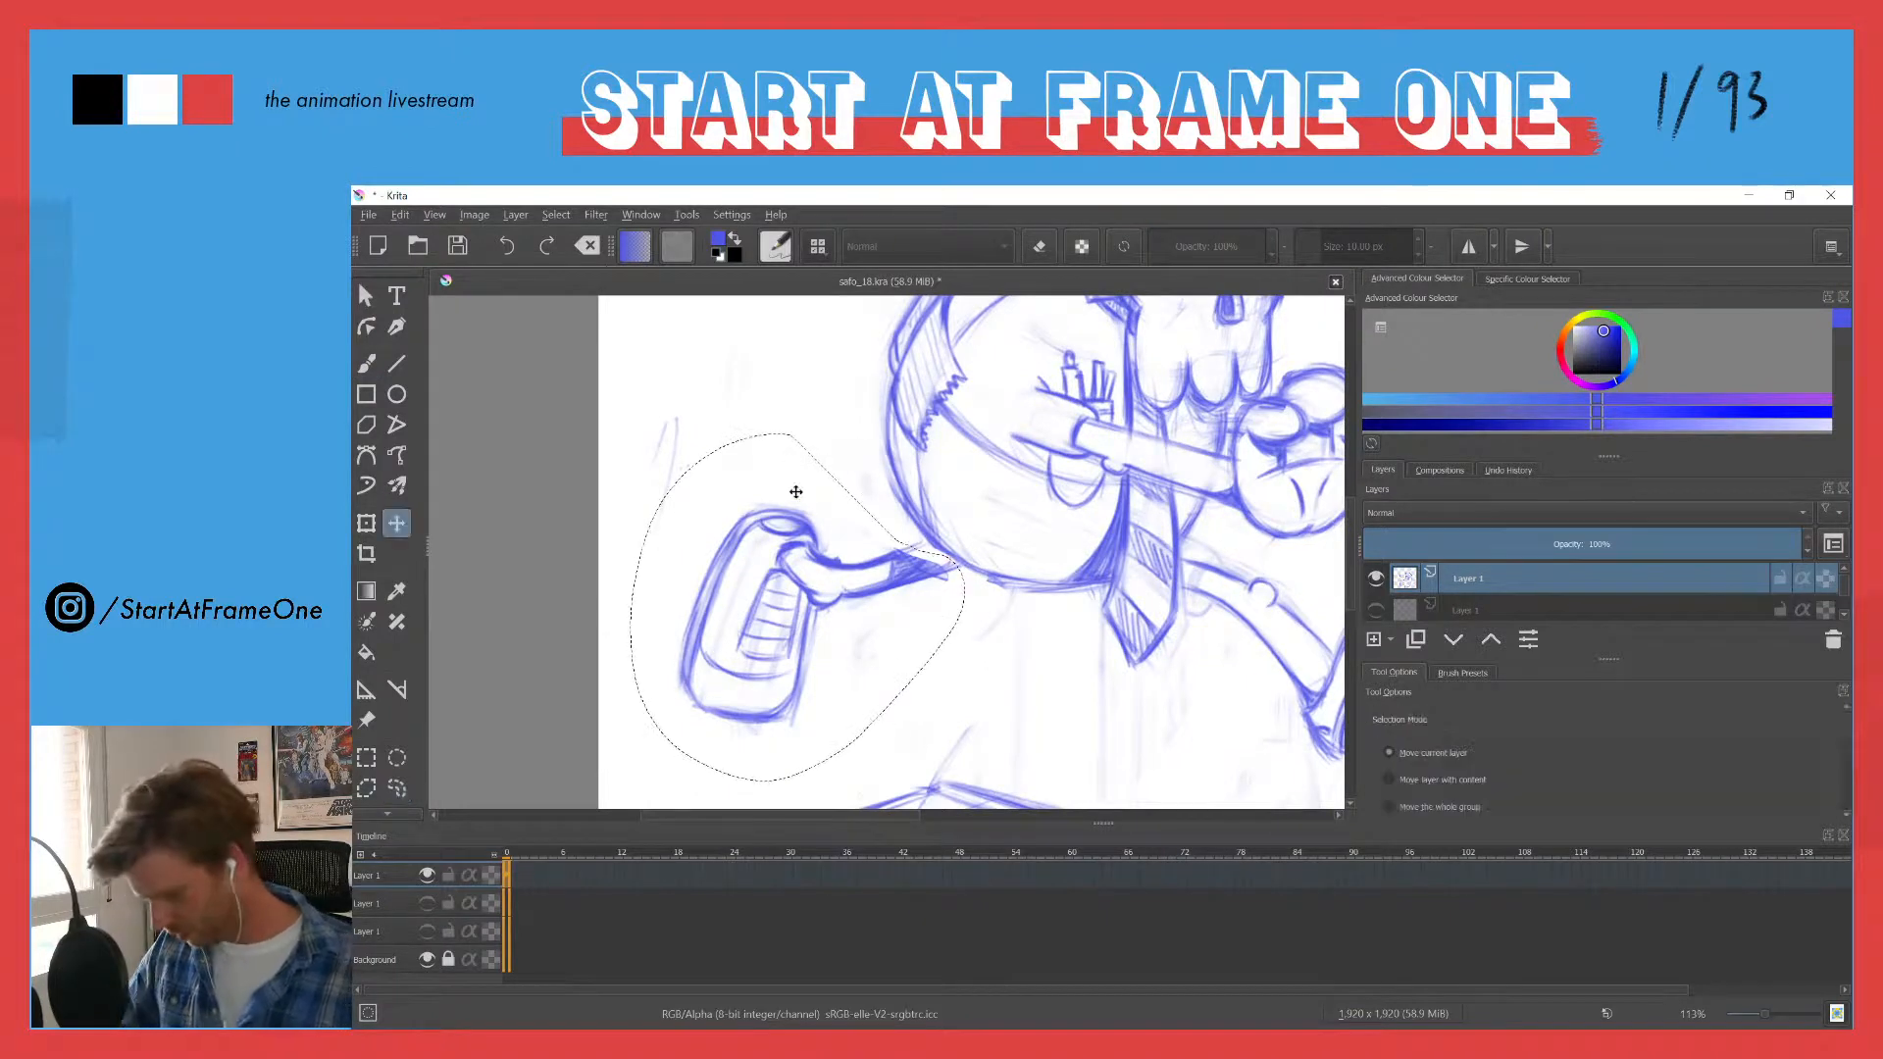
pyautogui.moveTo(750, 522)
pyautogui.mouseDown()
pyautogui.moveTo(783, 525)
pyautogui.moveTo(762, 525)
pyautogui.mouseUp()
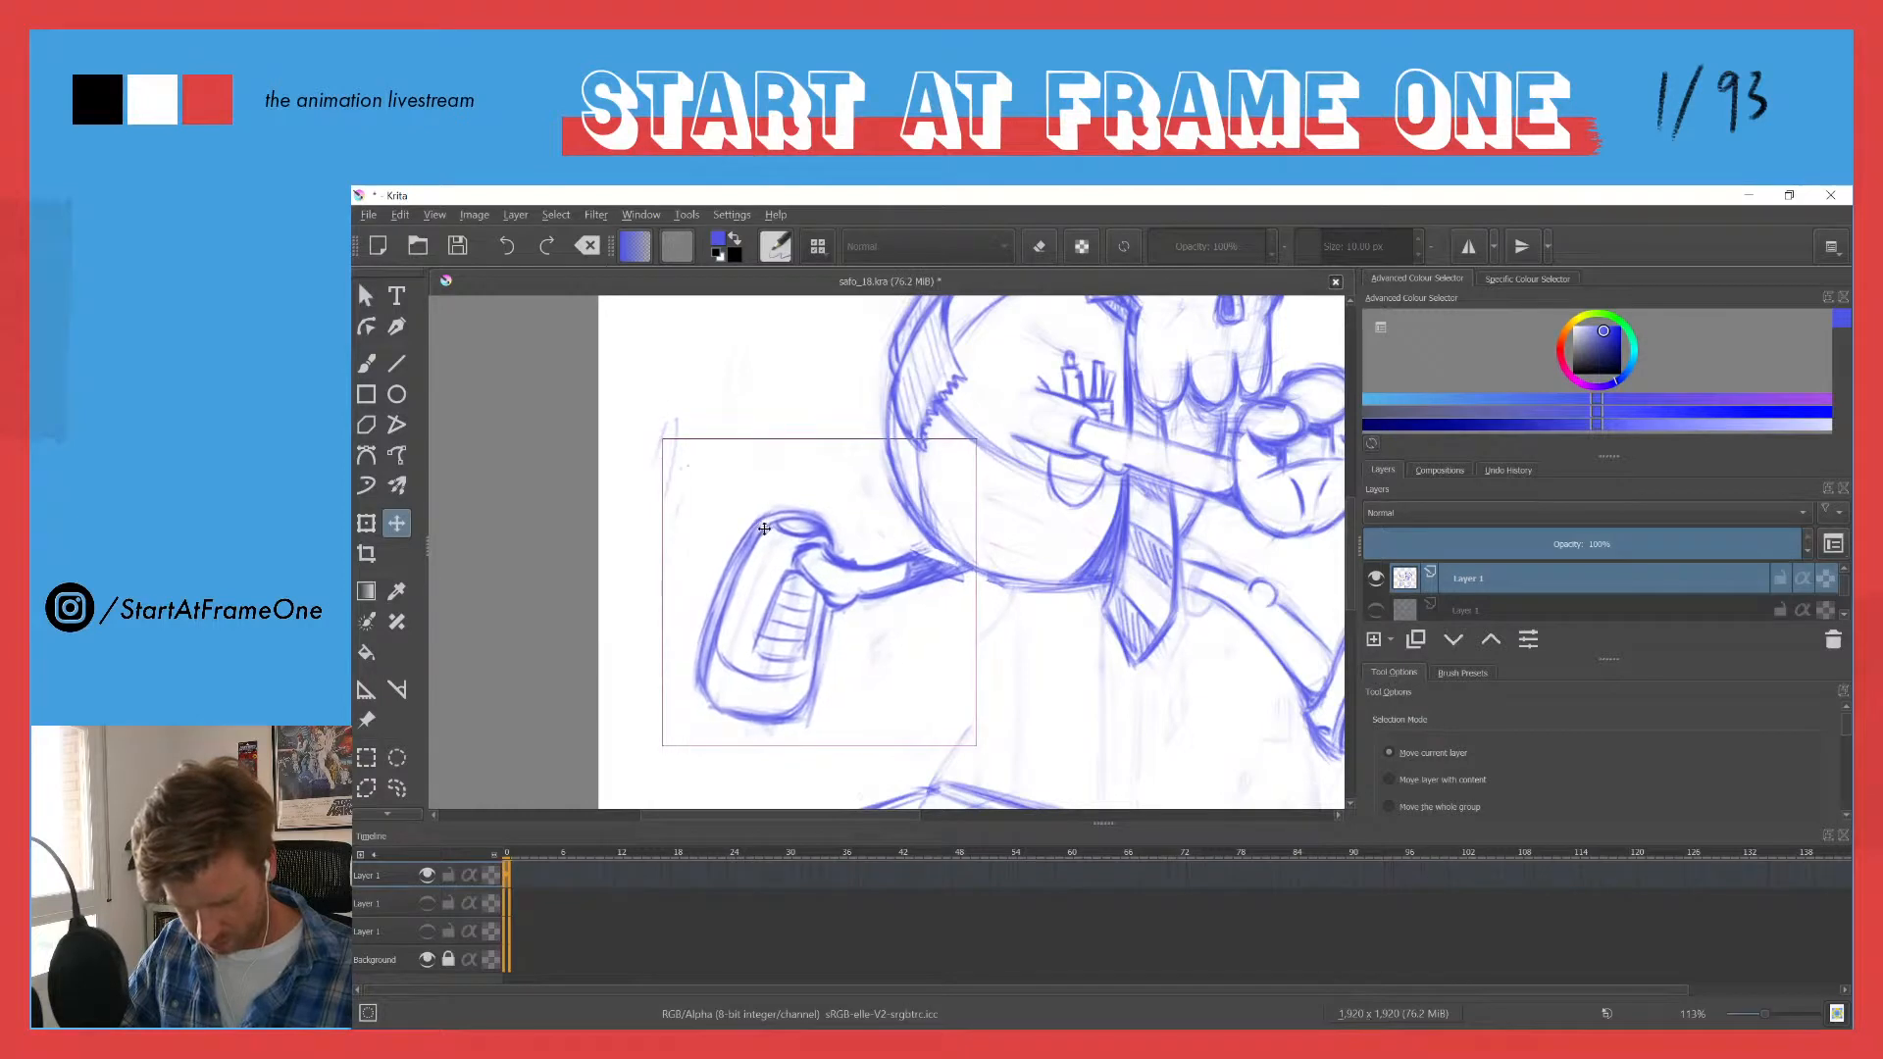
pyautogui.hotkey('ctrl', 'shift', 'a')
# - Redraw the belly's outline over the top of the trailing leg and erase the stray strokes around the joint
pyautogui.press('b')
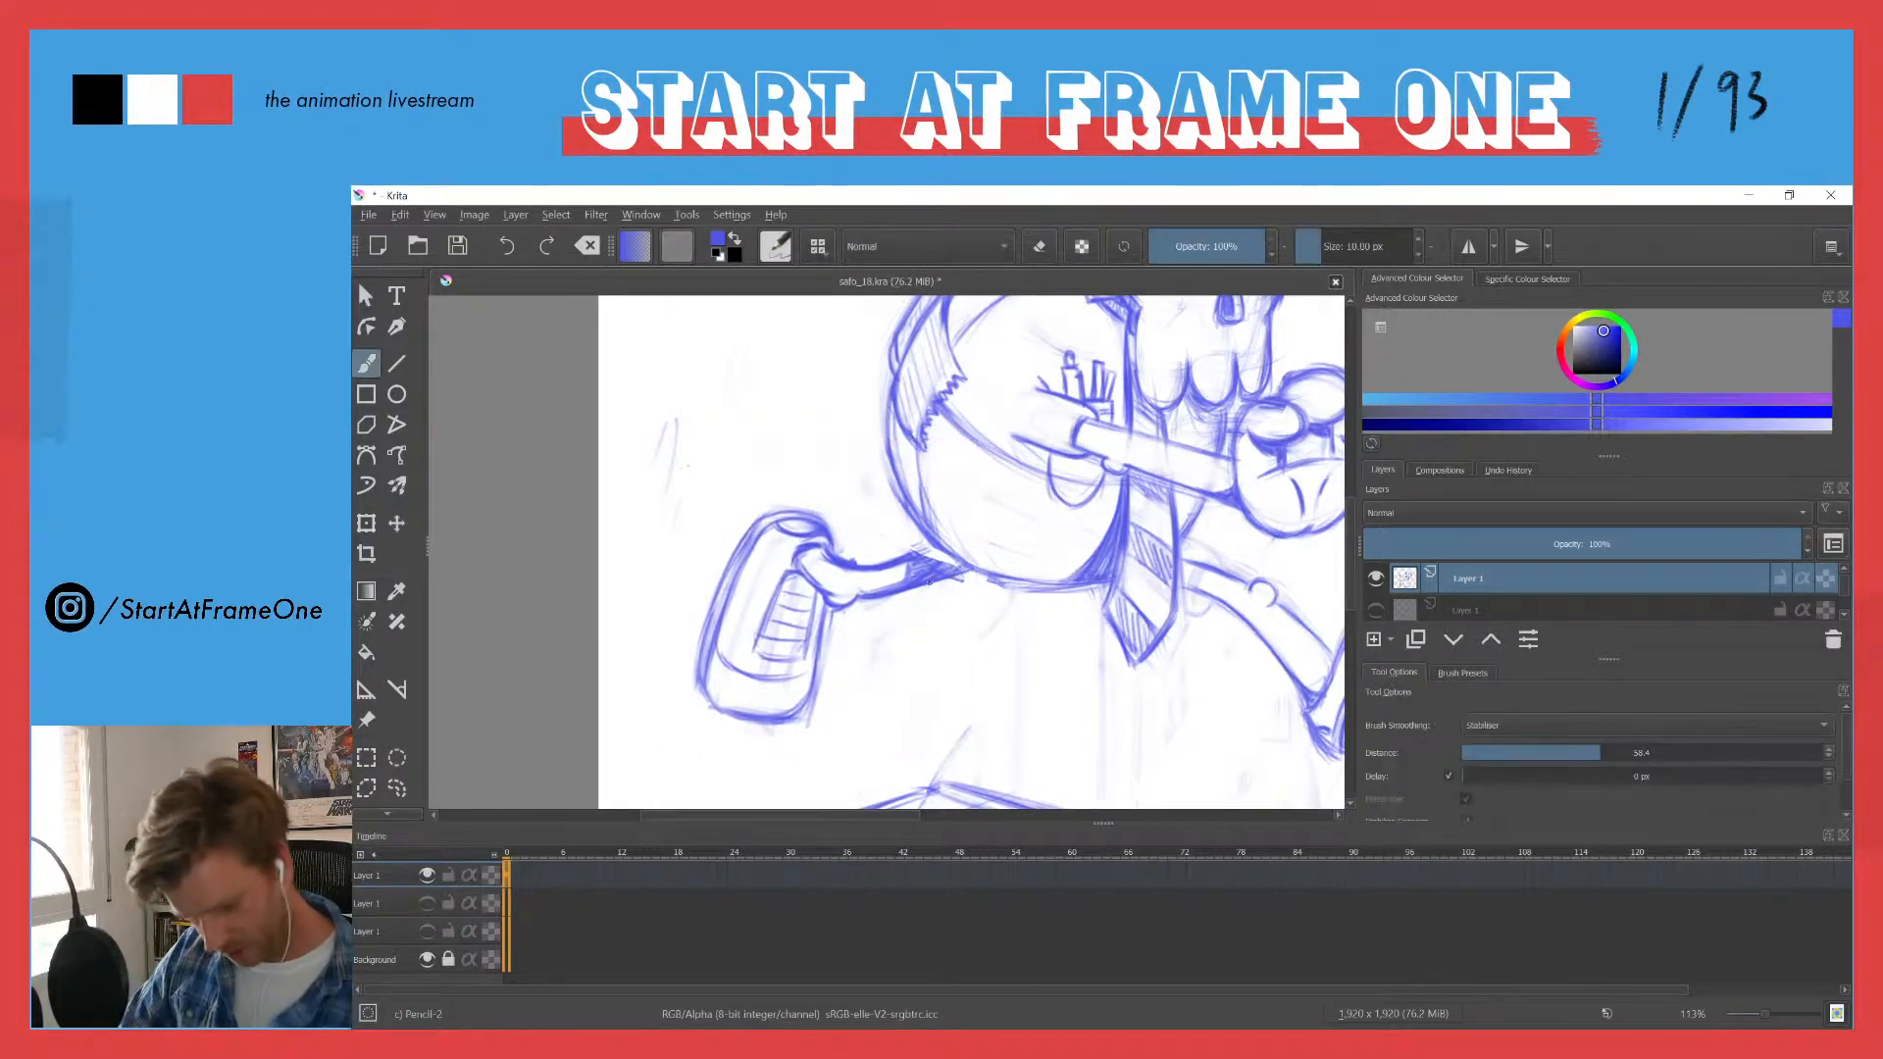
pyautogui.moveTo(971, 571)
pyautogui.mouseDown()
pyautogui.moveTo(900, 559)
pyautogui.moveTo(1009, 582)
pyautogui.moveTo(934, 556)
pyautogui.mouseUp()
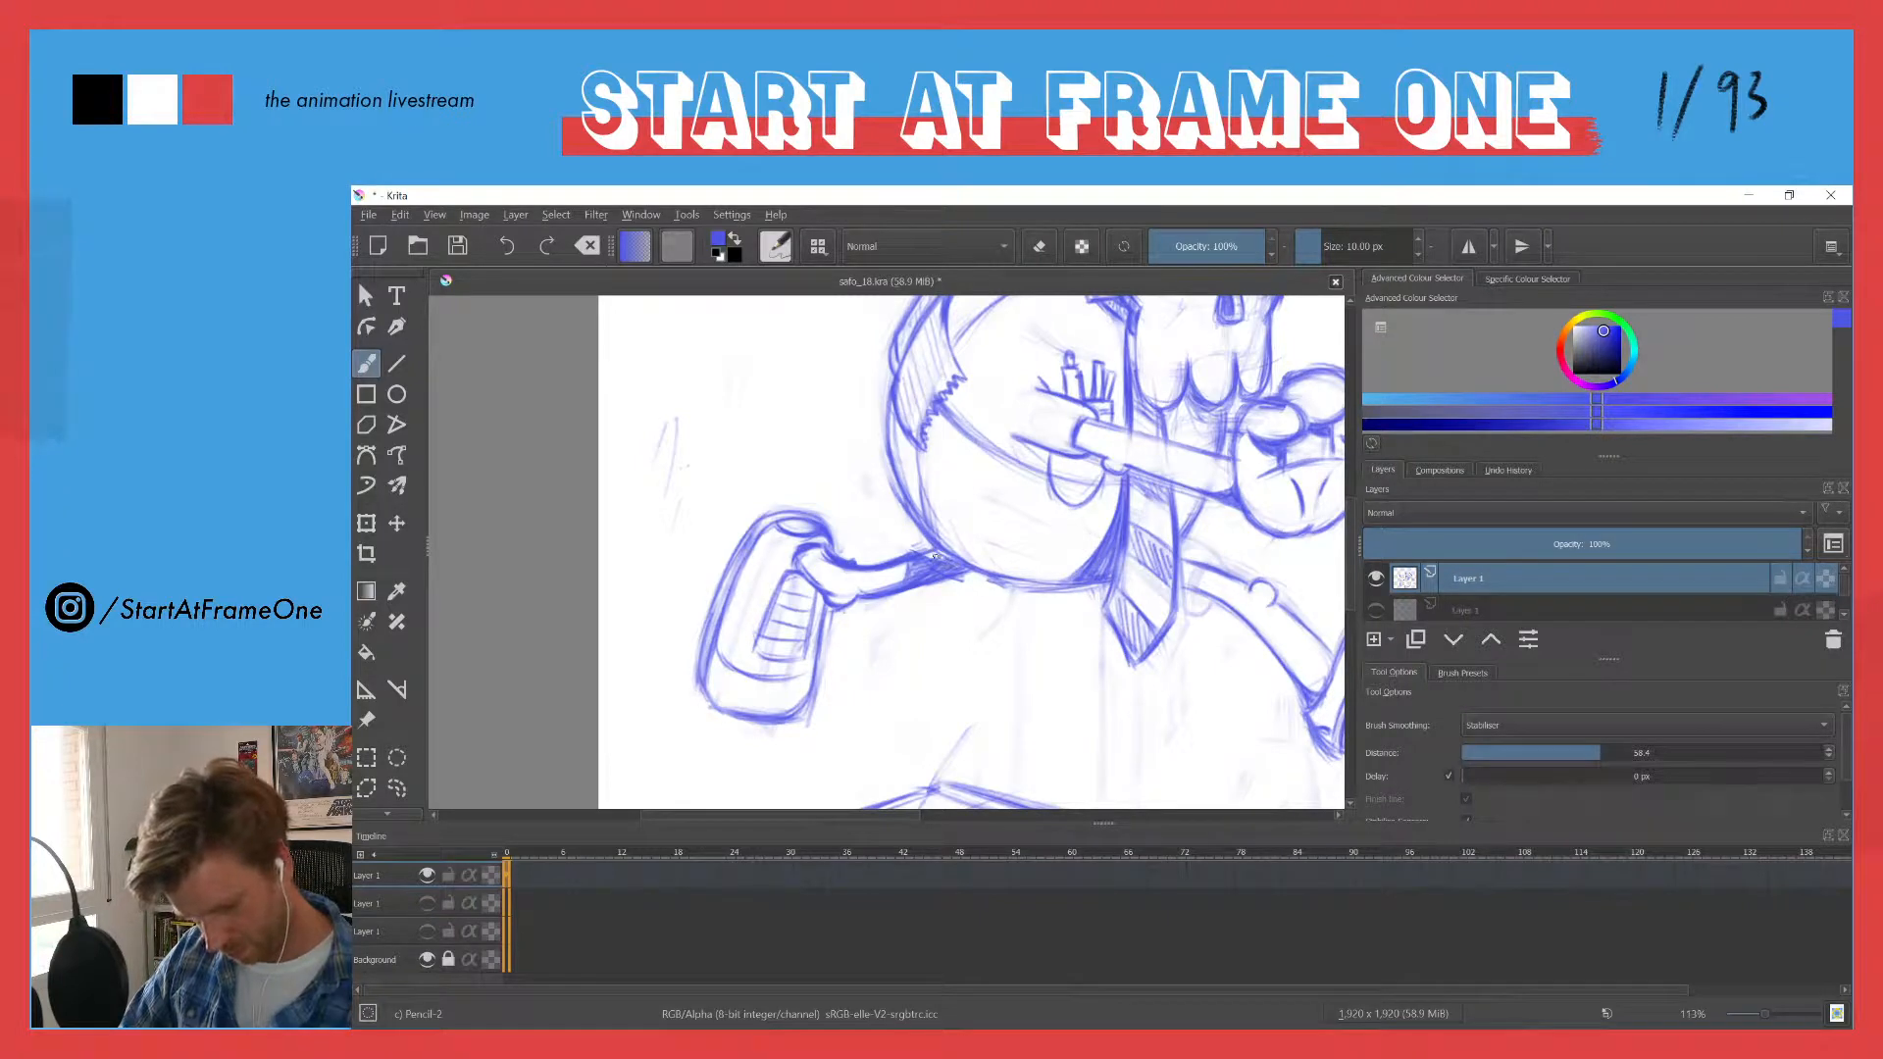
pyautogui.press('e')
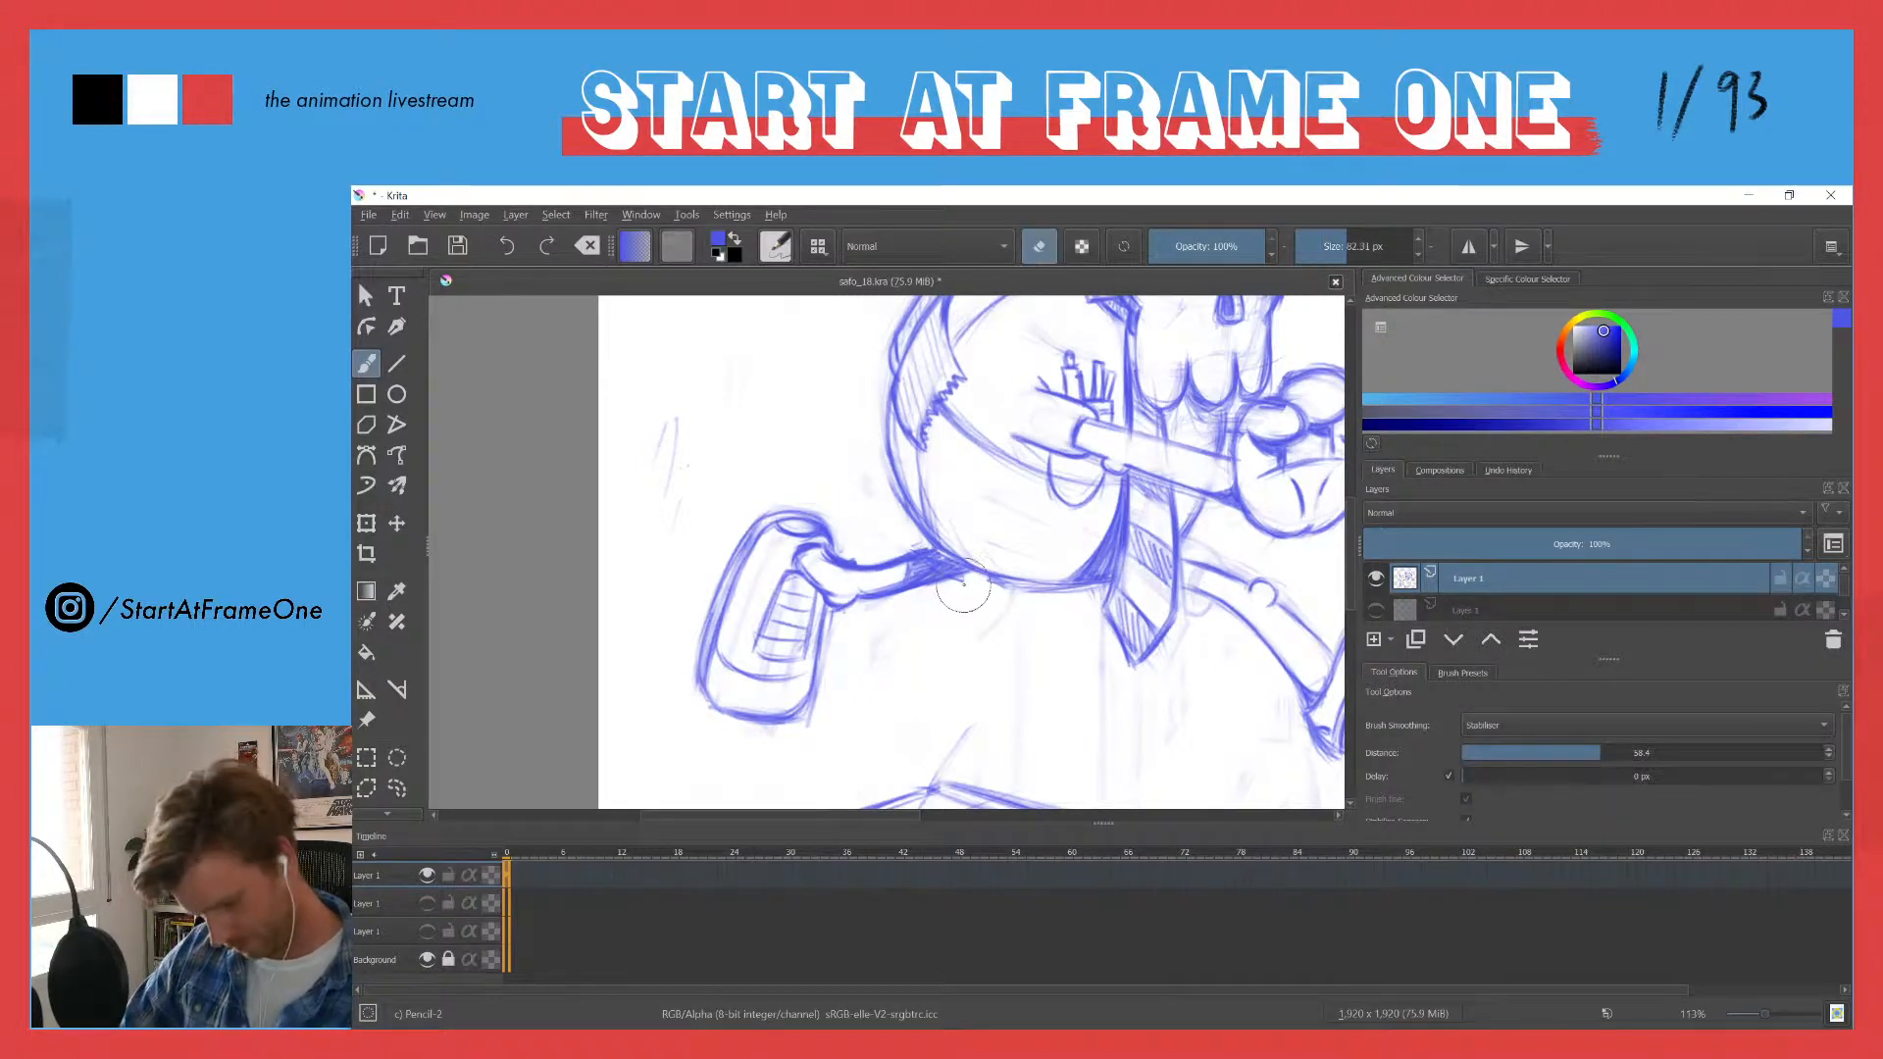
pyautogui.press('e')
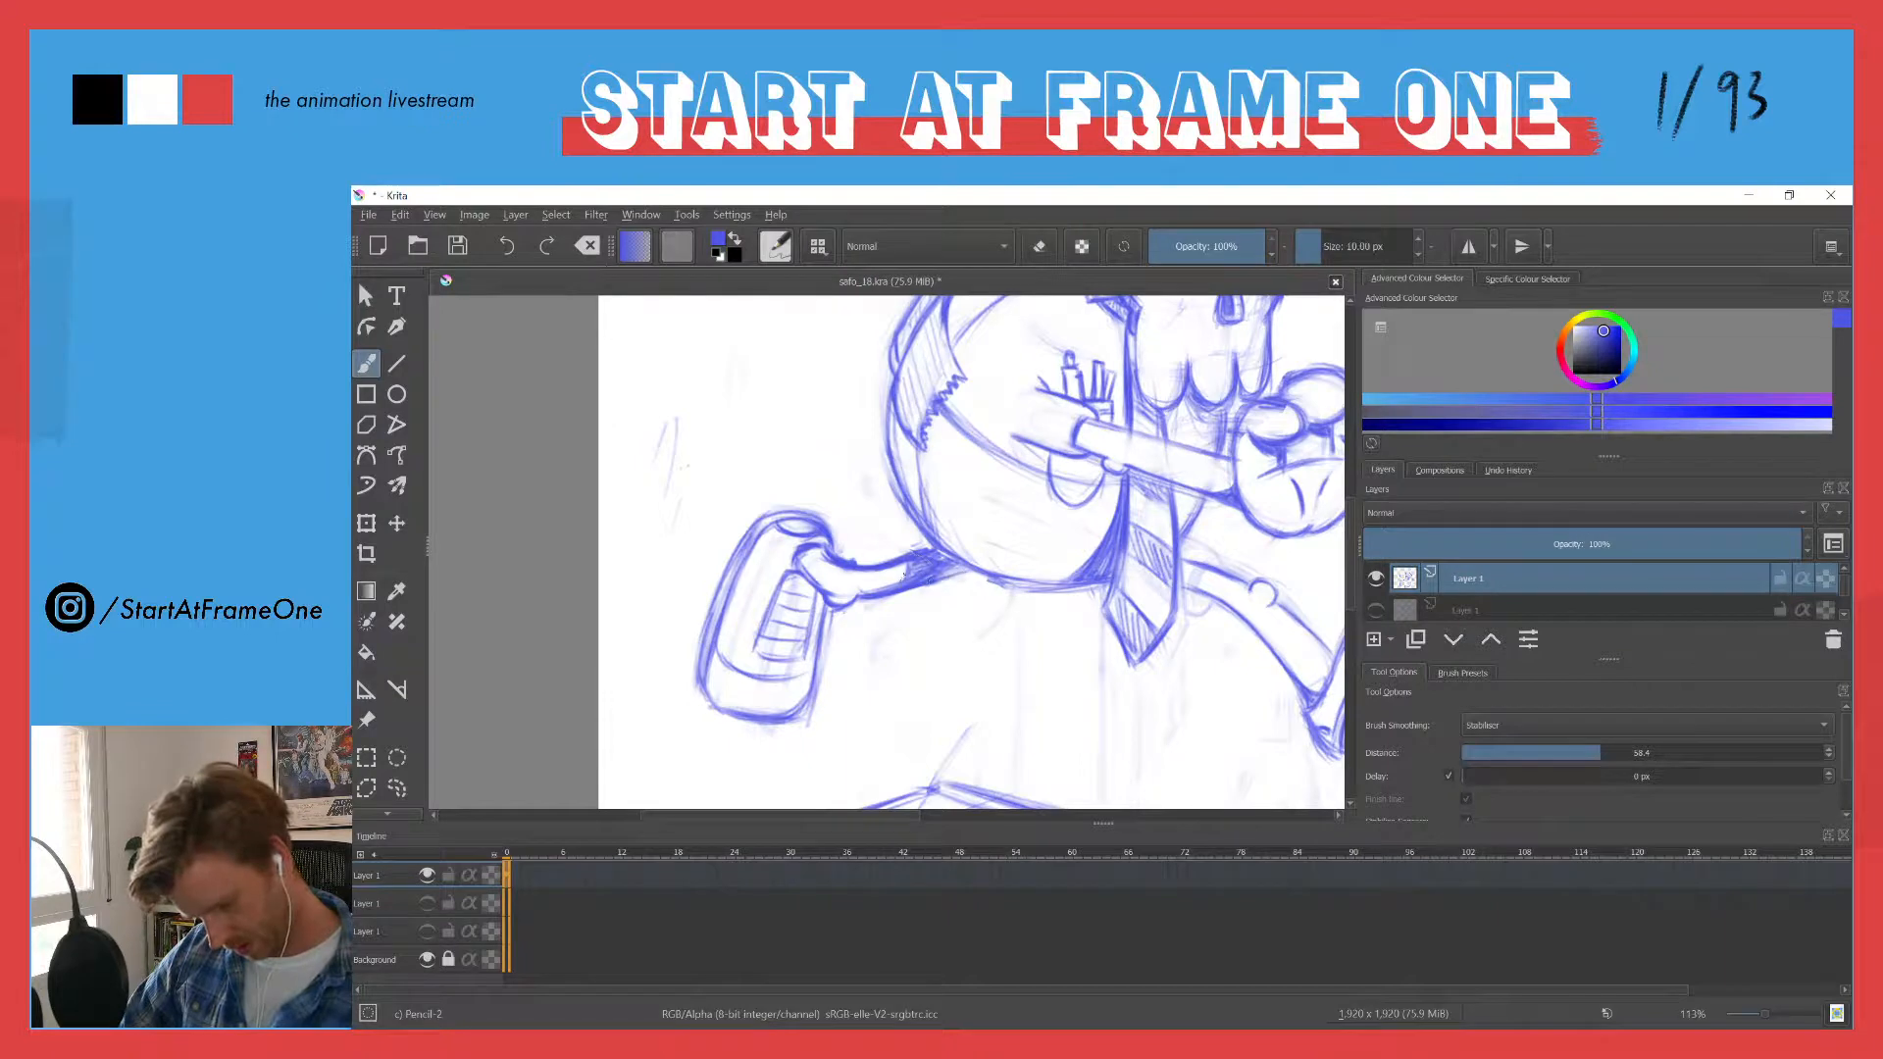
pyautogui.press('e')
pyautogui.moveTo(894, 551); pyautogui.dragTo(914, 581)
pyautogui.press('e')
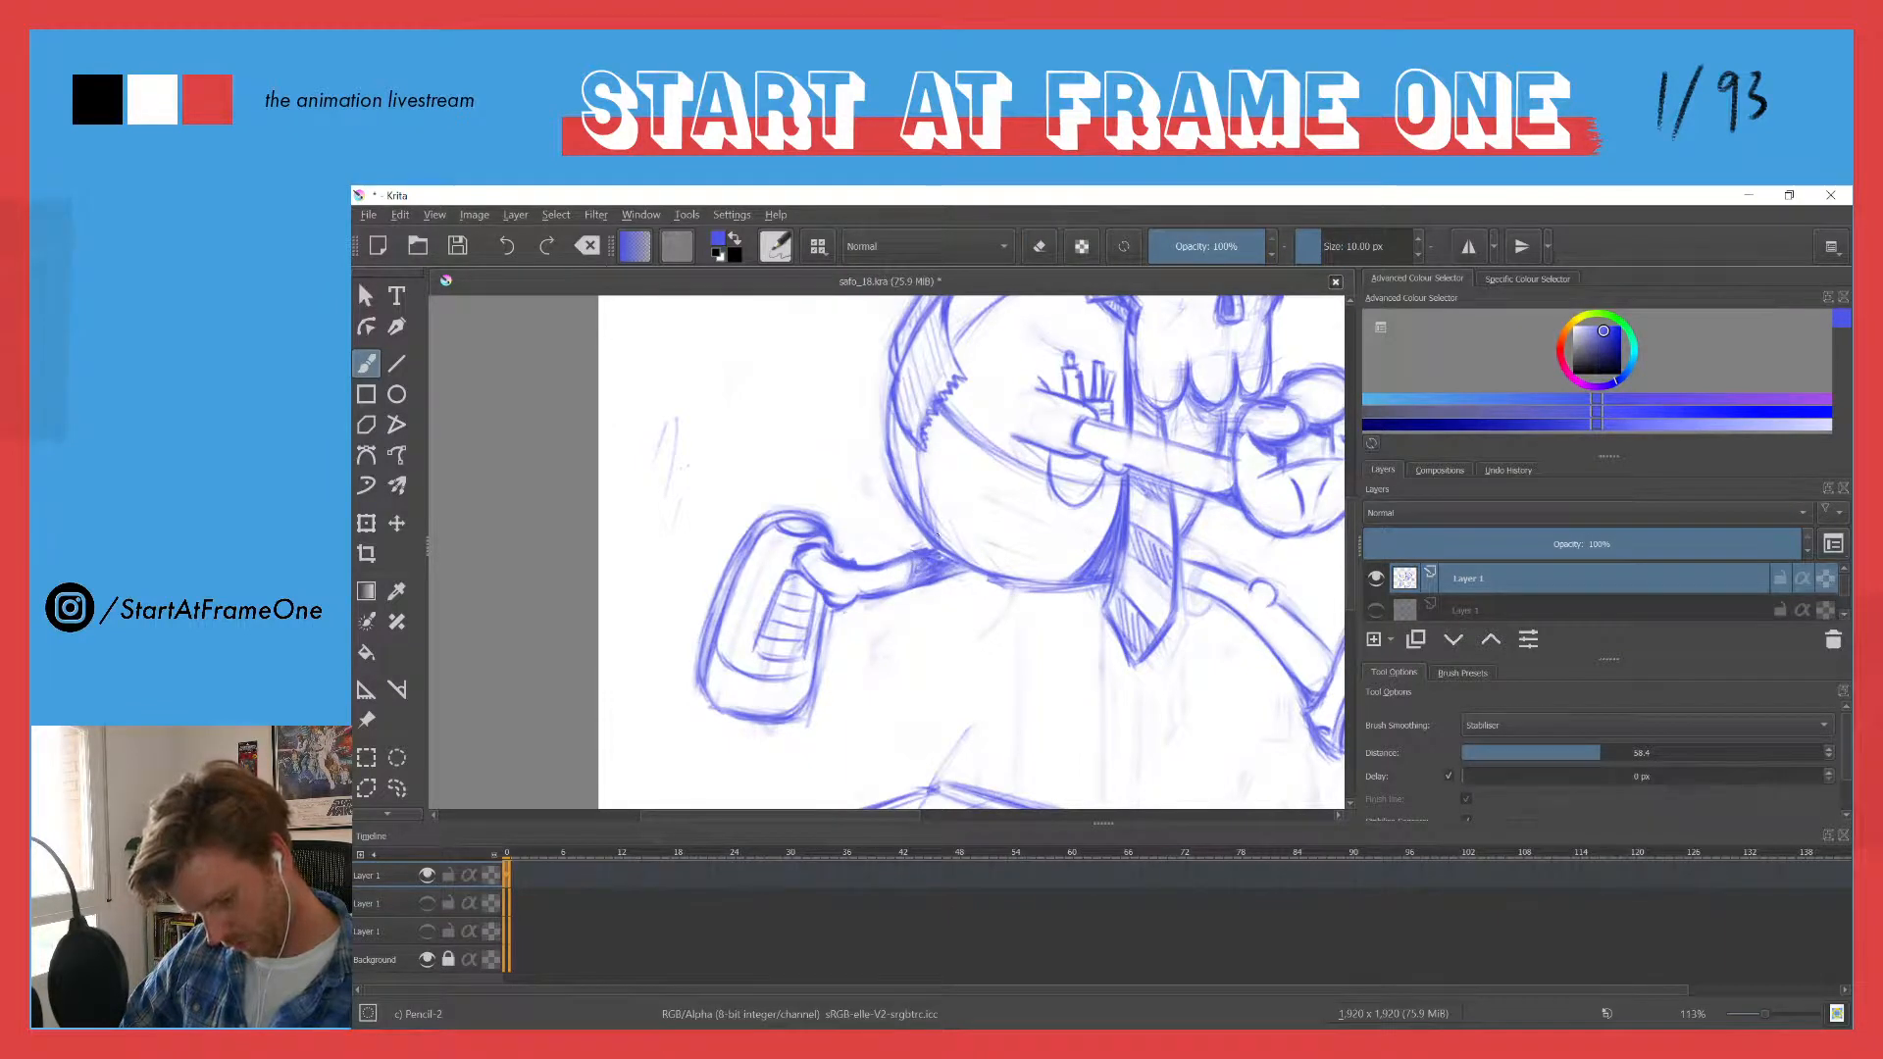
# - Darken the shading at the leg's upper end under the belly and erase the overshooting strokes below it
pyautogui.moveTo(878, 446); pyautogui.dragTo(843, 547)
pyautogui.moveTo(897, 393); pyautogui.dragTo(723, 501)
pyautogui.moveTo(683, 620); pyautogui.dragTo(690, 550)
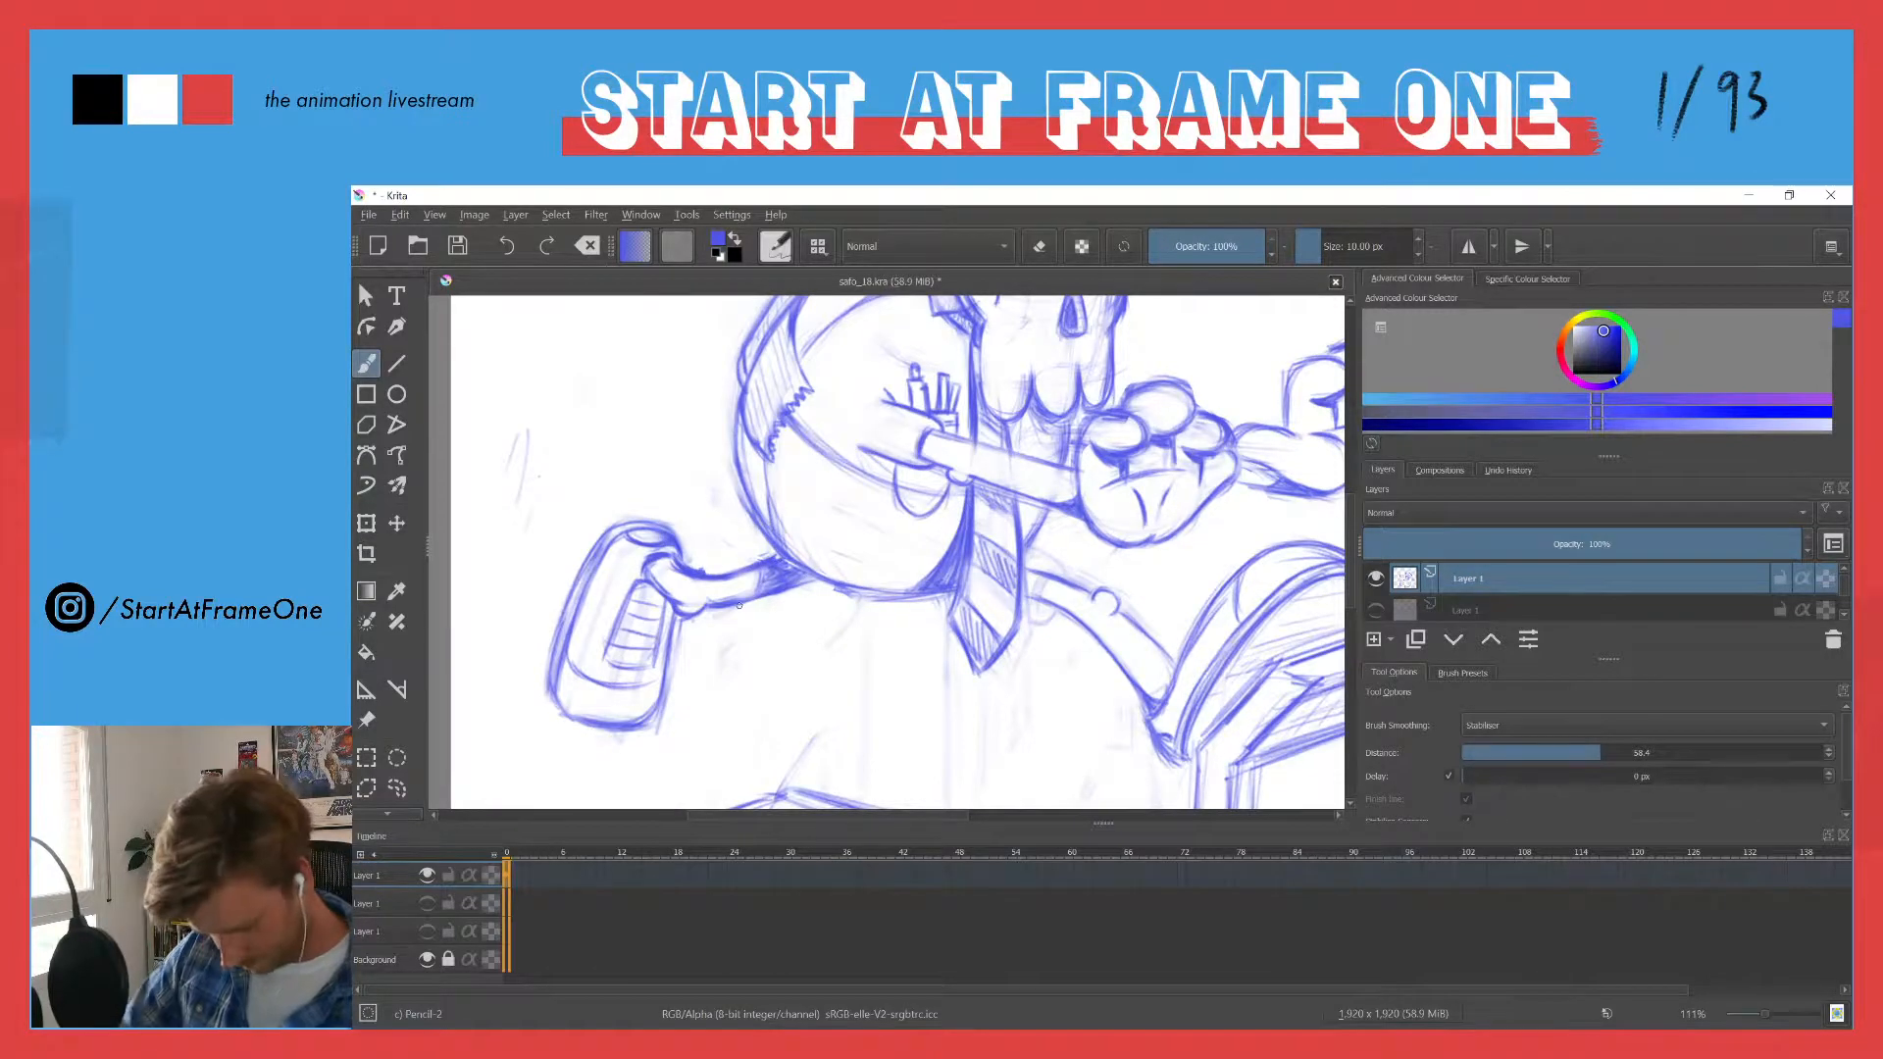
pyautogui.moveTo(764, 594)
pyautogui.mouseDown()
pyautogui.moveTo(825, 519)
pyautogui.moveTo(781, 554)
pyautogui.moveTo(695, 551)
pyautogui.mouseUp()
pyautogui.press('e')
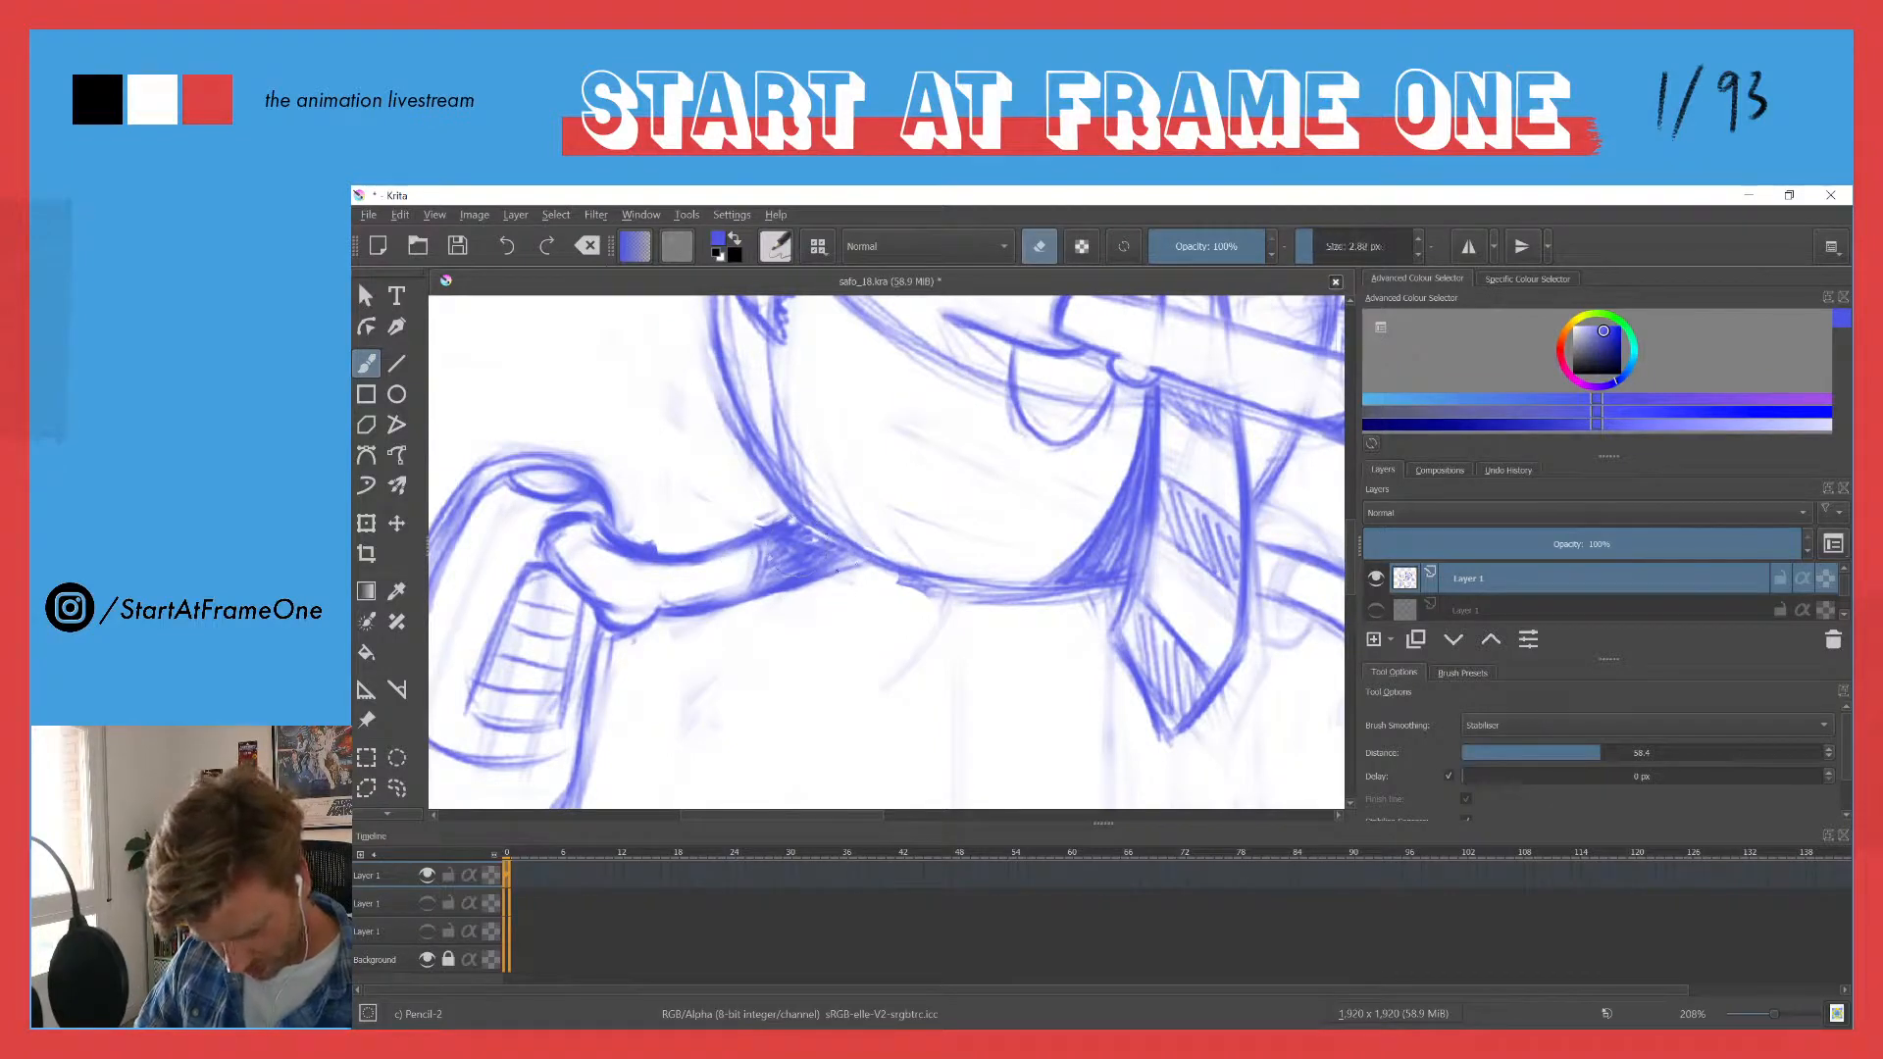
pyautogui.moveTo(821, 579)
pyautogui.mouseDown()
pyautogui.moveTo(860, 555)
pyautogui.moveTo(821, 583)
pyautogui.mouseUp()
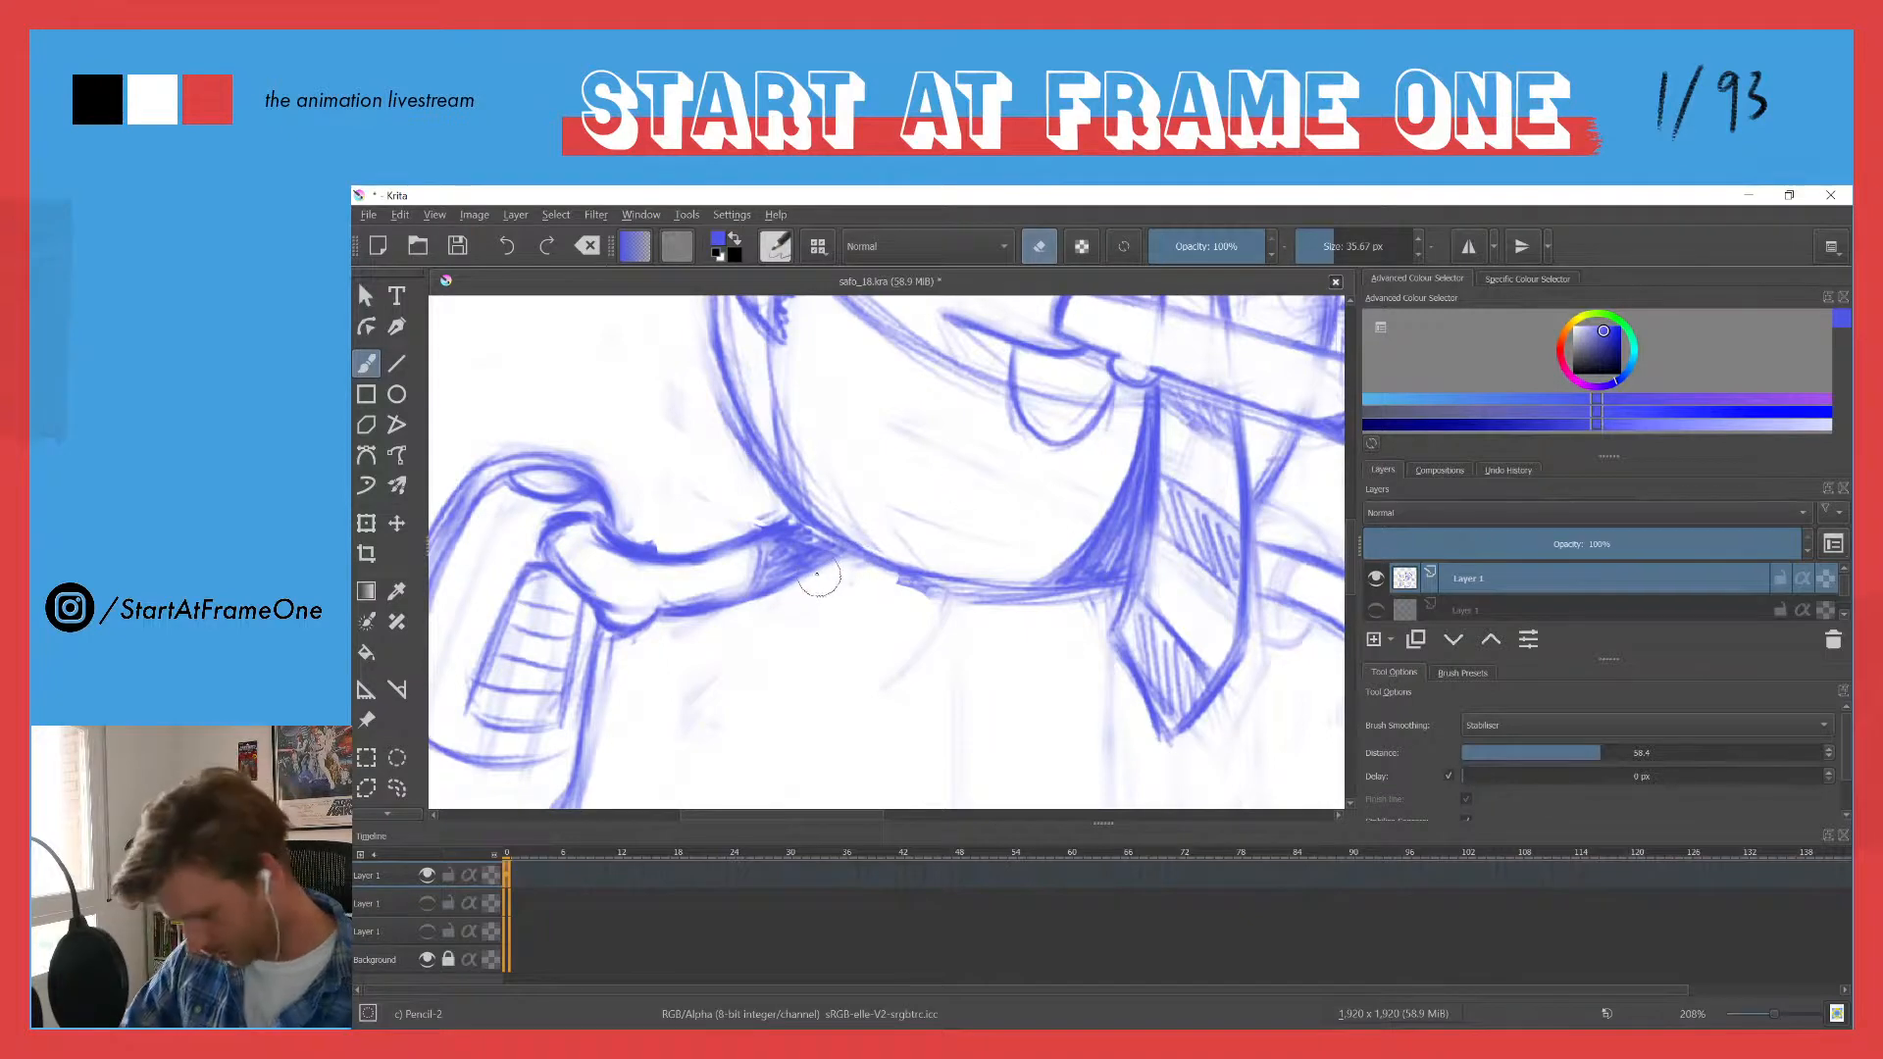
pyautogui.press('e')
# - Set the brush size to 10 px and redraw the trailing leg's lower line up to the belly
pyautogui.click(1352, 247)
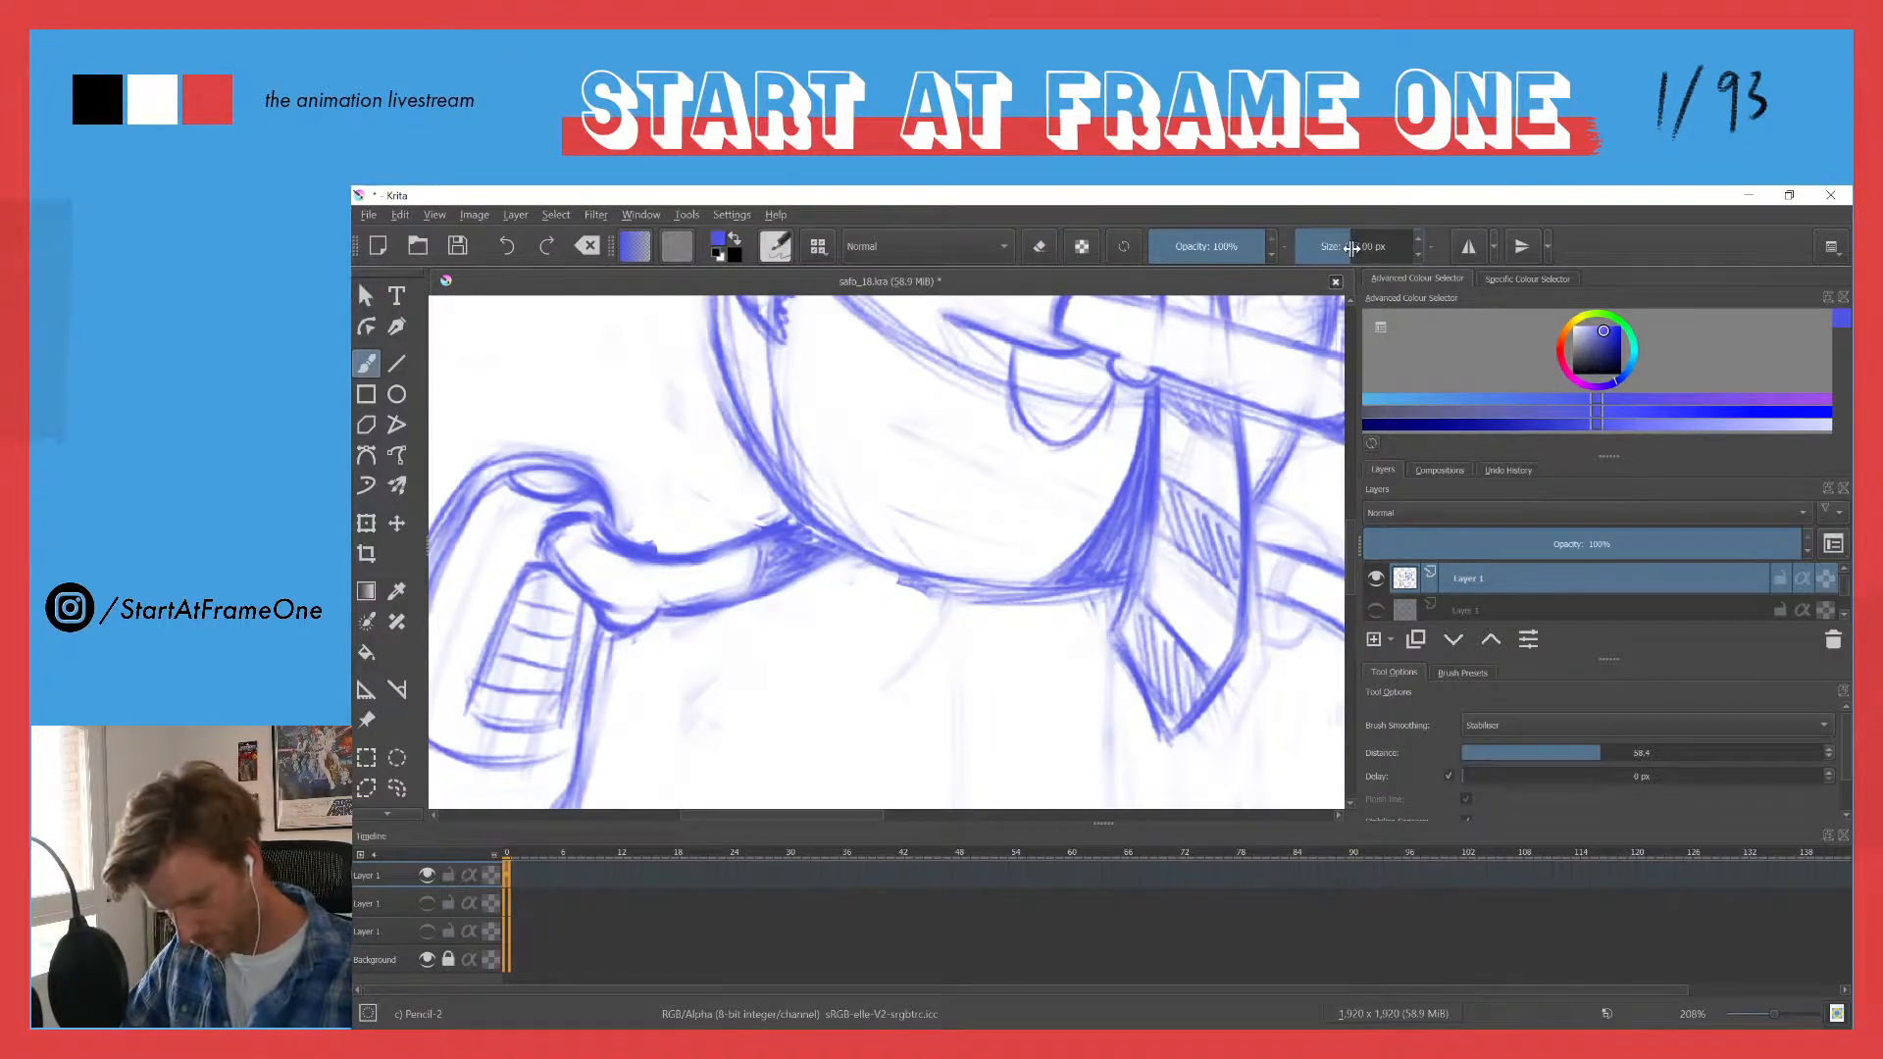
pyautogui.rightClick(1385, 245)
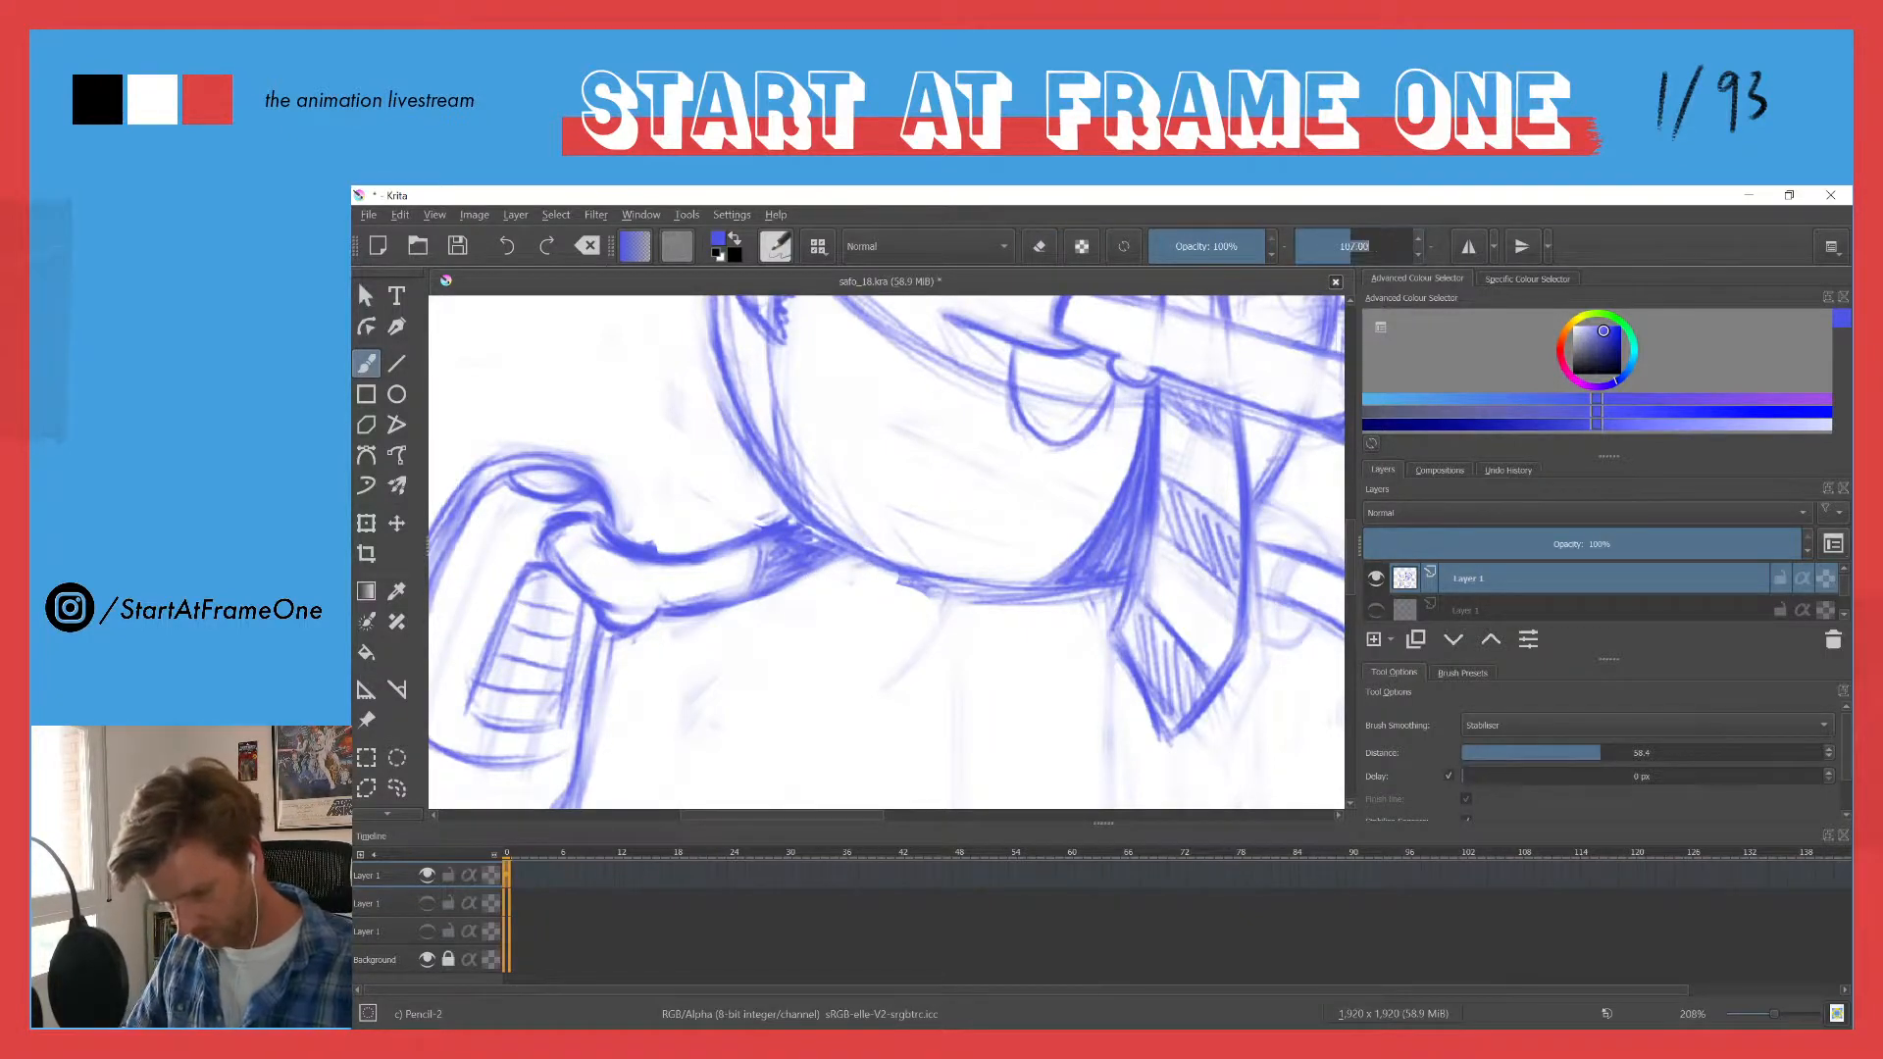
pyautogui.write('10')
pyautogui.press('Return')
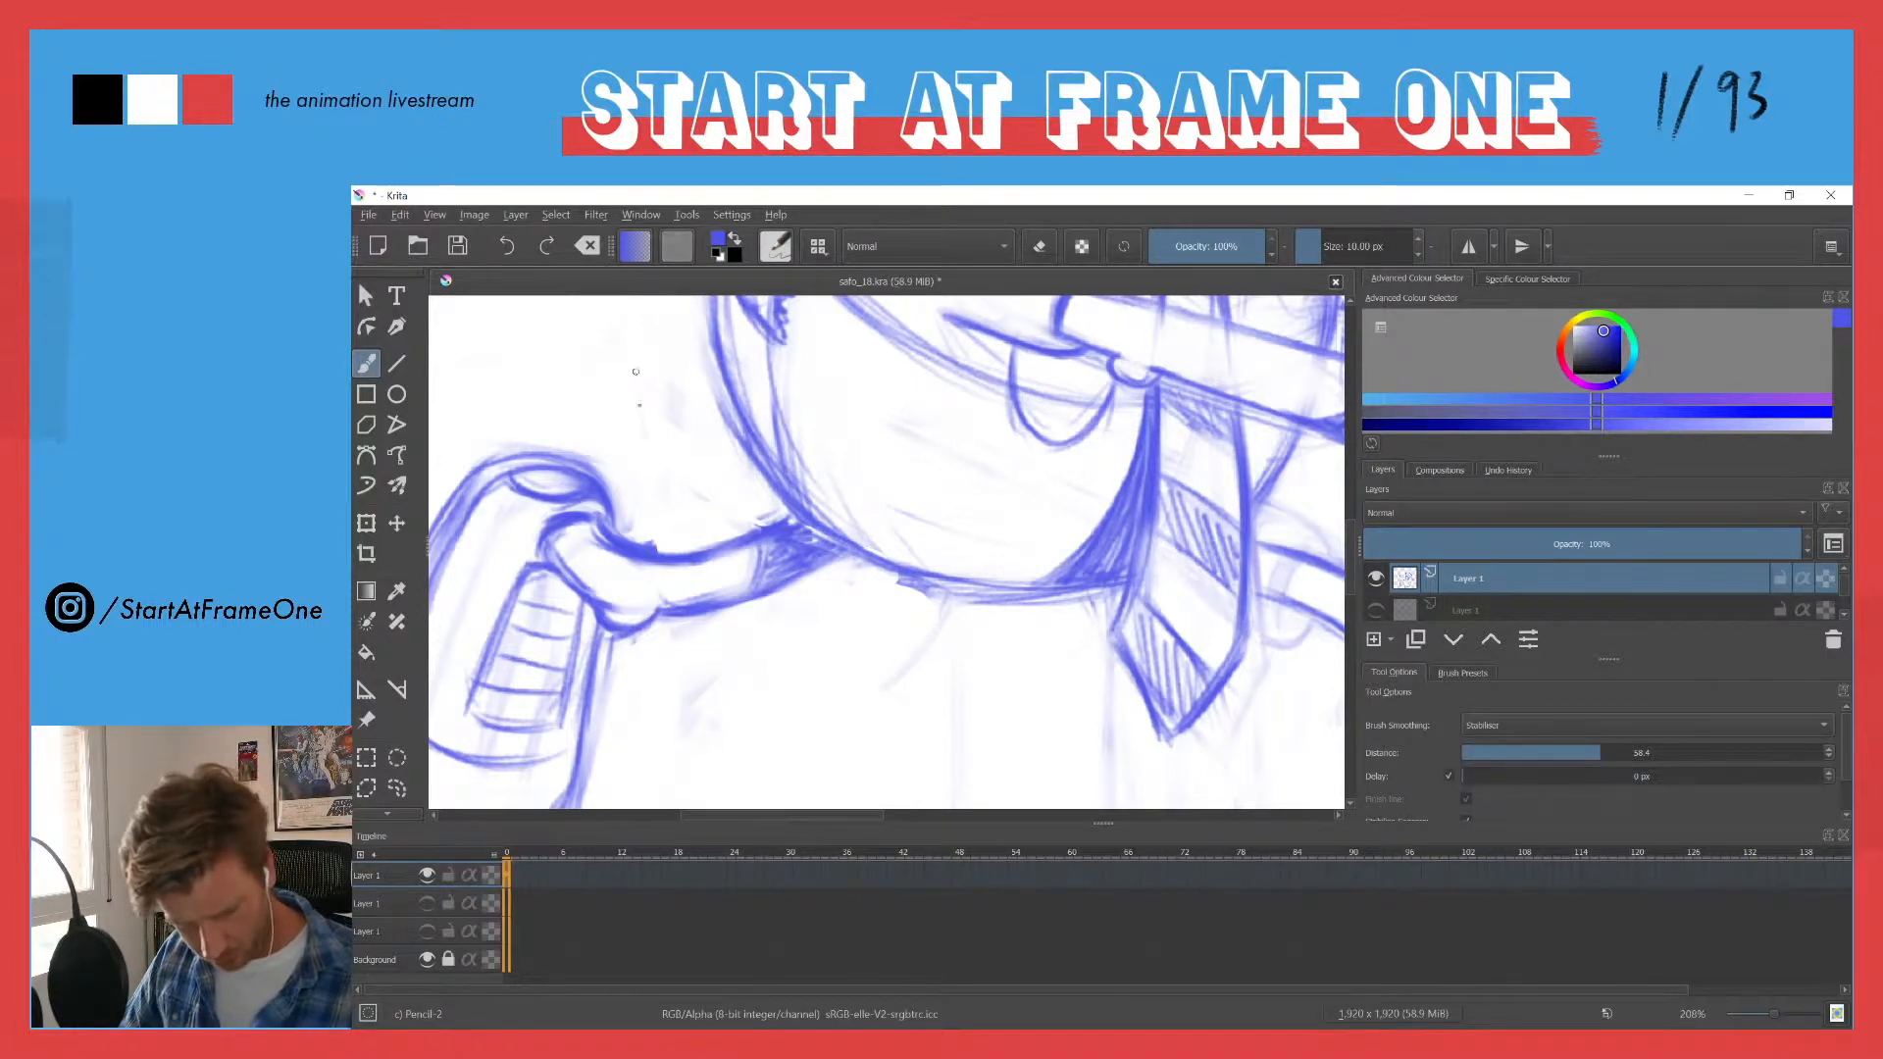
pyautogui.moveTo(649, 437); pyautogui.dragTo(667, 535)
pyautogui.hotkey('ctrl', 'z')
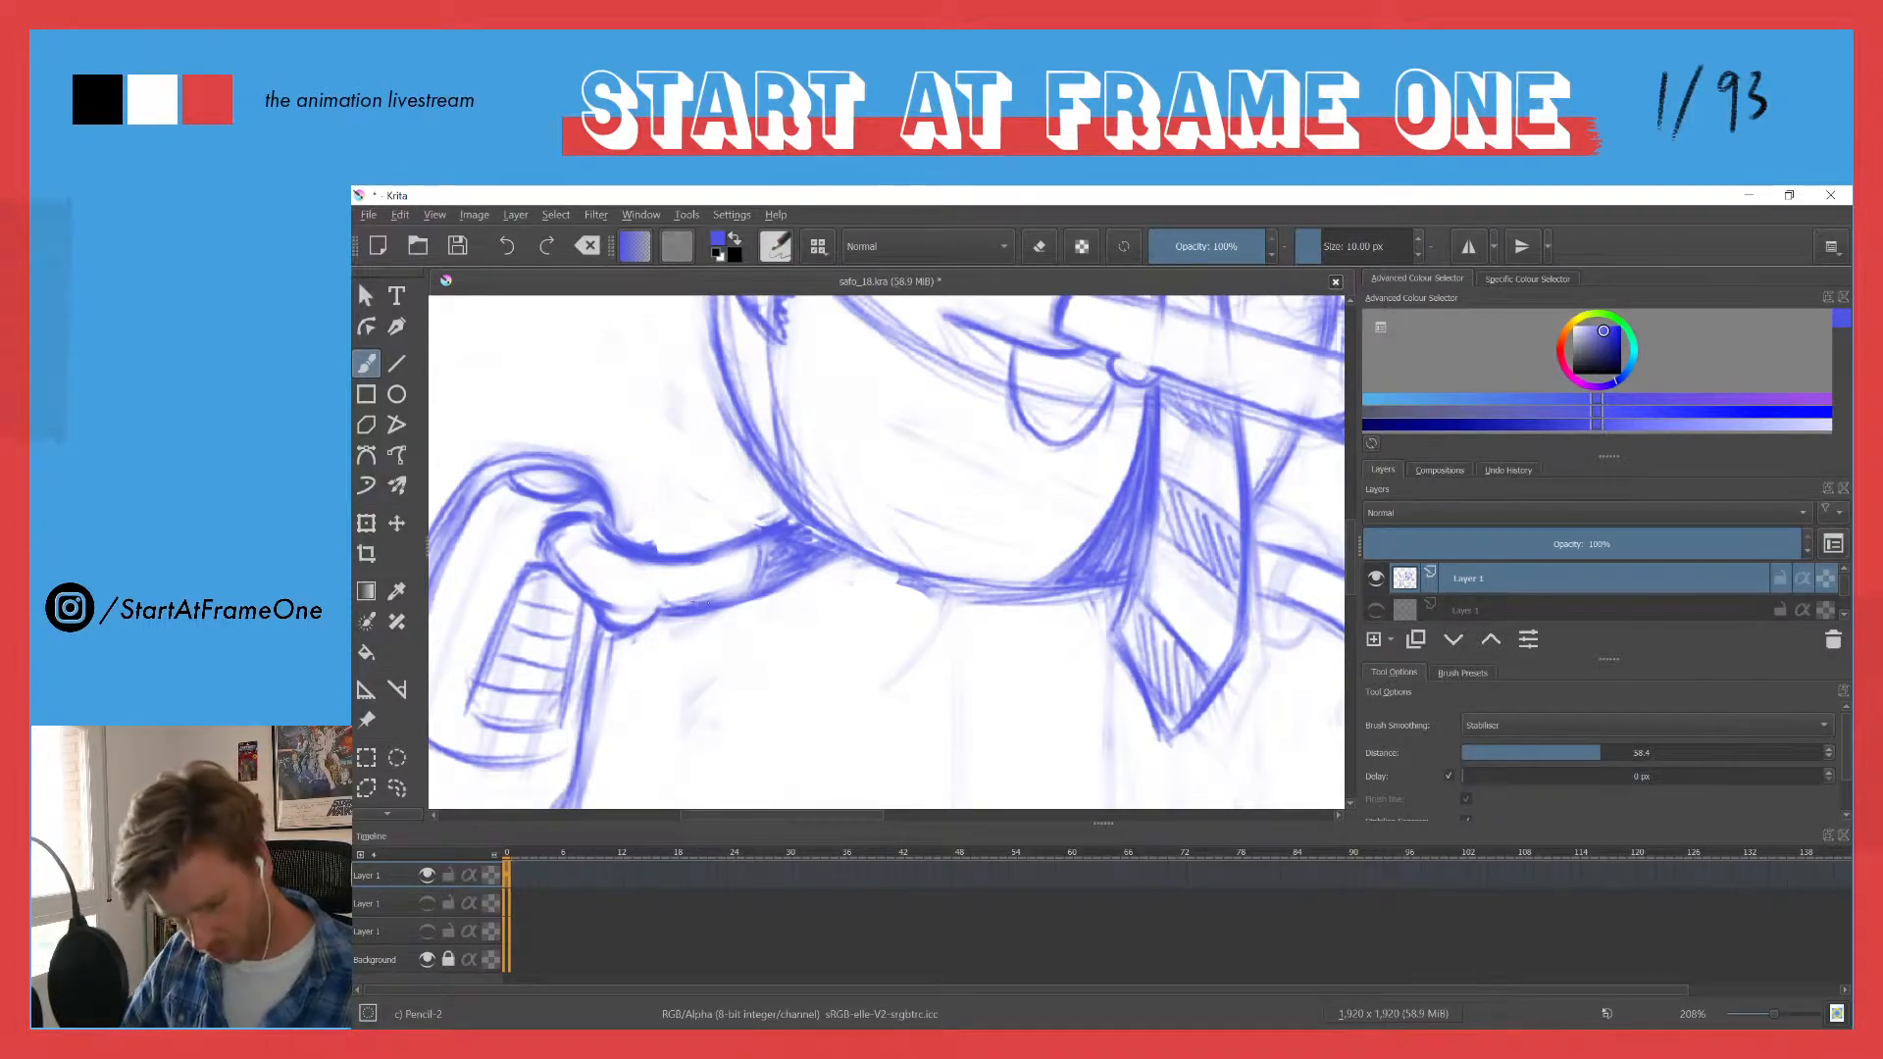
pyautogui.moveTo(836, 551)
pyautogui.mouseDown()
pyautogui.moveTo(724, 599)
pyautogui.moveTo(747, 539)
pyautogui.moveTo(830, 542)
pyautogui.moveTo(706, 600)
pyautogui.mouseUp()
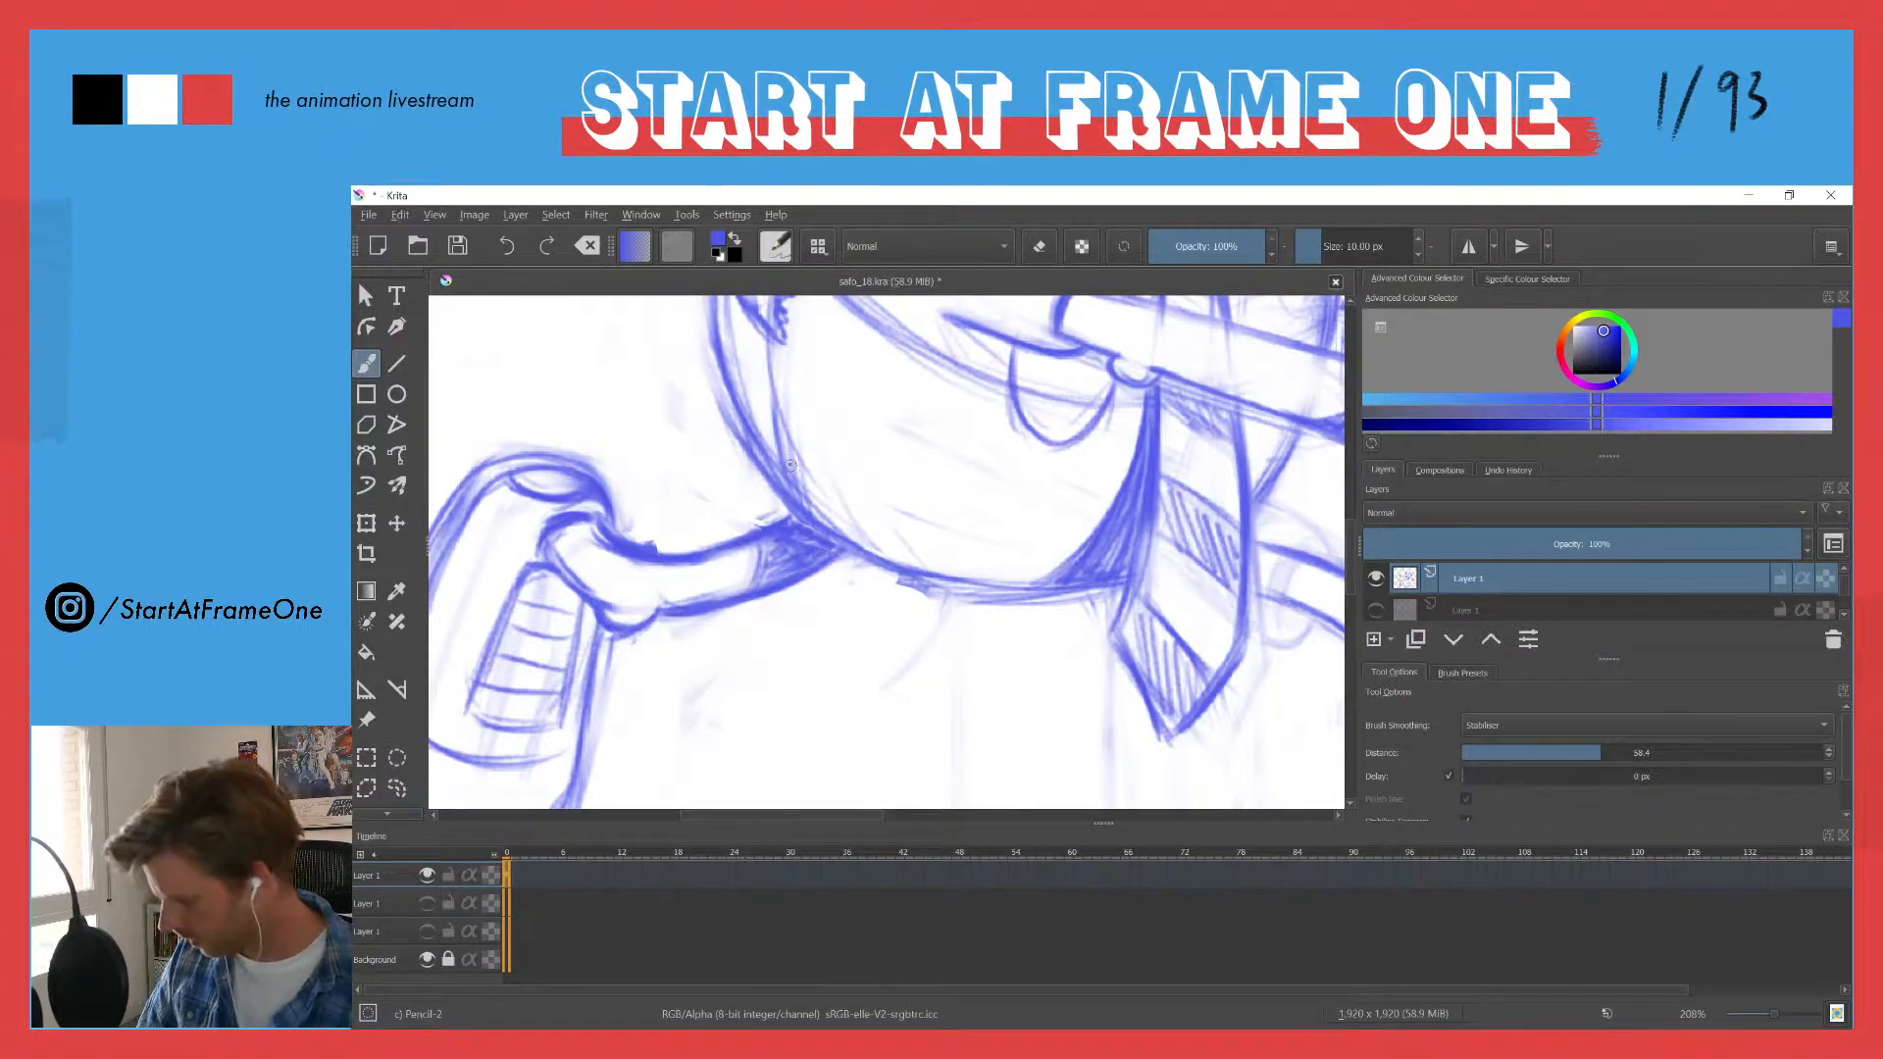
pyautogui.scroll(-6, 791, 463)
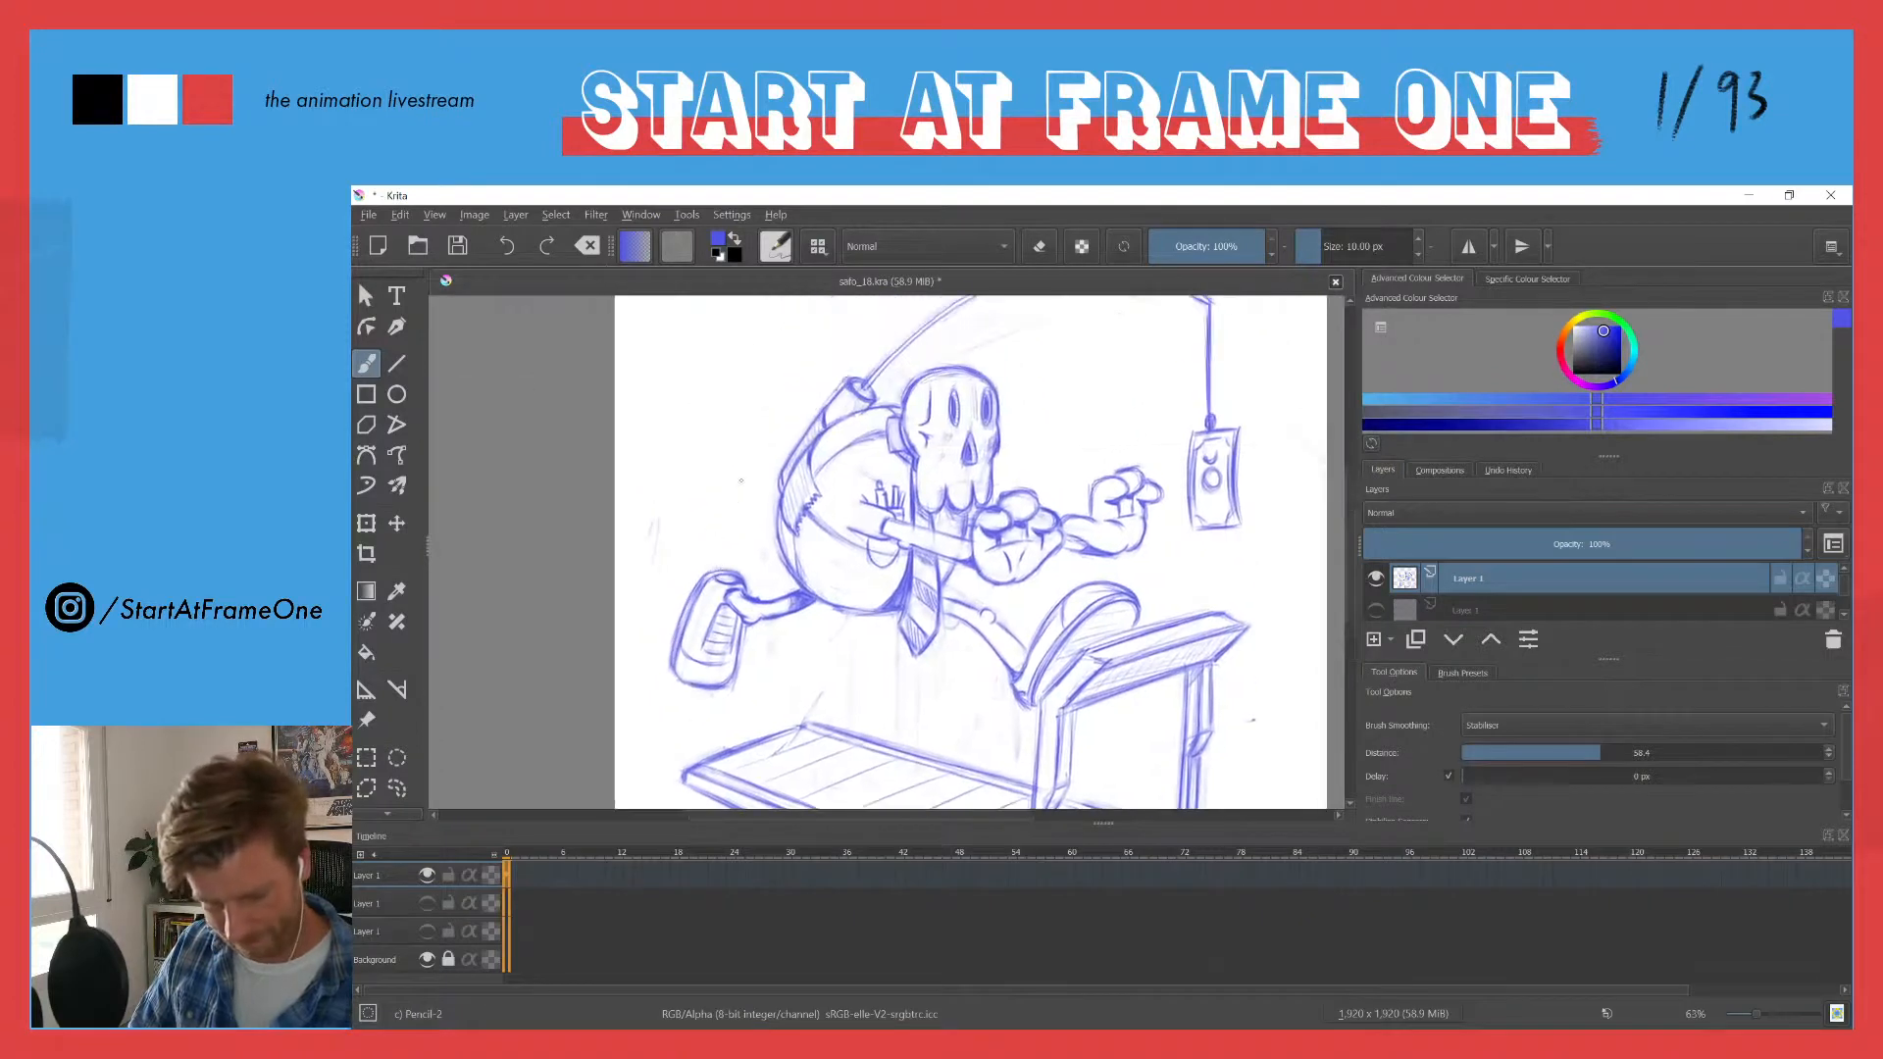
pyautogui.scroll(-4, 740, 481)
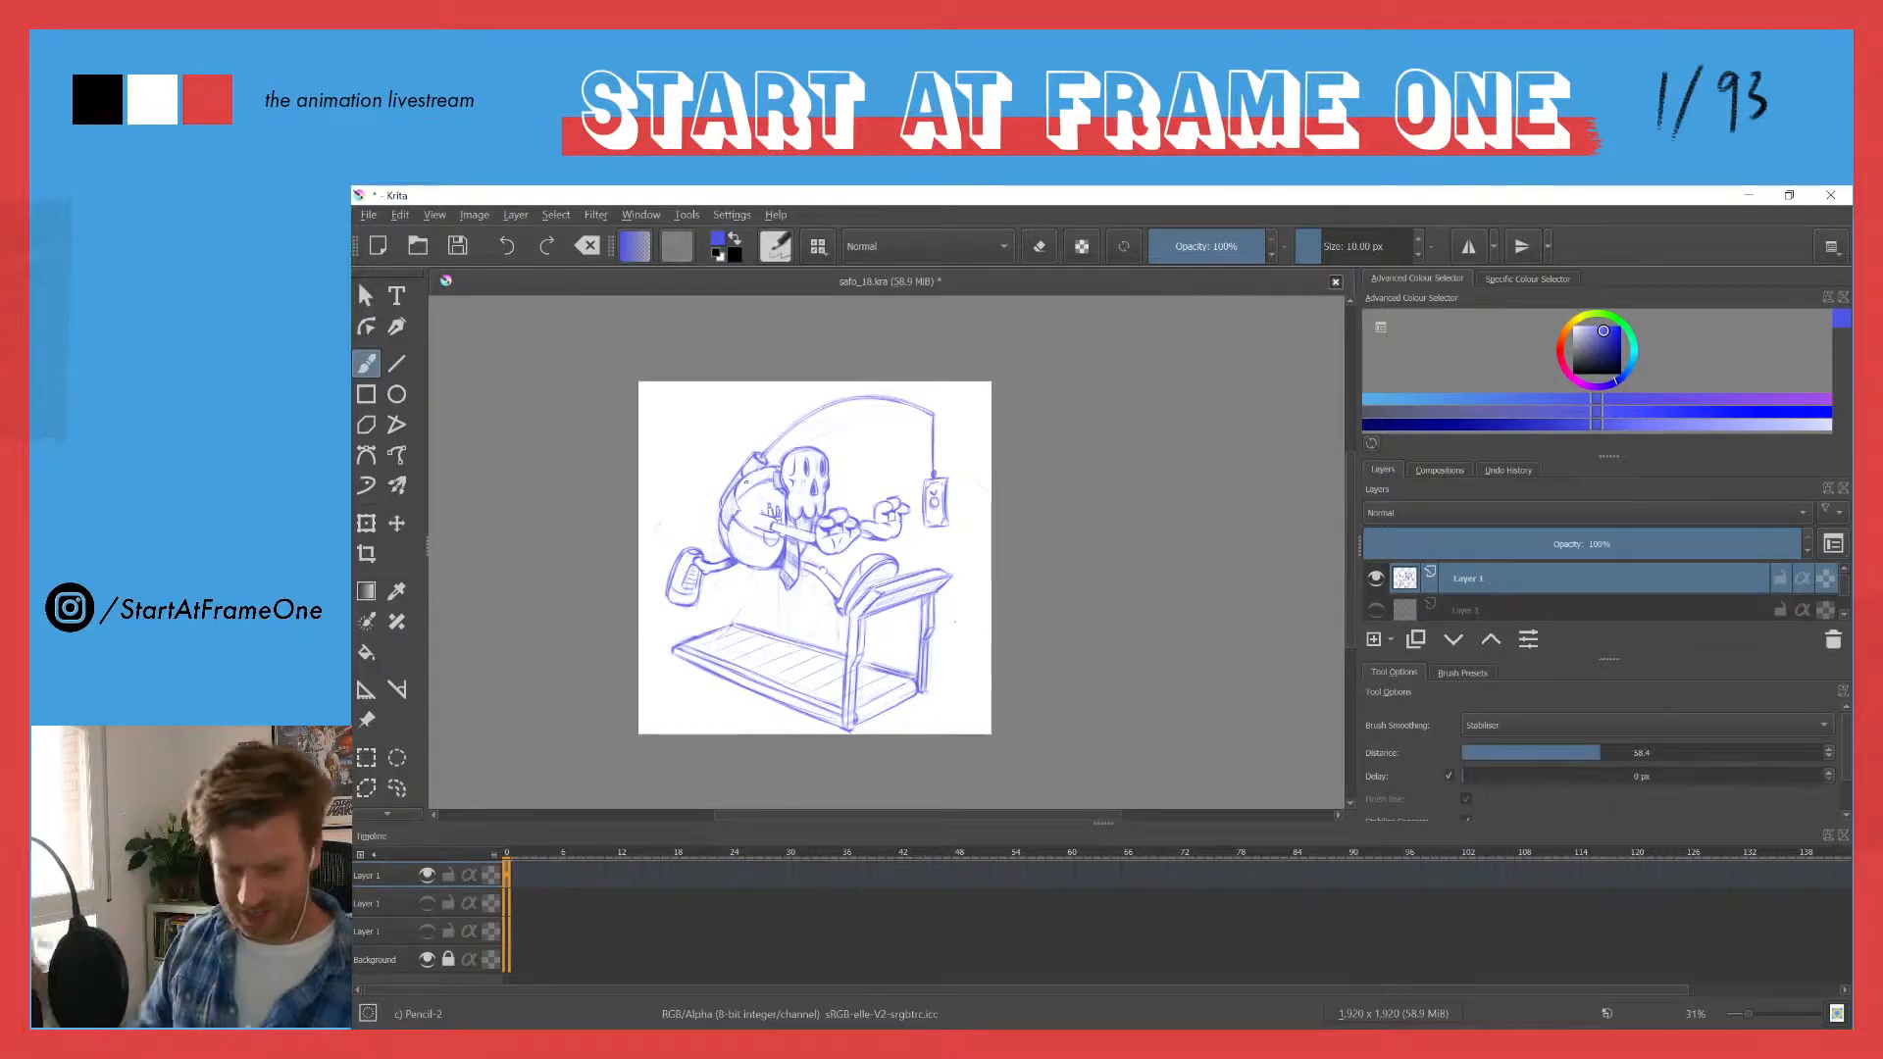
# - Lasso only the trailing shoe with its ankle end, move it slightly up and away from the leg, and deselect
pyautogui.scroll(3, 718, 451)
pyautogui.moveTo(692, 506); pyautogui.dragTo(796, 440)
pyautogui.scroll(3, 775, 601)
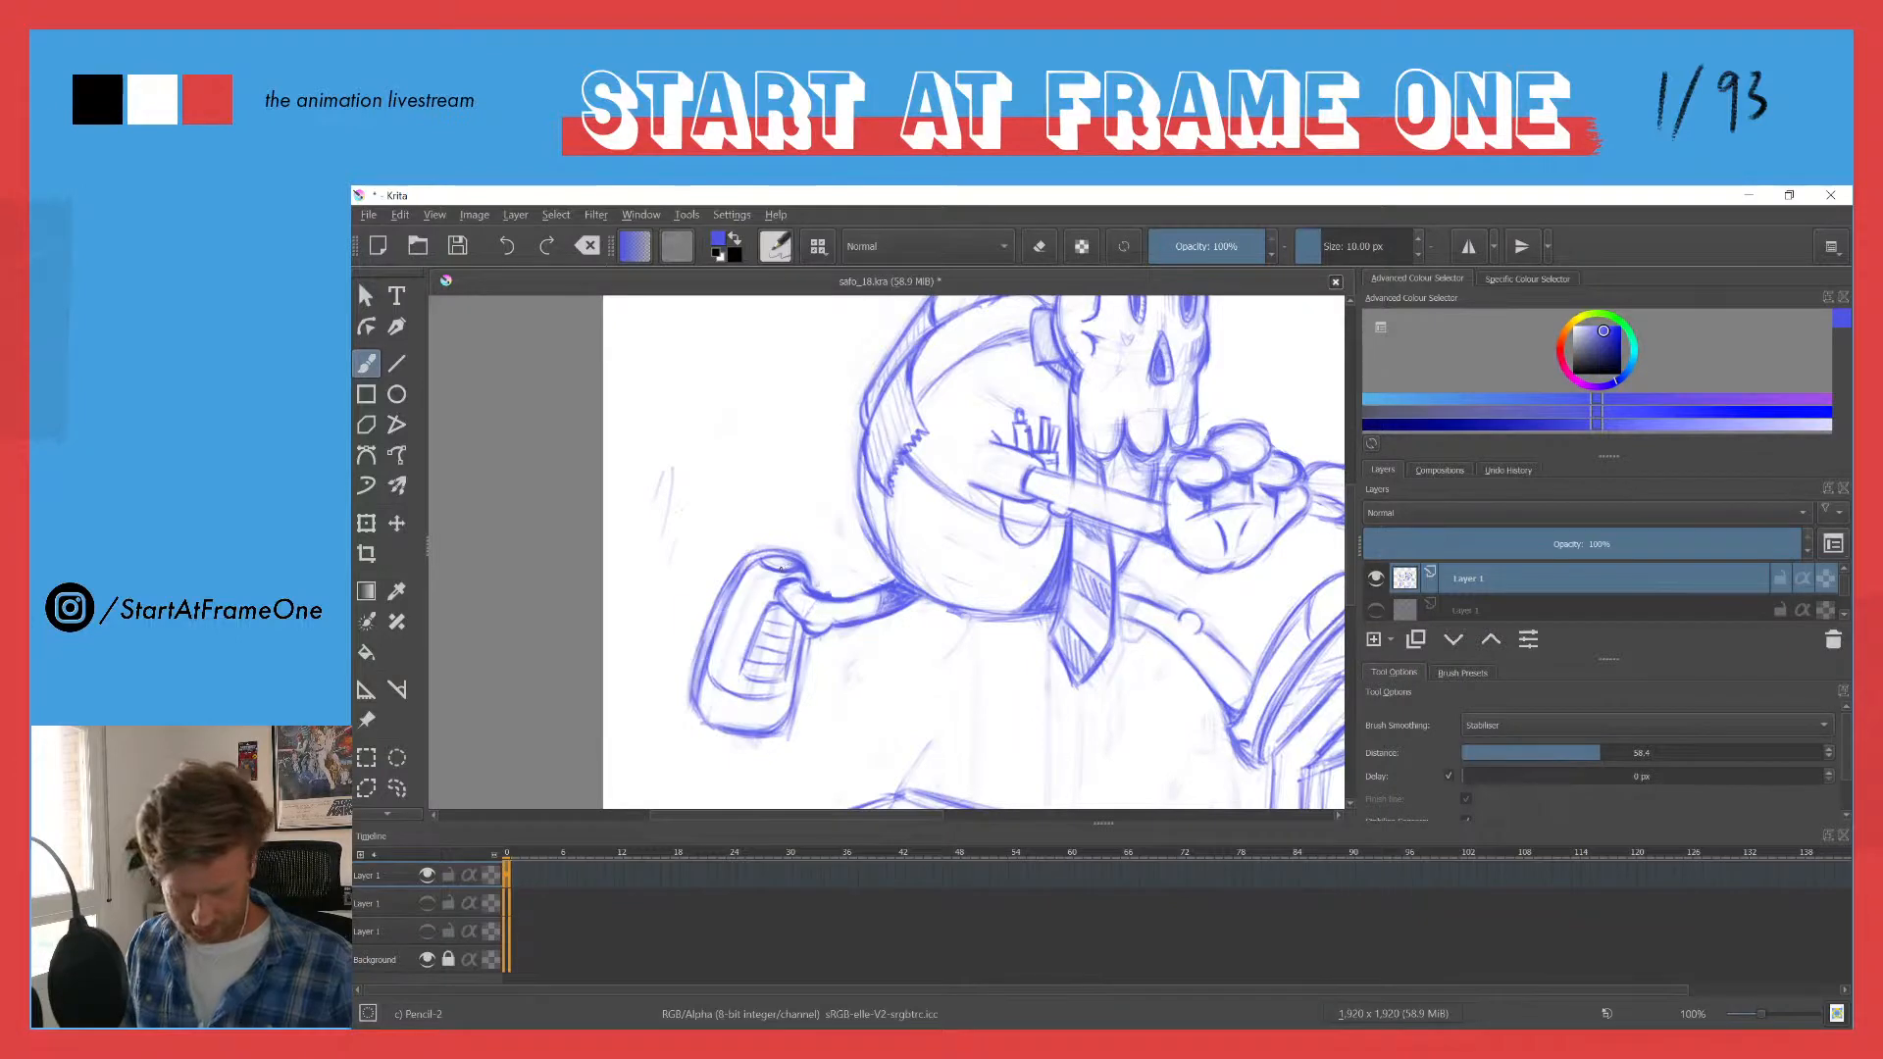
pyautogui.keyDown('ctrl'); pyautogui.click(785, 564); pyautogui.keyUp('ctrl')
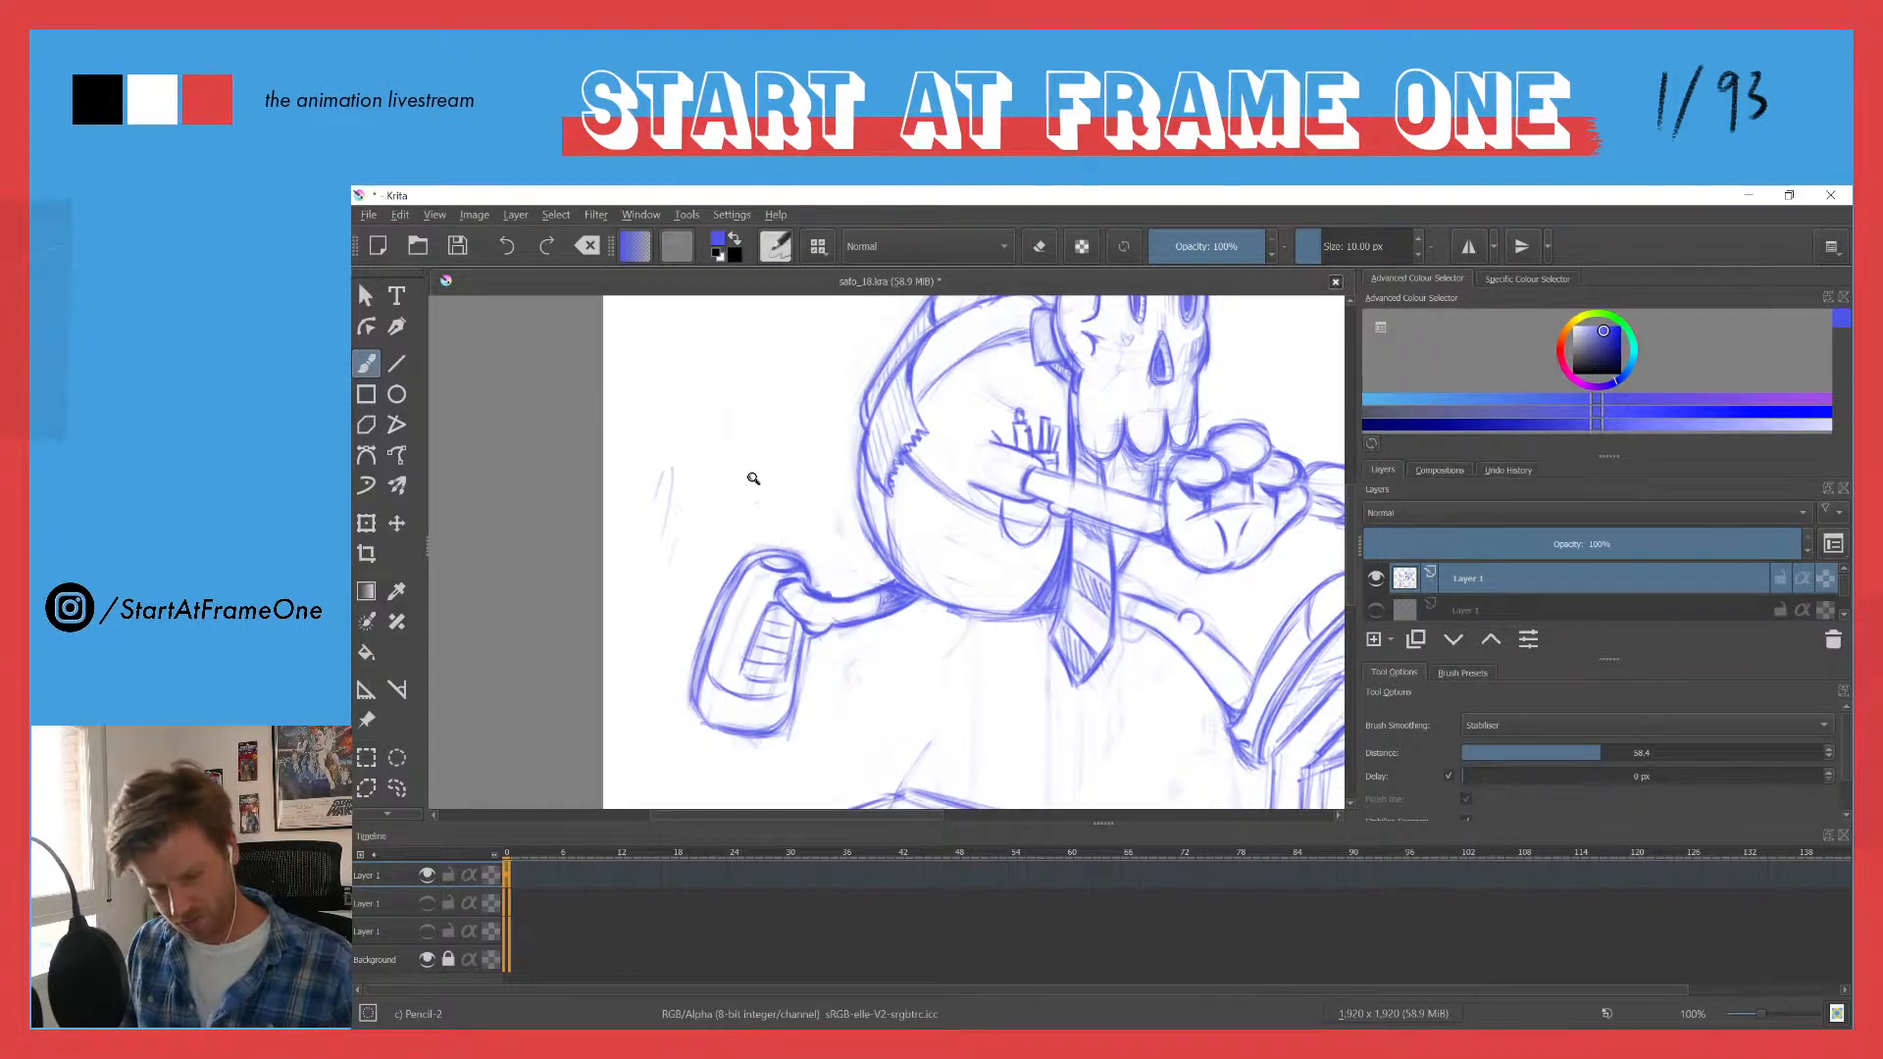
pyautogui.moveTo(754, 476); pyautogui.dragTo(753, 616)
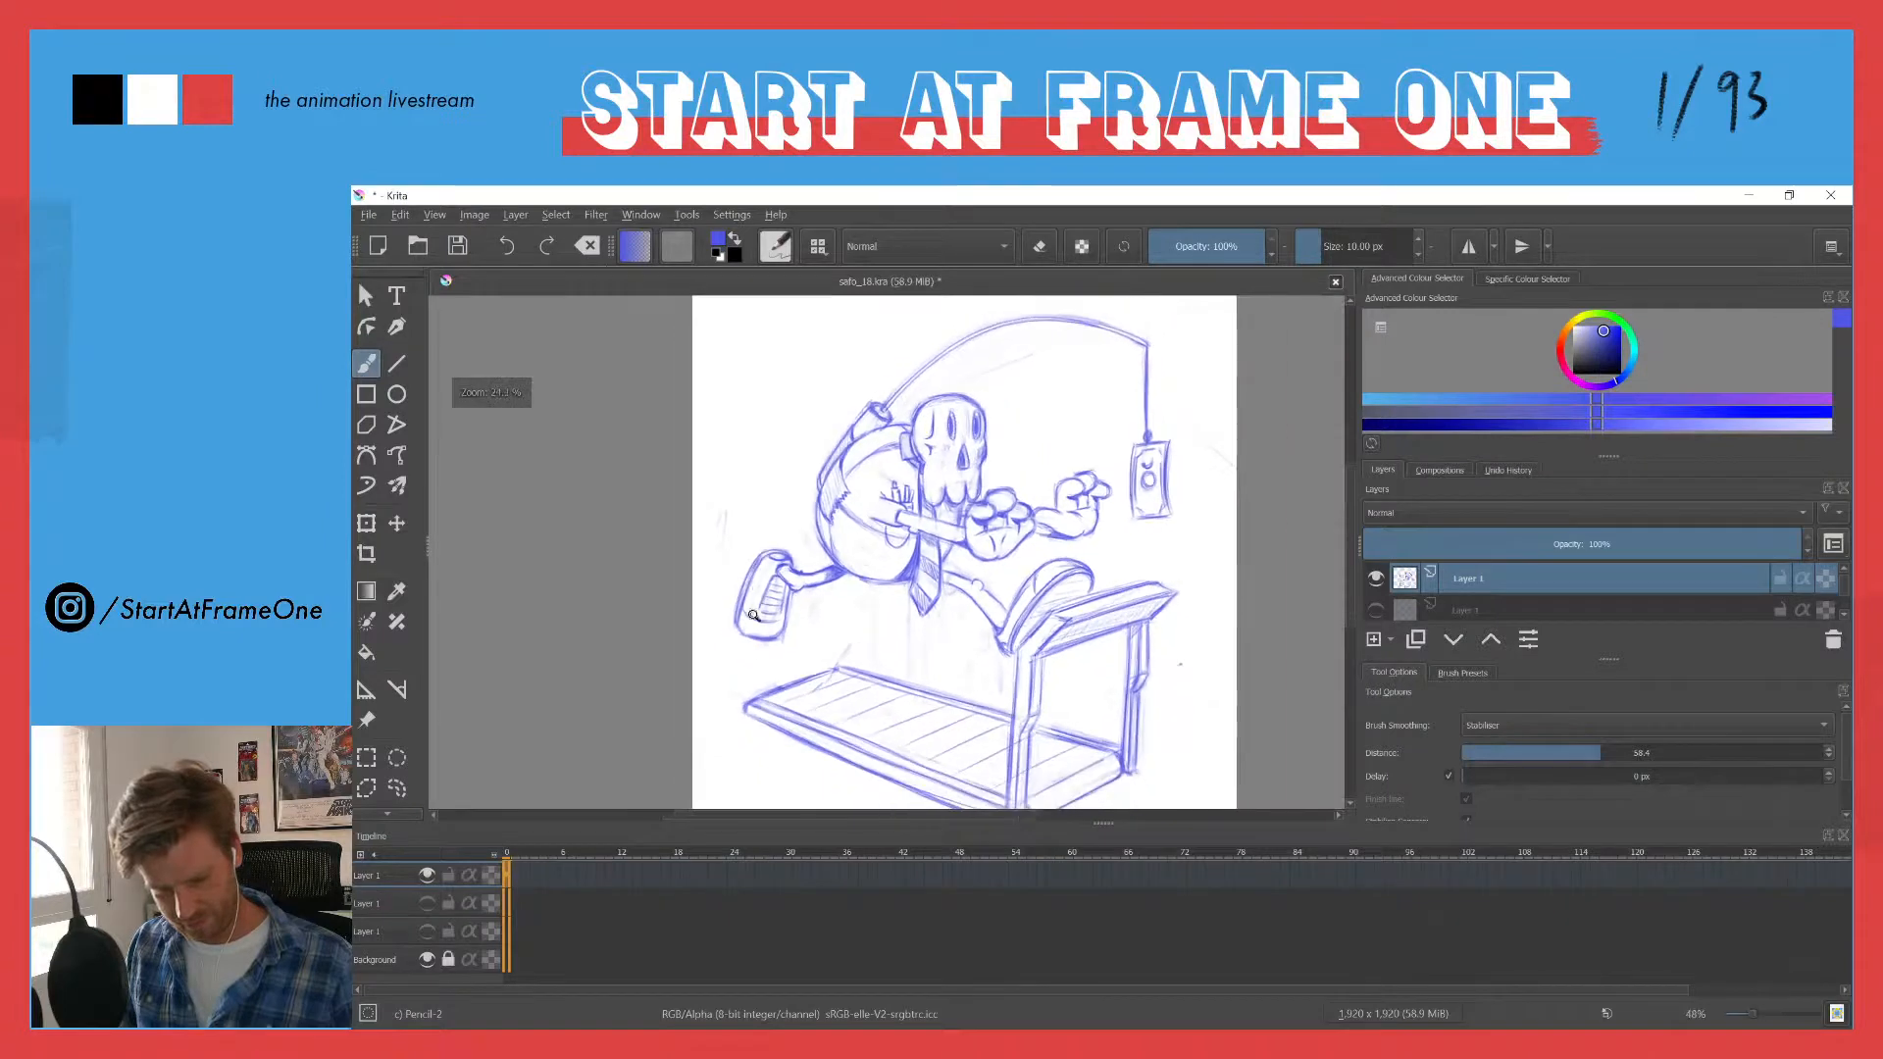
pyautogui.moveTo(757, 518)
pyautogui.mouseDown()
pyautogui.moveTo(757, 555)
pyautogui.moveTo(736, 366)
pyautogui.mouseUp()
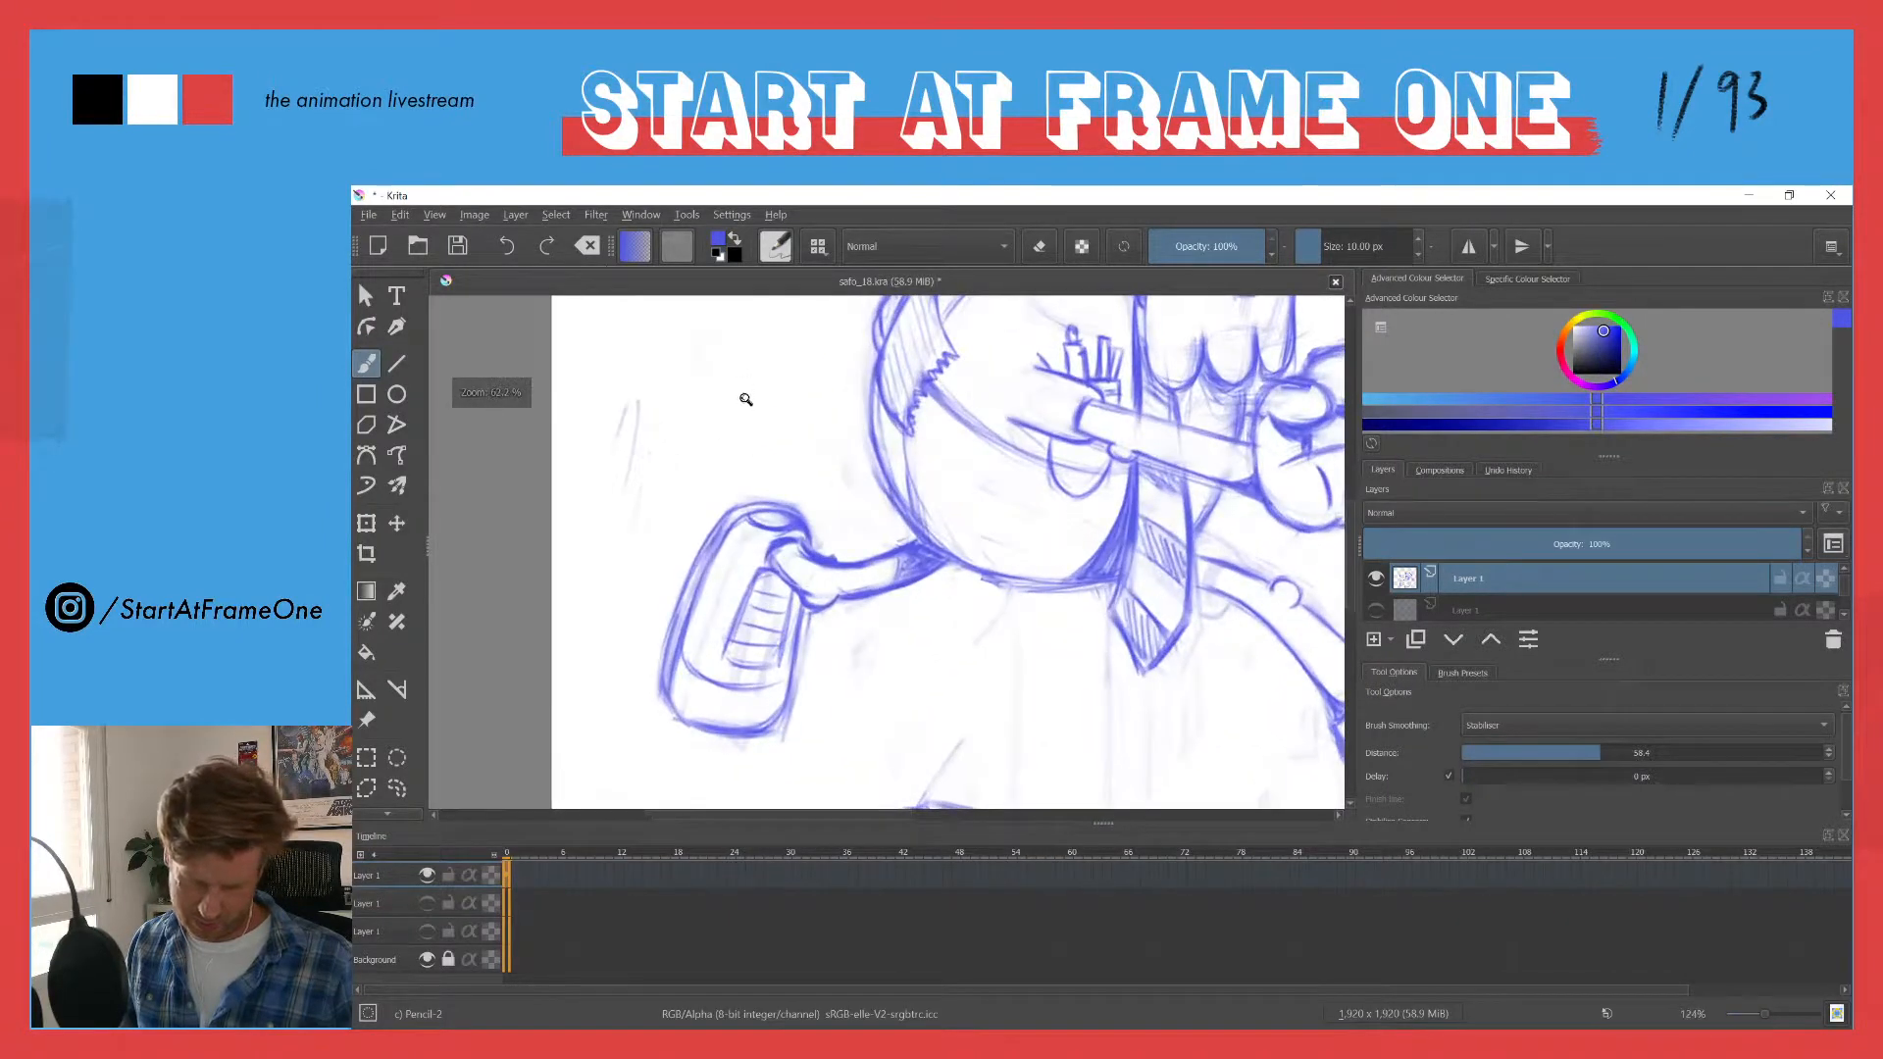
pyautogui.press('l')
pyautogui.moveTo(799, 500)
pyautogui.mouseDown()
pyautogui.moveTo(815, 640)
pyautogui.moveTo(768, 795)
pyautogui.moveTo(622, 617)
pyautogui.moveTo(784, 479)
pyautogui.mouseUp()
pyautogui.press('t')
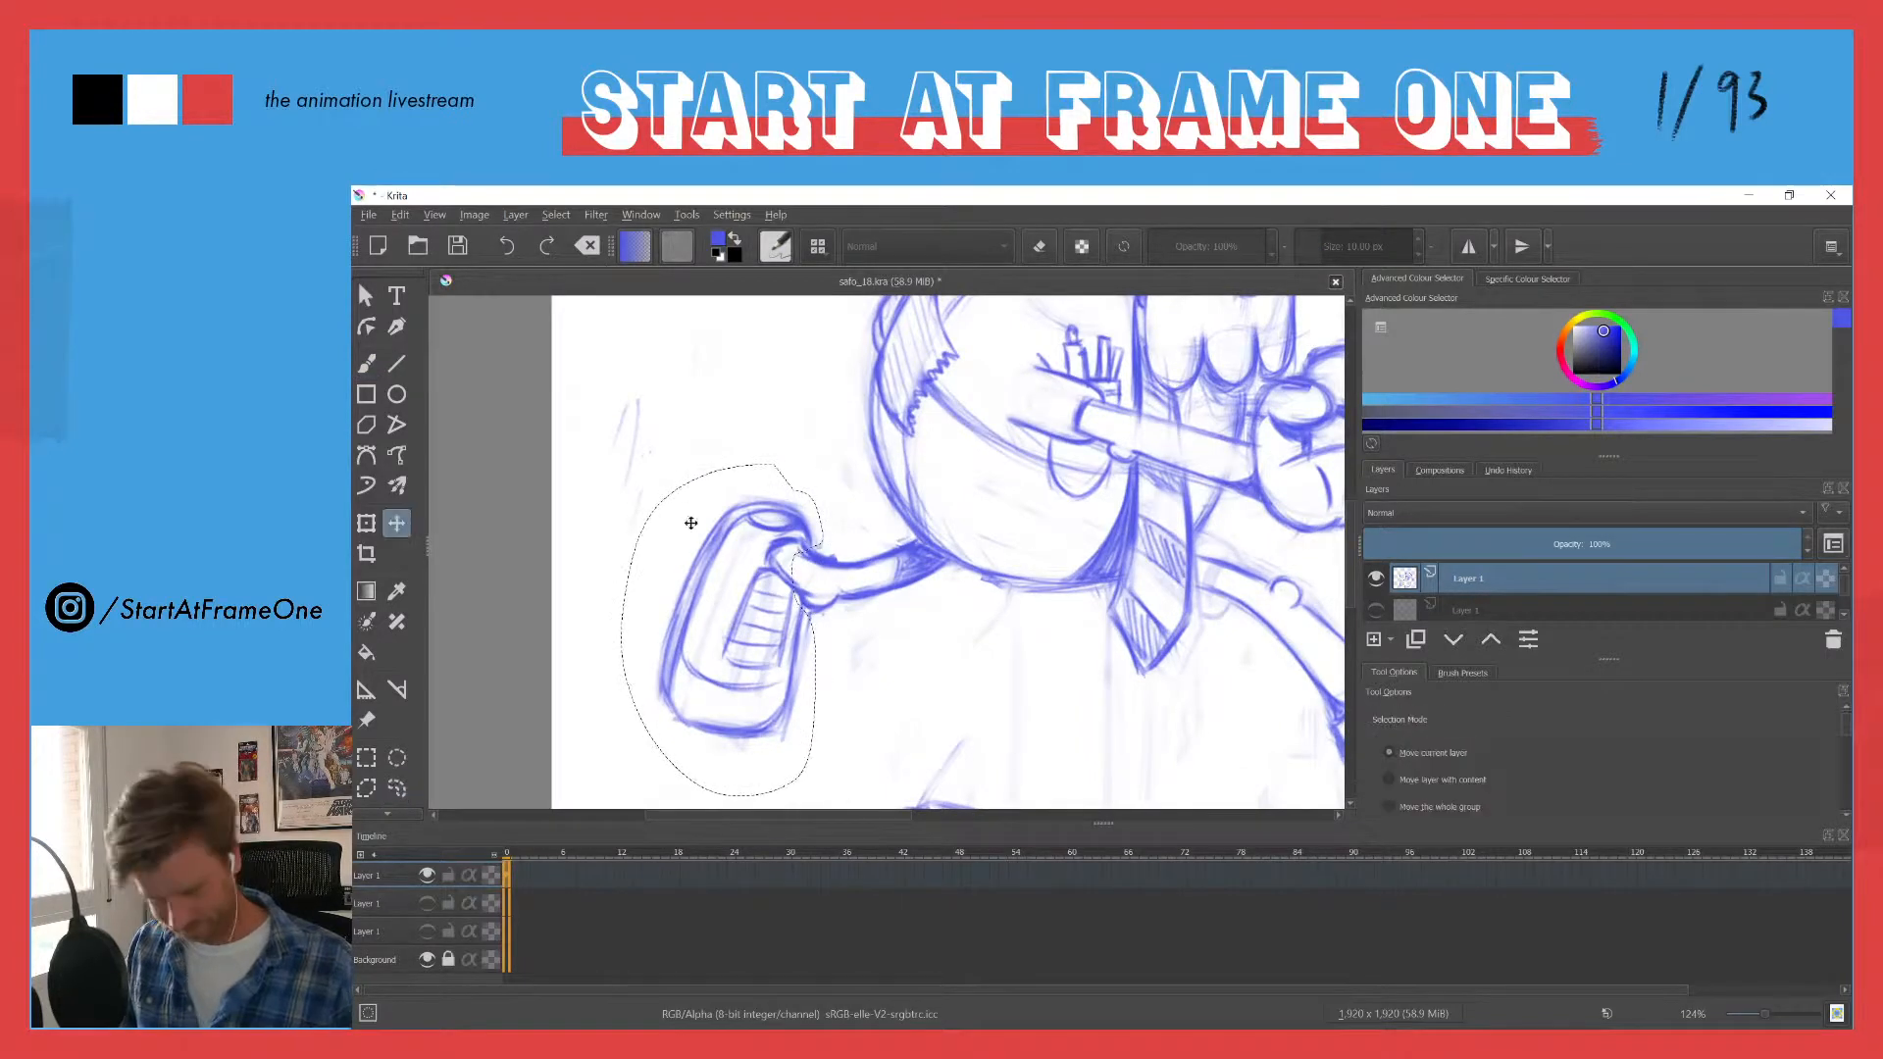
pyautogui.moveTo(711, 542); pyautogui.dragTo(691, 530)
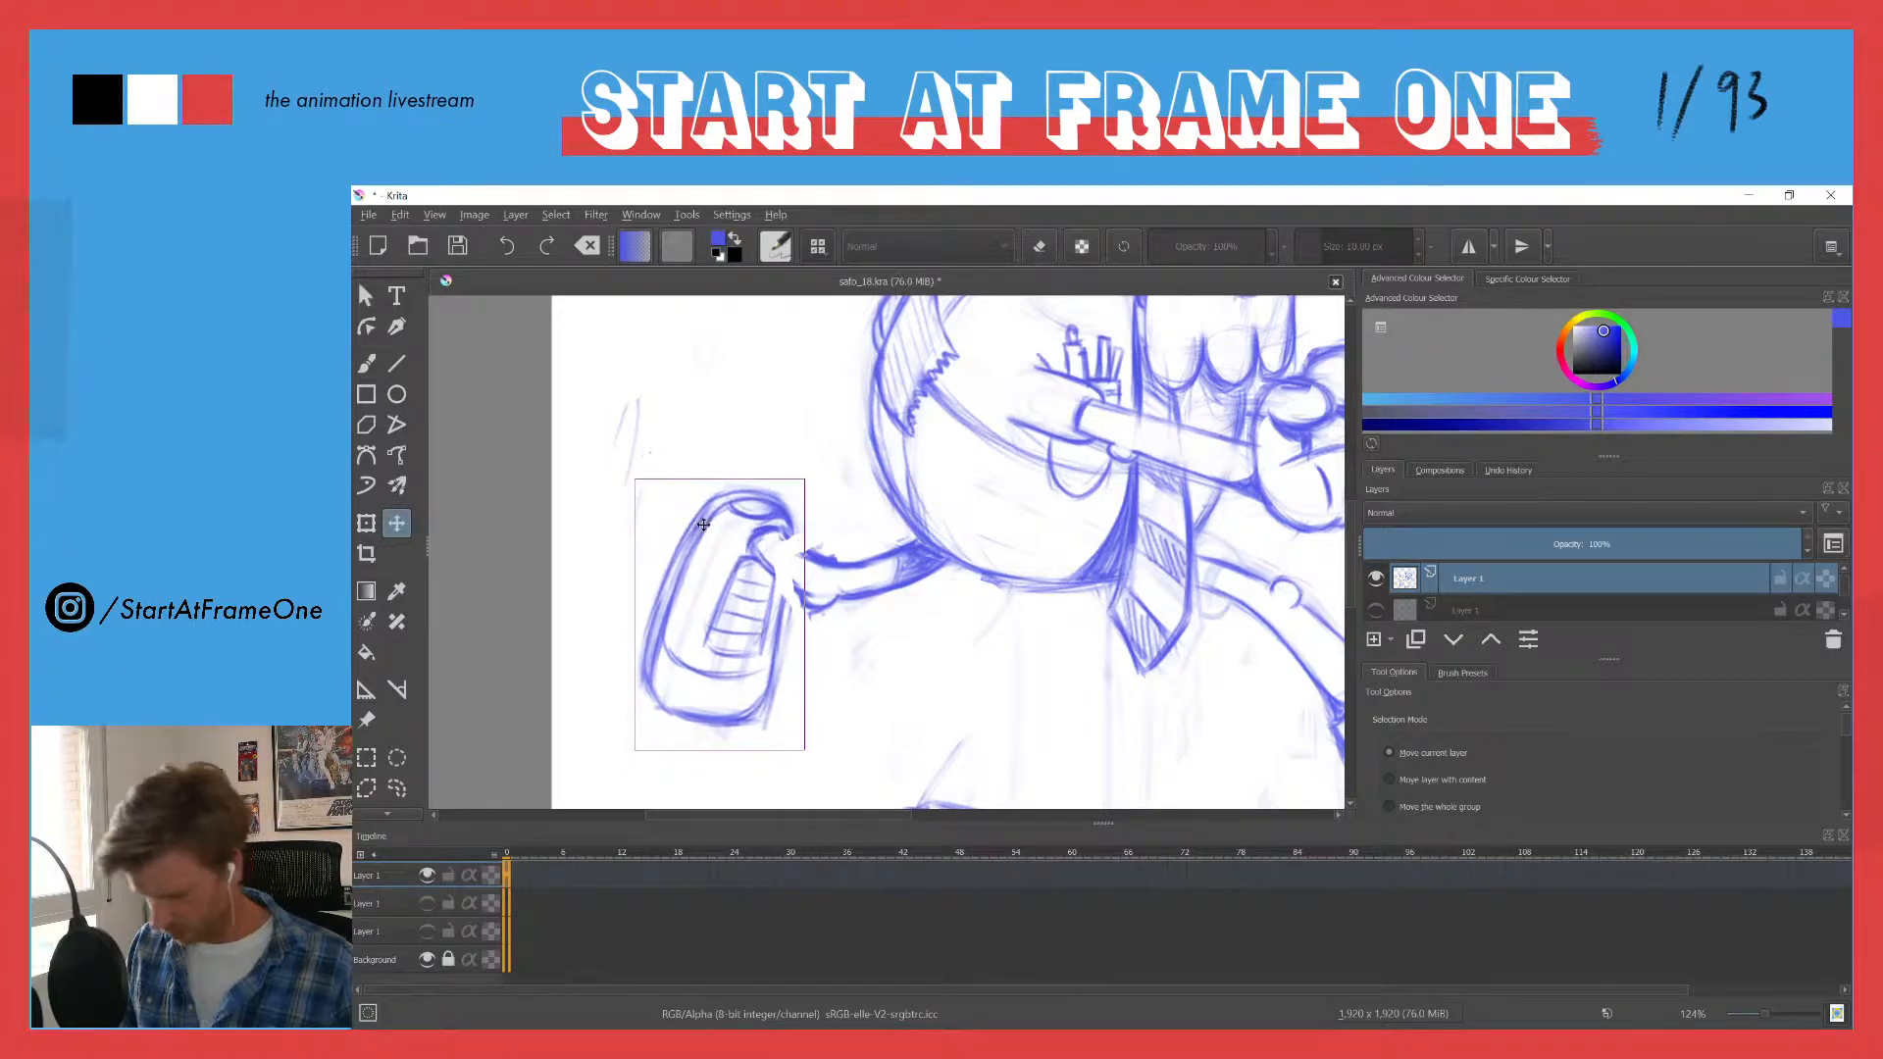
pyautogui.hotkey('ctrl', 'shift', 'a')
# - Draw the missing ankle lines joining the moved shoe to the trailing leg, and extend the shoe's edge below the ankle
pyautogui.press('b')
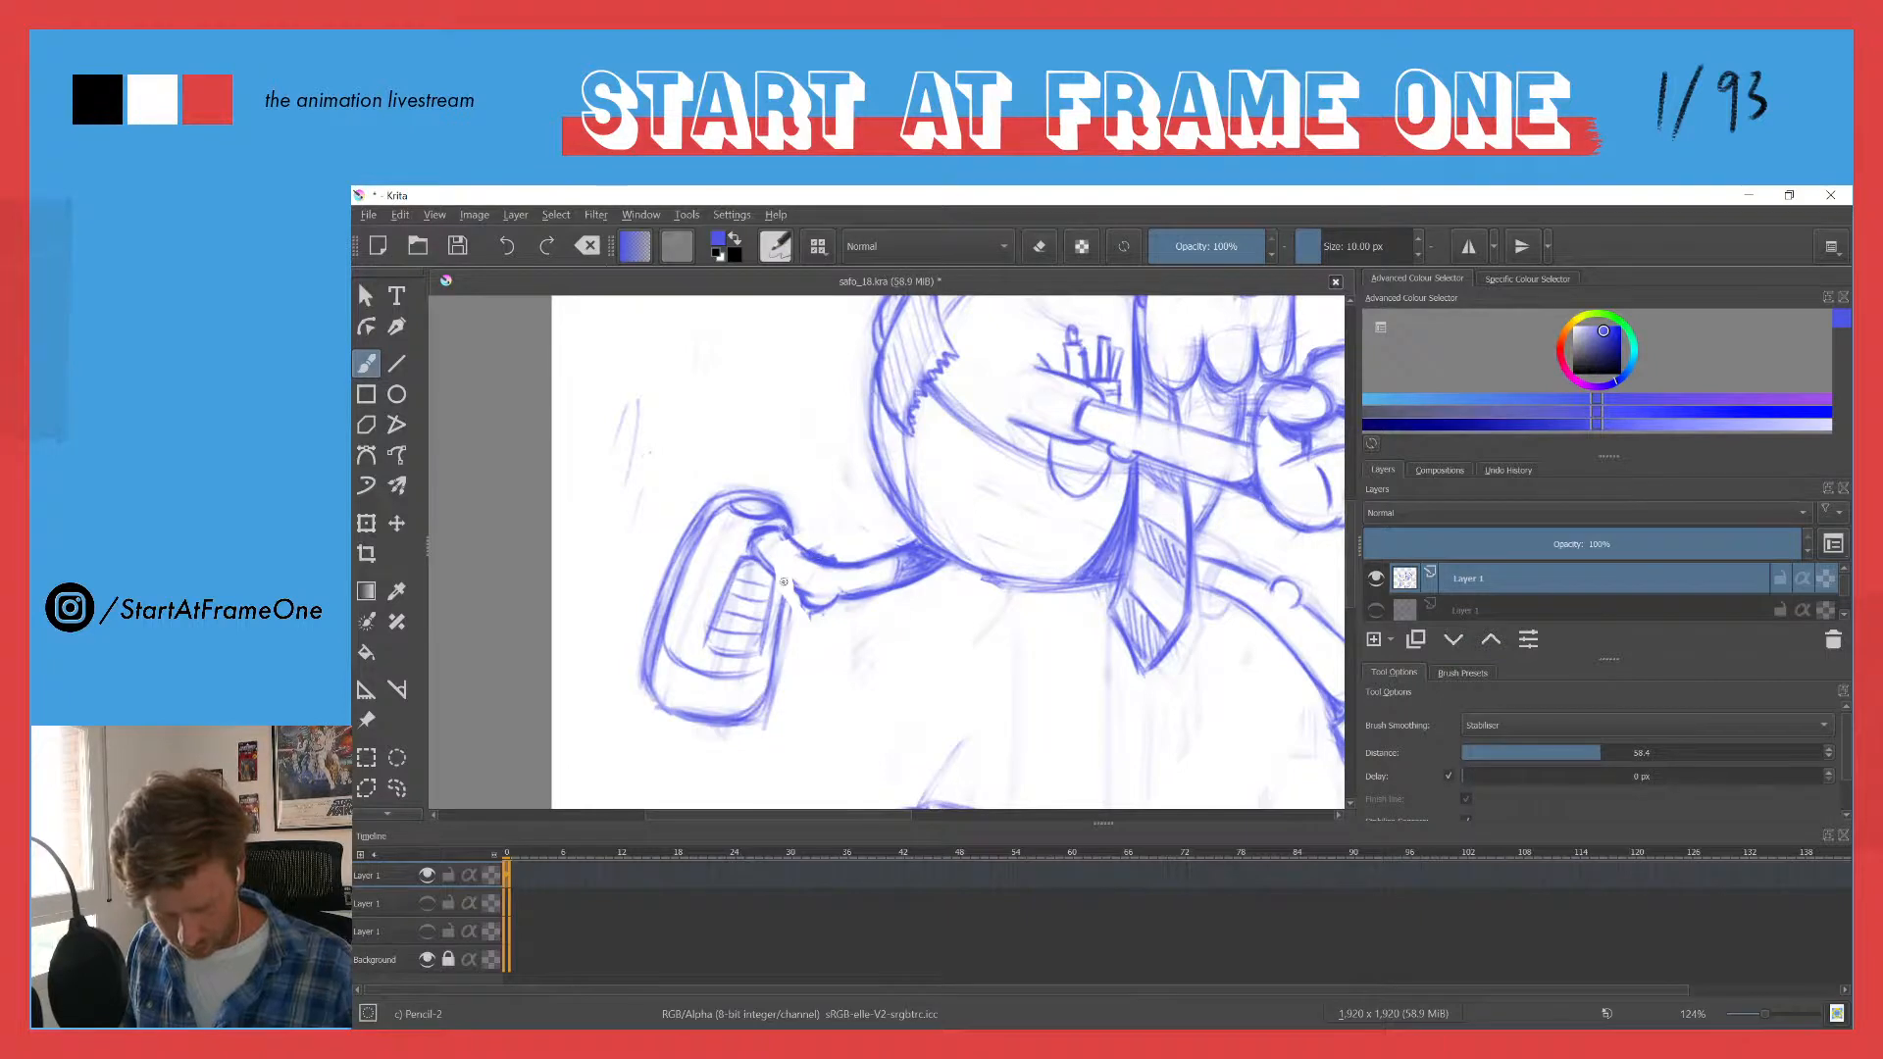
pyautogui.moveTo(784, 582)
pyautogui.mouseDown()
pyautogui.moveTo(754, 545)
pyautogui.moveTo(769, 569)
pyautogui.mouseUp()
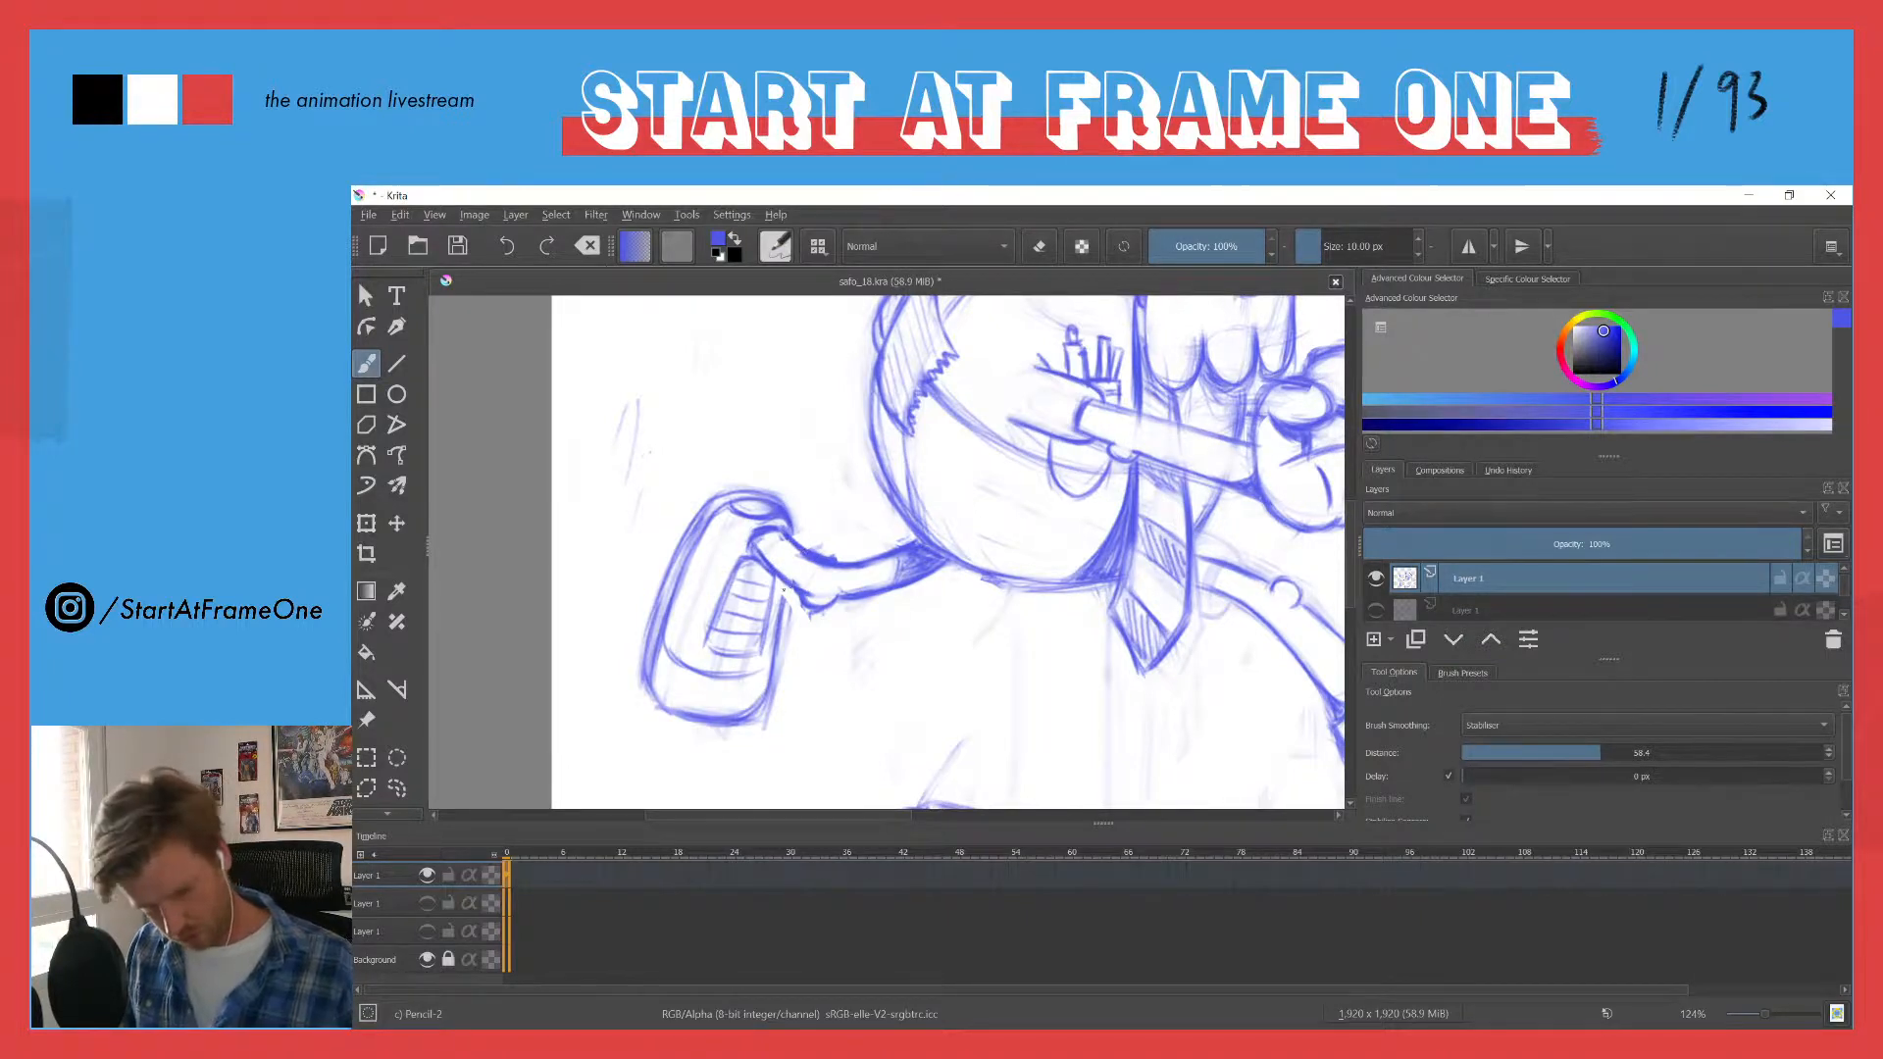
pyautogui.moveTo(783, 588); pyautogui.dragTo(779, 616)
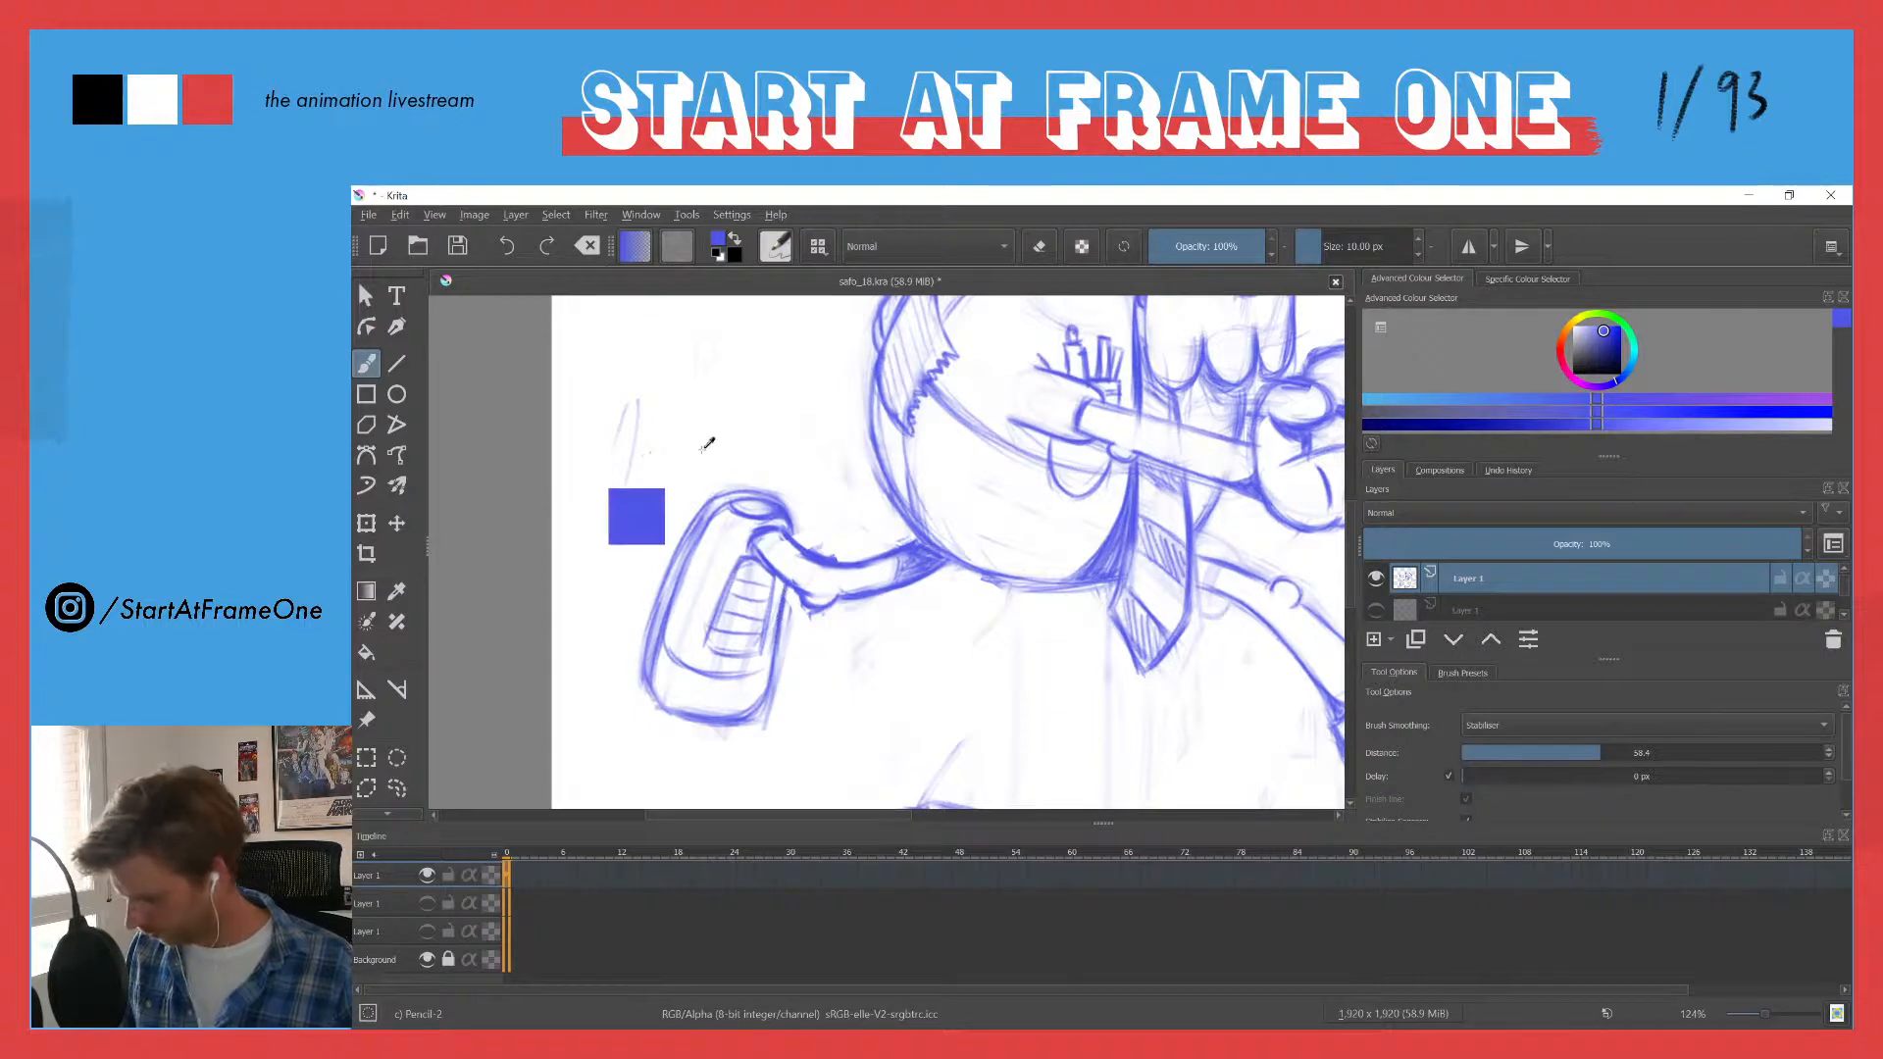
pyautogui.moveTo(698, 448); pyautogui.dragTo(726, 682)
pyautogui.moveTo(703, 549)
pyautogui.mouseDown()
pyautogui.moveTo(686, 496)
pyautogui.moveTo(713, 397)
pyautogui.moveTo(676, 373)
pyautogui.mouseUp()
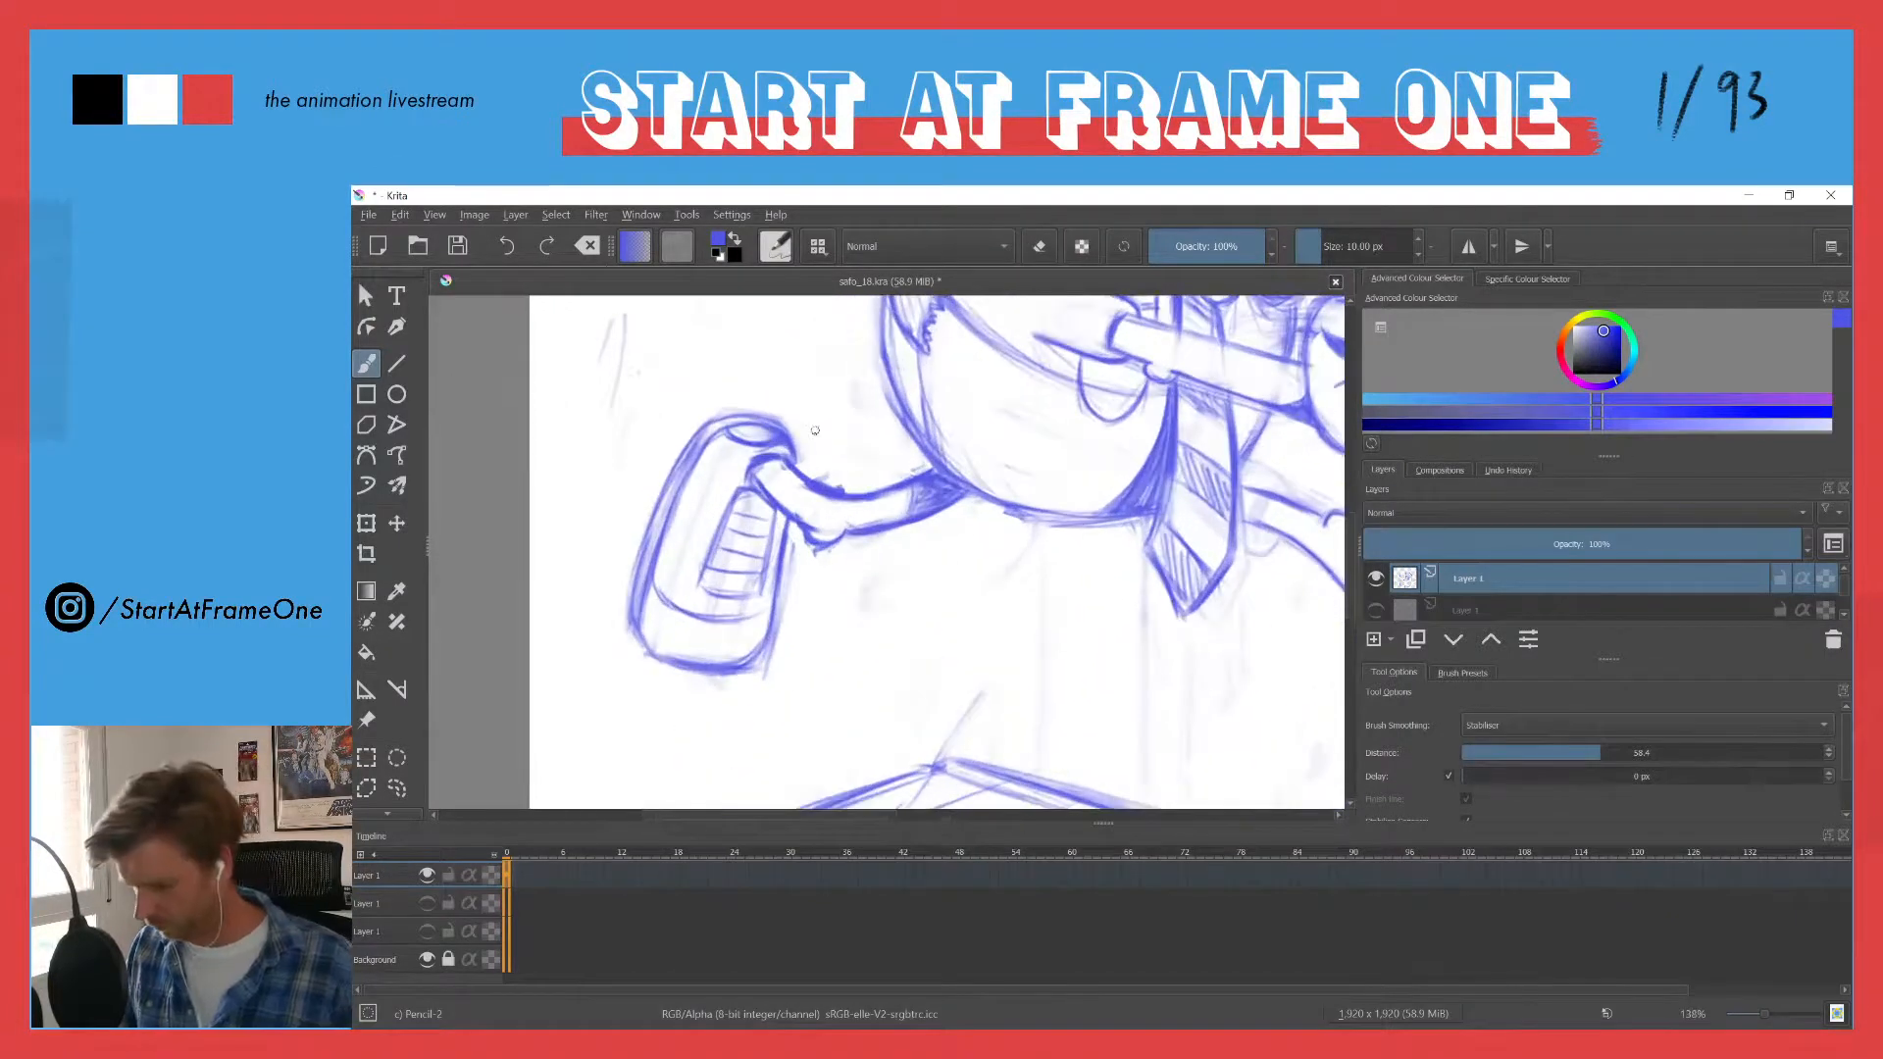
# - Erase the stray lines inside the trailing leg's ankle end and redraw its rounded outline over the shoe
pyautogui.press('e')
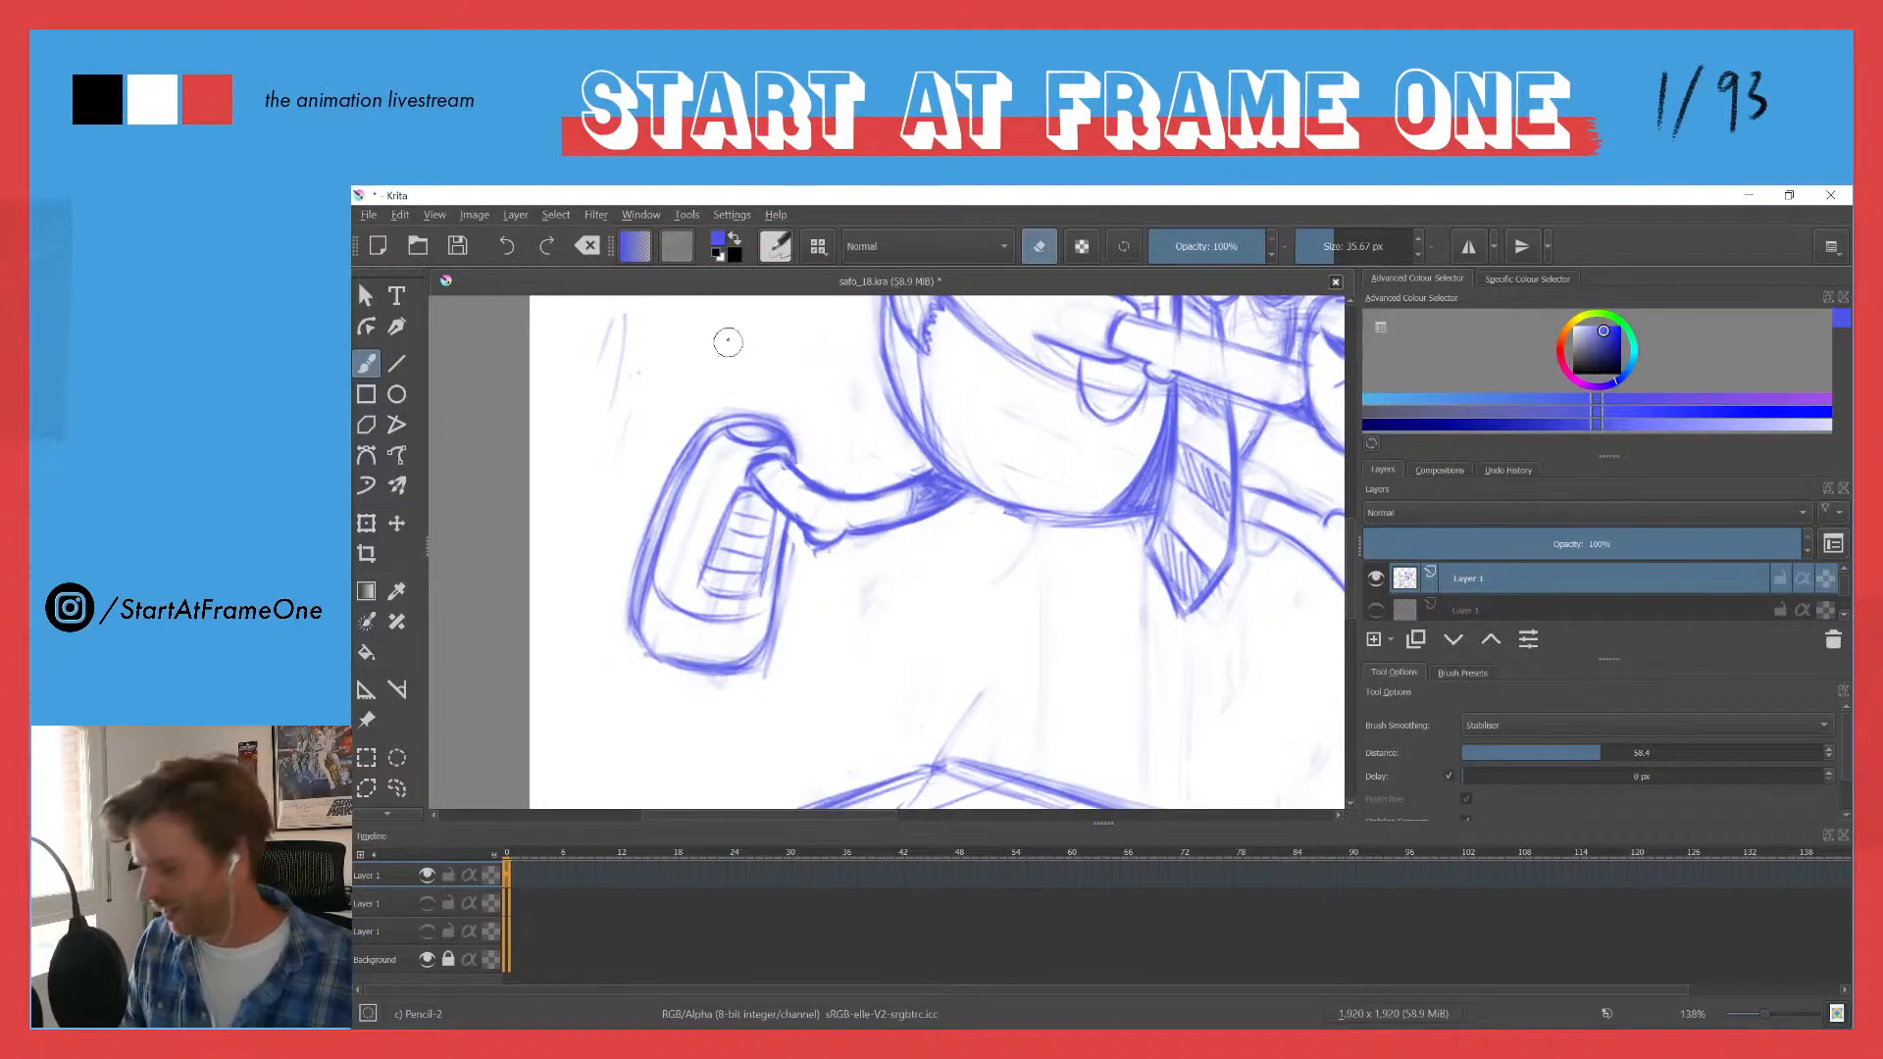
pyautogui.moveTo(618, 437); pyautogui.dragTo(707, 530)
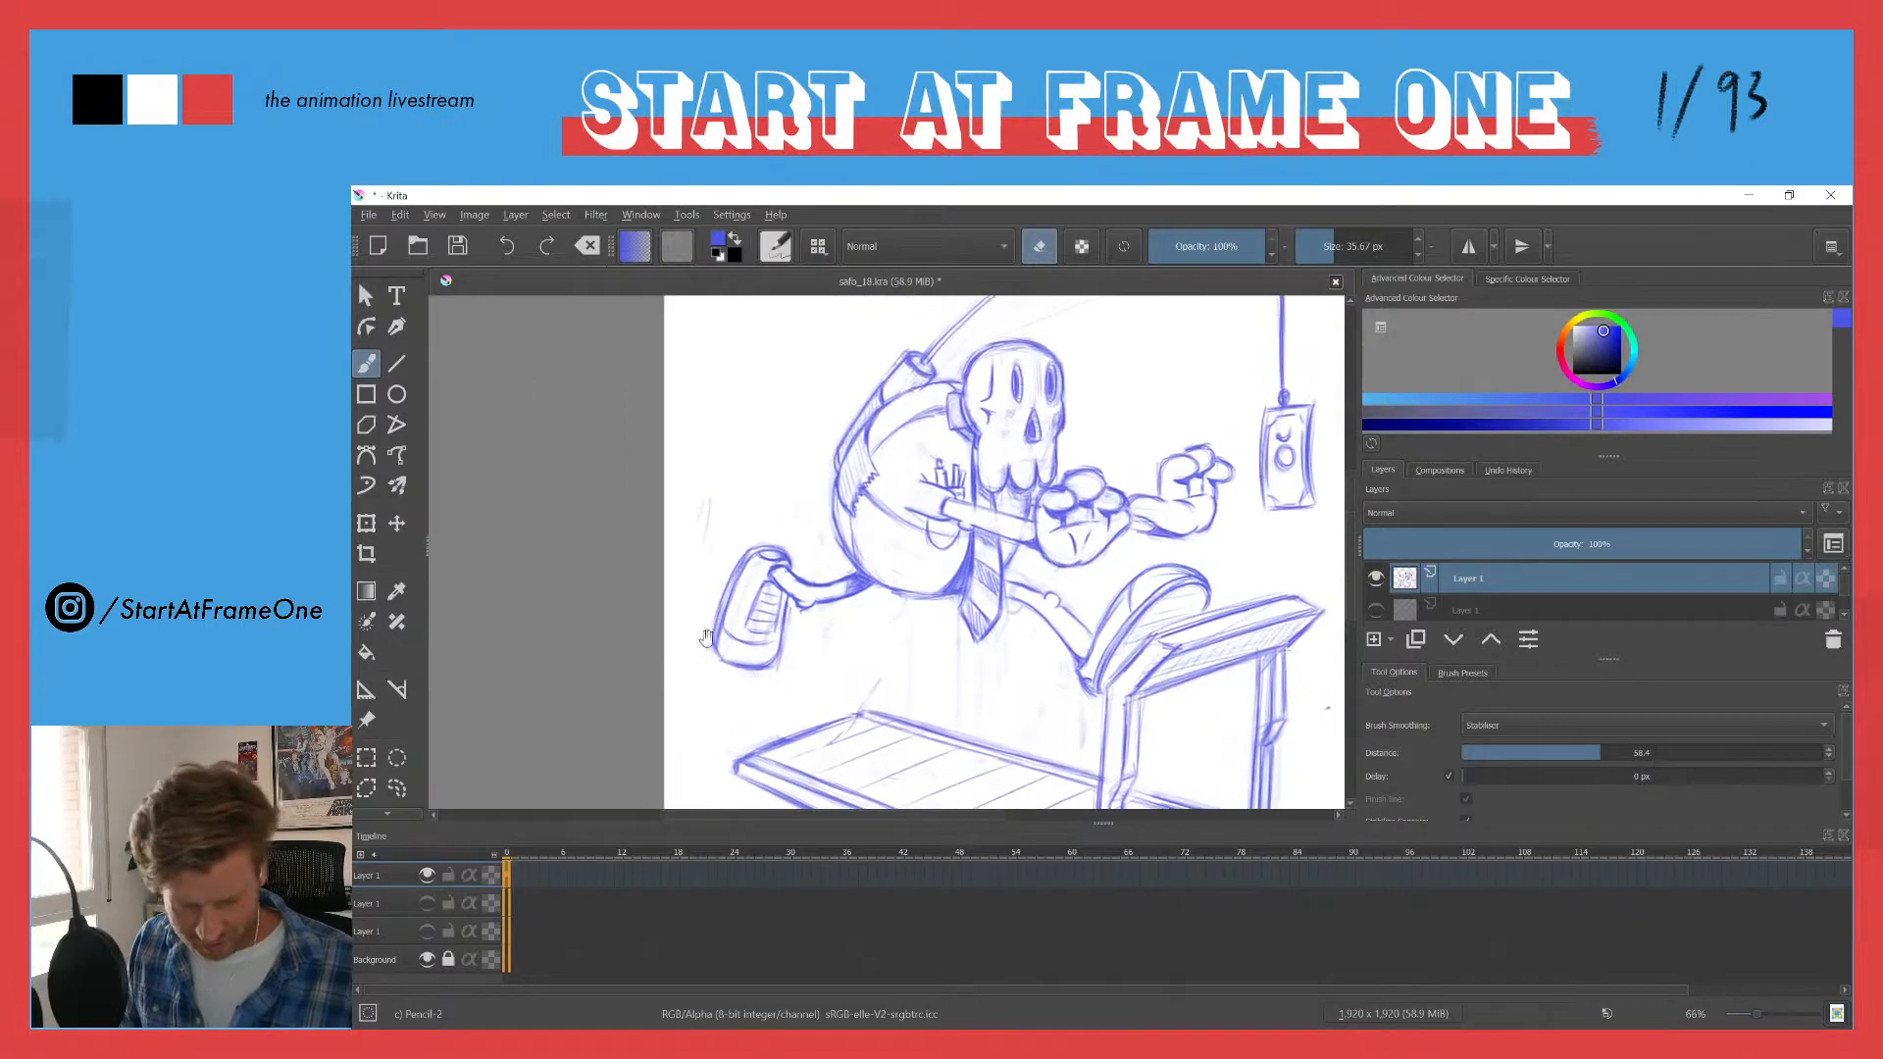
pyautogui.moveTo(774, 598); pyautogui.dragTo(744, 420)
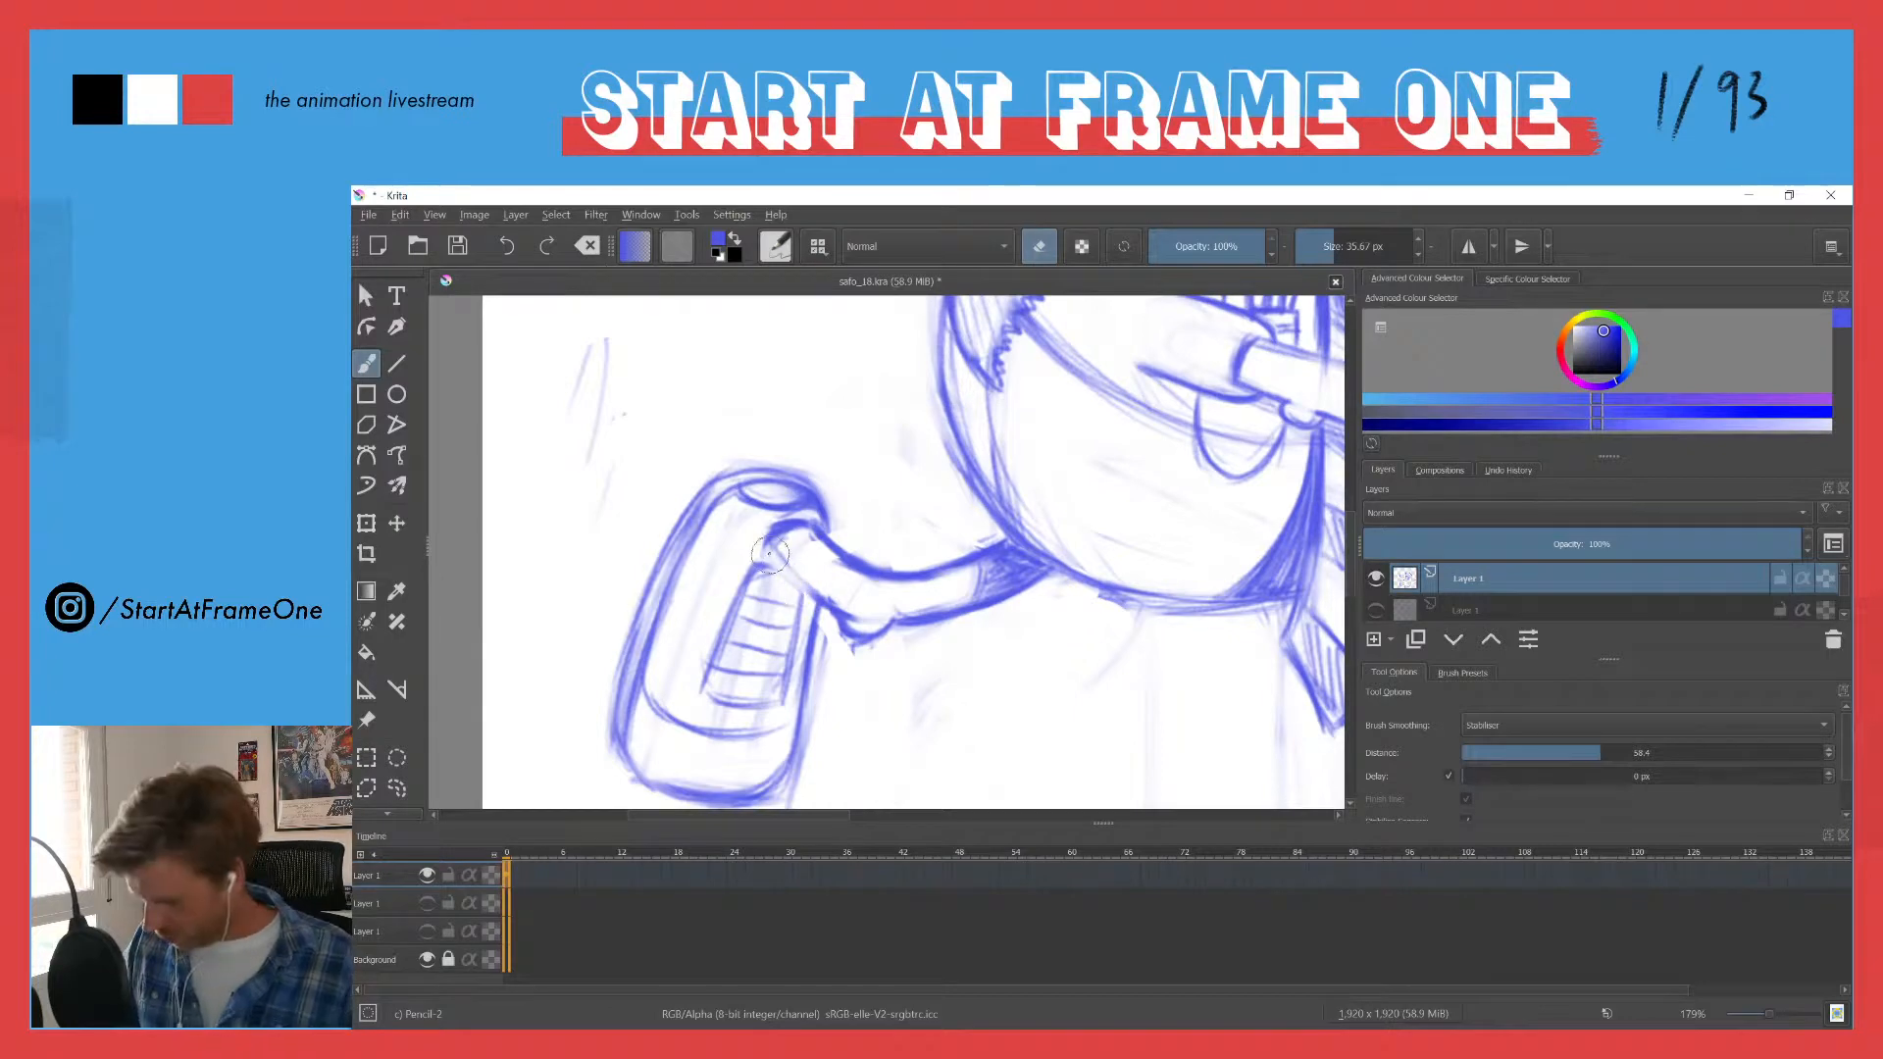
pyautogui.press('e')
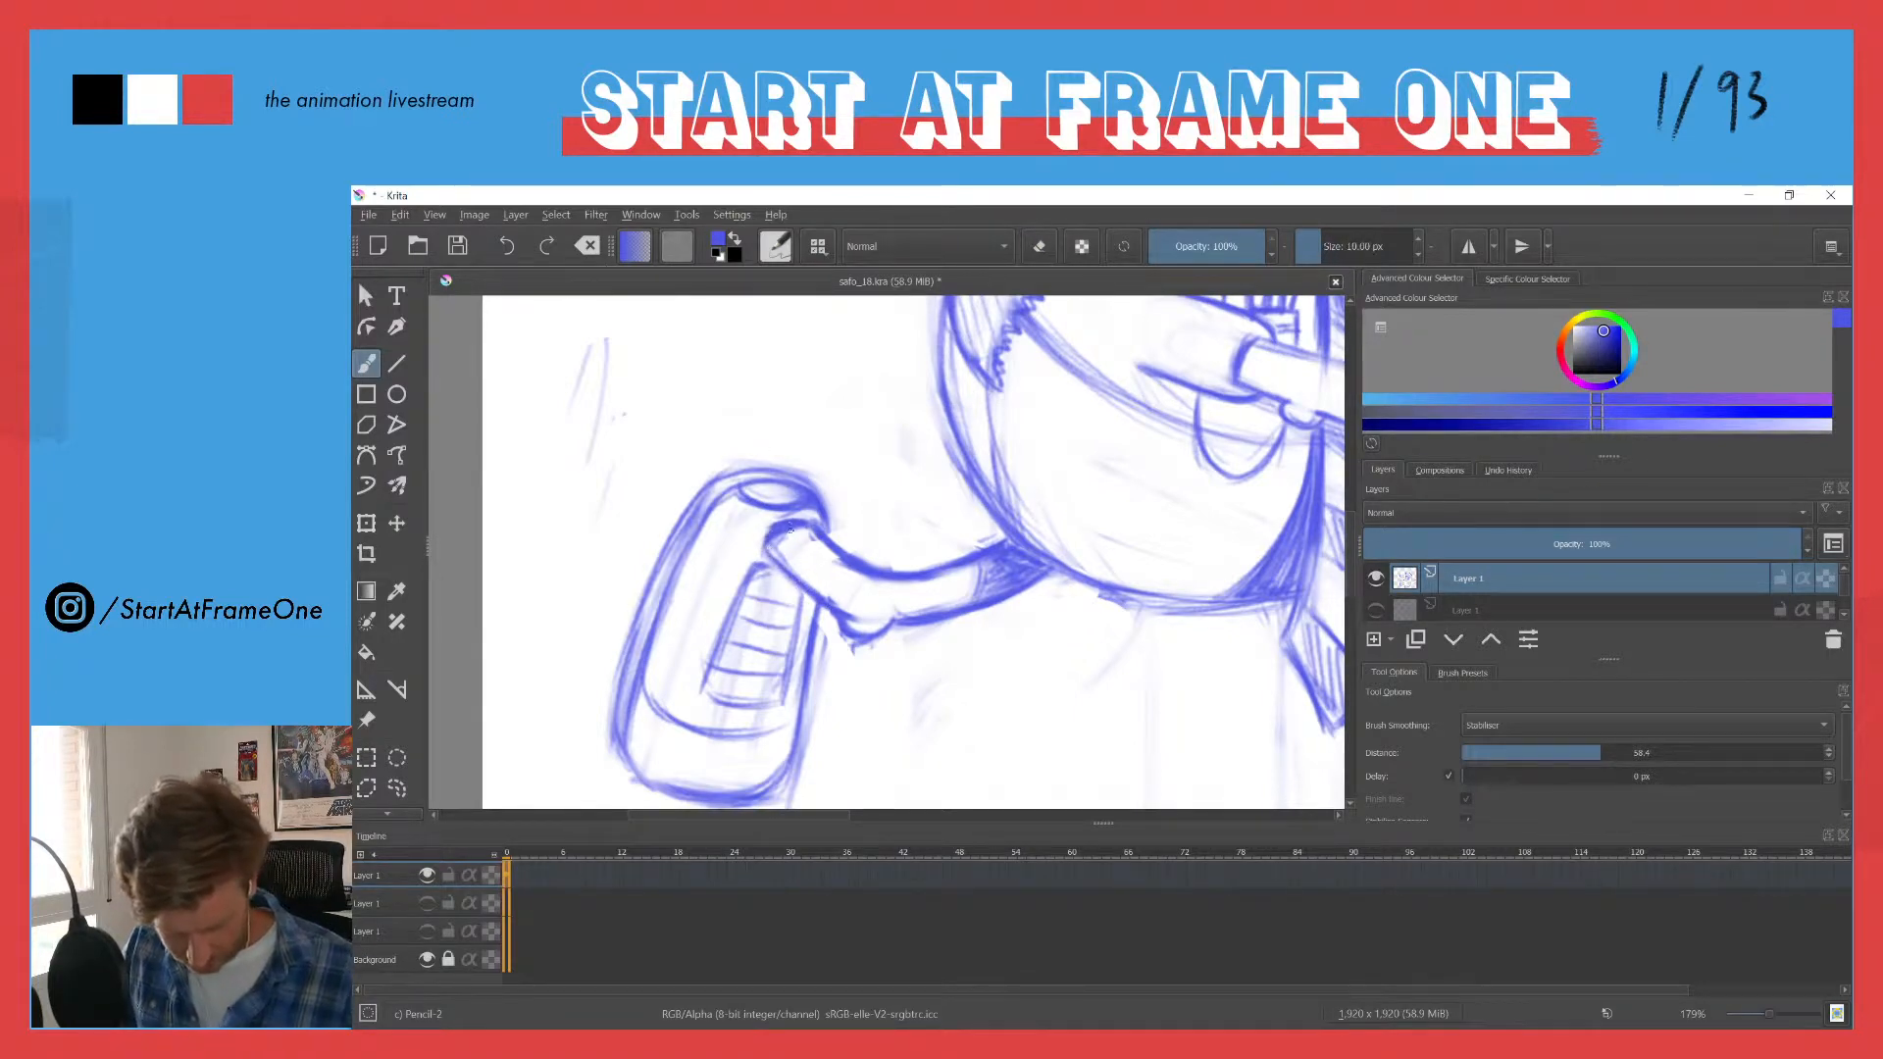
pyautogui.press('e')
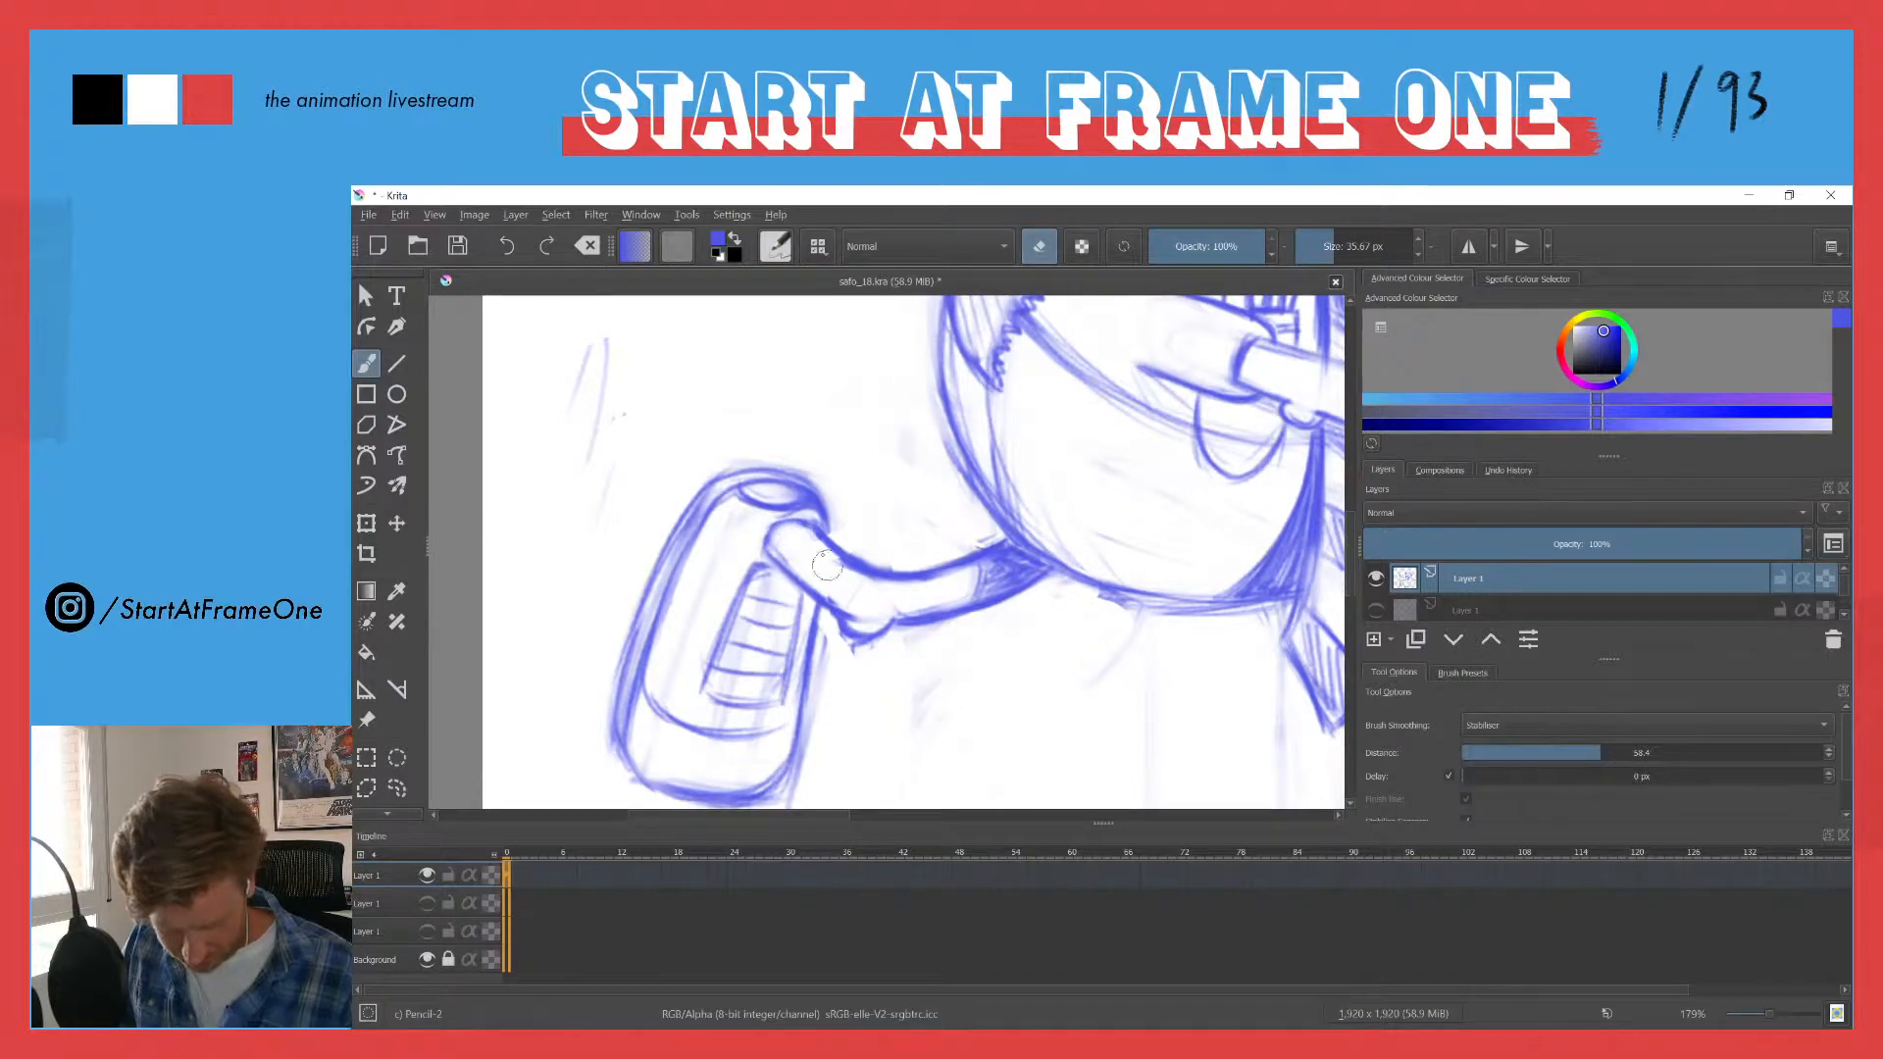
pyautogui.press('e')
pyautogui.moveTo(778, 532)
pyautogui.mouseDown()
pyautogui.moveTo(814, 534)
pyautogui.moveTo(773, 555)
pyautogui.moveTo(893, 620)
pyautogui.mouseUp()
pyautogui.press('e')
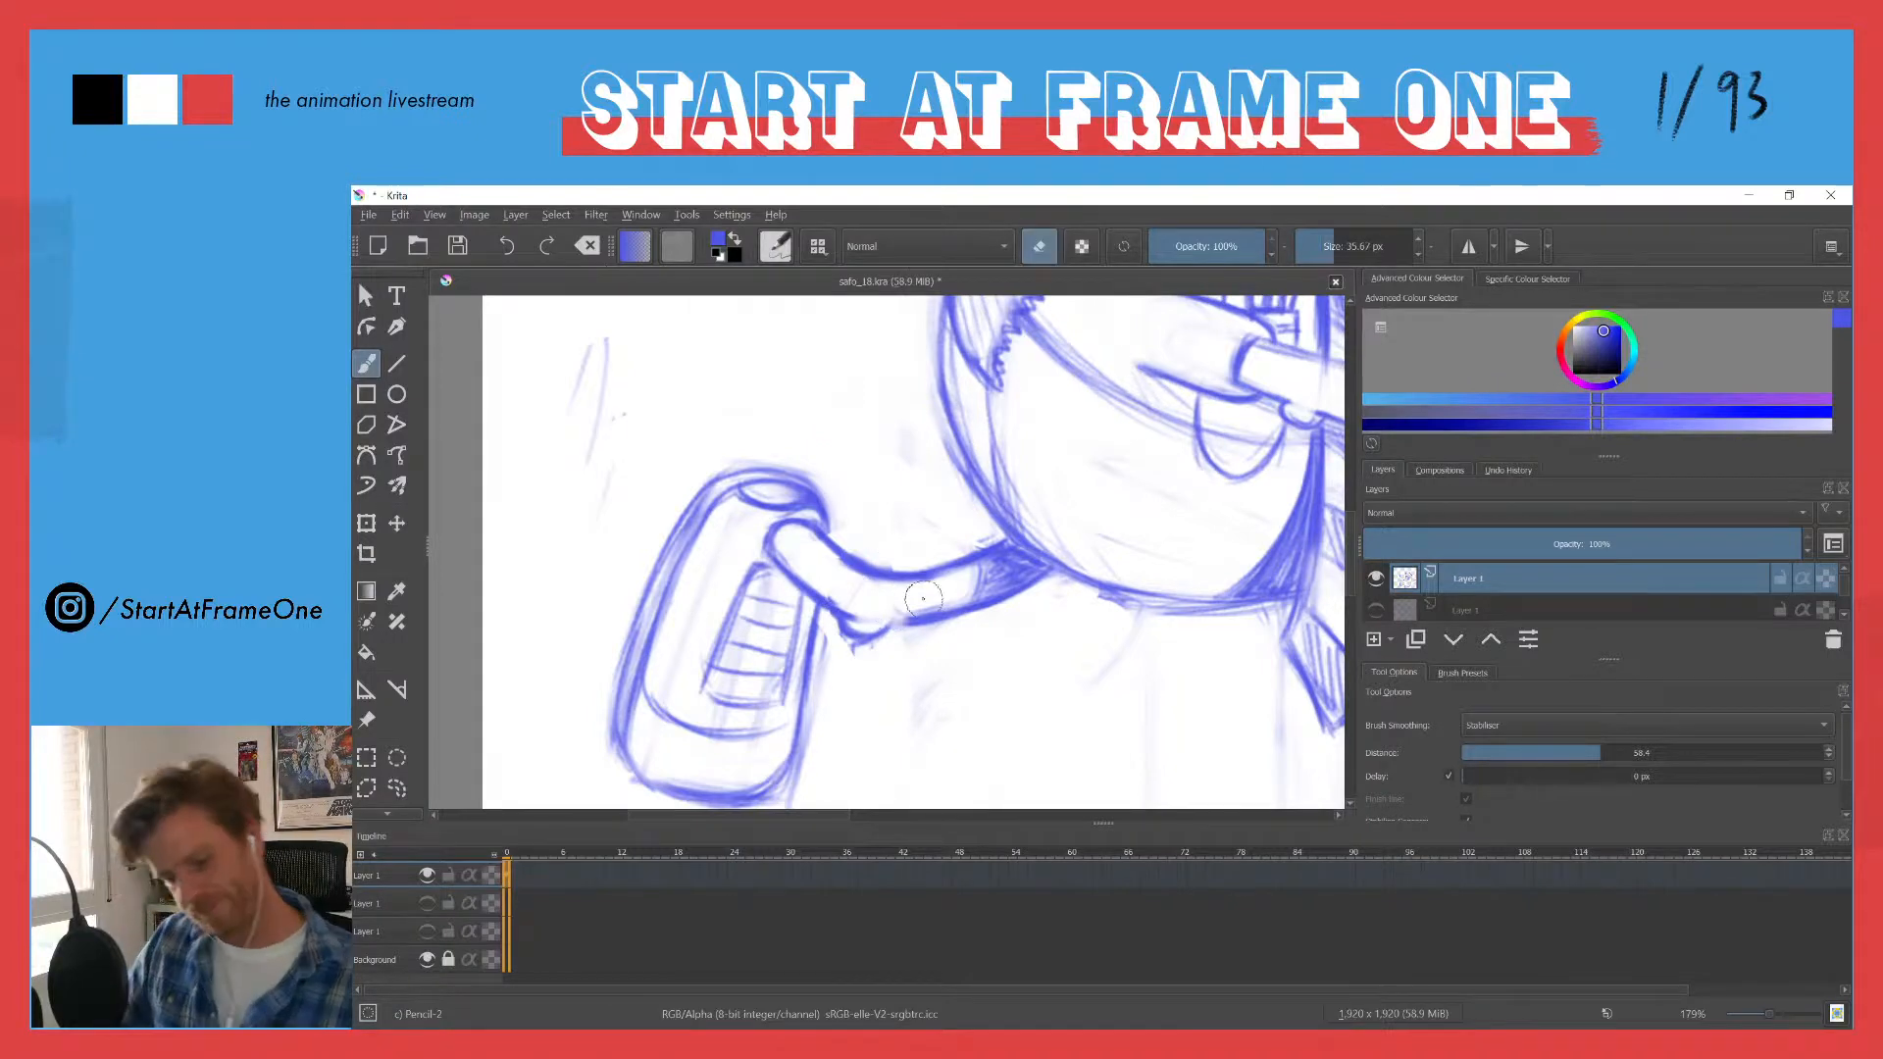
pyautogui.press('e')
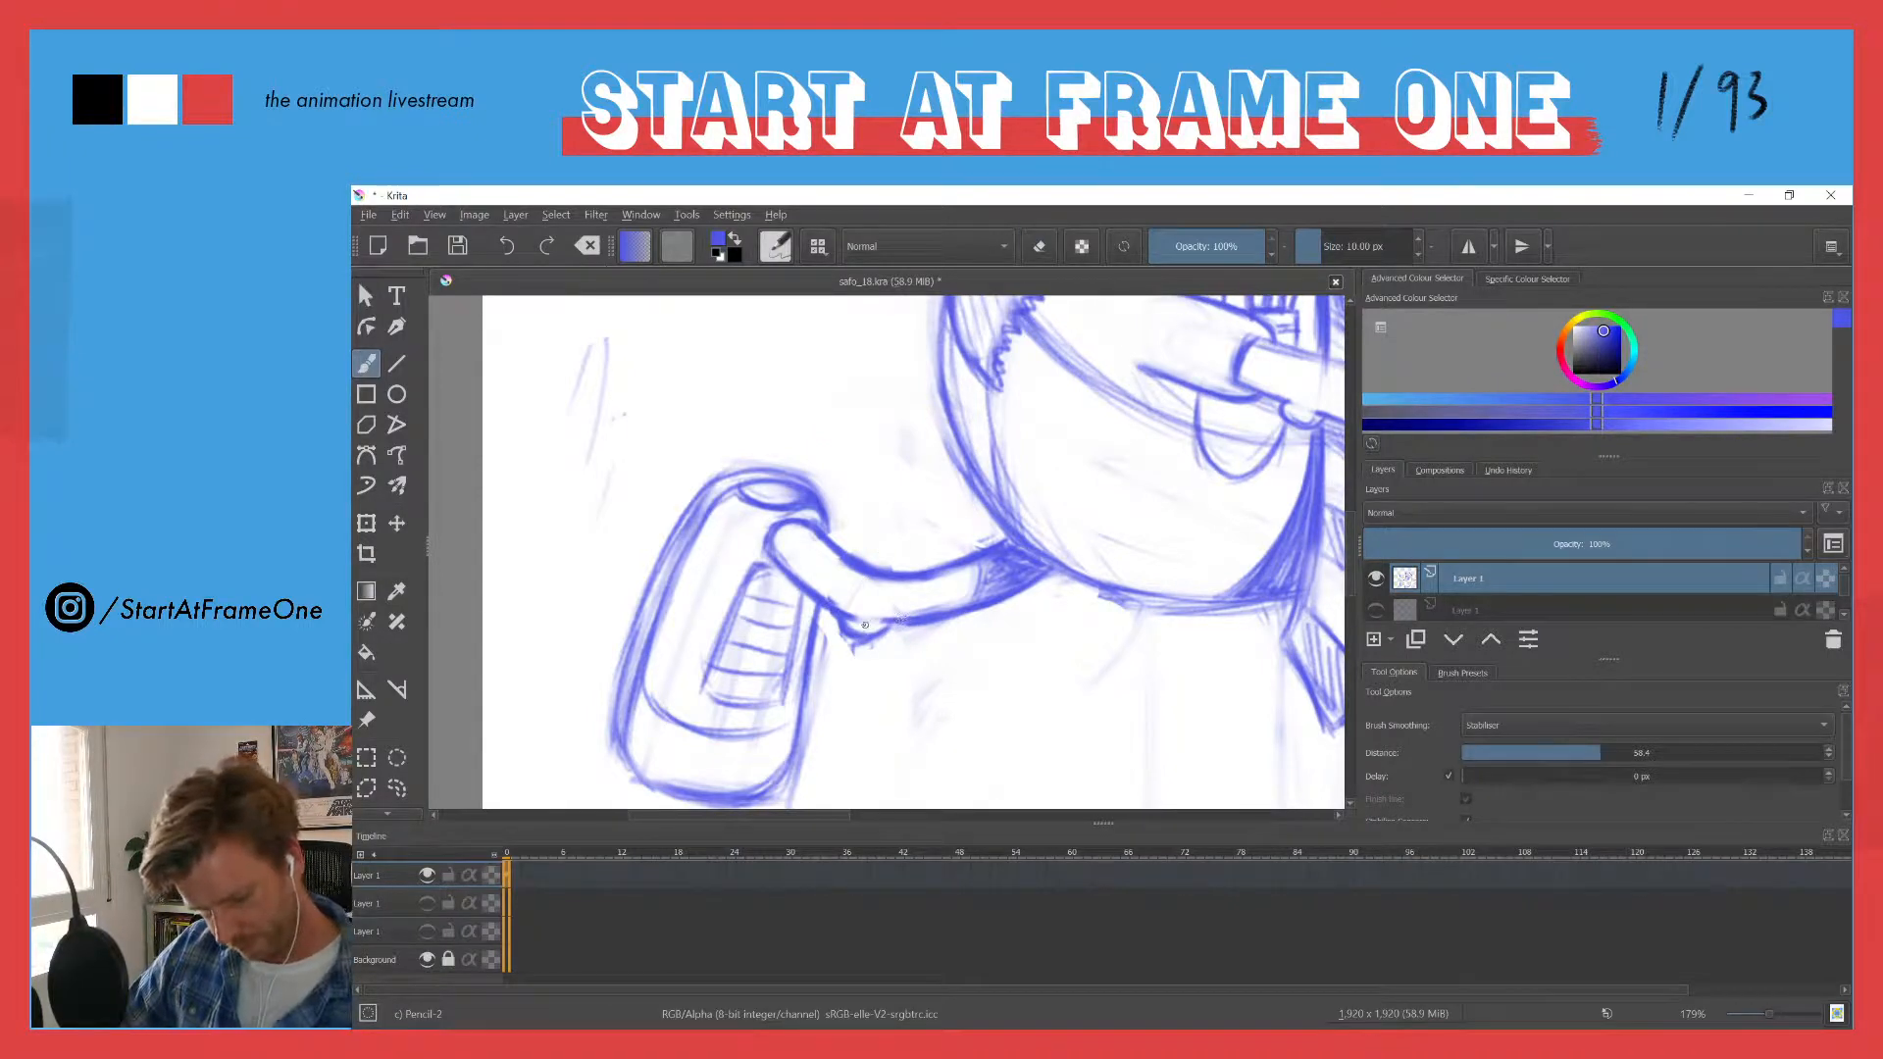
# - Erase the line crossing the knob on the trailing leg's underside beside the shoe and redraw it as a clean rounded bump
pyautogui.moveTo(884, 568); pyautogui.dragTo(955, 501)
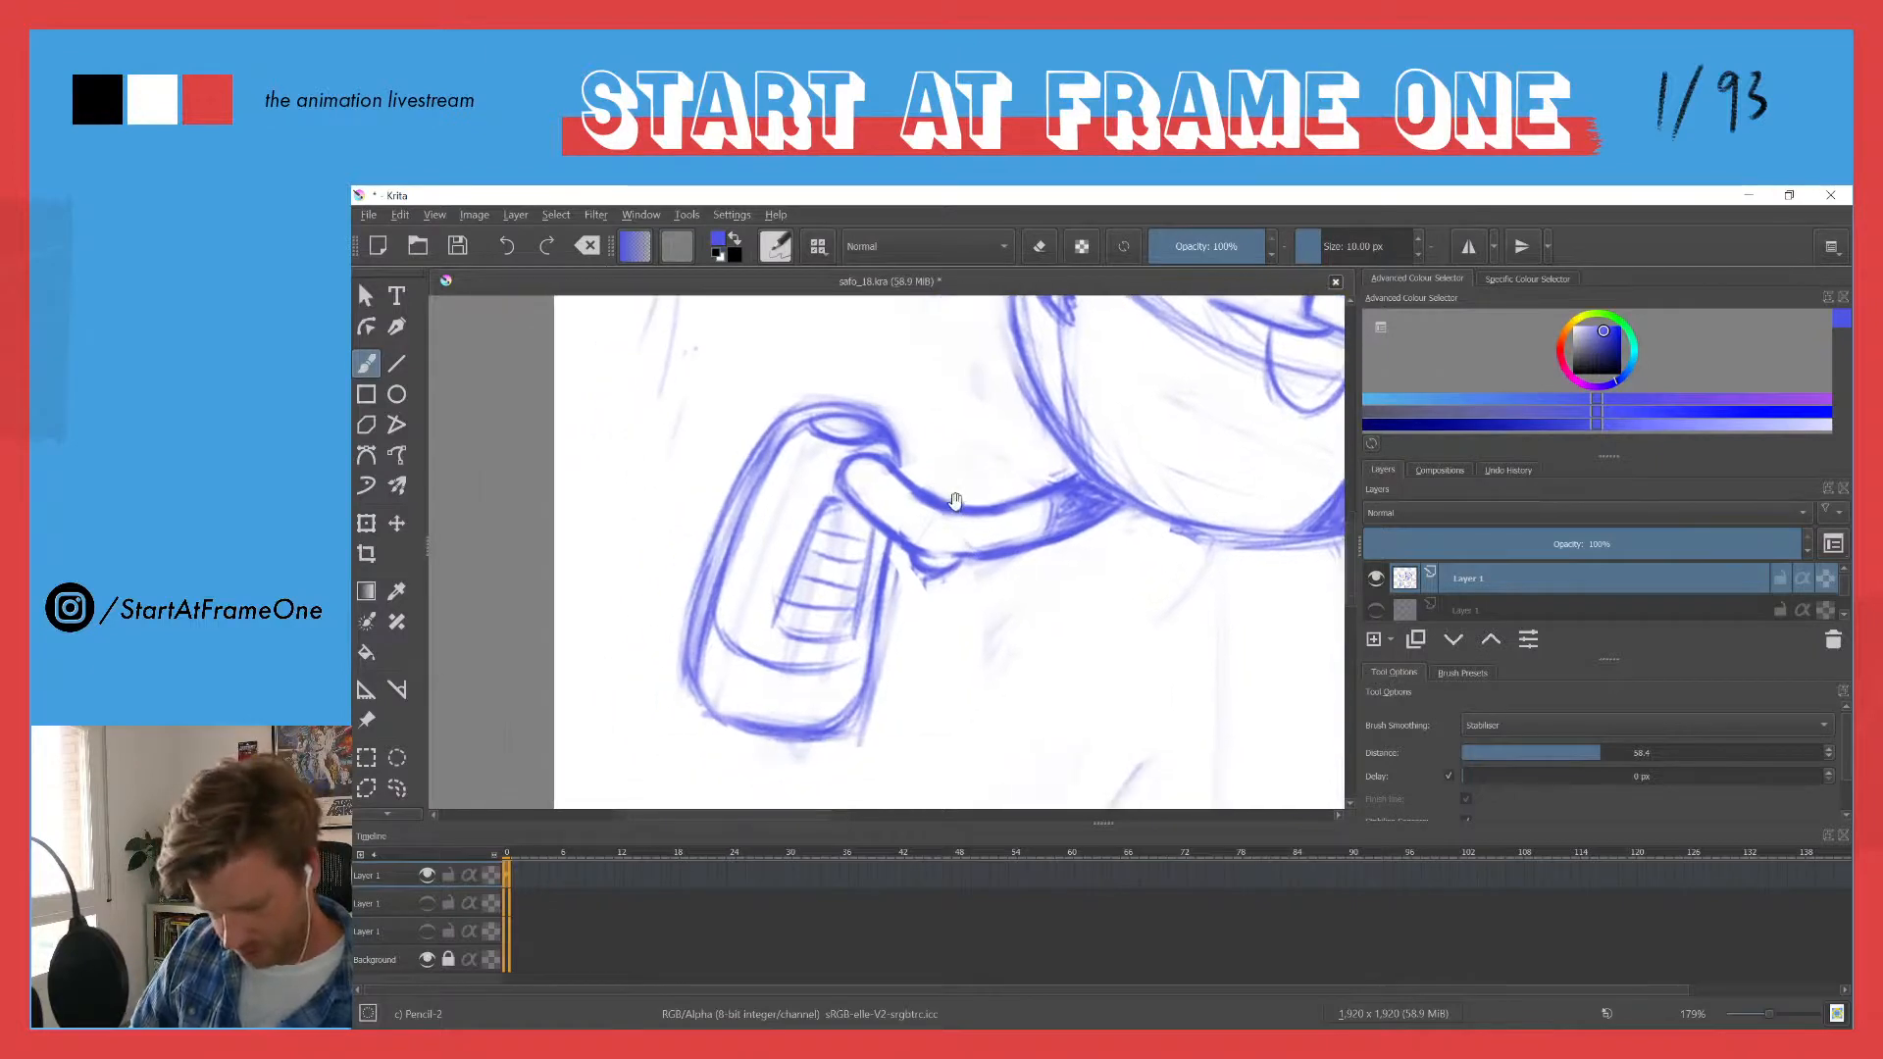
pyautogui.press('e')
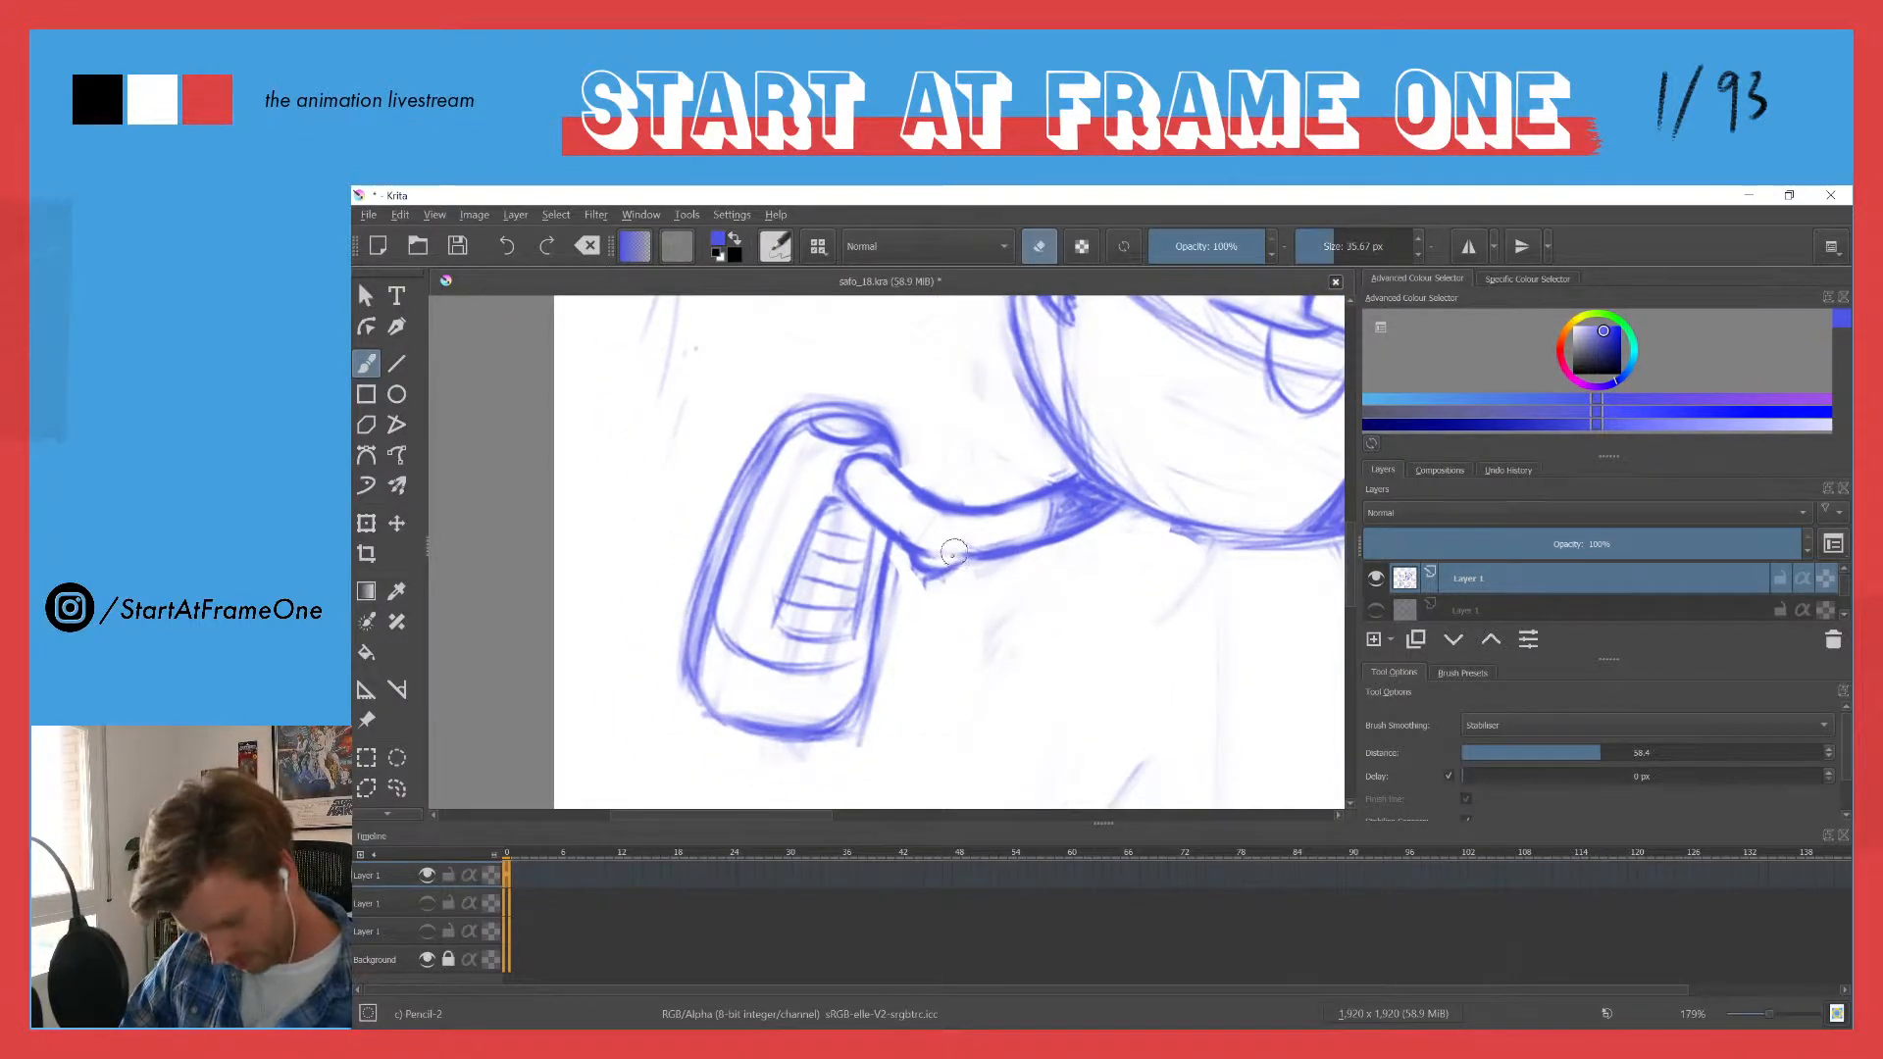
pyautogui.click(952, 555)
pyautogui.press('e')
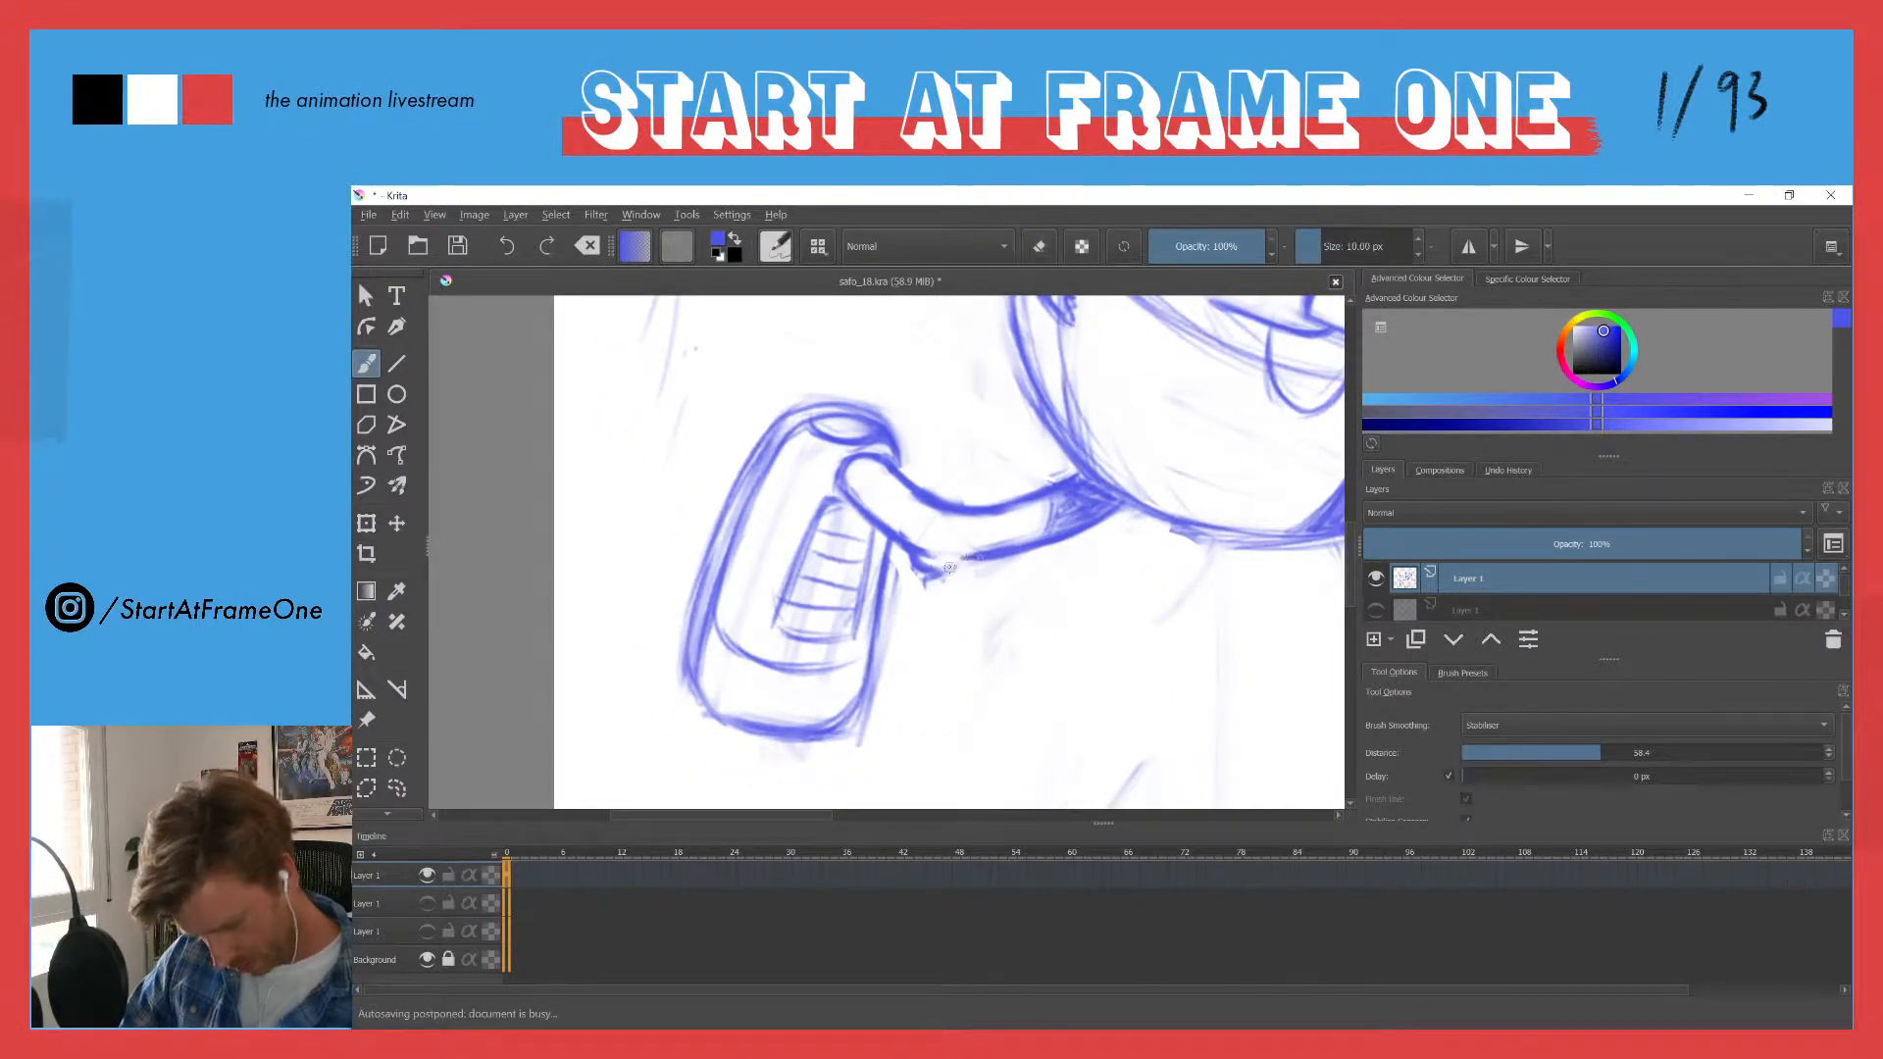
pyautogui.moveTo(949, 567); pyautogui.dragTo(960, 558)
pyautogui.hotkey('ctrl', 'z')
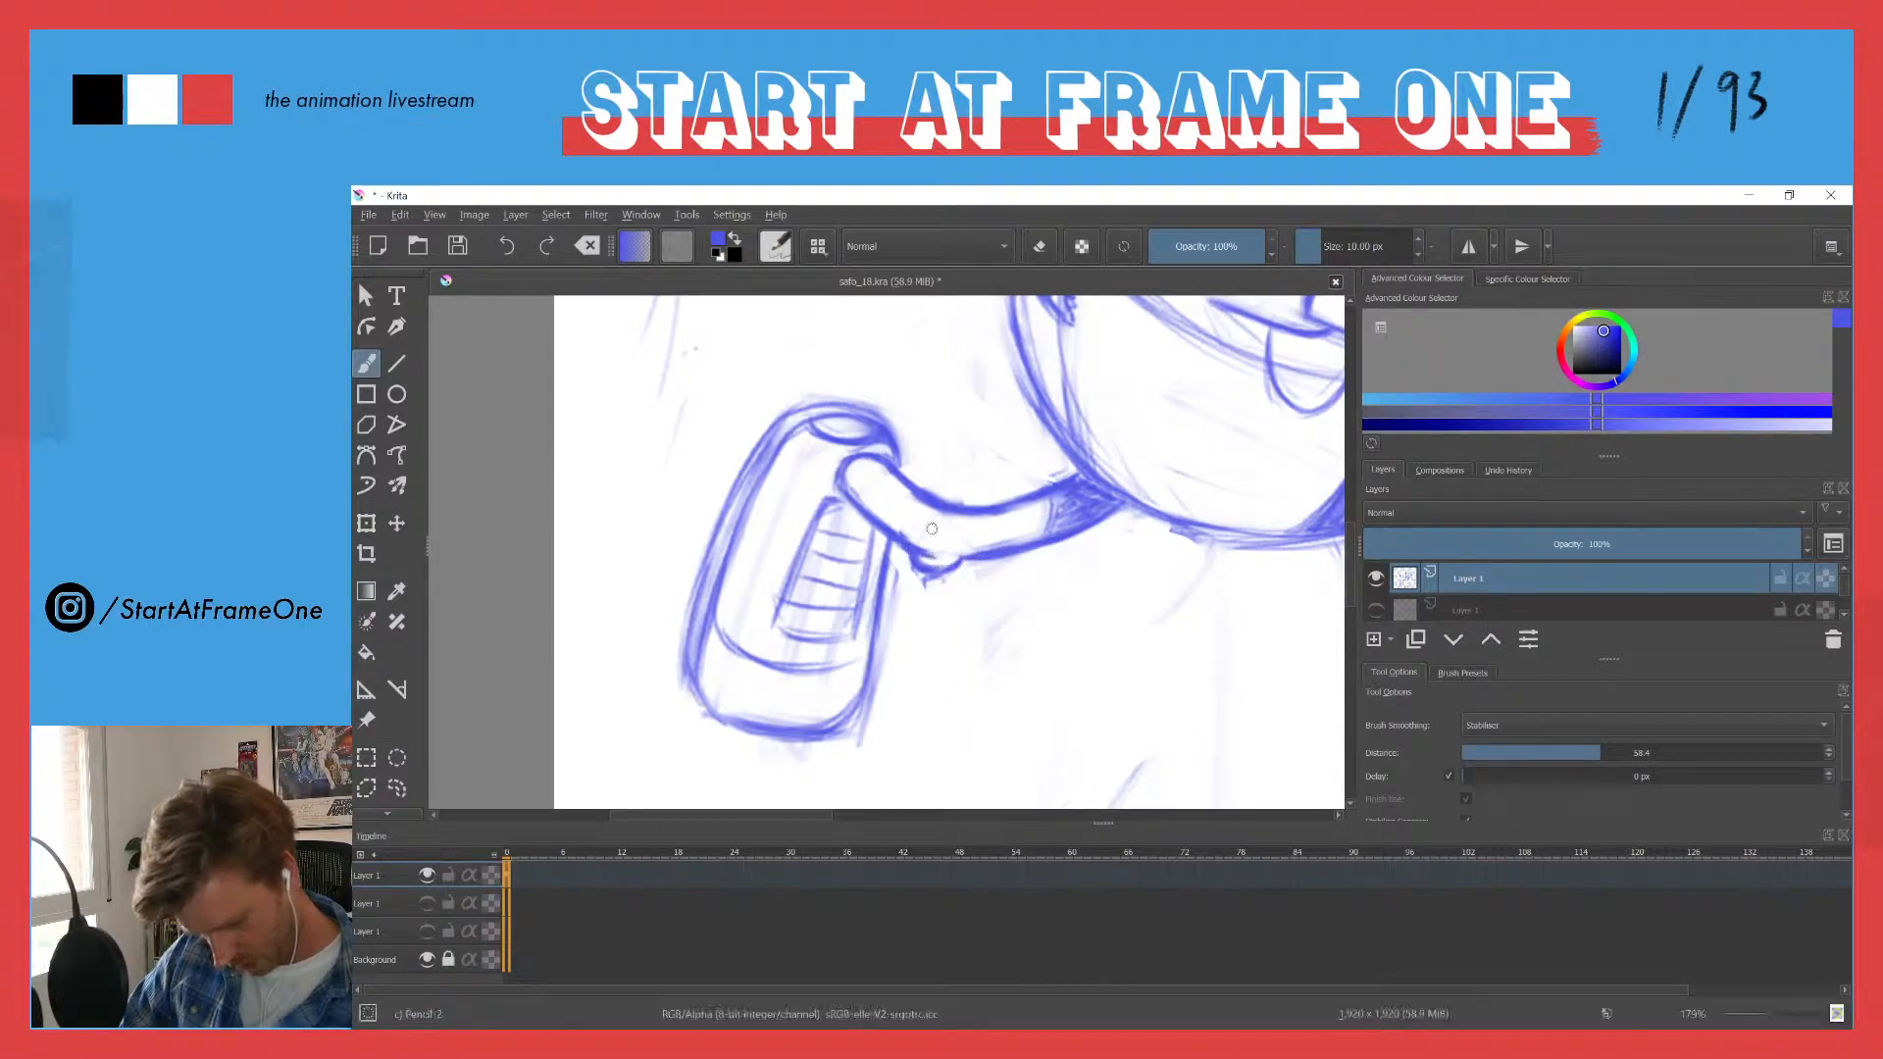
pyautogui.moveTo(893, 455)
pyautogui.mouseDown()
pyautogui.moveTo(818, 574)
pyautogui.moveTo(967, 349)
pyautogui.moveTo(912, 485)
pyautogui.mouseUp()
pyautogui.press('e')
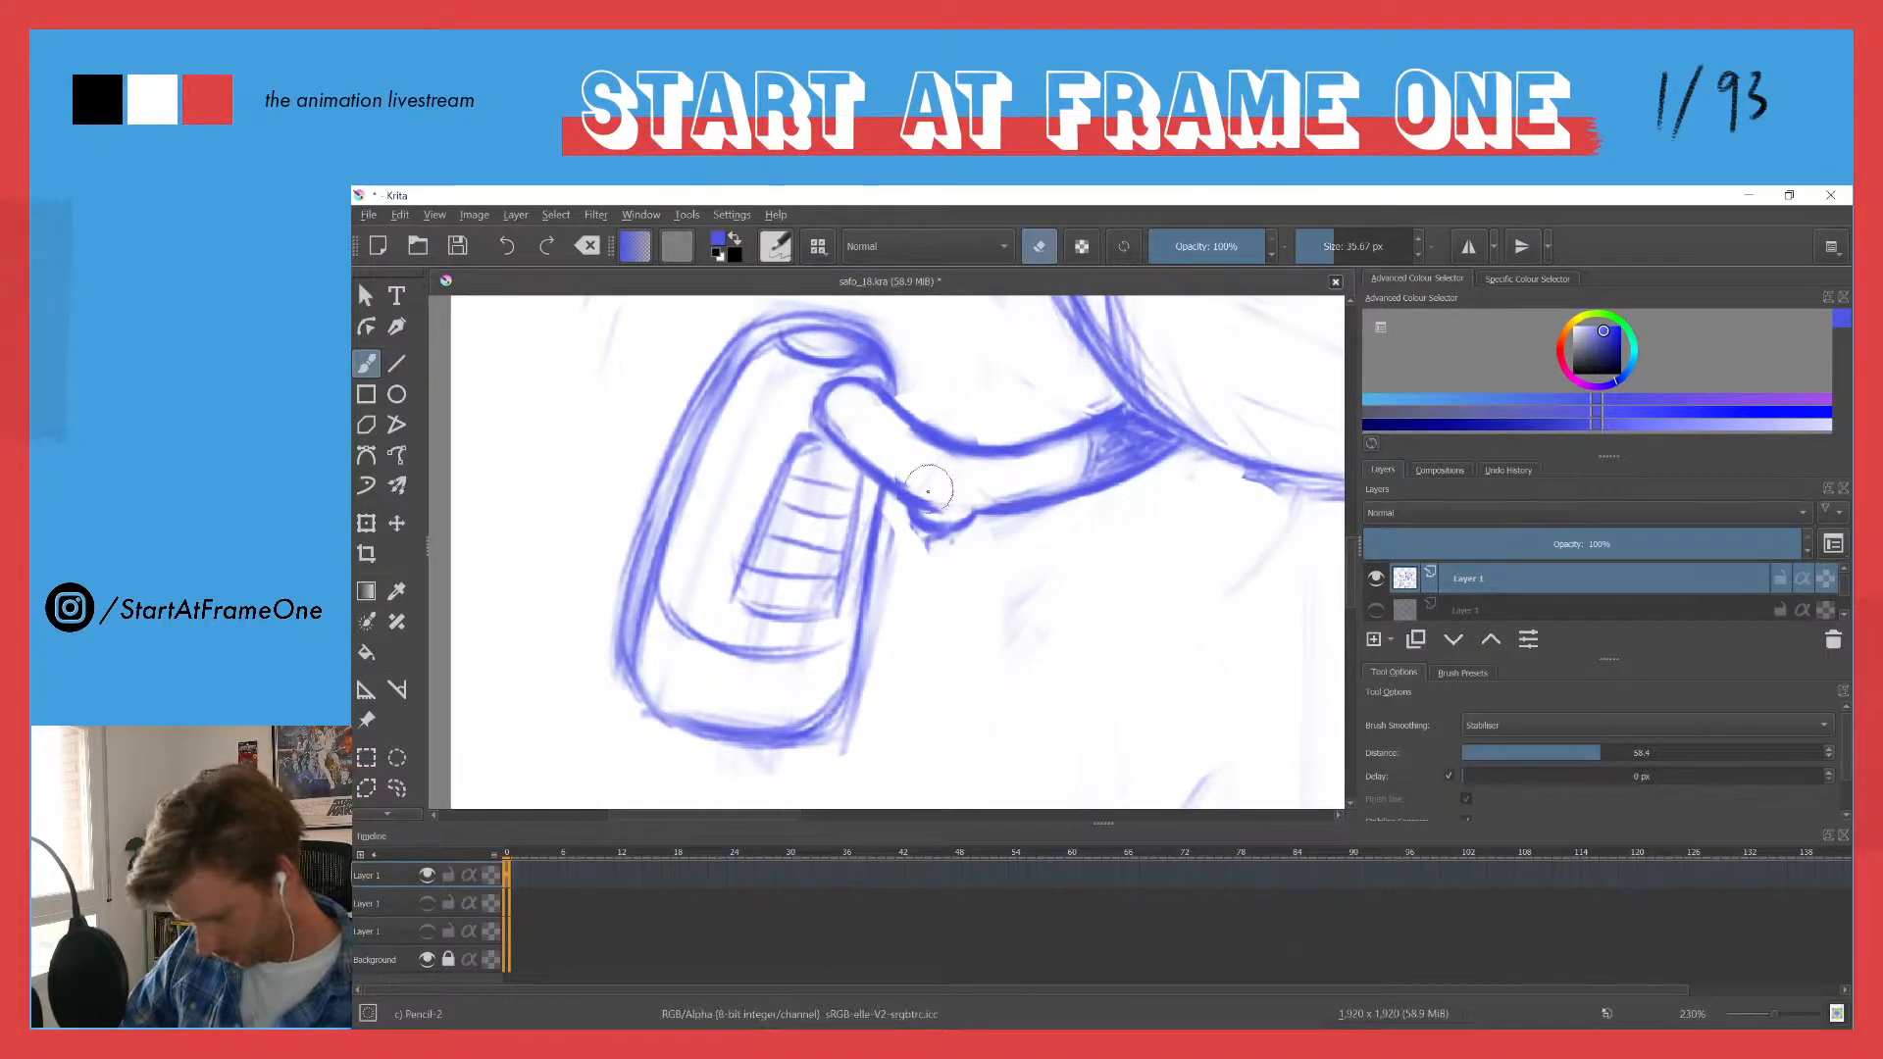
pyautogui.moveTo(922, 500)
pyautogui.mouseDown()
pyautogui.moveTo(939, 483)
pyautogui.moveTo(896, 476)
pyautogui.moveTo(924, 520)
pyautogui.moveTo(911, 493)
pyautogui.moveTo(972, 519)
pyautogui.mouseUp()
pyautogui.press('e')
pyautogui.press('e')
pyautogui.press('e')
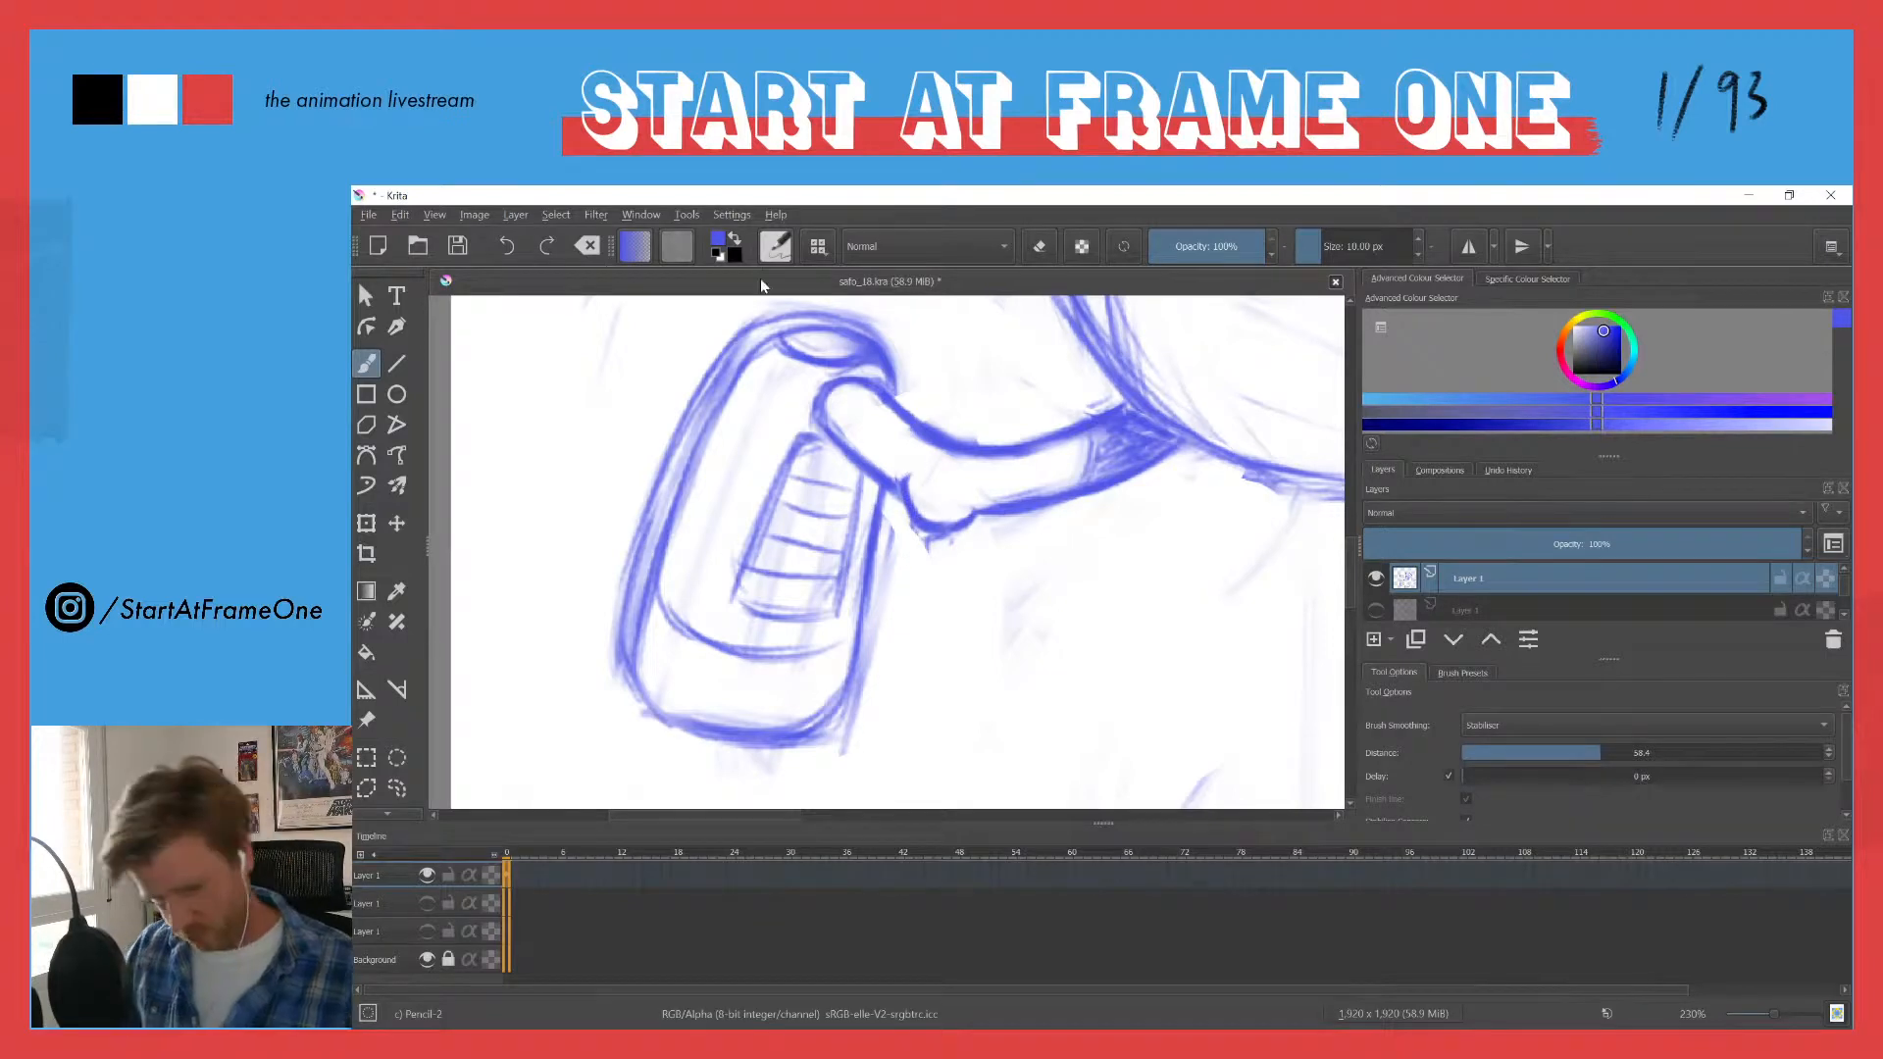
# - Lasso the rounded knob on the trailing leg's underside, rotate it slightly counterclockwise, and apply the transformation
pyautogui.moveTo(823, 382); pyautogui.dragTo(841, 673)
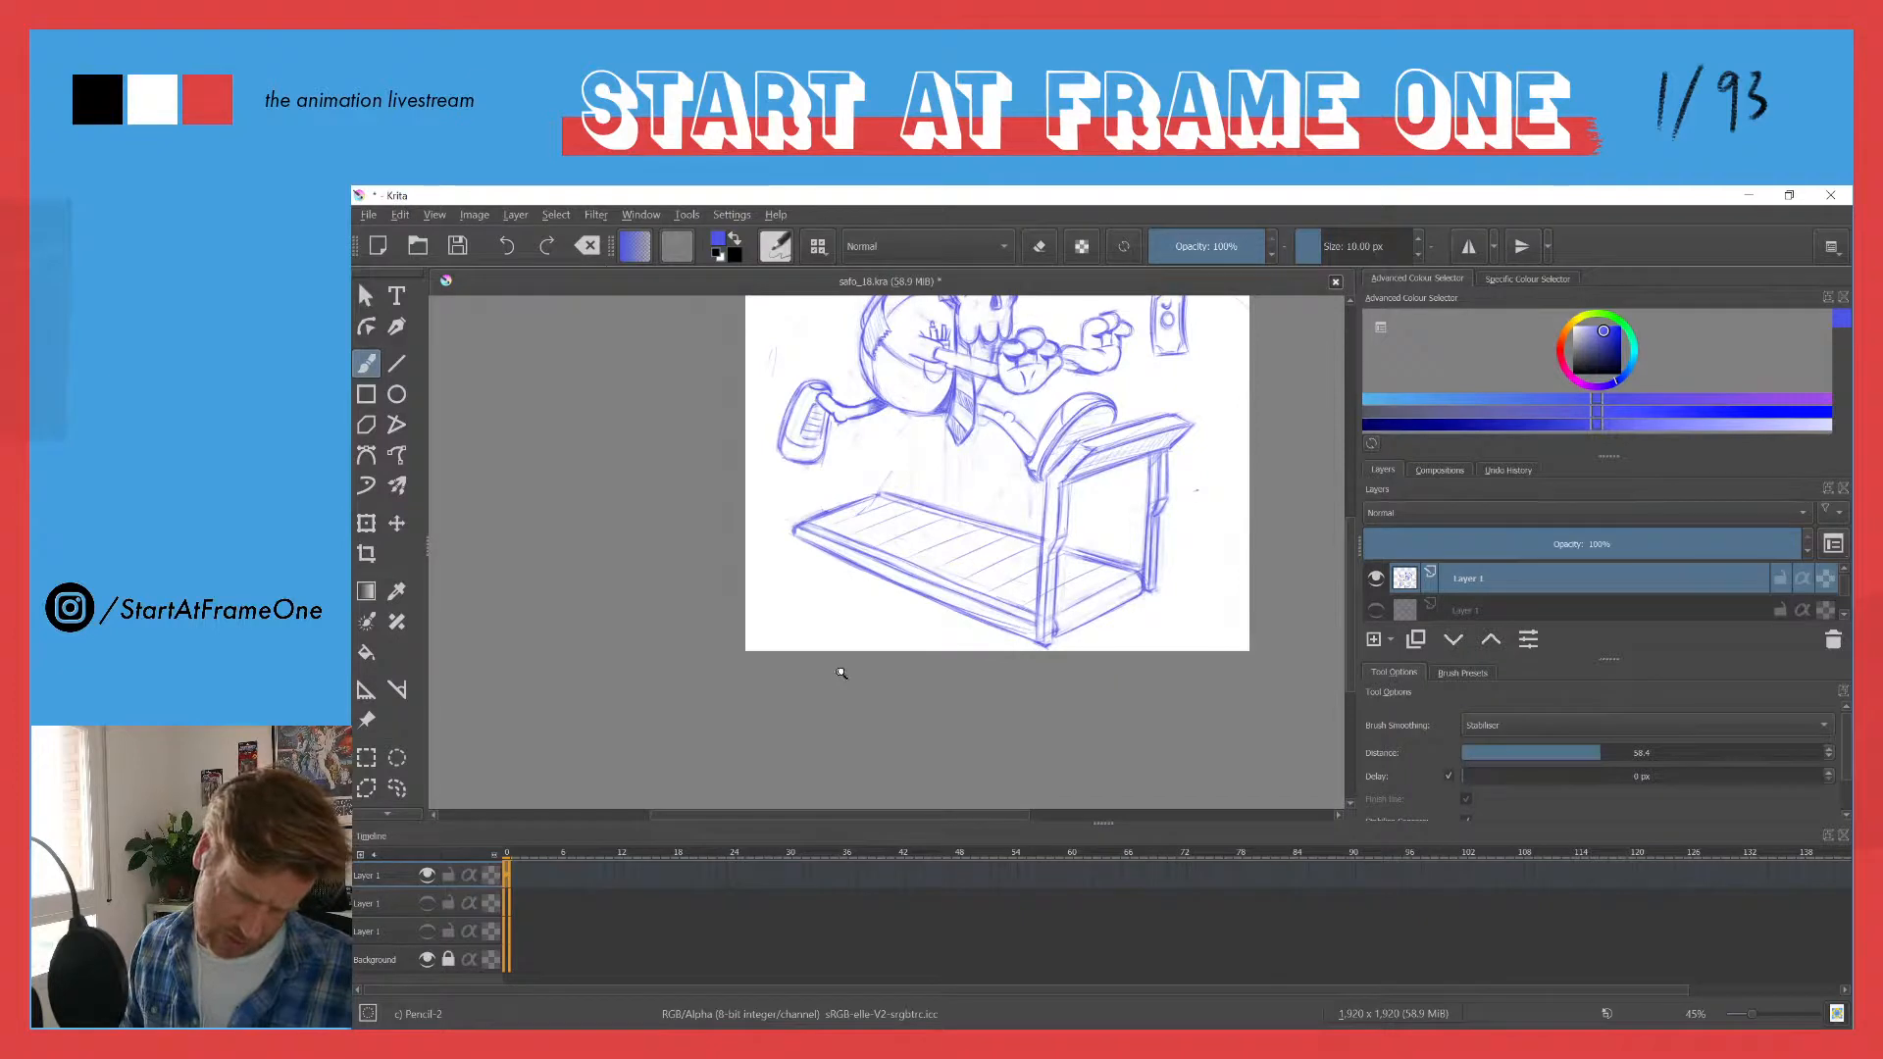
pyautogui.moveTo(842, 672)
pyautogui.mouseDown()
pyautogui.moveTo(828, 584)
pyautogui.moveTo(895, 503)
pyautogui.mouseUp()
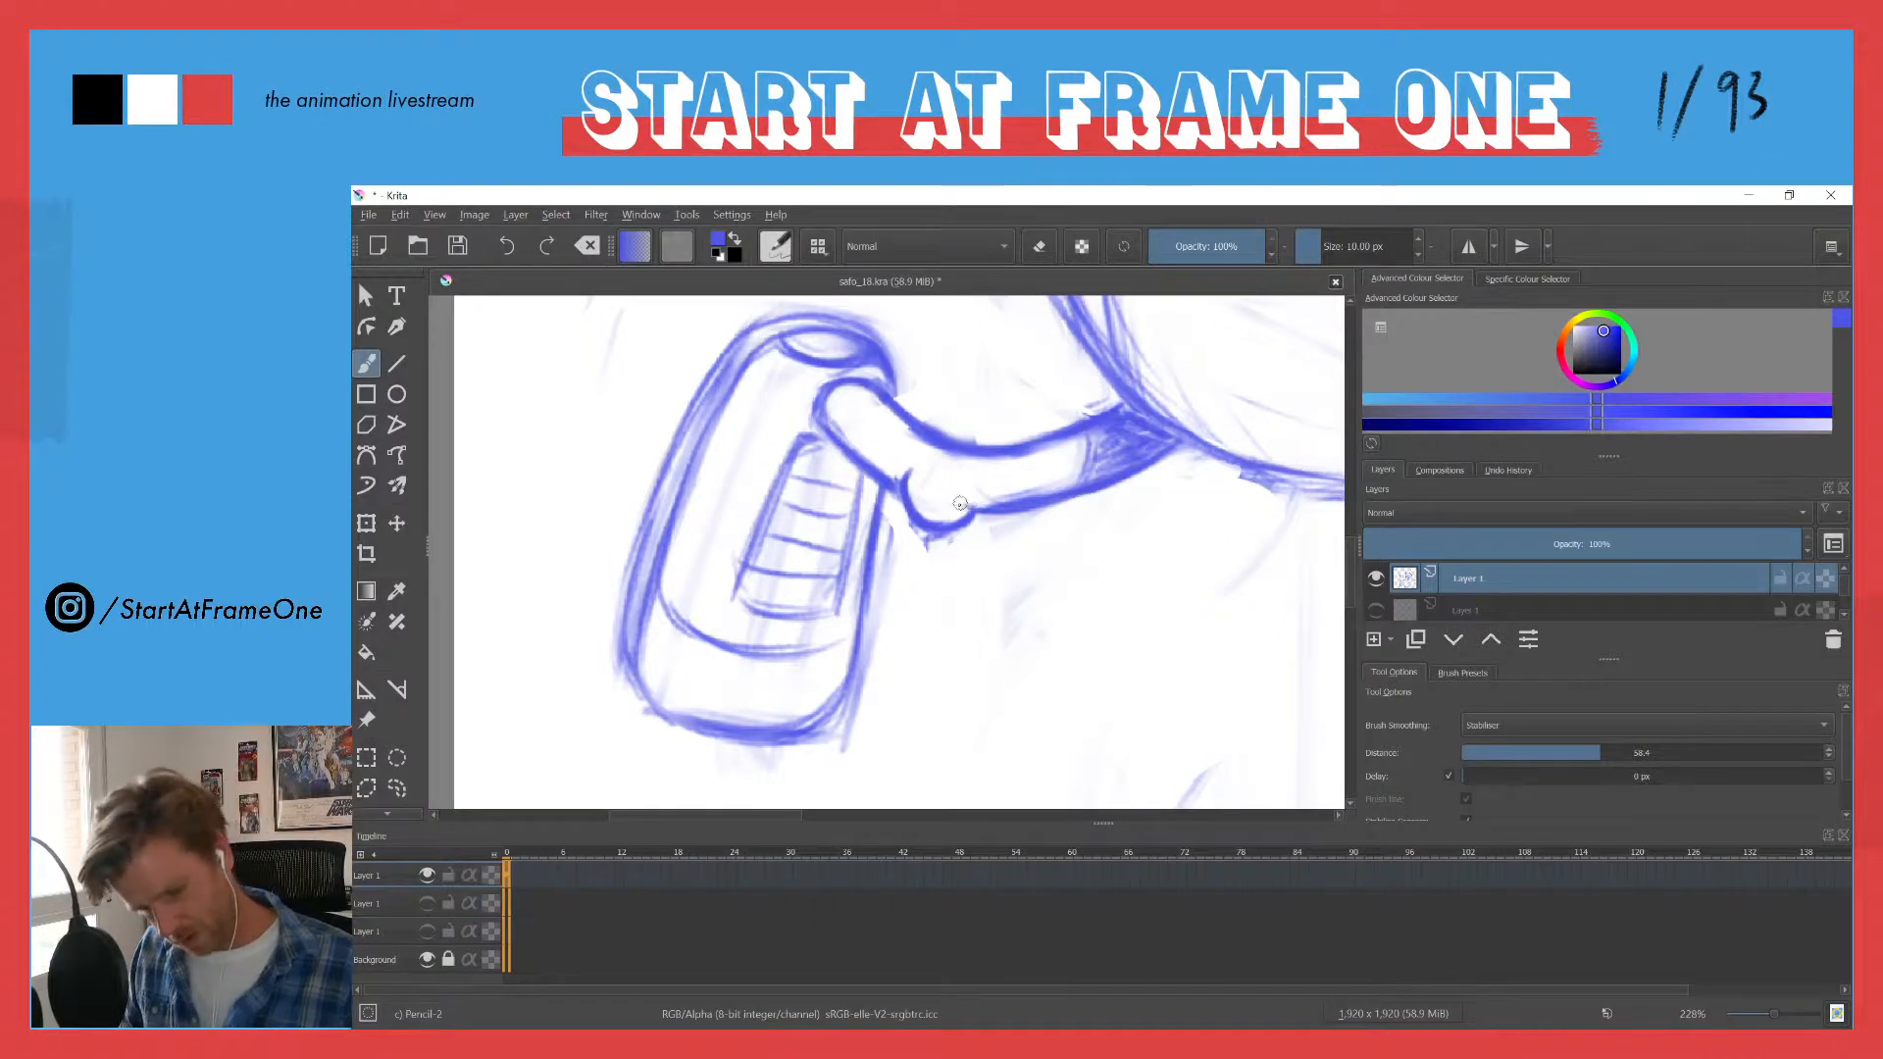
pyautogui.moveTo(952, 497)
pyautogui.mouseDown()
pyautogui.moveTo(883, 556)
pyautogui.moveTo(808, 682)
pyautogui.mouseUp()
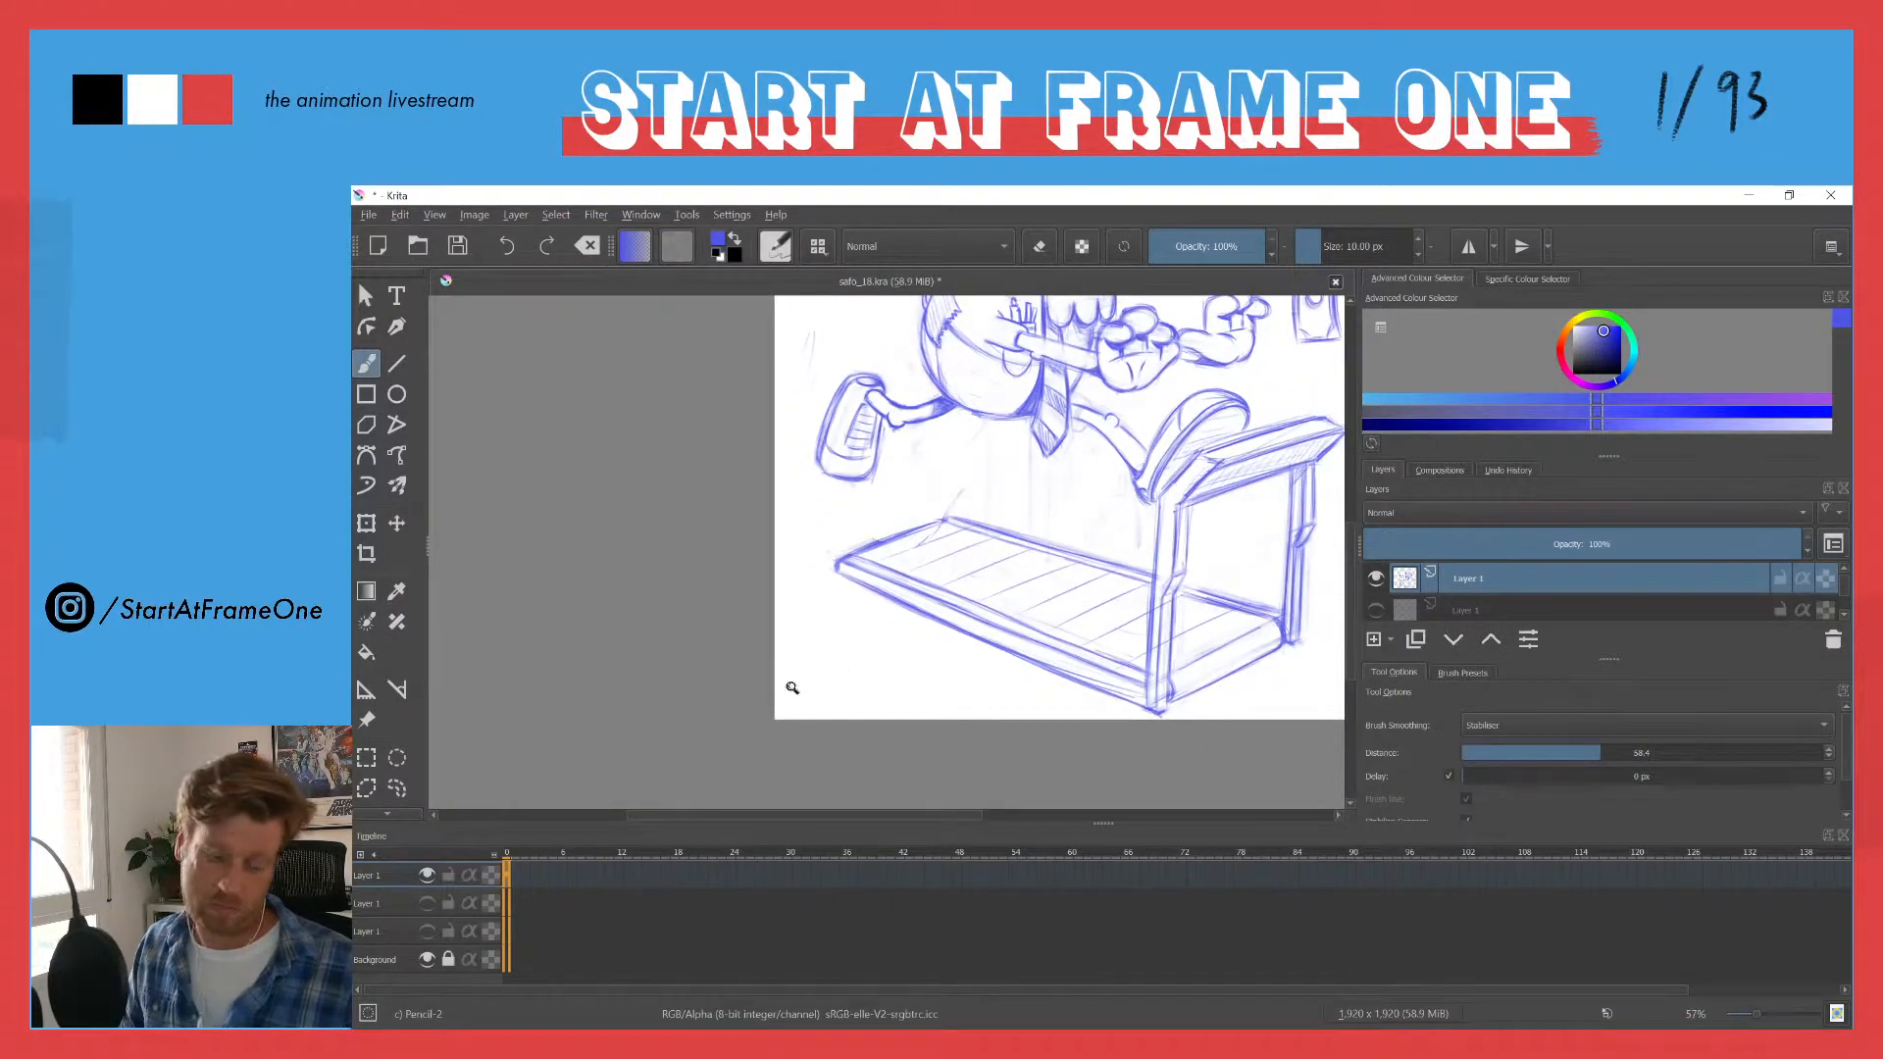
pyautogui.moveTo(888, 407); pyautogui.dragTo(870, 367)
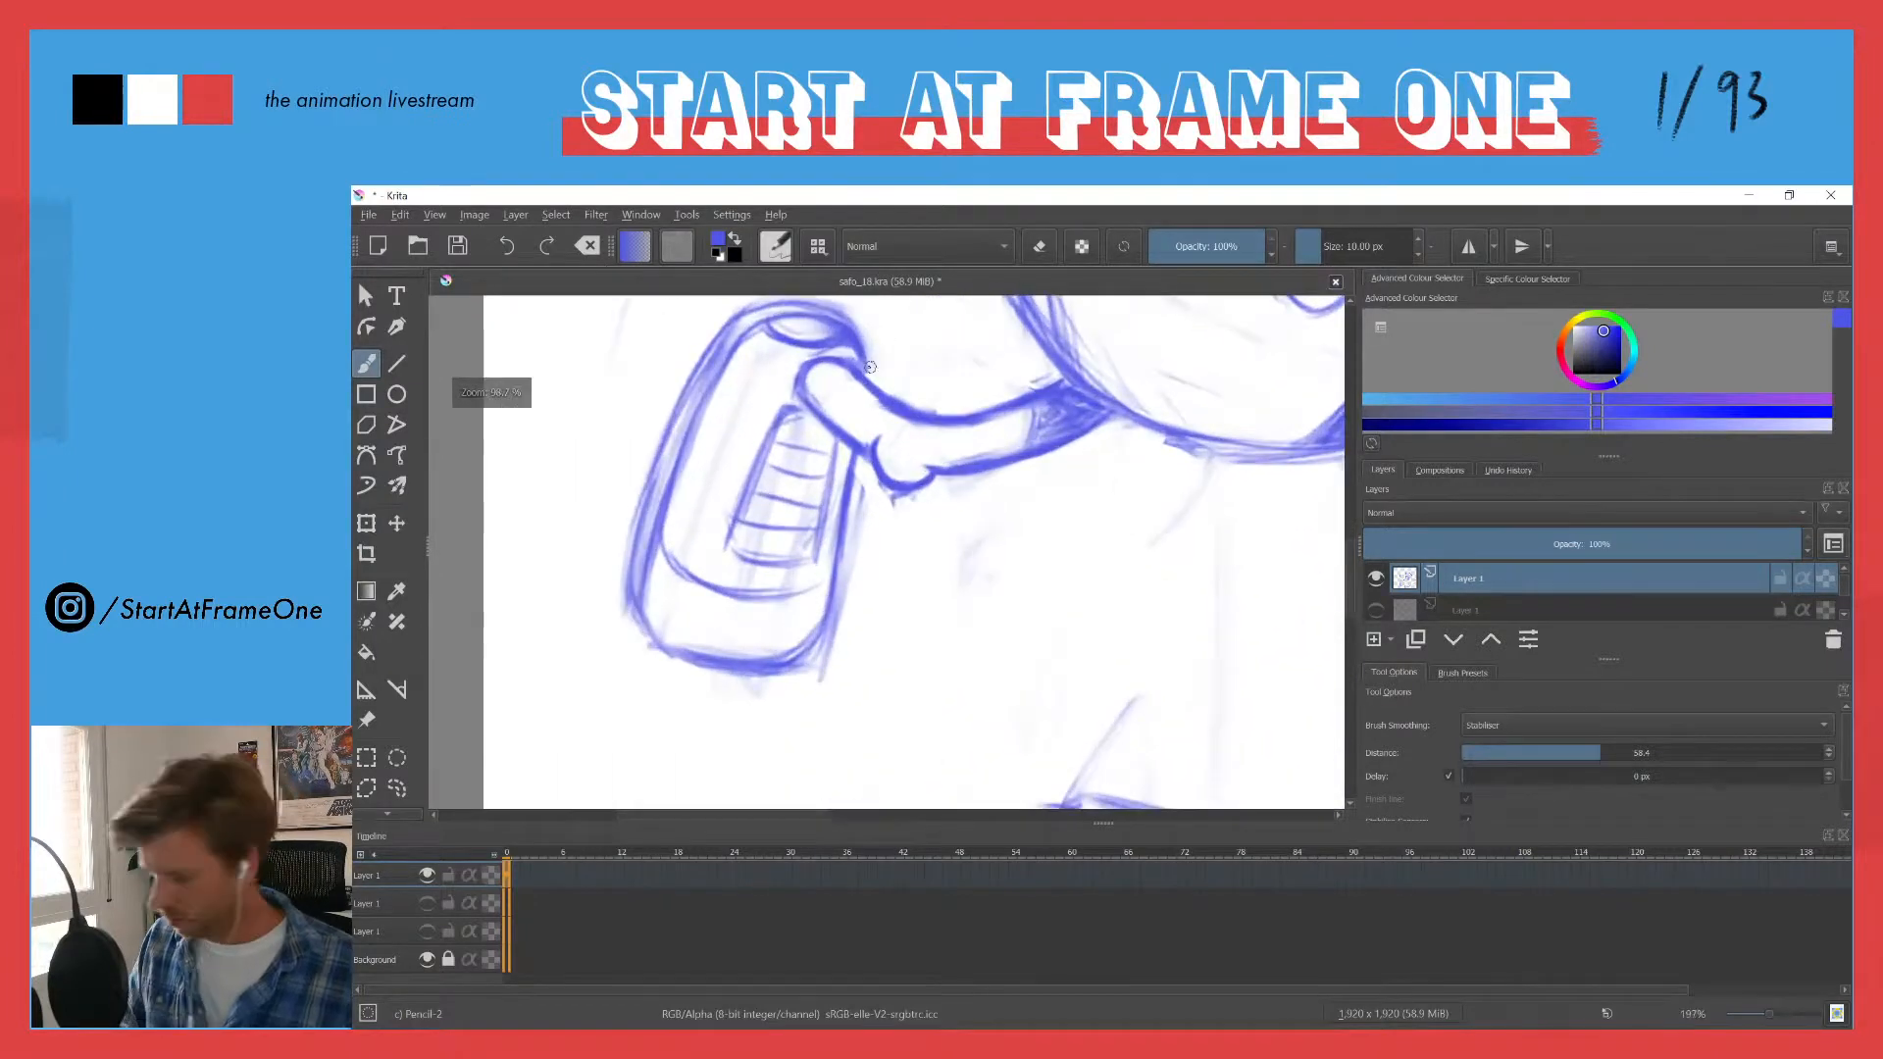
pyautogui.press('l')
pyautogui.moveTo(870, 436)
pyautogui.mouseDown()
pyautogui.moveTo(869, 465)
pyautogui.moveTo(942, 486)
pyautogui.moveTo(901, 446)
pyautogui.moveTo(887, 474)
pyautogui.mouseUp()
pyautogui.press('t')
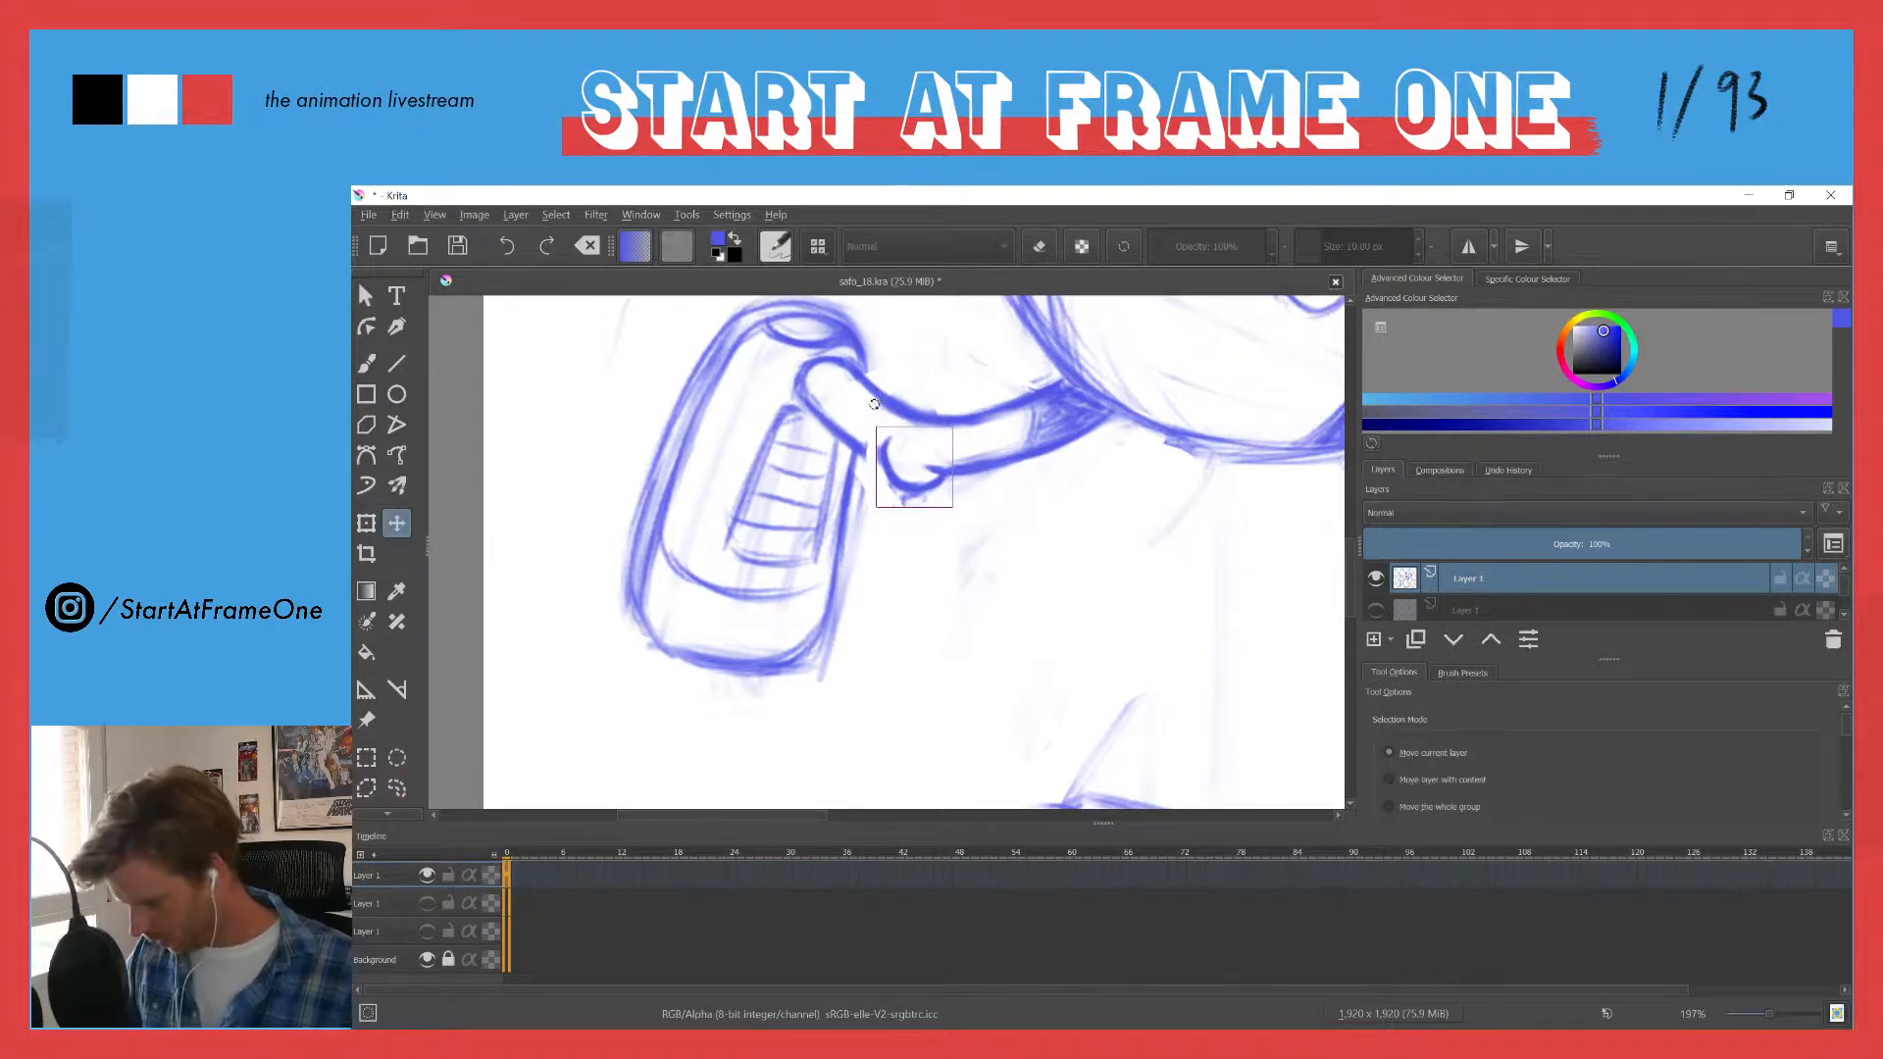
pyautogui.hotkey('ctrl', 't')
pyautogui.moveTo(864, 405); pyautogui.dragTo(855, 452)
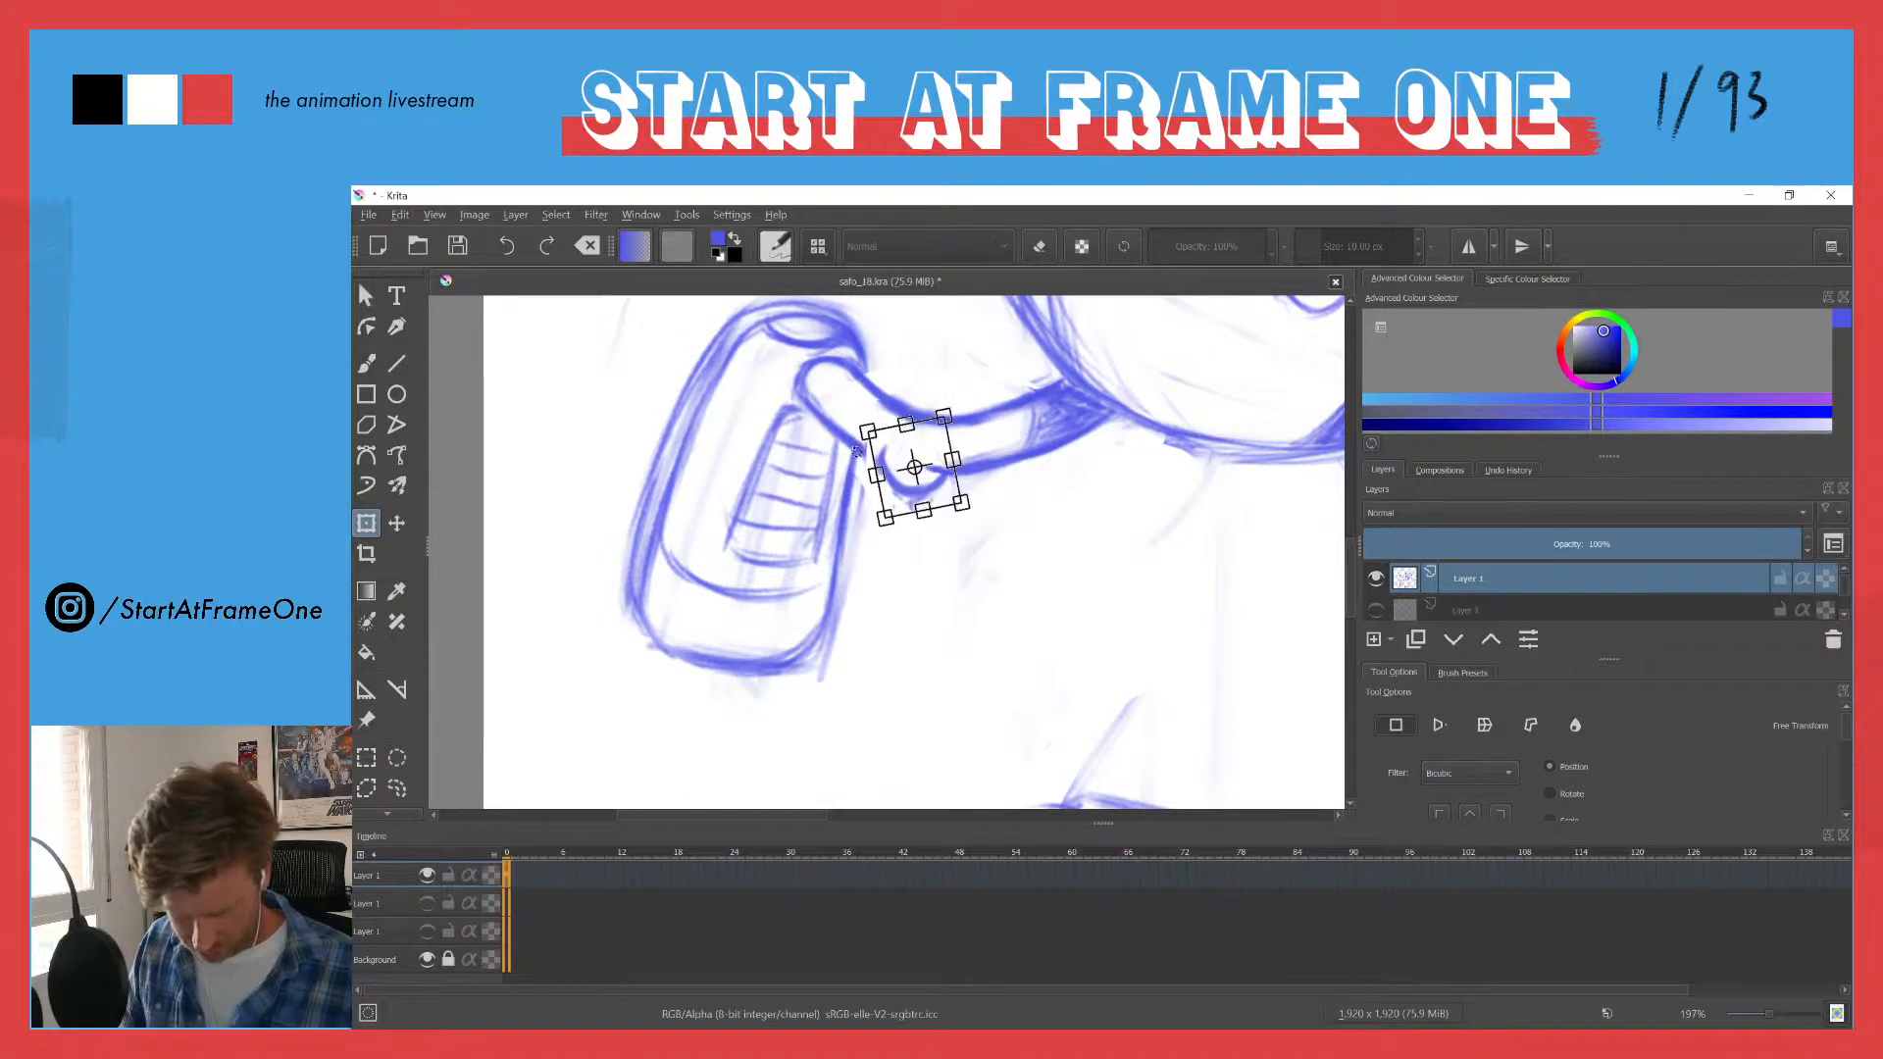
pyautogui.press('Return')
pyautogui.press('b')
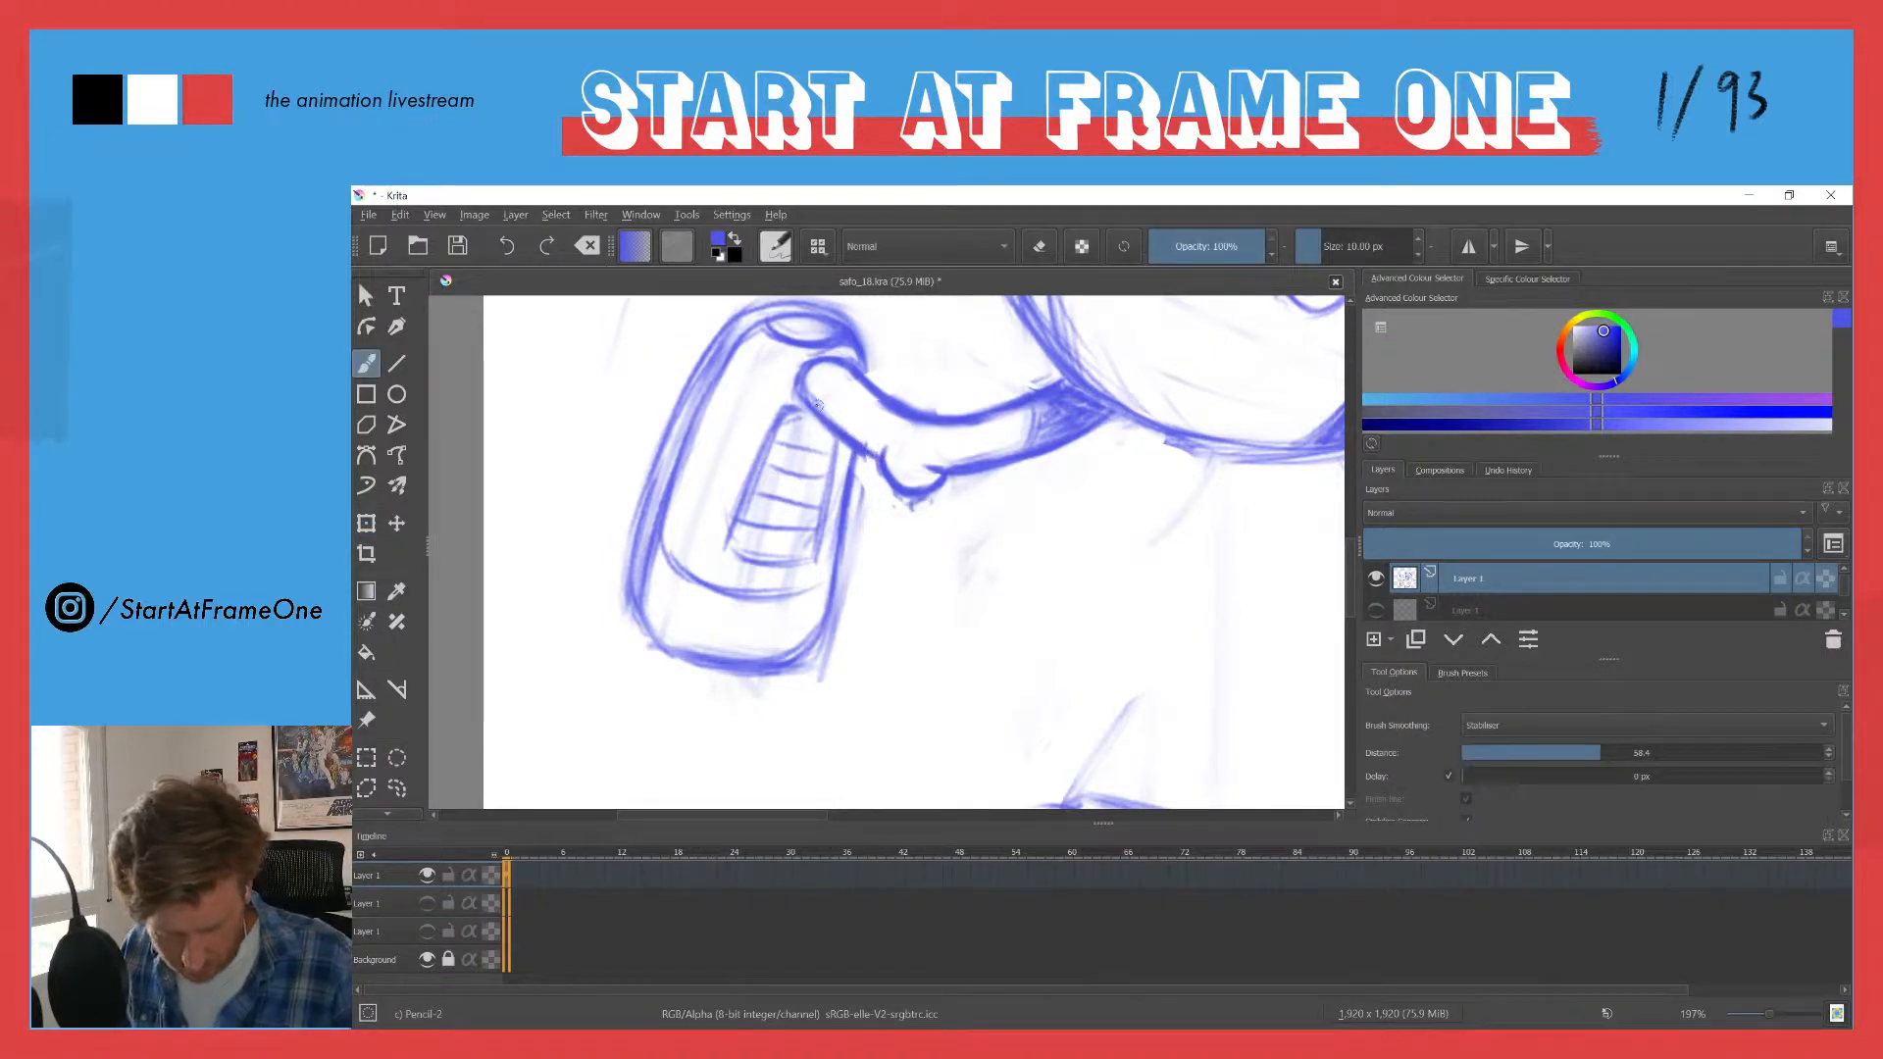
# - Redraw the outline of the ankle end where it enters the trailing shoe and erase the excess strokes inside it
pyautogui.moveTo(820, 383); pyautogui.dragTo(815, 550)
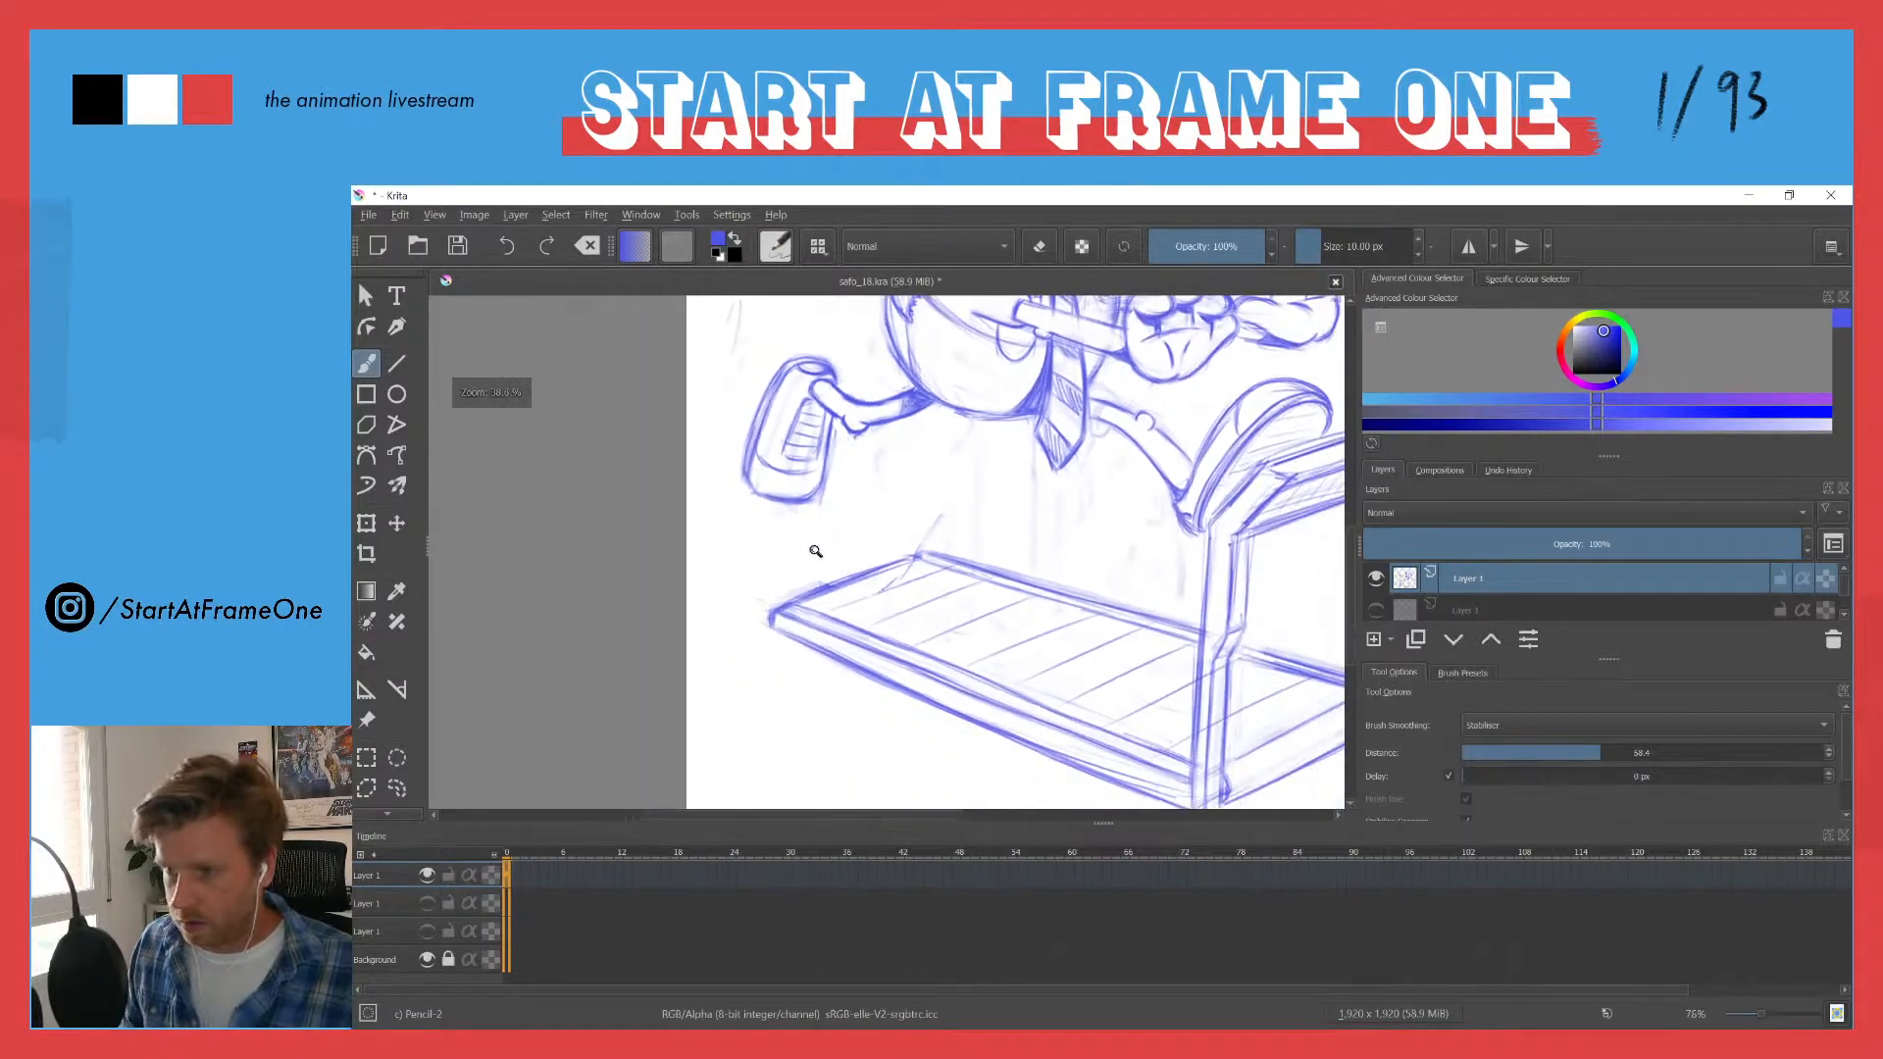
pyautogui.moveTo(775, 402); pyautogui.dragTo(752, 522)
pyautogui.moveTo(767, 441); pyautogui.dragTo(747, 545)
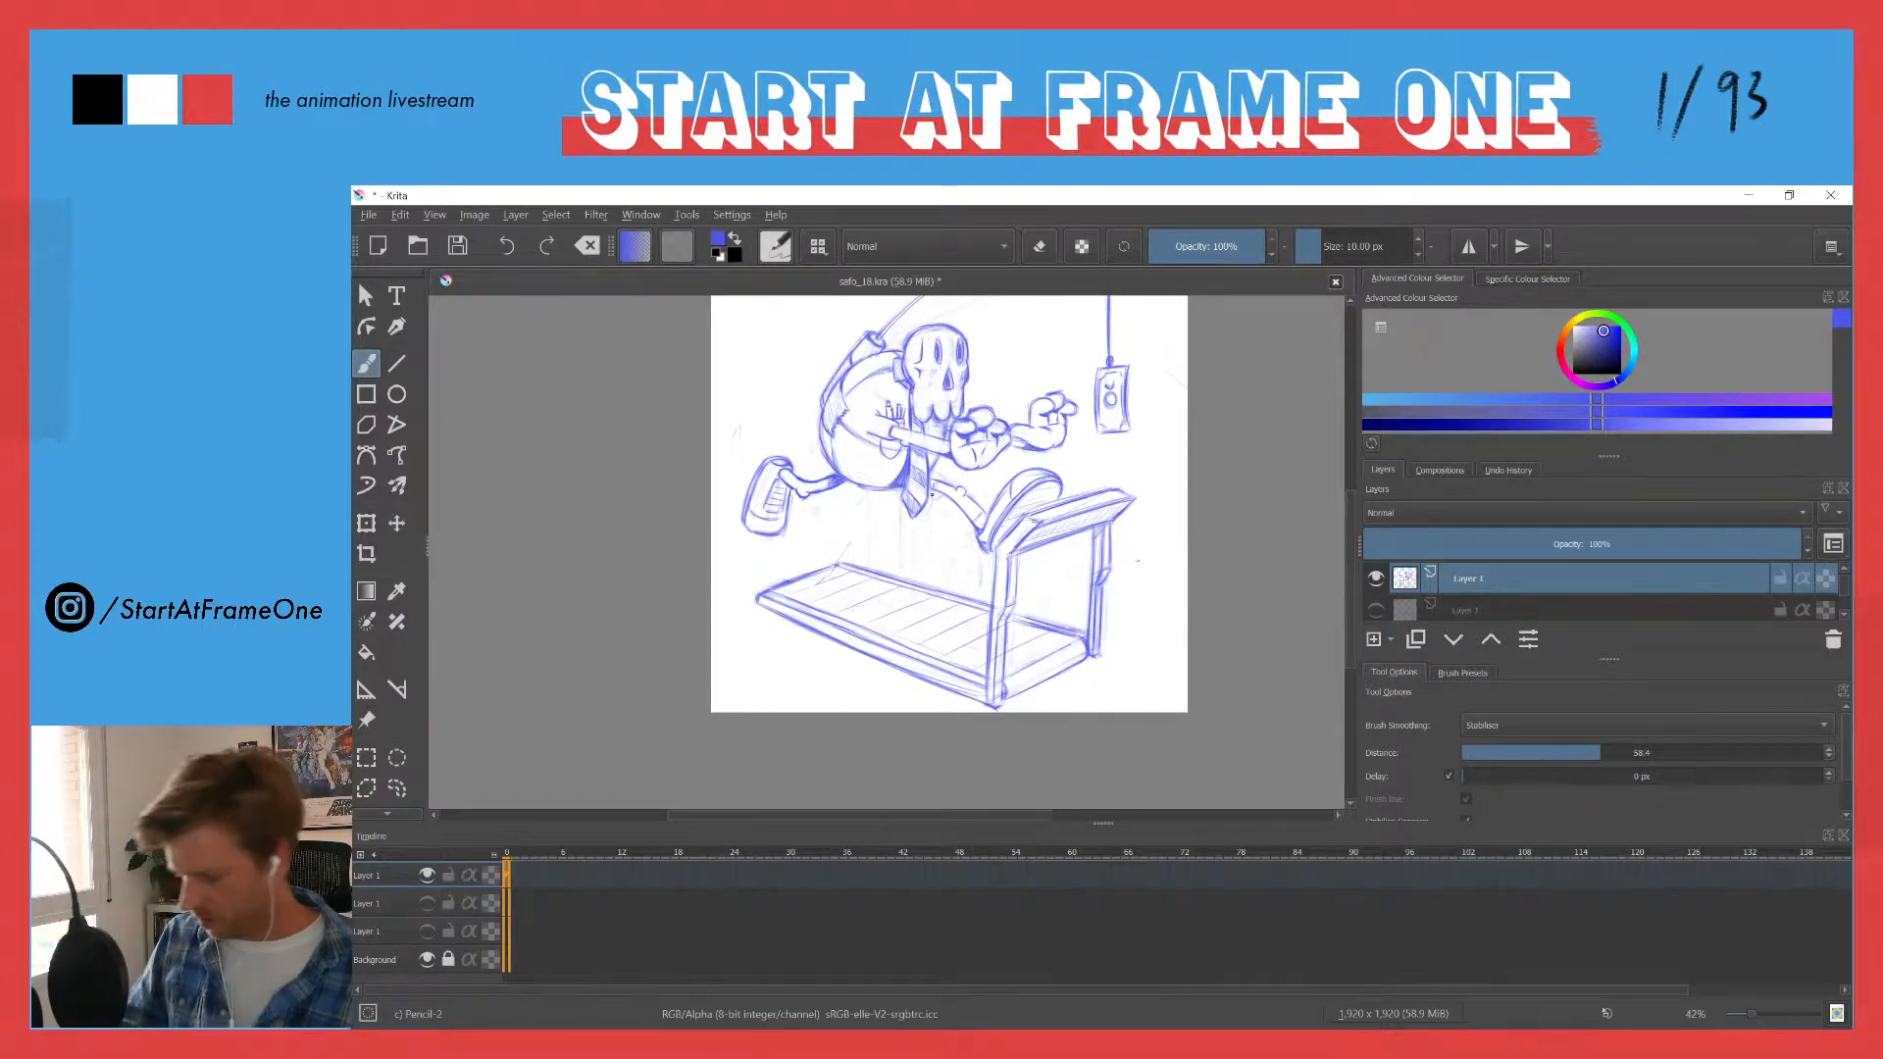
pyautogui.press('ctrl')
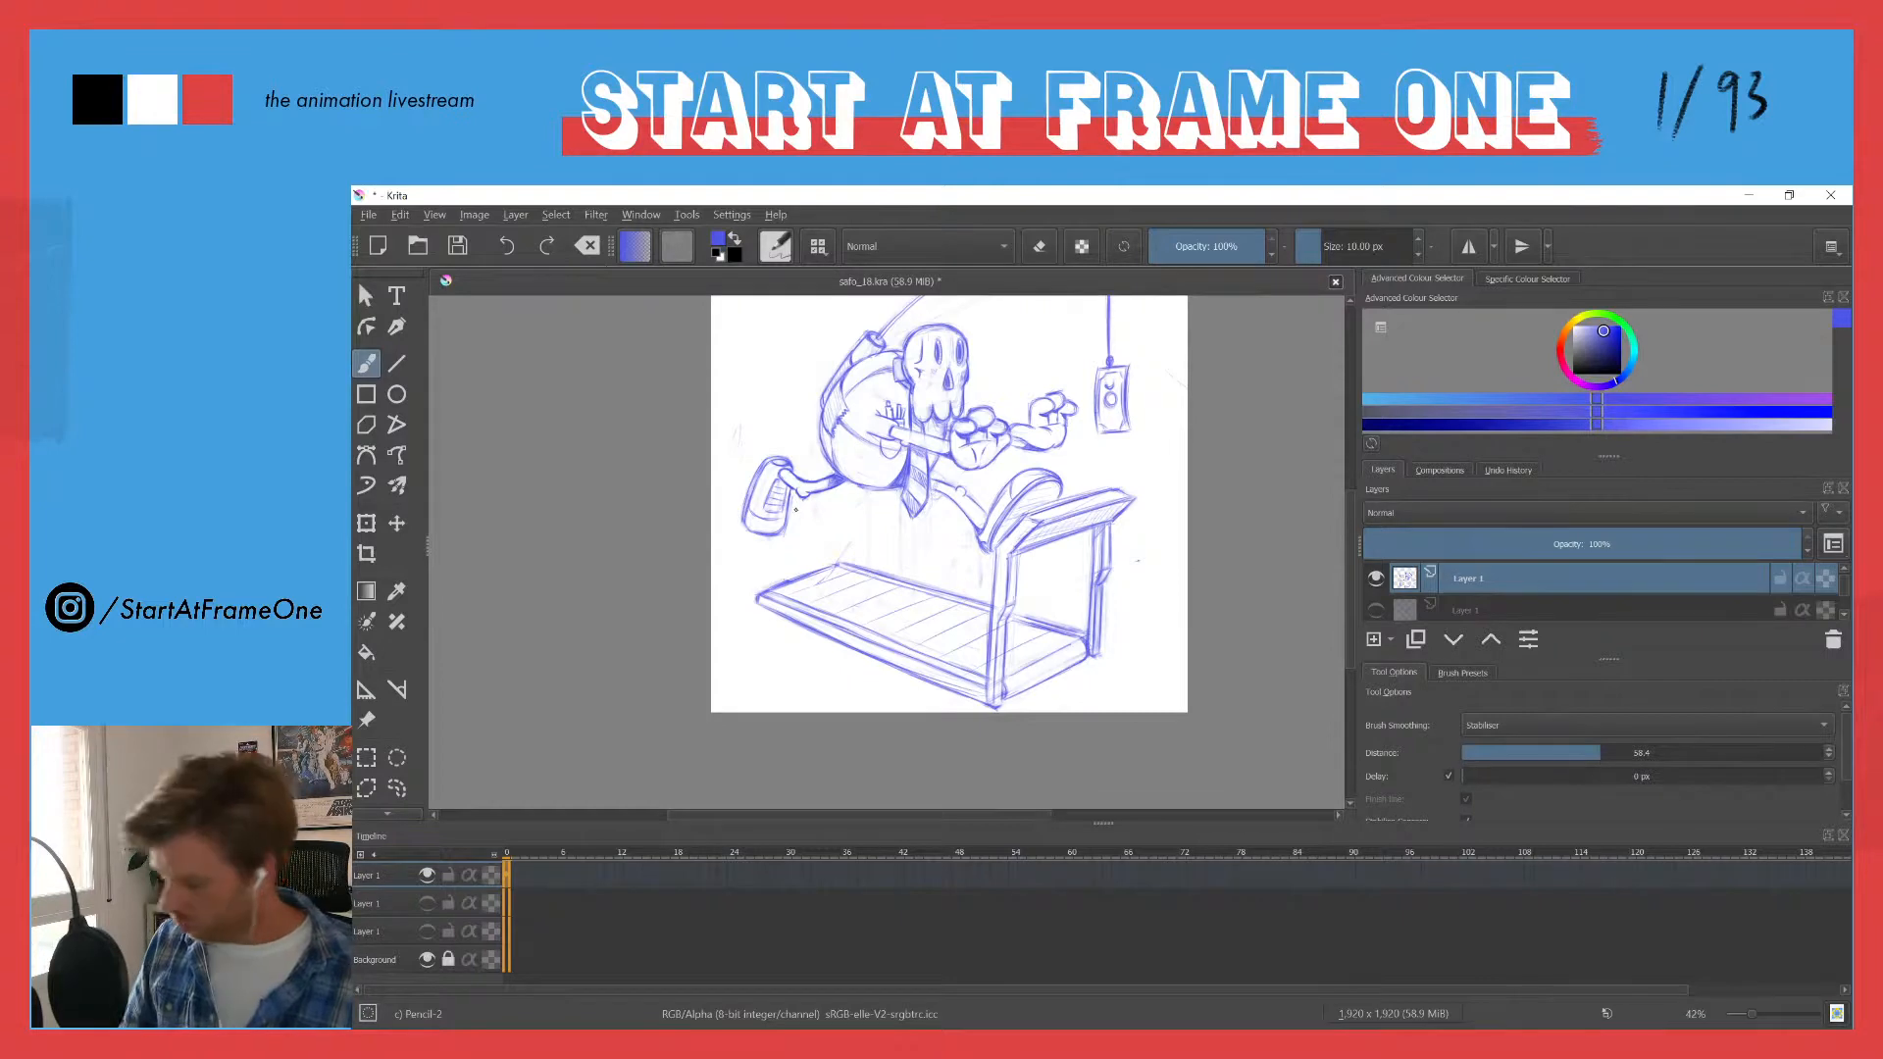
pyautogui.moveTo(769, 483); pyautogui.dragTo(772, 537)
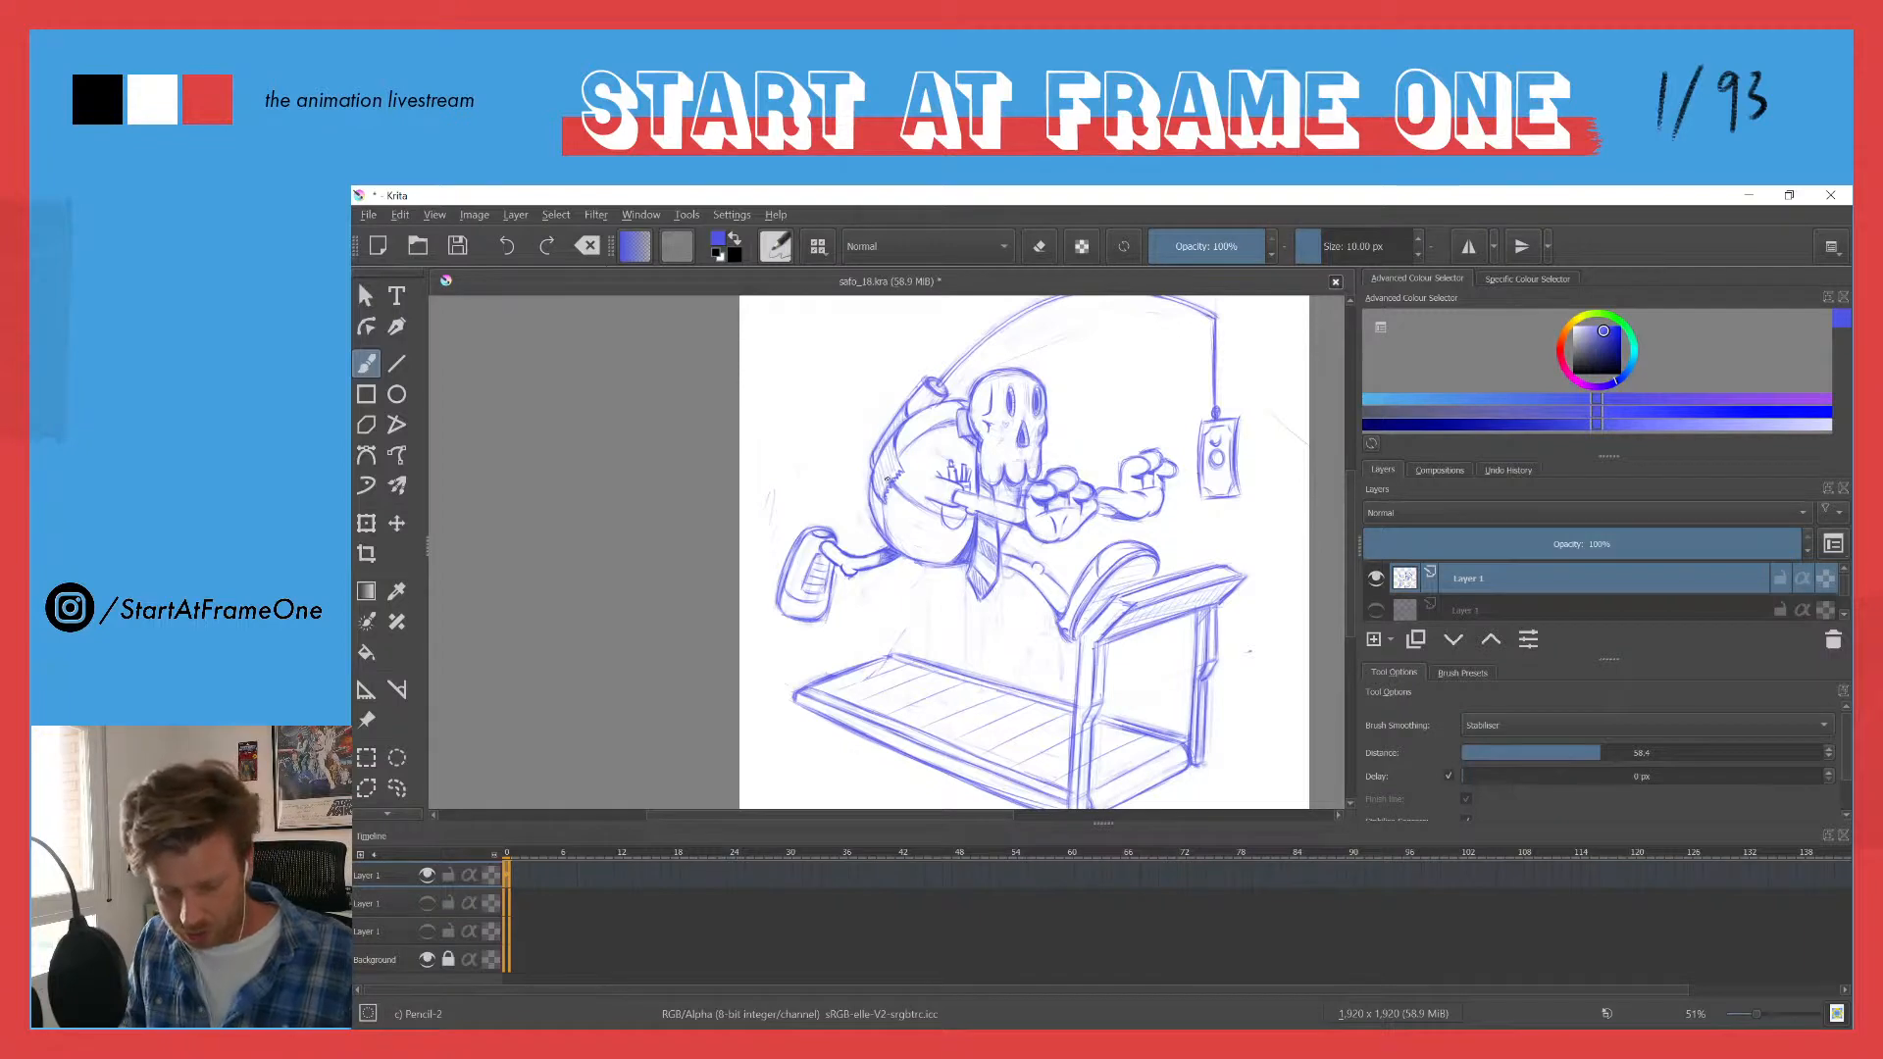
pyautogui.moveTo(929, 549); pyautogui.dragTo(872, 445)
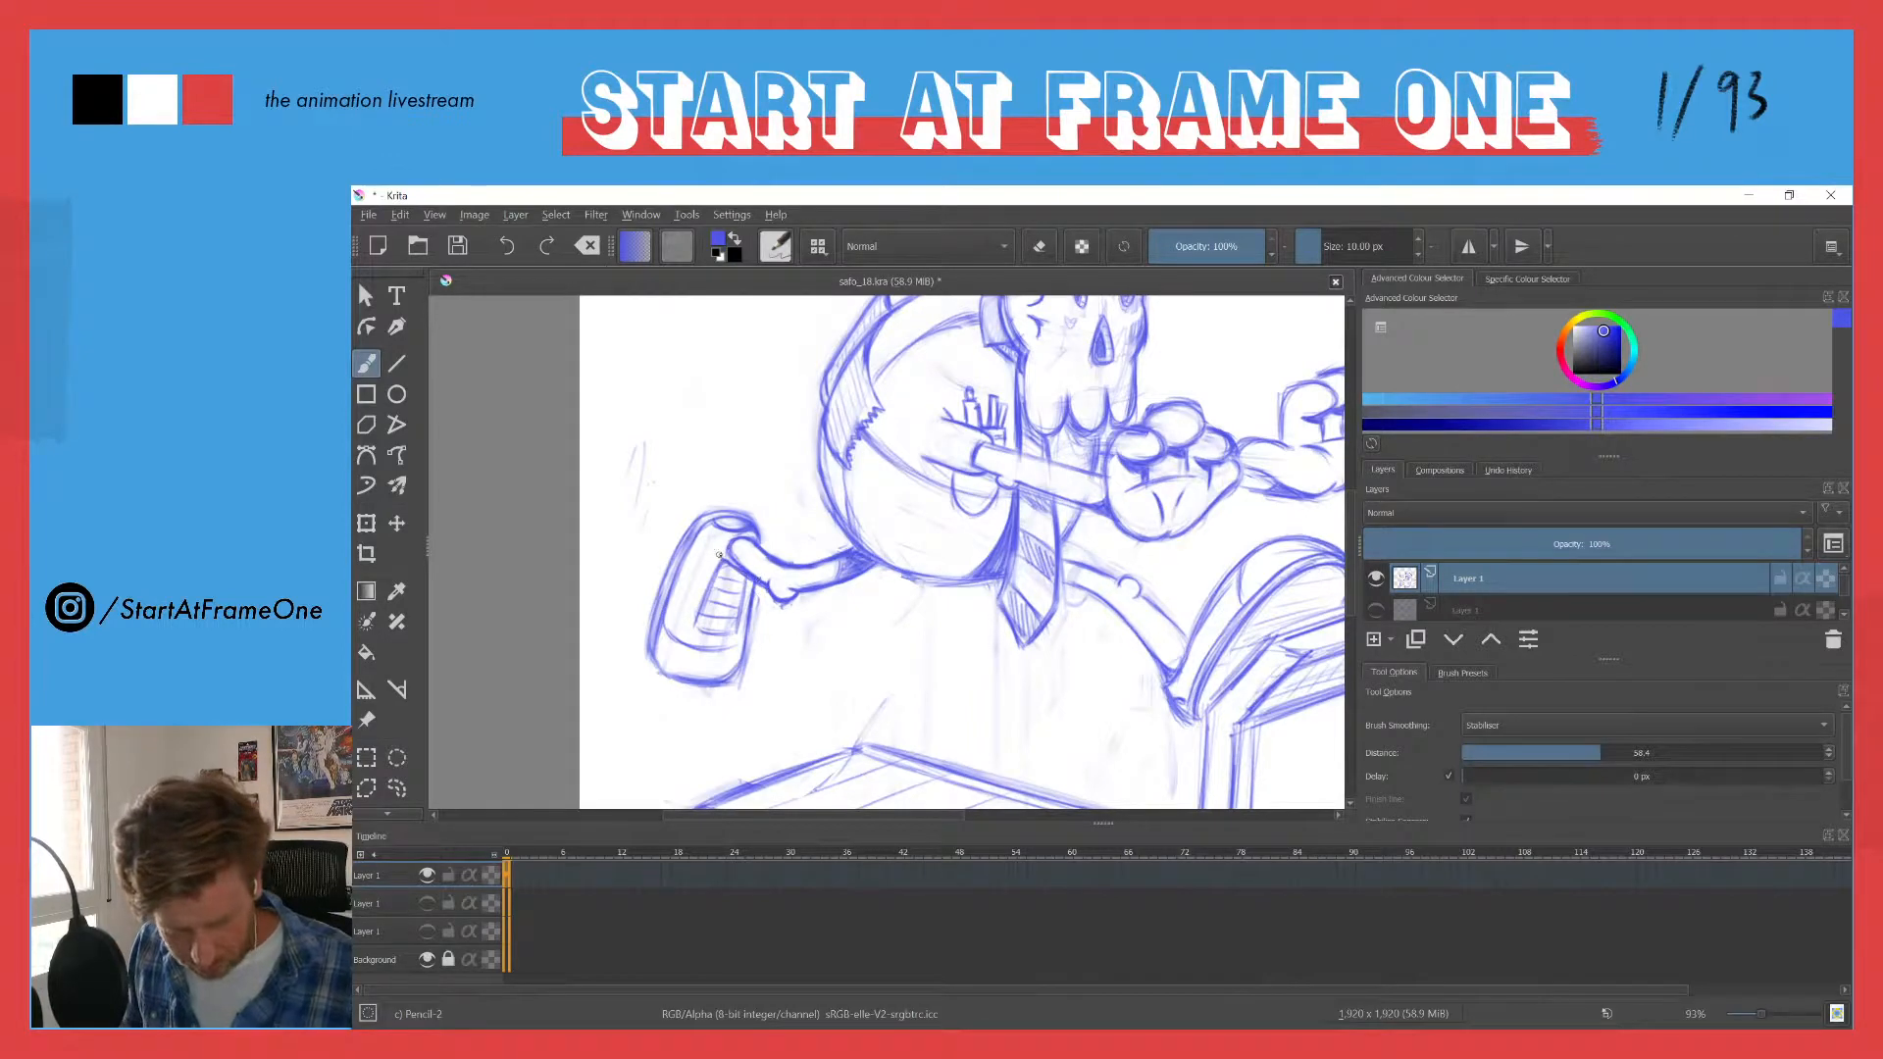
pyautogui.moveTo(723, 555); pyautogui.dragTo(748, 536)
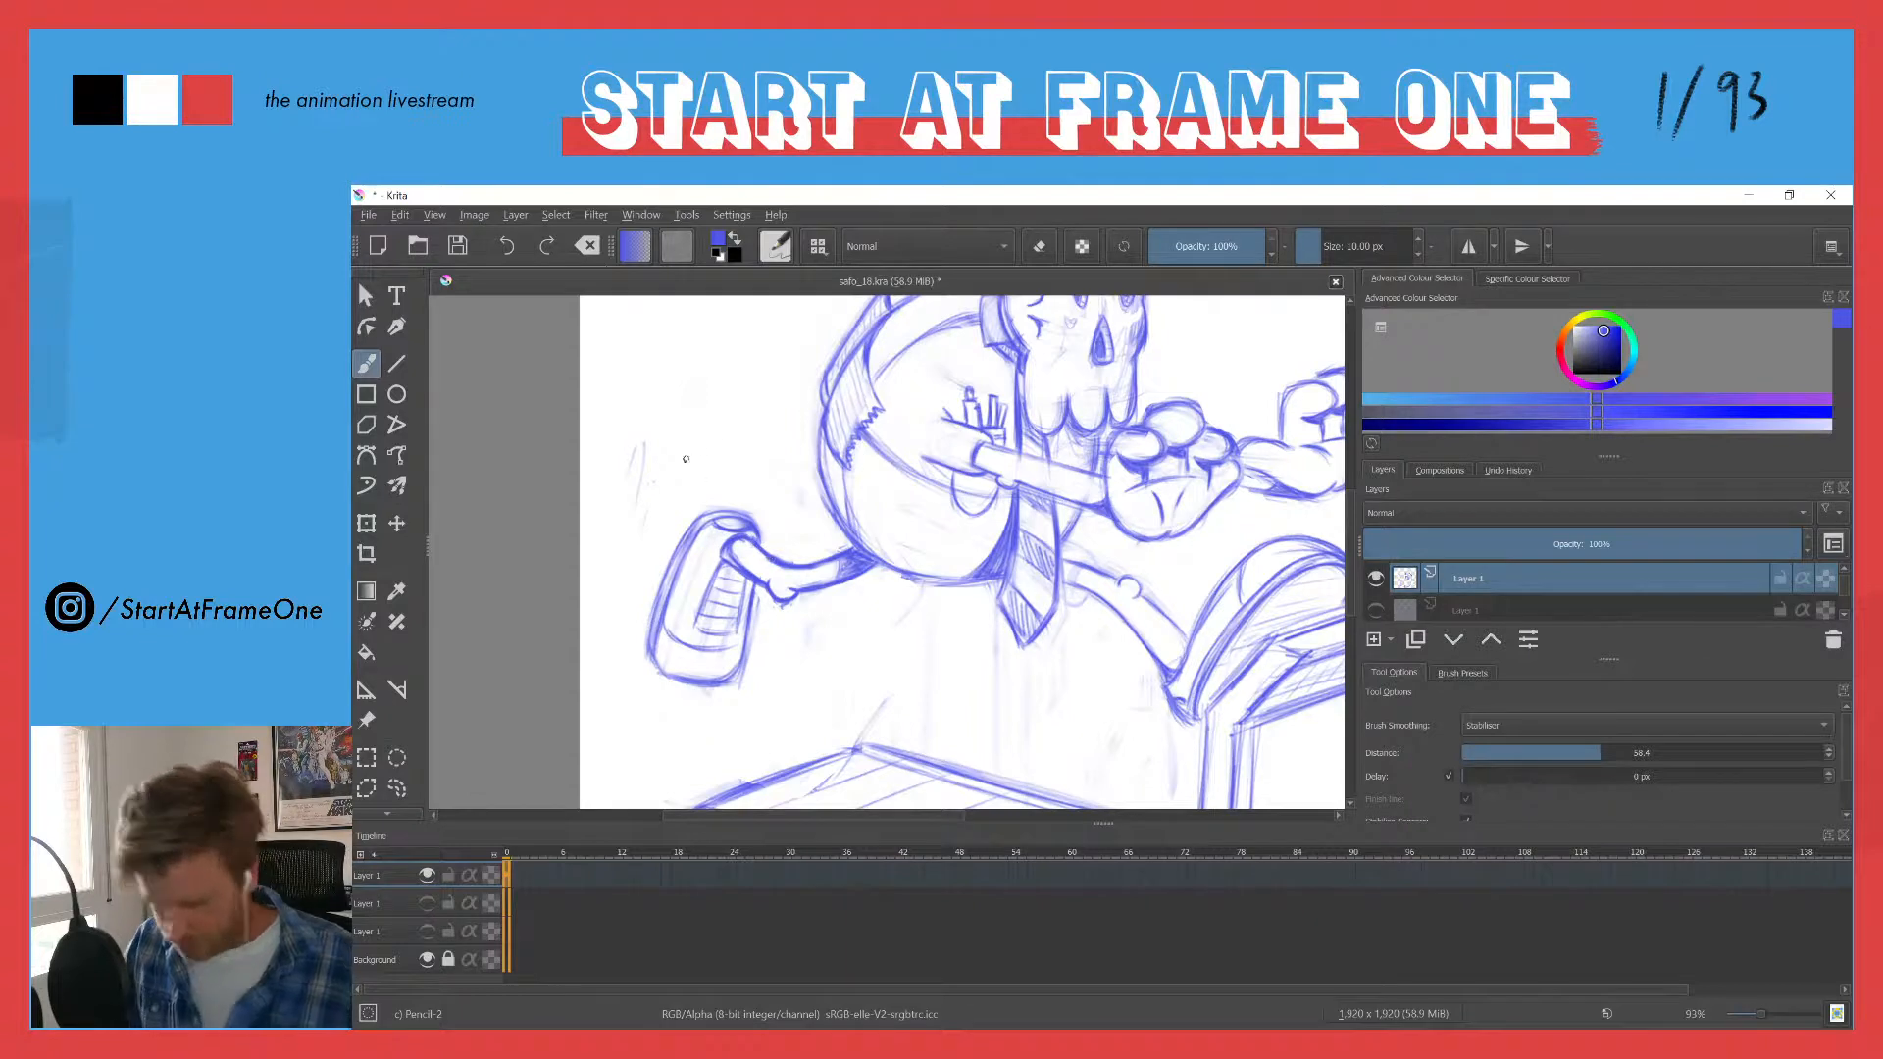
pyautogui.press('e')
pyautogui.moveTo(734, 550); pyautogui.dragTo(753, 571)
pyautogui.press('e')
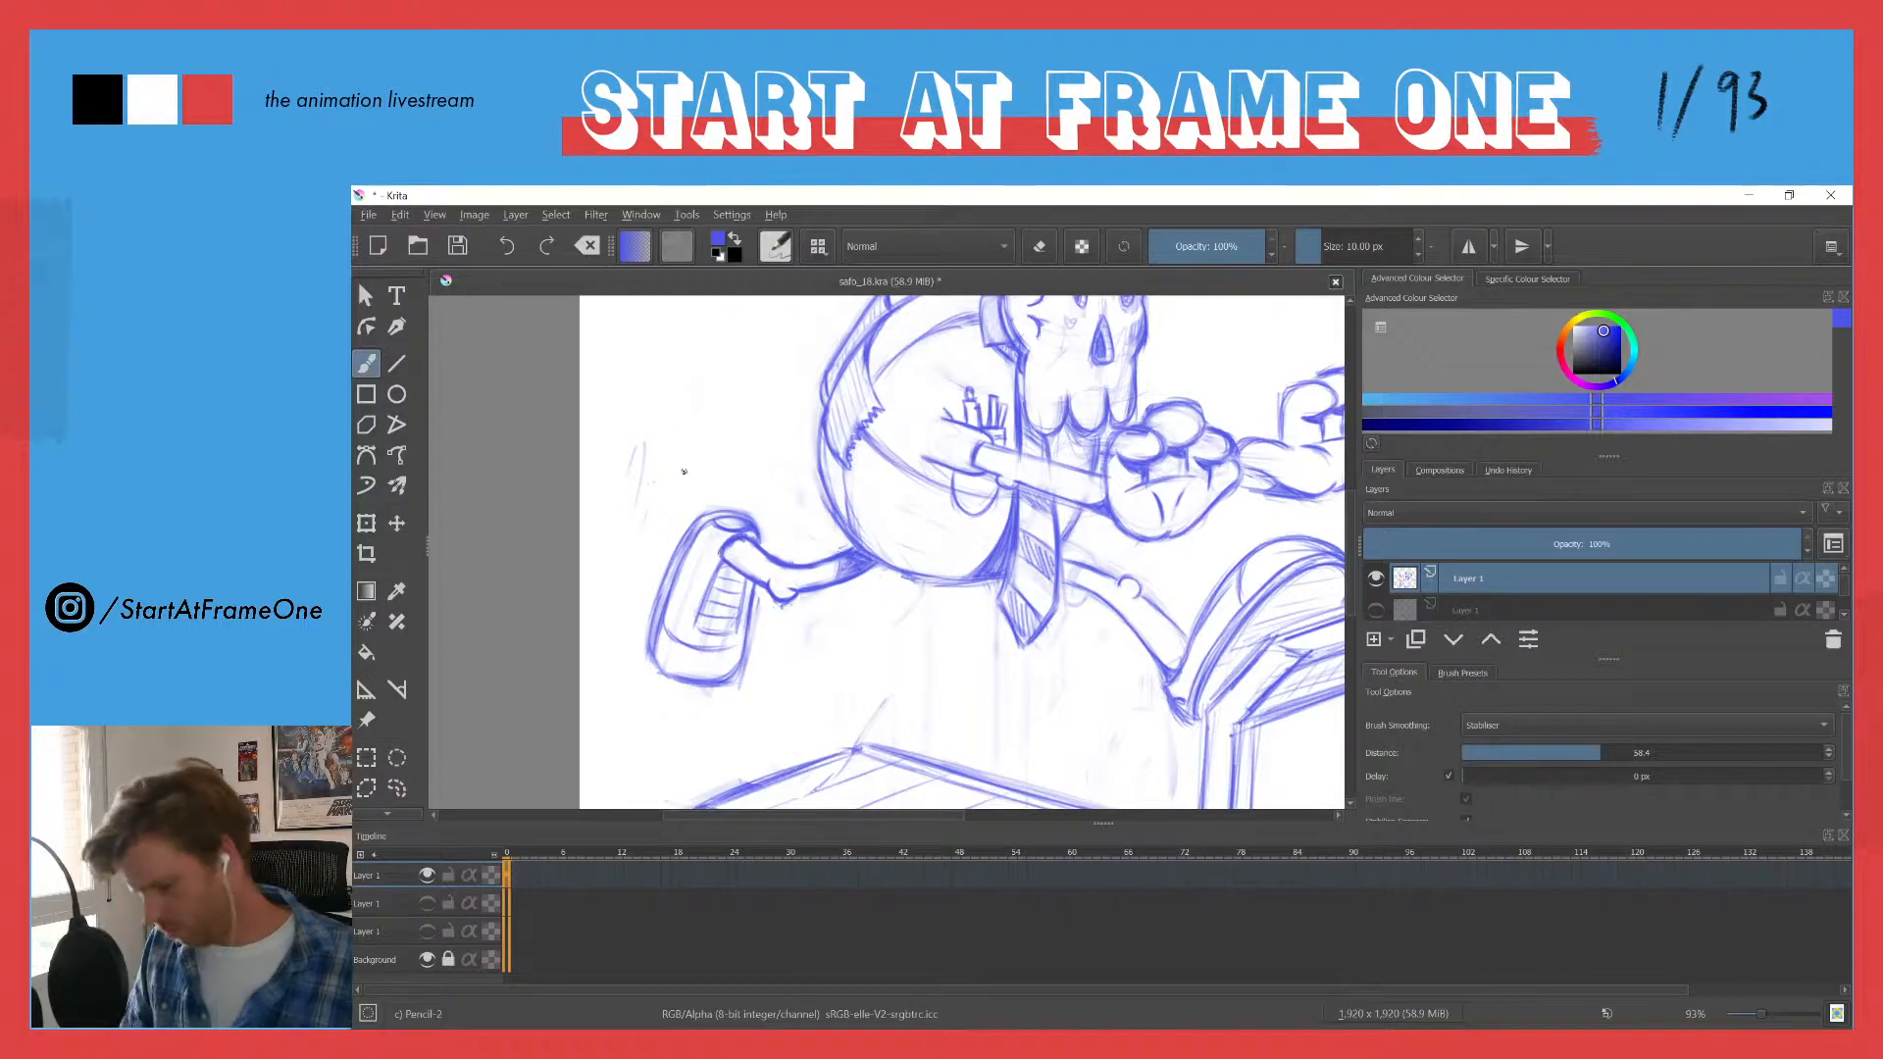
# - Lasso the trailing shoe's upper end with its opening, move it slightly up, deselect, and return to the brush
pyautogui.moveTo(706, 498)
pyautogui.mouseDown()
pyautogui.moveTo(716, 625)
pyautogui.moveTo(752, 629)
pyautogui.moveTo(740, 440)
pyautogui.mouseUp()
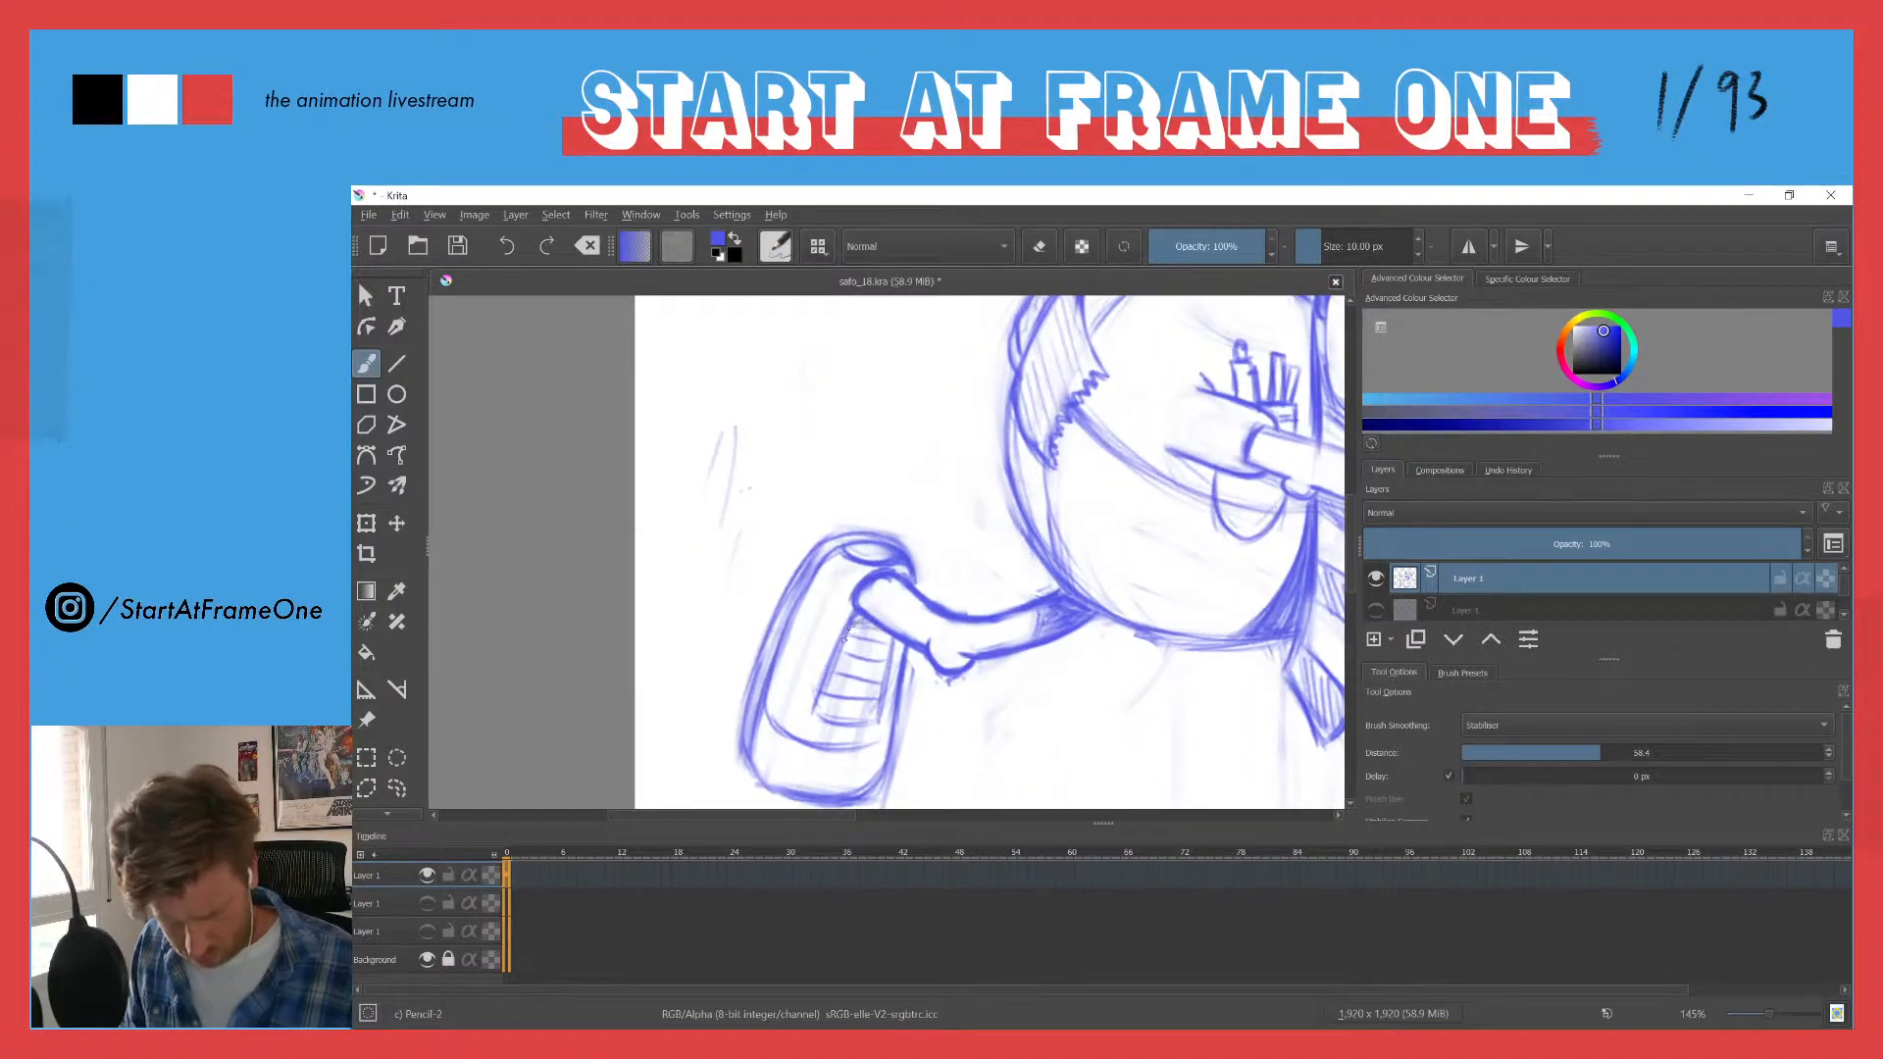
pyautogui.moveTo(856, 632); pyautogui.dragTo(756, 434)
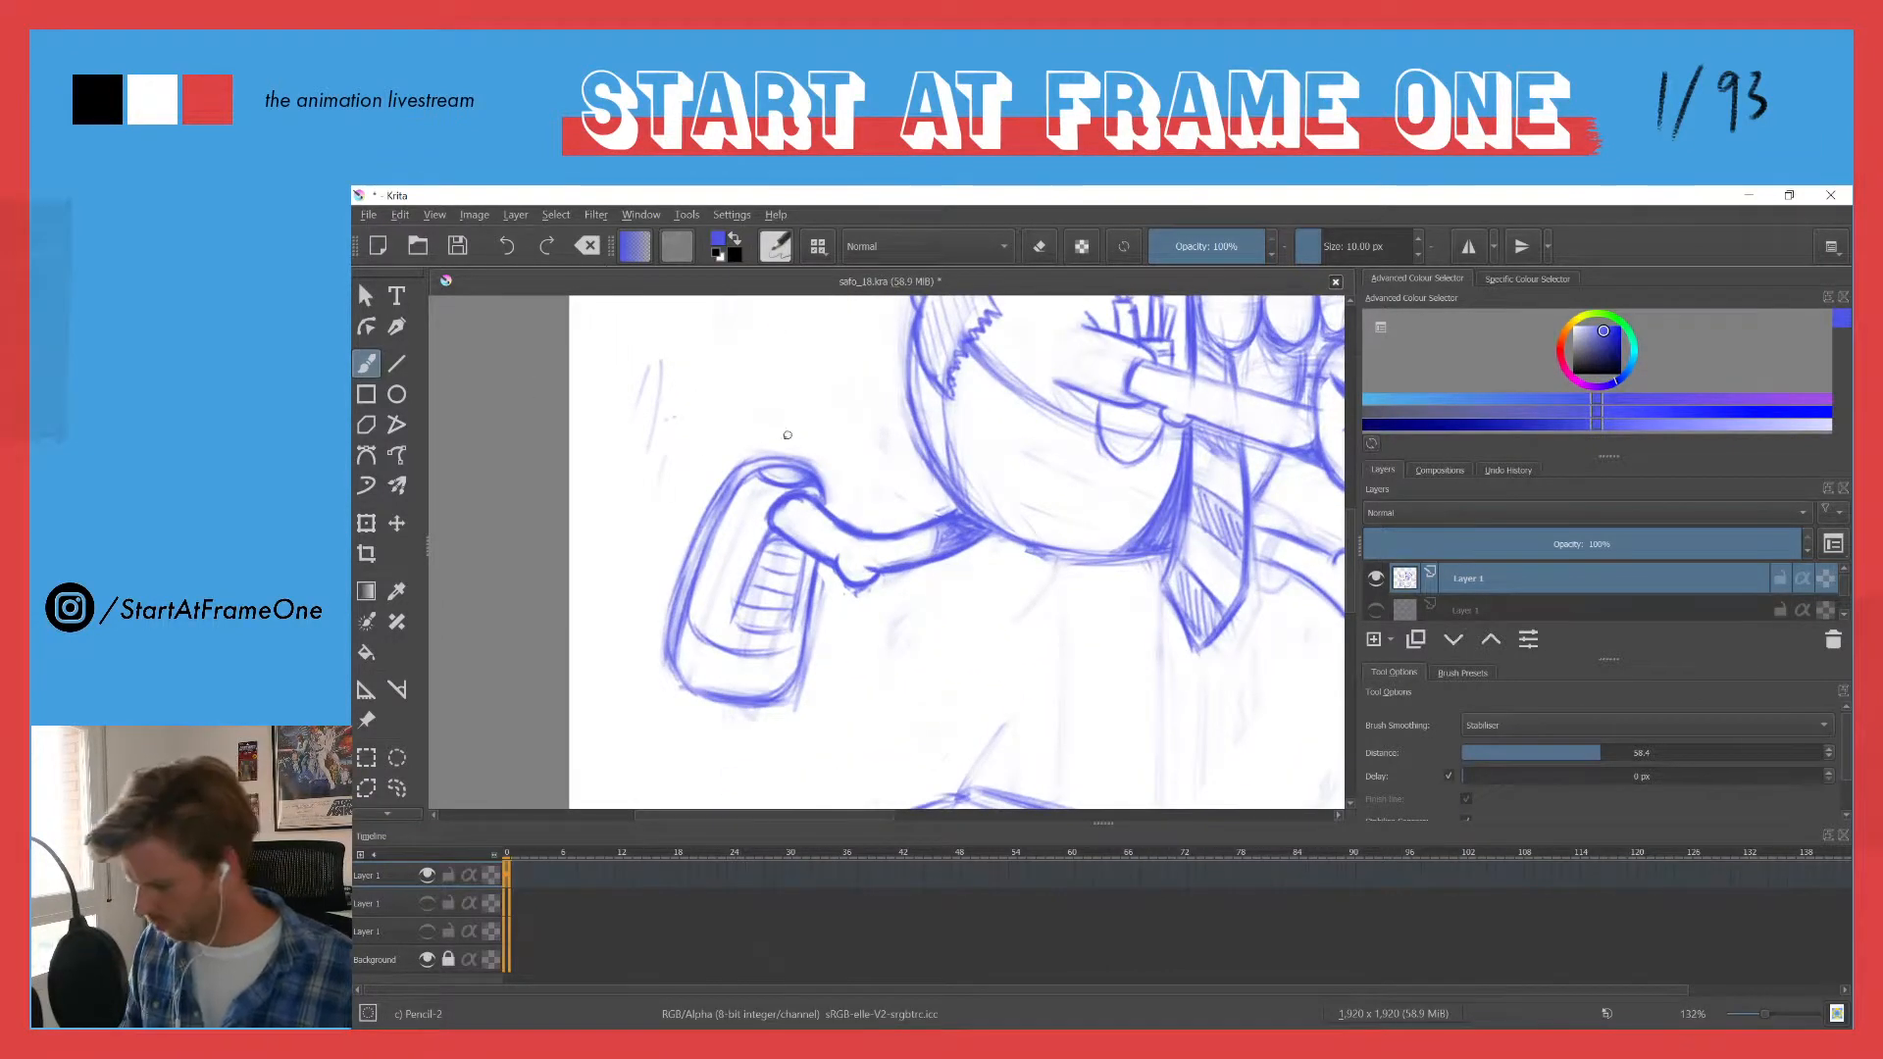
pyautogui.press('l')
pyautogui.moveTo(726, 483)
pyautogui.mouseDown()
pyautogui.moveTo(842, 500)
pyautogui.moveTo(742, 444)
pyautogui.moveTo(759, 468)
pyautogui.mouseUp()
pyautogui.press('t')
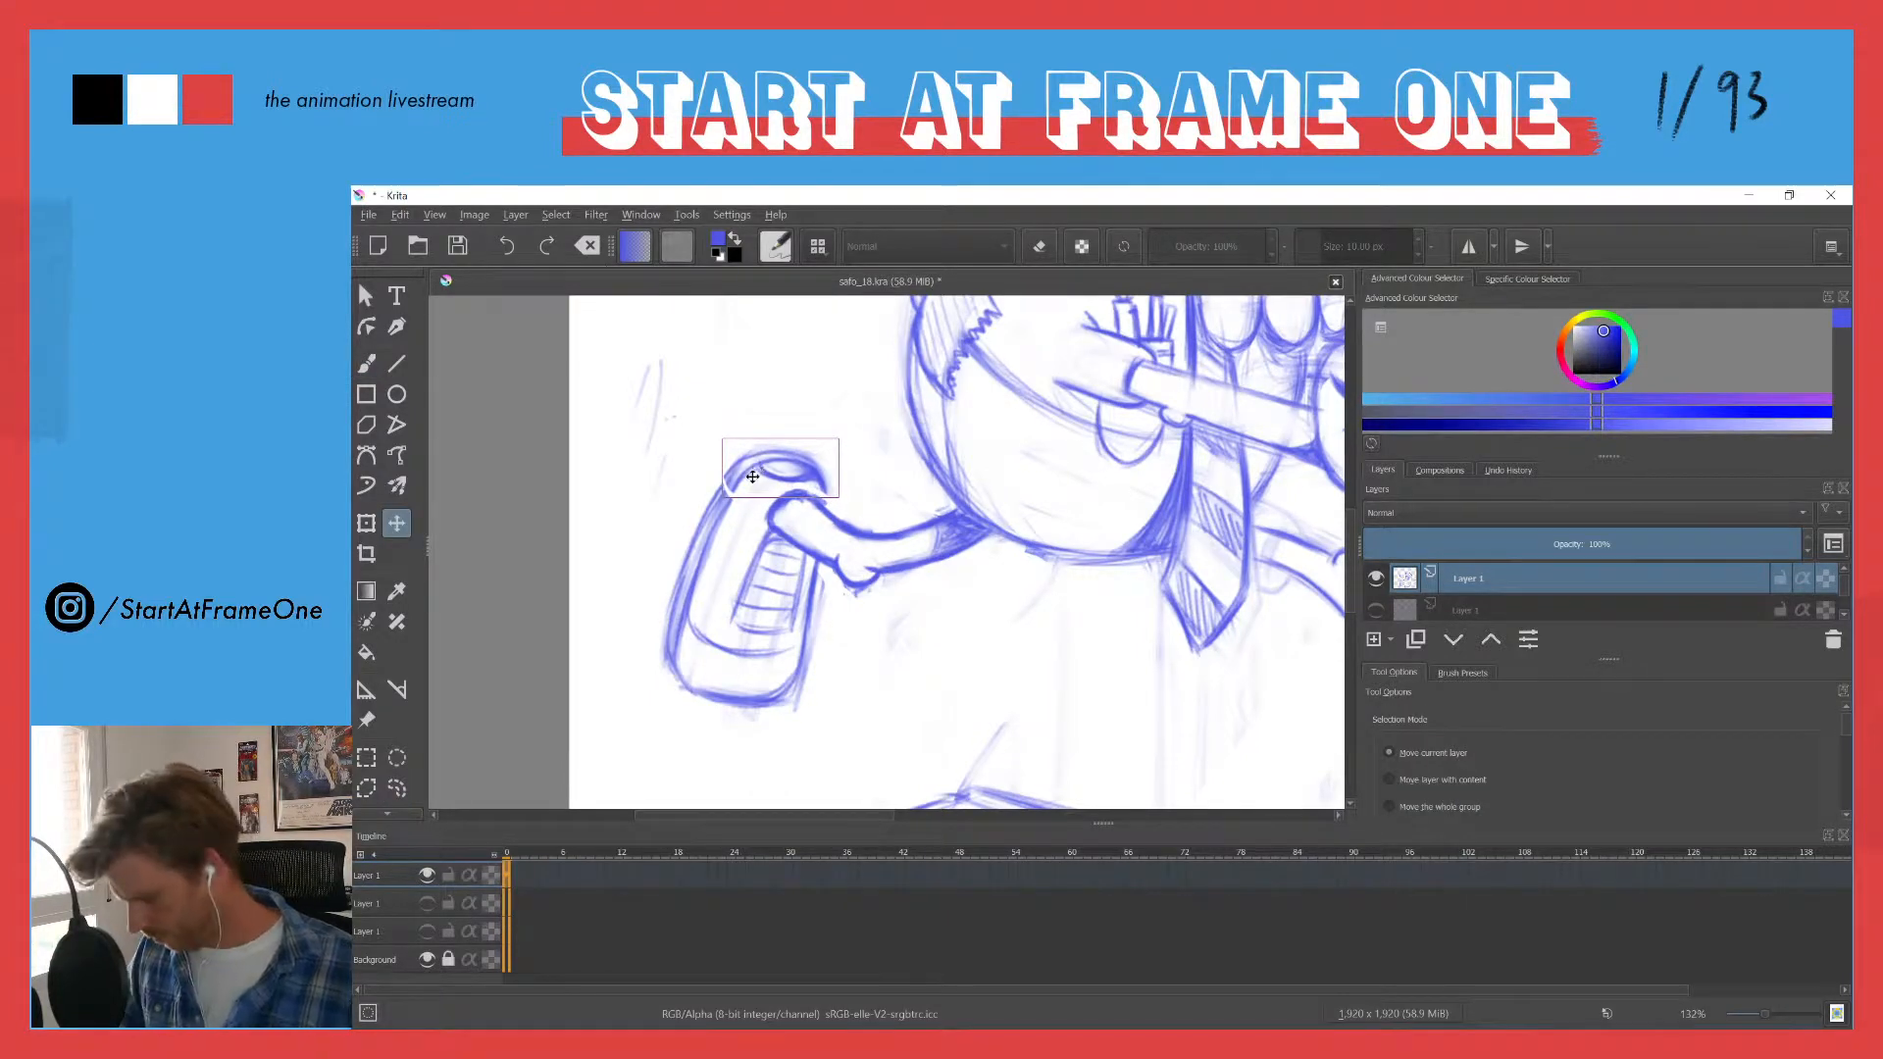
pyautogui.hotkey('ctrl', 'shift', 'a')
pyautogui.press('b')
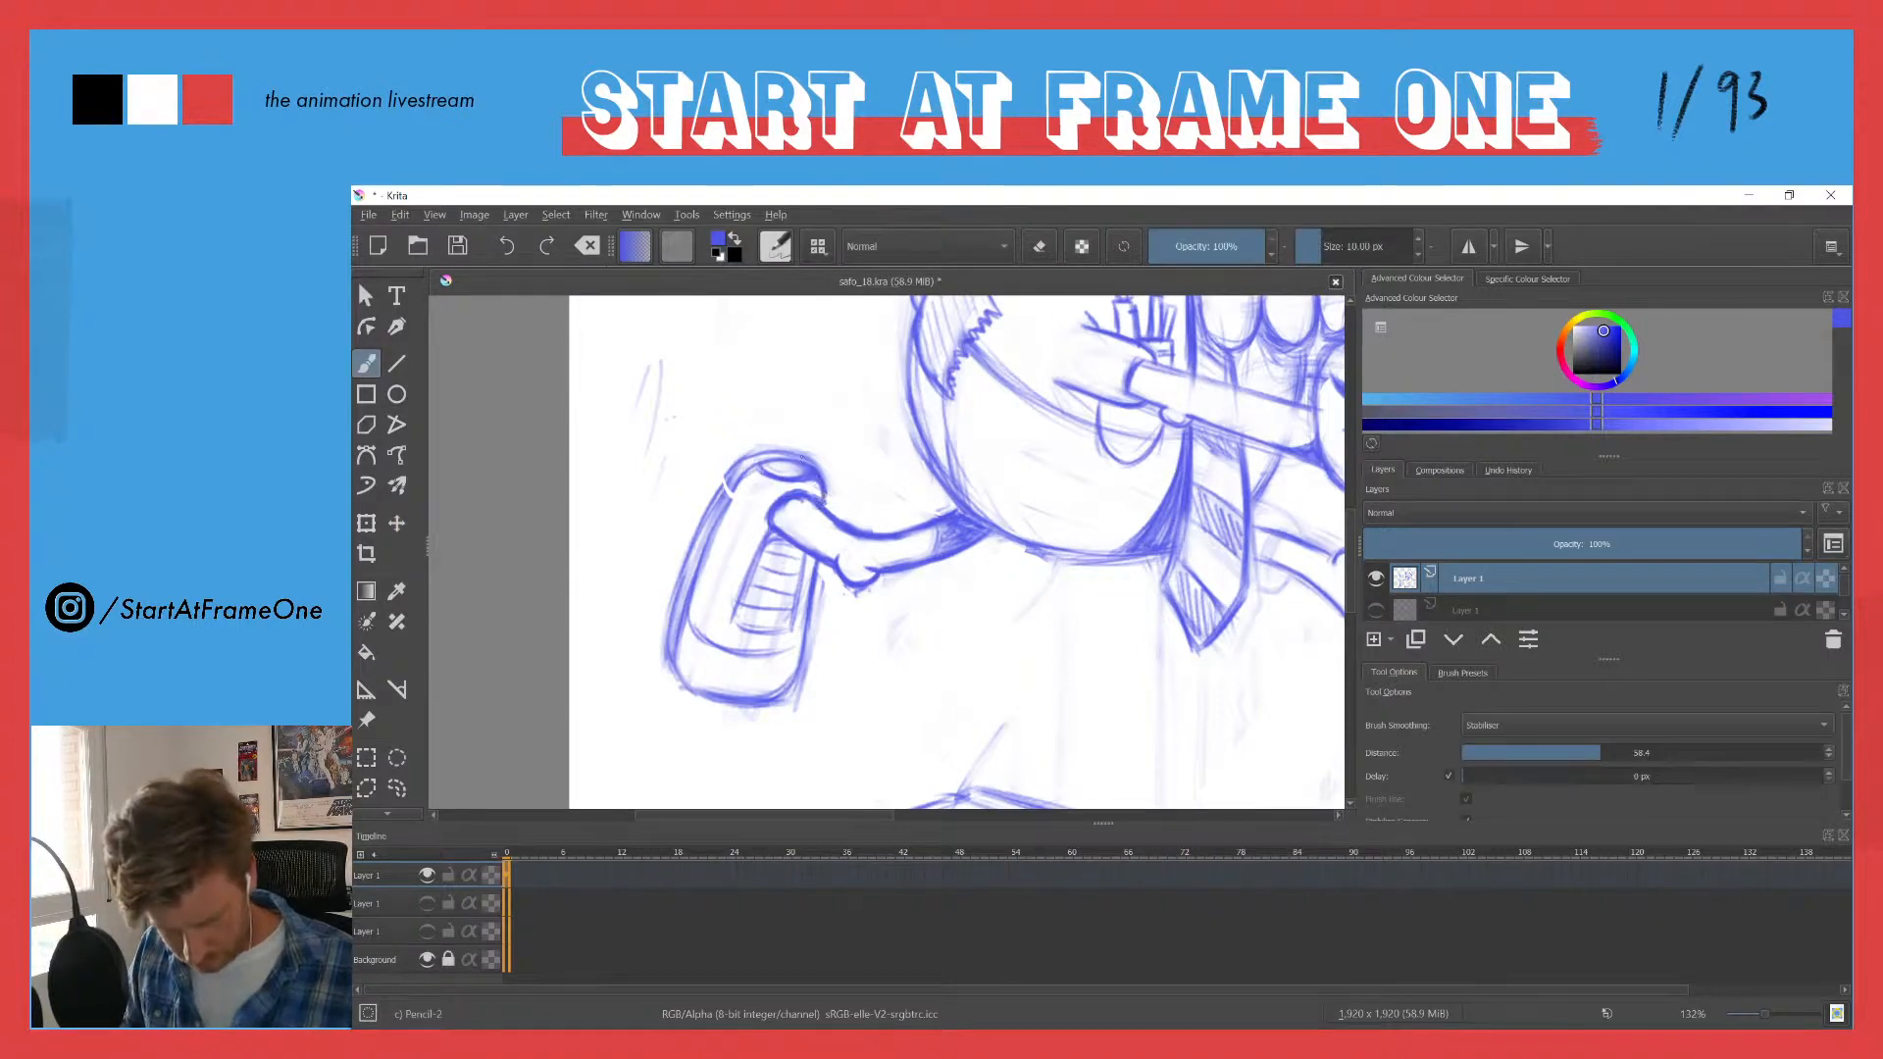
# - Redraw the trailing shoe's side outline where its upper end meets the rest and check the shape against the whole figure
pyautogui.moveTo(737, 483); pyautogui.dragTo(717, 525)
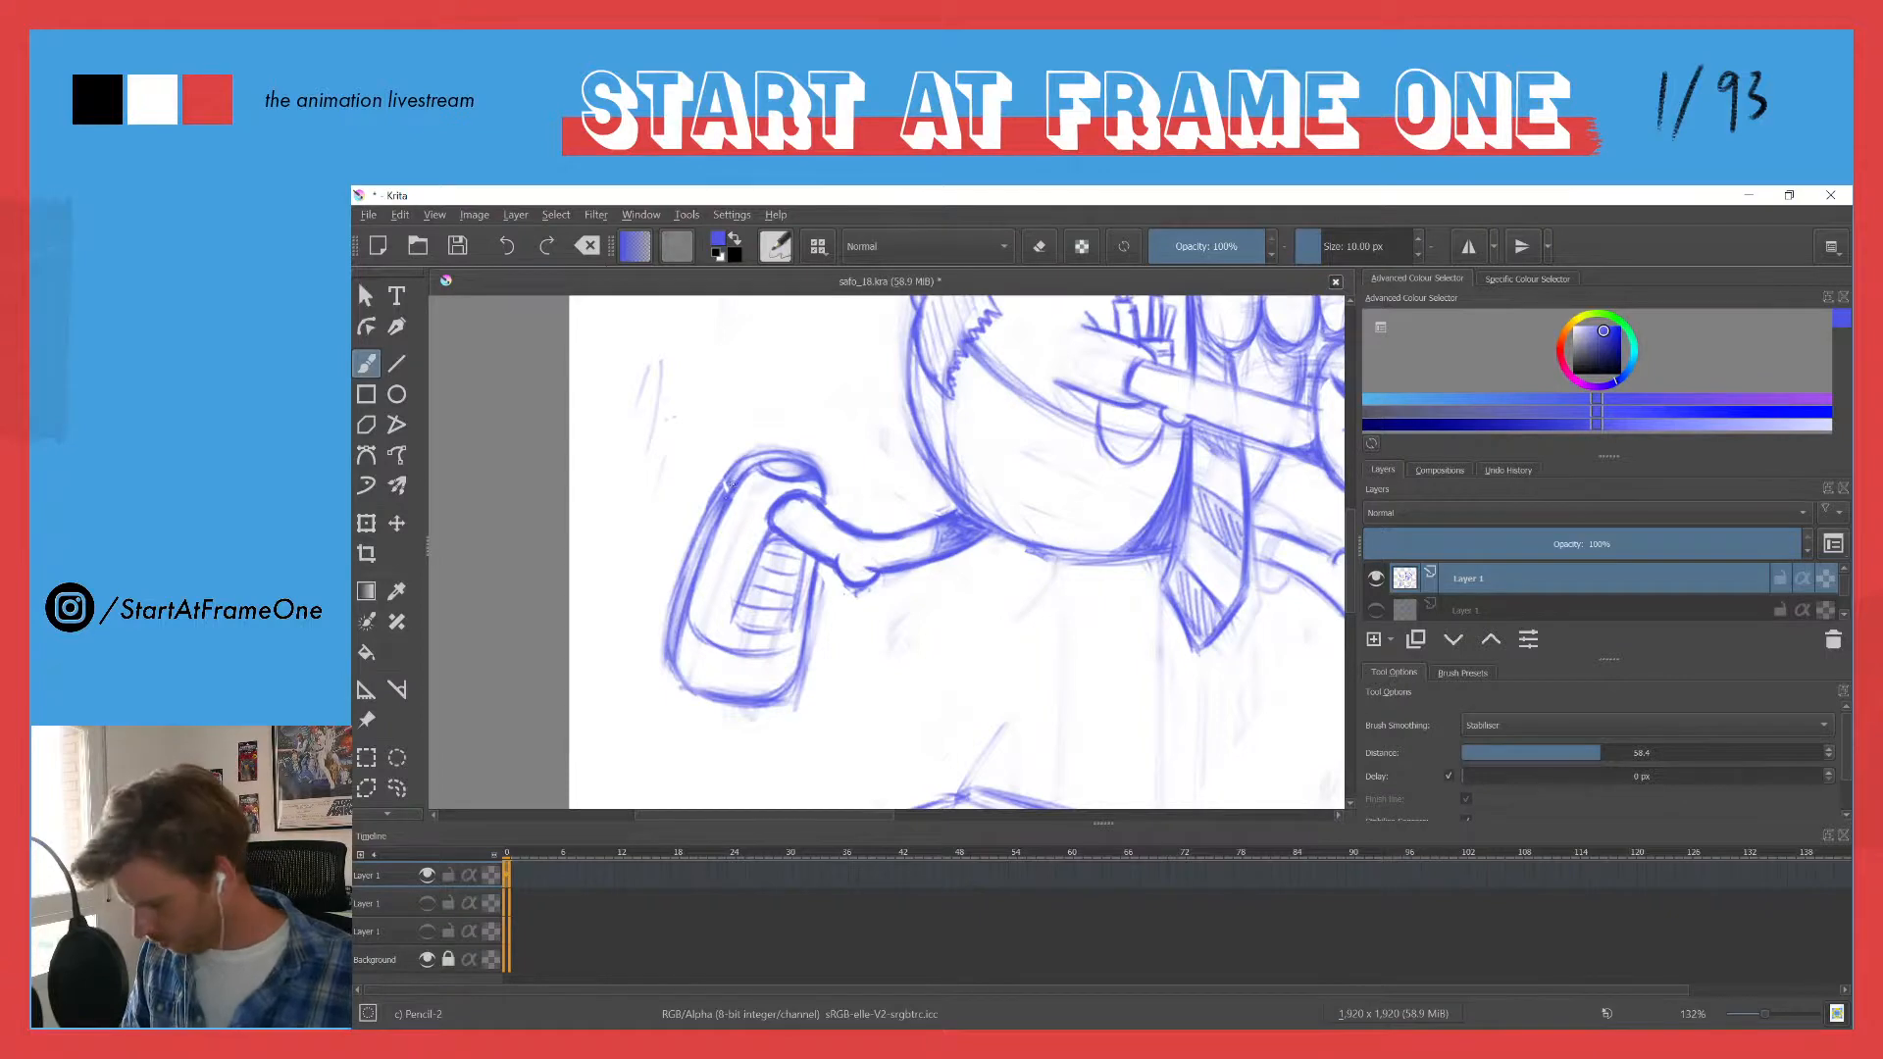
pyautogui.scroll(-4, 727, 398)
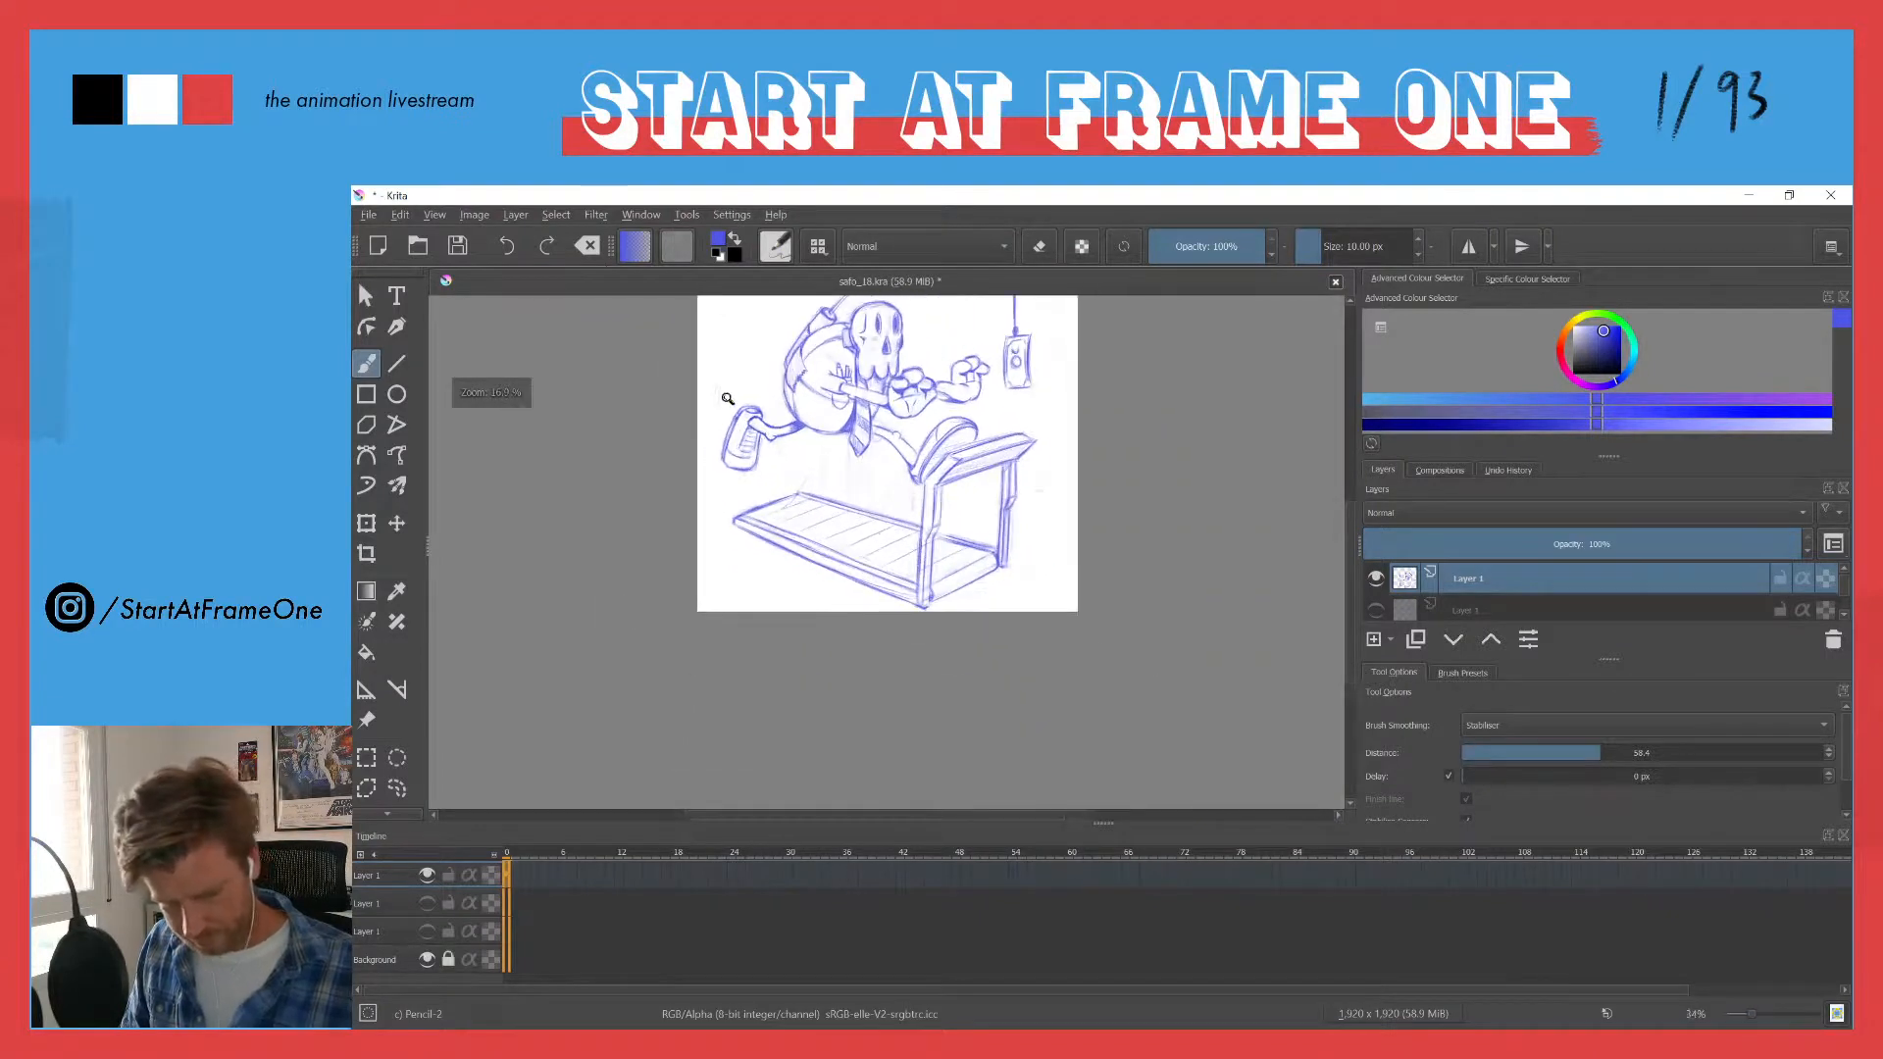
pyautogui.scroll(1, 743, 480)
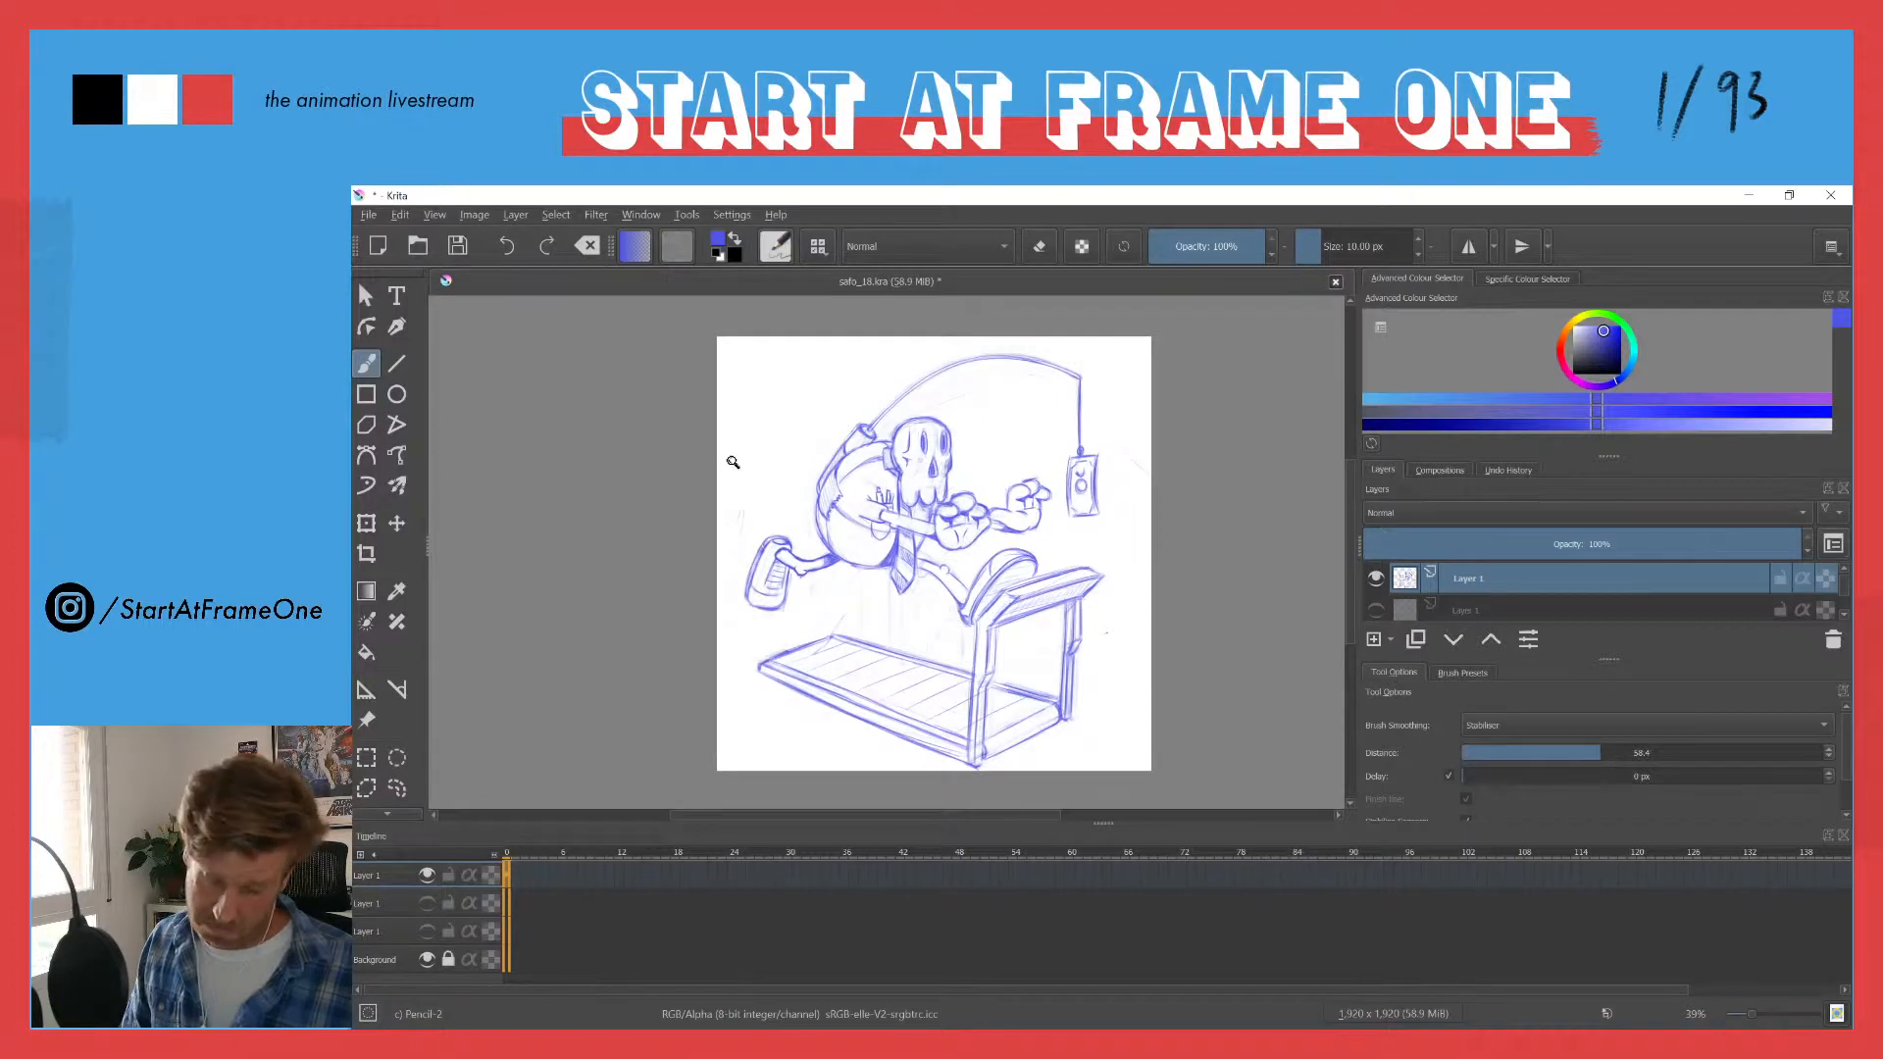
pyautogui.moveTo(772, 572)
pyautogui.mouseDown()
pyautogui.moveTo(753, 384)
pyautogui.moveTo(761, 411)
pyautogui.mouseUp()
pyautogui.press('e')
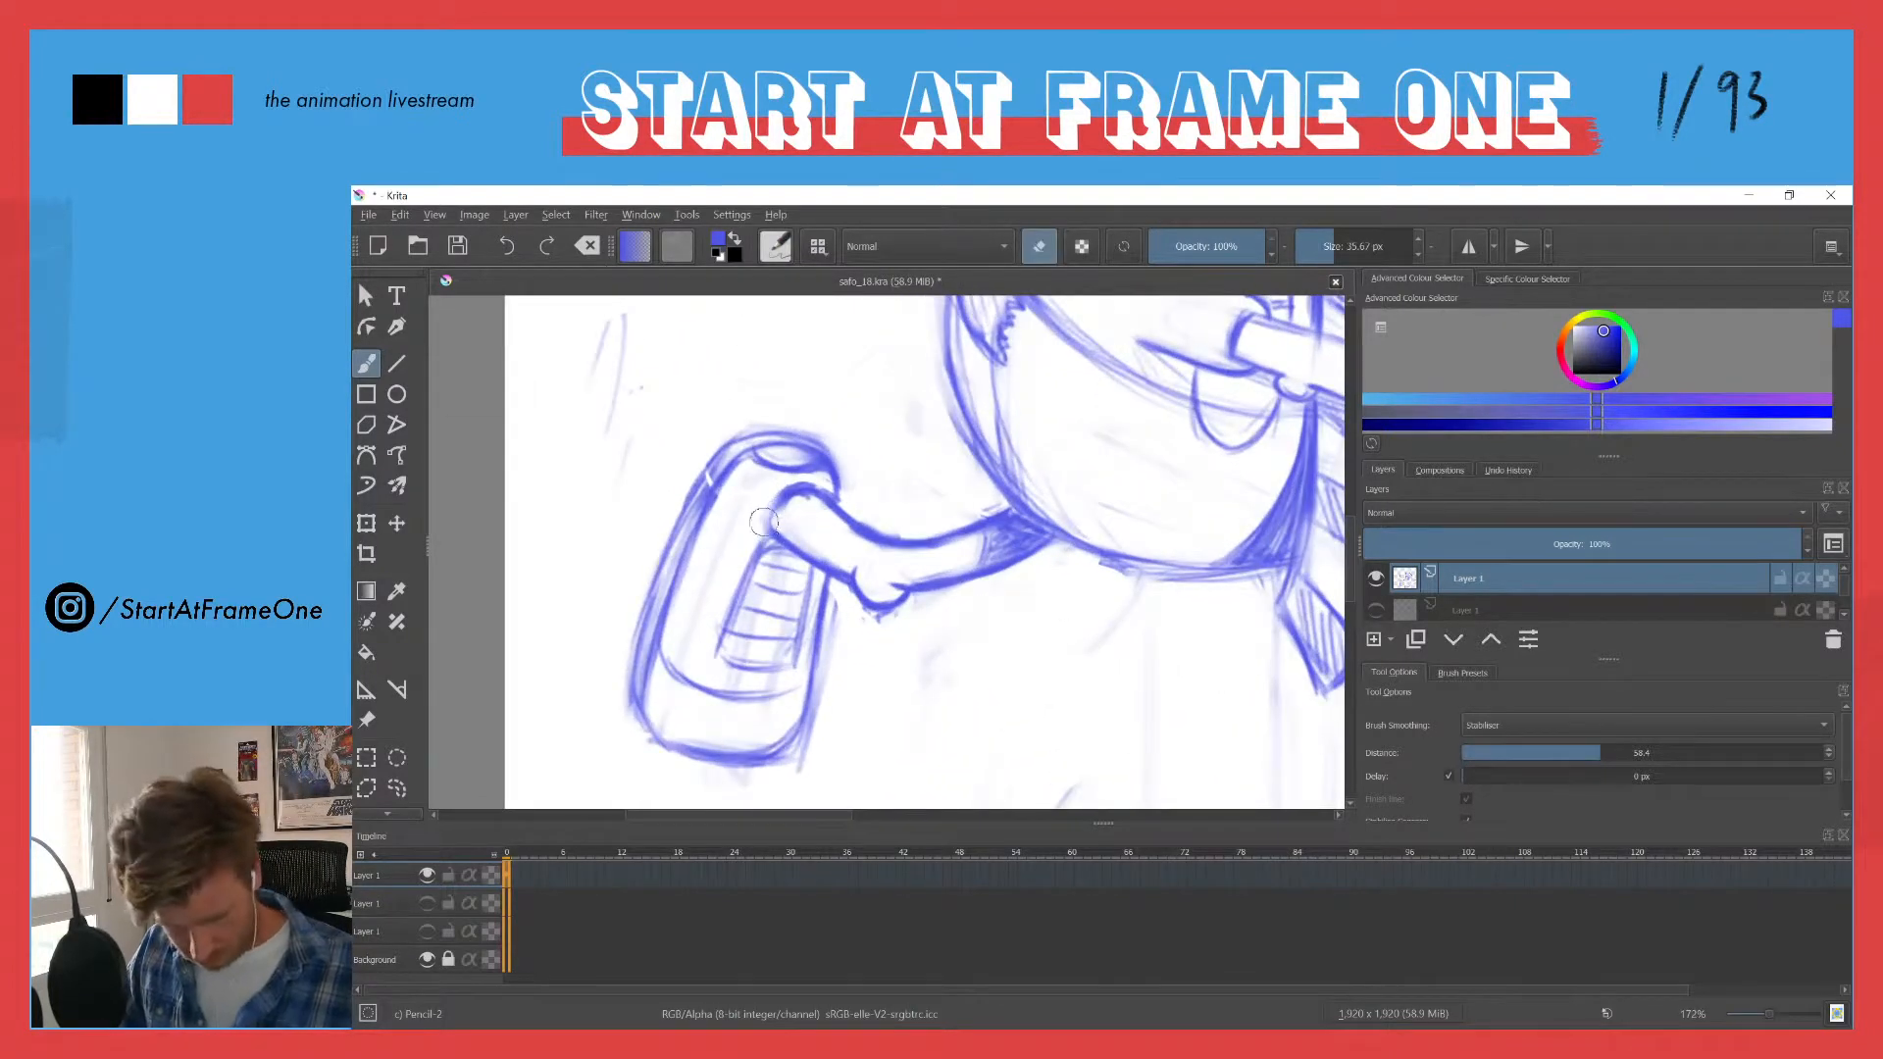
pyautogui.press('e')
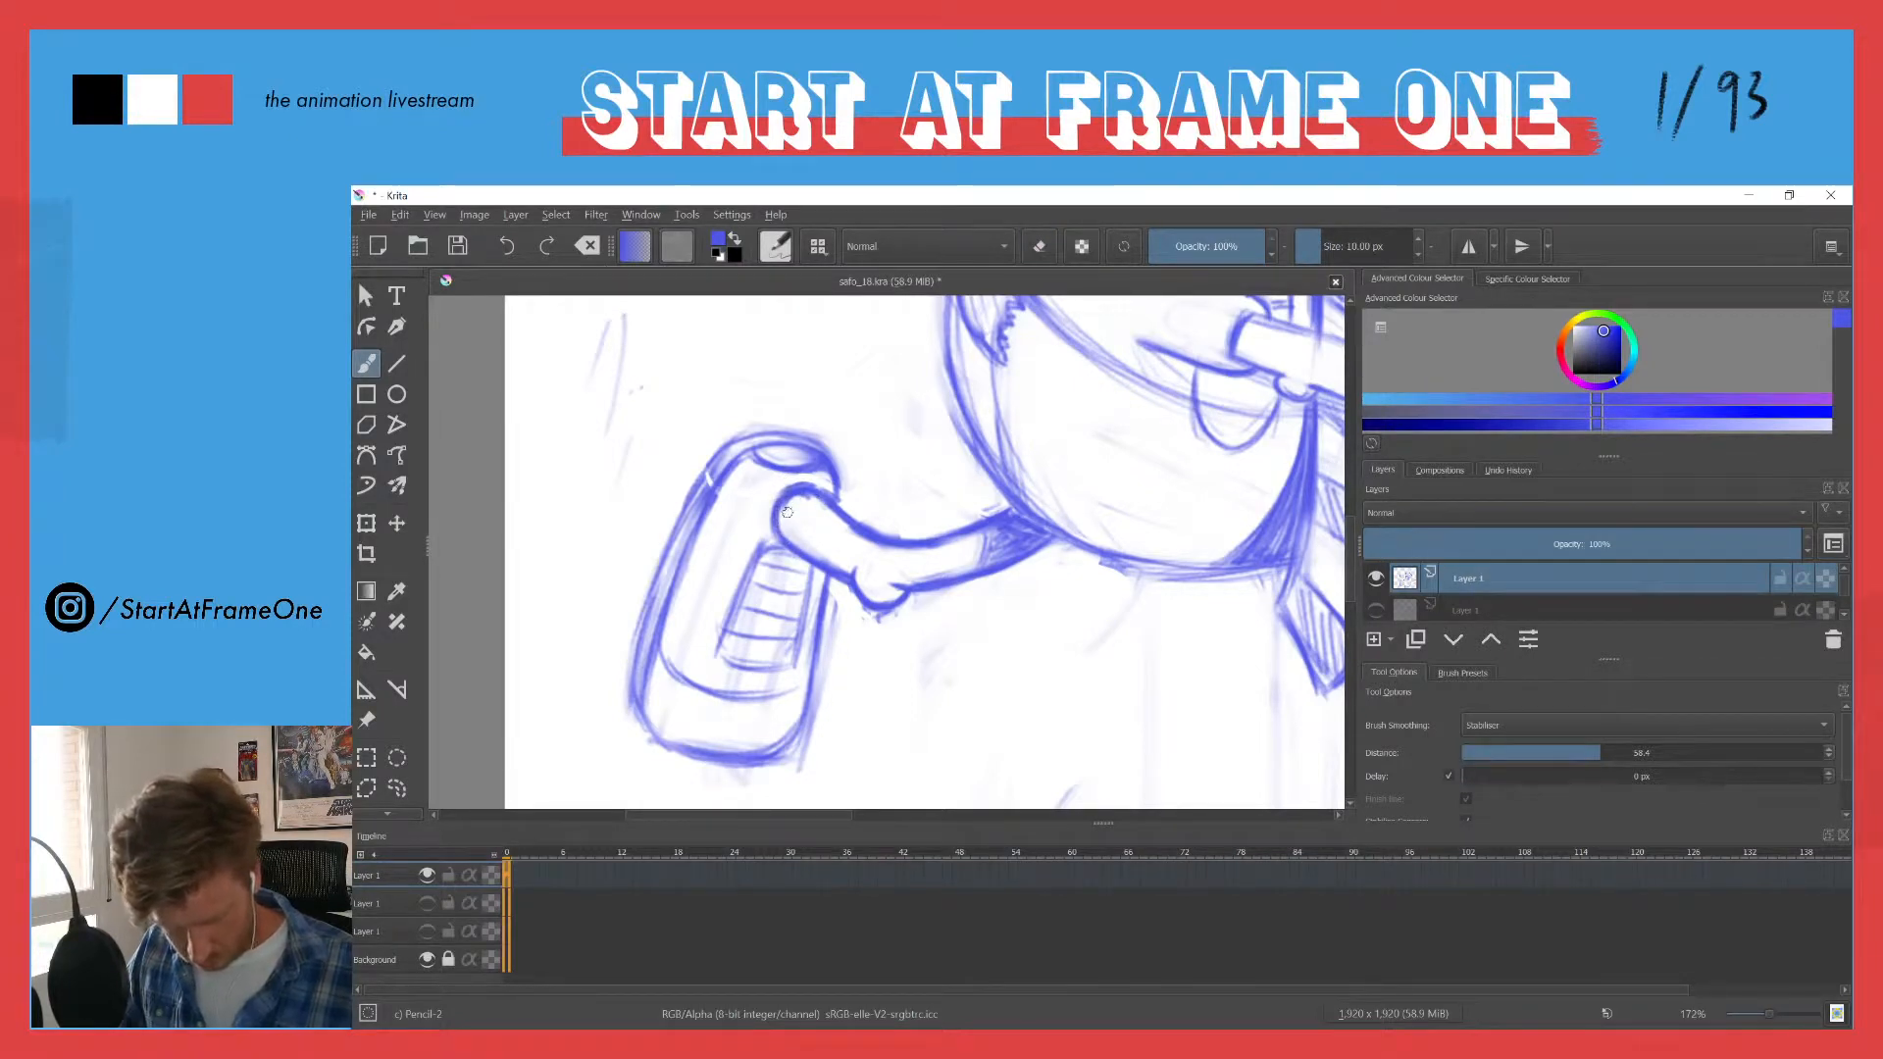
pyautogui.moveTo(715, 419); pyautogui.dragTo(748, 665)
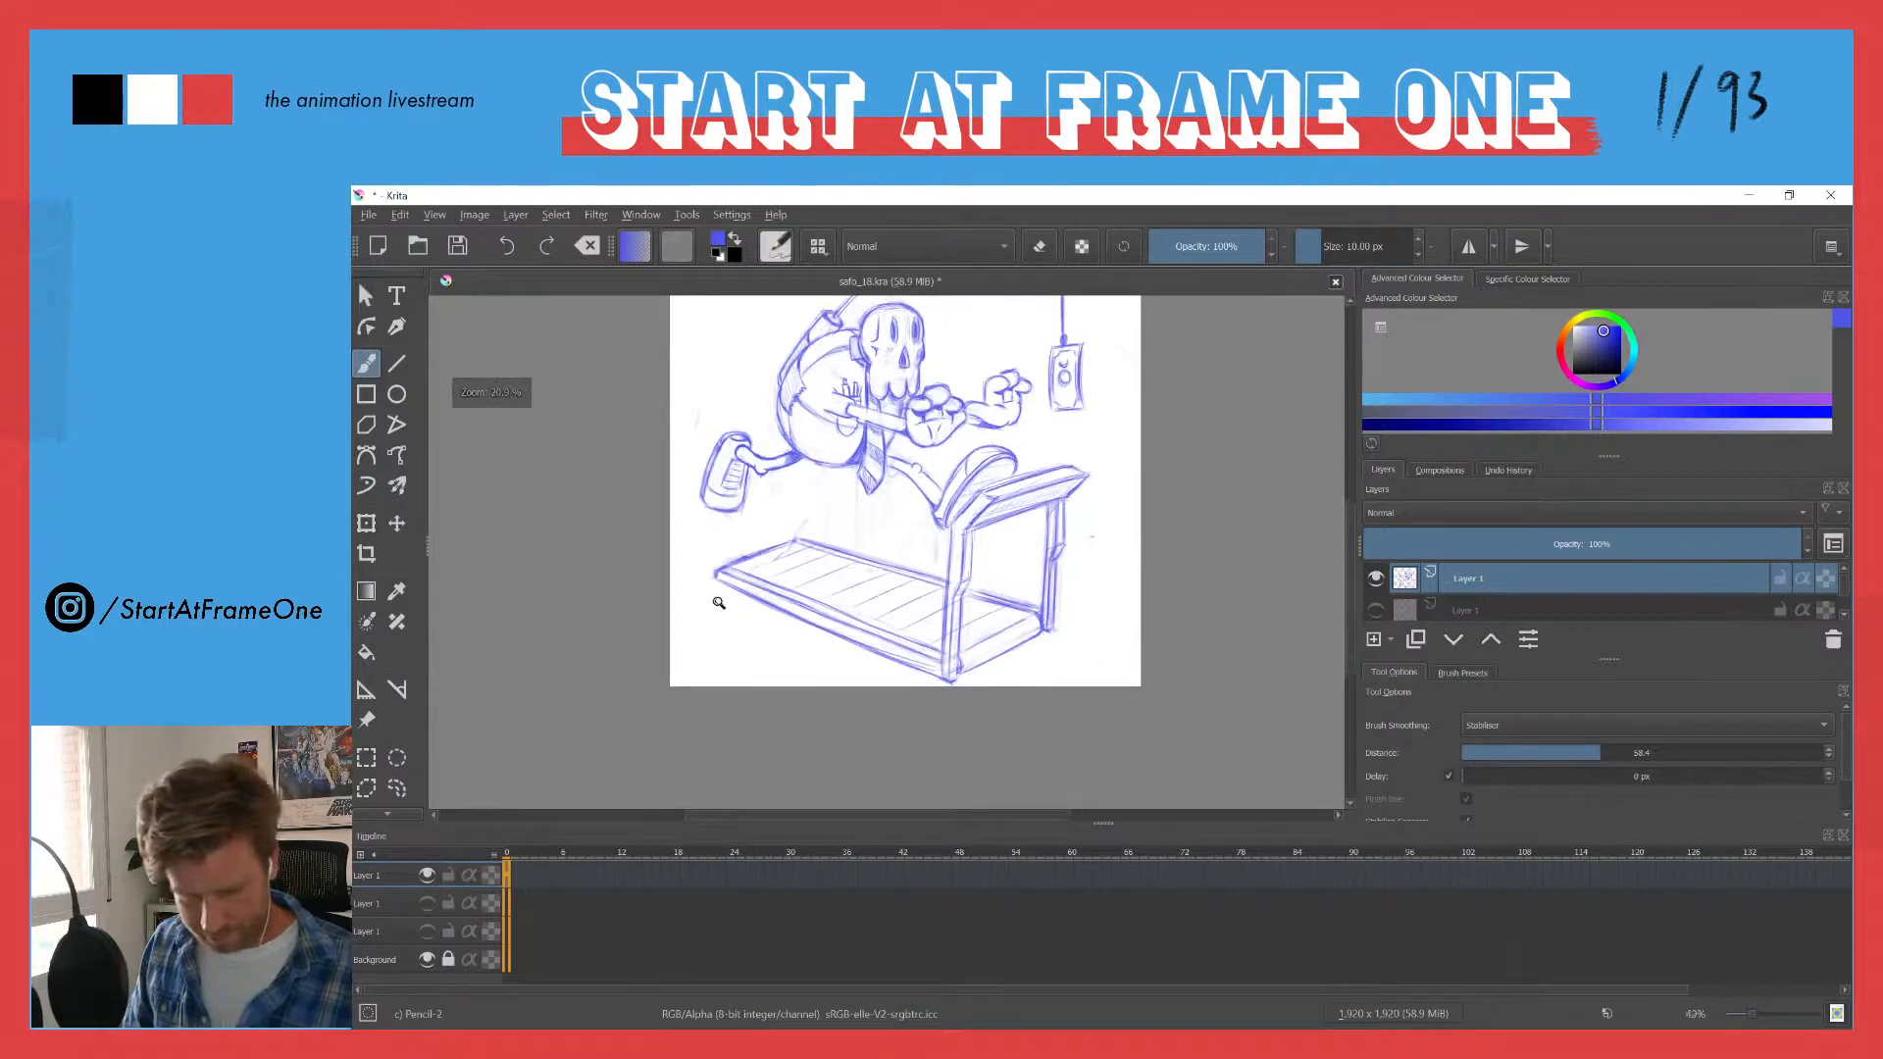
pyautogui.moveTo(696, 397); pyautogui.dragTo(728, 488)
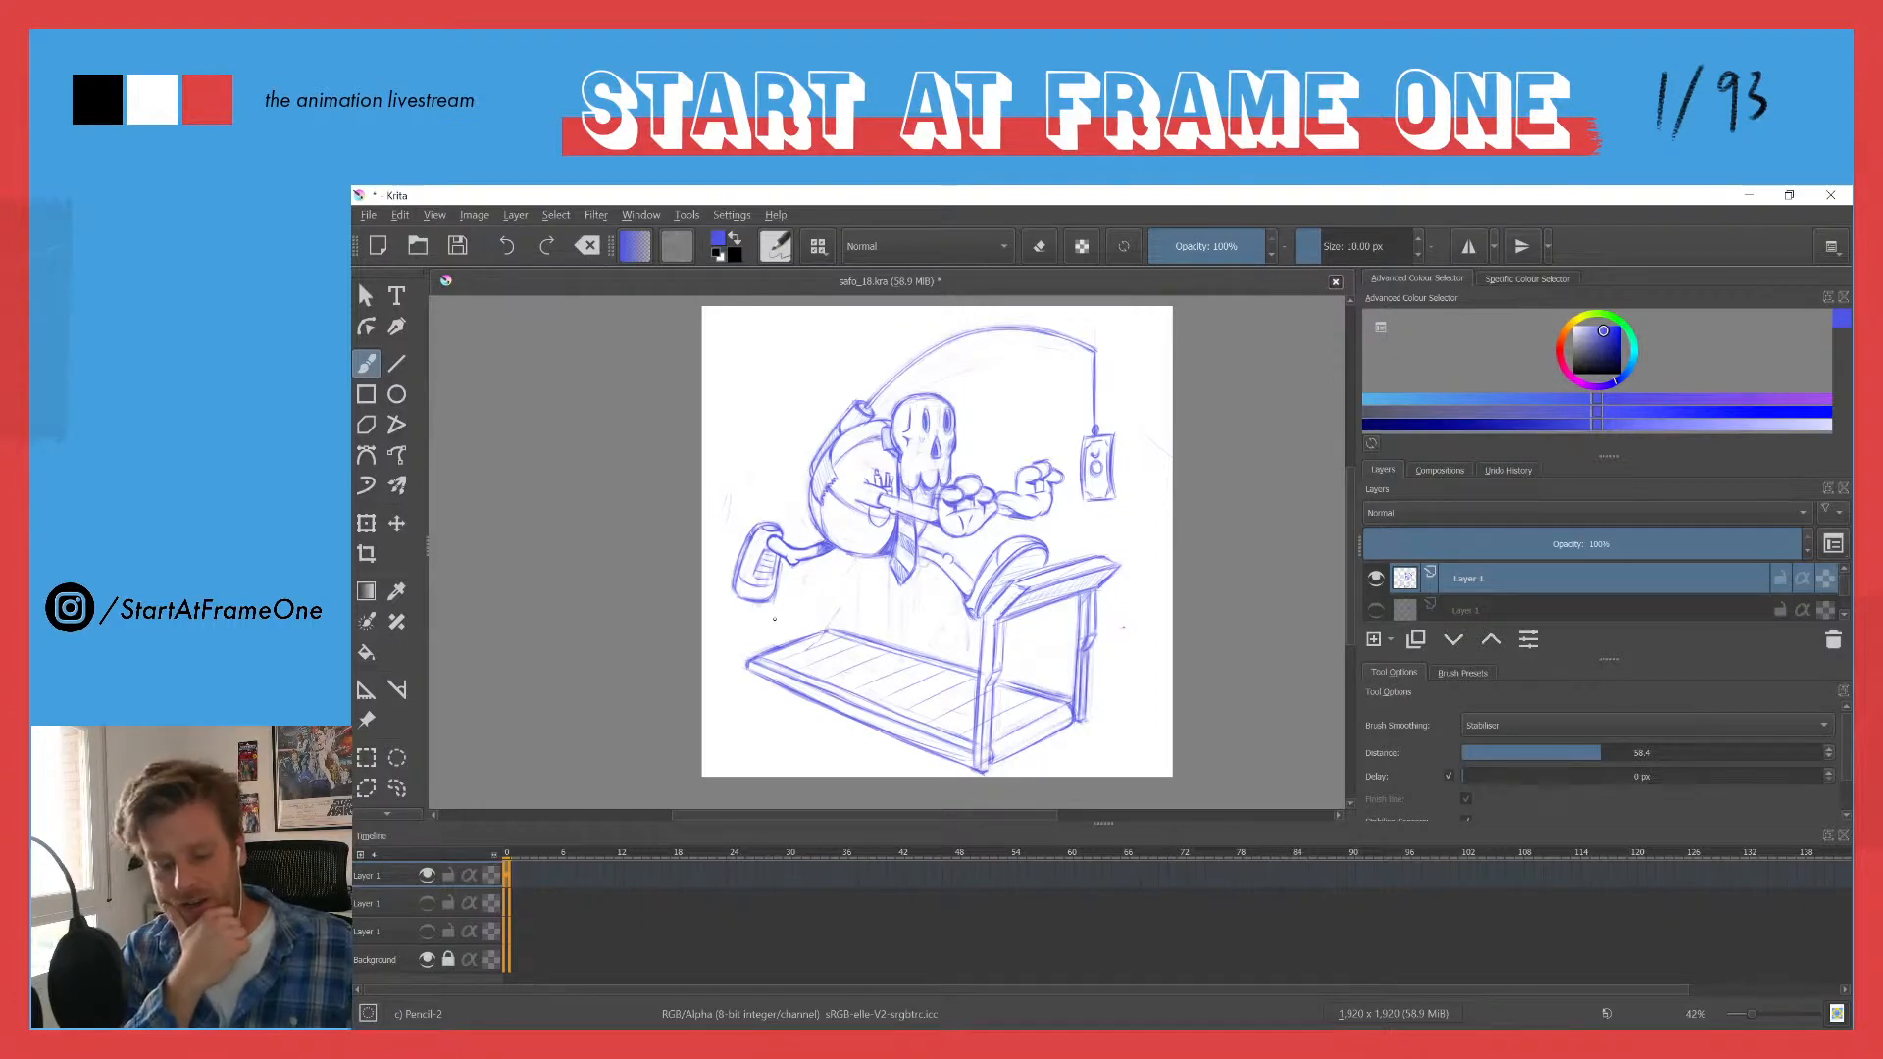
# - Add a new layer and draw two straight magenta perspective guides along the treadmill belt's long edges, extending past its rear end
pyautogui.press('Insert')
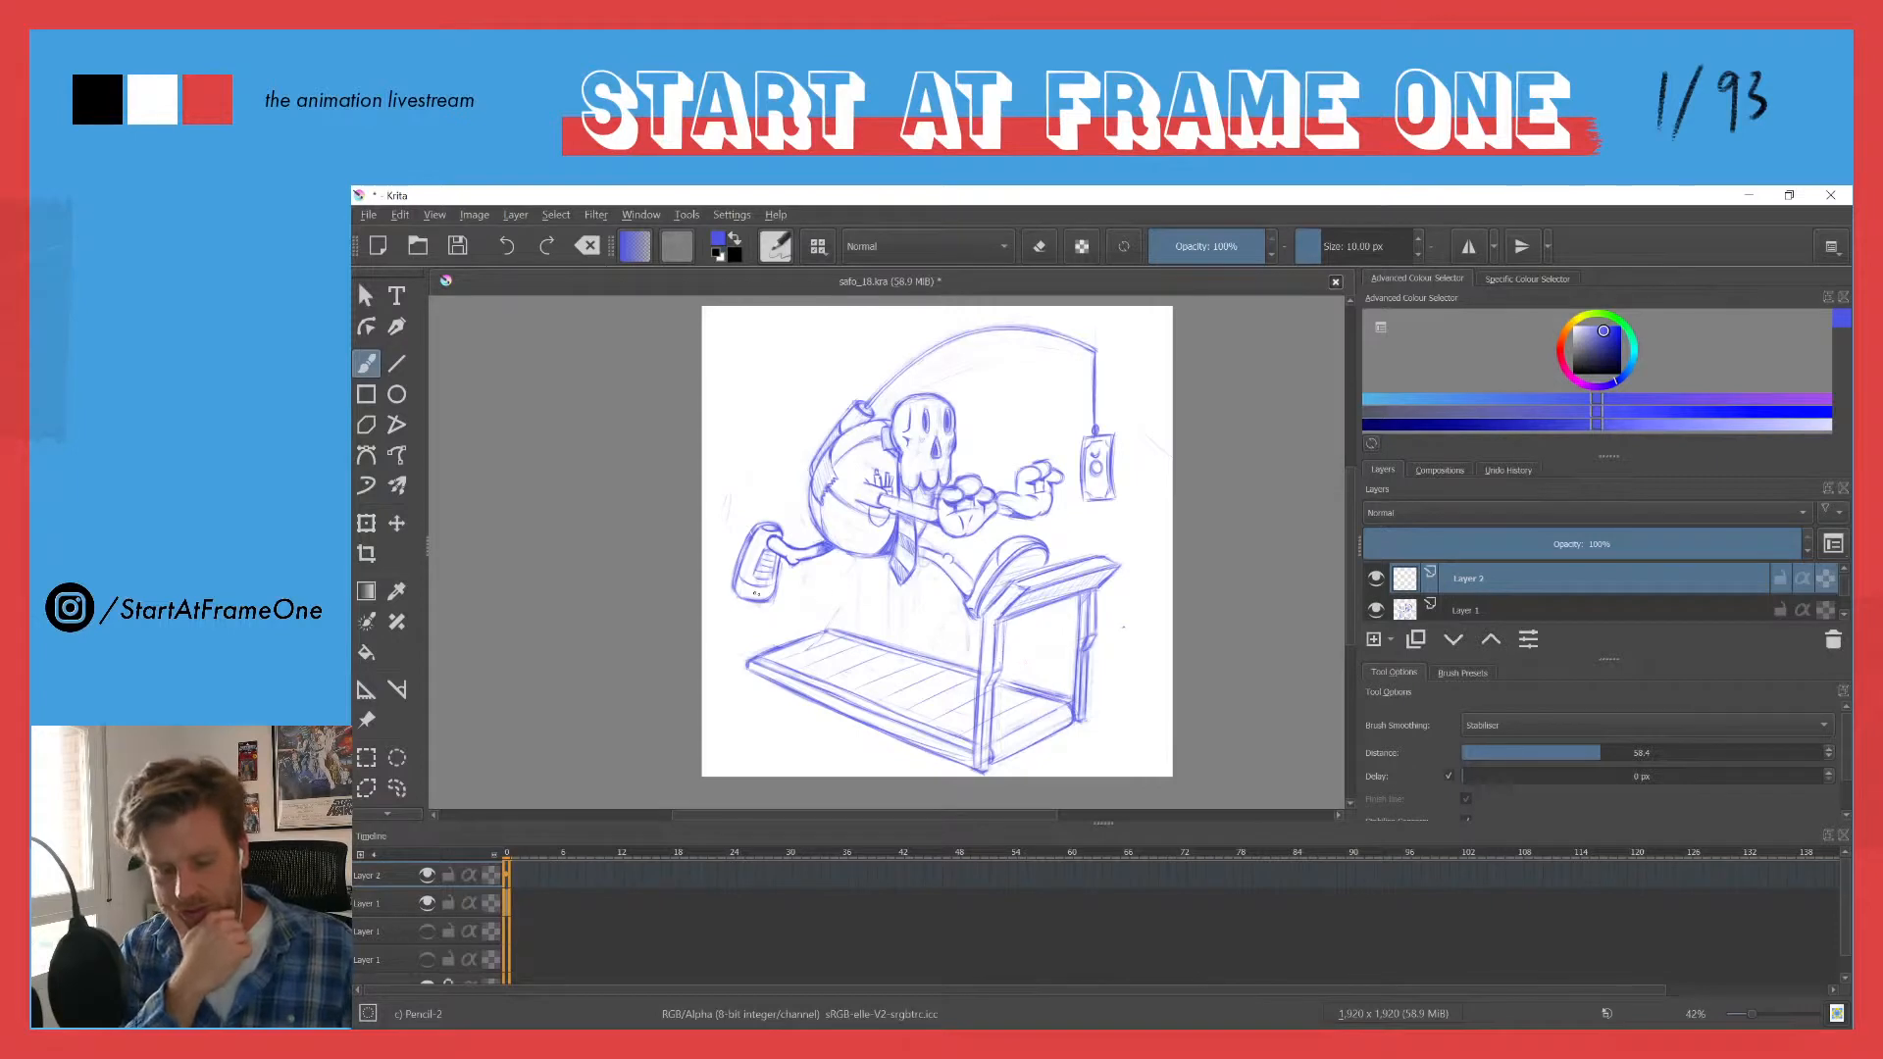
pyautogui.click(1581, 380)
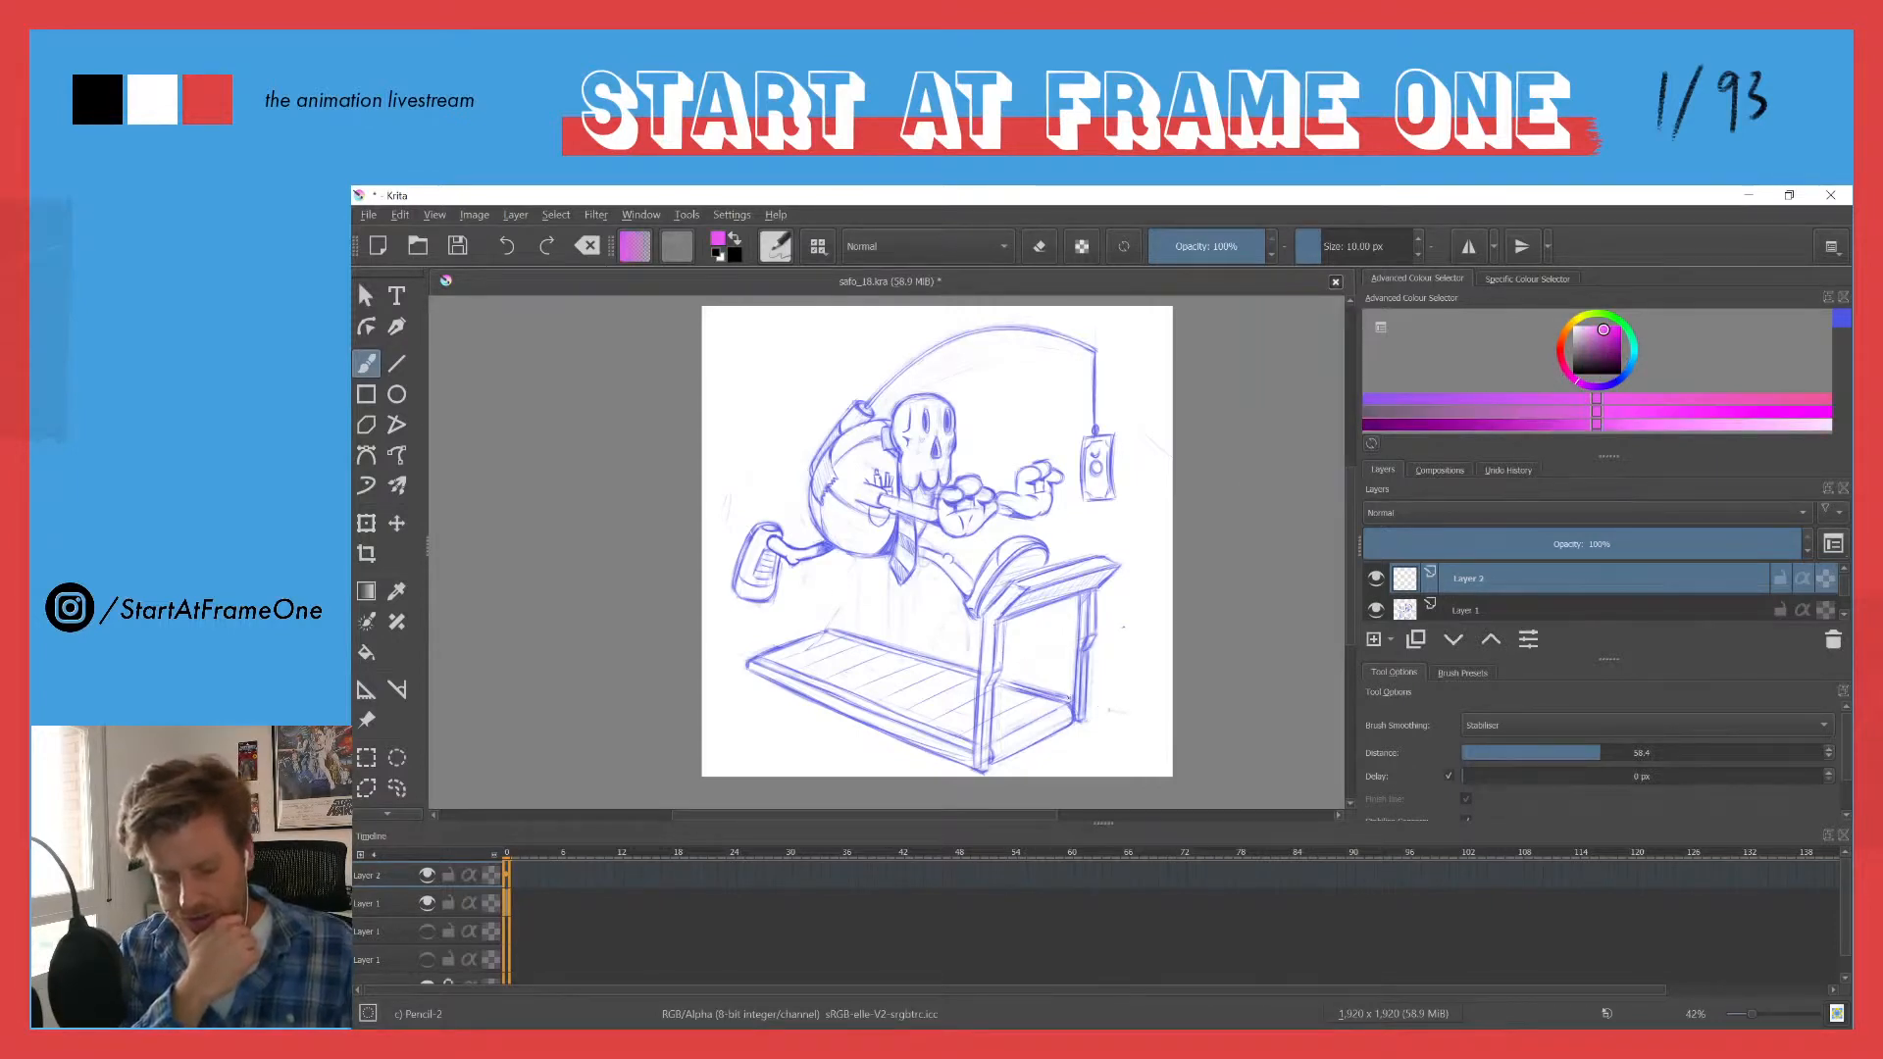
pyautogui.moveTo(1069, 699); pyautogui.dragTo(698, 587)
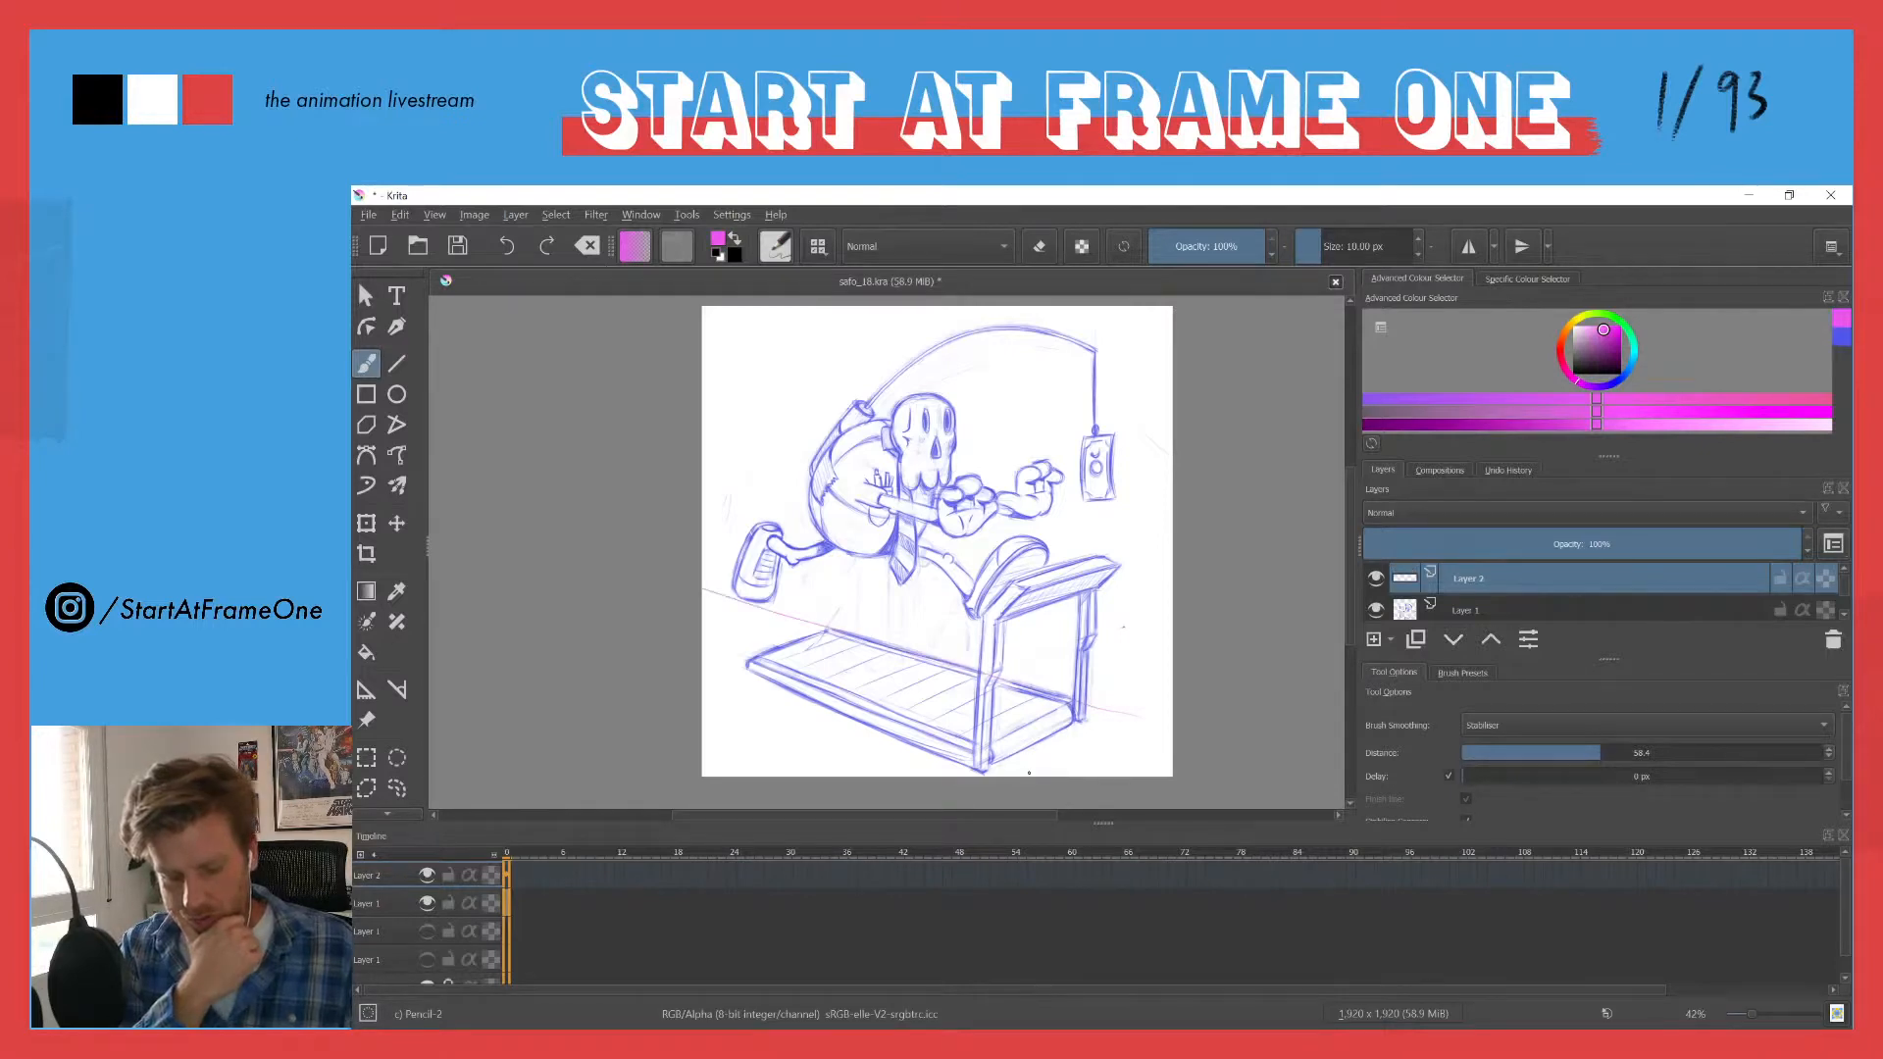
pyautogui.moveTo(857, 697); pyautogui.dragTo(703, 639)
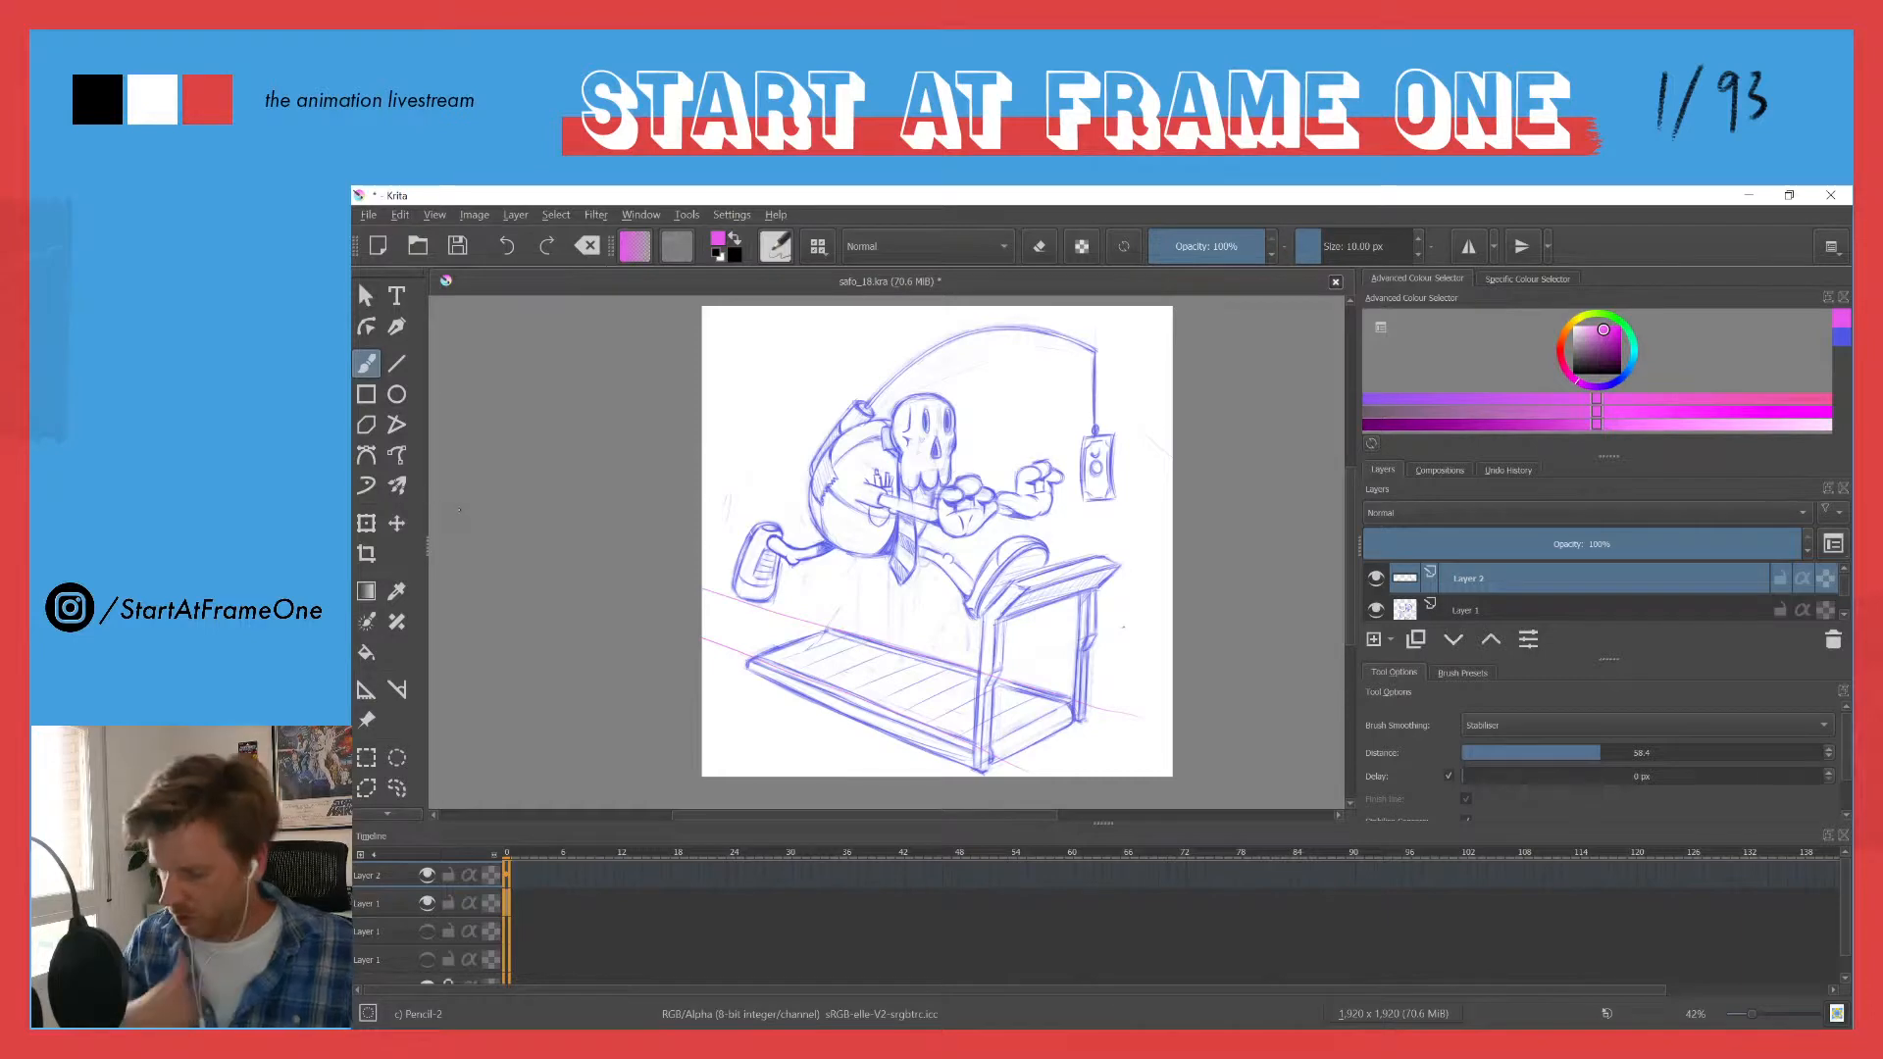
# - Save the drawing and show it enlarged in canvas-only view with the full sketch framed
pyautogui.moveTo(462, 513); pyautogui.dragTo(634, 536)
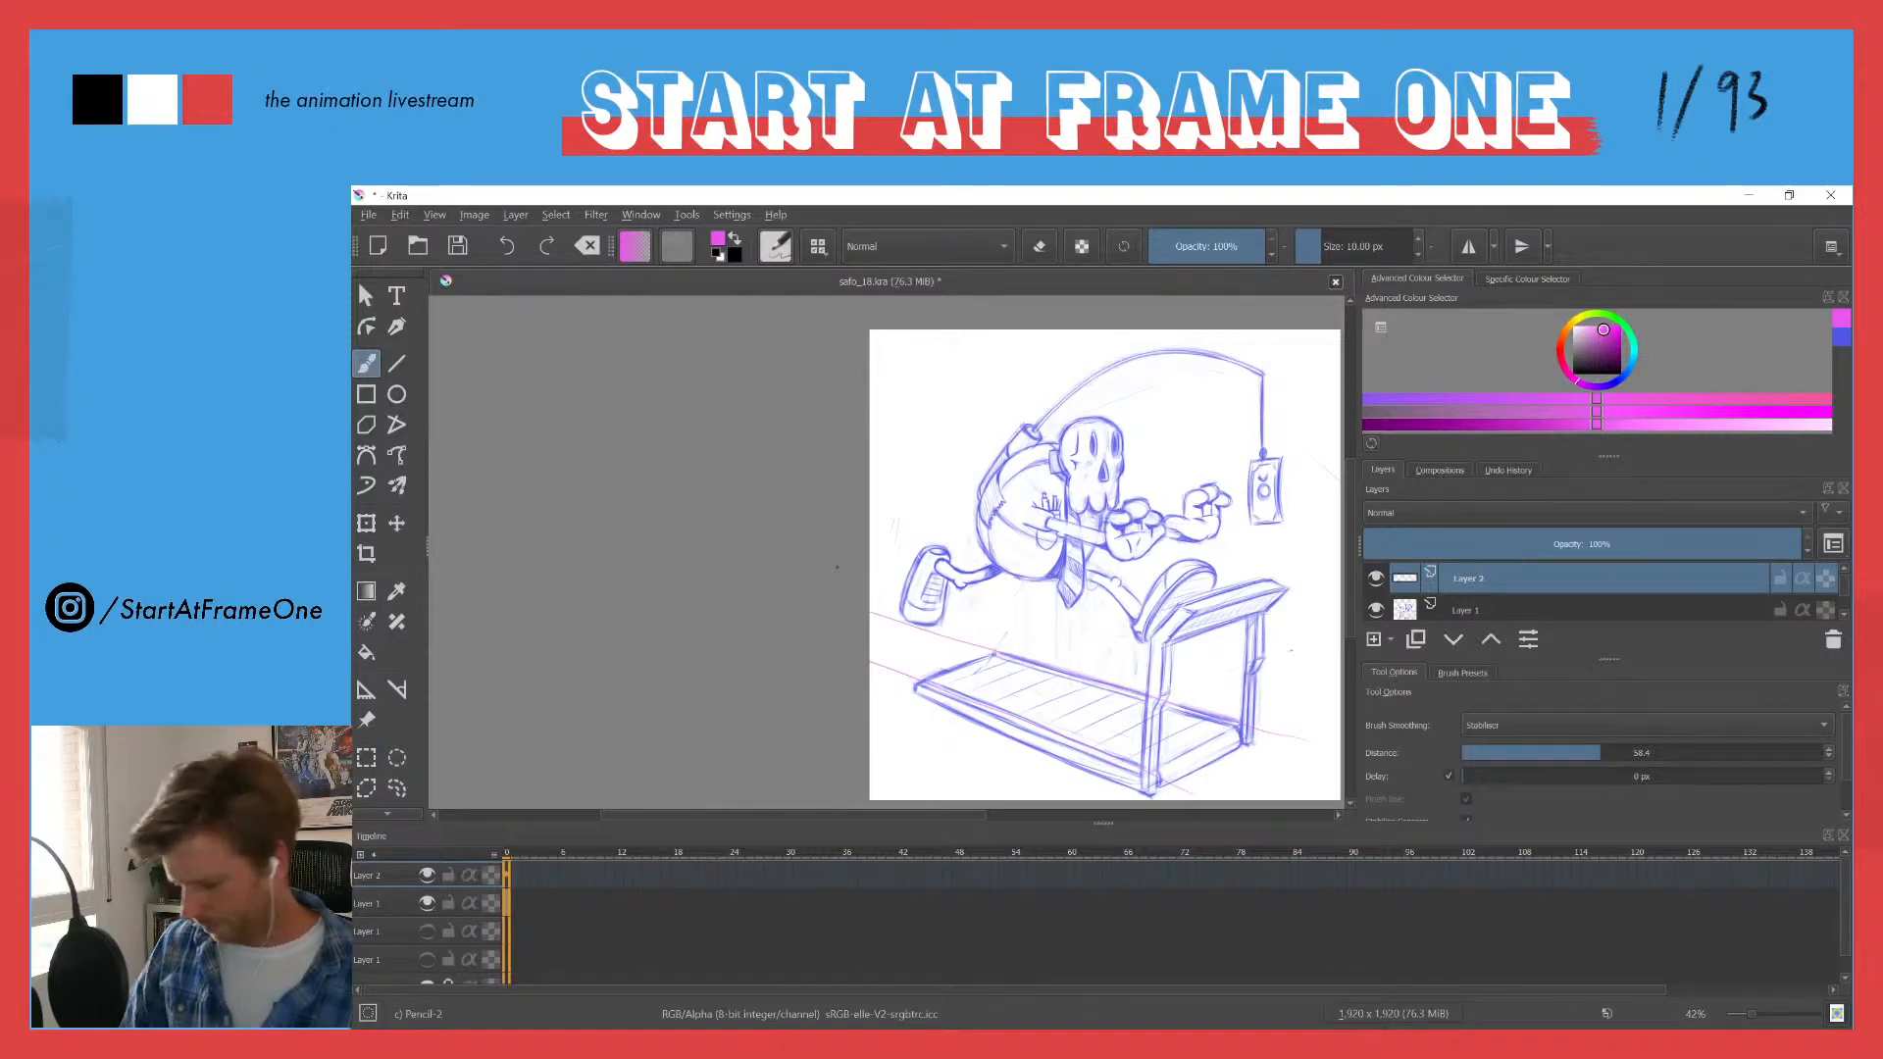
pyautogui.hotkey('ctrl', 's')
pyautogui.moveTo(836, 567); pyautogui.dragTo(661, 571)
pyautogui.press('Tab')
pyautogui.moveTo(714, 417); pyautogui.dragTo(890, 510)
pyautogui.moveTo(866, 632); pyautogui.dragTo(808, 583)
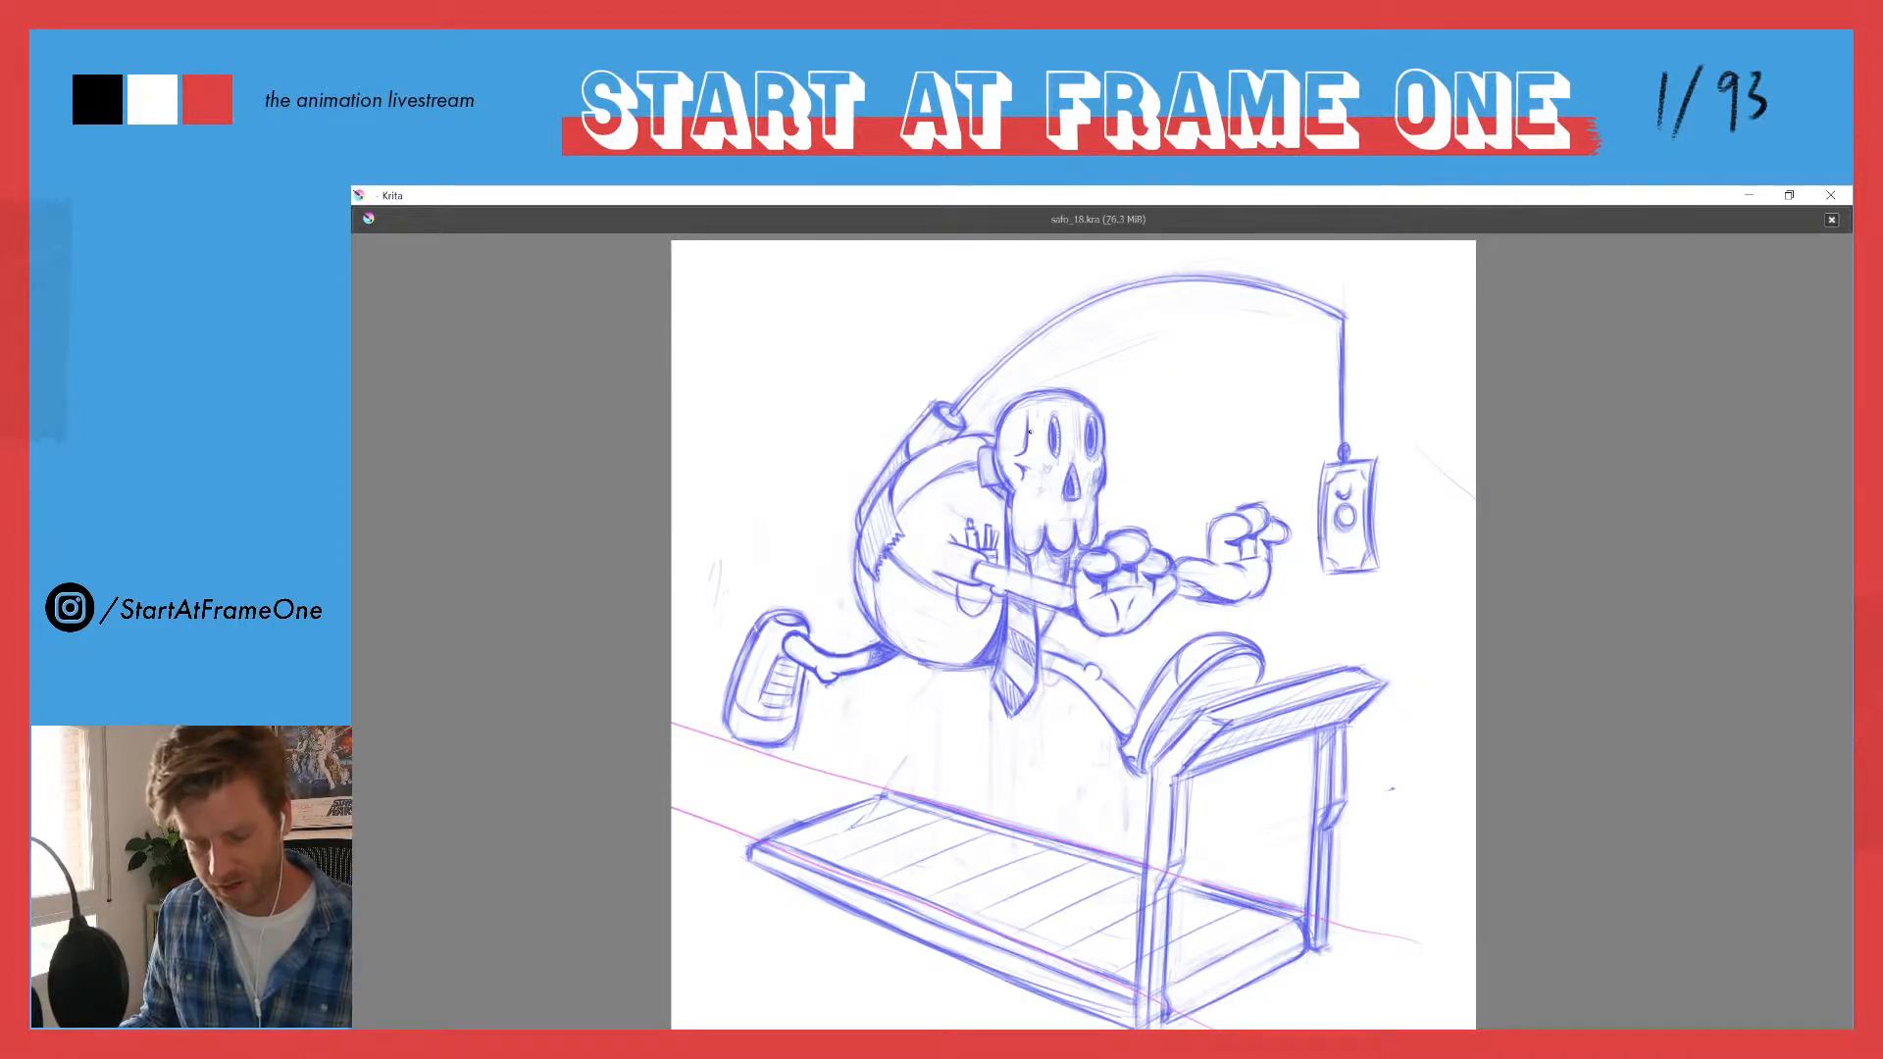
# - Draw magenta double-headed vertical motion arrows above the far hand, beside the rod's tip and over the skull
pyautogui.press('Insert')
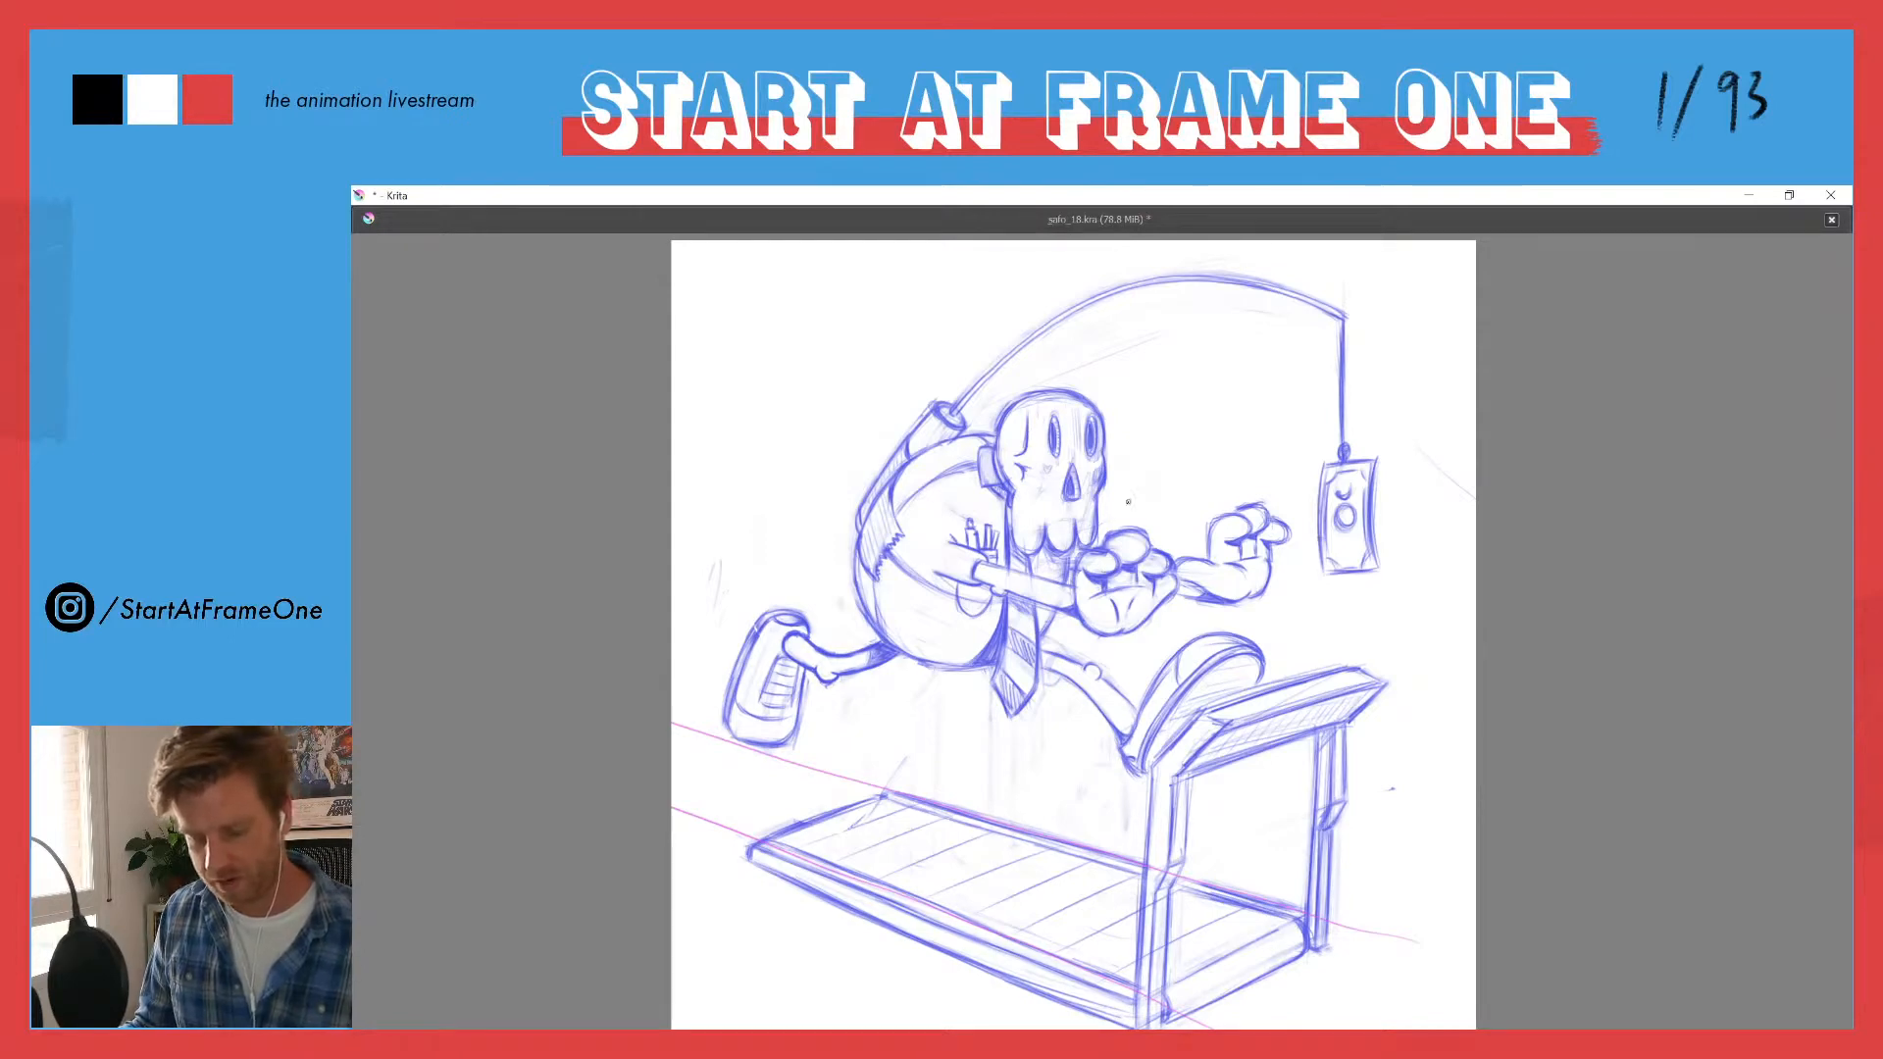
pyautogui.moveTo(1246, 438)
pyautogui.mouseDown()
pyautogui.moveTo(1243, 484)
pyautogui.moveTo(1247, 430)
pyautogui.mouseUp()
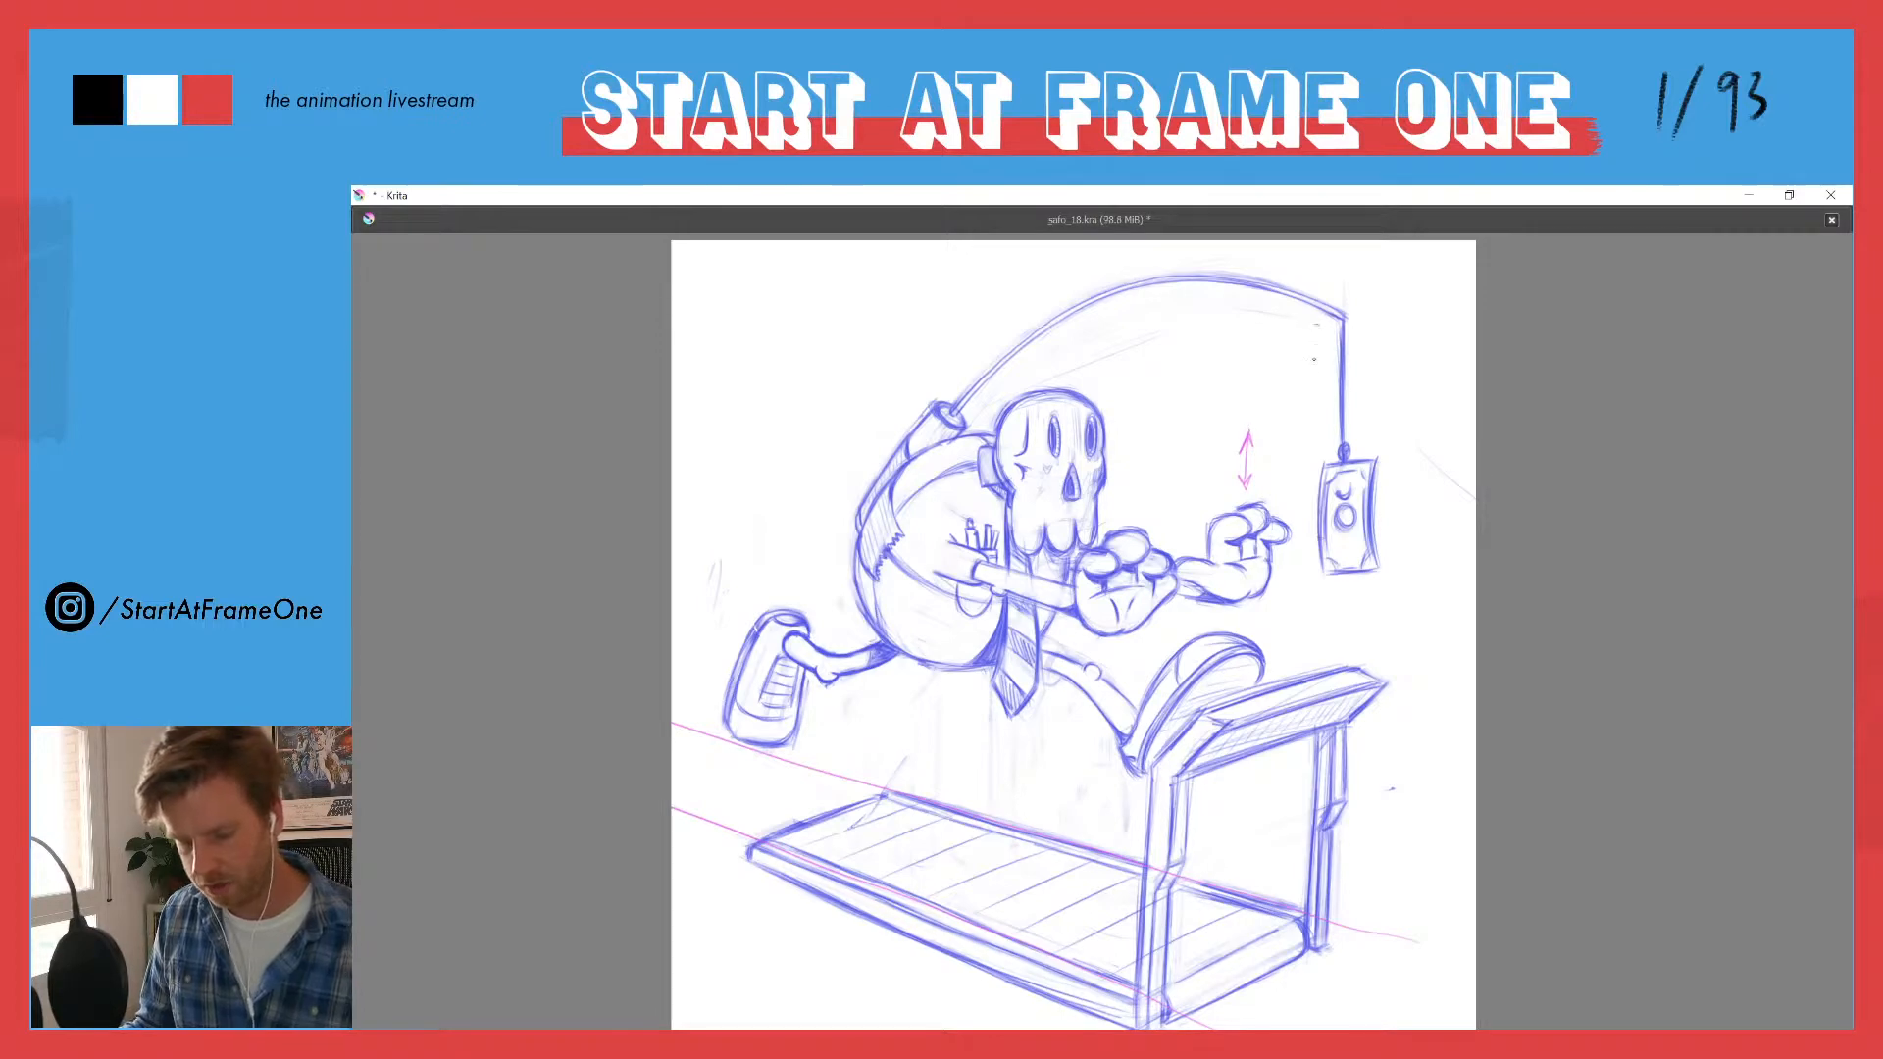
pyautogui.moveTo(1318, 324)
pyautogui.mouseDown()
pyautogui.moveTo(1316, 372)
pyautogui.moveTo(1324, 337)
pyautogui.moveTo(1302, 355)
pyautogui.mouseUp()
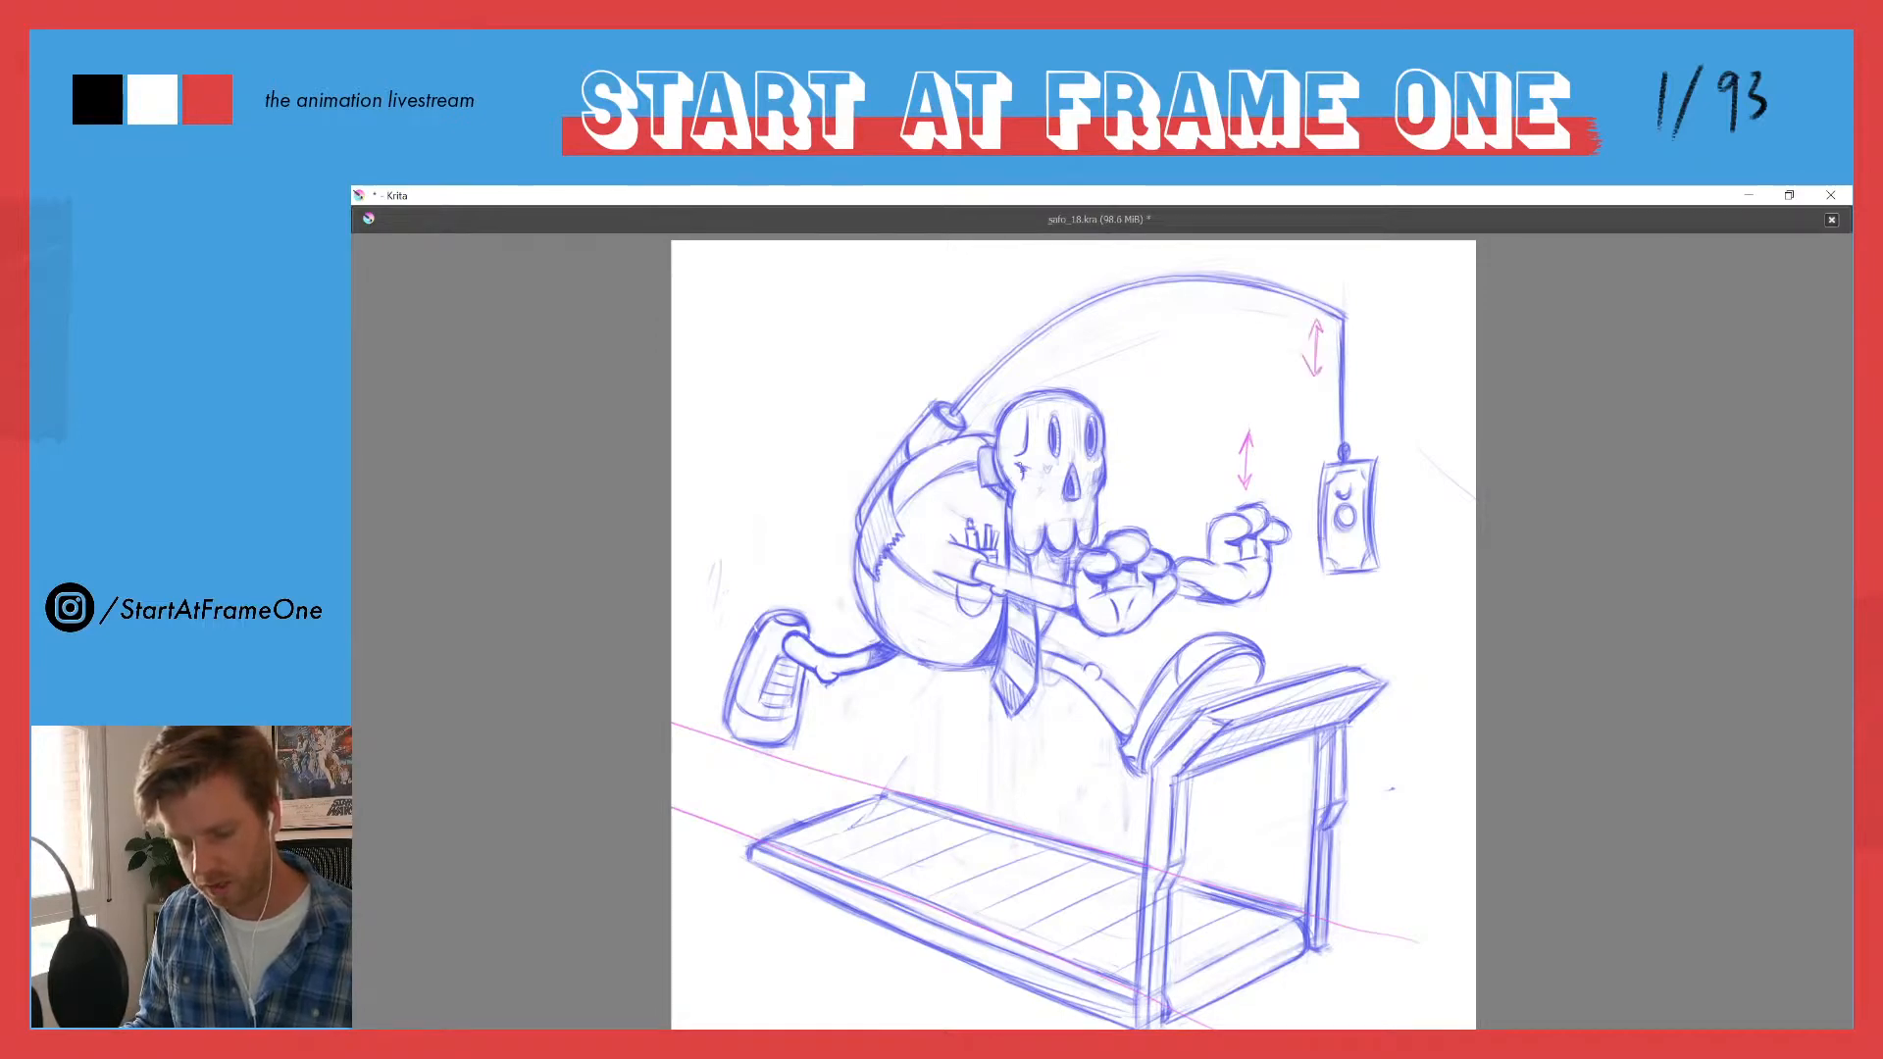
pyautogui.moveTo(1040, 444)
pyautogui.mouseDown()
pyautogui.moveTo(1034, 501)
pyautogui.moveTo(1043, 451)
pyautogui.mouseUp()
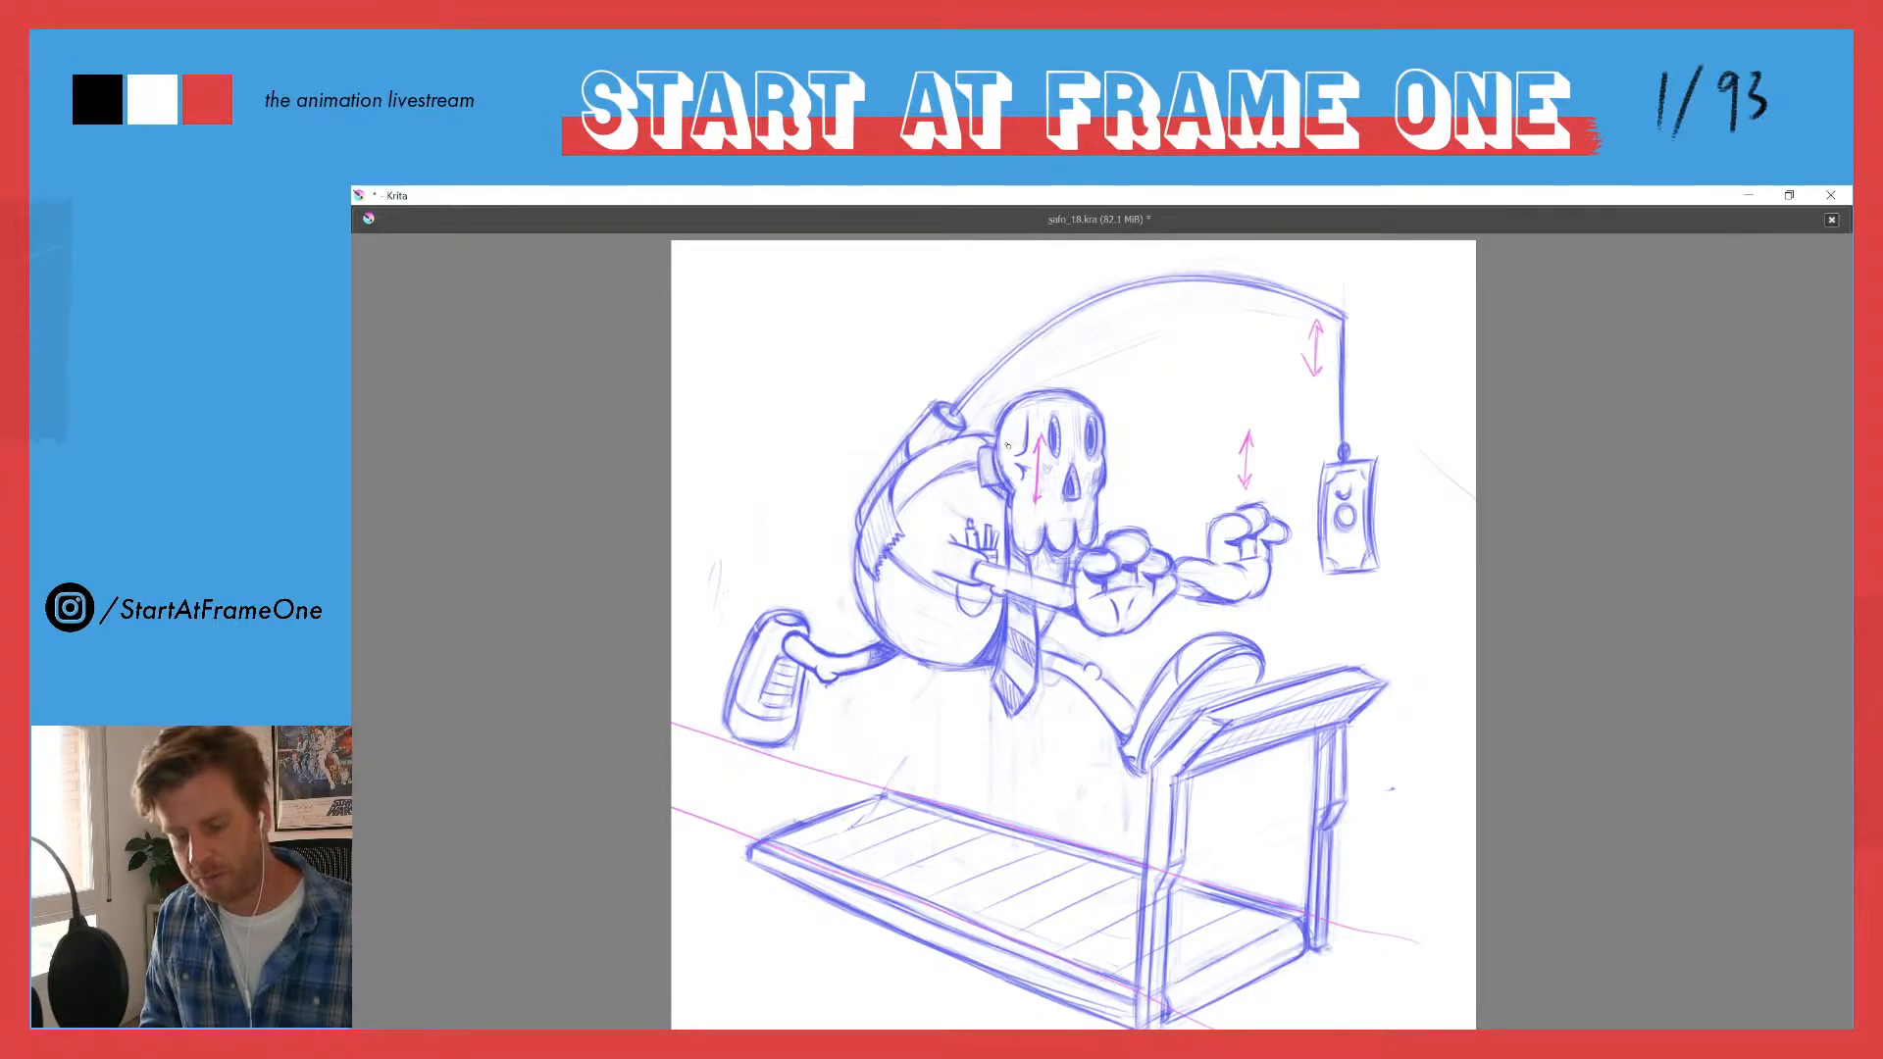
# - Sketch magenta movement marks: a rounded outline around the torso, vertical lines through the near hand and a curve beside the banknote
pyautogui.moveTo(1007, 446)
pyautogui.mouseDown()
pyautogui.moveTo(848, 525)
pyautogui.moveTo(928, 657)
pyautogui.moveTo(872, 449)
pyautogui.moveTo(883, 540)
pyautogui.moveTo(1057, 483)
pyautogui.moveTo(826, 551)
pyautogui.moveTo(914, 670)
pyautogui.moveTo(889, 464)
pyautogui.moveTo(839, 595)
pyautogui.mouseUp()
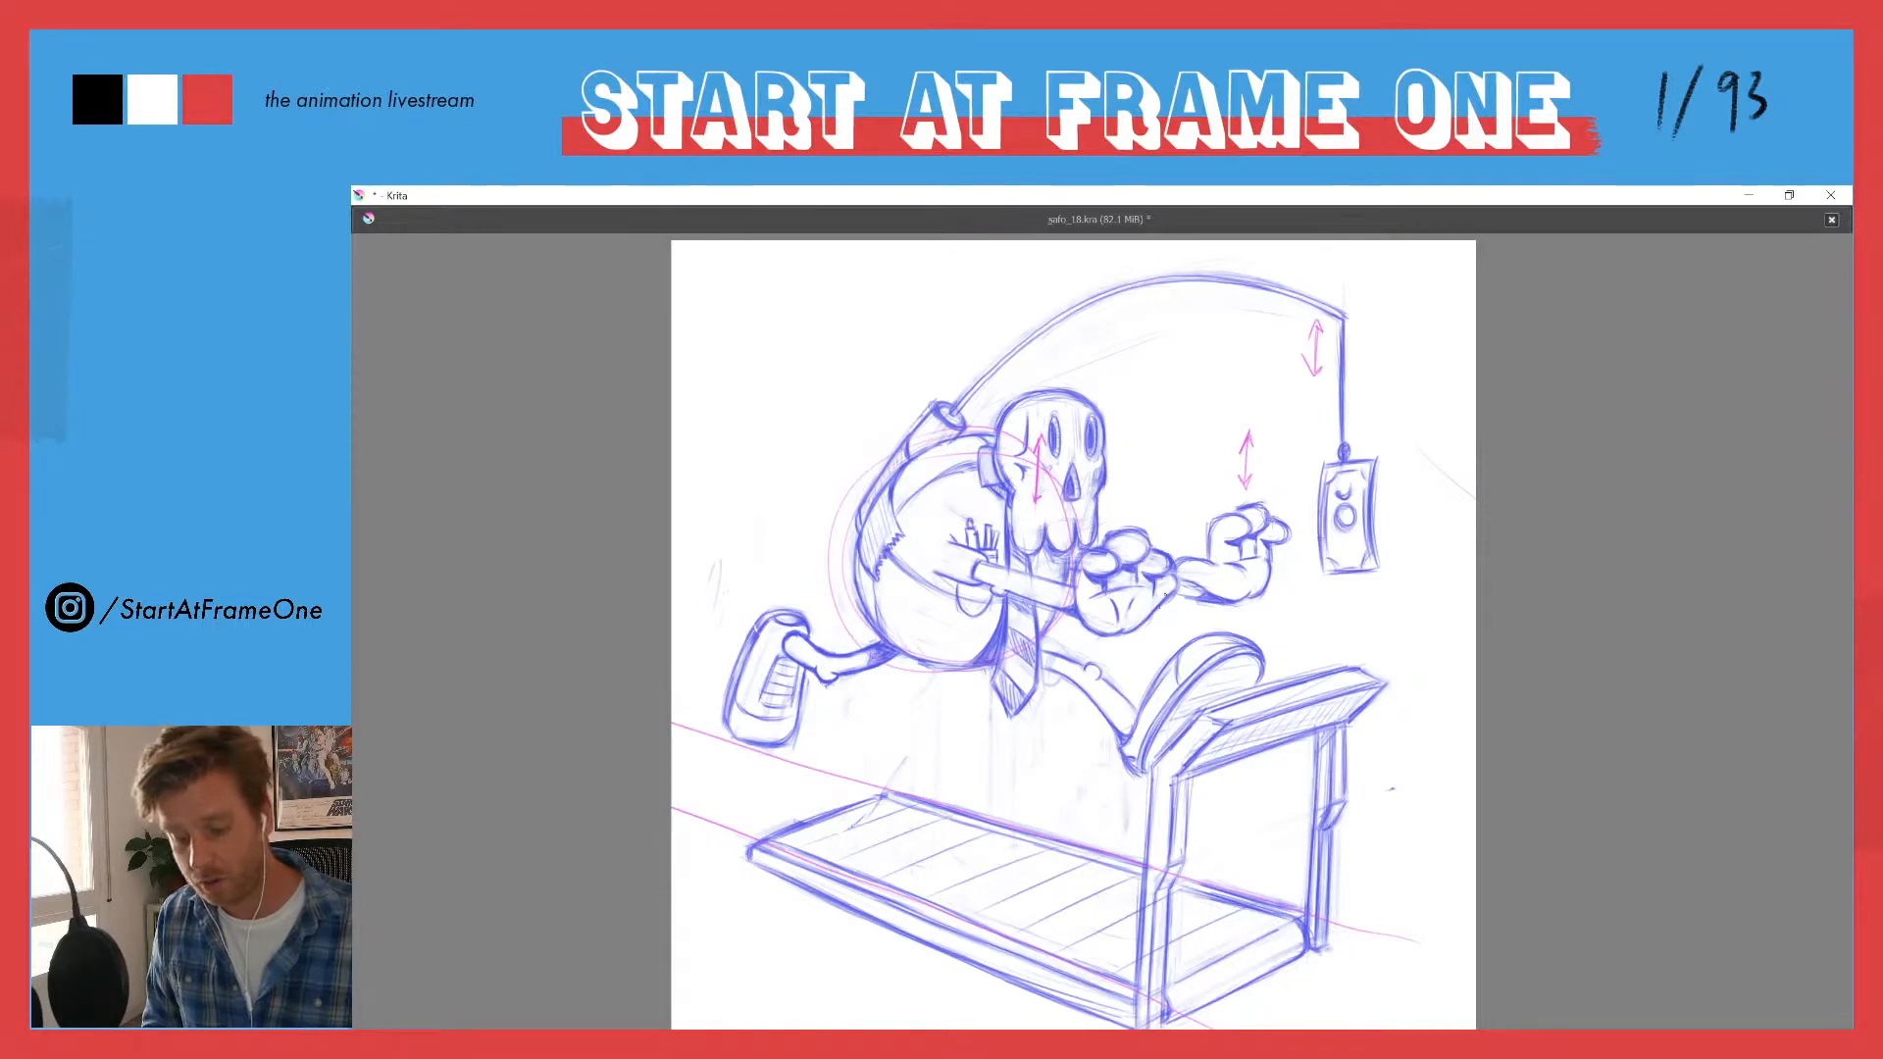
pyautogui.moveTo(1132, 583); pyautogui.dragTo(1135, 686)
pyautogui.moveTo(1129, 477); pyautogui.dragTo(1136, 688)
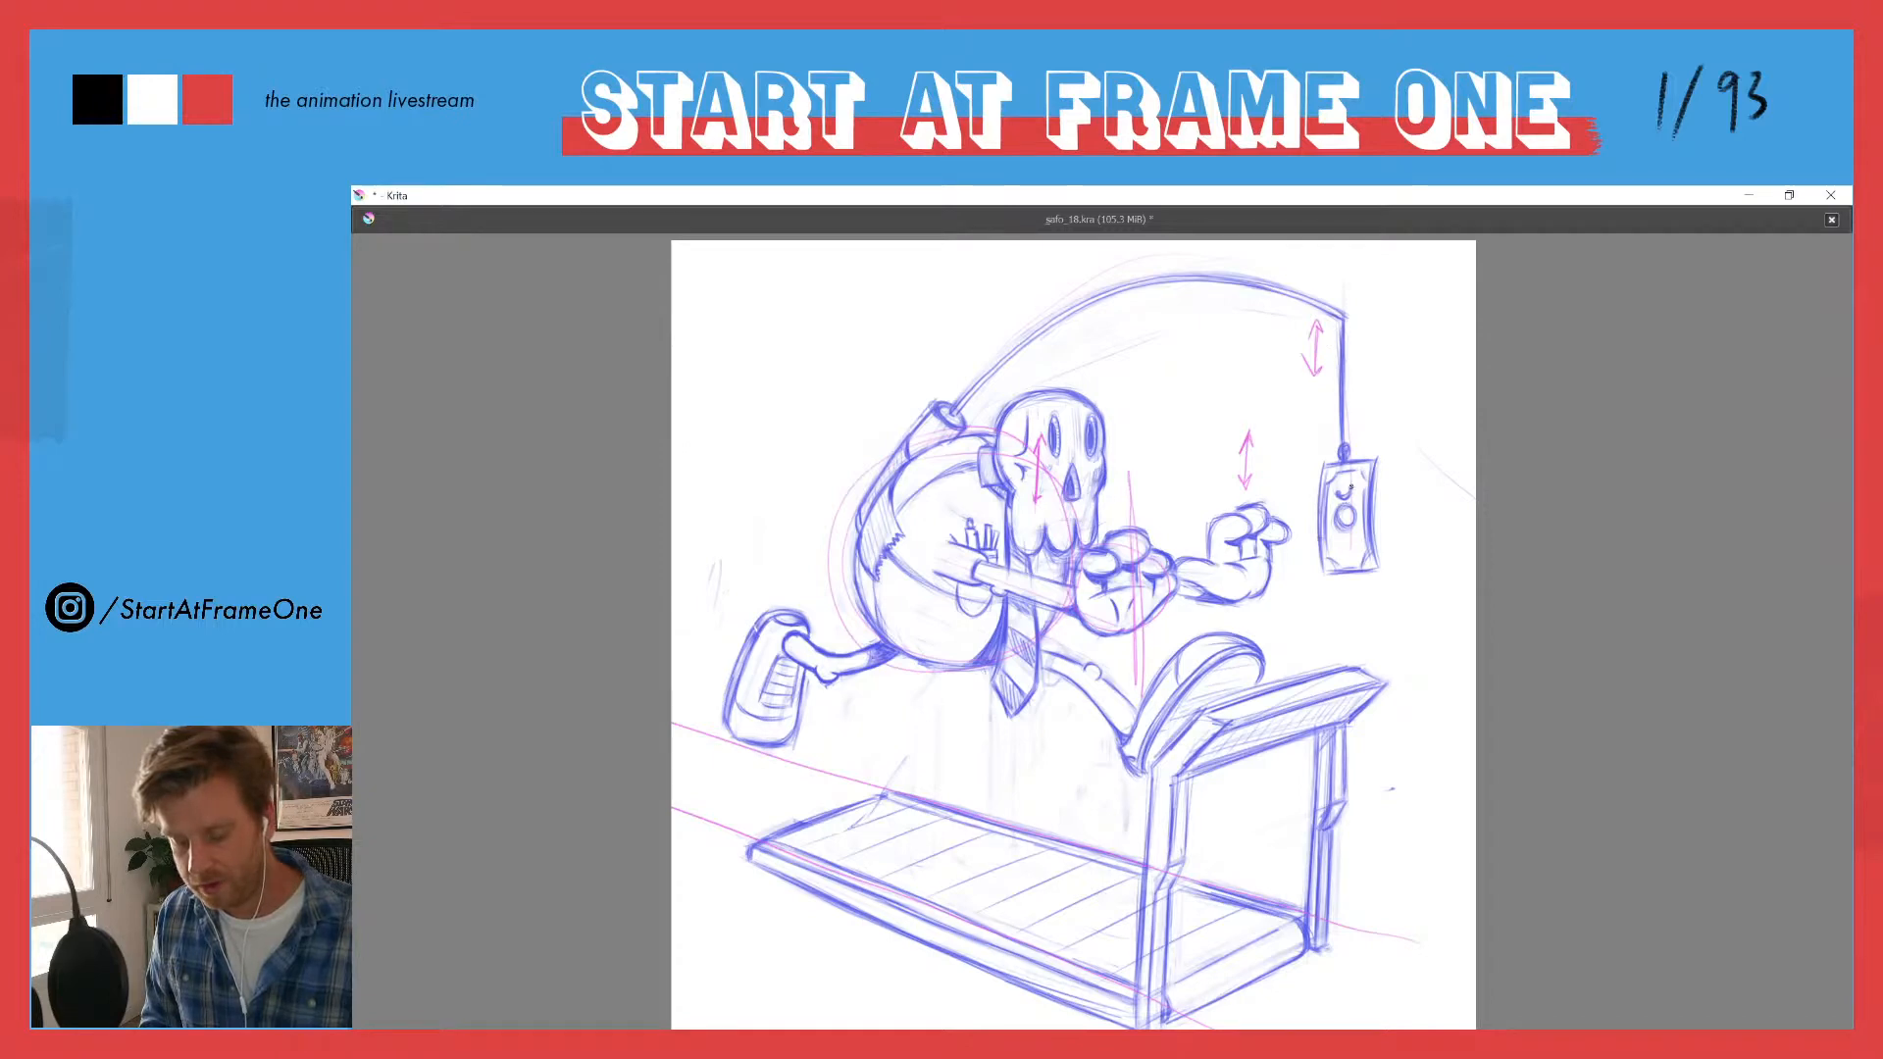
pyautogui.moveTo(1377, 496); pyautogui.dragTo(1380, 552)
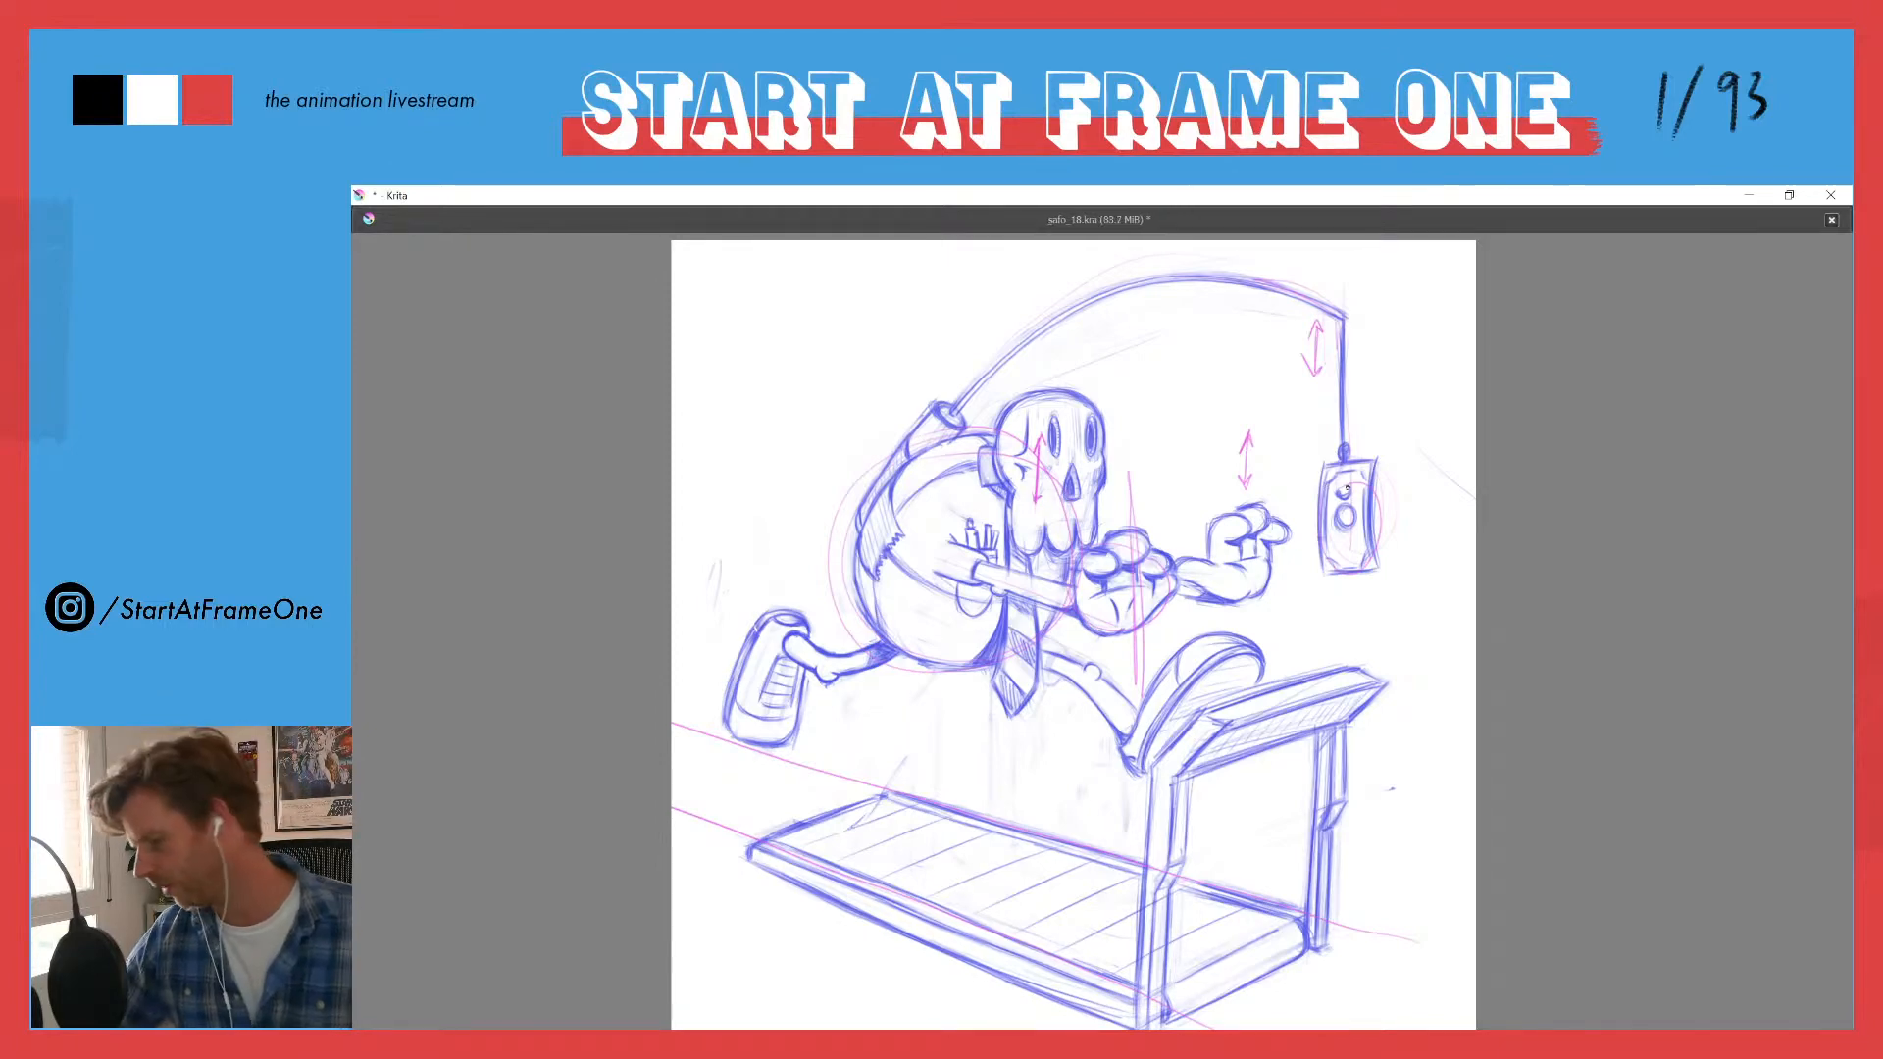
pyautogui.press('Tab')
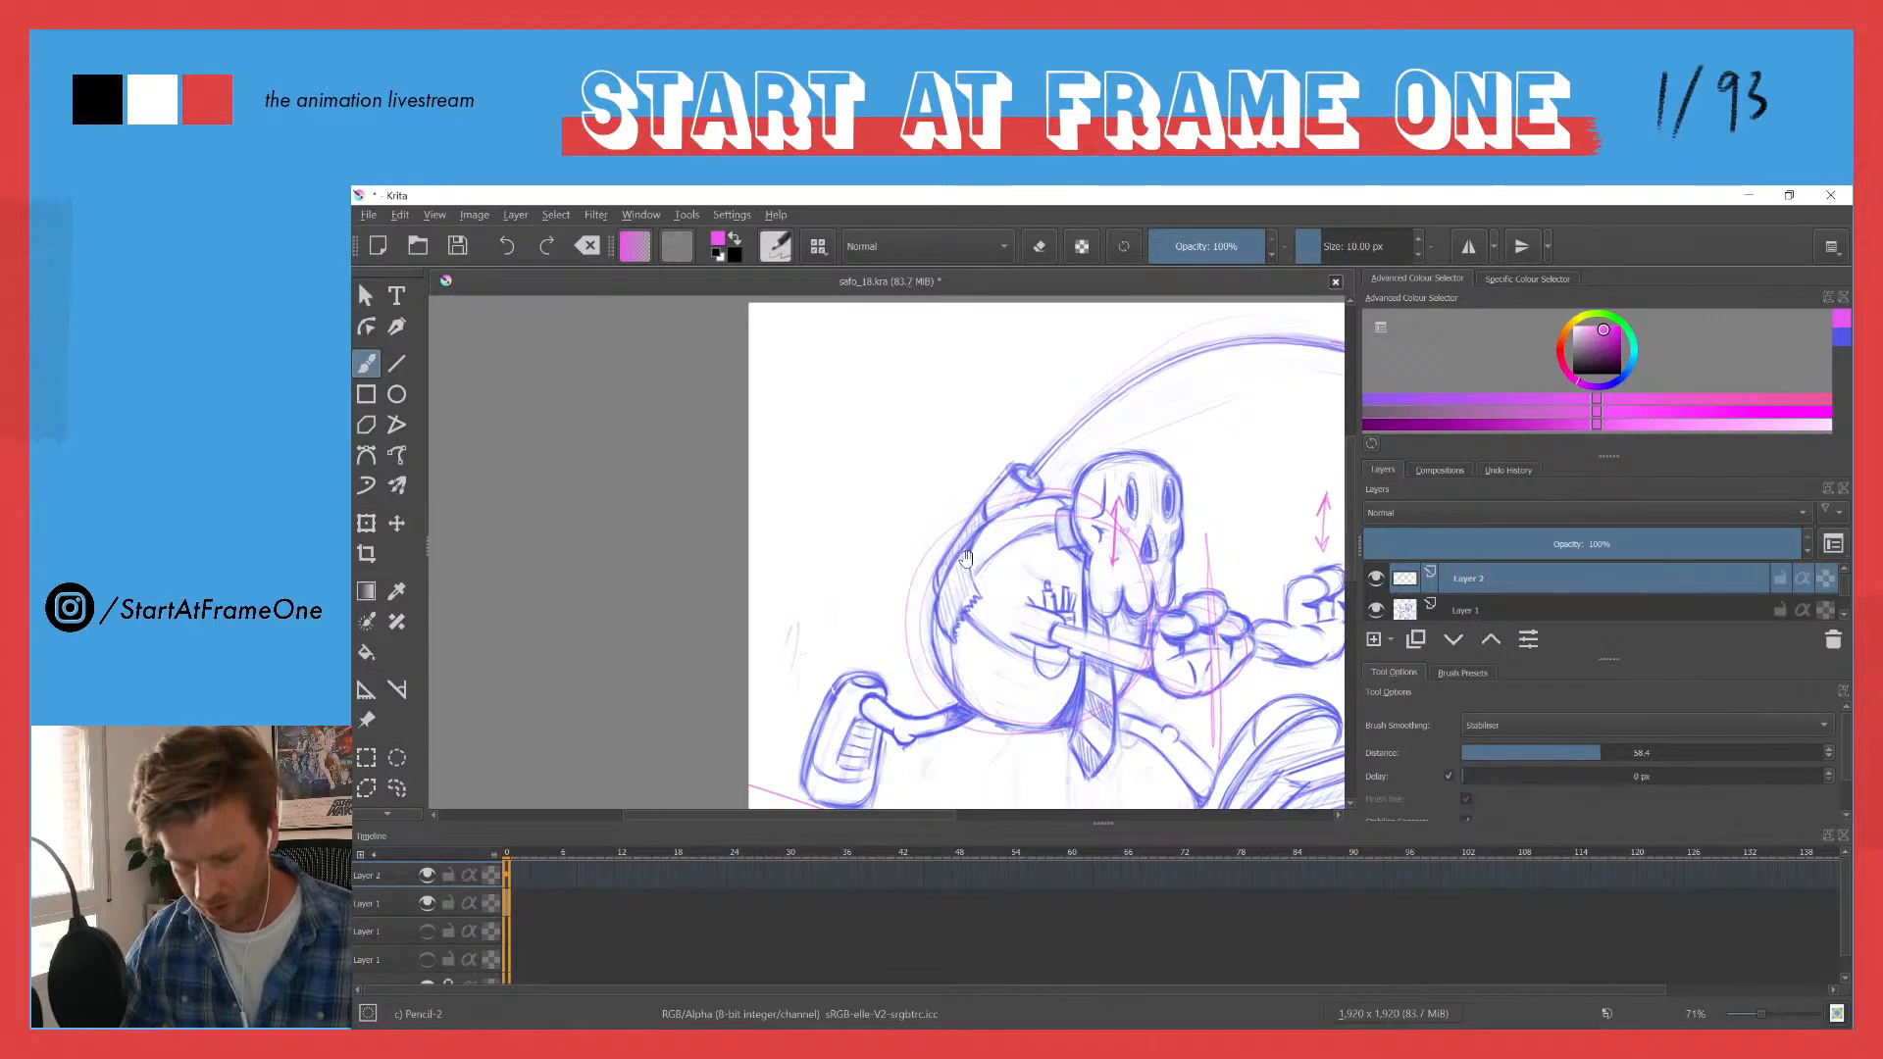
pyautogui.moveTo(966, 697)
pyautogui.mouseDown()
pyautogui.moveTo(689, 621)
pyautogui.moveTo(724, 654)
pyautogui.mouseUp()
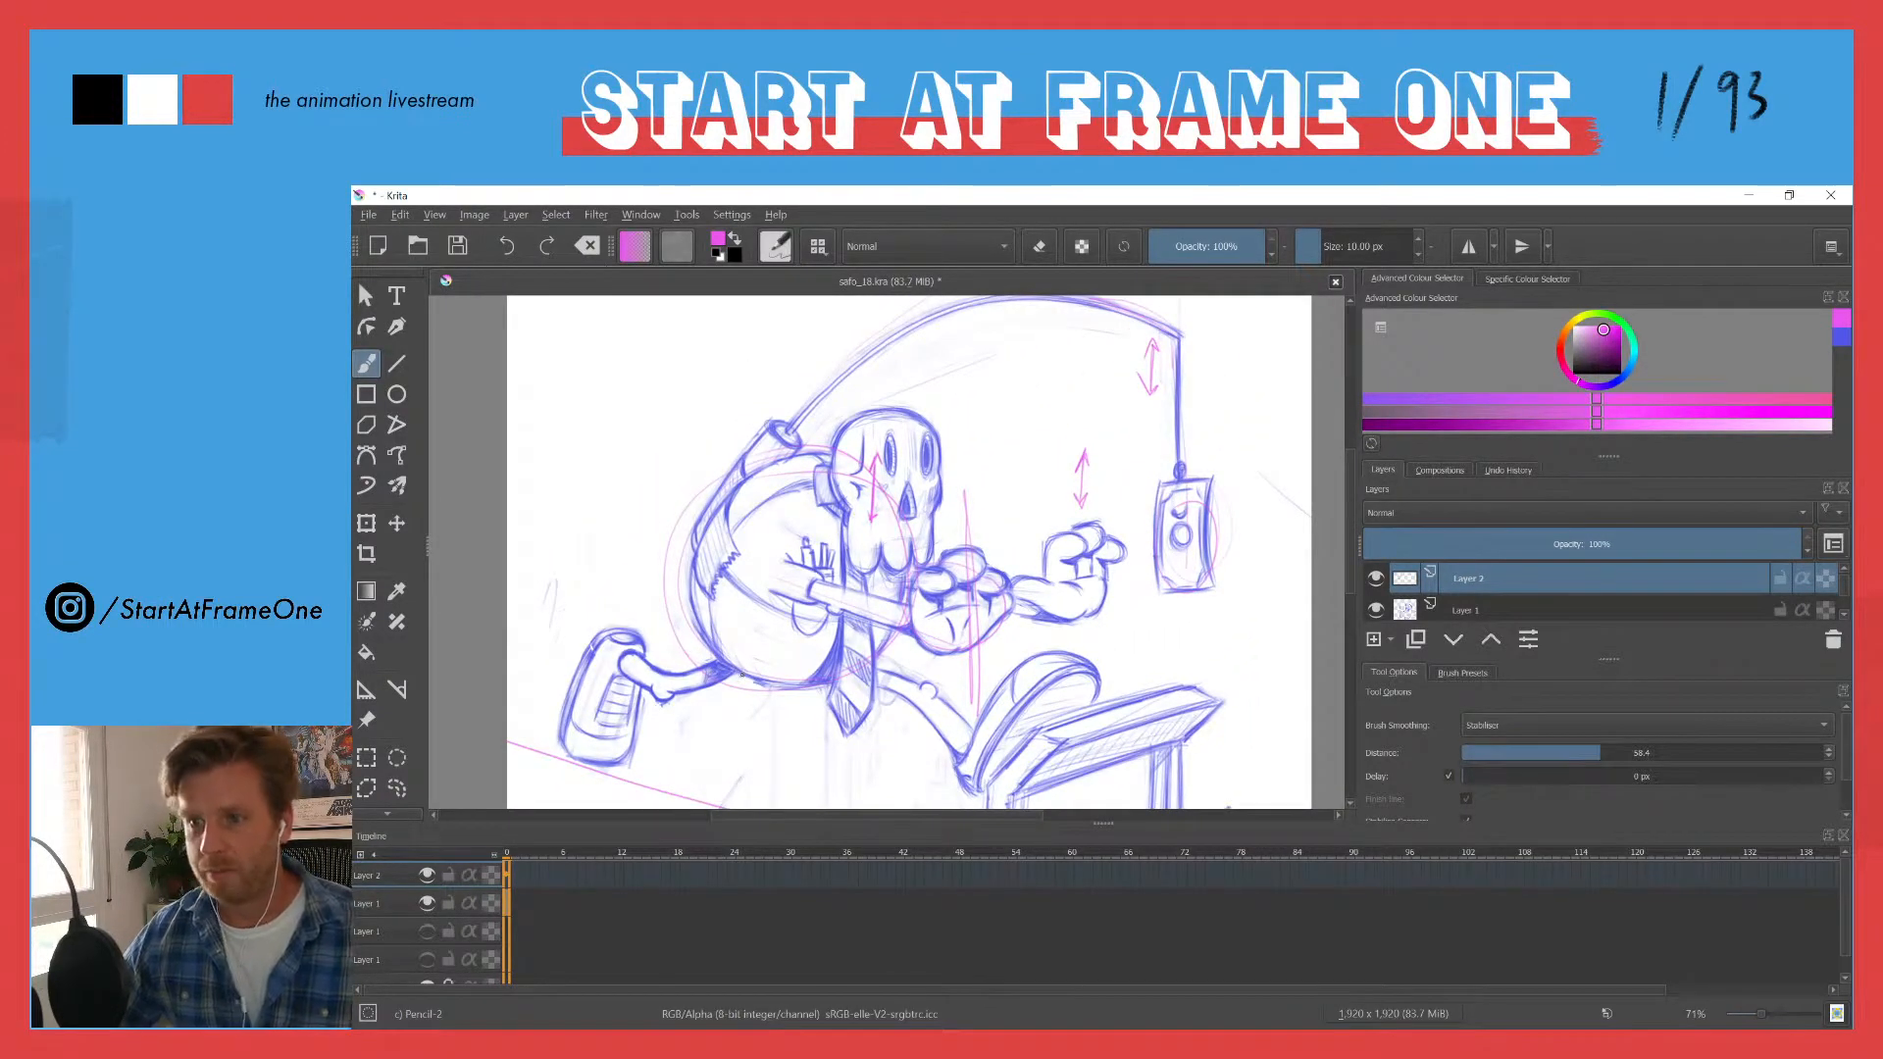
pyautogui.press('Tab')
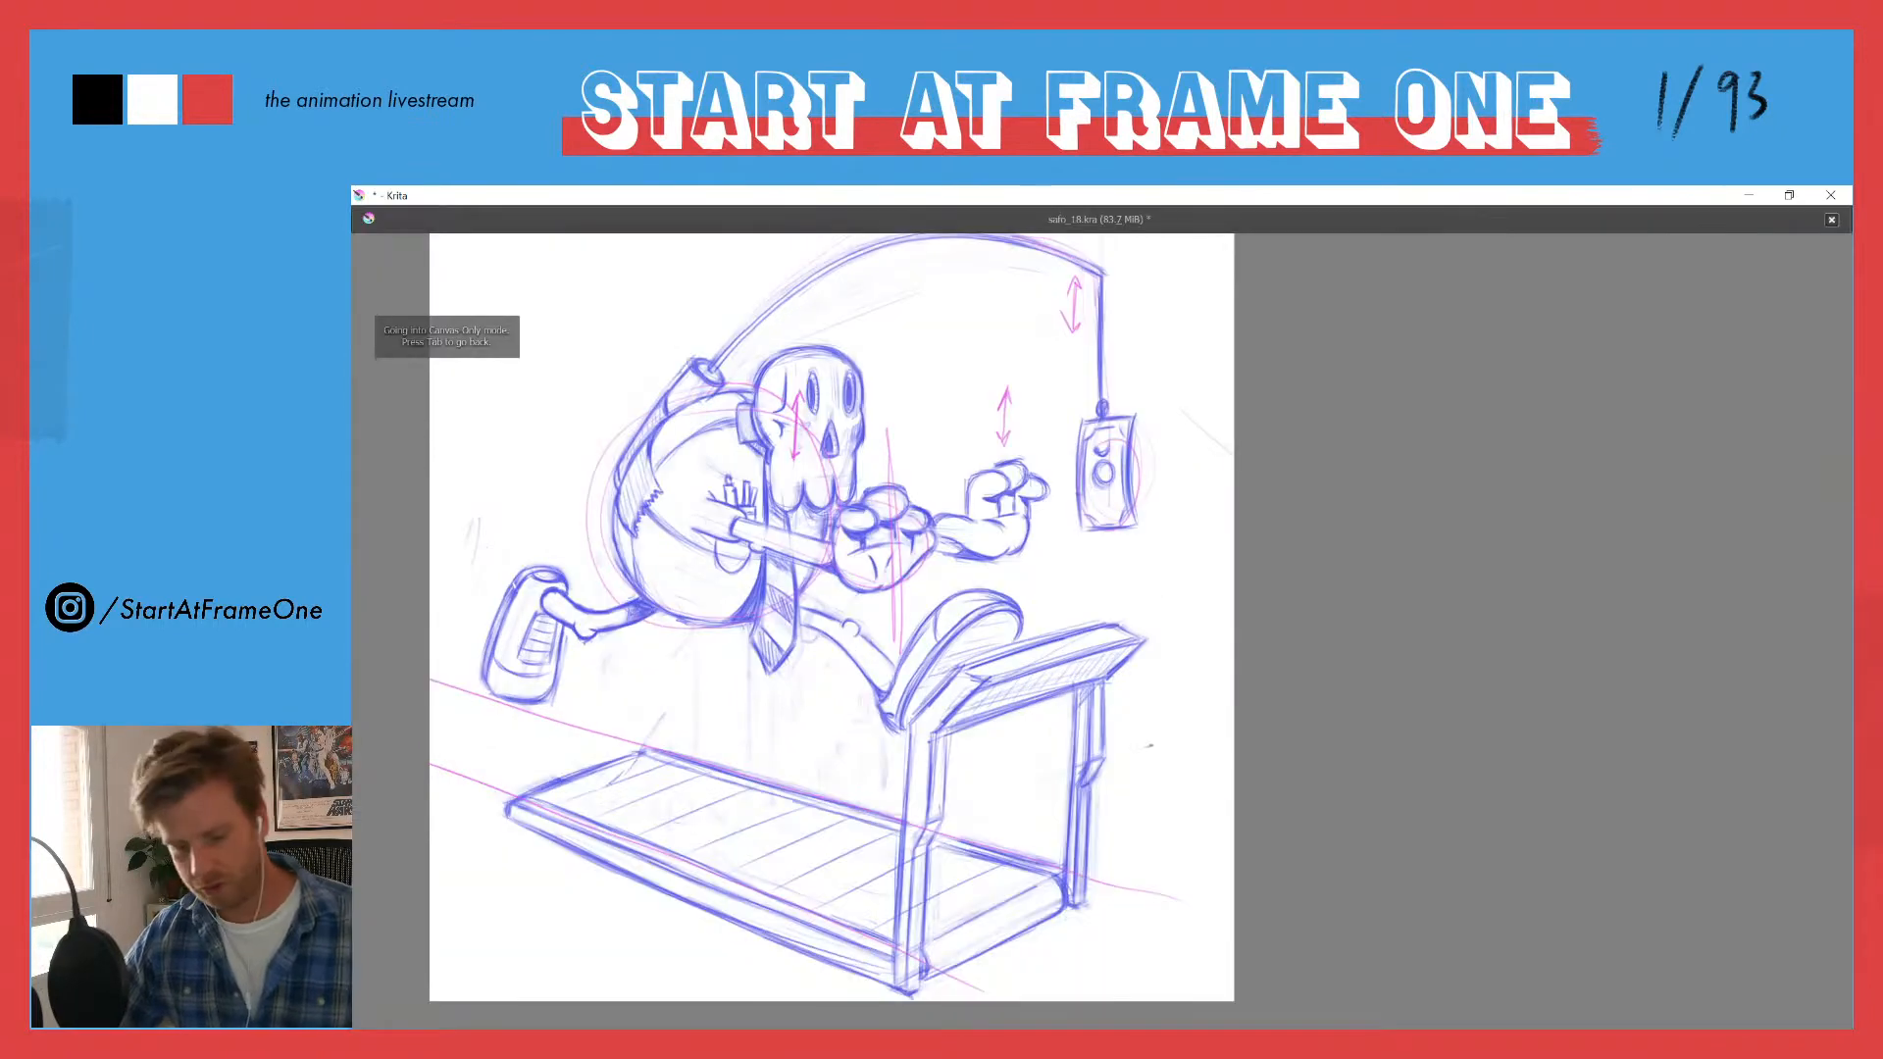
pyautogui.moveTo(640, 498)
pyautogui.mouseDown()
pyautogui.moveTo(835, 587)
pyautogui.moveTo(925, 523)
pyautogui.mouseUp()
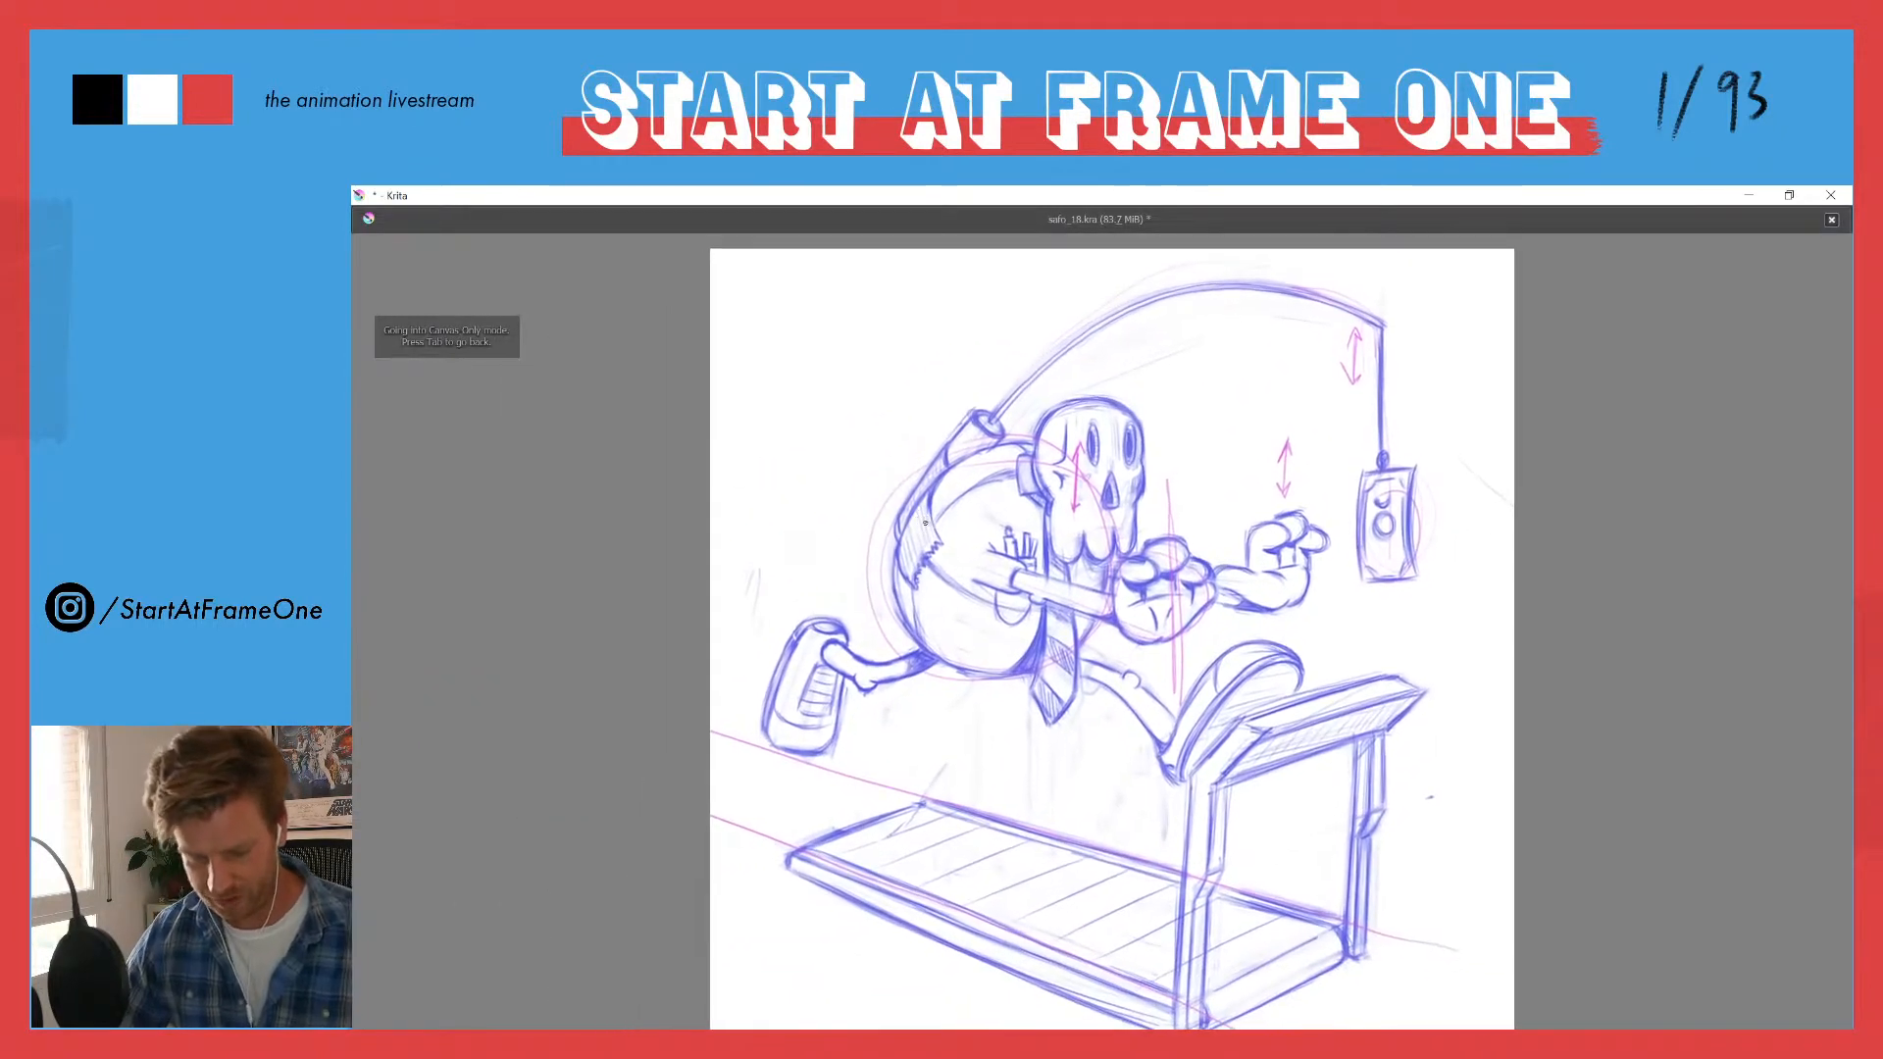